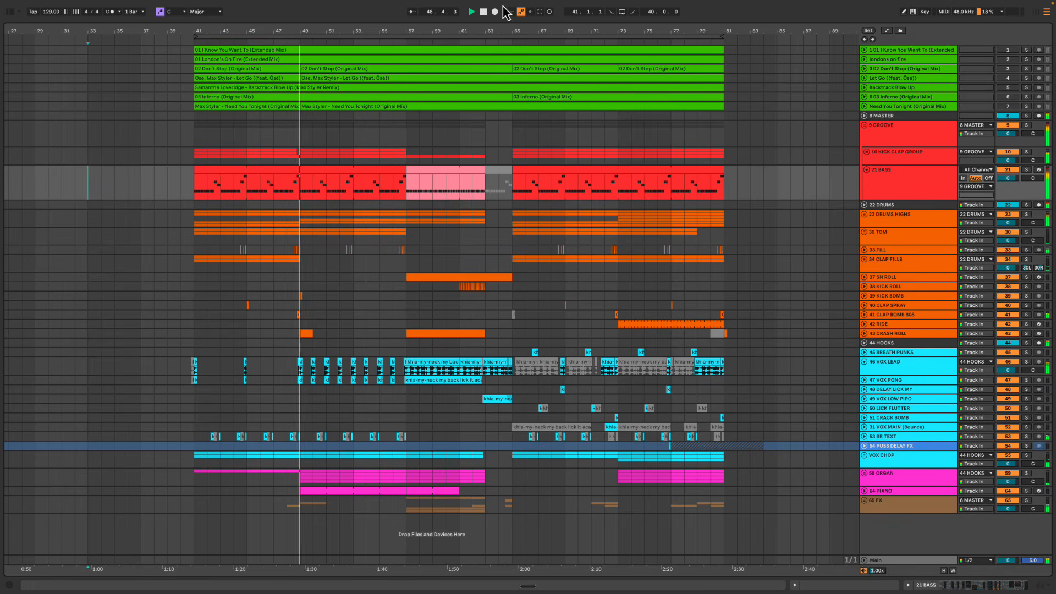
Zoom in on the drop and select bars 48–53 on an enlarged 46 VOX LEAD track
mouse_move(501, 30)
mouse_down()
mouse_move(469, 35)
mouse_move(497, 34)
mouse_up()
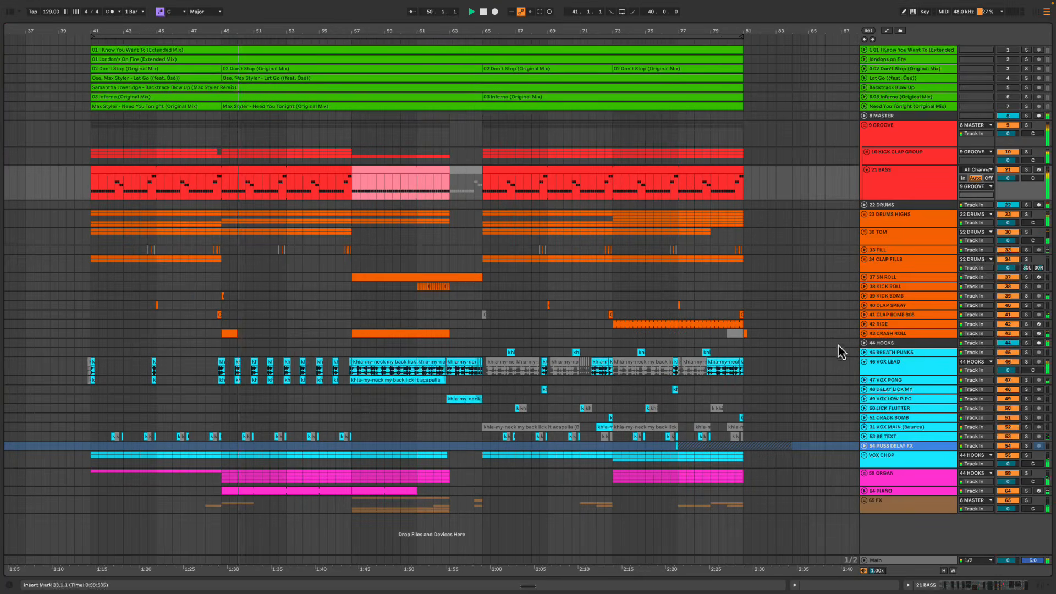
click(915, 373)
drag(900, 374, 899, 400)
drag(207, 379, 308, 372)
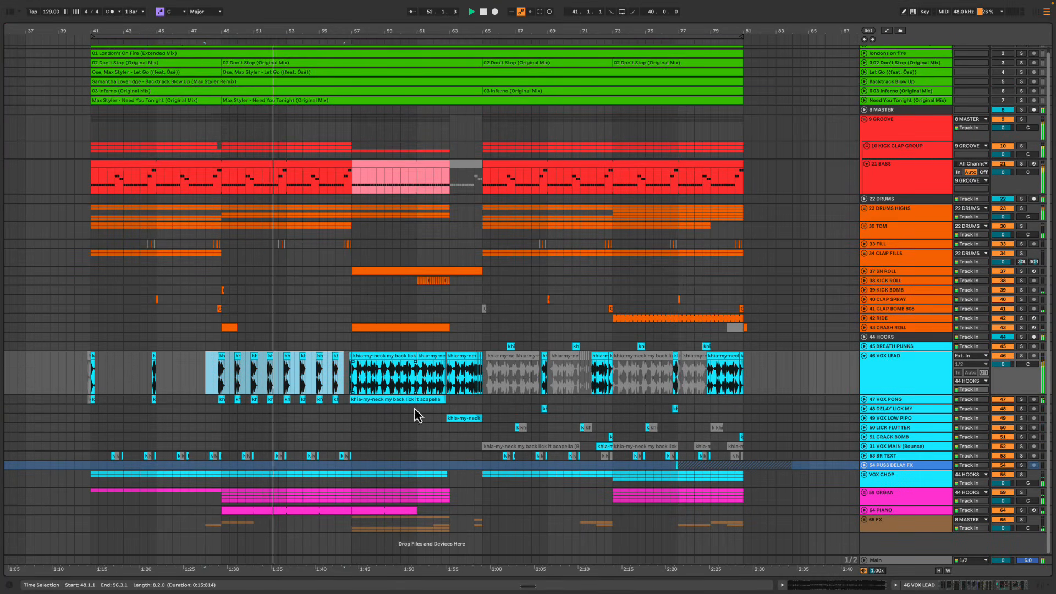
Unfold the 59 ORGAN group, show its automation lanes and select bars 49–63 across the organ tracks
click(864, 493)
scroll(714, 466, down, 5)
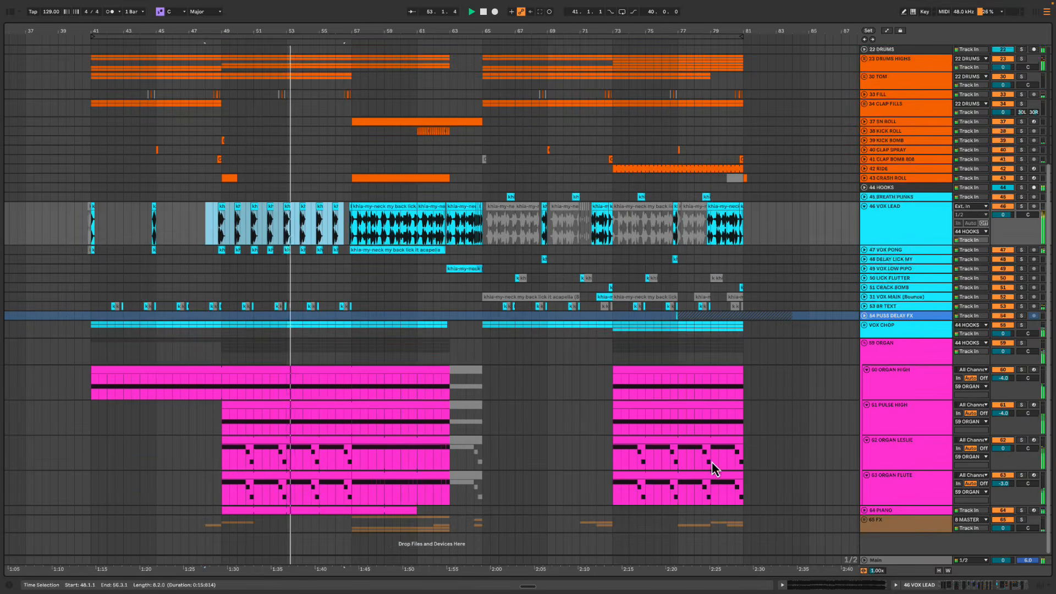
click(909, 356)
key(a)
scroll(770, 381, down, 2)
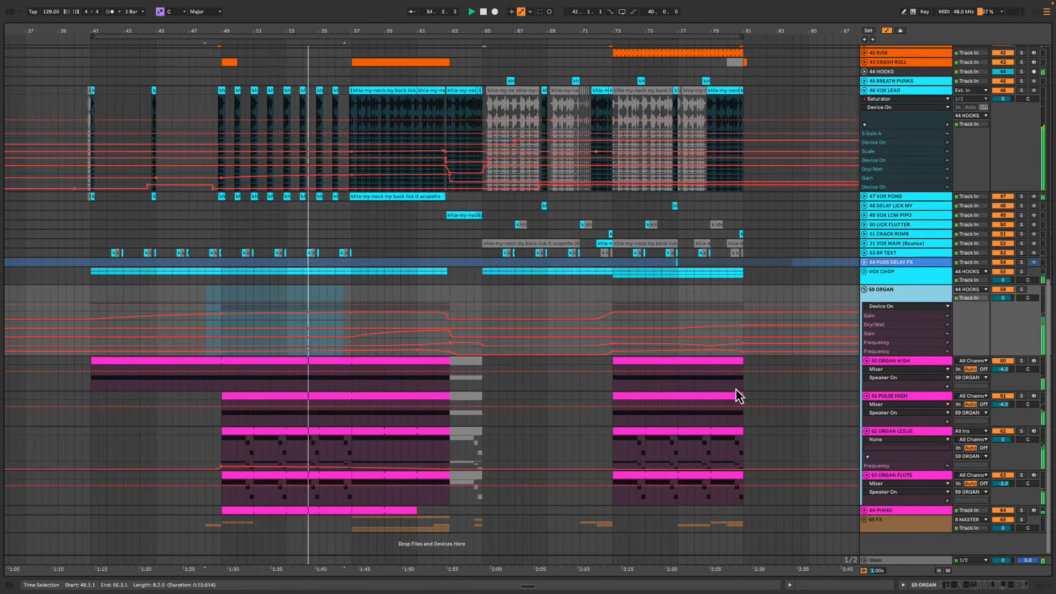
drag(979, 339, 978, 443)
scroll(768, 365, down, 4)
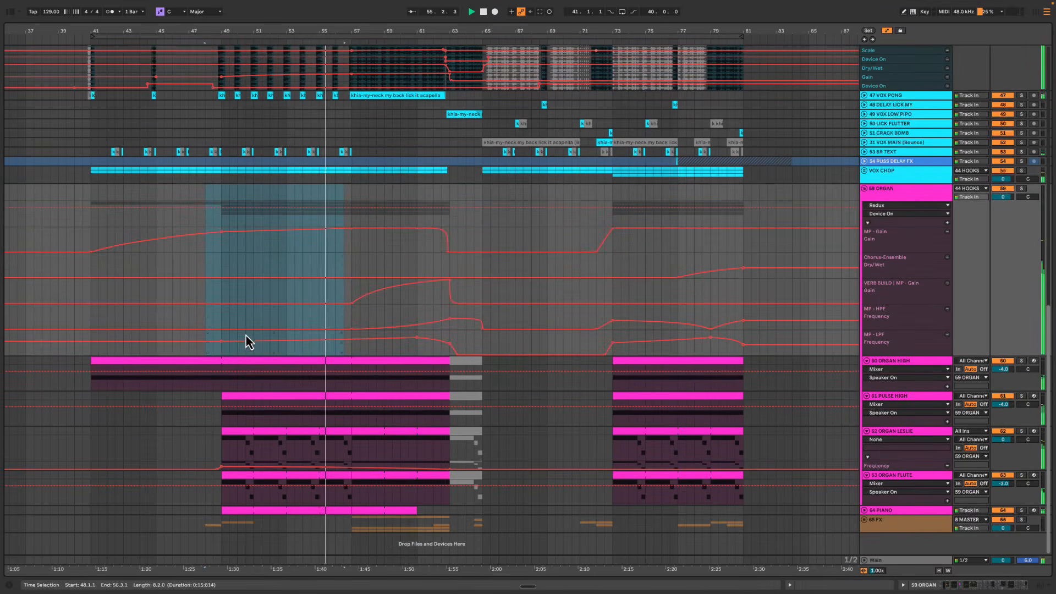
drag(223, 318, 446, 487)
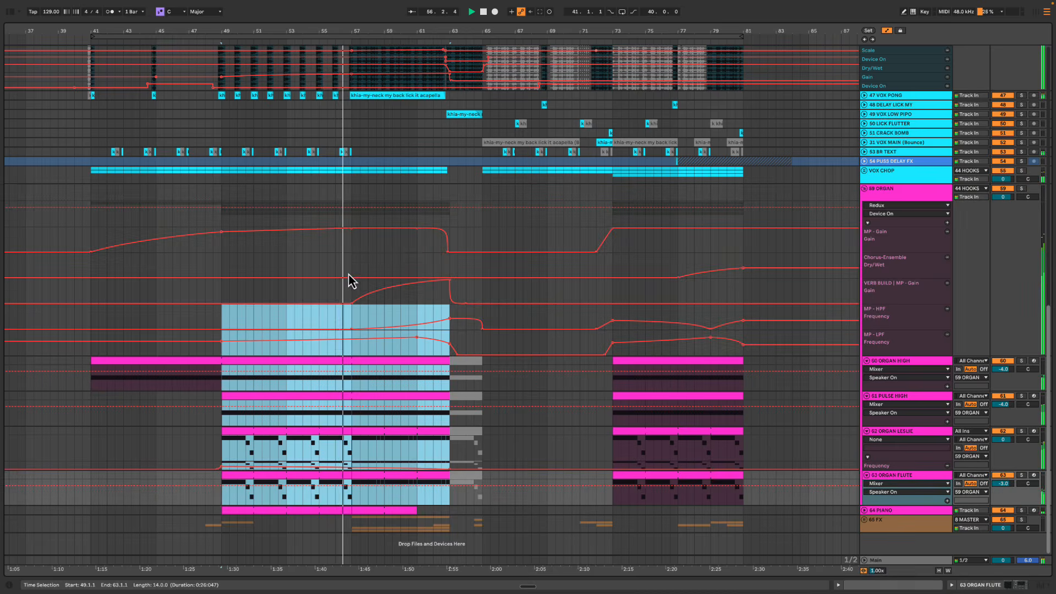
drag(349, 278, 403, 304)
scroll(411, 322, up, 5)
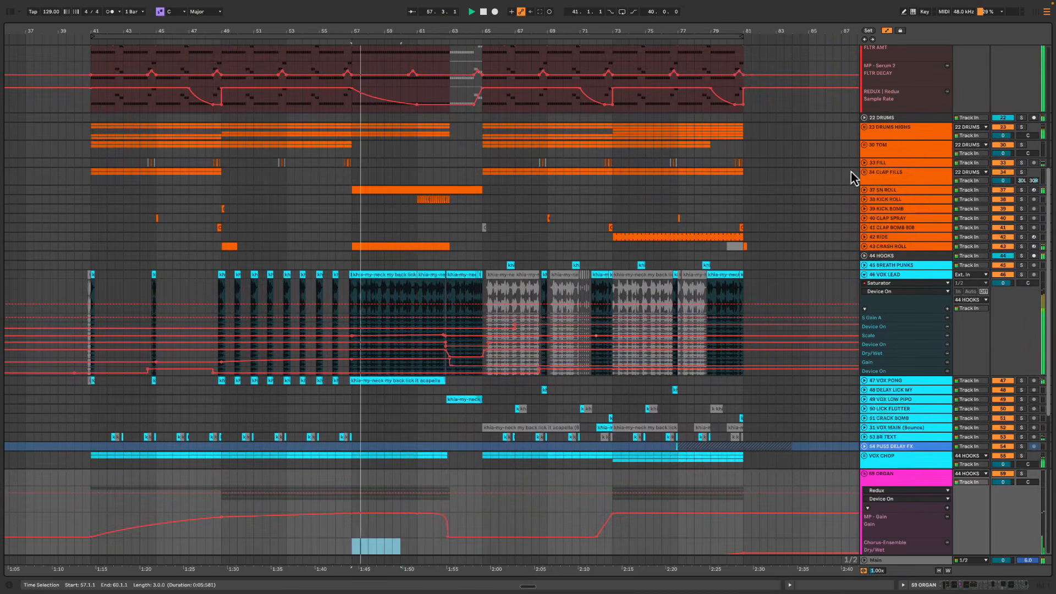
Unfold 37 SN ROLL, select bars 57–63 across bass and drum highs, then zoom out and fold all tracks
click(888, 188)
click(863, 190)
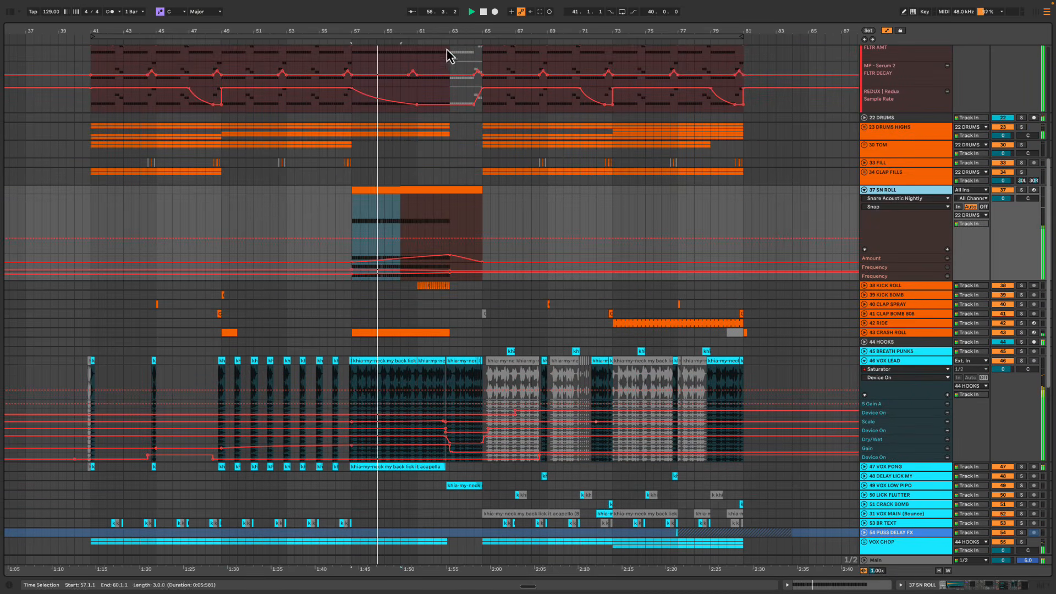
drag(436, 31, 428, 41)
drag(209, 226, 497, 238)
scroll(407, 241, up, 8)
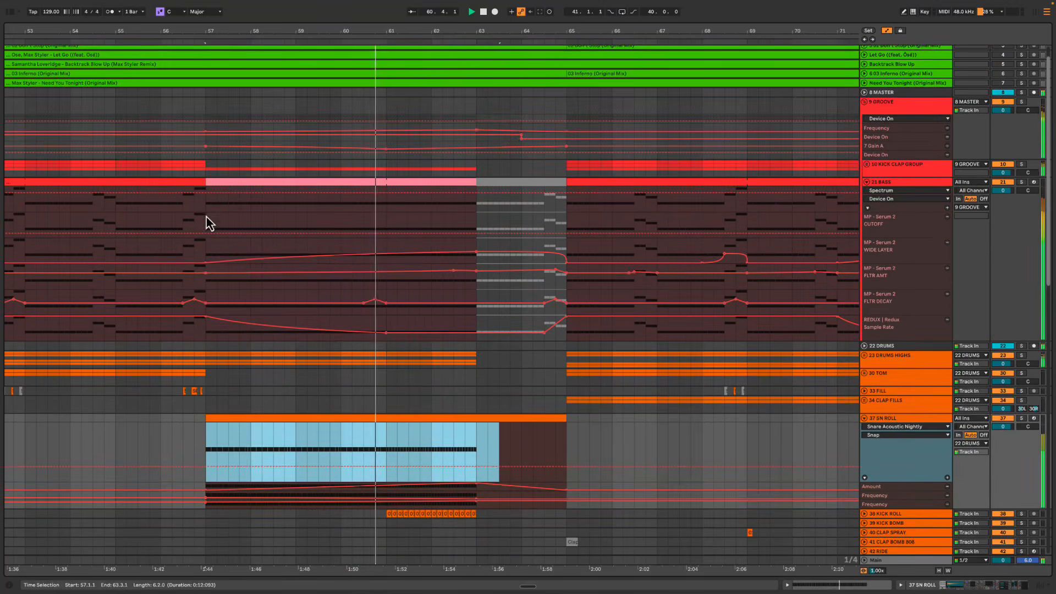
drag(206, 218, 476, 358)
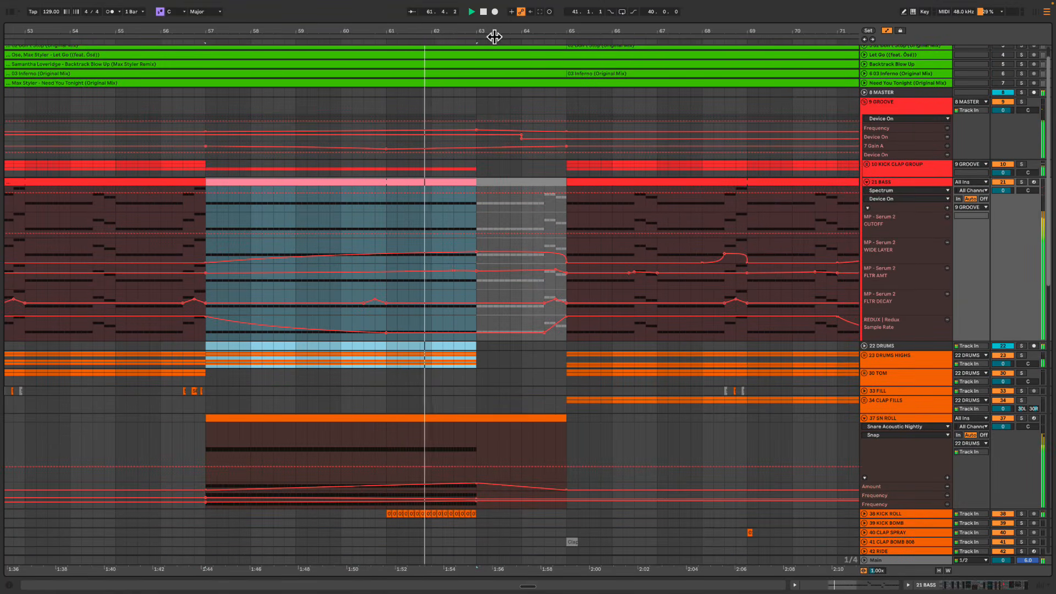
drag(490, 33, 540, 49)
alt+click(864, 102)
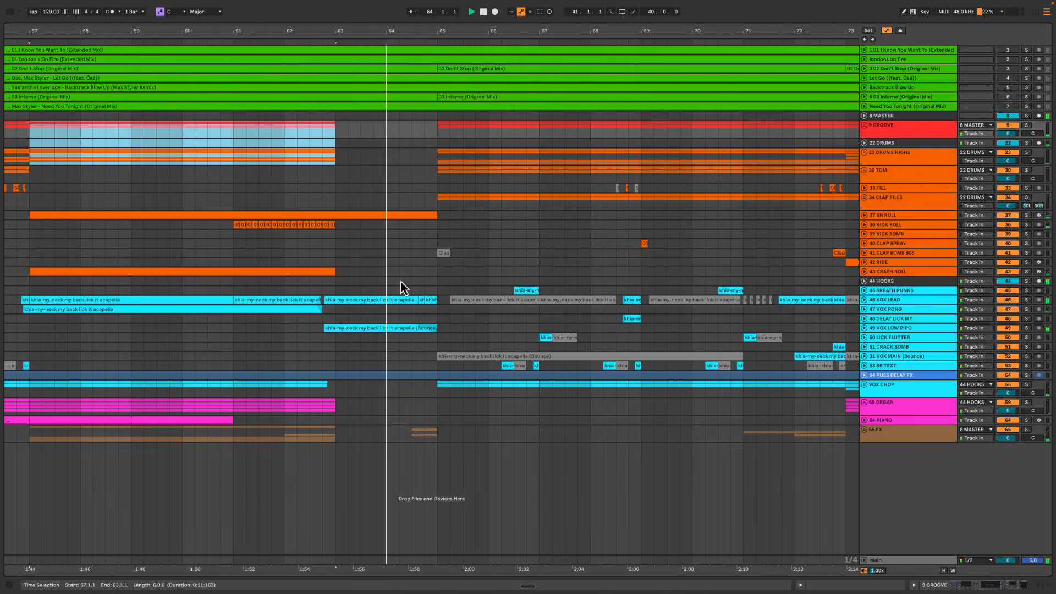
drag(400, 280, 449, 311)
click(864, 300)
scroll(596, 315, right, 5)
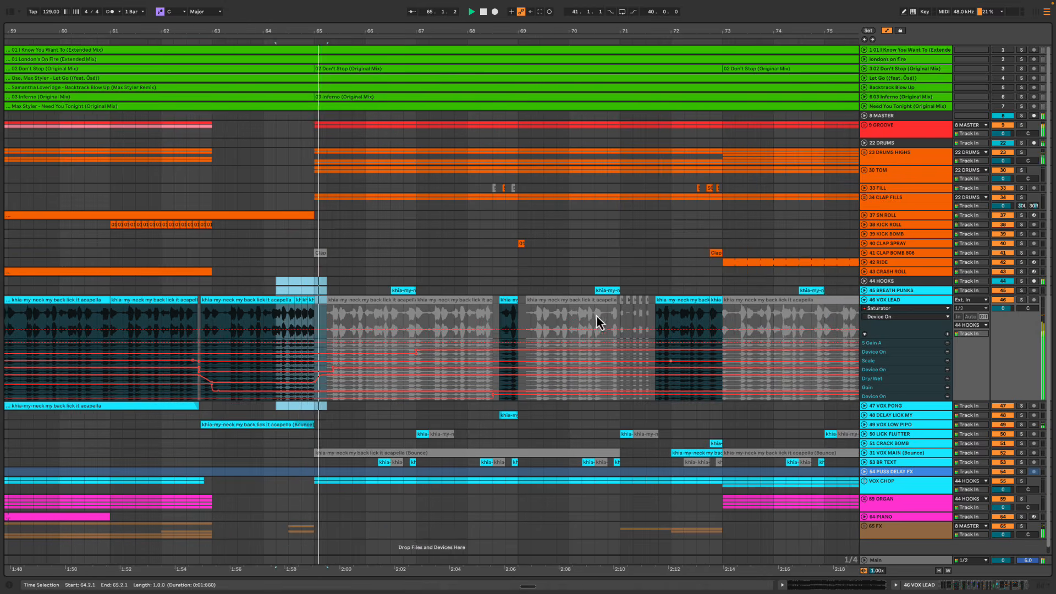
click(864, 475)
scroll(574, 388, down, 5)
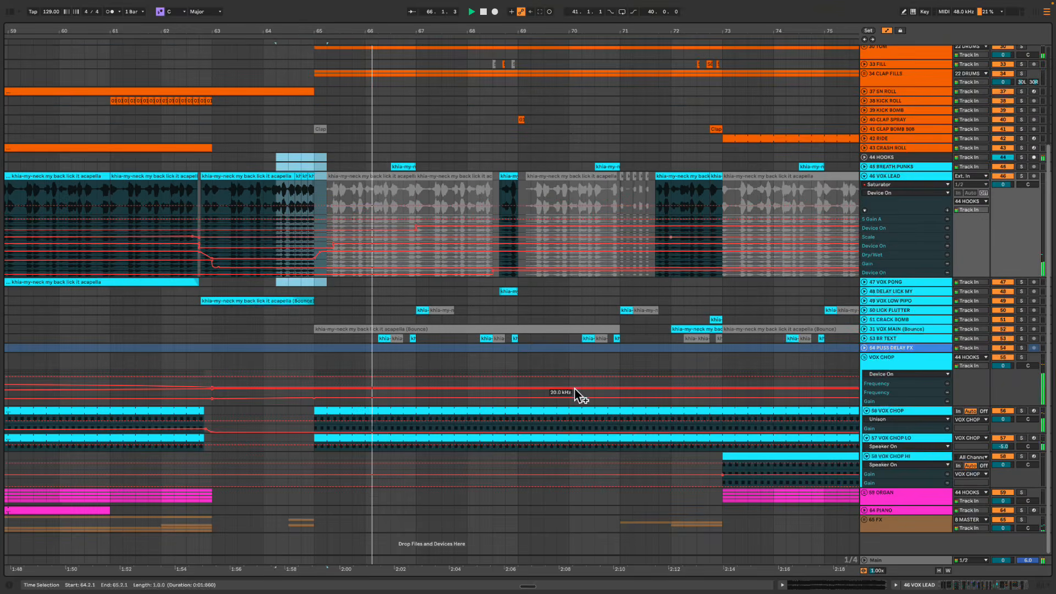
key(a)
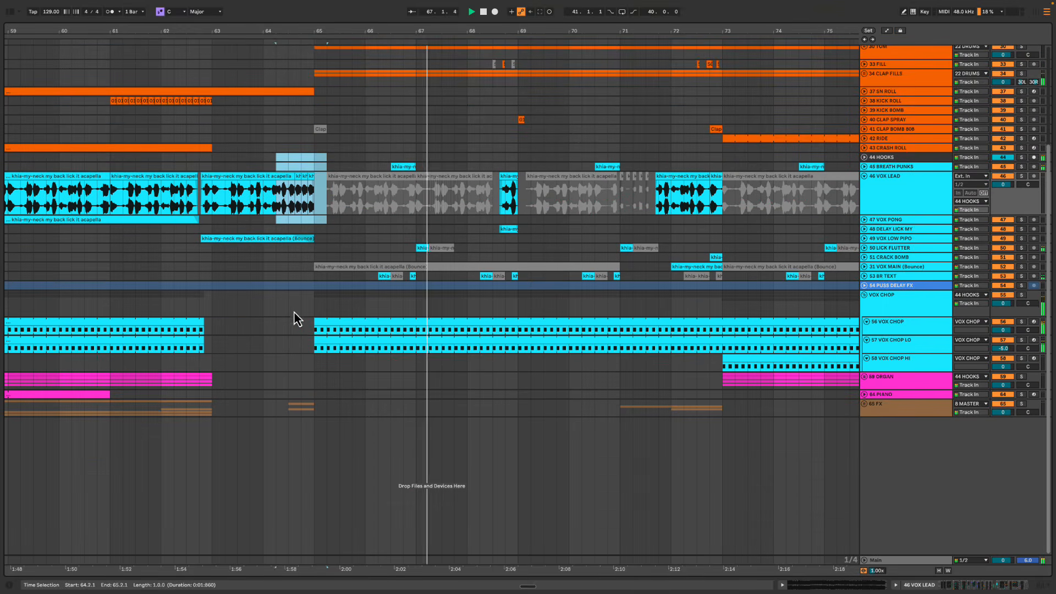
drag(302, 336, 552, 342)
scroll(532, 301, up, 4)
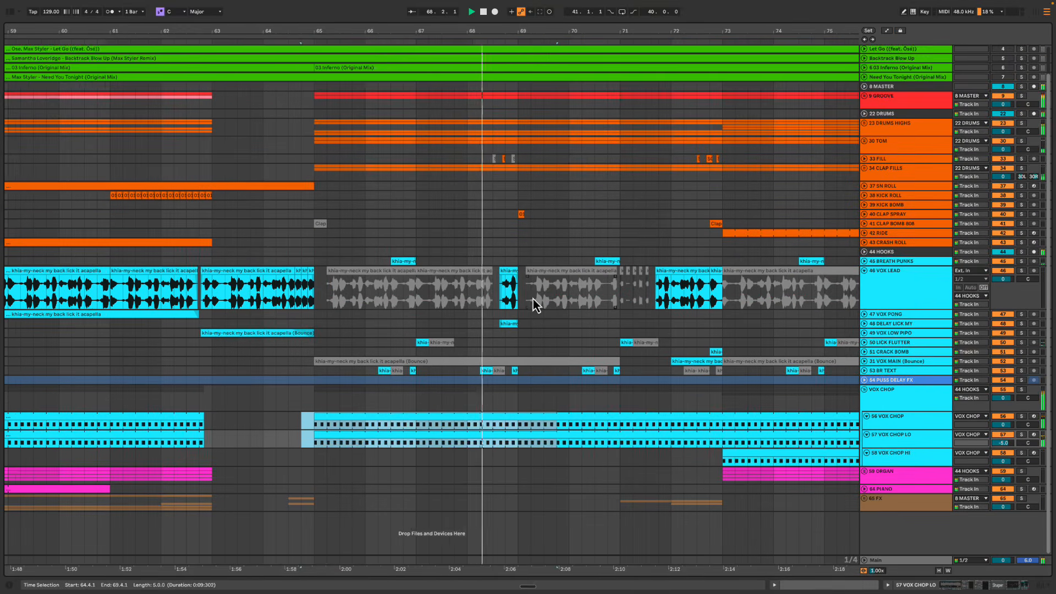
drag(464, 240, 534, 300)
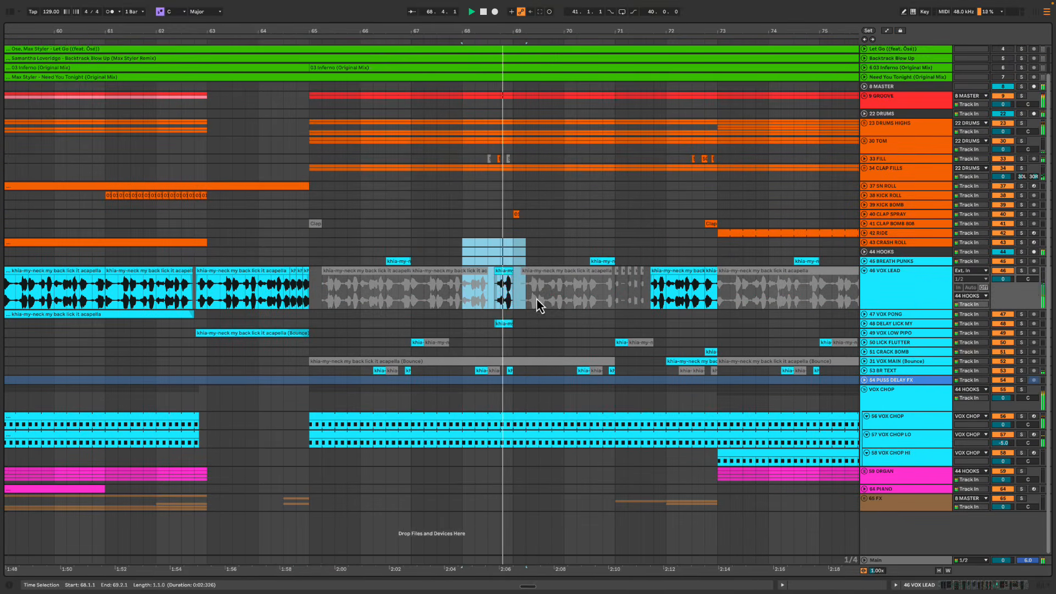
click(864, 261)
drag(934, 274, 935, 307)
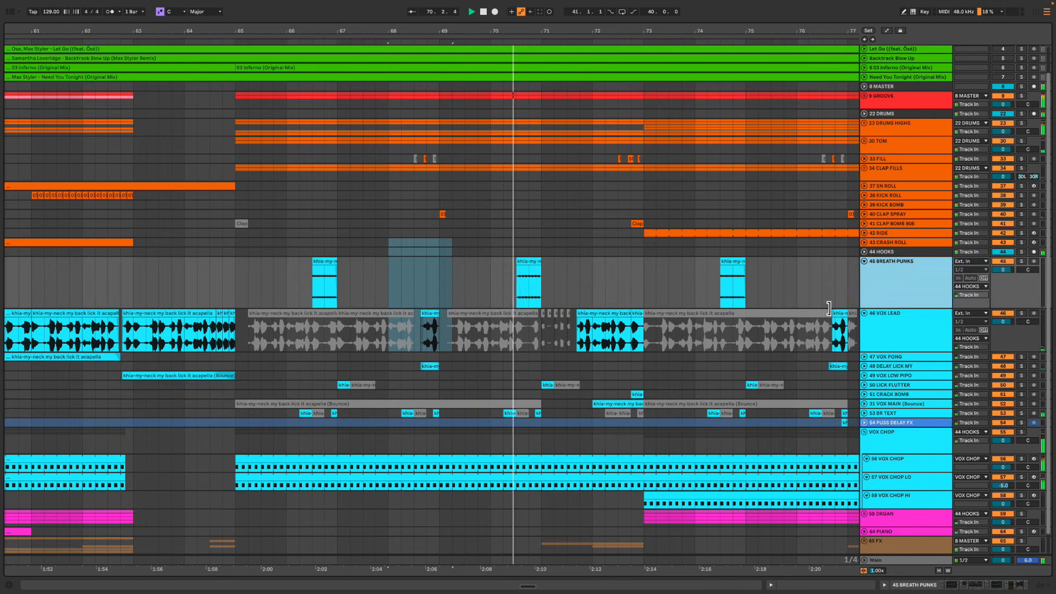
drag(505, 272, 589, 272)
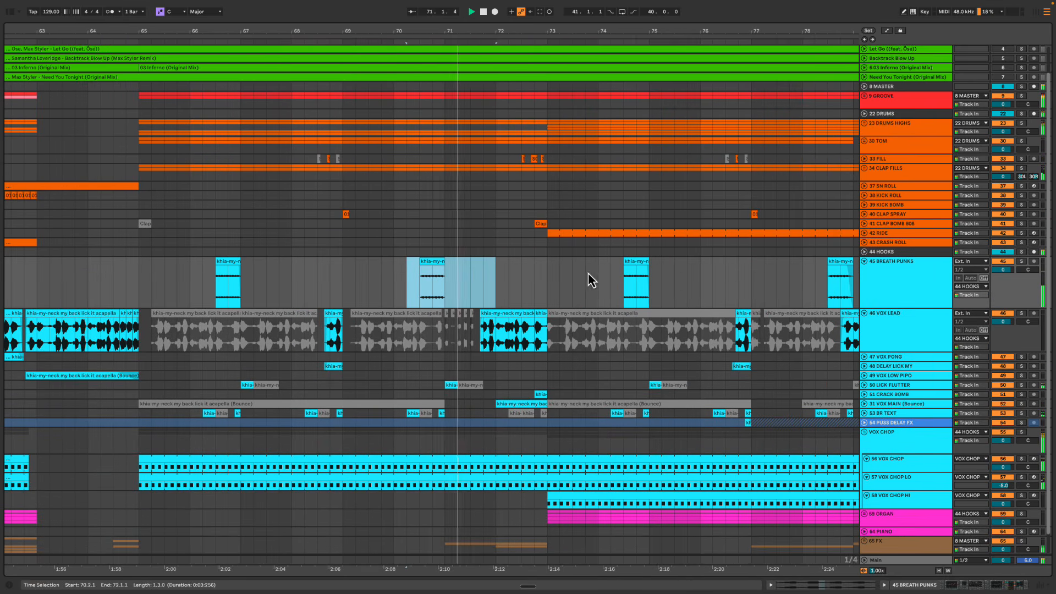
alt+click(864, 262)
drag(636, 34, 636, 30)
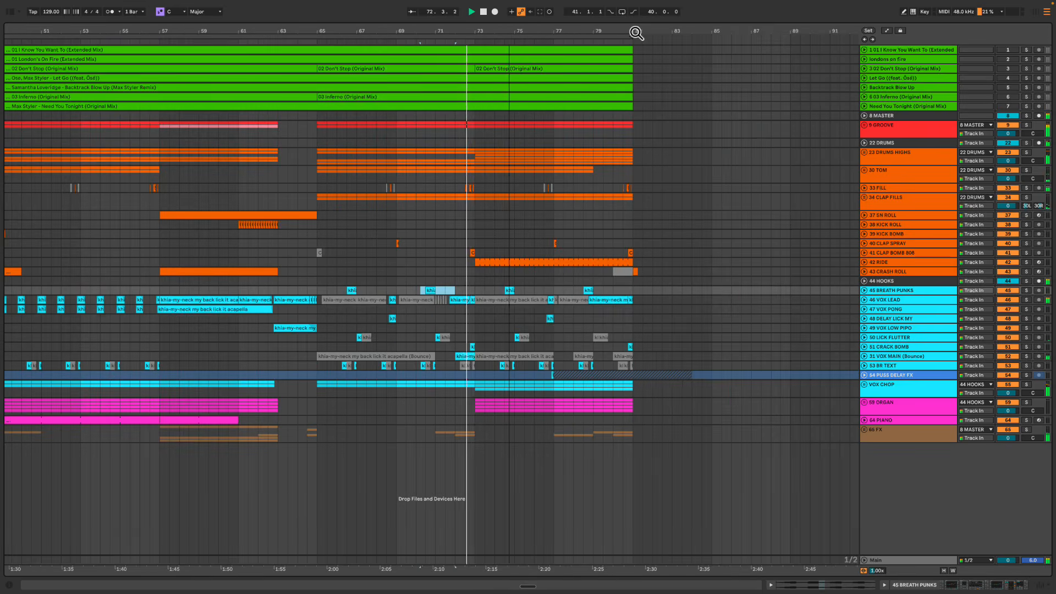
click(864, 263)
click(865, 263)
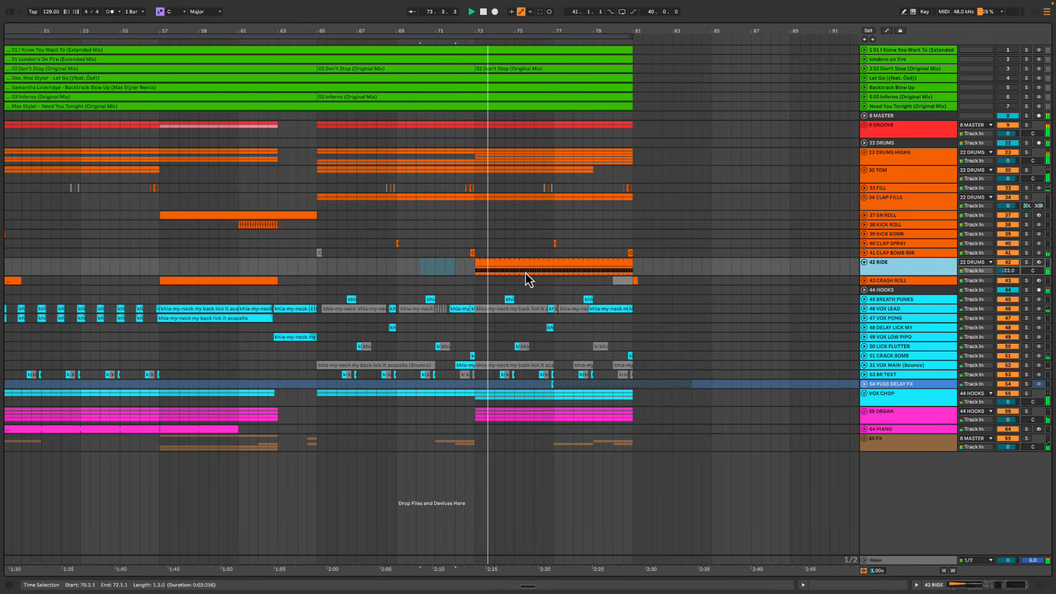
drag(467, 268, 672, 280)
click(866, 265)
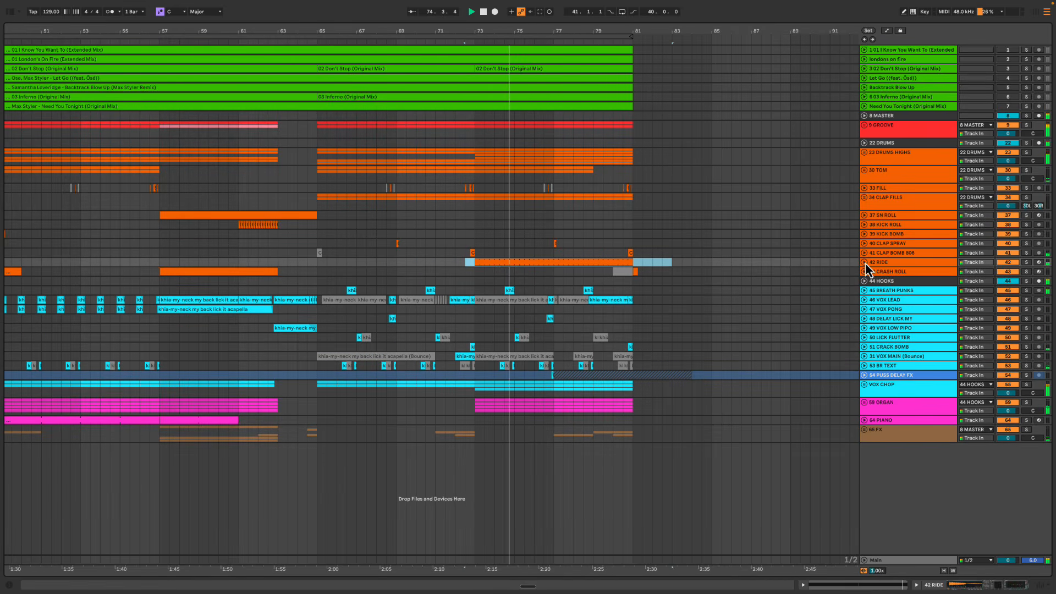
click(885, 392)
click(874, 408)
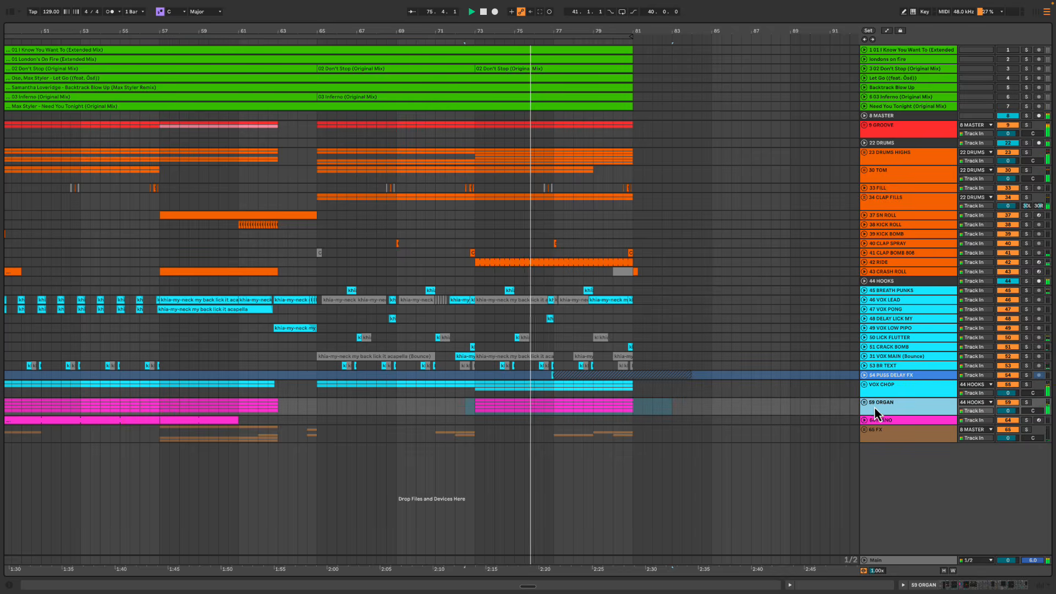
click(862, 403)
scroll(697, 363, down, 3)
key(a)
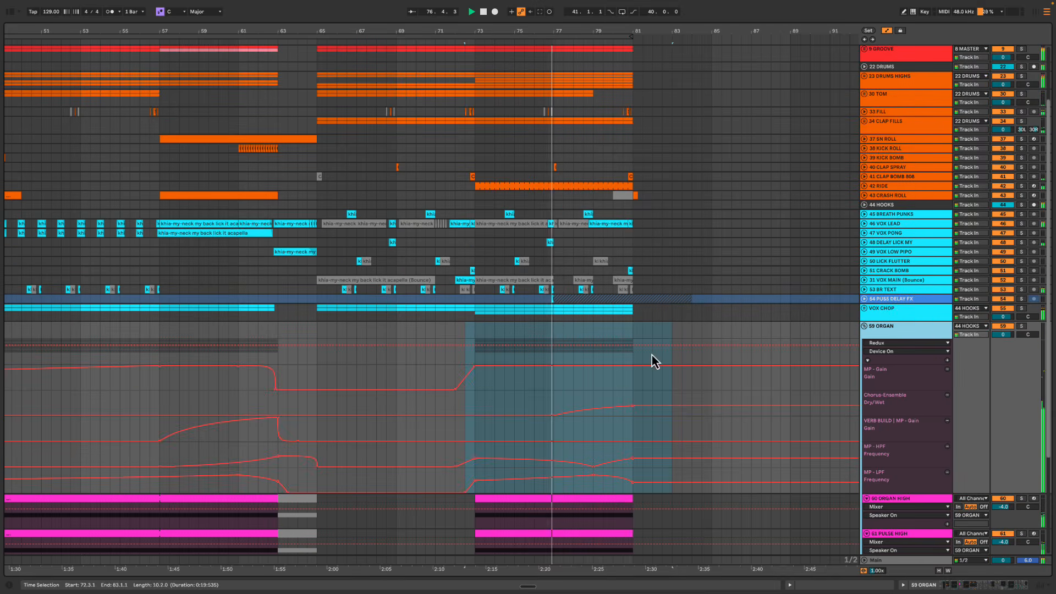
drag(569, 32, 572, 31)
scroll(564, 102, down, 4)
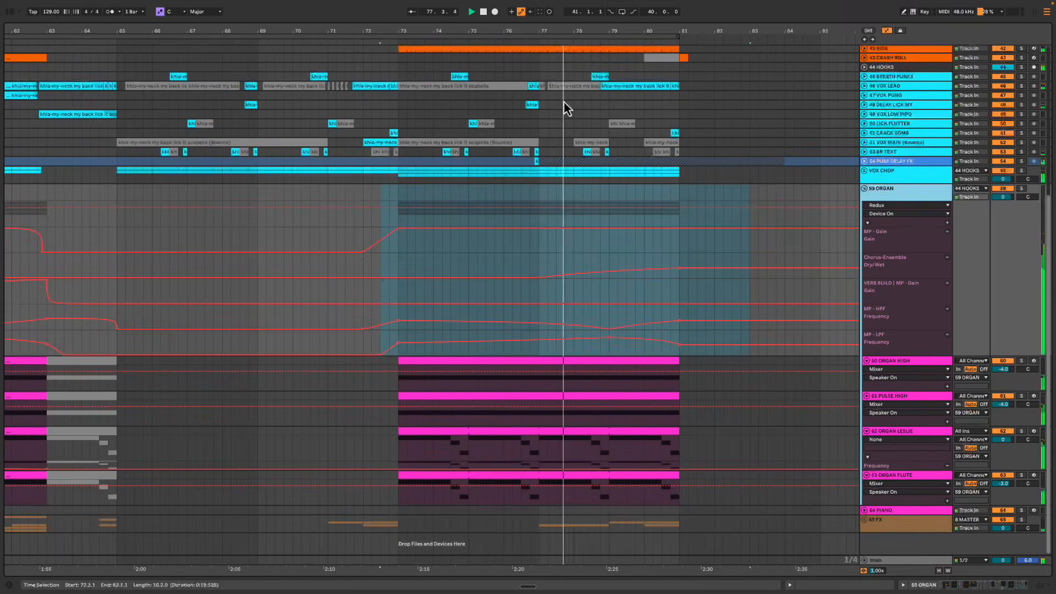
click(539, 265)
drag(539, 271, 689, 477)
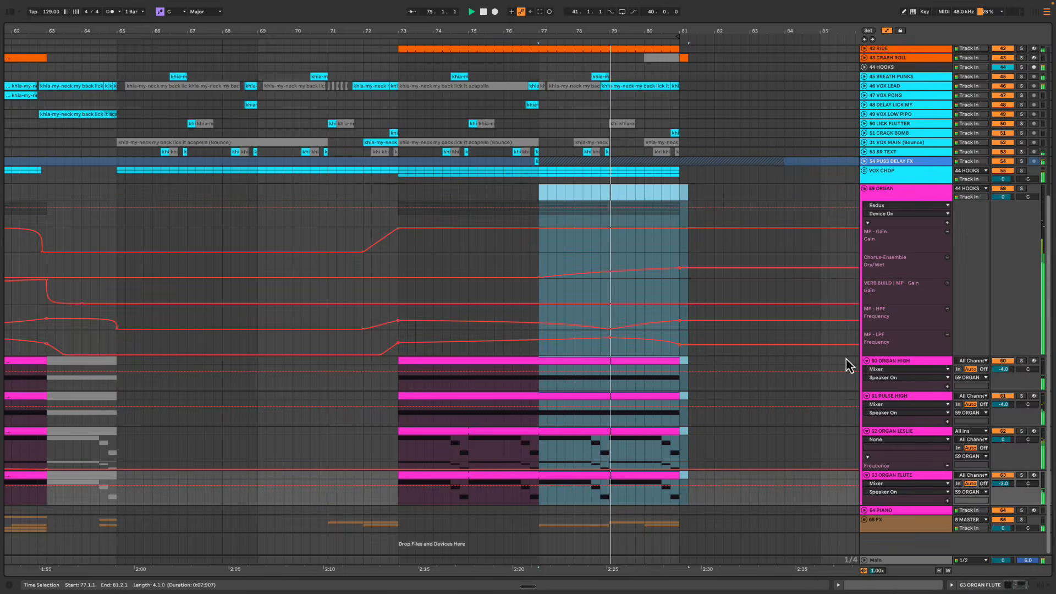
click(864, 188)
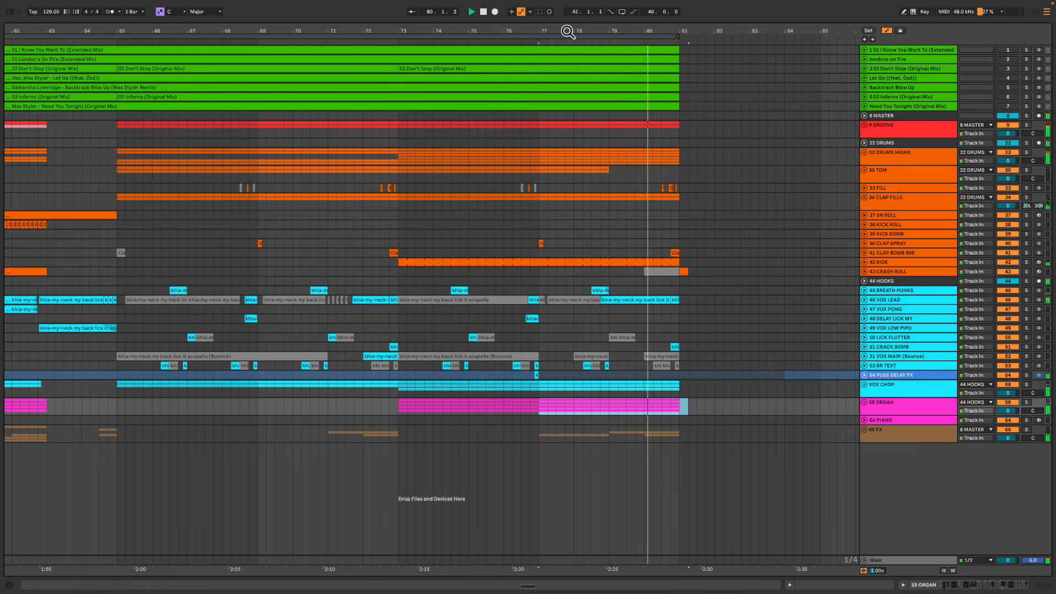
drag(565, 33, 684, 39)
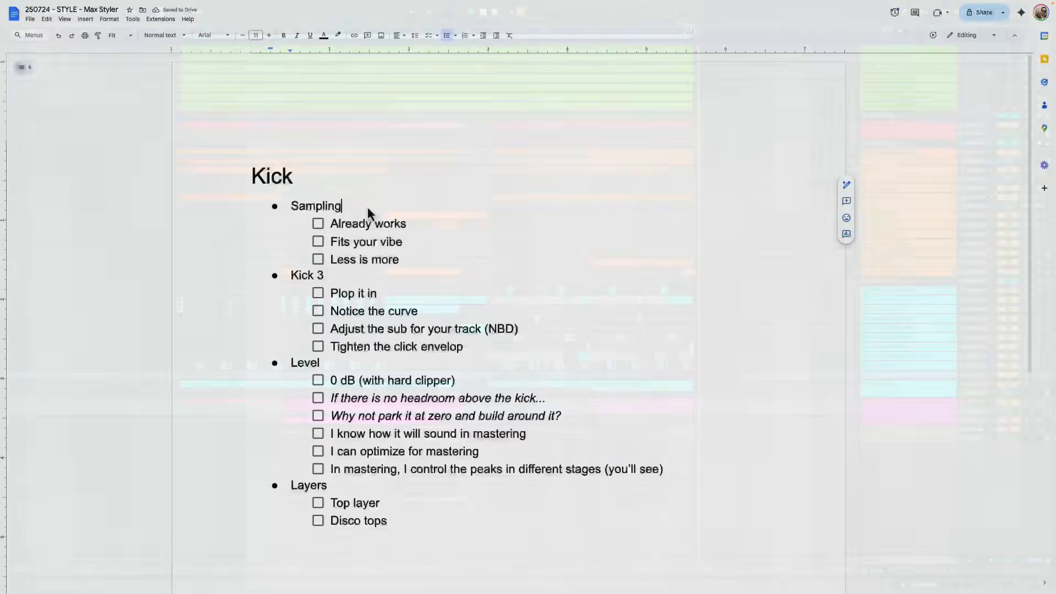
Tick off the three Sampling items: Already works, Fits your vibe and Less is more
double_click(325, 182)
click(349, 182)
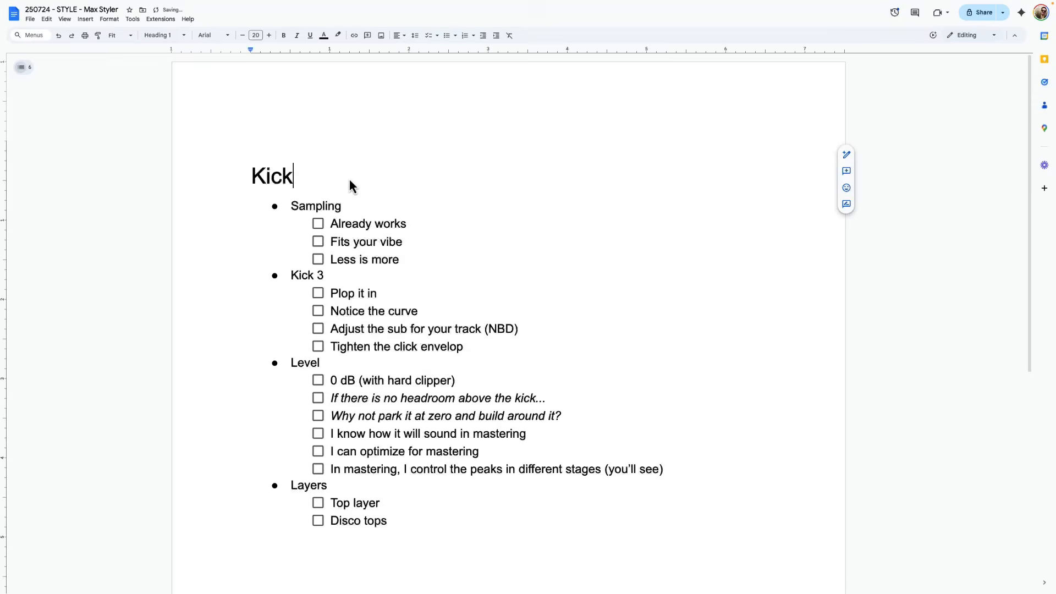
double_click(340, 208)
click(365, 209)
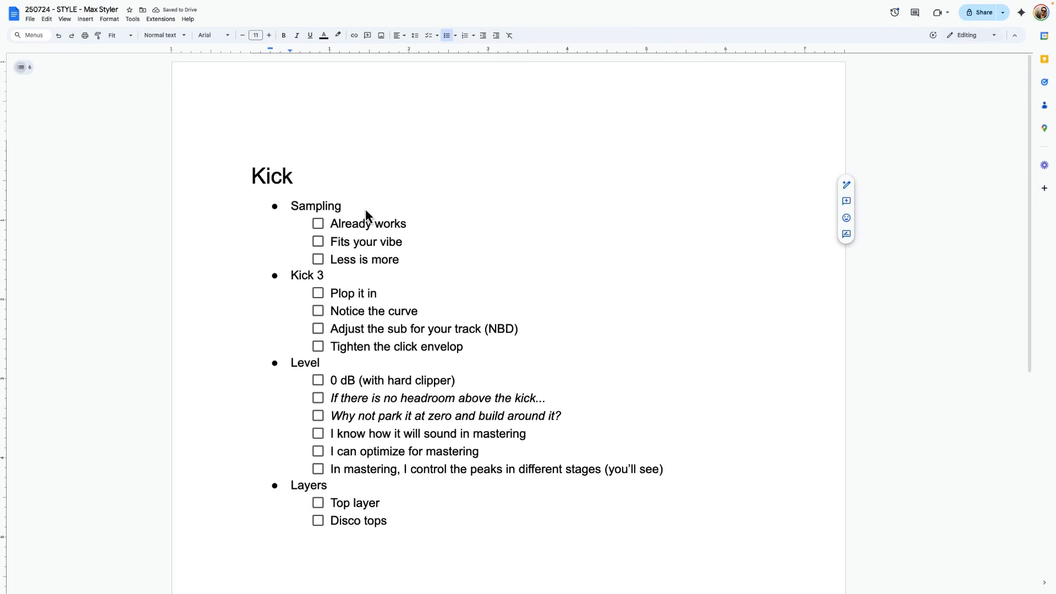
click(417, 221)
click(318, 223)
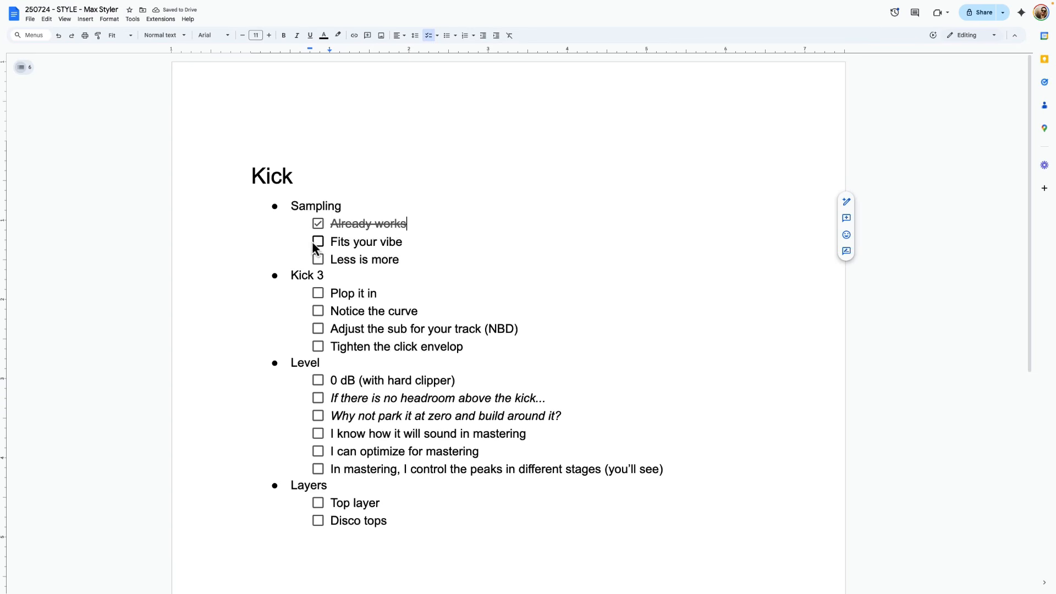
click(317, 243)
click(317, 260)
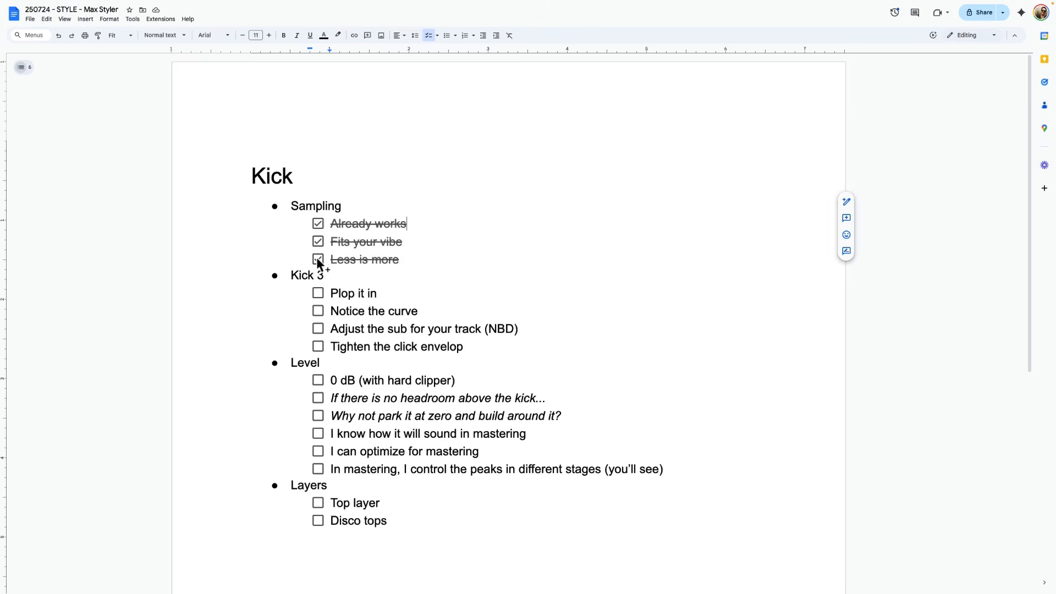
Scroll down to the Kick checklist and briefly highlight the Kick 3 line
scroll(362, 210, down, 2)
triple_click(362, 210)
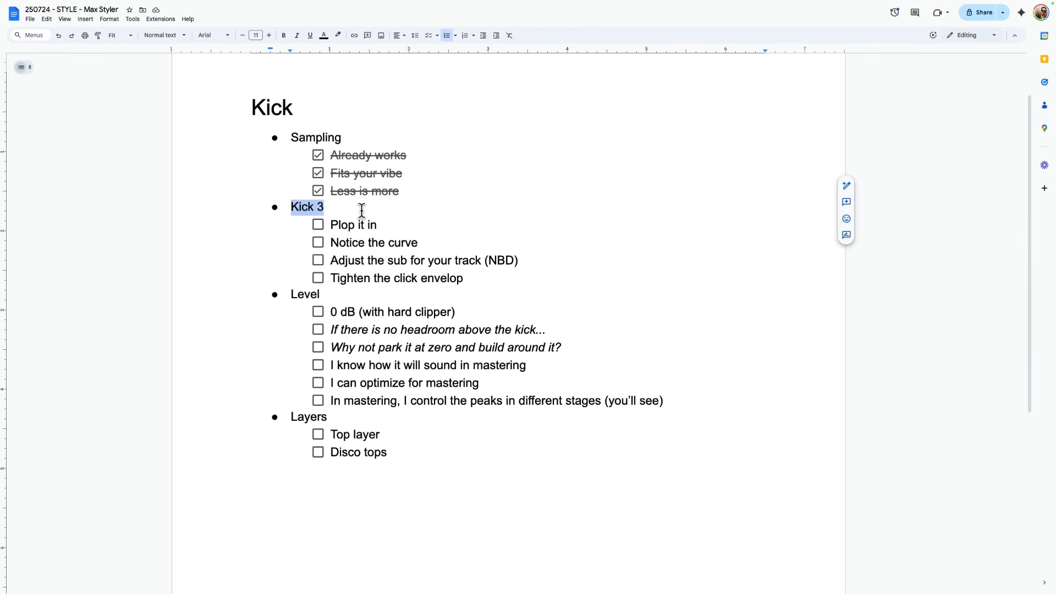
click(362, 211)
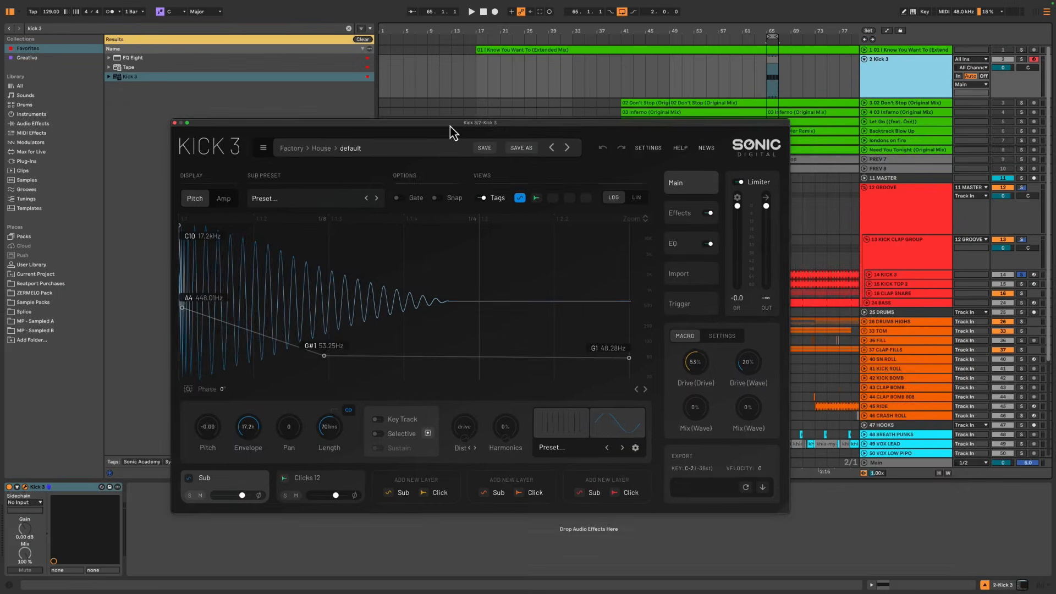
Drop the I Know You Want To reference clip into Kick 3 and choose Analyse
drag(448, 129, 468, 144)
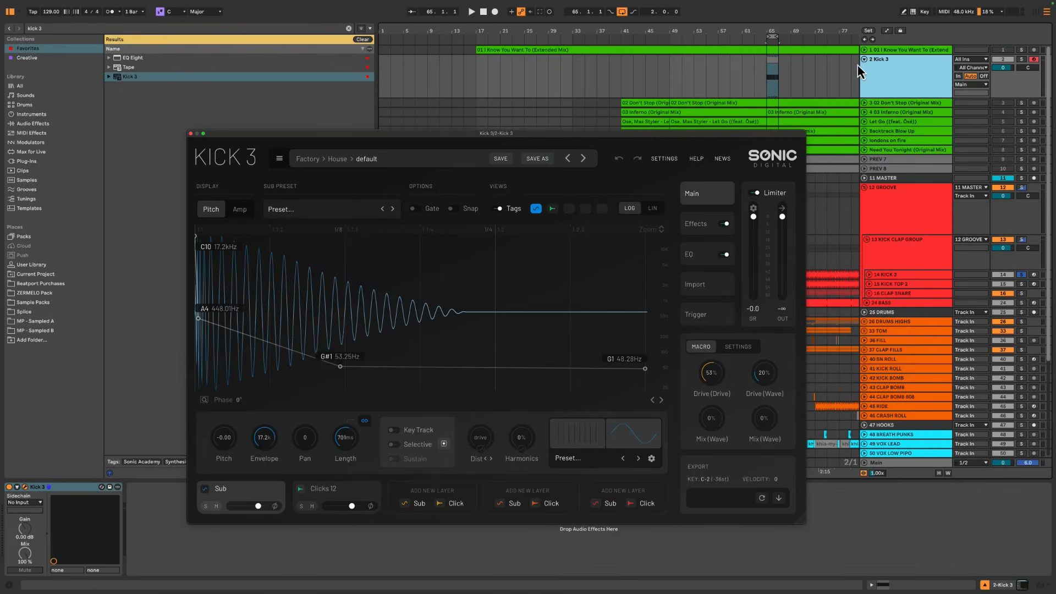
click(880, 51)
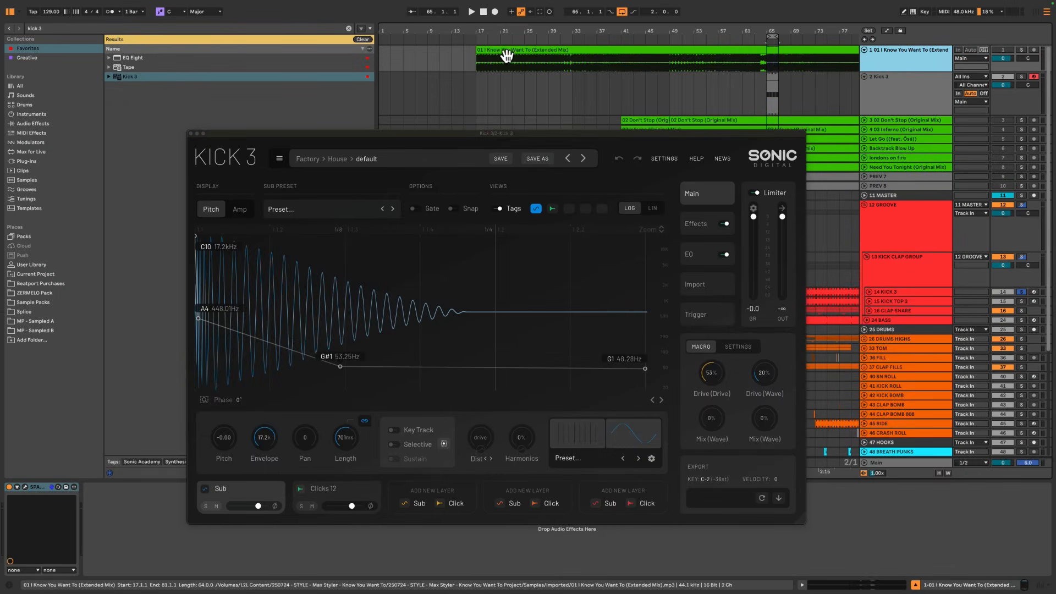
click(523, 52)
drag(426, 351, 433, 310)
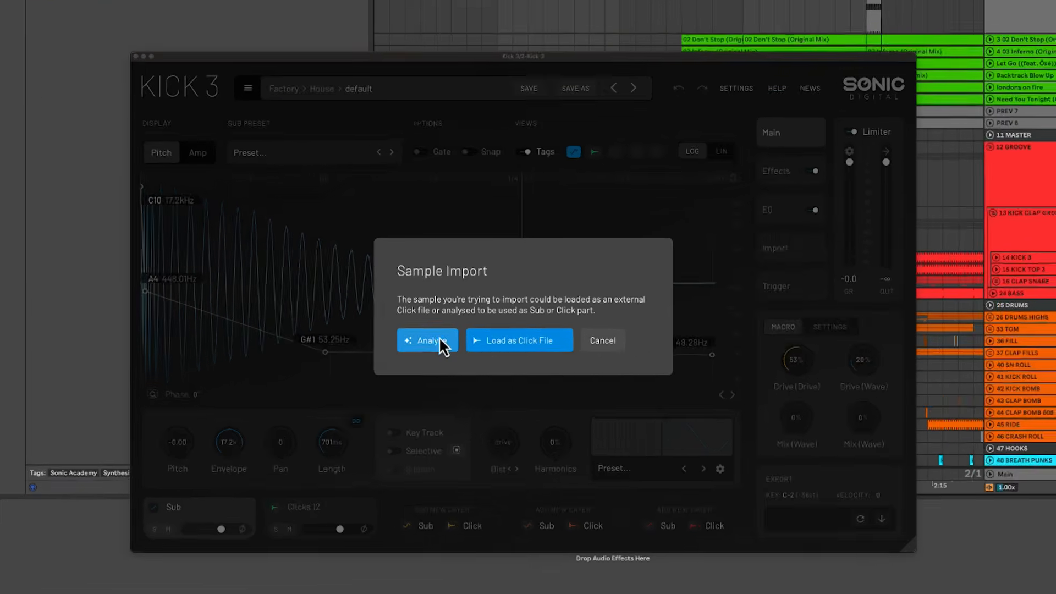
click(430, 356)
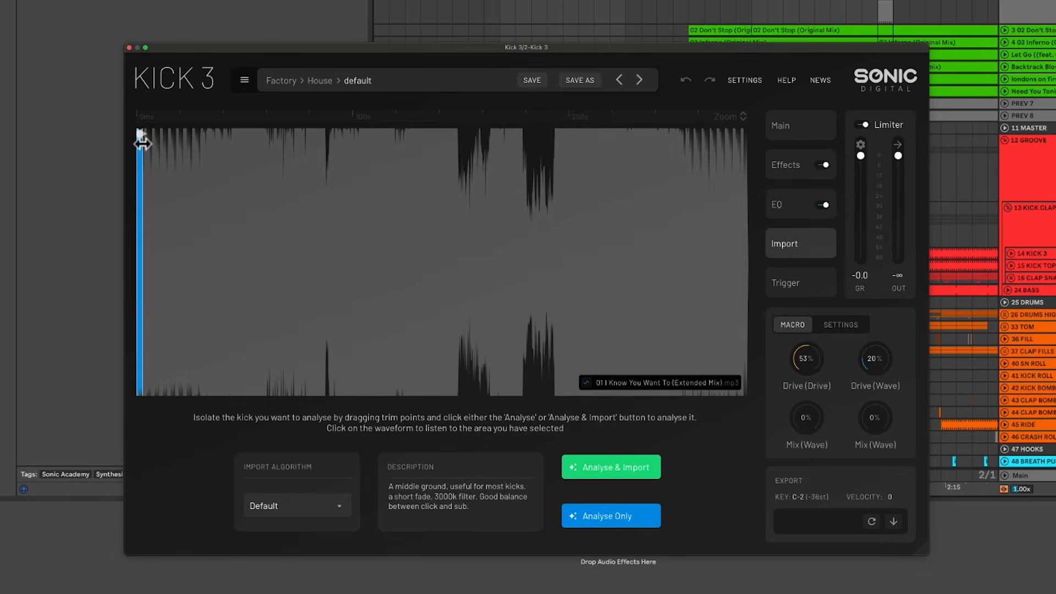
Trim the waveform region to a single kick and Analyse & Import it as layers
drag(149, 118, 213, 190)
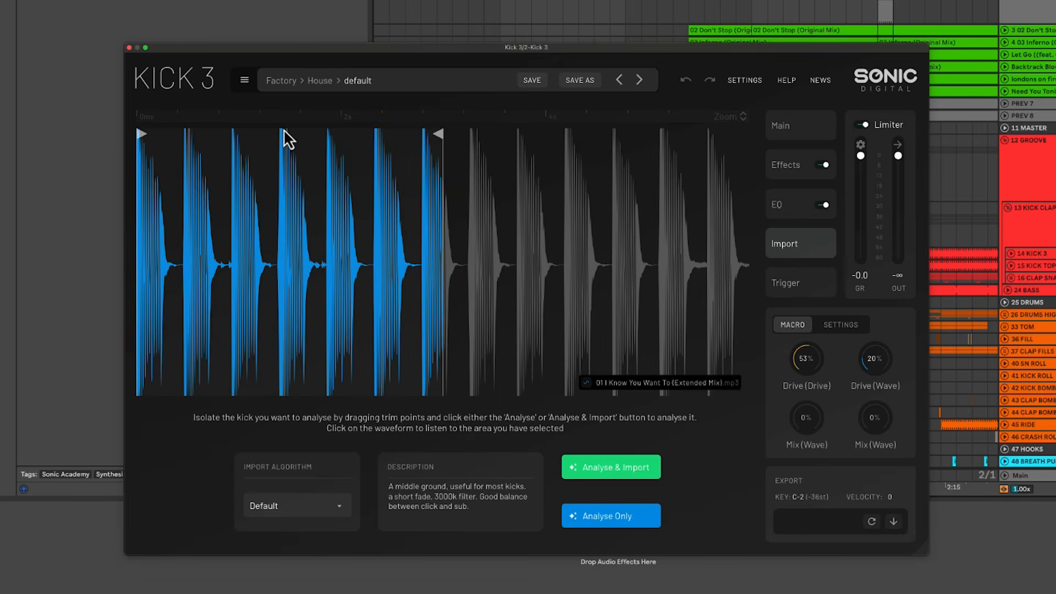
mouse_move(437, 135)
mouse_down()
mouse_move(219, 142)
mouse_move(165, 173)
mouse_up()
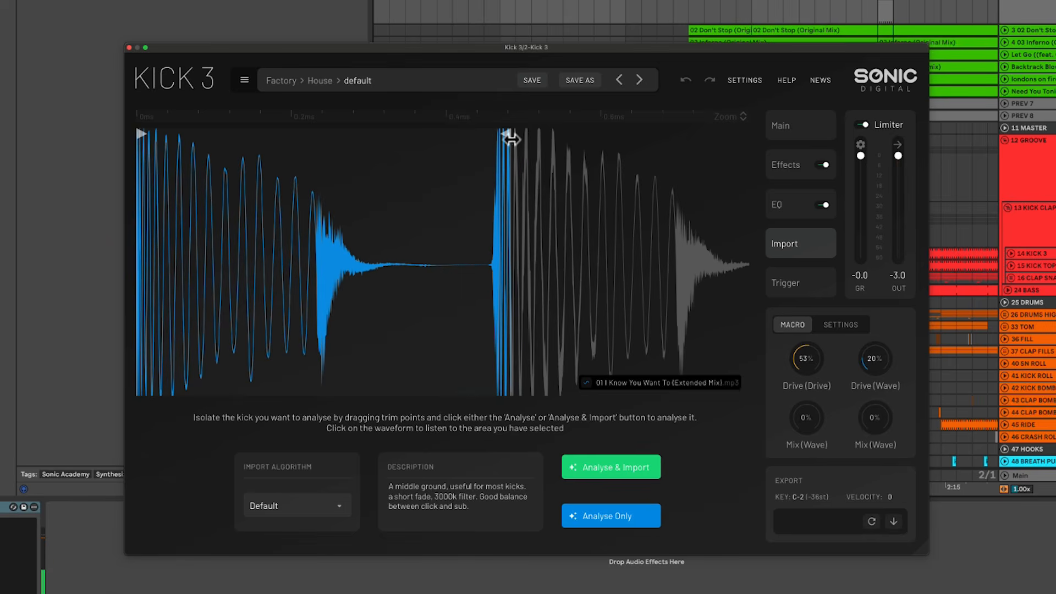
drag(511, 139, 487, 161)
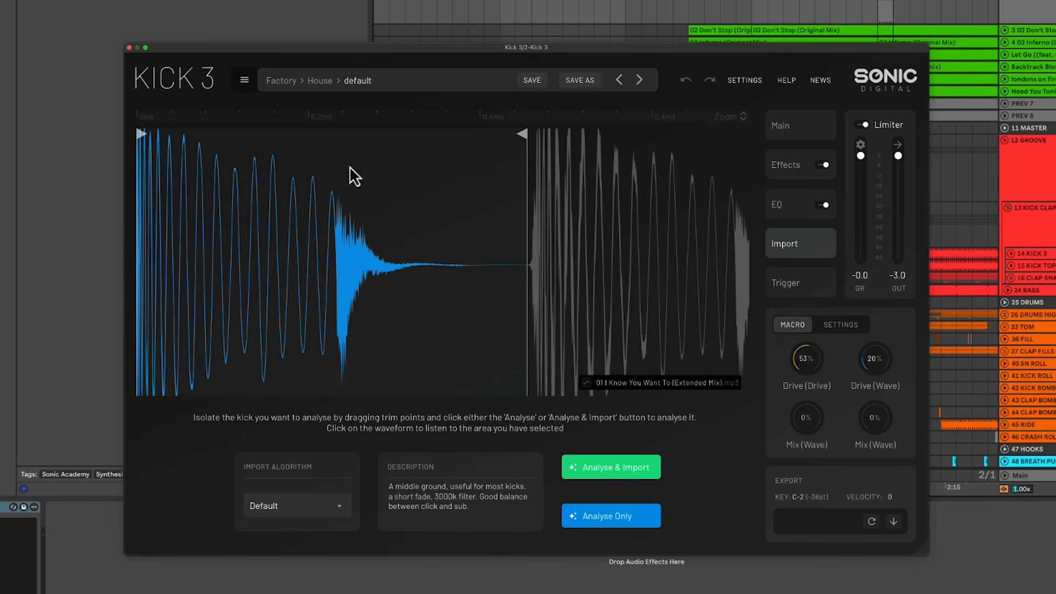
click(612, 471)
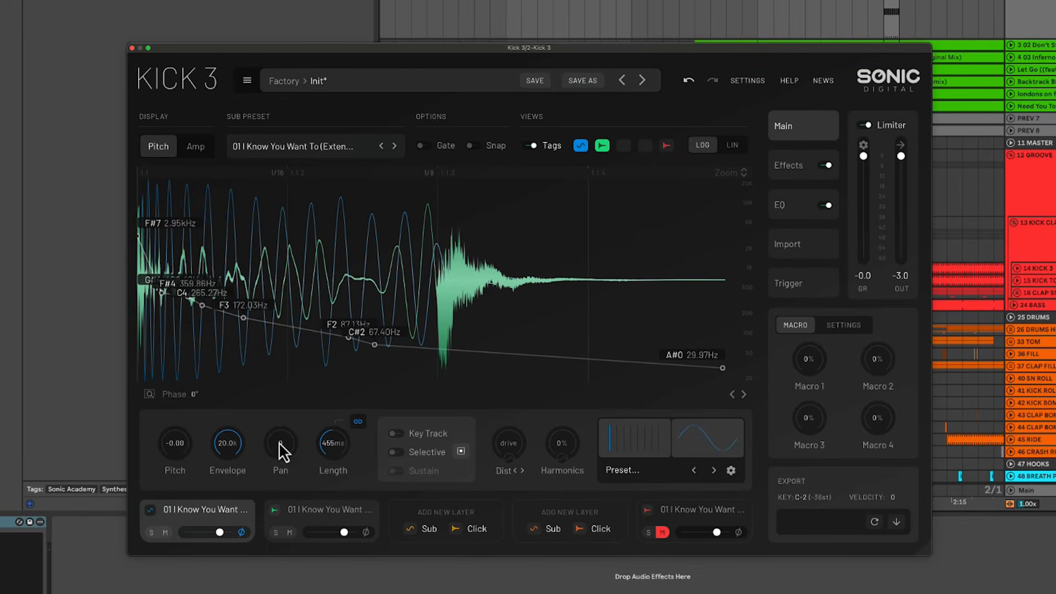
Play the sub and click layers individually, then hide the click layer from the pitch graph
mouse_move(235, 510)
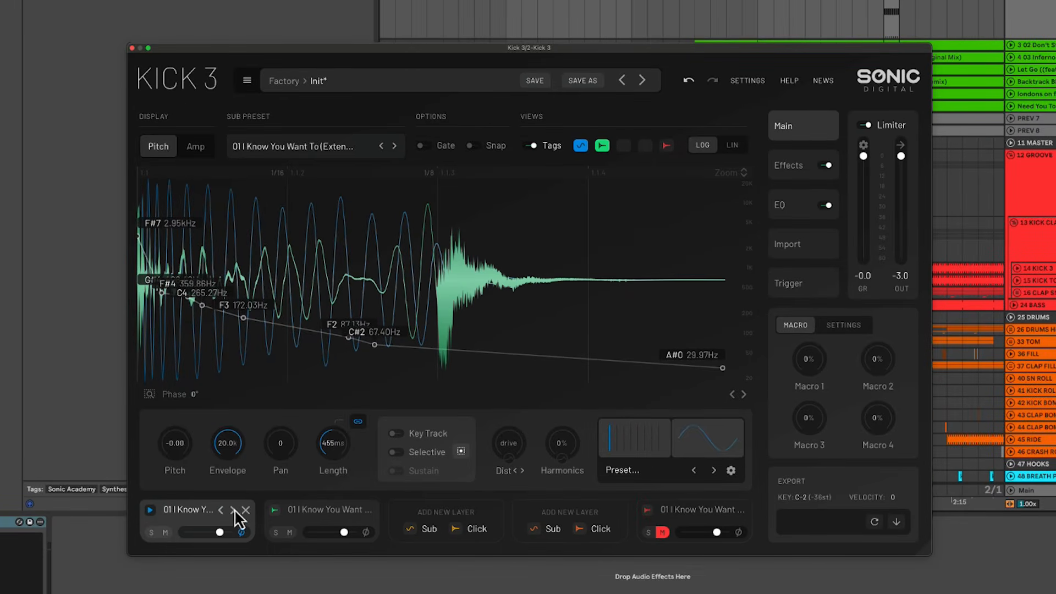
click(150, 513)
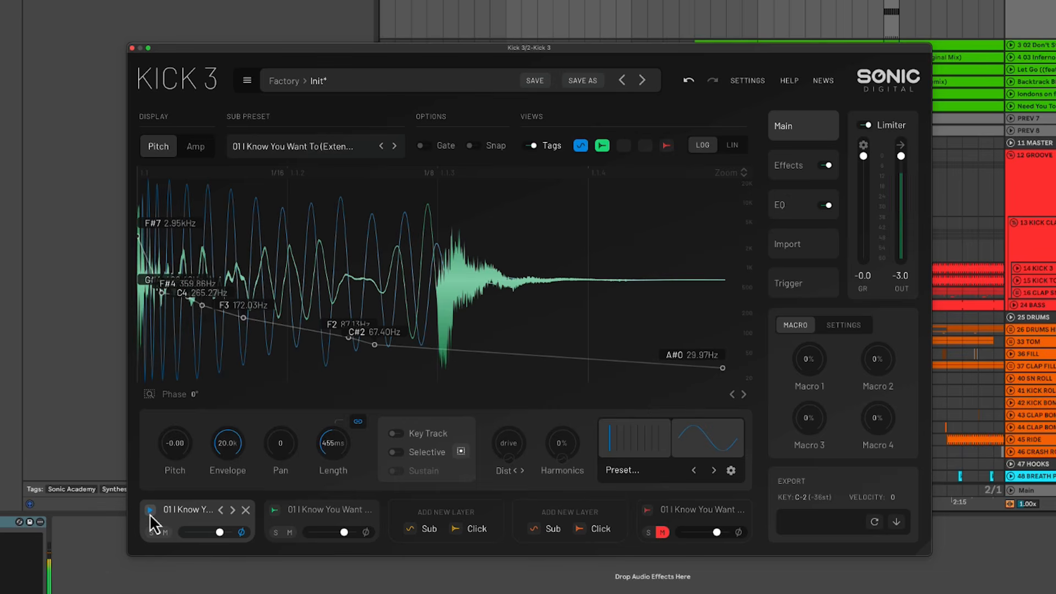
click(292, 512)
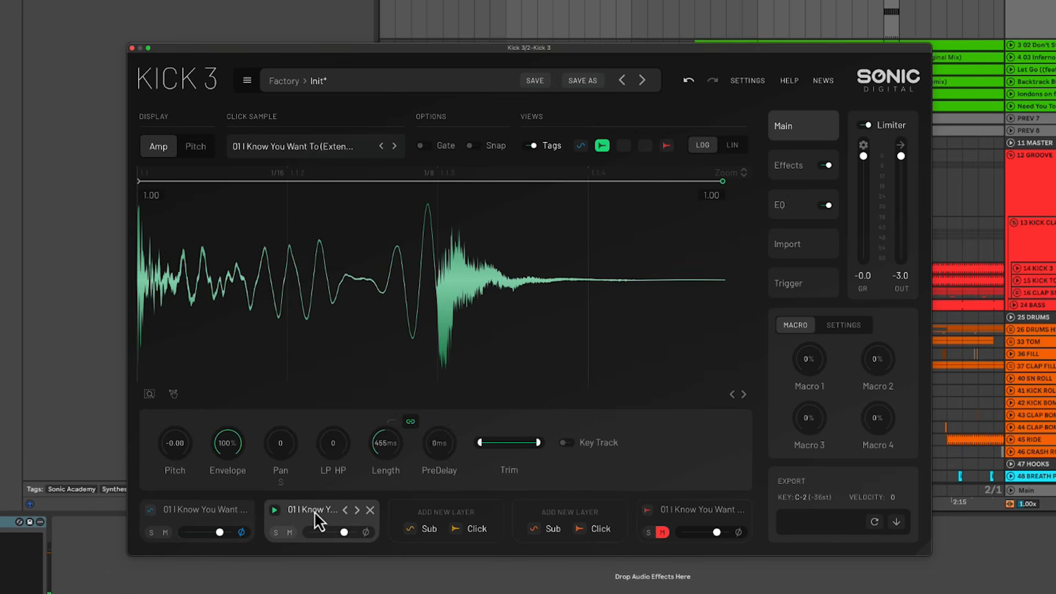
click(275, 510)
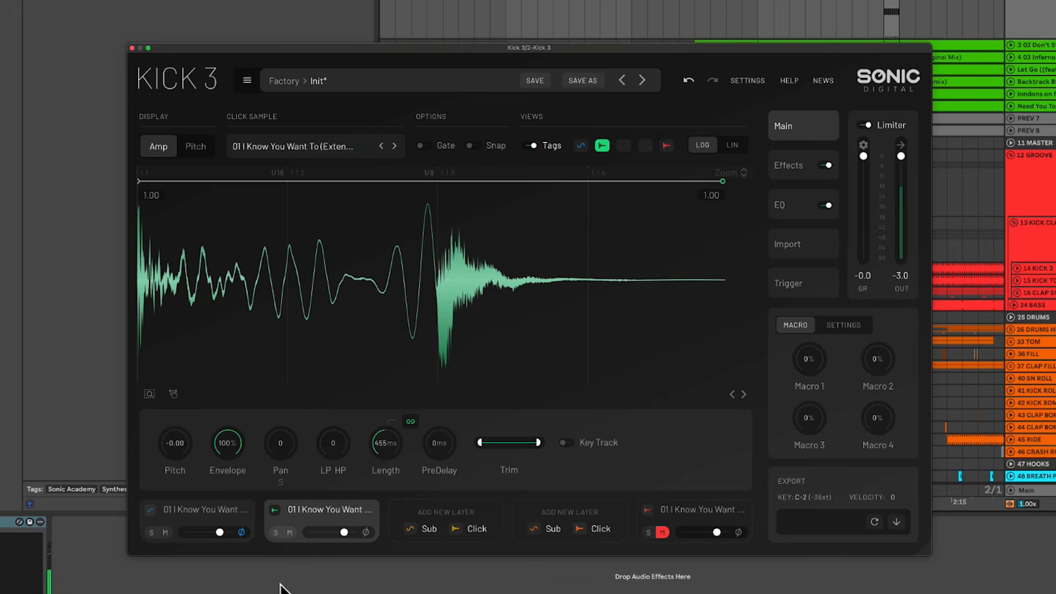
click(222, 514)
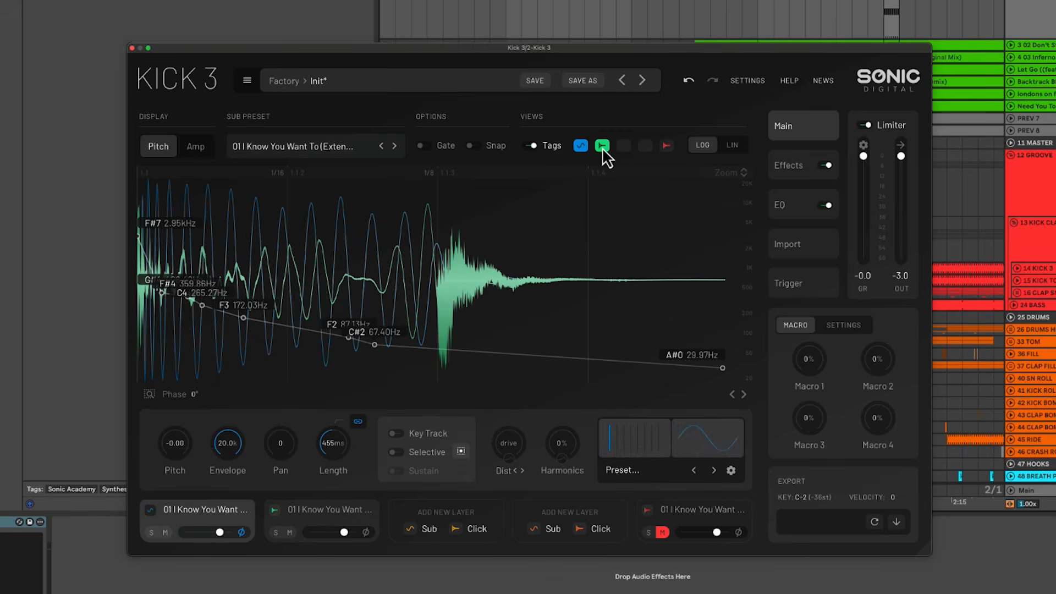
click(602, 146)
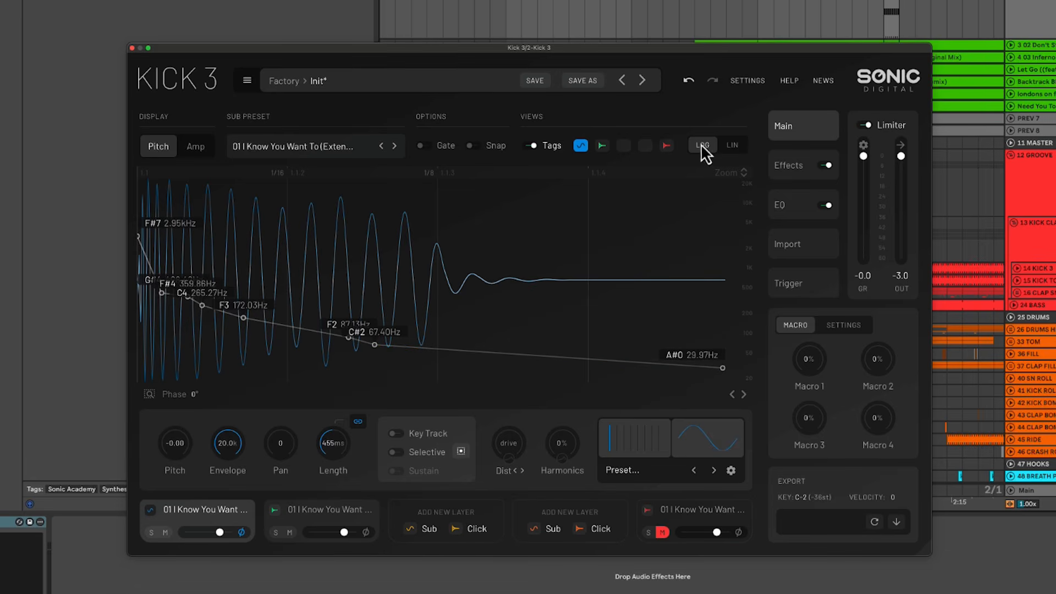
Switch the pitch graph to LIN, enable Snap and lock the phase at the C#2 node
click(731, 146)
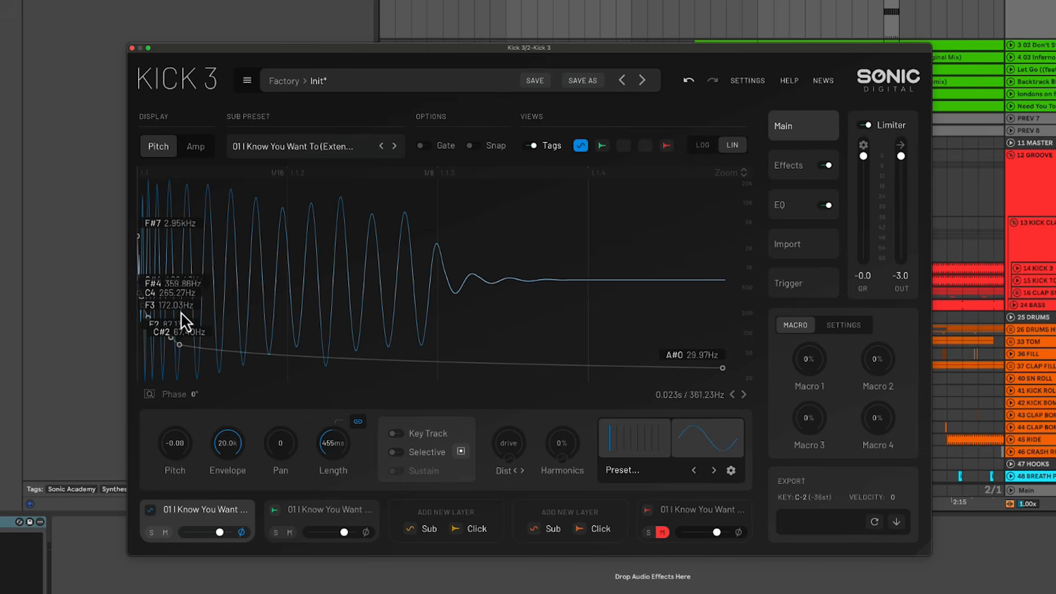
click(474, 146)
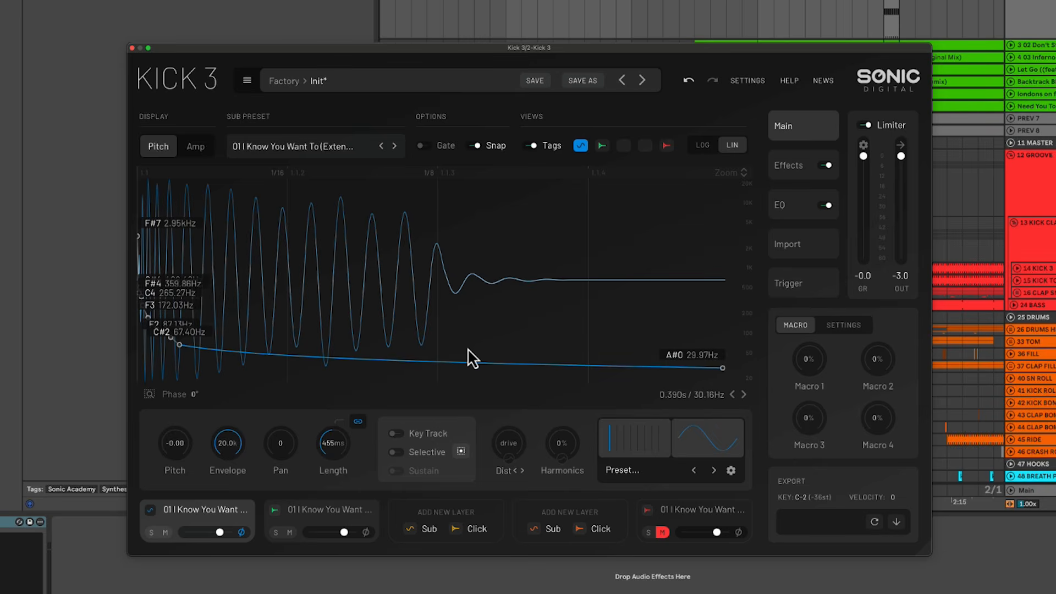
right_click(180, 346)
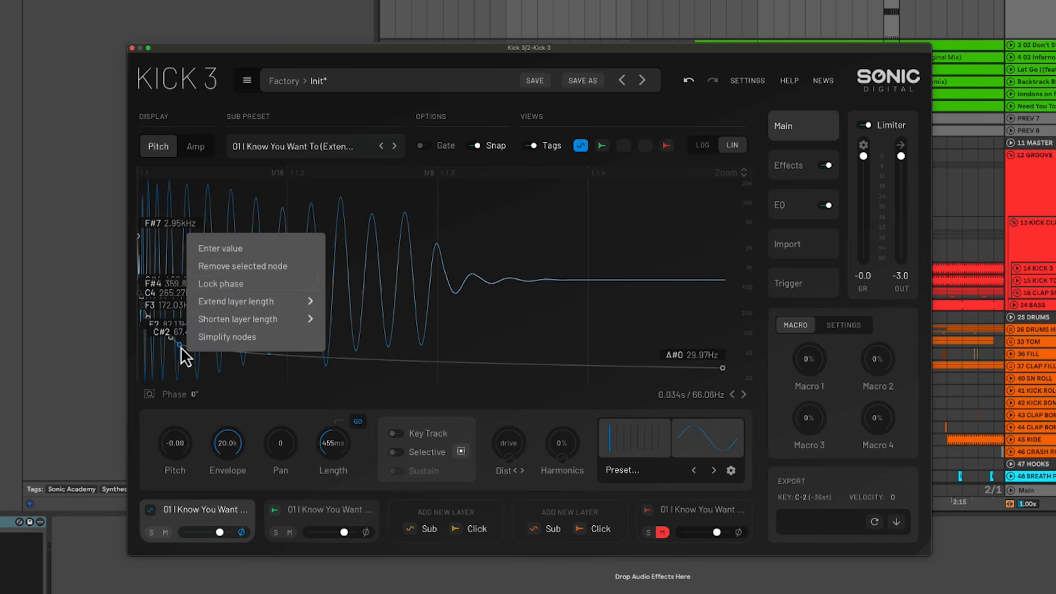
click(223, 285)
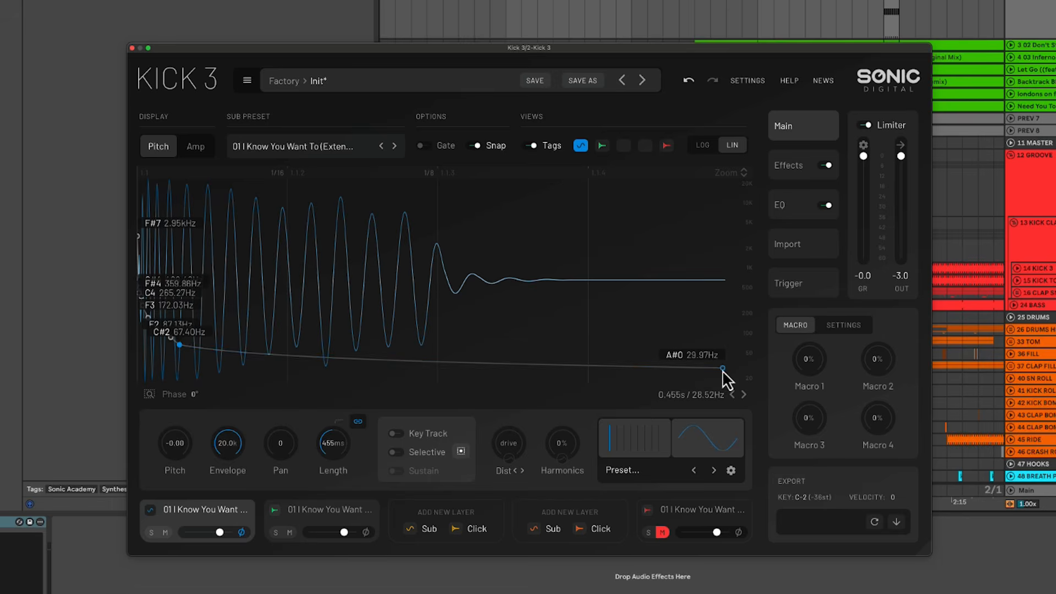
Add and drag pitch nodes so the sub tail settles at E1 41.20Hz by about 0.10 s
drag(720, 367, 723, 370)
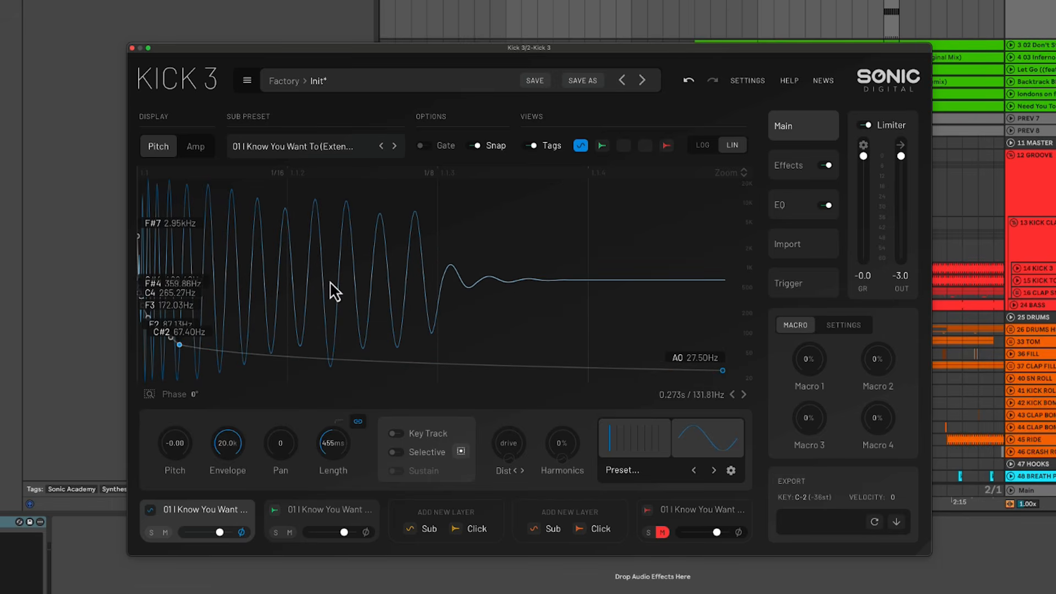
double_click(250, 352)
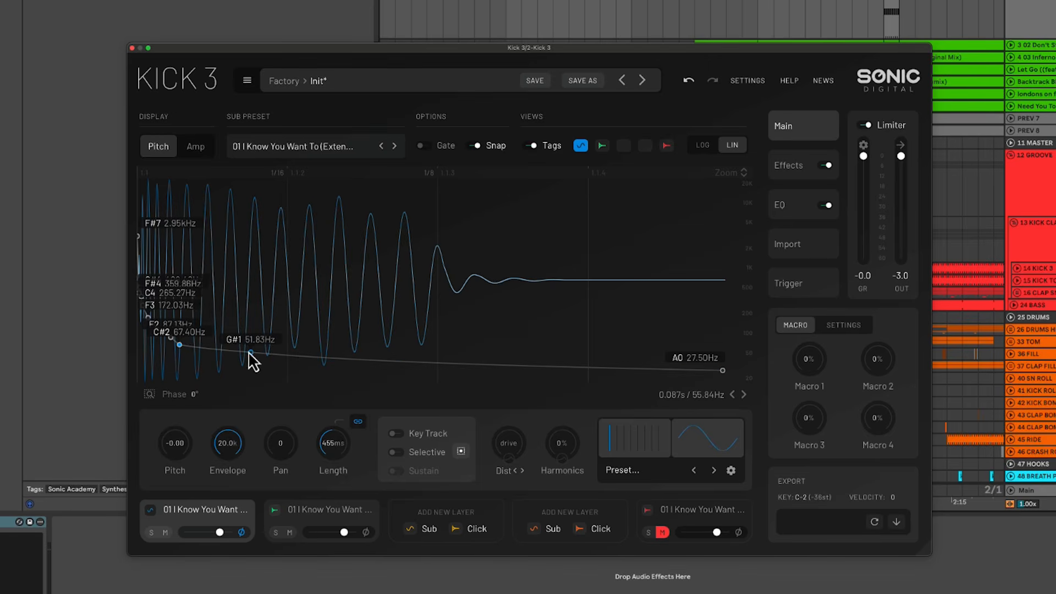
drag(249, 352, 251, 350)
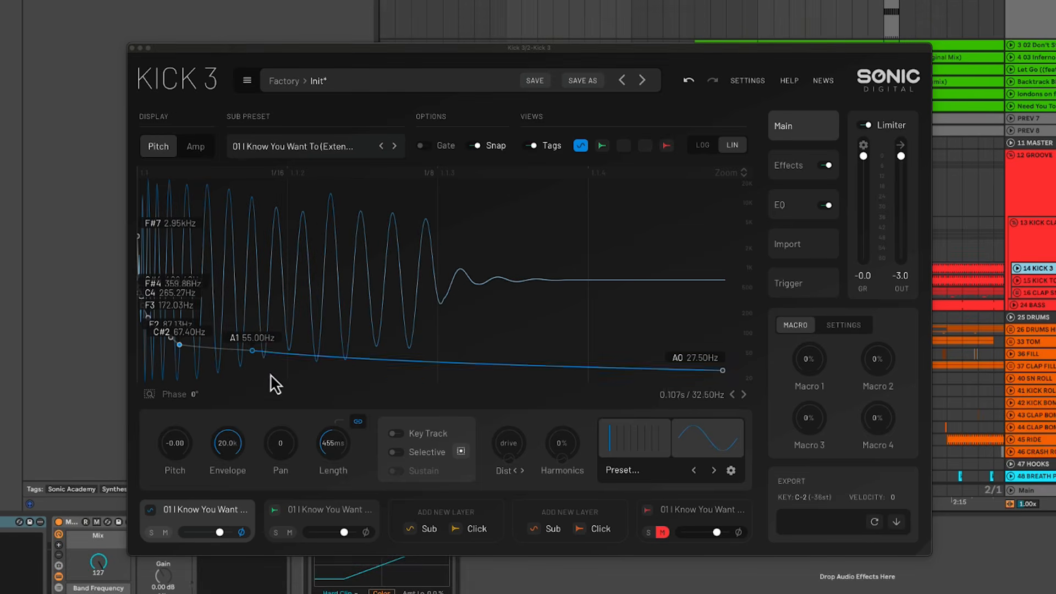
drag(256, 352, 264, 365)
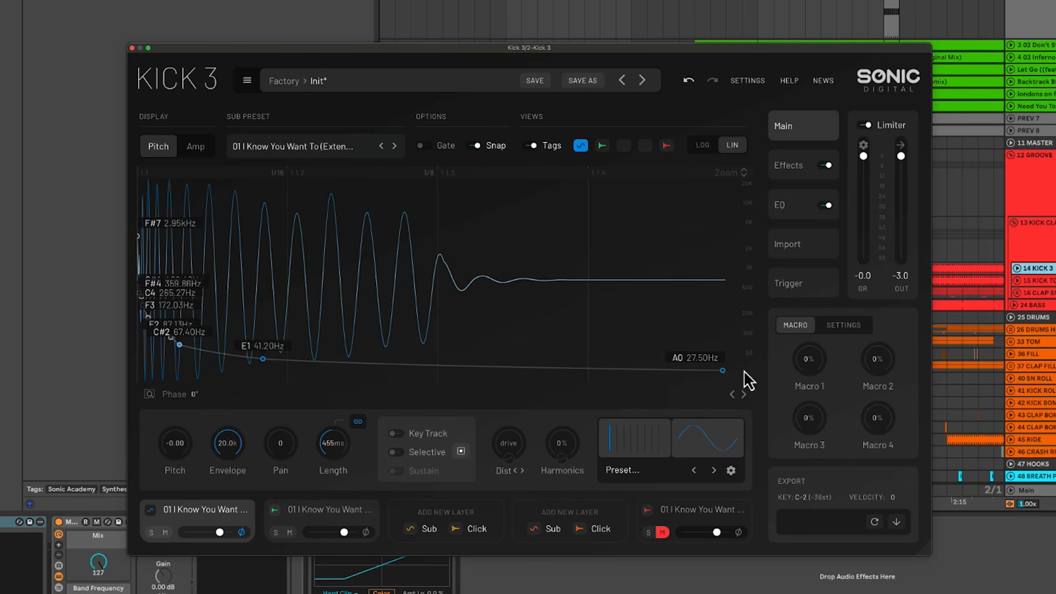
drag(722, 370, 727, 360)
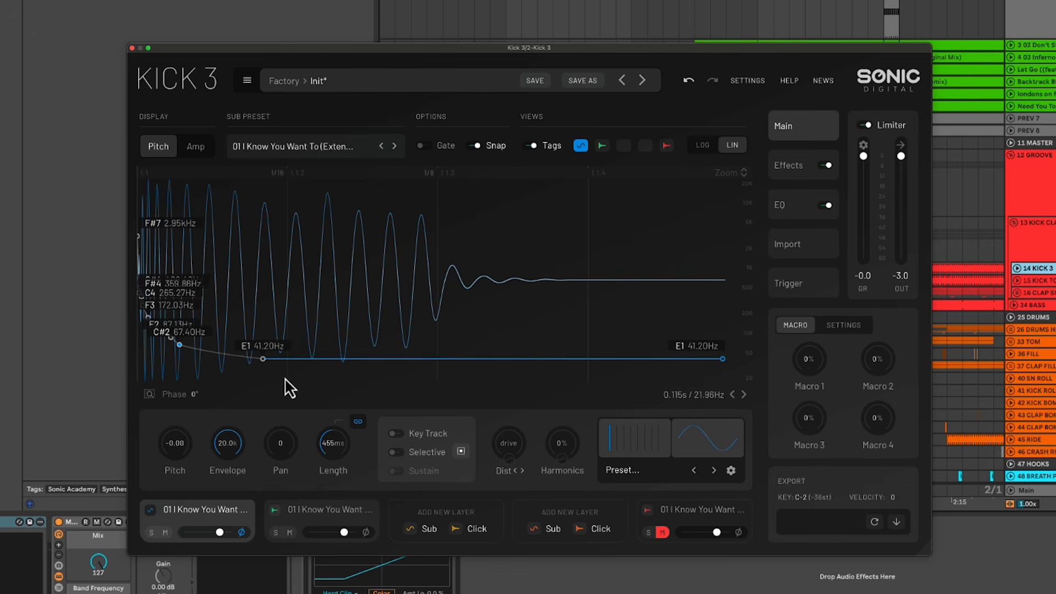
drag(263, 360, 271, 384)
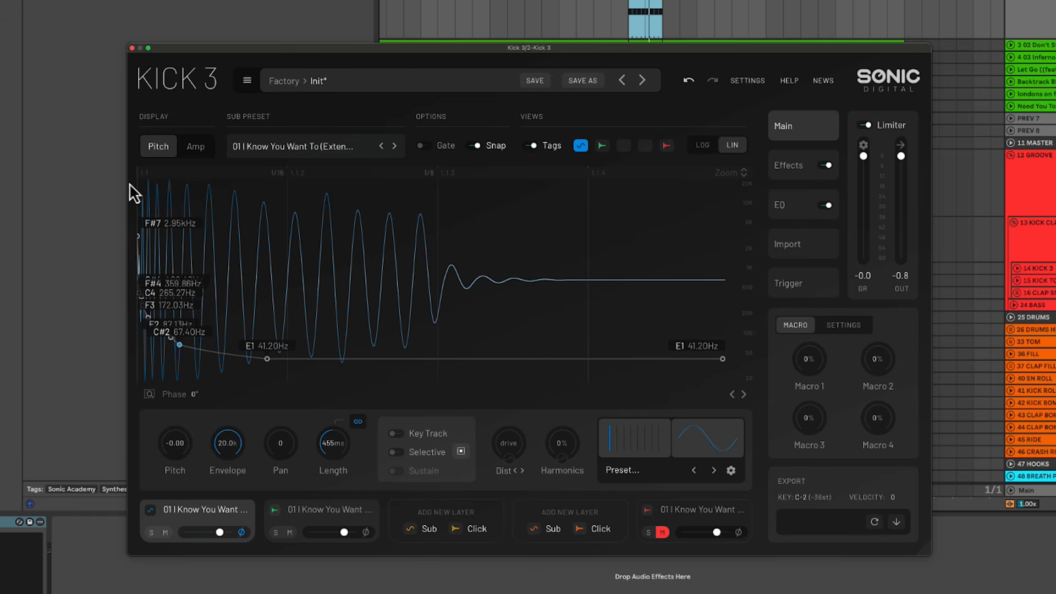
click(196, 147)
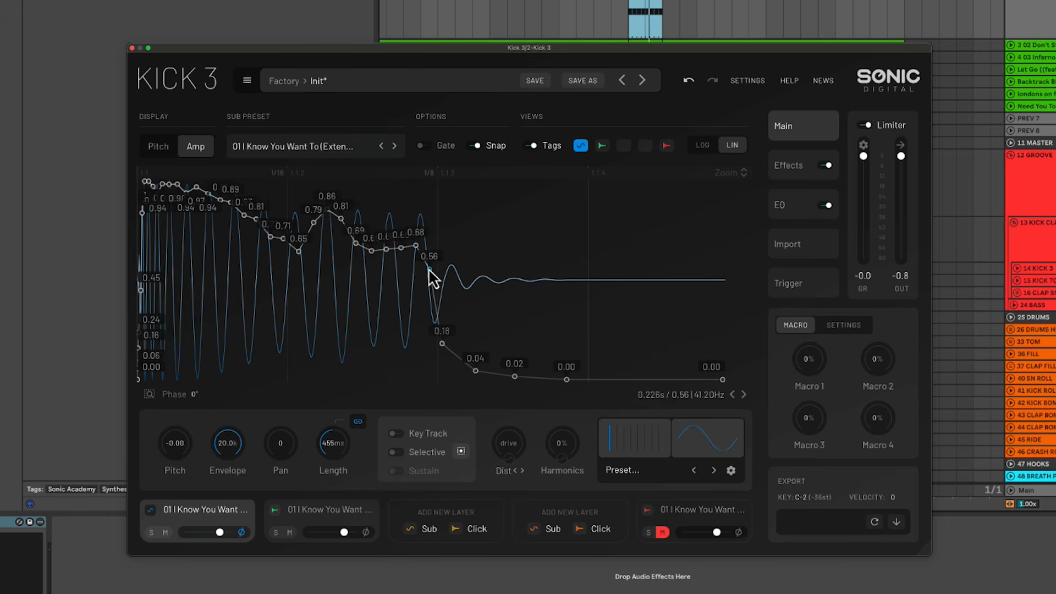
drag(428, 269, 398, 256)
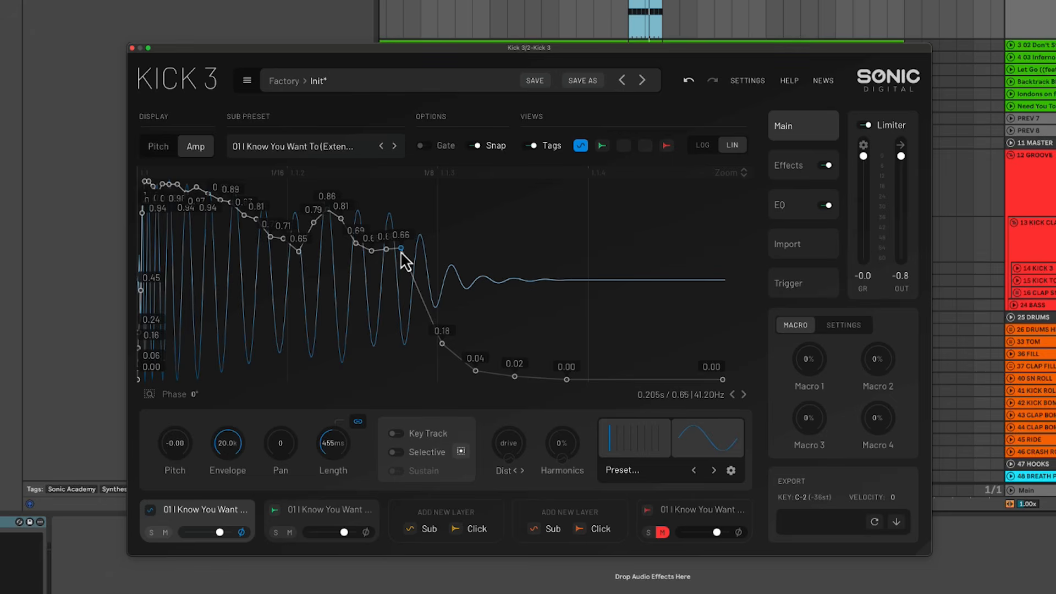
double_click(401, 251)
double_click(386, 250)
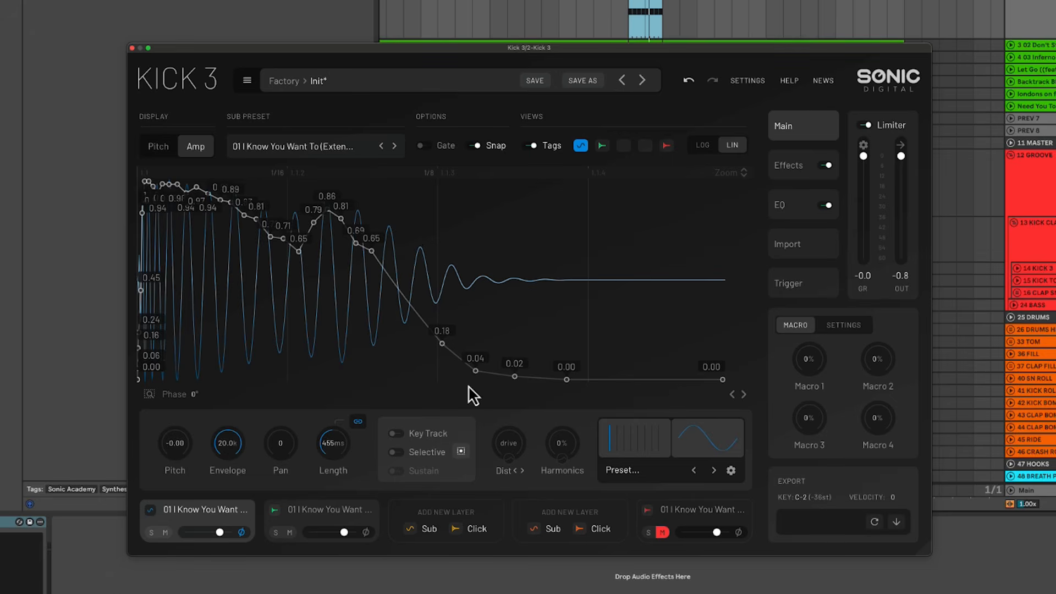
drag(443, 352, 644, 519)
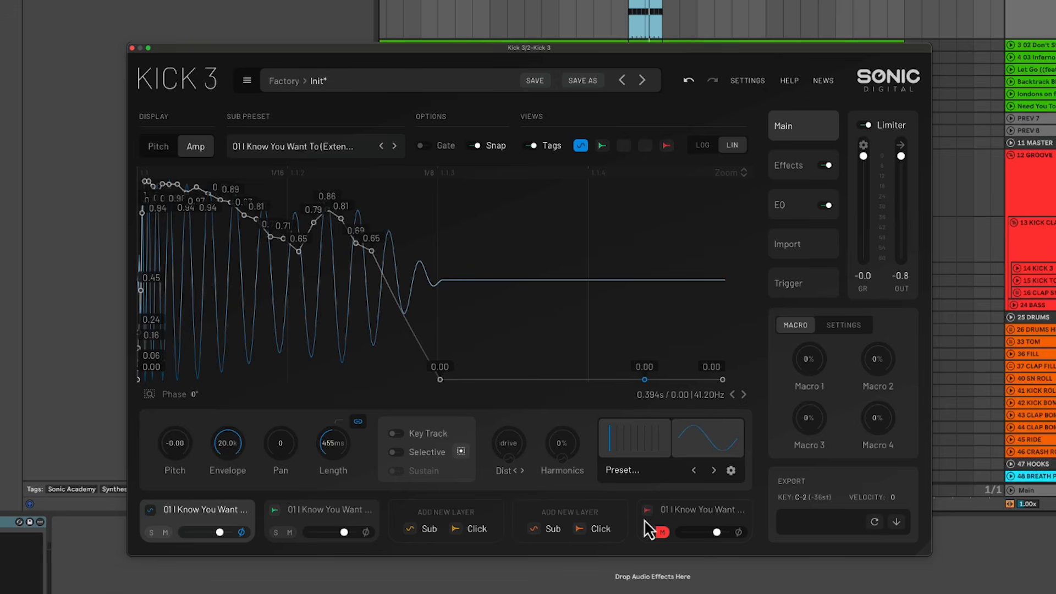
double_click(372, 251)
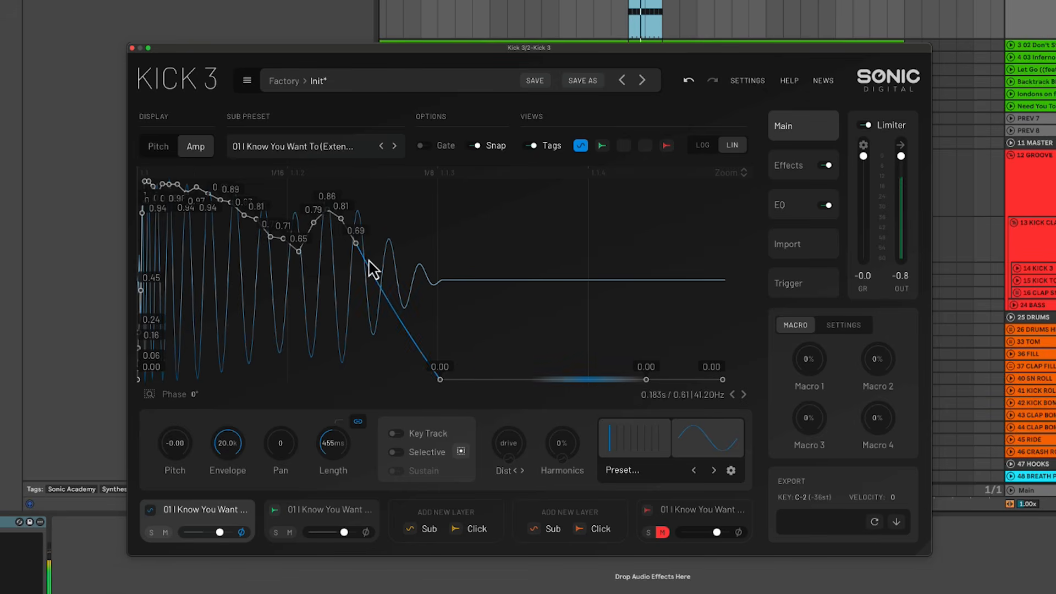
drag(322, 274, 300, 224)
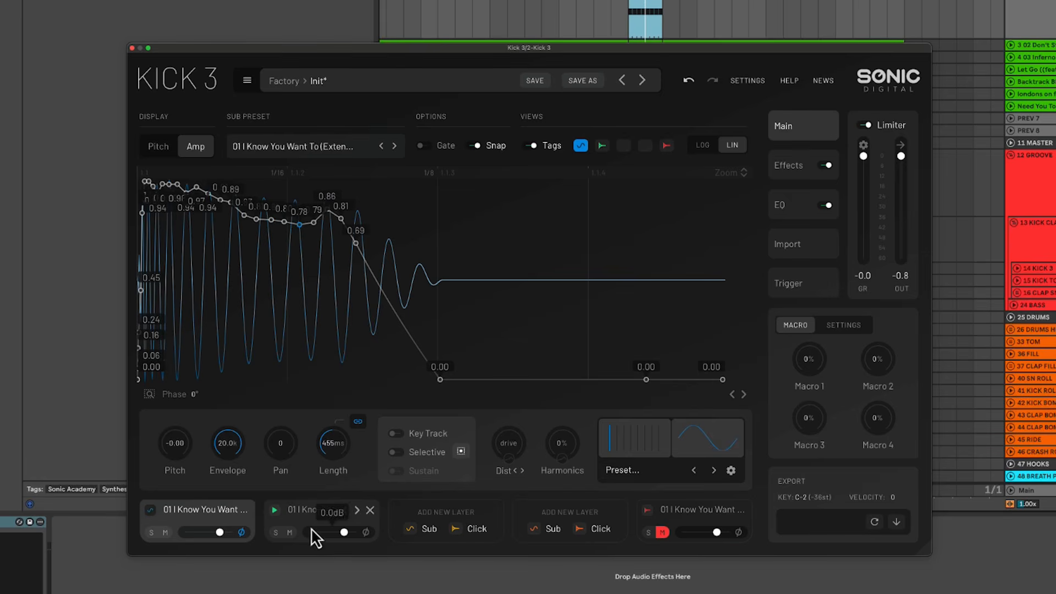
Shorten the Click layer's amp envelope: end at 0.00, a new point at 1.00, steeper decay
click(332, 522)
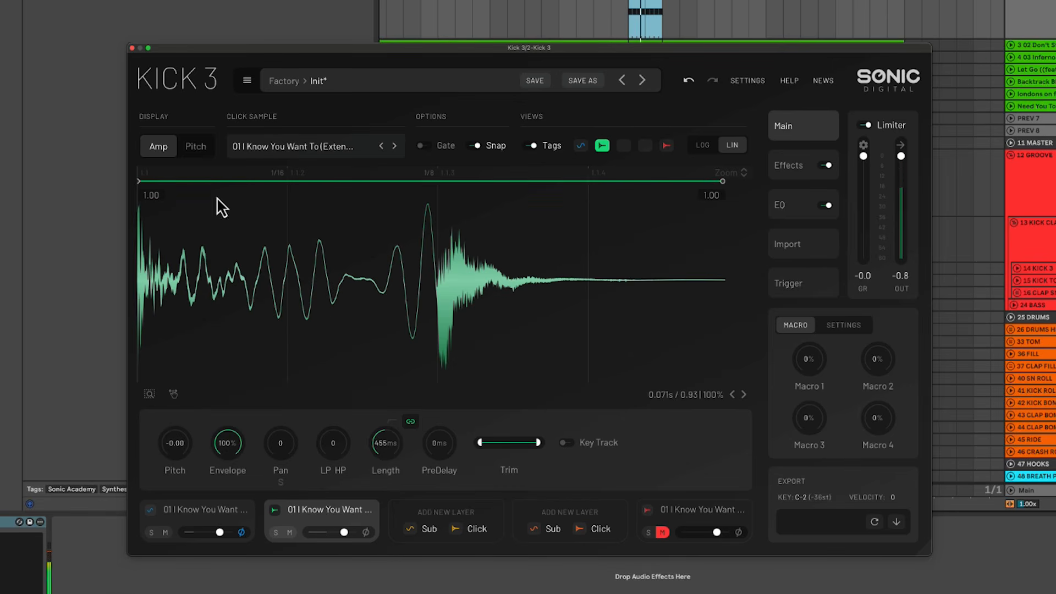
drag(721, 181, 743, 478)
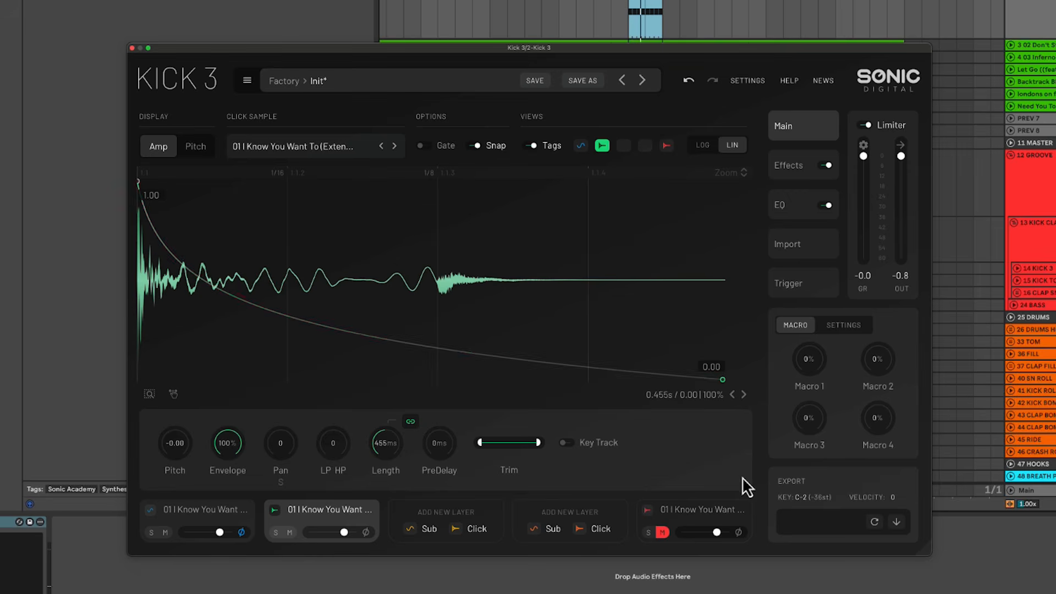
drag(425, 348, 321, 481)
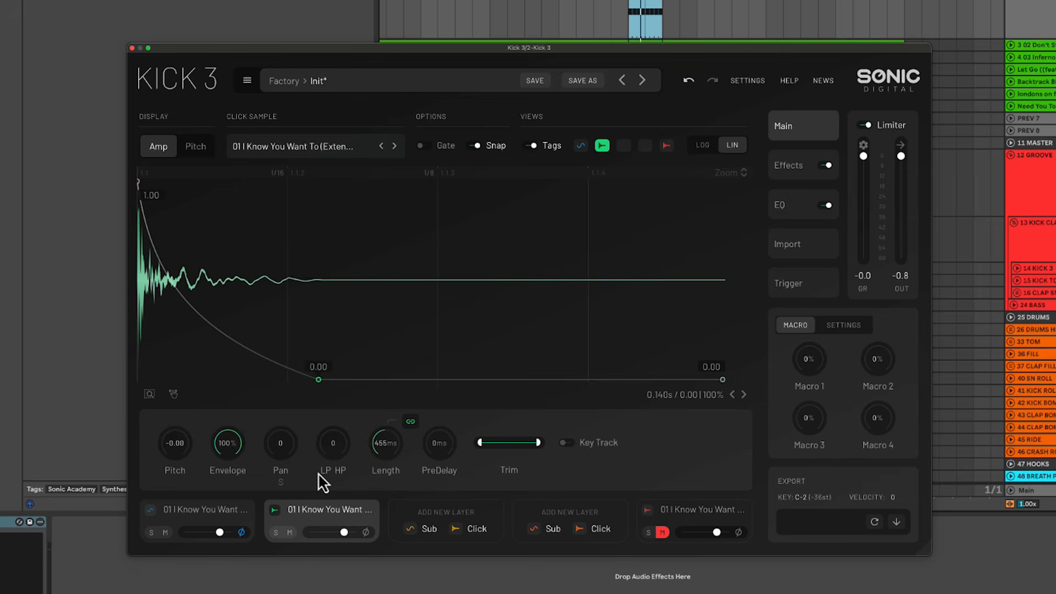
double_click(161, 227)
drag(160, 227, 151, 138)
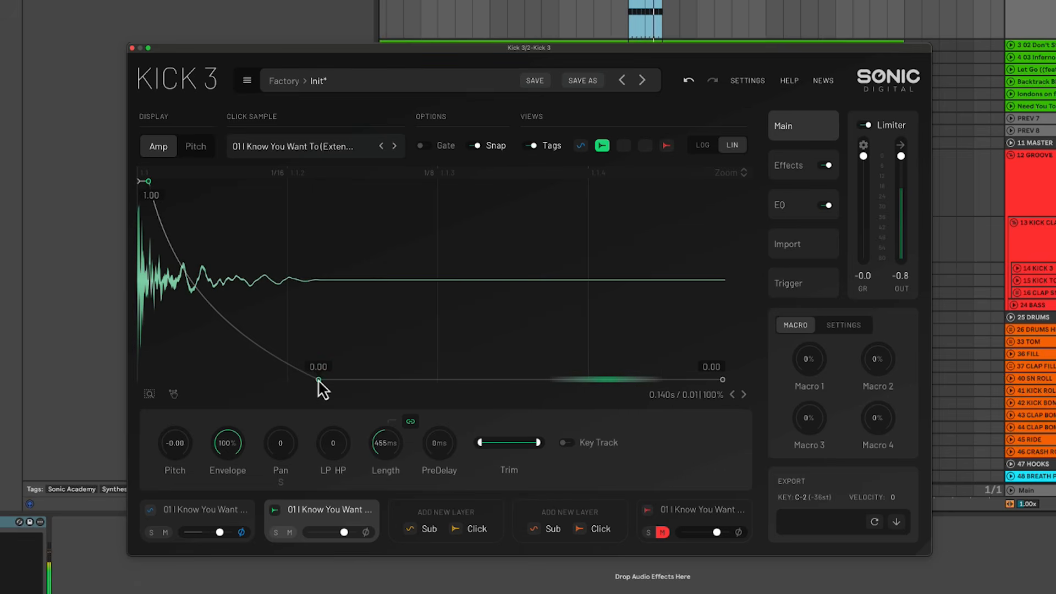
drag(319, 380, 287, 418)
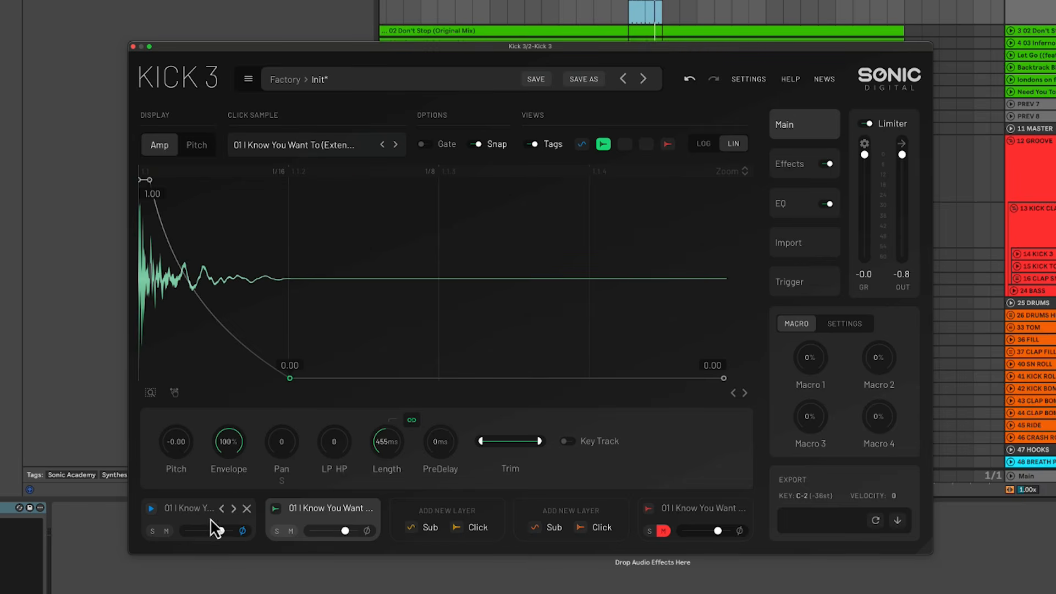
View the Sub layer's amplitude envelope, then return to the Click layer
click(210, 518)
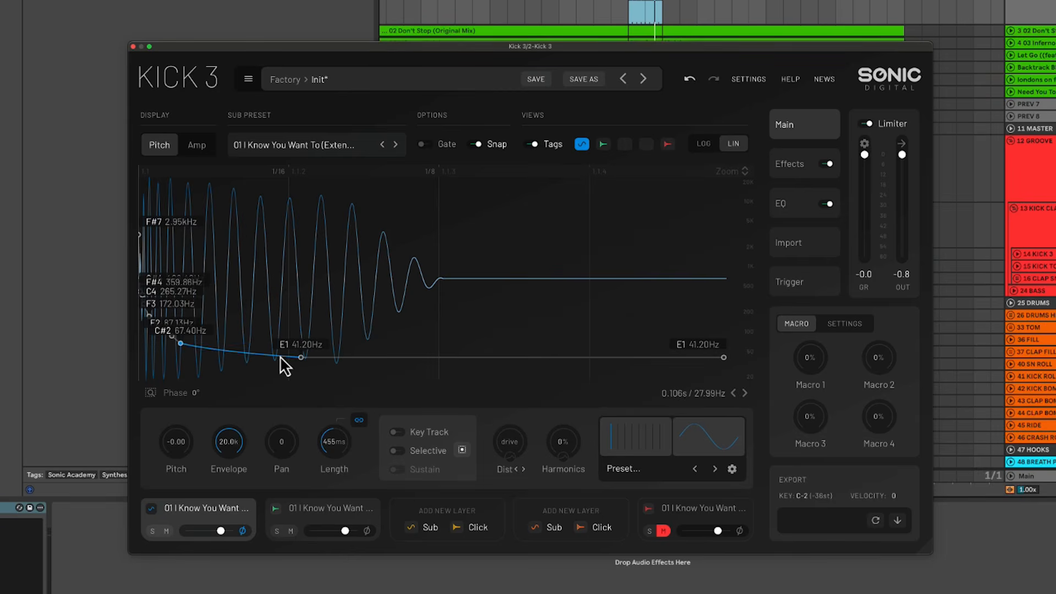
click(204, 144)
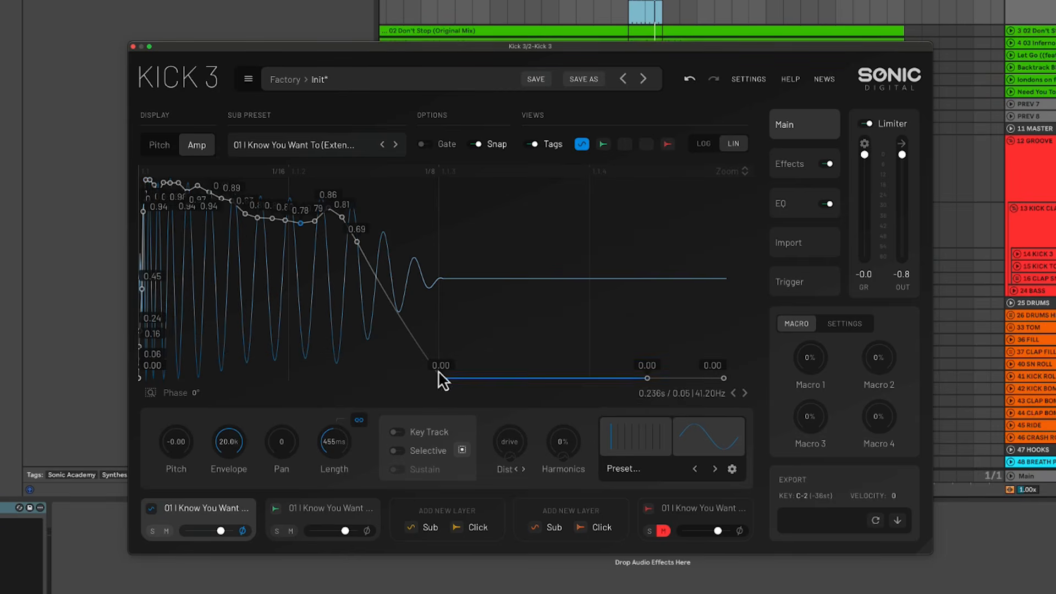
click(295, 520)
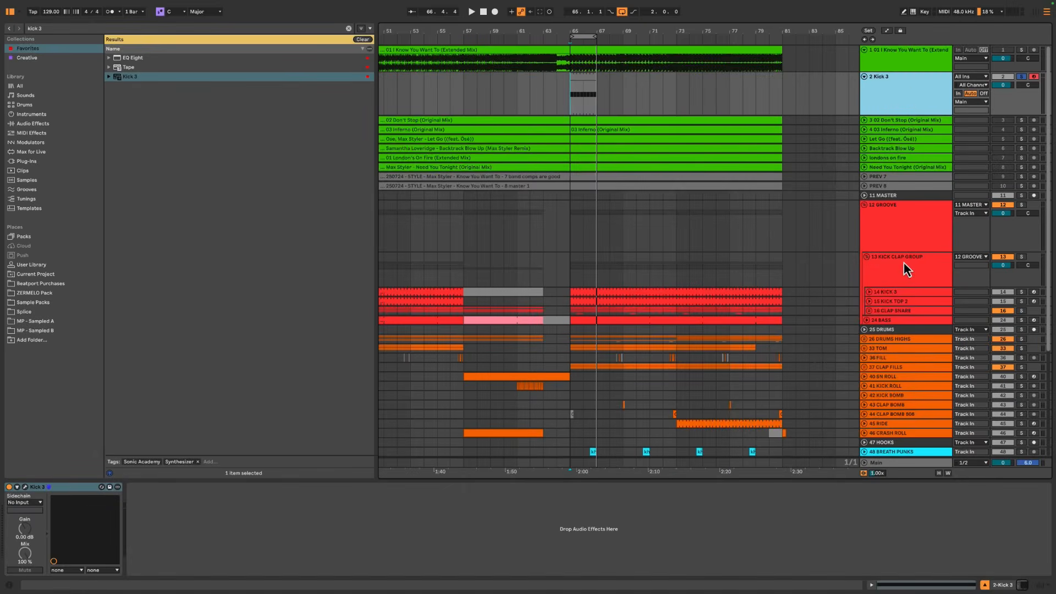
Open Kick 3 on the 14 KICK 3 track and inspect the Click layer's amplitude envelope
click(889, 295)
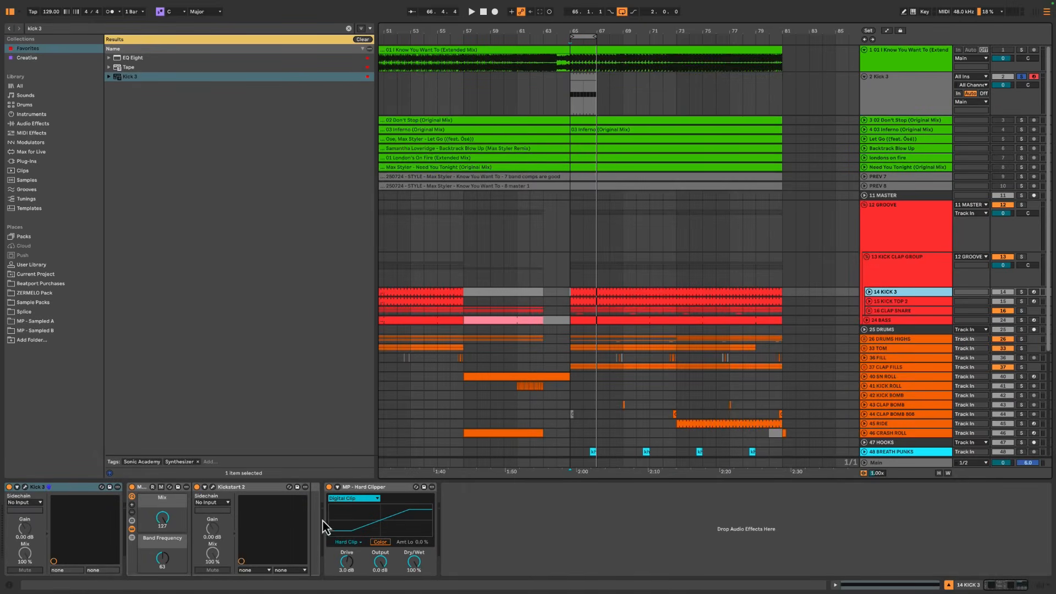
click(26, 488)
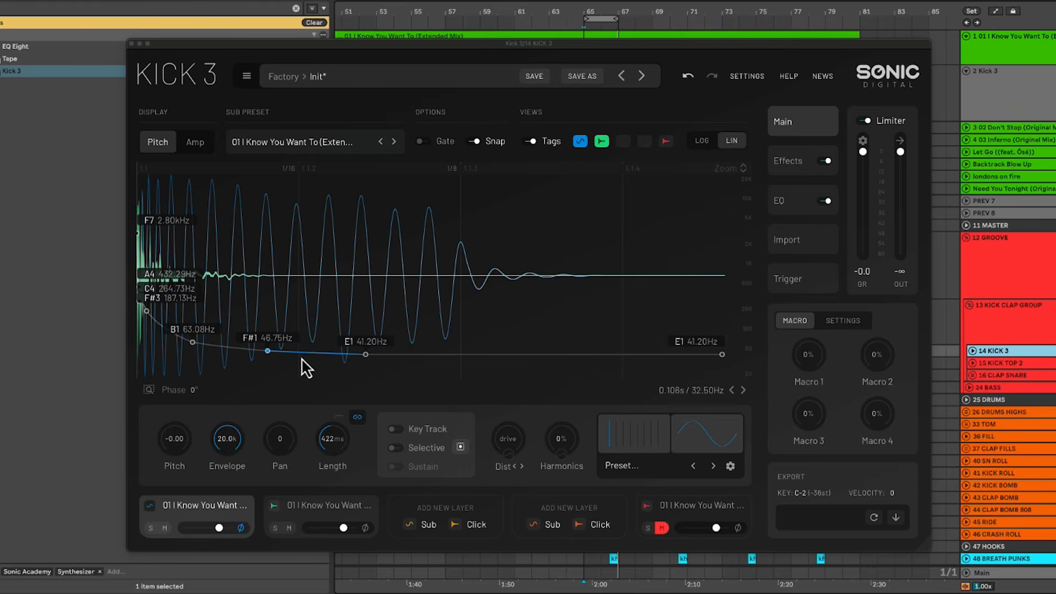
click(195, 144)
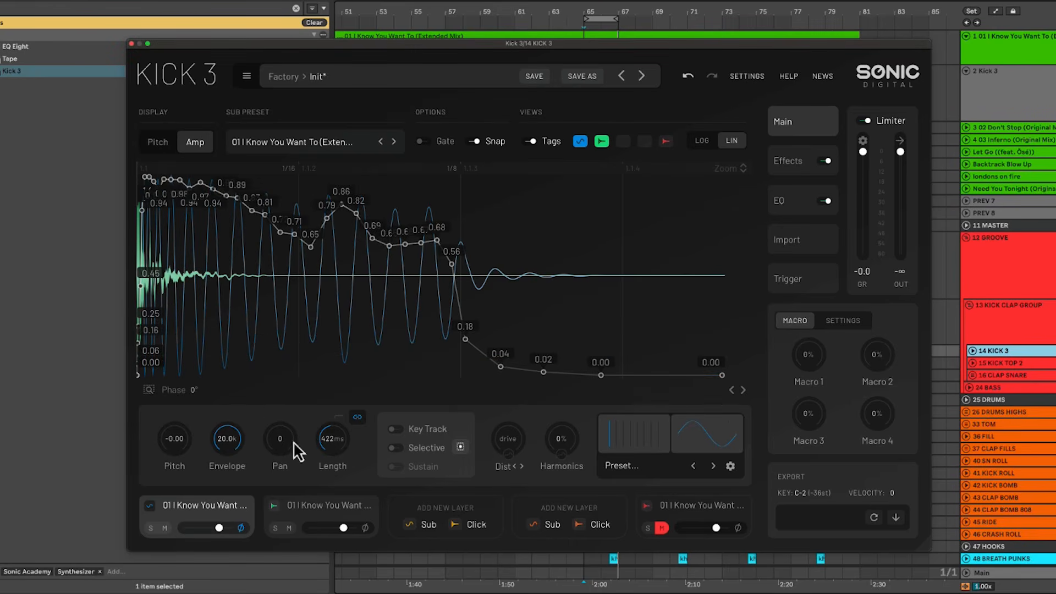
mouse_move(214, 511)
click(307, 506)
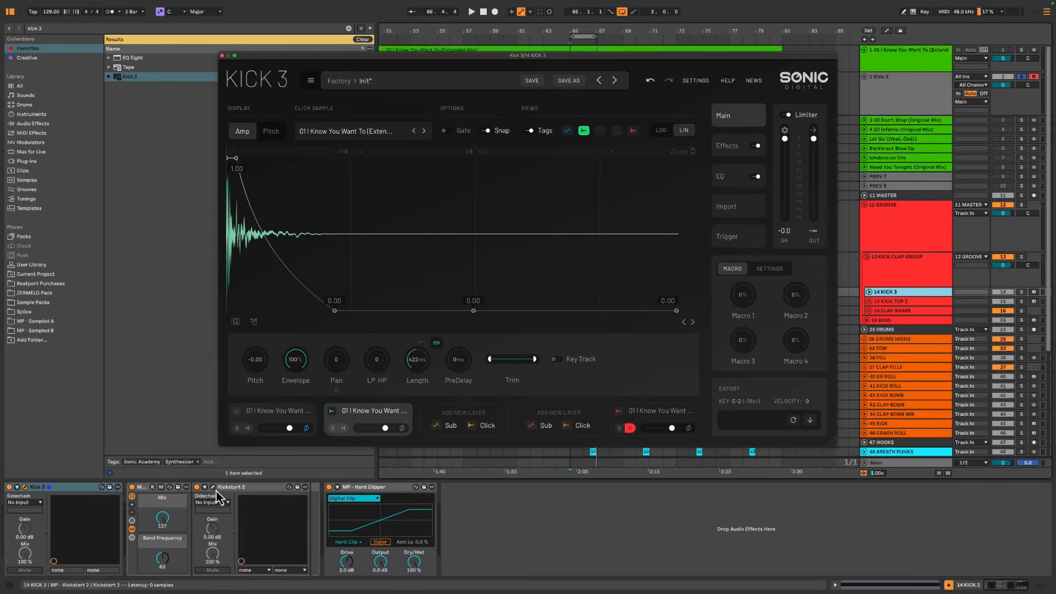
Adjust the Kickstart 2 ducking curve, close the plugin windows and freeze the 14 KICK 3 track
click(213, 490)
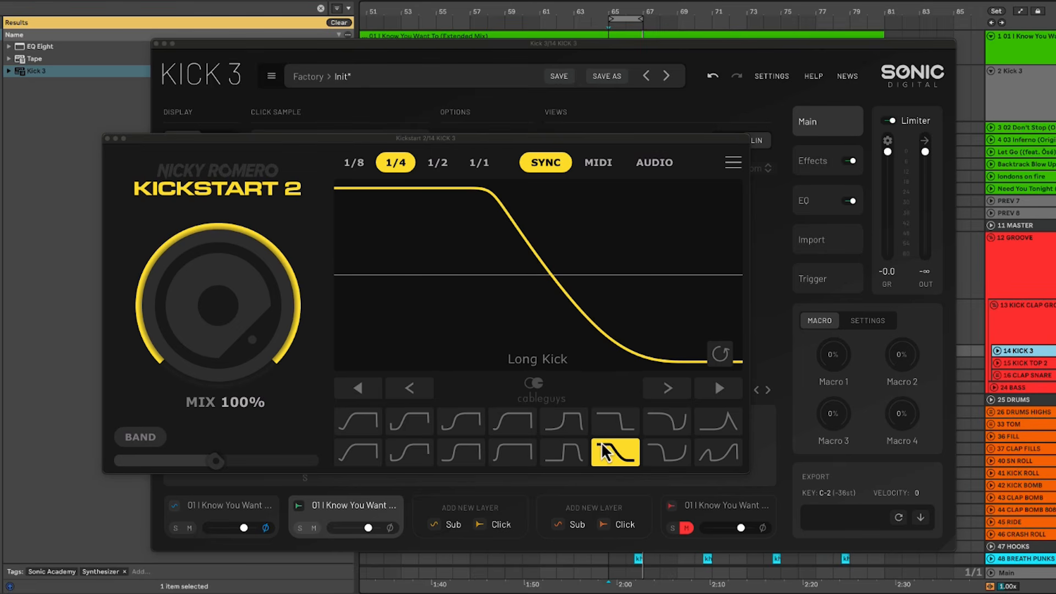
mouse_move(548, 239)
mouse_down()
mouse_move(588, 239)
mouse_move(529, 239)
mouse_move(546, 239)
mouse_up()
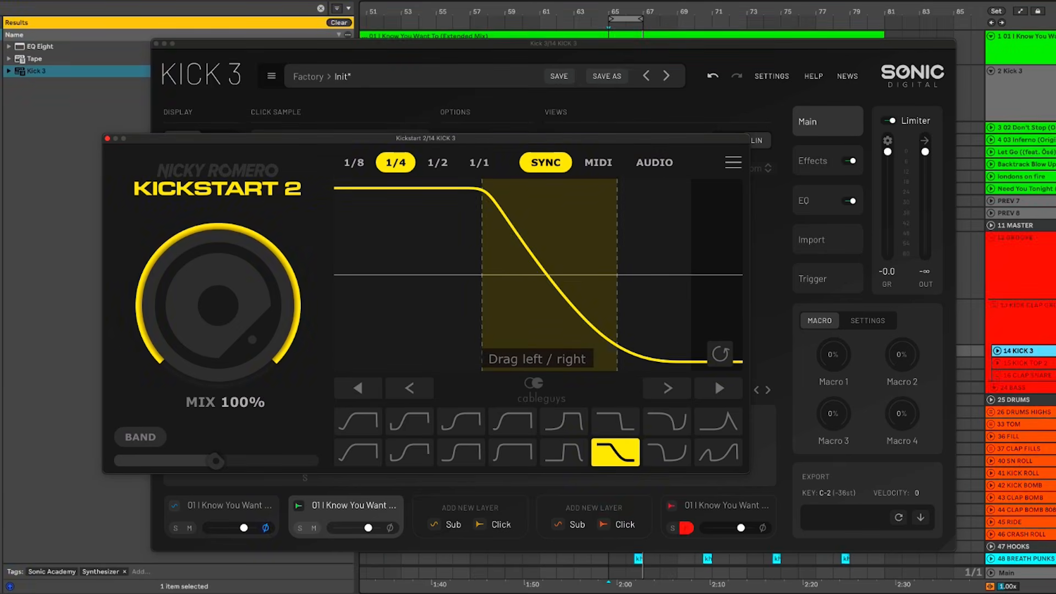
click(368, 486)
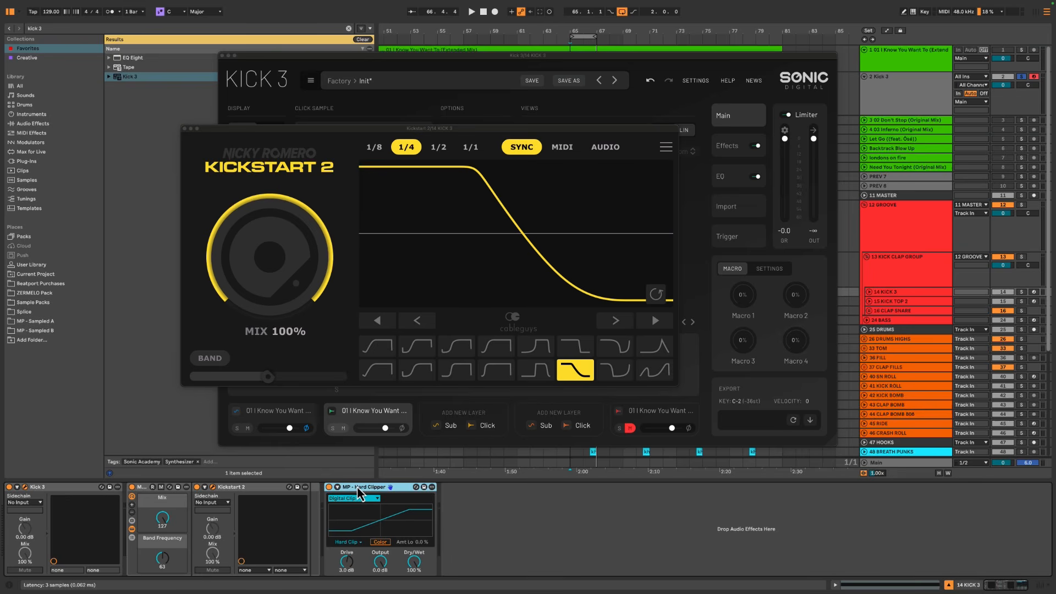
click(184, 130)
right_click(913, 292)
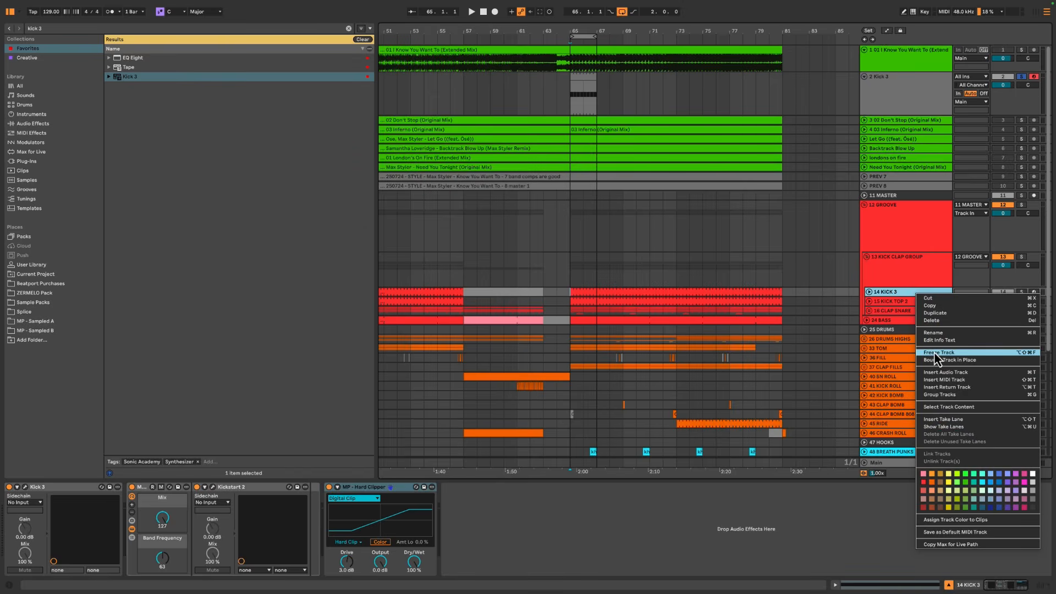
click(935, 357)
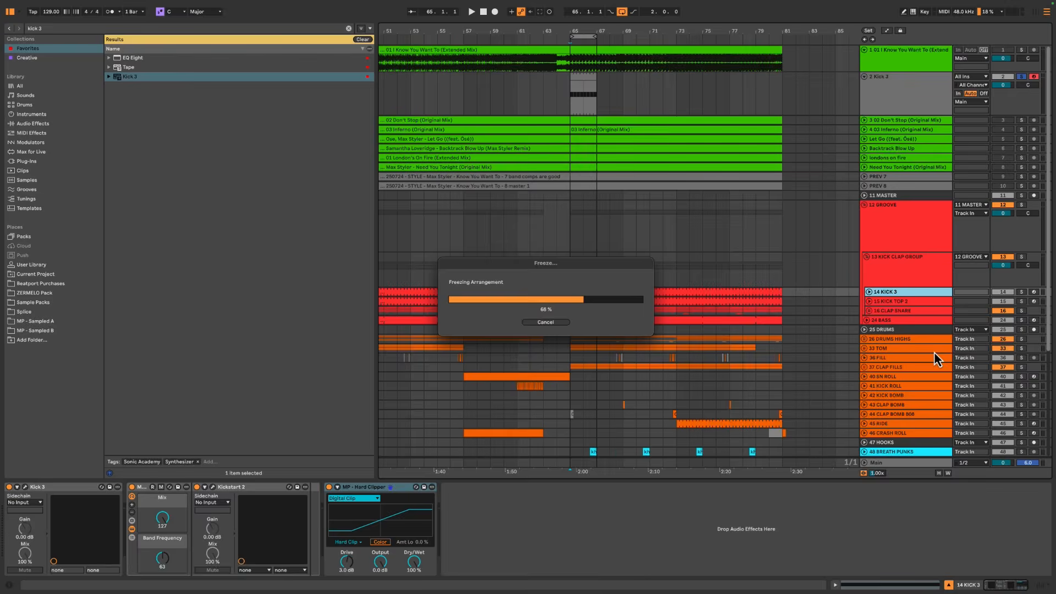
Tick off Notice the curve, Adjust the sub and Tighten the click envelop in the checklist
click(318, 241)
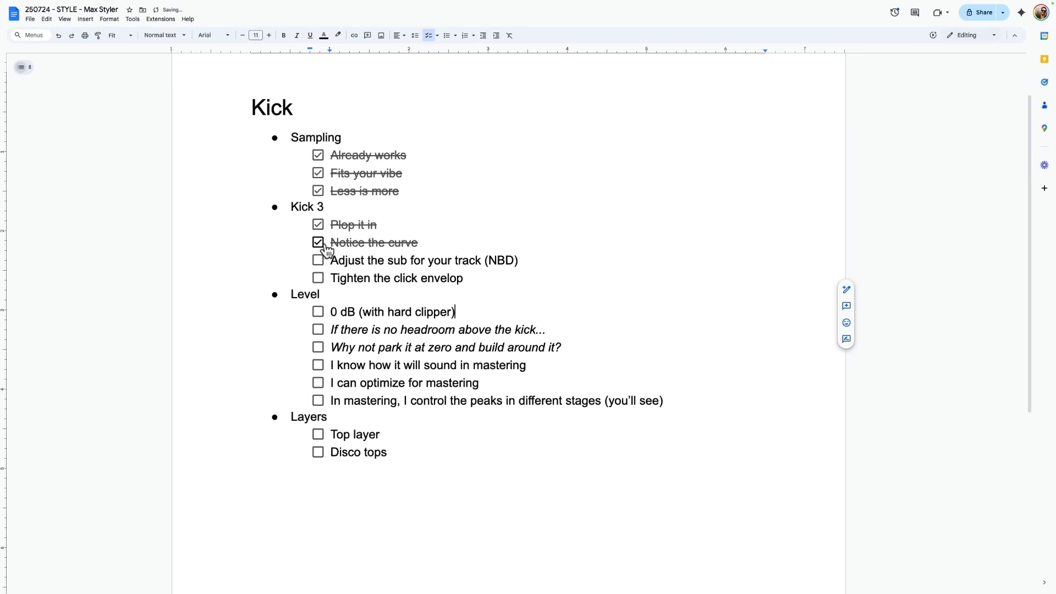
click(318, 260)
click(317, 277)
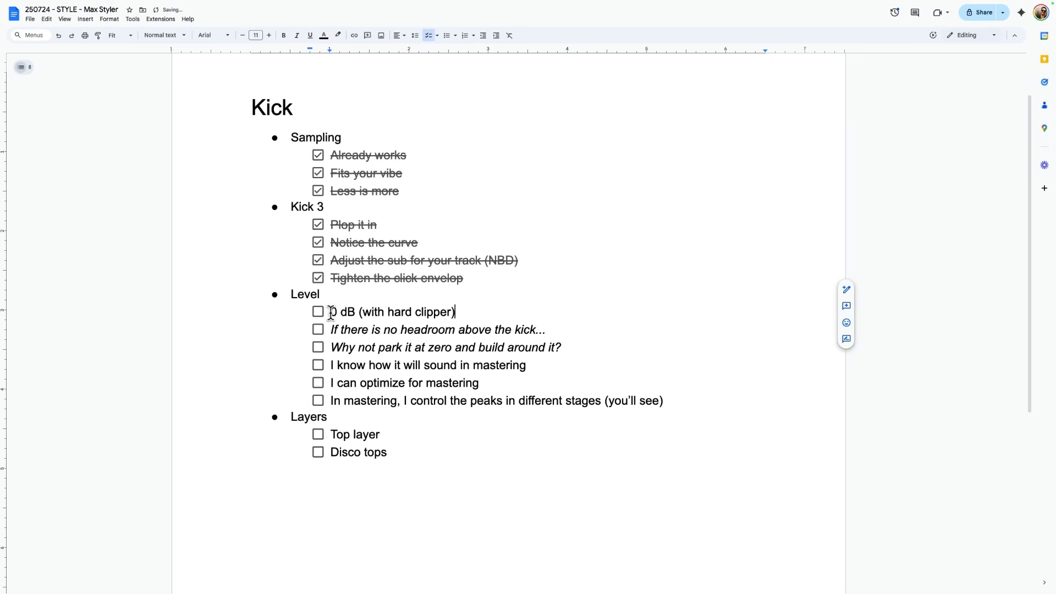
Highlight the '0 dB (with hard clipper)' line, then the remaining Level notes
drag(331, 312, 471, 312)
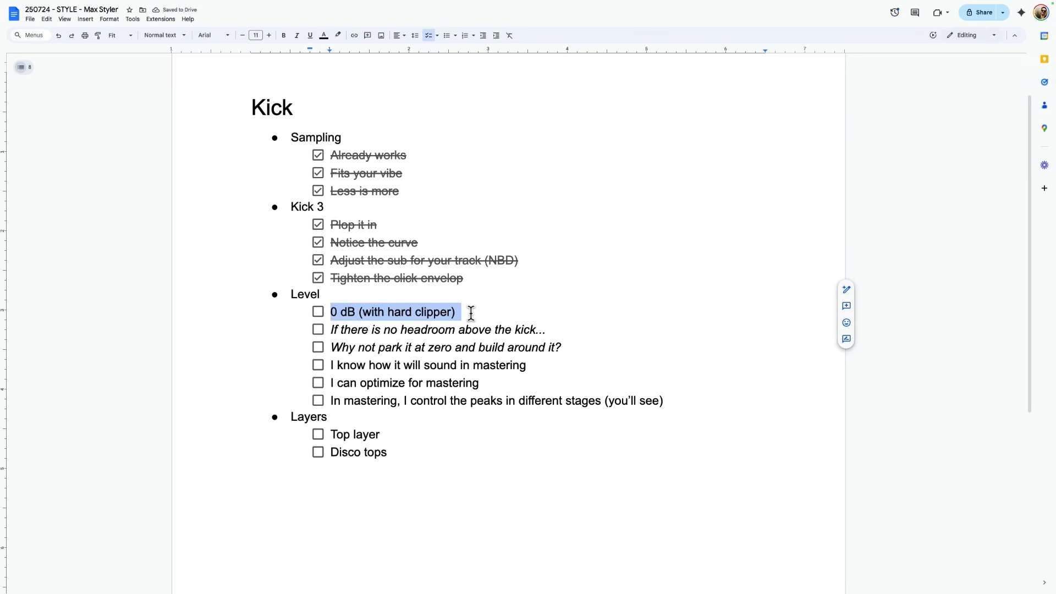
click(471, 312)
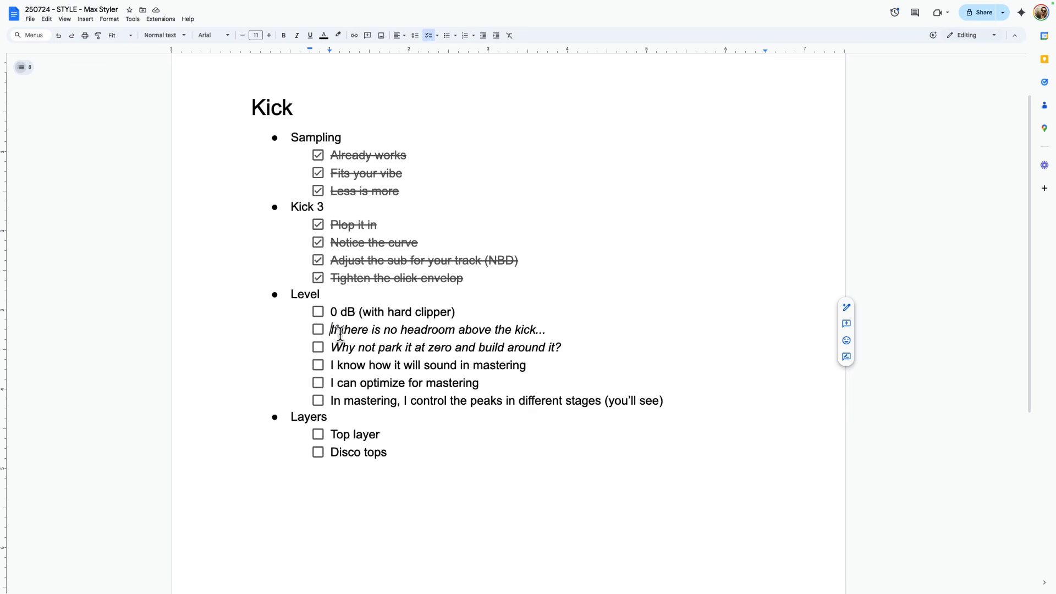
drag(332, 329, 673, 392)
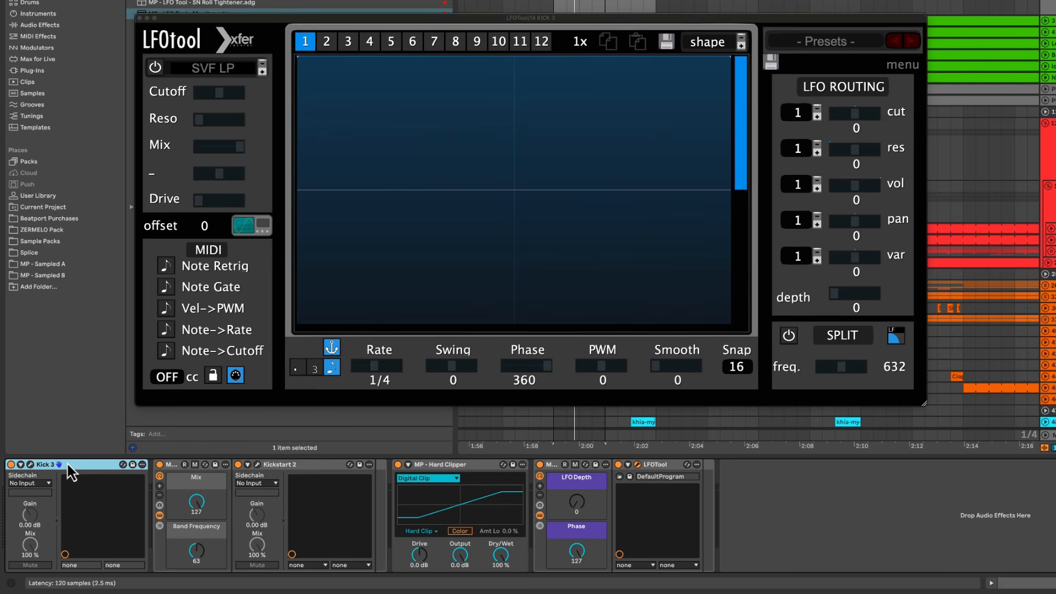
Raise the MP - Hard Clipper's Drive from 2.2 to 3.0 dB while the kick plays back
click(476, 466)
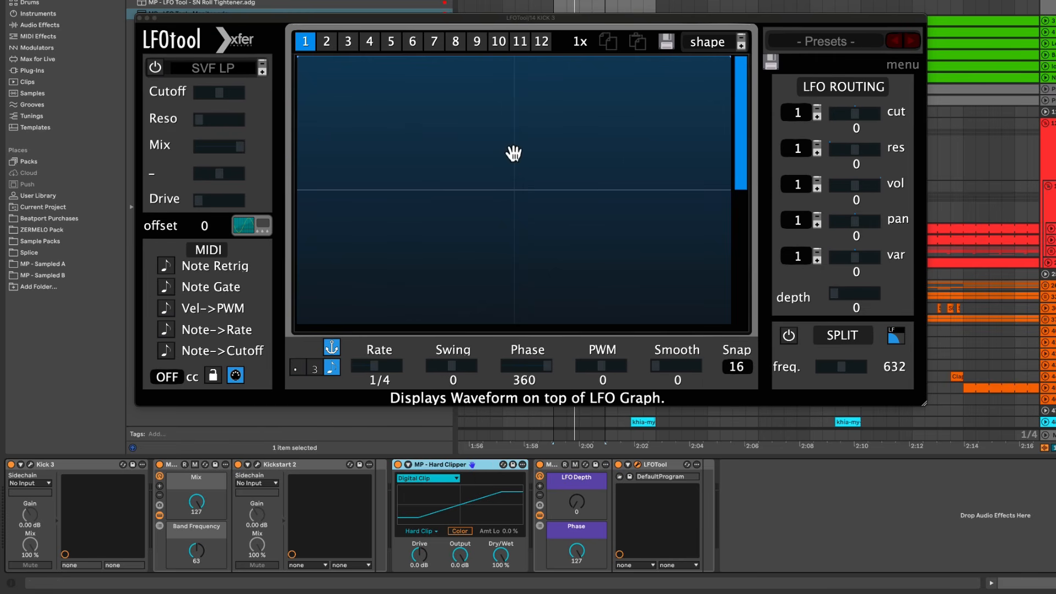
click(423, 564)
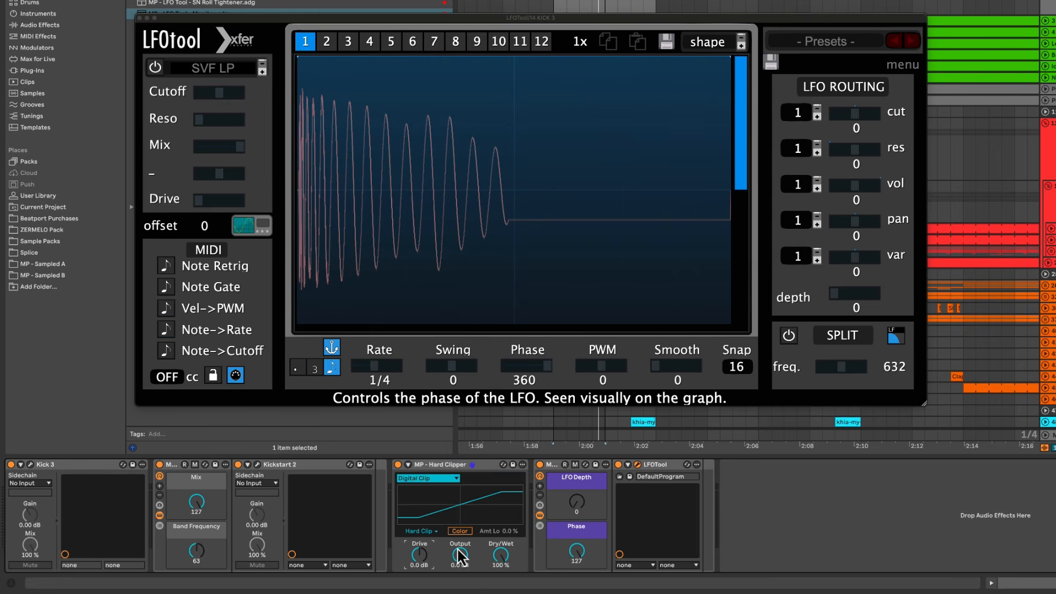
key(space)
key(Up)
key(Up)
key(Up)
key(Up)
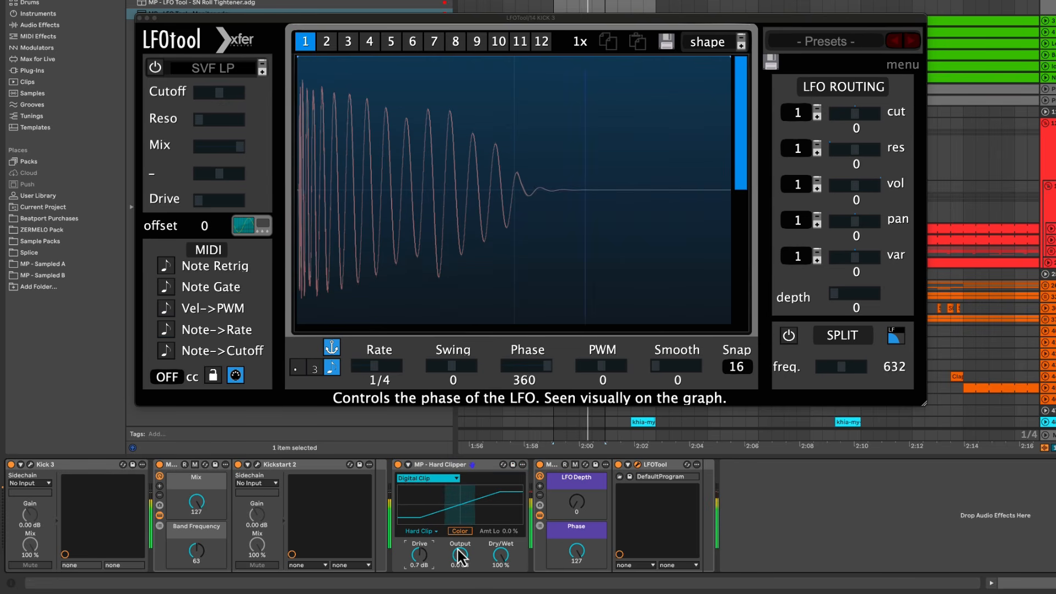
key(Up)
key(Up)
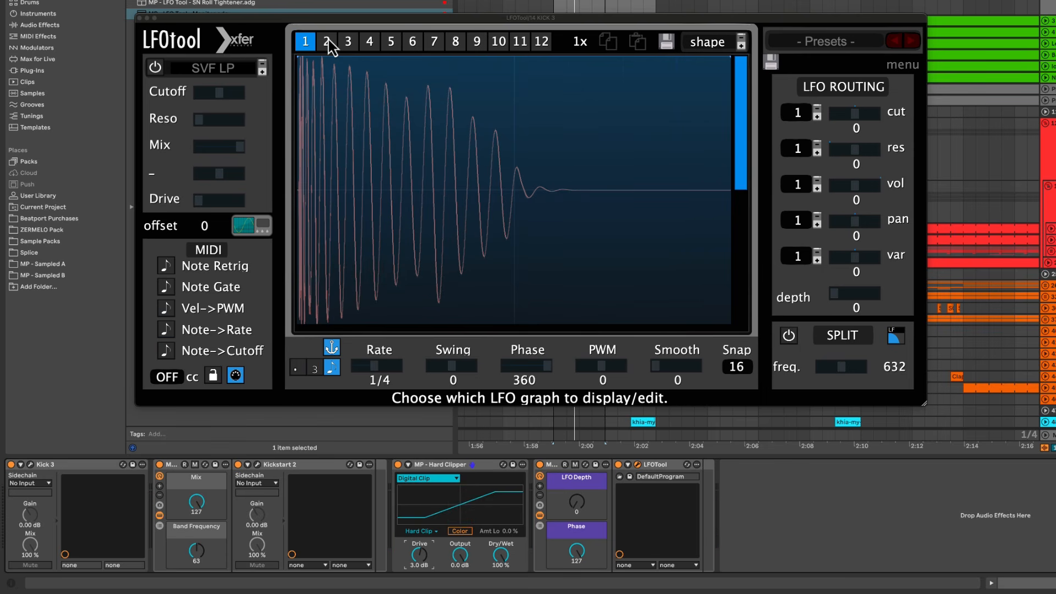
click(437, 464)
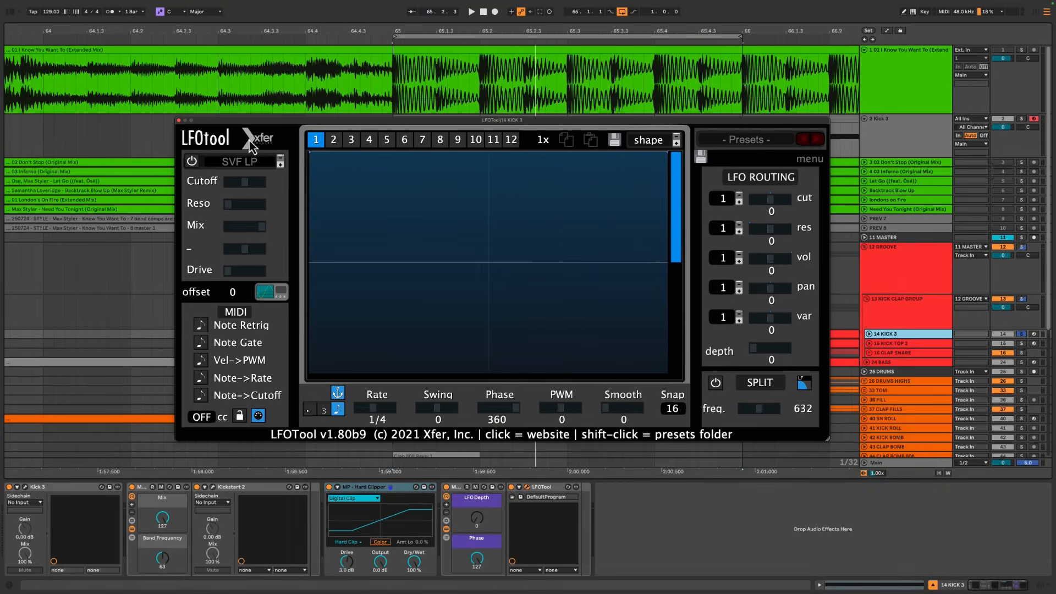
Close LFOtool, hide the device chain and select 65.1.1–65.1.3 on the top clip and 02 Don't Stop
click(179, 121)
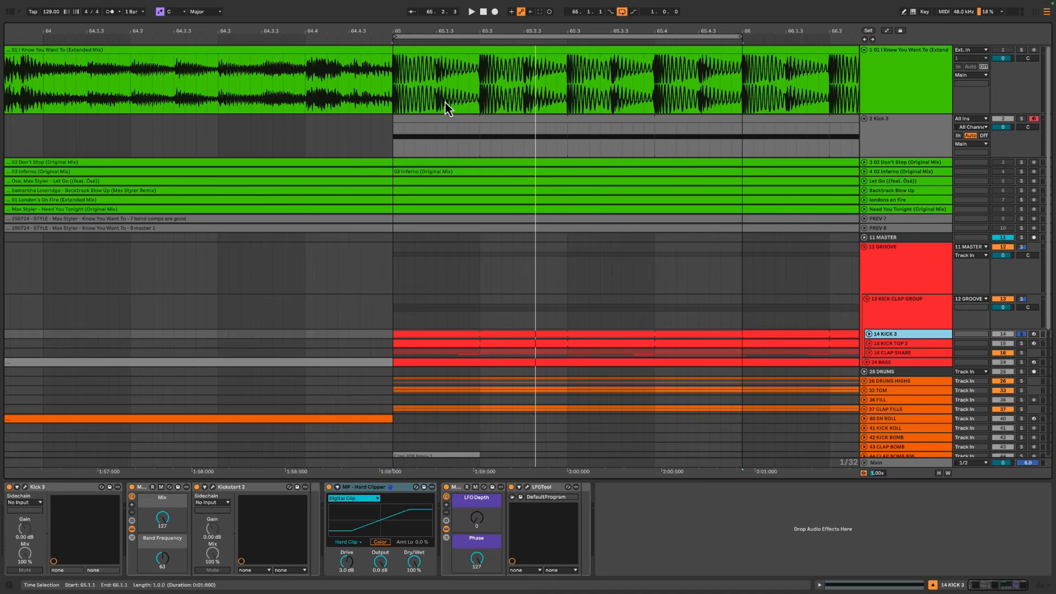
click(392, 79)
key(alt+super+l)
drag(402, 31, 403, 31)
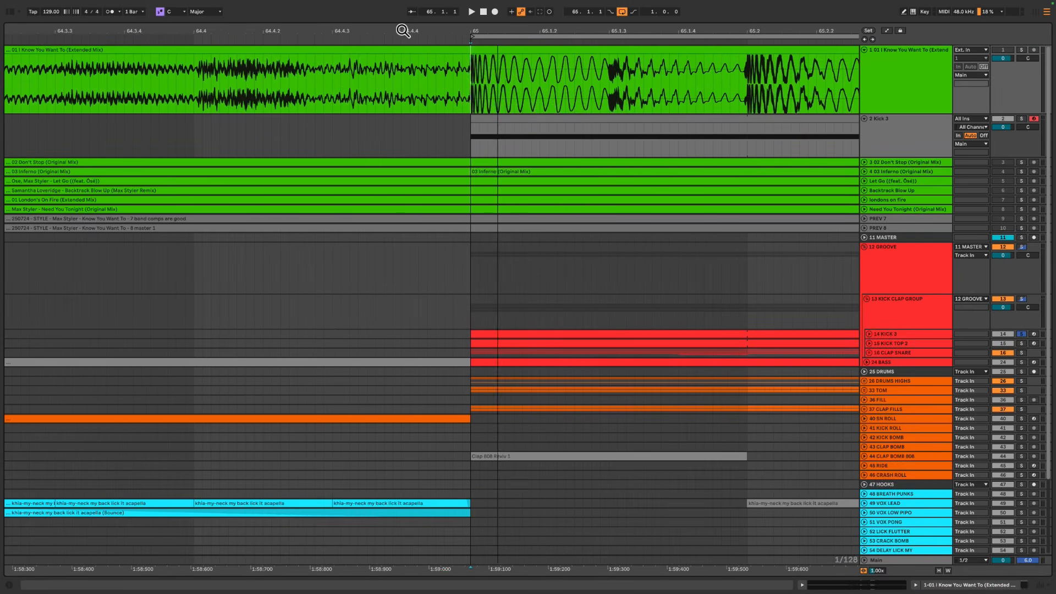
drag(472, 67, 608, 72)
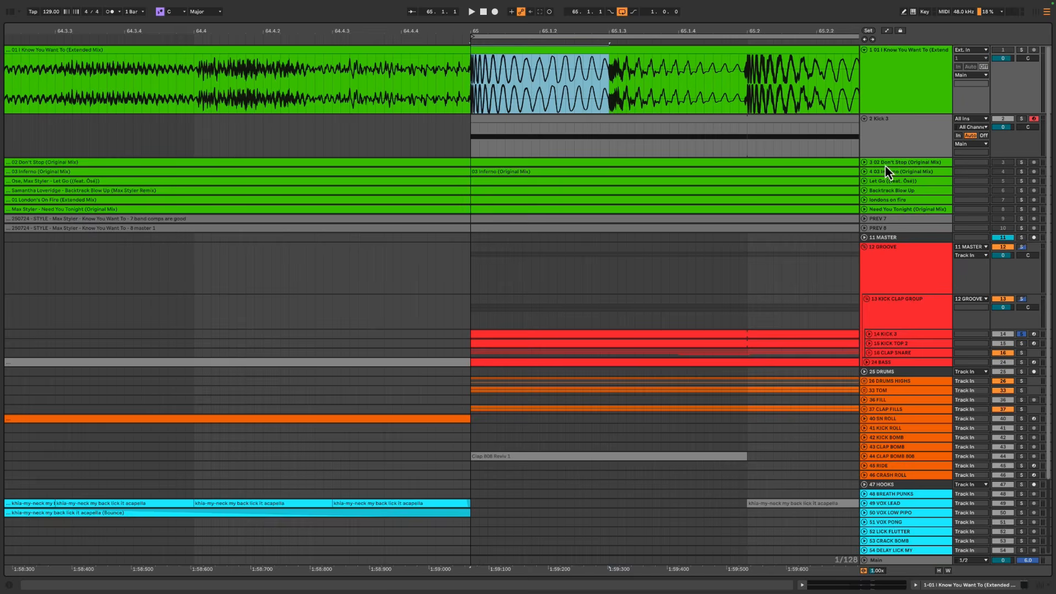
click(861, 162)
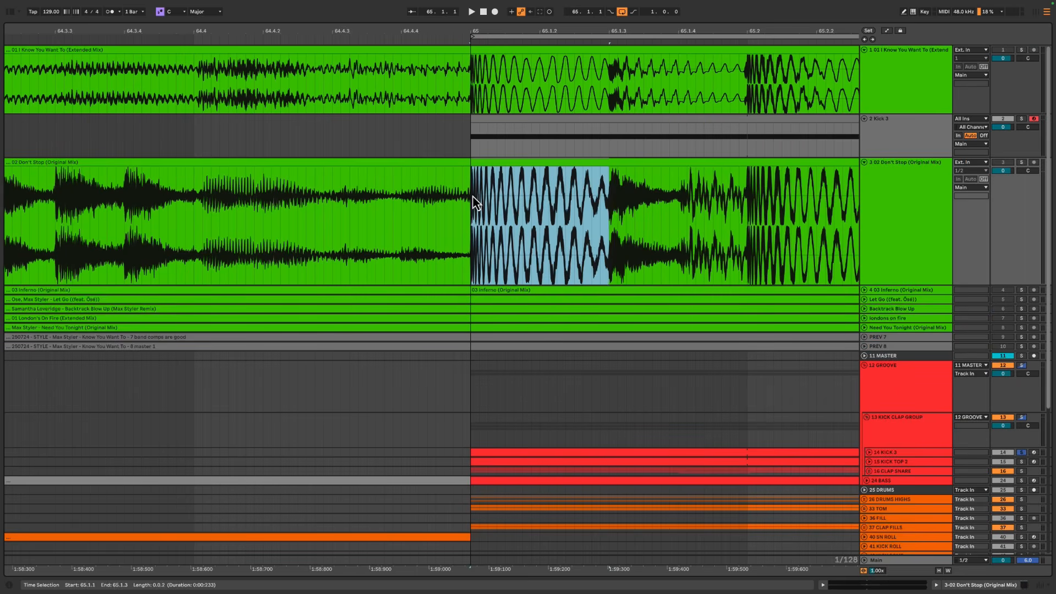
drag(474, 199, 624, 193)
Expand 03 Inferno and Let Go, mark bar 65's opening beat on each, then switch to the checklist
click(864, 290)
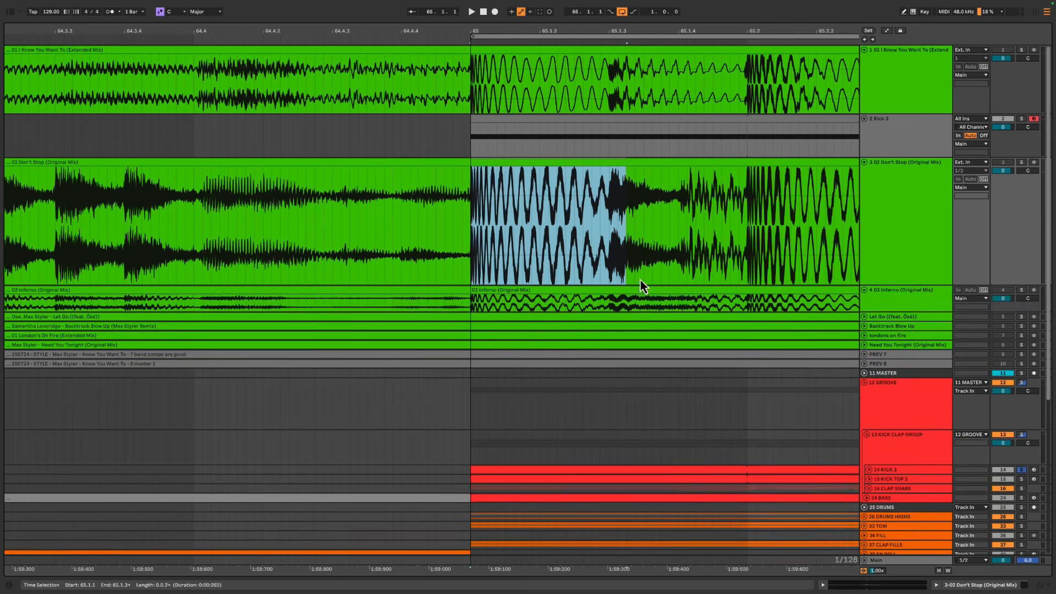
scroll(640, 279, down, 1)
drag(886, 302, 888, 415)
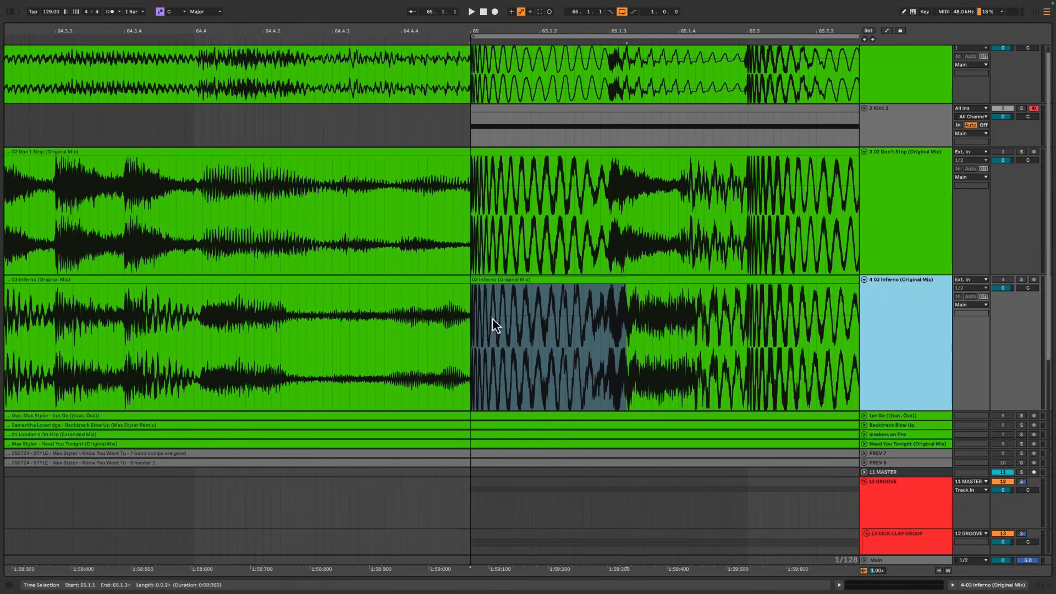
drag(473, 305, 592, 307)
scroll(592, 306, down, 3)
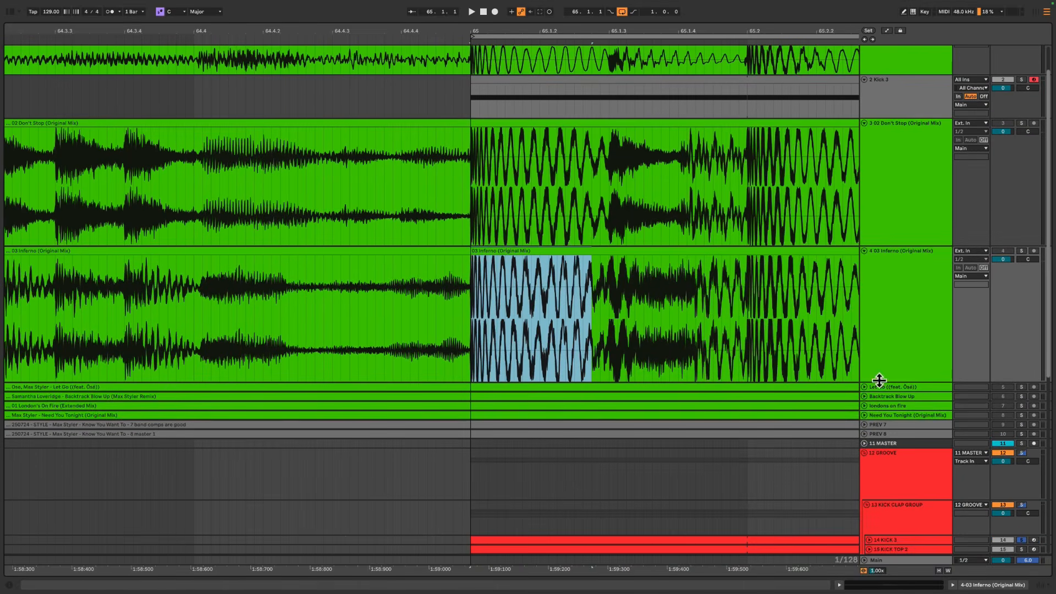
click(864, 387)
scroll(550, 322, down, 8)
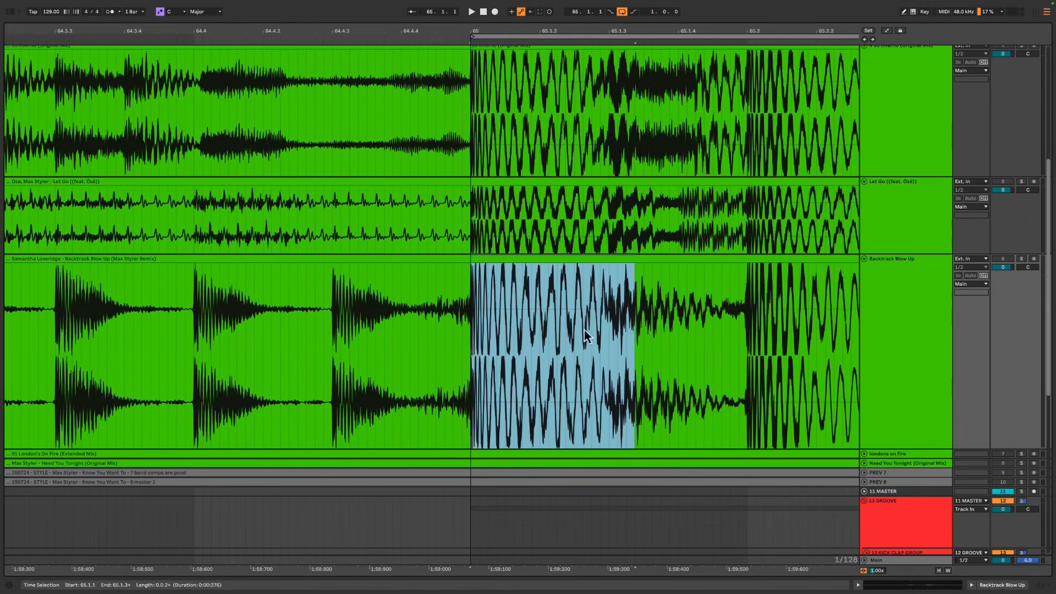
drag(472, 316, 622, 318)
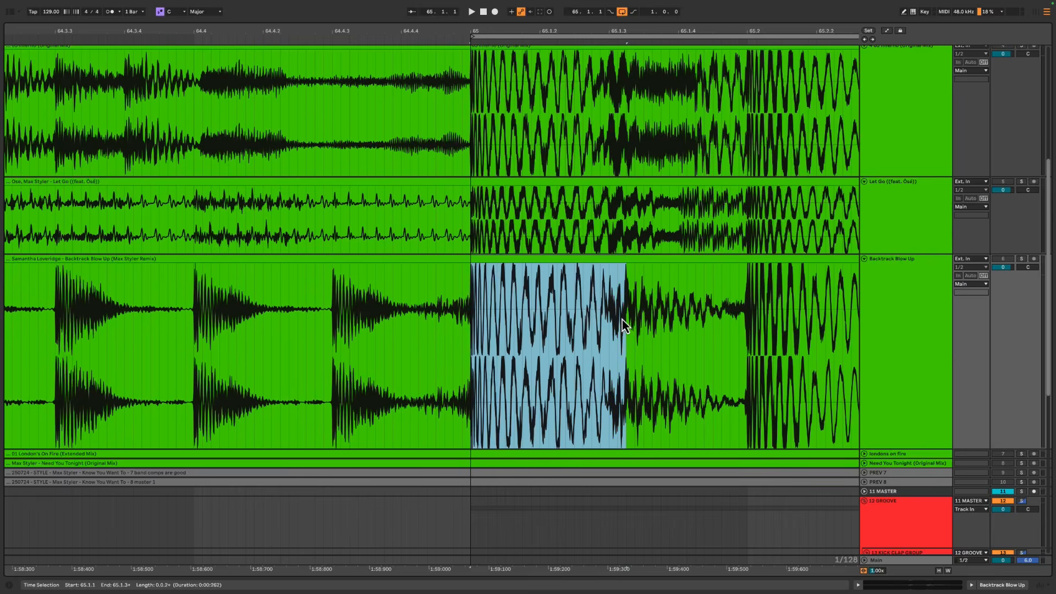
key(ctrl+Right)
Tick the '0 dB', 'If there is no headroom…' and 'Why not park it…' Level items
click(318, 333)
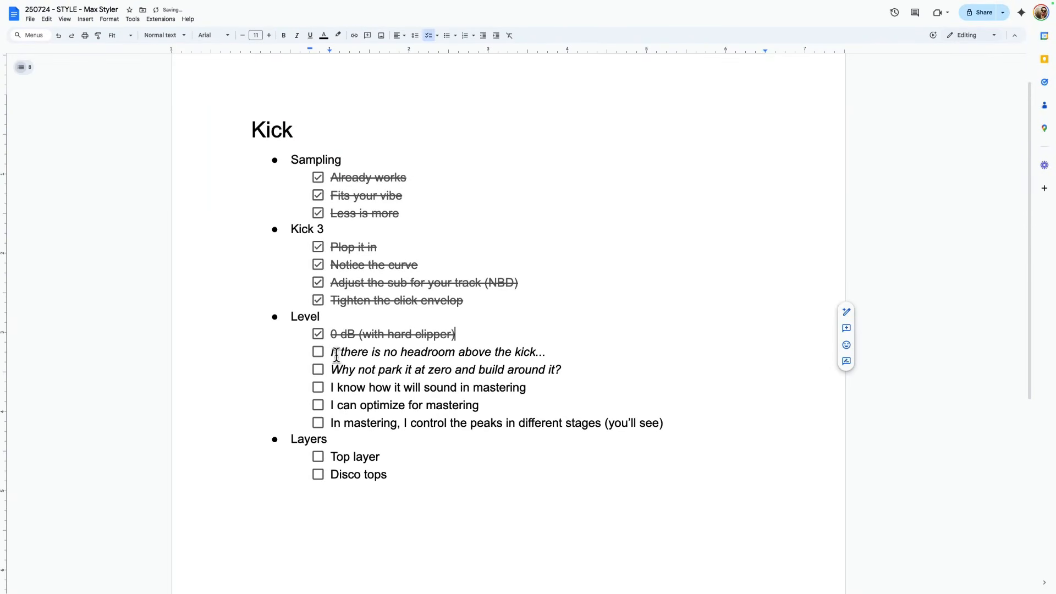
click(328, 352)
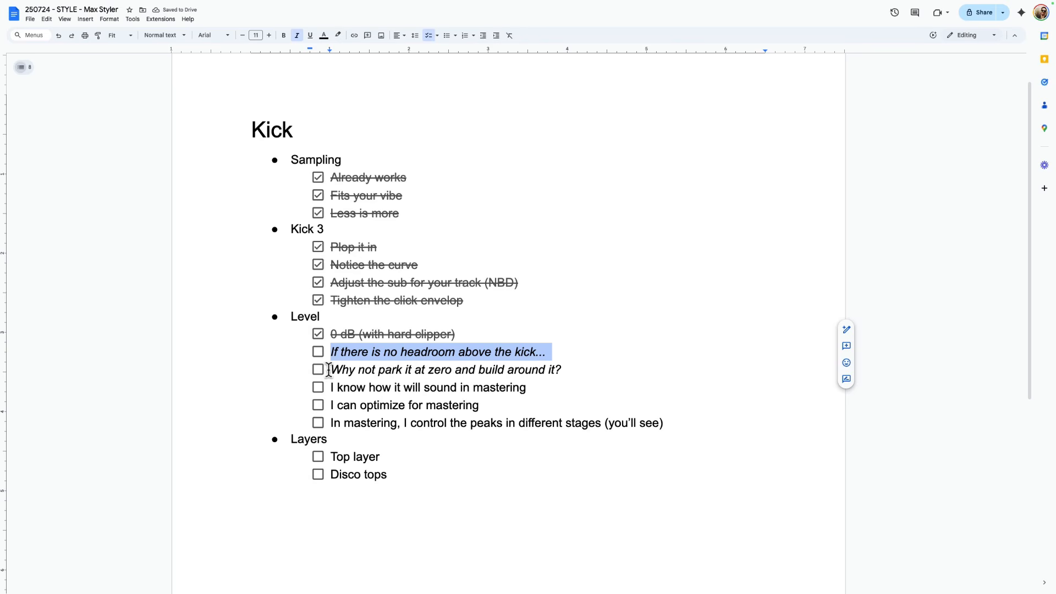
drag(332, 370, 587, 370)
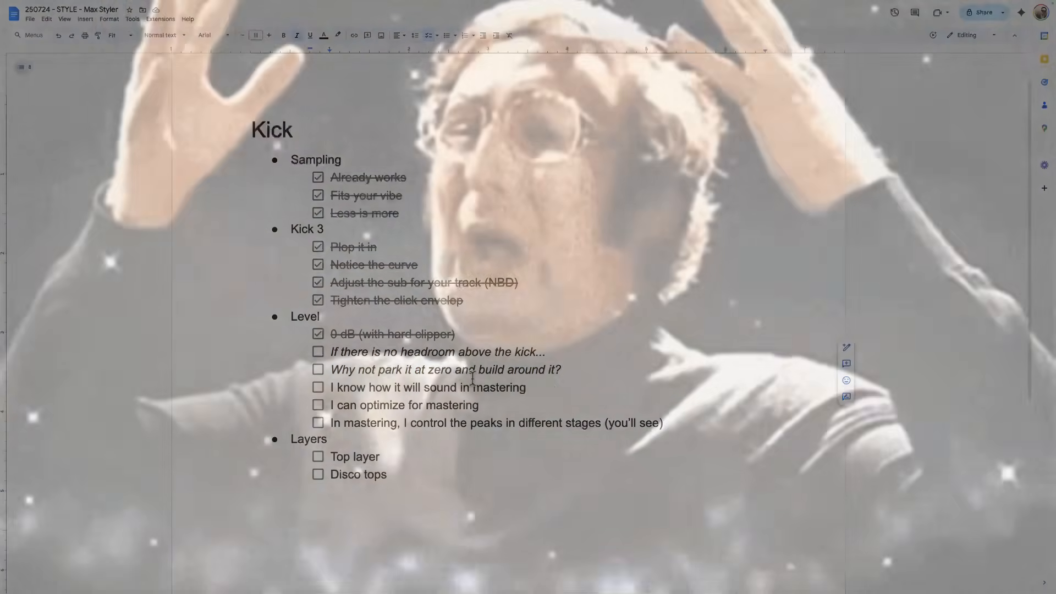
click(318, 352)
click(318, 370)
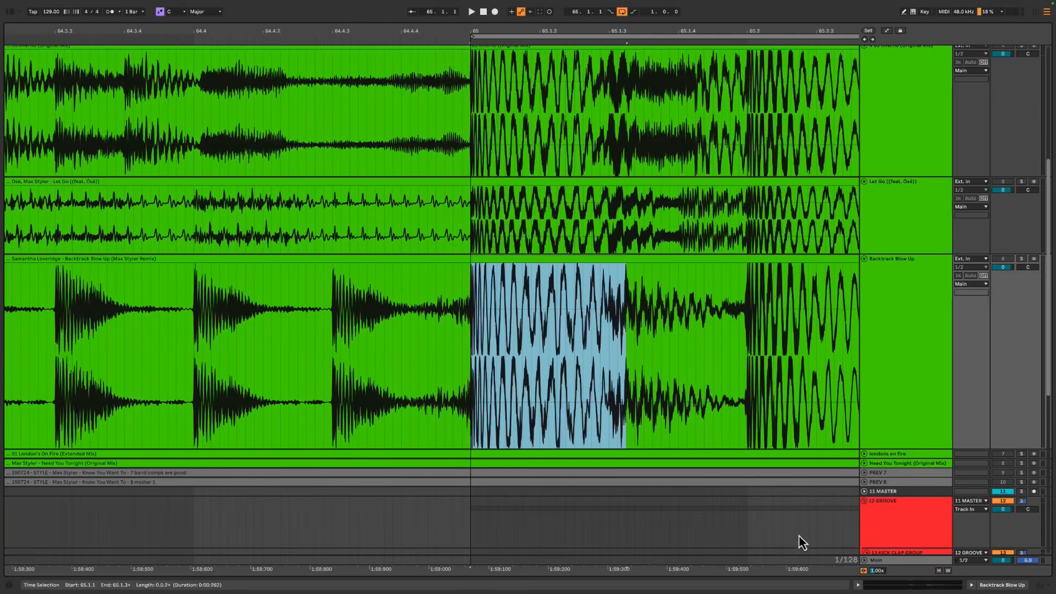
Show the Main track's device chain and bring up the L2 Stereo limiter's plugin window
click(882, 562)
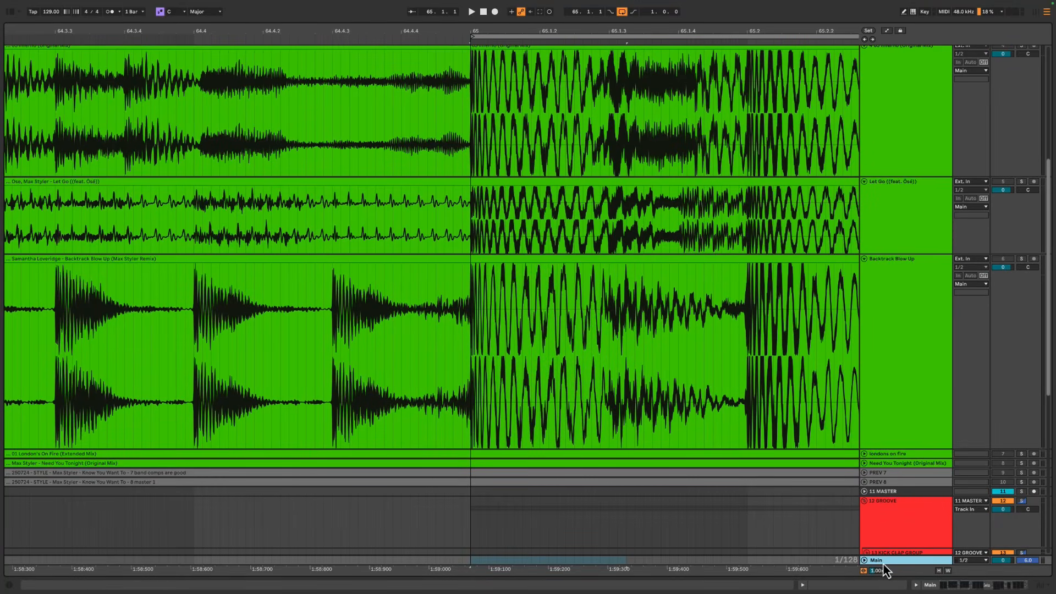
double_click(883, 563)
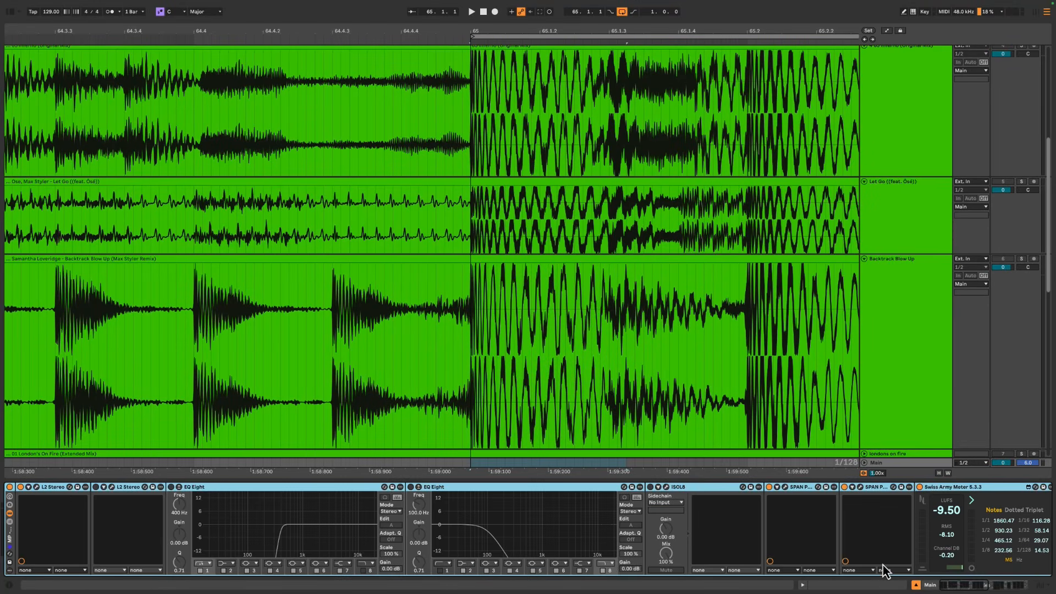
click(36, 487)
mouse_move(361, 163)
mouse_down()
mouse_move(387, 161)
mouse_move(366, 153)
mouse_up()
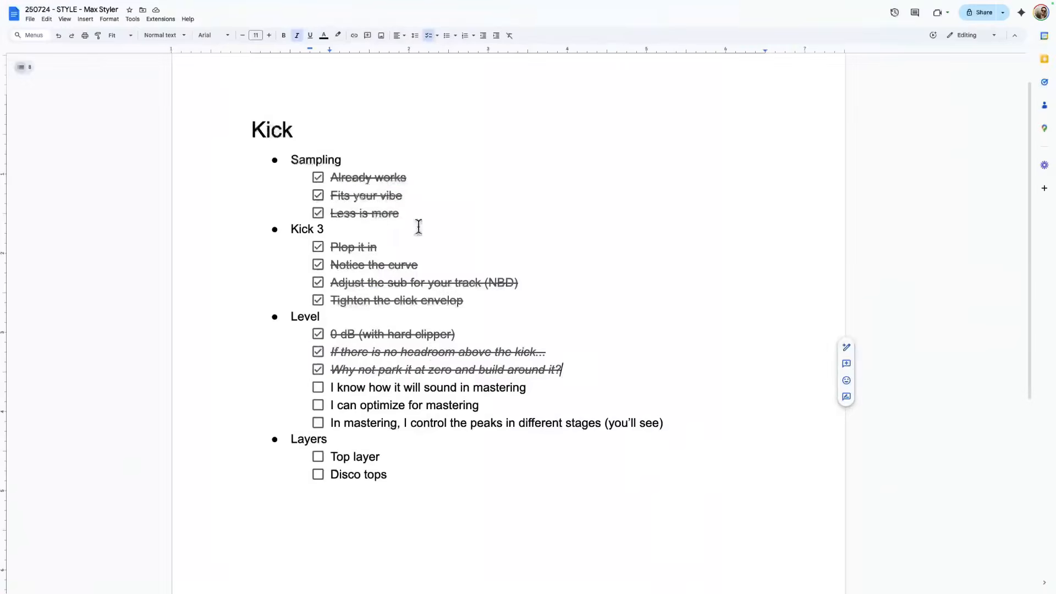
Tick the mastering-sound, optimize-for-mastering and peaks-in-different-stages Level items with Cmd+Alt+Enter
triple_click(388, 388)
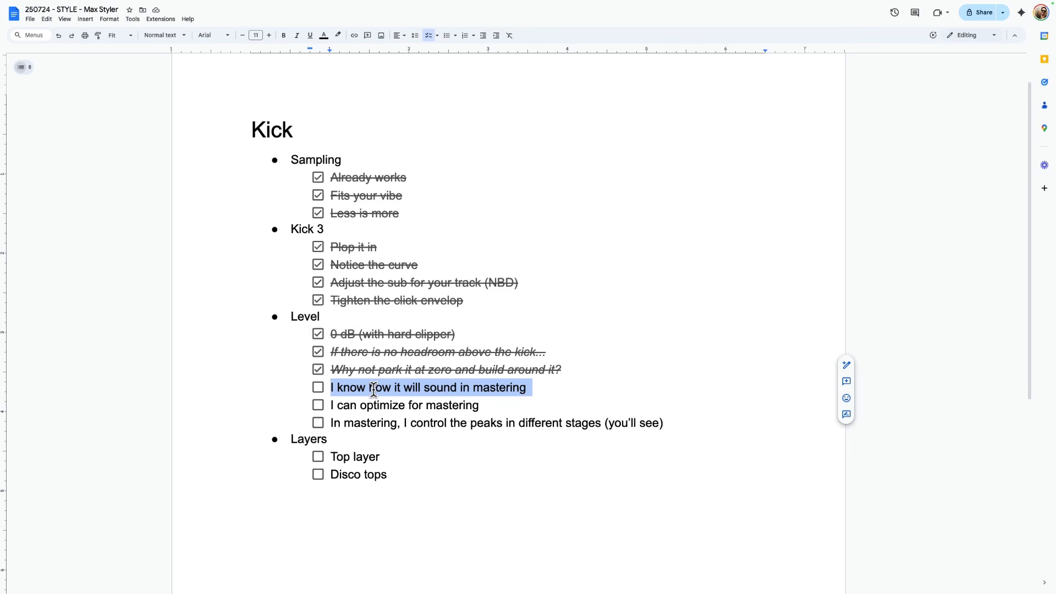
triple_click(517, 406)
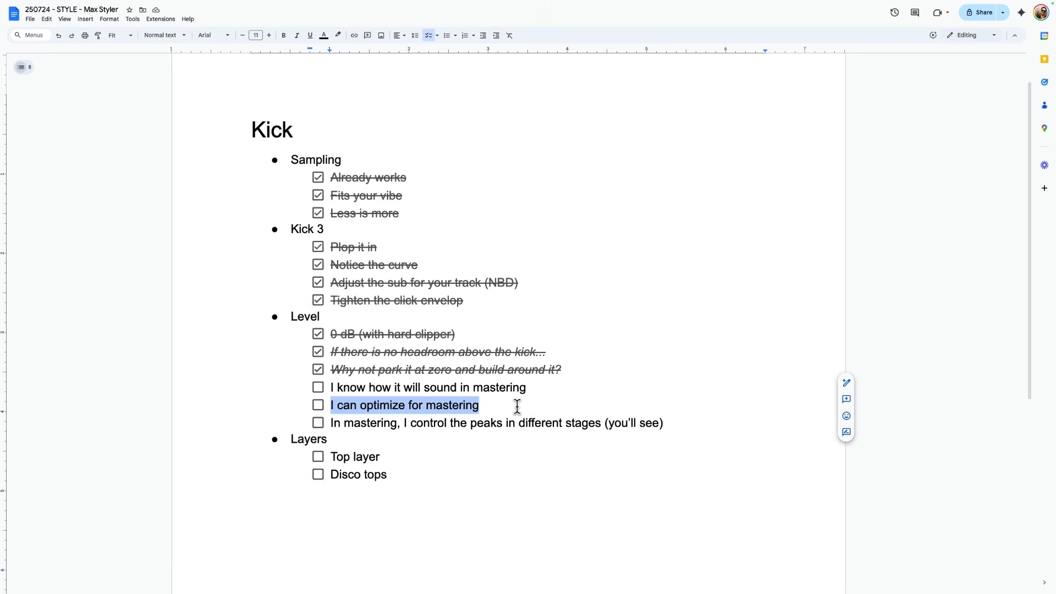
drag(495, 405, 337, 406)
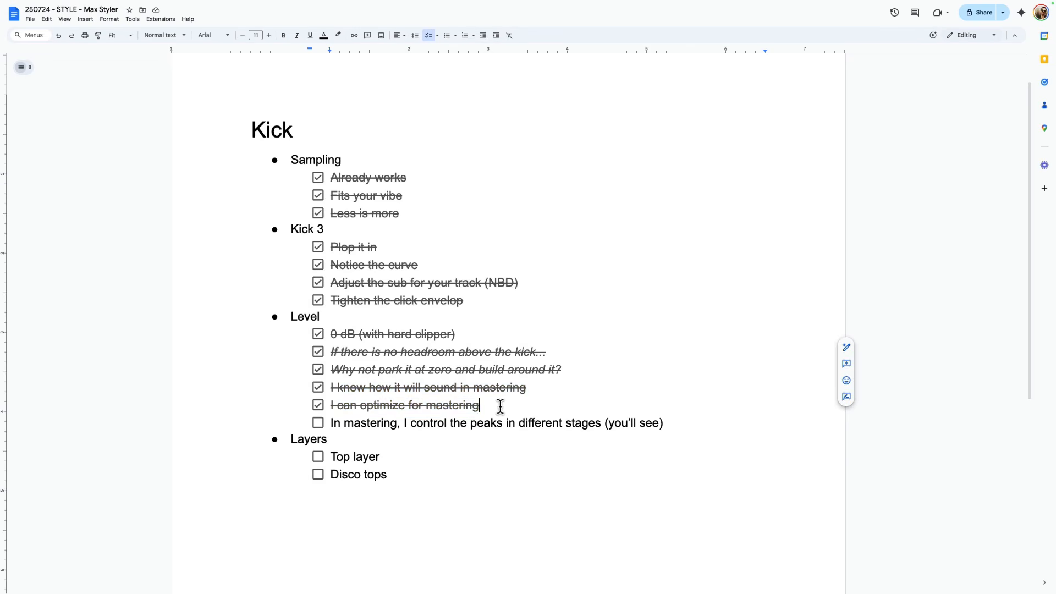
drag(500, 406, 331, 333)
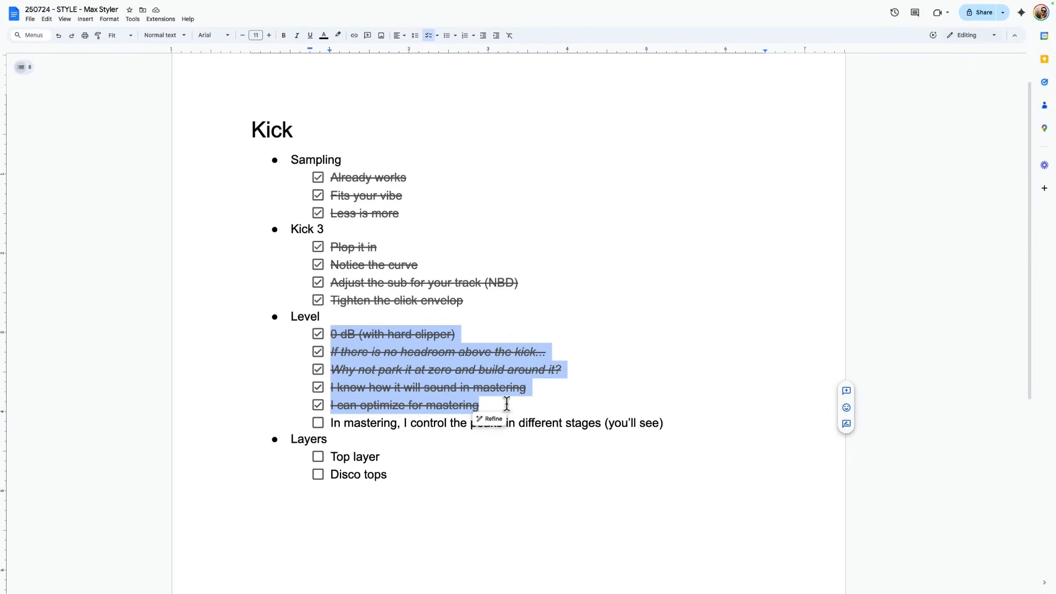
click(331, 422)
drag(332, 422, 599, 421)
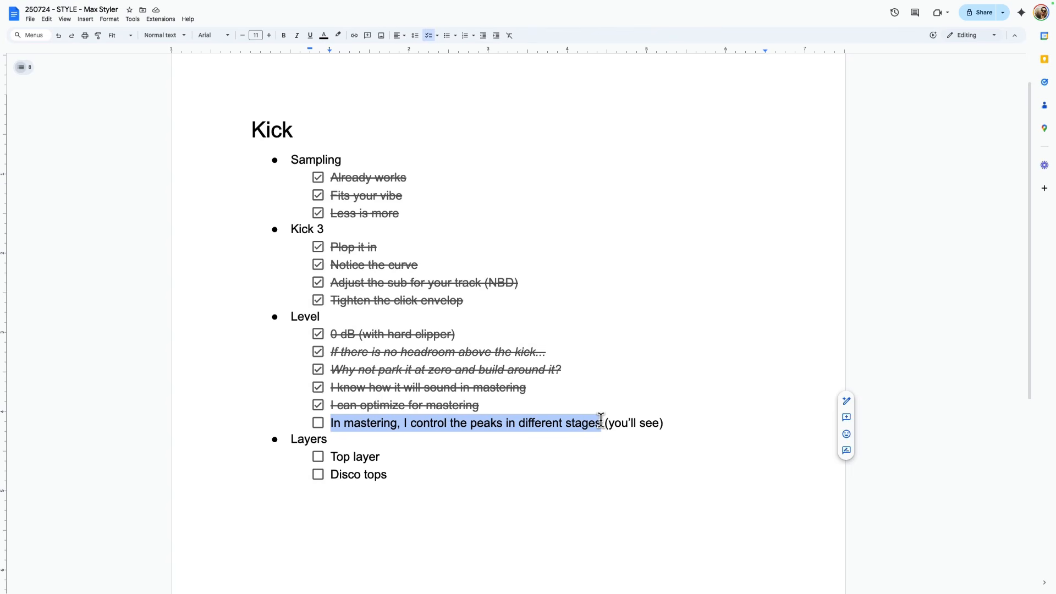
triple_click(600, 421)
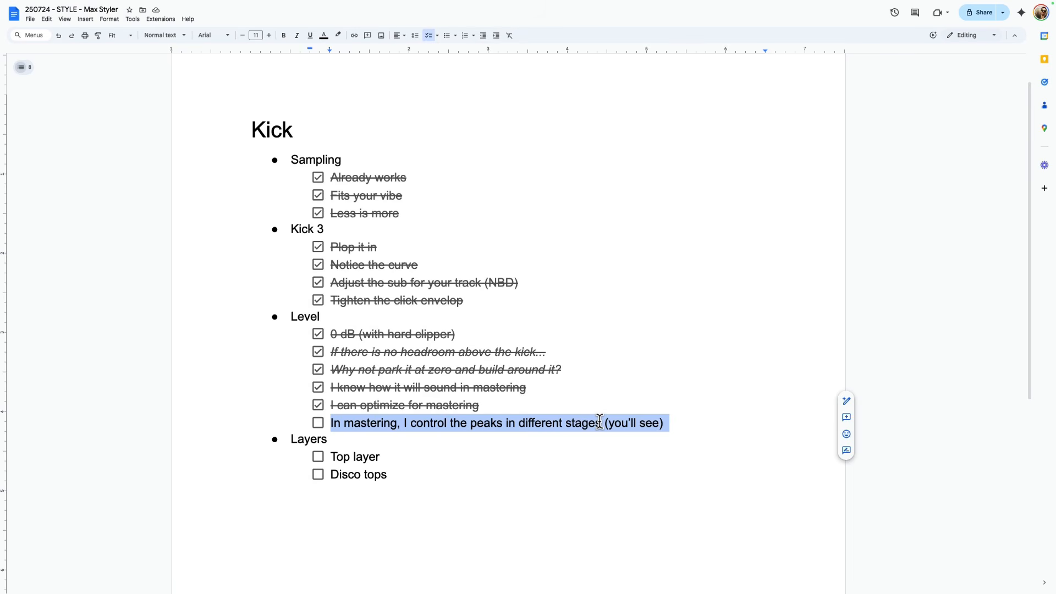
key(super+alt+Return)
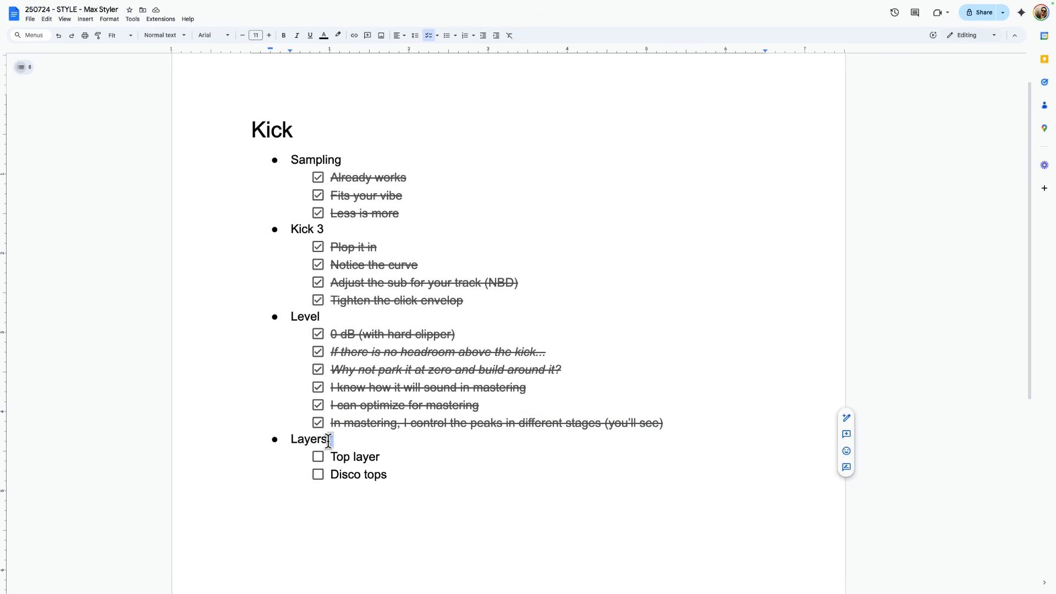
Review the Layers heading and its Top layer item in the checklist
double_click(324, 438)
drag(394, 474, 301, 438)
click(368, 439)
drag(388, 457, 331, 458)
click(407, 460)
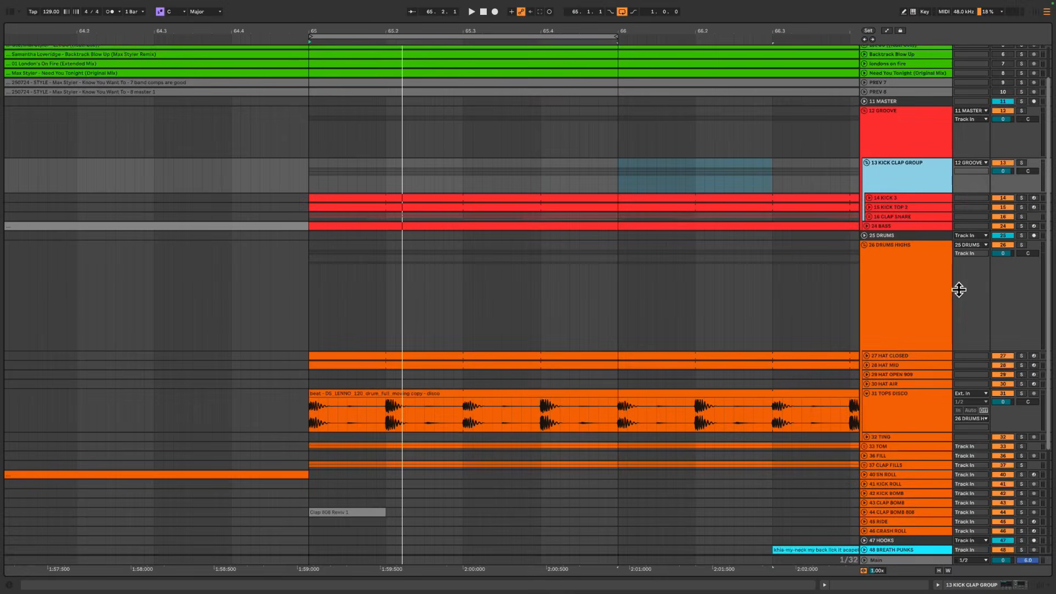
Solo KICK 3, HAT CLOSED and HAT MID, then loop and play bar 65
click(1003, 201)
click(1021, 198)
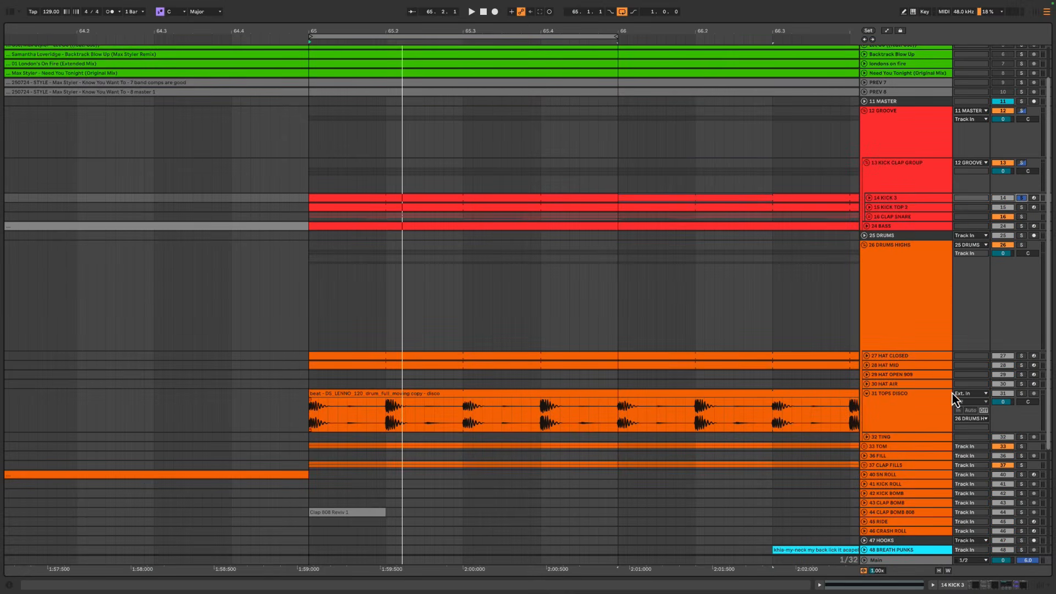
super+click(1021, 356)
super+click(1021, 365)
scroll(438, 72, down, 2)
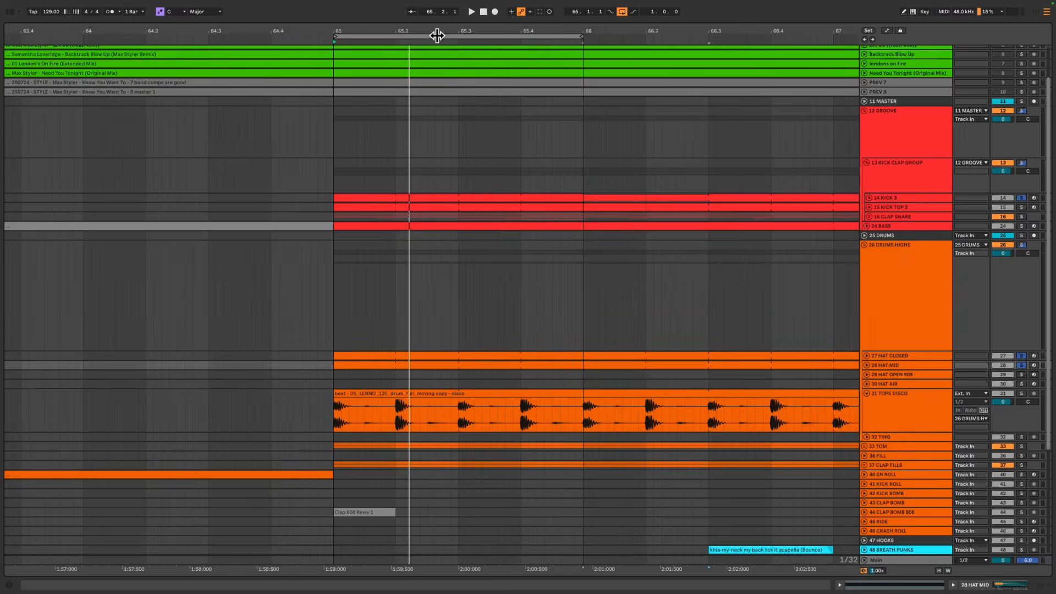
click(437, 36)
key(space)
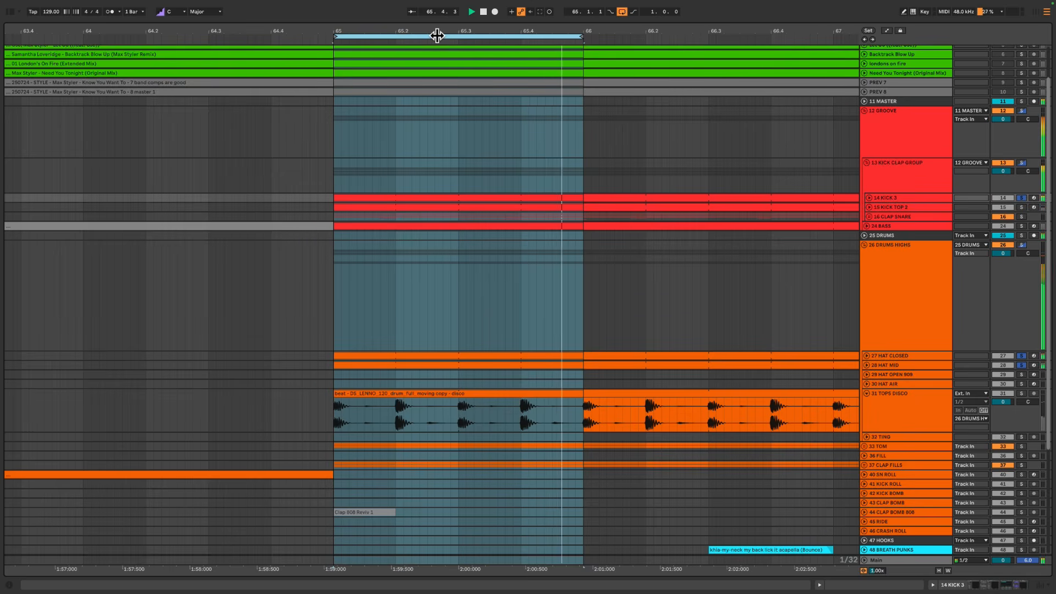
key(space)
Add KICK TOP 2, TOPS DISCO, CLAP SNARE and DRUMS HIGHS to the solo while looping bar 65
click(874, 207)
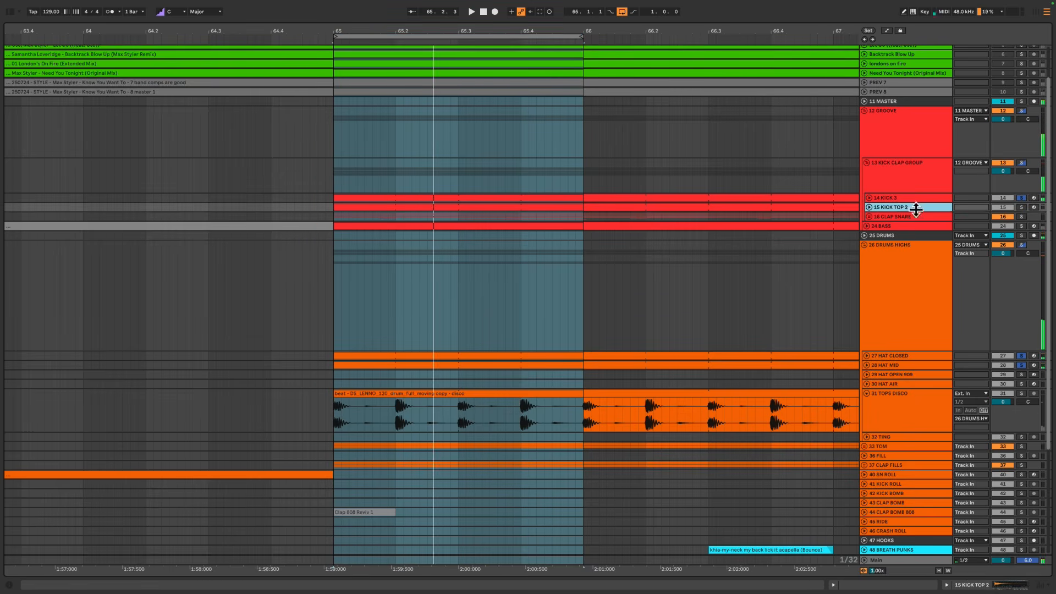
super+click(1021, 207)
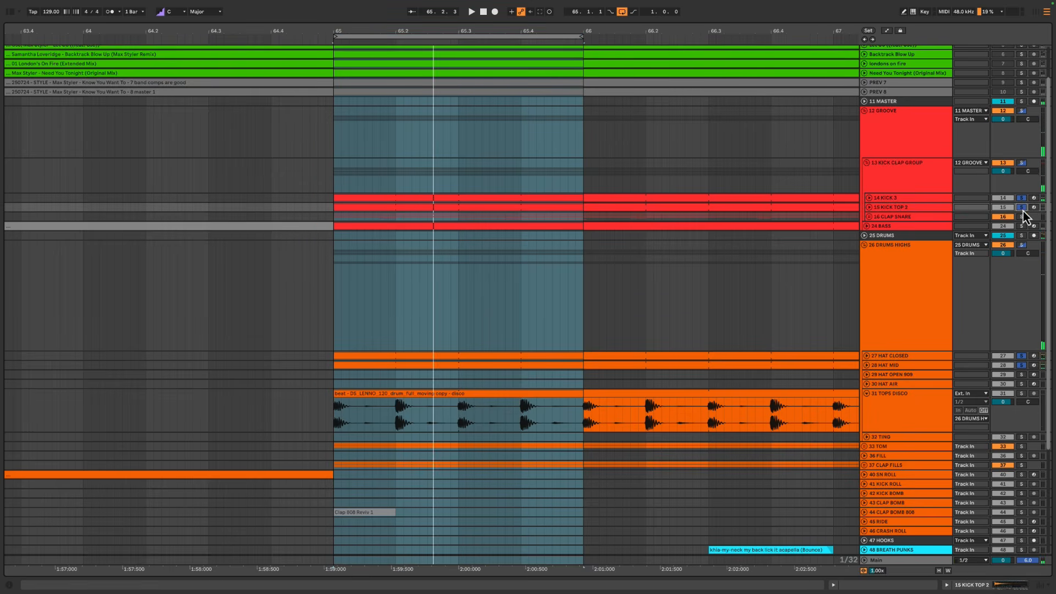
super+click(1021, 394)
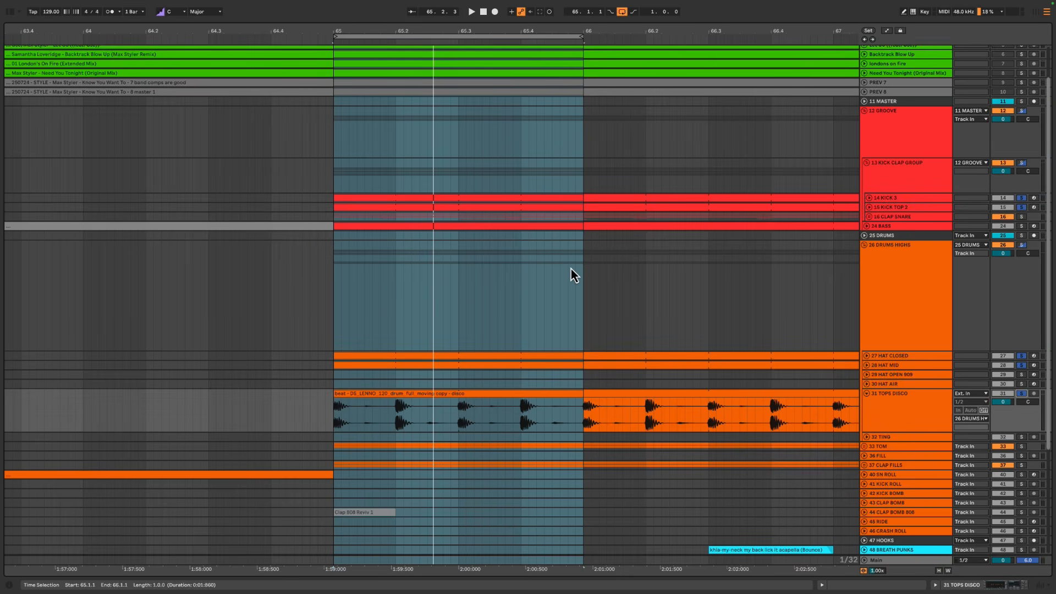
key(space)
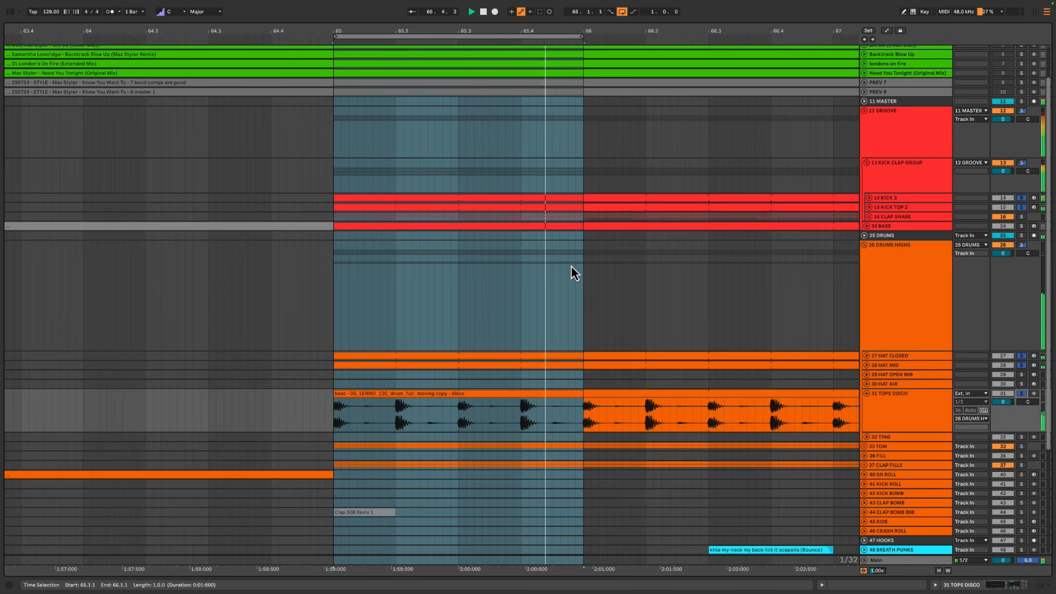
super+click(1021, 216)
super+click(1021, 244)
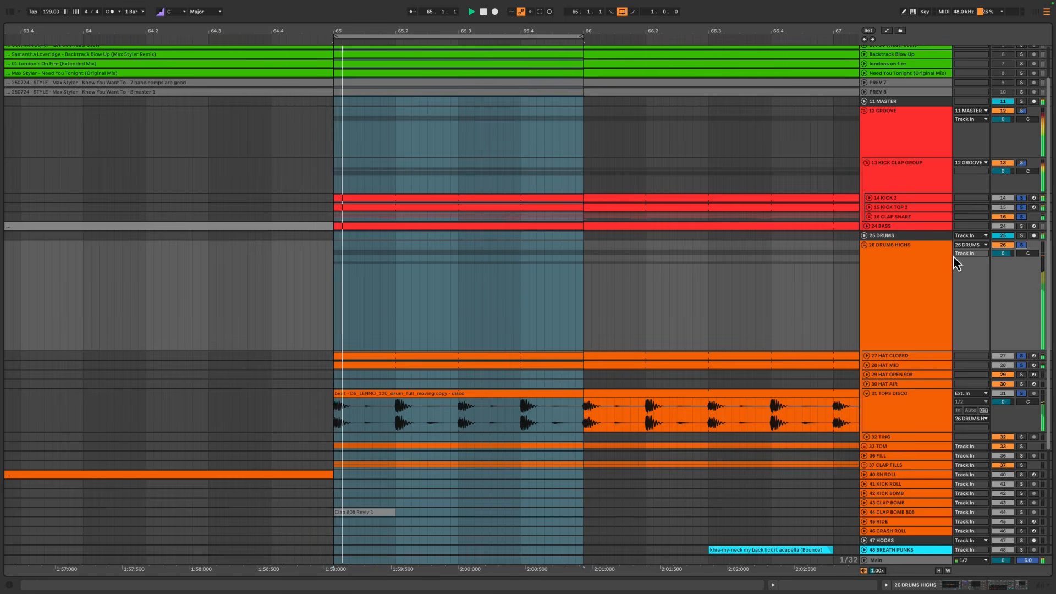
Insert a new empty audio track, 11 Audio, above the MASTER group
click(893, 189)
click(892, 198)
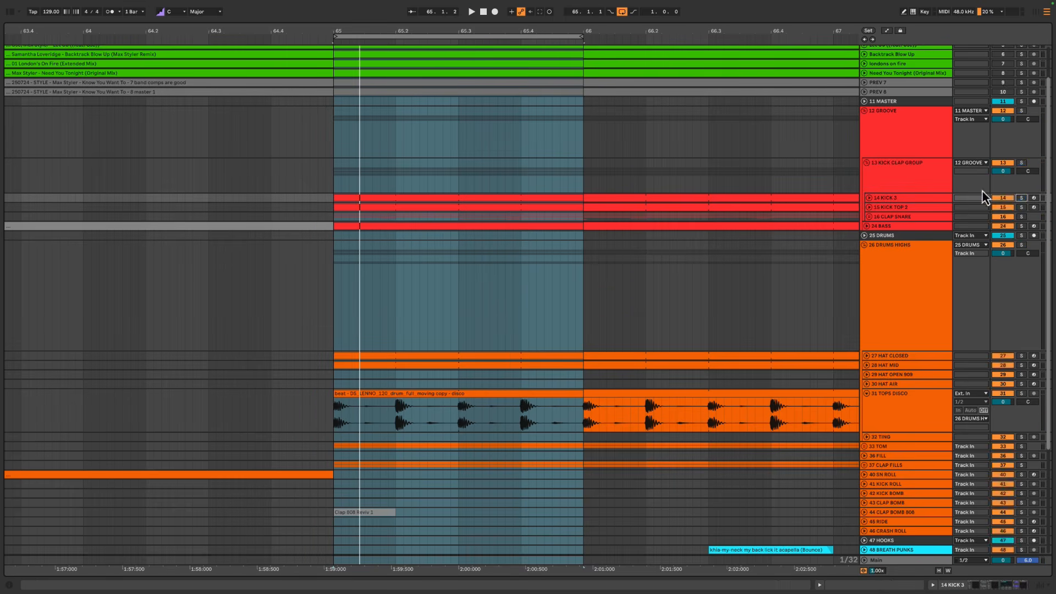
click(896, 93)
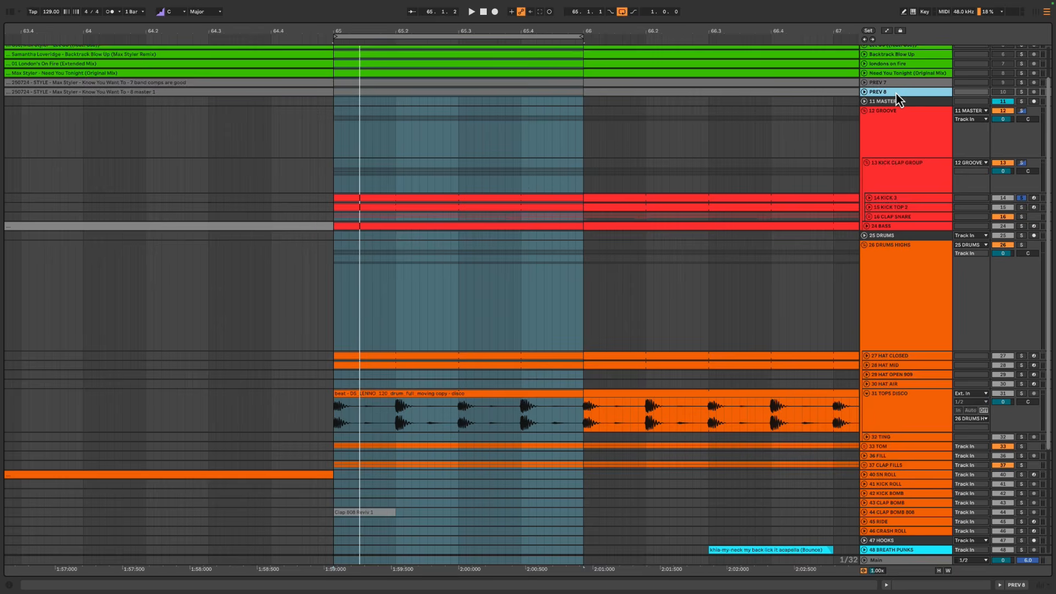
key(super+t)
Find the disco drum loop in ZERMELO Pack's TOPS folder and place it on track 11 at bar 65
click(10, 11)
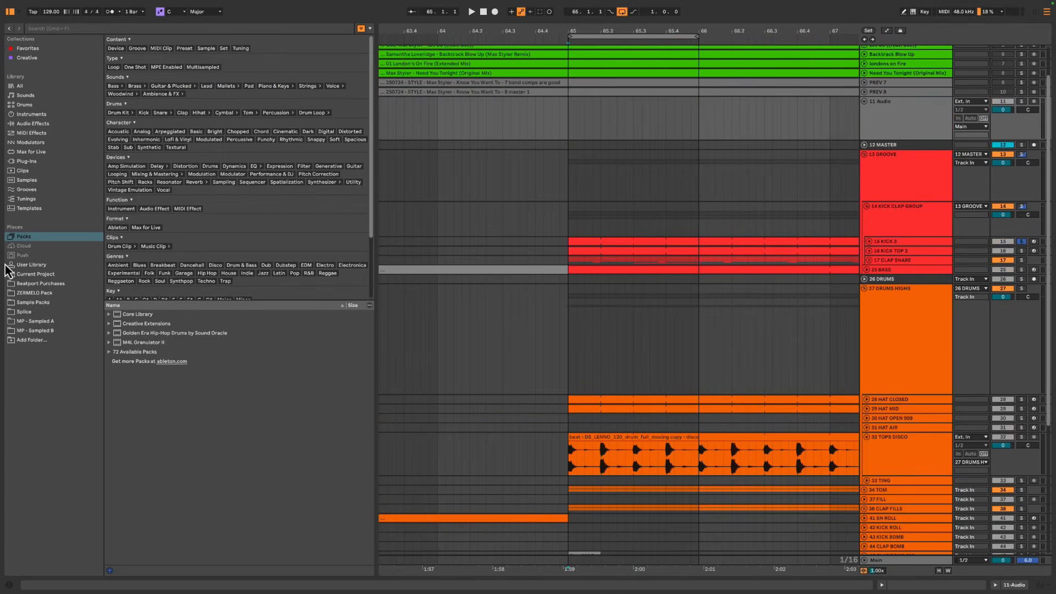
click(33, 292)
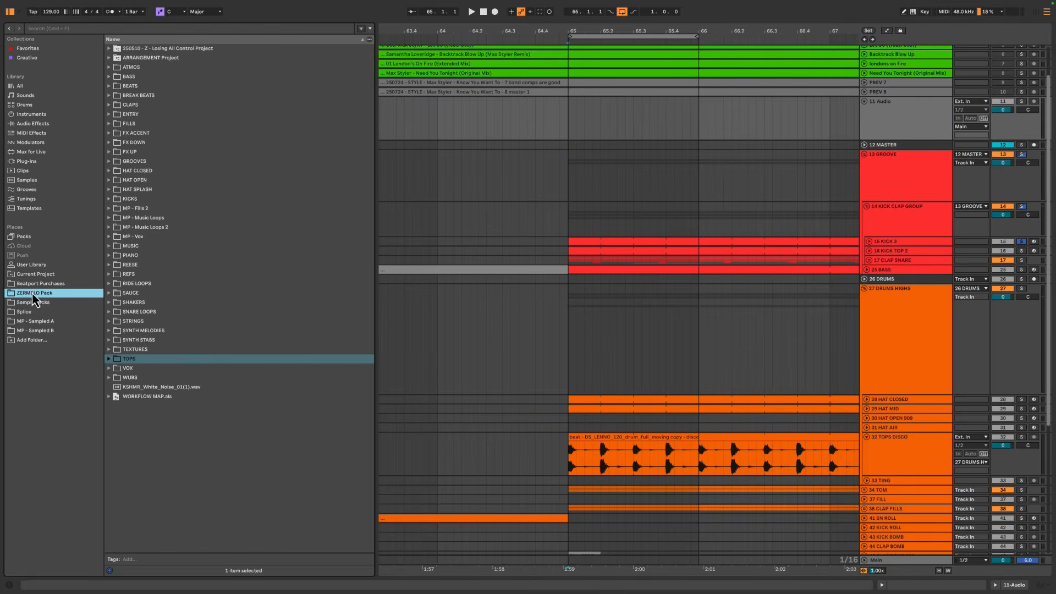
click(114, 31)
text(disco)
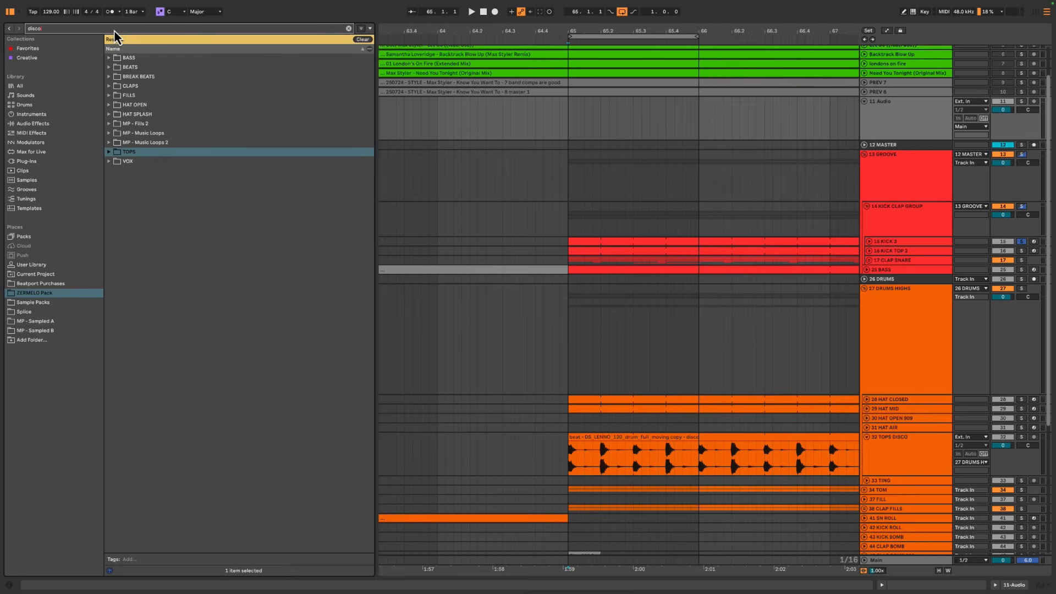
click(110, 151)
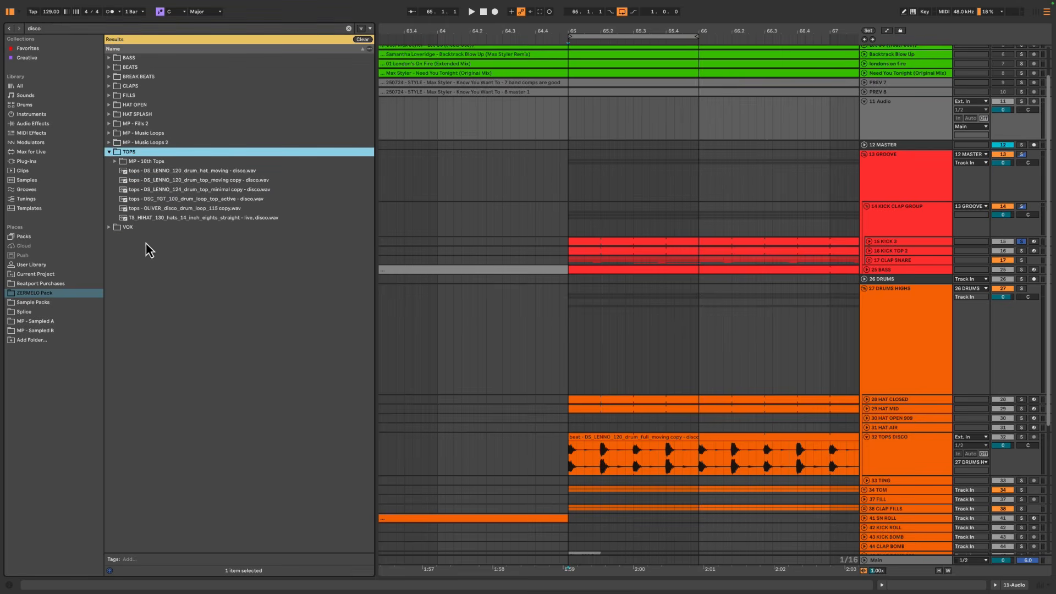
click(156, 209)
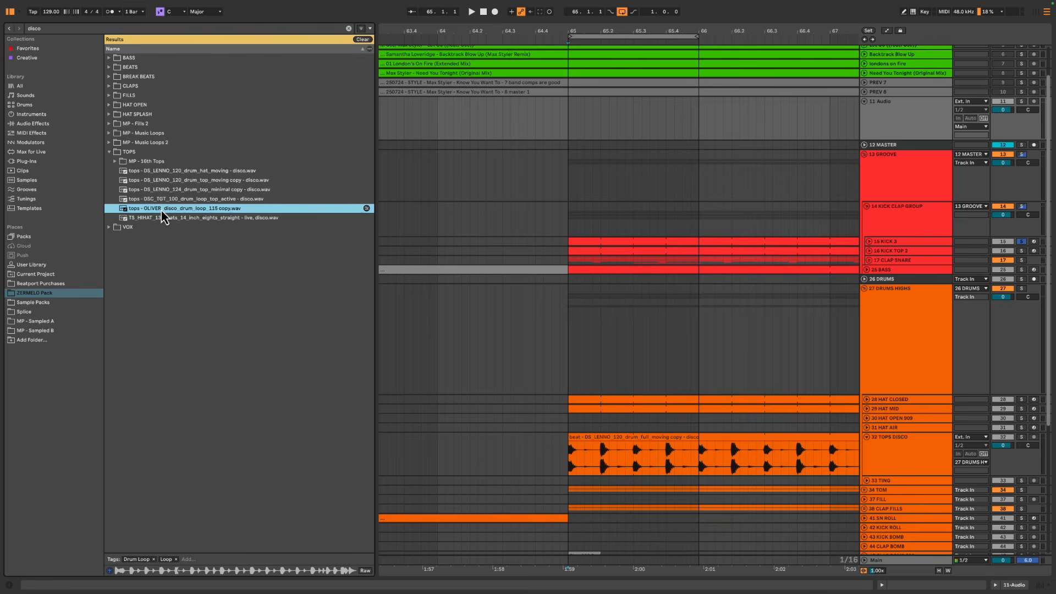
drag(162, 214, 539, 127)
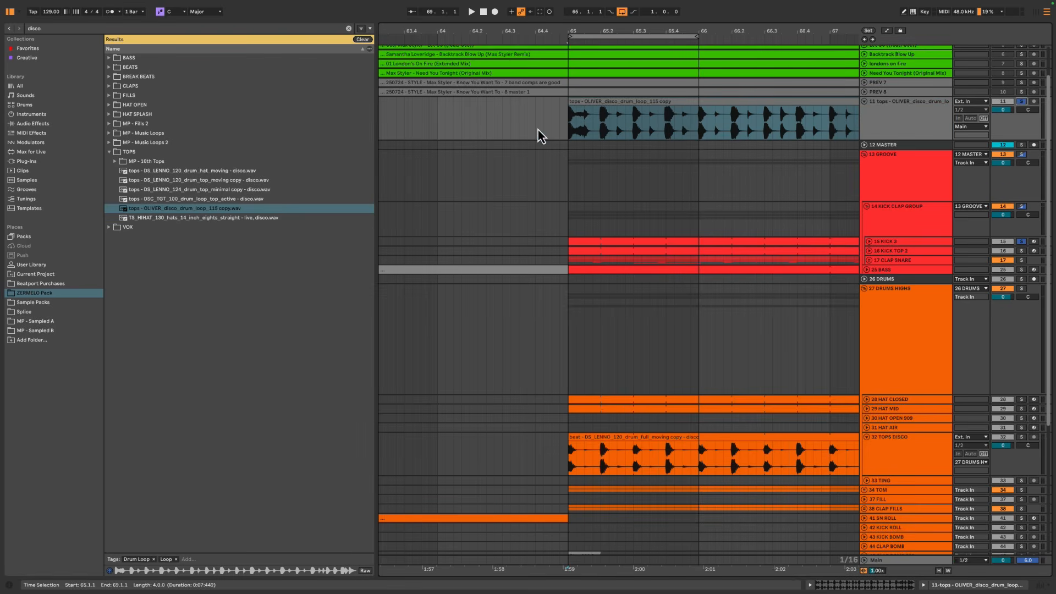
Play the new tops clip from bar 65 and open its sample view
click(572, 118)
key(space)
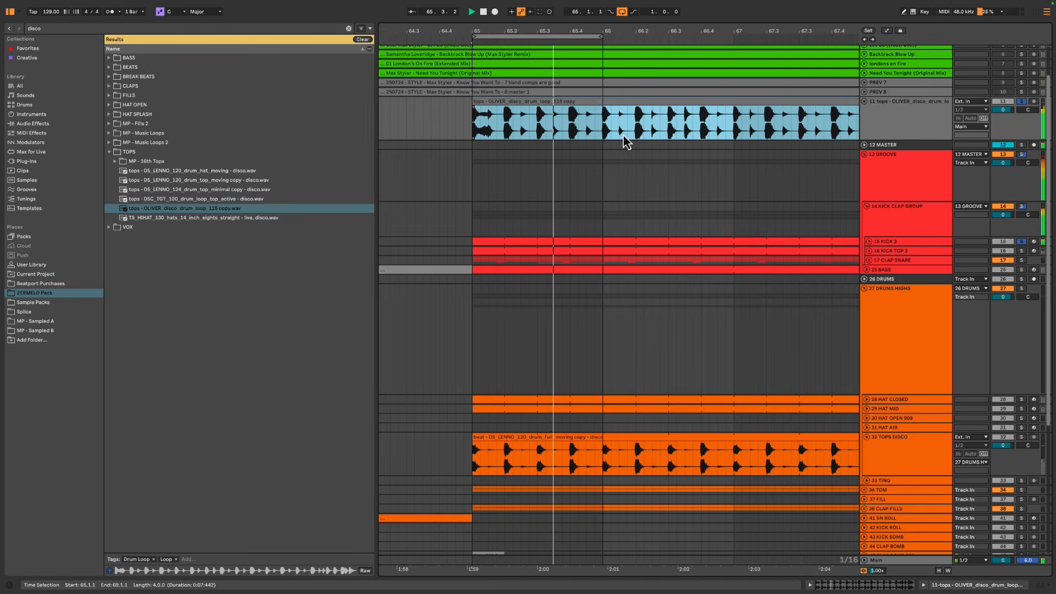
scroll(625, 142, left, 2)
key(space)
drag(587, 117, 531, 152)
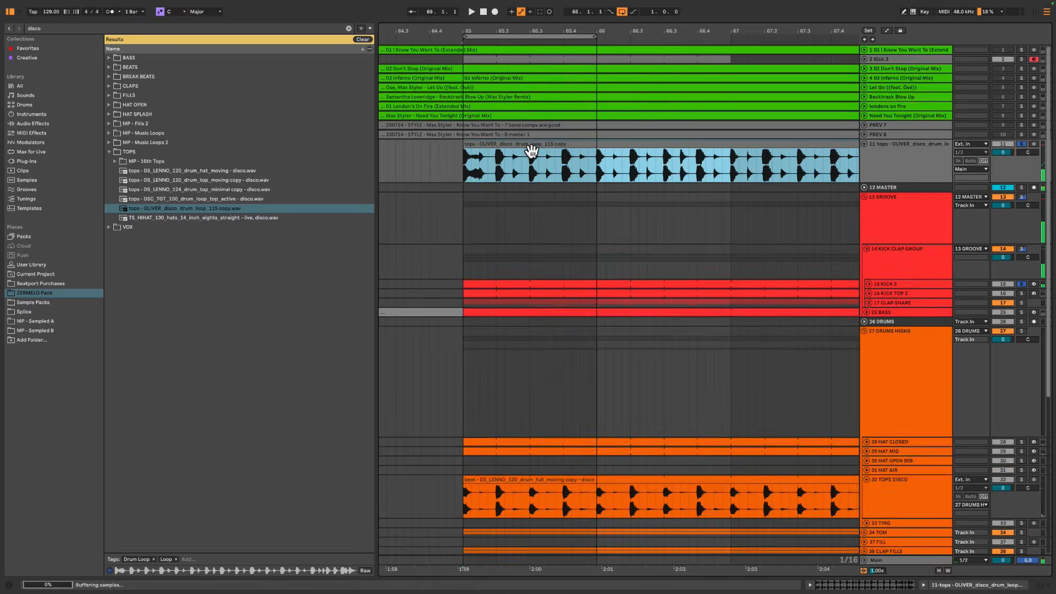
double_click(531, 150)
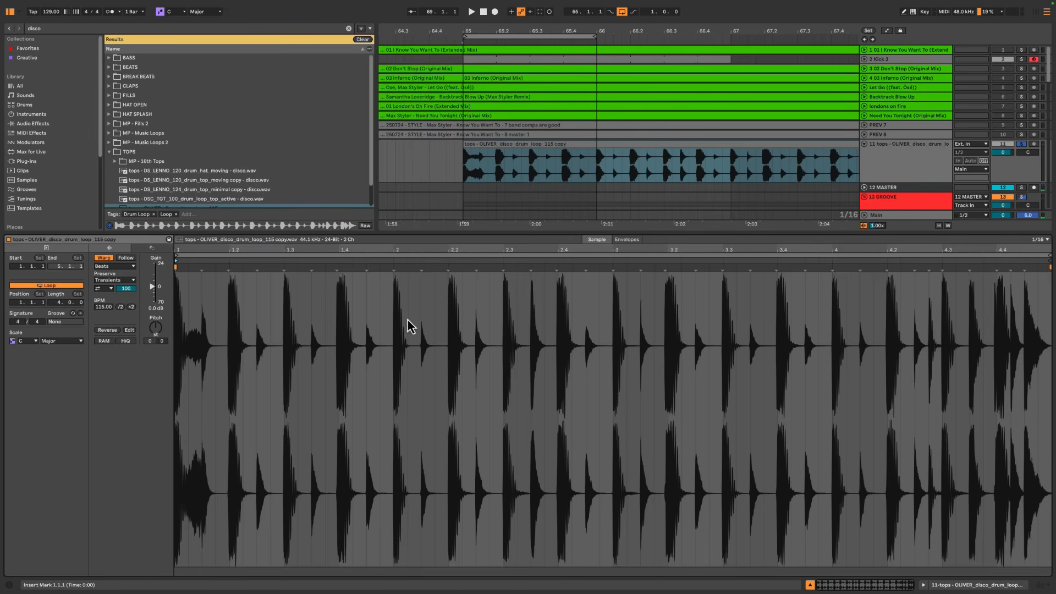
Loop the tops clip on 2.1.1–2.3.1 and play it back from bar 65
drag(394, 314, 502, 305)
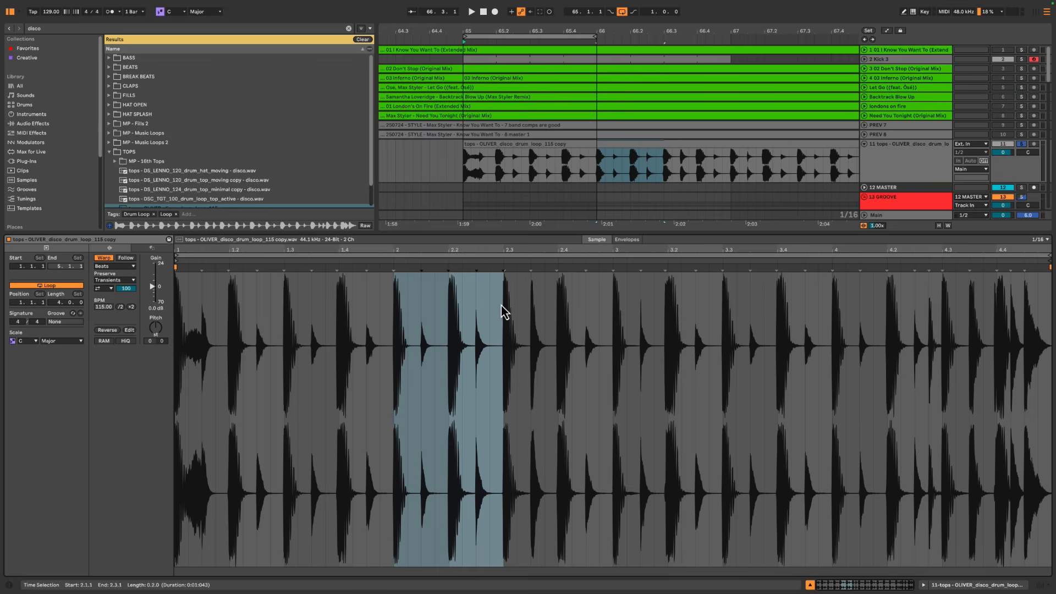
key(super+l)
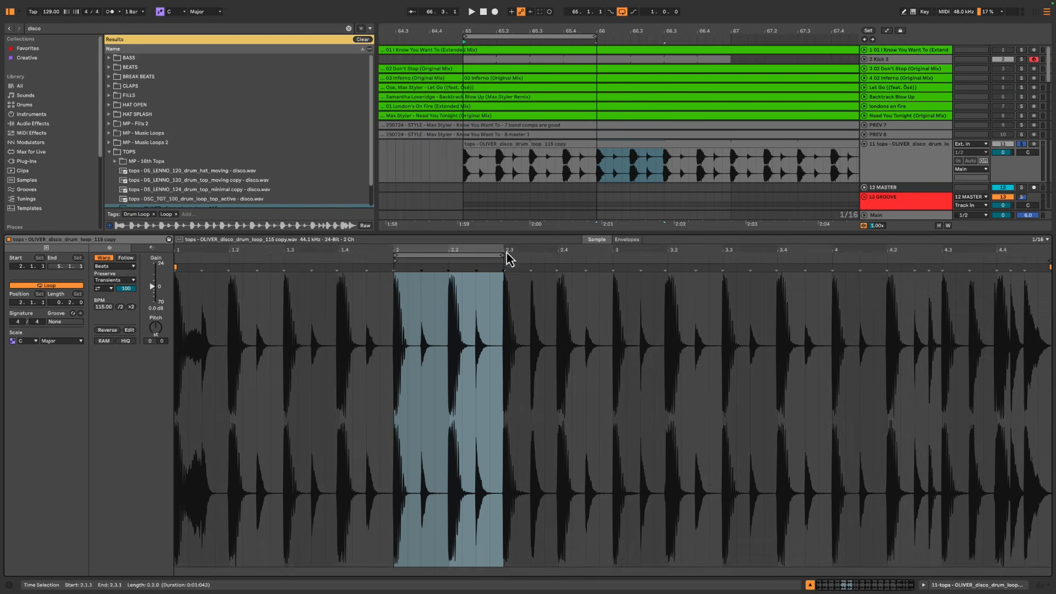
key(alt+super+l)
click(463, 168)
key(space)
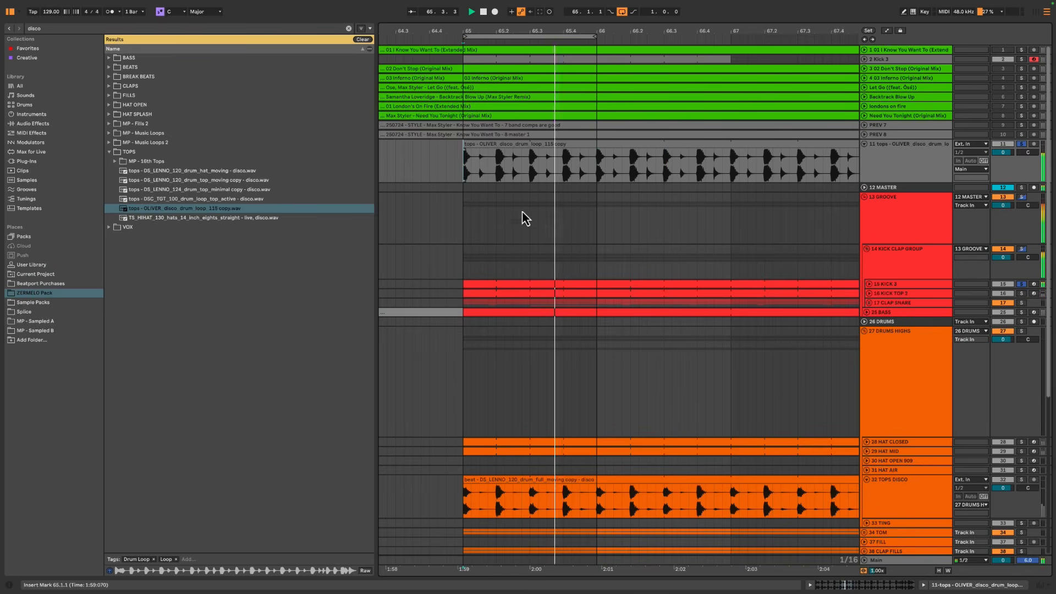
key(space)
Load EQ Eight from Favorites onto the tops track
click(887, 176)
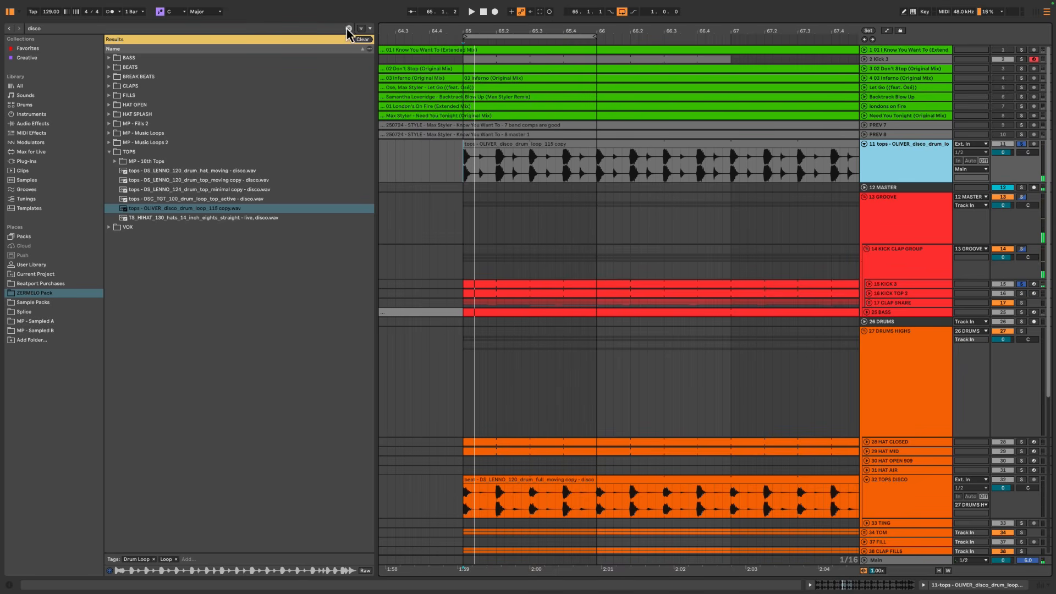
click(349, 28)
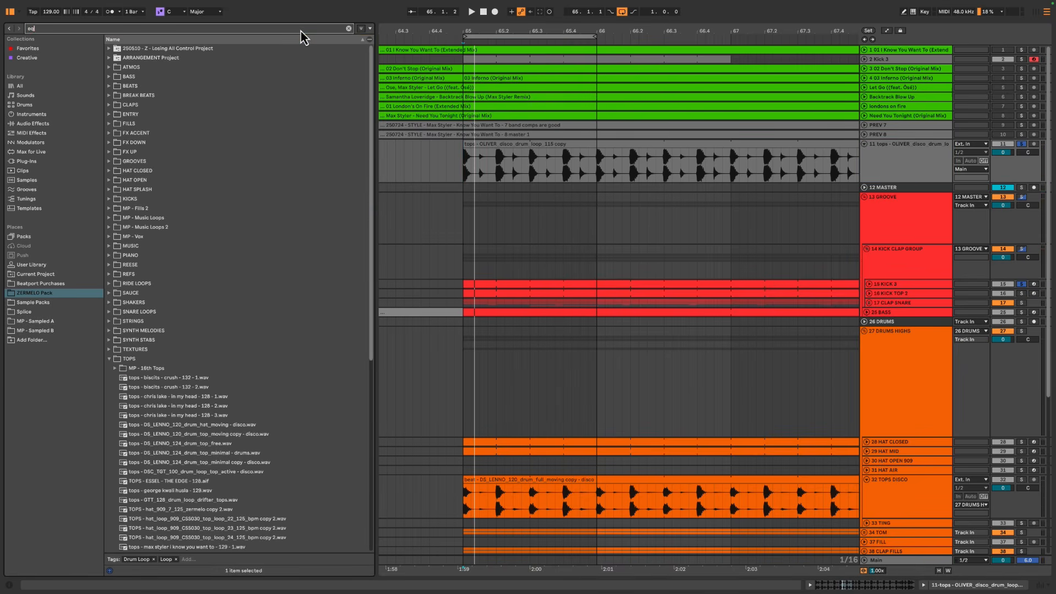
click(38, 48)
key(Return)
Enable EQ Eight band 1 as a low cut with Q 0.10 at 188 Hz and play it
click(40, 563)
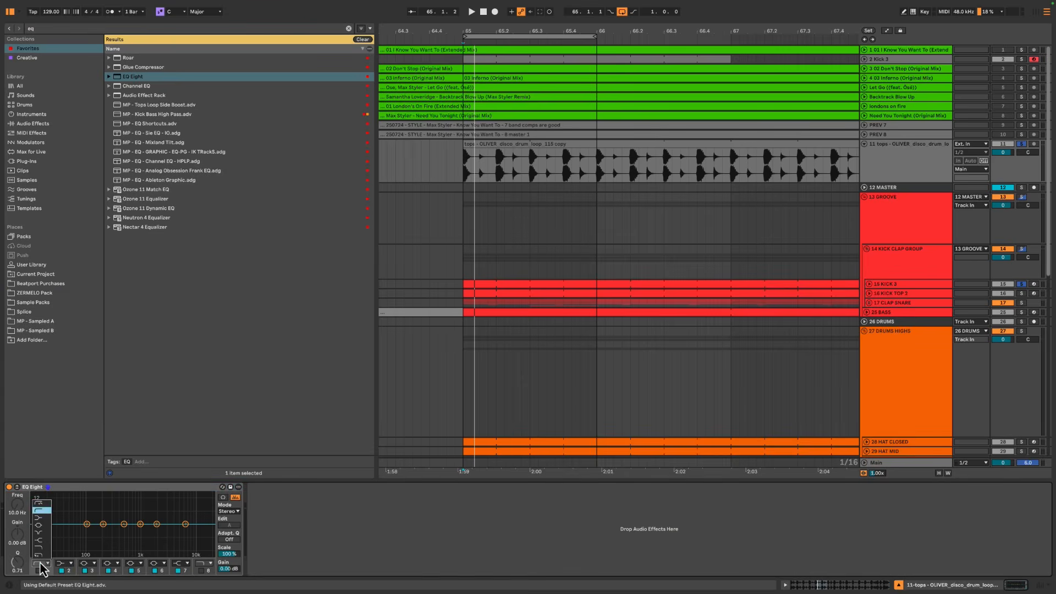
click(39, 502)
click(38, 570)
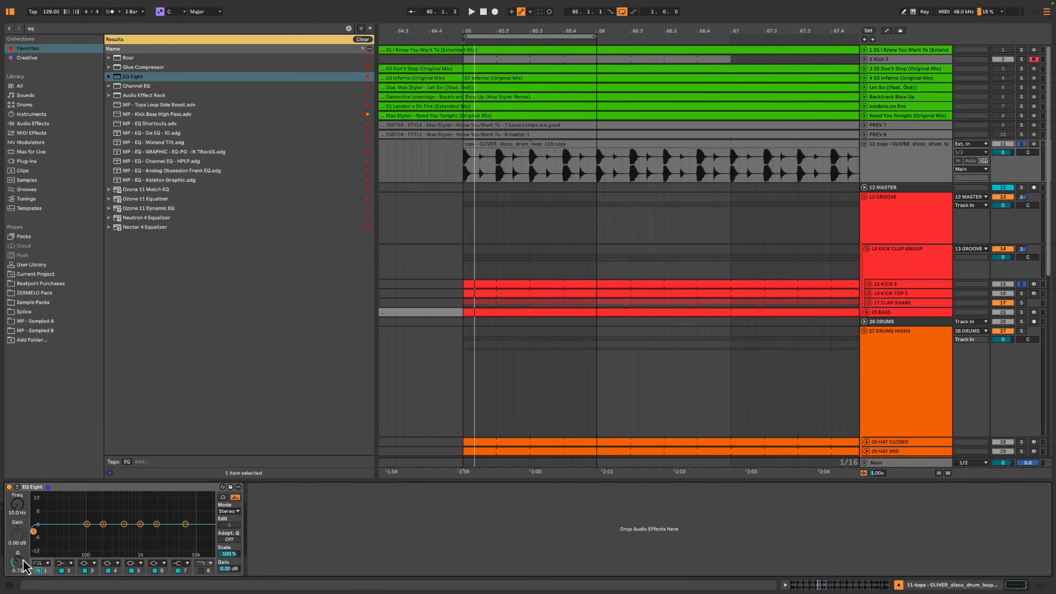
drag(24, 565, 24, 568)
mouse_move(9, 515)
mouse_down()
mouse_move(21, 498)
mouse_move(18, 507)
mouse_up()
key(space)
key(space)
Audition the tops track soloed and unsoloed against KICK TOP 2 and CLAP SNARE
click(902, 294)
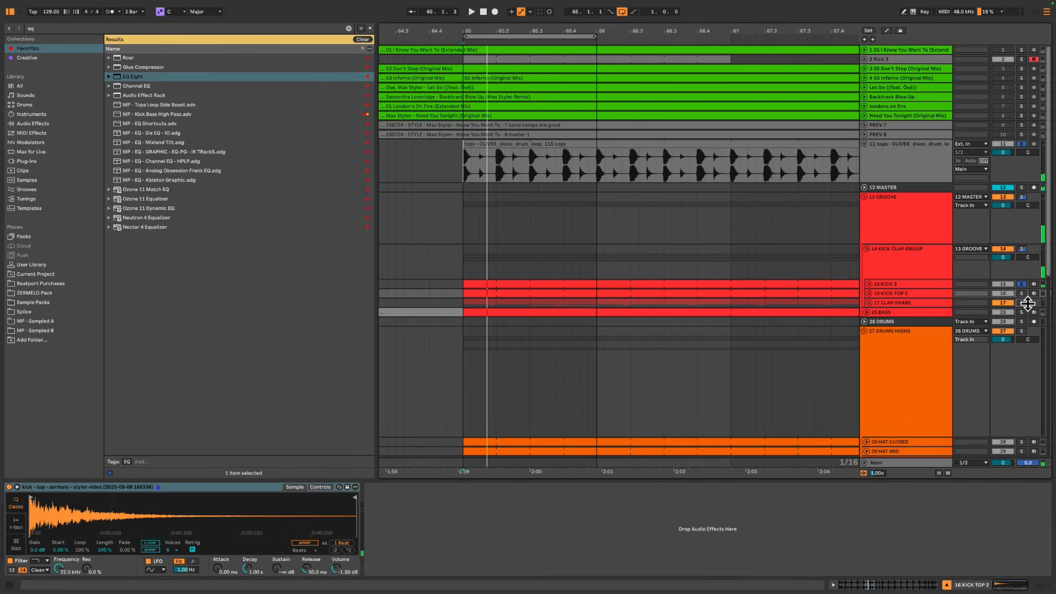
click(1021, 303)
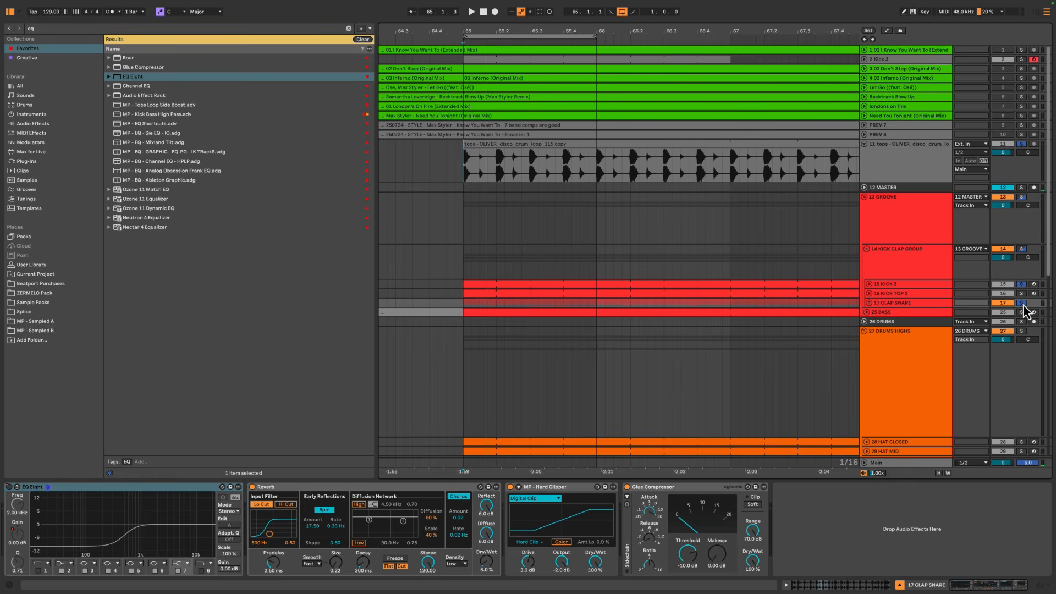
key(space)
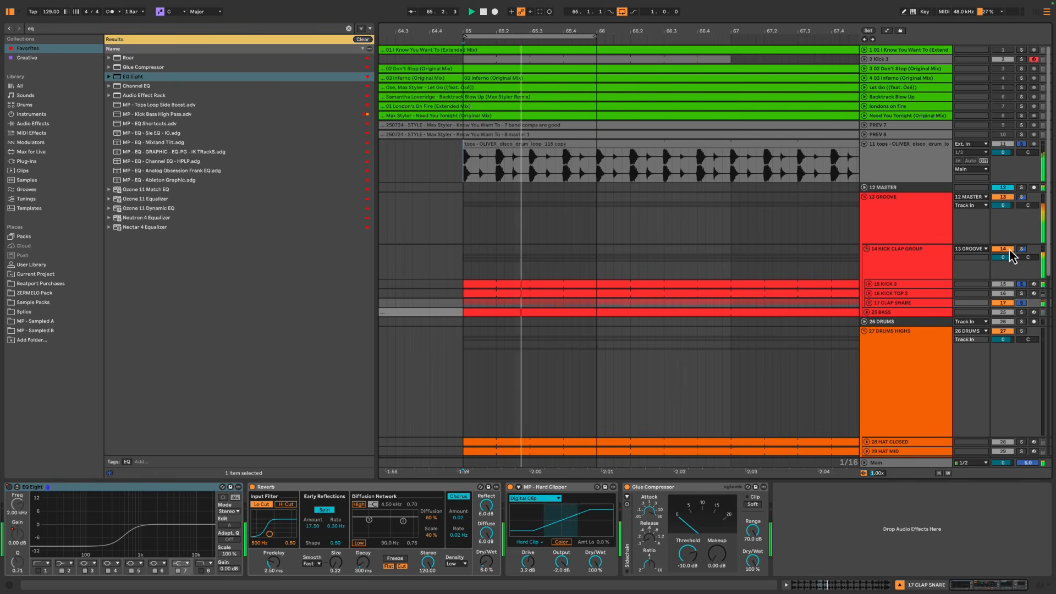
click(1021, 144)
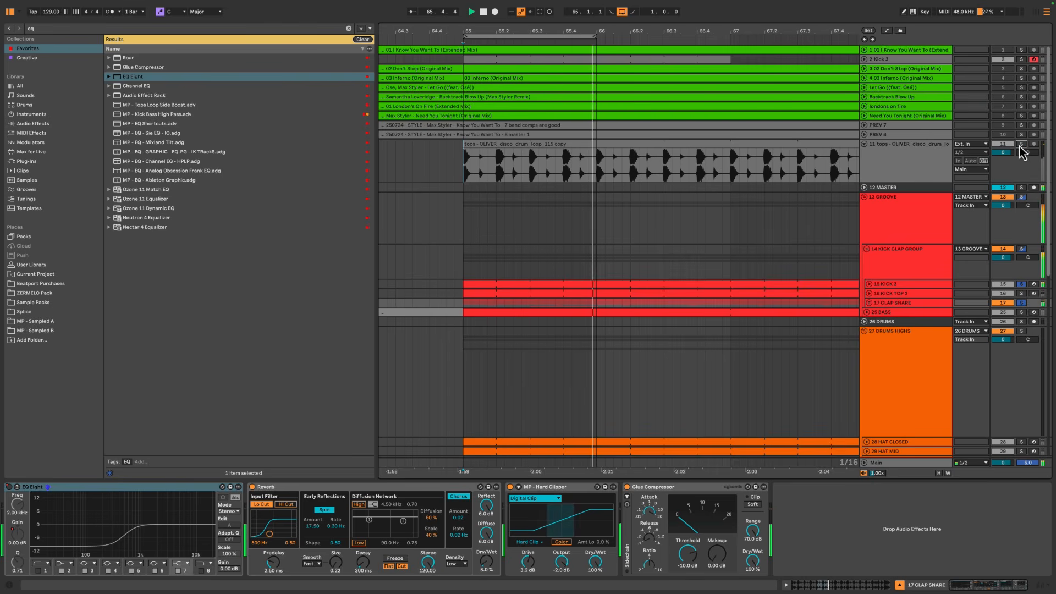
click(1021, 144)
key(space)
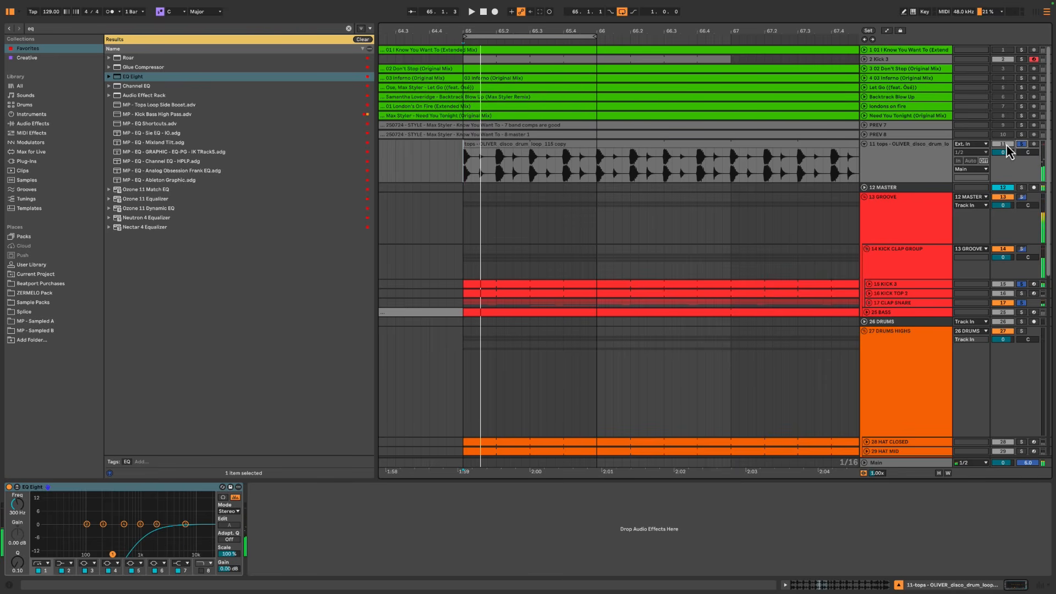
click(877, 156)
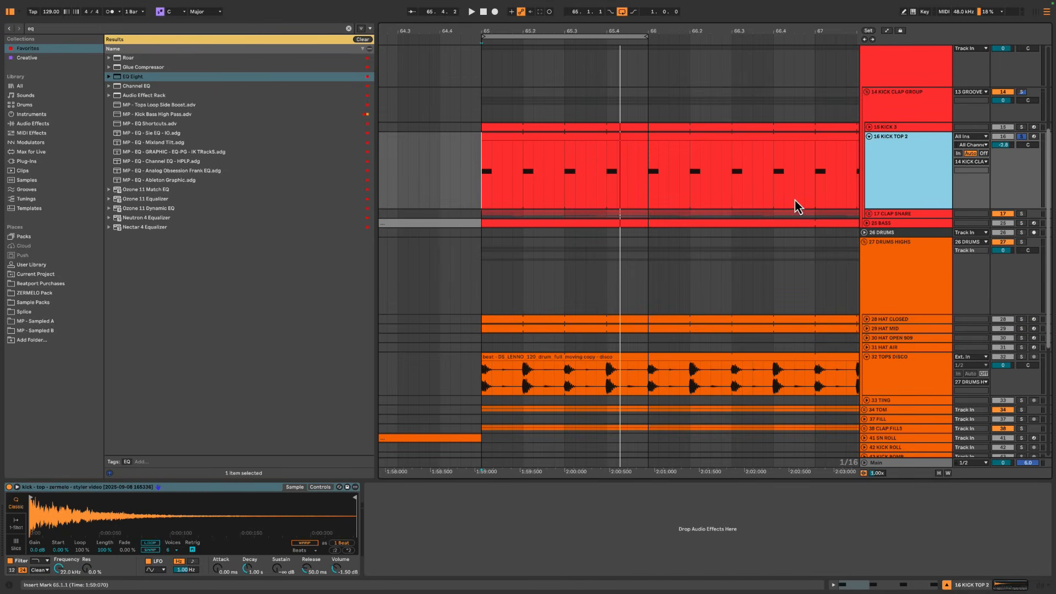
Play TOPS DISCO soloed, then switch the solo to KICK 3 with CLAP SNARE
key(space)
click(905, 376)
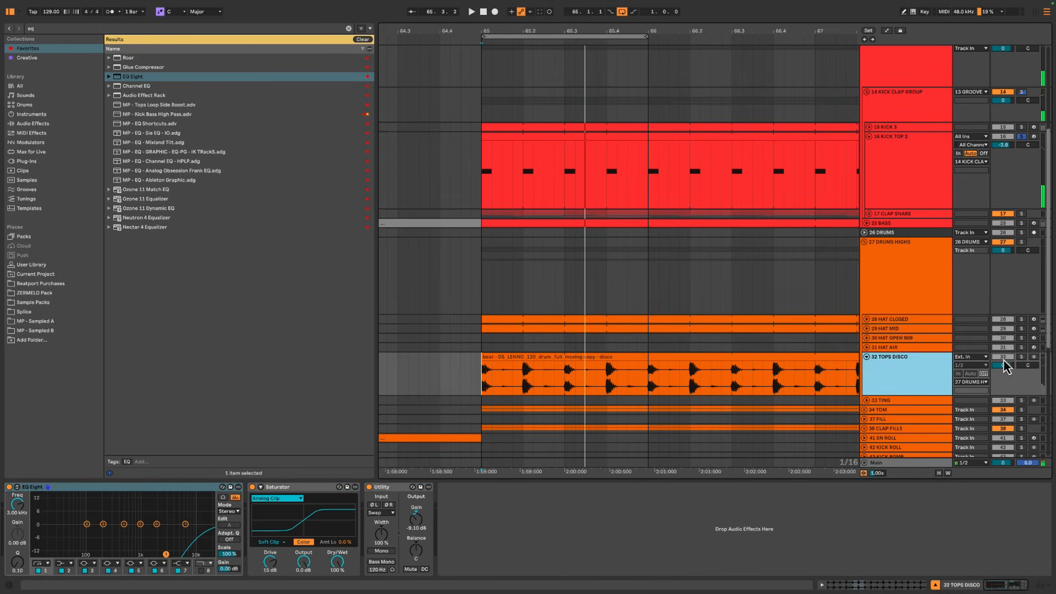
click(1021, 356)
click(601, 365)
click(535, 383)
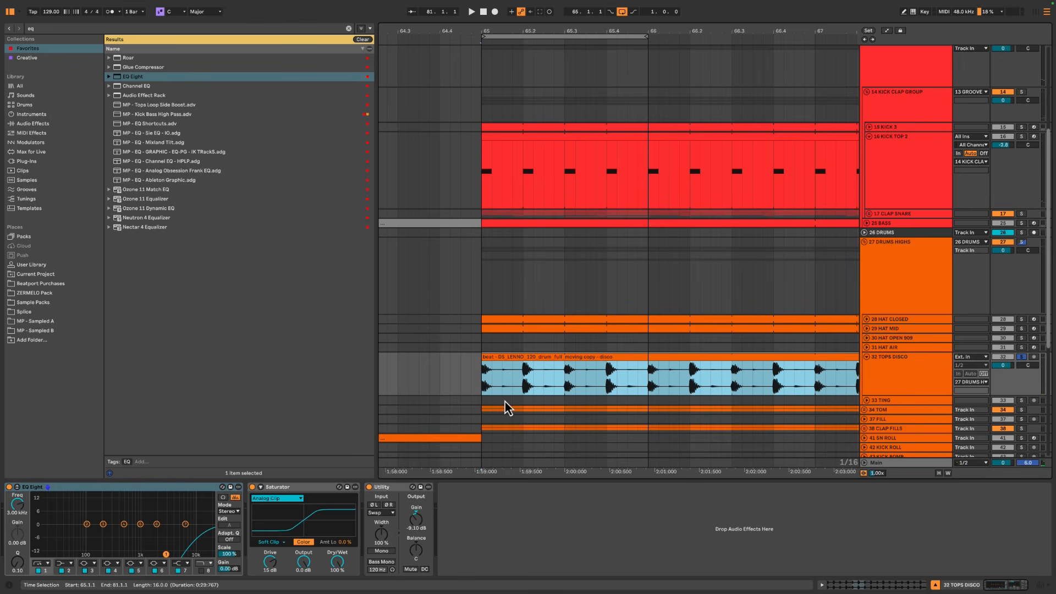
key(space)
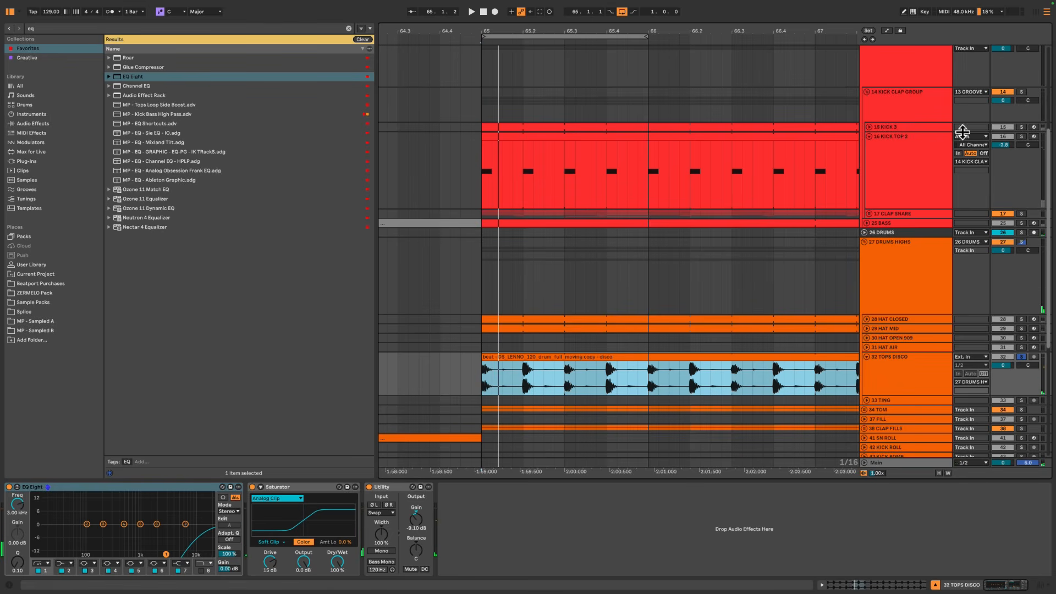
click(1021, 127)
super+click(1021, 214)
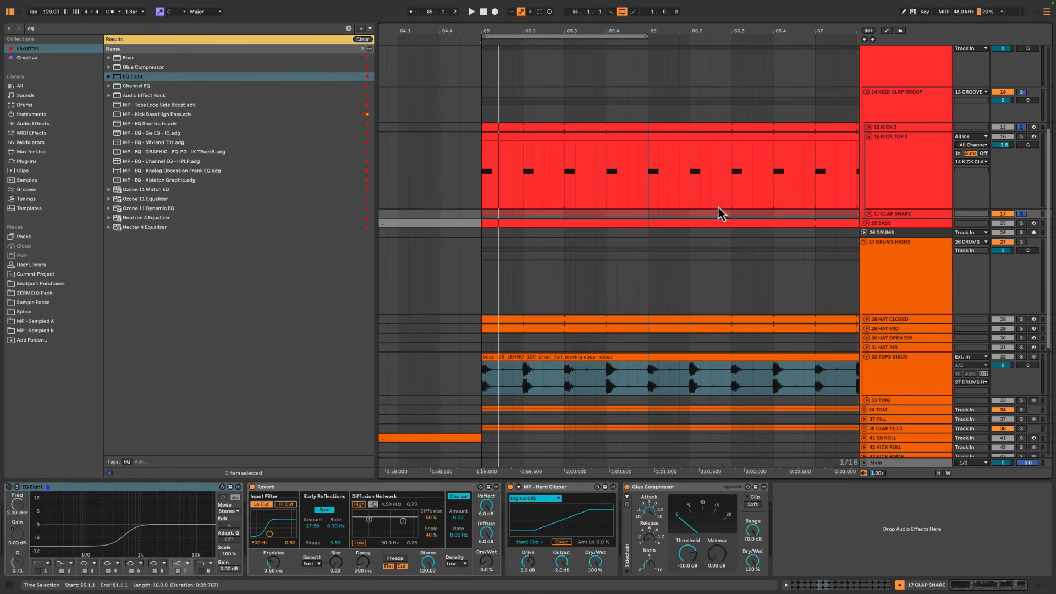
key(space)
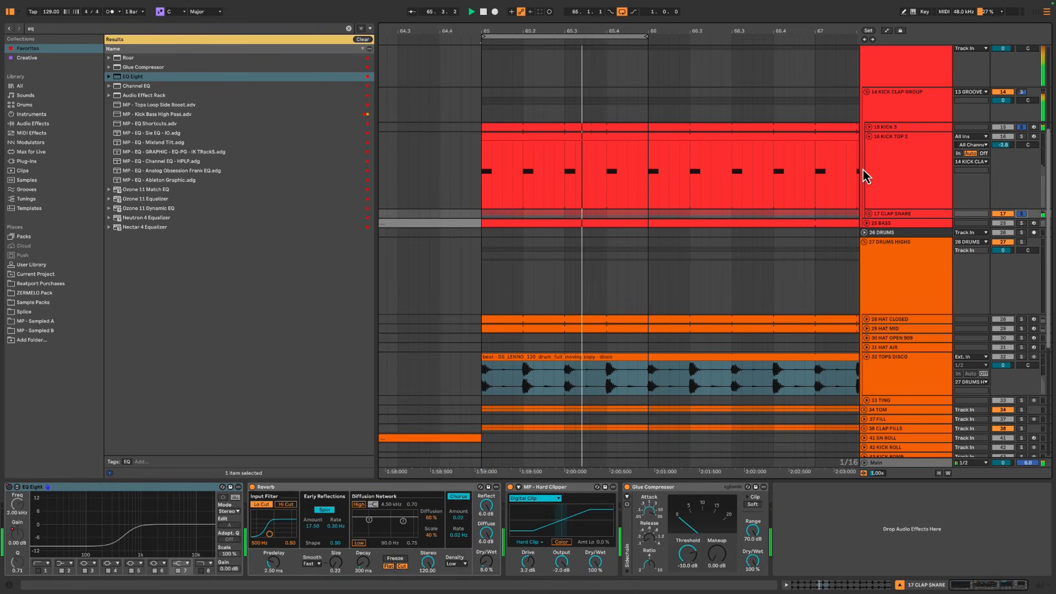
key(space)
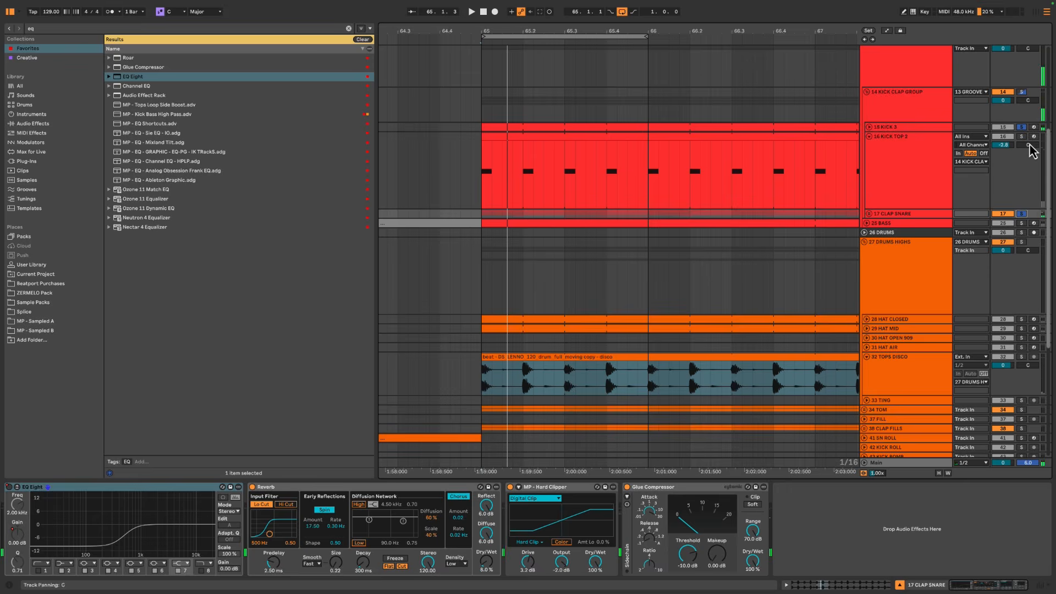
Add KICK TOP 2, TOPS DISCO, HAT CLOSED and HAT MID to the solo and play
super+click(1021, 136)
super+click(1021, 356)
key(space)
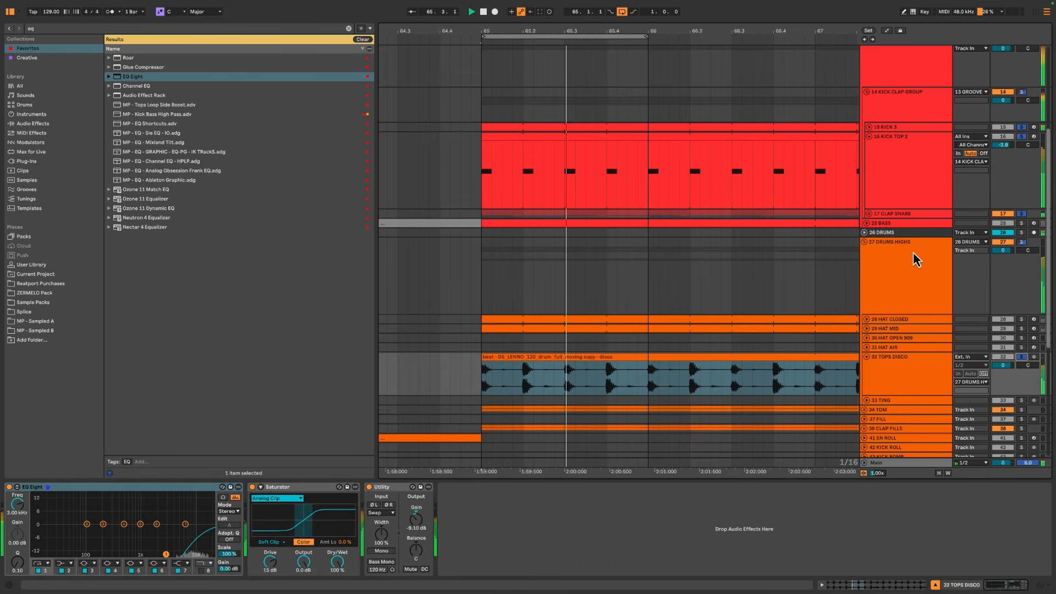
click(1021, 319)
click(1021, 328)
key(space)
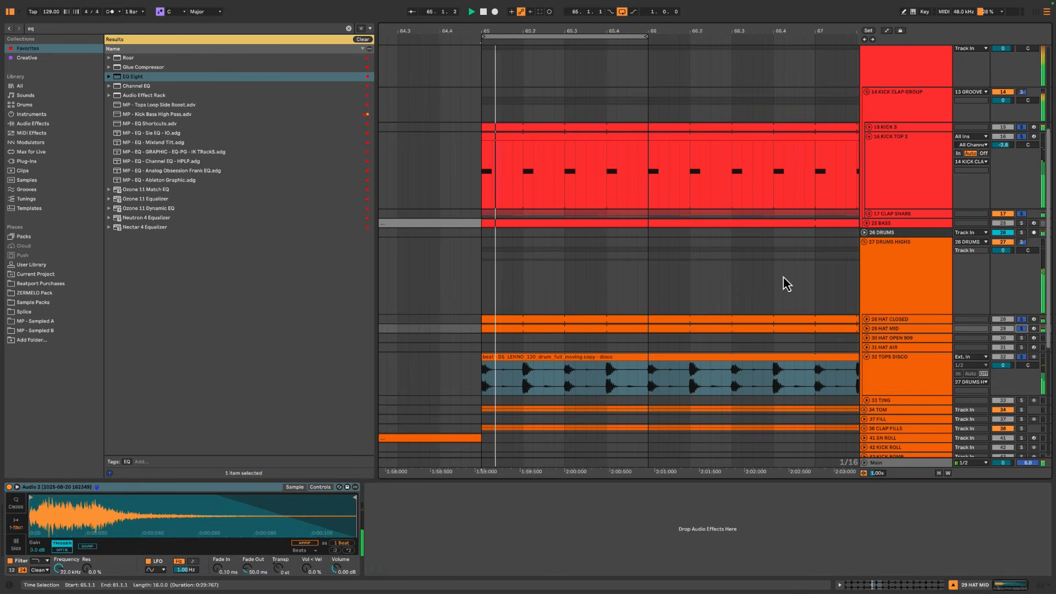
key(space)
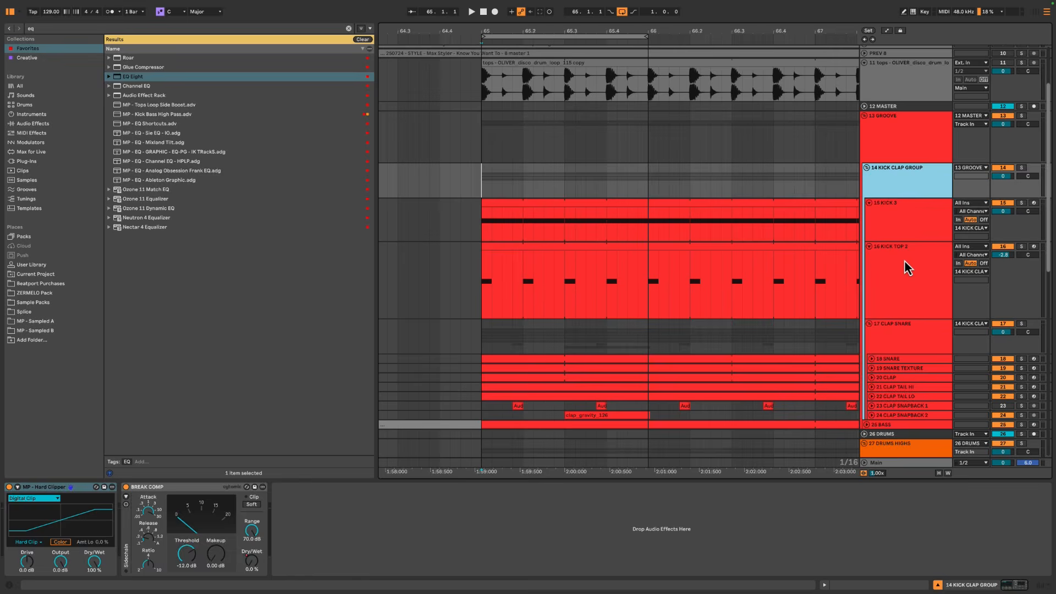
Compare the kick-clap group's hard clipper and compressor chain with CLAP SNARE's effects, ending on the clipper
click(907, 275)
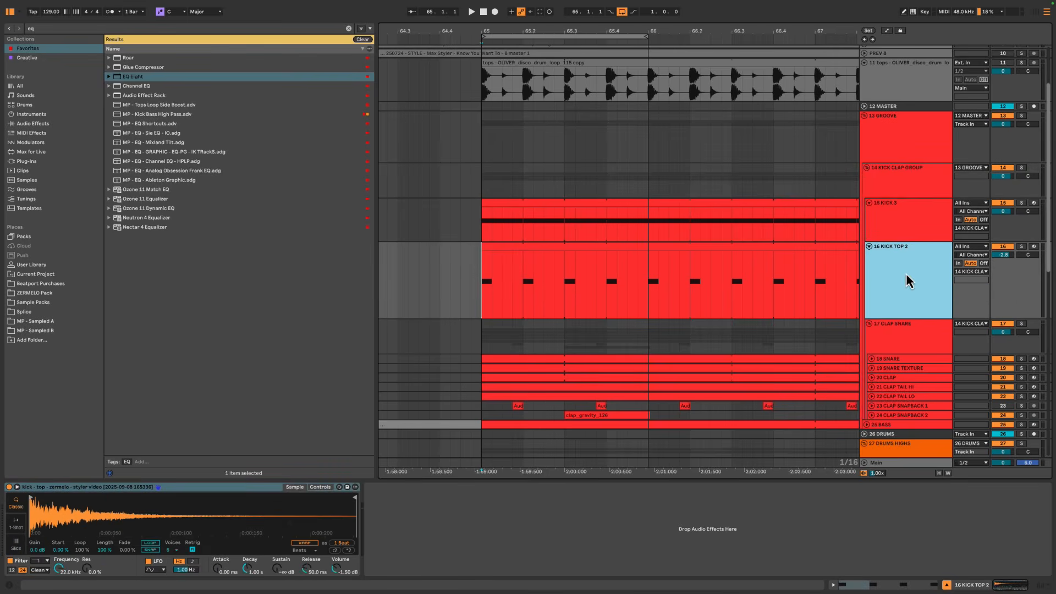
click(897, 230)
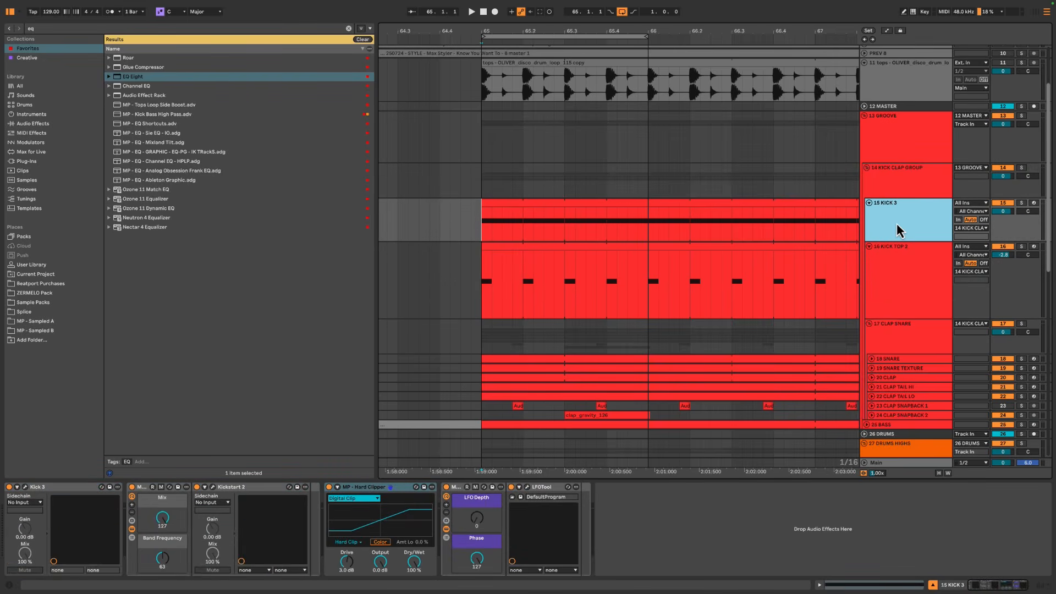
click(905, 181)
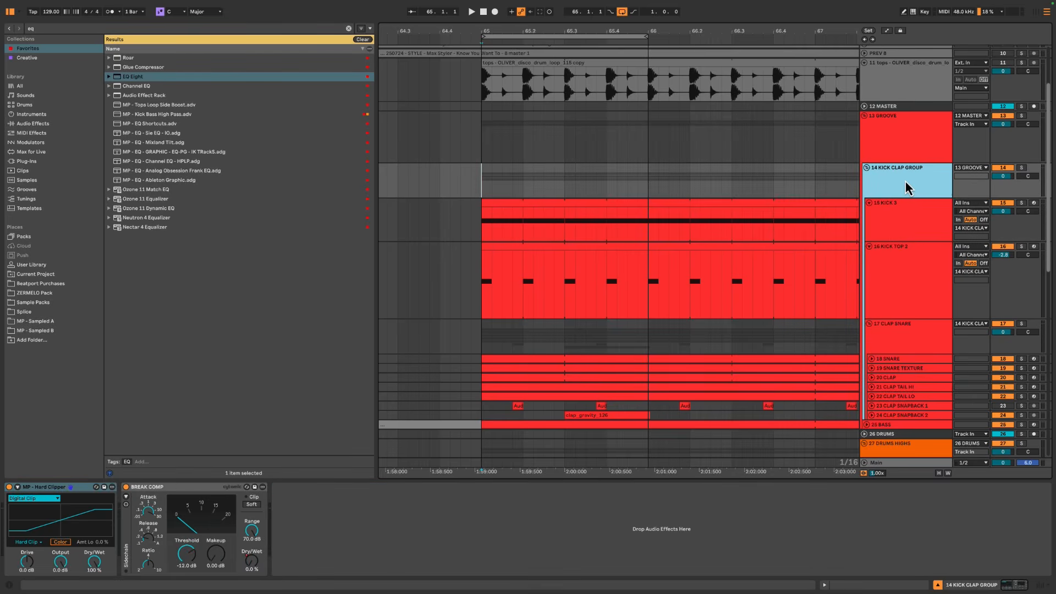
click(68, 487)
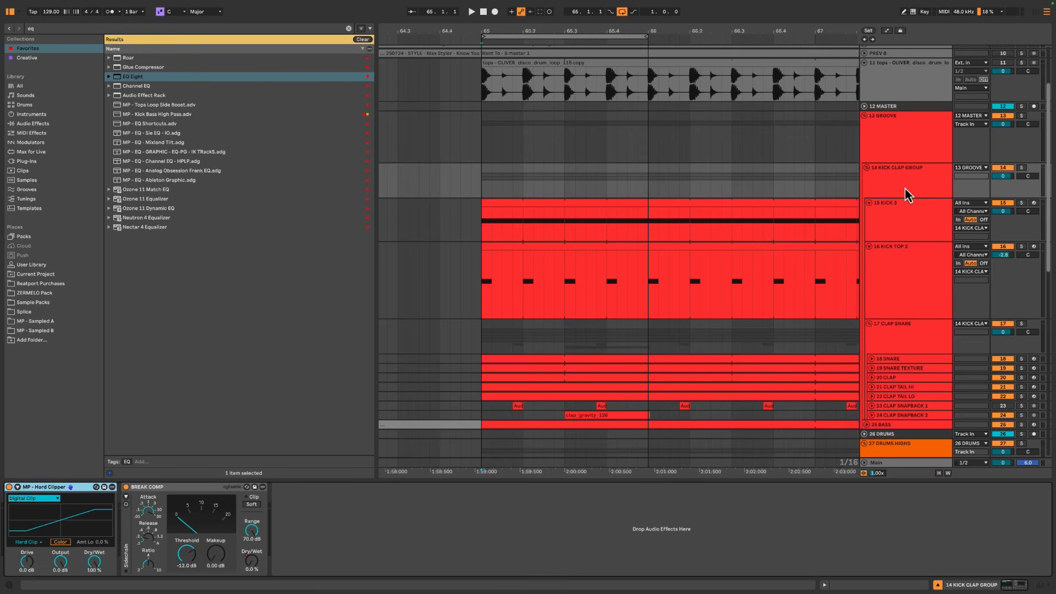
click(897, 343)
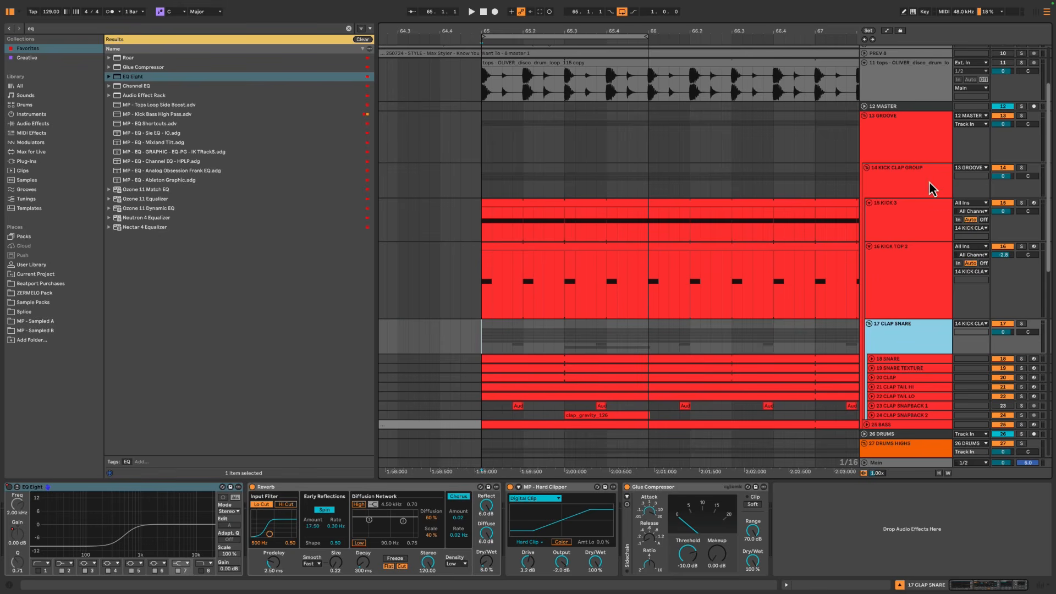
click(892, 180)
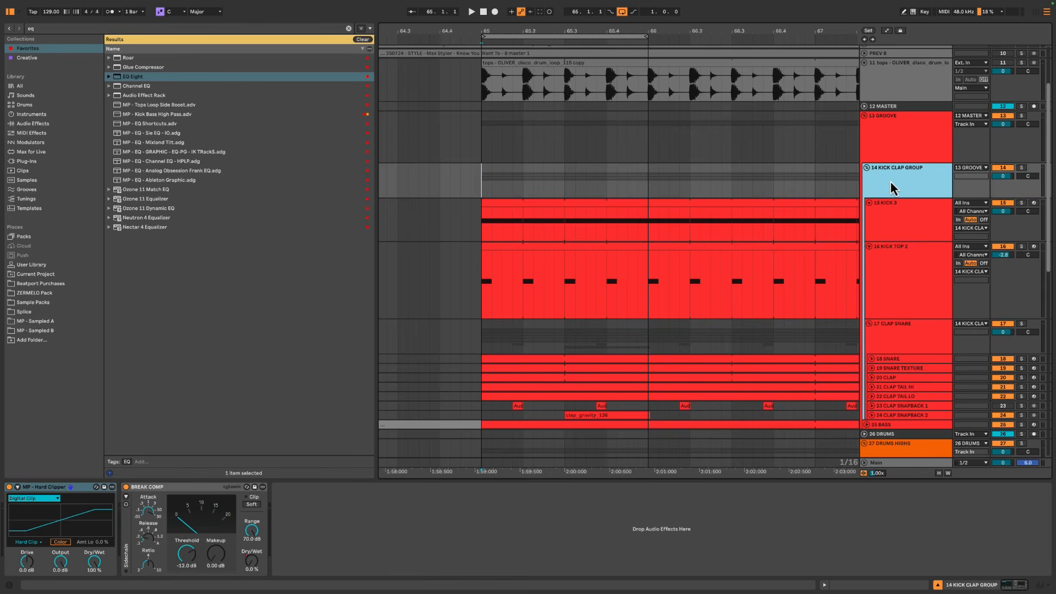
click(76, 490)
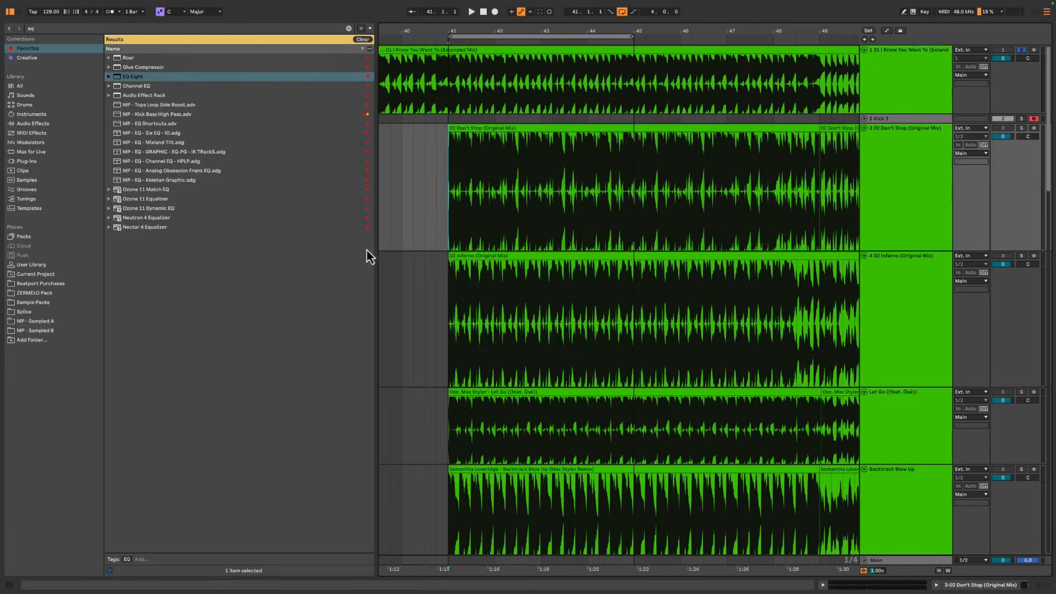
Play the reference tracks repeatedly from bar 41
click(905, 95)
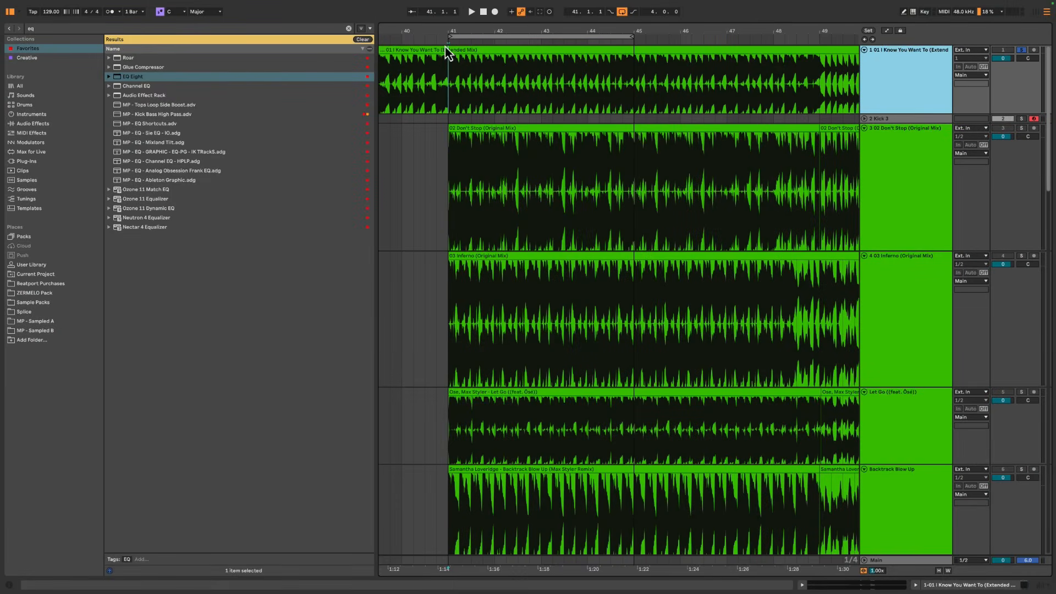
click(452, 89)
key(space)
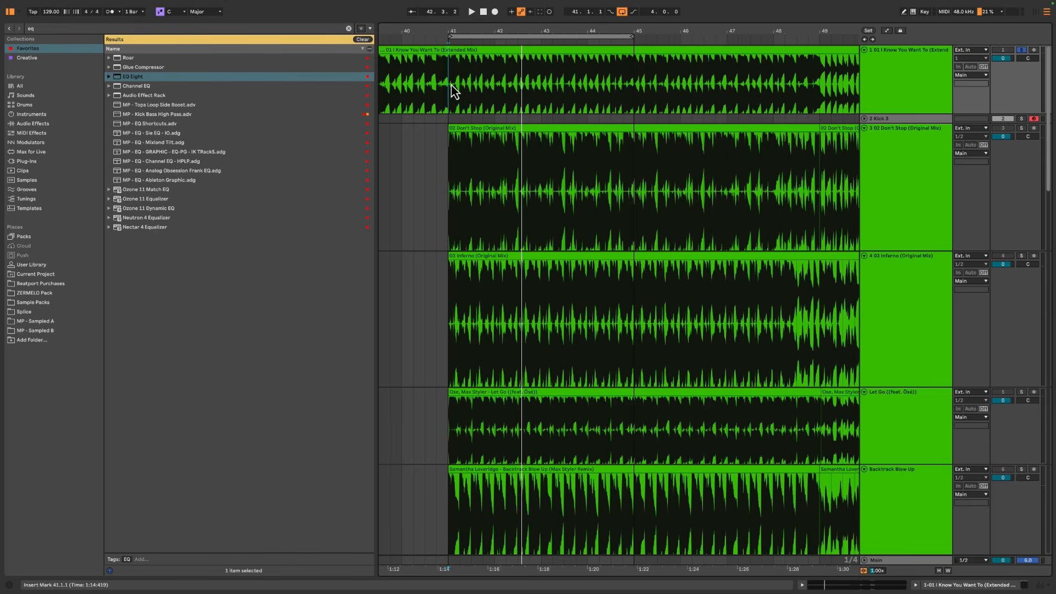
key(space)
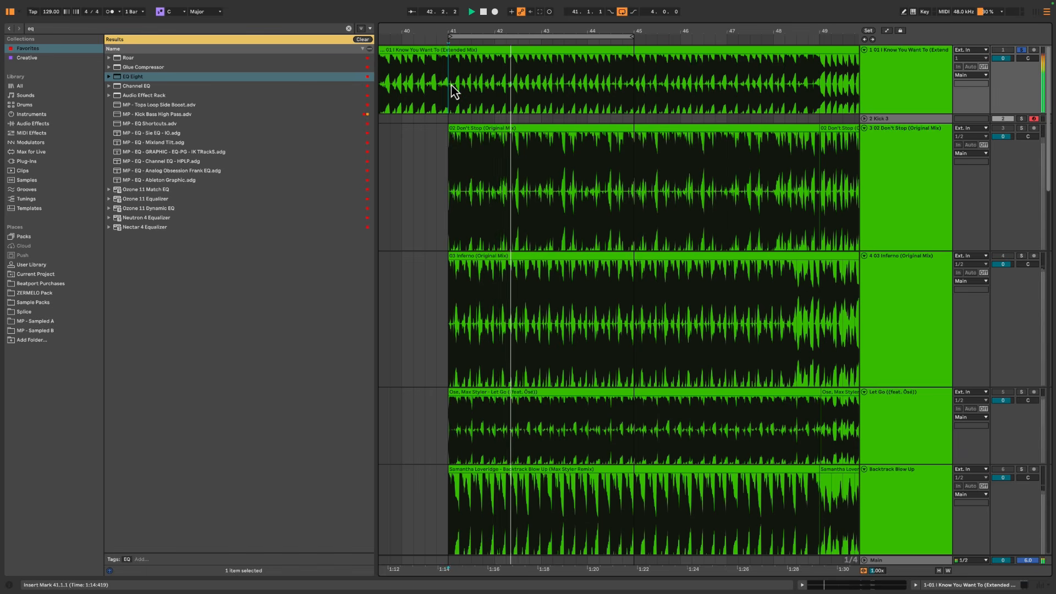
key(space)
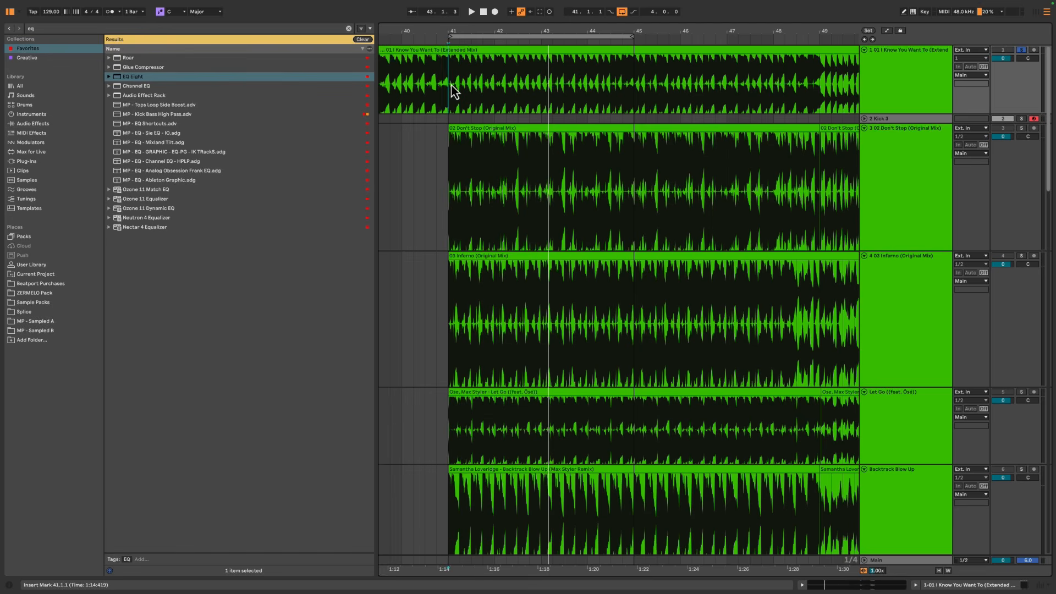
key(space)
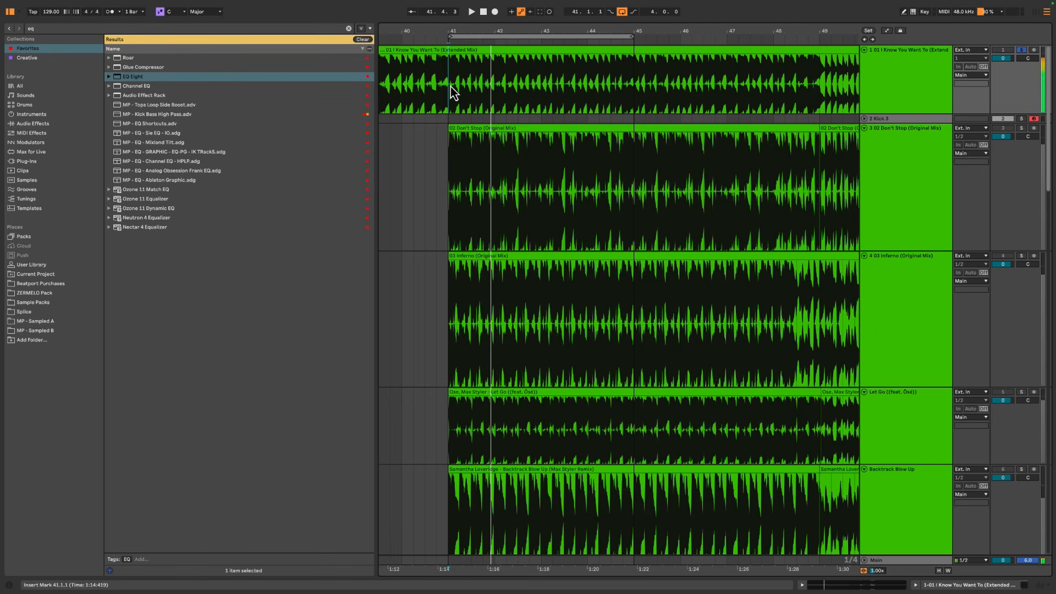
key(space)
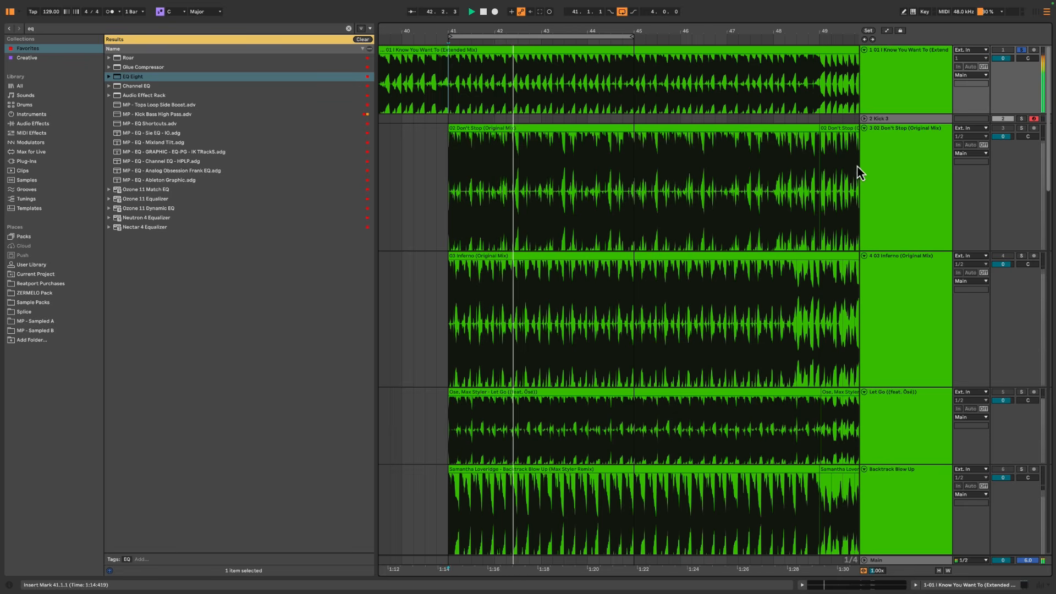
key(space)
Solo the Don't Stop reference and play it from bar 41
click(1021, 127)
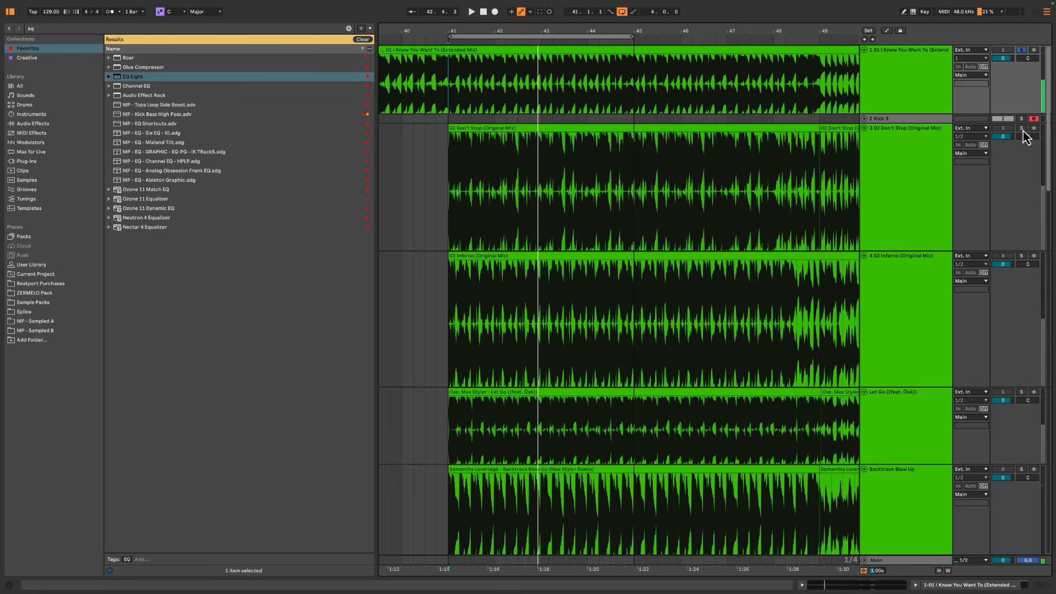
click(450, 179)
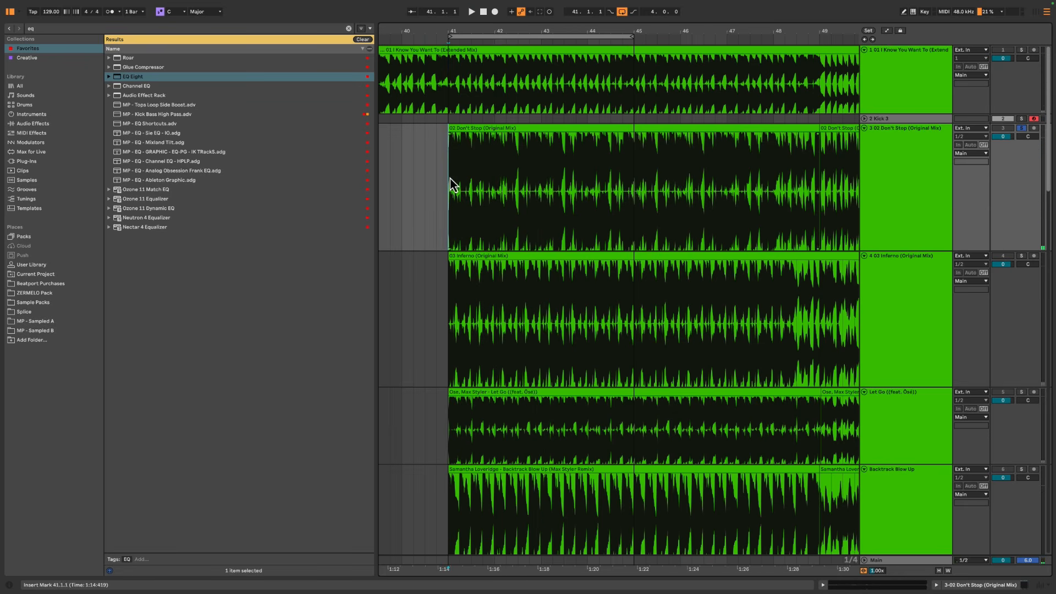
key(space)
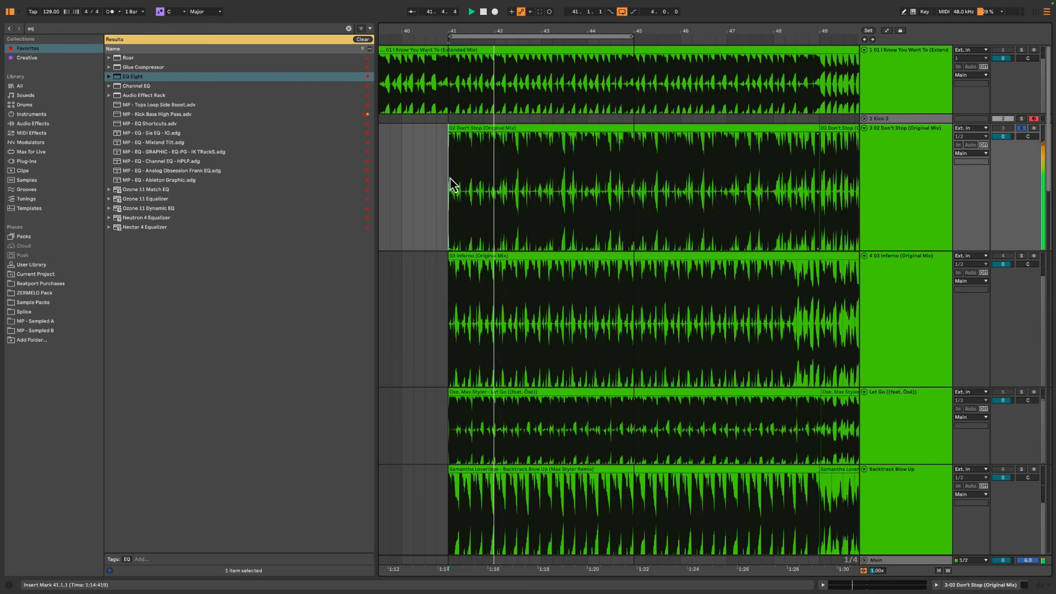
key(space)
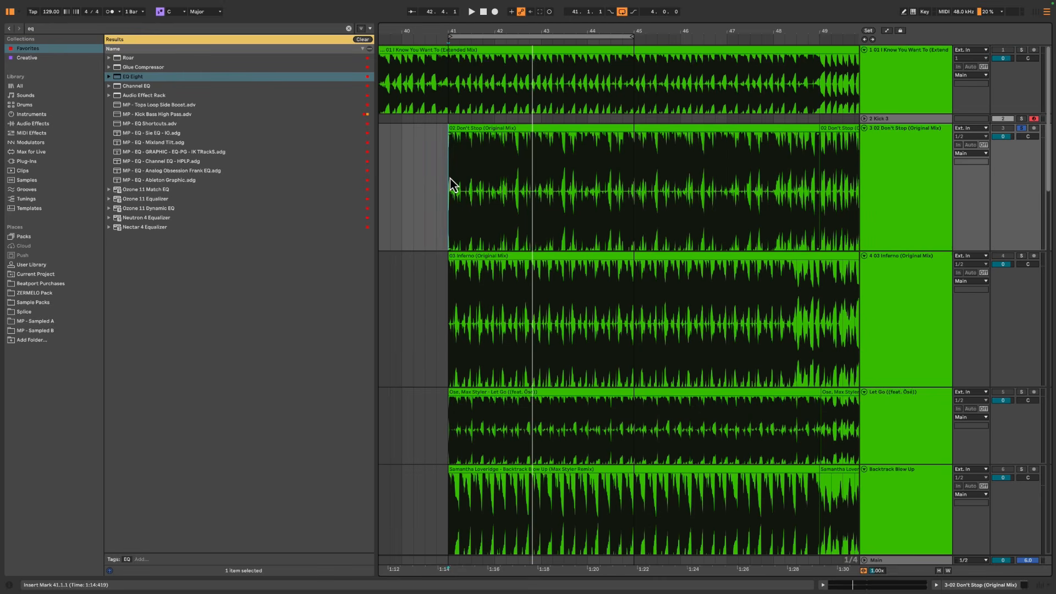
key(space)
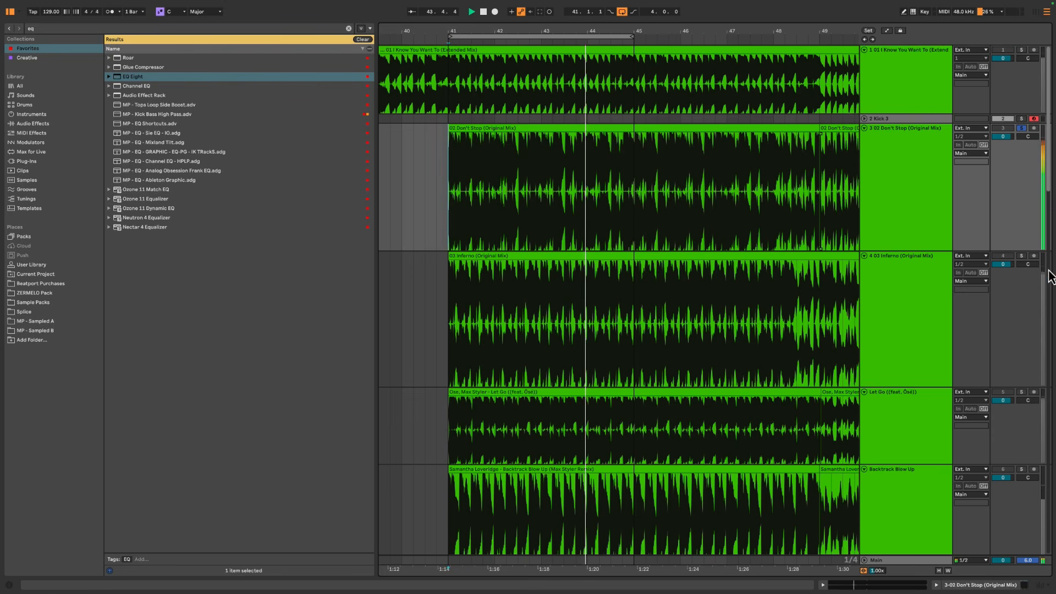
Switch the solo to the Inferno reference and replay it from bar 41
click(1021, 255)
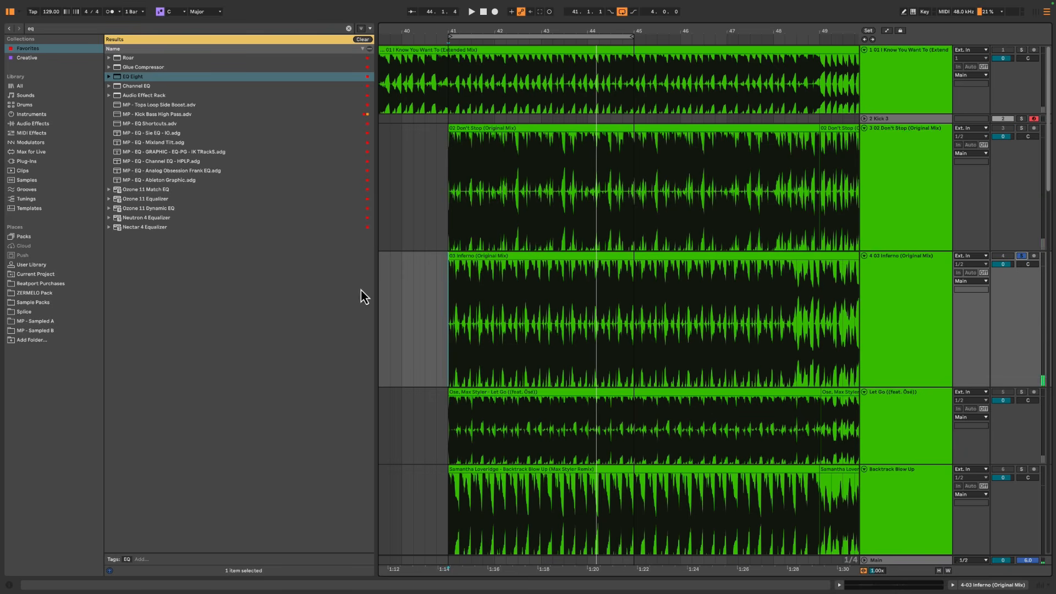
key(space)
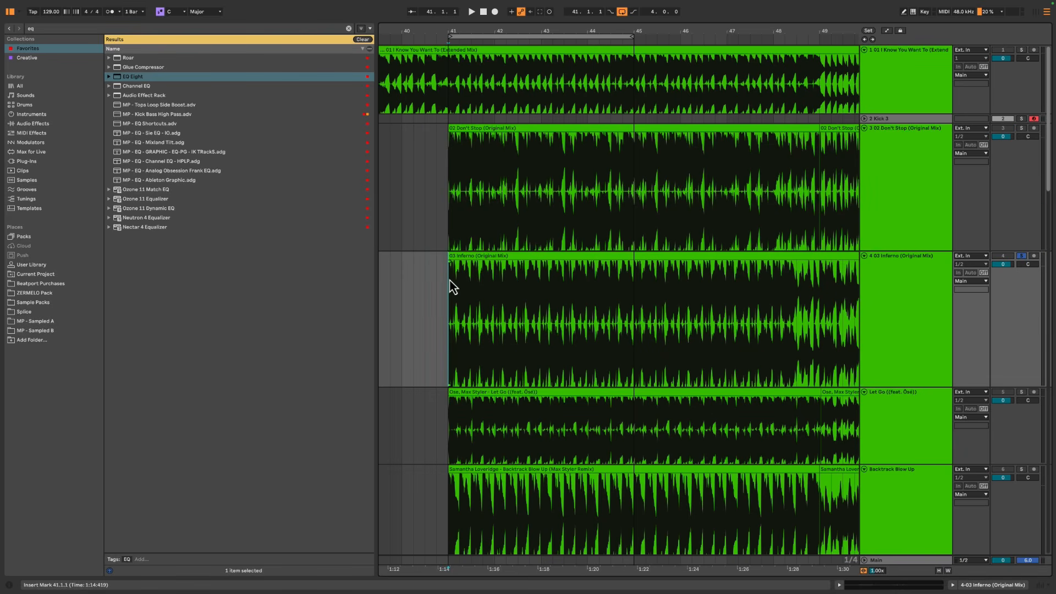
key(space)
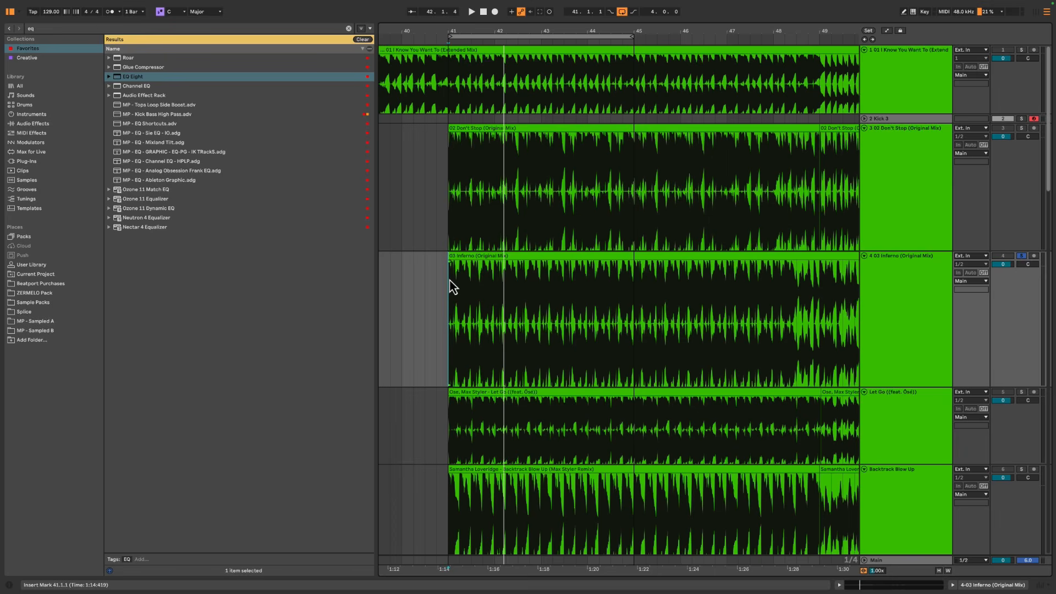
key(space)
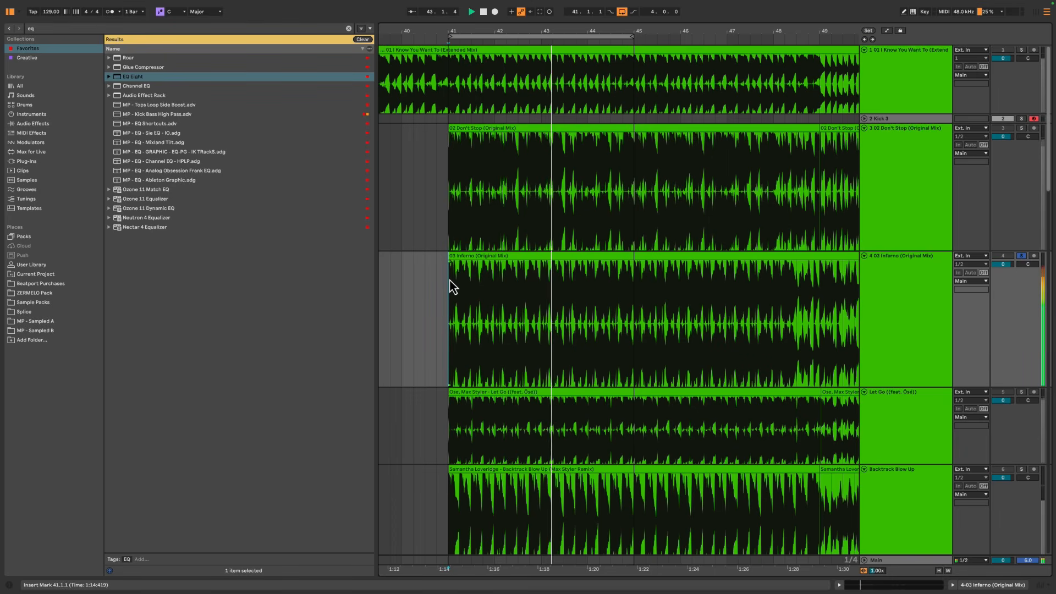
key(space)
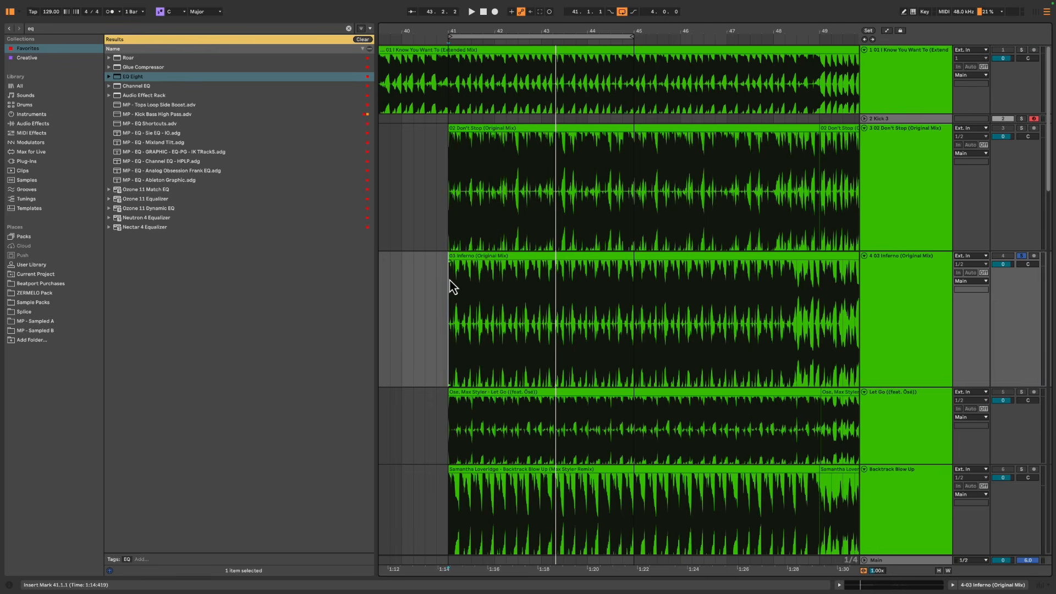
key(space)
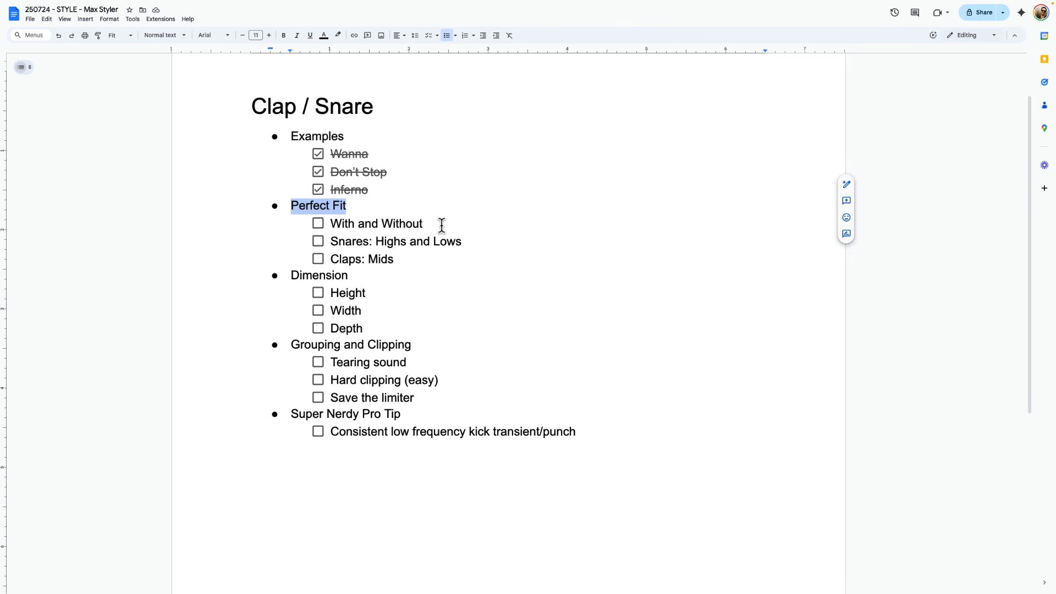
Select the With and Without line under Perfect Fit, then return to Ableton Live
click(441, 225)
key(shift+Home)
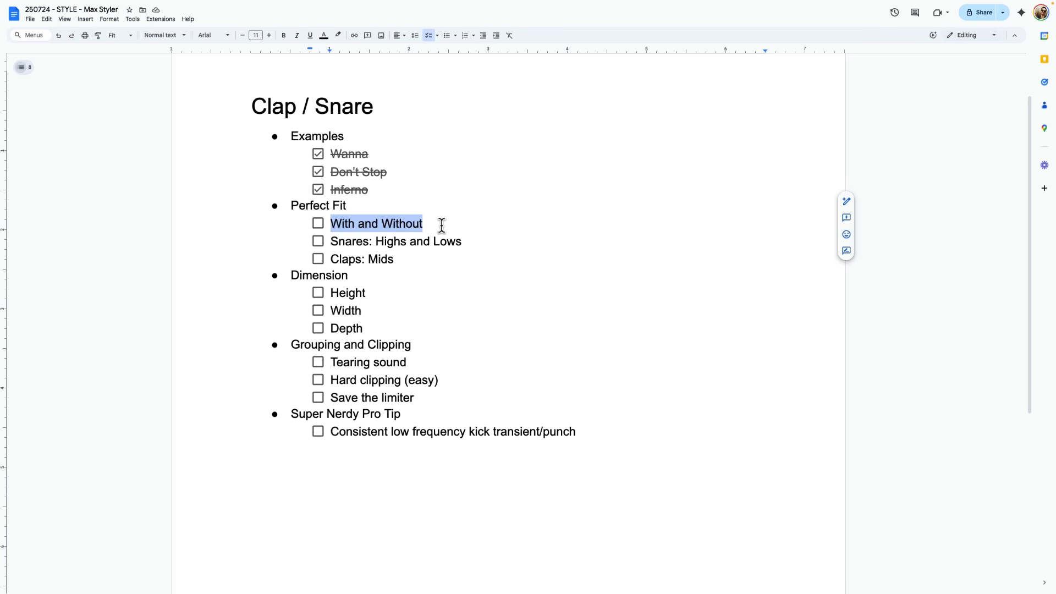
key(ctrl+Left)
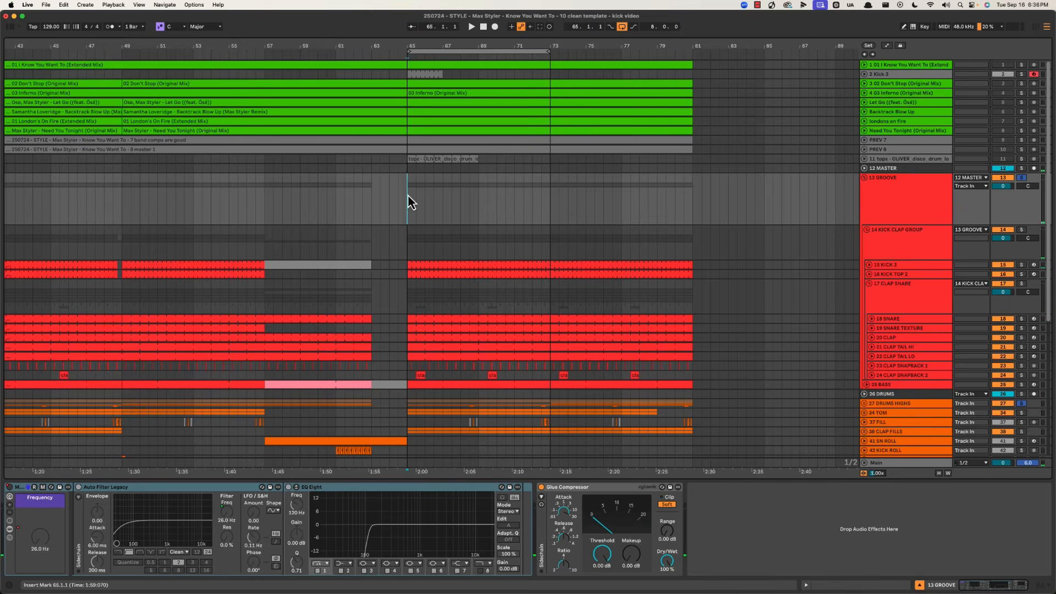
Play the loop a few times with the SNARE and SNARE TEXTURE tracks selected
key(space)
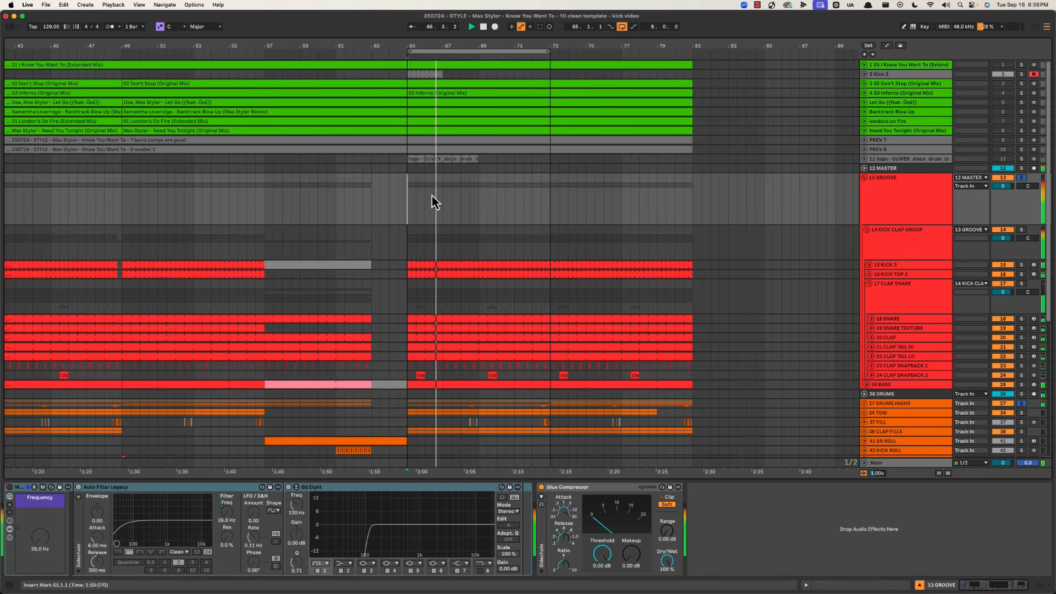
key(space)
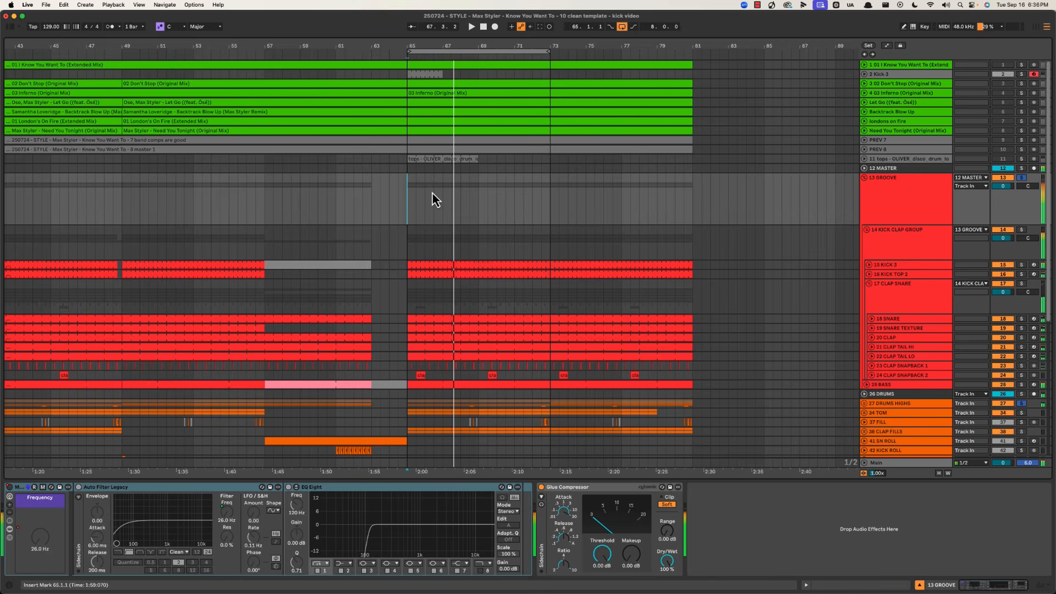
click(905, 329)
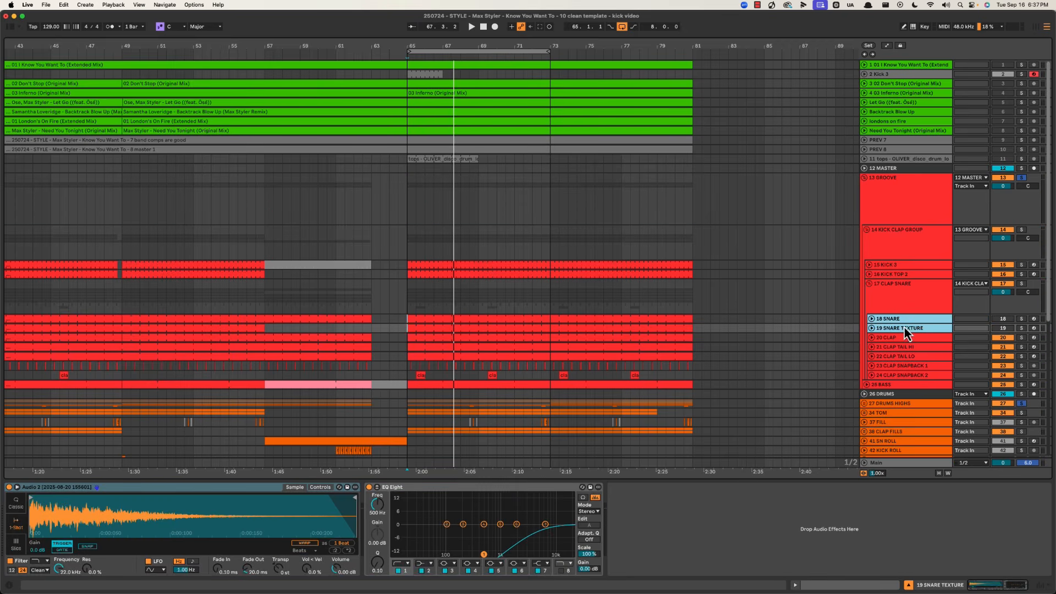
key(space)
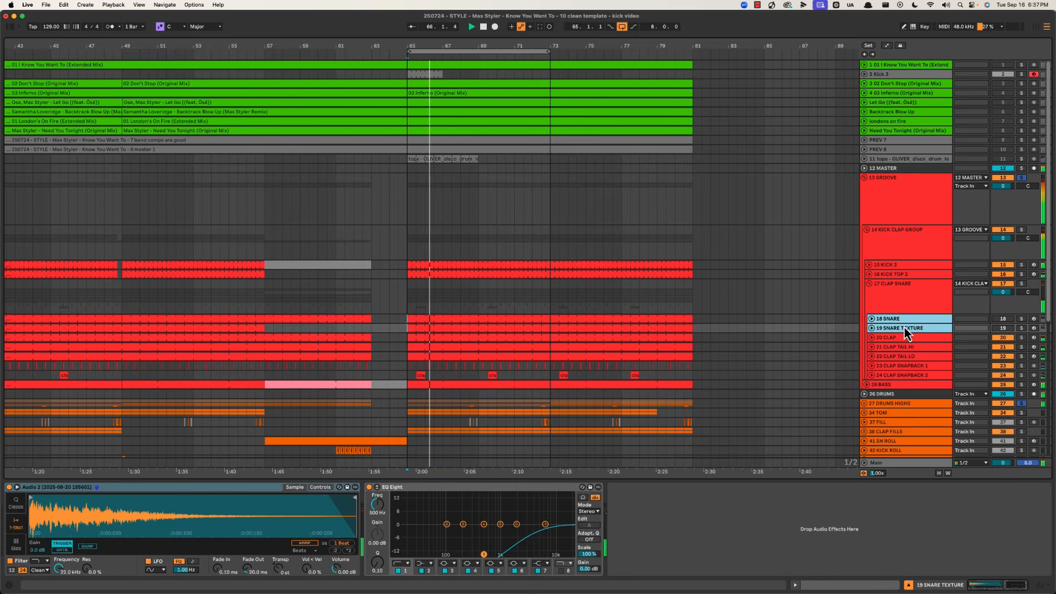
key(space)
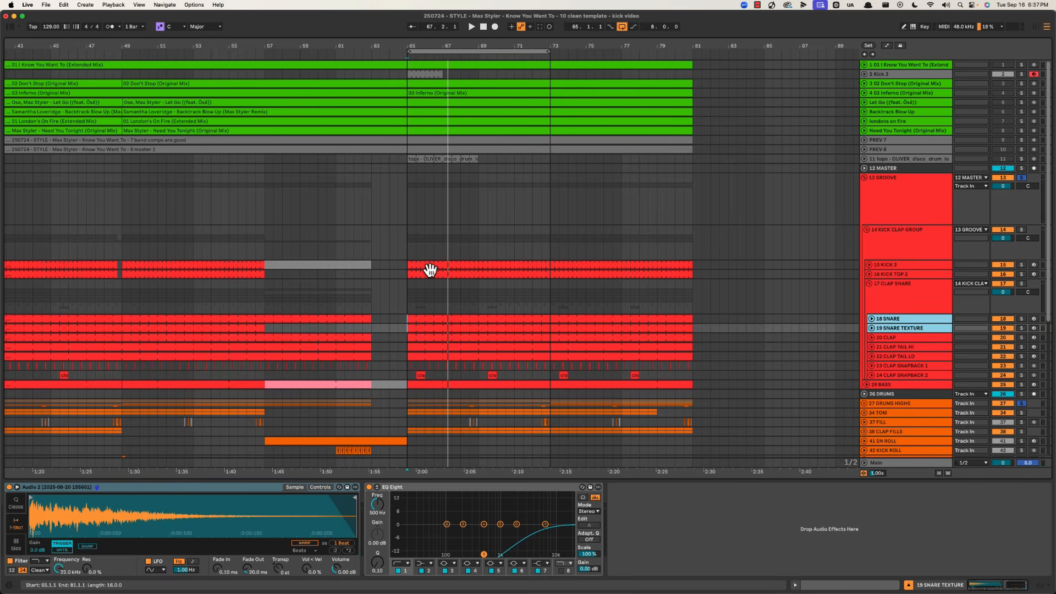
key(space)
Deactivate the three clap tracks, replay the loop, and bring up the 18 SNARE chain
click(907, 338)
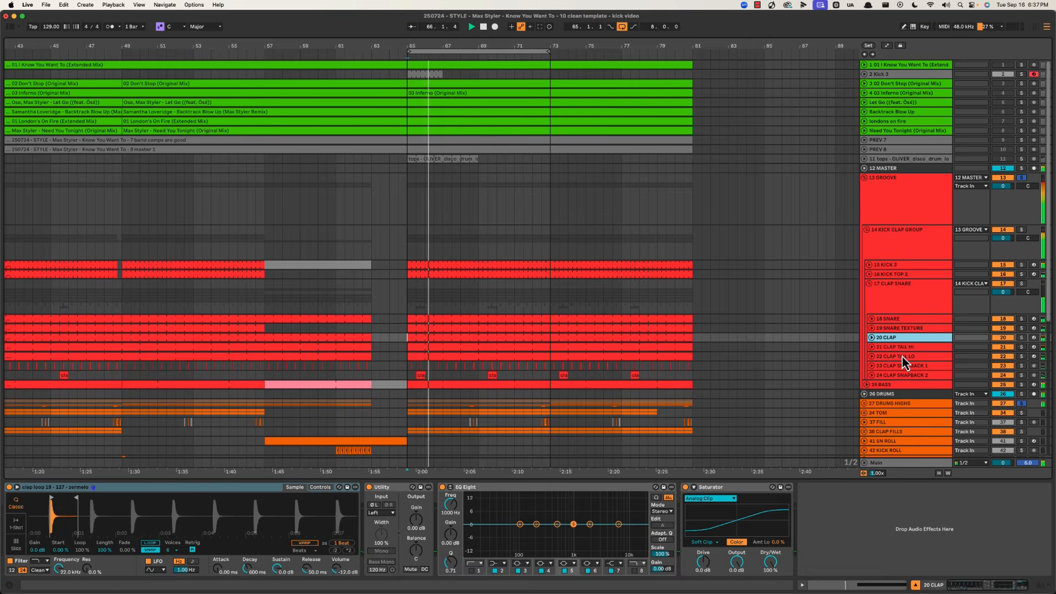
shift+click(901, 356)
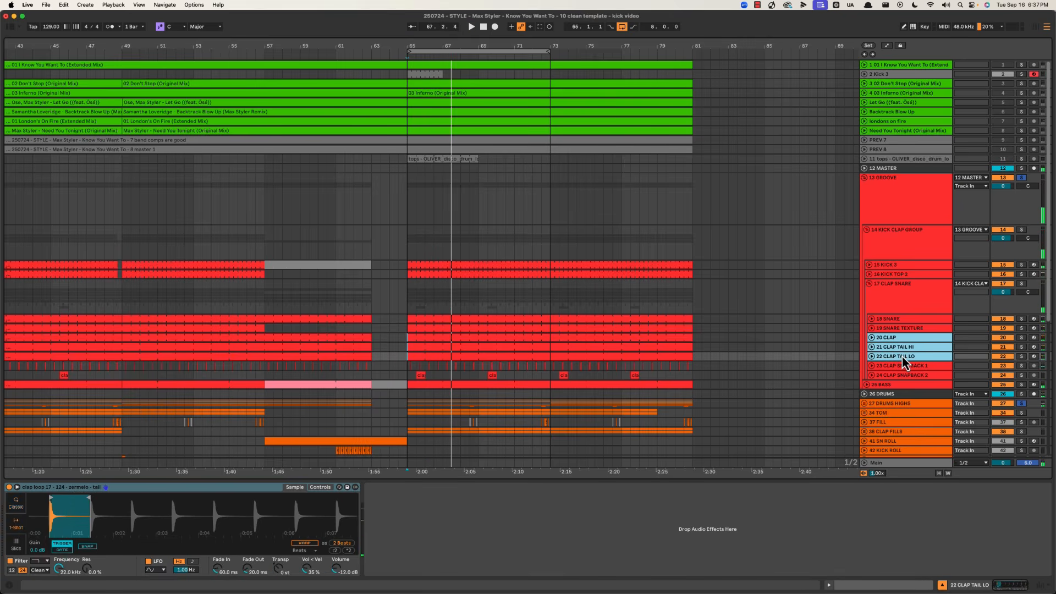
key(0)
key(space)
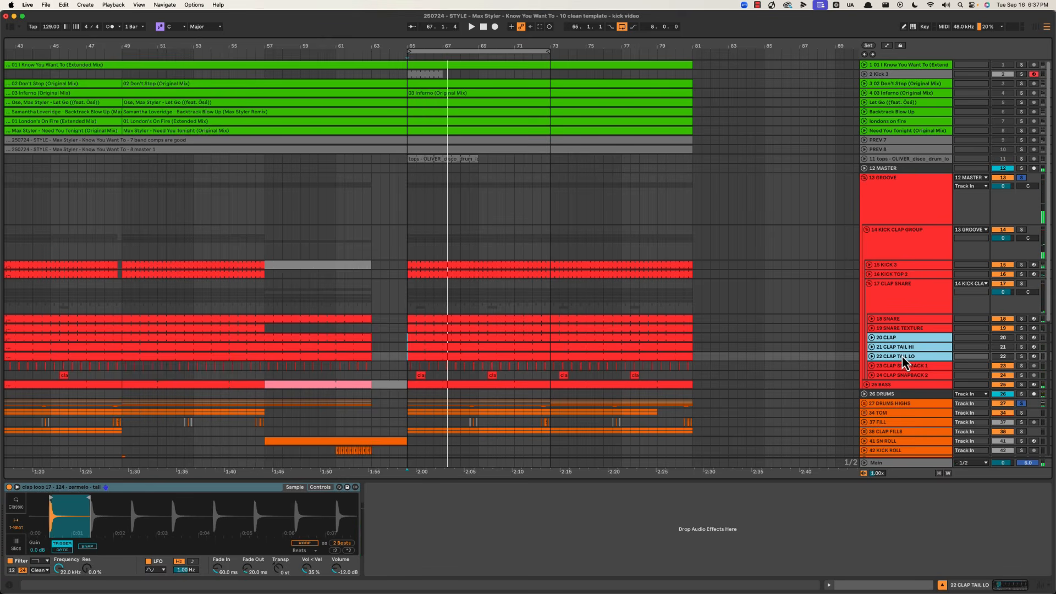
key(space)
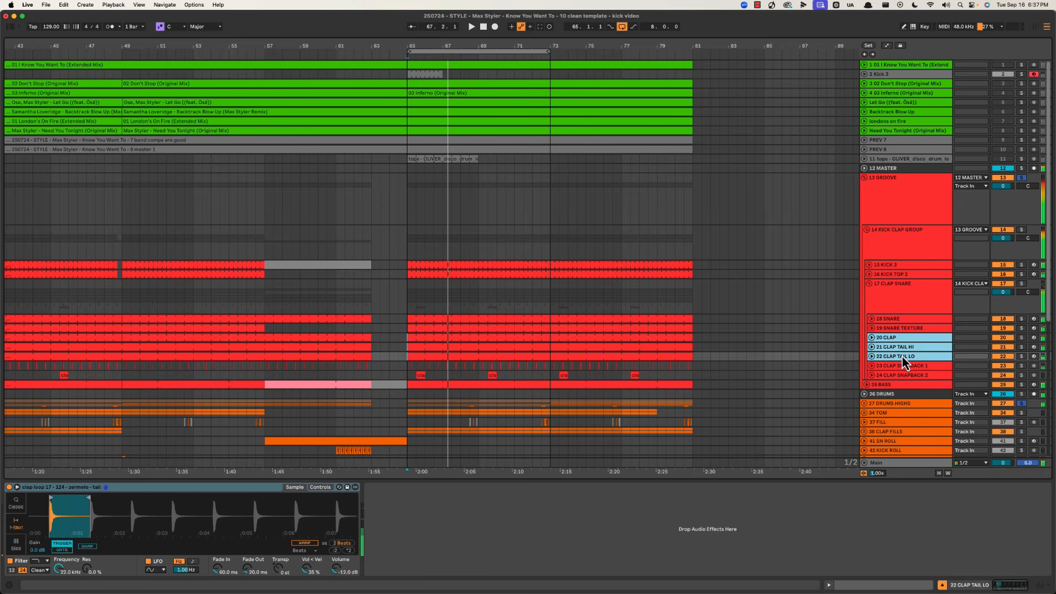
click(896, 319)
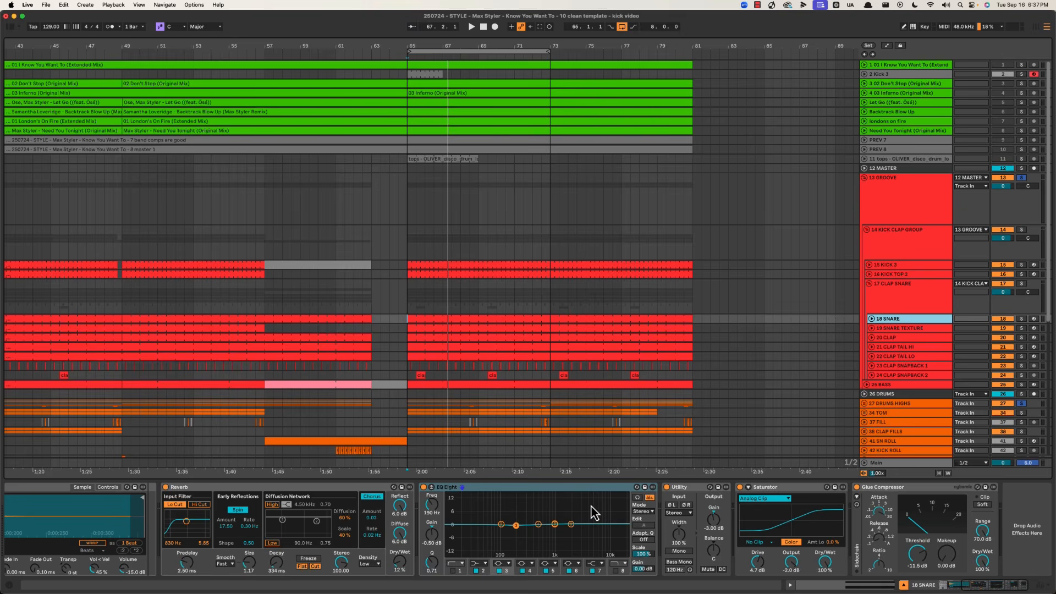
Expand the clap's Spectrum display full-size and play the loop briefly to watch it
double_click(571, 507)
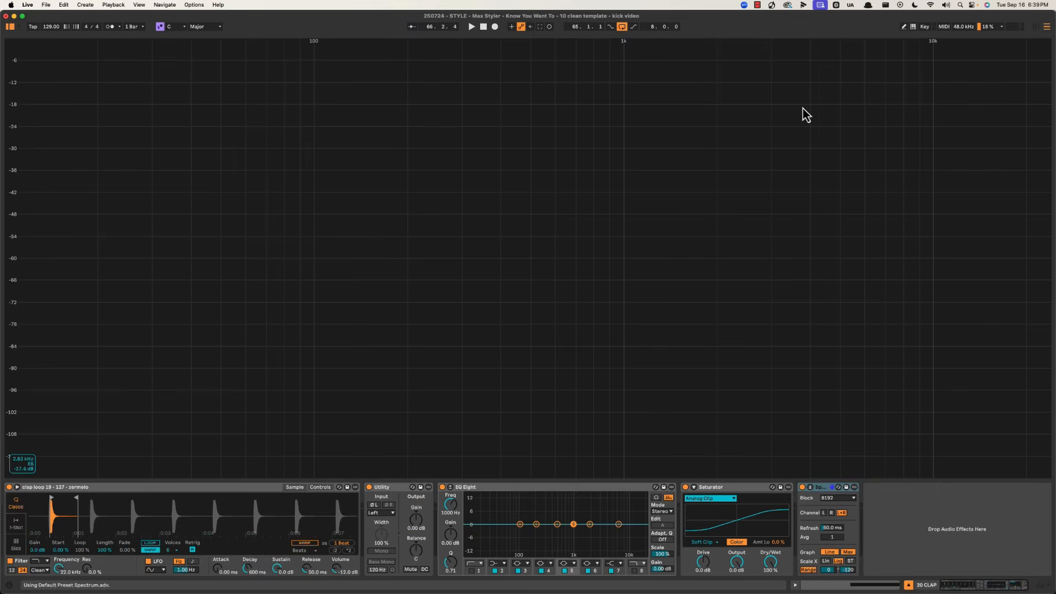
key(space)
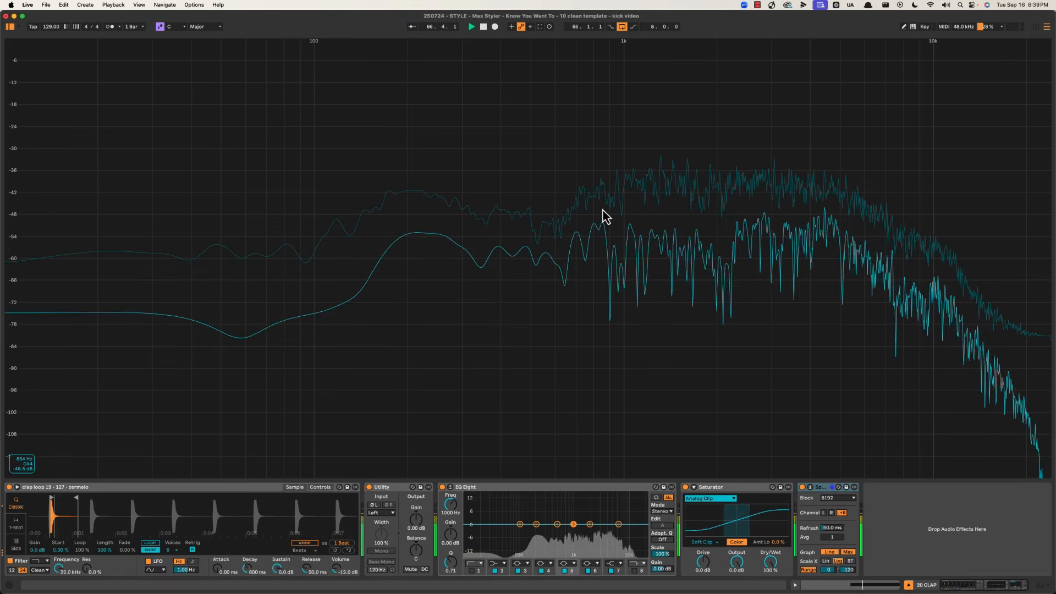
key(space)
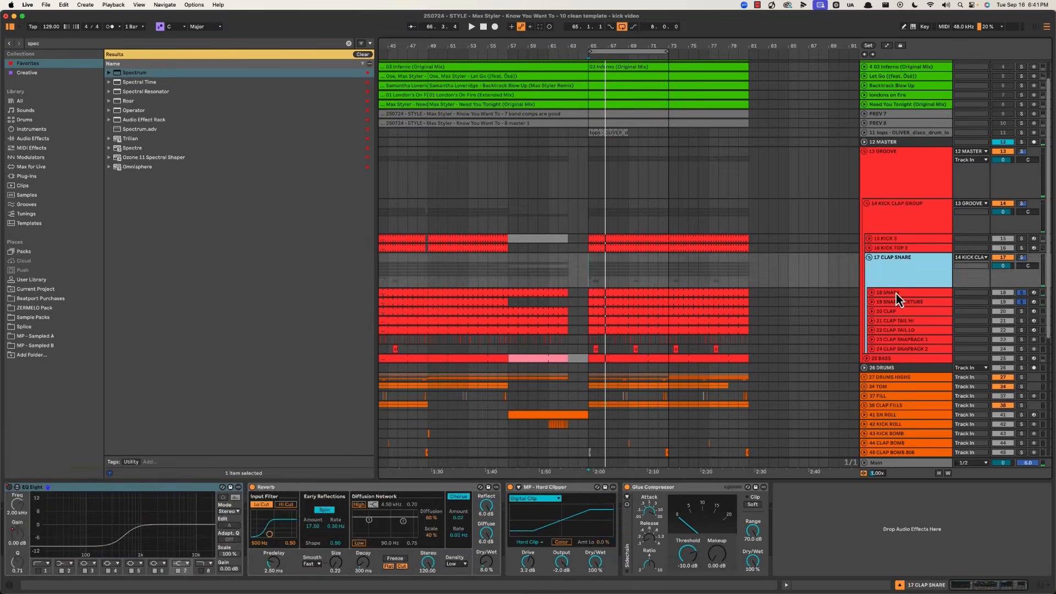
click(894, 296)
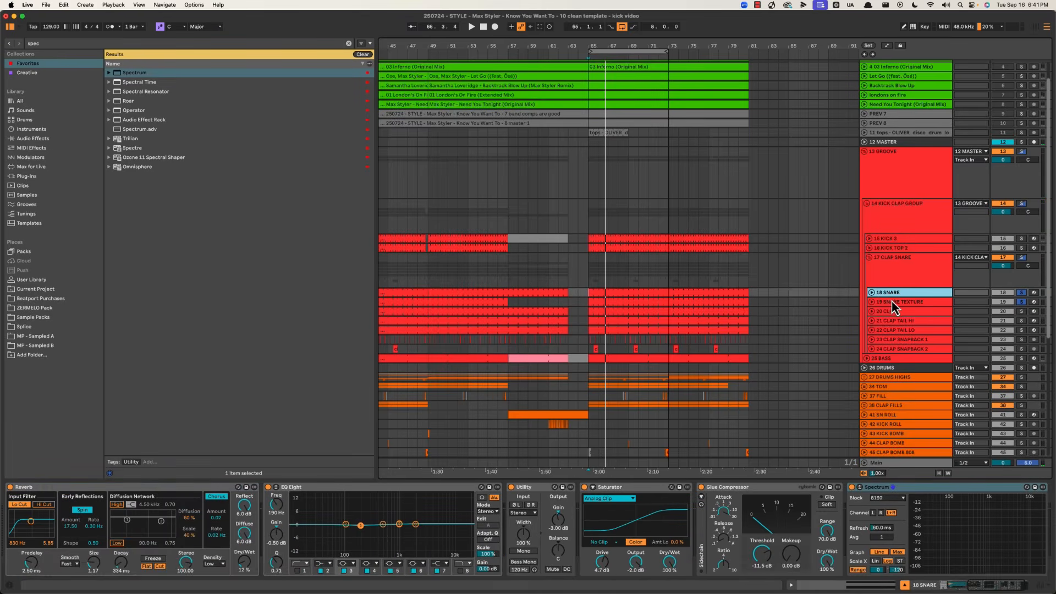
key(space)
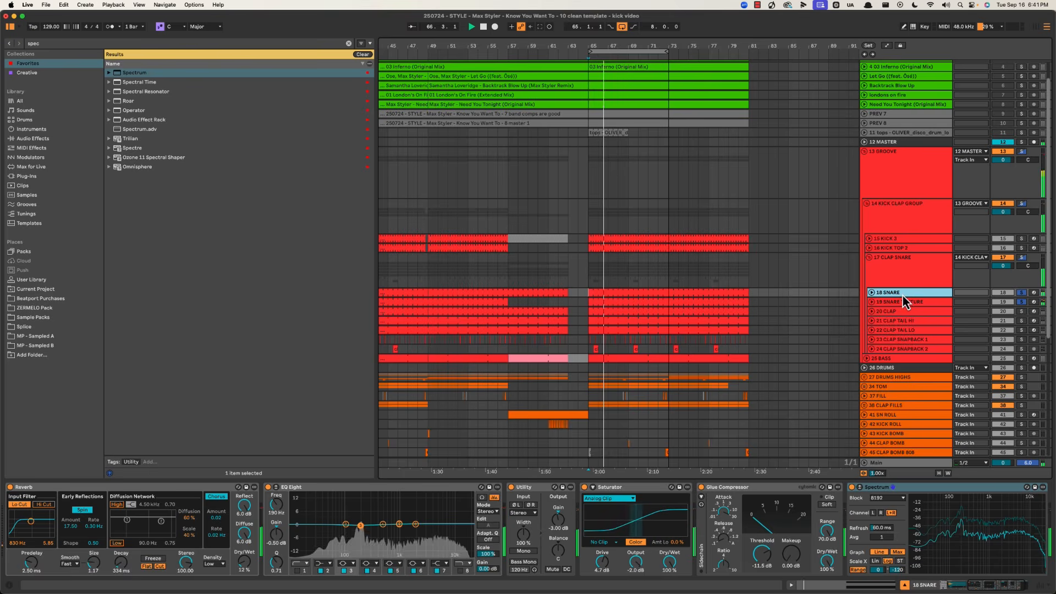
click(956, 585)
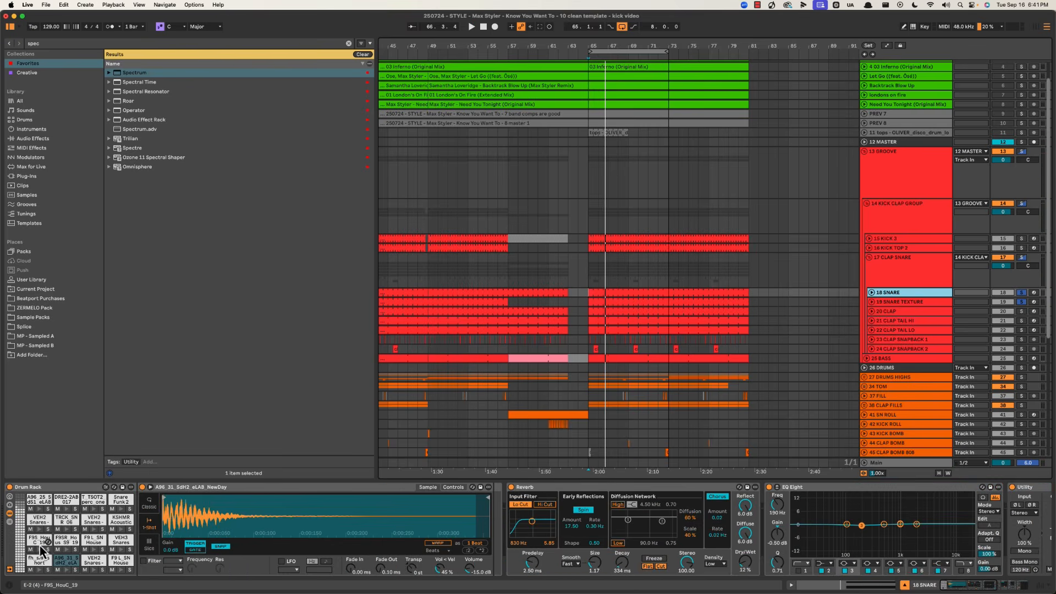
click(31, 540)
click(48, 549)
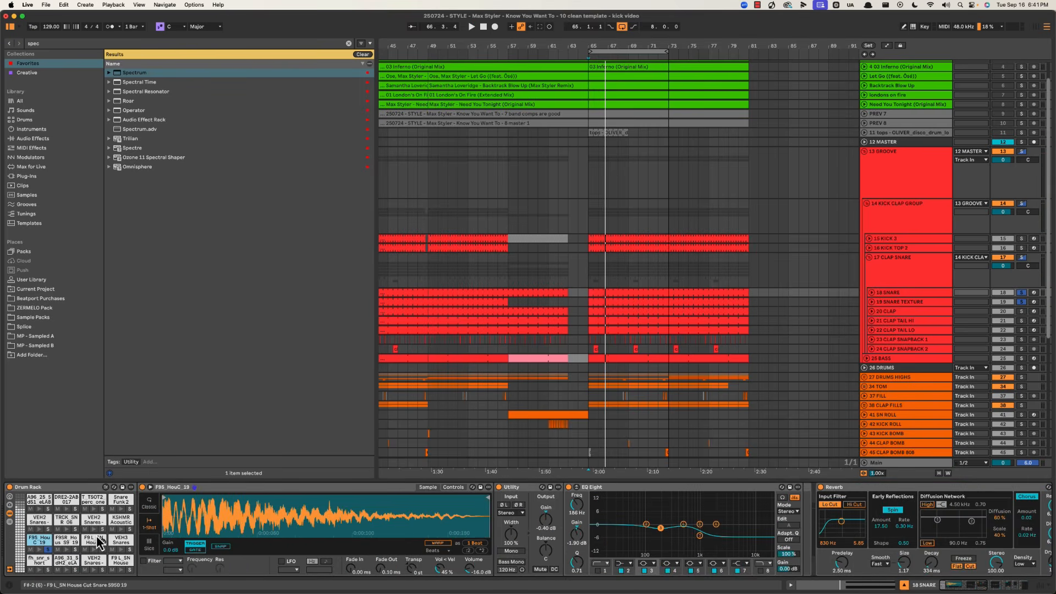
click(39, 560)
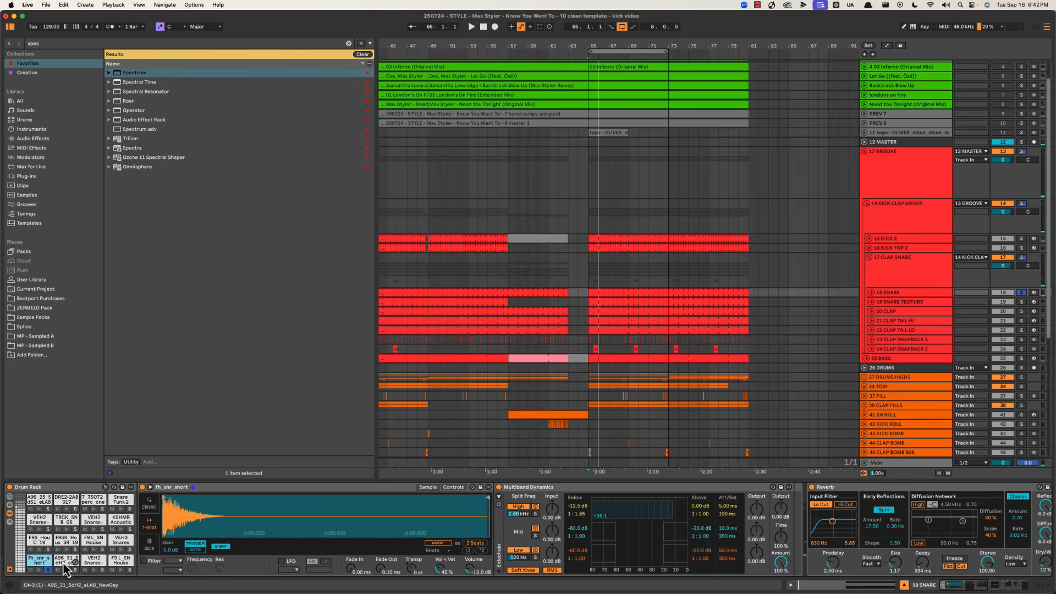
click(62, 564)
key(space)
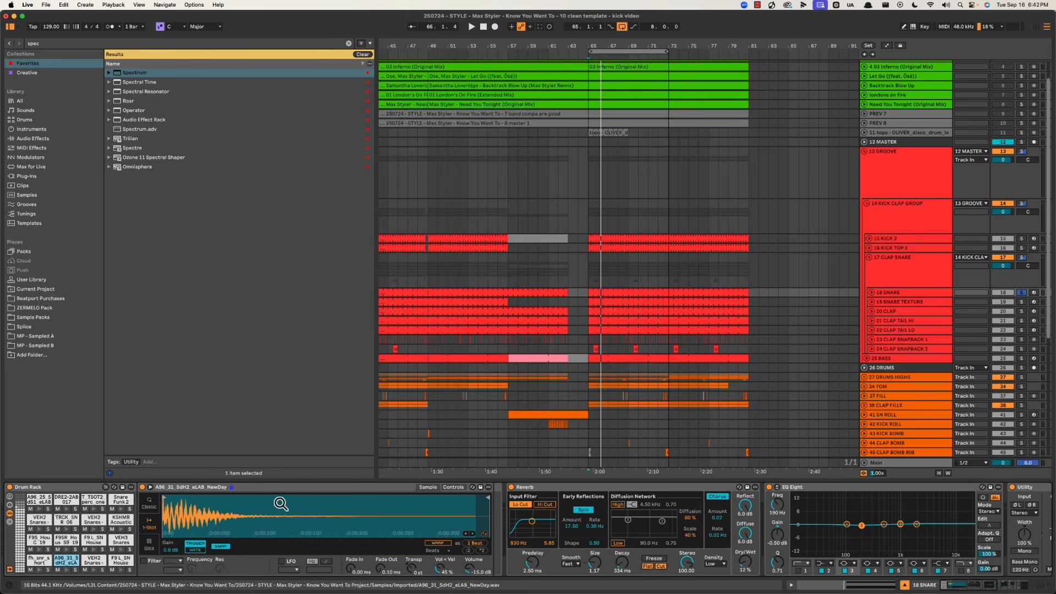
click(593, 494)
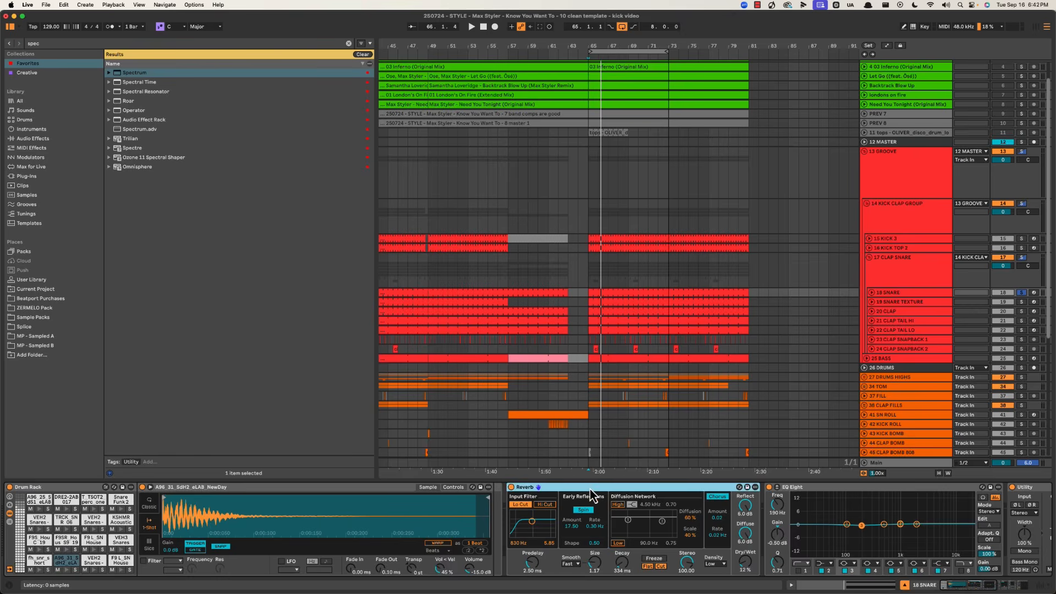
scroll(592, 495, right, 5)
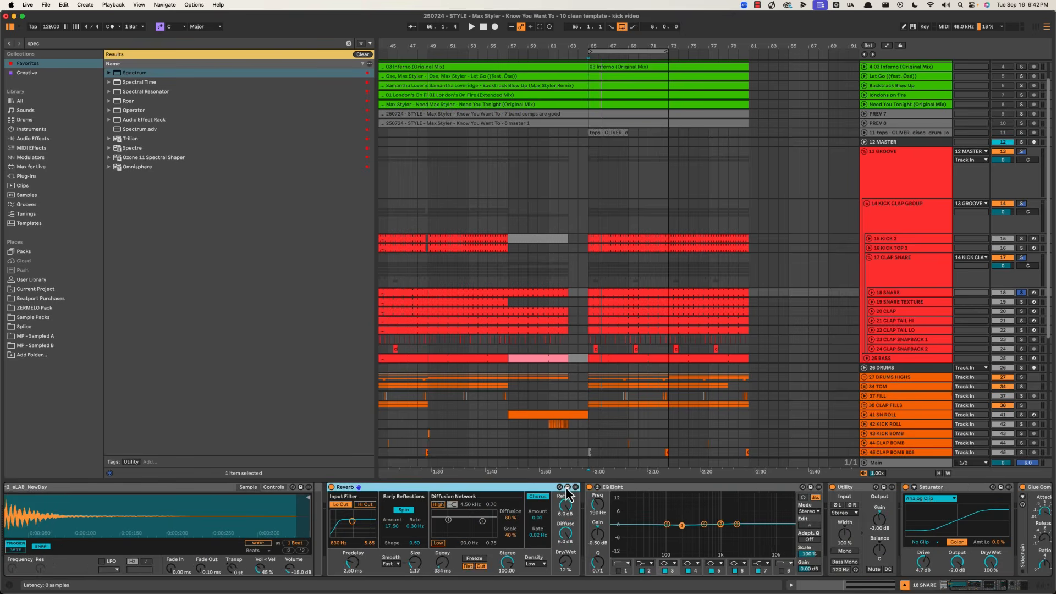
scroll(483, 495, right, 5)
click(488, 489)
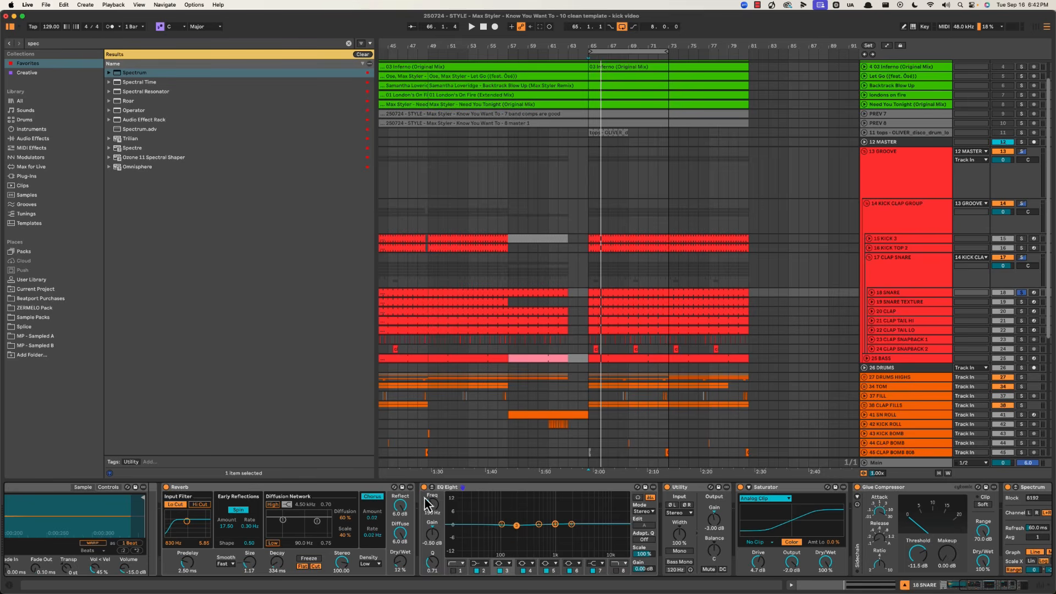
click(517, 500)
scroll(517, 500, right, 5)
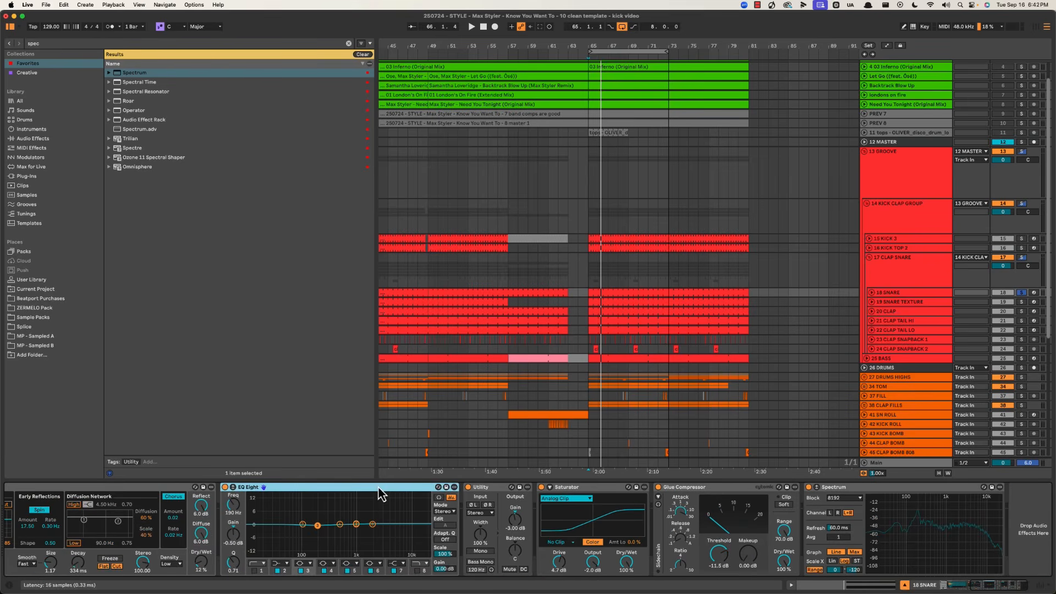
click(609, 496)
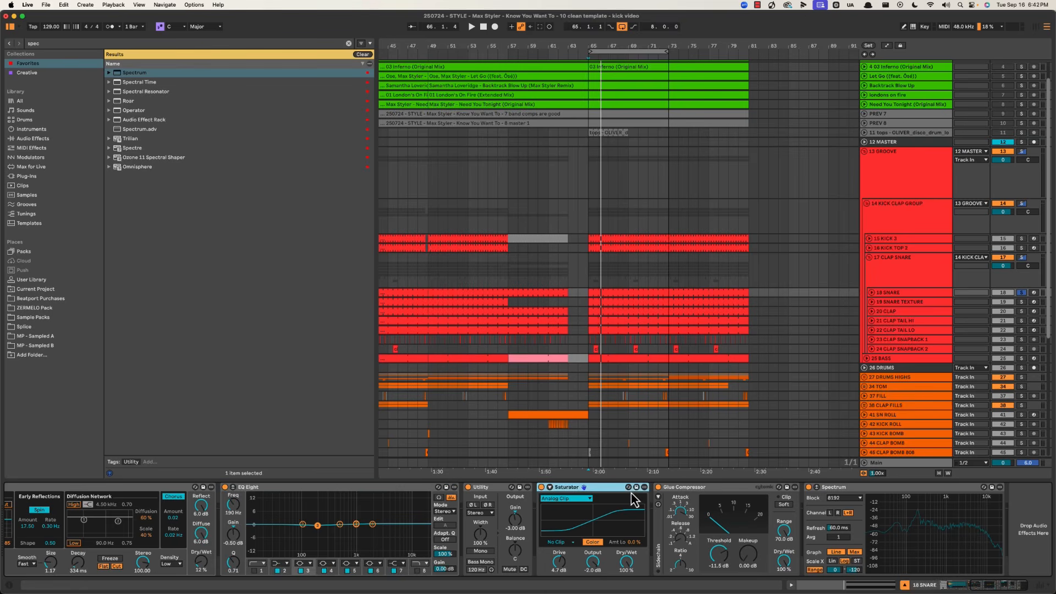
click(713, 489)
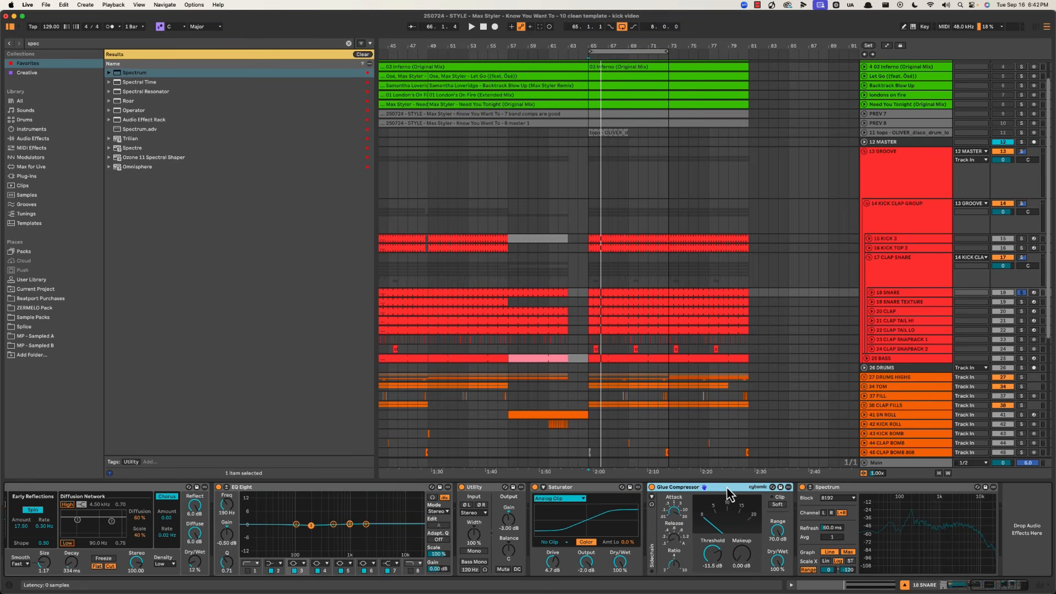
key(space)
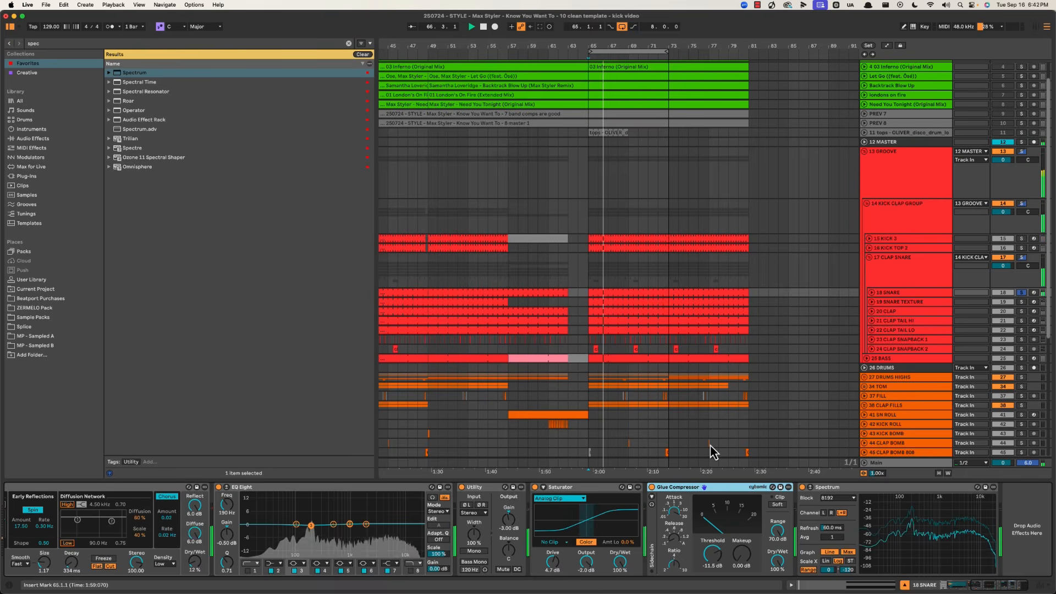
Solo the 19 SNARE TEXTURE track and play the loop to hear it alone
click(889, 293)
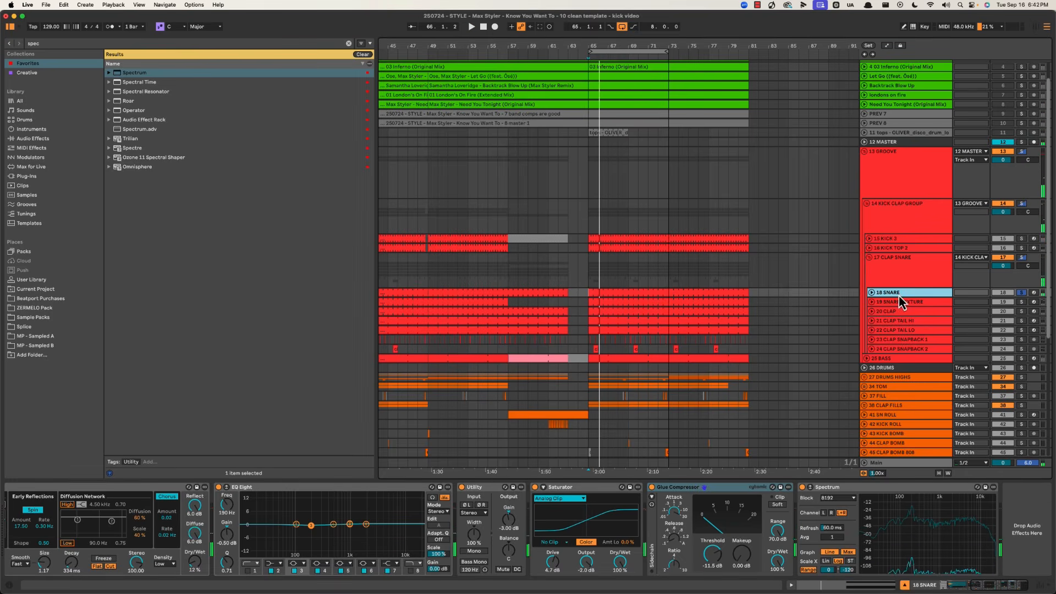
click(893, 303)
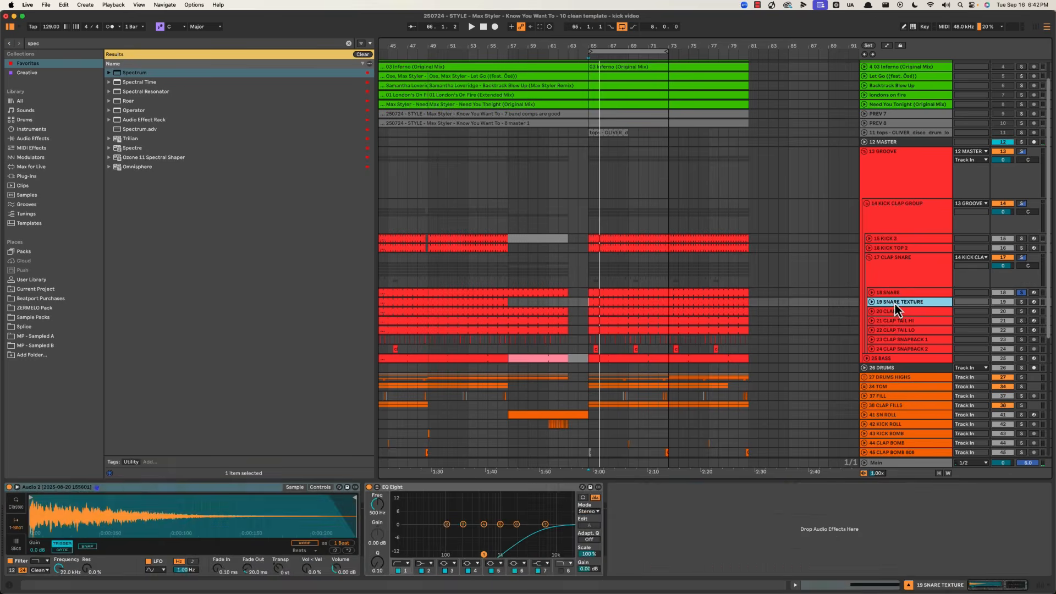
click(1021, 302)
key(space)
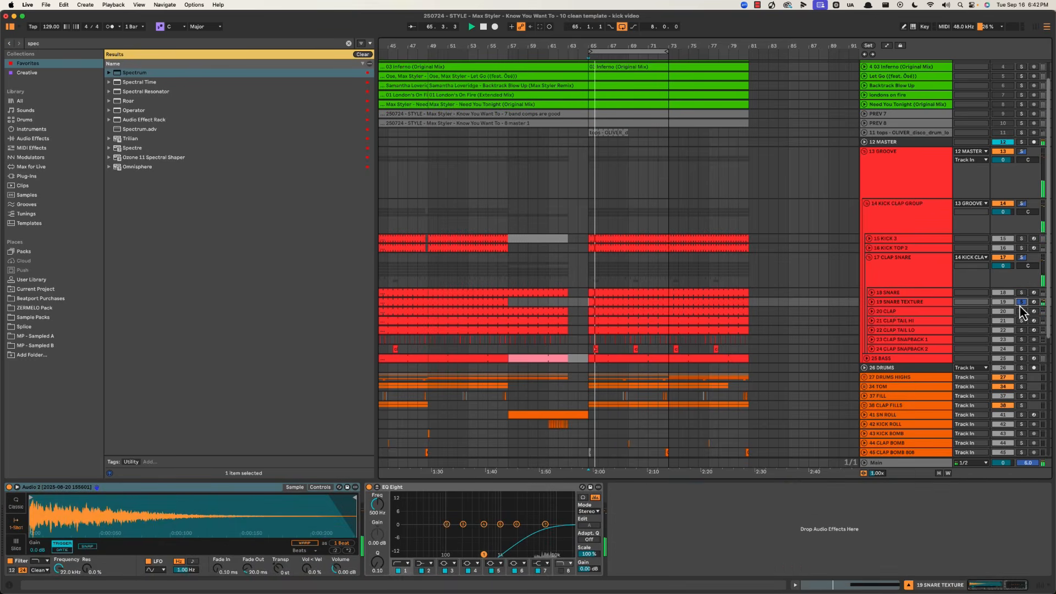
Solo 20 CLAP instead, zoom its waveform, and inspect its Utility and Saturator
click(1021, 311)
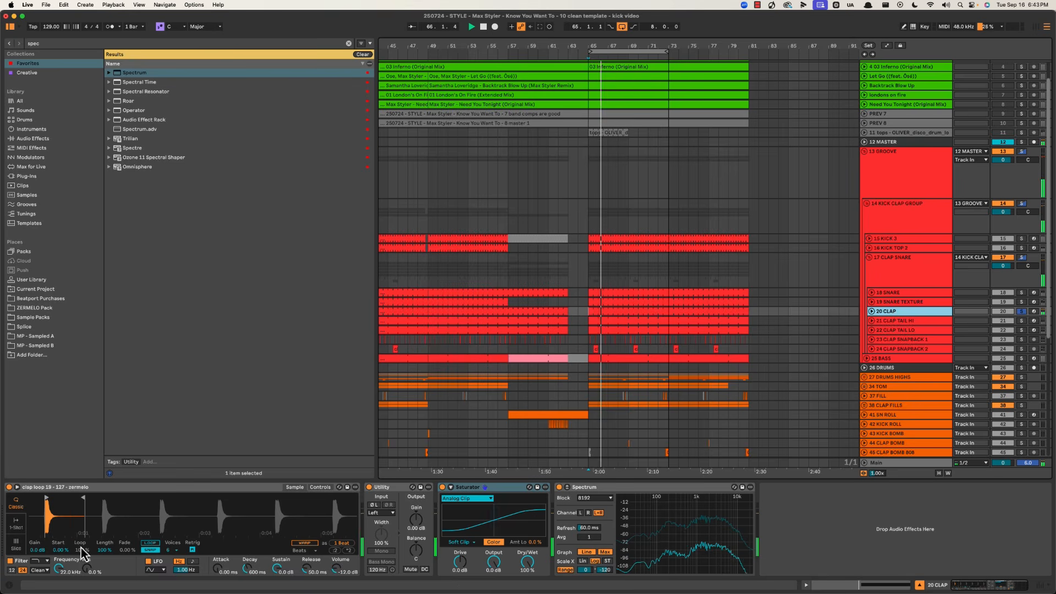
mouse_move(58, 521)
mouse_down()
mouse_move(64, 471)
mouse_move(49, 514)
mouse_up()
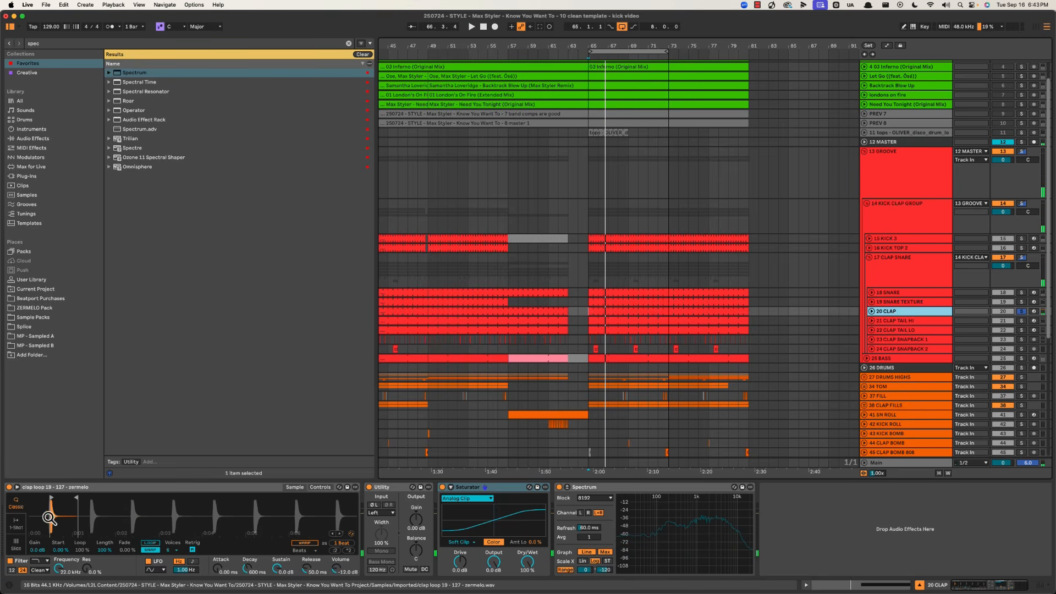
click(379, 516)
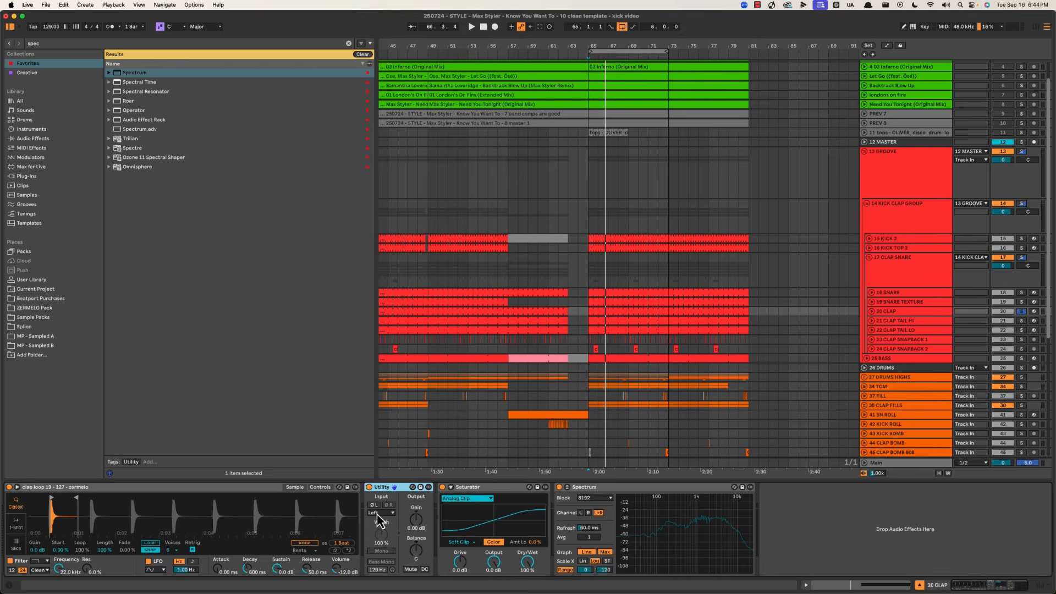
click(493, 489)
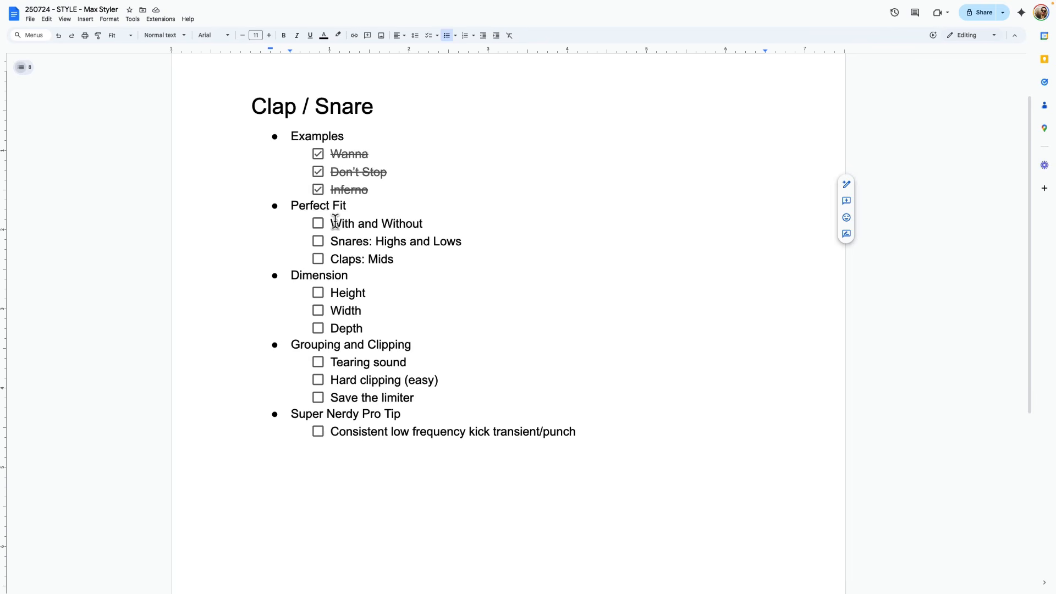
click(318, 223)
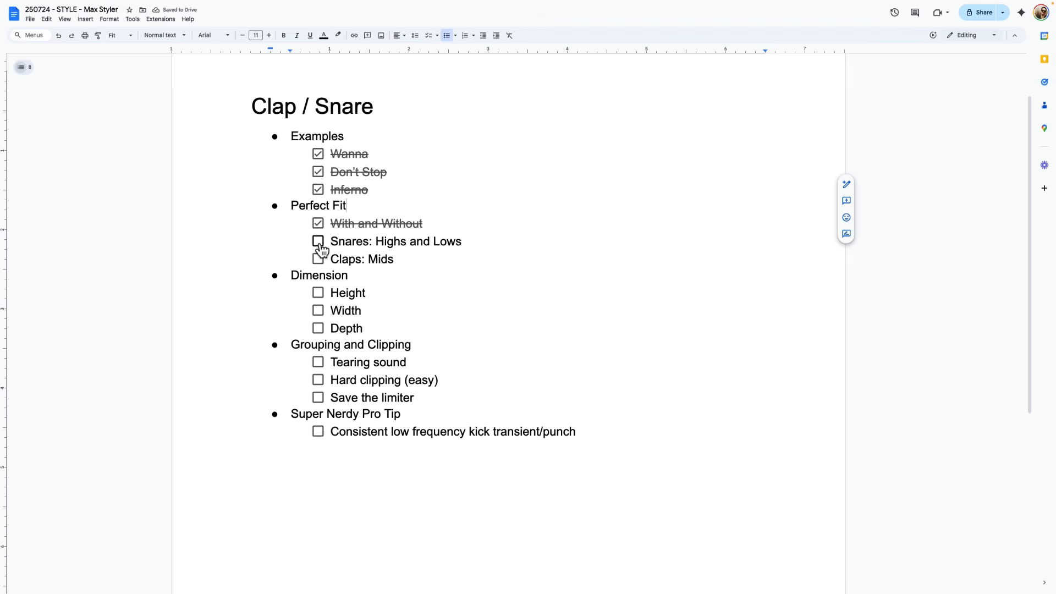
click(319, 243)
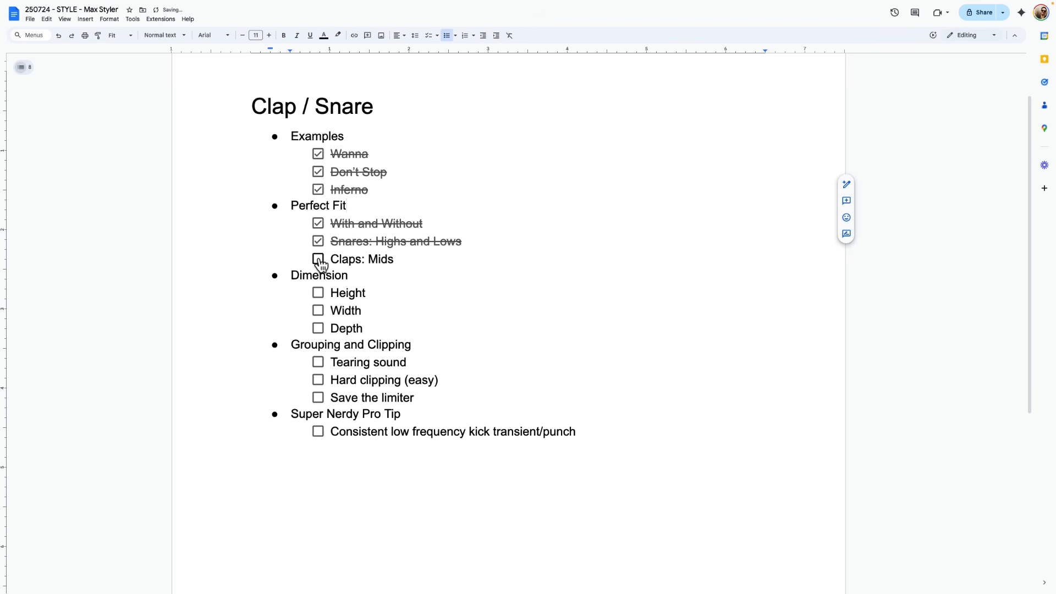
click(318, 260)
triple_click(361, 202)
click(359, 276)
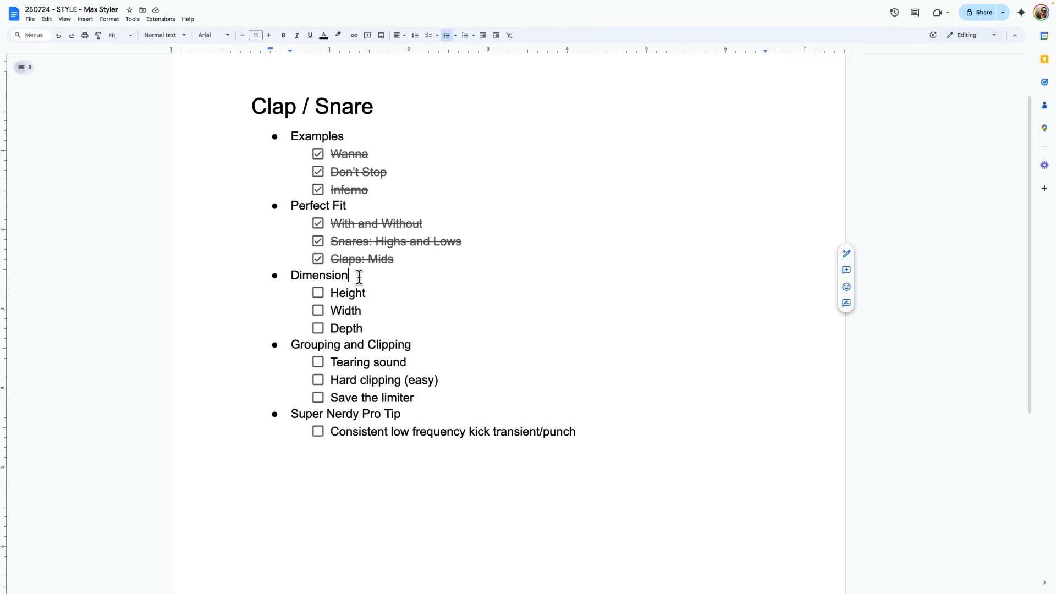
triple_click(359, 276)
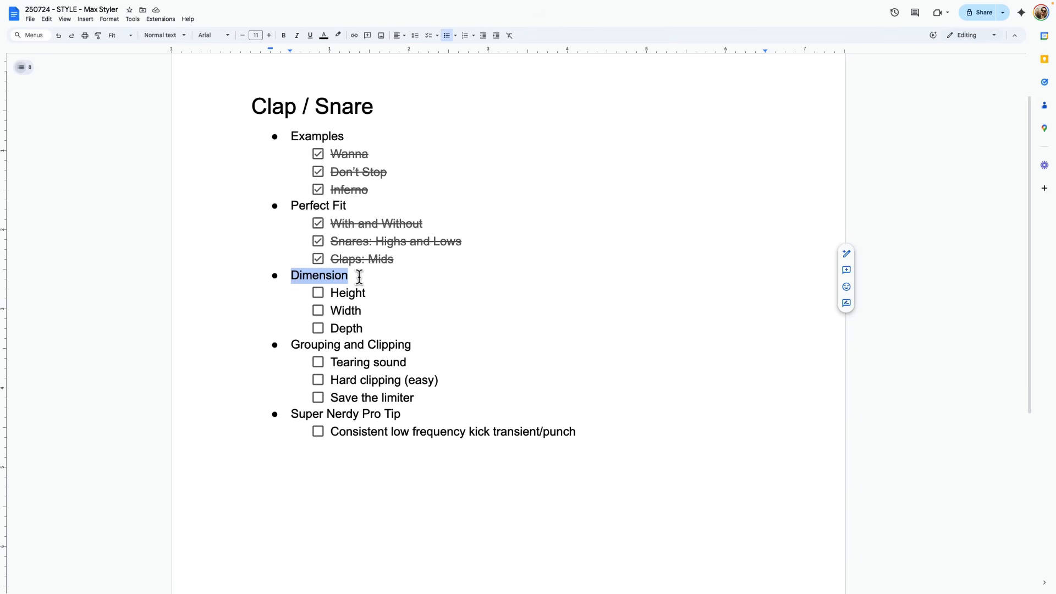
key(Down)
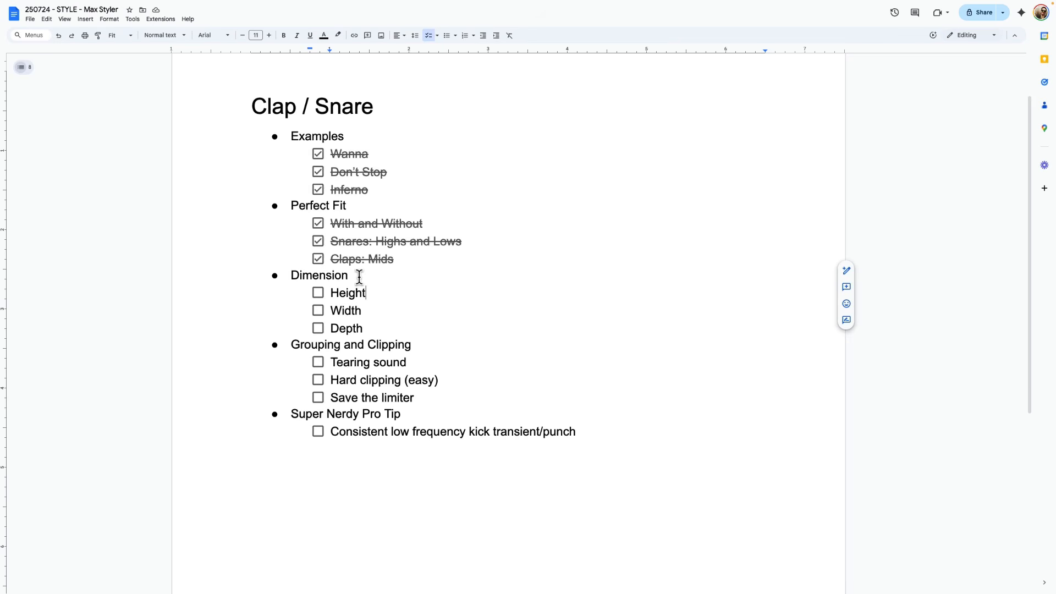
key(Down)
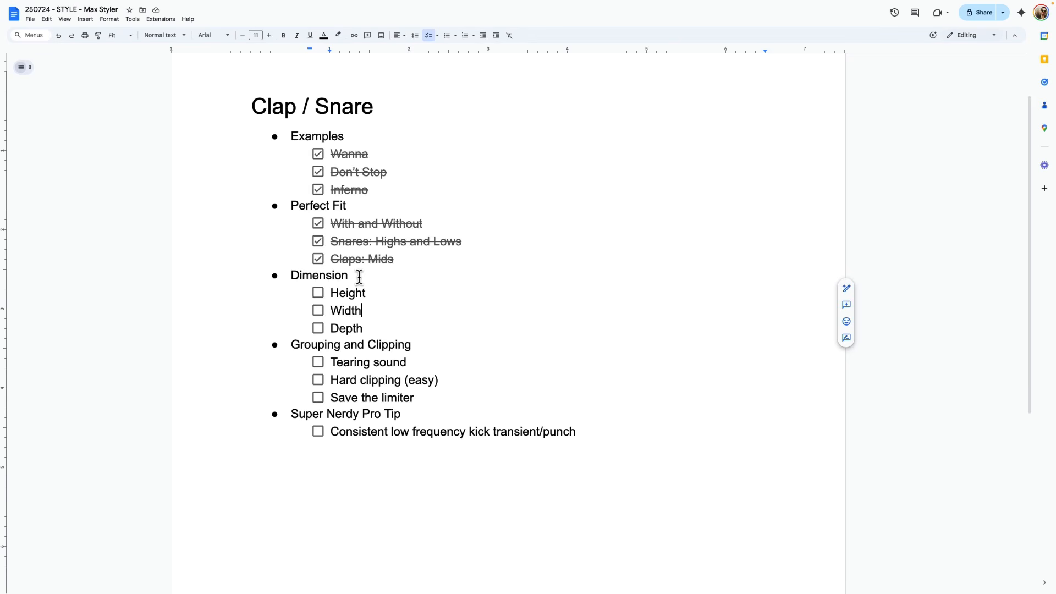
key(Down)
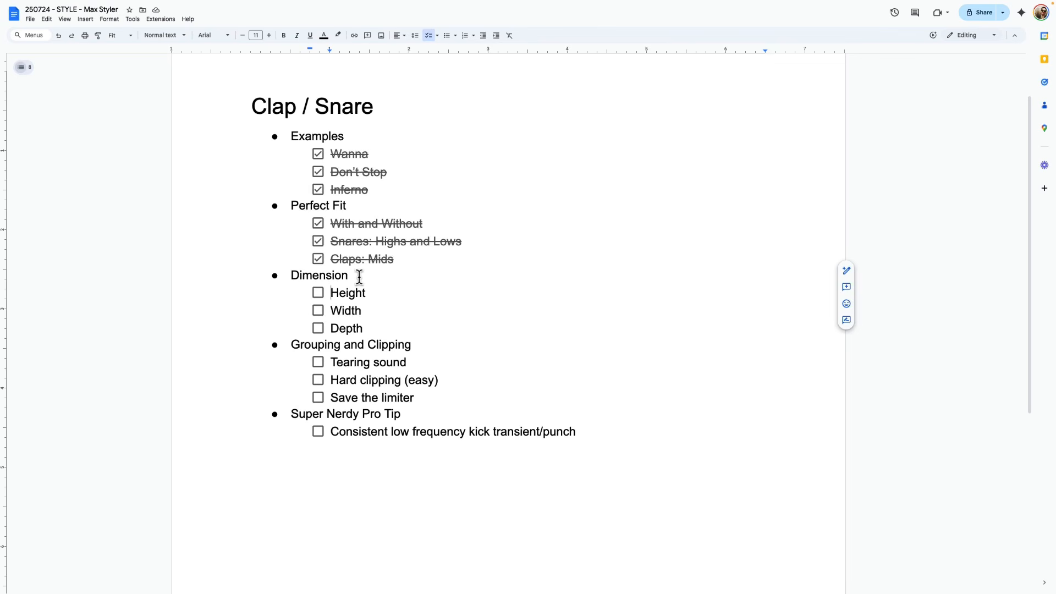
key(shift+End)
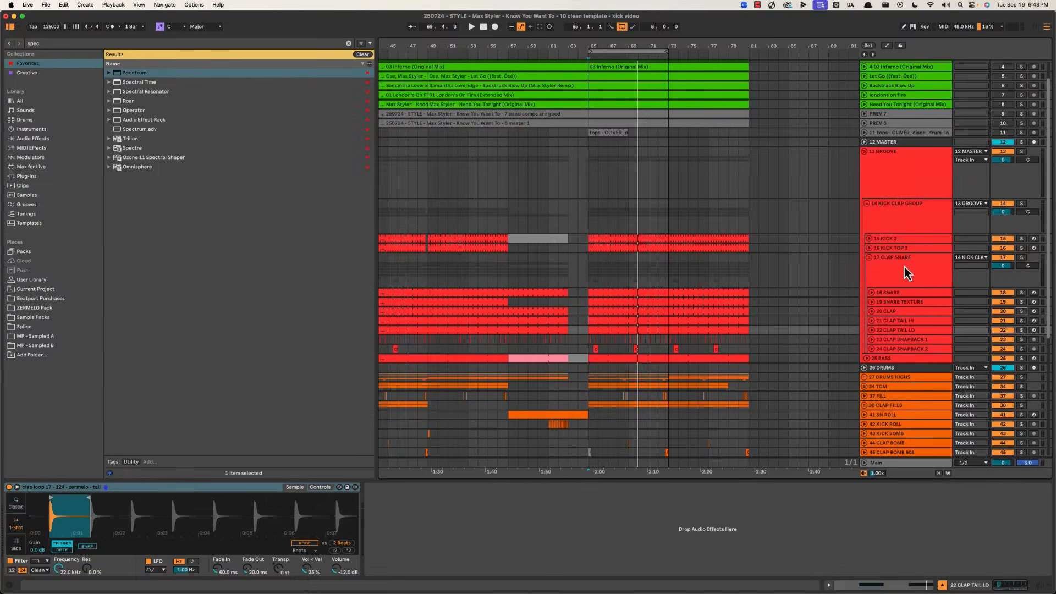
Solo the 18 SNARE, 19 SNARE TEXTURE and 20 CLAP layers together during playback
click(932, 281)
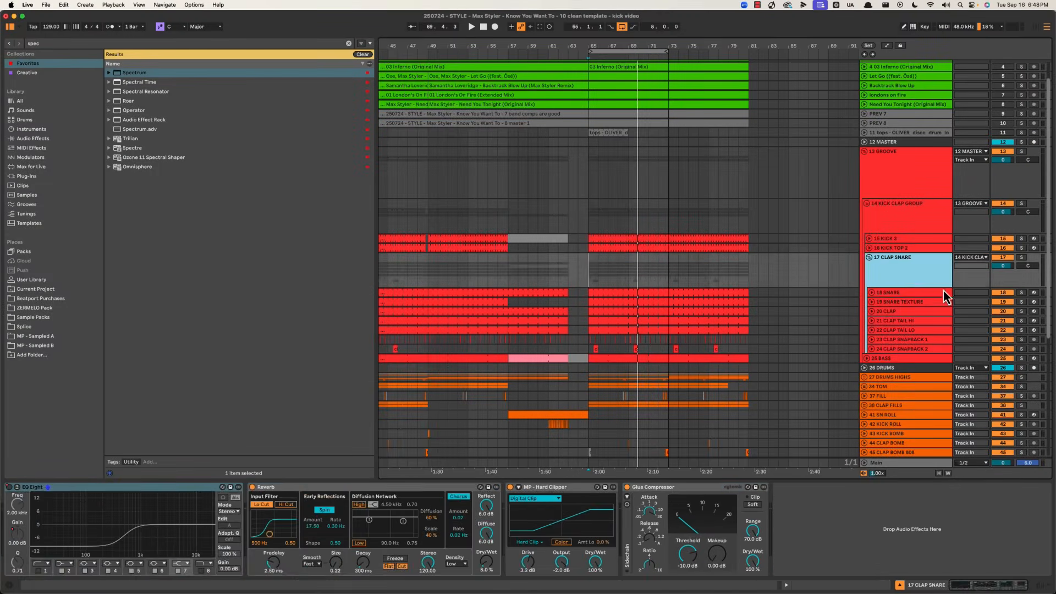
click(1021, 293)
super+click(1021, 302)
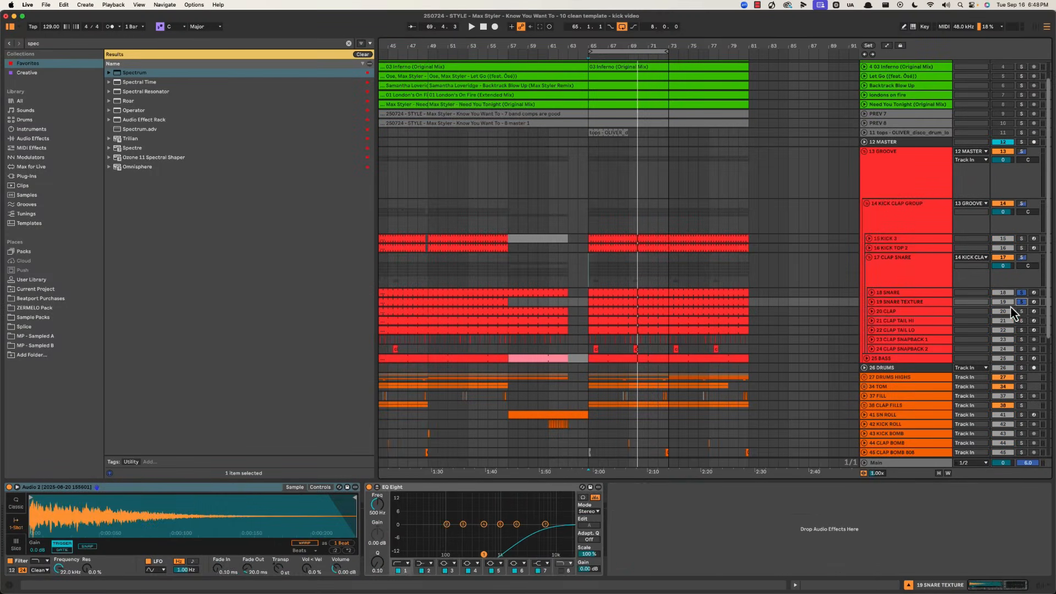
key(space)
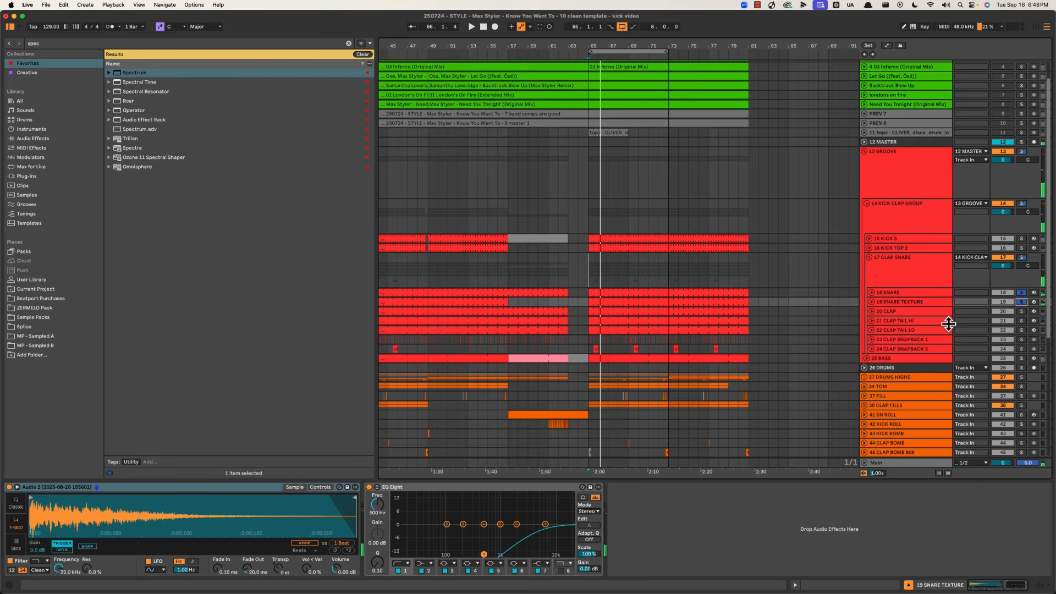
click(1021, 311)
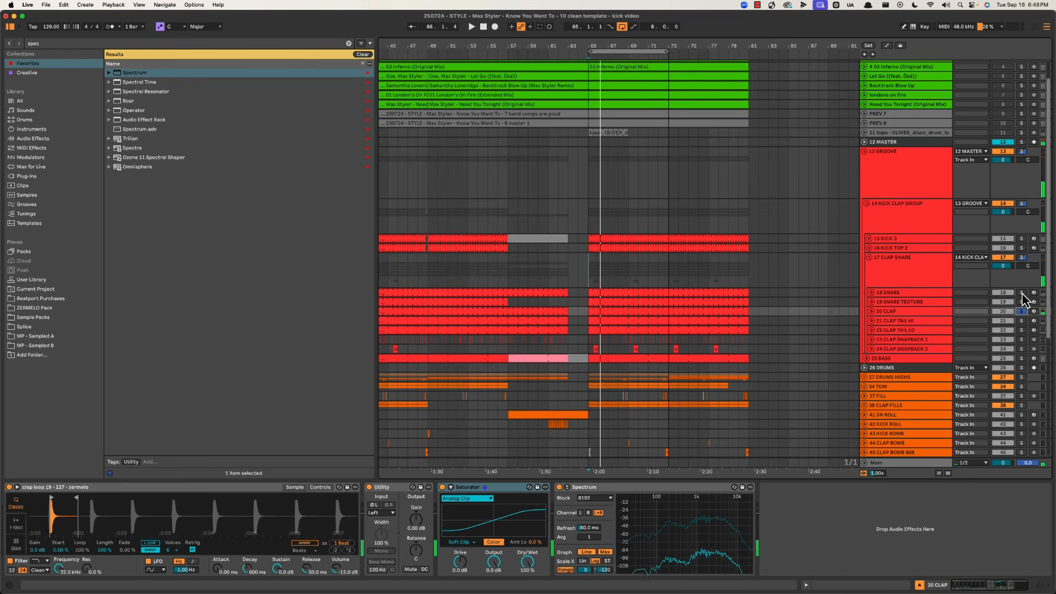
click(1021, 293)
super+click(1022, 303)
super+click(1022, 312)
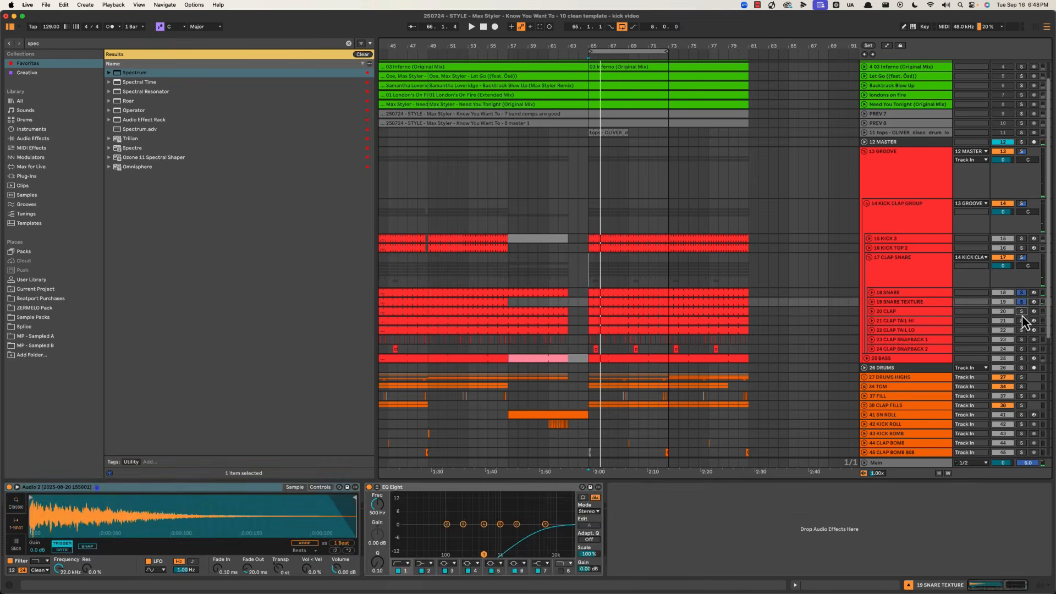
Show the Main output's Spectrum enlarged across the window and play to watch the mix
double_click(889, 465)
scroll(638, 532, right, 10)
scroll(638, 532, left, 1)
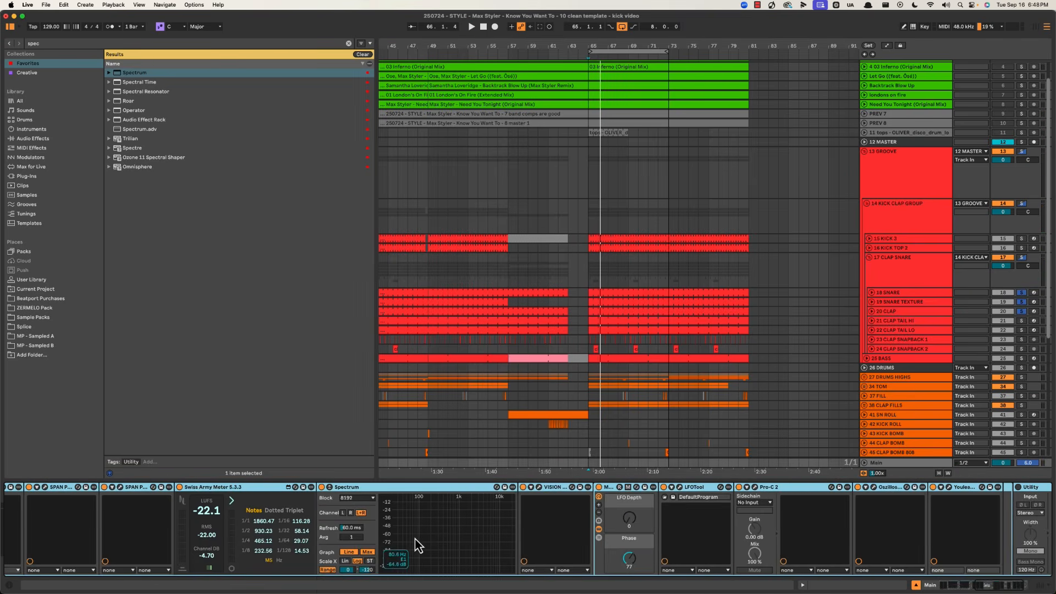
double_click(418, 544)
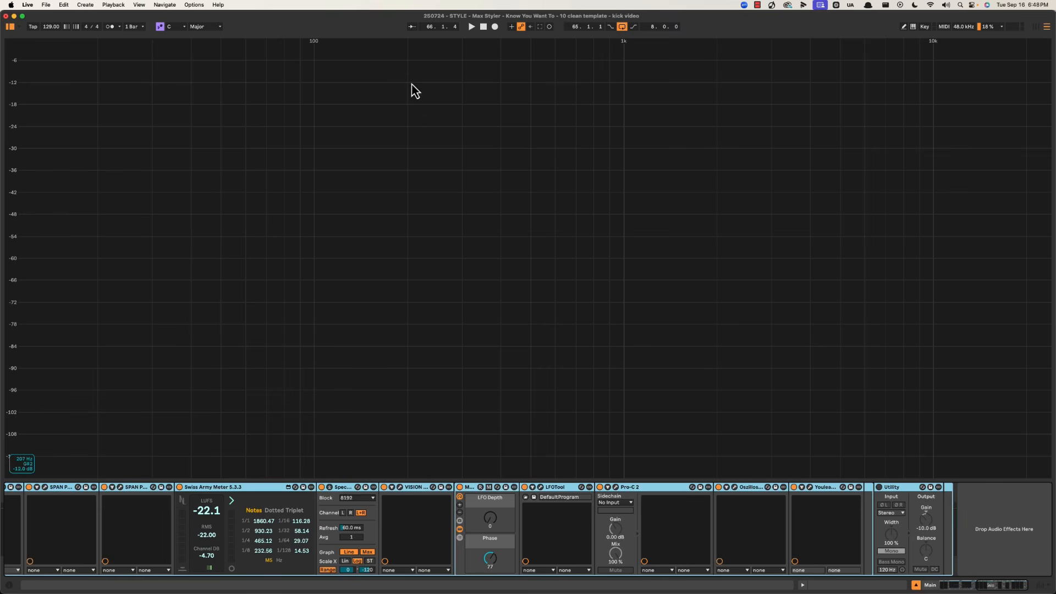
key(space)
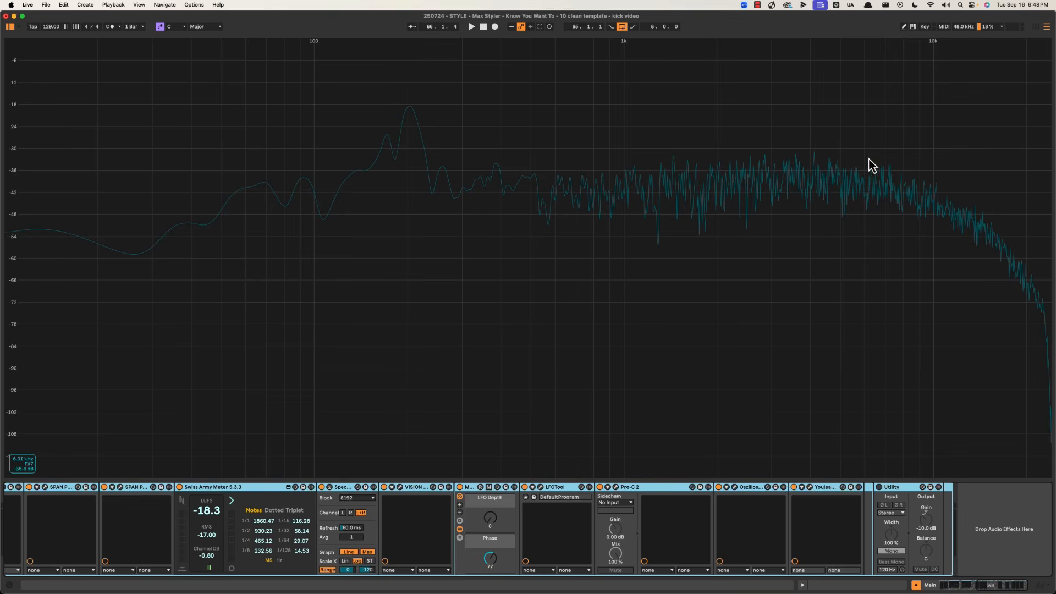
Tick Height under Dimension, move to the Width item, then select 21 CLAP TAIL HI
double_click(380, 292)
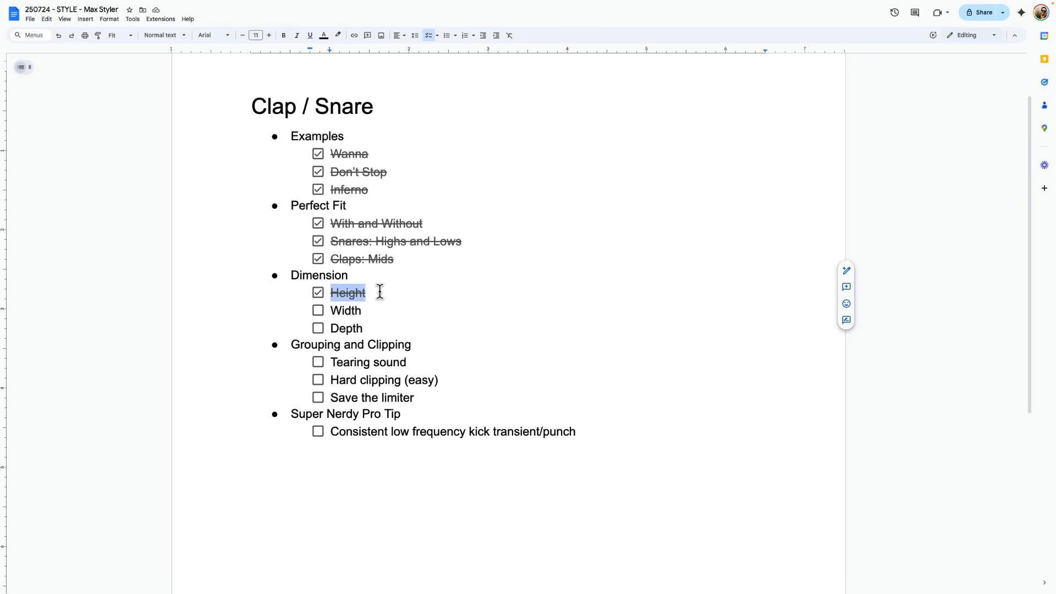
click(380, 292)
key(Down)
key(Home)
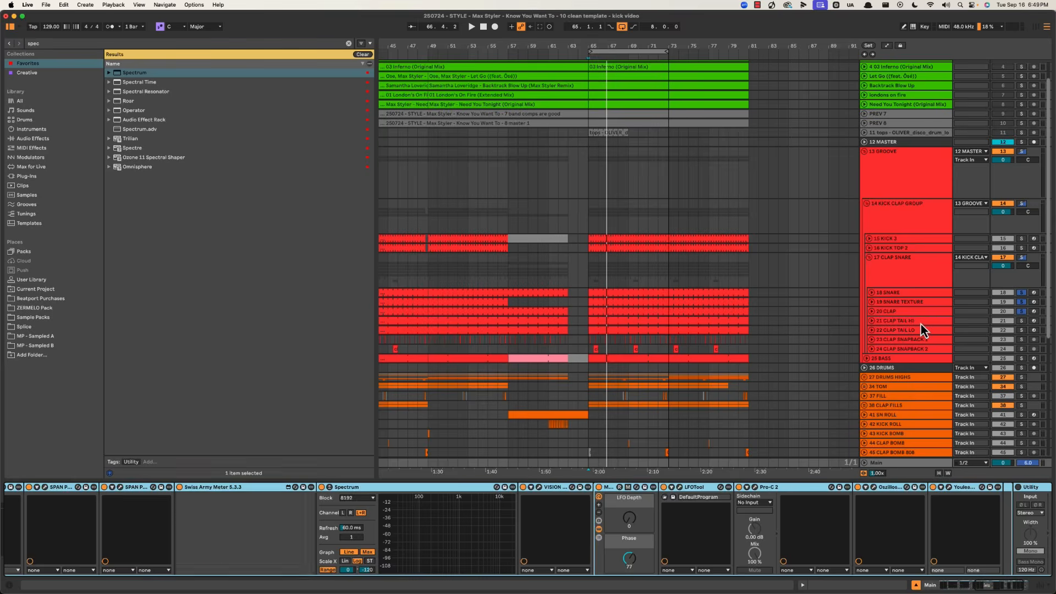
click(921, 323)
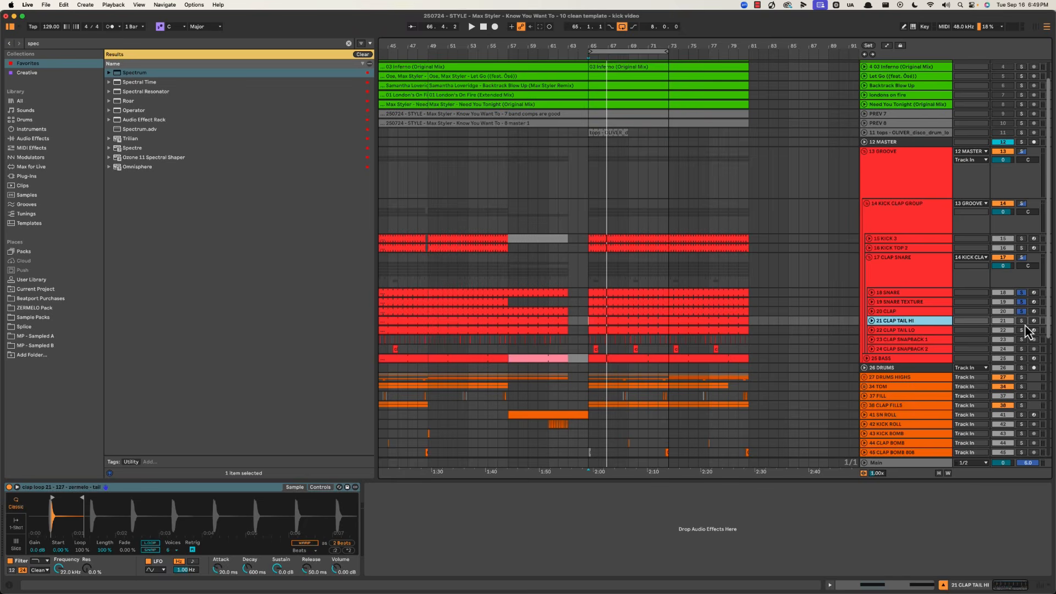
Solo and play 21 CLAP TAIL HI, then select 22 CLAP TAIL LO and replay the loop
click(1021, 320)
click(928, 324)
key(space)
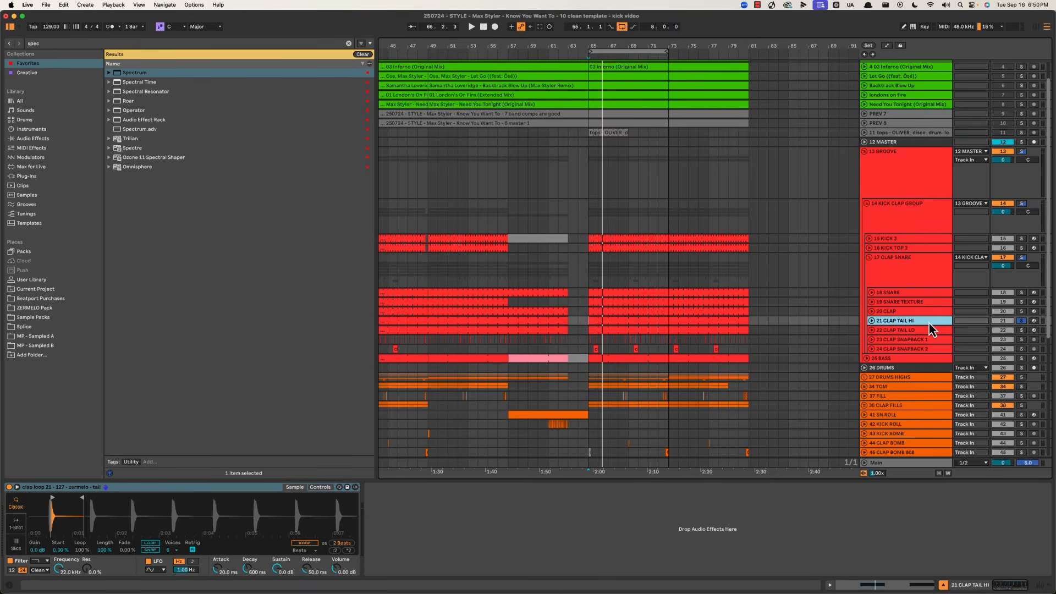
key(space)
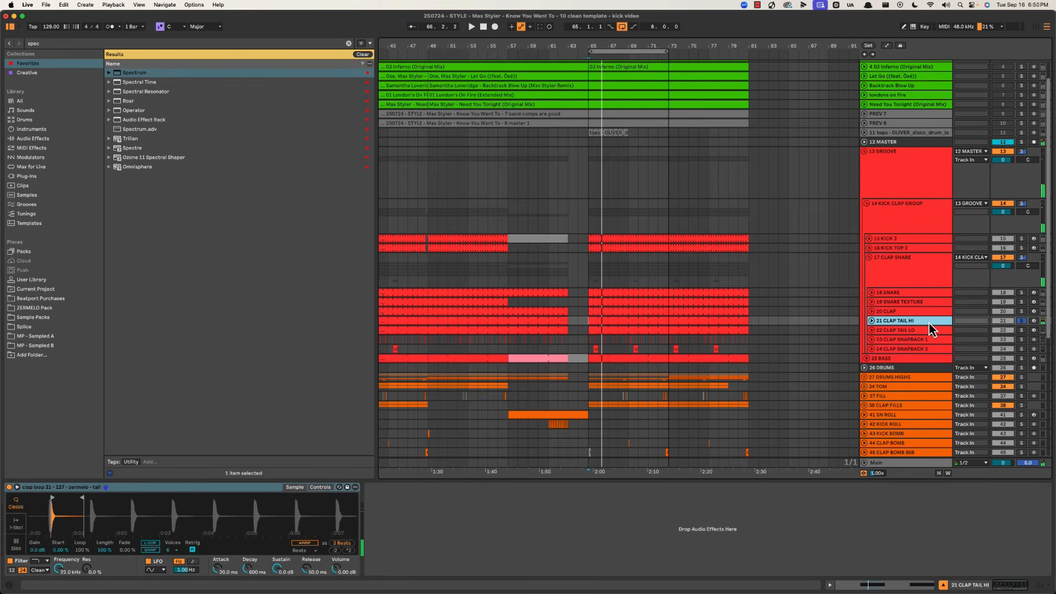
click(924, 330)
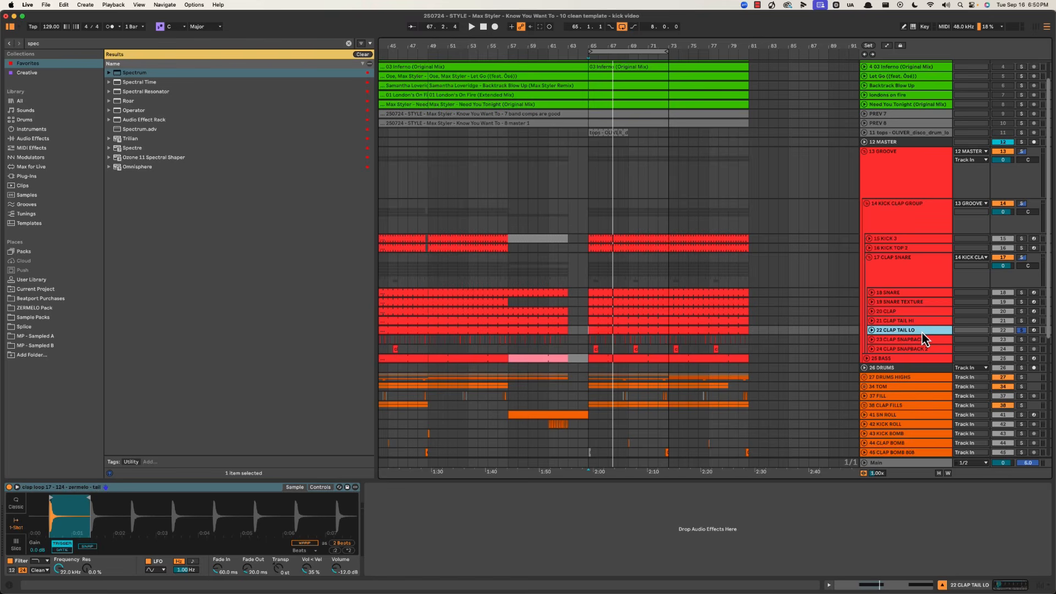
key(space)
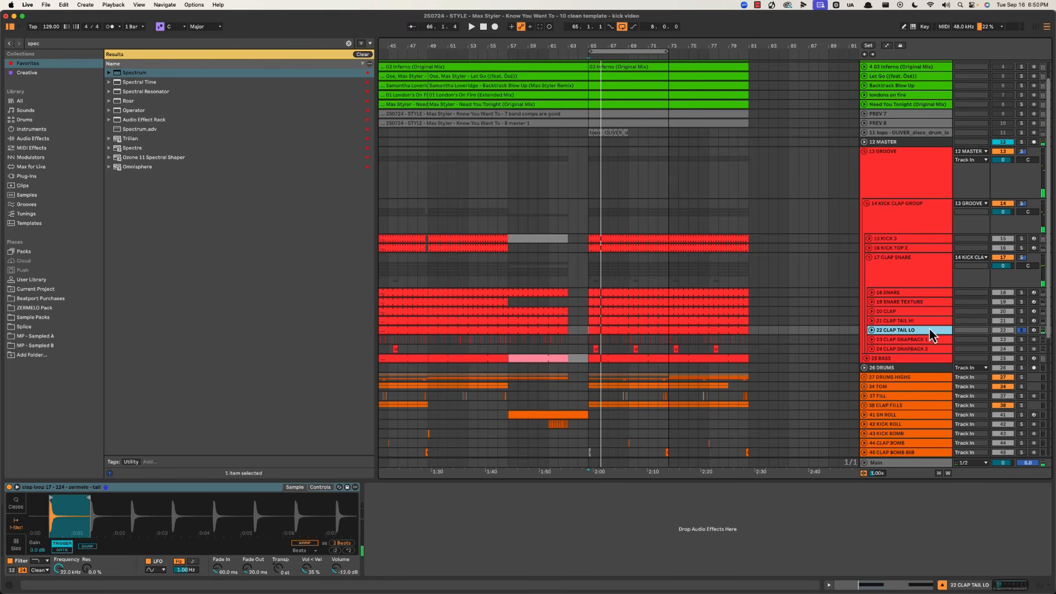
Solo tracks 18–20 during playback, briefly adding and removing 21 CLAP TAIL HI
click(1021, 293)
super+click(1021, 302)
super+click(1021, 312)
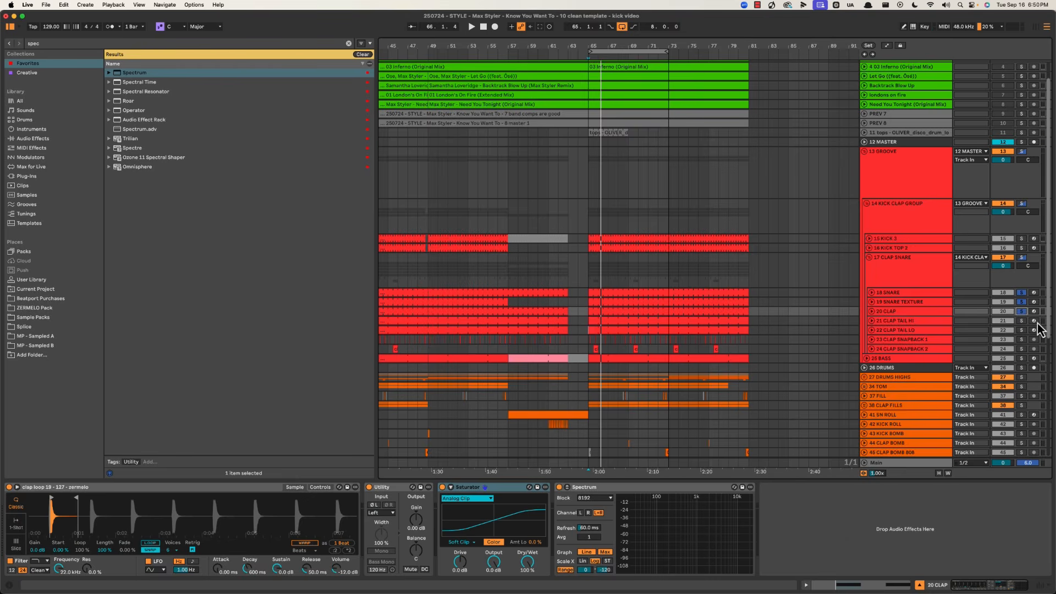
key(space)
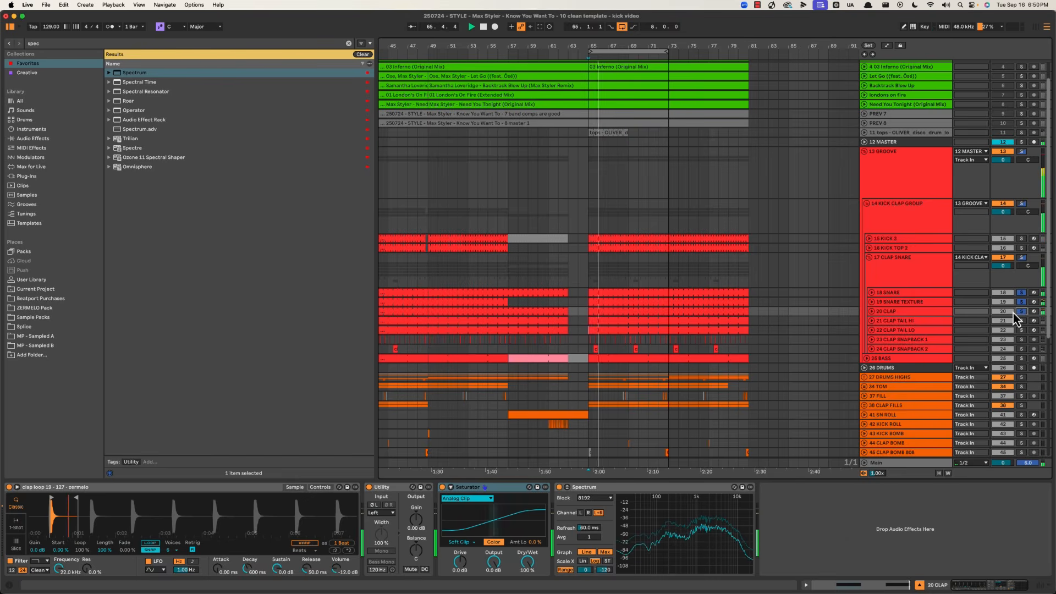
super+click(1021, 321)
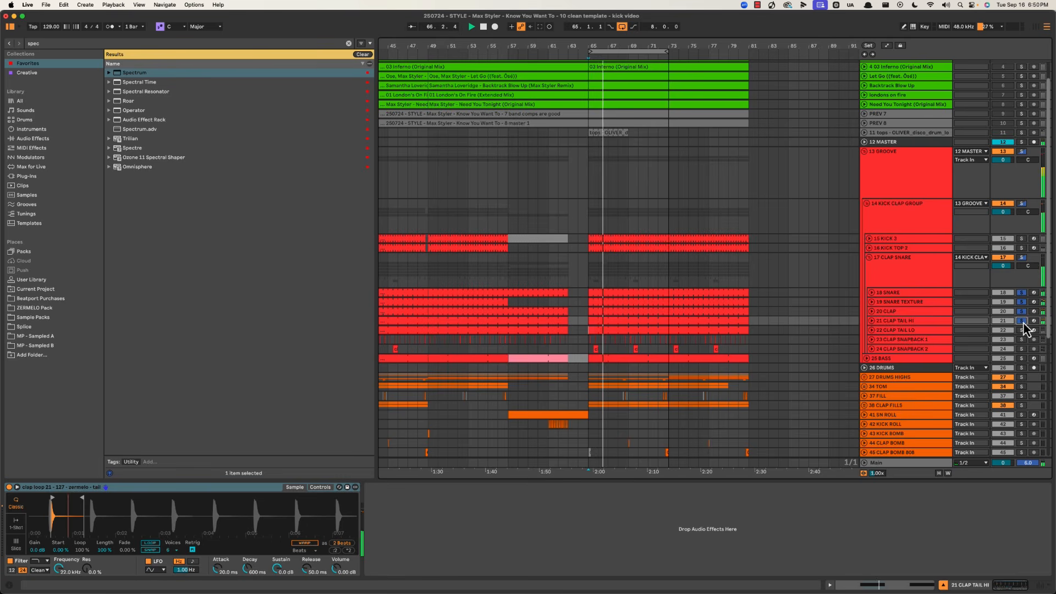
super+click(1021, 321)
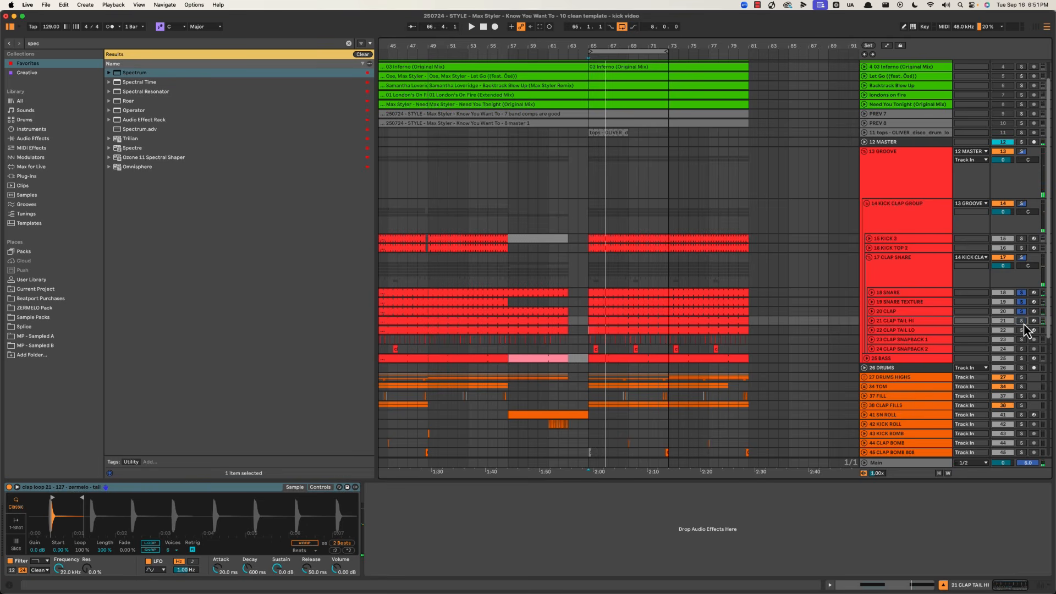
Toggle 22 CLAP TAIL LO in and out of the solo over replays, leaving it soloed
super+click(1021, 330)
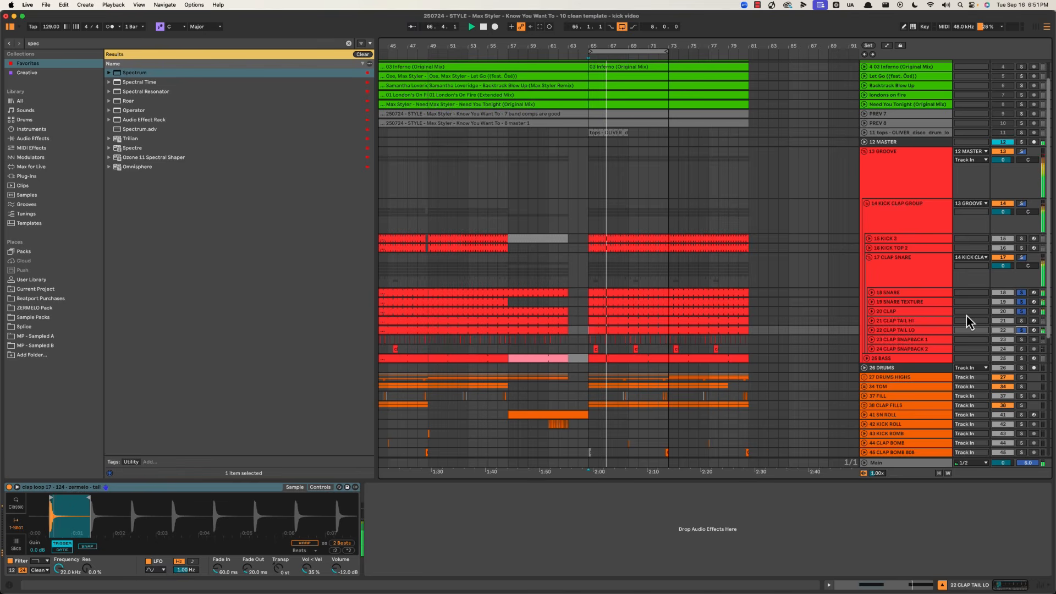
super+click(1021, 329)
key(space)
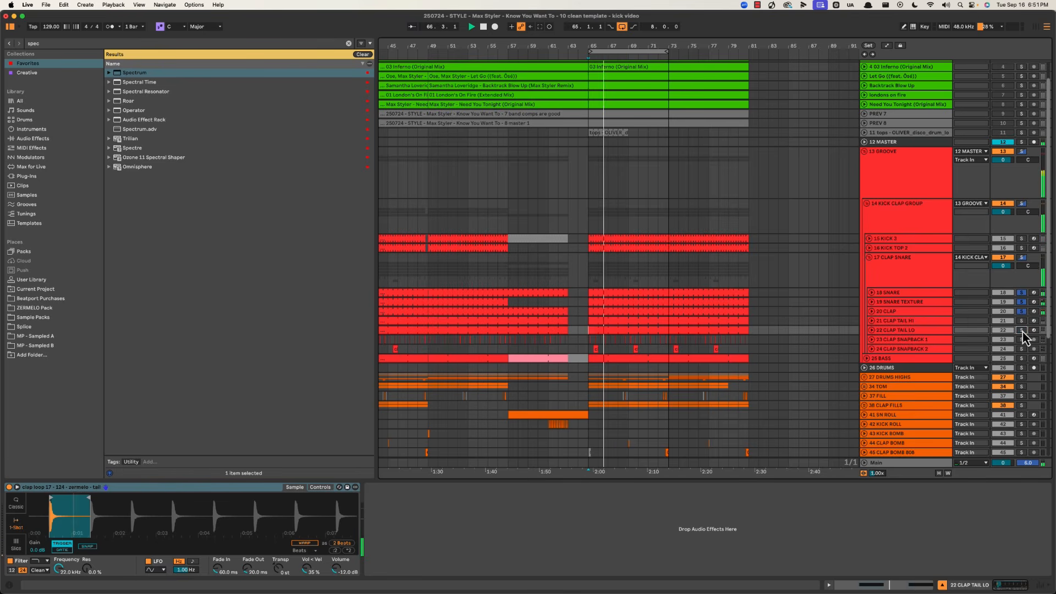
super+click(1021, 330)
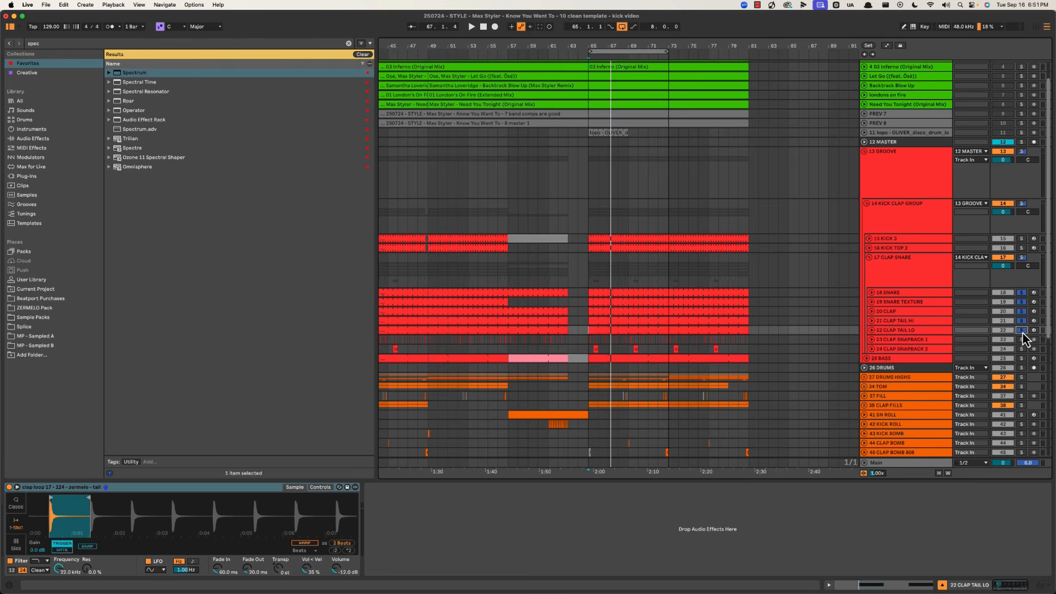
key(space)
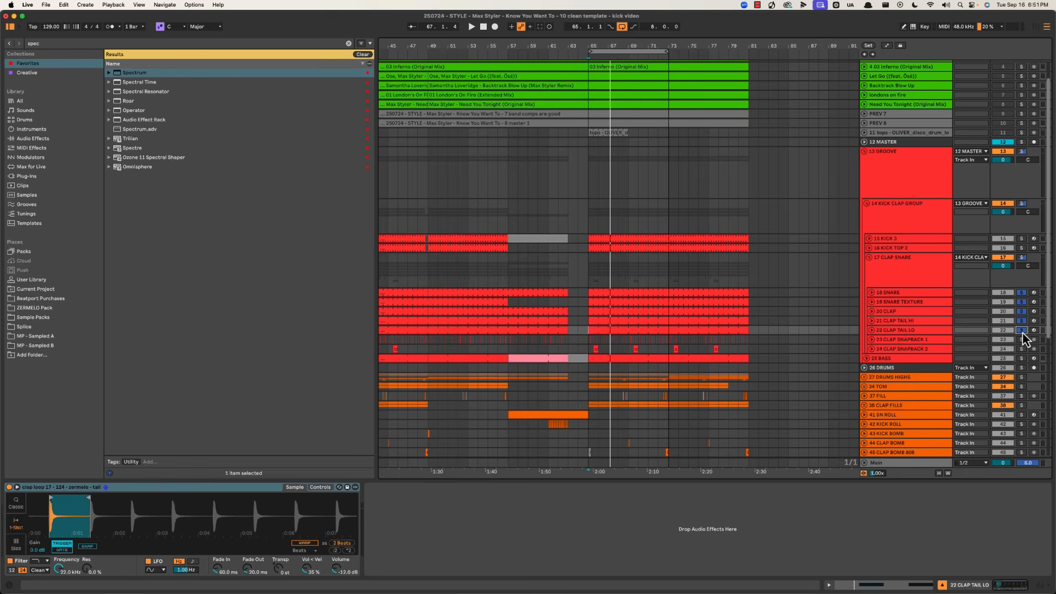
click(905, 321)
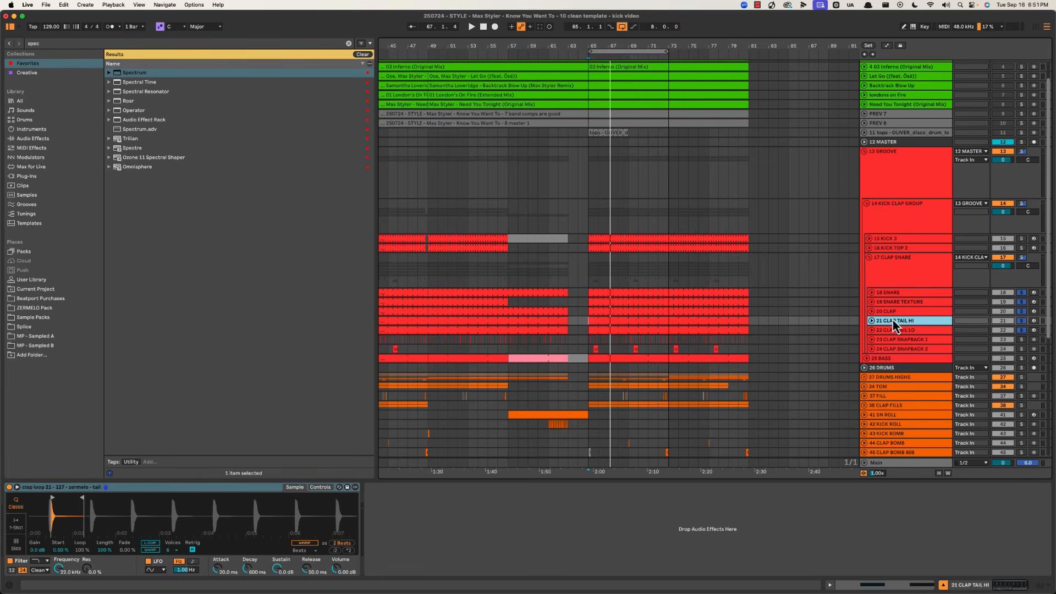
Check the clap tail sampler's attack fade-in (60 ms) and select 22 CLAP TAIL LO
click(209, 488)
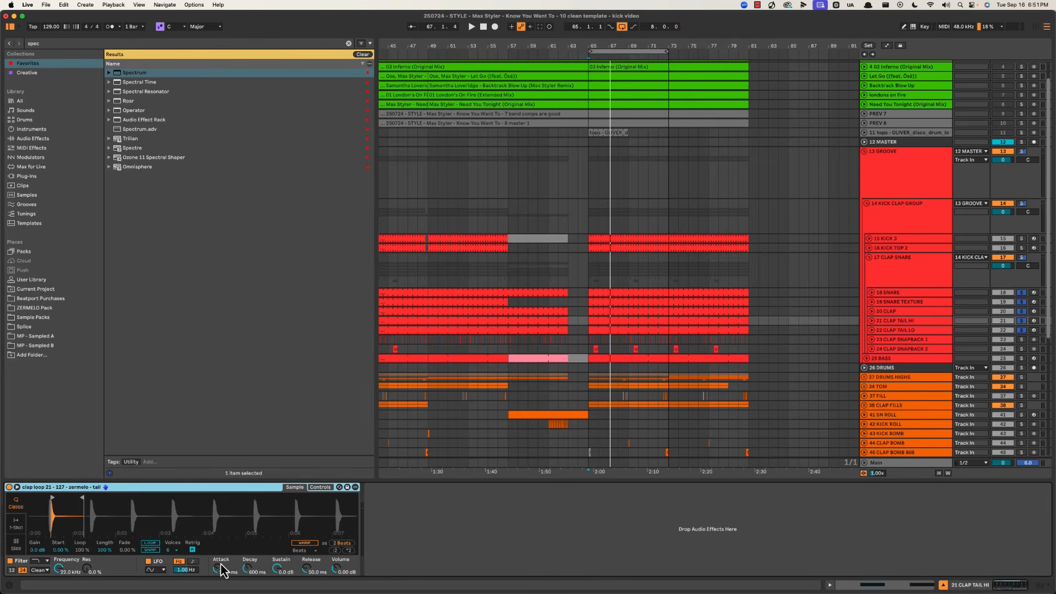
click(218, 570)
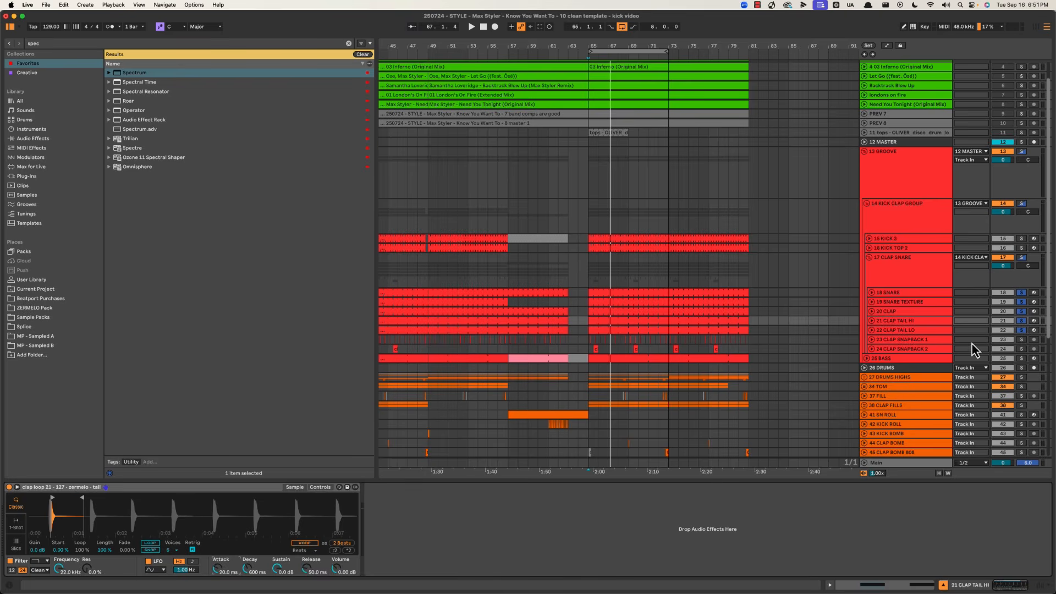
click(901, 331)
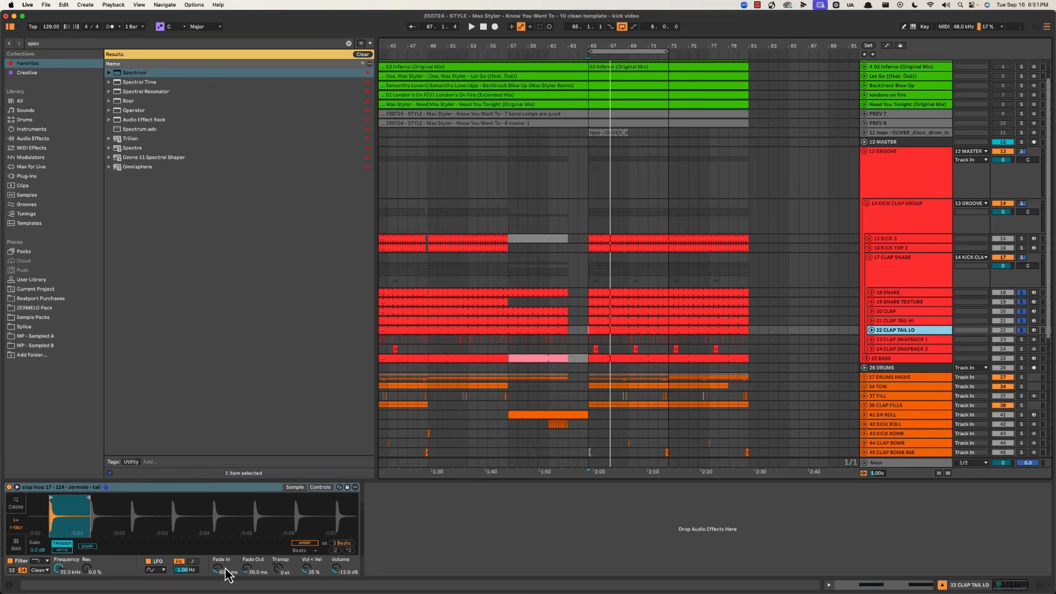
Select tracks 18 SNARE through 22 CLAP TAIL LO together
click(897, 311)
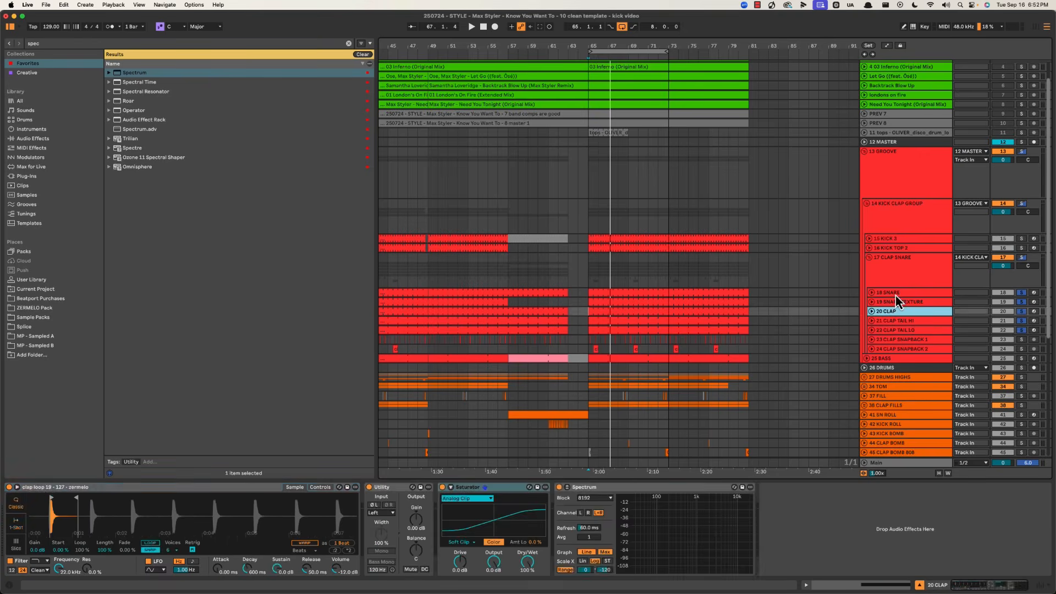
shift+click(896, 295)
shift+click(905, 331)
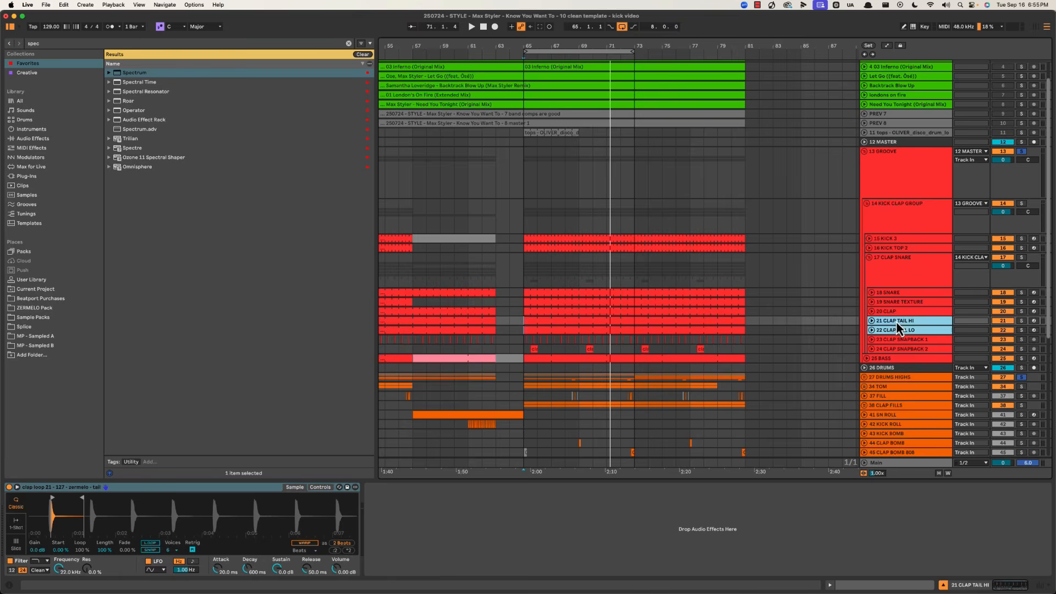
Play from bar 65, auditioning the two clap tails, then tracks 18 SNARE through 20 CLAP
key(space)
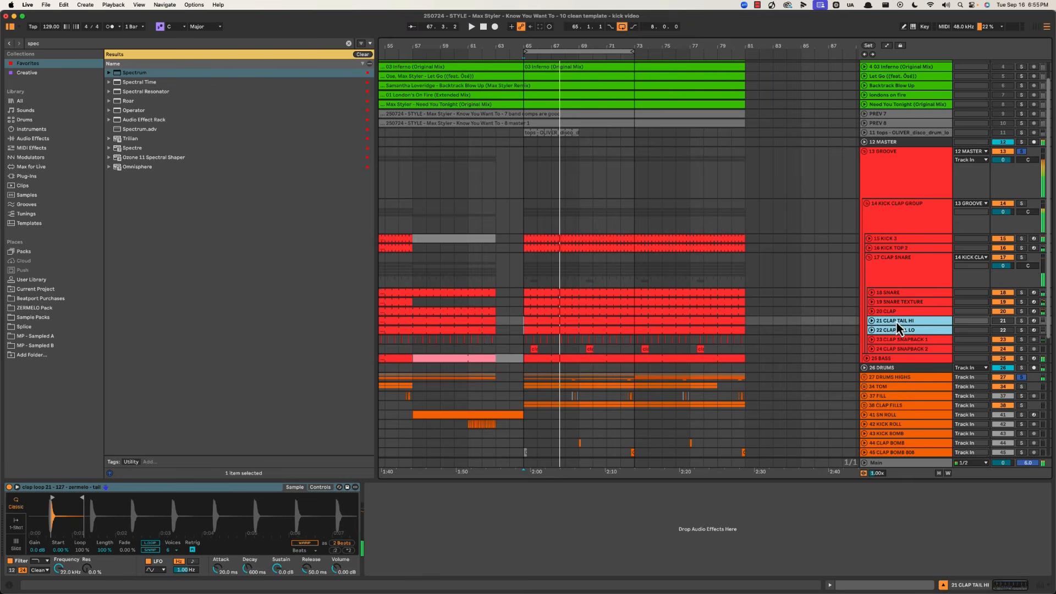
key(space)
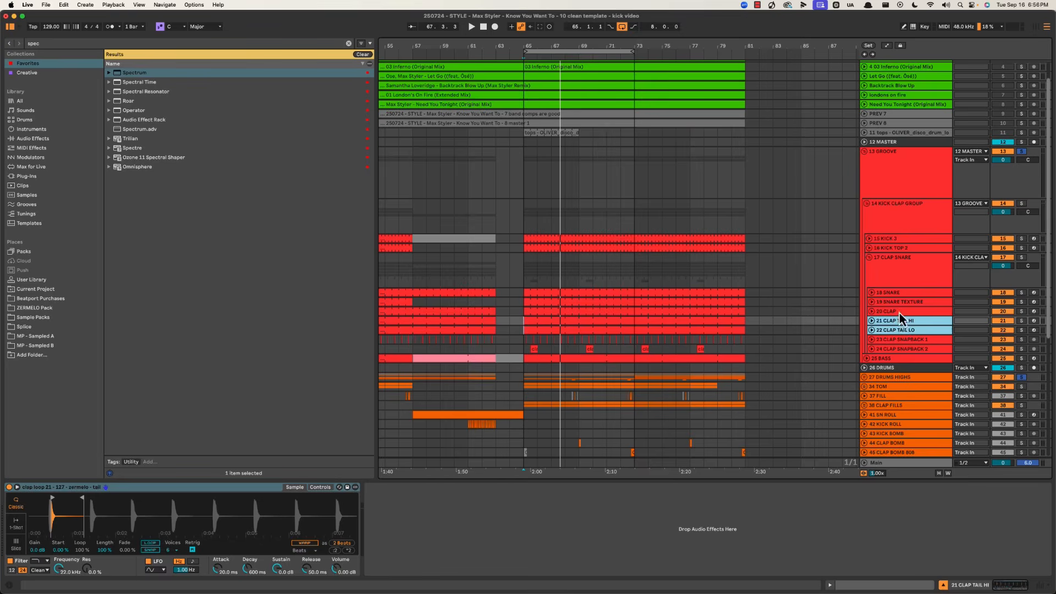
click(899, 319)
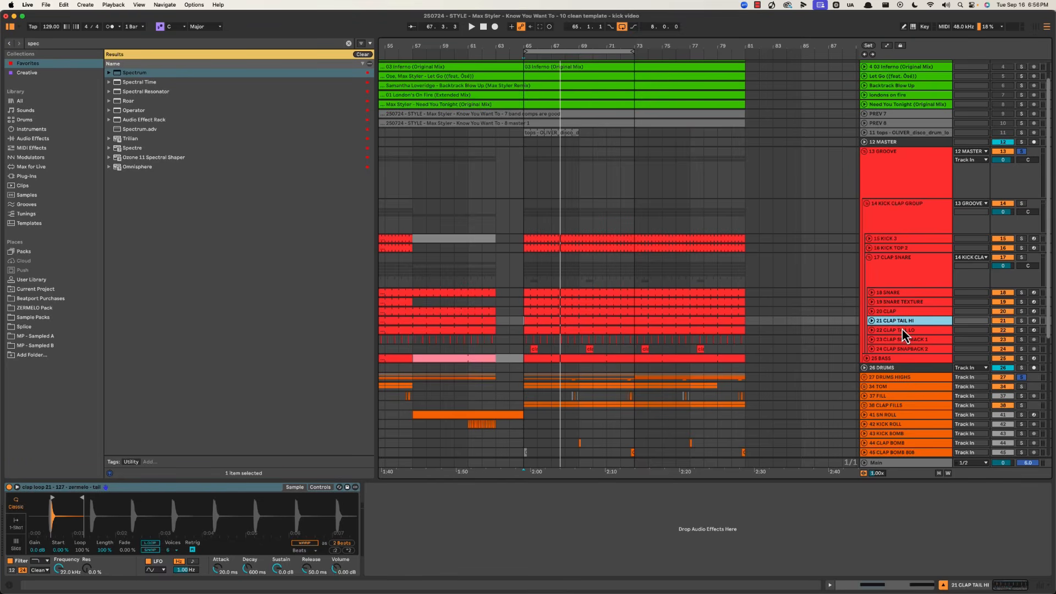
shift+click(902, 329)
click(899, 311)
shift+click(897, 293)
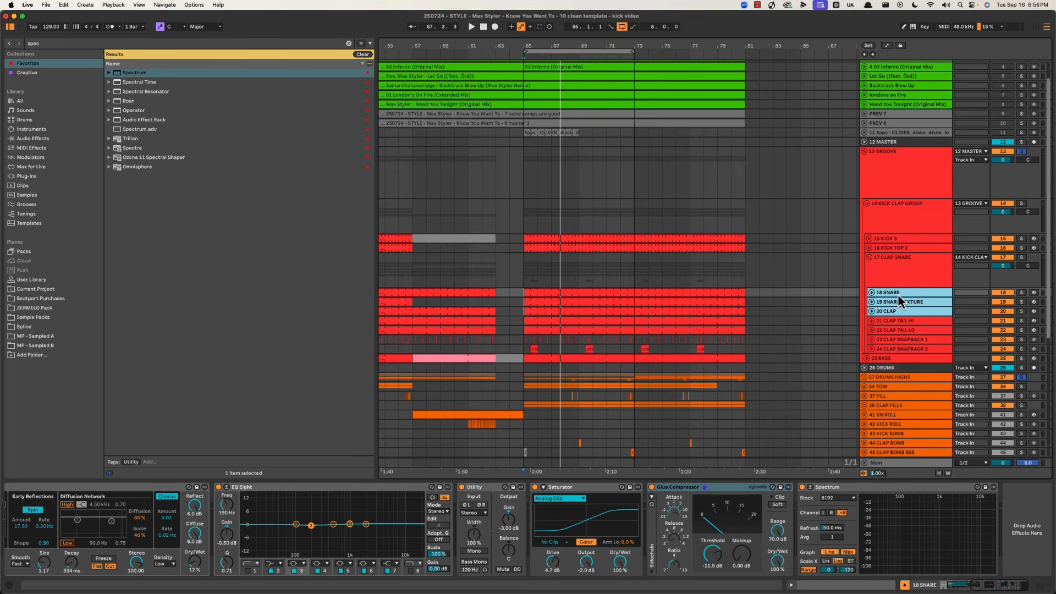
Switch again between the clap tail tracks and the 18–20 snare and clap layers
click(902, 322)
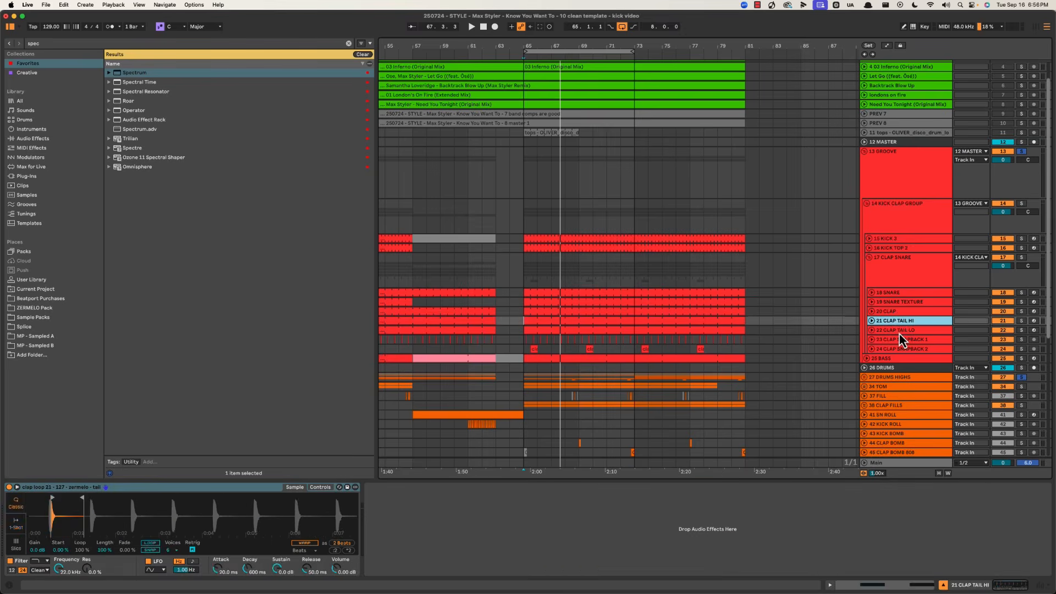
shift+click(899, 333)
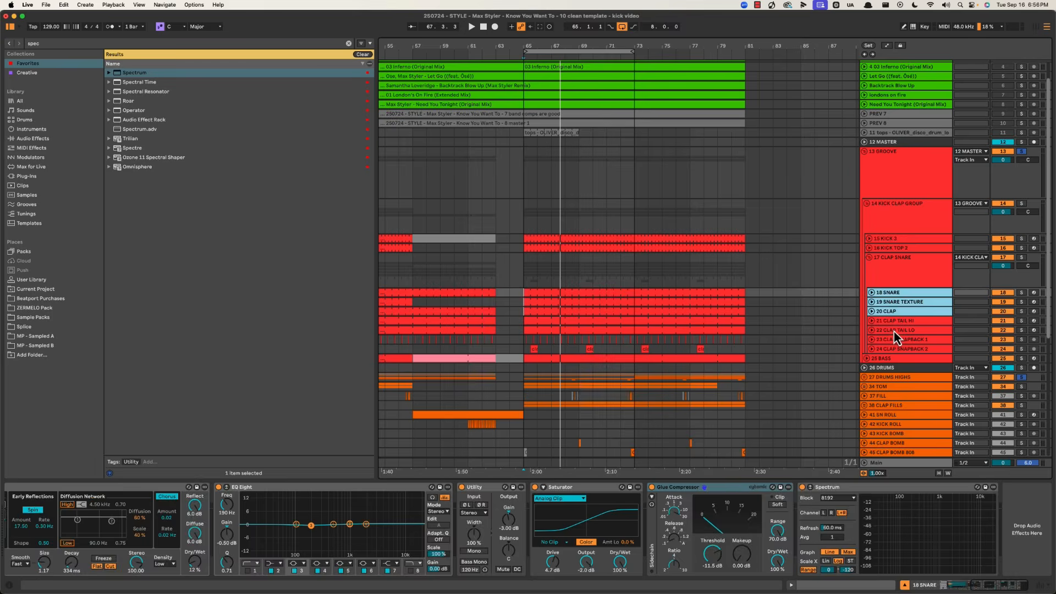
click(892, 331)
click(894, 310)
shift+click(893, 294)
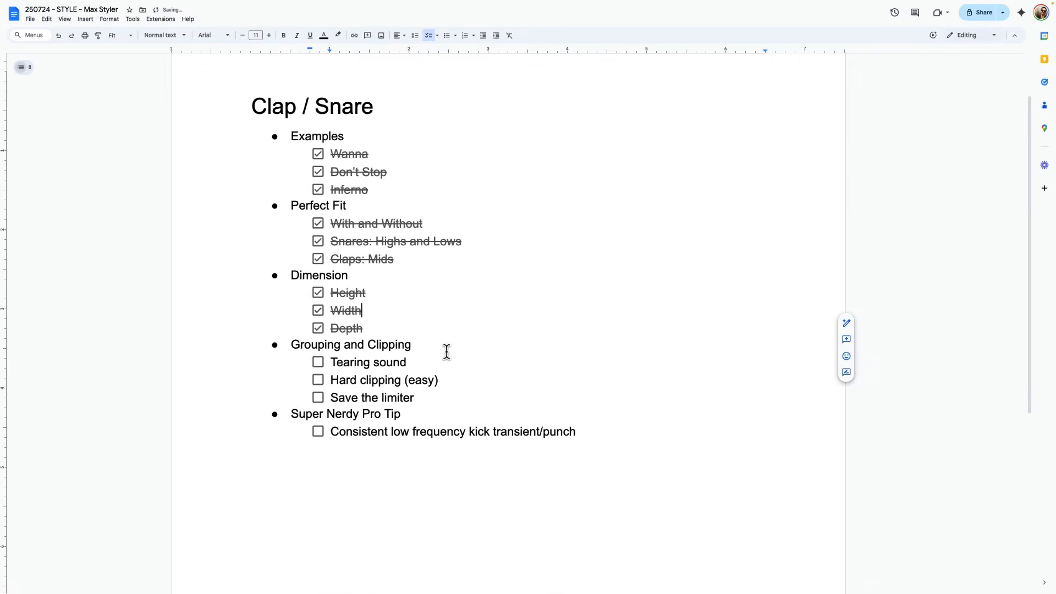
Highlight the Grouping and Clipping heading, the Wanna to Inferno examples and the Tearing sound item
click(447, 350)
triple_click(447, 351)
drag(331, 154, 401, 191)
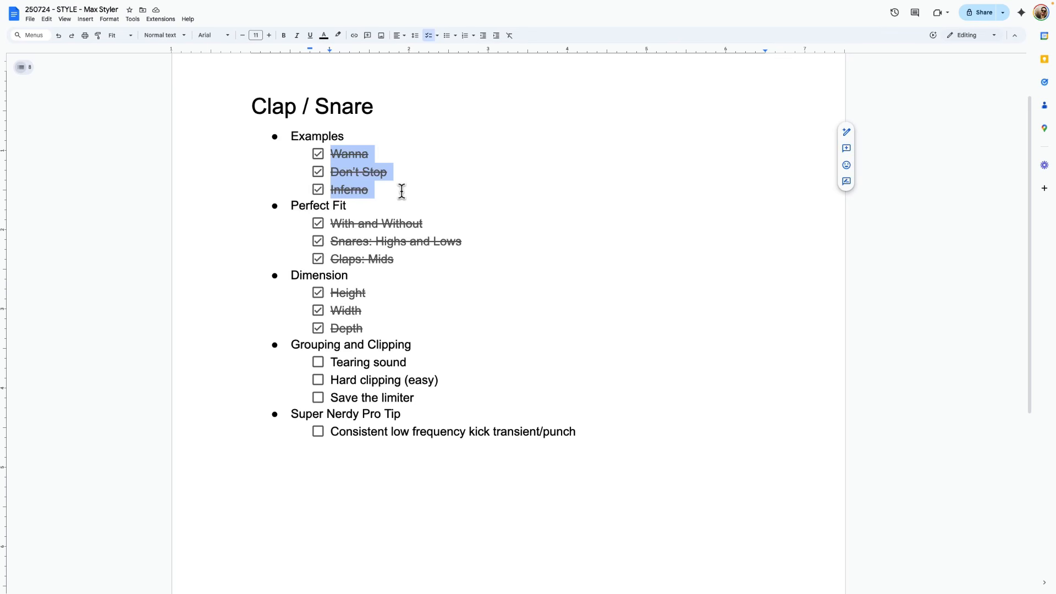
click(418, 363)
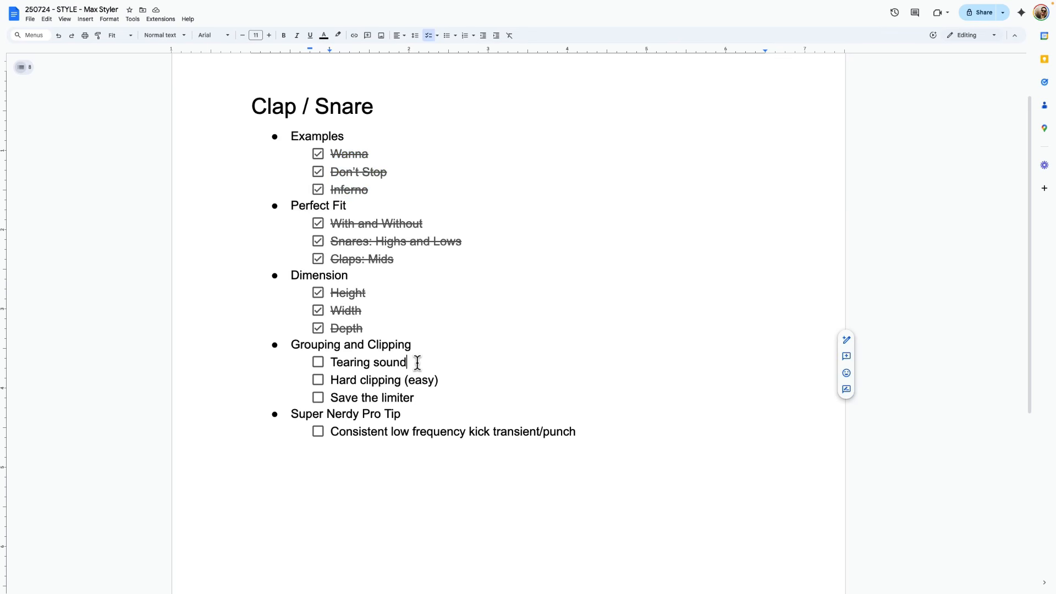
triple_click(417, 362)
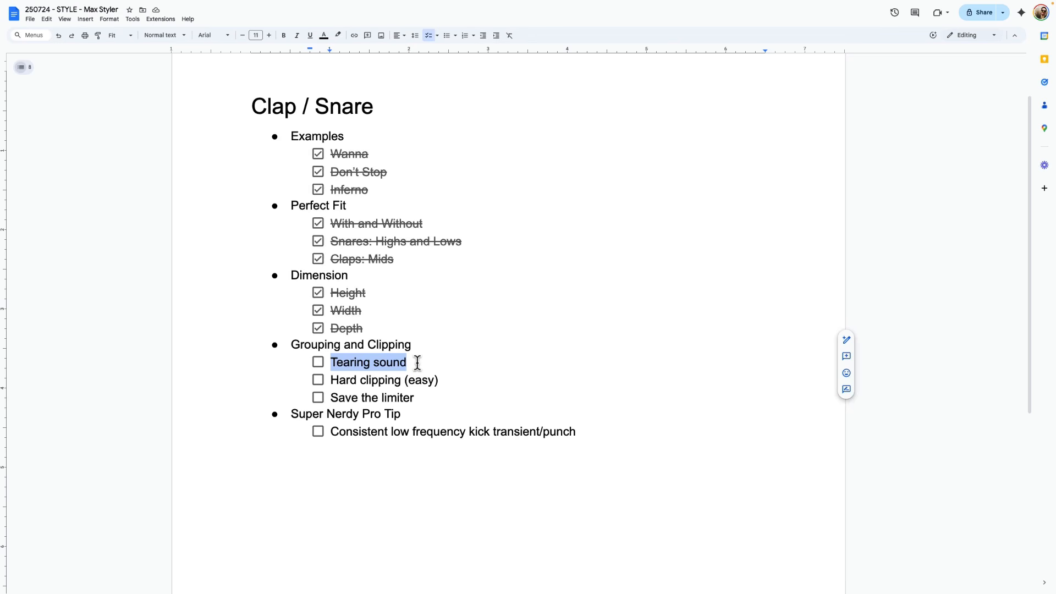
Mark the Hard clipping (easy) item, then return to Ableton and select the 15 KICK 3 track
key(Right)
key(shift+Down)
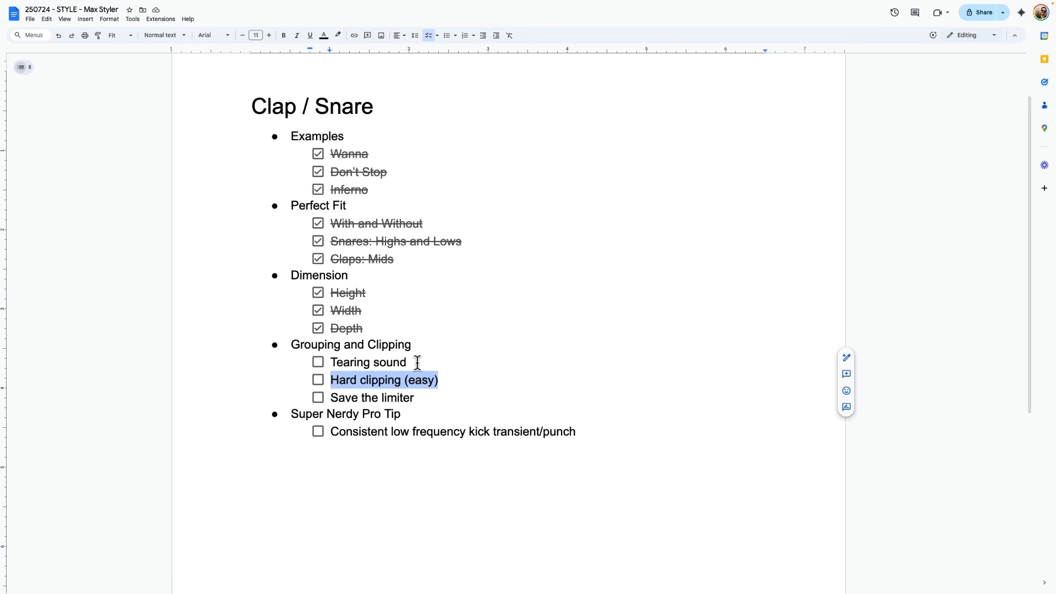
key(super+Tab)
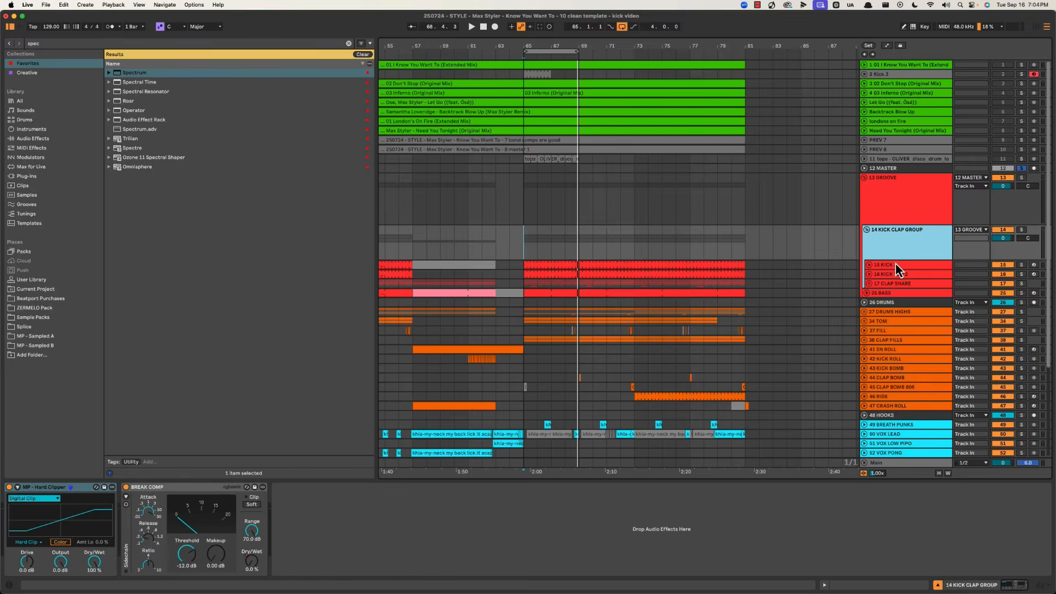
click(895, 264)
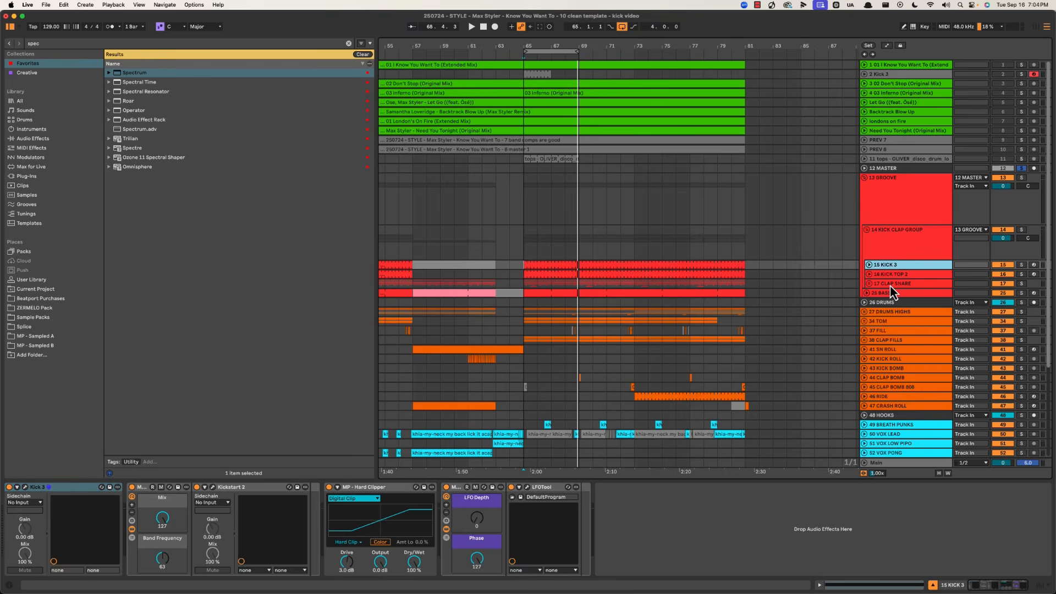
Load a Saturator, found by searching 'sat', onto the 14 KICK CLAP GROUP chain
shift+click(890, 285)
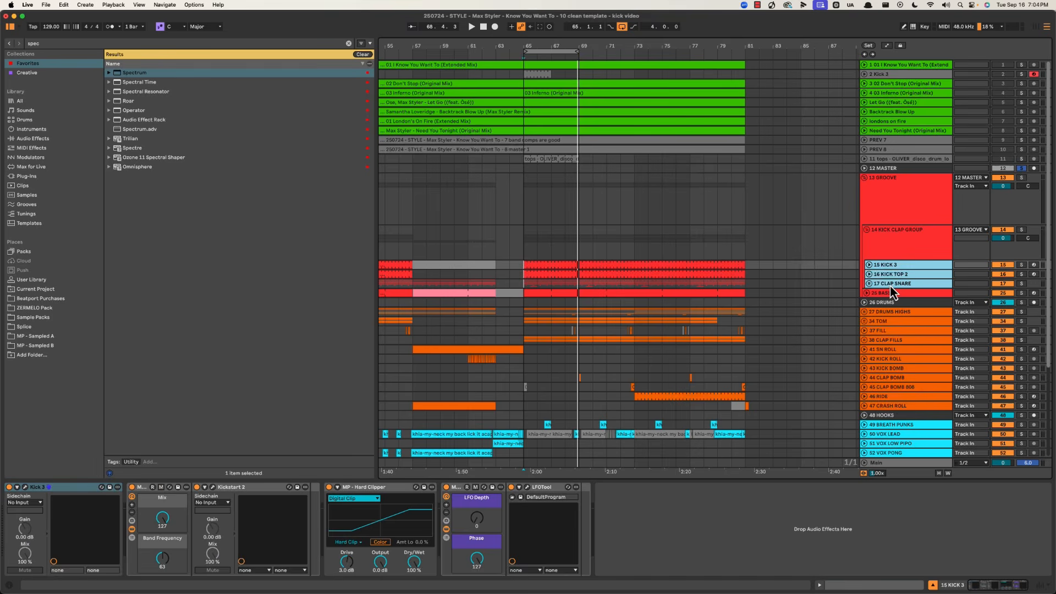
click(904, 240)
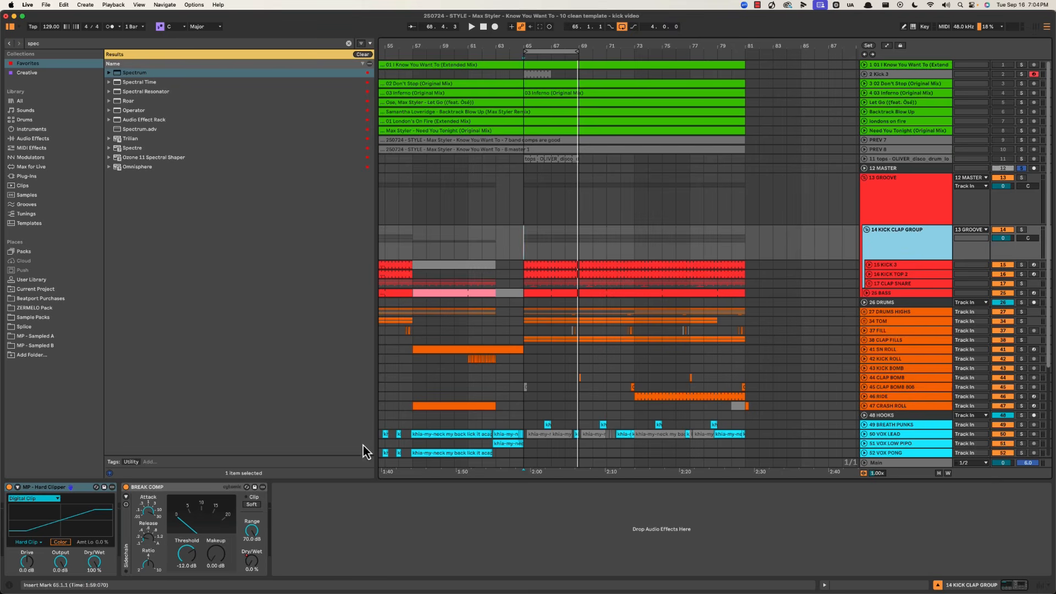
click(58, 494)
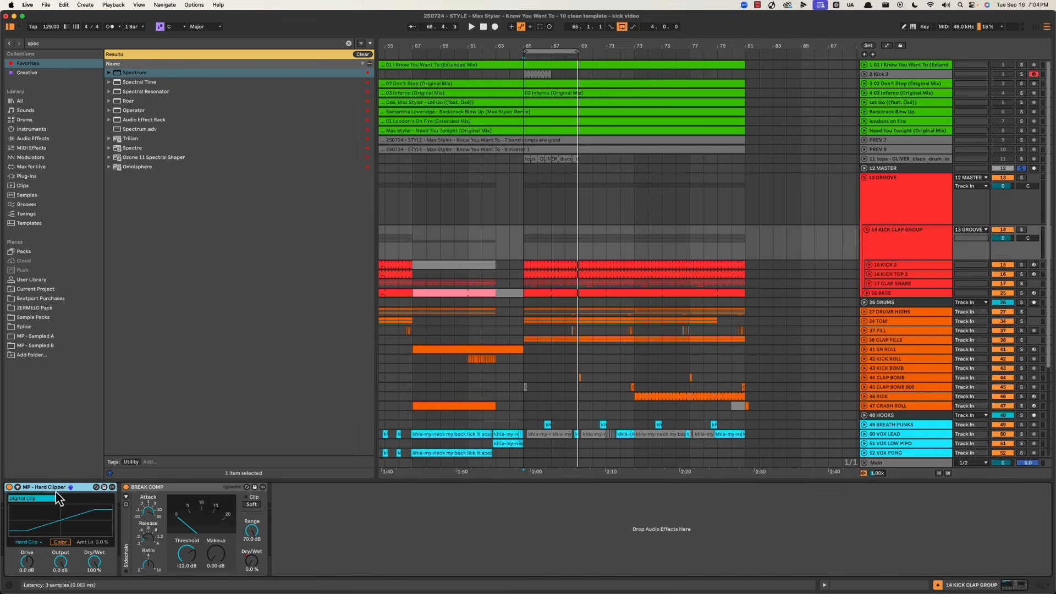
key(super+f)
text(sat)
double_click(138, 76)
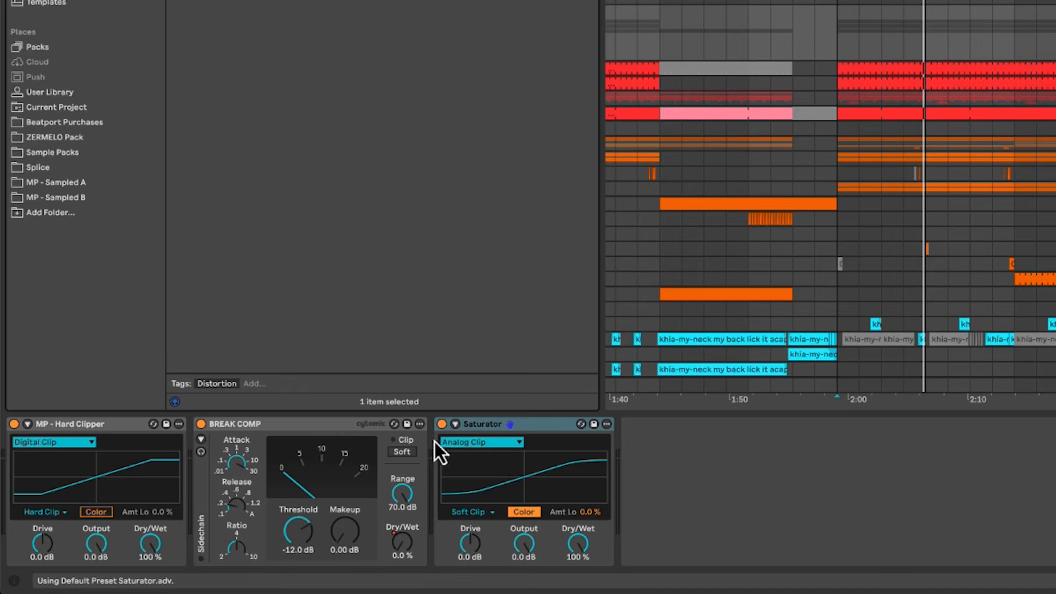
Set the Saturator curve to Digital Clip with Hard Clip mode
click(481, 445)
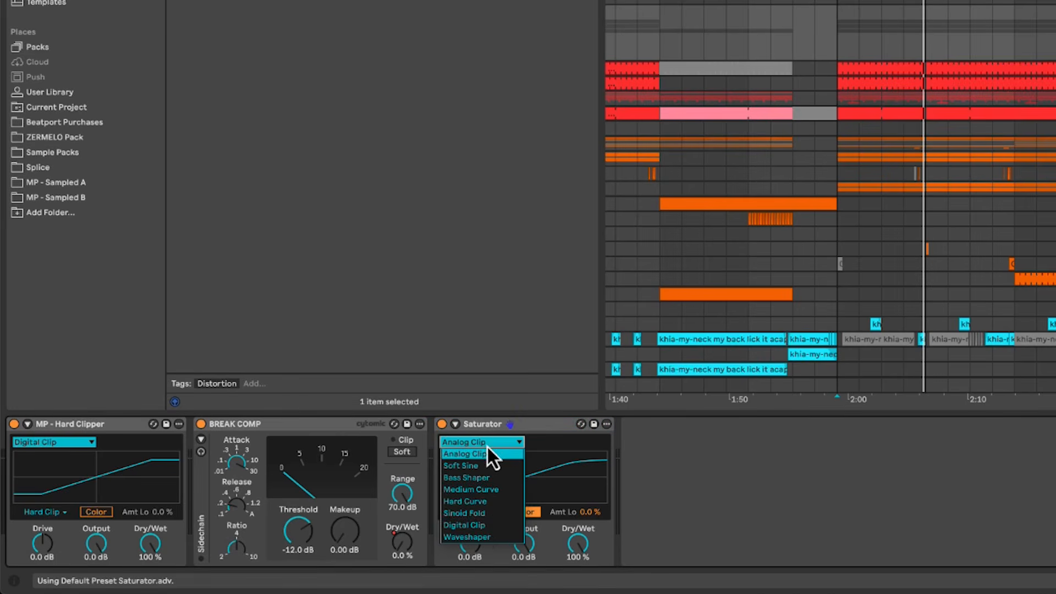
click(479, 529)
click(451, 512)
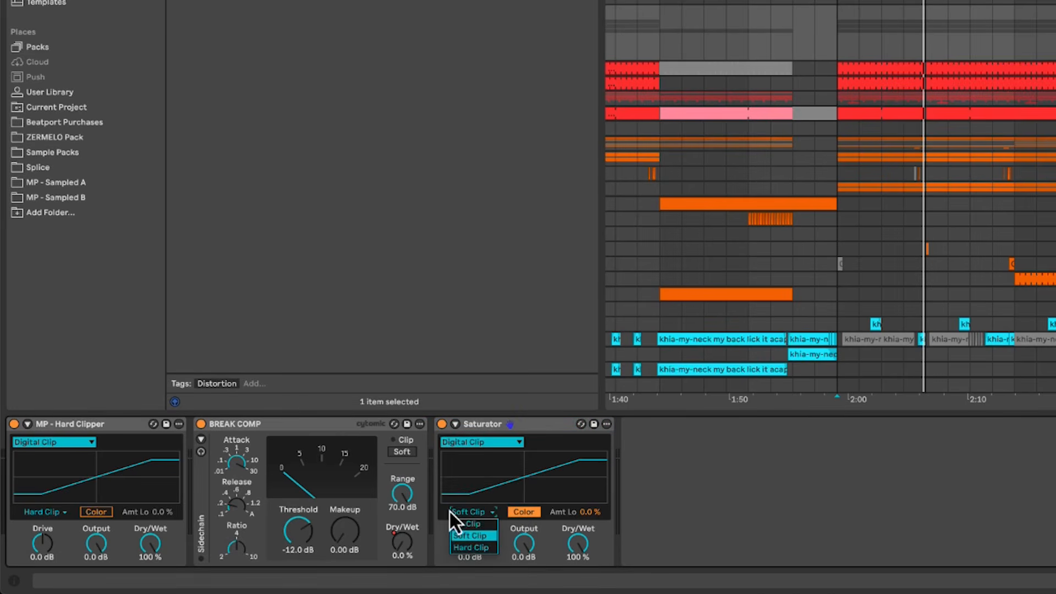
click(473, 548)
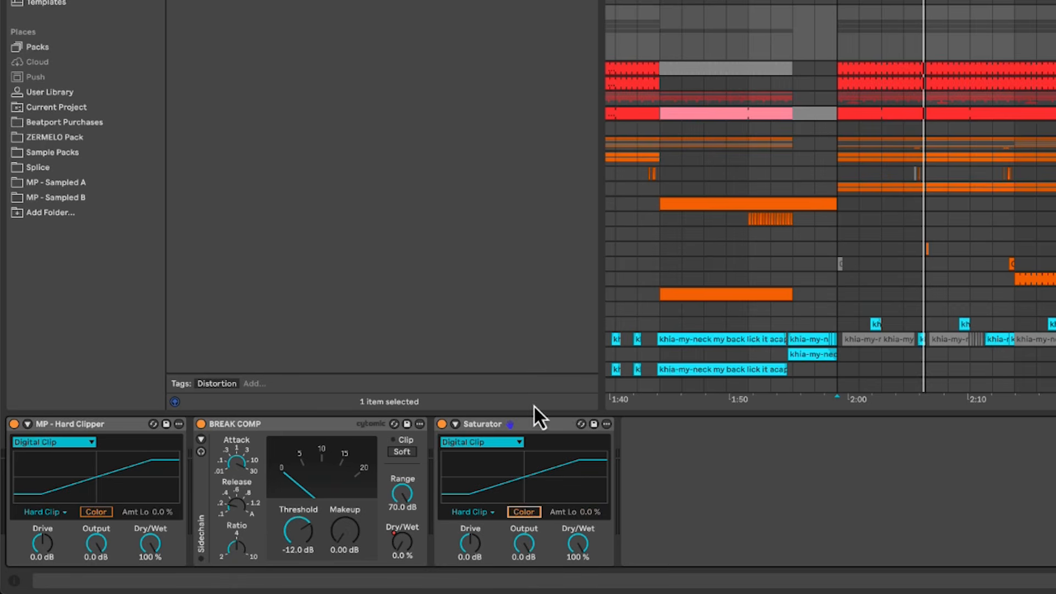
Move the Saturator to the start of the chain, then delete it
click(534, 428)
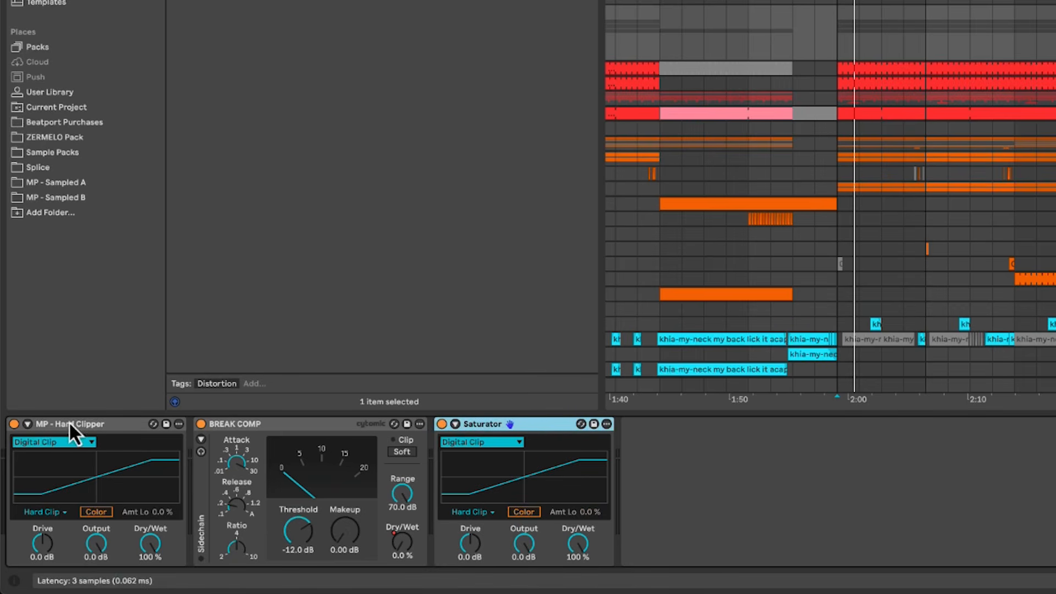
drag(509, 425, 108, 463)
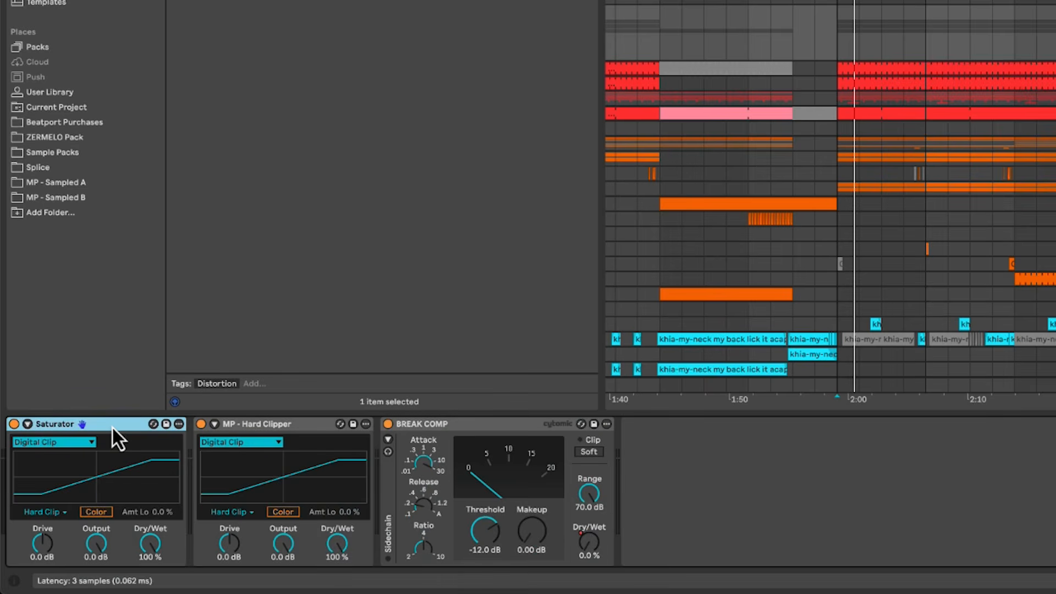
key(Delete)
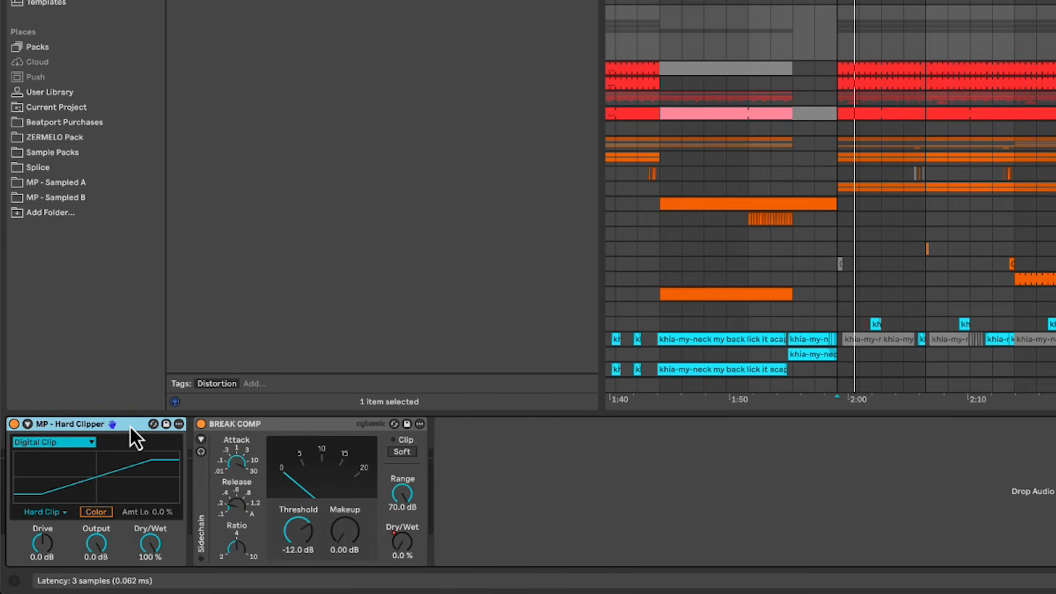
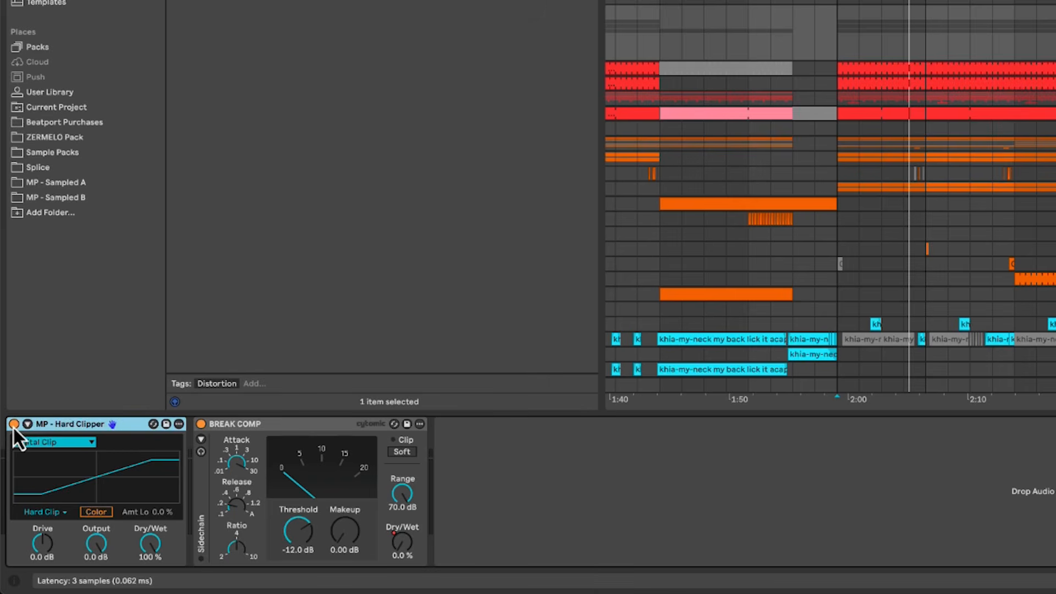
Play the clipped drums while toggling the Hard Clipper off and on, leaving it on
key(space)
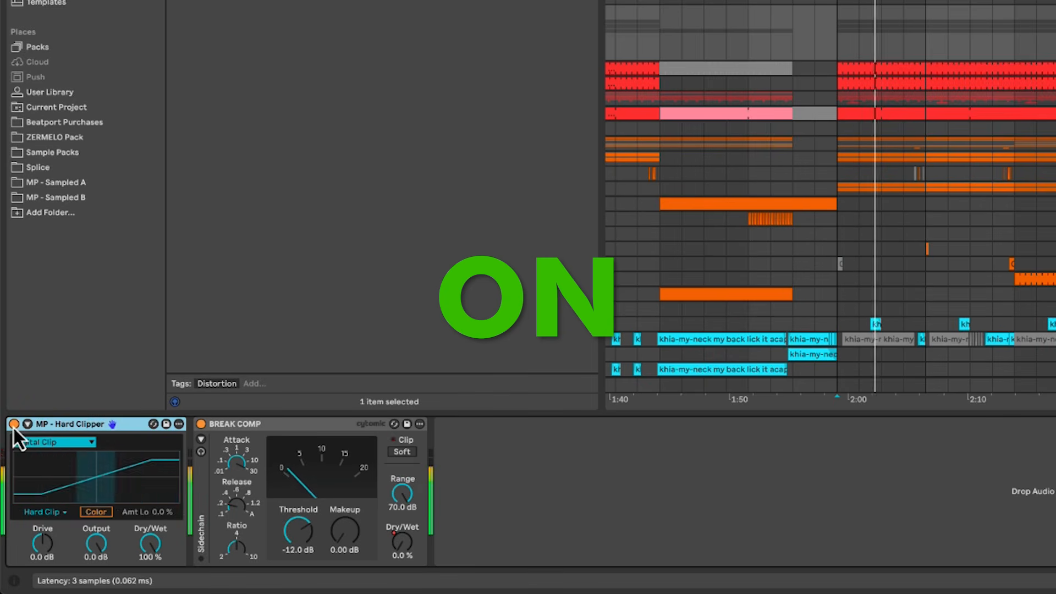
click(14, 424)
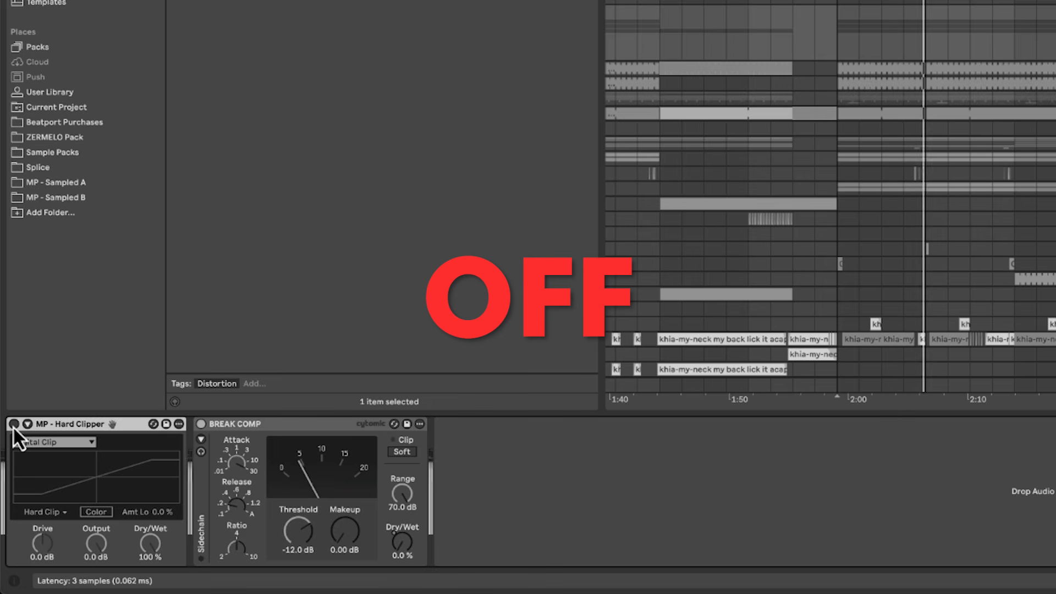
click(14, 424)
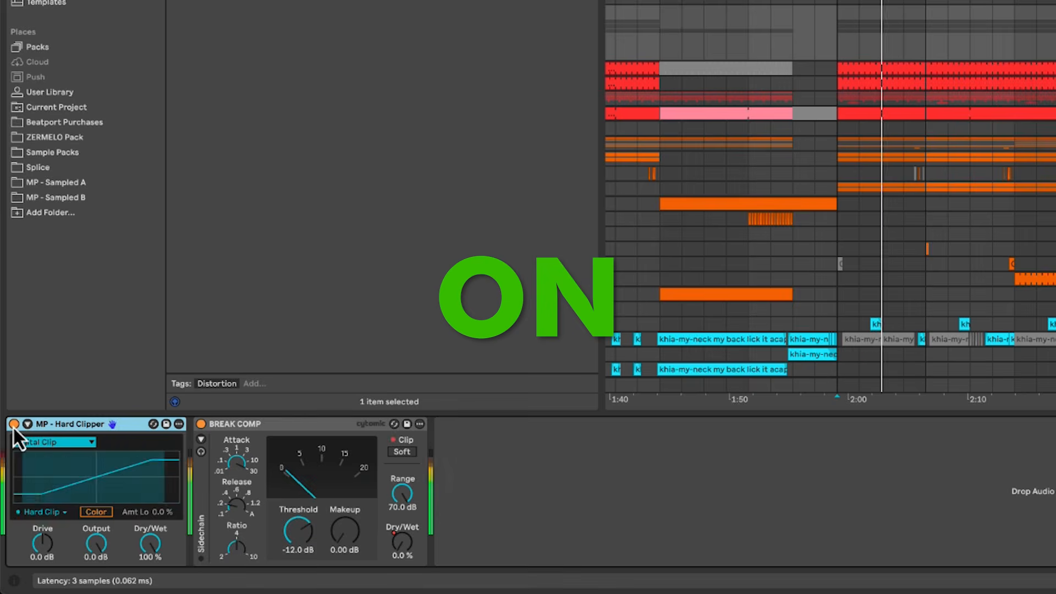
click(13, 424)
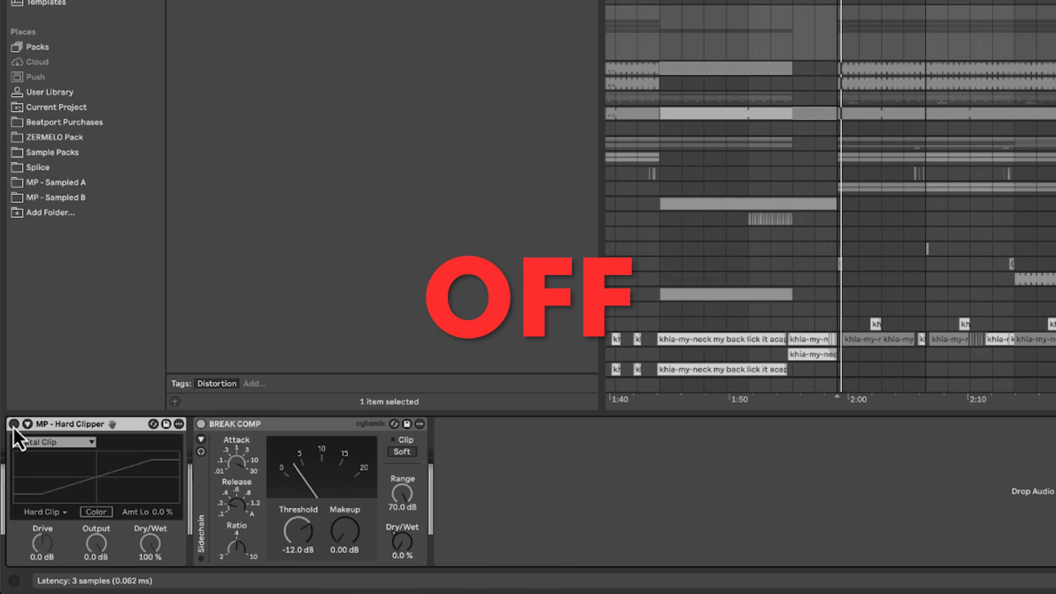
click(14, 424)
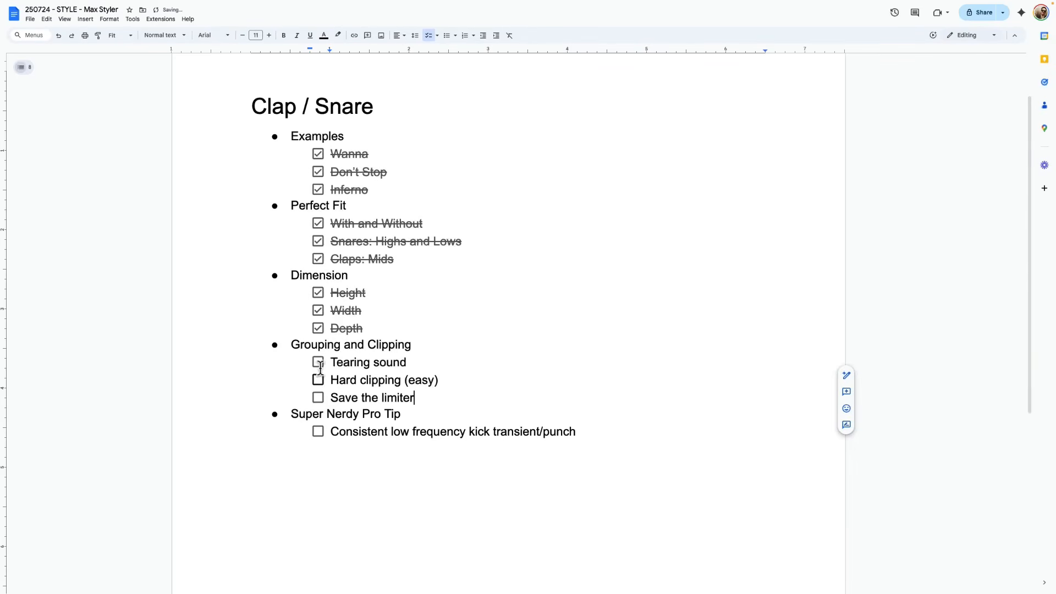
Tick Tearing sound, Hard clipping (easy) and Save the limiter, and select the kick pro tip line
click(318, 362)
click(318, 379)
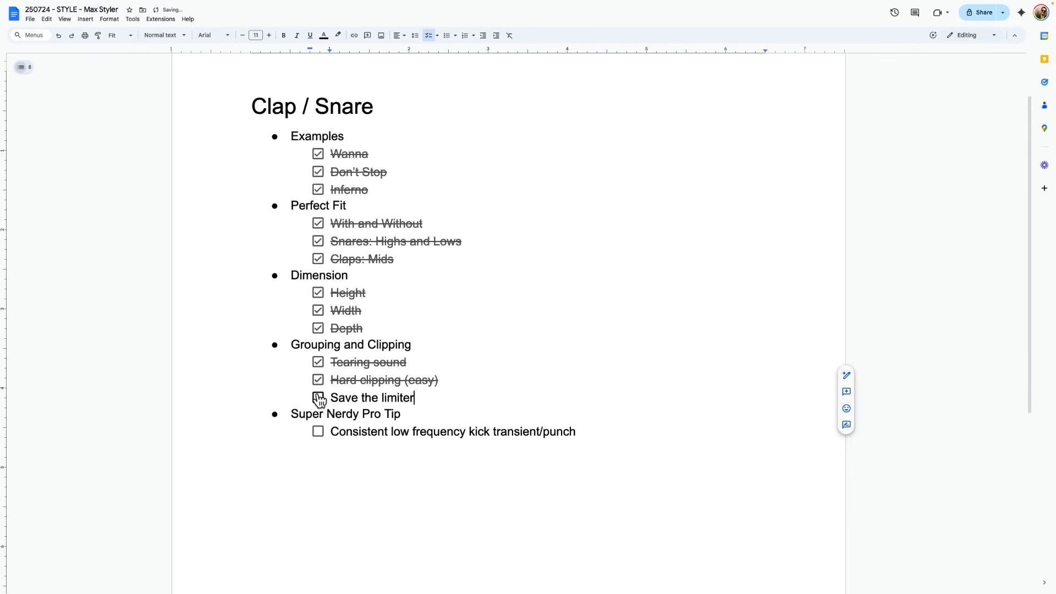
click(317, 398)
click(344, 420)
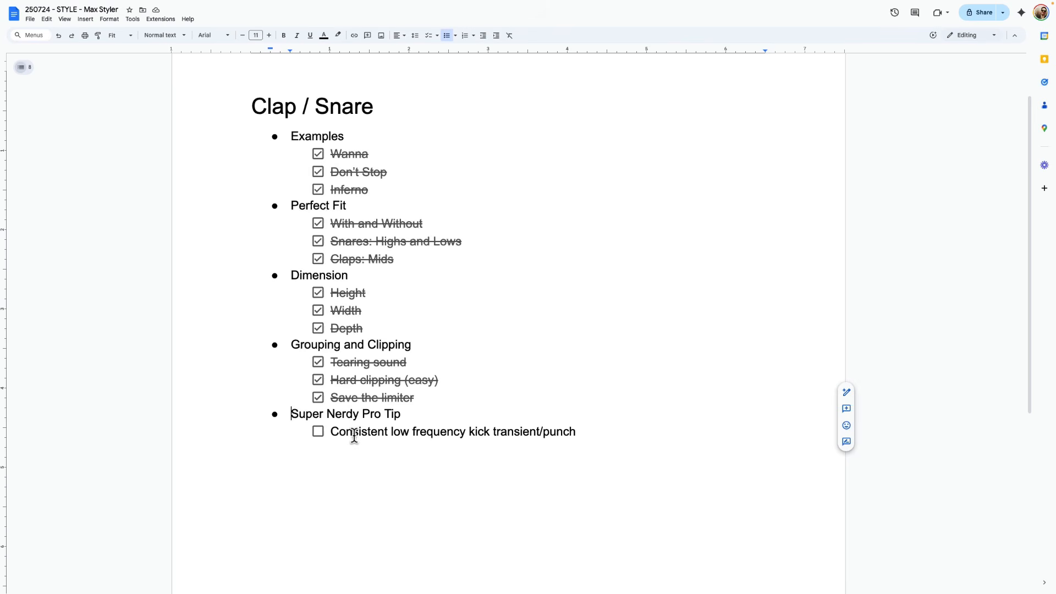
triple_click(354, 435)
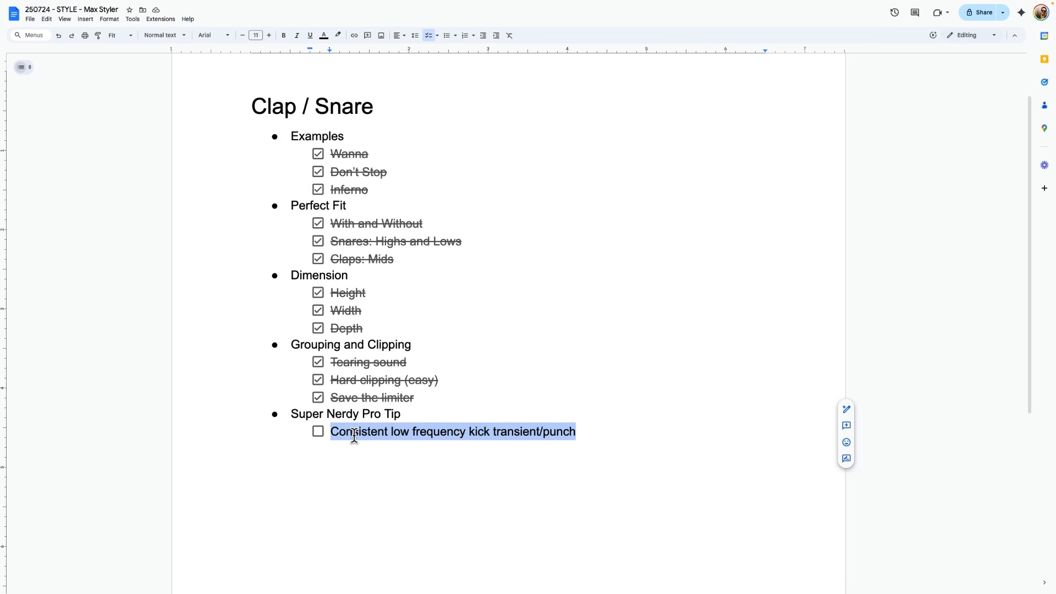
key(super+Tab)
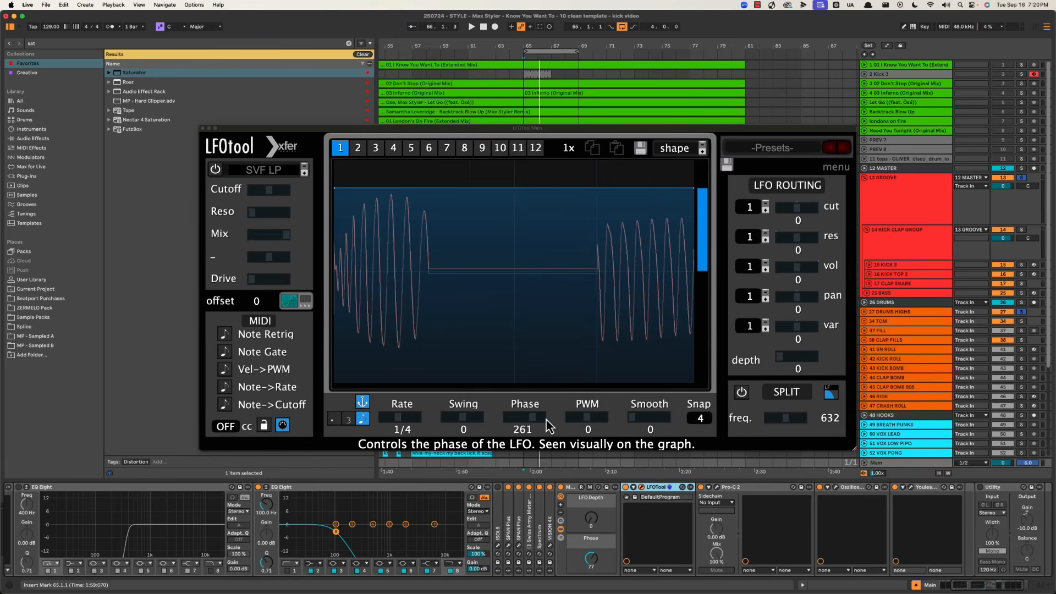
Select the second EQ Eight and LFOtool, then play so LFOtool's graph shows the drums
click(309, 491)
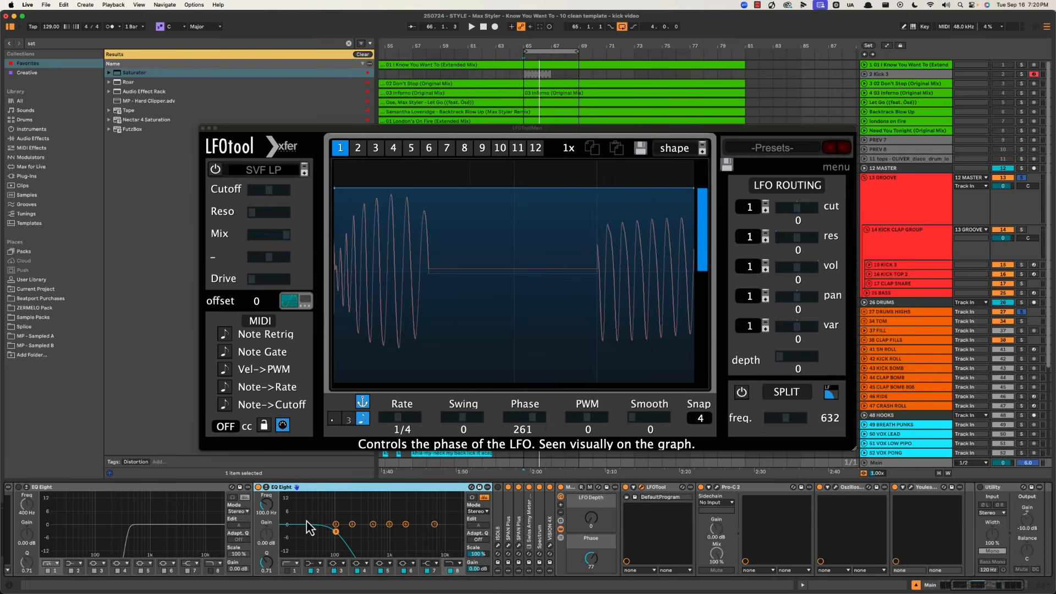
click(267, 506)
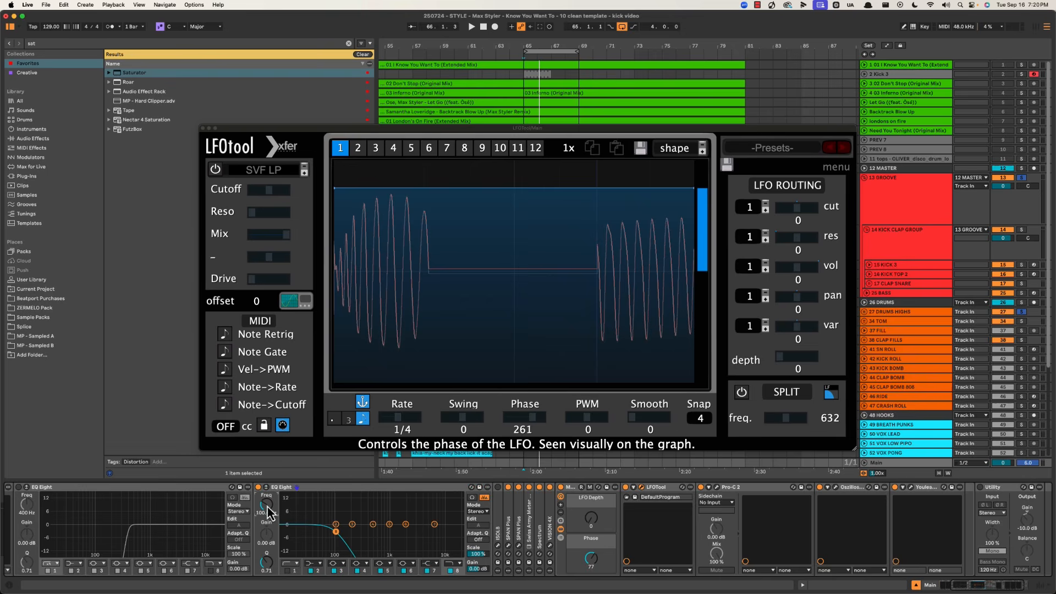
click(292, 489)
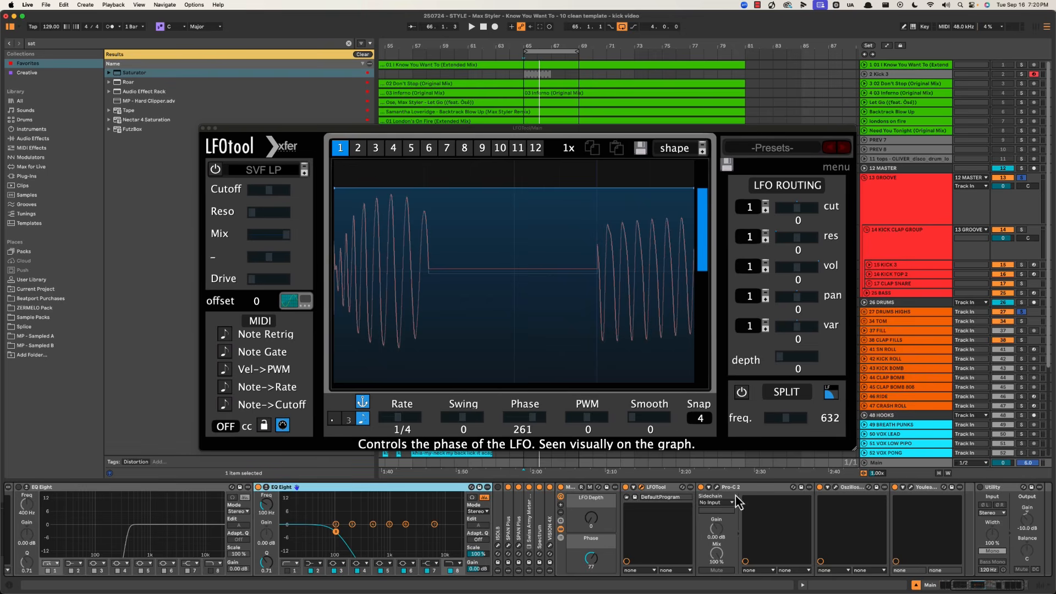
click(654, 496)
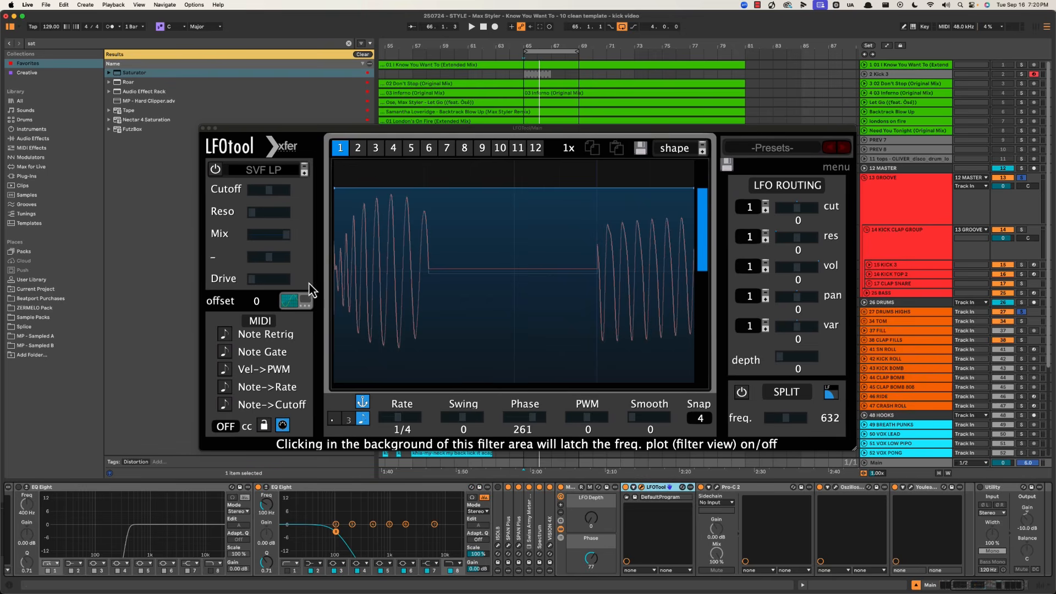
click(384, 488)
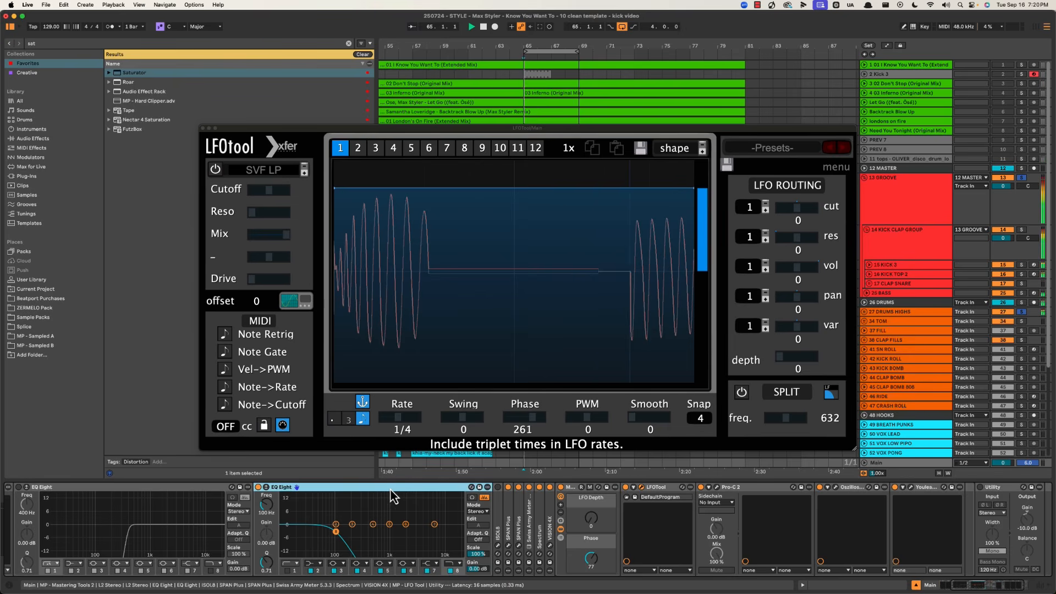
key(space)
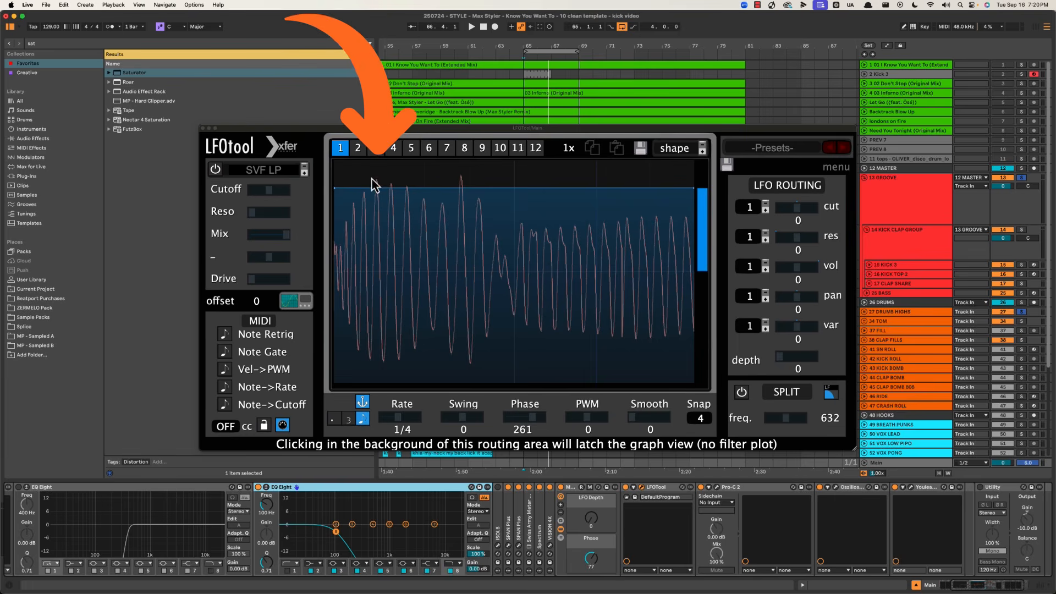
key(space)
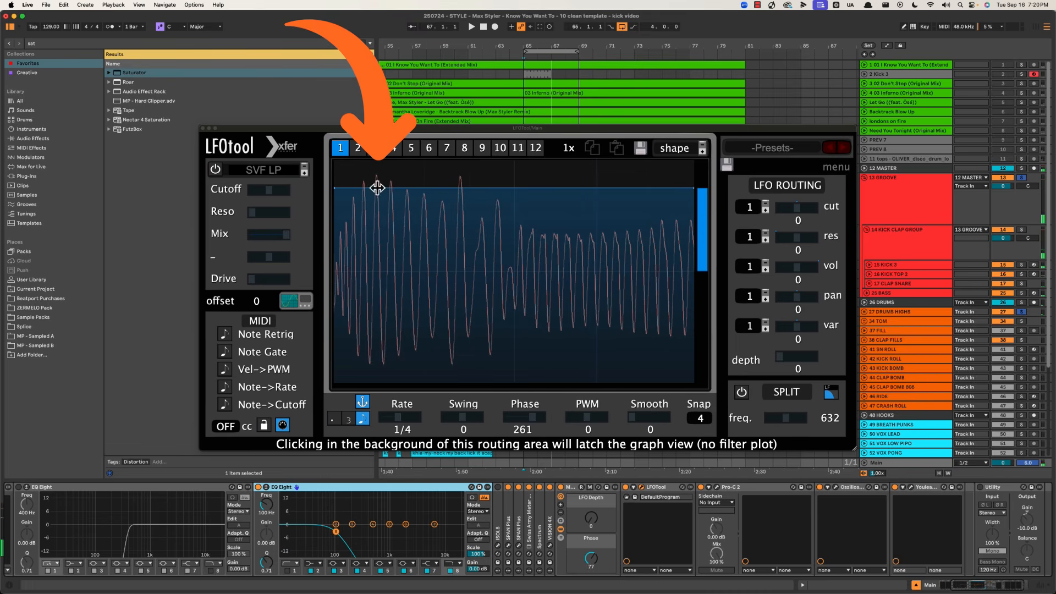
Show the 14 Kick Clap Group chain and play the drums with the Hard Clipper off, then on
click(913, 247)
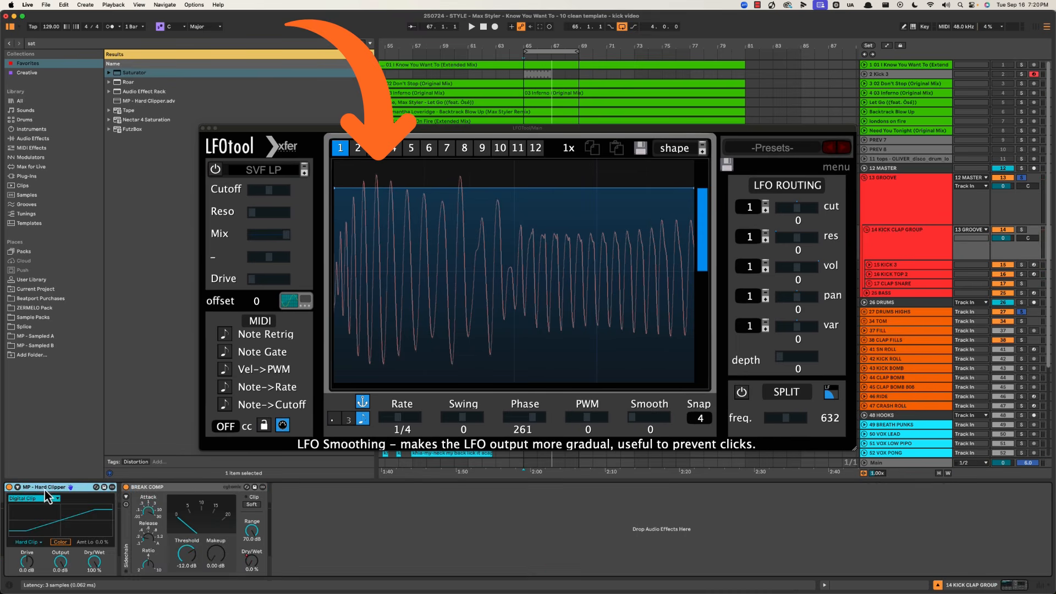
click(8, 487)
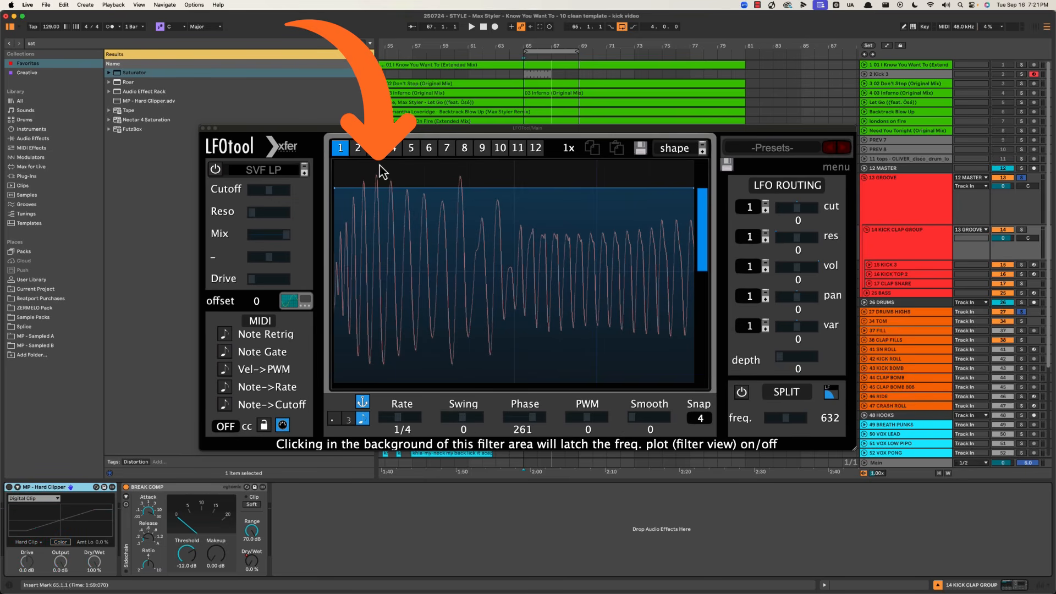
key(space)
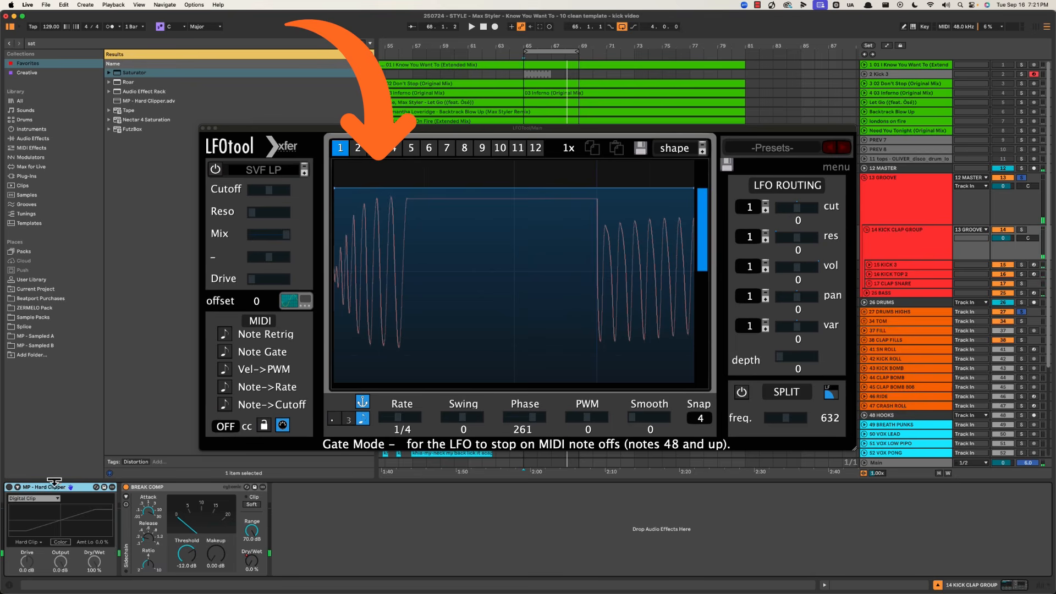
key(super+0)
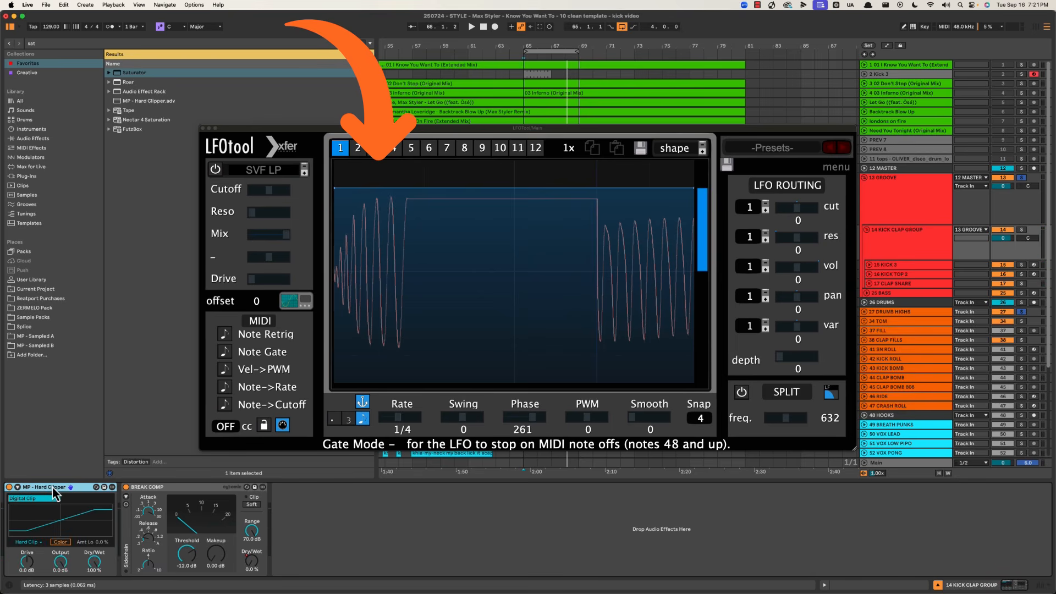
key(space)
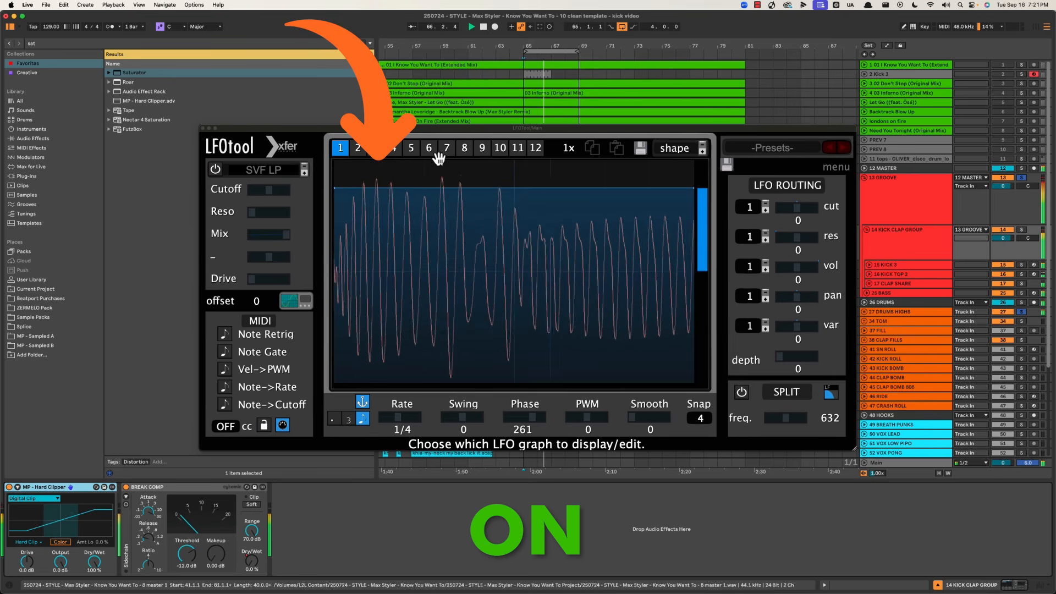
key(space)
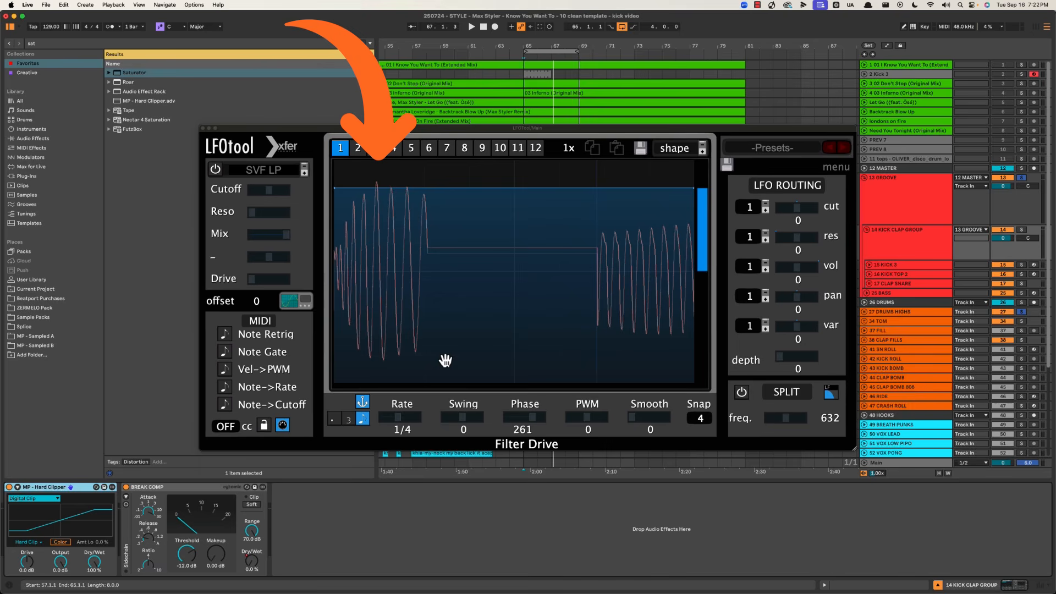
Solo and play the first reference, then Don't Stop, then Inferno (Original Mix)
click(1021, 64)
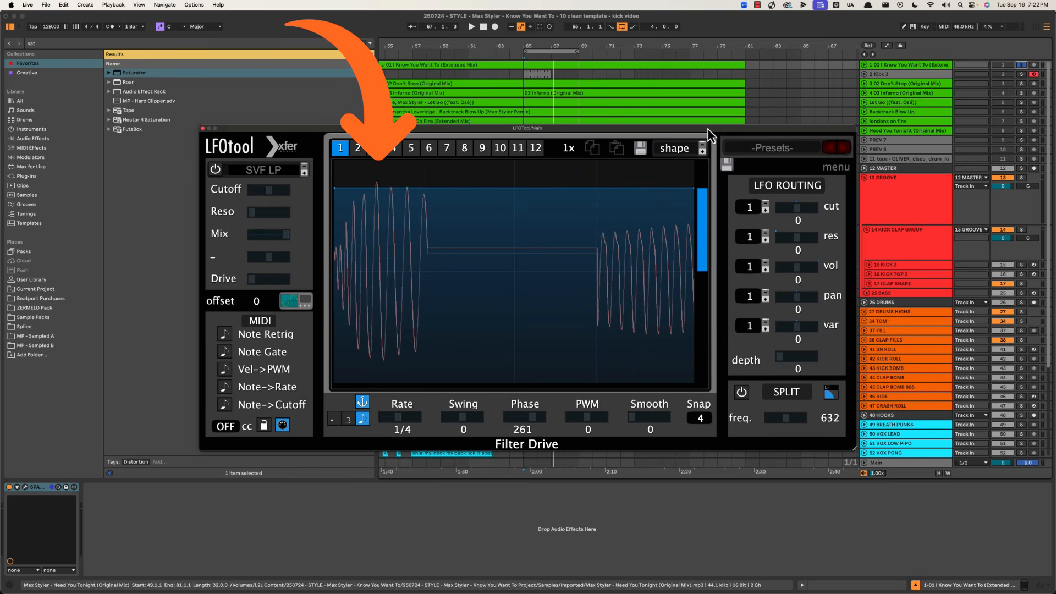
key(space)
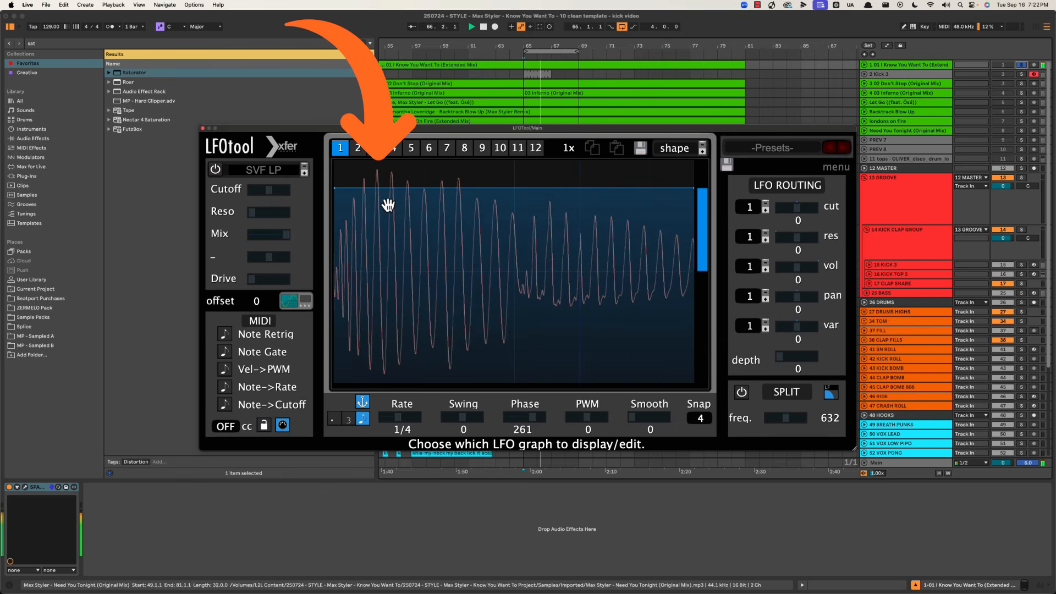
key(space)
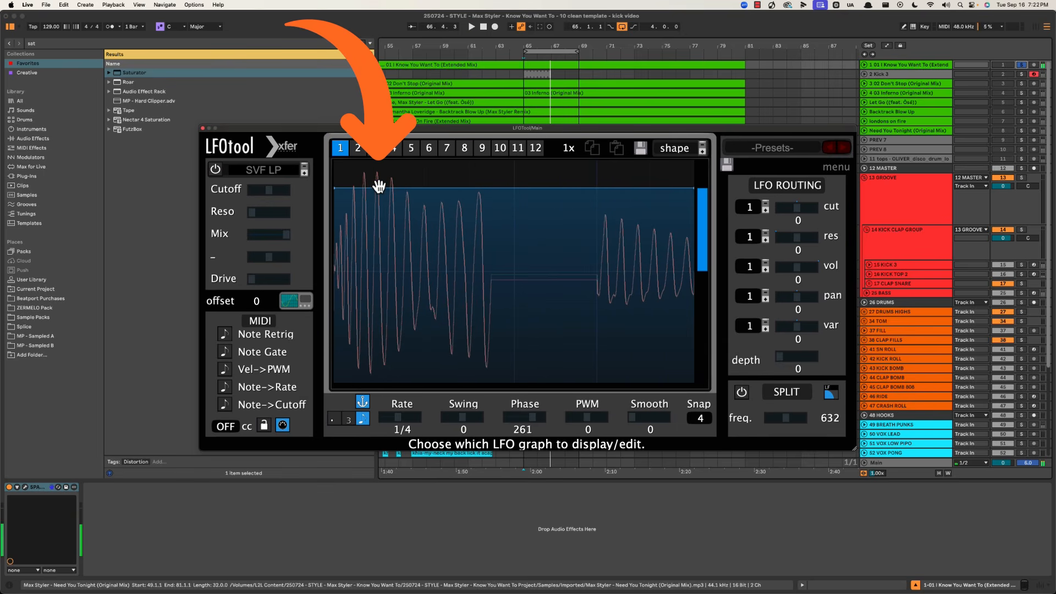
click(1021, 84)
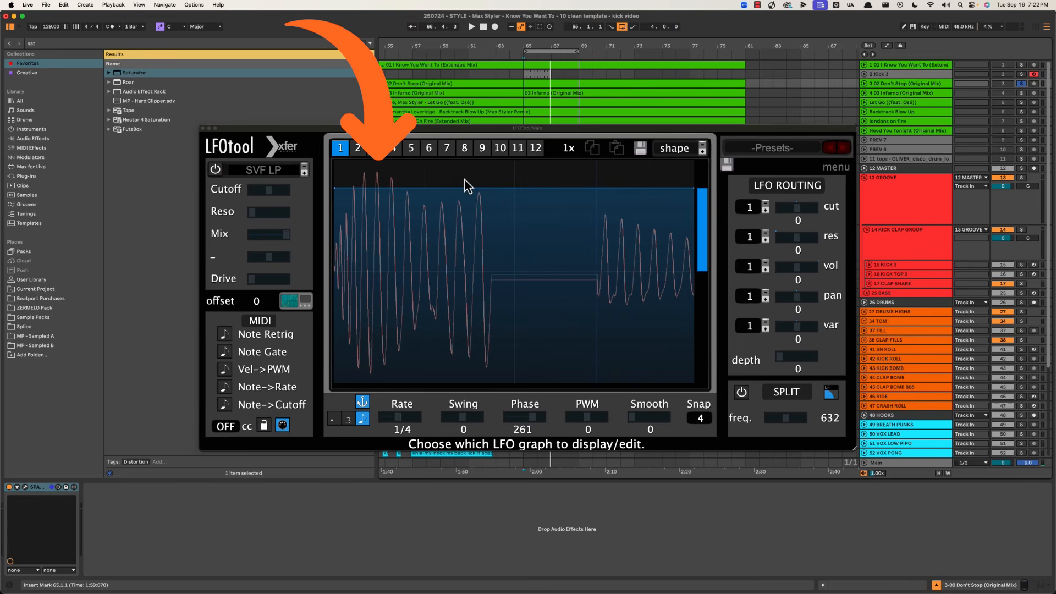
key(space)
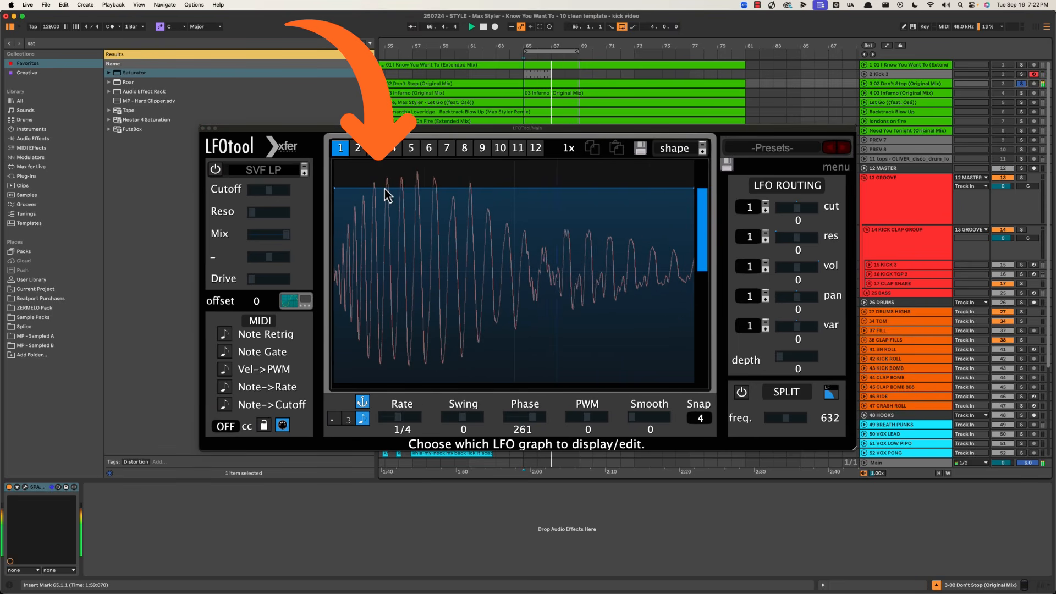
click(1021, 93)
key(space)
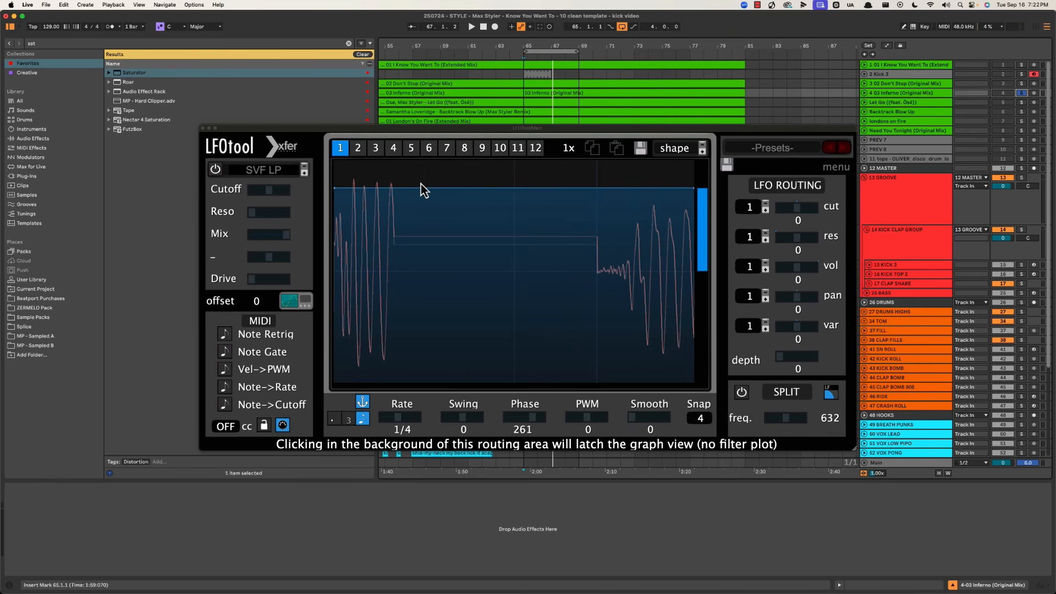
Tick the Electro Sound item under Closed Hat in the Docs Hats notes, then refocus Ableton's arrangement
key(ctrl+Right)
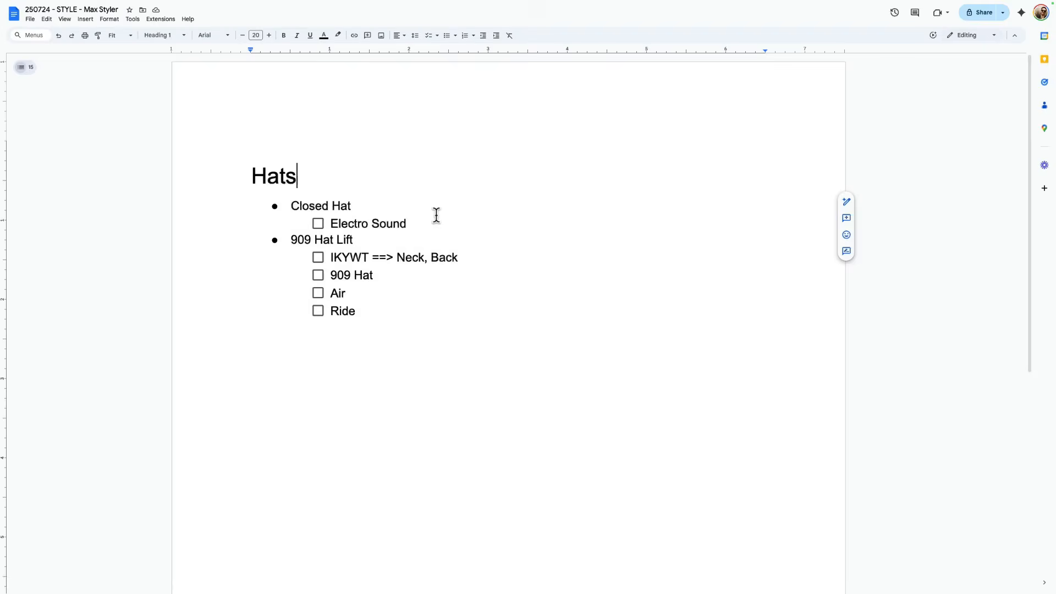
click(436, 215)
key(Down)
key(Down)
key(shift+Home)
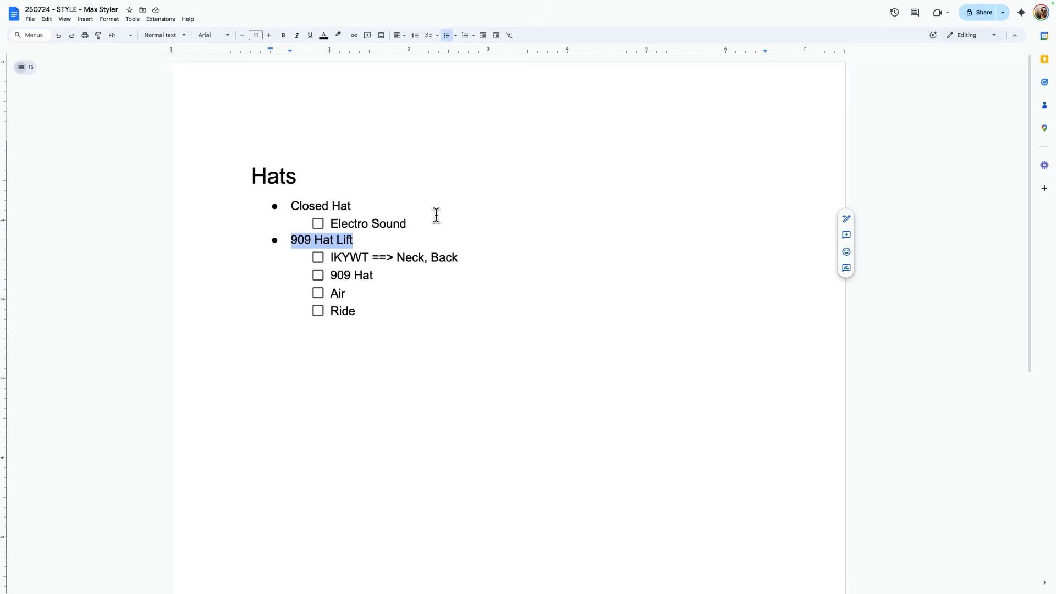
key(Up)
key(Up)
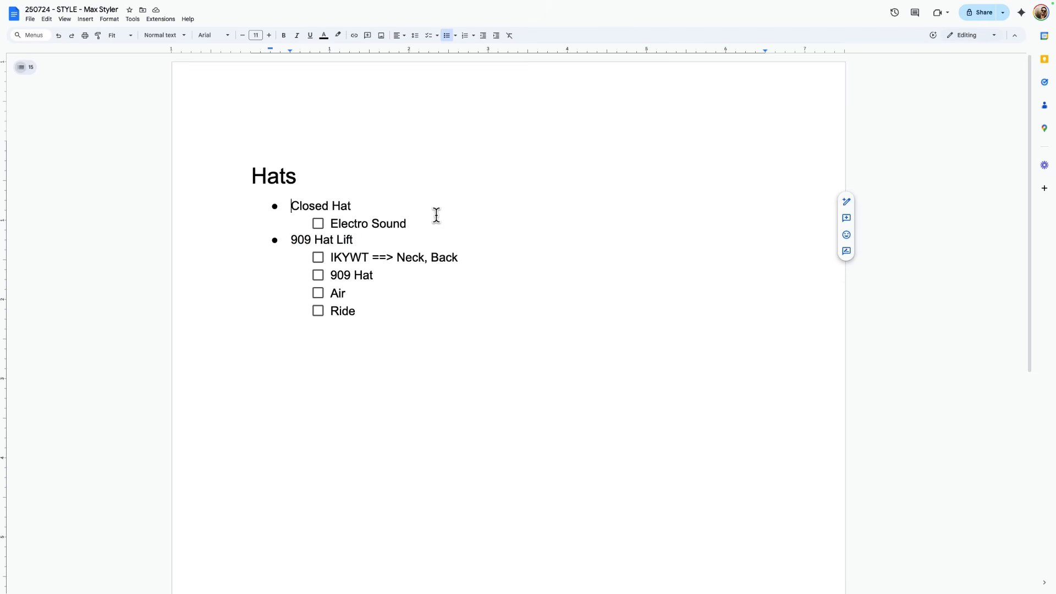
key(shift+End)
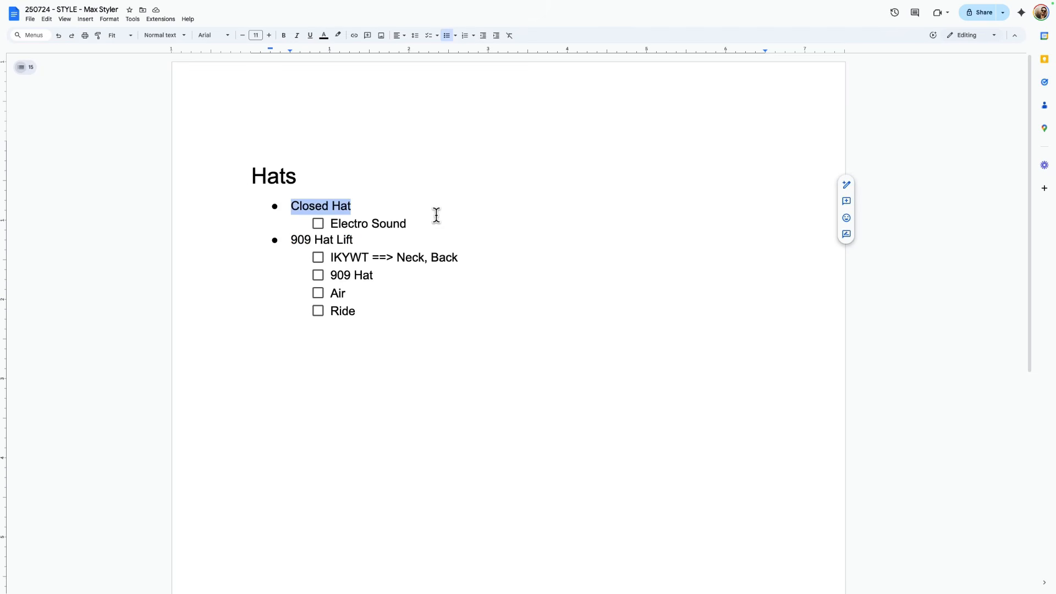
click(410, 225)
click(318, 223)
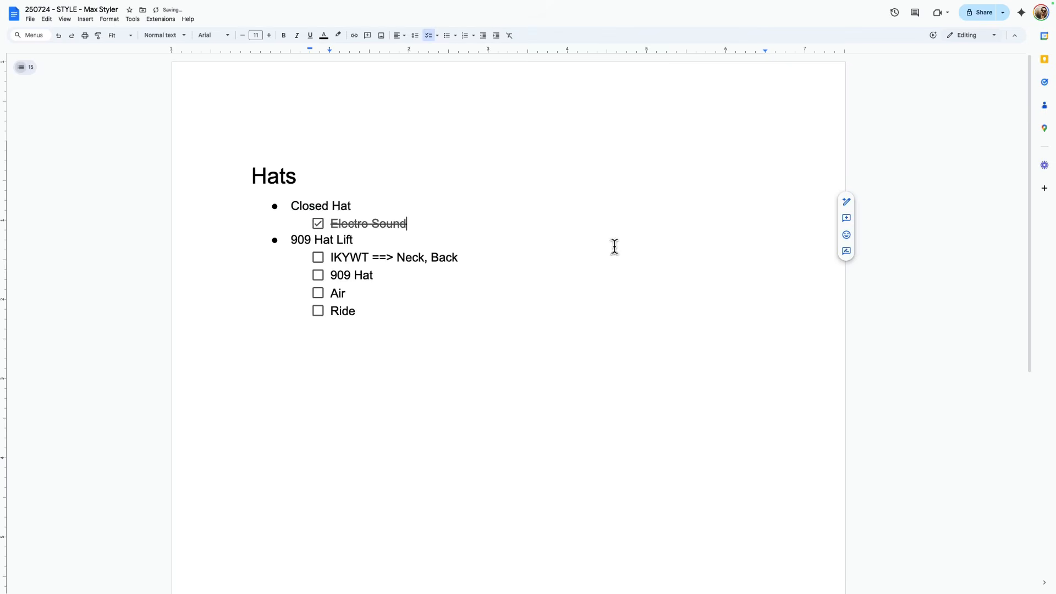
key(super+Tab)
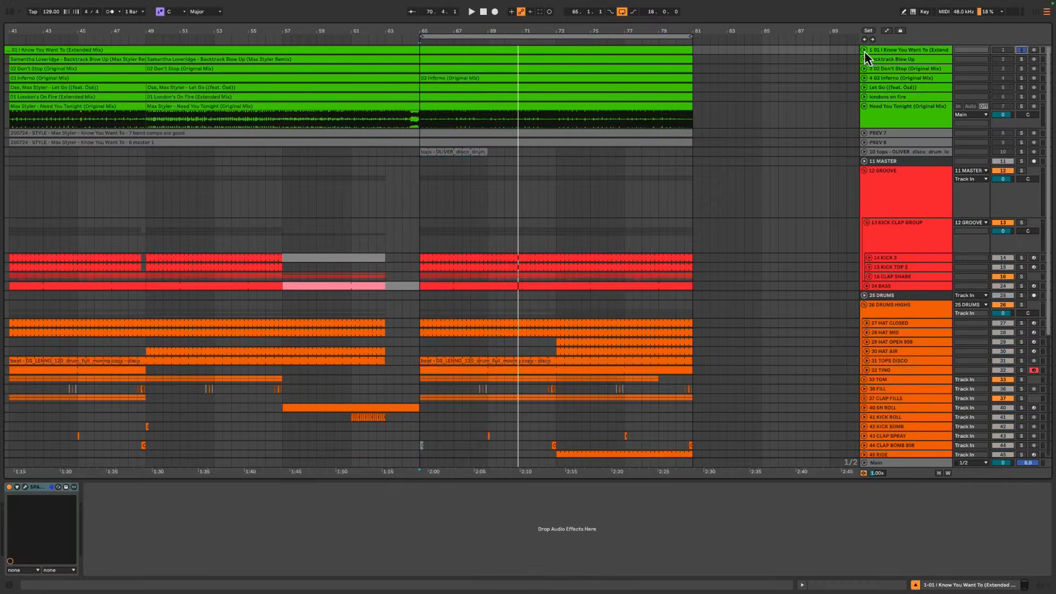
click(864, 51)
Loop four bars from bar 65 and audition the soloed Backtrack Blow Up reference at bar 73
click(420, 70)
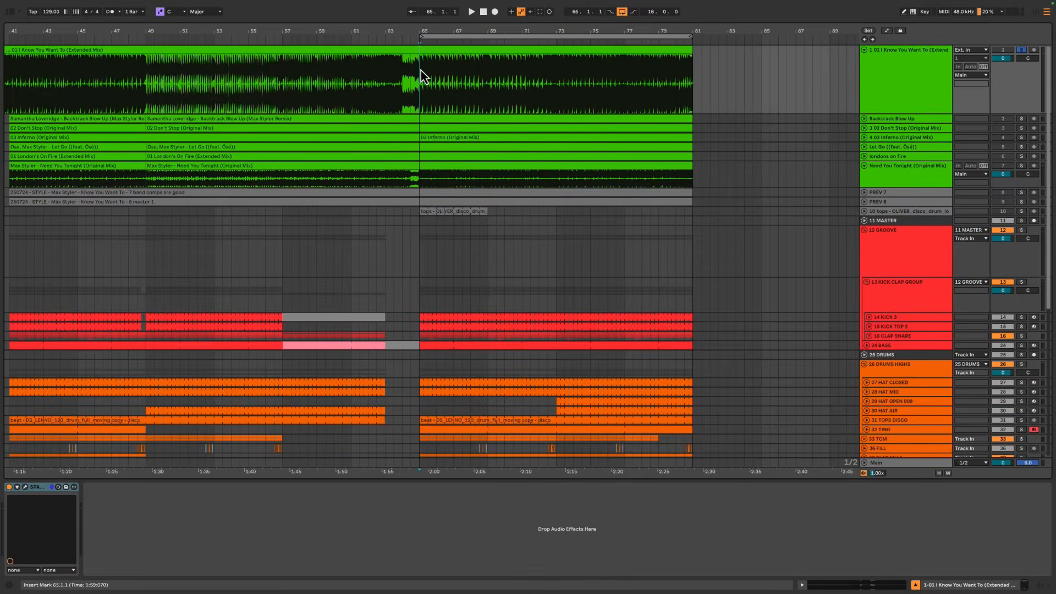
drag(687, 36, 487, 36)
key(space)
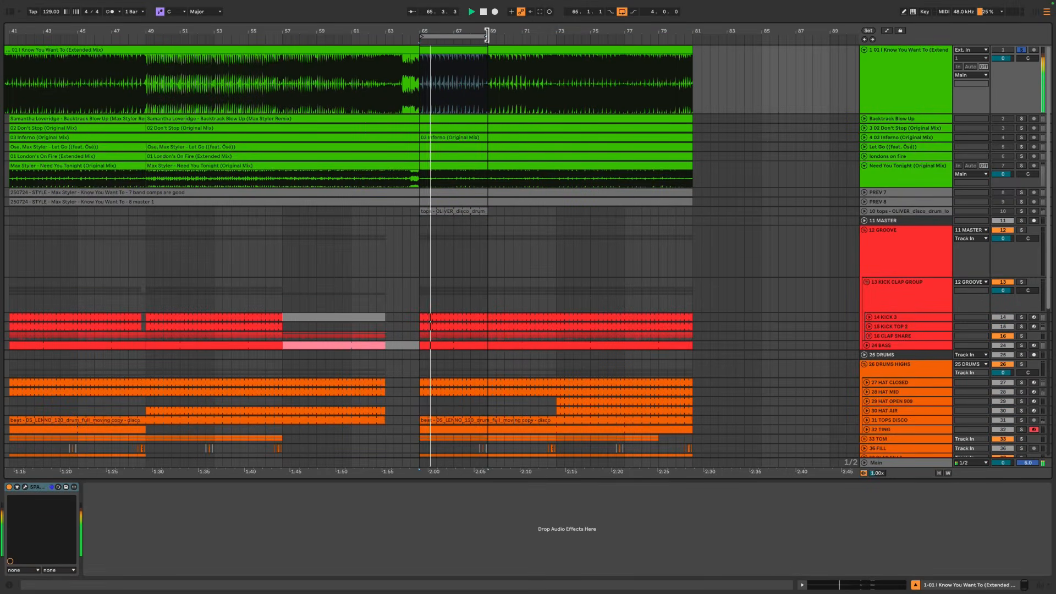
click(898, 118)
click(1021, 119)
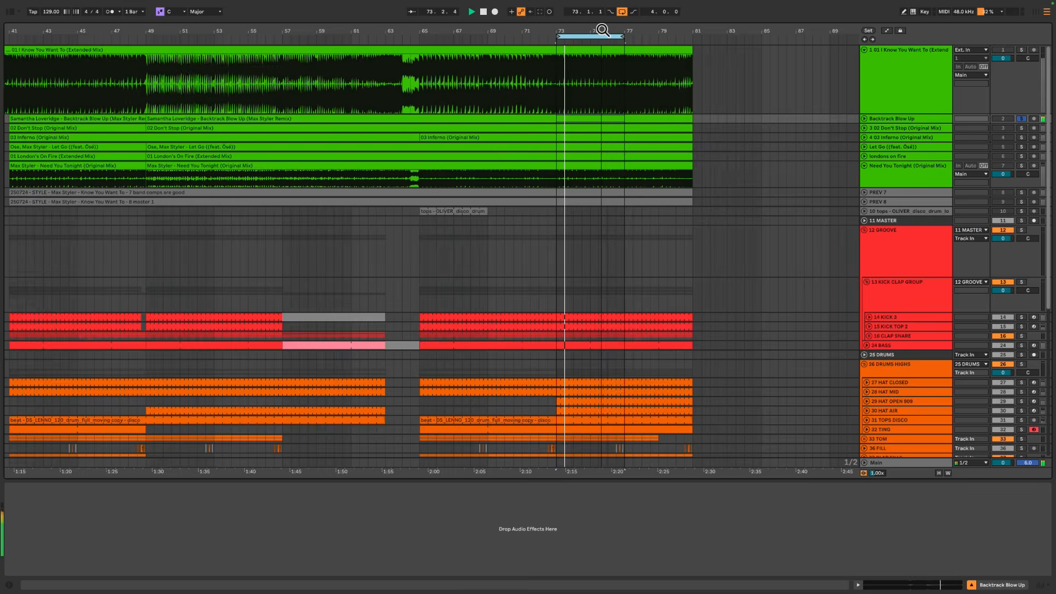
drag(601, 30, 612, 31)
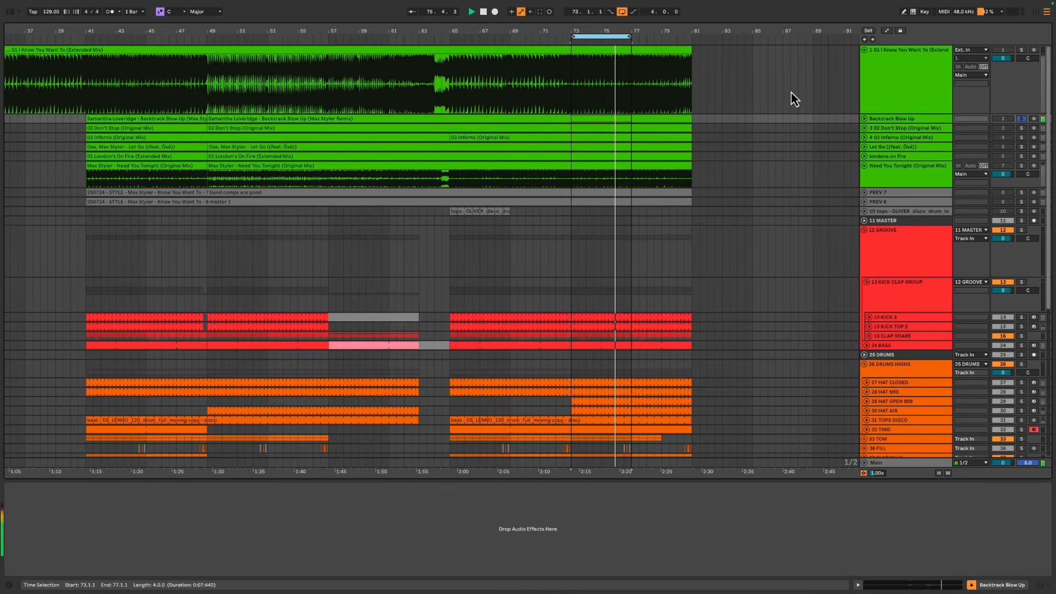
key(space)
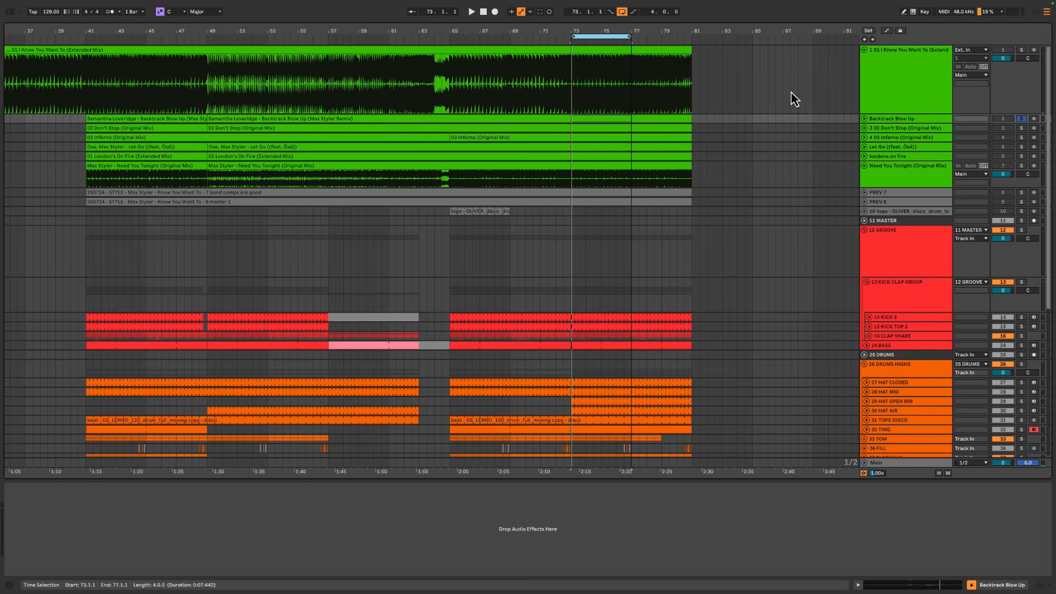
Insert 'Short' before 'Hat' in the Closed Hat checklist line in Docs
key(super+Tab)
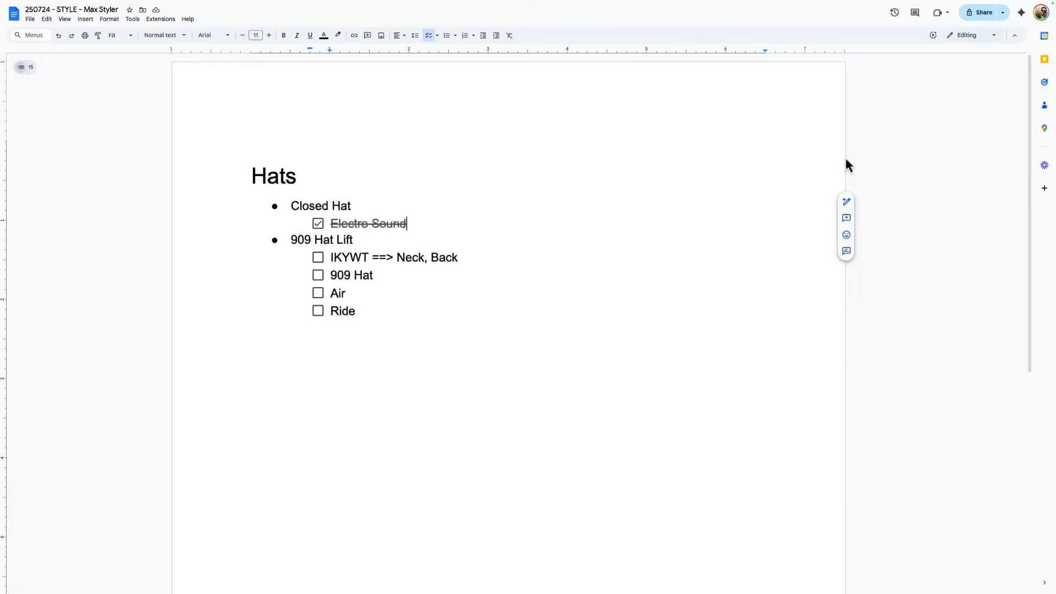
click(332, 204)
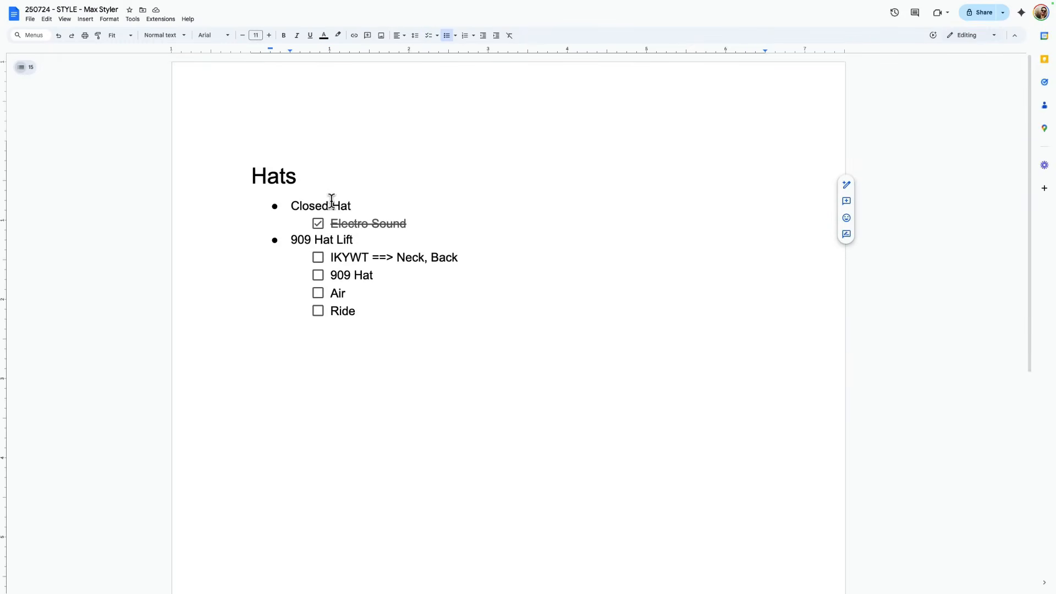
text(Short)
key(super+Tab)
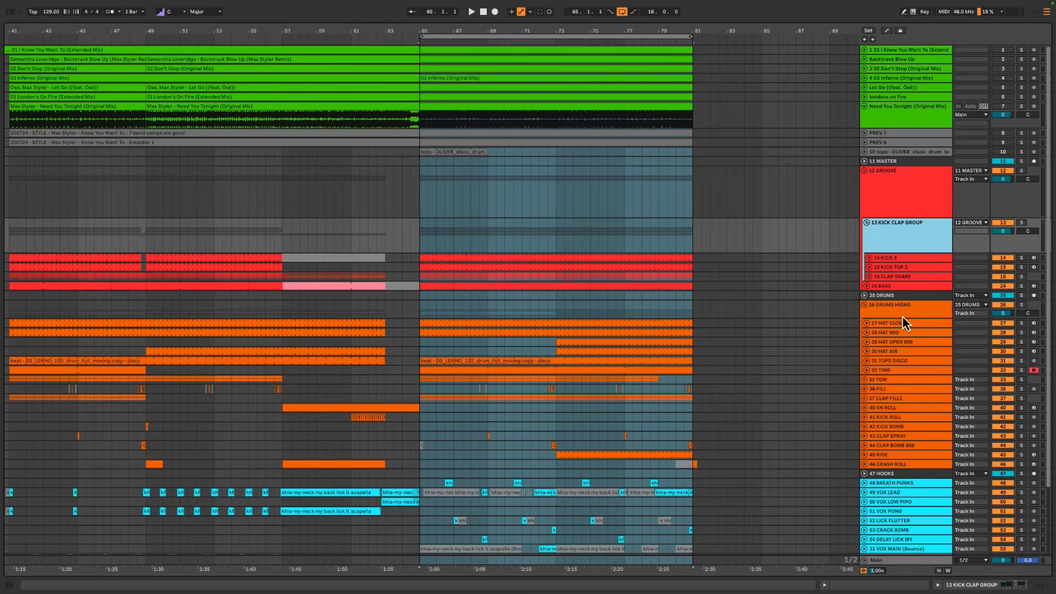
Solo 27 HAT CLOSED, play it from bar 65 and show its devices
click(903, 321)
click(1021, 323)
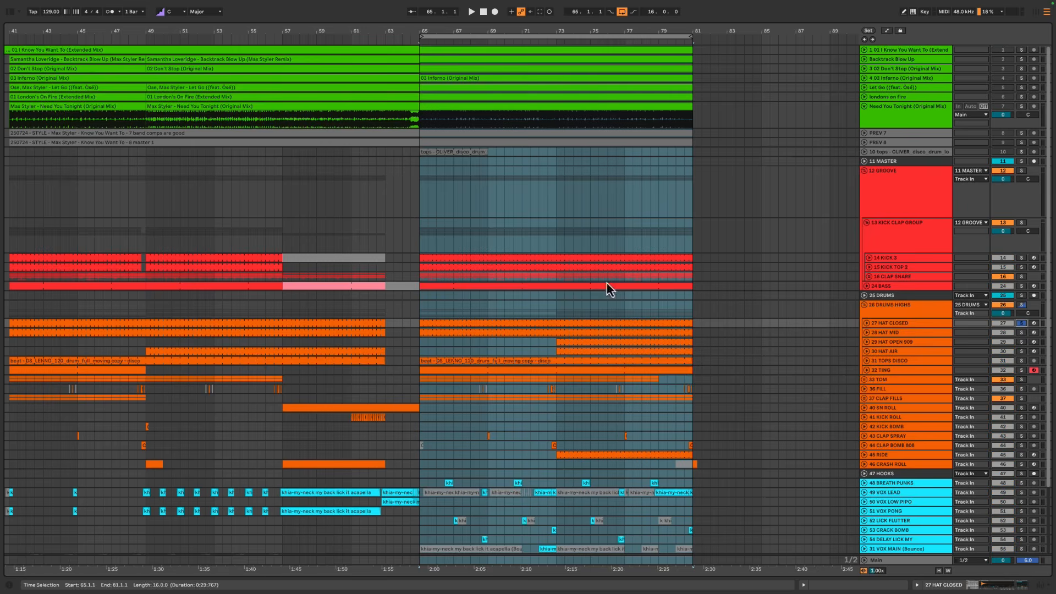
click(416, 312)
key(space)
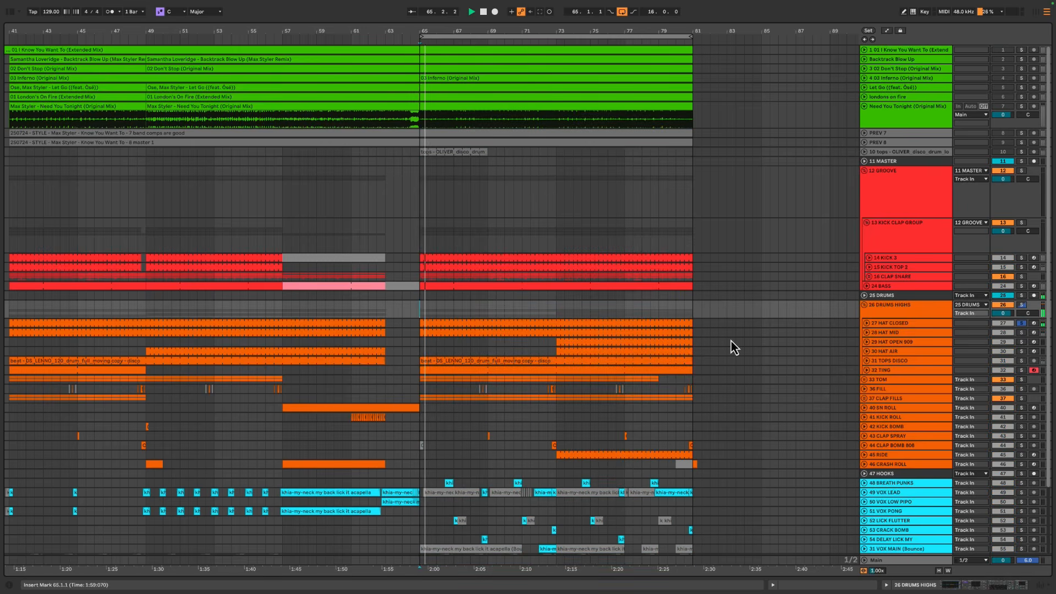
key(space)
double_click(881, 325)
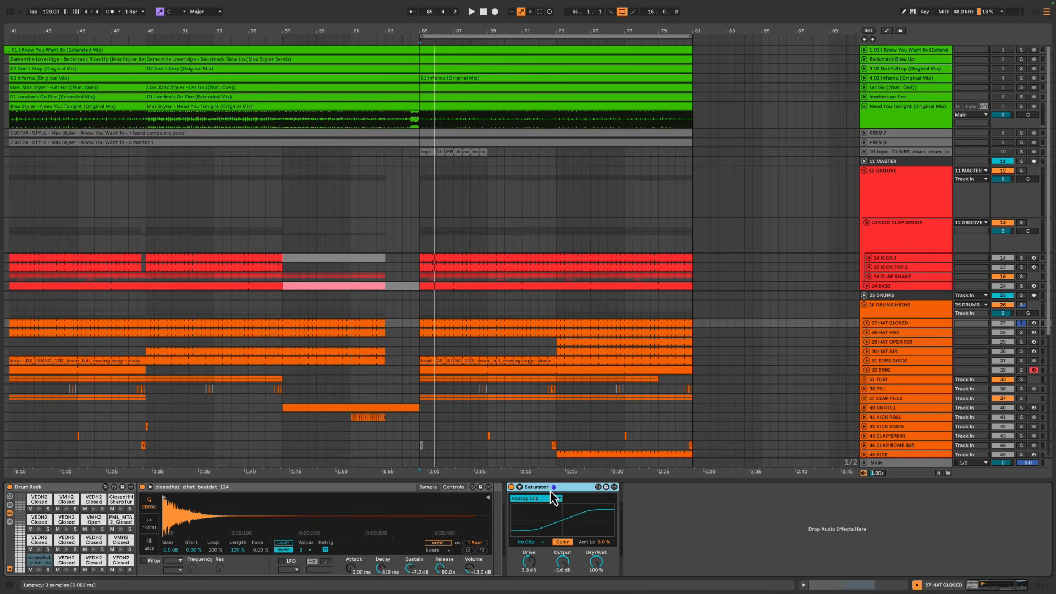
scroll(911, 324, down, 1)
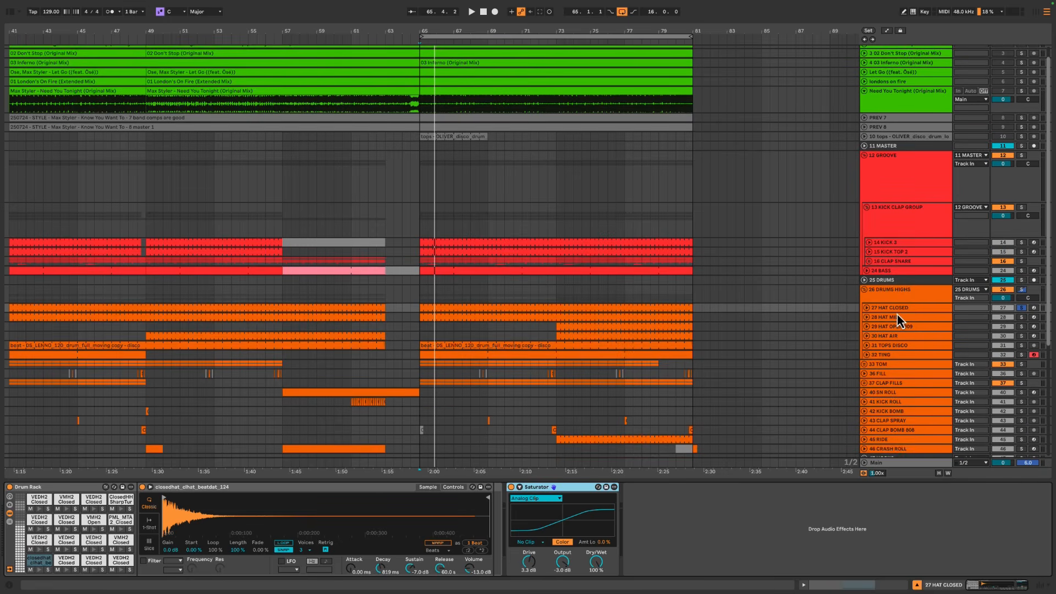
key(space)
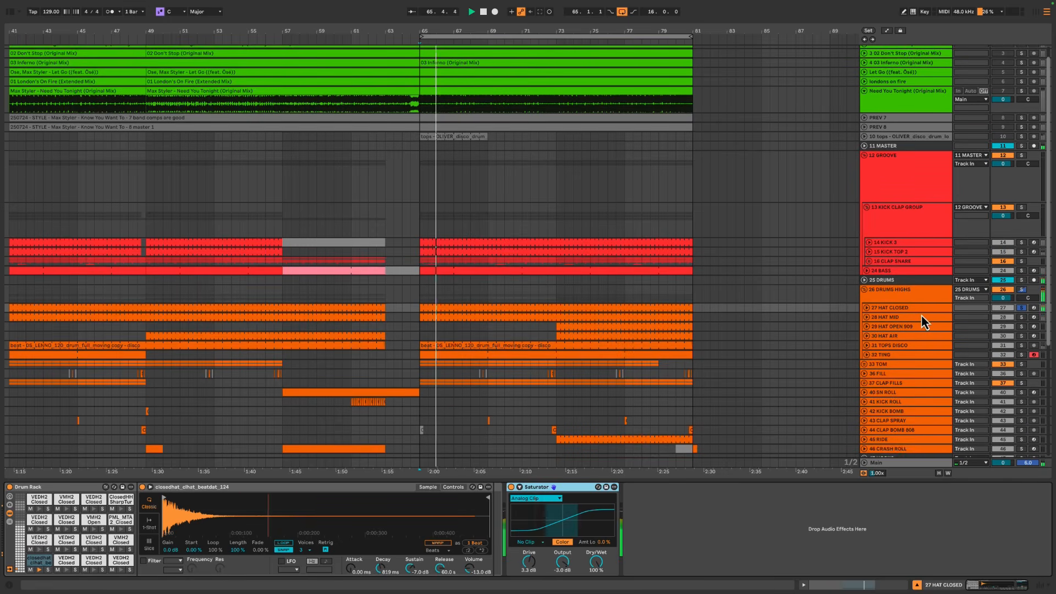
Solo 28 HAT MID, add 27 HAT CLOSED and 12 GROOVE, and play from bar 65
click(898, 317)
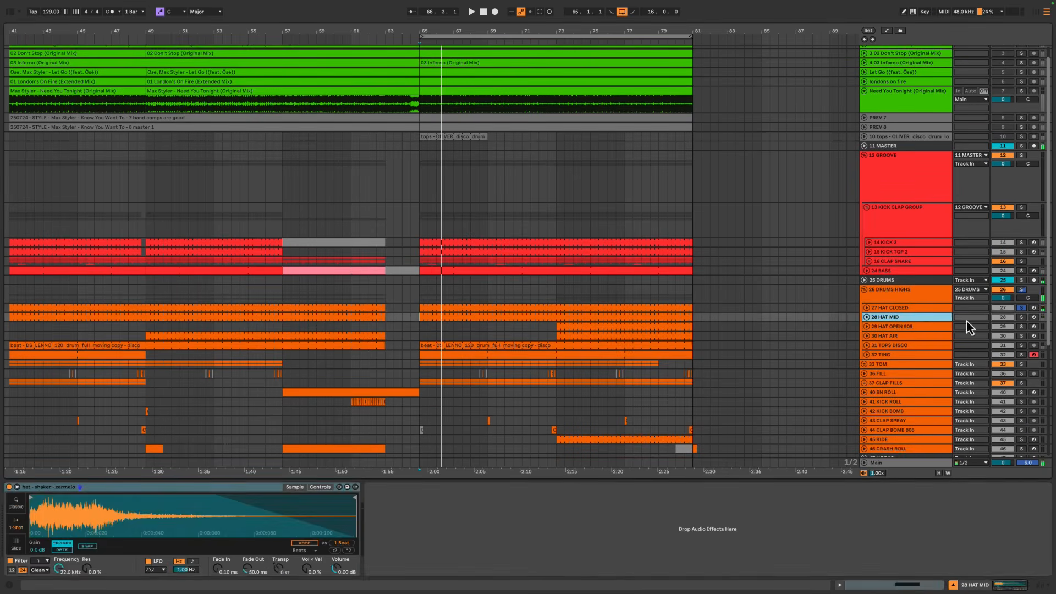
click(1020, 317)
key(space)
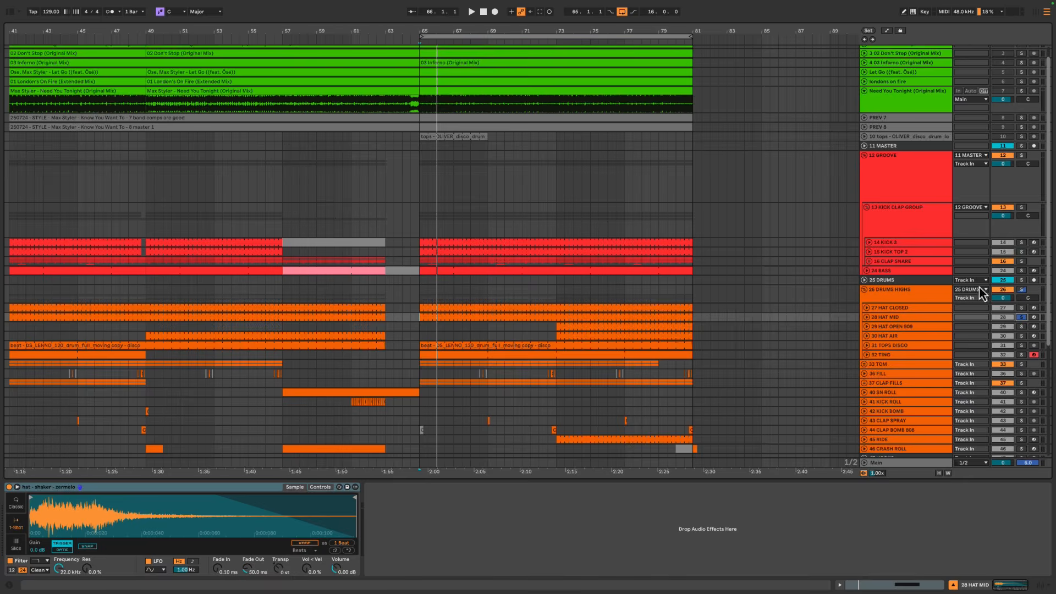
ctrl+click(1021, 308)
key(space)
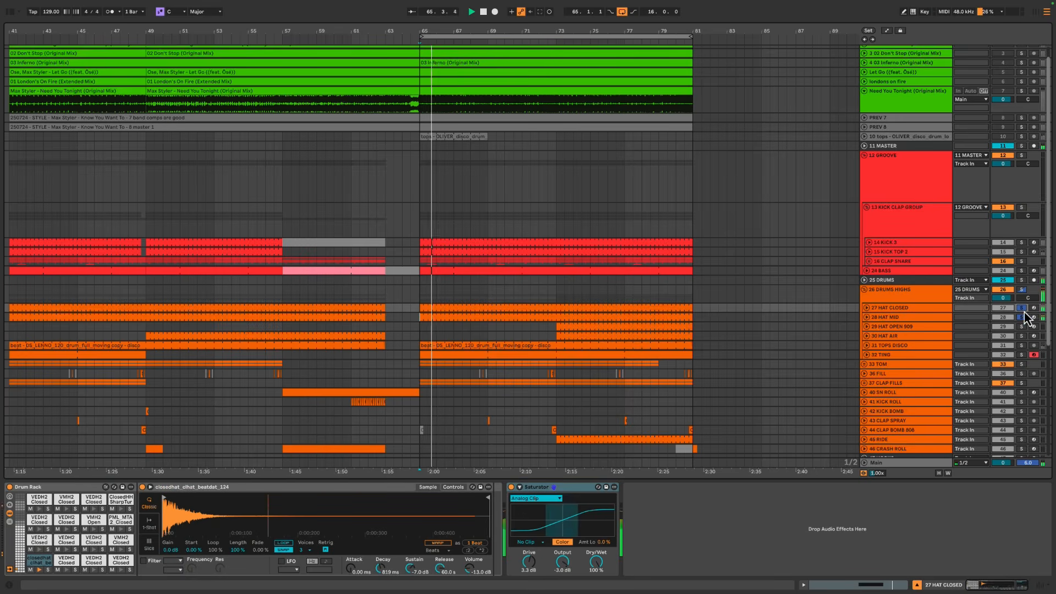
click(1021, 156)
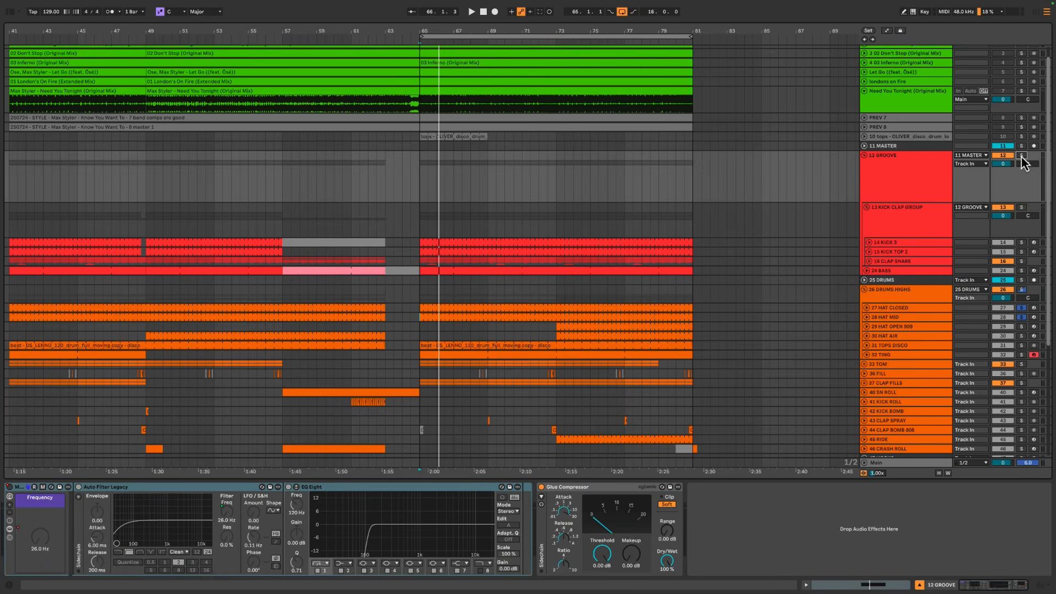
ctrl+click(1021, 156)
key(space)
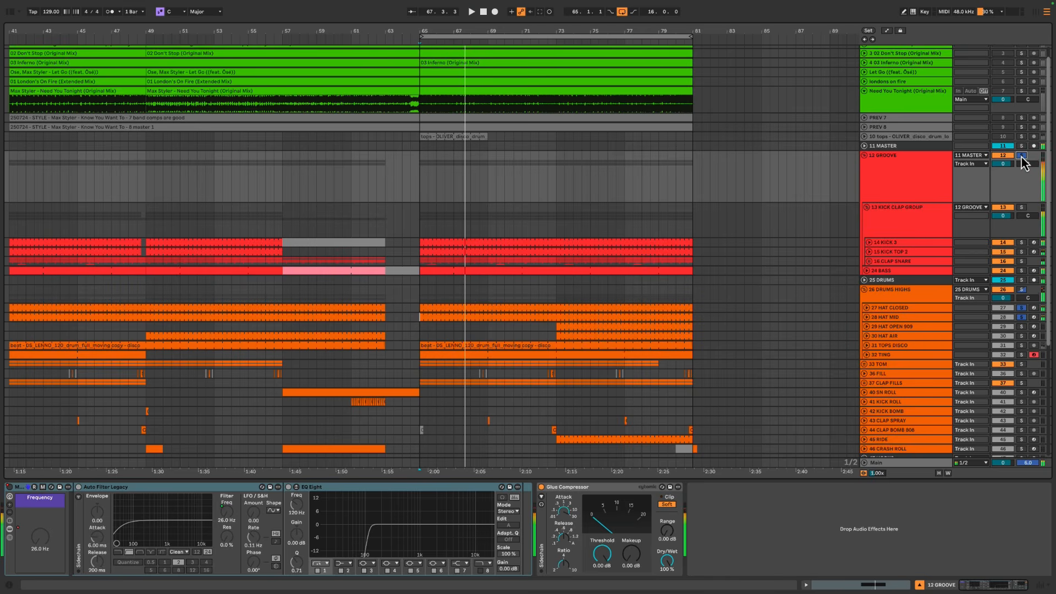
scroll(555, 204, up, 1)
scroll(556, 204, down, 8)
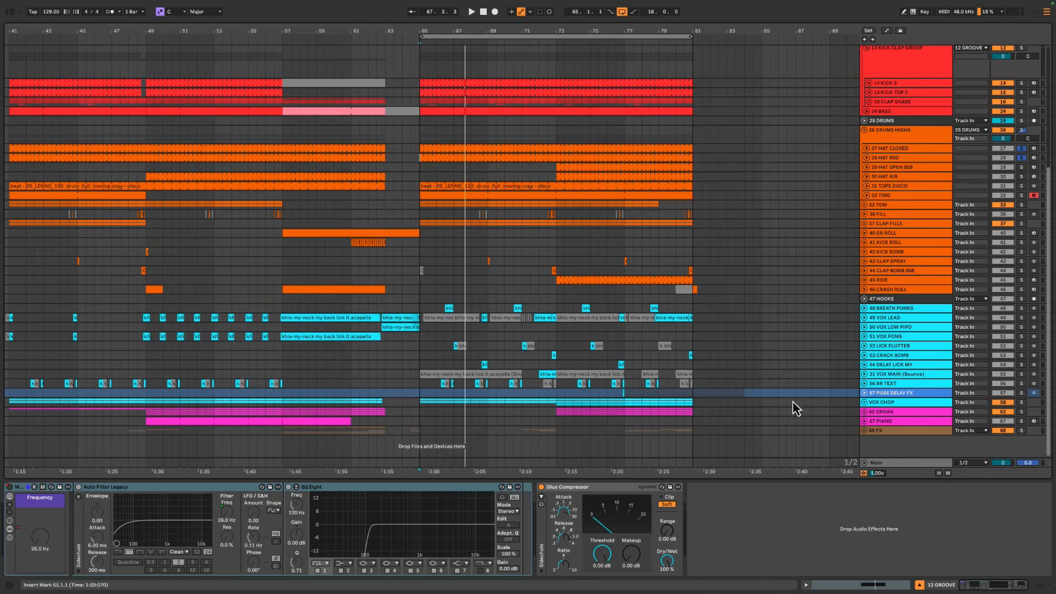
Show VOX CHOP's Gate, EQ Eight, Roar and Saturator chain and play it from bar 65
click(1024, 406)
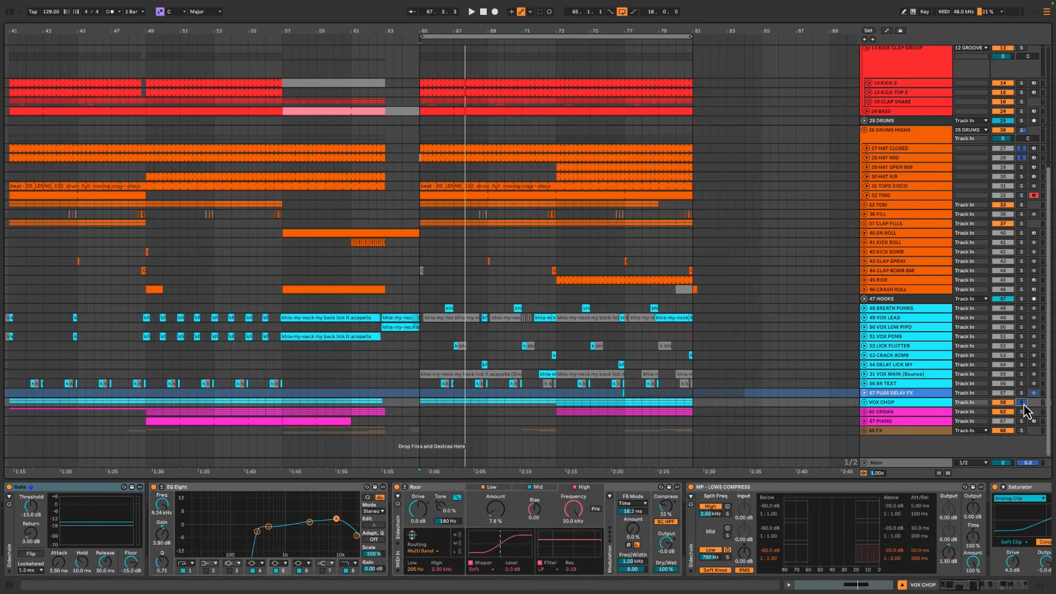
scroll(891, 278, down, 5)
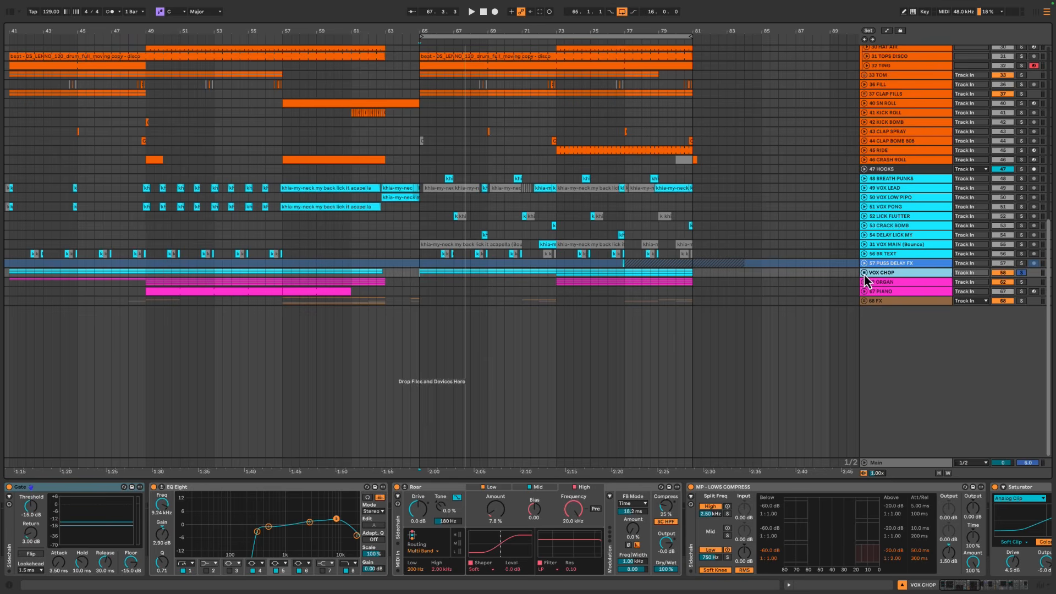
key(space)
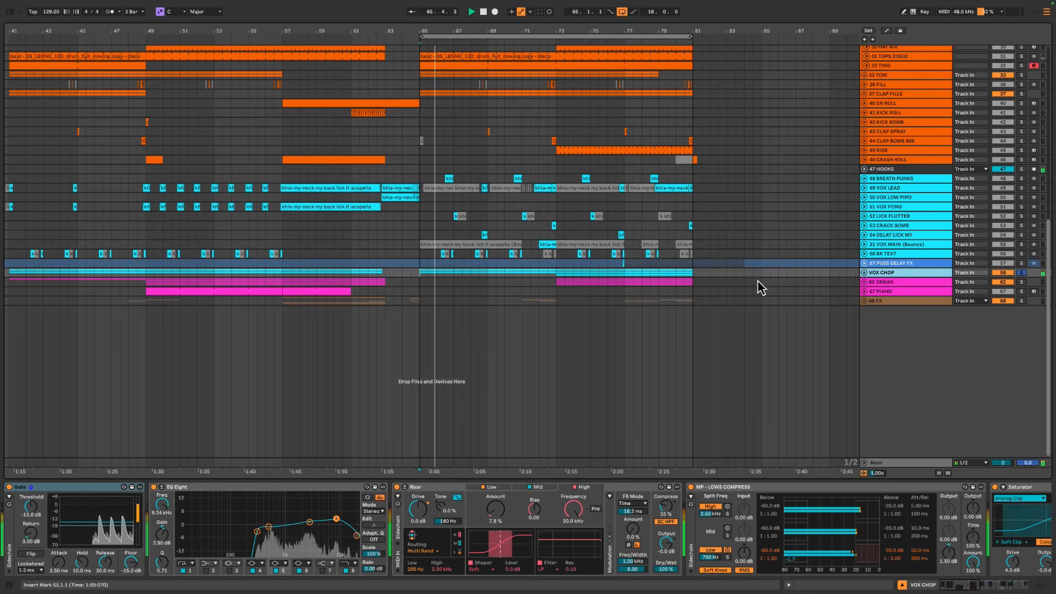
scroll(672, 283, up, 10)
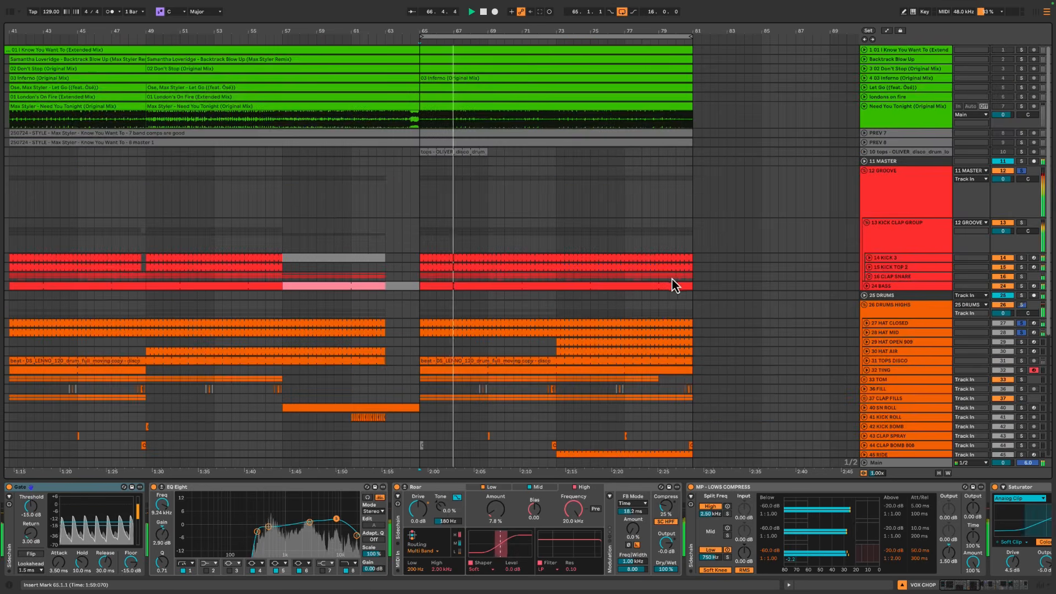
scroll(765, 319, down, 5)
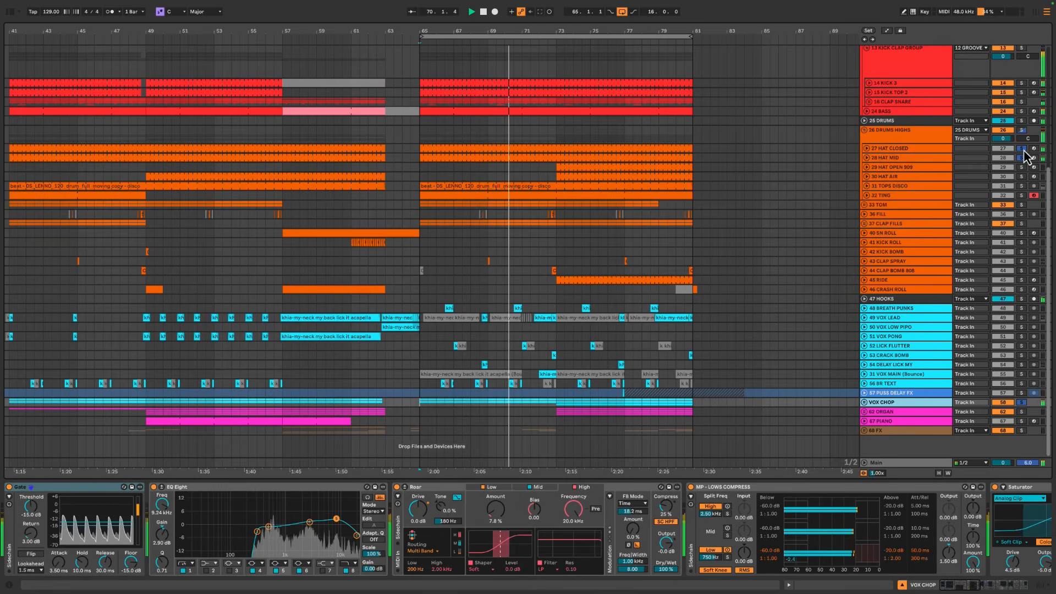
key(space)
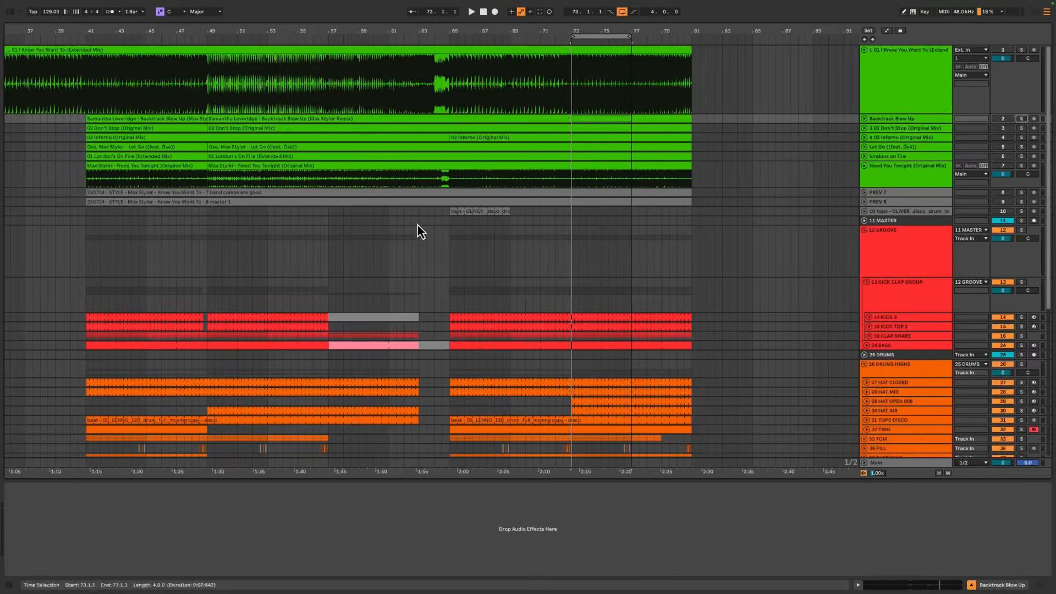
Solo the first reference track and play the loop from bar 65 to 77
click(899, 73)
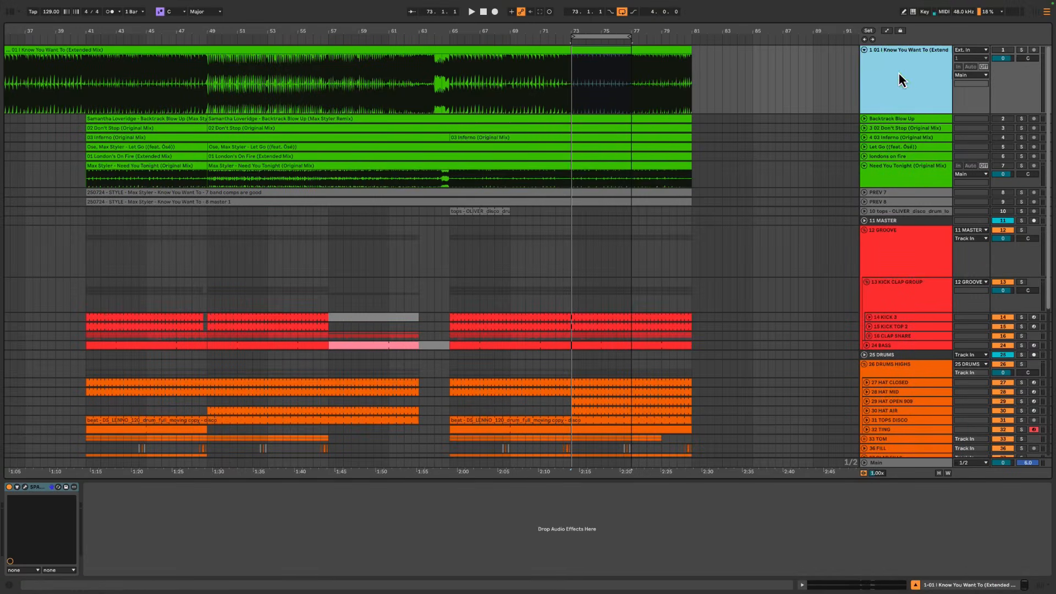
click(1021, 50)
click(476, 70)
drag(573, 36, 450, 36)
key(space)
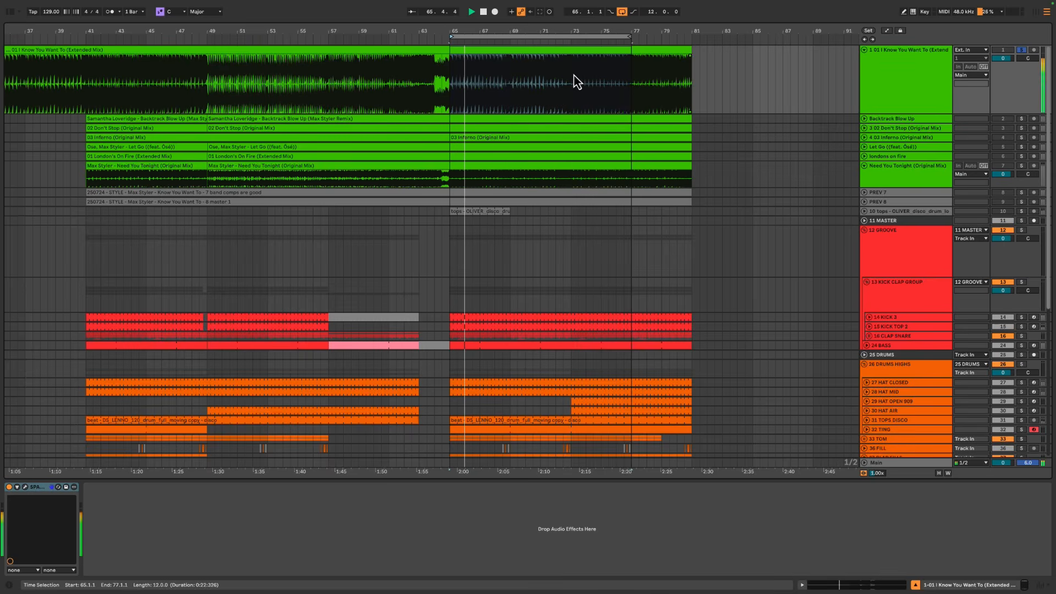
key(space)
Extend the loop end from bar 77 to 81 and play it from bar 73, then bar 71
click(570, 76)
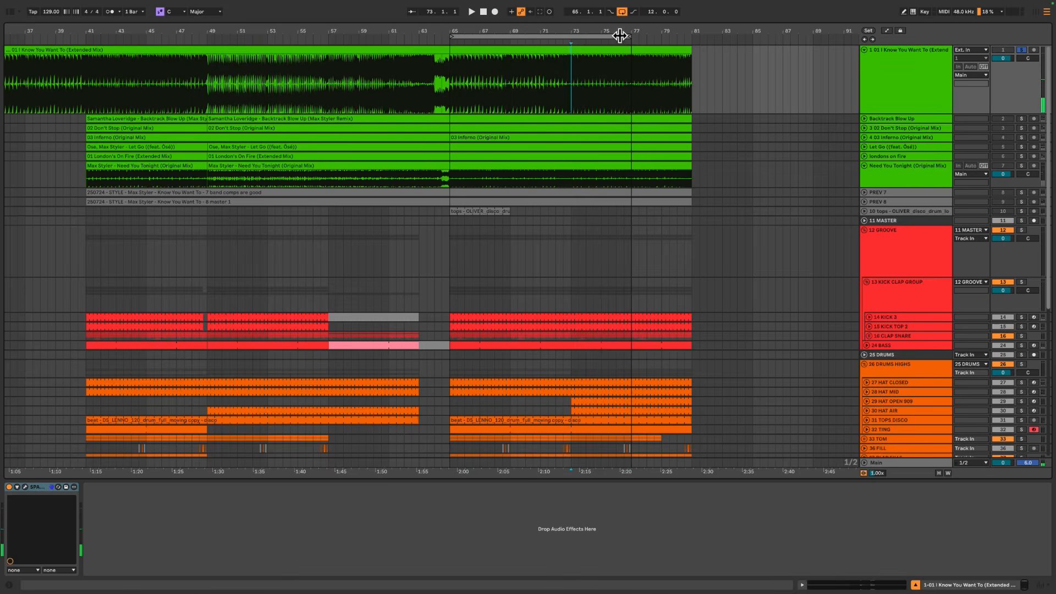
drag(628, 37, 691, 37)
key(space)
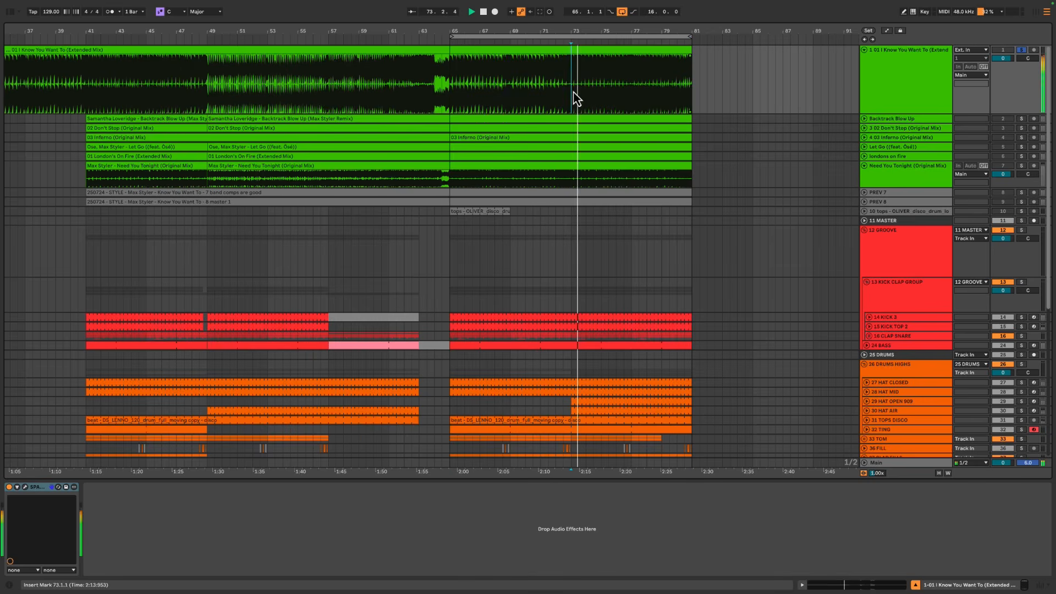
click(537, 71)
key(space)
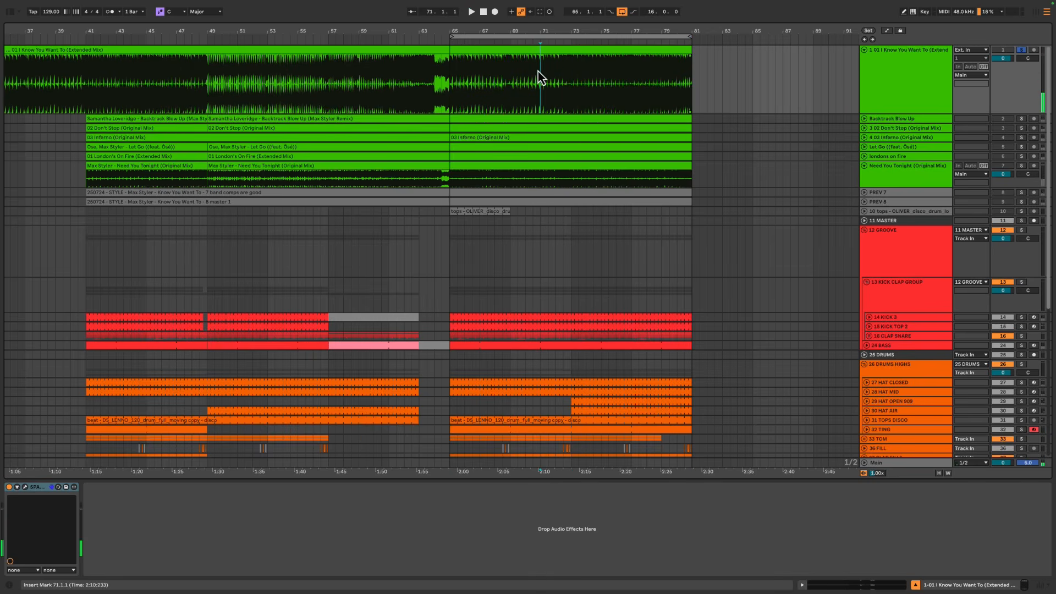
key(space)
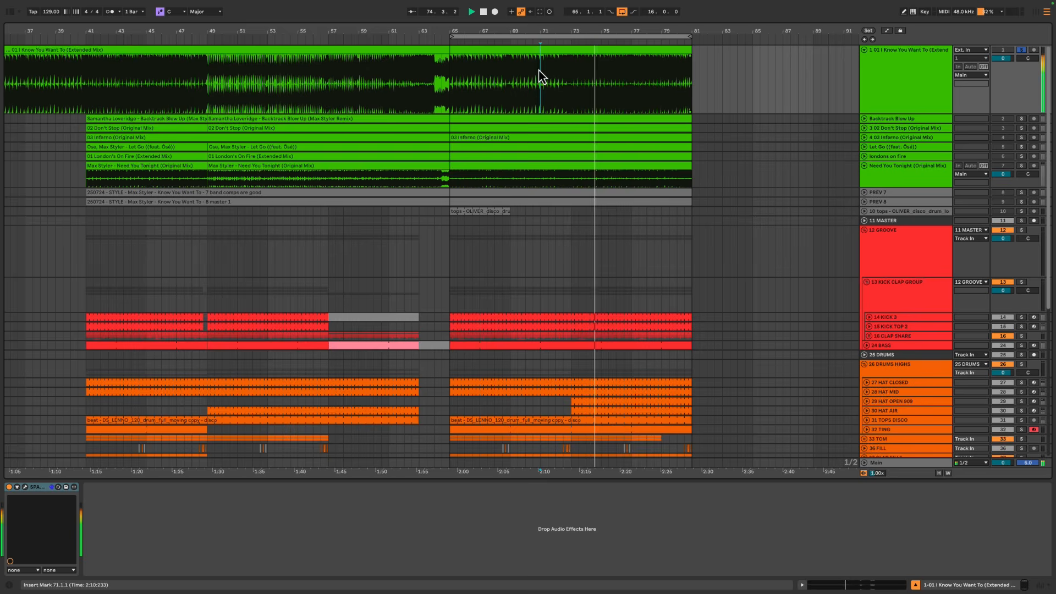
key(space)
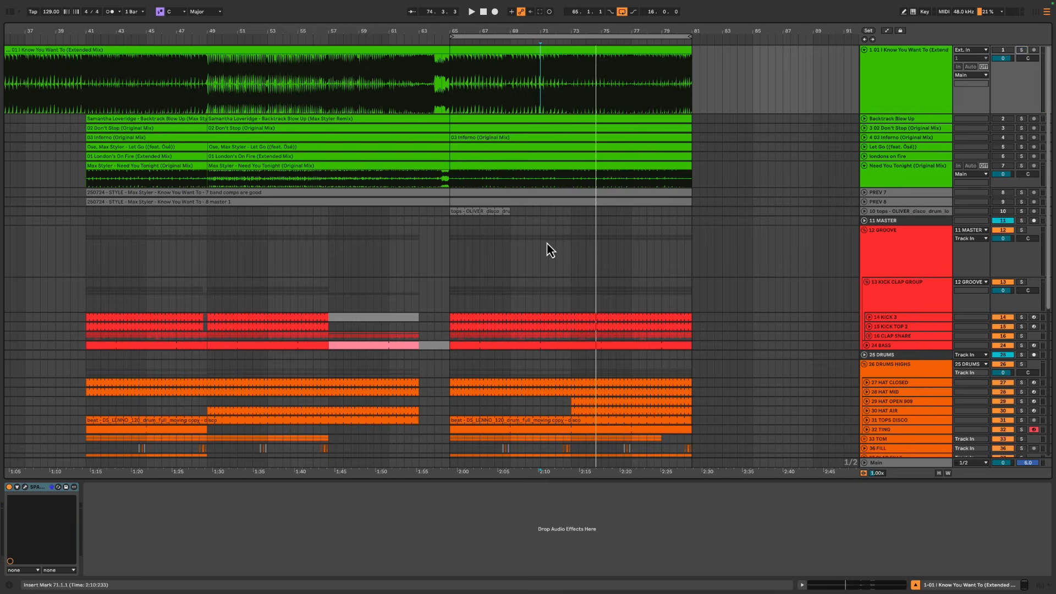
Restore the previous solo states and play the GROOVE track from bar 71
key(super+z)
drag(539, 232, 599, 228)
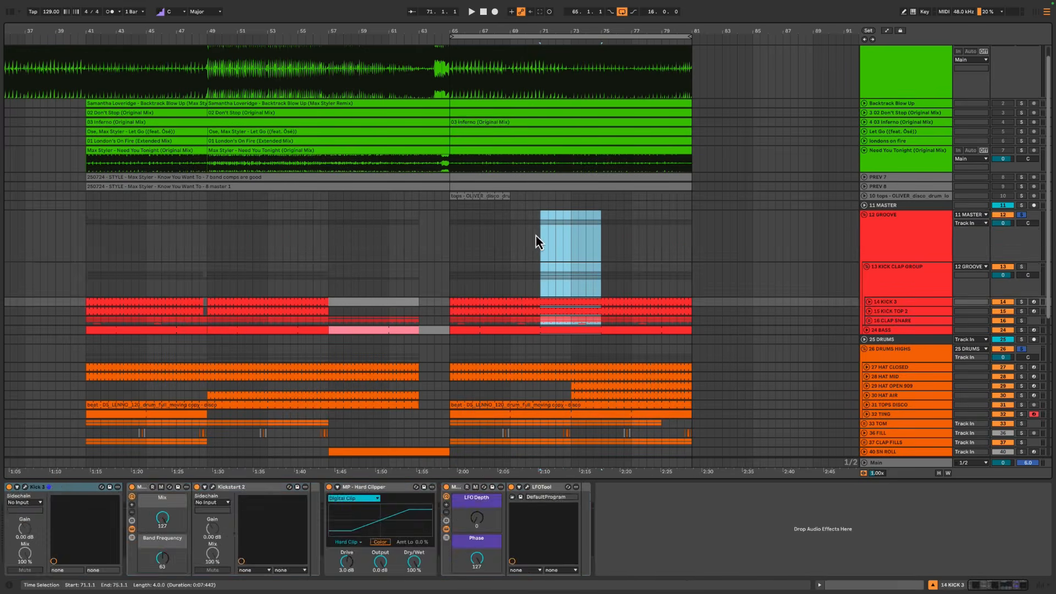
click(541, 236)
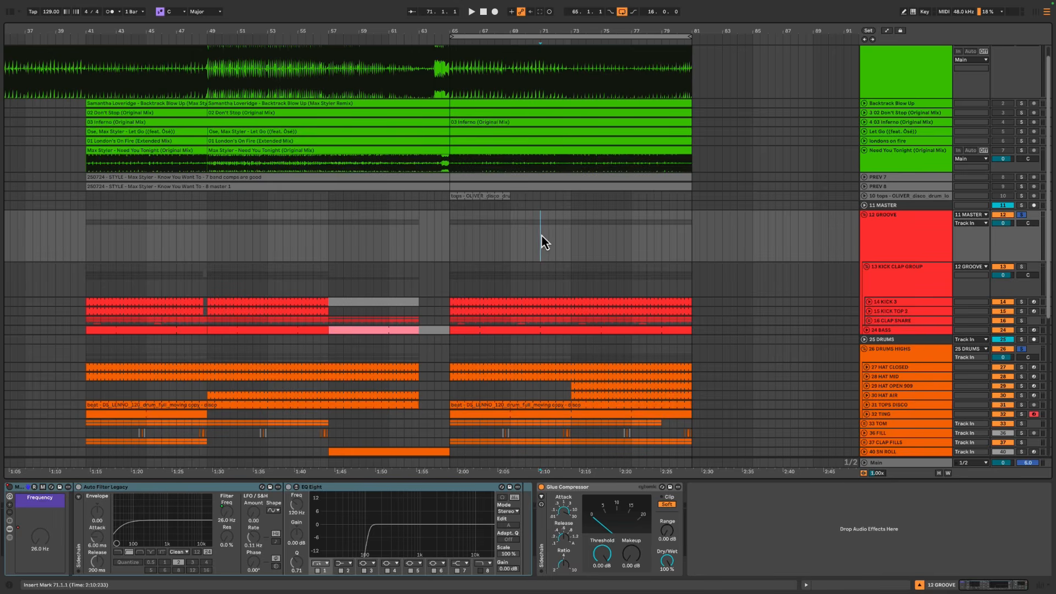
drag(541, 236, 603, 230)
click(539, 244)
key(space)
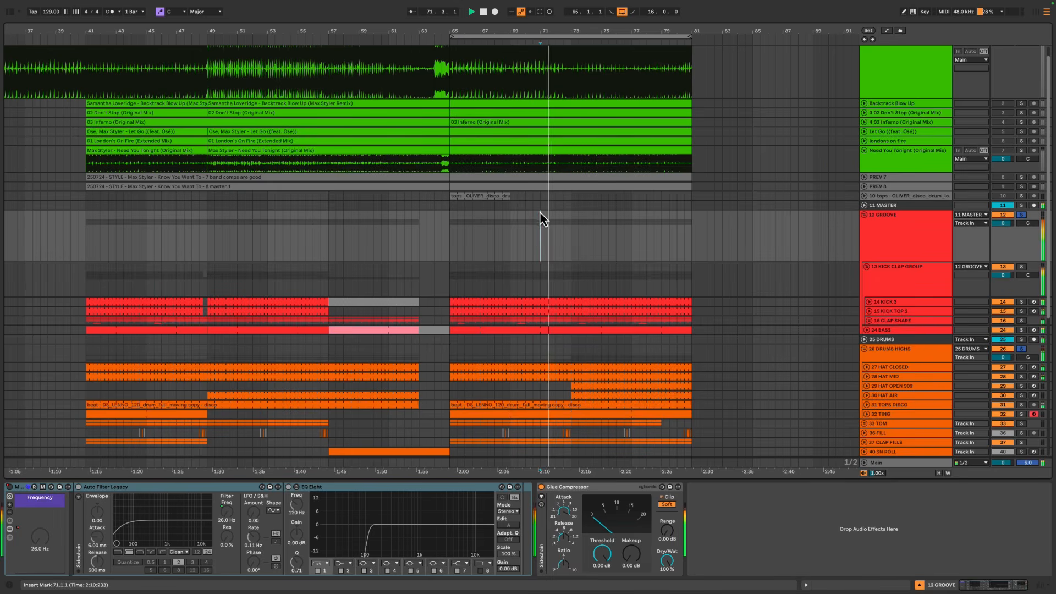
scroll(539, 218, down, 3)
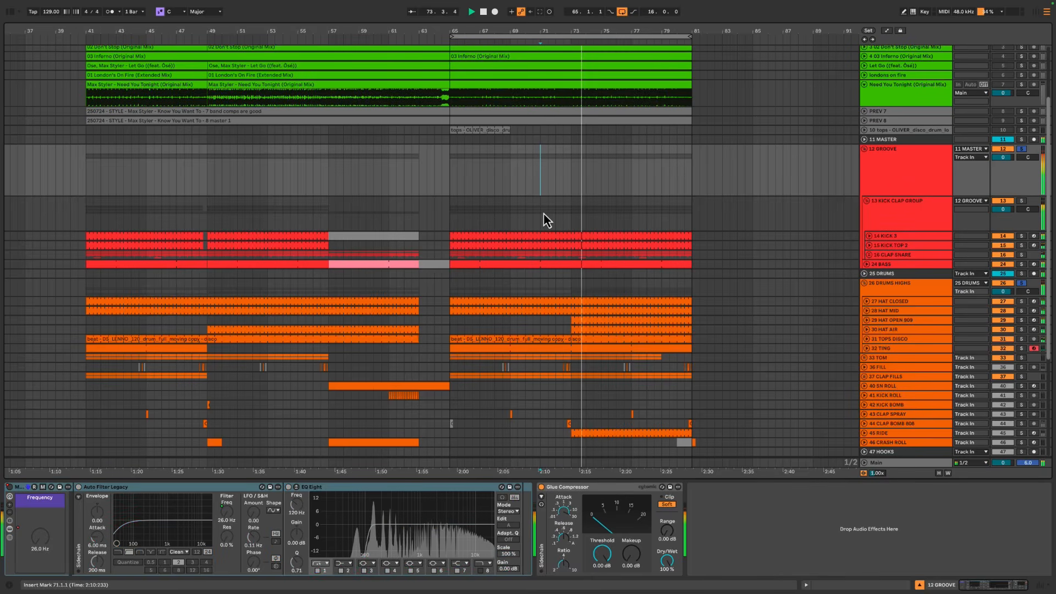
Unsolo GROOVE, replay from bar 71, and solo 29 HAT OPEN 909
click(1022, 149)
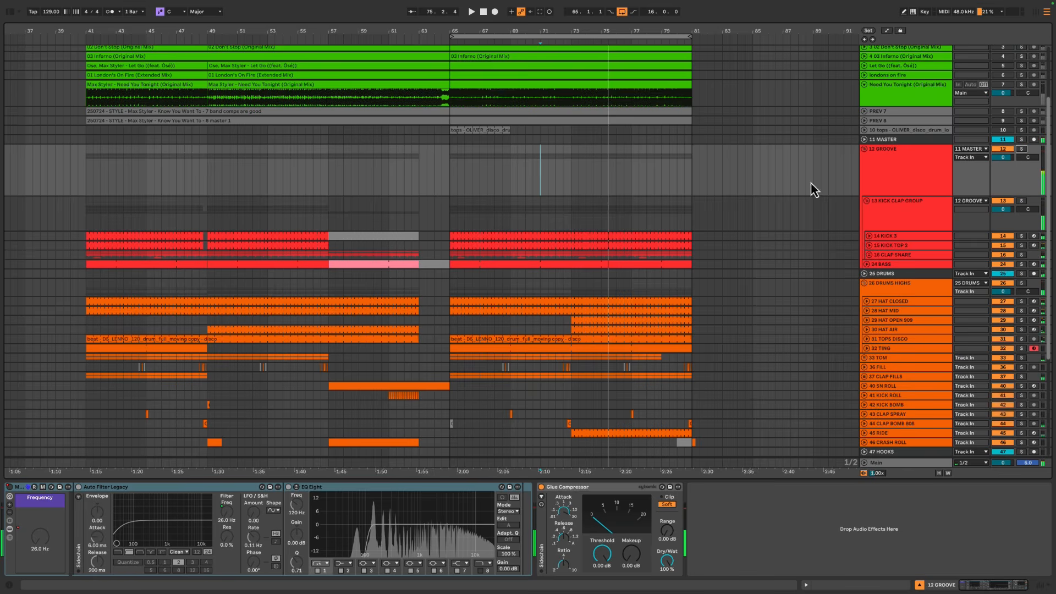
click(542, 172)
key(space)
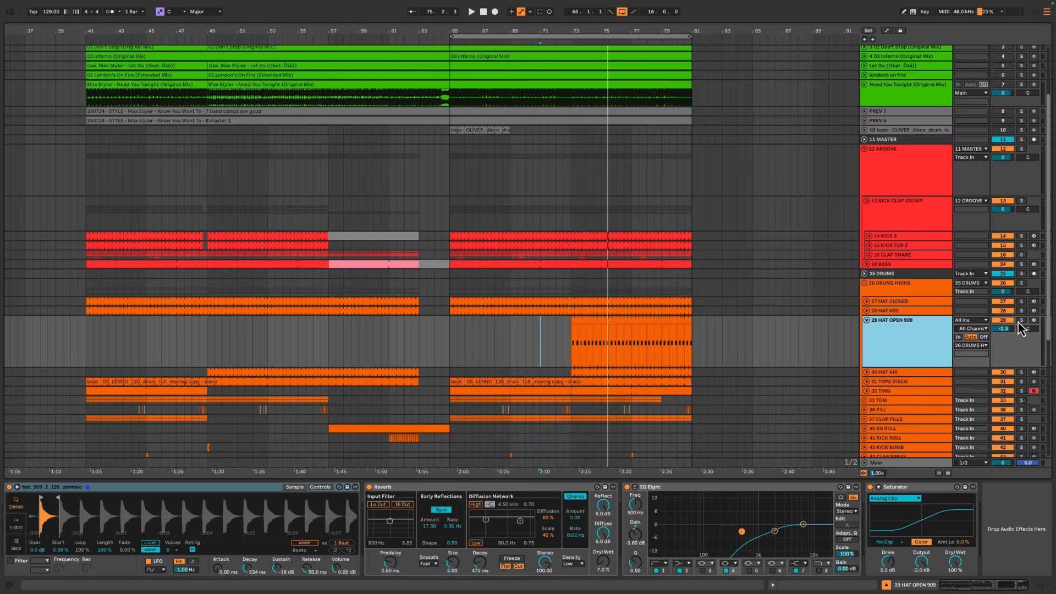
click(1021, 320)
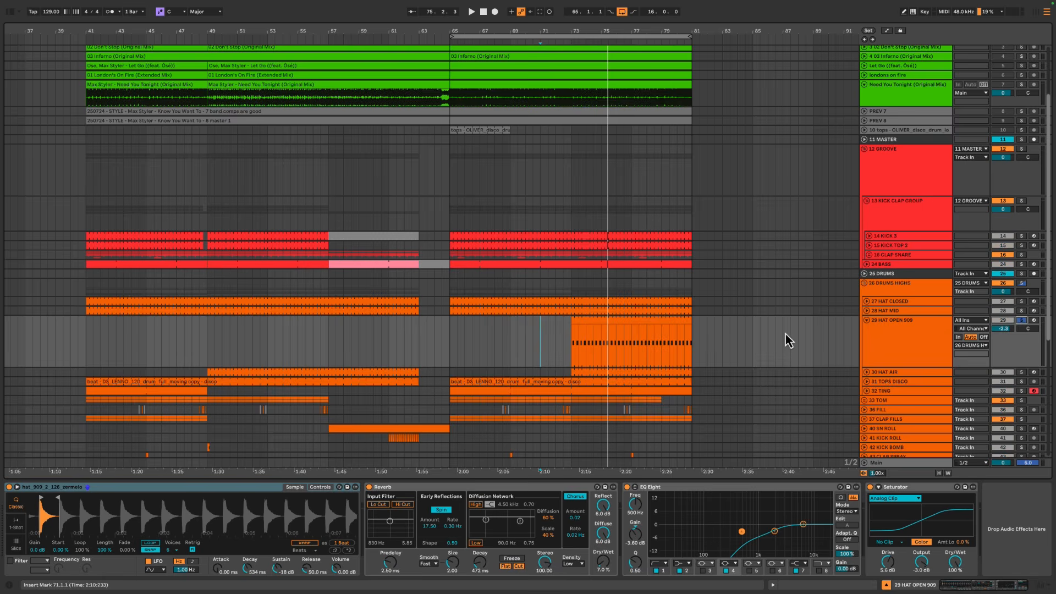
Play the open 909 hat clip and inspect its Reverb, EQ Eight and Saturator
click(621, 323)
key(space)
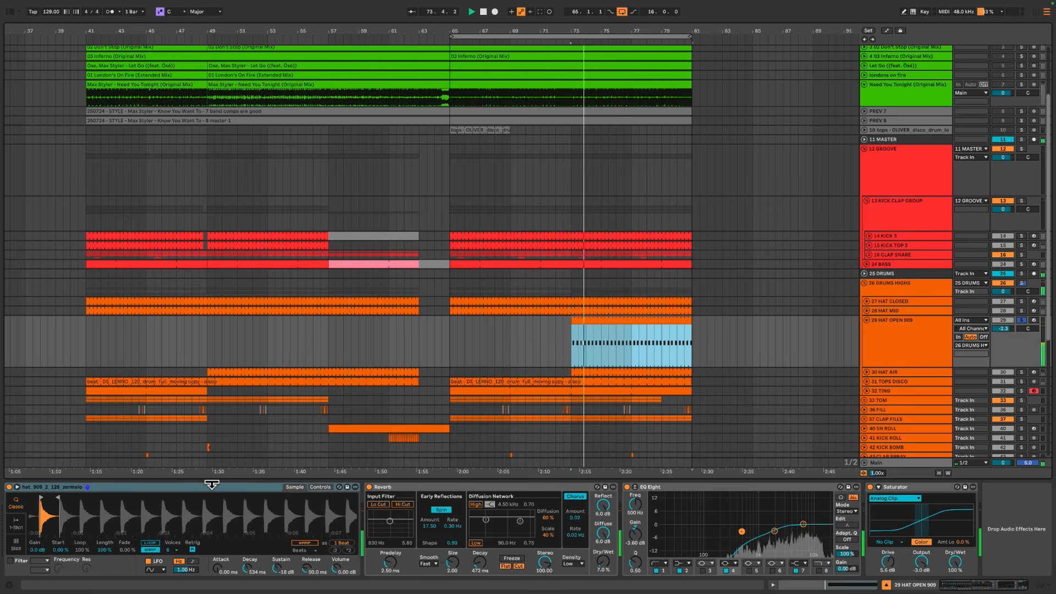
key(space)
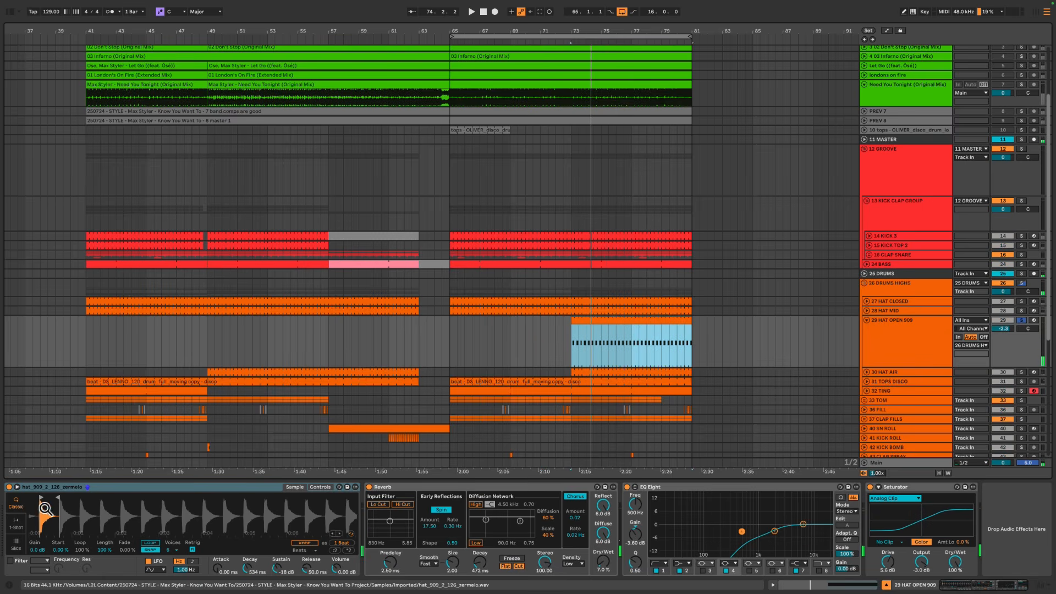
click(462, 486)
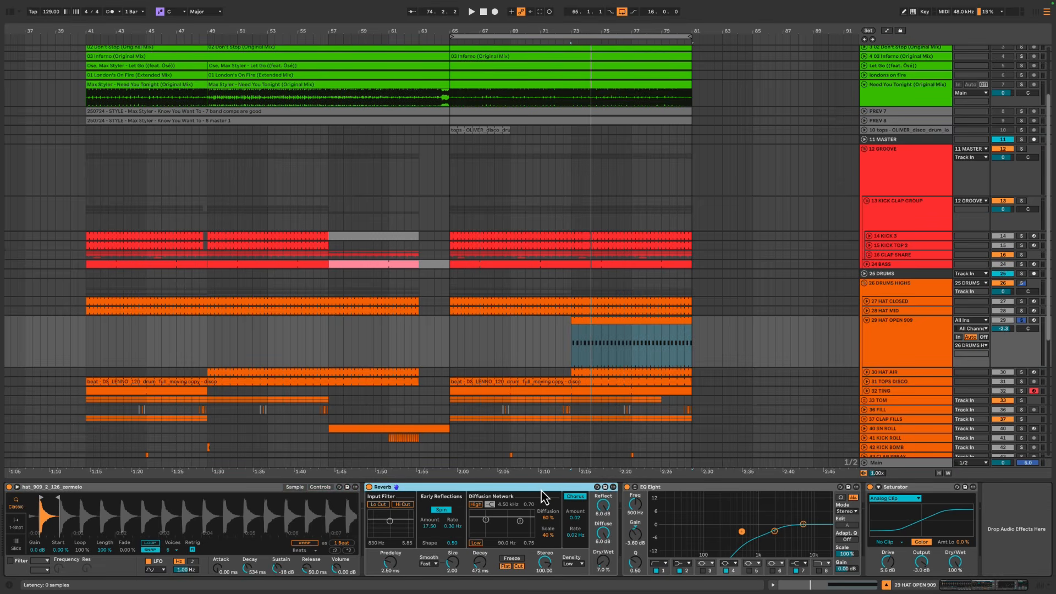
click(654, 489)
drag(717, 512, 824, 554)
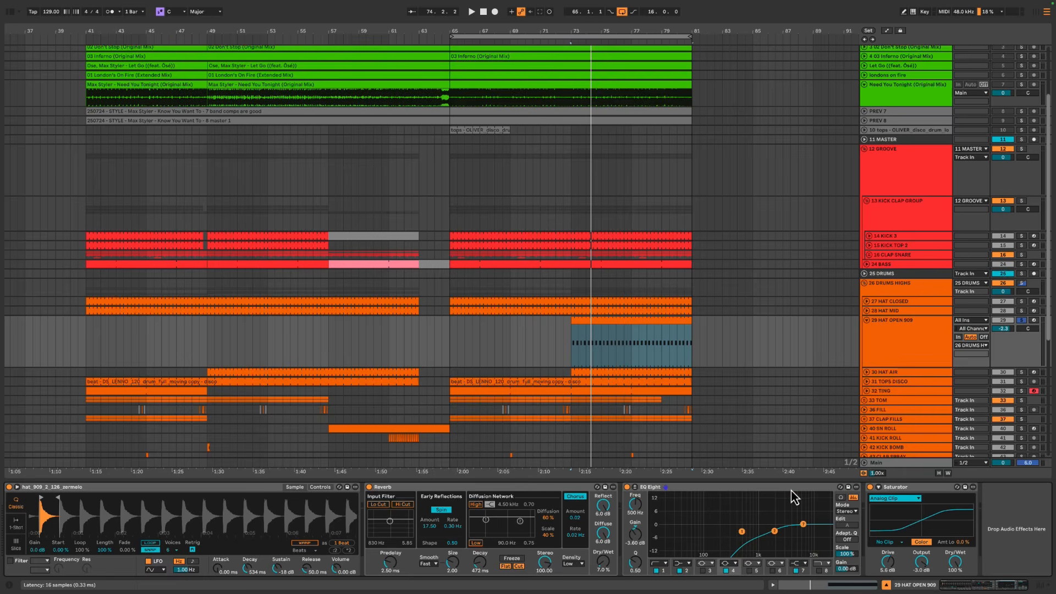
click(794, 497)
click(925, 492)
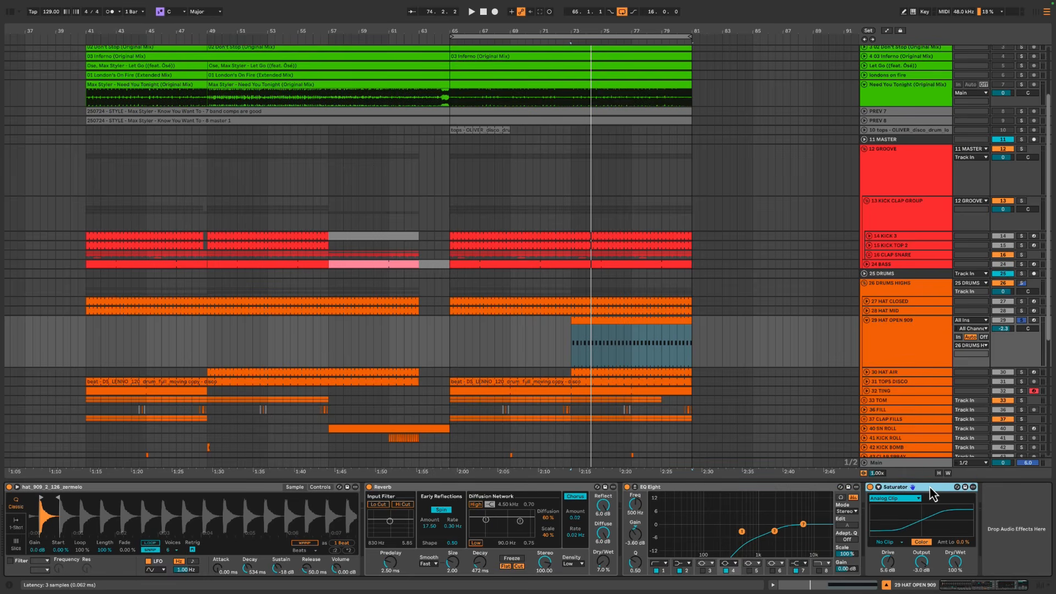
Tick IKYWT ==> Neck, Back and 909 Hat in the Docs checklist, then return to Ableton
key(super+Tab)
click(318, 257)
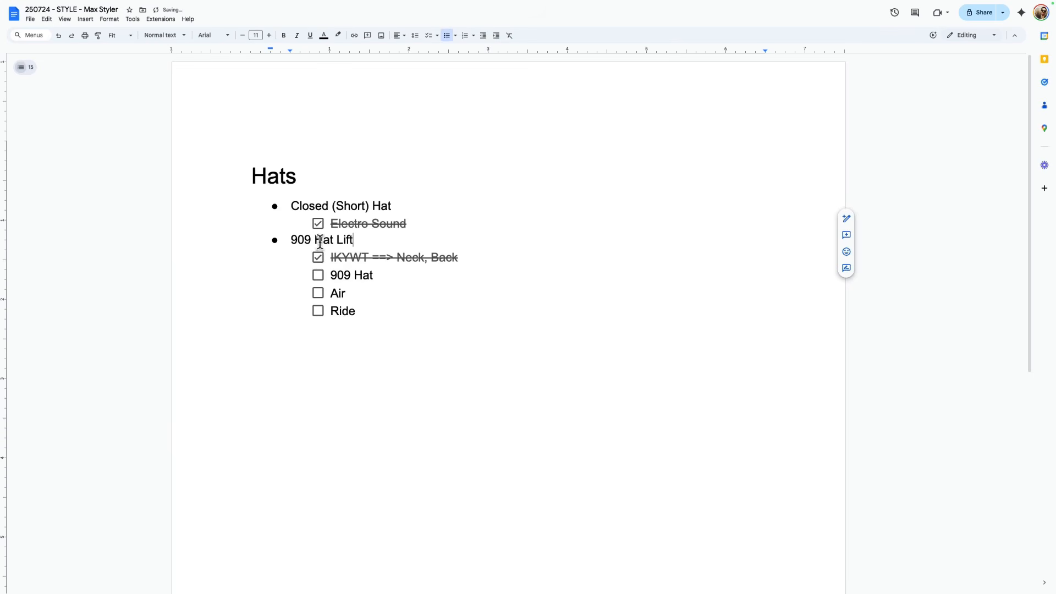
click(319, 277)
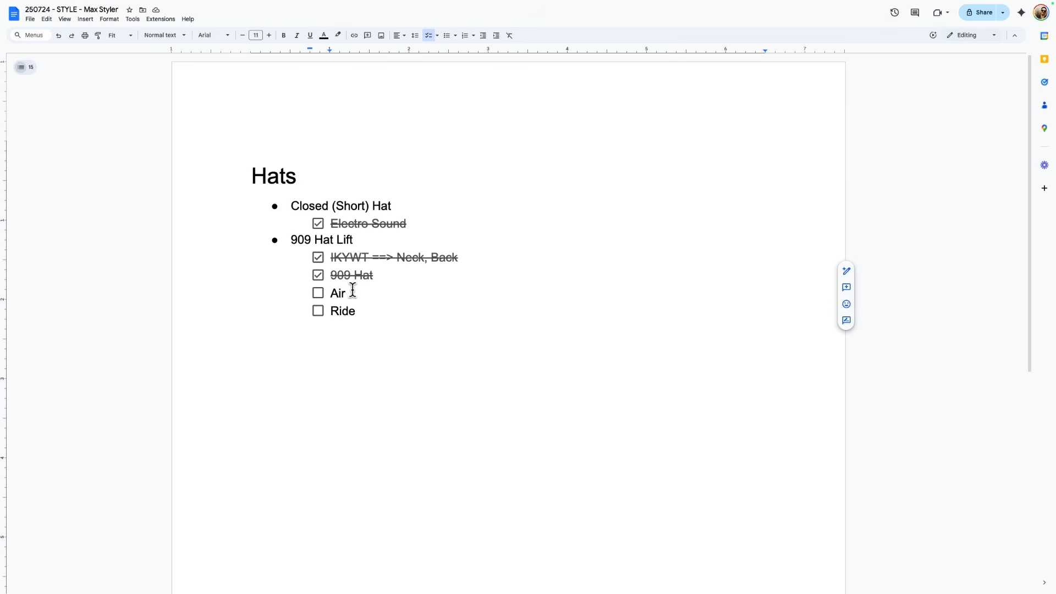
drag(329, 293, 374, 312)
click(374, 311)
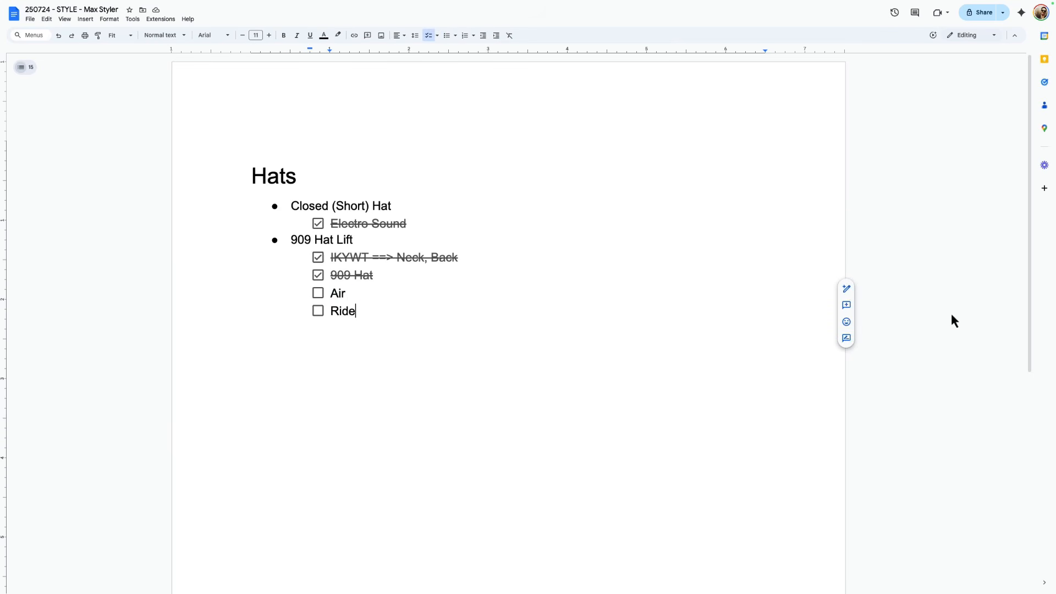
key(super+Tab)
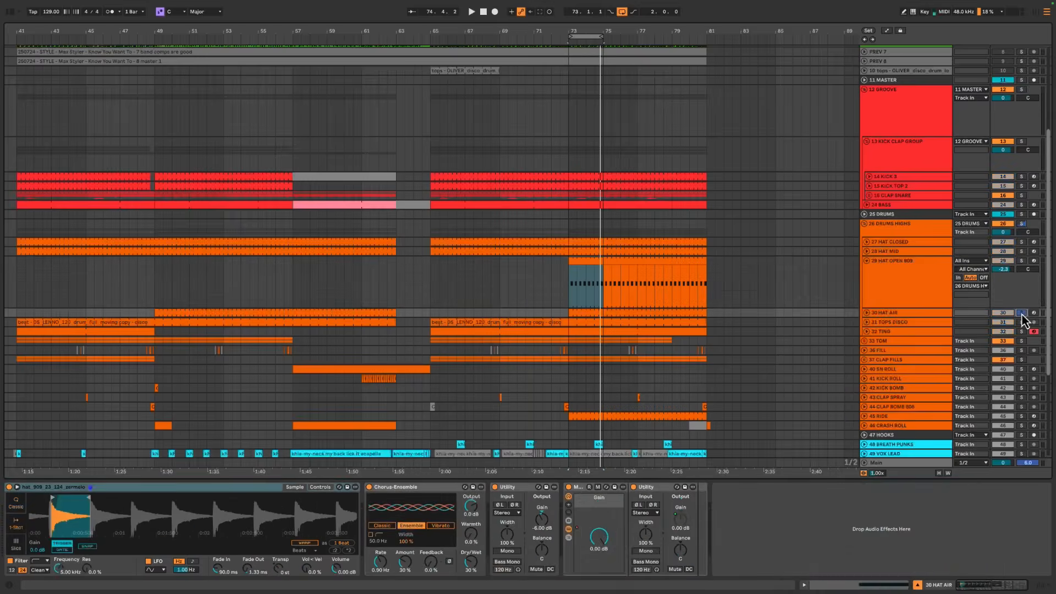
Play the 30 HAT AIR and unfolded 45 RIDE tracks from bar 73
click(577, 276)
click(884, 313)
key(space)
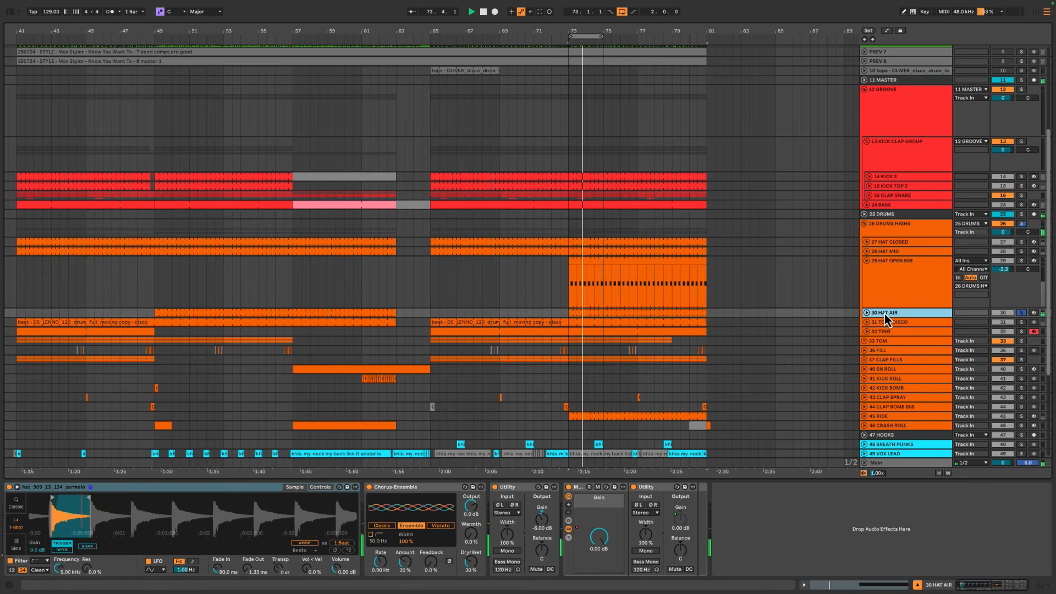
key(space)
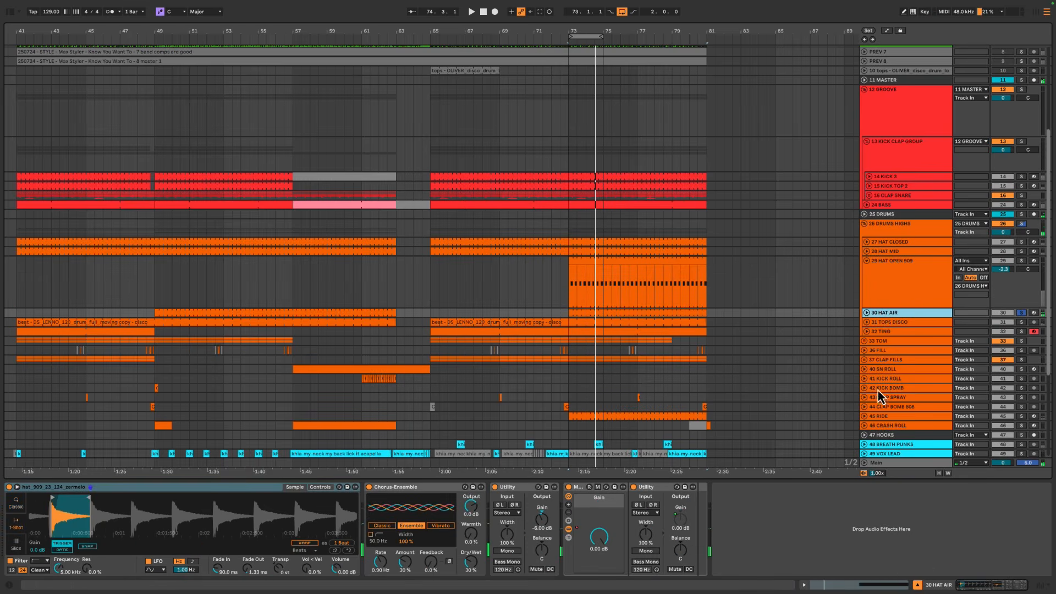
click(950, 416)
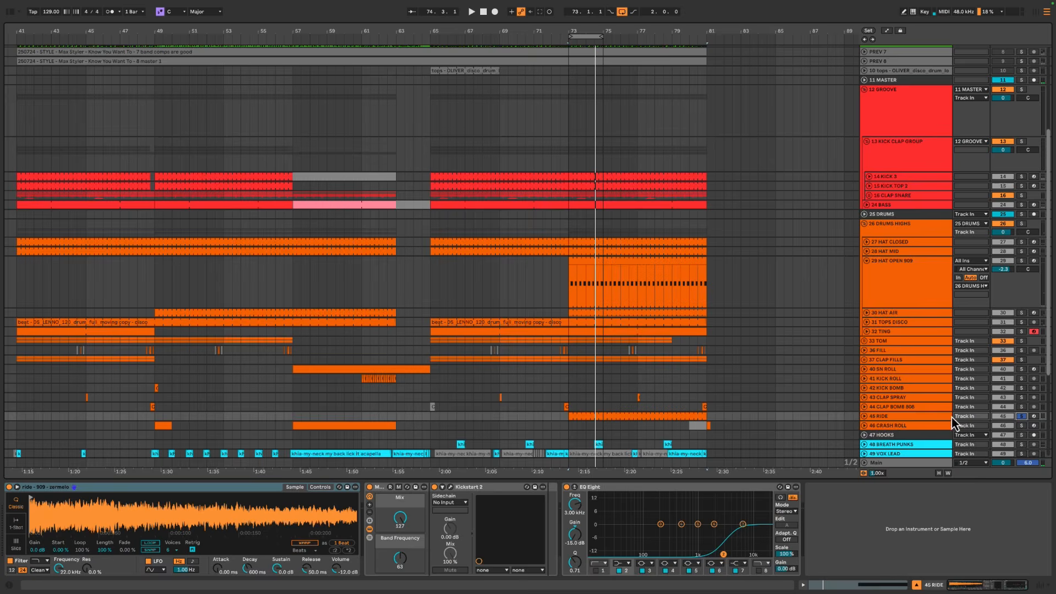
click(864, 416)
click(892, 420)
key(space)
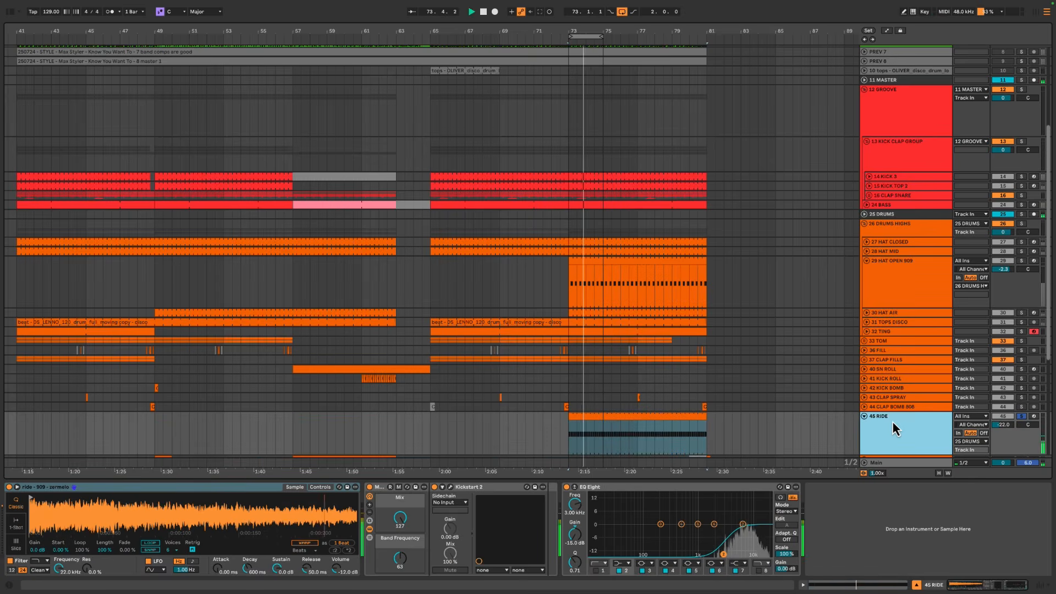
key(space)
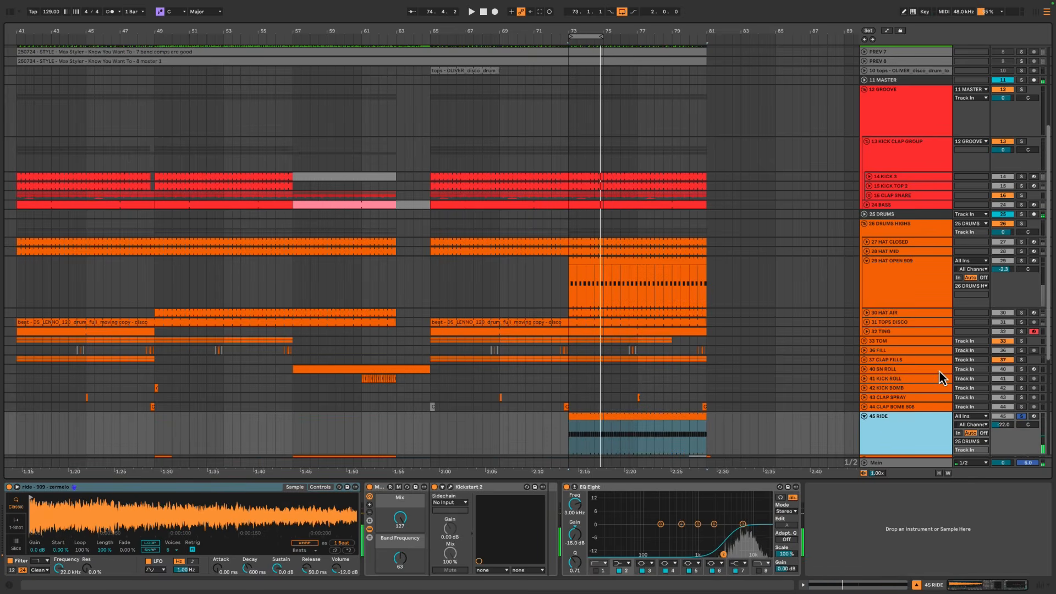
click(1005, 313)
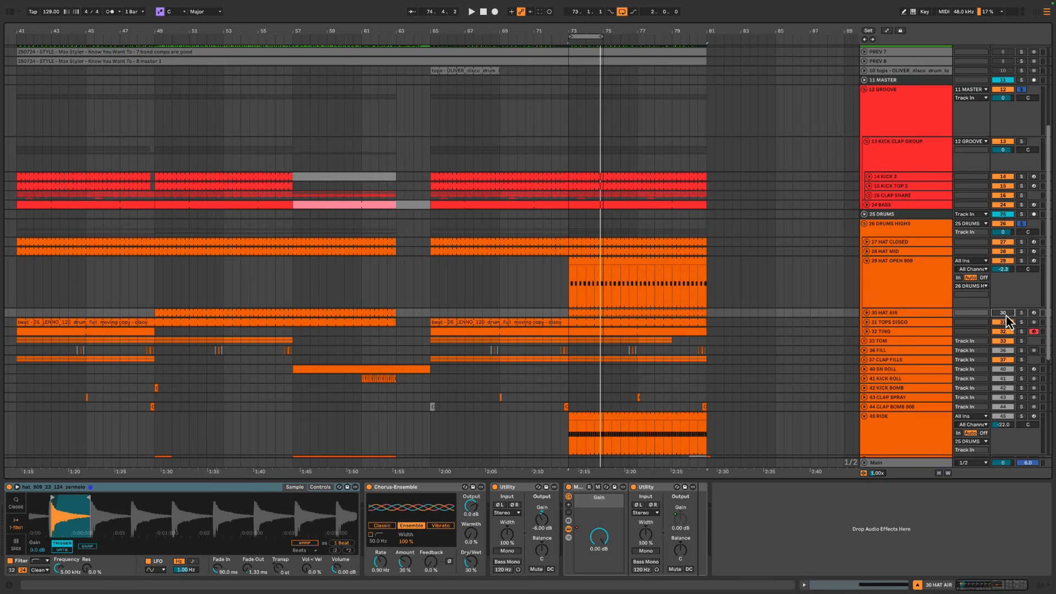
key(space)
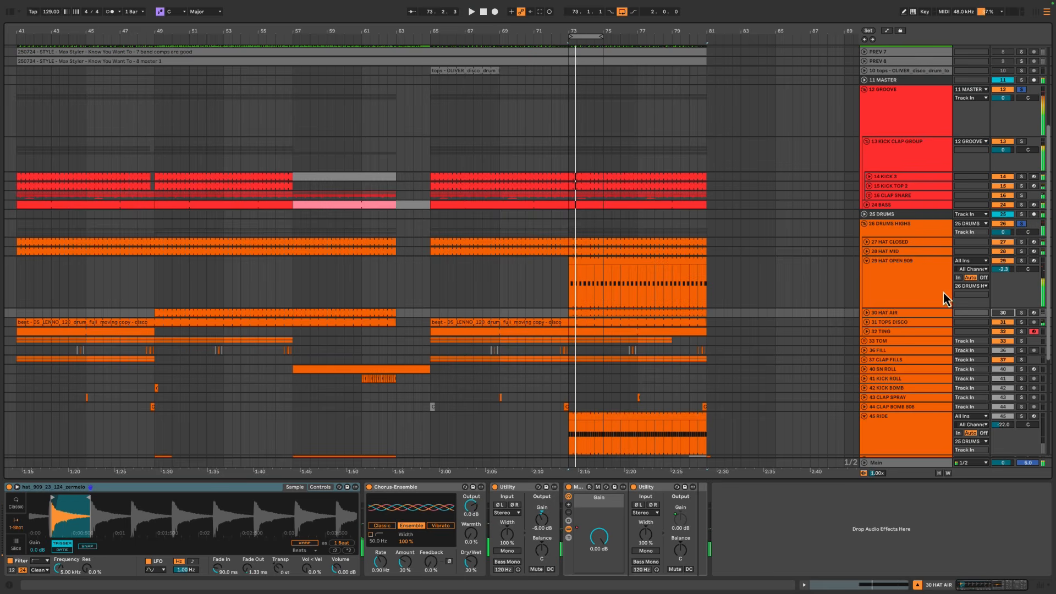
Solo 45 RIDE, then inspect HAT AIR's sampler, Chorus and Utility devices and its automation
click(1021, 417)
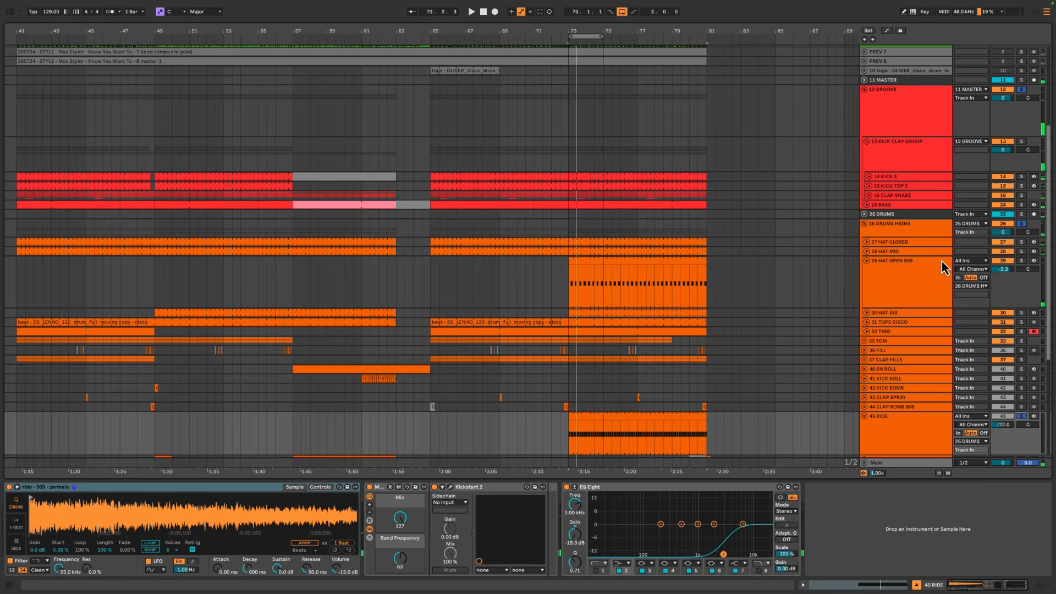
click(902, 283)
click(890, 313)
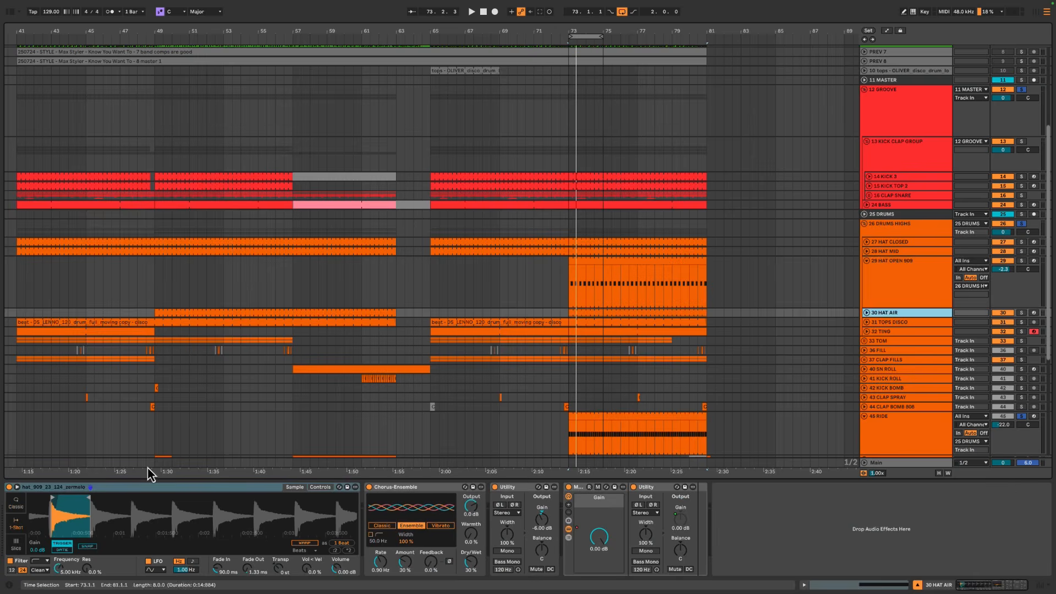
click(87, 488)
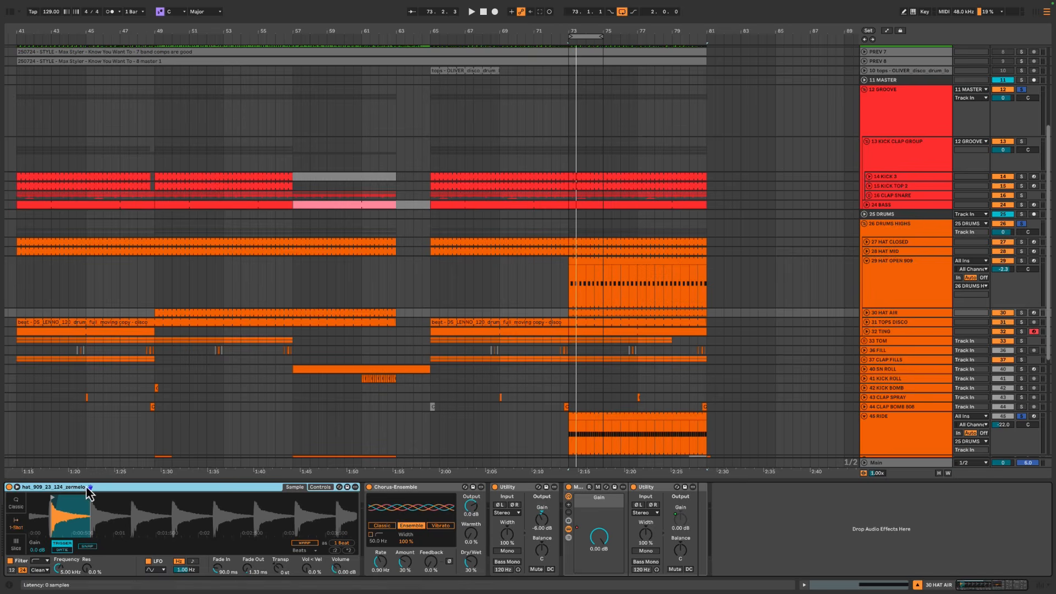
click(424, 490)
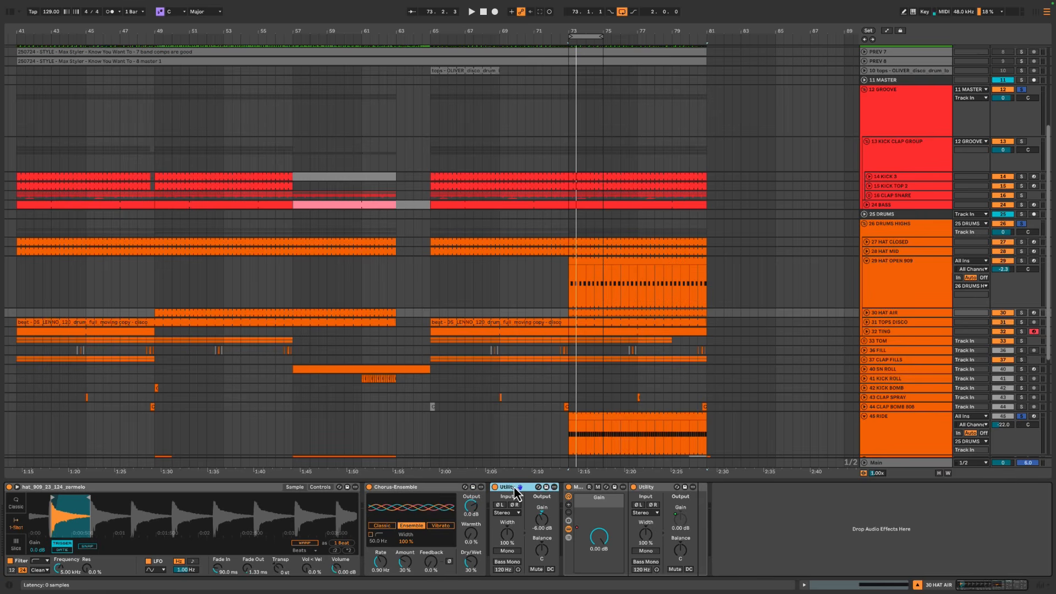
click(584, 489)
key(a)
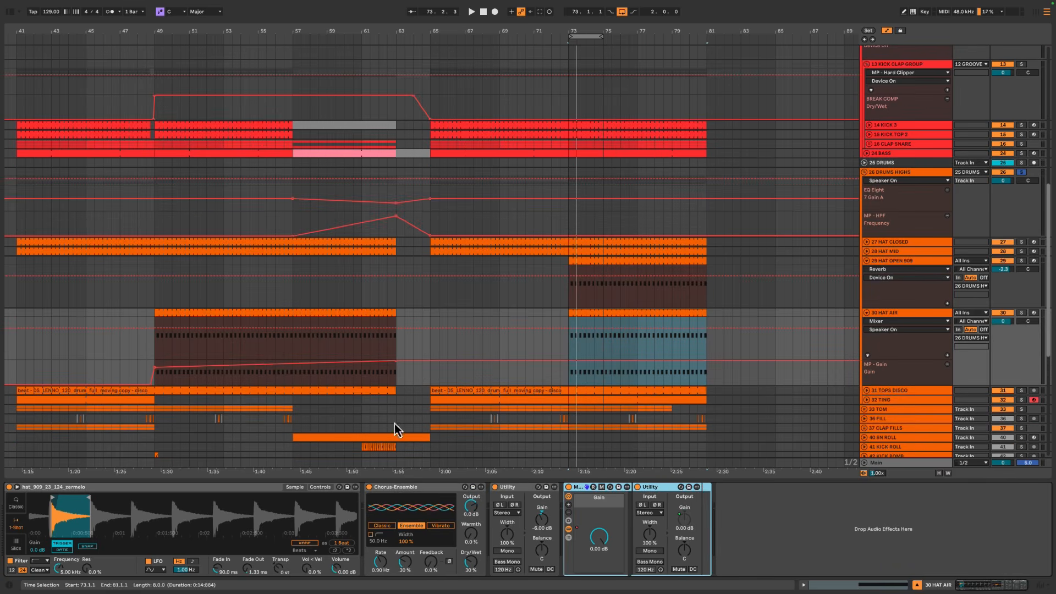
drag(129, 352, 460, 350)
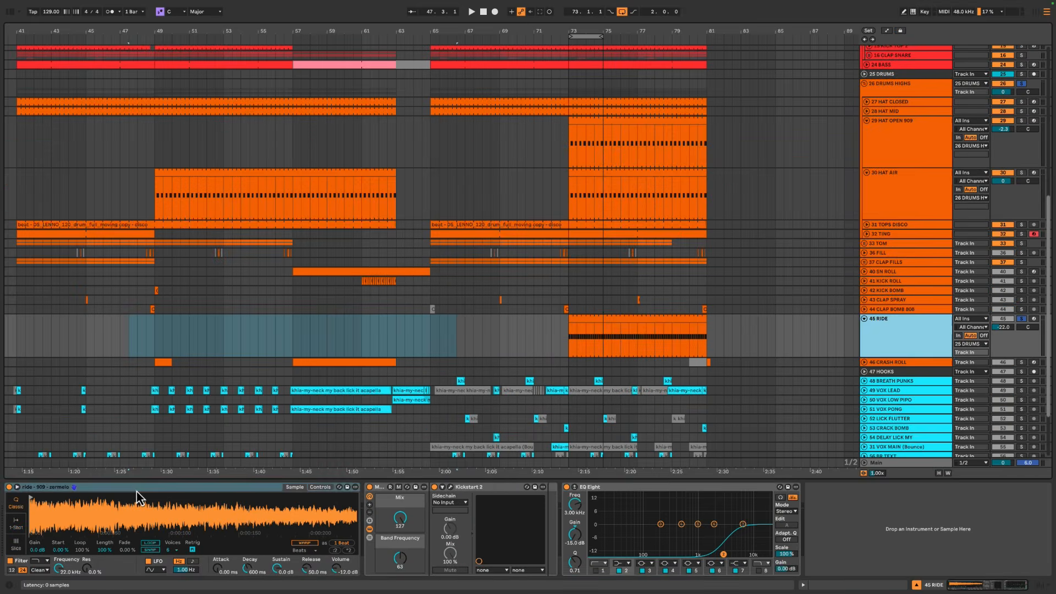
Inspect RIDE's sampler, Kickstart 2 and EQ Eight, then tick Air and Ride in the notes
click(137, 491)
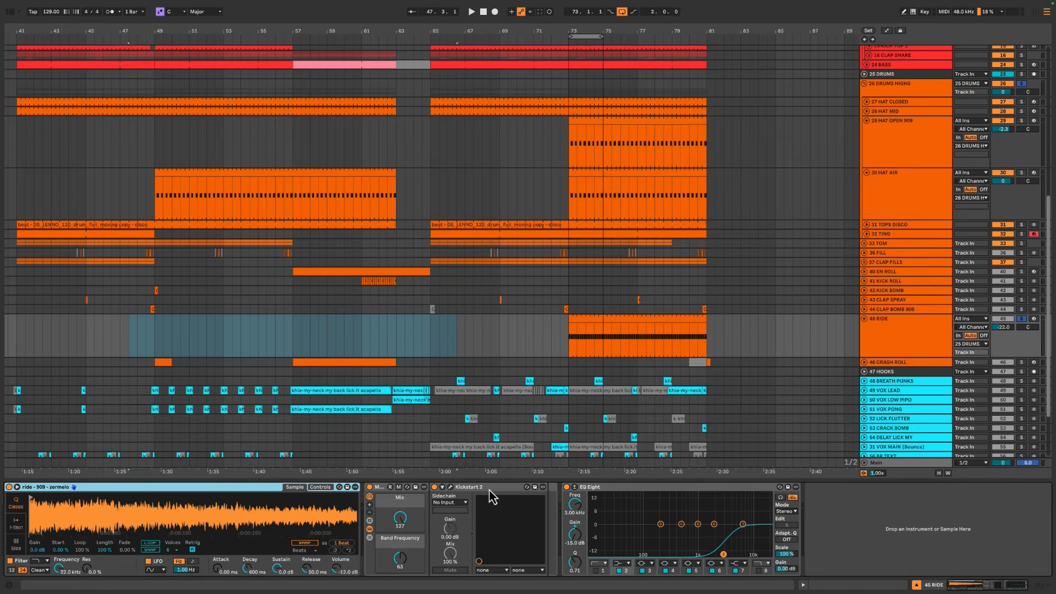
click(455, 491)
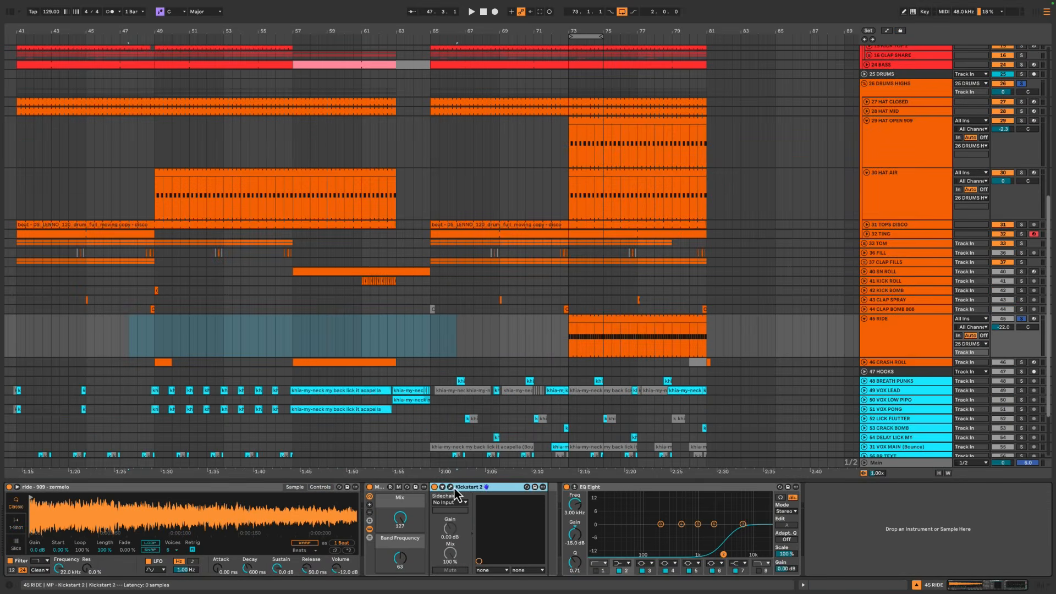
click(657, 495)
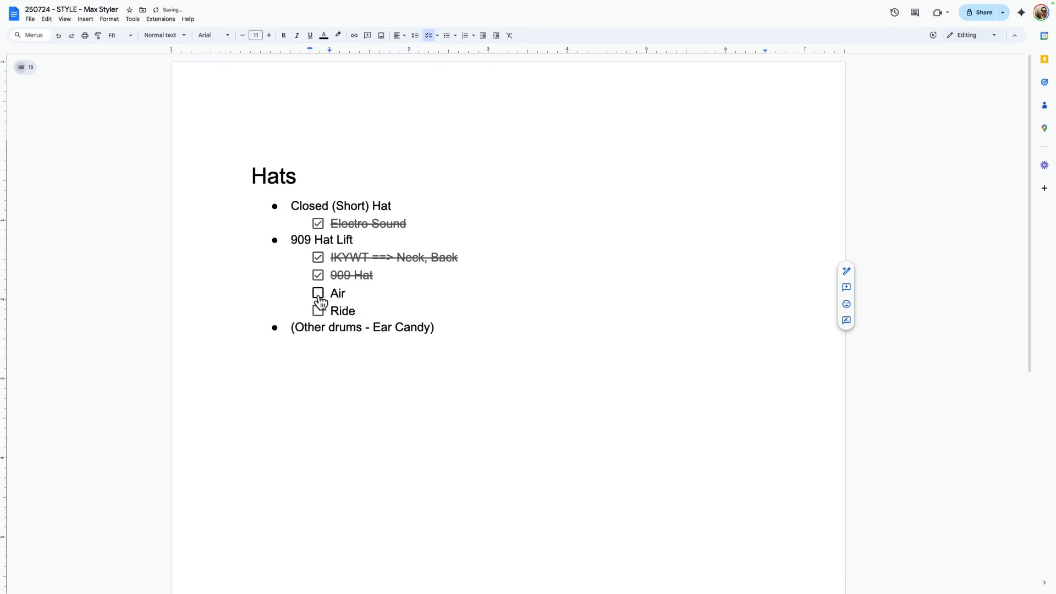
click(318, 293)
click(318, 311)
triple_click(461, 325)
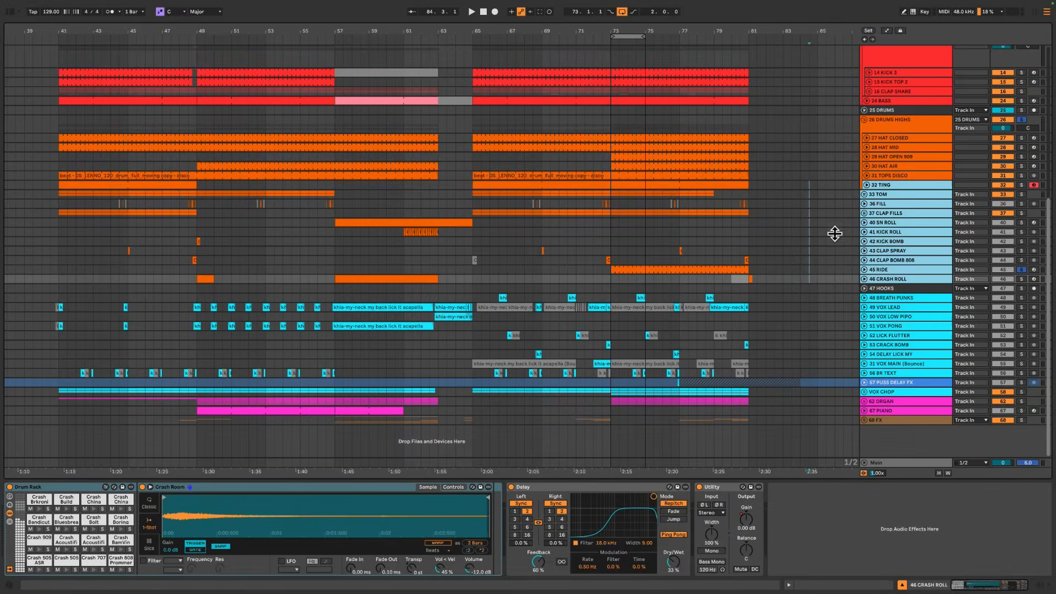
Step through the FILL to CRASH ROLL percussion tracks' devices, then select every 24 BASS clip note
click(884, 204)
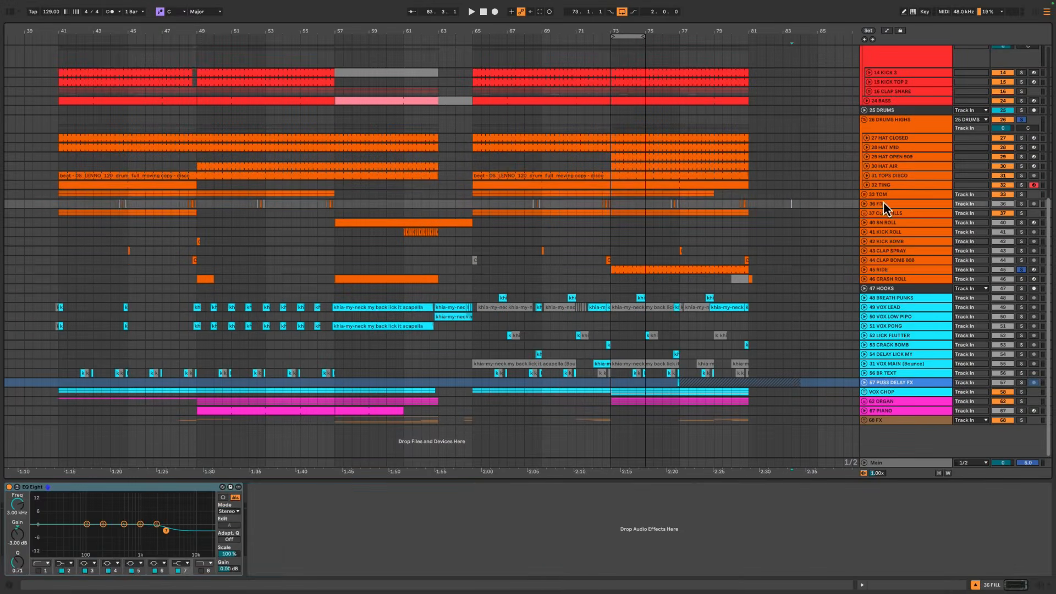
click(883, 214)
click(883, 241)
click(883, 259)
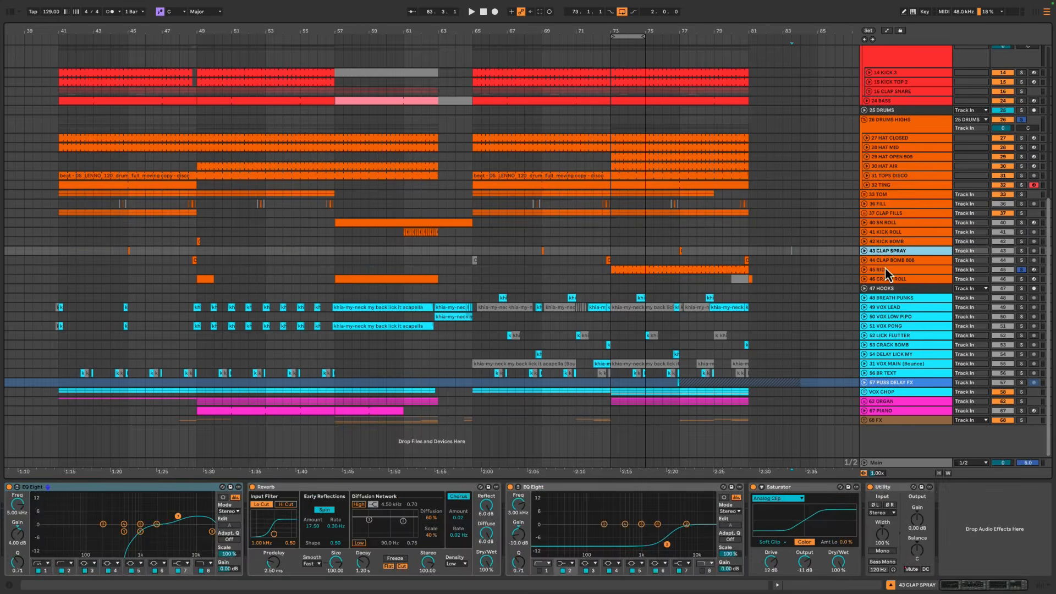
click(885, 270)
click(887, 279)
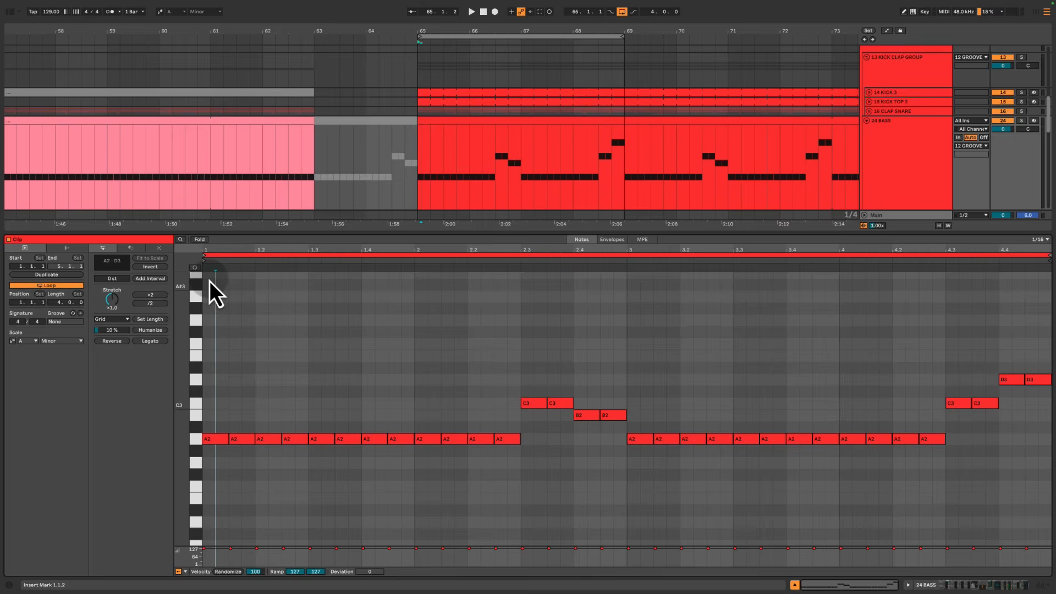
drag(210, 283, 1044, 553)
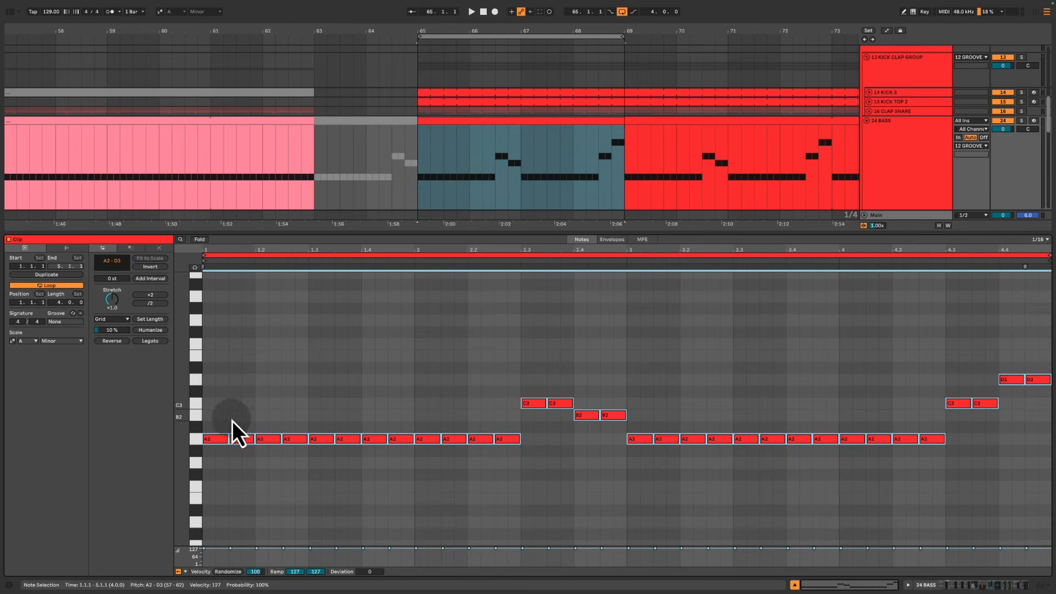
Select the A2/B2, C3 and D3 bass note groups, then tick off Key (from vocal)
drag(214, 418, 961, 499)
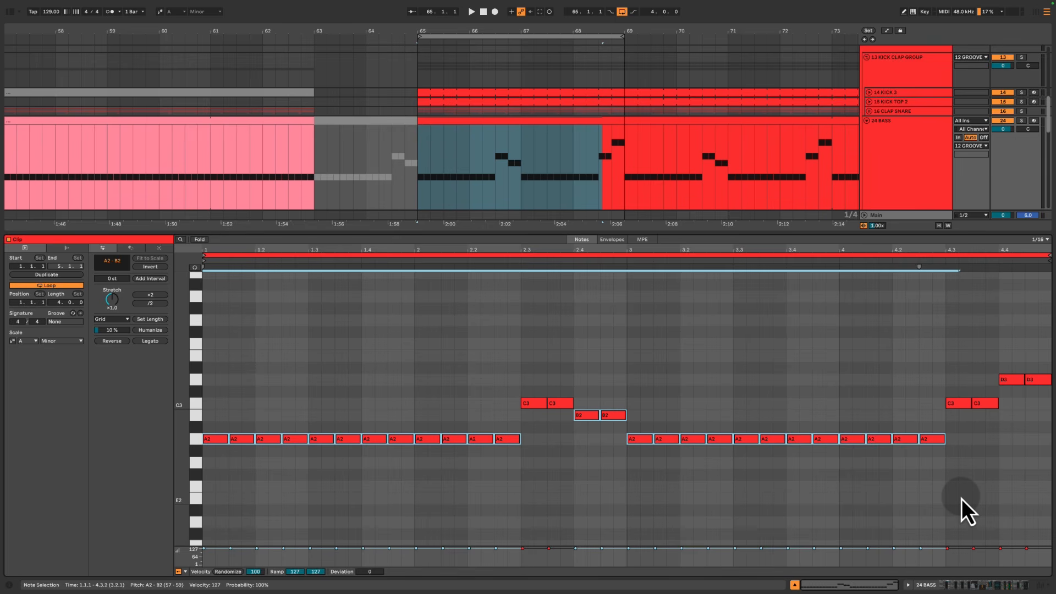
drag(544, 364, 619, 426)
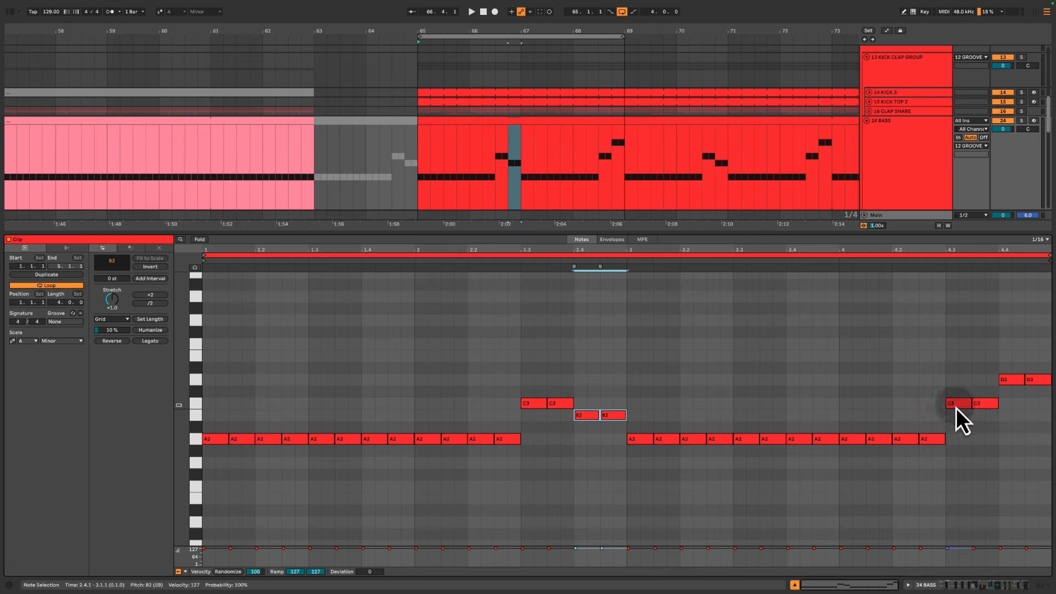
drag(952, 379, 978, 414)
drag(1007, 357, 1035, 399)
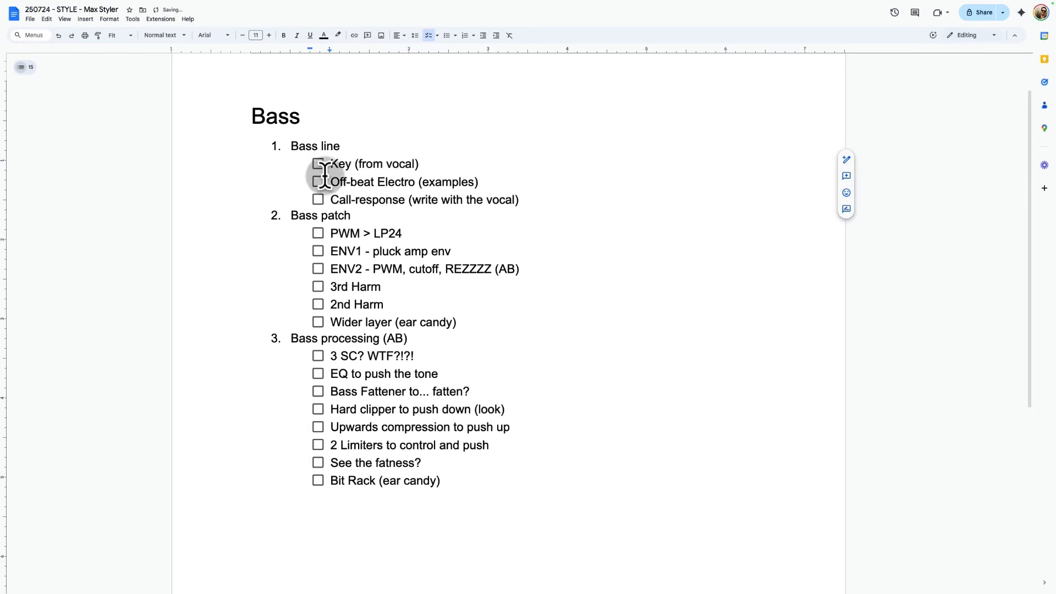
click(318, 164)
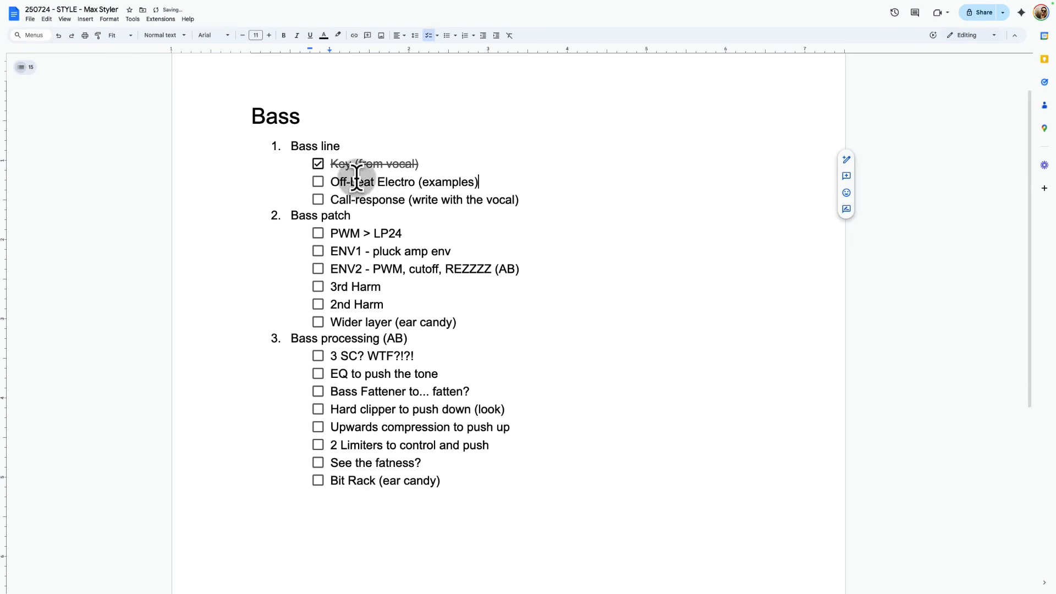
Select the Off-beat Electro (examples) line in the Bass checklist
triple_click(503, 181)
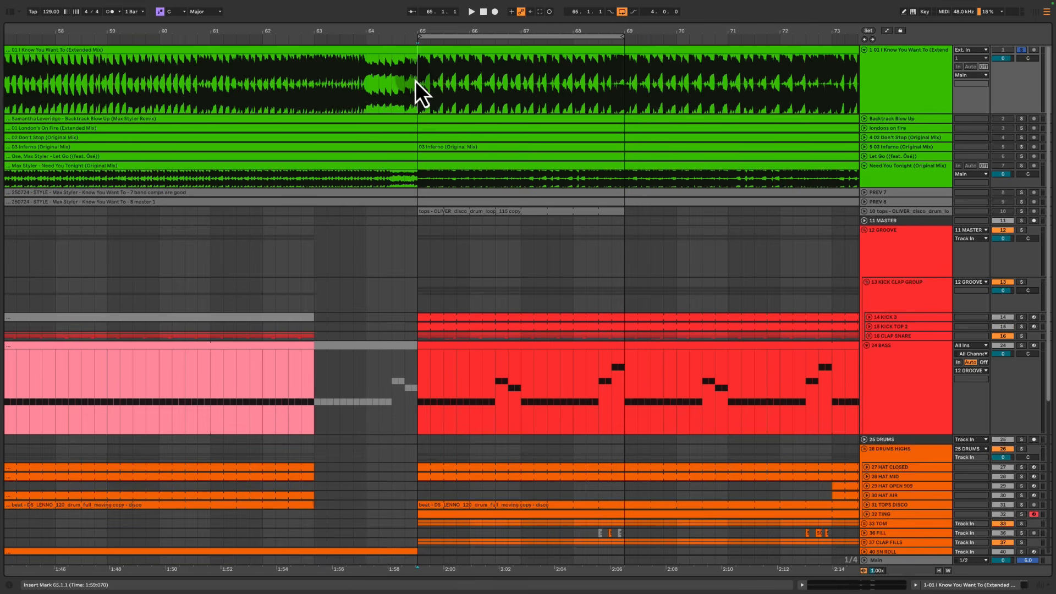
Solo and unfold the Backtrack Blow Up reference and play it from bar 65
key(space)
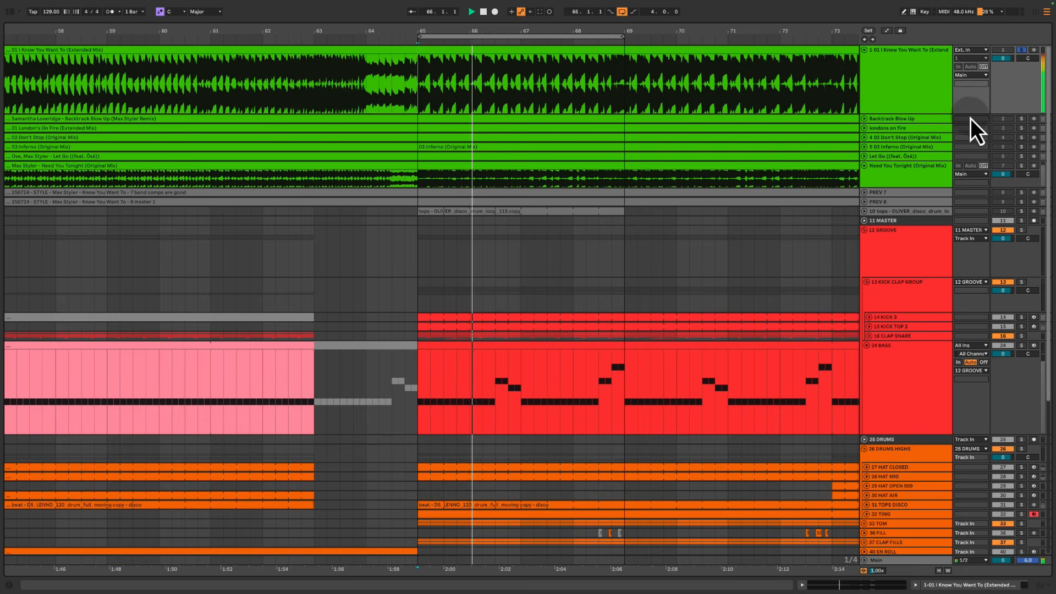
key(space)
click(1021, 119)
click(864, 119)
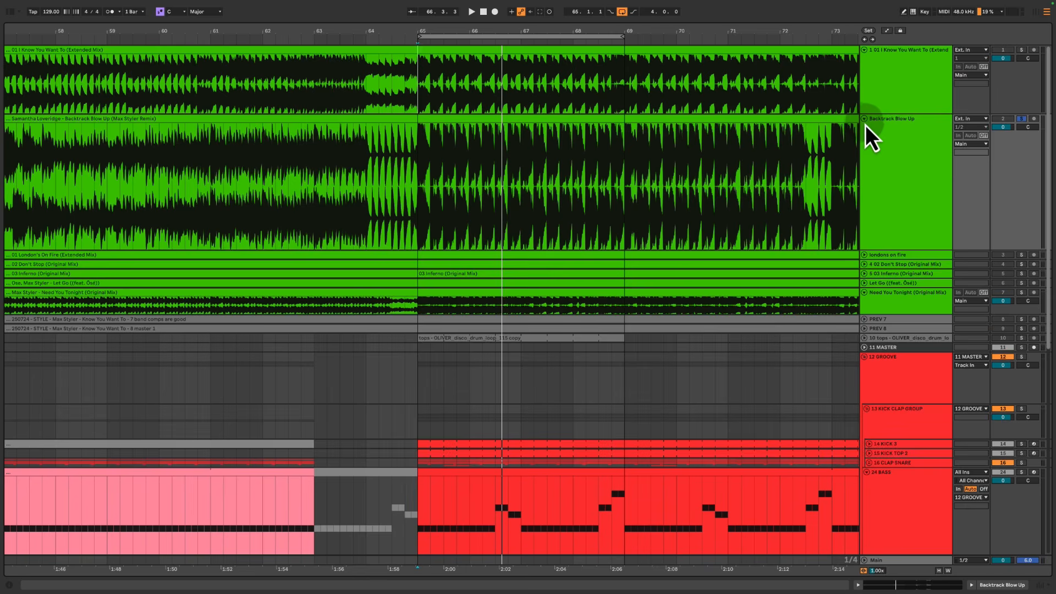
click(422, 150)
drag(462, 35, 465, 34)
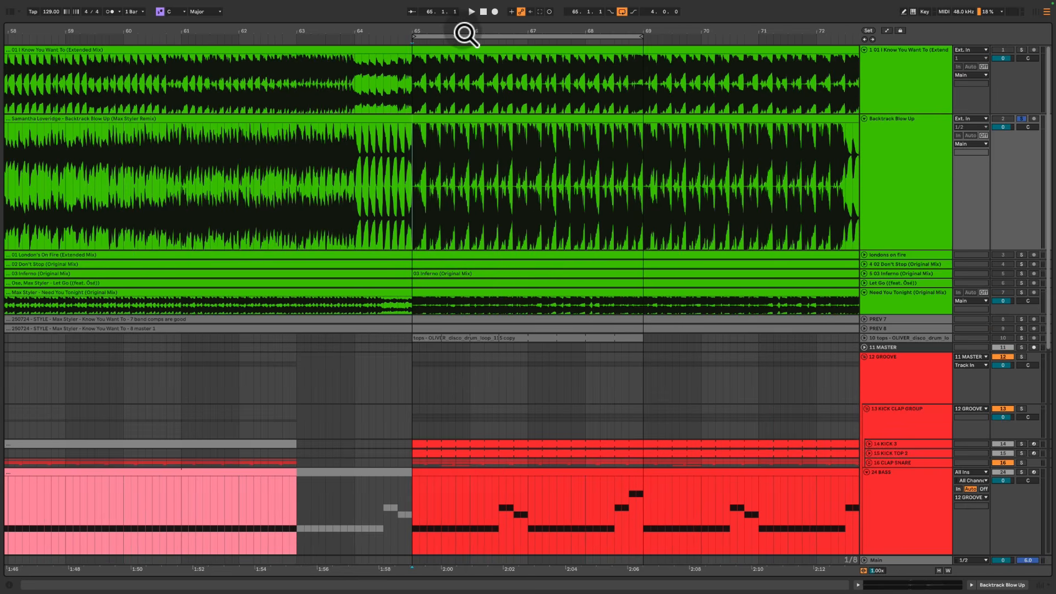
key(space)
Solo londons on fire, play it from bar 65, then reopen the 24 BASS clip
click(864, 255)
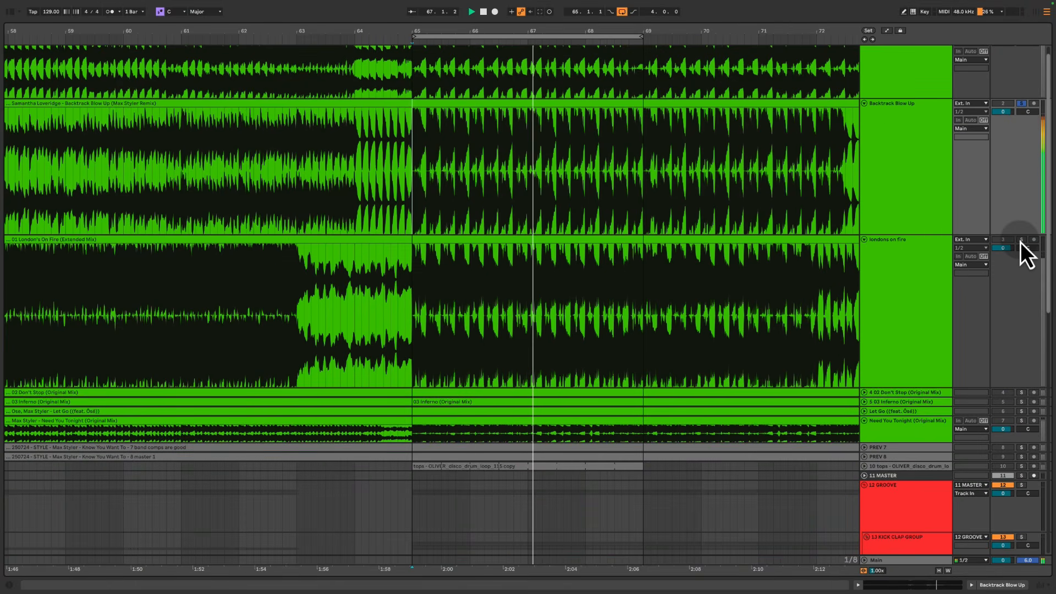
click(1020, 242)
key(space)
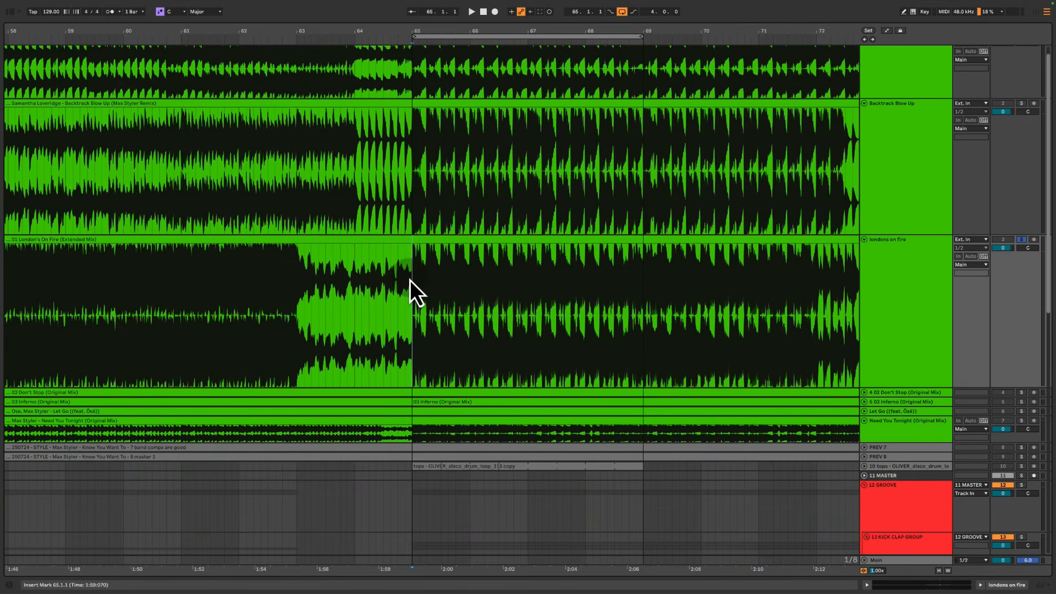
key(space)
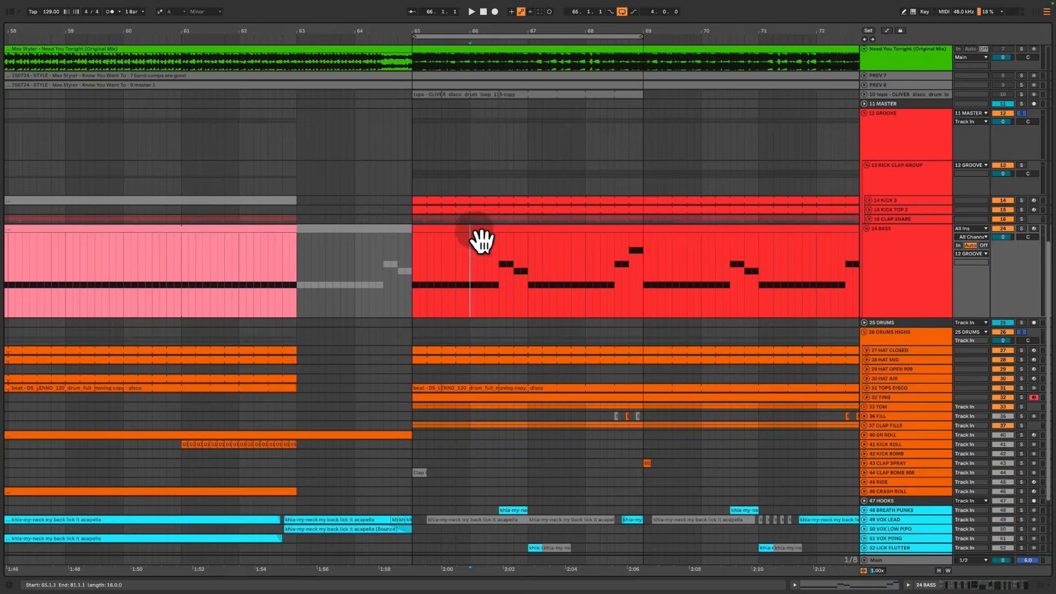
double_click(474, 234)
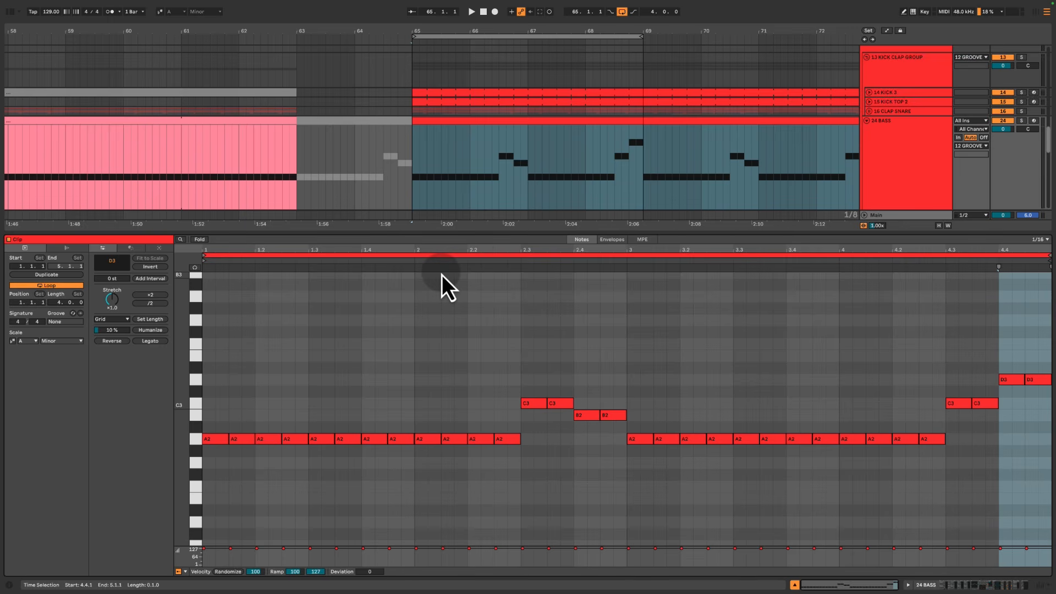
Loop the bass clip, then clear the time and note selections near the clip start
key(space)
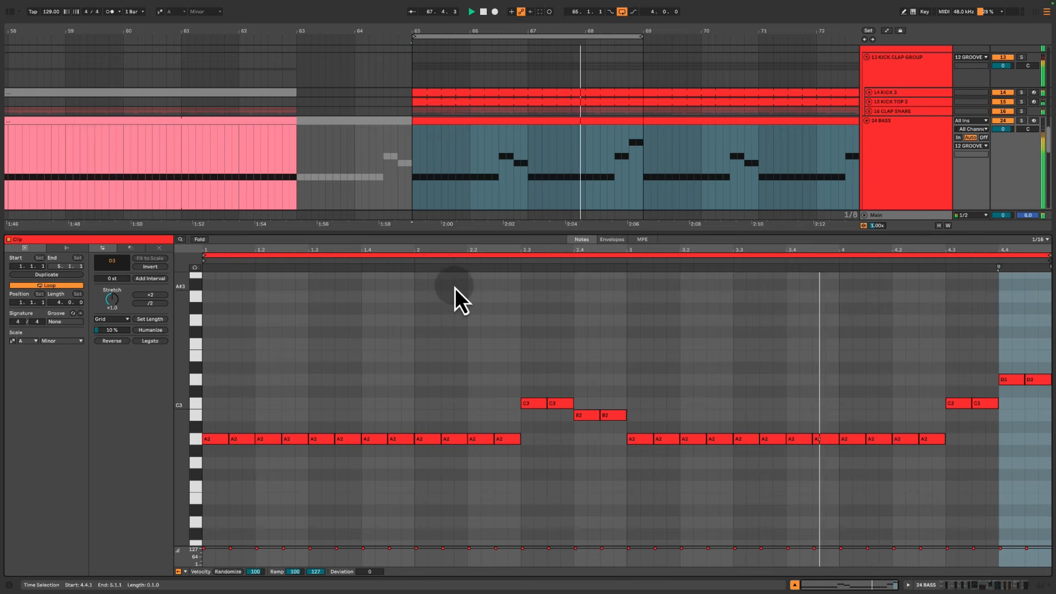
click(677, 300)
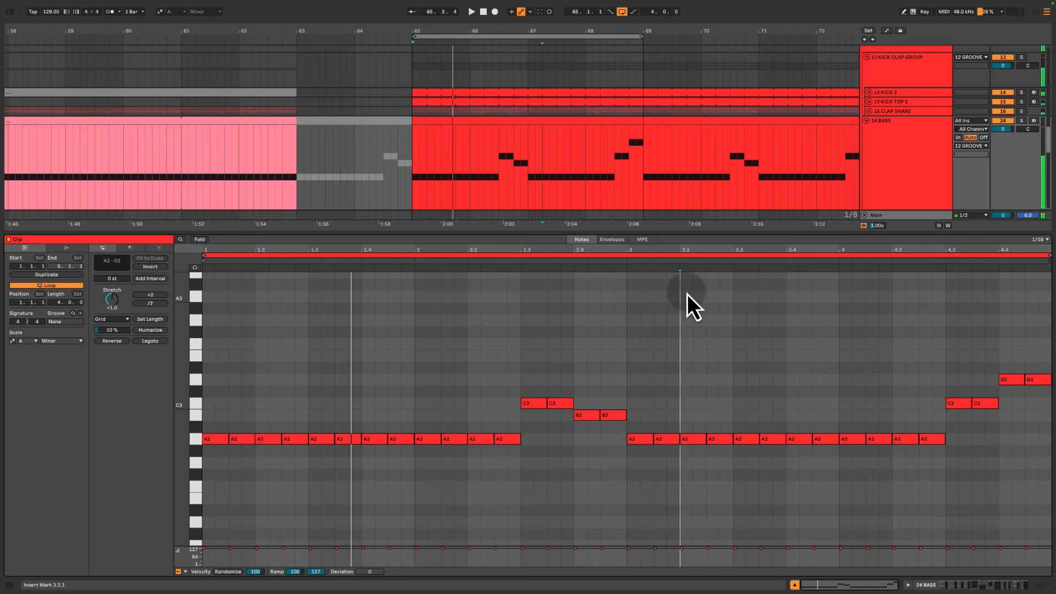
key(space)
click(231, 381)
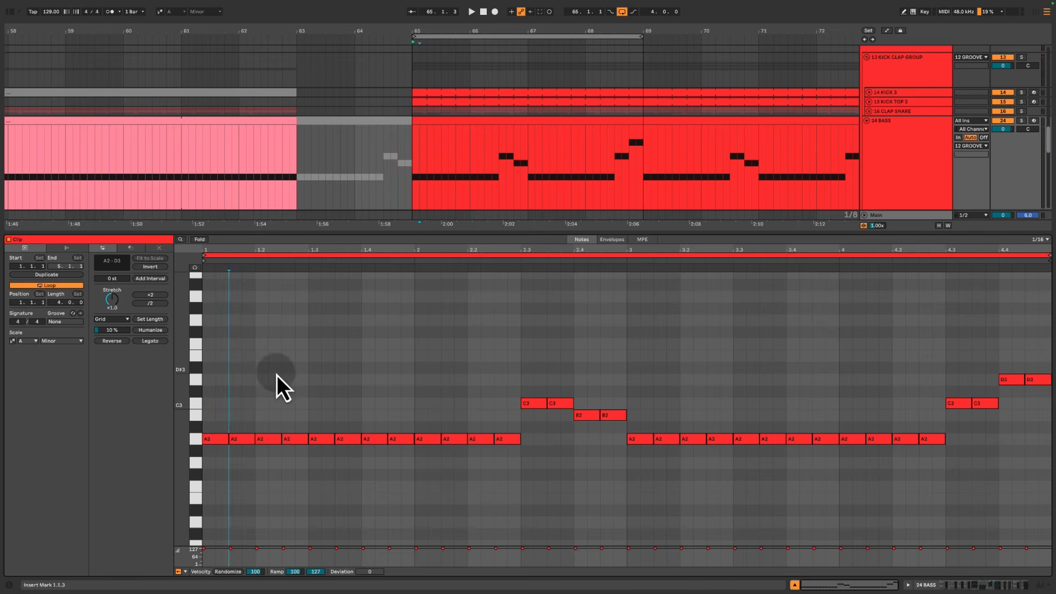
mouse_move(212, 408)
mouse_down()
mouse_move(469, 477)
mouse_move(514, 467)
mouse_up()
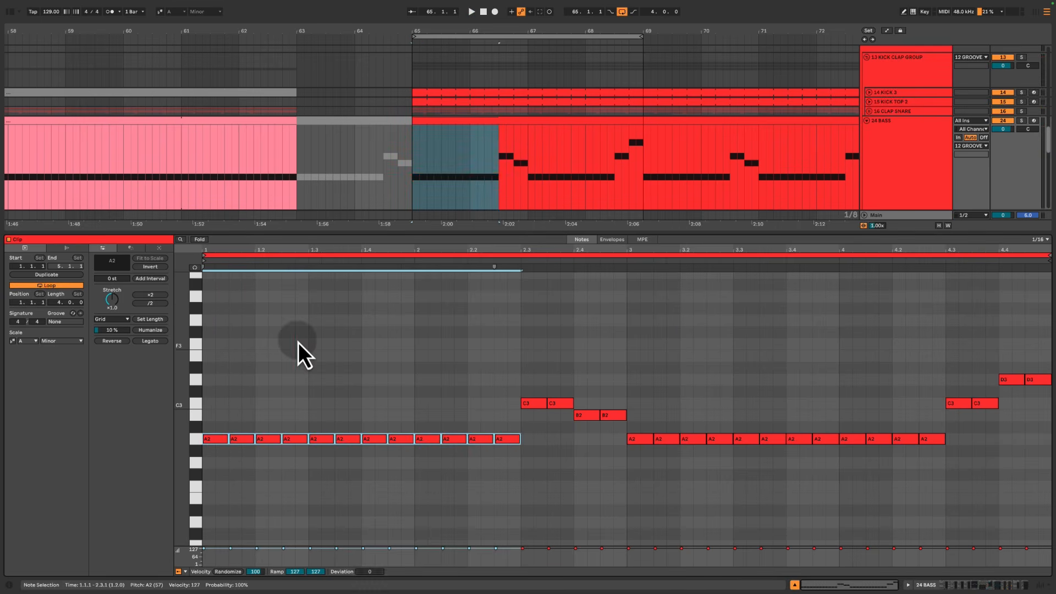
click(298, 342)
Deactivate the 1st, 3rd, 5th, 7th, 9th and 11th A2 notes plus the first C3 and B2
drag(216, 422, 223, 477)
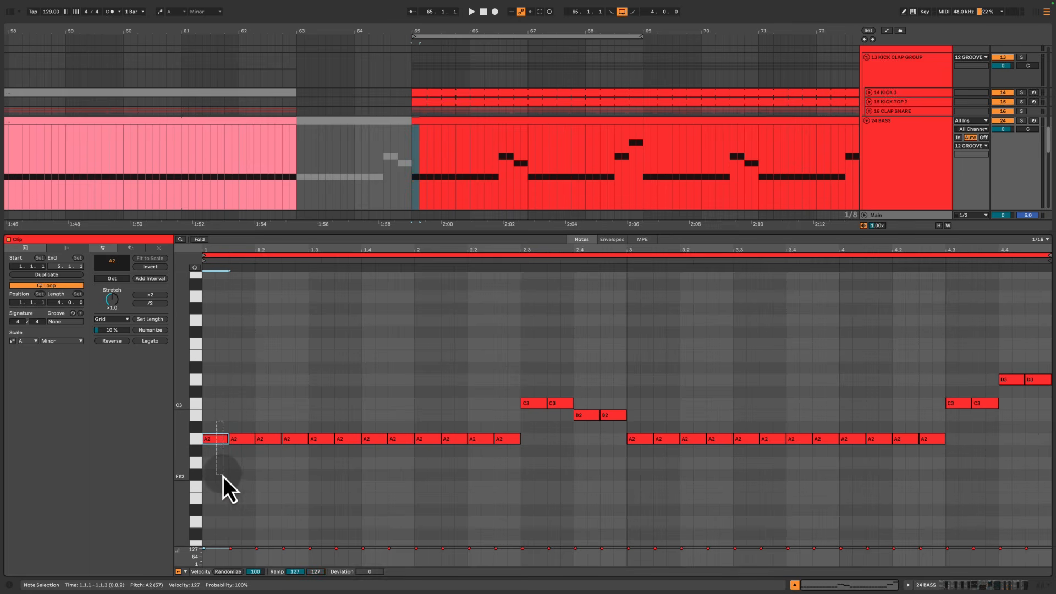
key(0)
drag(262, 411, 274, 478)
key(0)
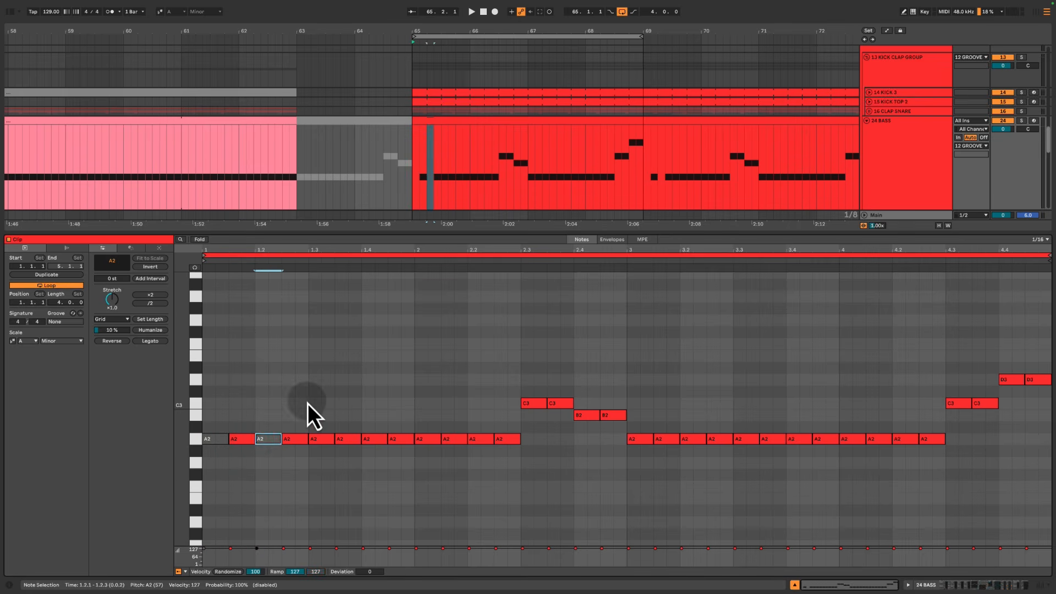
drag(315, 410, 330, 450)
key(0)
drag(371, 398, 378, 467)
key(0)
drag(424, 411, 434, 458)
key(0)
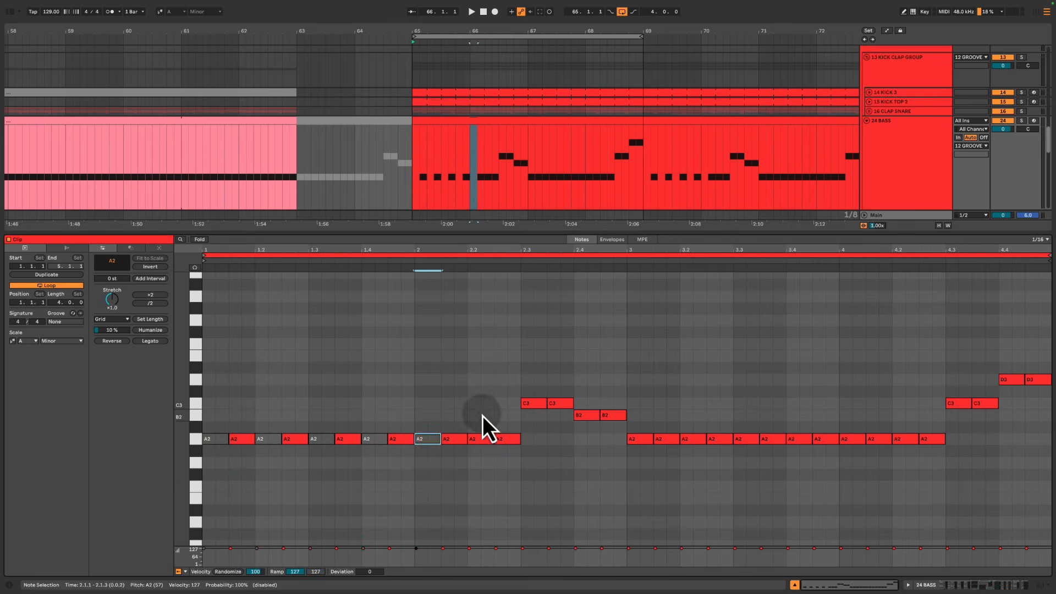
drag(484, 416, 491, 454)
key(0)
drag(532, 385, 542, 421)
key(0)
drag(590, 386, 591, 437)
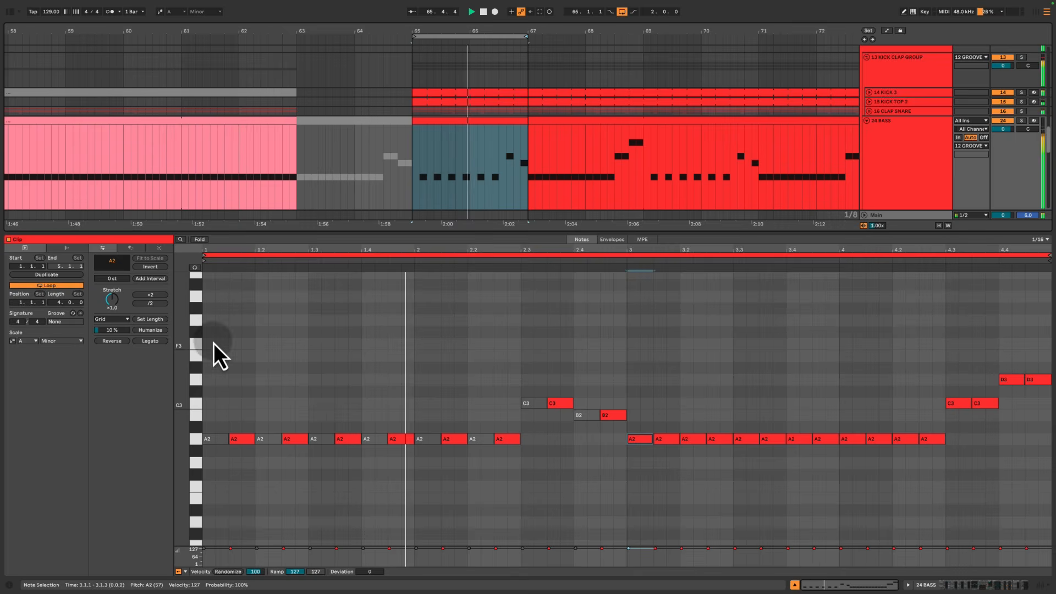
Reactivate all first-two-bar notes and play the bass line from the clip start
key(space)
drag(205, 328, 622, 509)
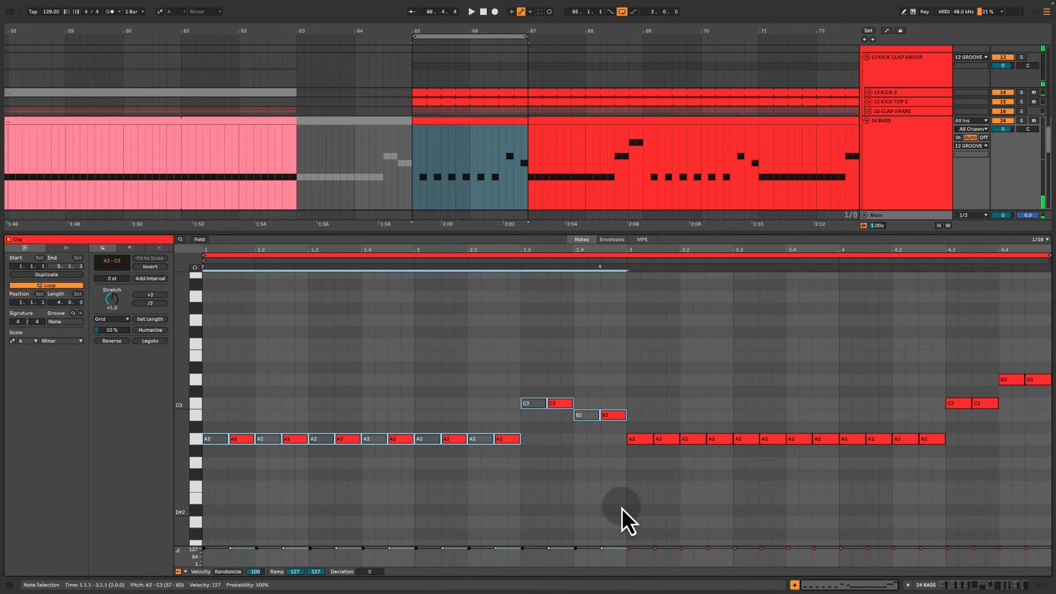
key(0)
key(0)
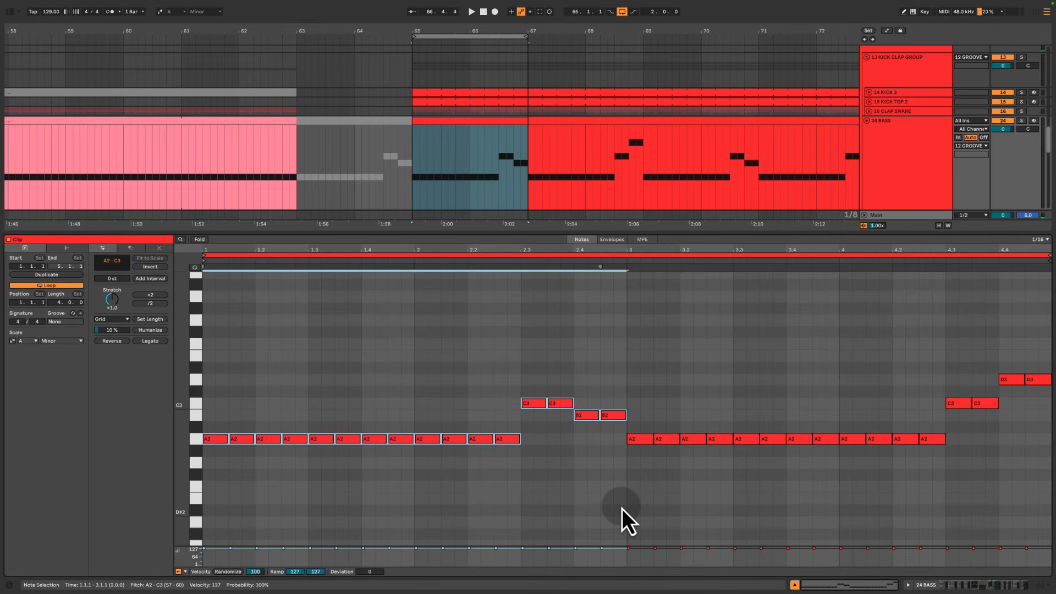
click(285, 263)
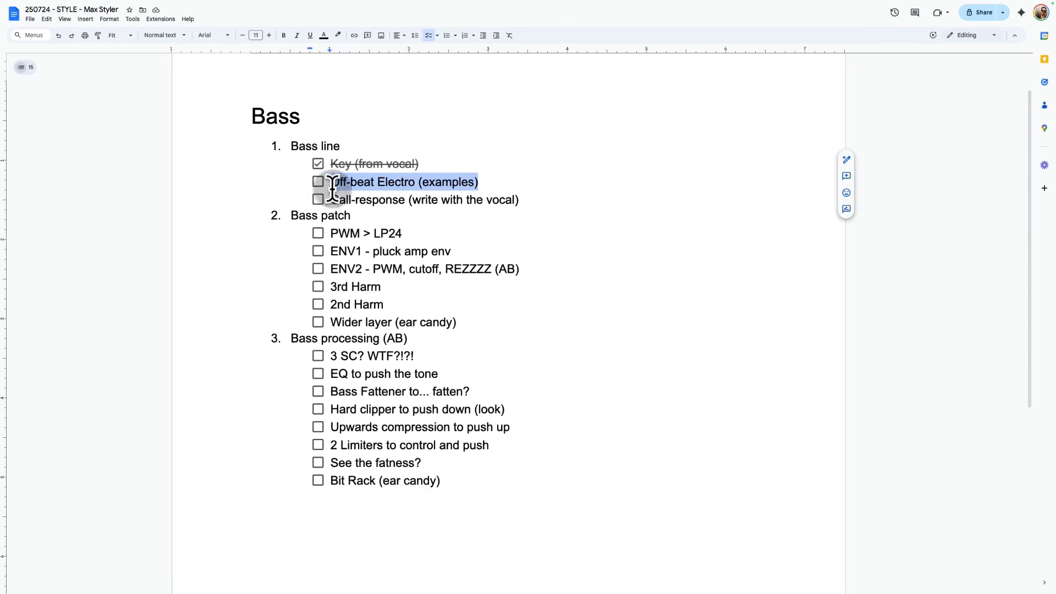
Tick off Off-beat Electro (examples) and Call-response (write with the vocal), then select bars 1–2 notes
click(318, 181)
click(552, 177)
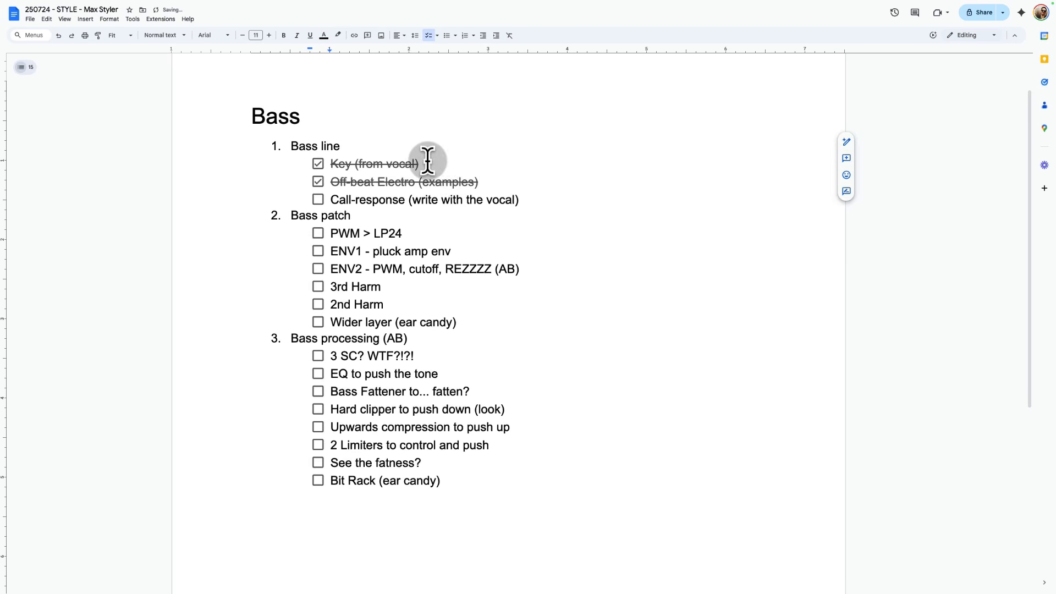
click(499, 186)
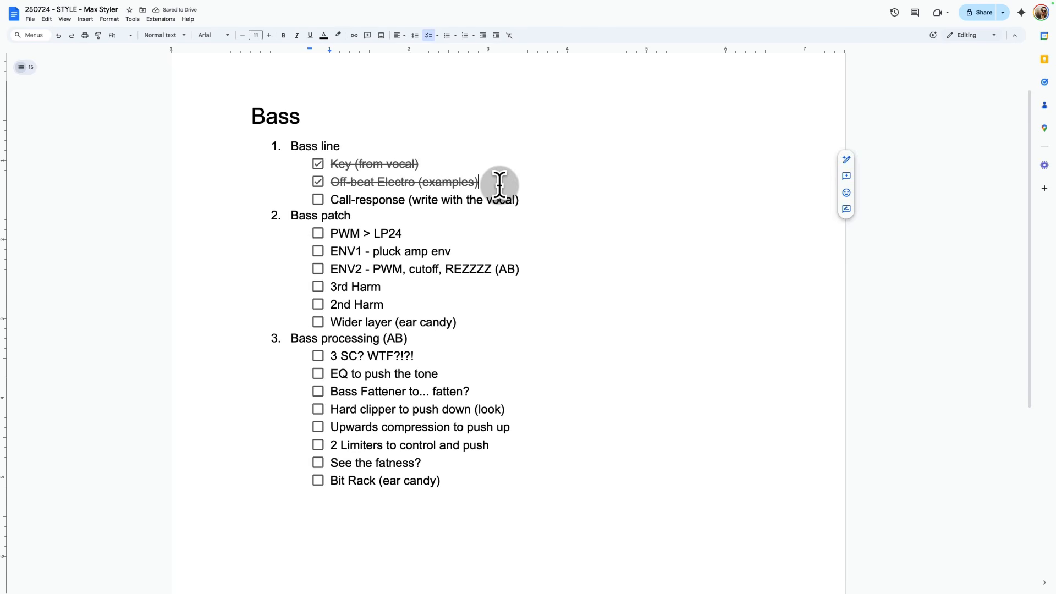
click(528, 198)
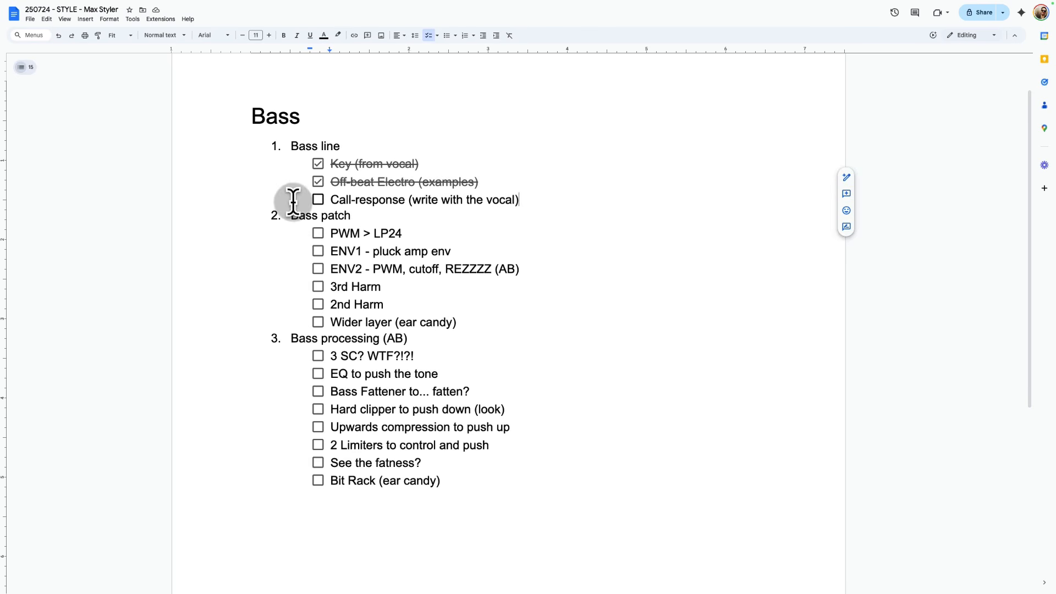
click(317, 199)
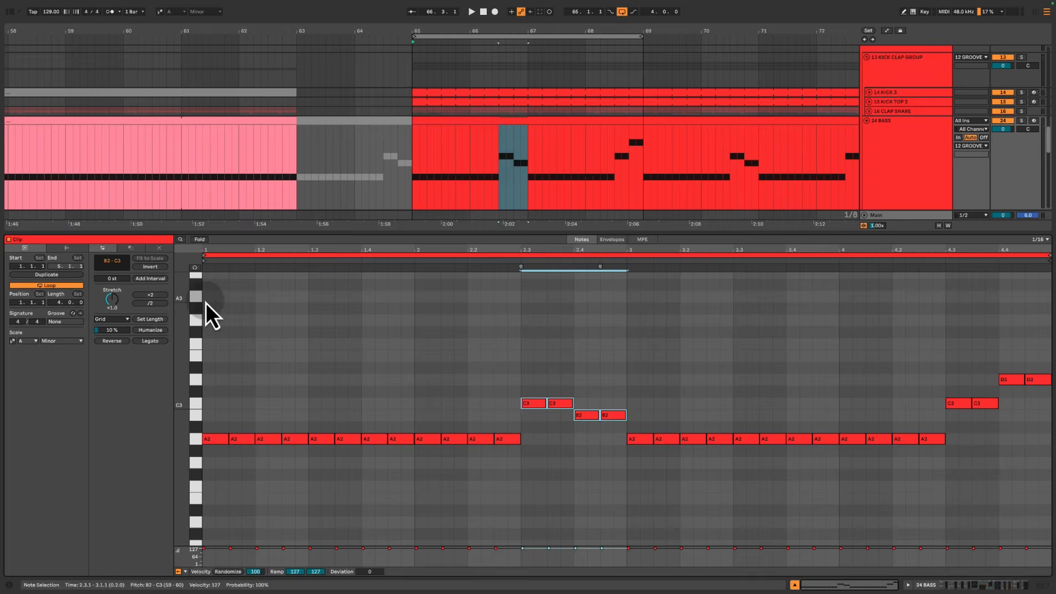
drag(205, 303, 619, 517)
Play the bass line while comparing the bar 1–2 and bar 3–4 note groups, including 2.3 and 4.3
drag(627, 269, 1051, 523)
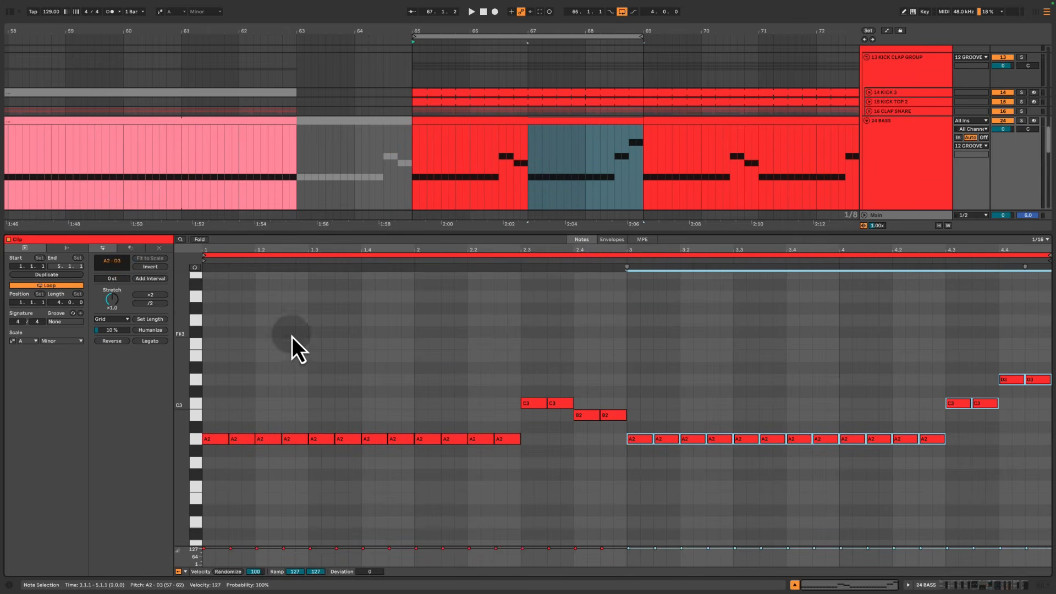
key(space)
click(519, 352)
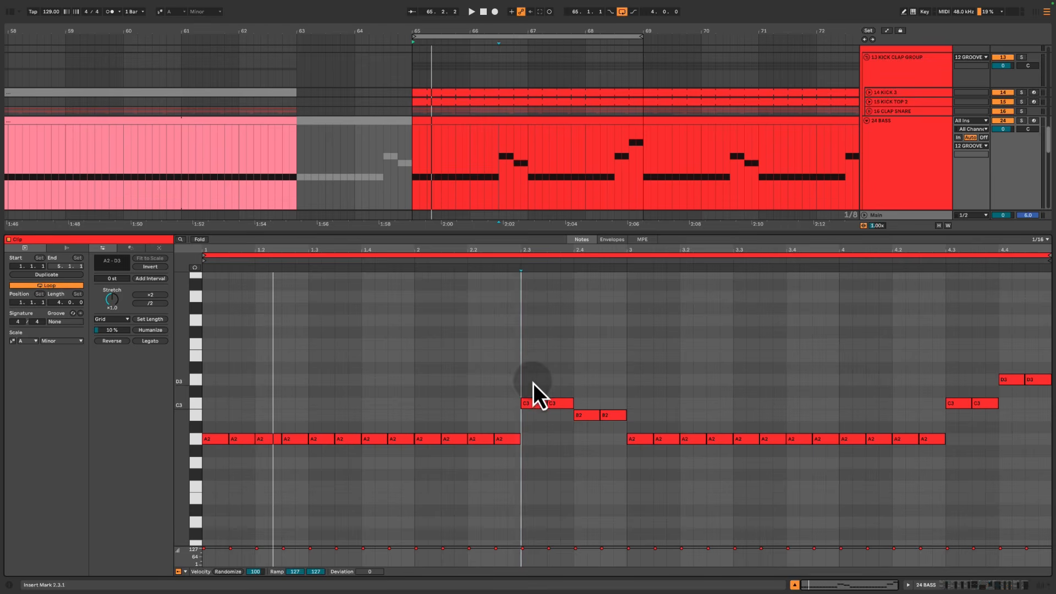
drag(525, 367, 622, 453)
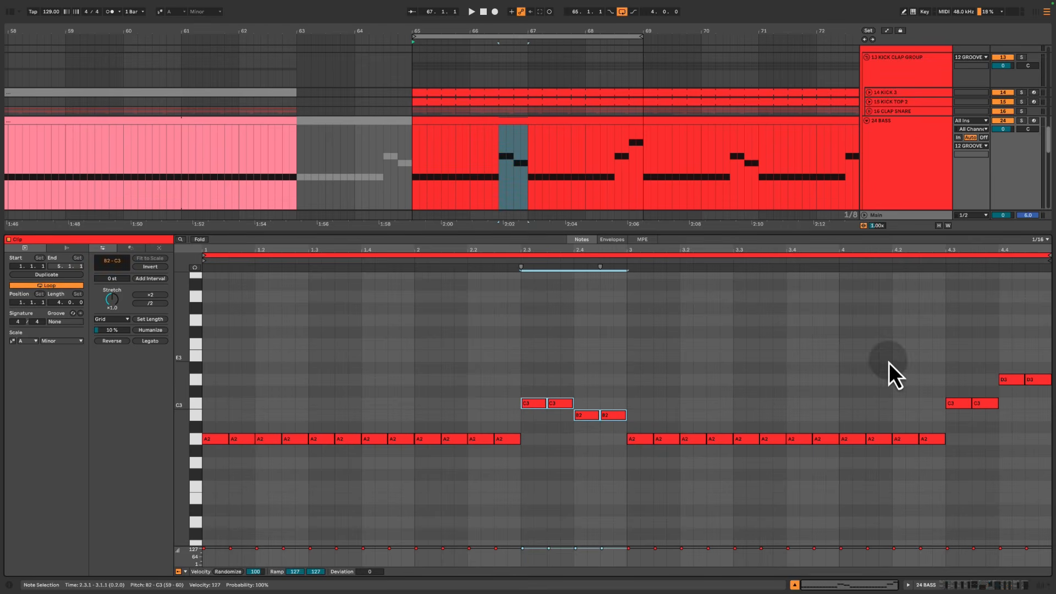
drag(949, 341, 1045, 443)
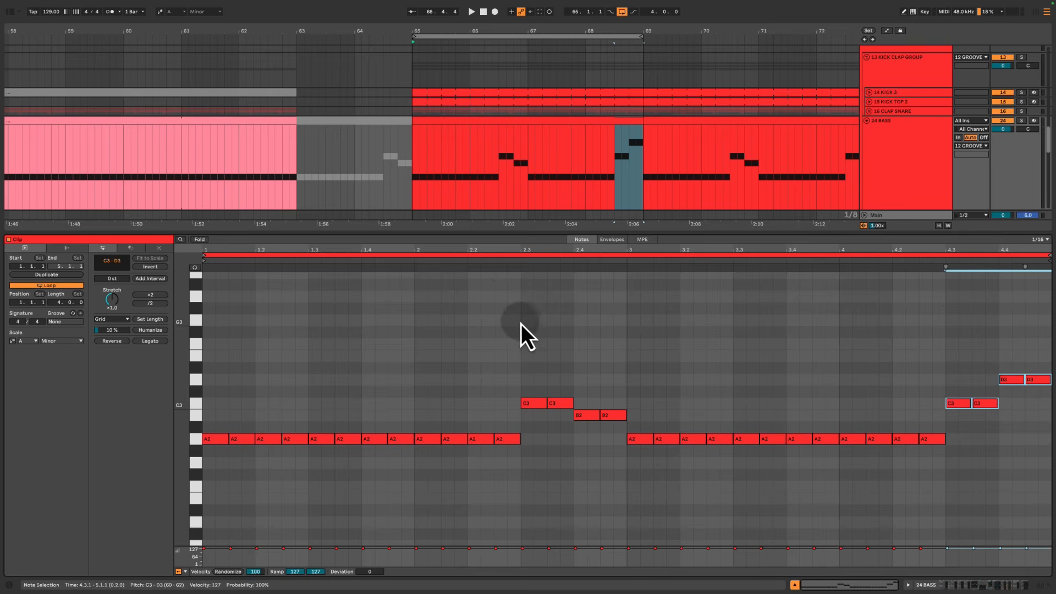
drag(216, 313, 630, 519)
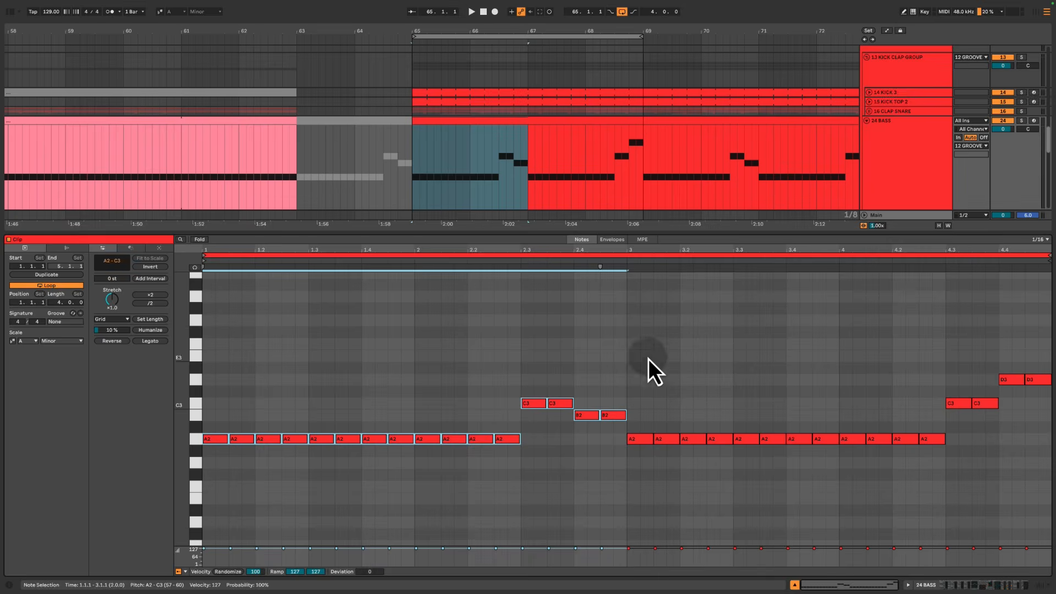
drag(648, 358, 1036, 505)
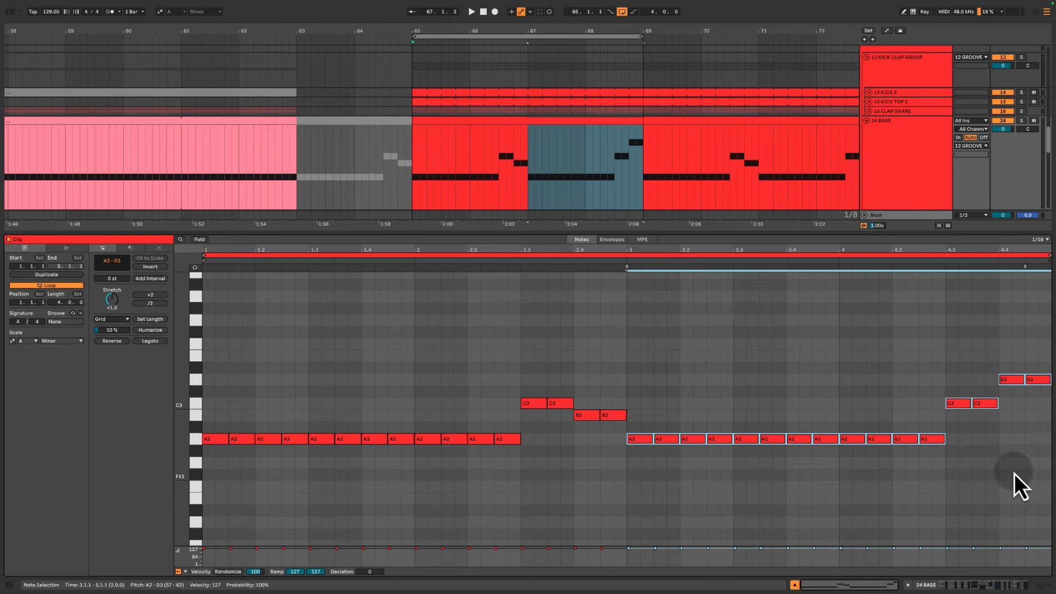
drag(513, 325, 612, 468)
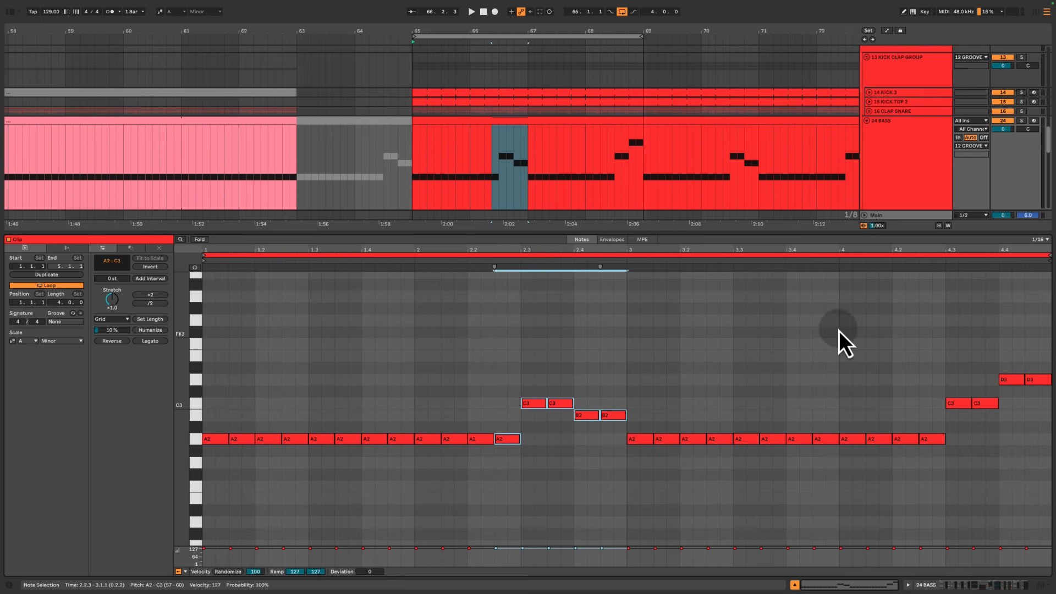
drag(836, 332, 1011, 484)
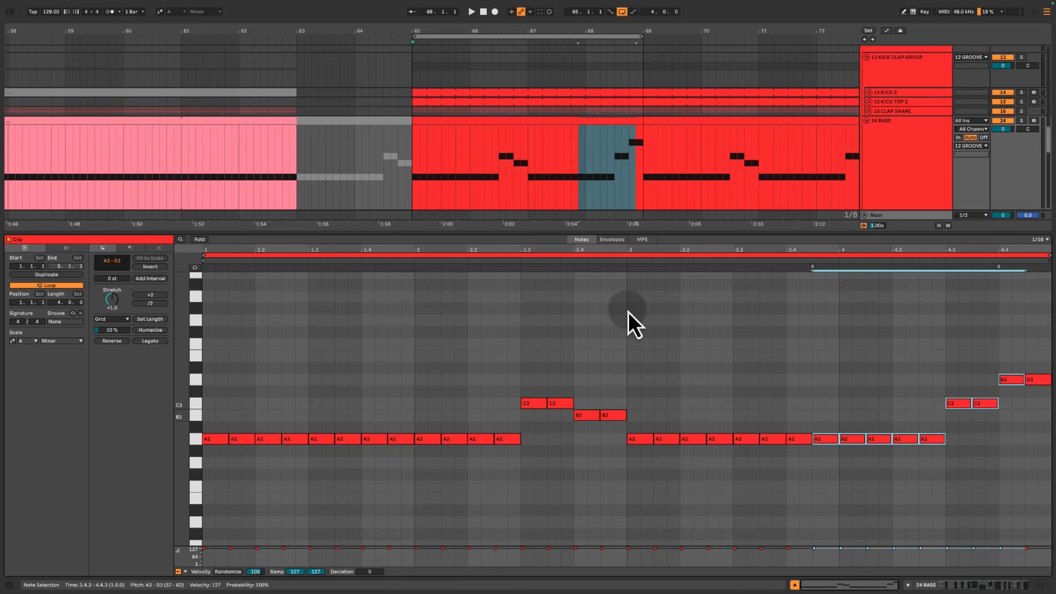
Set the clip start to 3.1.1 and reselect the first-half notes
mouse_move(207, 262)
mouse_down()
mouse_move(655, 293)
mouse_move(629, 294)
mouse_move(991, 467)
mouse_move(1023, 462)
mouse_up()
click(627, 292)
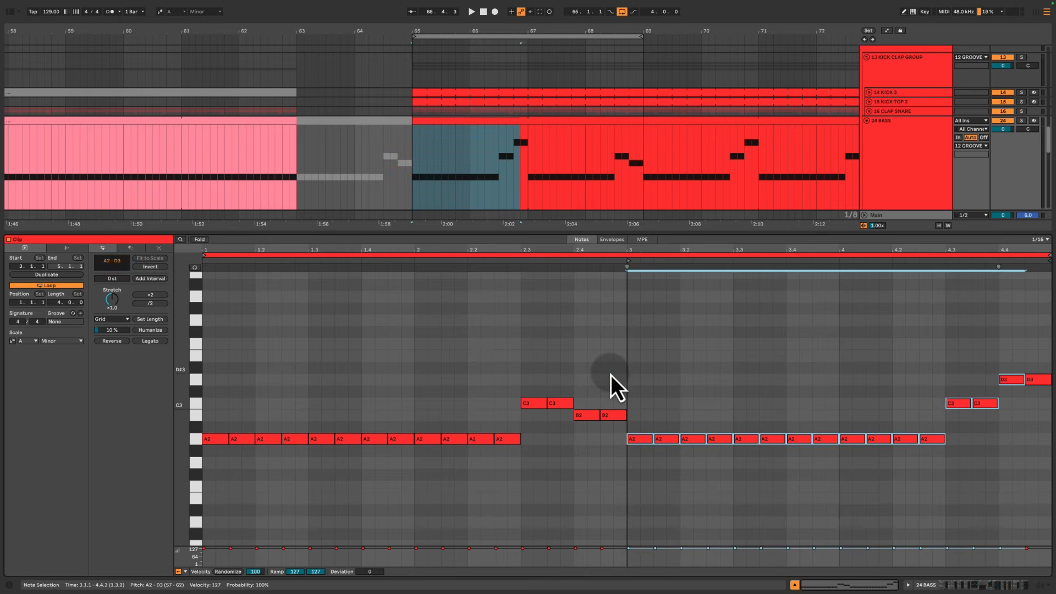
drag(610, 374, 115, 536)
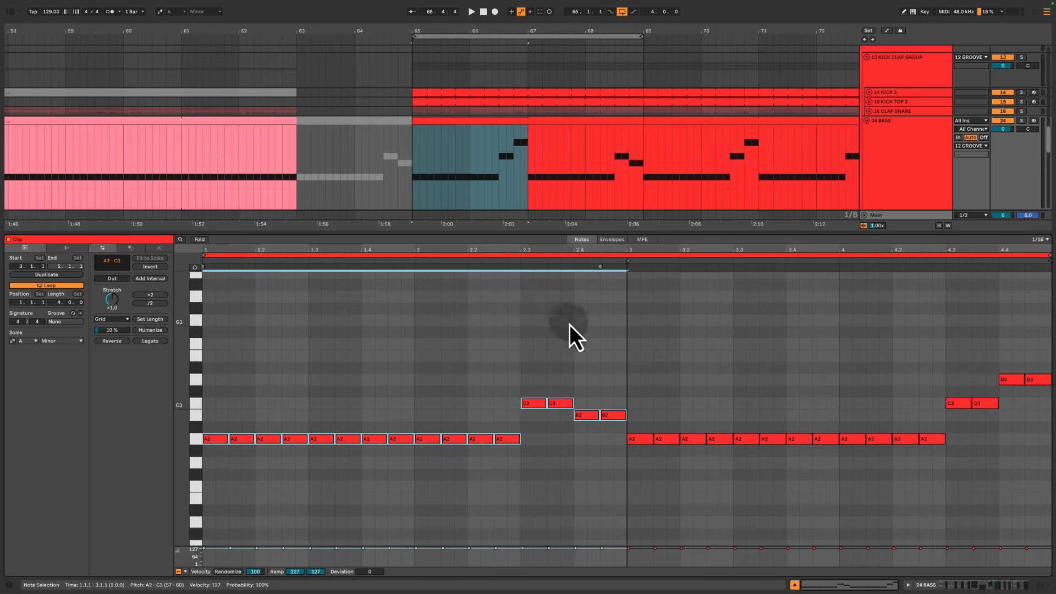
Play the 24 BASS clip from the arrangement, then stop it
click(430, 130)
key(space)
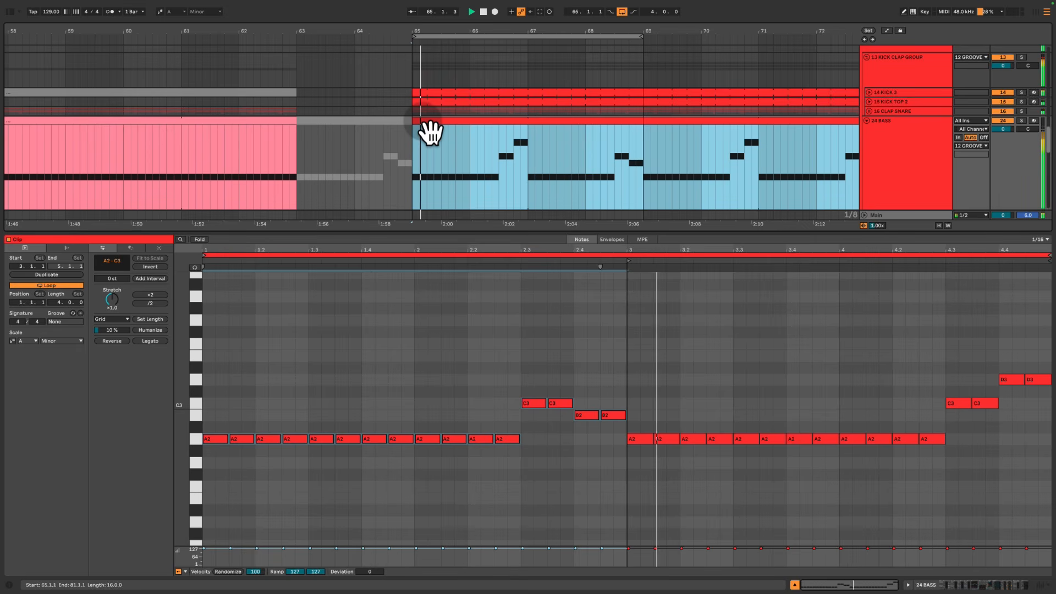
key(space)
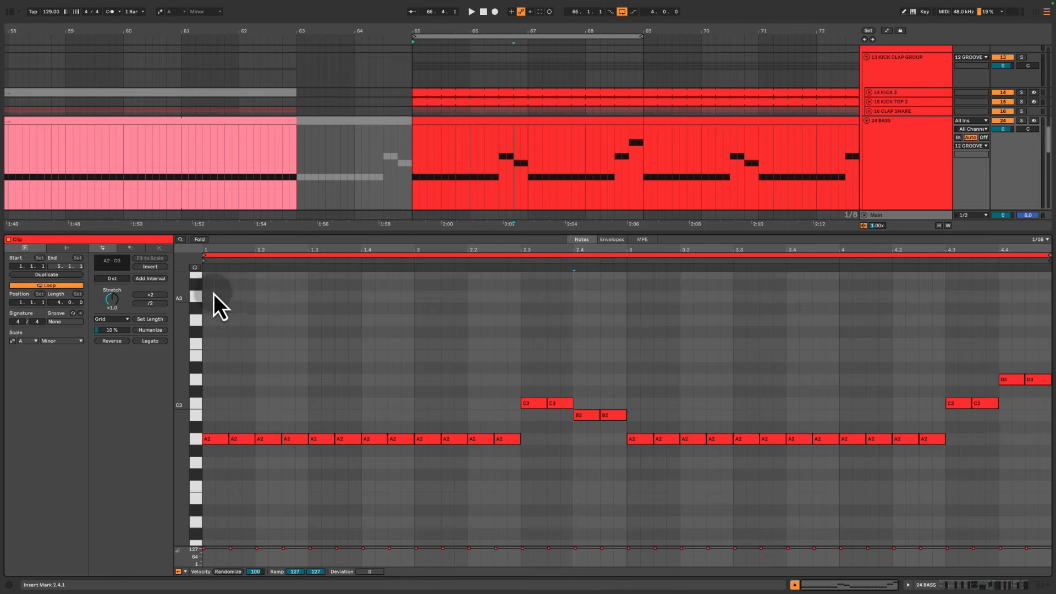
Select the notes from 3.1.3 to the clip end and show the bass device chain
drag(214, 293, 589, 537)
click(802, 434)
drag(654, 353, 1040, 518)
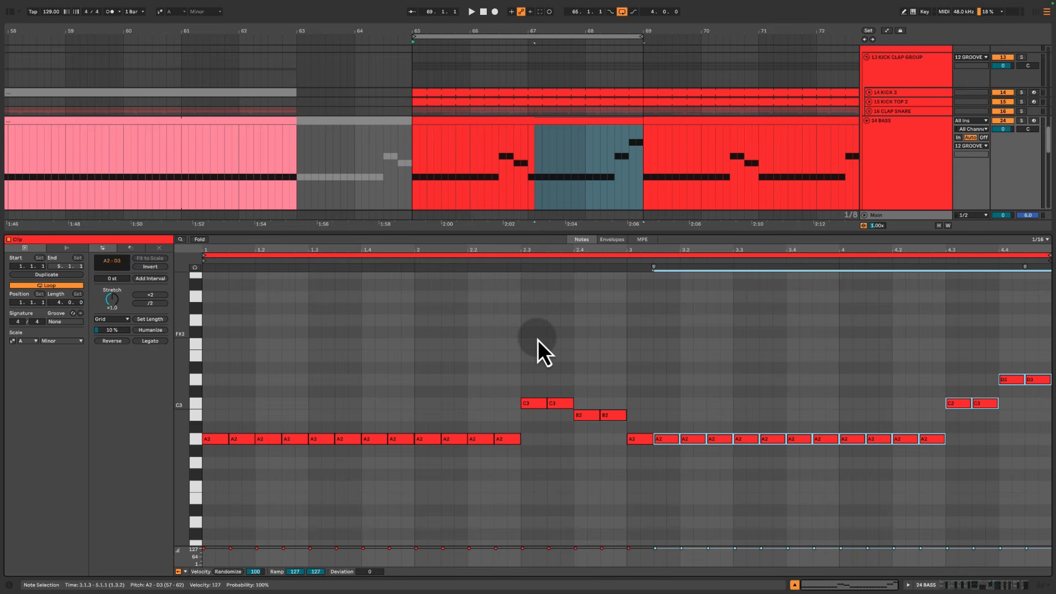
key(shift+Tab)
Zoom out to the vocal tracks and drag the acapella clip onto new audio track 50 at bar 65
drag(547, 31, 500, 11)
scroll(480, 283, down, 3)
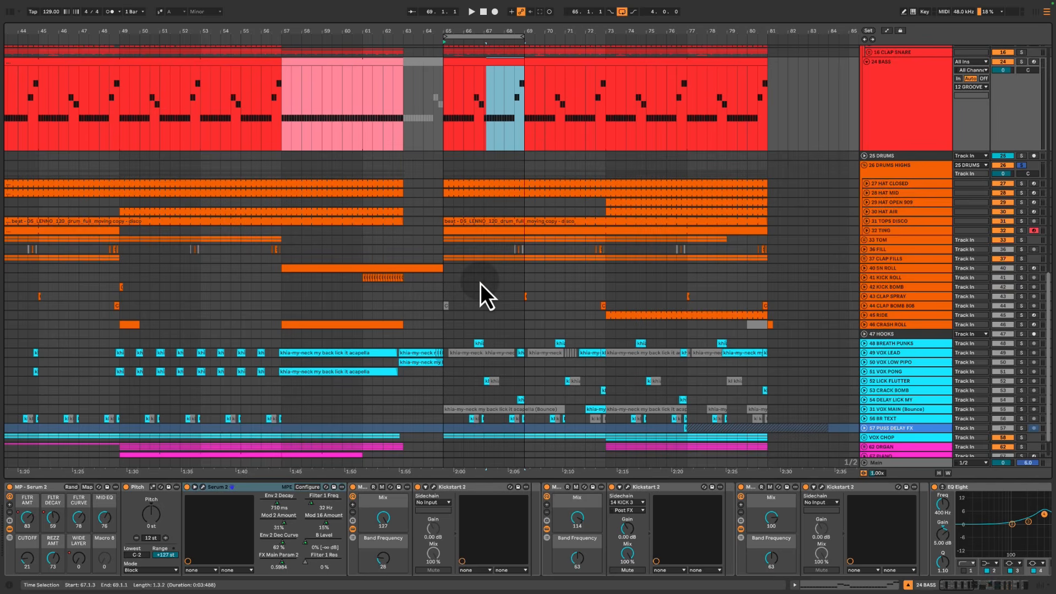
scroll(492, 190, up, 1)
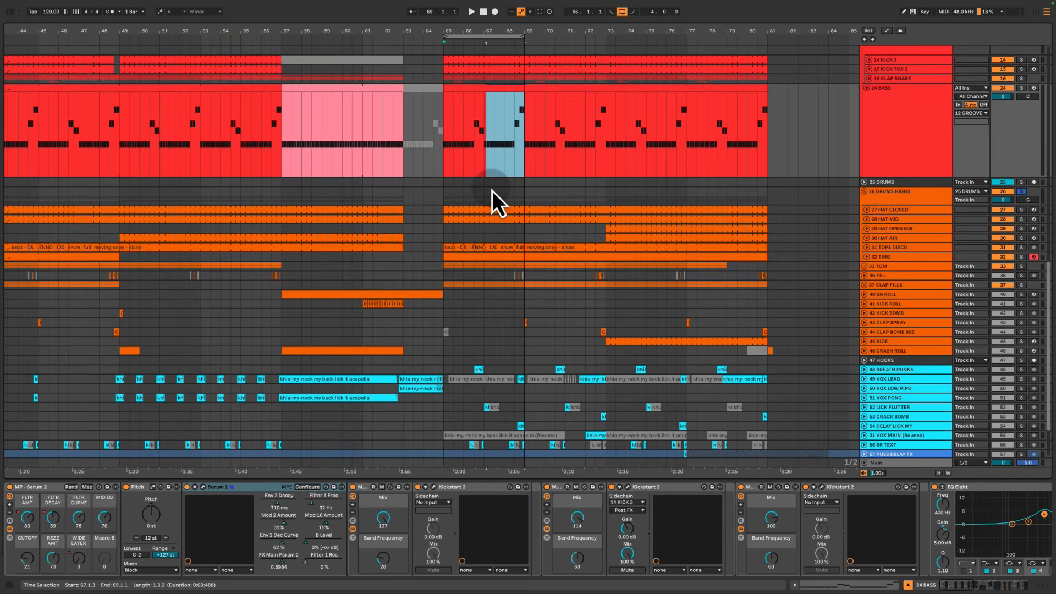
scroll(492, 191, down, 1)
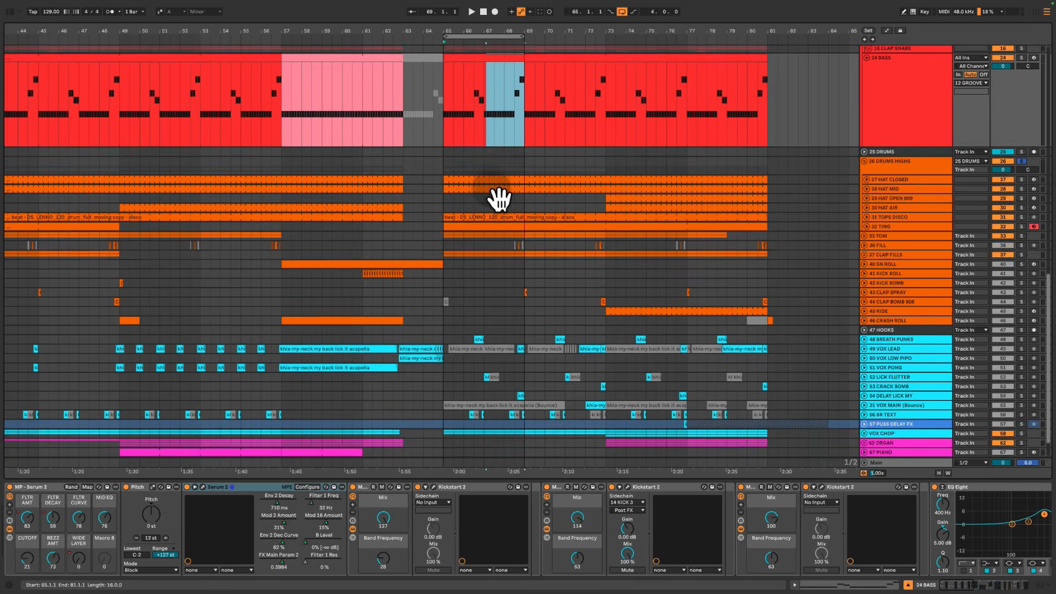
drag(292, 287, 383, 374)
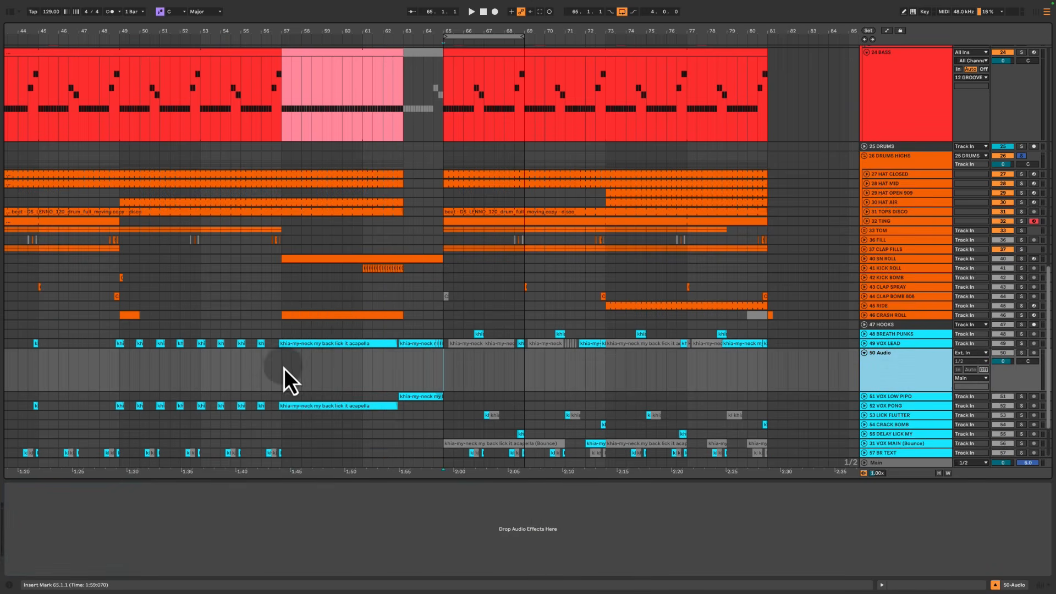
drag(284, 368, 526, 371)
Solo track 50, play the acapella from bar 65 zoomed in, then stop playback
click(1020, 353)
click(472, 369)
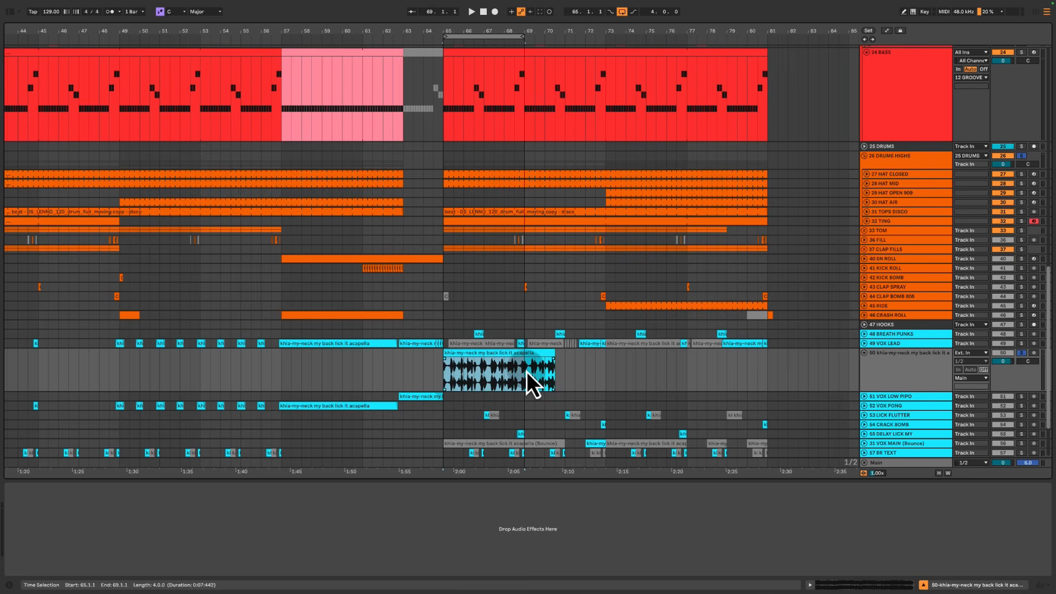
key(space)
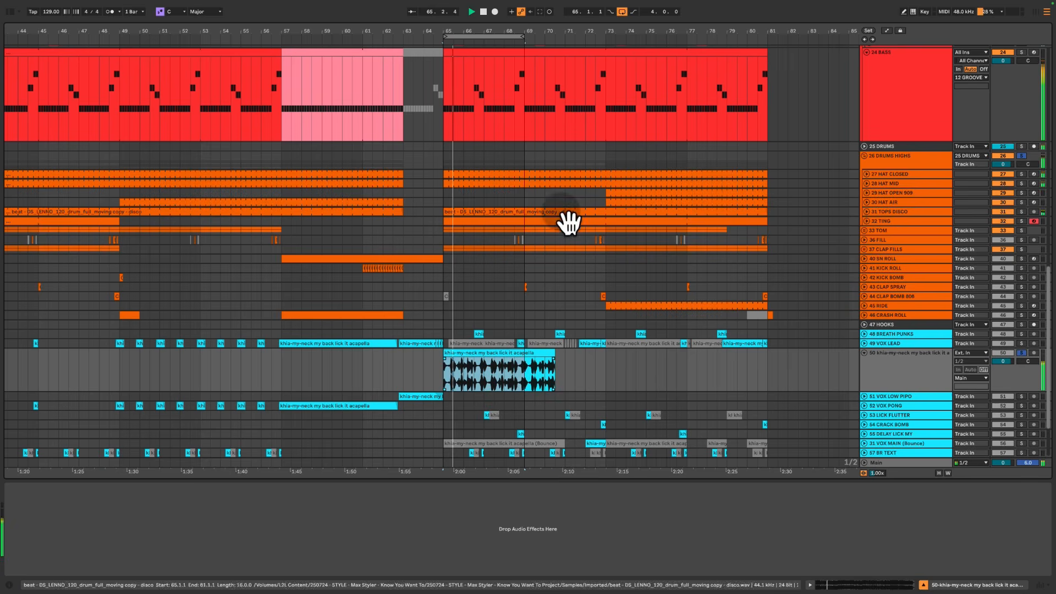
drag(500, 31, 498, 31)
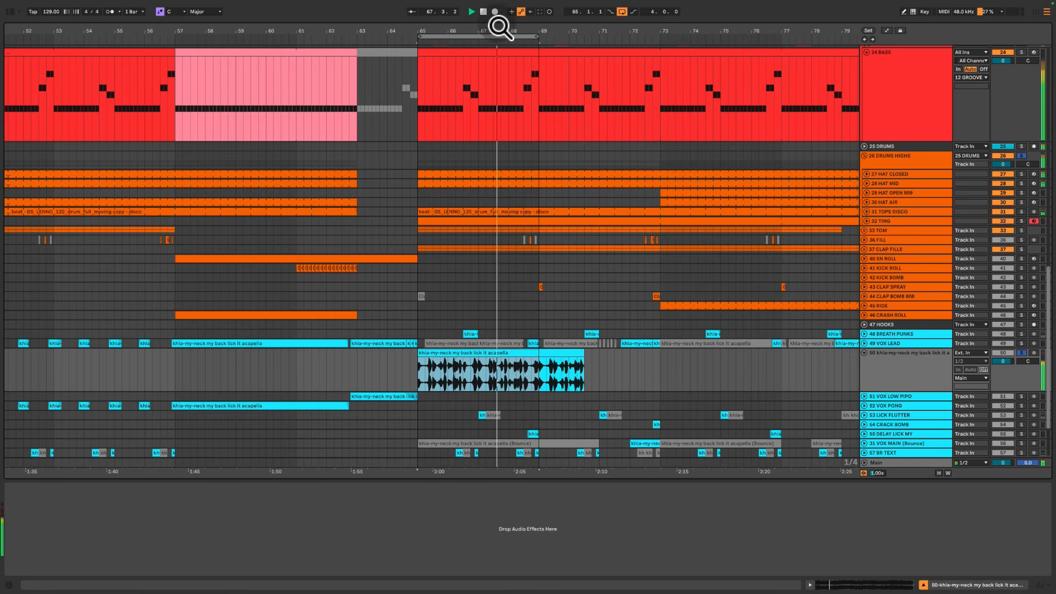
drag(495, 33, 497, 34)
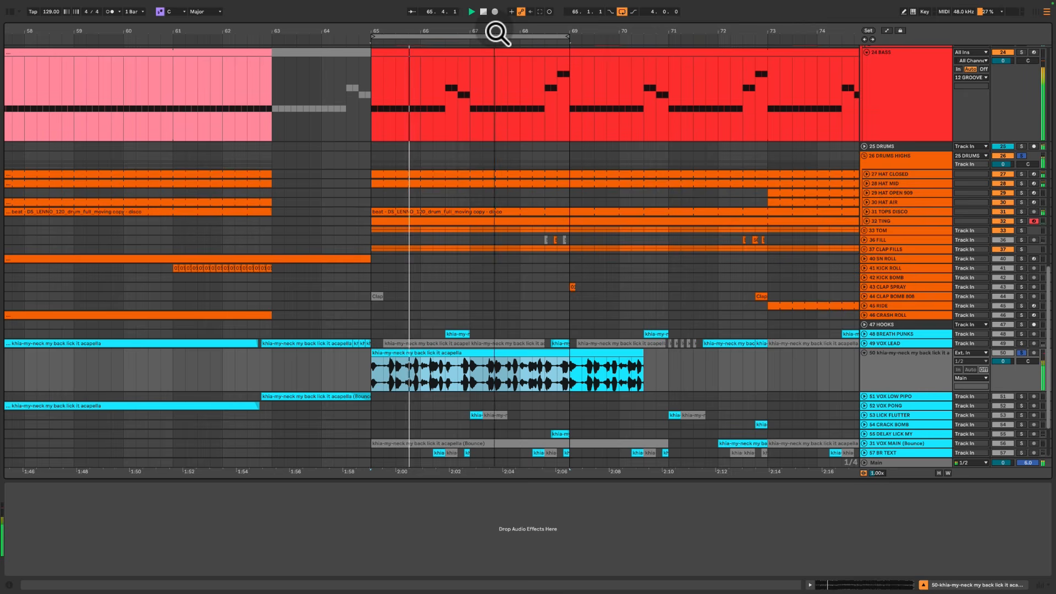
drag(497, 33, 511, 33)
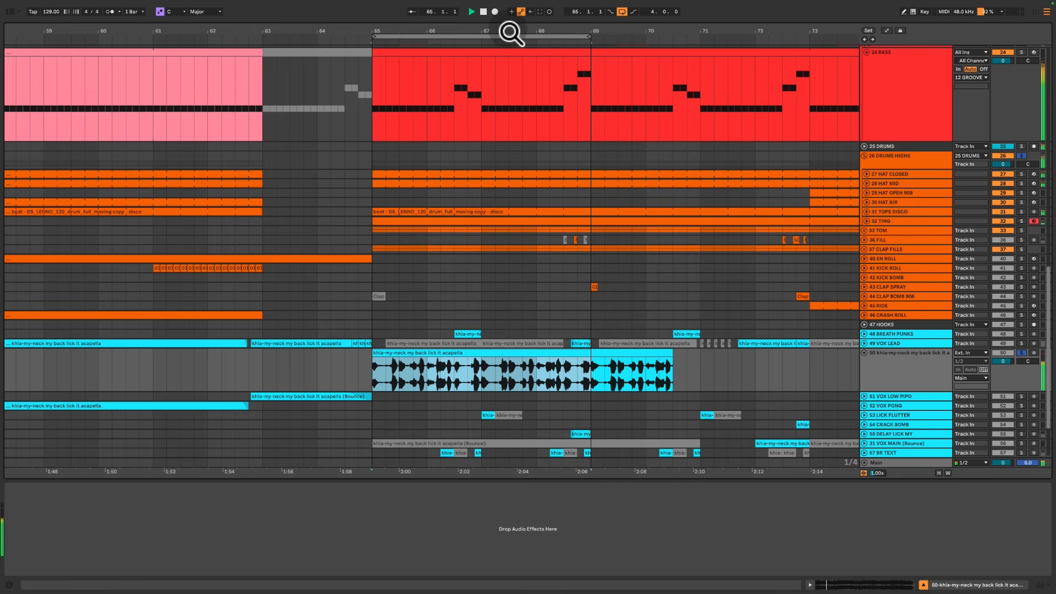
key(space)
scroll(592, 388, up, 1)
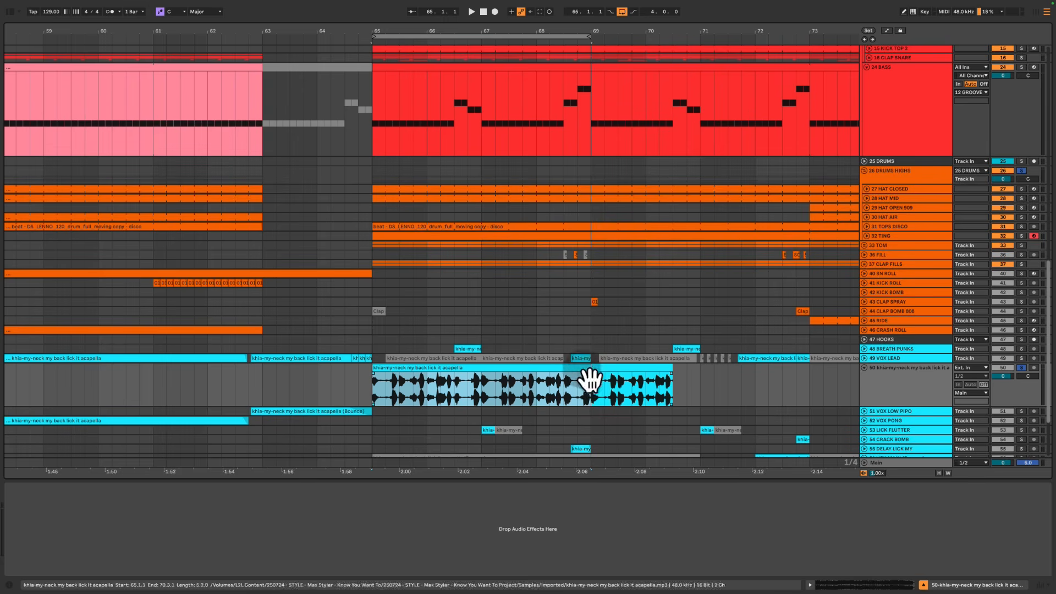
scroll(540, 371, up, 1)
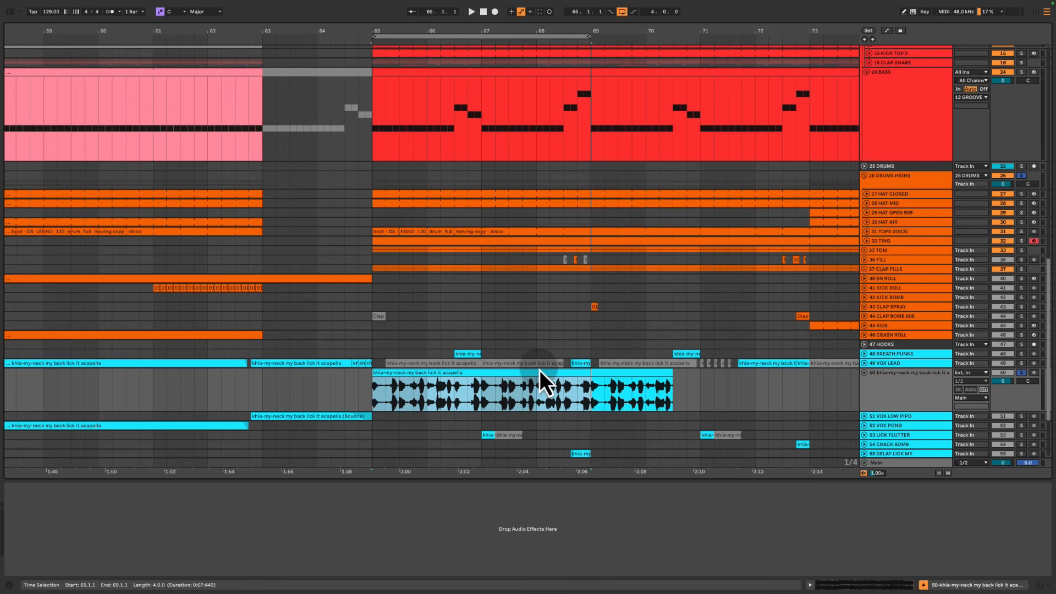
Audition bars 66–69 of the bass and acapella clips, playing from bar 65
click(428, 390)
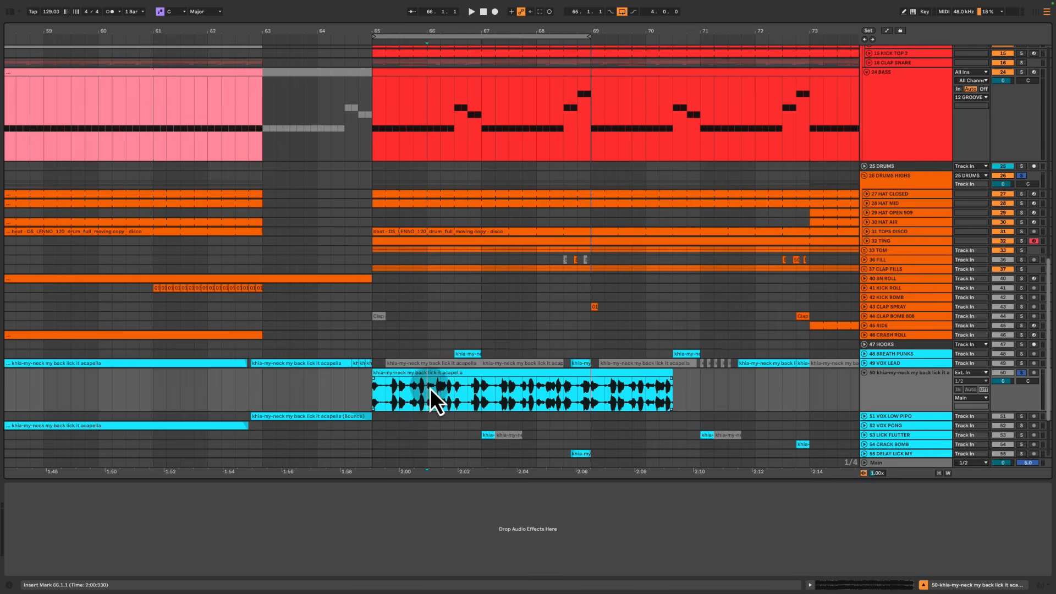
drag(430, 388, 472, 388)
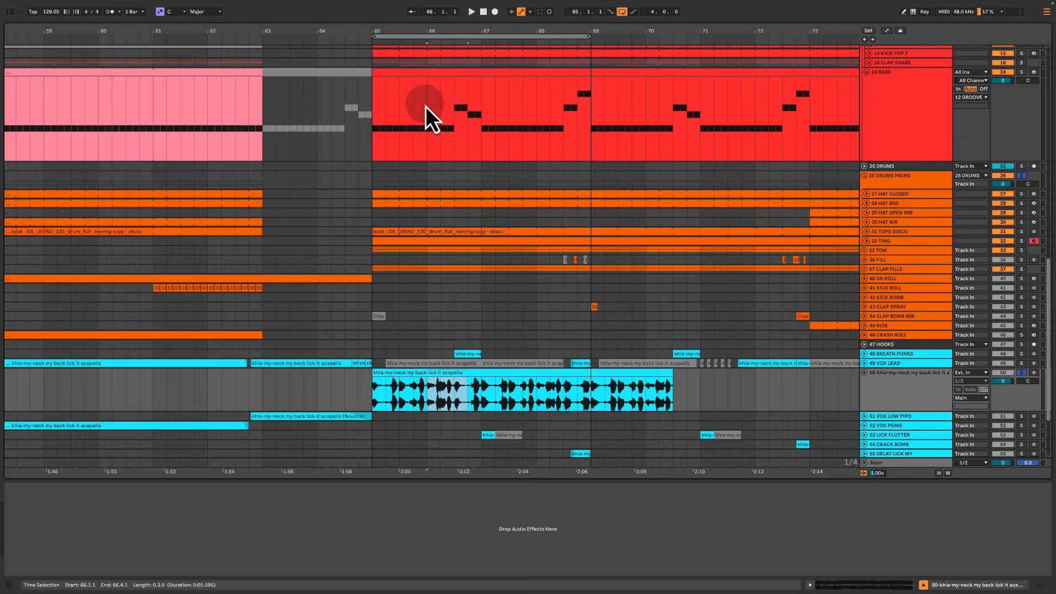
drag(425, 107, 481, 111)
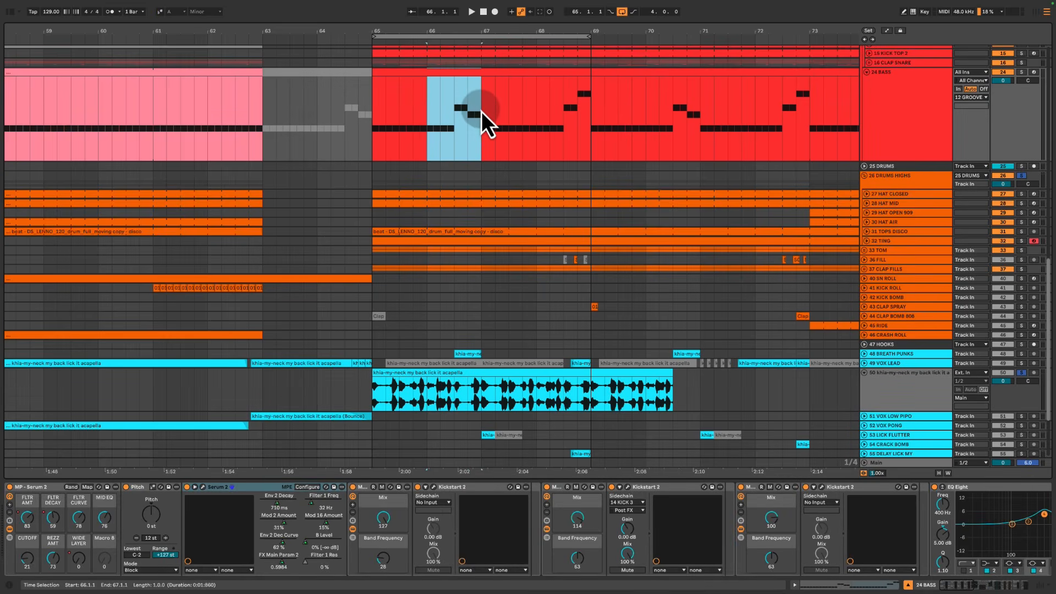
click(428, 114)
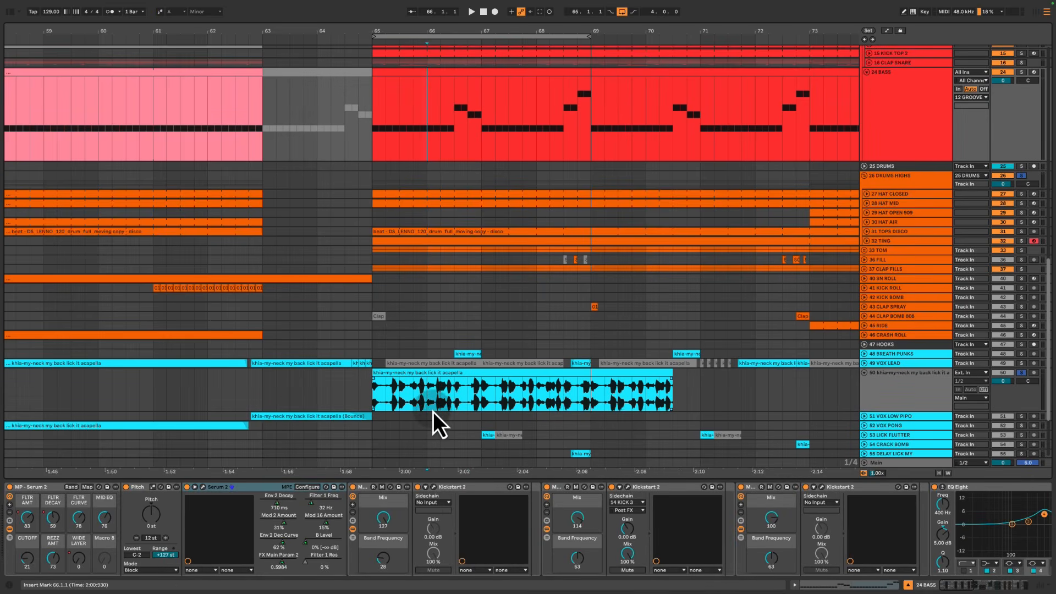
drag(433, 411, 467, 390)
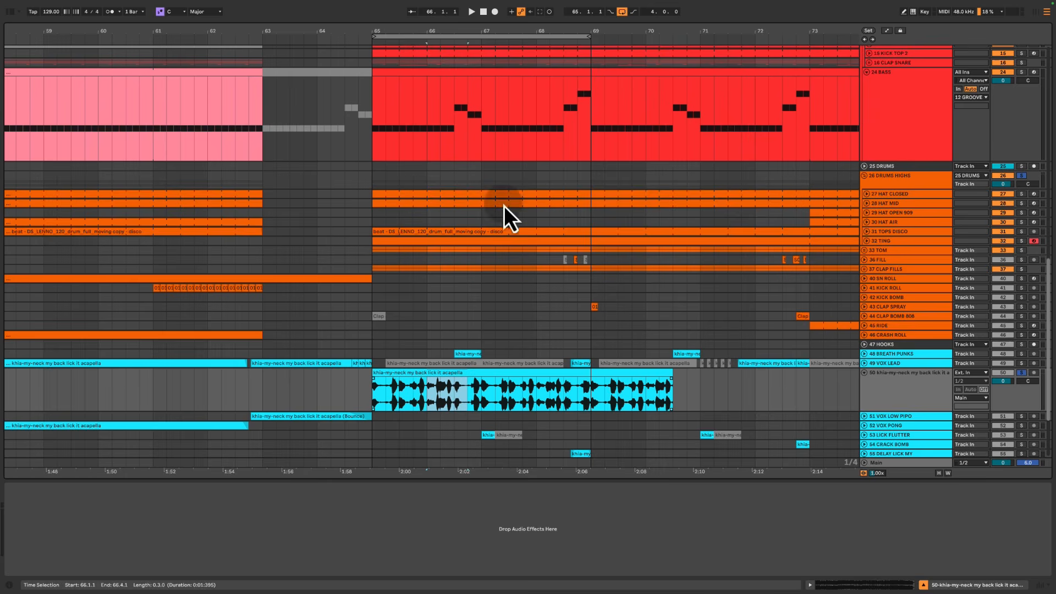
drag(428, 110, 486, 108)
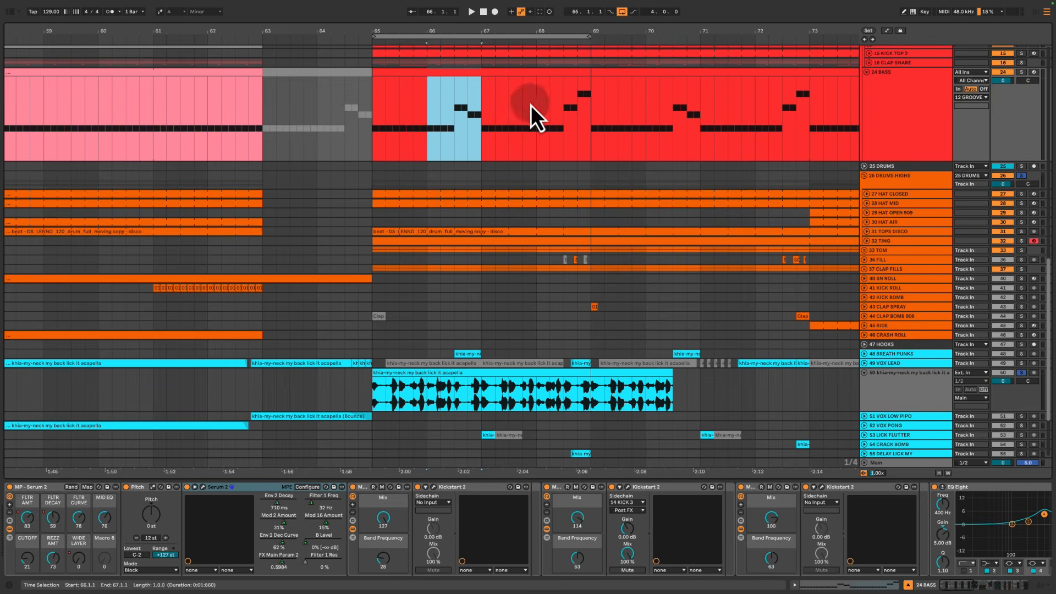
drag(535, 105, 588, 101)
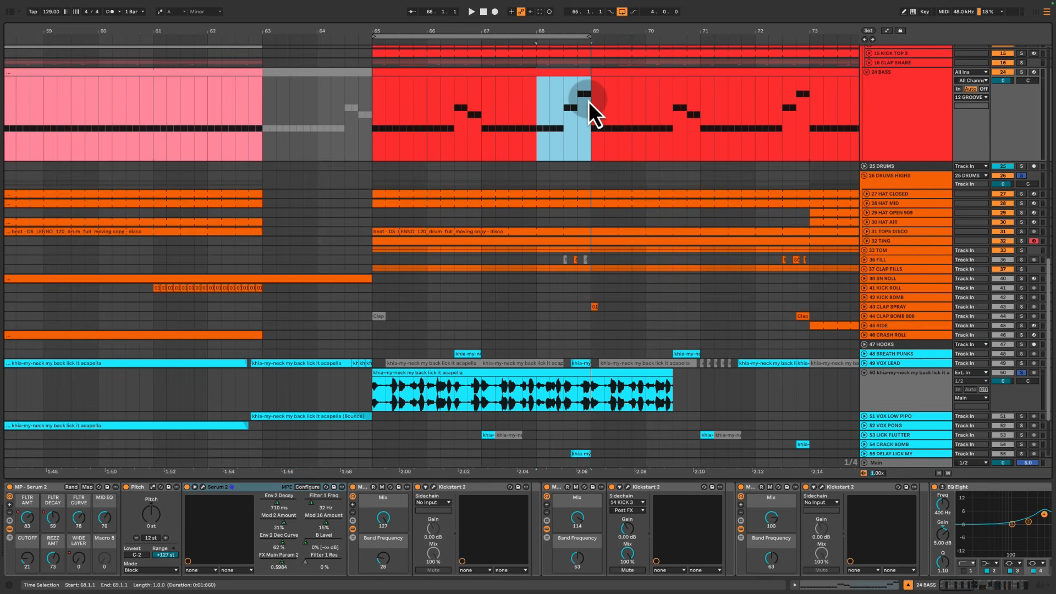
click(369, 114)
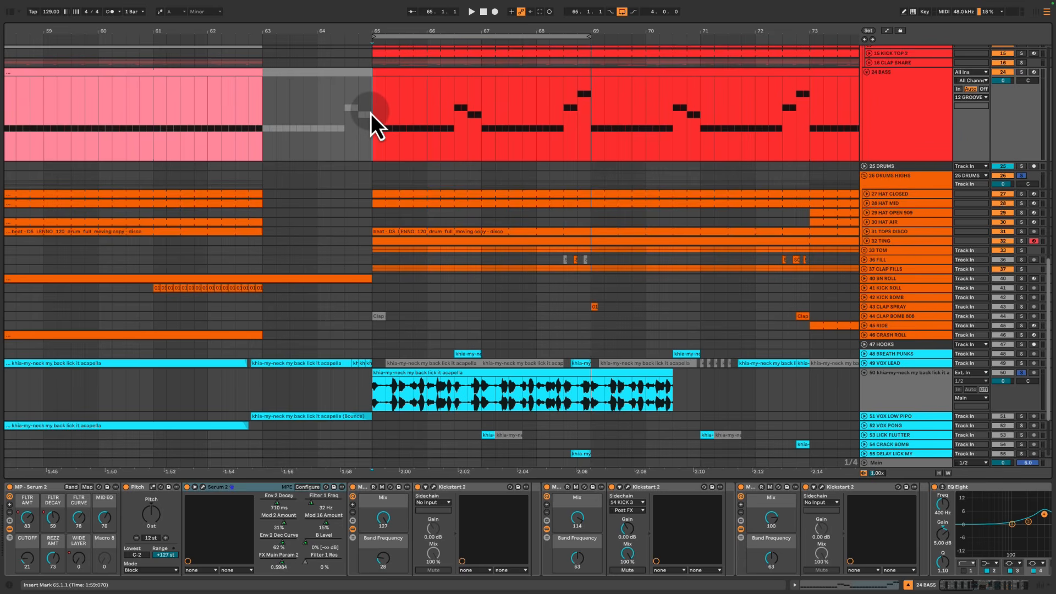
key(space)
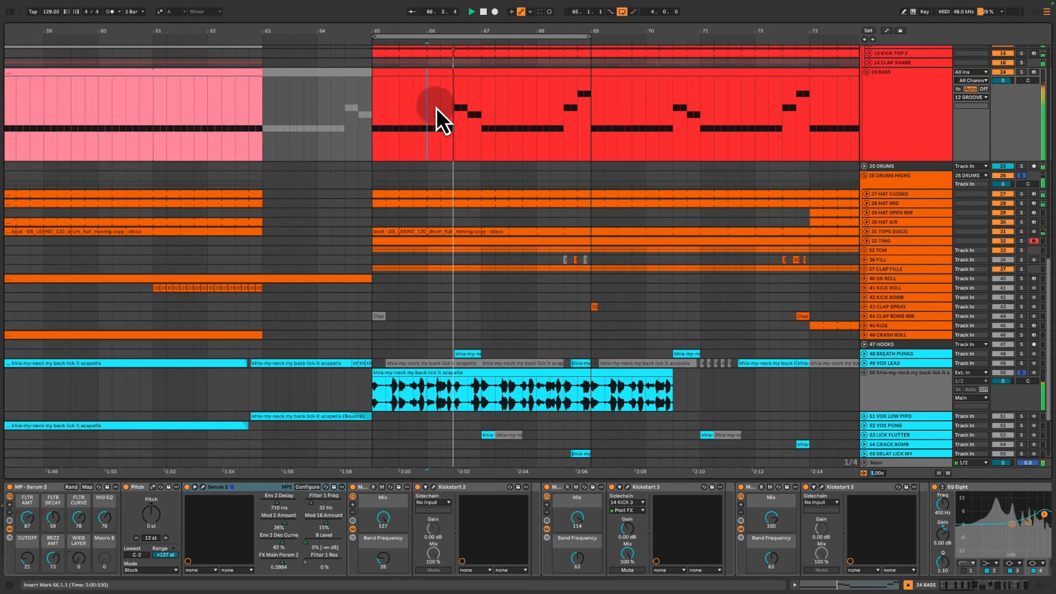
drag(436, 108, 589, 97)
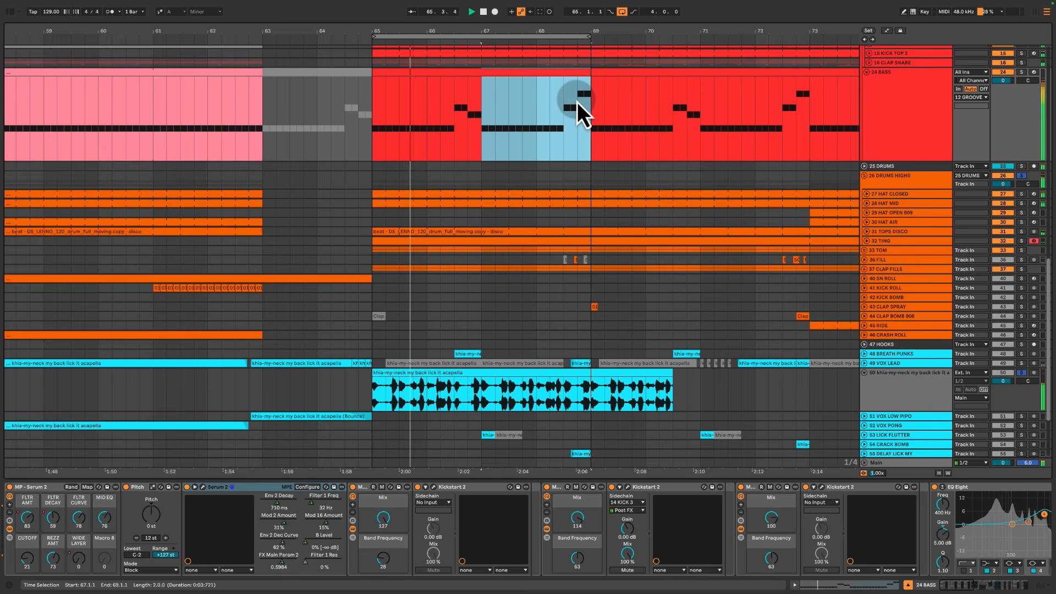
Delete the acapella audio track 50 and zoom the arrangement around bar 66
click(894, 387)
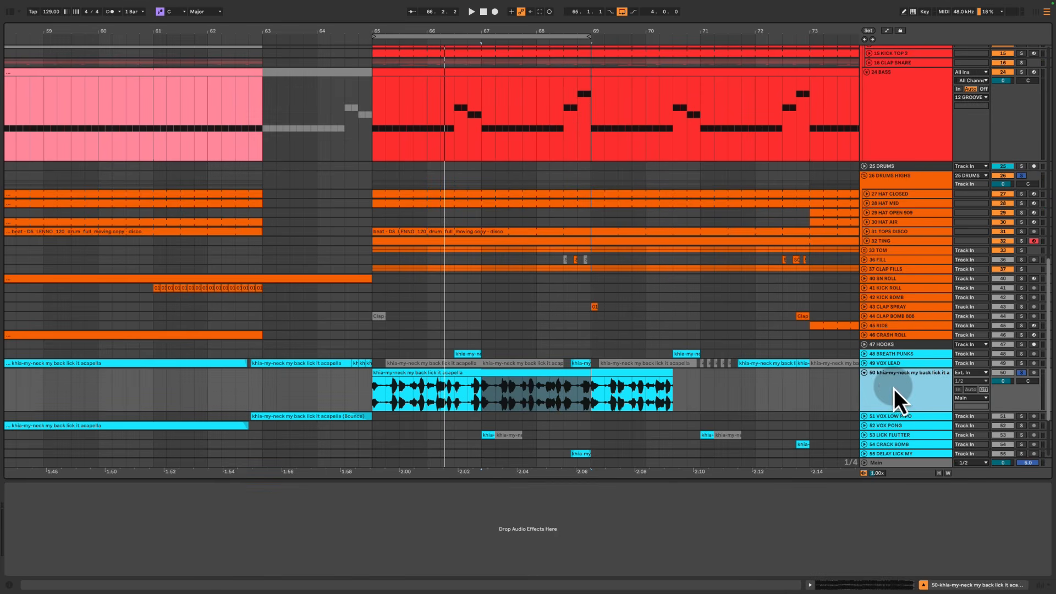
key(Delete)
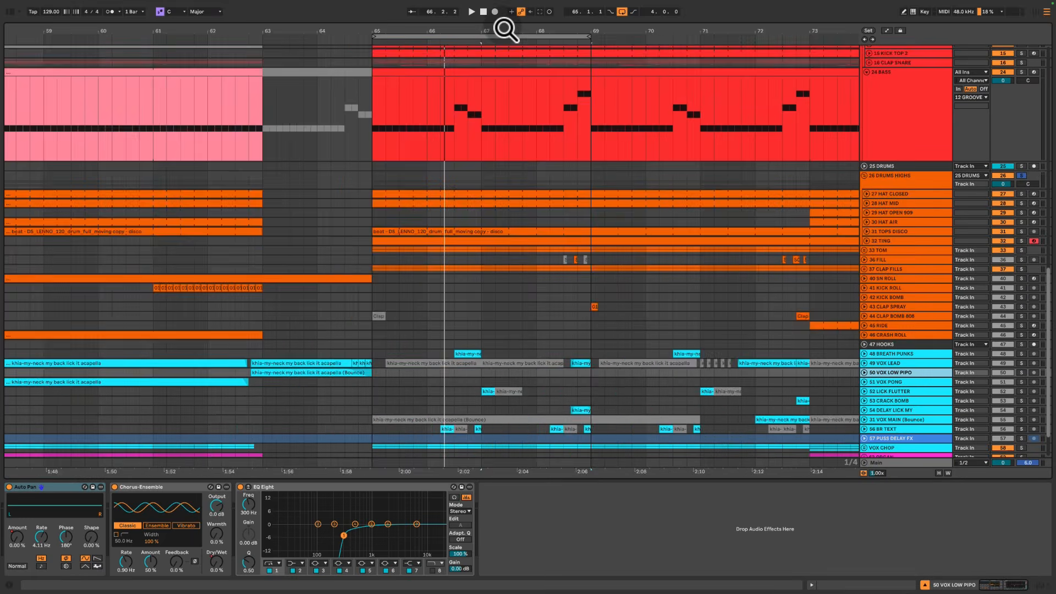
drag(504, 30, 439, 33)
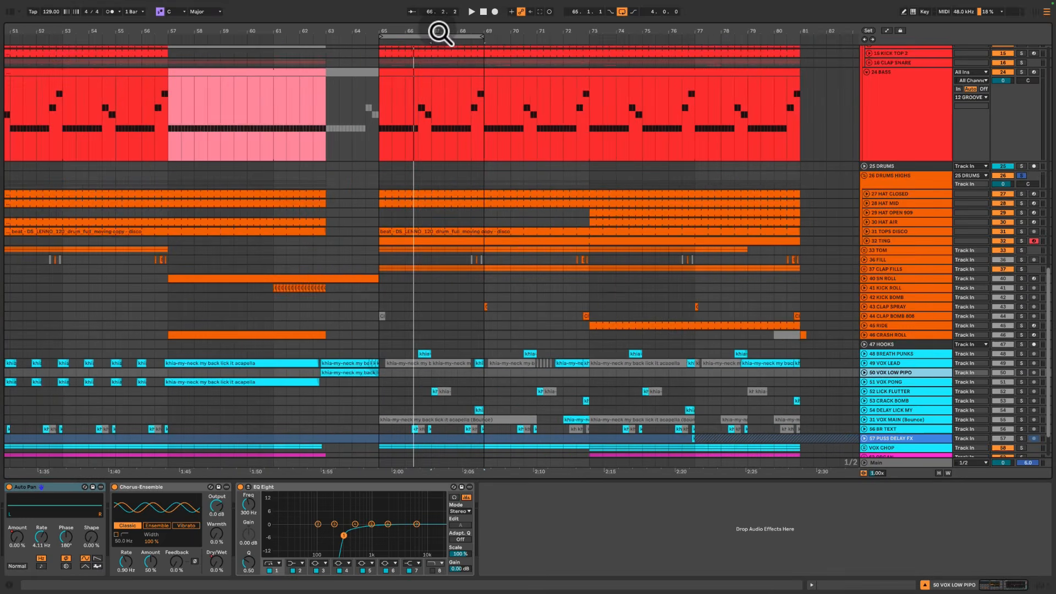
click(421, 116)
click(476, 117)
click(381, 124)
scroll(382, 123, up, 3)
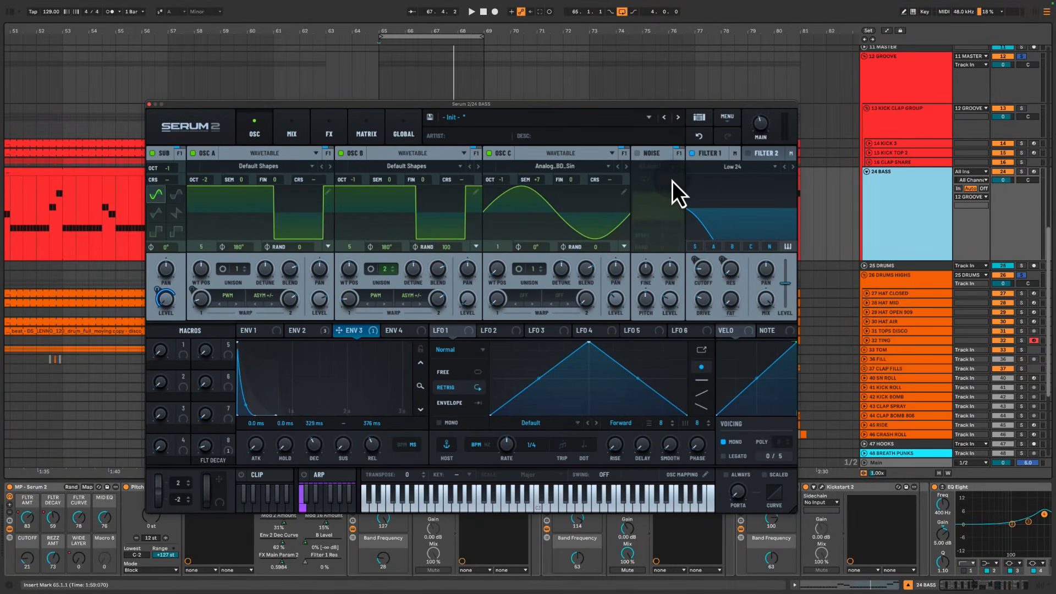
Switch off Serum's SUB, OSC B and OSC C oscillators and play the bass
click(152, 154)
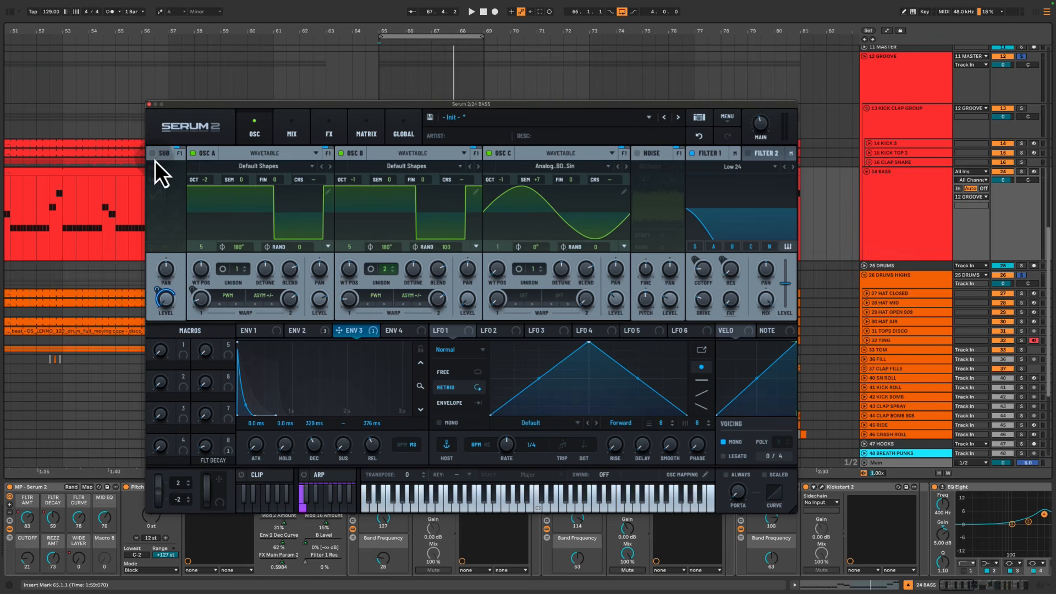
click(341, 153)
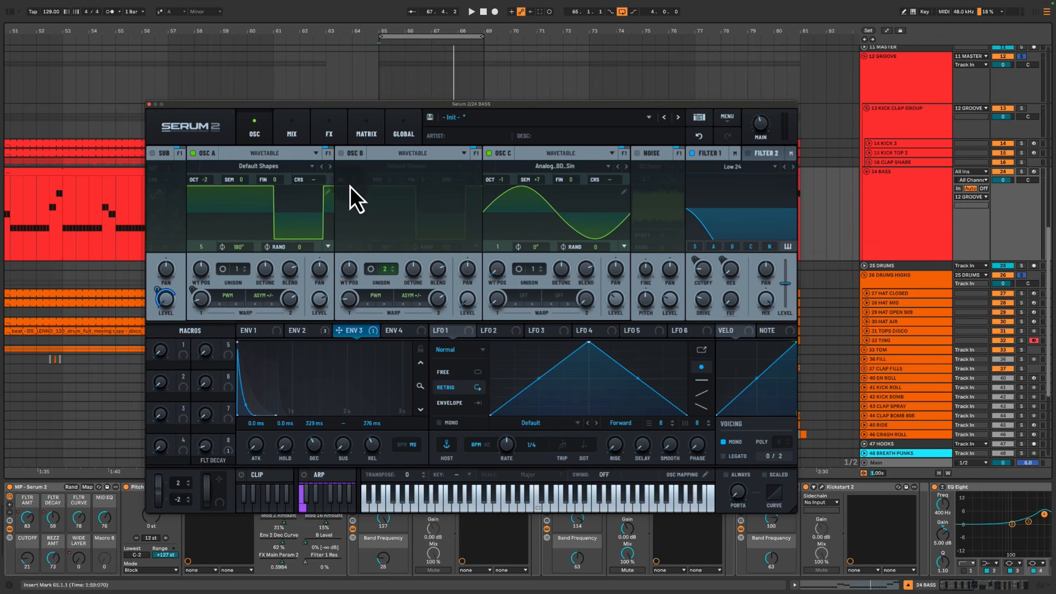
click(498, 155)
drag(396, 104, 414, 94)
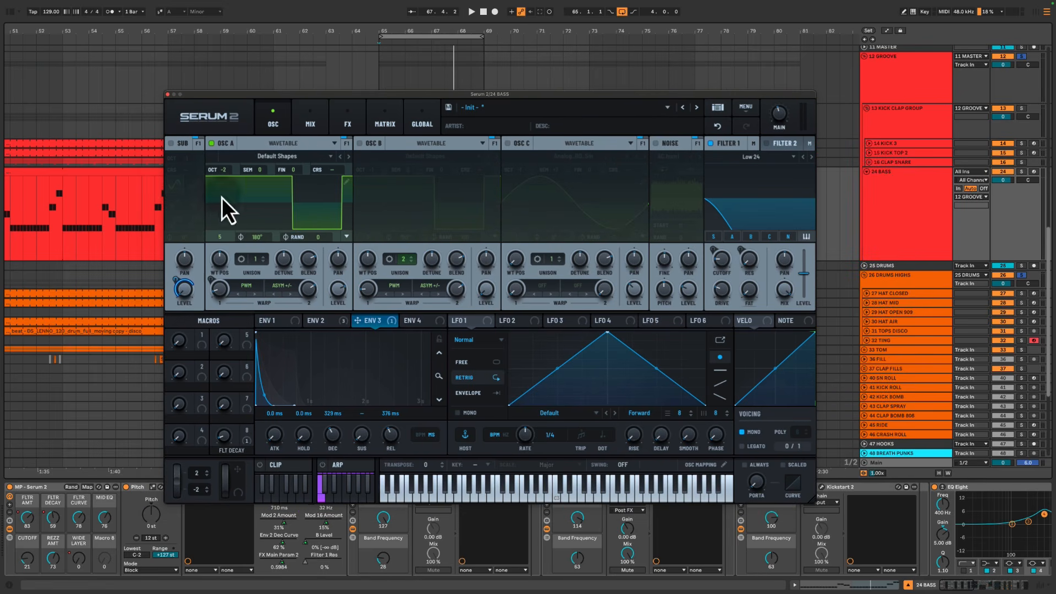
key(space)
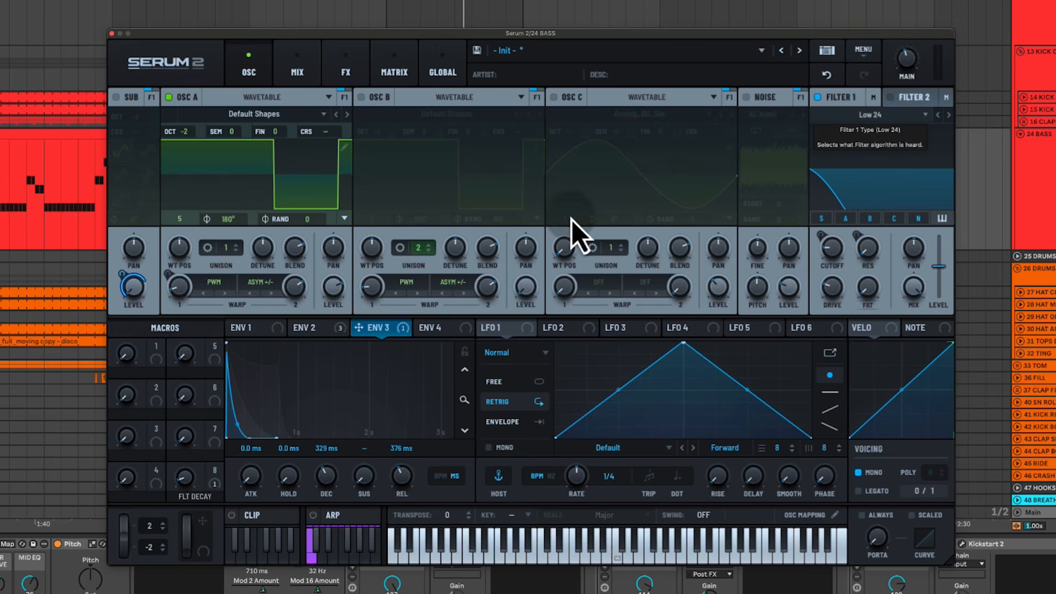
Review envelopes 1 and 2, then route ENV 2 to Filter 1's resonance
click(245, 328)
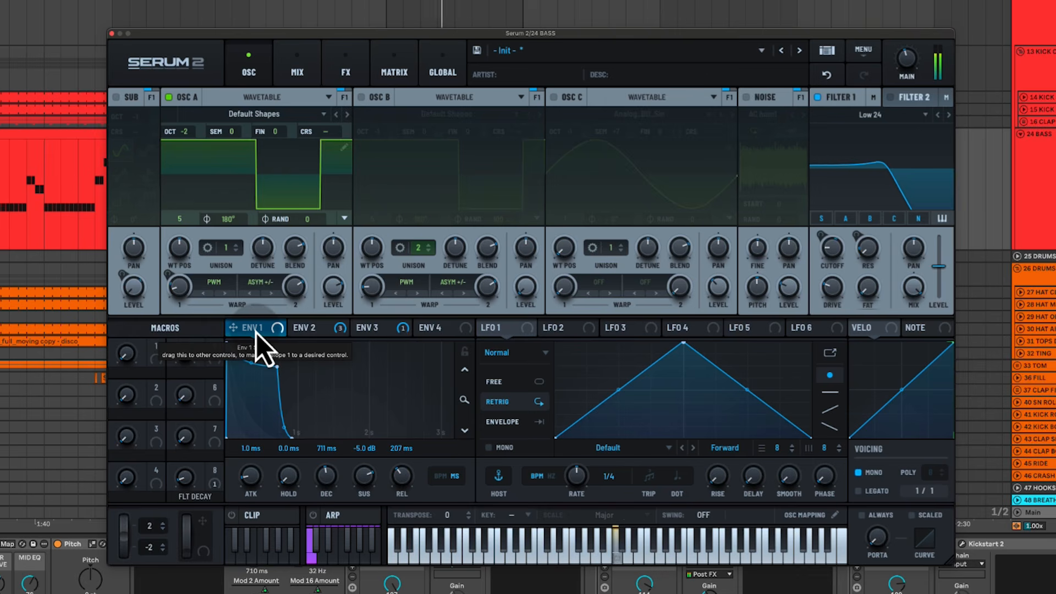
click(309, 329)
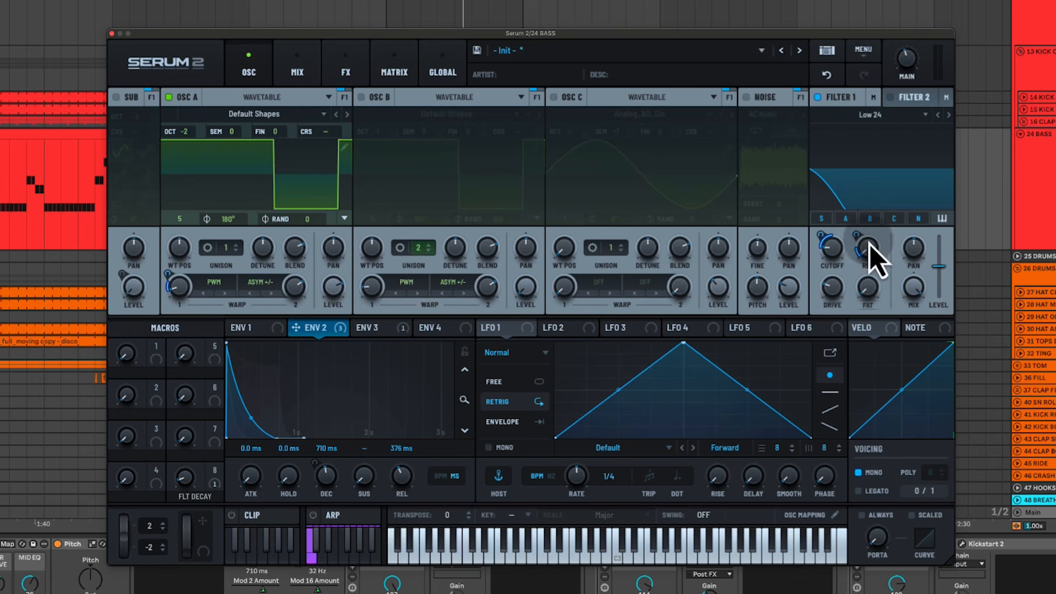
key(space)
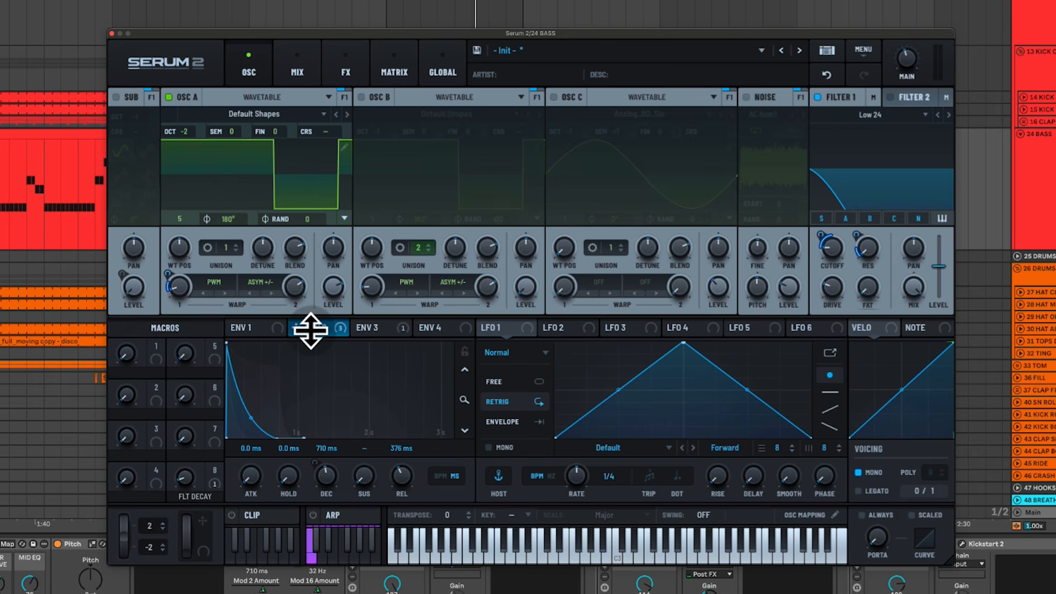
drag(306, 330, 882, 249)
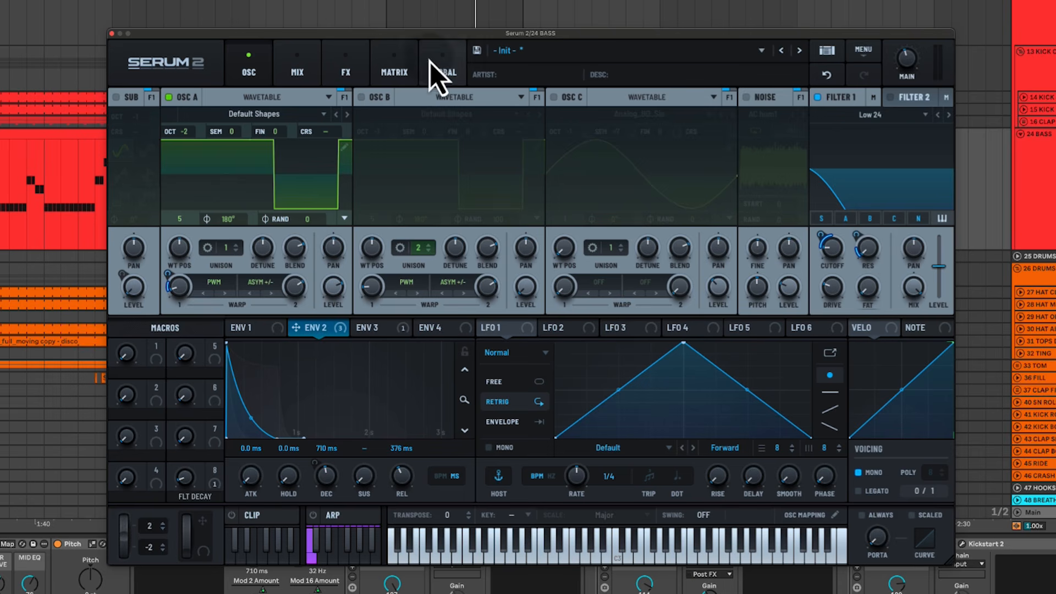
Check Serum's modulation matrix and tick off the PWM > LP24, ENV1 and ENV2 checklist items
click(393, 77)
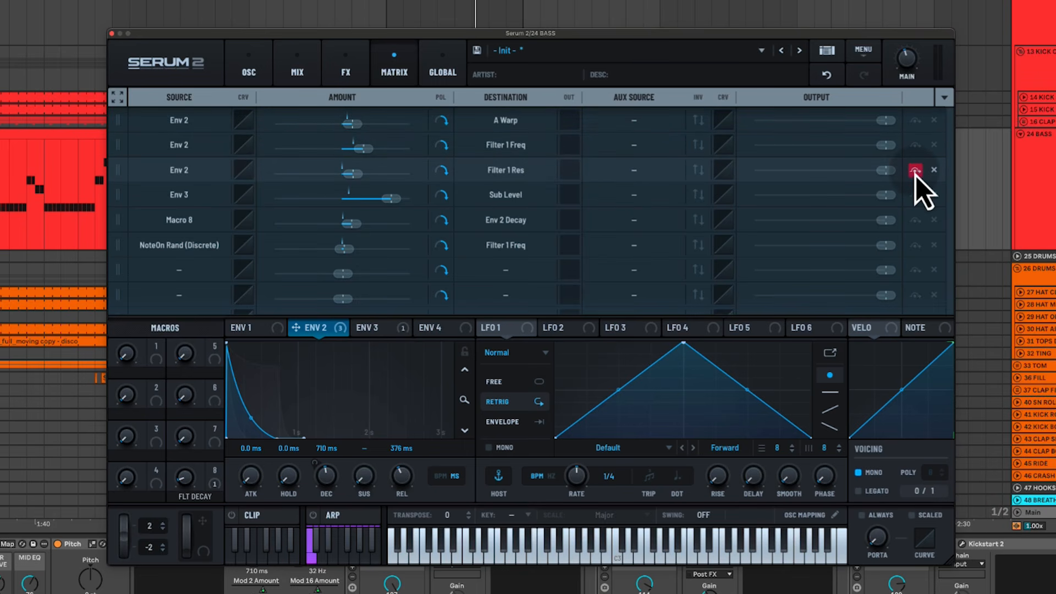
key(space)
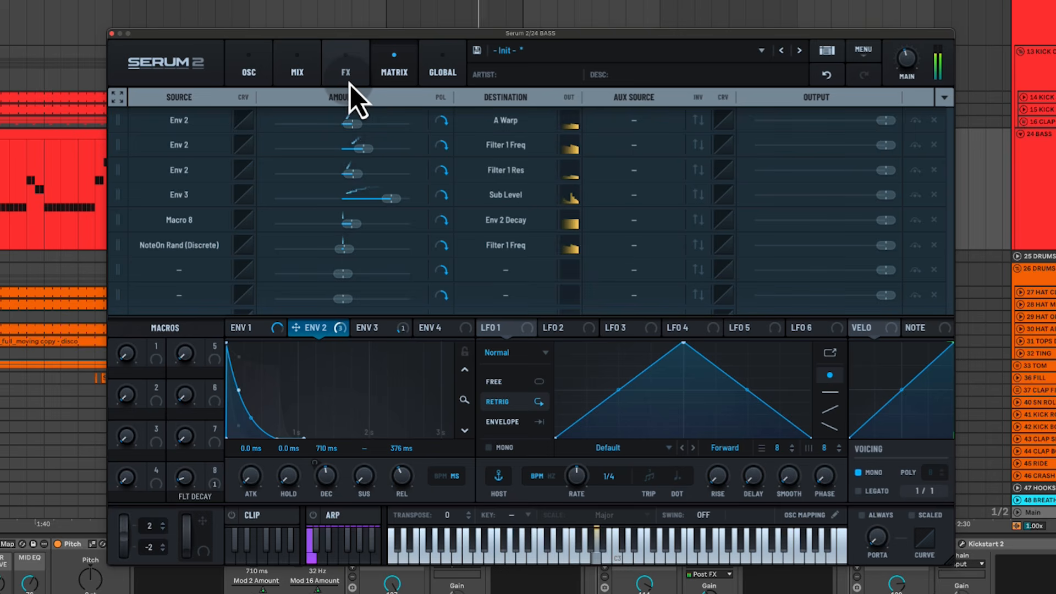
click(267, 80)
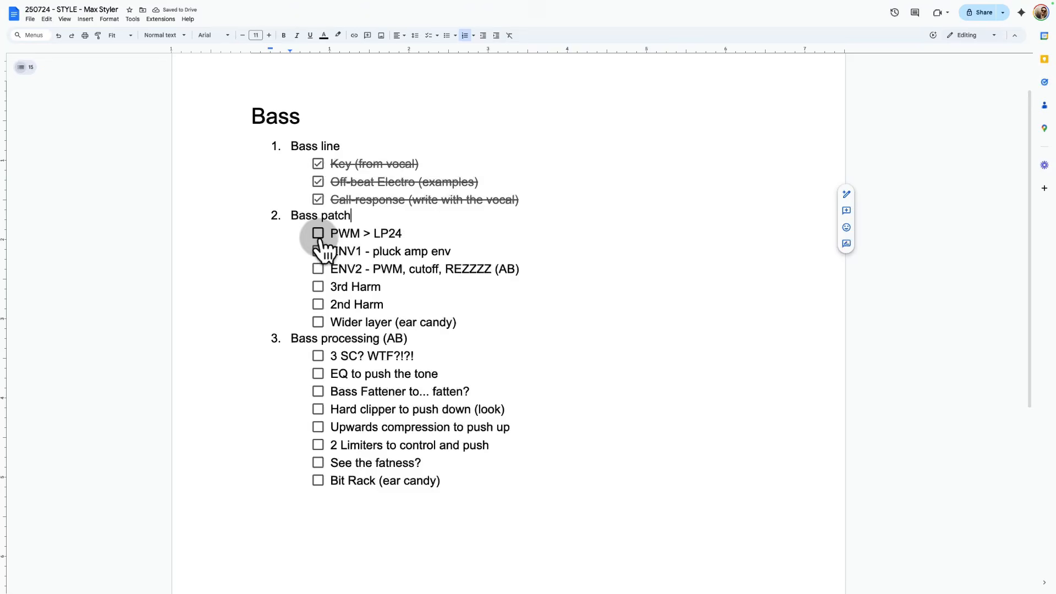
click(318, 233)
click(317, 250)
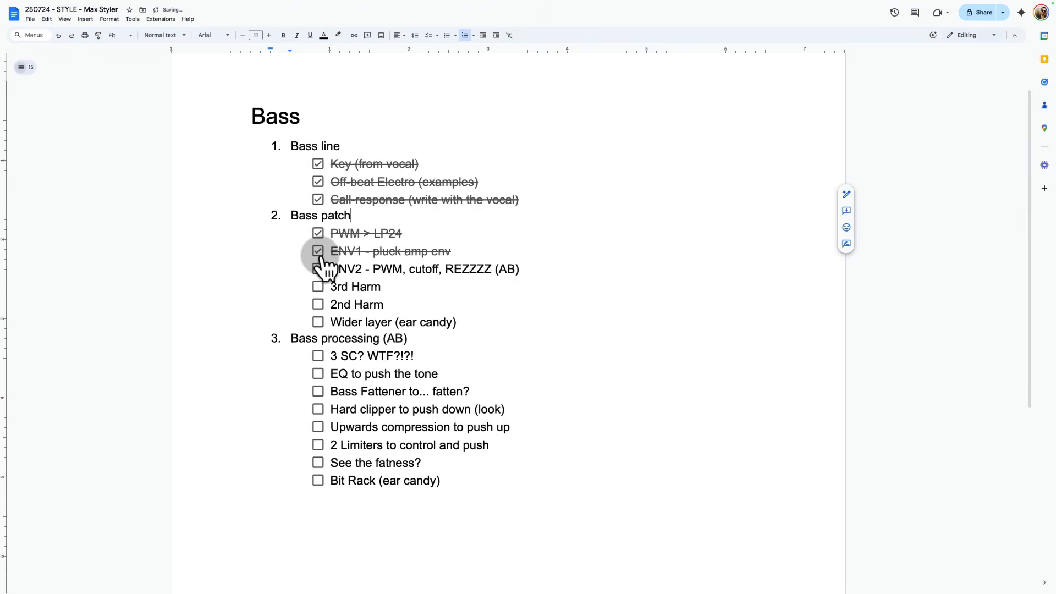
click(318, 268)
drag(396, 305, 330, 287)
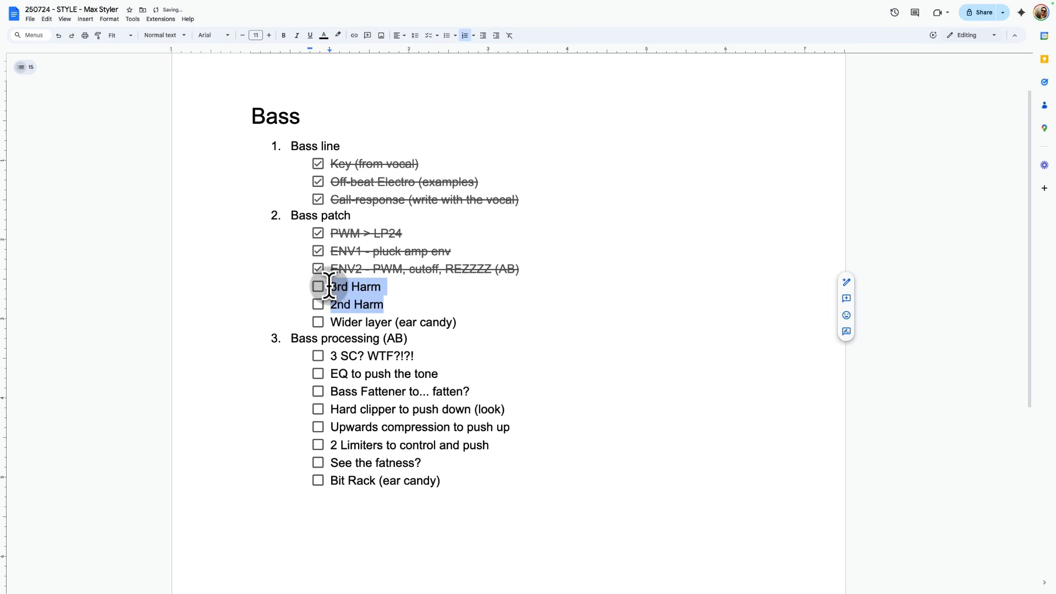
click(394, 286)
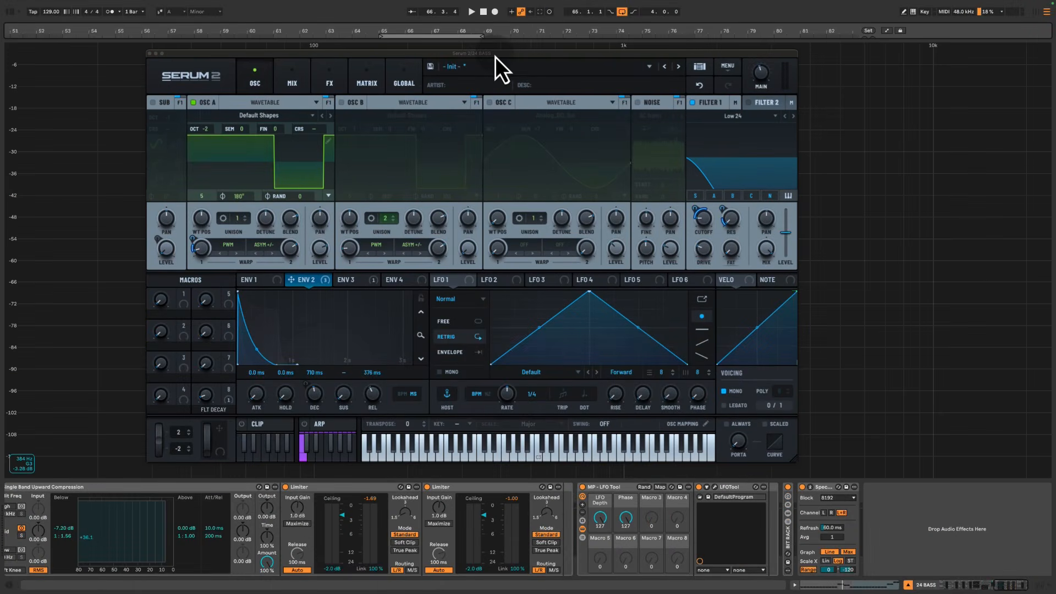
Enable Serum's OSC C sine layer (OCT -1, SEM +7) and compare it on and off
drag(495, 54, 561, 243)
key(space)
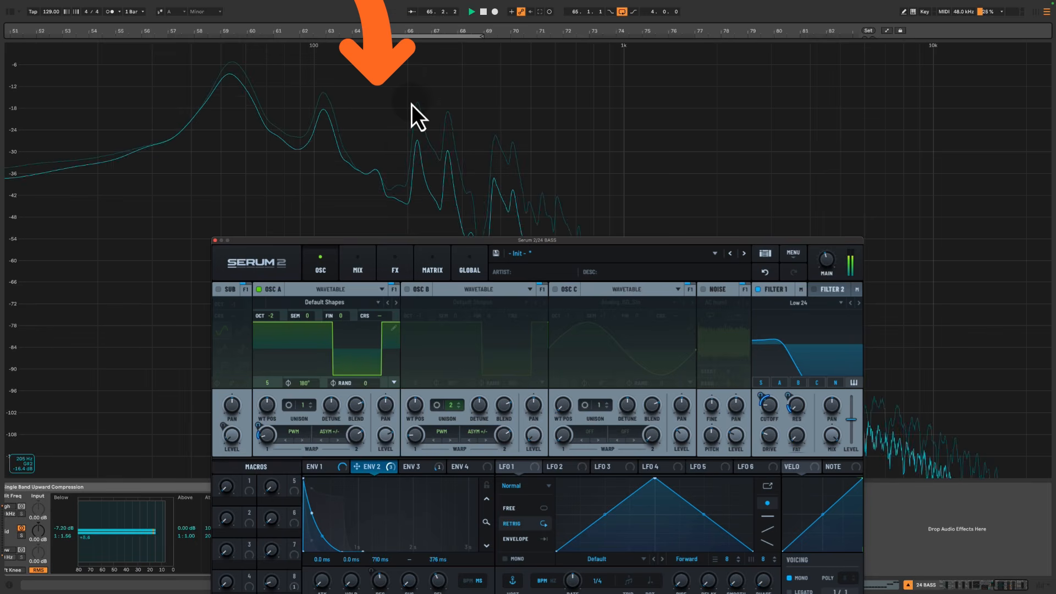
key(space)
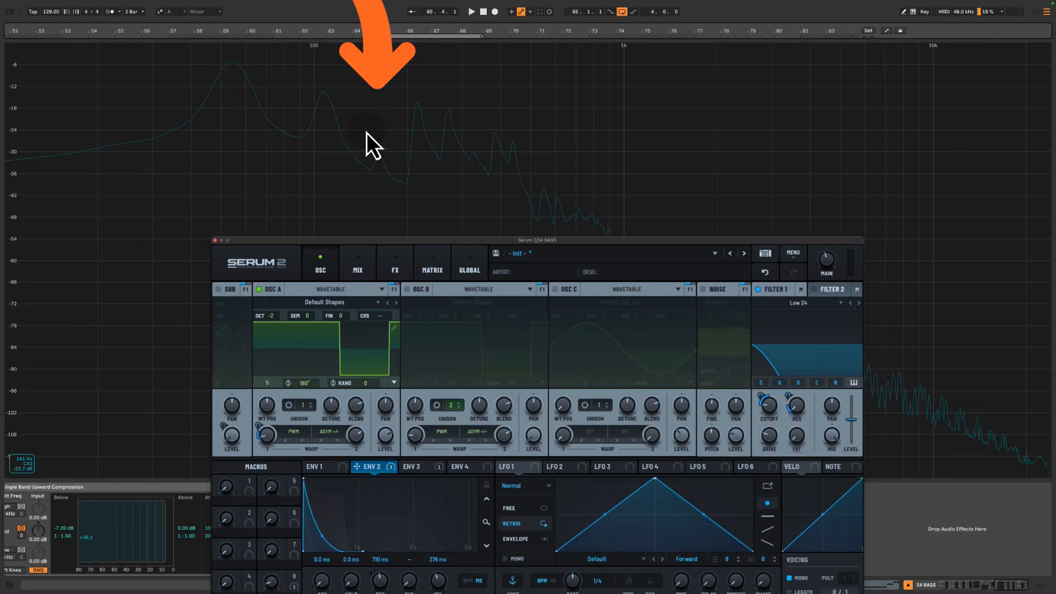
click(556, 290)
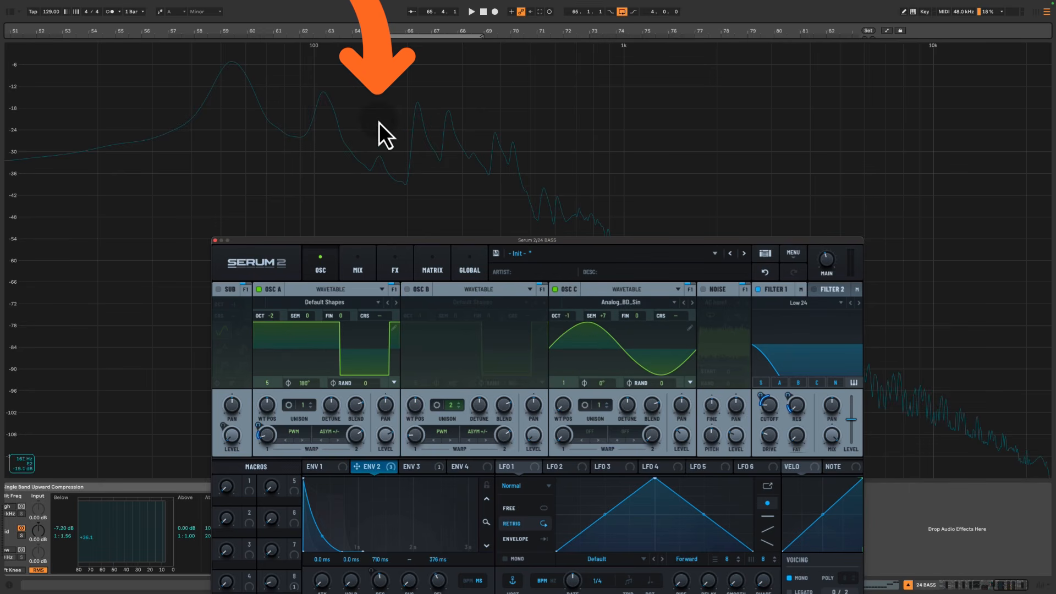
key(space)
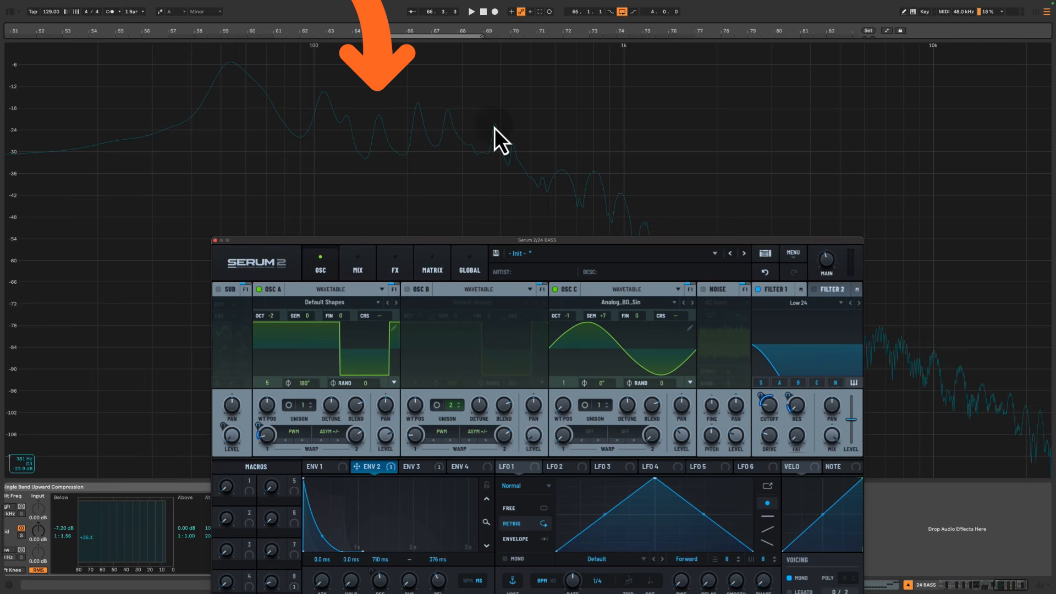
click(555, 290)
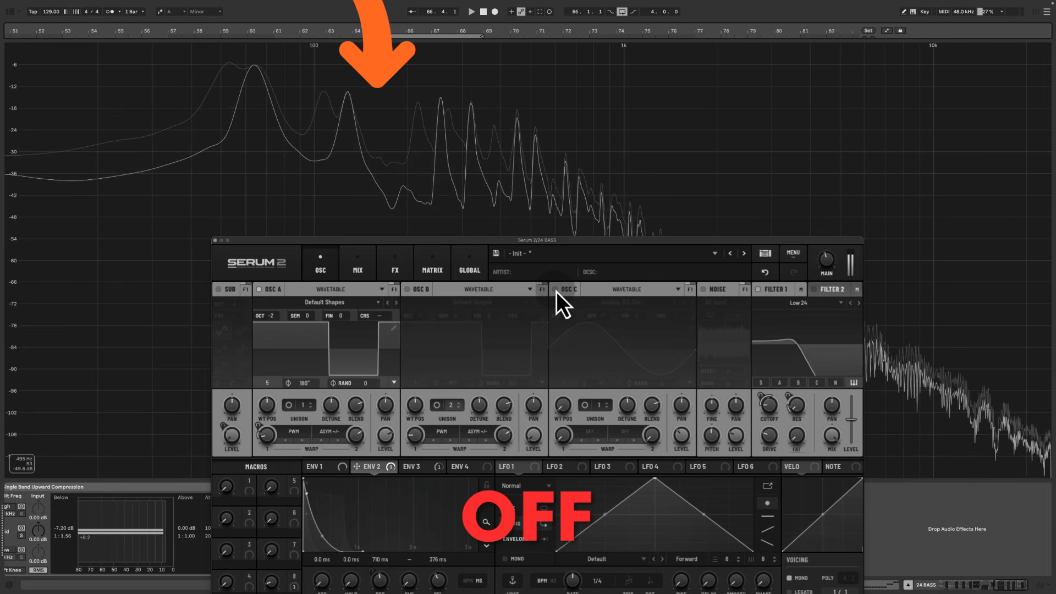
click(555, 290)
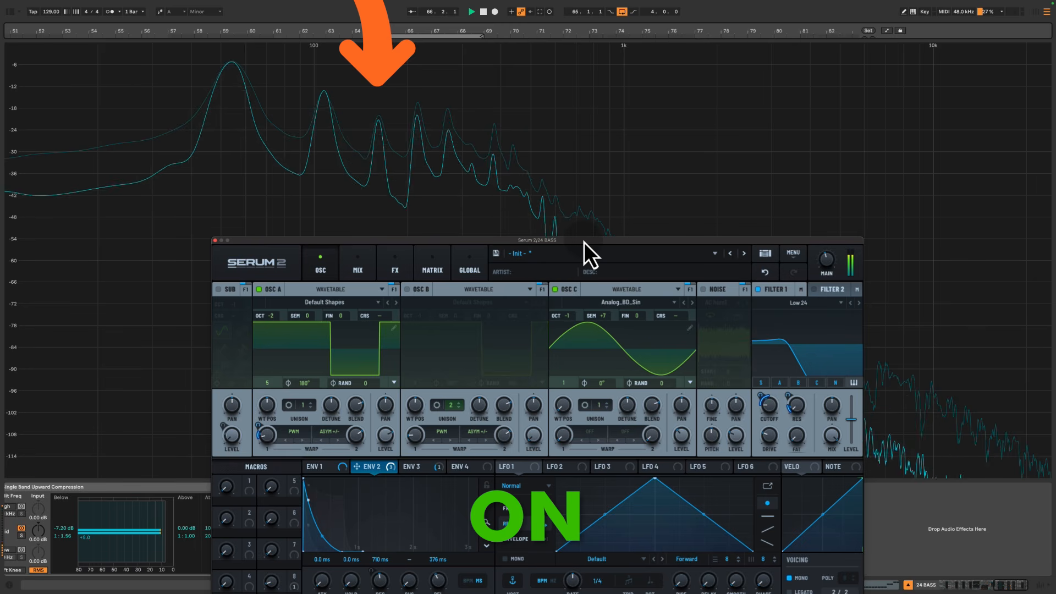
key(space)
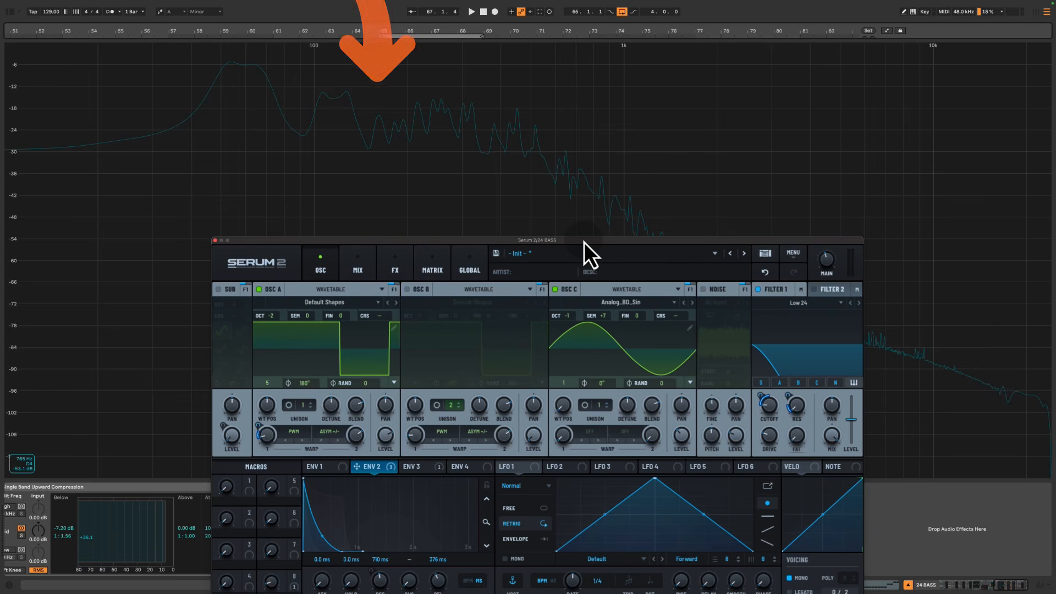
Turn on the sub oscillator at octave -1, listen, and view envelope 3
click(223, 292)
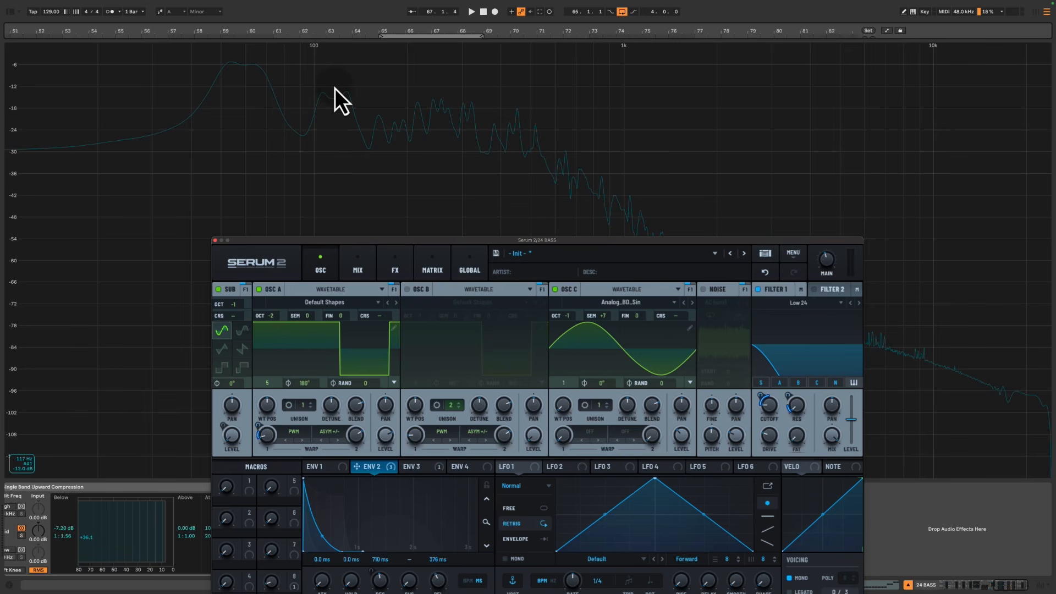
key(space)
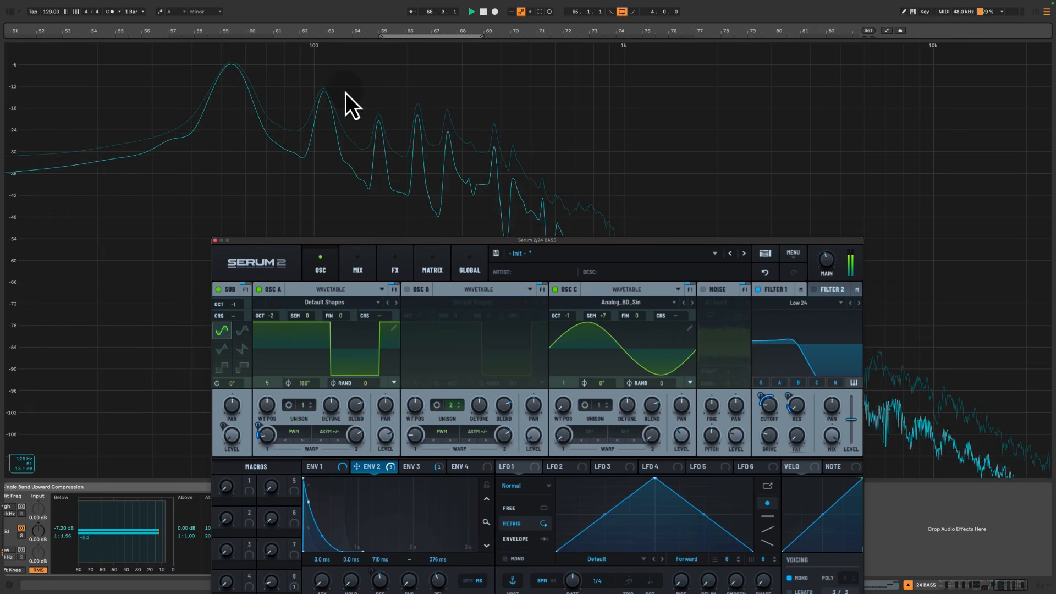
key(space)
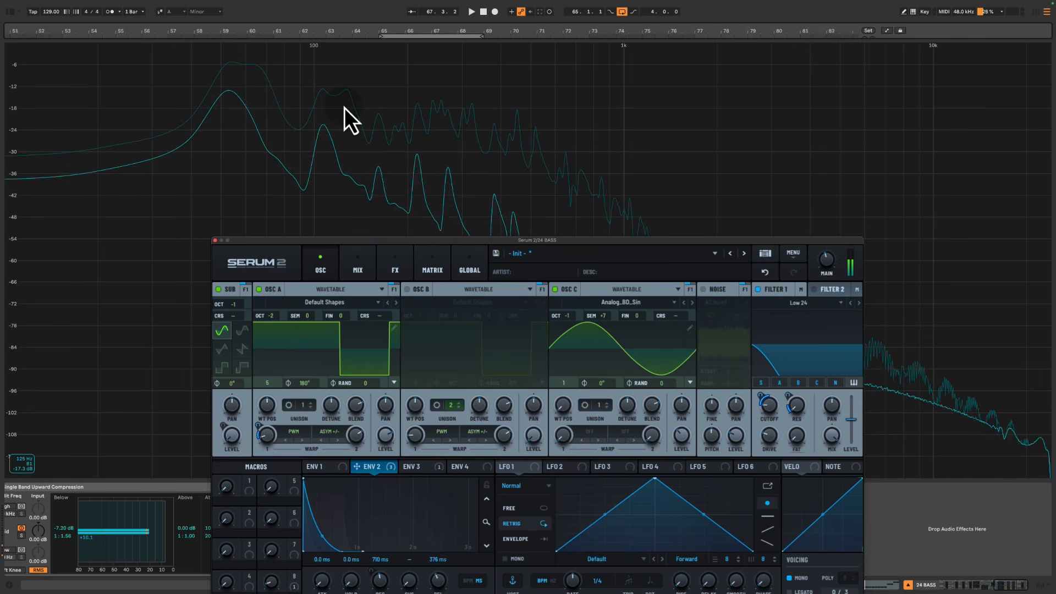
click(420, 469)
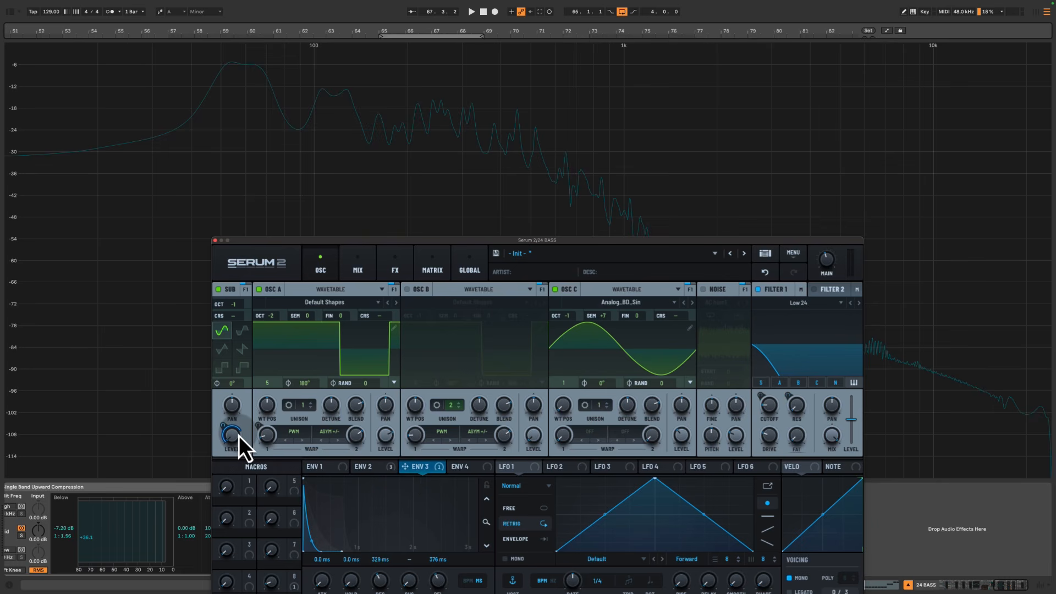
Compare the bass with and without SUB and OSC C, then enable OSC B's square layer
click(219, 290)
click(555, 290)
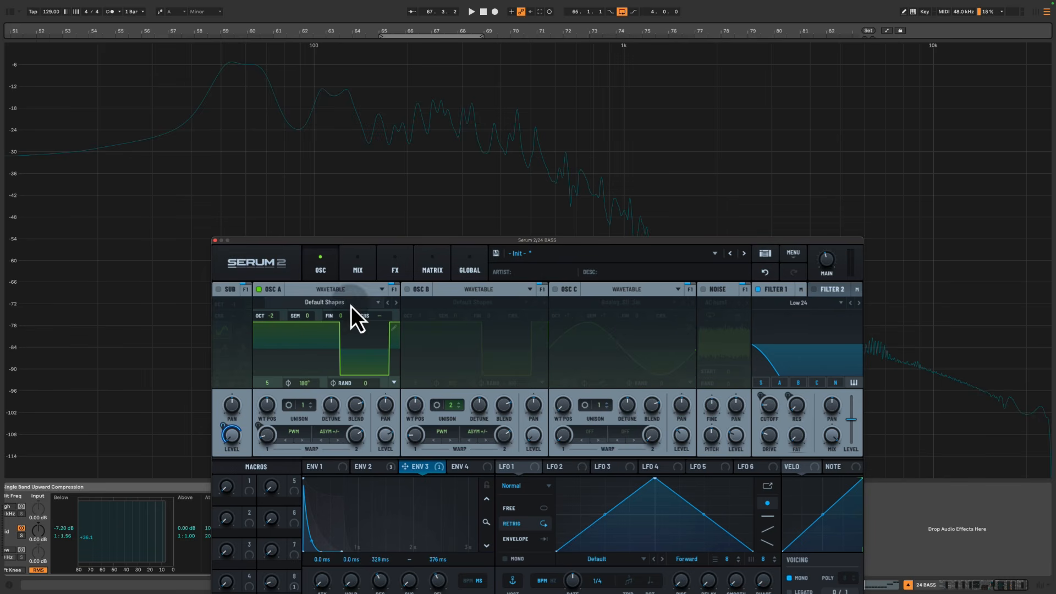
key(space)
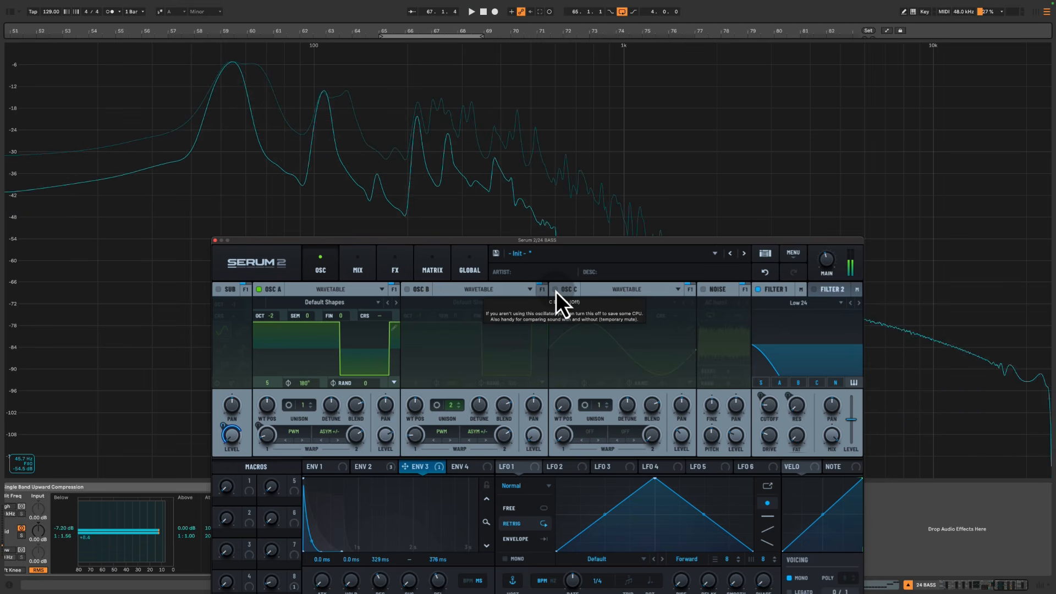
click(555, 290)
click(219, 289)
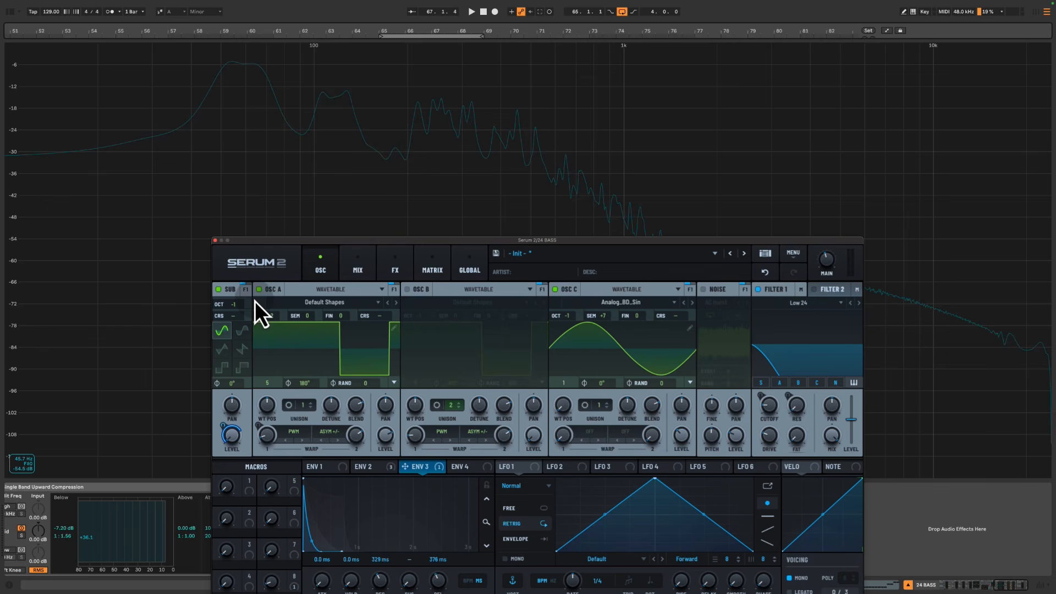
key(space)
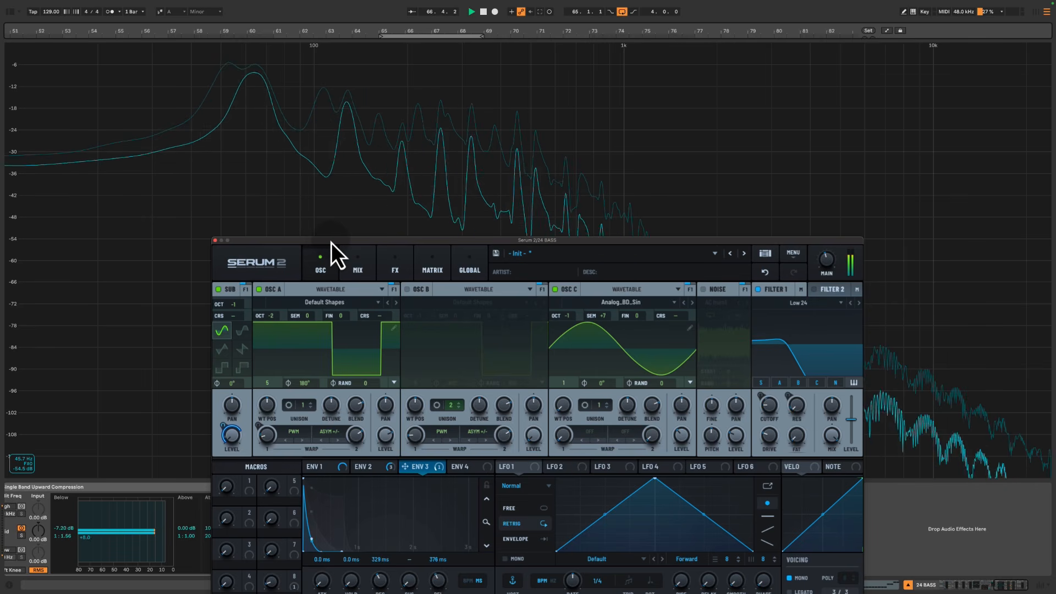
key(space)
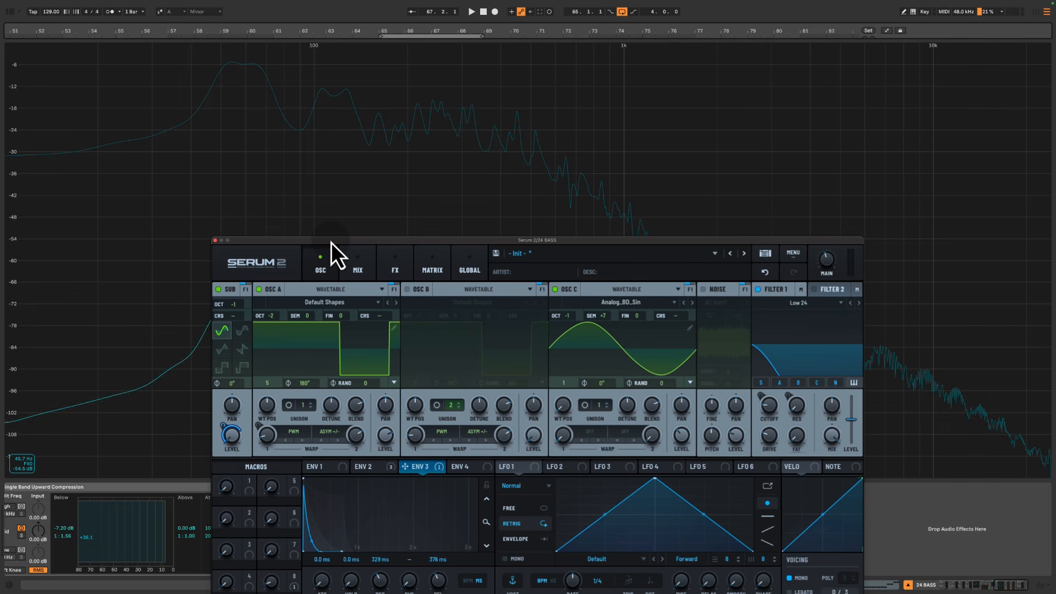
click(418, 288)
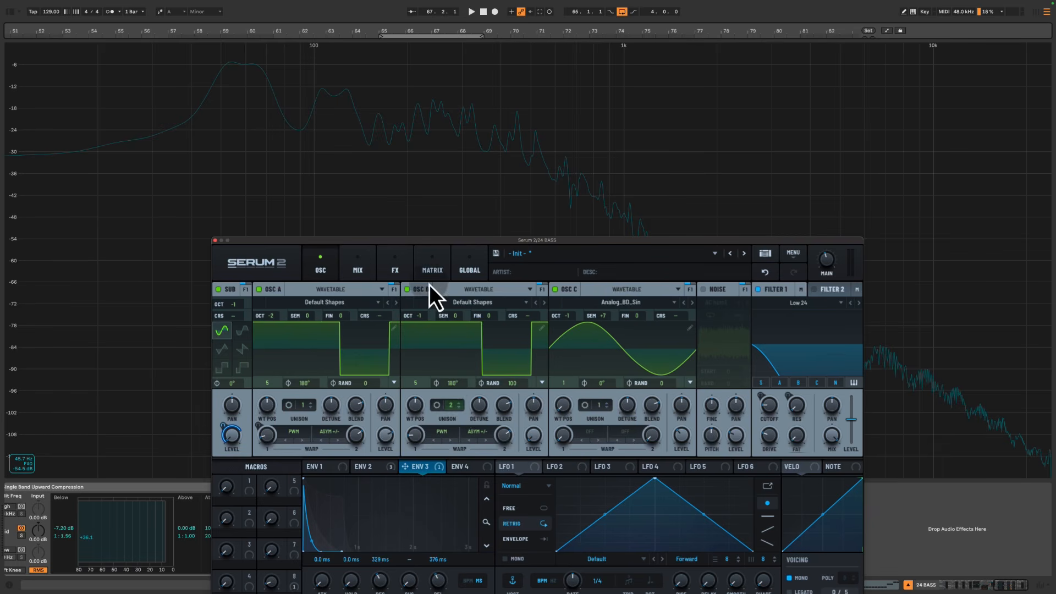
Show the 24 BASS track's automation and enlarge the WIDE LAYER lane
click(483, 200)
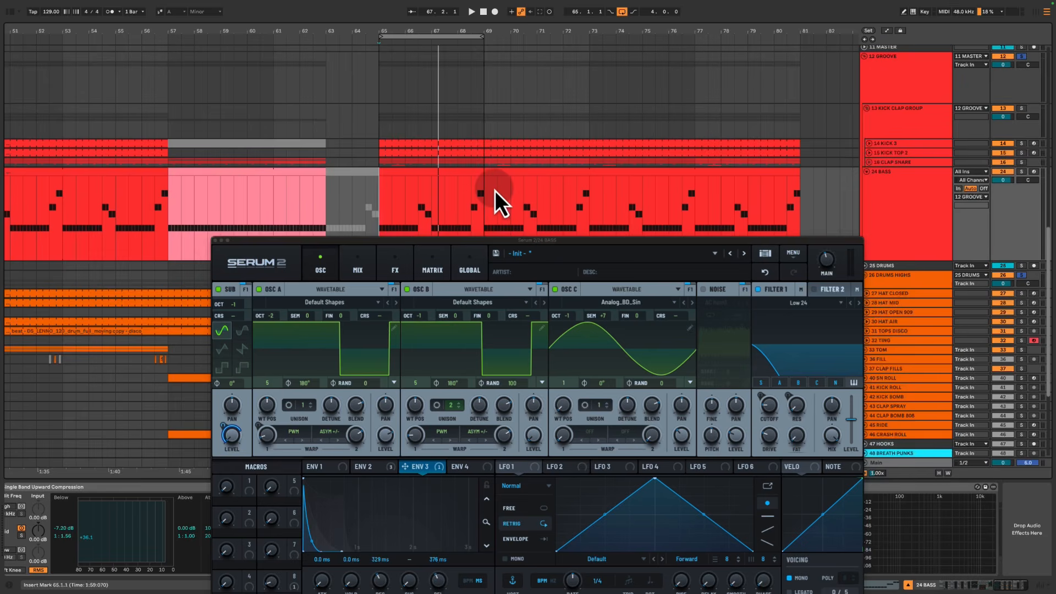
click(919, 201)
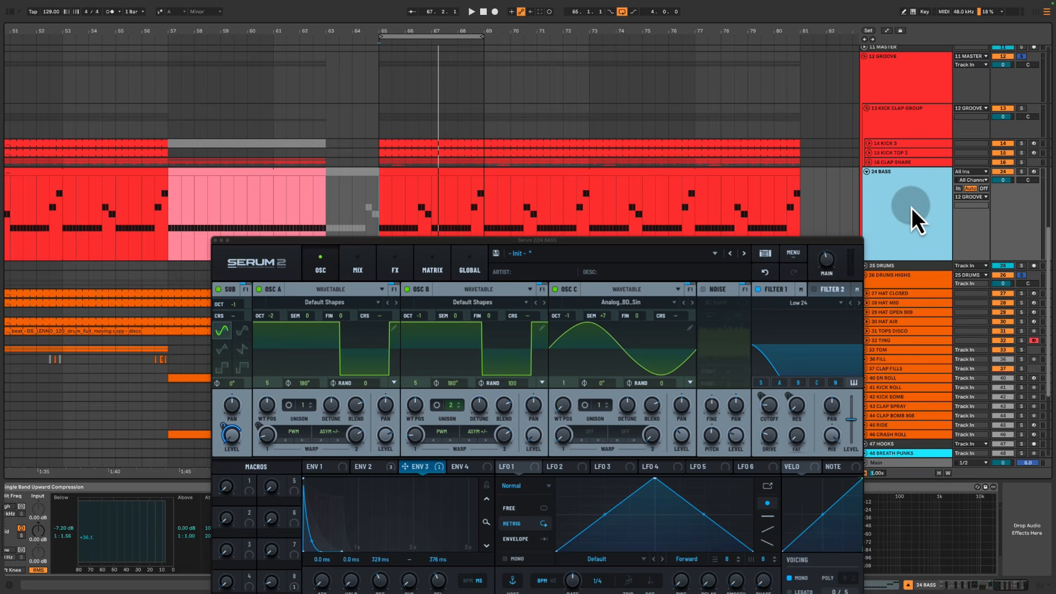
key(a)
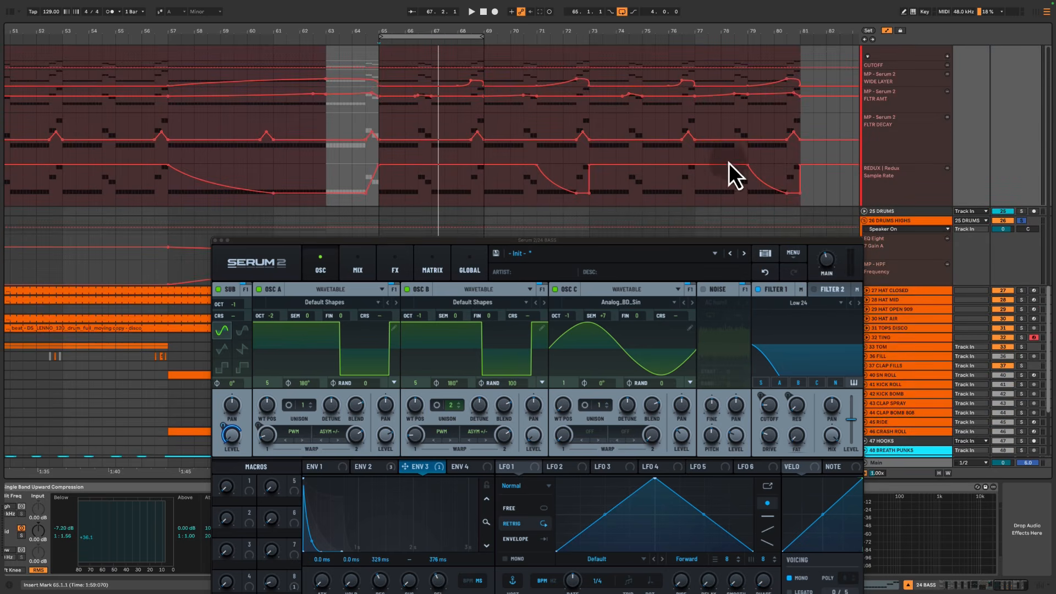
drag(902, 87, 902, 187)
scroll(421, 168, up, 1)
drag(421, 167, 487, 163)
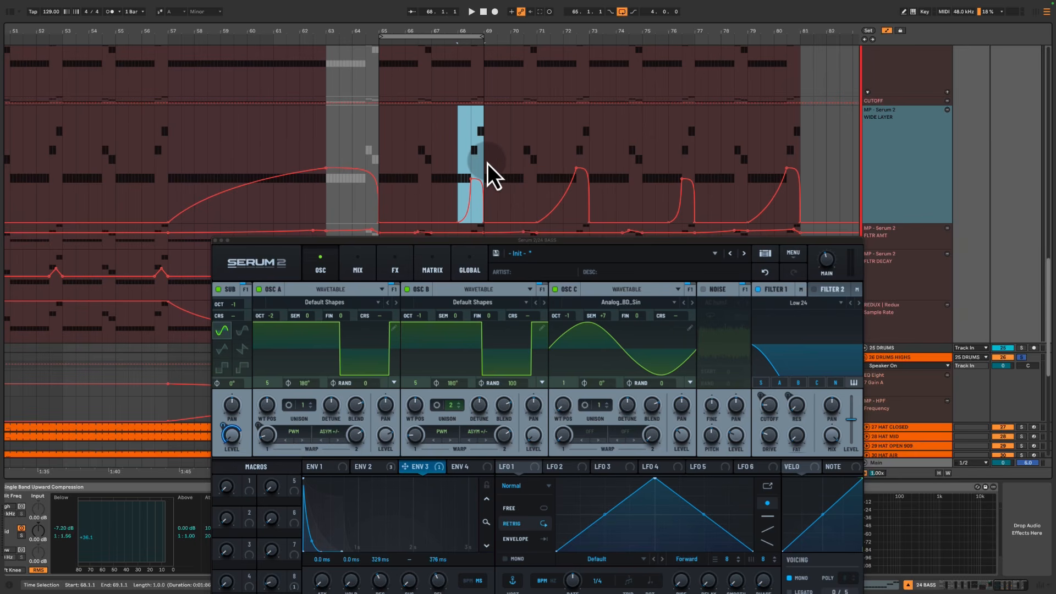
Audition the bass from bar 66 and again around bar 68
click(404, 148)
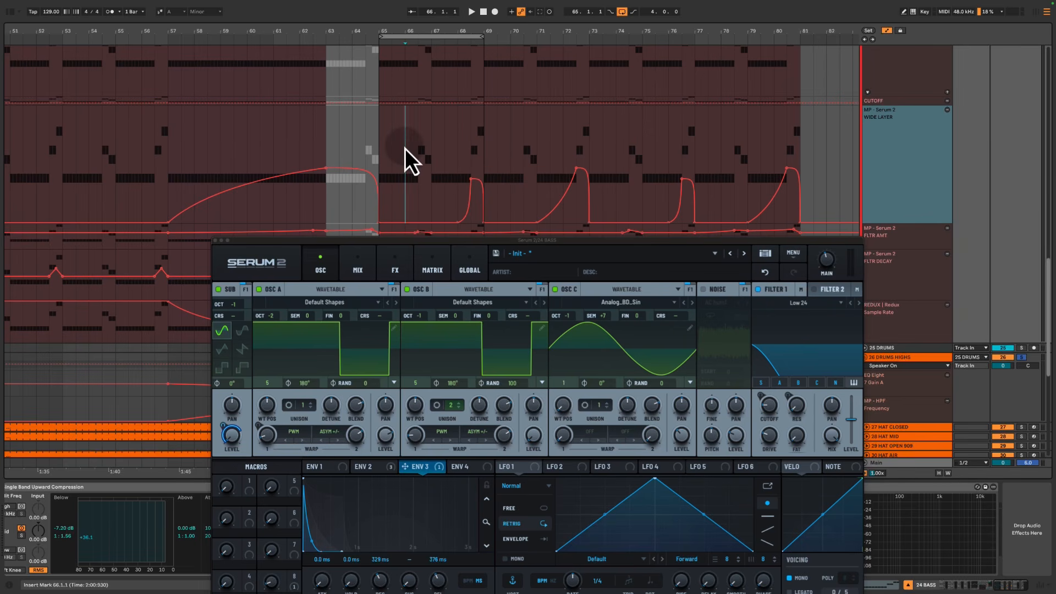
key(space)
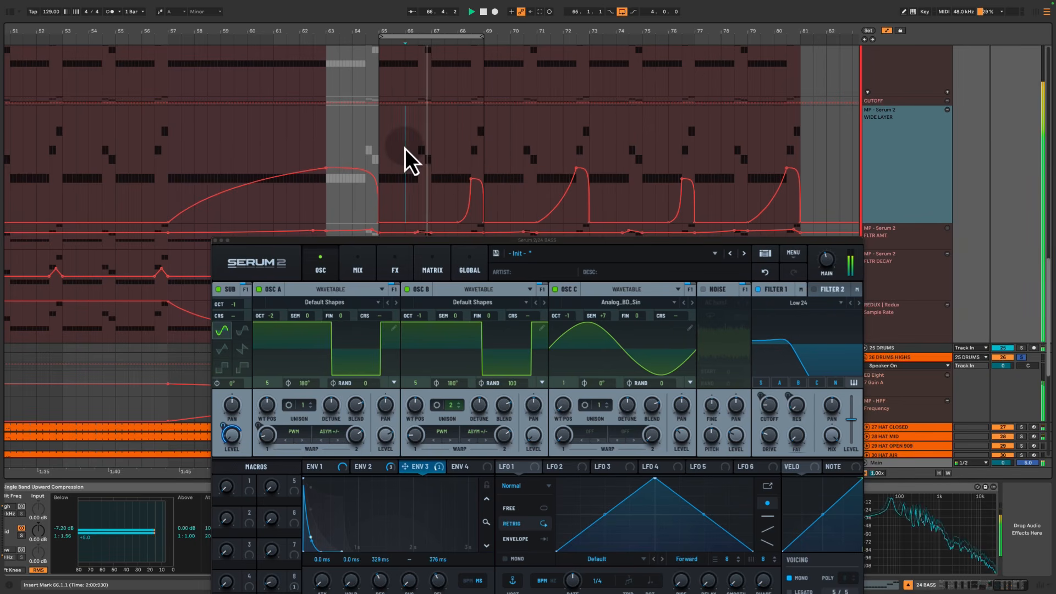
key(space)
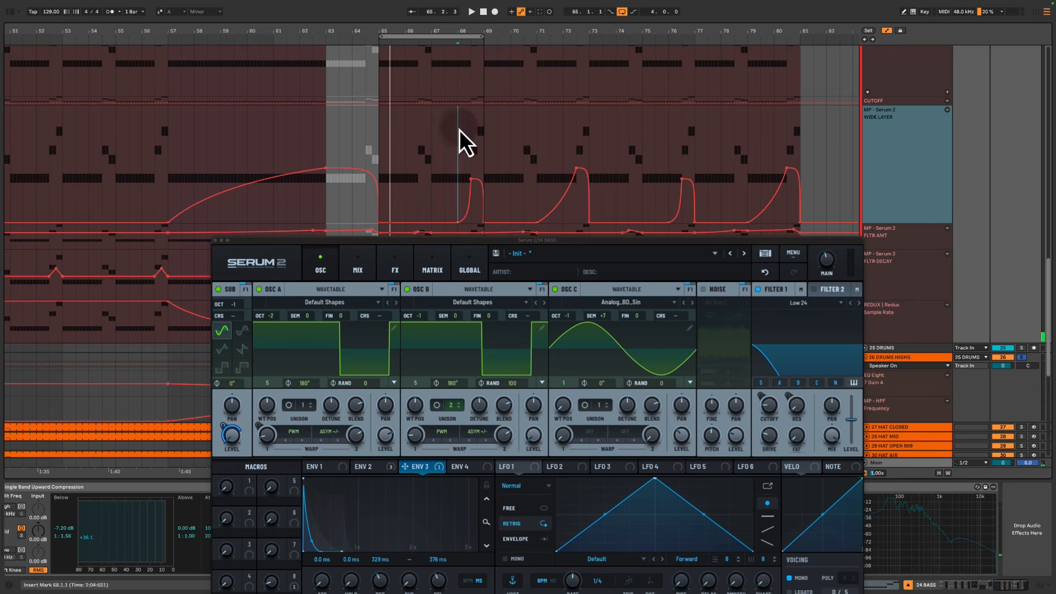
drag(459, 130, 490, 128)
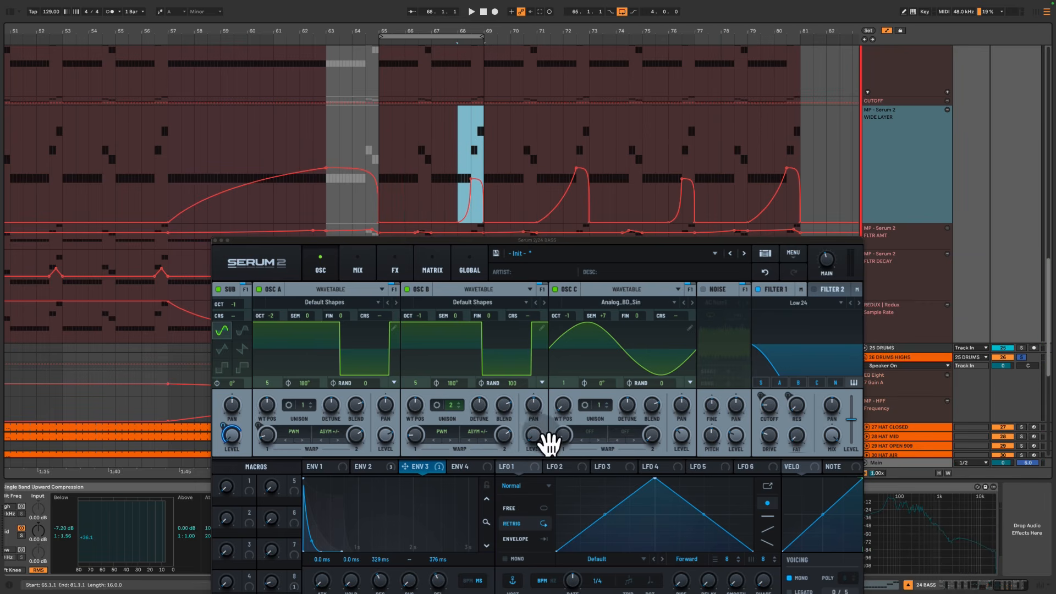
click(457, 143)
key(space)
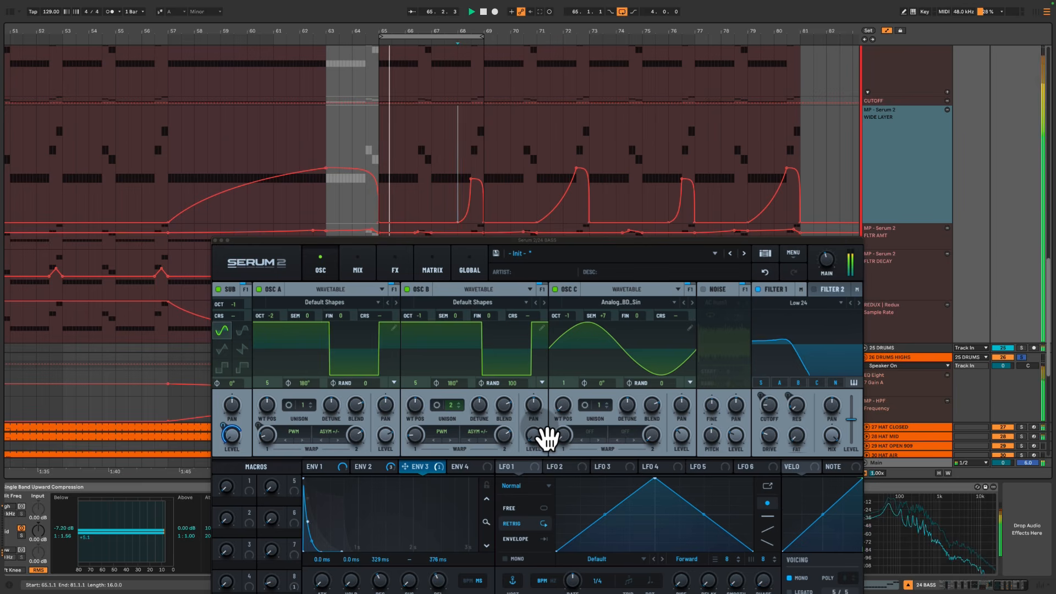
key(space)
Switch off SUB, OSC A and OSC C to hear oscillator B alone
click(219, 290)
click(259, 289)
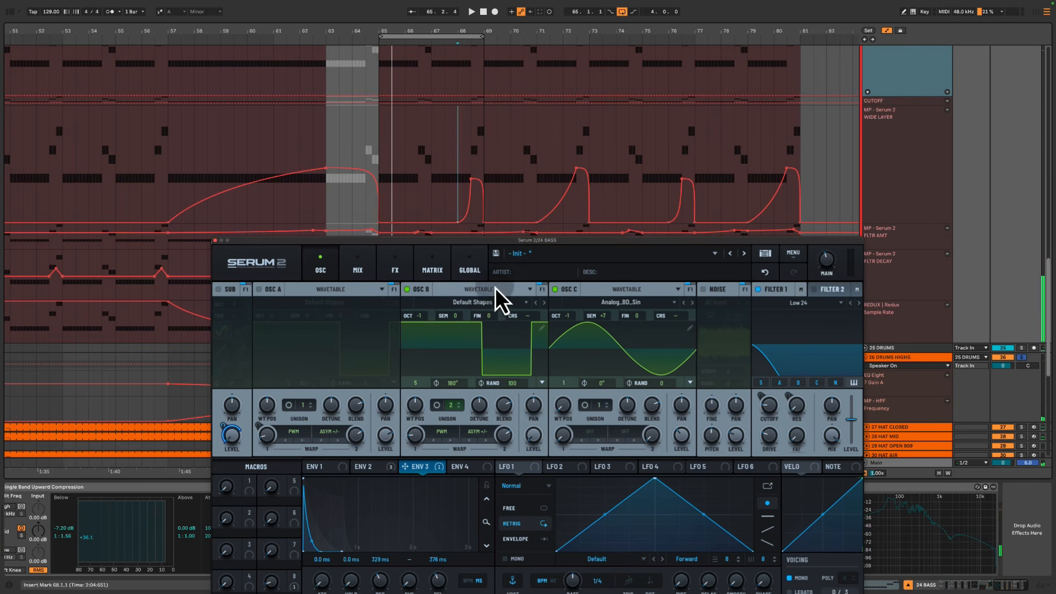
click(556, 289)
key(space)
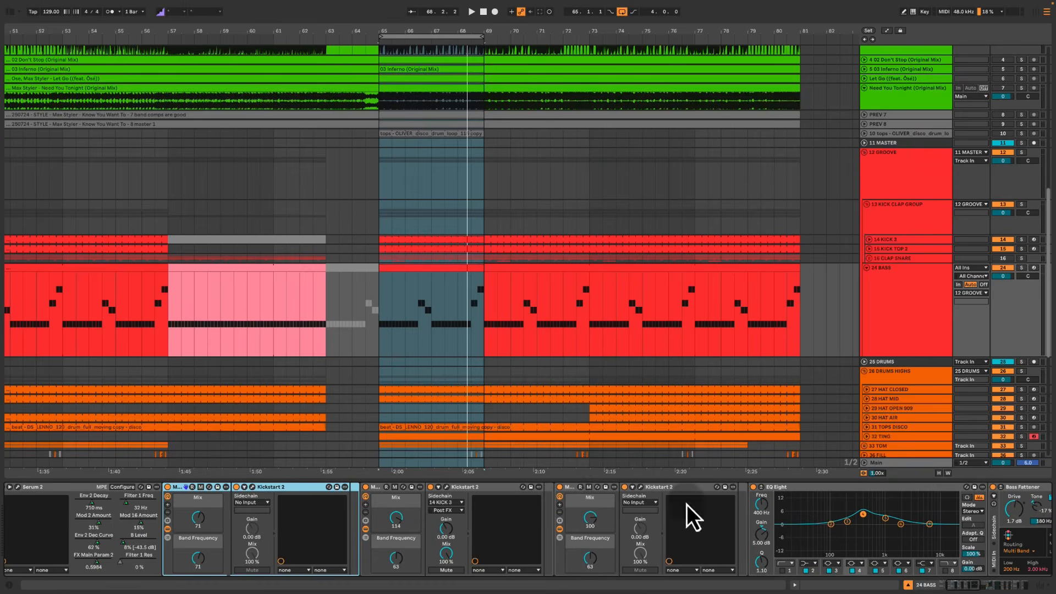
Bring EQ Eight into view in the 24 BASS chain, play, and switch Bass Fattener off to compare
shift+click(572, 488)
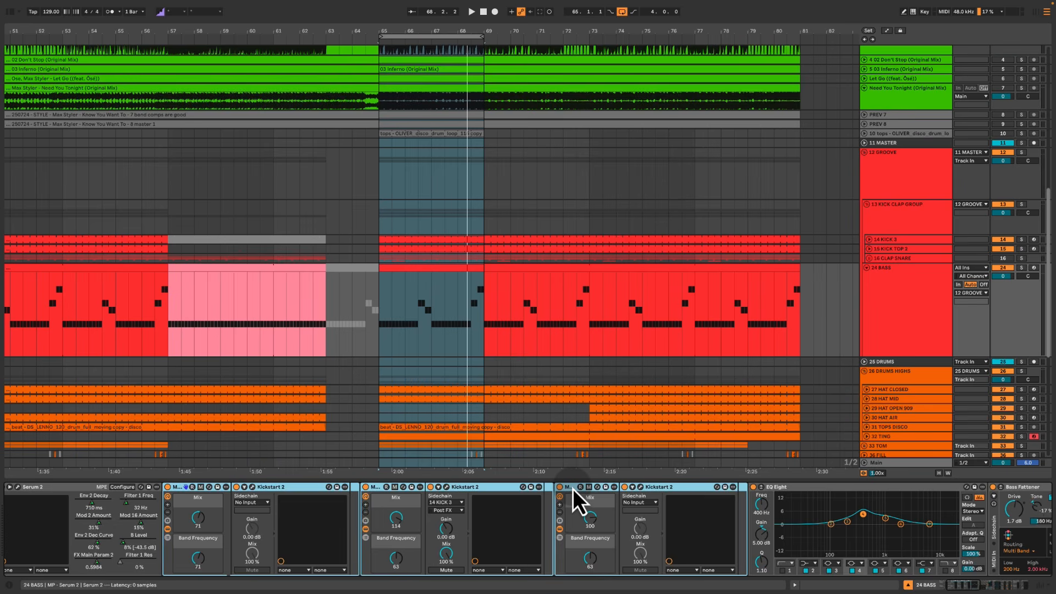
click(824, 487)
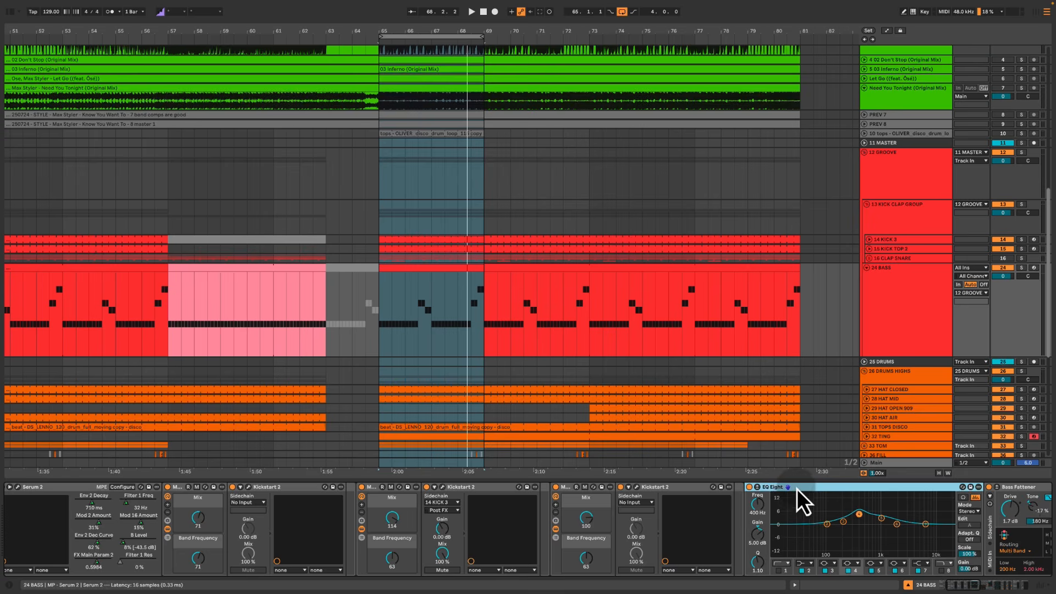
scroll(797, 490, right, 10)
scroll(292, 496, right, 14)
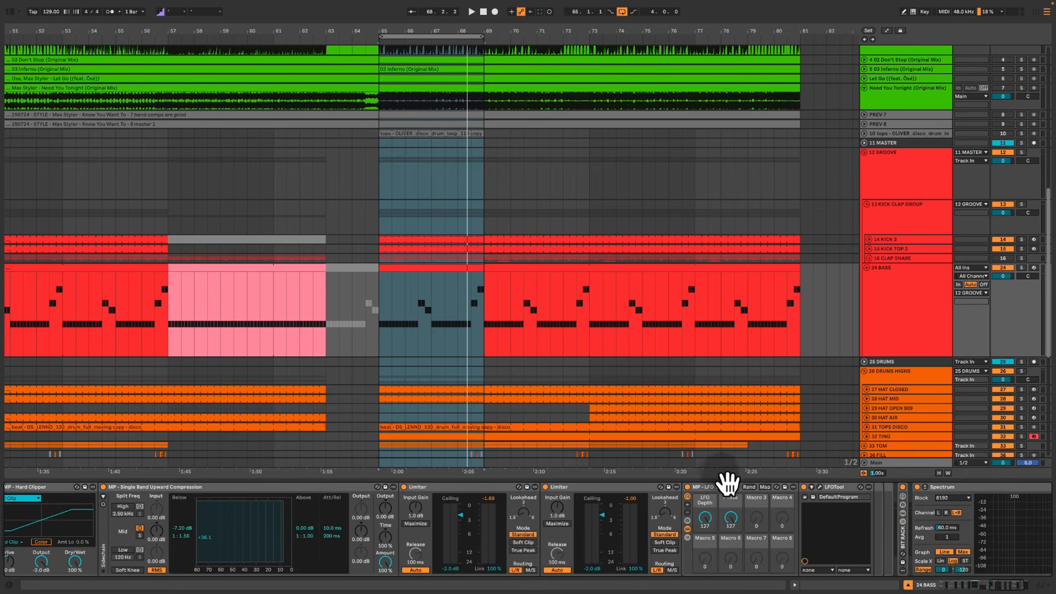
scroll(647, 497, left, 15)
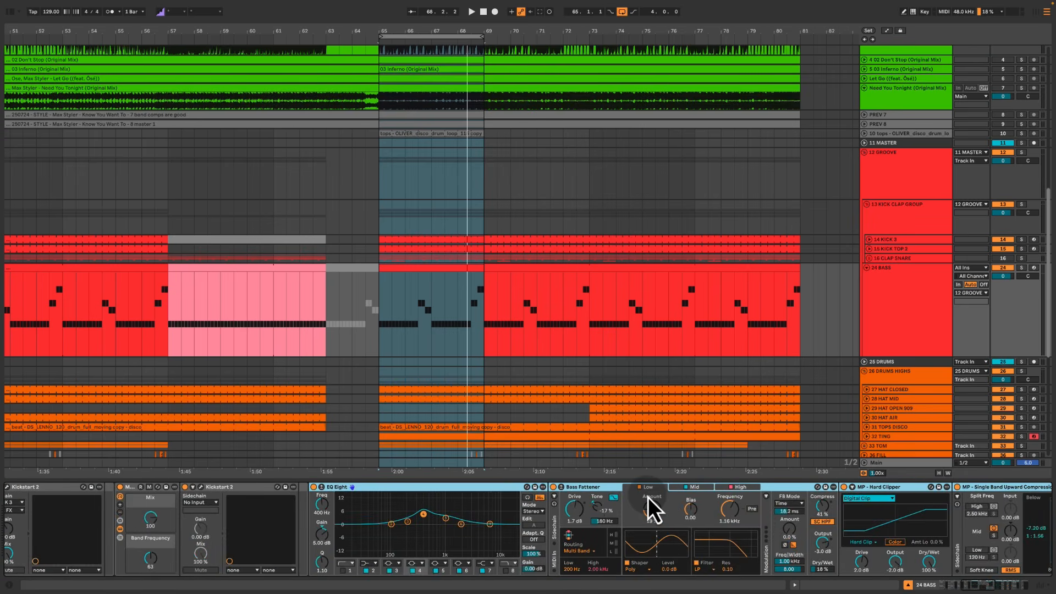
scroll(649, 497, right, 2)
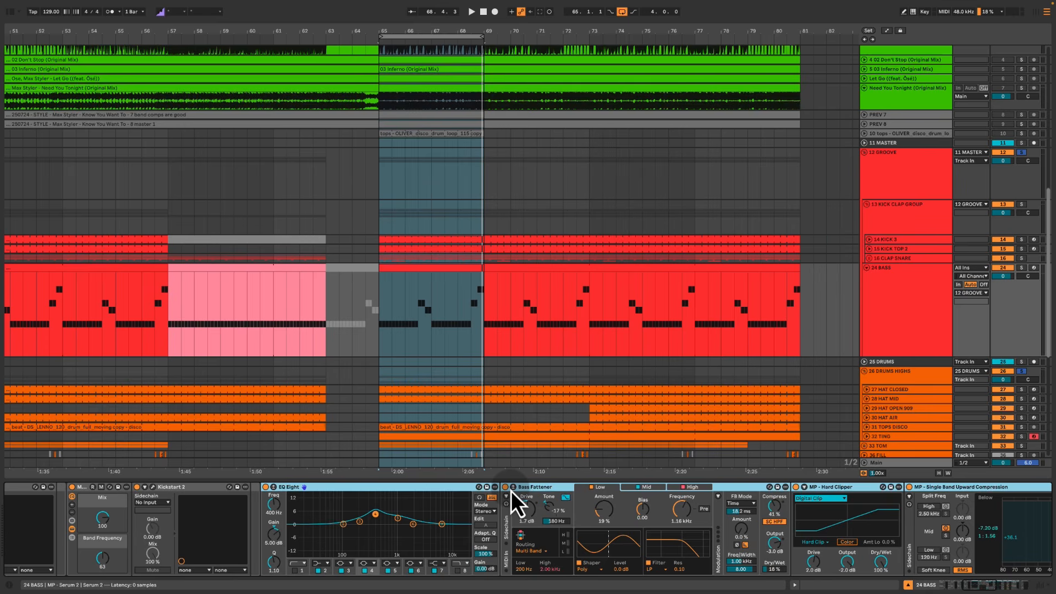
key(space)
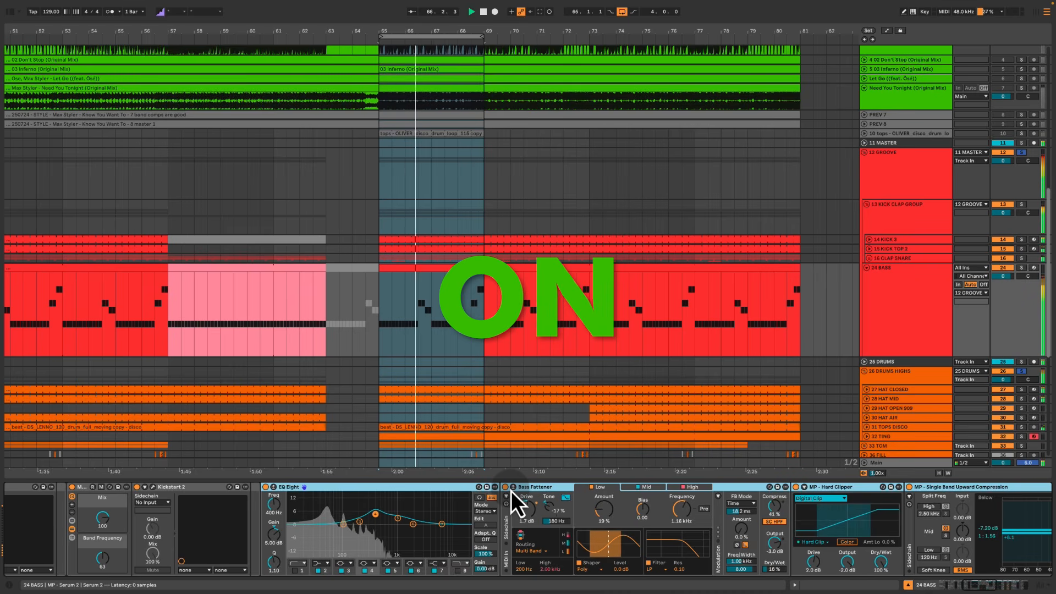
click(510, 489)
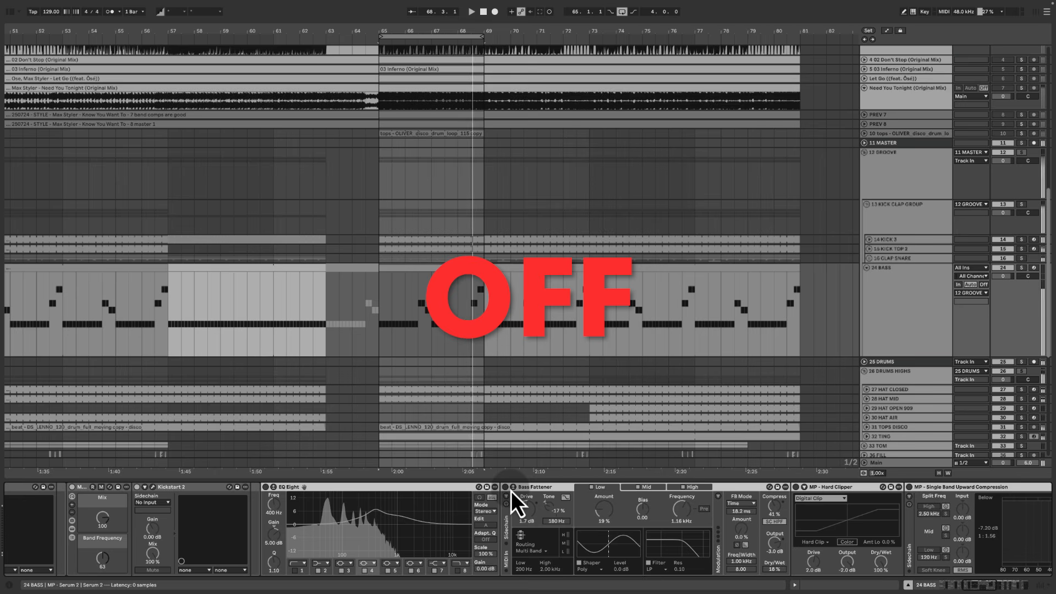
click(510, 490)
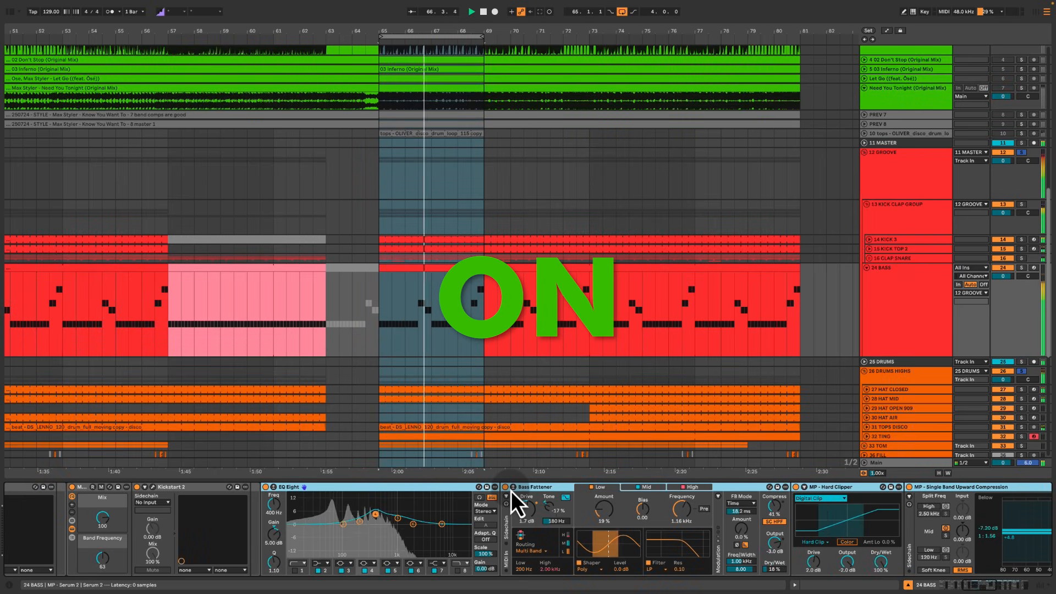
click(510, 491)
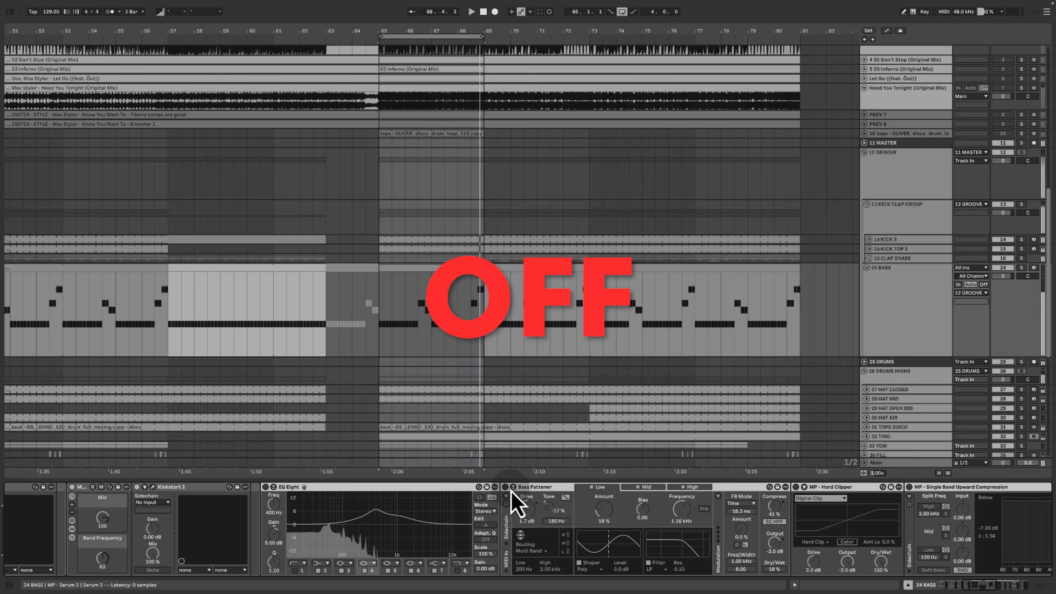
click(510, 491)
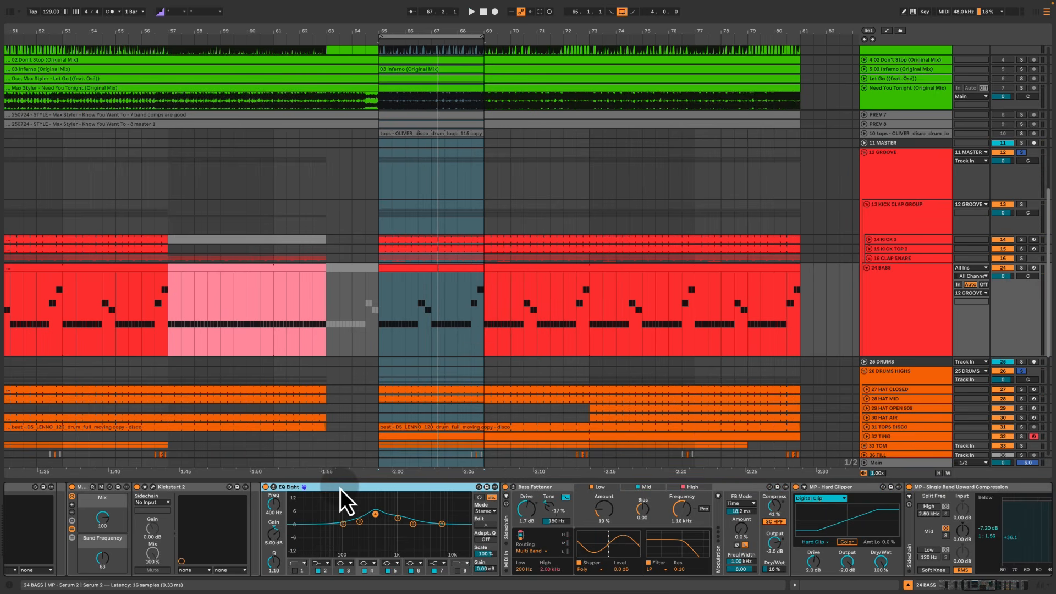
Select the three ducking racks and inspect the first Kickstart 2 plugin
scroll(341, 490, left, 8)
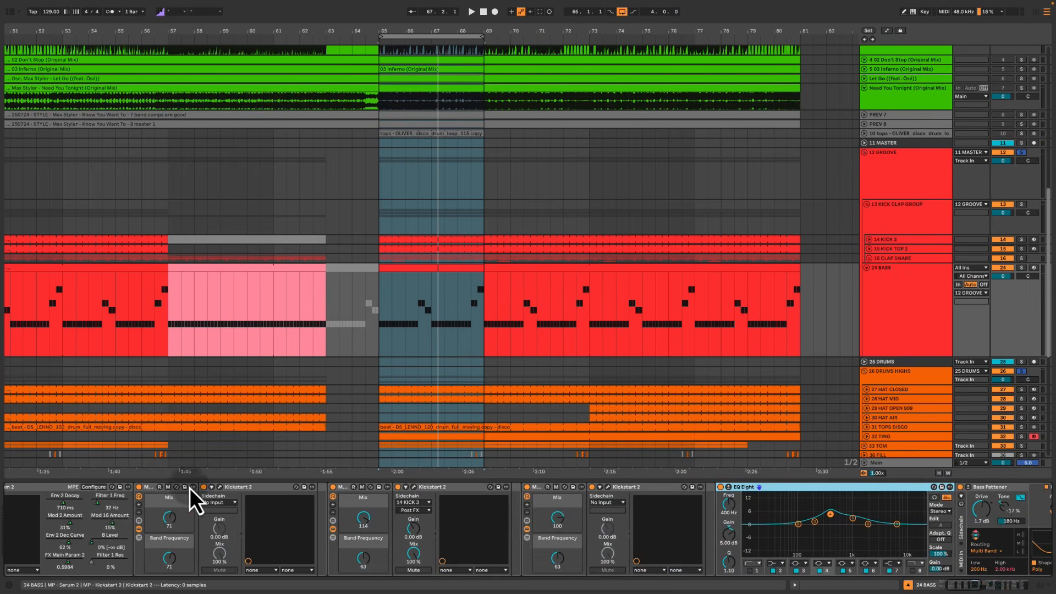
click(155, 487)
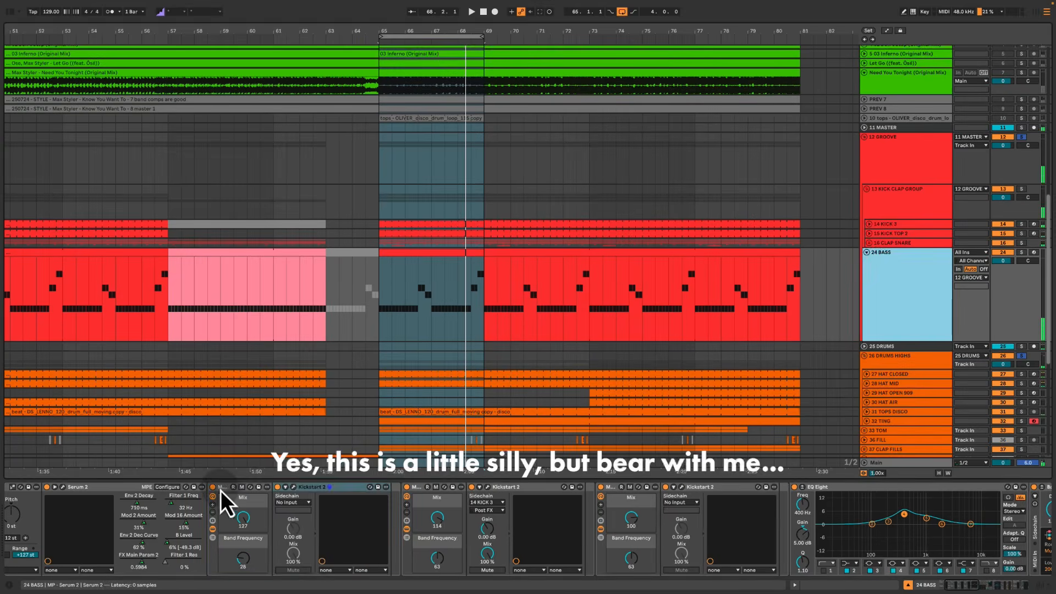
click(220, 489)
shift+click(615, 490)
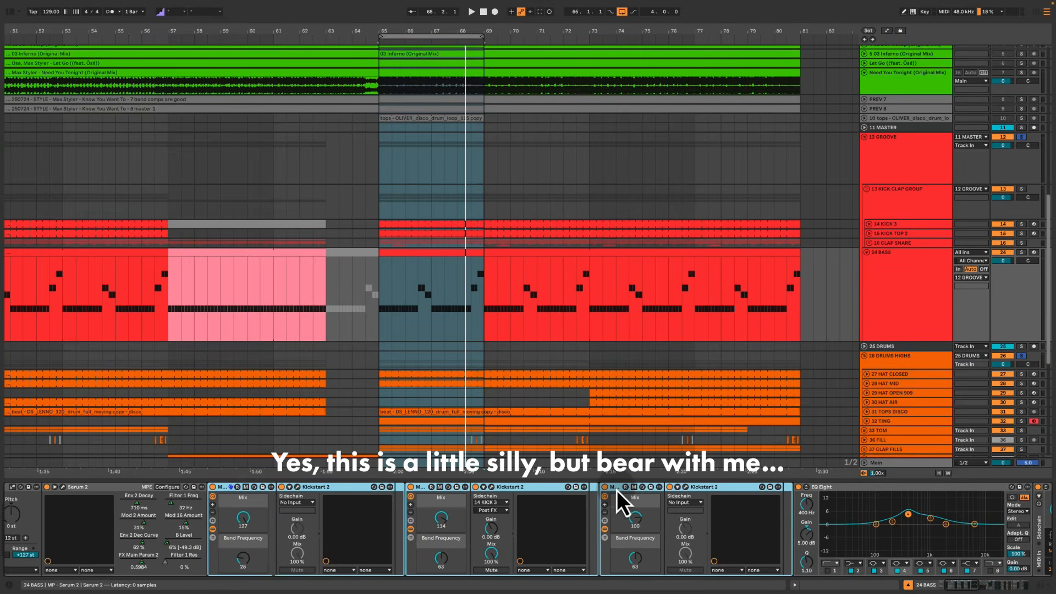
click(294, 488)
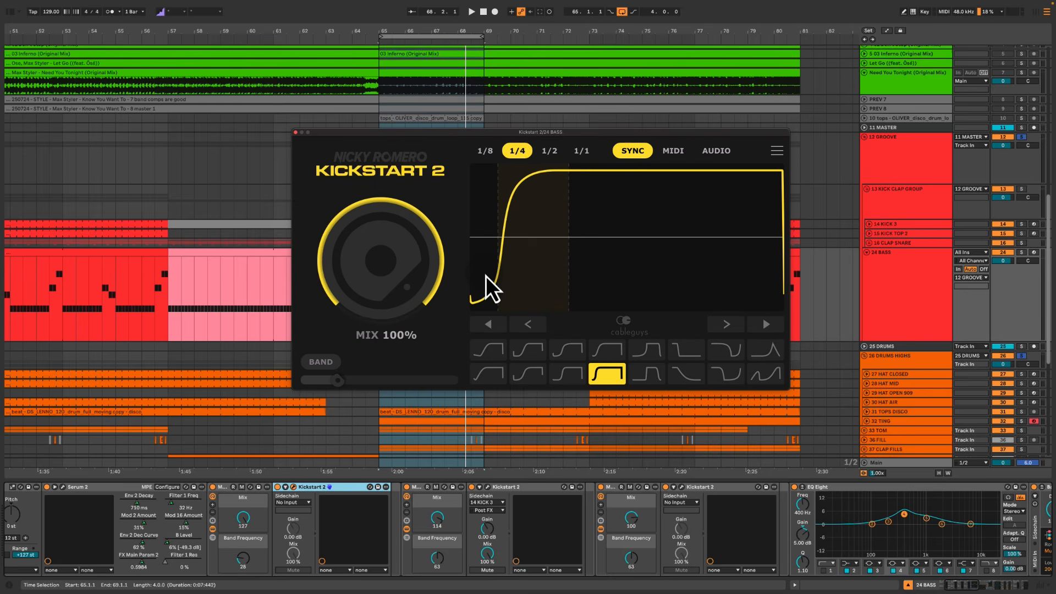
click(295, 133)
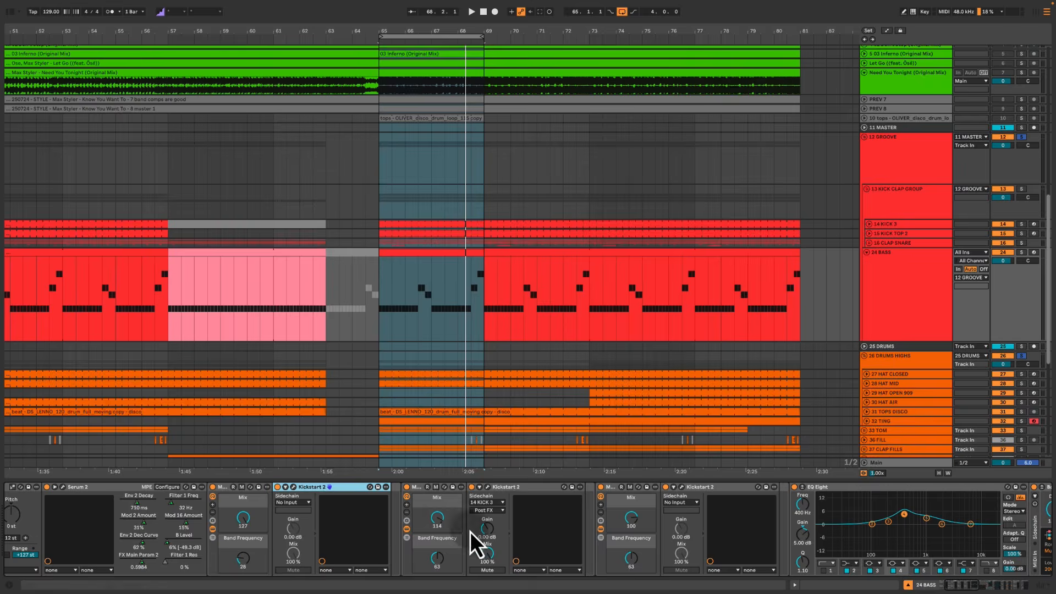
Open the second Kickstart 2, keeping 14 KICK 3 as its sidechain source, and listen
click(488, 487)
click(487, 502)
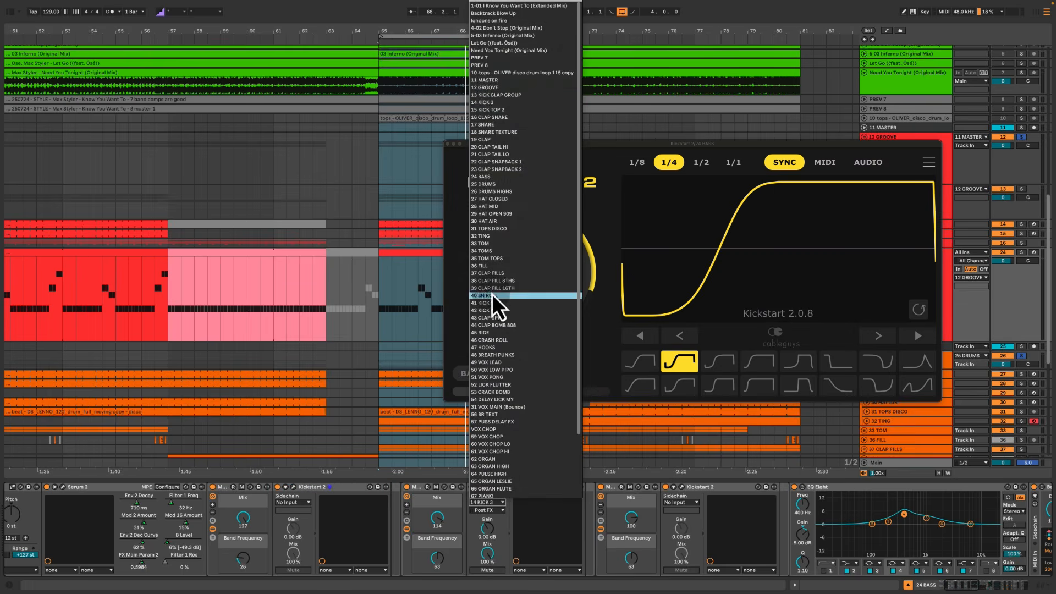
click(488, 103)
drag(635, 145, 536, 147)
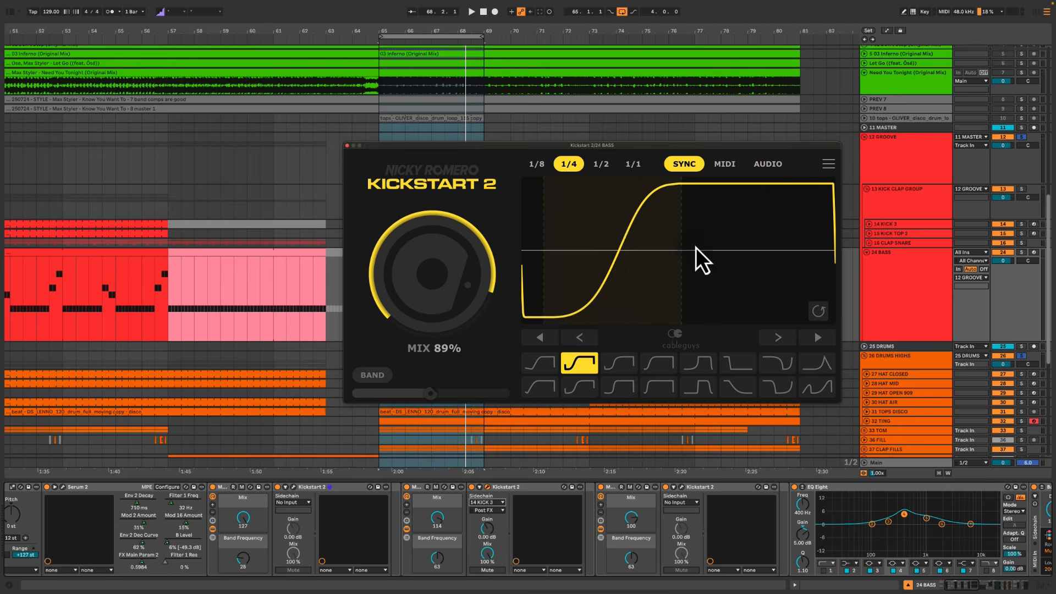
key(space)
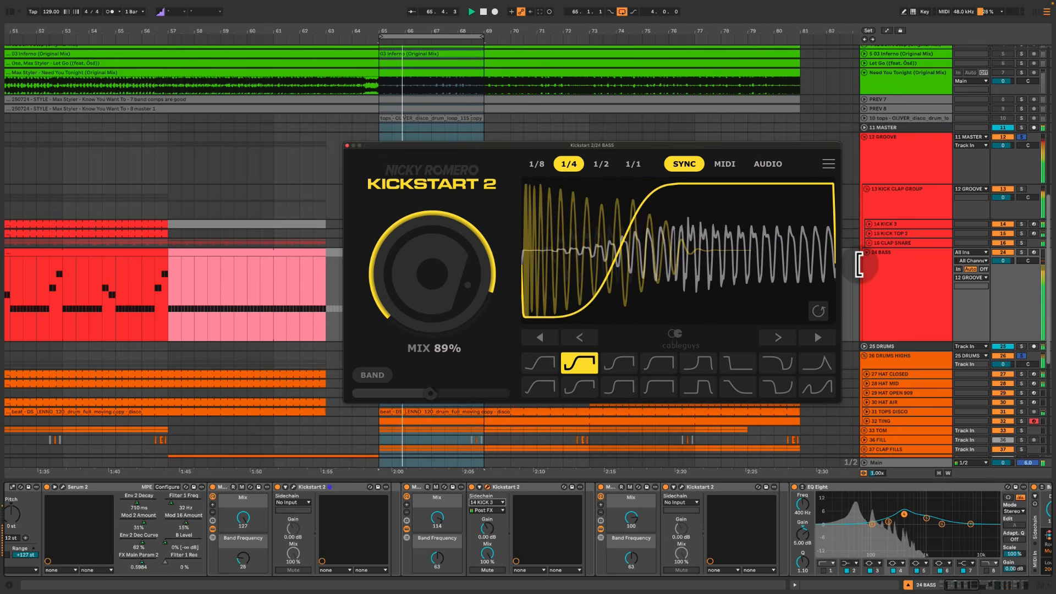
key(space)
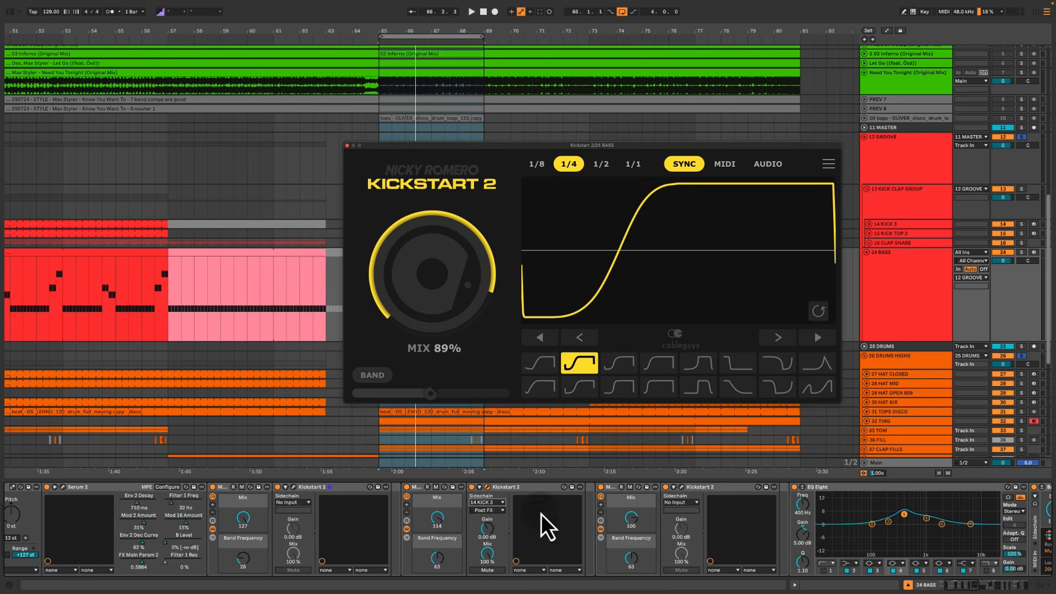
Drag the Kickstart 2 ducking curve slightly earlier and audition the result
click(535, 490)
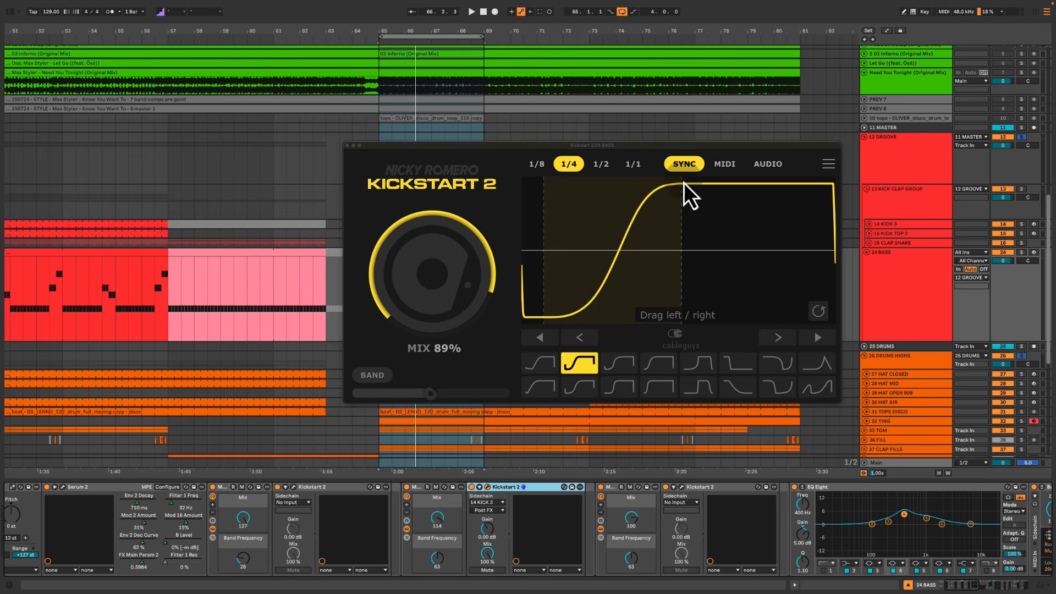
key(space)
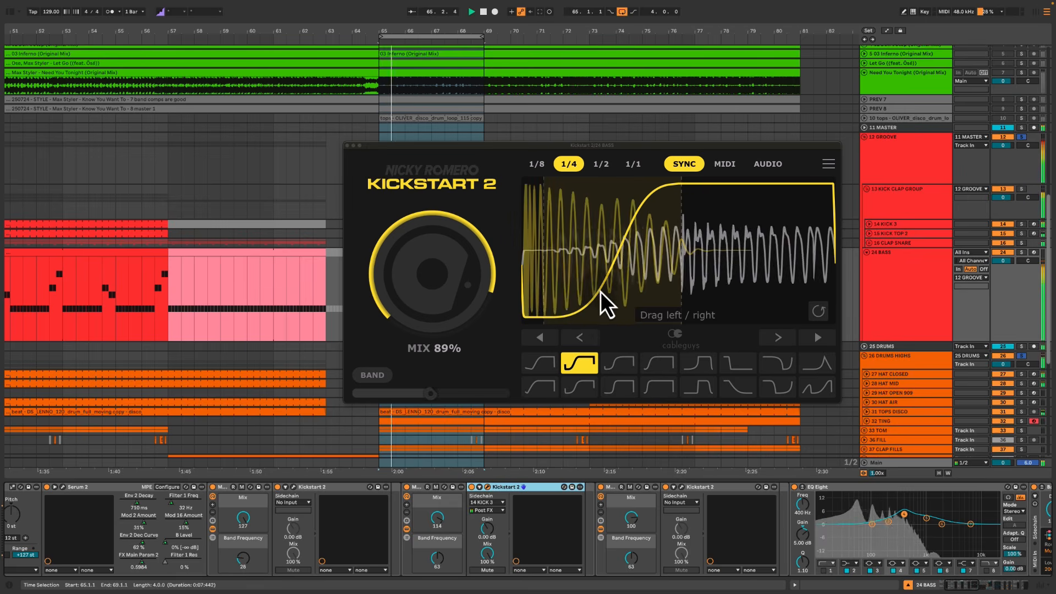
key(space)
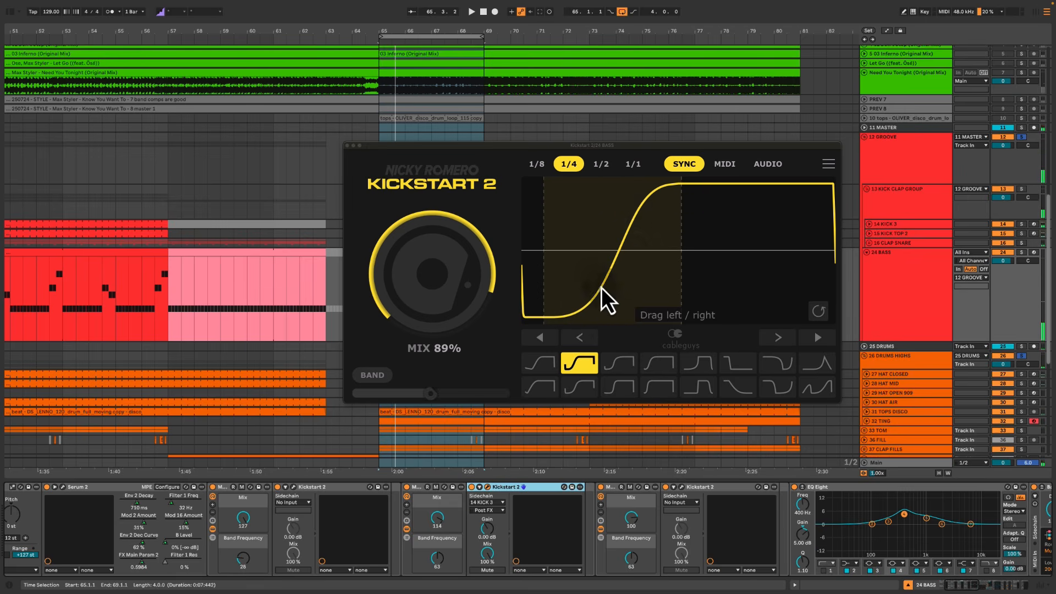
mouse_move(645, 258)
mouse_down()
mouse_move(622, 257)
mouse_move(662, 258)
mouse_move(636, 265)
mouse_up()
key(space)
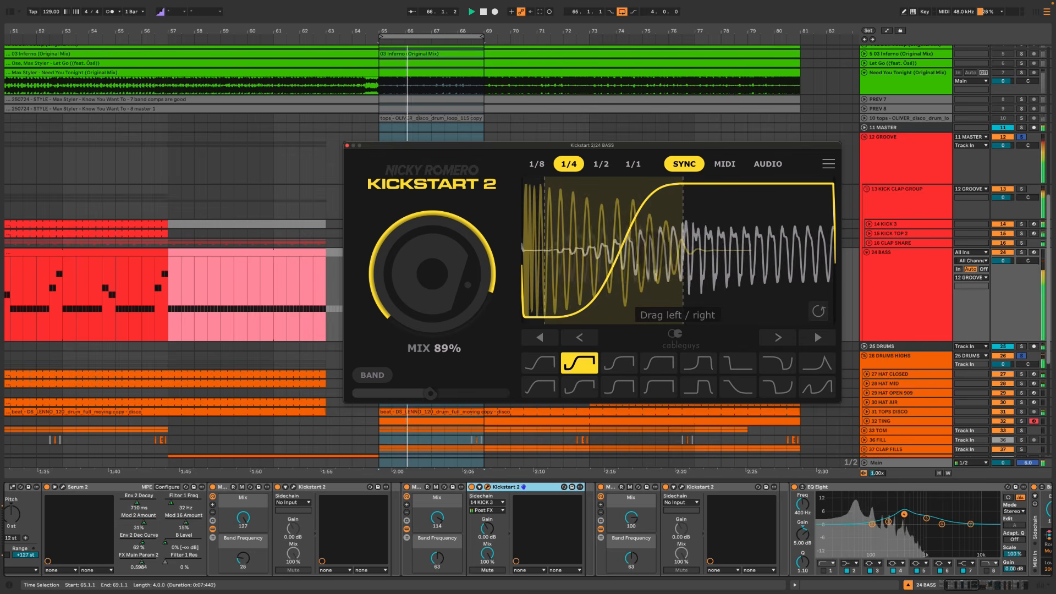
key(space)
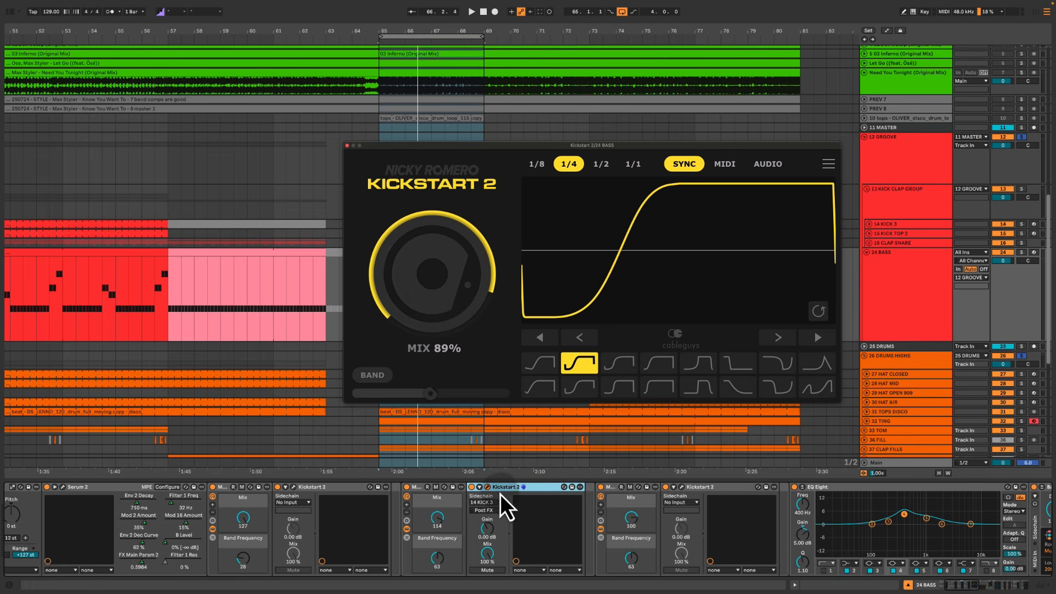
Close the second Kickstart 2 and open the third Kickstart 2 plugin window
click(487, 487)
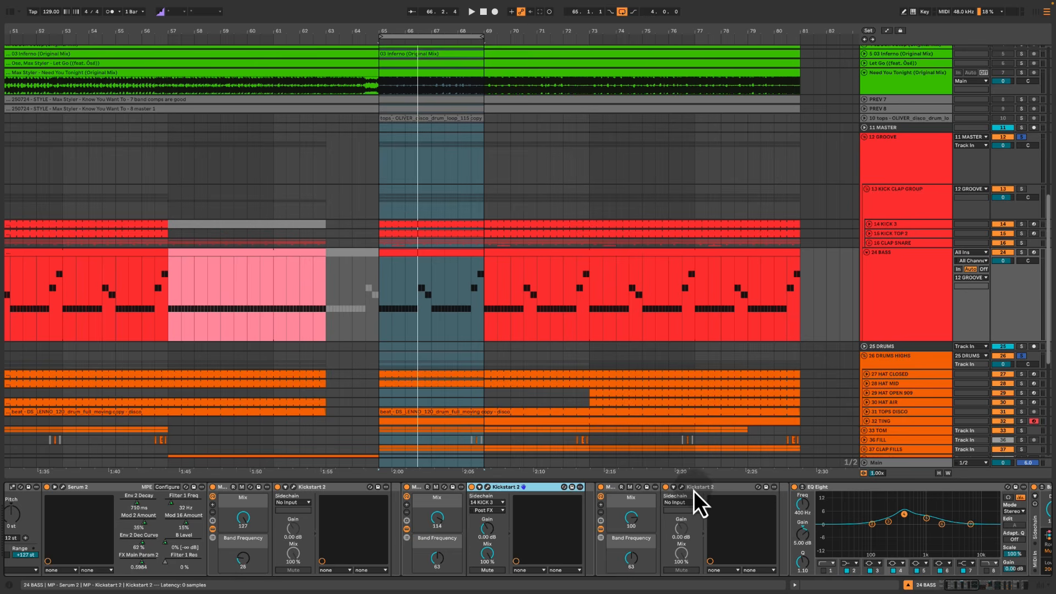
click(690, 489)
click(509, 490)
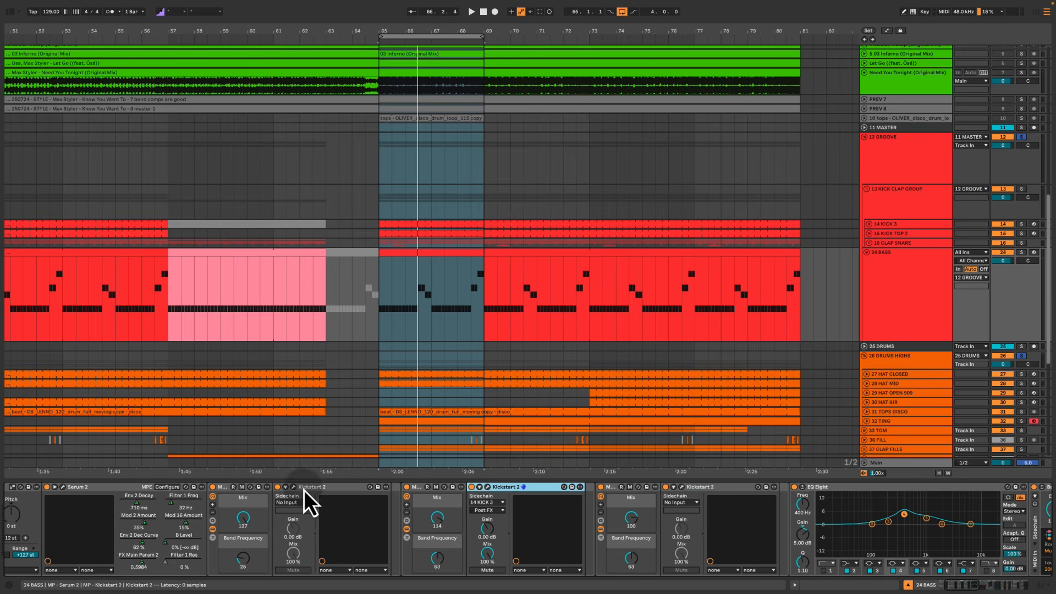
click(303, 490)
click(529, 488)
click(690, 491)
click(681, 487)
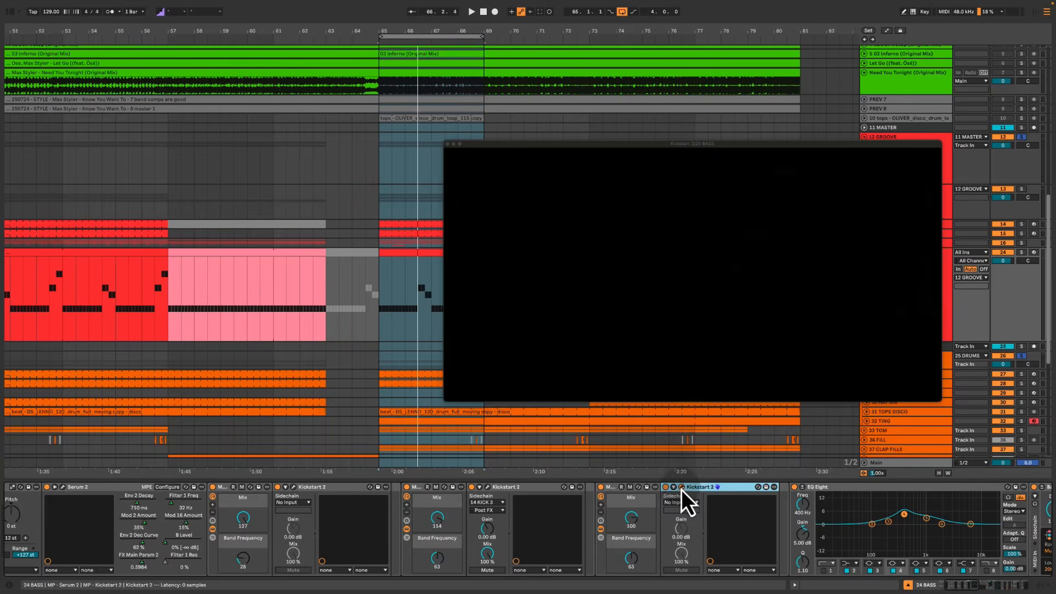
drag(698, 143, 569, 118)
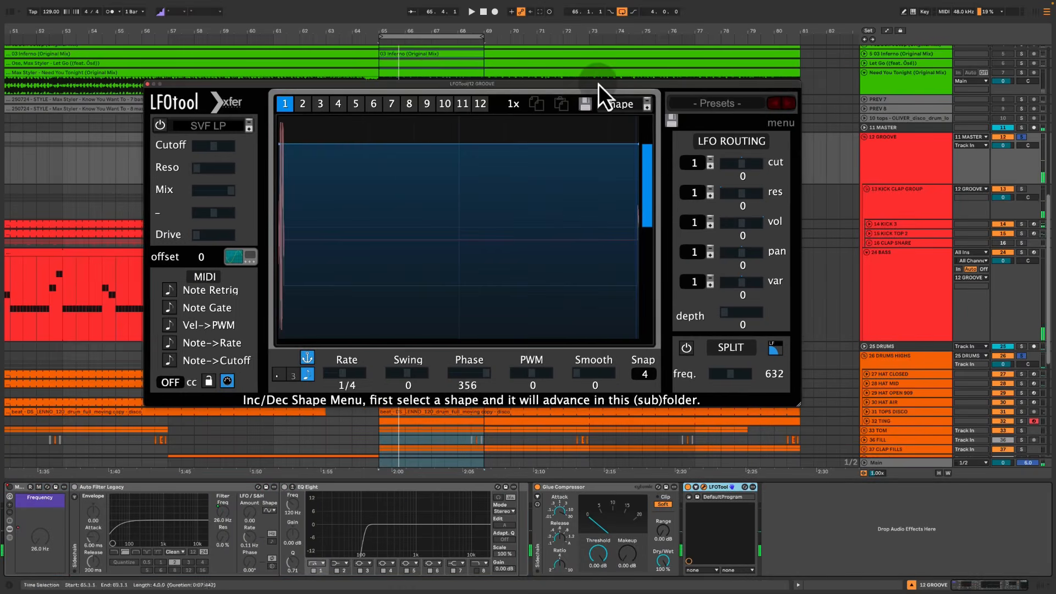
Select regions of the LFO shape in LFOtool on 12 GROOVE, then play the section
drag(598, 85, 613, 85)
click(872, 138)
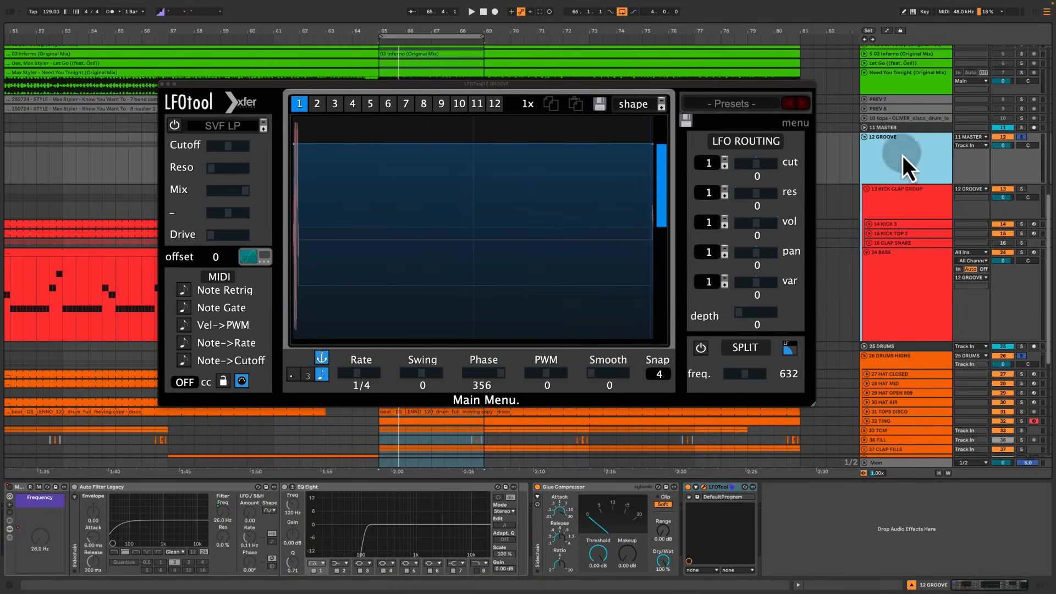
click(698, 86)
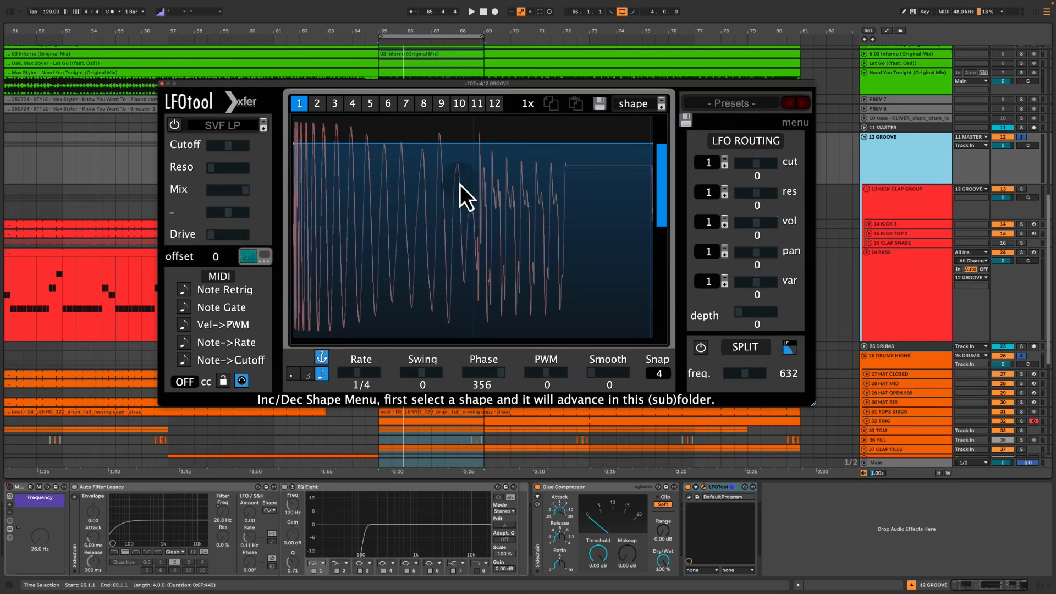
drag(369, 162, 461, 280)
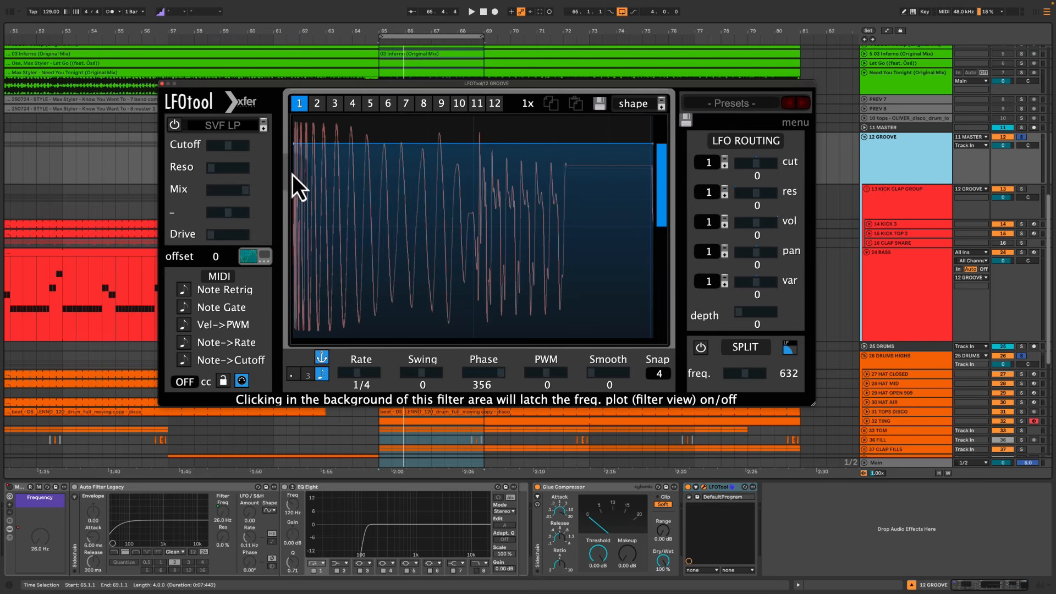
mouse_move(300, 163)
mouse_down()
mouse_move(394, 299)
mouse_move(375, 281)
mouse_up()
drag(398, 172, 464, 297)
drag(498, 180, 556, 307)
drag(583, 181, 637, 310)
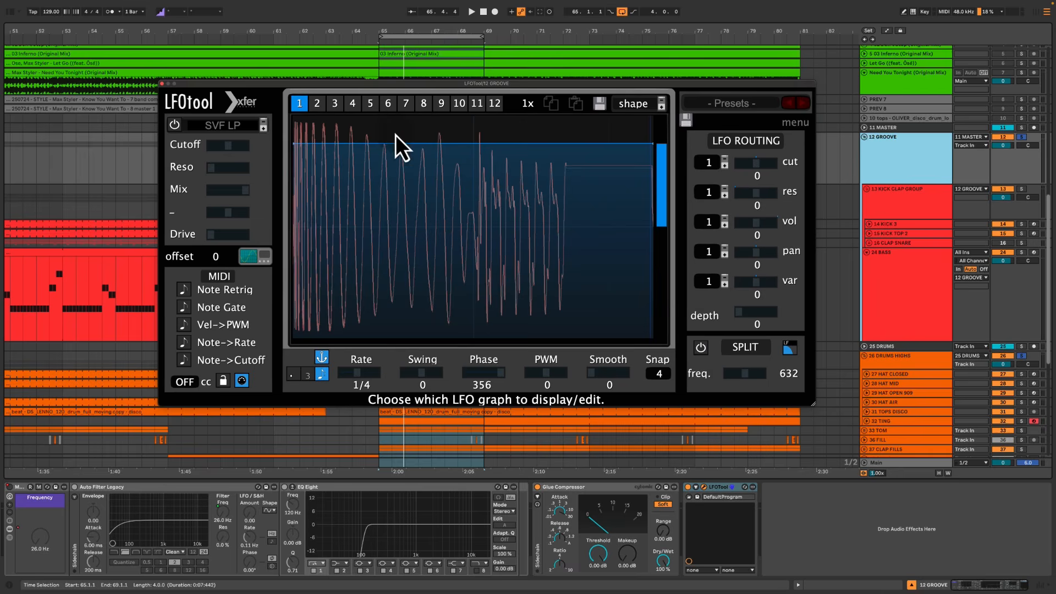
key(space)
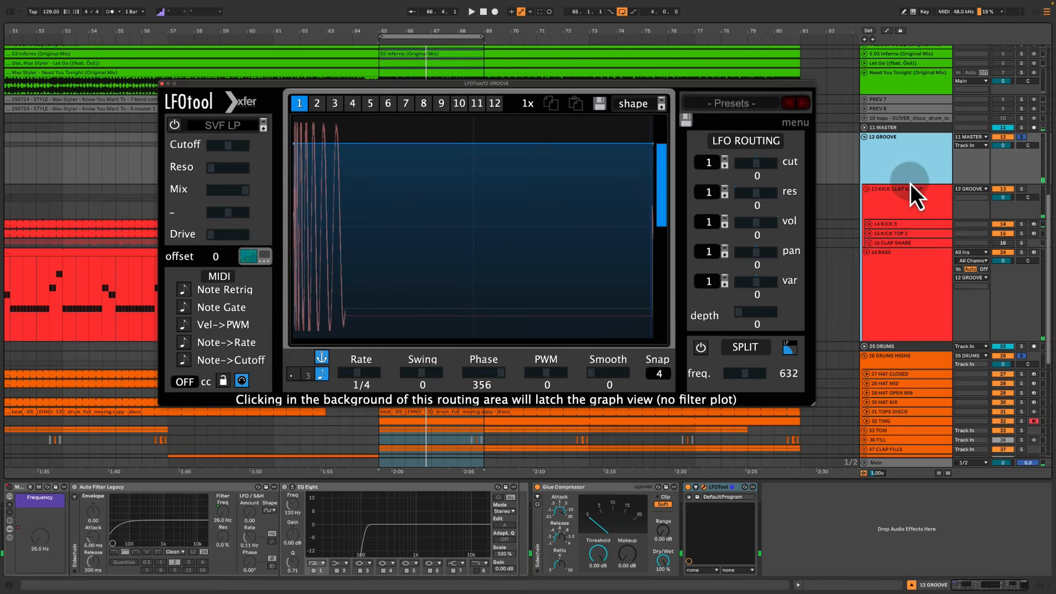
Open the third Kickstart 2 on 24 BASS and arrange it beside the LFOtool window
click(893, 264)
click(681, 487)
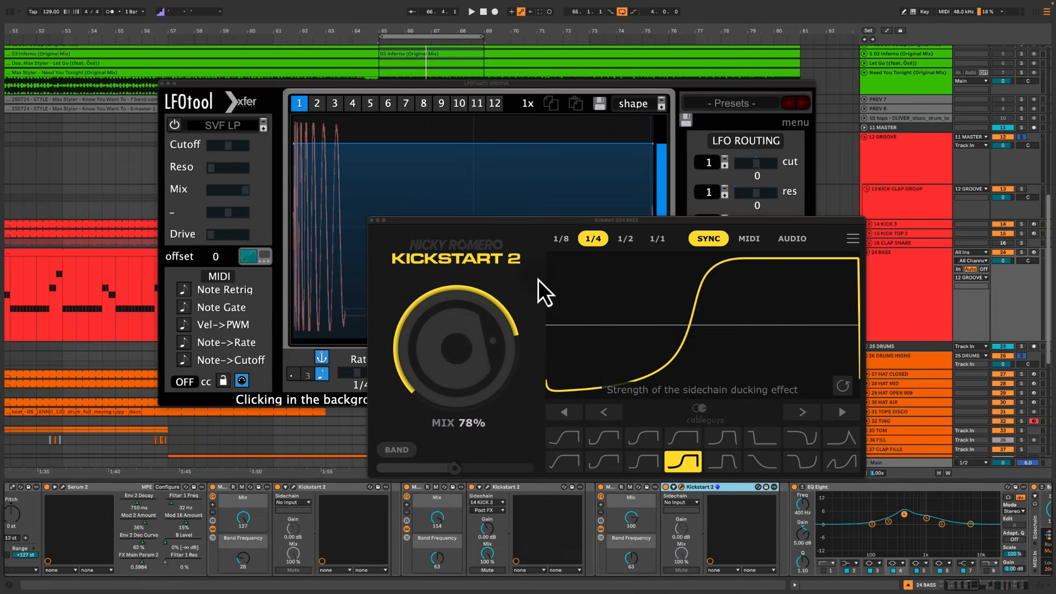
drag(608, 220, 693, 168)
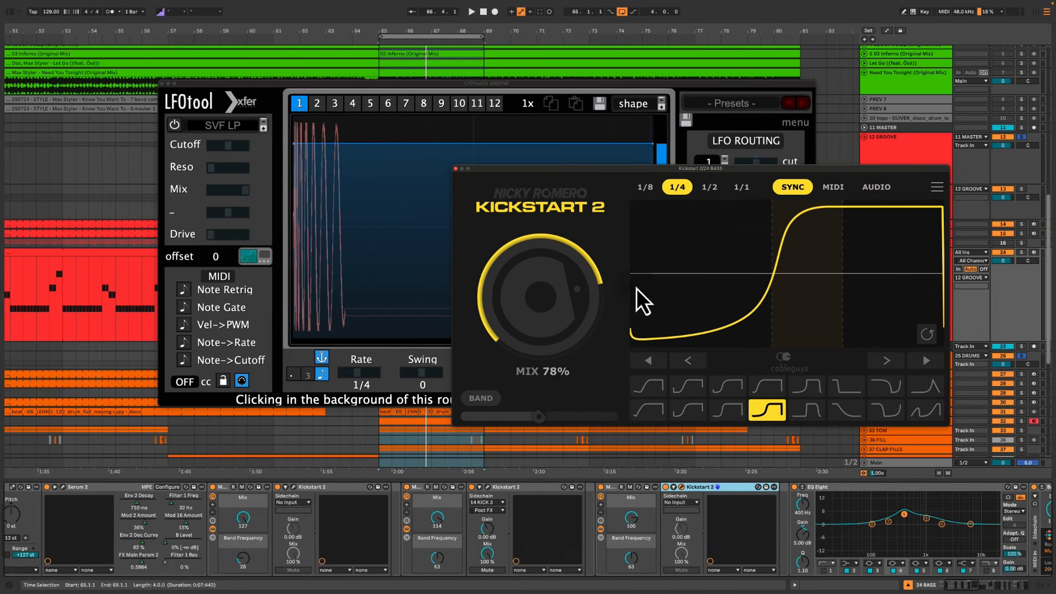
drag(532, 170, 527, 225)
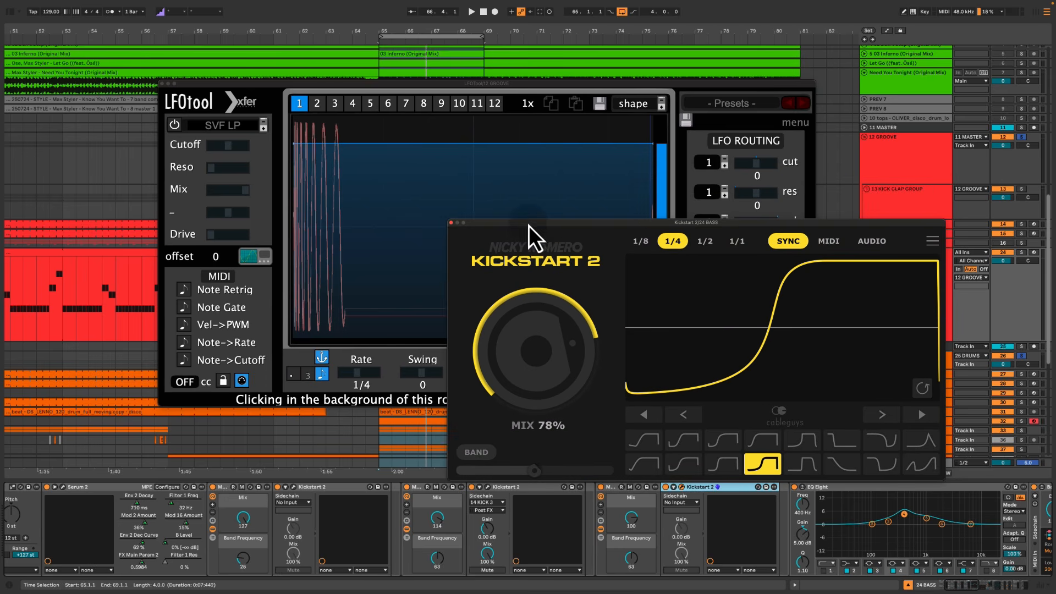
drag(386, 122, 467, 255)
click(859, 219)
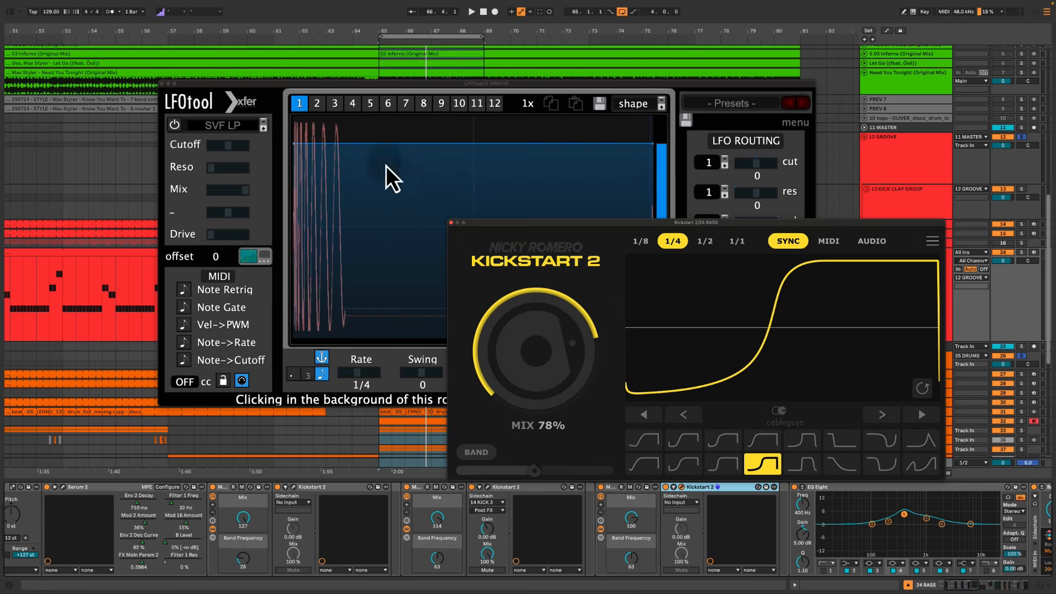
click(396, 174)
drag(385, 123, 471, 231)
click(843, 219)
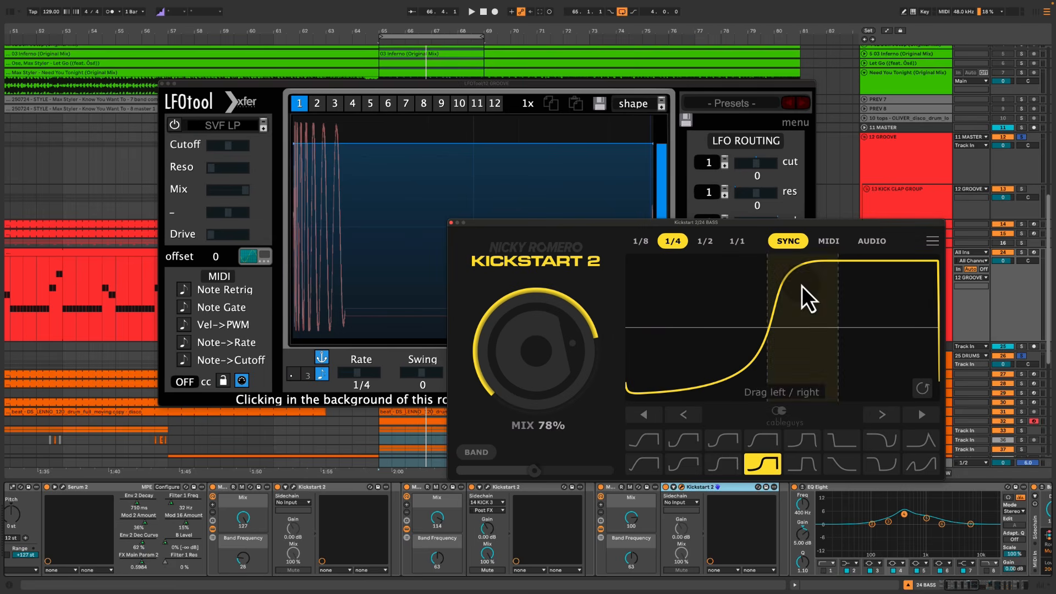
Play the bass with that Kickstart 2 switched off to compare, then close its window
key(space)
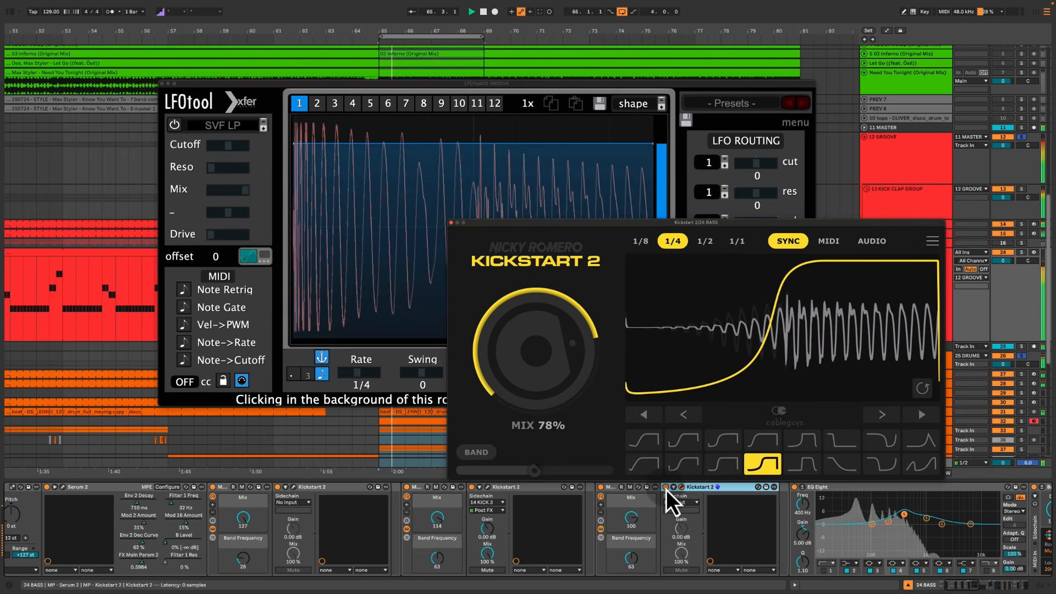
click(665, 488)
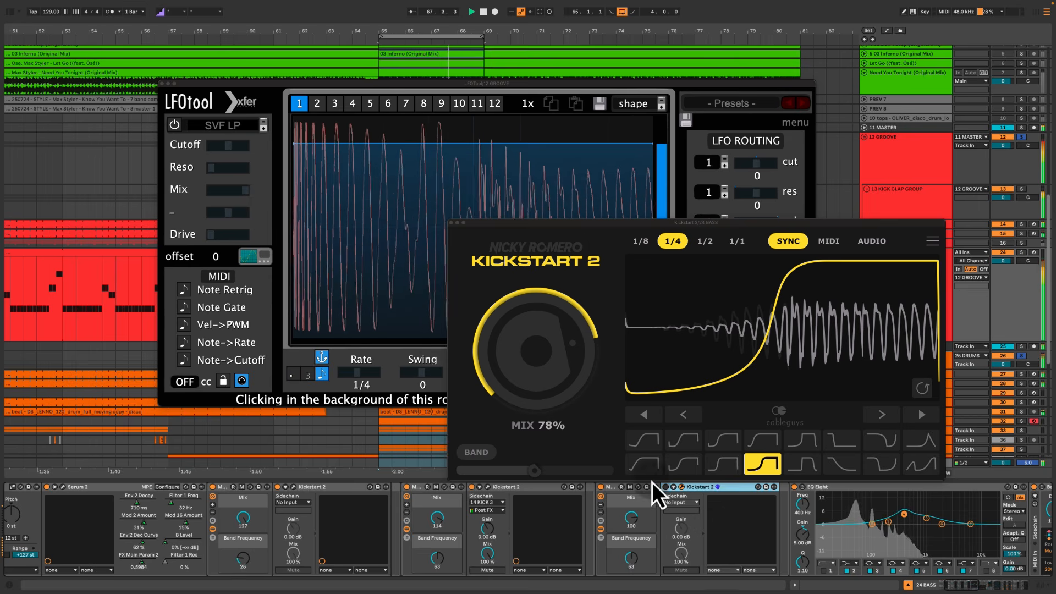
key(space)
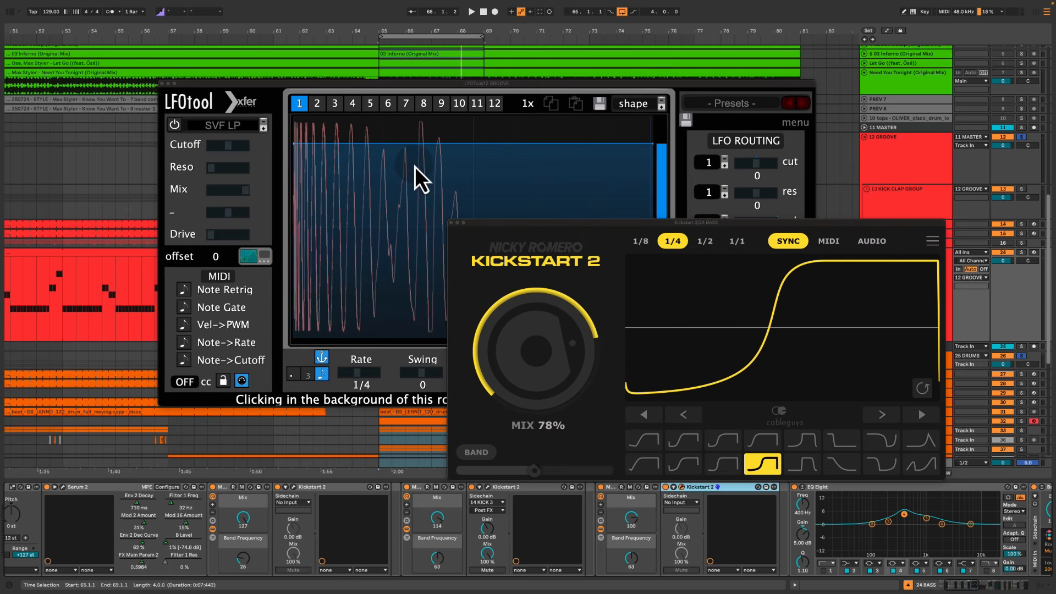
key(space)
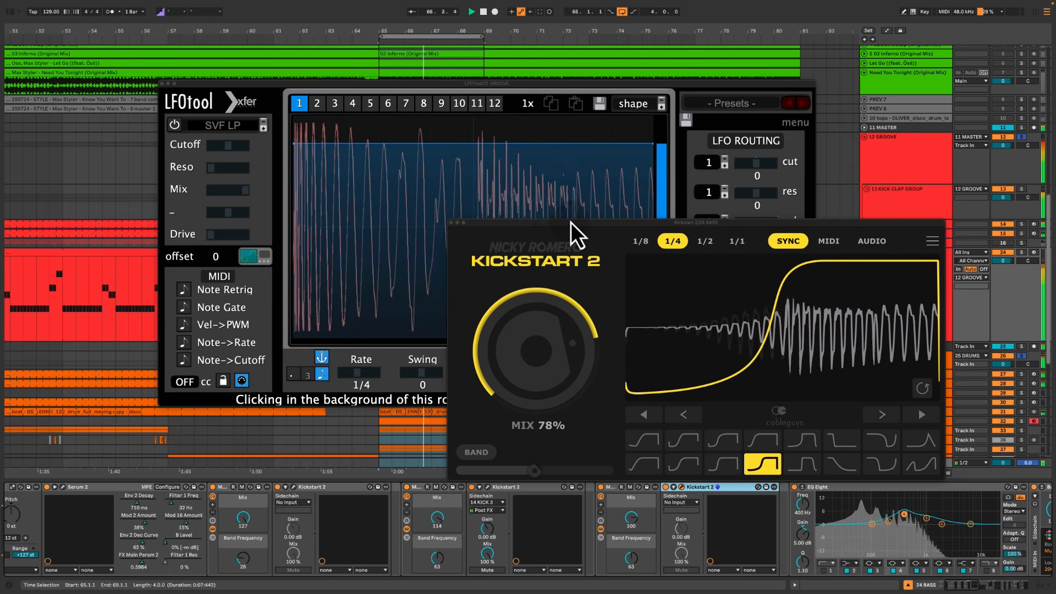
key(space)
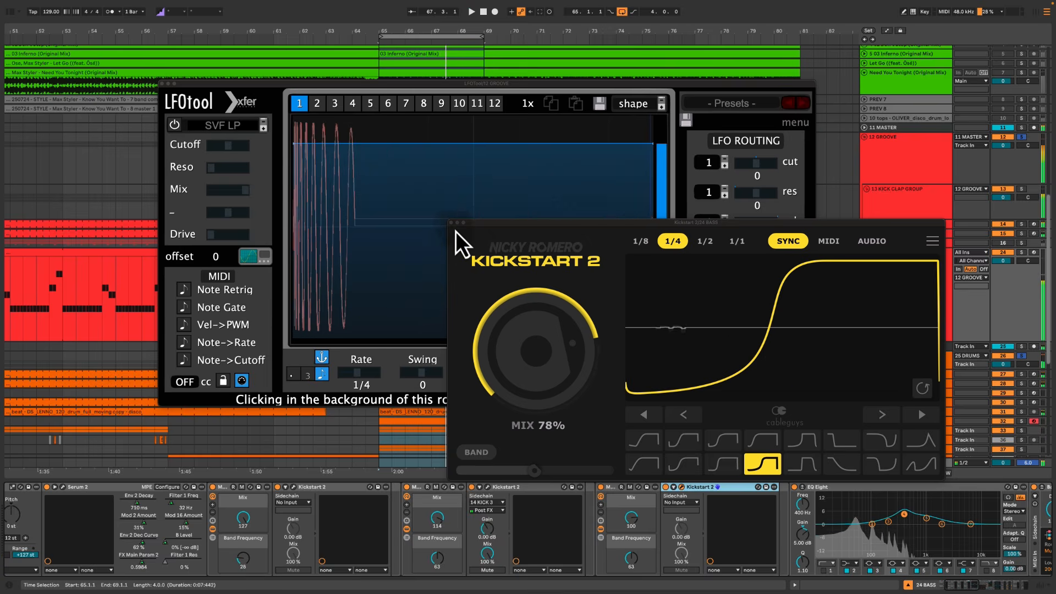
click(451, 223)
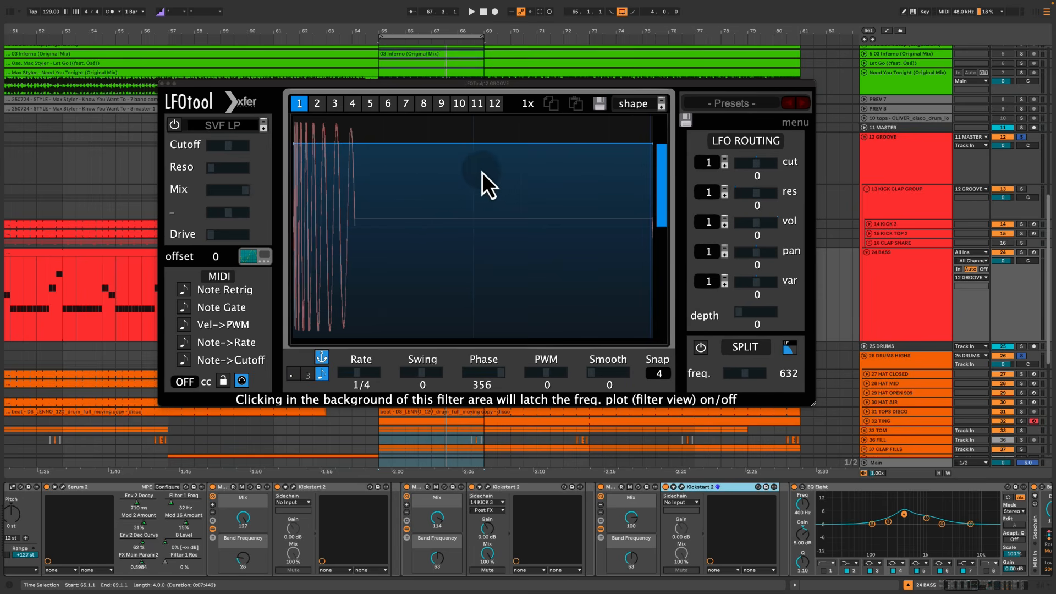
Open LFOtool on the Main track and solo the reference track I Know You Want To
click(162, 84)
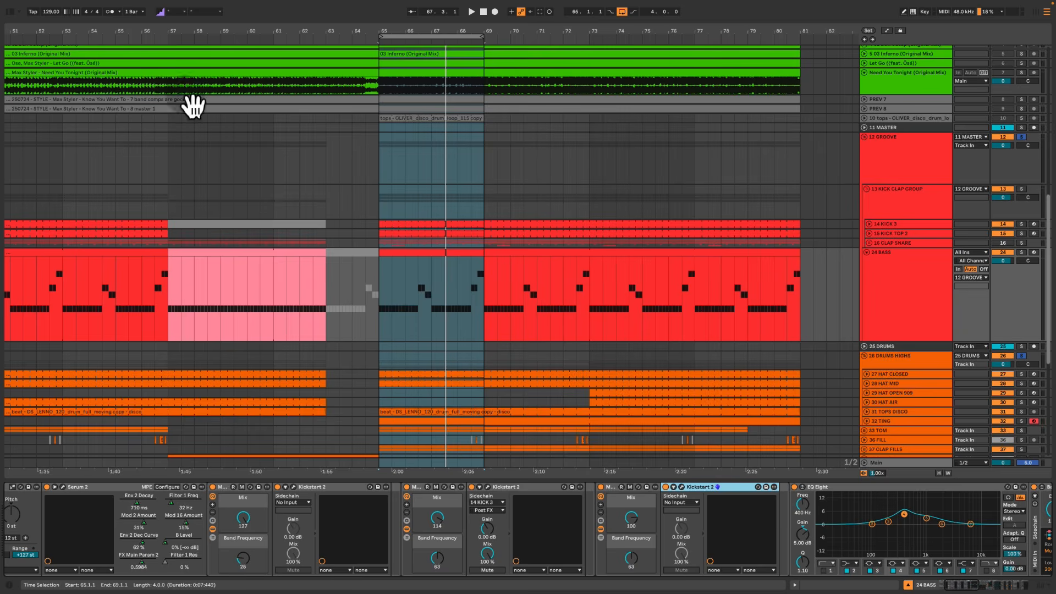
scroll(632, 286, up, 1)
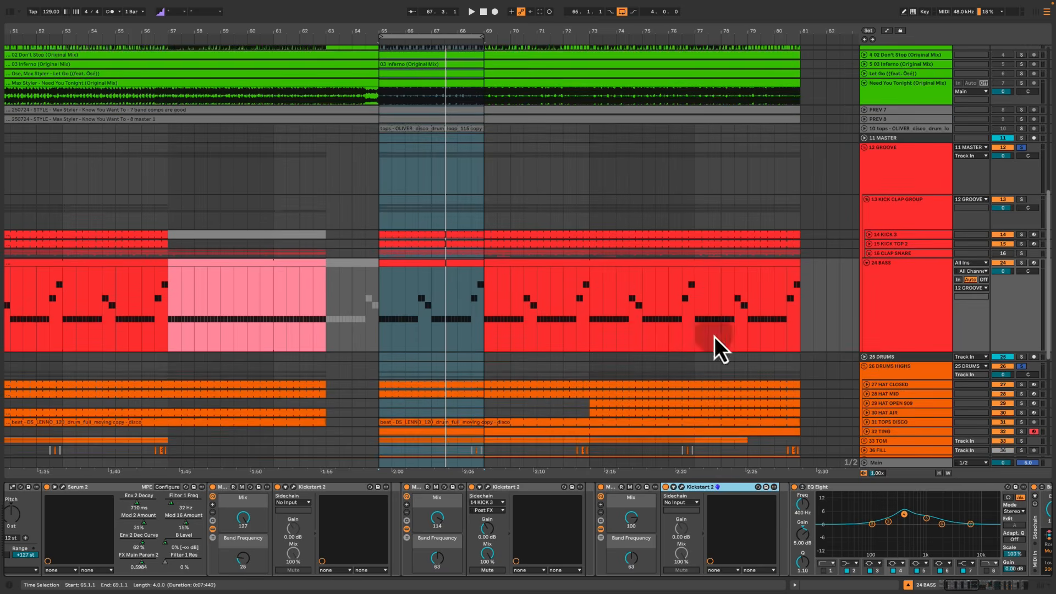
click(879, 465)
click(641, 487)
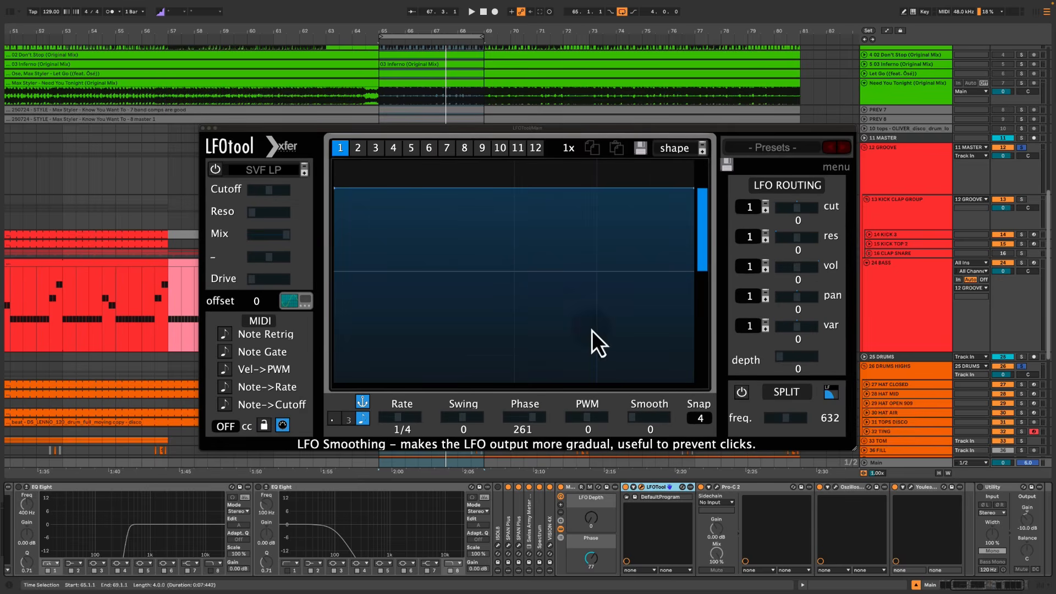
scroll(913, 281, up, 5)
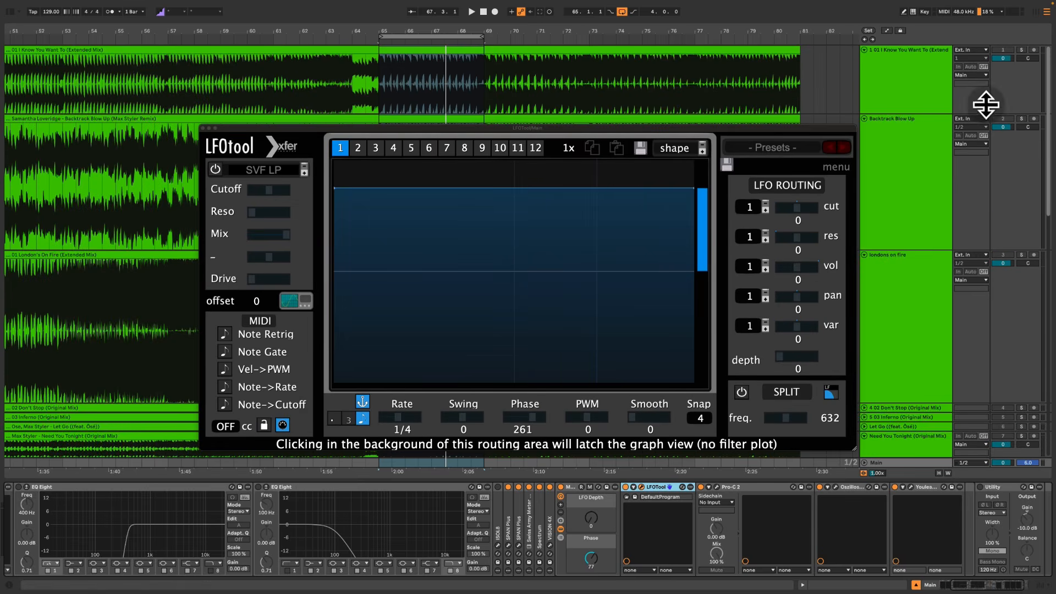
click(1021, 50)
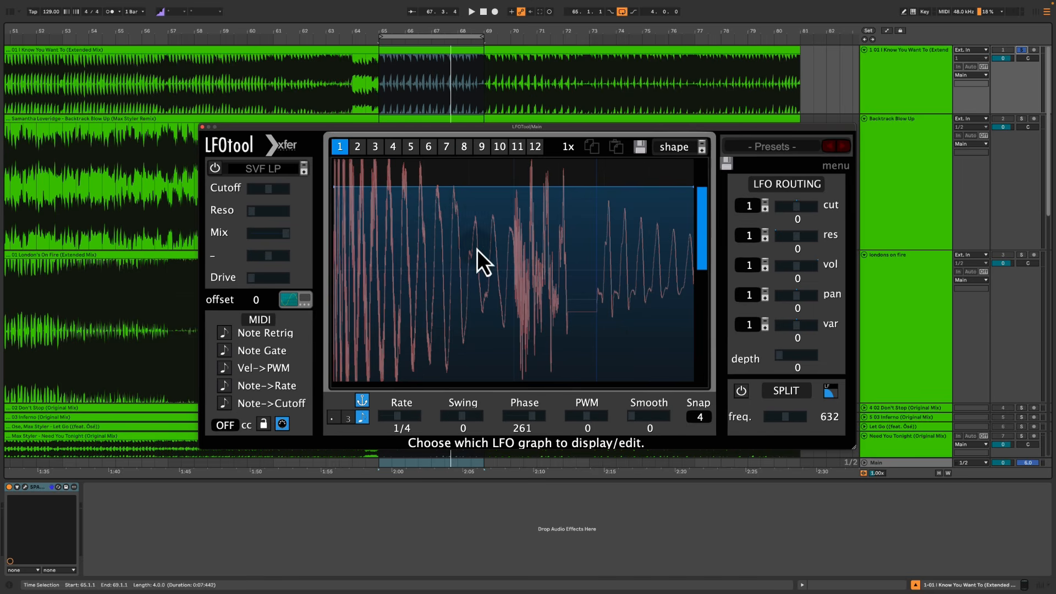
Play the soloed reference a few times, capturing its pumping in LFOtool's 12 GROOVE graph
key(space)
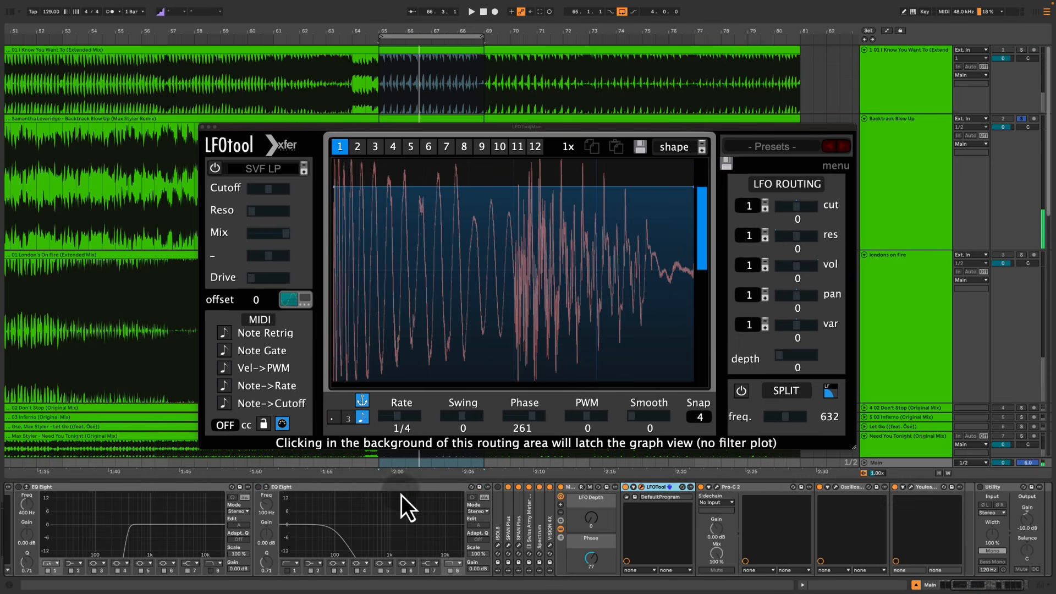
click(401, 491)
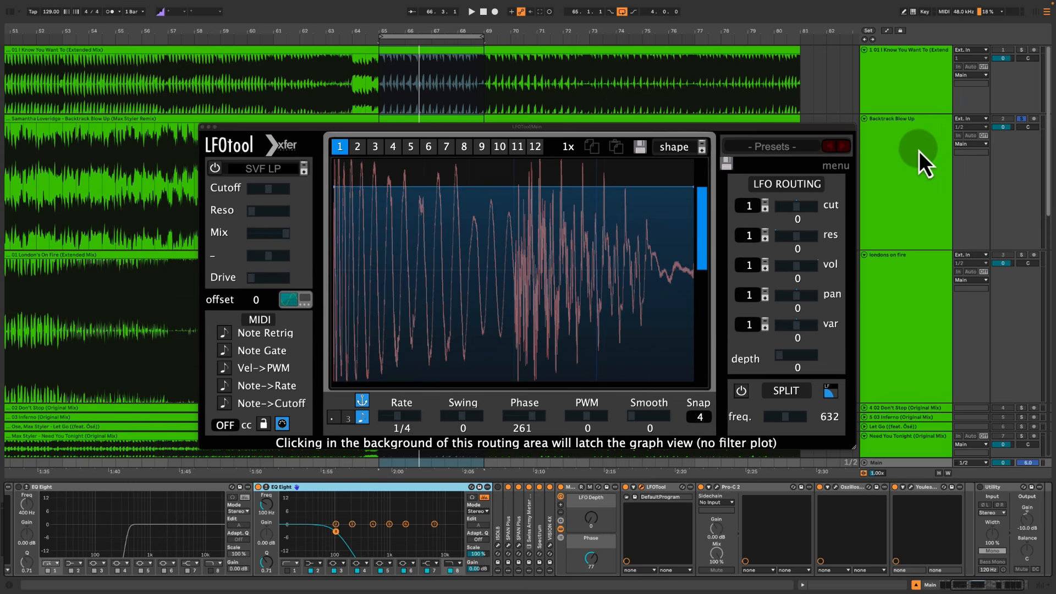
key(space)
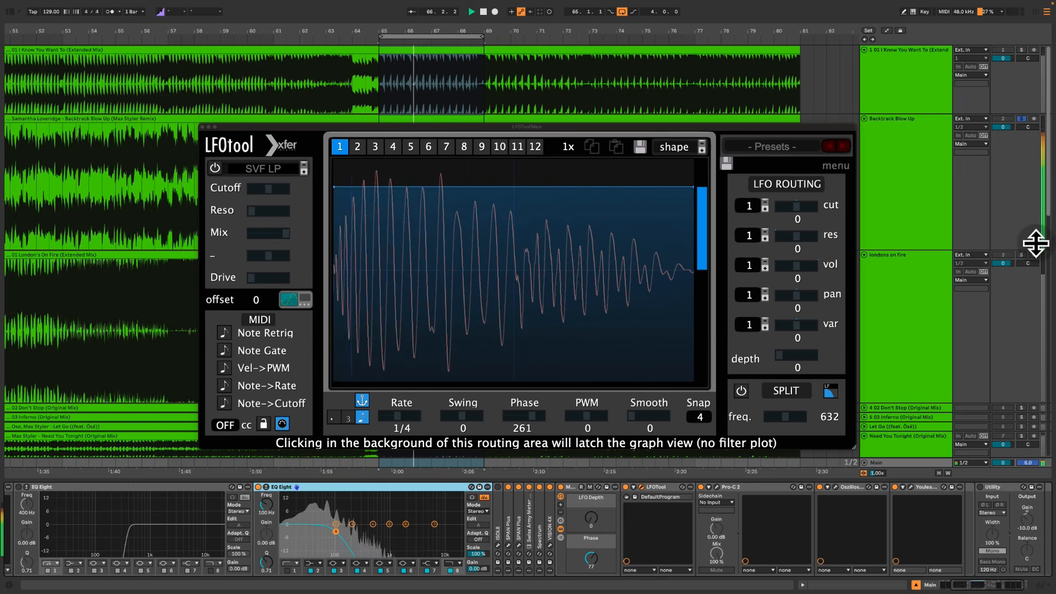
key(space)
scroll(989, 287, down, 3)
click(912, 362)
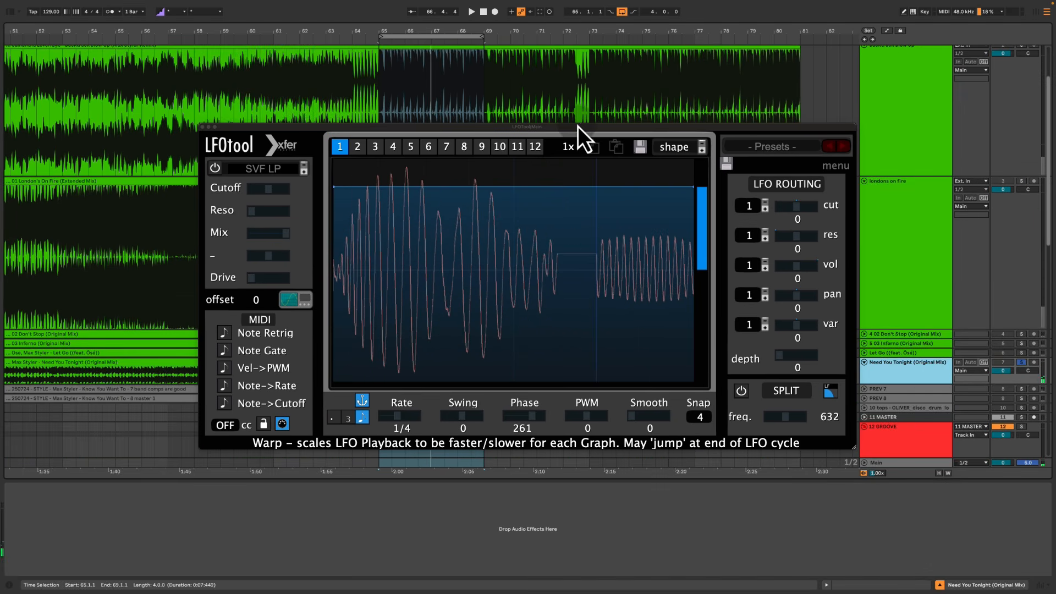
key(space)
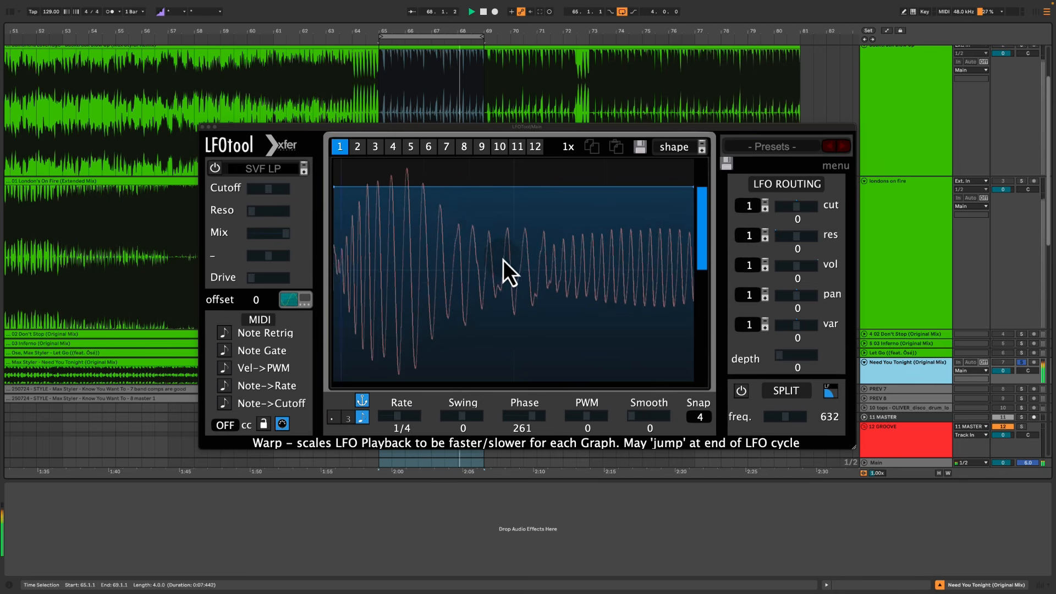
key(space)
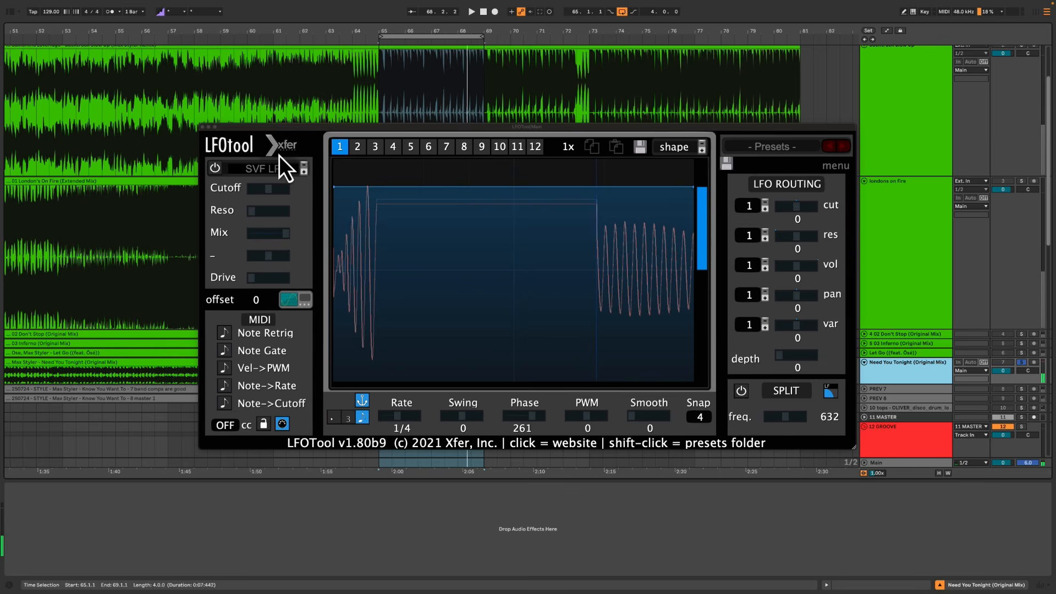
Close LFOtool and select the EQ Eight on 24 BASS, showing band 4
click(202, 128)
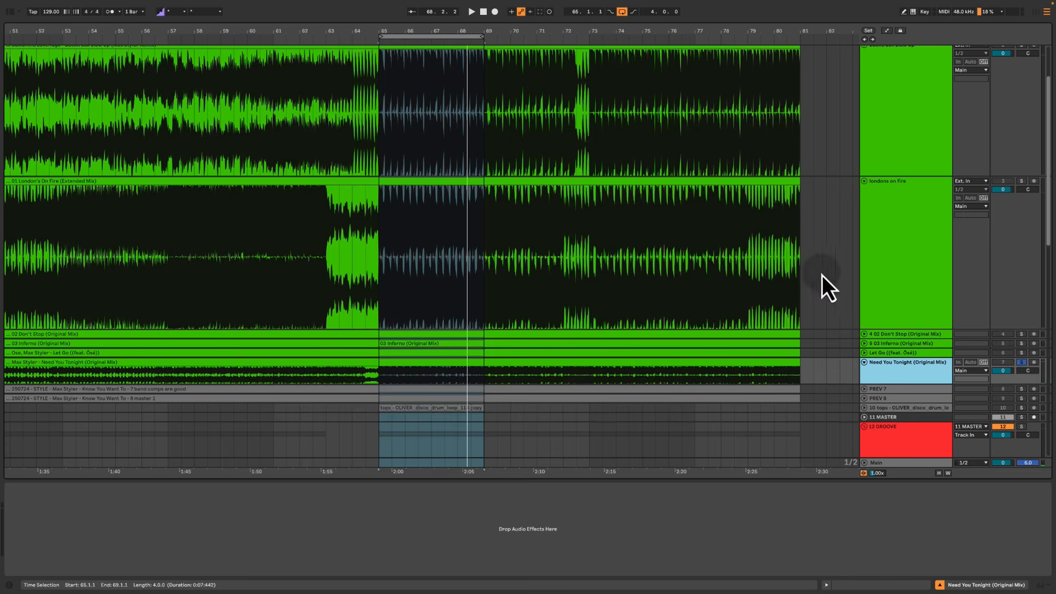
click(907, 278)
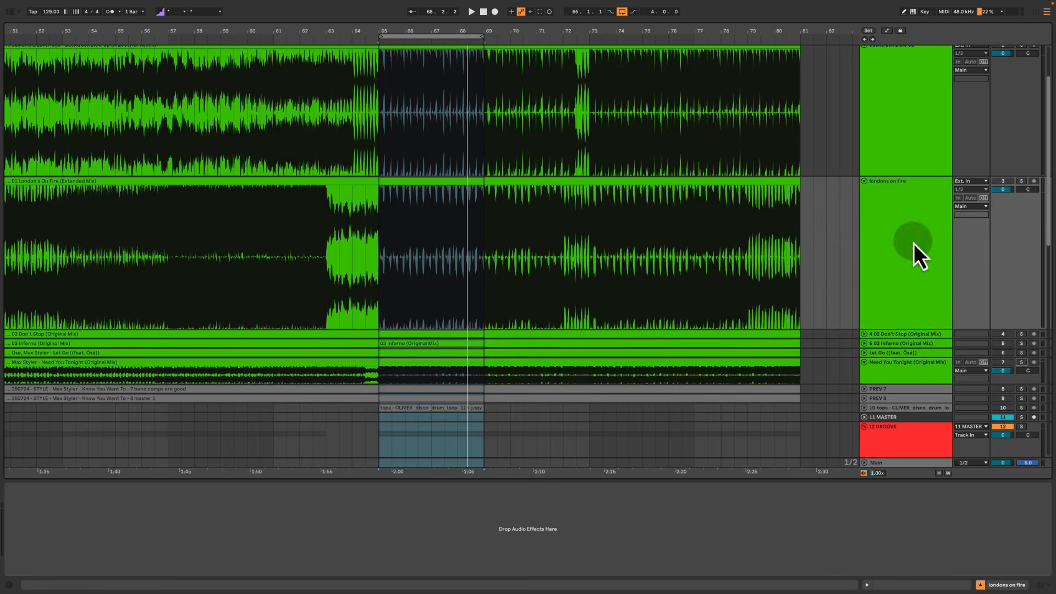
scroll(876, 303, down, 3)
scroll(878, 305, down, 2)
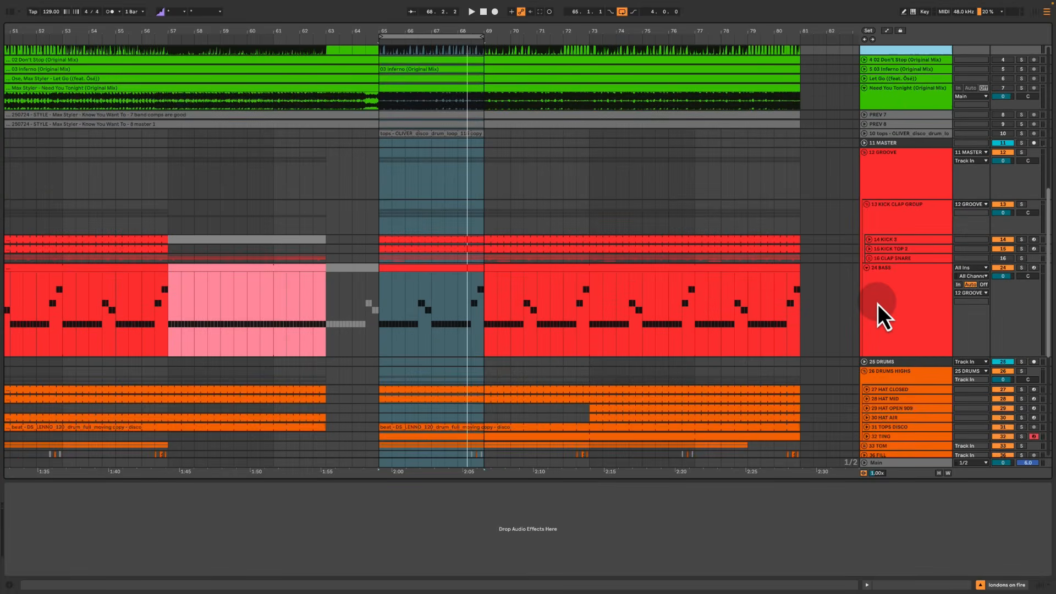
click(879, 303)
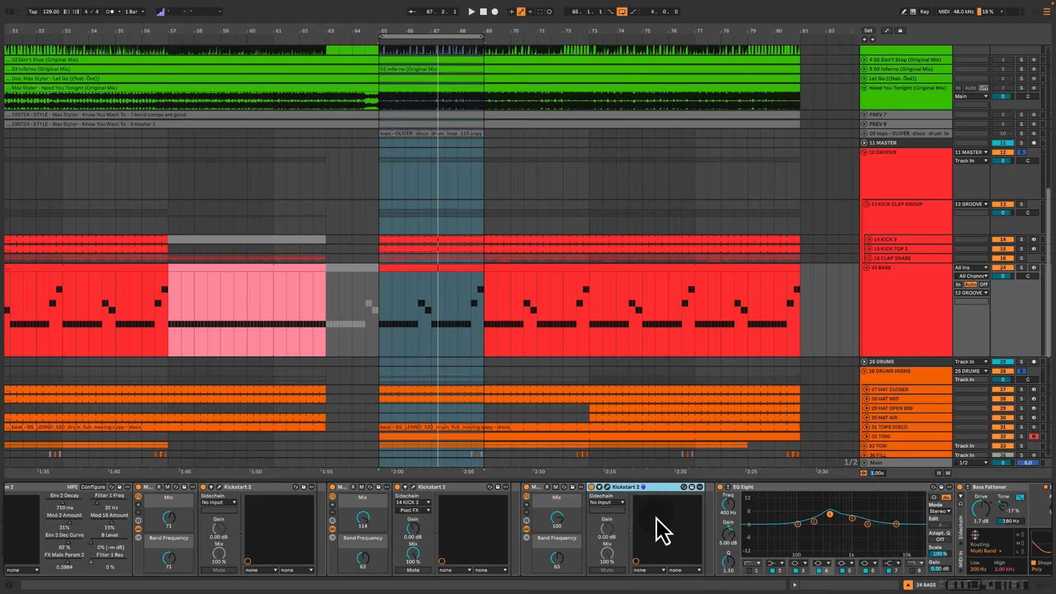
scroll(655, 518, right, 3)
click(663, 488)
scroll(662, 492, right, 3)
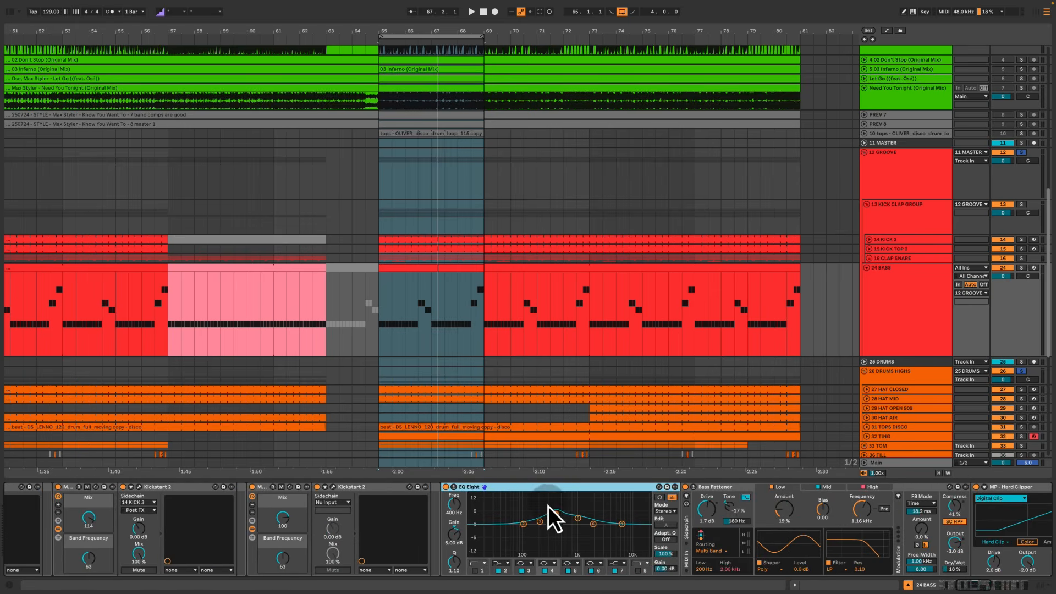
click(549, 507)
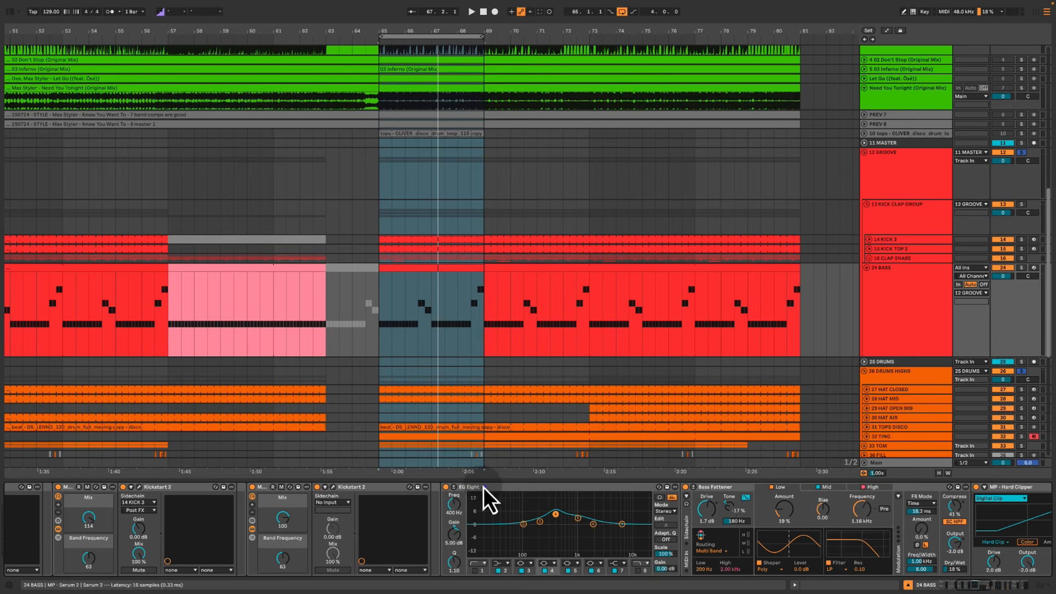
Bypass and re-enable the bass EQ Eight during playback, then stop playback
click(447, 488)
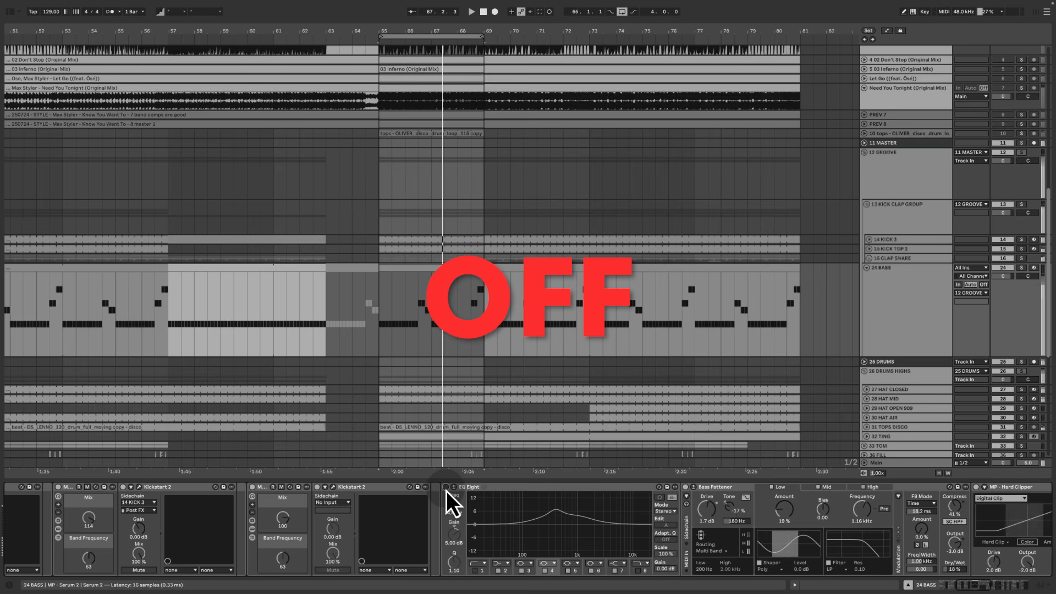
click(447, 488)
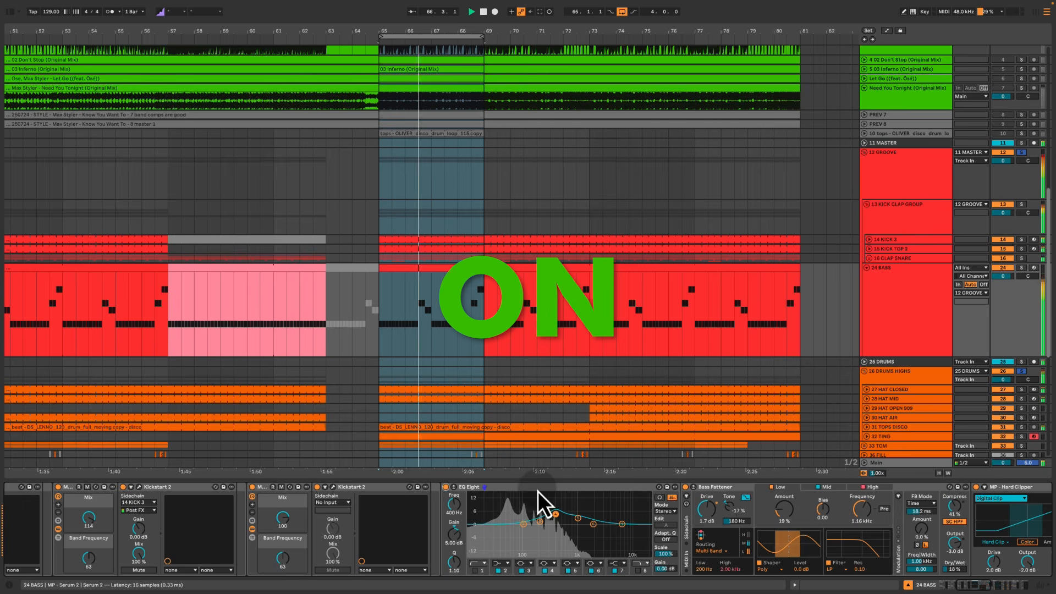
key(space)
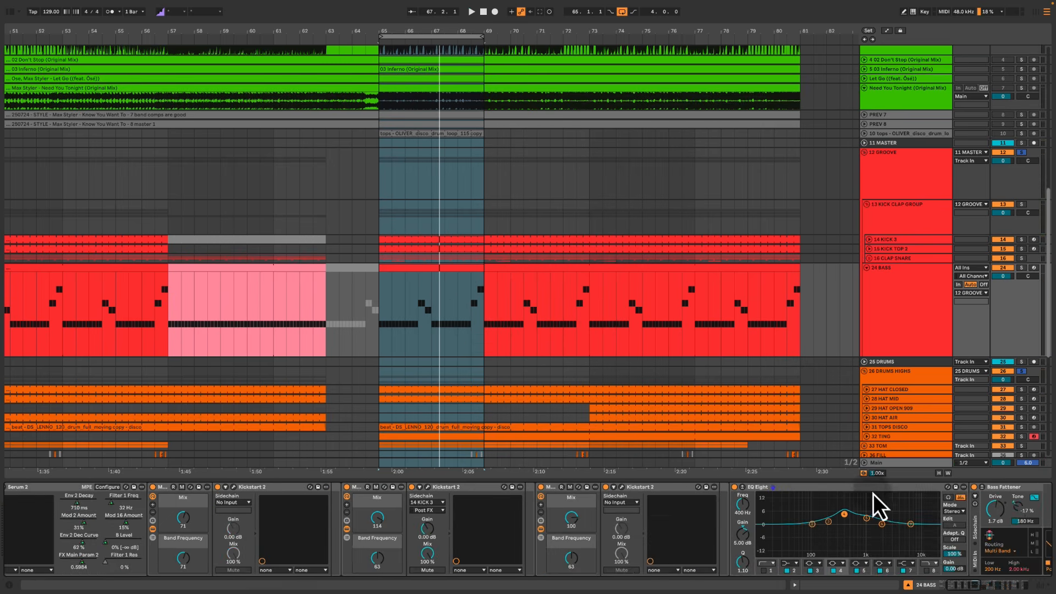
click(868, 489)
scroll(866, 494, left, 4)
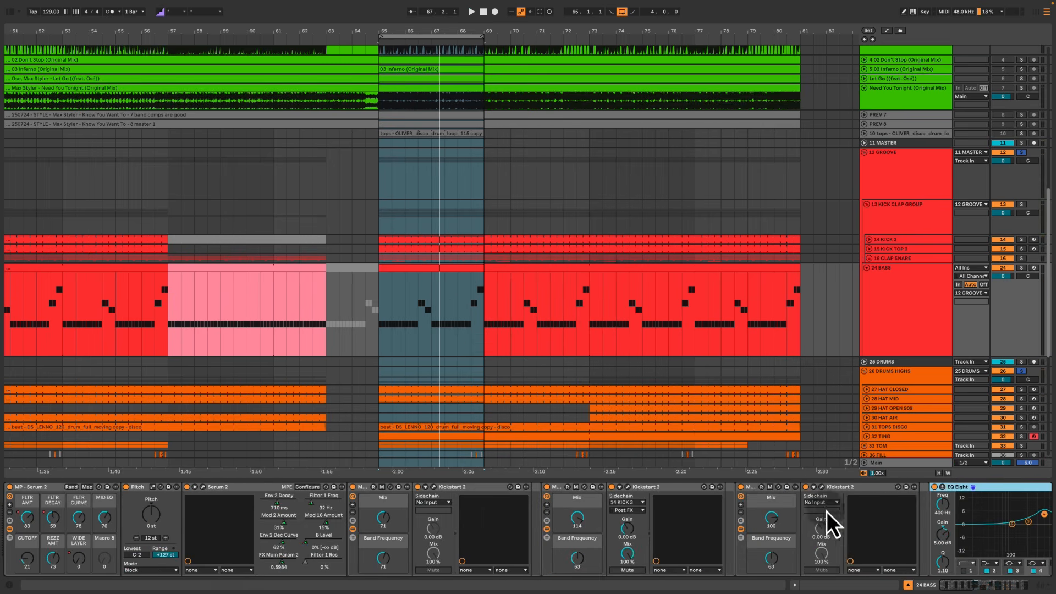
click(203, 488)
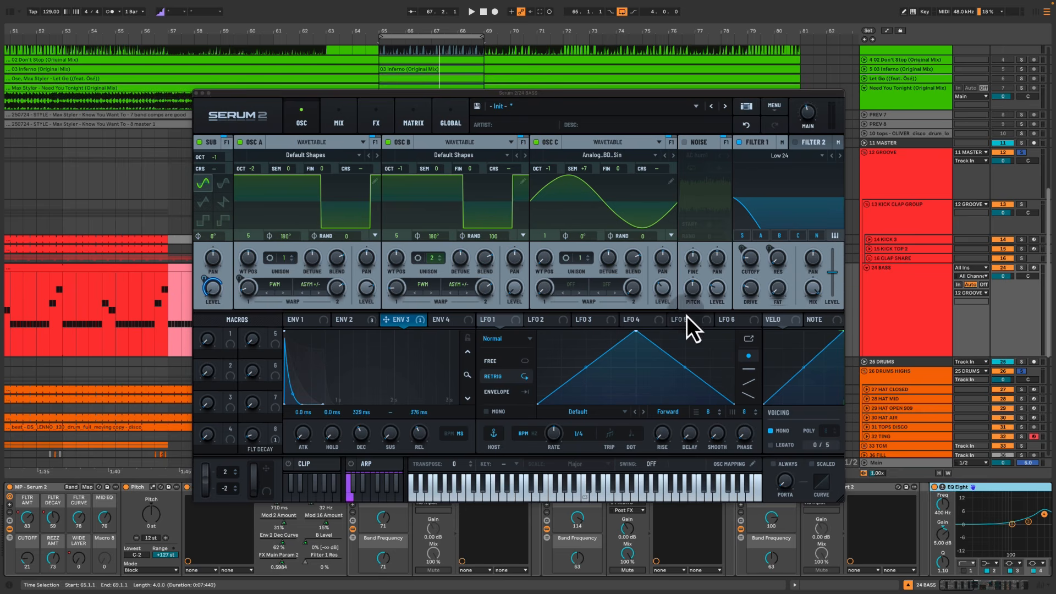
click(352, 323)
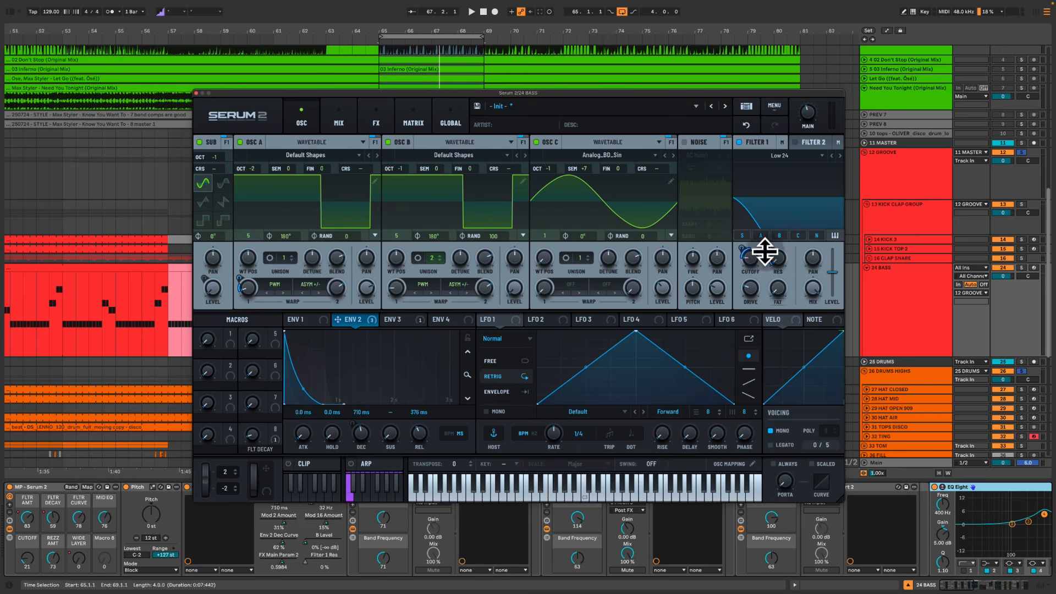
click(196, 93)
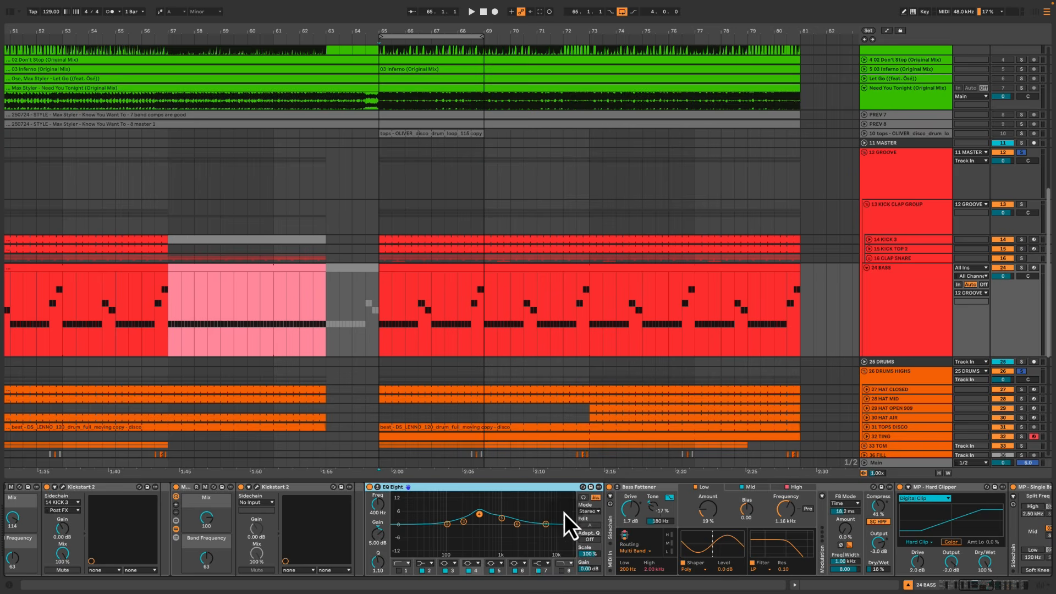
click(643, 490)
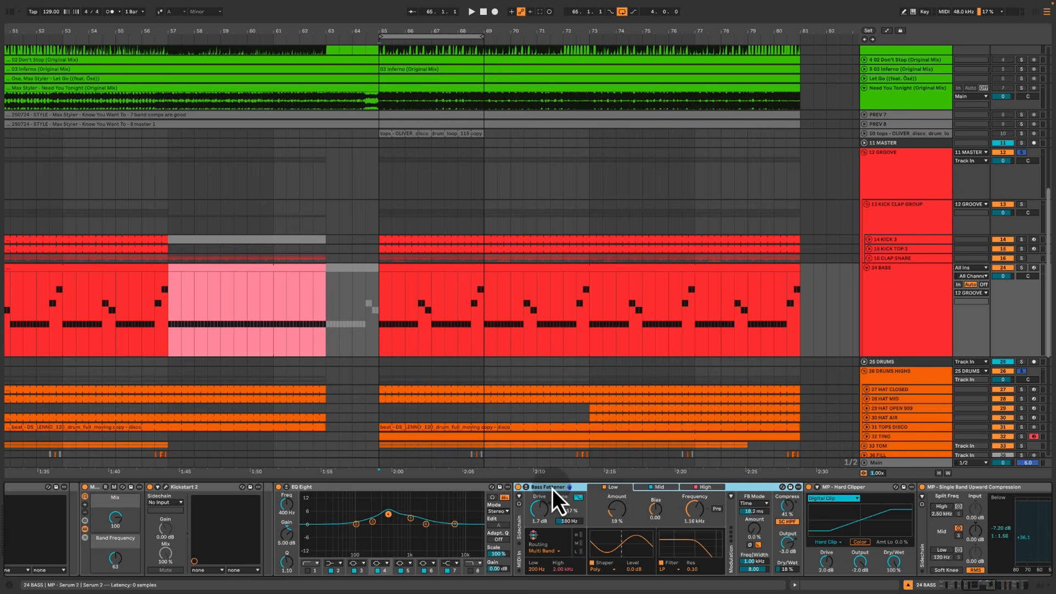
drag(552, 490, 372, 490)
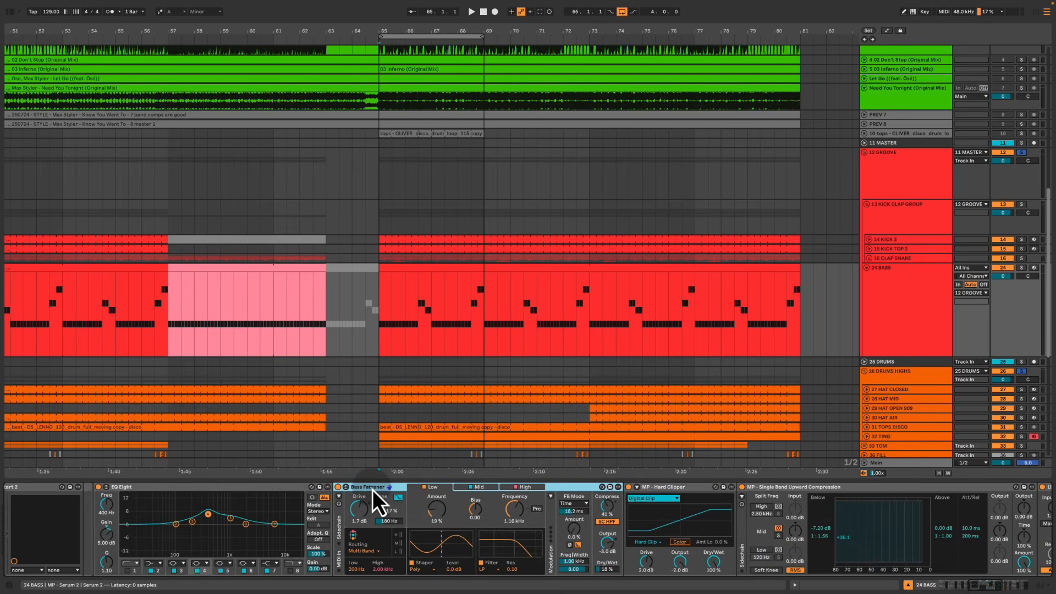
drag(372, 489, 305, 490)
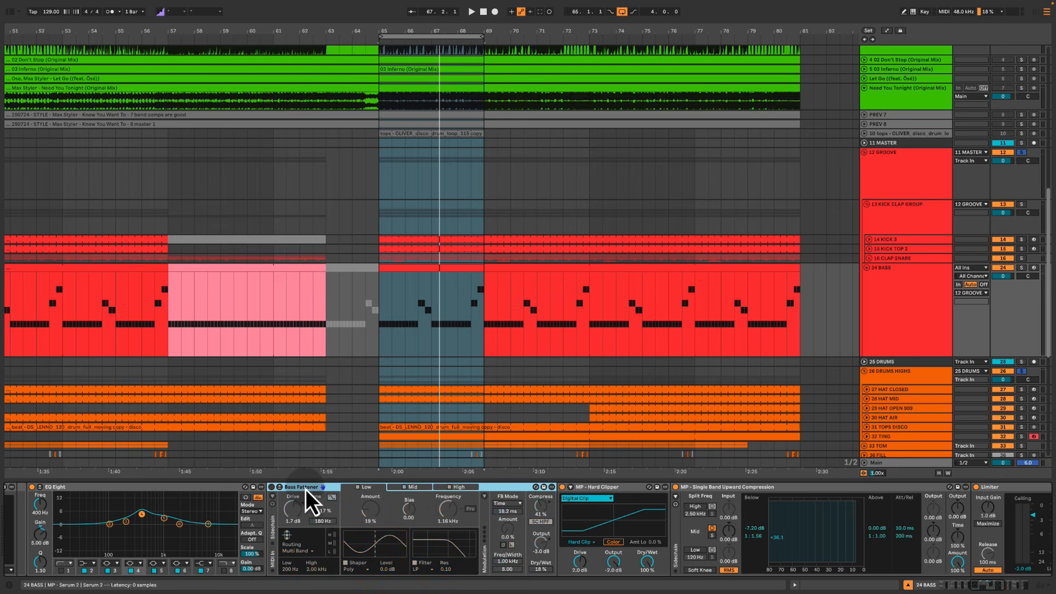
key(space)
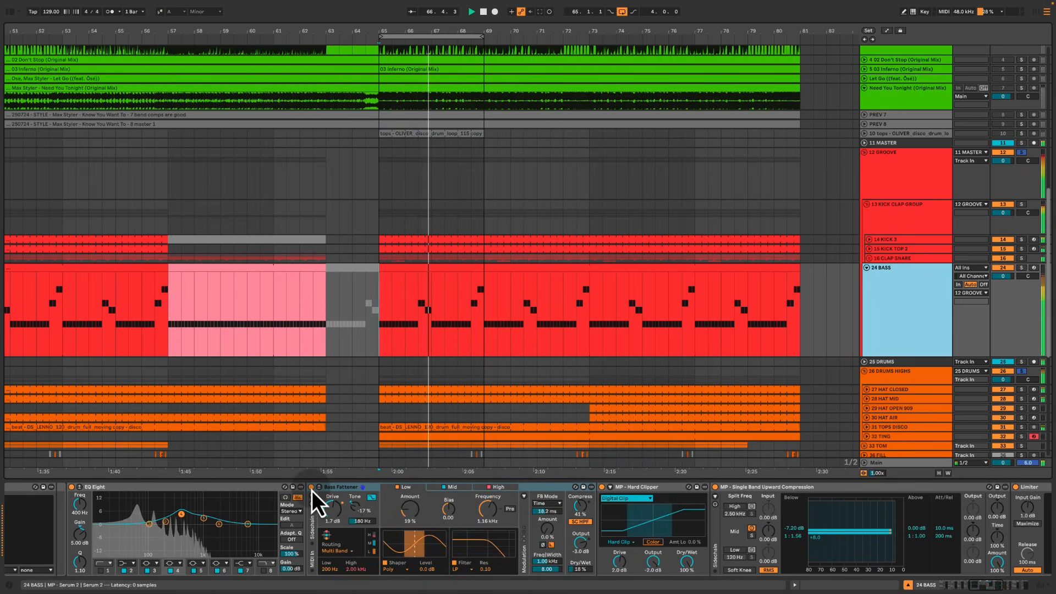
click(311, 488)
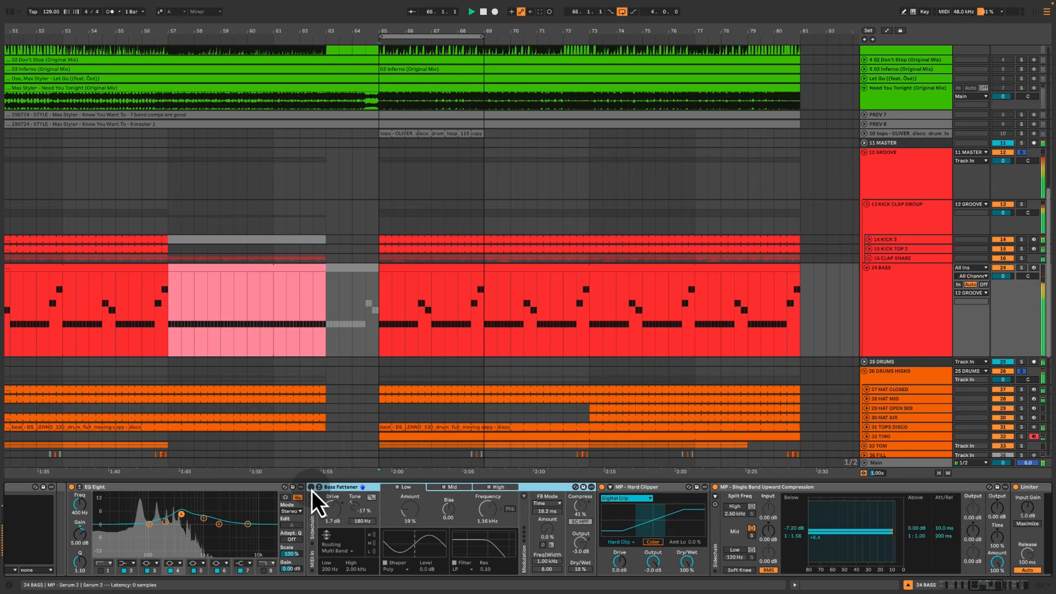
click(311, 487)
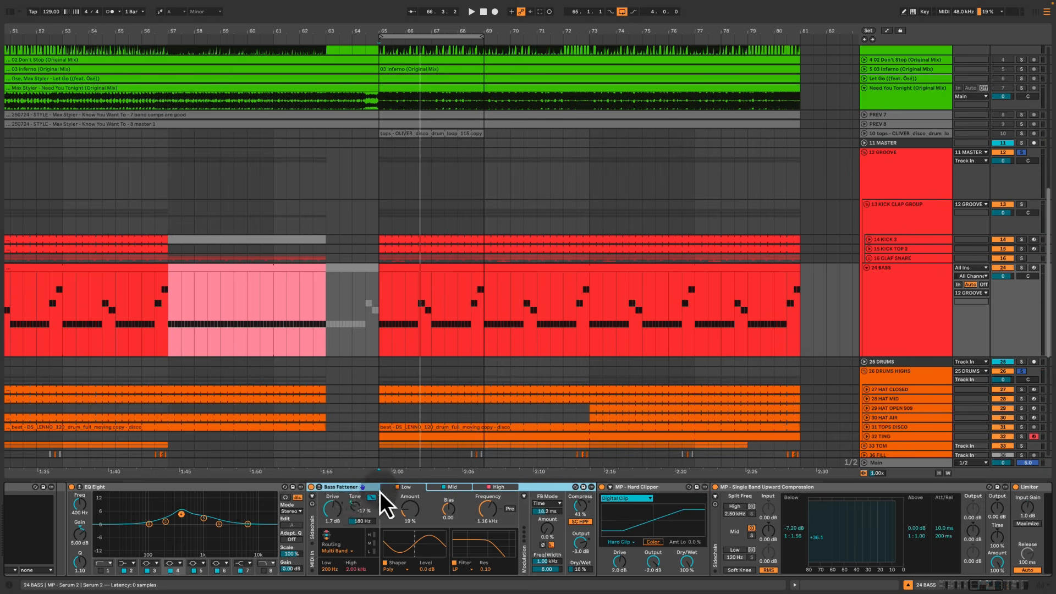
scroll(379, 492, right, 10)
Move the LFO Tool rack near the Hard Clipper and watch LFOtool's enlarged waveform during playback
click(812, 486)
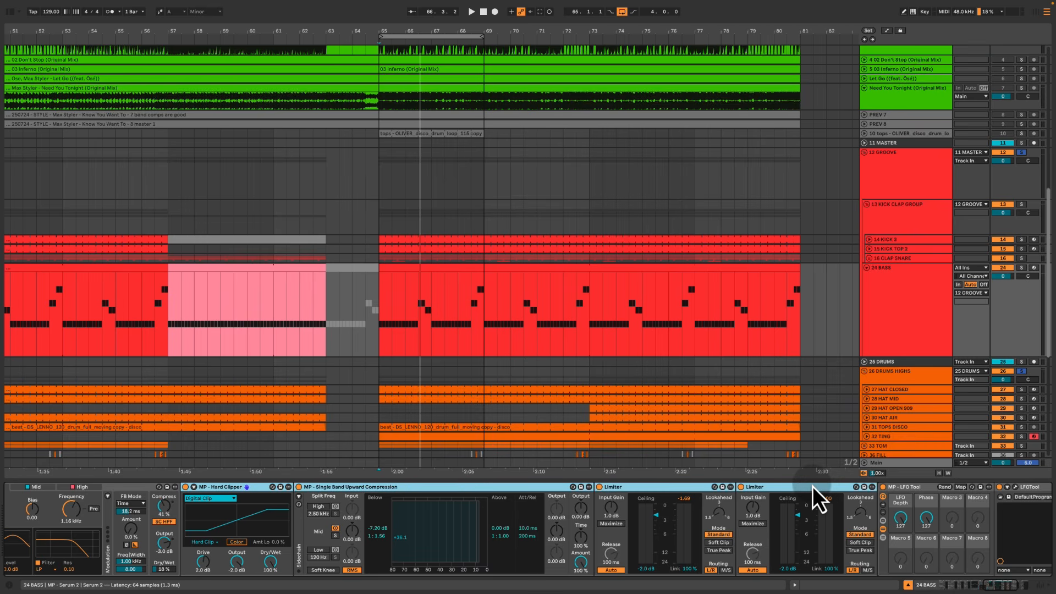
click(917, 488)
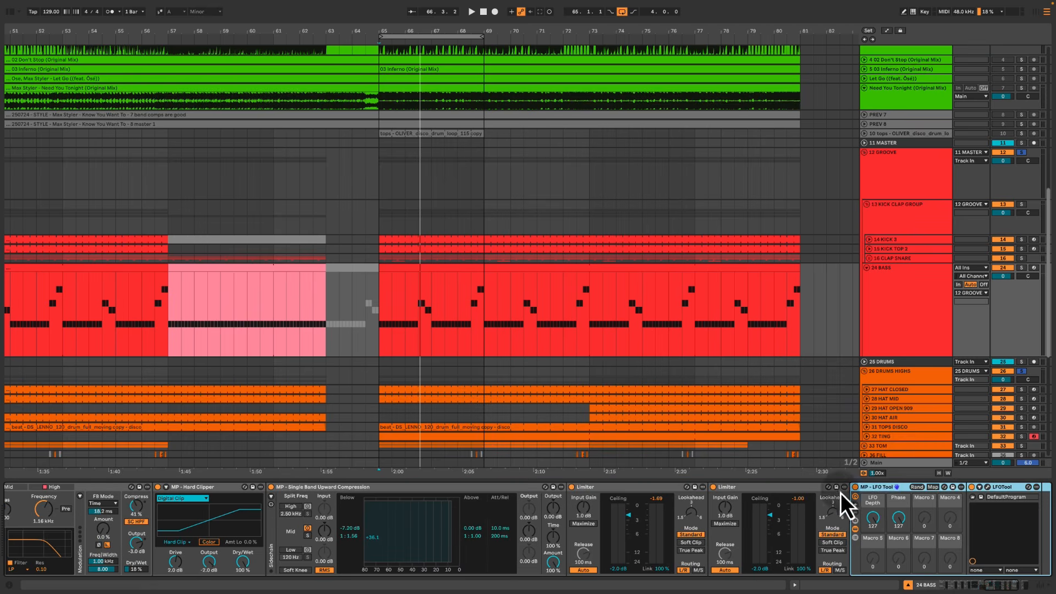
drag(880, 488, 283, 486)
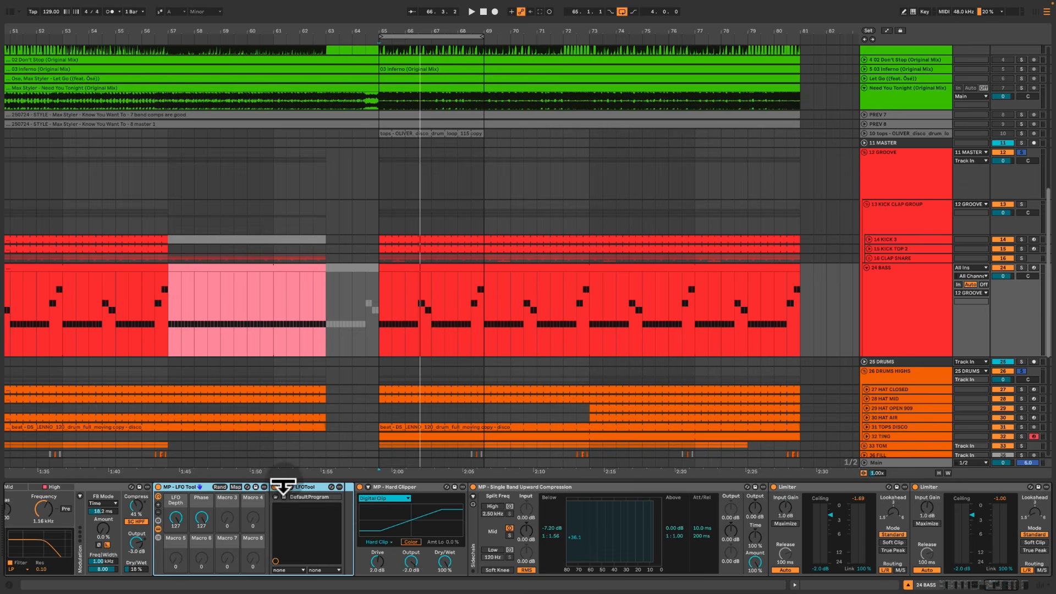
click(290, 487)
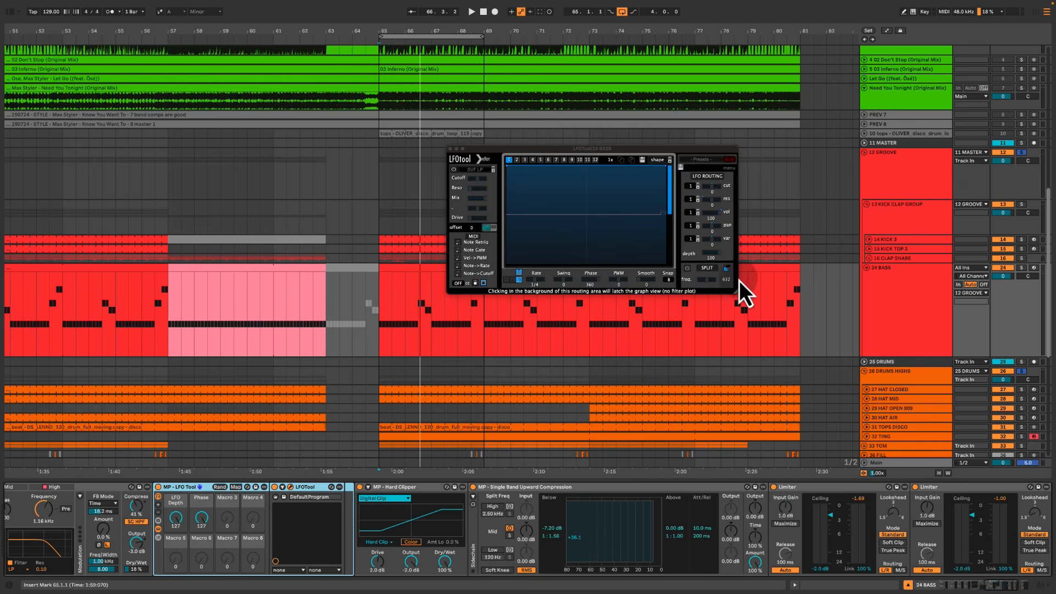
drag(732, 293, 964, 462)
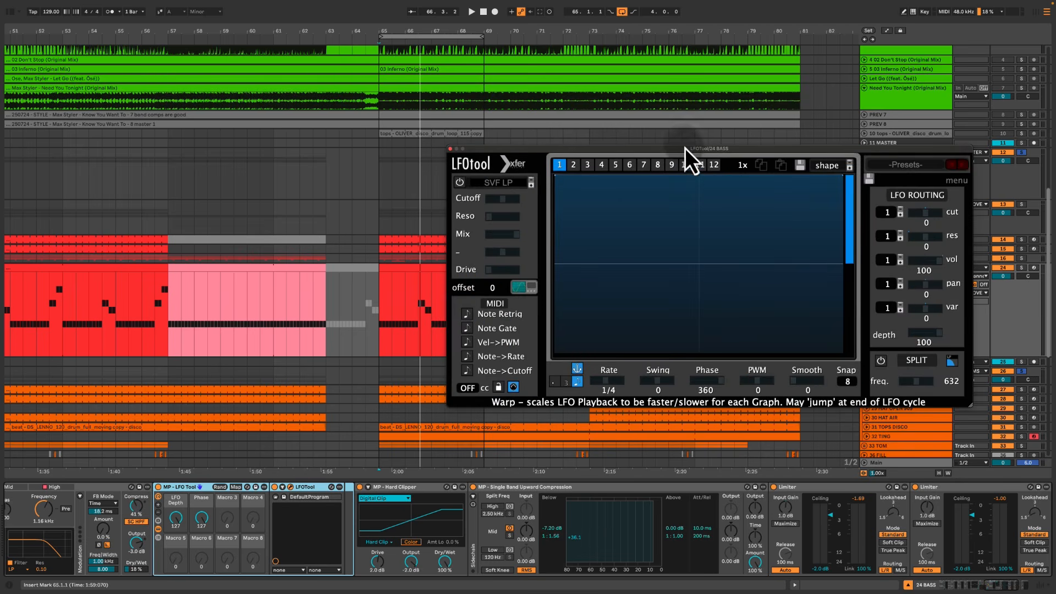
drag(685, 152, 524, 167)
key(space)
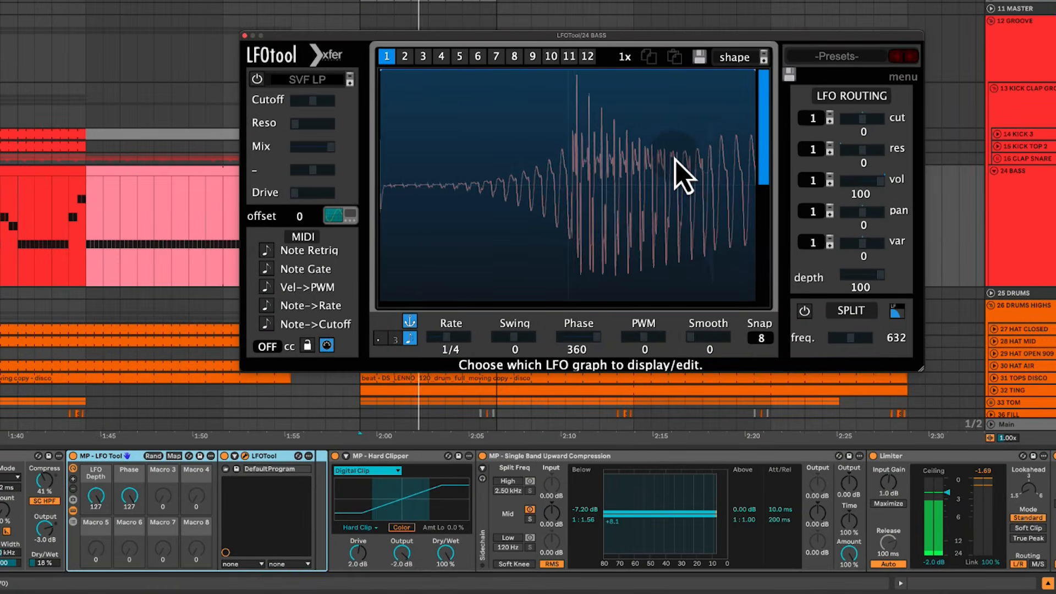
key(space)
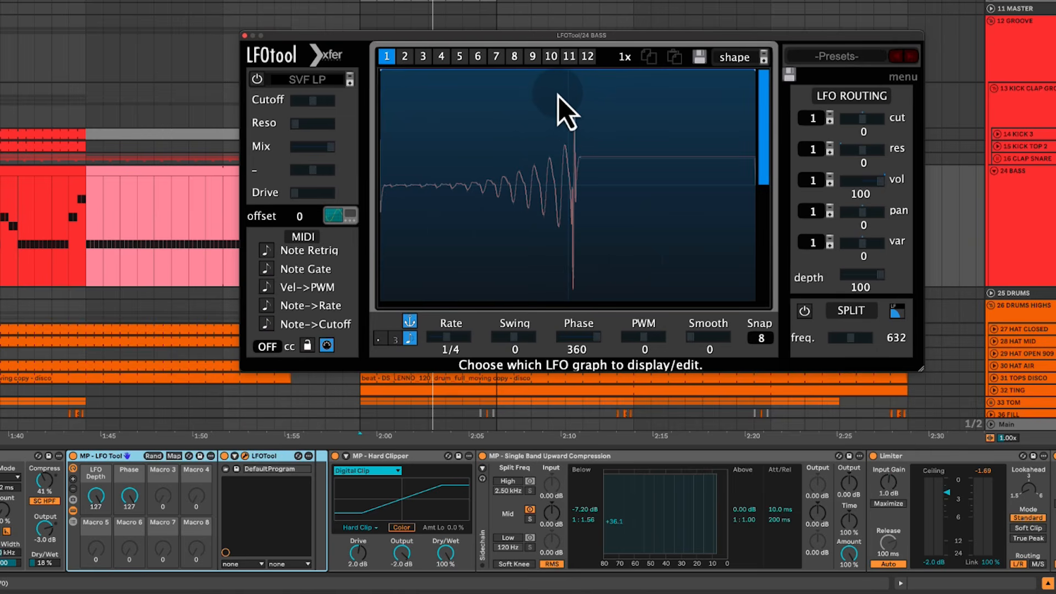
key(space)
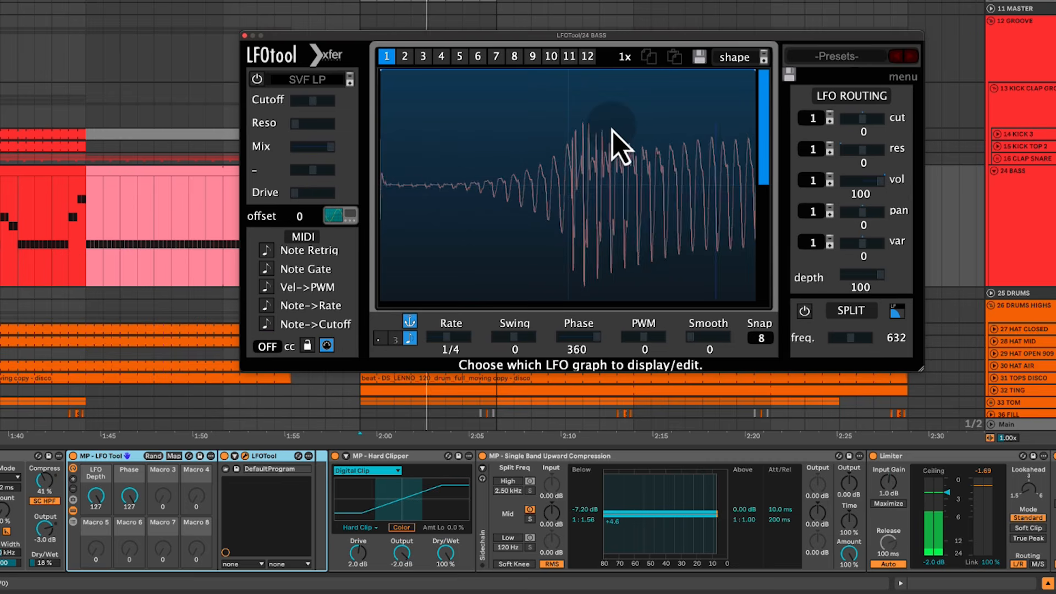
key(space)
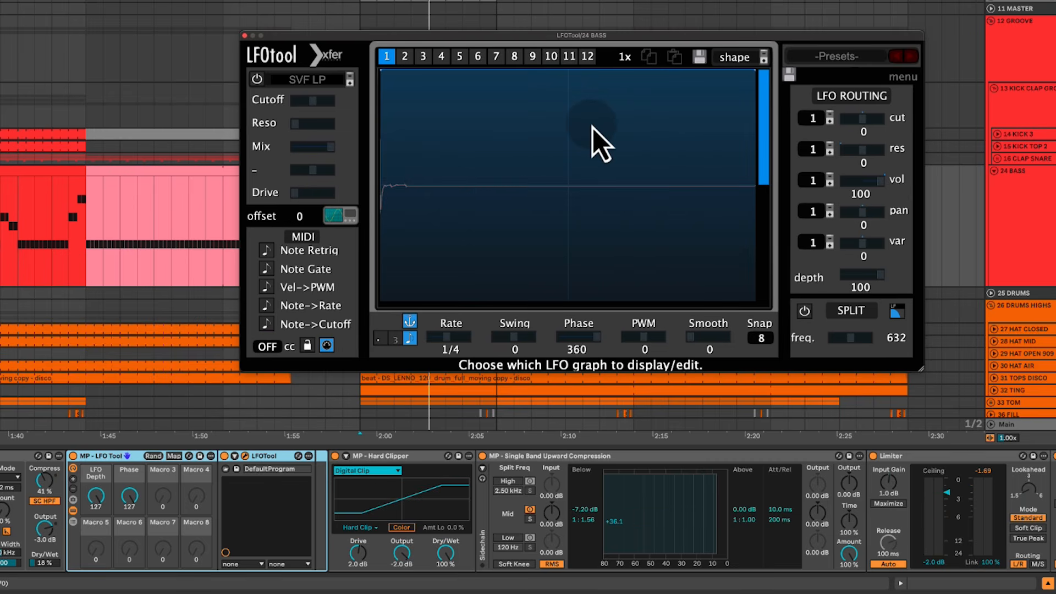
Place the LFO Tool rack after MP - Hard Clipper and play the reordered chain
click(402, 456)
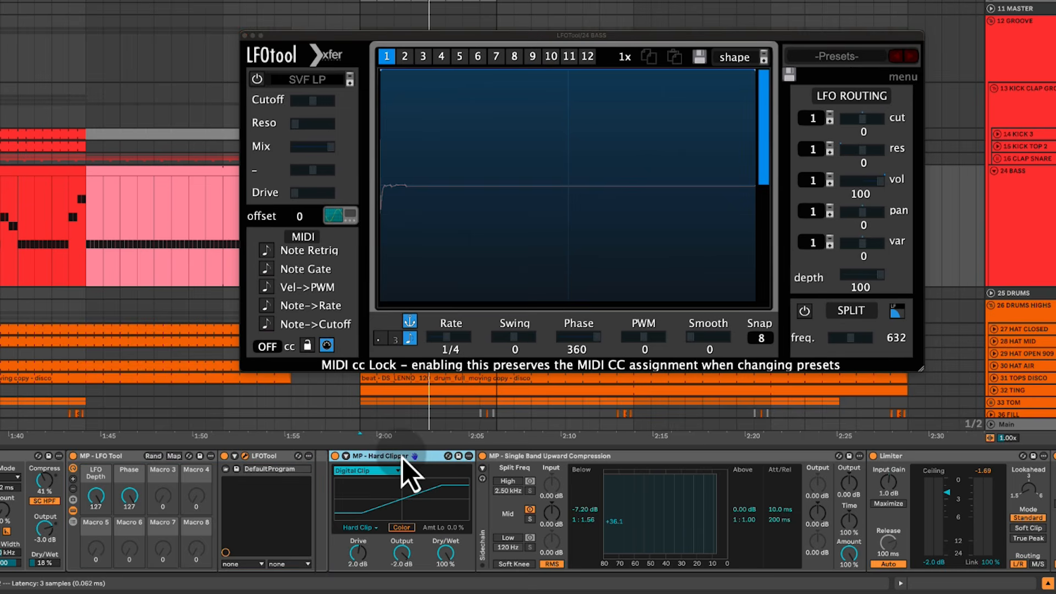
click(109, 465)
drag(108, 458, 424, 460)
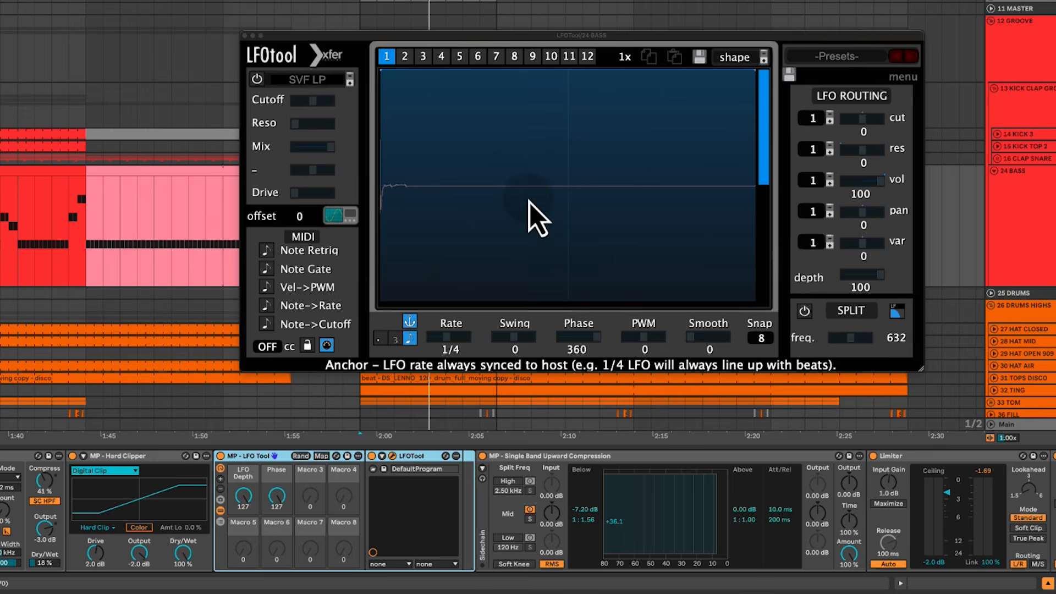
key(space)
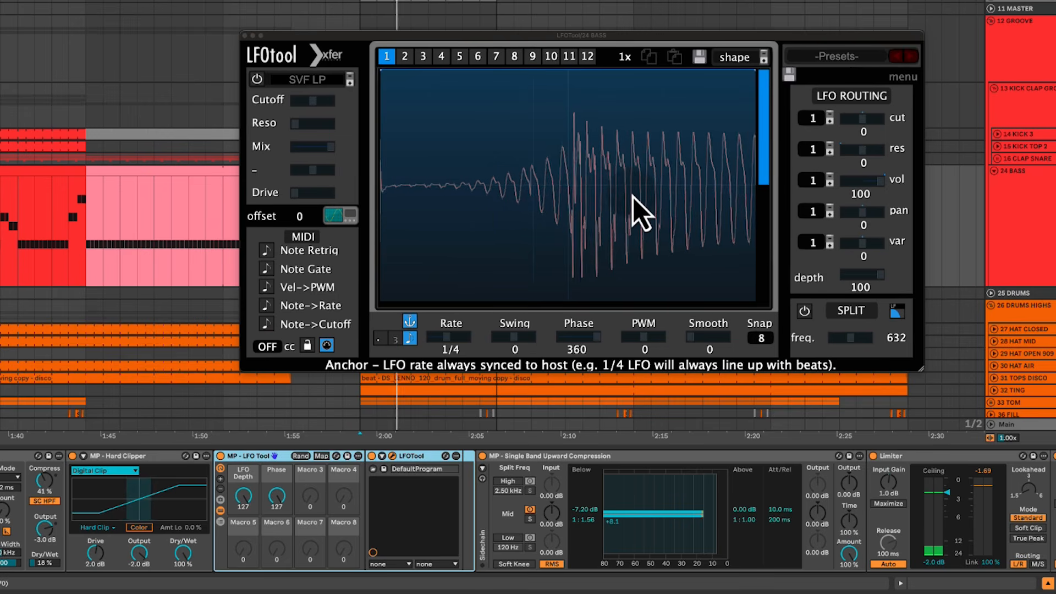
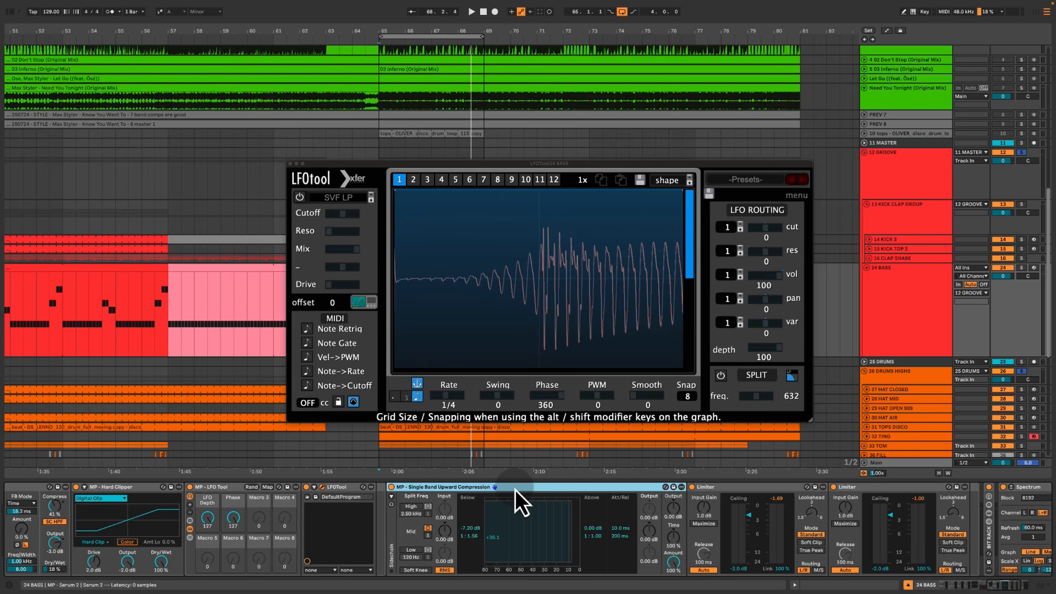
Play the drop from bar 65 and A/B the bass's Single Band Upward Compression, leaving it on
key(space)
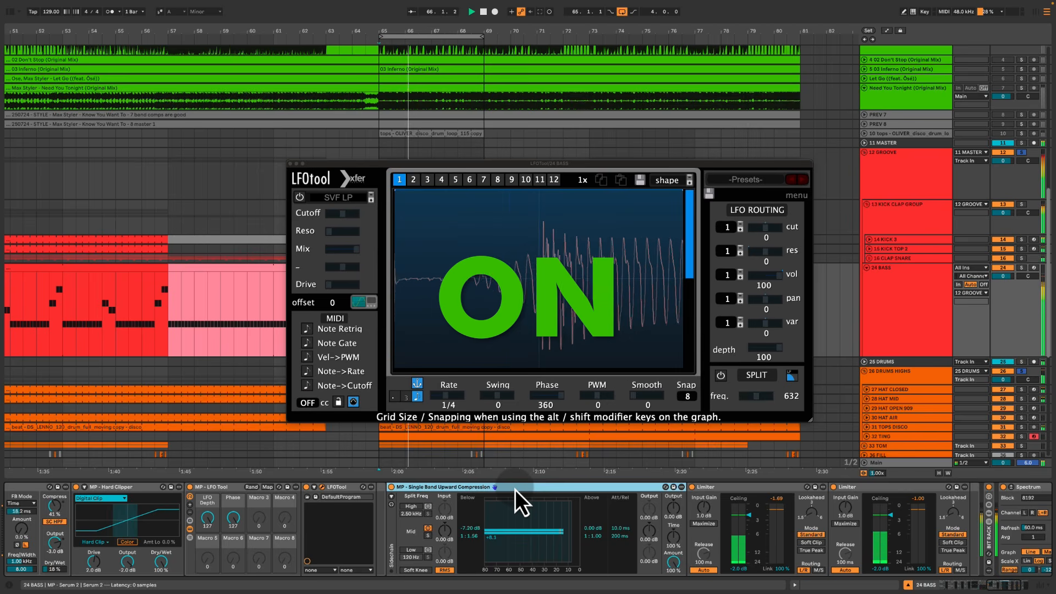
key(space)
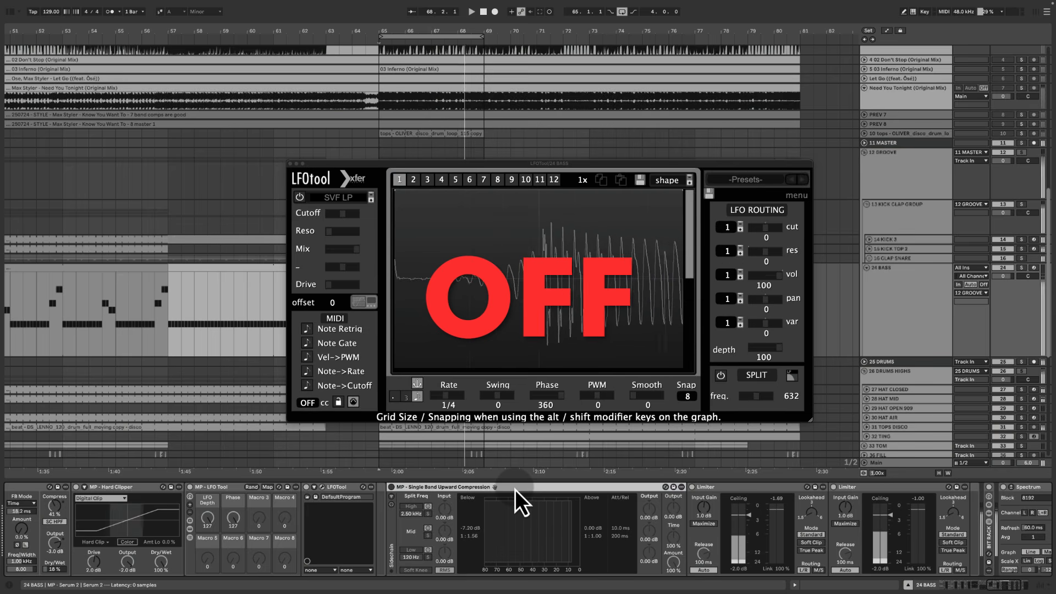
key(space)
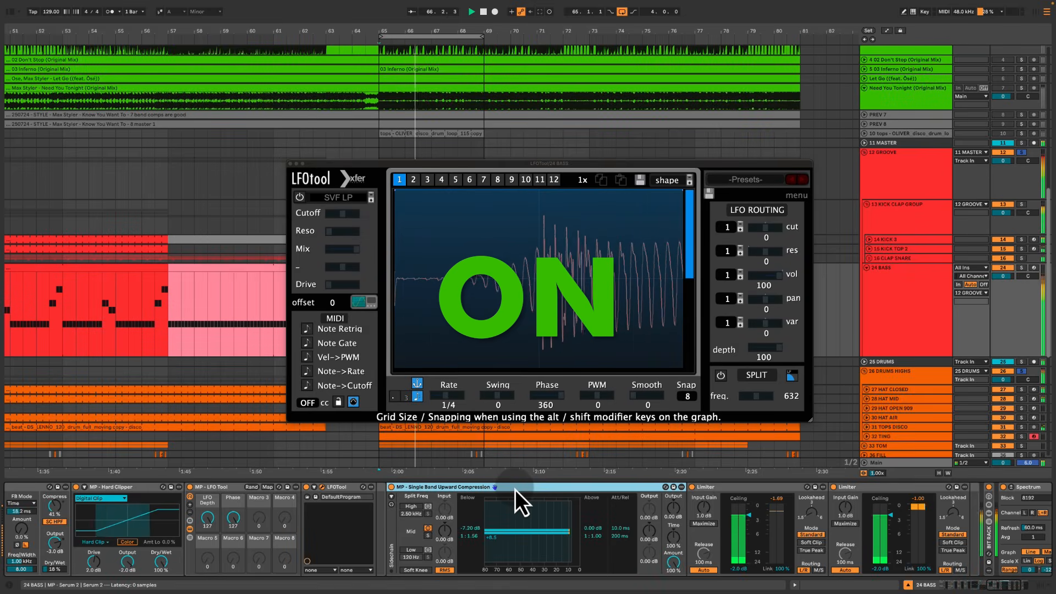
key(0)
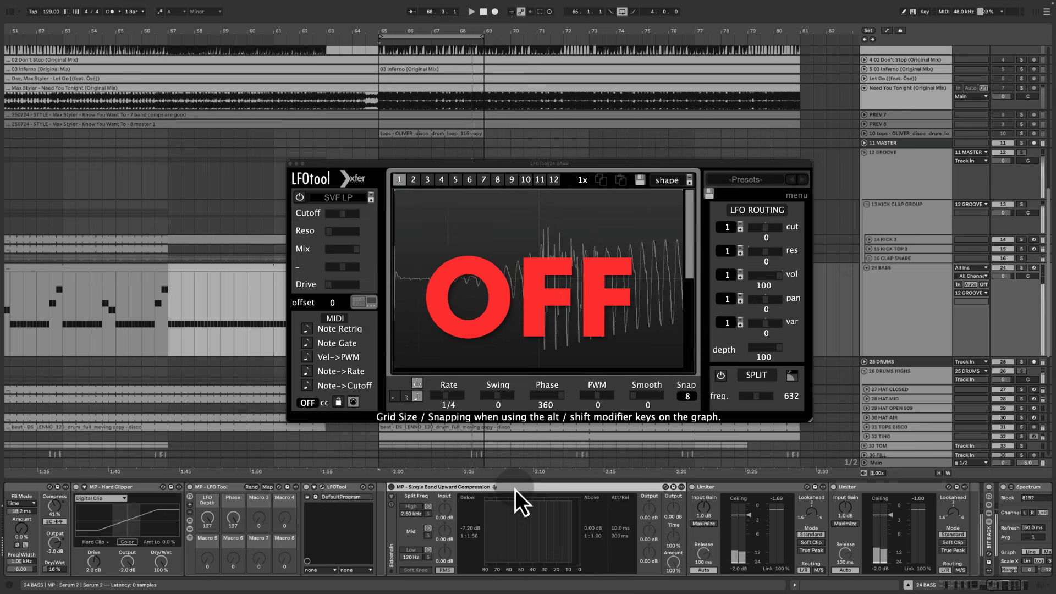
key(0)
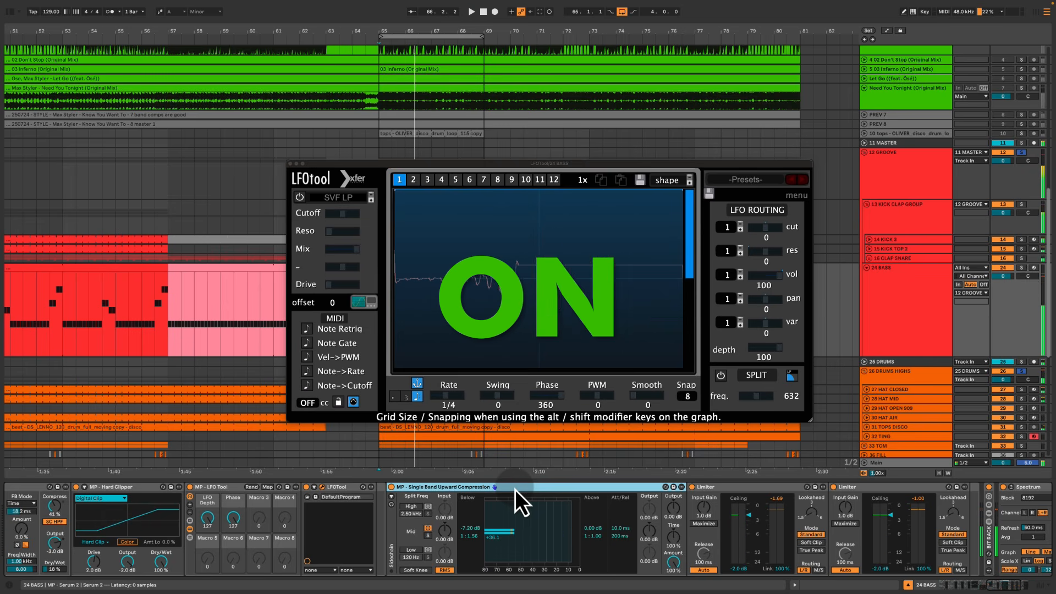
scroll(489, 488, right, 2)
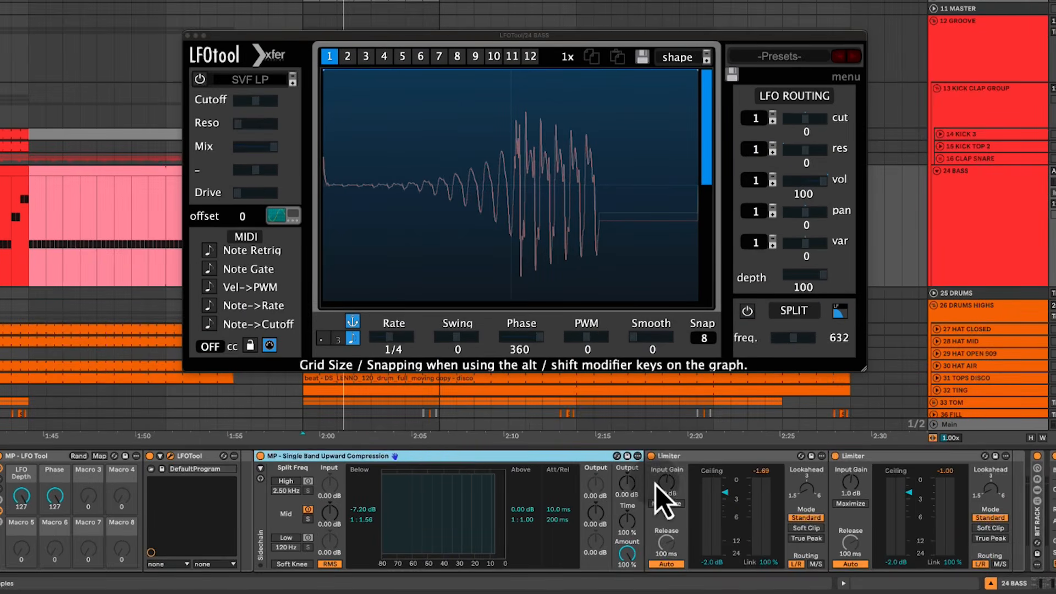
Duplicate the upward compressor and switch off the copy's Low and High bands
key(super+d)
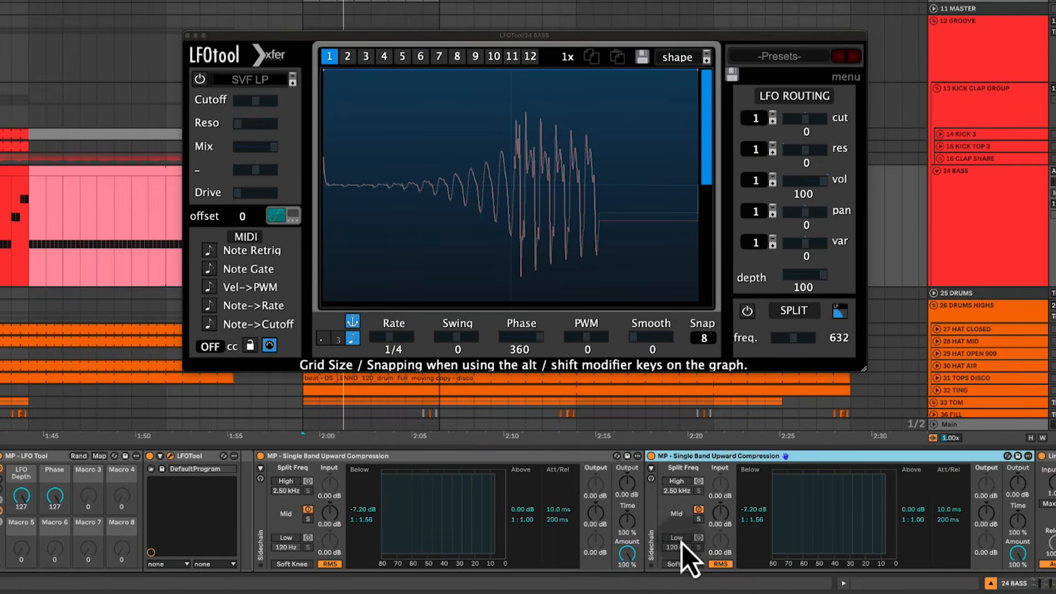
click(678, 538)
click(677, 481)
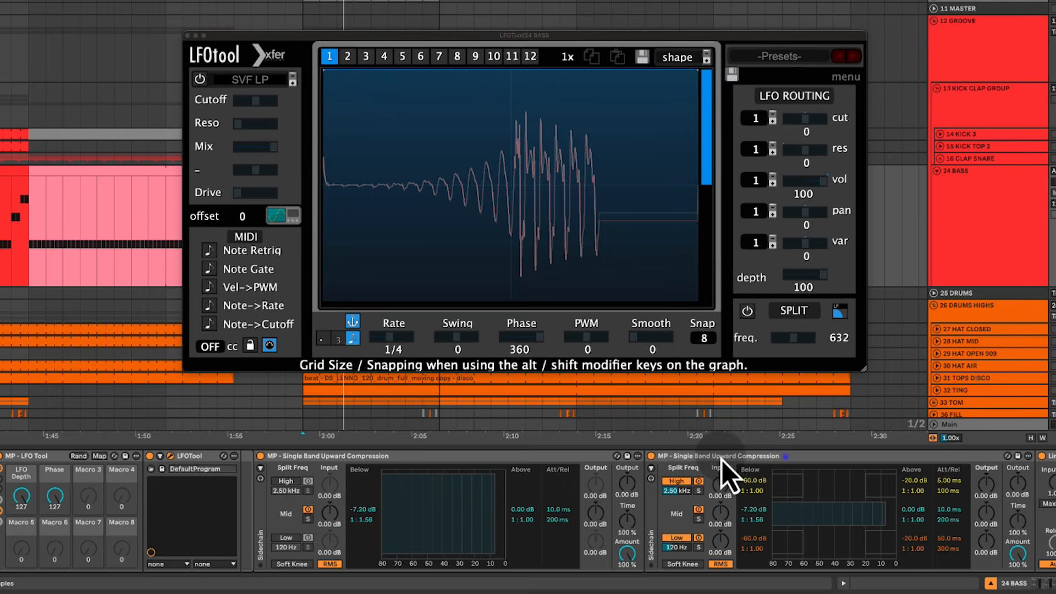
click(725, 477)
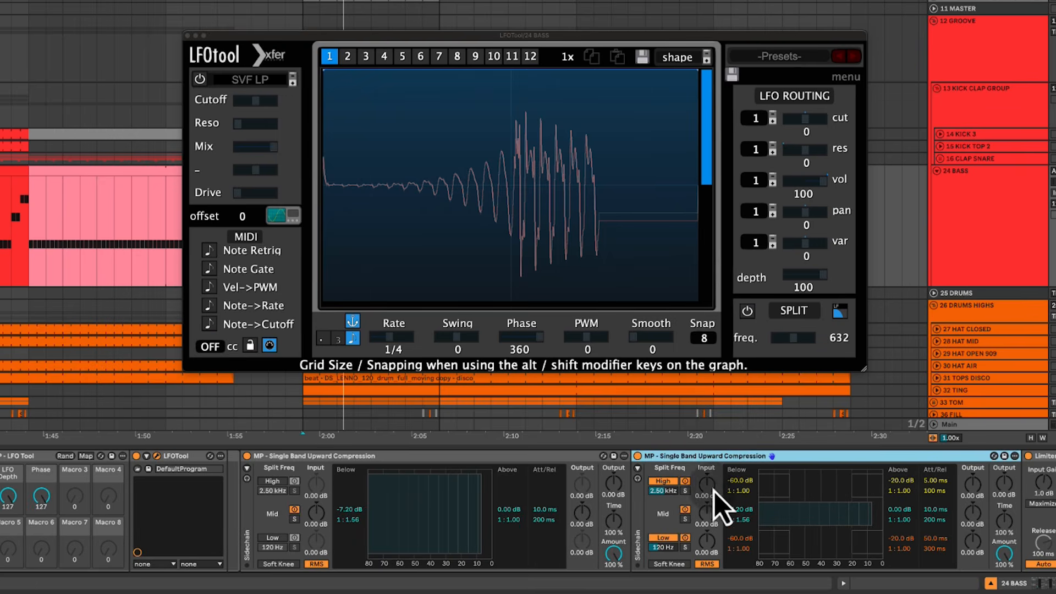
click(666, 538)
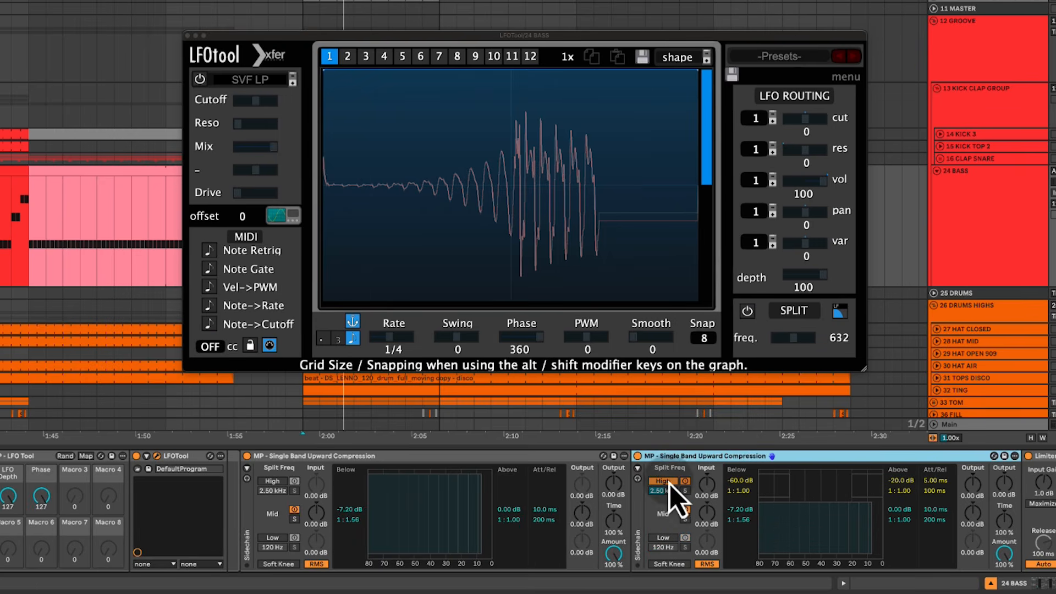
click(664, 481)
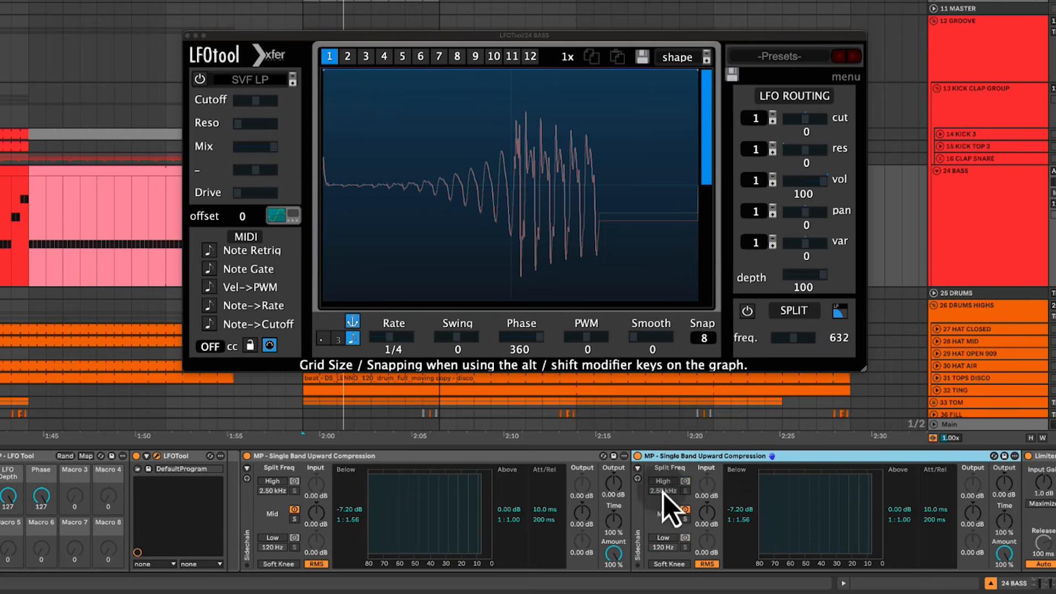
Set the copy's below threshold to about -15 dB, then stop playback
click(742, 511)
drag(740, 475, 731, 561)
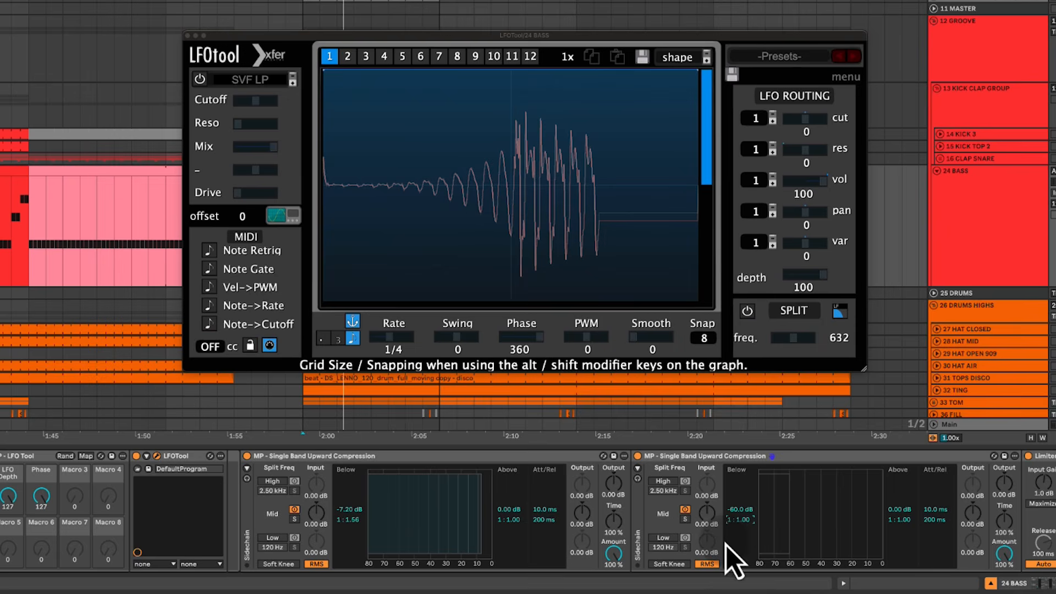
click(772, 458)
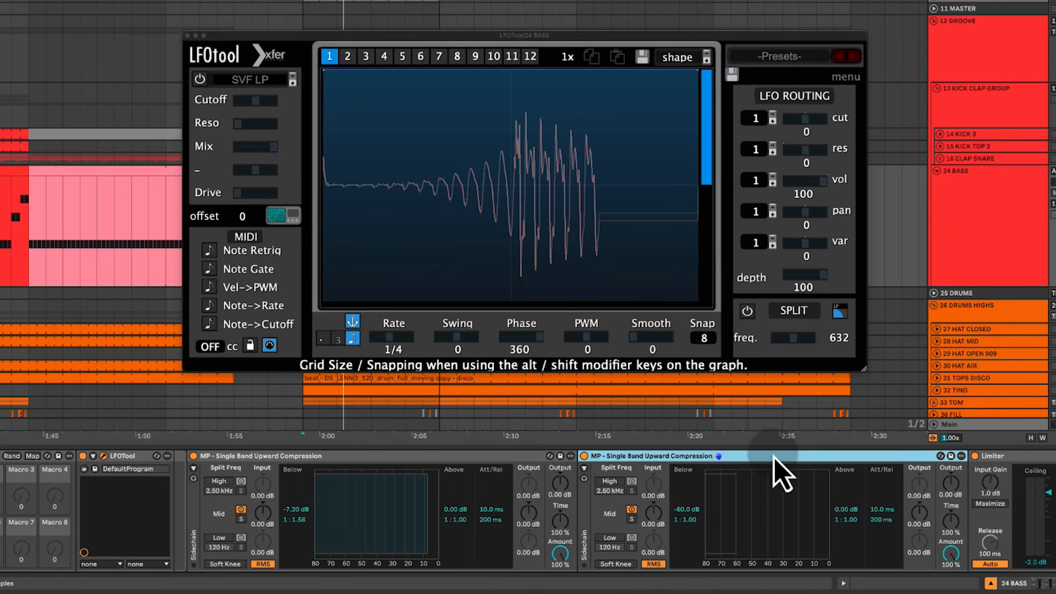
drag(732, 506, 731, 506)
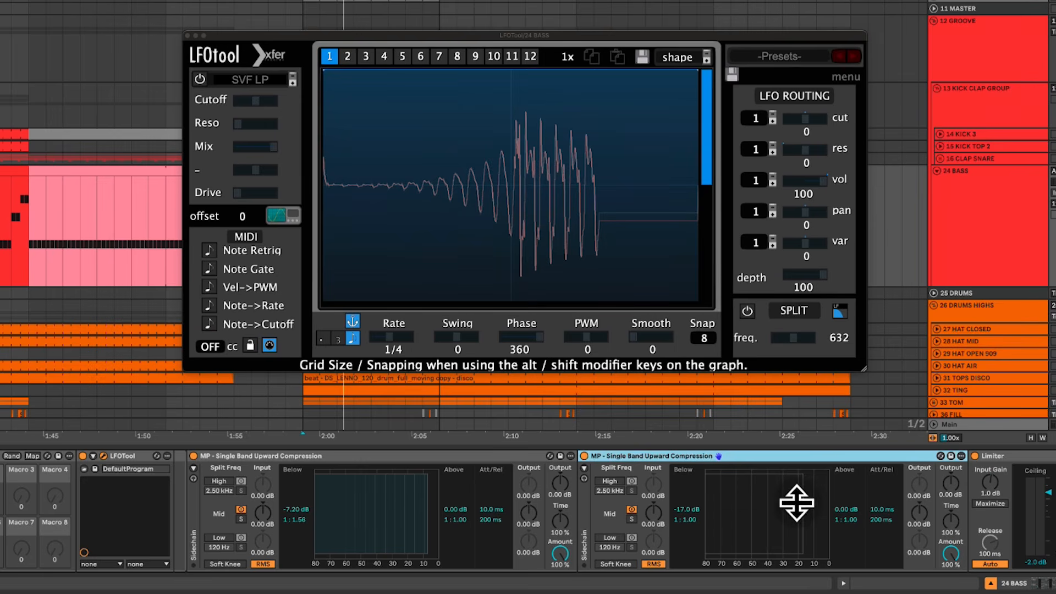
drag(797, 502, 798, 502)
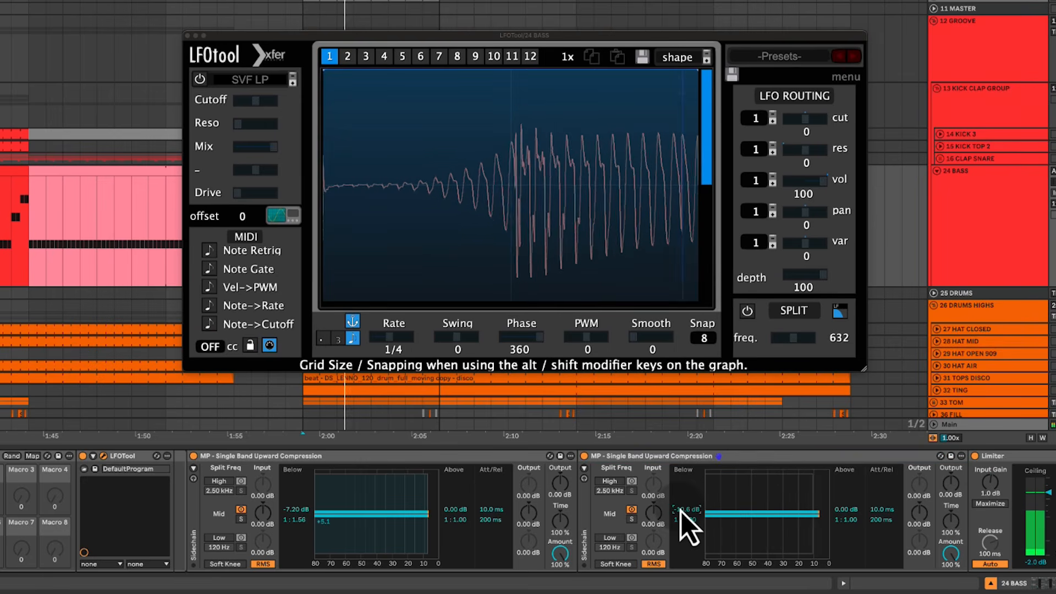
key(space)
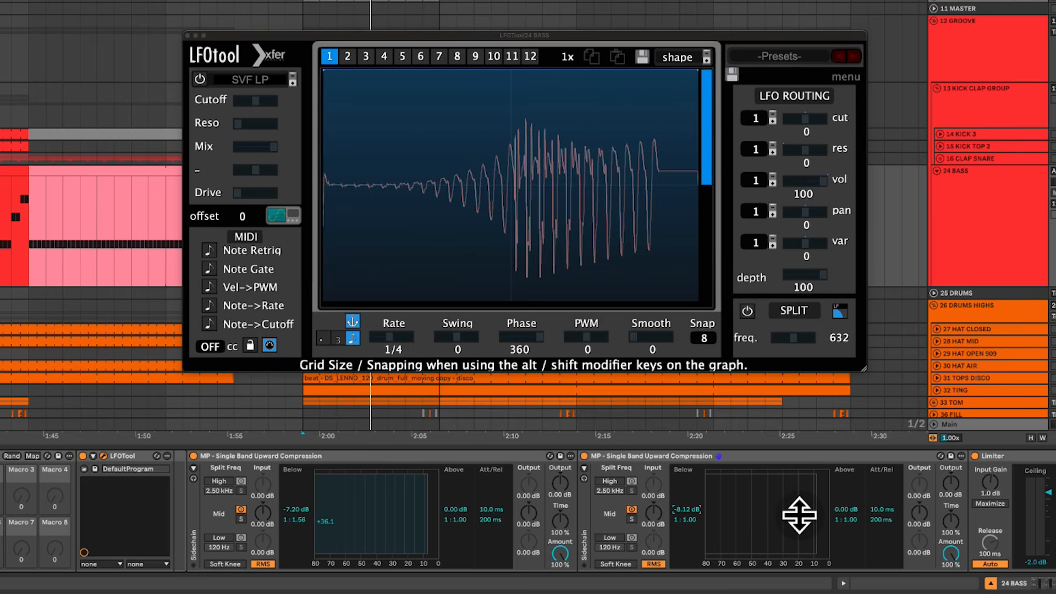
Bypass the first upward compressor and raise the copy's below ratio toward 1:1.47 during playback
scroll(675, 515, right, 1)
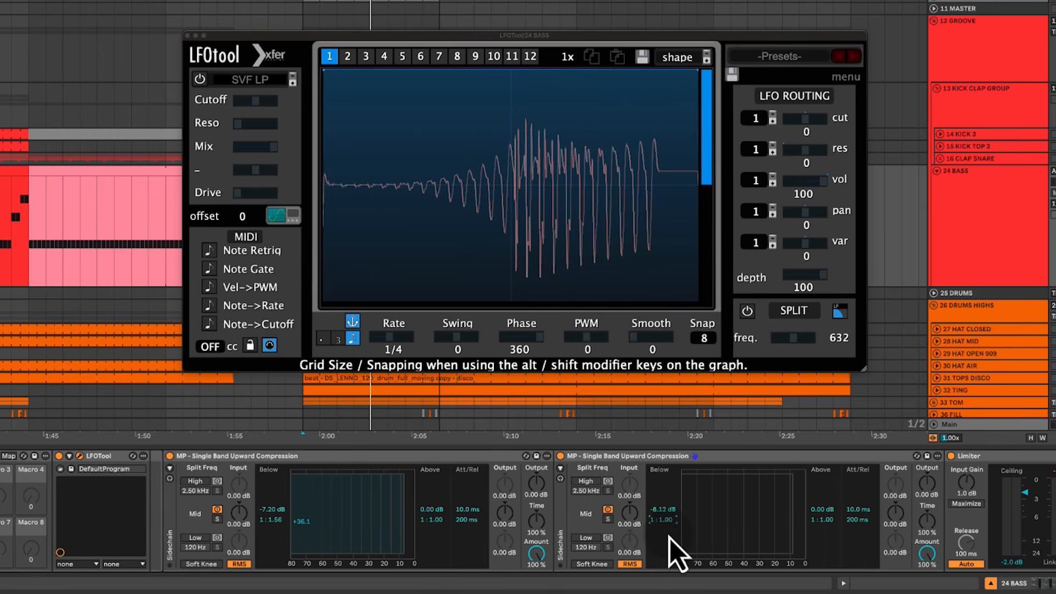
scroll(667, 521, up, 4)
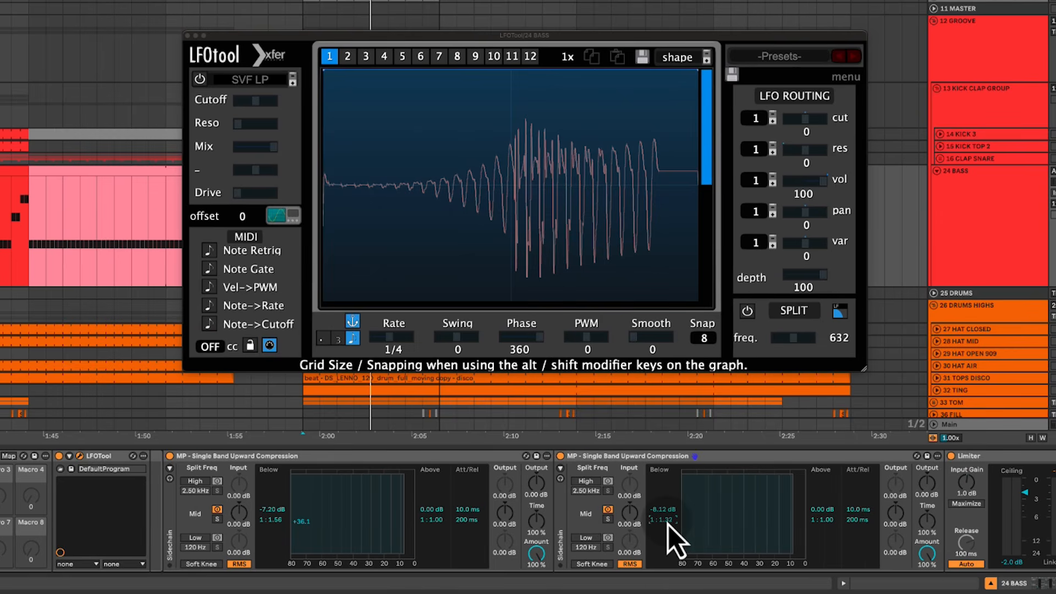
scroll(667, 521, up, 3)
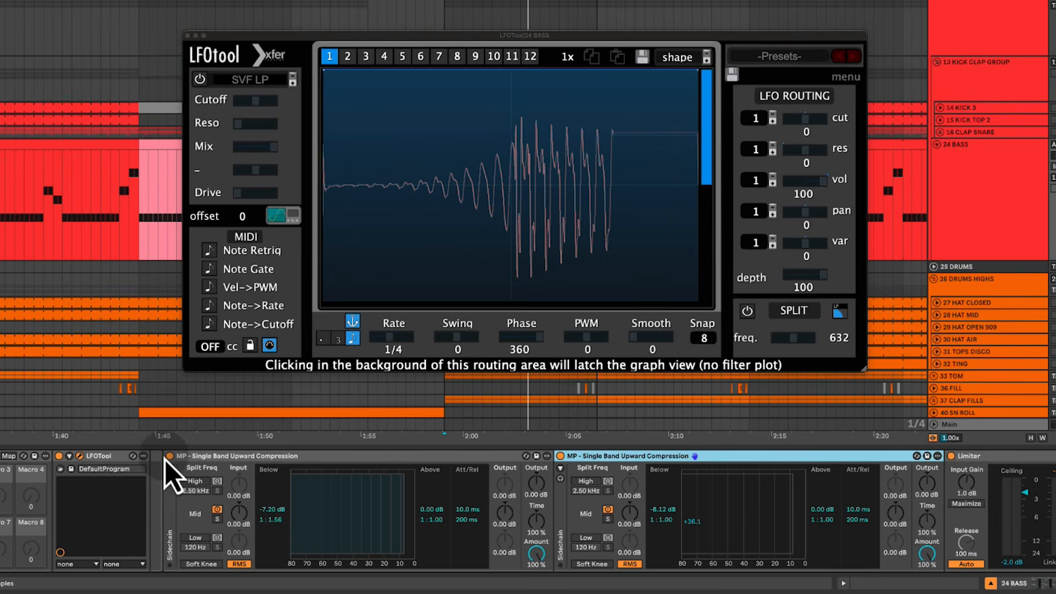
click(169, 456)
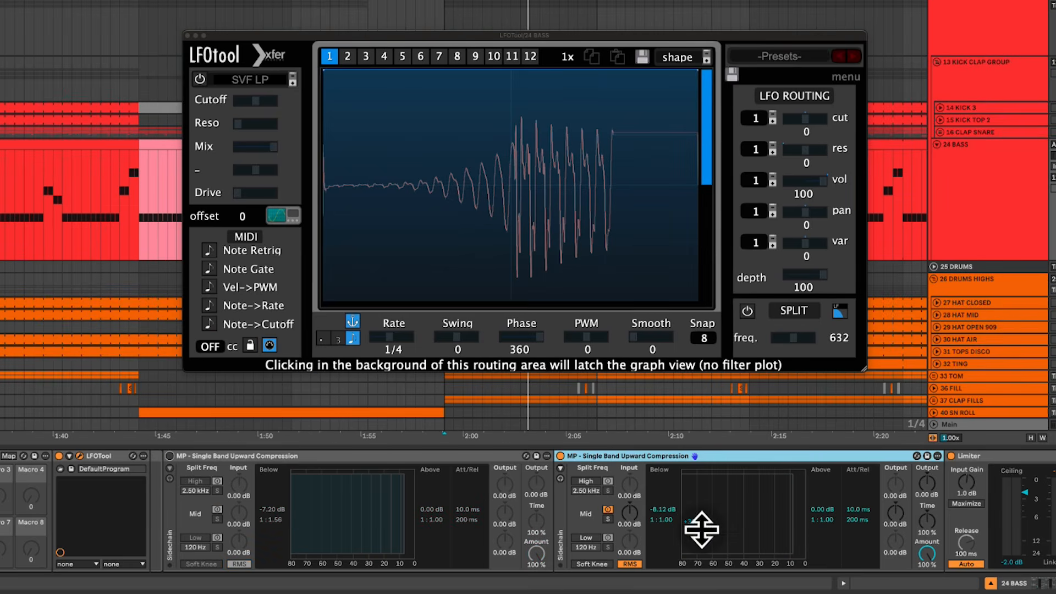
click(666, 519)
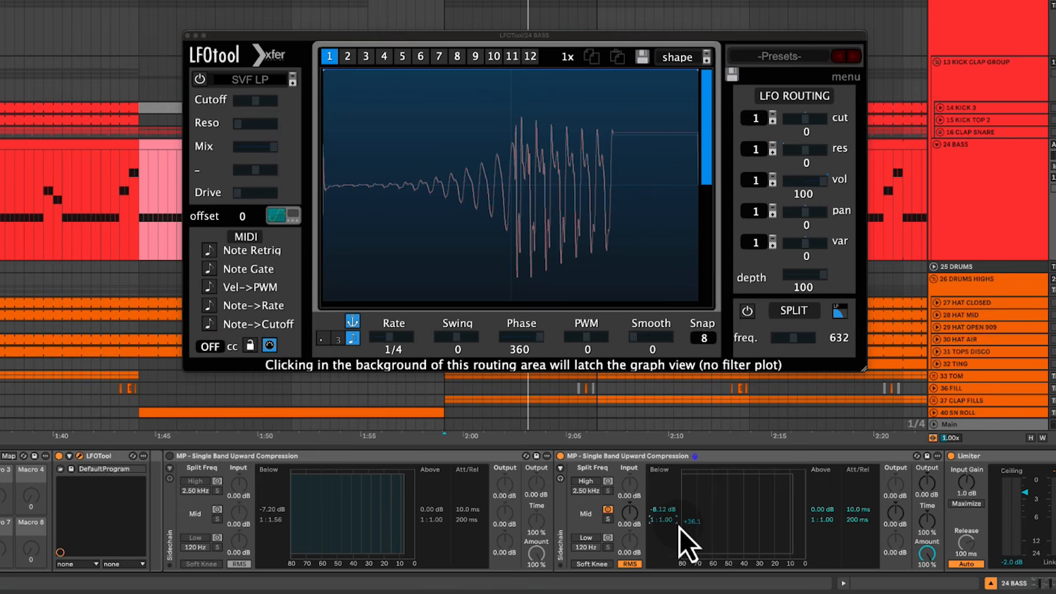
key(space)
mouse_move(677, 523)
mouse_down()
mouse_move(678, 512)
mouse_move(678, 524)
mouse_up()
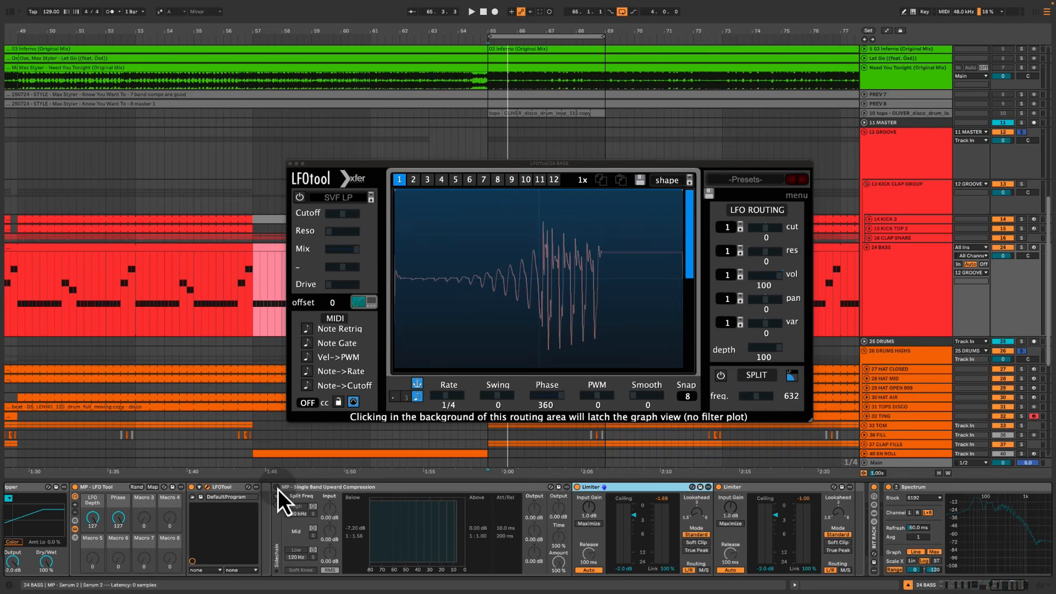
Re-enable the first upward compressor and start playback to audition the bass chain
click(277, 488)
click(385, 489)
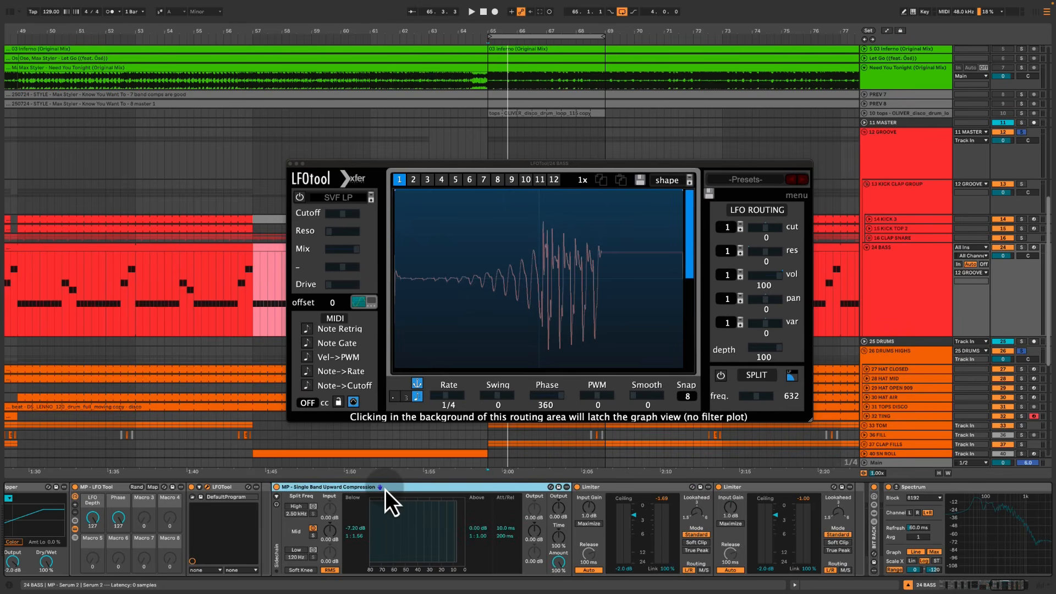
click(618, 489)
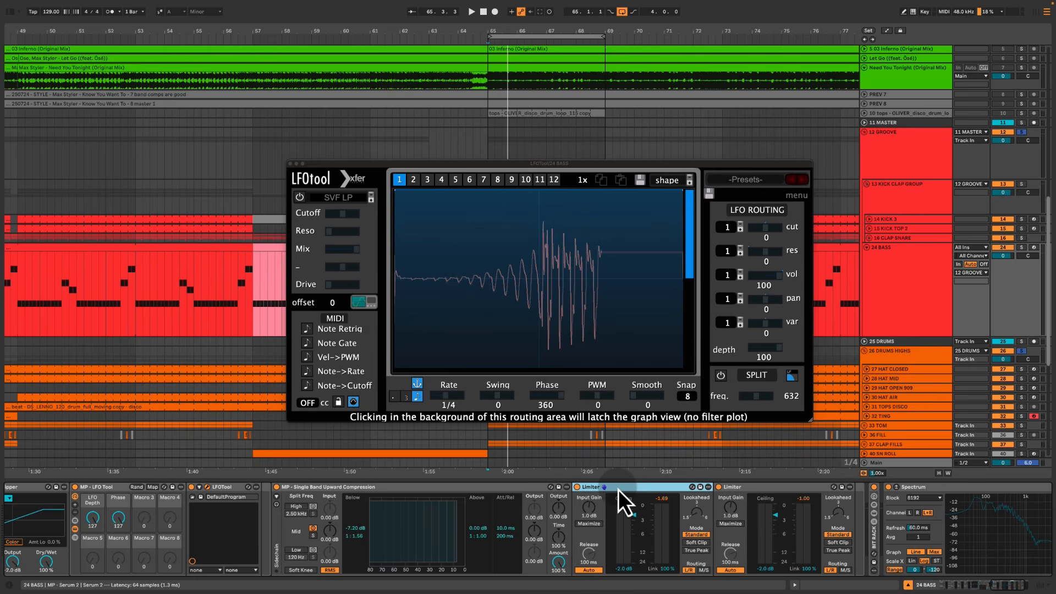
scroll(605, 505, right, 2)
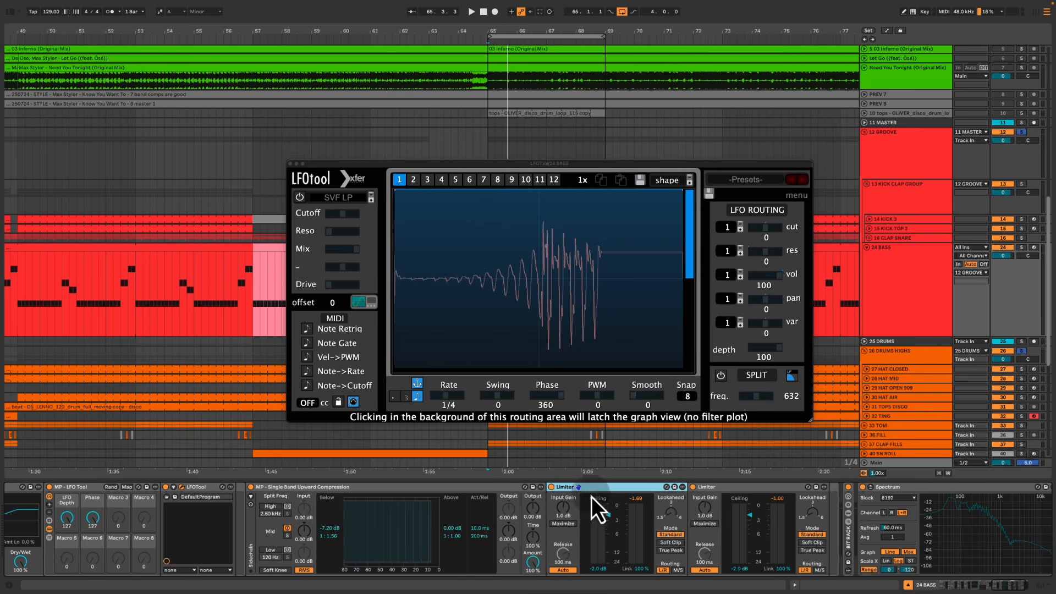
scroll(616, 497, right, 1)
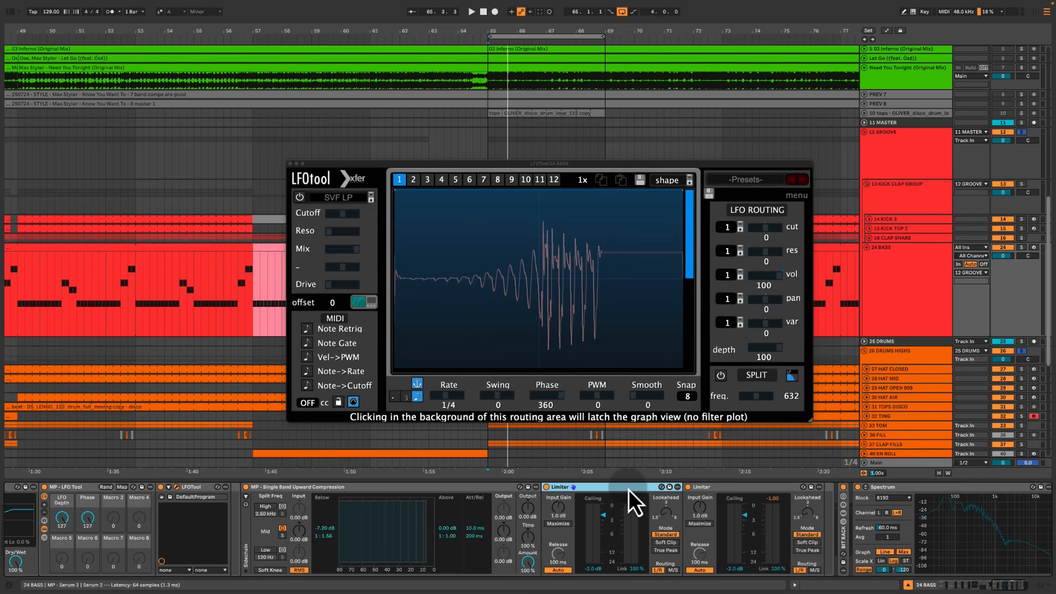
scroll(628, 490, right, 5)
key(space)
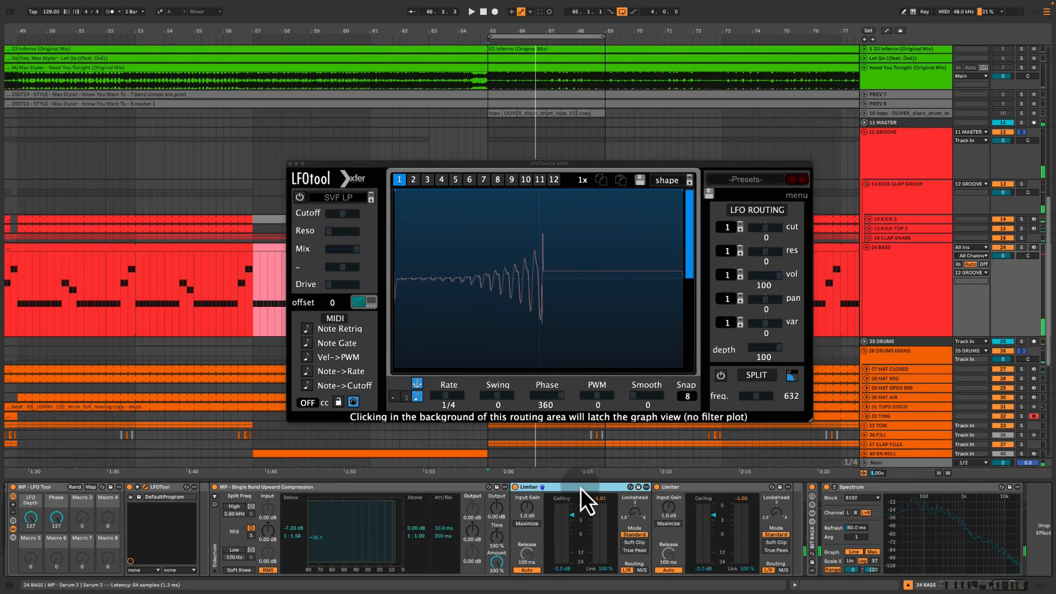
Compare the two Limiters with about -1 dB ceilings, then select MP - Hard Clipper
click(731, 489)
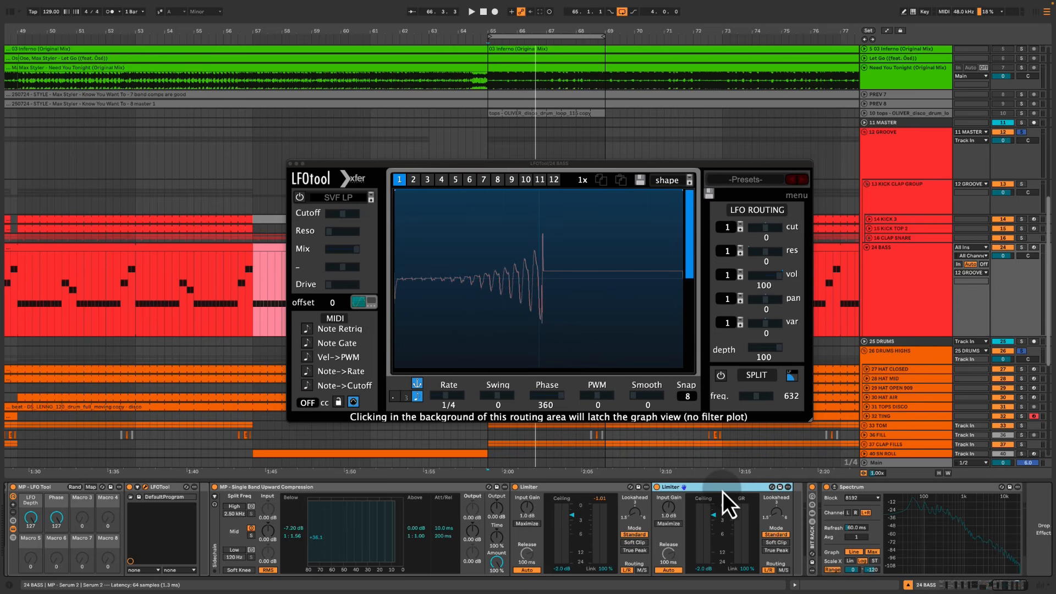
click(617, 486)
click(668, 486)
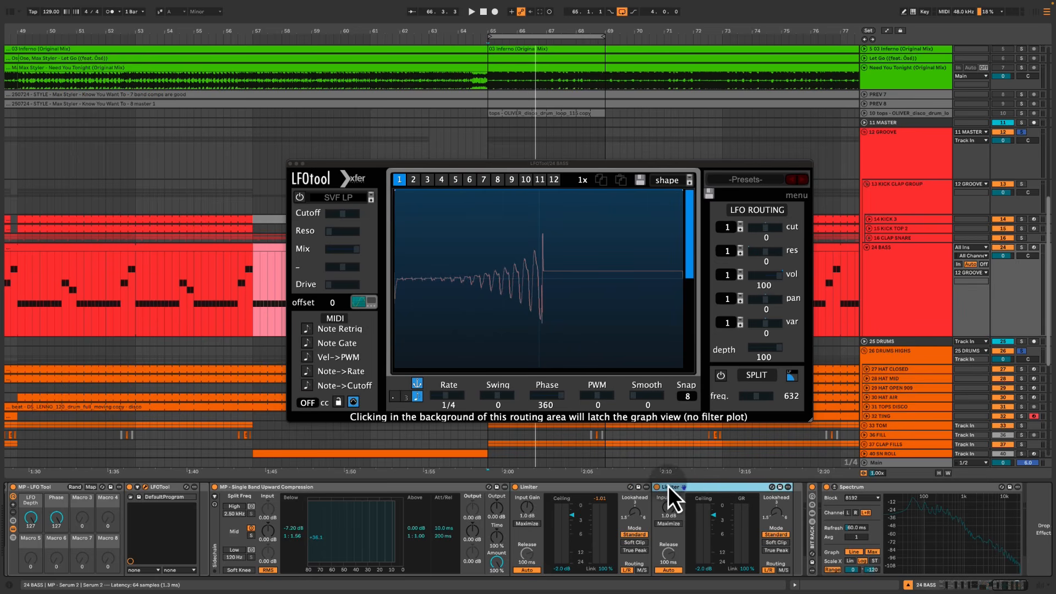
click(604, 489)
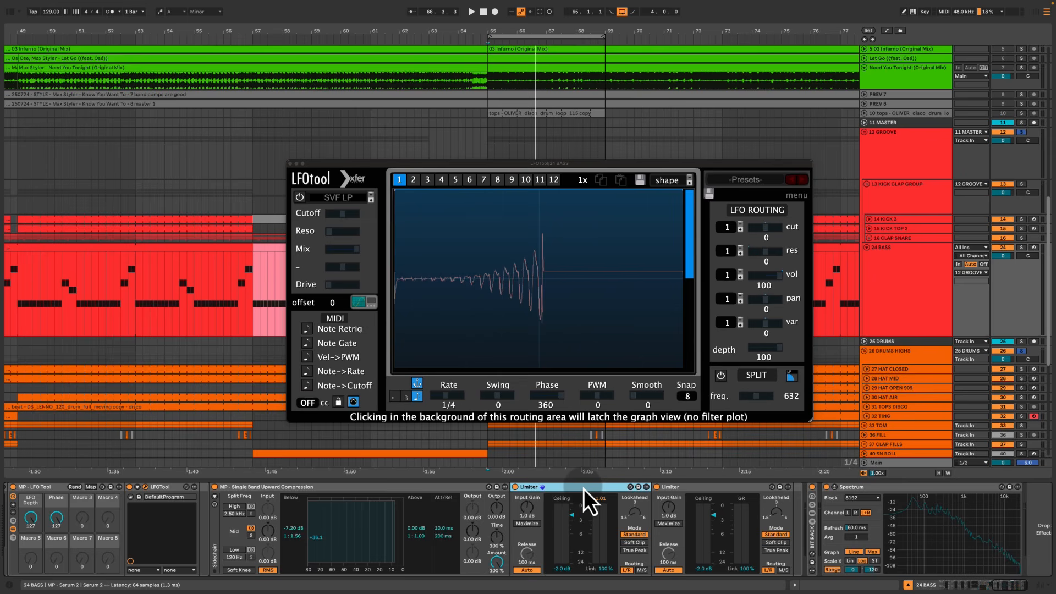
scroll(574, 490, right, 2)
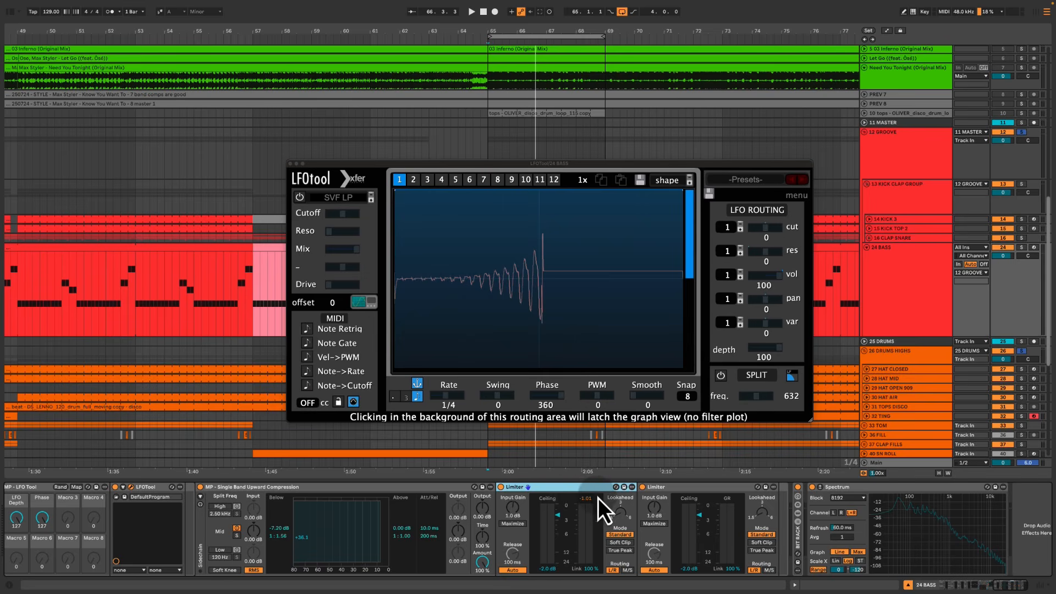
scroll(598, 497, left, 10)
click(104, 489)
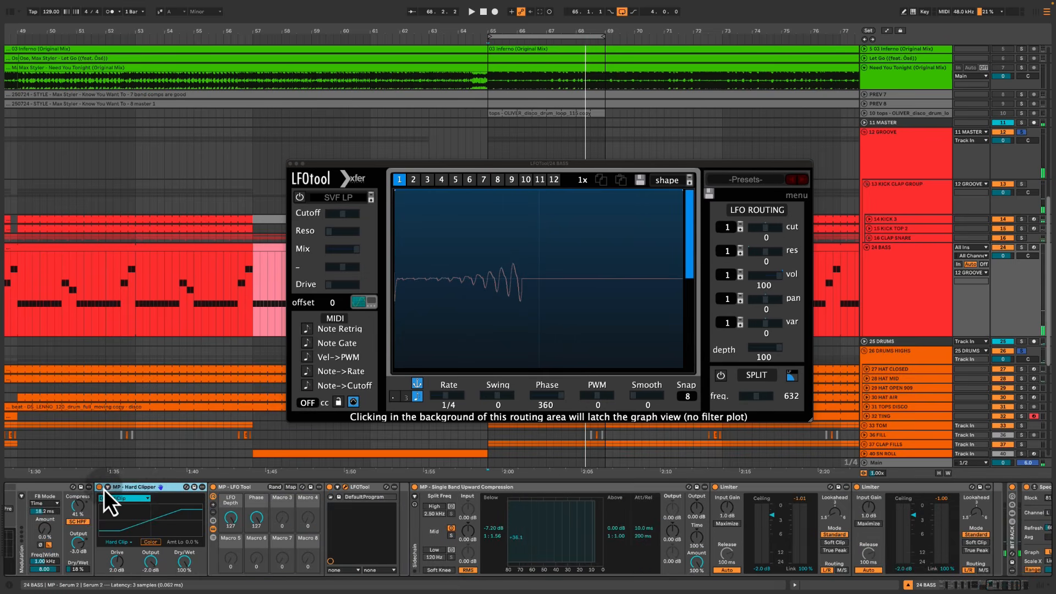
Select Hard Clipper through both Limiters and play the drop to hear the processed bass
shift+click(543, 489)
shift+click(919, 489)
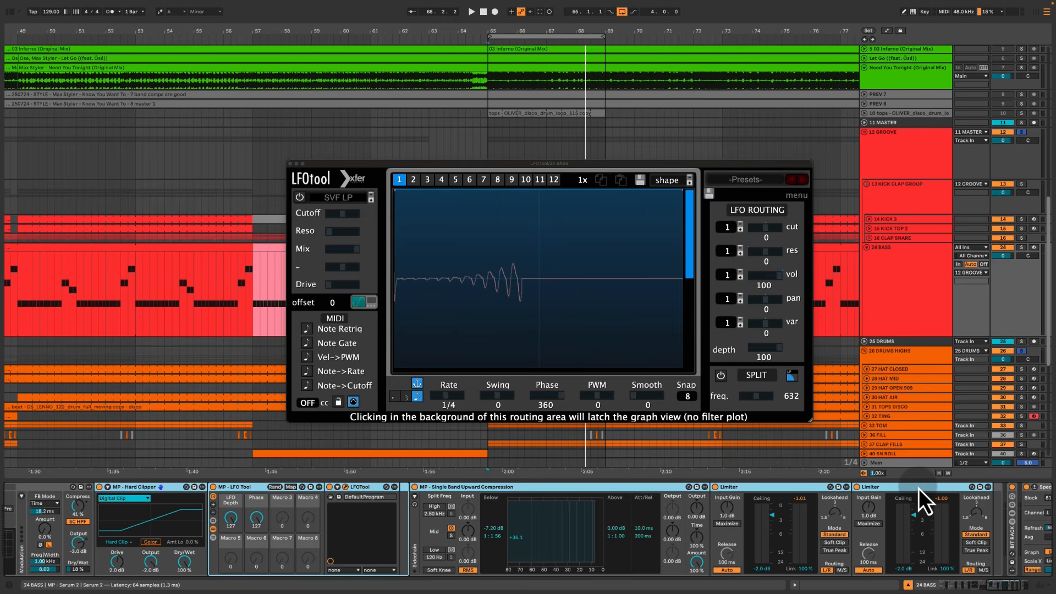
key(space)
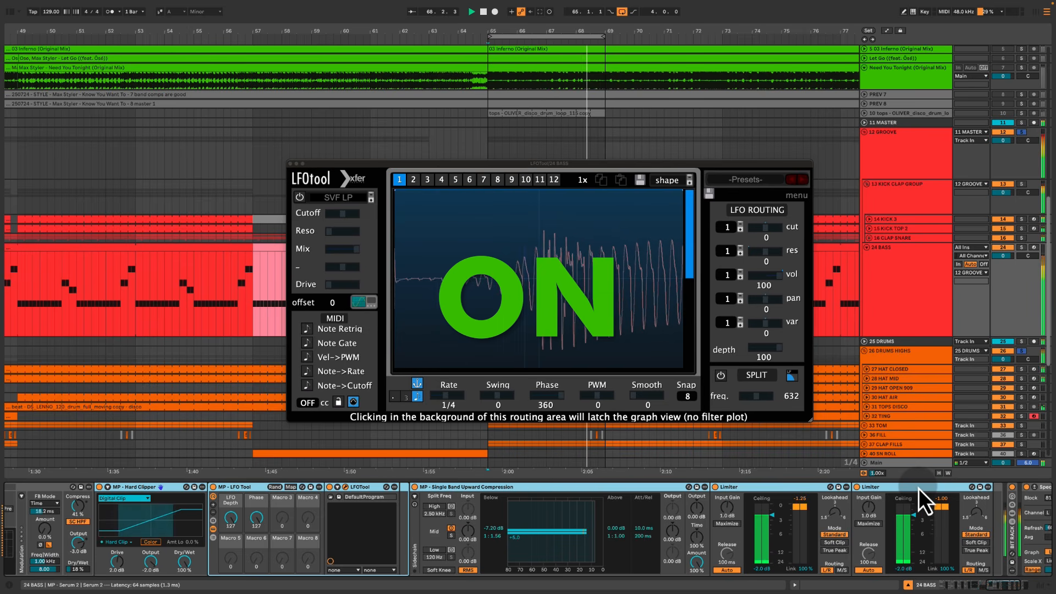
key(space)
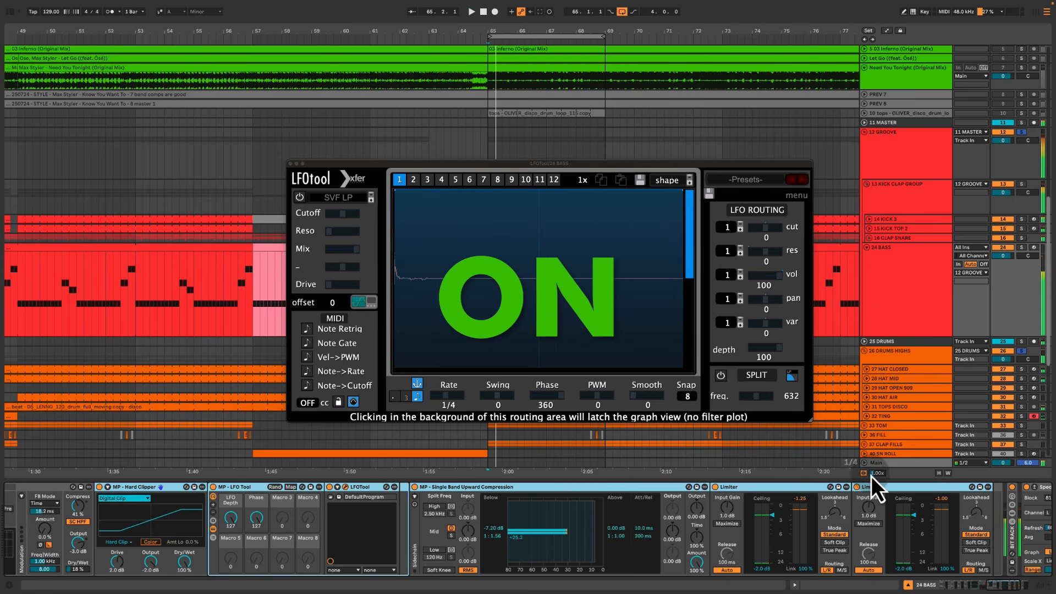
scroll(686, 494, up, 10)
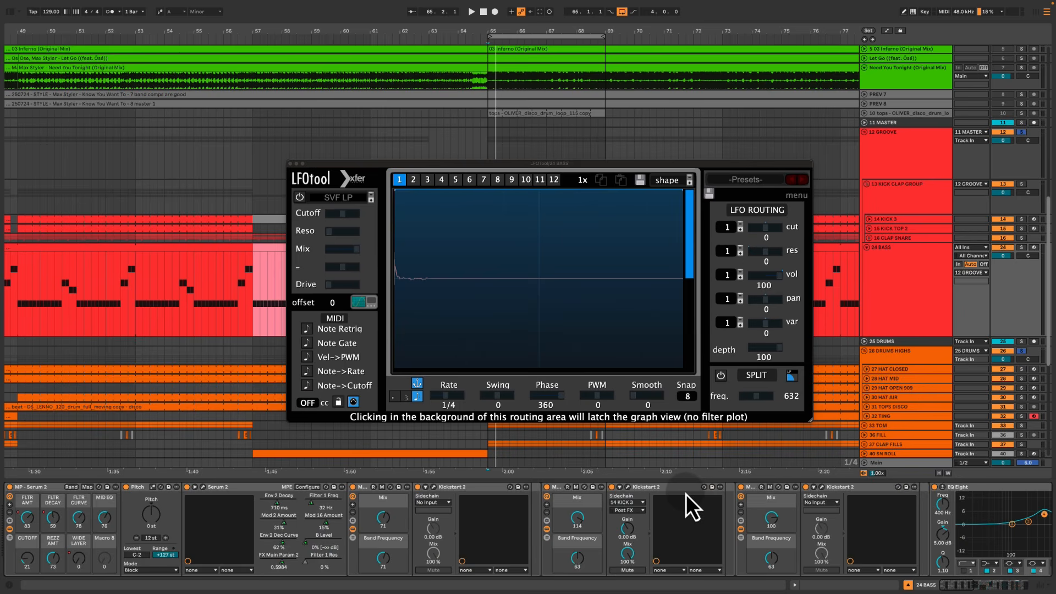
Step through the bass devices from EQ Eight and Bass Fattener to the first Limiter
scroll(685, 493, down, 10)
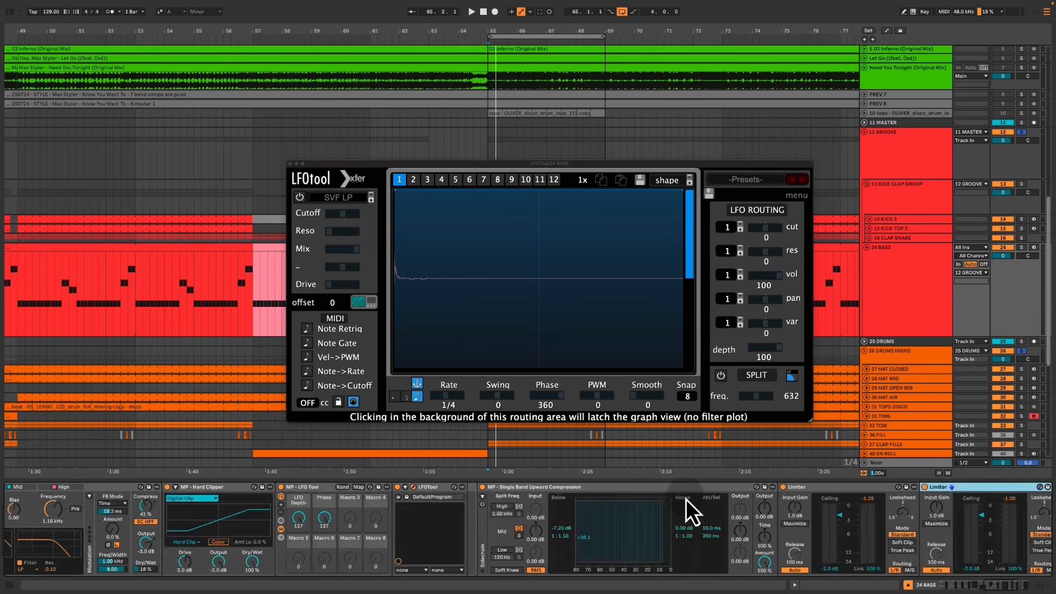
scroll(685, 499, up, 10)
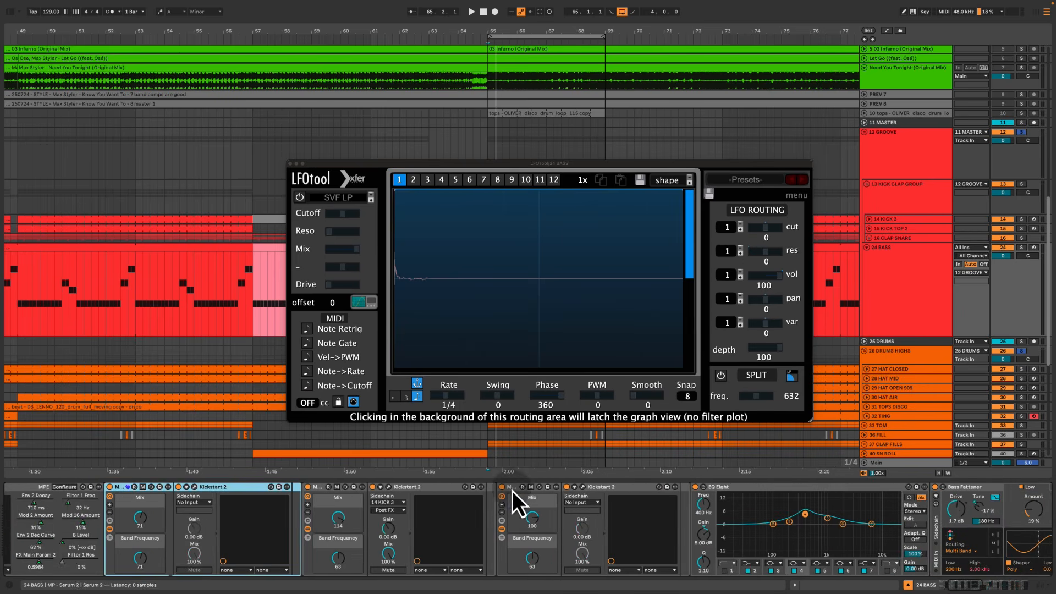
click(769, 486)
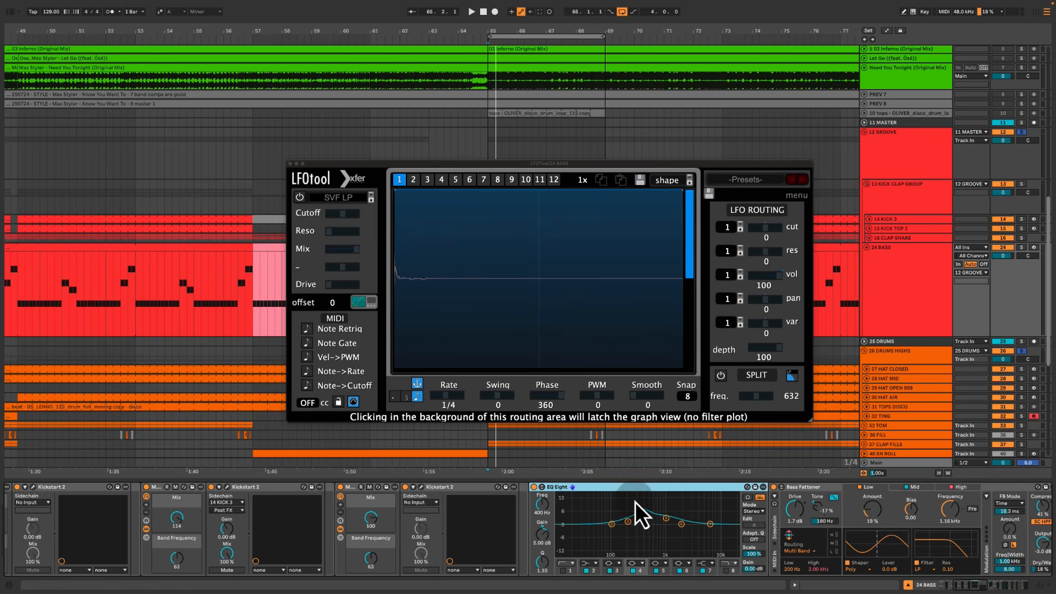
click(650, 526)
click(646, 490)
key(Right)
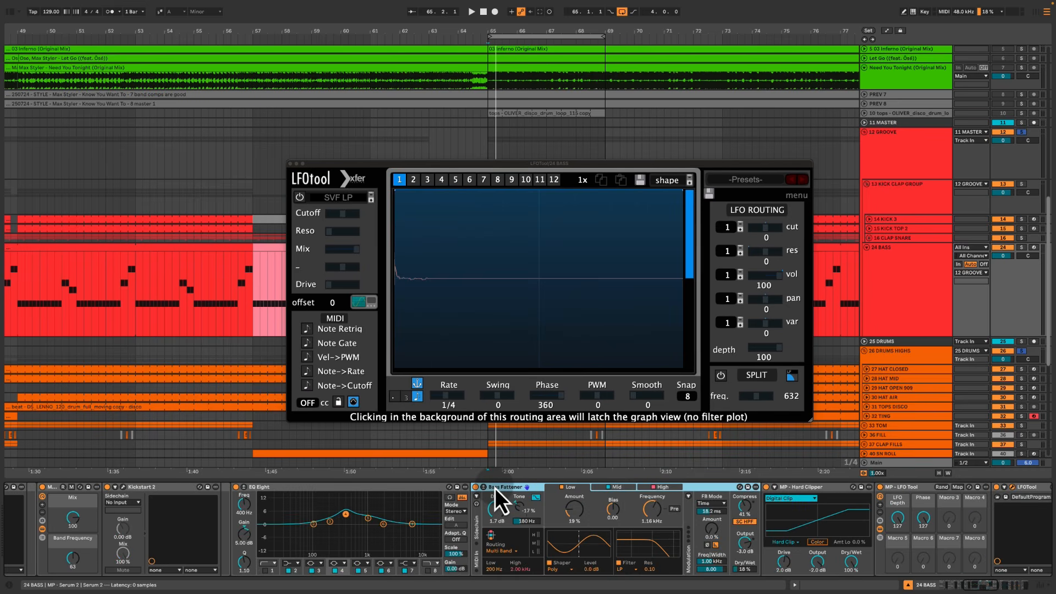
scroll(491, 500, right, 10)
click(234, 489)
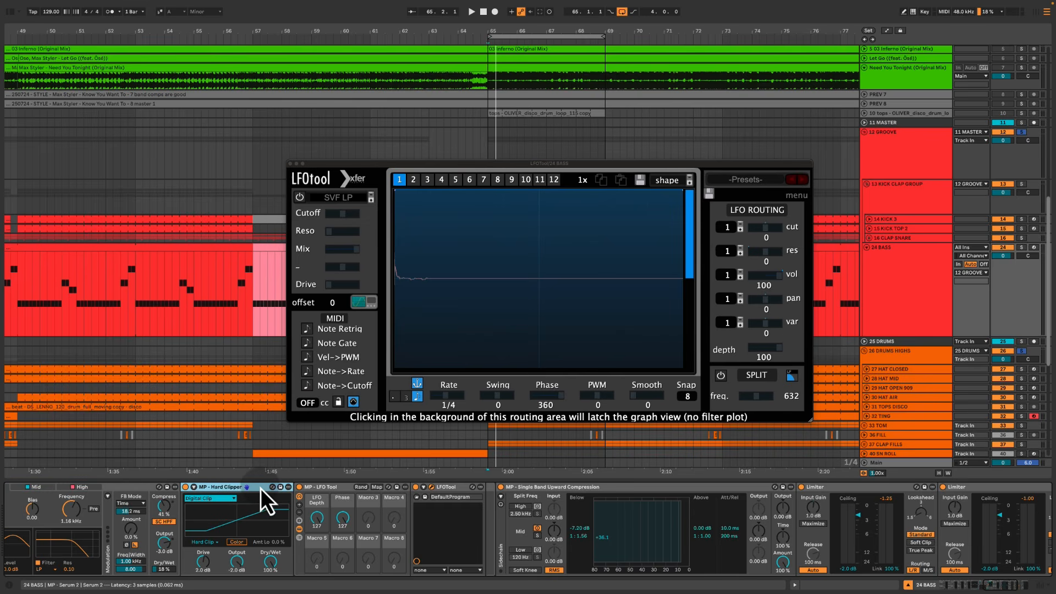
click(588, 487)
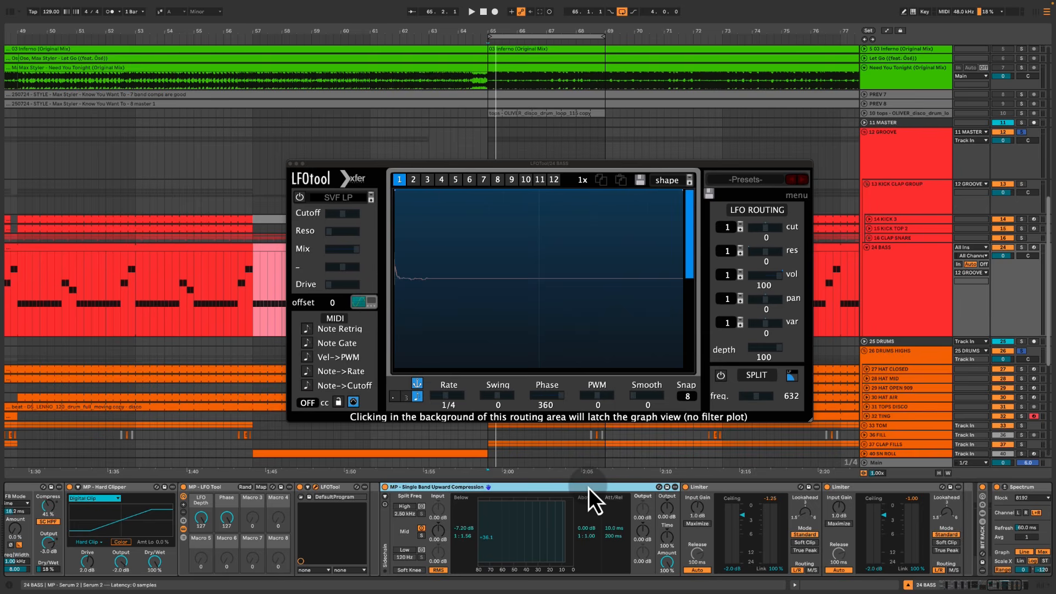
click(722, 487)
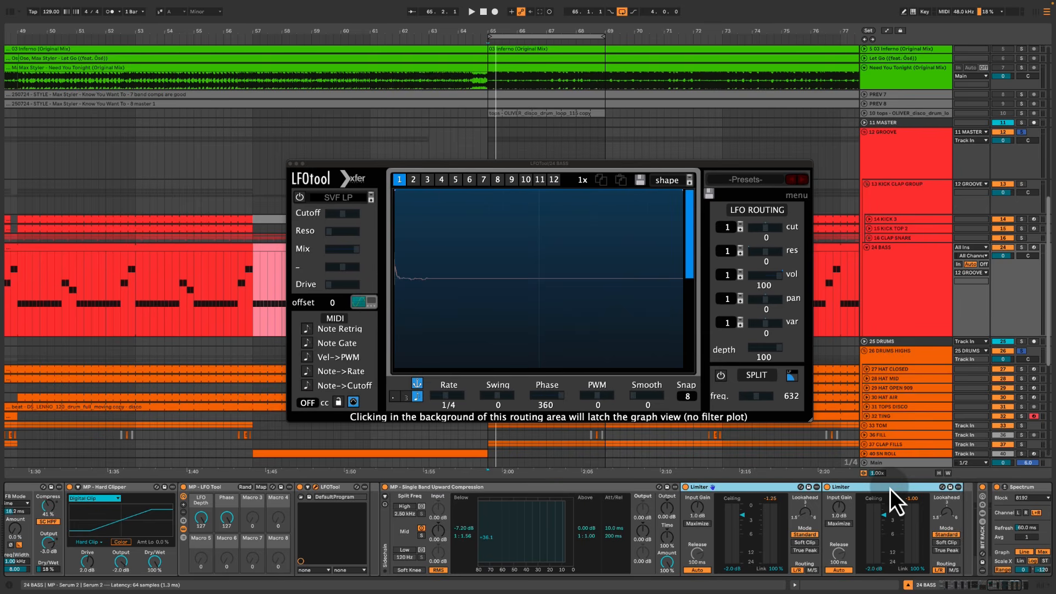
scroll(889, 488, right, 4)
Unfold the BIT RACK, close LFOtool and play the bass from bar 71
double_click(787, 545)
scroll(787, 544, right, 7)
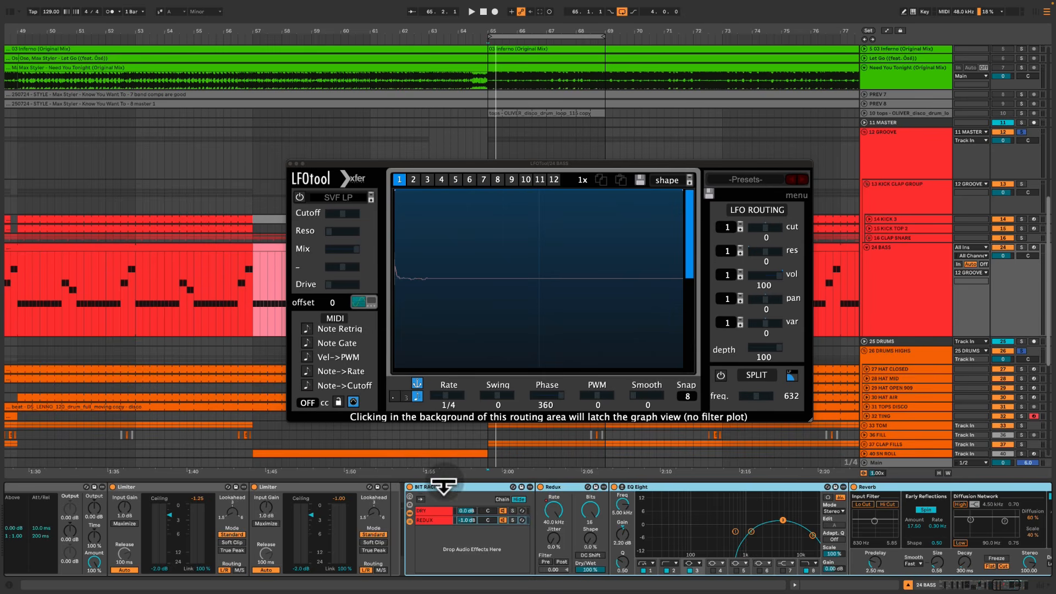
scroll(453, 492, right, 5)
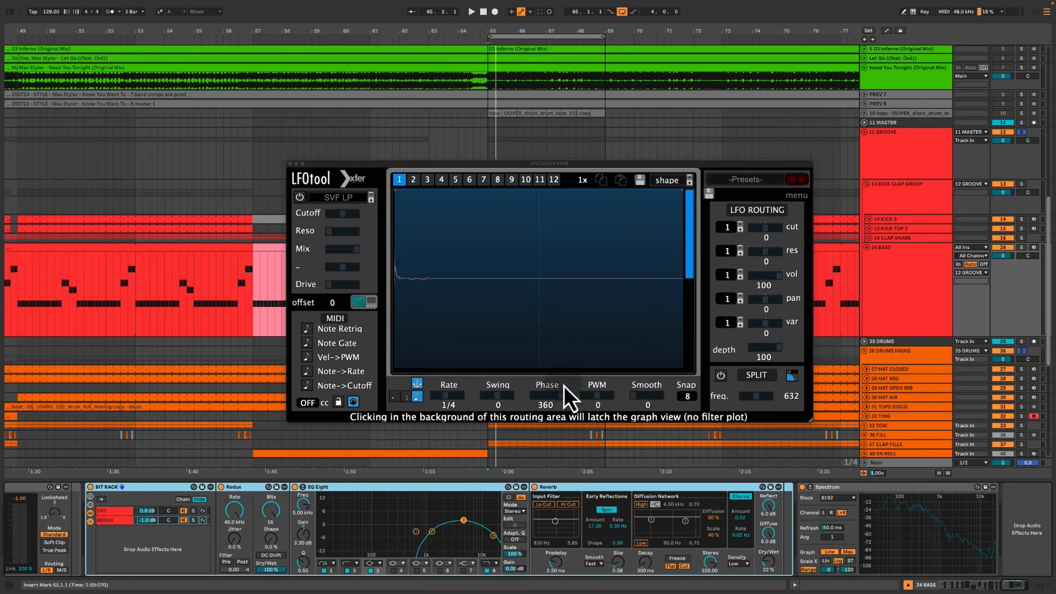
click(664, 273)
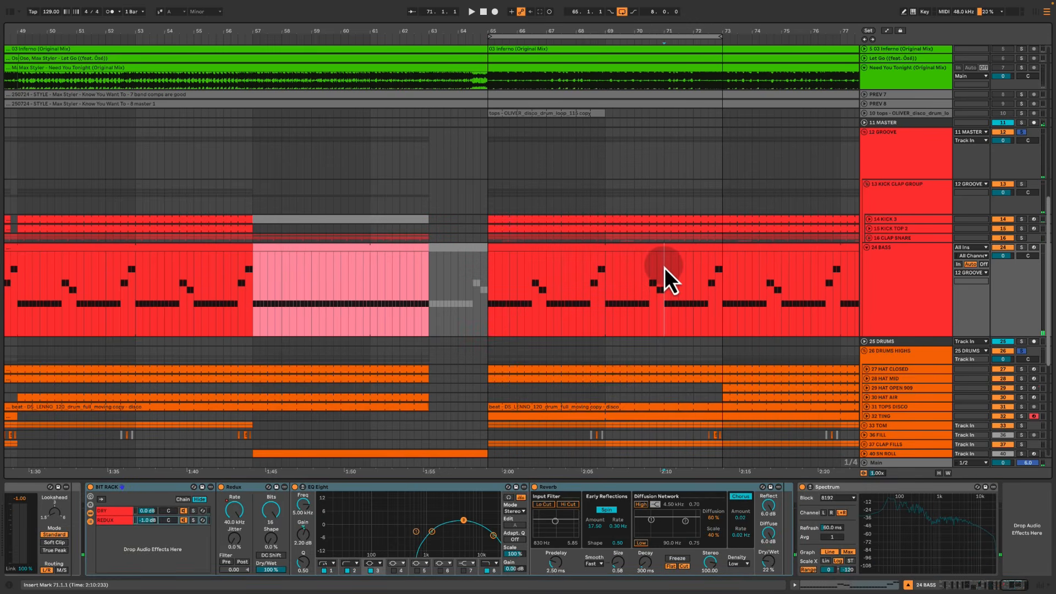
key(space)
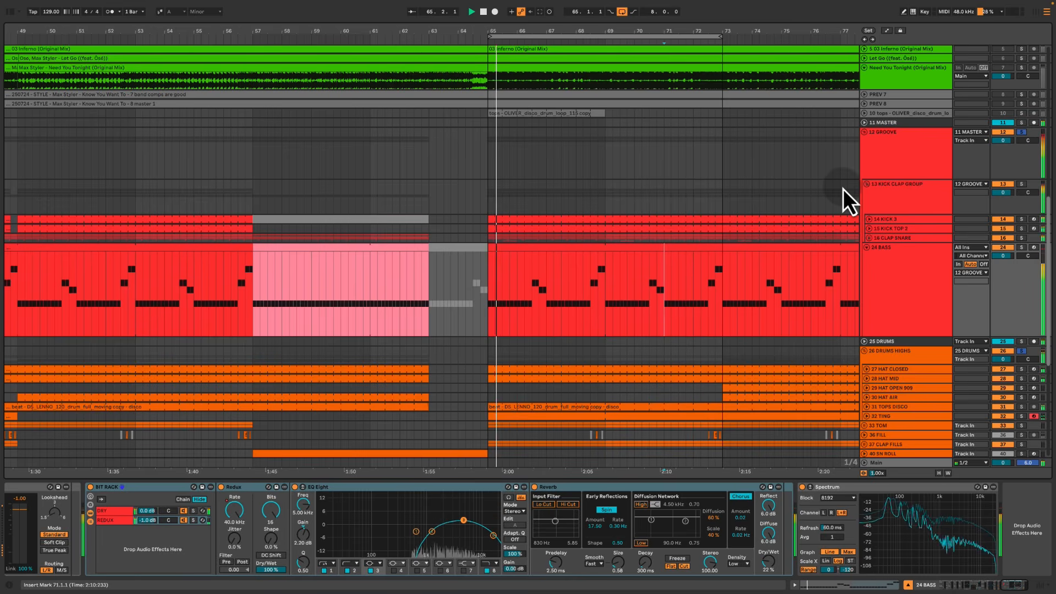
Tick Bass Fattener through Bit Rack, then jump to Vocals and select the Main Vocal line
click(317, 402)
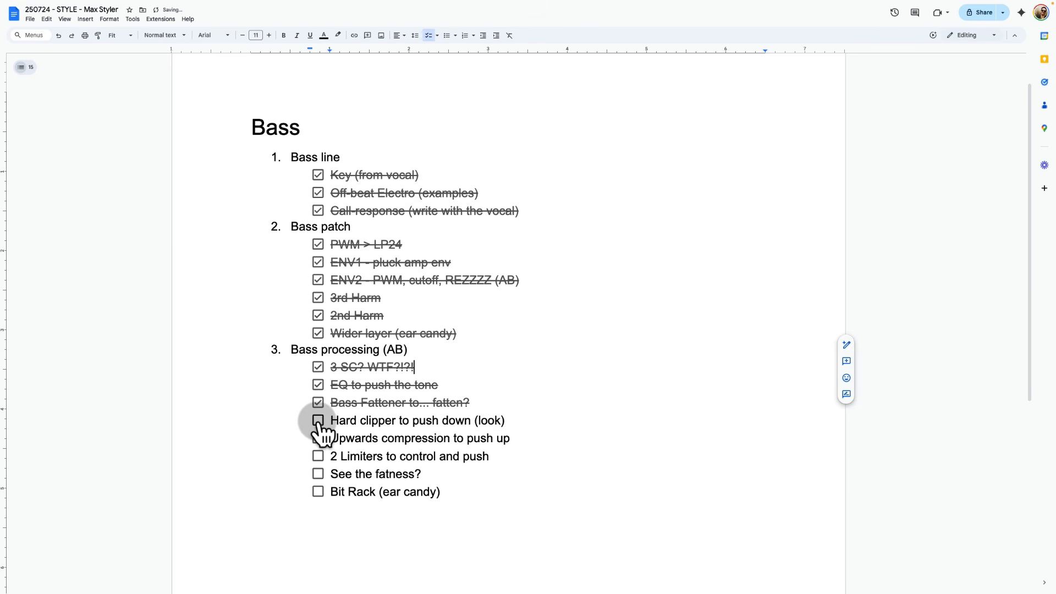
click(318, 420)
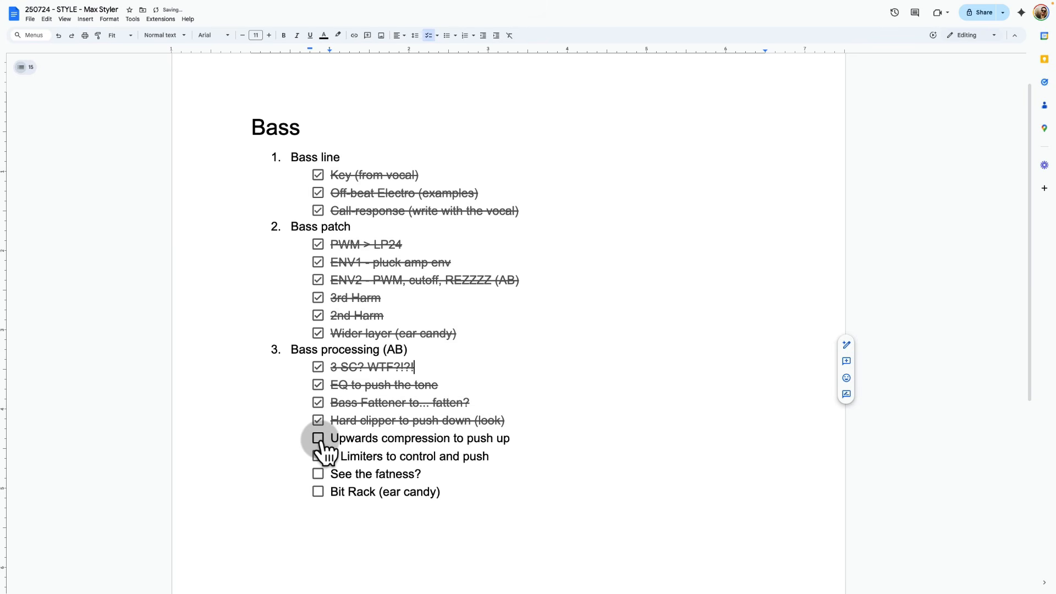
click(318, 438)
click(318, 455)
click(318, 473)
click(318, 491)
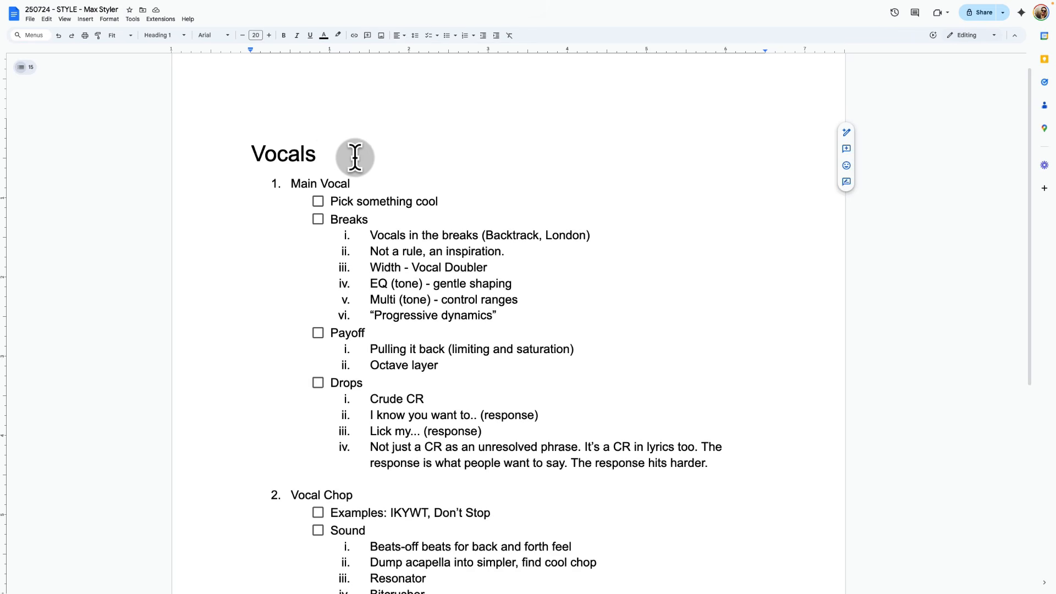
click(355, 158)
triple_click(365, 179)
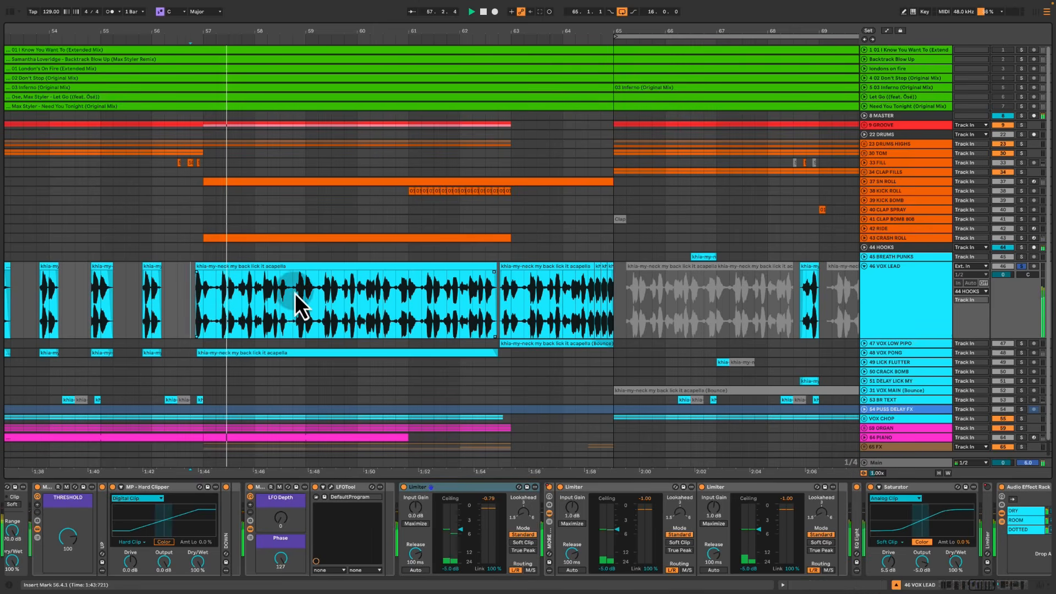
Select the Vocal Chop and Pick something cool lines while reviewing the vocal notes
drag(295, 293, 381, 269)
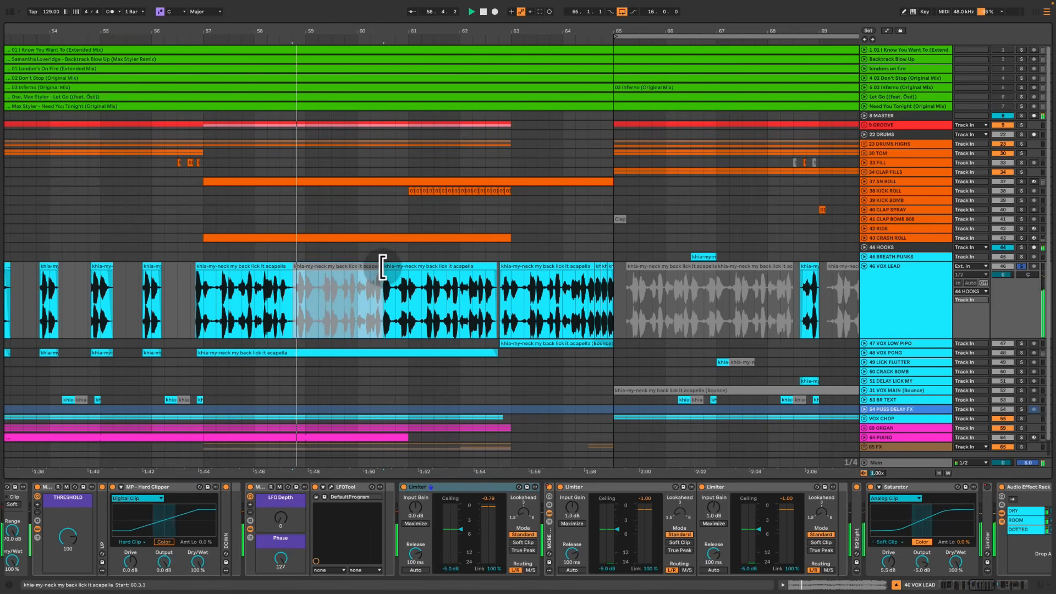
click(380, 495)
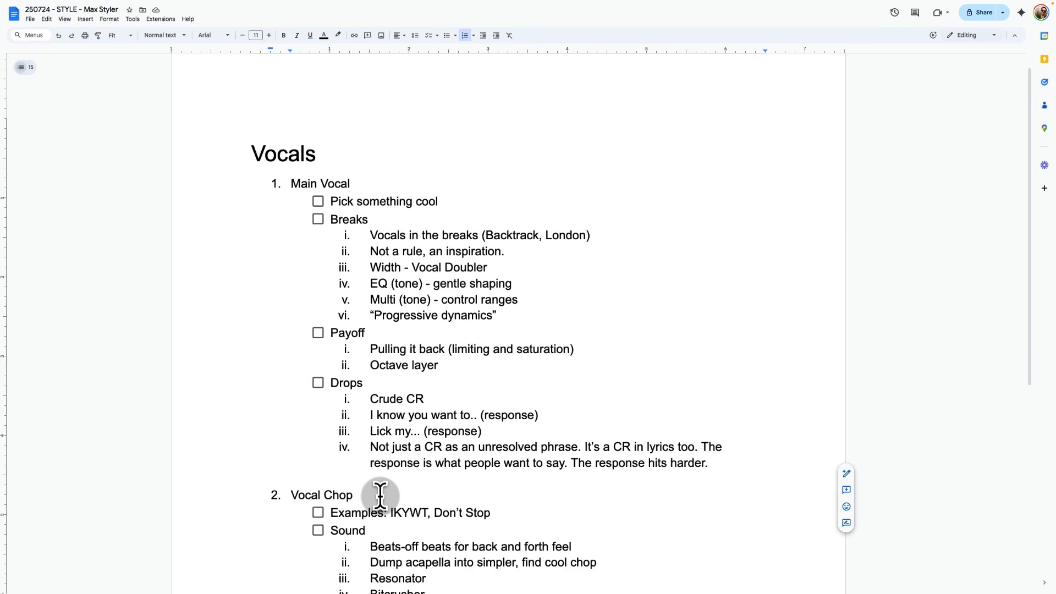
key(shift+Home)
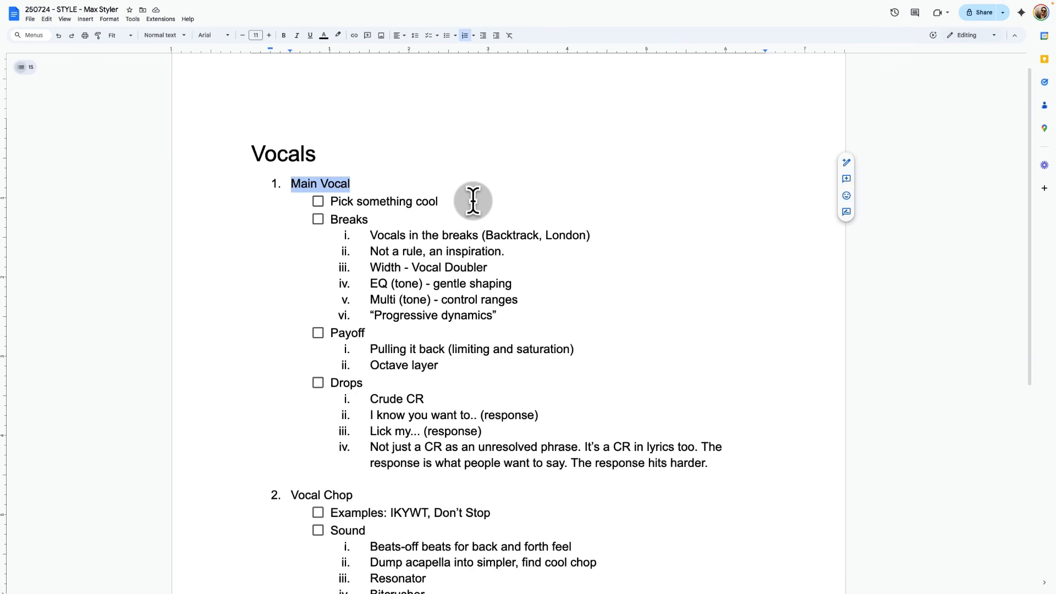
key(Down)
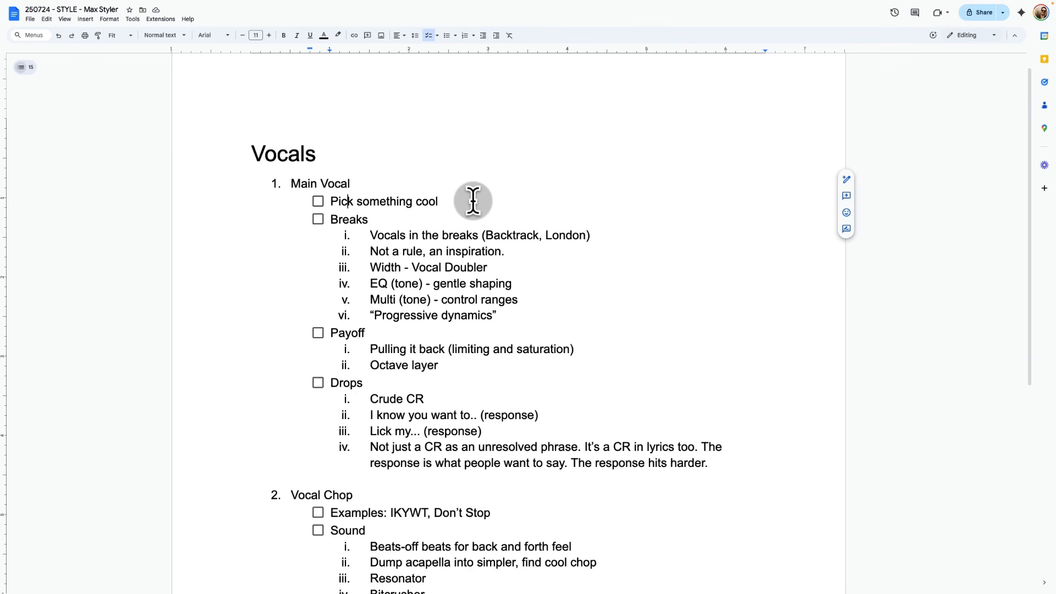
key(shift+End)
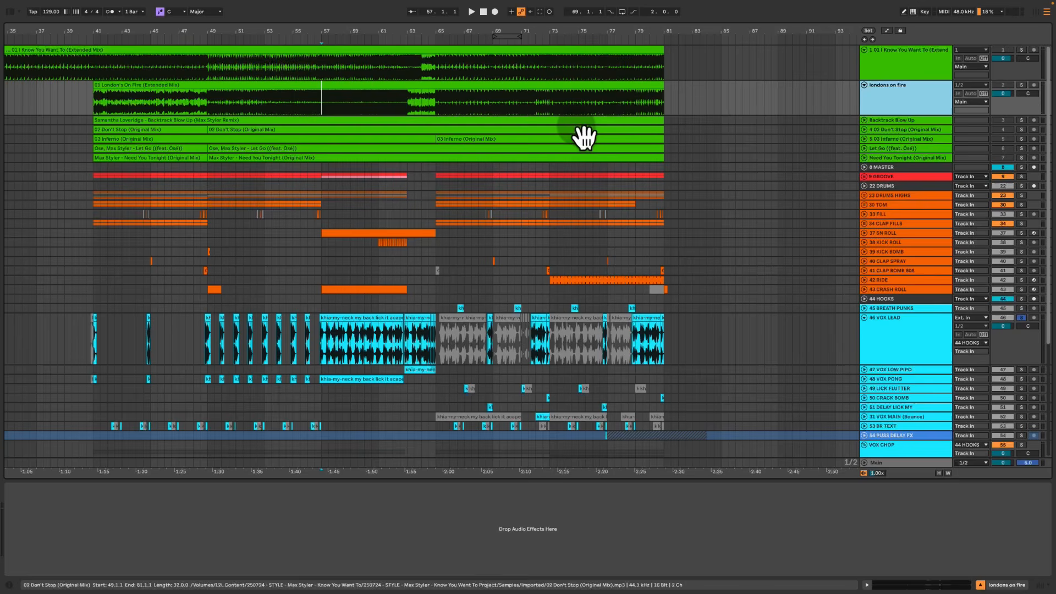
Back in Ableton Live, solo the first reference track and play it from bar 61
click(216, 78)
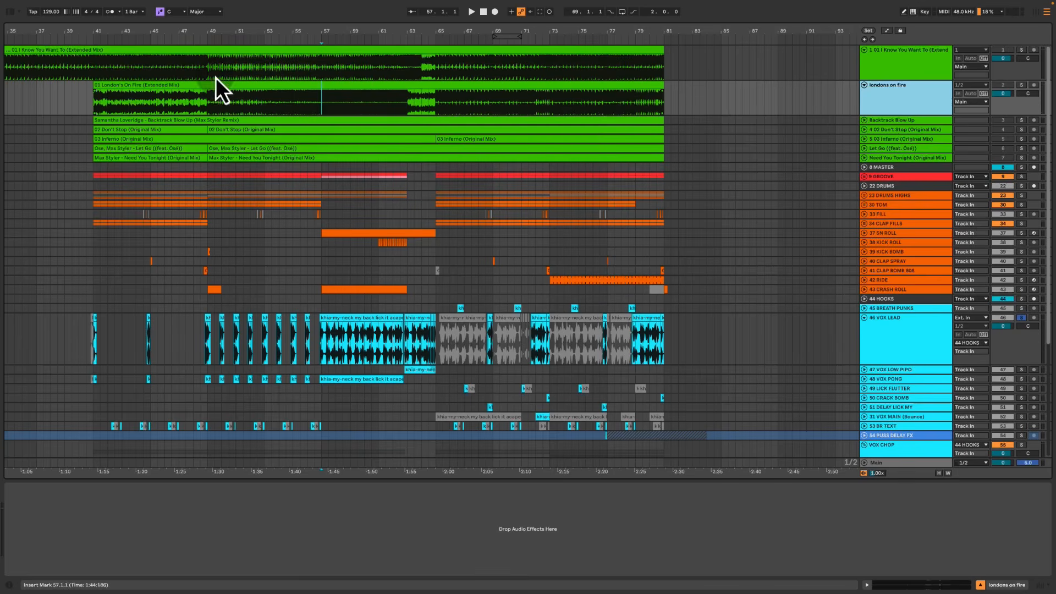
click(1020, 50)
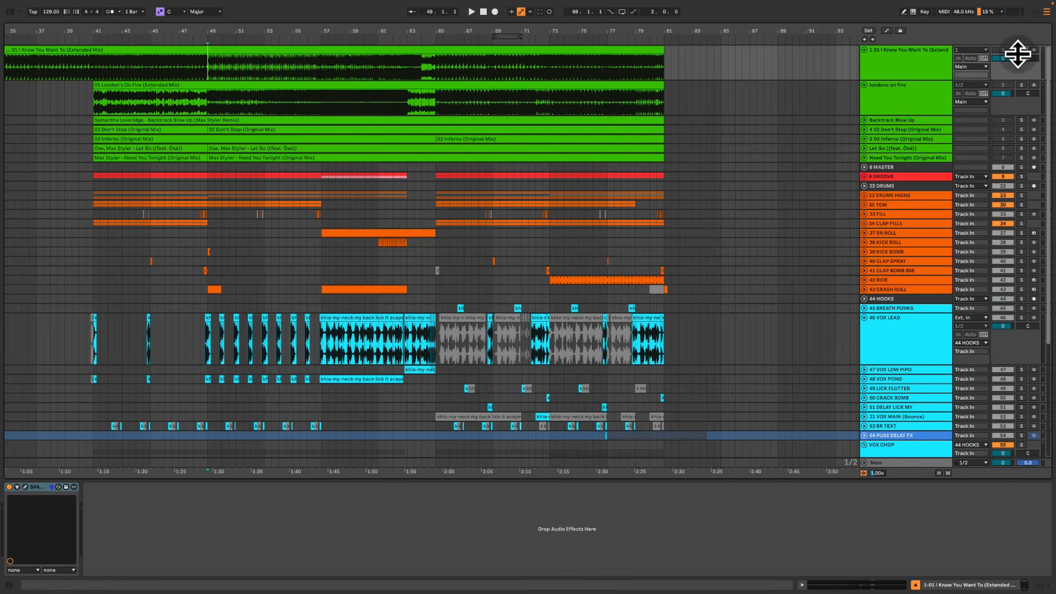
click(315, 65)
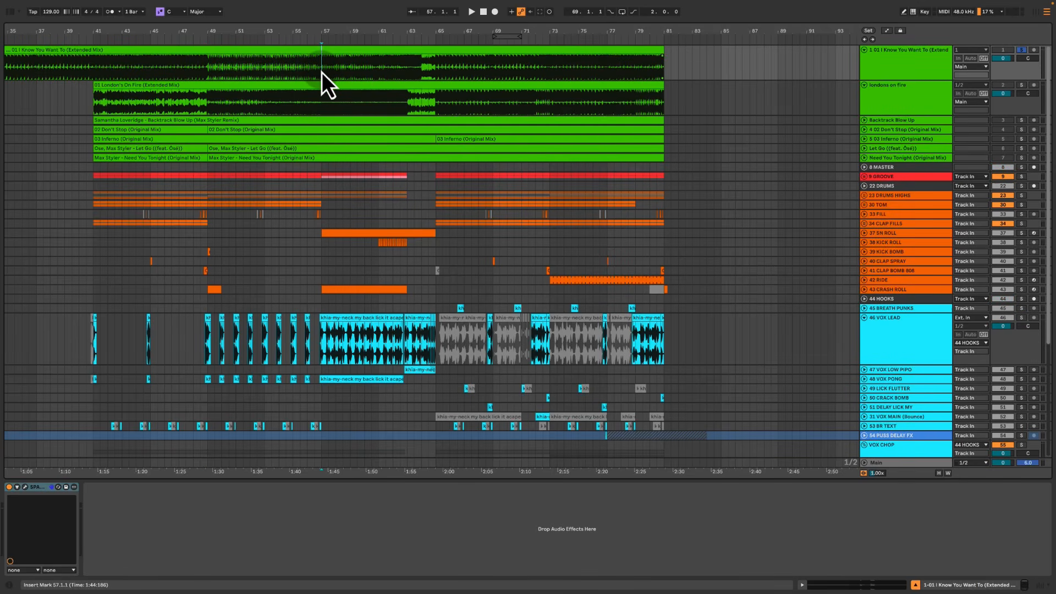
click(379, 66)
key(space)
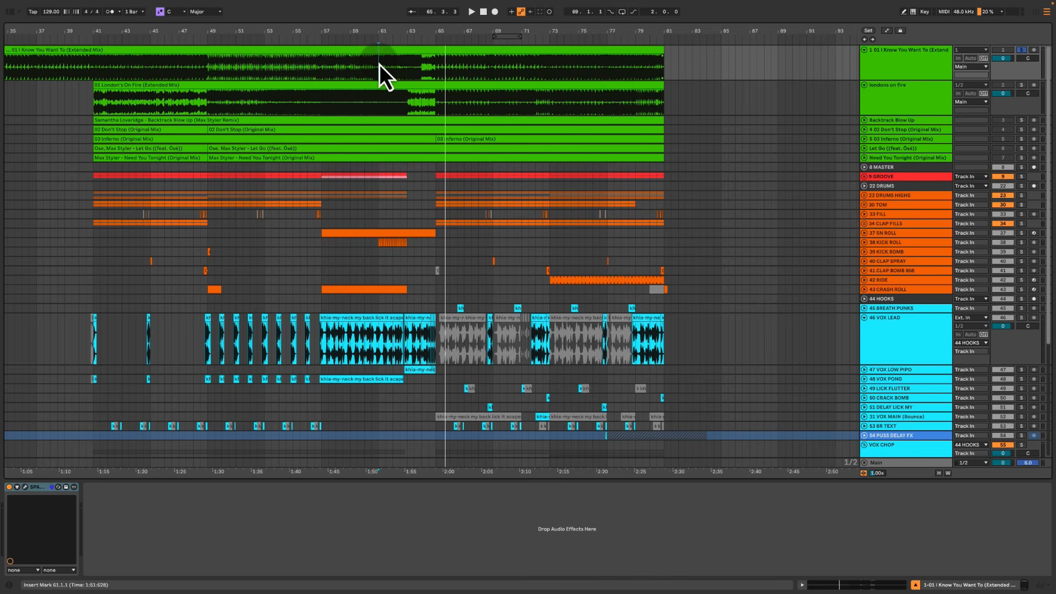
Solo London's On Fire, play it from bars 41 and 62, then select bars 61–69 on track 1
click(898, 99)
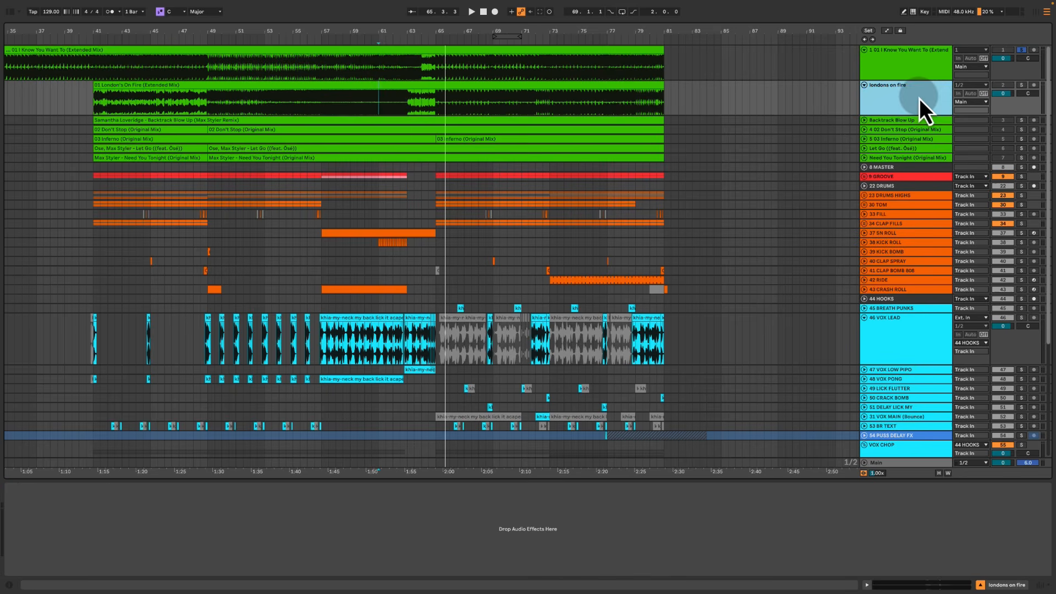
click(1021, 86)
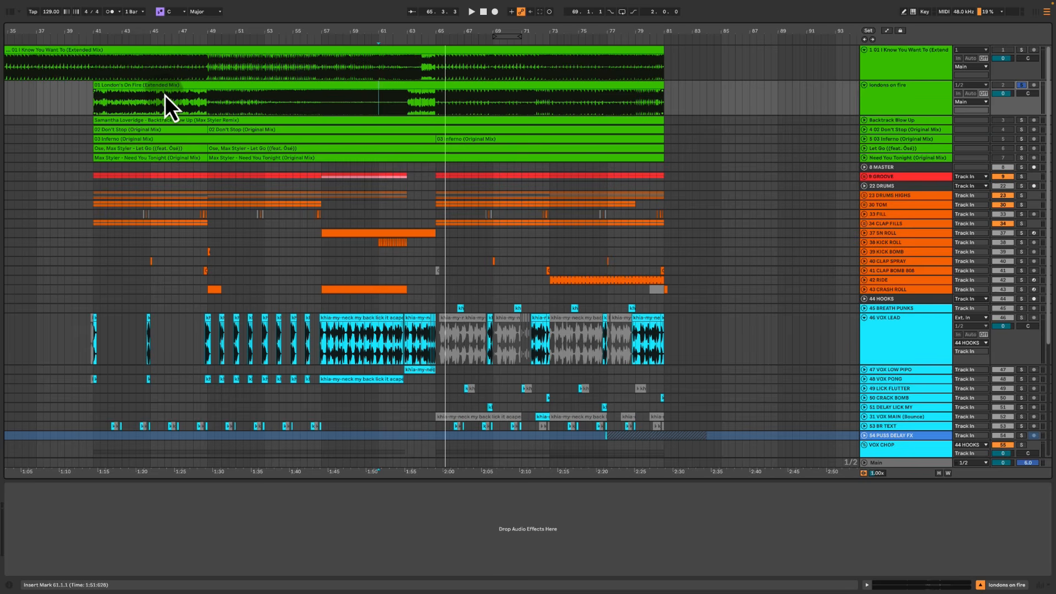
click(95, 99)
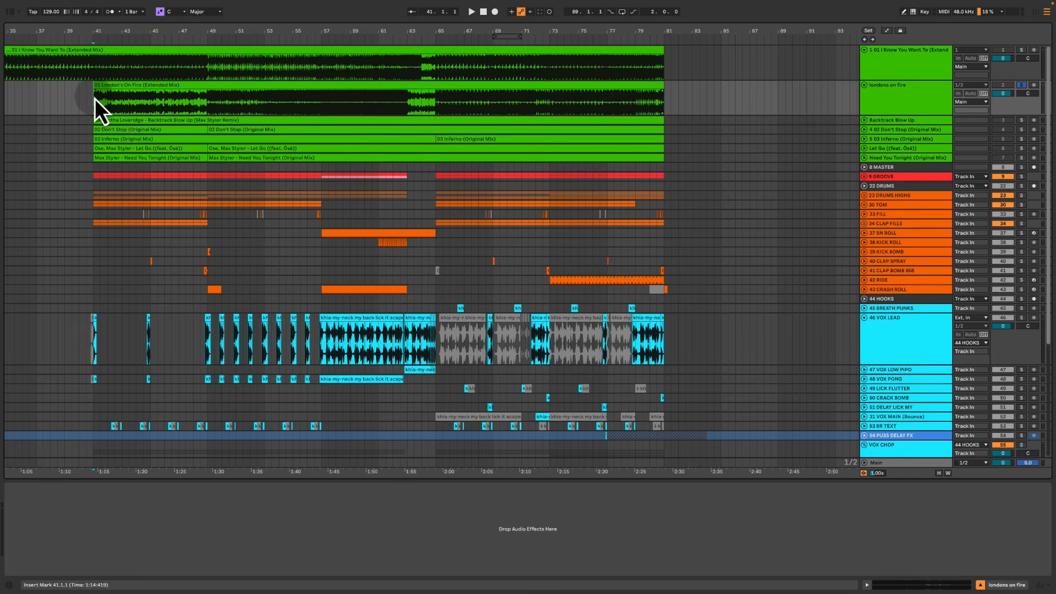
key(space)
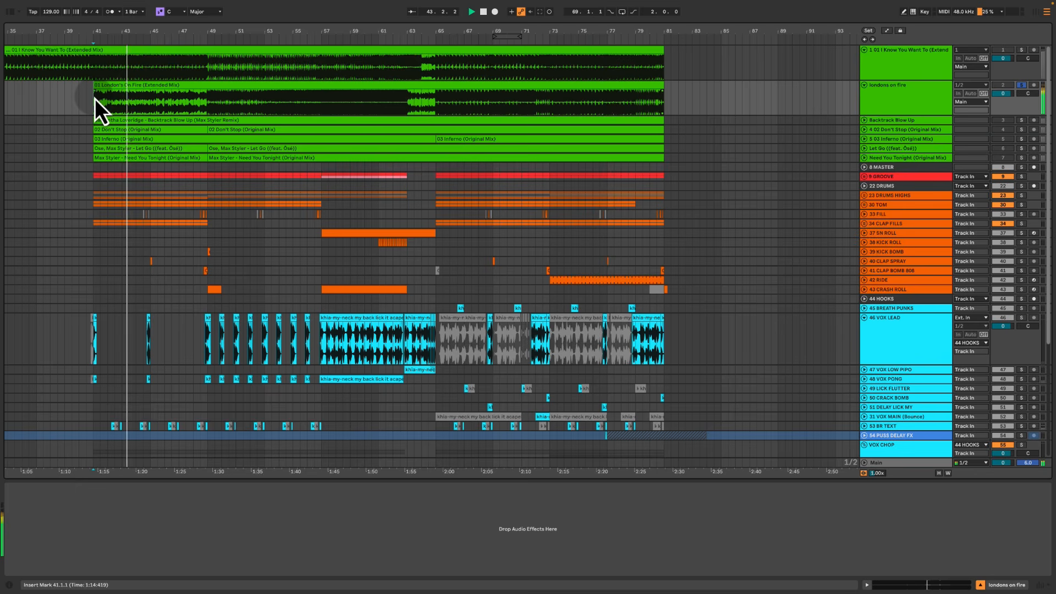
click(398, 101)
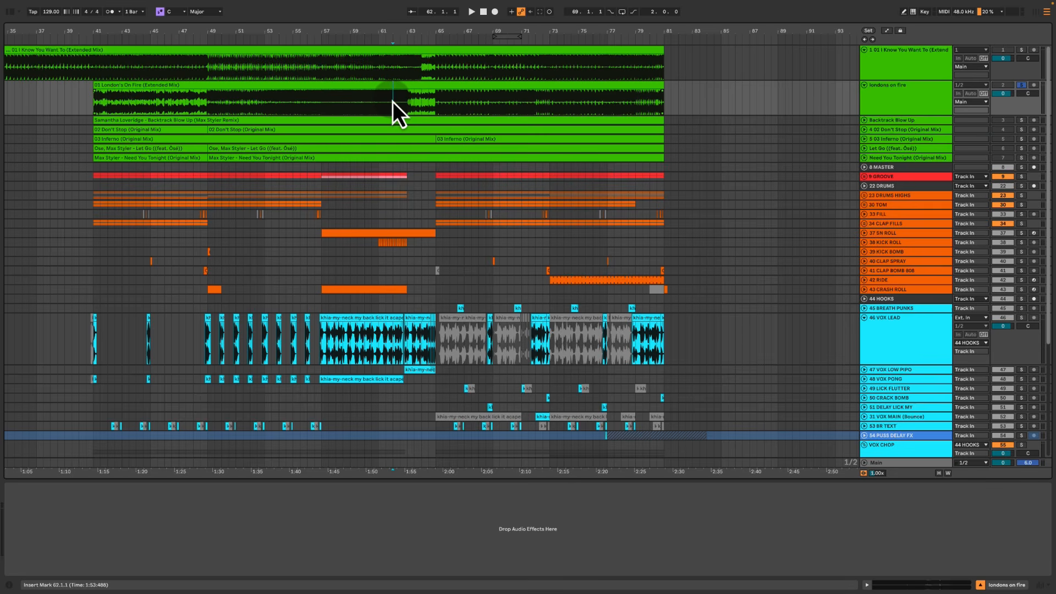
key(space)
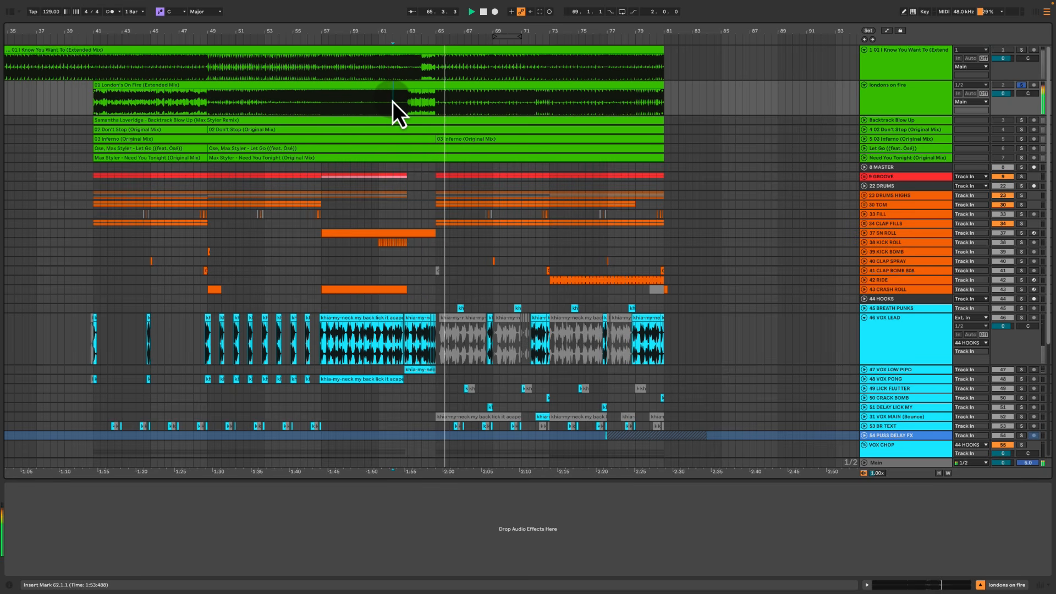
key(space)
drag(385, 71, 497, 64)
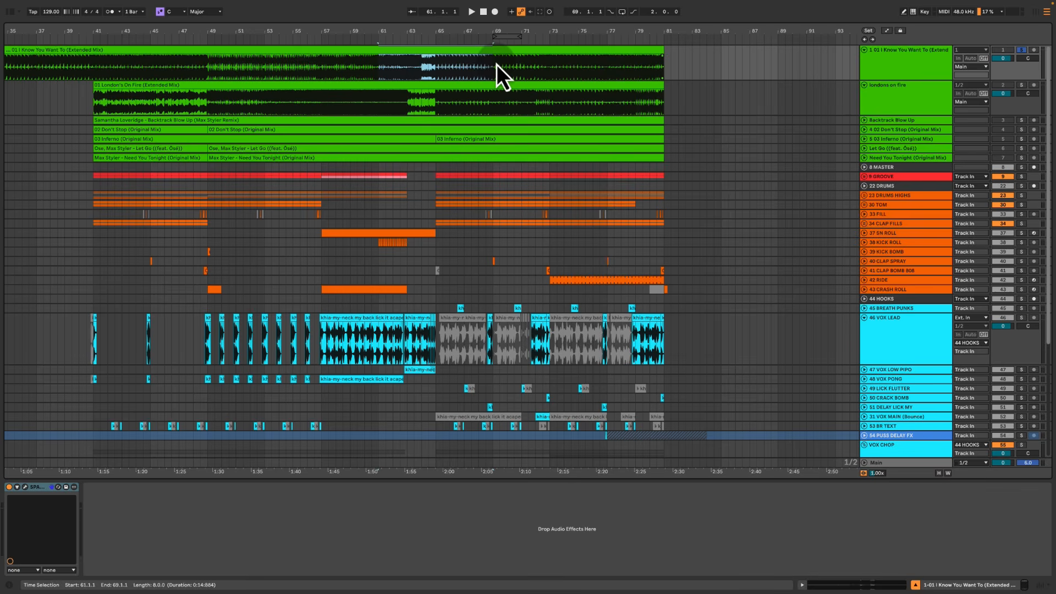
Solo 46 VOX LEAD to hear its acapella in the drop, then play 45 BREATH PUNKS from bar 61
click(922, 345)
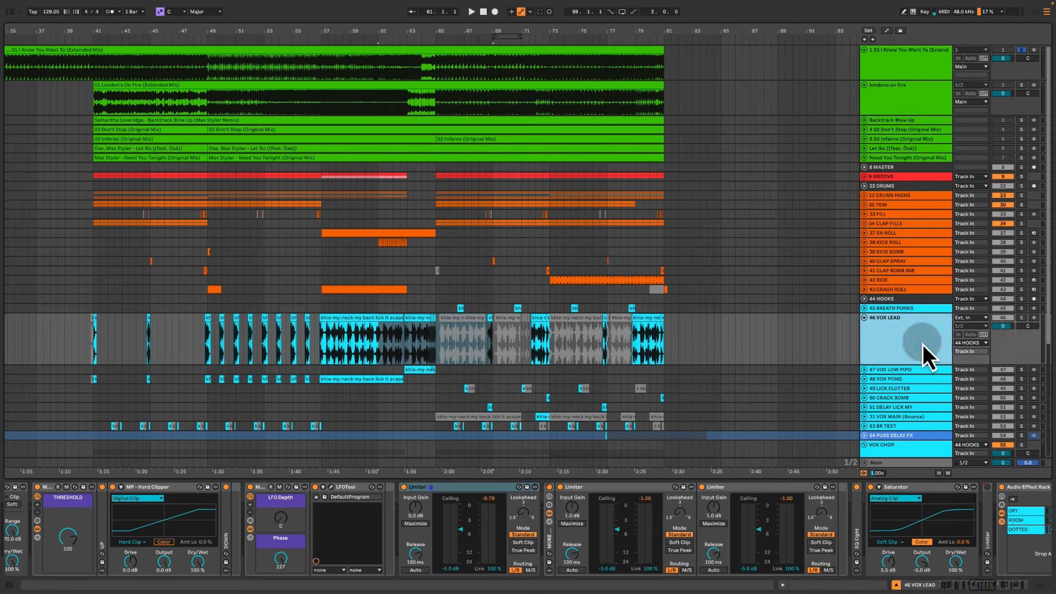
click(1021, 318)
click(348, 326)
click(322, 345)
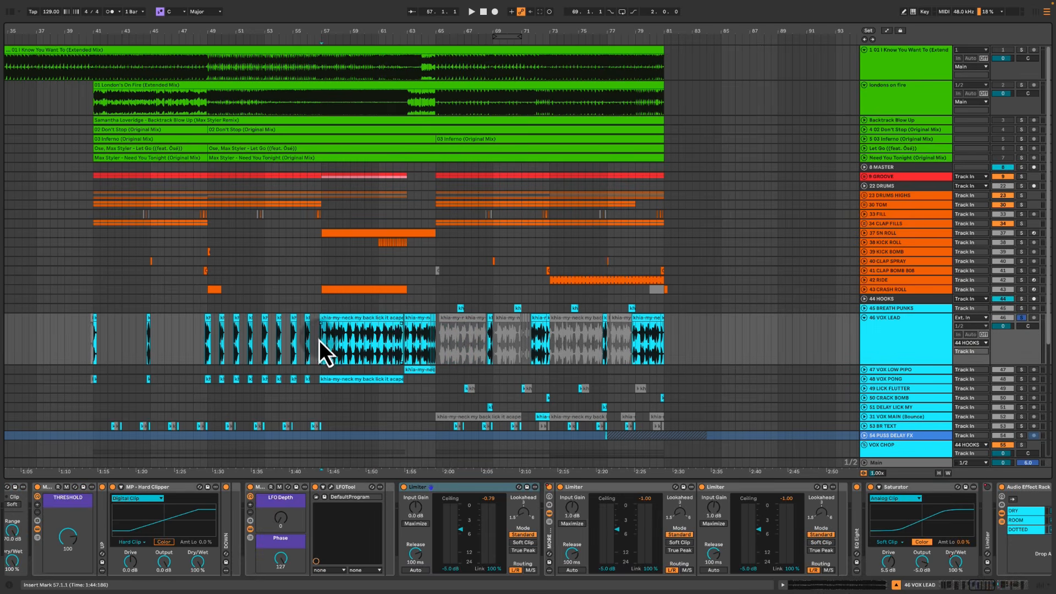
key(space)
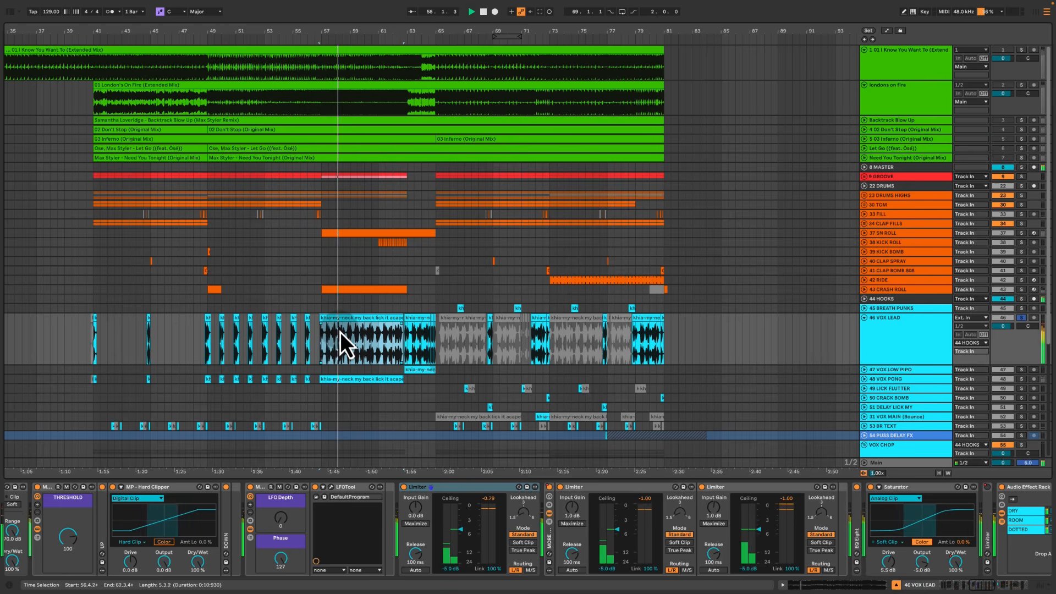
key(space)
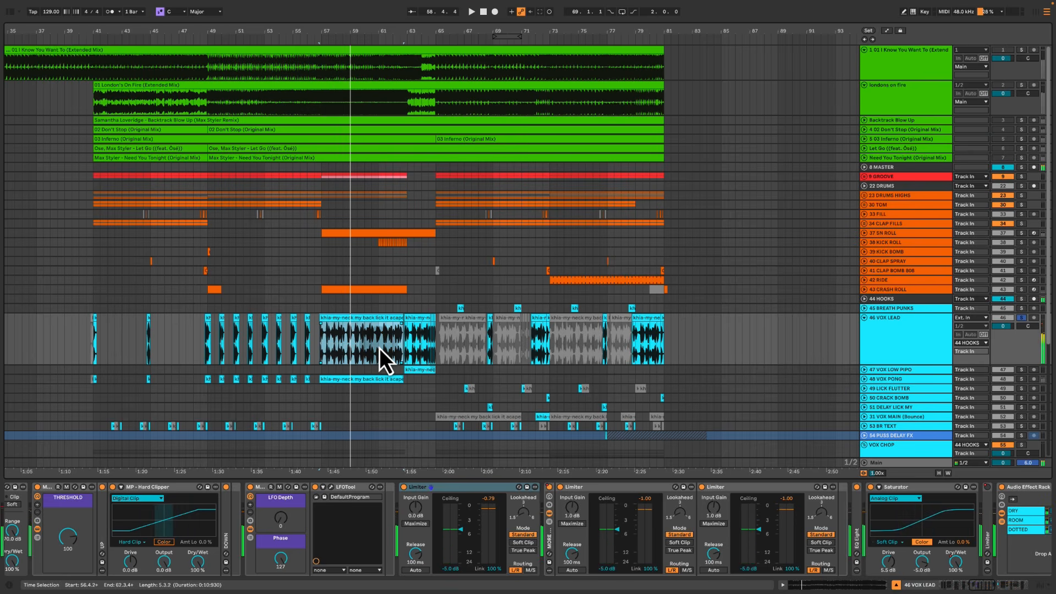
click(381, 312)
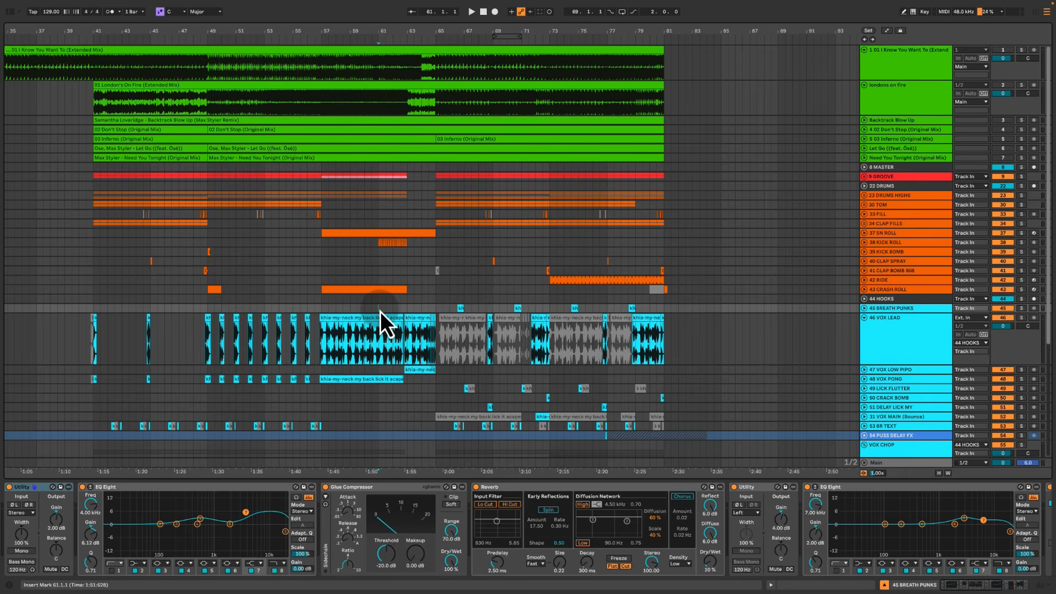
key(space)
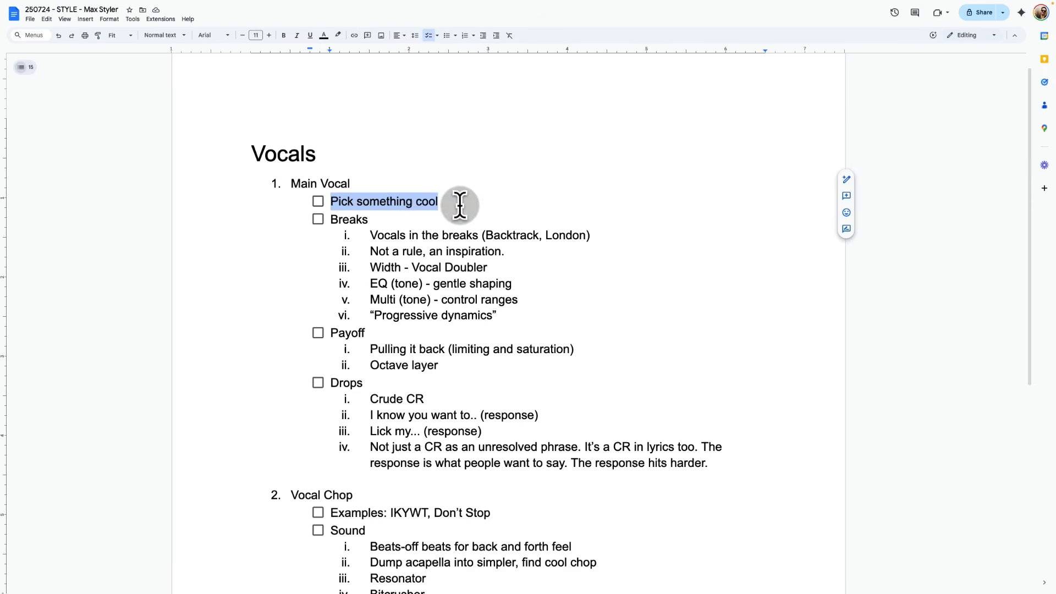
Tick off 'Pick something cool' in the notes, then select the VOX LEAD clip and 40 CLAP SPRAY track
click(461, 204)
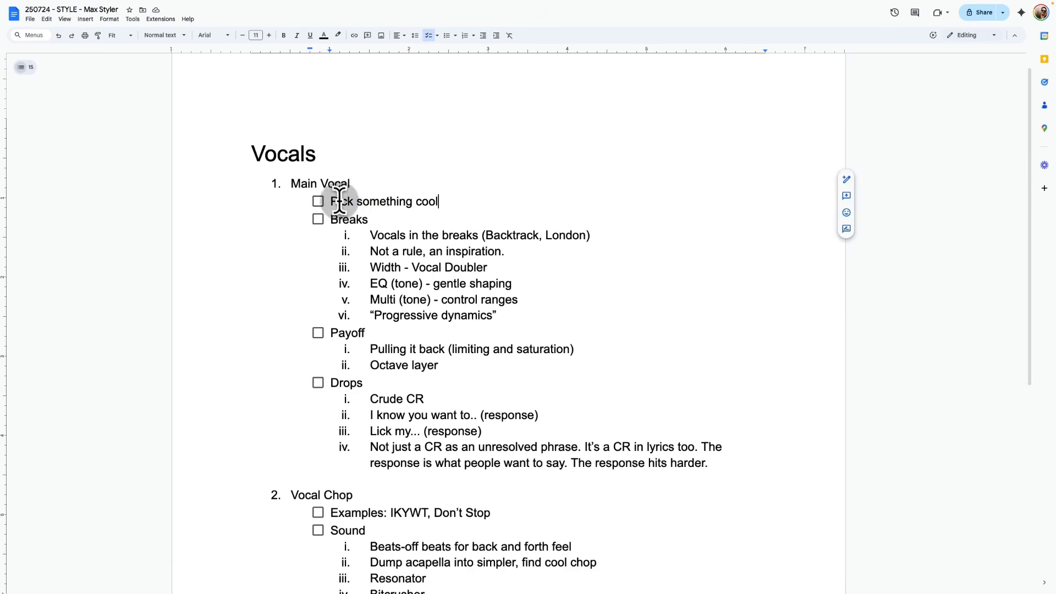
click(319, 202)
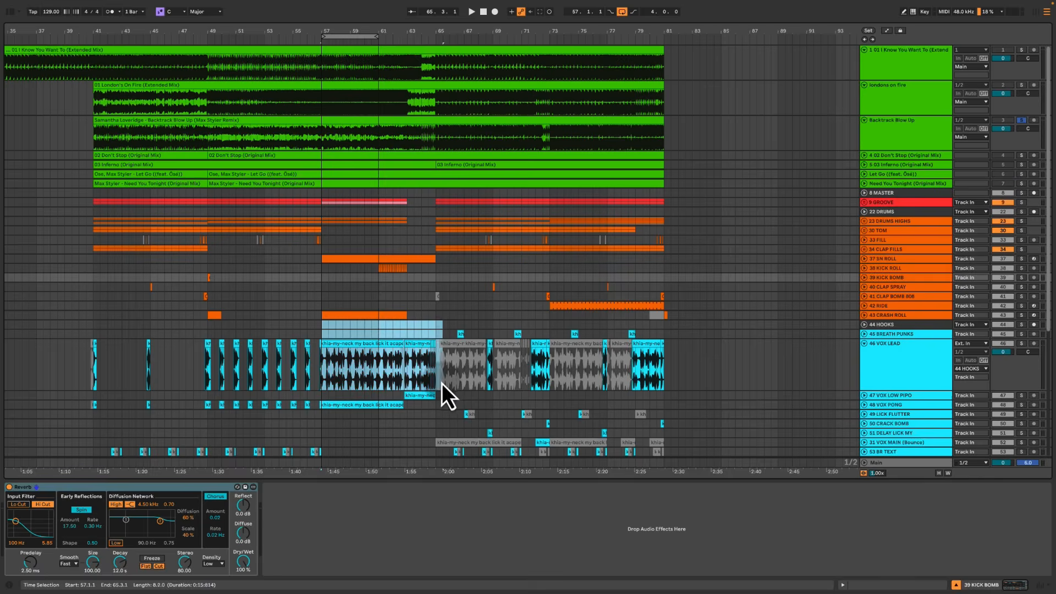
click(391, 377)
click(321, 287)
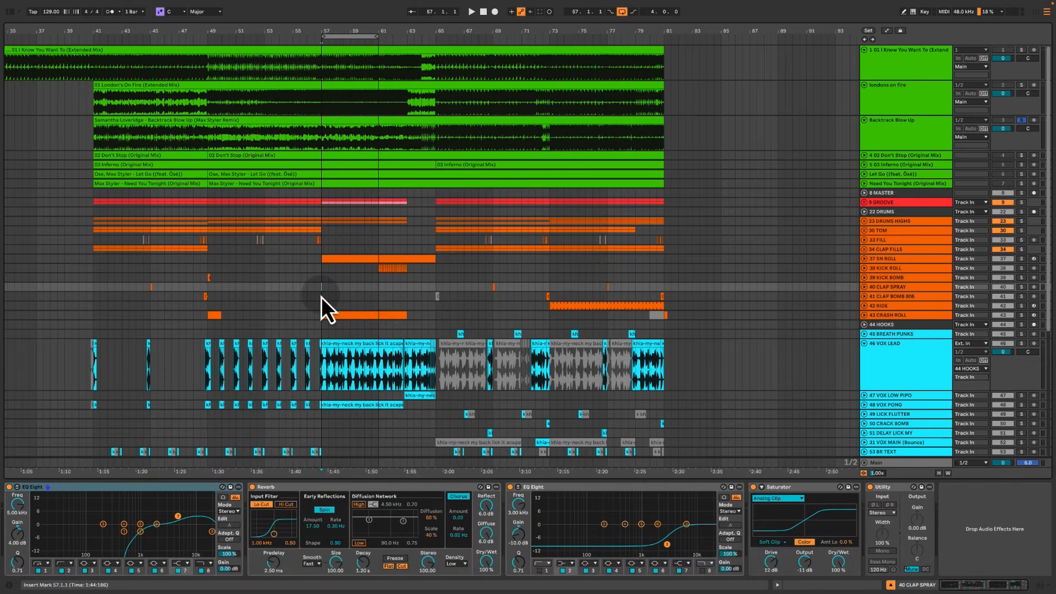
Solo the 'londons on fire' reference and play it from bar 41
click(903, 96)
click(1021, 85)
click(913, 105)
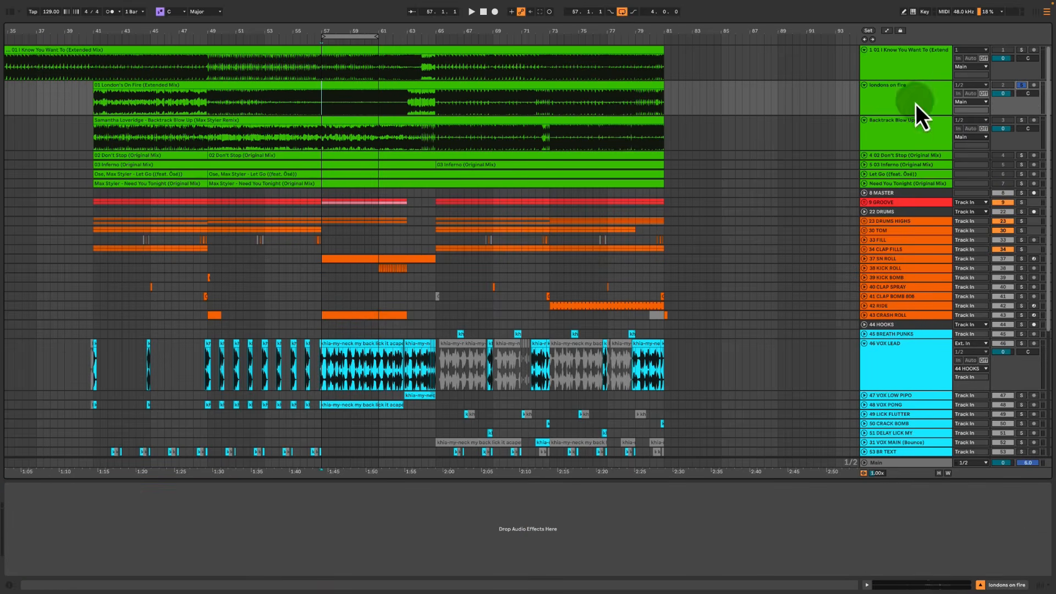
drag(94, 106, 200, 101)
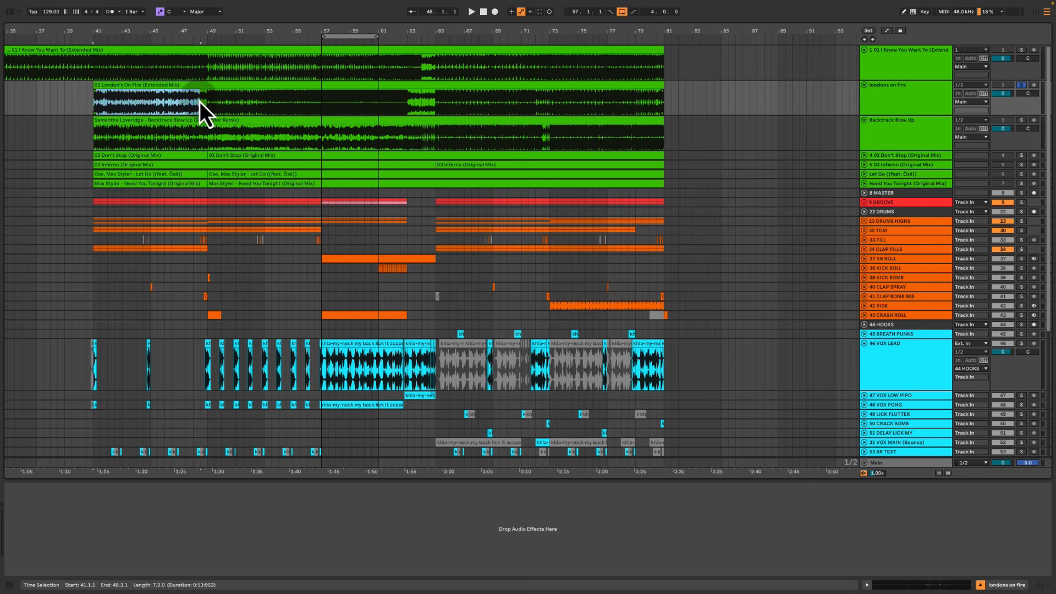
click(94, 103)
key(space)
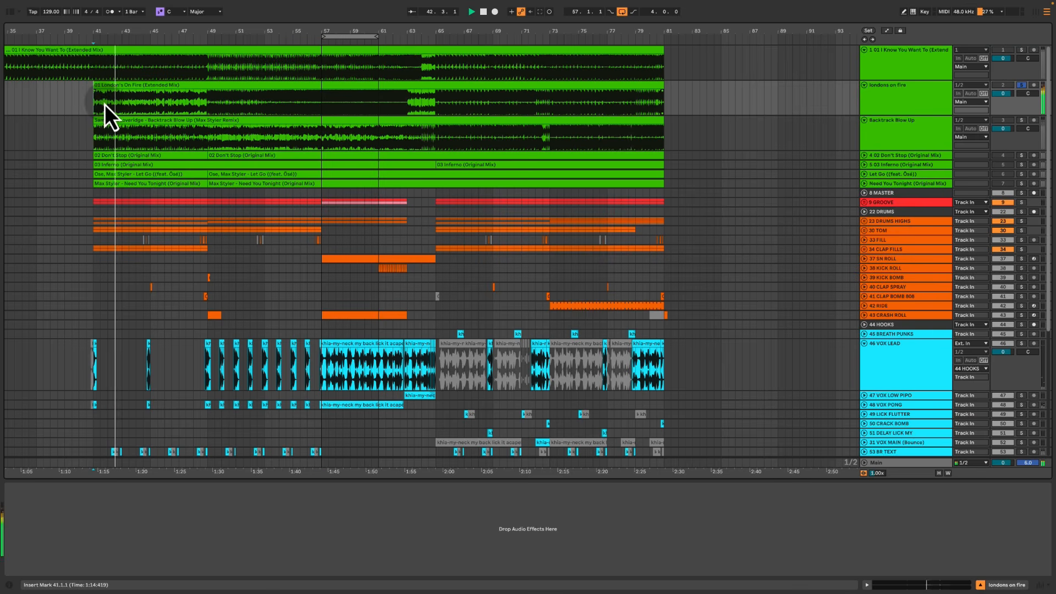
Solo the Backtrack Blow Up reference and play it again from bar 41
click(897, 135)
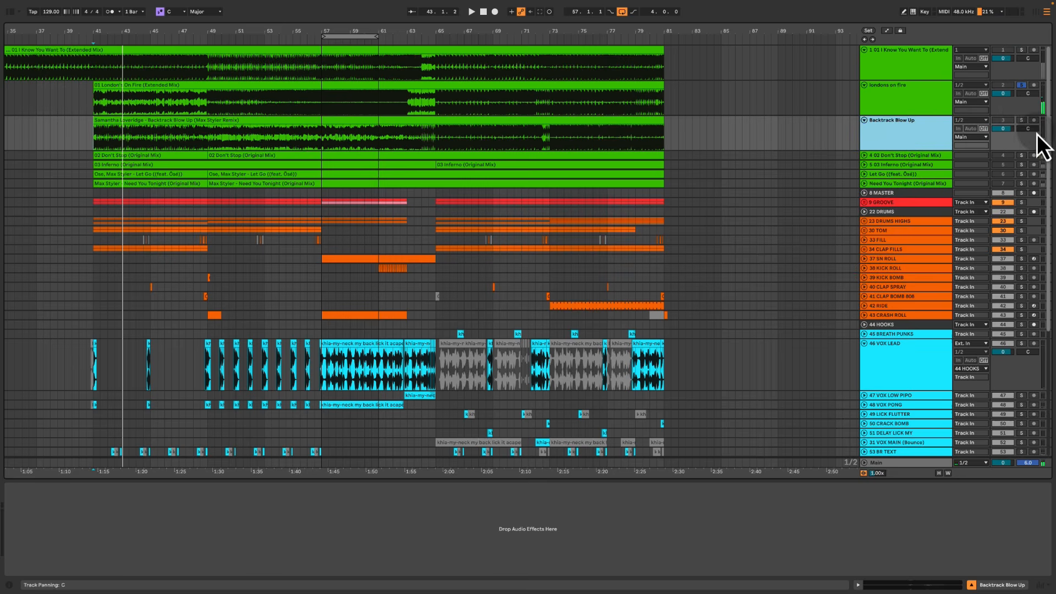
click(1021, 119)
key(space)
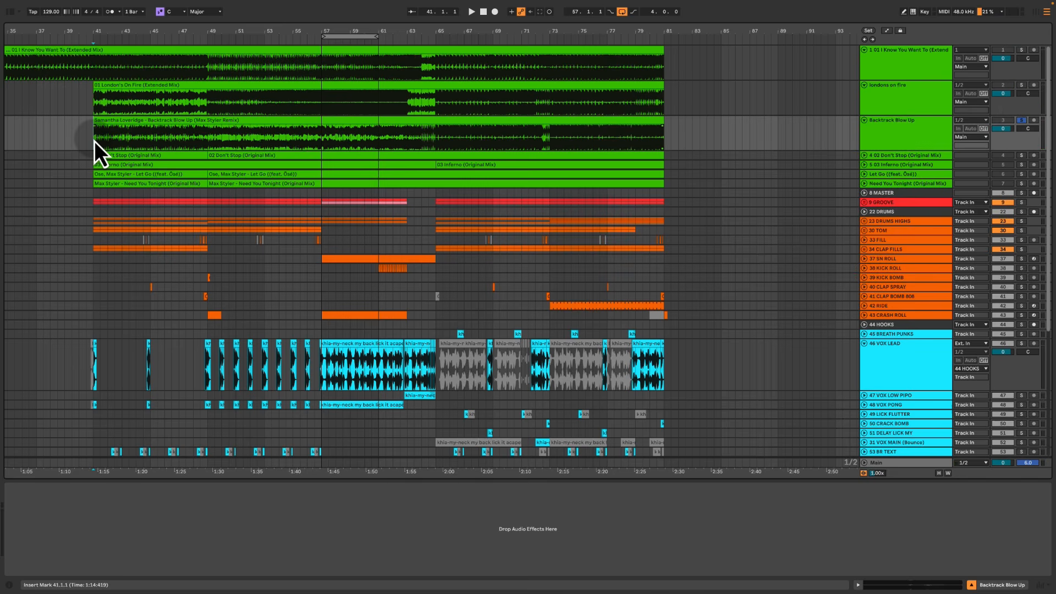
key(space)
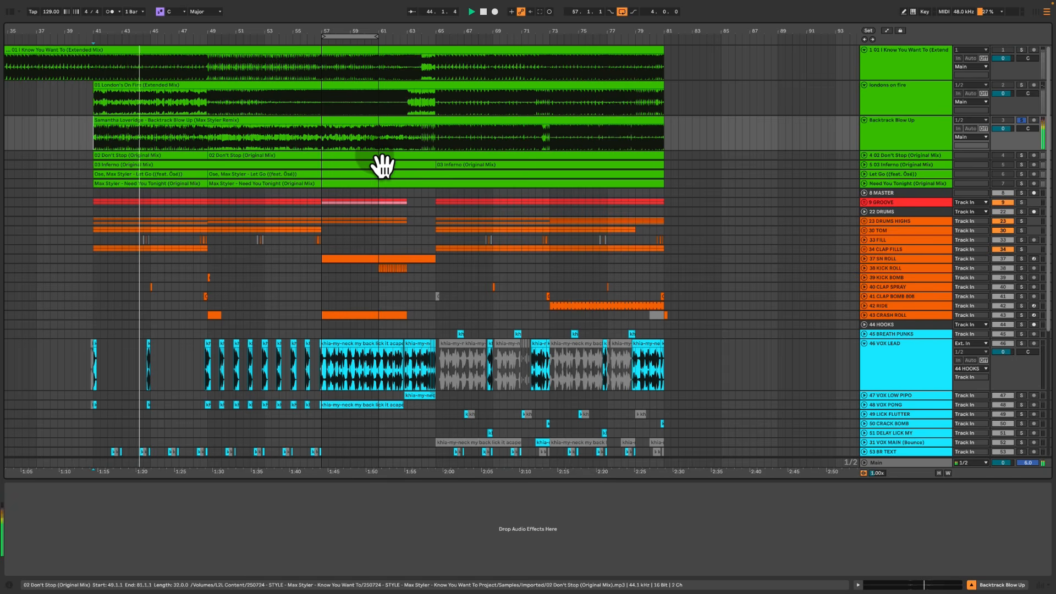
key(space)
key(ctrl+Right)
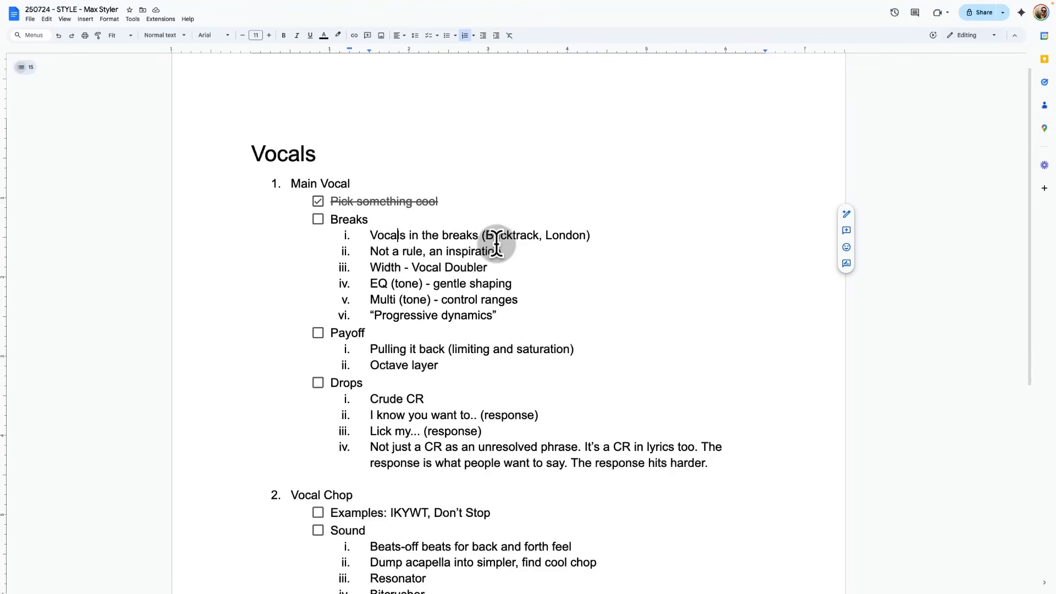
triple_click(500, 247)
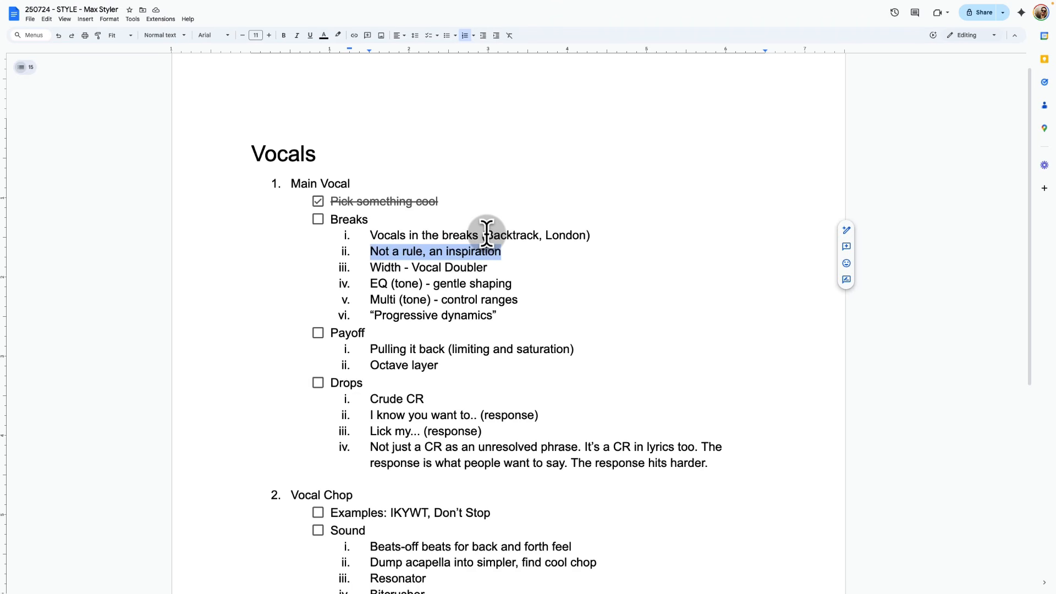
triple_click(456, 268)
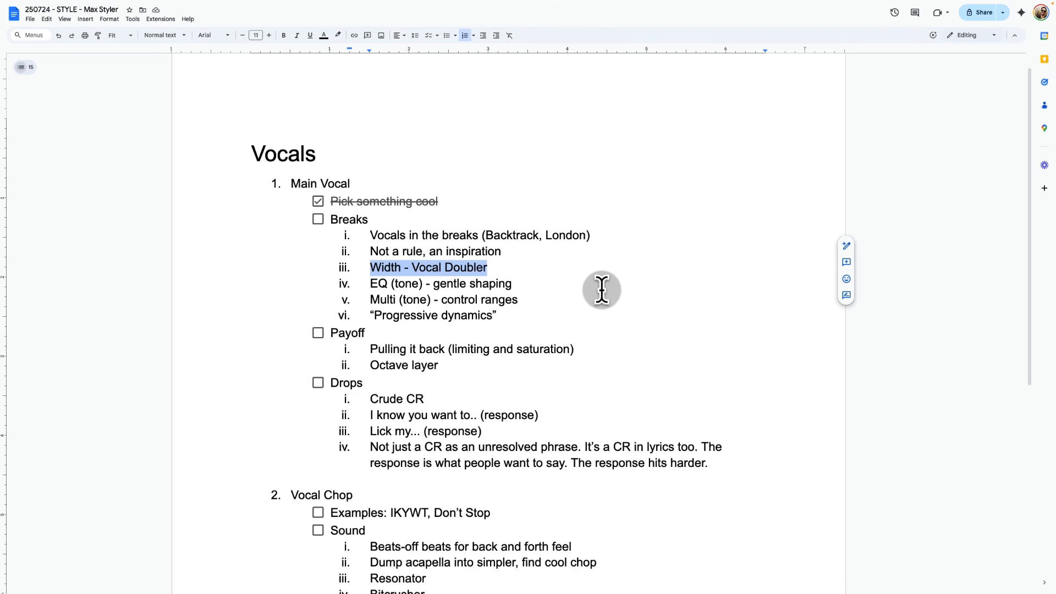
key(super+Tab)
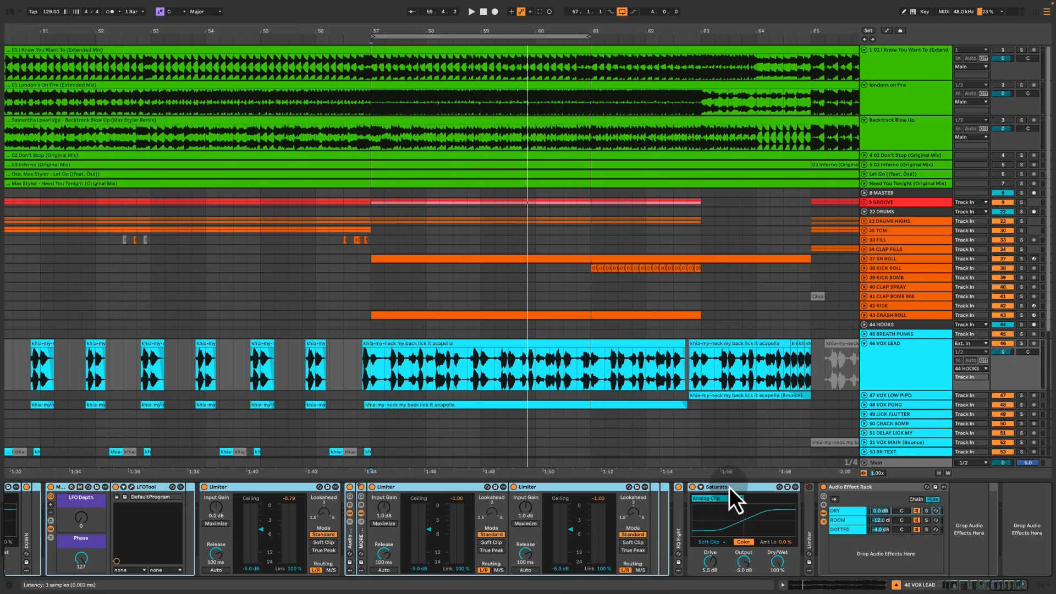
Play the drop from bar 57 twice to compare VOX LEAD with its processing on and off
key(space)
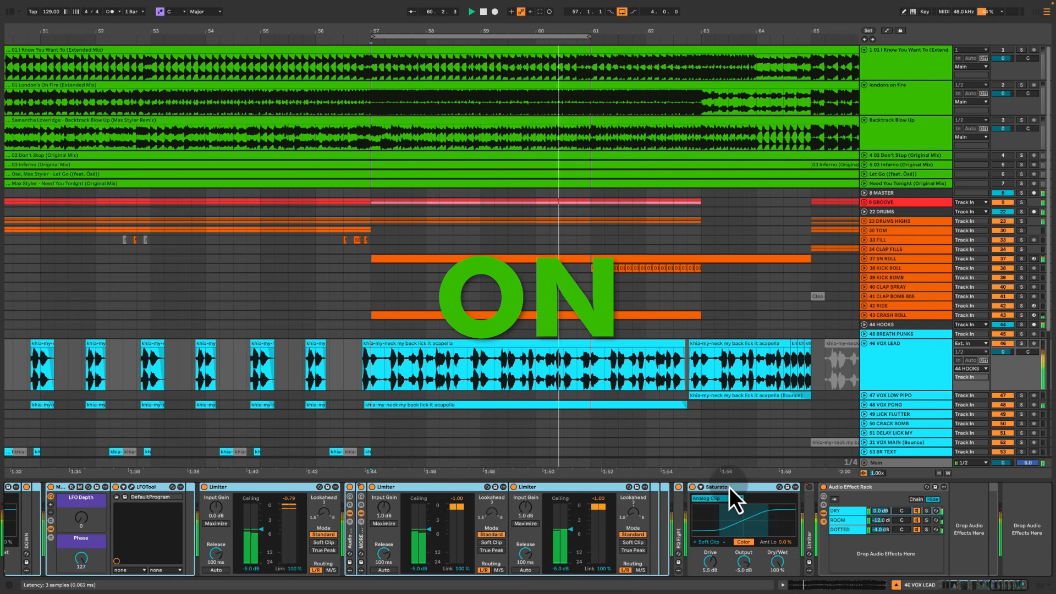
key(space)
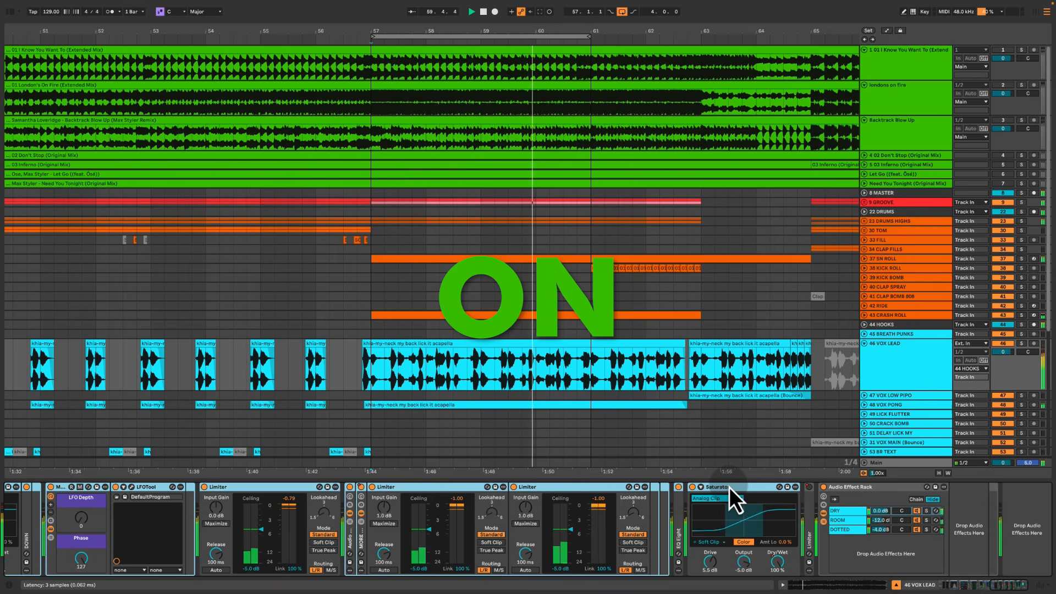
key(space)
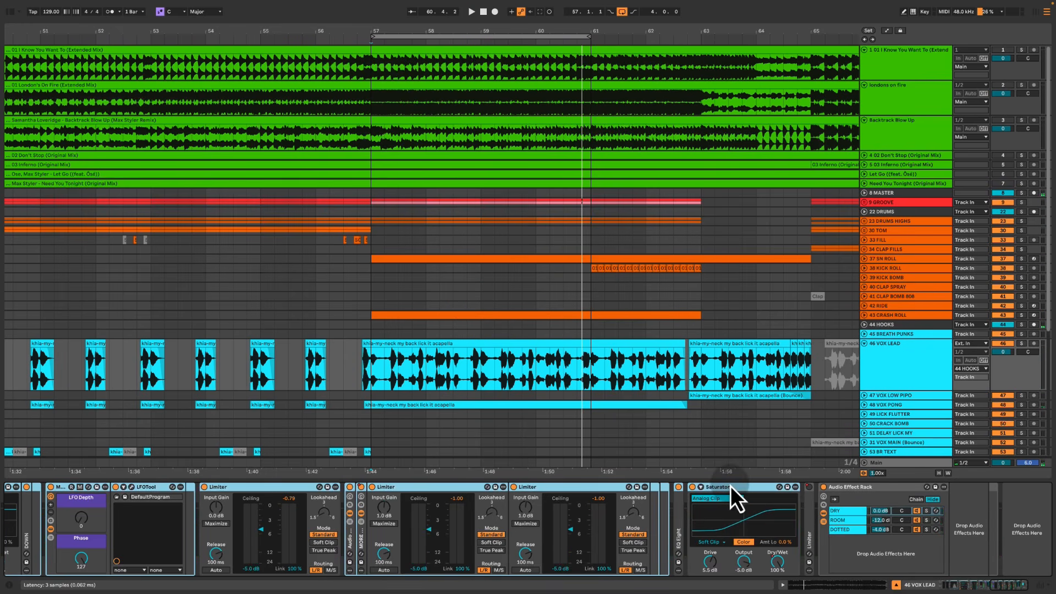
Scroll to the Vocal Doubler on VOX LEAD and briefly view its plug-in window
scroll(718, 499, left, 10)
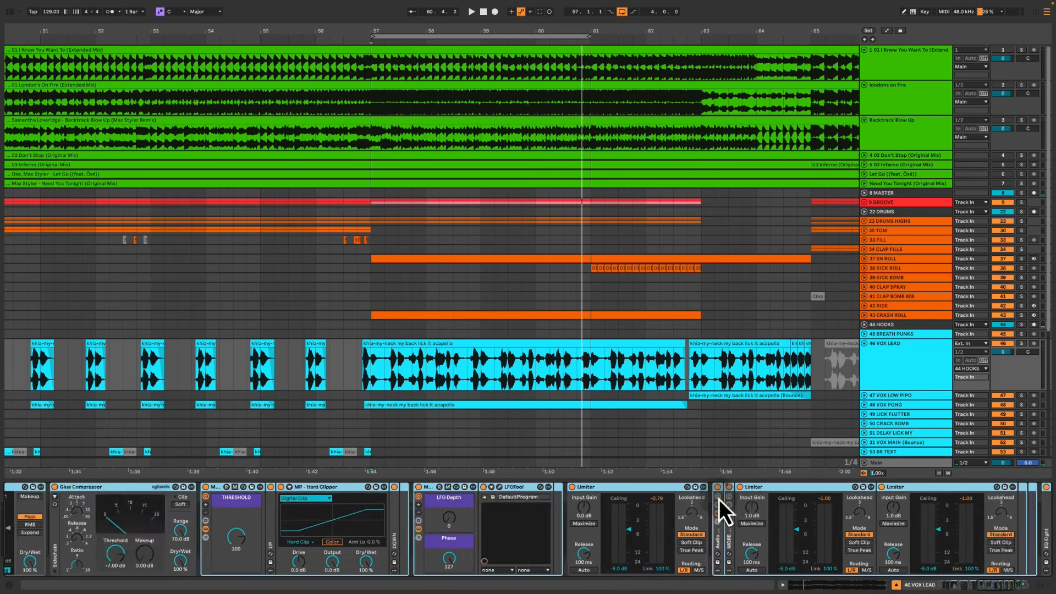
scroll(718, 499, left, 15)
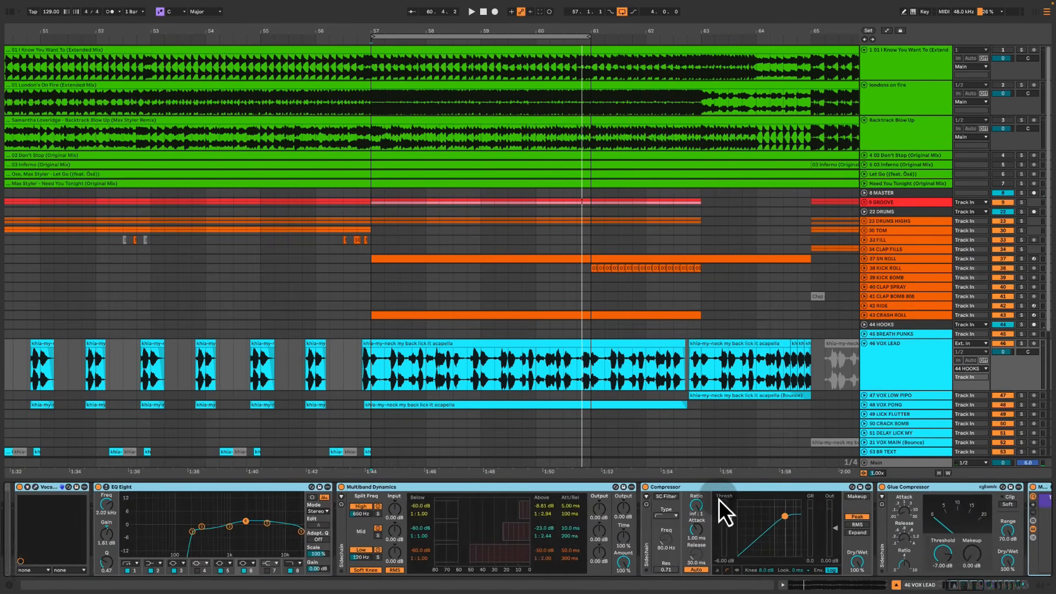
scroll(718, 499, left, 3)
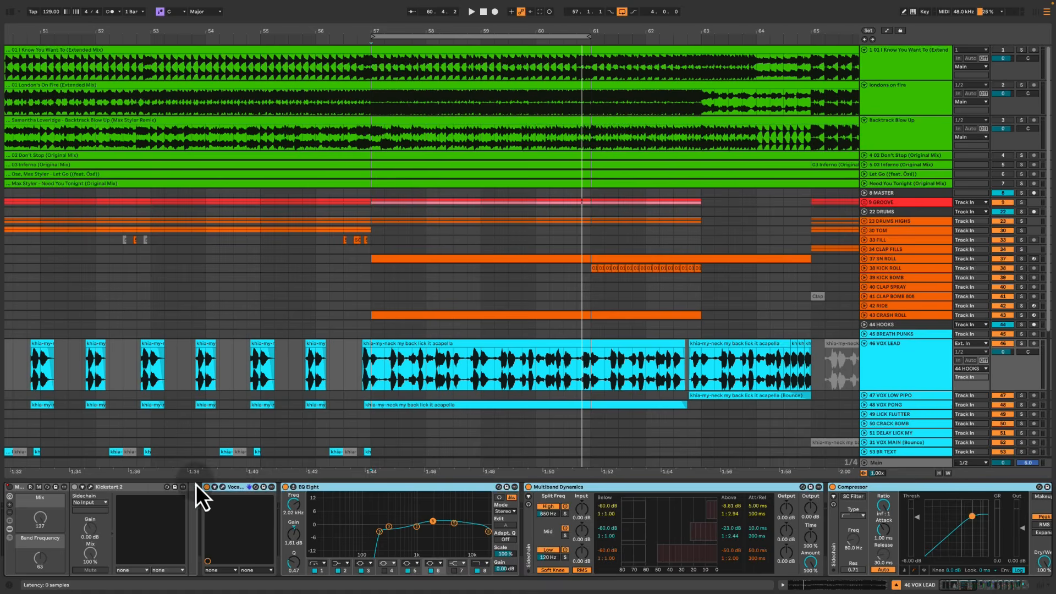
click(228, 496)
click(223, 487)
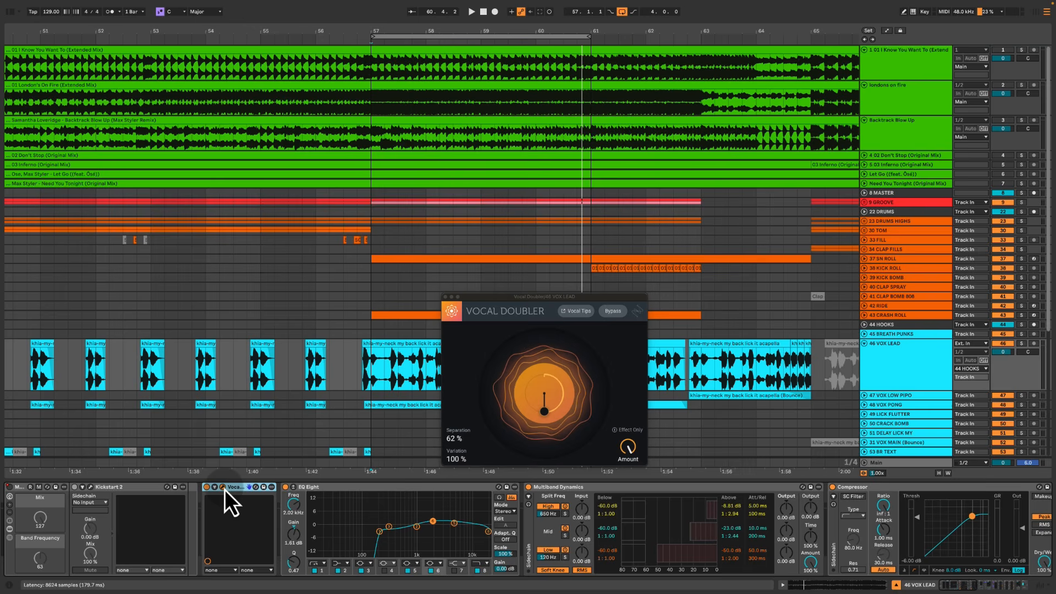
click(223, 488)
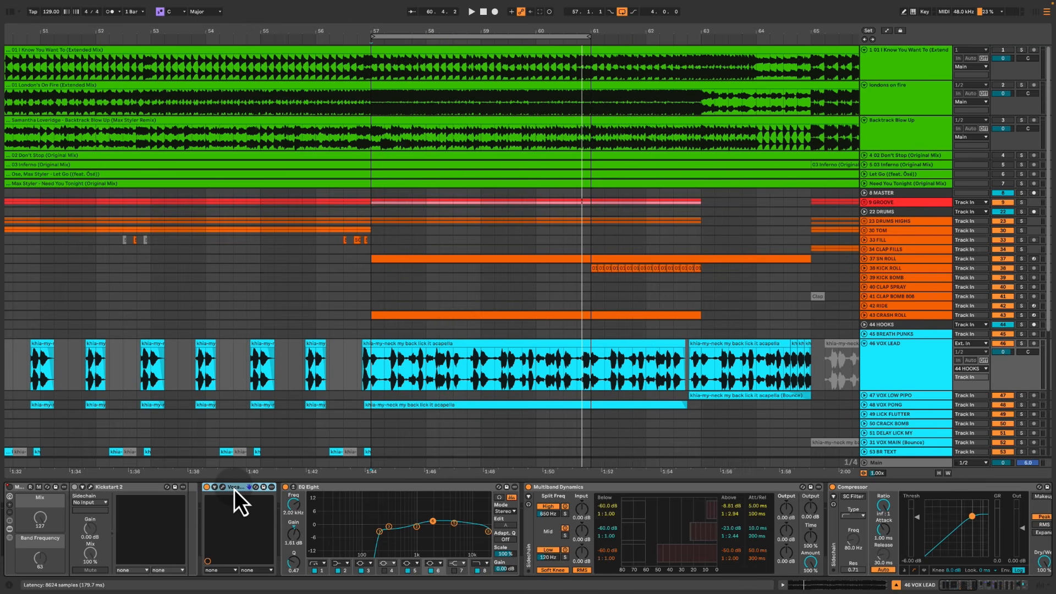
Shorten the loop to bars 57–59 and play it
drag(589, 35, 481, 33)
click(459, 35)
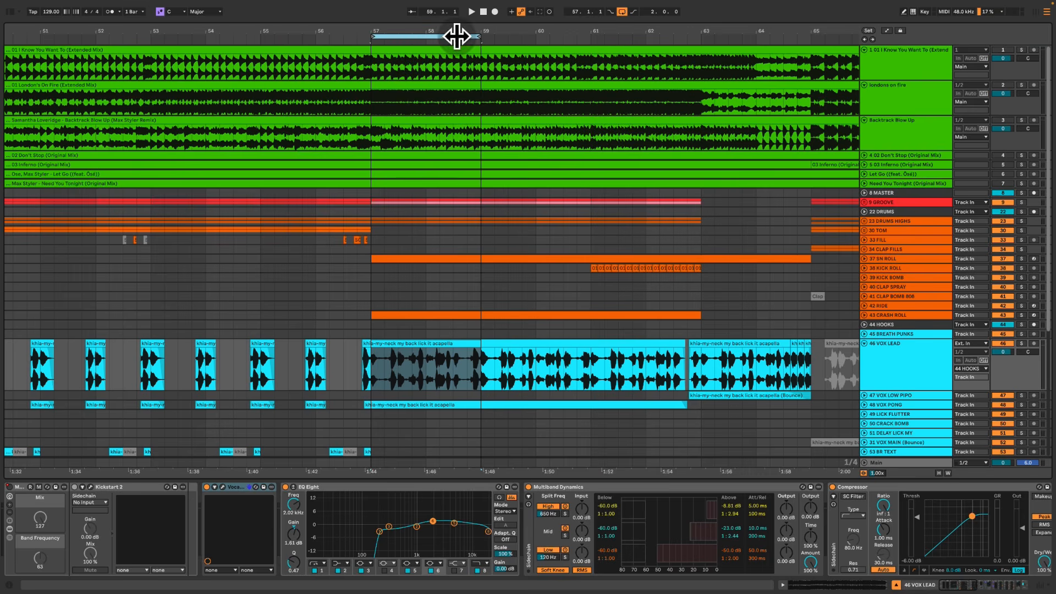
click(231, 487)
key(space)
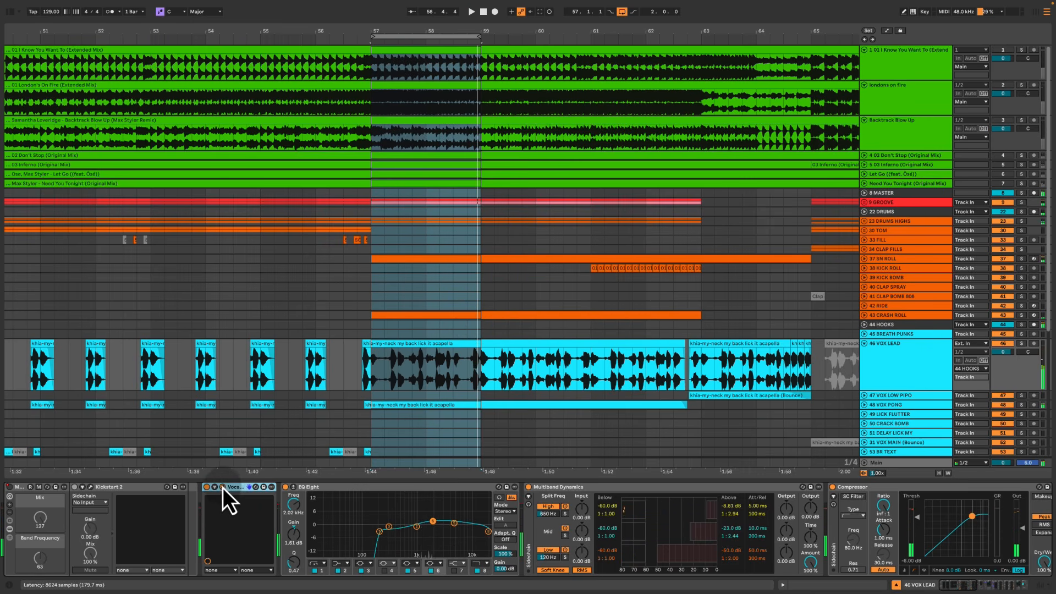
Adjust the Vocal Doubler, setting Separation to 65%, and close its window
click(223, 487)
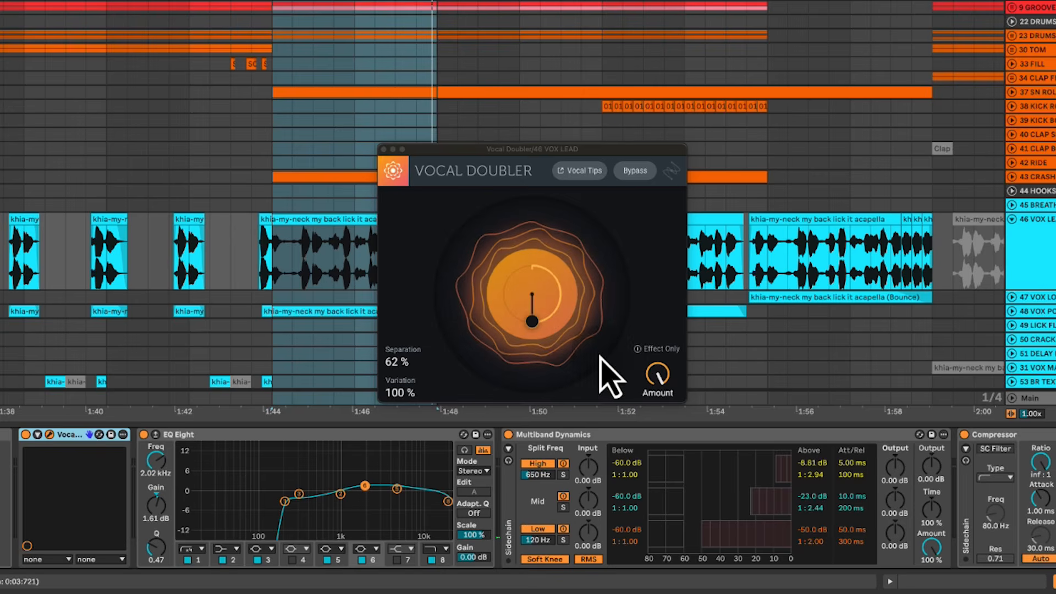
drag(532, 322, 401, 177)
drag(517, 249, 531, 332)
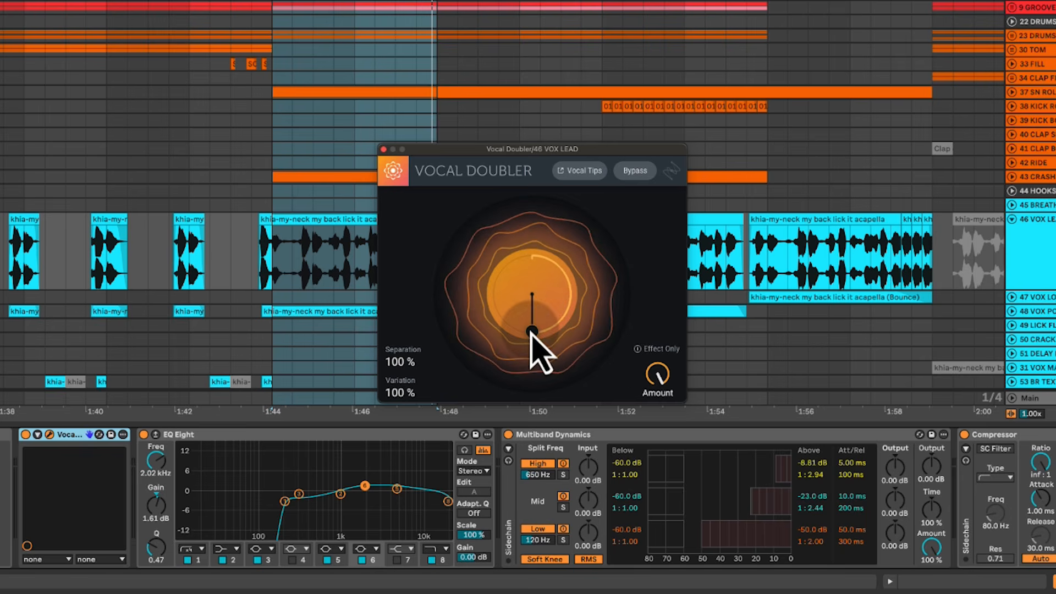
click(401, 361)
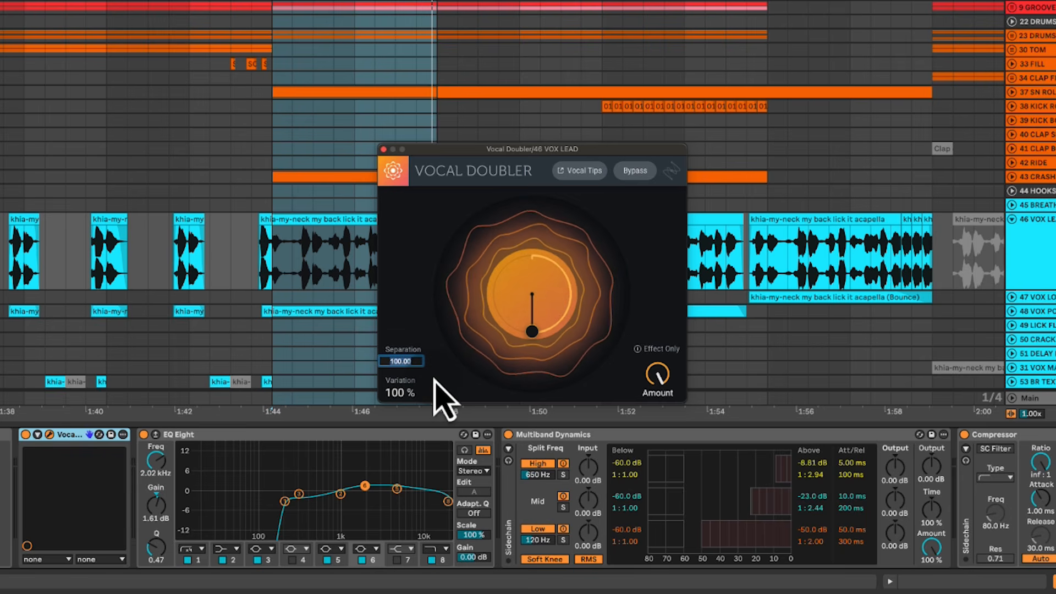
text(65)
key(Return)
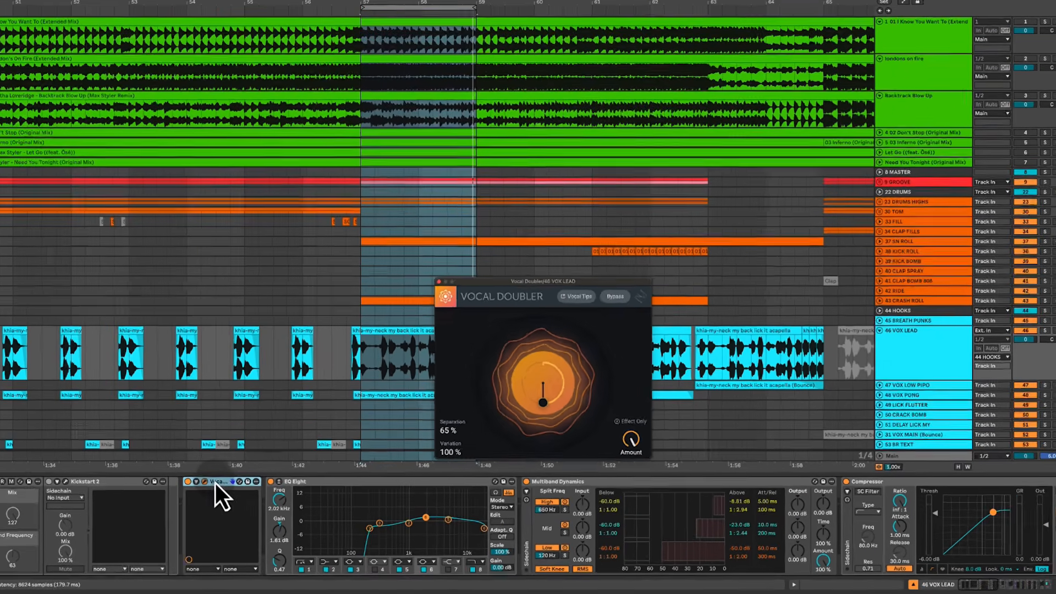
click(49, 435)
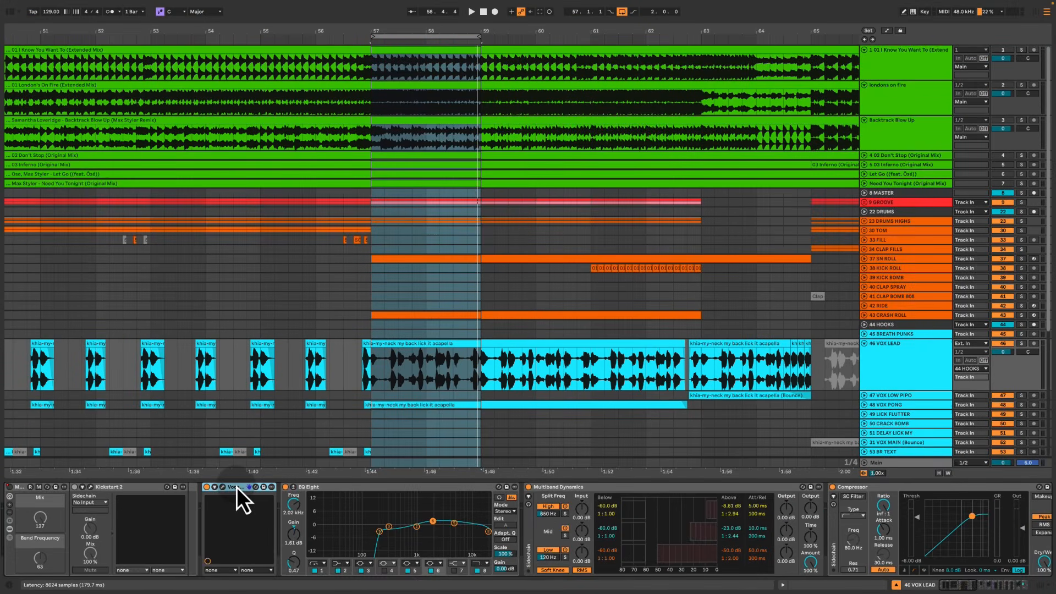
click(370, 490)
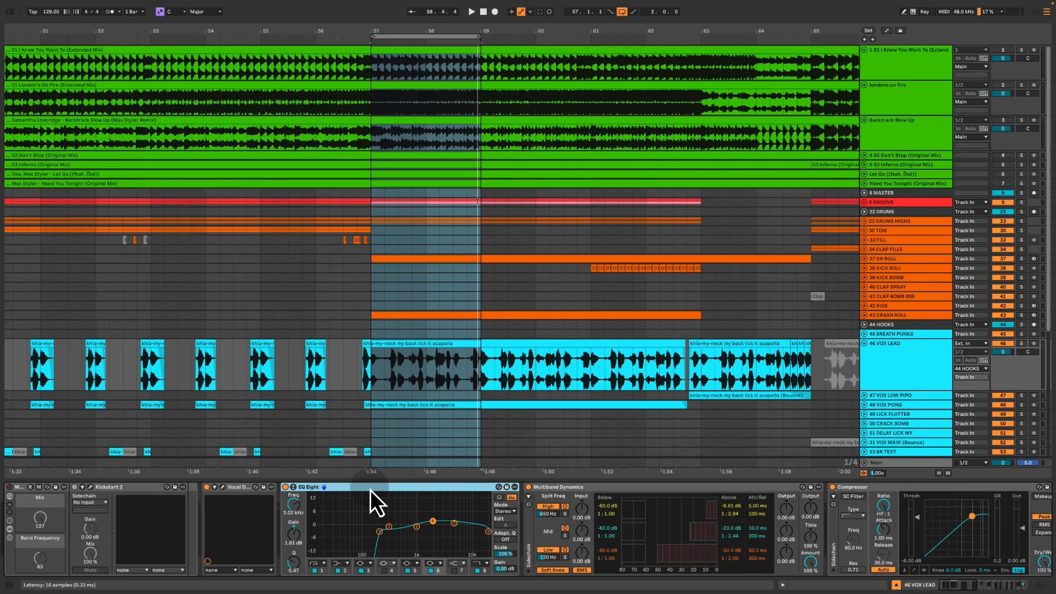
scroll(382, 491, right, 2)
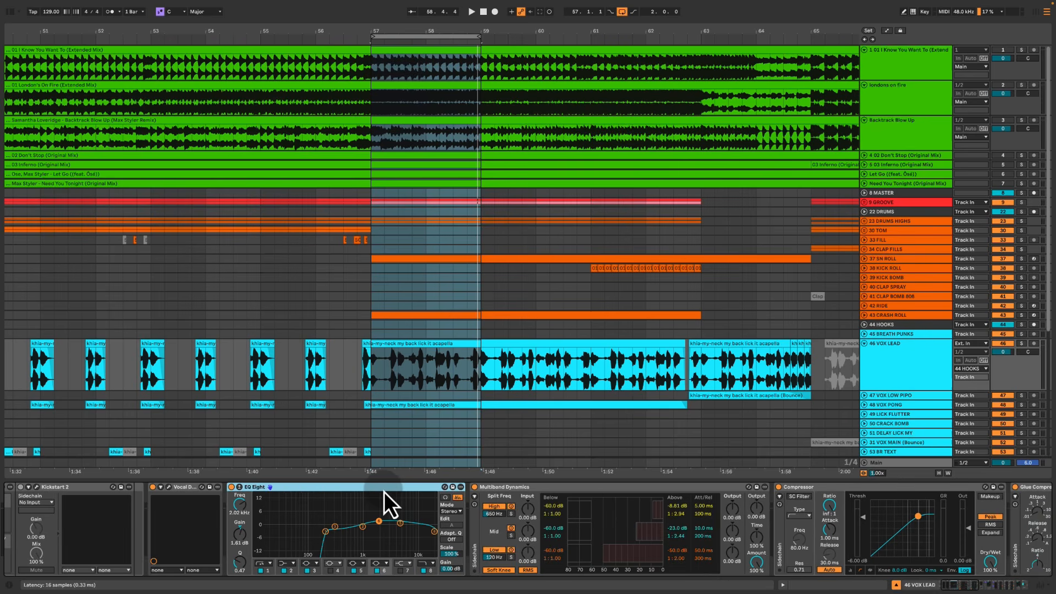
scroll(386, 490, right, 20)
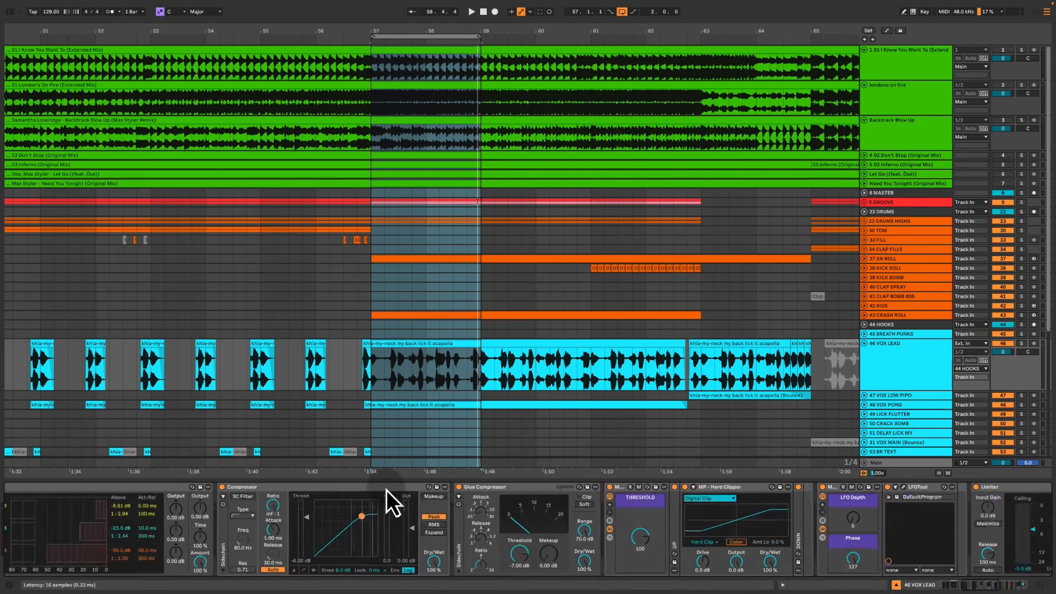
scroll(757, 506, right, 13)
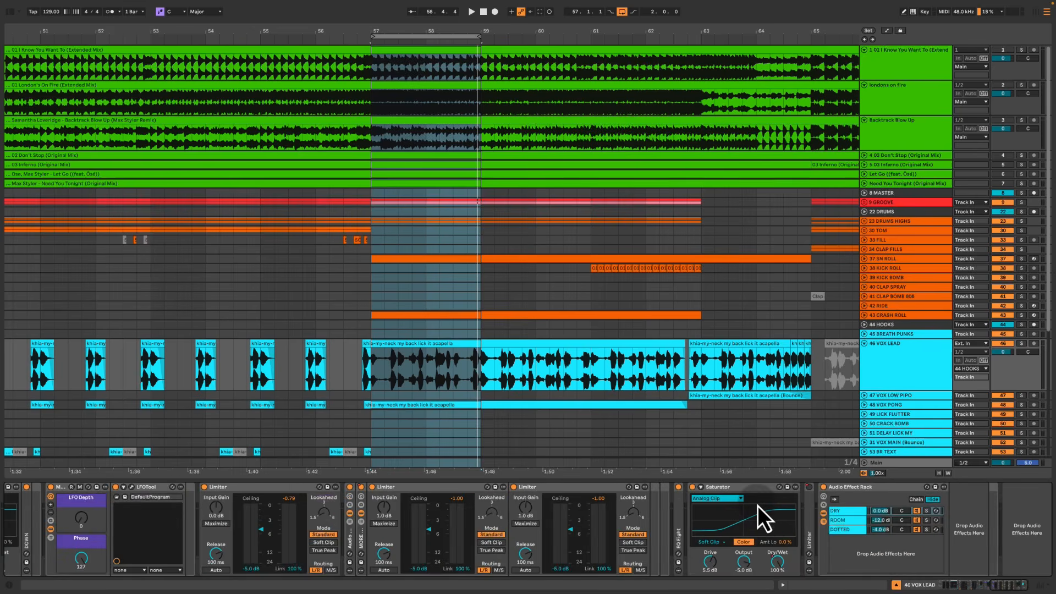
scroll(742, 503, left, 20)
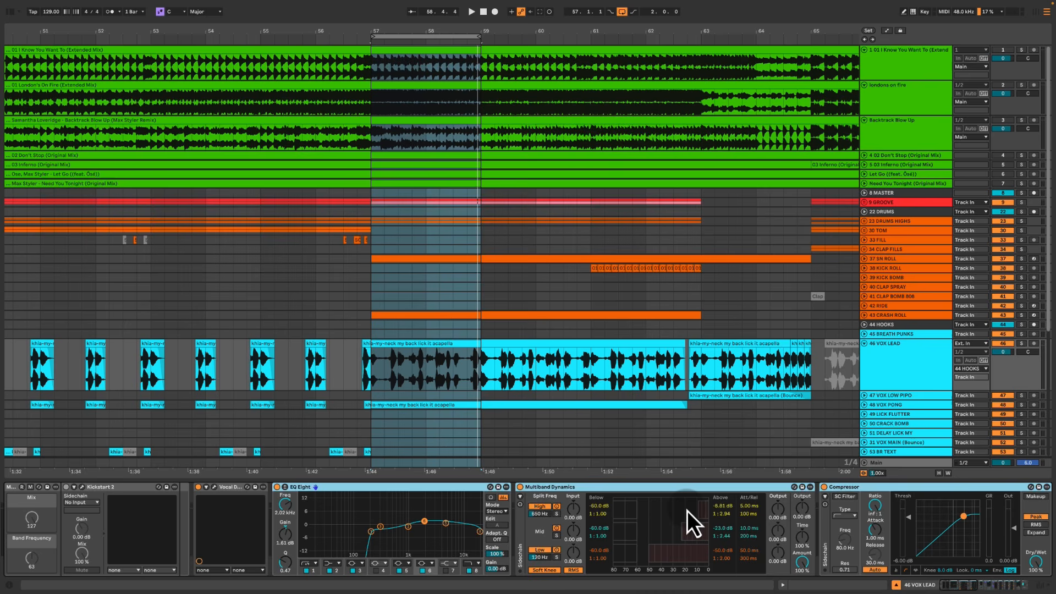
key(space)
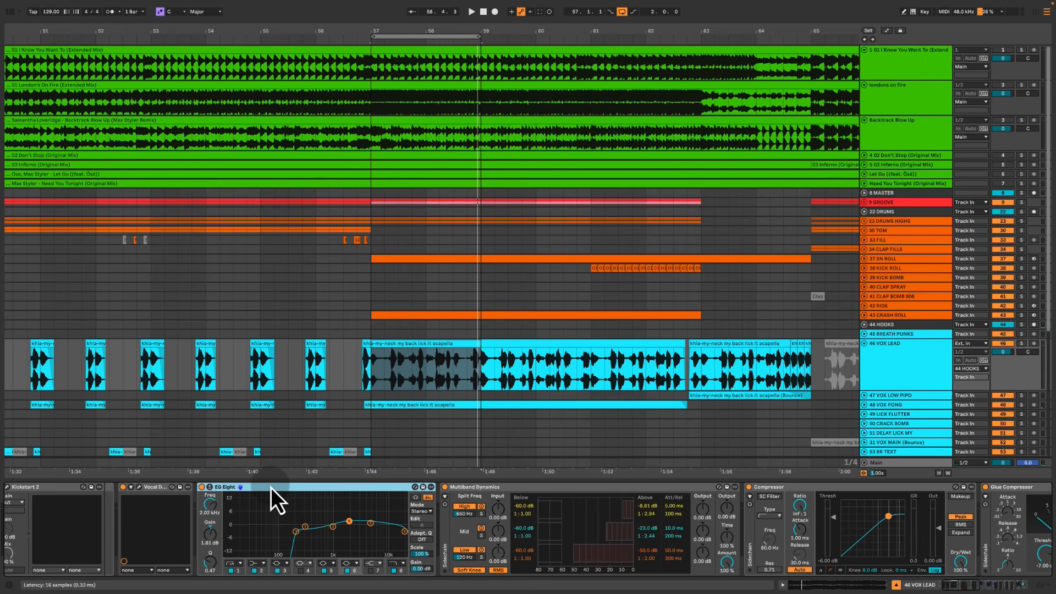
click(346, 506)
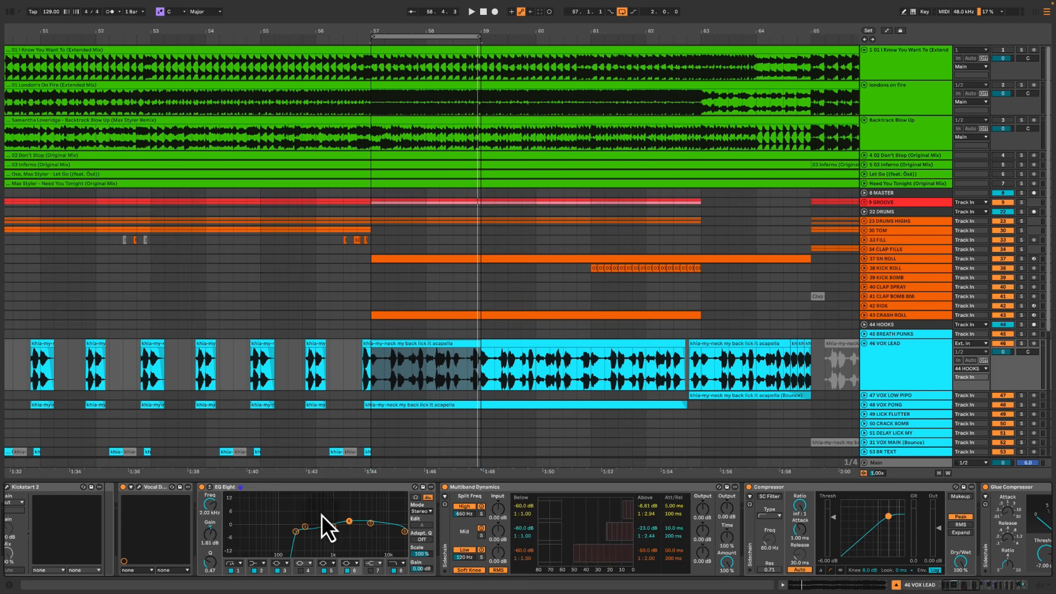
drag(319, 548, 319, 549)
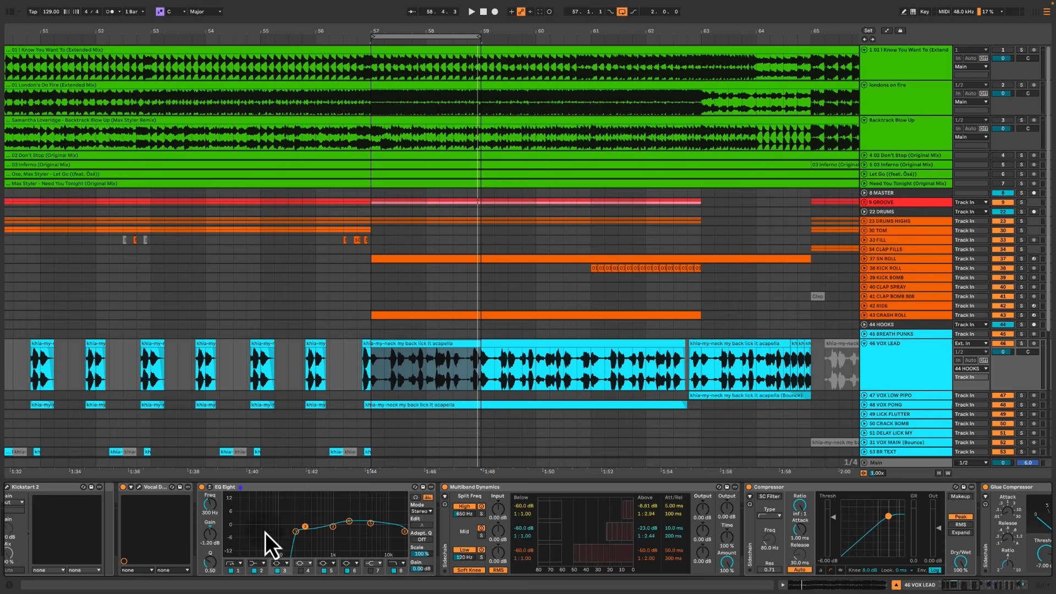
click(295, 531)
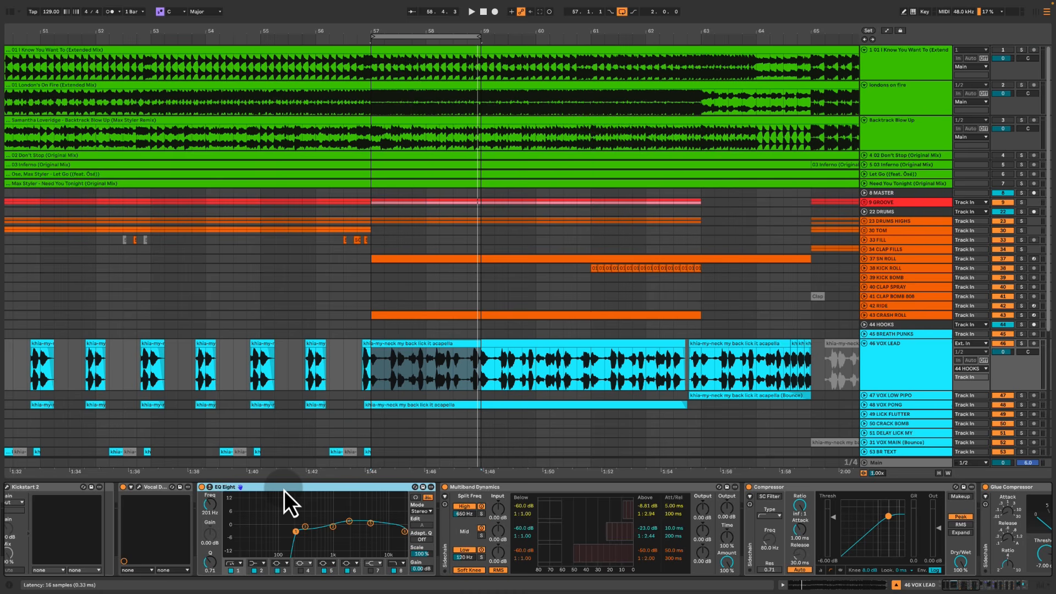
scroll(284, 490, right, 3)
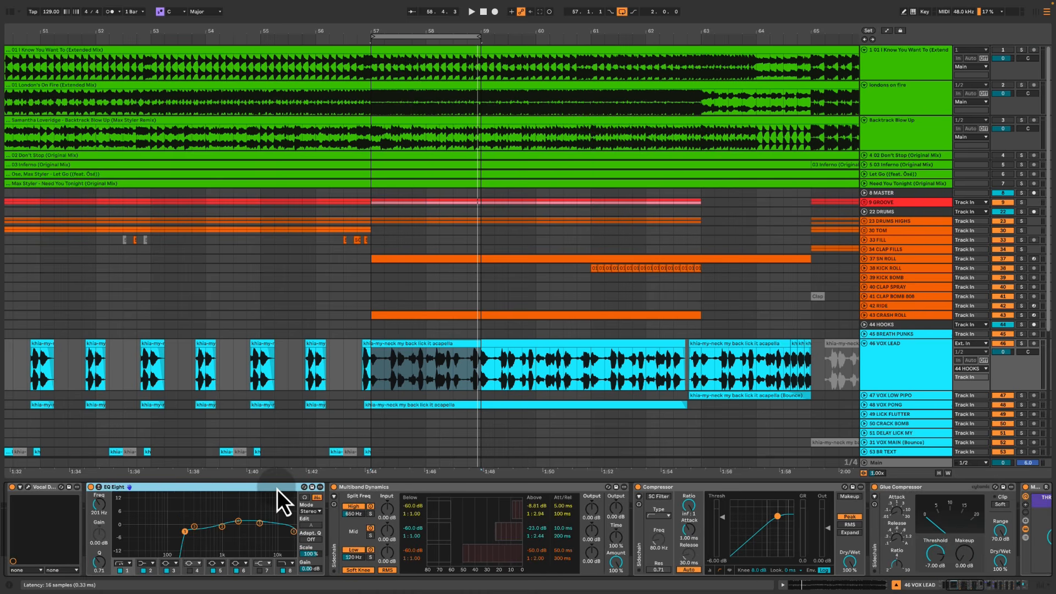
click(440, 489)
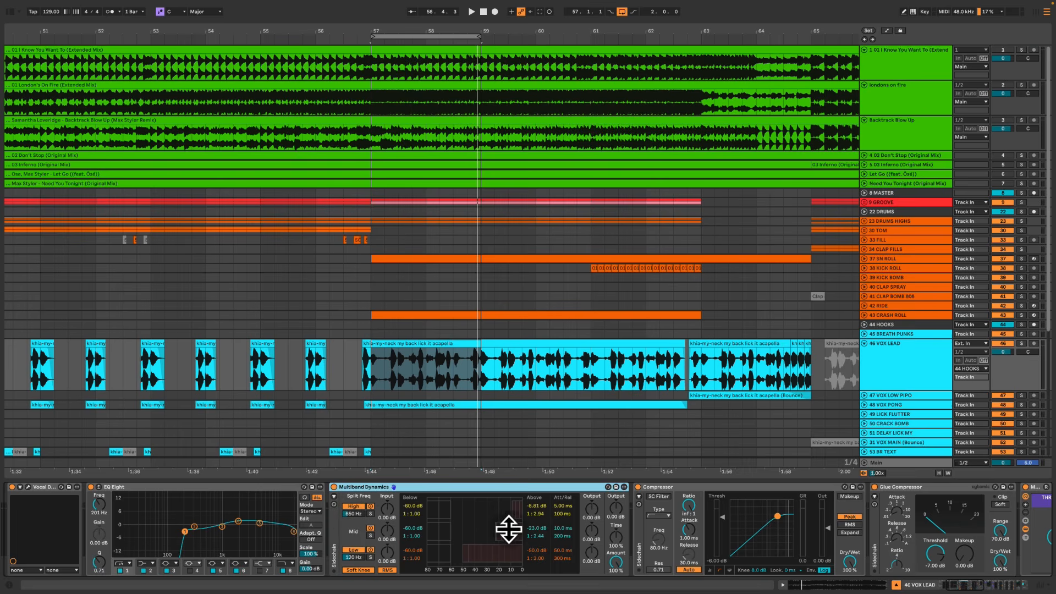
key(space)
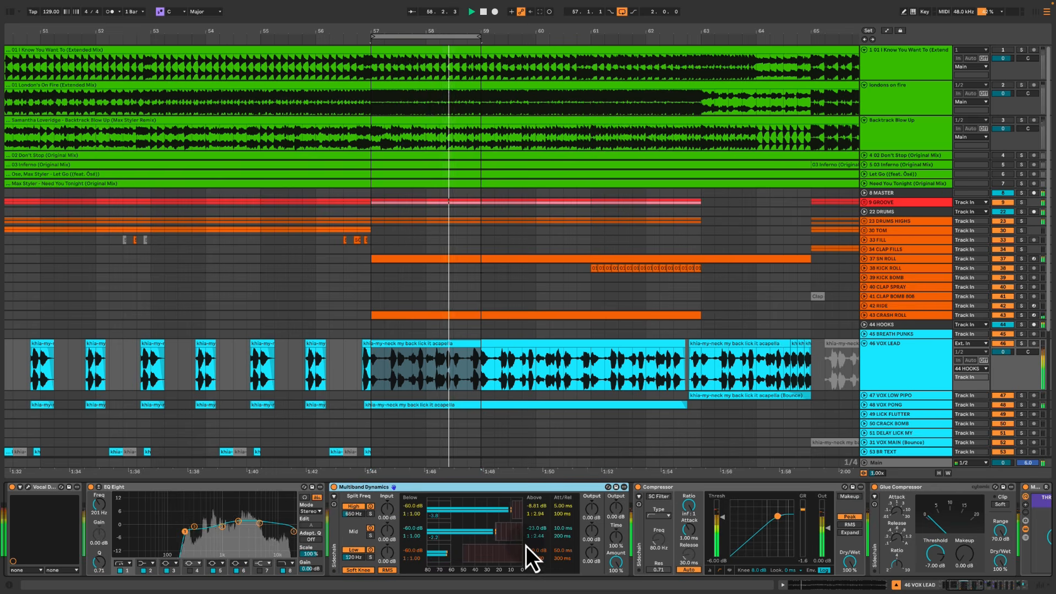
key(space)
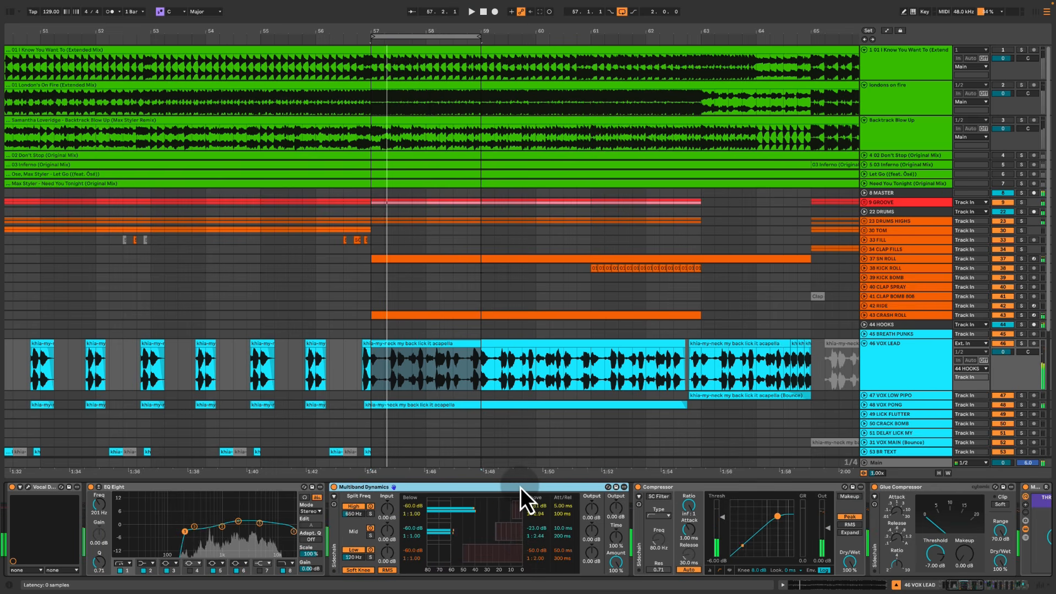
scroll(421, 489, left, 3)
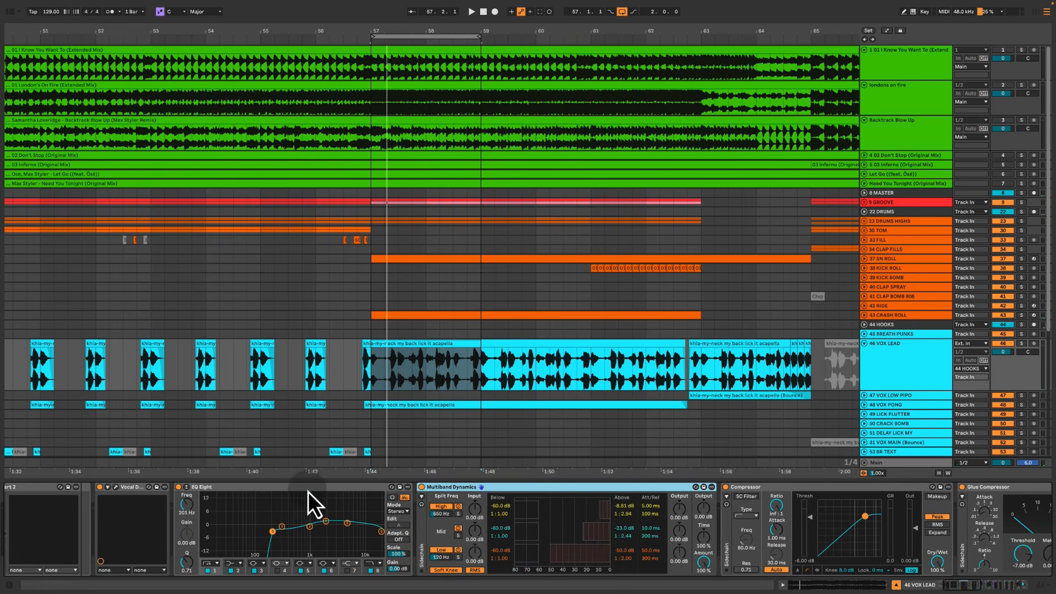
click(320, 489)
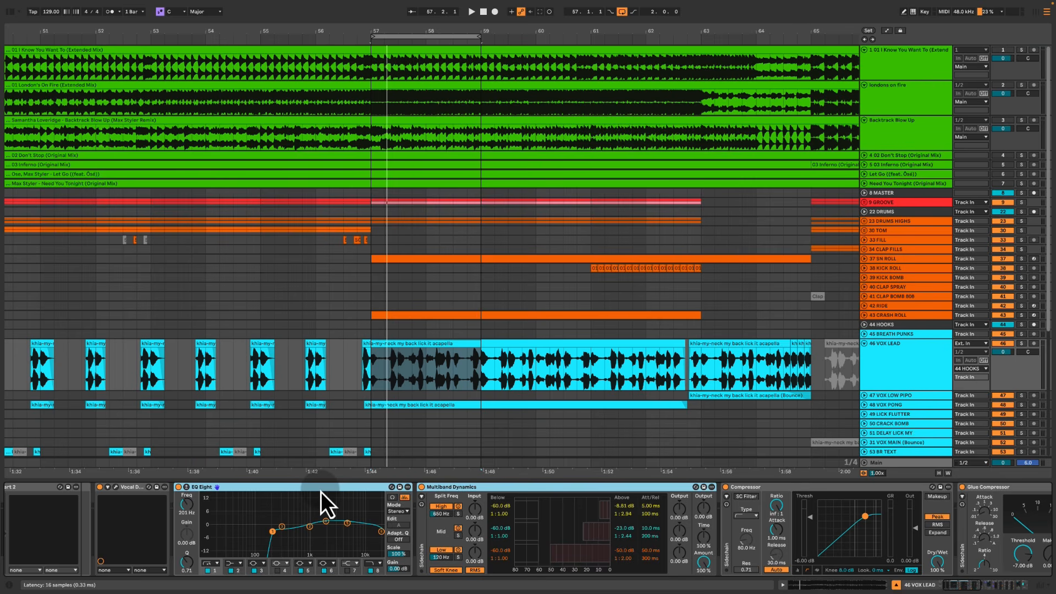
key(space)
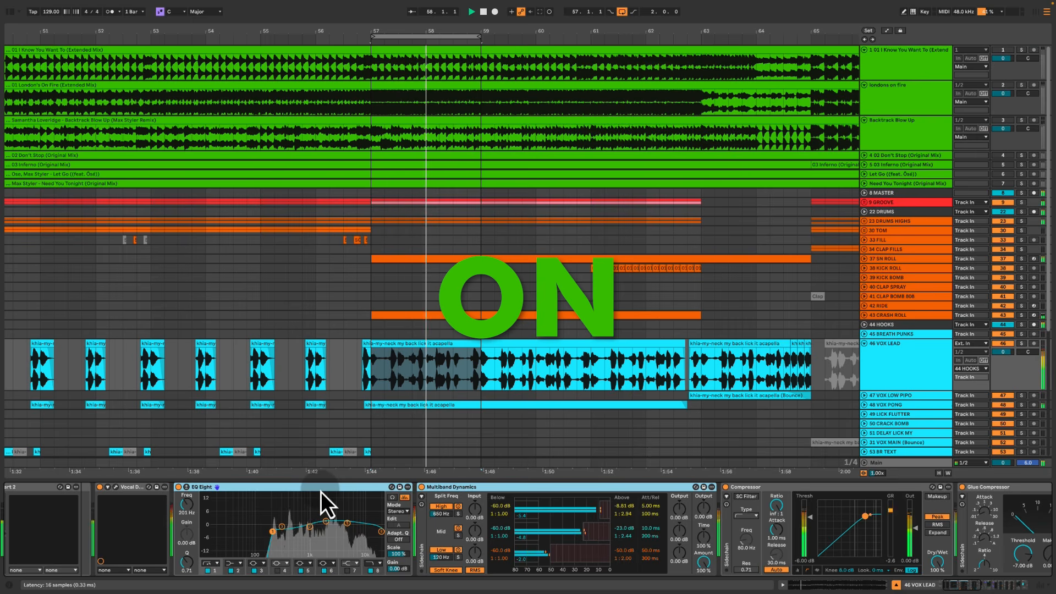
key(space)
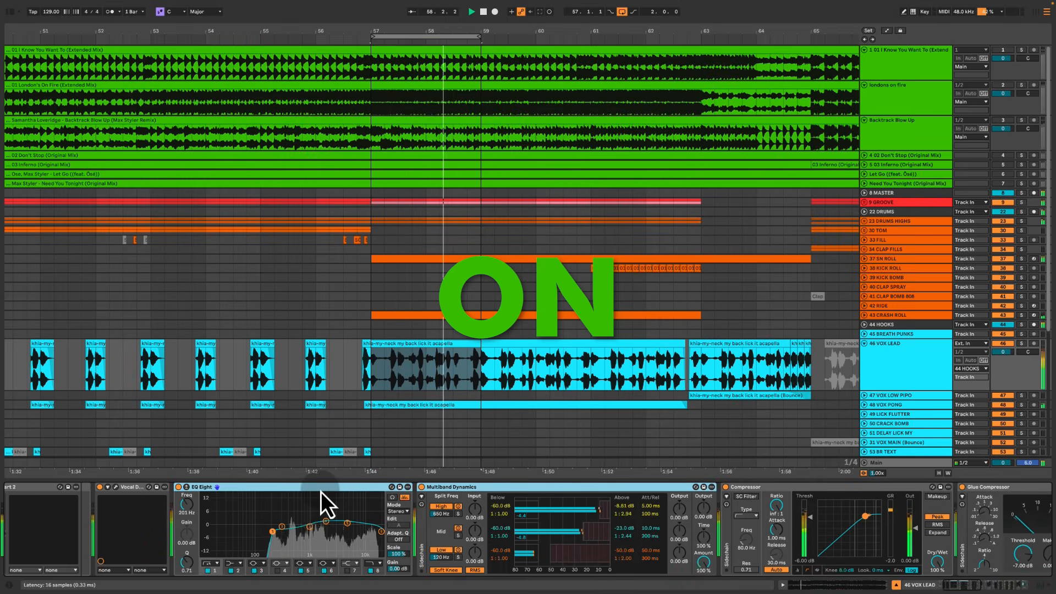
key(space)
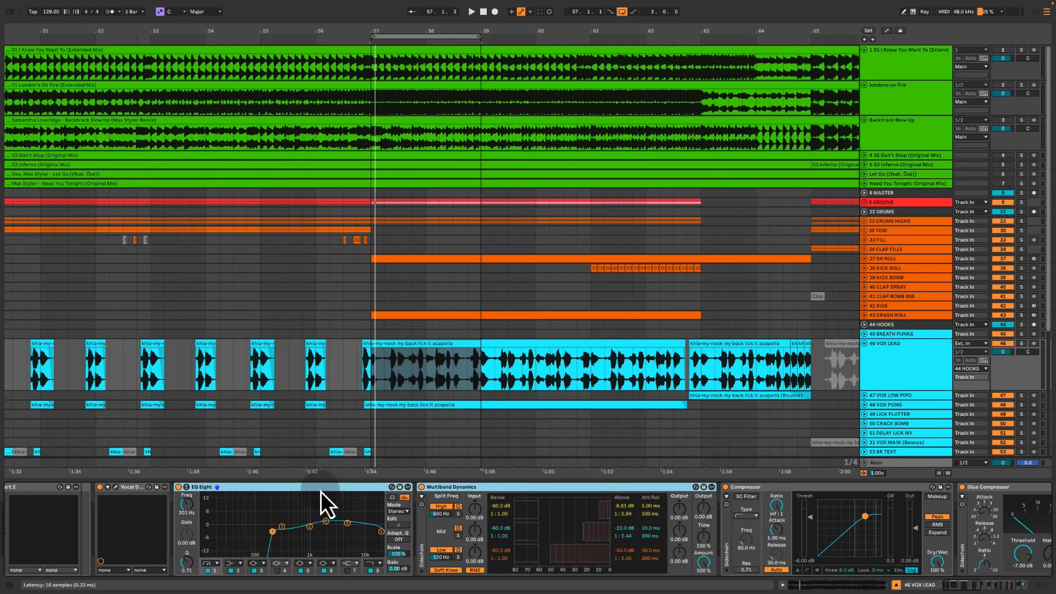
scroll(321, 491, right, 6)
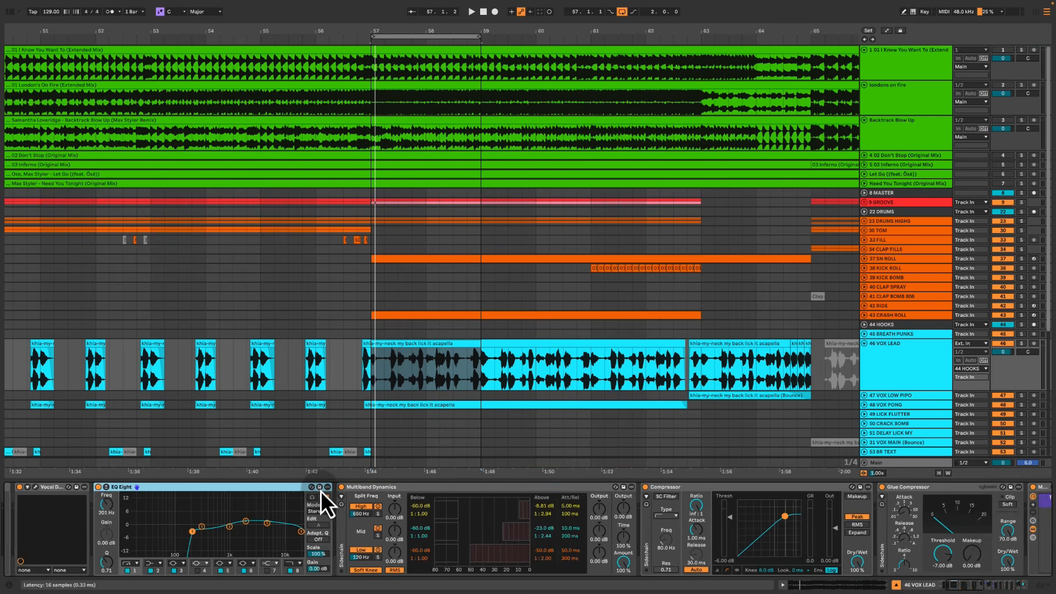
scroll(333, 507, right, 8)
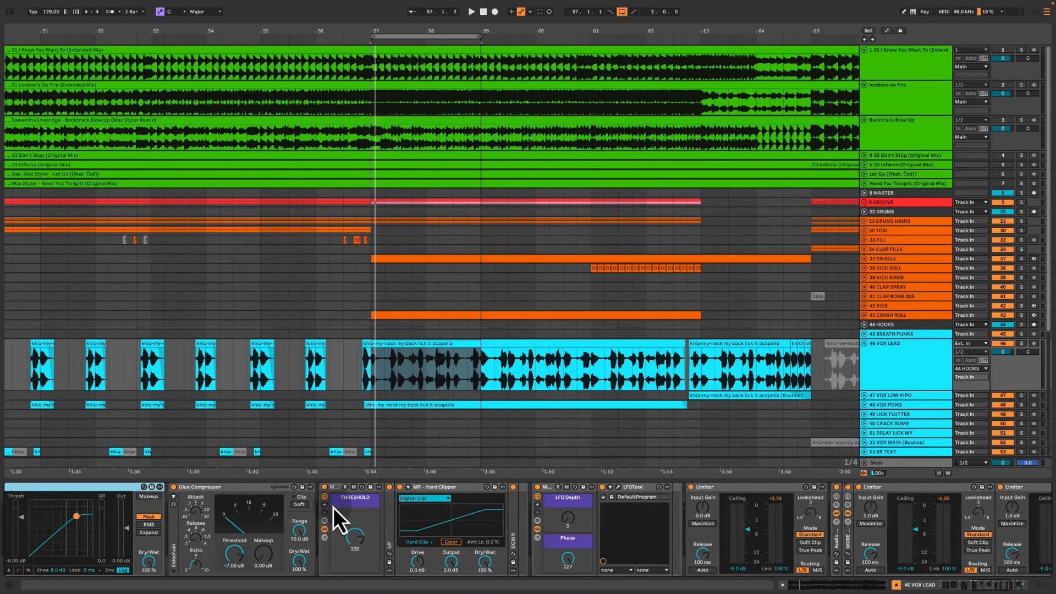
scroll(625, 519, left, 8)
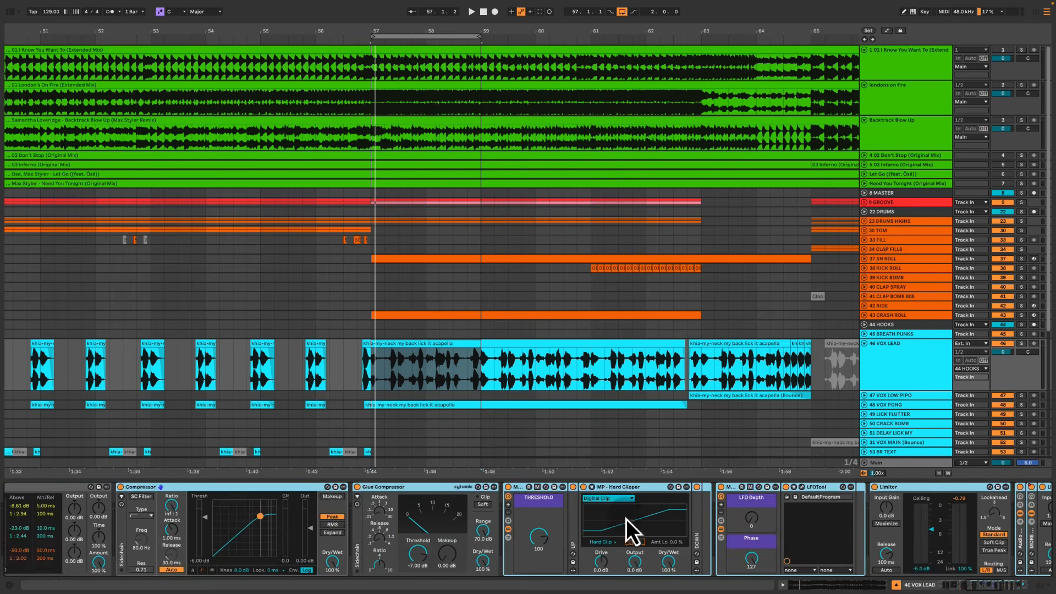
key(ctrl+Right)
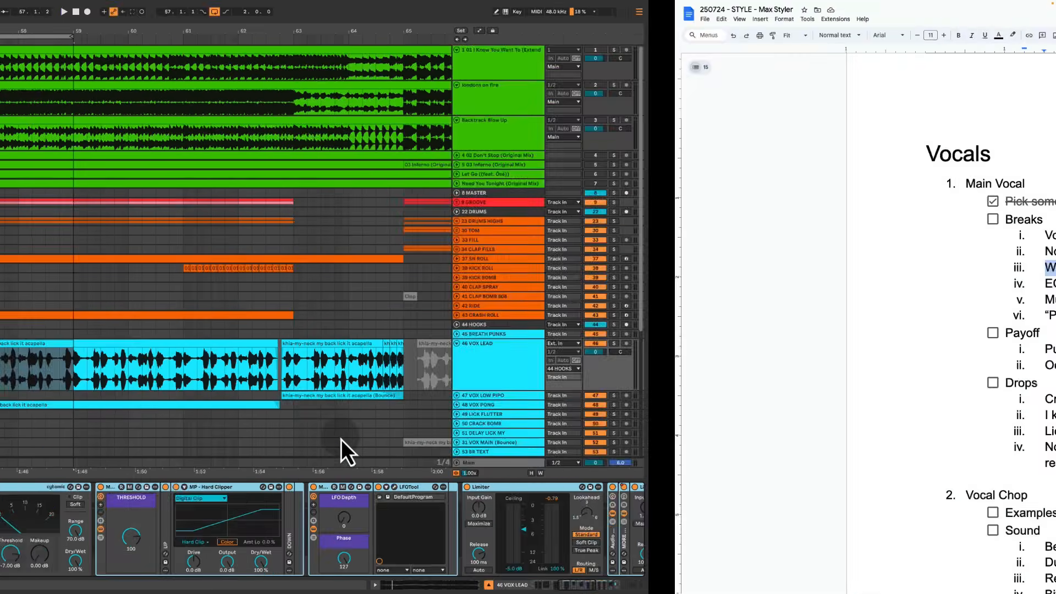
click(515, 312)
triple_click(516, 312)
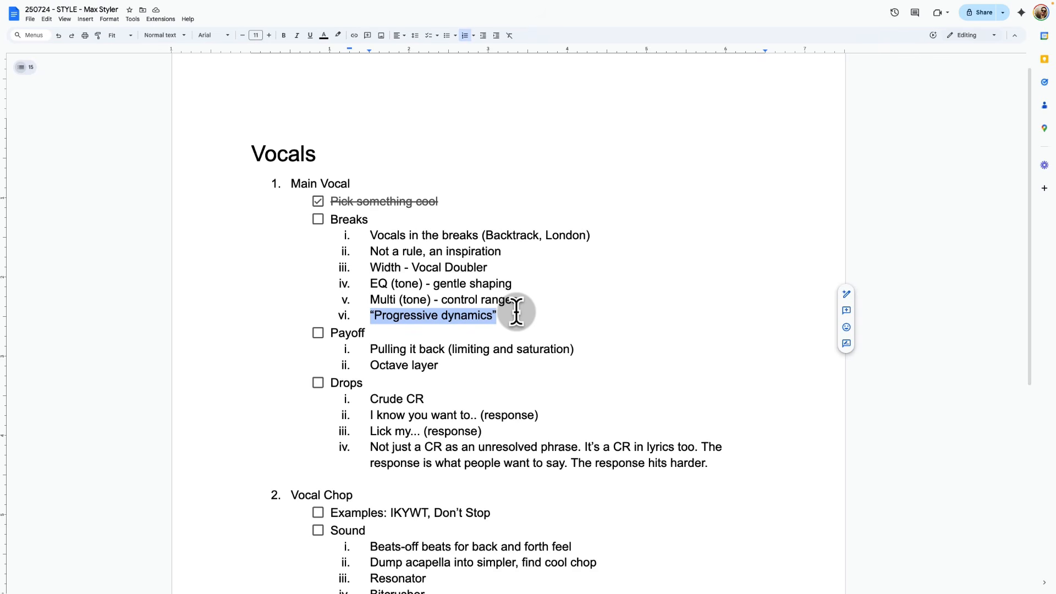
key(ctrl+Left)
click(210, 488)
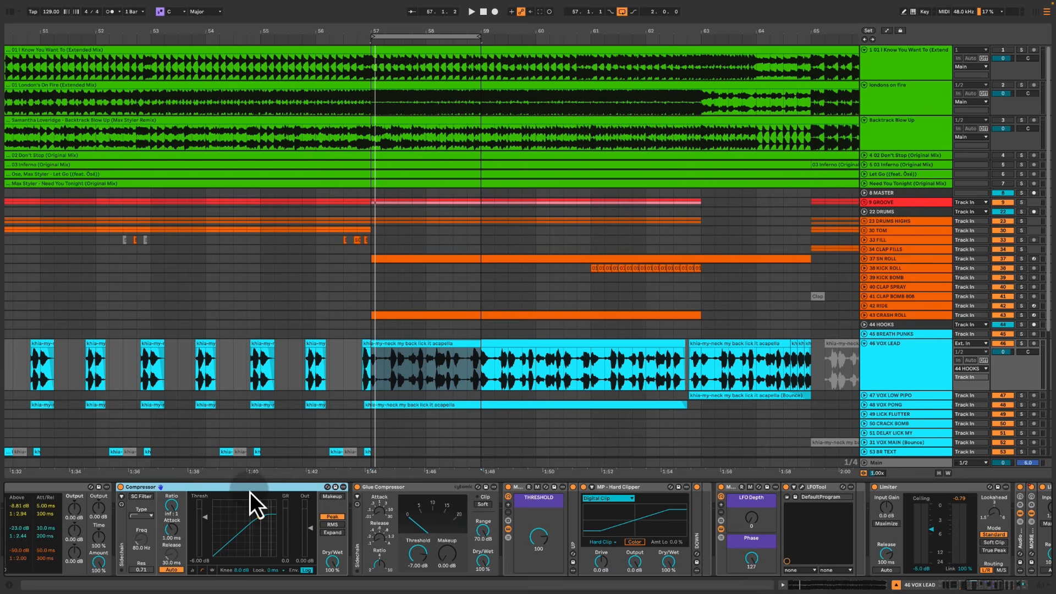
click(243, 573)
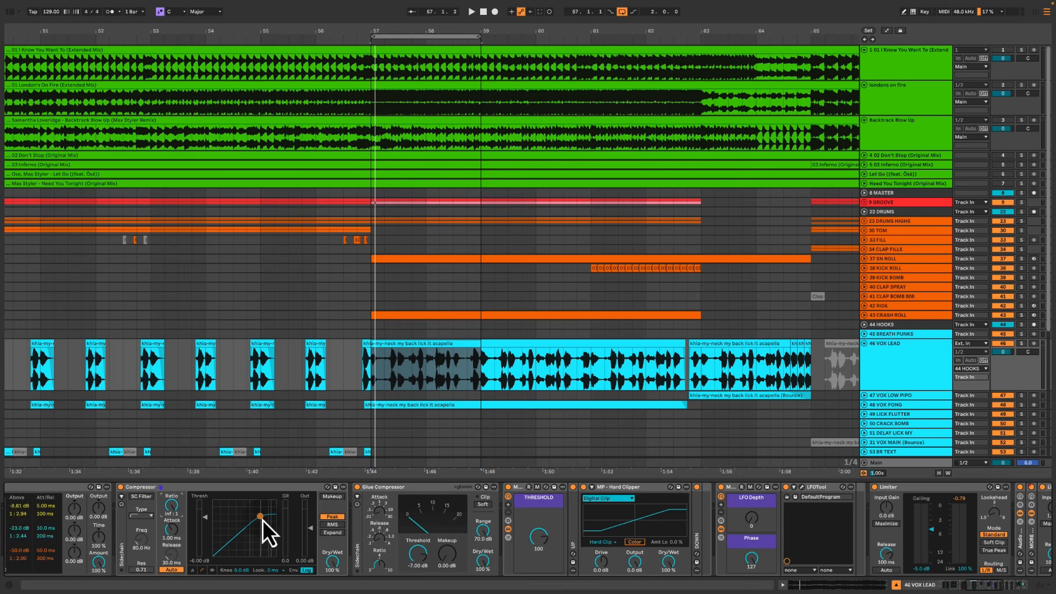
click(254, 490)
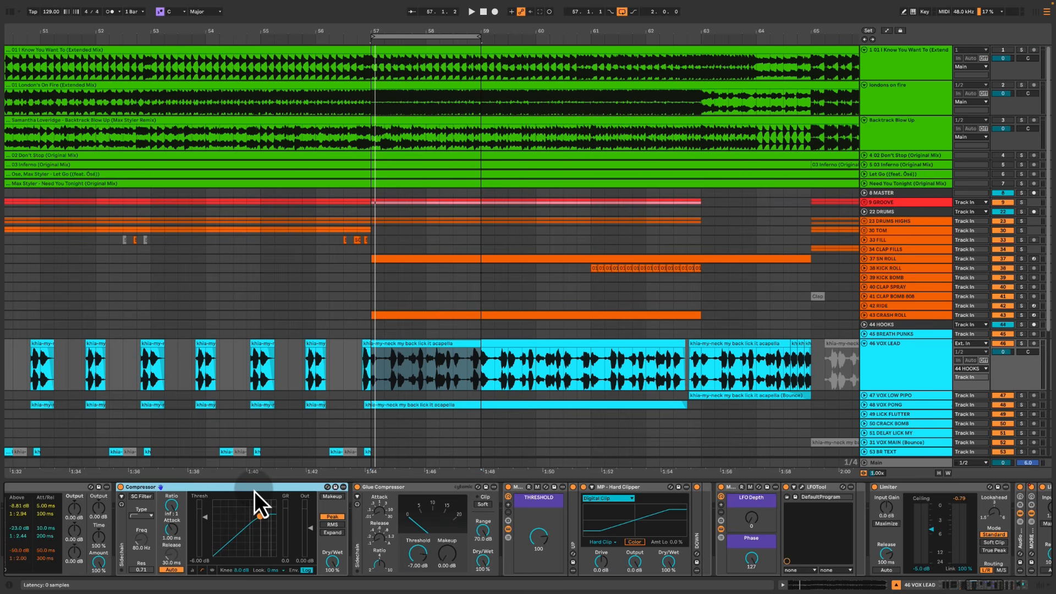
key(space)
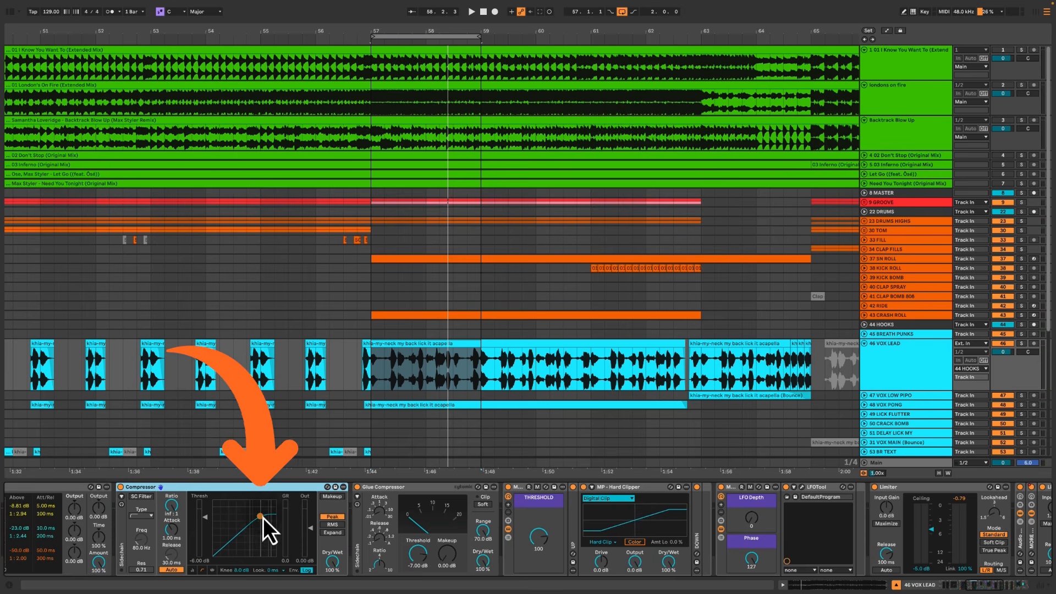
key(space)
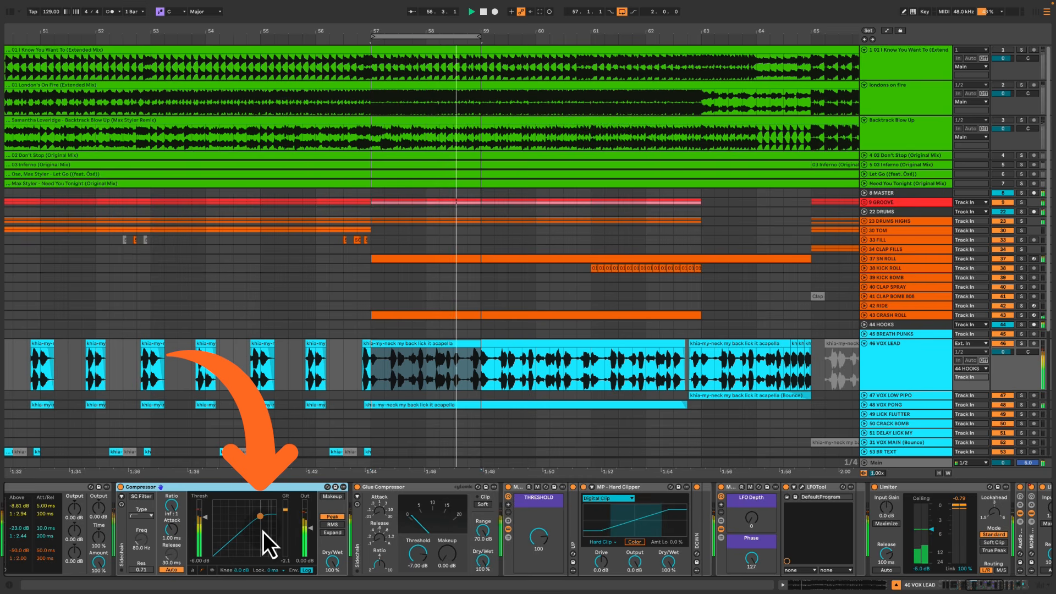
key(space)
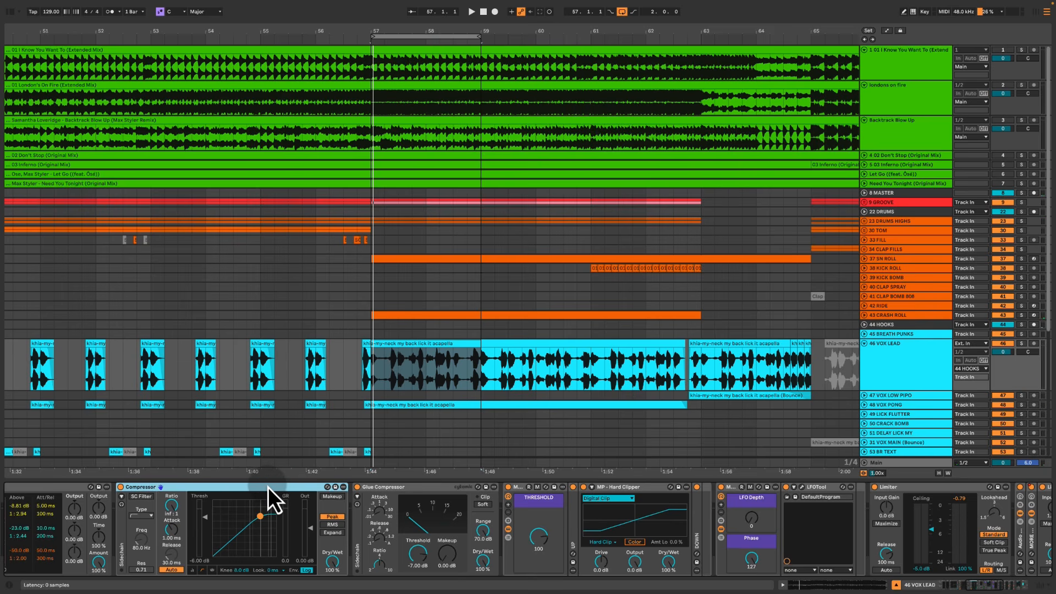
click(406, 490)
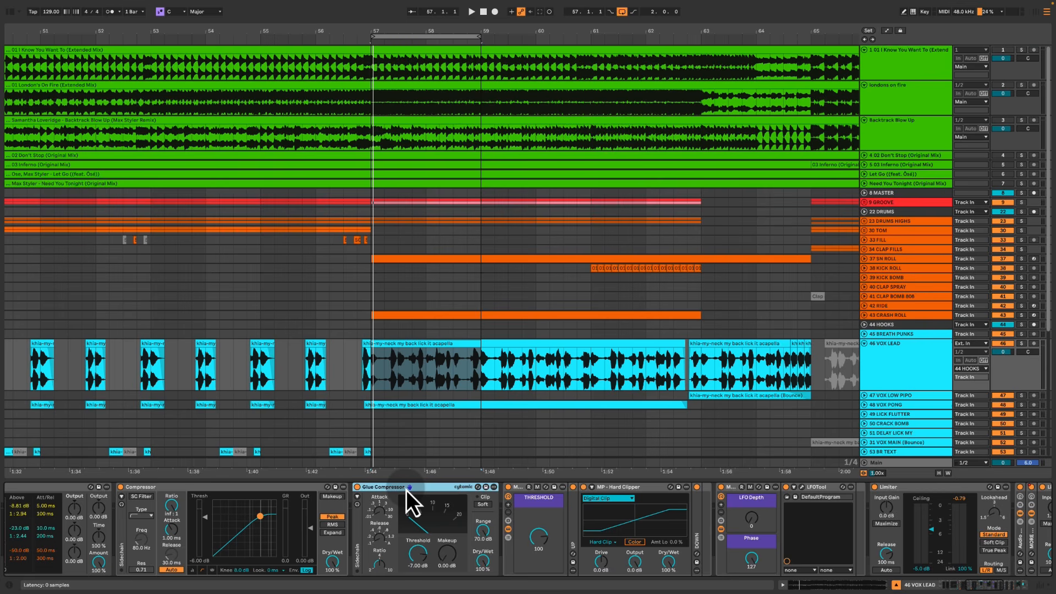
click(379, 514)
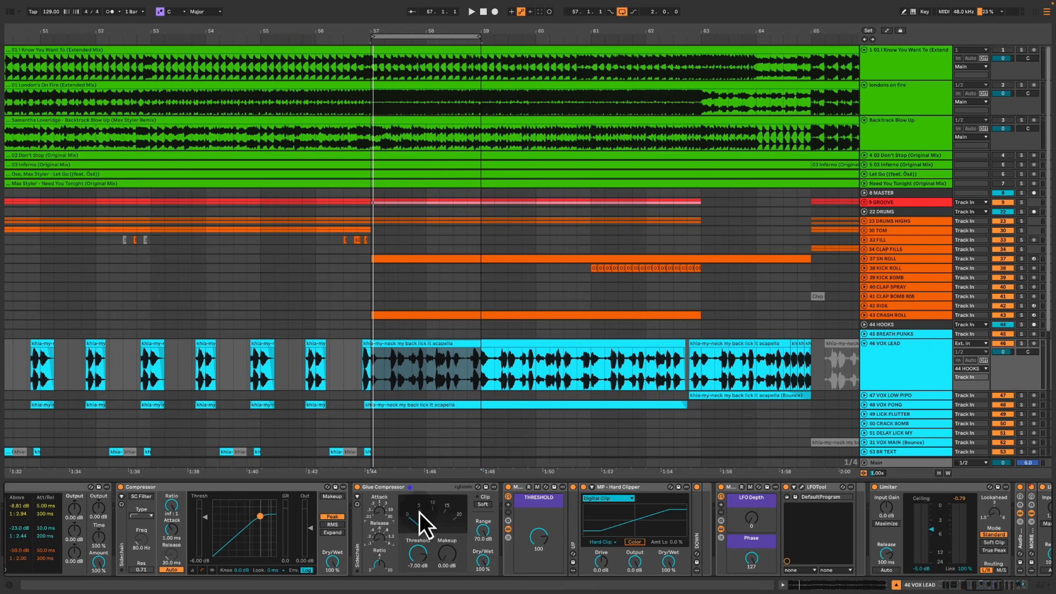
click(425, 488)
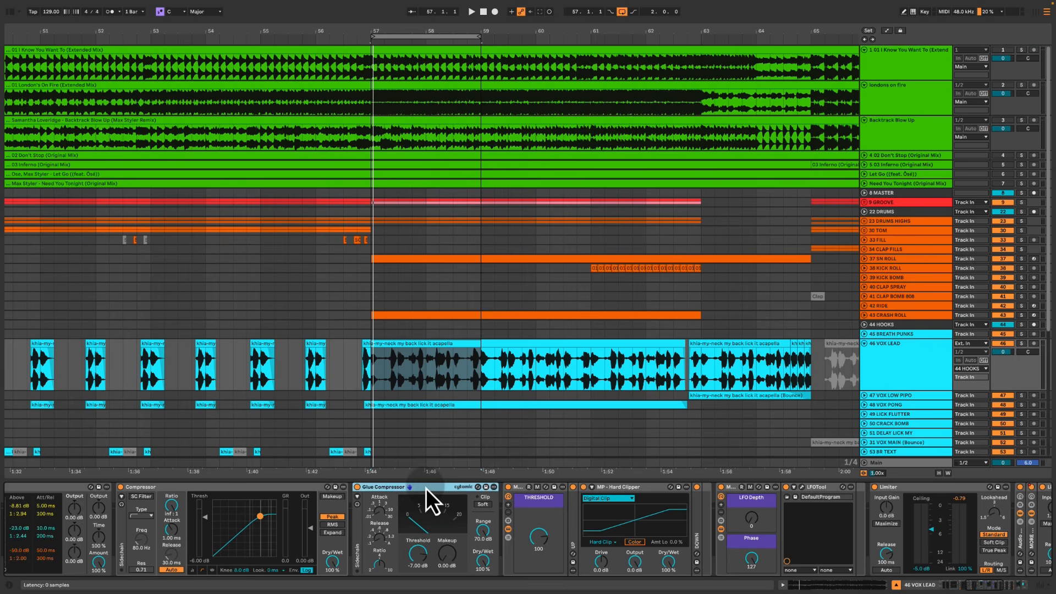
scroll(425, 489, right, 1)
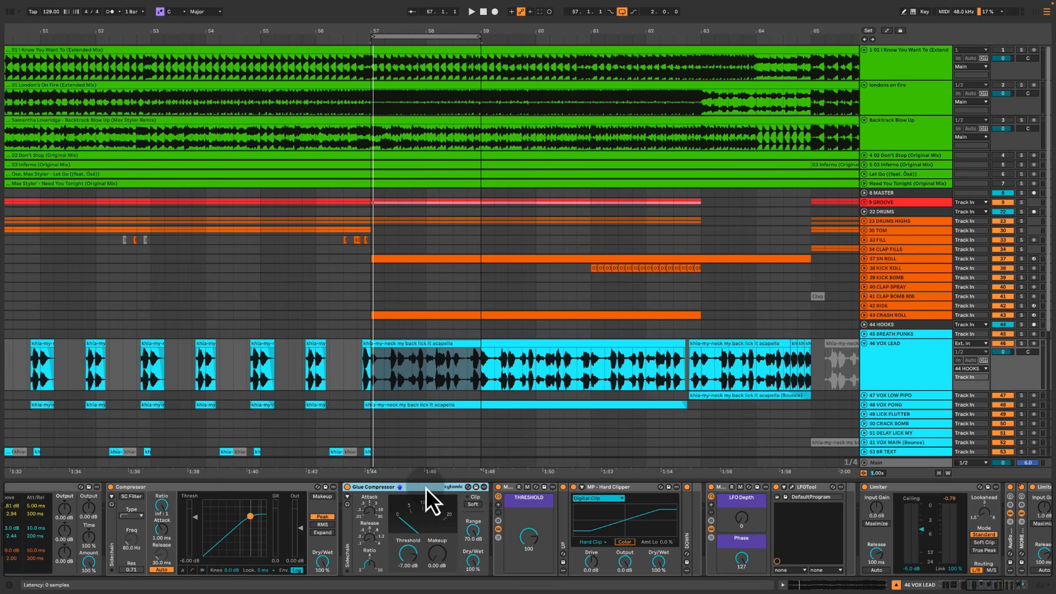
key(space)
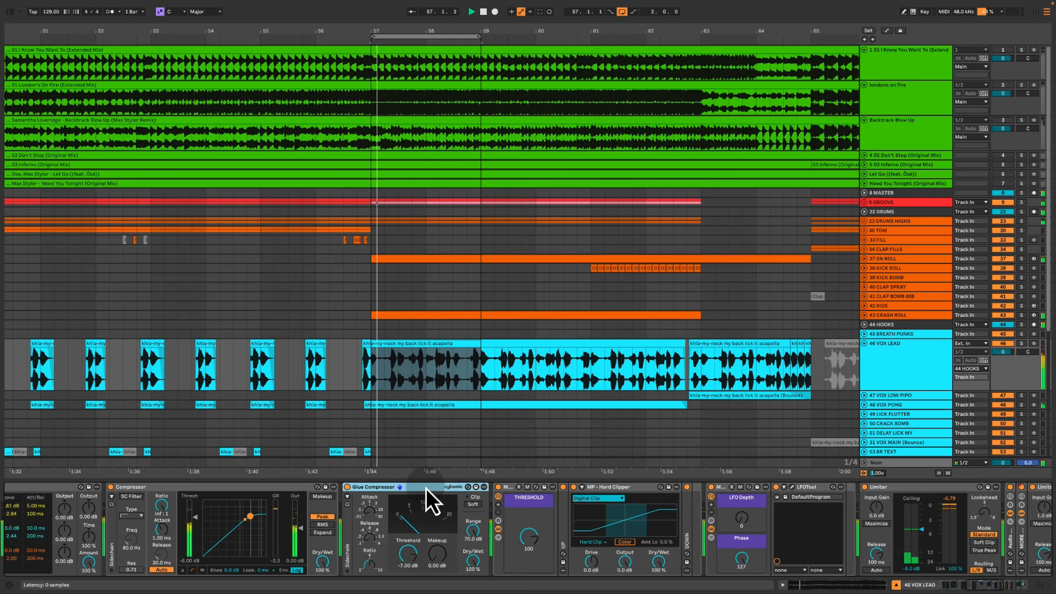
key(space)
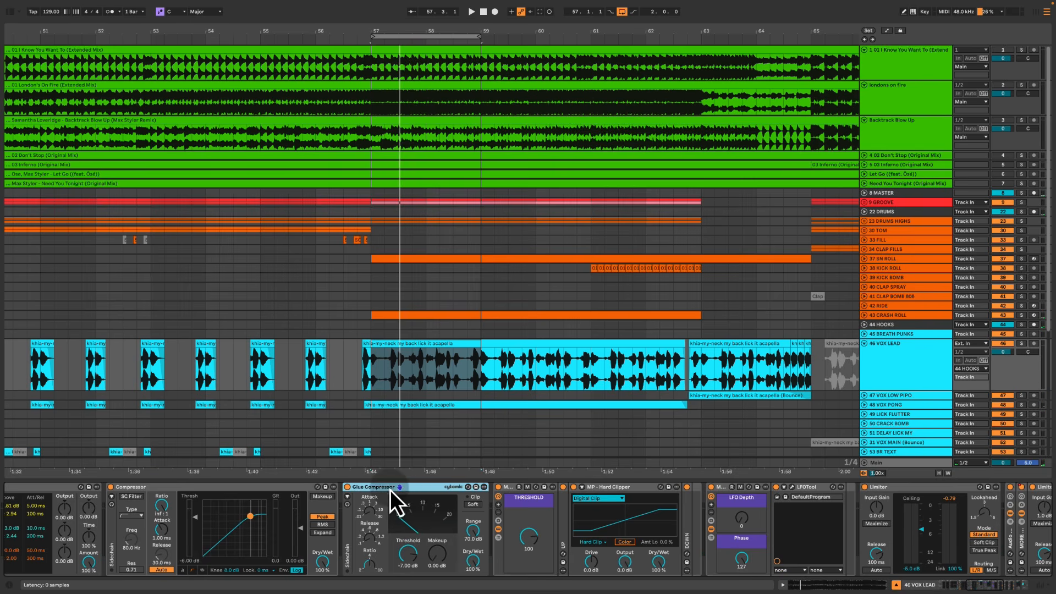
scroll(145, 489, left, 5)
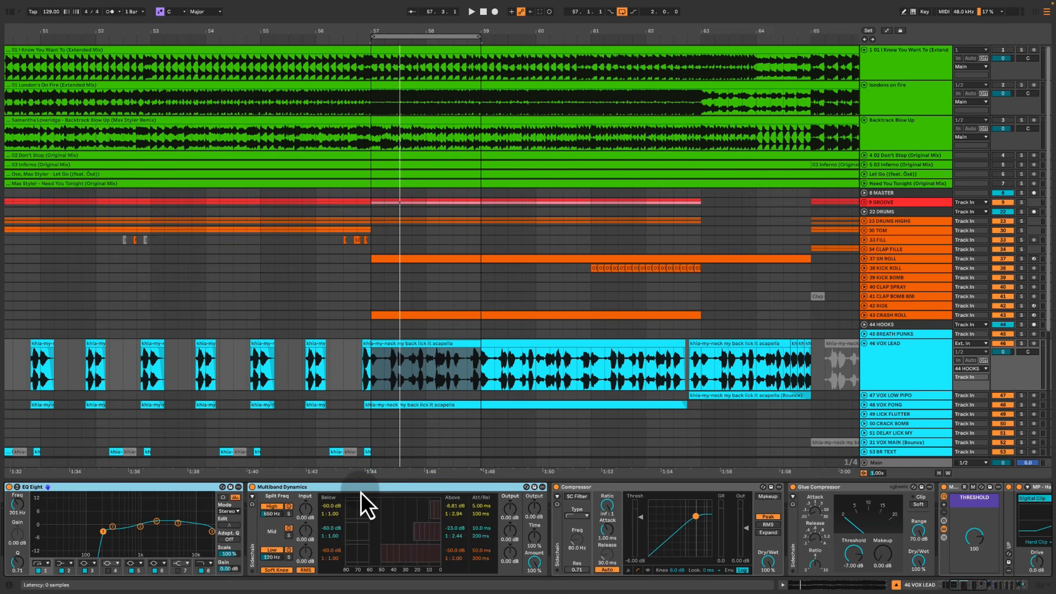
Browse the VOX LEAD chain from the Compressor through the Limiters to the Hard Clipper
click(676, 489)
scroll(682, 489, right, 2)
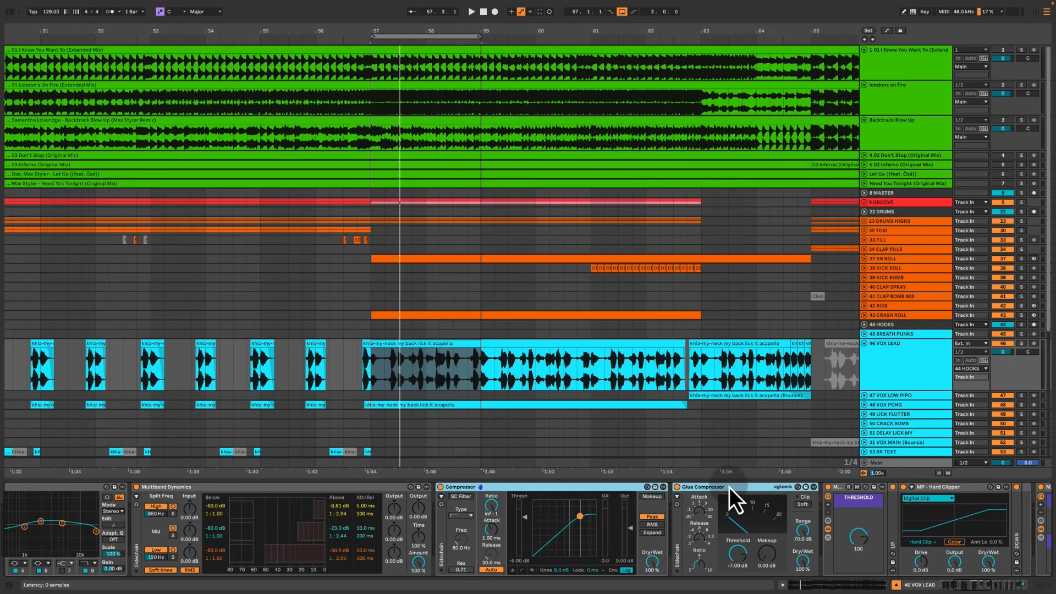
scroll(729, 487, right, 3)
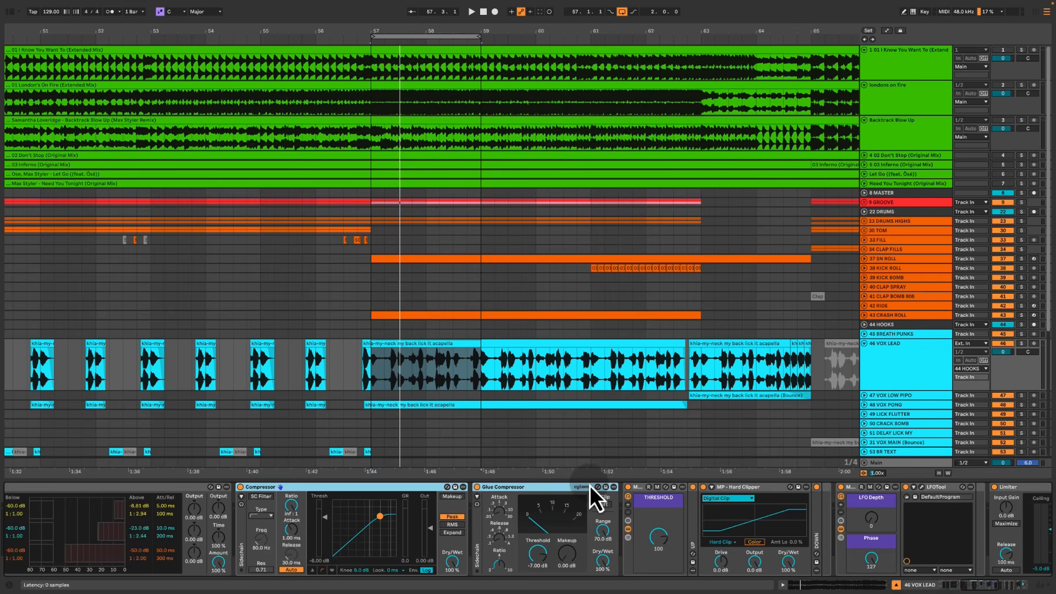
scroll(618, 529, right, 6)
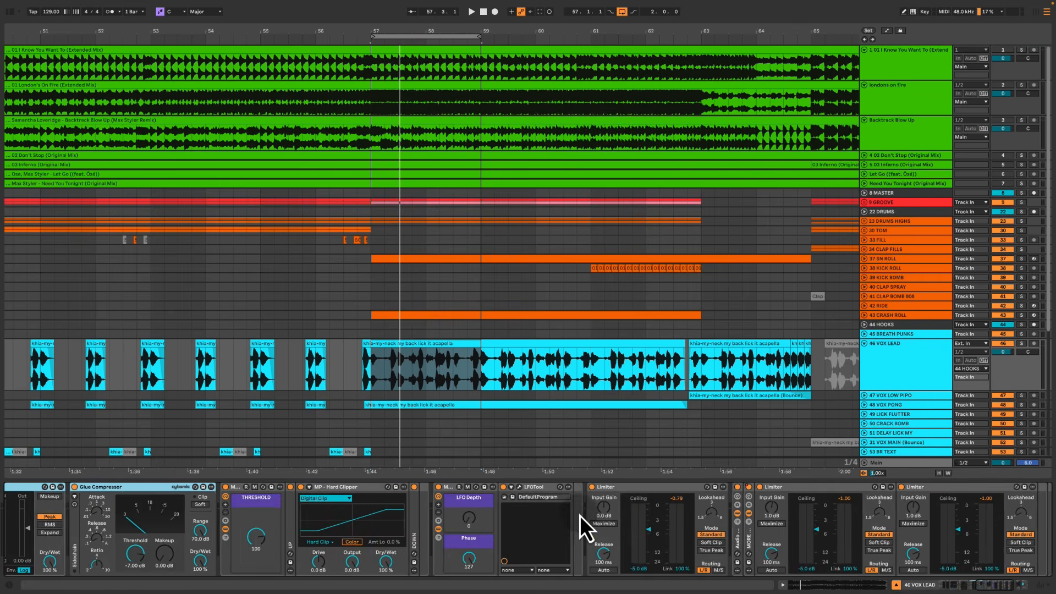
scroll(624, 509, right, 4)
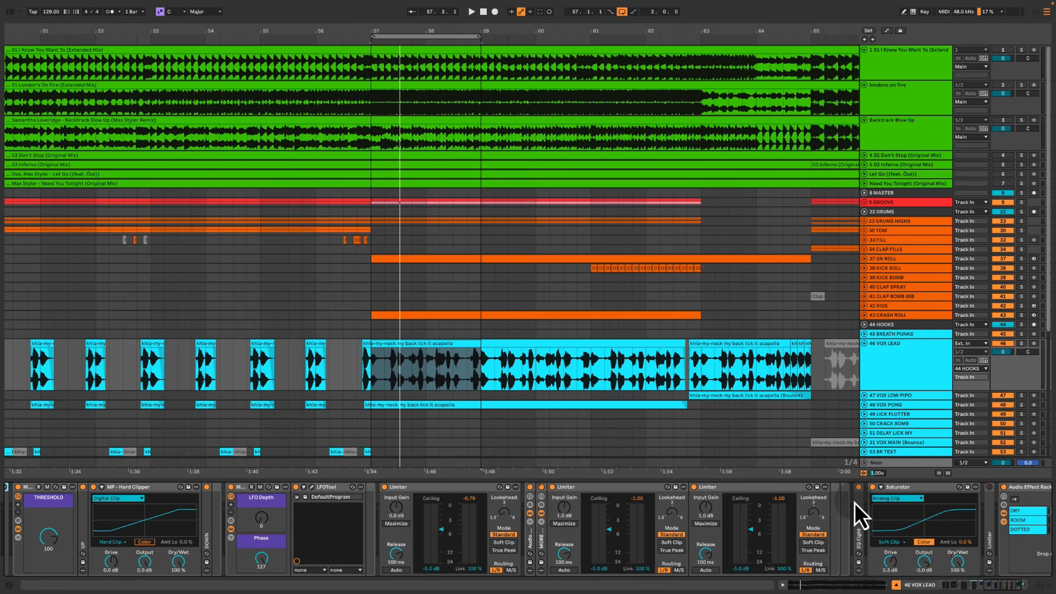
scroll(503, 499, left, 4)
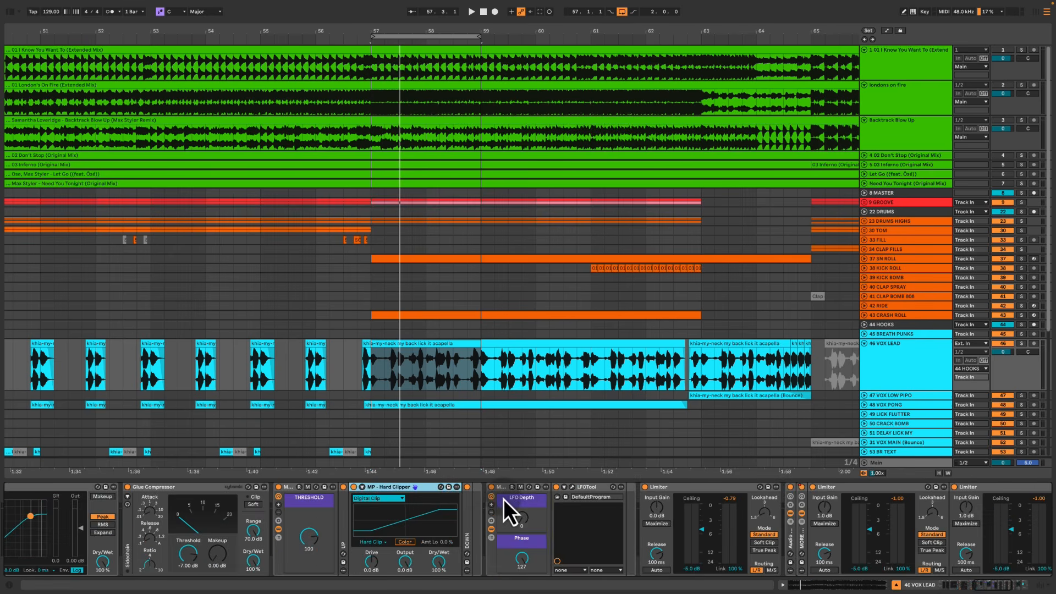
scroll(671, 499, right, 1)
click(666, 490)
scroll(757, 519, right, 4)
scroll(529, 532, left, 6)
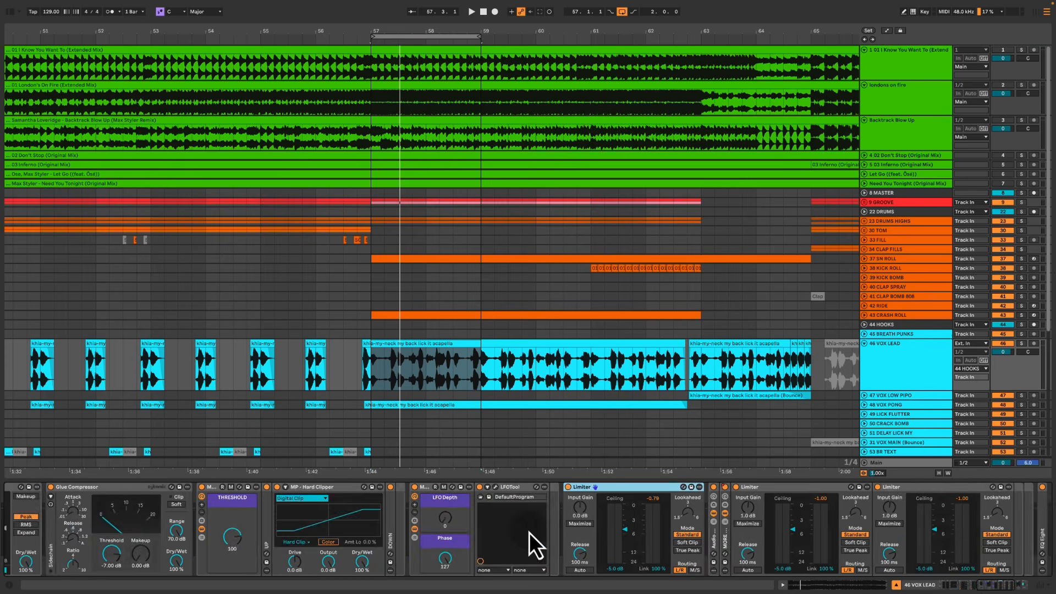
scroll(500, 531, right, 3)
click(390, 487)
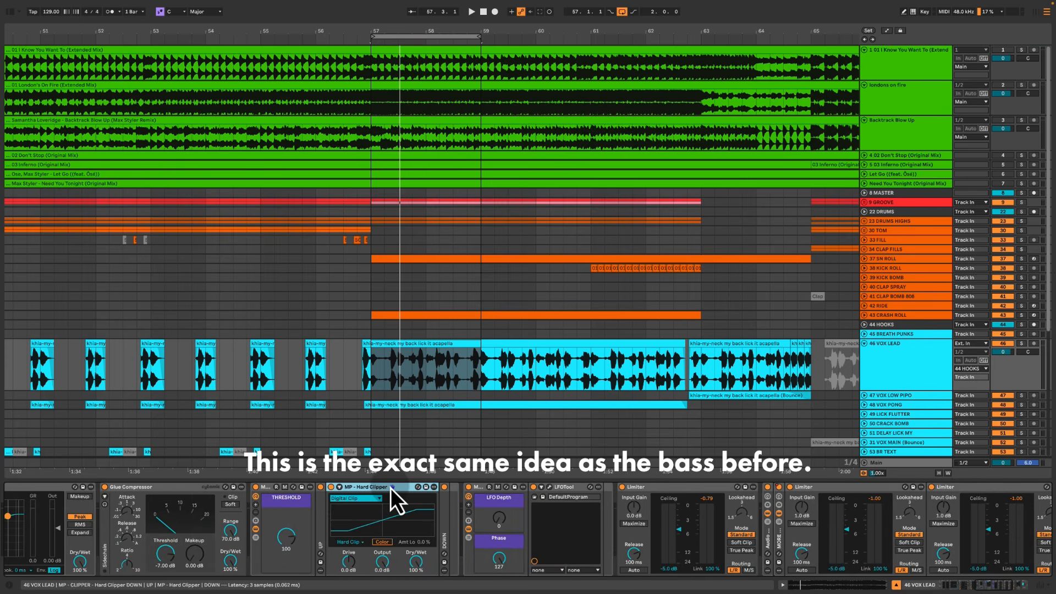
Select the whole LFO Tool rack in the chain
scroll(398, 543, left, 3)
click(130, 489)
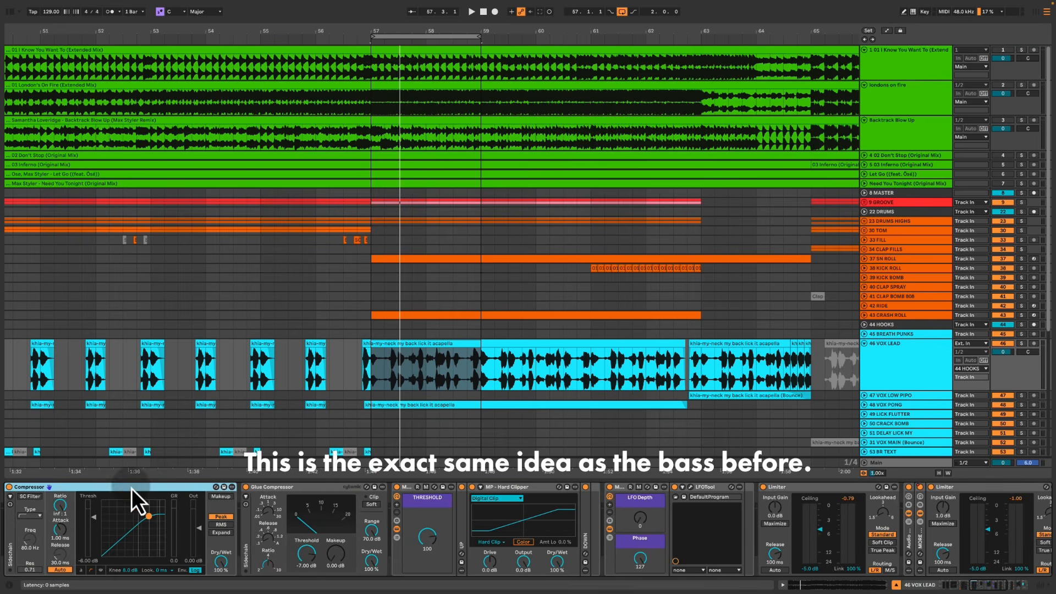
click(706, 488)
click(623, 490)
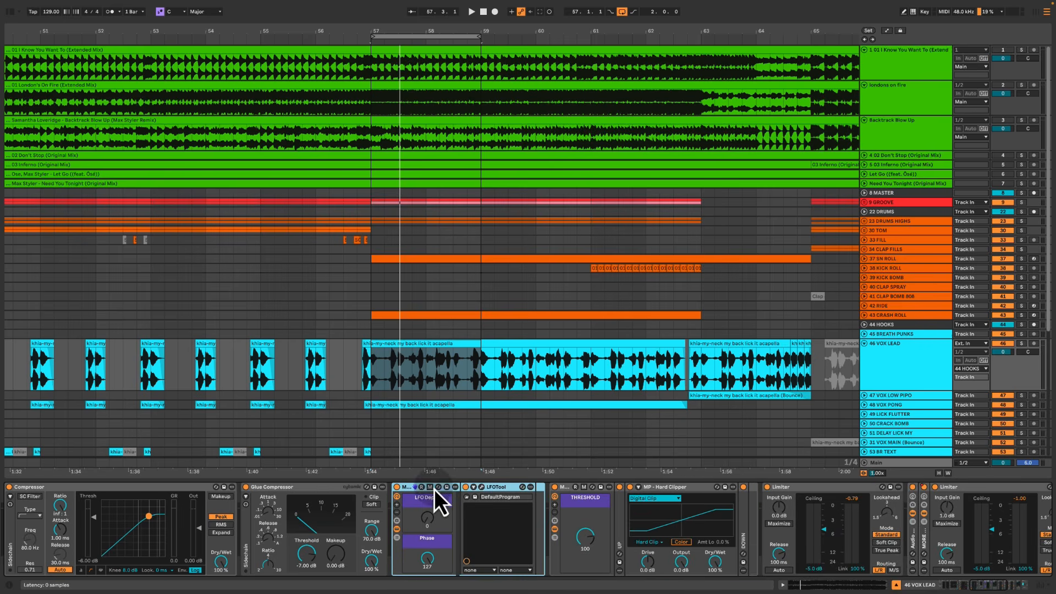
Move the LFO Tool rack ahead of the THRESHOLD rack and play the drop
drag(374, 156, 588, 214)
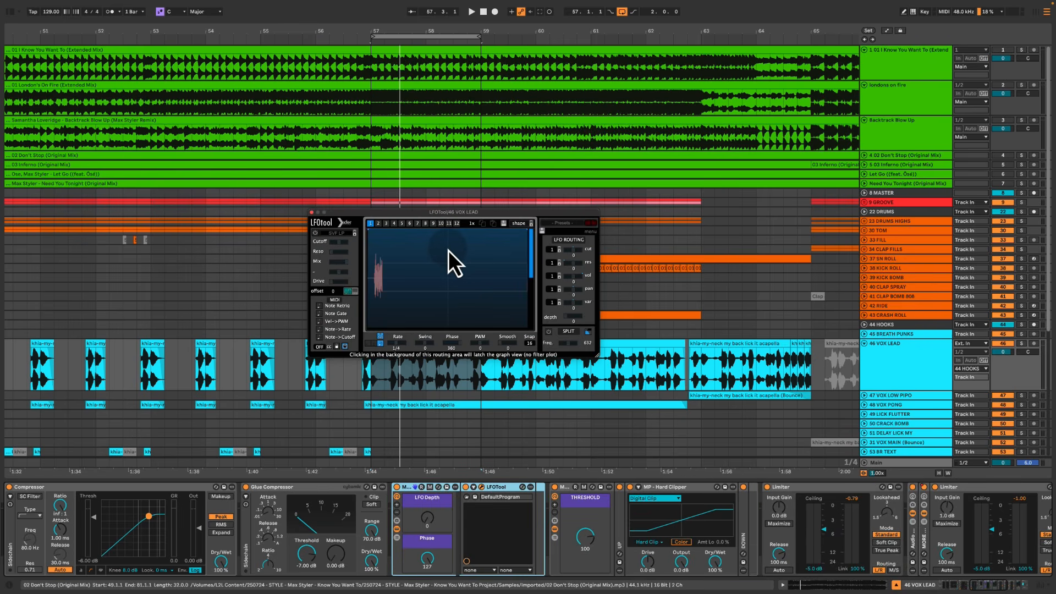
scroll(717, 450, right, 4)
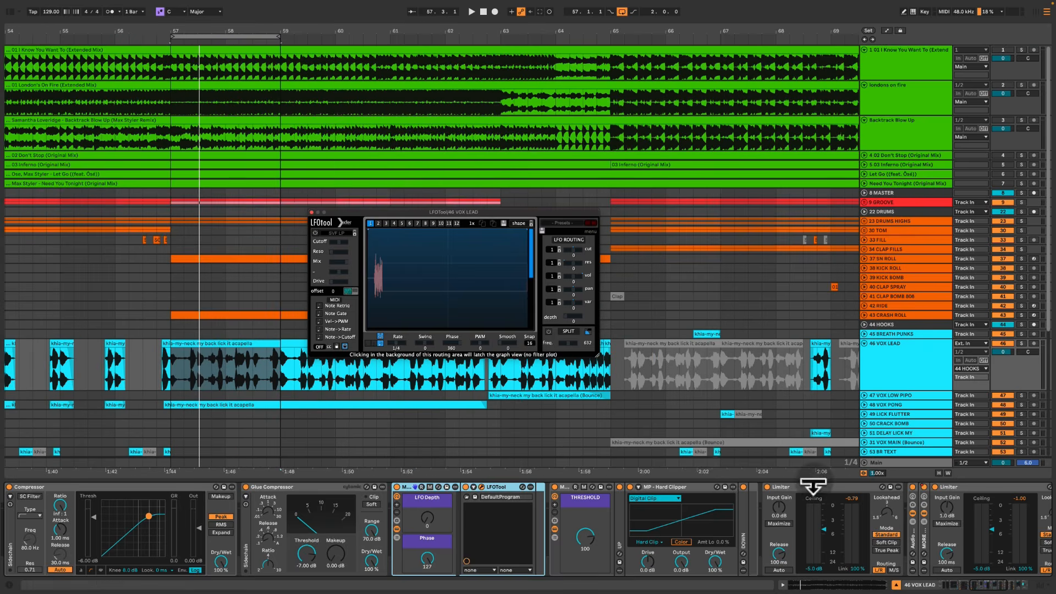
click(841, 489)
scroll(786, 497, right, 4)
scroll(786, 497, right, 3)
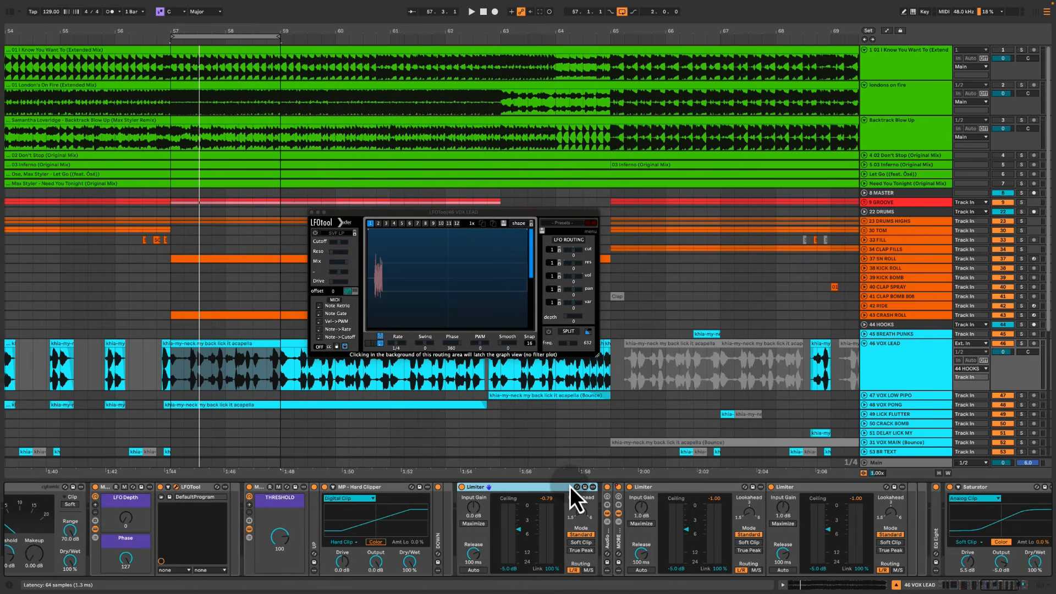
click(371, 486)
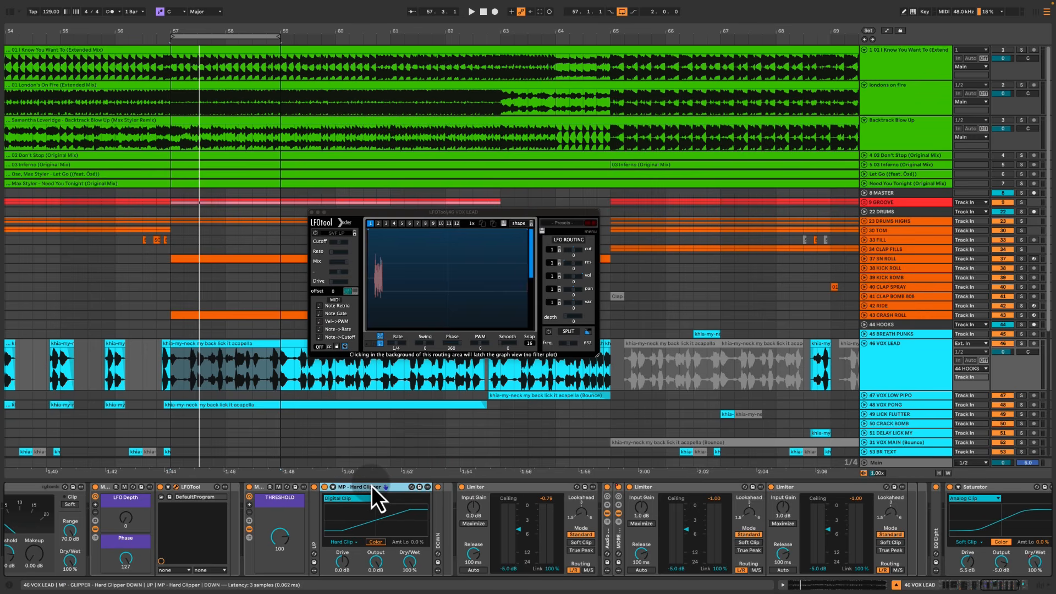
click(549, 490)
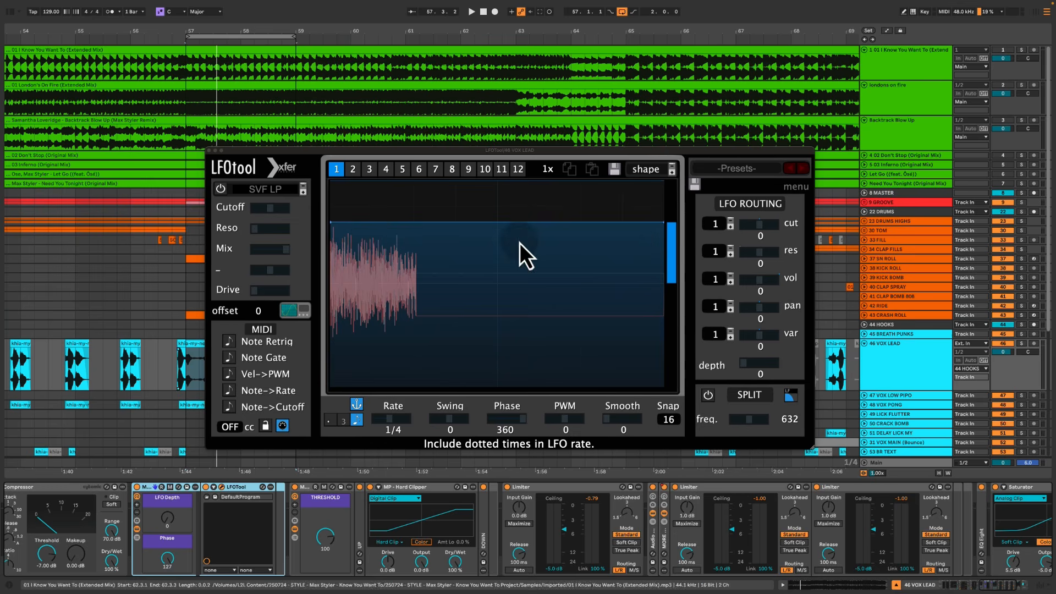
key(space)
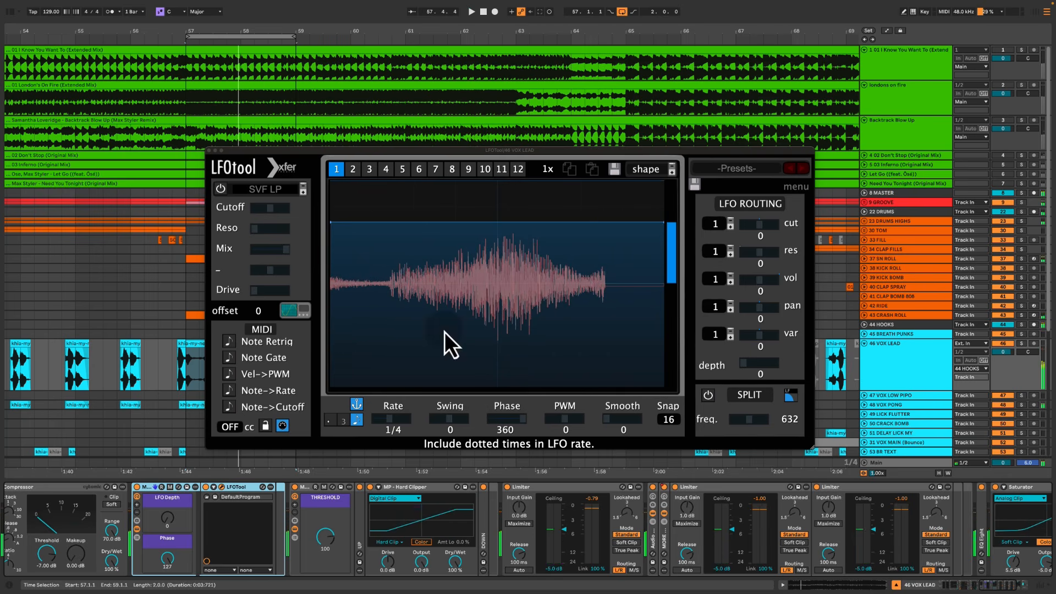
Move the LFOtool rack after the Hard Clipper and replay from bar 57
drag(149, 488, 510, 494)
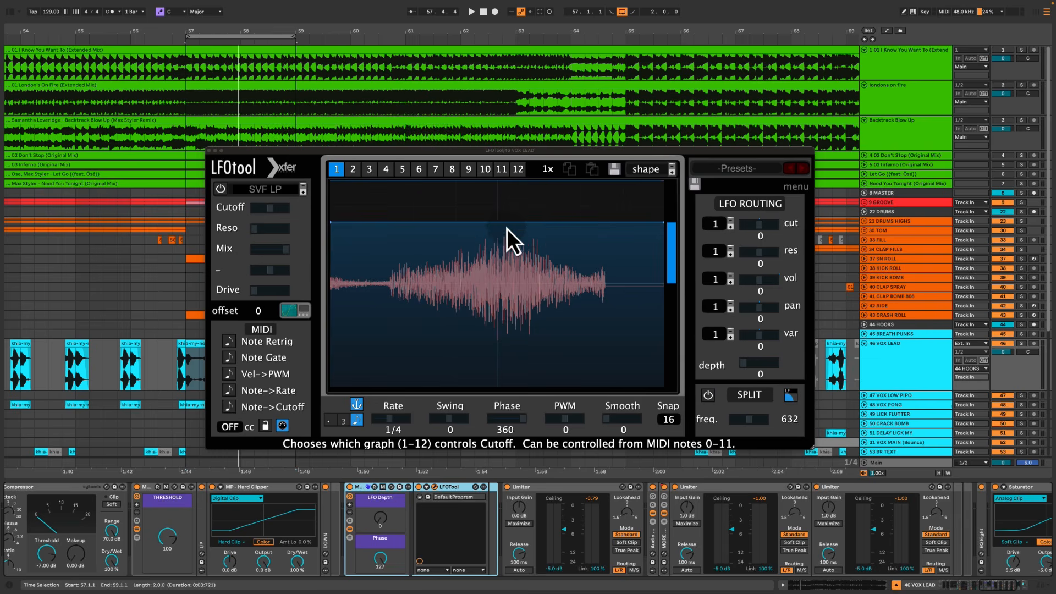
key(space)
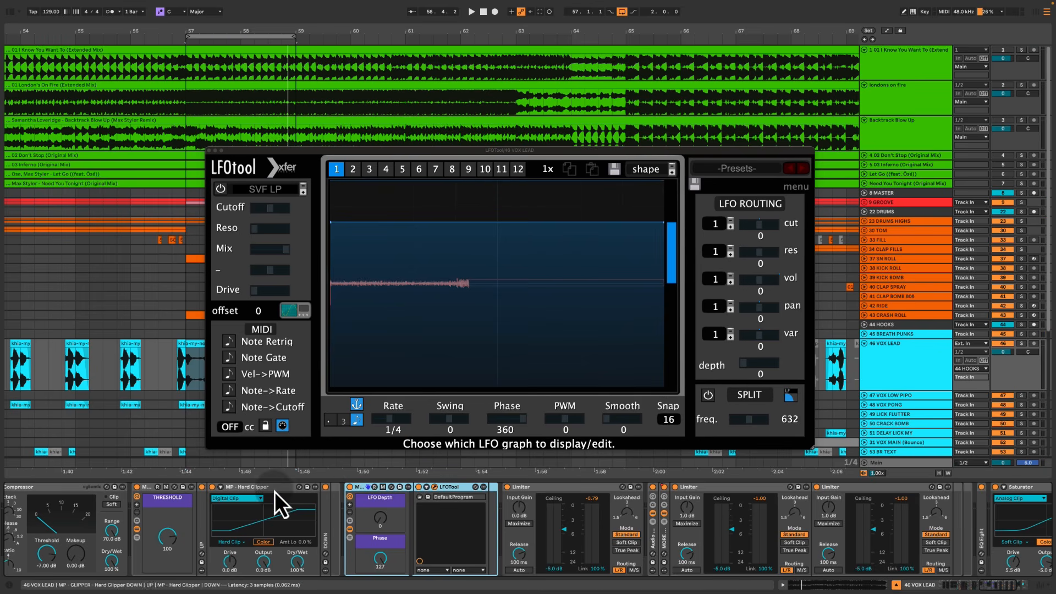
click(577, 493)
scroll(577, 493, right, 5)
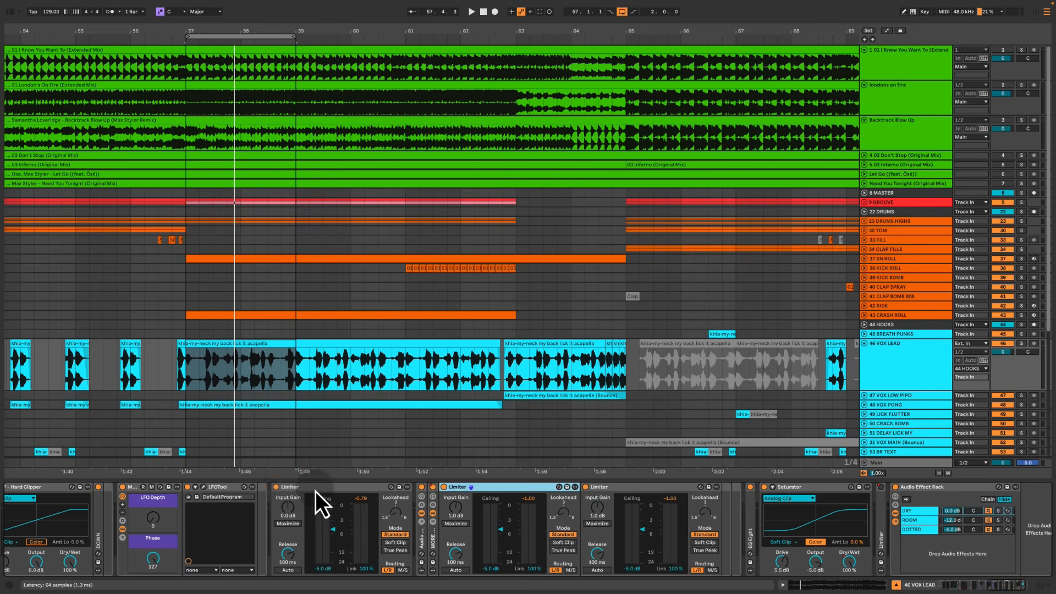
Close the LFOtool window, check the three Limiters and Saturator, and play the drop briefly
click(315, 491)
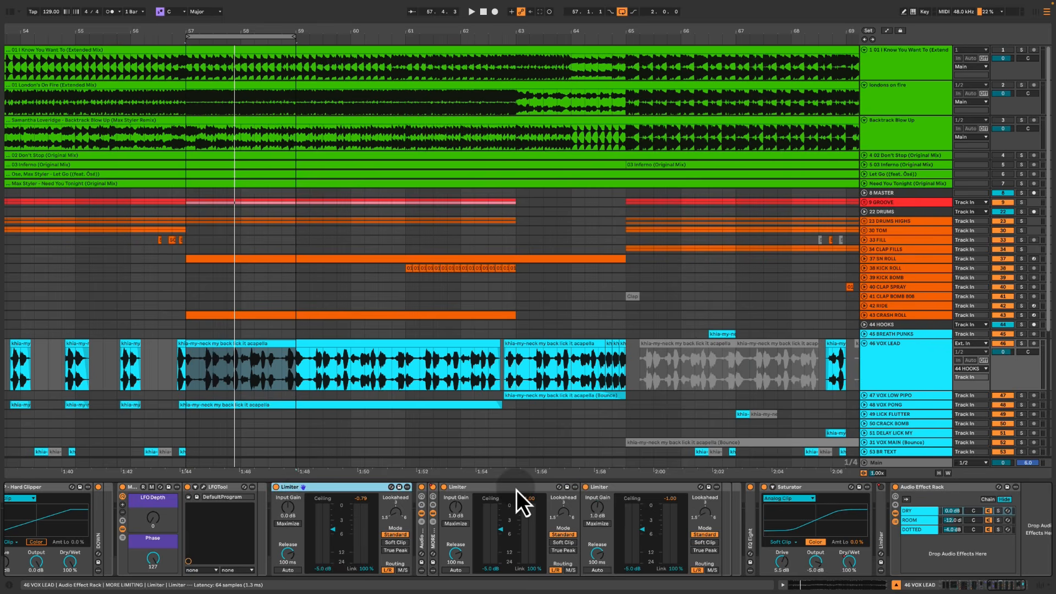
click(516, 490)
click(645, 493)
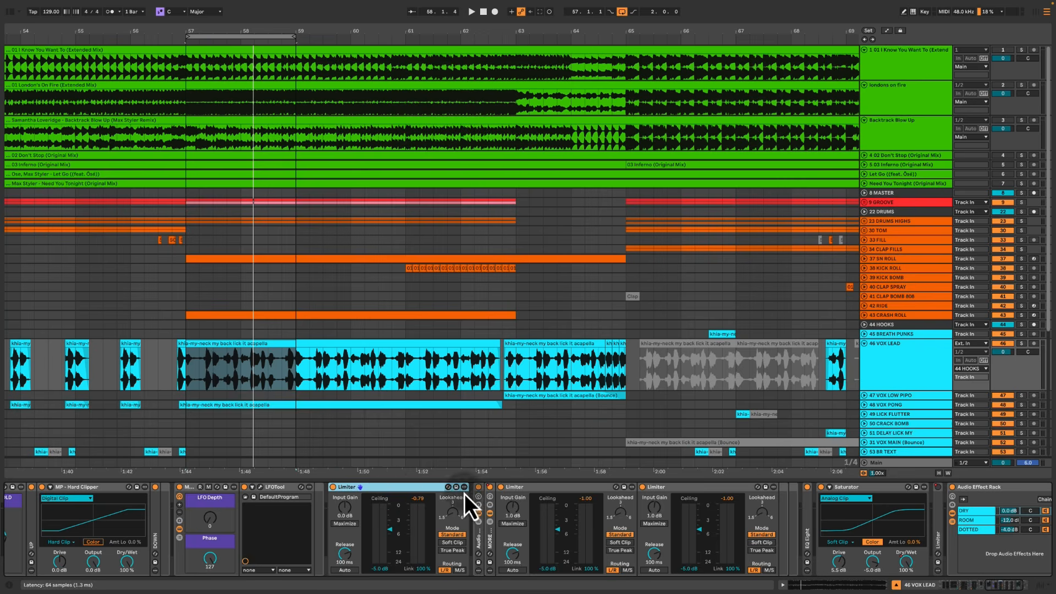
click(874, 488)
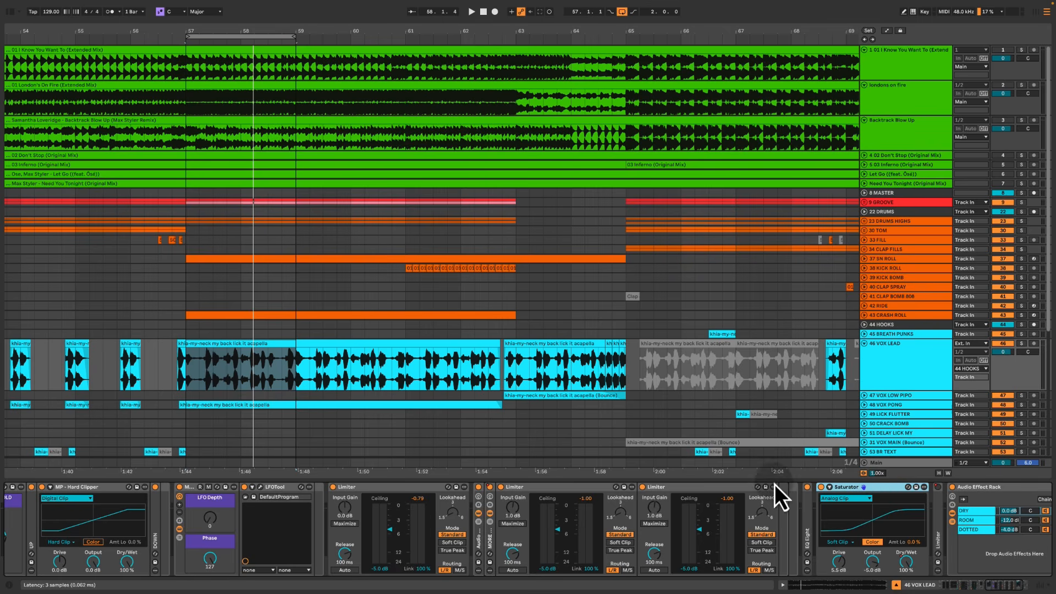
click(404, 489)
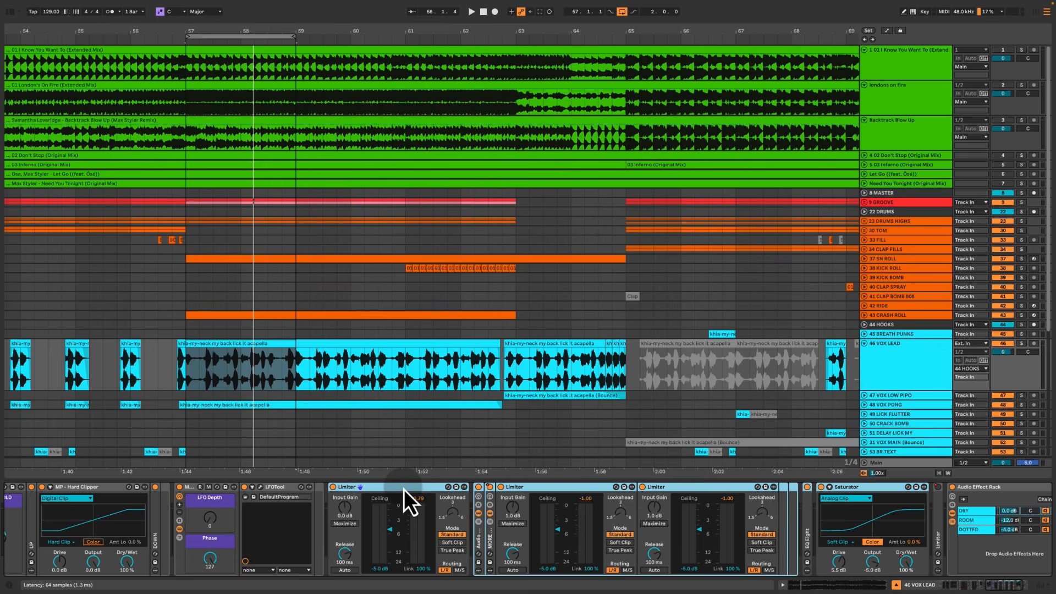
key(space)
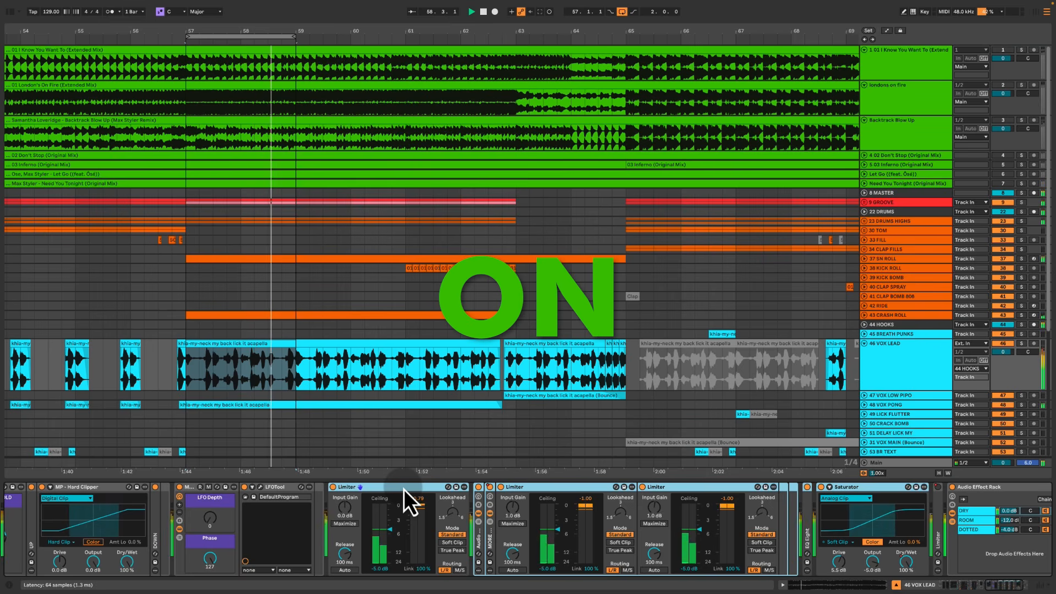
key(space)
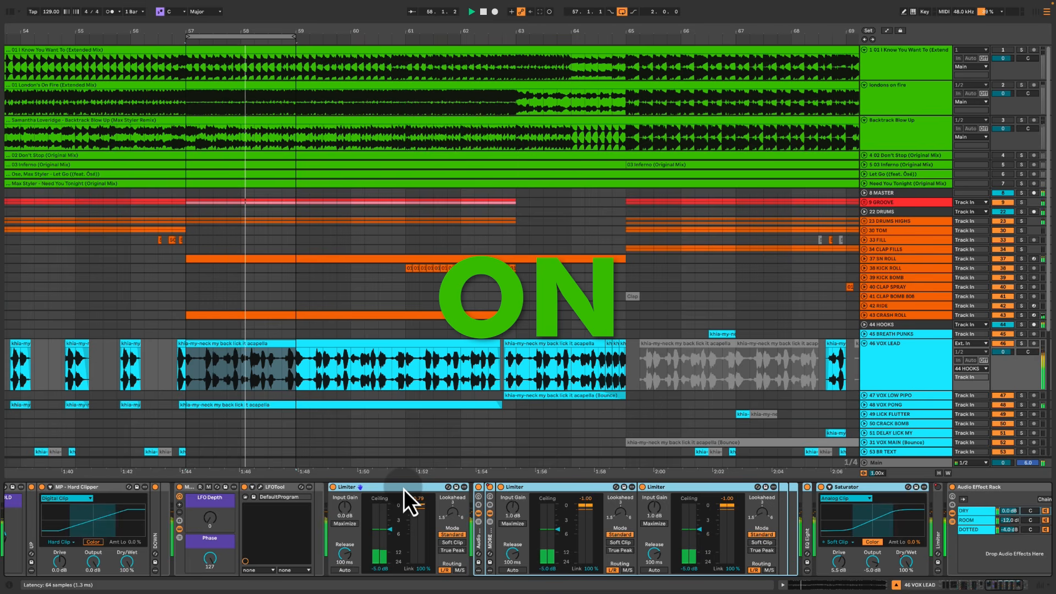
Unfold the EQ Eight device, then fold it back up
scroll(615, 506, right, 4)
double_click(685, 517)
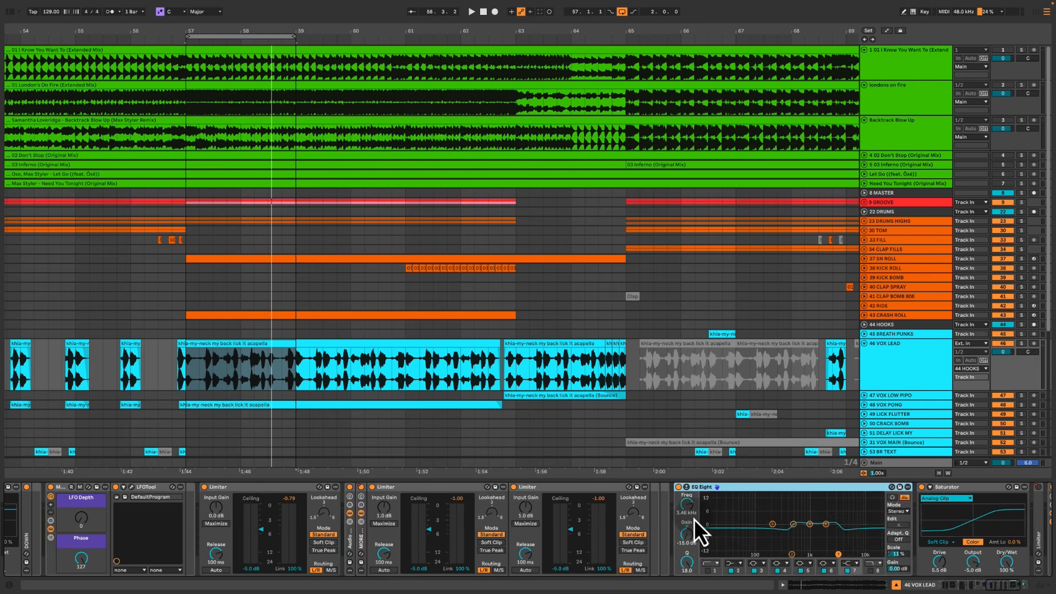
scroll(720, 527, right, 5)
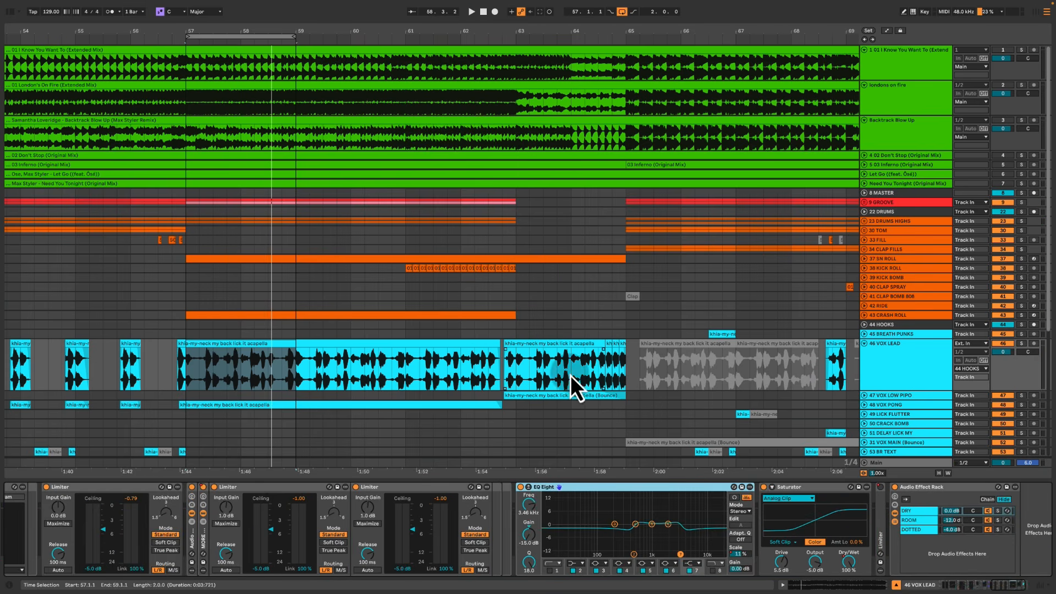
double_click(605, 489)
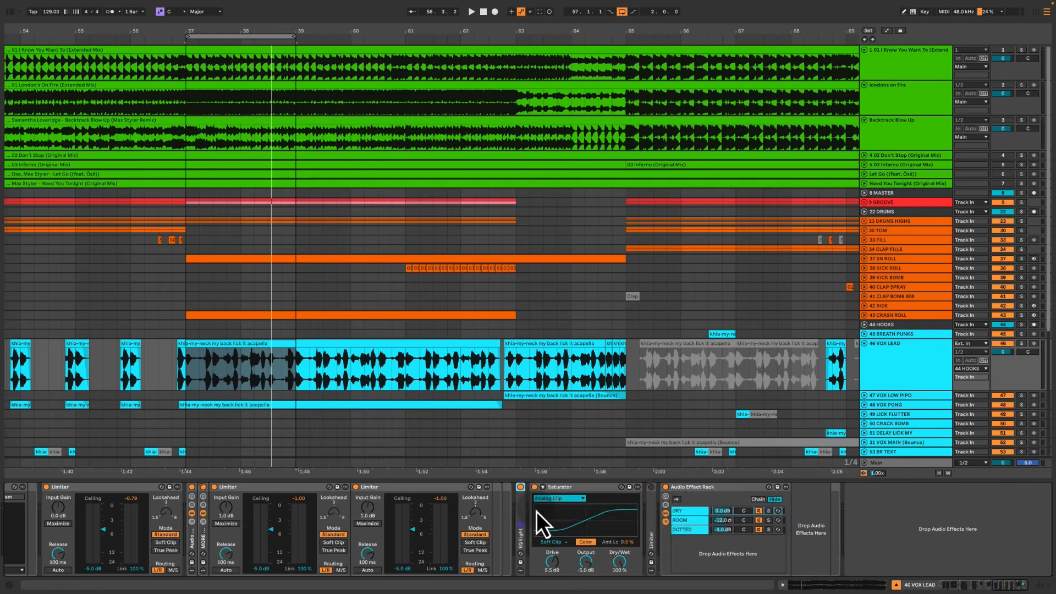
scroll(536, 512, right, 5)
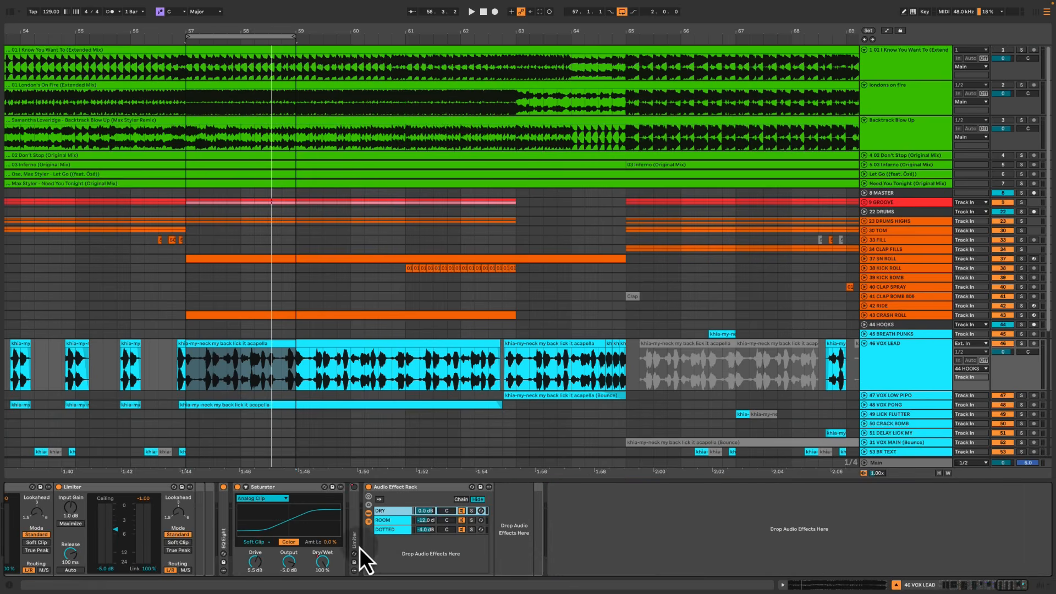
Show the rack's ROOM Reverb chain and DOTTED chain with its Delay
click(385, 520)
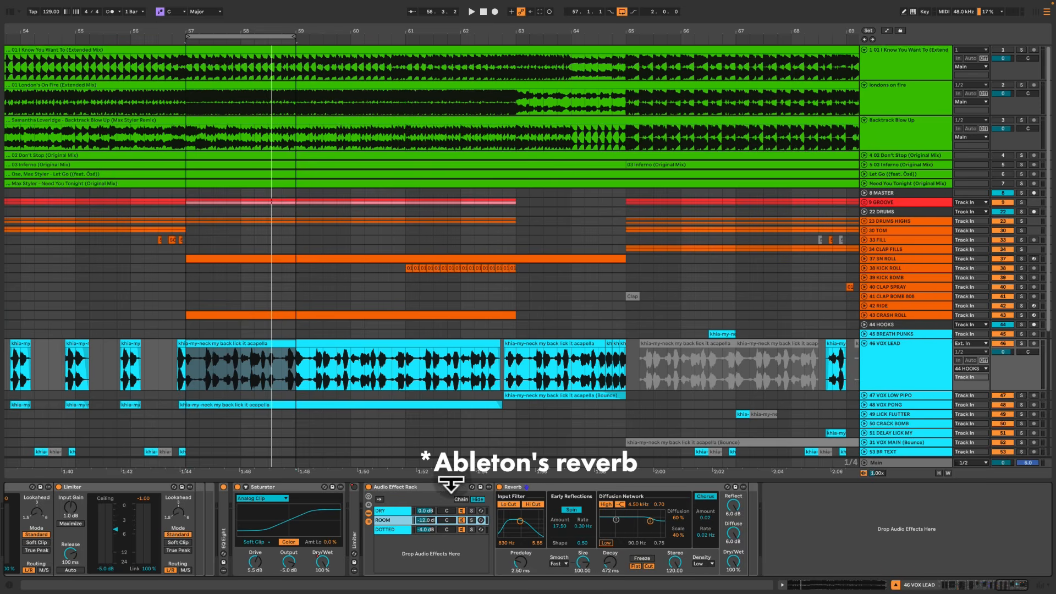
click(391, 532)
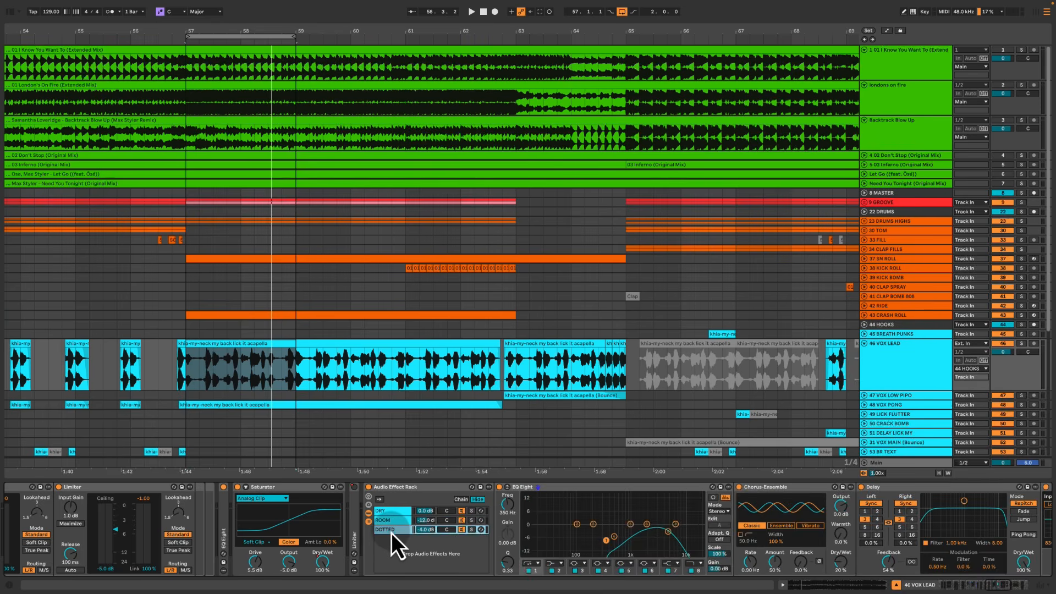
click(977, 486)
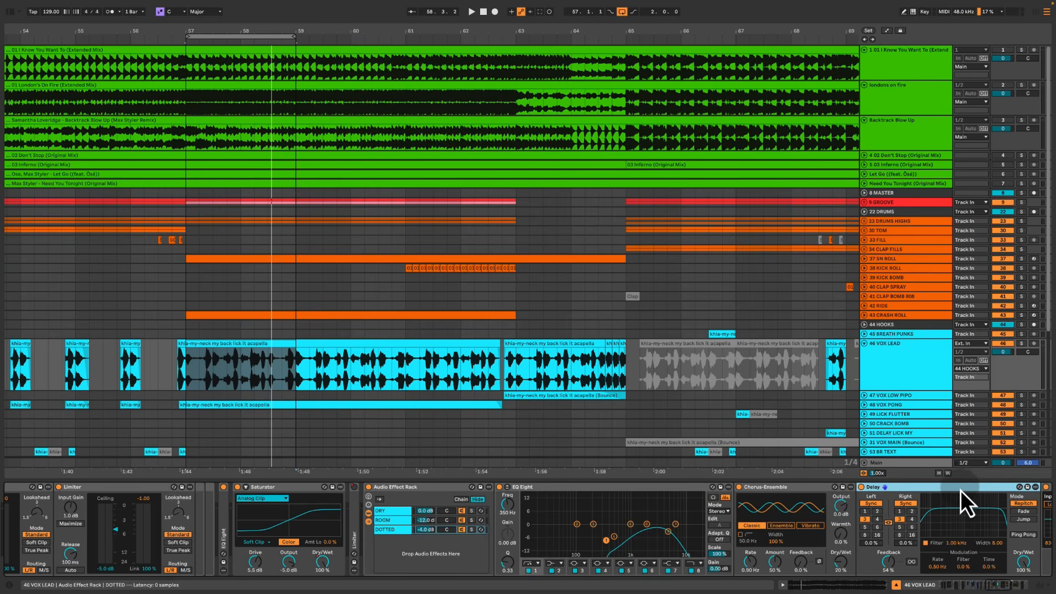
scroll(776, 493, left, 10)
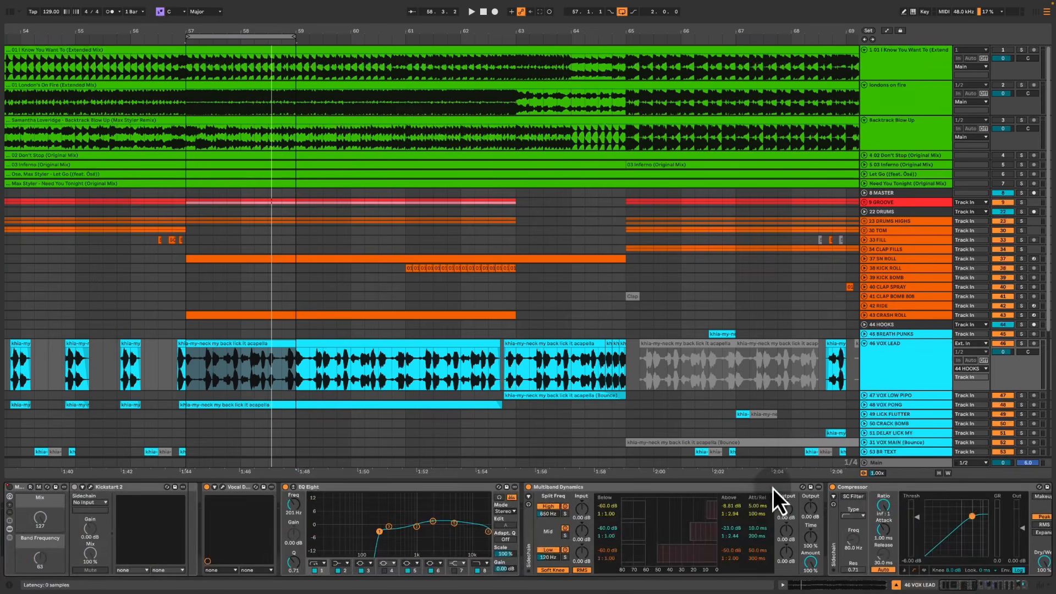
Check the Vocal Doubler, select EQ Eight through Saturator, and tick off Breaks in the notes
click(236, 488)
click(222, 487)
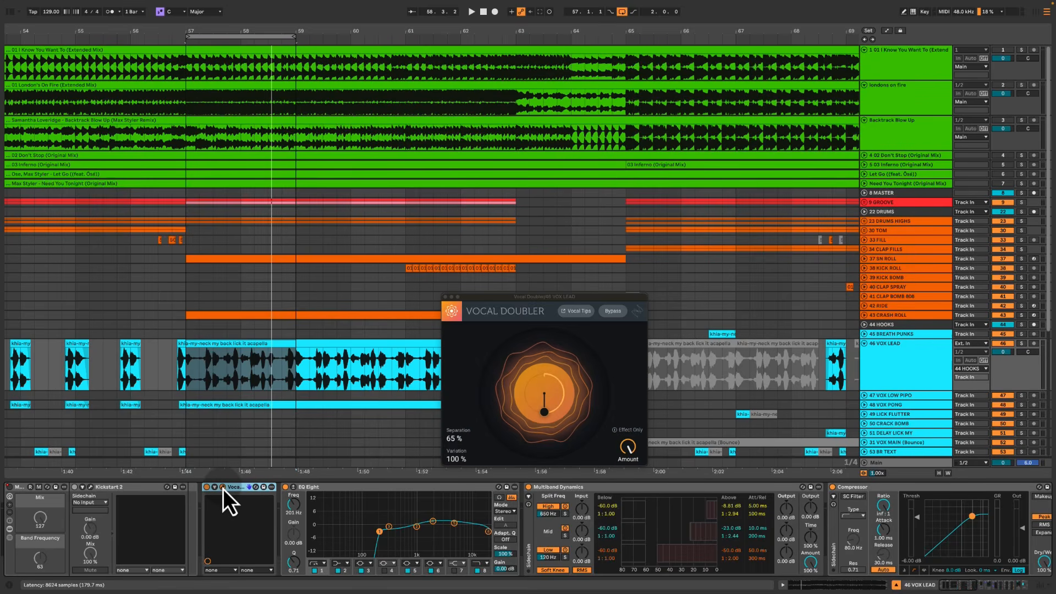
click(223, 487)
click(330, 487)
scroll(365, 490, right, 5)
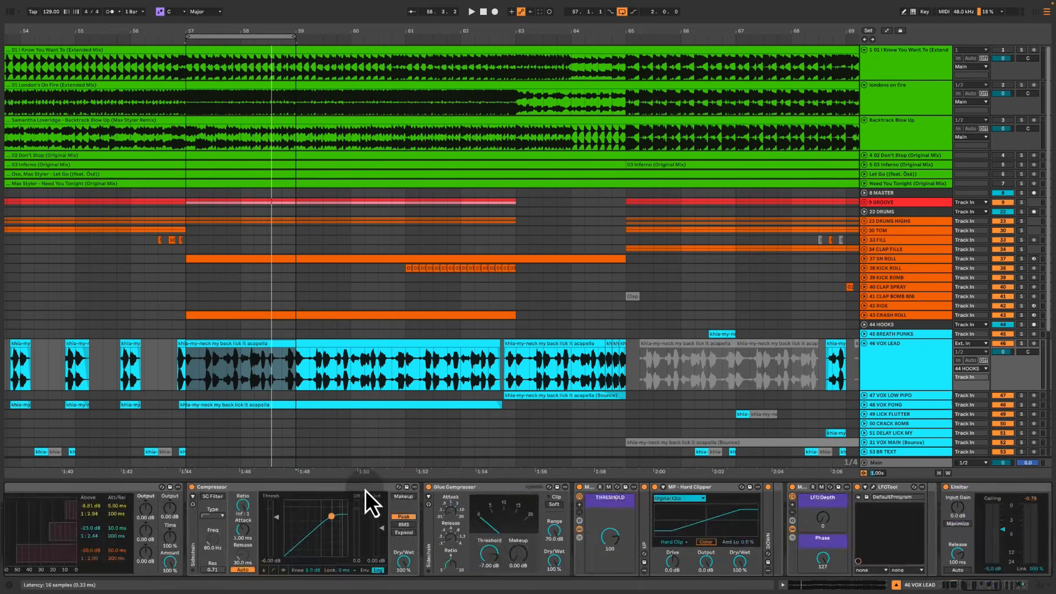
scroll(365, 490, right, 10)
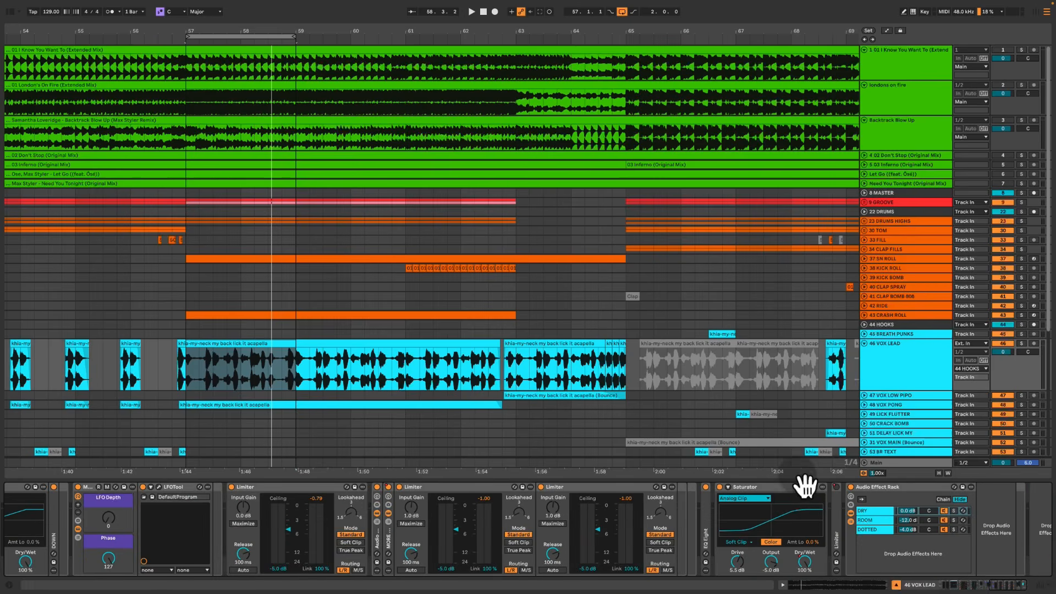
shift+click(785, 490)
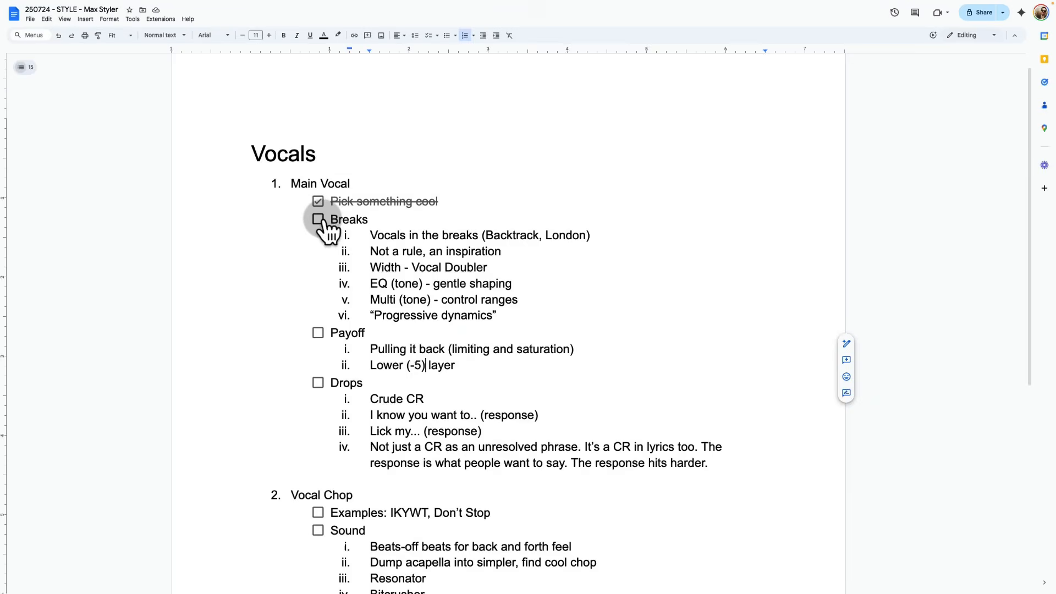
click(318, 219)
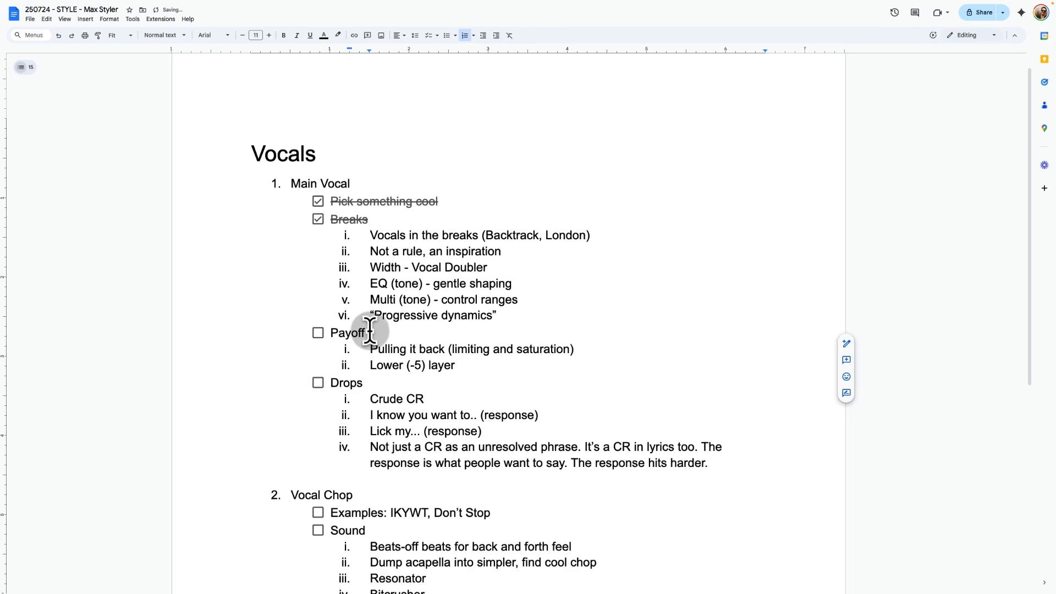
Highlight the Payoff notes 'Pulling it back' and 'Lower (-5) layer', then select 'londons on fire'
drag(377, 332, 577, 347)
drag(370, 365, 494, 360)
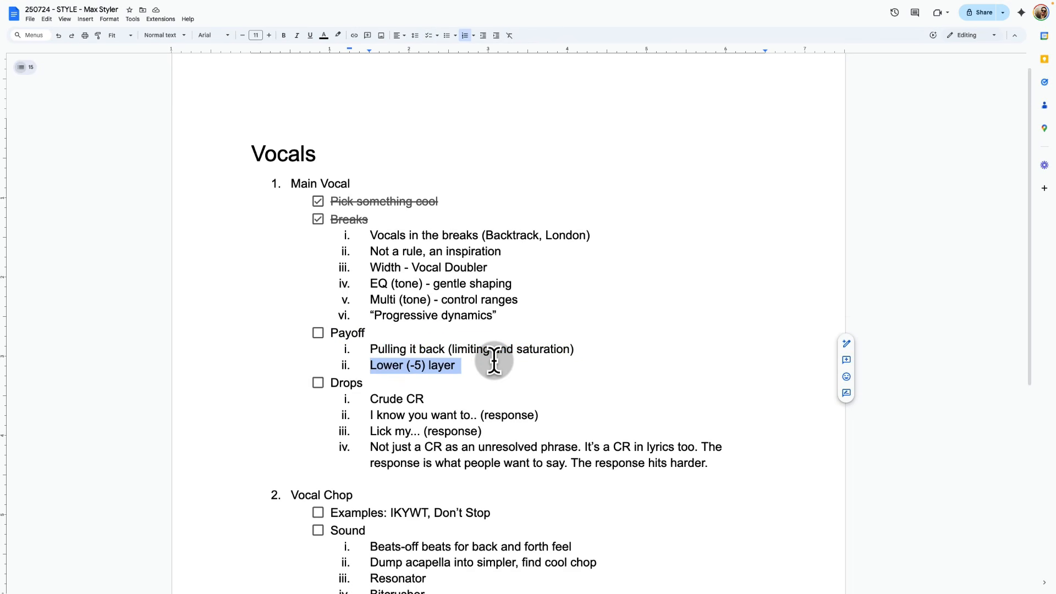
click(414, 363)
drag(370, 364, 485, 362)
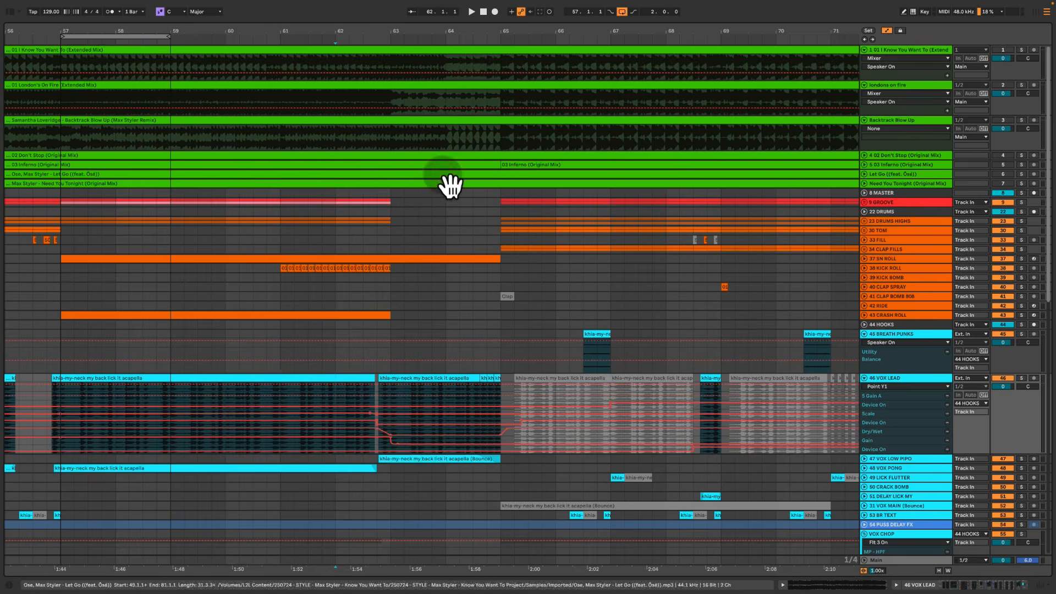
click(908, 86)
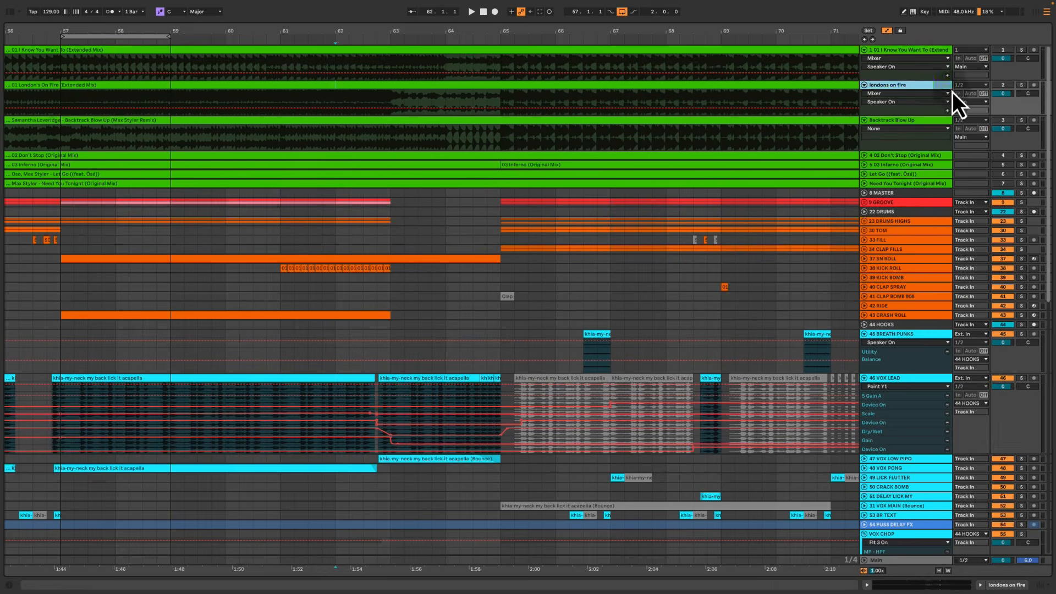
Solo 'londons on fire' and play it from bar 63 into bar 64
click(1021, 86)
click(394, 103)
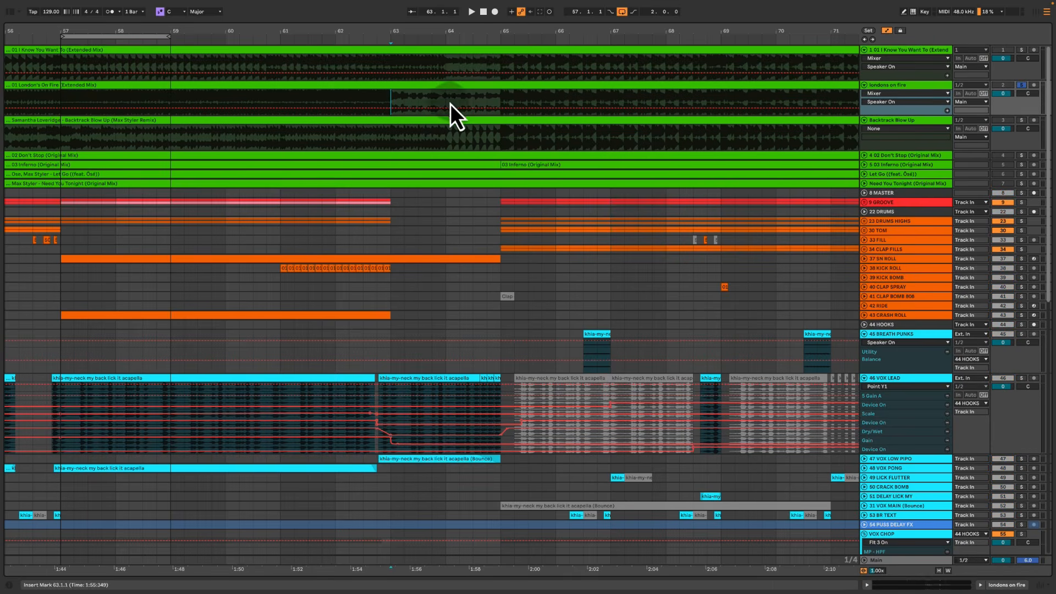
key(space)
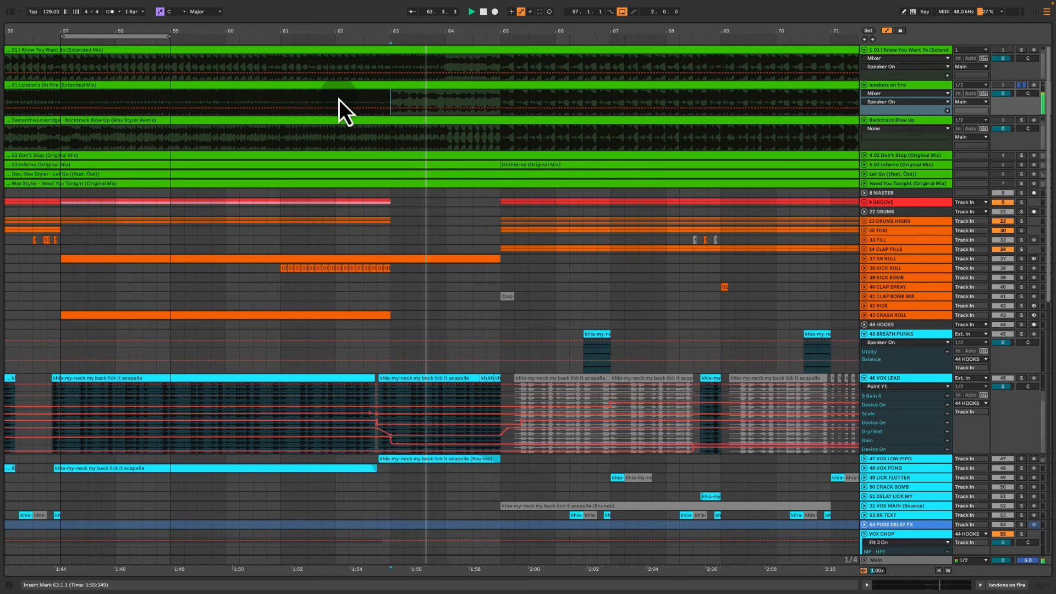
click(445, 99)
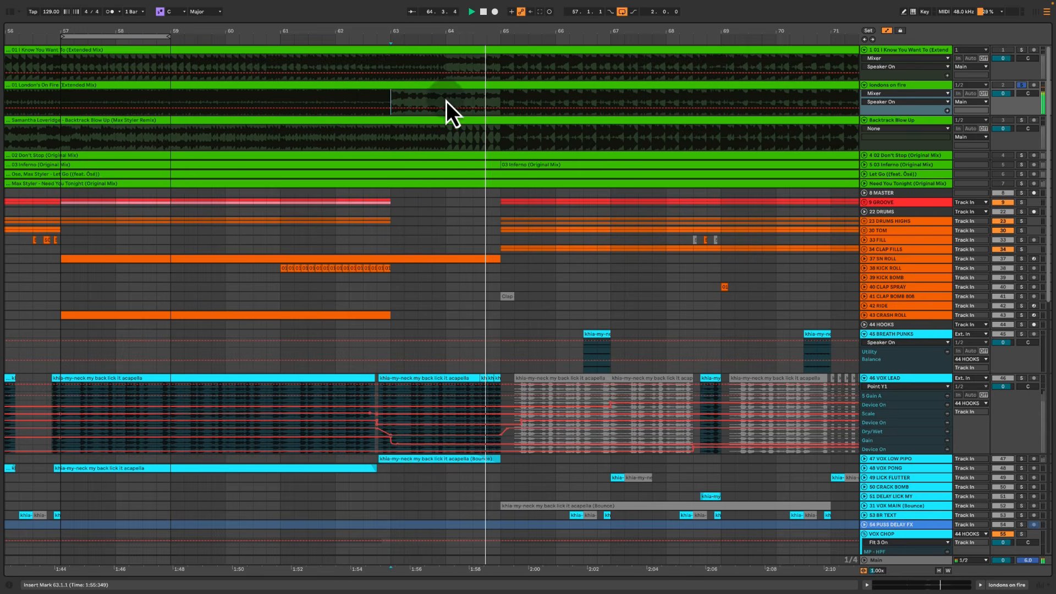
key(space)
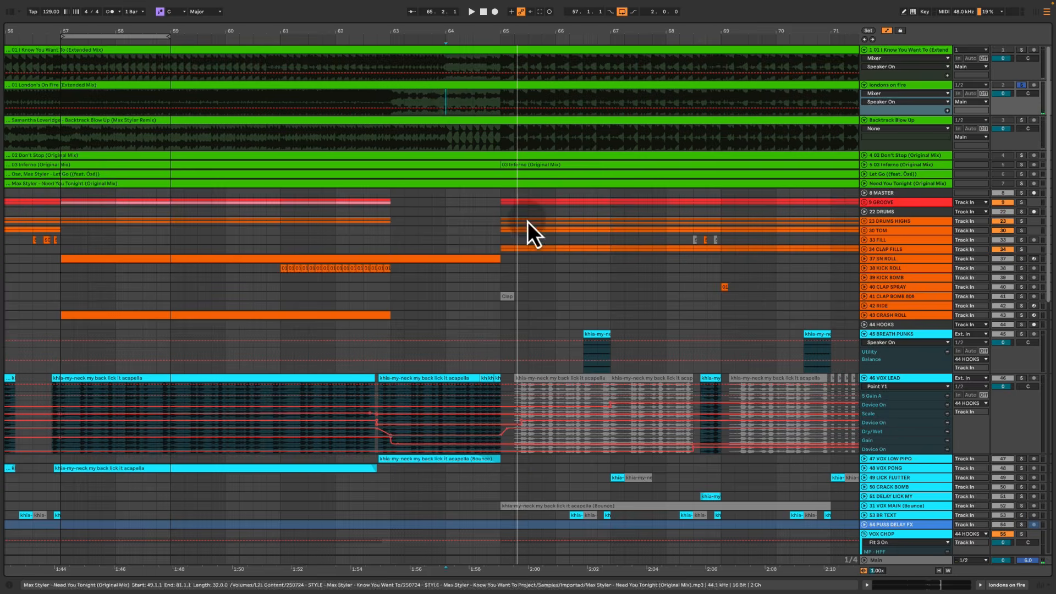
Unfold the VOX LOW PIPO track and play the vocals from around bar 62
scroll(526, 222, down, 4)
scroll(529, 251, up, 4)
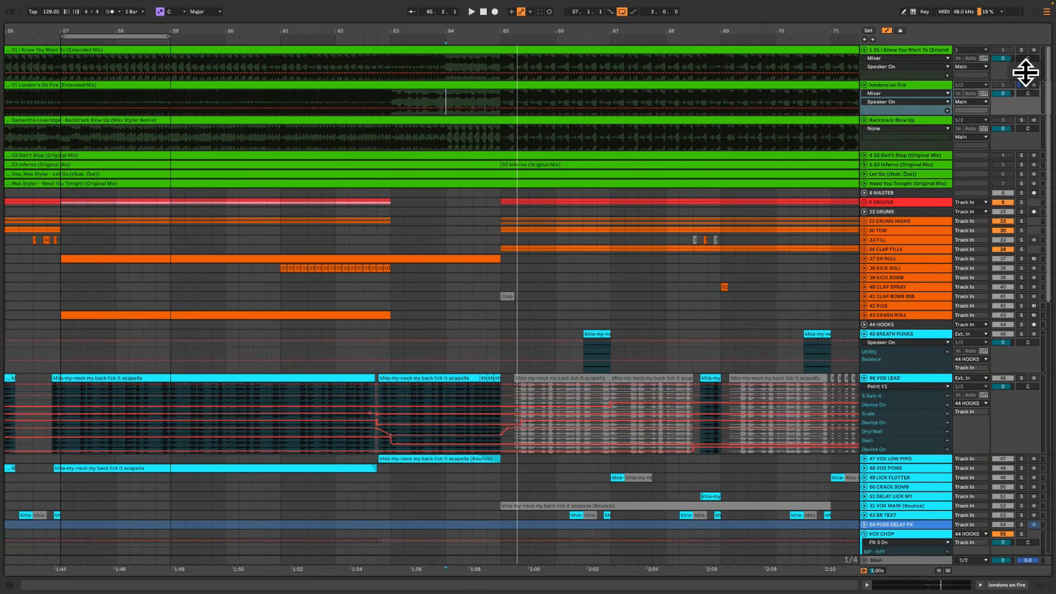
scroll(402, 323, down, 2)
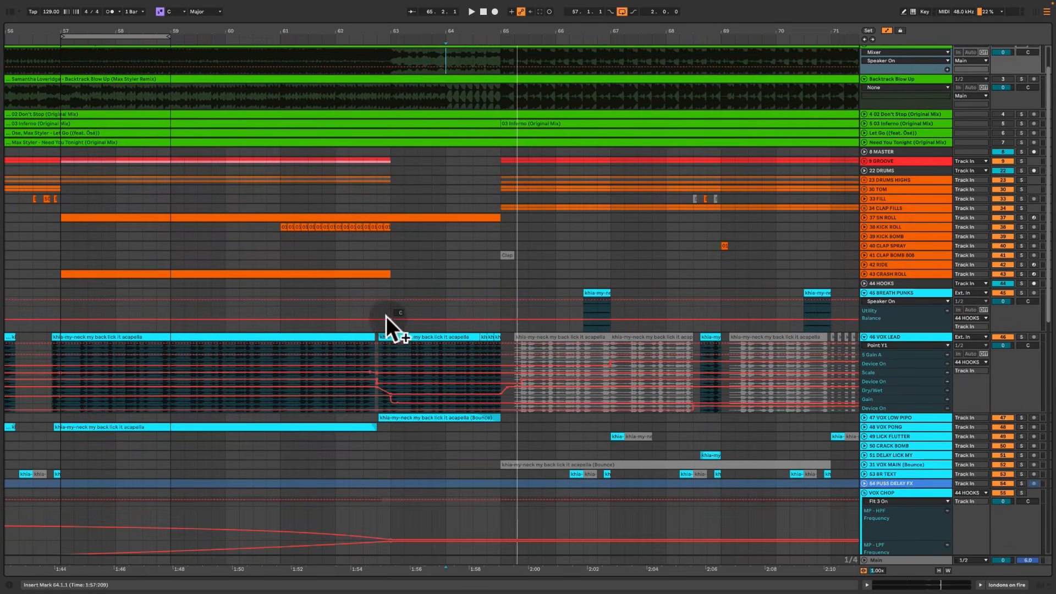
click(388, 315)
click(879, 420)
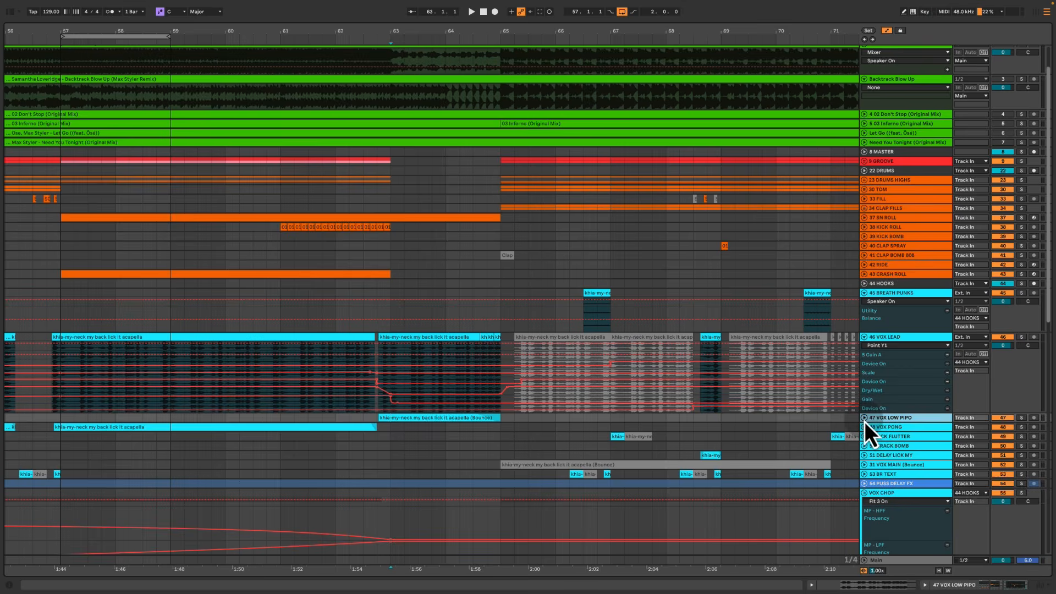
click(865, 419)
drag(611, 424, 363, 427)
click(334, 421)
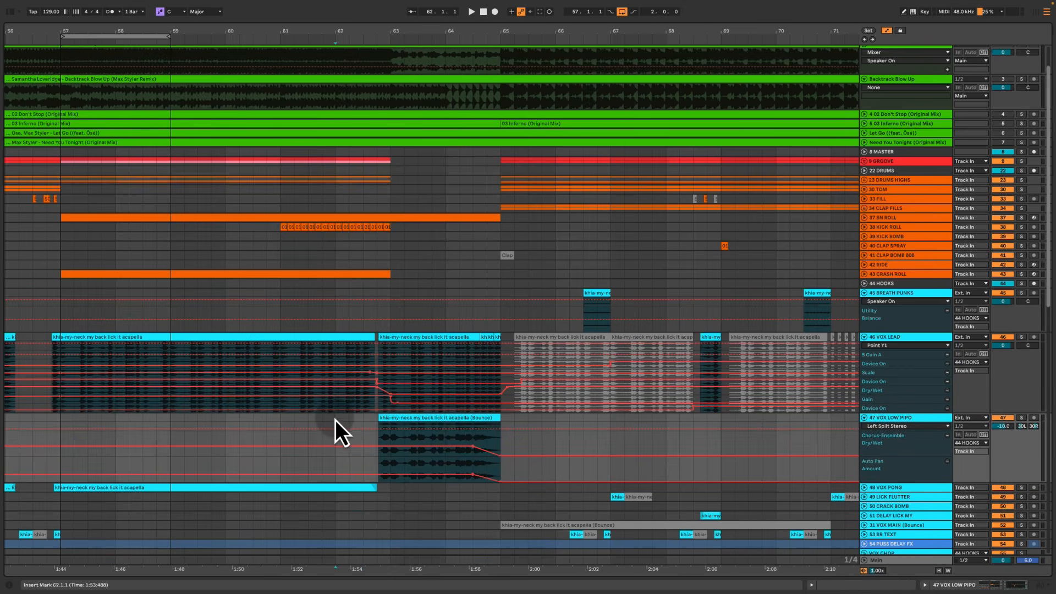
key(space)
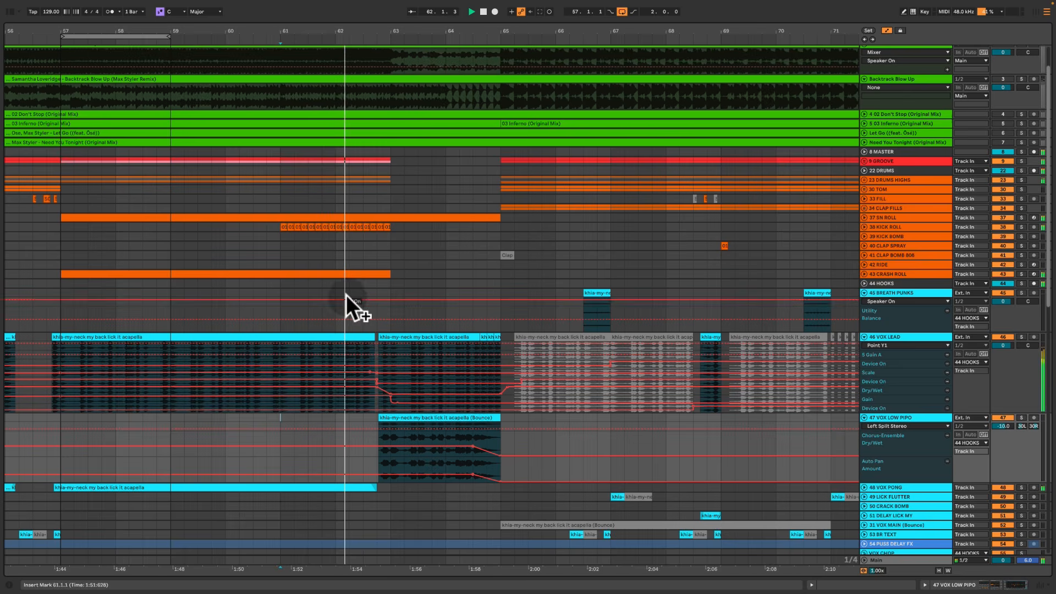
Select bars 62–66 across the vocal tracks, stop, and show the VOX LEAD device chain
drag(346, 298, 581, 461)
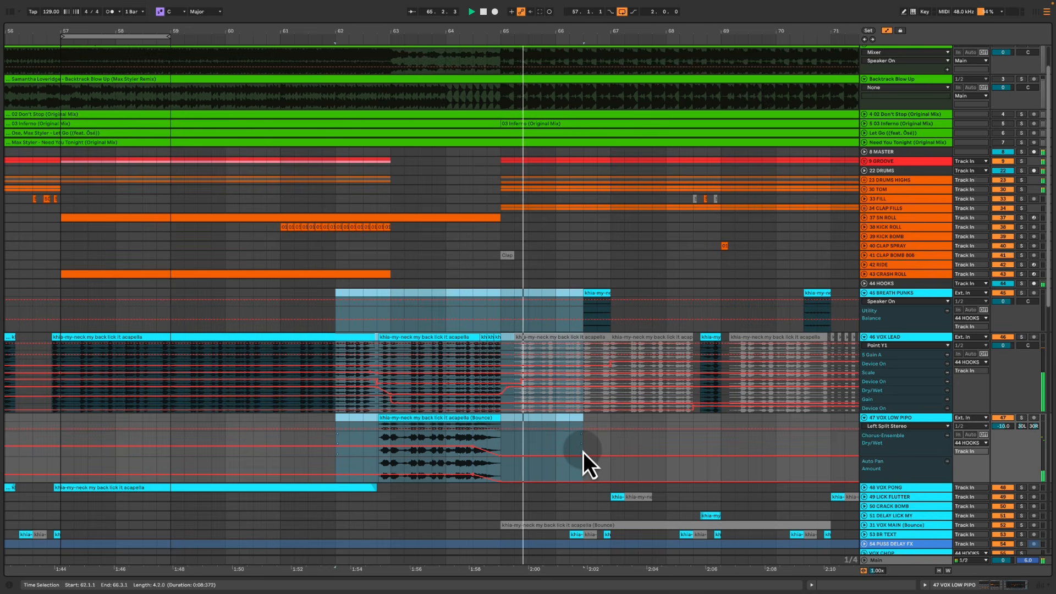
key(space)
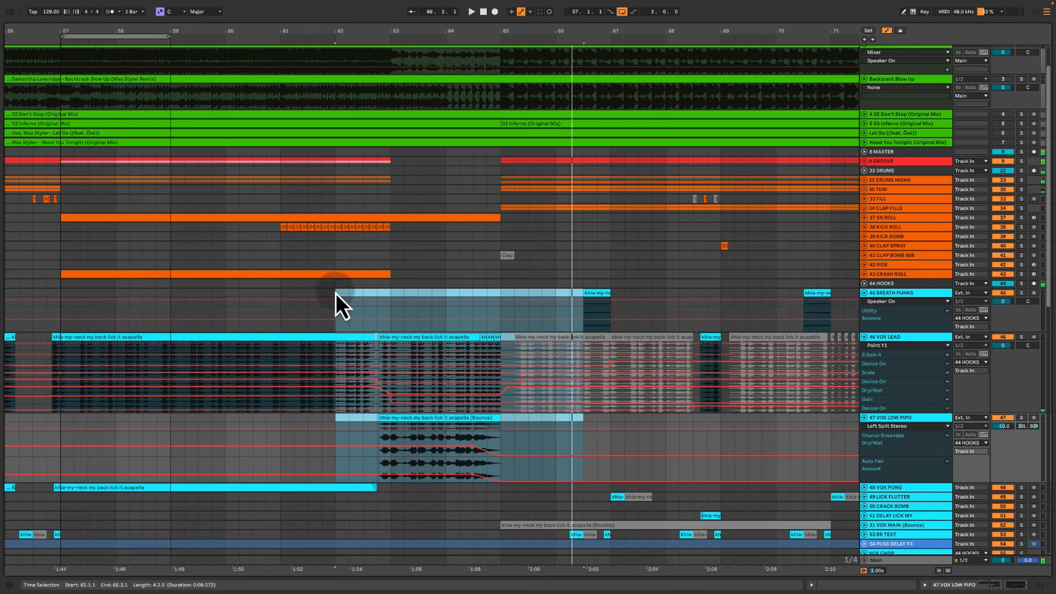
double_click(899, 338)
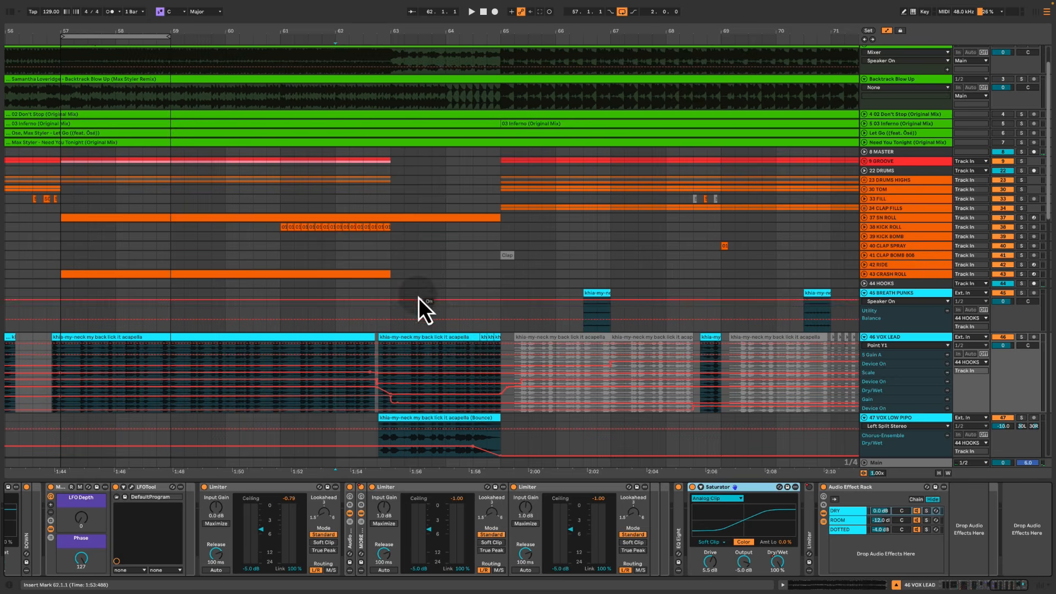
drag(393, 275, 498, 388)
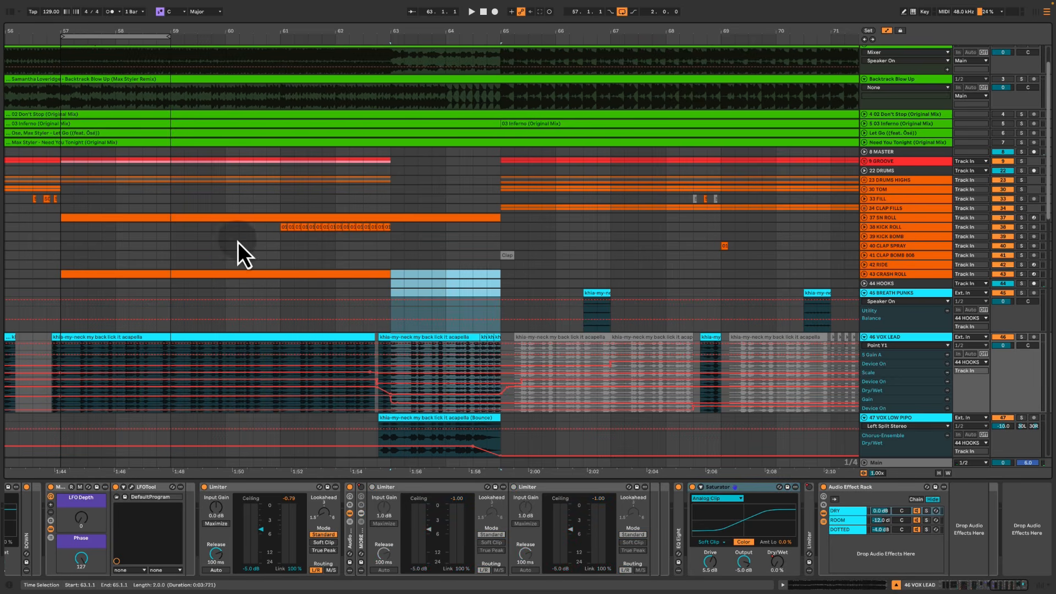
drag(213, 242, 369, 387)
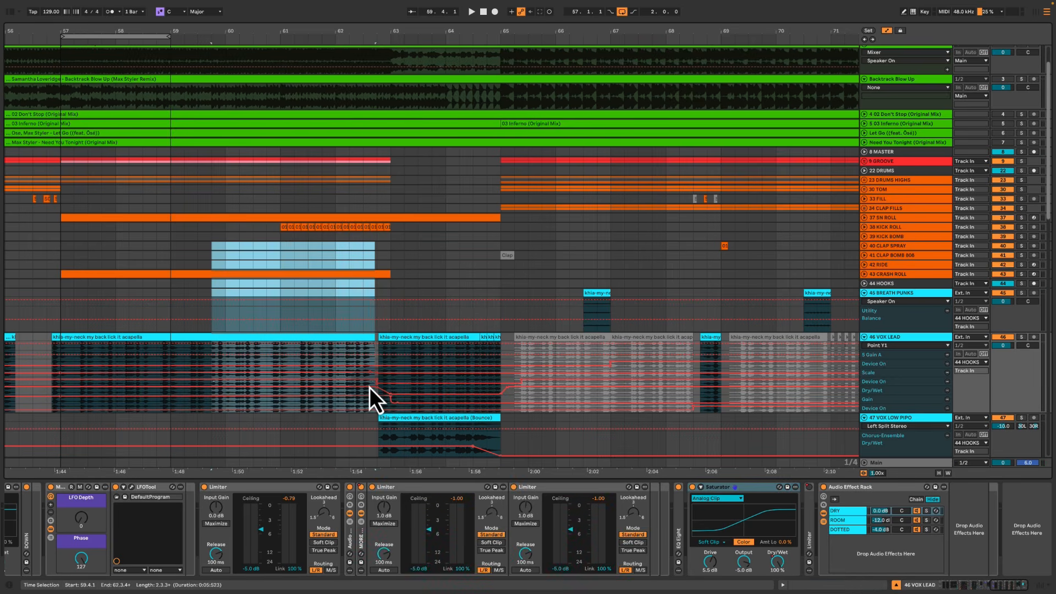
drag(393, 268, 500, 407)
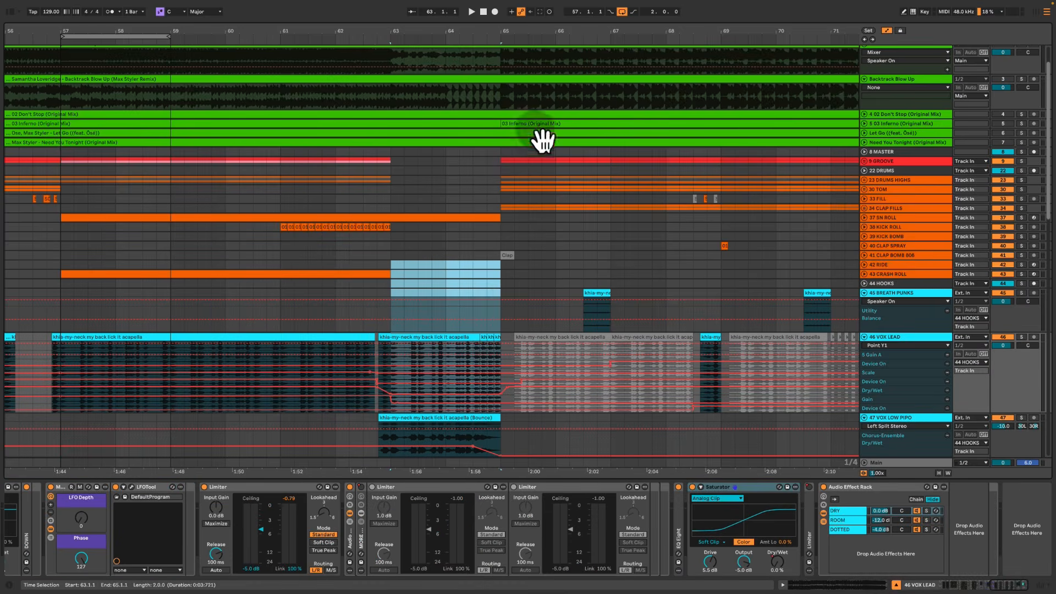
drag(498, 176, 661, 398)
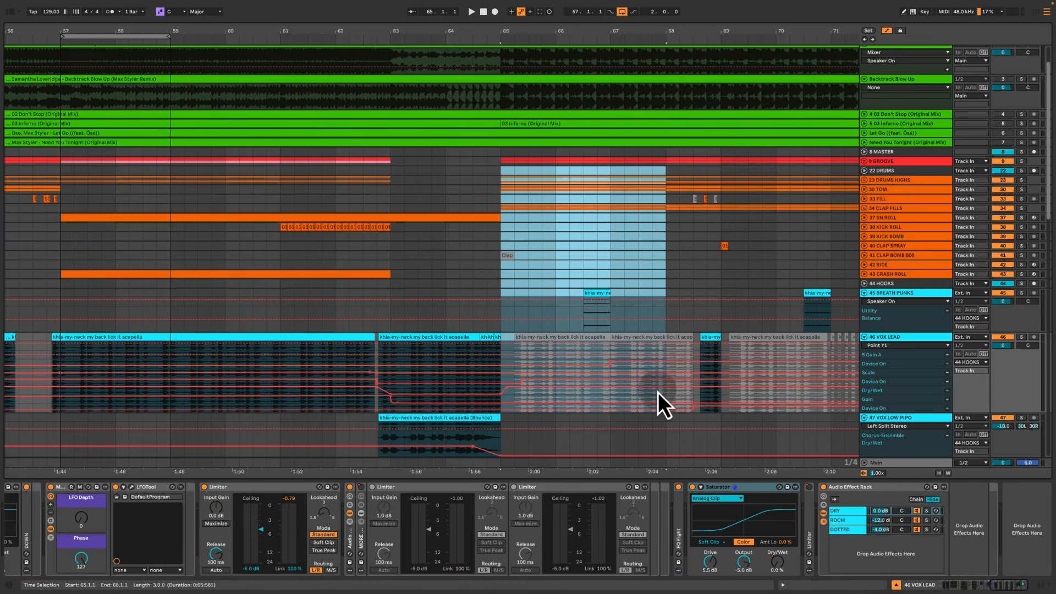
click(399, 487)
shift+click(583, 487)
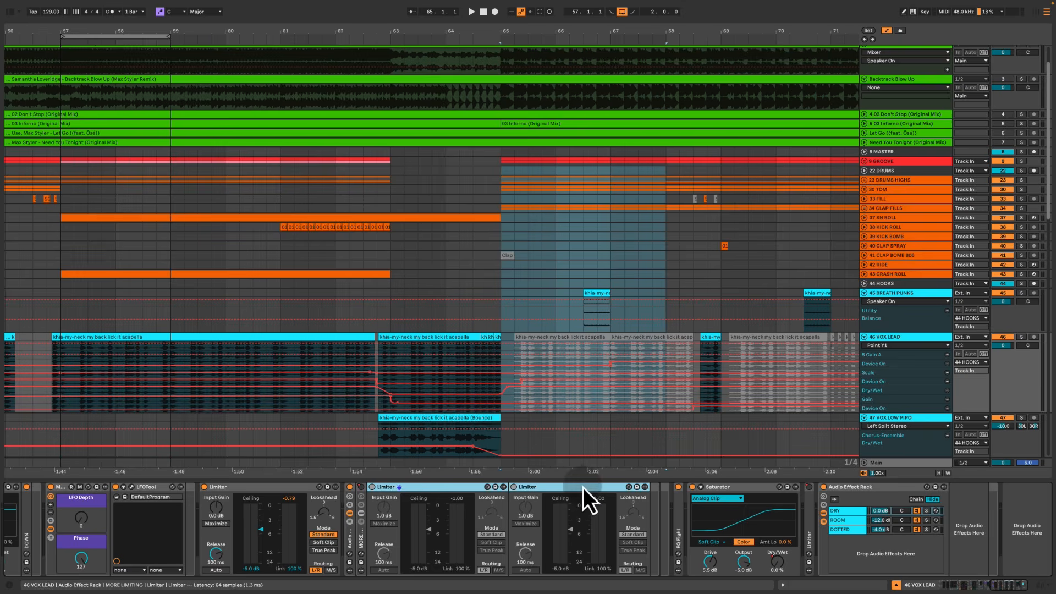
scroll(406, 385, down, 1)
click(429, 343)
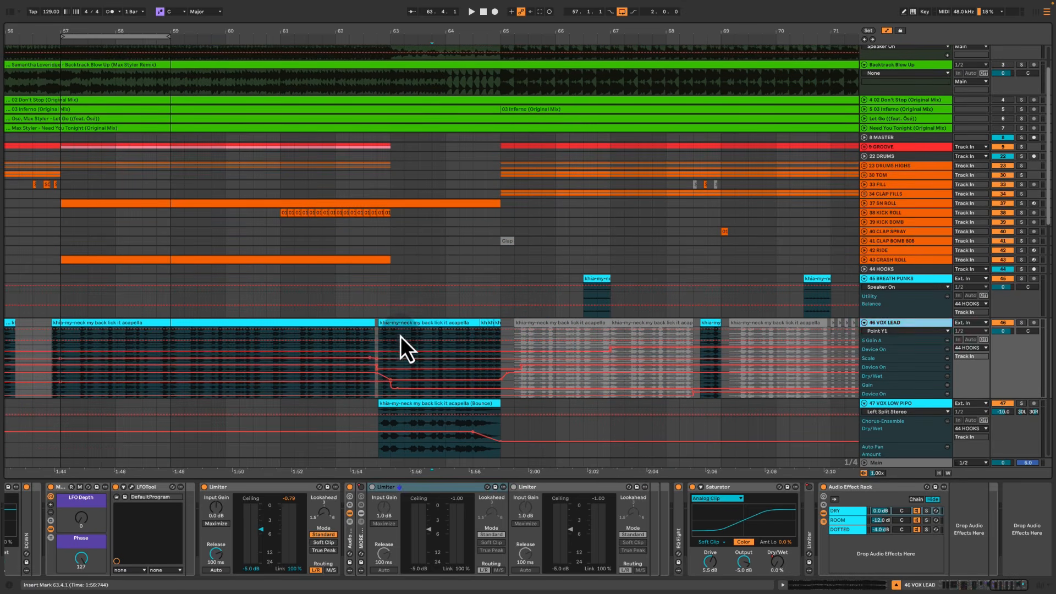
click(404, 337)
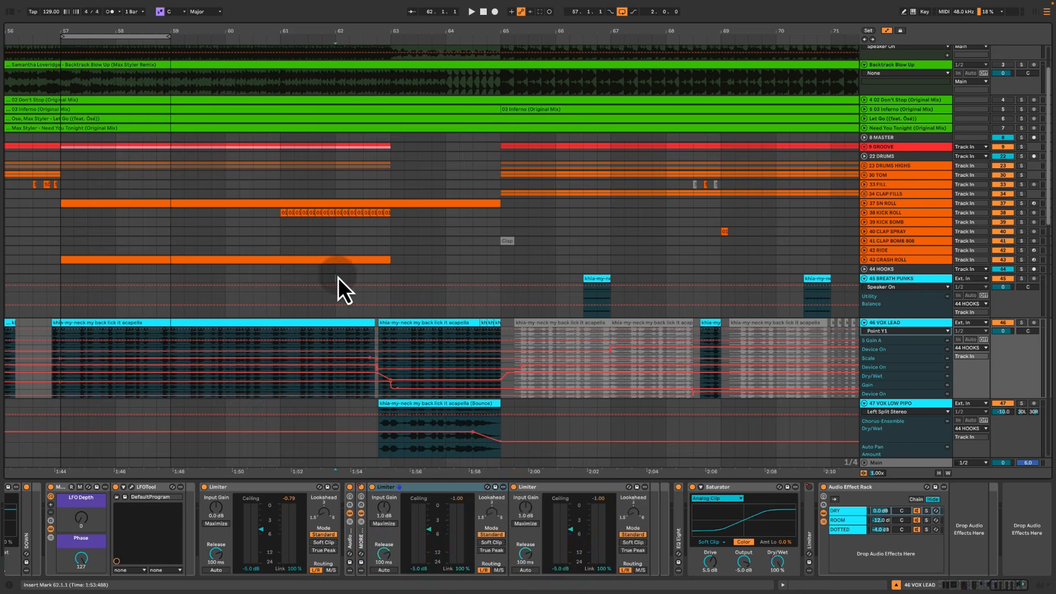
drag(338, 278, 492, 362)
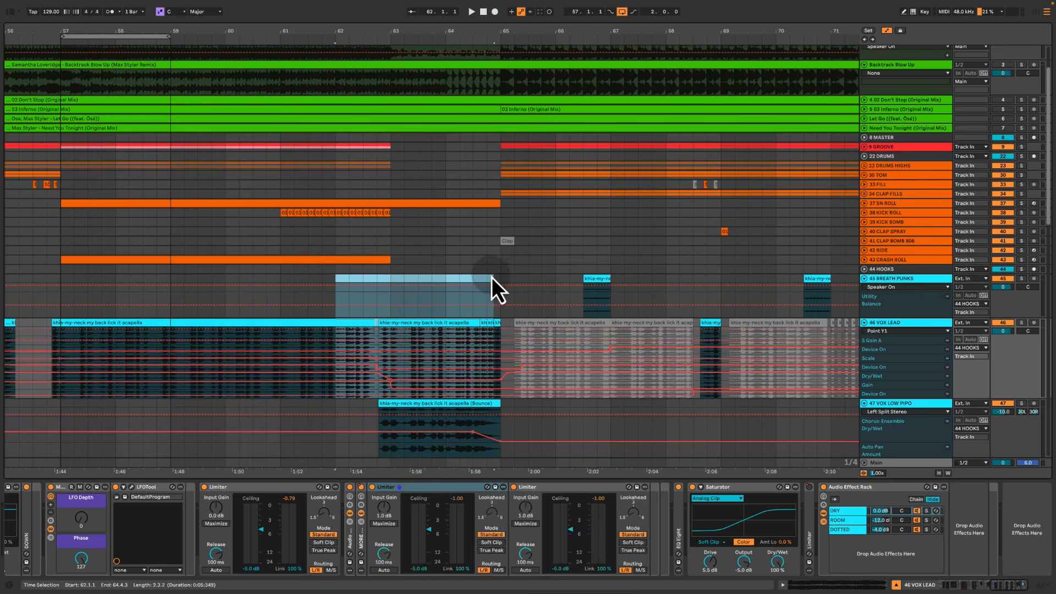
drag(501, 260, 677, 376)
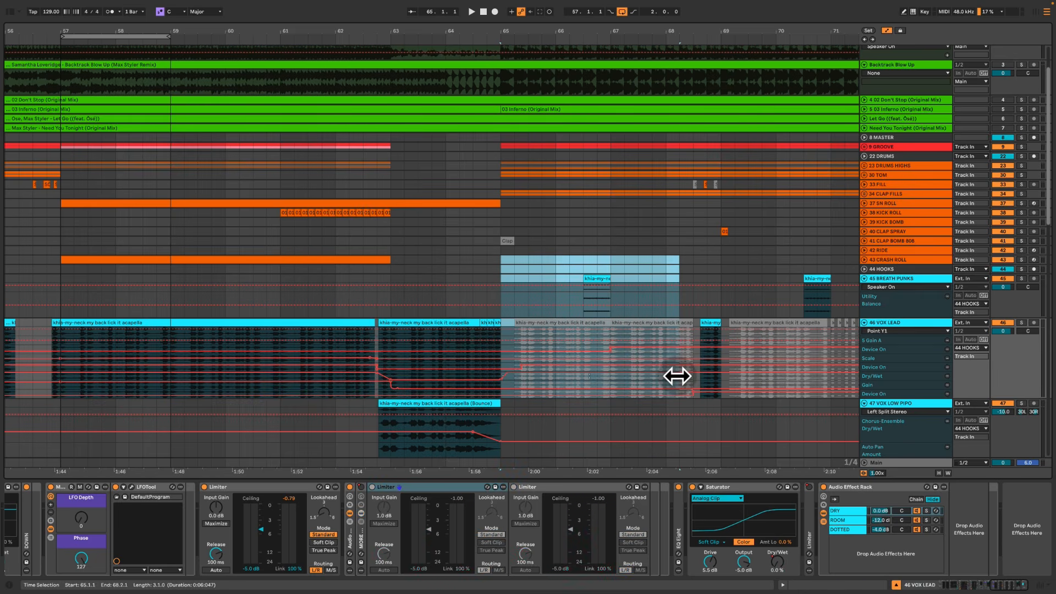
scroll(546, 364, down, 2)
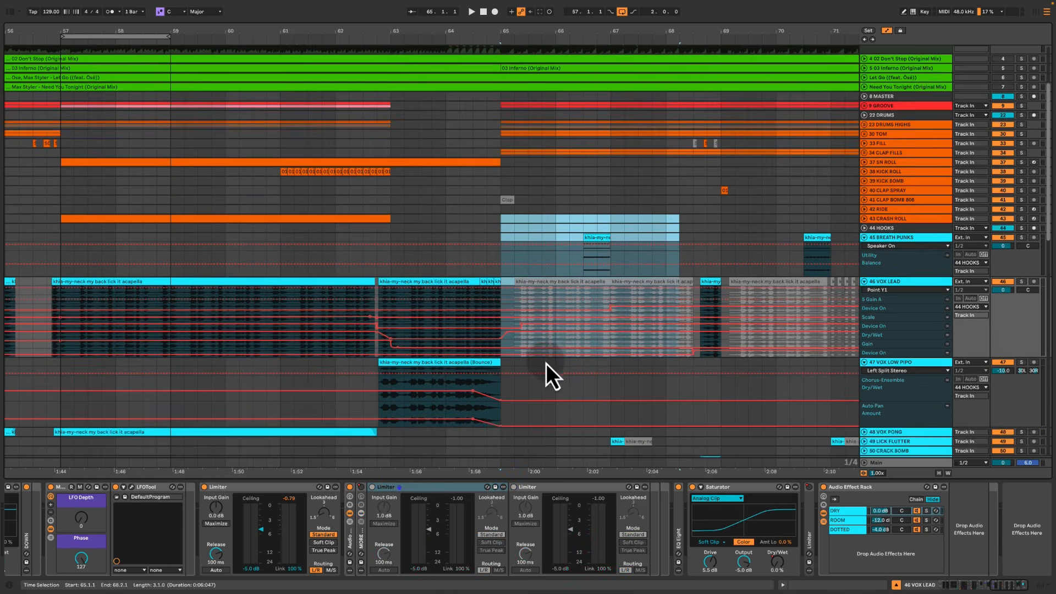
Solo VOX LOW PIPO, play its bounce clip, and select bars 63–65 on BREATH PUNKS and VOX LEAD
click(452, 362)
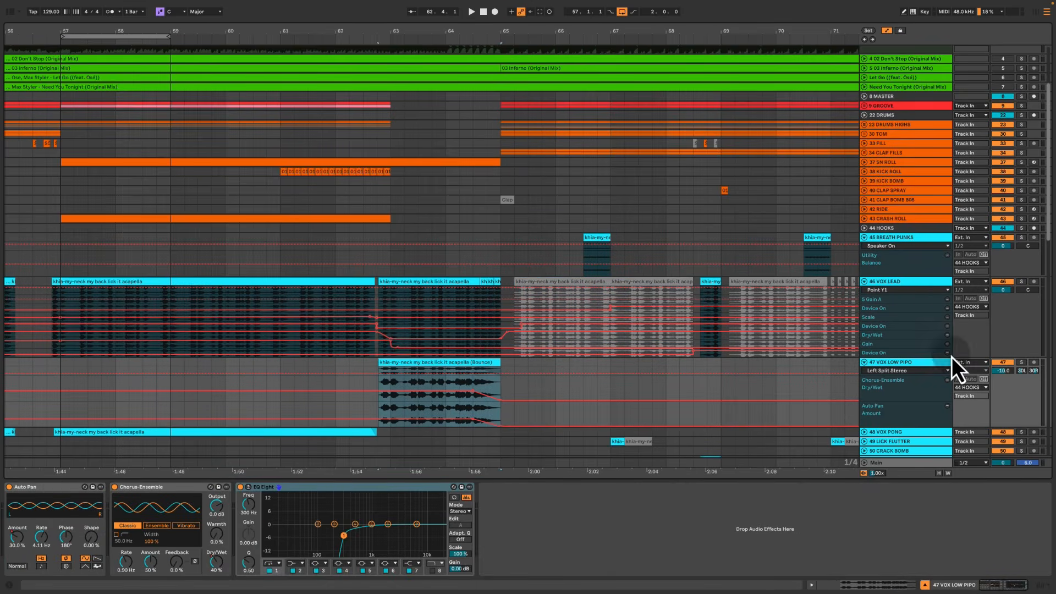
click(1021, 362)
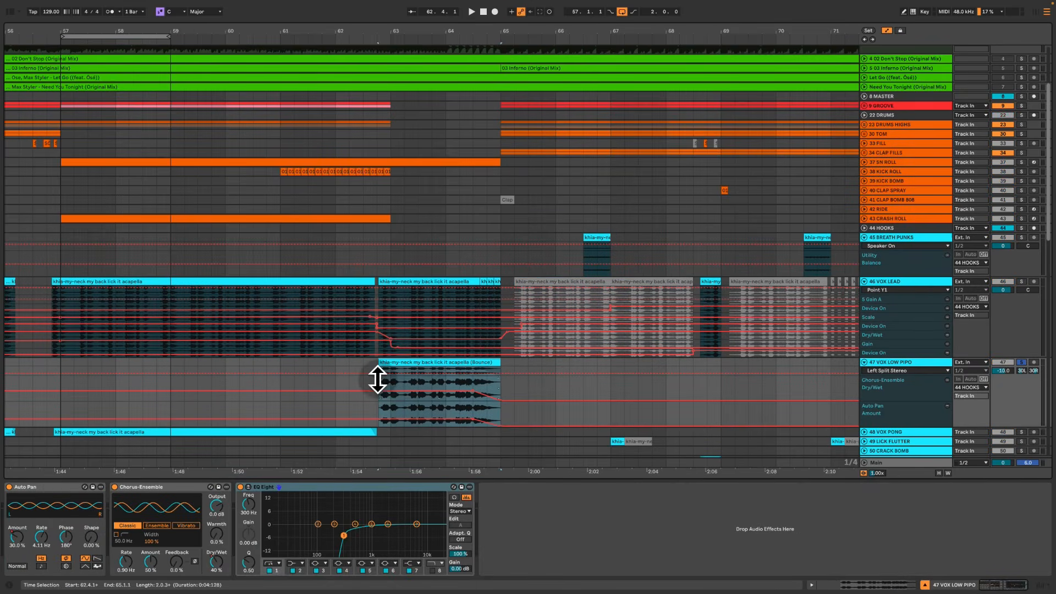
key(space)
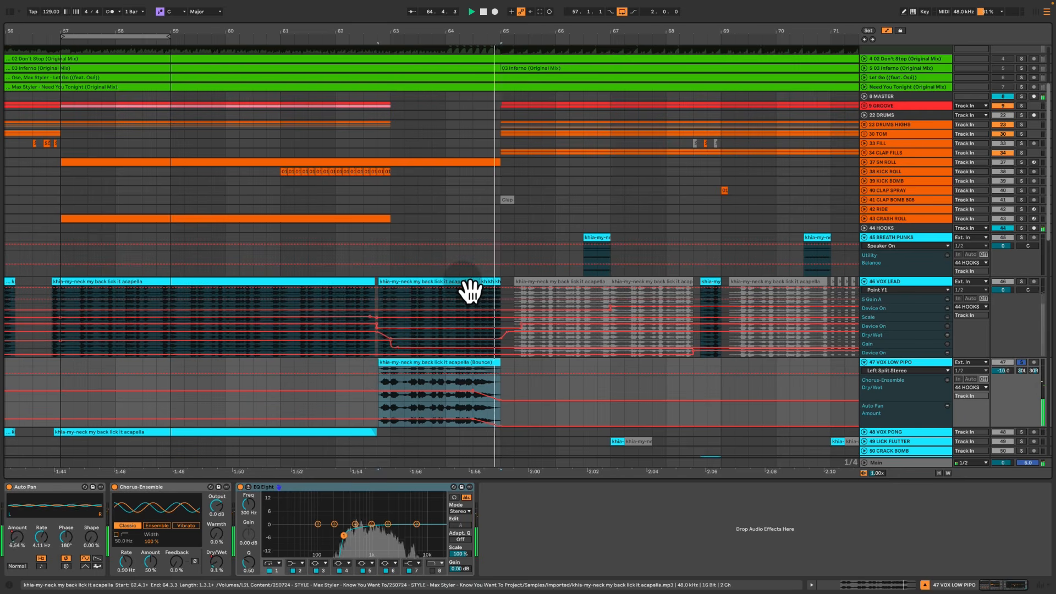
click(390, 258)
key(space)
drag(391, 256, 500, 351)
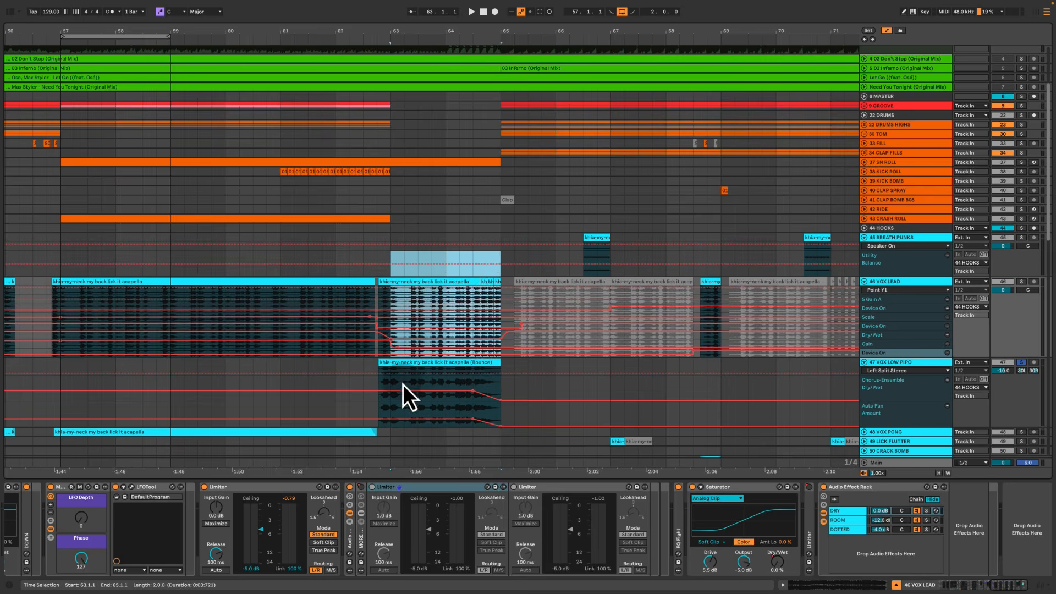
Inspect the bounce clip's Auto Pan, Chorus-Ensemble and EQ Eight devices
double_click(435, 370)
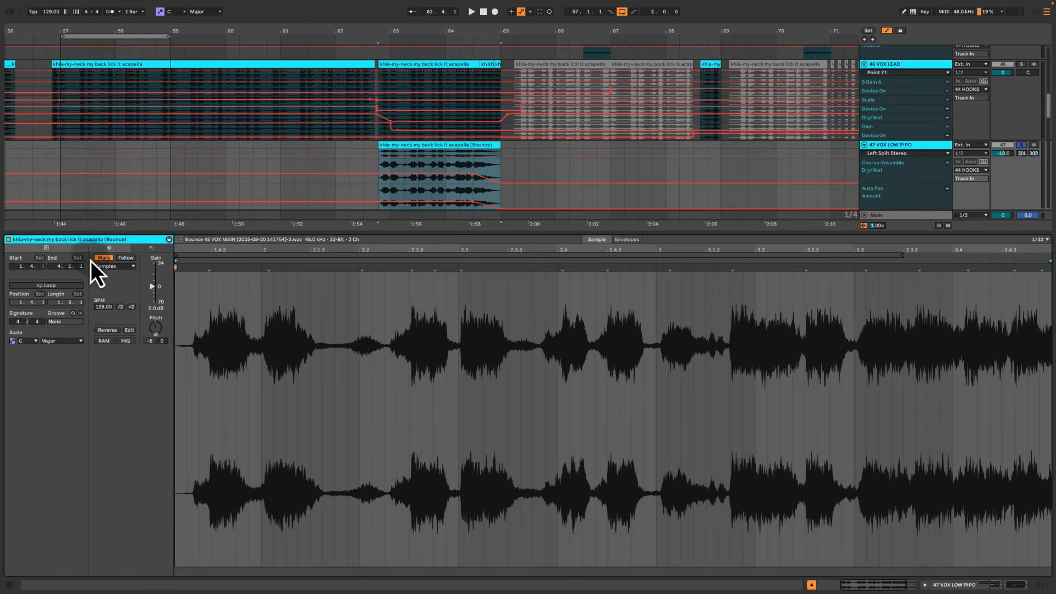
key(shift+Tab)
scroll(508, 353, up, 10)
scroll(507, 354, down, 2)
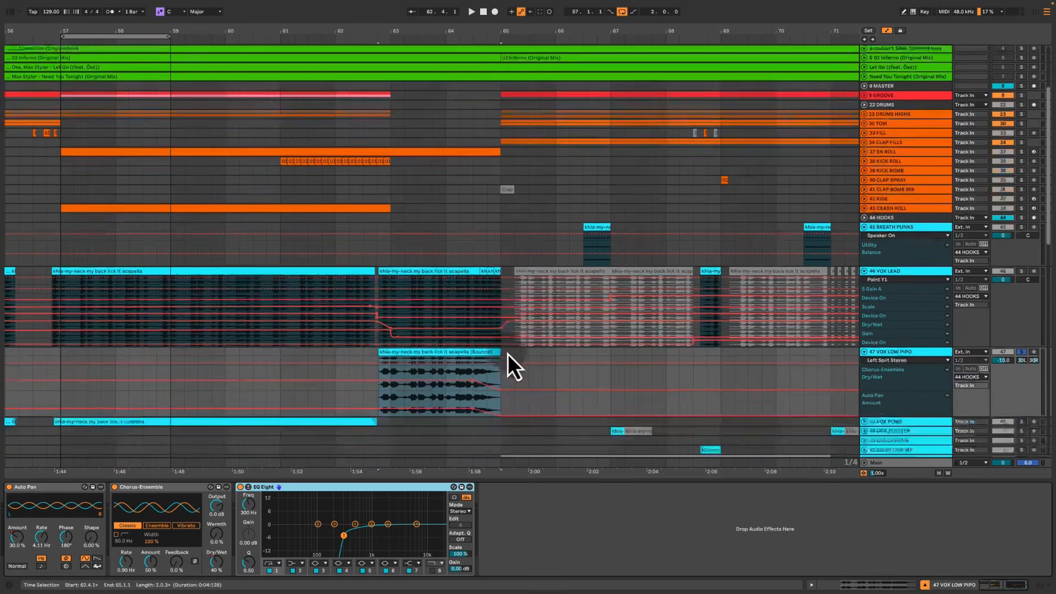
click(51, 487)
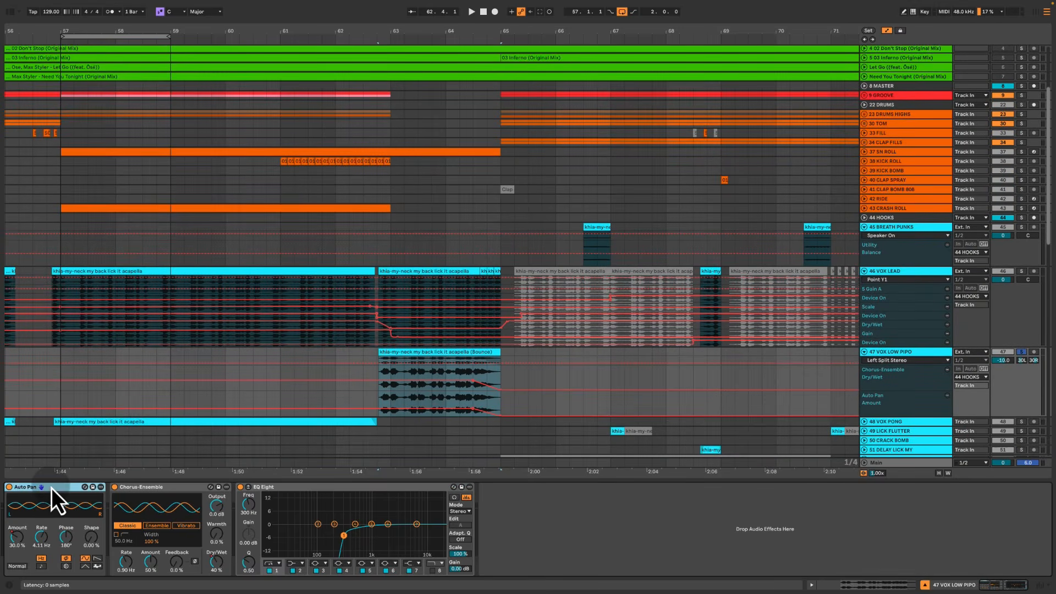
click(164, 489)
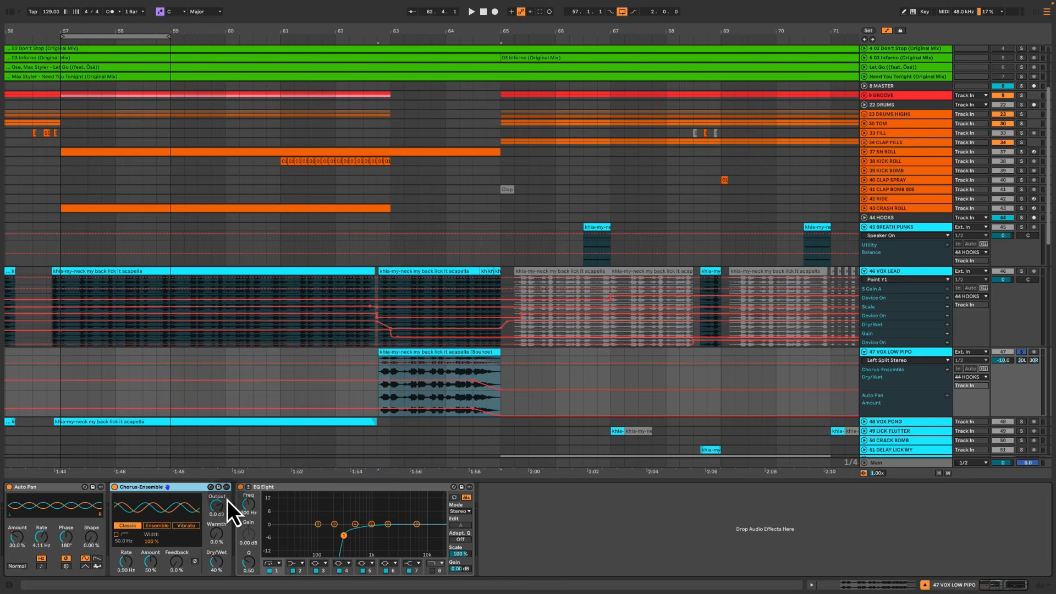
click(322, 497)
Play from bar 61 with devices hidden, jumping ahead to bar 65
click(283, 215)
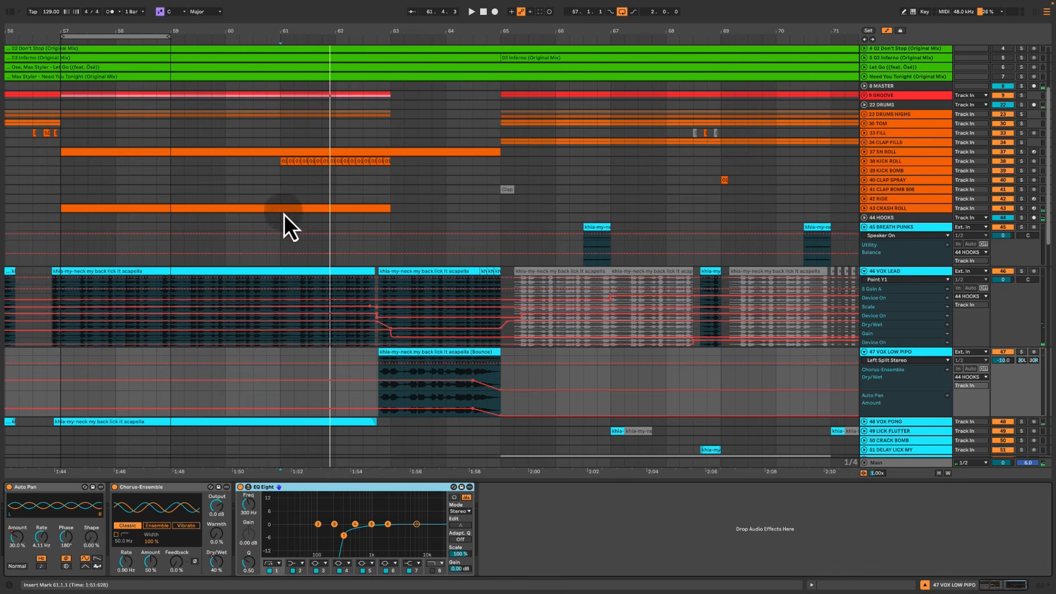
click(282, 229)
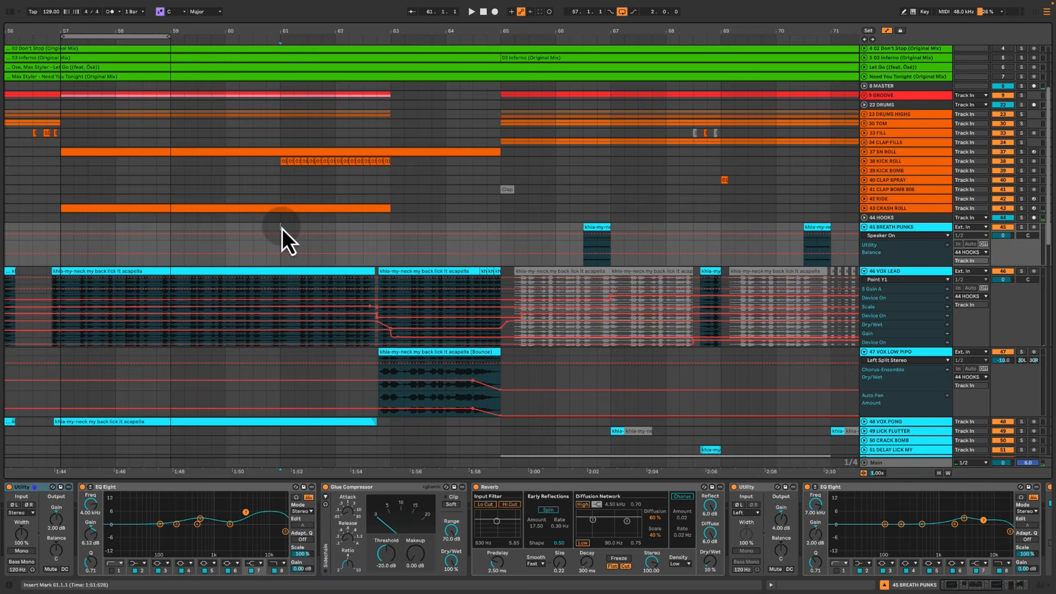
key(space)
key(super+alt+l)
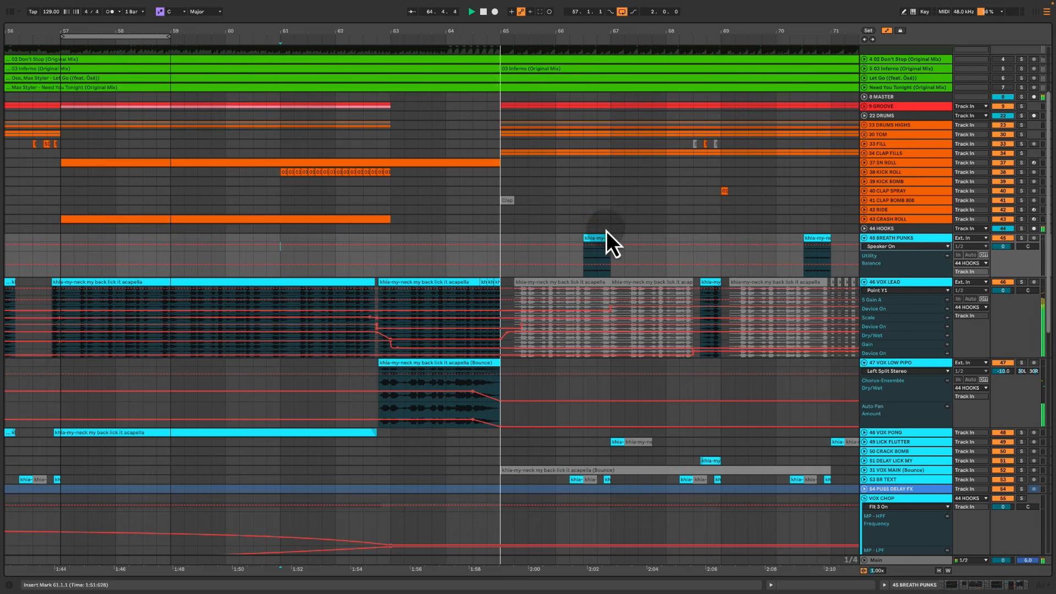
click(498, 242)
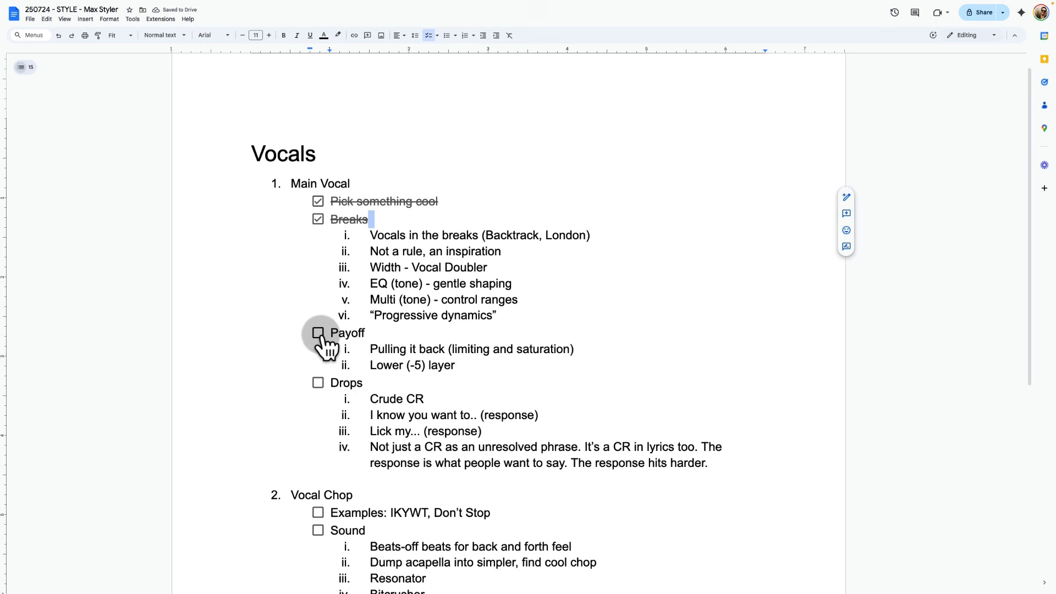
Tick off Payoff in the notes and select the Drops and Crude CR lines
click(319, 333)
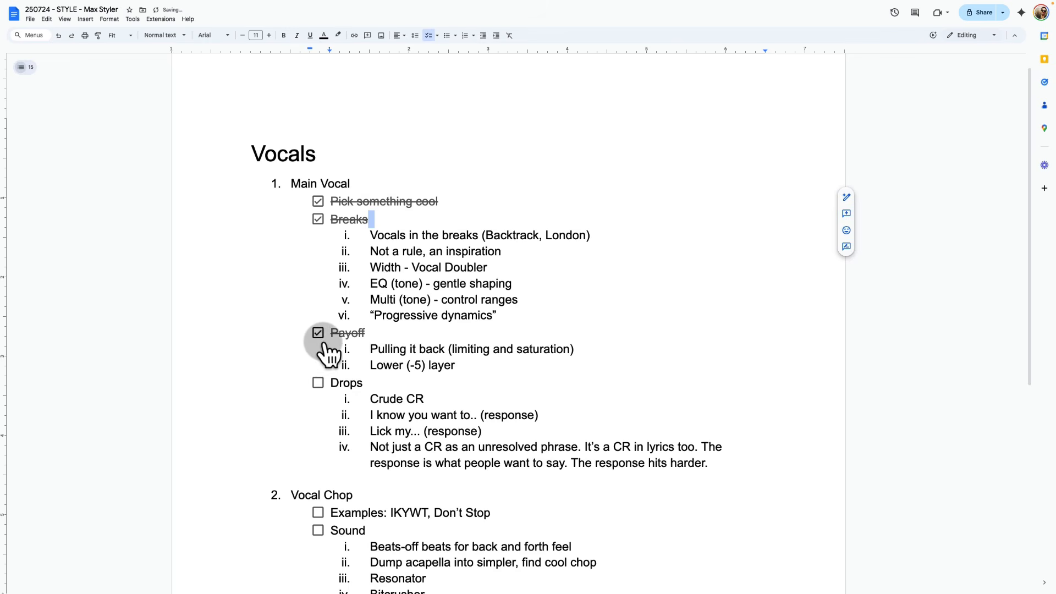
click(394, 384)
triple_click(394, 383)
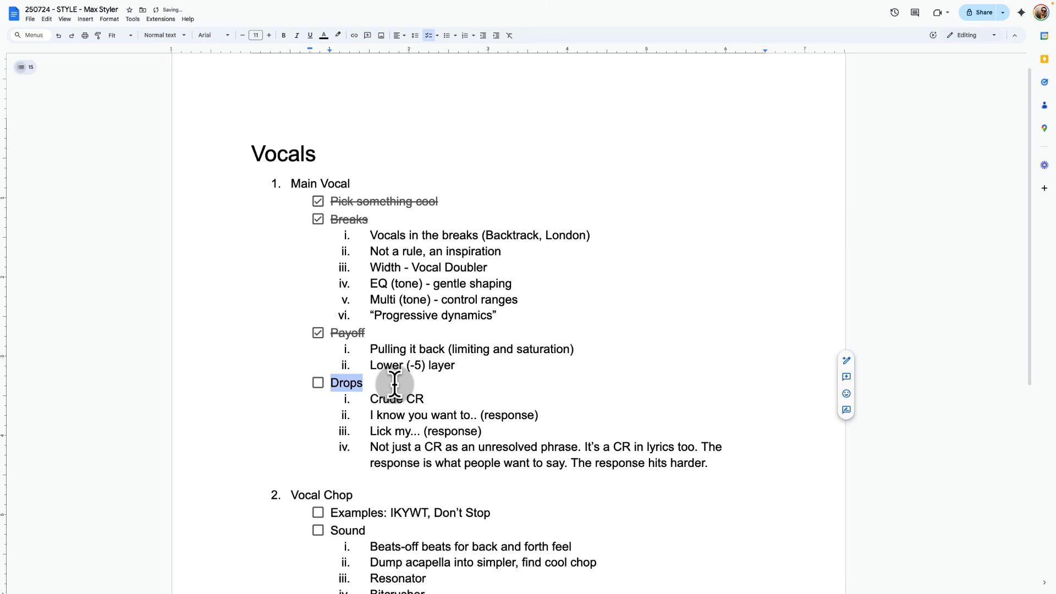
click(450, 398)
triple_click(451, 398)
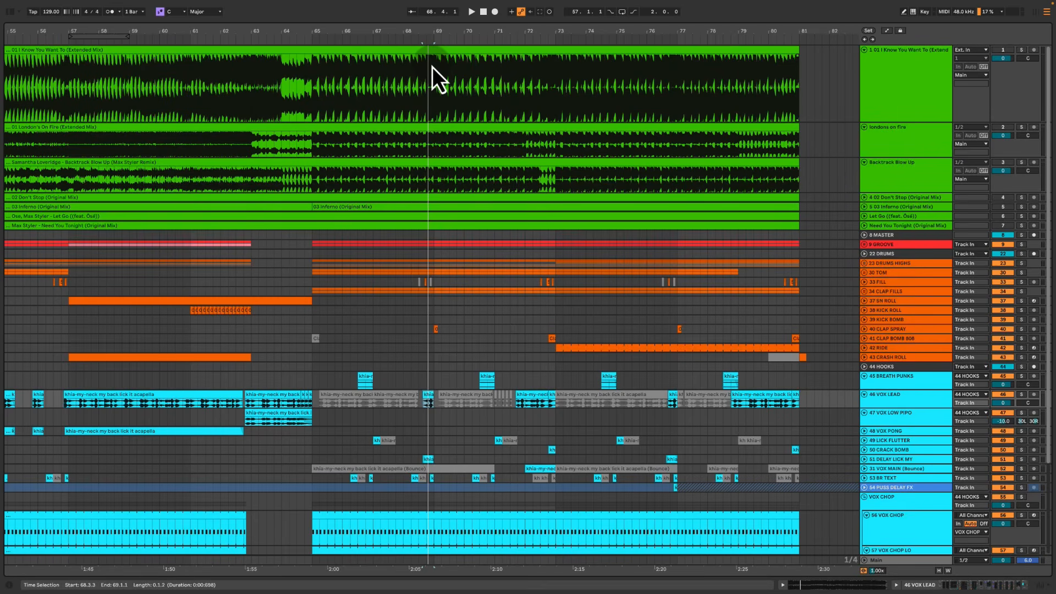
Solo the I Know You Want To reference, play it, and select bars 73 to 76
click(1023, 51)
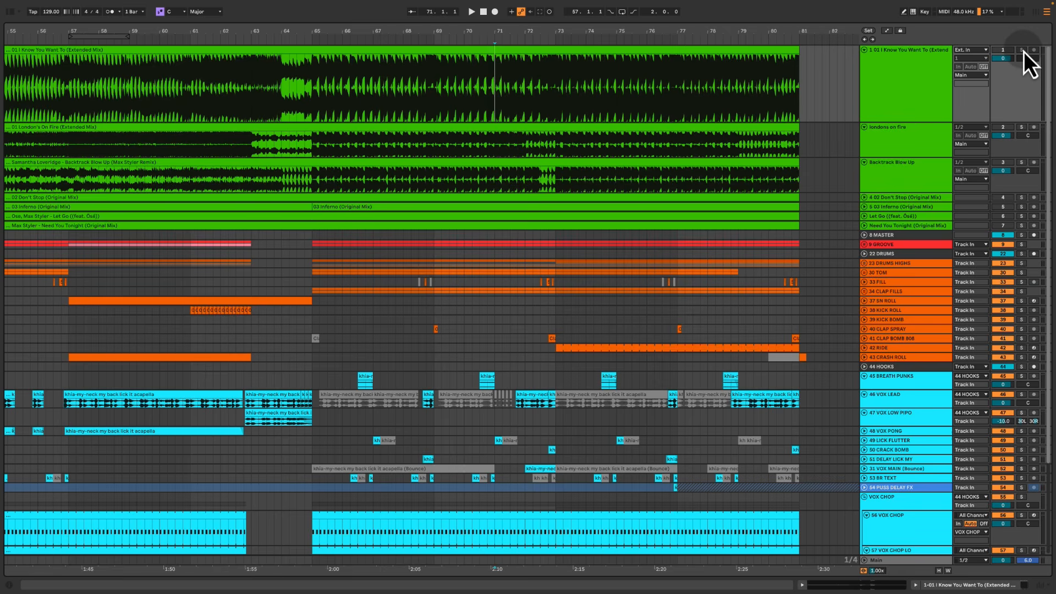
click(1024, 51)
key(space)
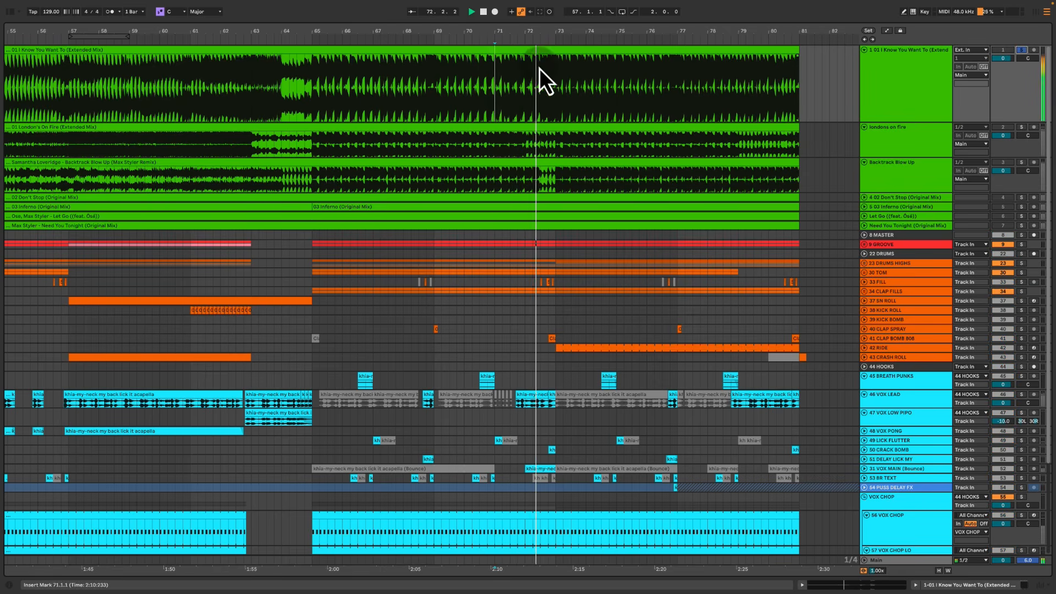
click(556, 64)
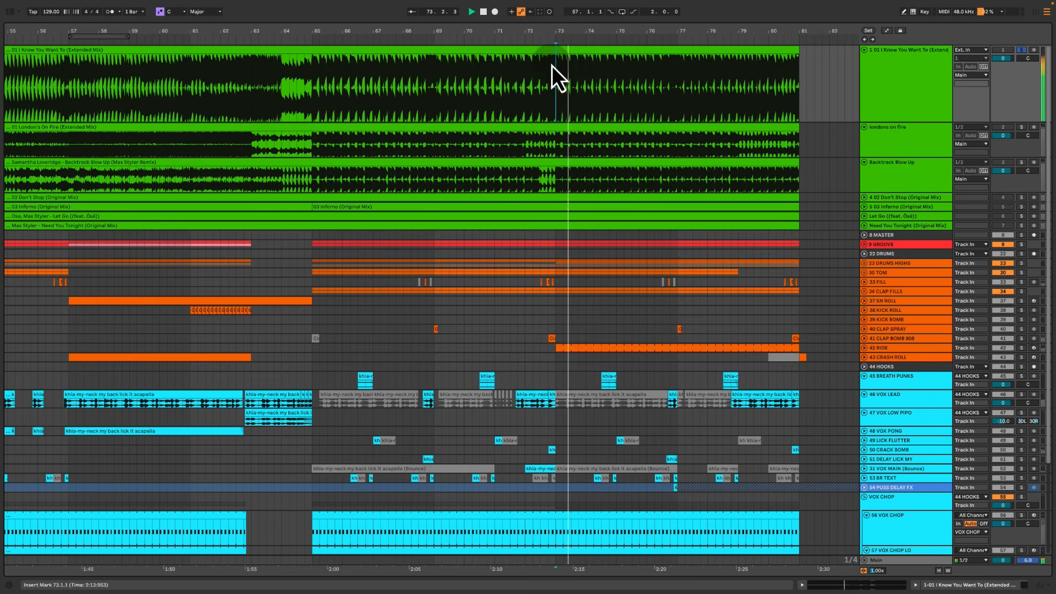
drag(552, 65, 655, 68)
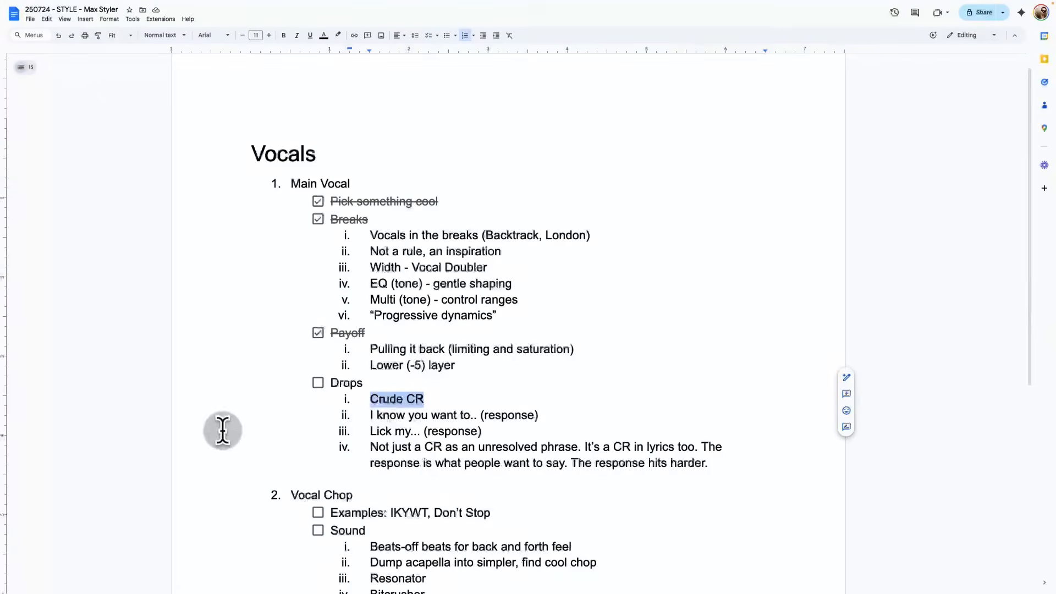
Select the 'Lick my...' response line under Drops in the vocal notes
click(393, 417)
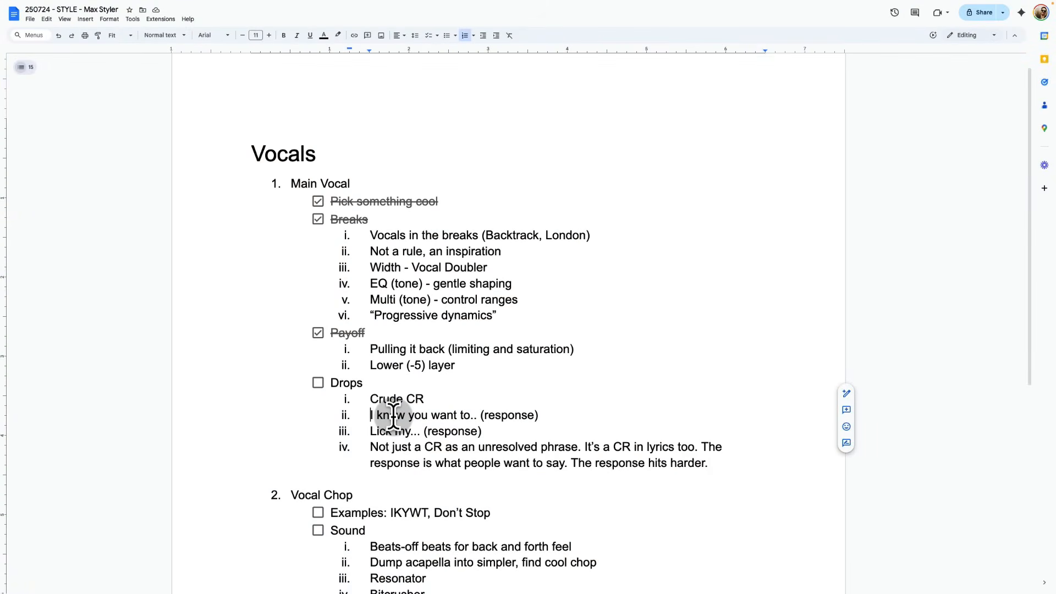
key(Down)
key(shift+End)
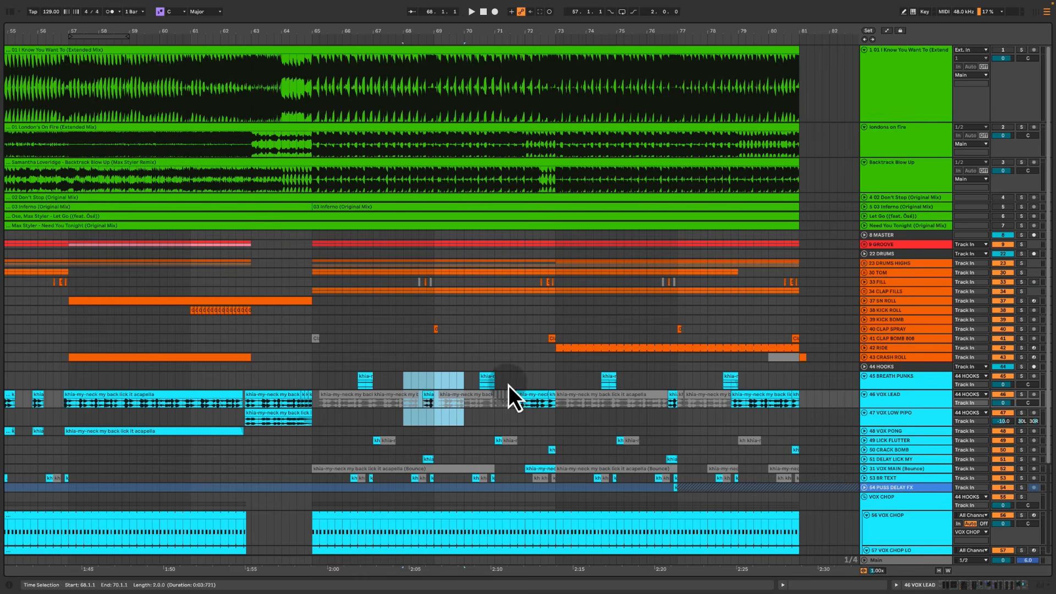
Mark bars 71–73 on the vocal tracks and play the vocals from bar 68
drag(498, 376, 557, 424)
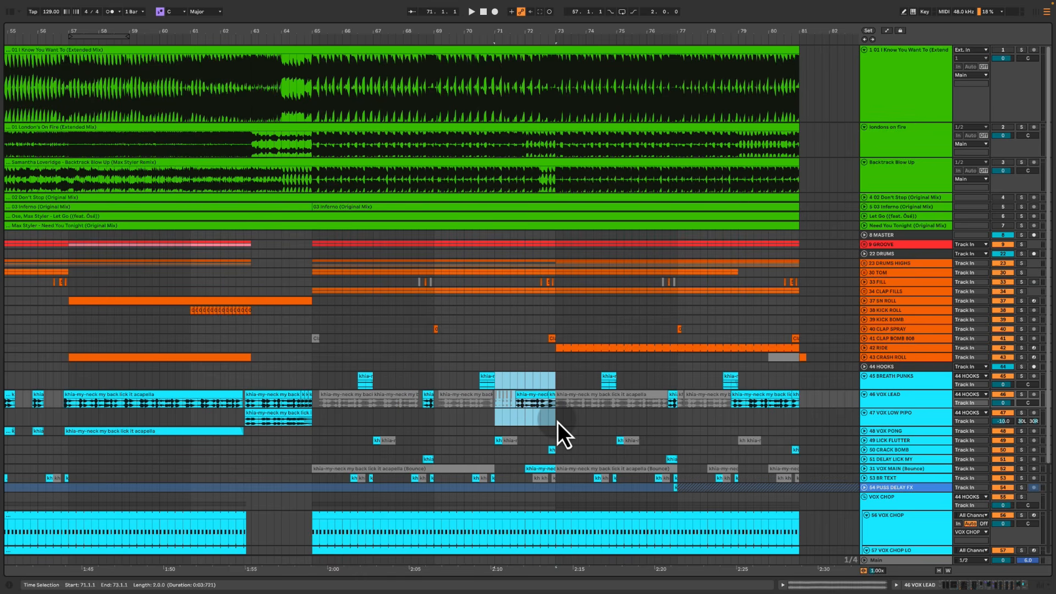
click(525, 374)
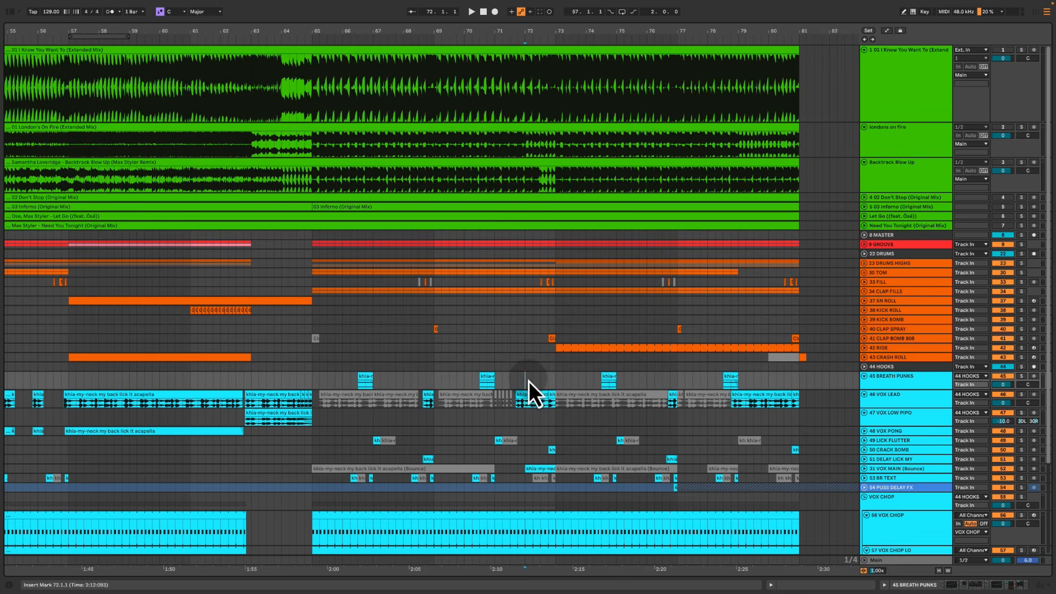
click(406, 383)
key(space)
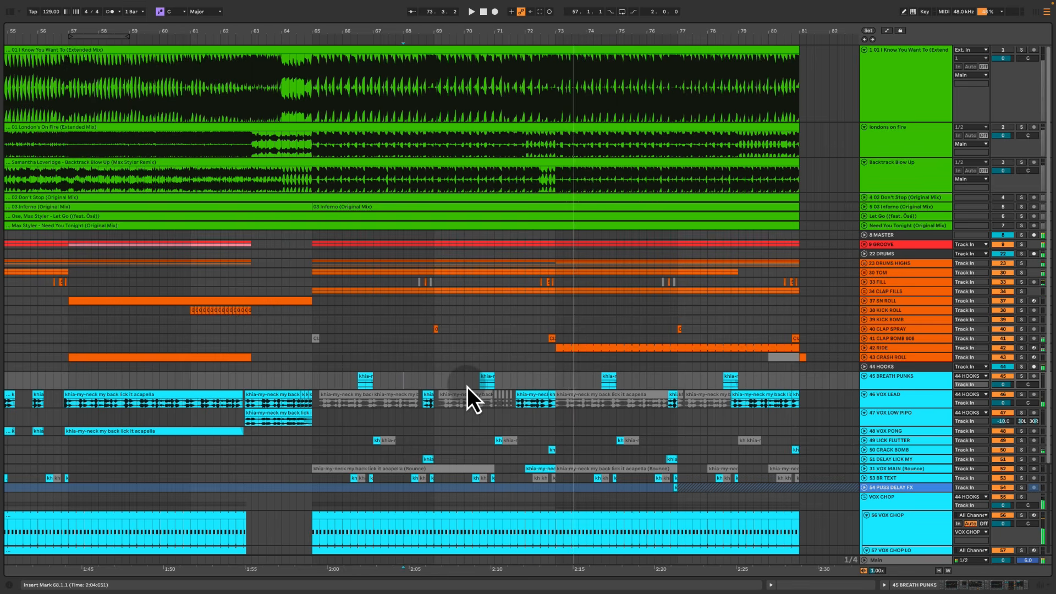
Audition the vocal hooks over bars 73–81 from bar 76, then highlight the unresolved-phrase note
drag(558, 380, 798, 470)
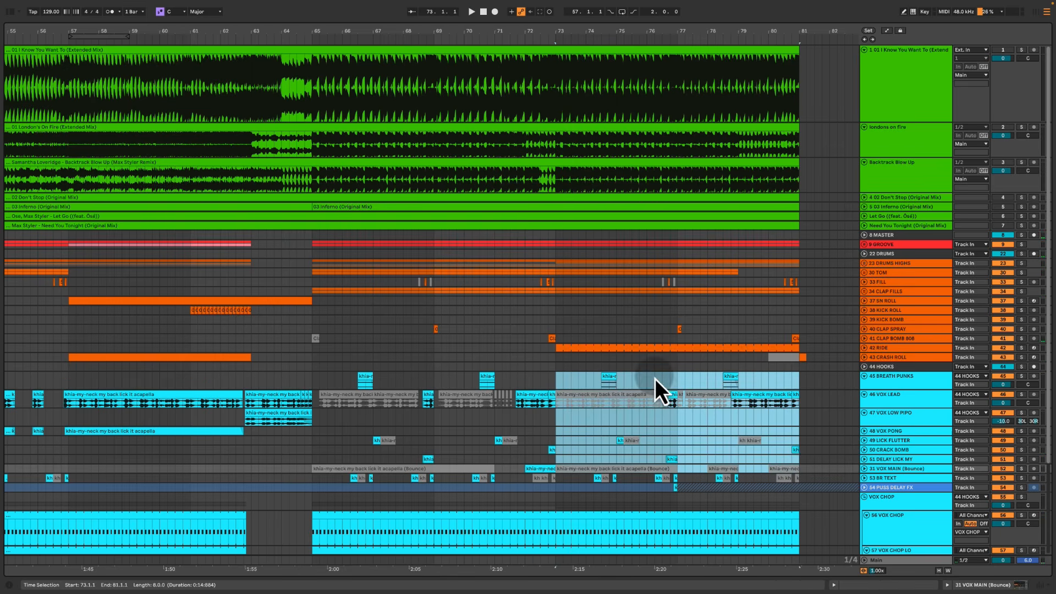
drag(655, 378, 701, 415)
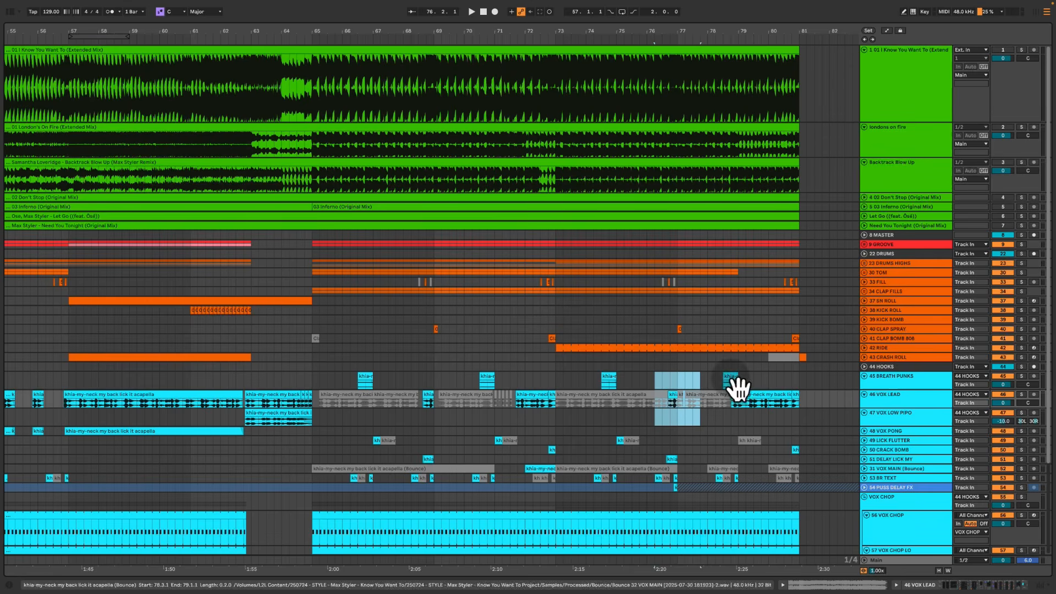
drag(710, 368, 813, 415)
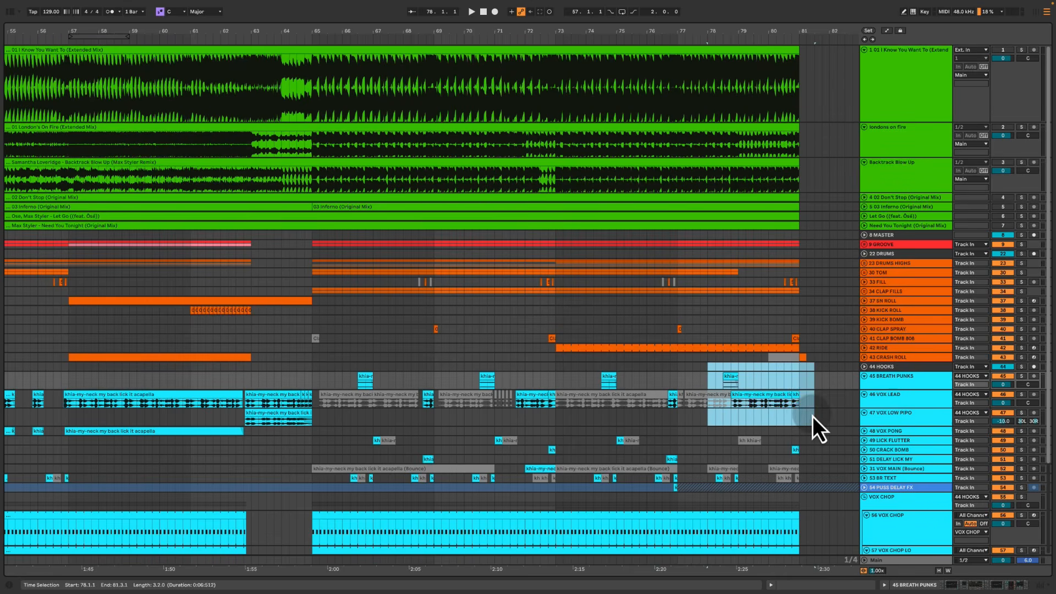
click(659, 419)
key(space)
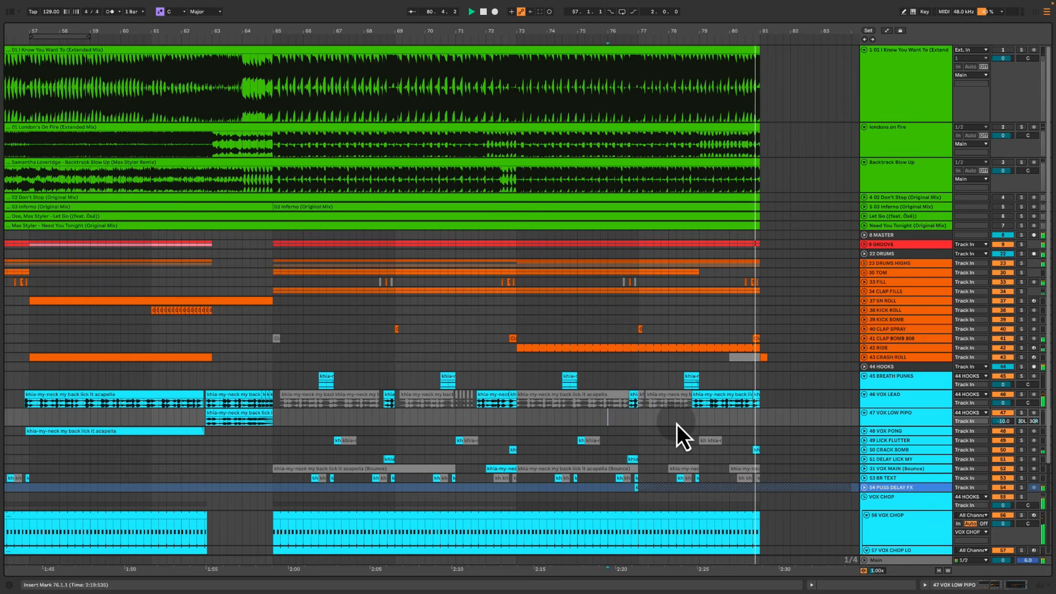
key(space)
drag(341, 377, 740, 424)
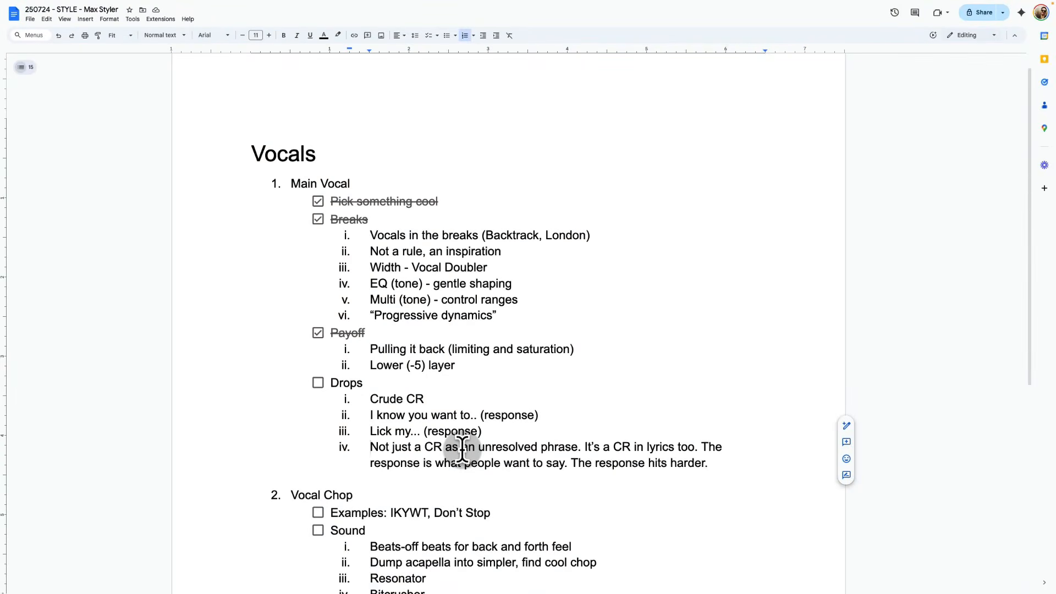
key(alt+shift+Right)
key(alt+shift+Right)
key(alt+shift+Right)
key(alt+shift+Right)
key(alt+shift+Right)
key(alt+shift+Right)
key(alt+shift+Right)
key(alt+shift+Right)
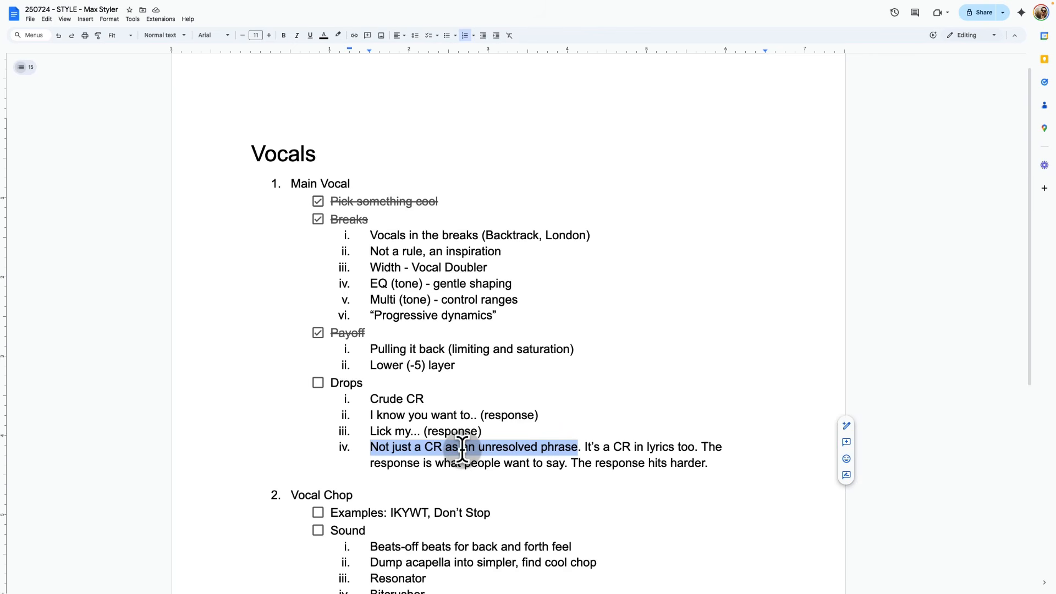
Back in the arrangement, replay the vocals briefly from bar 68
key(ctrl+Right)
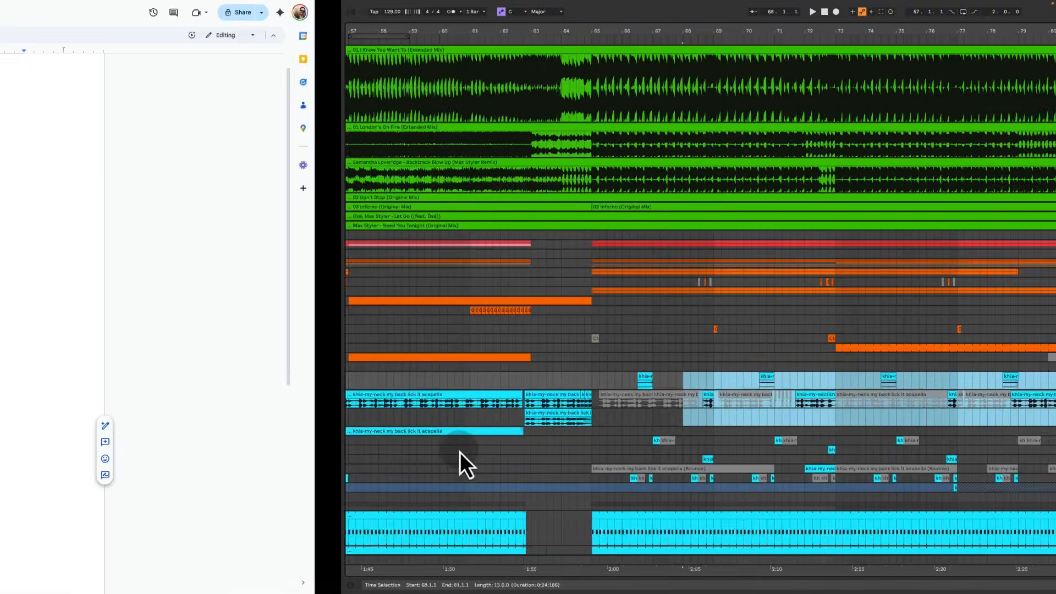
click(356, 386)
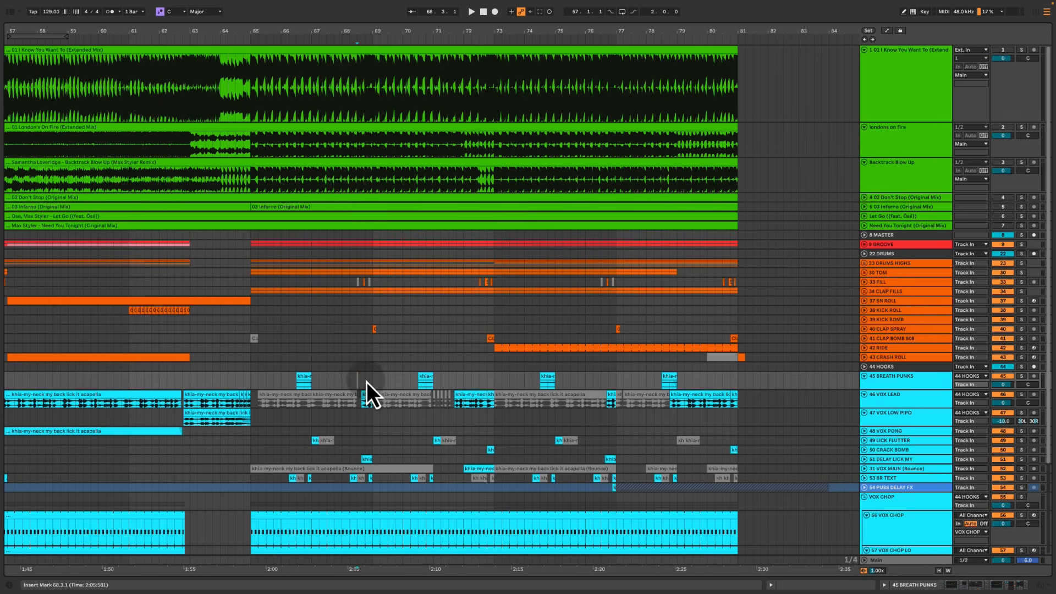
key(space)
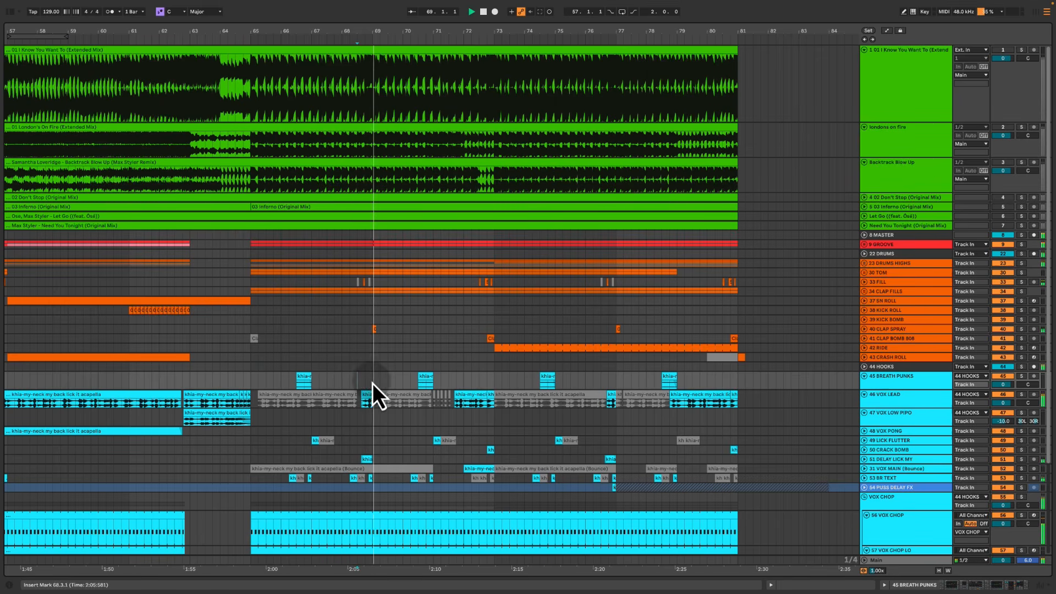
key(space)
Replay the vocals from bar 71 and mark bars 71–73 on the vocal tracks
click(450, 380)
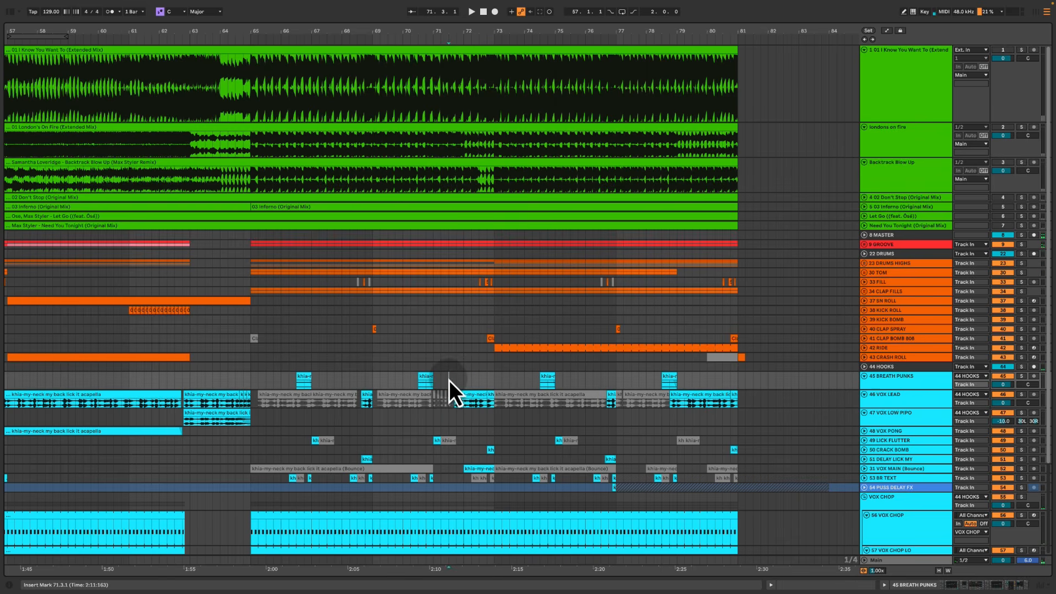
key(space)
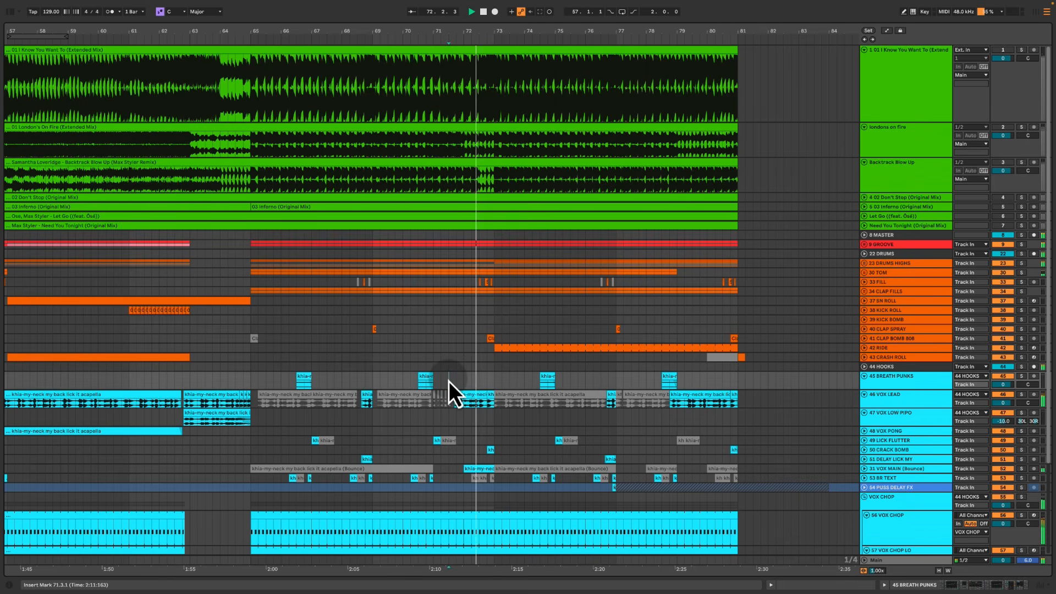
key(space)
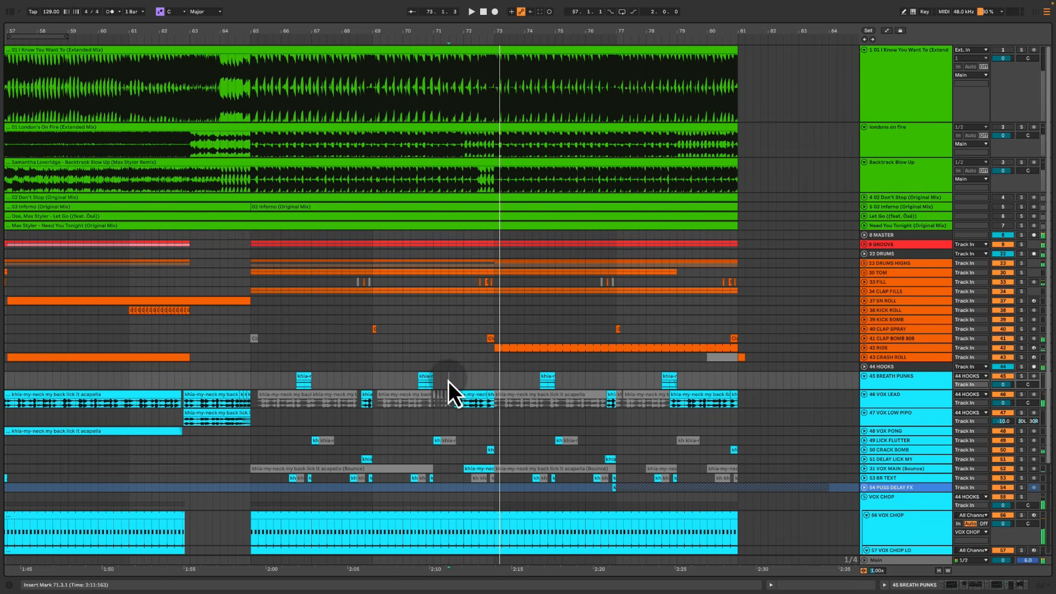
drag(347, 378, 390, 417)
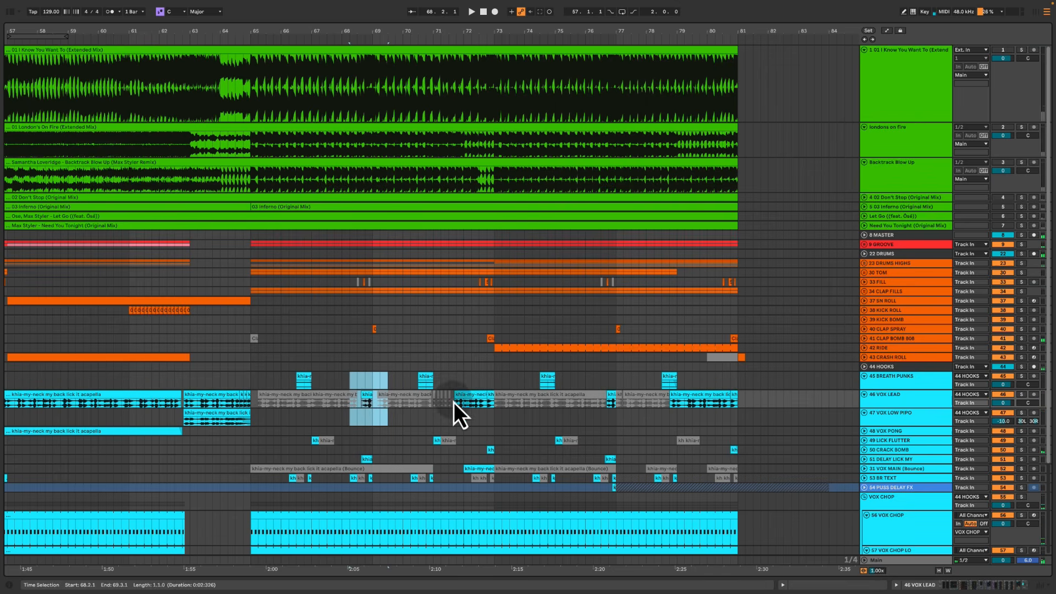
drag(447, 384, 494, 416)
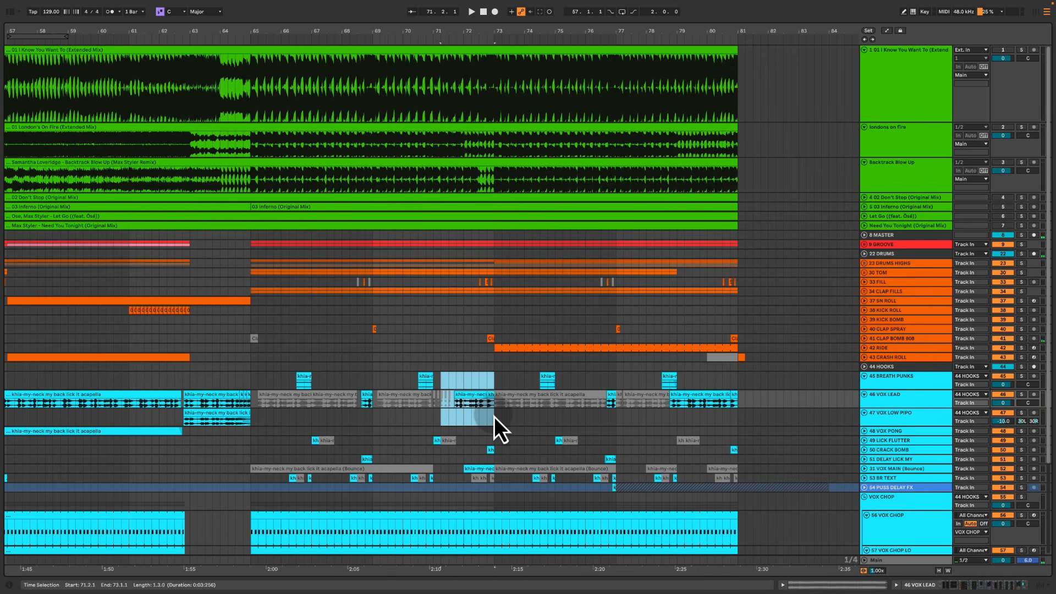
key(super+Tab)
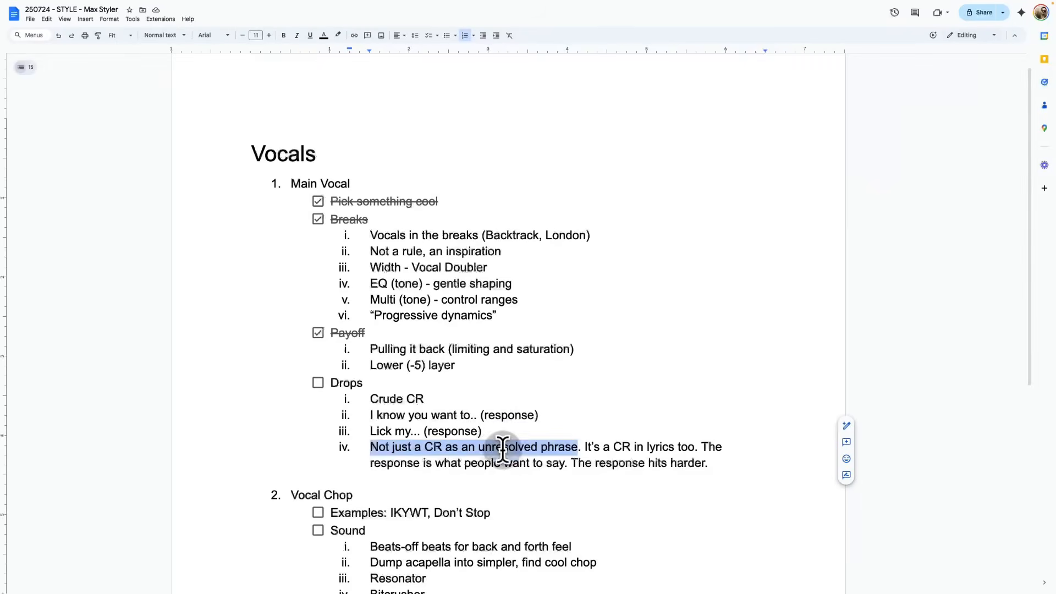
Select the 'It's a CR in lyrics too' sentences and the I know you line in Drops
click(504, 448)
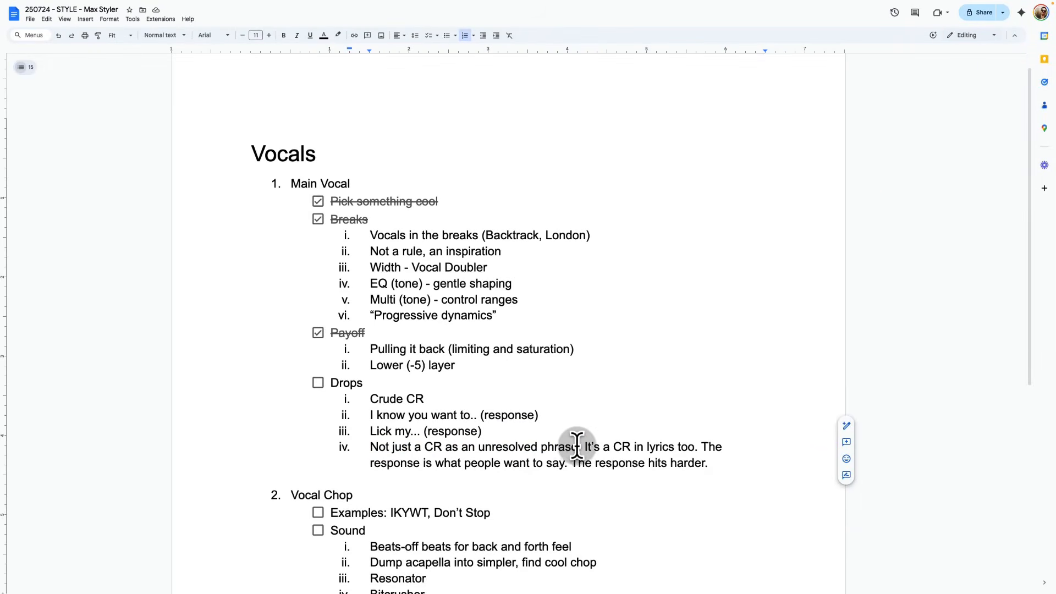
key(ctrl+shift+Right)
key(ctrl+shift+Right)
key(ctrl+shift+Right)
key(ctrl+shift+Right)
key(ctrl+shift+Right)
key(ctrl+shift+Right)
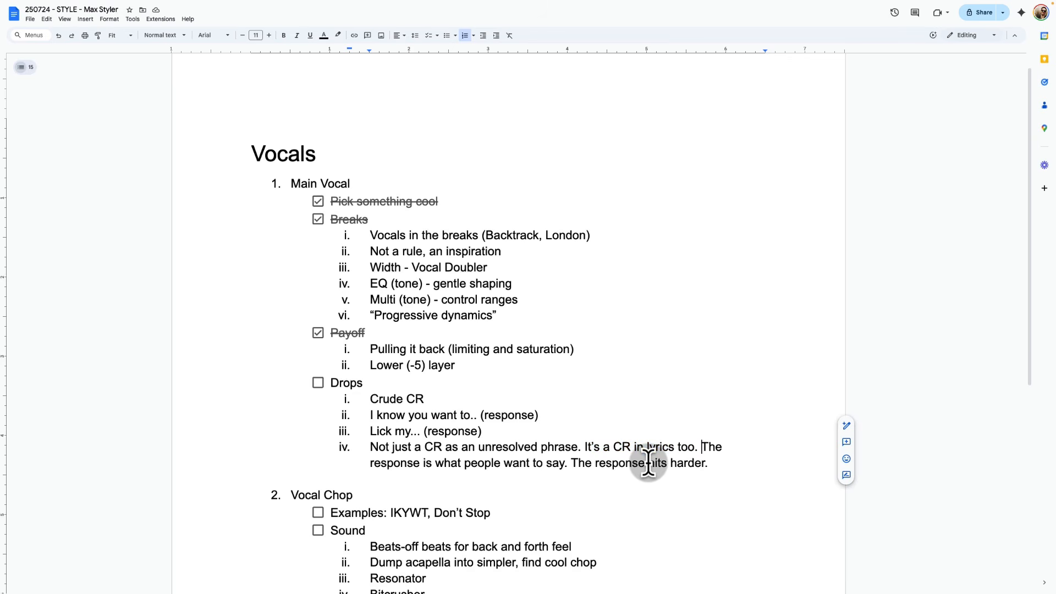
key(ctrl+shift+Right)
key(ctrl+shift+Right)
key(ctrl+shift+Right)
key(ctrl+shift+Right)
key(ctrl+shift+Right)
key(ctrl+shift+Right)
key(ctrl+shift+Right)
key(ctrl+shift+Right)
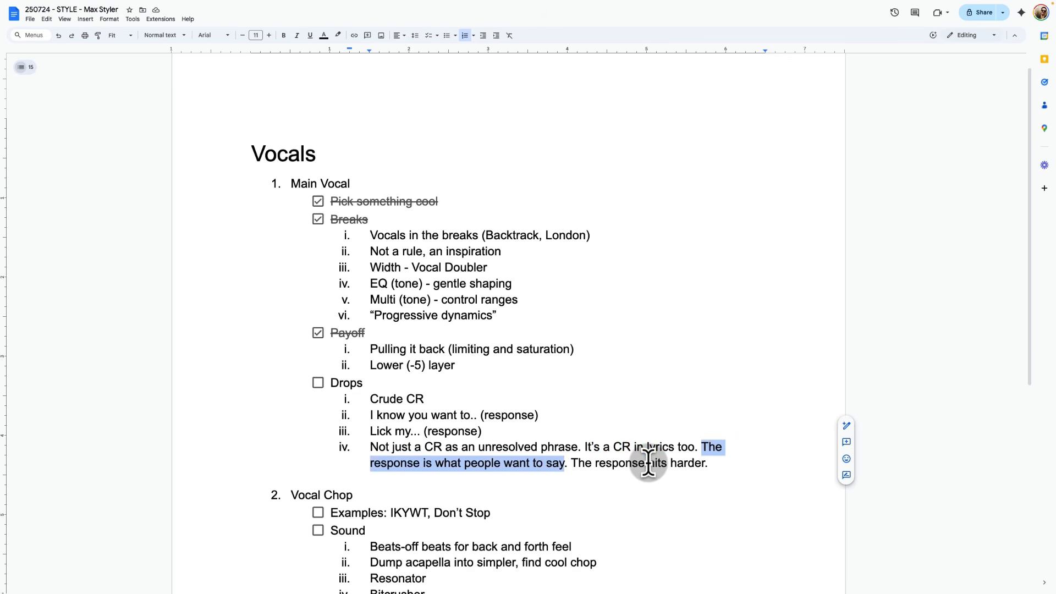
click(404, 413)
key(super+Left)
key(alt+shift+Right)
key(alt+shift+Right)
key(alt+shift+Right)
key(alt+shift+Right)
key(alt+shift+Right)
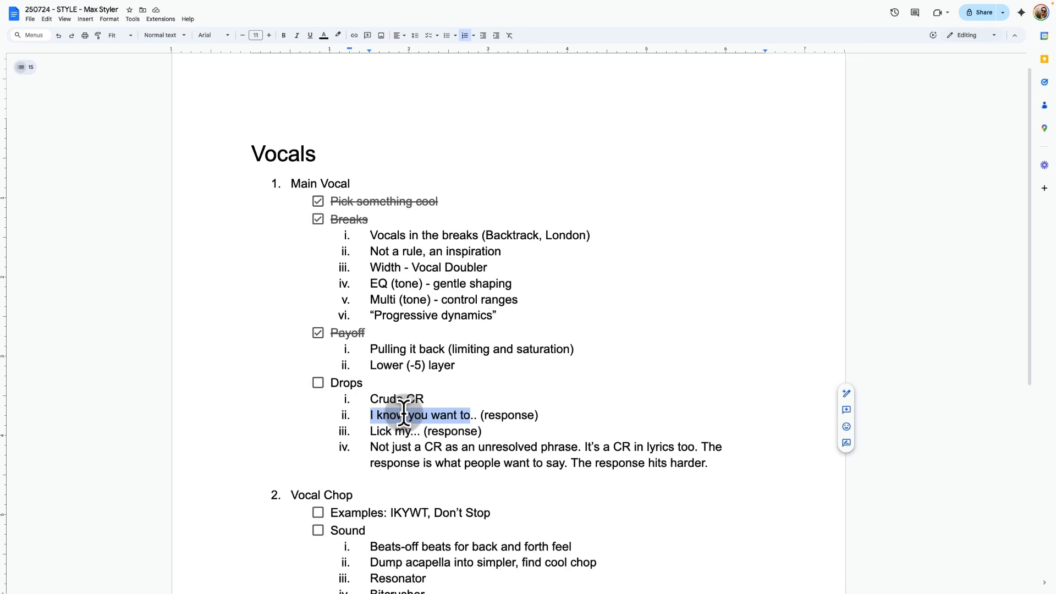
key(Down)
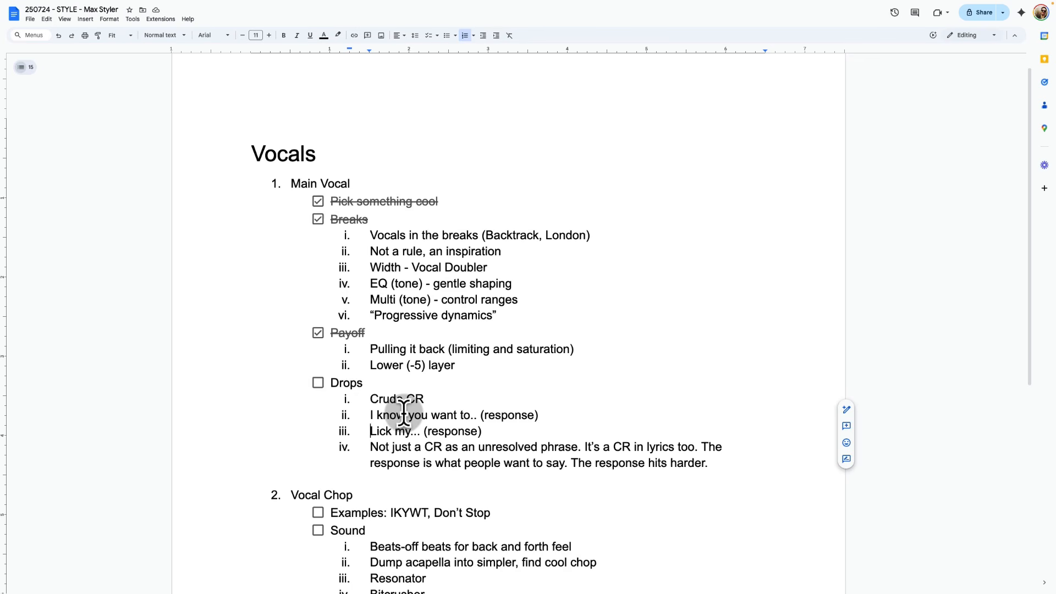
Select 'response' and the sentence 'The response hits harder.' in item iv
click(440, 447)
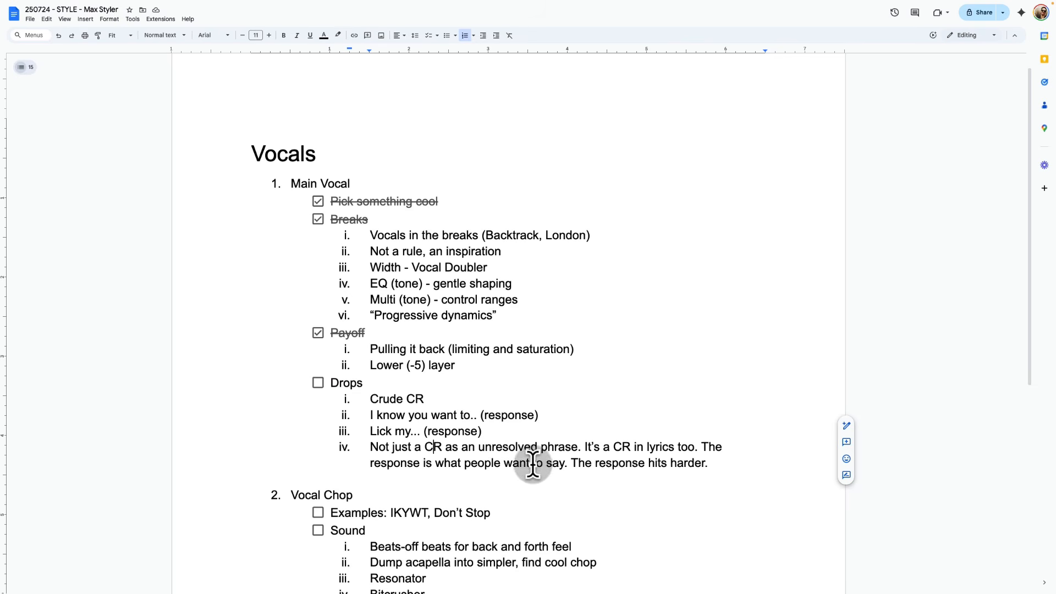
double_click(401, 462)
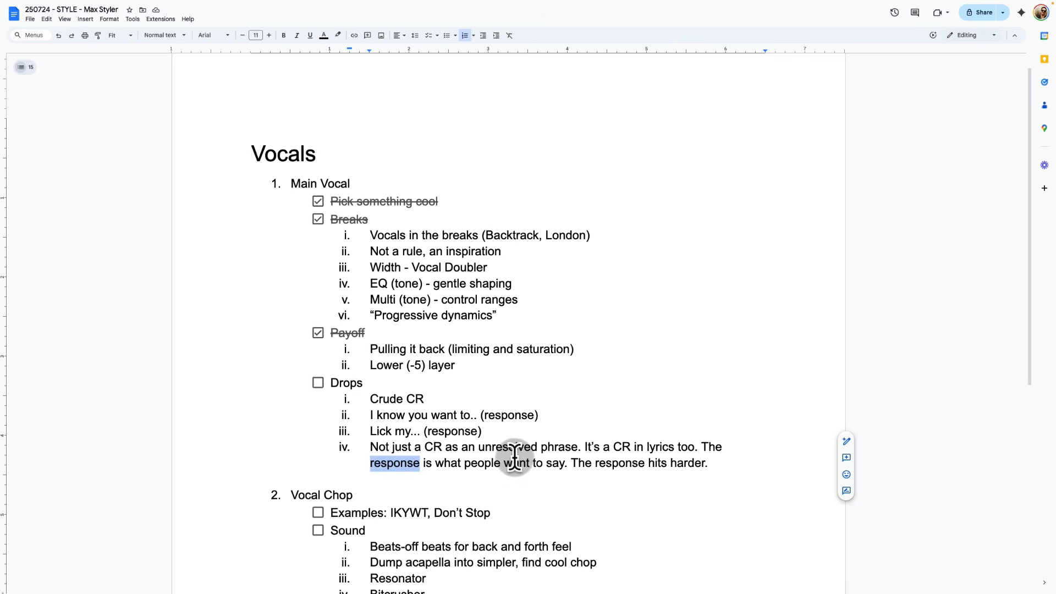
click(564, 462)
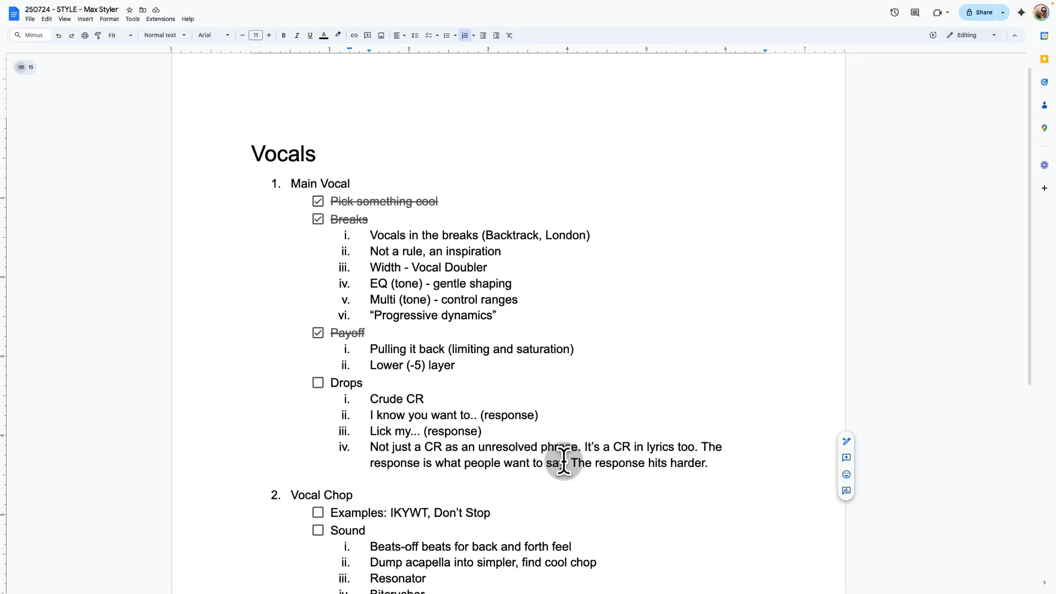
key(shift+End)
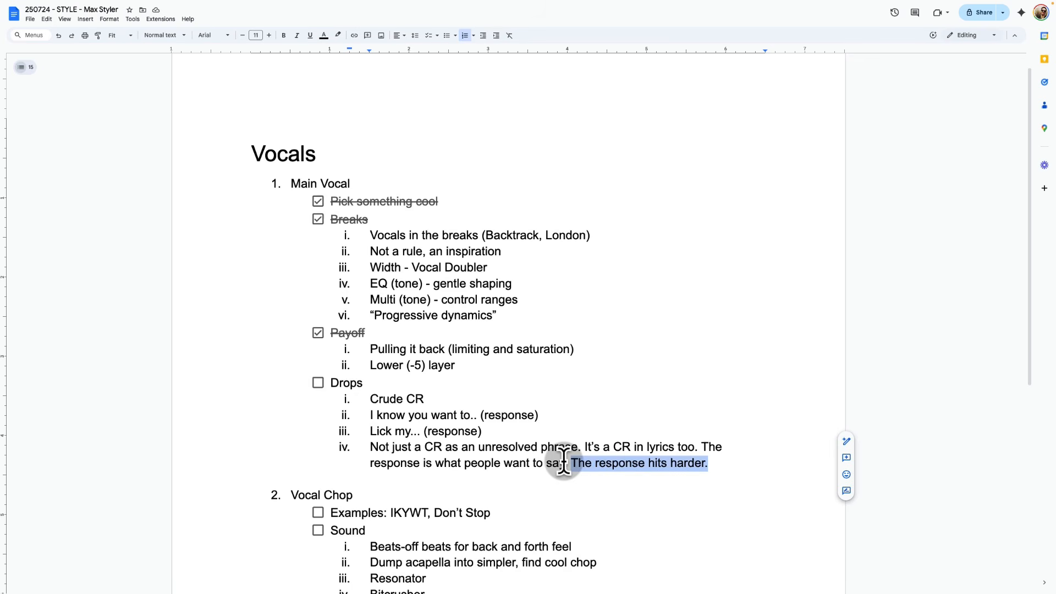
scroll(563, 462, down, 1)
click(564, 462)
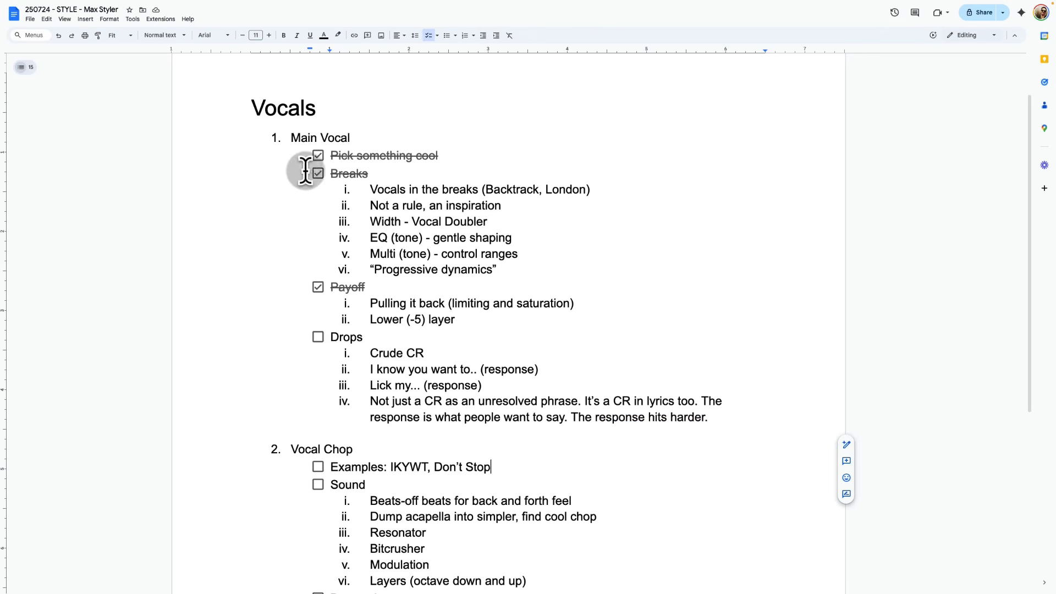
Tick the Drops checkbox and review the Breaks, Drops and Vocal Chop notes
click(318, 336)
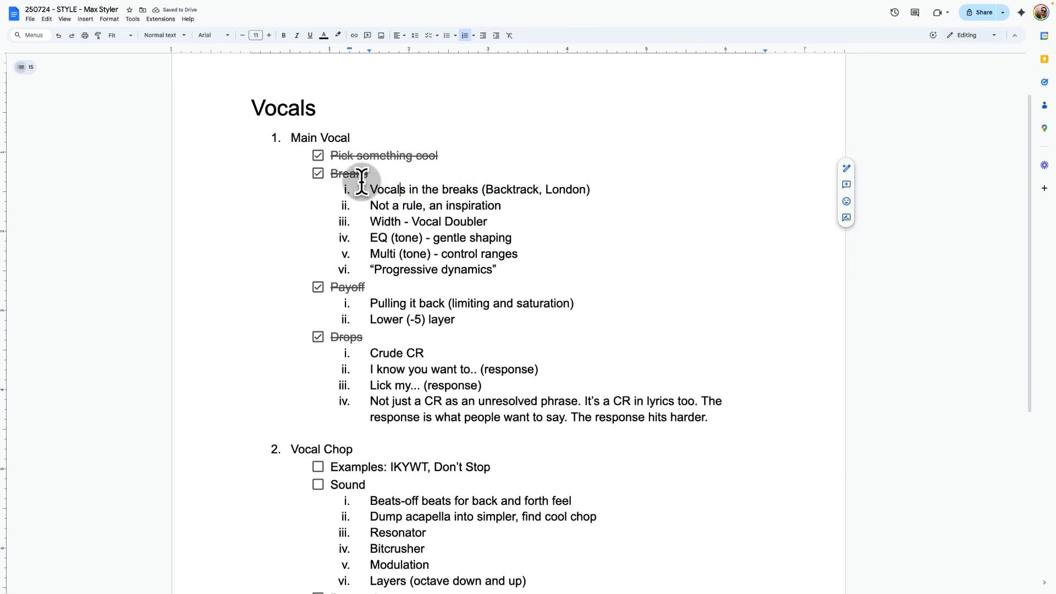
drag(326, 173, 511, 264)
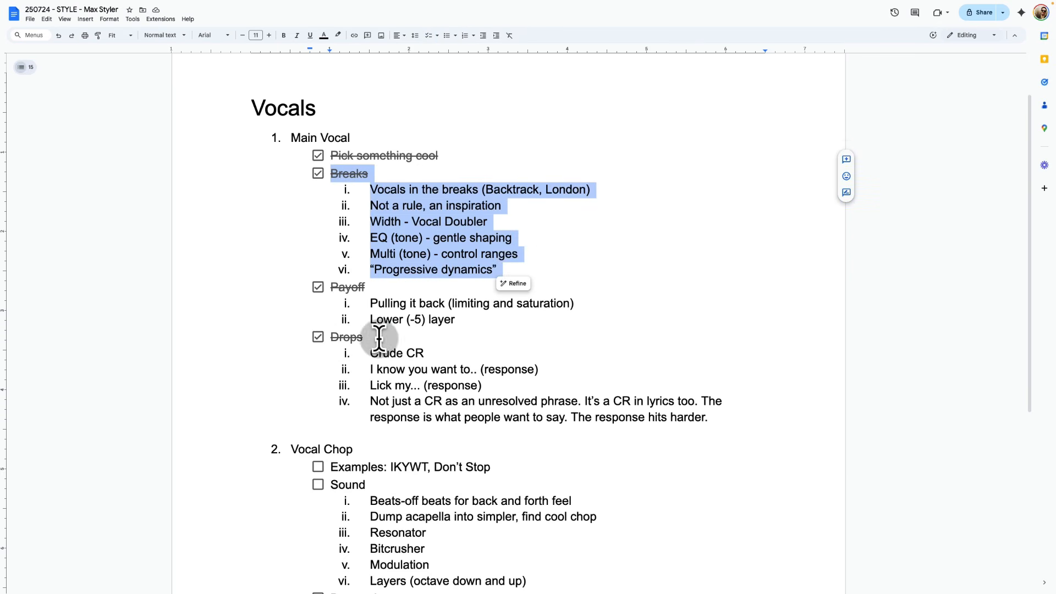
drag(371, 351, 740, 438)
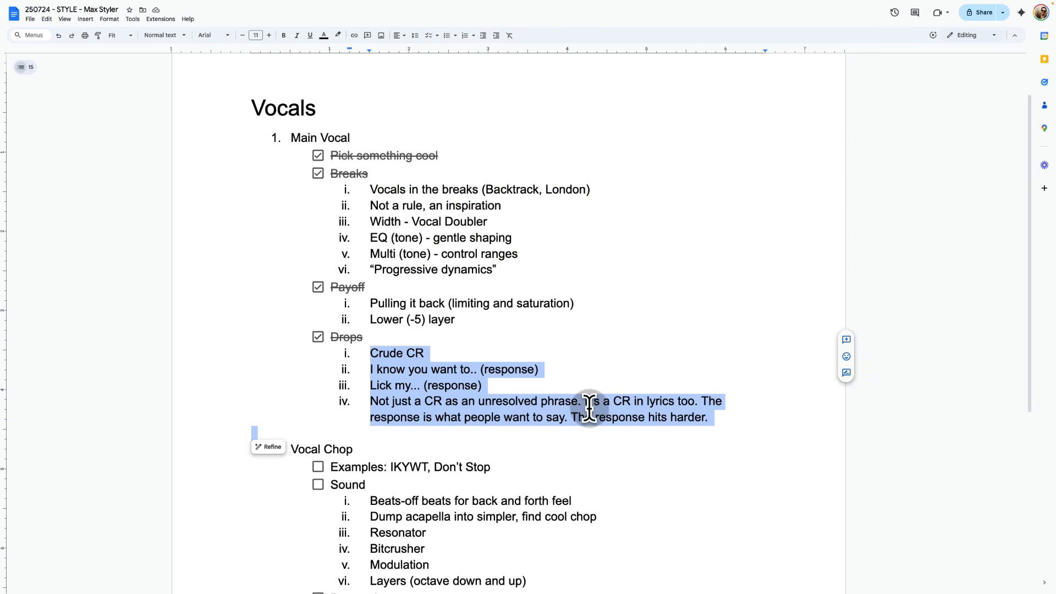
click(544, 387)
scroll(537, 394, down, 2)
scroll(537, 393, down, 1)
triple_click(372, 304)
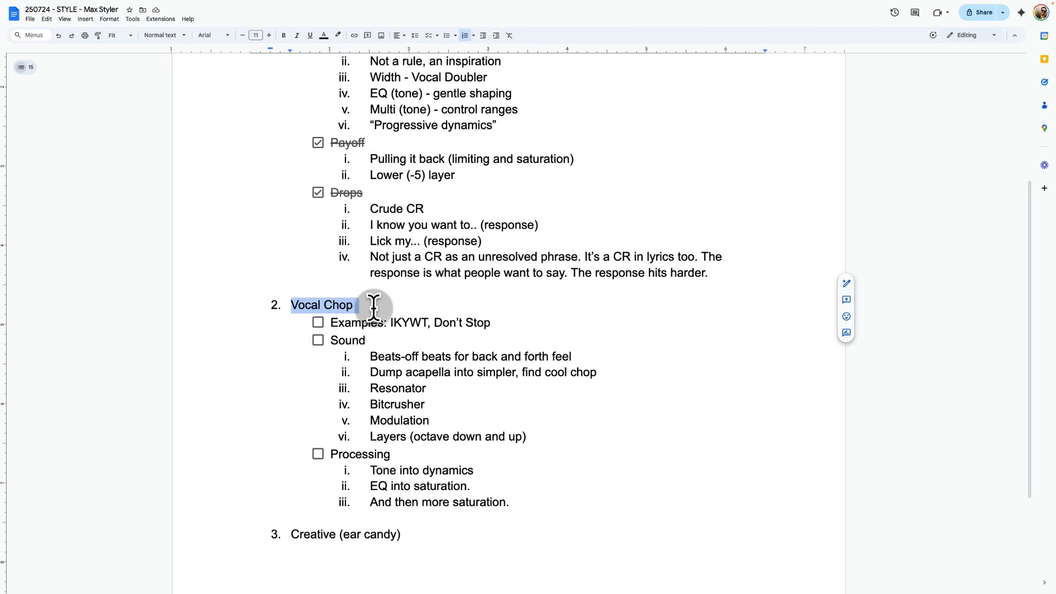
key(ctrl+Left)
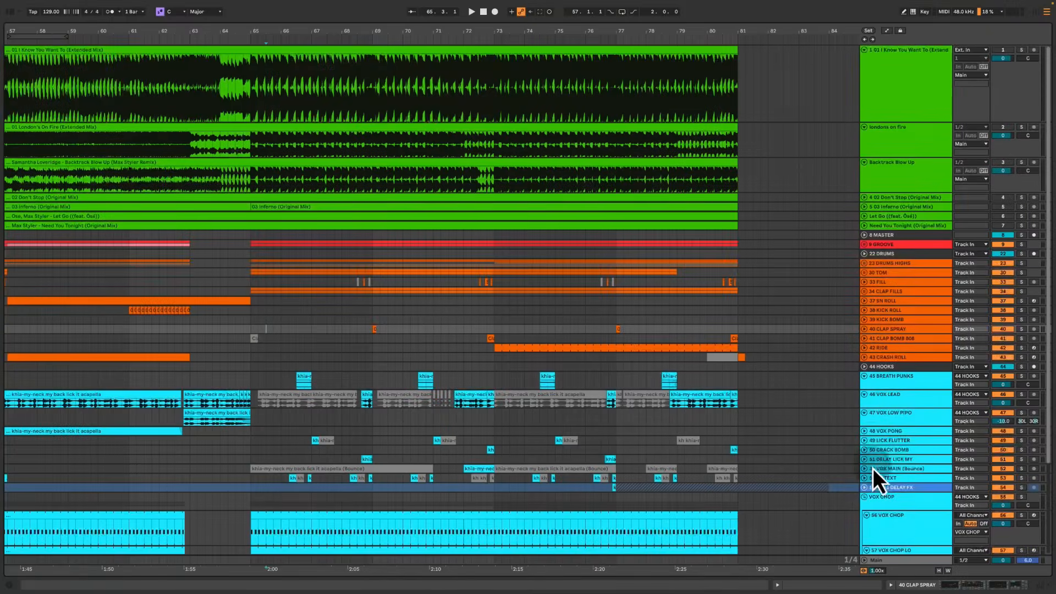
Solo the I Know You Want To reference and play its drop from bar 65
scroll(365, 370, down, 3)
click(382, 390)
key(space)
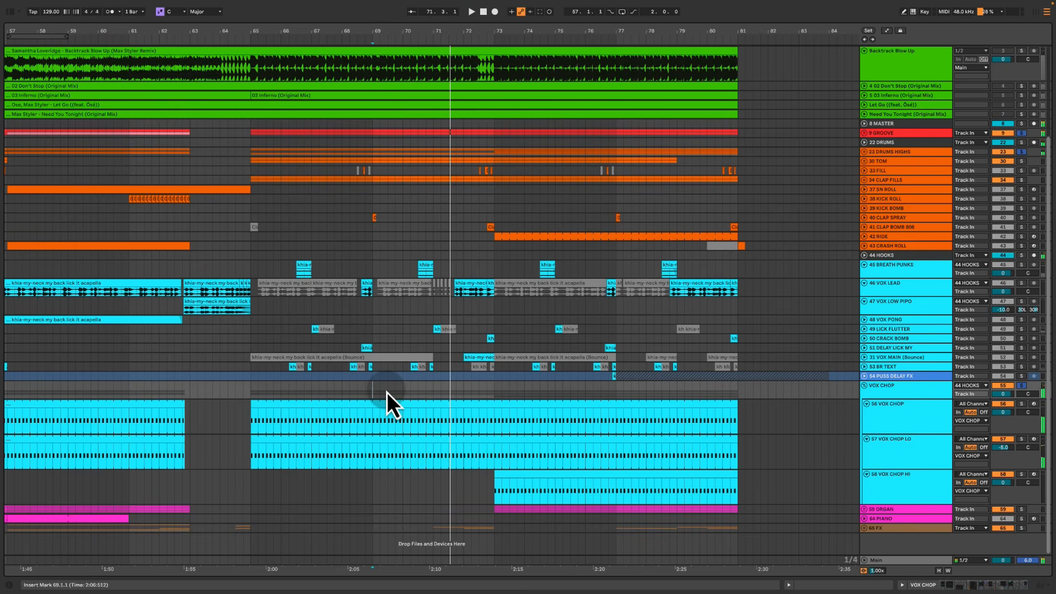
scroll(461, 380, up, 5)
click(931, 58)
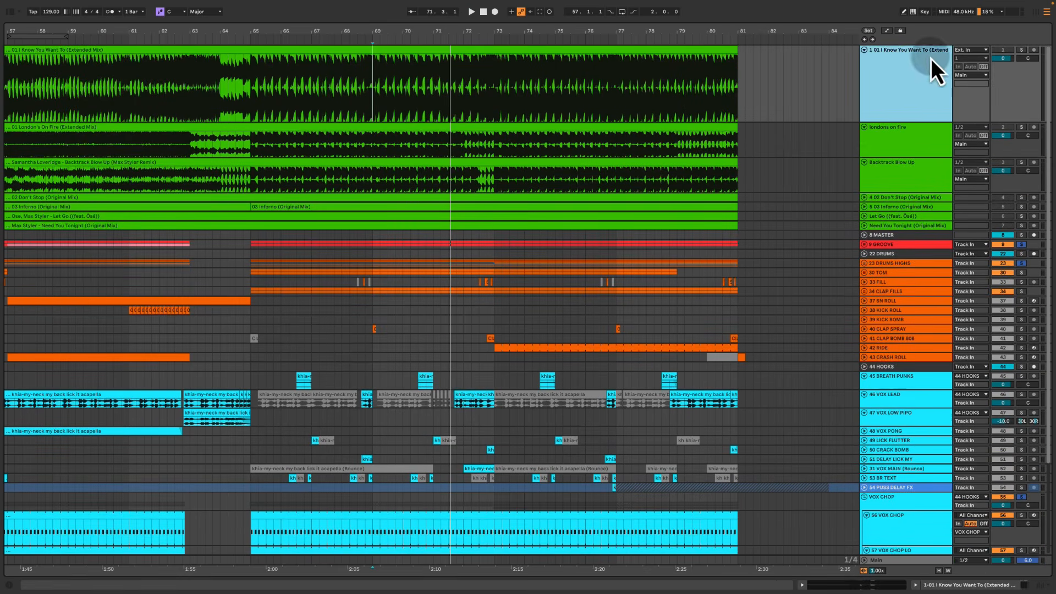
click(1022, 50)
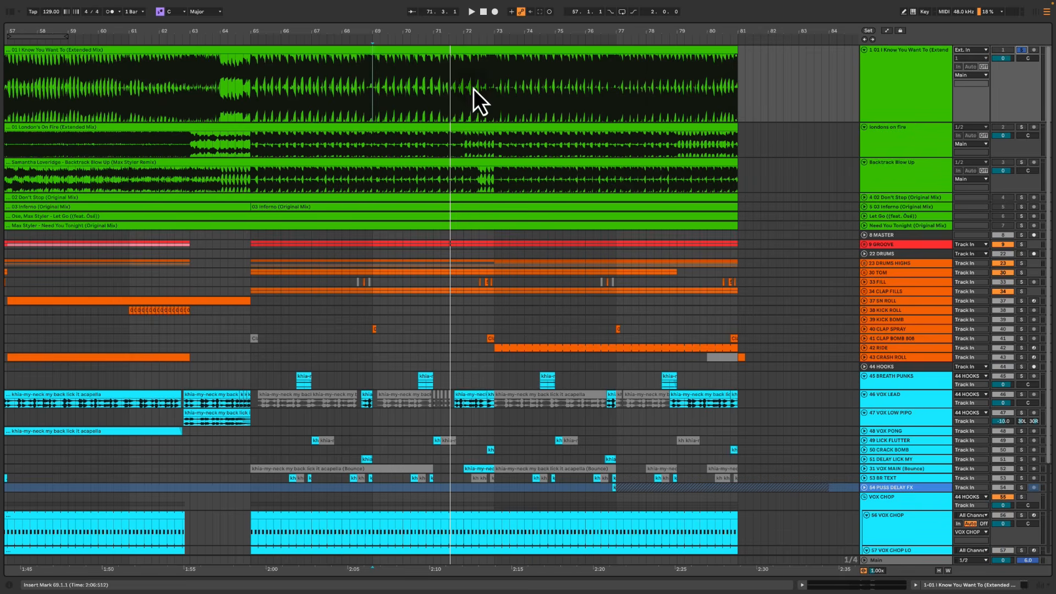
click(251, 83)
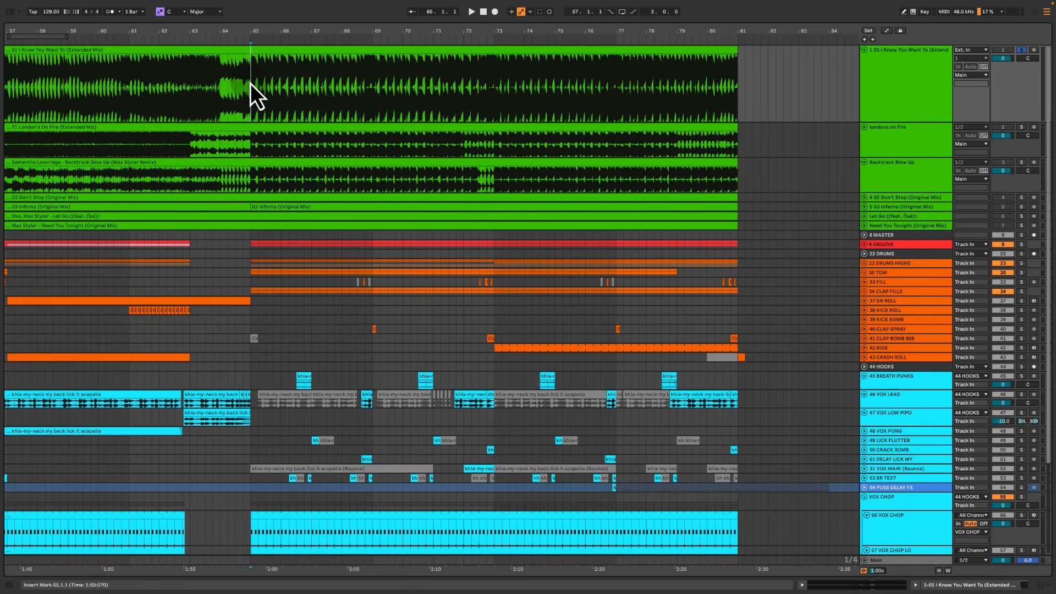
key(space)
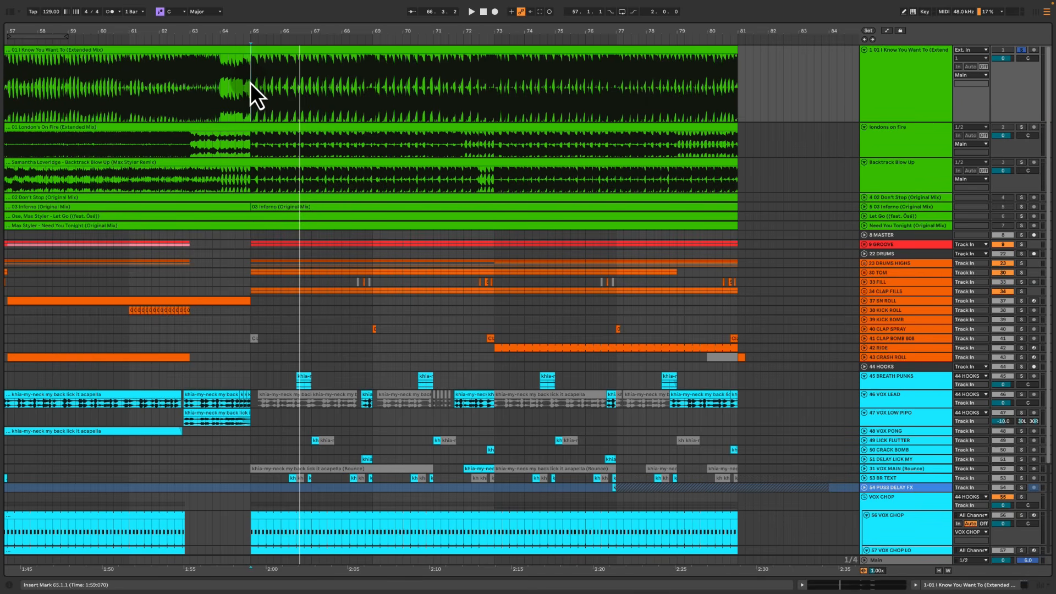
Unfold and solo the Don't Stop reference, then play it from bar 73
click(914, 93)
click(863, 198)
click(906, 200)
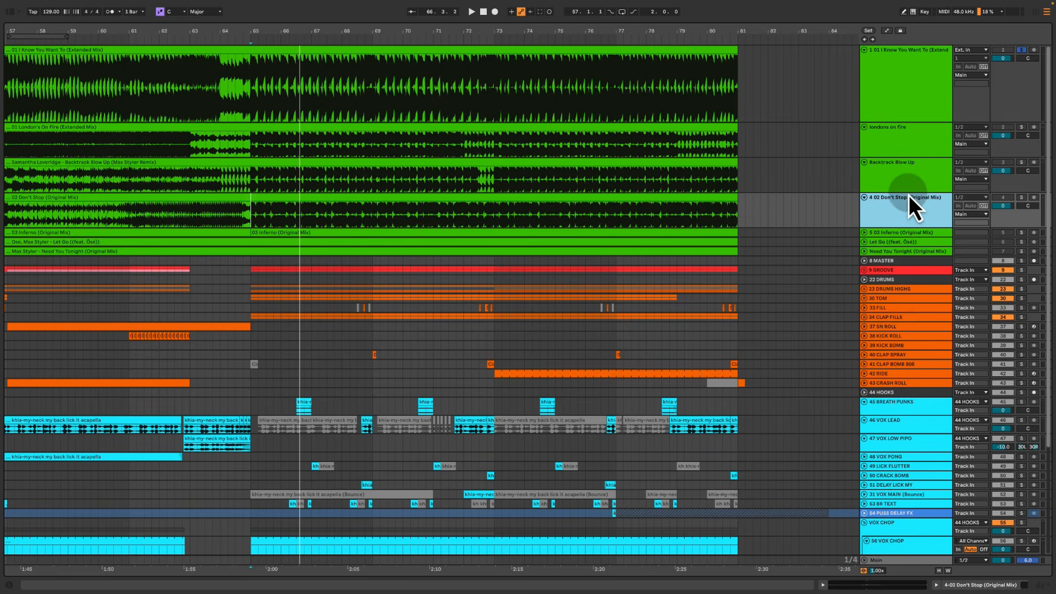
click(1023, 198)
drag(252, 213, 735, 209)
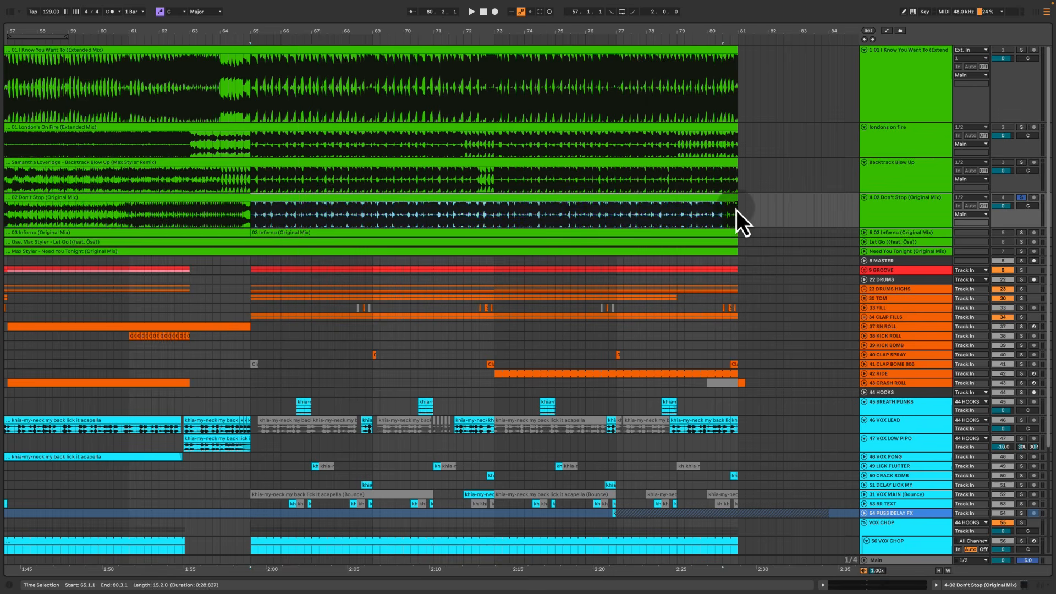
click(249, 214)
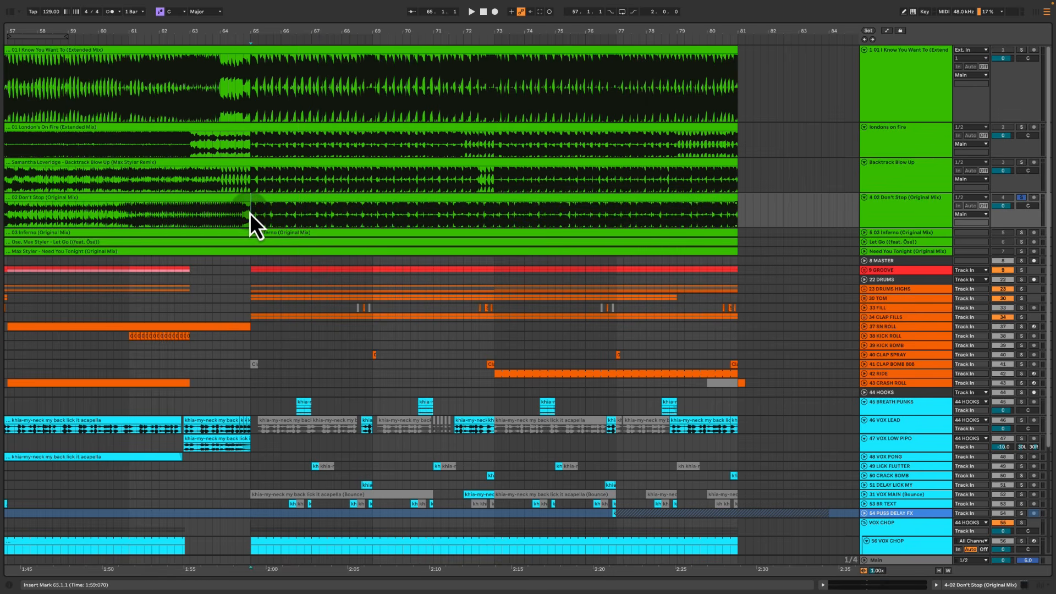
click(500, 216)
key(space)
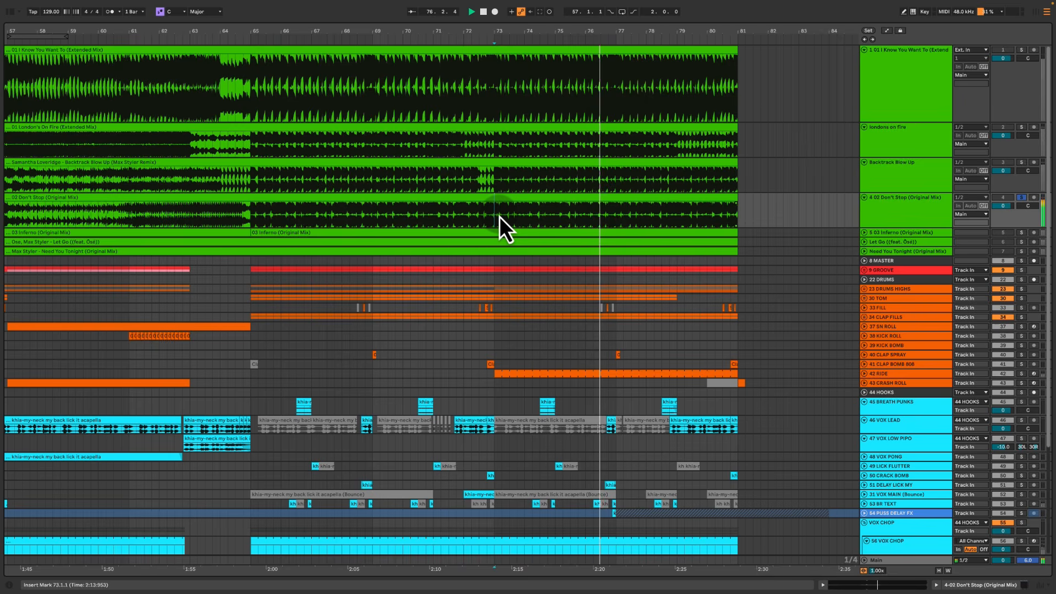
key(space)
scroll(499, 217, down, 5)
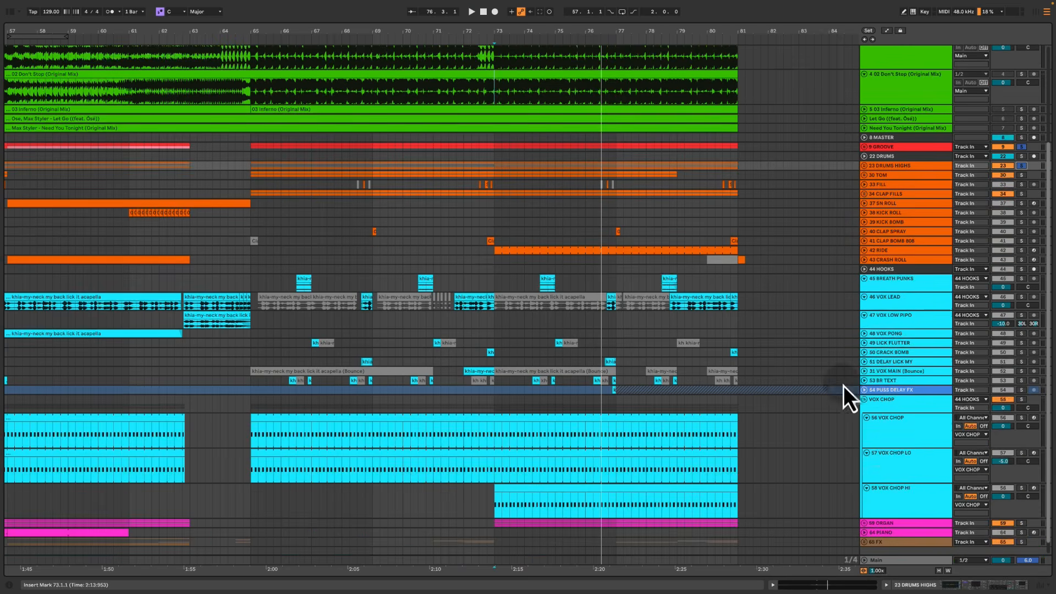
Solo the VOX CHOP group, play from bar 69, and mute VOX CHOP LO and HI
click(1022, 400)
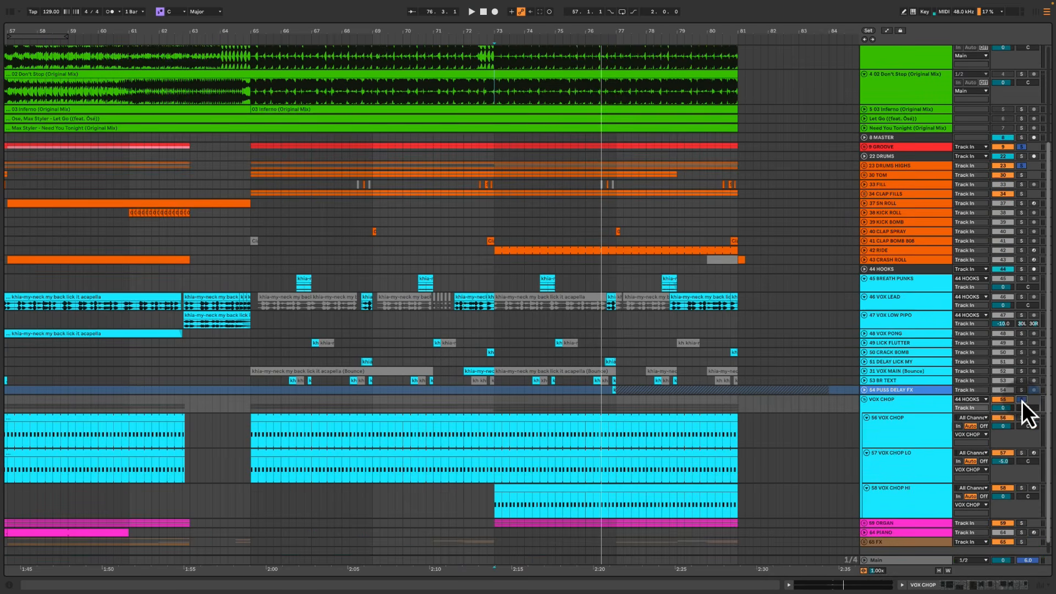
click(374, 405)
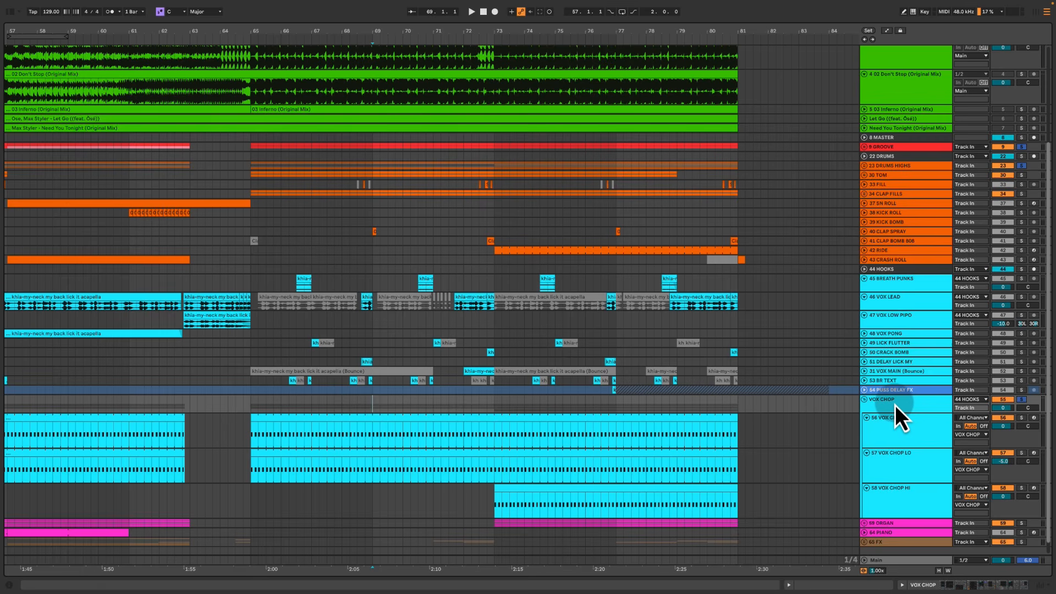
key(space)
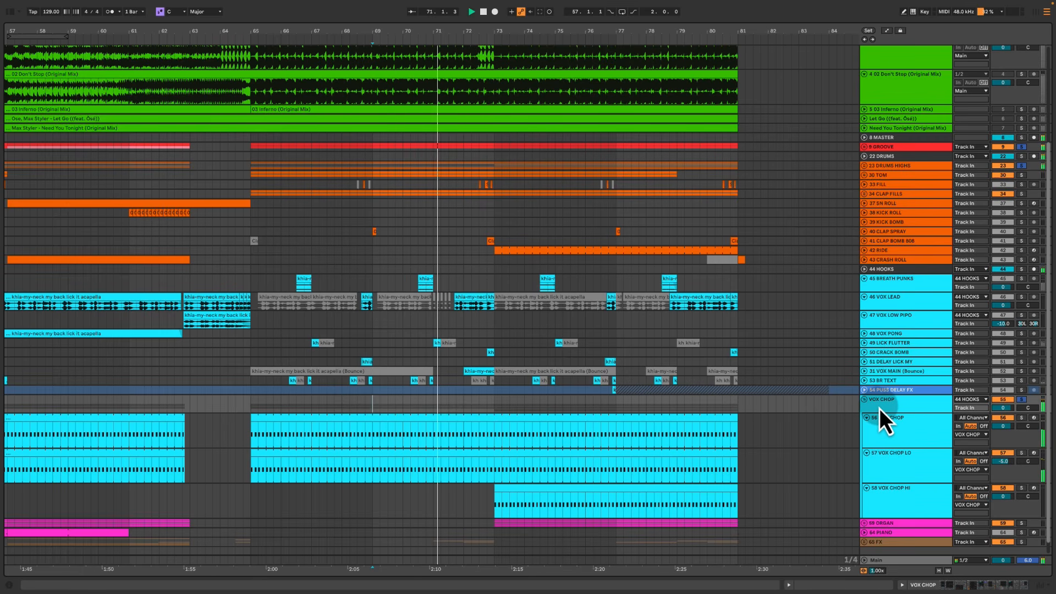
click(1015, 440)
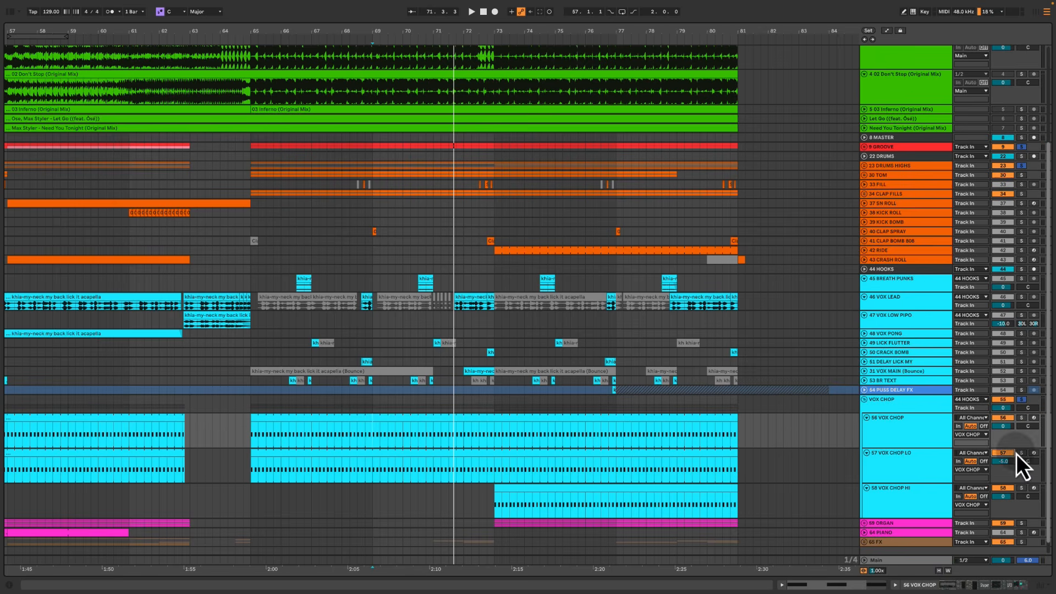
click(1010, 453)
click(1006, 489)
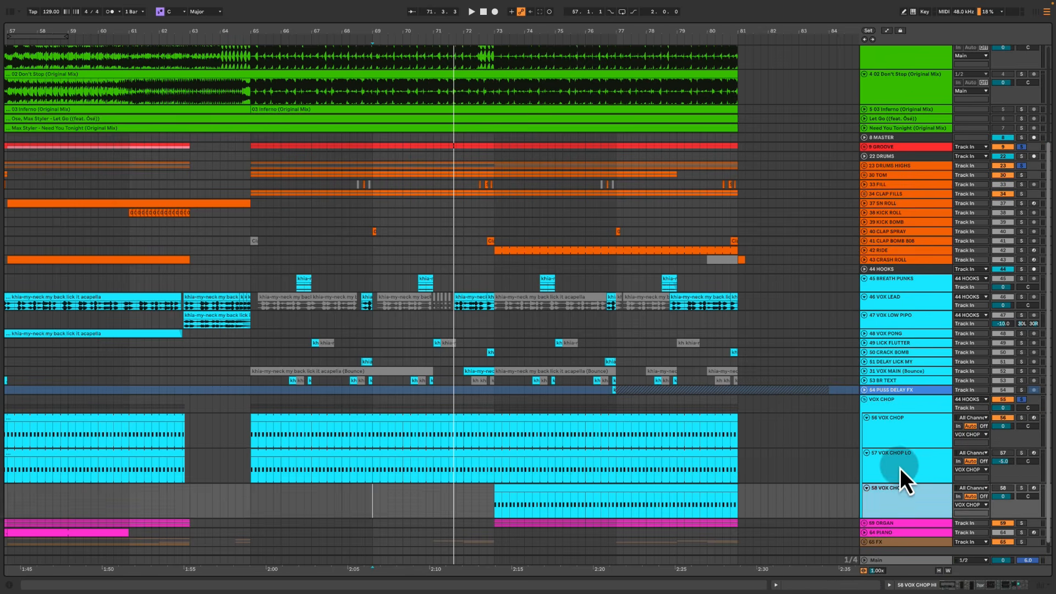
click(900, 467)
click(906, 433)
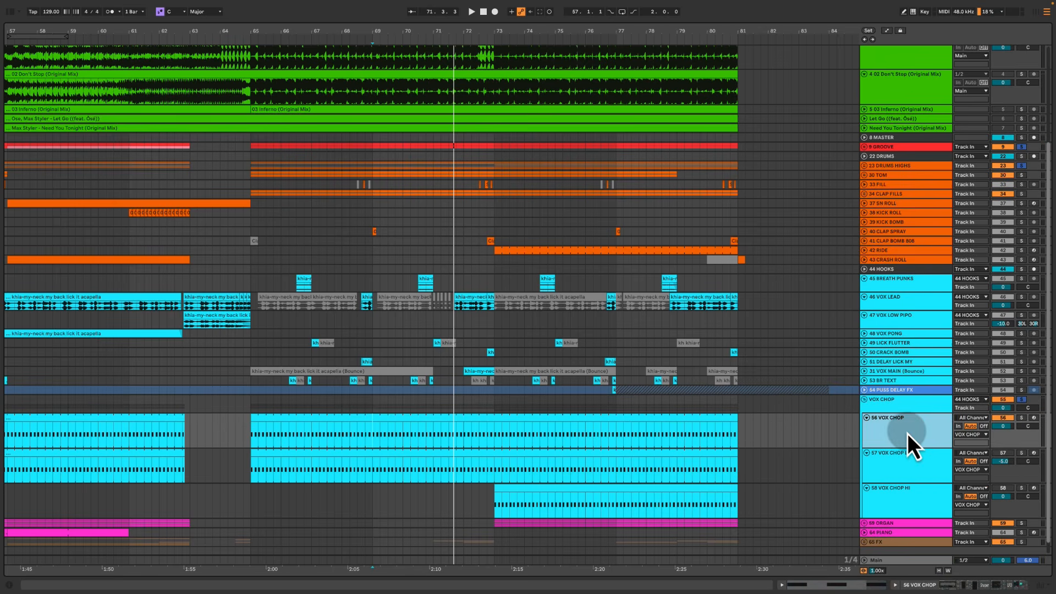
Inspect the VOX CHOP clip's C3 notes, then replay the drop from bar 69
double_click(344, 428)
drag(294, 428, 344, 559)
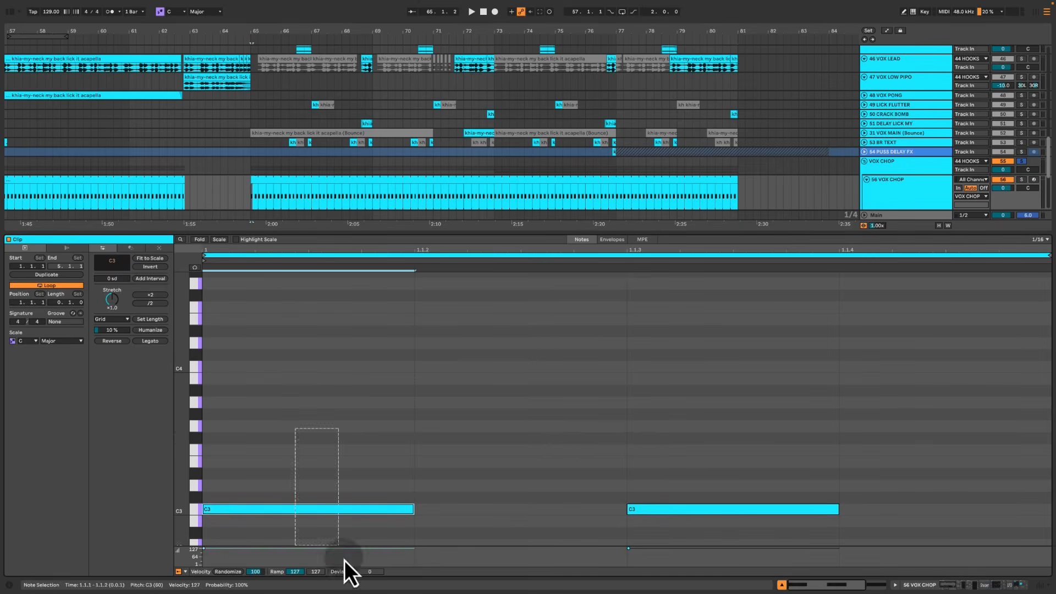
drag(788, 436, 794, 566)
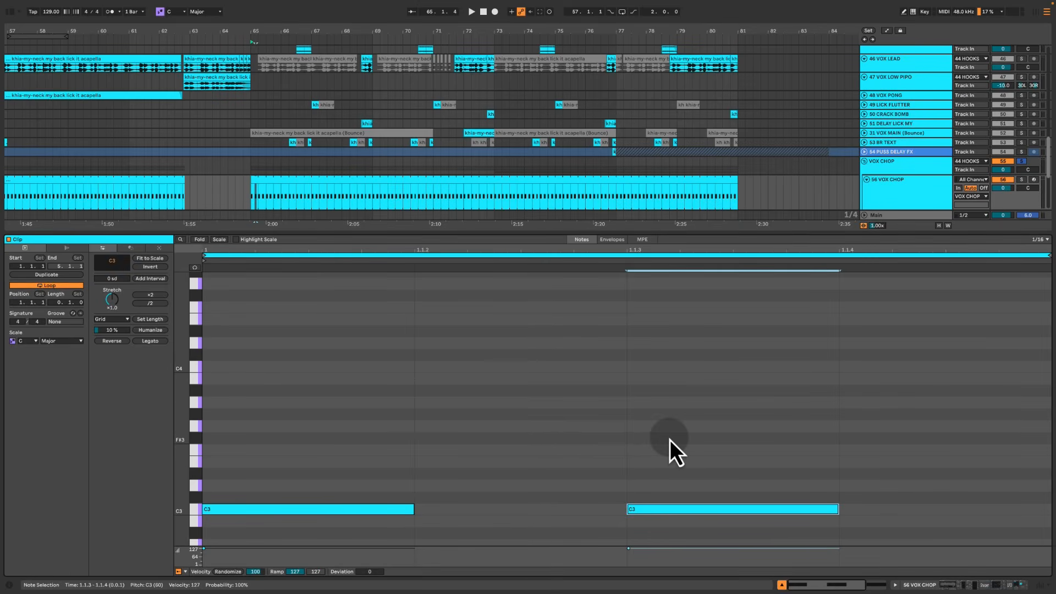
key(super+alt+4)
key(super+alt+4)
key(super+alt+3)
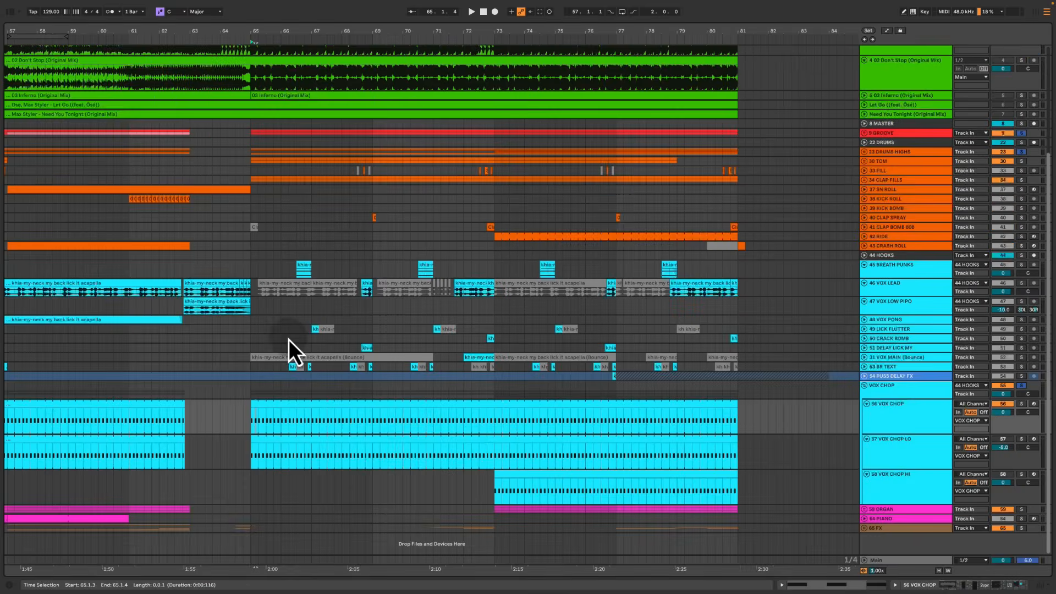
click(371, 423)
key(space)
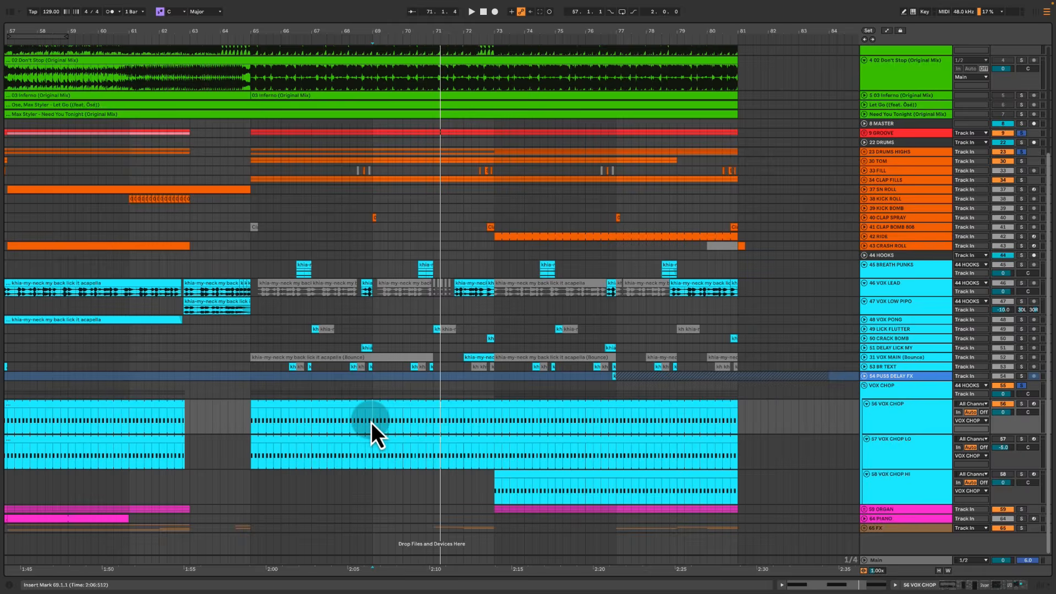
Show the 56 VOX CHOP device chain: Simpler, Kickstart 2, Spectral Resonator, Shaper
click(928, 585)
mouse_move(960, 585)
mouse_down()
mouse_move(1000, 590)
mouse_move(952, 587)
mouse_up()
scroll(76, 519, up, 10)
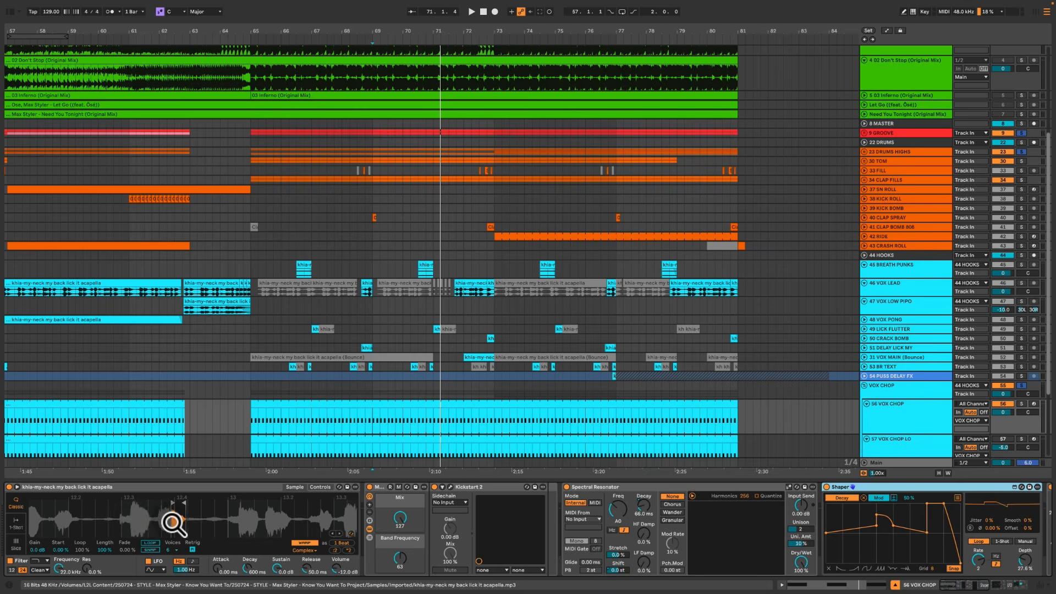
scroll(203, 522, up, 3)
scroll(182, 523, down, 13)
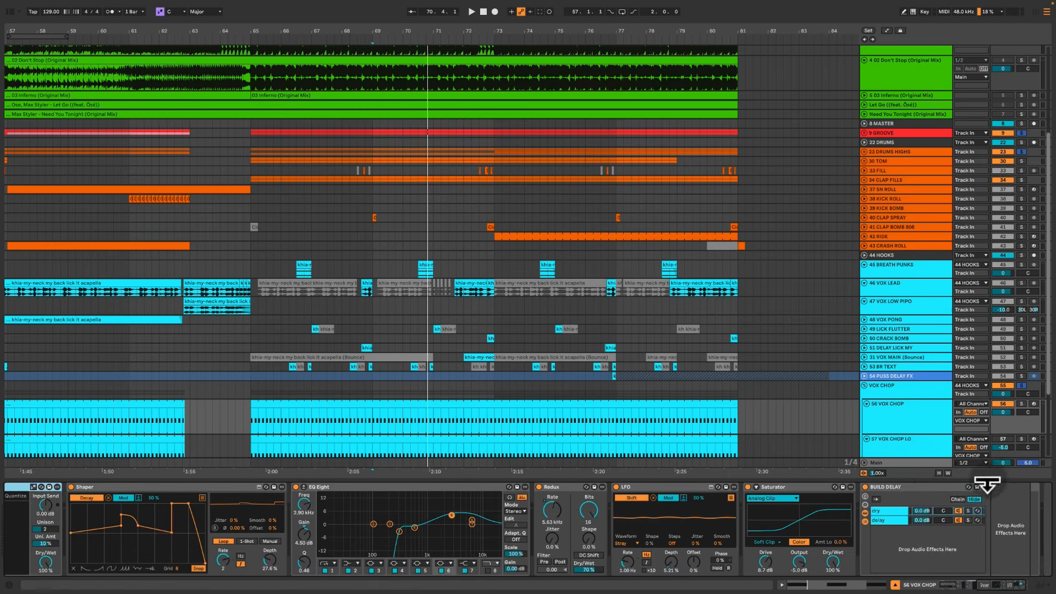
shift+click(916, 488)
scroll(915, 491, left, 10)
key(0)
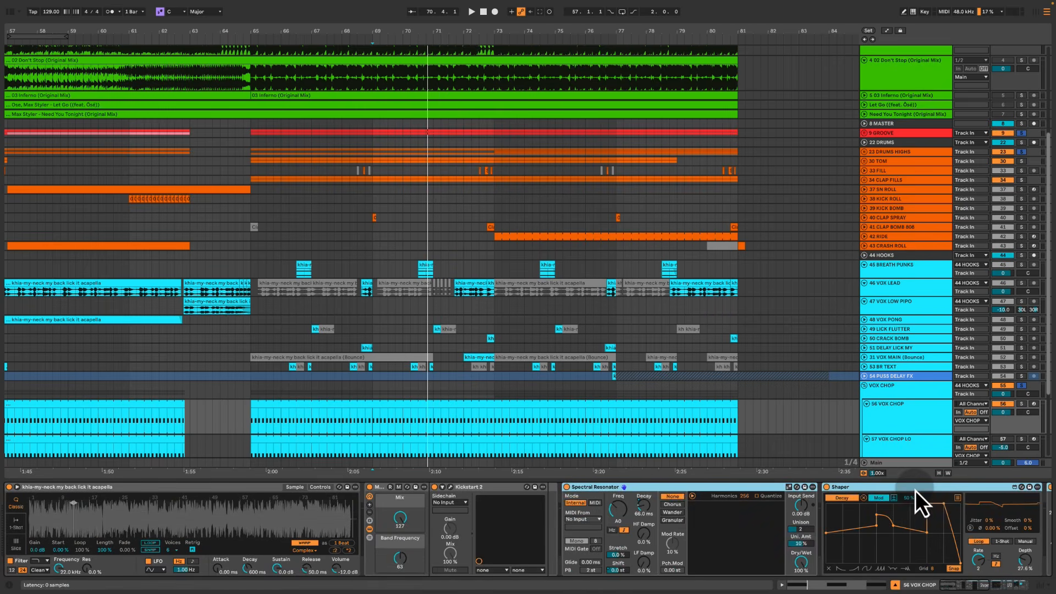
key(space)
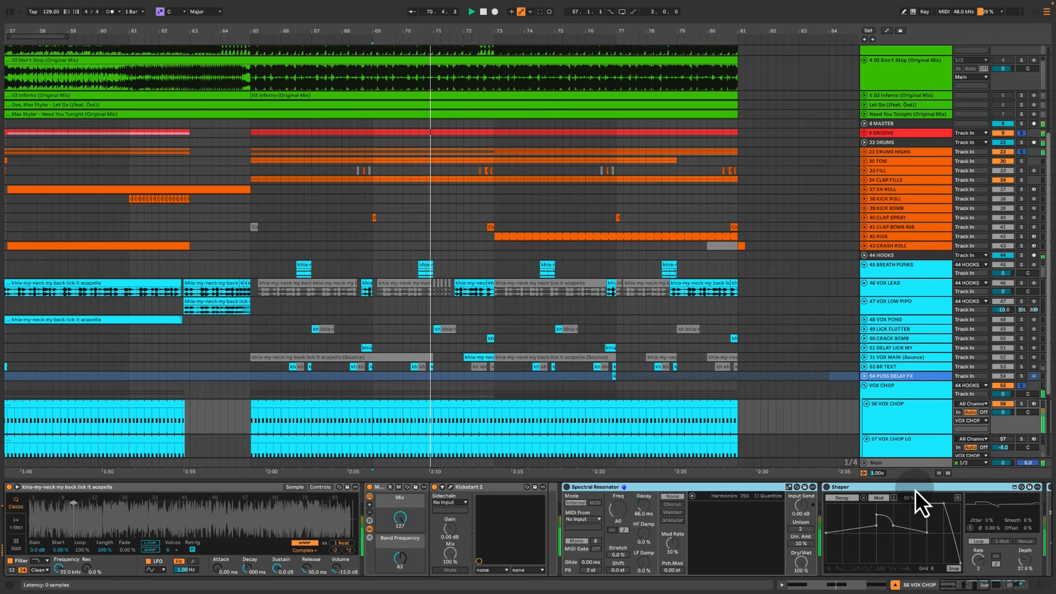
scroll(915, 490, right, 10)
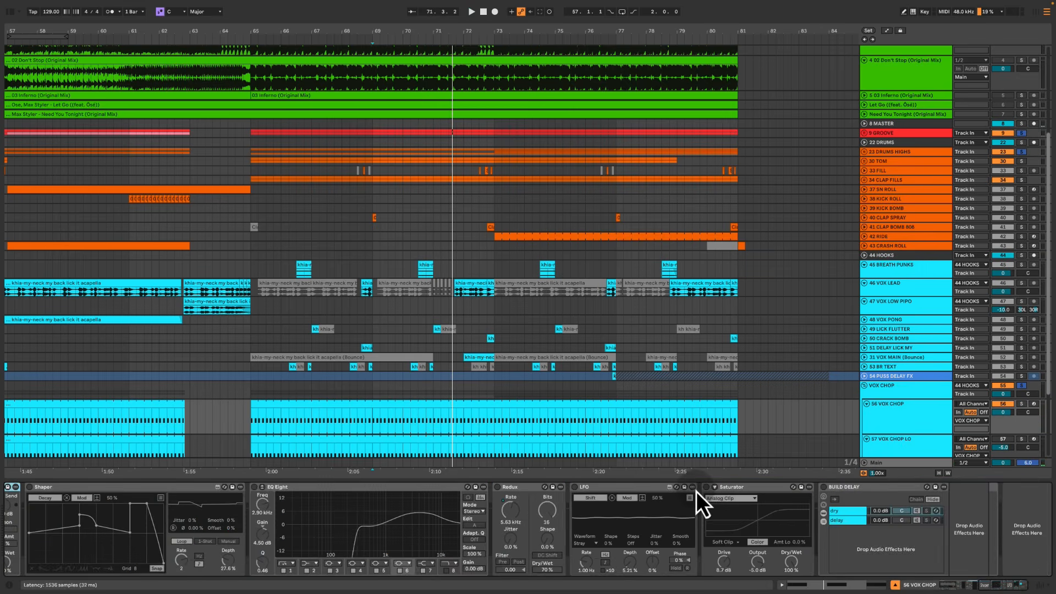
shift+click(887, 490)
key(0)
scroll(887, 490, left, 10)
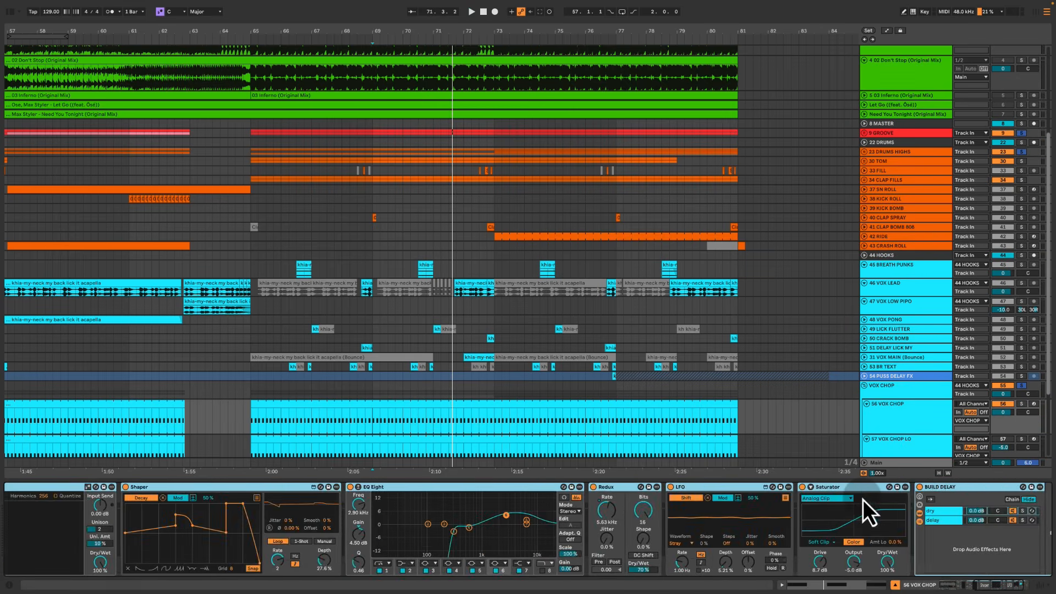
key(space)
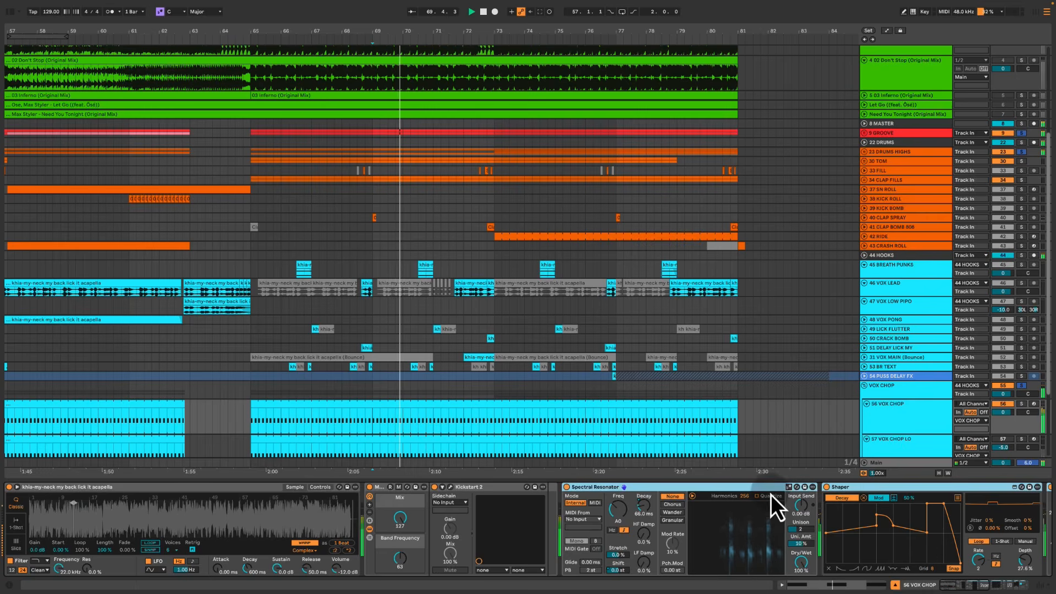
click(644, 485)
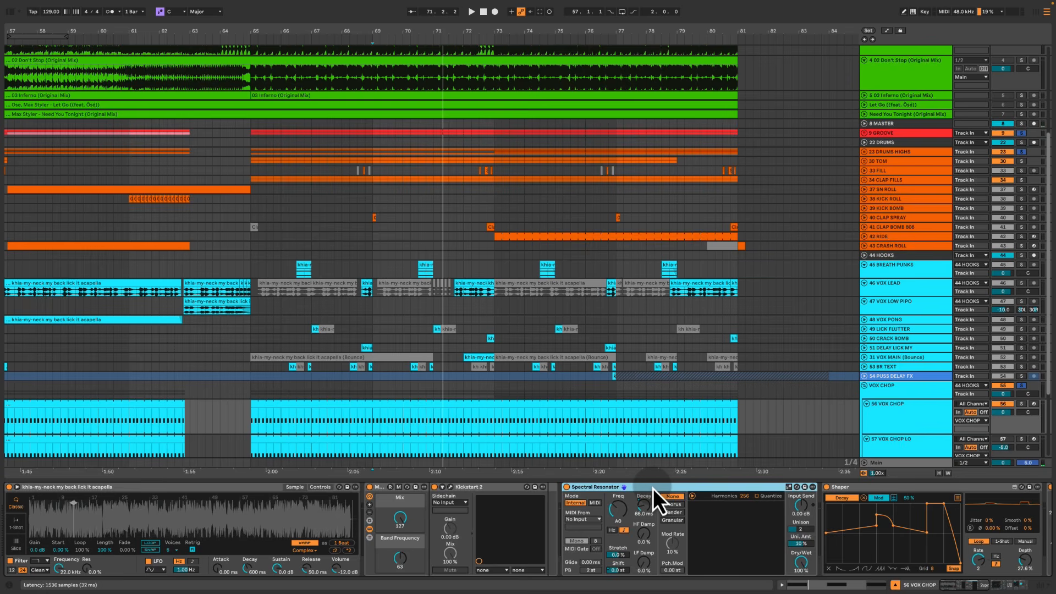
scroll(652, 488, right, 2)
scroll(636, 494, right, 20)
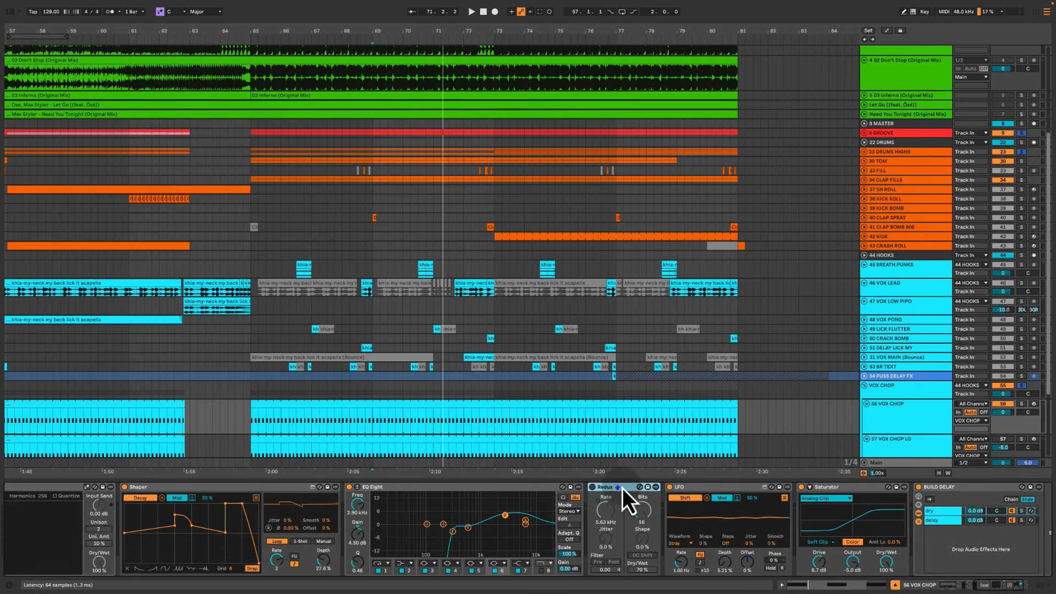
scroll(612, 494, left, 20)
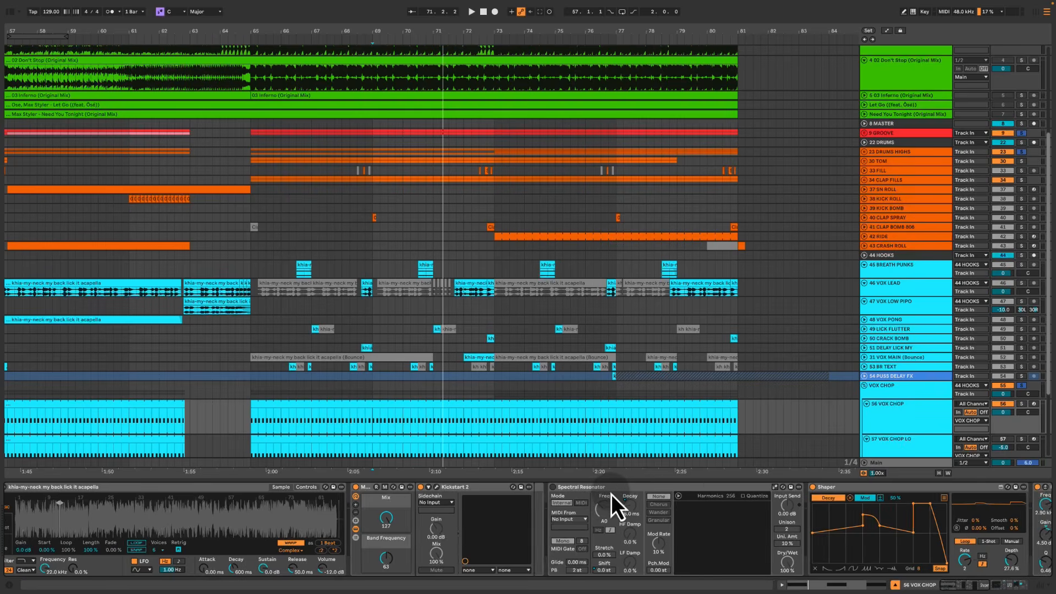
click(690, 487)
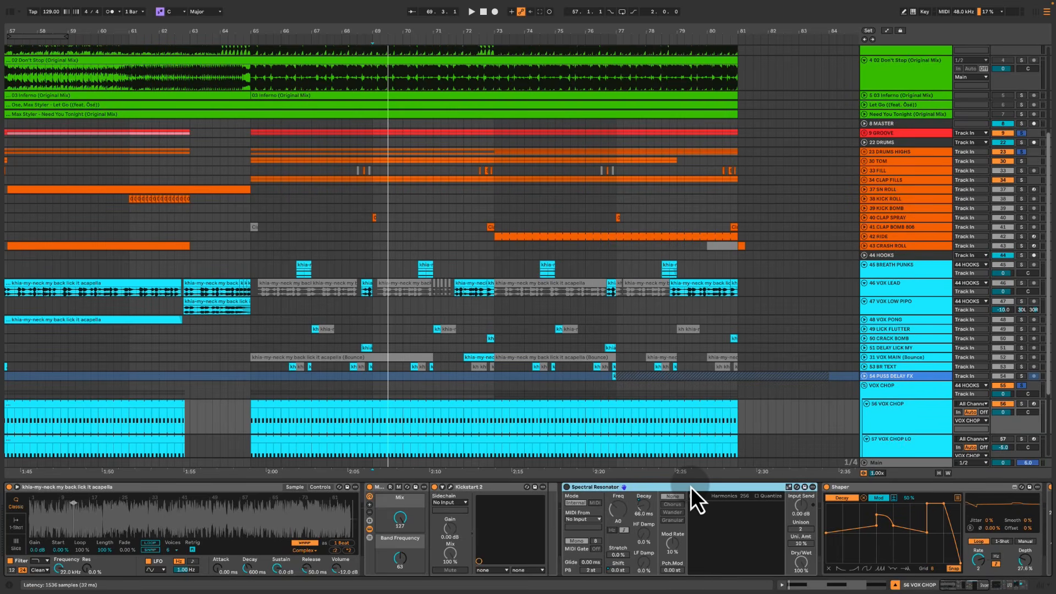
key(space)
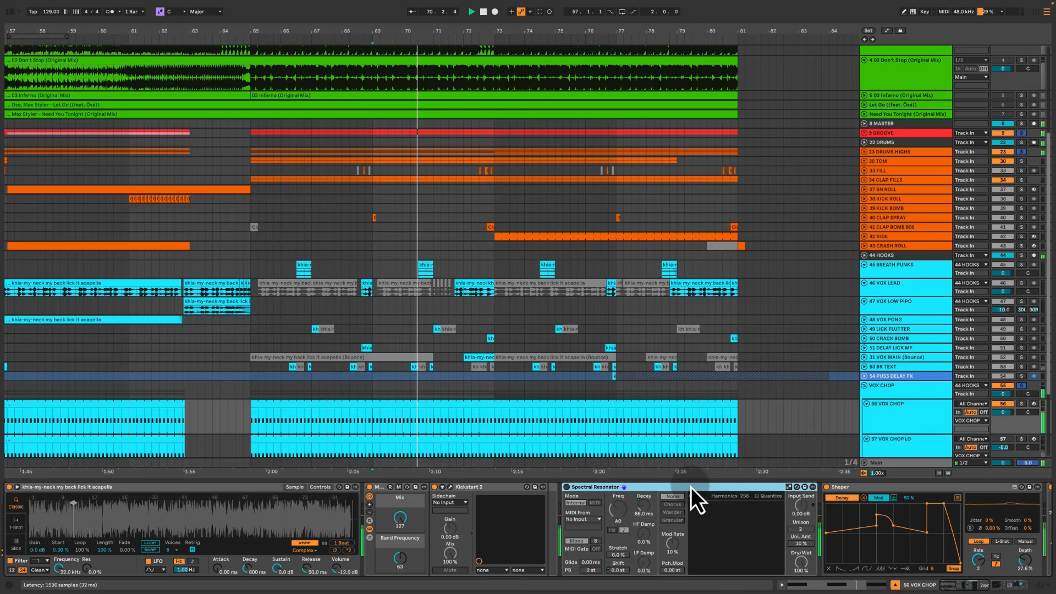
key(0)
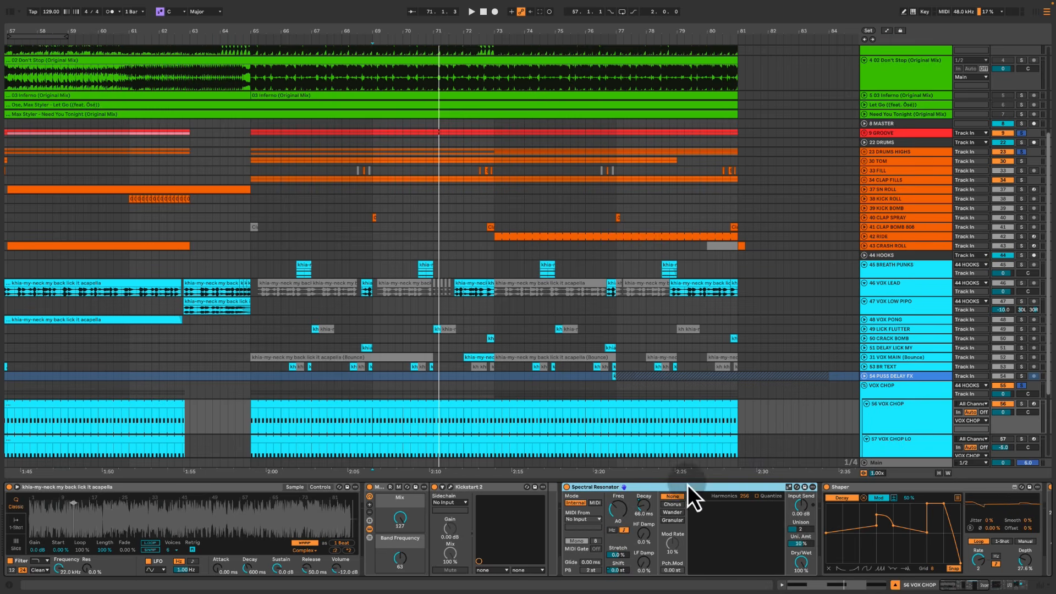
A/B the Spectral Resonator during the drop, leaving it switched on
key(space)
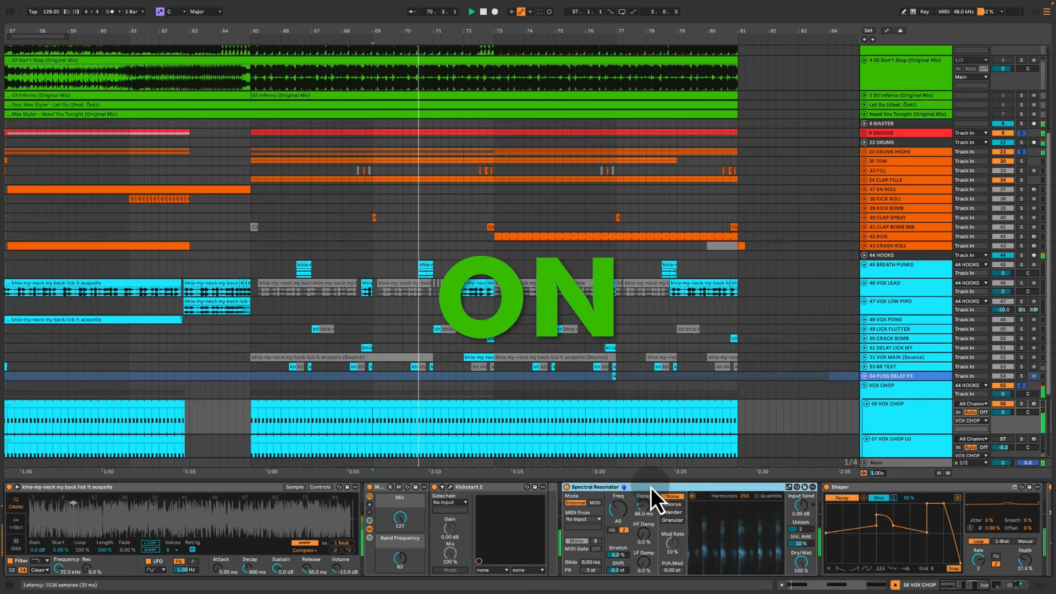
key(space)
key(0)
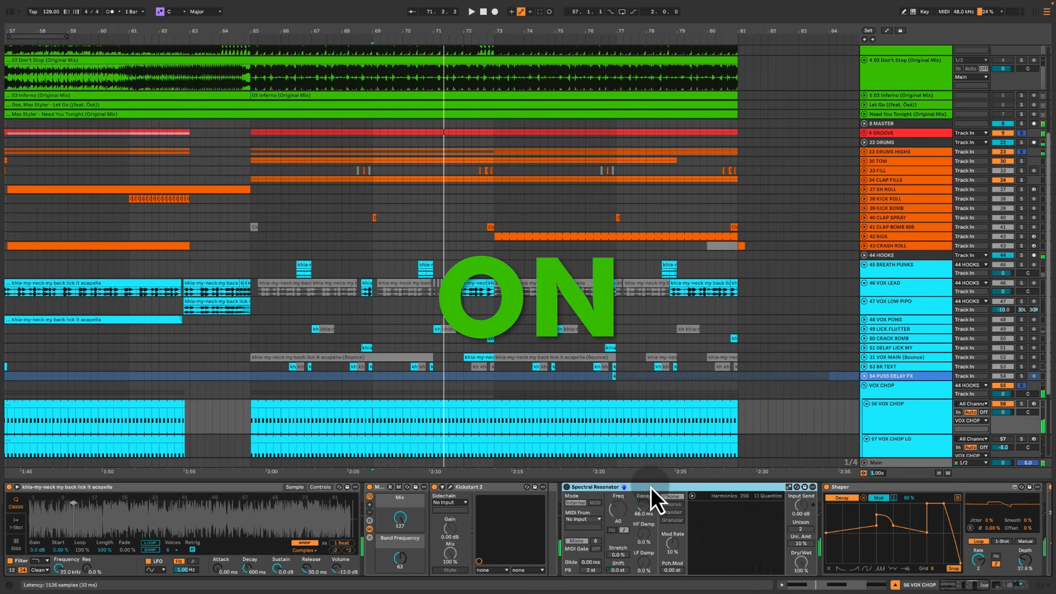
key(space)
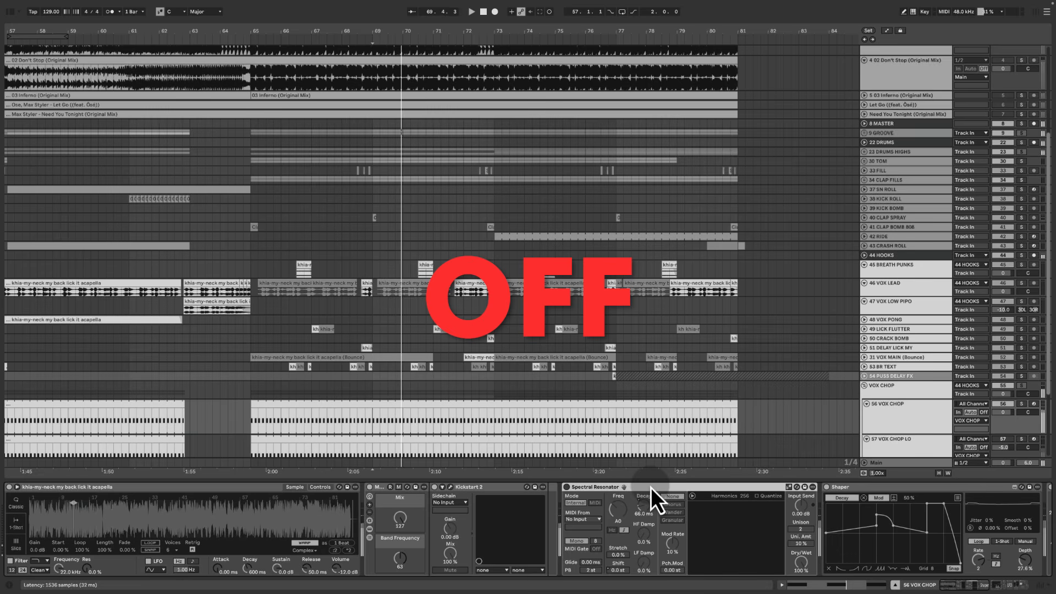
key(0)
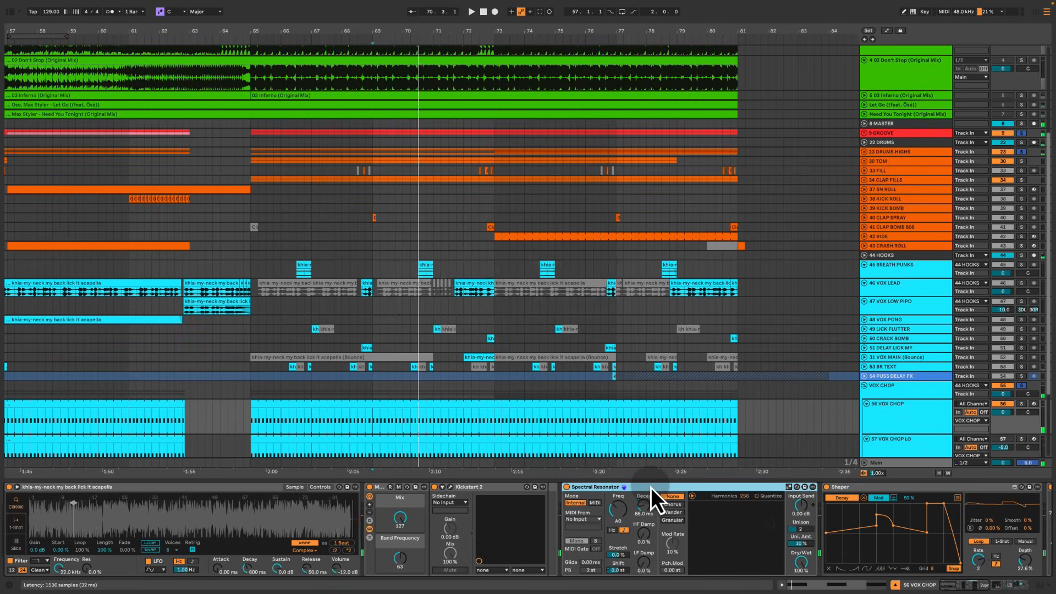
key(space)
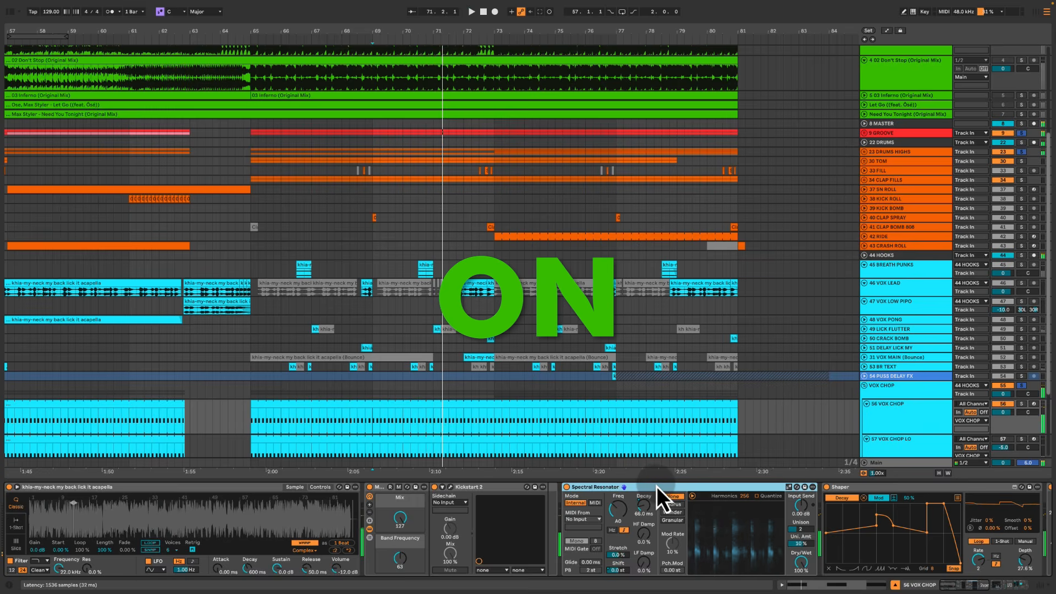
Switch Redux on and replay the drop with it active
scroll(654, 487, right, 5)
click(620, 490)
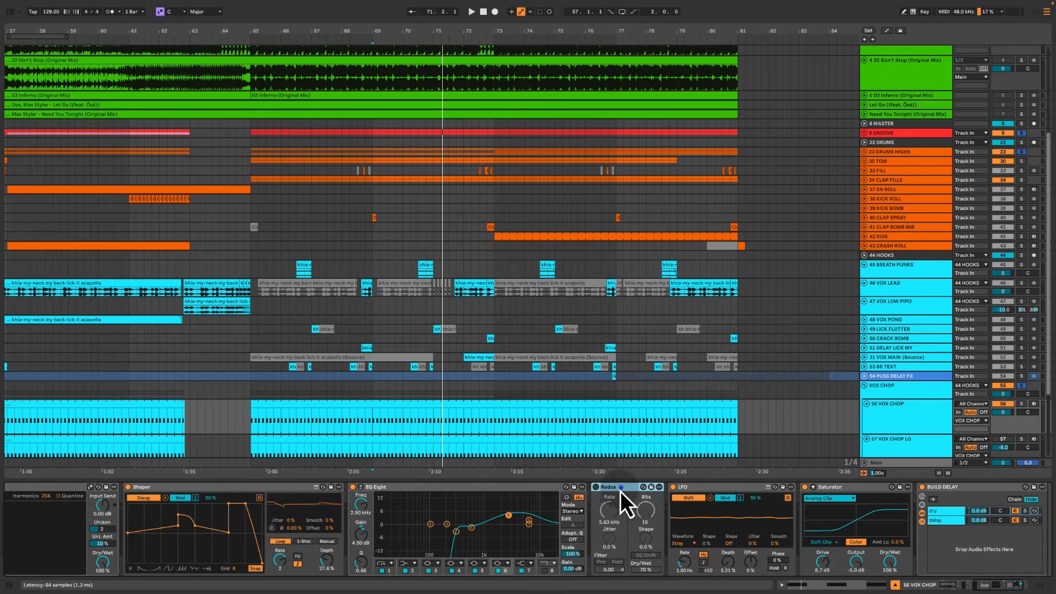
key(0)
key(space)
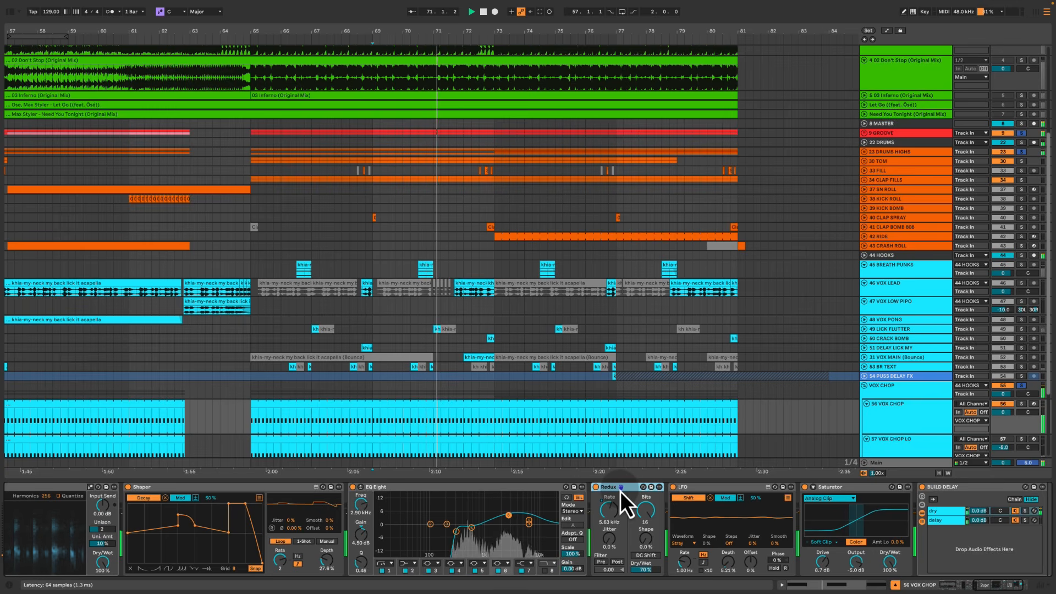
key(space)
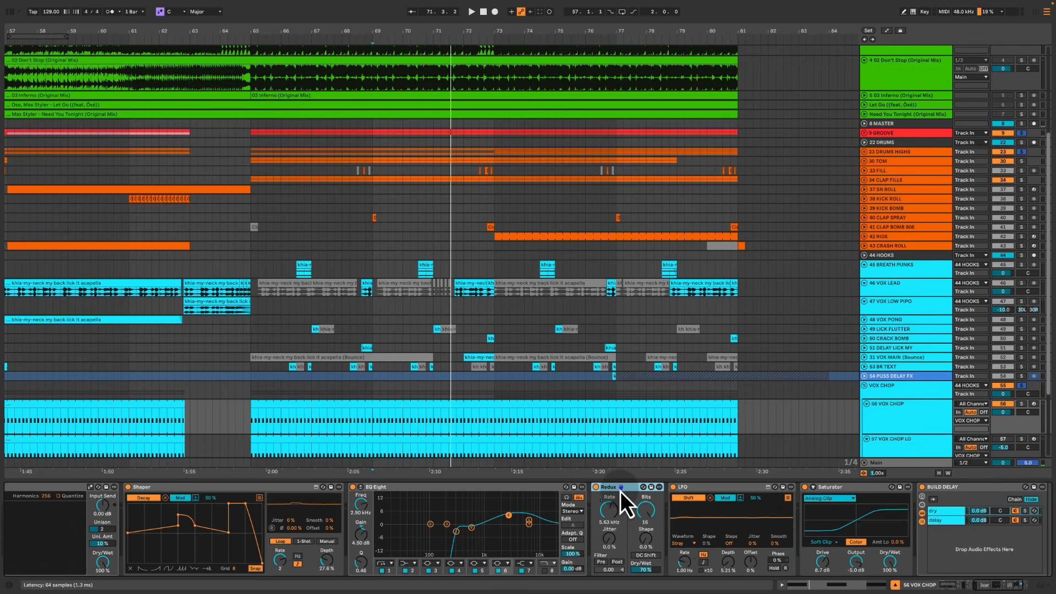
Look through the Spectral Resonator, Shaper and LFO devices in the VOX CHOP chain
scroll(620, 490, left, 5)
click(232, 490)
click(421, 489)
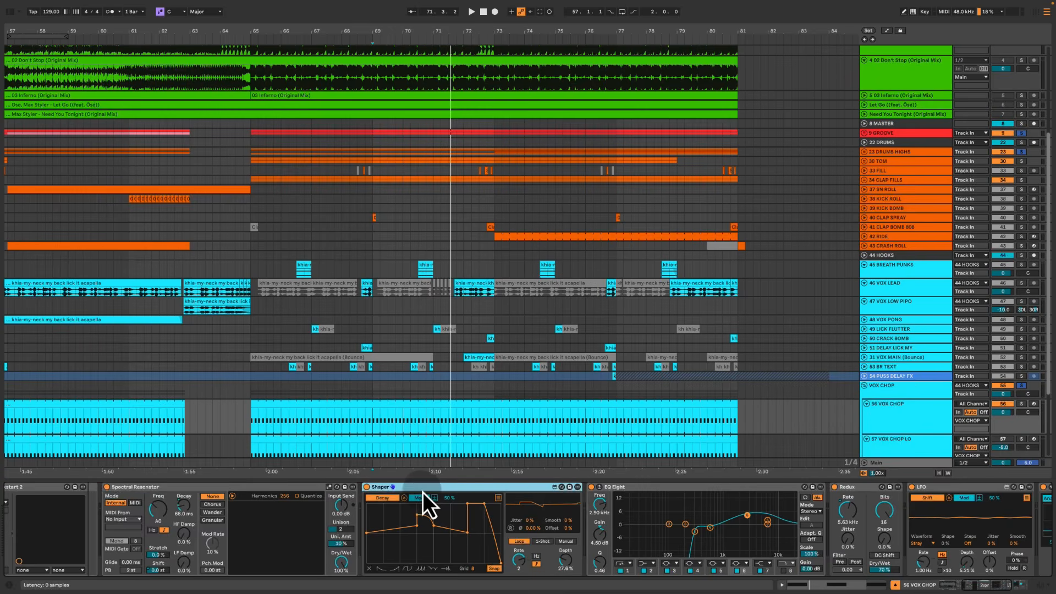
scroll(422, 492, right, 3)
click(819, 490)
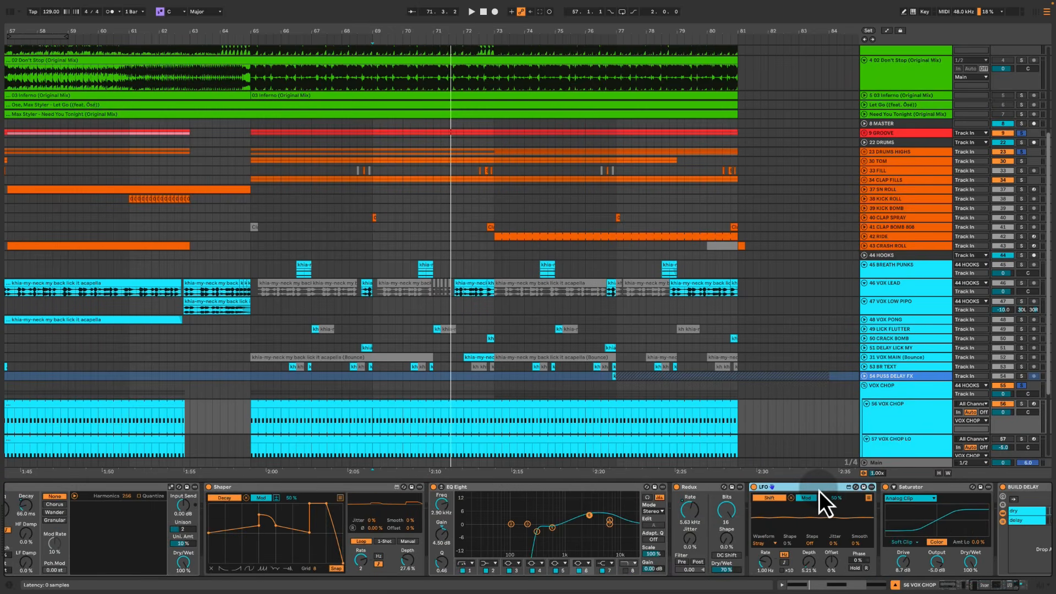
click(294, 490)
scroll(485, 491, left, 3)
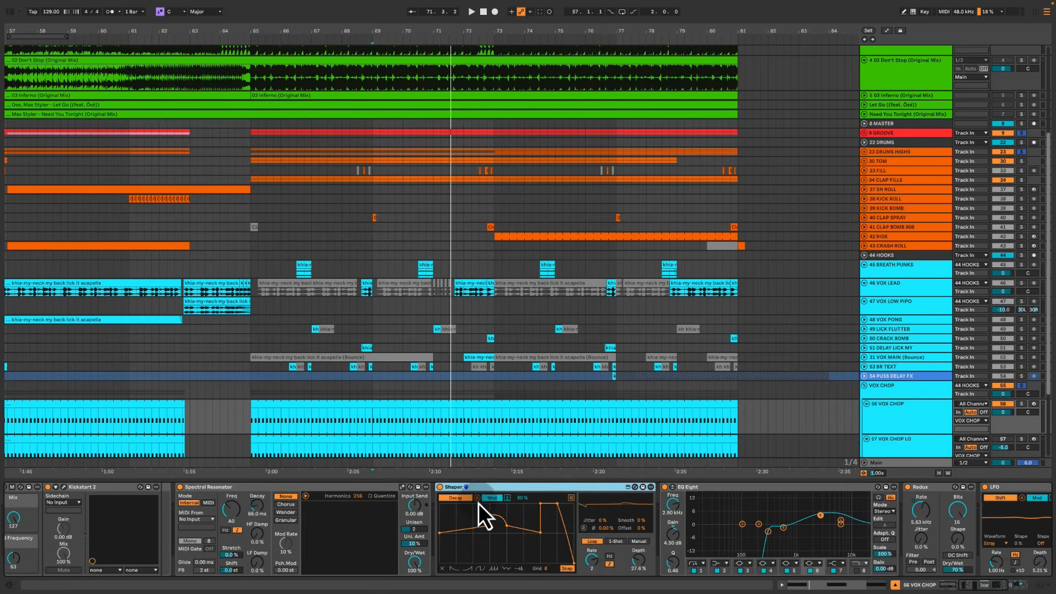
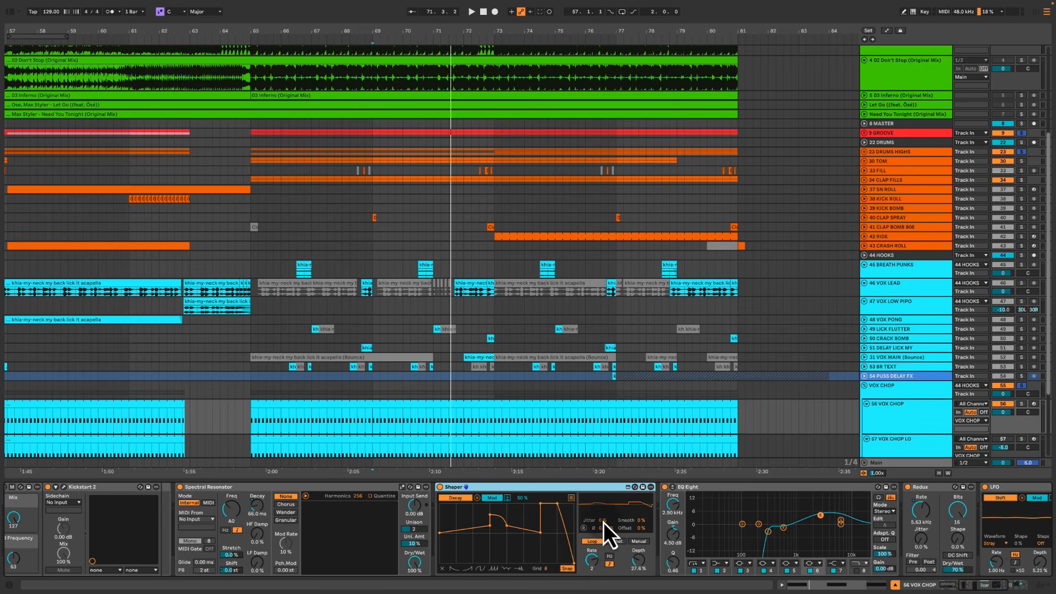
Start playback from bar 65 on the VOX CHOP clip
click(424, 452)
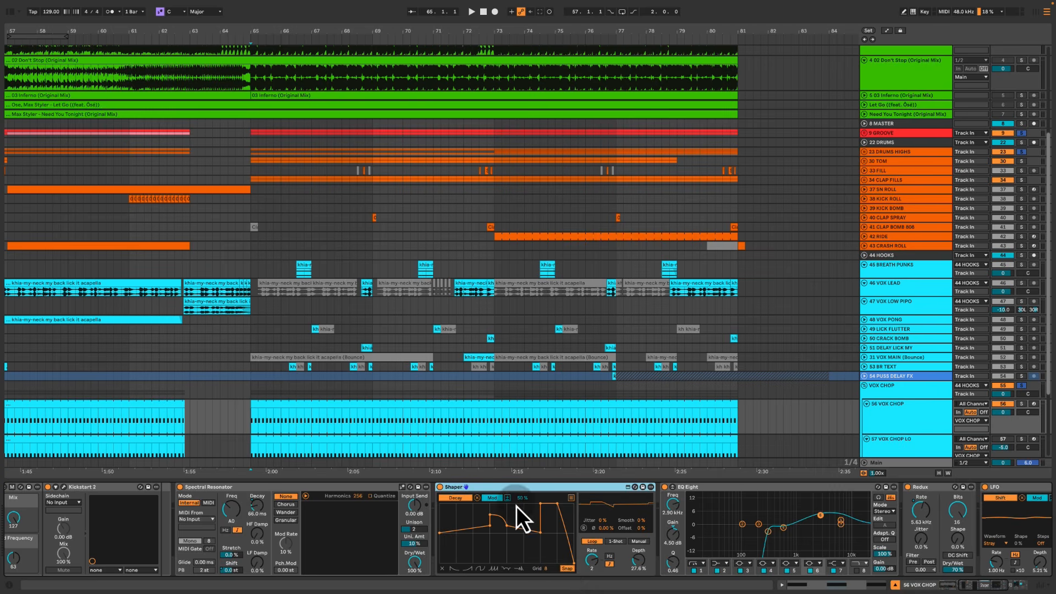
click(253, 419)
key(space)
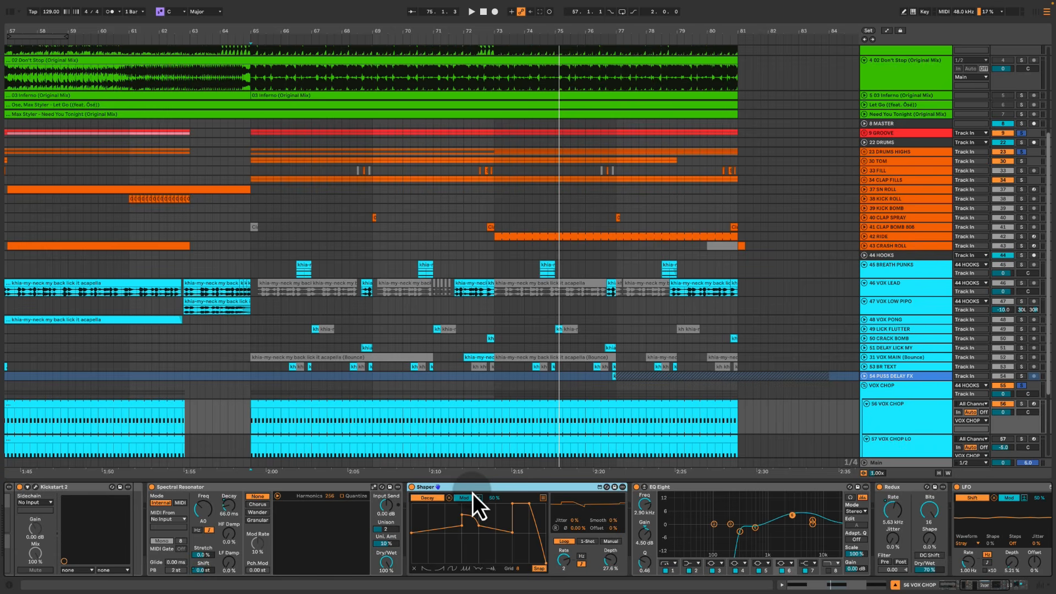
Map the Shaper to the Spectral Resonator Freq at 100% range and replay the section
click(543, 498)
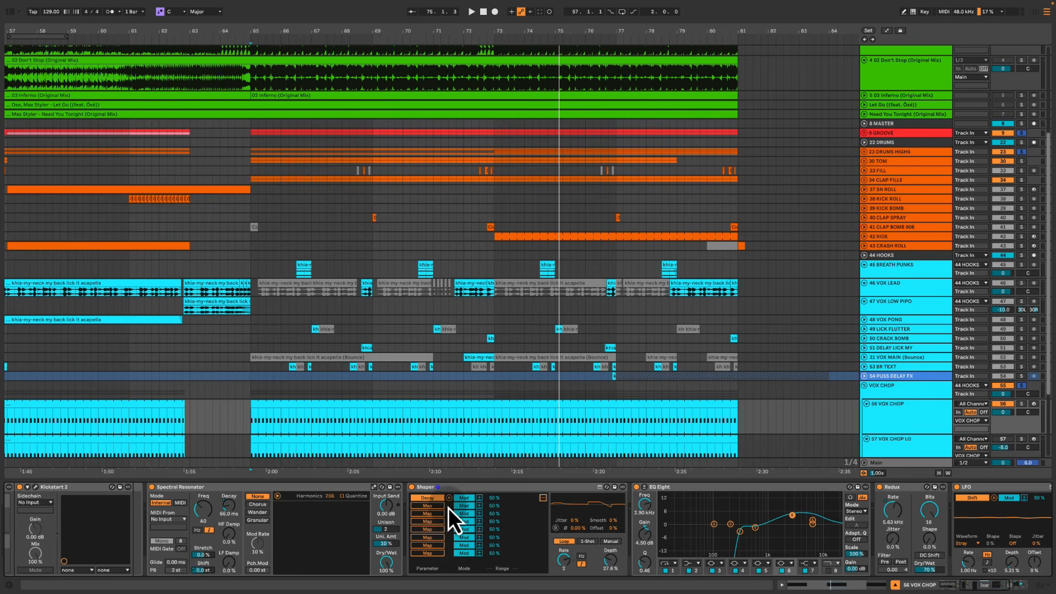
click(427, 506)
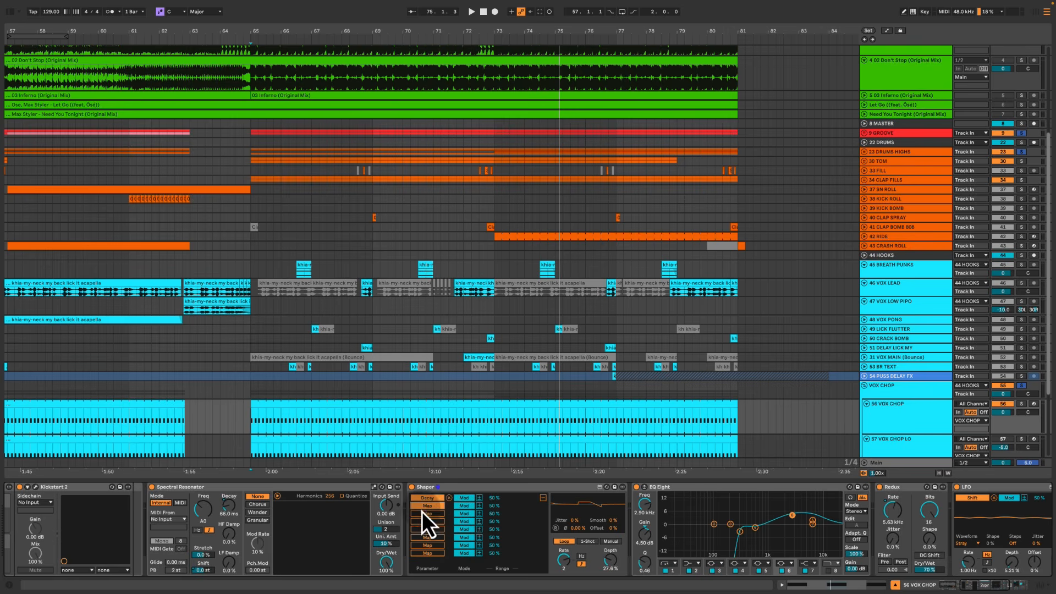
click(205, 510)
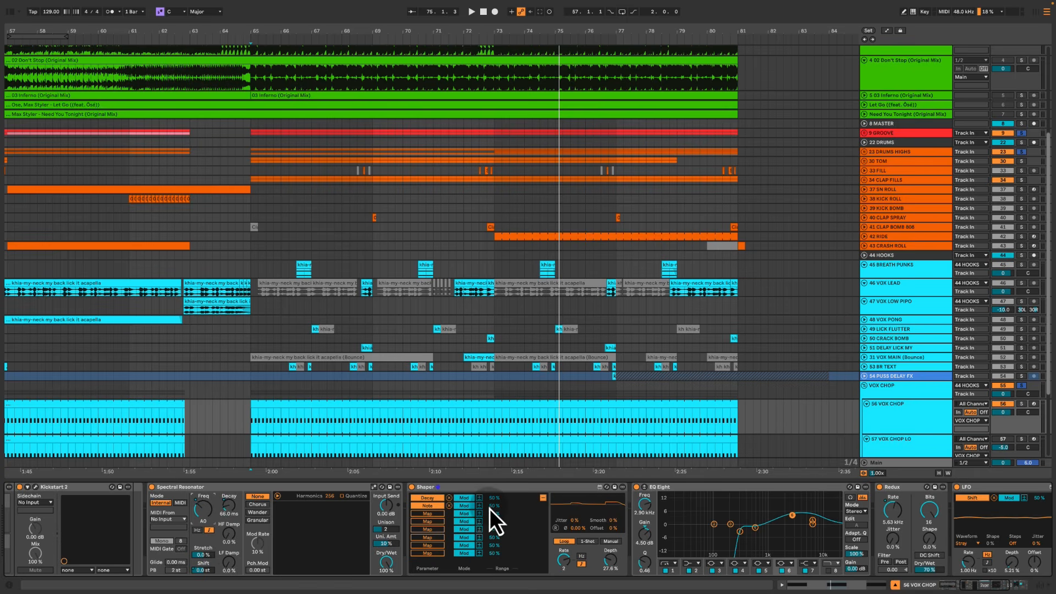
mouse_move(495, 510)
mouse_down()
mouse_move(495, 482)
mouse_move(495, 510)
mouse_up()
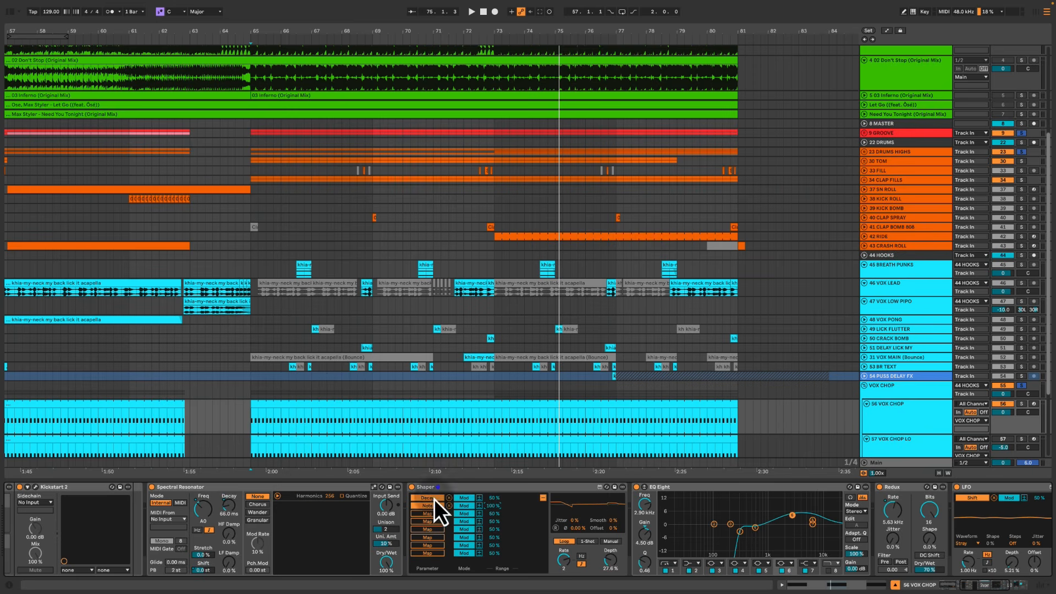
click(542, 498)
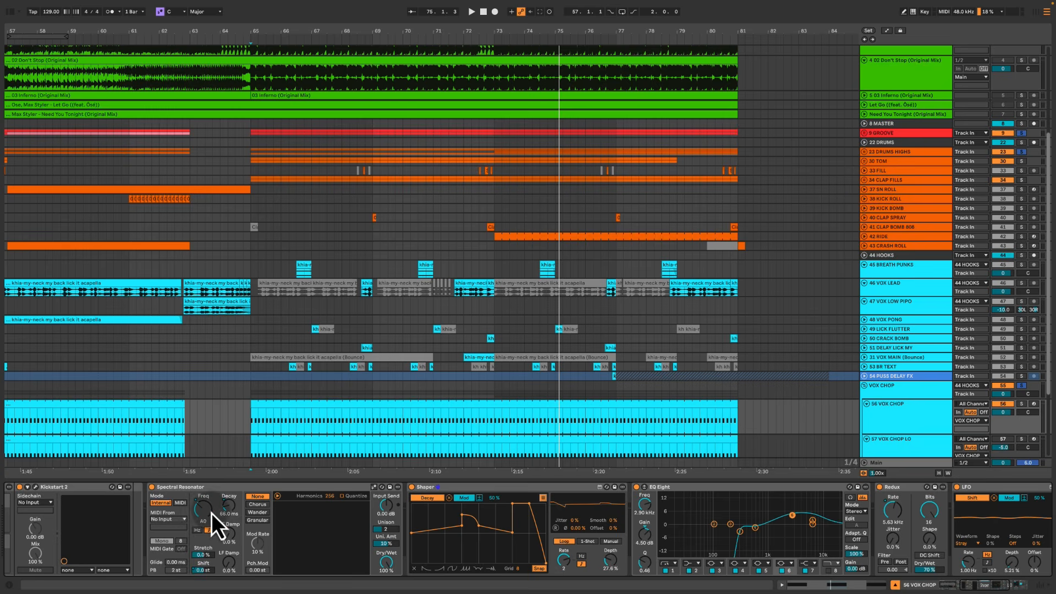
key(space)
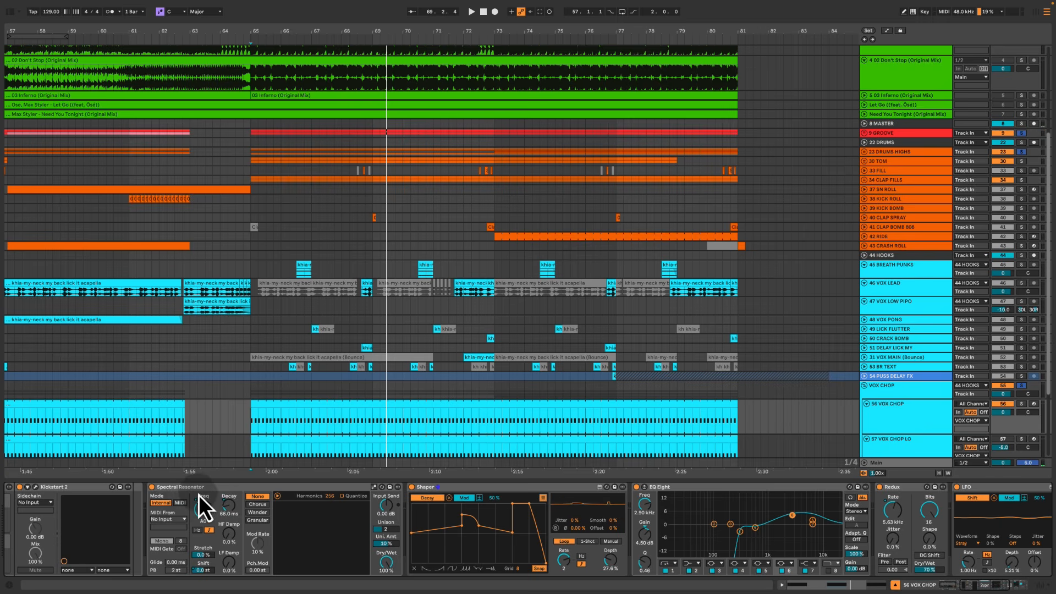
Review the LFO's mapped parameters and waveform choices, leaving the waveform on Stray
scroll(480, 487, right, 3)
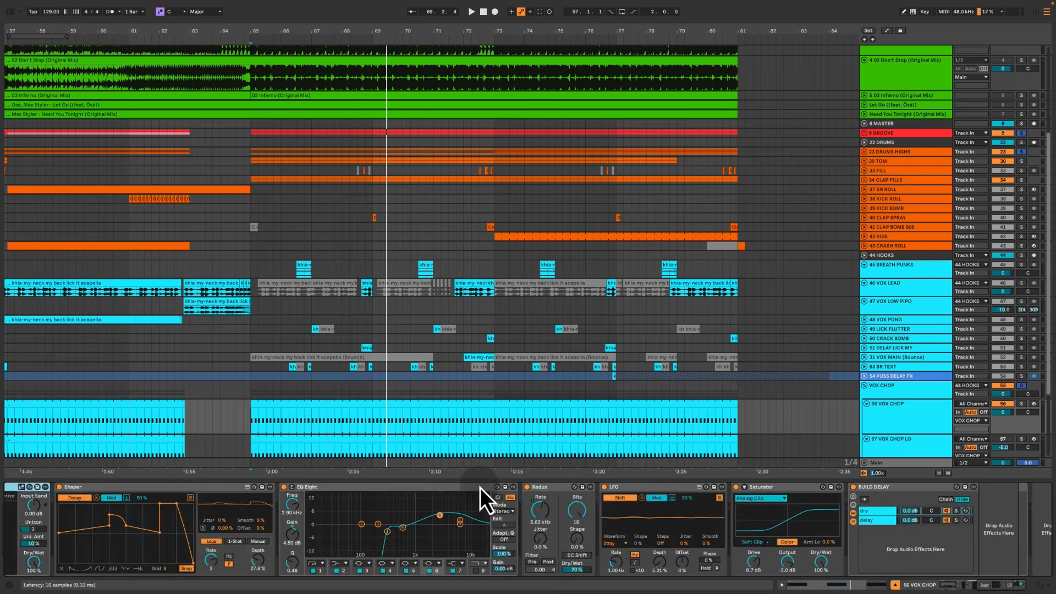
click(645, 490)
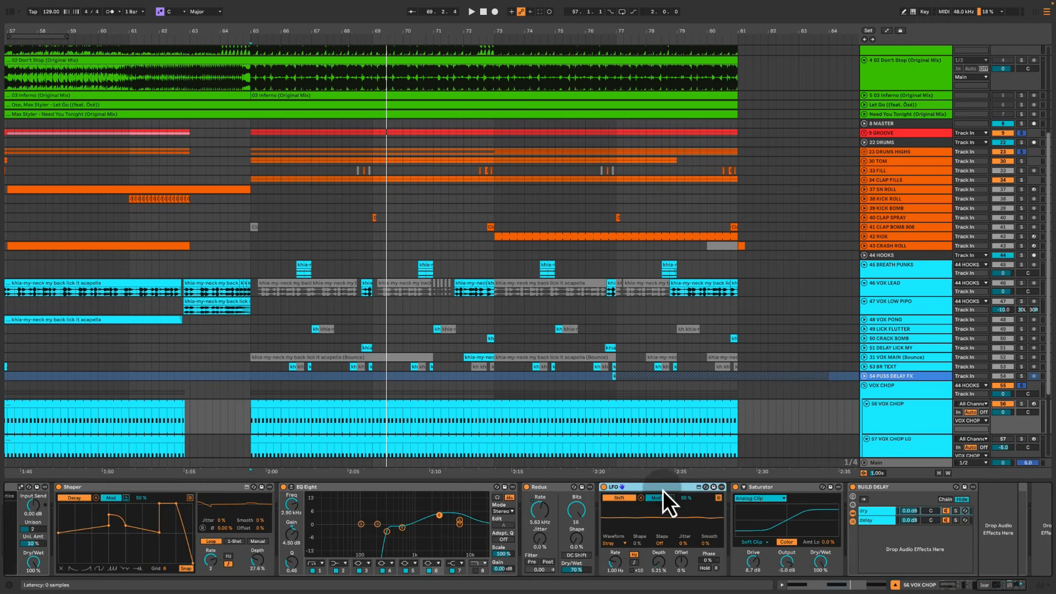
click(718, 497)
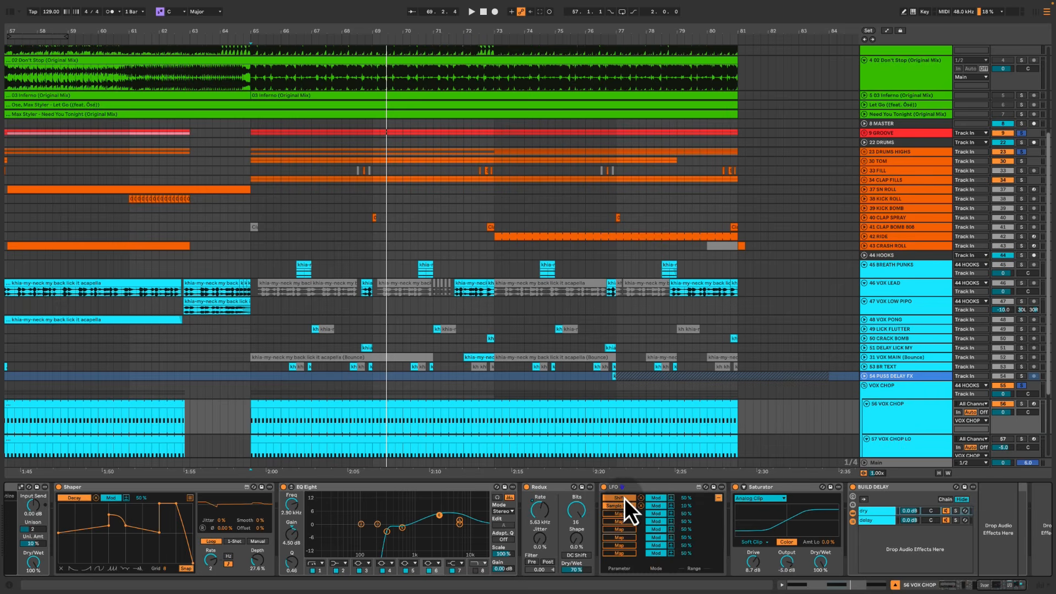
scroll(629, 503, left, 6)
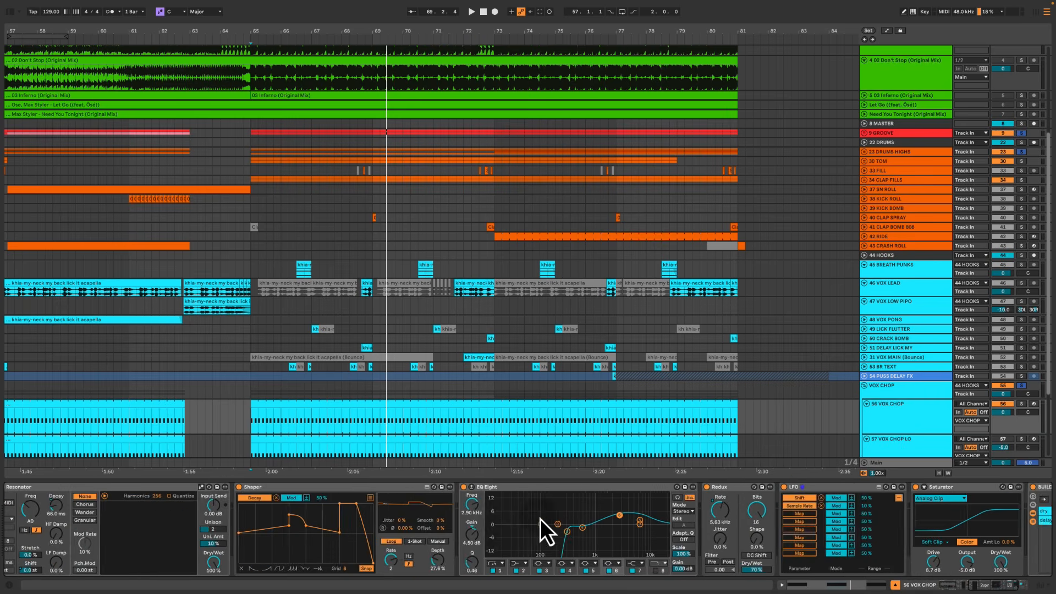
scroll(196, 517, left, 2)
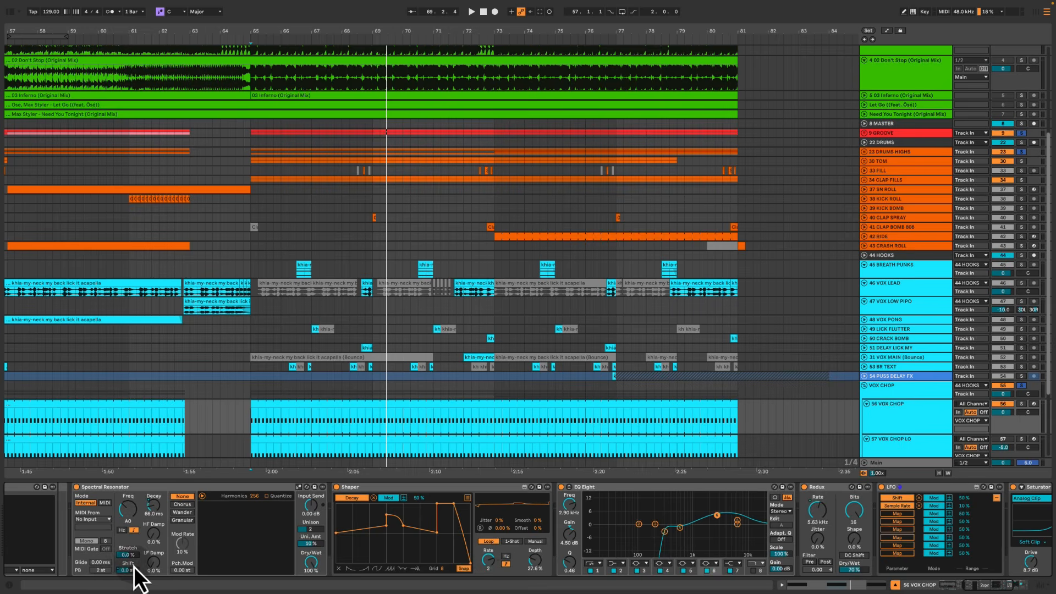
scroll(130, 560, right, 5)
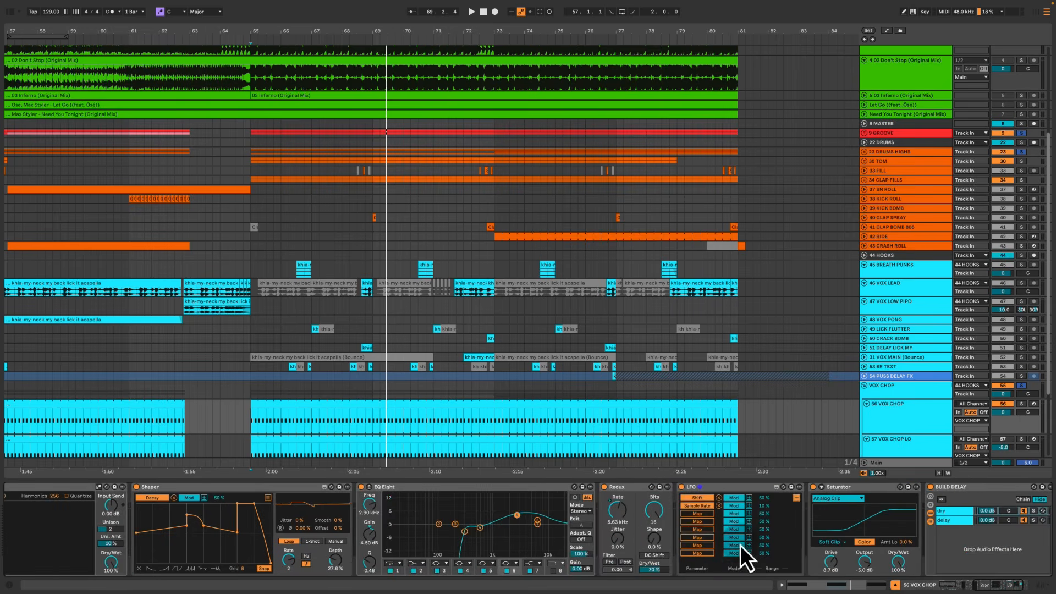
click(796, 498)
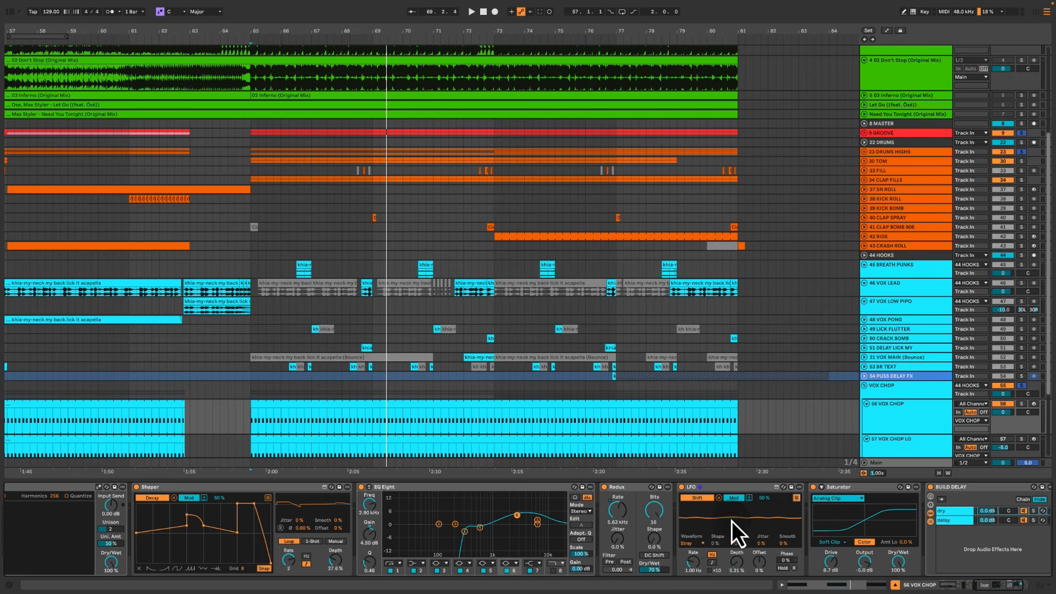
click(690, 543)
click(747, 490)
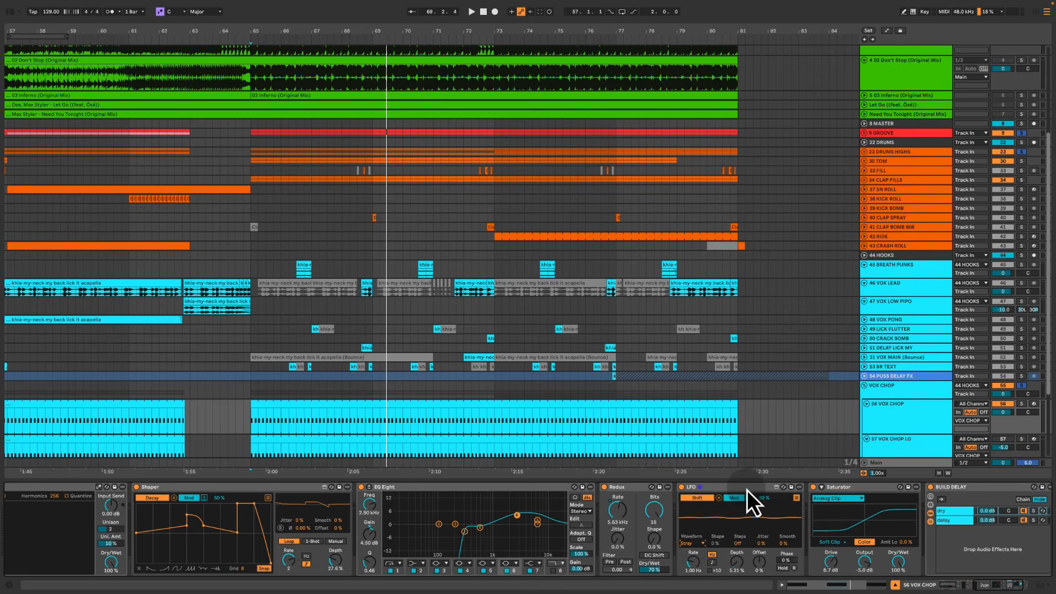
Select the LFO and Spectral Resonator, then reopen the LFO's mapping list
click(743, 488)
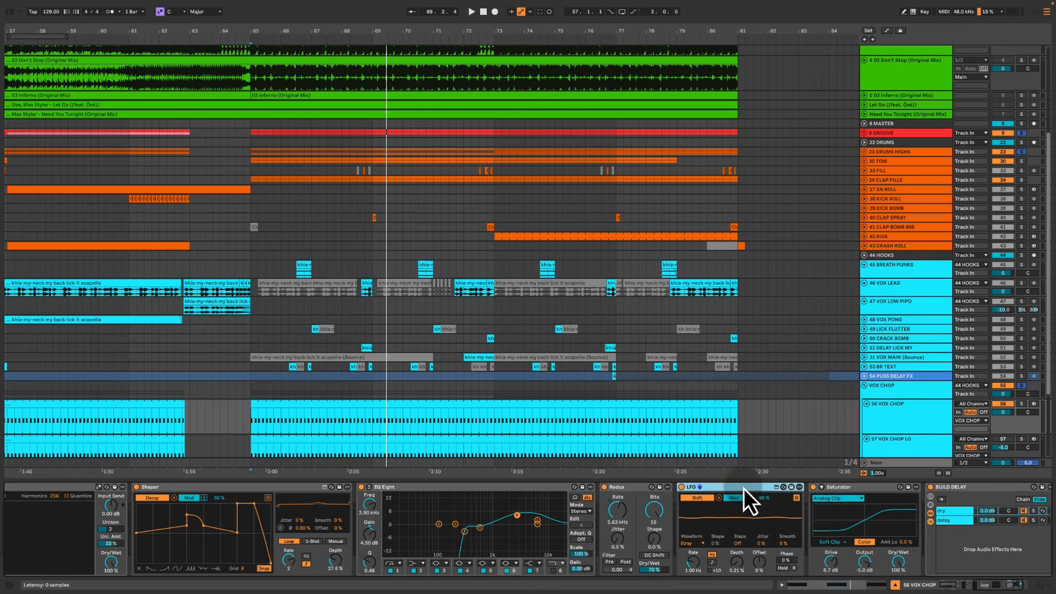
scroll(720, 521, up, 5)
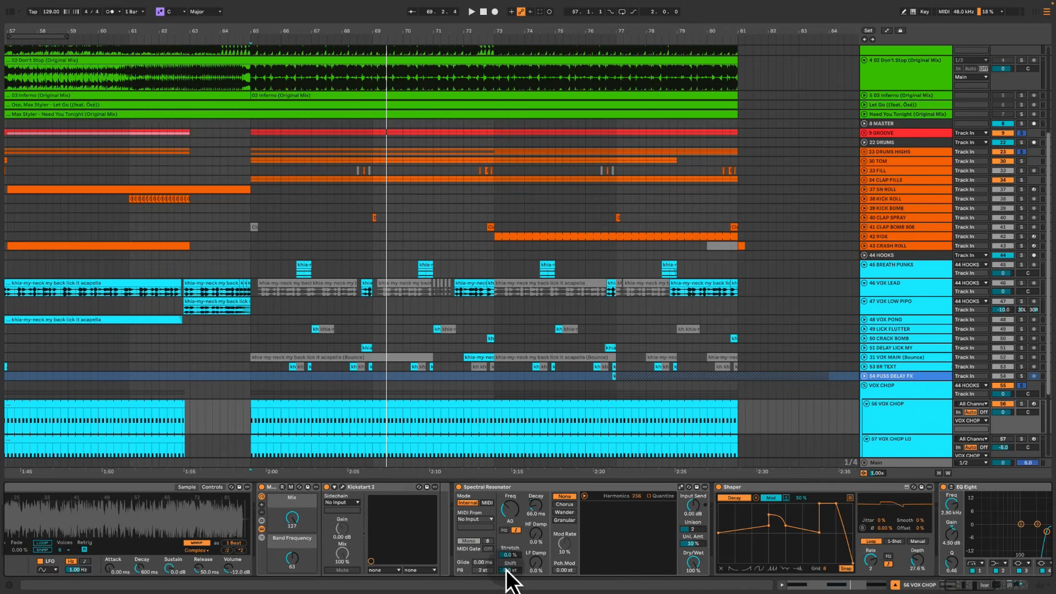
scroll(531, 557, down, 3)
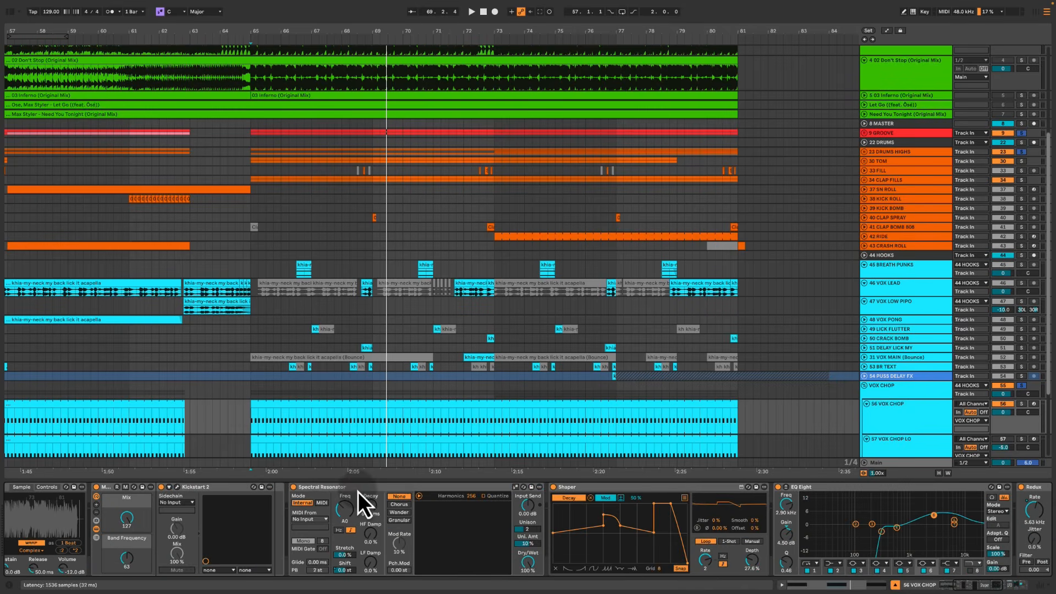
click(358, 489)
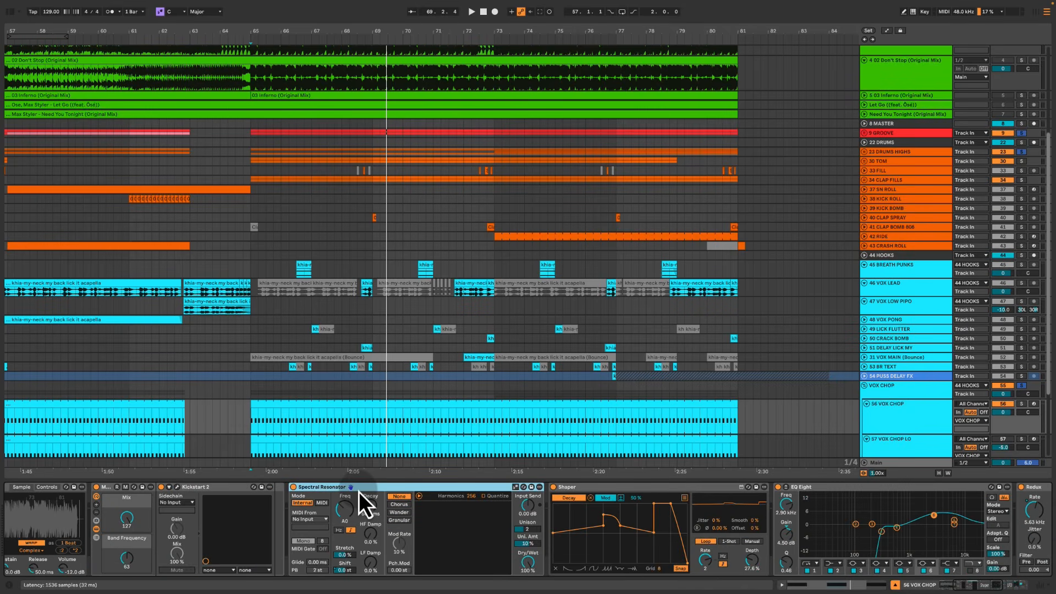
scroll(359, 491, down, 9)
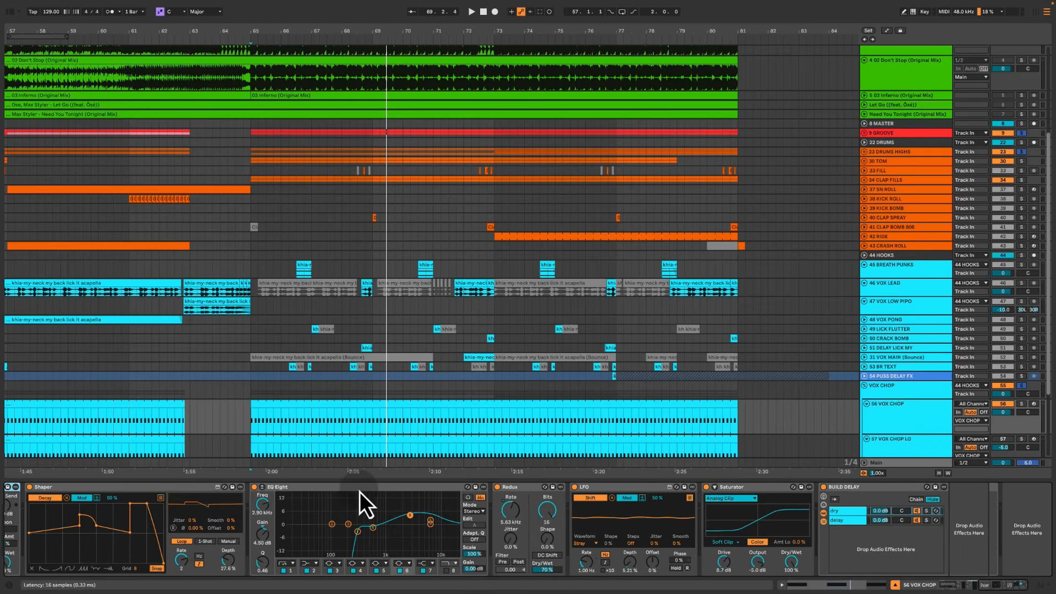
click(689, 497)
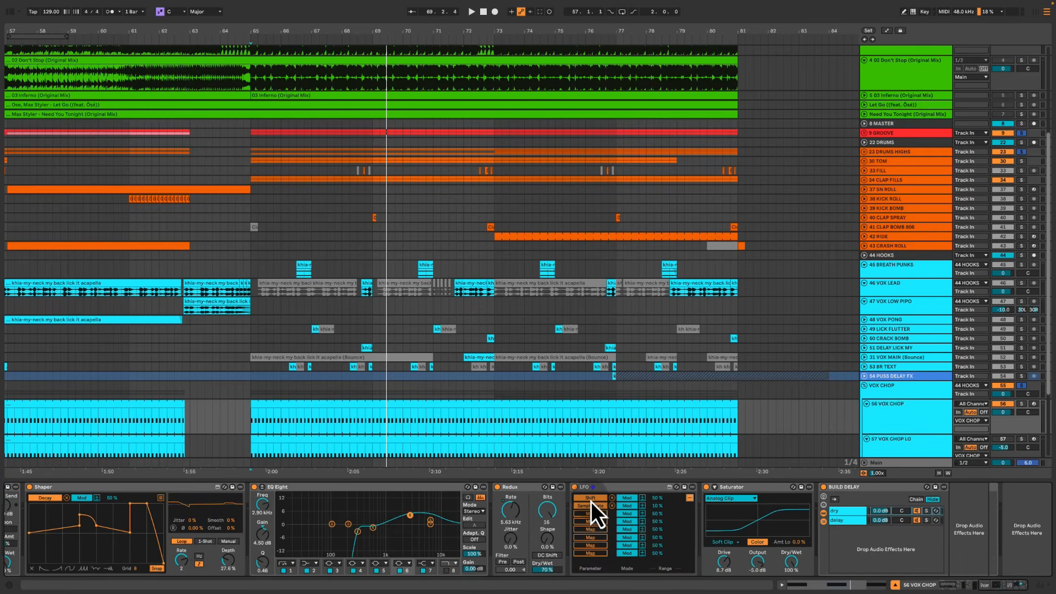
Hide the LFO mapping list and select Redux and LFO together
click(518, 491)
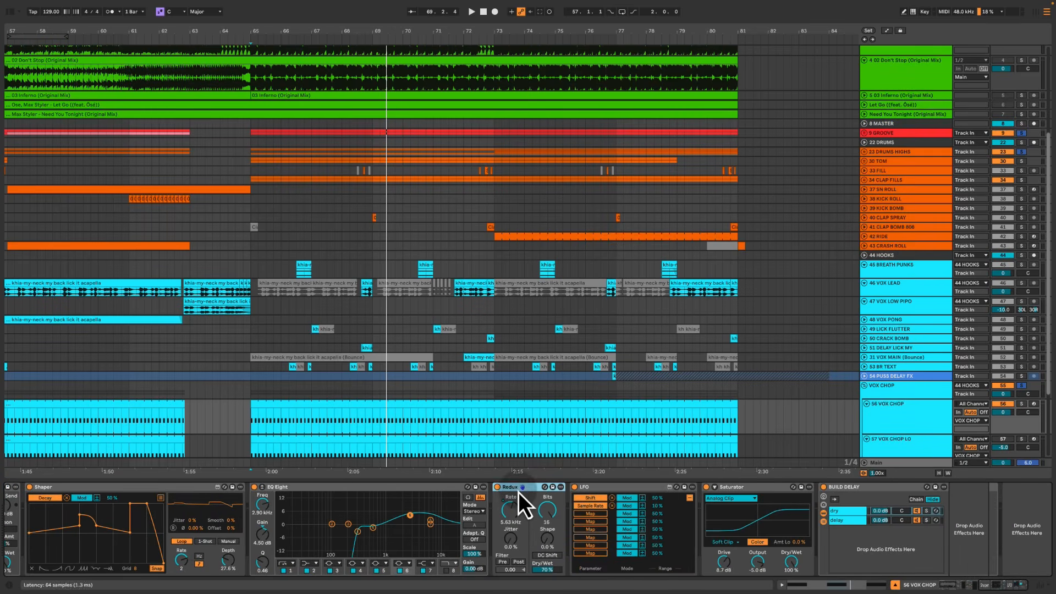
click(689, 497)
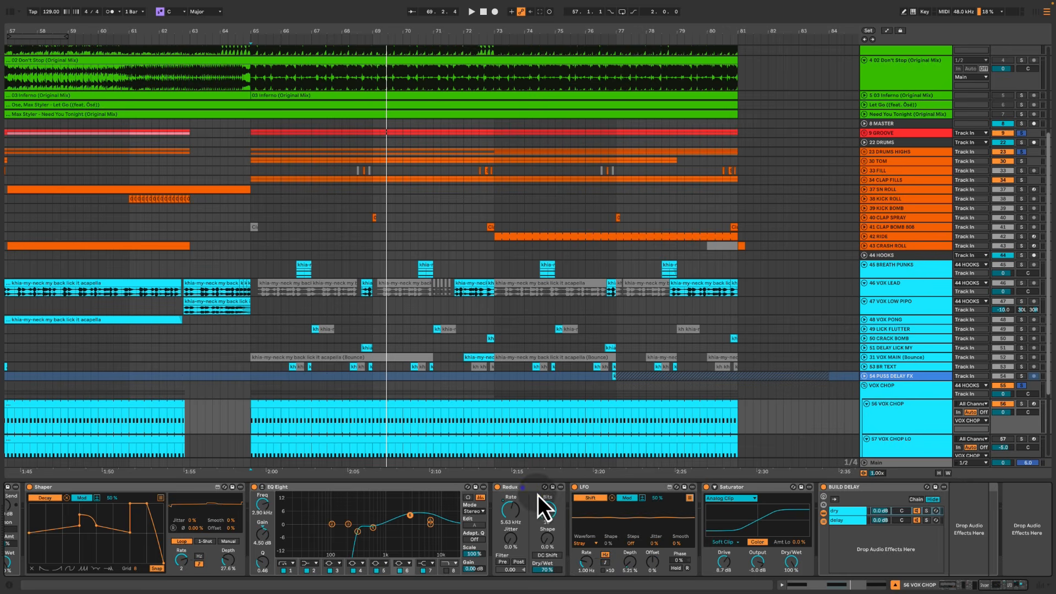
click(520, 489)
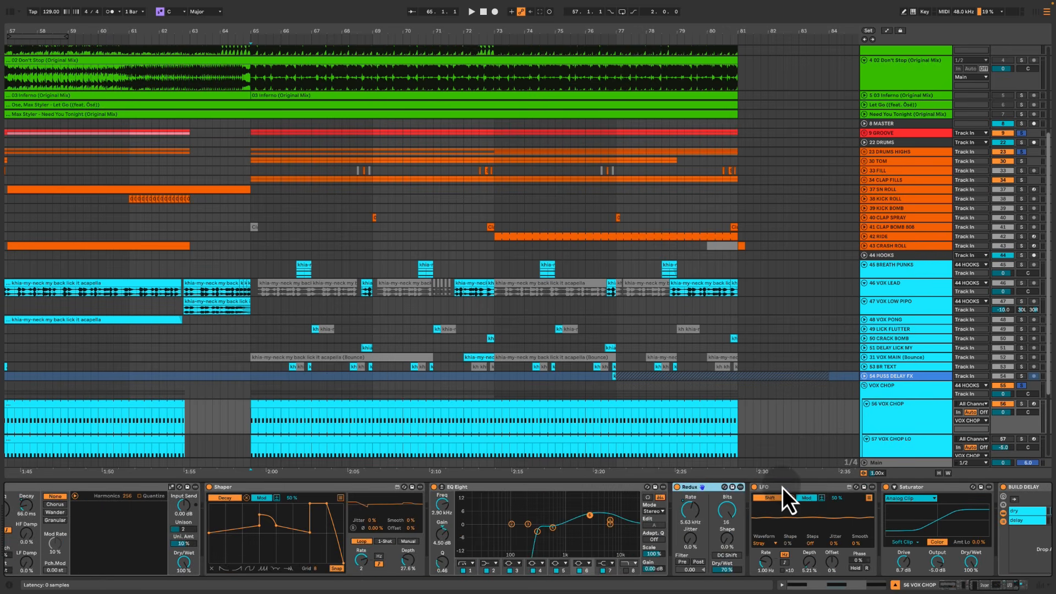
shift+click(782, 487)
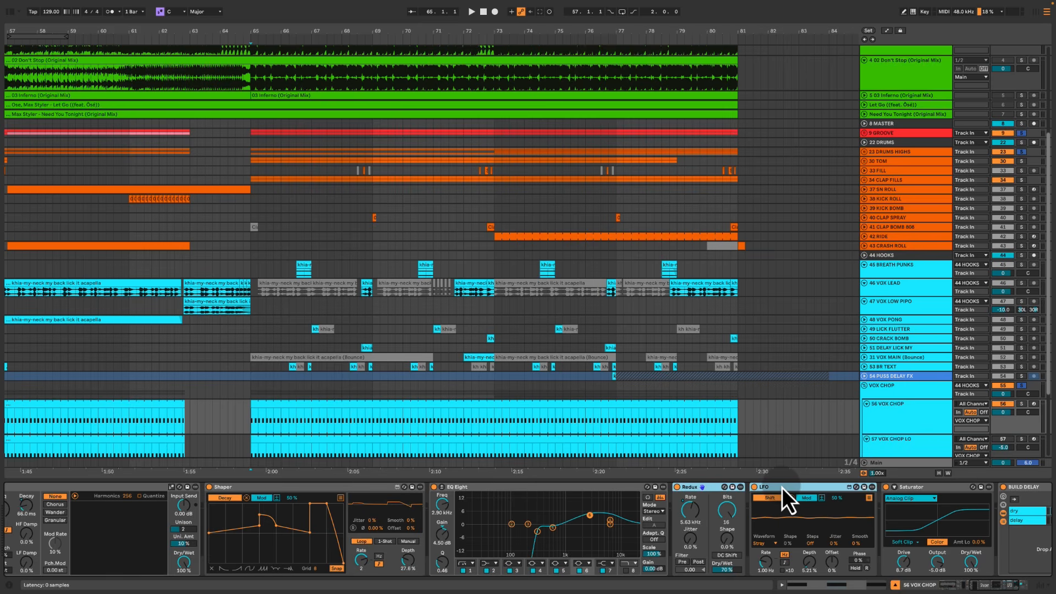
key(ctrl+0)
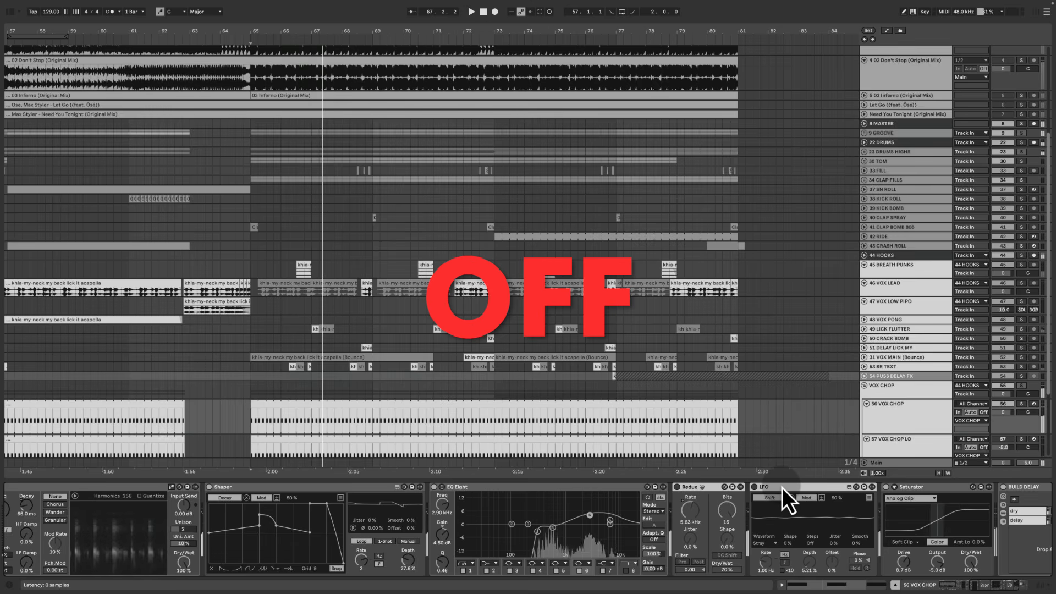
key(ctrl+0)
key(space)
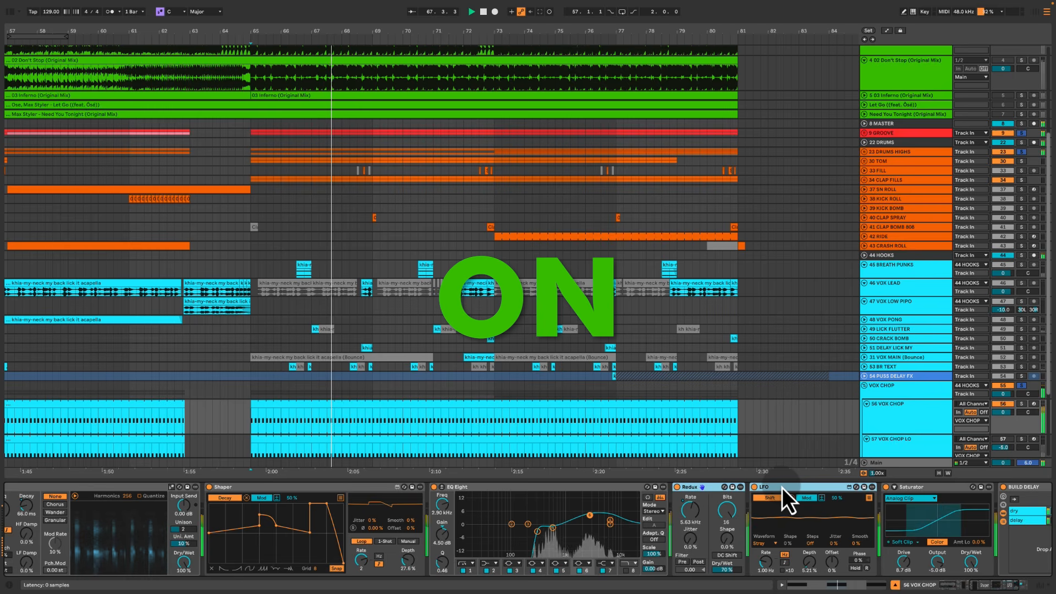
key(space)
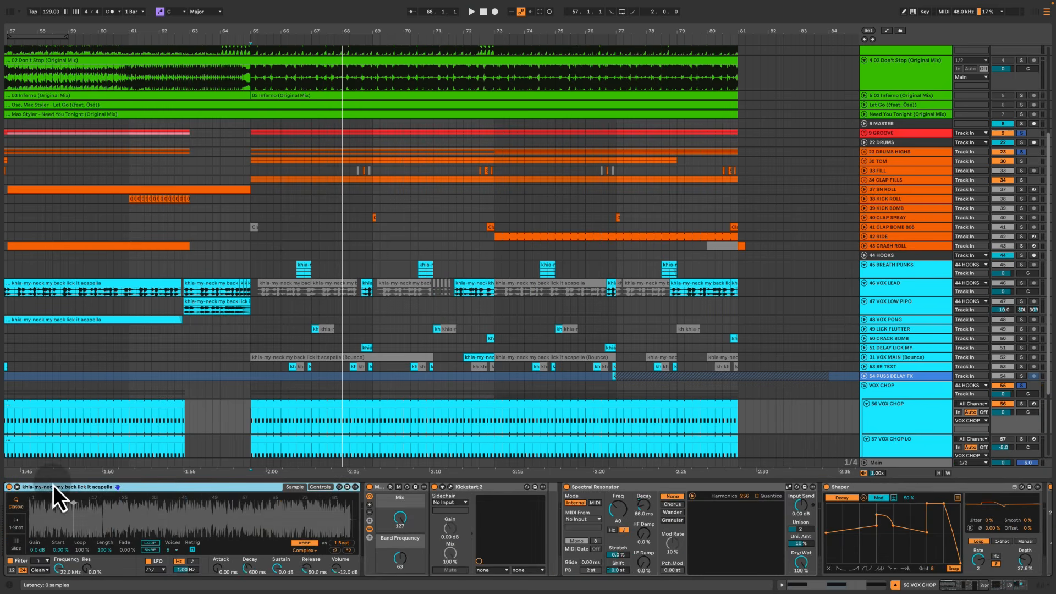
Inspect the Redux, Shaper and LFO effects in the VOX CHOP chain
scroll(124, 513, right, 10)
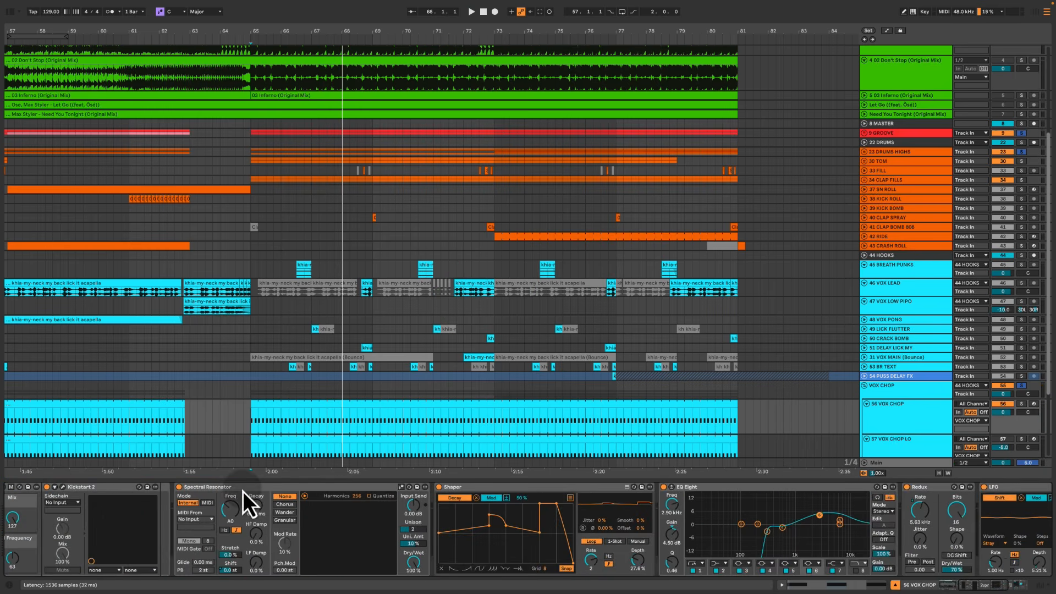
scroll(256, 486, right, 5)
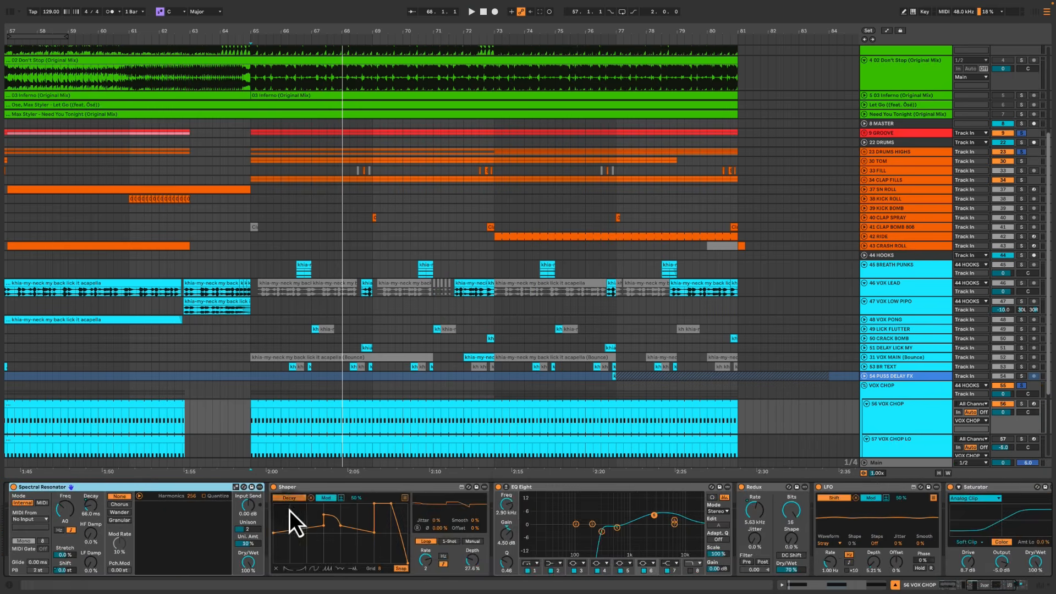
click(779, 490)
click(355, 490)
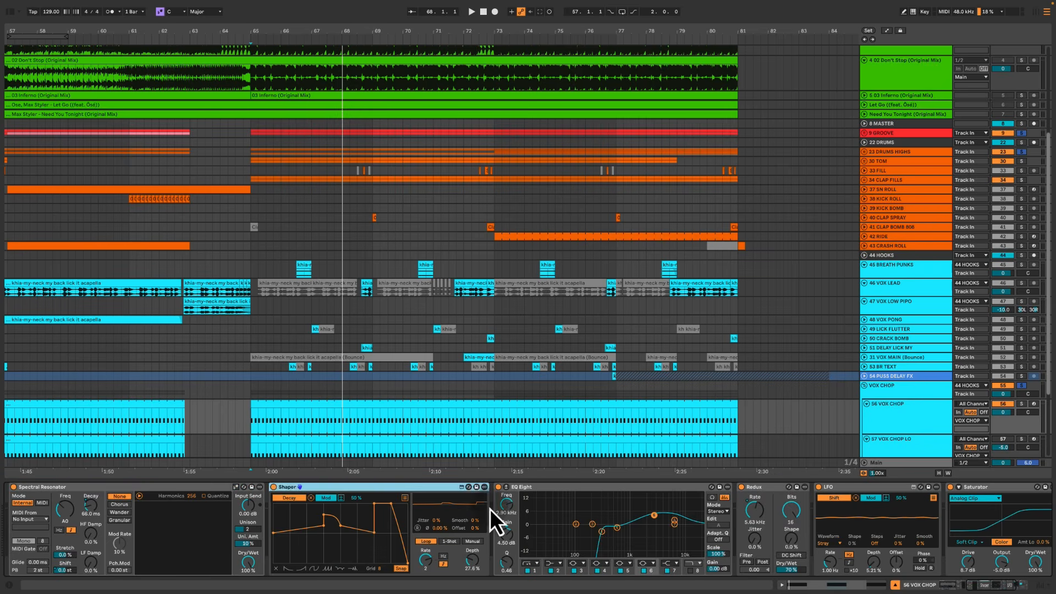
click(868, 490)
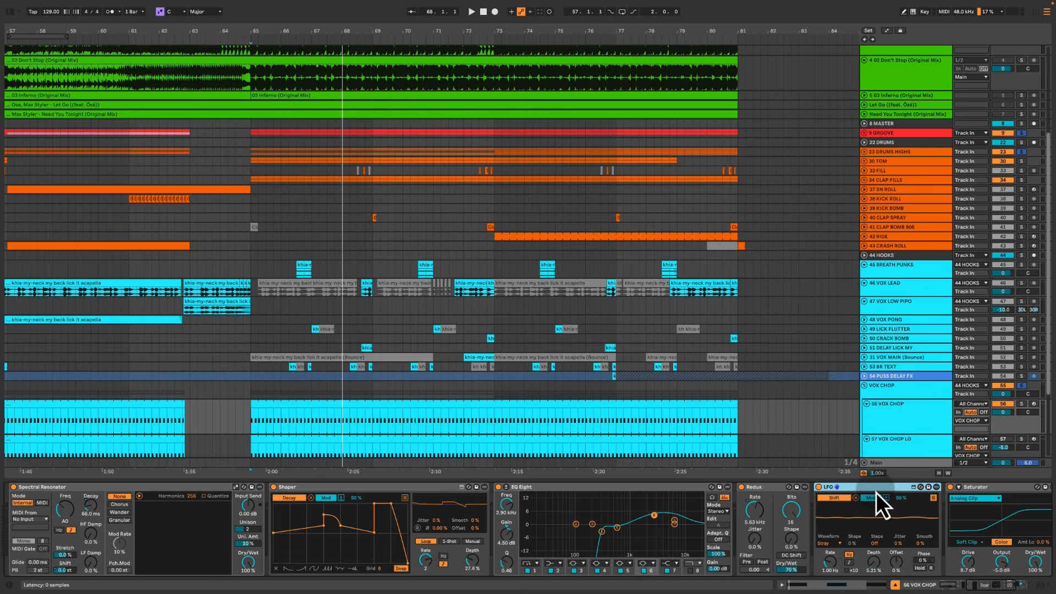
Check the EQ Eight's first band settings, then the Saturator effect
scroll(876, 493, right, 5)
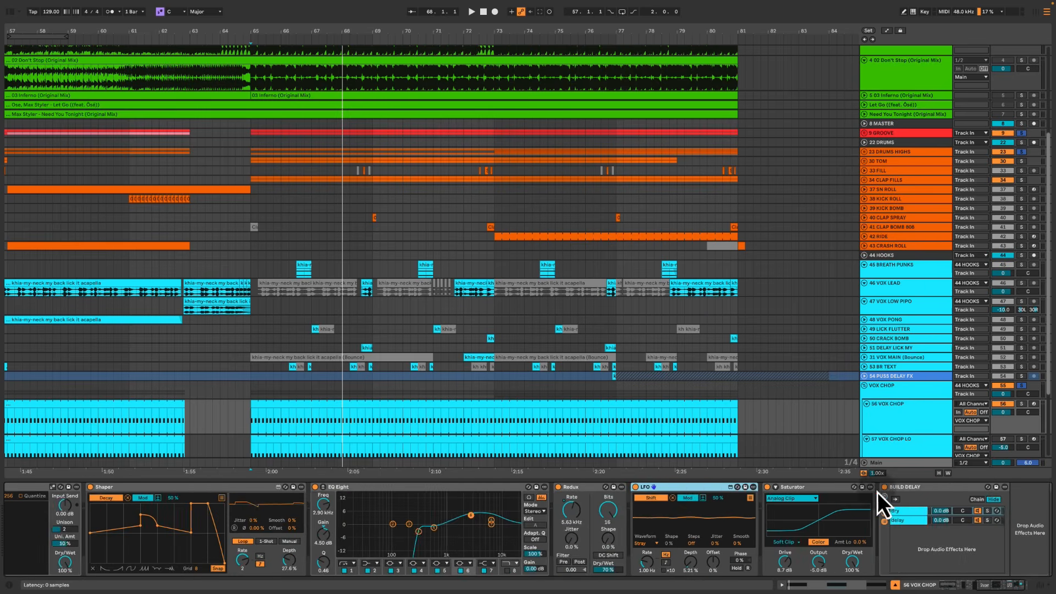
click(356, 487)
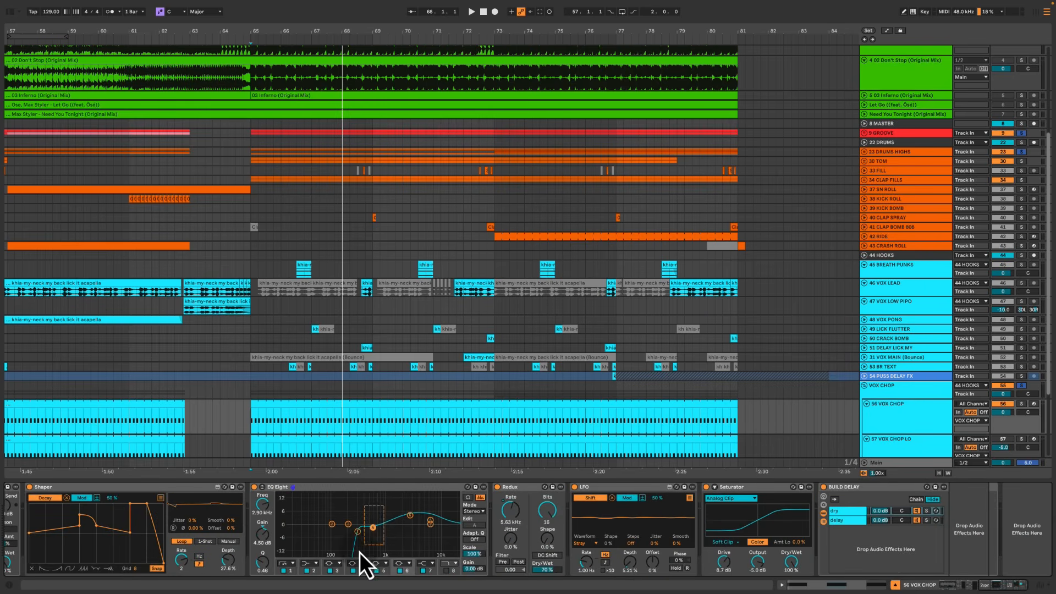
click(357, 532)
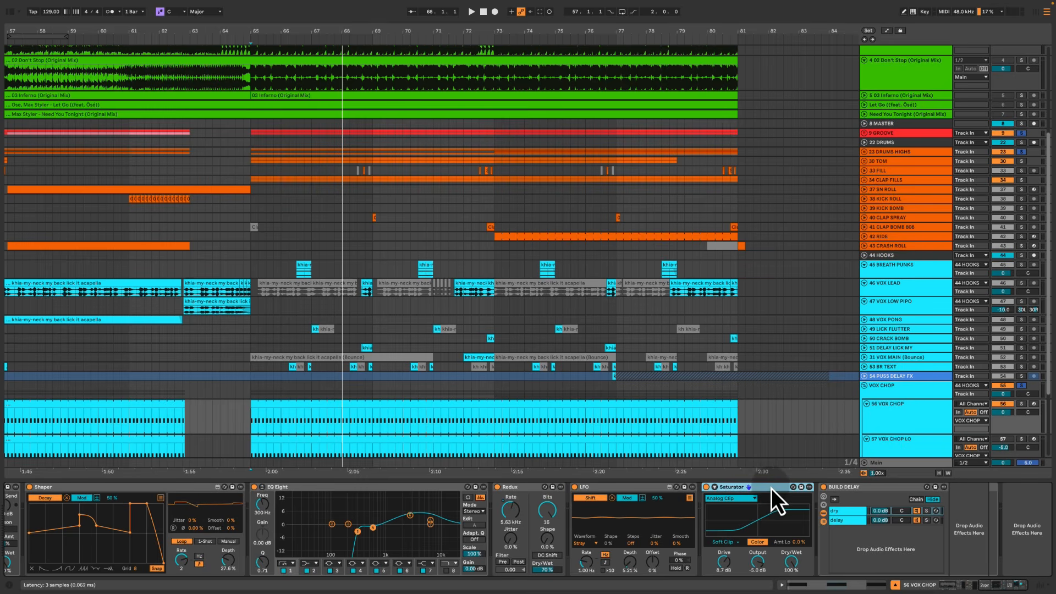
scroll(897, 348, down, 4)
click(897, 347)
Solo the VOX CHOP LO track and play it alone
click(906, 380)
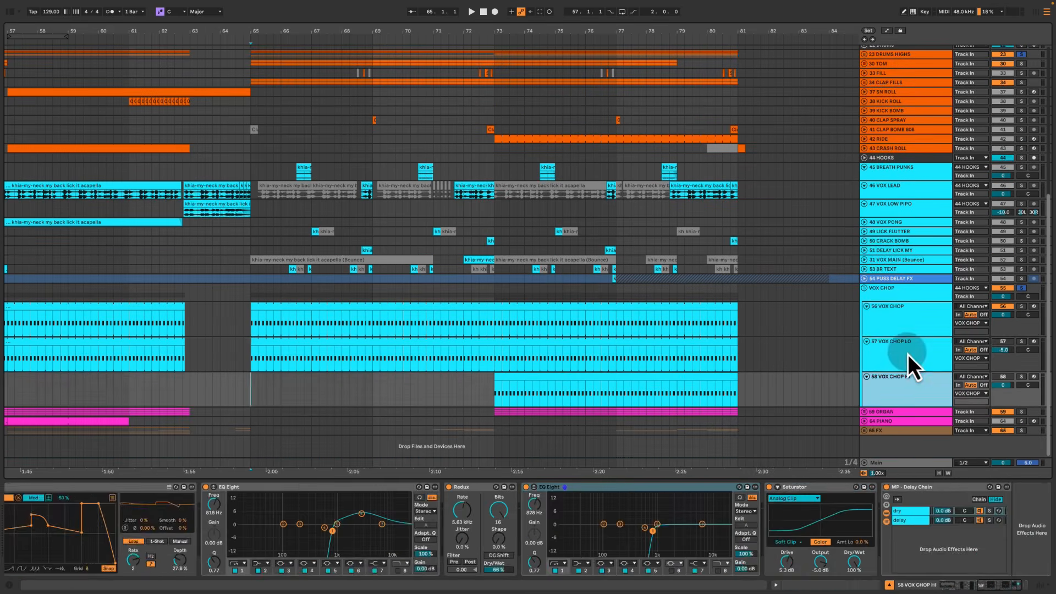
click(908, 354)
click(1021, 341)
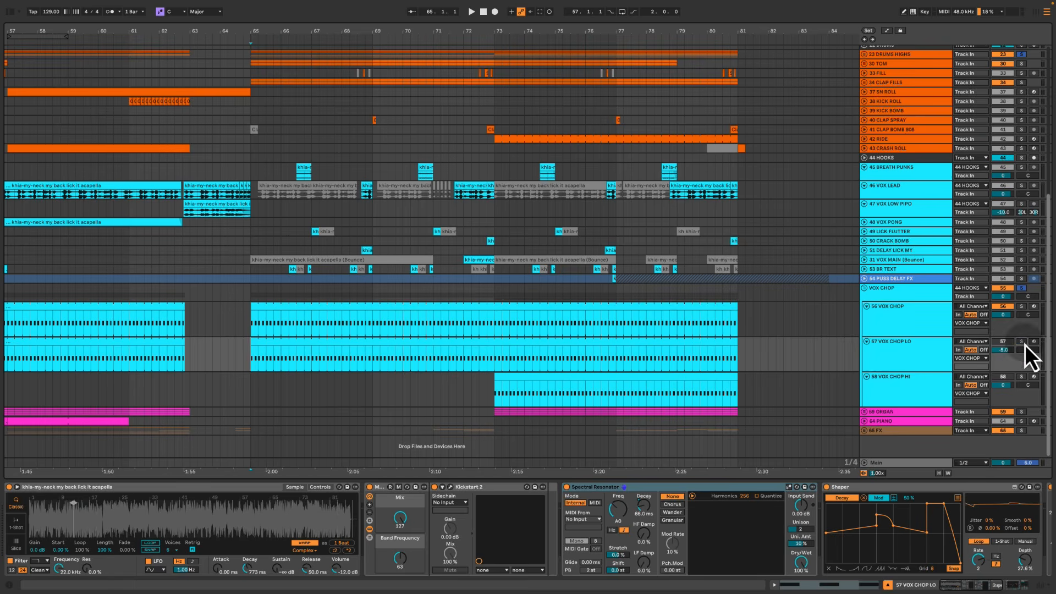
click(292, 343)
key(space)
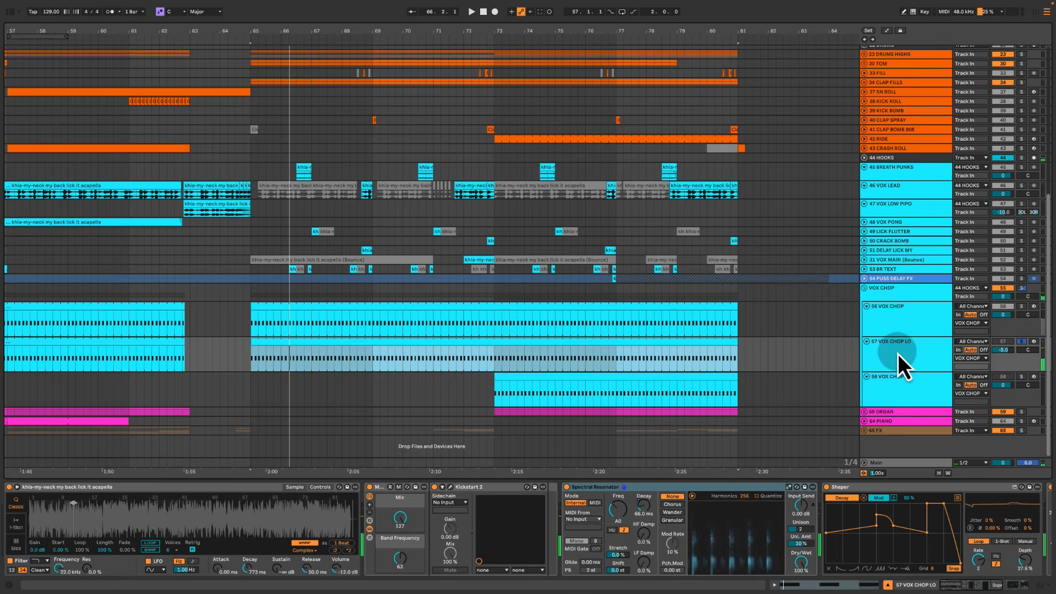
Open the VOX CHOP LO clip and select its two C2 notes
click(897, 354)
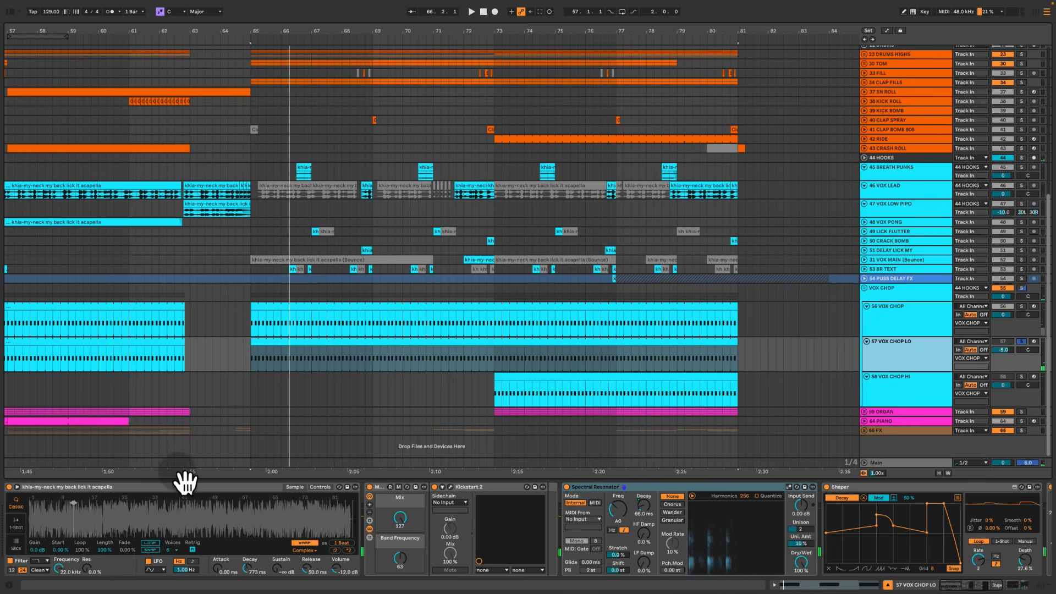
click(899, 310)
click(899, 348)
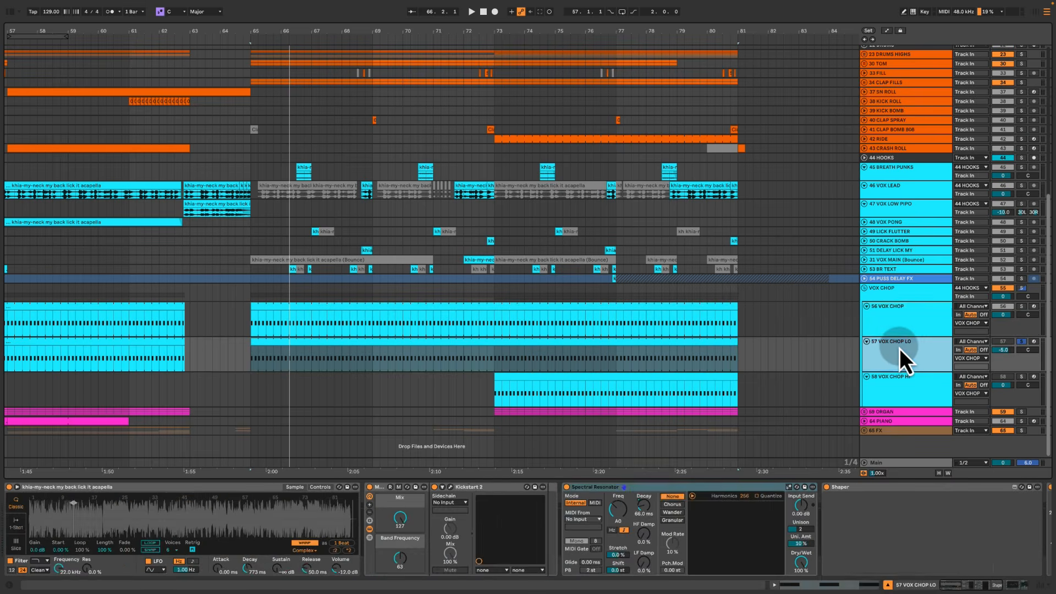
click(359, 346)
double_click(363, 352)
drag(264, 322, 728, 454)
click(325, 187)
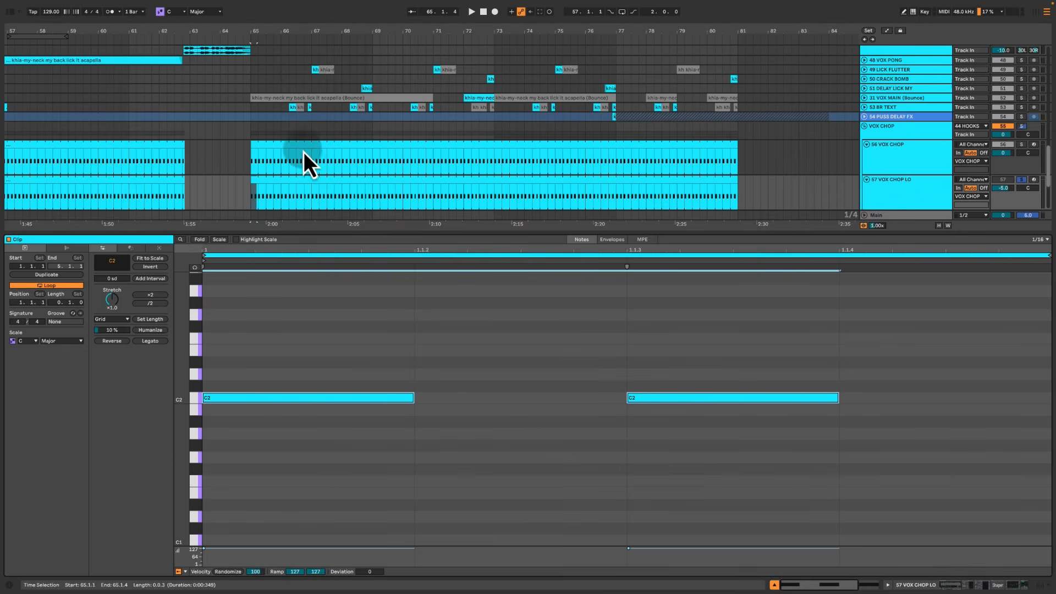
key(shift+Tab)
Open the VOX CHOP clip and select its two C3 notes for comparison
click(900, 403)
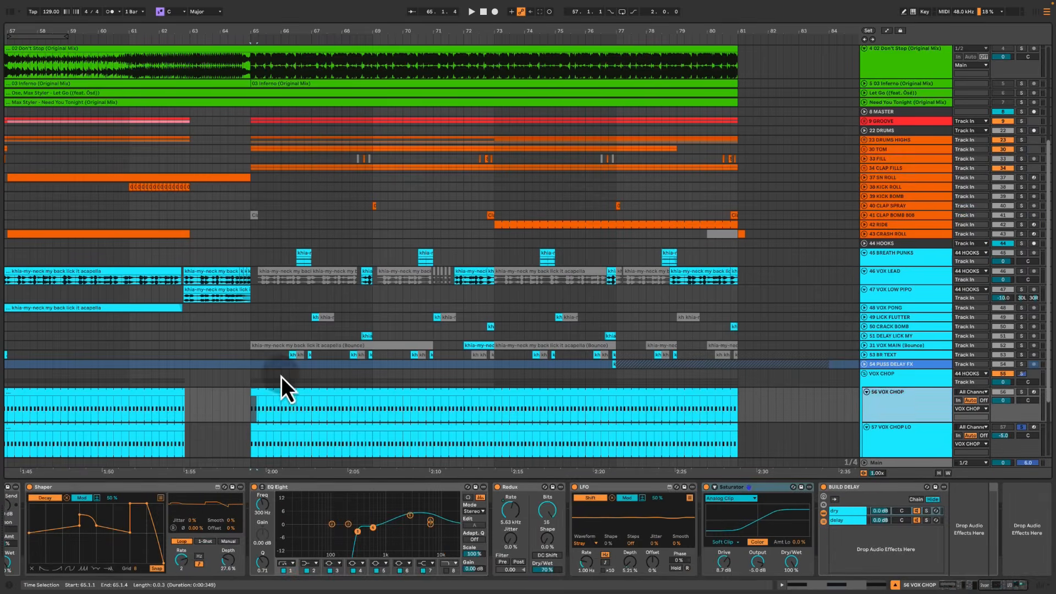
double_click(303, 404)
drag(297, 398, 820, 487)
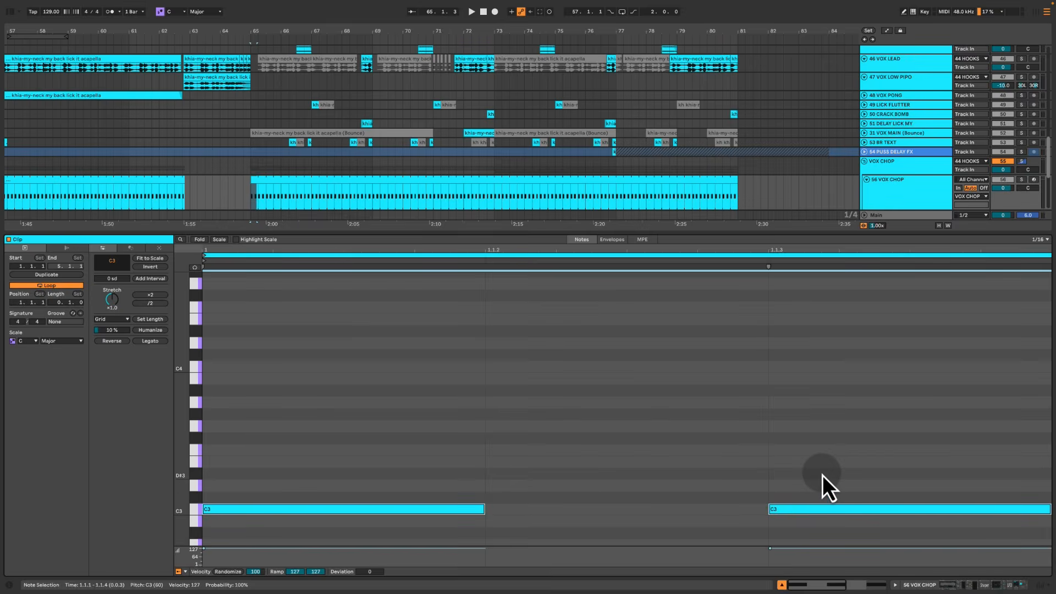
key(shift+Tab)
Unsolo VOX CHOP LO and place the insert marker at 65.1.1
scroll(801, 412, down, 5)
click(906, 358)
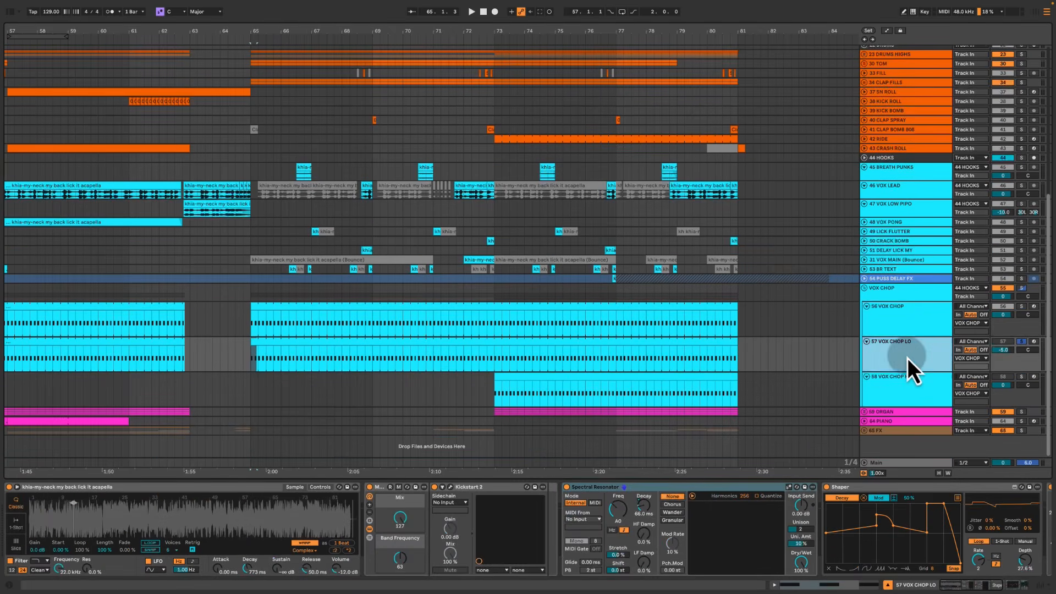
click(1006, 343)
key(s)
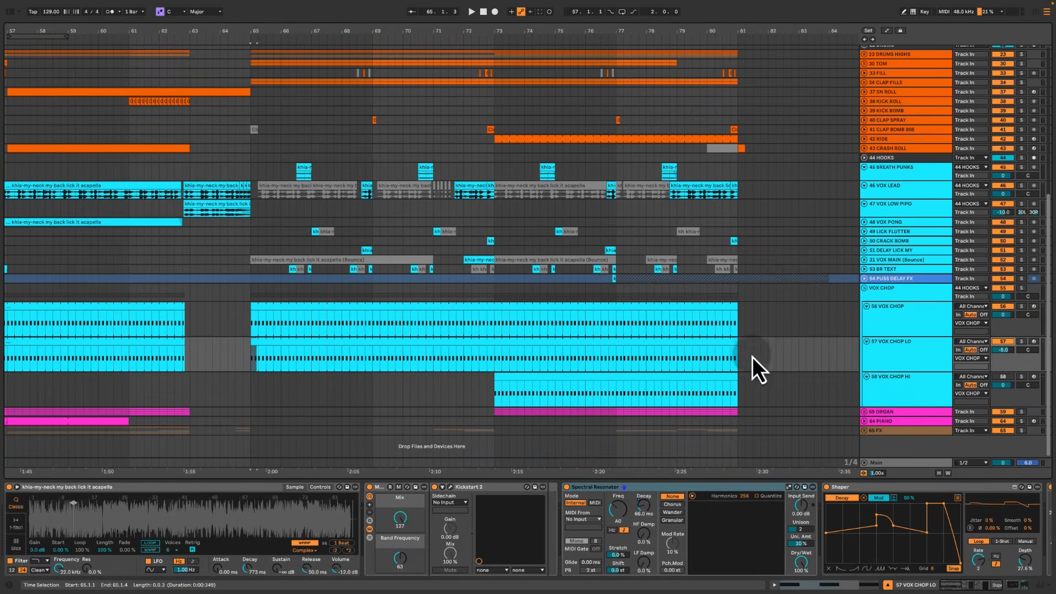
click(243, 357)
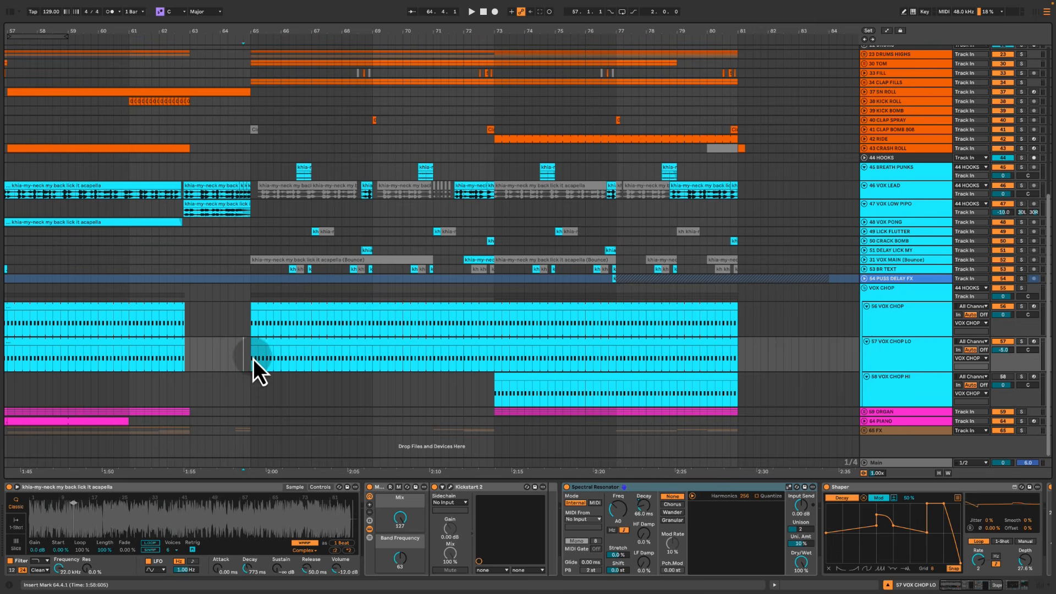
click(251, 358)
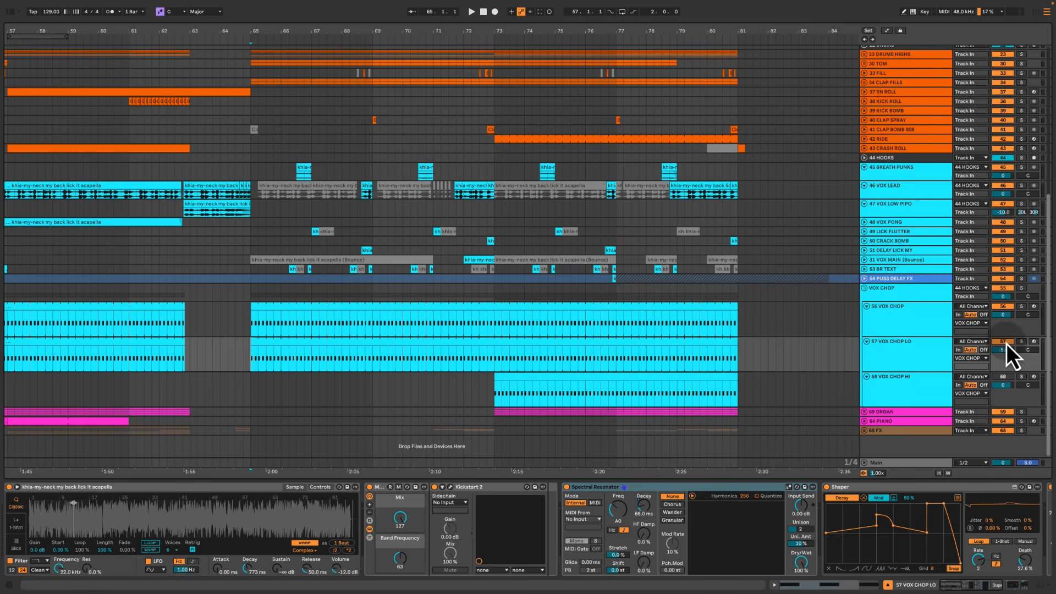
right_click(928, 344)
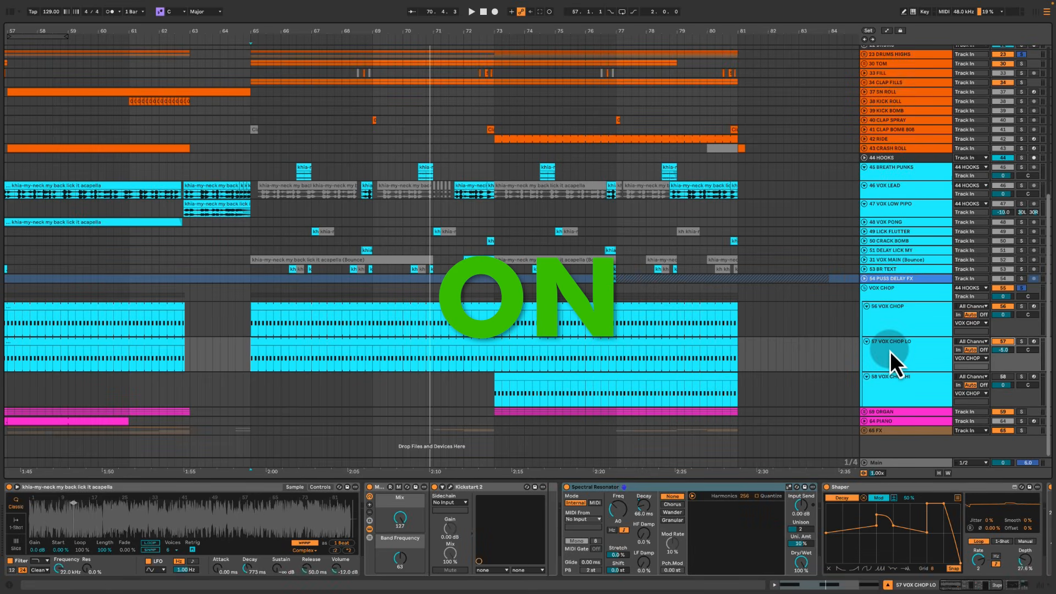
Move the insert marker to bar 73 and select the VOX CHOP HI track
click(911, 359)
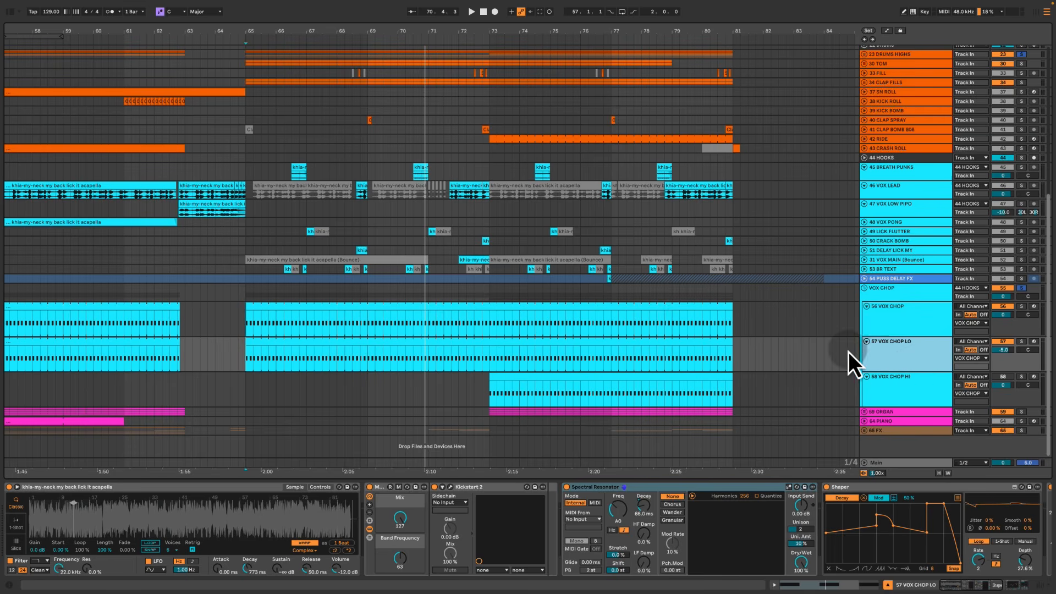
click(488, 363)
click(909, 383)
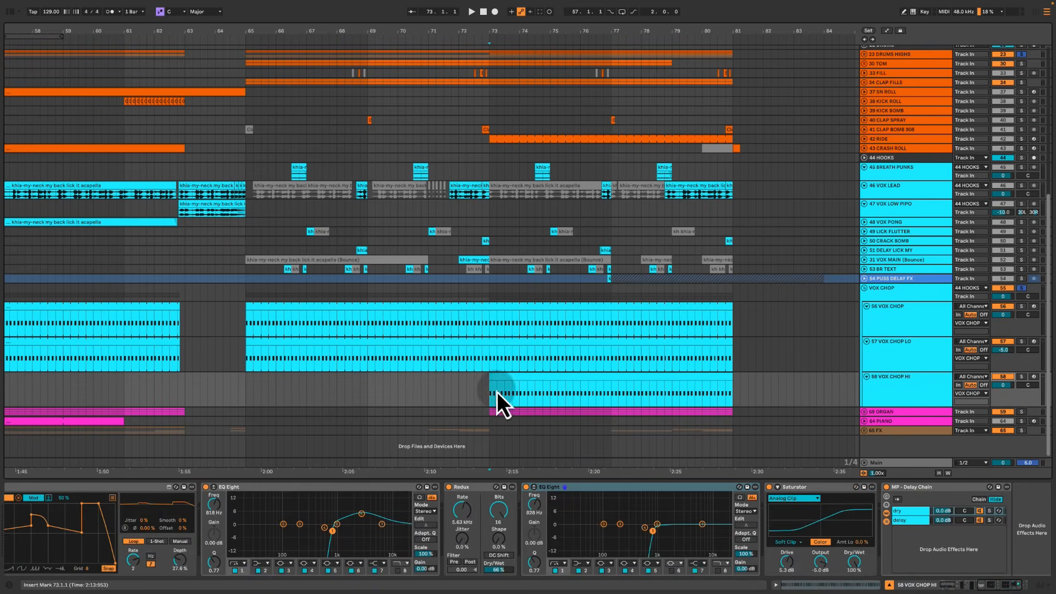
Solo VOX CHOP HI and play its clip briefly from bar 73
drag(475, 391, 790, 393)
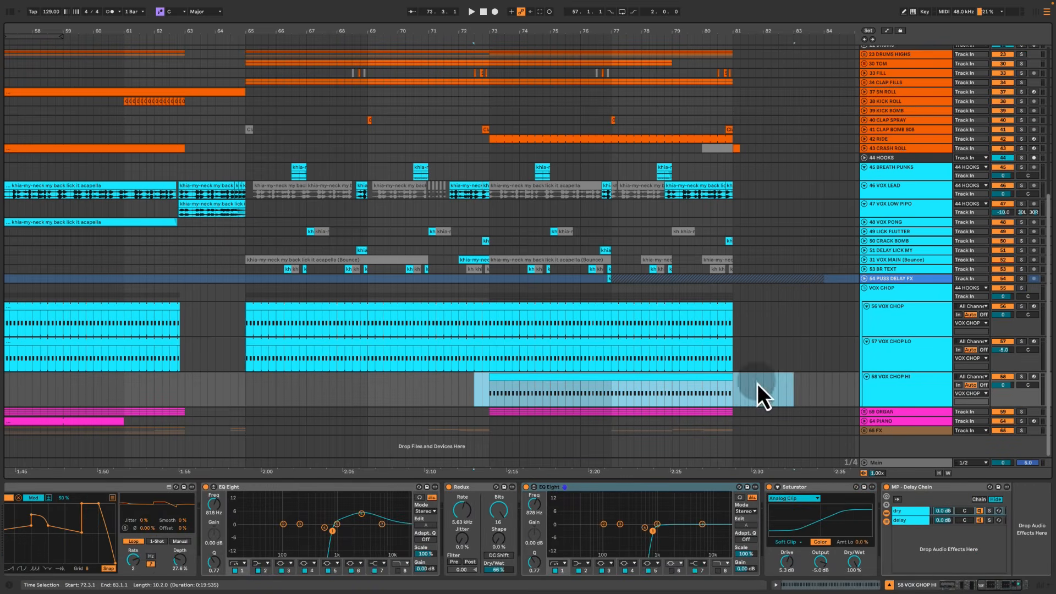
drag(491, 394, 660, 388)
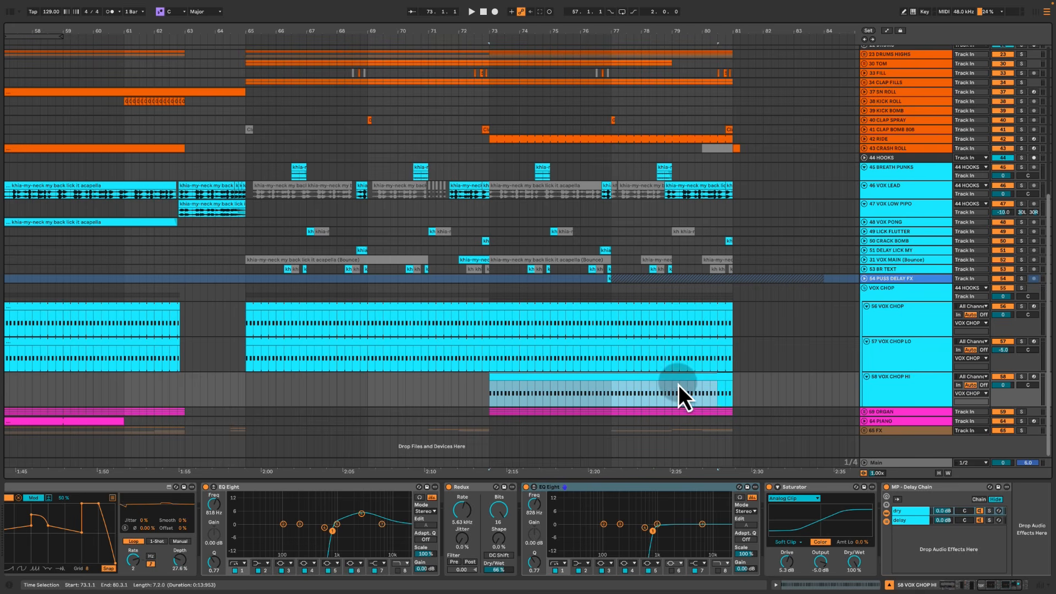
click(1021, 377)
click(544, 389)
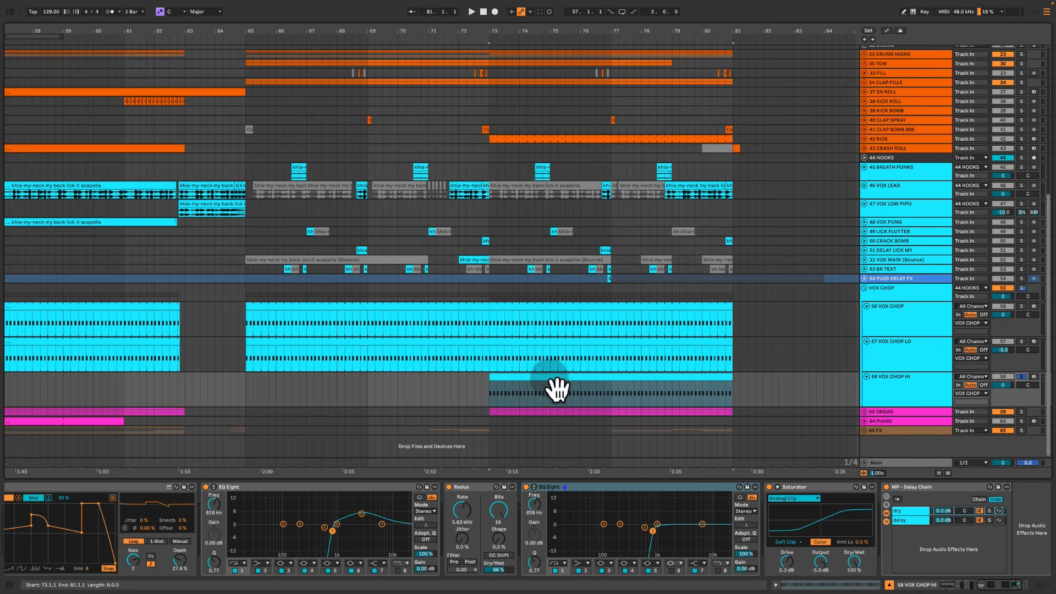
key(space)
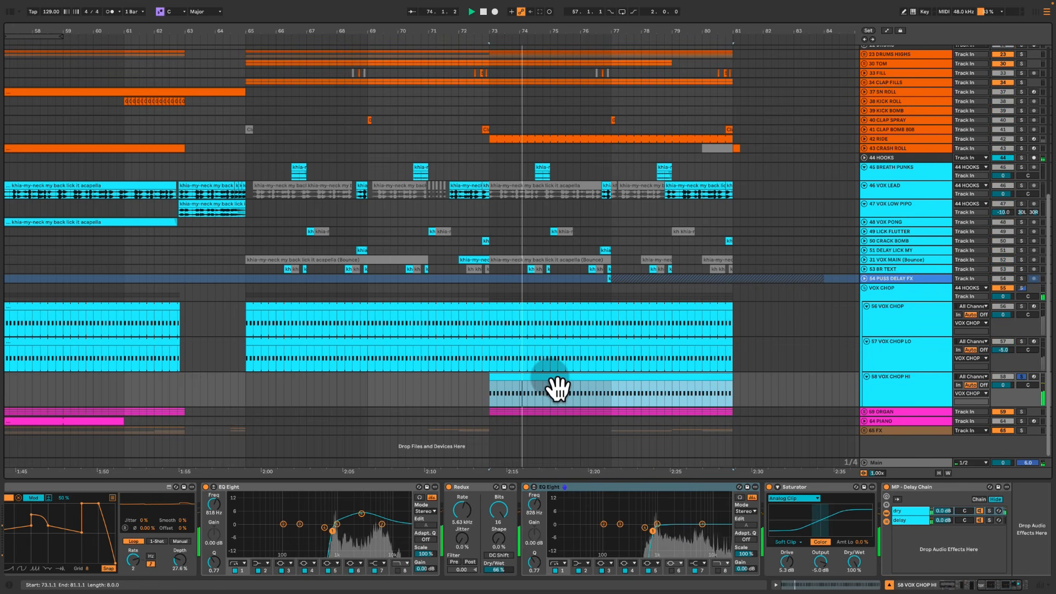
key(space)
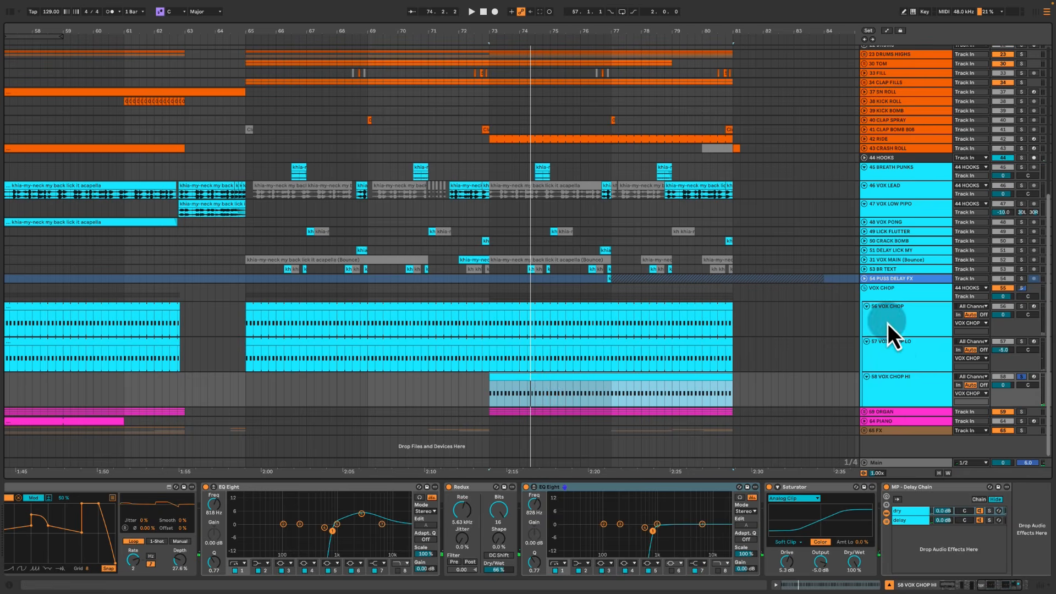
Open the VOX CHOP HI clip, select its C4 notes and play the part
click(887, 324)
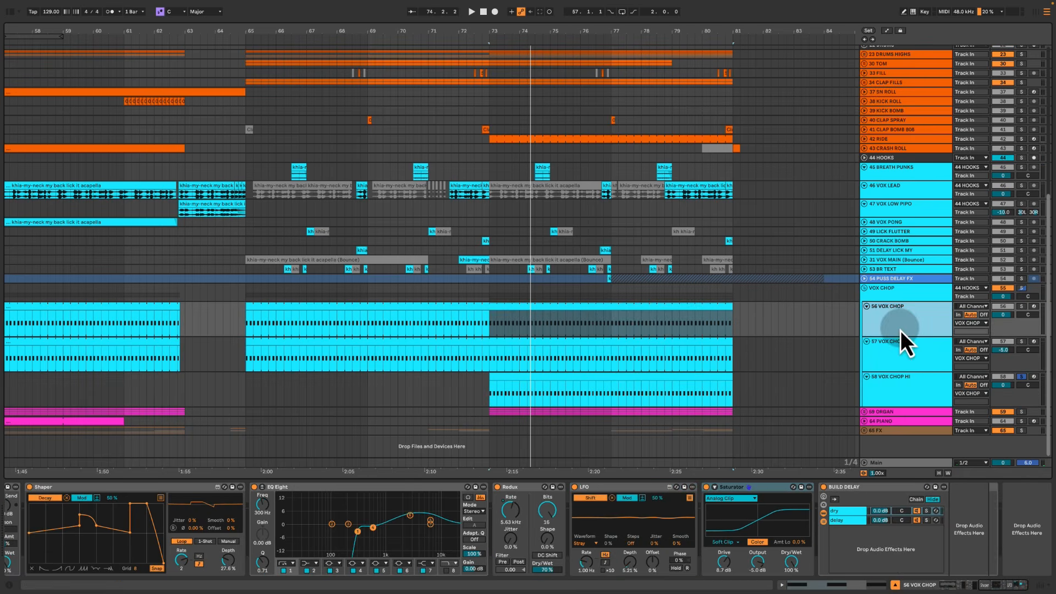
click(897, 388)
double_click(613, 385)
click(238, 385)
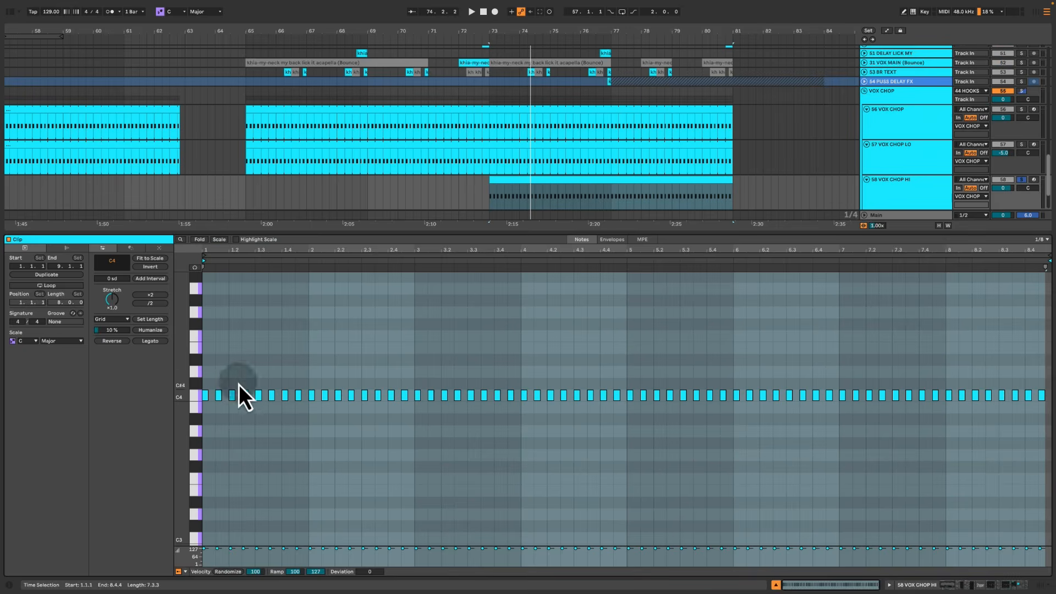
click(193, 395)
click(195, 460)
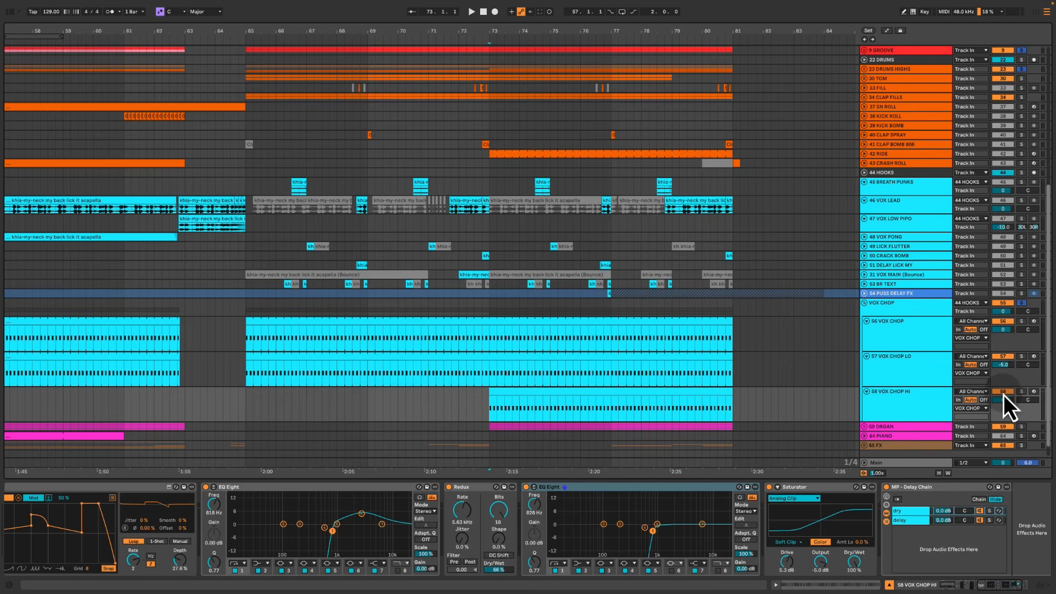
key(space)
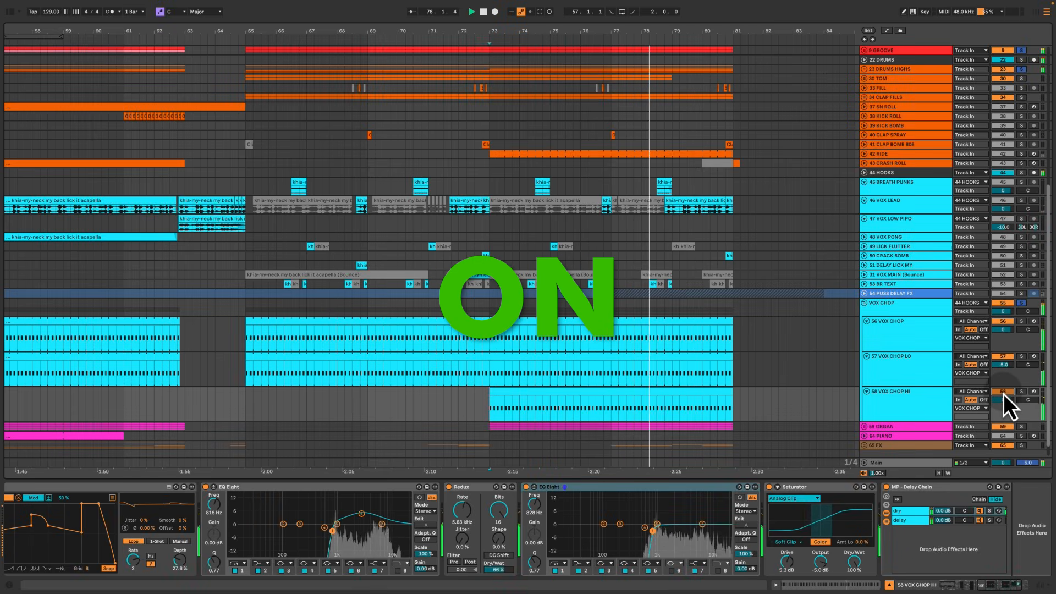
Unsolo the vocal chops and audition the section from bar 72, marking bars 71–75
click(909, 404)
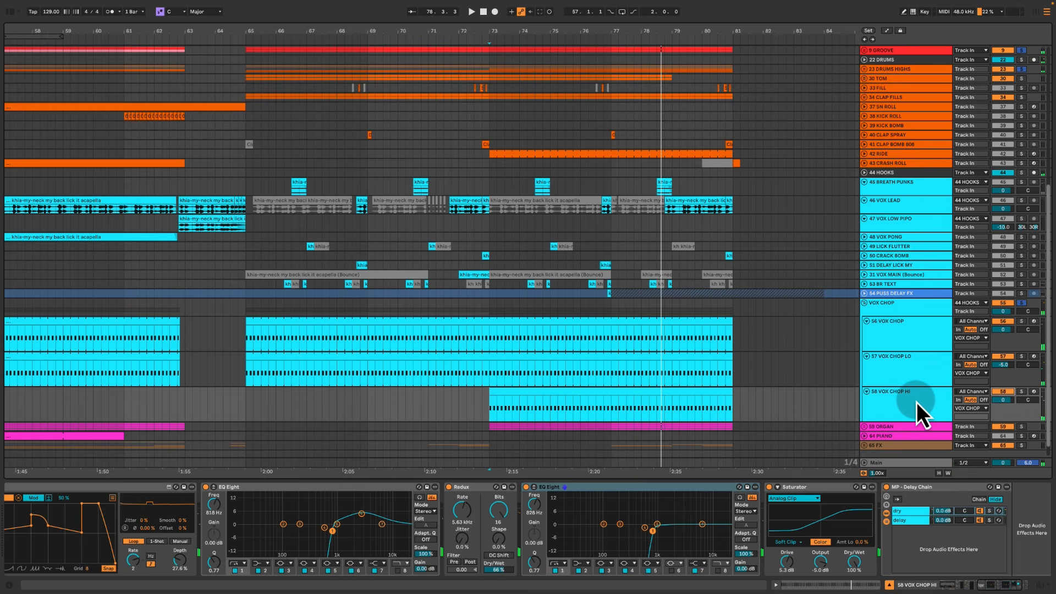
click(1021, 303)
click(487, 399)
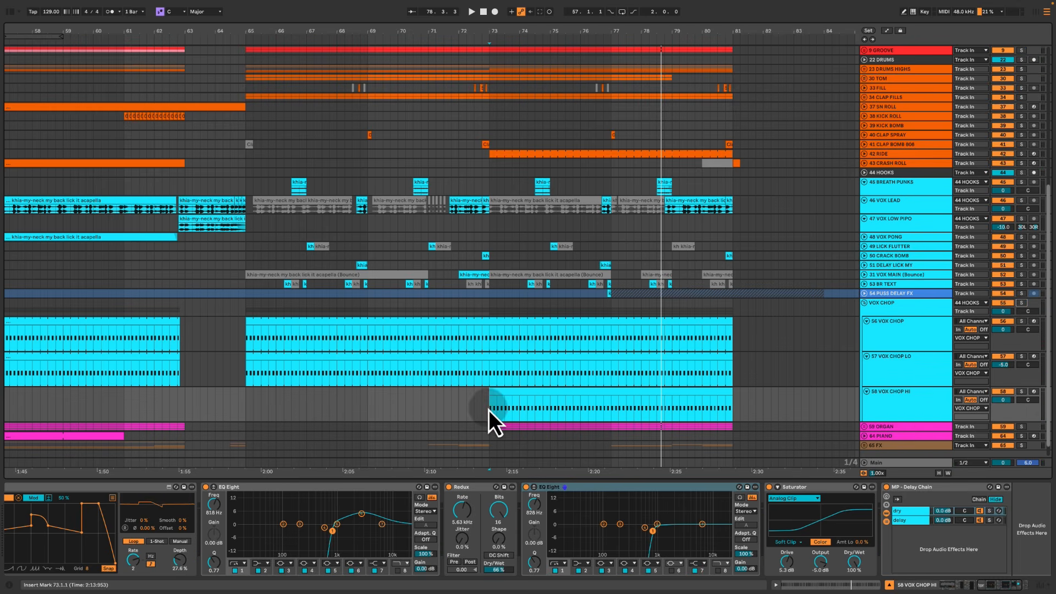
key(space)
click(460, 411)
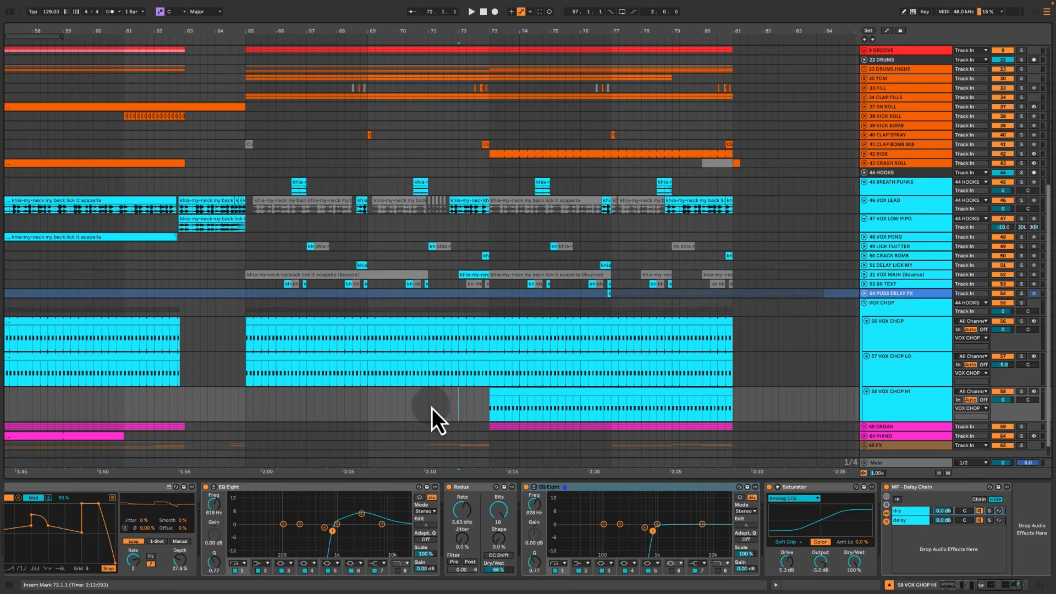
key(space)
drag(428, 405, 550, 403)
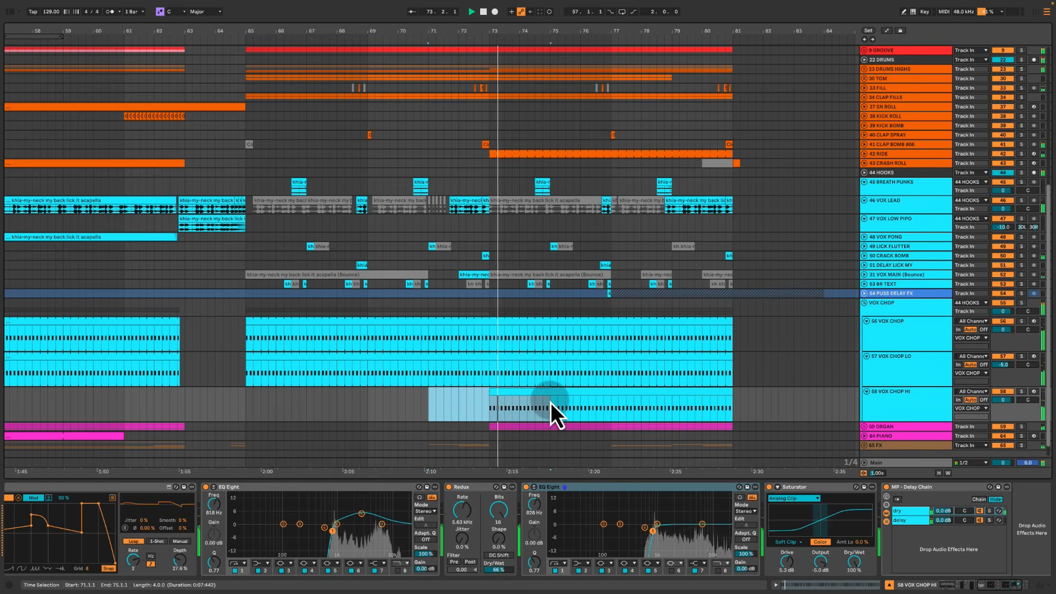
click(490, 409)
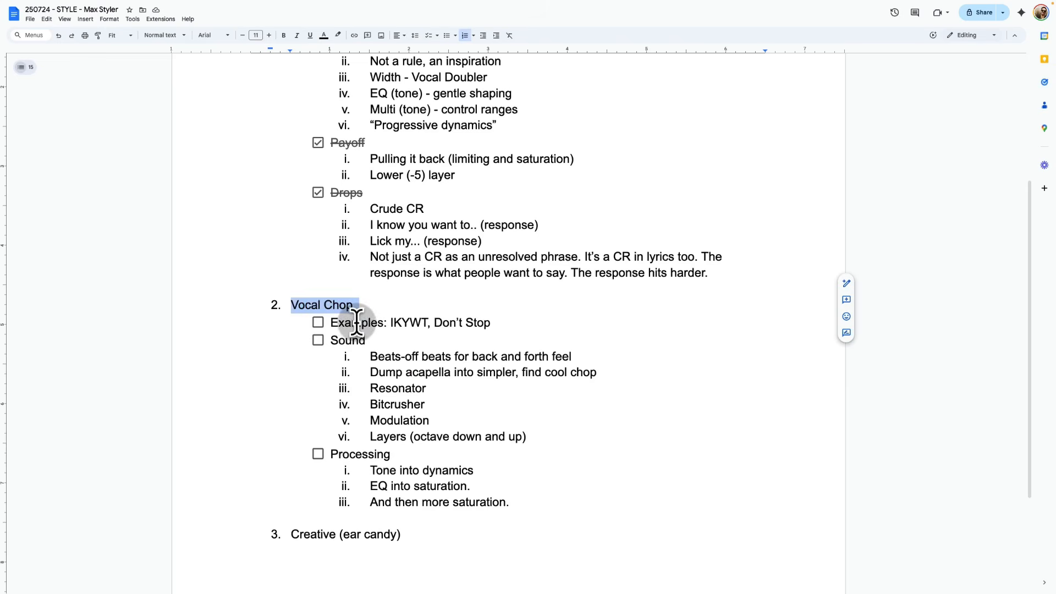
Tick the 'Examples: IKYWT, Don't Stop' and 'Sound' checkboxes under Vocal Chop
click(318, 323)
click(318, 340)
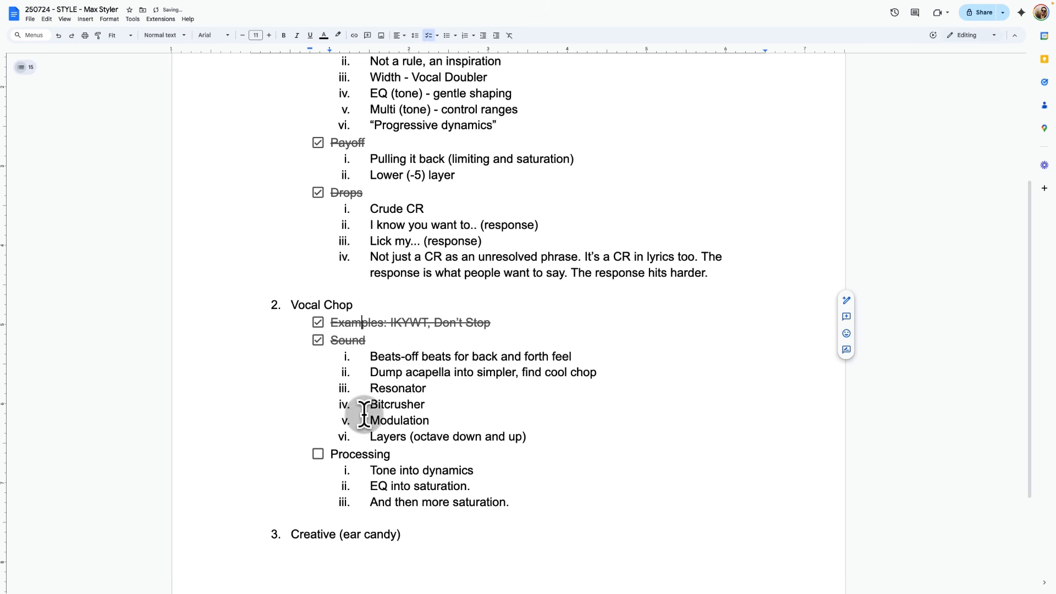
click(396, 436)
double_click(344, 455)
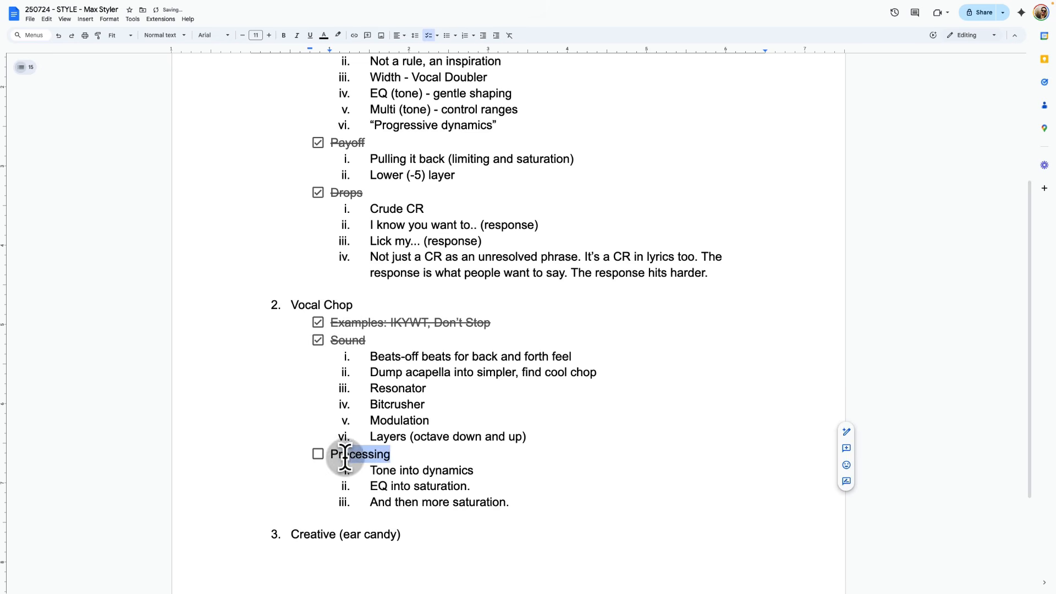
key(End)
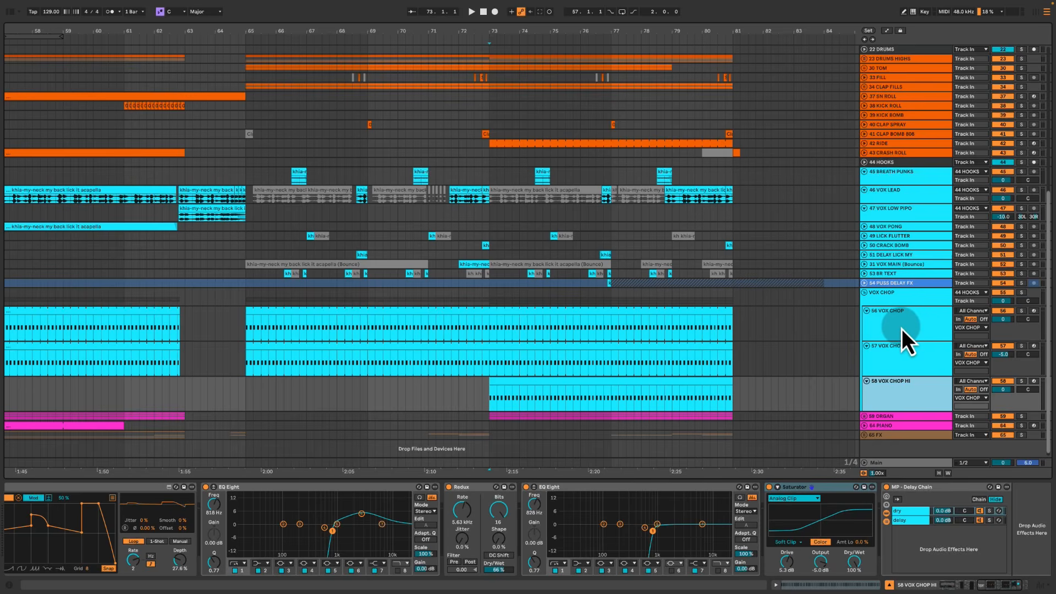
Show the VOX CHOP group's effects and select everything from Gate to Saturator
shift+click(902, 328)
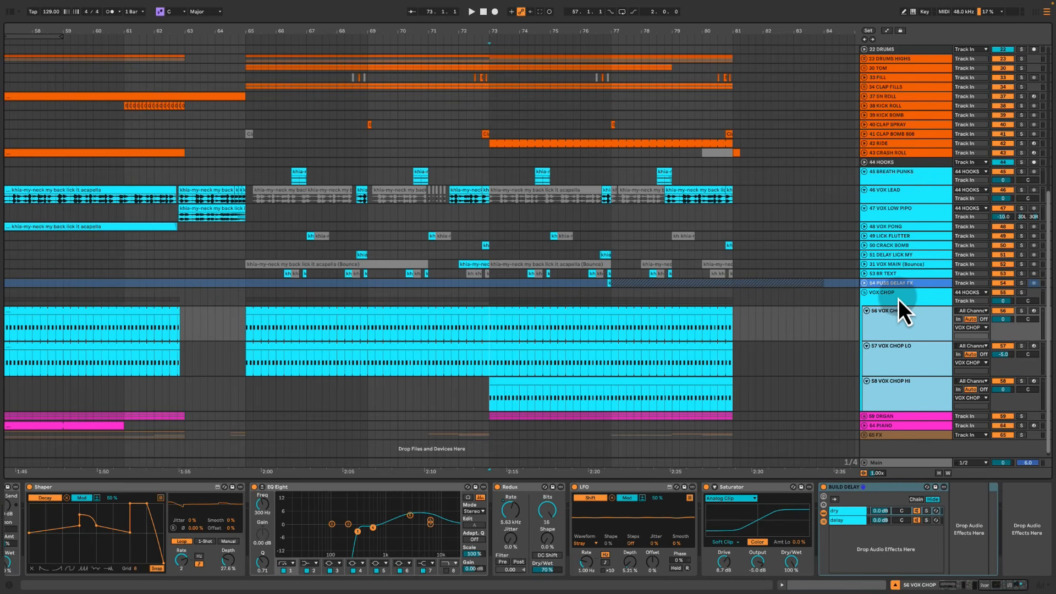
click(899, 298)
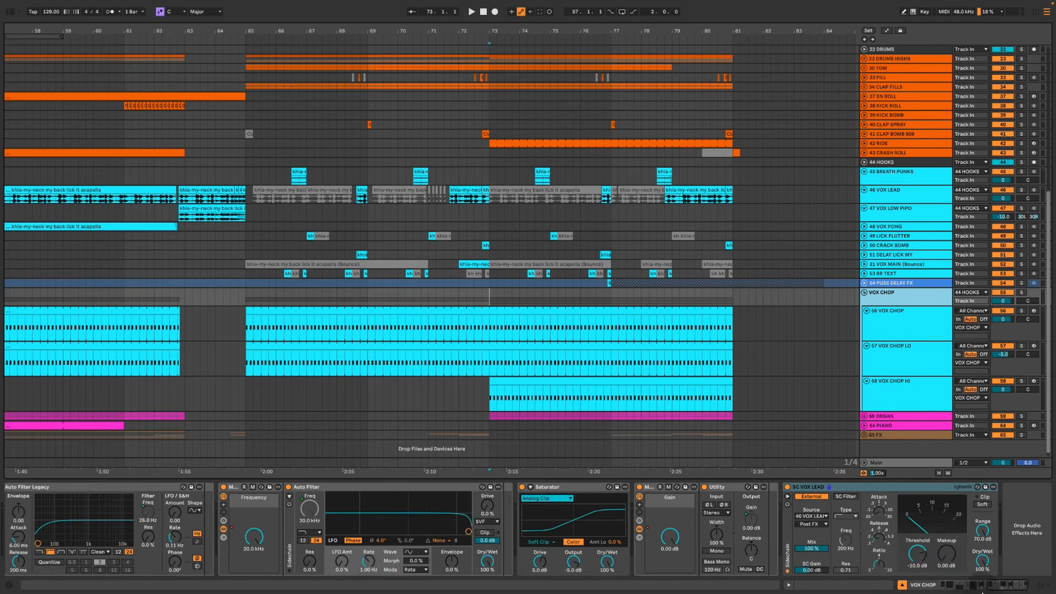
drag(1005, 585, 960, 584)
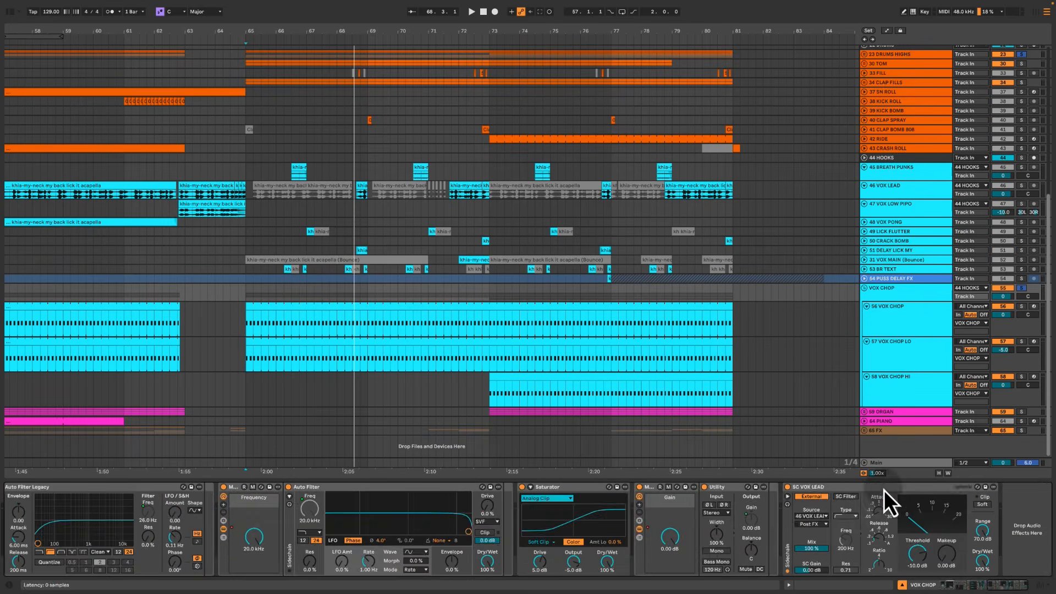
scroll(882, 495, right, 5)
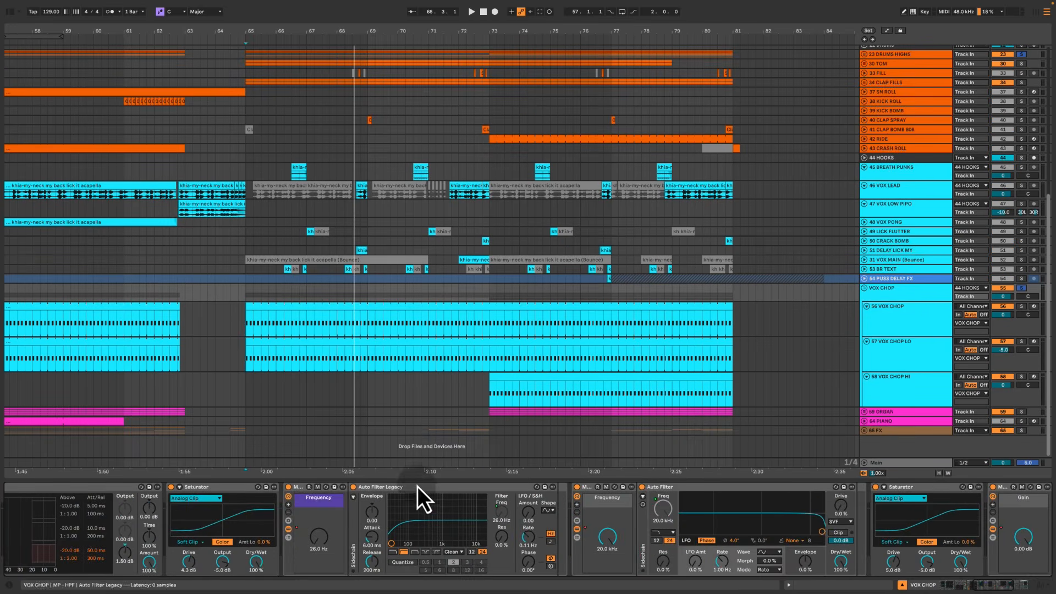
shift+click(300, 487)
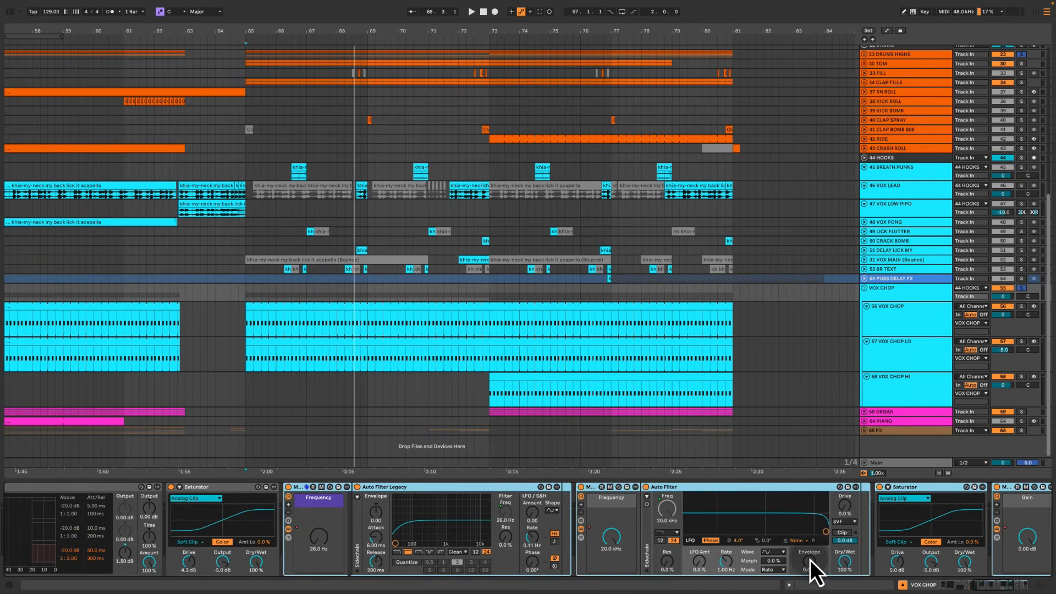
click(925, 488)
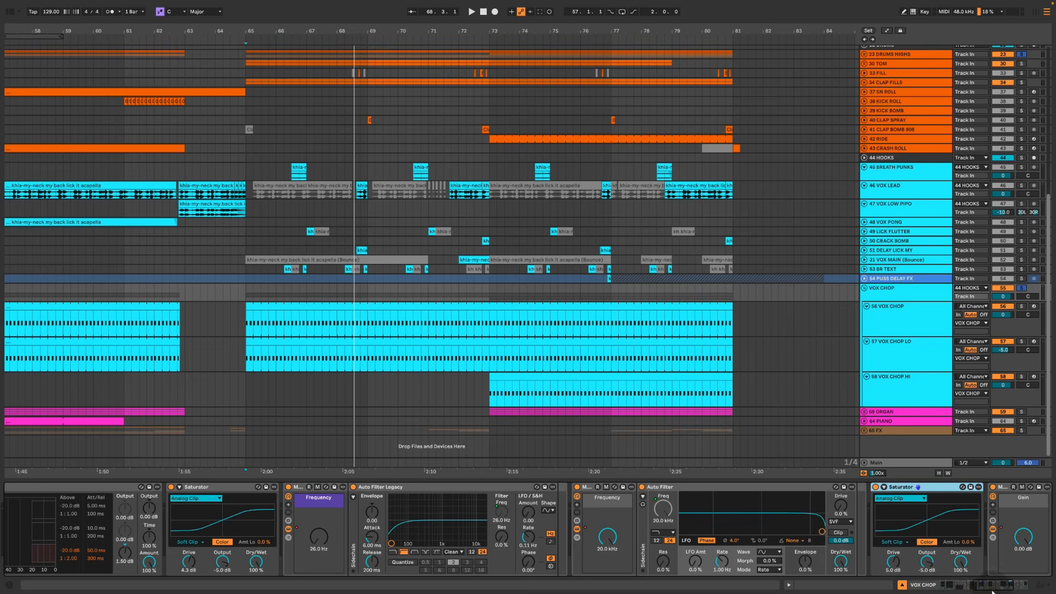
drag(996, 585, 962, 588)
click(92, 486)
scroll(154, 504, right, 3)
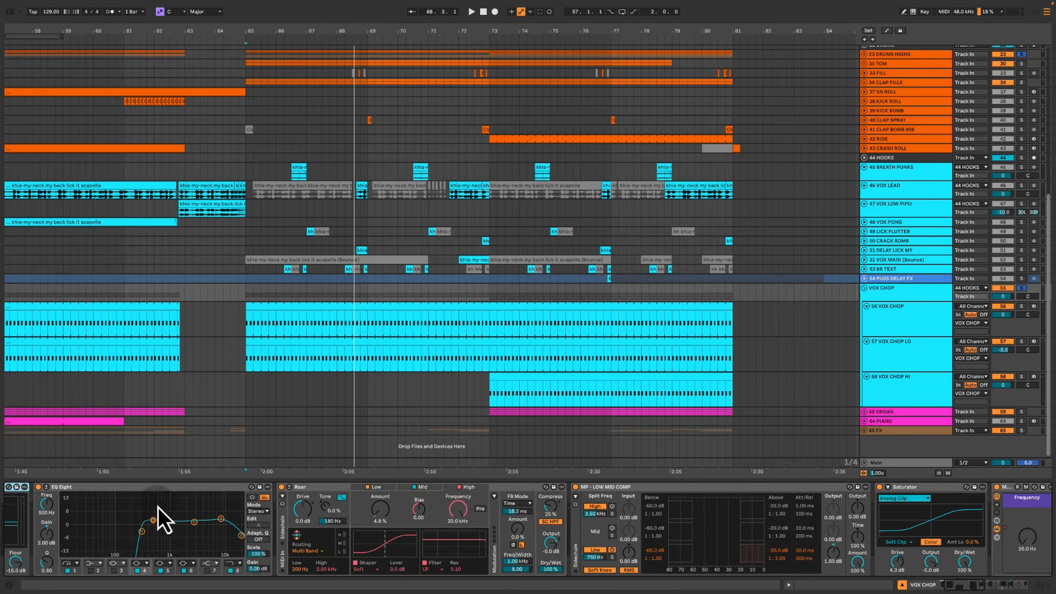
shift+click(922, 490)
scroll(889, 500, left, 3)
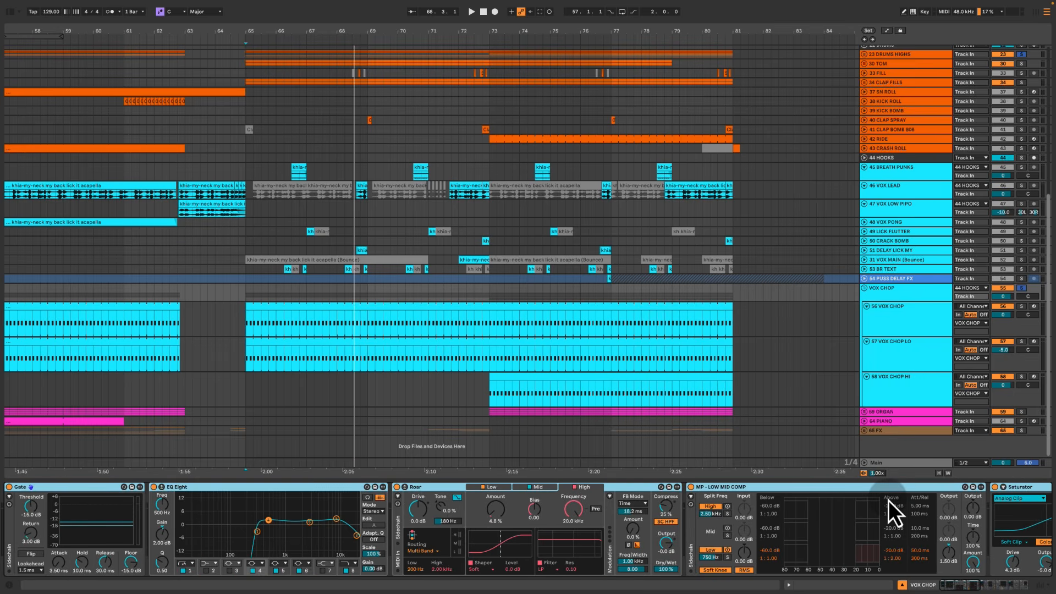
Play the chops while bypassing and re-enabling the selected group effects
key(space)
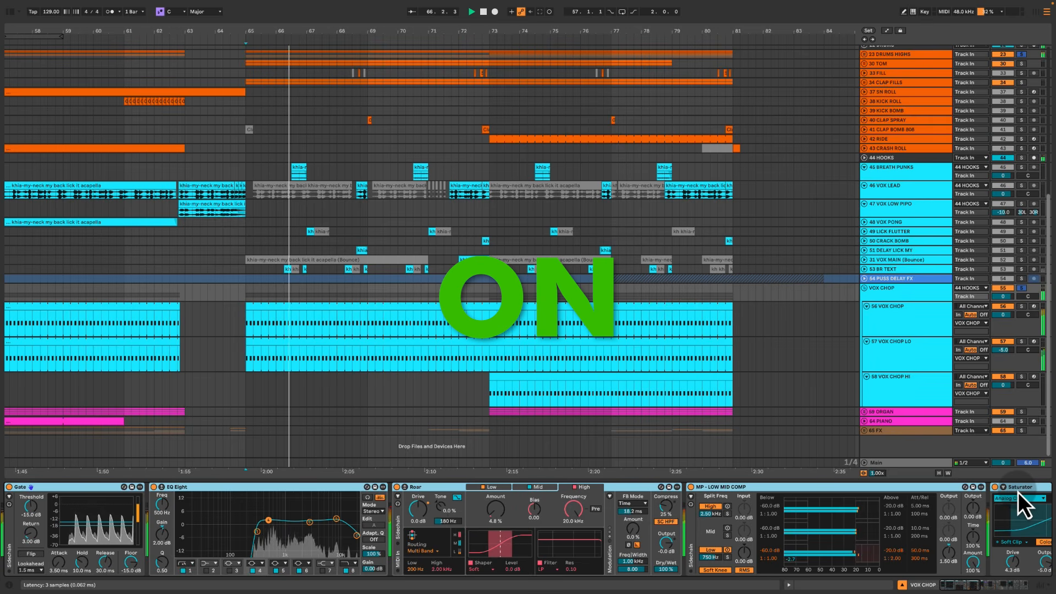
key(0)
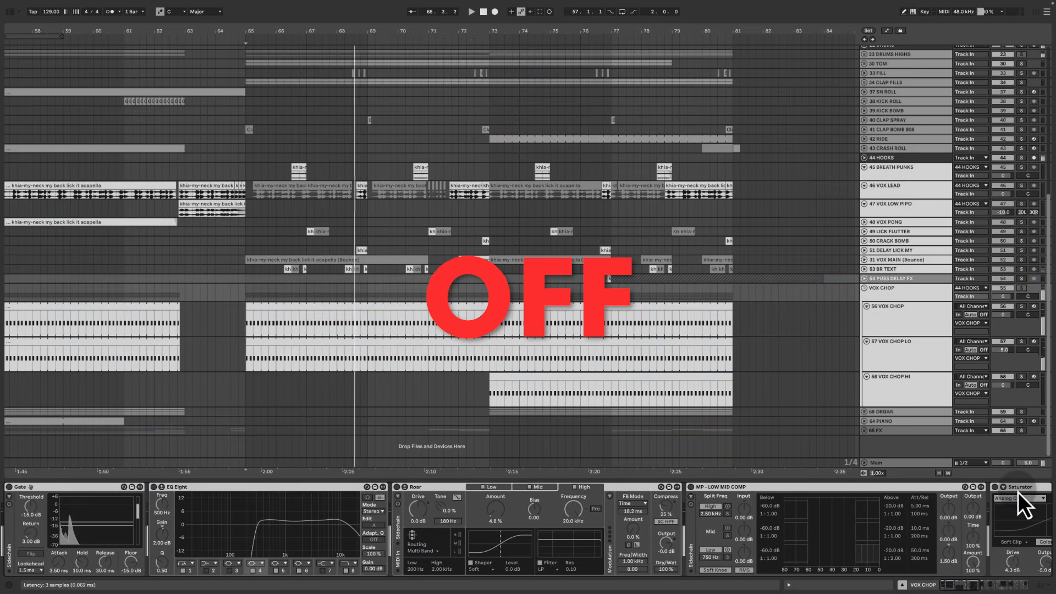
key(0)
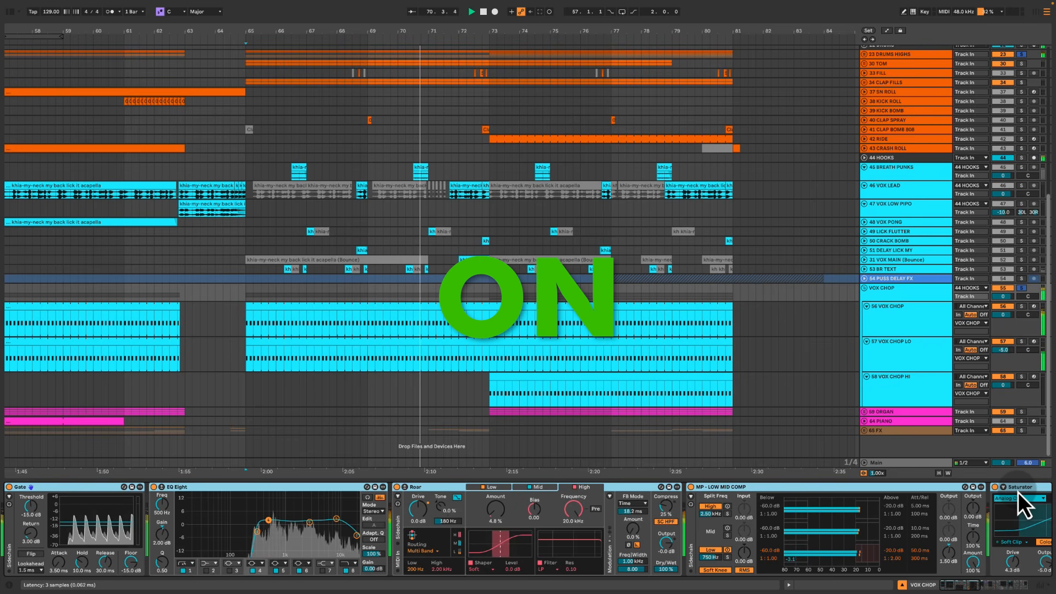
key(space)
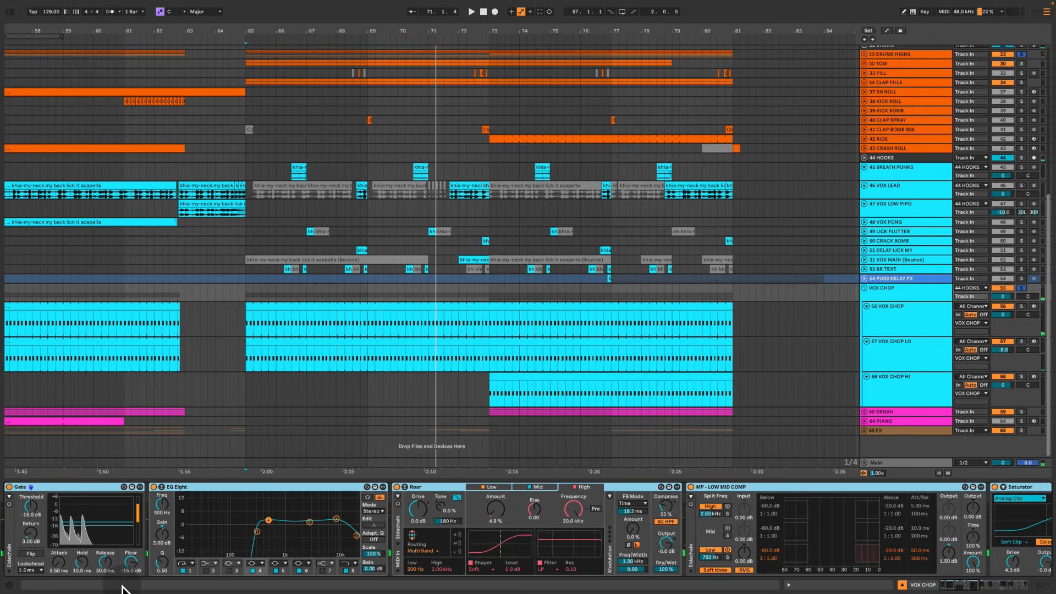
click(236, 493)
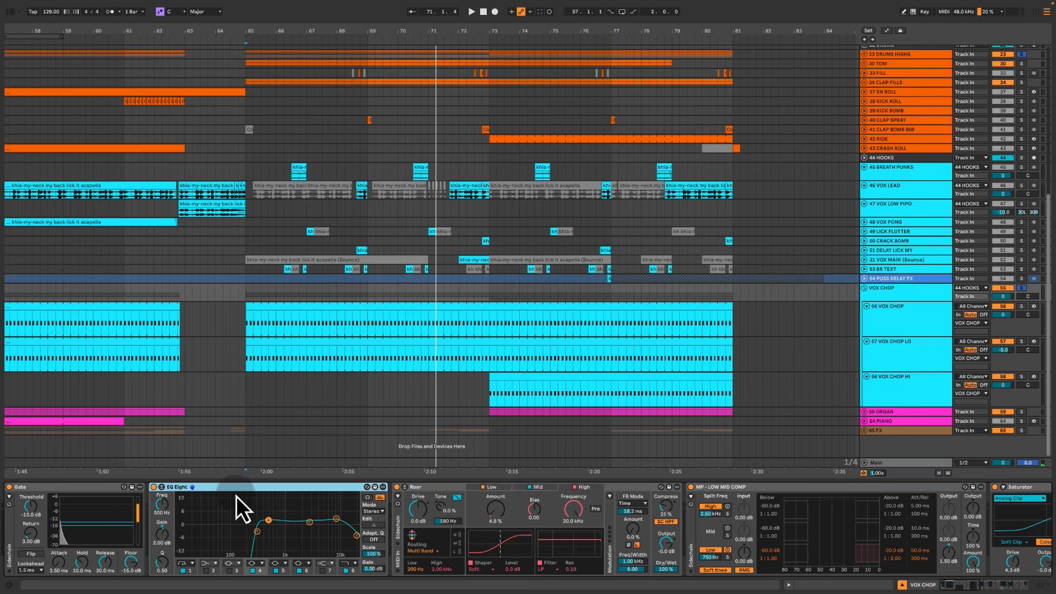
Play the arrangement from bar 65 with the group's Gate effect in focus
click(102, 489)
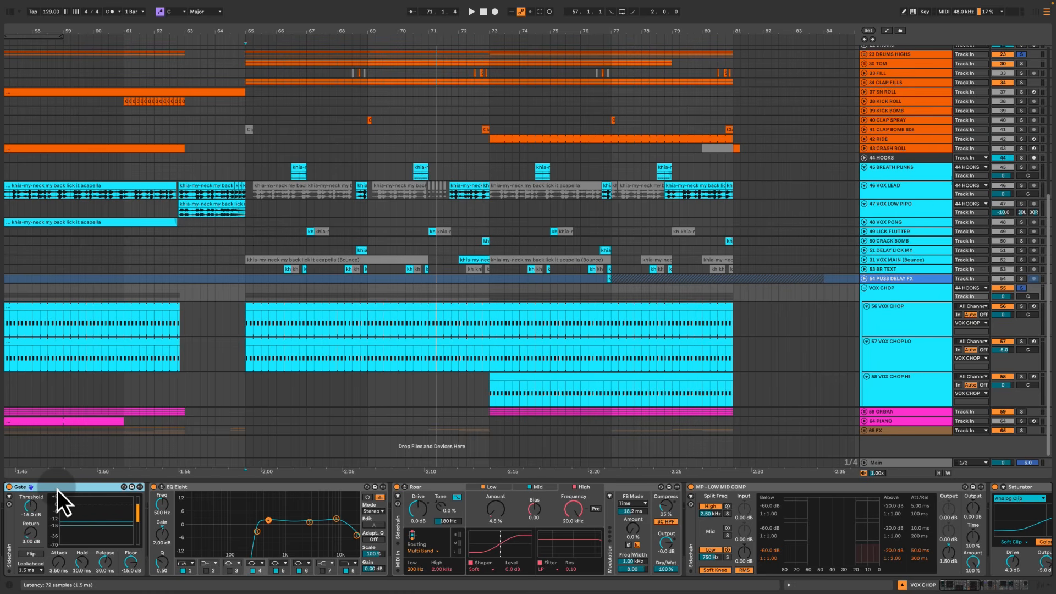
click(245, 295)
click(114, 487)
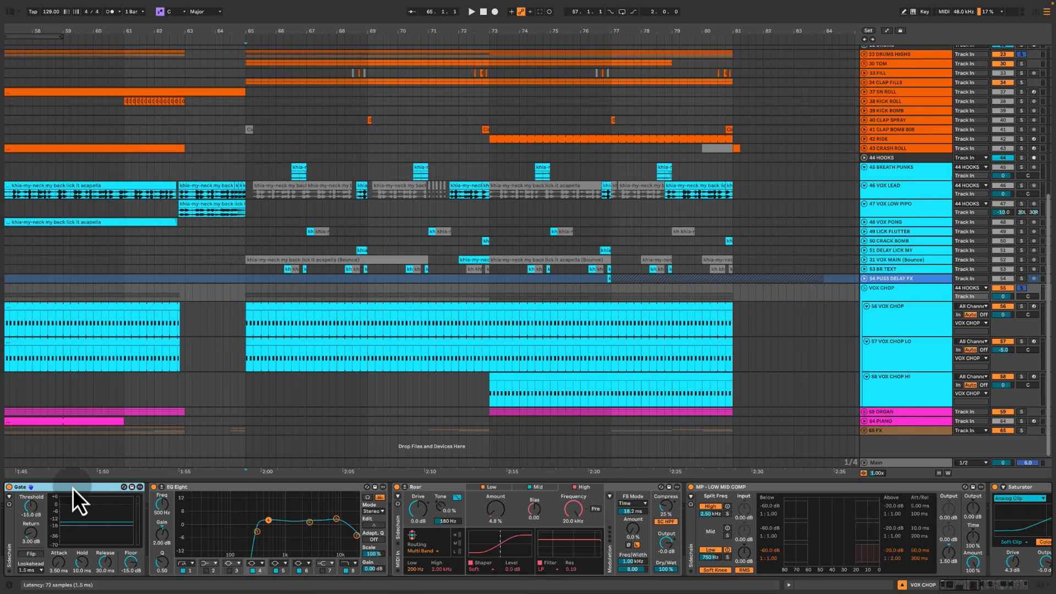
key(space)
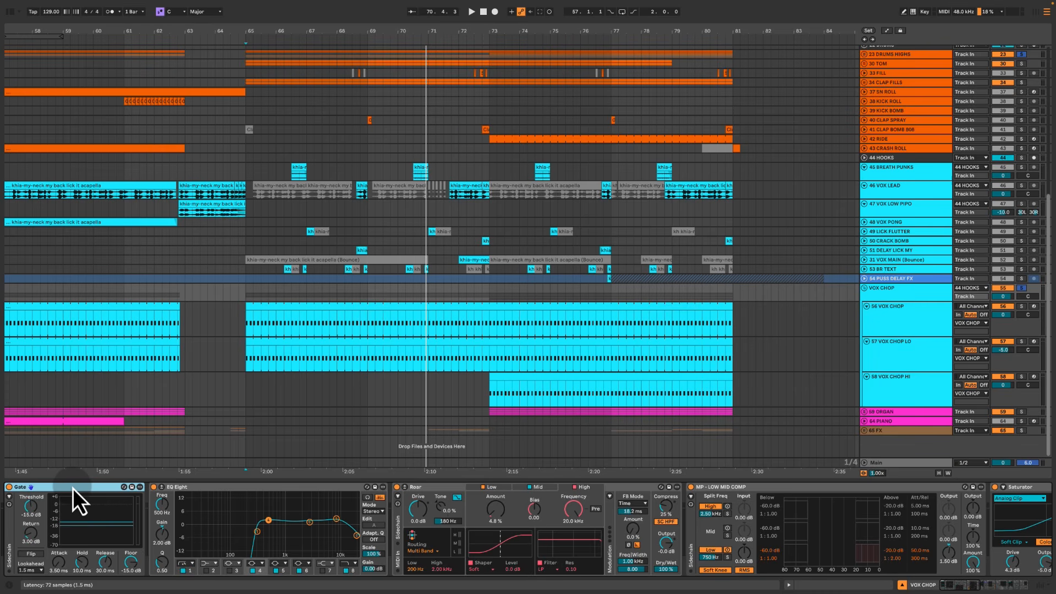
scroll(111, 490, right, 3)
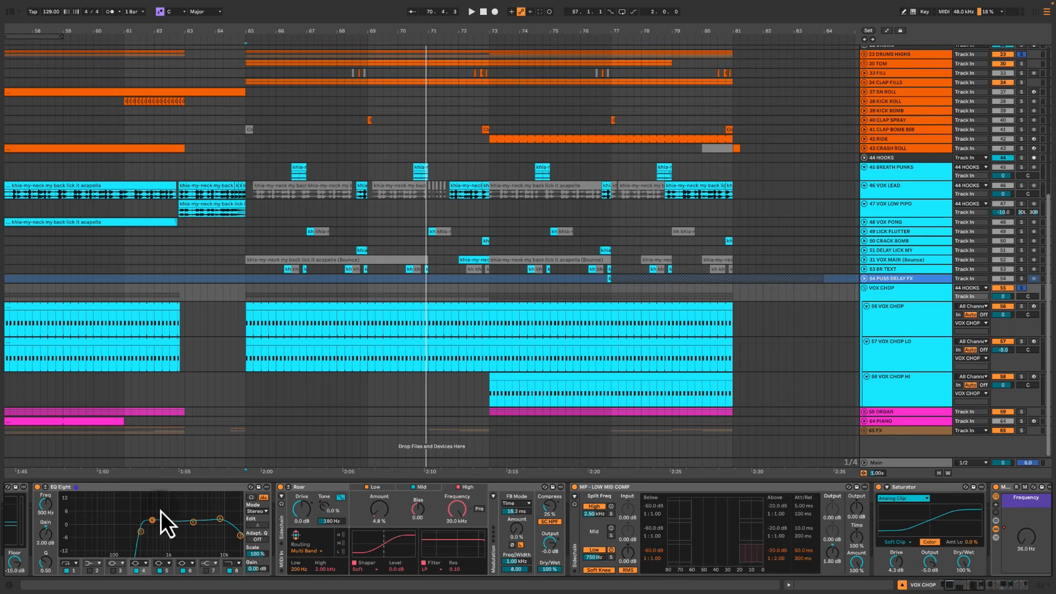
Inspect EQ Eight's fifth band and Roar's Mid and High bands, then select both devices
click(228, 532)
click(224, 490)
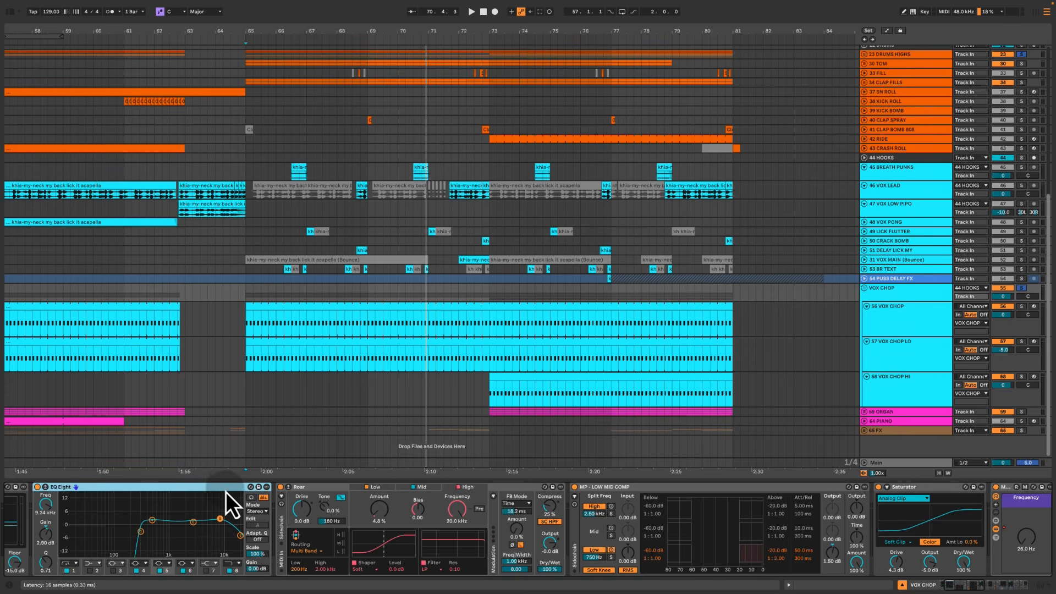
click(324, 488)
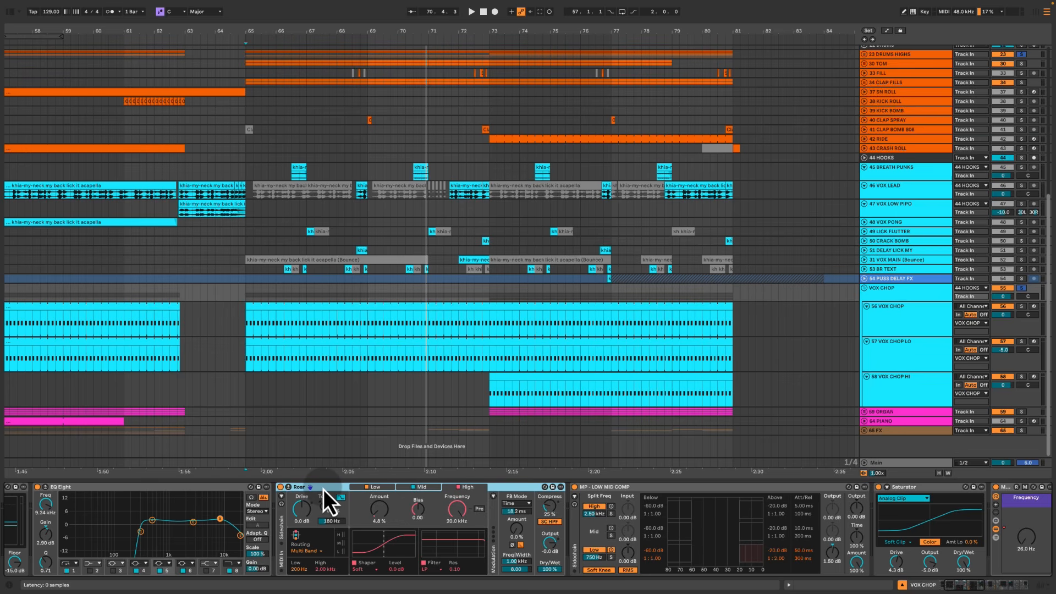
click(428, 488)
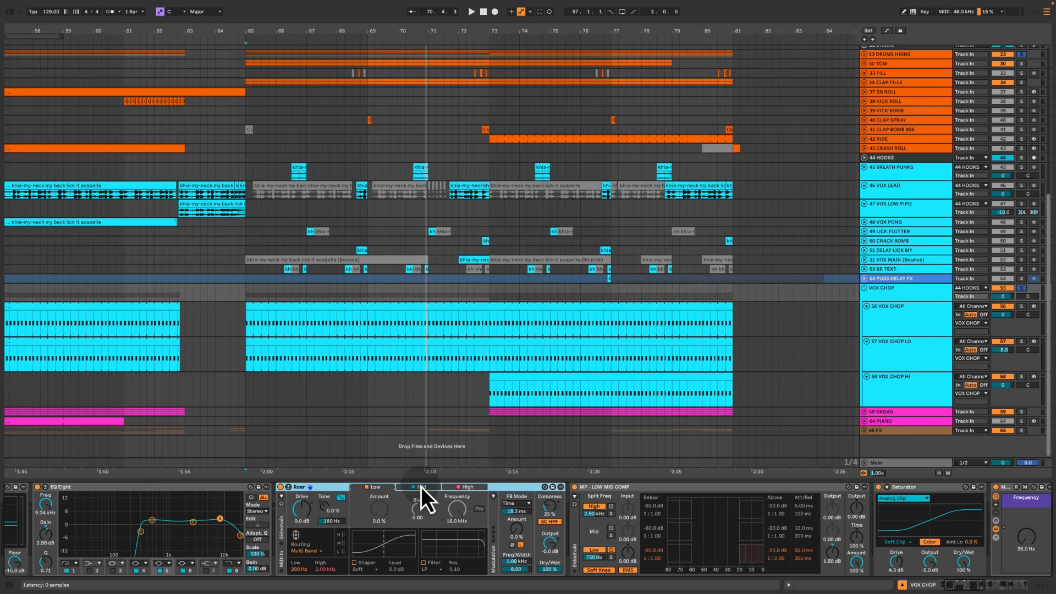
click(473, 488)
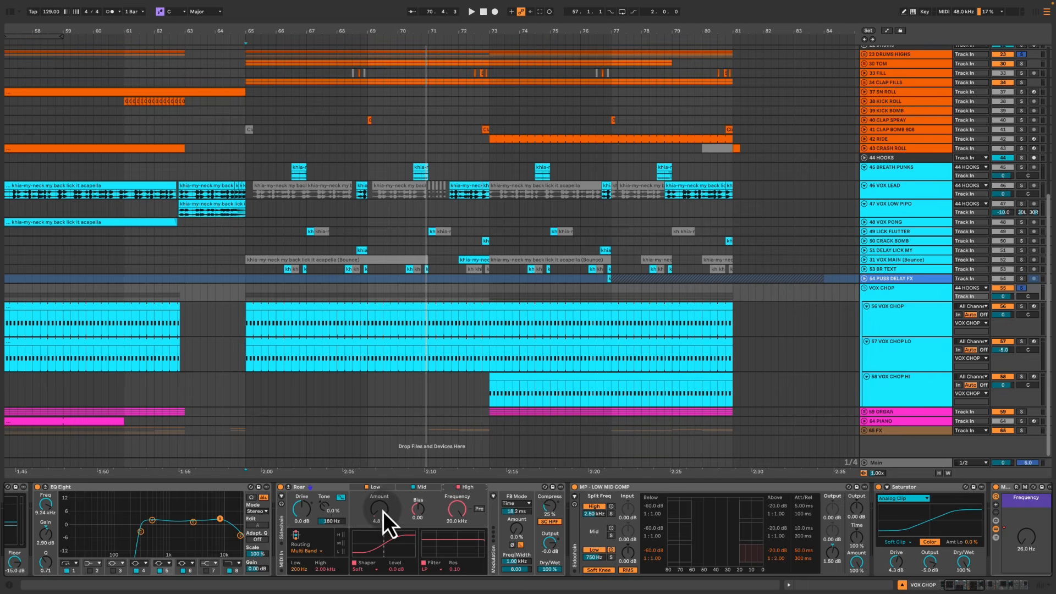
click(323, 487)
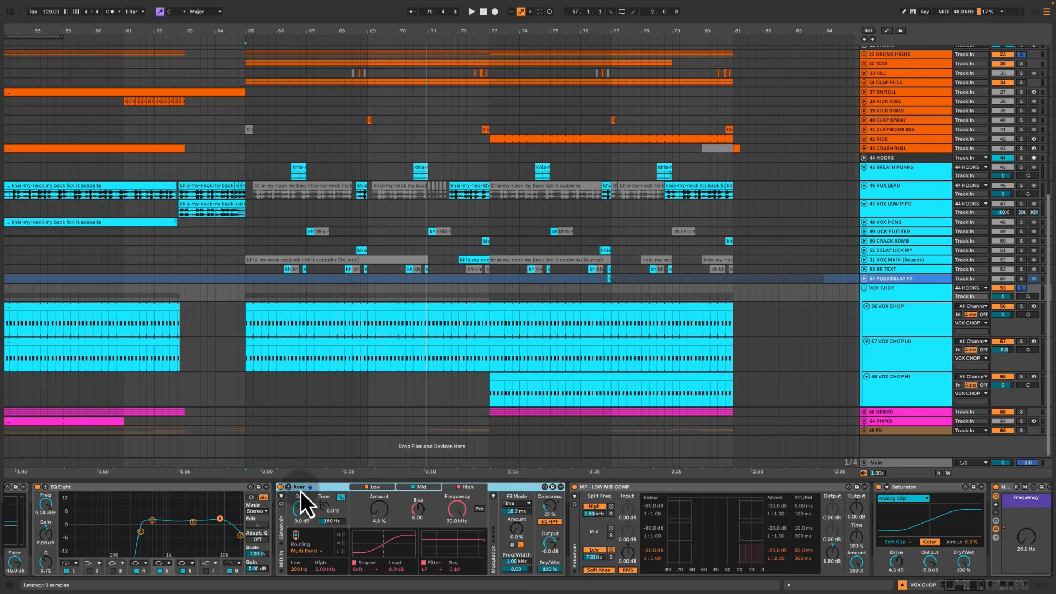
shift+click(222, 491)
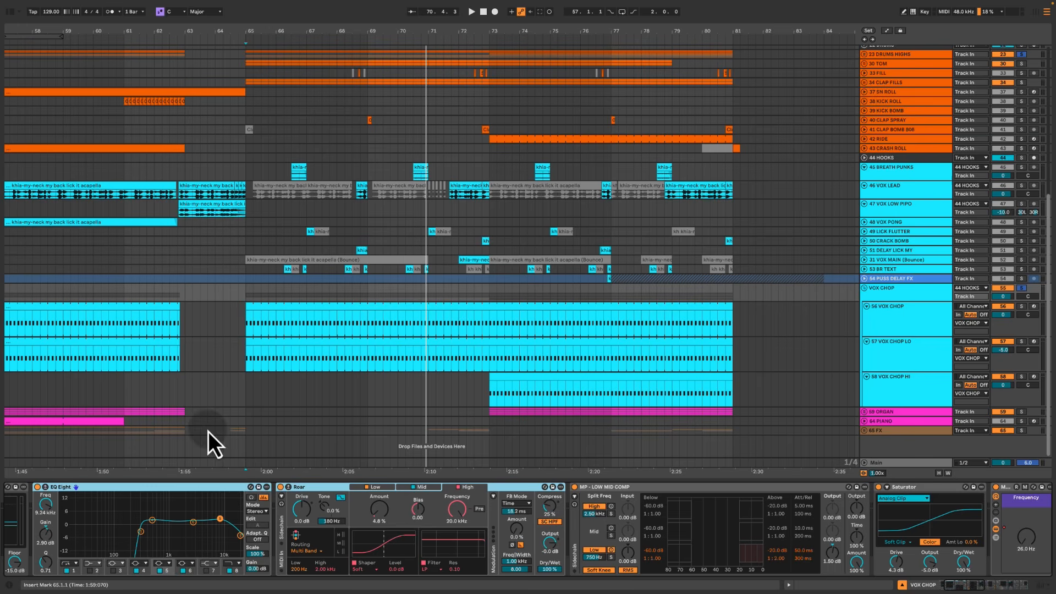
Play from bar 65, bypassing EQ Eight and Roar and switching them back on
key(space)
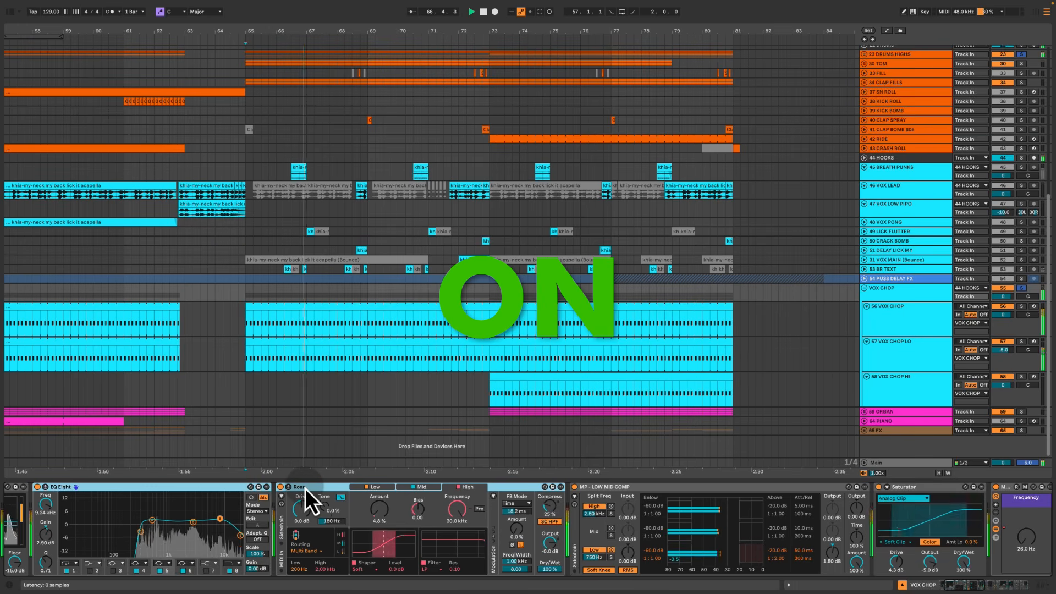
key(0)
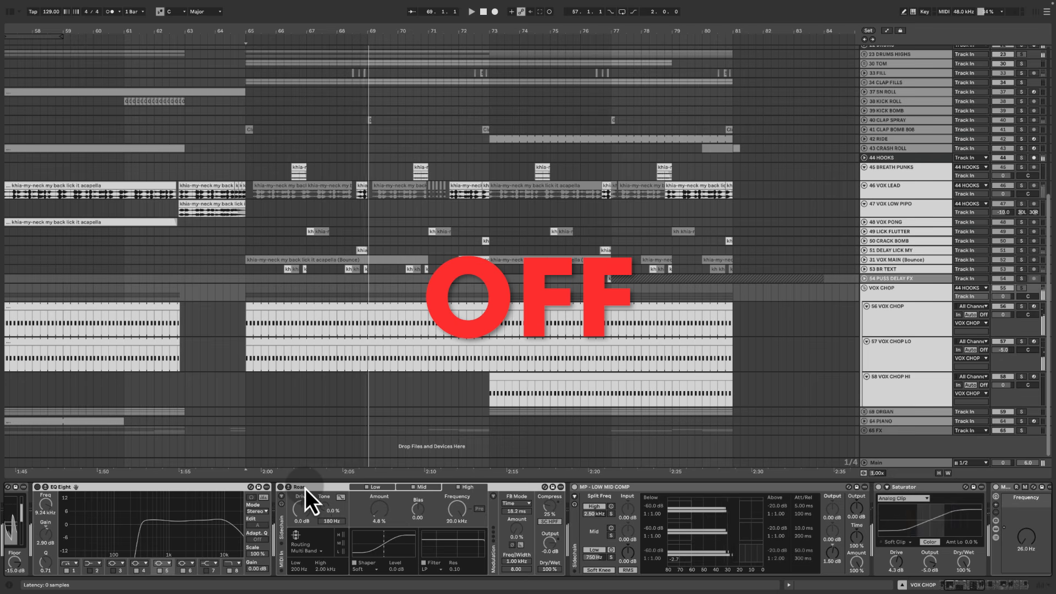
key(0)
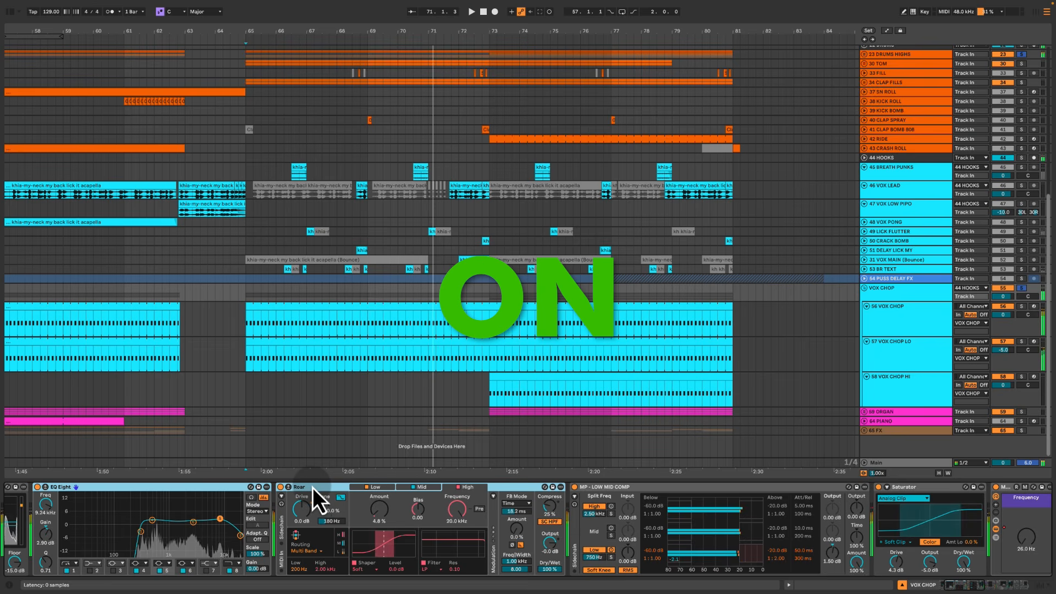
click(312, 487)
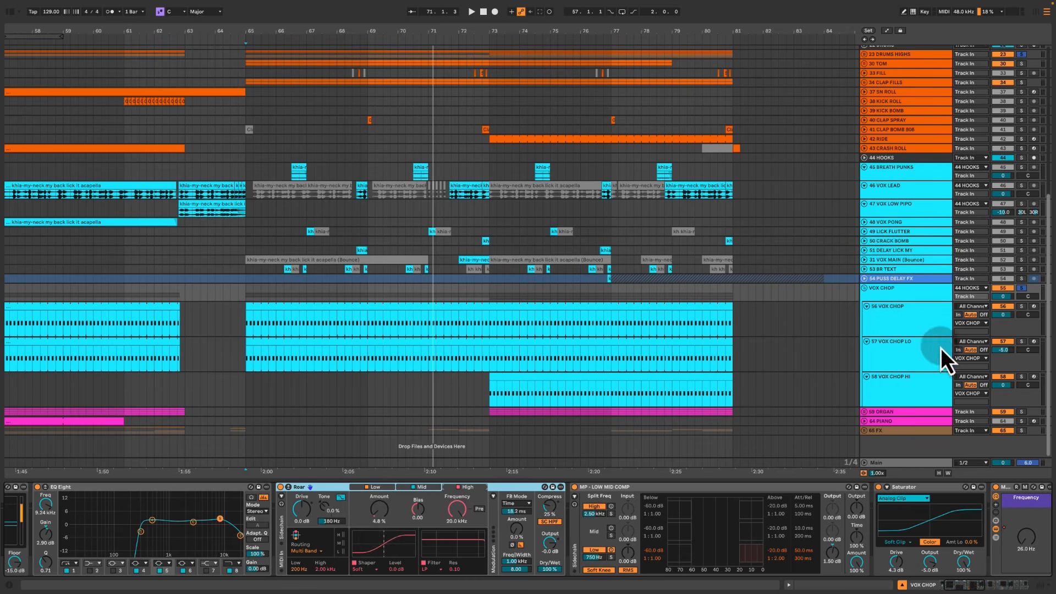
Check the 56 VOX CHOP track's Redux, then return to the group's MP low-mid compressor
click(901, 332)
click(520, 488)
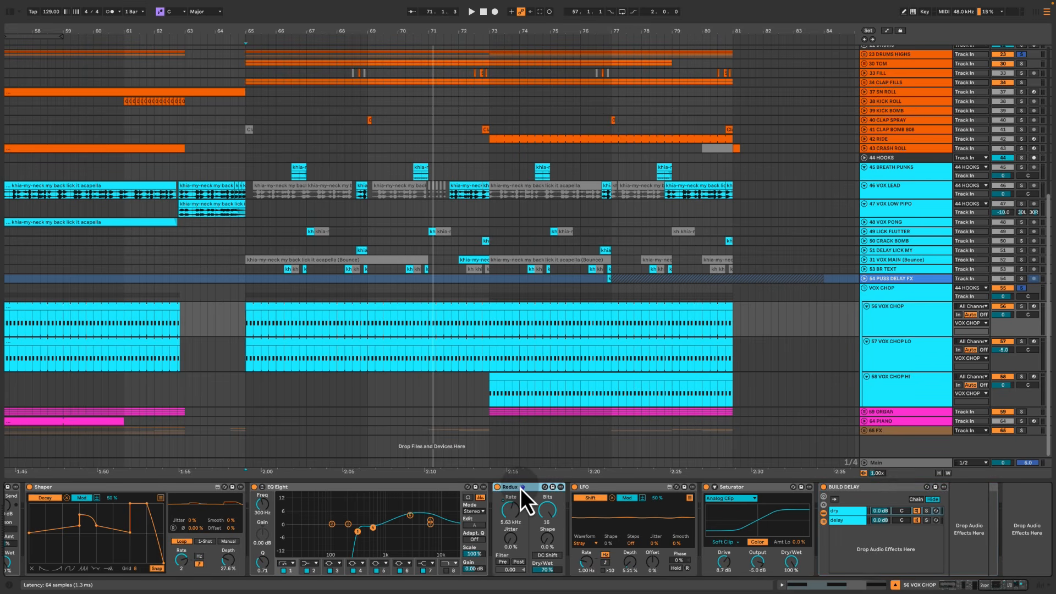
click(894, 295)
click(470, 489)
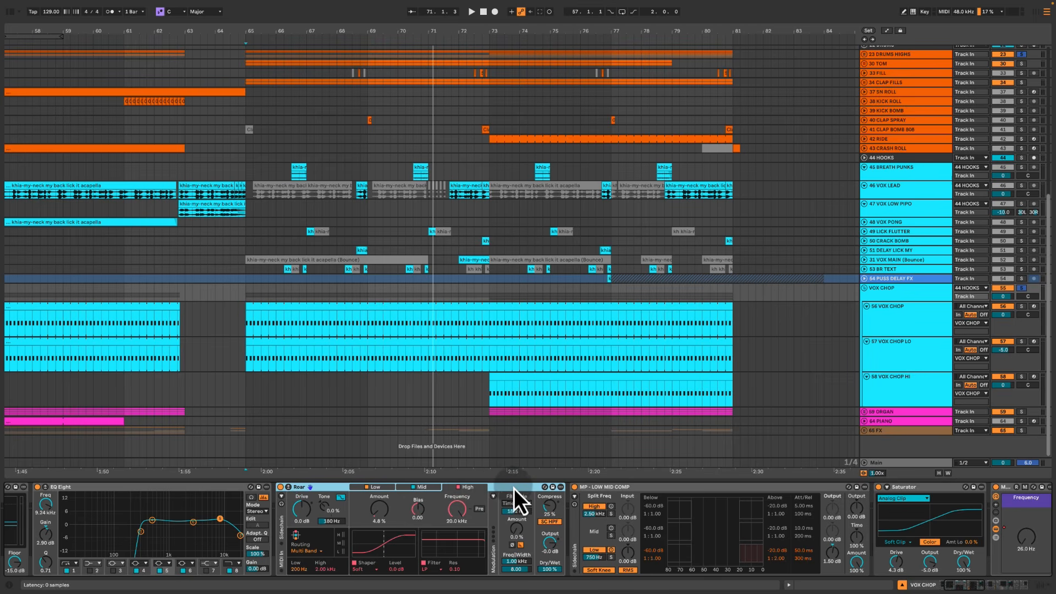
key(Right)
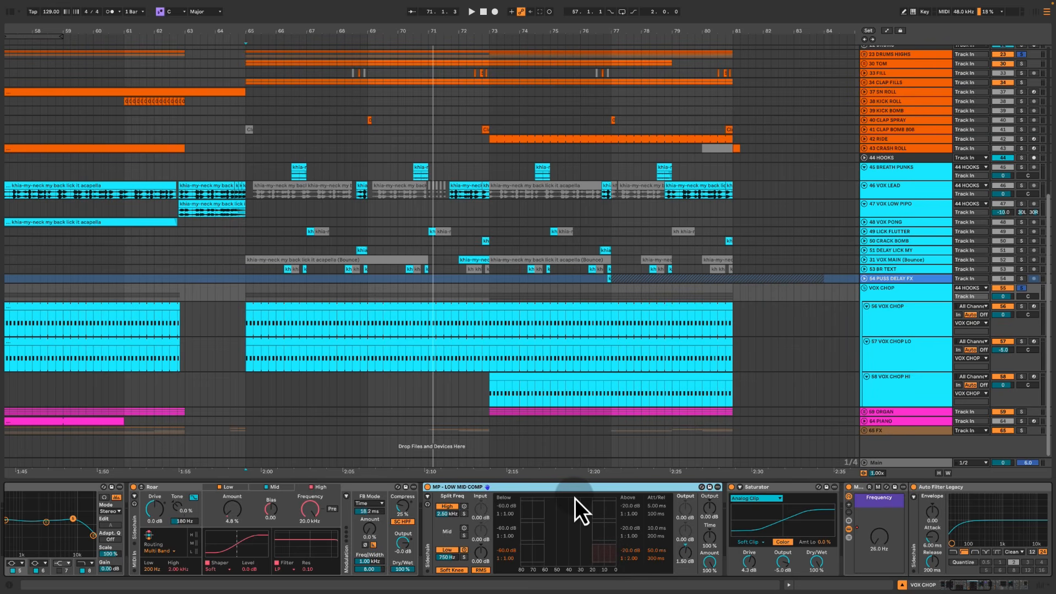
Inspect the 56 VOX CHOP track's Shaper effect and LFO modulator
click(896, 314)
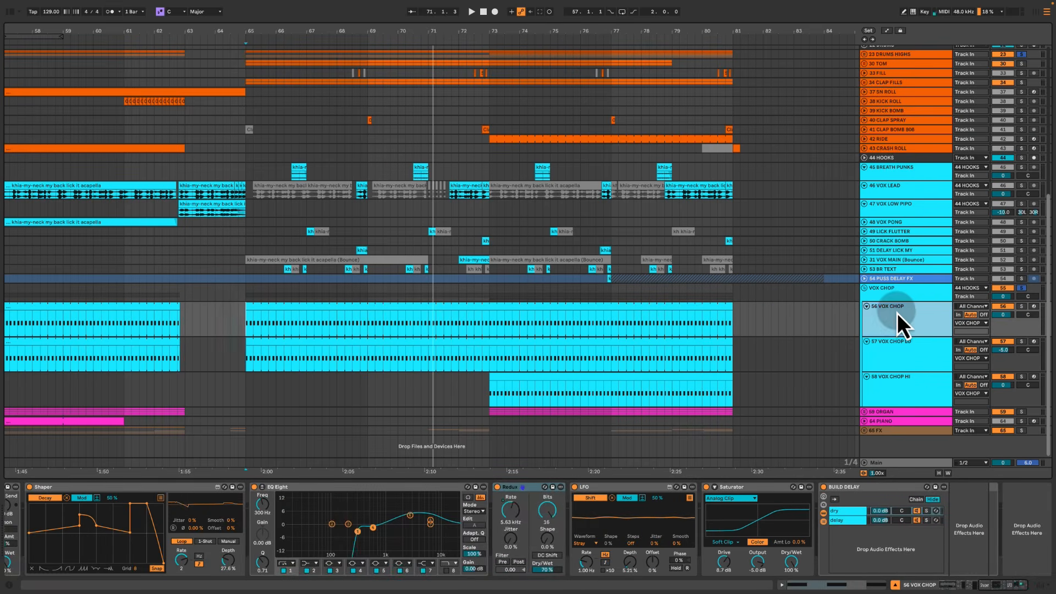
scroll(348, 532, left, 6)
click(427, 489)
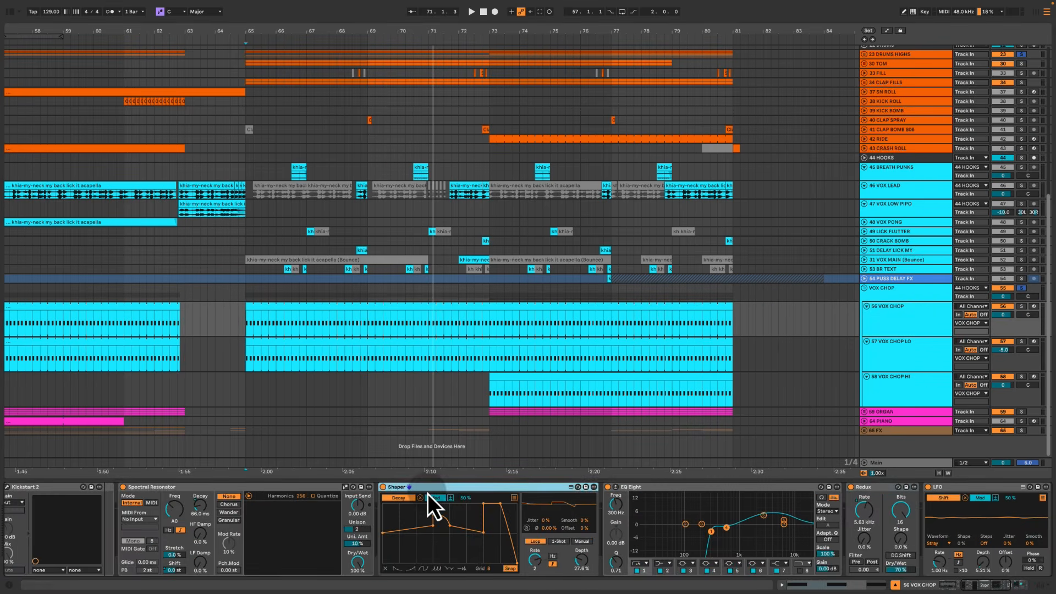
scroll(427, 493, right, 3)
scroll(427, 493, right, 3)
click(712, 488)
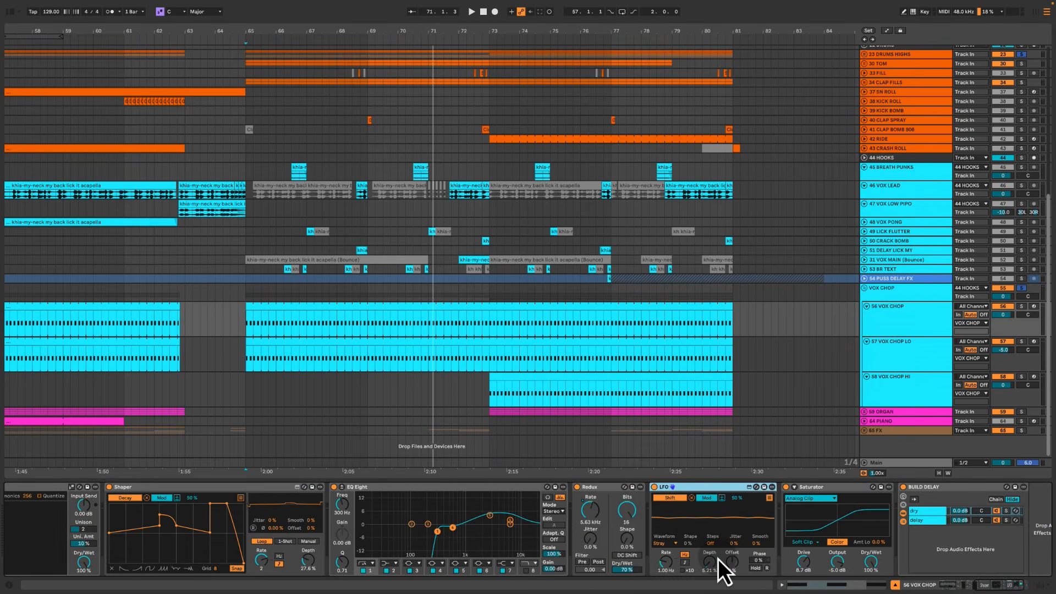
click(897, 326)
Review the VOX CHOP group's effect chain, including its two Saturator devices
click(904, 297)
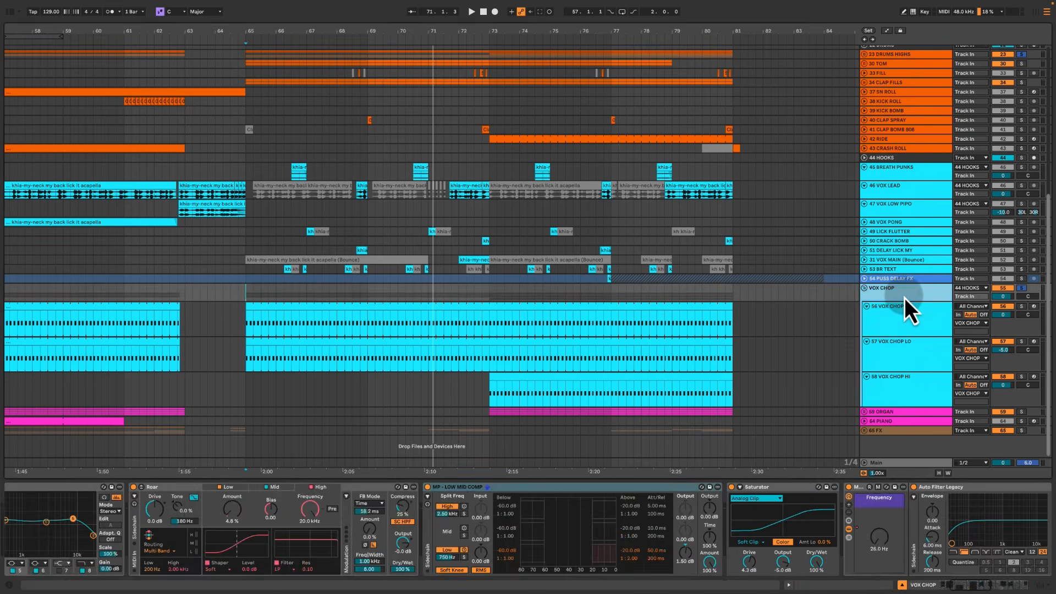
click(609, 491)
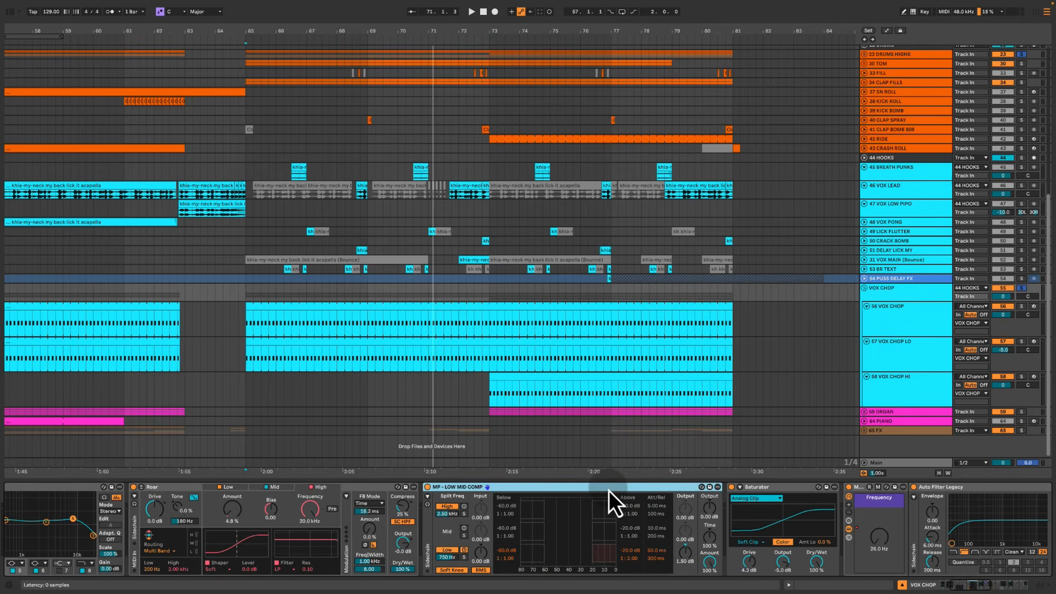
scroll(608, 491, right, 3)
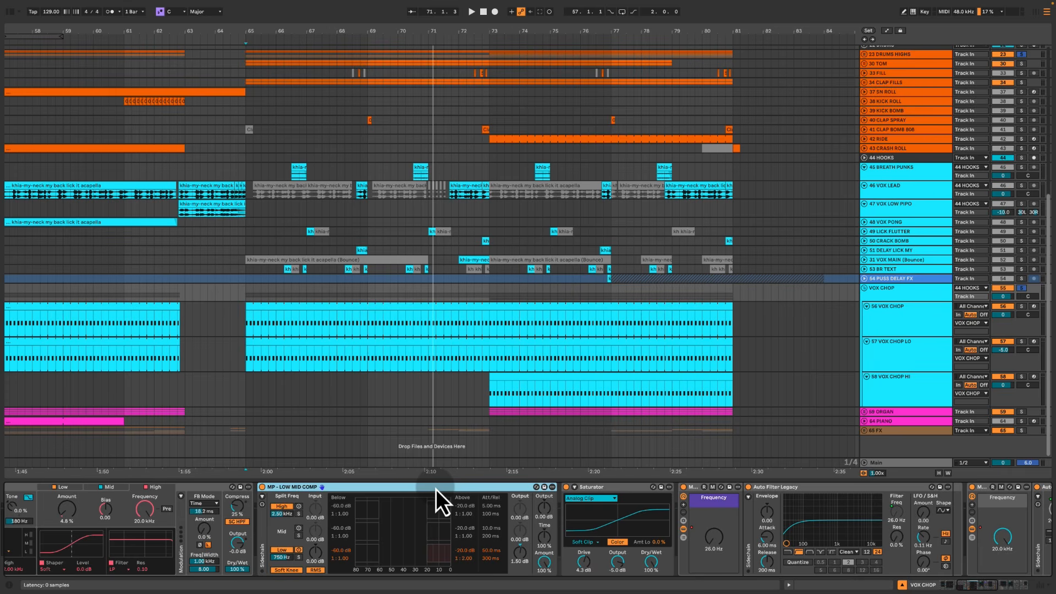
scroll(572, 563, left, 3)
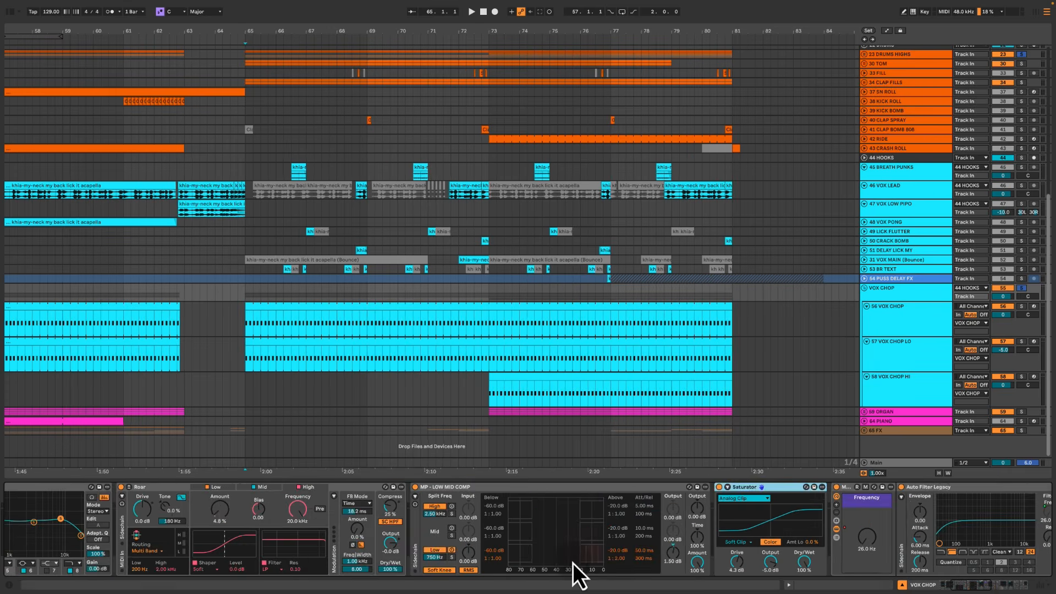
click(784, 487)
scroll(783, 488, right, 2)
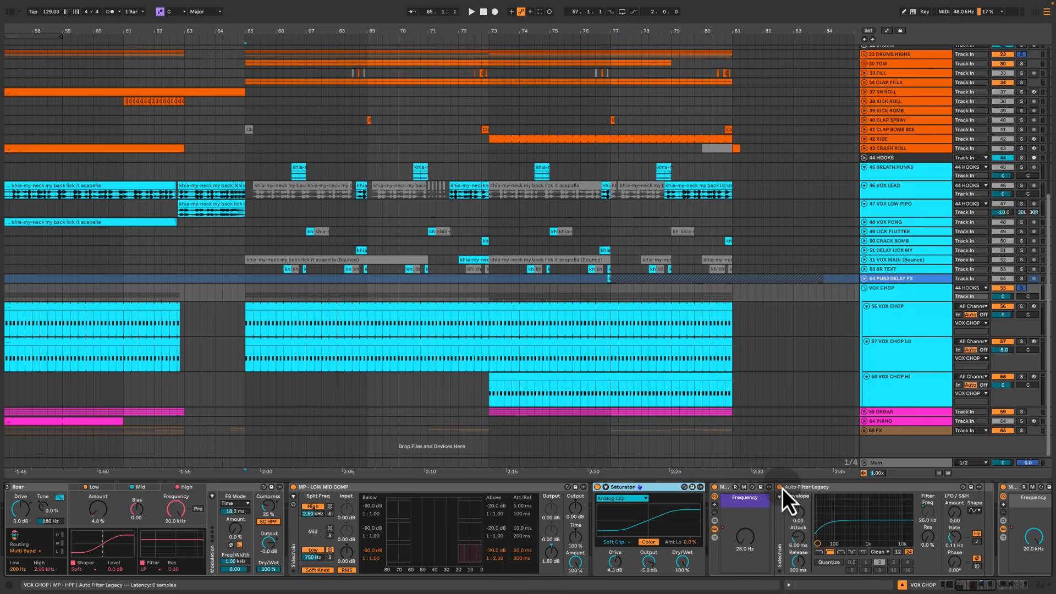
scroll(657, 503, right, 4)
scroll(654, 510, right, 6)
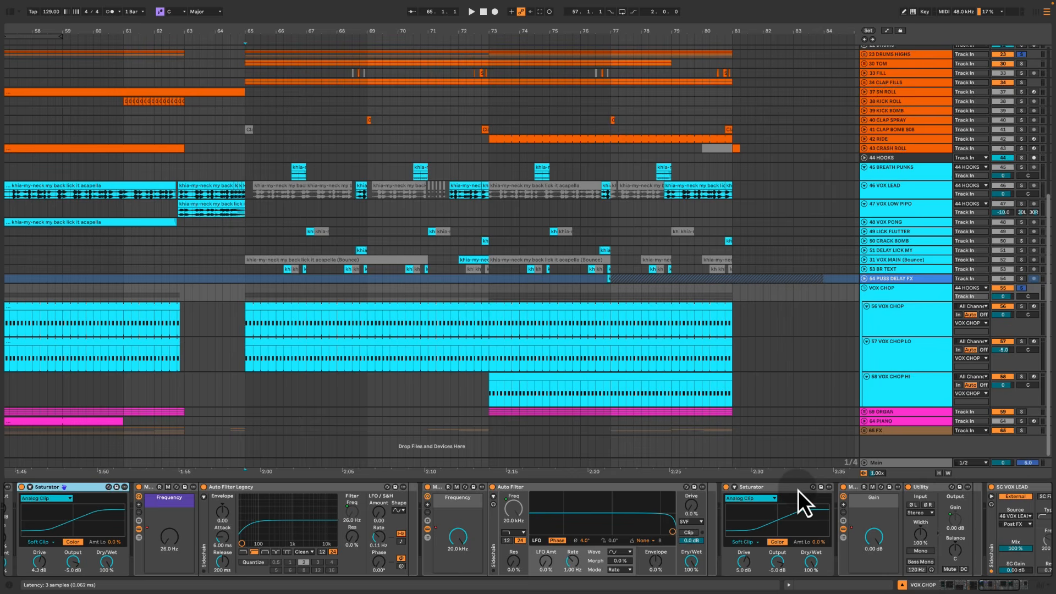
click(797, 490)
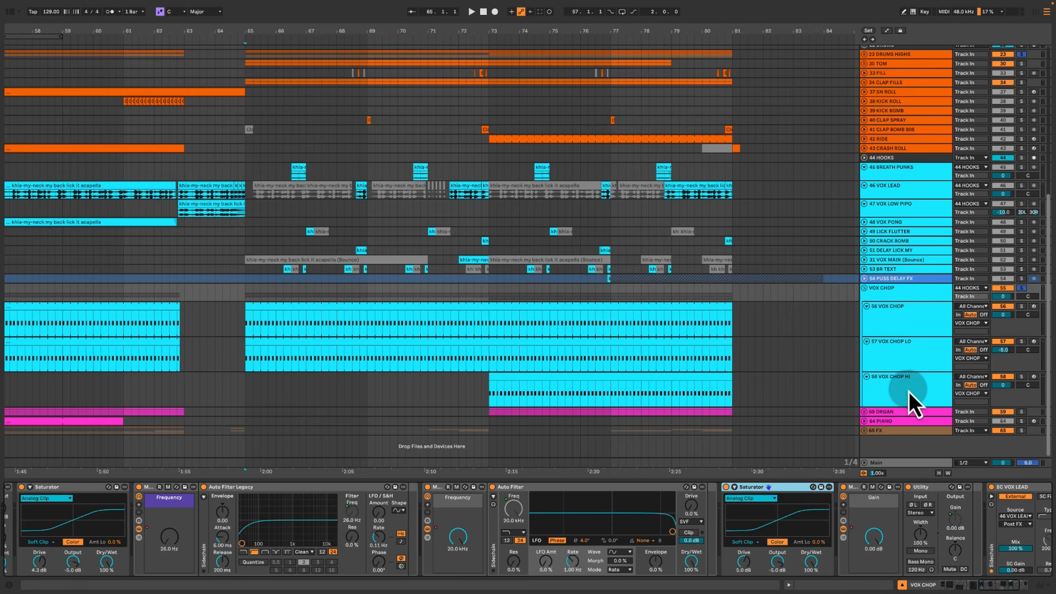
click(903, 309)
click(904, 295)
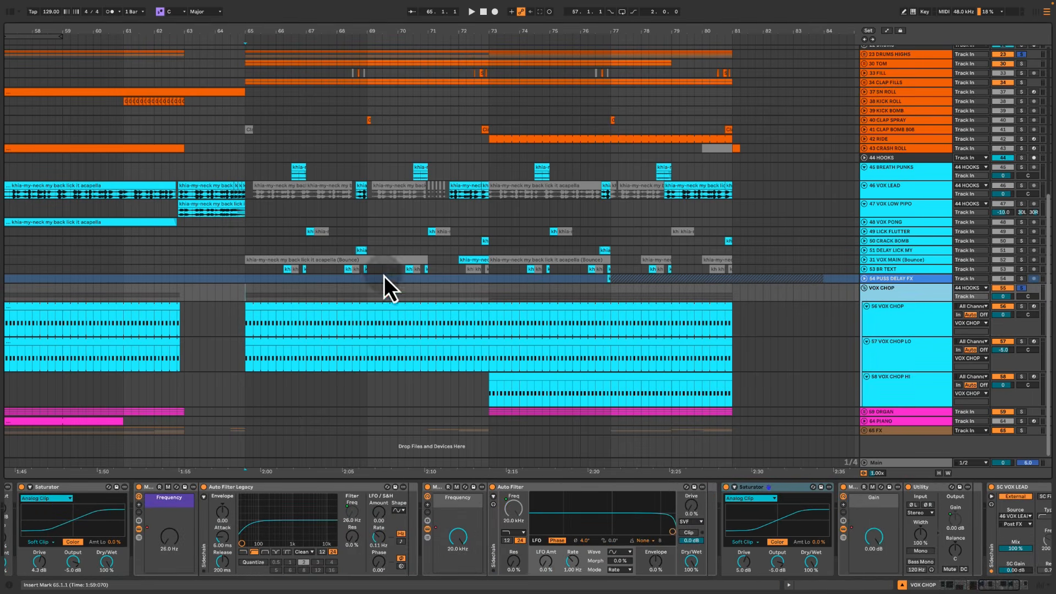
scroll(291, 291, left, 3)
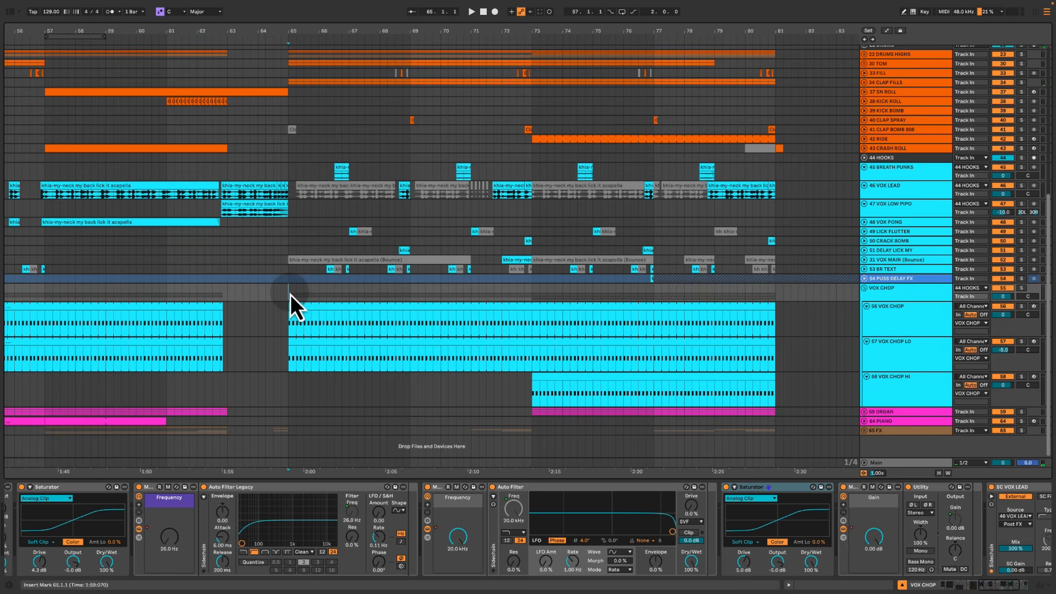
Mark a selection on 45 BREATH PUNKS' khia clip near bar 66, solo it and play
key(space)
click(292, 172)
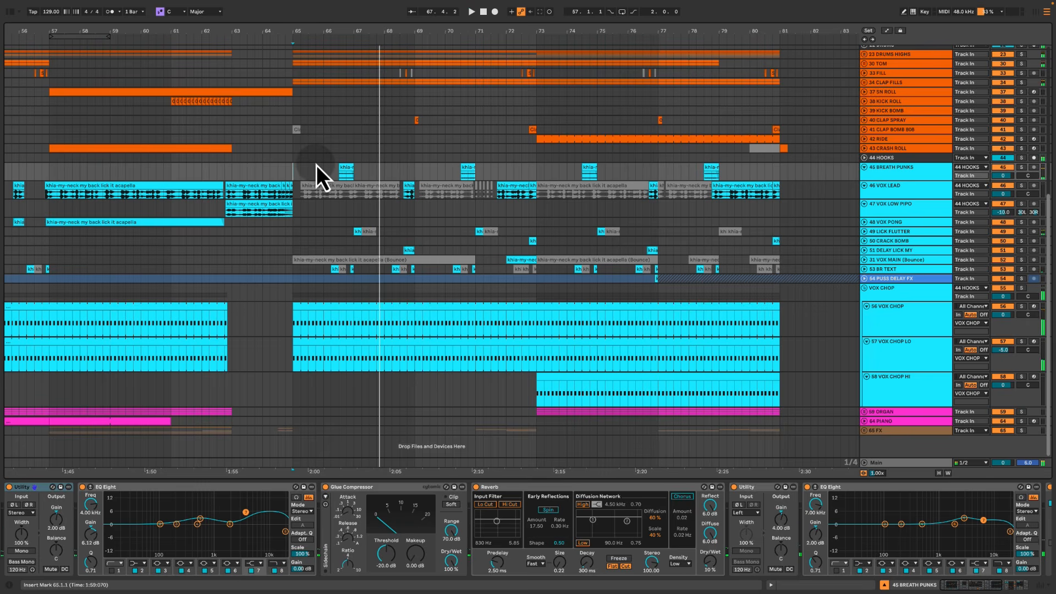
click(338, 167)
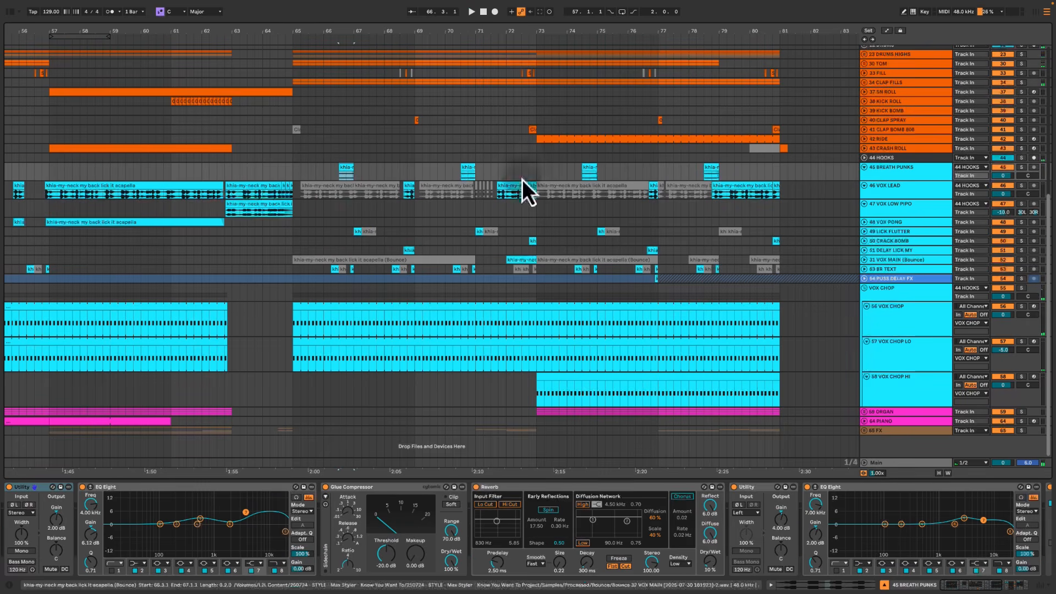
click(1021, 167)
key(space)
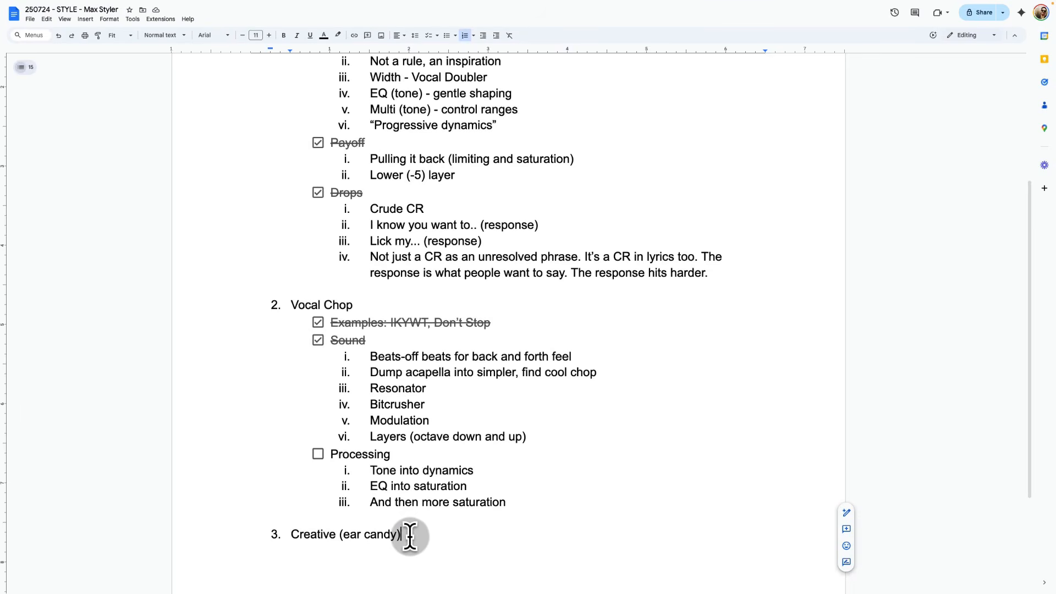
Tick the Processing checklist item under Vocal Chop
triple_click(410, 536)
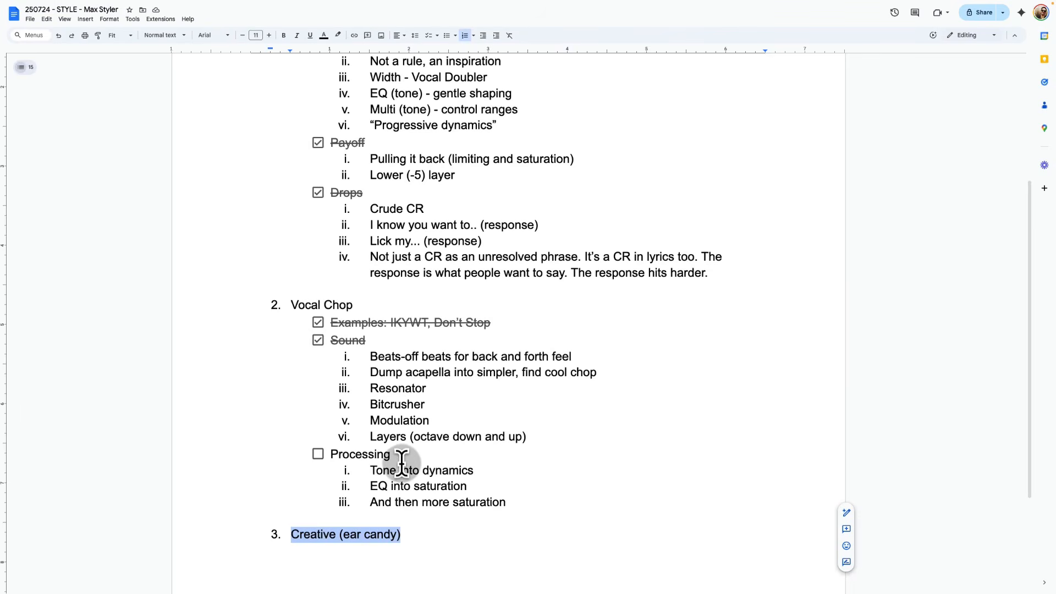
click(318, 454)
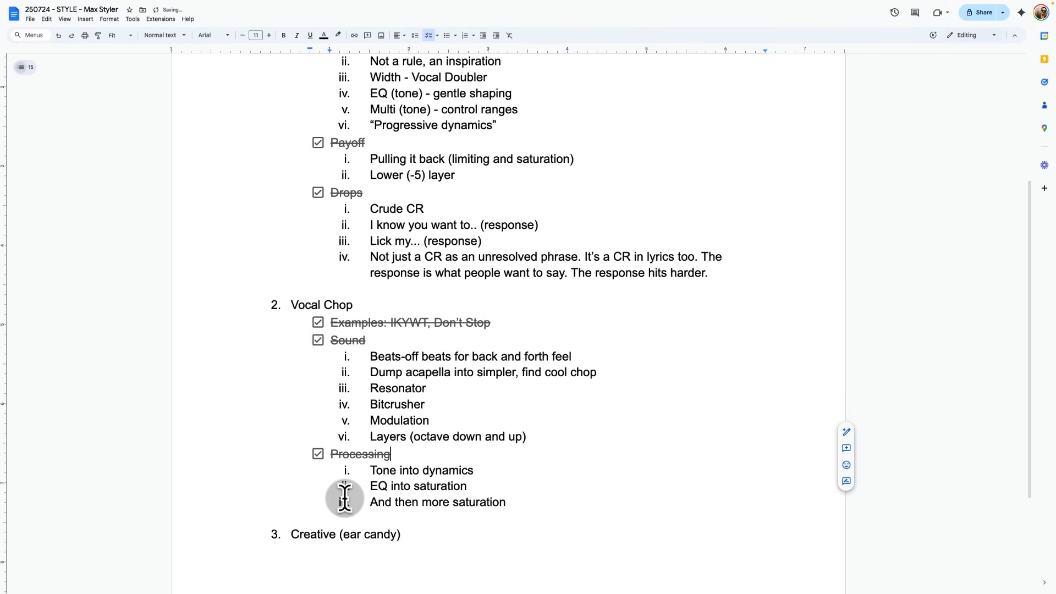
scroll(407, 488, up, 3)
scroll(423, 474, up, 1)
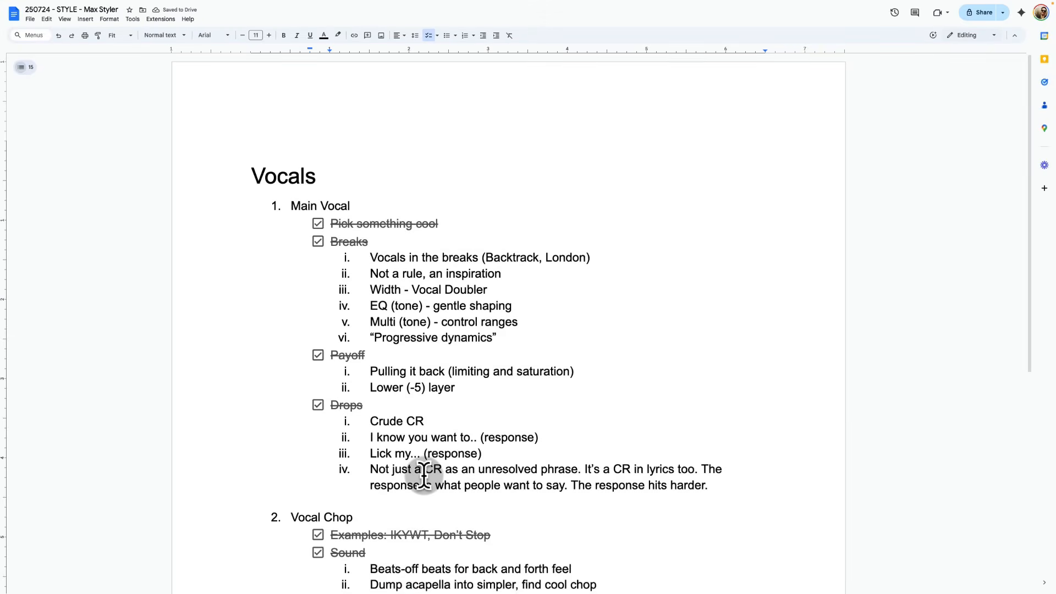
scroll(406, 421, down, 3)
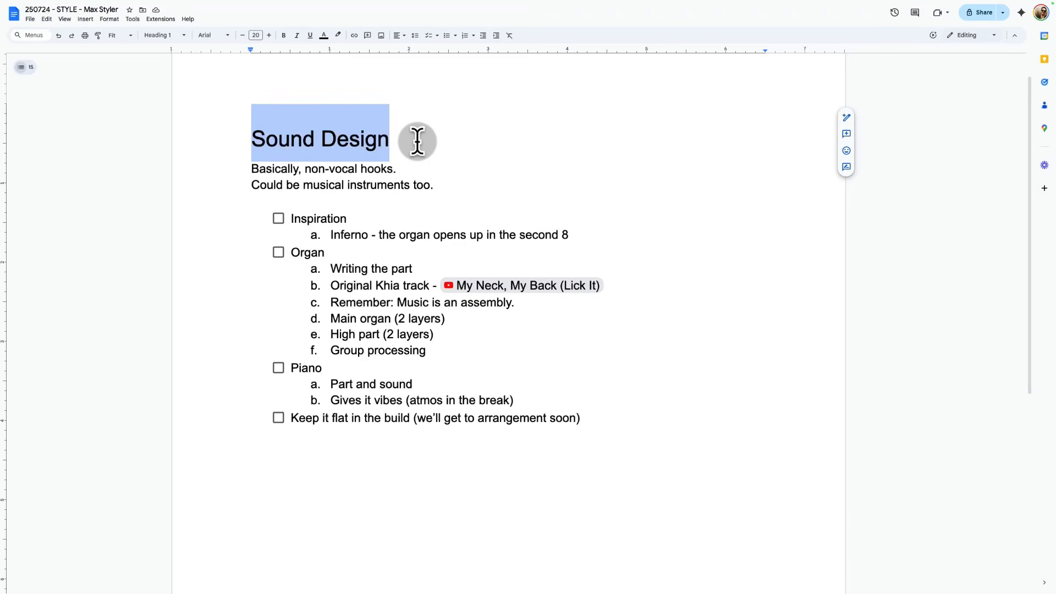
Read the Sound Design notes down to Inspiration, then select bars 65–81 on the reference
click(417, 142)
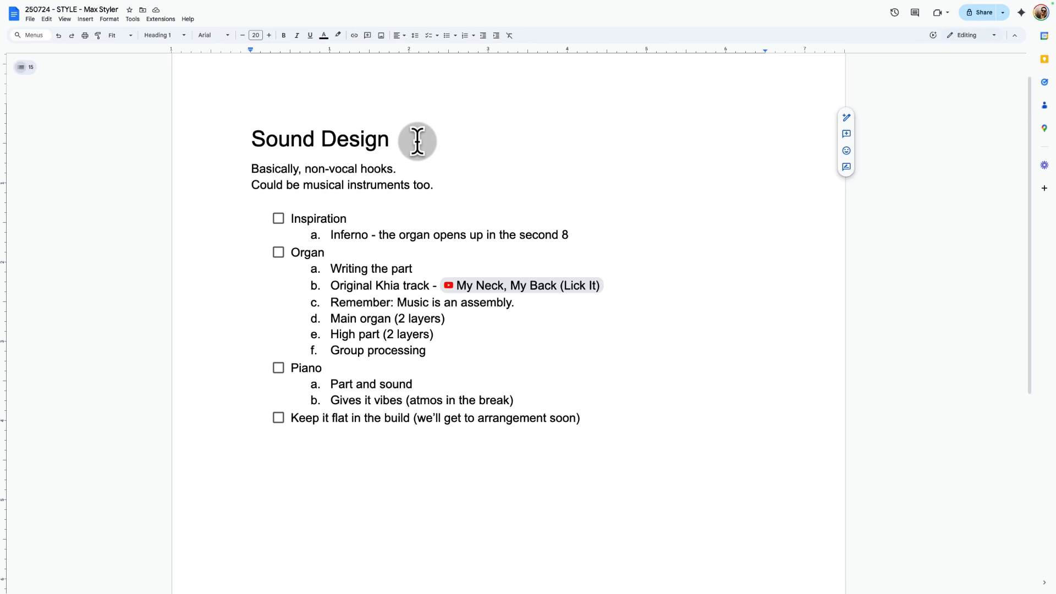
key(Down)
key(Down)
key(alt+Left)
key(alt+shift+Right)
key(Left)
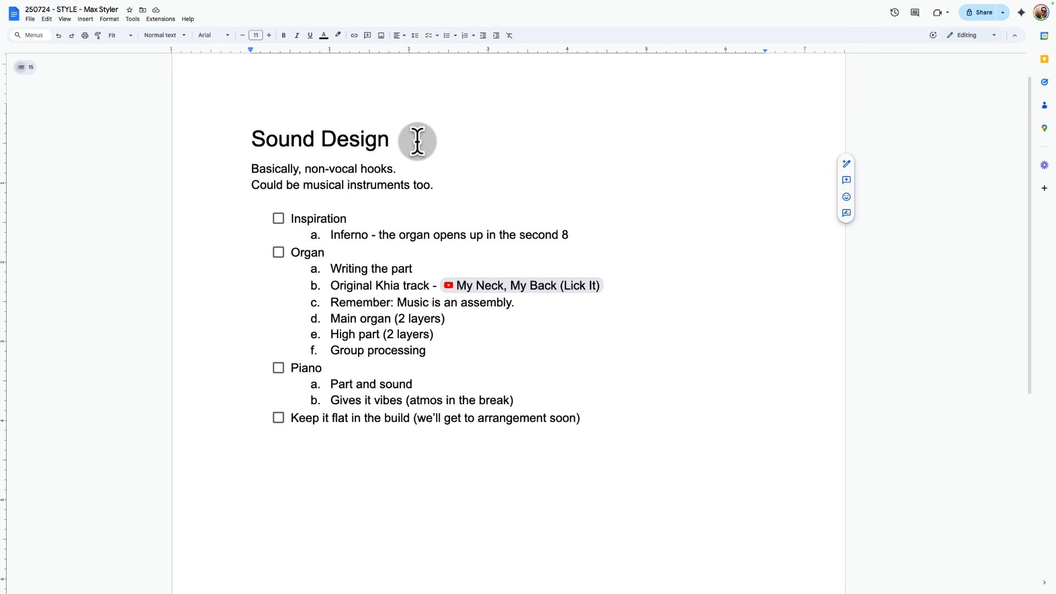
click(453, 188)
key(Down)
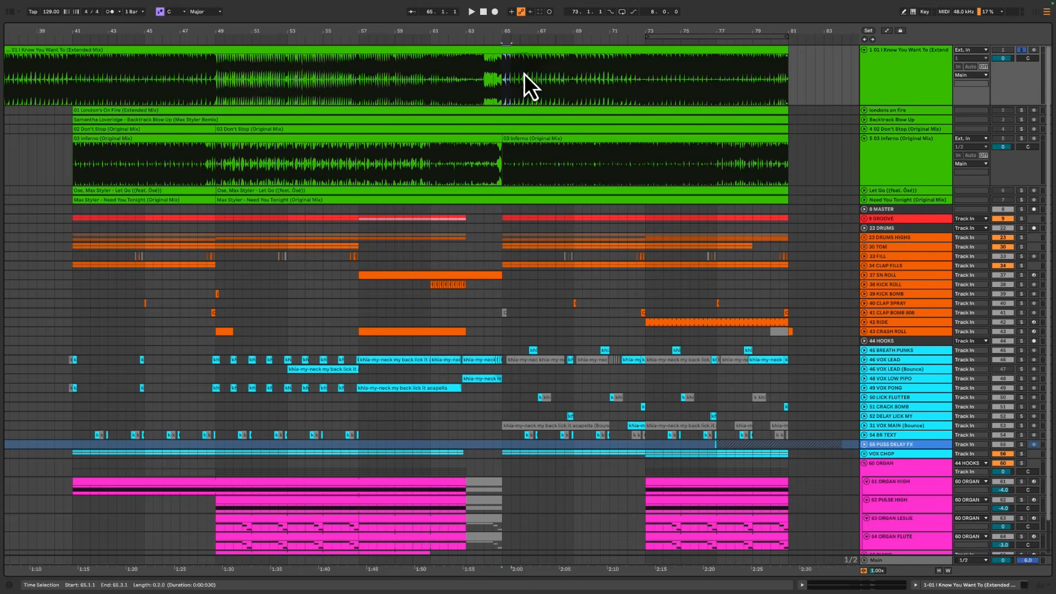
drag(523, 74, 785, 71)
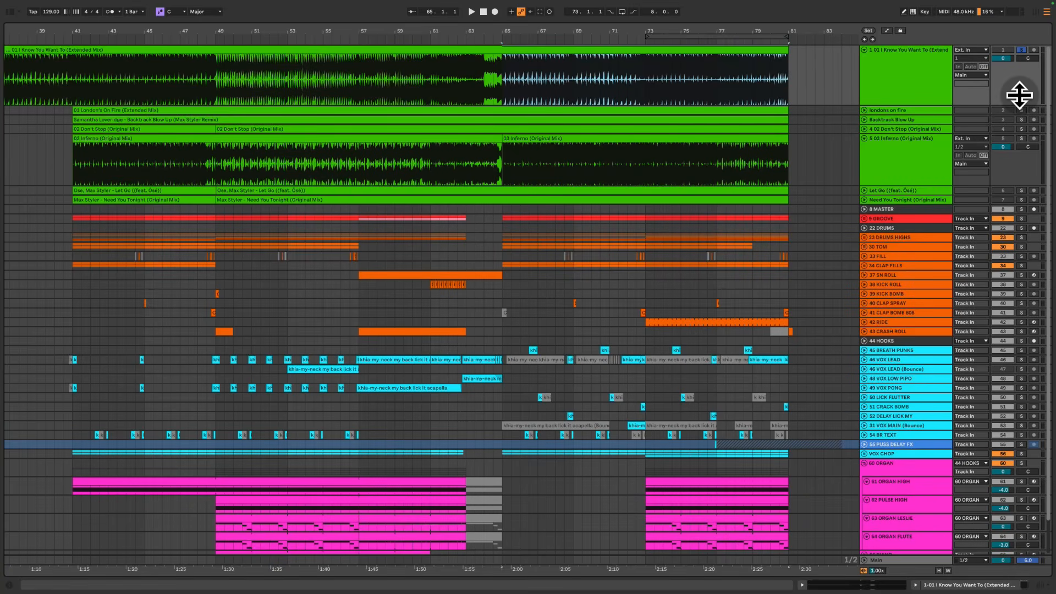
Solo the Inferno reference track and audition bars 73 to 81
click(909, 160)
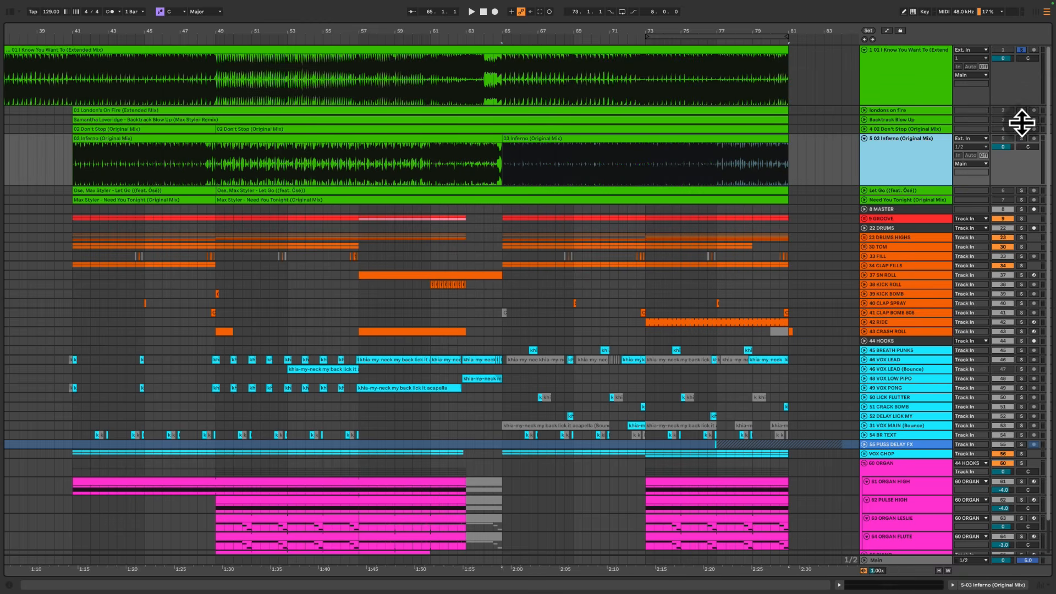
click(1023, 139)
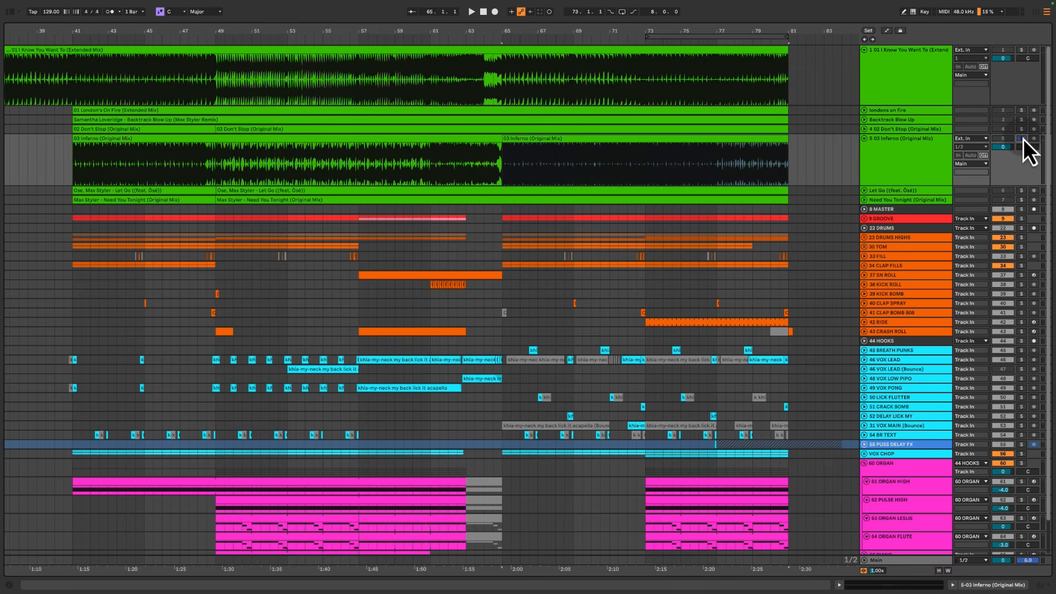
click(646, 167)
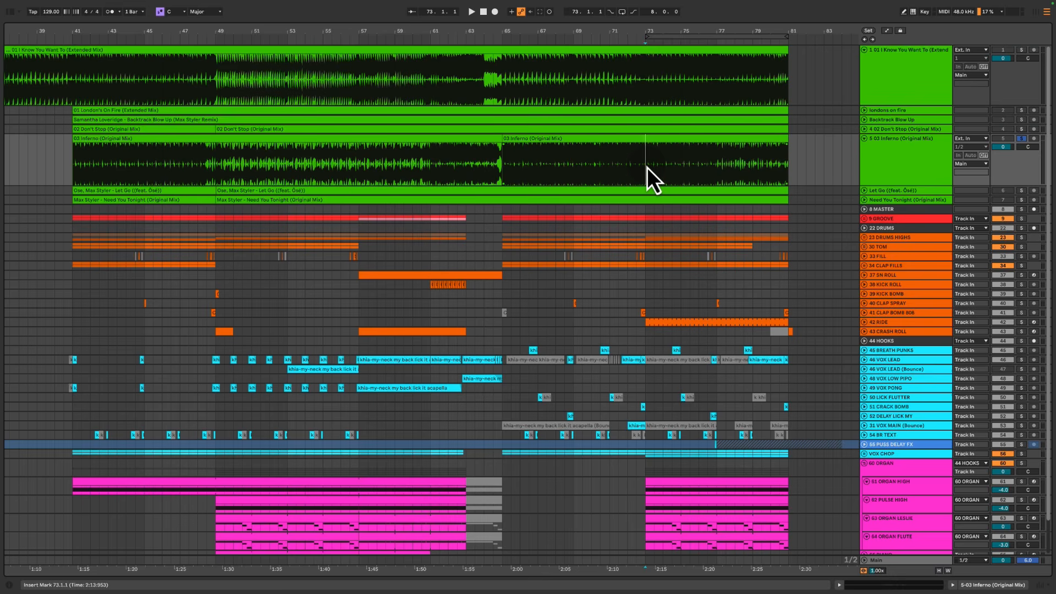
drag(646, 167, 791, 165)
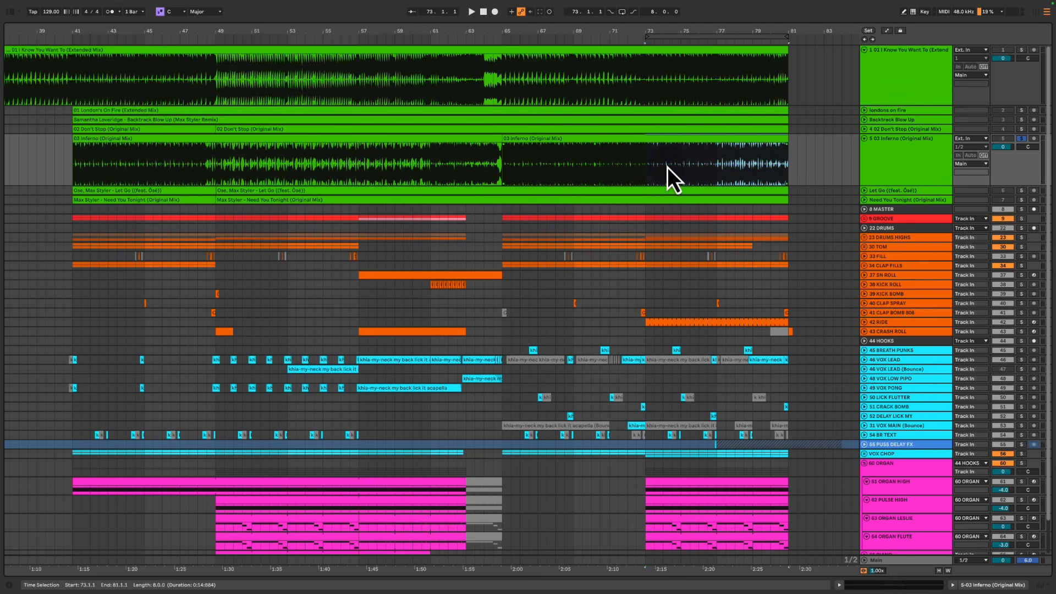
click(645, 168)
key(space)
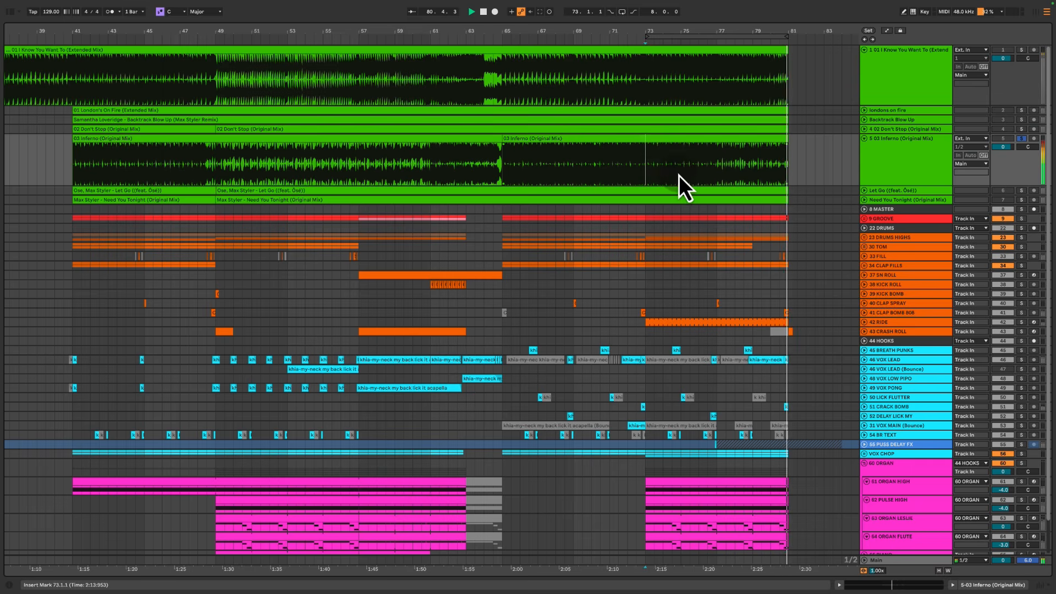
key(space)
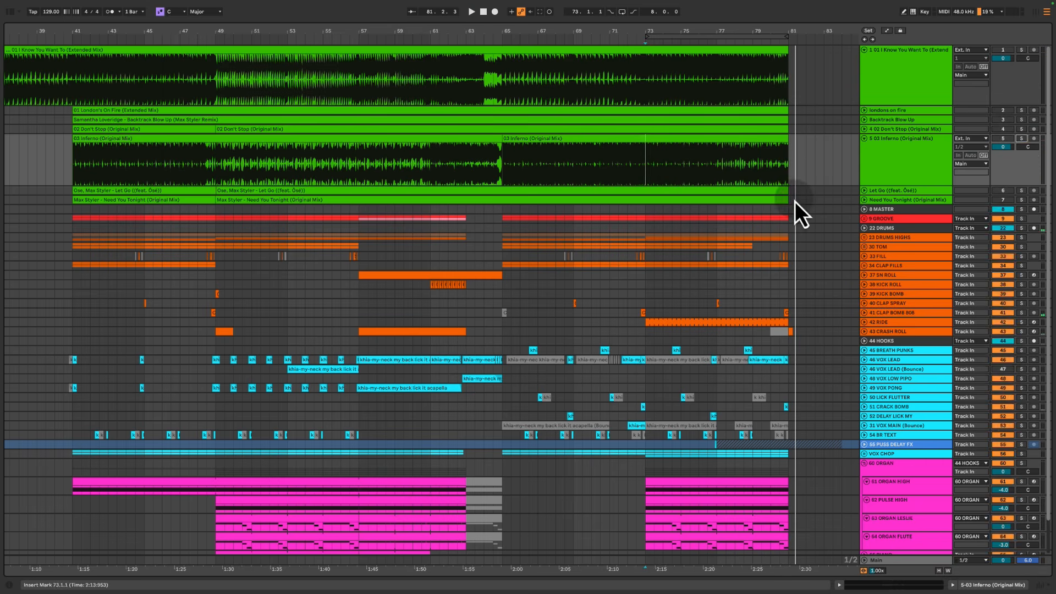
Select from bar 73 across the organ group and play it from there
scroll(715, 231, down, 2)
mouse_move(522, 267)
mouse_down()
mouse_move(716, 415)
mouse_move(736, 509)
mouse_up()
click(651, 256)
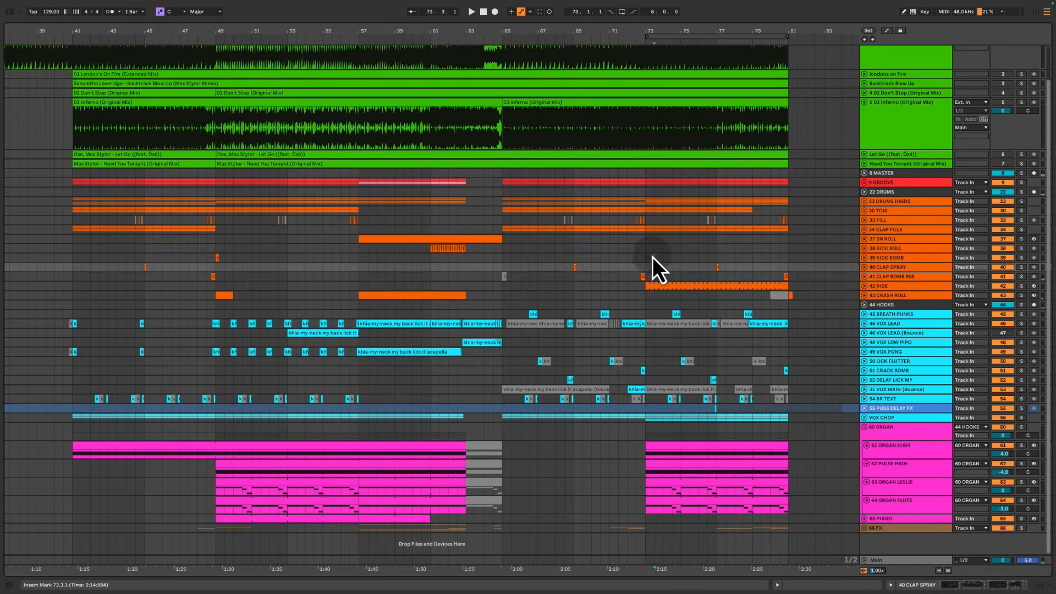
drag(648, 427, 791, 432)
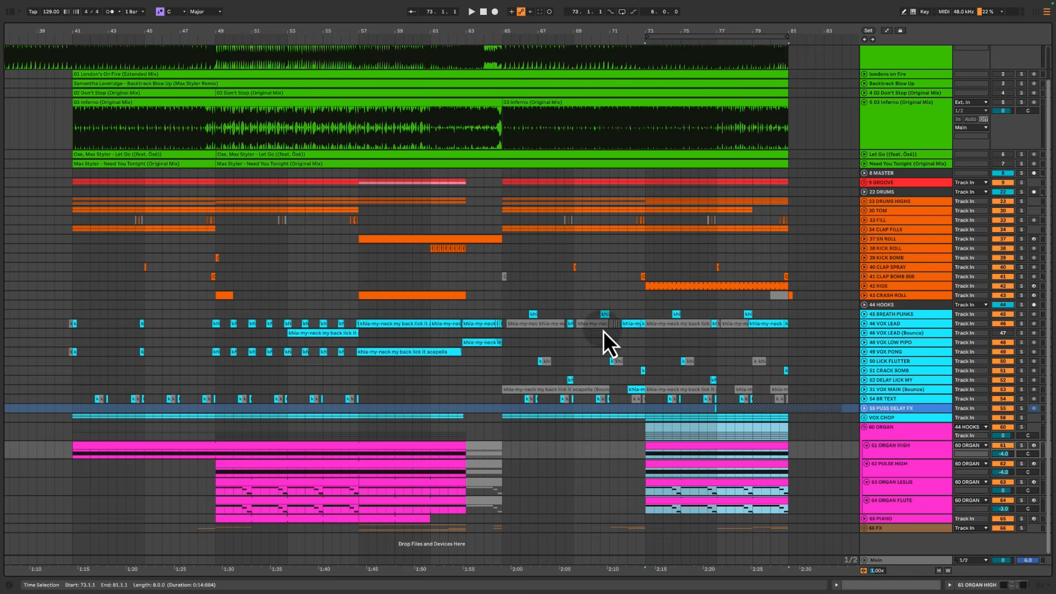
click(643, 346)
key(space)
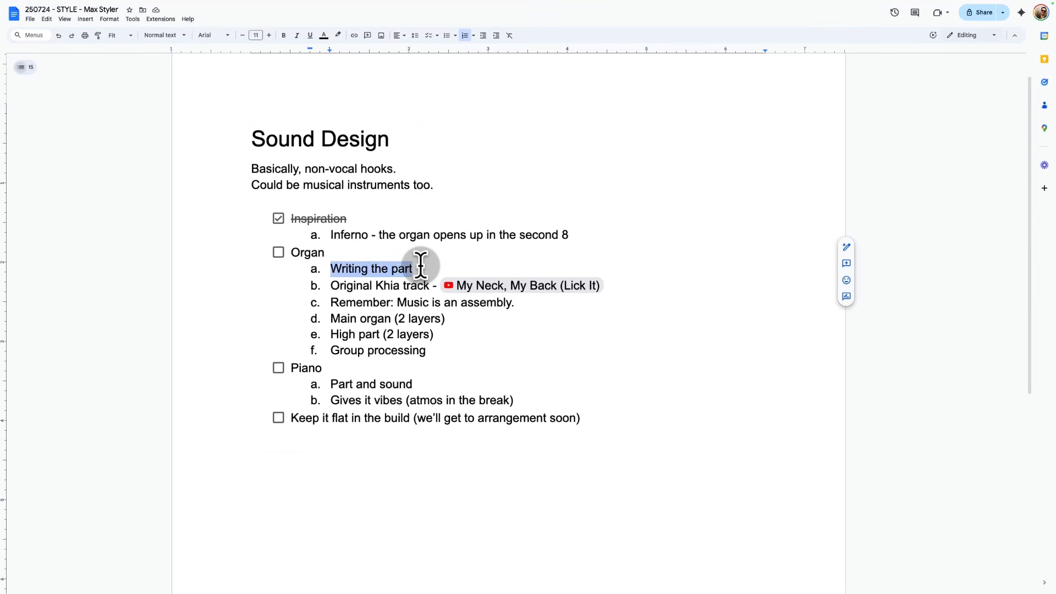
Select the Original Khia track line in the Organ notes and follow its YouTube link
click(420, 266)
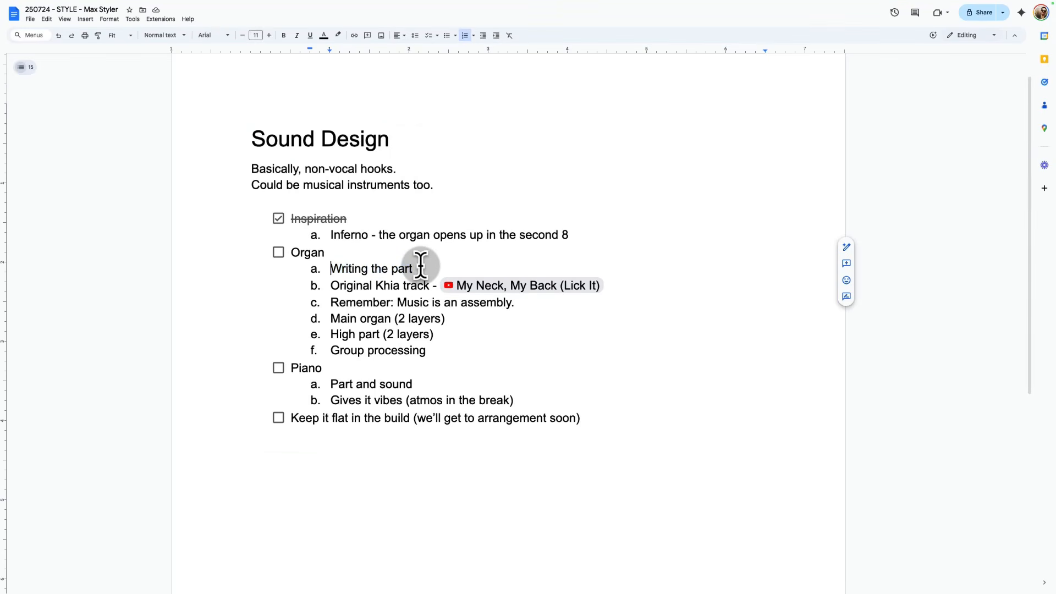
key(shift+End)
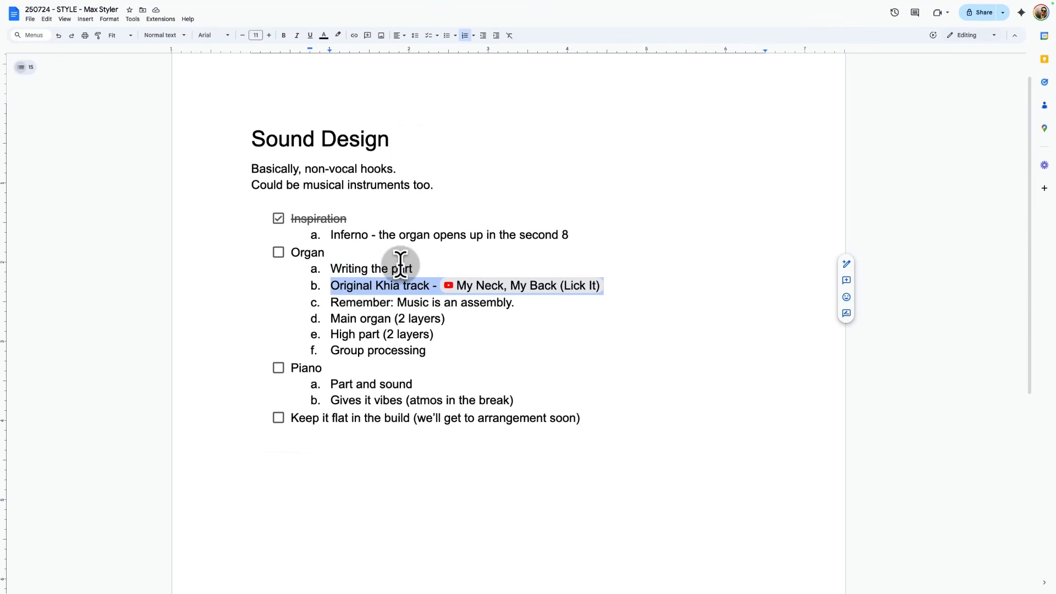
click(372, 286)
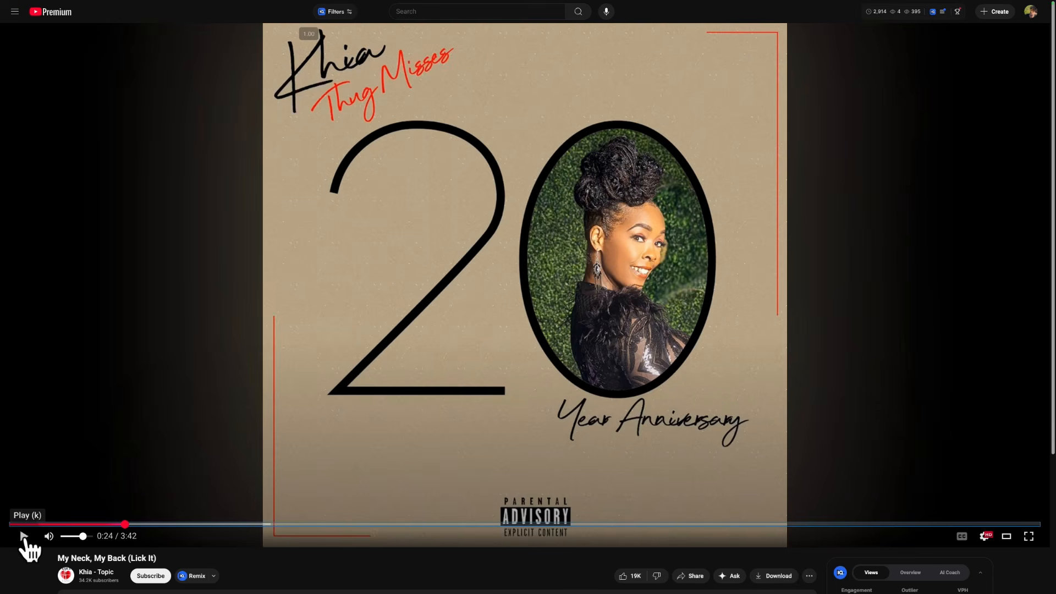
Play the Khia track on YouTube starting at 0:24
click(25, 539)
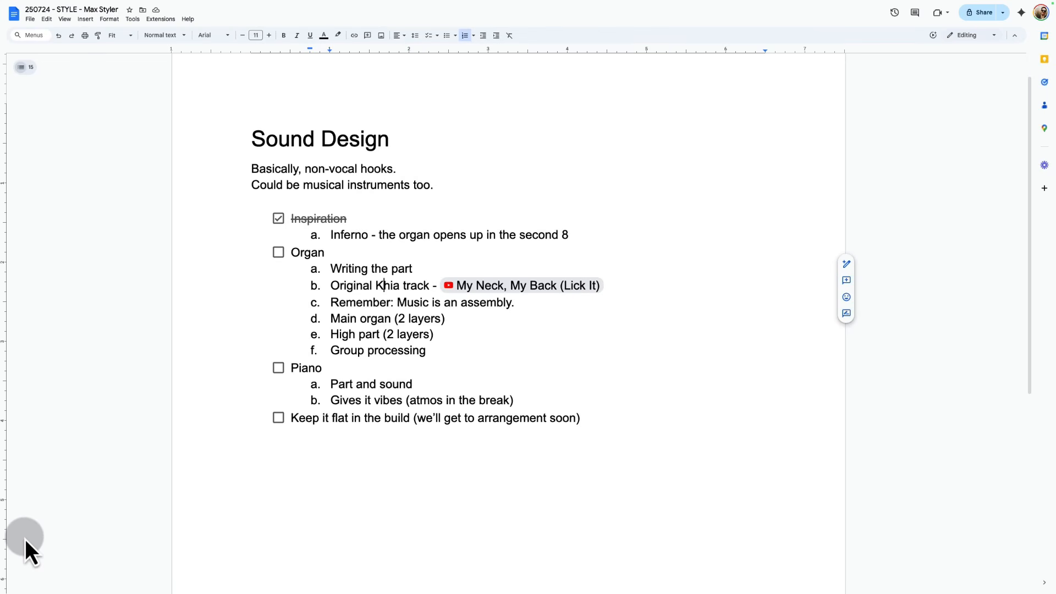
key(Down)
key(End)
key(shift+Home)
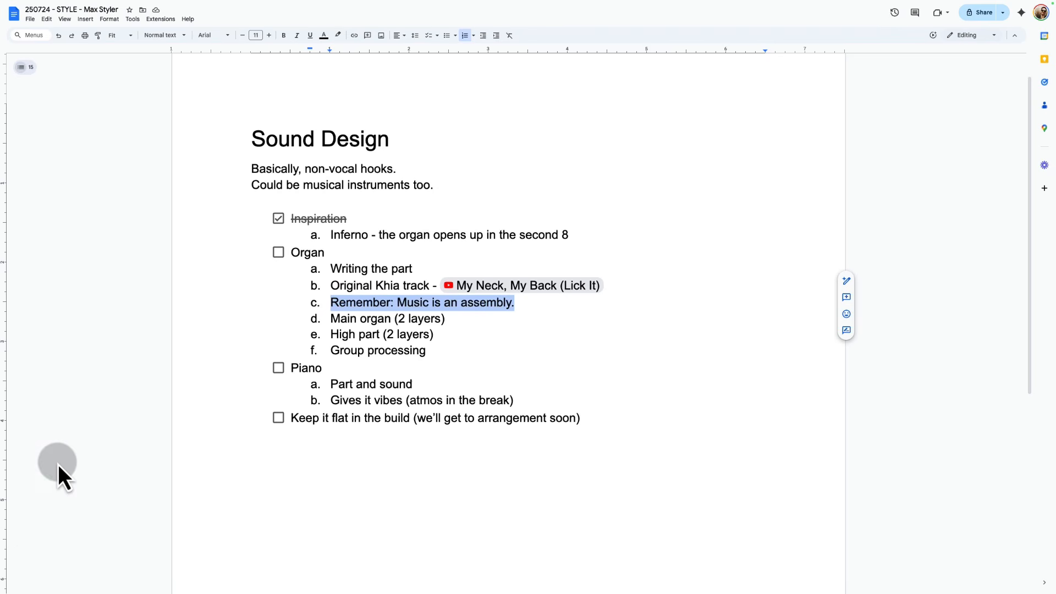
click(407, 302)
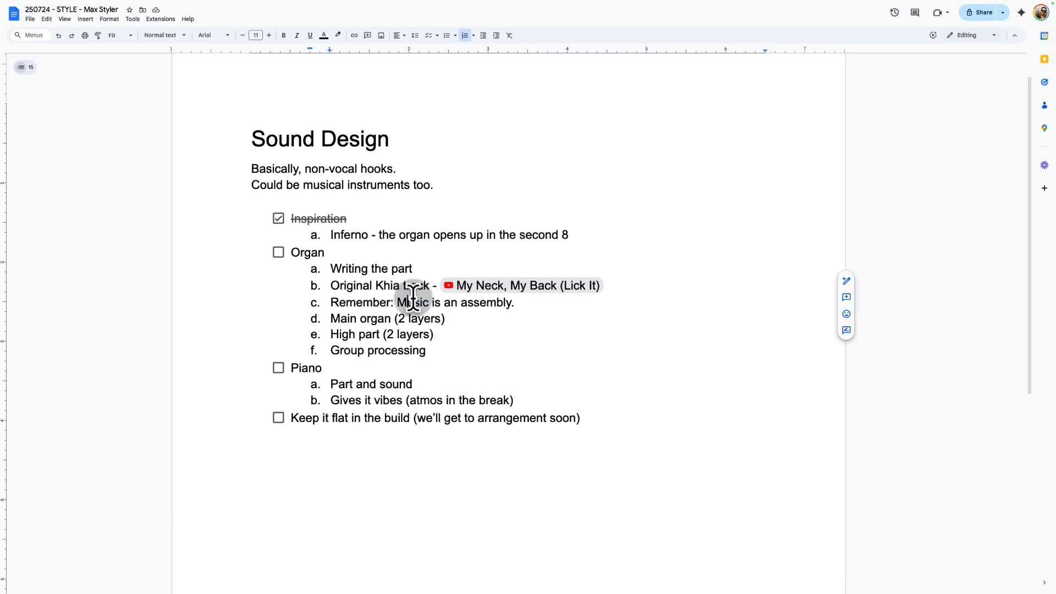
click(343, 283)
key(shift+End)
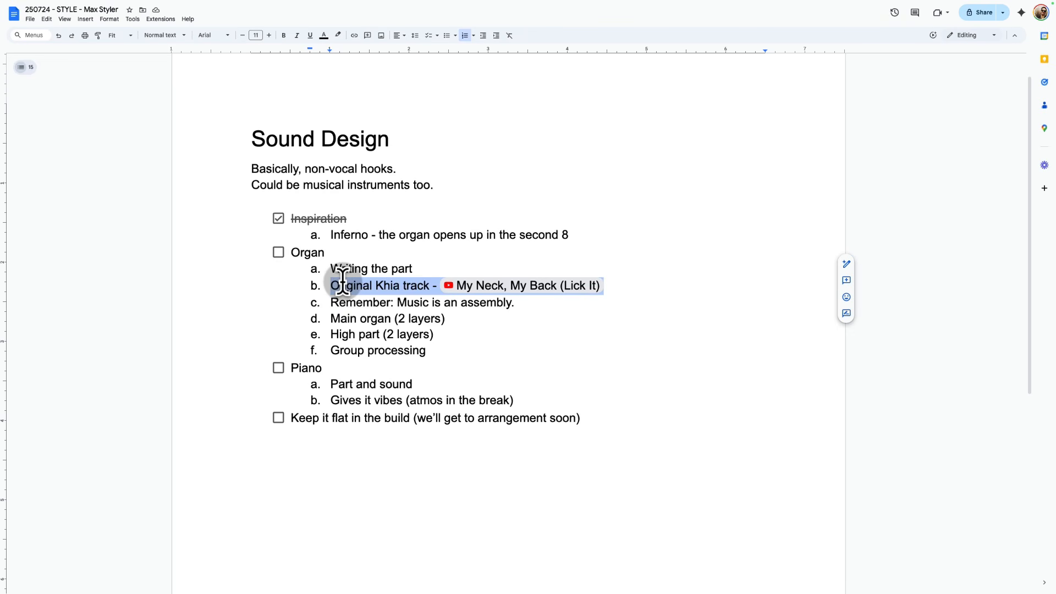
key(Up)
key(Up)
key(Up)
key(shift+Home)
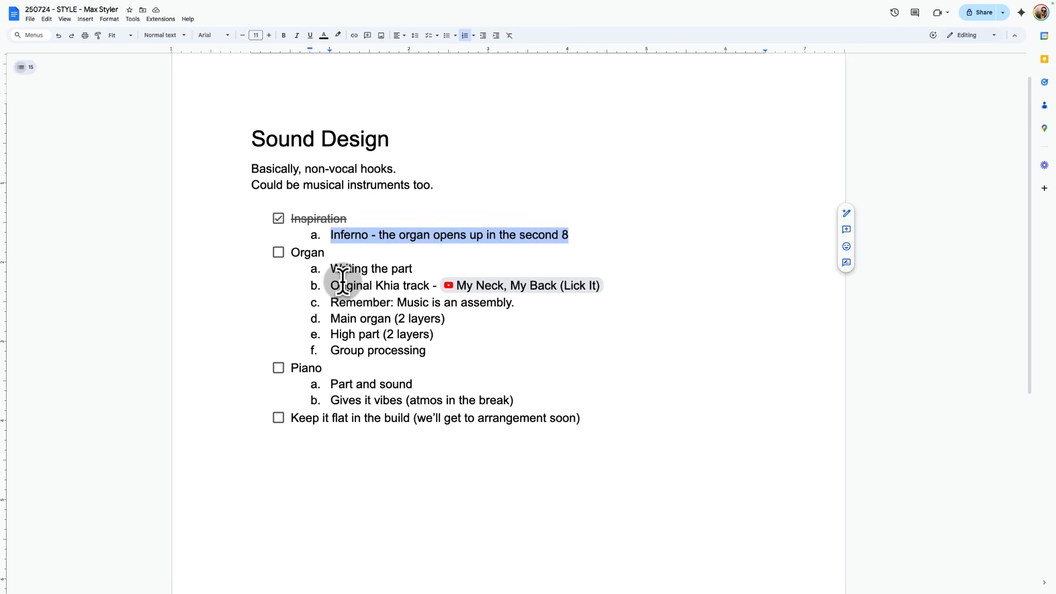
key(Down)
key(Down)
key(Down)
key(shift+Home)
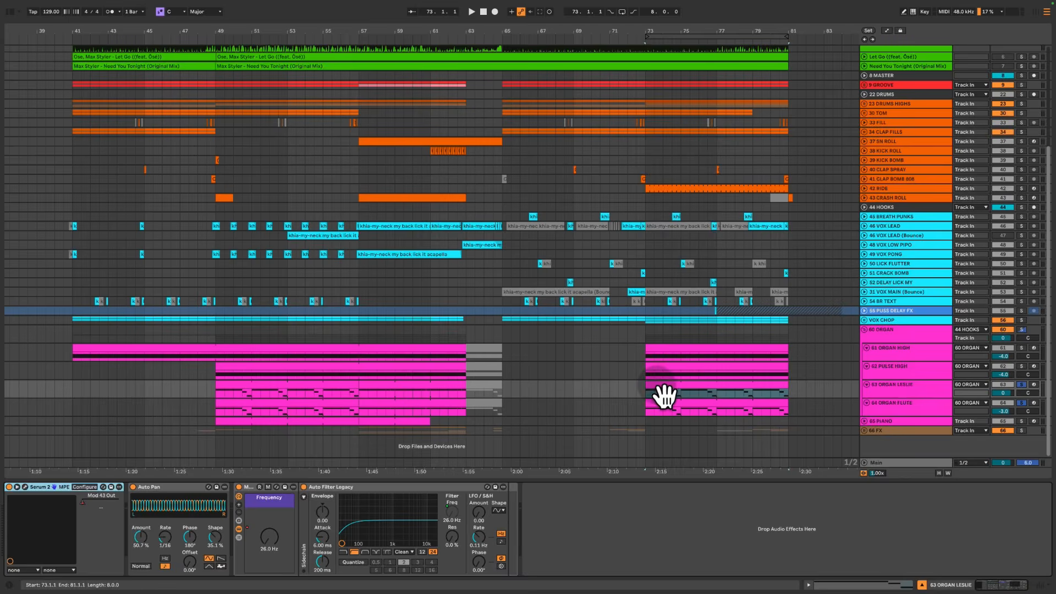
Open the ORGAN LESLIE clip, select its C3, B2 and A2 notes, and play from 1.4.4
double_click(667, 396)
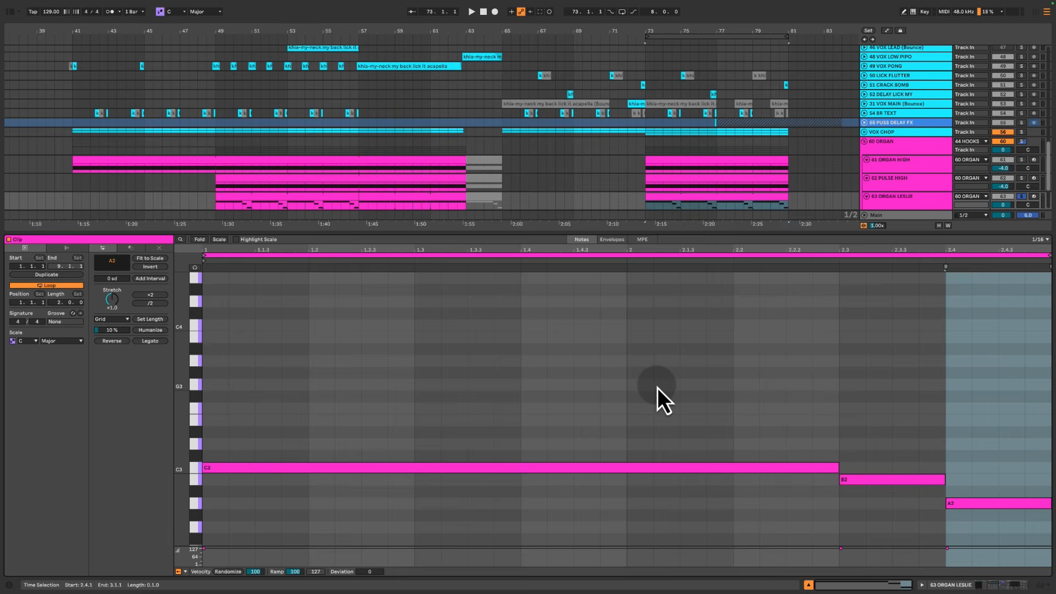
click(655, 387)
click(574, 384)
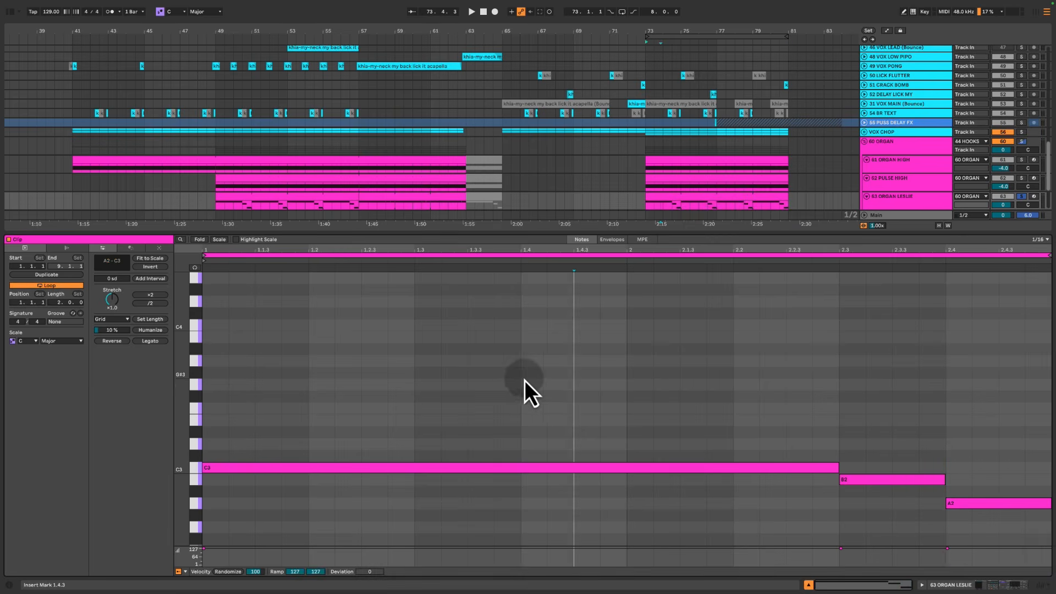
click(533, 466)
drag(876, 437, 910, 546)
drag(996, 475, 1008, 549)
drag(711, 401, 733, 499)
drag(907, 422, 905, 495)
drag(1004, 446, 1012, 554)
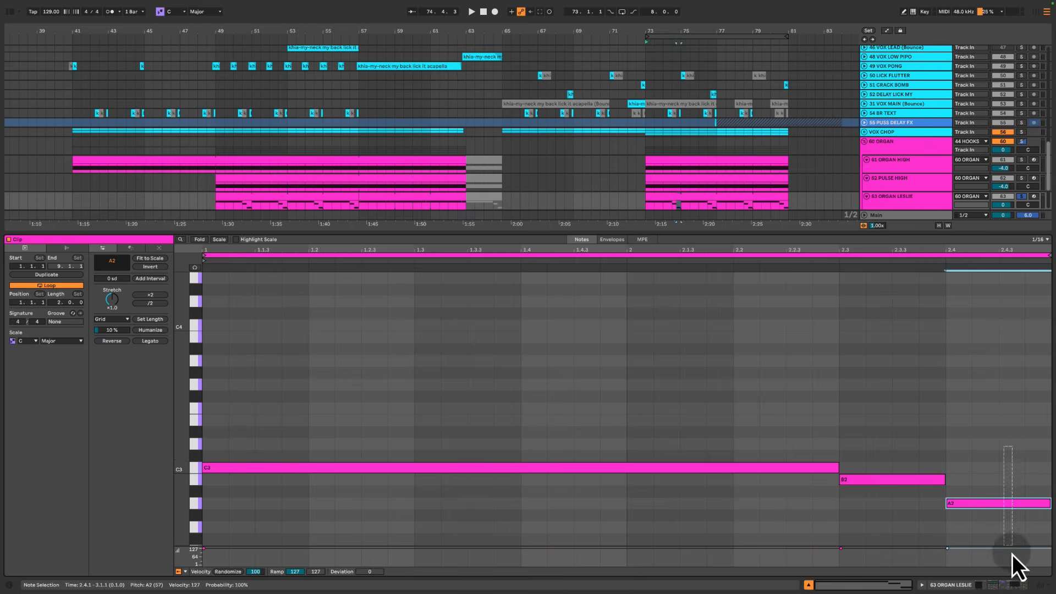
click(599, 384)
key(space)
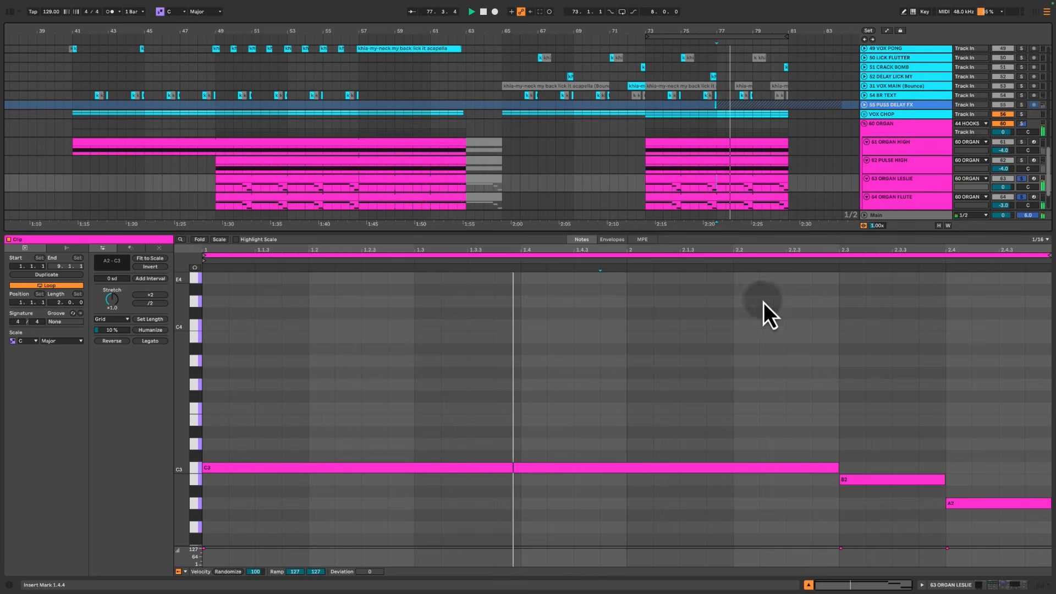
Select bars 77 to 81 on ORGAN LESLIE and set the playback start at bar 77
scroll(907, 192, down, 2)
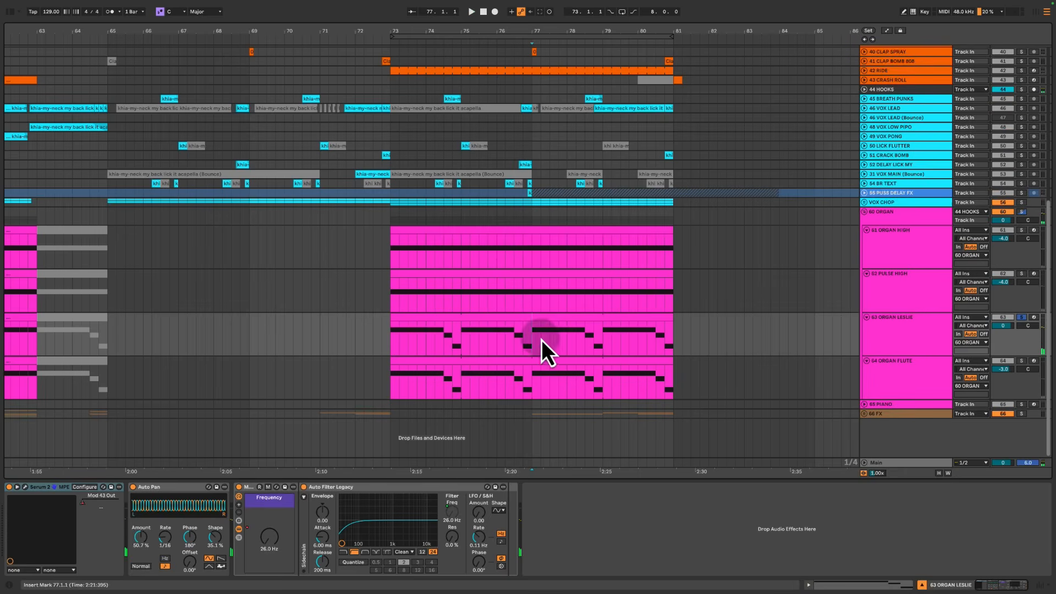
drag(541, 340, 673, 327)
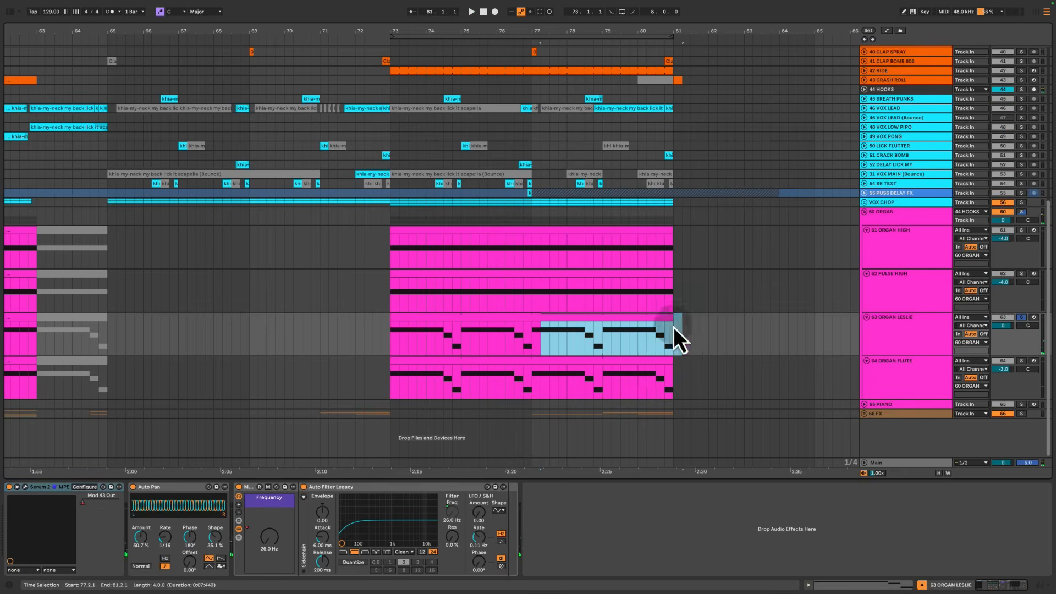
click(534, 334)
Open the Leslie organ's Serum 2 window, position it, and listen to the organ from bar 77
key(space)
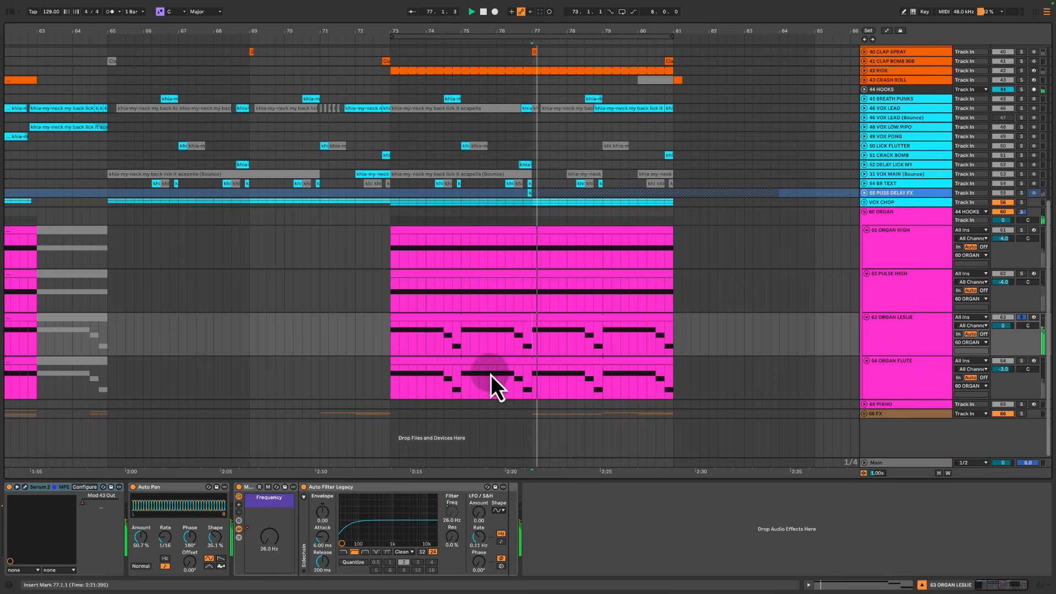
key(space)
click(26, 488)
drag(331, 357, 277, 139)
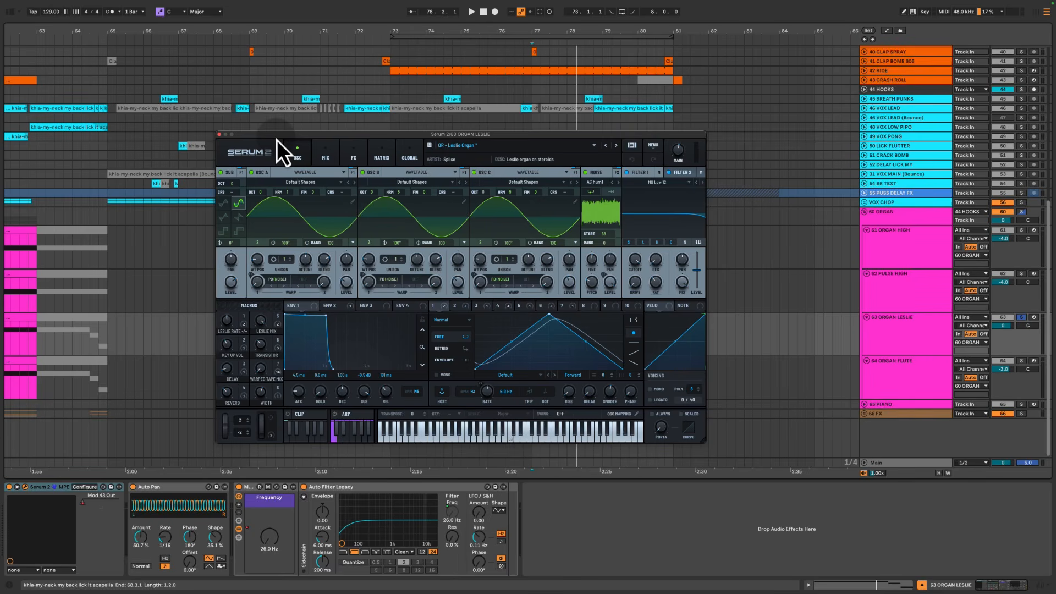
drag(276, 140, 276, 140)
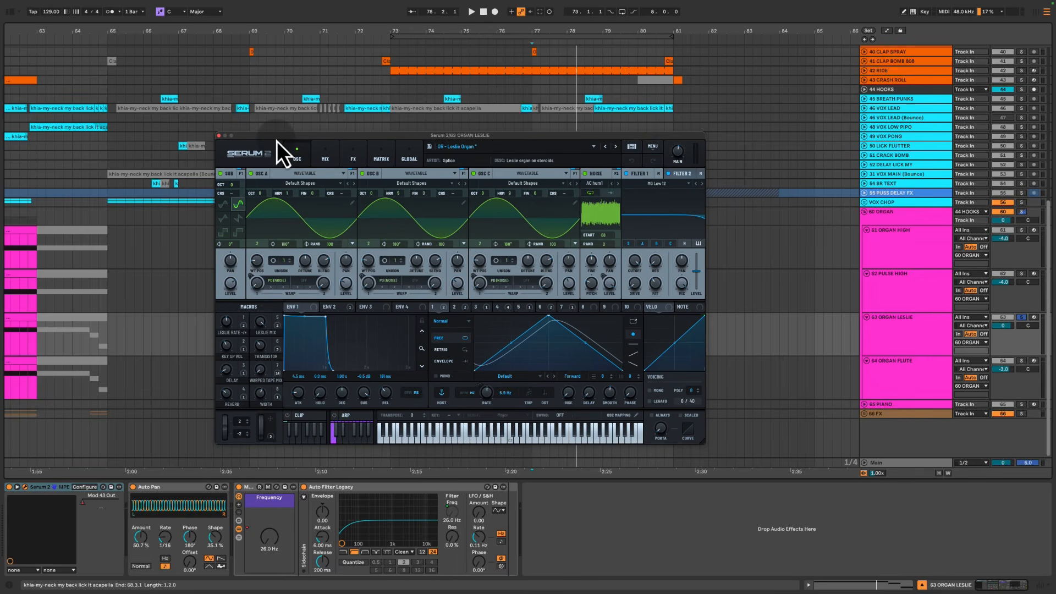
key(space)
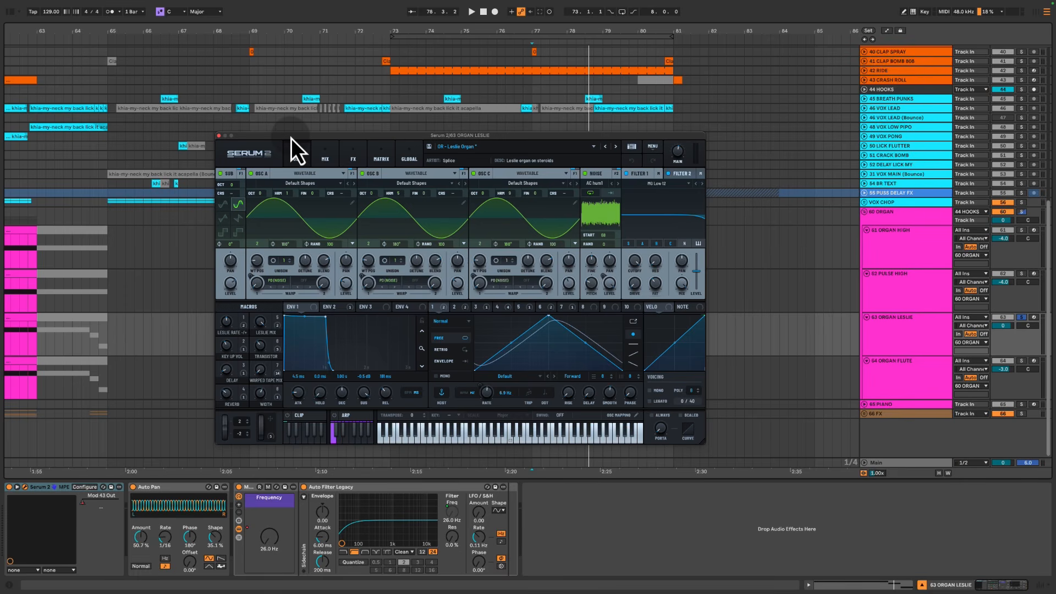
View the Auto Pan and then the Auto Filter Legacy devices during playback
click(186, 490)
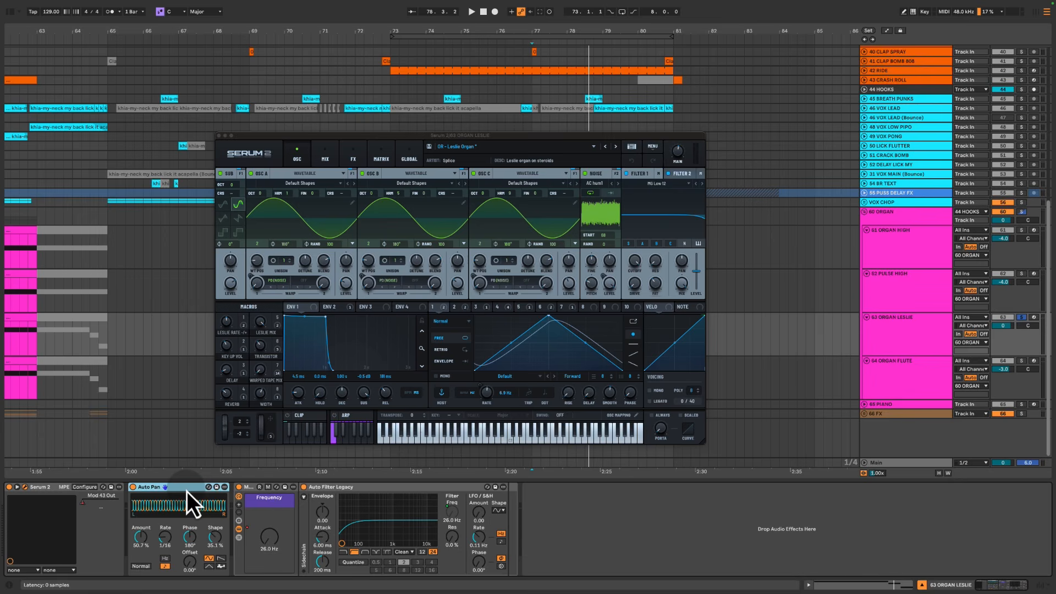
key(space)
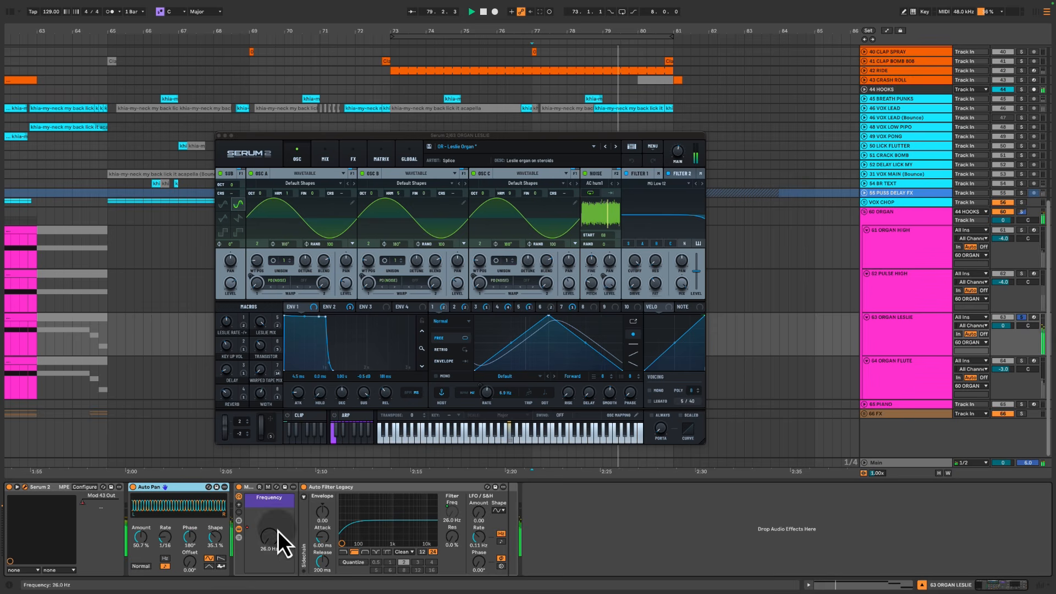
click(308, 499)
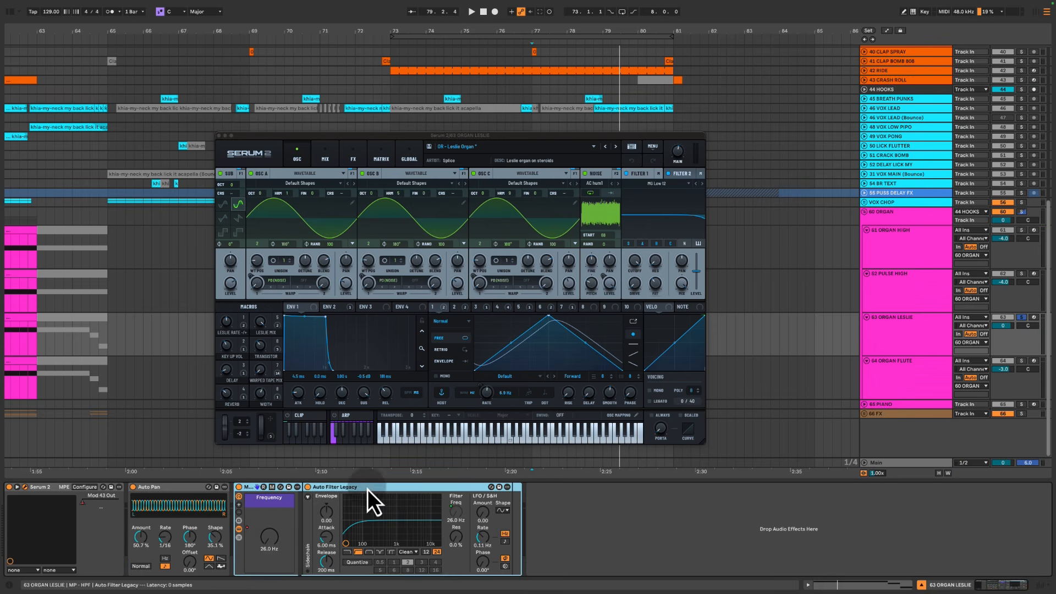
Close the Leslie synth and audition 64 ORGAN FLUTE's Serum 2 patch and Glue Compressor
click(219, 137)
click(918, 341)
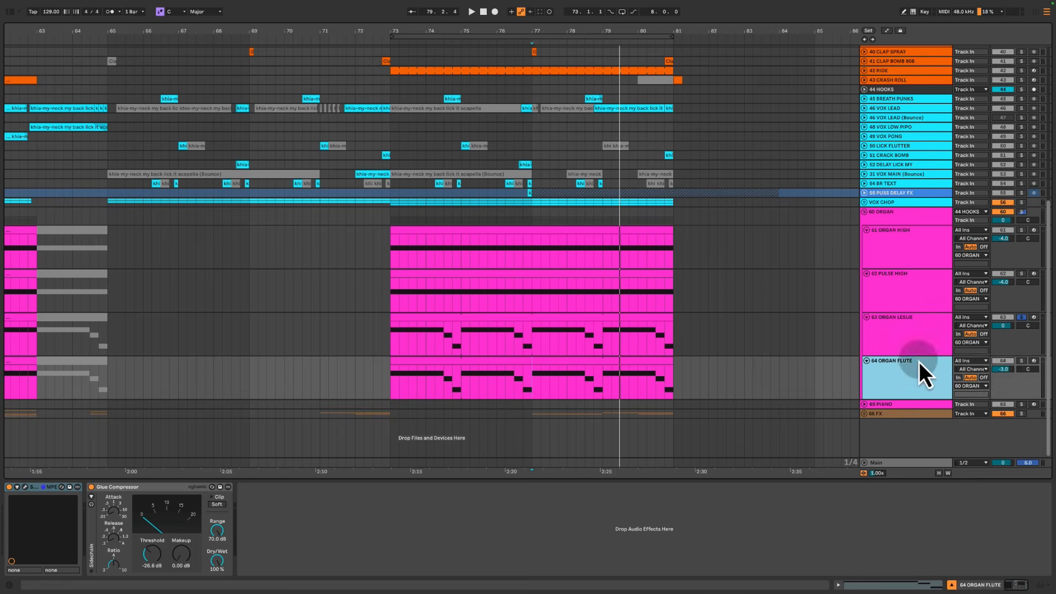
click(902, 378)
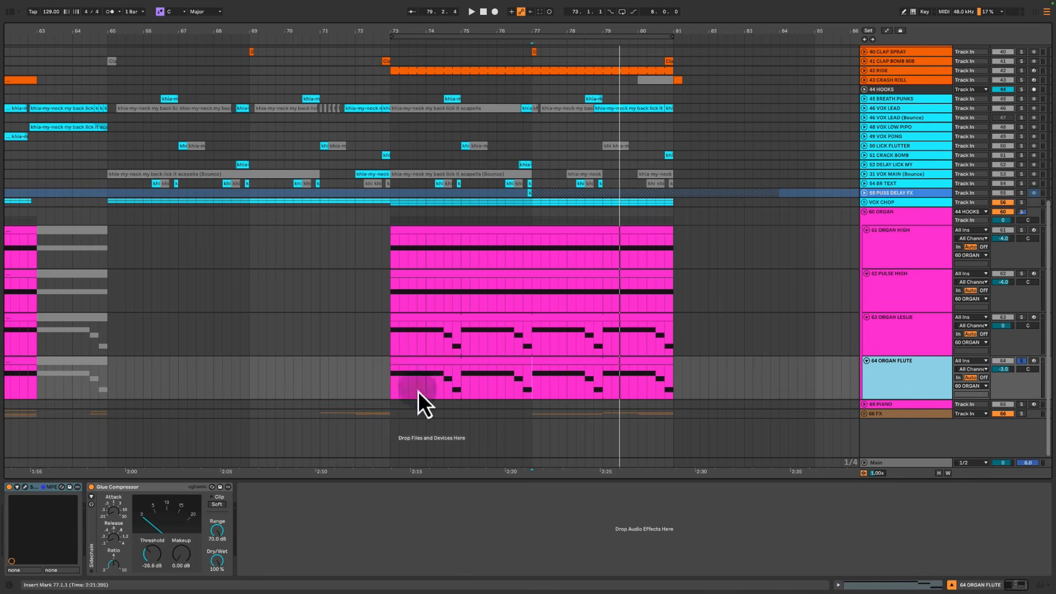
click(25, 487)
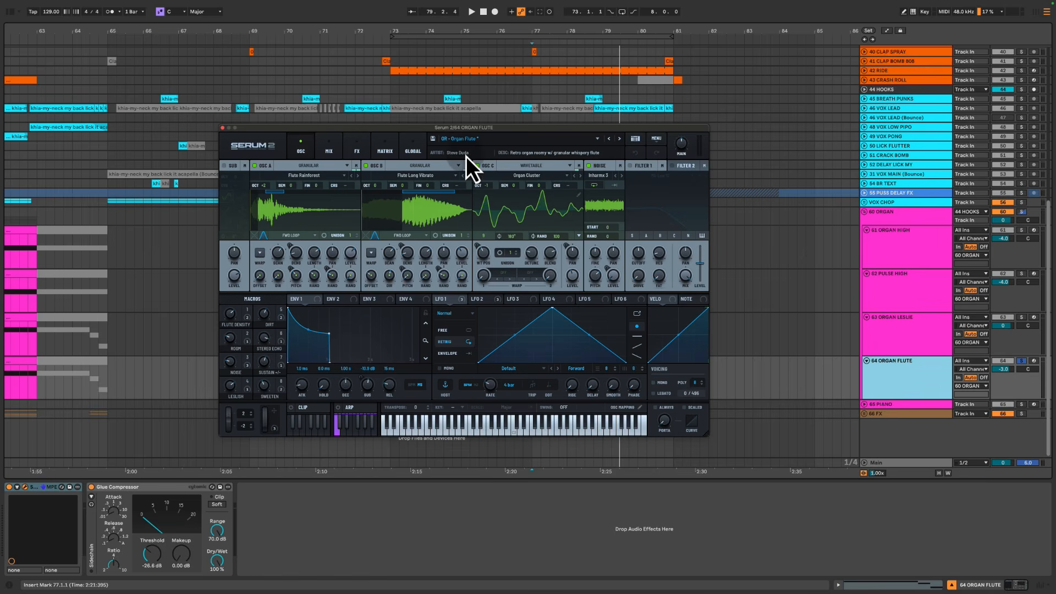
drag(471, 128, 260, 151)
key(space)
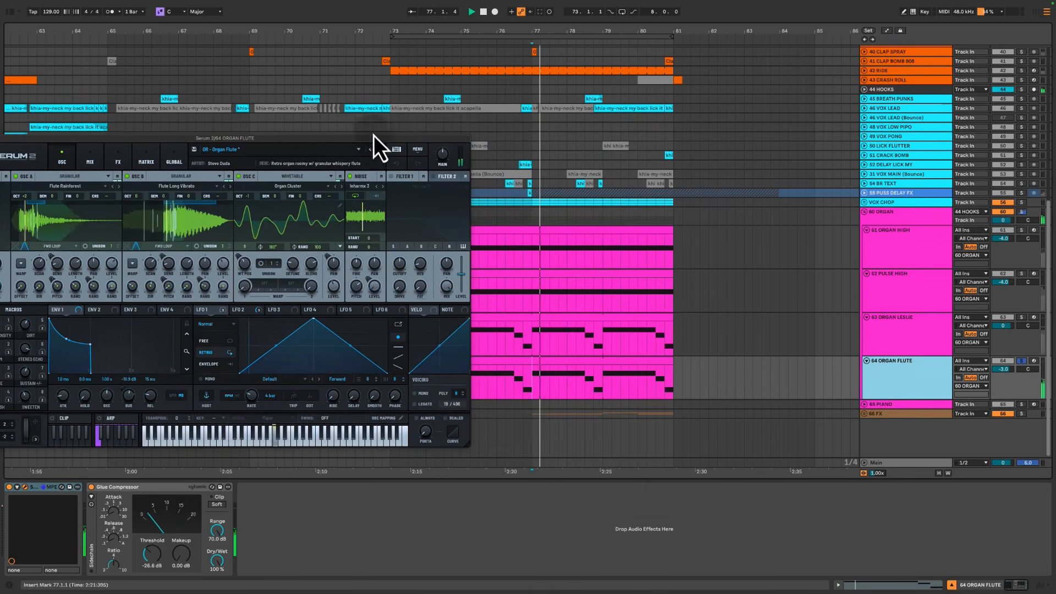
drag(402, 142, 457, 96)
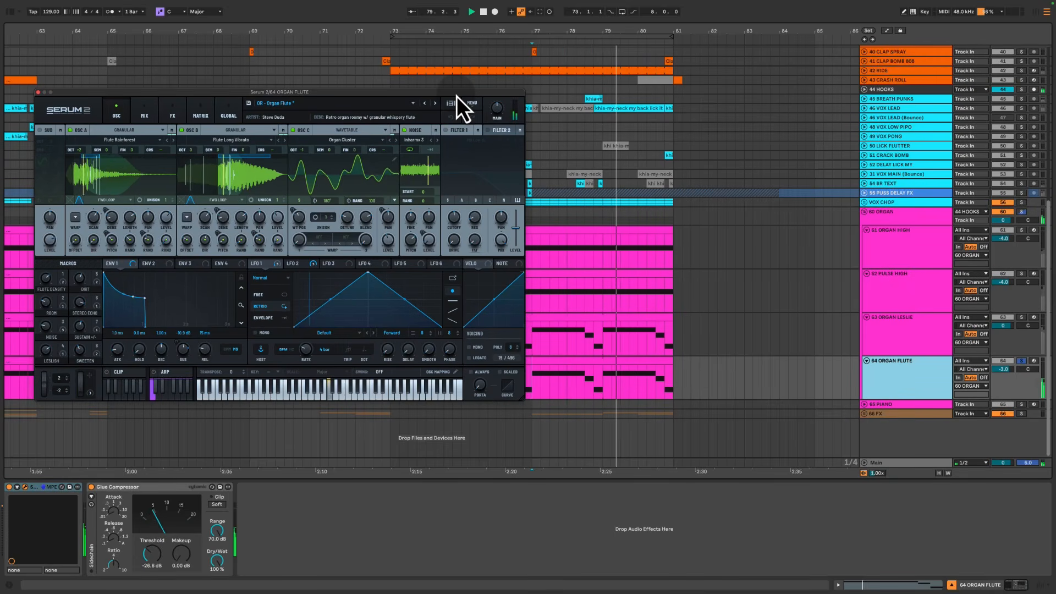
key(space)
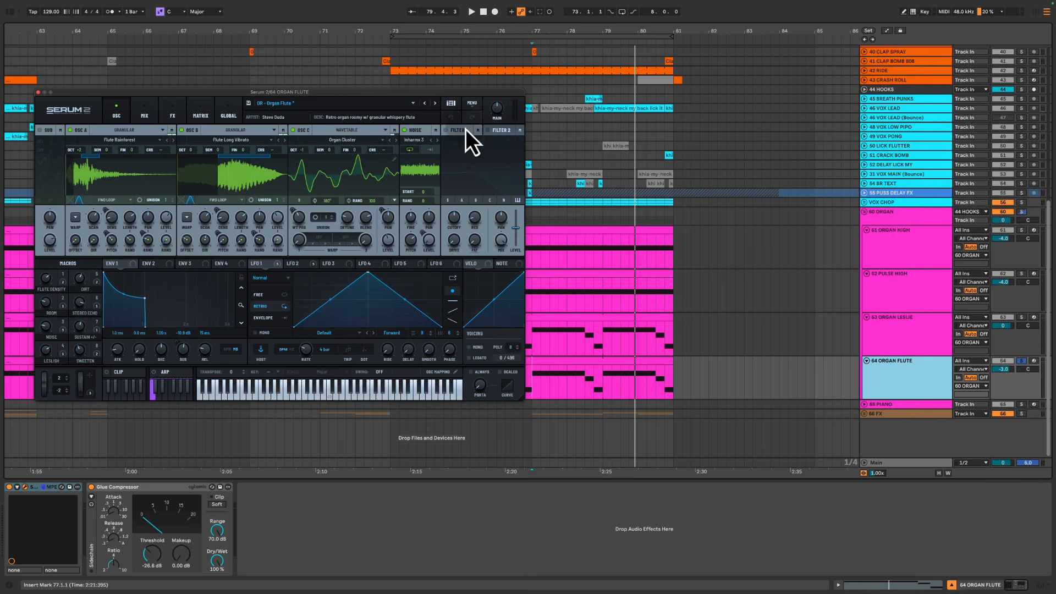
click(144, 489)
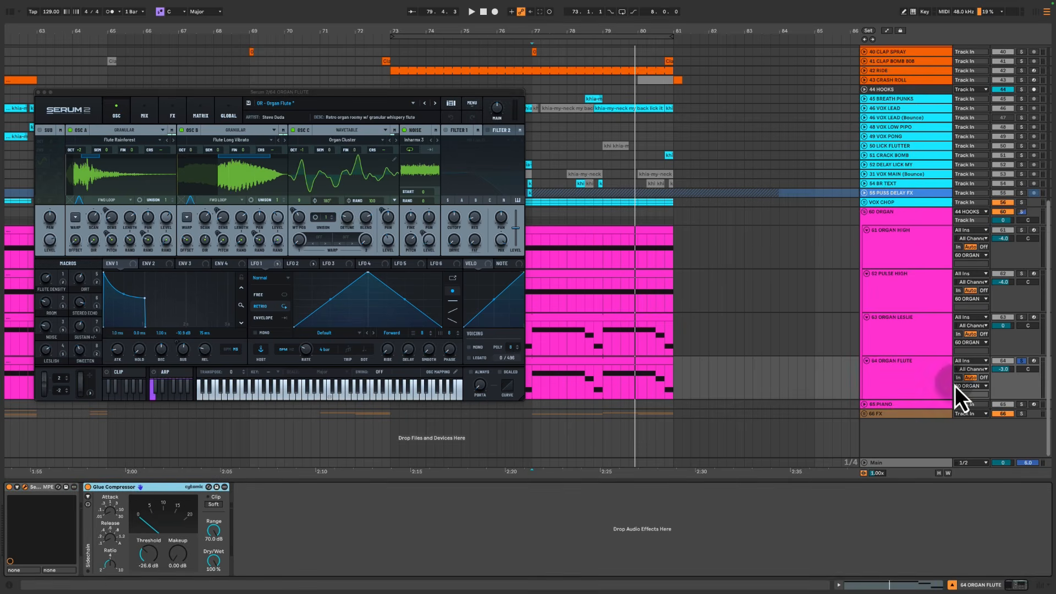
Solo 63 ORGAN LESLIE, play it back, and close the synth window
click(1022, 318)
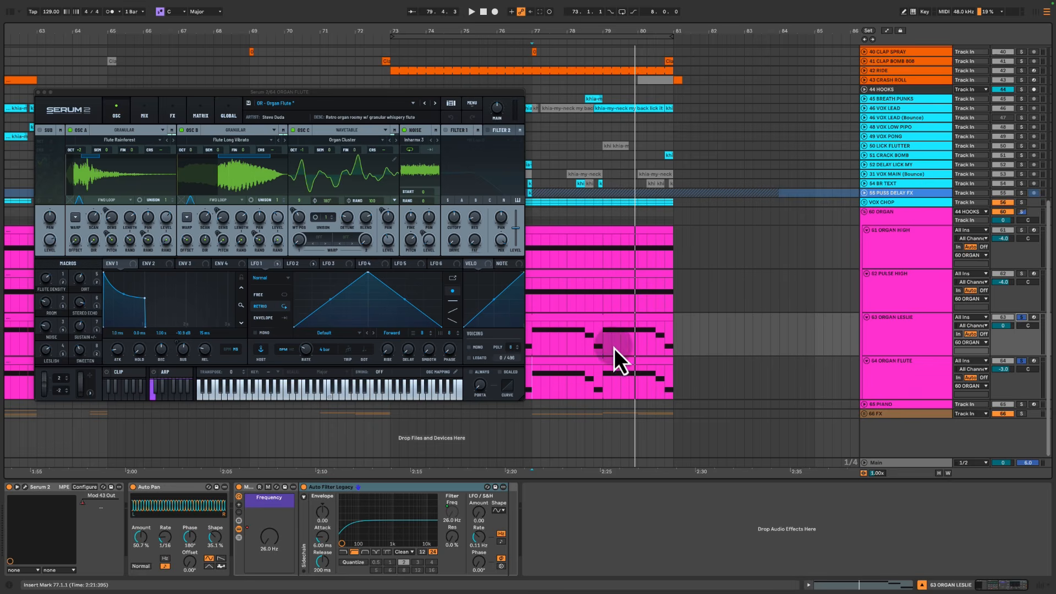
key(space)
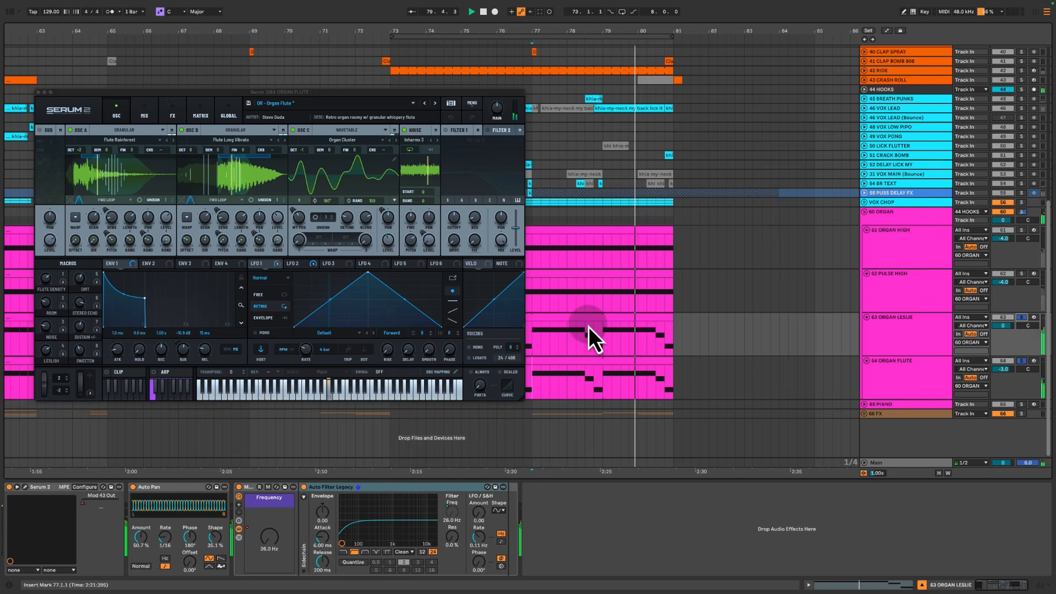
click(38, 93)
Show 62 PULSE HIGH's devices, then scroll up and solo the 03 Inferno track
click(885, 290)
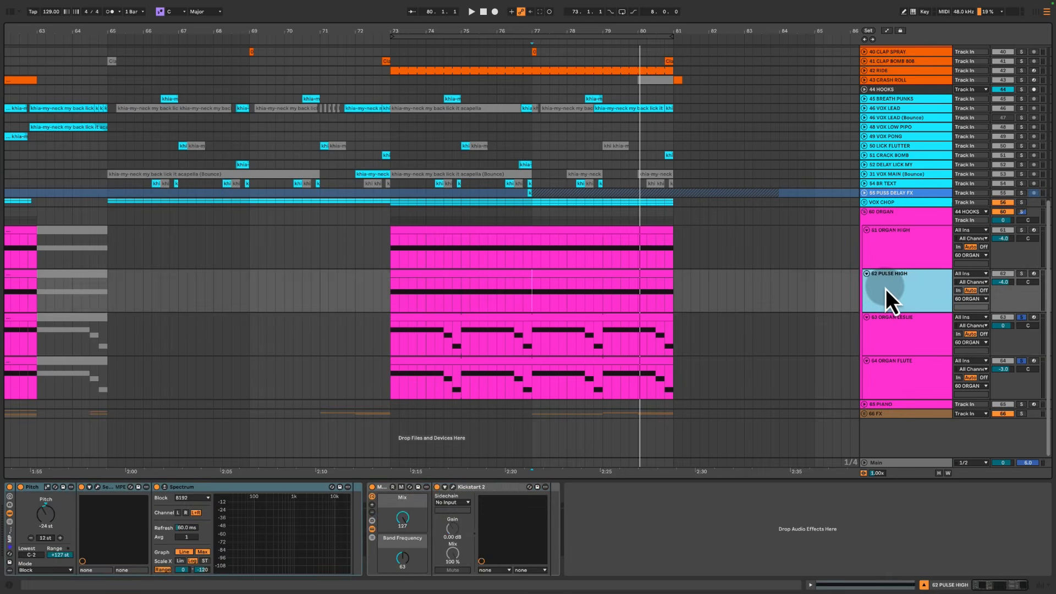
scroll(885, 296, up, 2)
scroll(885, 296, up, 8)
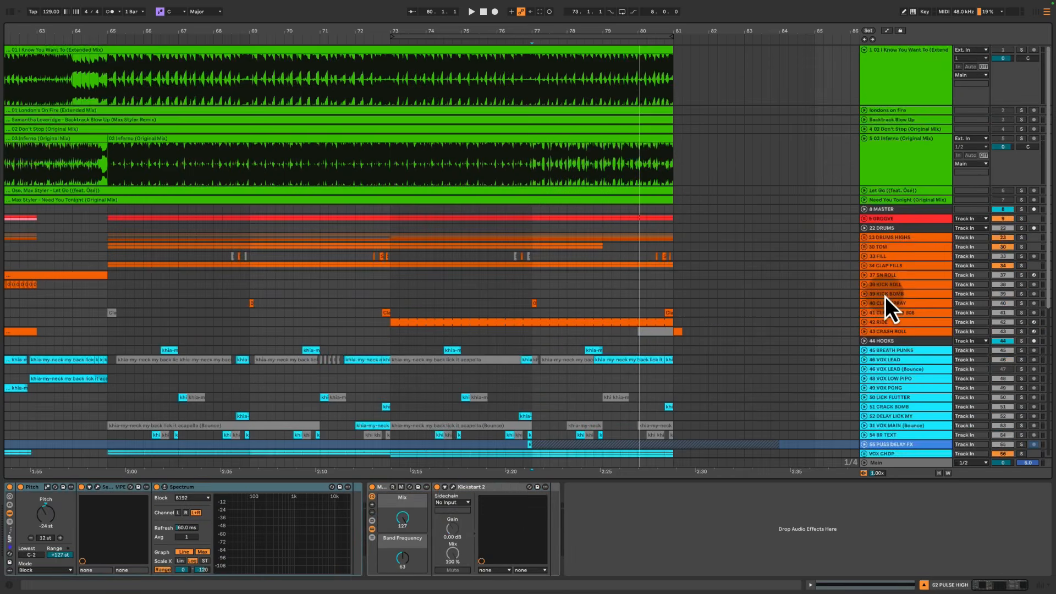
click(898, 145)
click(1021, 138)
click(907, 170)
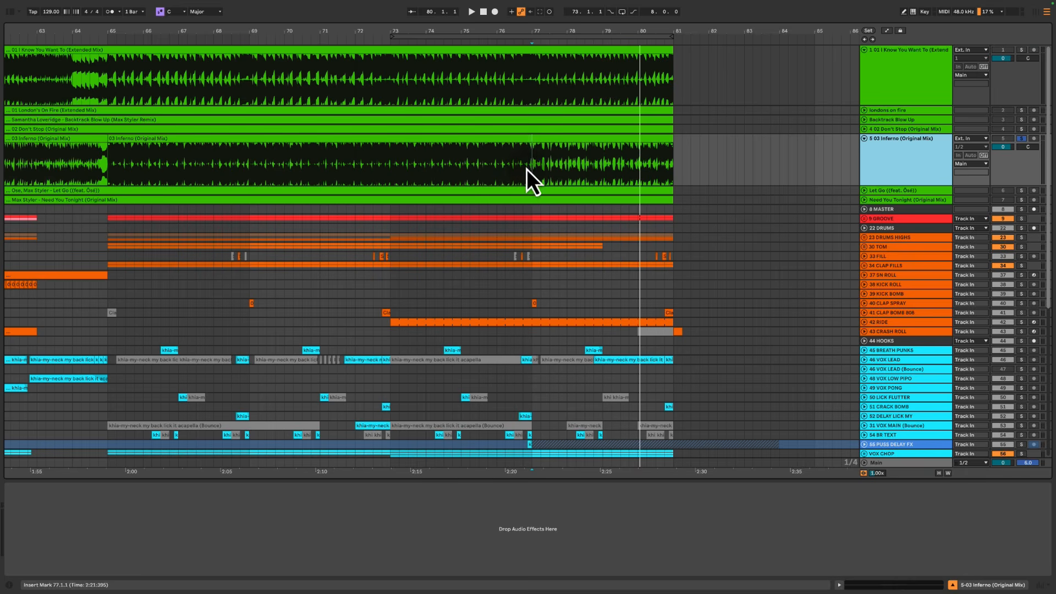
Loop bars 73–77 of the Inferno clip and play, then unloop and stop at bar 77
drag(391, 174, 530, 166)
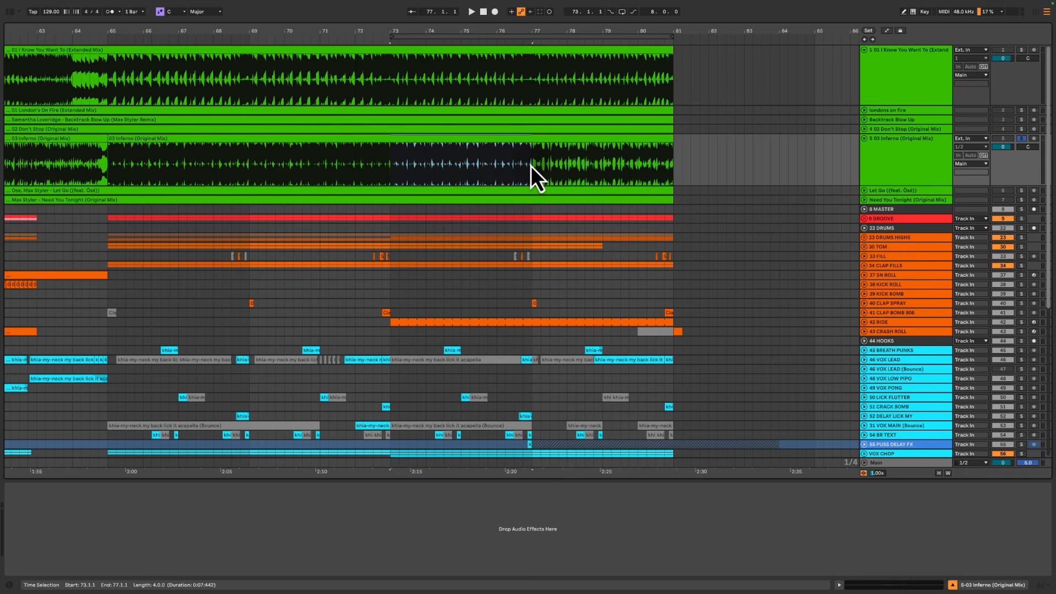
key(ctrl+l)
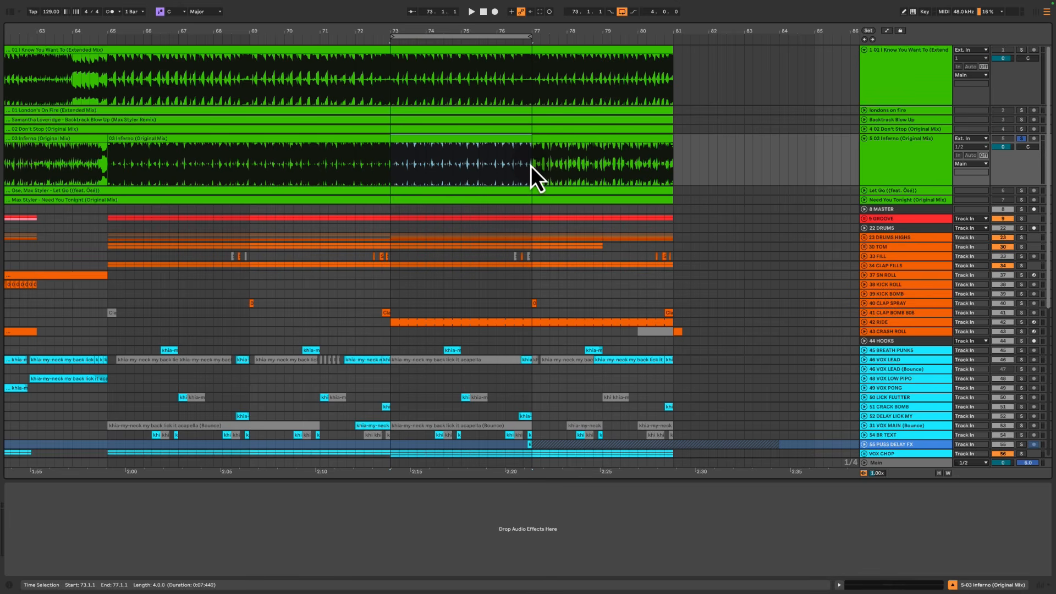
key(space)
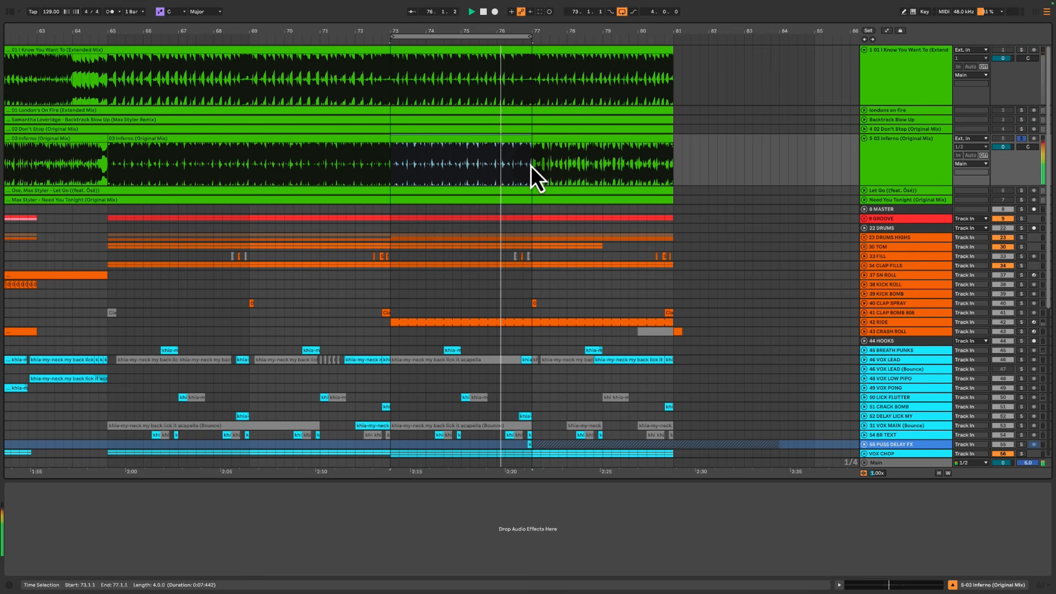
key(ctrl+l)
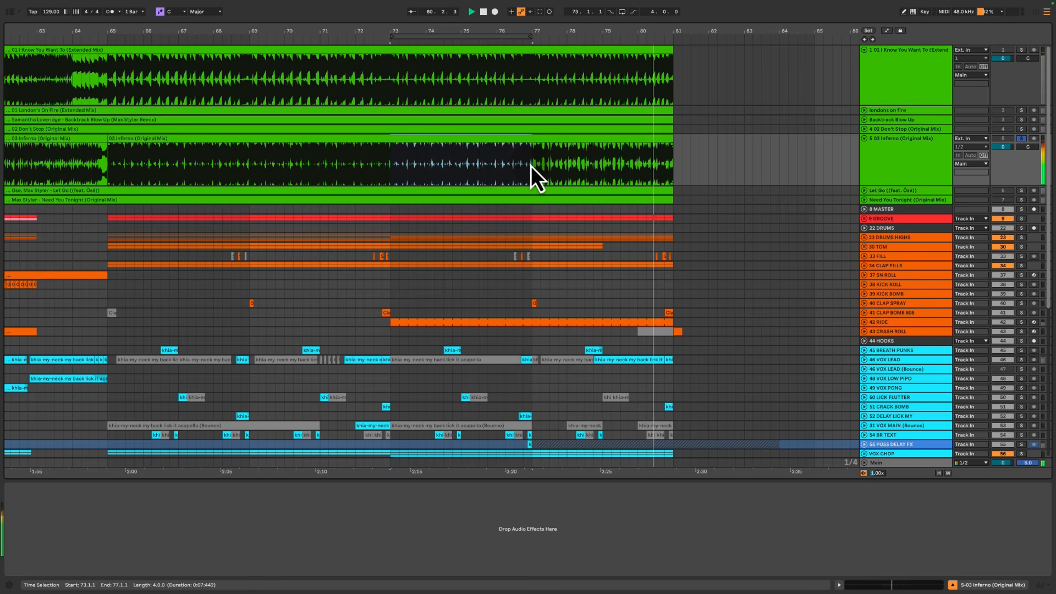
key(space)
click(532, 164)
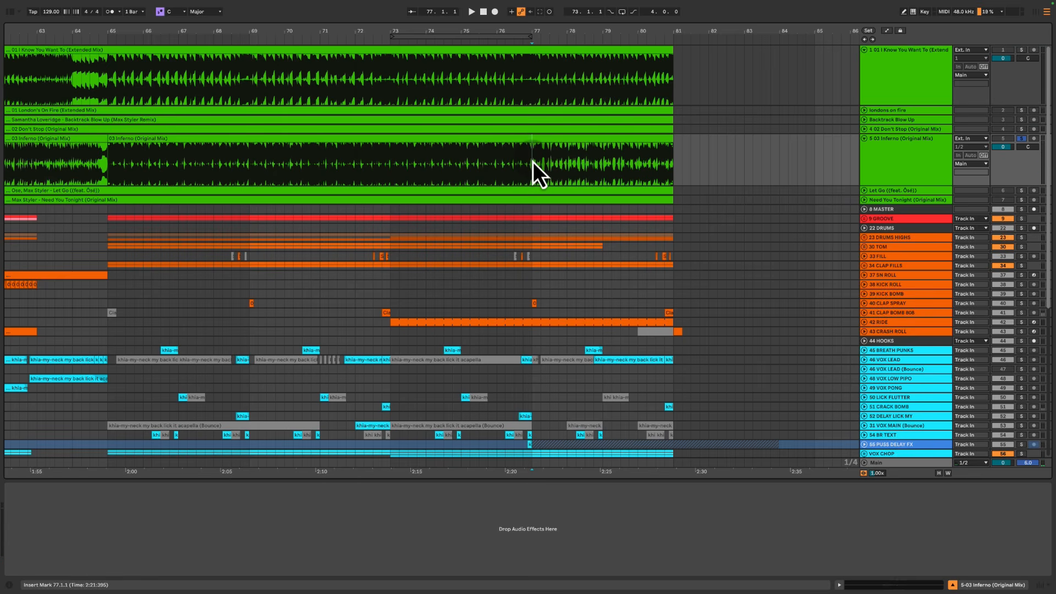
scroll(549, 195, down, 10)
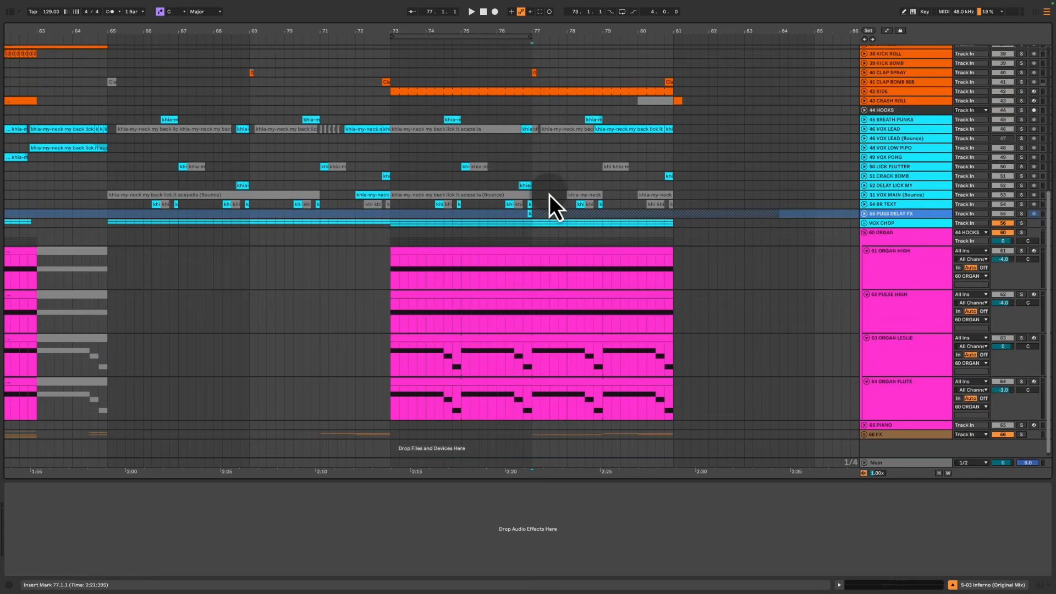
Compare 61 ORGAN HIGH and 62 PULSE HIGH, select PULSE HIGH from bar 72.3, and solo it
click(891, 296)
click(892, 262)
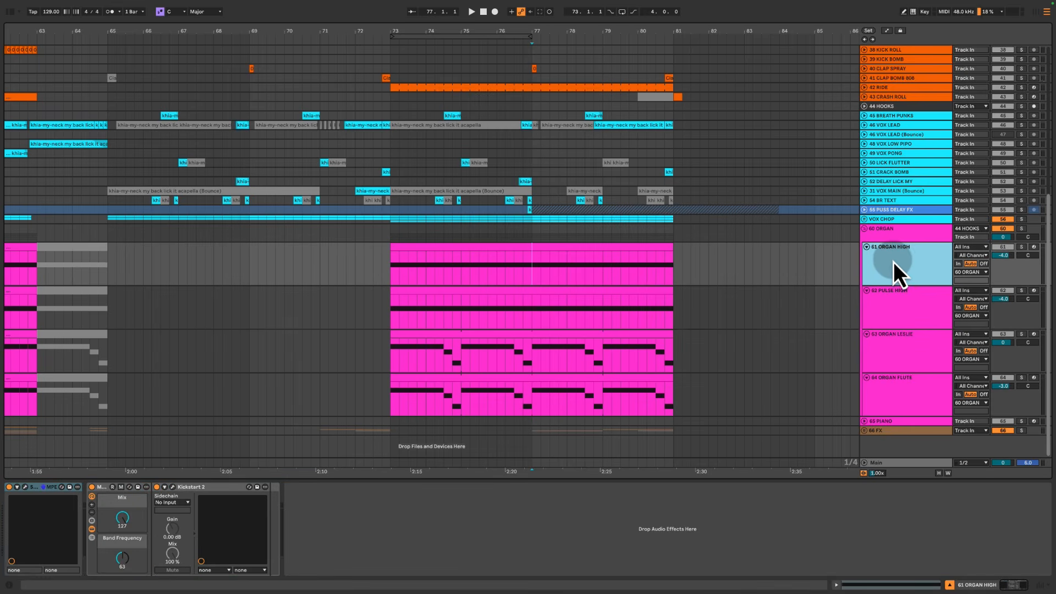
click(909, 316)
click(909, 267)
click(908, 309)
click(905, 262)
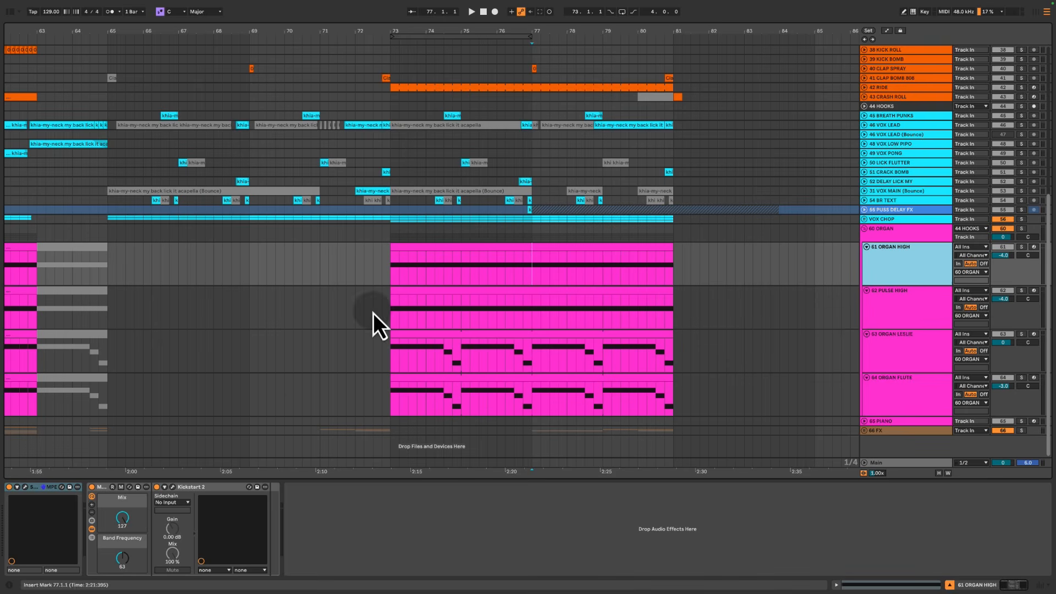
drag(373, 312, 675, 292)
click(934, 263)
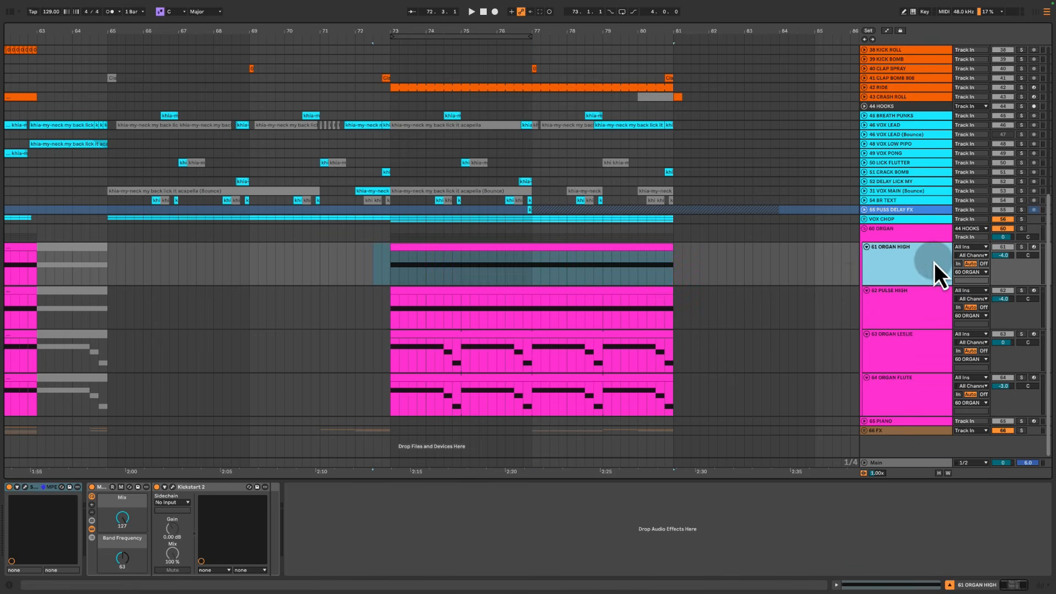
click(906, 313)
click(1022, 291)
click(876, 305)
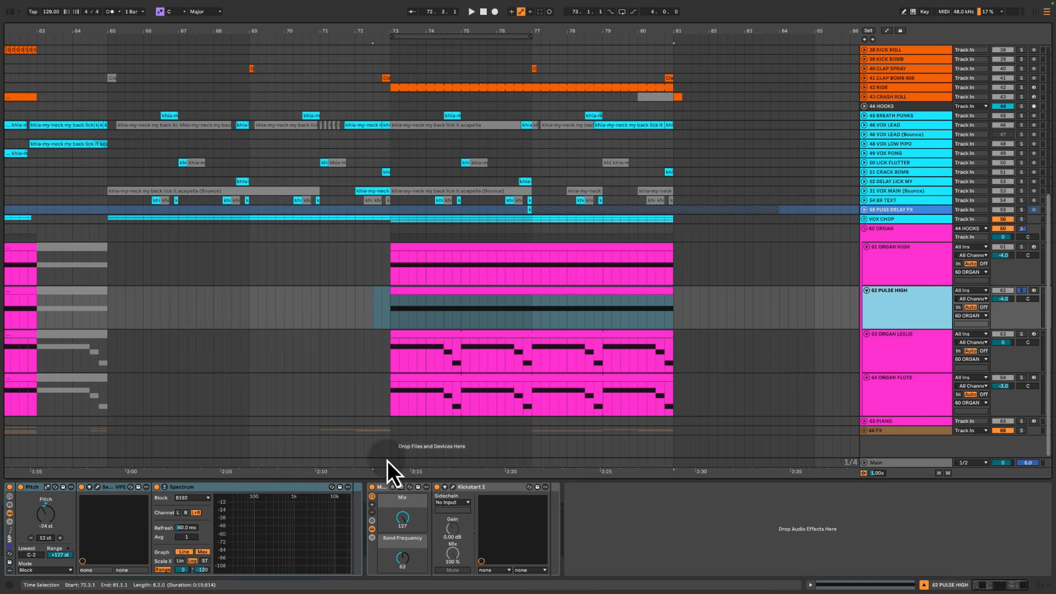
Open 62 PULSE HIGH's Serum 2 editor and play the pulse layer from near bar 77
click(98, 487)
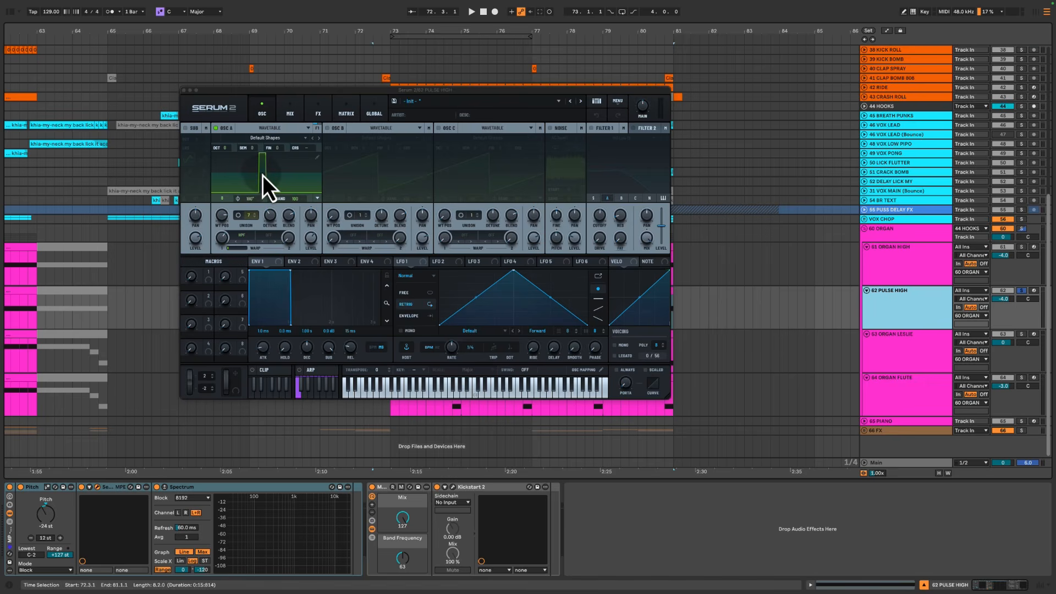
drag(416, 90, 516, 329)
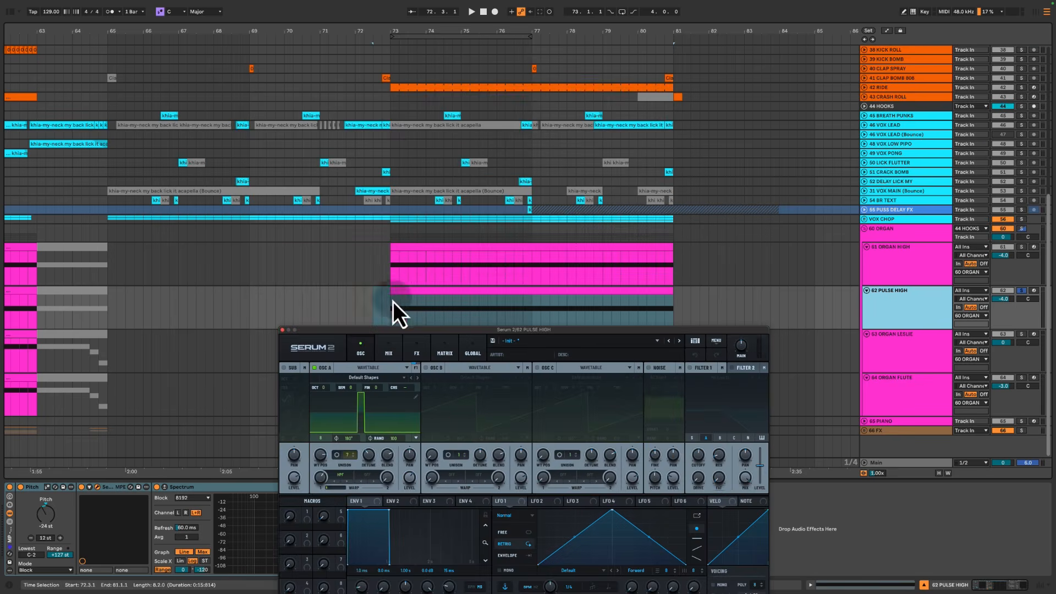
click(405, 298)
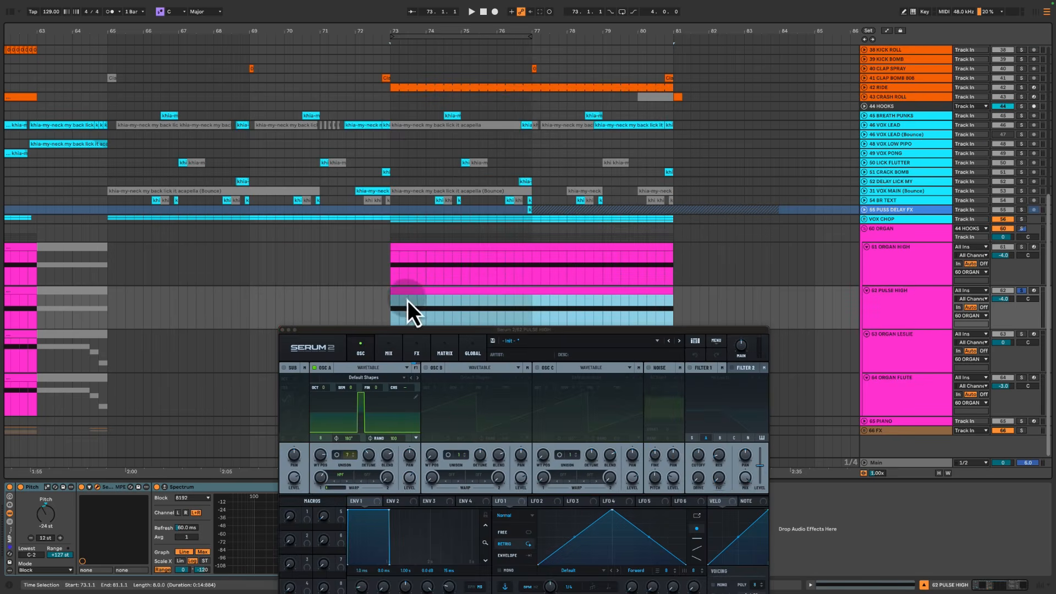
click(530, 312)
key(space)
mouse_move(534, 329)
mouse_down()
mouse_move(403, 108)
mouse_move(248, 96)
mouse_move(289, 62)
mouse_up()
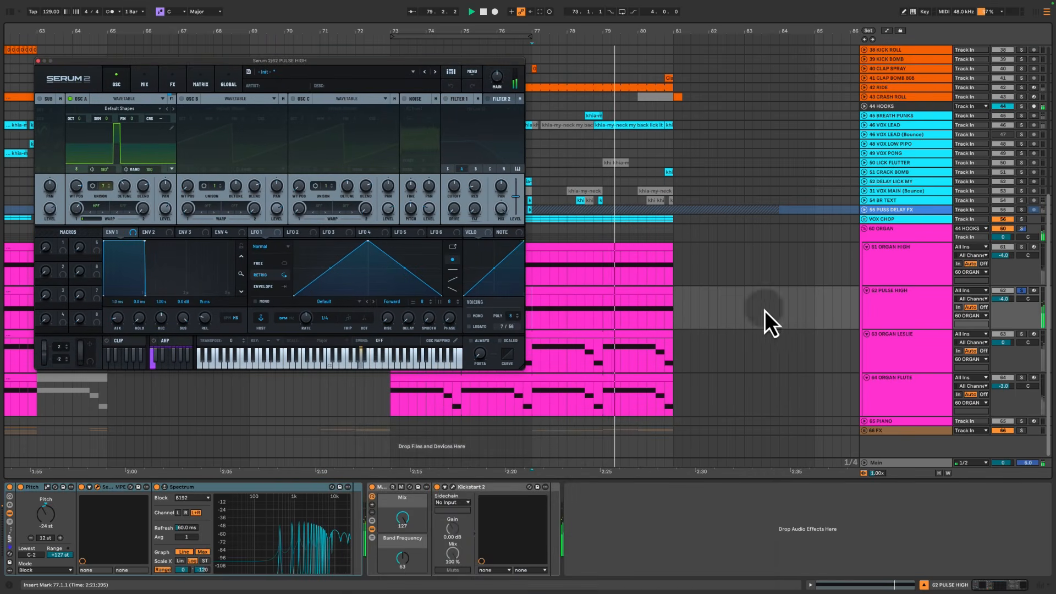
Solo 61 ORGAN HIGH, play it from bar 78, then open and close its synth window
click(1020, 247)
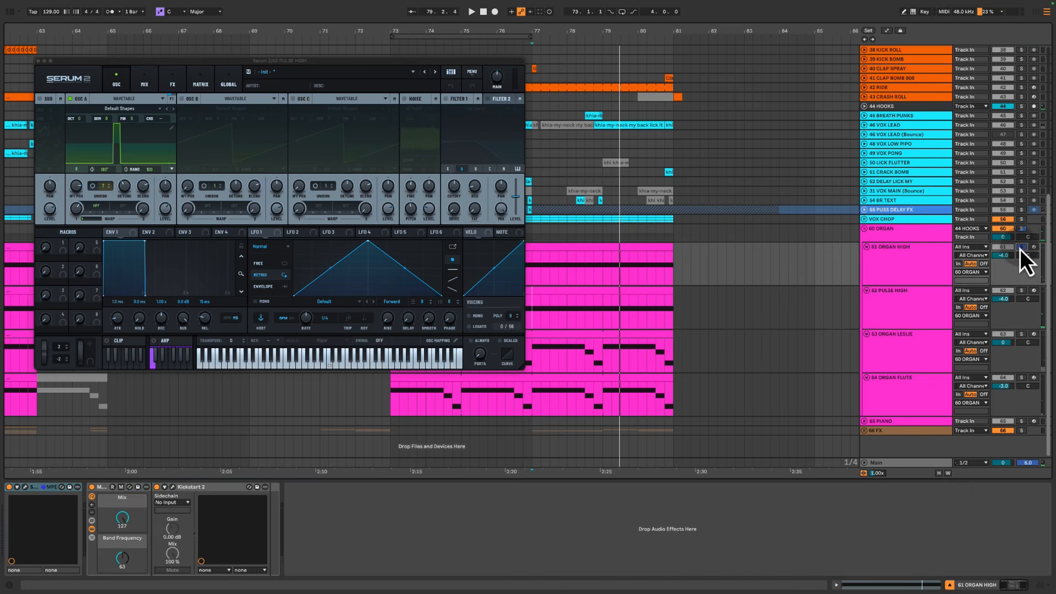
click(582, 272)
key(space)
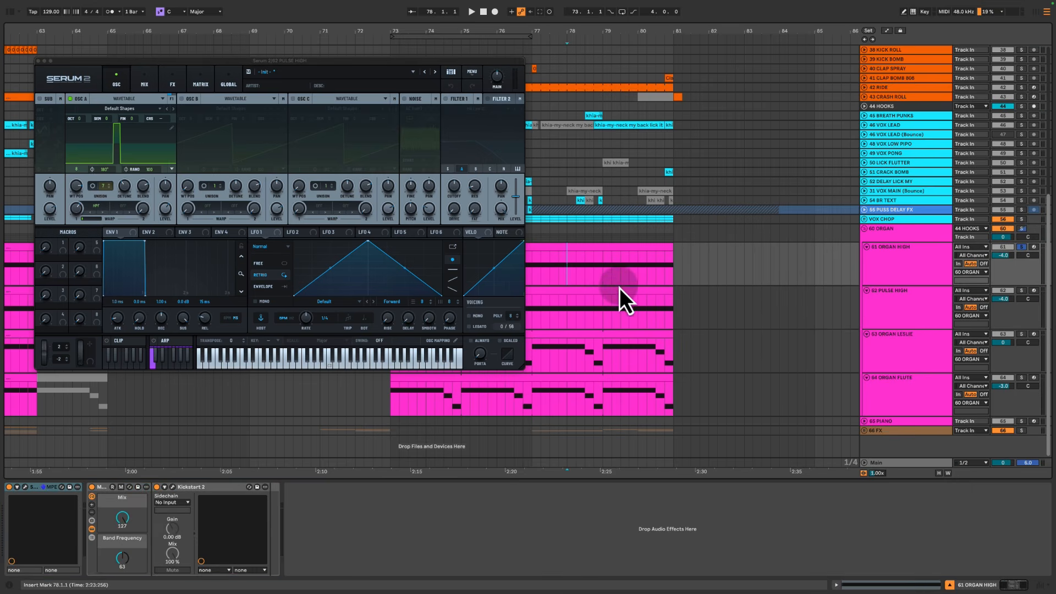
key(space)
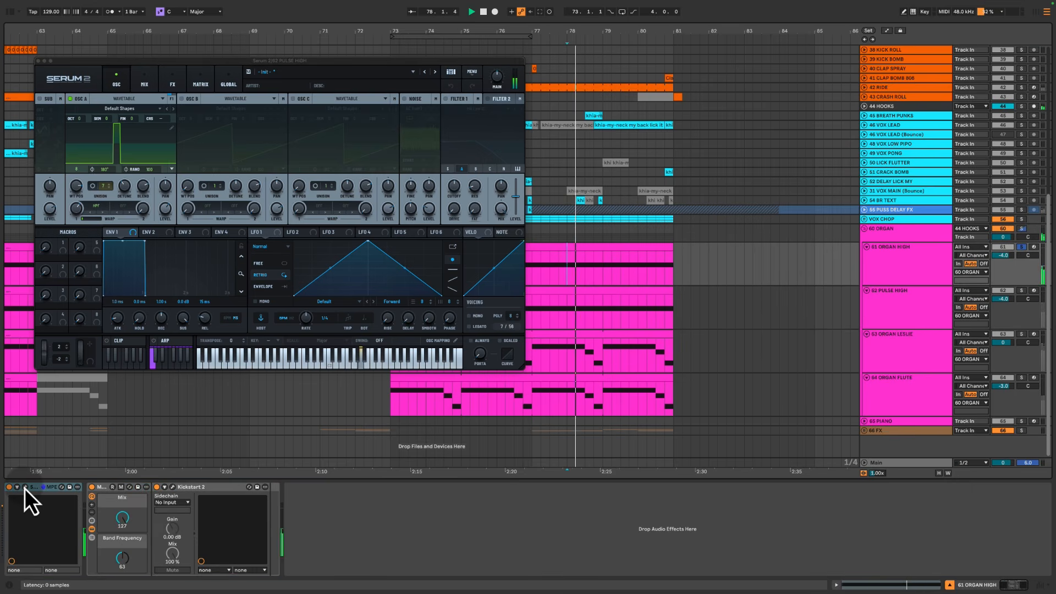
key(space)
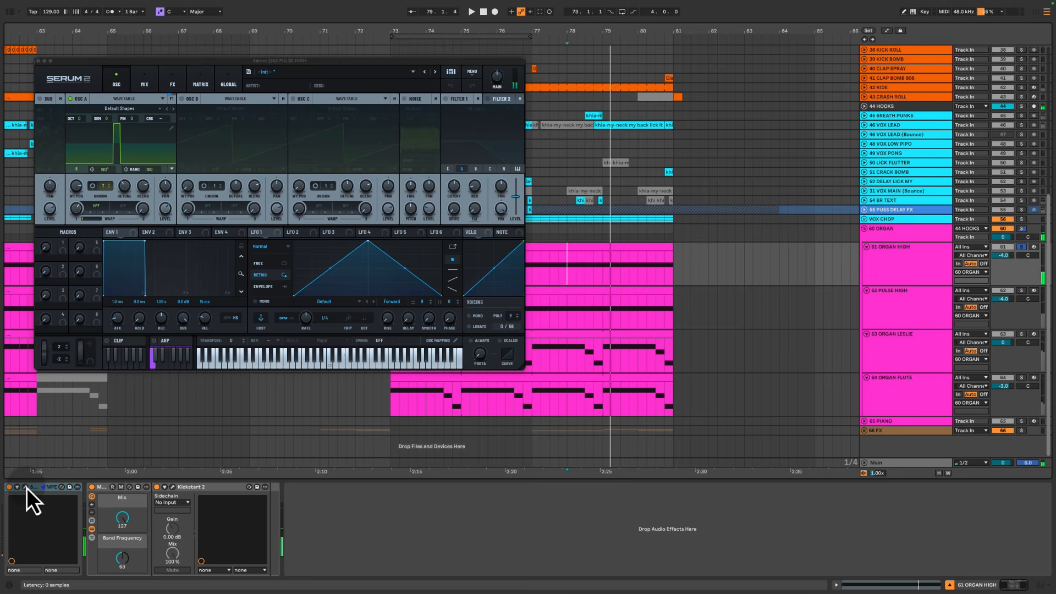
click(26, 487)
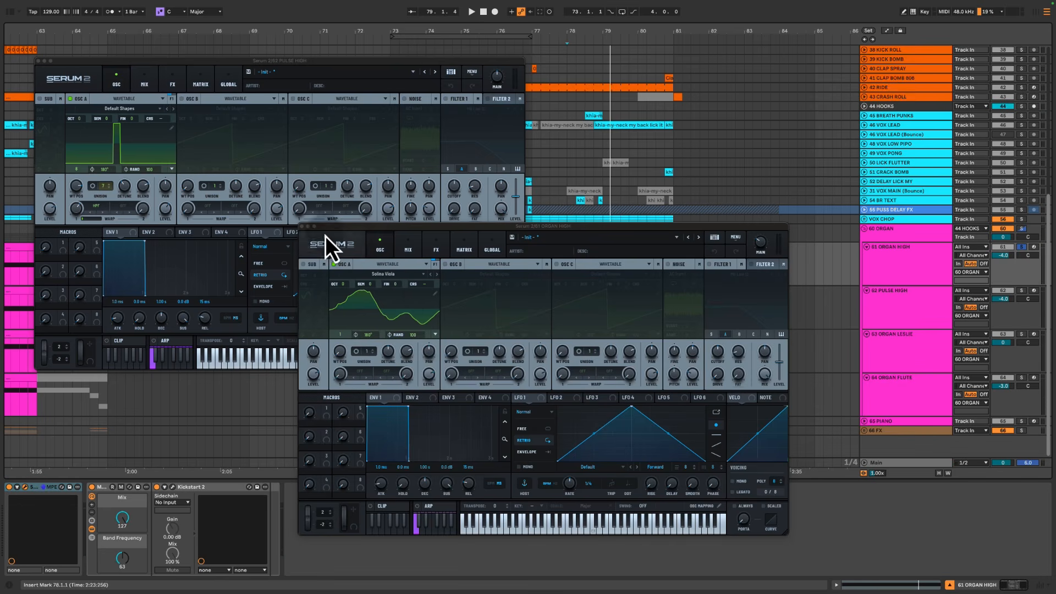
click(302, 228)
click(38, 60)
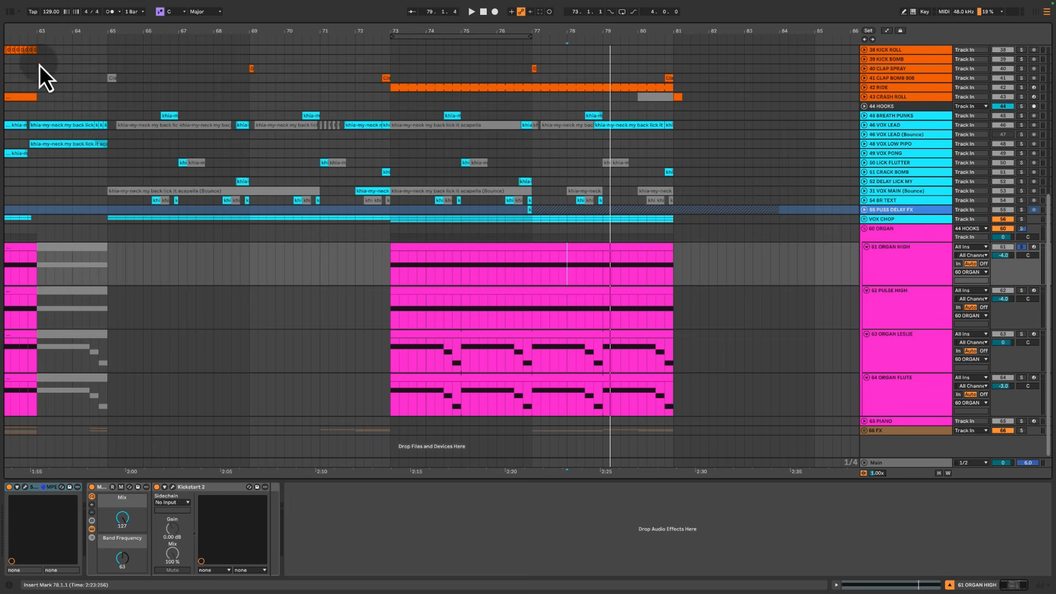
click(612, 312)
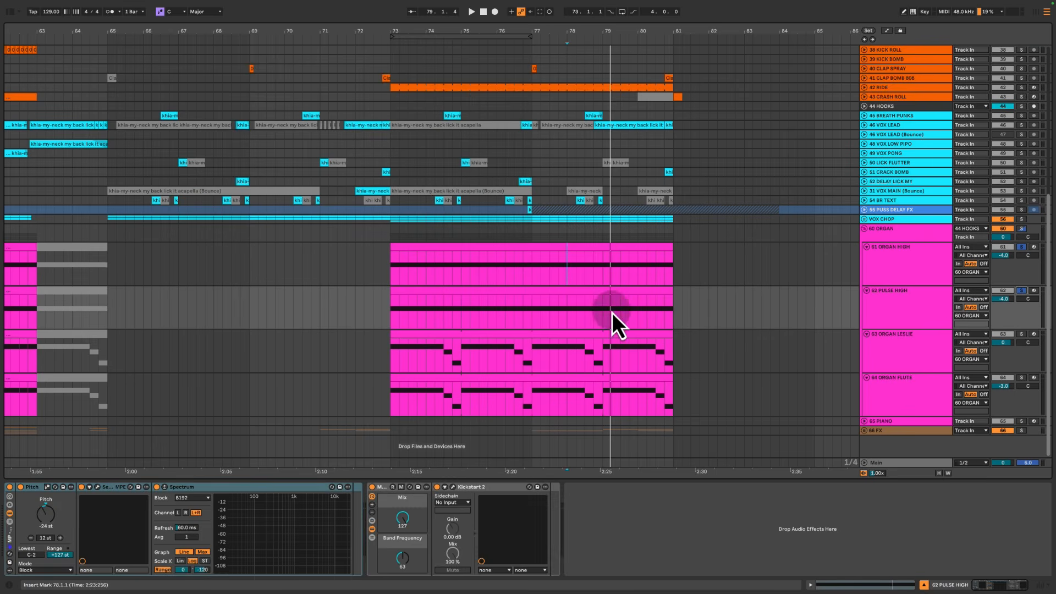
click(531, 262)
key(space)
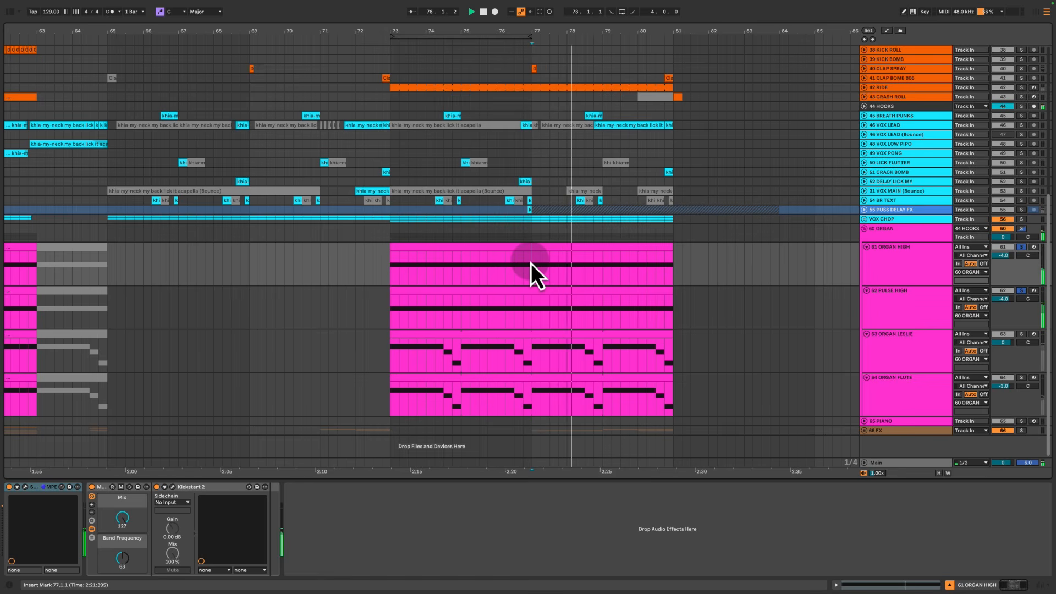
click(906, 358)
super+click(1020, 334)
super+click(1020, 378)
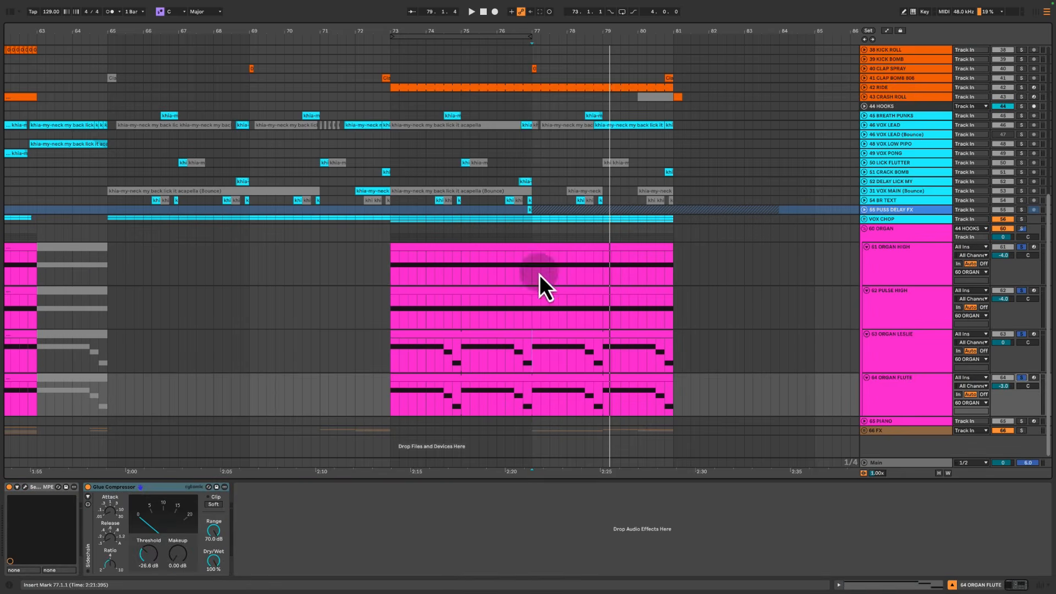
click(534, 272)
key(space)
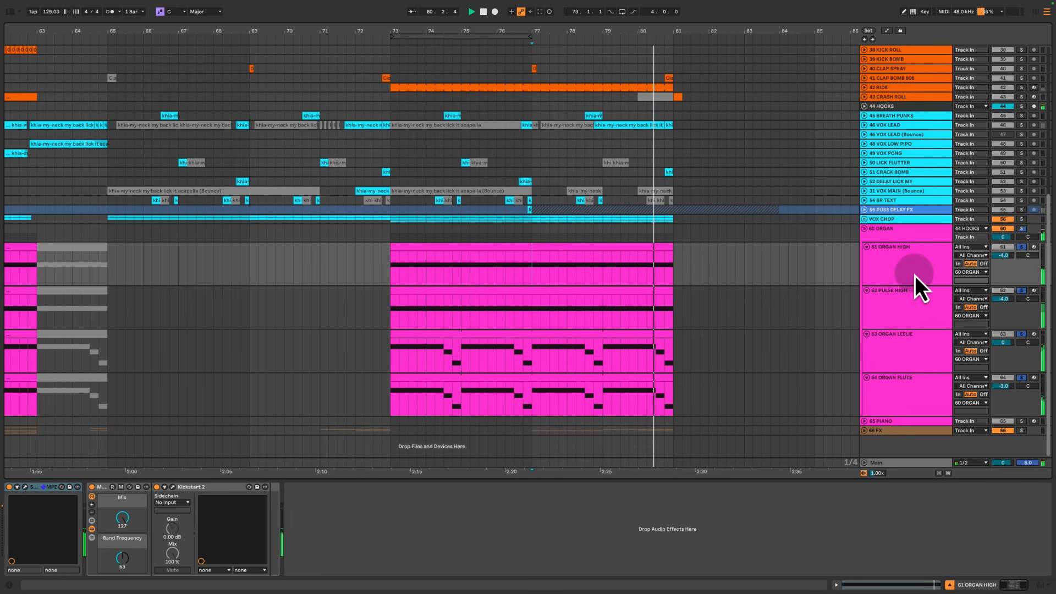
key(space)
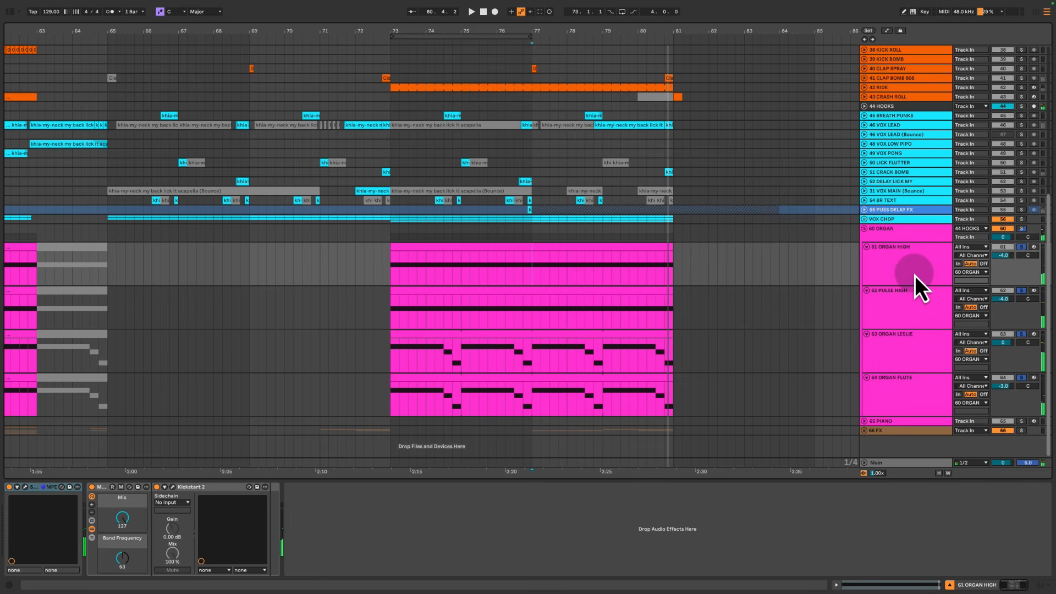
click(1022, 246)
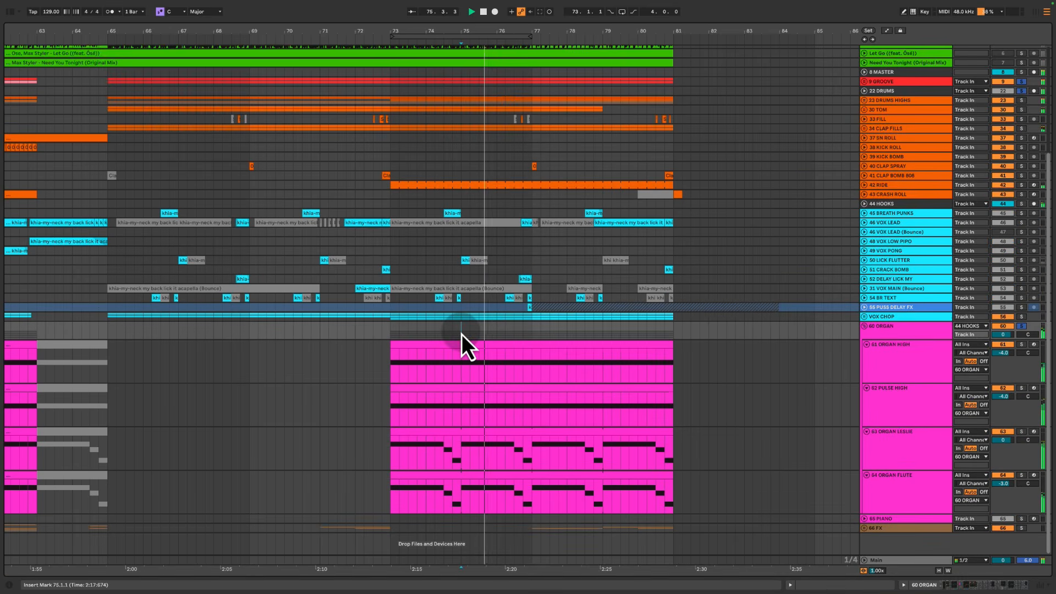
drag(474, 371, 676, 391)
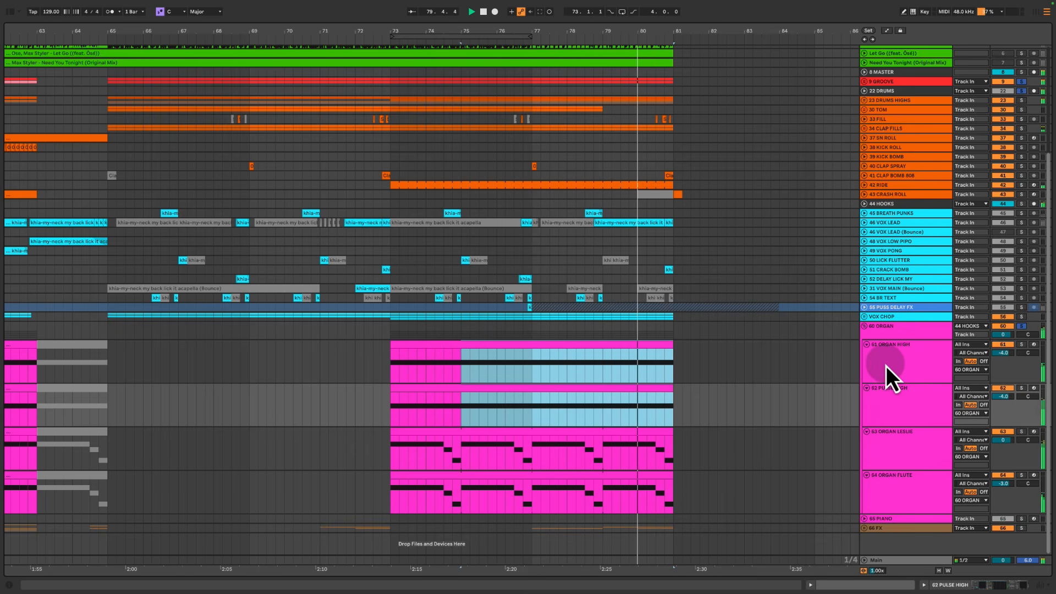
drag(886, 365, 906, 392)
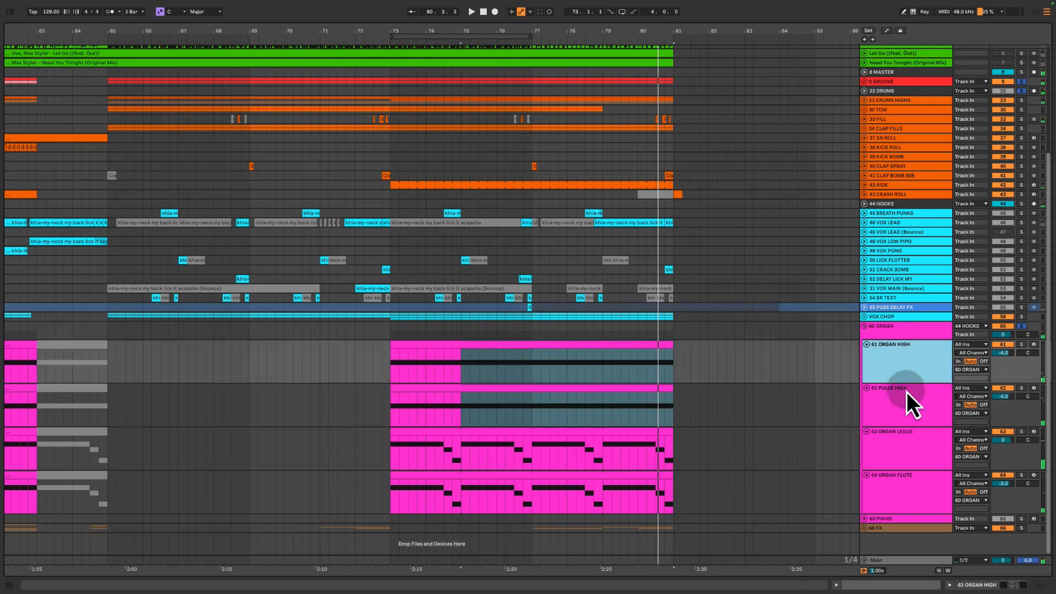
click(569, 367)
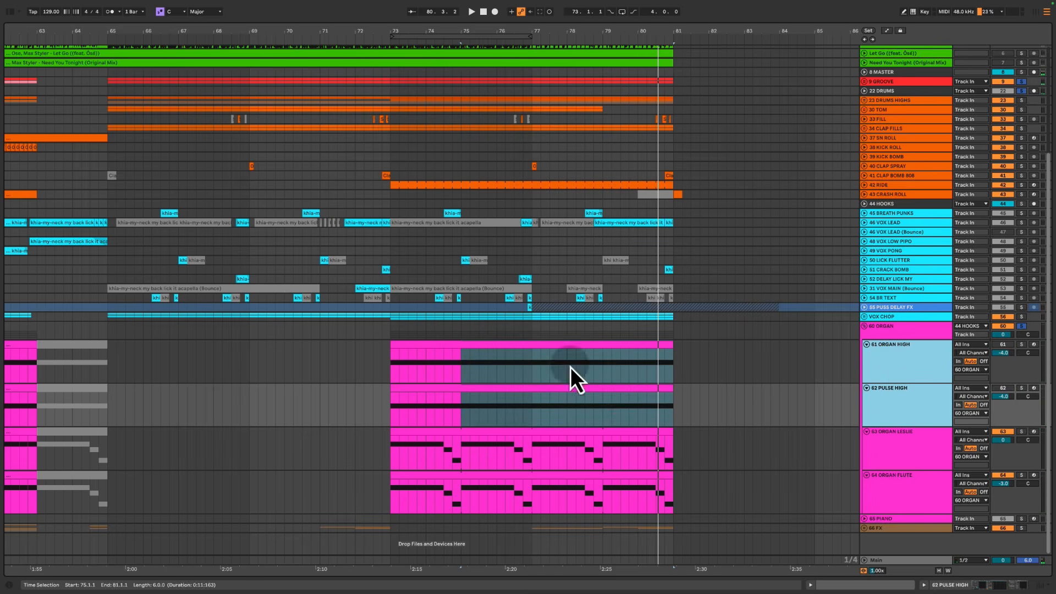
click(459, 366)
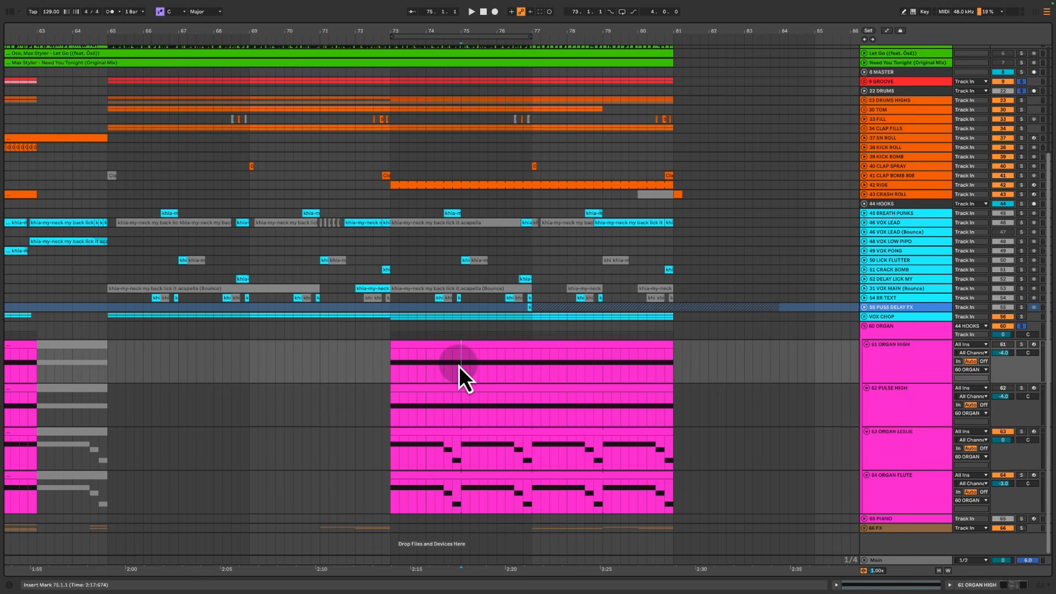
key(space)
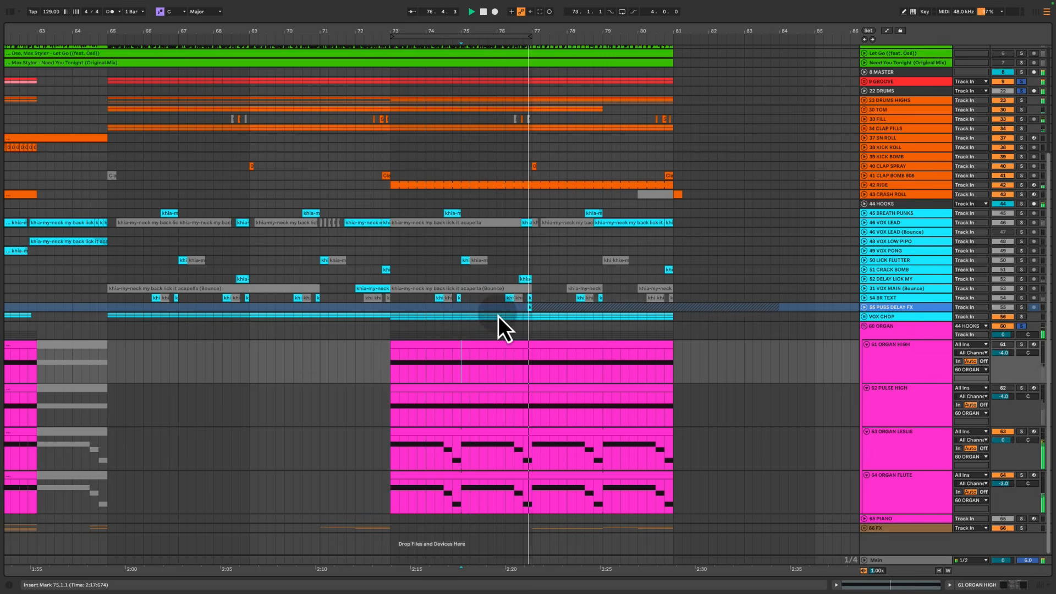
click(902, 361)
shift+click(905, 415)
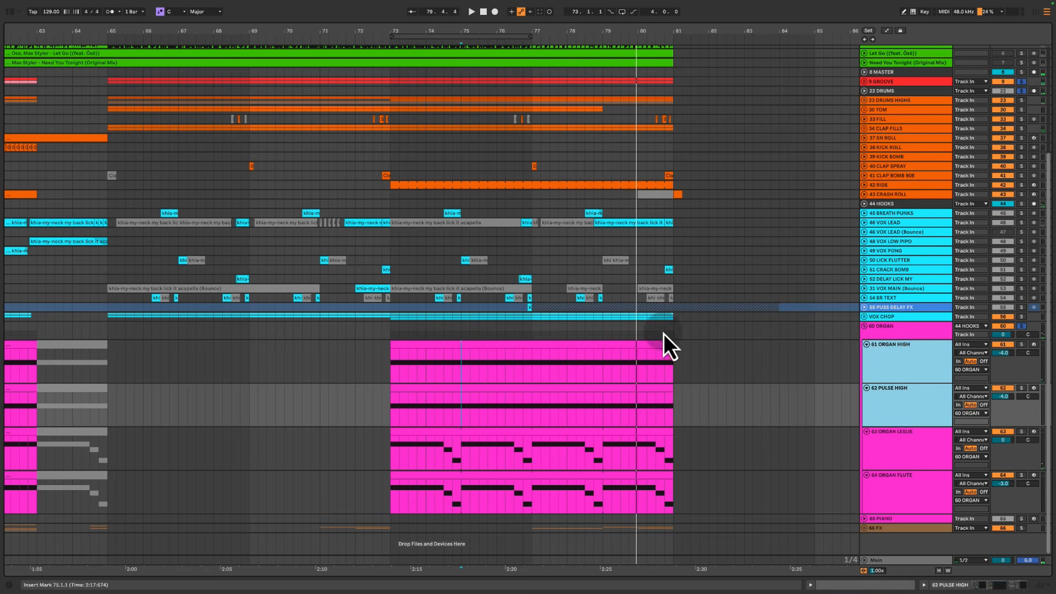
click(464, 361)
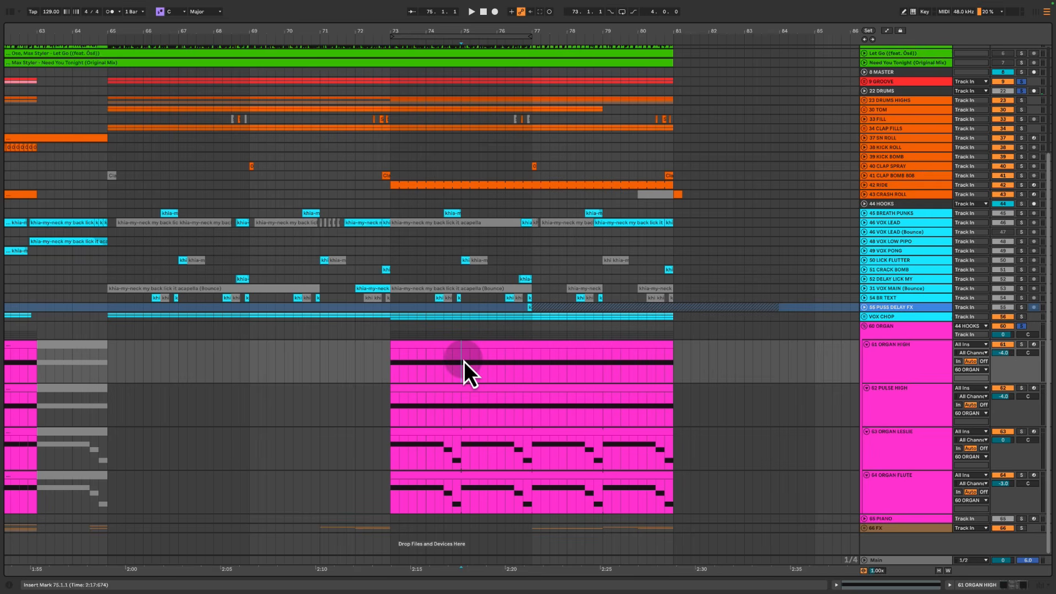
key(space)
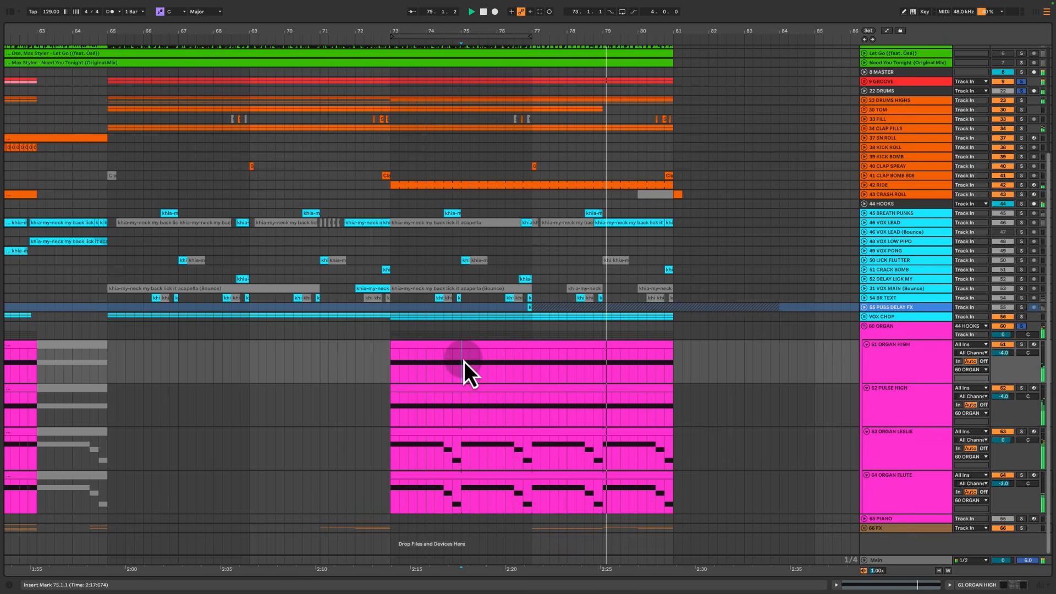
key(space)
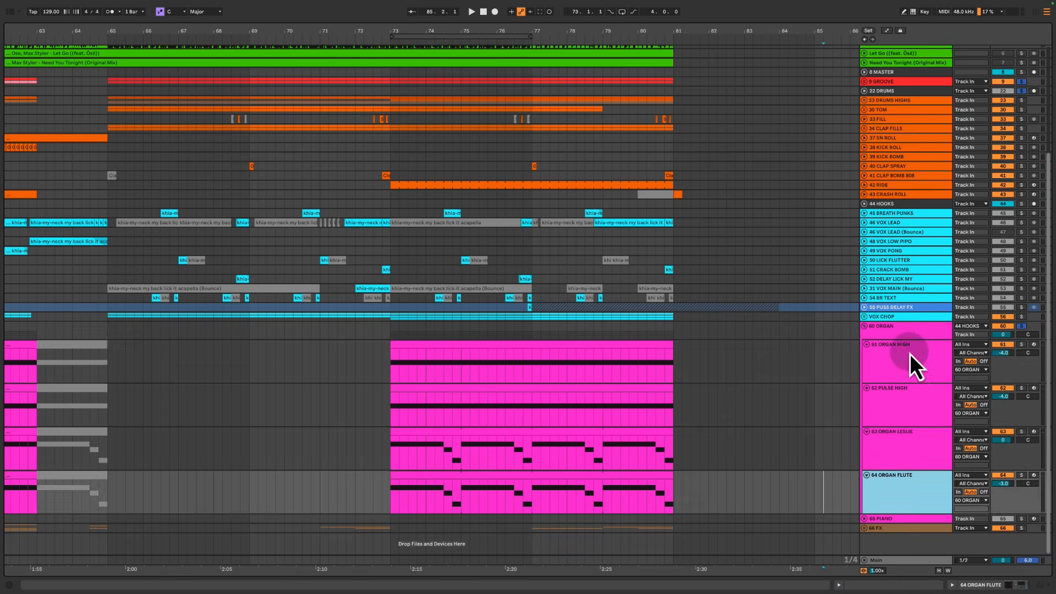
shift+click(910, 354)
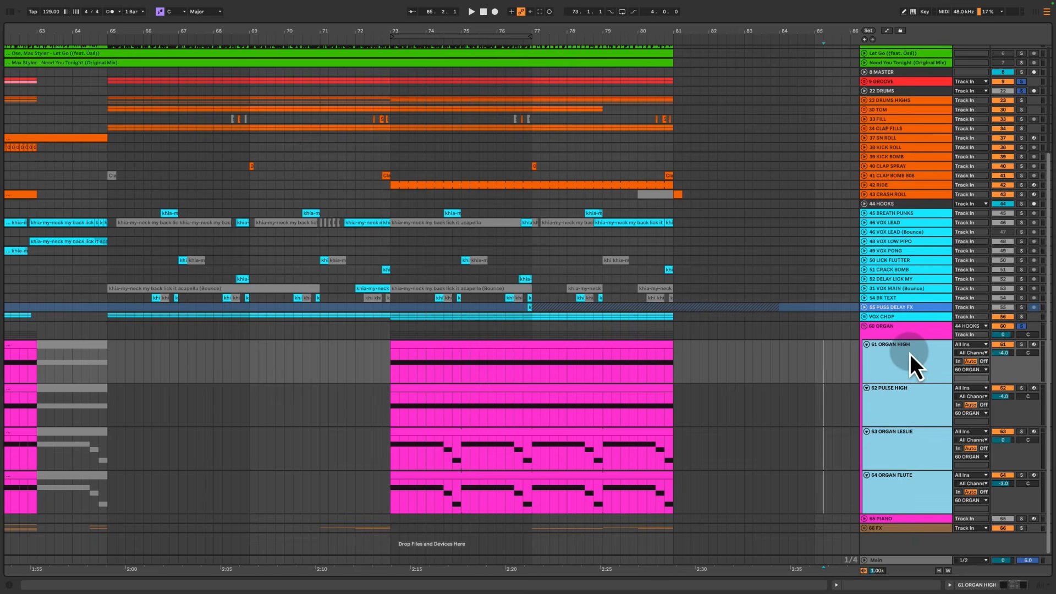
click(909, 330)
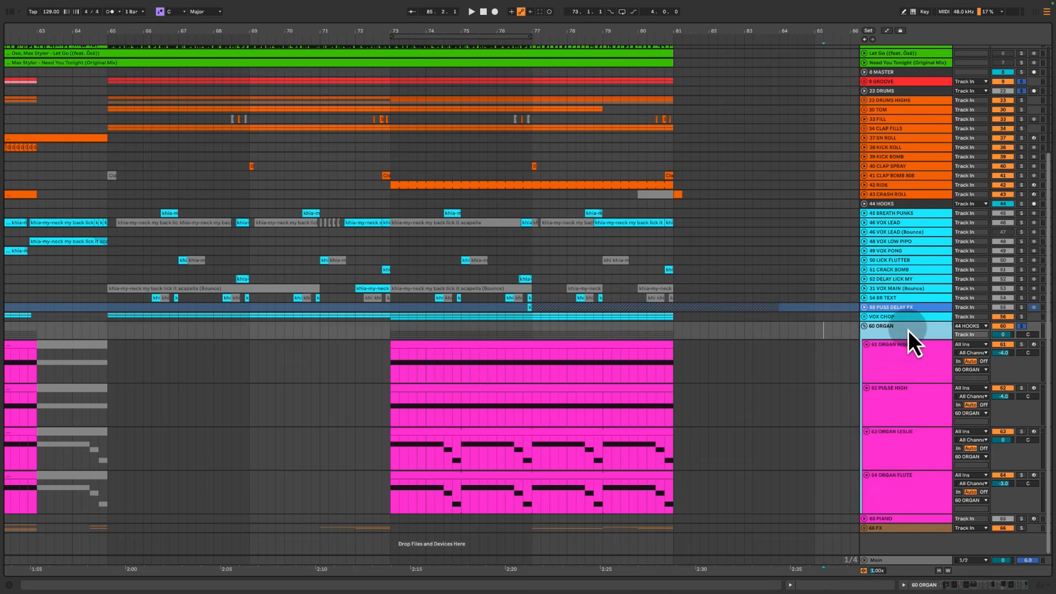
Open the 60 ORGAN group's chain and inspect Chorus-Ensemble, EQ Eight, VERB BUILD and Reverb
double_click(913, 331)
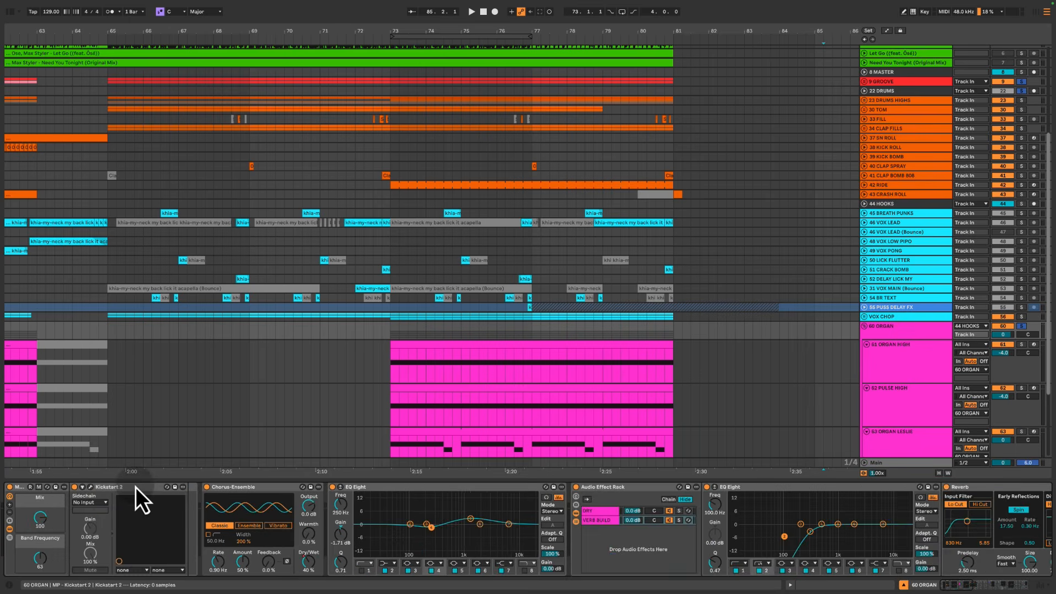
click(264, 488)
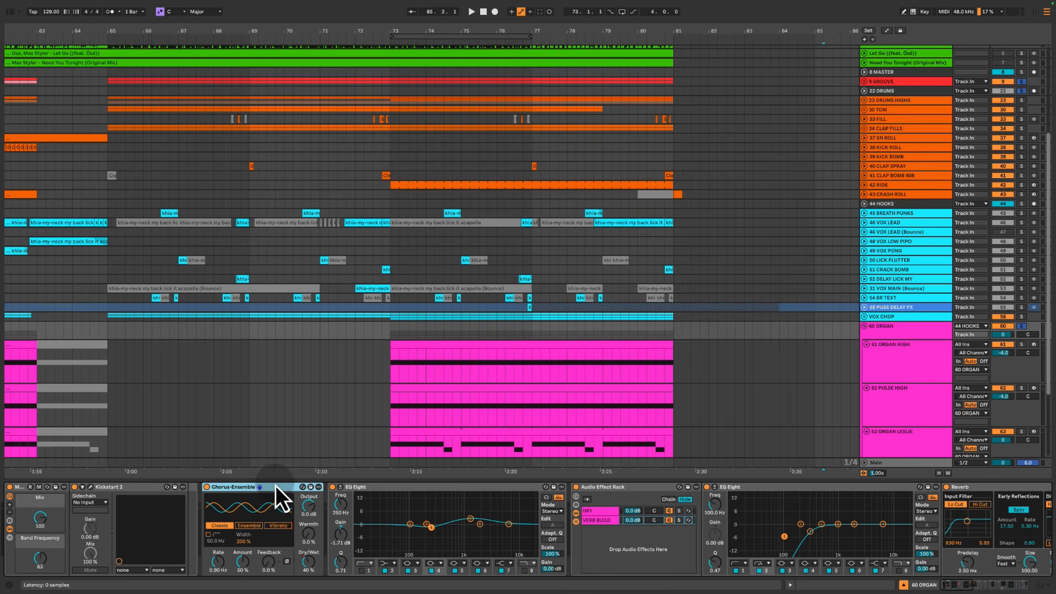
click(457, 488)
scroll(440, 497, right, 4)
click(378, 522)
scroll(385, 521, right, 1)
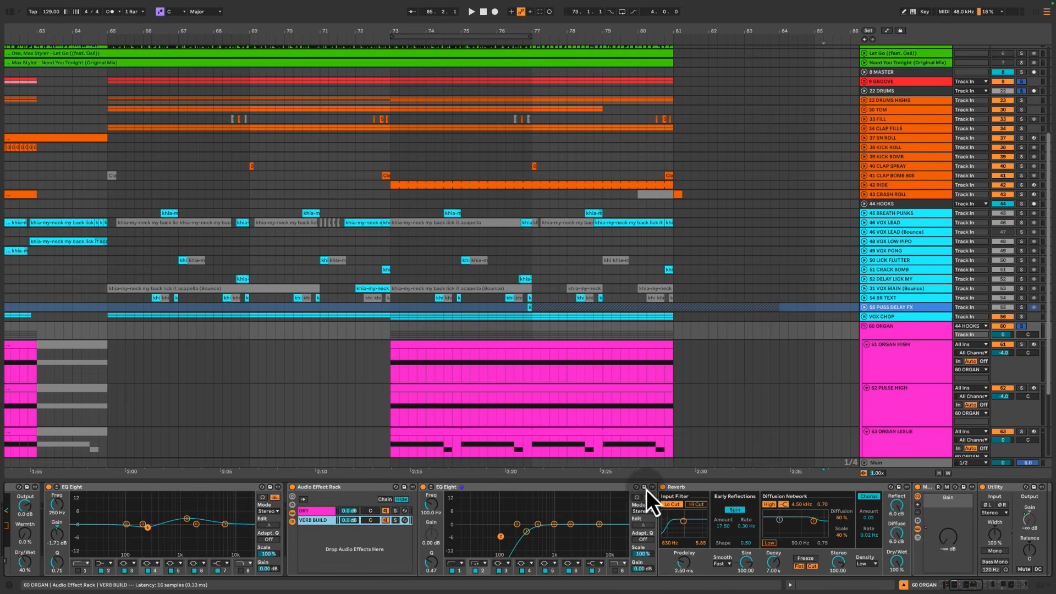
click(699, 487)
scroll(700, 495, right, 8)
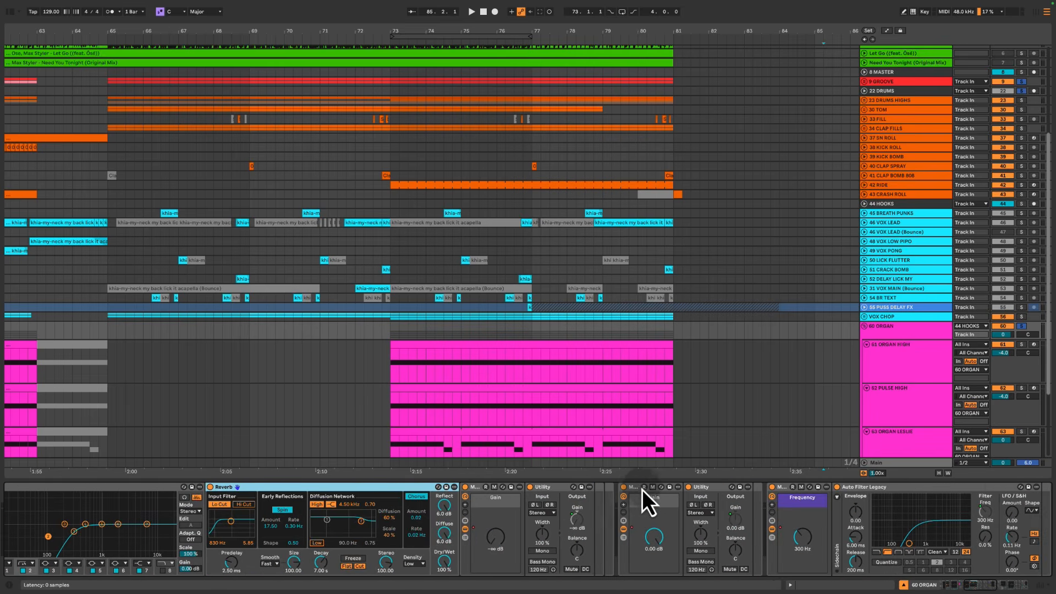
Inspect the Auto Filter Legacy, second filter rack, Redux and SC VOX LEAD sidechain compressor
scroll(495, 511, right, 4)
scroll(506, 506, right, 4)
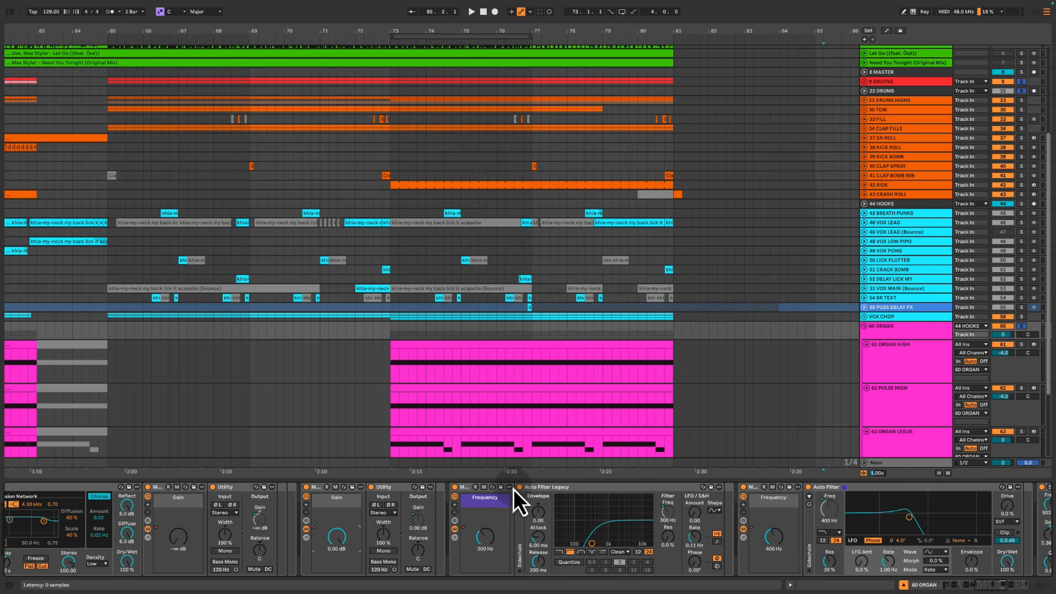
click(452, 487)
shift+click(756, 488)
scroll(715, 511, right, 5)
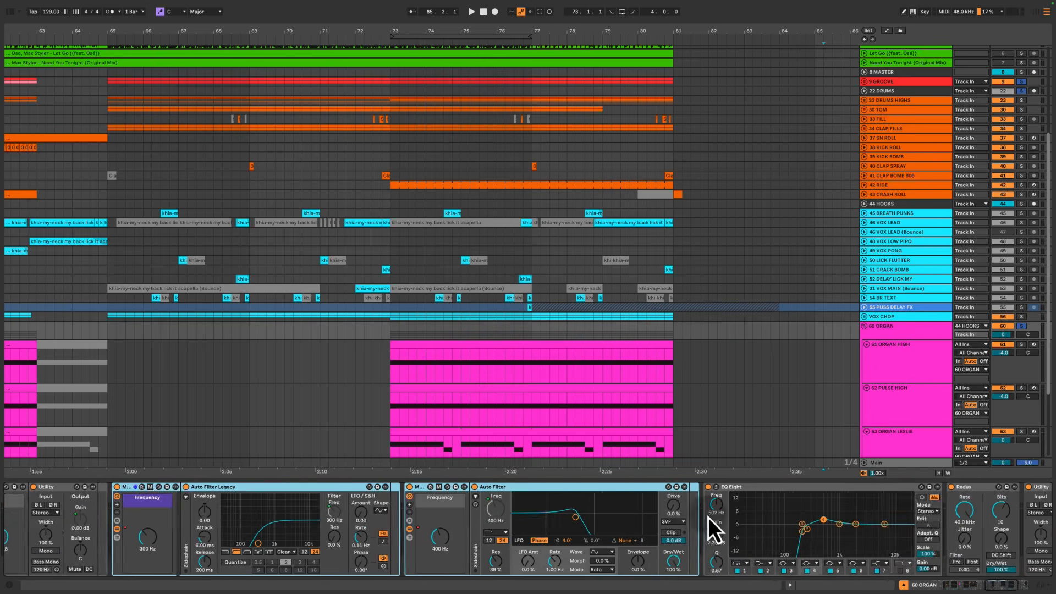
scroll(704, 511, right, 6)
click(676, 490)
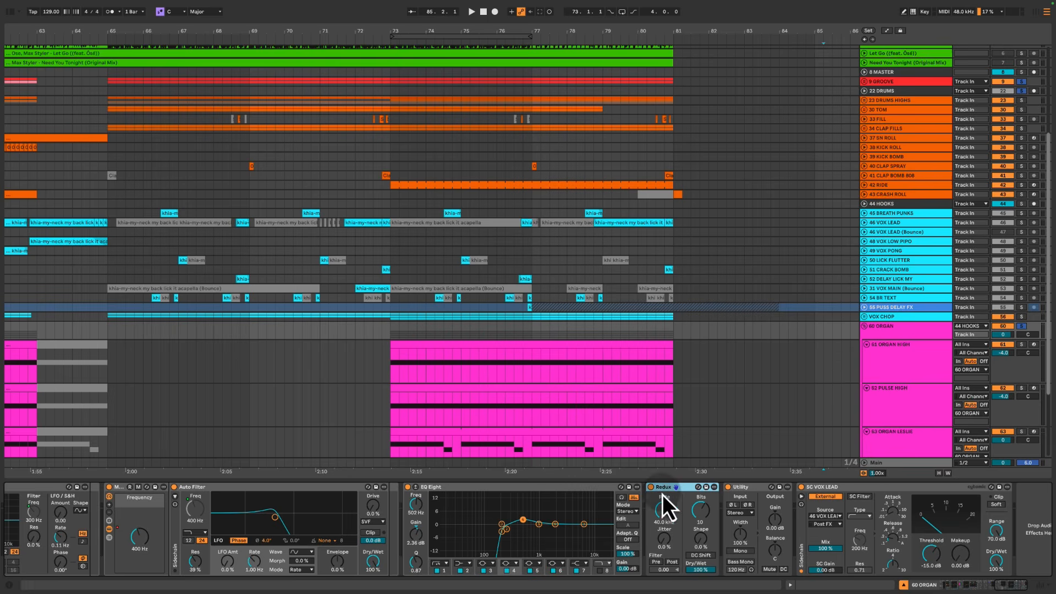
click(849, 489)
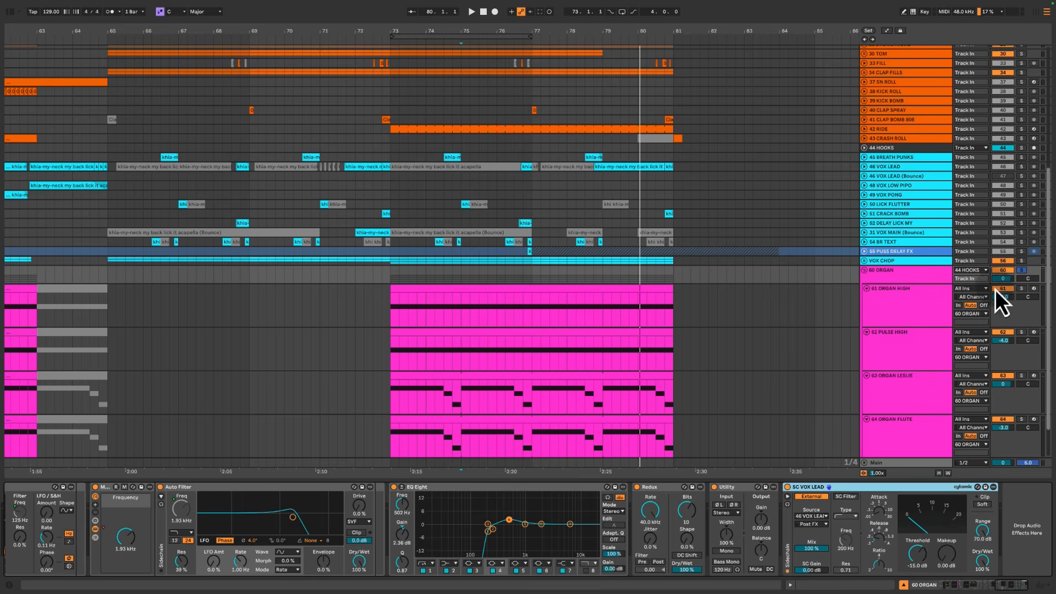
Play the organ group from bar 73
scroll(1022, 273, up, 3)
click(392, 331)
key(space)
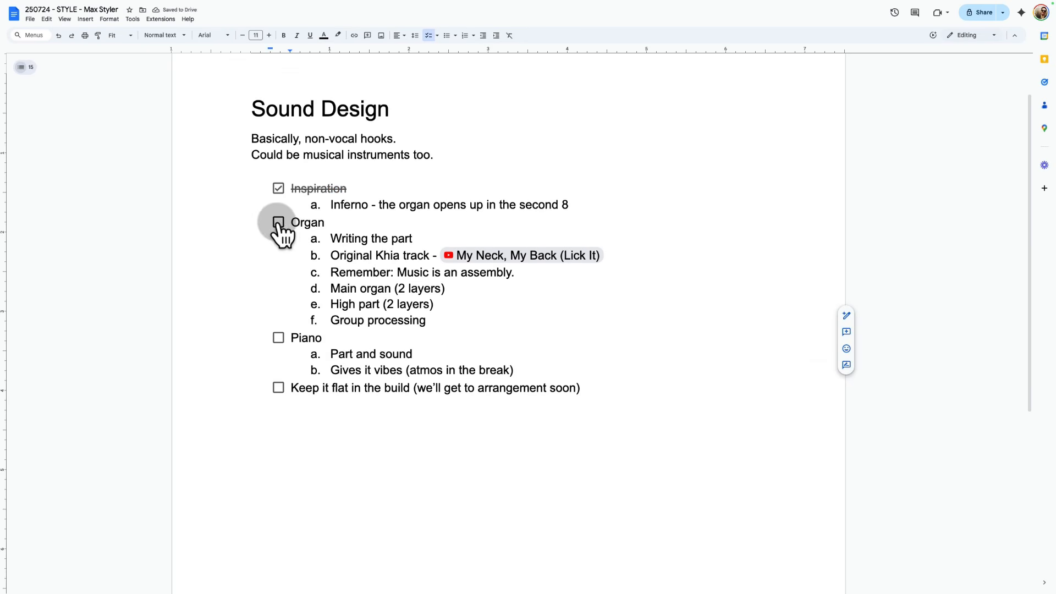
Tick off Organ in the Google Docs checklist and select the word Piano
click(278, 222)
click(333, 335)
double_click(332, 335)
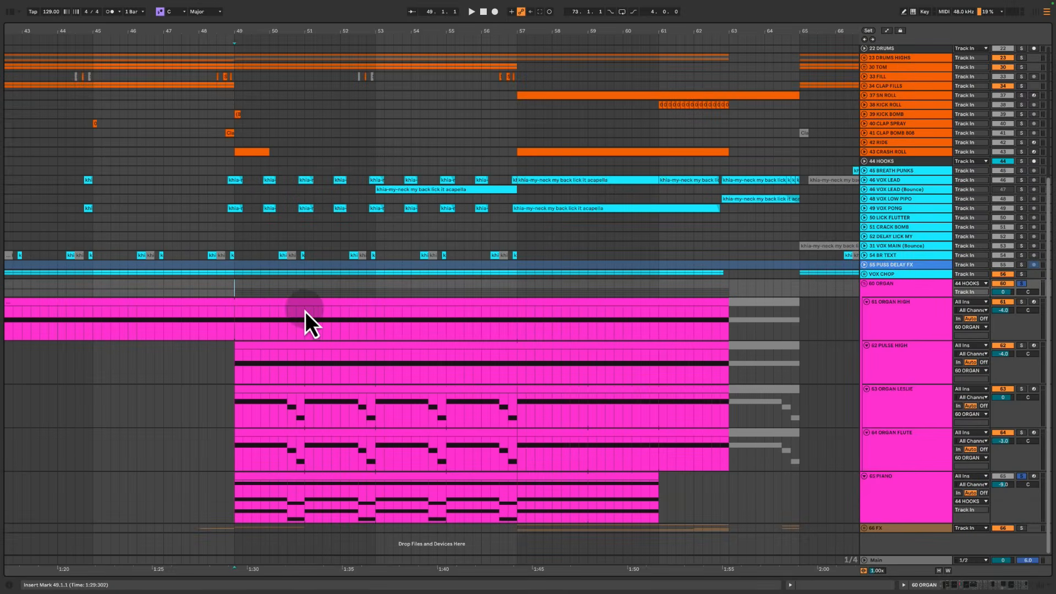
Solo the 65 PIANO track and play it alone from bar 49
key(space)
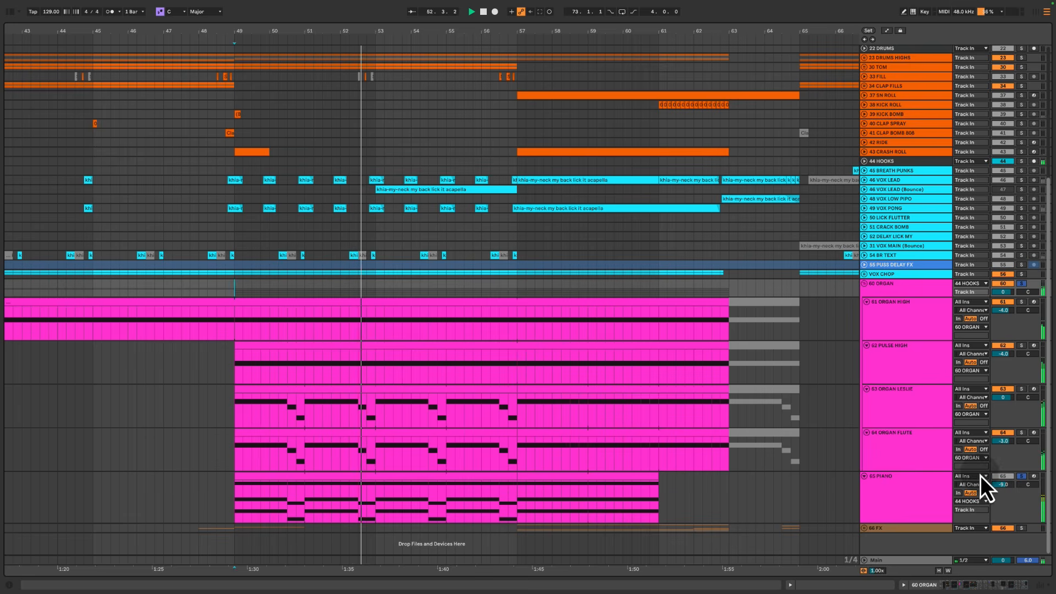
click(1020, 477)
key(space)
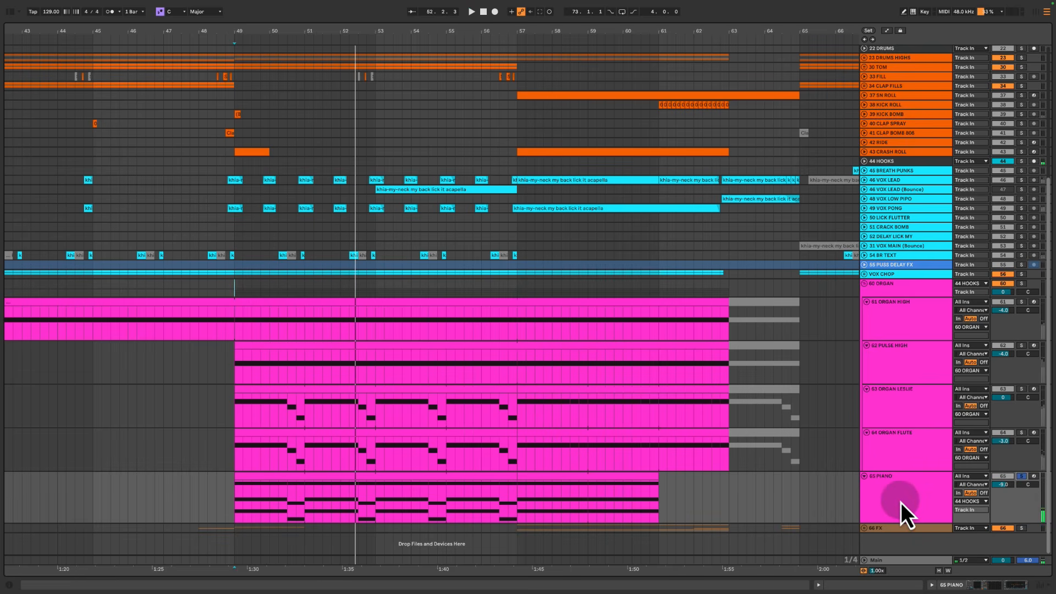
double_click(369, 486)
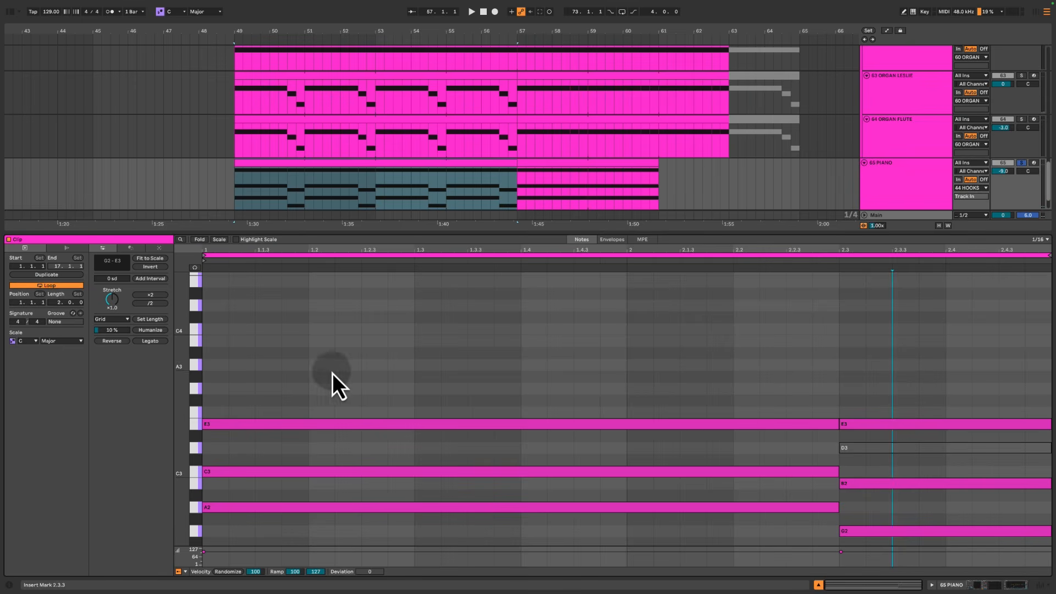
drag(354, 364, 407, 526)
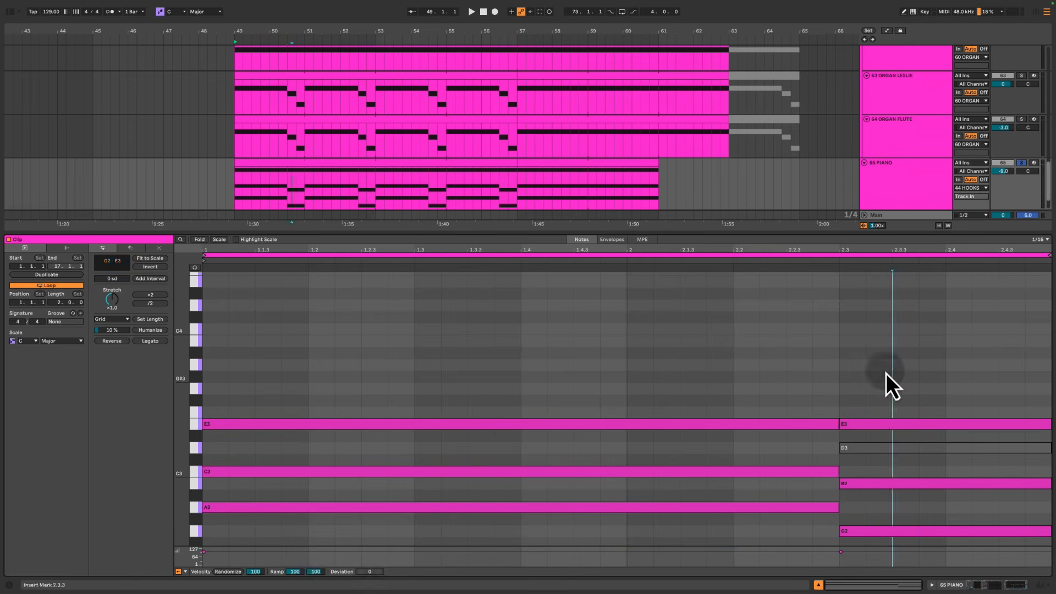
drag(885, 373, 926, 566)
mouse_move(876, 406)
mouse_down()
mouse_move(873, 432)
mouse_move(928, 587)
mouse_up()
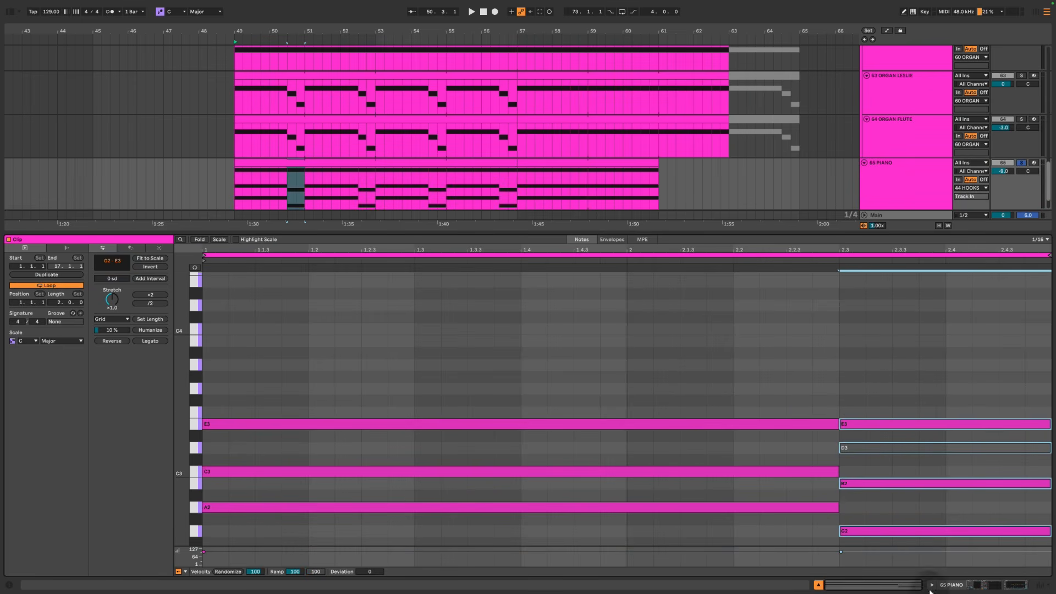
click(338, 128)
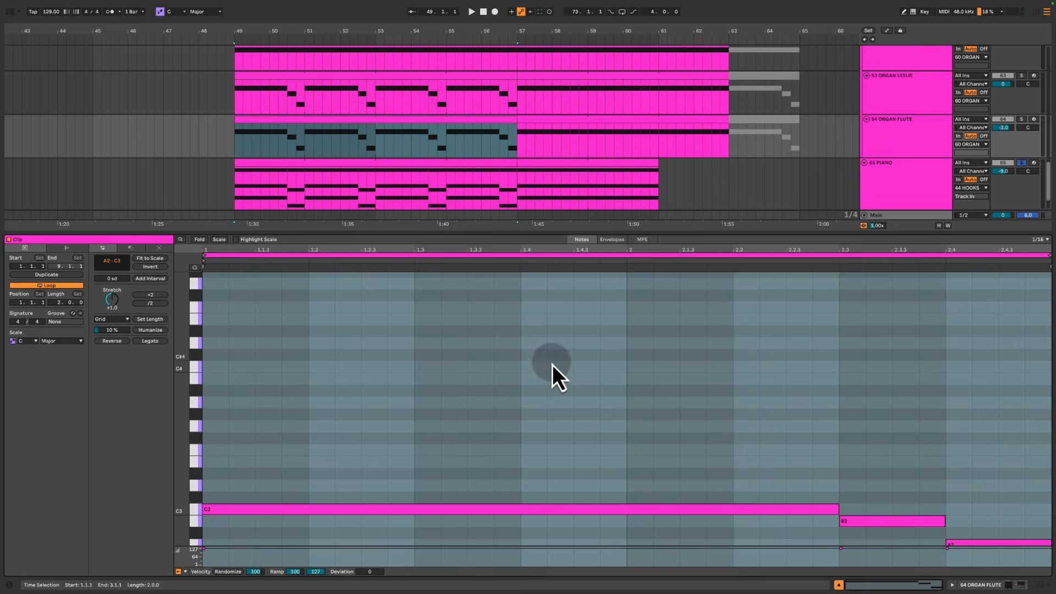
scroll(481, 352, down, 5)
click(605, 336)
drag(580, 309, 594, 467)
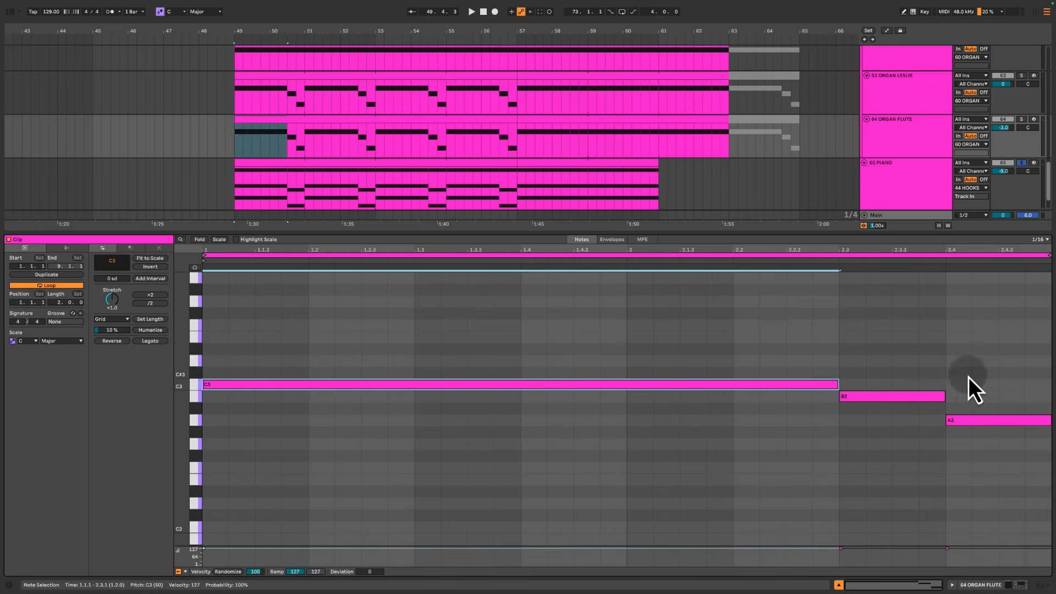
drag(887, 368, 897, 441)
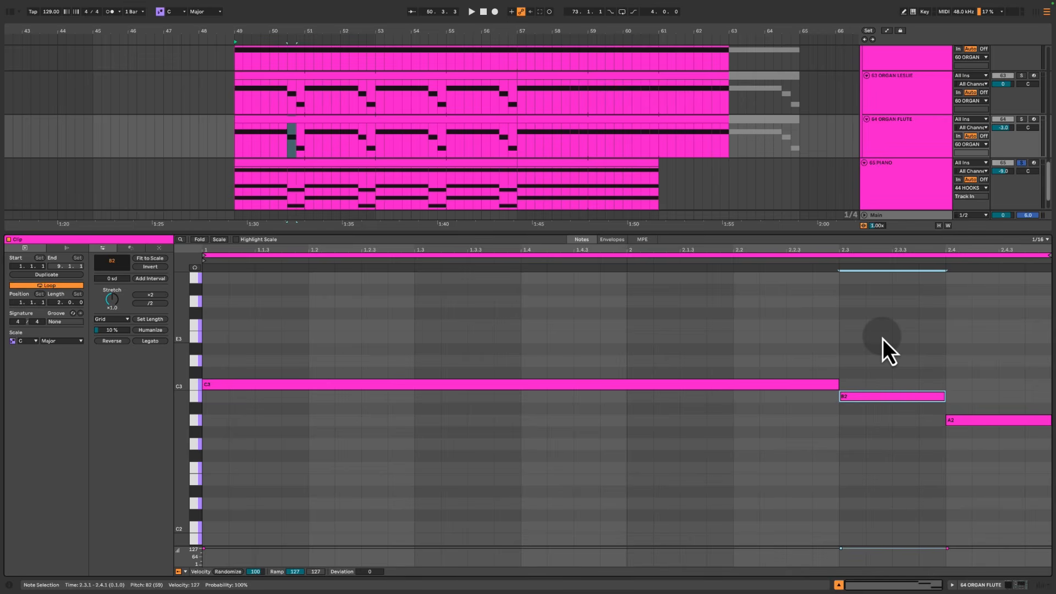
drag(883, 338, 874, 446)
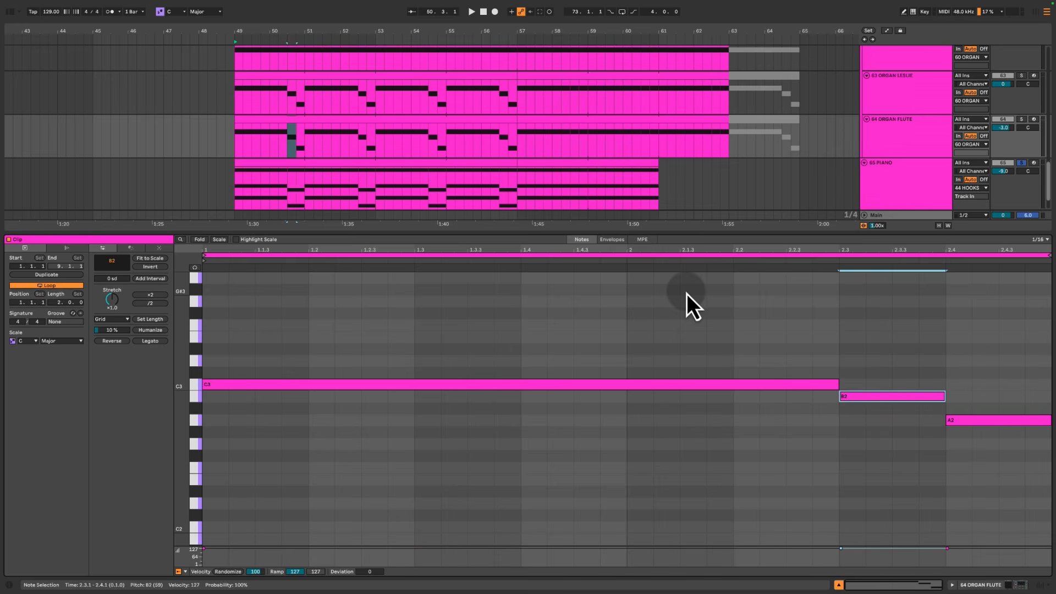
click(370, 169)
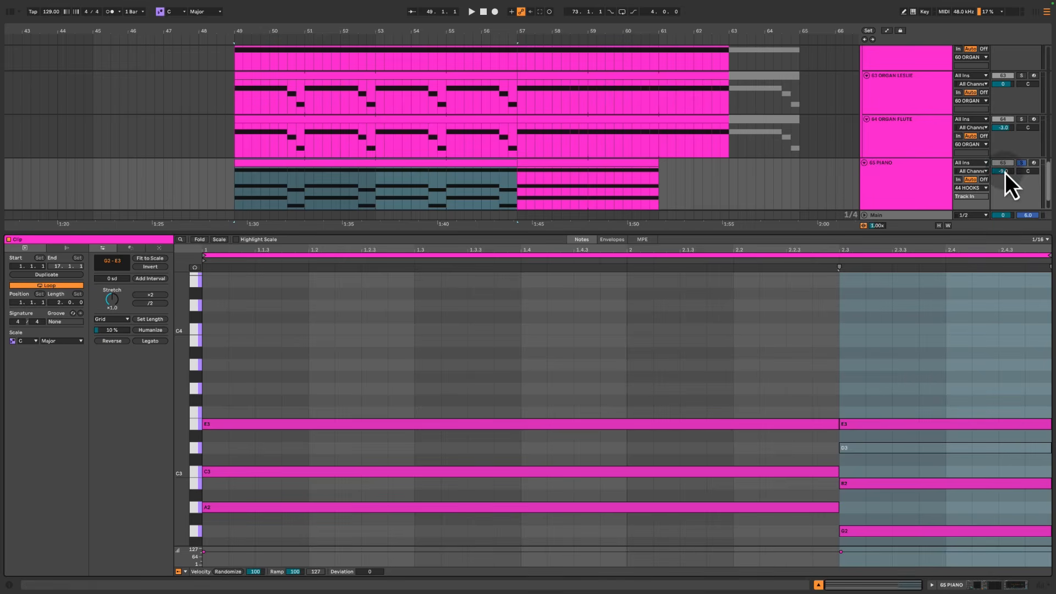
click(312, 186)
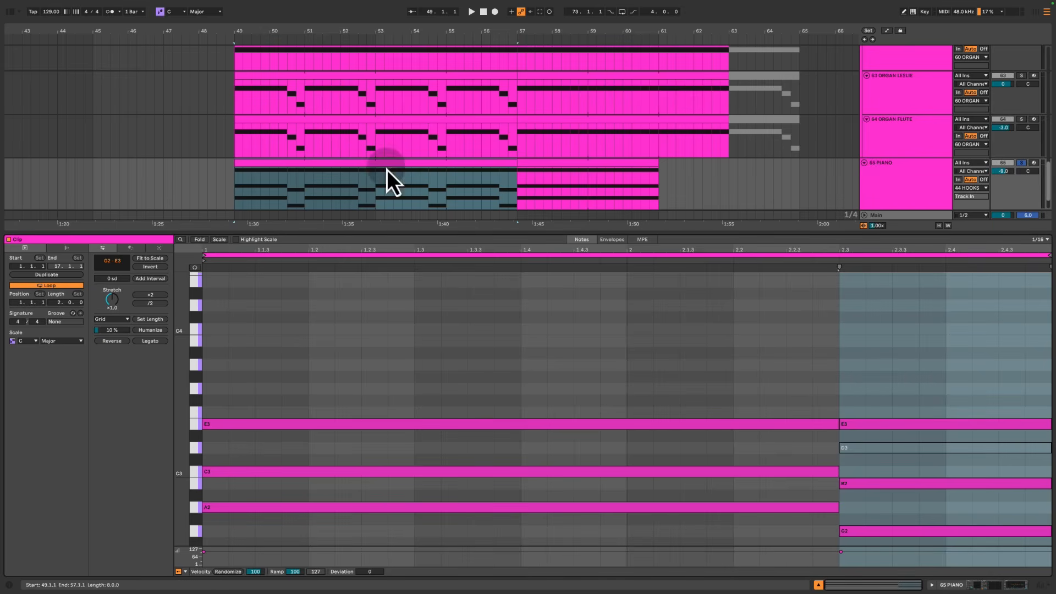
double_click(767, 231)
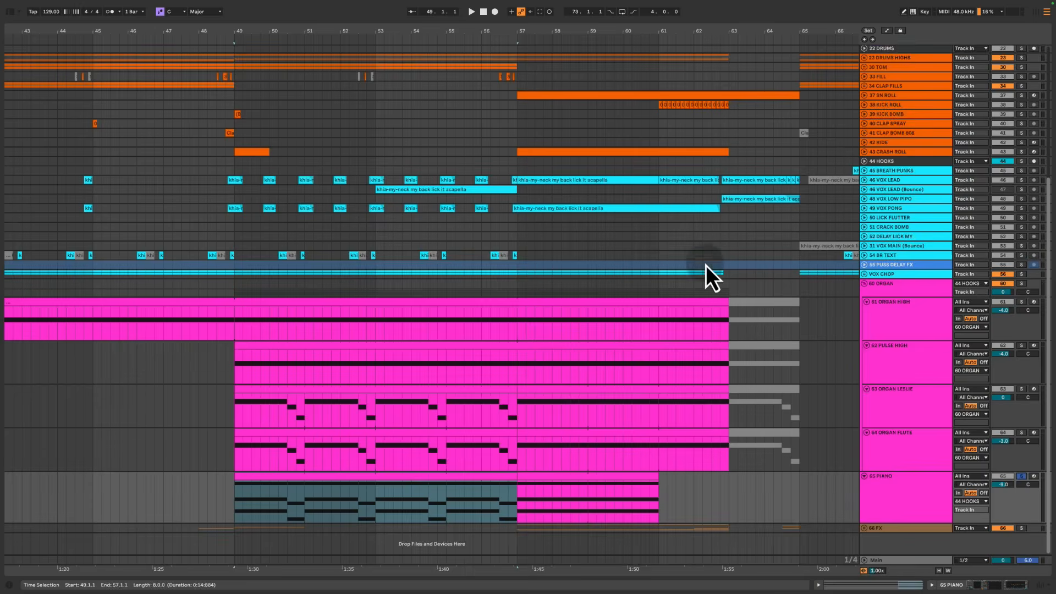
Browse OSC A's Factory > Keys samples in the piano's Serum 2, then reselect the 65 PIANO track
key(shift+Tab)
click(348, 161)
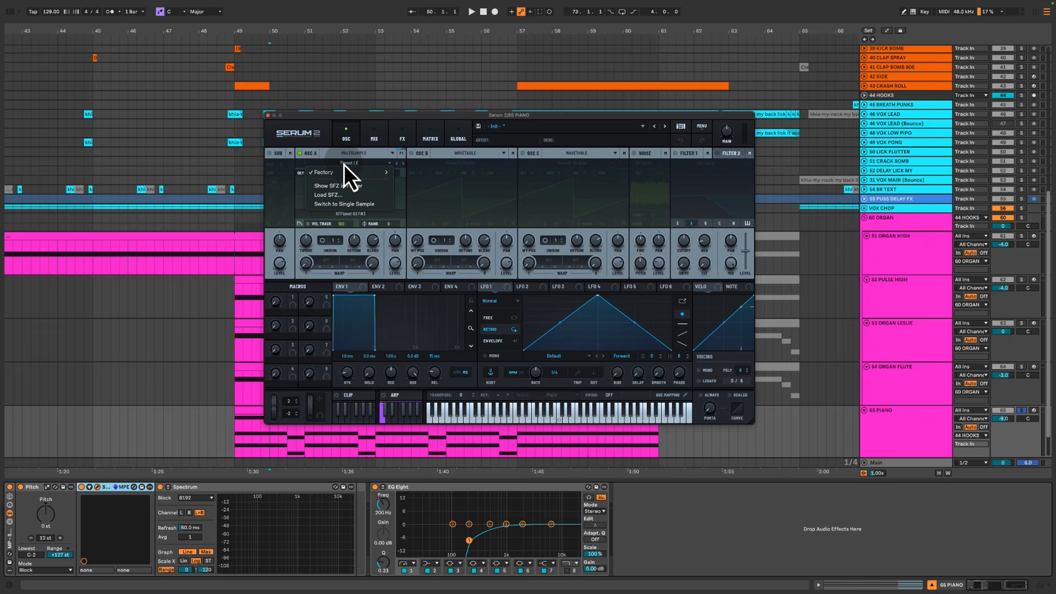
click(351, 154)
click(348, 163)
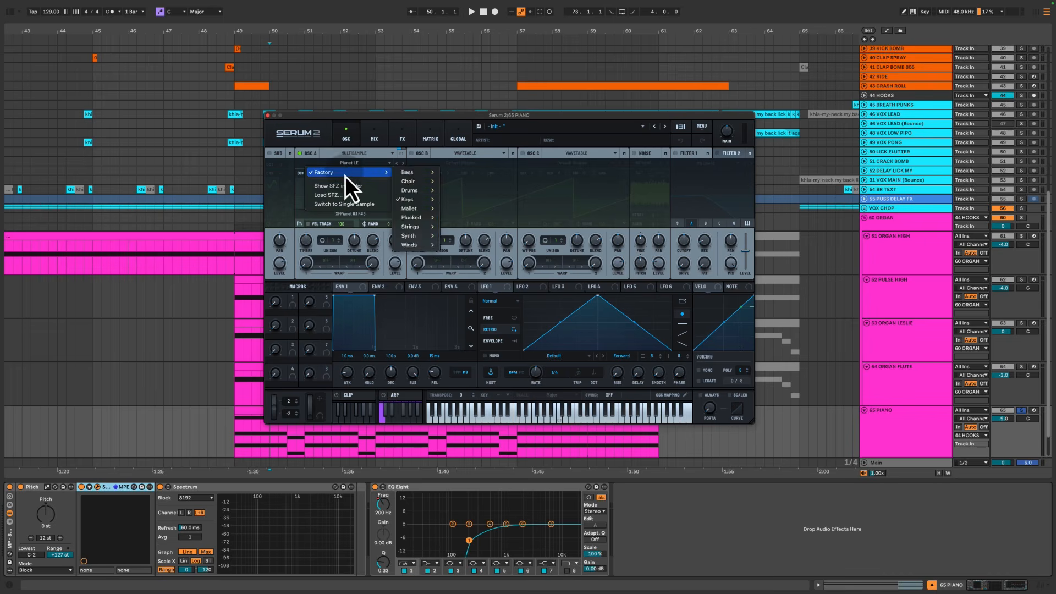
mouse_move(384, 171)
mouse_move(422, 202)
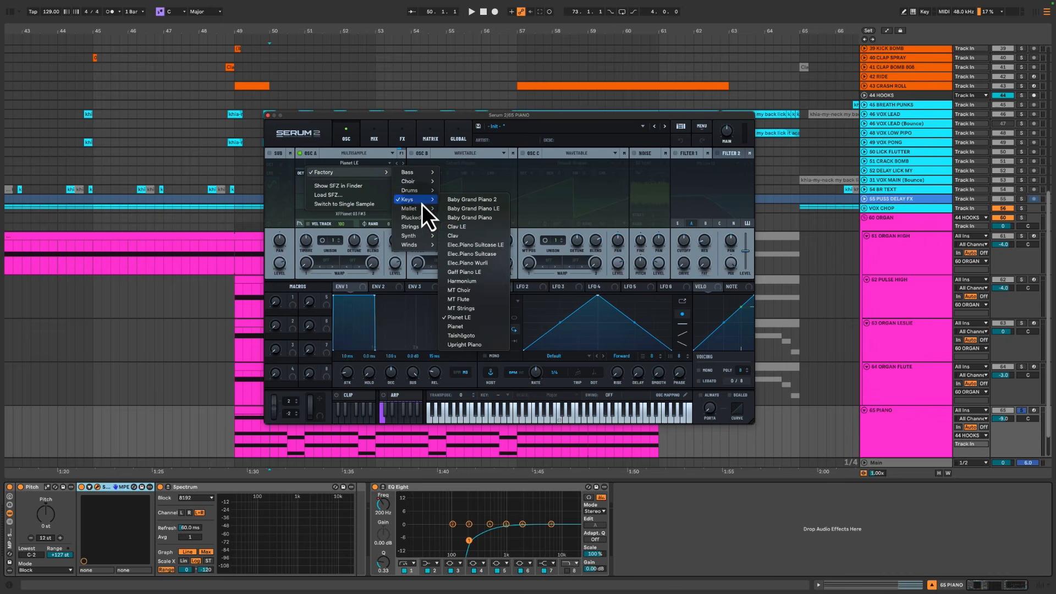
click(914, 407)
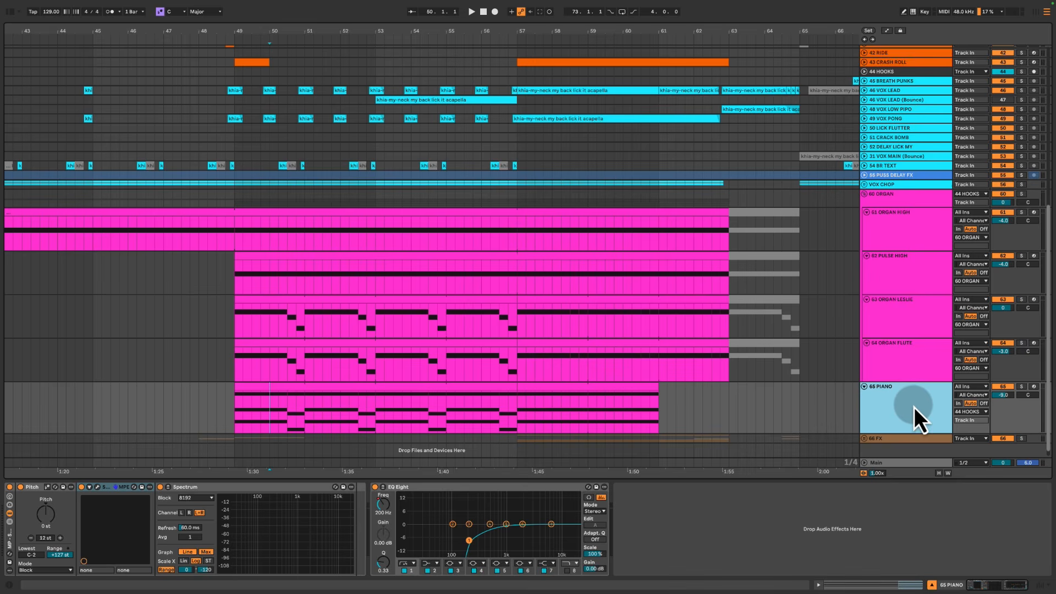
Solo the 60 ORGAN group, play from bar 49, and select 65 PIANO
click(1021, 194)
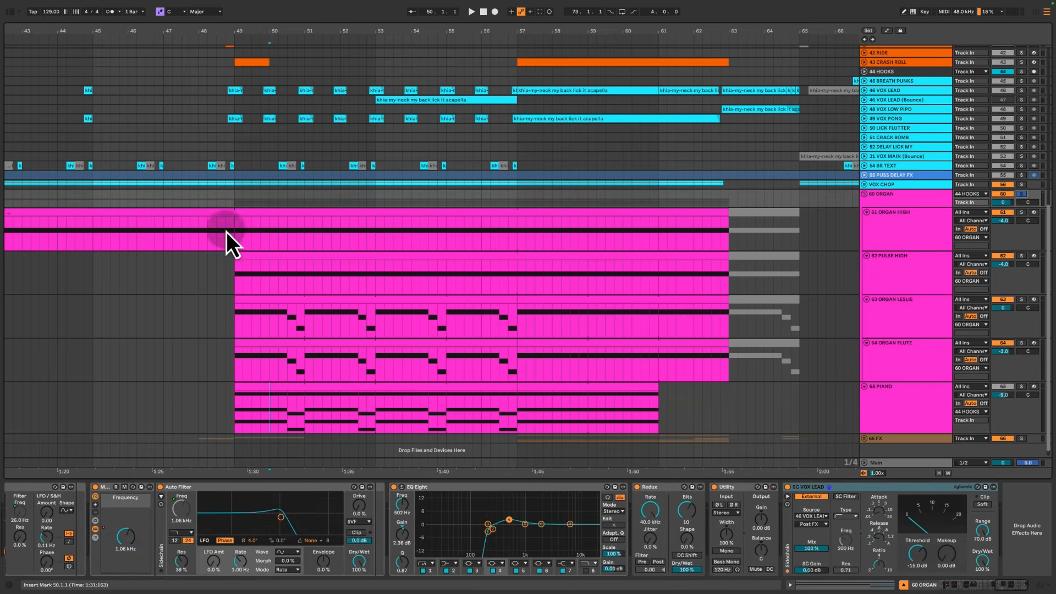
click(236, 282)
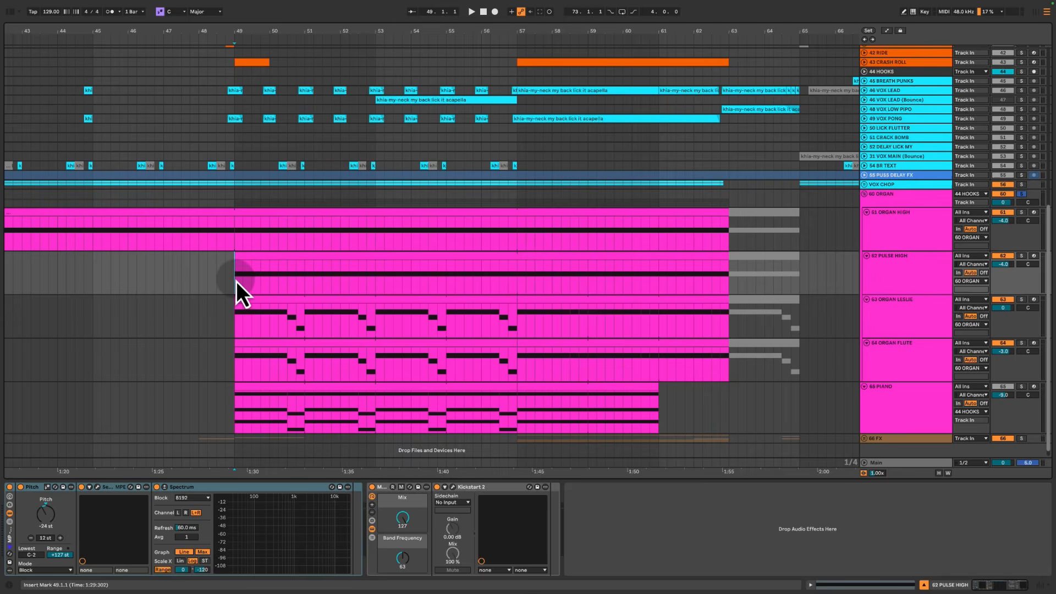
key(space)
click(803, 383)
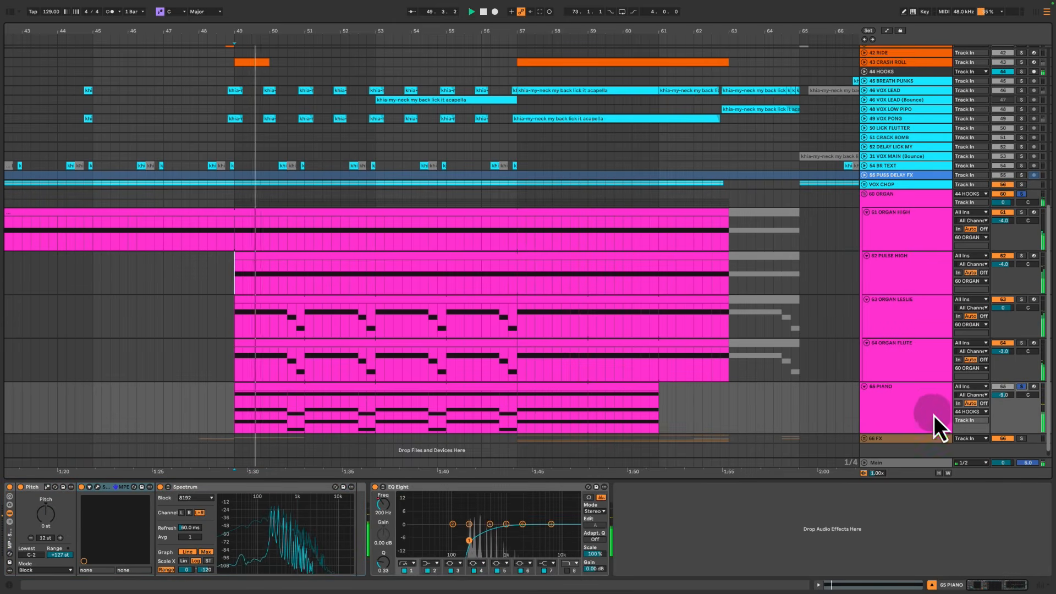
click(899, 410)
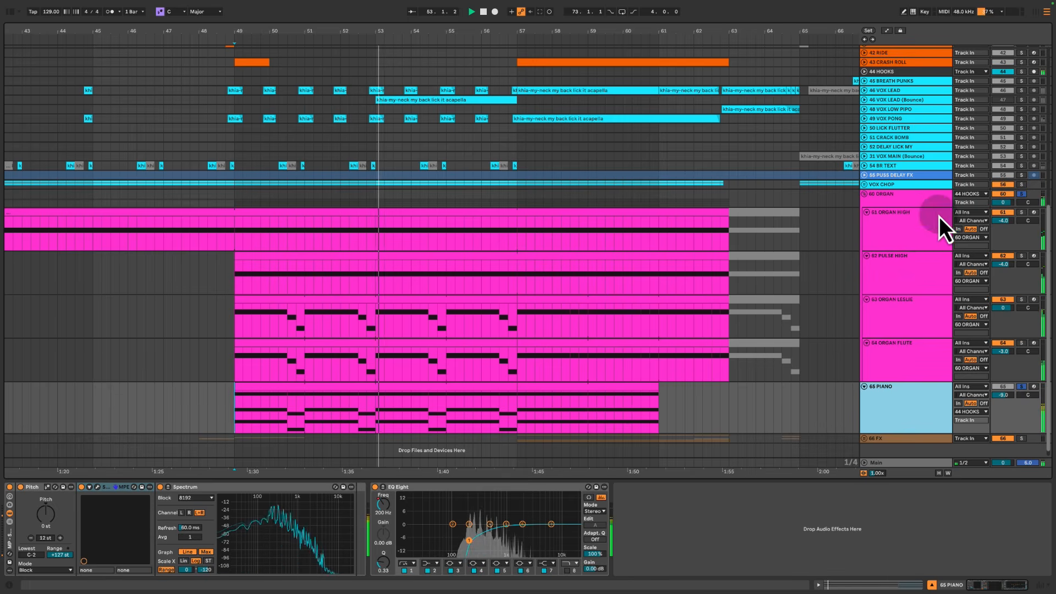
Unsolo 60 ORGAN and 65 PIANO and play all tracks together from bar 49
click(1021, 194)
click(1021, 194)
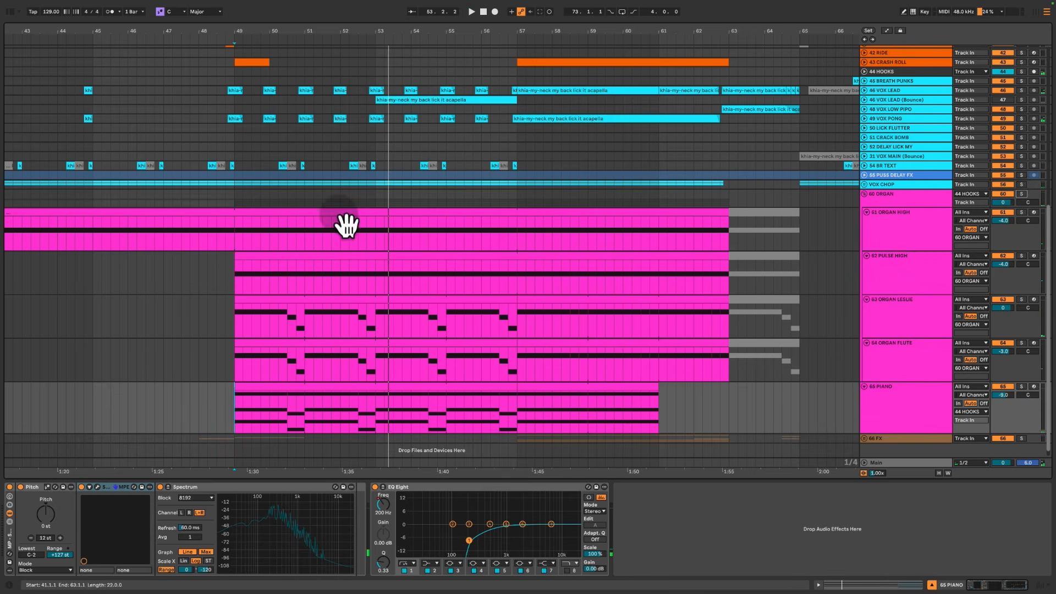
click(235, 235)
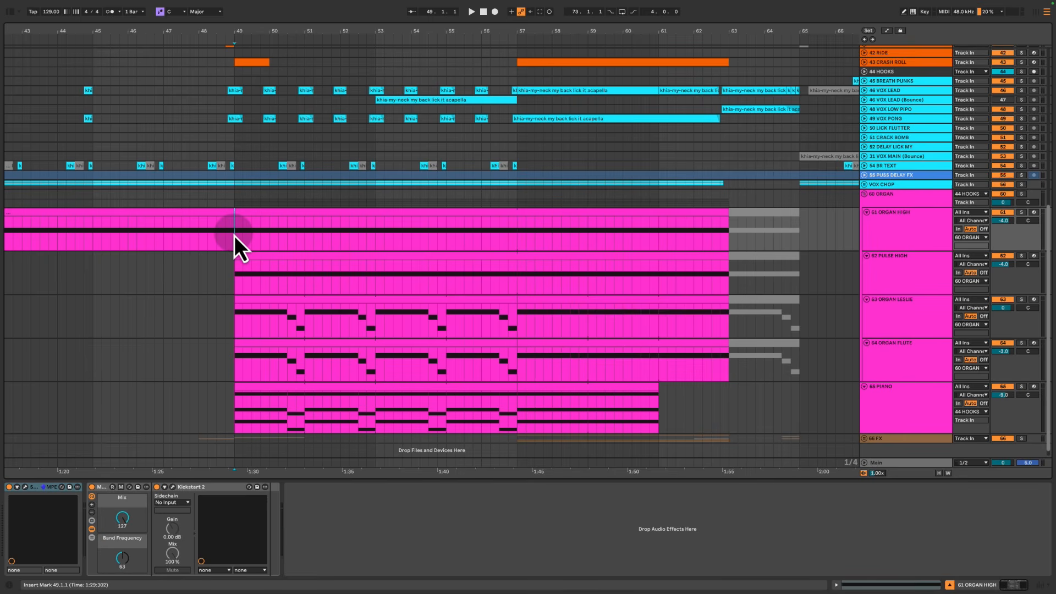
key(space)
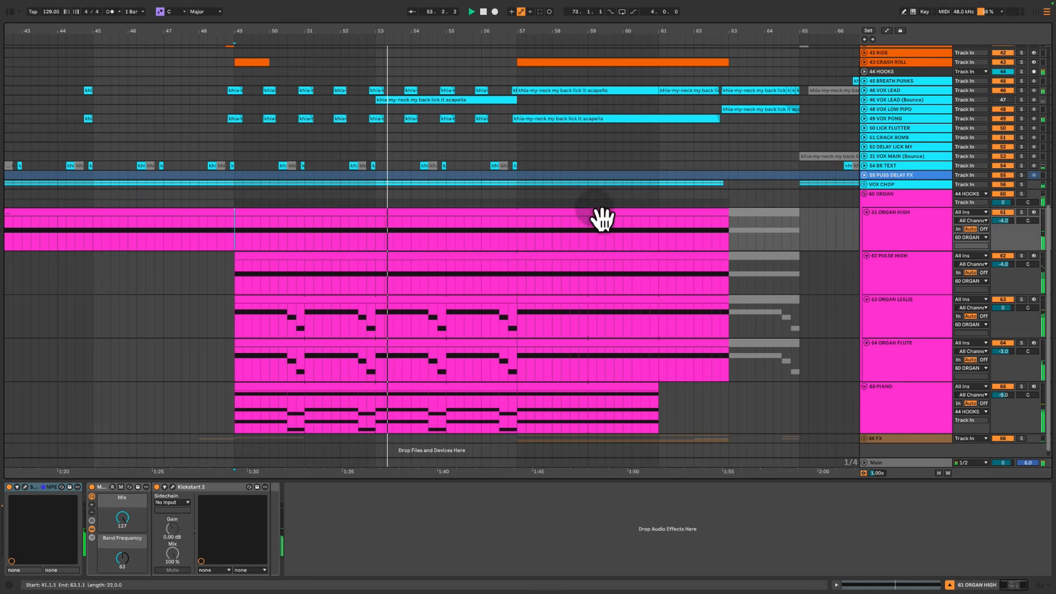
A/B the mix with 65 PIANO switched off and back on, then tick 'Keep it flat in the build'
click(912, 412)
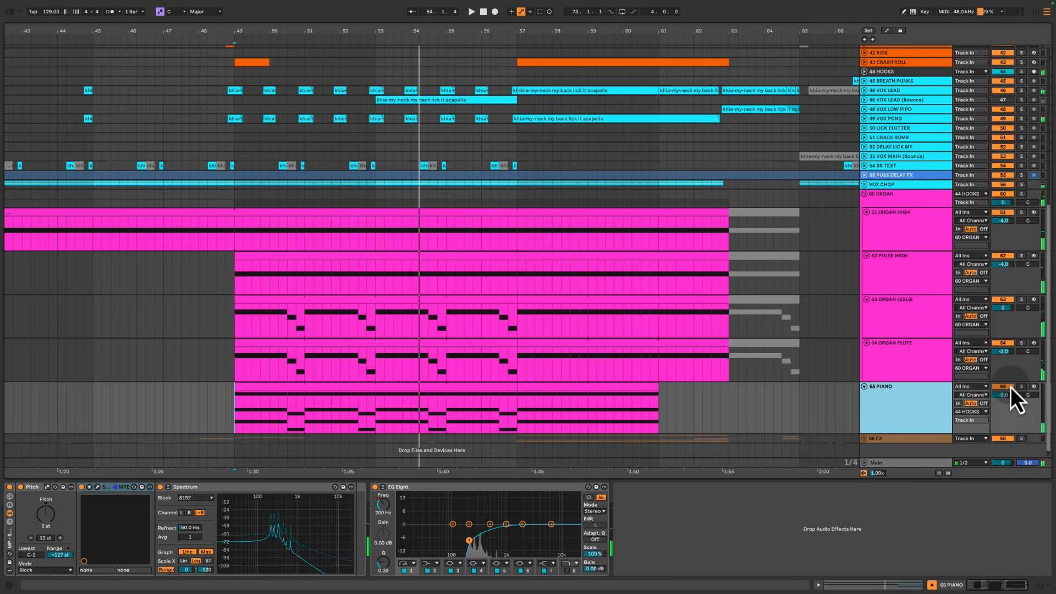
click(1002, 387)
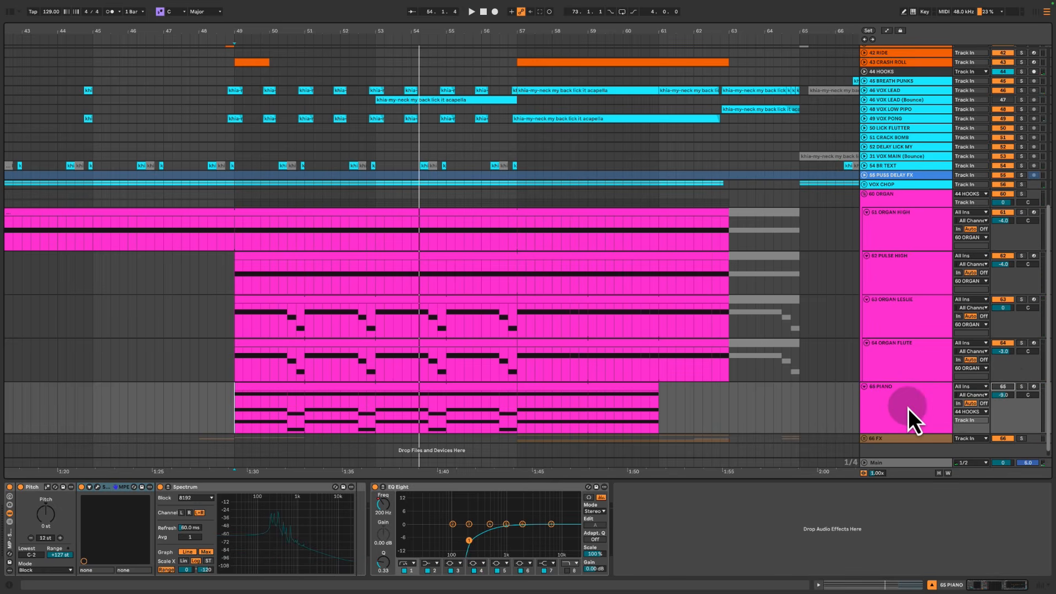
key(space)
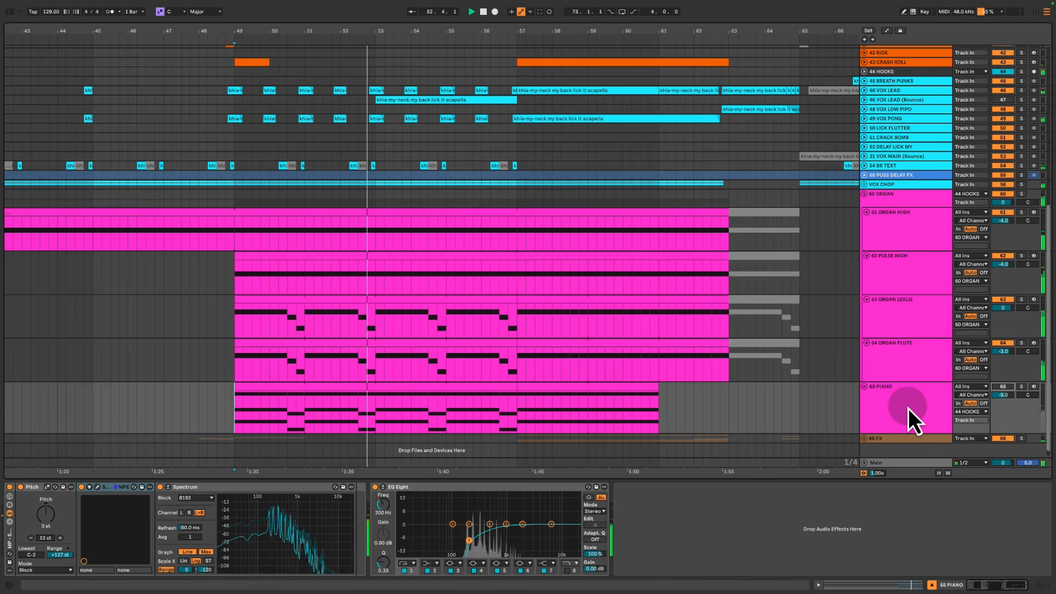
click(1010, 388)
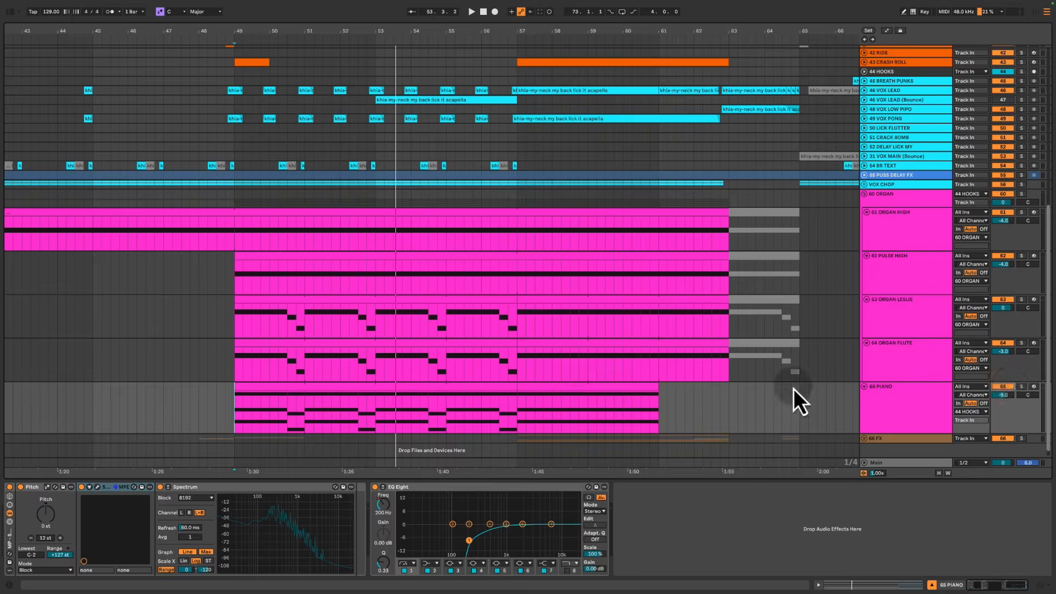
key(super+Tab)
click(279, 391)
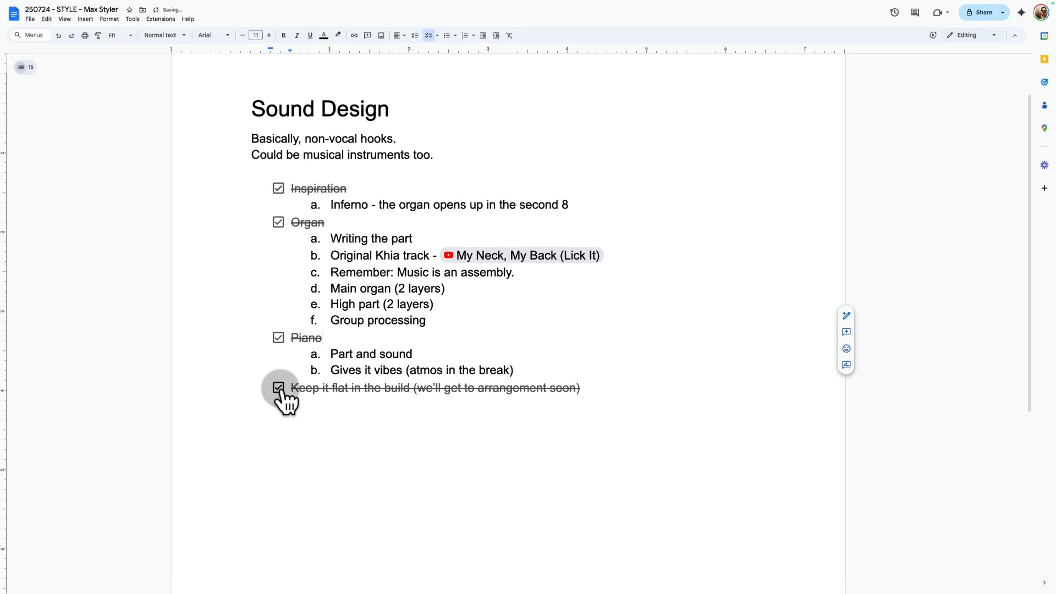
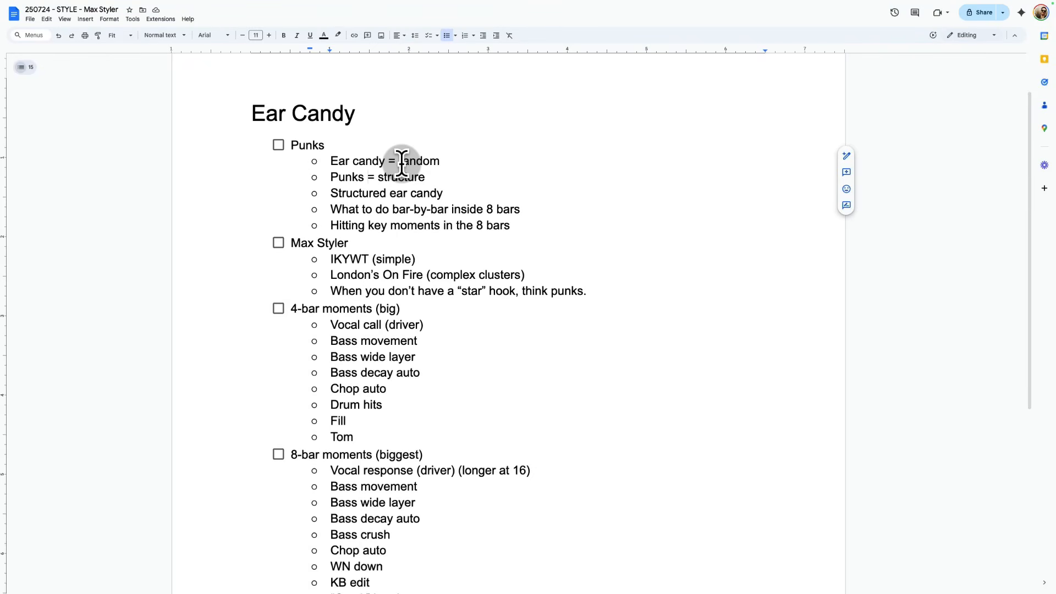
Select the 'Ear candy = random' line in the Docs notes
click(402, 163)
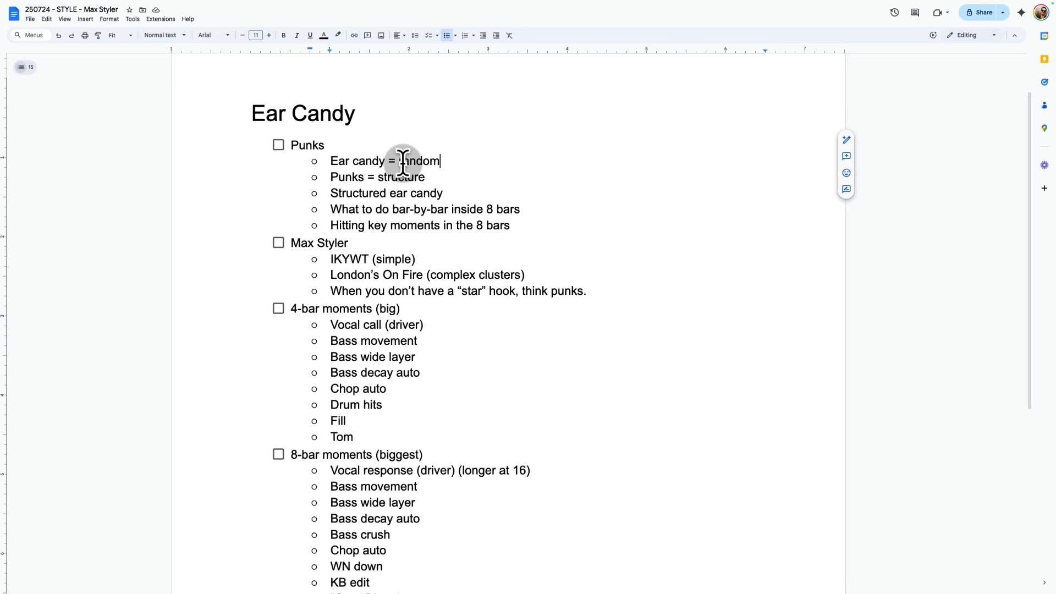
triple_click(402, 163)
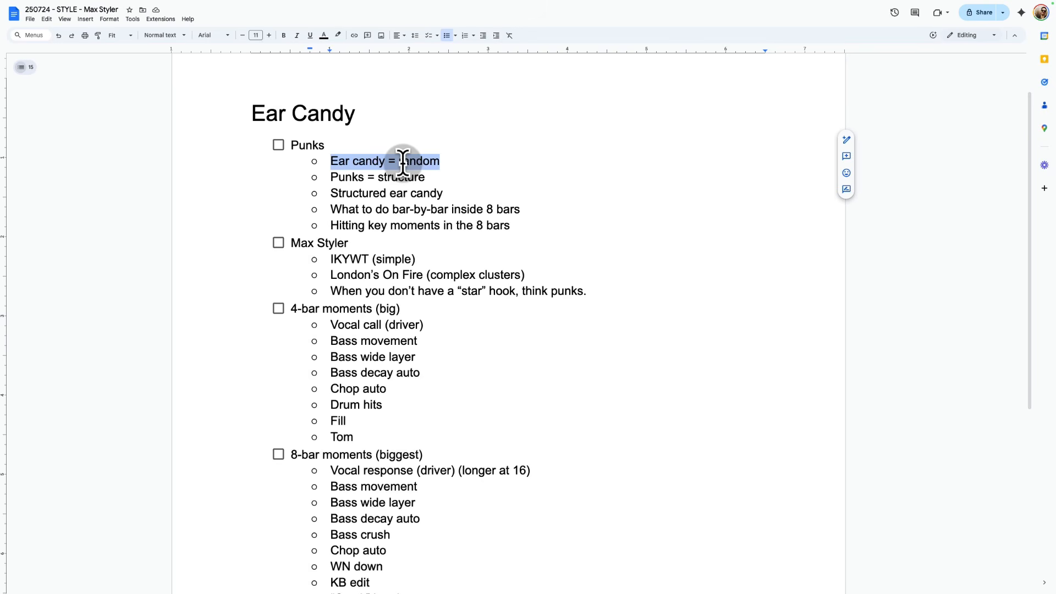
key(Left)
key(super+shift+Right)
Step through 'Punks = structure', 'Structured ear candy' and the 'What to do bar-by-bar' line
key(Right)
key(shift+Down)
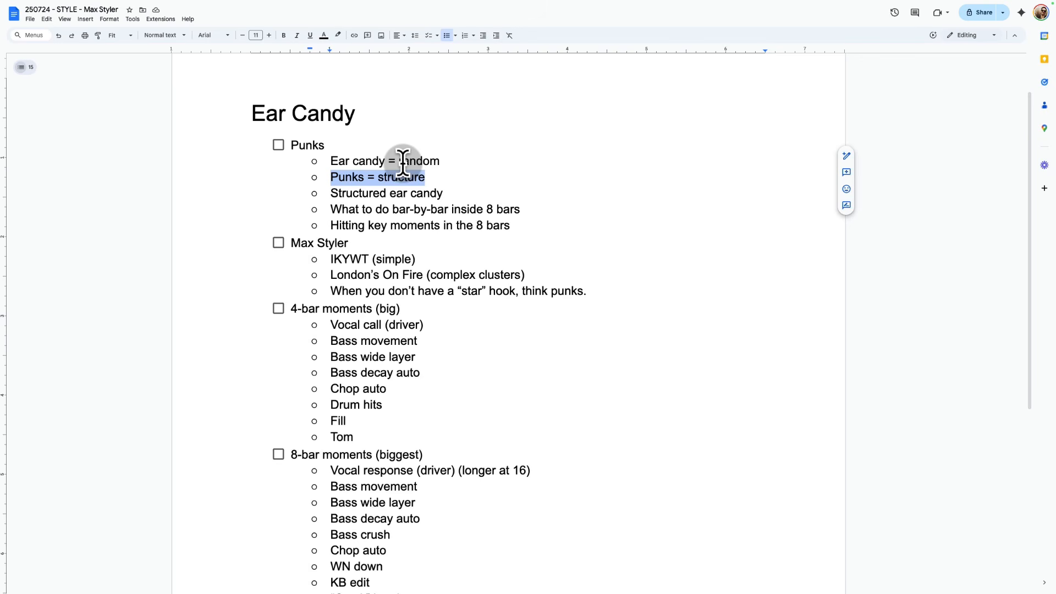
key(Right)
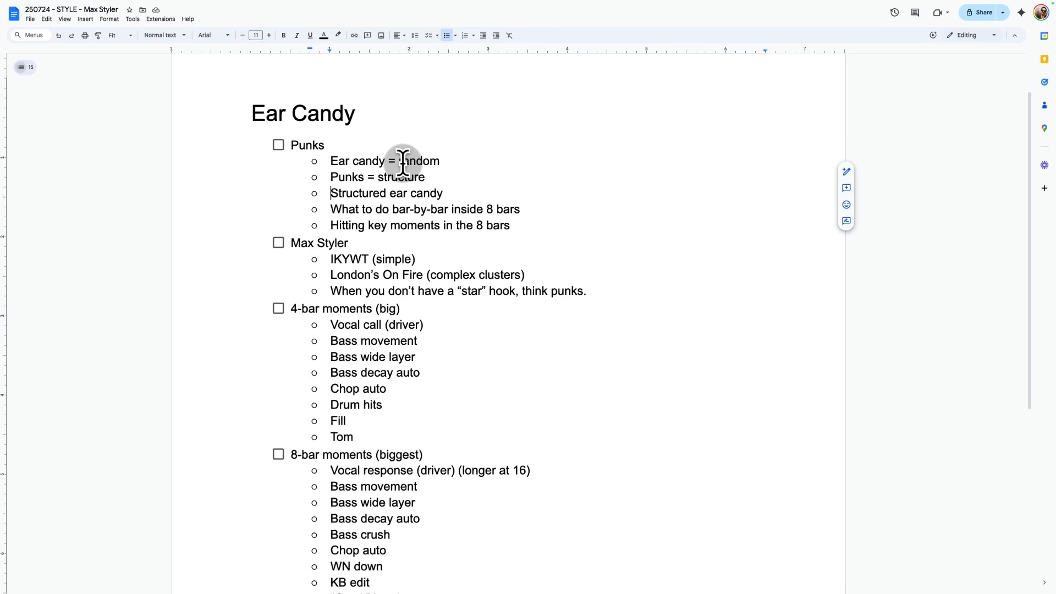
key(Down)
key(shift+End)
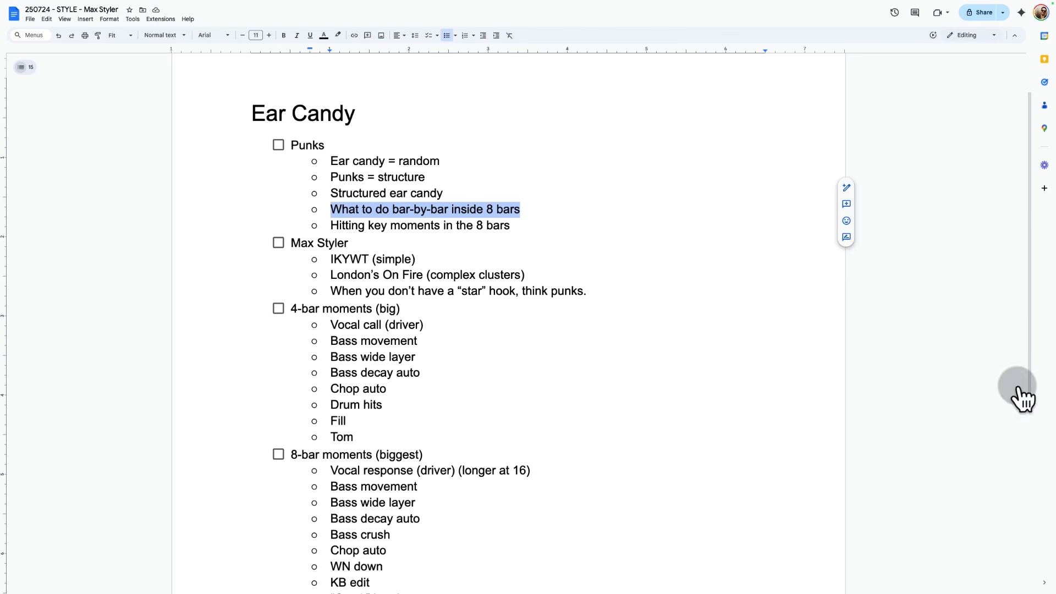
key(super+Tab)
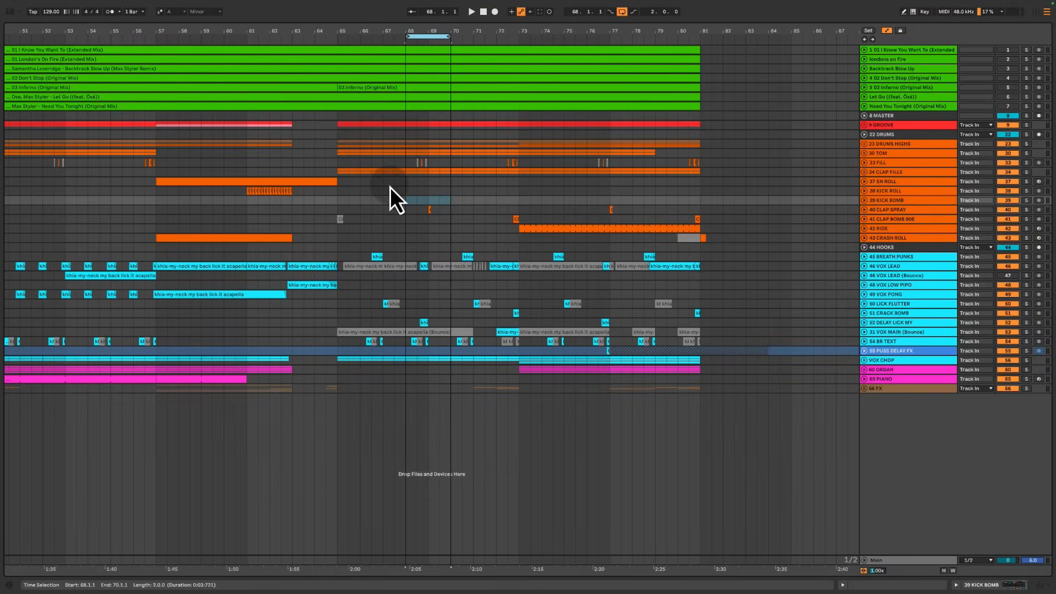
Mark bars 64–73 across the drum, middle and vocal tracks, then clear the selection
drag(329, 129, 525, 225)
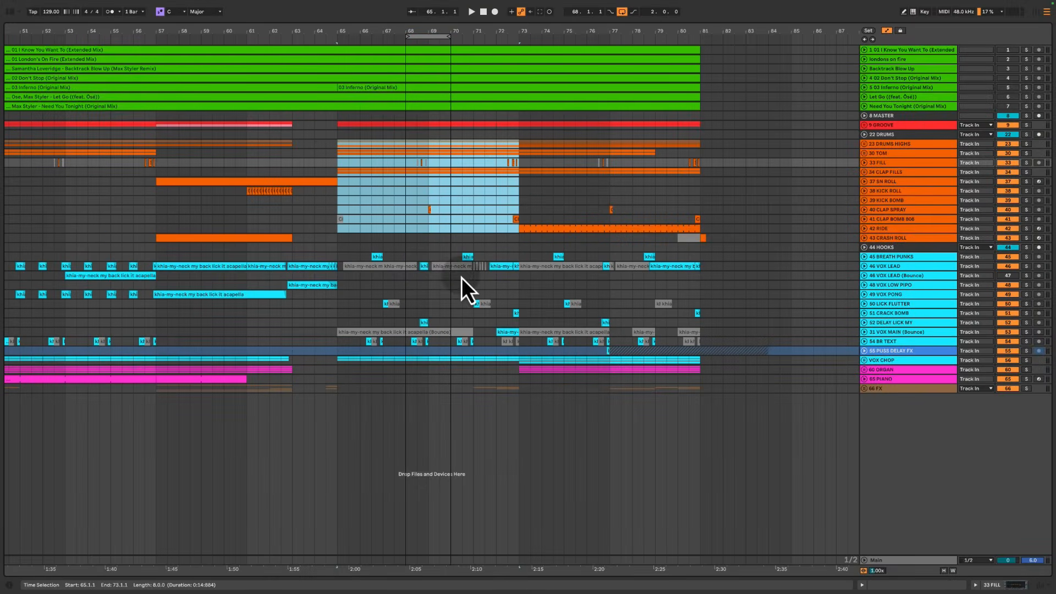
drag(335, 334, 518, 369)
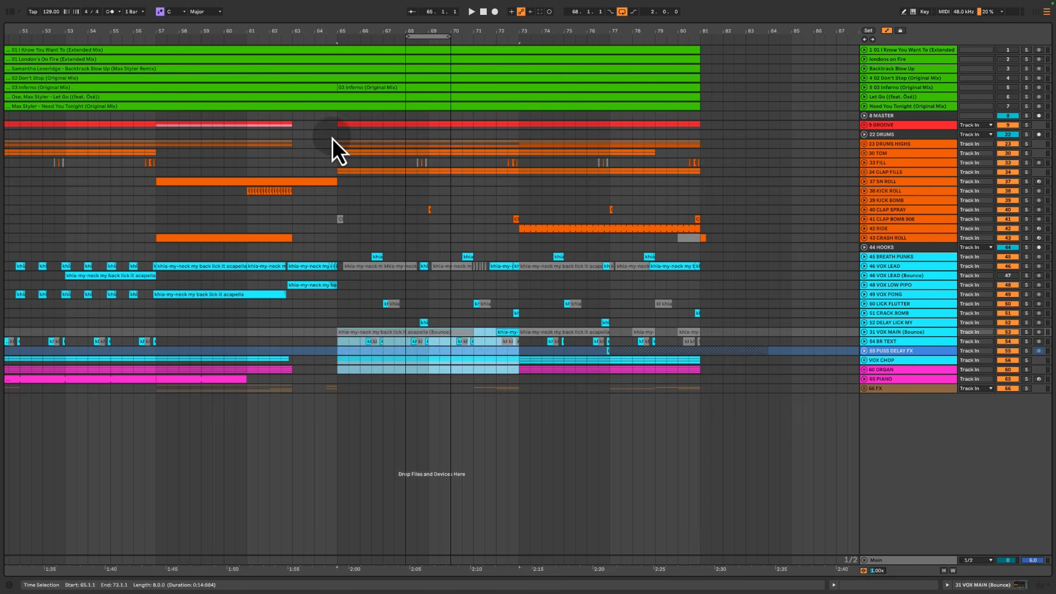
drag(328, 125, 483, 134)
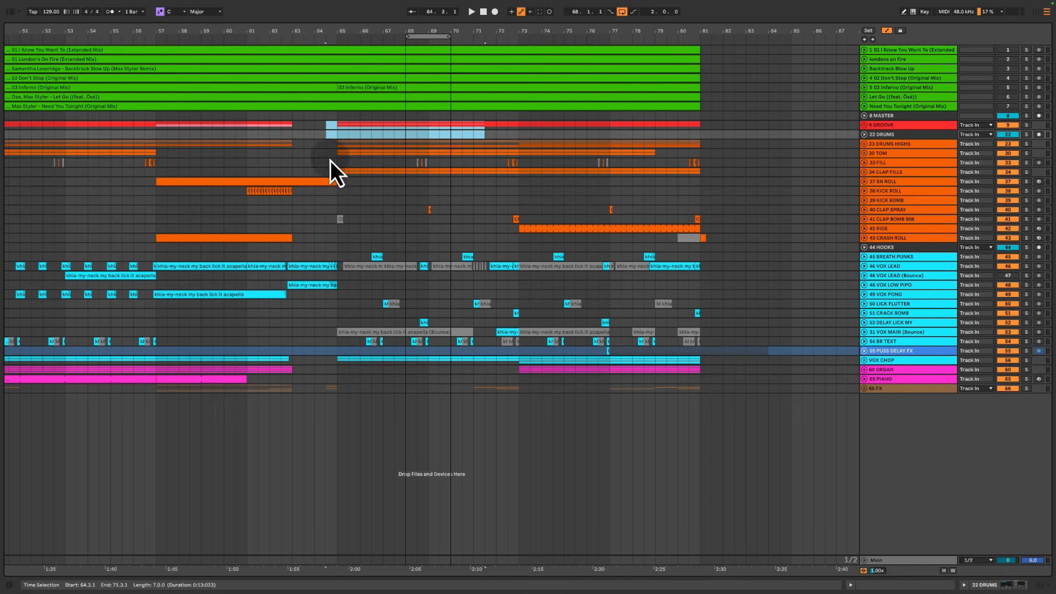
drag(330, 160, 520, 342)
click(332, 189)
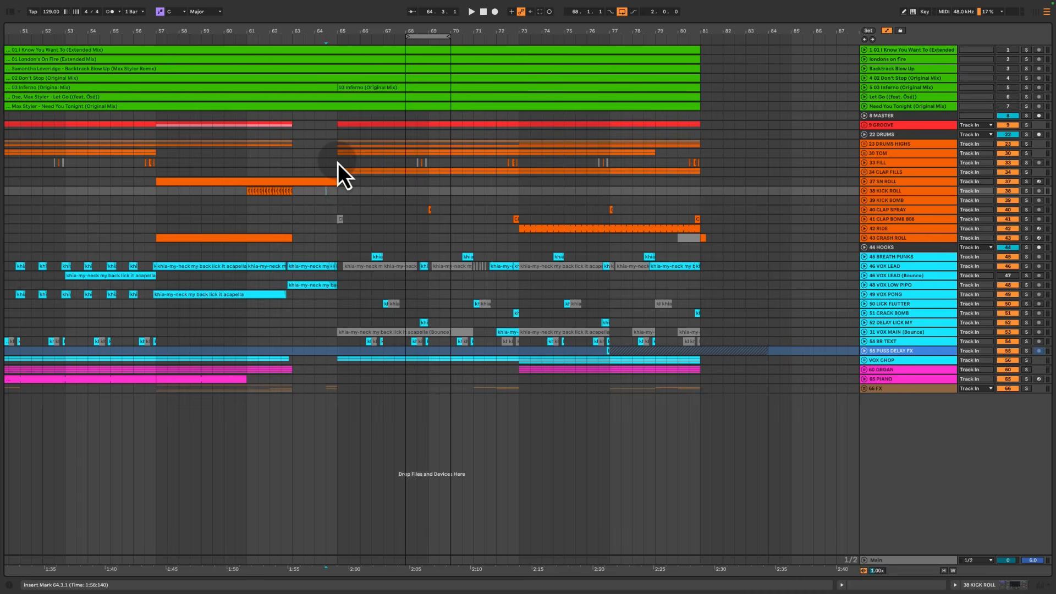
key(ctrl+Right)
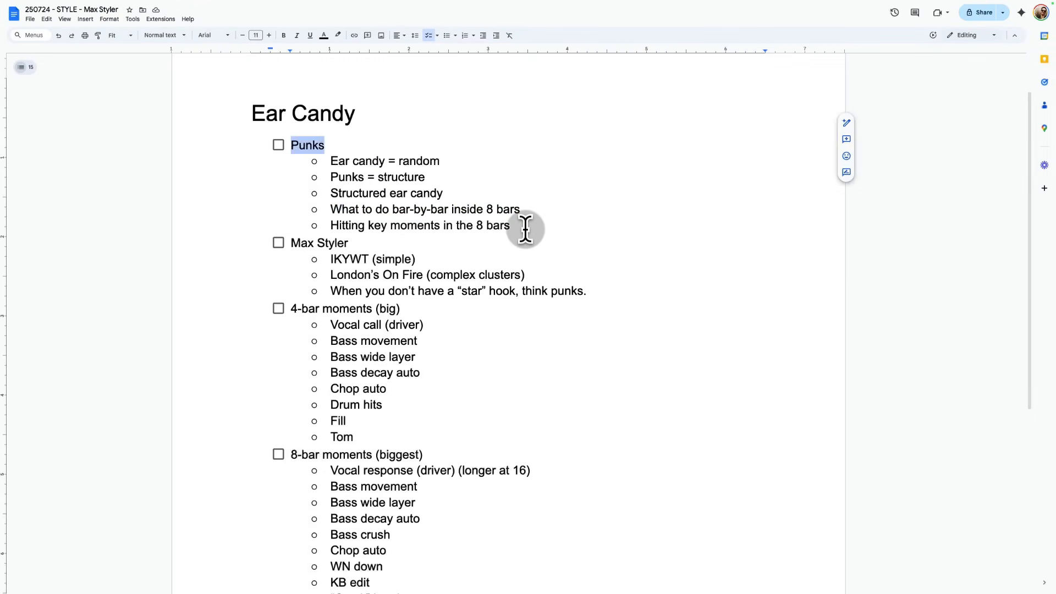
Move down through the Punks sub-bullets to the 'Hitting key moments' line
click(525, 229)
key(Down)
key(Down)
key(Down)
key(shift+super+Right)
key(Left)
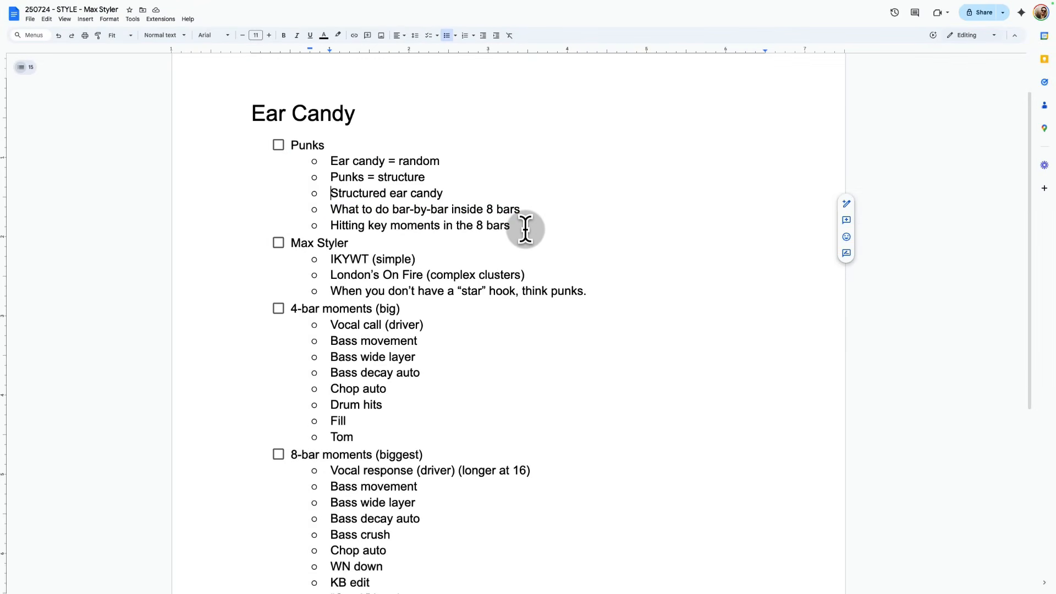
key(Down)
key(Down)
key(shift+super+Right)
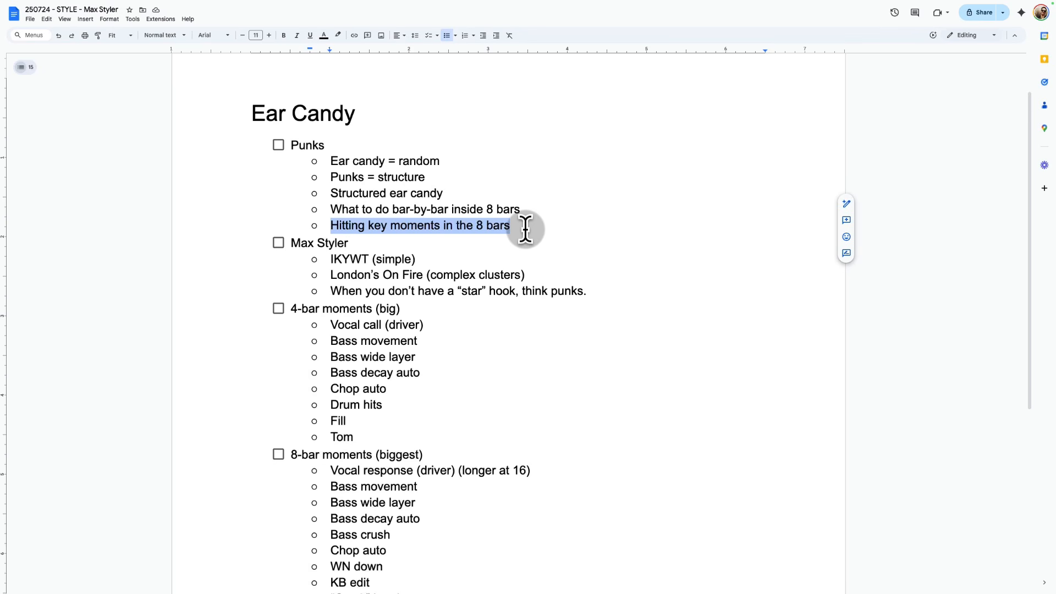
Select the '4-bar moments (big)', '8-bar moments (biggest)' and '2/6-bar moments (small)' headings
scroll(585, 240, down, 3)
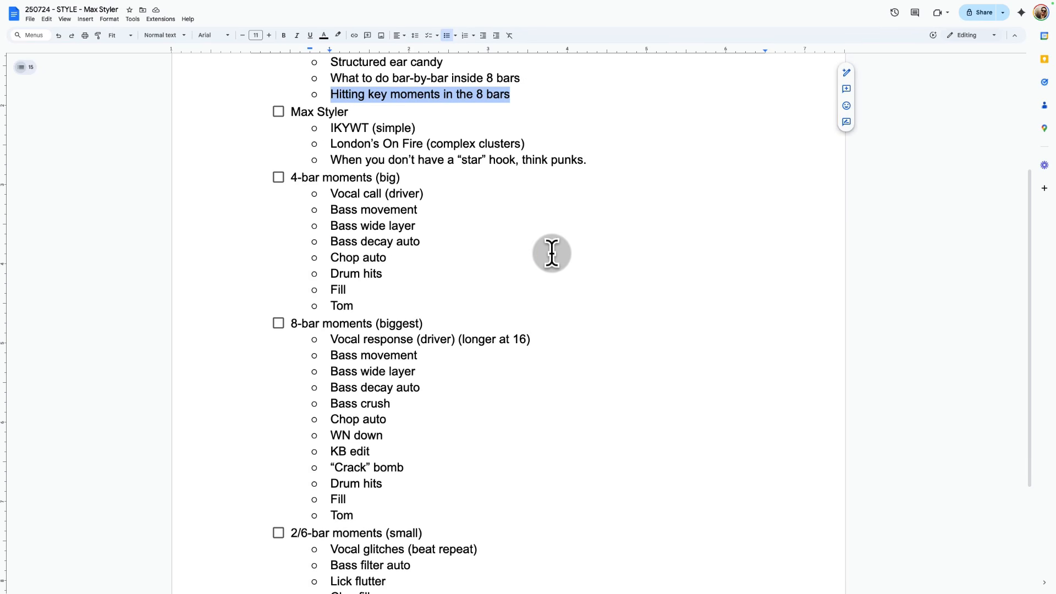
click(412, 177)
triple_click(413, 177)
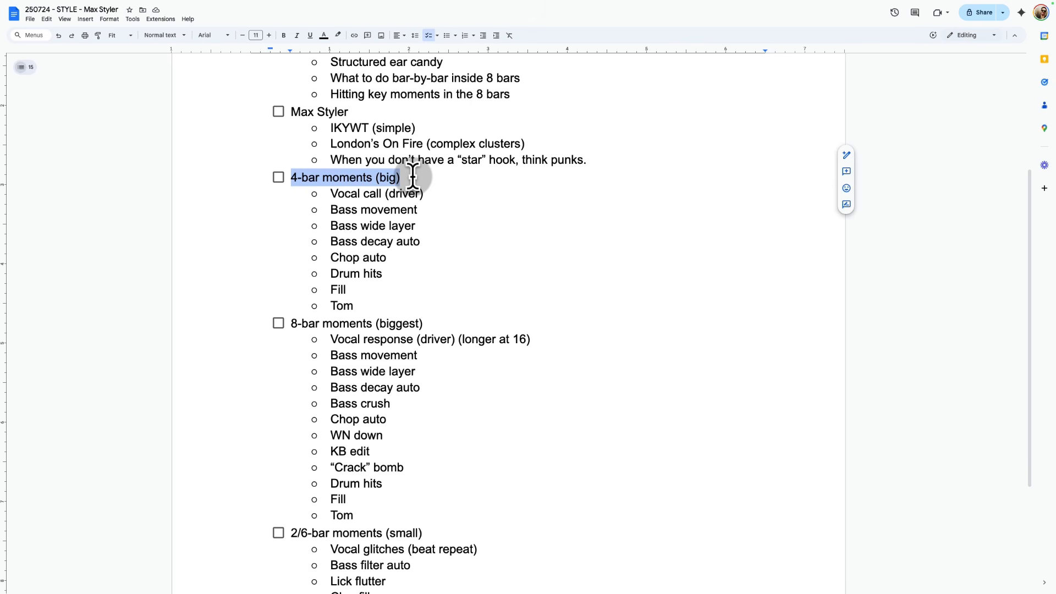
click(435, 322)
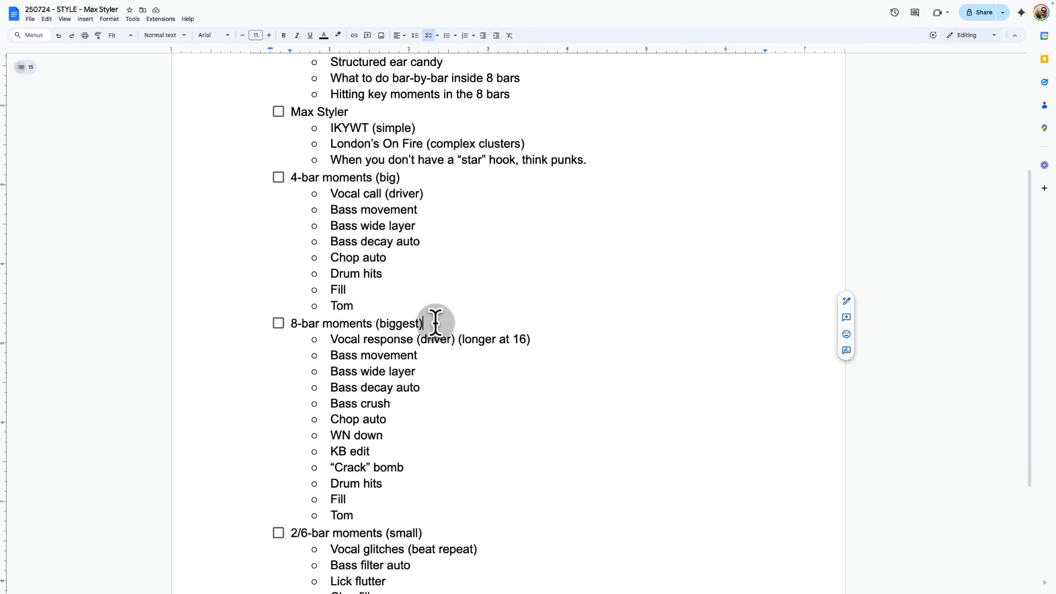
triple_click(436, 322)
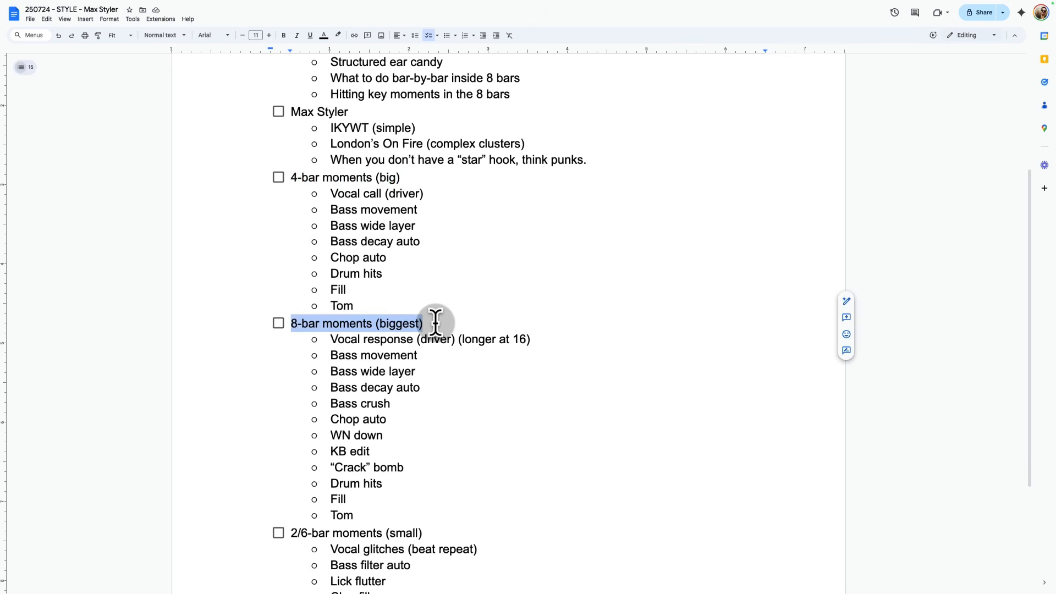
click(442, 532)
triple_click(442, 532)
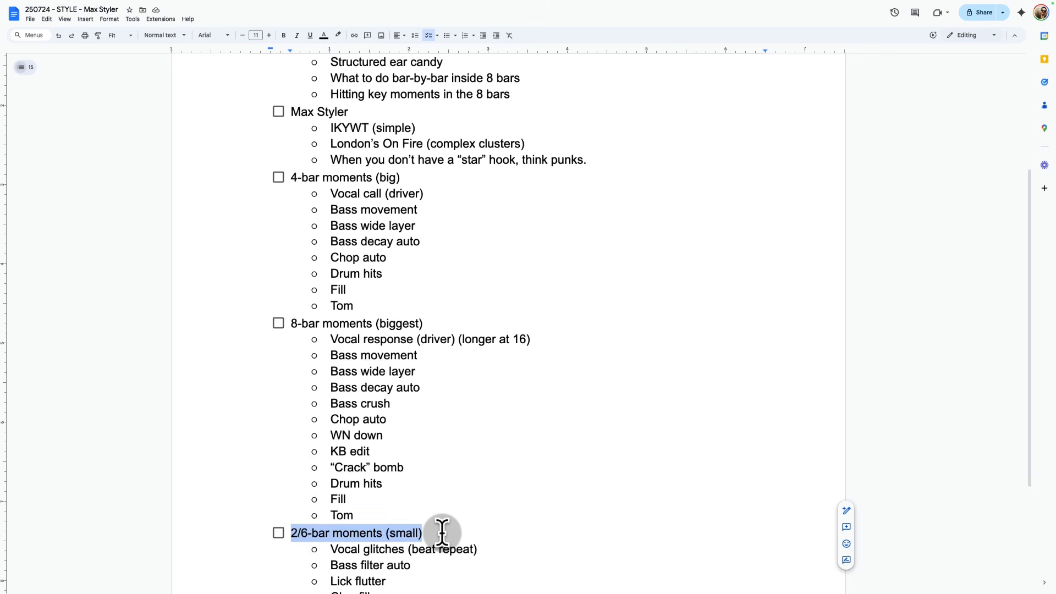
Check off the Punks item, then select the 'Max Styler' heading and 'IKYWT (simple)' line
scroll(512, 341, up, 4)
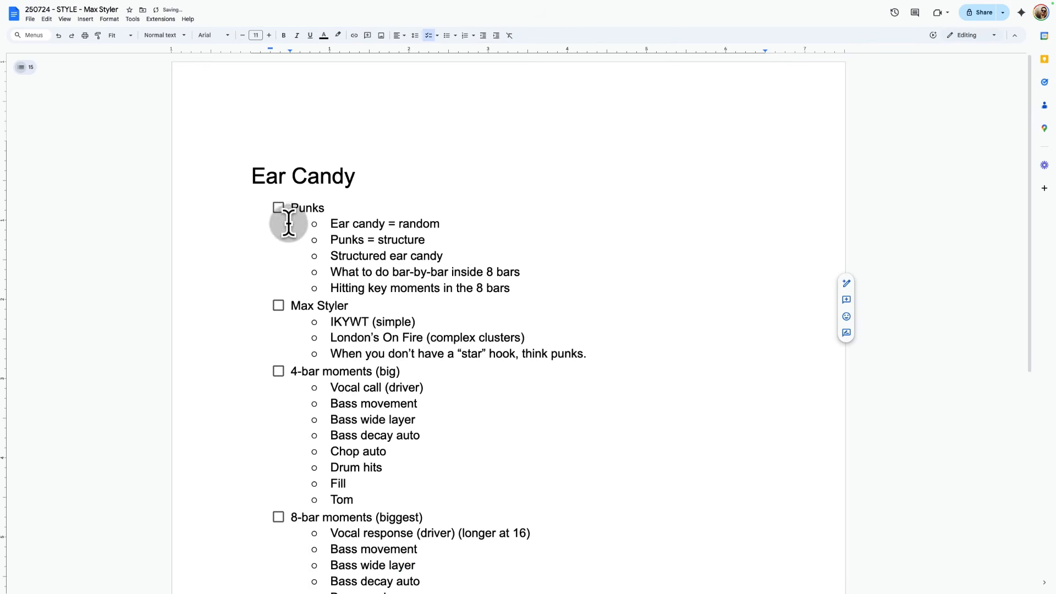
click(278, 208)
triple_click(370, 306)
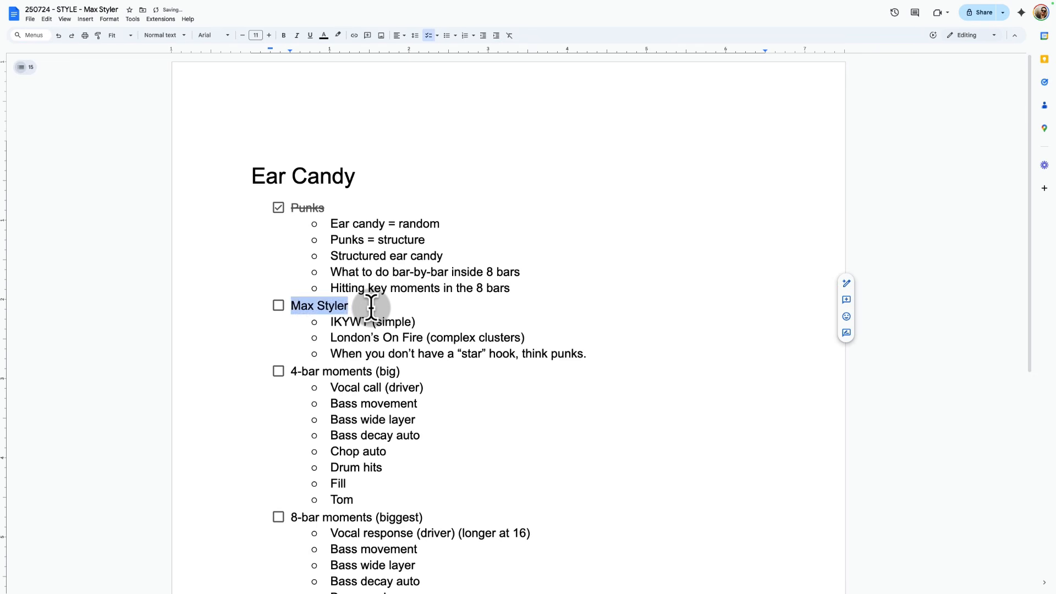
click(424, 323)
triple_click(424, 323)
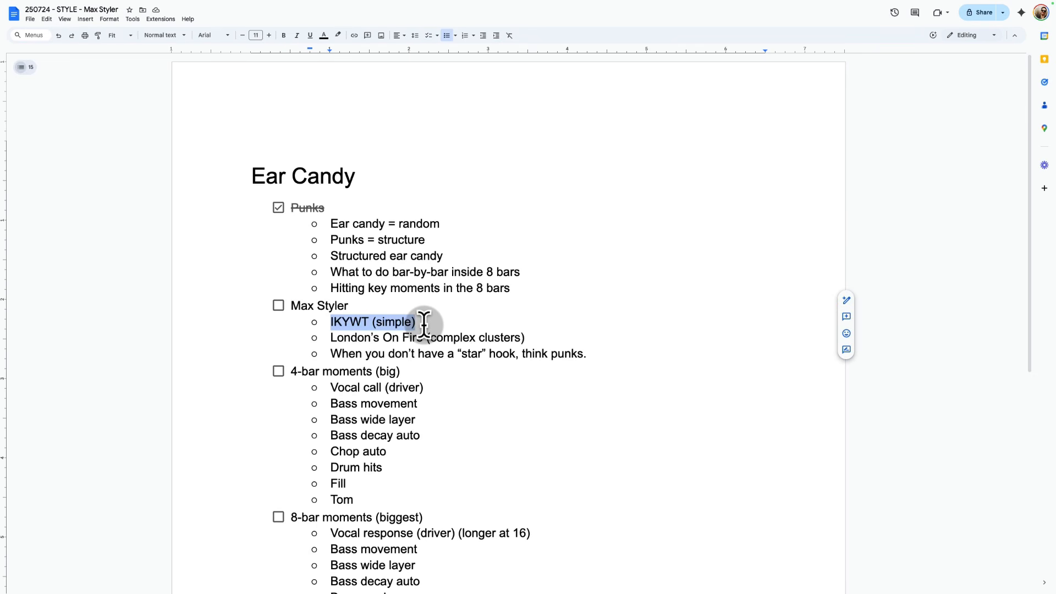
key(ctrl+Right)
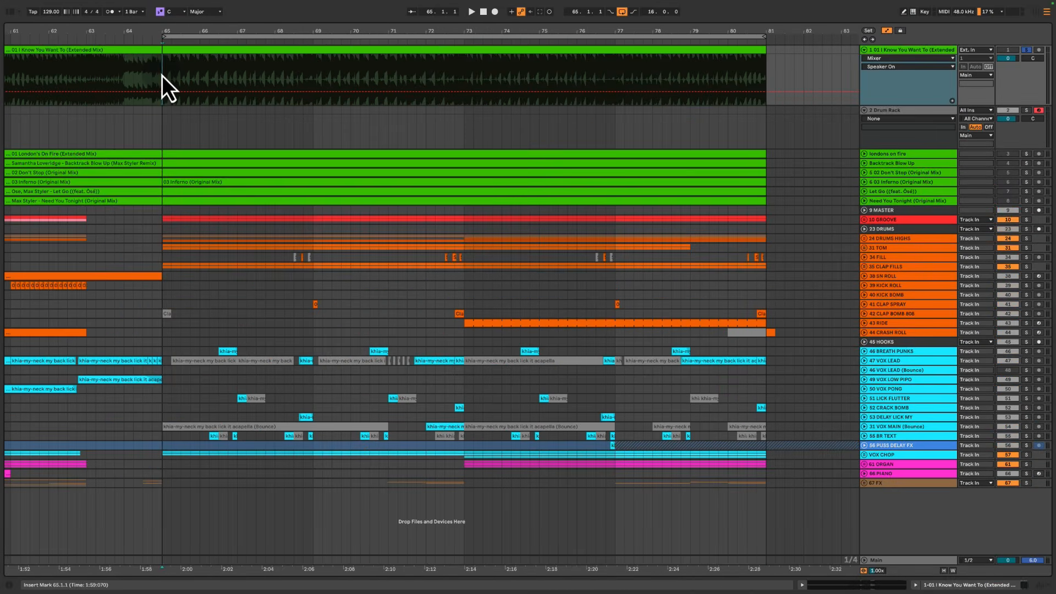
Create an empty Drum Rack clip over bars 65–66.3 named 'P1 / Entry'
key(space)
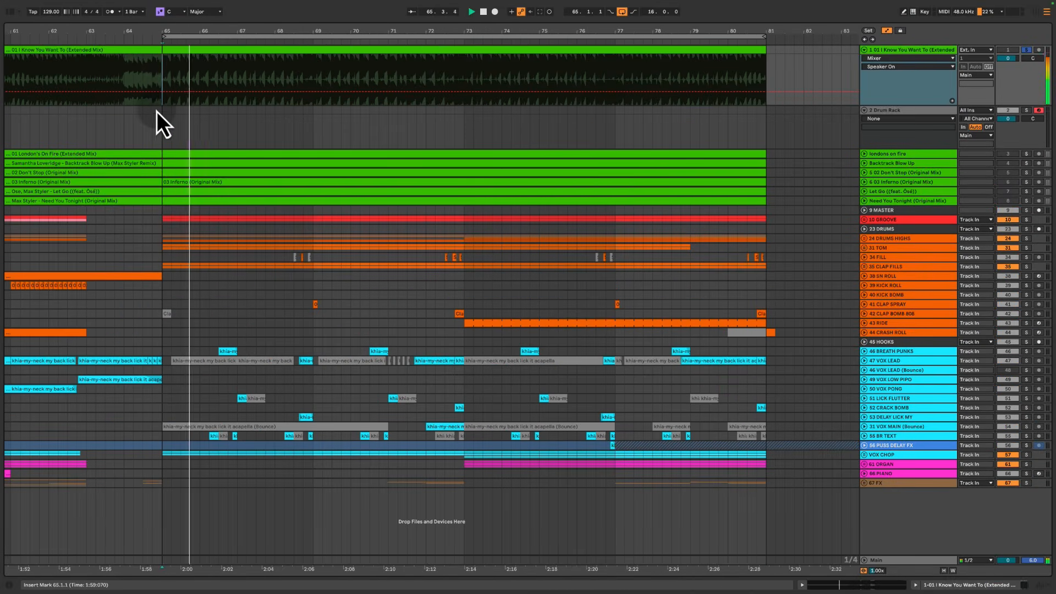
key(space)
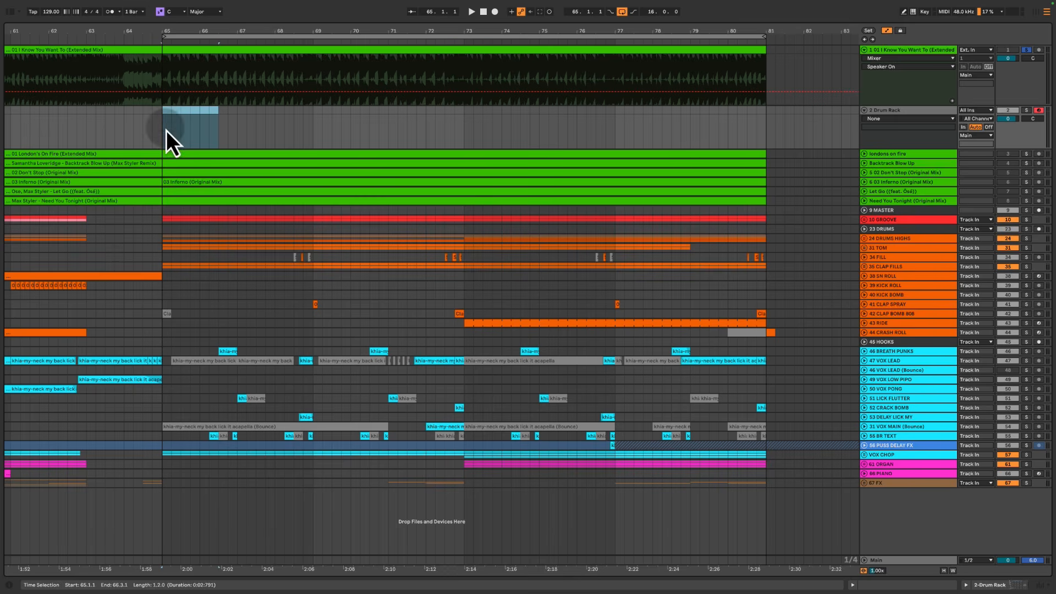
drag(166, 130, 219, 113)
key(super+shift+m)
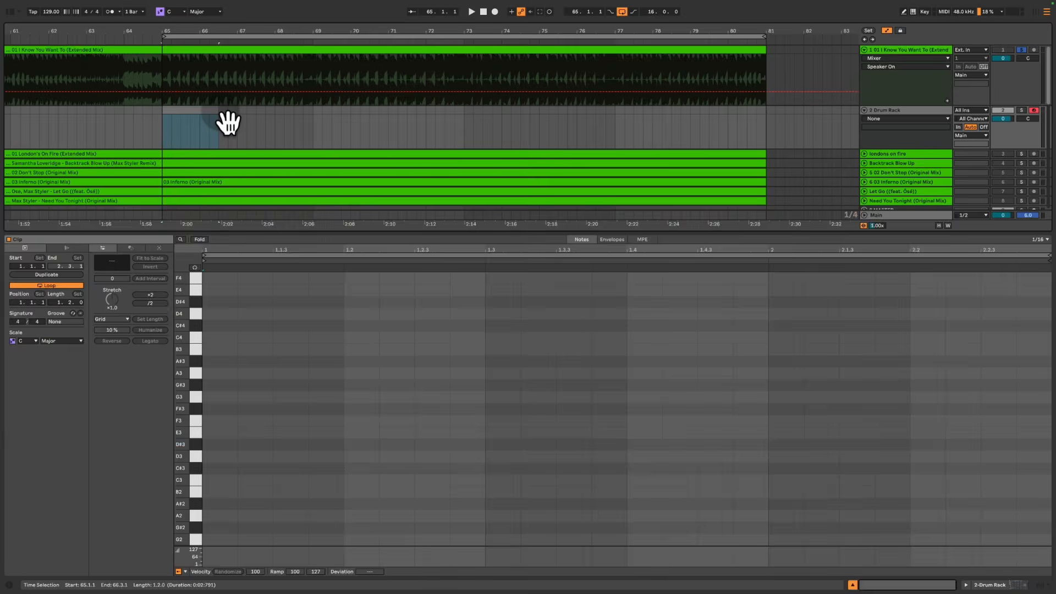
key(super+alt+l)
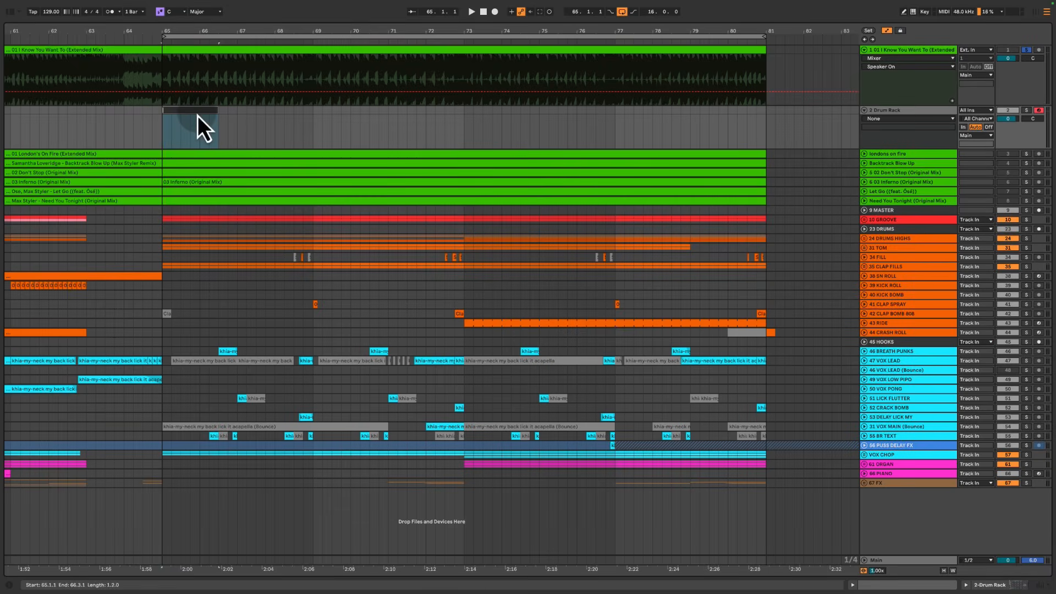
text(P1 / Entry)
key(Return)
Play from bar 66, zoom in, and add a one-bar P4 clip from 68.3
click(199, 133)
key(space)
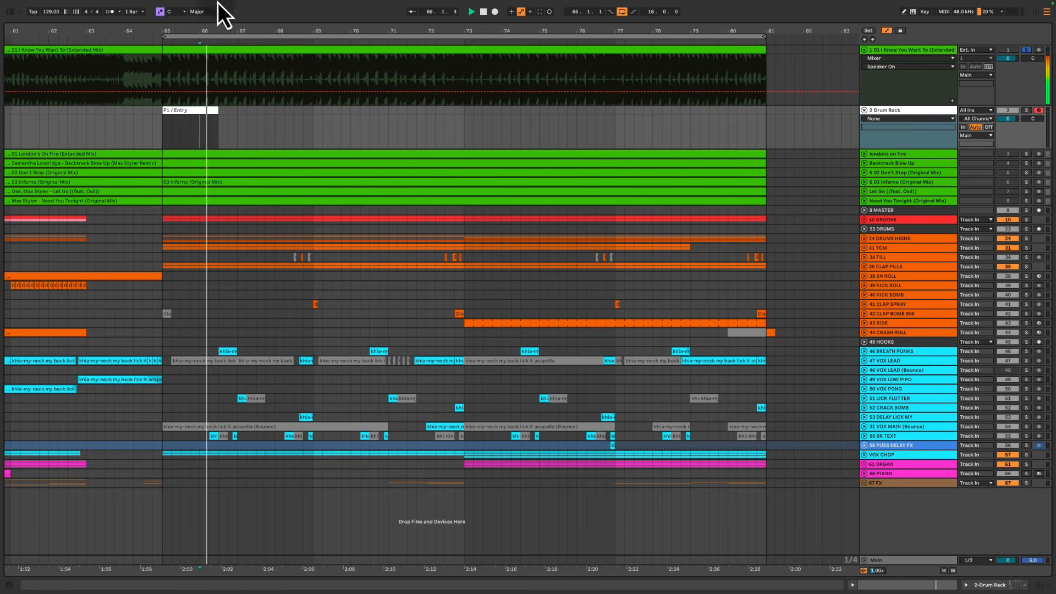
drag(193, 33, 197, 35)
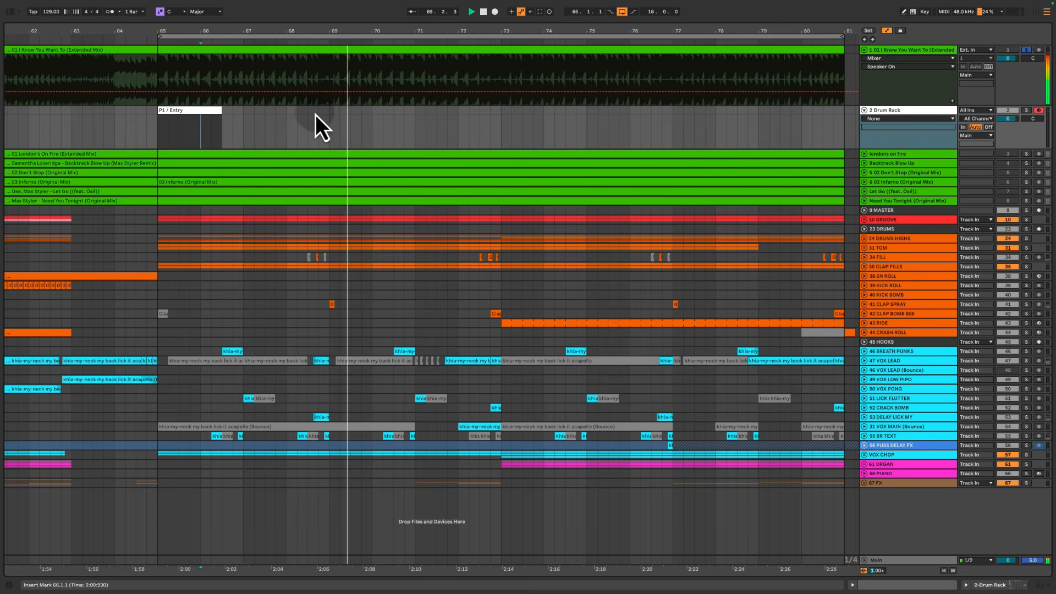
key(space)
drag(308, 114, 350, 112)
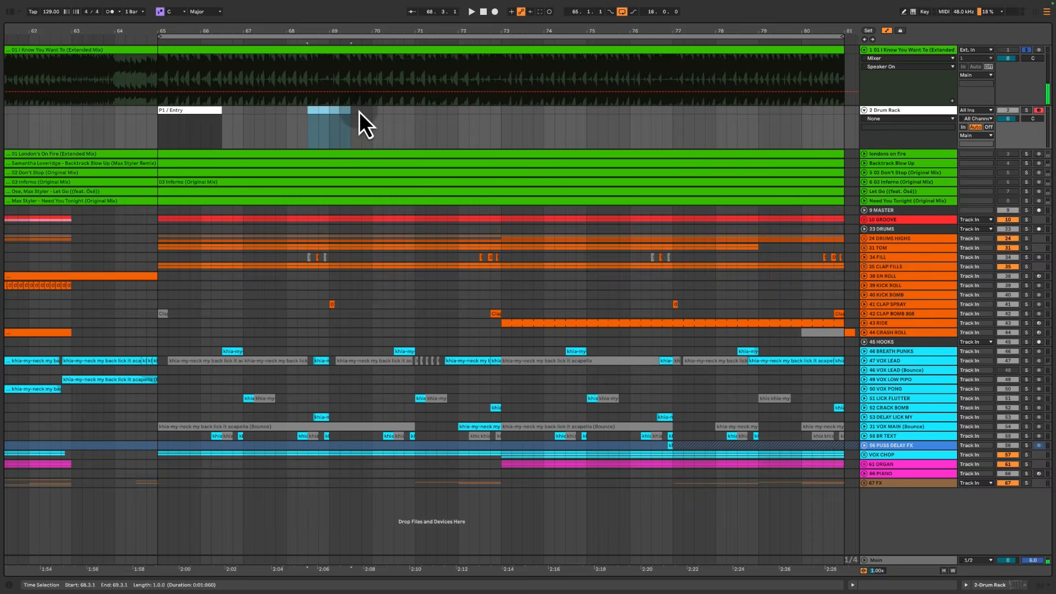
key(ctrl+shift+m)
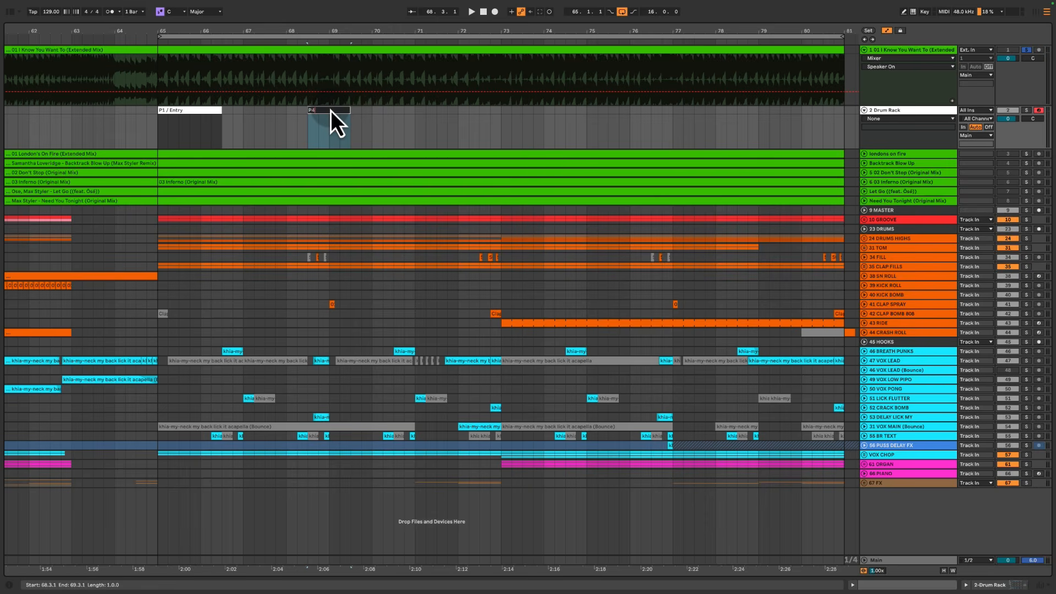
click(331, 110)
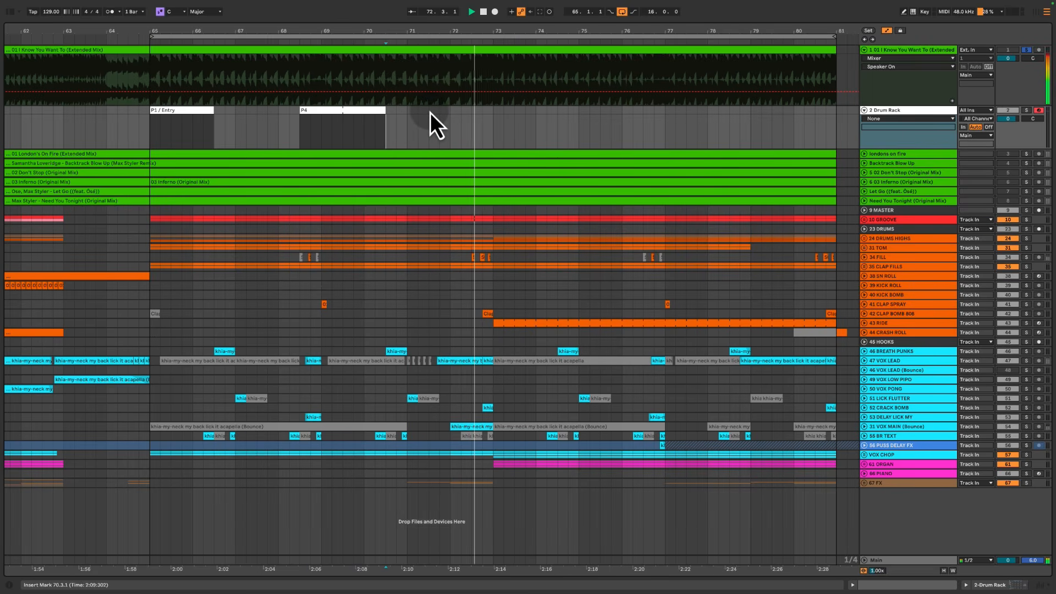
Insert an empty Drum Rack clip over bars 71.3–73.1 named 'P8'
key(space)
drag(430, 114, 502, 115)
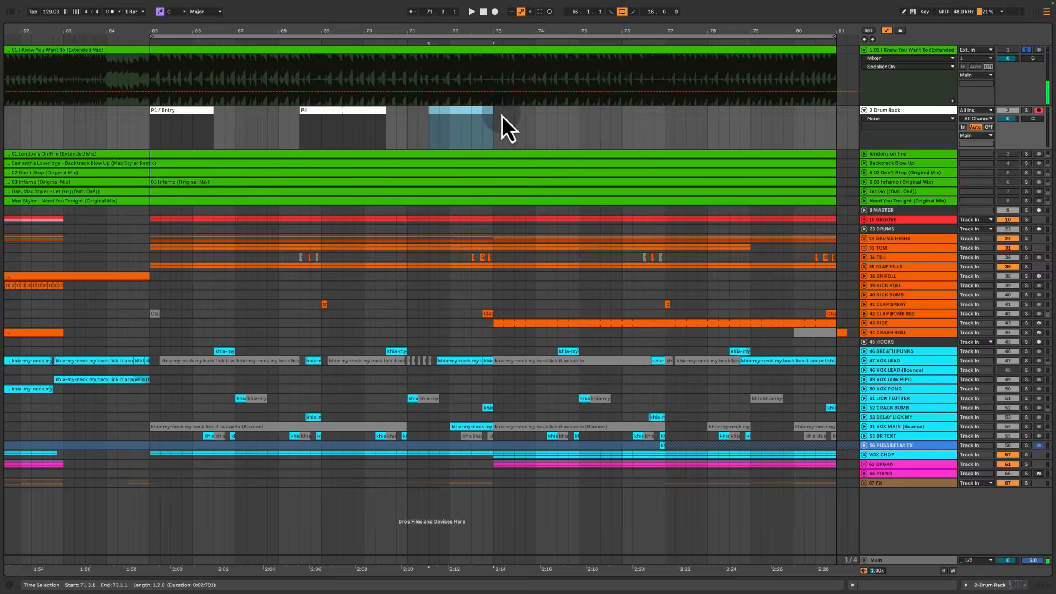
key(ctrl+shift+m)
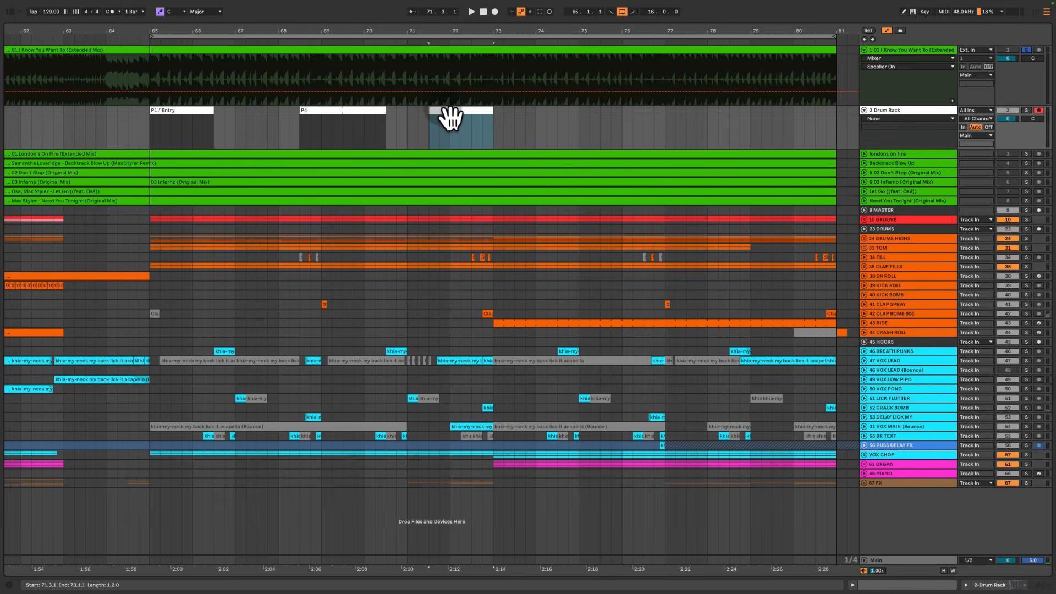
key(super+r)
key(Return)
Check the clip ranges and gaps around P1 / Entry, P4 and P8 (66.4–68.1, 70.4–71.3)
drag(319, 137, 357, 126)
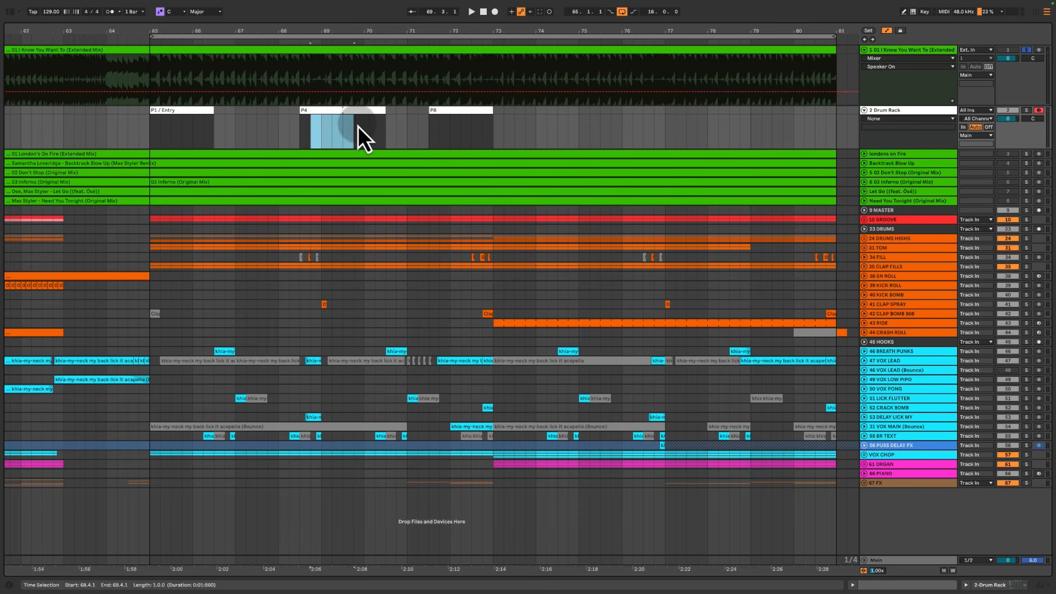
drag(427, 127, 499, 124)
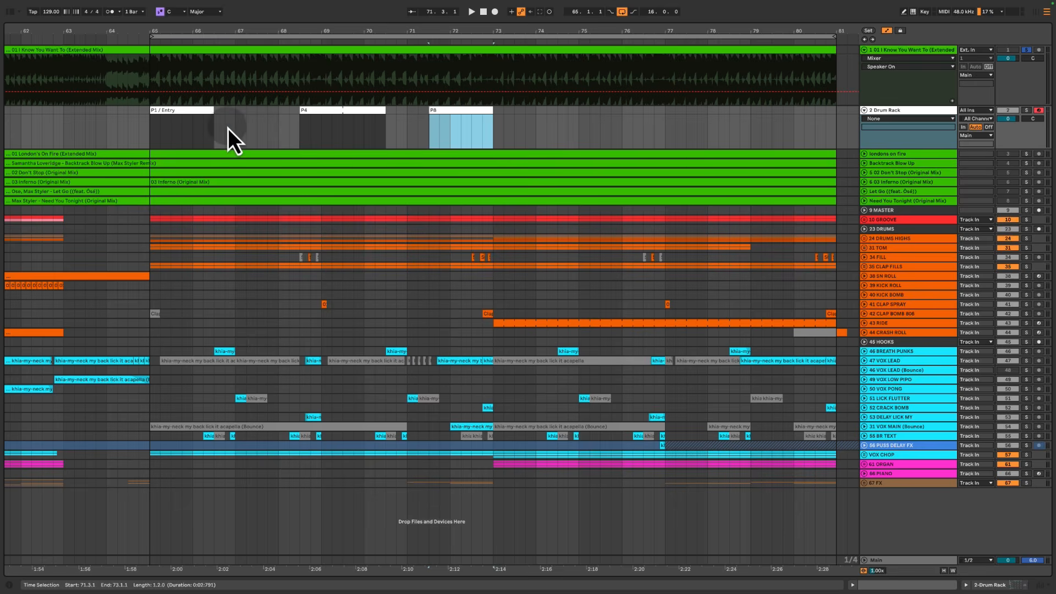
drag(228, 128, 275, 128)
drag(397, 126, 425, 120)
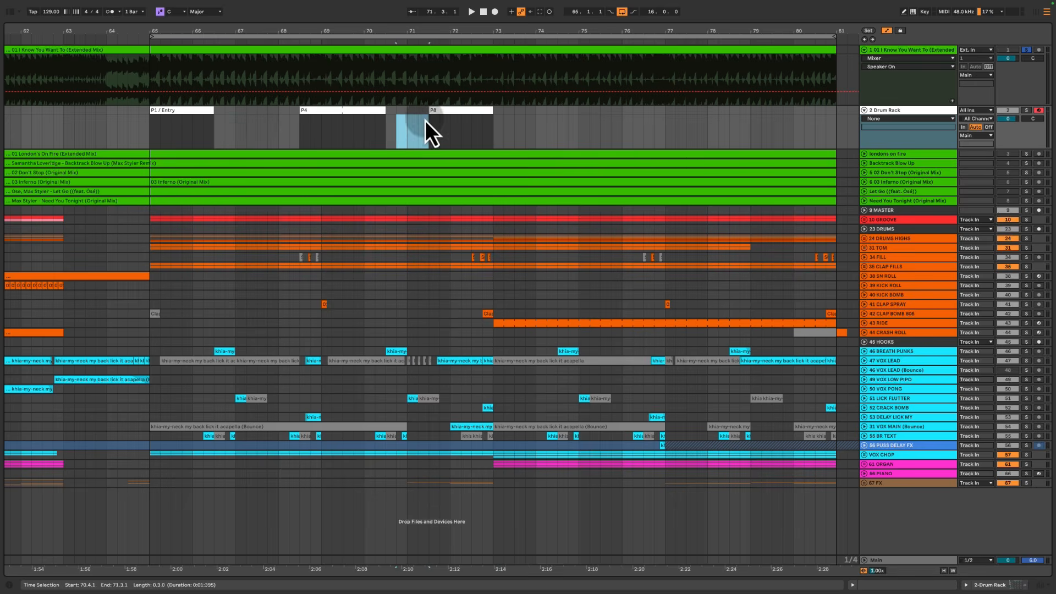
click(184, 118)
click(348, 123)
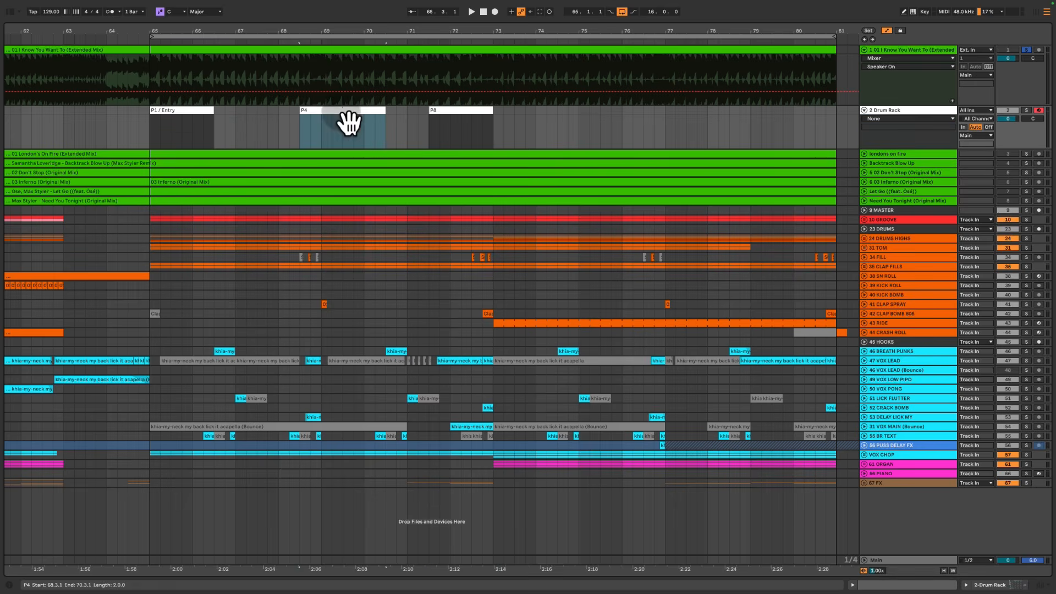
mouse_move(387, 124)
mouse_down()
mouse_move(415, 121)
mouse_move(400, 119)
mouse_up()
drag(243, 126, 262, 126)
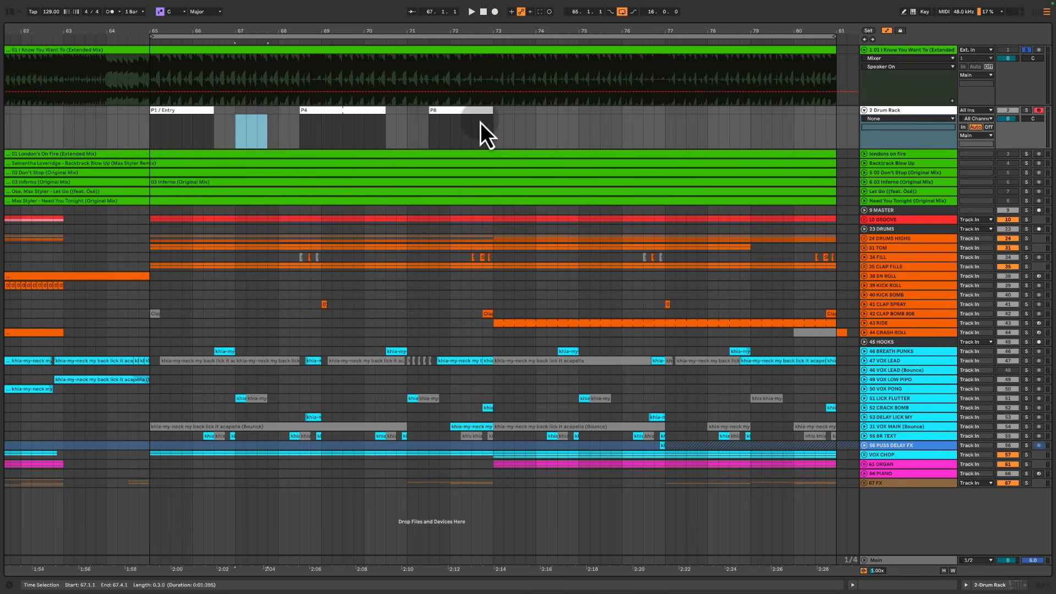
Play from bar 73 and insert an empty Drum Rack clip over bars 73–75
click(413, 124)
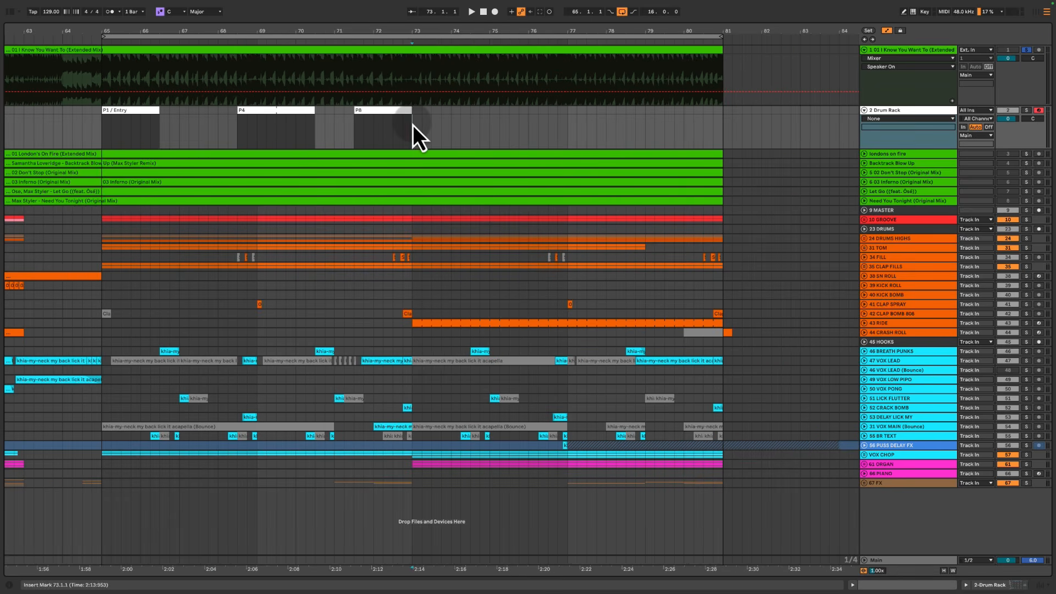
key(space)
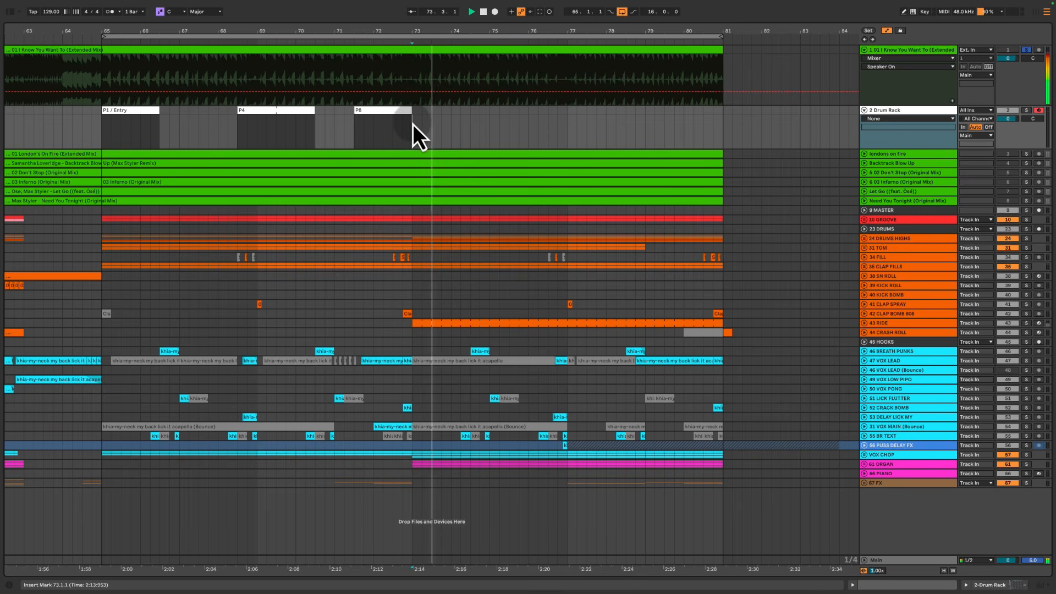
drag(415, 122, 487, 111)
key(super+shift+m)
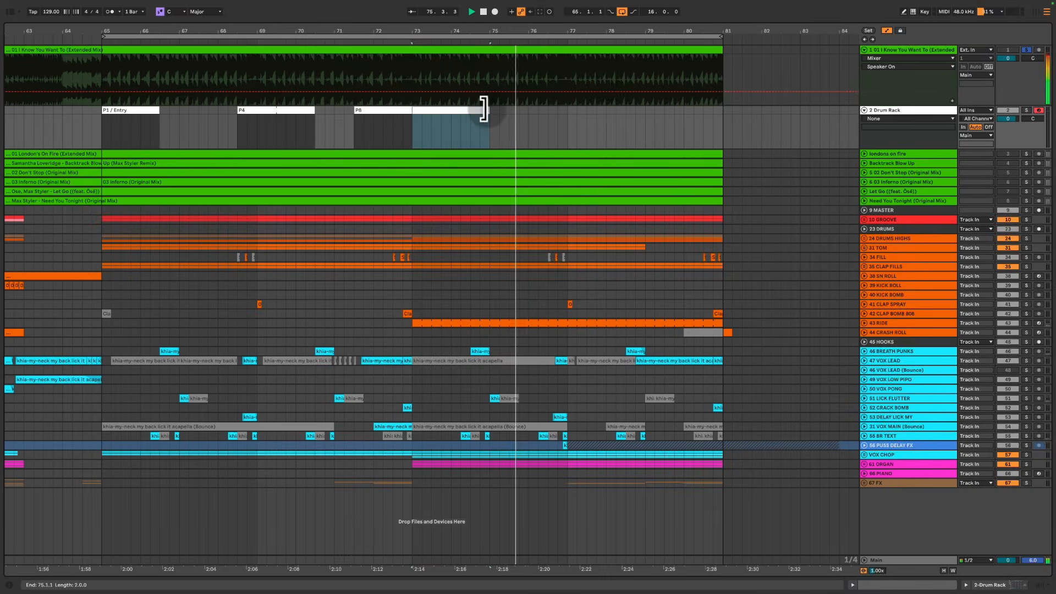
key(space)
Audition from 74.4 and name the new bars 73–75 clip 'P1 / ENTRY'
click(183, 120)
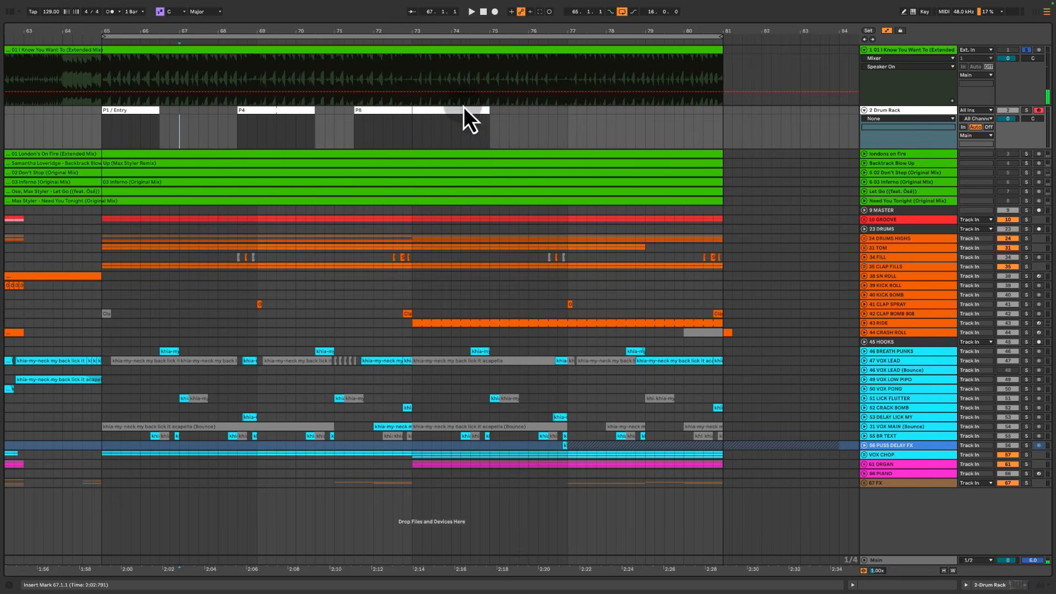
click(479, 129)
key(space)
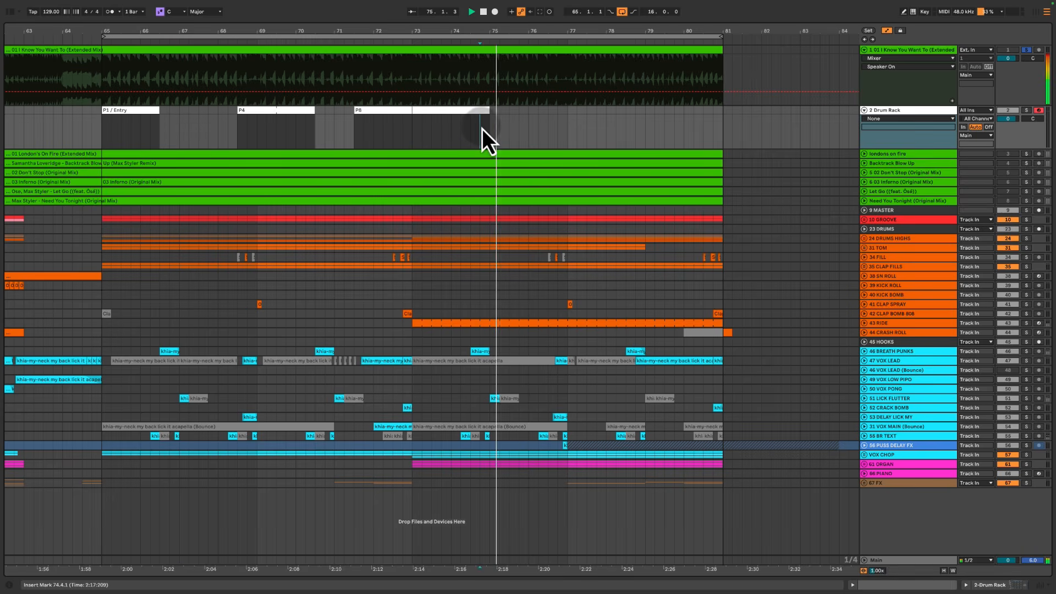
key(space)
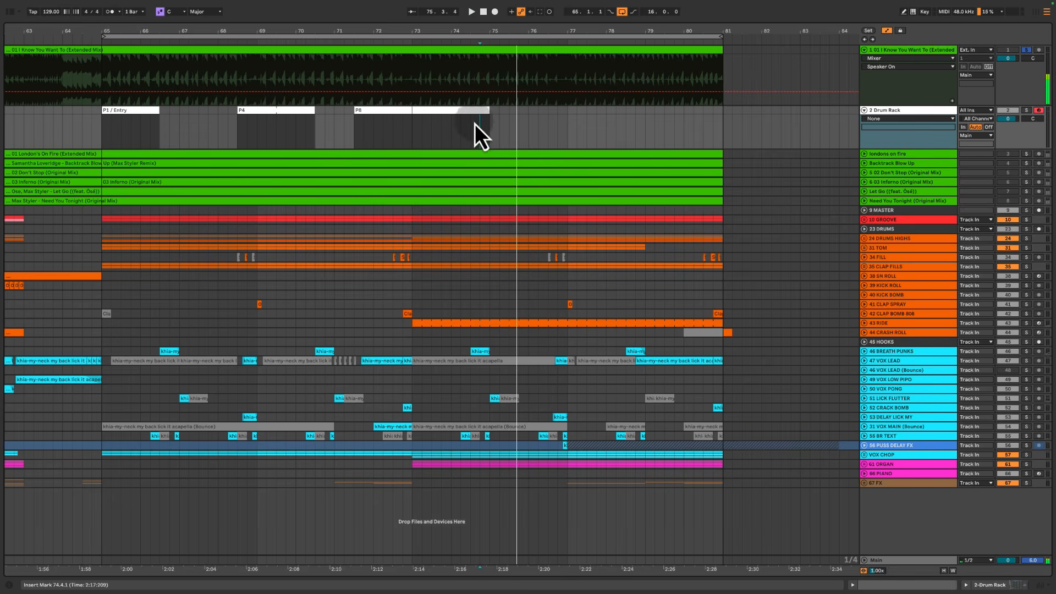
click(451, 121)
key(ctrl+r)
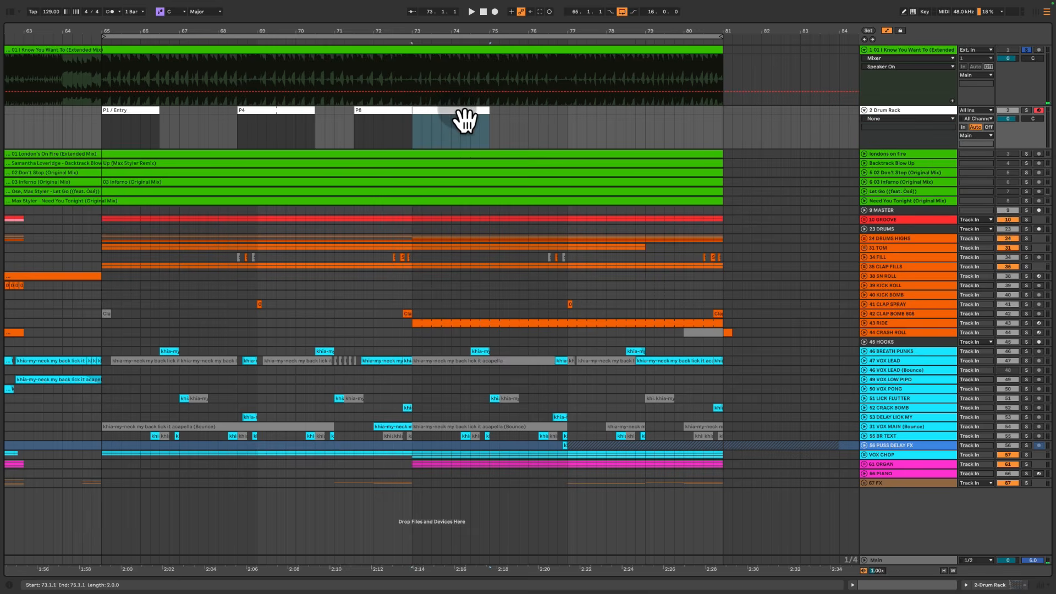
text(P1 / ENTRY)
key(Return)
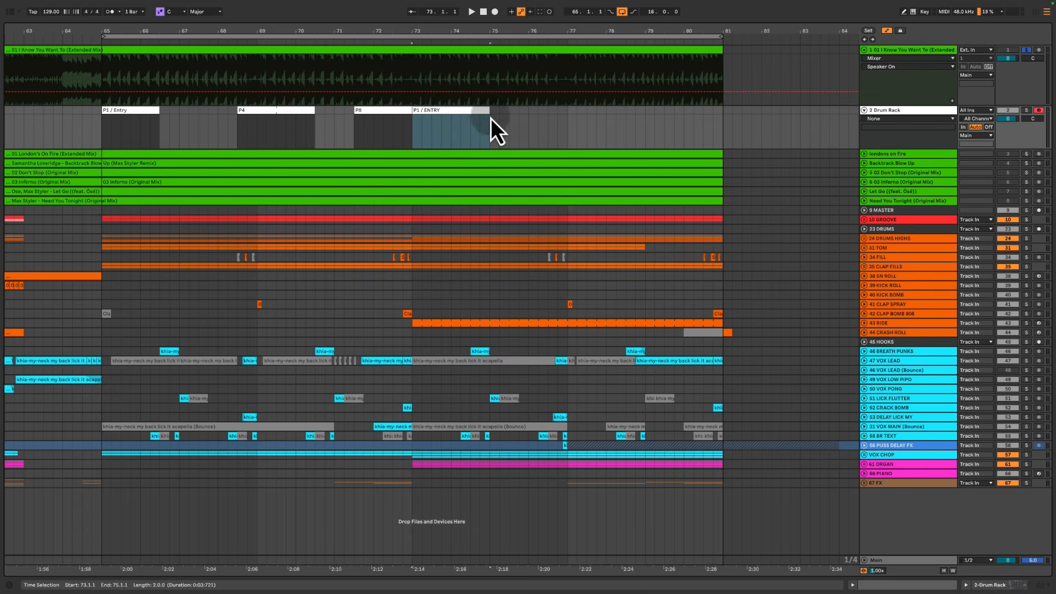
Add an empty clip over bars 76.3–77.3 and name it 'P4'
click(475, 130)
key(space)
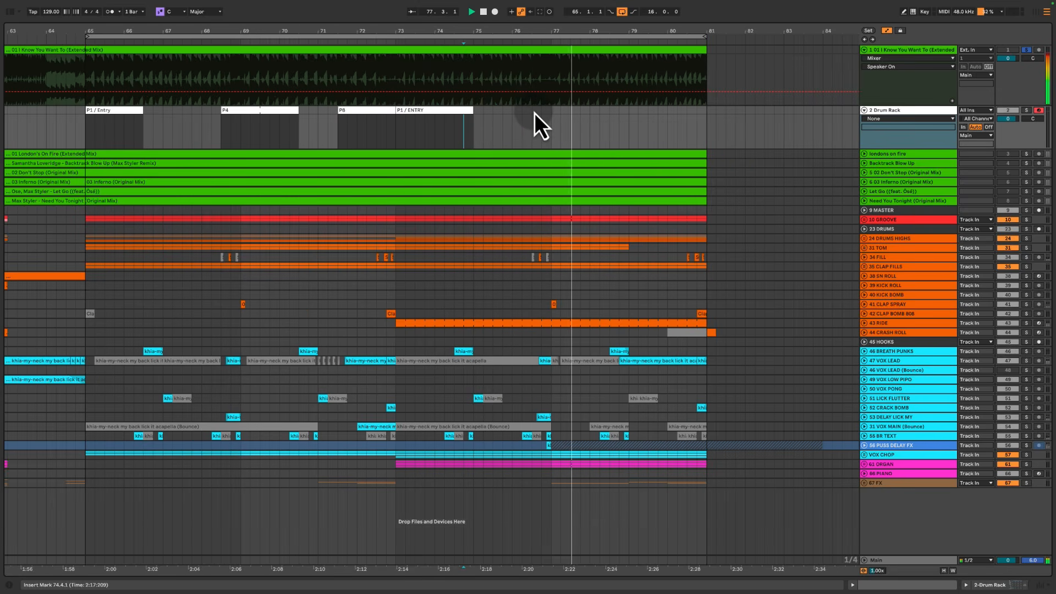
drag(532, 113, 571, 111)
key(space)
key(ctrl+shift+m)
key(ctrl+alt+l)
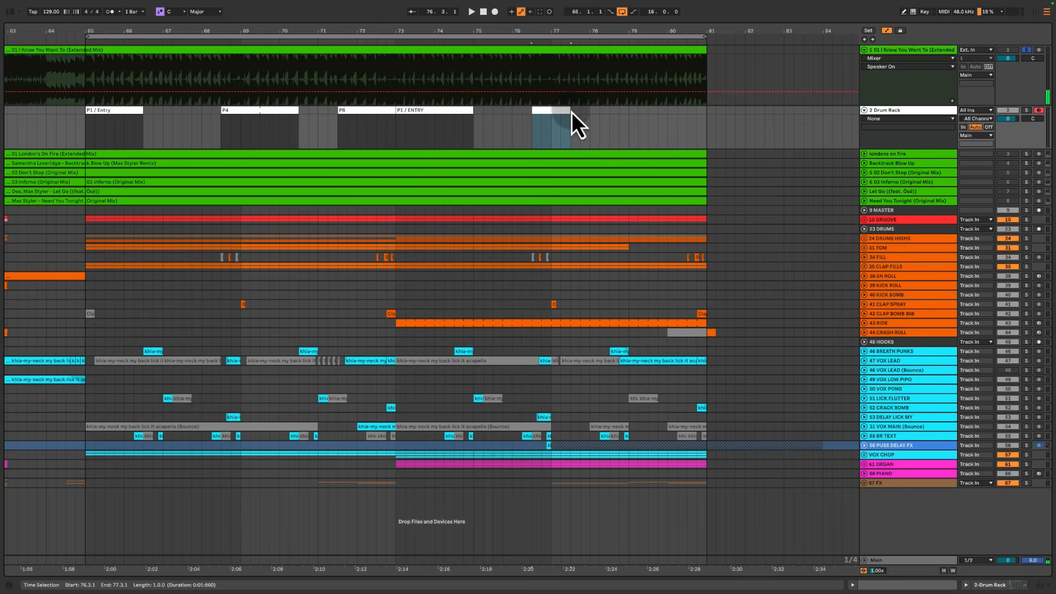
click(557, 111)
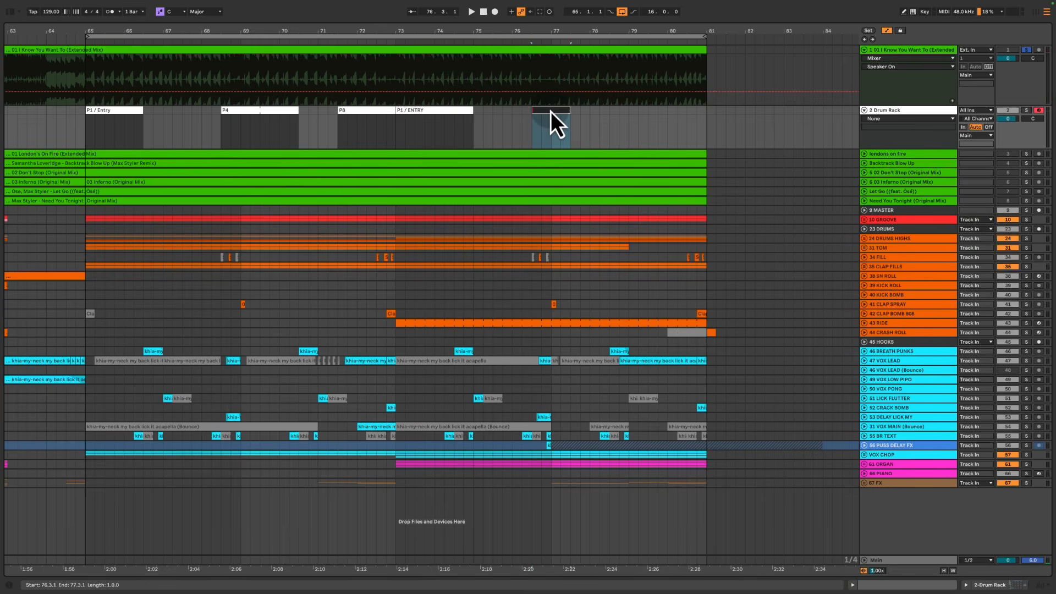
text(P4)
key(Return)
Add an empty clip over bars 79.3–81 and name it 'P8'
key(space)
click(614, 114)
scroll(613, 114, left, 1)
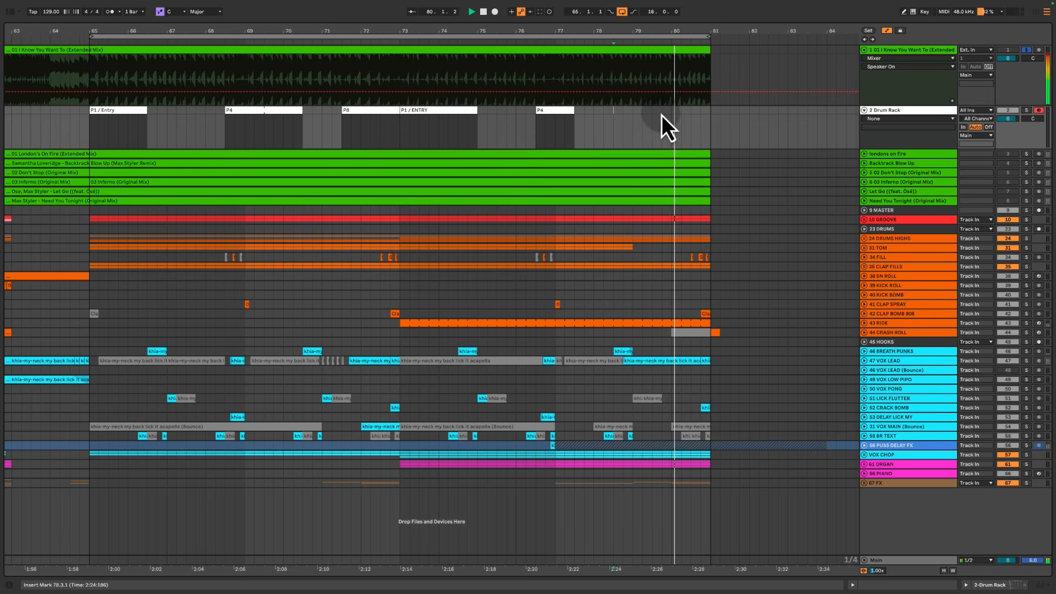
drag(652, 114, 705, 114)
key(space)
key(super+shift+m)
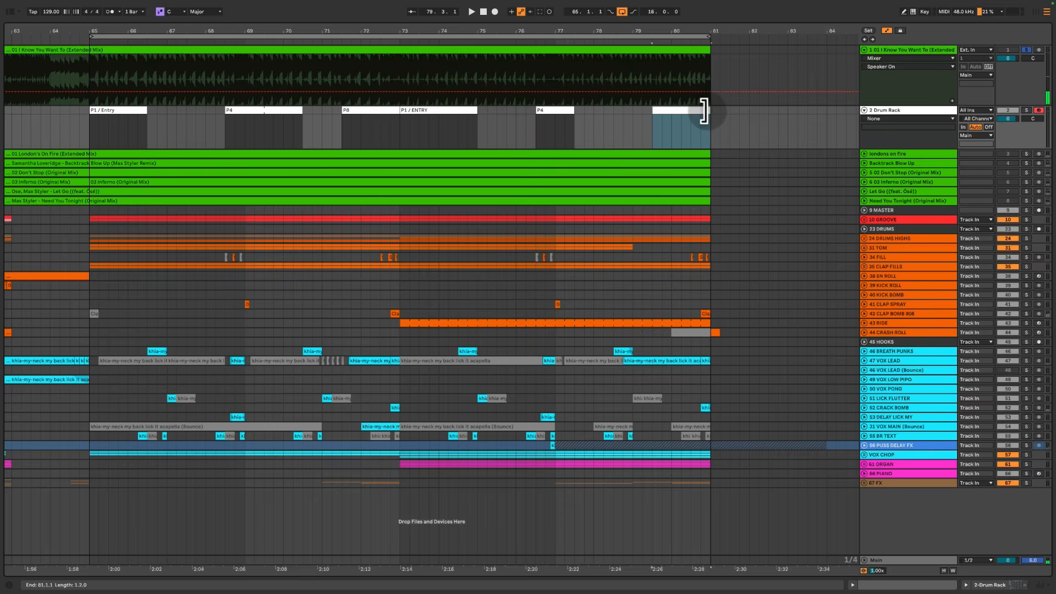
click(669, 111)
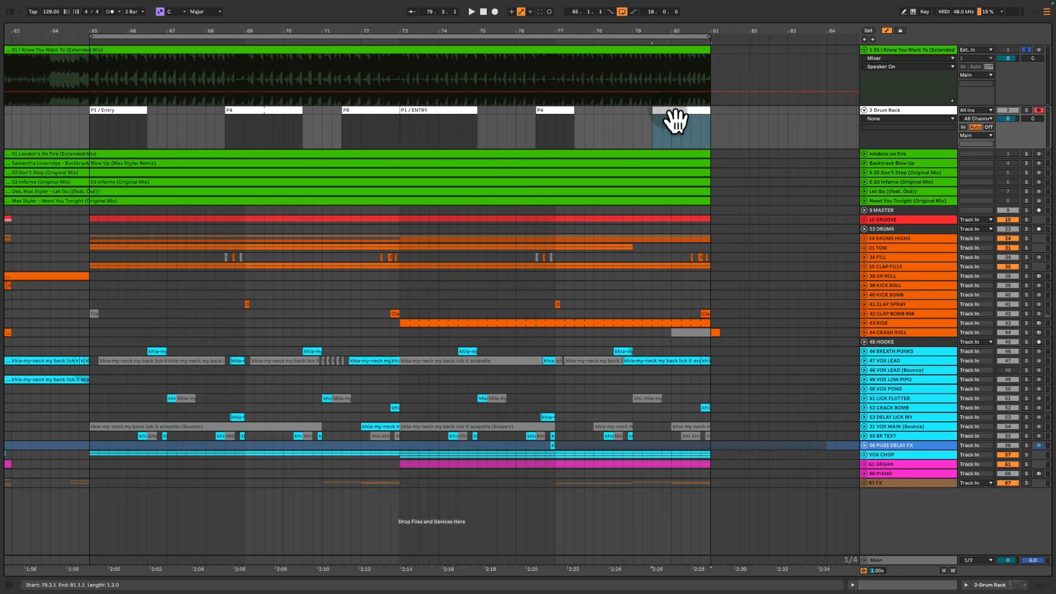
text(P8)
key(Return)
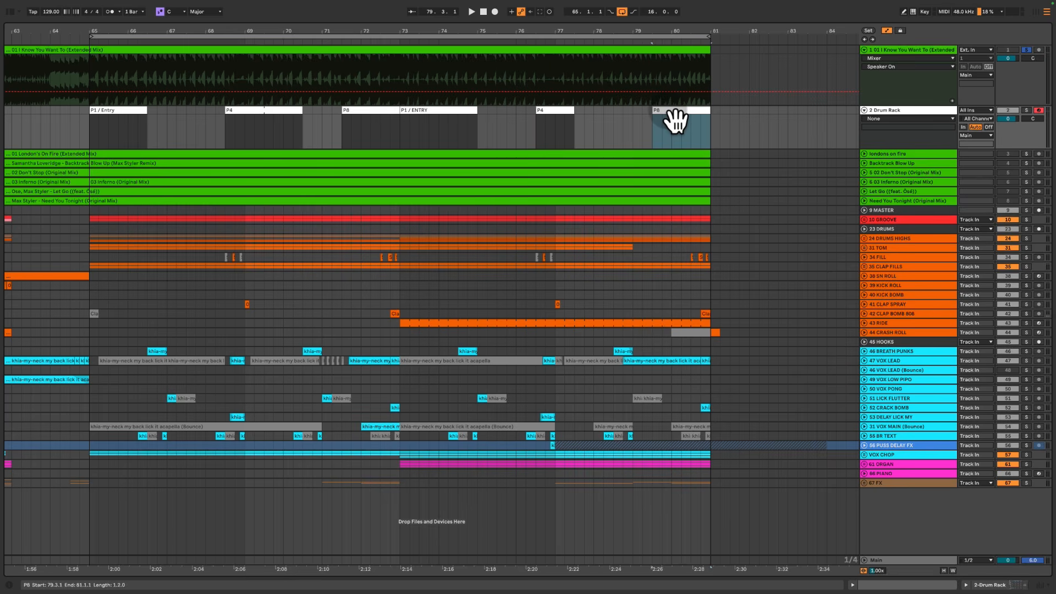
click(871, 157)
Unfold and solo the londons on fire track, then audition the P4 and P8 marker clips
click(866, 156)
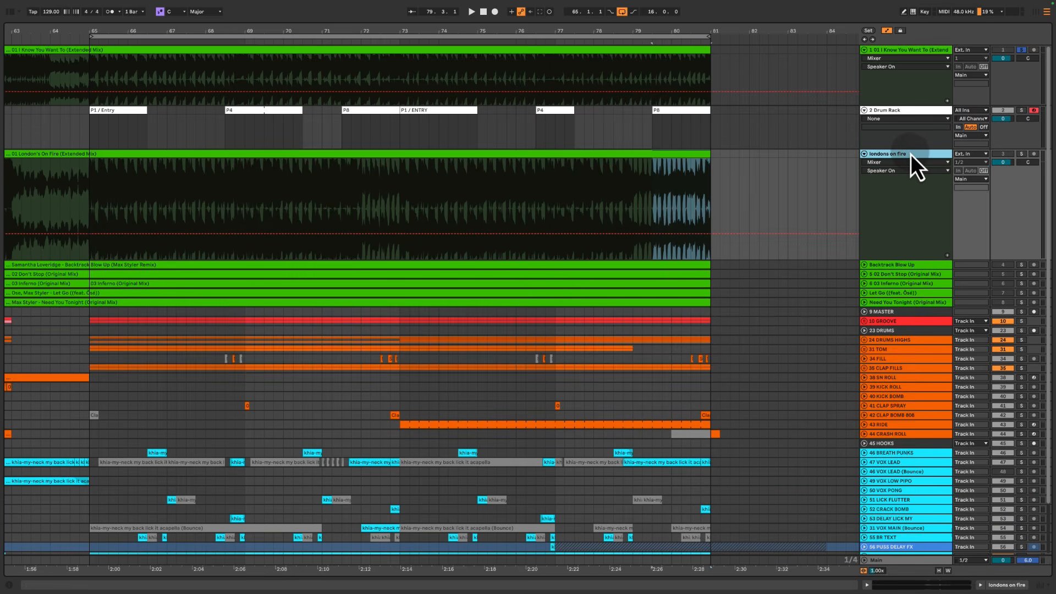
click(1021, 155)
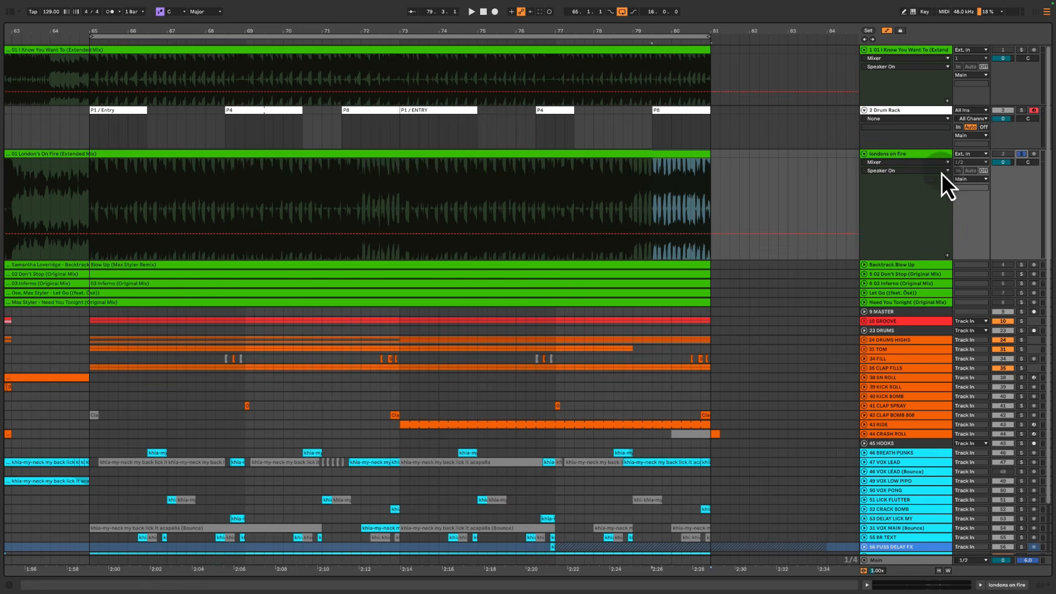
click(116, 117)
click(259, 119)
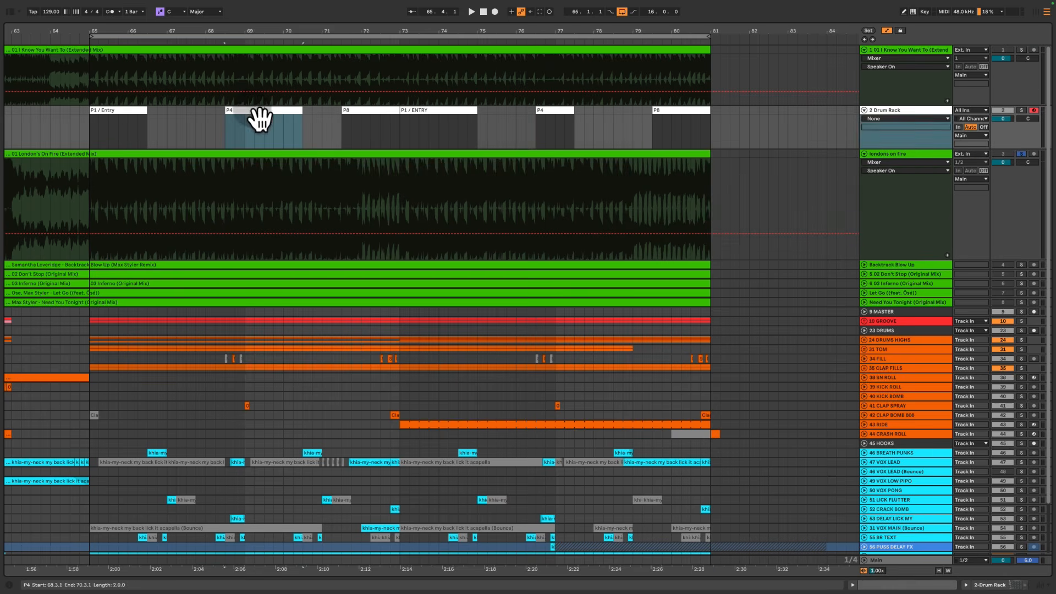
click(373, 121)
click(585, 122)
click(549, 117)
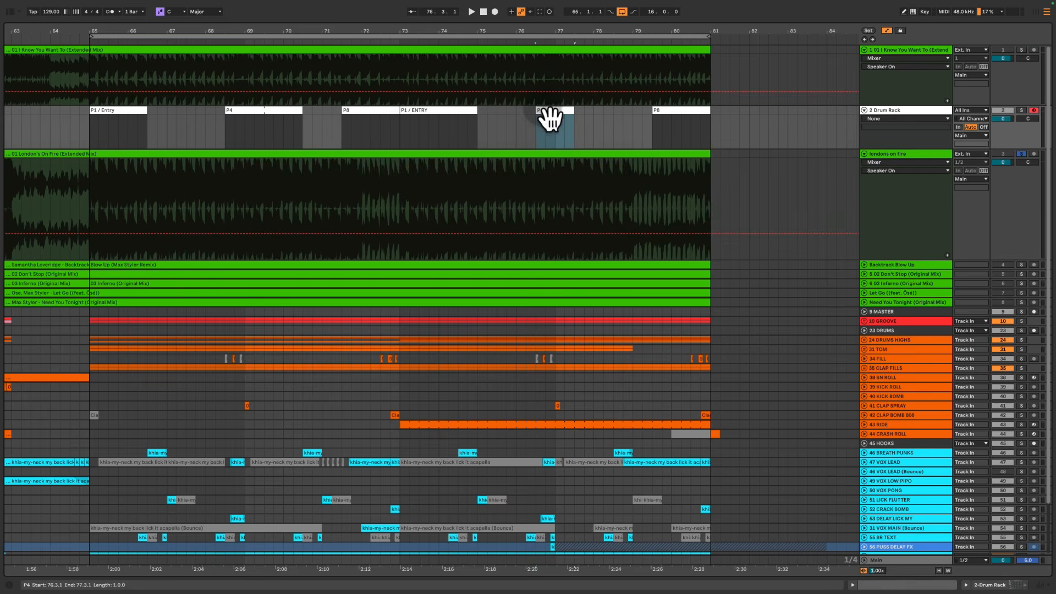
Audition the sections in order: P1 / Entry, P4, P8, P1 / ENTRY, P4 and P8
click(104, 116)
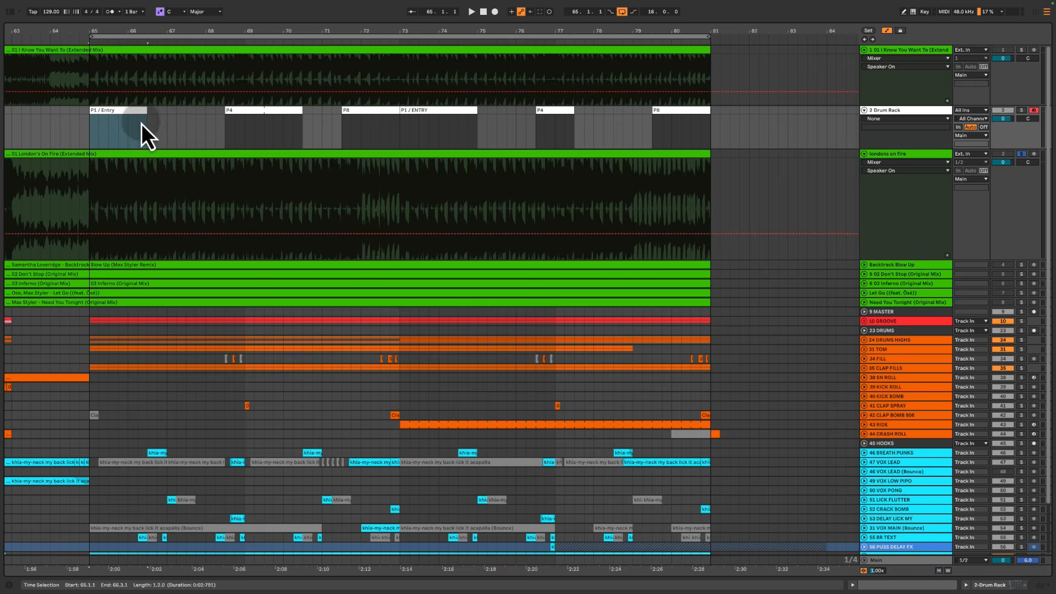
click(271, 116)
click(362, 121)
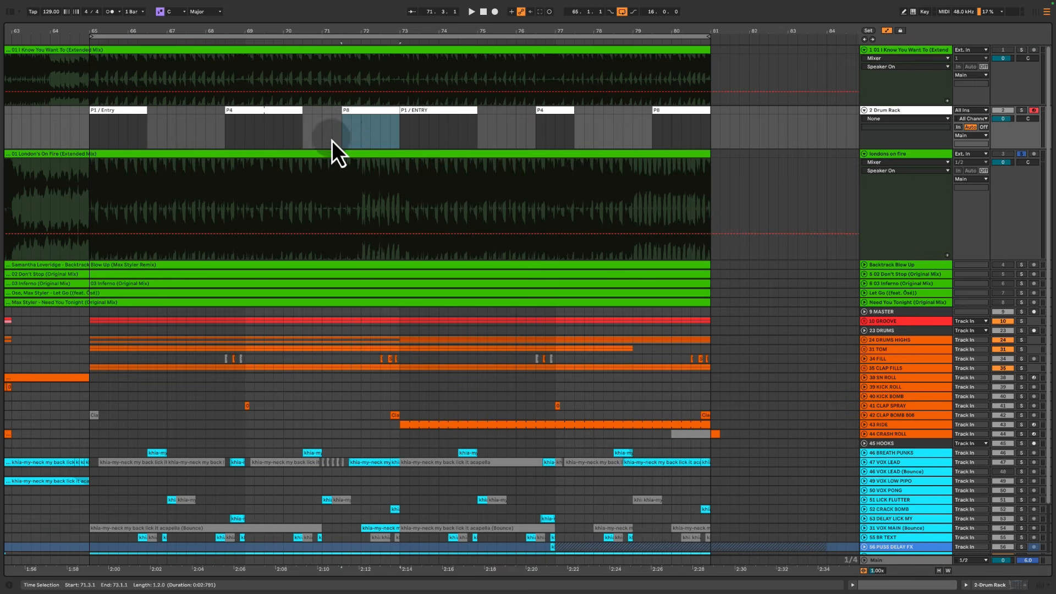
click(424, 118)
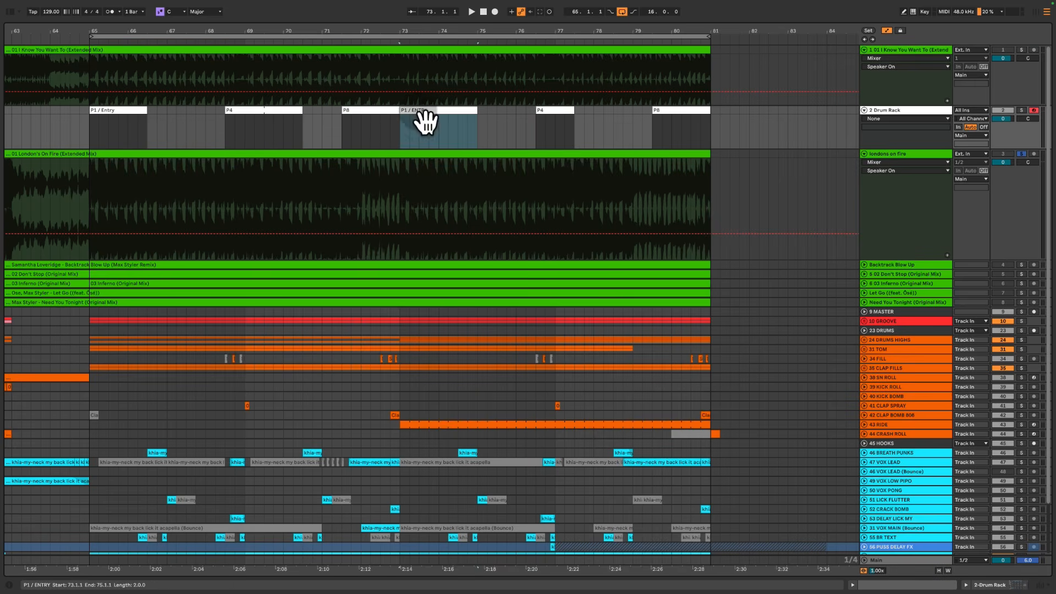
drag(530, 120, 586, 116)
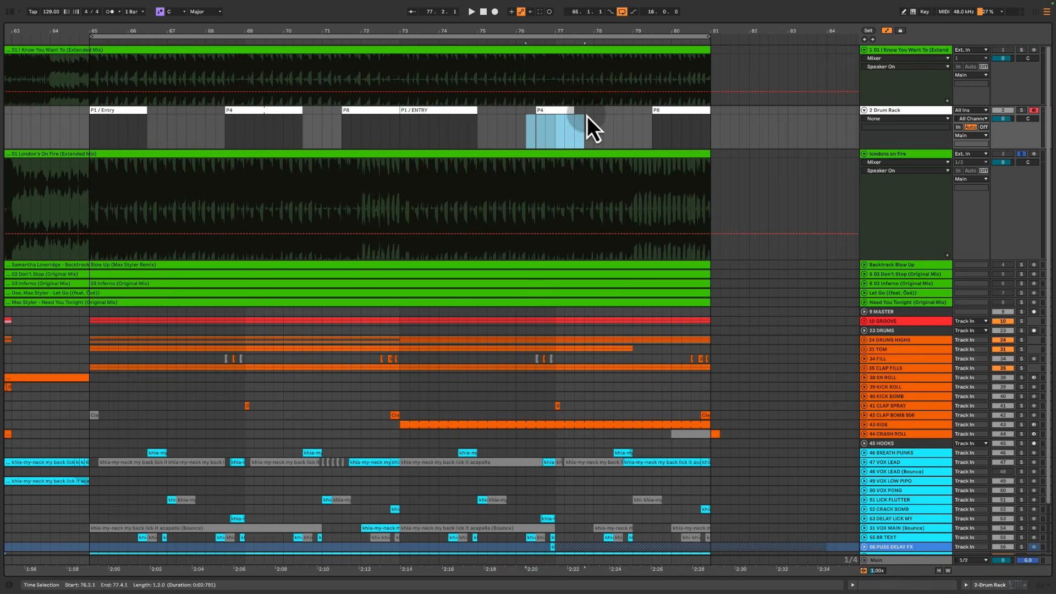
click(673, 117)
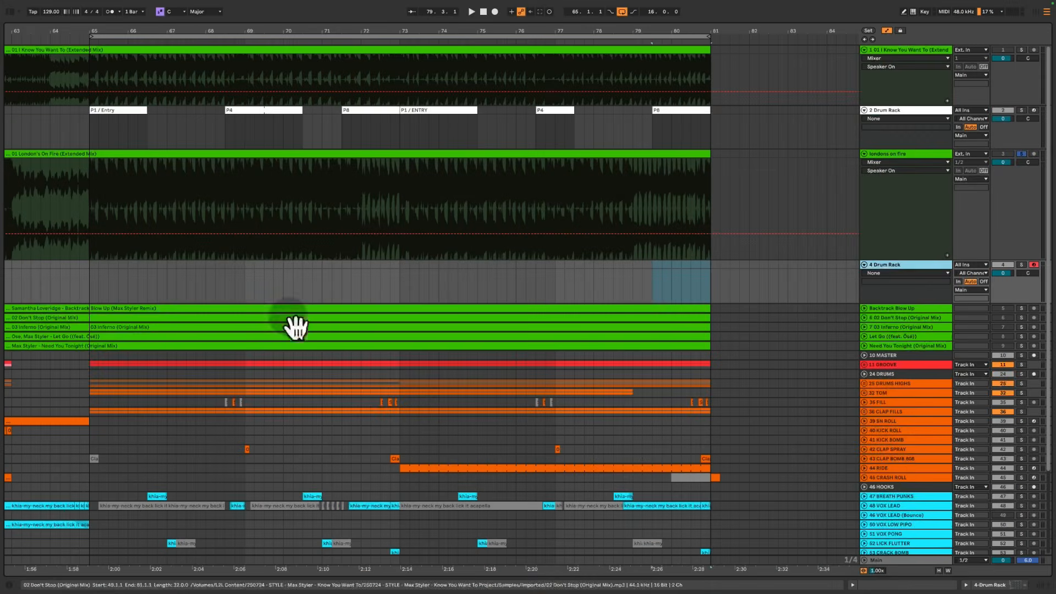
Audition from bar 65 and insert an empty MIDI clip from 65 to 66.3 on Drum Rack
click(86, 271)
key(space)
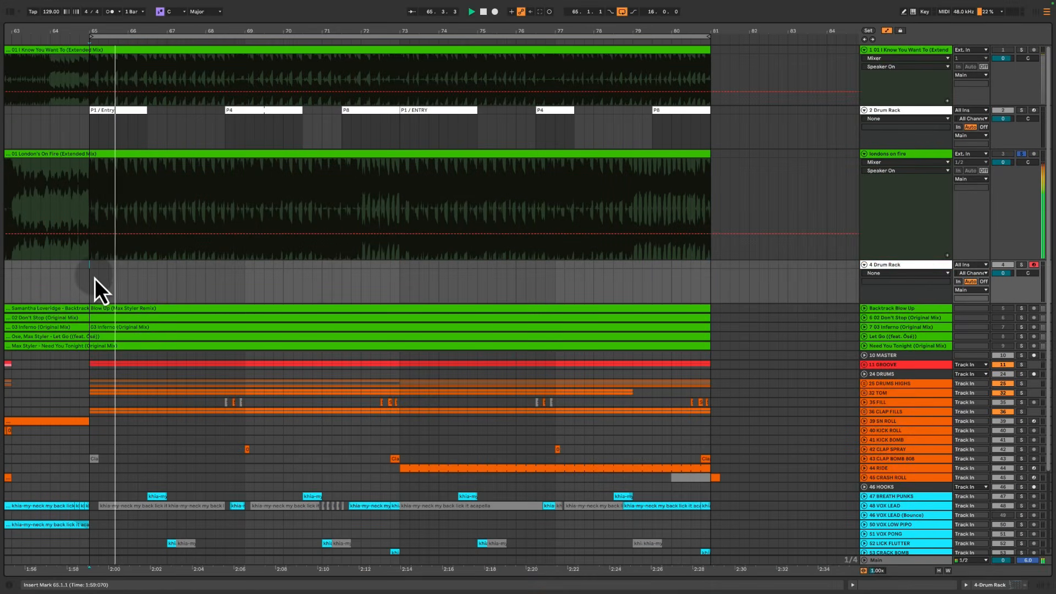
key(space)
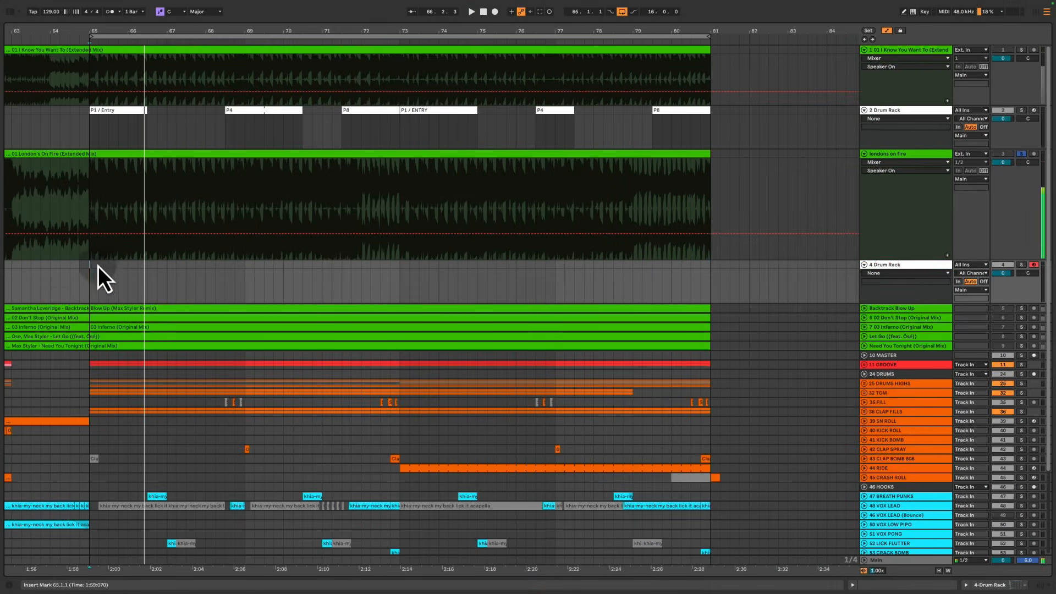
drag(98, 265, 147, 266)
key(ctrl+shift+m)
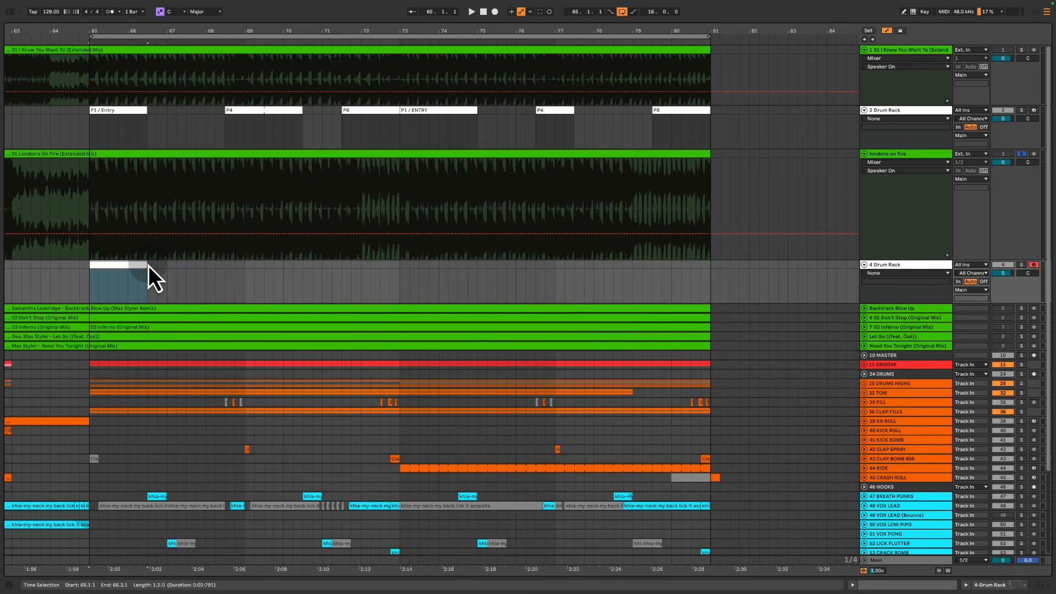
Audition from 66.3 and insert an empty MIDI clip spanning 67.1 to 67.3
click(148, 266)
key(space)
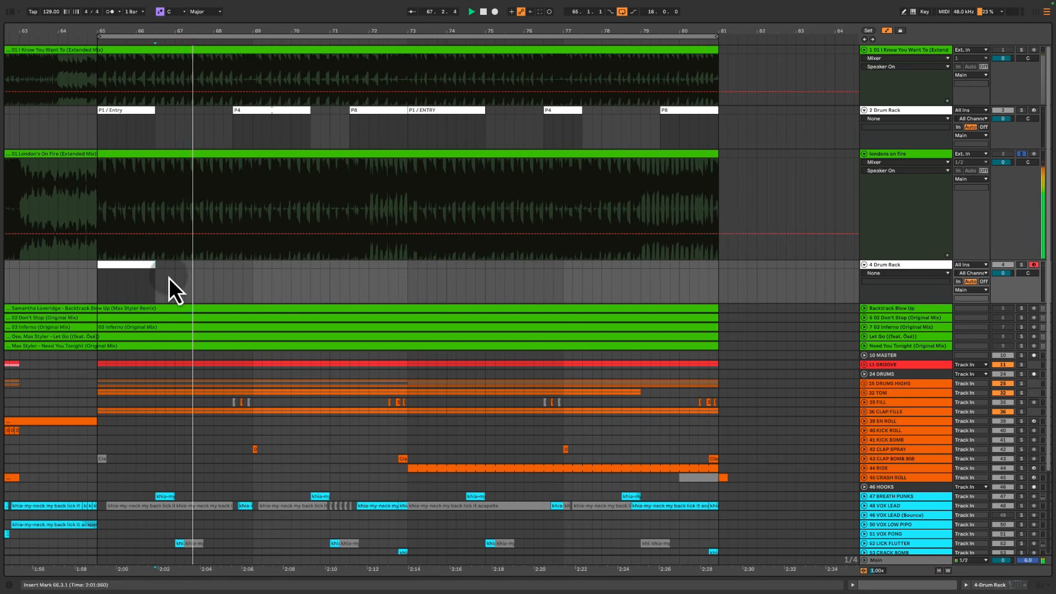
key(space)
drag(180, 270, 202, 266)
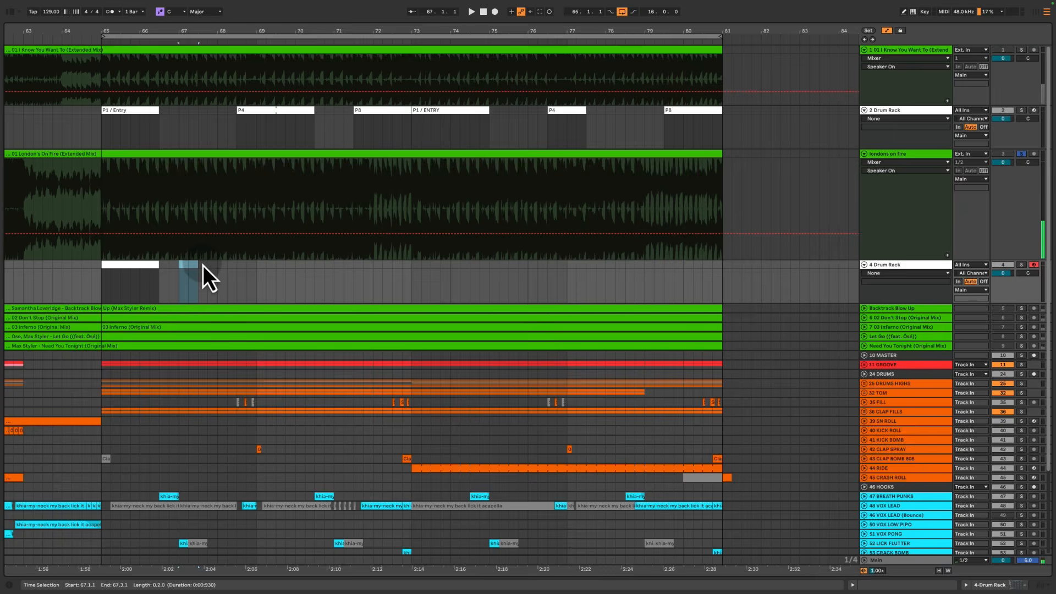
key(ctrl+shift+m)
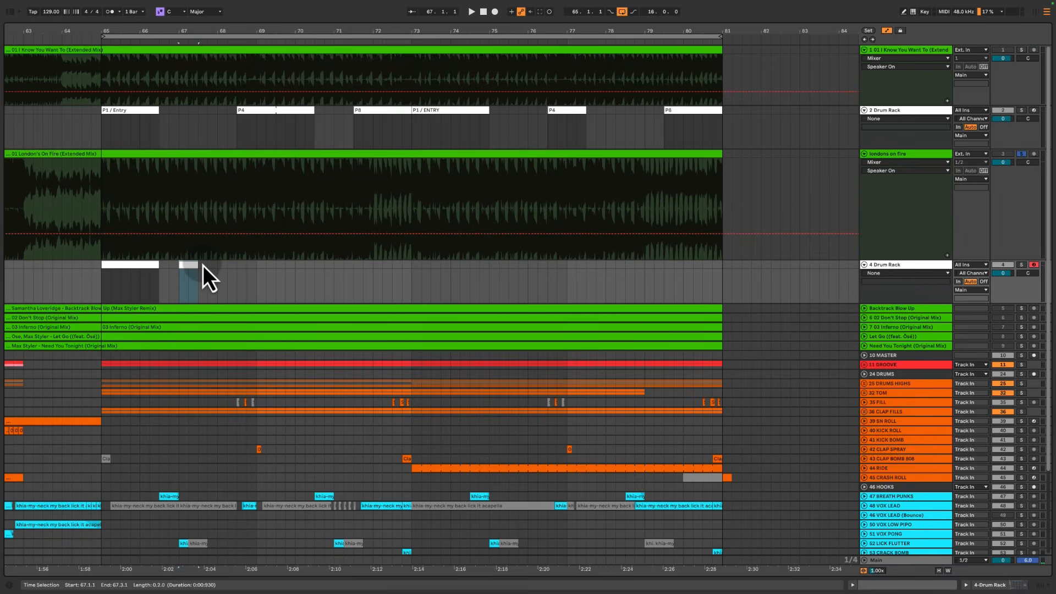
Add an empty Drum Rack MIDI clip spanning 68.3 to 70.4 and select it
key(space)
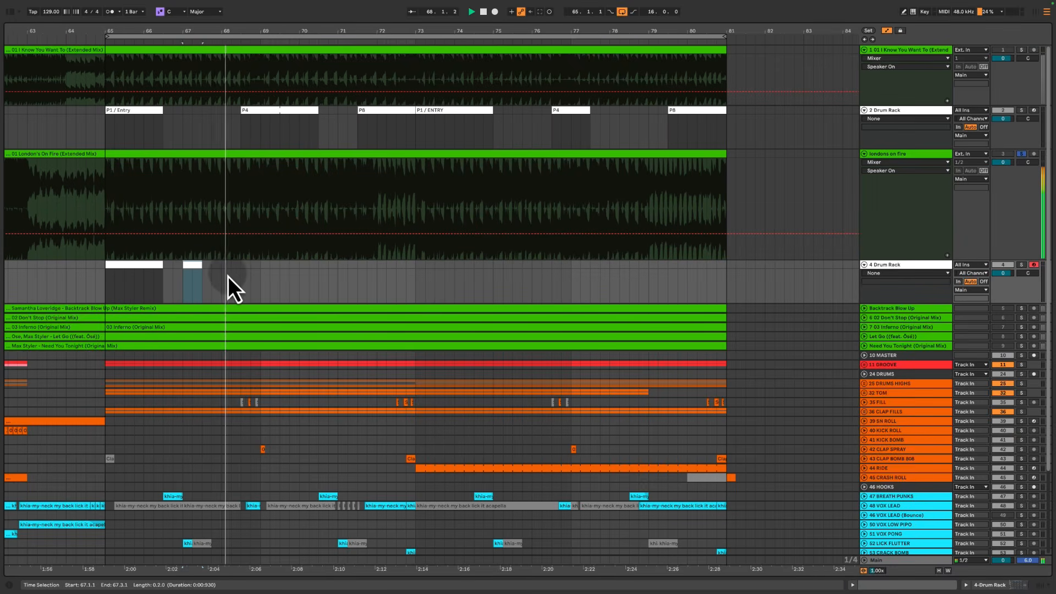
drag(242, 269, 327, 269)
key(space)
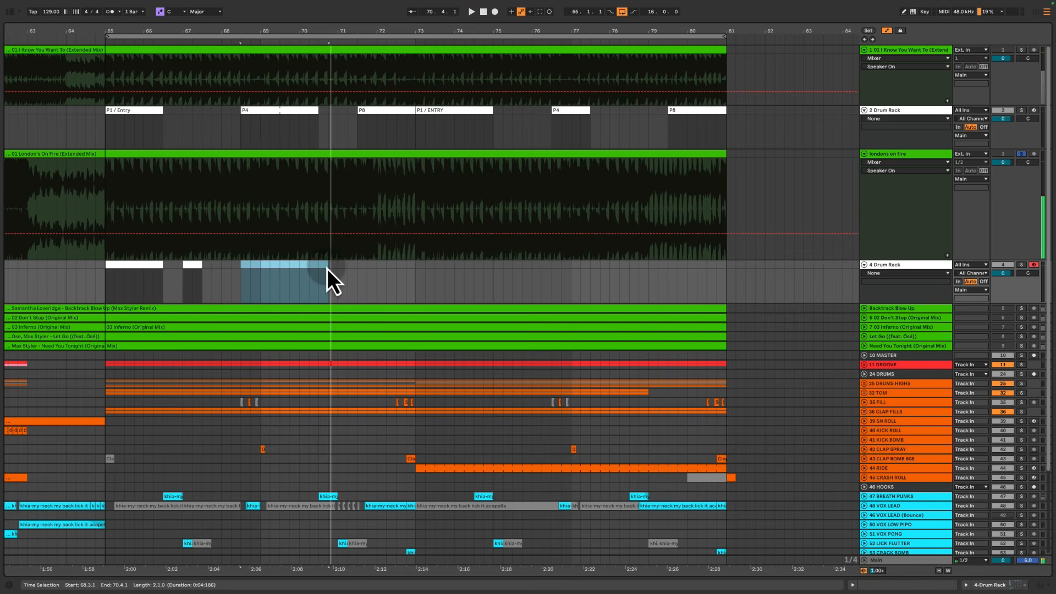
key(super+shift+m)
key(super+alt+l)
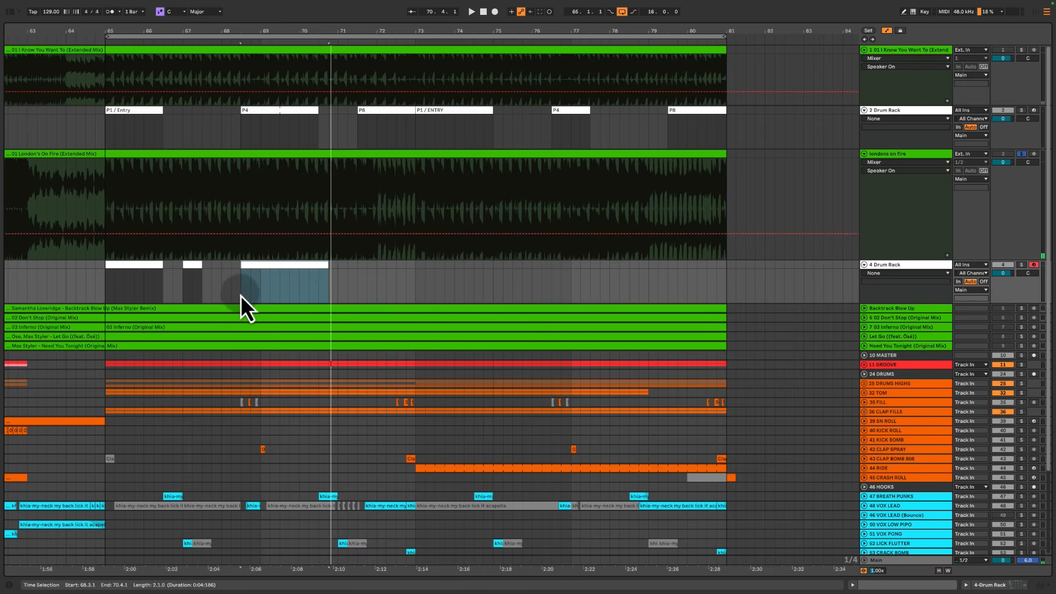
drag(242, 281, 321, 274)
click(315, 276)
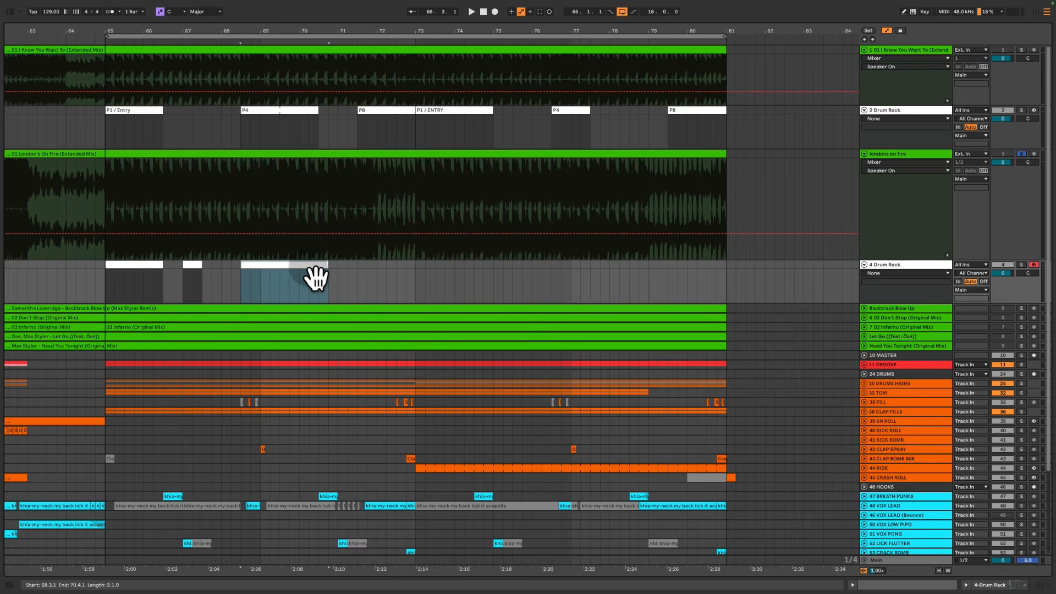
Audition from 70.4 and mark 71.3 to 73.1 on the Drum Rack track
click(330, 269)
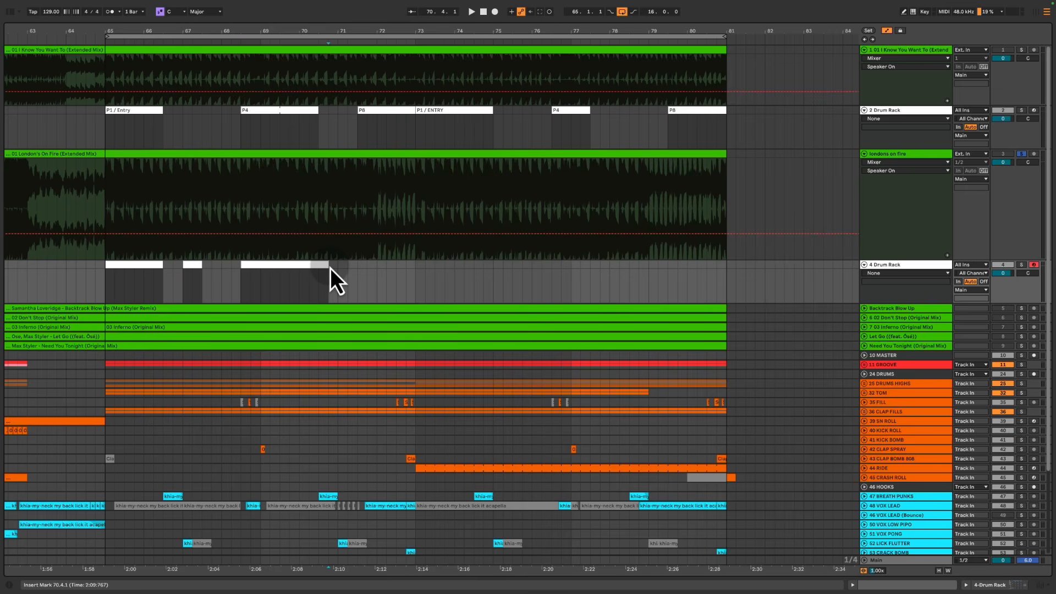
key(space)
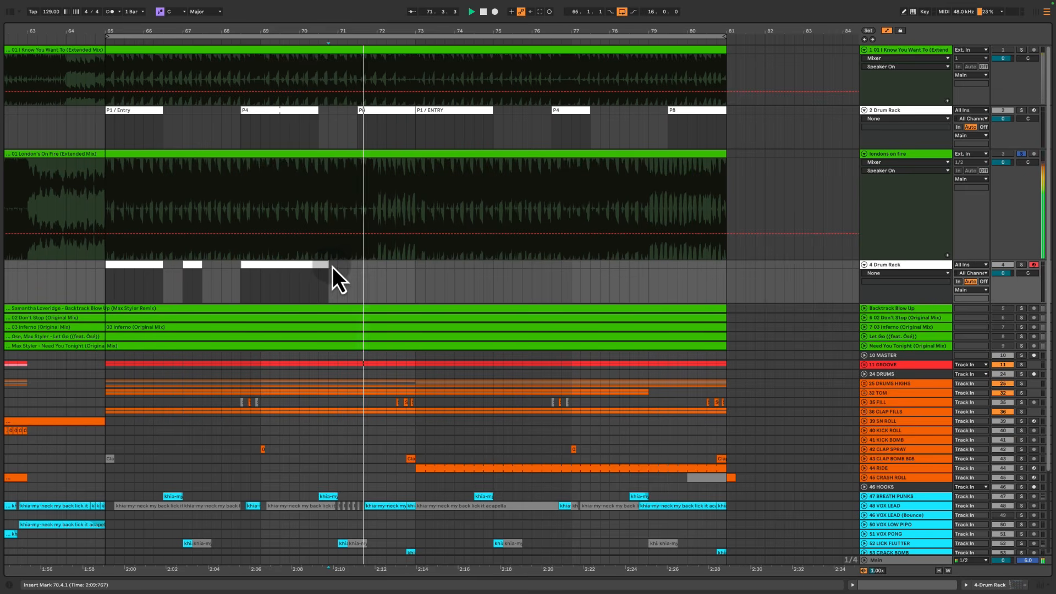
key(space)
drag(360, 265, 422, 269)
key(space)
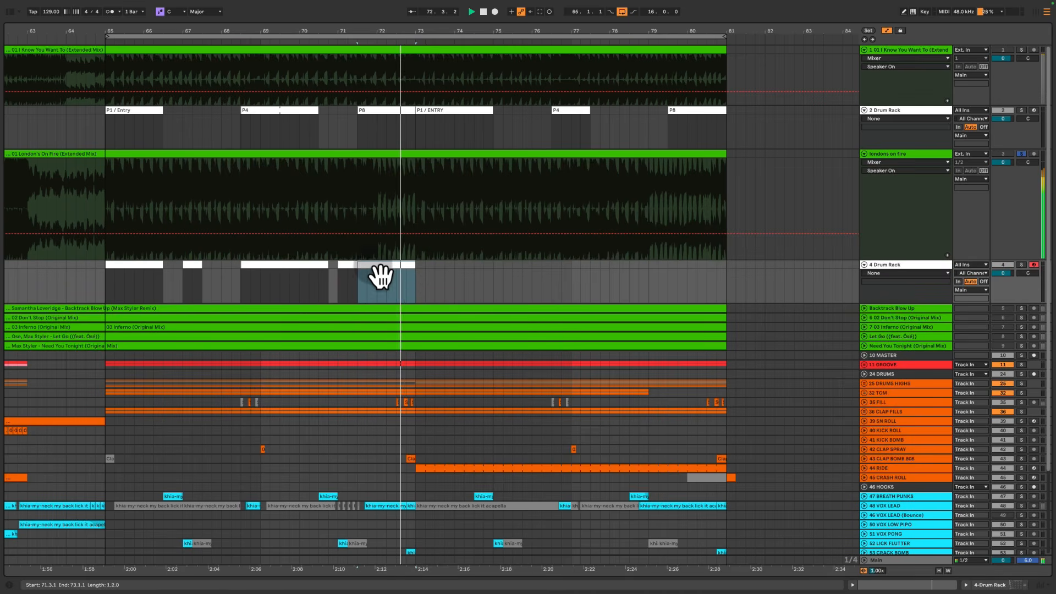
key(space)
Audition from bar 73 and insert an empty MIDI clip from 73.1 to 74.2
click(418, 283)
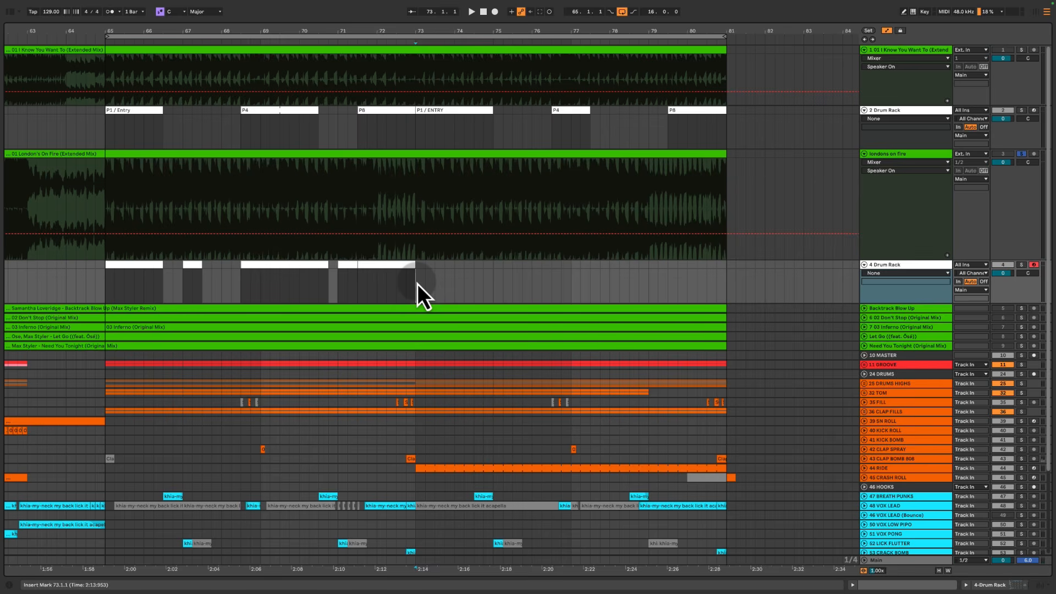
key(space)
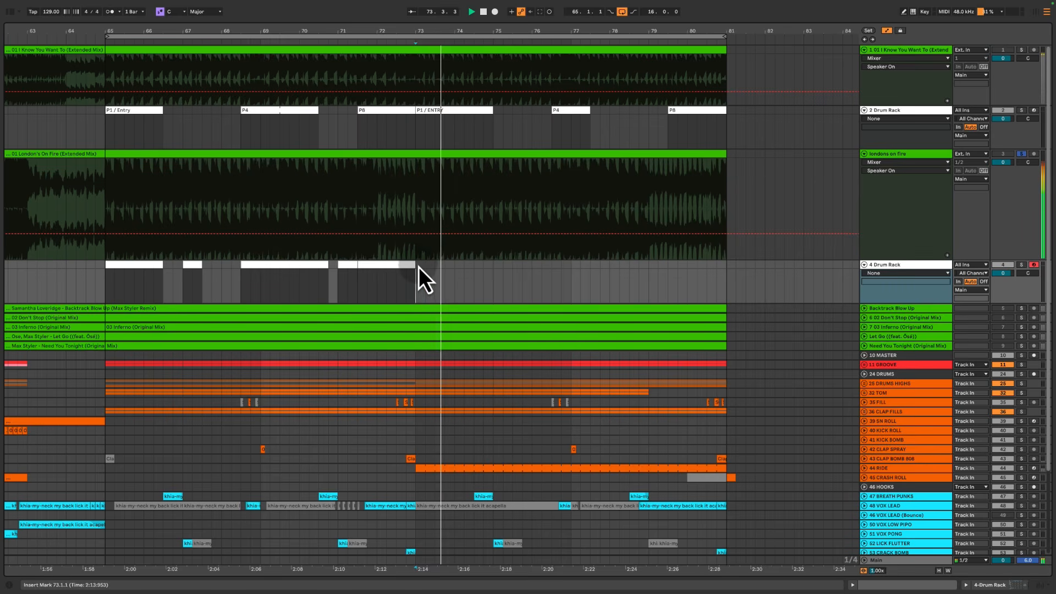
drag(418, 266, 473, 267)
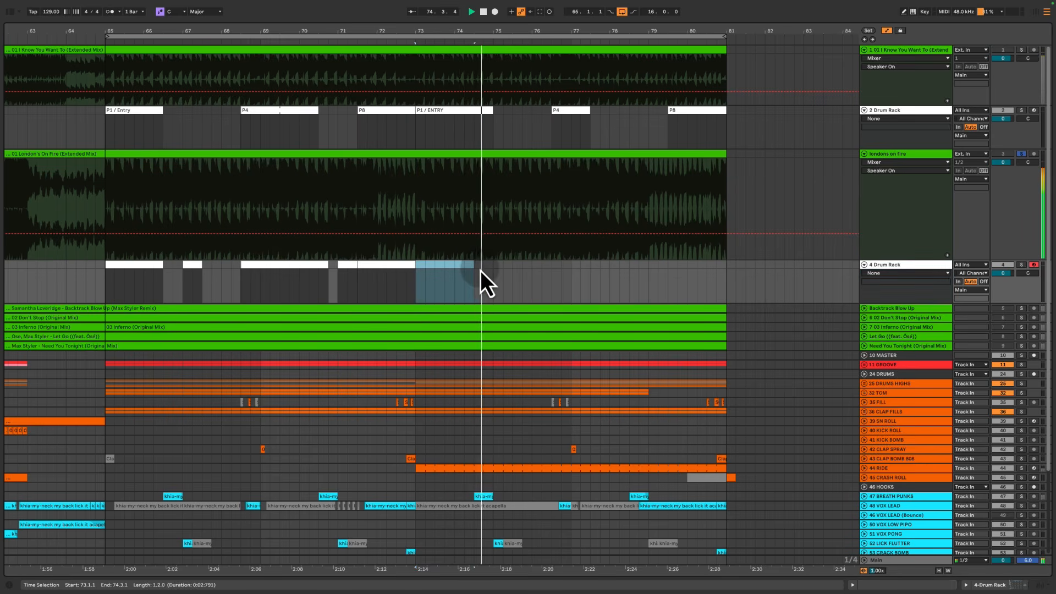
key(super+shift+m)
key(super+alt+l)
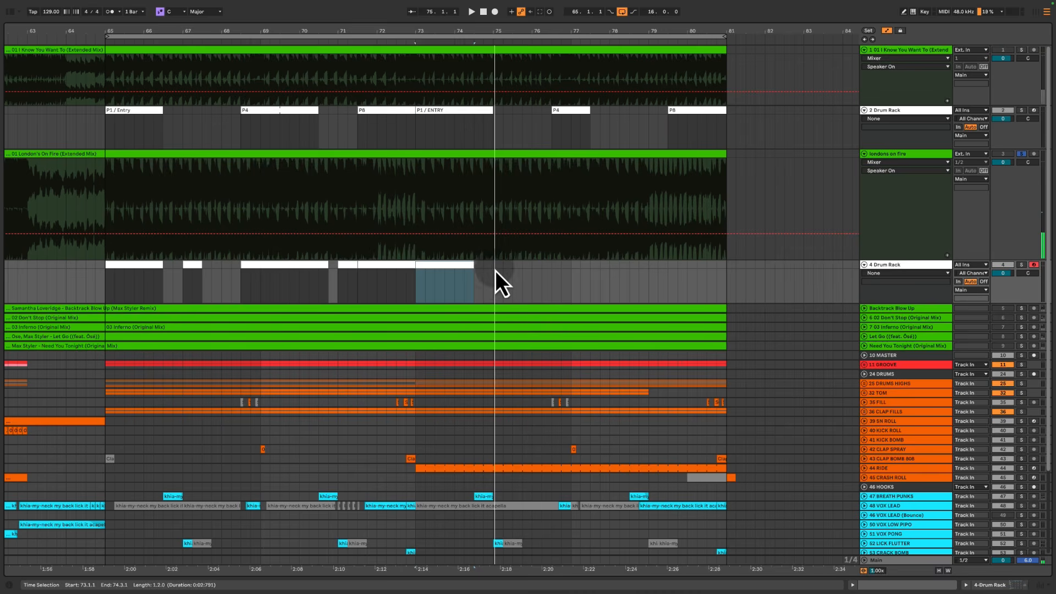
Mark 74.4 to 75.2, then insert an empty MIDI clip from 76.3 to 78.3
click(483, 275)
key(space)
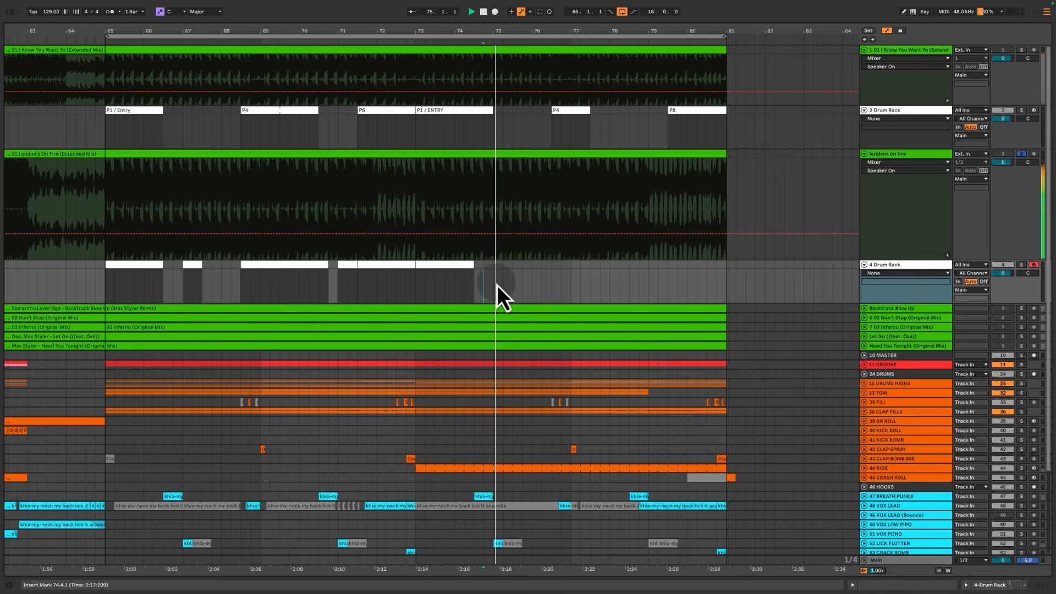
drag(489, 266, 506, 269)
key(super+alt+m)
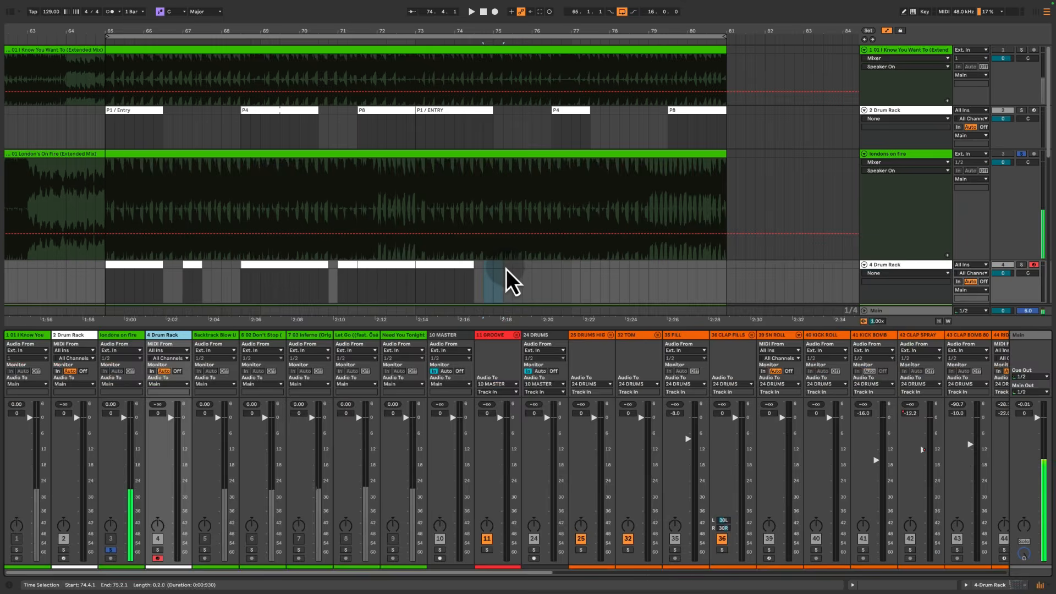
key(super+alt+m)
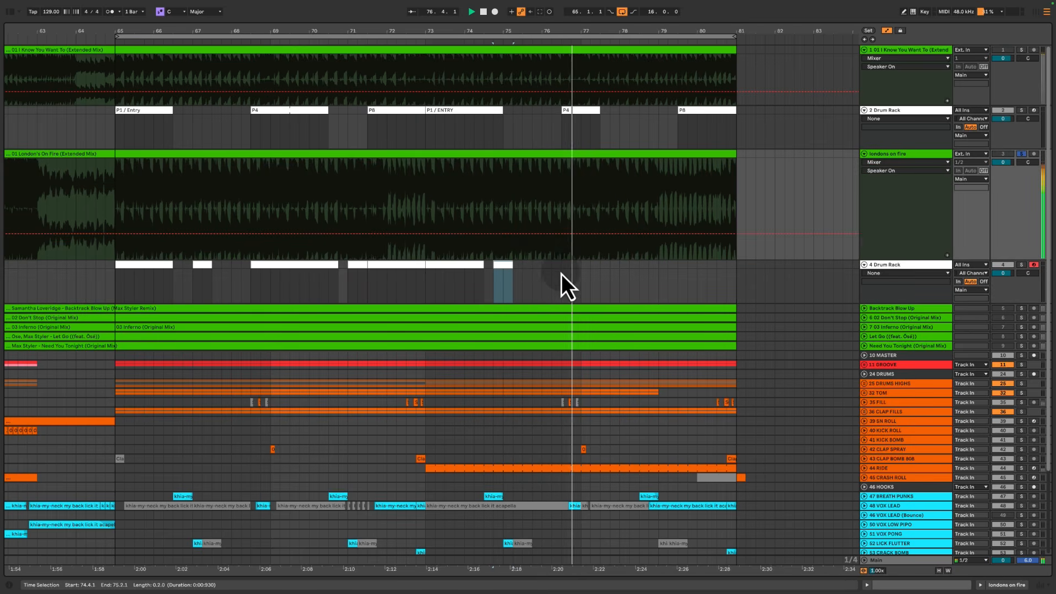
drag(562, 268, 637, 269)
key(super+shift+m)
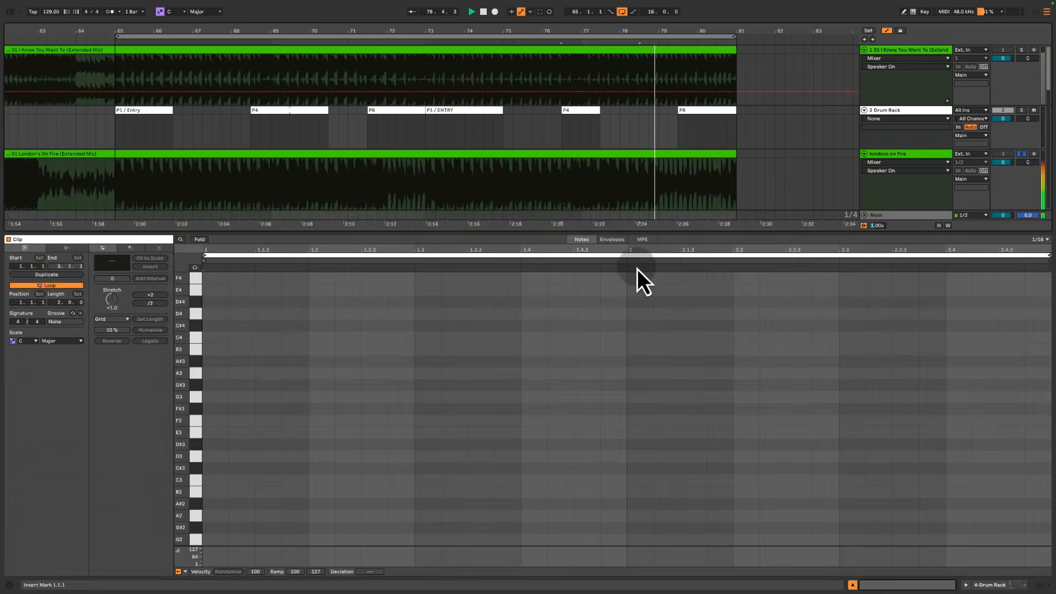
key(super+alt+l)
click(682, 268)
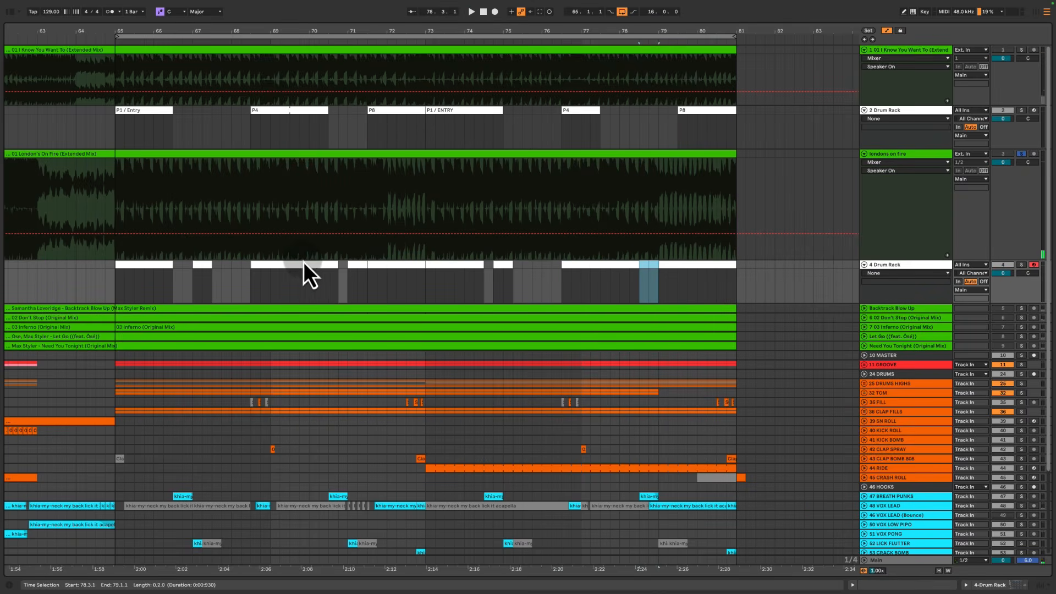
Move the bar 67 clip to bar 71, delete the extra short clips, and check the remaining clips
click(206, 265)
drag(207, 264, 365, 265)
key(Delete)
click(500, 266)
key(Delete)
click(149, 267)
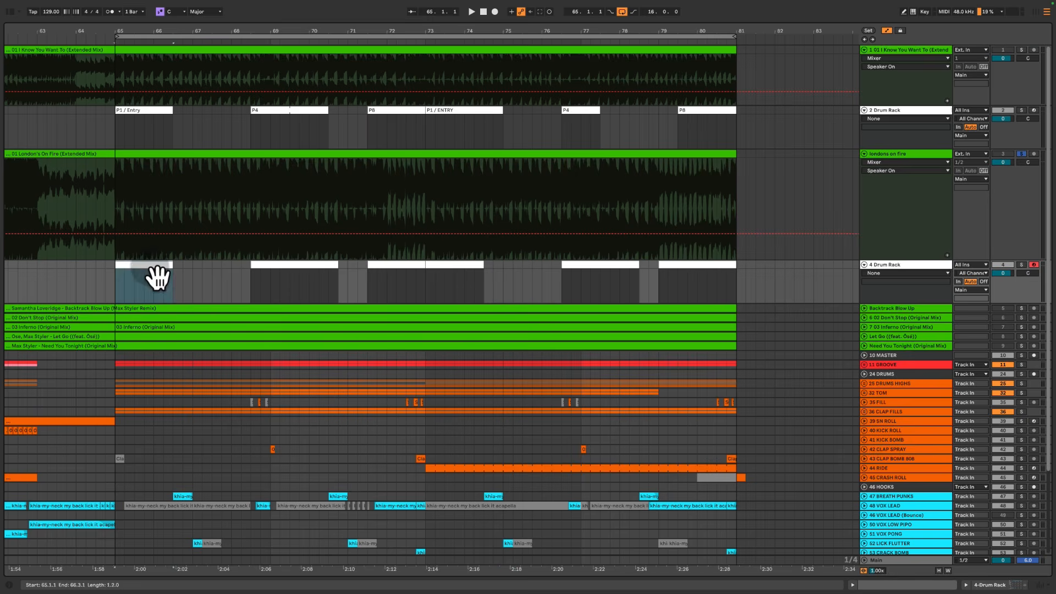
click(308, 267)
click(386, 270)
click(469, 275)
click(590, 272)
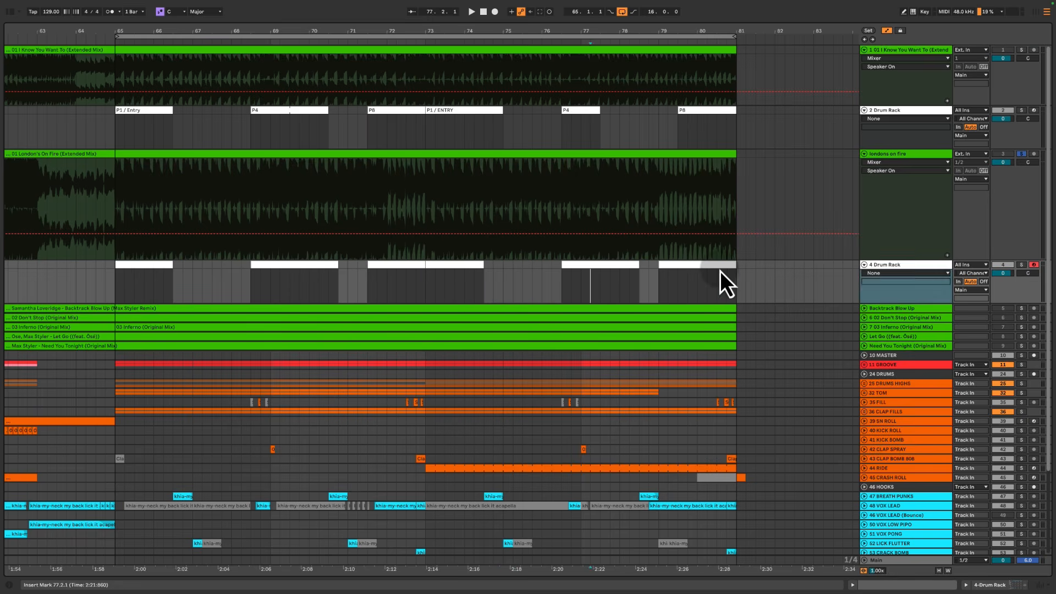
click(720, 270)
drag(247, 285, 407, 280)
Tick off the Max Styler item in the Ear Candy checklist
click(429, 279)
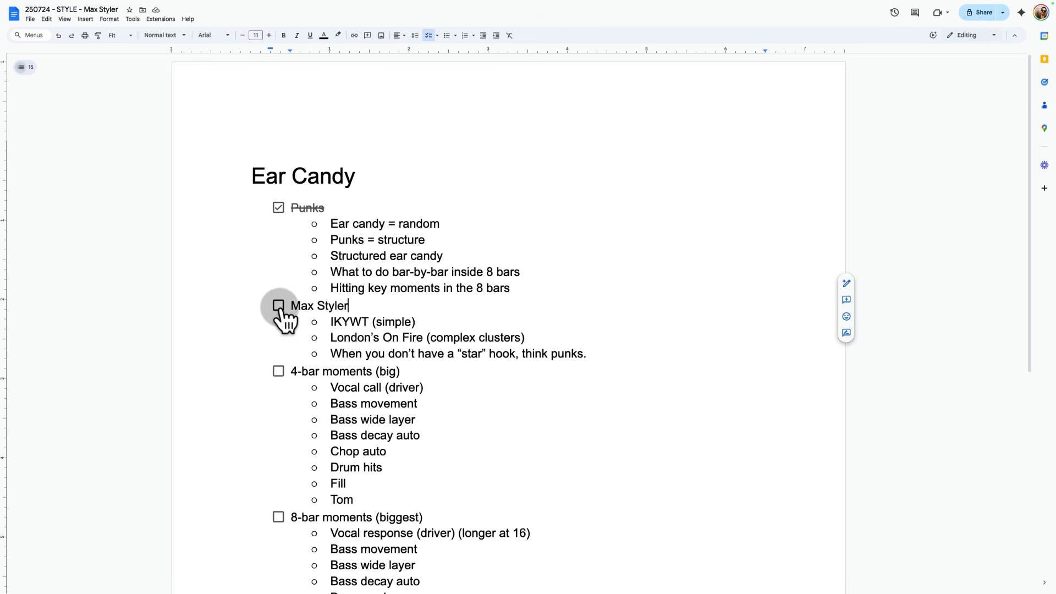
click(278, 306)
triple_click(341, 348)
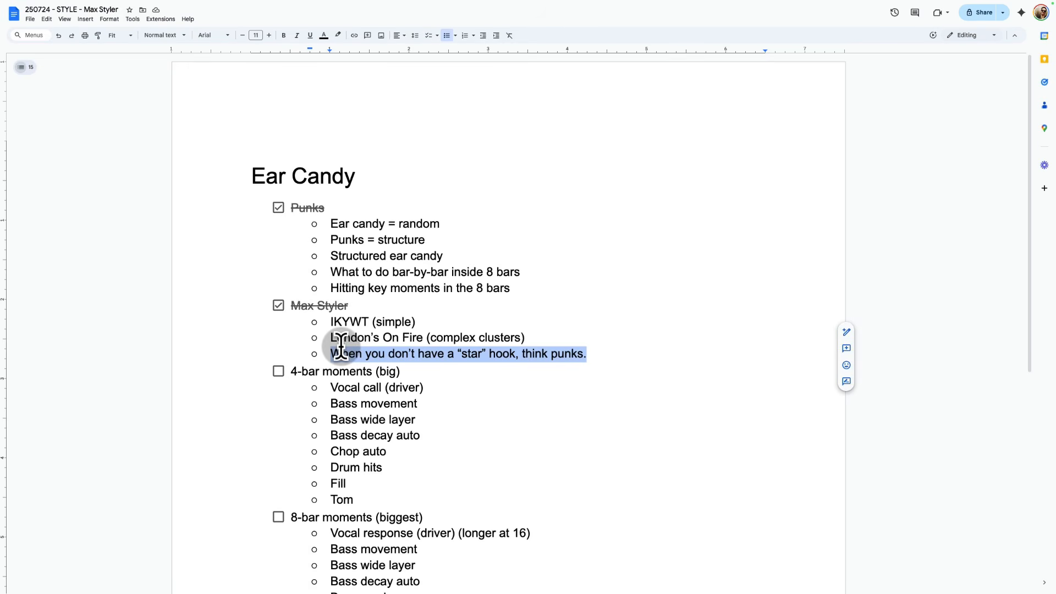
key(Left)
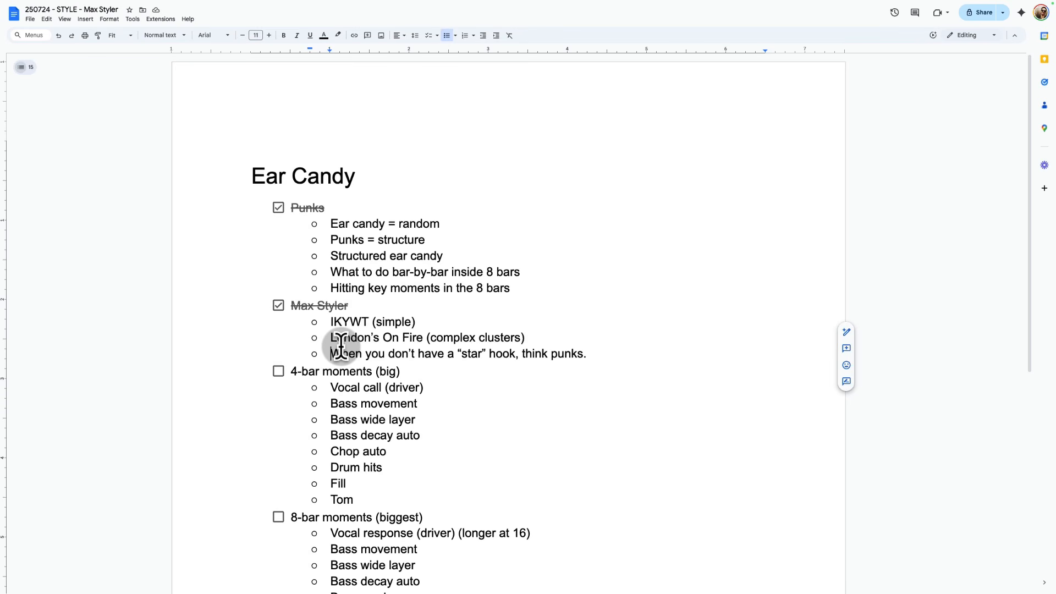
key(ctrl+shift+Right)
key(ctrl+shift+Right)
key(ctrl+shift+Right)
key(ctrl+shift+Right)
key(ctrl+shift+Right)
key(ctrl+shift+Right)
key(ctrl+shift+Right)
key(ctrl+shift+Right)
key(ctrl+shift+Right)
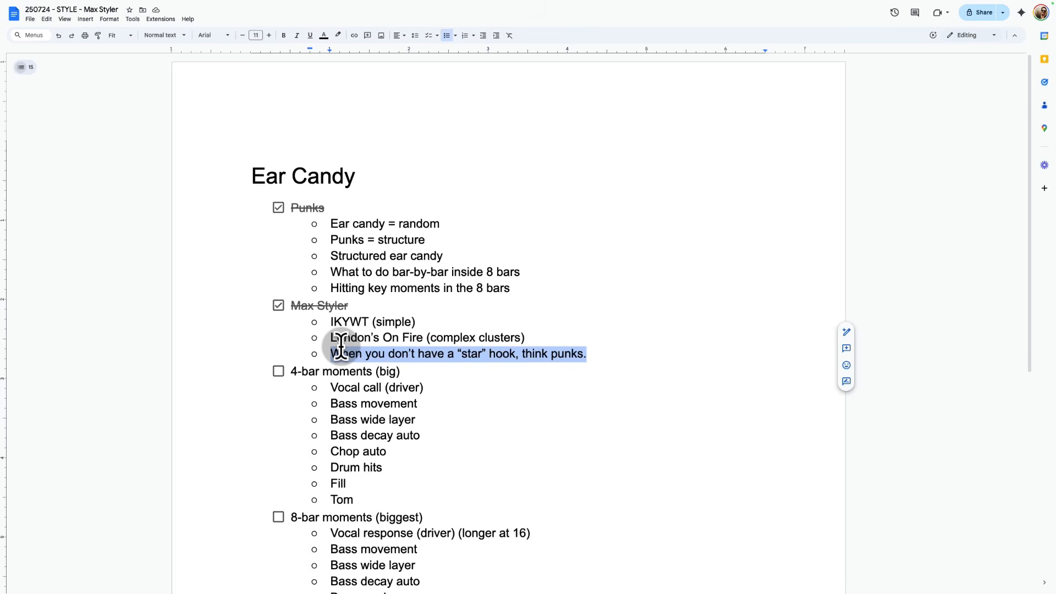
Review the 4-bar moments (big) and 8-bar moments (biggest) lines, then go back to Ableton
scroll(374, 308, down, 2)
click(406, 278)
triple_click(407, 279)
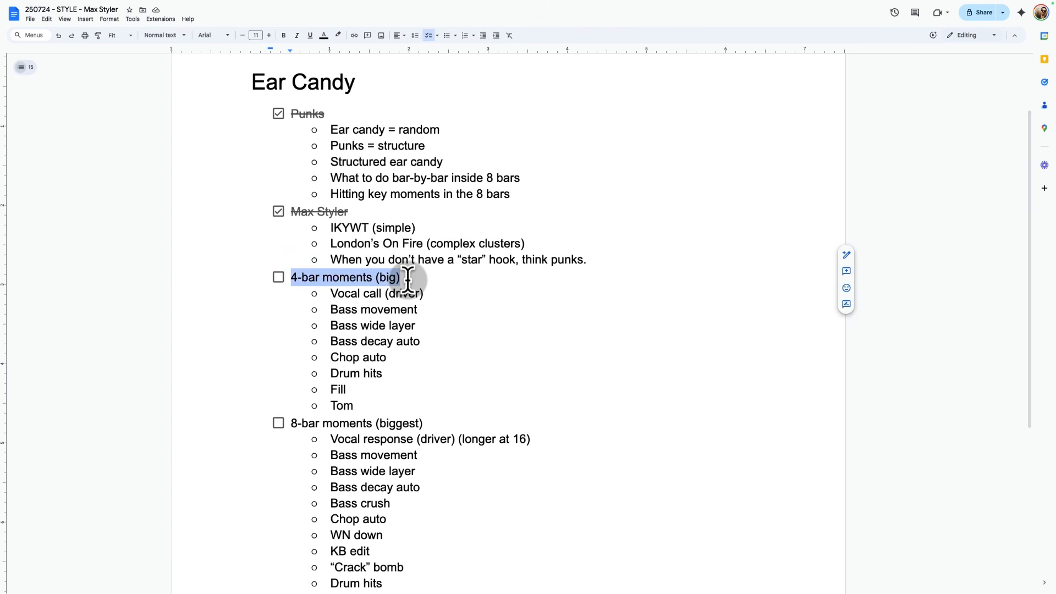
triple_click(437, 423)
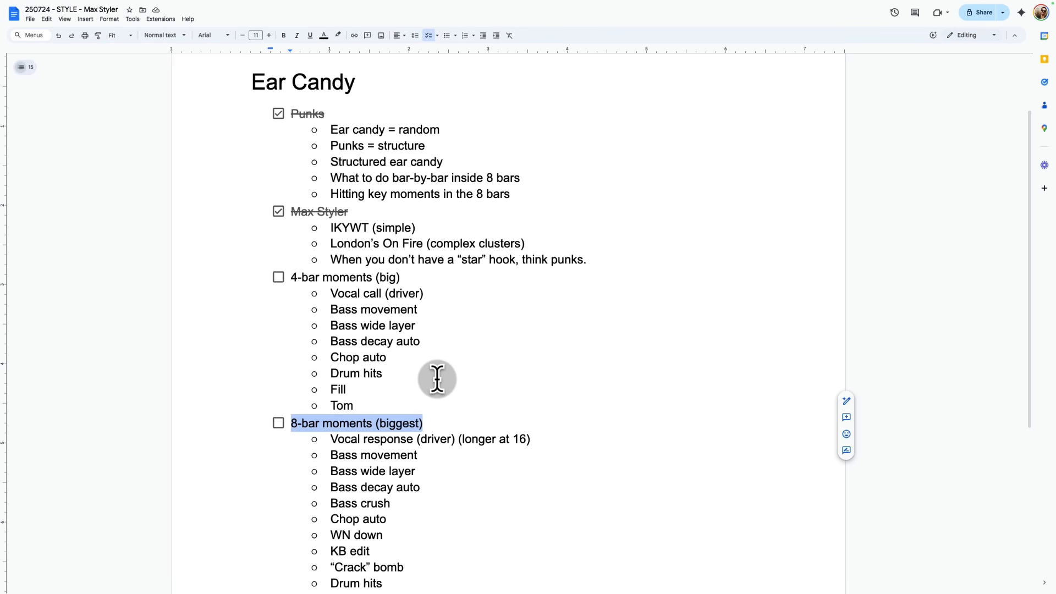
triple_click(423, 280)
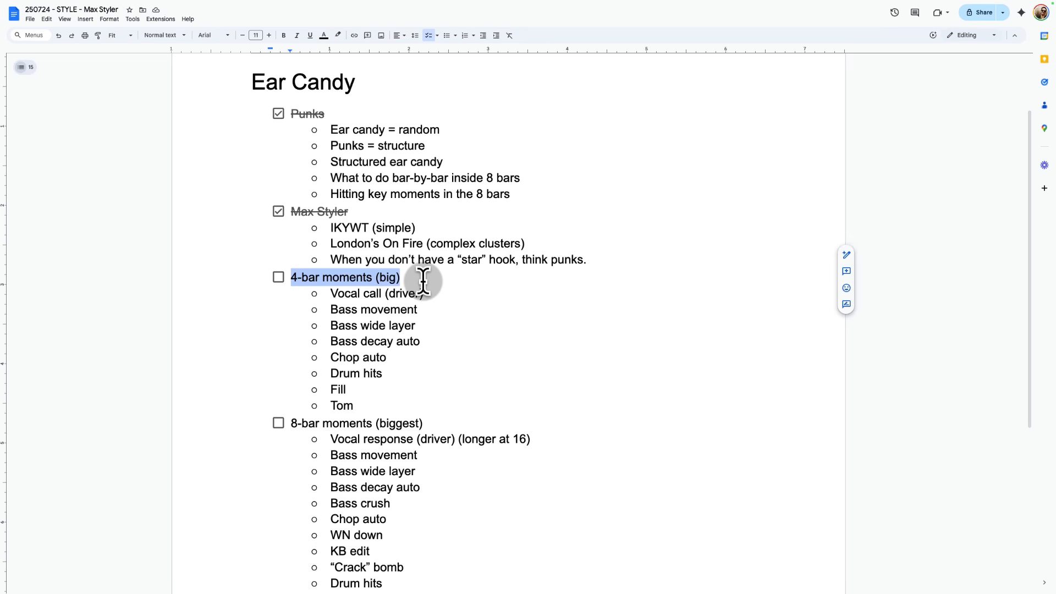
click(423, 278)
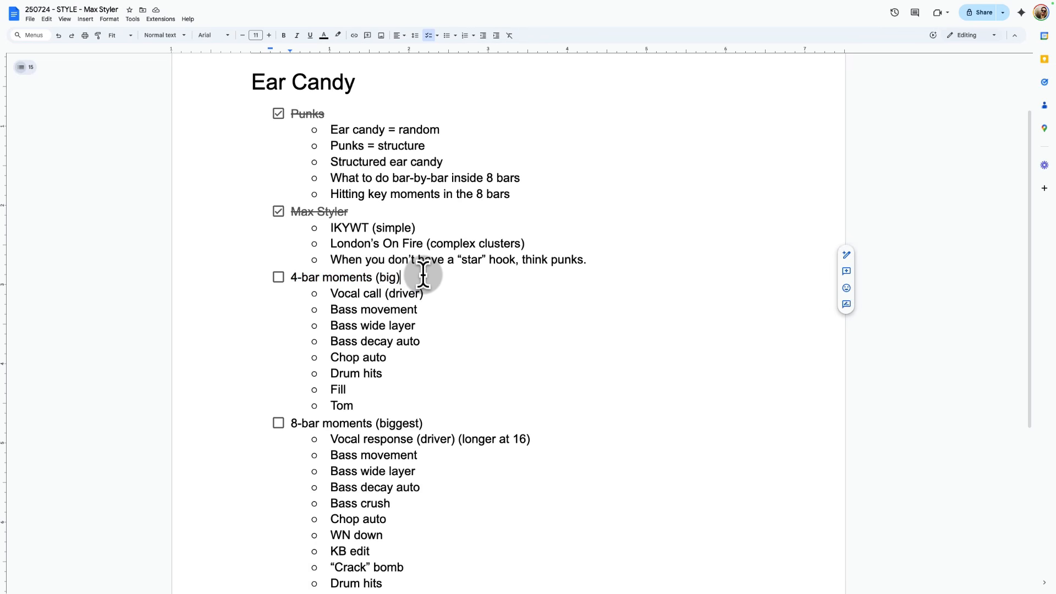
key(ctrl+Right)
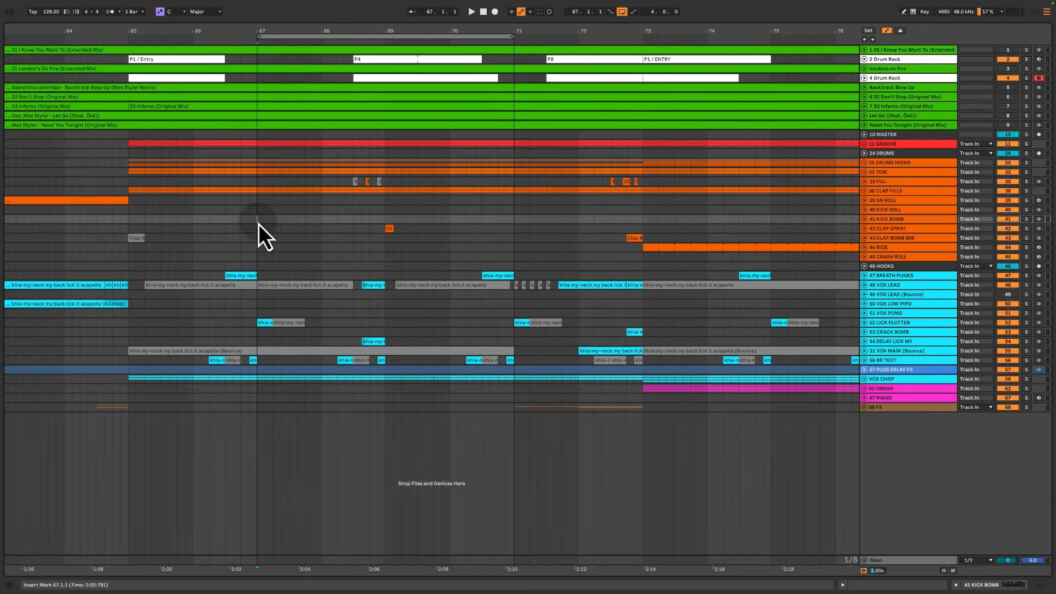
drag(257, 221, 515, 229)
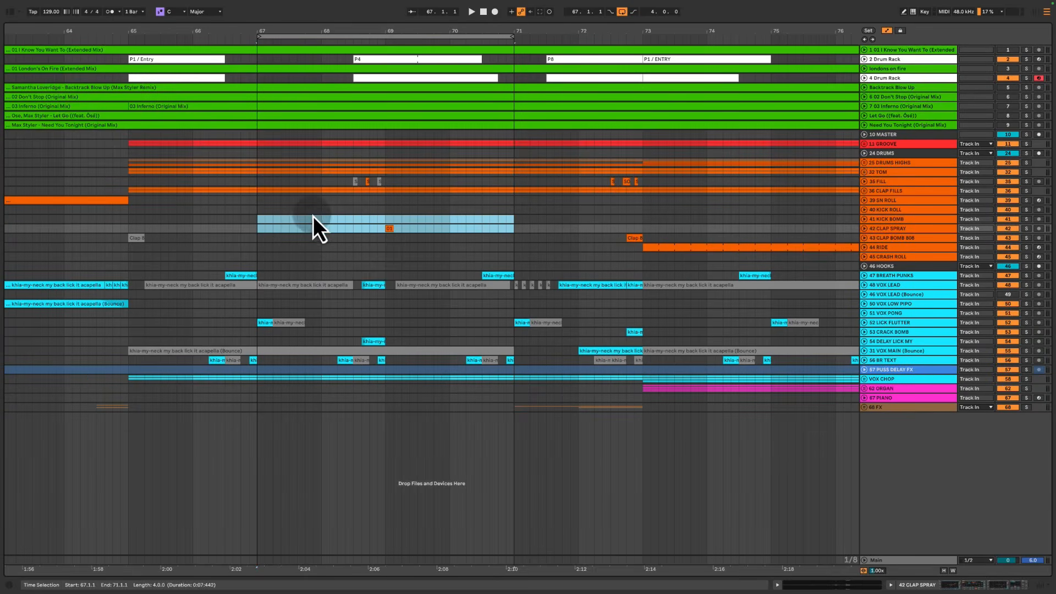
drag(346, 209, 418, 275)
drag(366, 226, 420, 254)
click(262, 232)
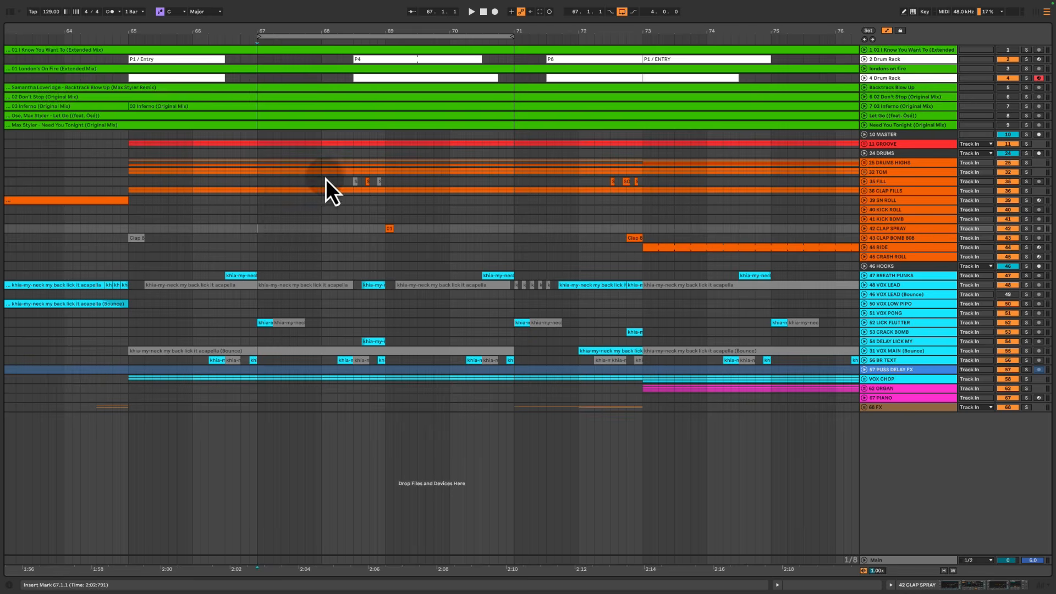
drag(329, 180, 438, 275)
click(261, 221)
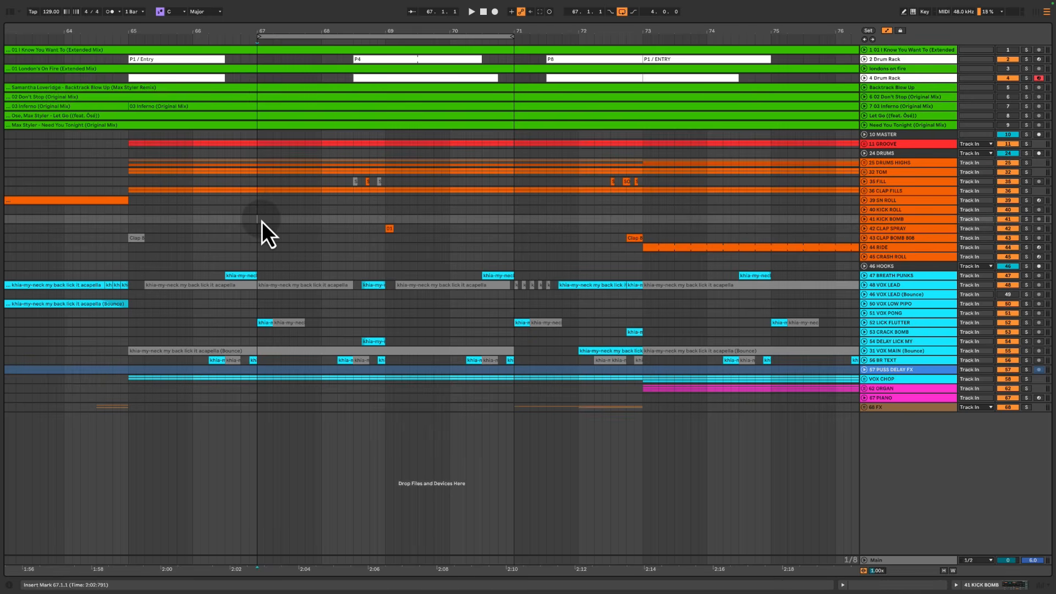
key(space)
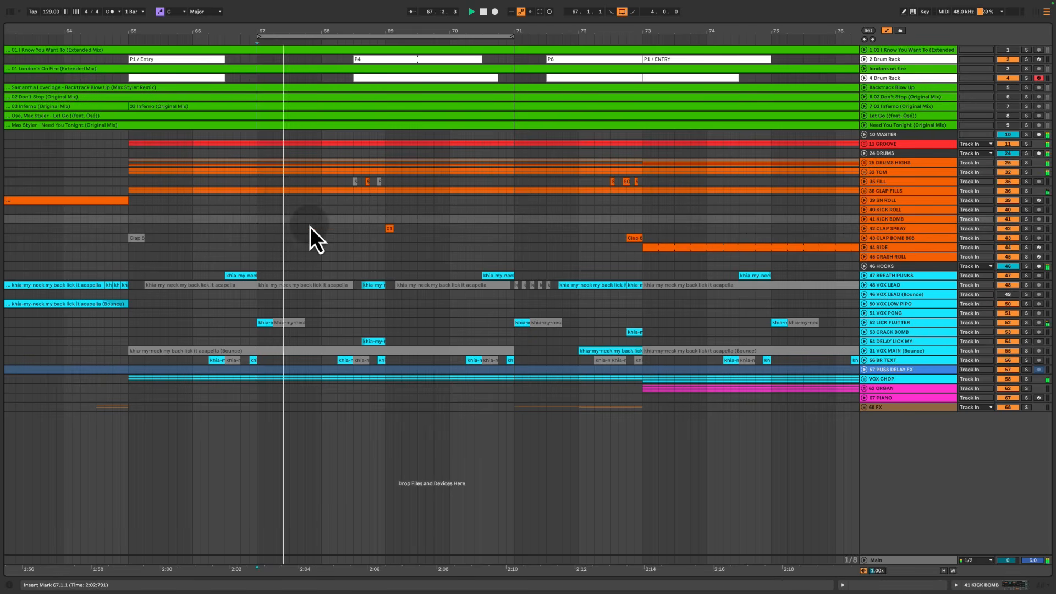
drag(335, 182, 450, 328)
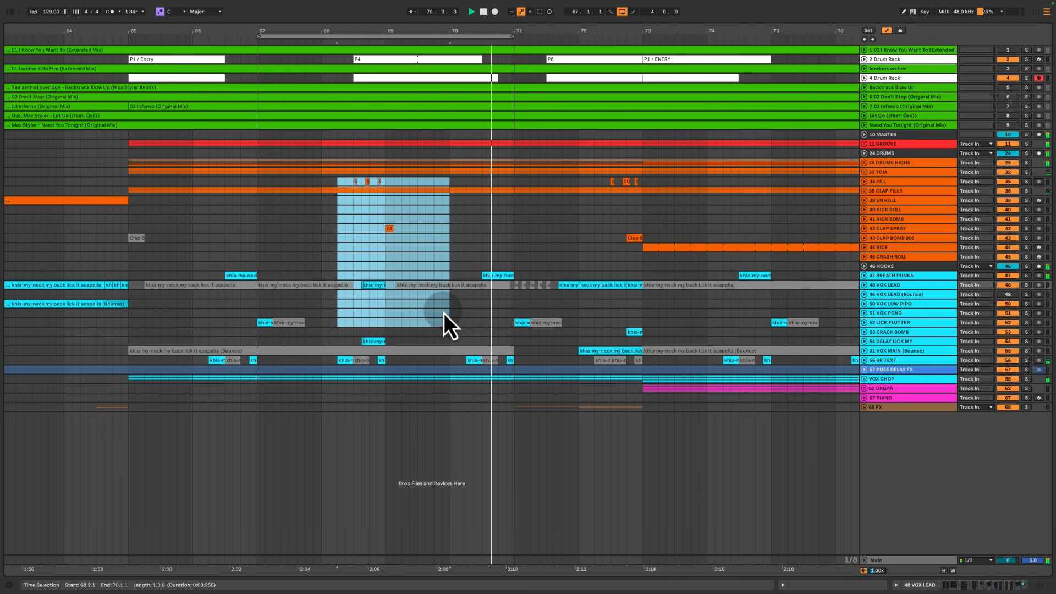
key(space)
click(353, 265)
drag(353, 265, 404, 324)
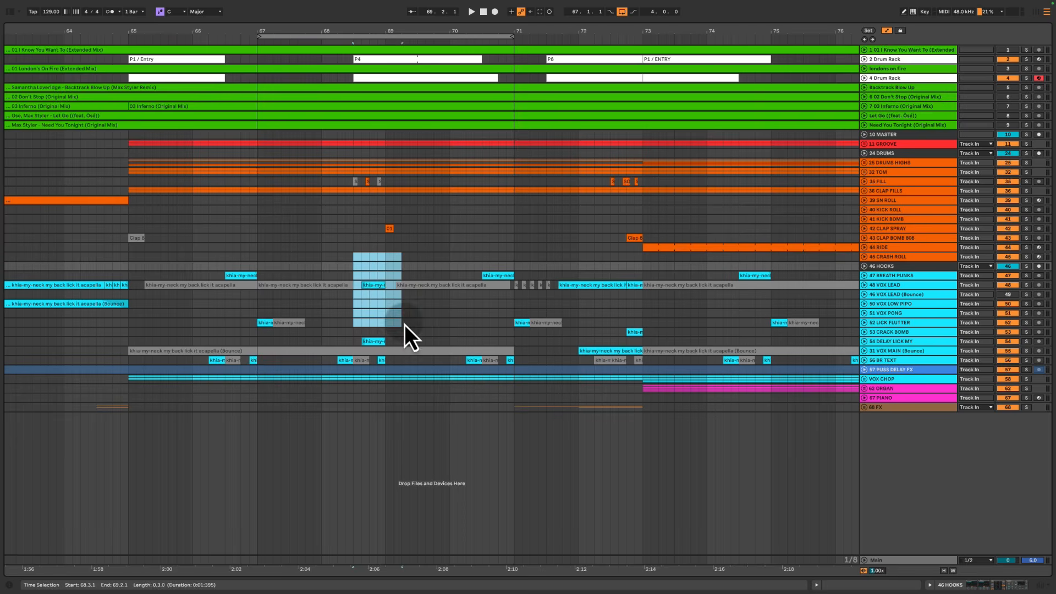
click(355, 269)
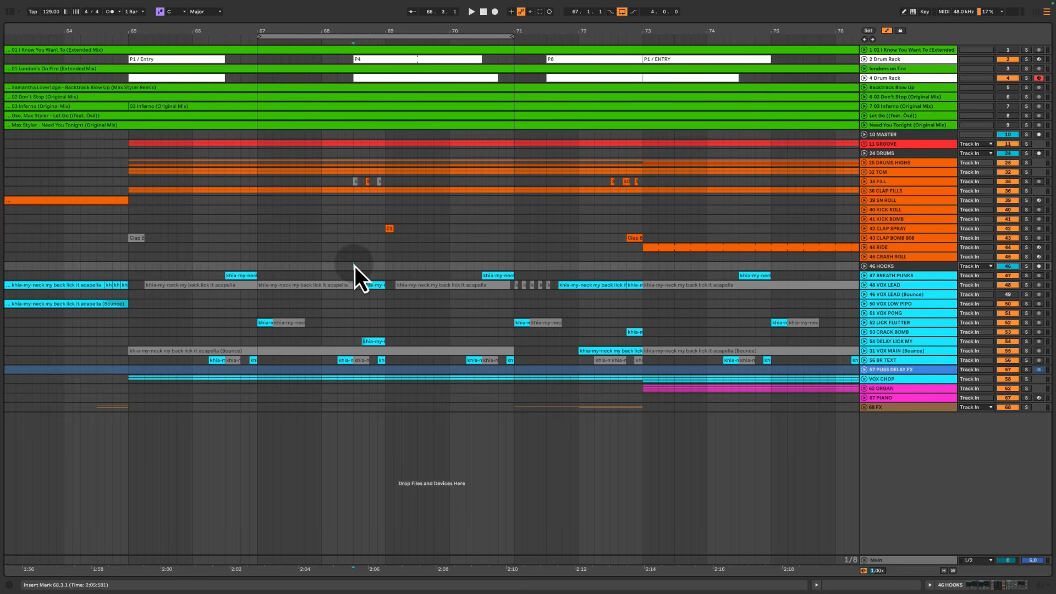
key(space)
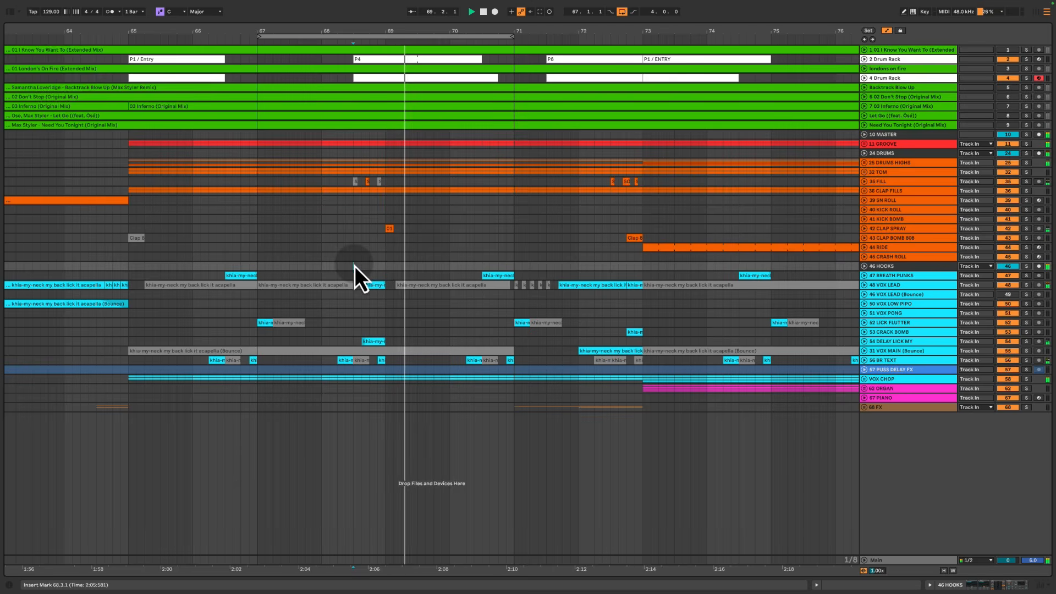
click(876, 144)
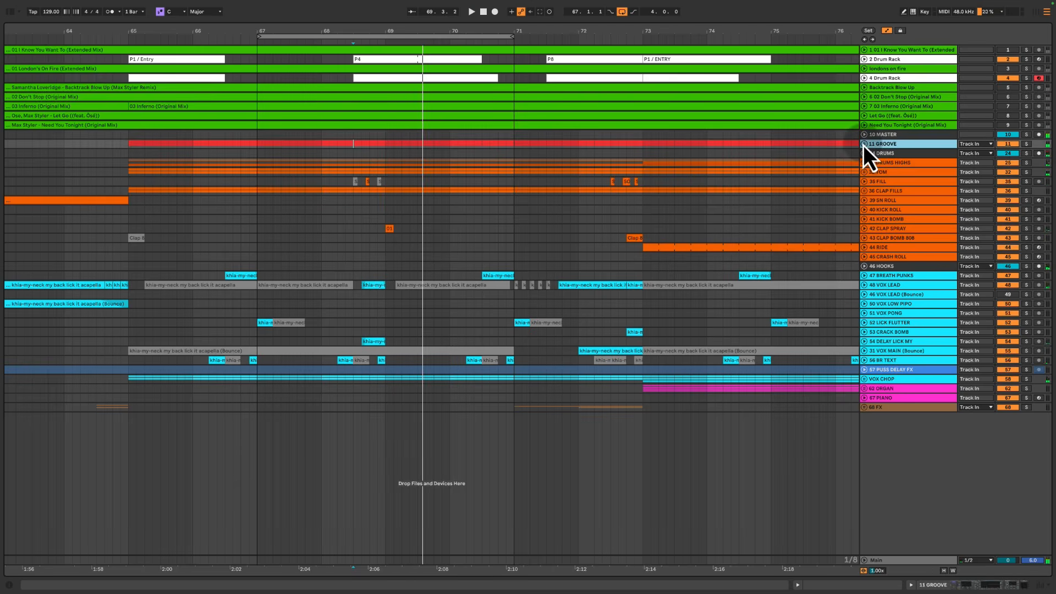
click(863, 144)
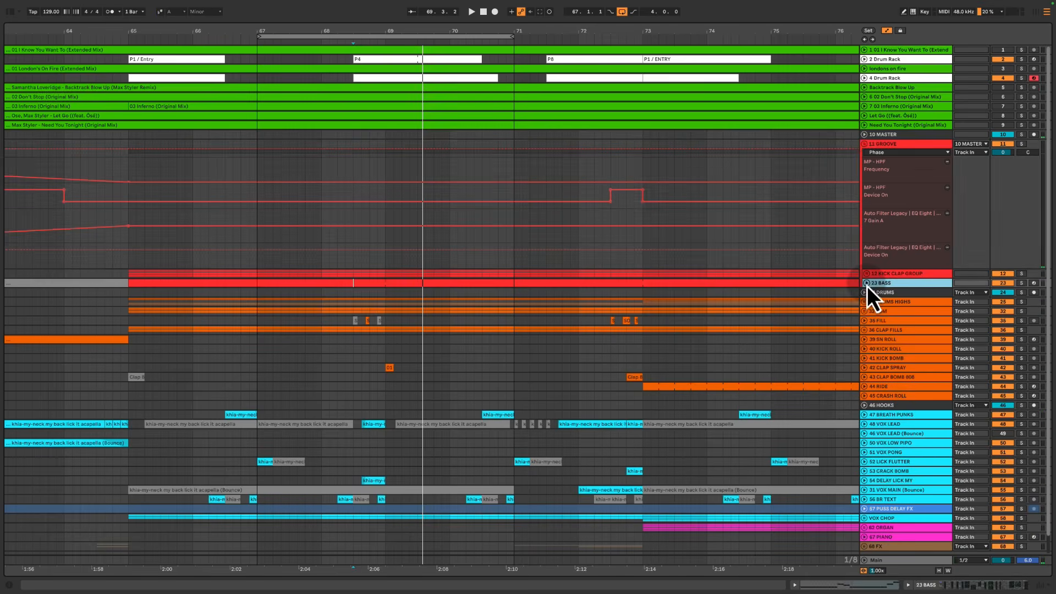
click(866, 283)
scroll(576, 314, down, 3)
scroll(340, 236, up, 3)
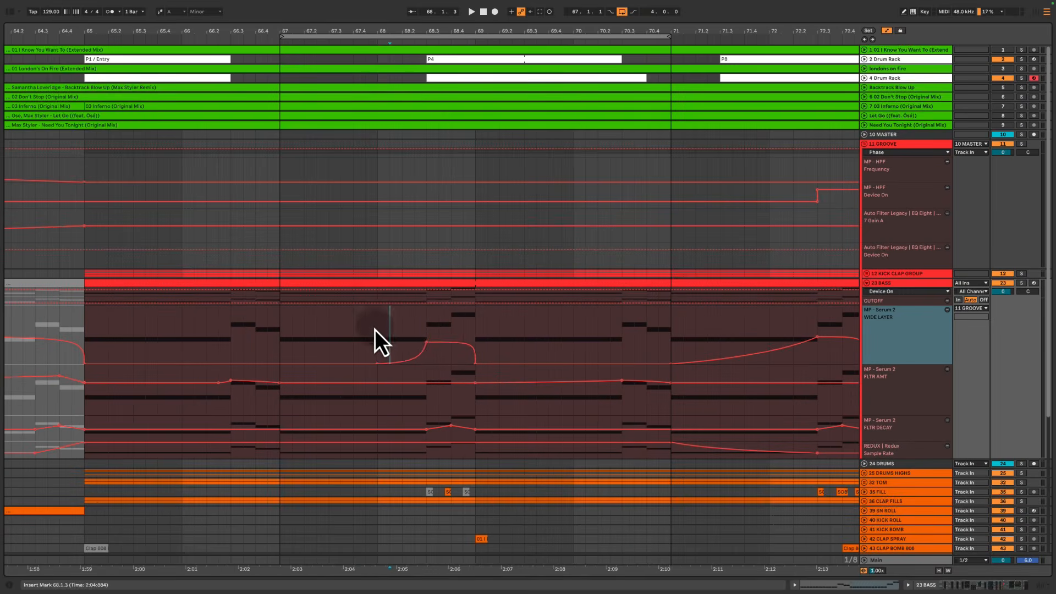
drag(376, 325, 473, 323)
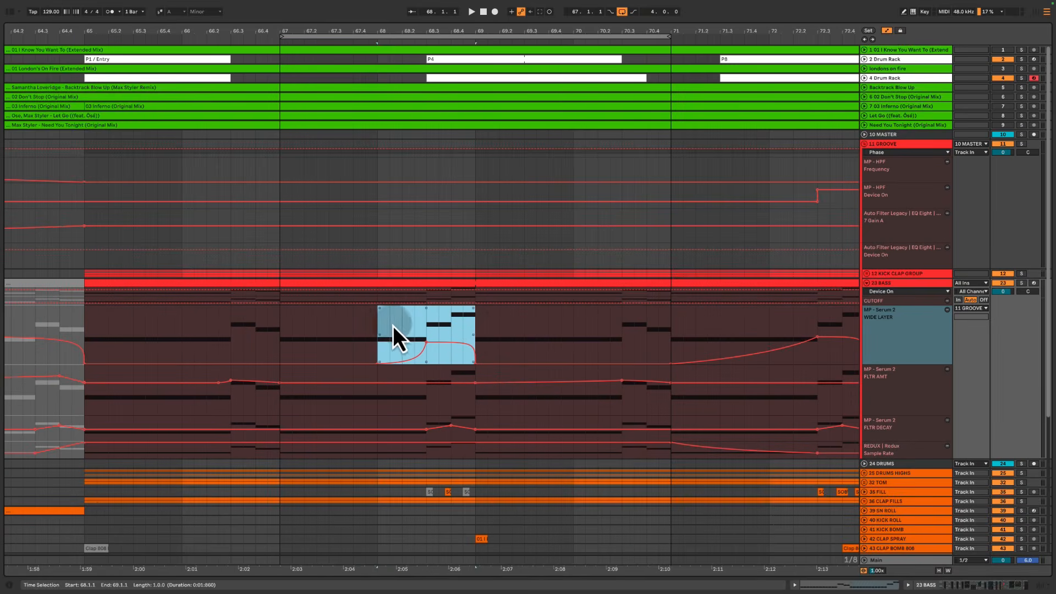
drag(223, 335, 284, 333)
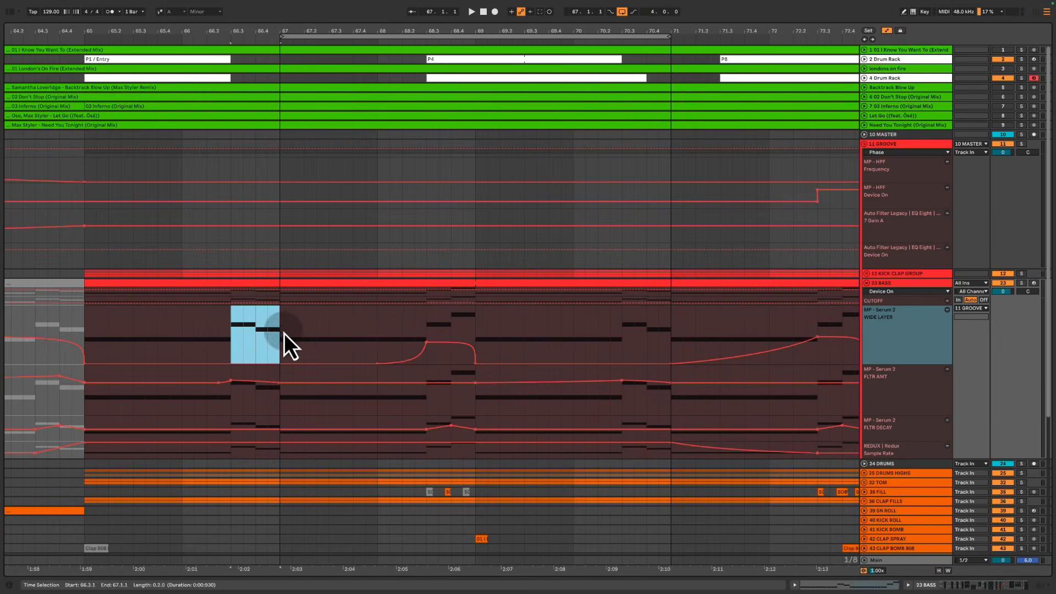
click(380, 336)
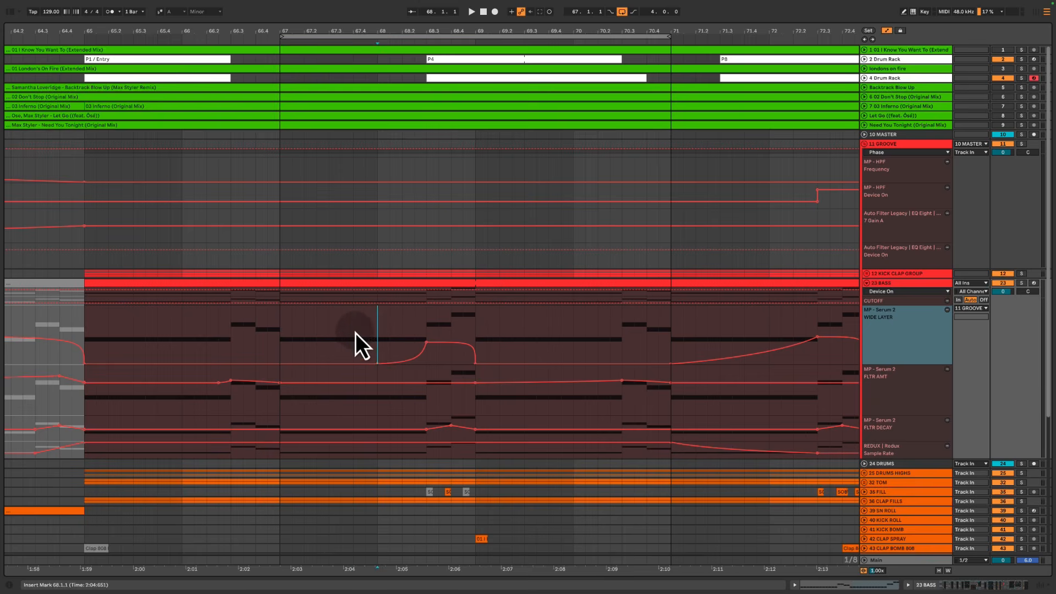
drag(354, 332, 510, 450)
drag(387, 338, 472, 339)
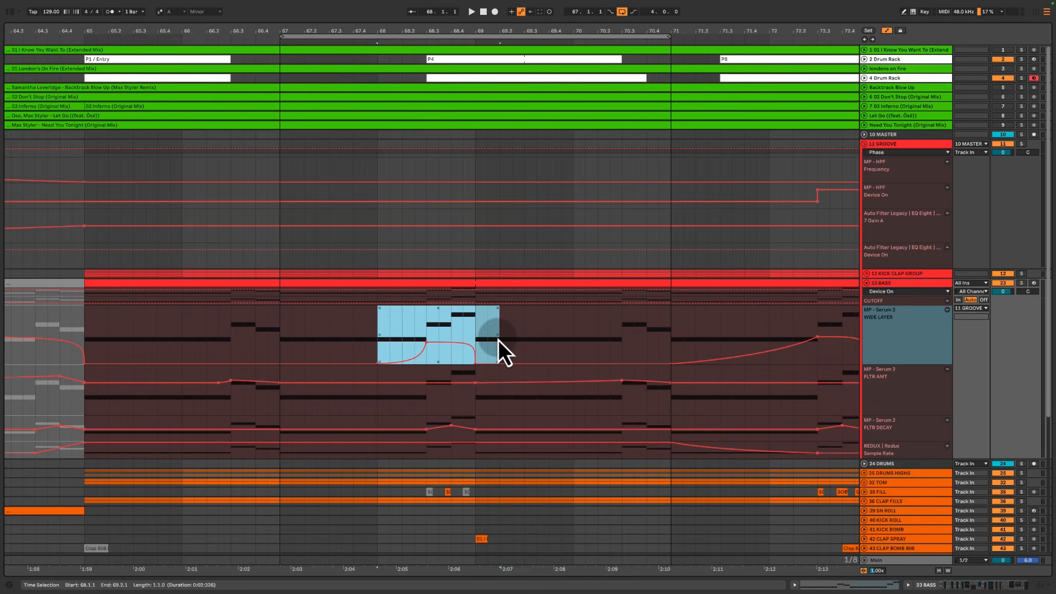
drag(378, 420, 449, 424)
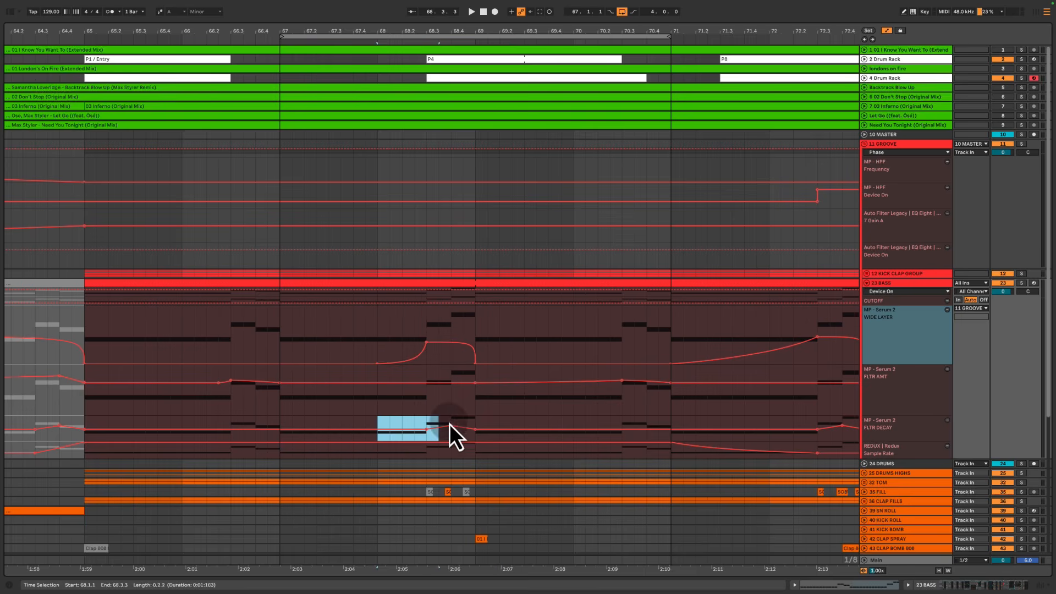
click(916, 446)
drag(917, 444, 918, 491)
drag(390, 423, 491, 423)
click(391, 414)
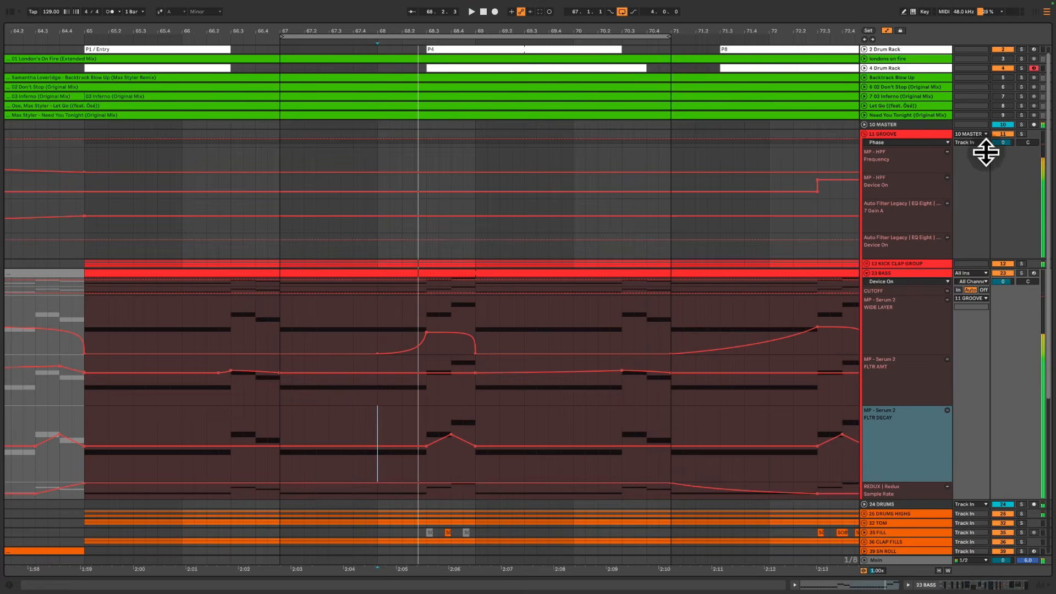
click(1021, 134)
scroll(991, 307, down, 1)
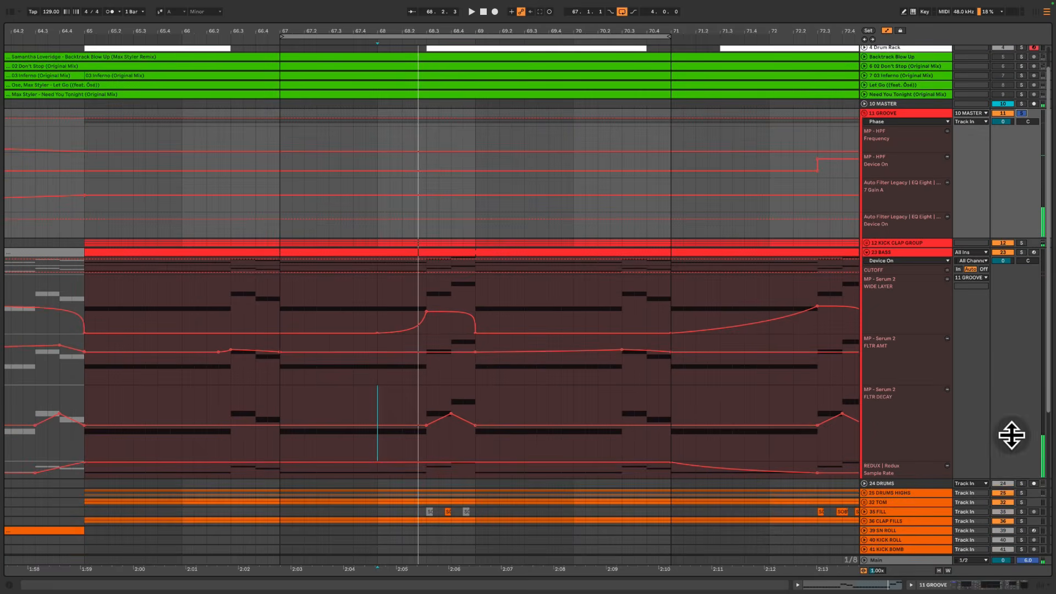
click(1021, 493)
click(378, 187)
key(space)
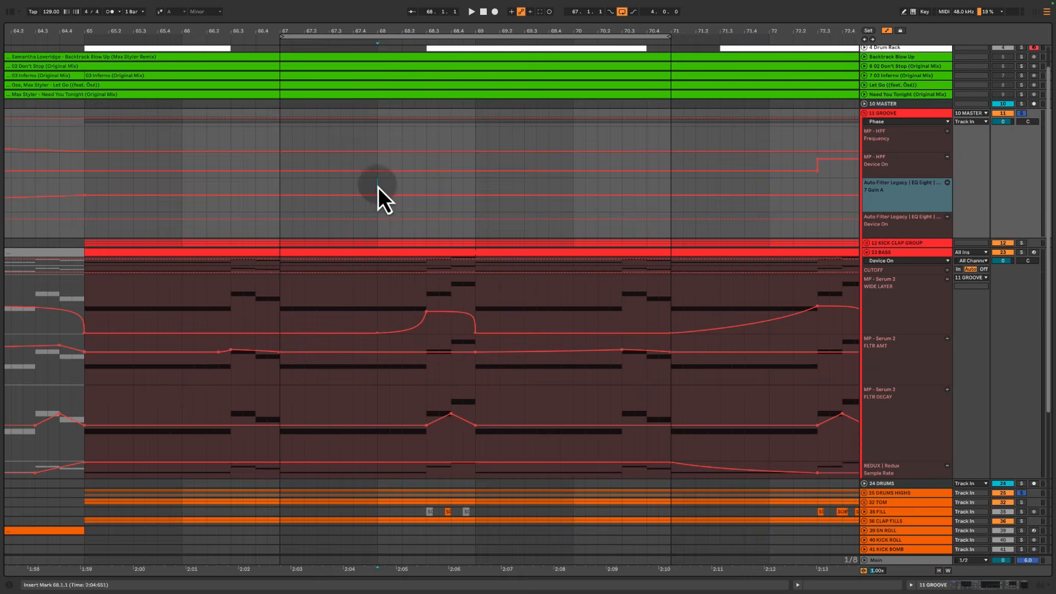
drag(382, 296, 506, 414)
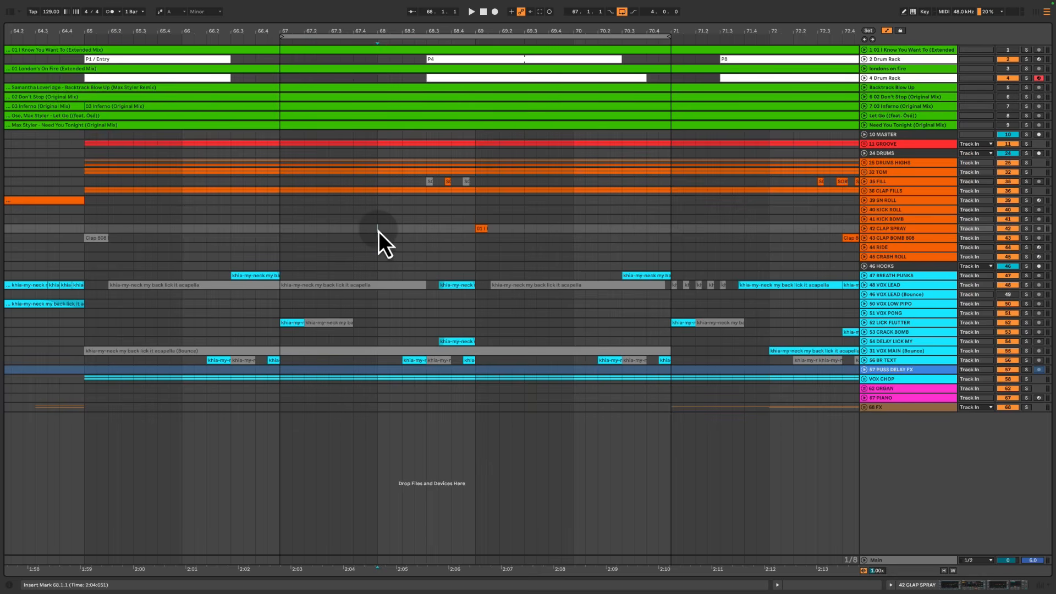
drag(379, 228, 569, 376)
Play from bar 68 and view the Shaper effect on the VOX CHOP track
click(377, 233)
key(space)
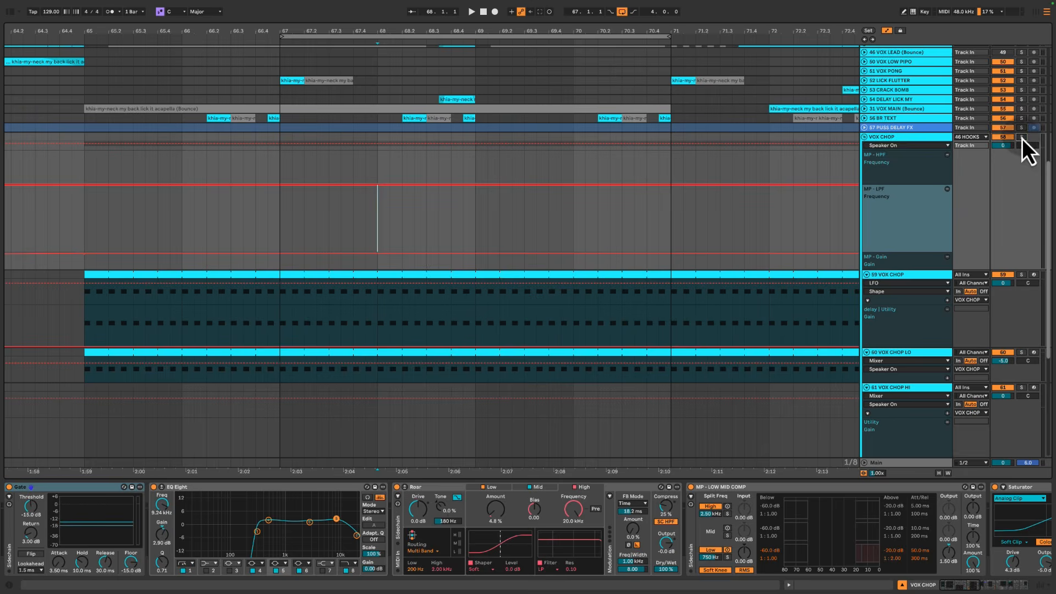
click(878, 323)
click(927, 490)
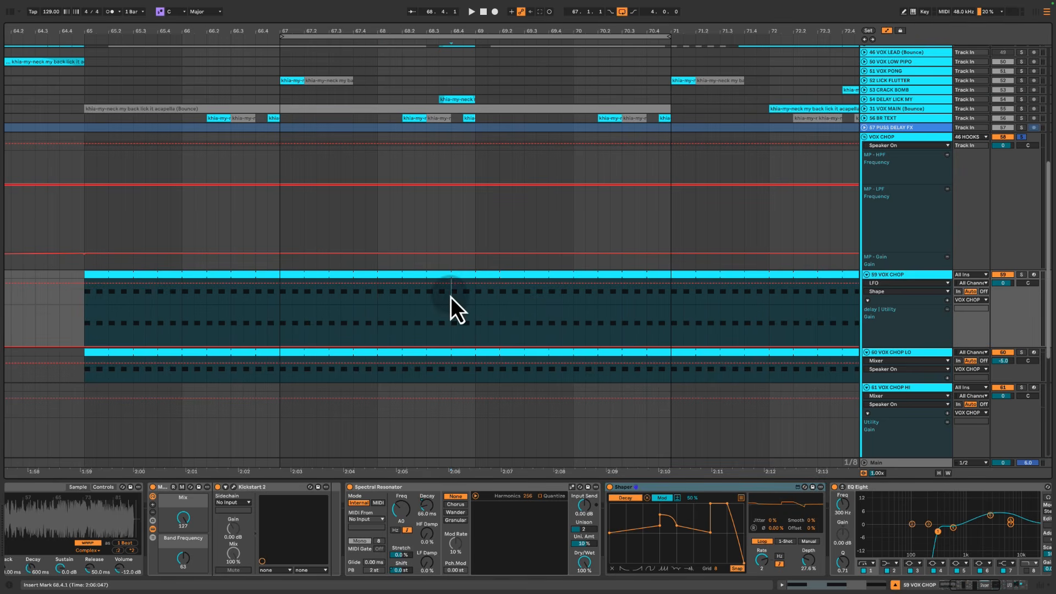
Audition the 68.4.1–69.2.3 stretch of the VOX CHOP lane, playing from 68.1.1
drag(451, 297, 509, 333)
click(380, 294)
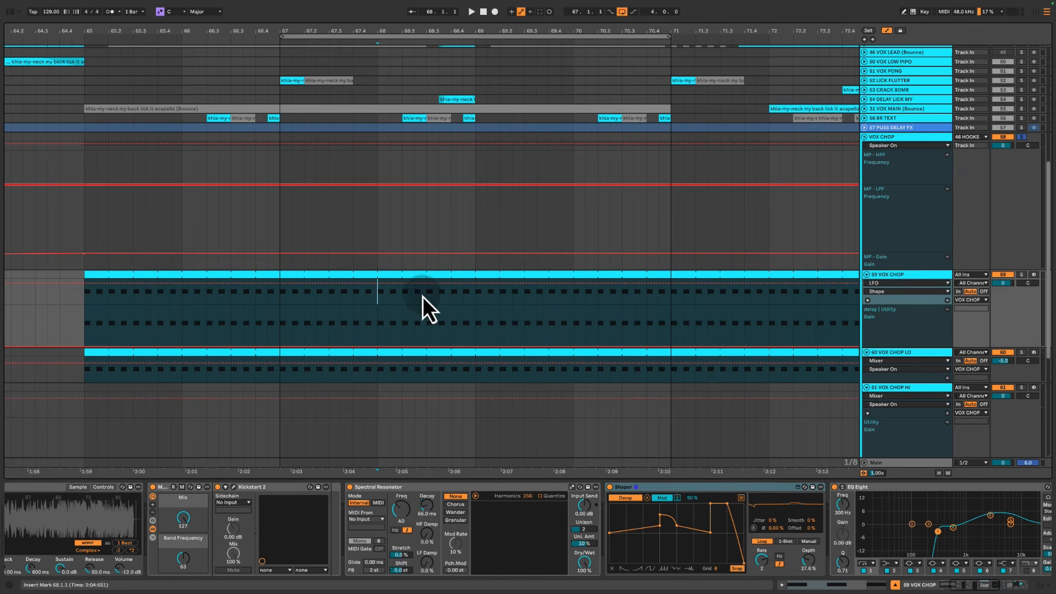
key(space)
drag(385, 294, 511, 337)
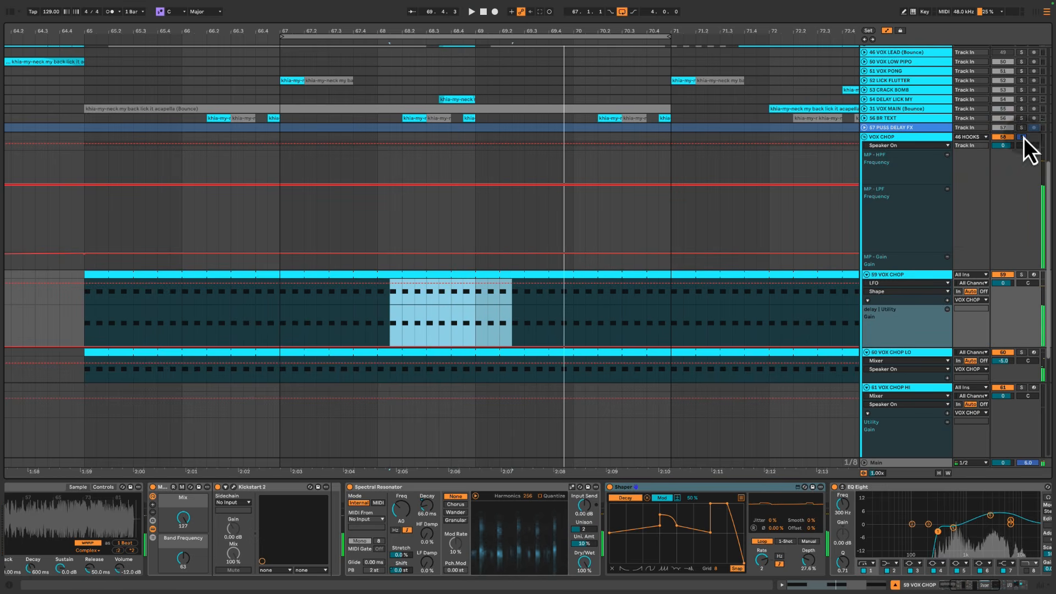
click(378, 295)
key(space)
key(space)
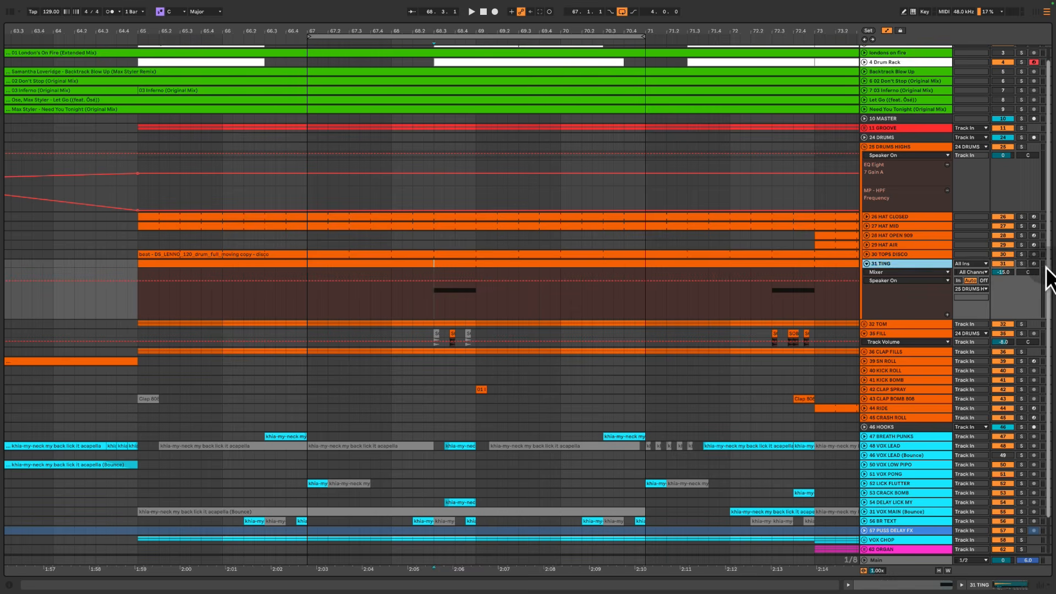
Solo TING and play from 68.2.1, then solo the FILL track instead
click(1021, 263)
click(412, 299)
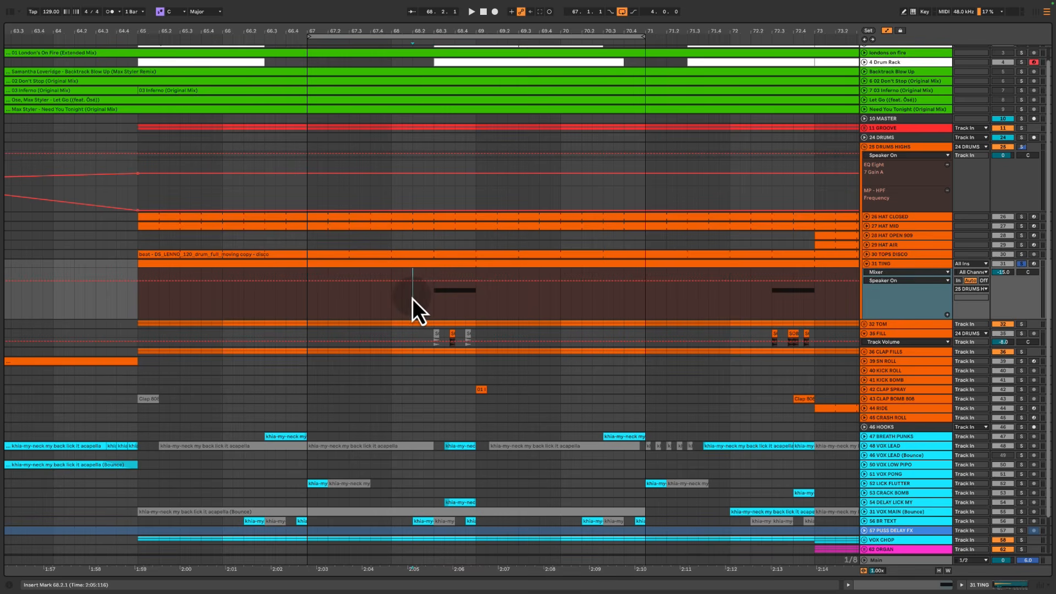
key(space)
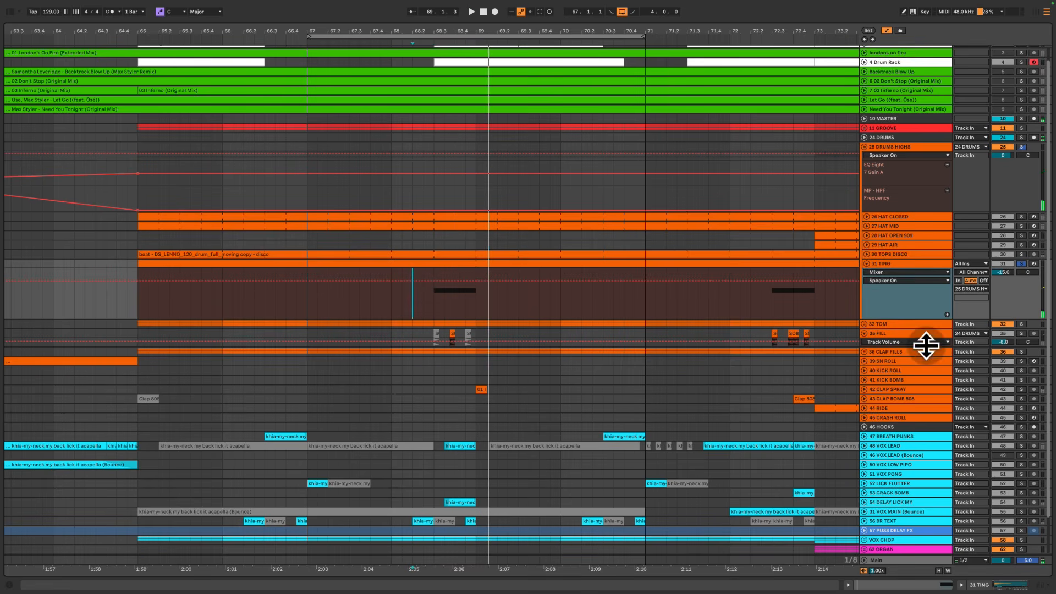
click(1021, 333)
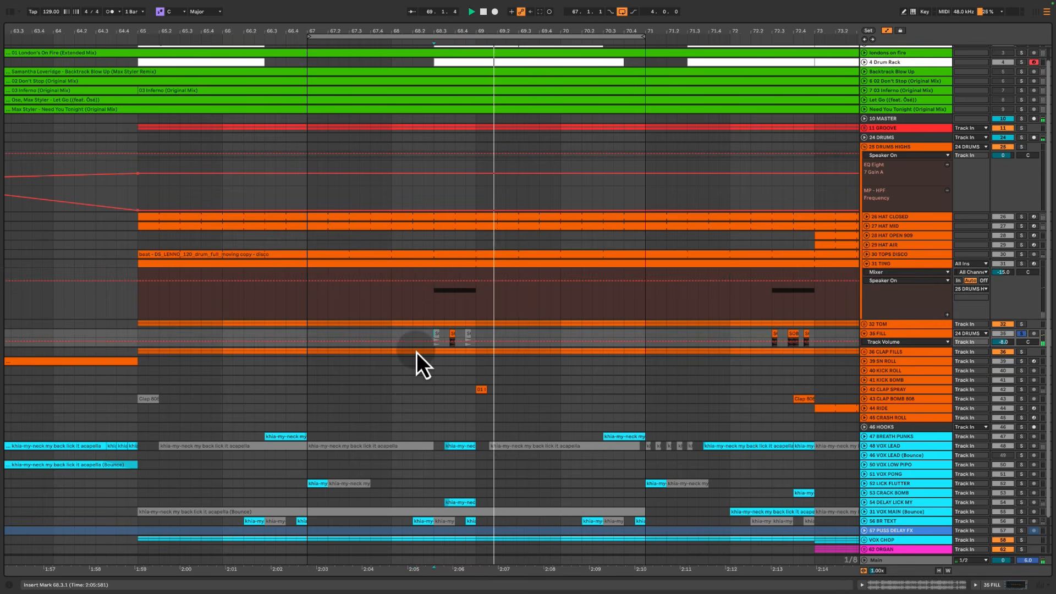
Solo CLAP SPRAY with its volume automation shown, audition from 68.4.3, then unsolo it
scroll(417, 352, down, 1)
click(863, 368)
click(893, 369)
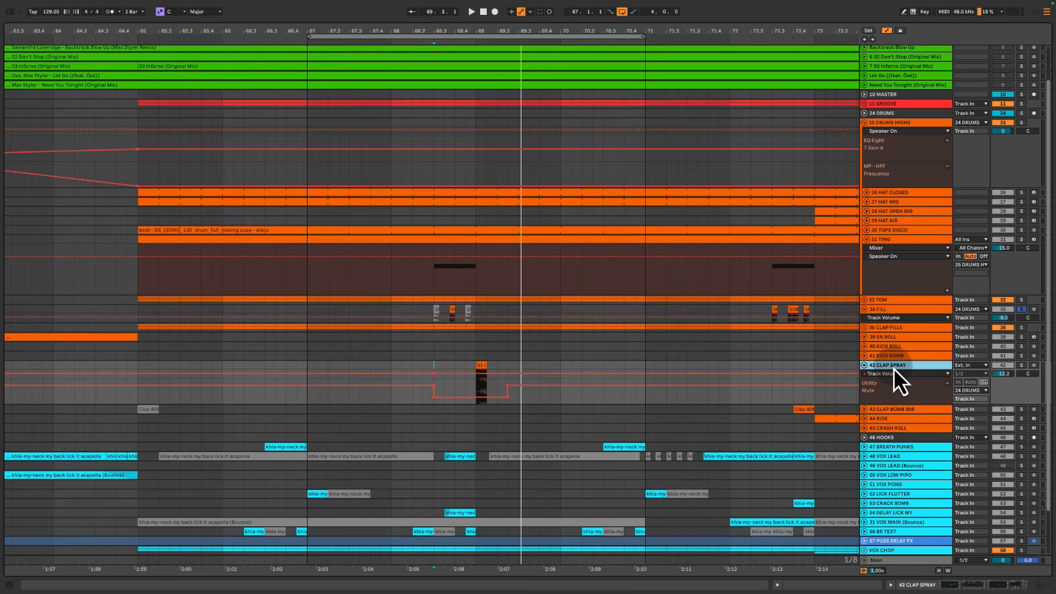
click(1021, 365)
click(466, 364)
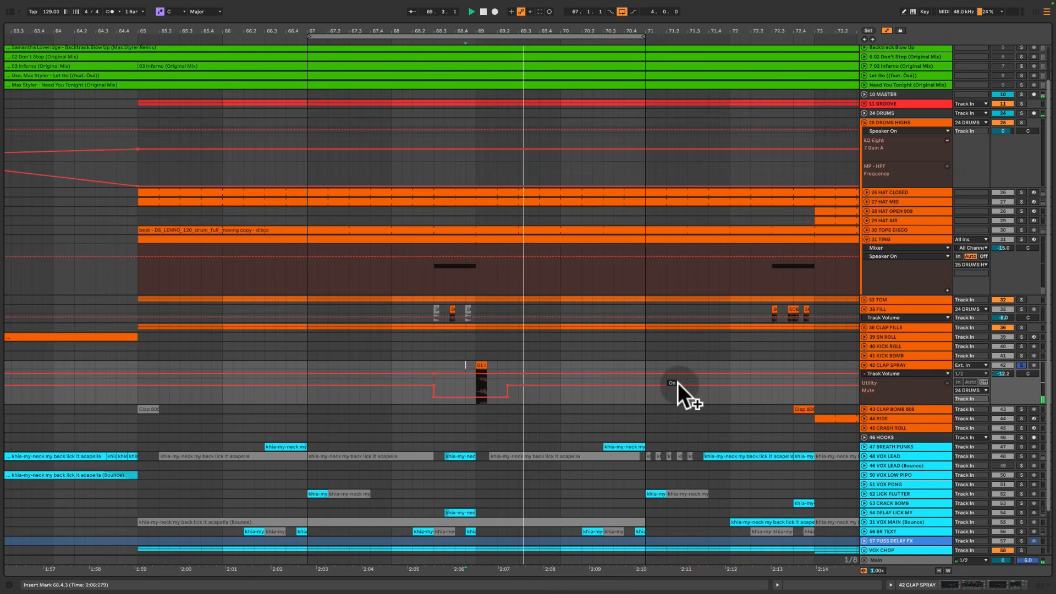
click(1020, 368)
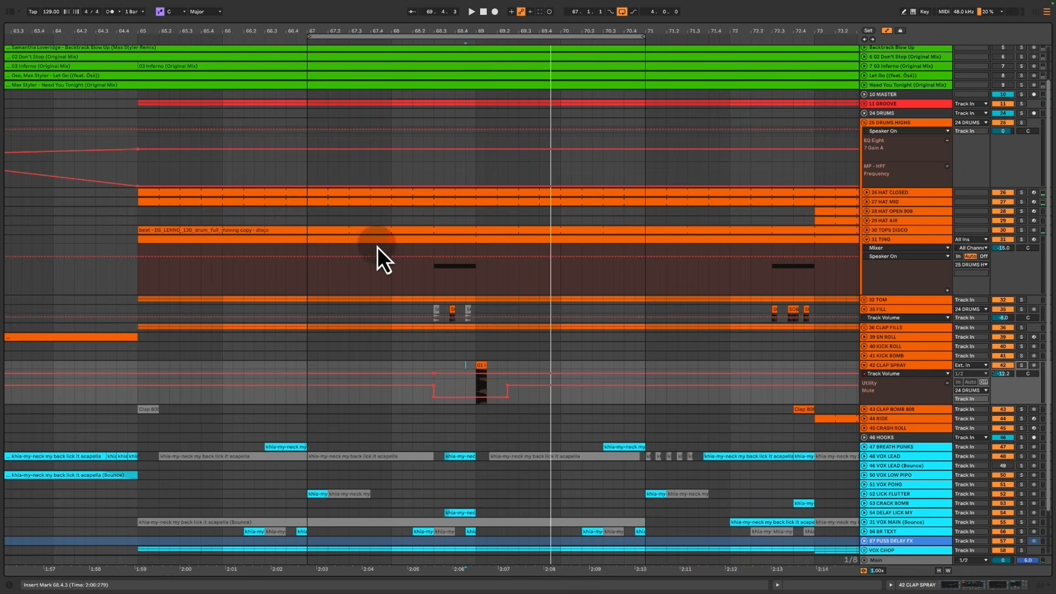
Select 68.2.3 to 68.3.3 from TING down to FILL and play from bar 68
click(400, 275)
drag(422, 290, 494, 396)
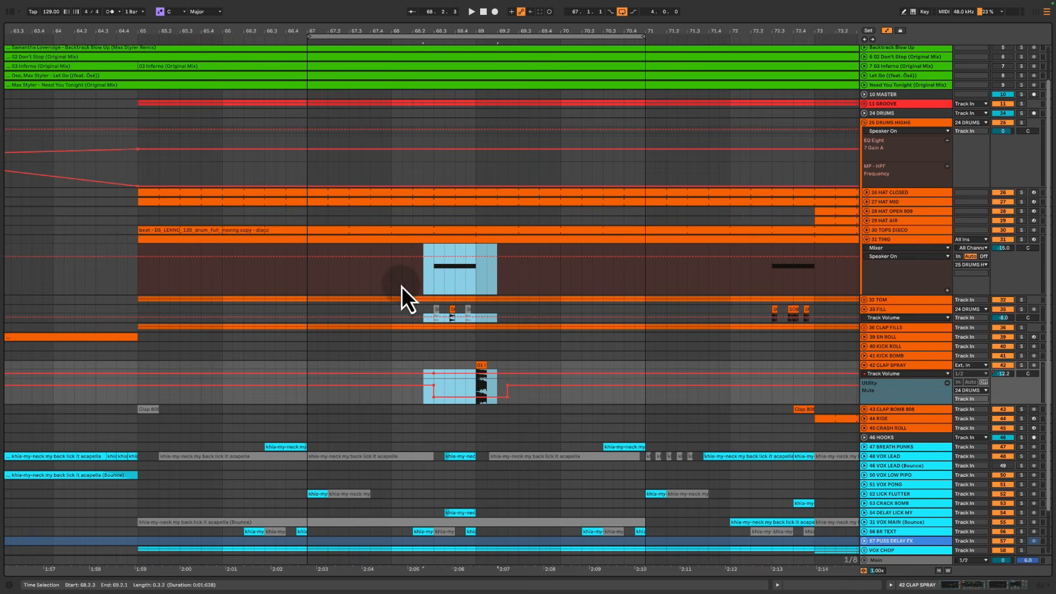
click(390, 282)
key(space)
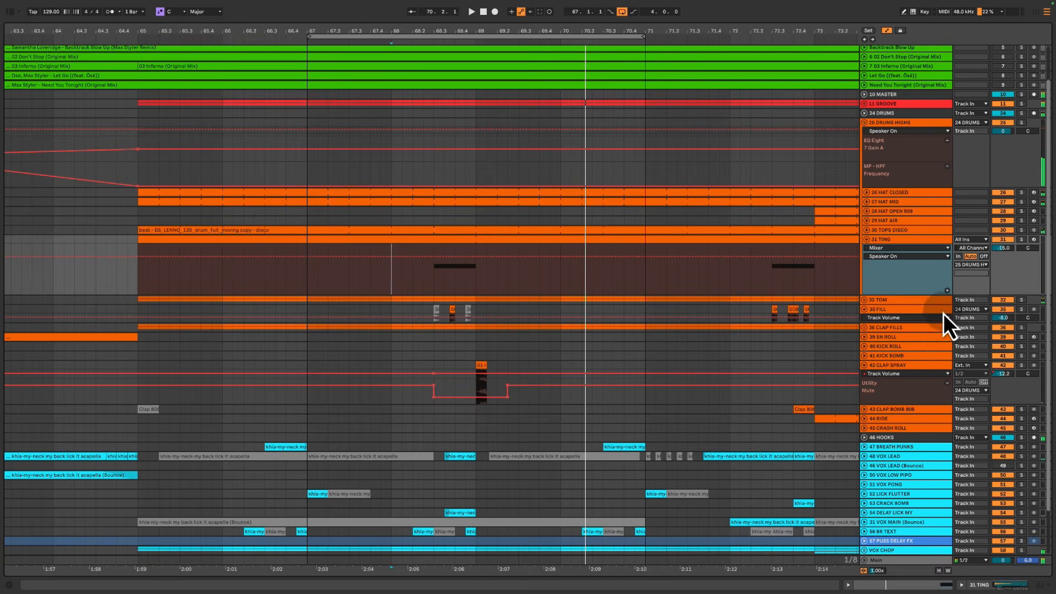
Fold TING, unfold the TOM group, play from bar 69, then collapse all groups
click(864, 240)
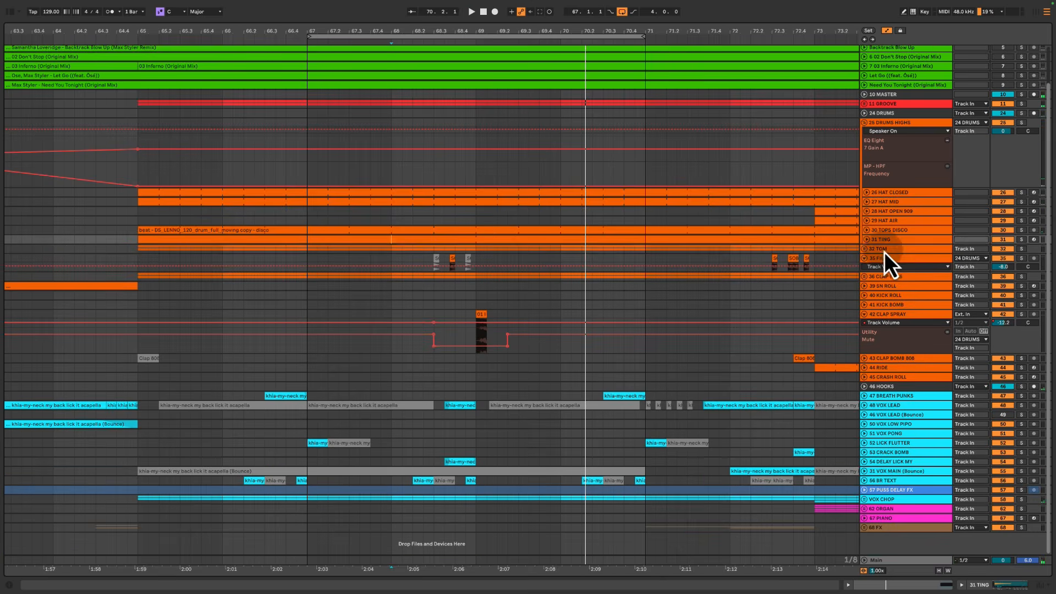
click(882, 251)
click(863, 249)
drag(582, 279, 509, 280)
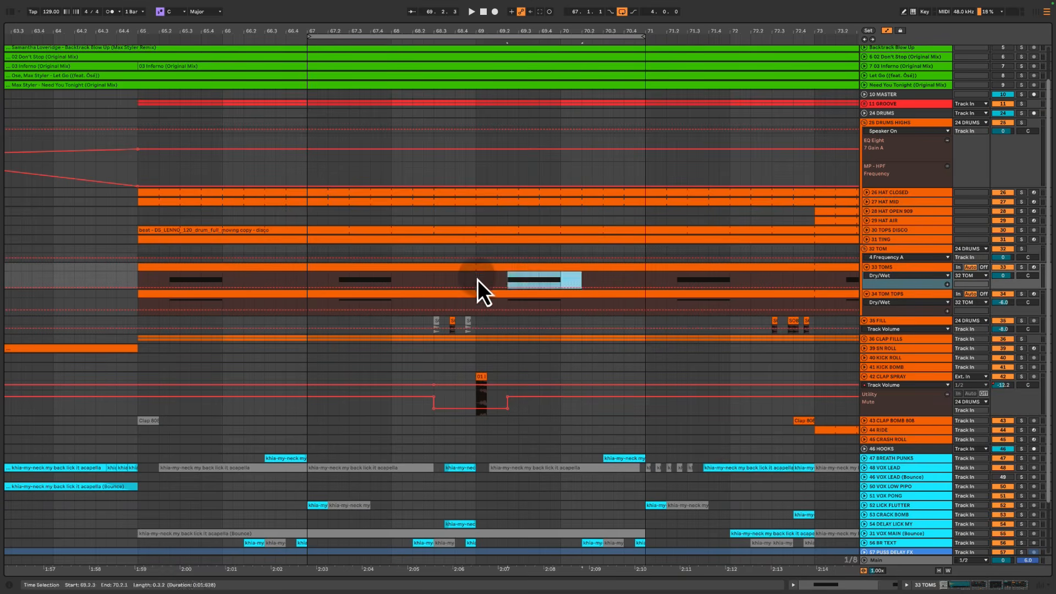
click(478, 279)
key(space)
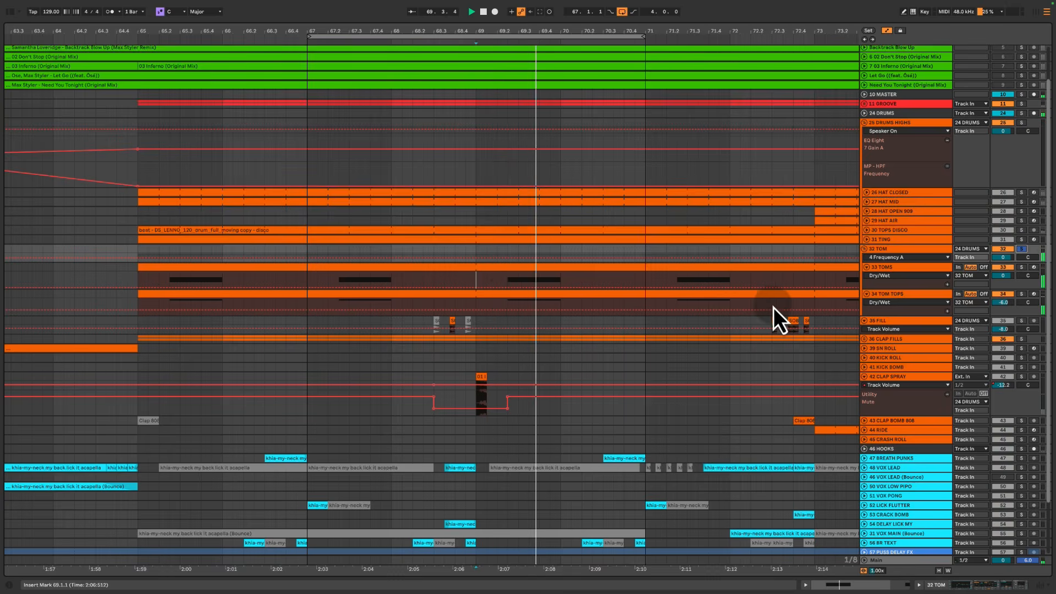
key(ctrl+alt+u)
Highlight the beats before bar 69 across the tracks and audition from bar 68
drag(438, 259, 471, 297)
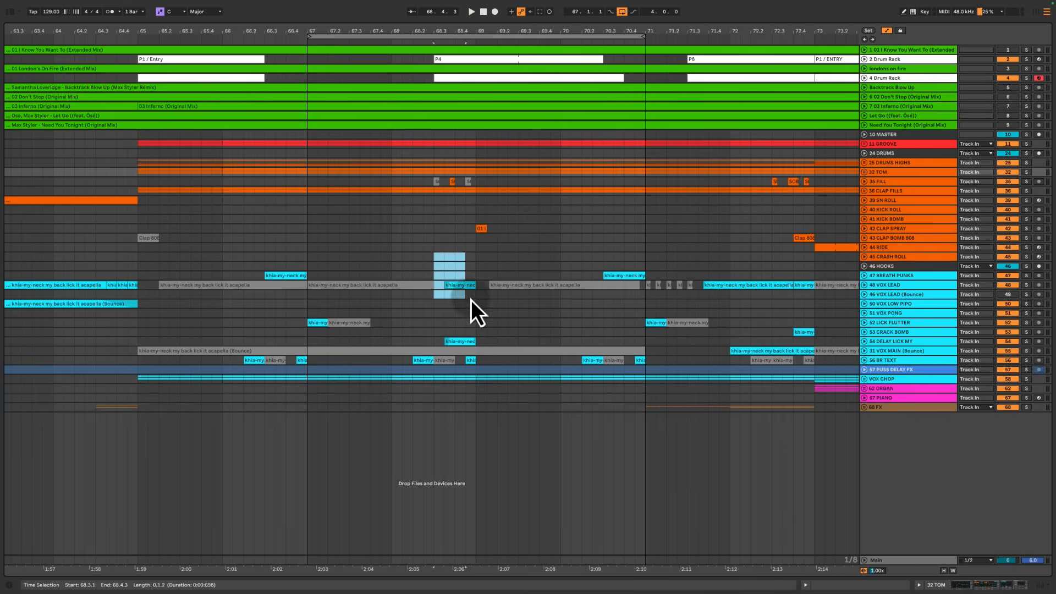
drag(439, 135, 472, 154)
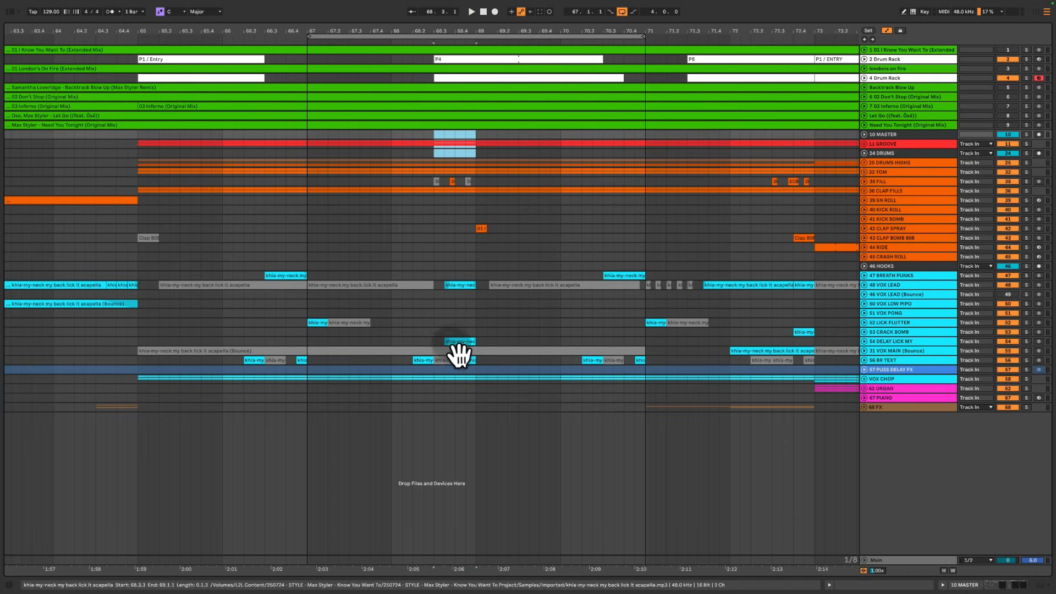
drag(441, 334, 482, 406)
drag(440, 154, 520, 253)
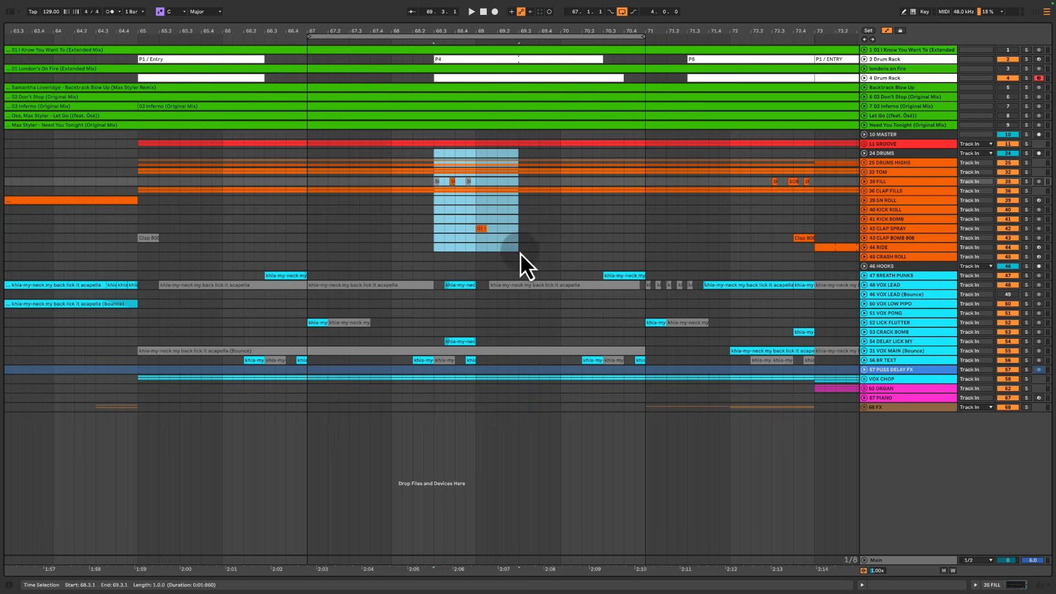
click(392, 203)
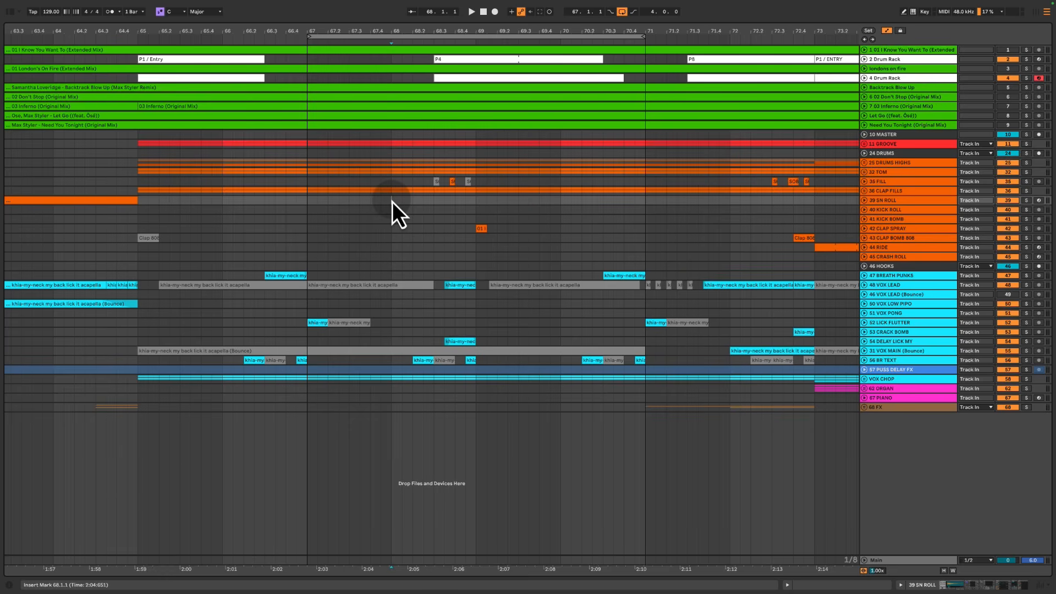
click(388, 187)
key(space)
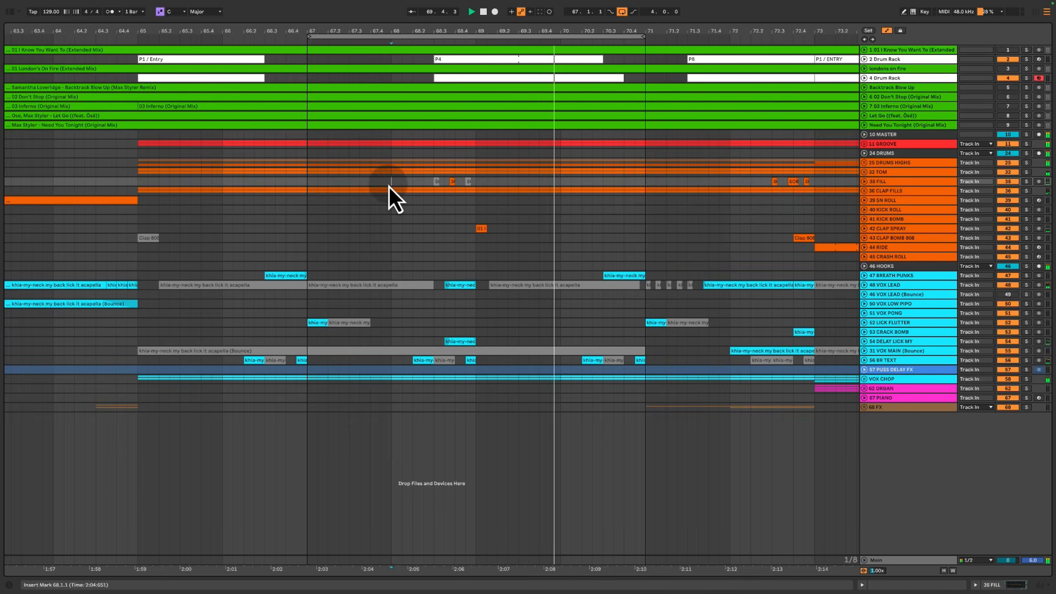
key(space)
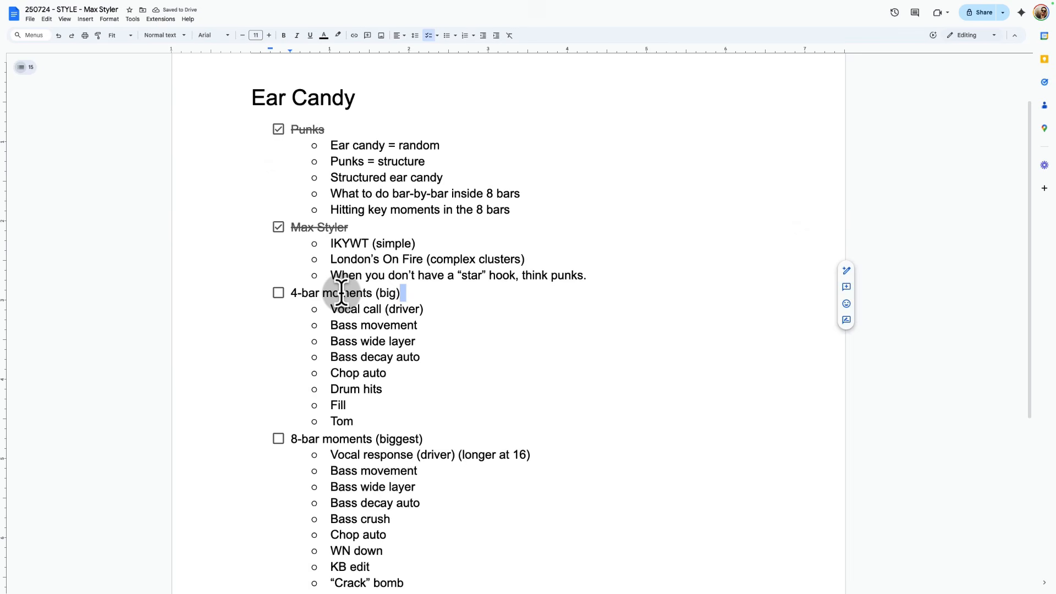
Tick off 4-bar moments (big) and review its Vocal call through Fill items
click(341, 293)
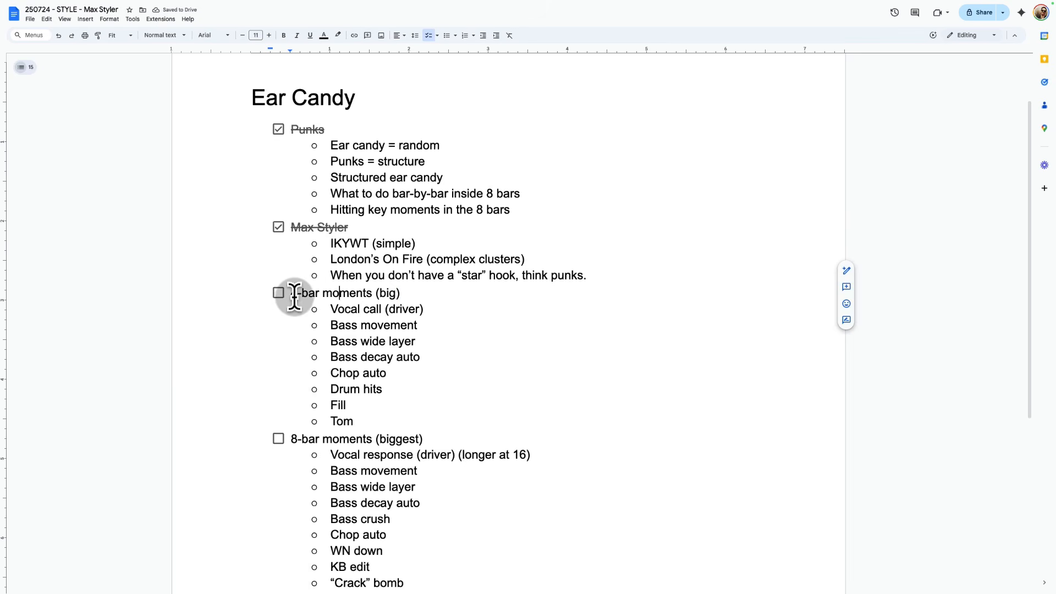
click(278, 293)
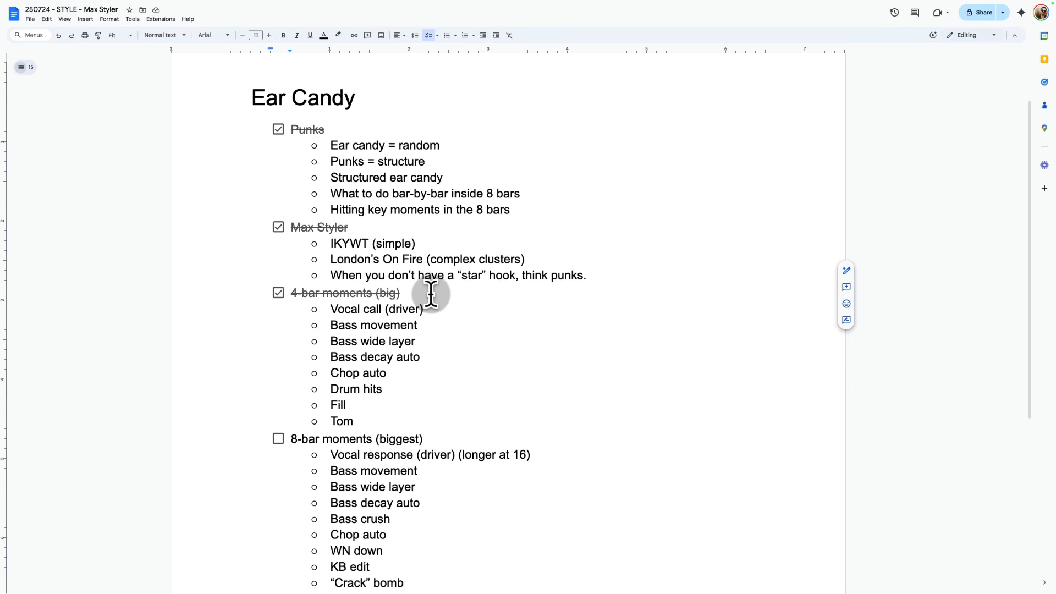
click(428, 310)
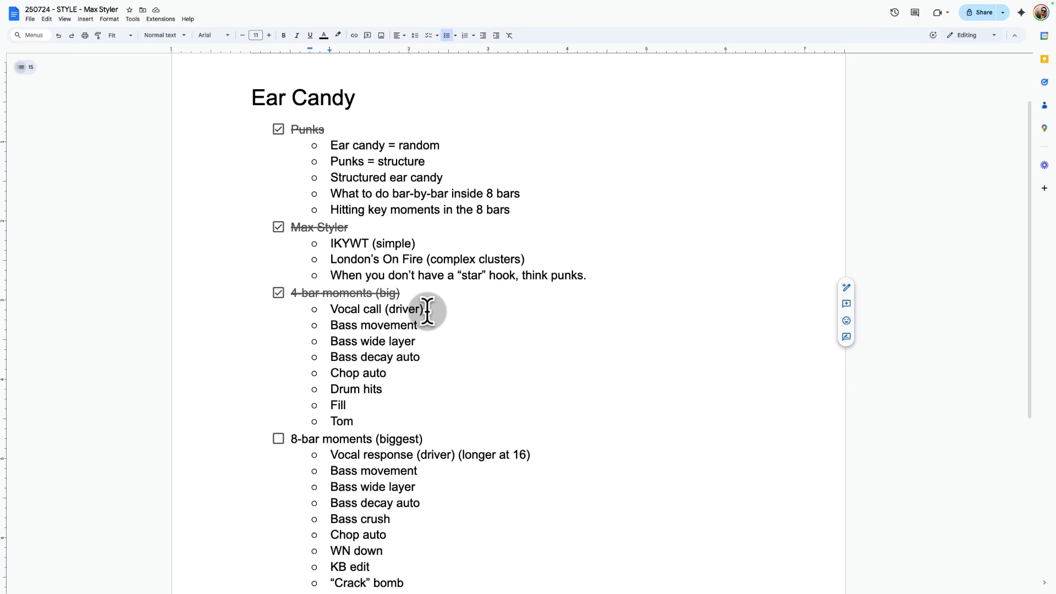
double_click(427, 310)
drag(330, 324, 365, 423)
click(449, 315)
Review the 4-bar moments (big) line and the 8-bar moments (biggest) heading
triple_click(434, 295)
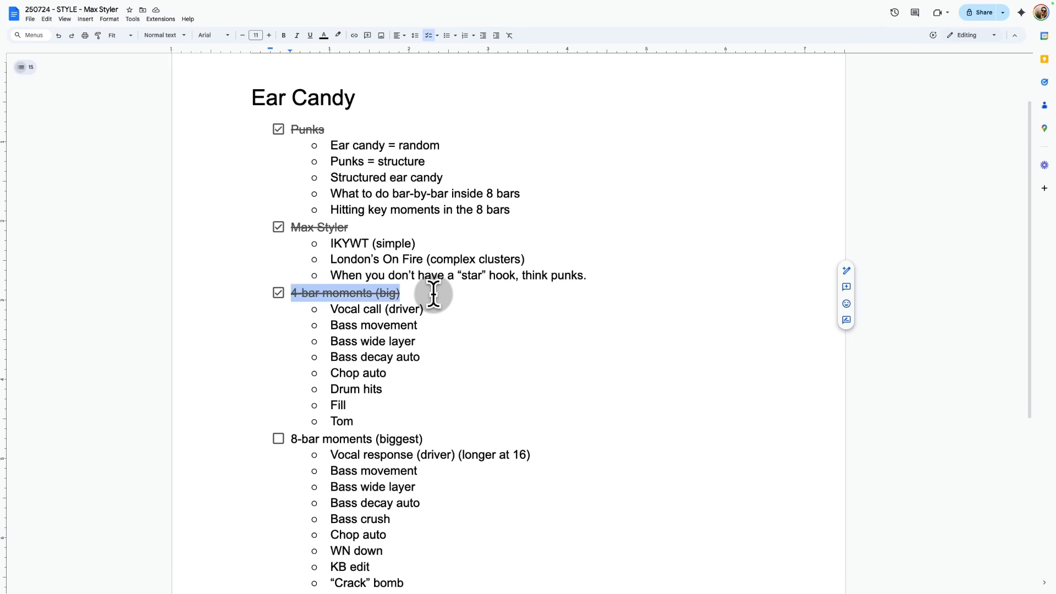
click(434, 439)
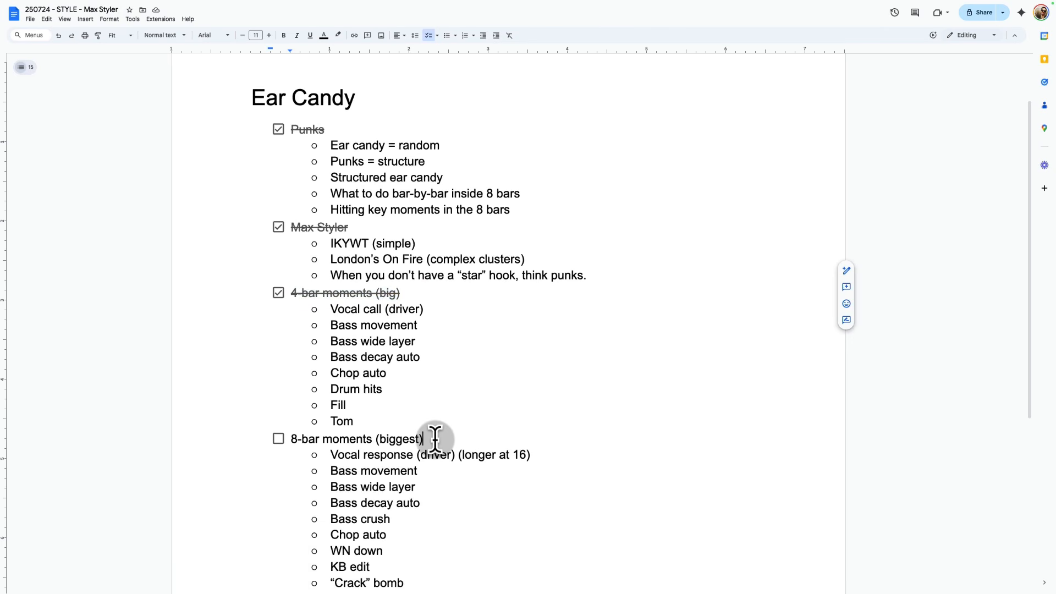
triple_click(435, 439)
click(435, 438)
triple_click(434, 439)
click(436, 439)
triple_click(438, 438)
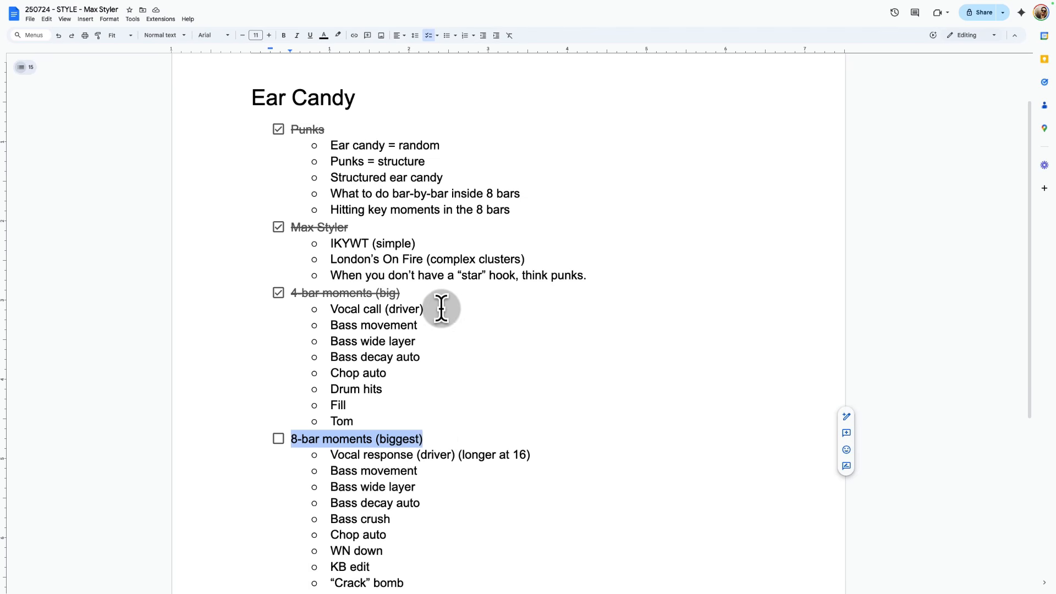
key(Right)
Review the 4-bar, 2/6-bar moments (small) and 8-bar moments headings
click(418, 300)
triple_click(418, 300)
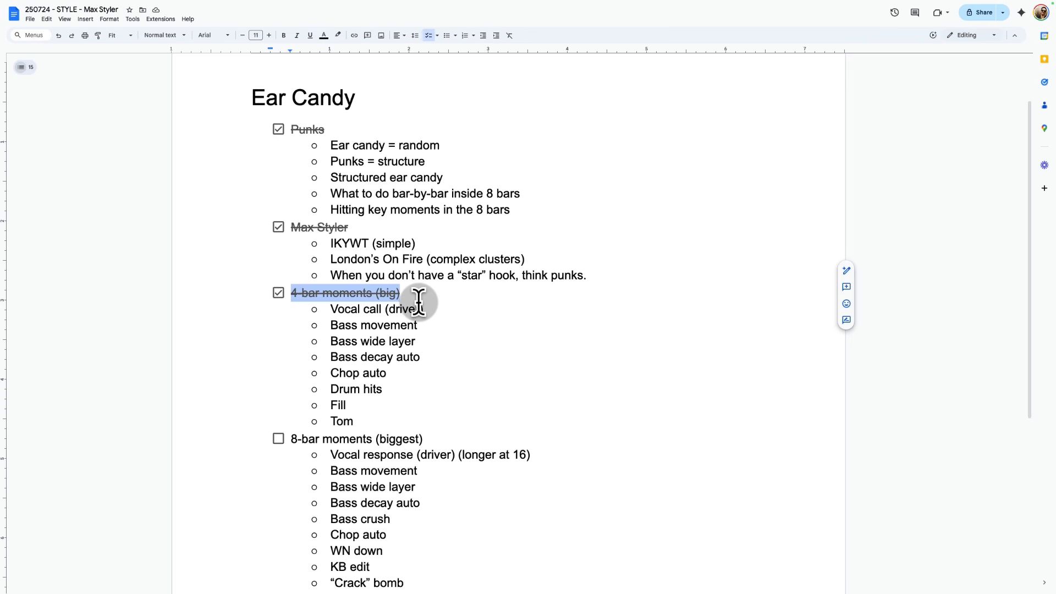
scroll(431, 389, down, 4)
click(432, 425)
triple_click(432, 422)
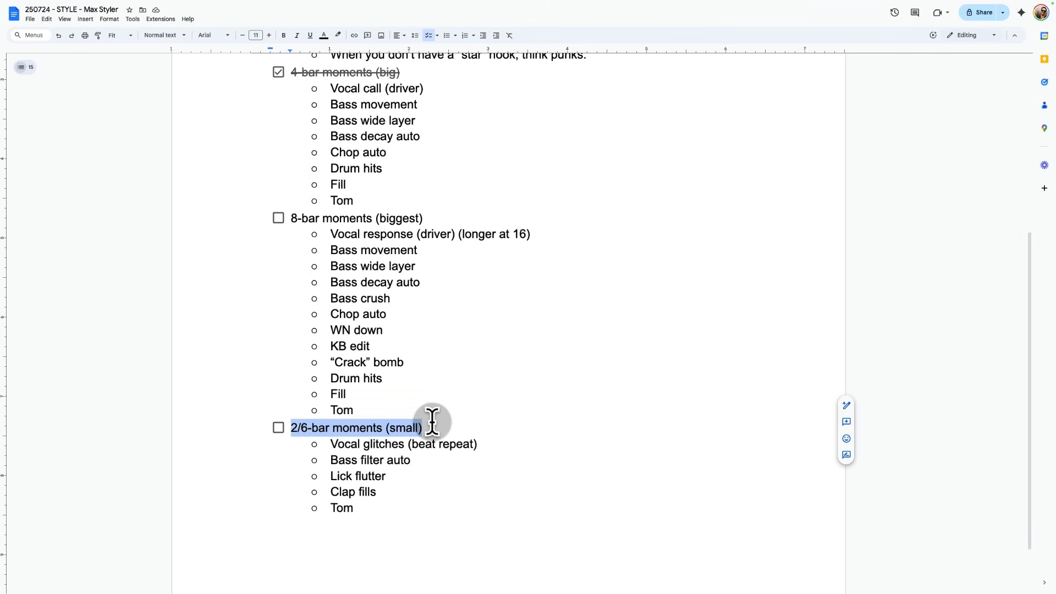
scroll(431, 417, up, 3)
triple_click(432, 360)
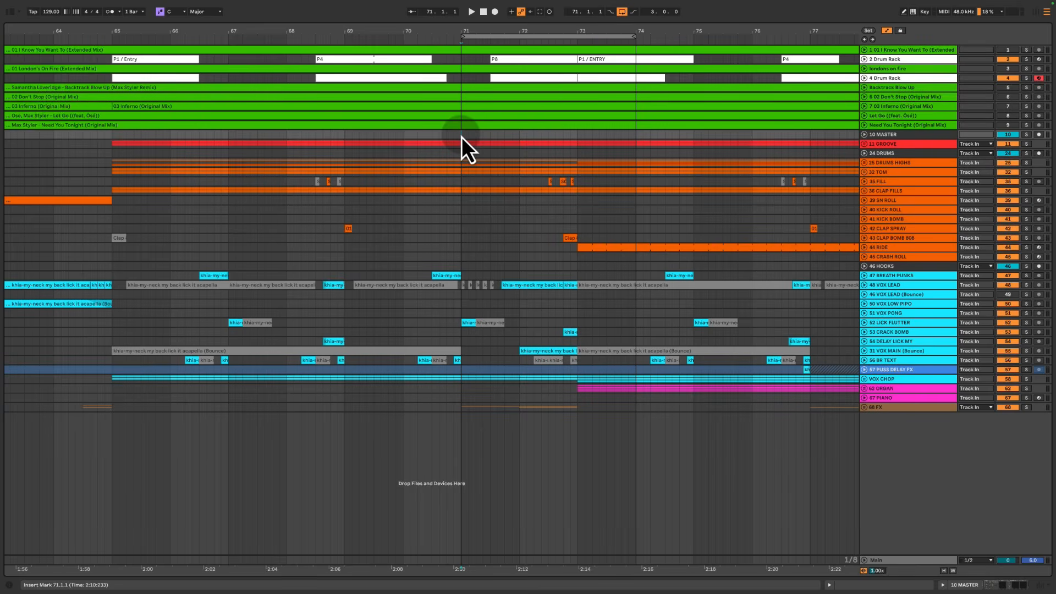
Play from bar 71, then unfold and solo the 48 VOX LEAD track
key(space)
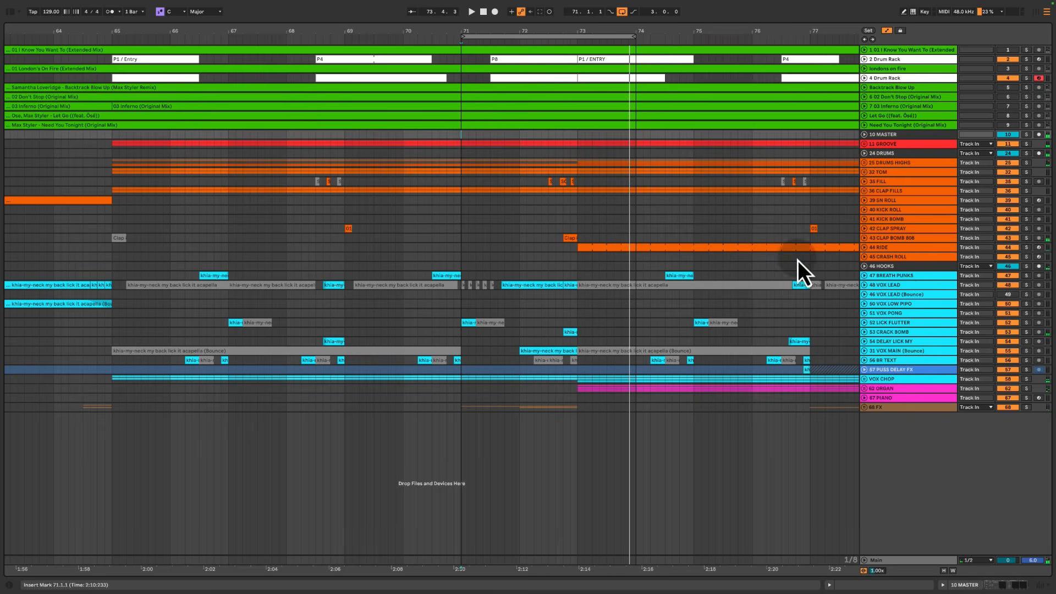
click(899, 286)
click(864, 286)
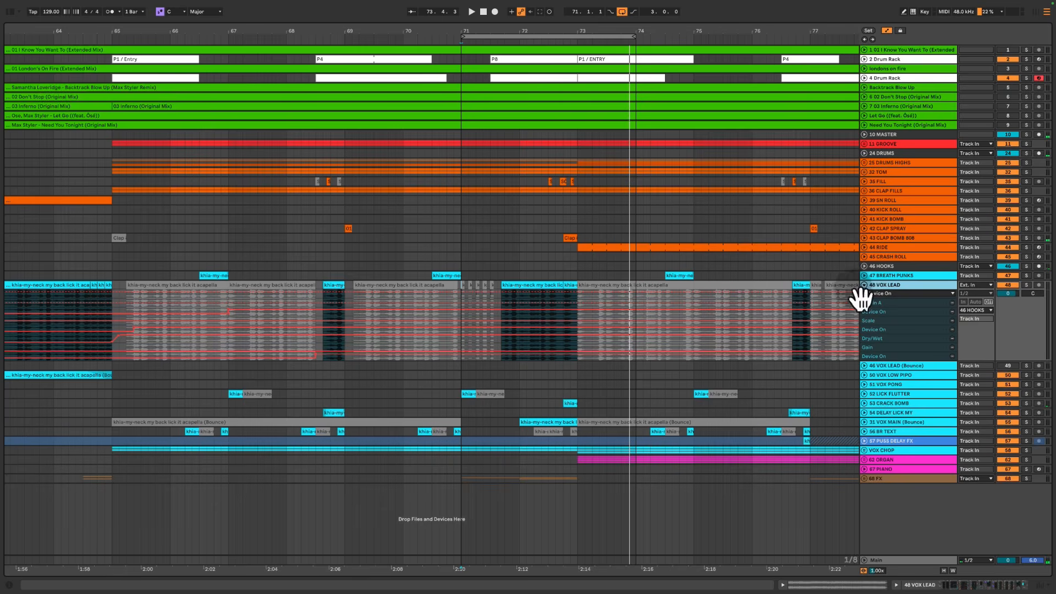
click(1028, 287)
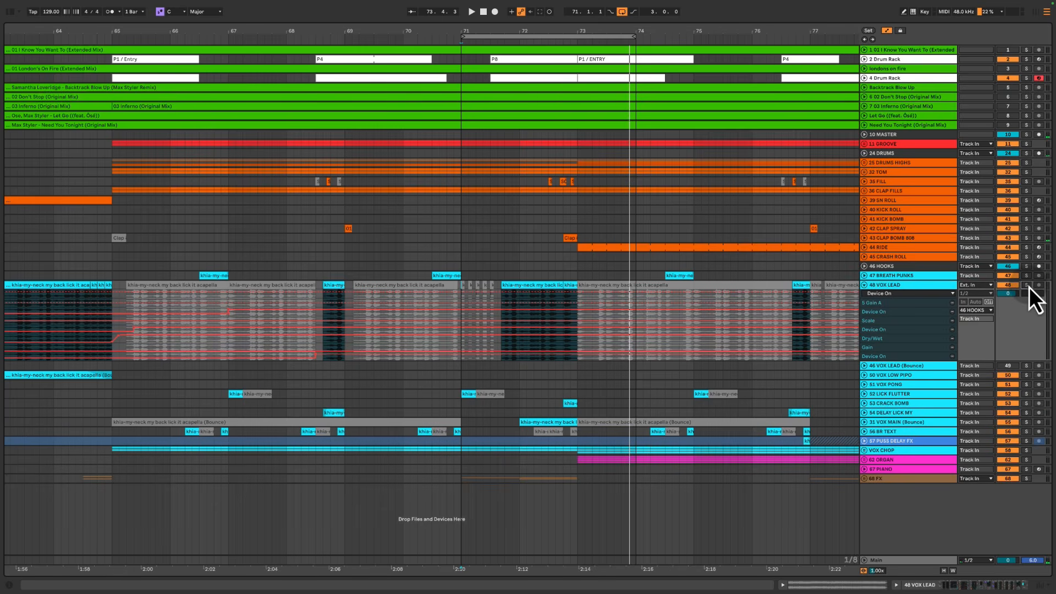
Audition vocal ranges 71.2.3–73.2.1 and 68.2.3–69.2.3, then select the bass automation around bar 72
drag(484, 271, 596, 360)
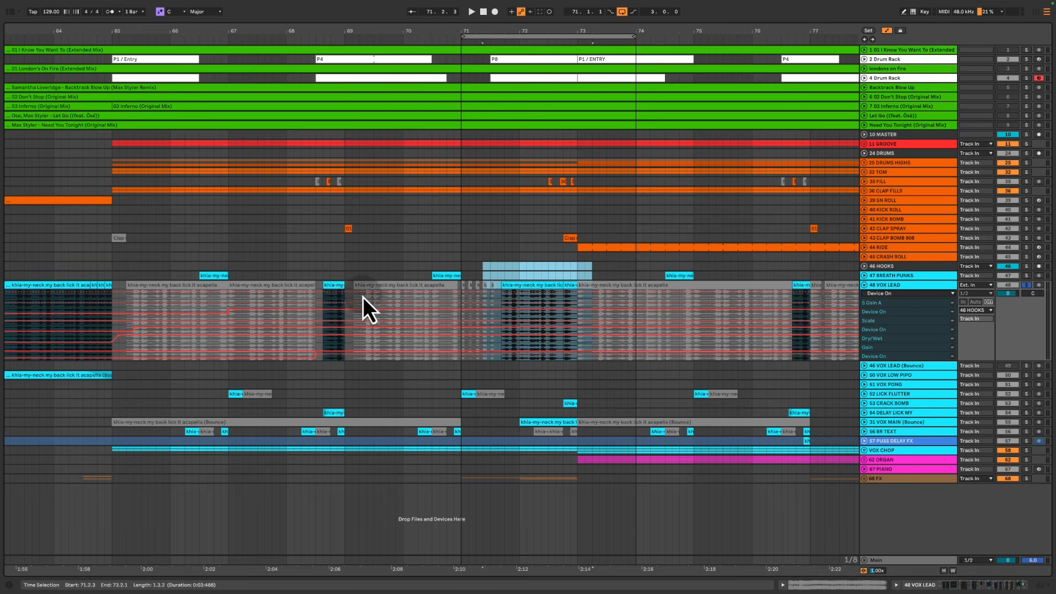
drag(307, 267, 366, 332)
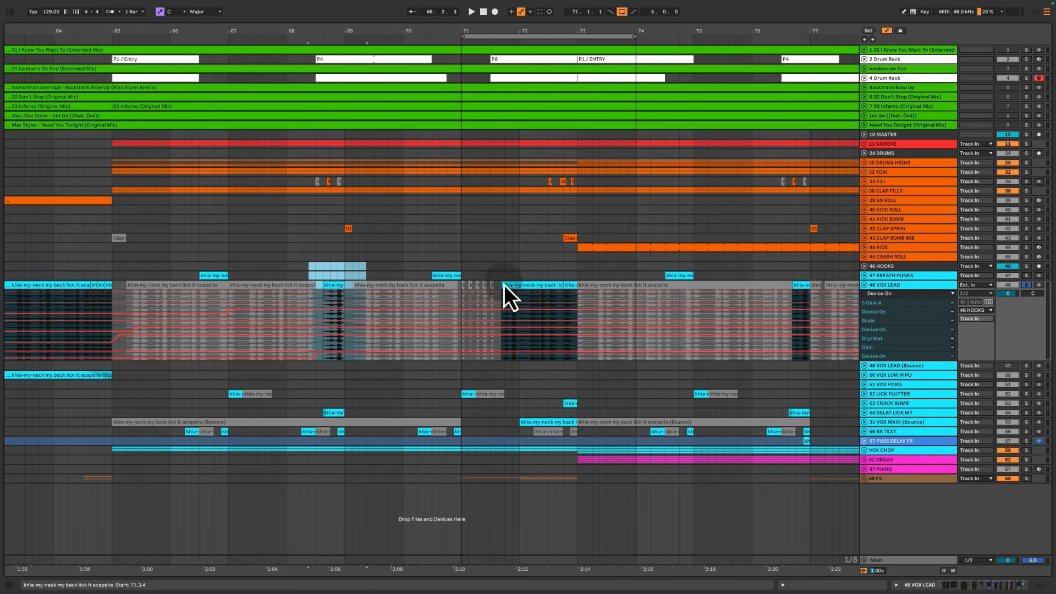
click(492, 273)
key(space)
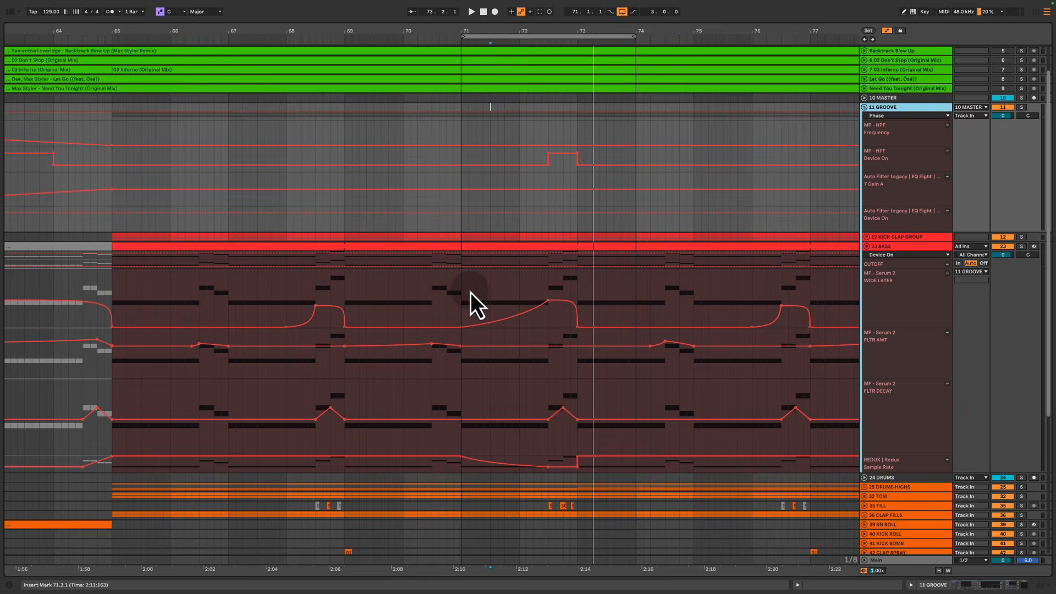
drag(467, 293, 592, 469)
click(510, 291)
Select bars 72–73 on the WIDE LAYER and FLTR DECAY automation lanes
drag(510, 290, 575, 282)
click(516, 281)
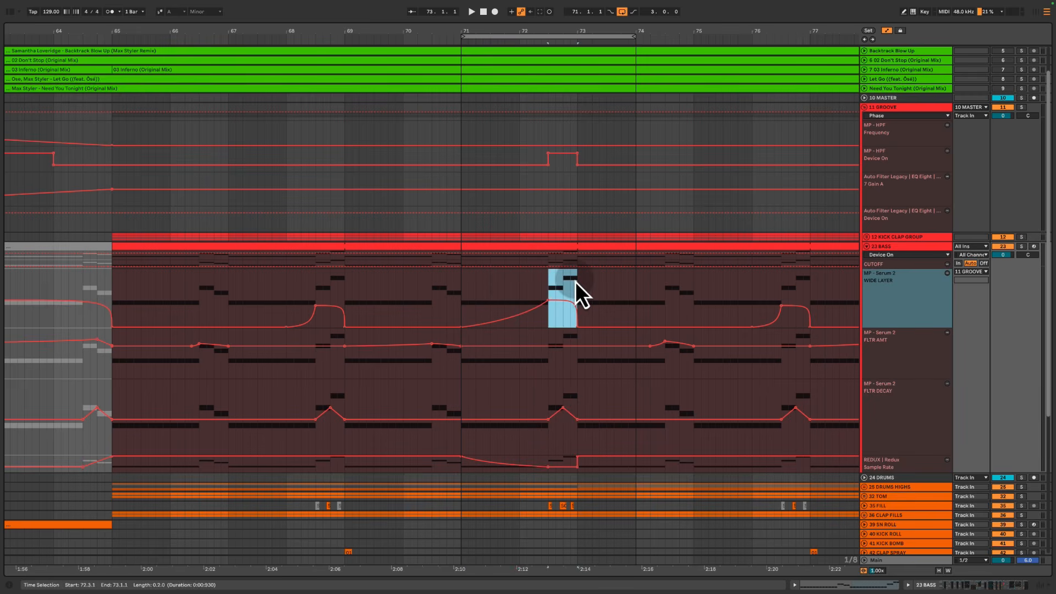
drag(518, 389, 601, 428)
click(461, 319)
scroll(461, 341, down, 2)
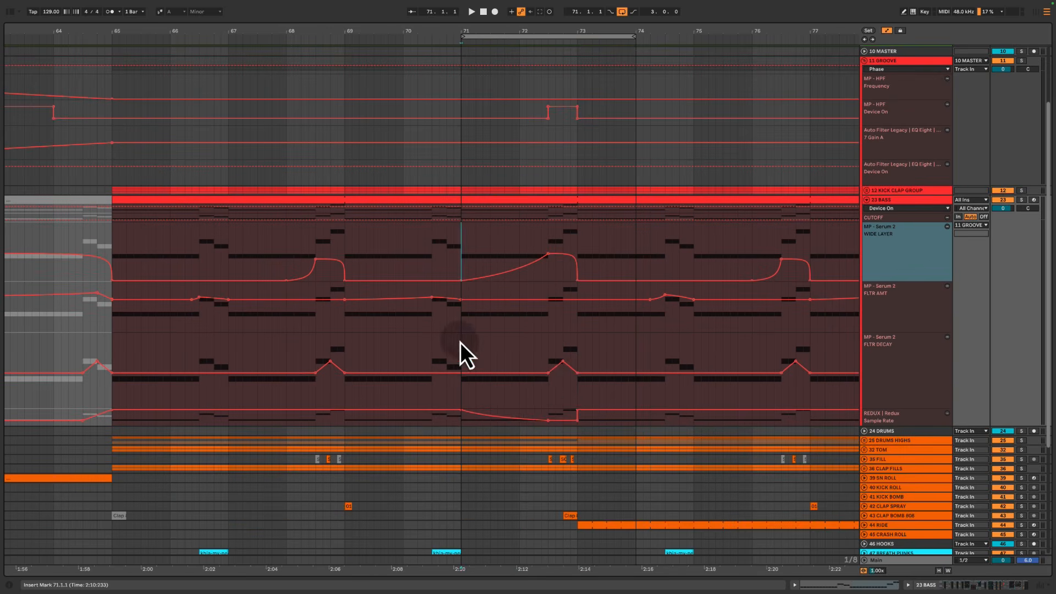
drag(461, 355, 577, 421)
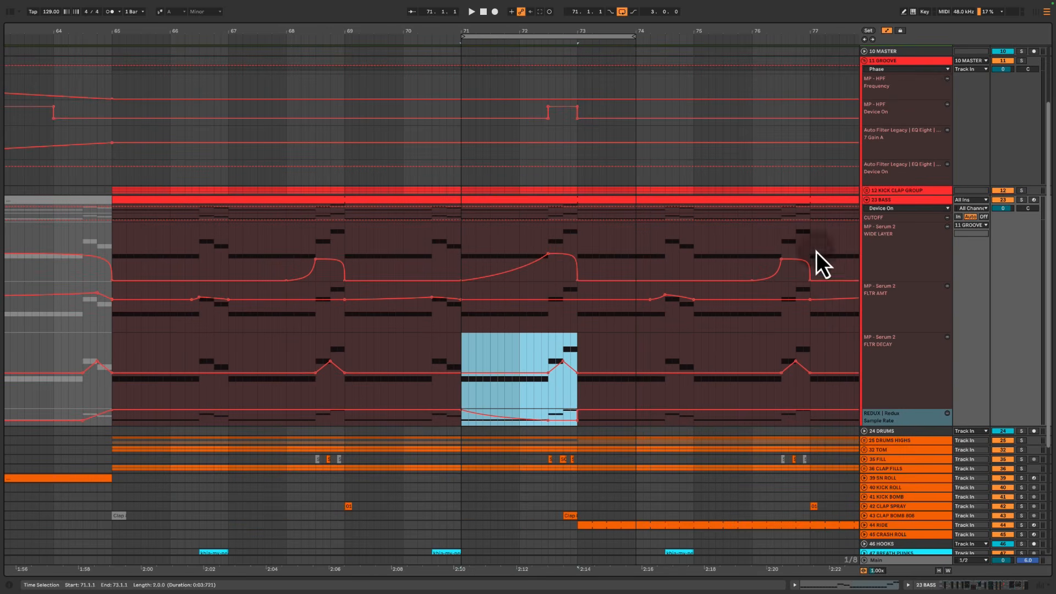
Open the 23 BASS effects chain, solo the track and select its BIT RACK device
double_click(886, 202)
key(s)
scroll(717, 520, right, 15)
scroll(718, 521, left, 15)
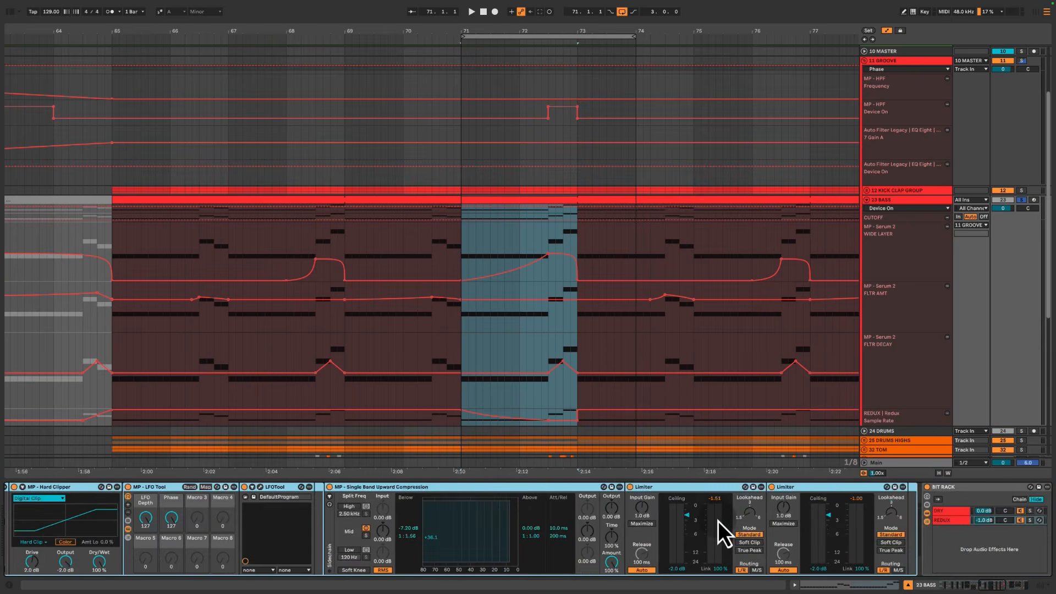
scroll(718, 520, right, 14)
click(174, 489)
Play the bass from bar 71 to hear the filter automation, then stop
click(462, 352)
key(space)
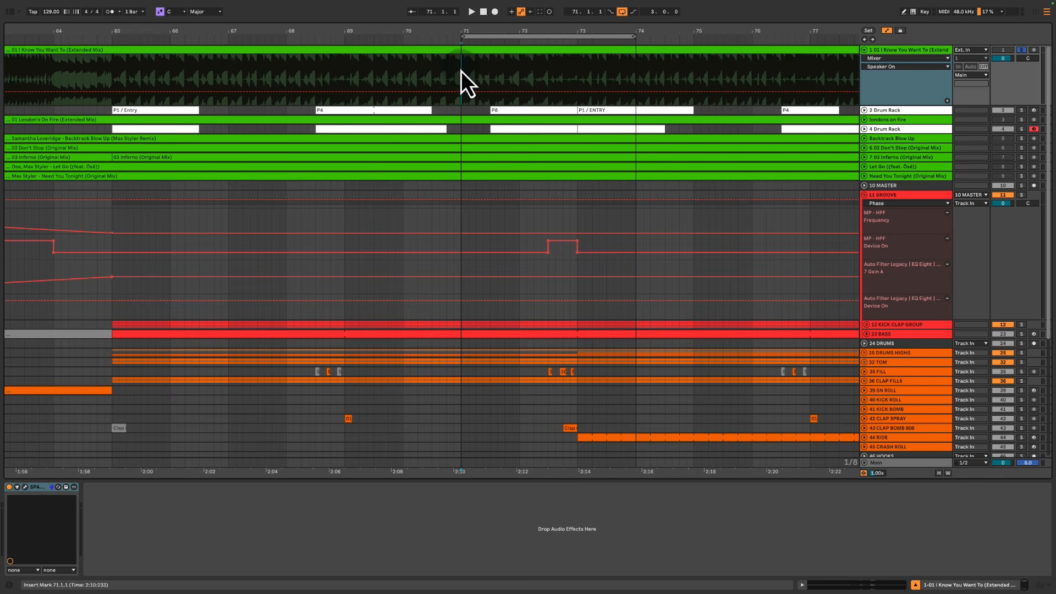
key(space)
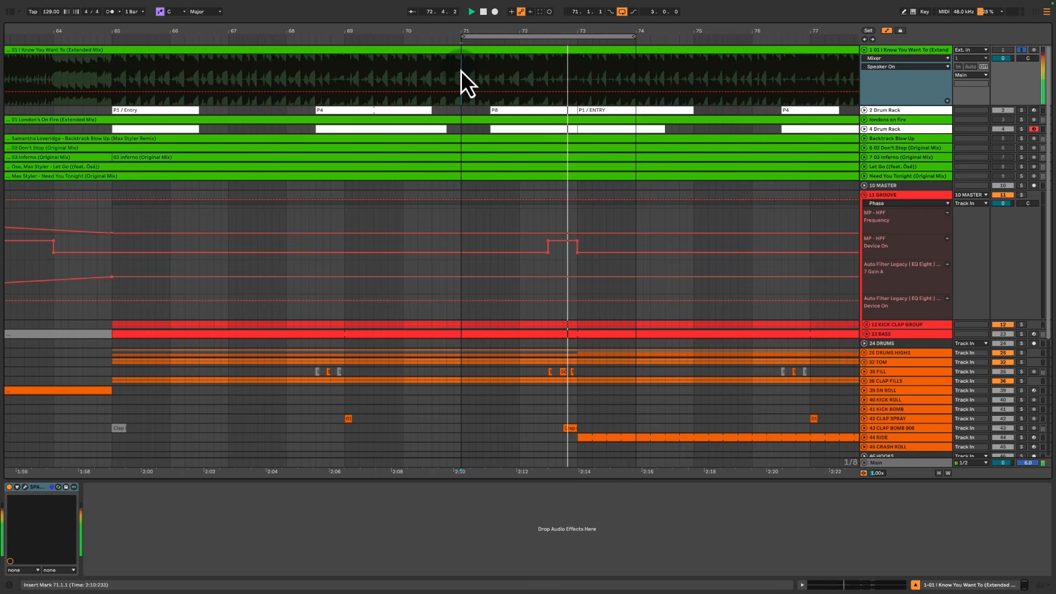
key(space)
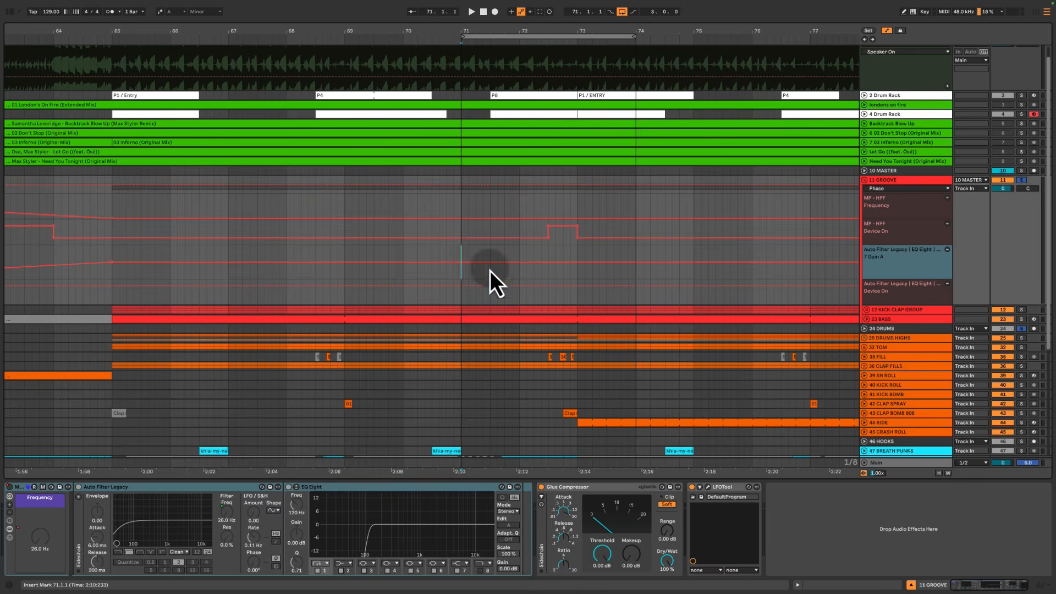
Unfold the 23 BASS automation lanes, select bars 71–73 on FLTR DECAY and briefly play
click(870, 321)
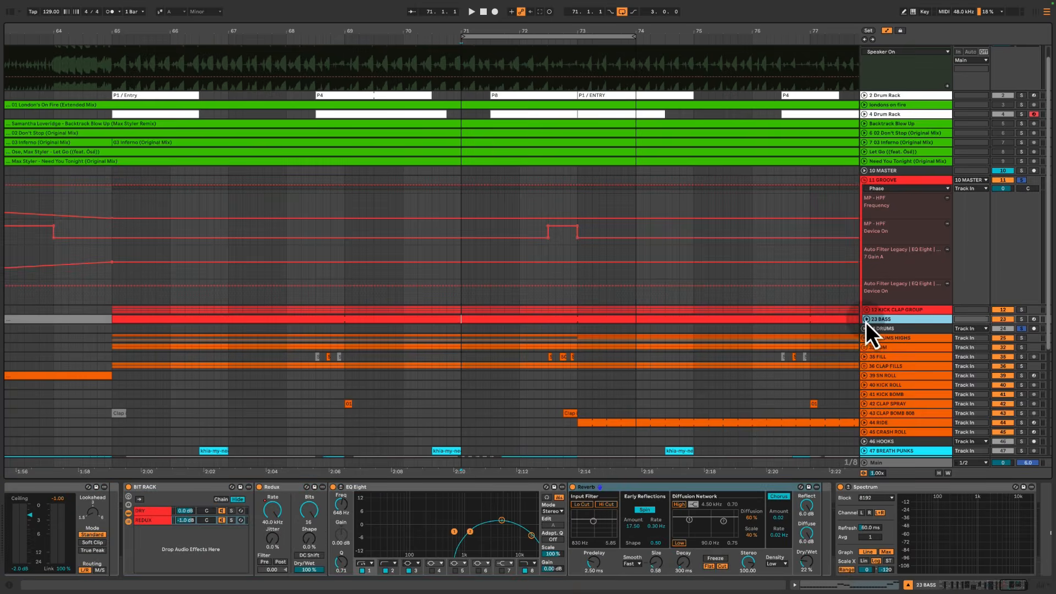
click(866, 319)
scroll(621, 370, down, 3)
scroll(513, 379, down, 3)
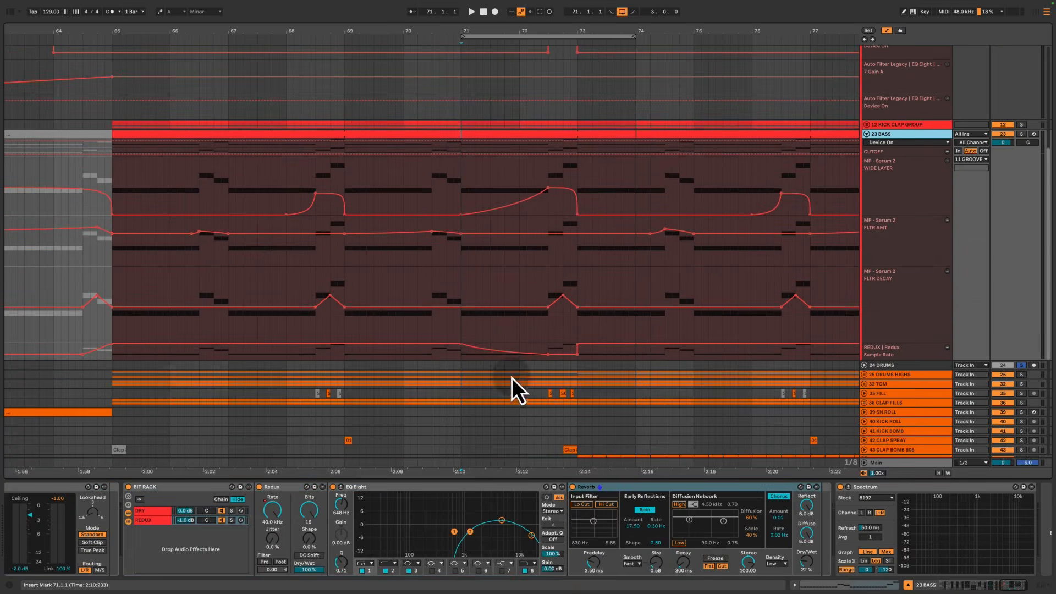
drag(462, 332, 617, 364)
key(space)
drag(470, 339, 579, 358)
click(459, 329)
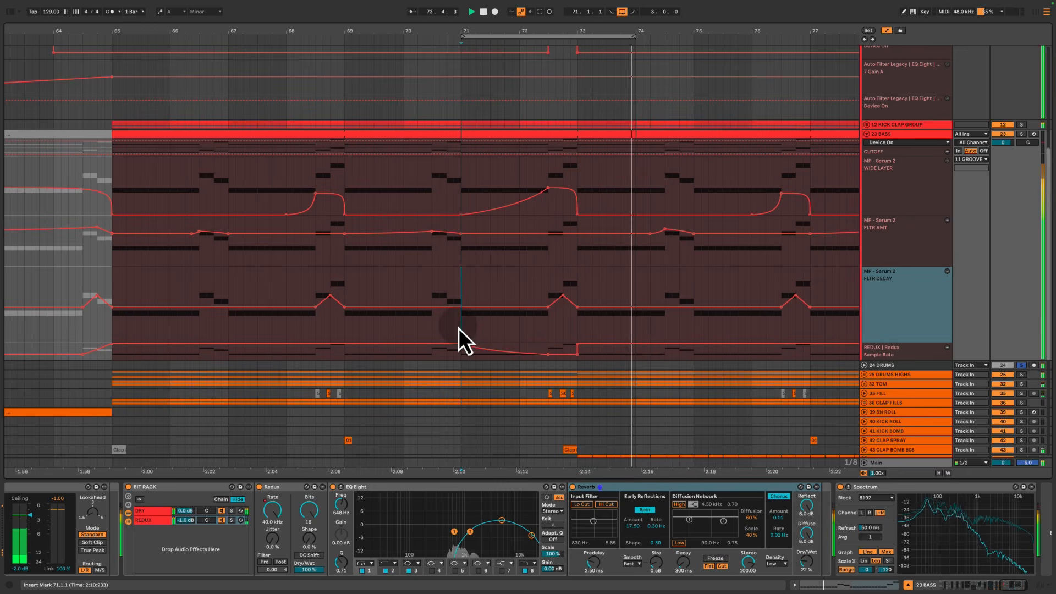
key(space)
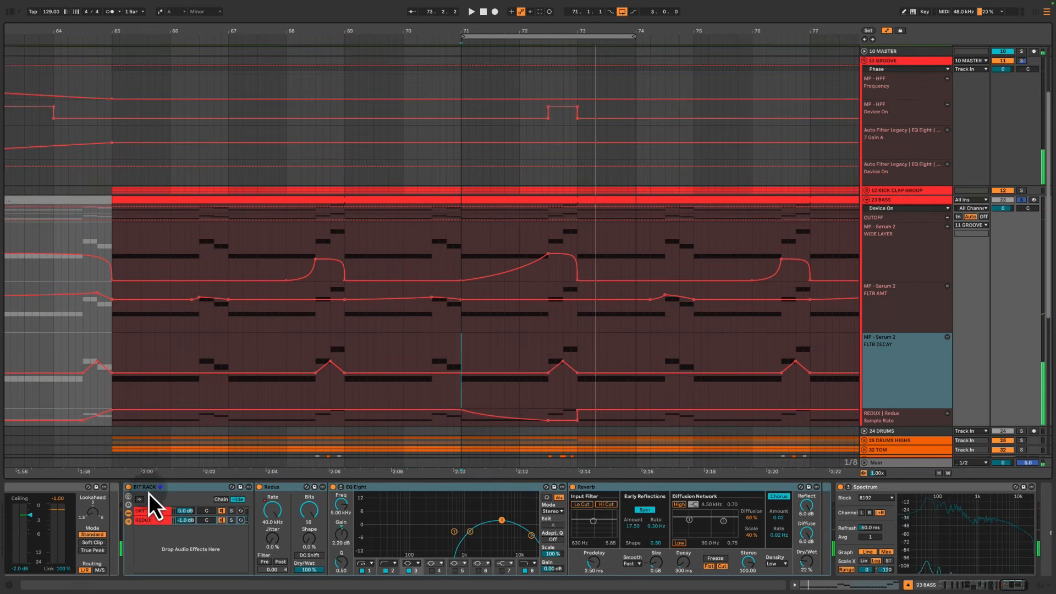
Browse the Bit Rack's DRY and REDUX chains, then solo REDUX and play from bar 71
click(161, 489)
click(147, 513)
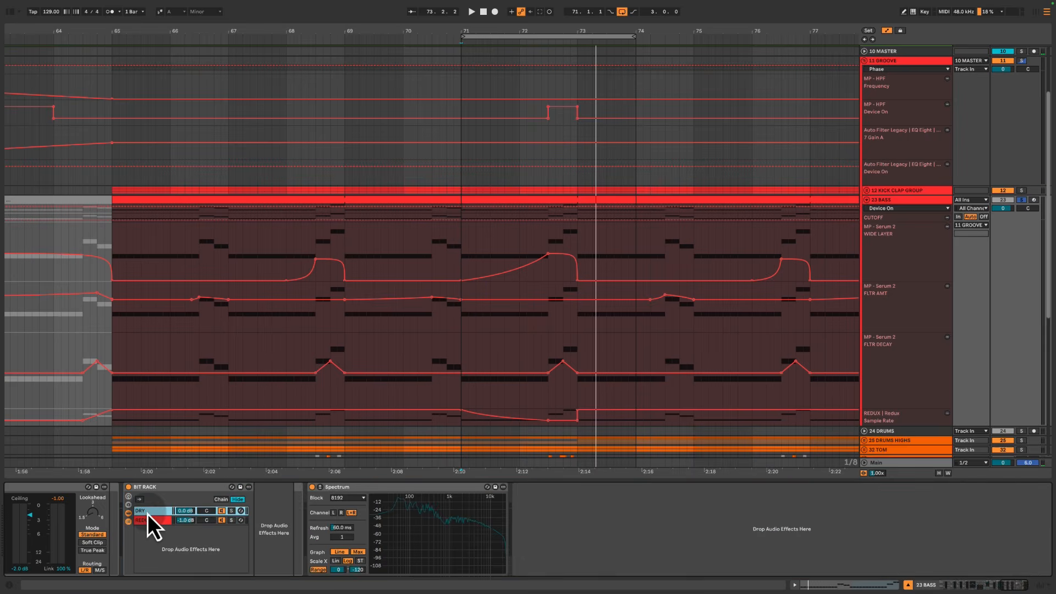
click(145, 524)
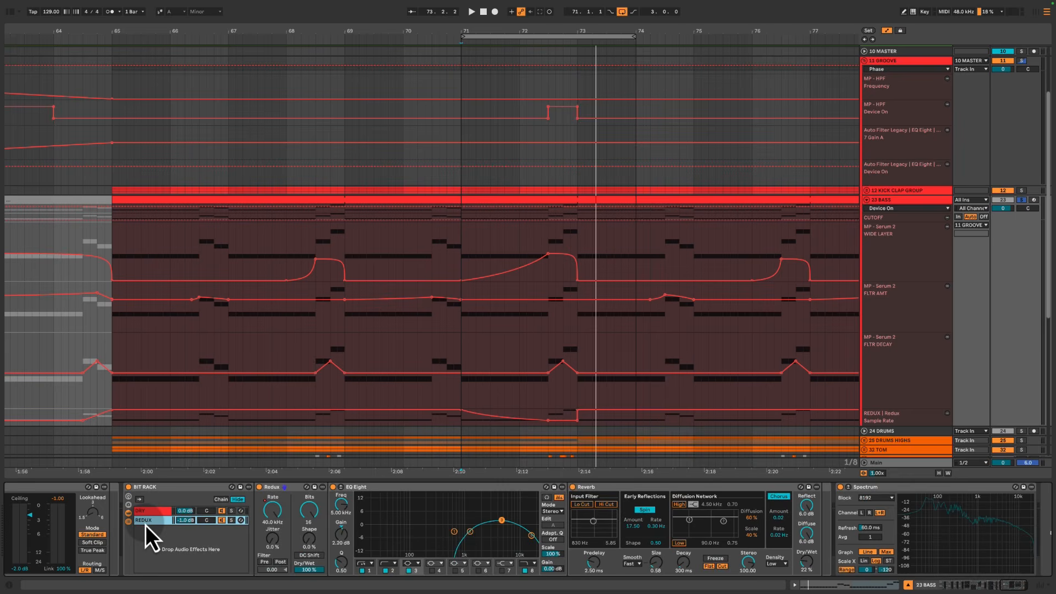
click(279, 487)
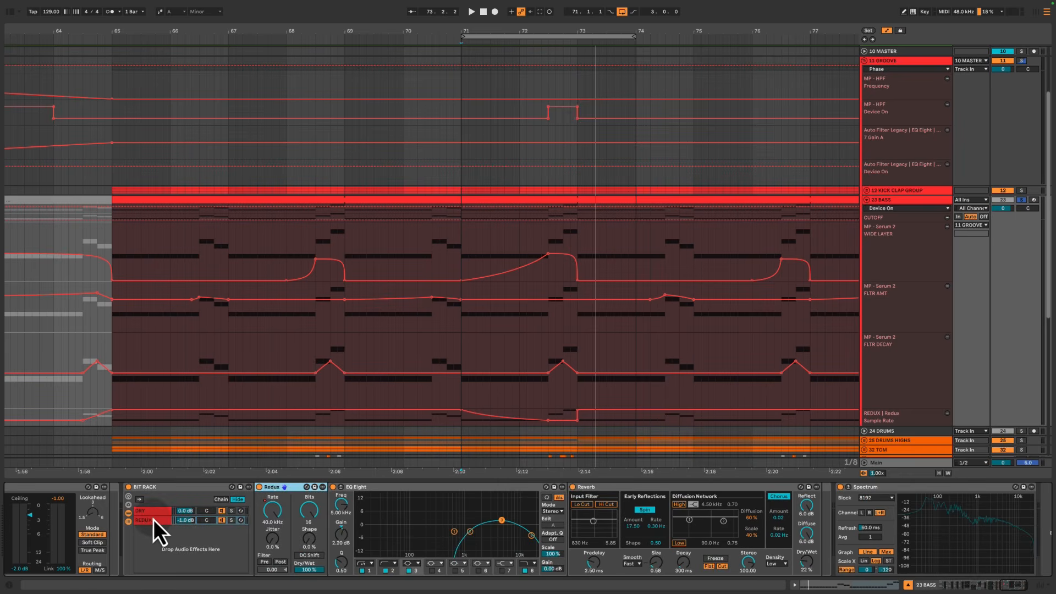
click(151, 521)
click(279, 487)
click(244, 518)
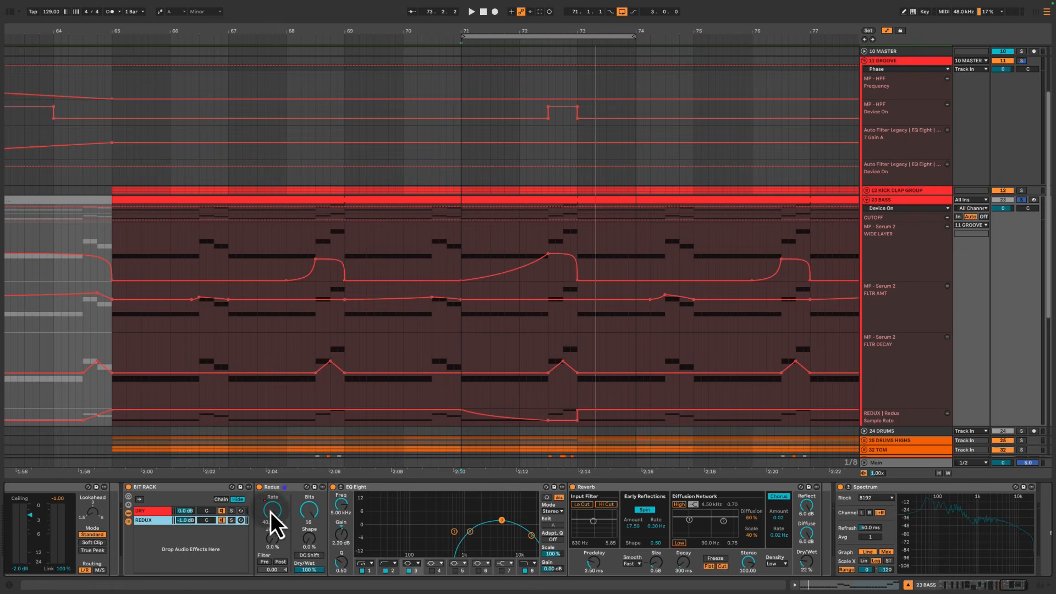
click(461, 423)
click(231, 520)
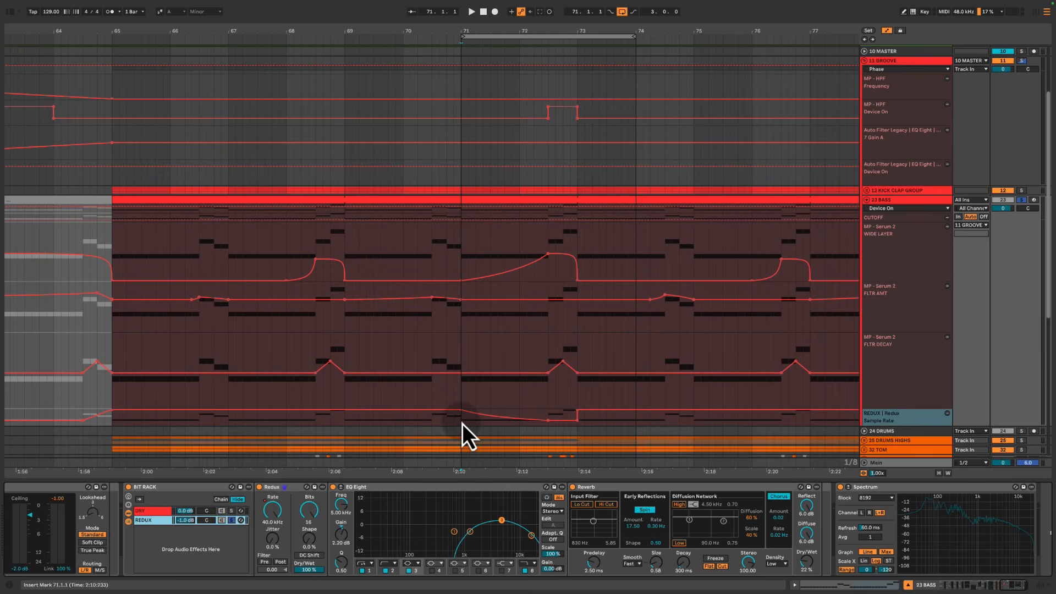
key(space)
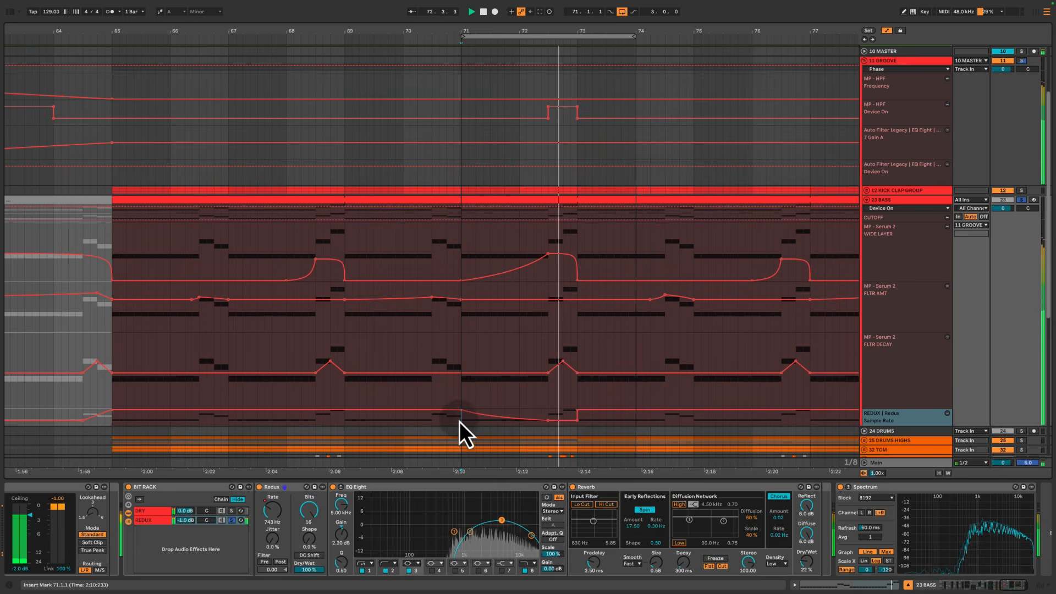
Inspect the REDUX chain's Redux, EQ Eight bands 1–2 and Reverb, then replay from bar 71
click(271, 496)
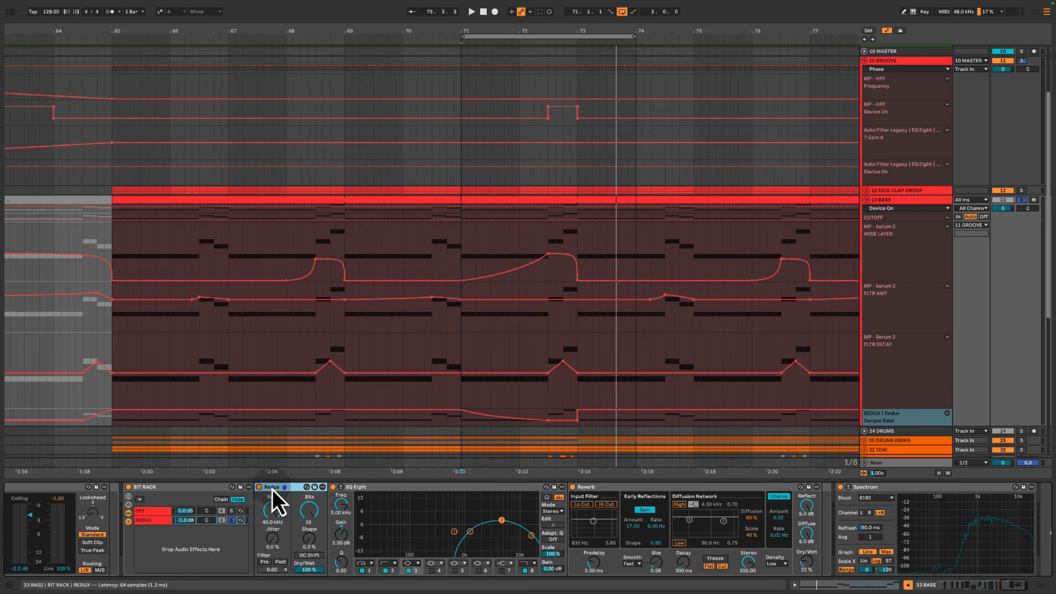
click(392, 486)
drag(430, 513, 472, 558)
click(148, 512)
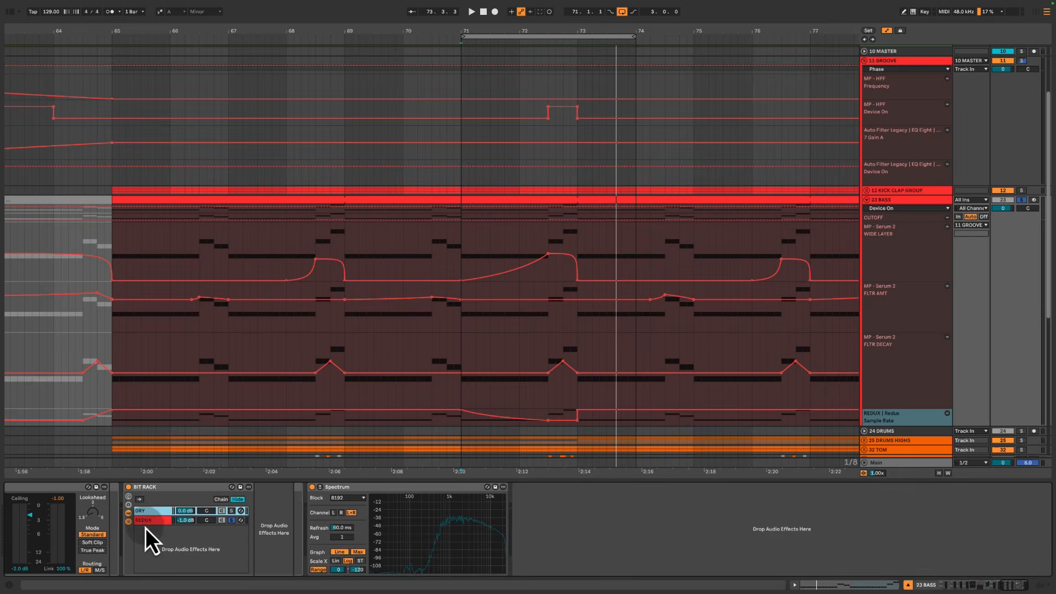
click(146, 523)
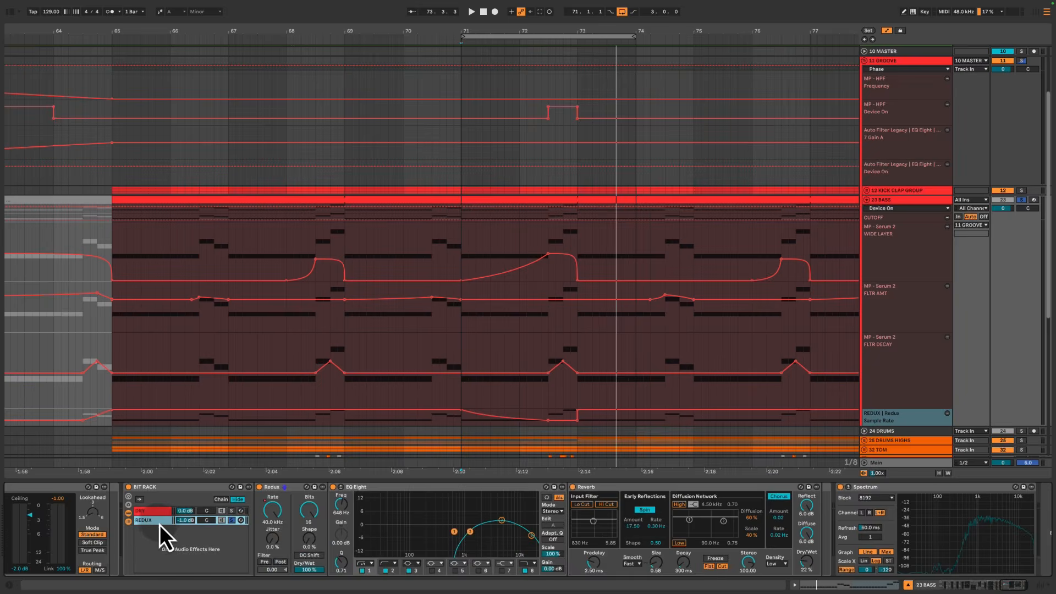
click(467, 487)
click(639, 487)
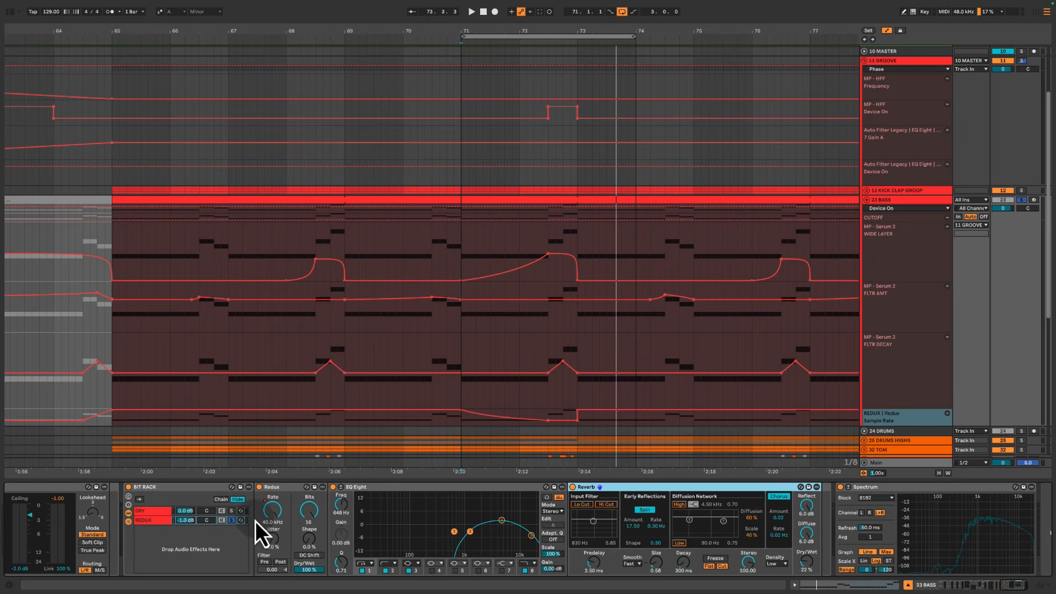
click(141, 520)
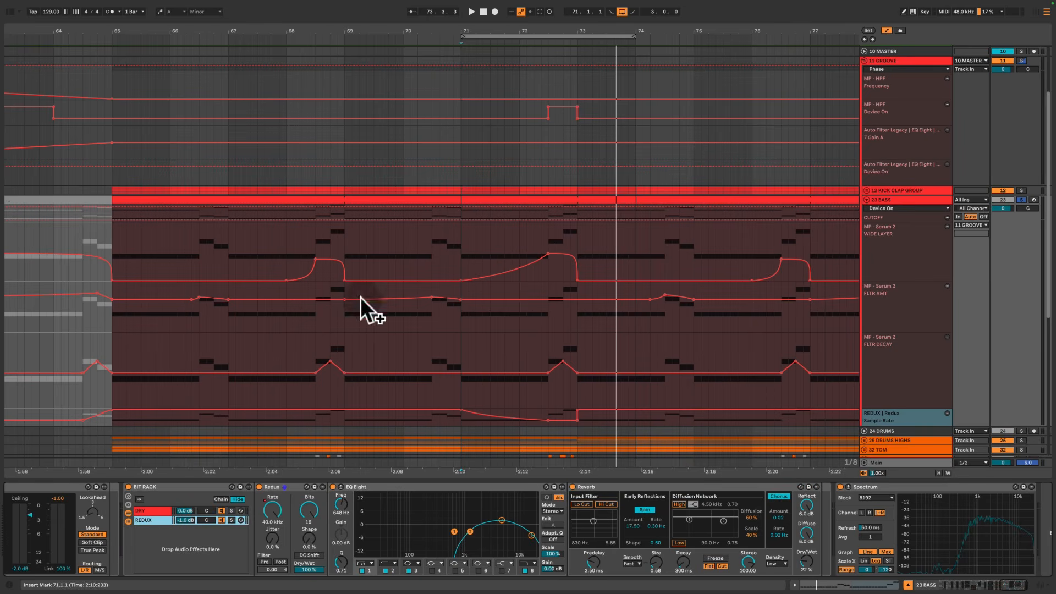
click(462, 256)
key(space)
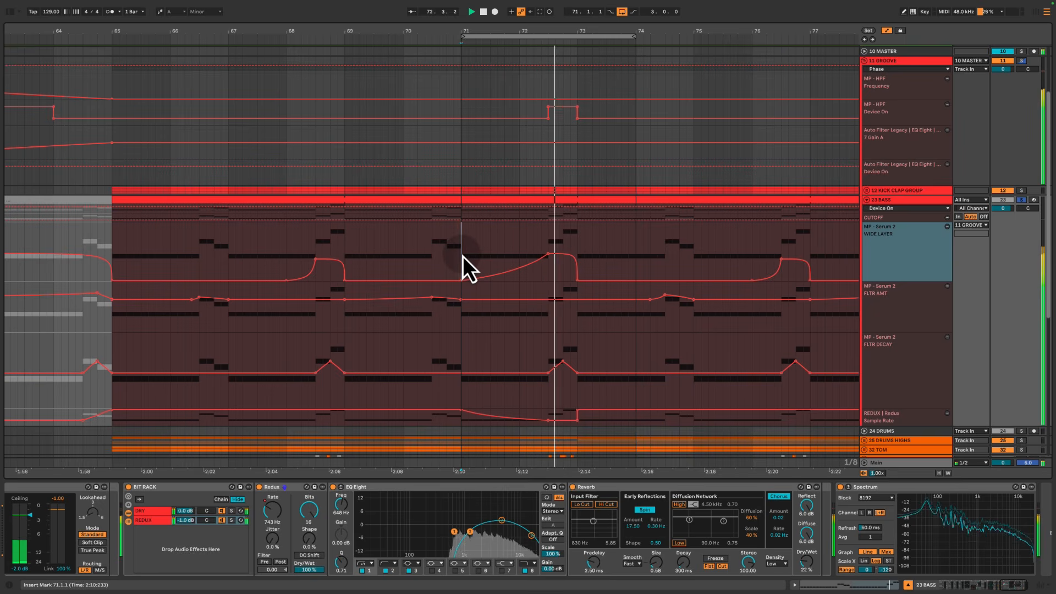
key(space)
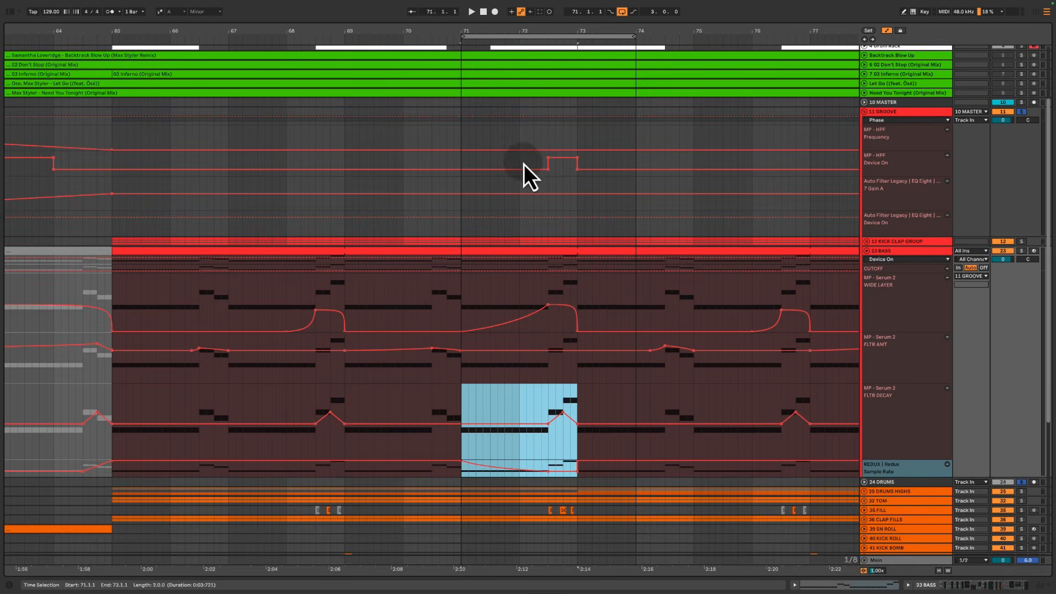
Mark bars 72–73 across the 11 GROOVE high-pass lanes, then fold the GROOVE and KICK CLAP tracks
drag(519, 163, 592, 166)
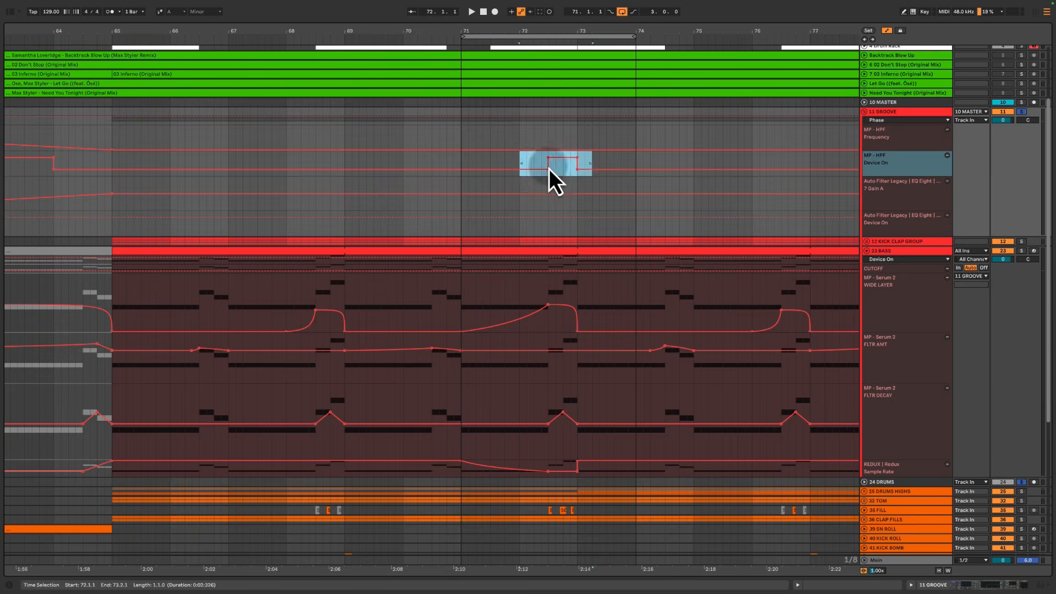
click(519, 164)
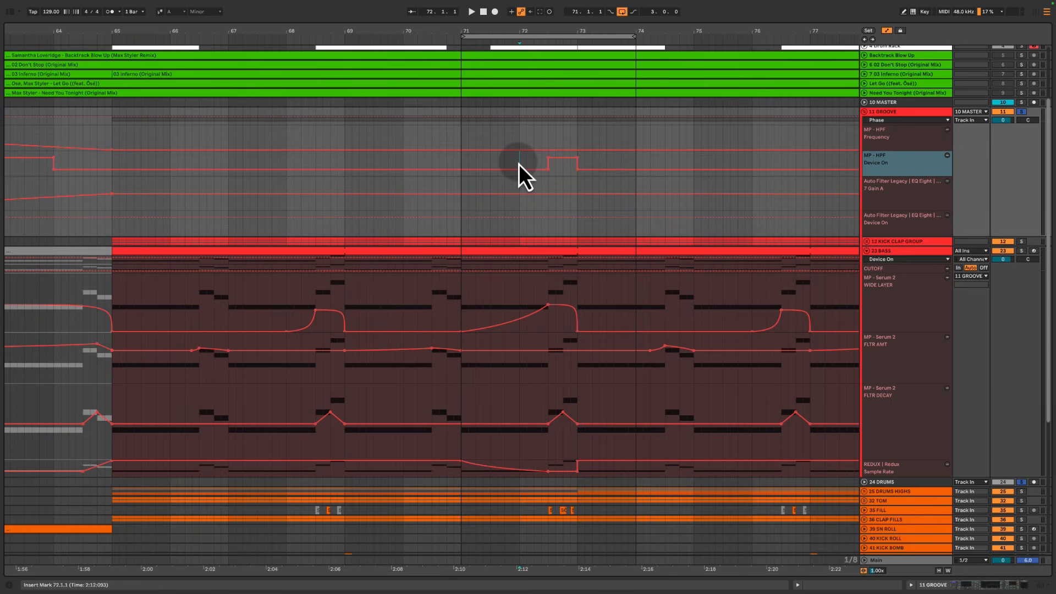
drag(519, 164, 595, 182)
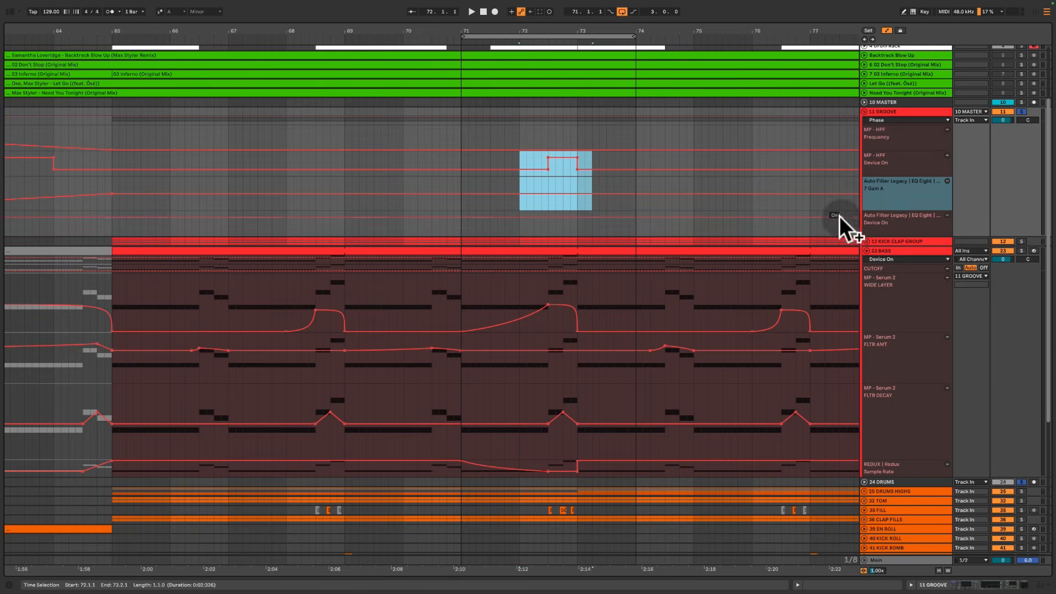
click(870, 242)
click(866, 242)
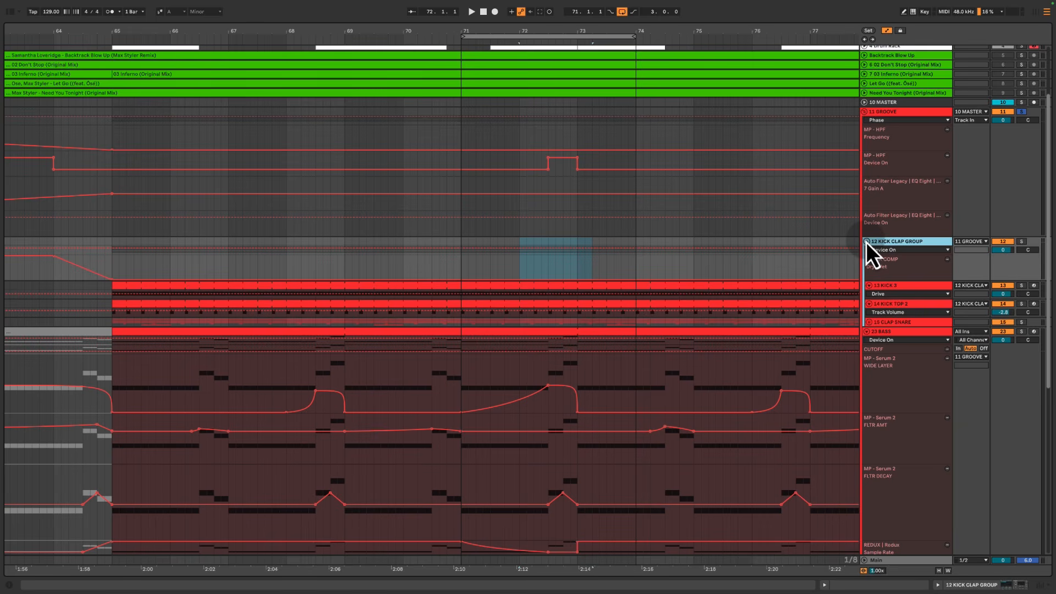
click(866, 242)
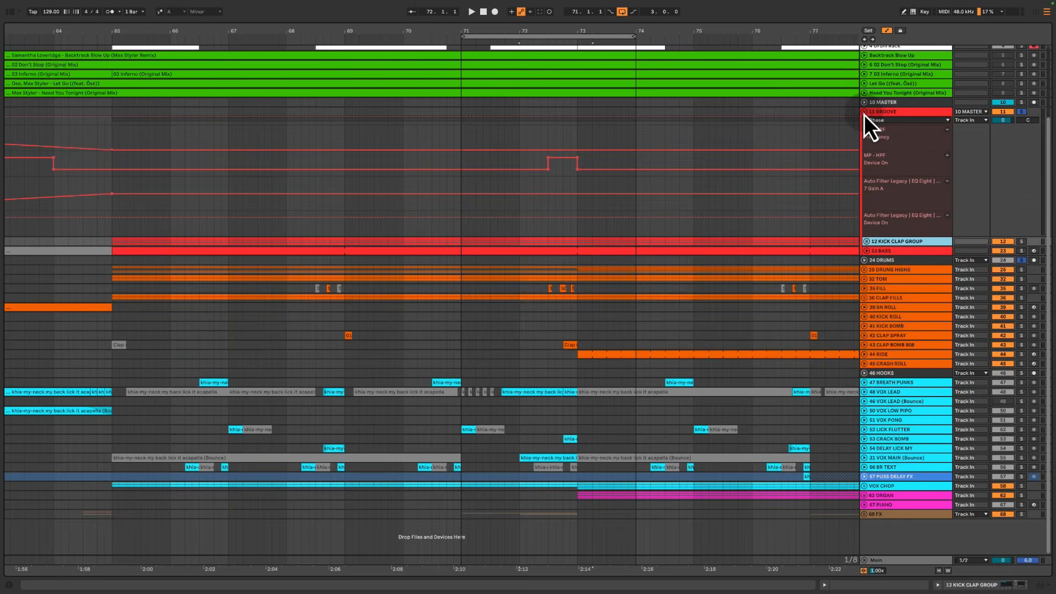
click(863, 113)
Extend the loop end to bar 76 and play from bar 71, auditioning the high-pass at bars 72–73
drag(632, 36, 752, 37)
click(461, 147)
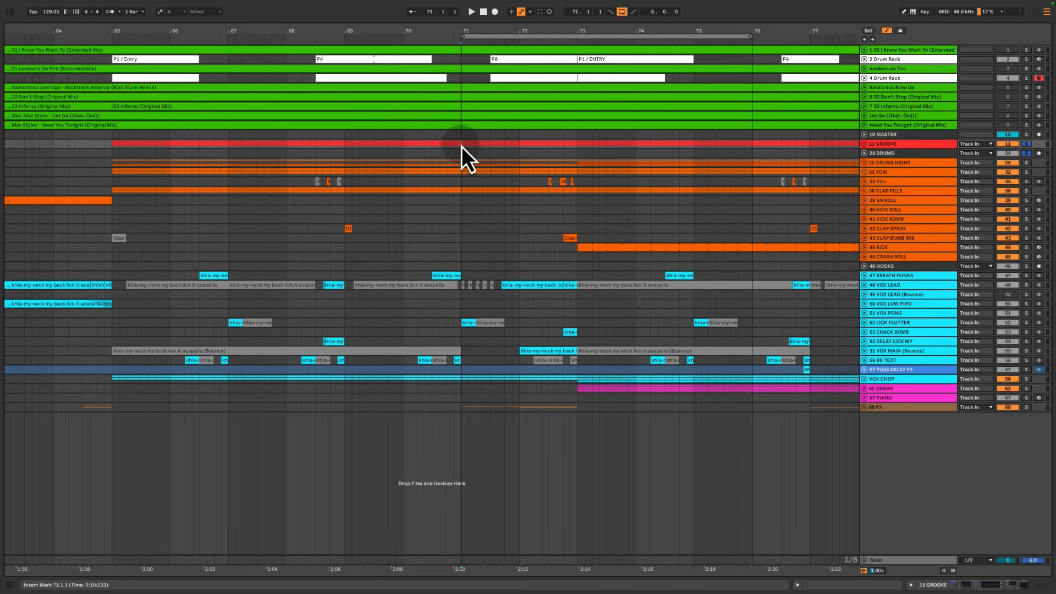
key(space)
key(u)
drag(519, 186, 603, 187)
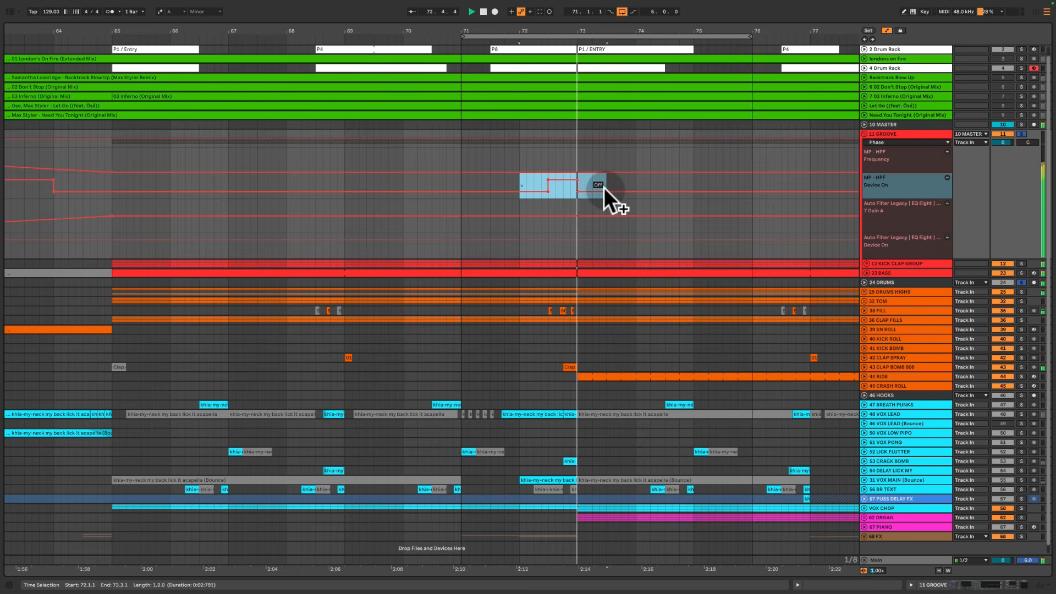
click(457, 186)
key(space)
drag(555, 301, 767, 398)
click(525, 159)
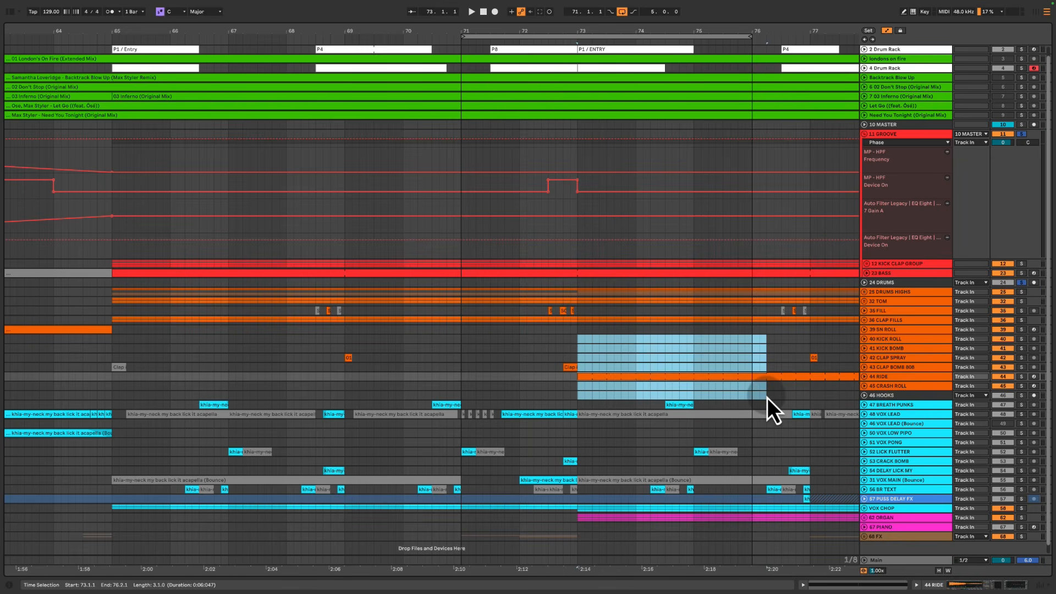
Unfold the VOX CHOP group and show its low-pass automation lane and devices
click(519, 310)
scroll(487, 247, down, 1)
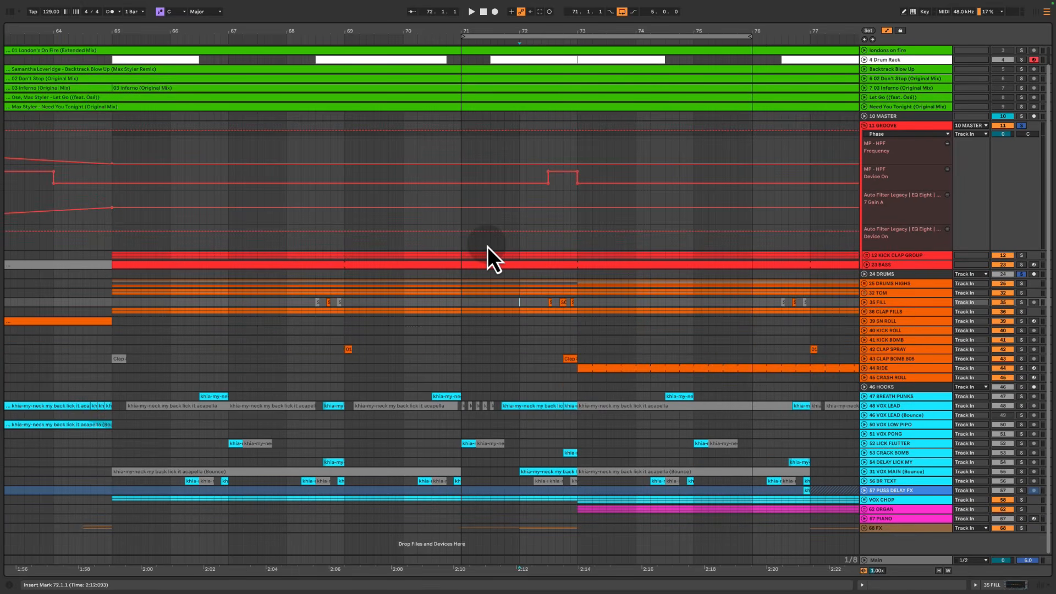
click(864, 500)
scroll(792, 501, down, 5)
scroll(780, 499, down, 2)
click(516, 297)
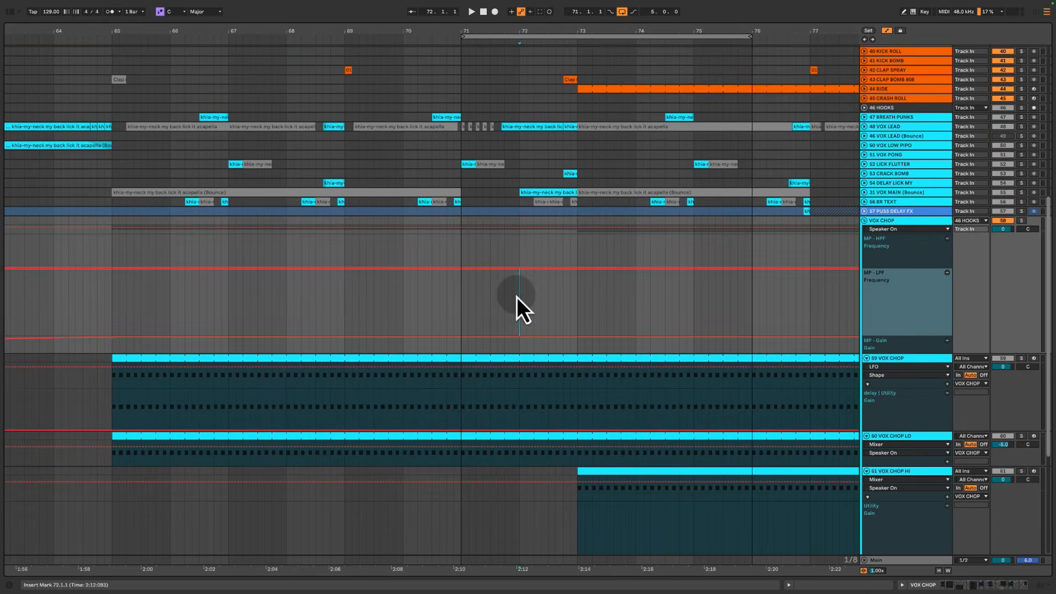
double_click(896, 220)
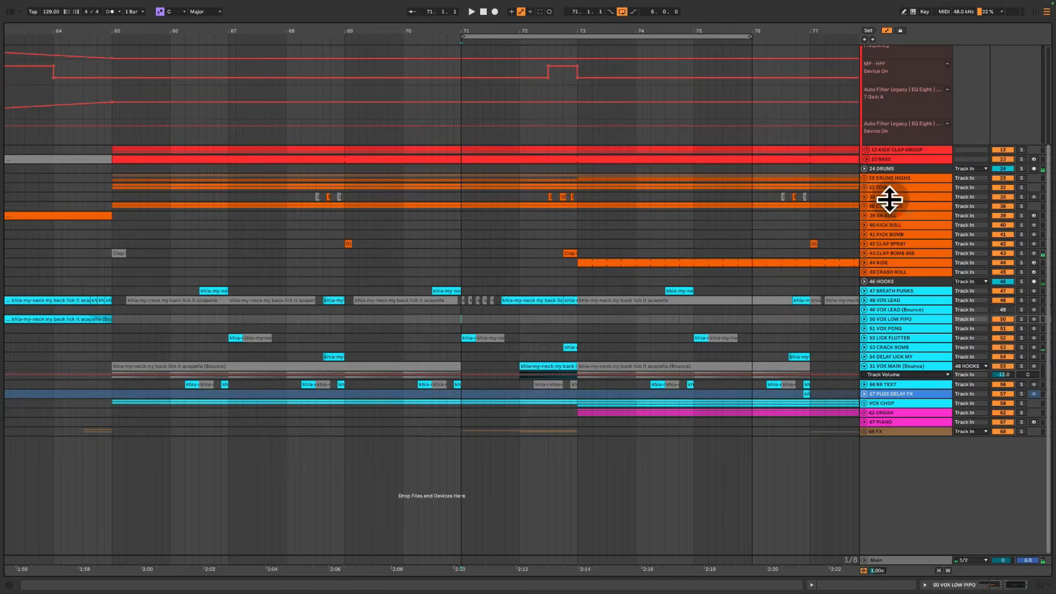
Solo 35 FILL and play it from bar 72.3
click(865, 199)
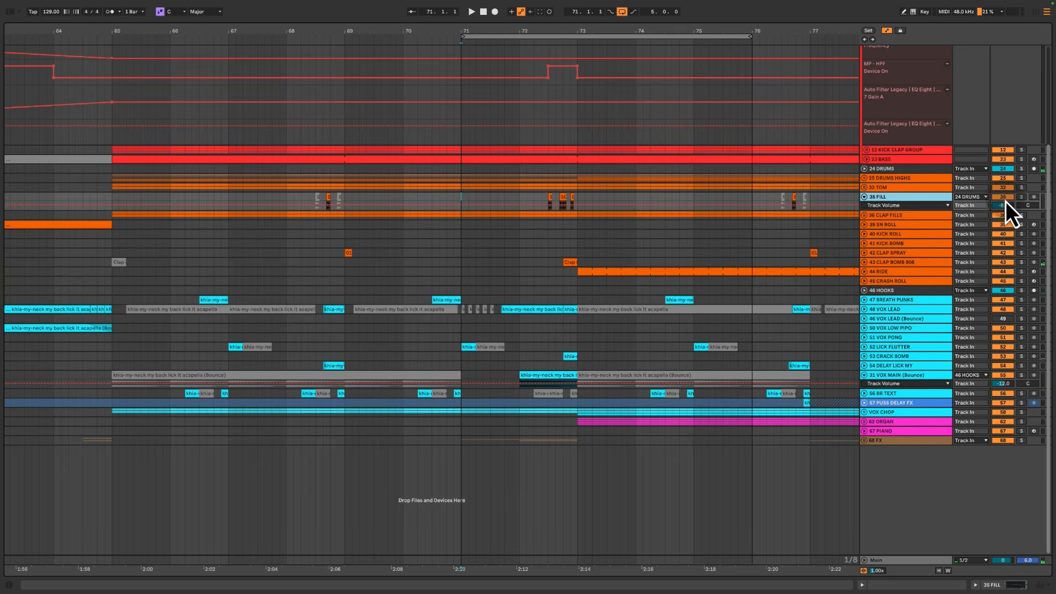
click(1021, 196)
click(549, 200)
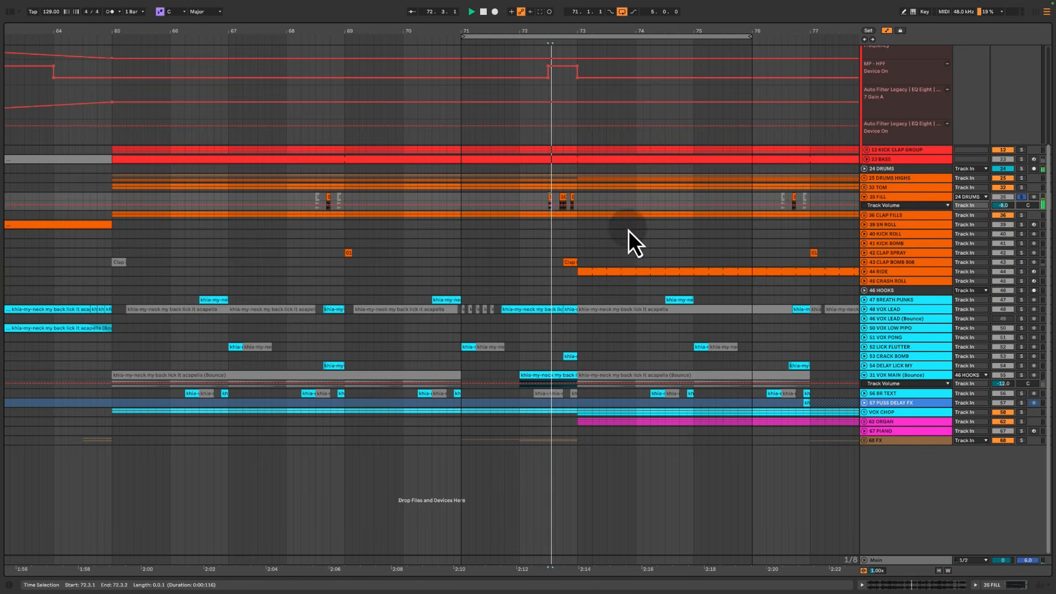
key(space)
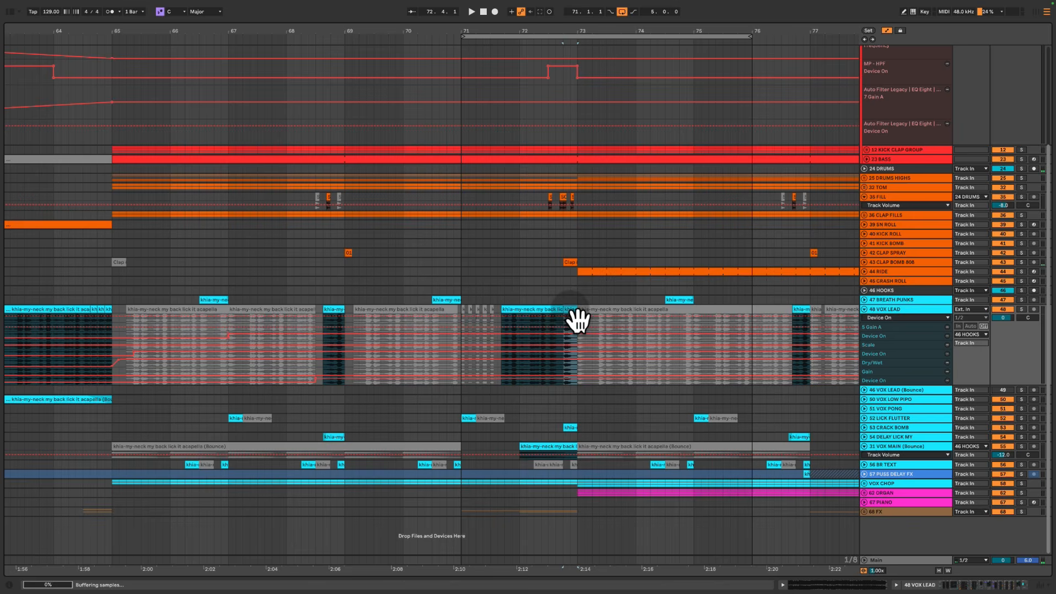
Solo 48 VOX LEAD, play from bar 72, and inspect the small vox clip's sample
click(572, 310)
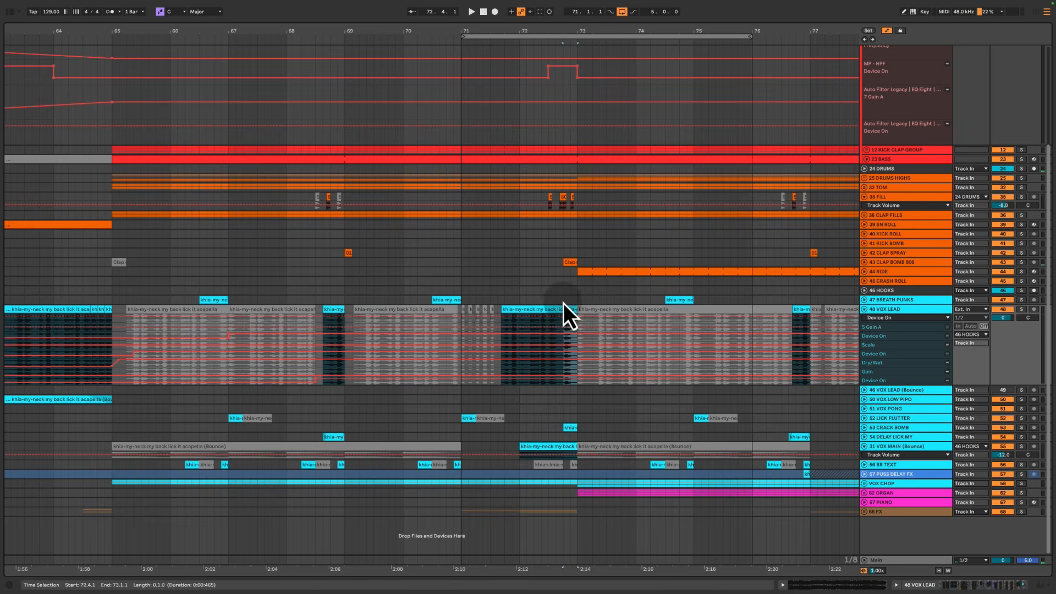
click(559, 302)
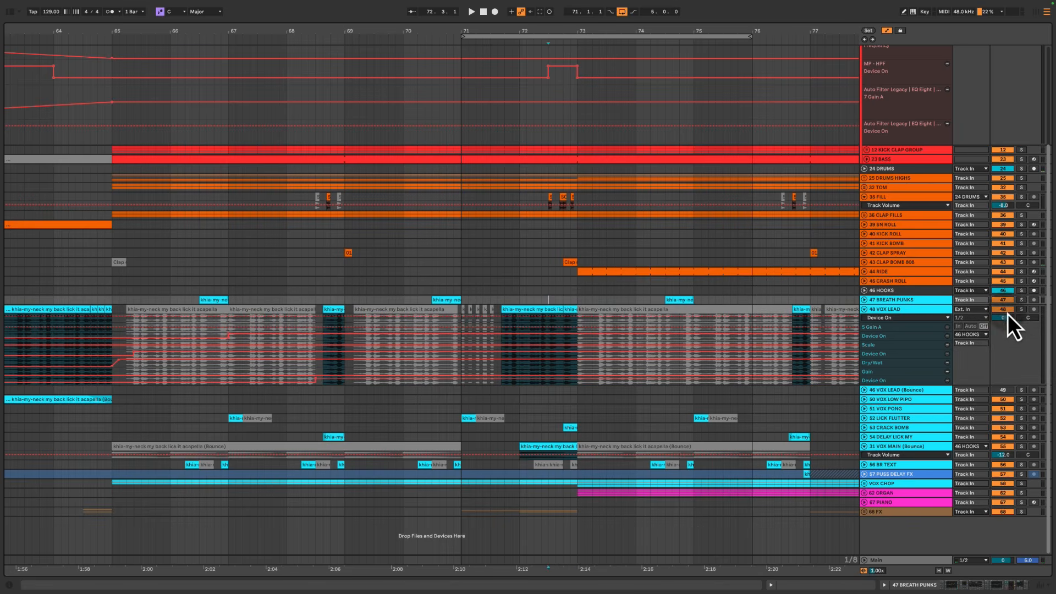
click(1021, 309)
click(523, 299)
key(space)
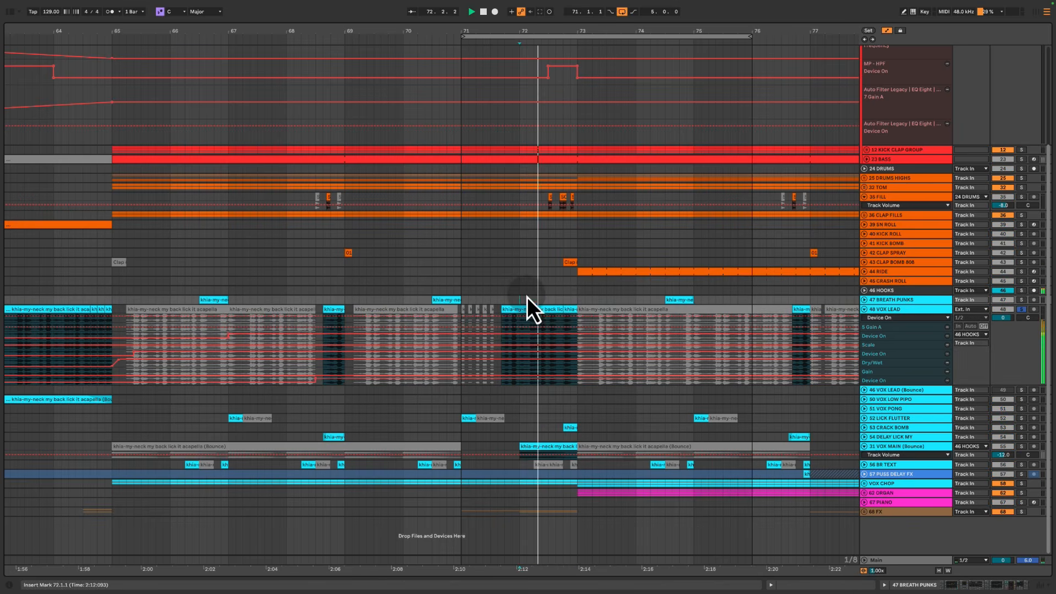
double_click(573, 309)
key(space)
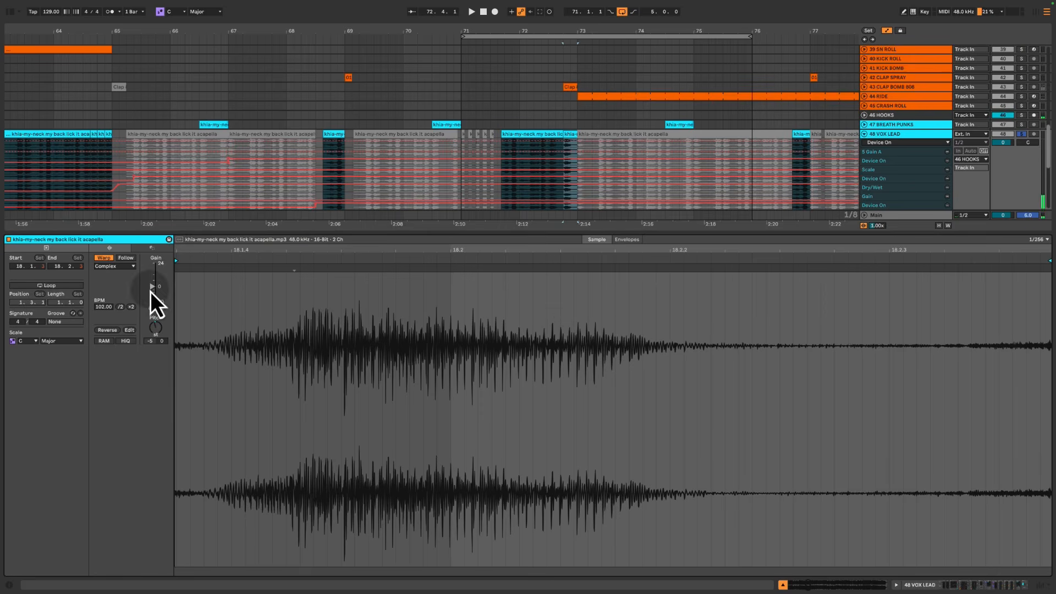
click(271, 332)
key(shift+Tab)
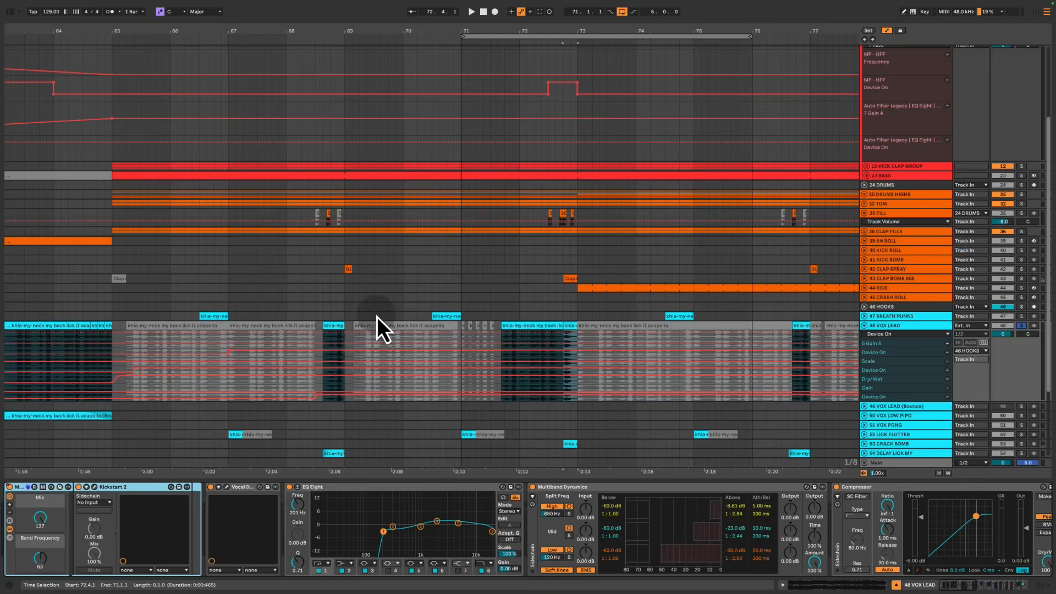
scroll(527, 346, down, 3)
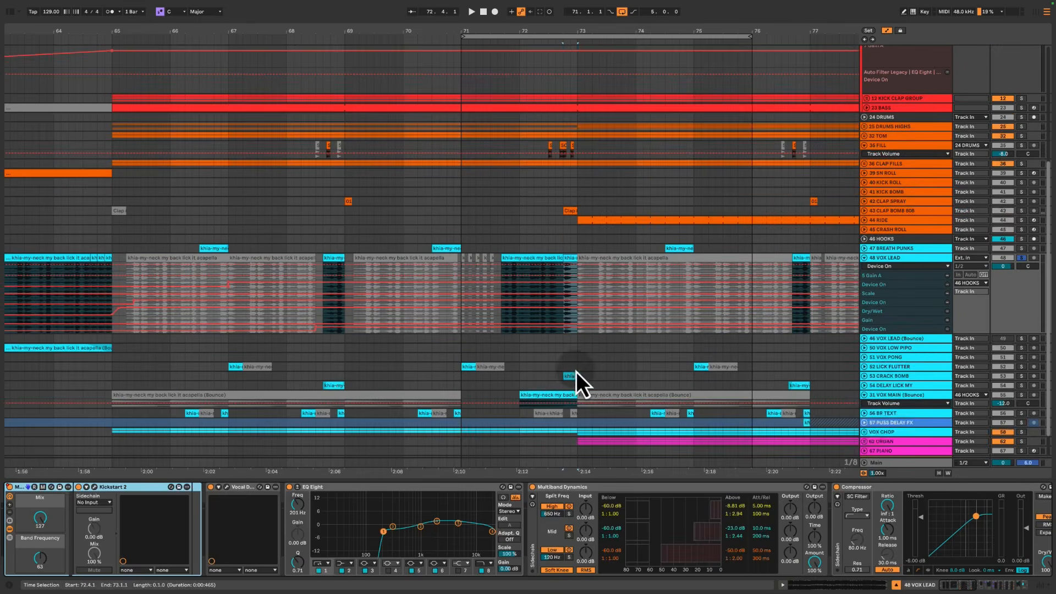
Unfold and solo 53 CRACK BOMB, check its reverb, and play its clip at bar 72
click(899, 377)
click(864, 376)
scroll(783, 373, down, 2)
click(570, 338)
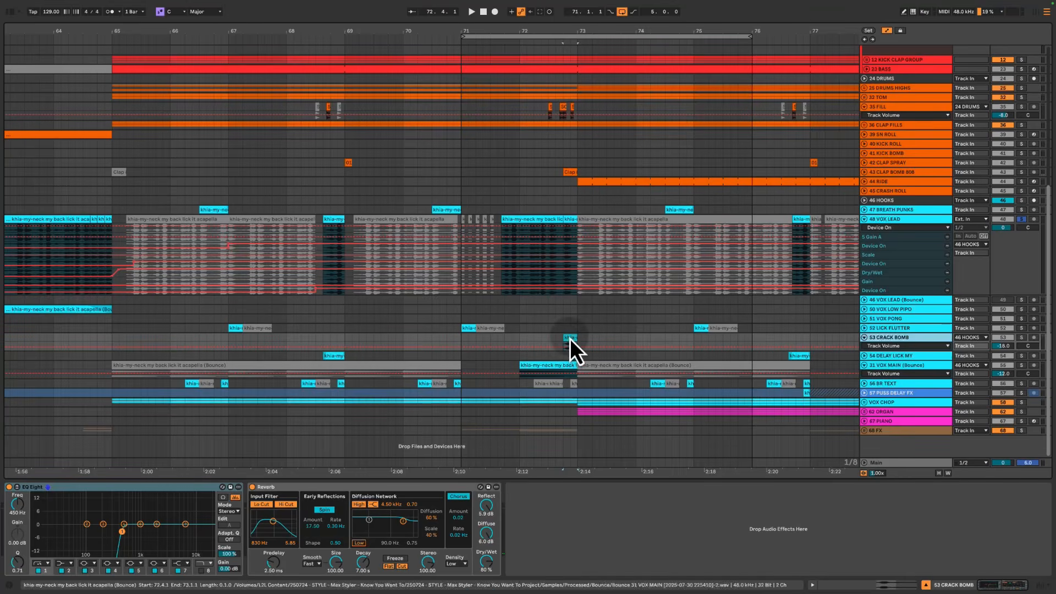
click(1019, 337)
click(574, 339)
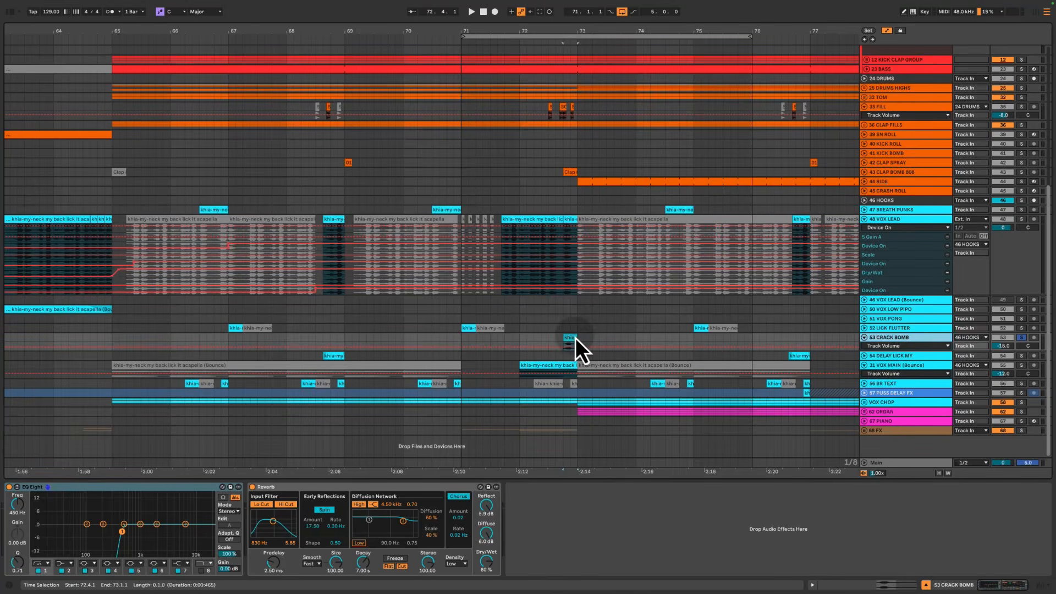
click(291, 487)
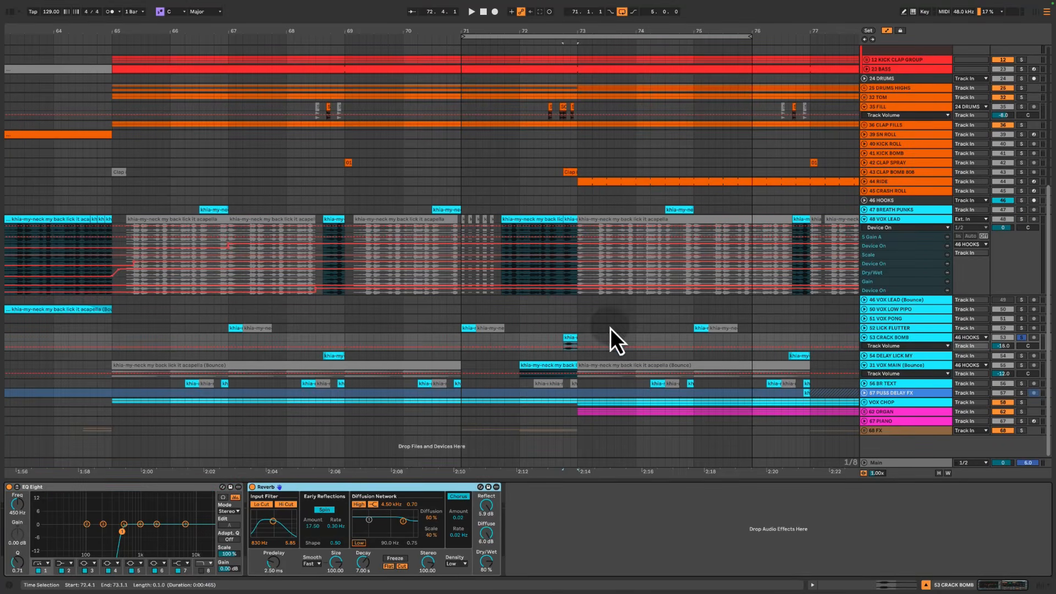
click(569, 338)
key(space)
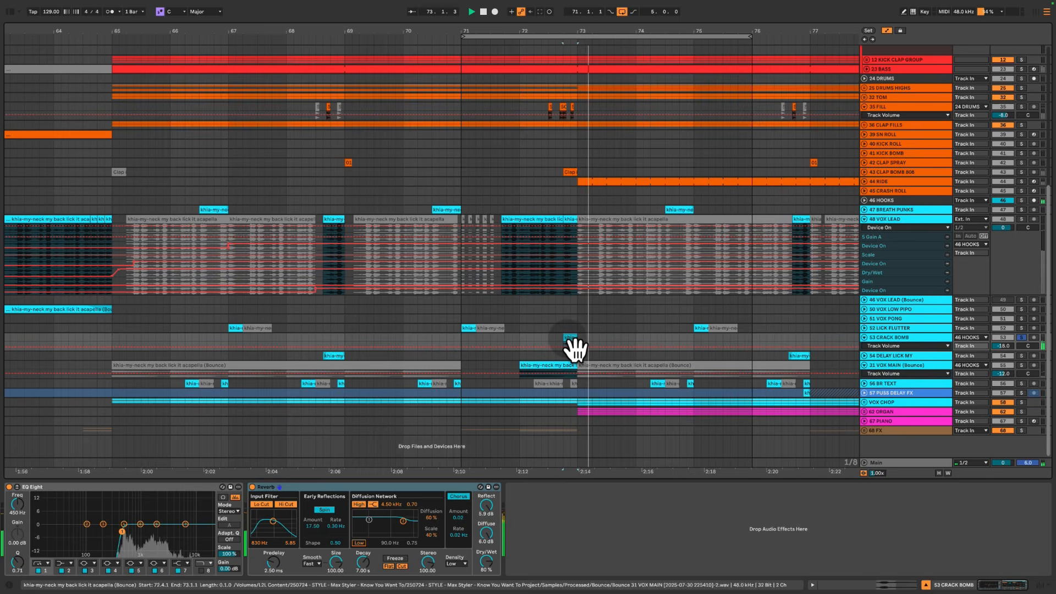
key(space)
Solo VOX LEAD and play the acapella clip from near bar 71
click(1021, 220)
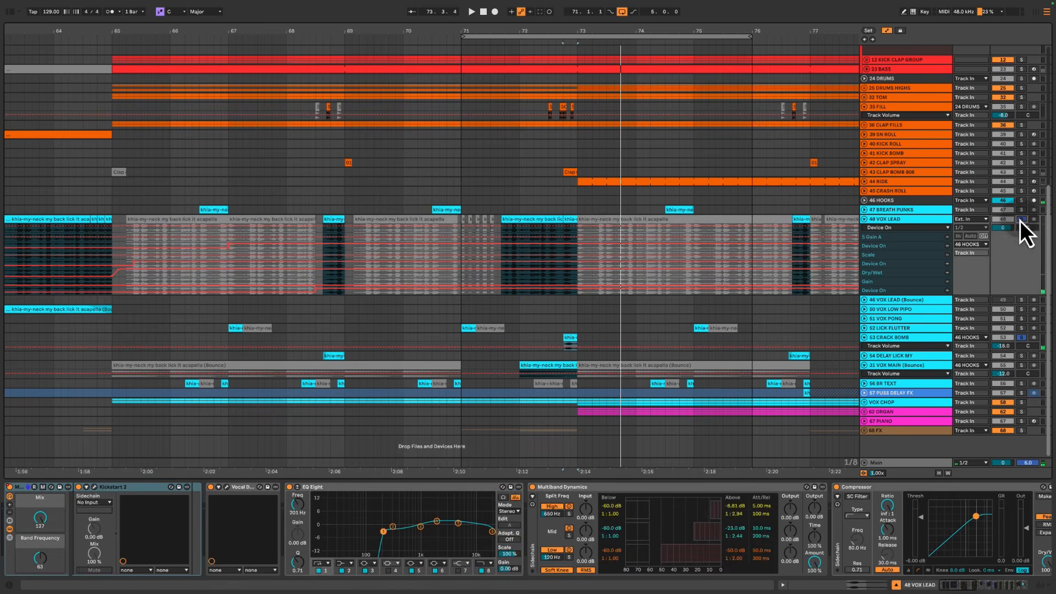
click(529, 226)
key(space)
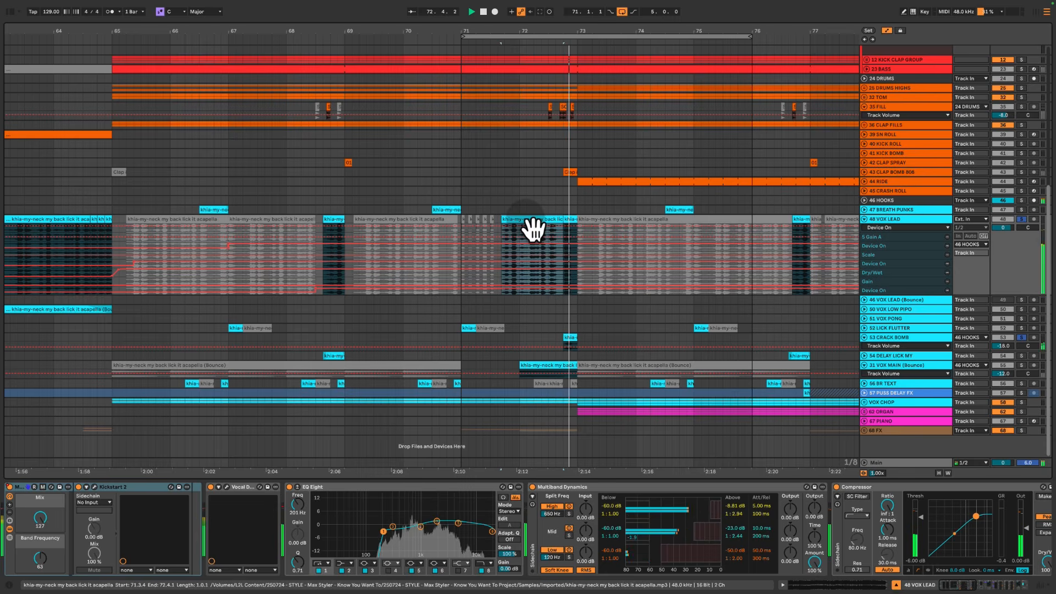
click(573, 338)
key(space)
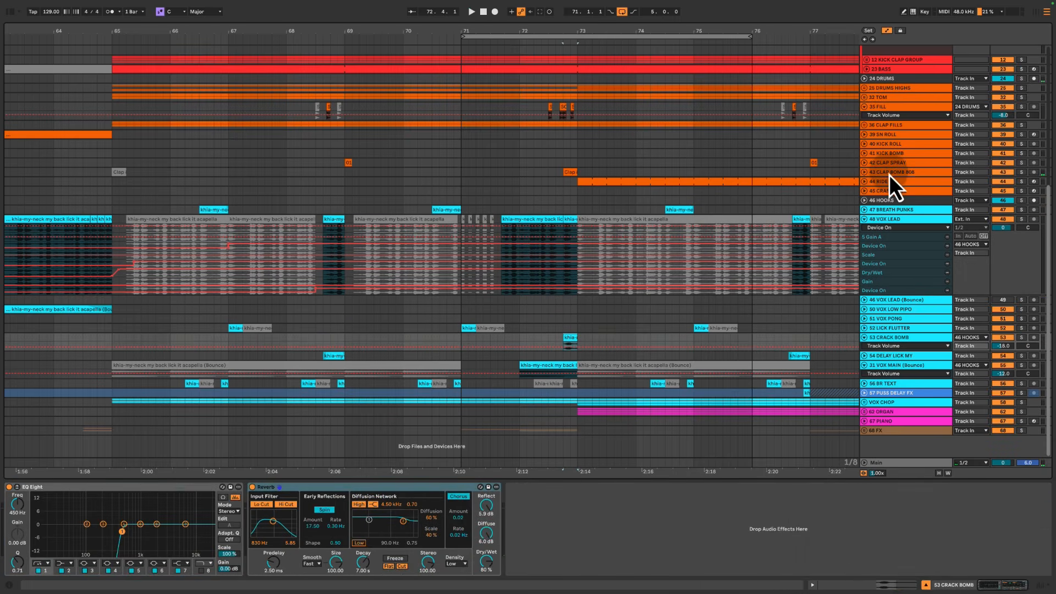
Unfold 43 CLAP BOMB 808 to its Decay Time lane, solo it and play from bar 72.4
click(889, 173)
click(863, 172)
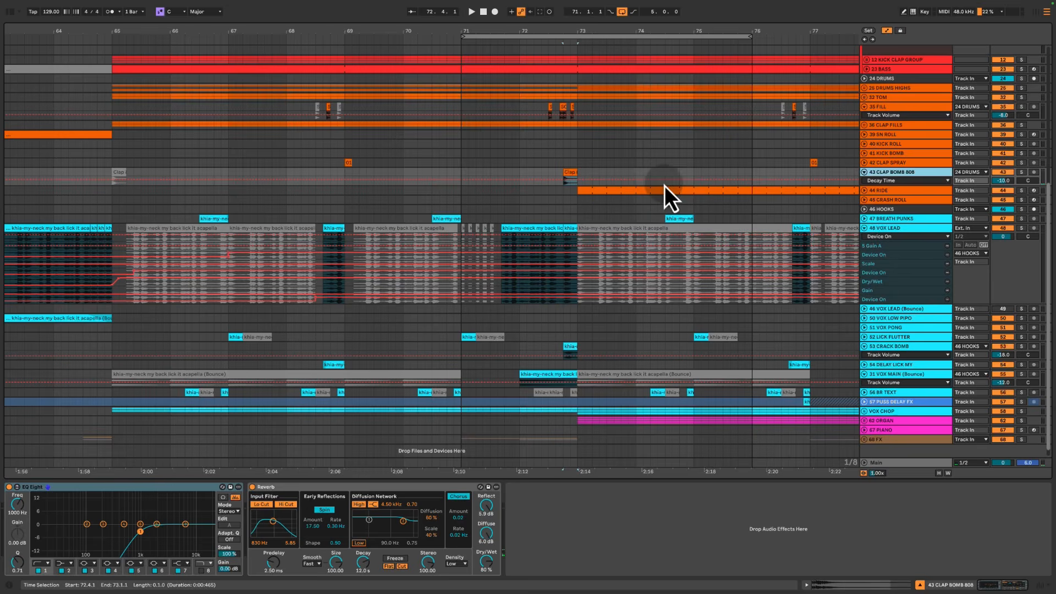
click(574, 177)
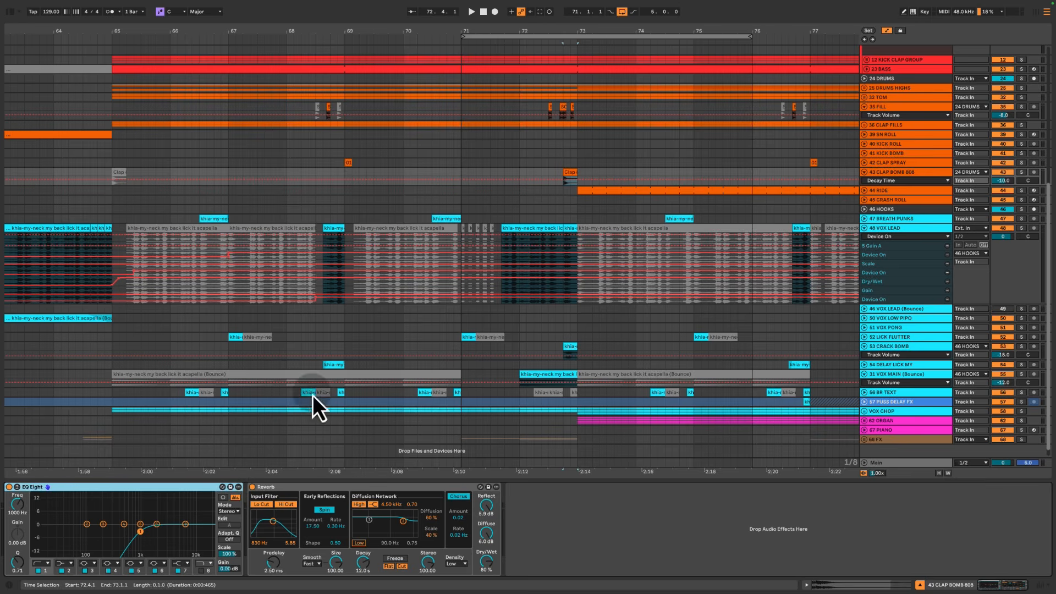
click(391, 488)
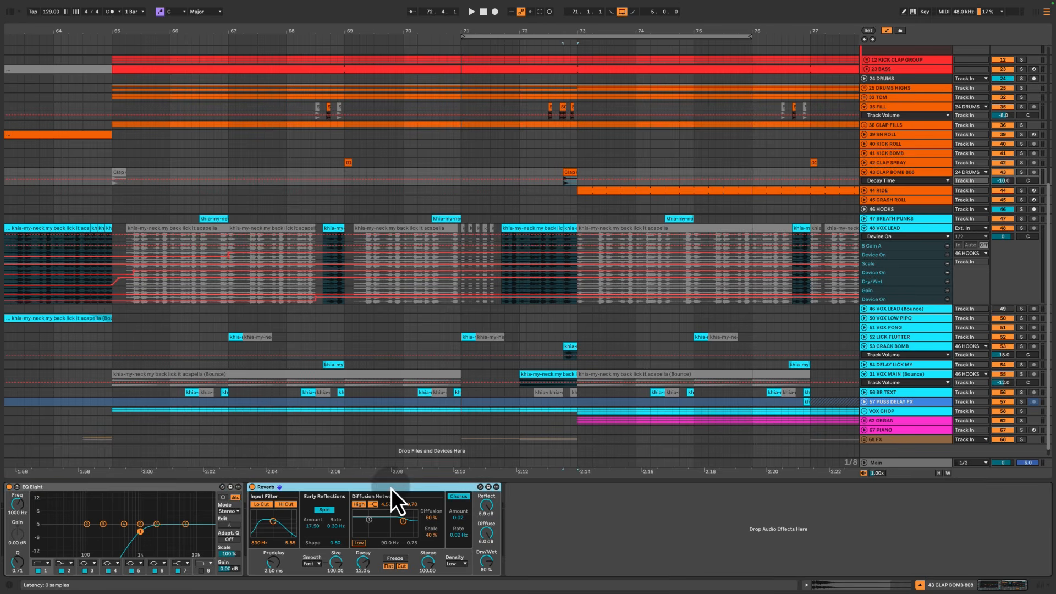
click(1021, 172)
key(space)
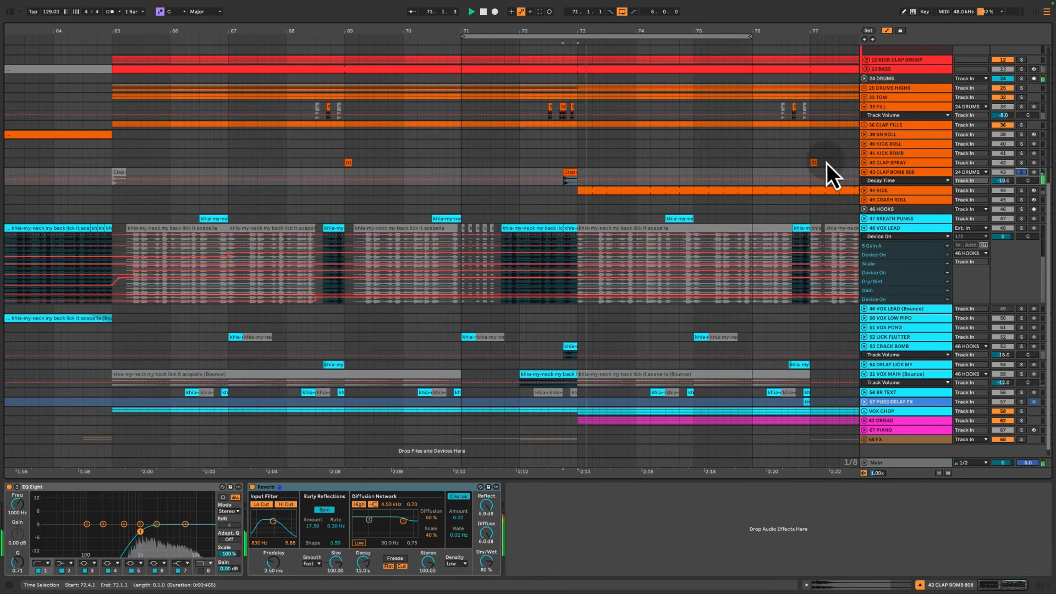
key(space)
Switch solos to VOX LEAD and CRACK BOMB and play from bar 72
click(1021, 172)
click(1021, 228)
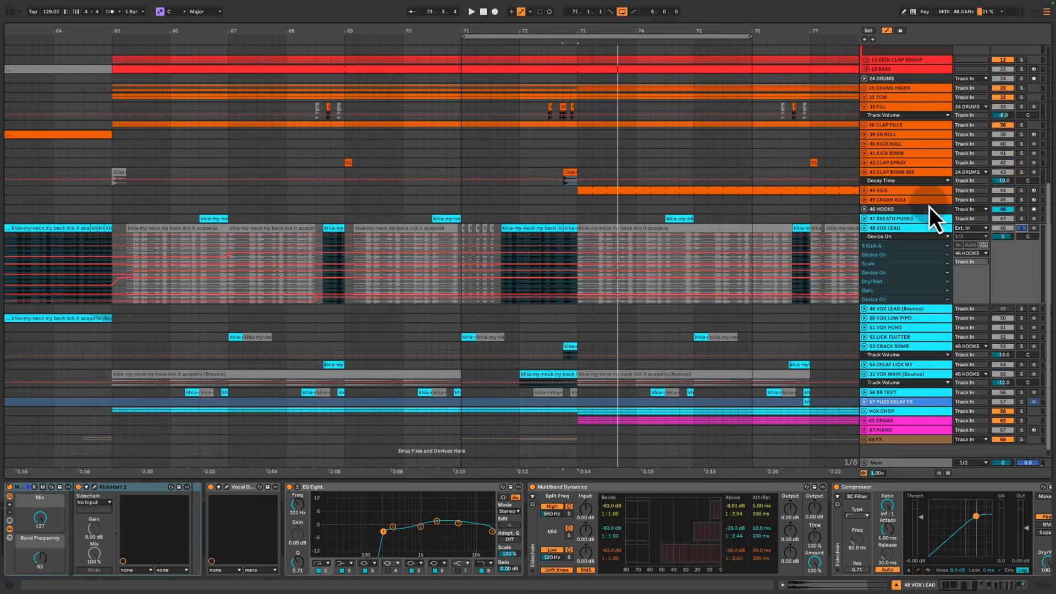
click(1021, 172)
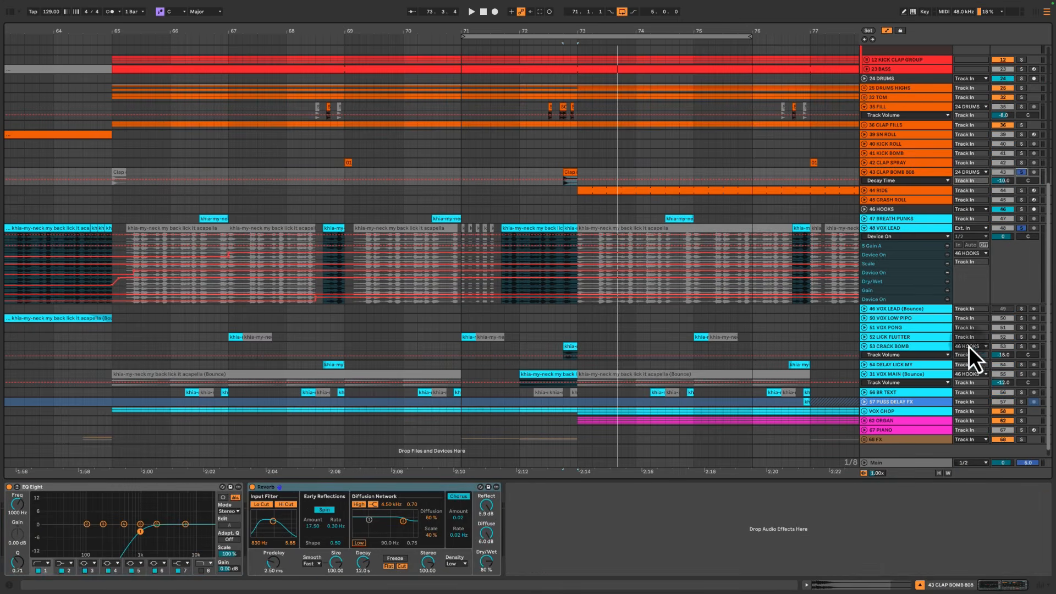
click(1021, 346)
click(520, 171)
key(space)
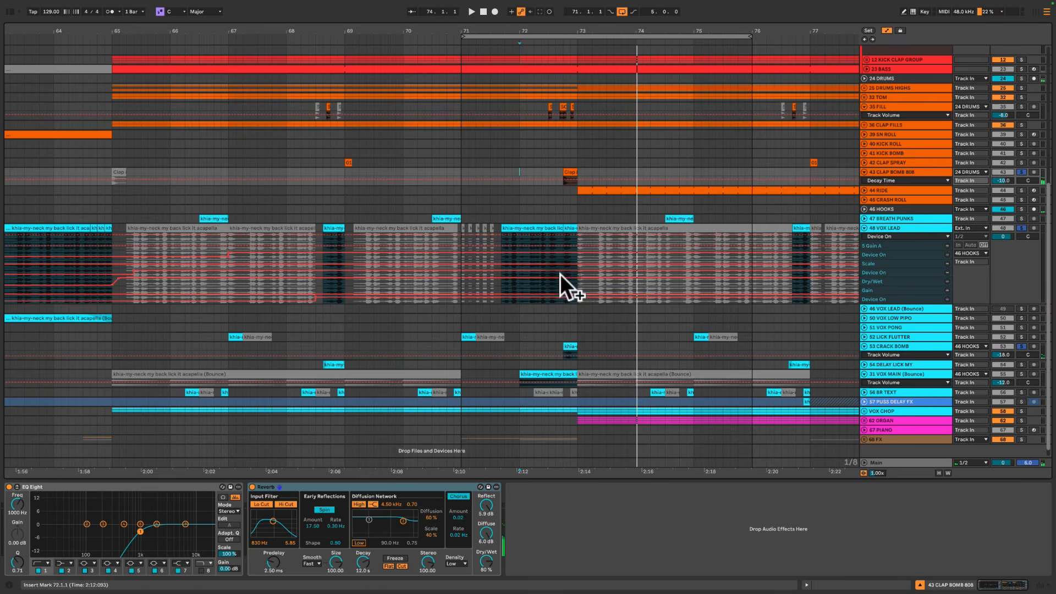
Play the bounced 31 VOX MAIN clip at bar 72
click(912, 374)
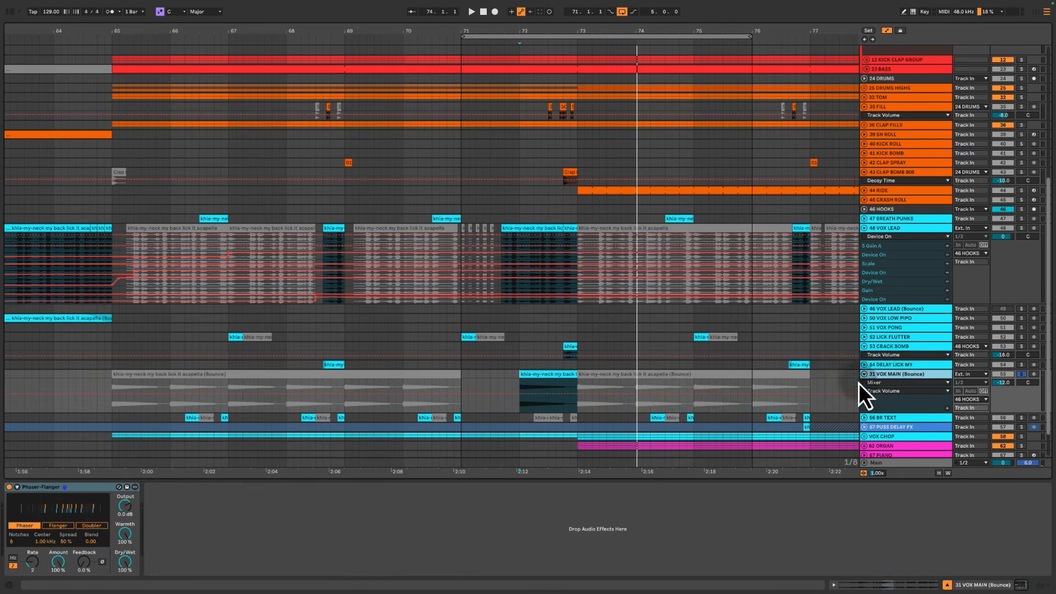
click(546, 383)
key(space)
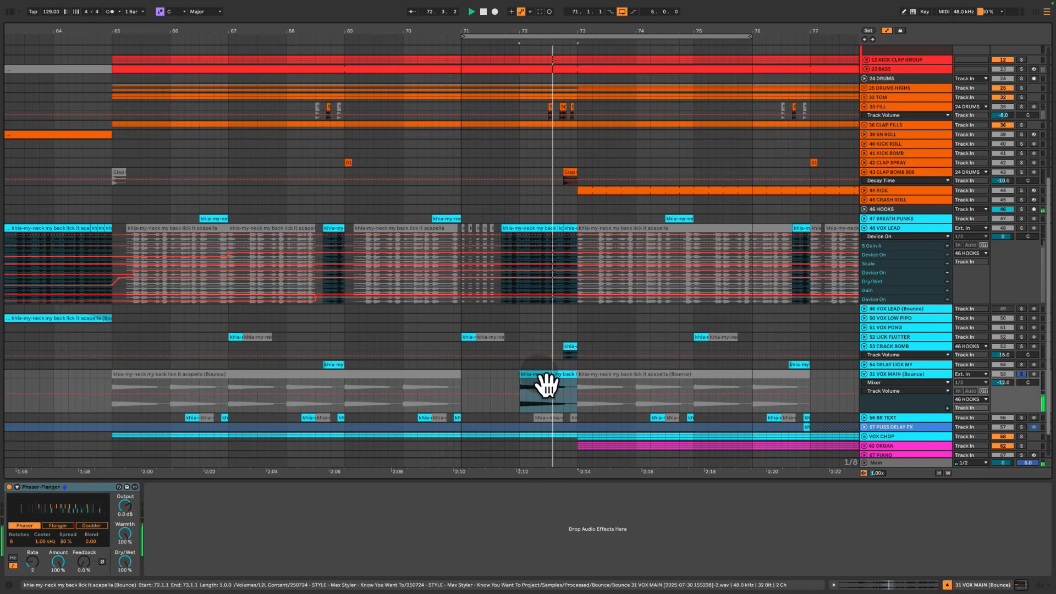
key(space)
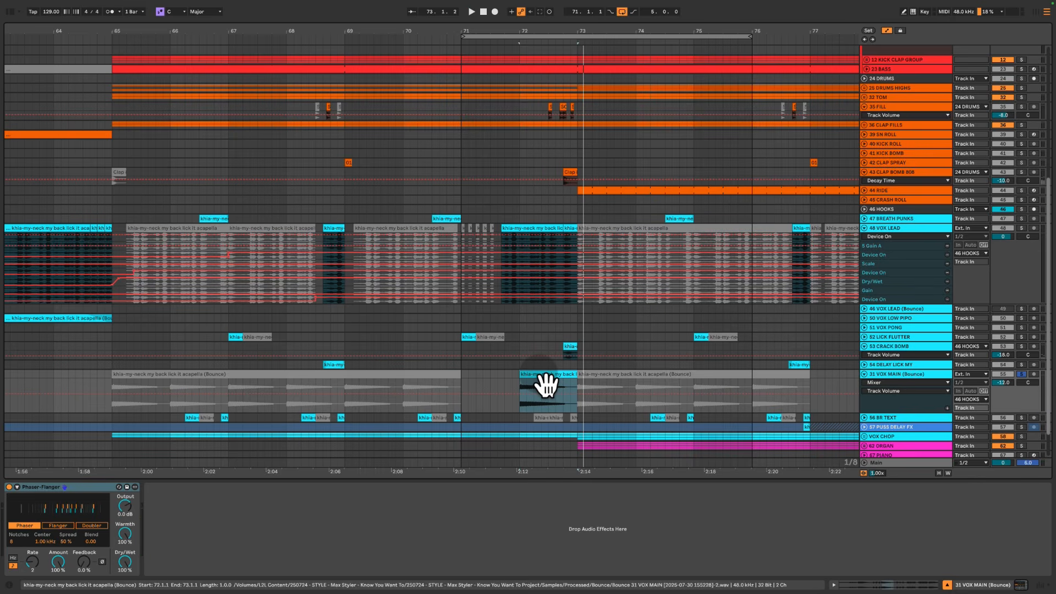
Unfold 68 FX, solo 71 WN DOWN and play its Operator sweep from bar 71
scroll(546, 385, down, 1)
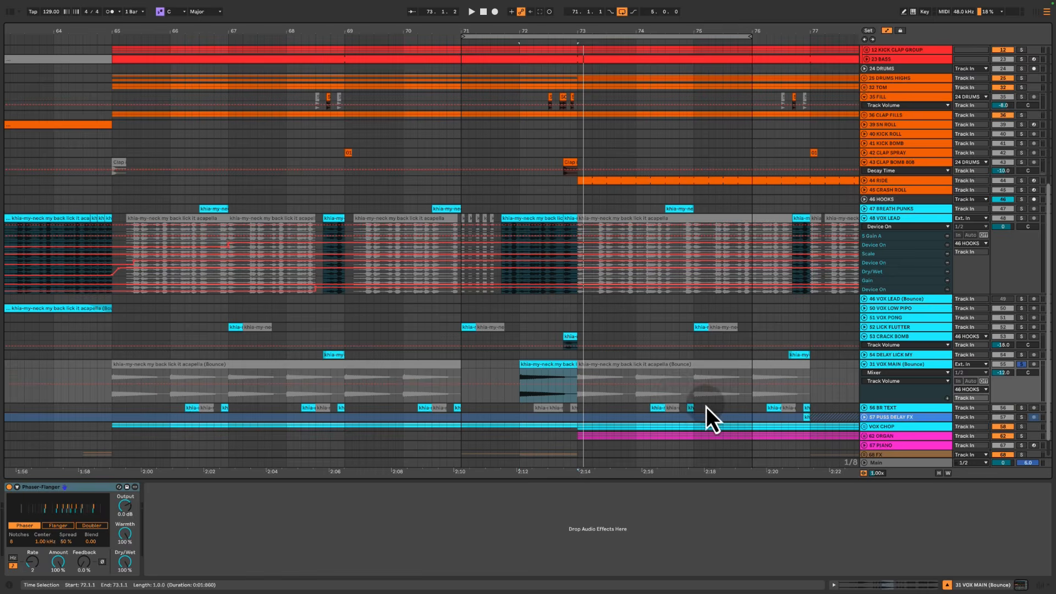
scroll(706, 407, down, 1)
click(866, 432)
scroll(722, 415, down, 8)
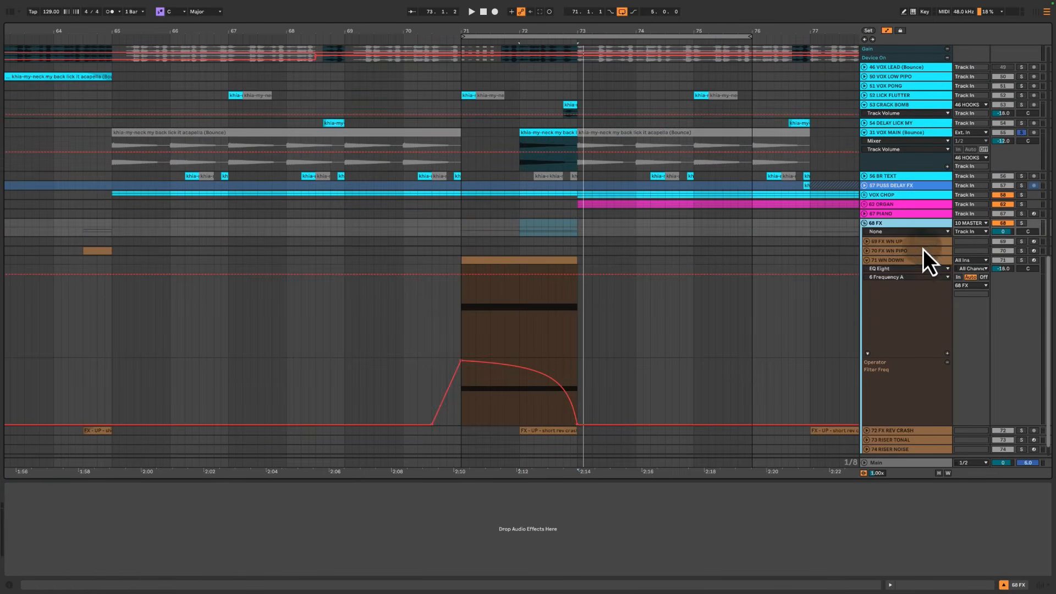
click(913, 260)
click(1022, 260)
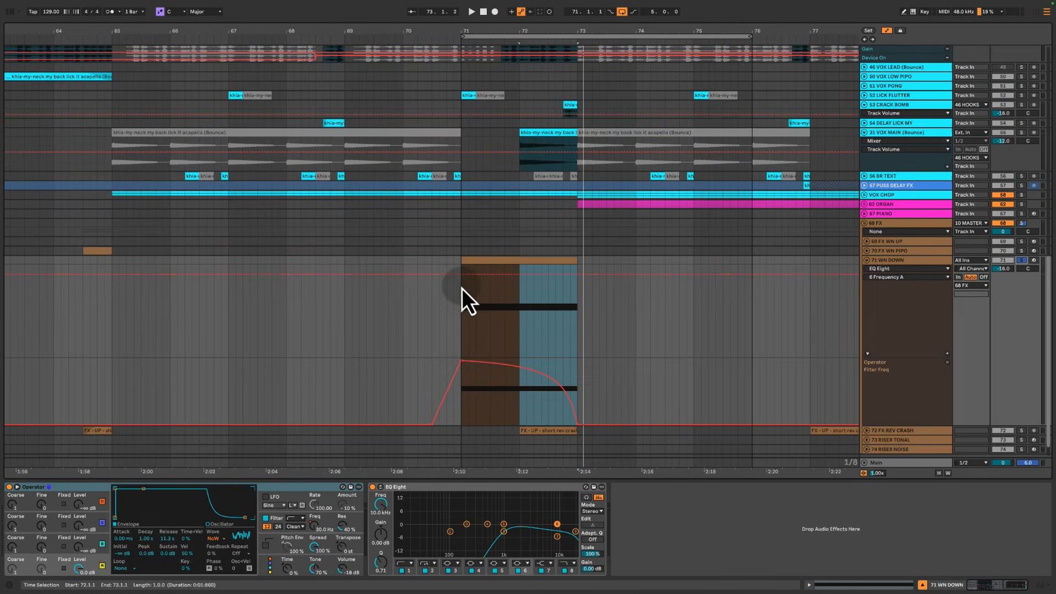
click(497, 266)
click(264, 508)
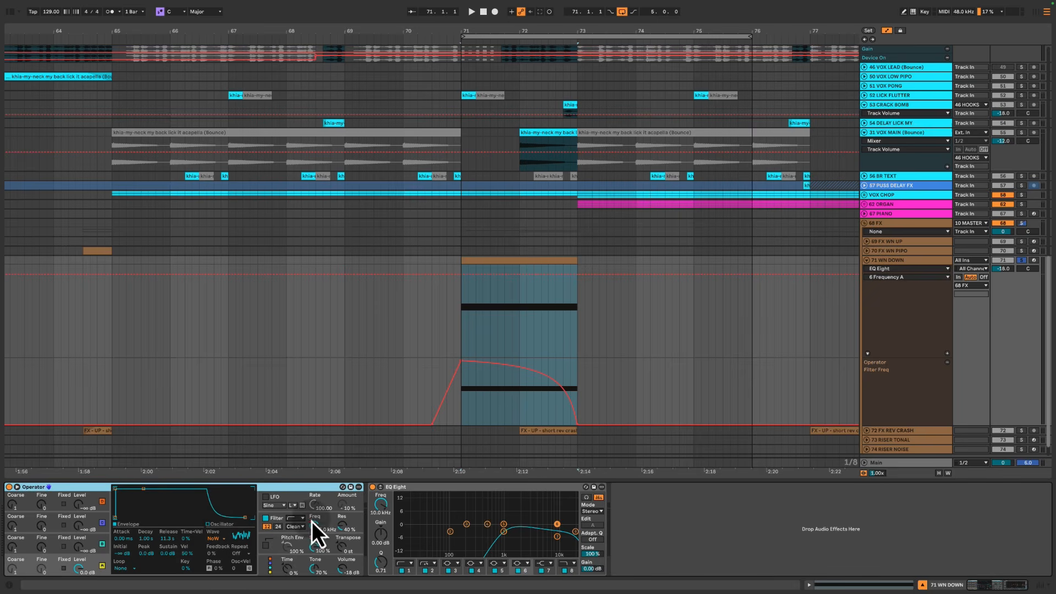
key(space)
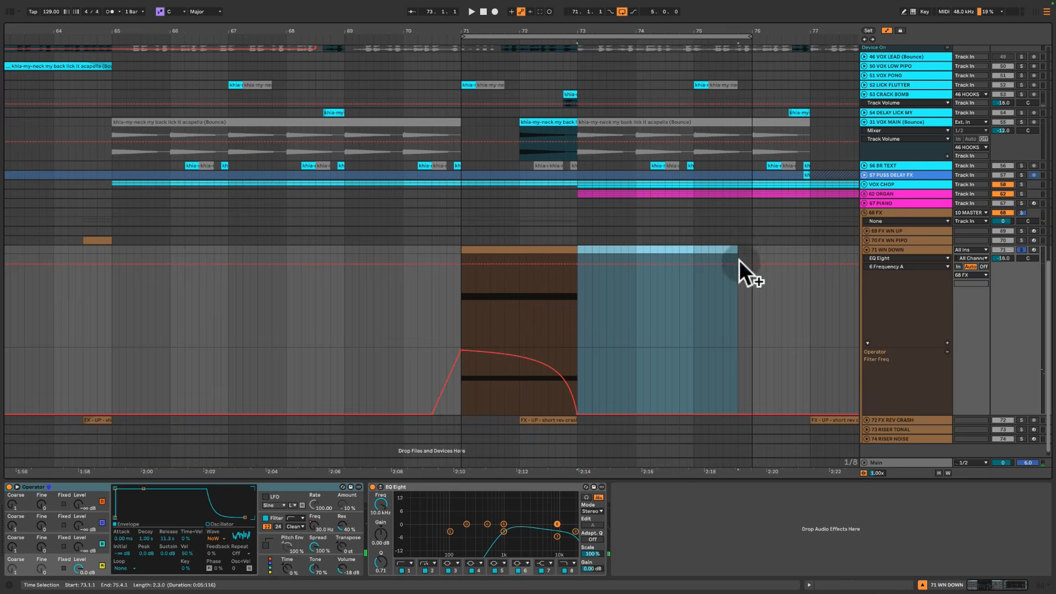
Solo 72 FX REV CRASH and play the reverse crash clip at bar 72
scroll(739, 261, down, 1)
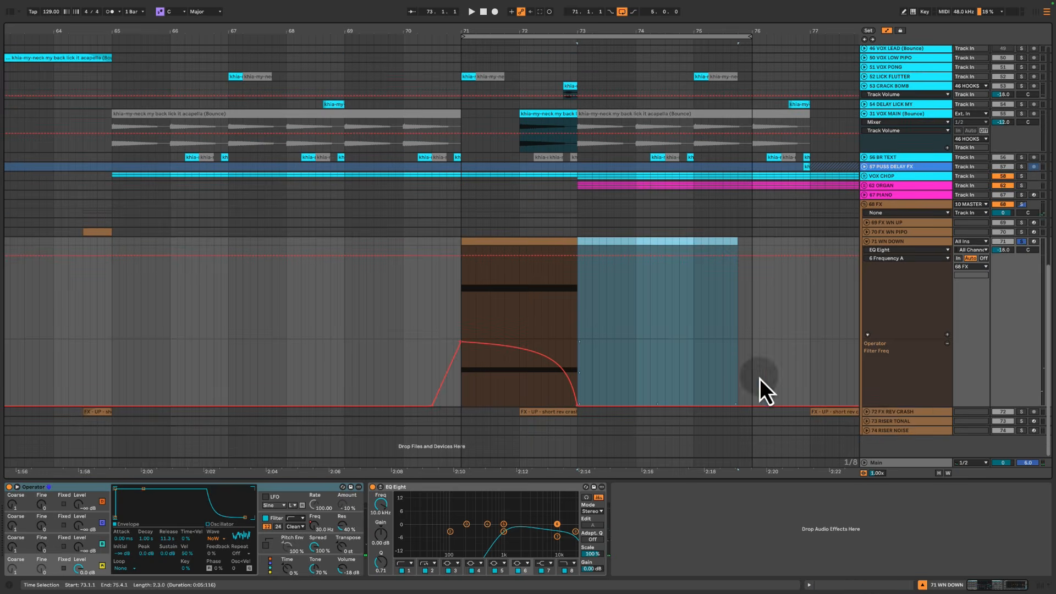
click(883, 413)
key(u)
click(1021, 378)
click(544, 387)
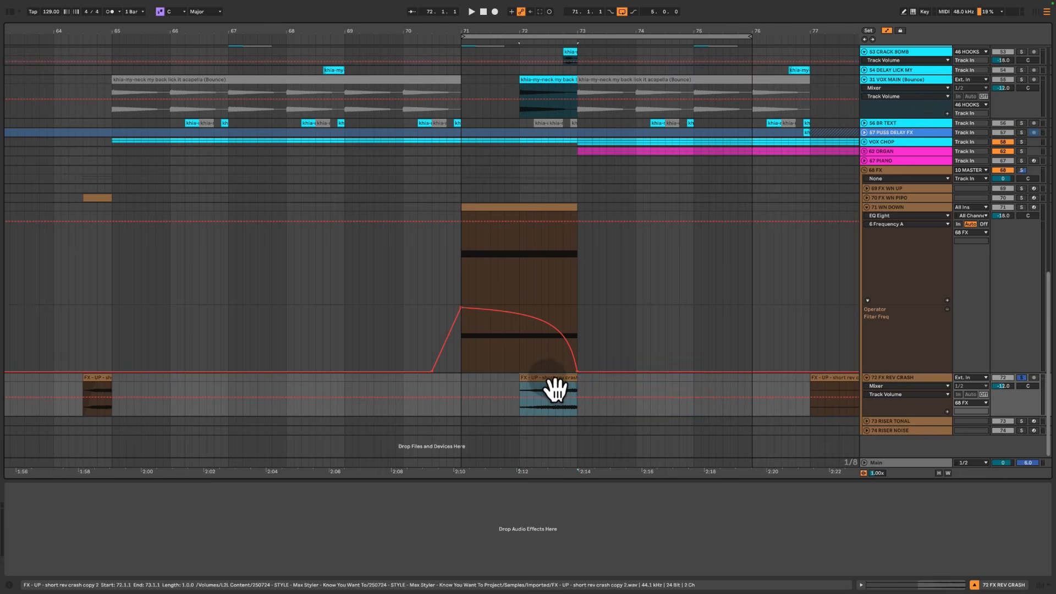
key(space)
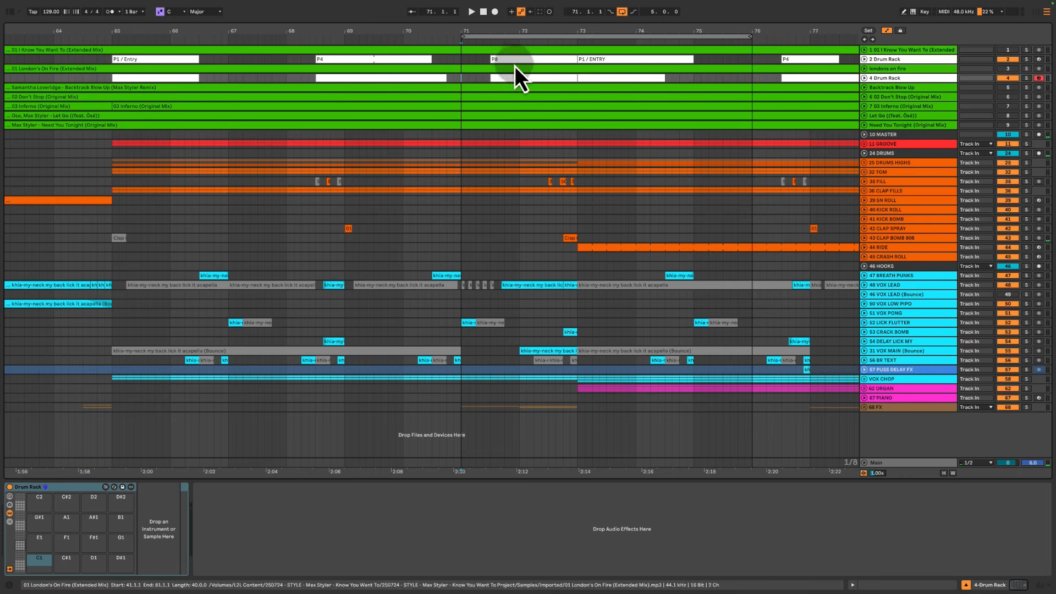
Mark time ranges over the vocal, GROOVE/DRUMS and FILL–FX tracks, then play from bar 71
click(497, 61)
click(460, 137)
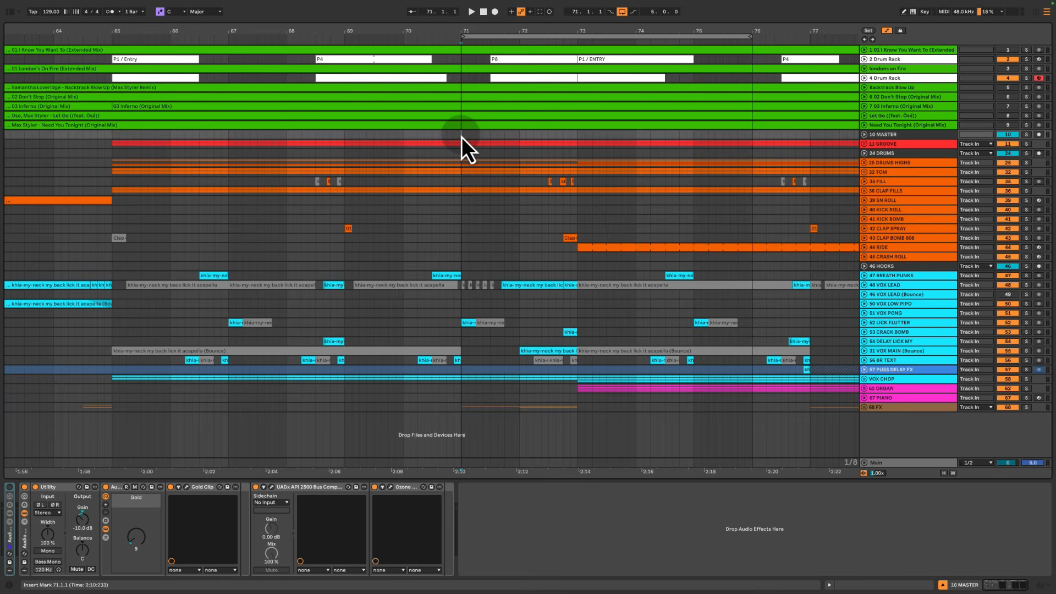
drag(504, 269, 576, 306)
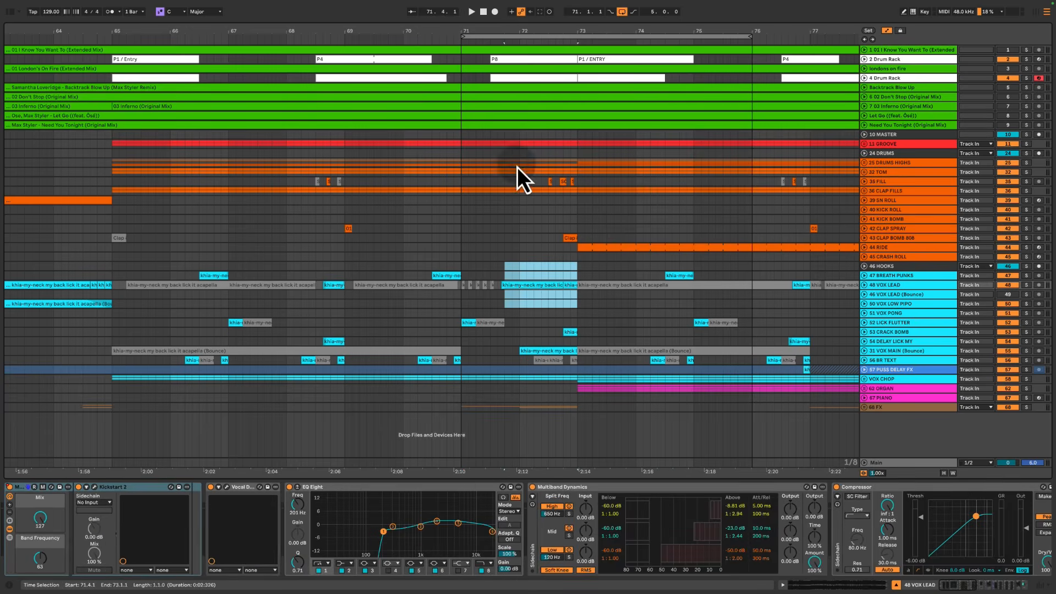
drag(499, 155, 573, 141)
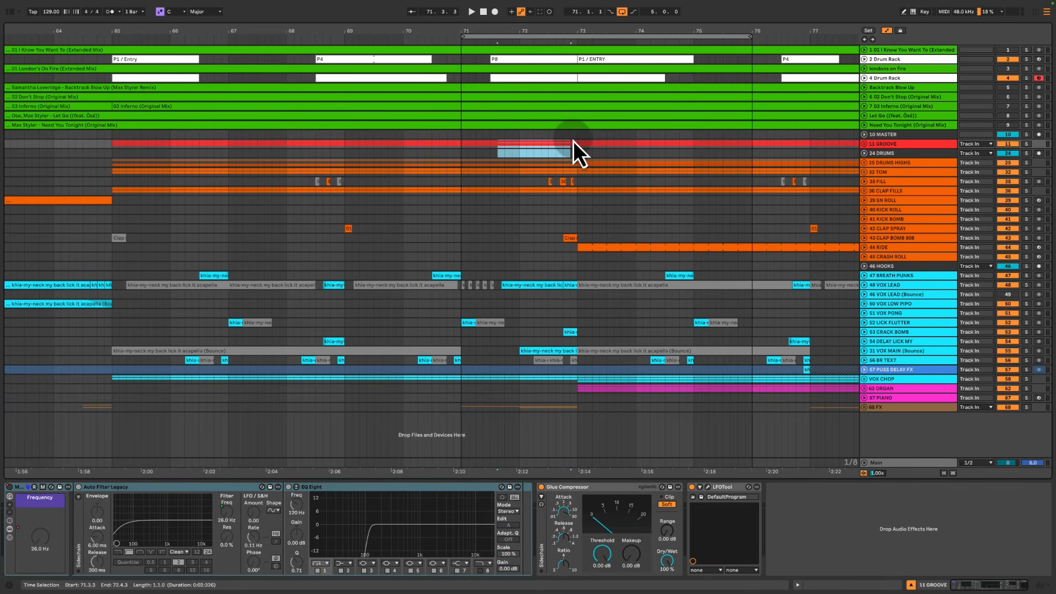
drag(531, 187, 579, 412)
click(462, 182)
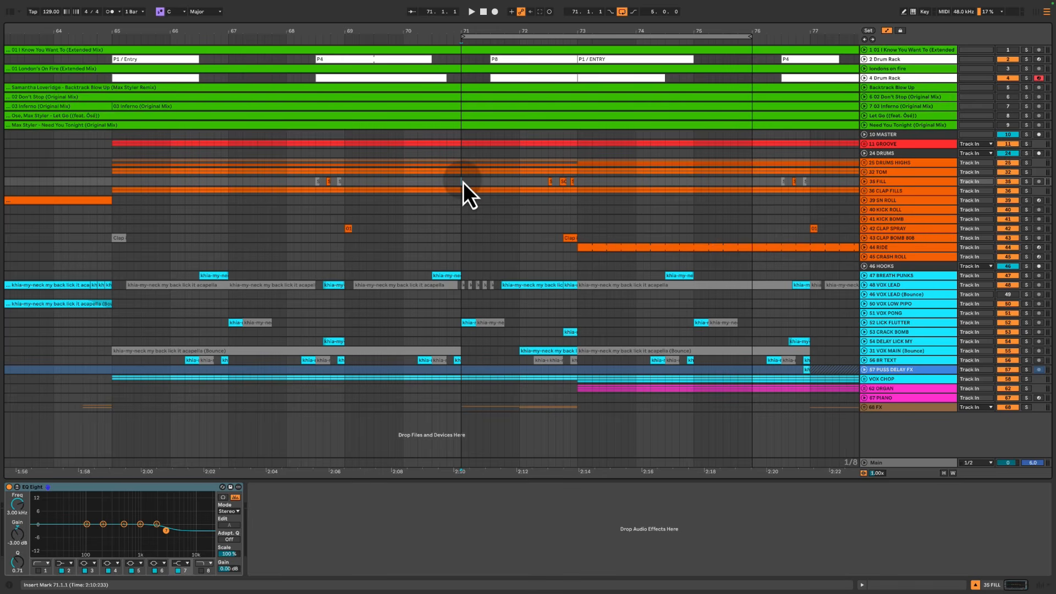
key(space)
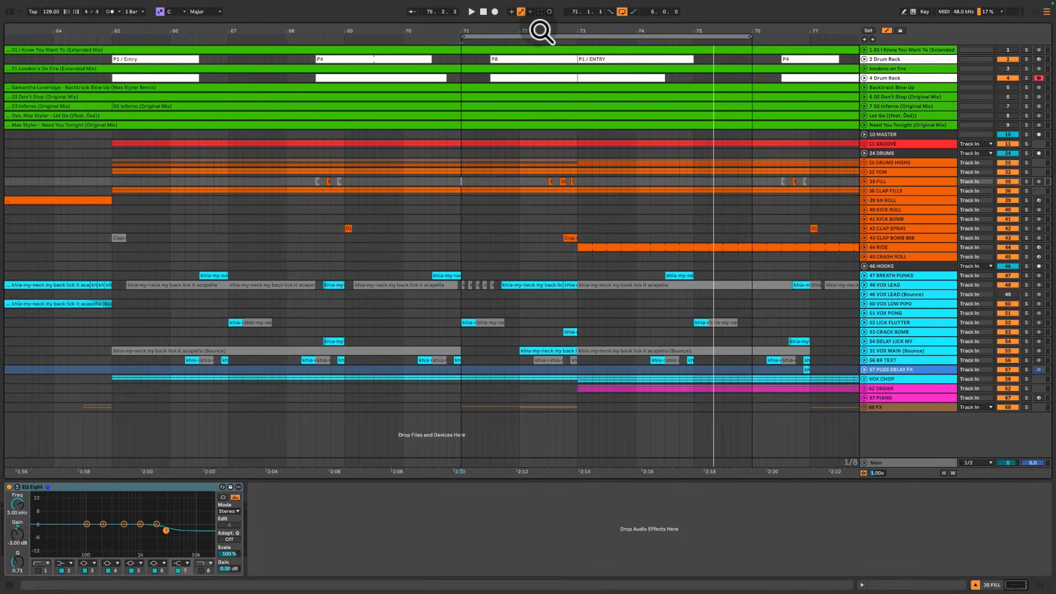
Zoom the arrangement out and mark bars 67–72 and 76–84 across the drum and vocal tracks
drag(535, 31, 393, 31)
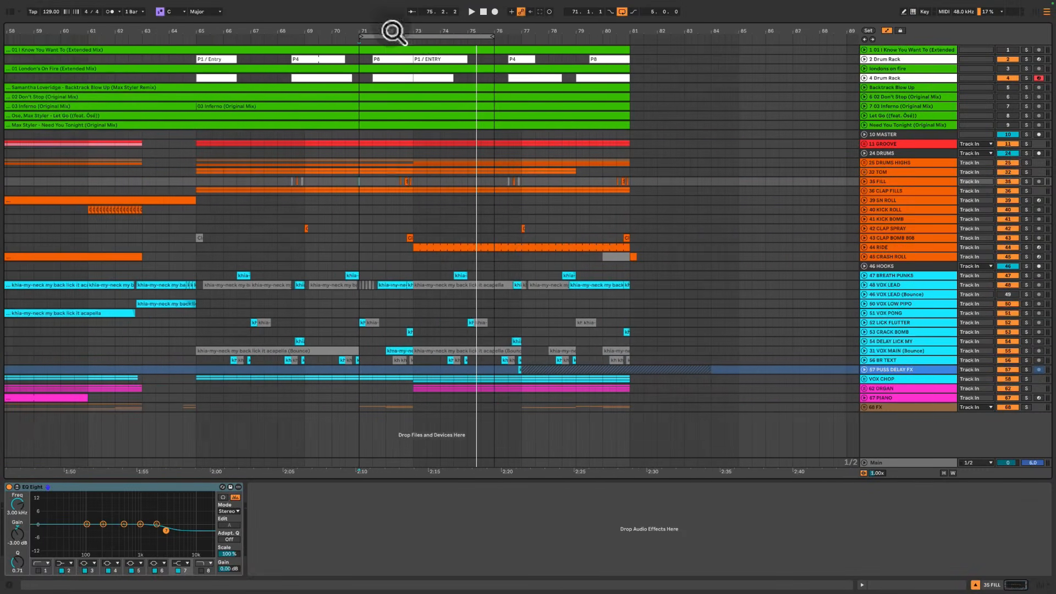
drag(251, 183, 385, 388)
drag(468, 182, 625, 391)
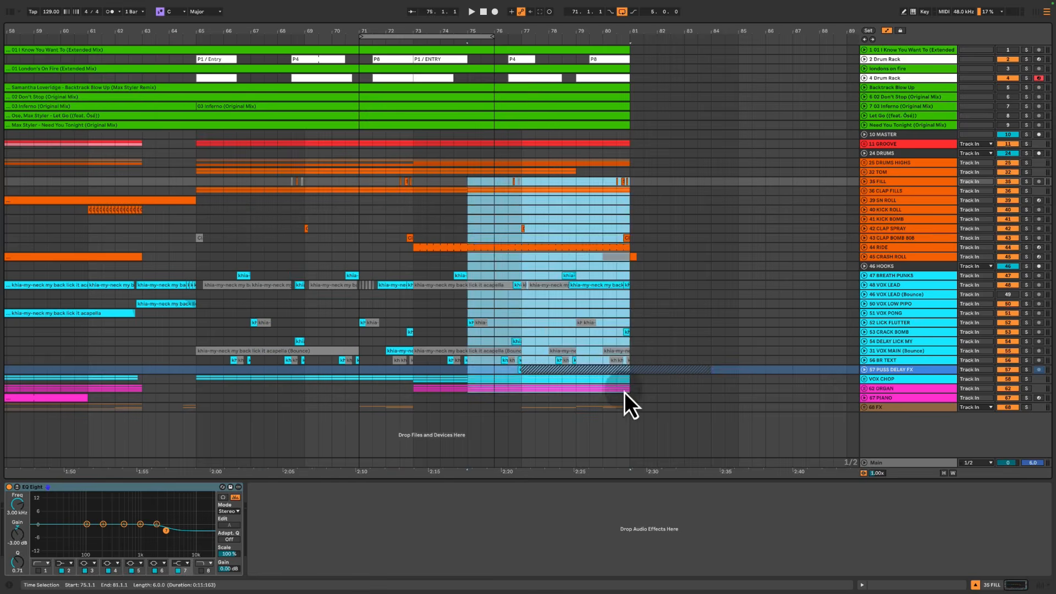
click(550, 222)
drag(495, 210, 710, 379)
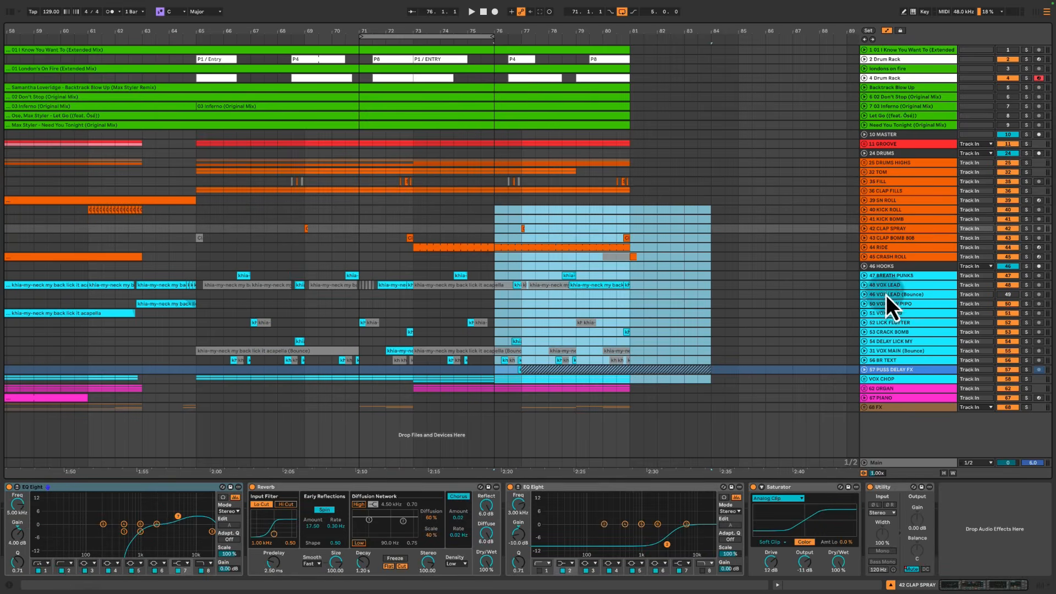
Unfold the 48 VOX LEAD automation lanes and mark bars 71–73 and 78–81 on the vocal tracks
double_click(889, 286)
drag(548, 228, 629, 359)
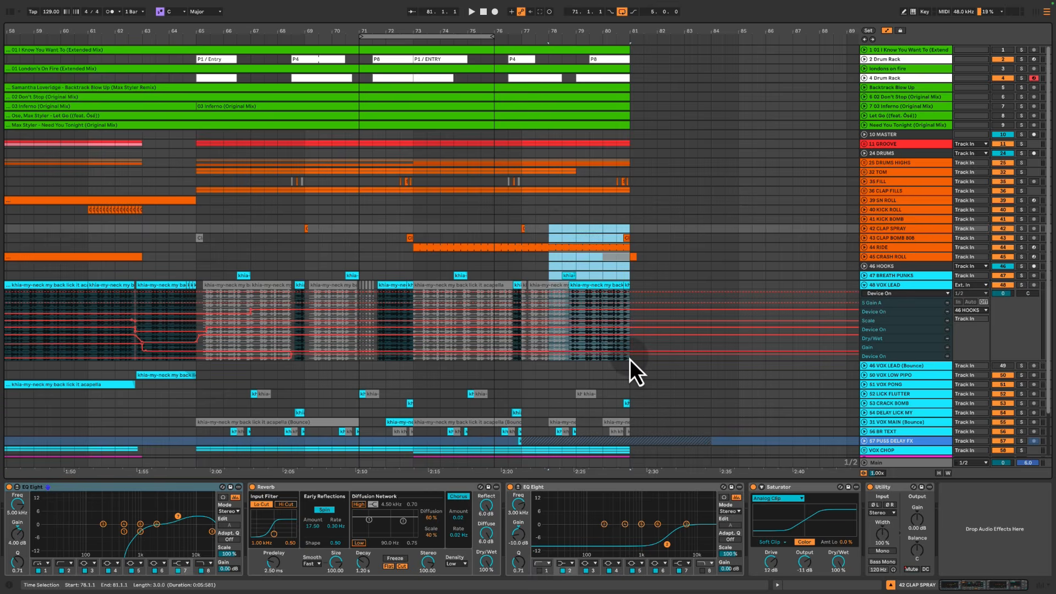
drag(411, 223, 629, 359)
click(559, 223)
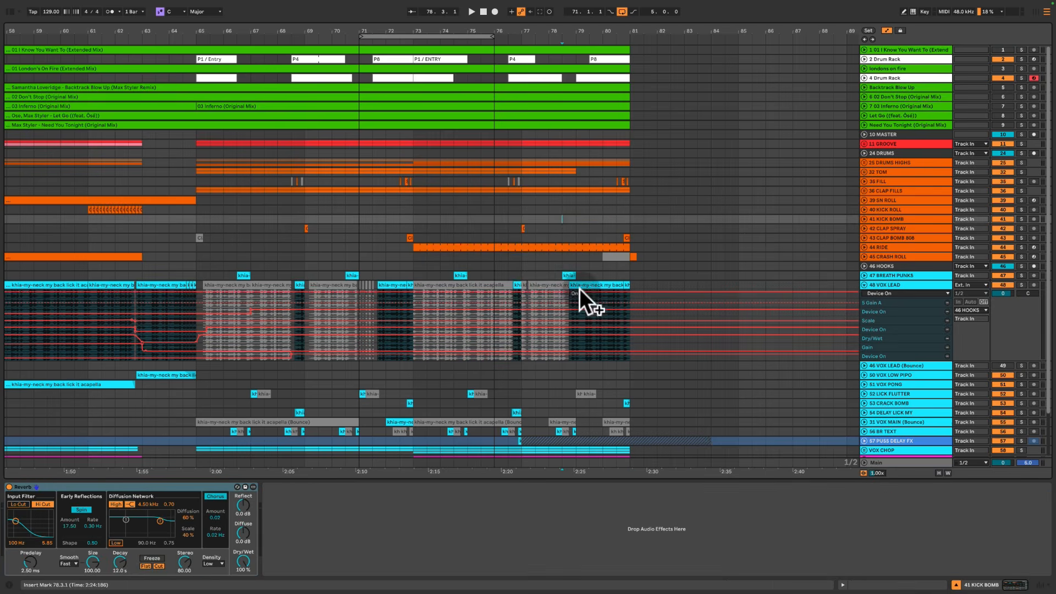
drag(549, 265, 629, 341)
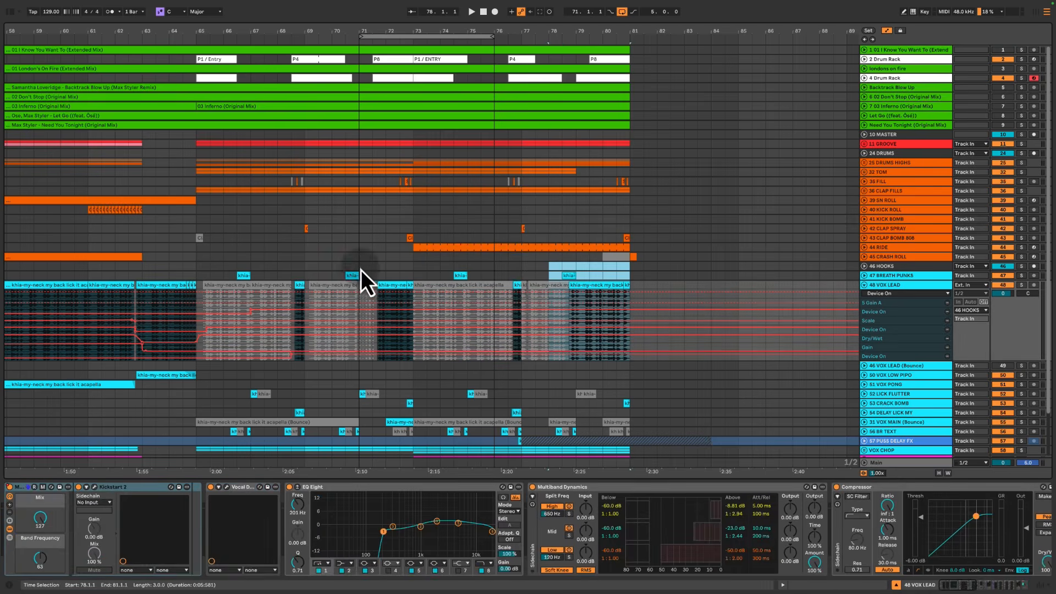
drag(372, 277, 413, 342)
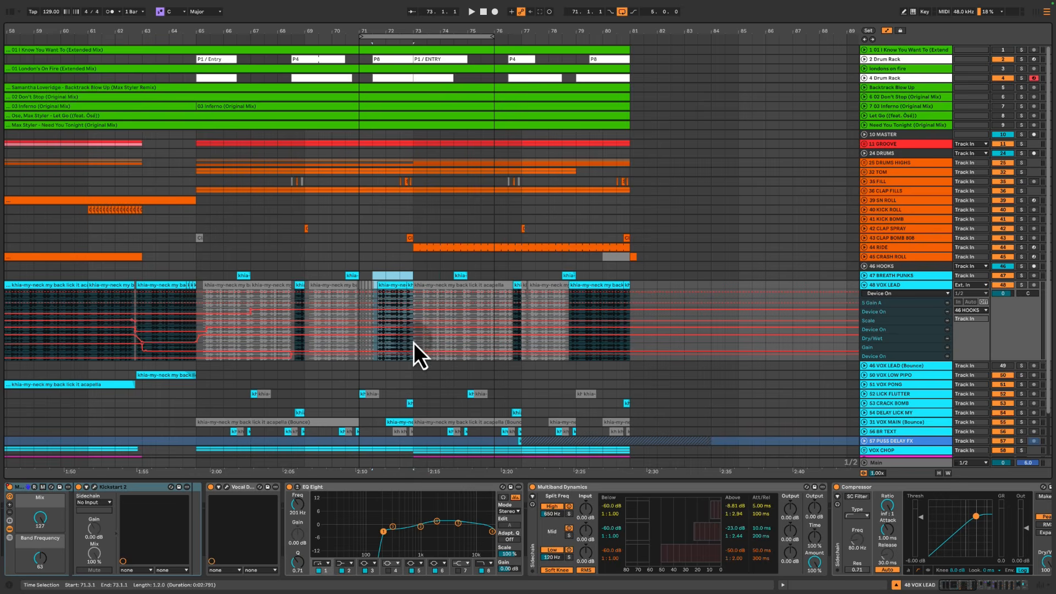
drag(556, 273, 626, 344)
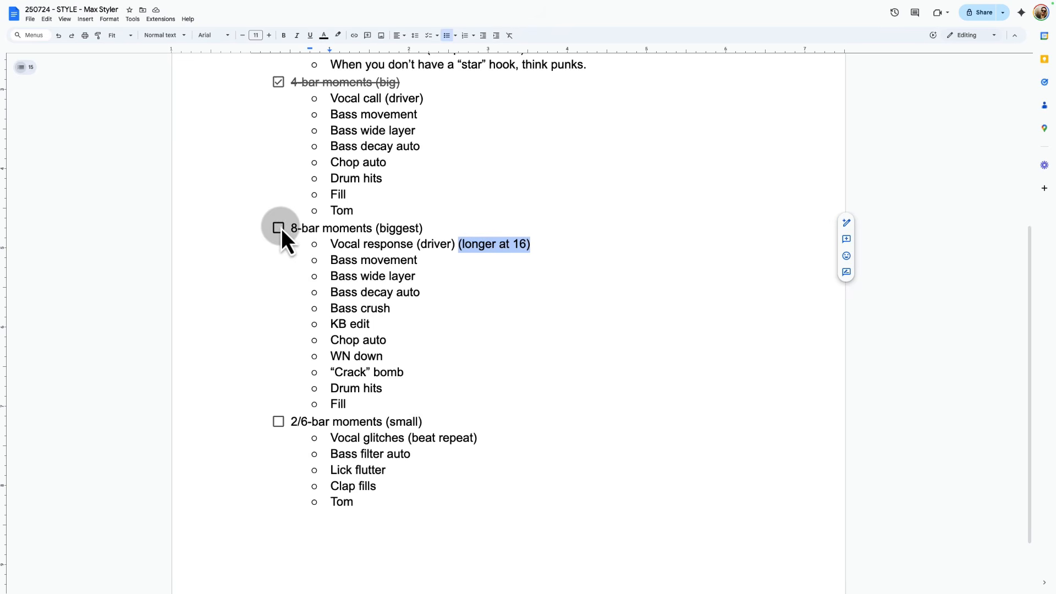
Tick the '8-bar moments (biggest)' checkbox in the Ear Candy notes, leaving no text selected
click(279, 227)
triple_click(427, 422)
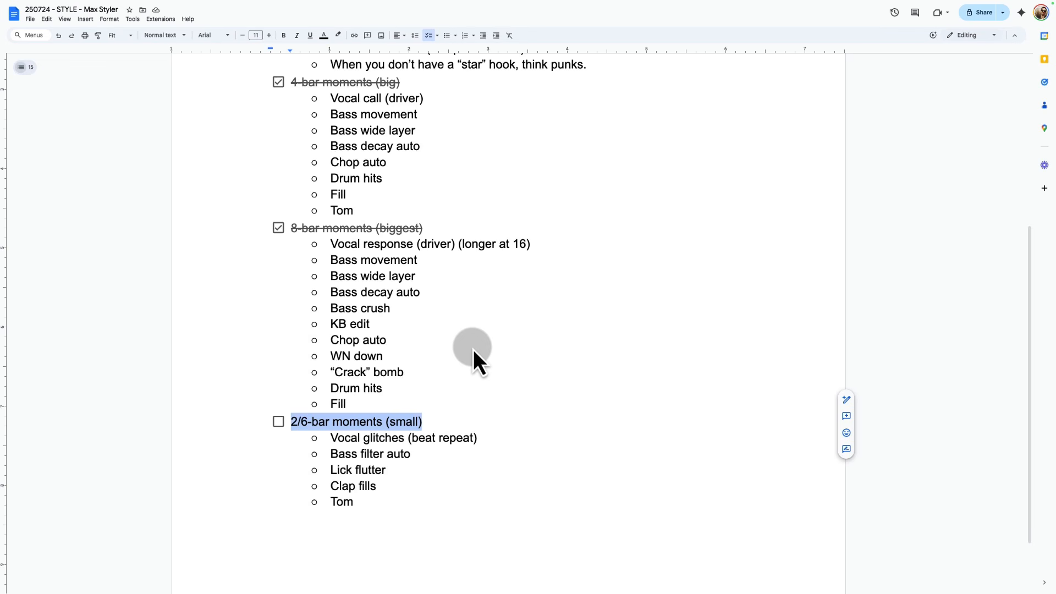
scroll(422, 420, up, 1)
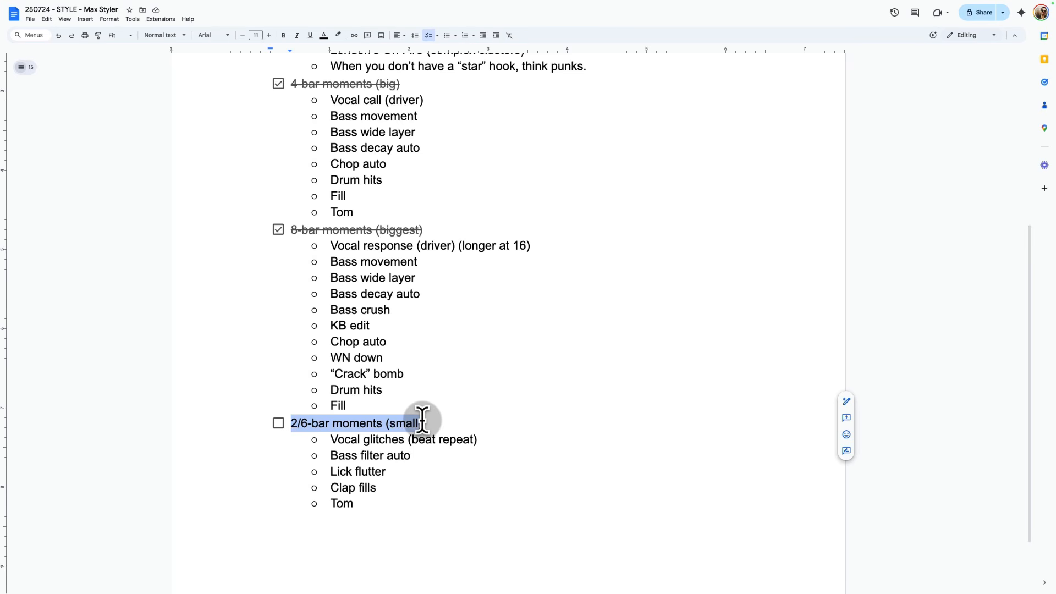
click(497, 440)
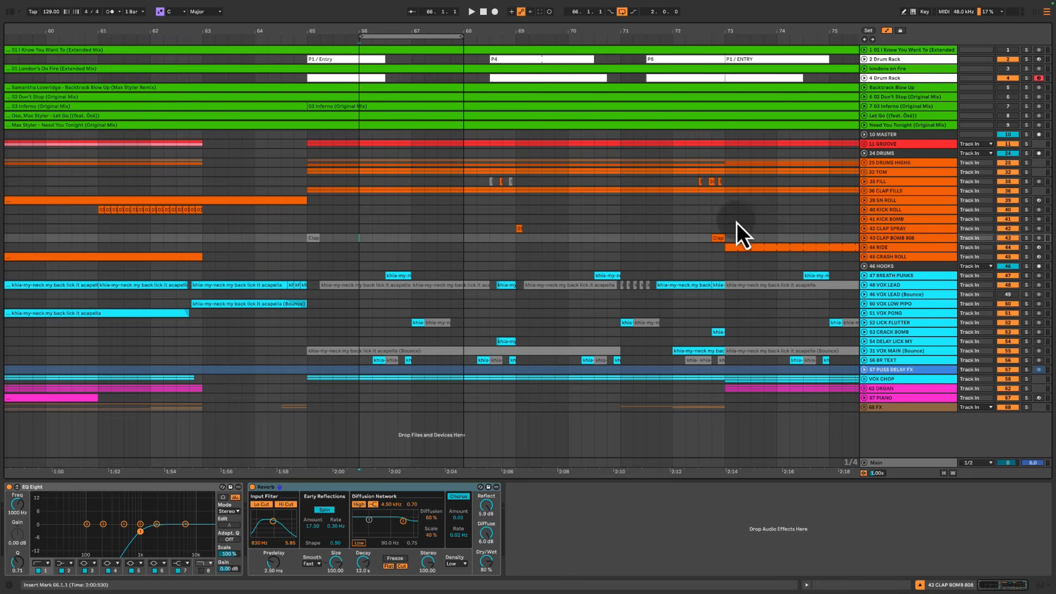
Audition the breath punk clips near bars 66 and 70, looping bars 71–73 and 66–68
key(space)
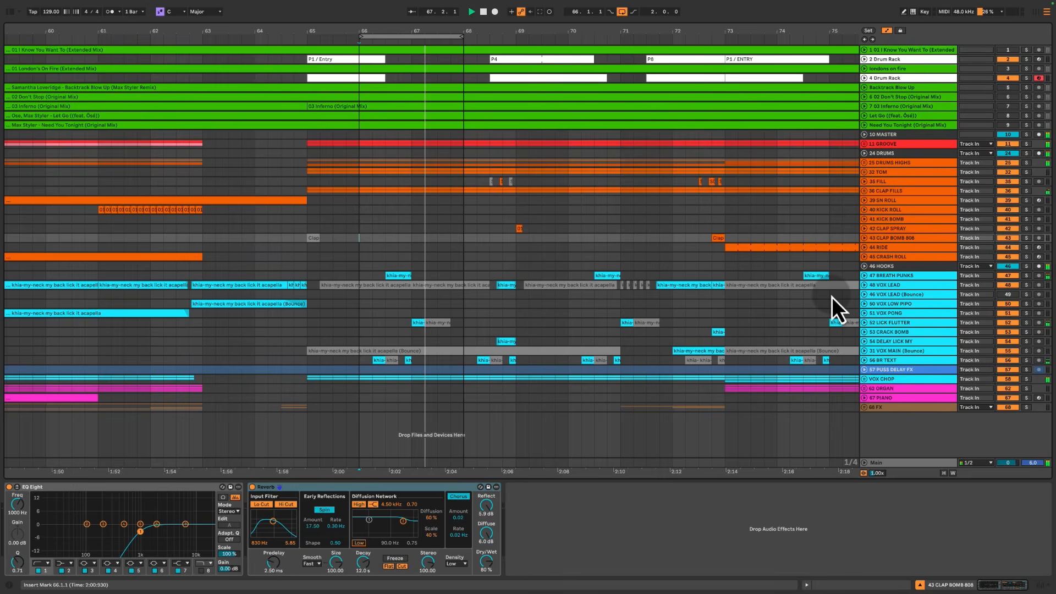
key(space)
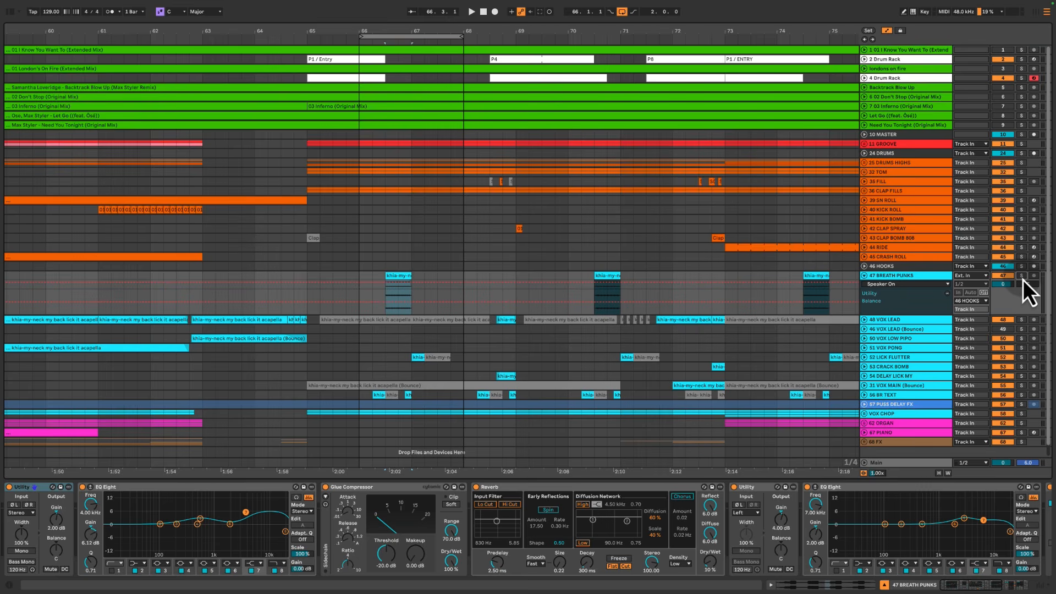
click(406, 285)
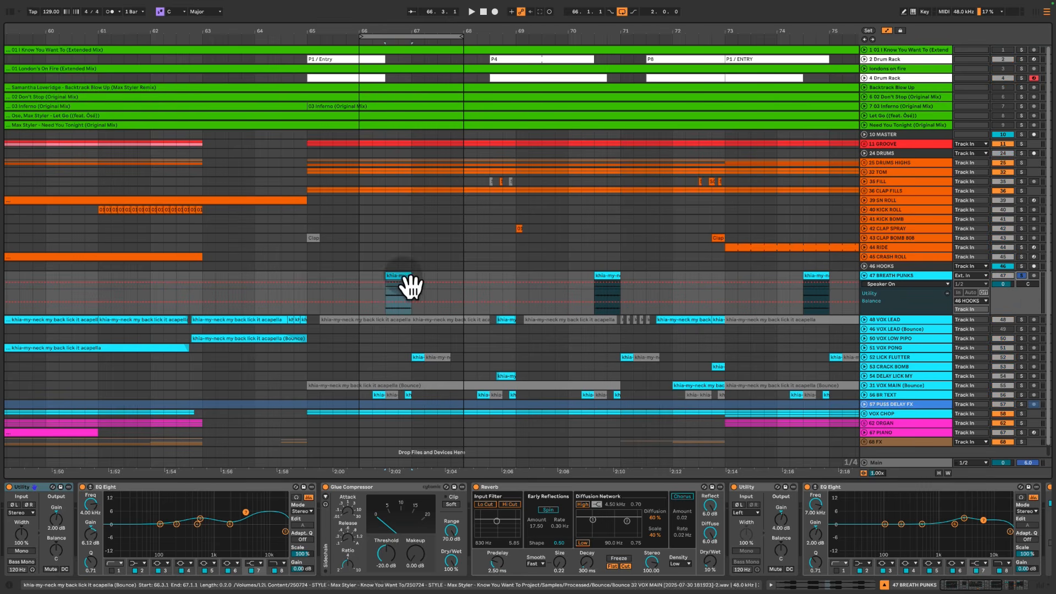
key(space)
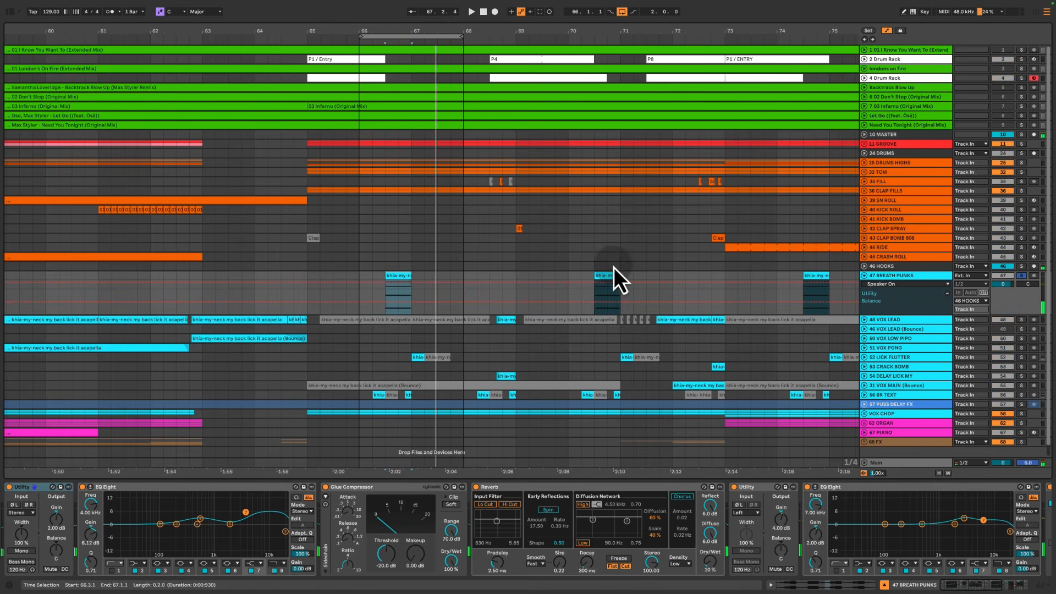
drag(427, 35, 633, 42)
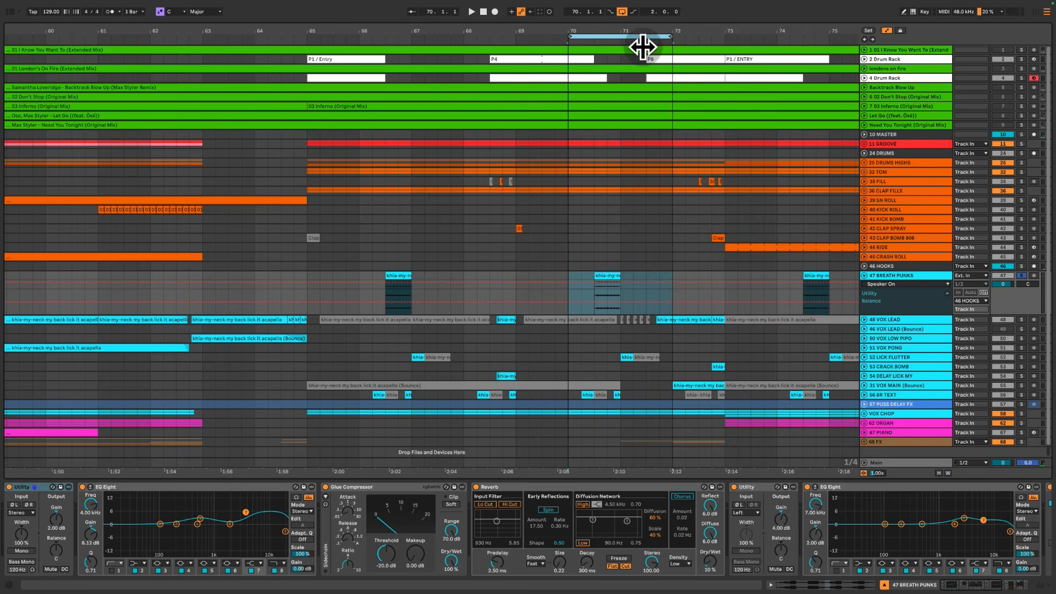
click(609, 286)
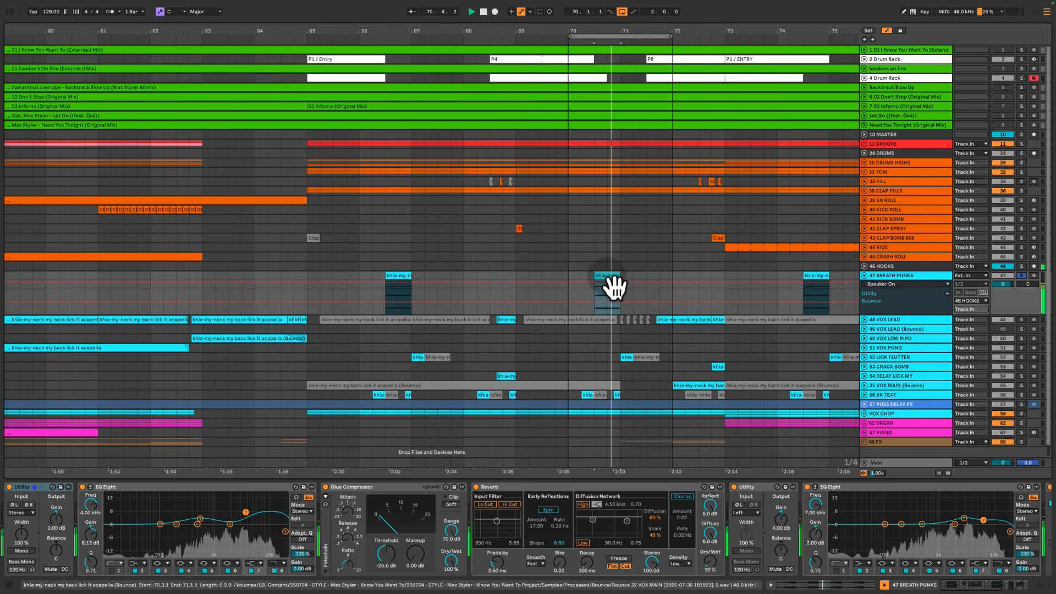
drag(609, 36, 405, 50)
Collapse 47 BREATH PUNKS, loop bars 65–81 on track 1, and play from bar 71
click(866, 276)
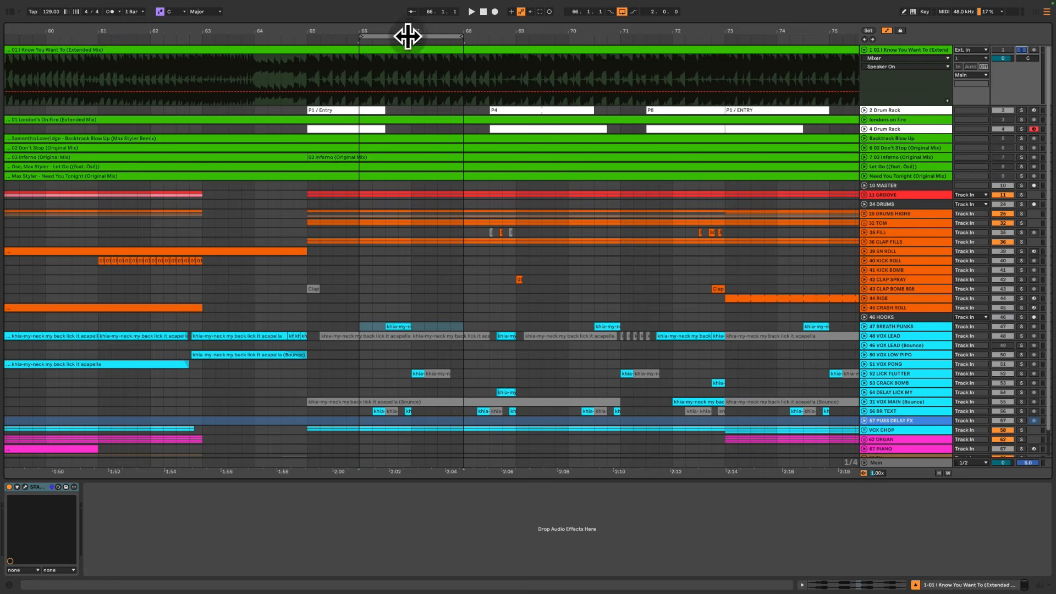
drag(417, 32, 418, 32)
drag(232, 75, 774, 84)
key(ctrl+l)
drag(431, 65, 506, 65)
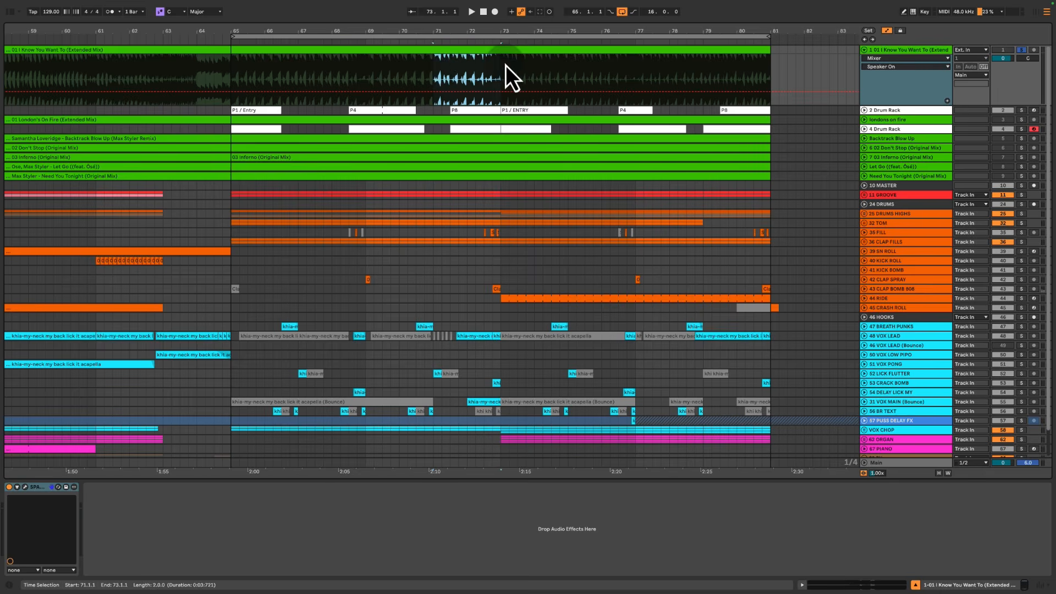
click(434, 62)
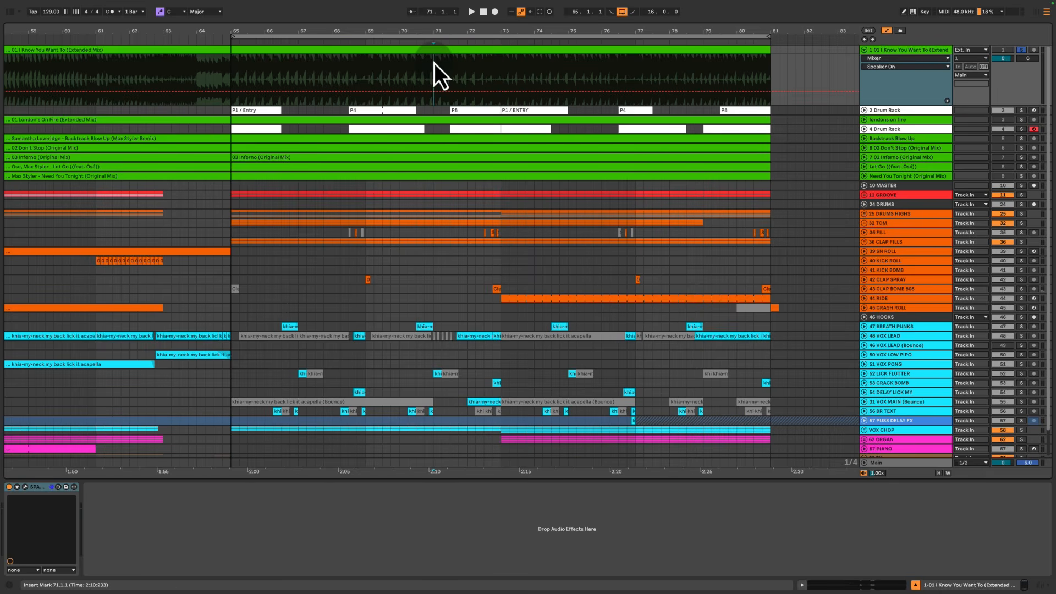
key(space)
scroll(440, 63, right, 2)
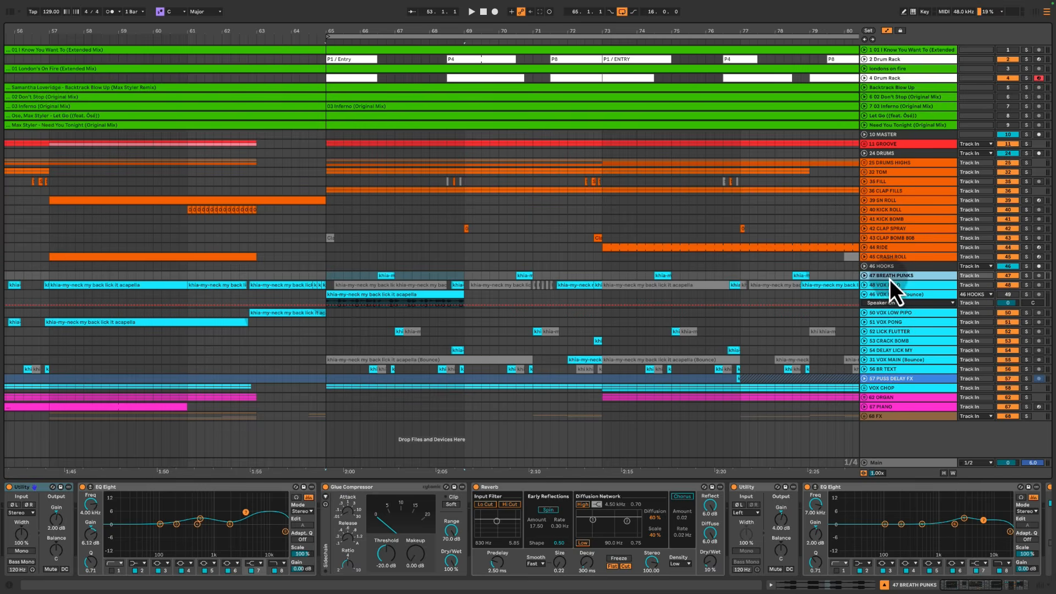
Solo 46 VOX LEAD (Bounce), fold its devices, and drop the L2L - BEAT REPEAT GLITCH RACK onto the chain
click(888, 296)
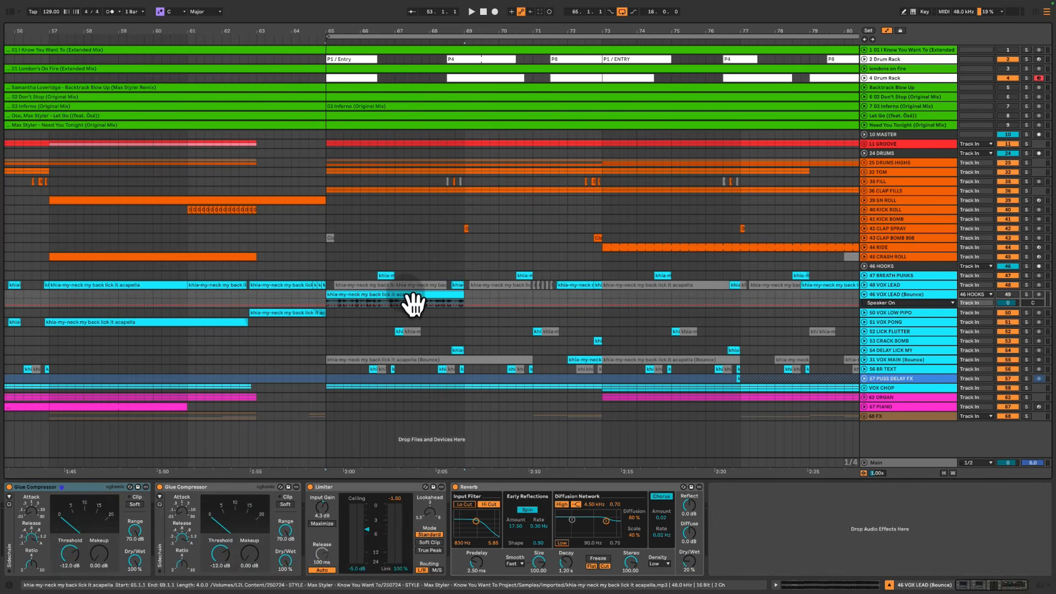
click(1026, 294)
key(space)
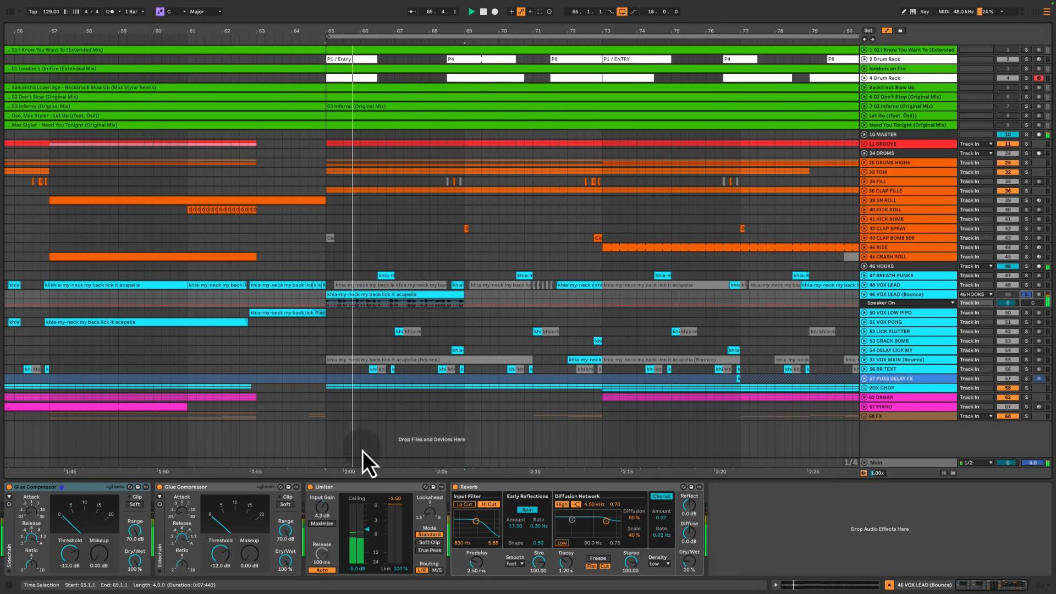
double_click(496, 486)
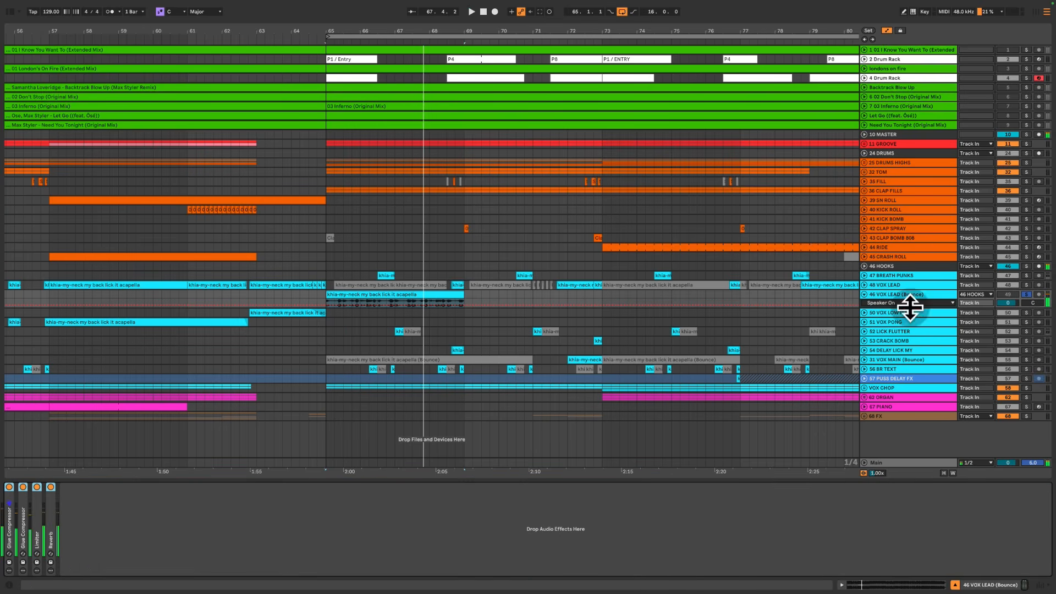
drag(154, 96, 352, 528)
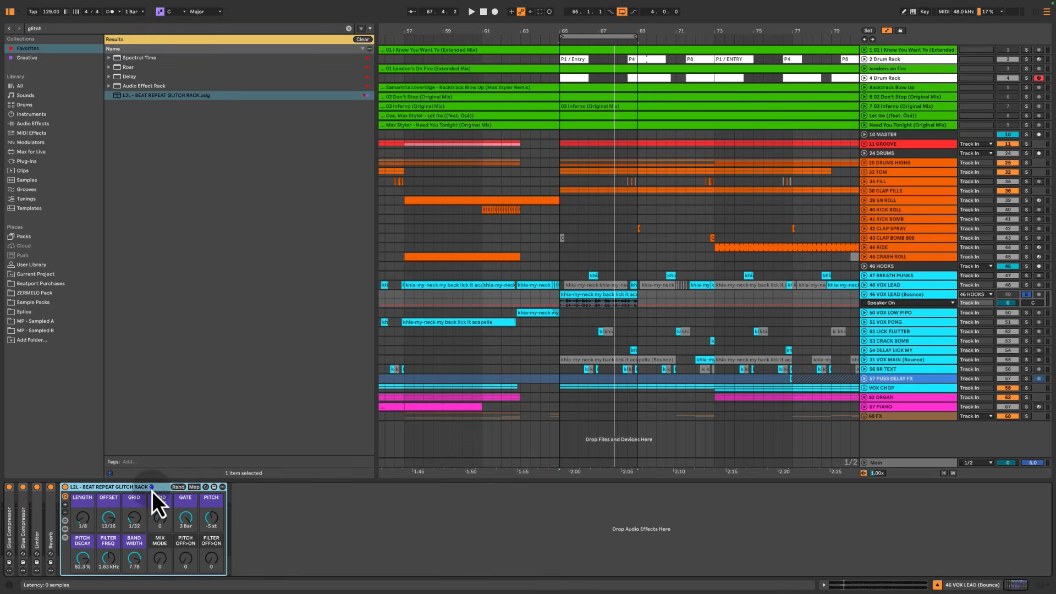
Randomize the glitch rack's macros several times while listening to the vox lead
click(179, 487)
key(space)
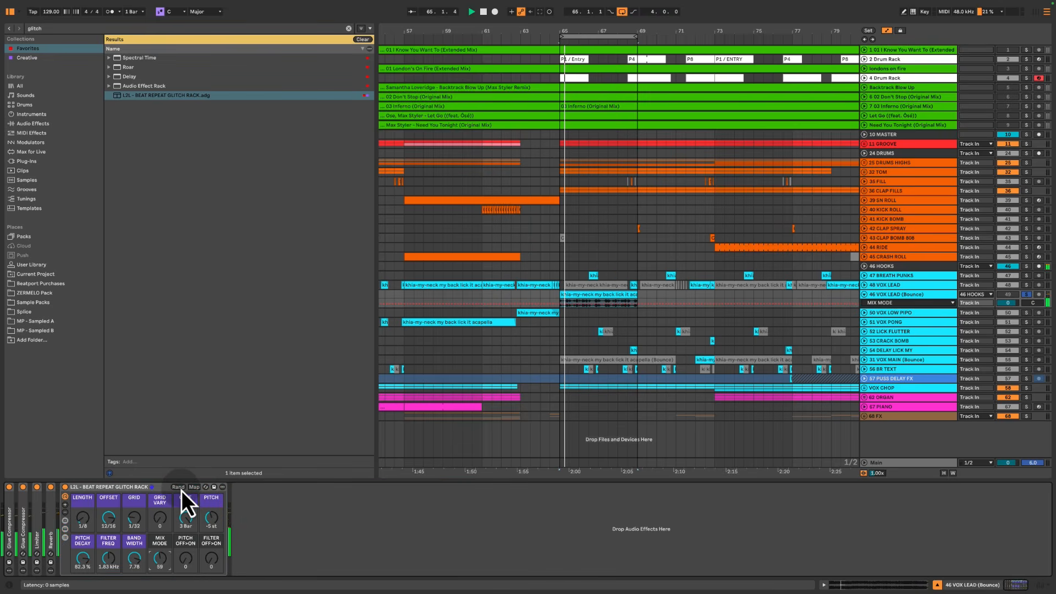
click(182, 490)
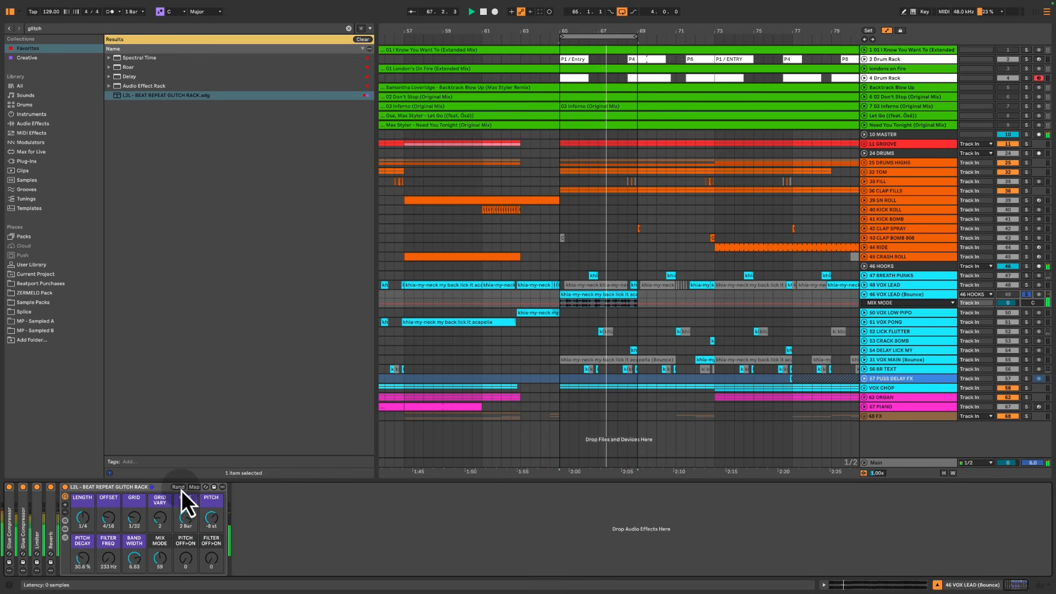
click(181, 490)
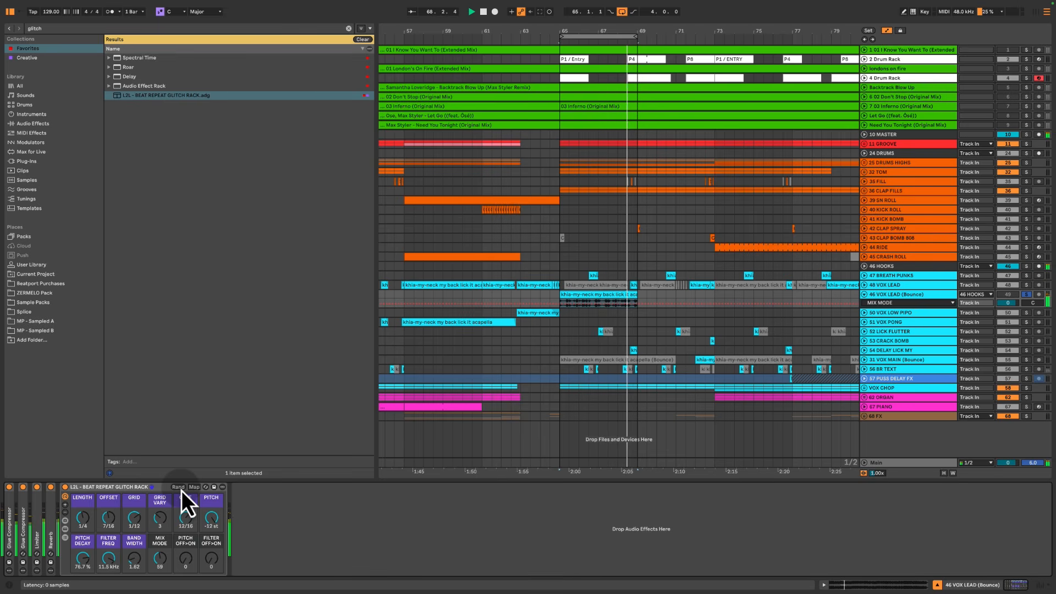
click(182, 491)
key(space)
key(space)
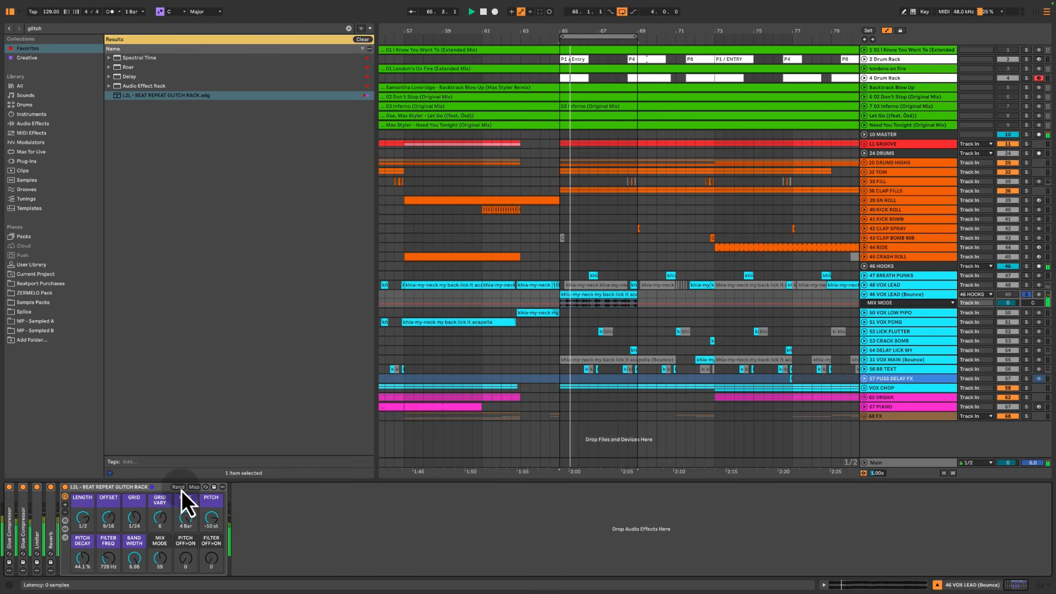
click(182, 490)
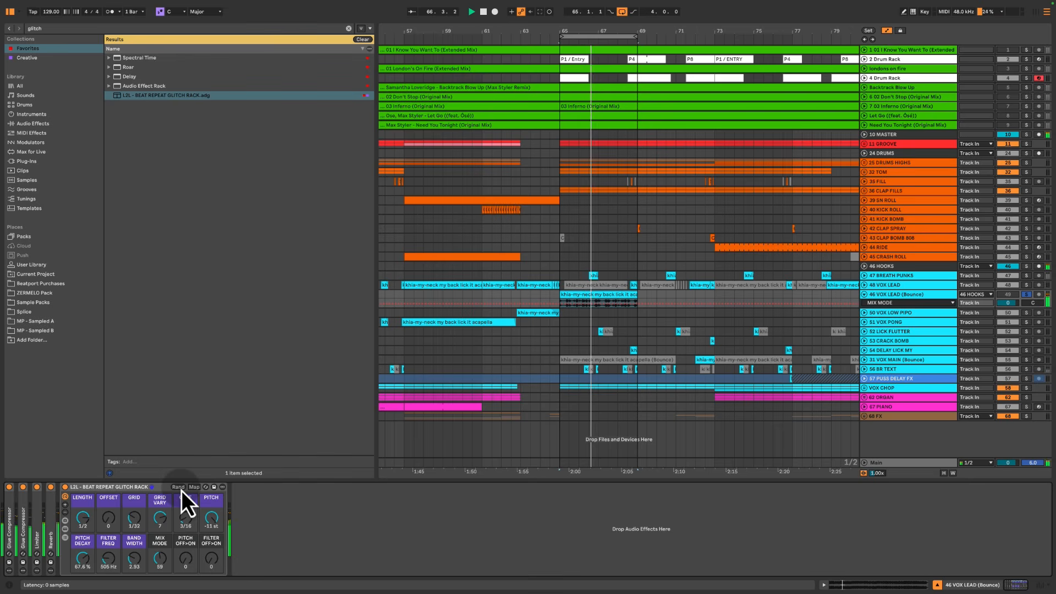
Select the PITCH OFF>ON macro, re-randomize until settled, then bounce the acapella clip to audio
click(191, 566)
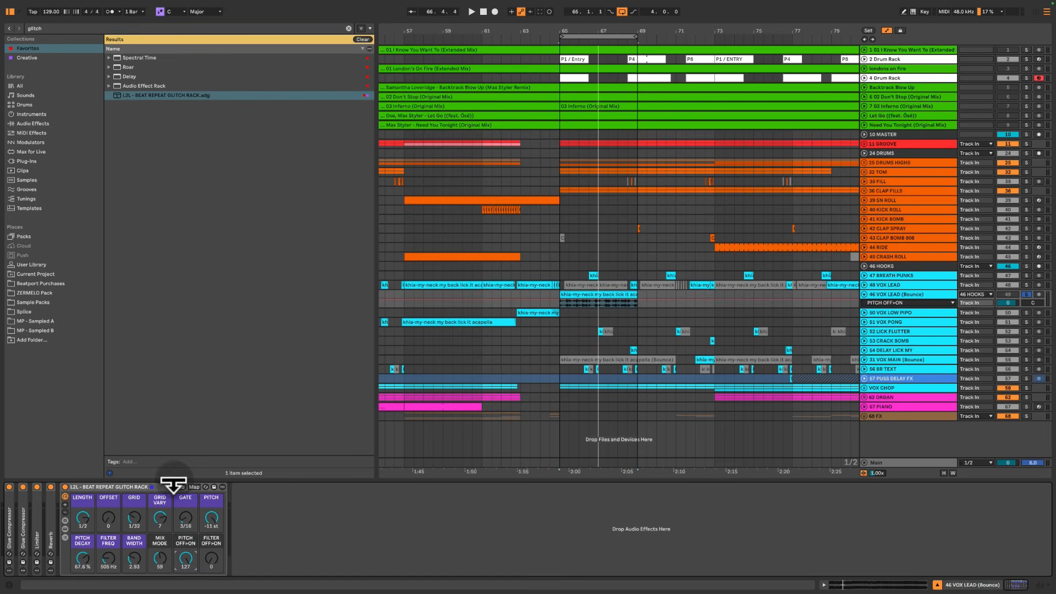
key(space)
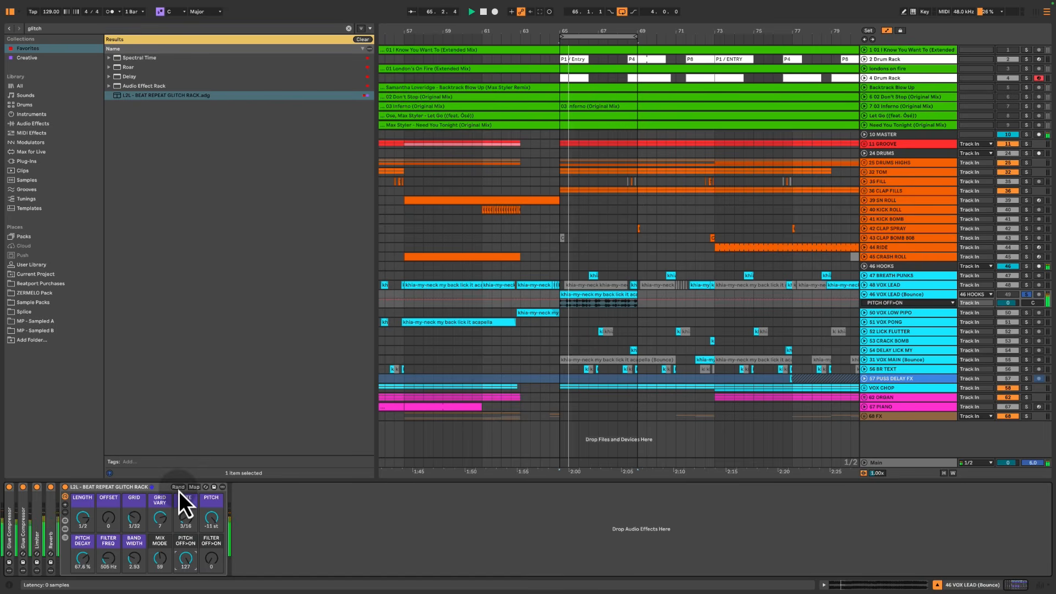
click(178, 487)
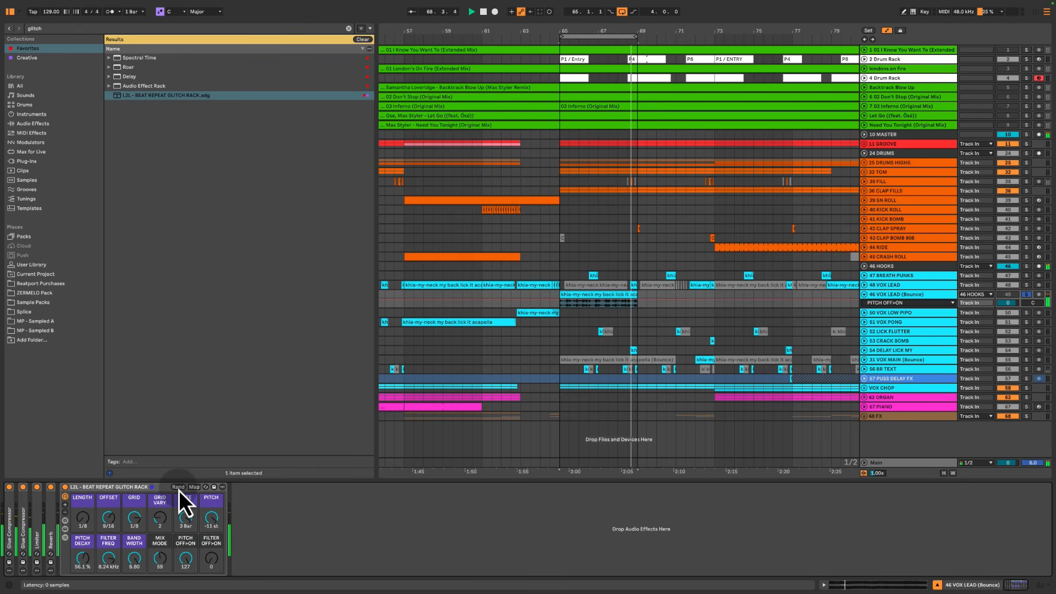
click(178, 487)
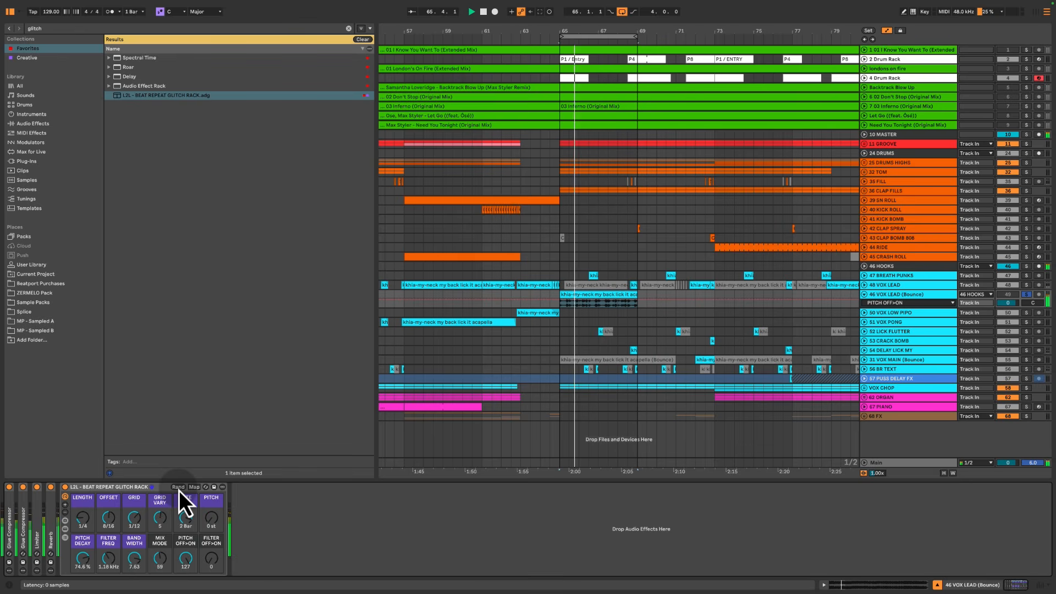
click(179, 487)
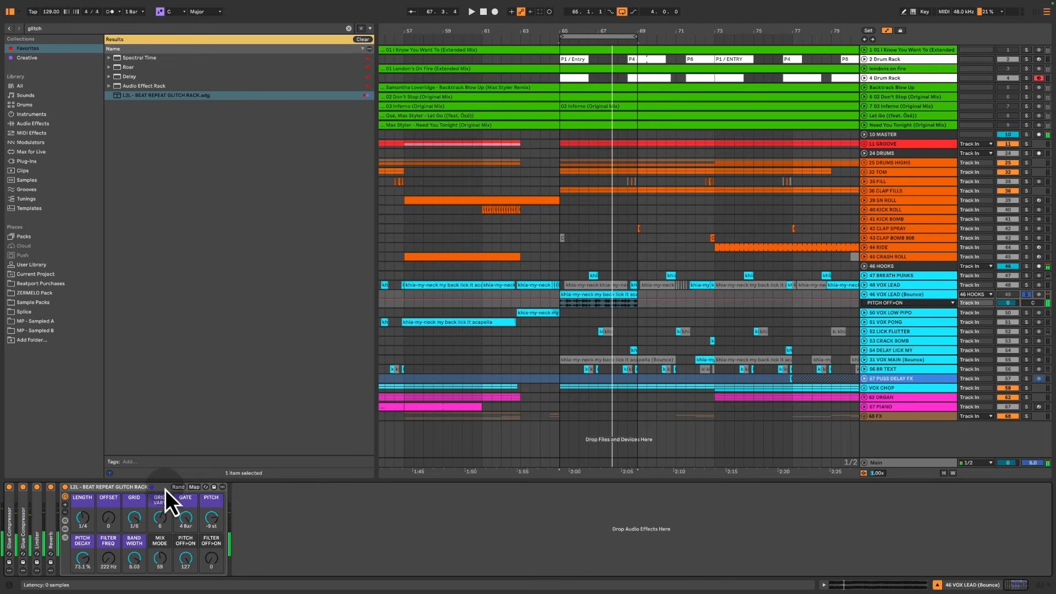
click(163, 489)
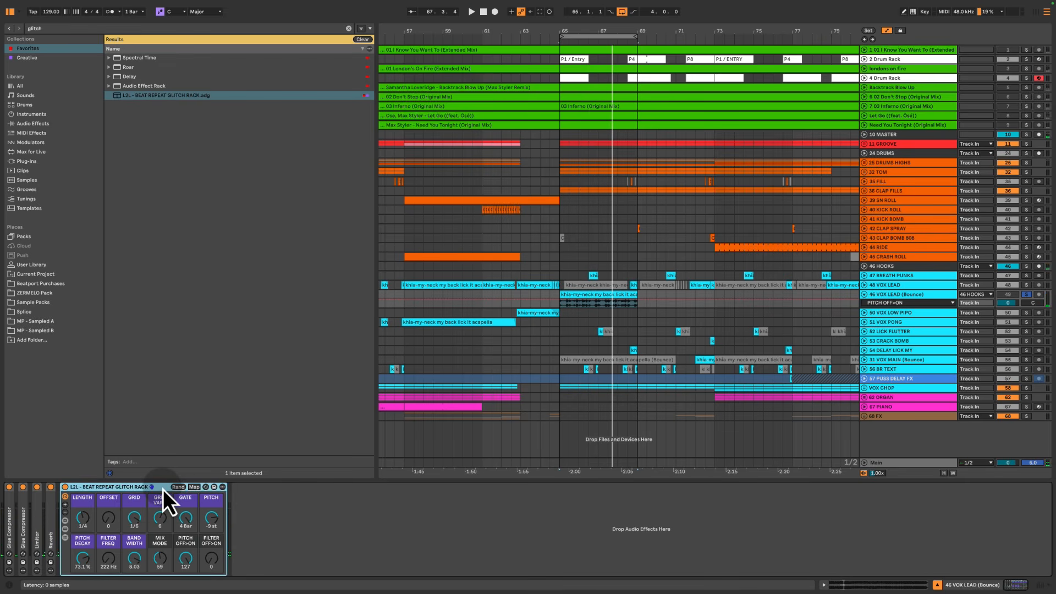
click(621, 300)
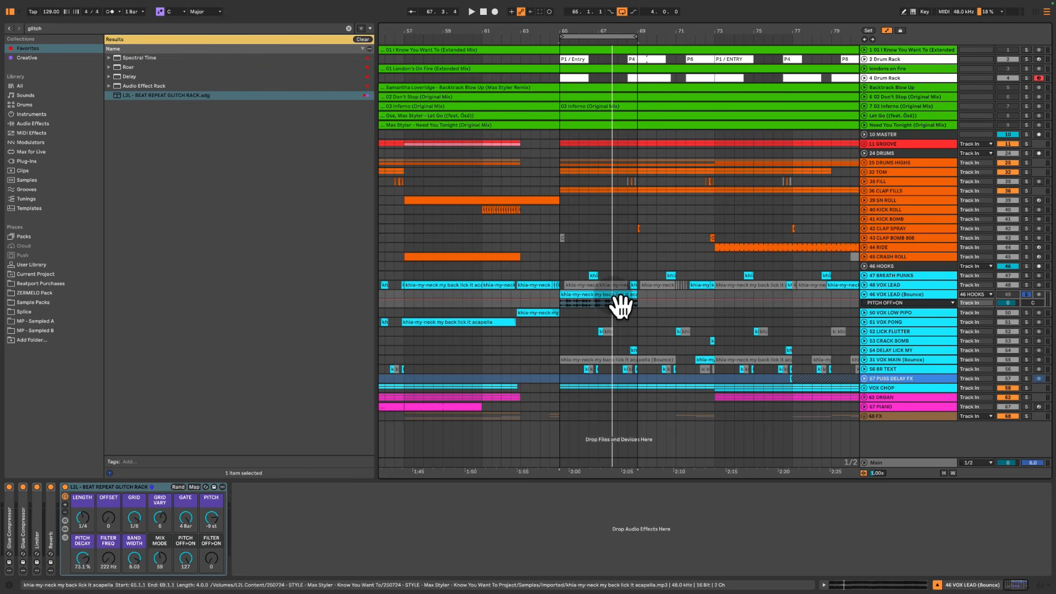
key(super+b)
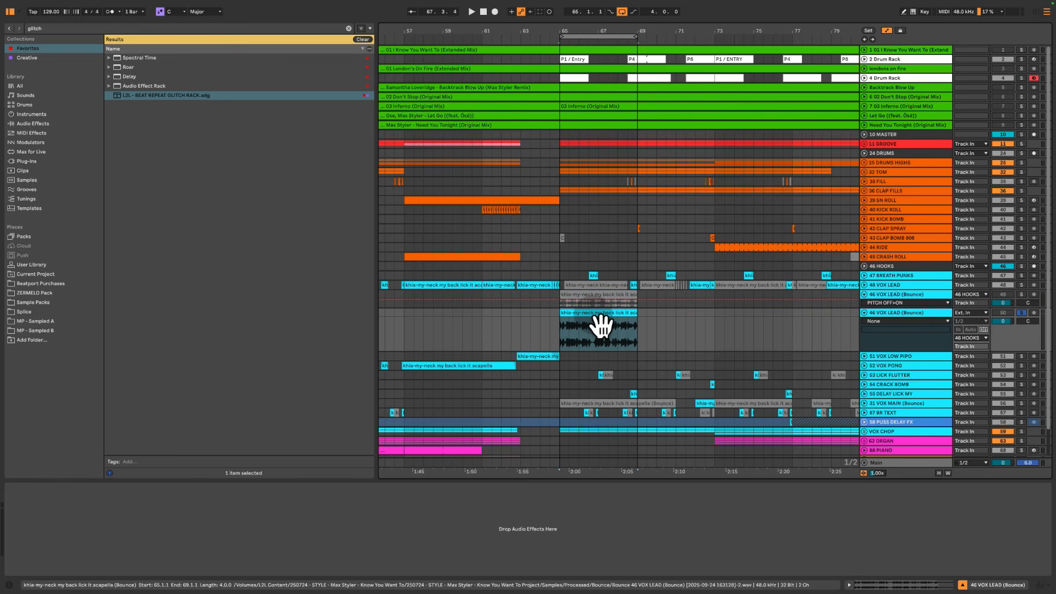
Open the first 47 BREATH PUNKS clip in Clip View, zoomed out to show the whole sample
key(space)
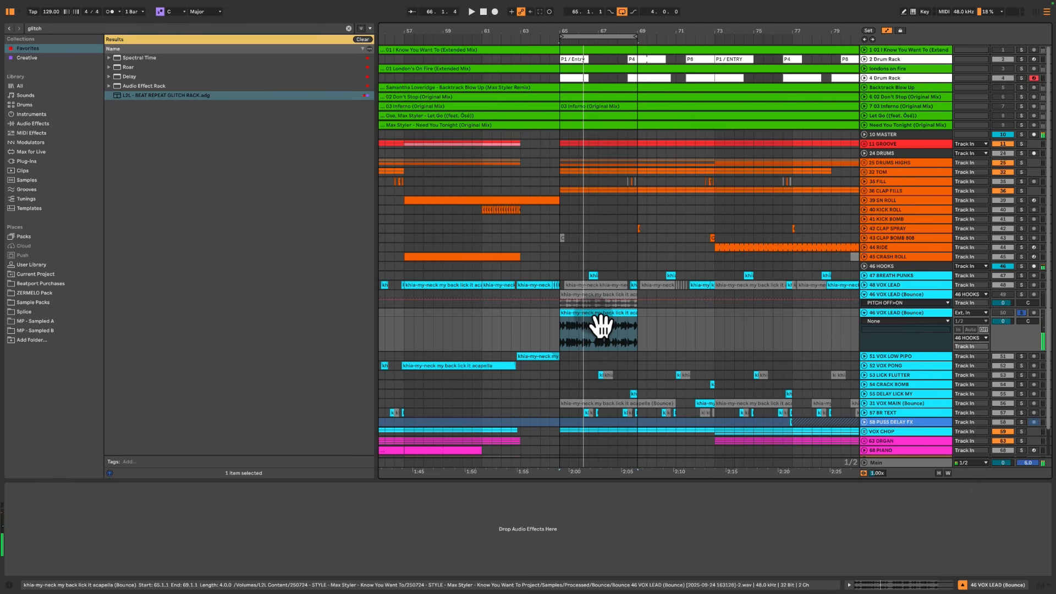
click(874, 276)
click(865, 275)
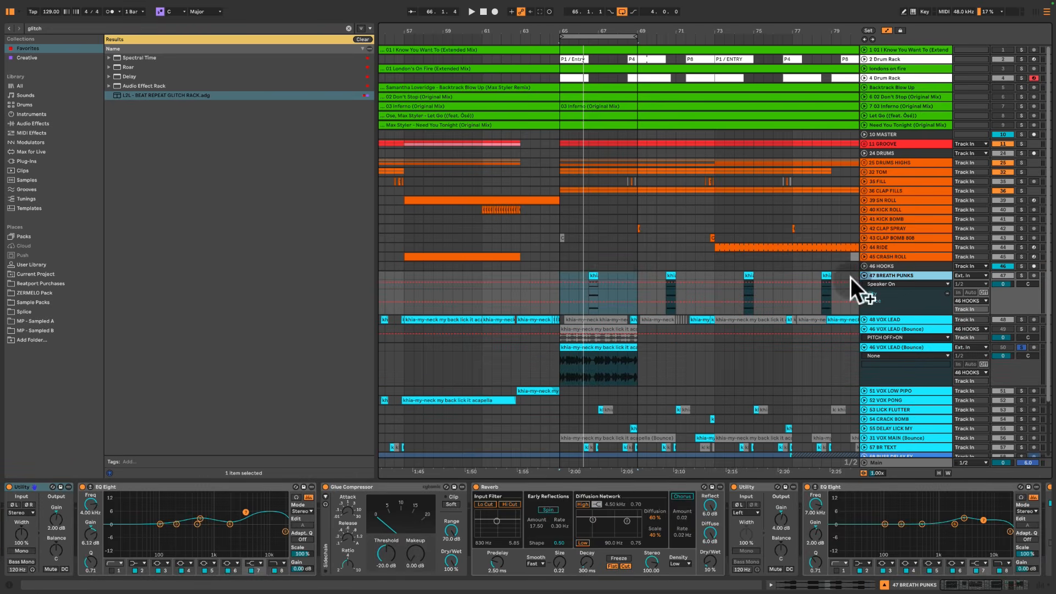
double_click(596, 277)
drag(620, 252, 620, 252)
drag(206, 313, 980, 470)
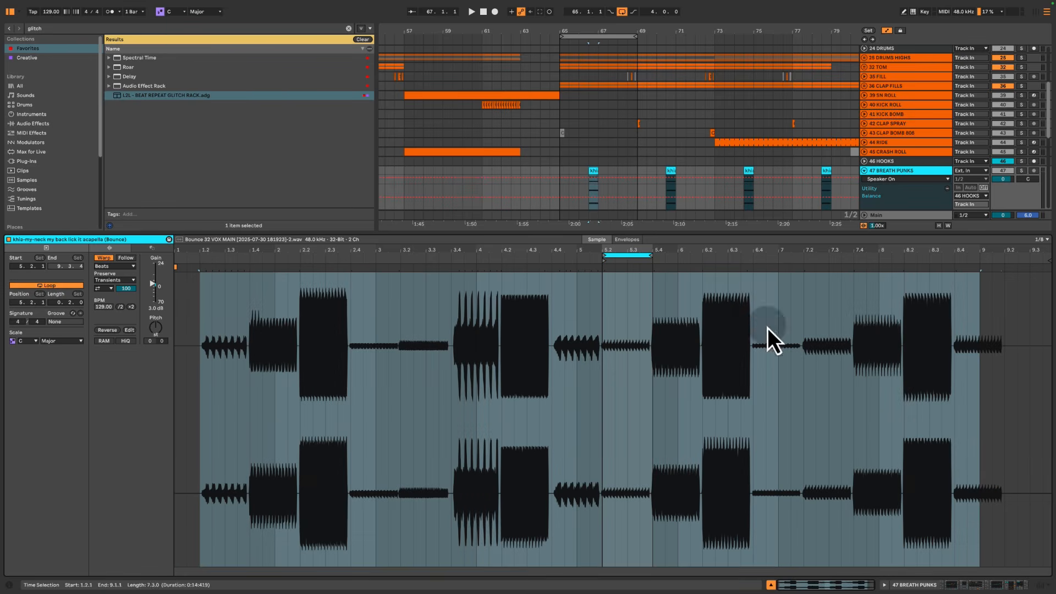
Solo BREATH PUNKS and shift the first clip's sample slice earlier to 4.4
click(1023, 171)
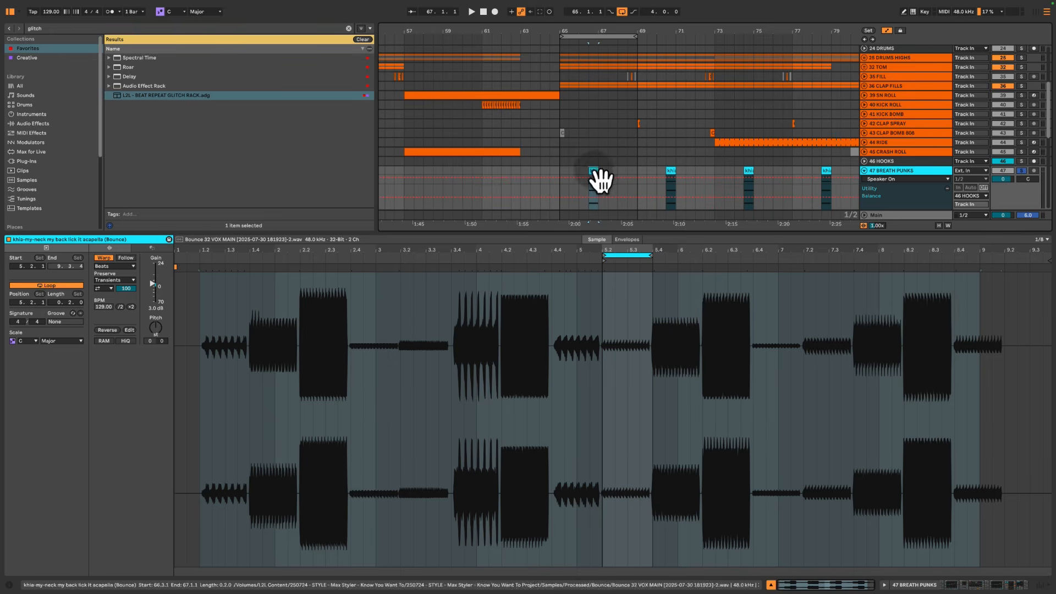
key(space)
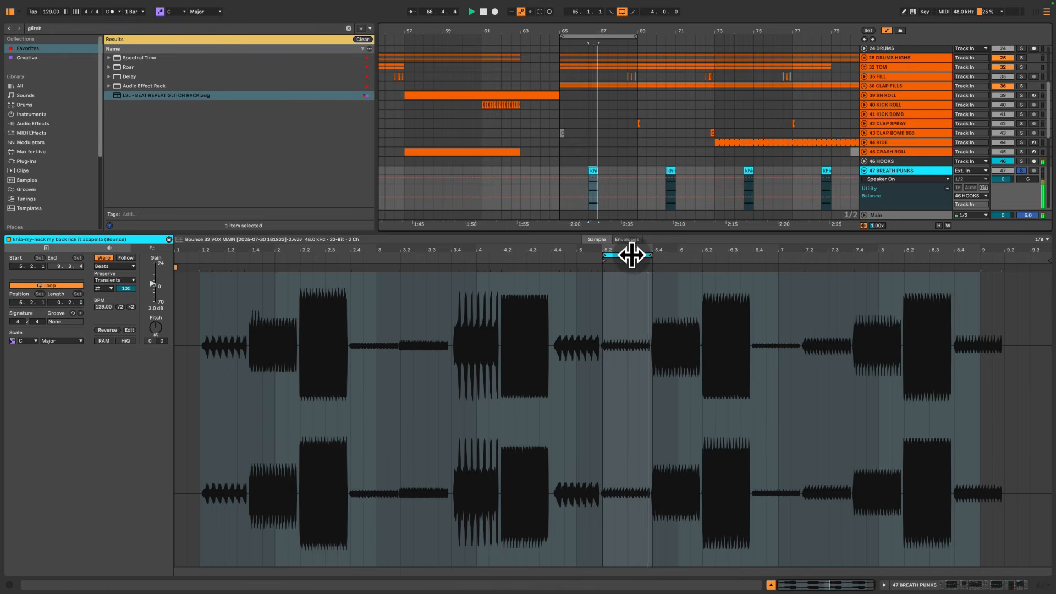
key(space)
click(630, 255)
mouse_move(629, 255)
mouse_down()
mouse_move(574, 253)
mouse_move(629, 245)
mouse_up()
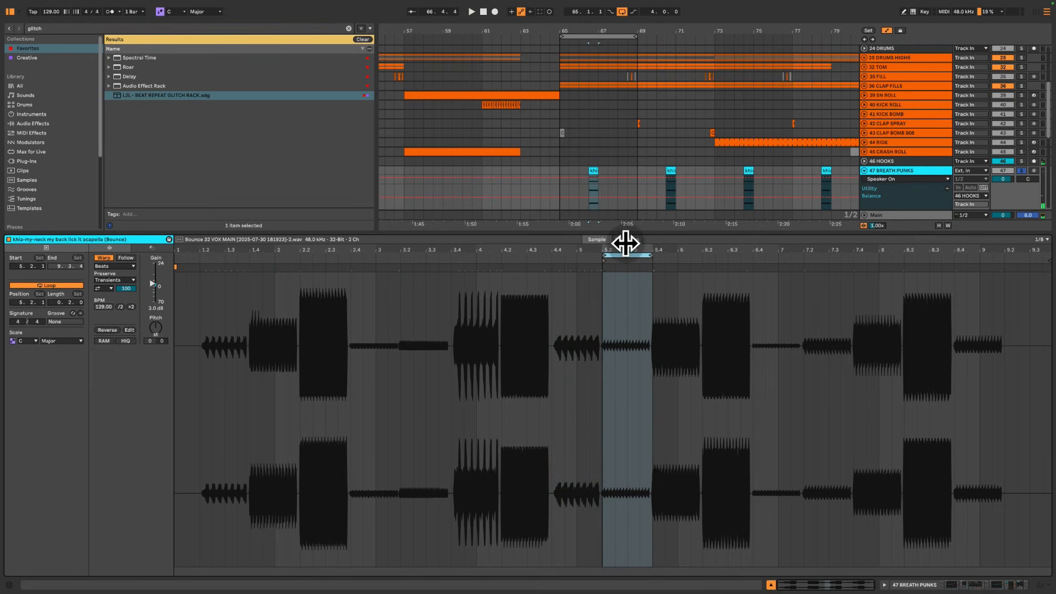
Shift the second BREATH PUNKS clip's sample slice earlier, first to 4.2, then to 1.4
click(671, 172)
click(669, 170)
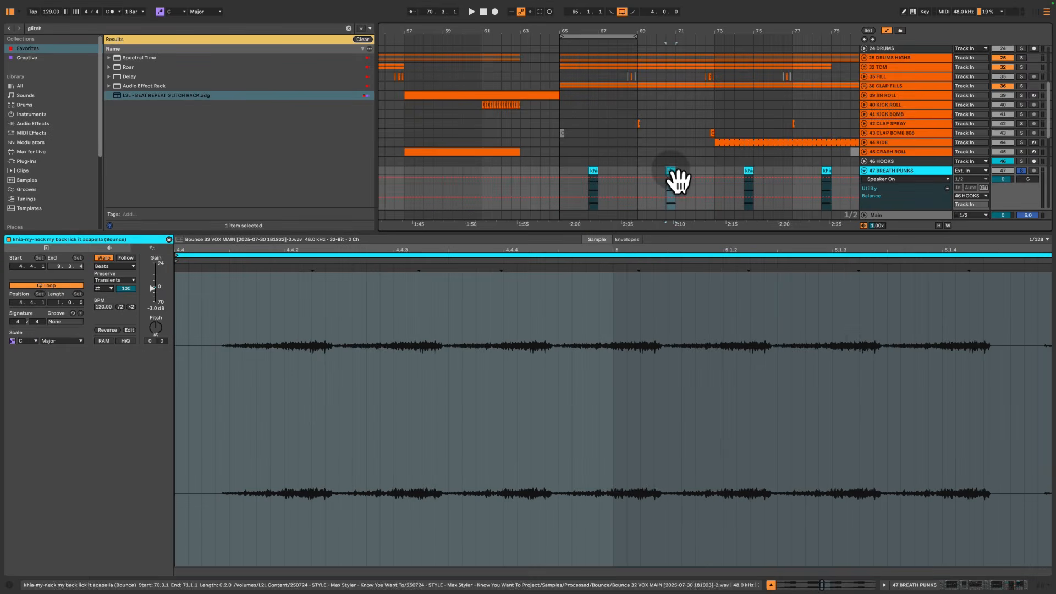
double_click(624, 251)
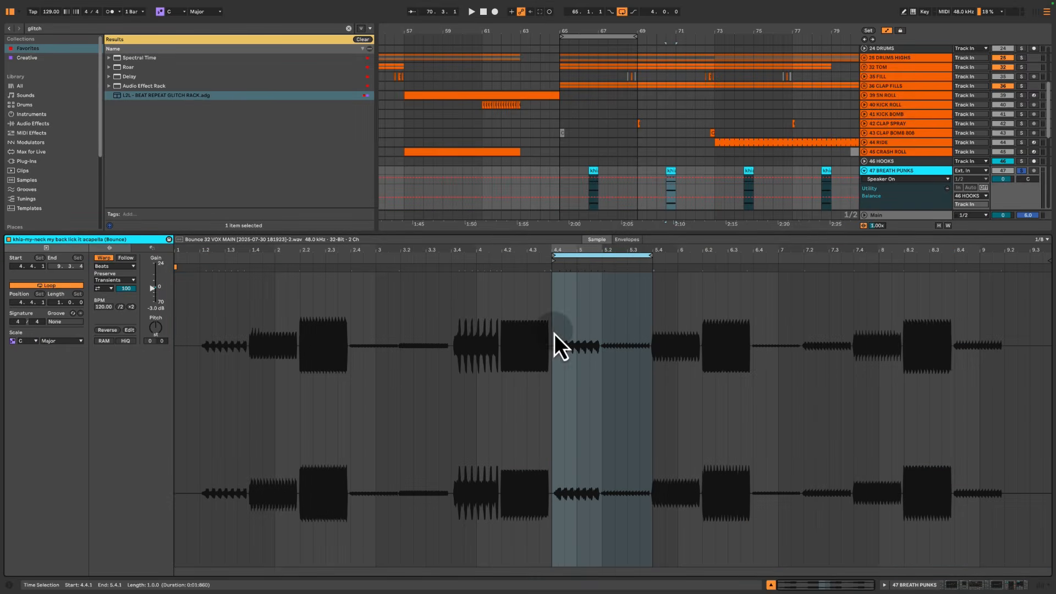
drag(556, 333, 601, 341)
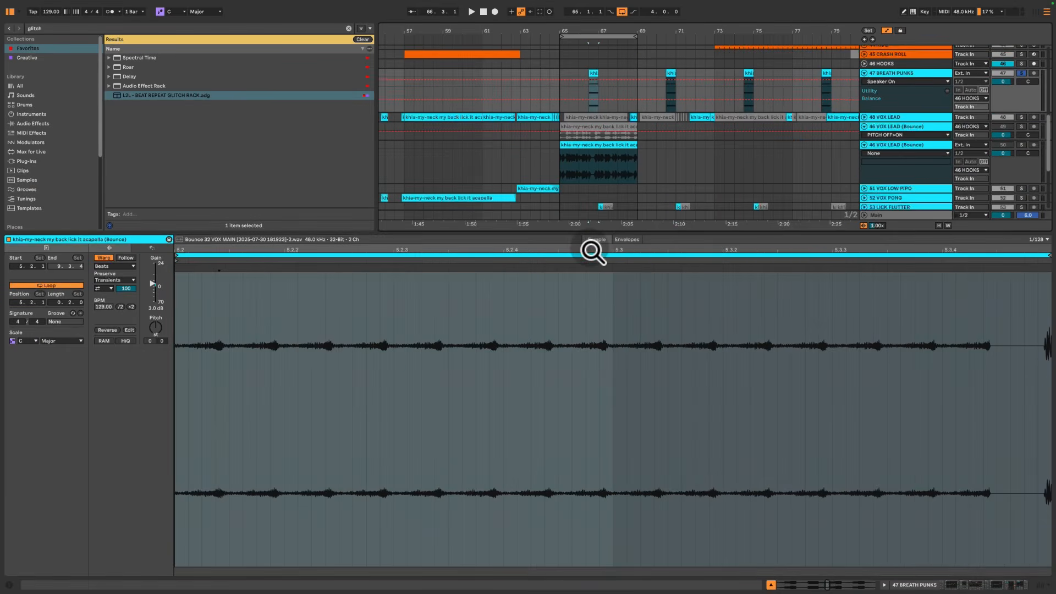
double_click(591, 250)
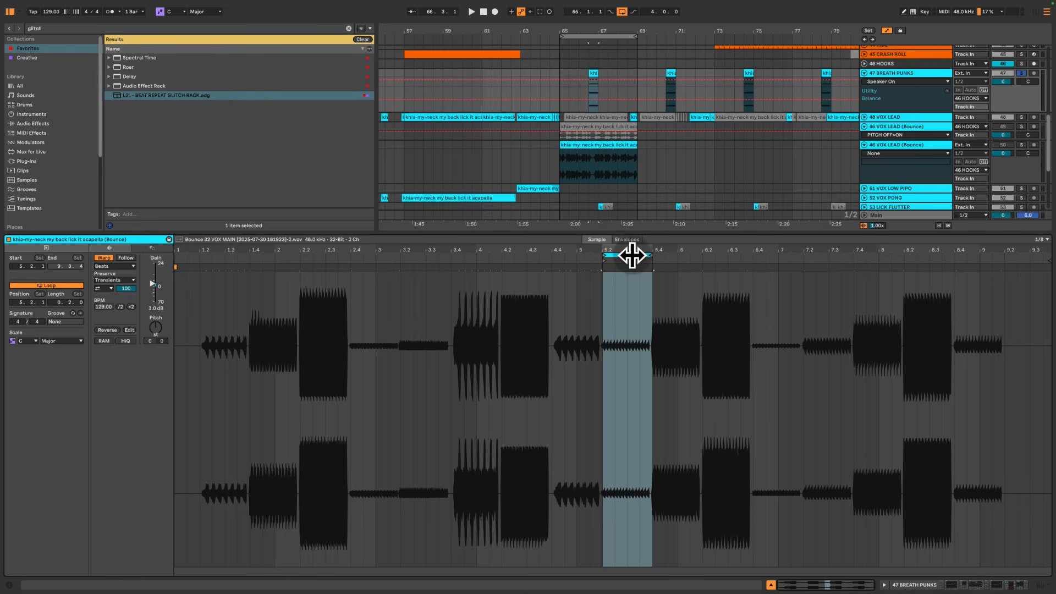
drag(632, 255, 337, 239)
key(space)
key(space)
key(space)
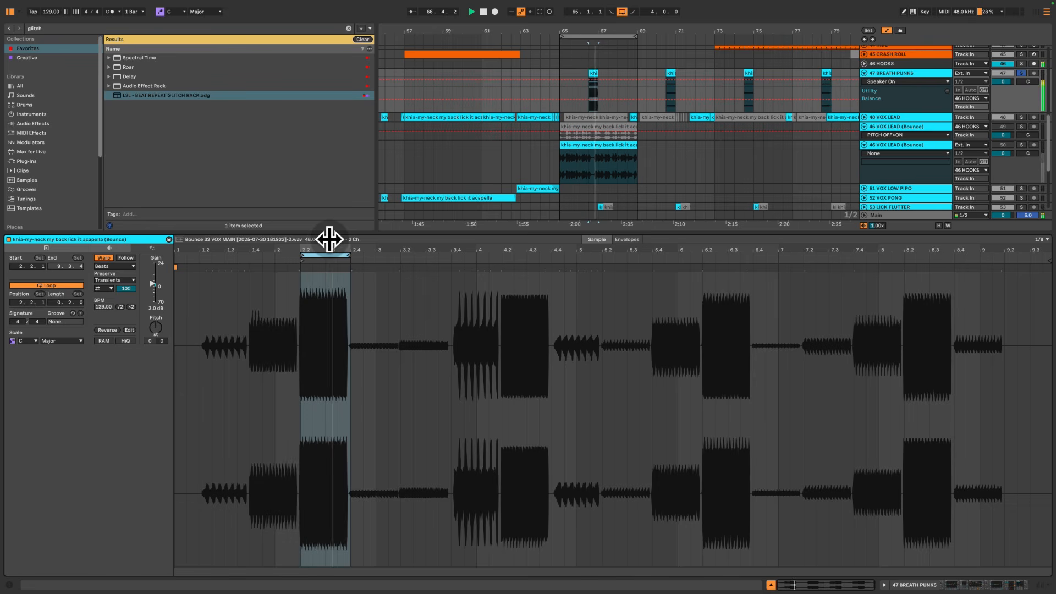
drag(329, 239, 629, 266)
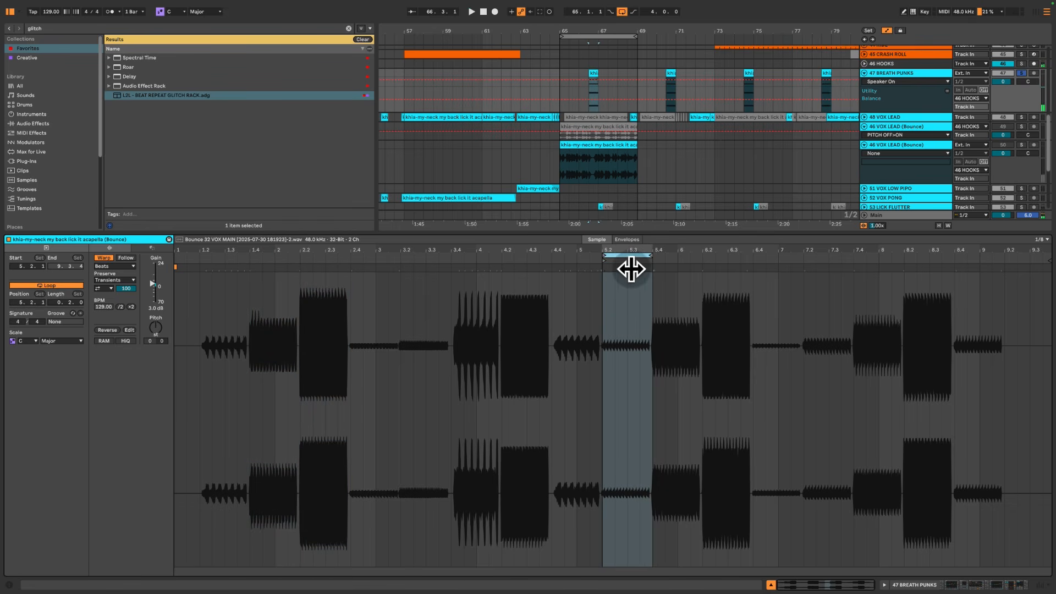
Close the clip editor and zoom the arrangement out to show more bars
click(596, 77)
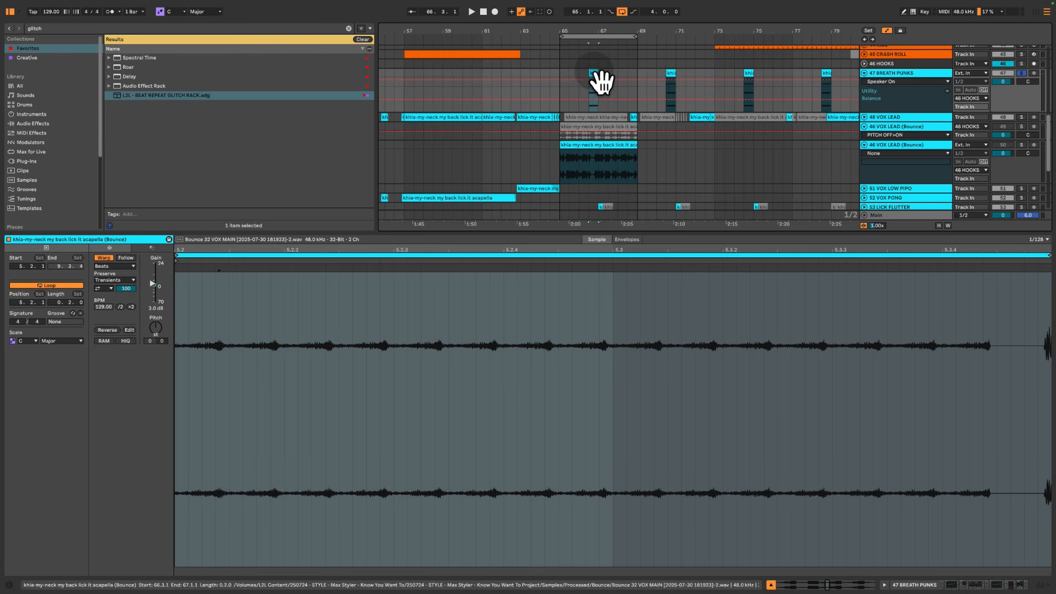
click(674, 82)
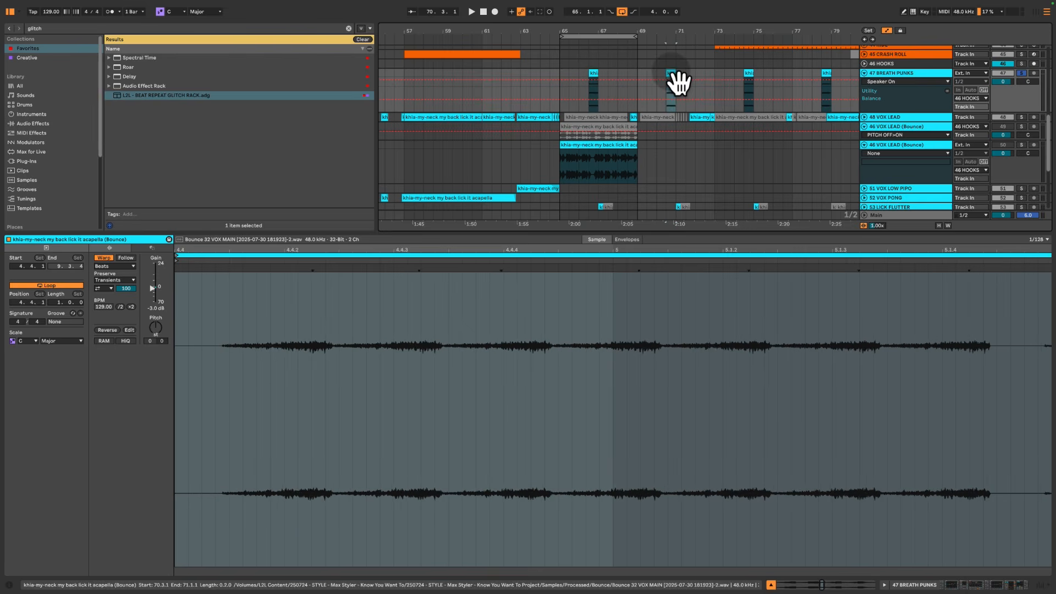
key(alt+super+4)
key(alt+super+4)
key(alt+super+3)
drag(621, 30, 498, 33)
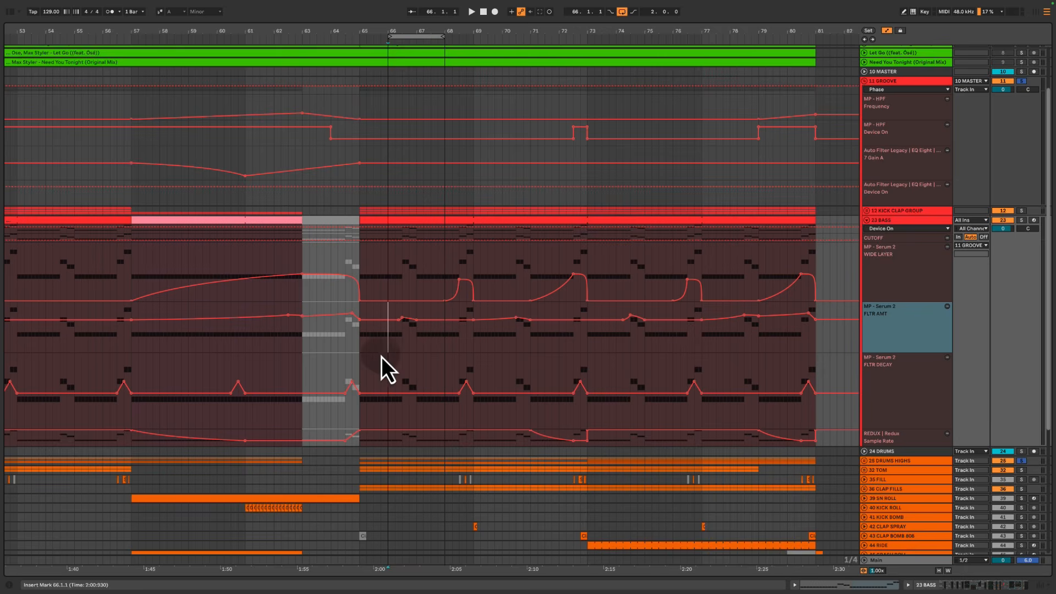
Select bars 67.3–70 in WIDE LAYER and 66.1–67.2 in FLTR AMT, leaving an insert mark at bar 66
shift+click(402, 331)
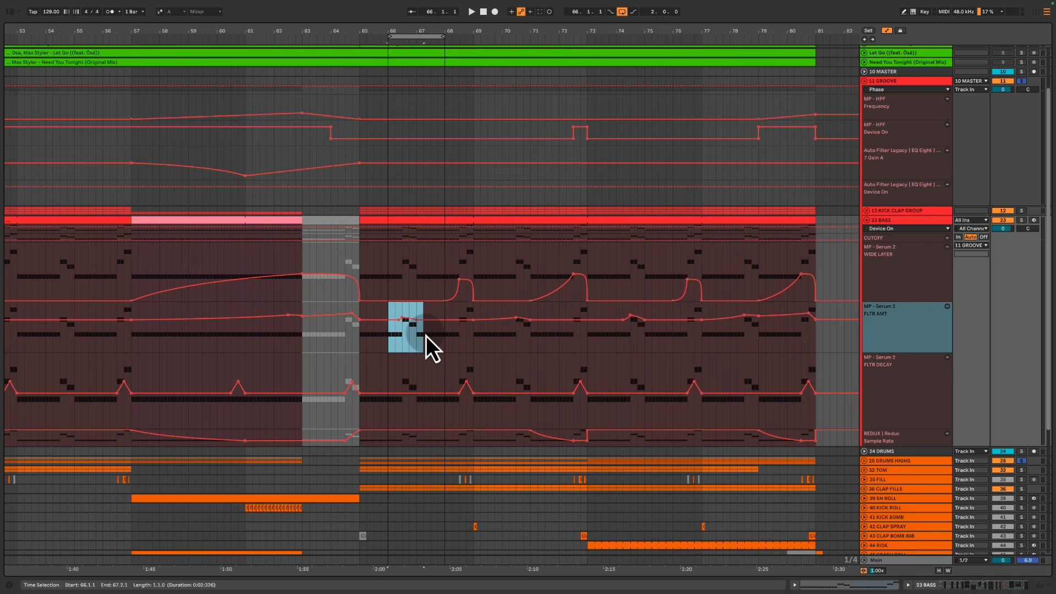
click(430, 285)
drag(430, 285, 503, 284)
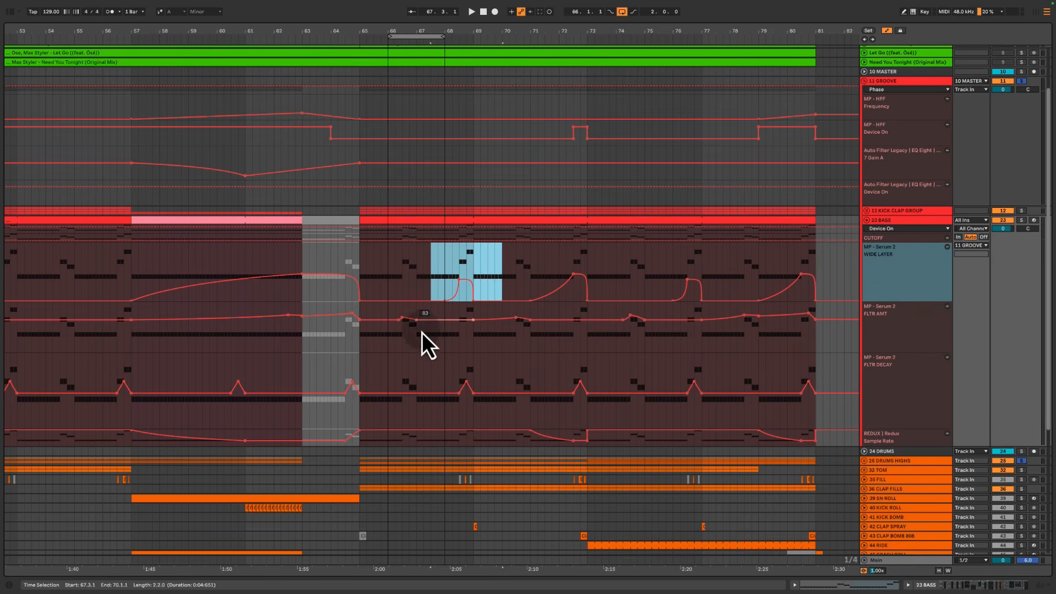
drag(394, 341, 427, 342)
click(385, 339)
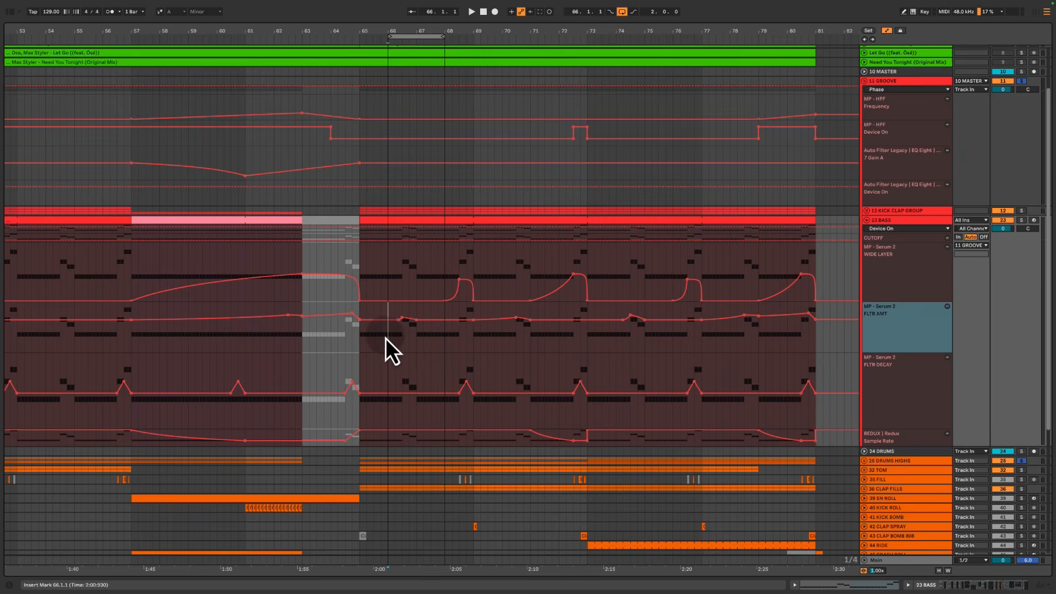
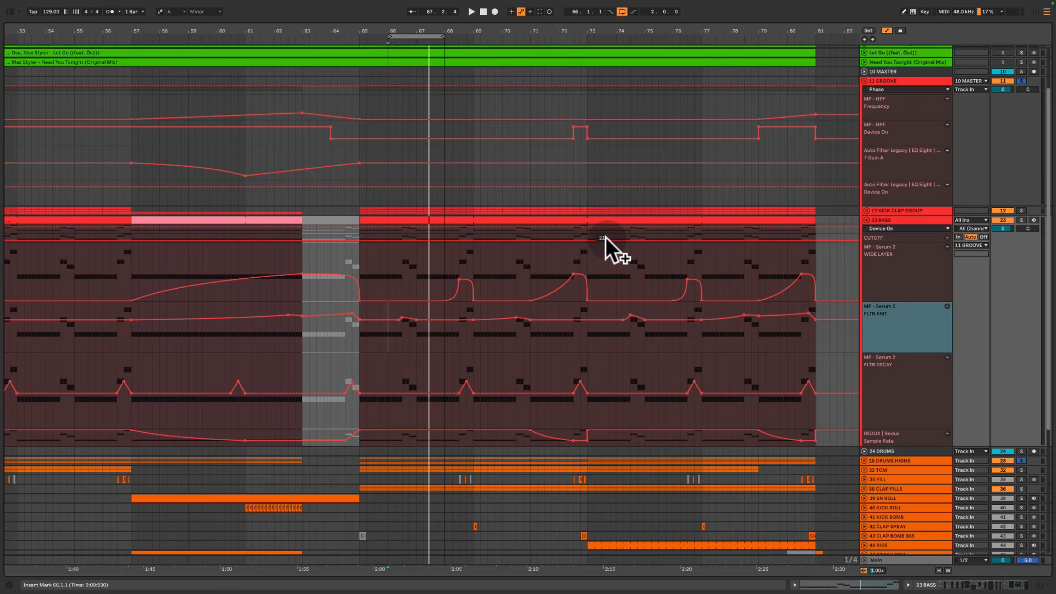
Expand and solo 53 LICK FLUTTER, then play its vocal hit at bar 67
scroll(866, 447, down, 5)
click(920, 446)
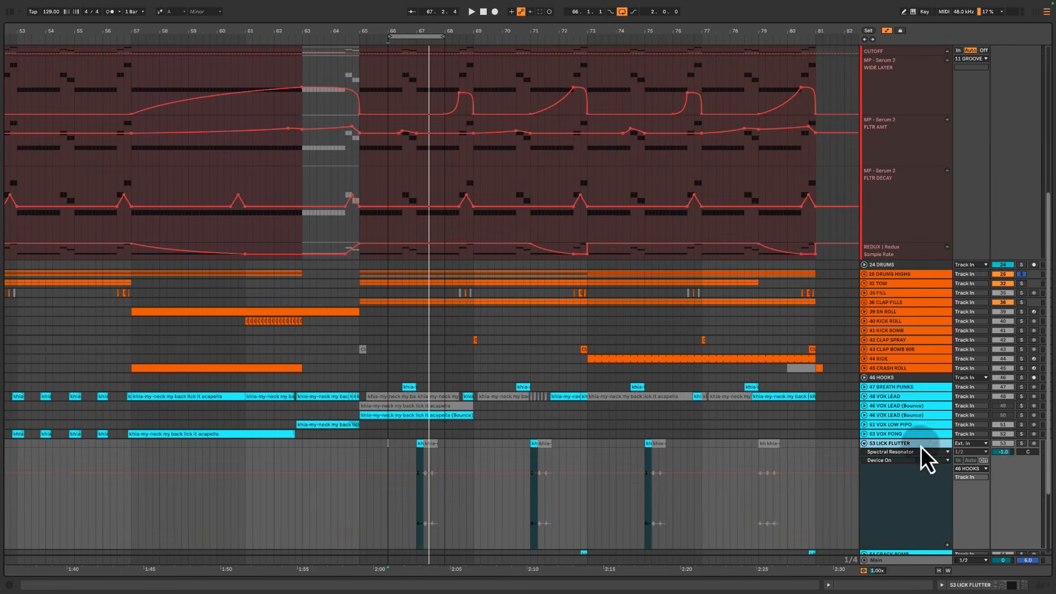
click(1021, 444)
scroll(760, 451, down, 3)
click(420, 342)
key(space)
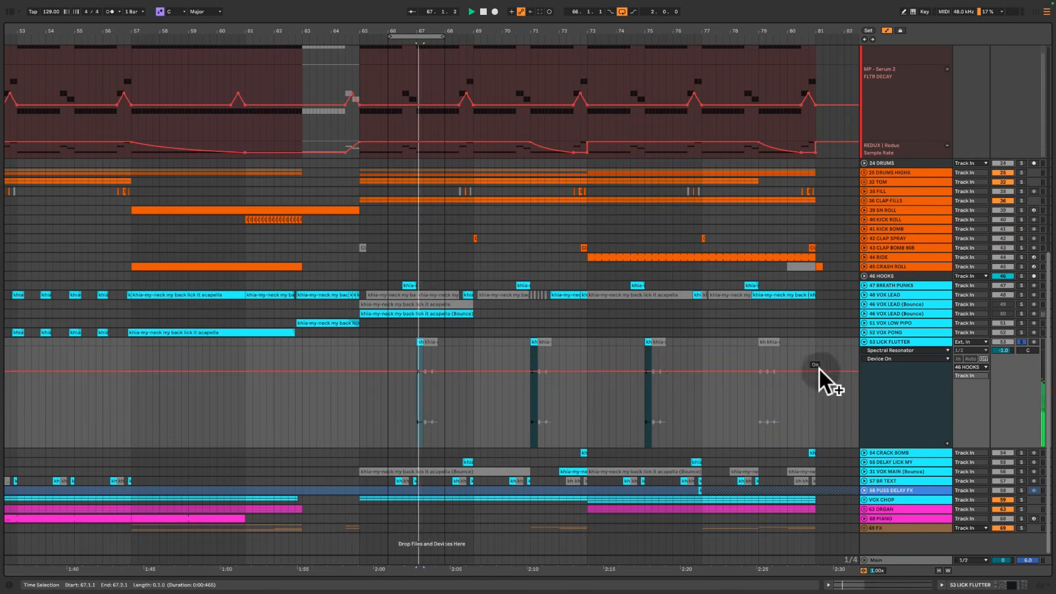
Check LICK FLUTTER's effect devices, then audition it with the BREATH PUNKS vocal from bar 66.3
double_click(893, 342)
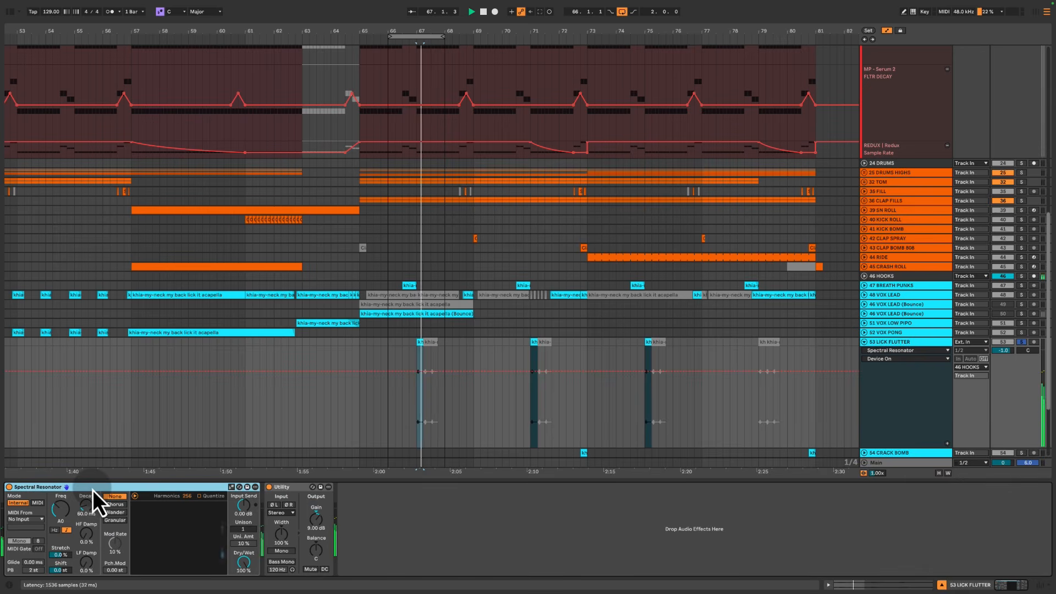
key(ctrl+alt+l)
drag(405, 344, 432, 345)
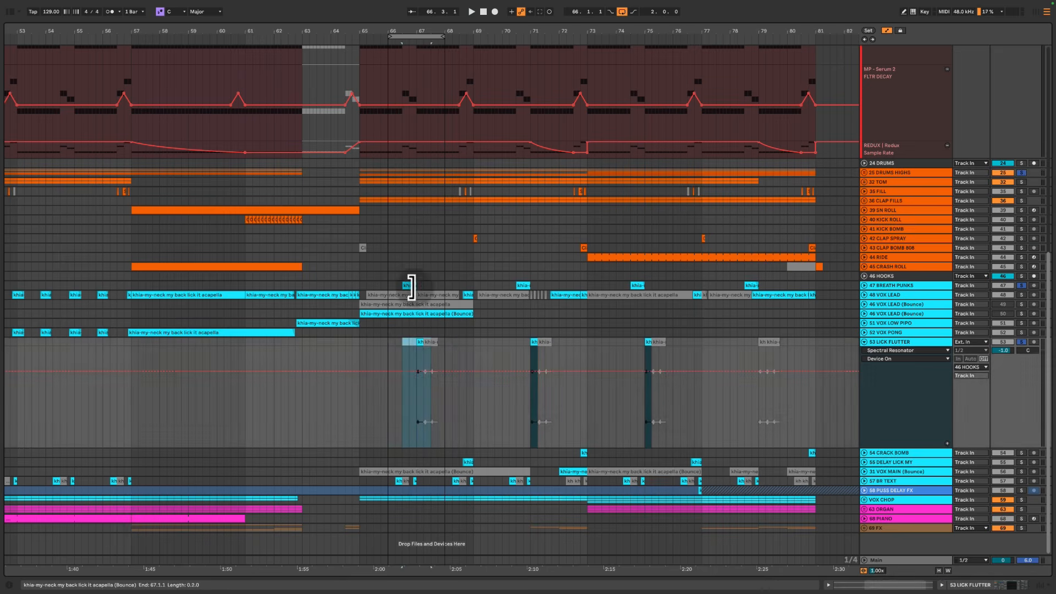
click(409, 285)
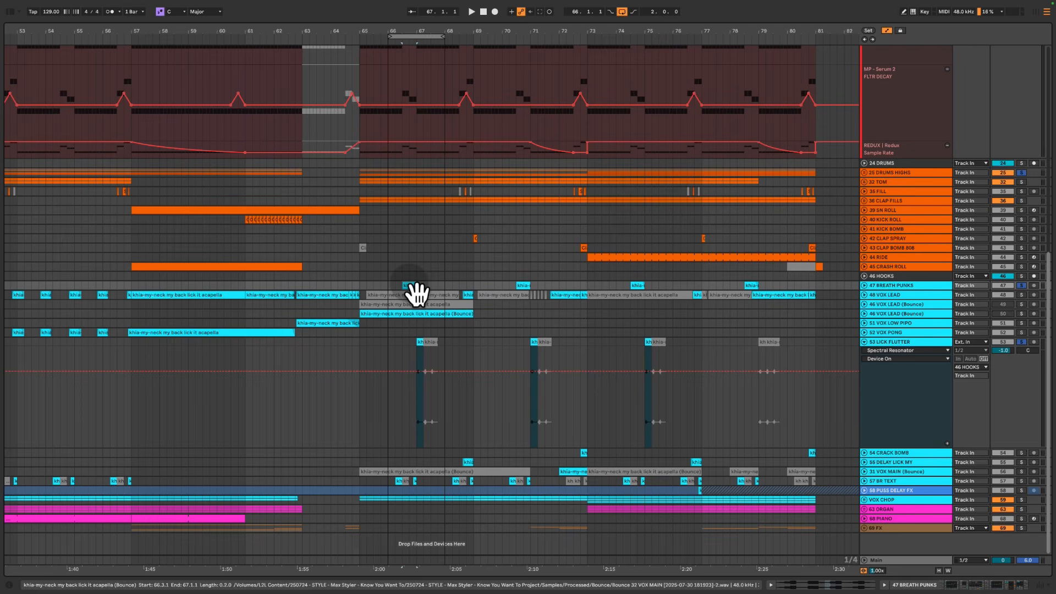
key(space)
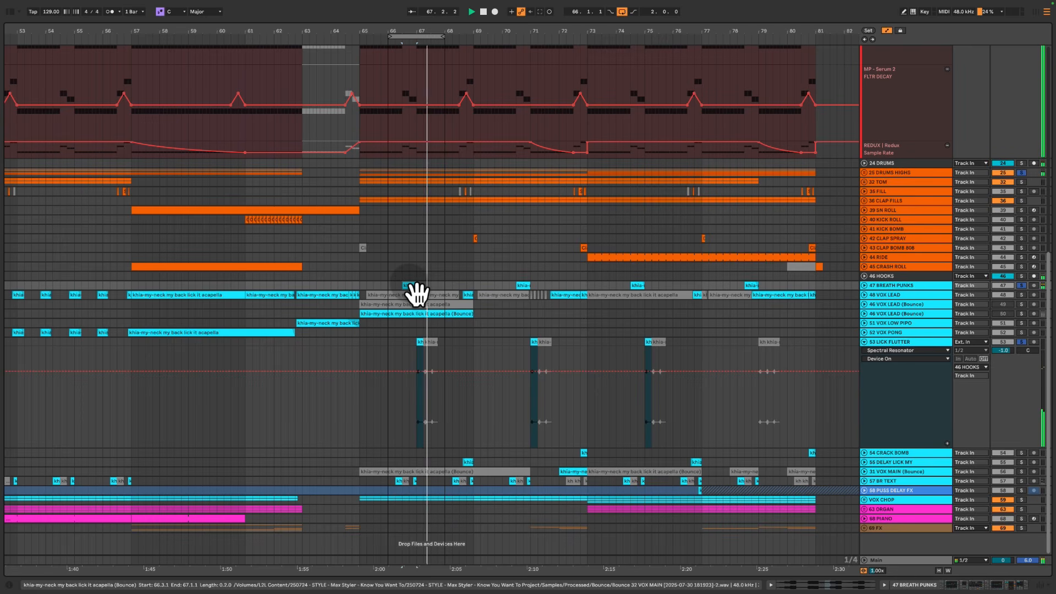
key(space)
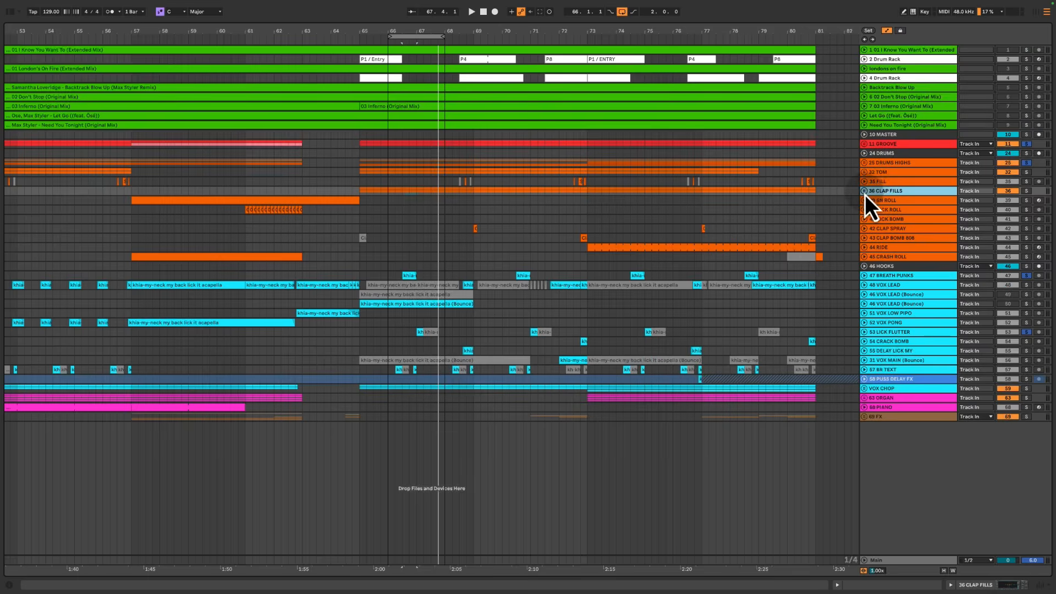
Unfold 36 CLAP FILLS to full height and play the clap fills from 66.3.1
click(864, 191)
click(897, 209)
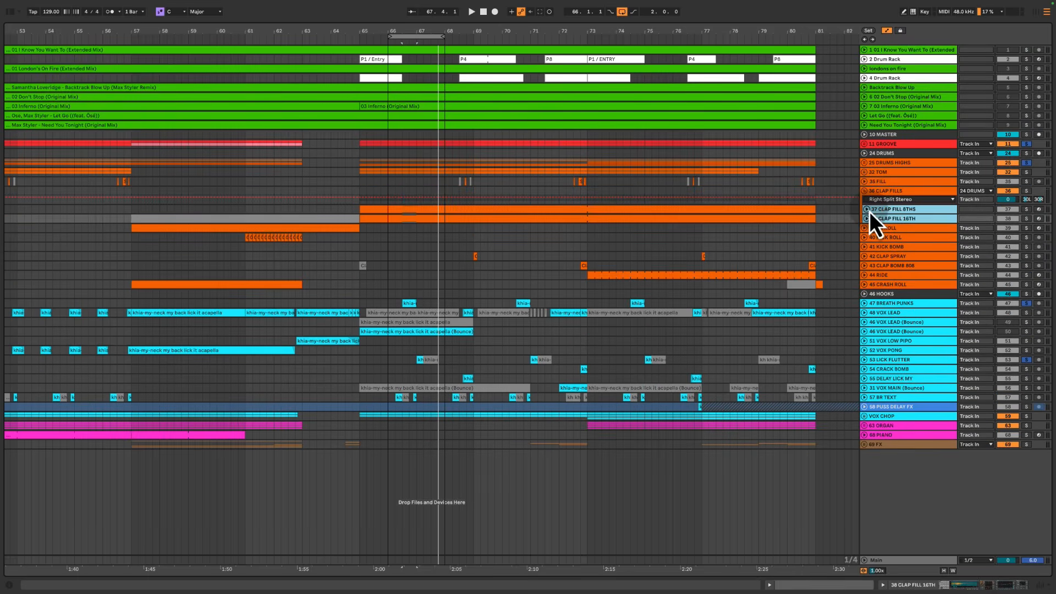
click(867, 210)
click(417, 233)
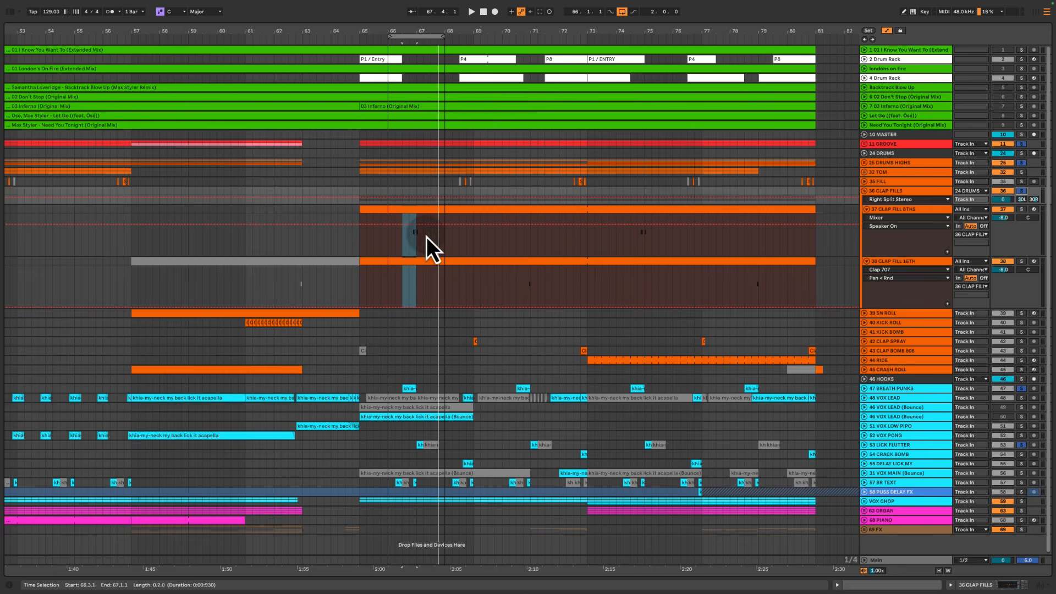
click(400, 243)
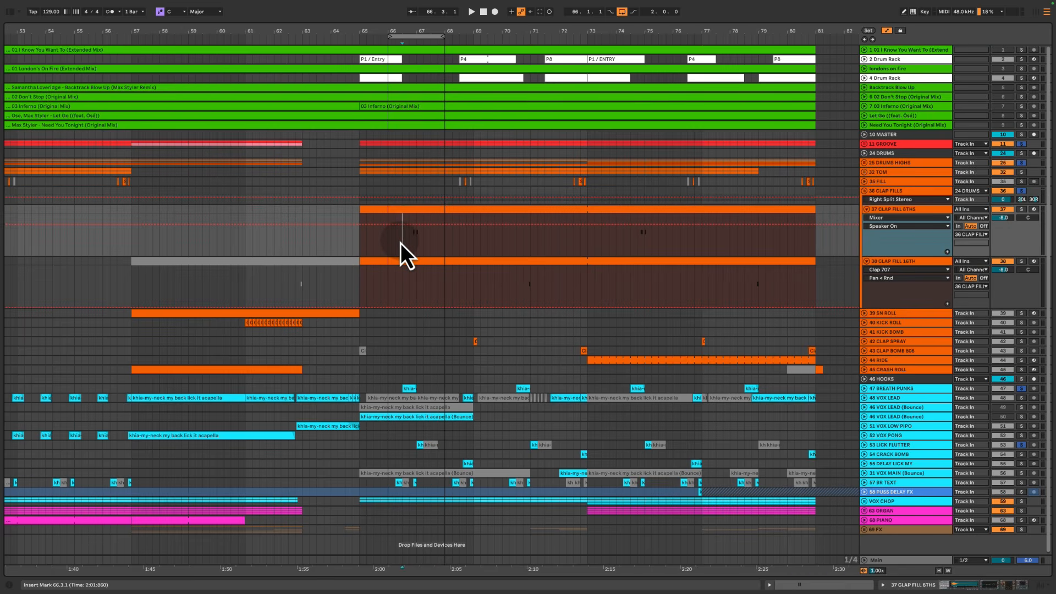
key(space)
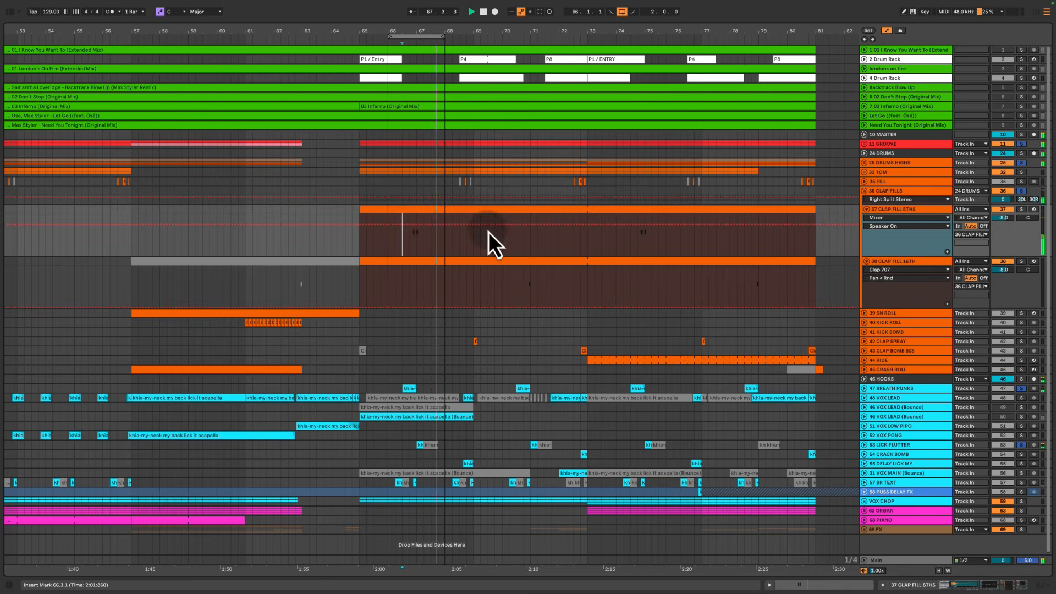
key(space)
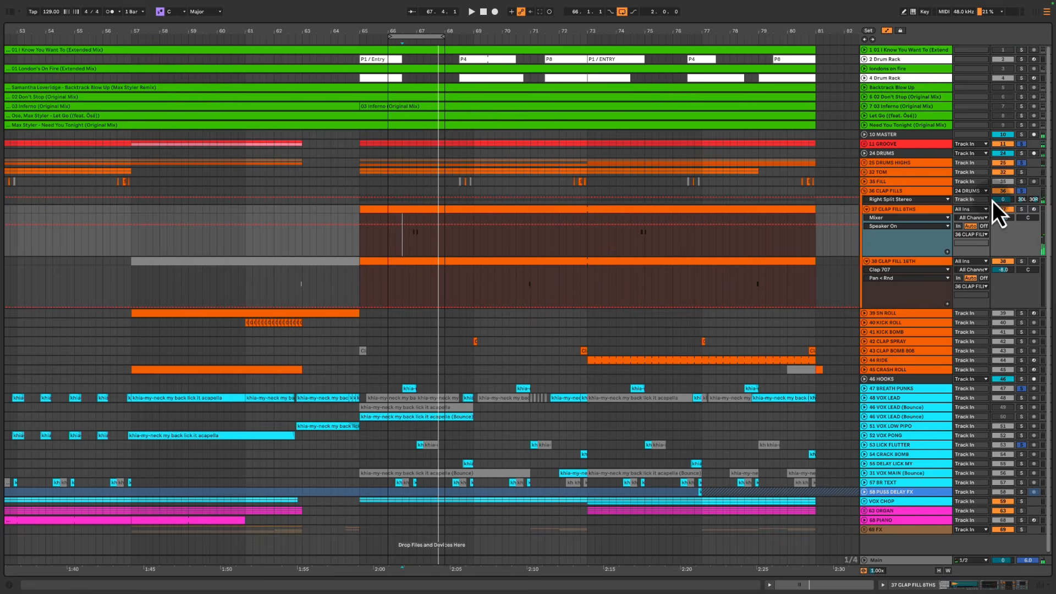
click(1021, 193)
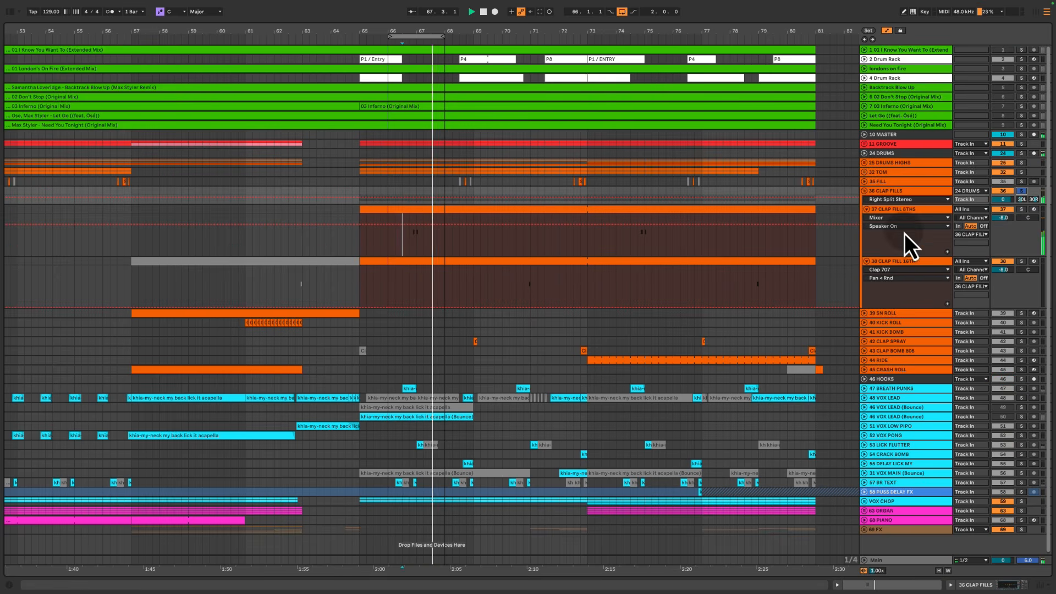
key(space)
Inspect the CLAP FILL 8THS clip's notes near beat 2.4 and its instrument devices
click(407, 218)
double_click(411, 220)
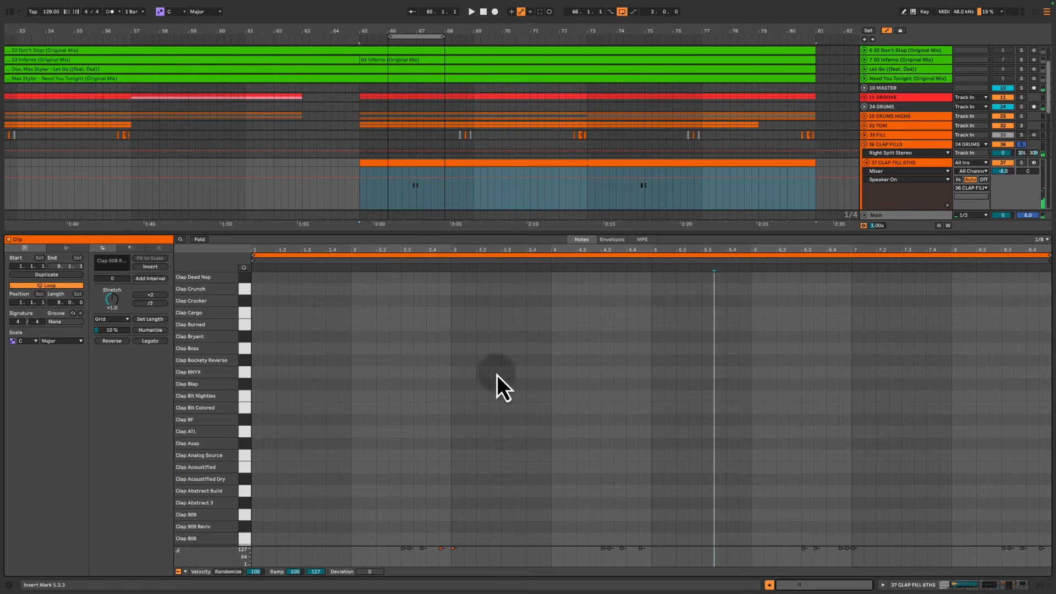
drag(432, 474, 480, 534)
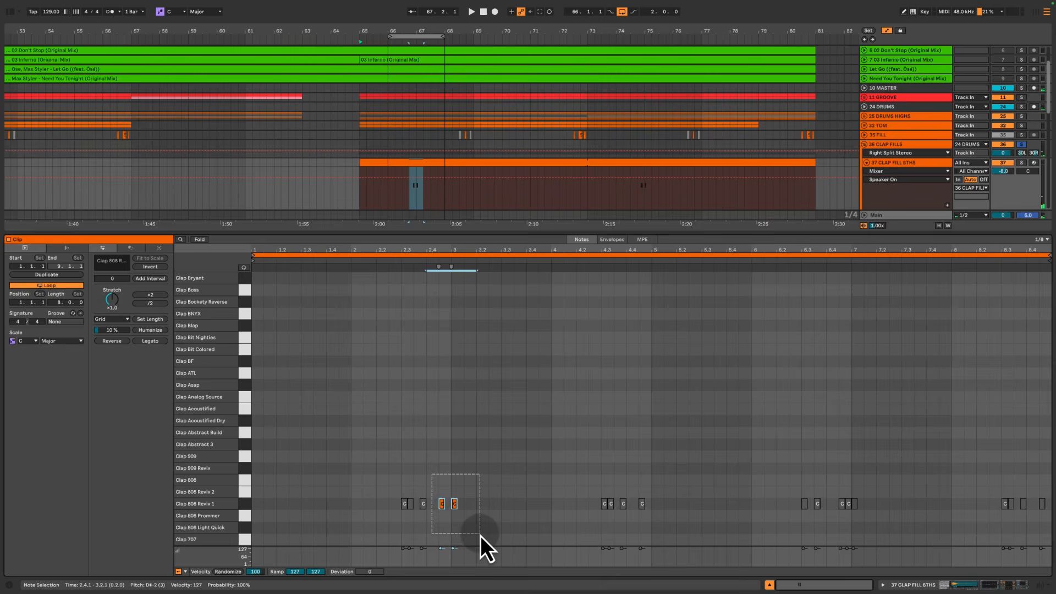
click(429, 465)
click(442, 504)
click(455, 505)
key(shift+Tab)
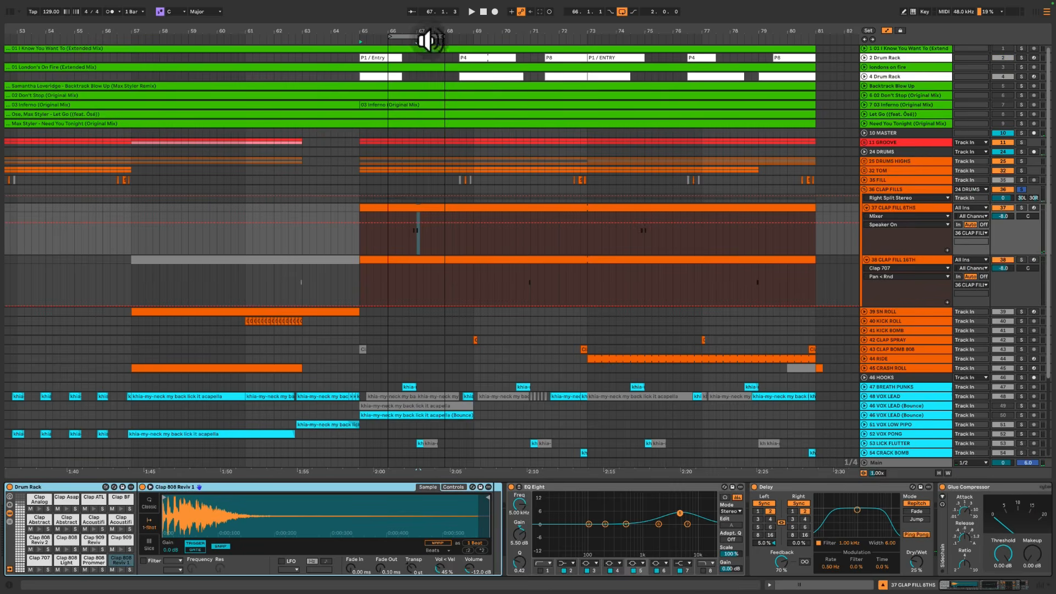
Loop bars 70–72, inspect the CLAP FILL 16TH notes, play from bar 70, and unfold 32 TOM
drag(430, 40, 541, 42)
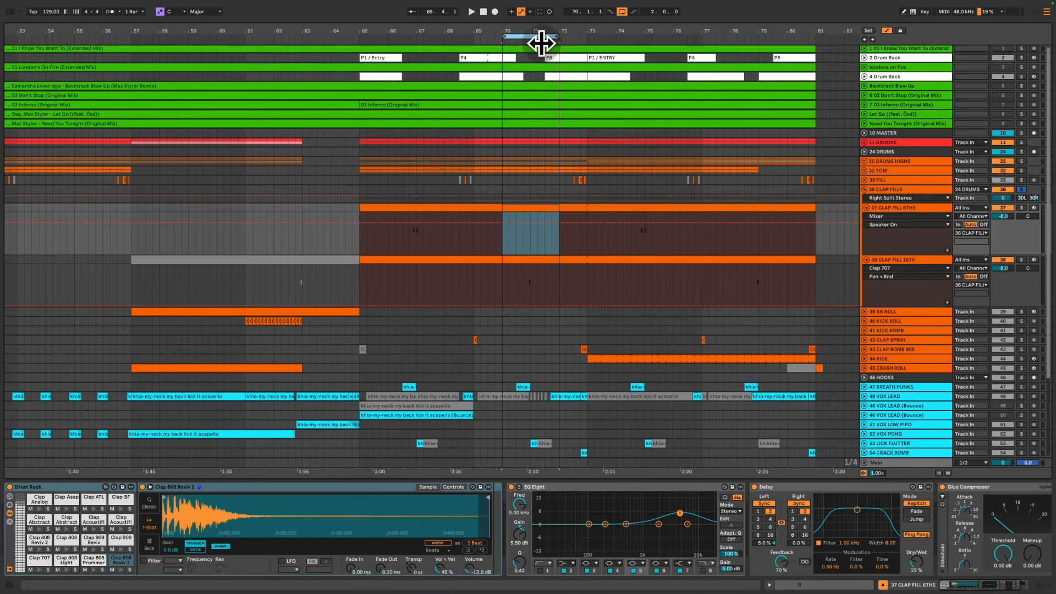
click(530, 269)
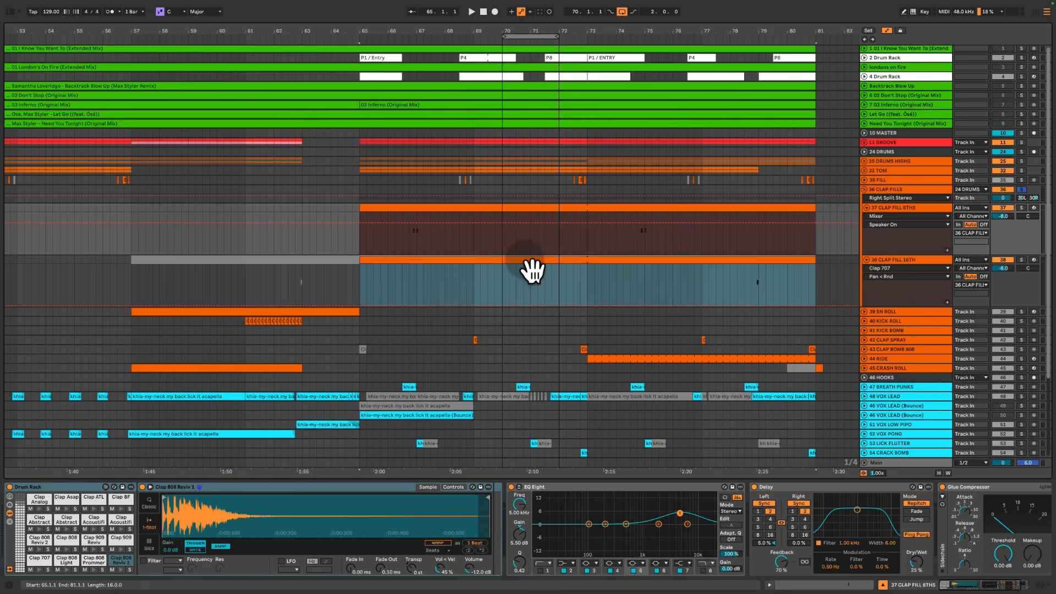
double_click(530, 269)
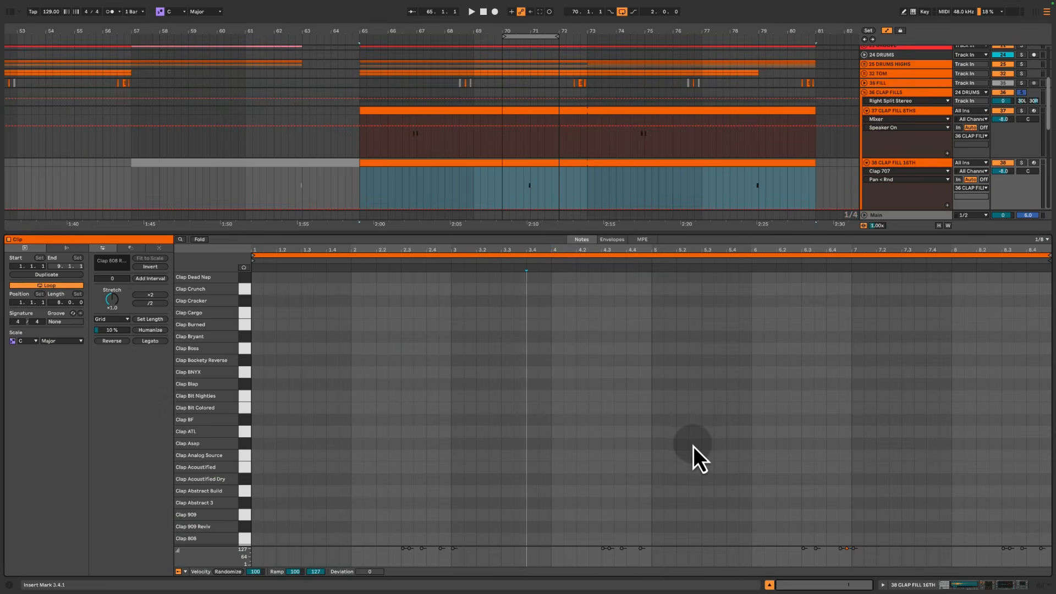
scroll(693, 447, down, 3)
drag(825, 486, 855, 507)
key(shift+Tab)
click(502, 288)
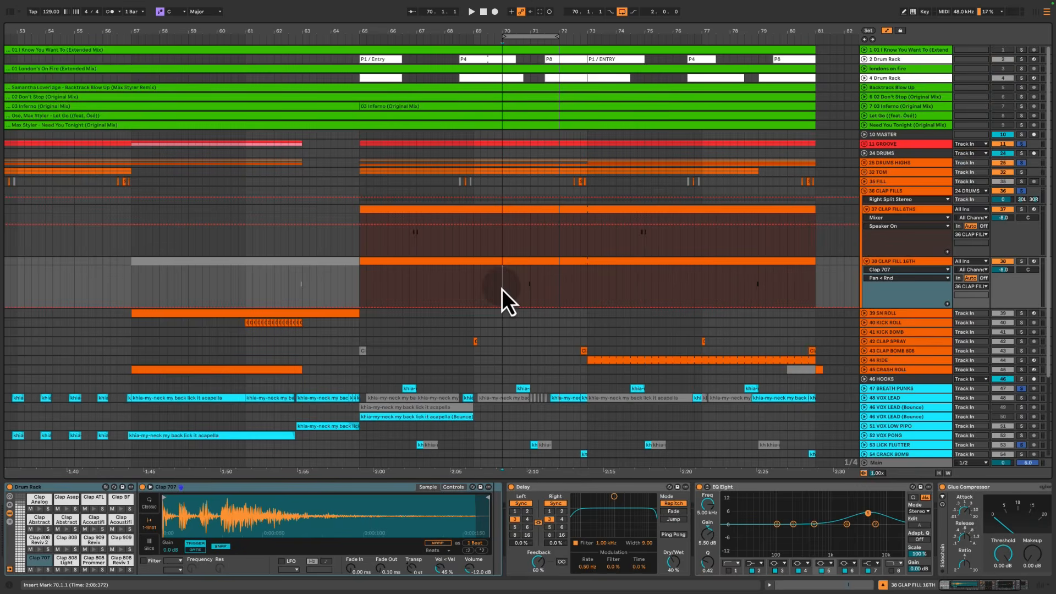
key(space)
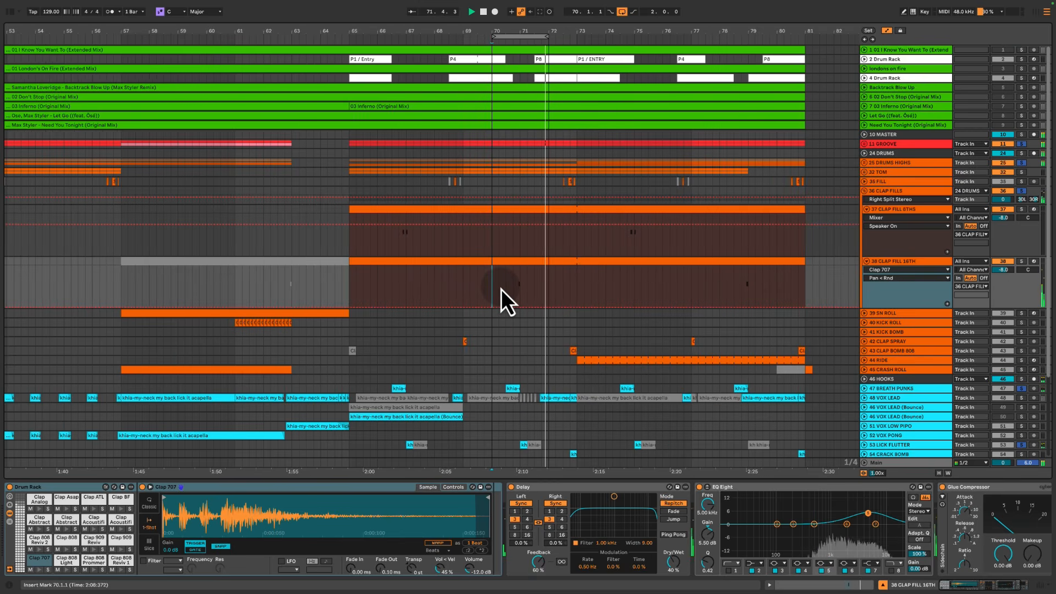
key(space)
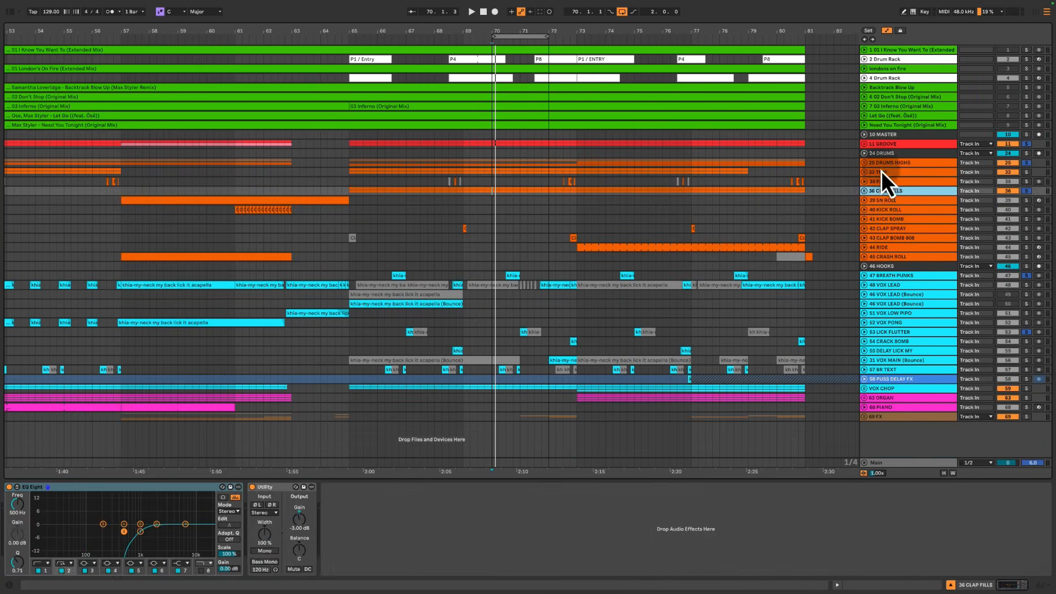
click(880, 174)
click(865, 173)
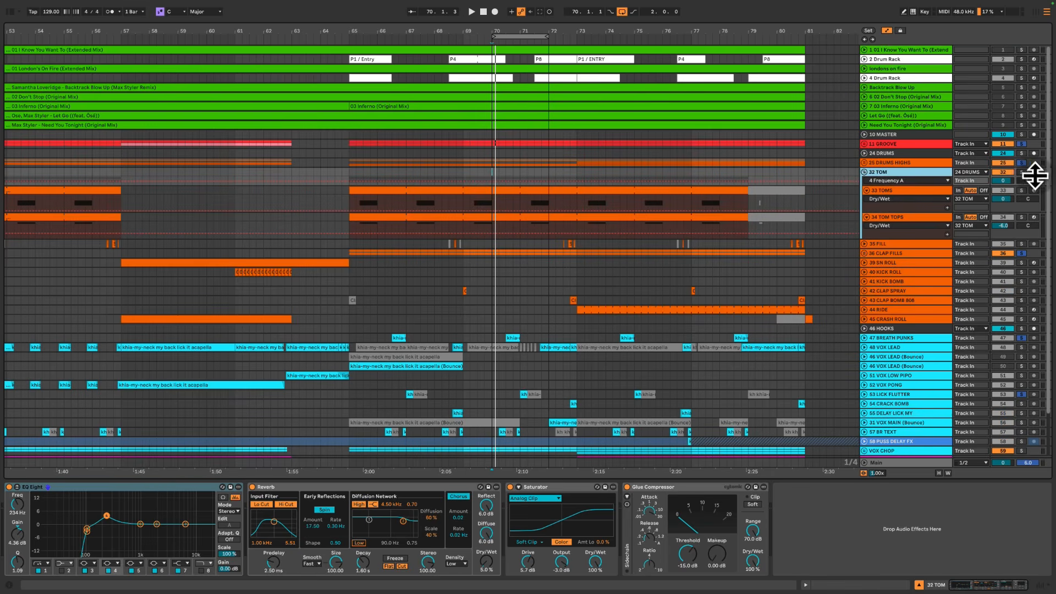
Loop bars 66–68 and play the 33 TOMS fill from bar 66, then loop 70–72 again
click(520, 35)
drag(520, 35, 410, 35)
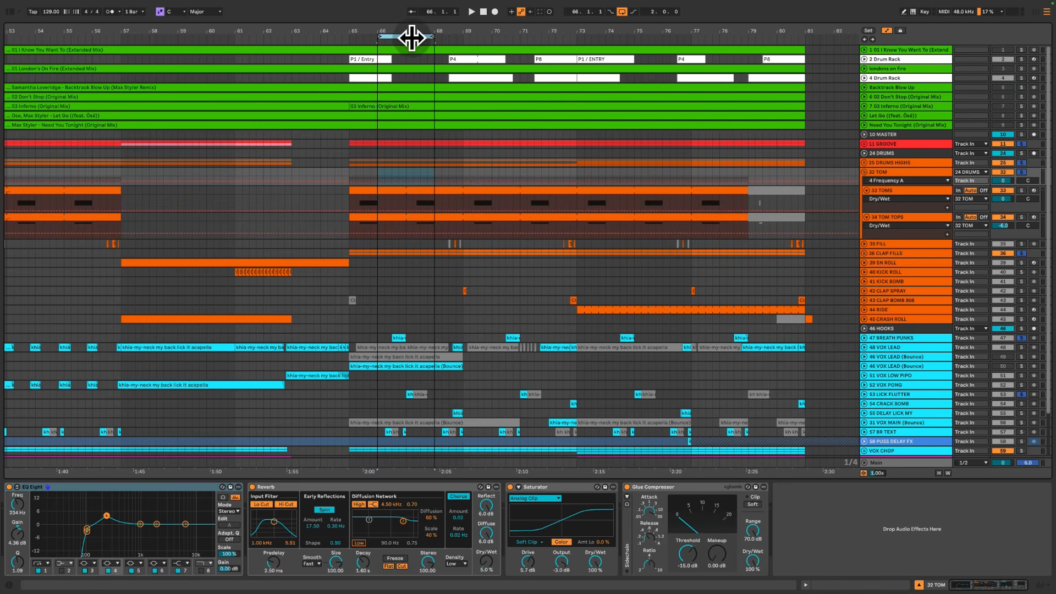
click(418, 204)
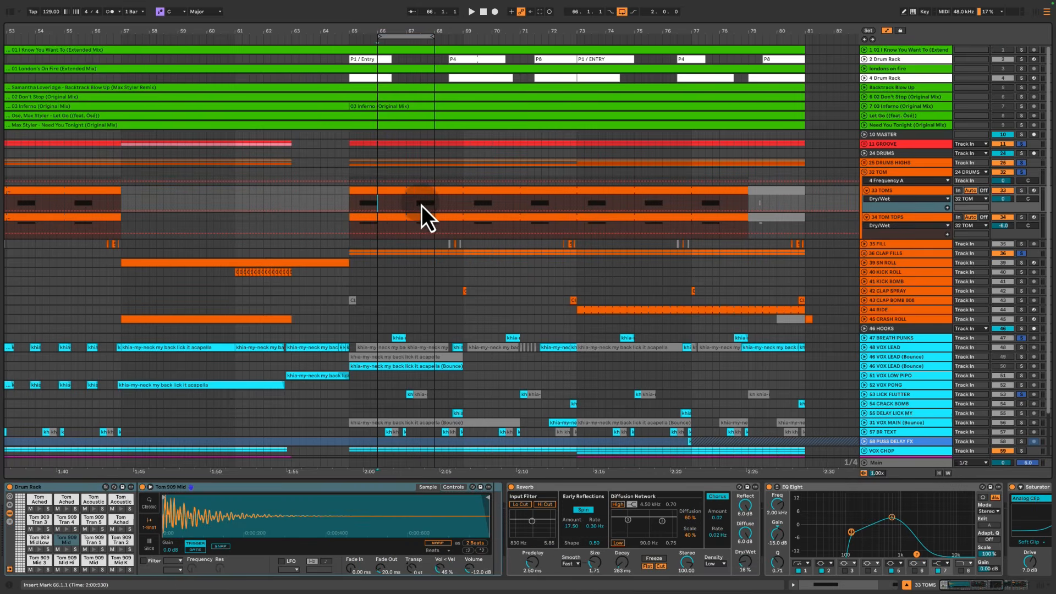
click(379, 207)
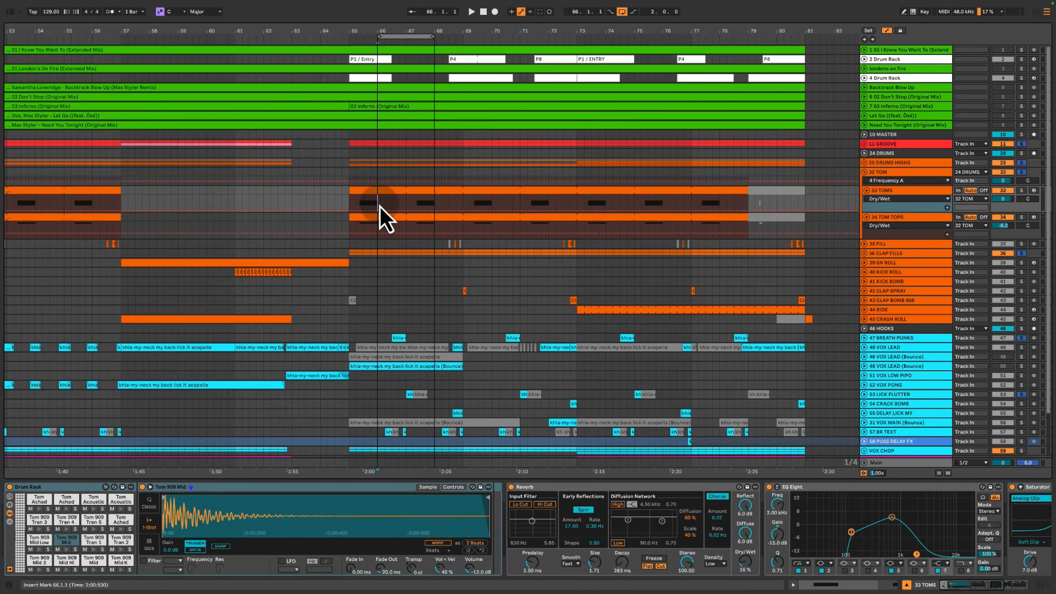
key(space)
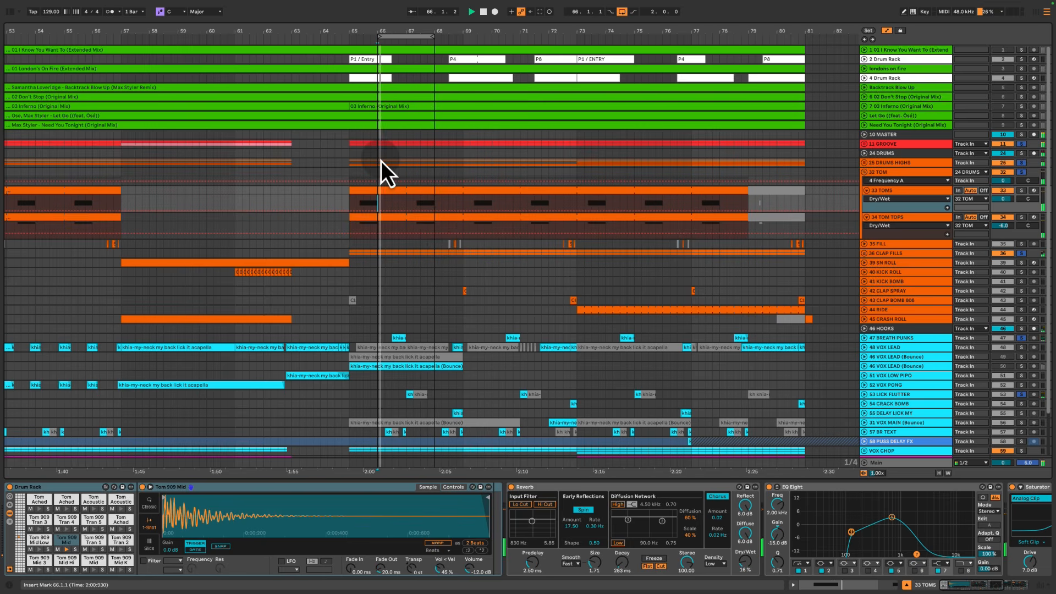
drag(414, 36, 530, 39)
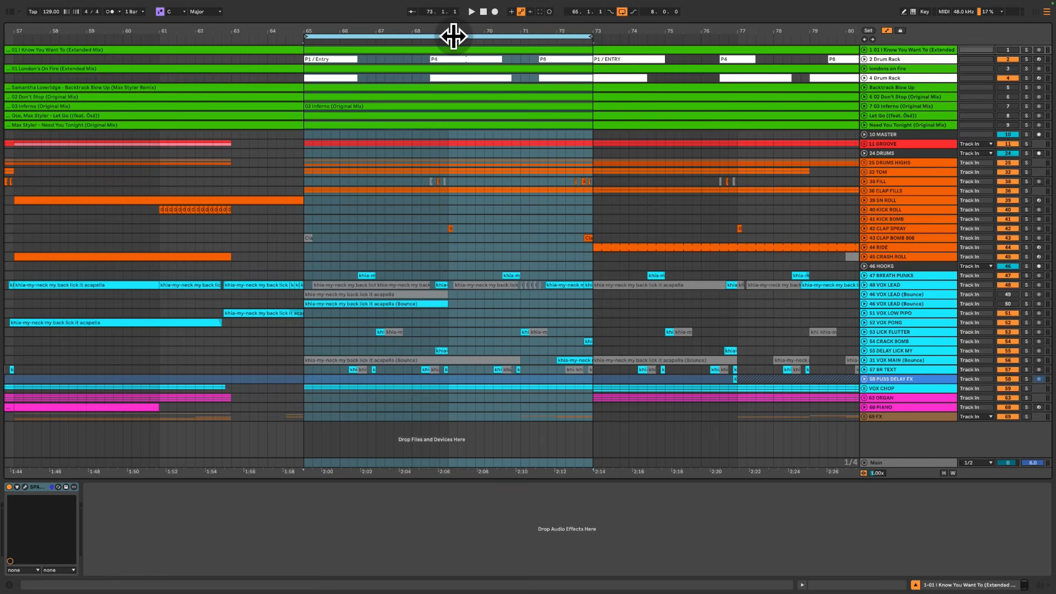
click(304, 183)
key(space)
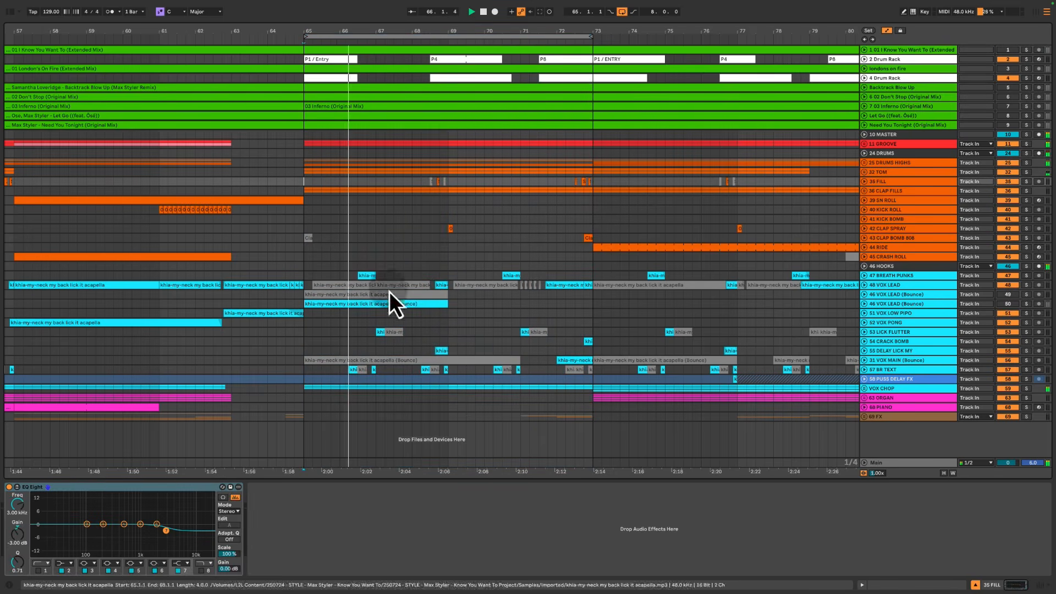
drag(331, 257, 387, 384)
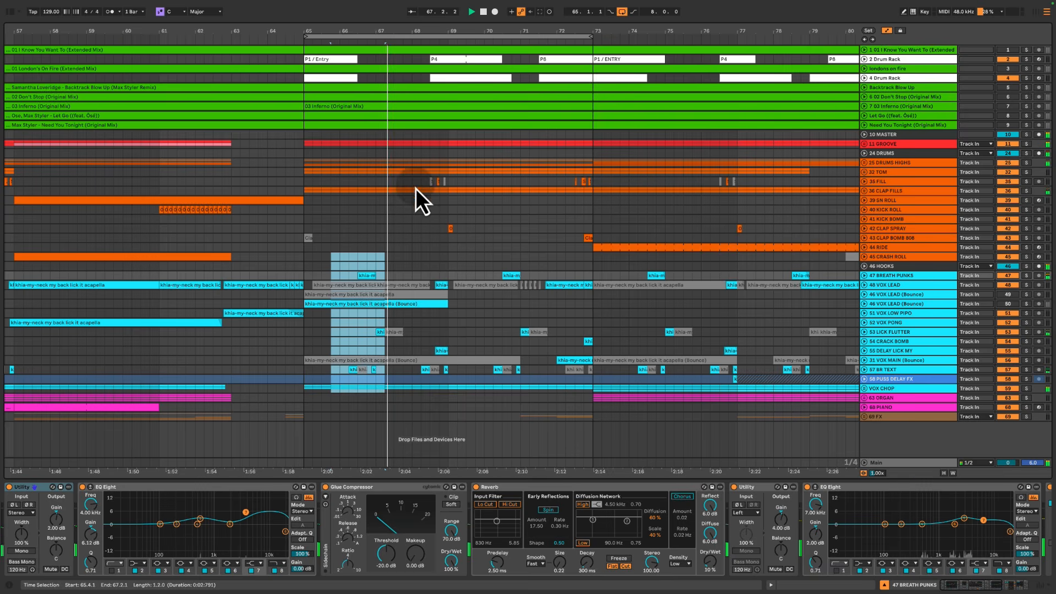
drag(419, 182, 467, 396)
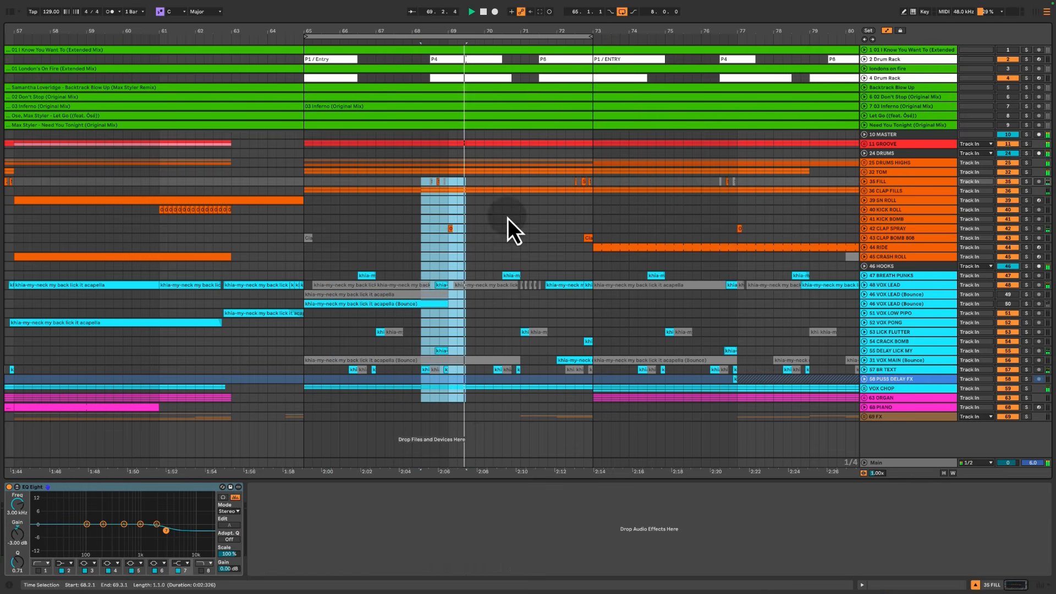
drag(491, 182, 543, 408)
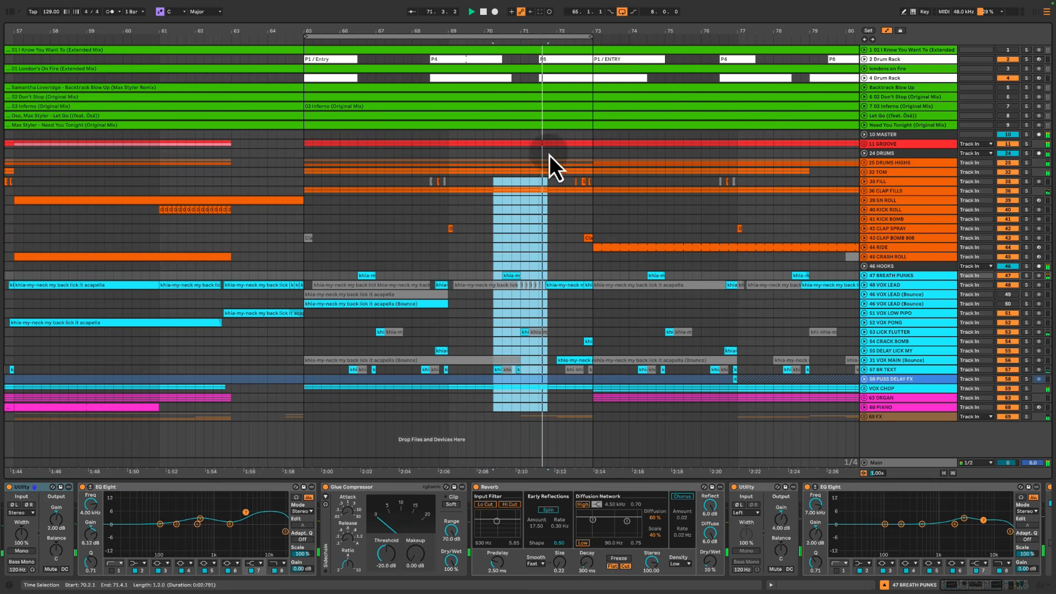
drag(541, 153, 600, 375)
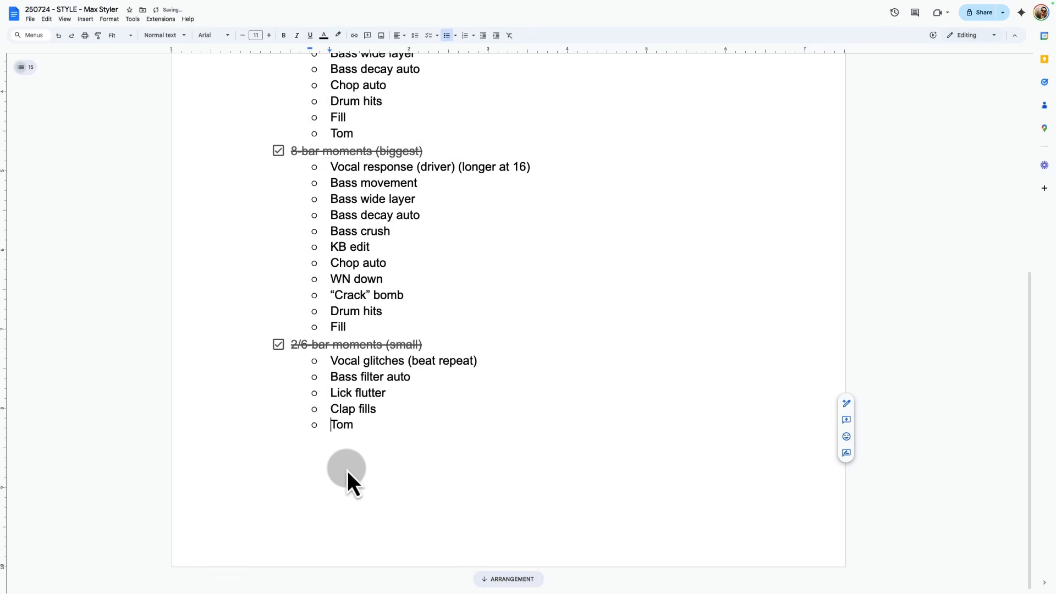
scroll(348, 471, up, 7)
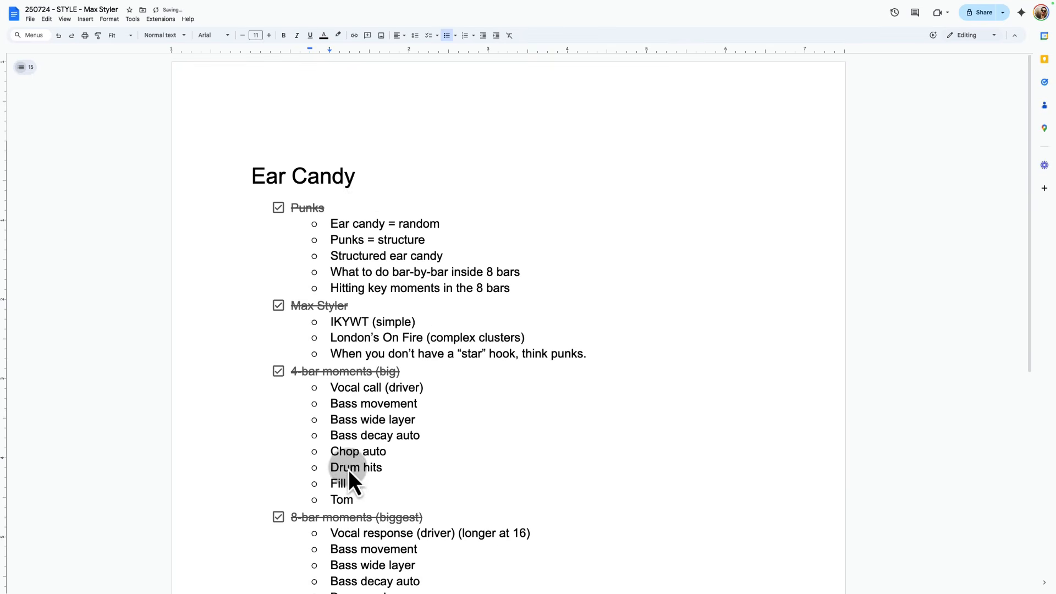
click(365, 175)
triple_click(365, 176)
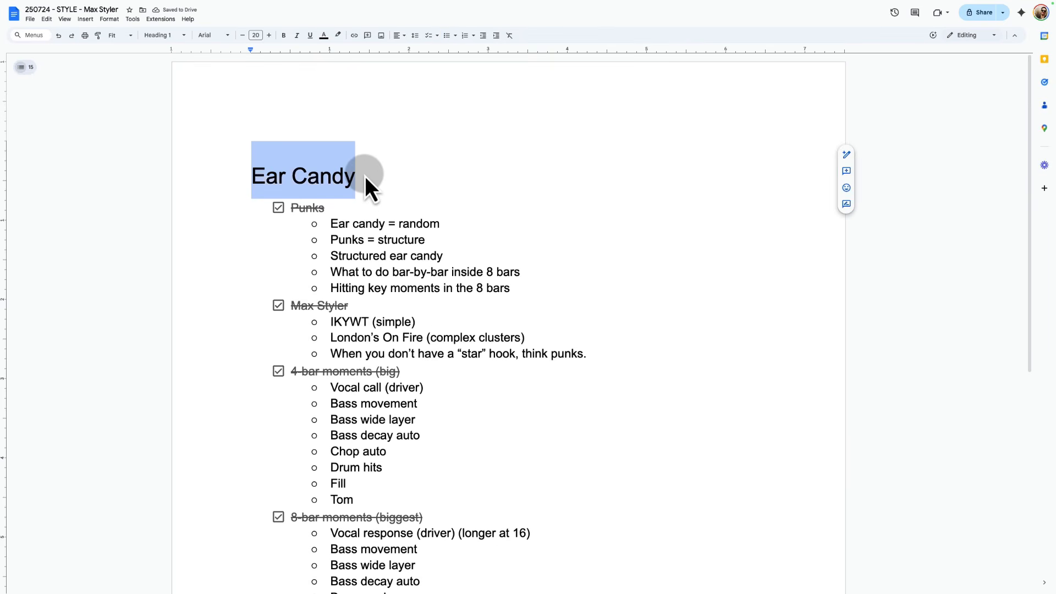
key(ctrl+Left)
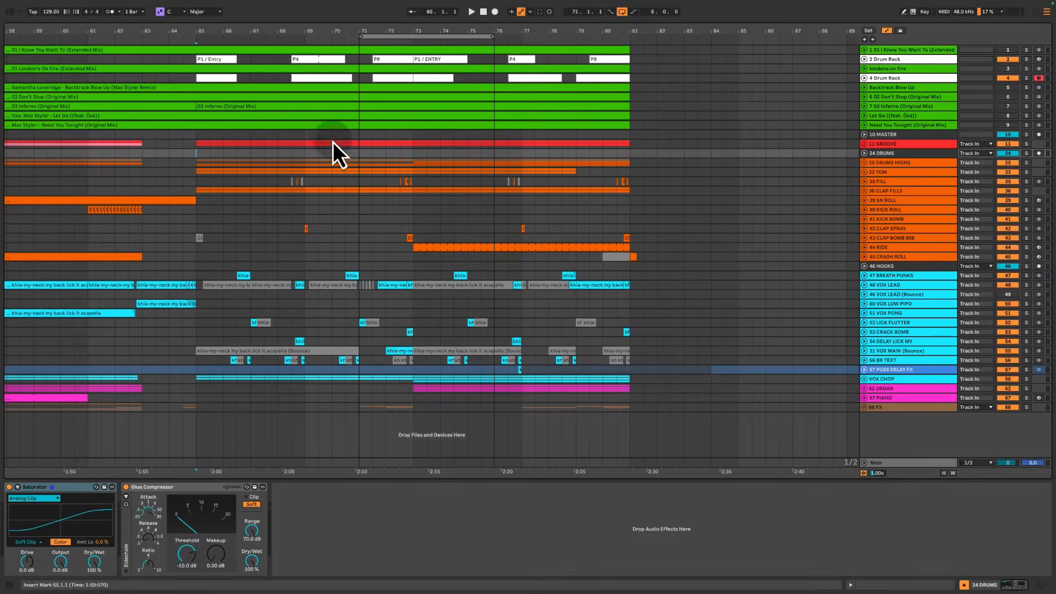
Mark ranges in the drop across the drum, hook, VOX CHOP and 62 ORGAN tracks
drag(199, 150, 631, 249)
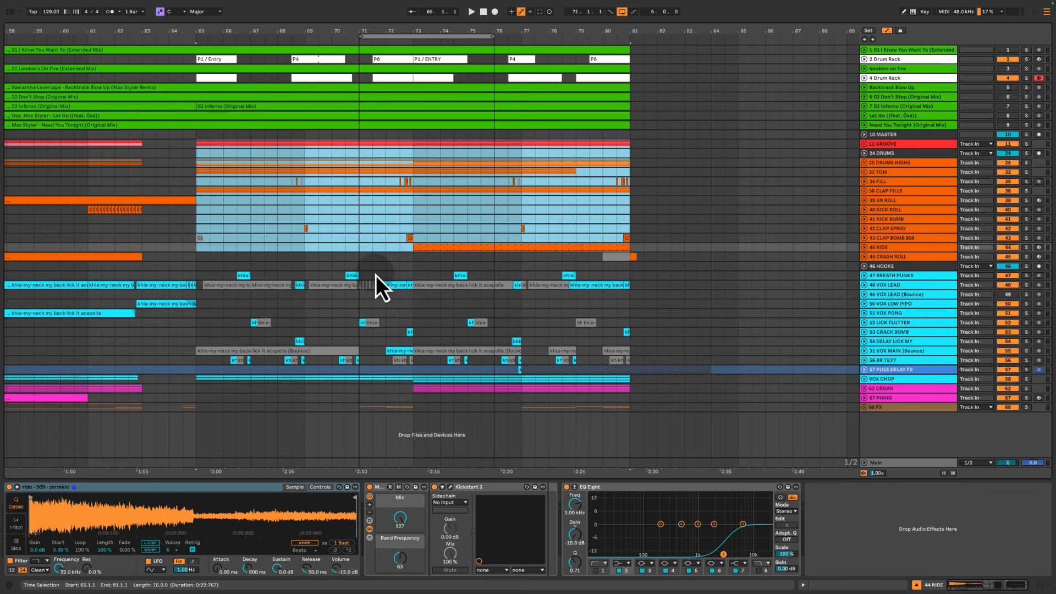
drag(372, 272, 409, 298)
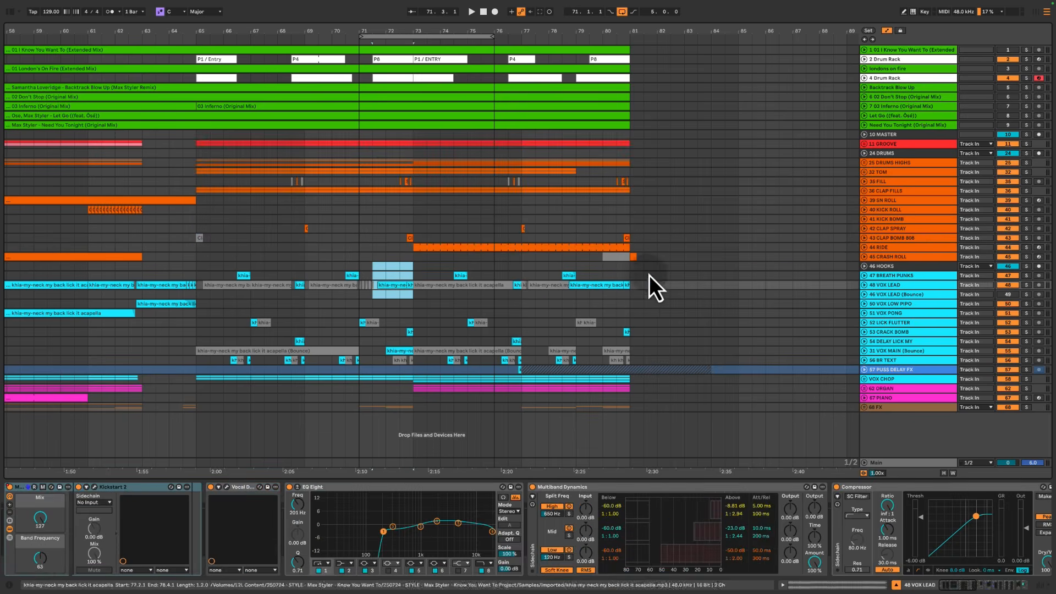
drag(558, 273, 632, 297)
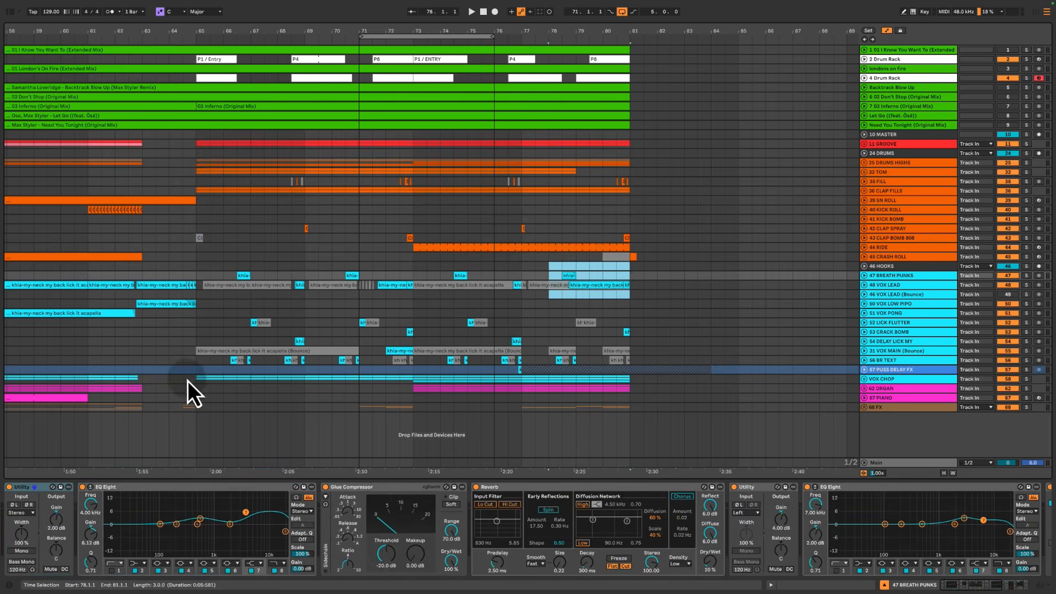
drag(187, 380, 681, 381)
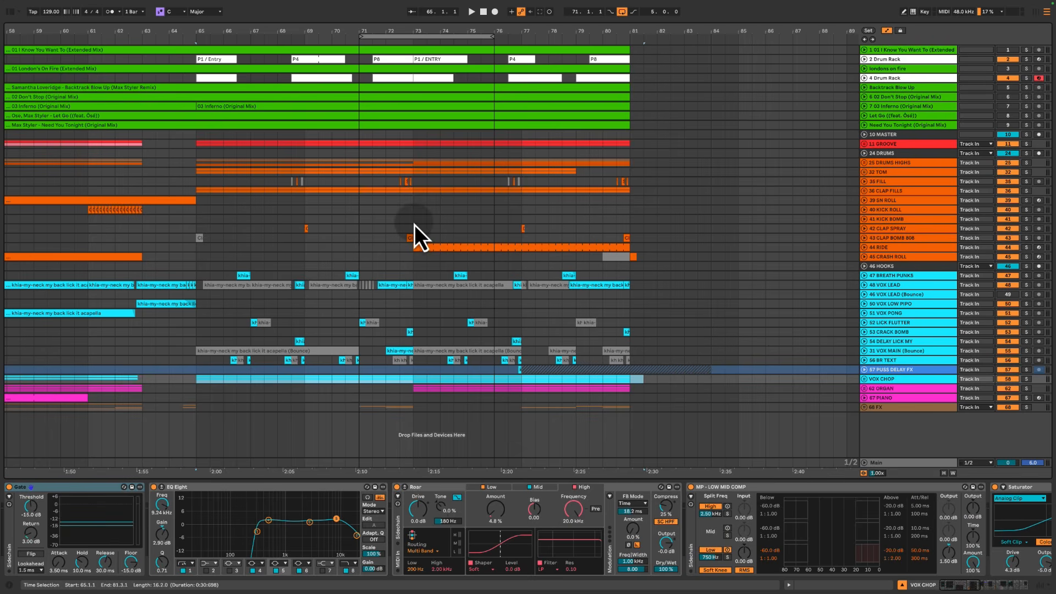
drag(411, 392, 621, 390)
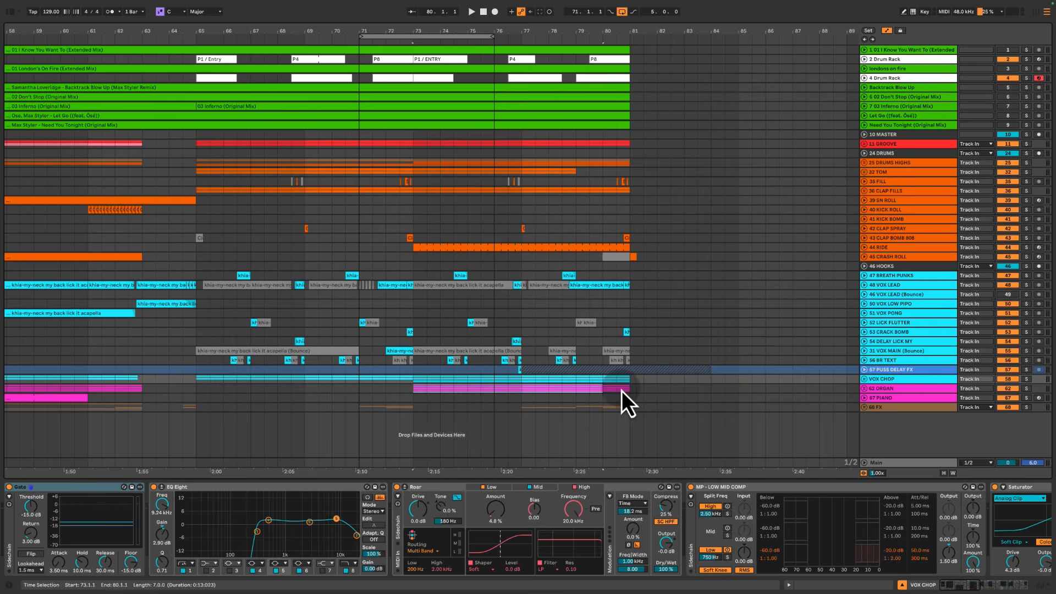
click(629, 389)
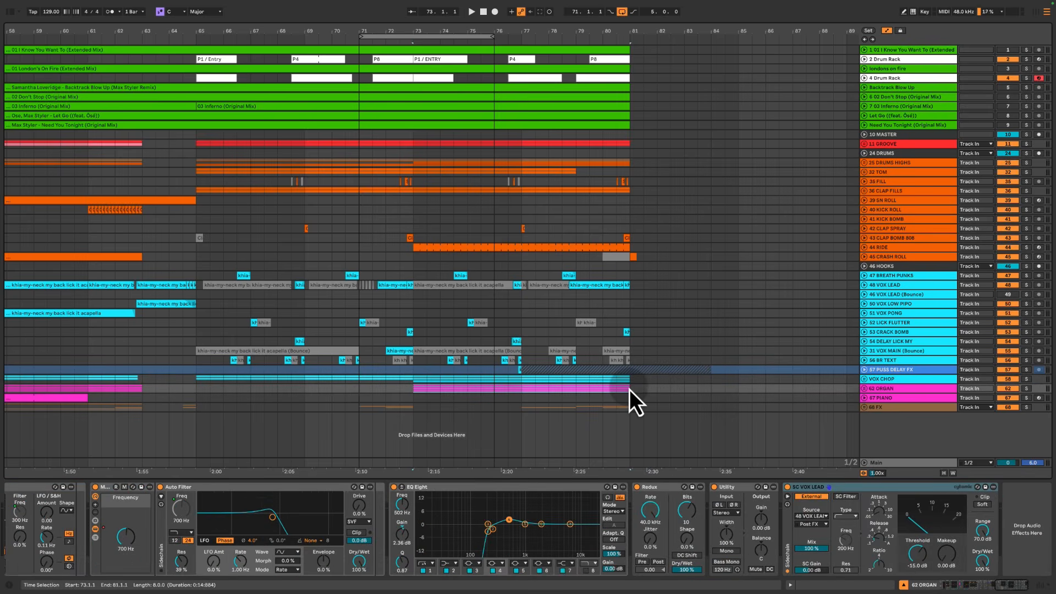
Mark the whole drop (bars 65–81), zoom out to bars 25–93, and select bars 49–65
drag(413, 154, 632, 269)
click(628, 388)
drag(629, 415, 199, 59)
click(200, 60)
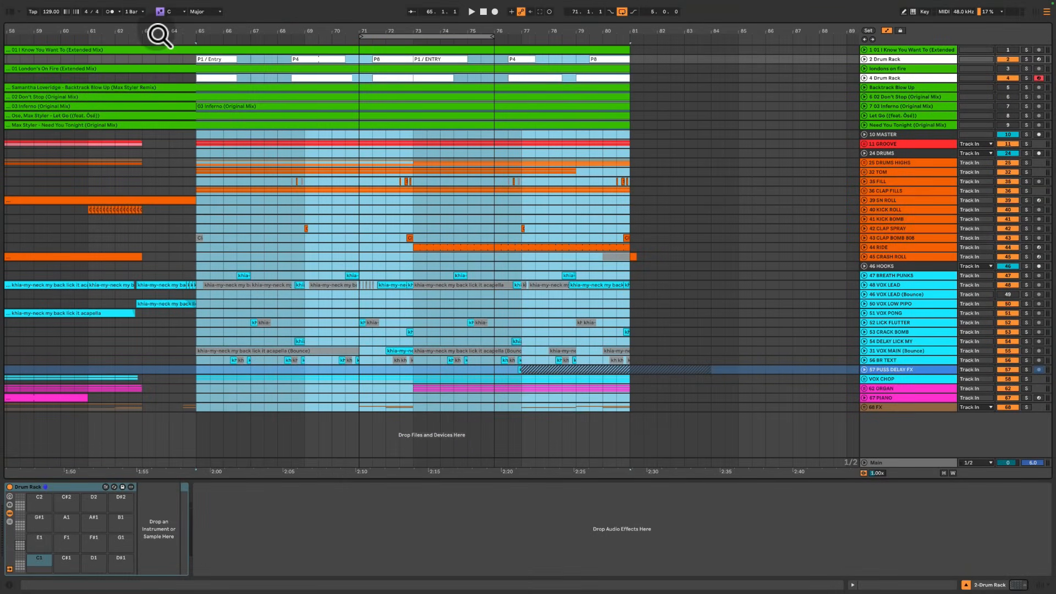
drag(160, 36, 158, 30)
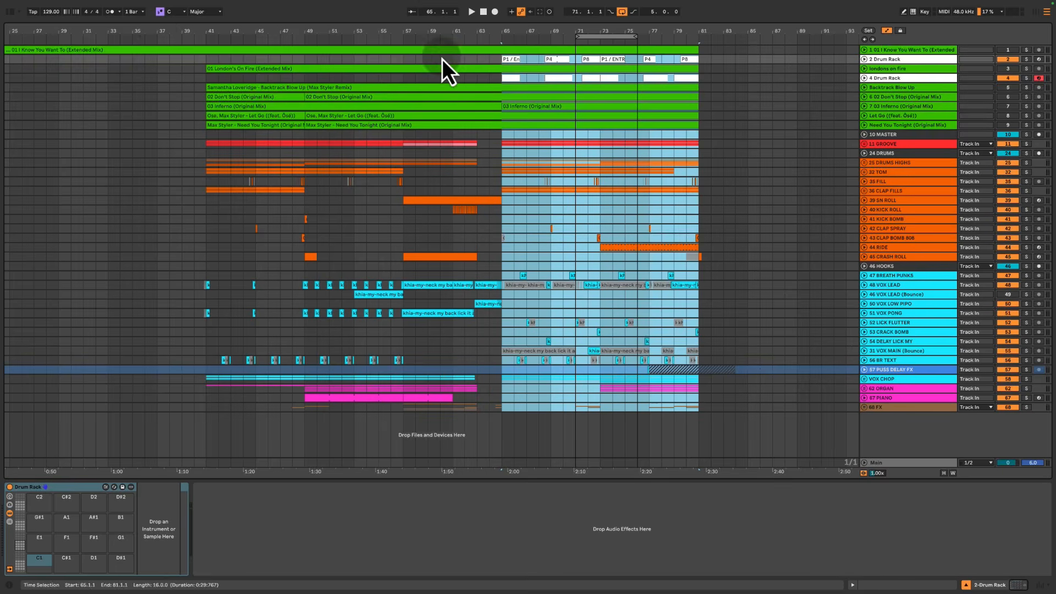
drag(522, 417, 500, 410)
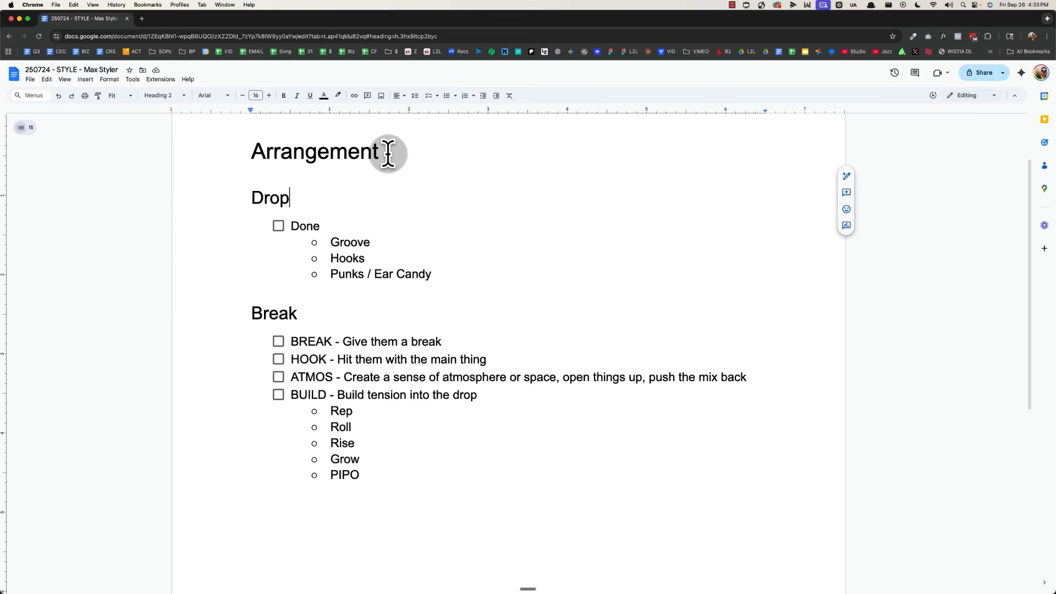
Bring up the arrangement notes document and select the Drop heading
click(270, 198)
click(276, 311)
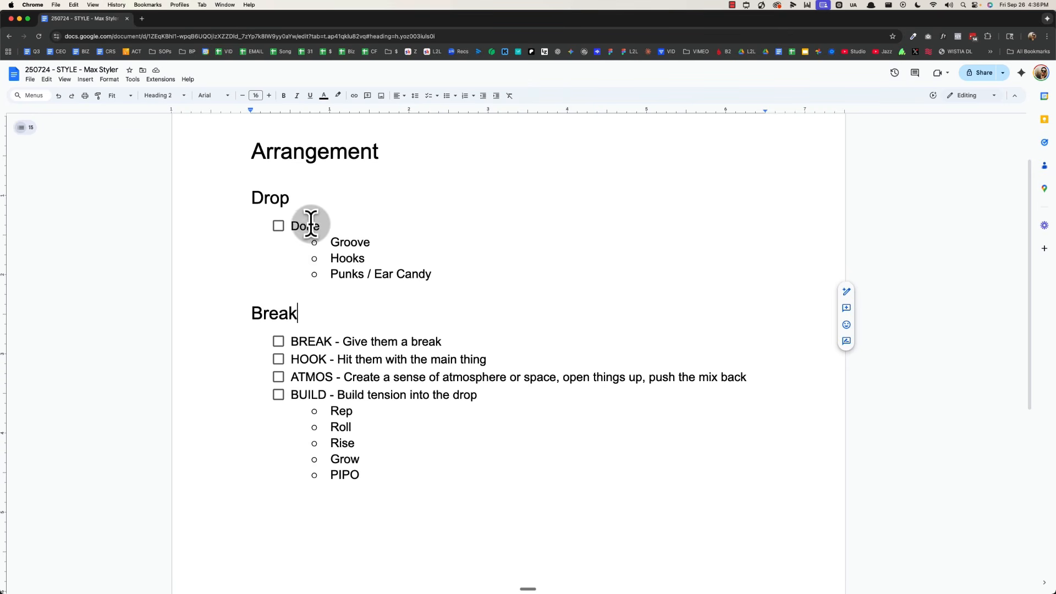
double_click(316, 196)
triple_click(315, 196)
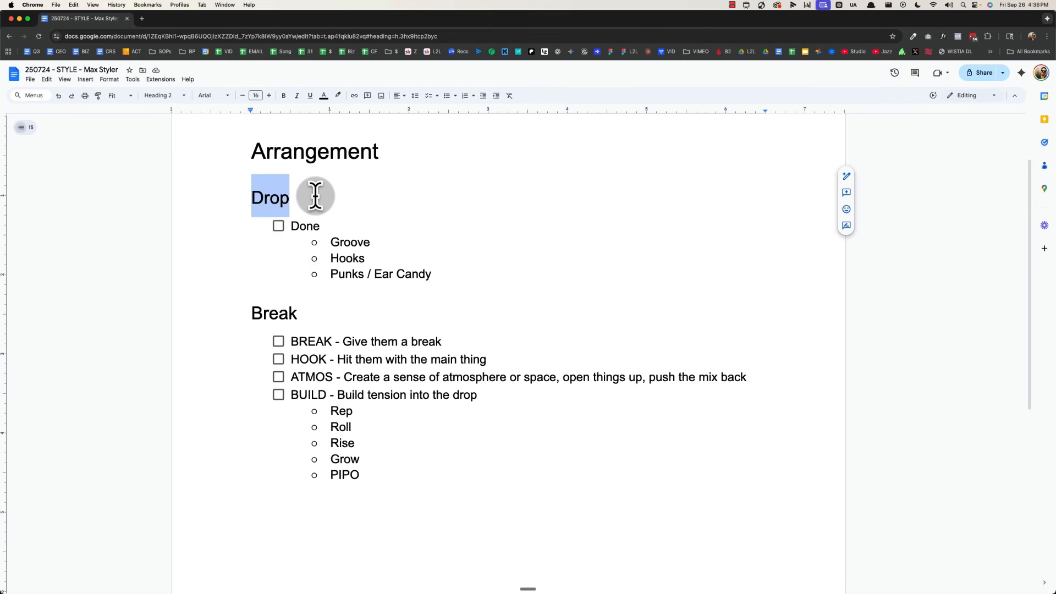
Select the Drop sub-items Groove, Hooks and Punks / Ear Candy, then tick Done
click(350, 231)
click(375, 241)
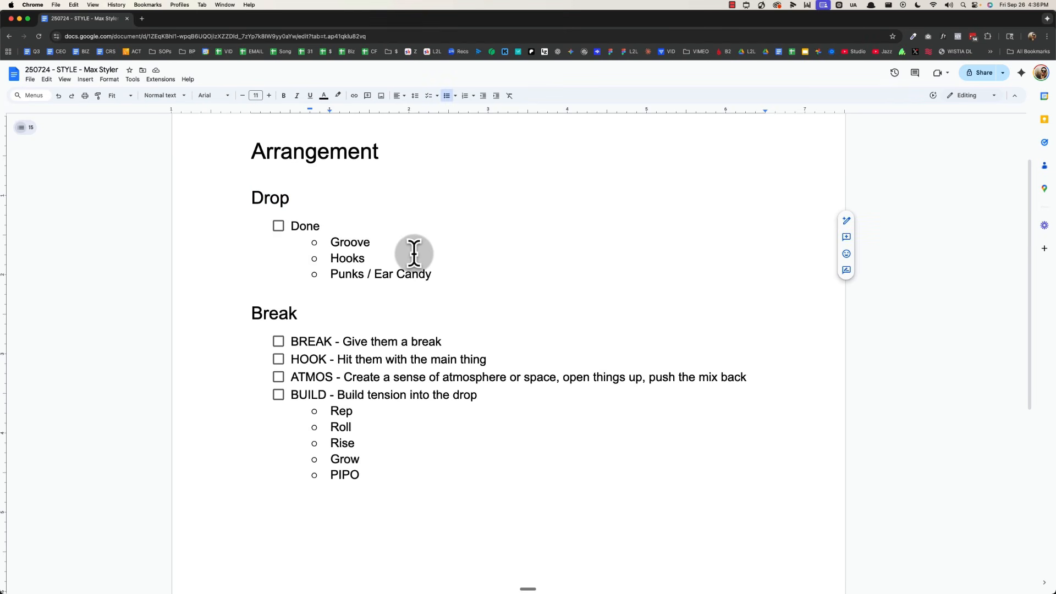
click(380, 259)
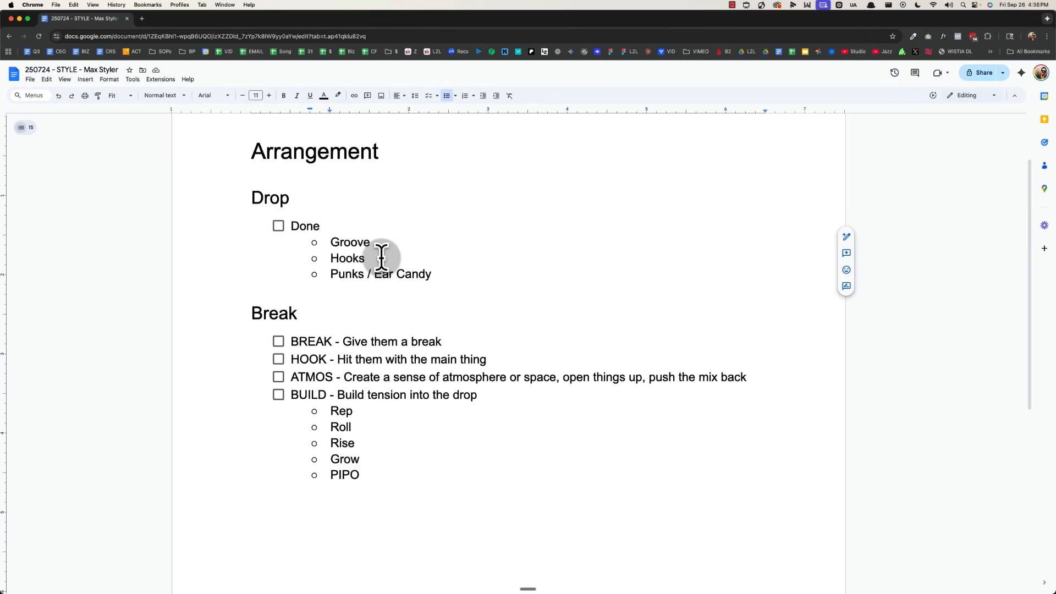
click(442, 274)
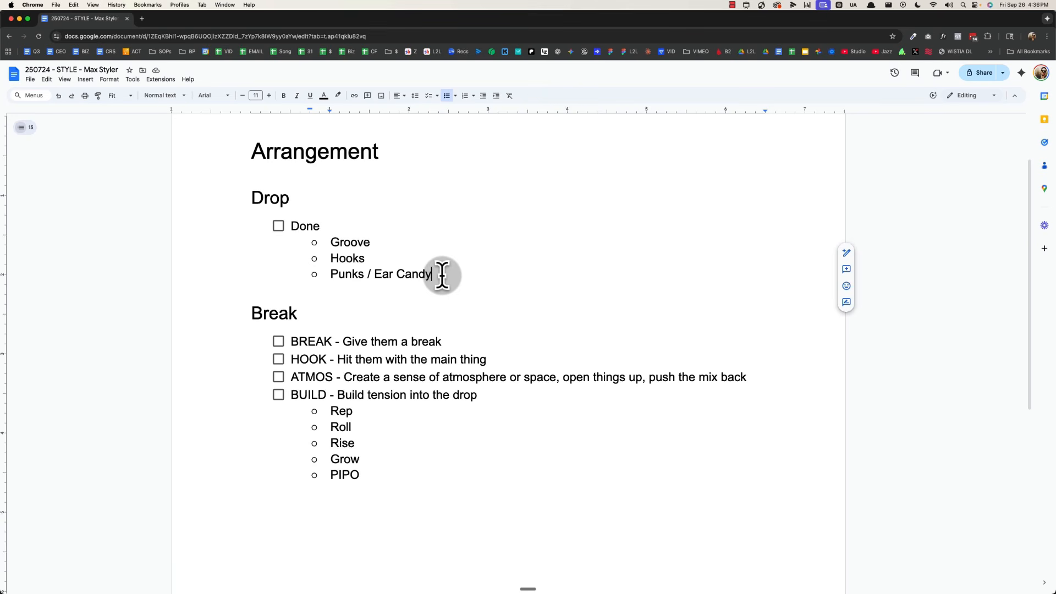
key(shift+Up)
key(shift+Up)
key(shift+Home)
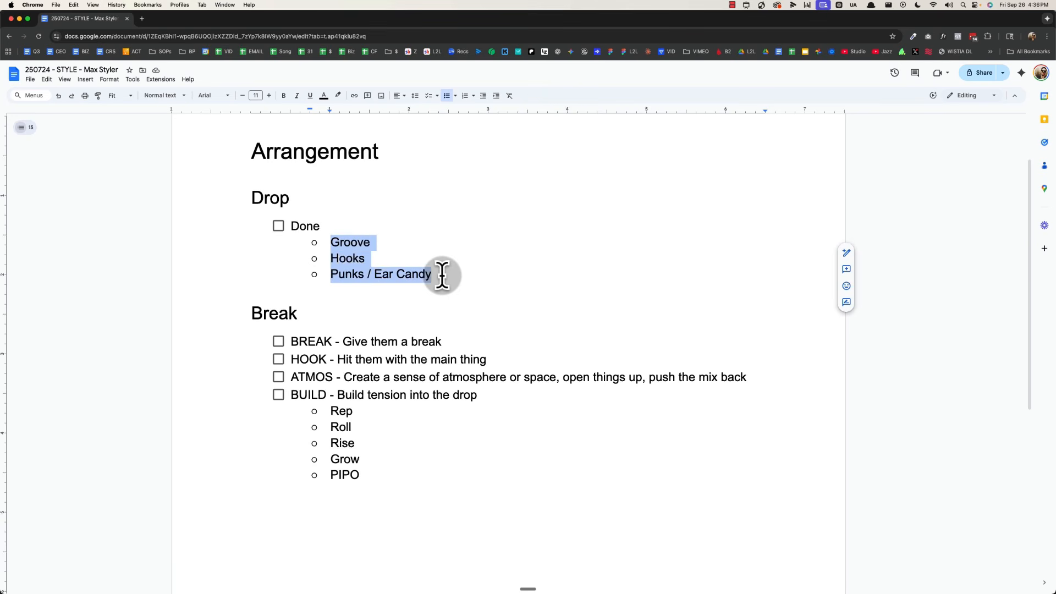
click(278, 226)
click(307, 200)
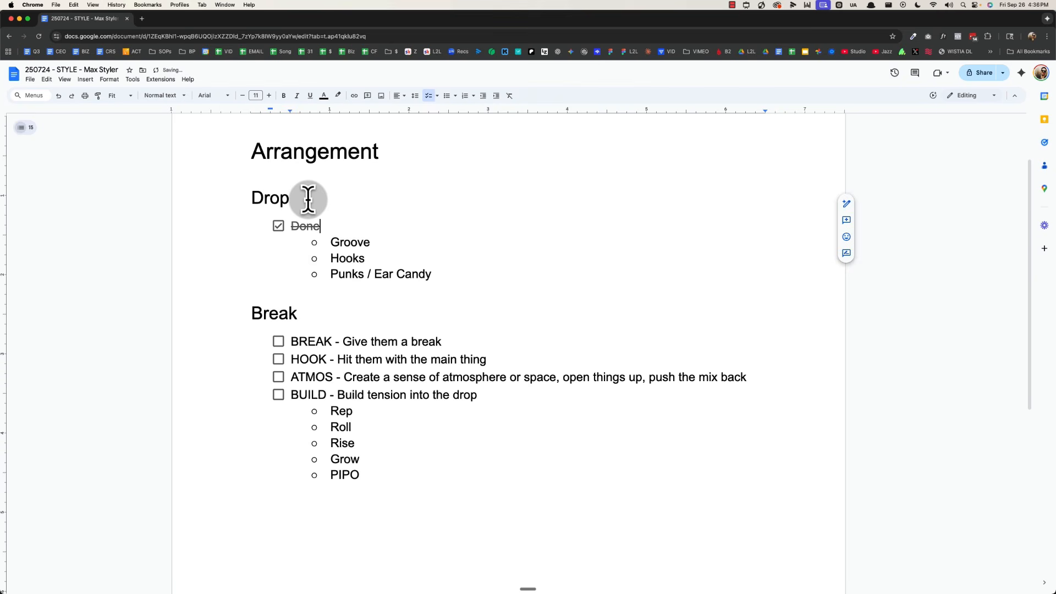
click(310, 312)
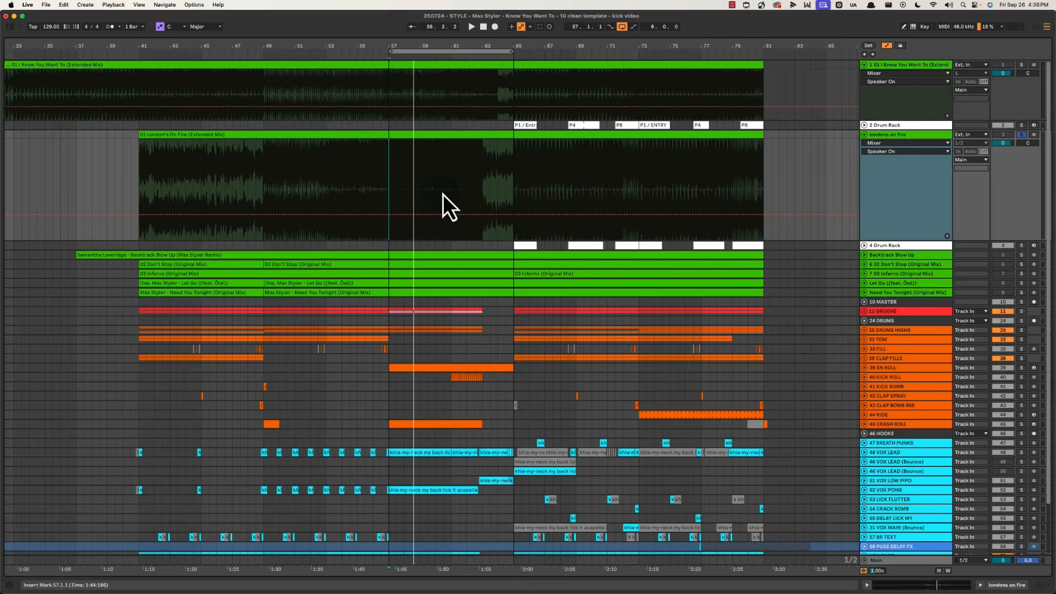
drag(334, 377, 592, 381)
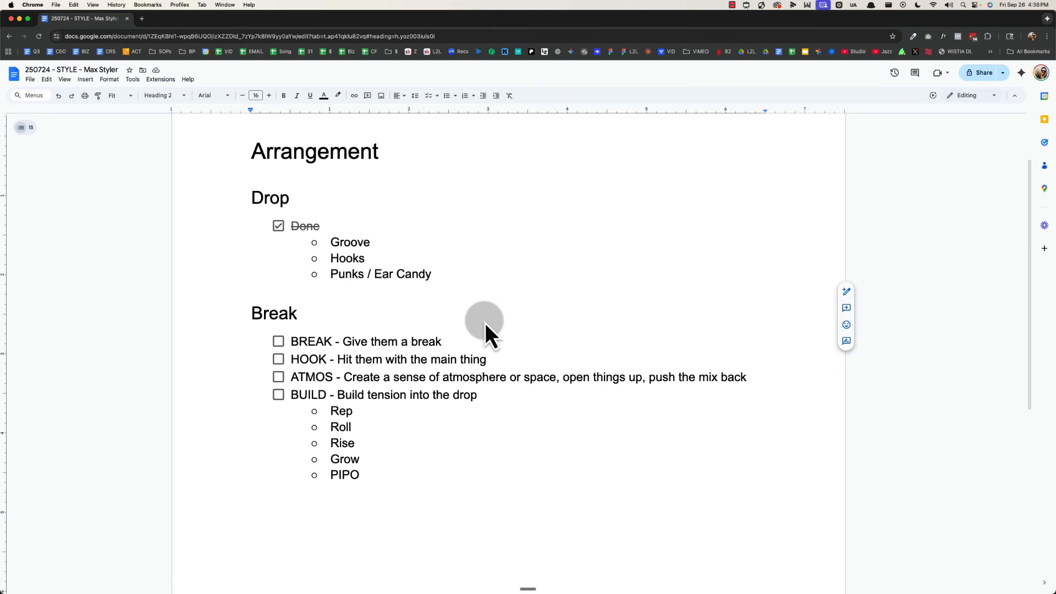
key(Down)
key(super+Left)
key(super+shift+Right)
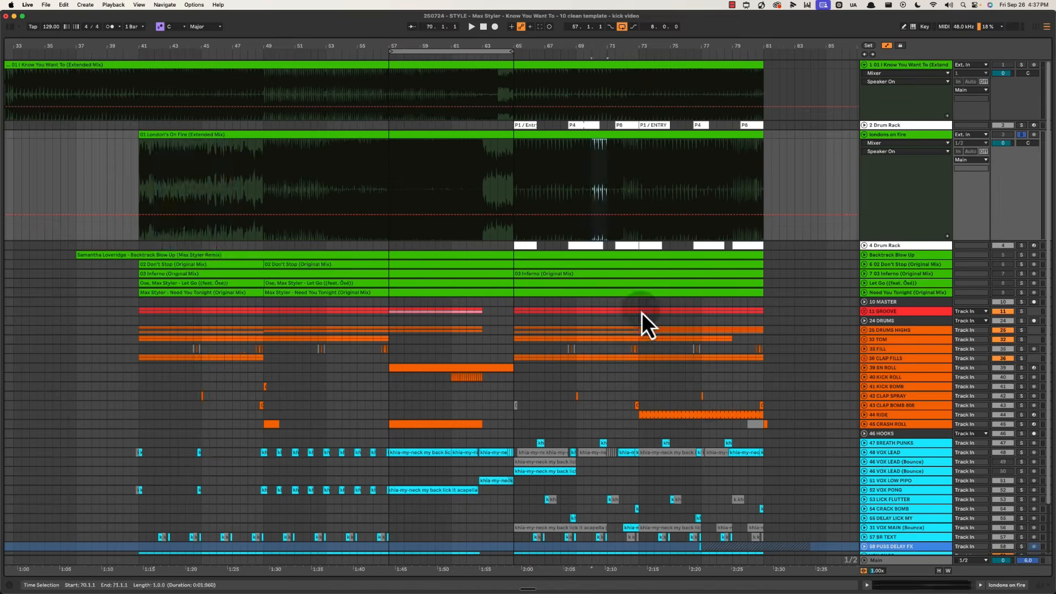
drag(642, 312, 670, 472)
drag(317, 297, 444, 420)
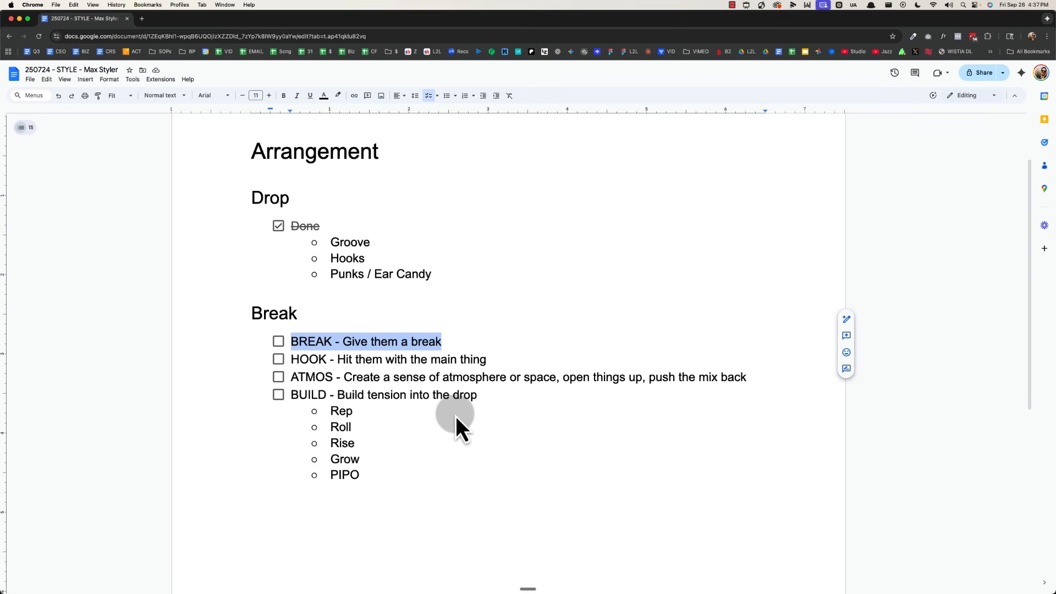
key(Down)
key(super+shift+Right)
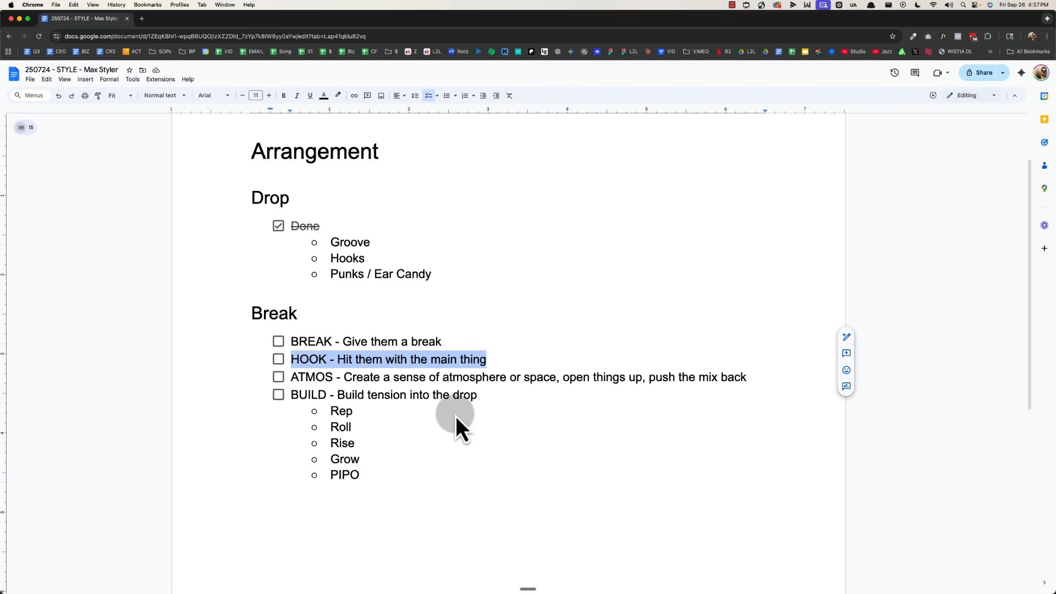
key(Right)
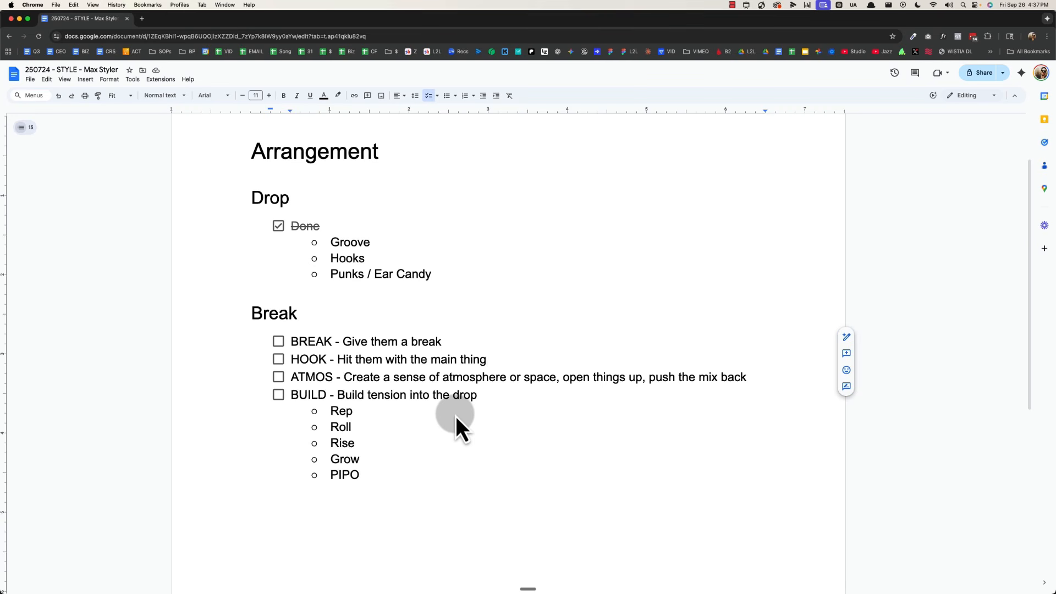
key(Right)
key(Right)
key(Right)
key(Right)
key(Right)
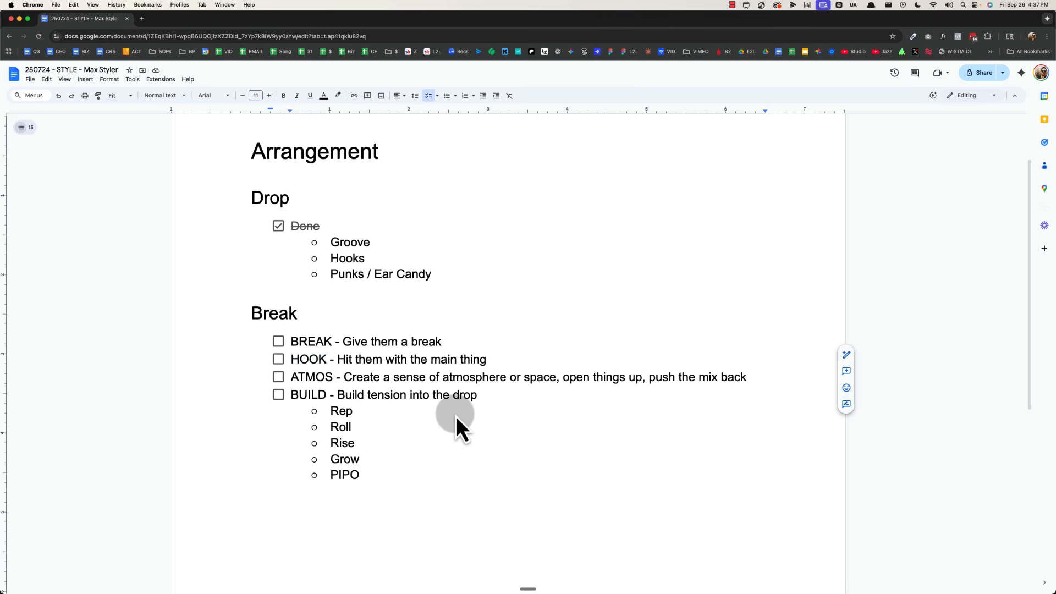
key(alt+shift+Left)
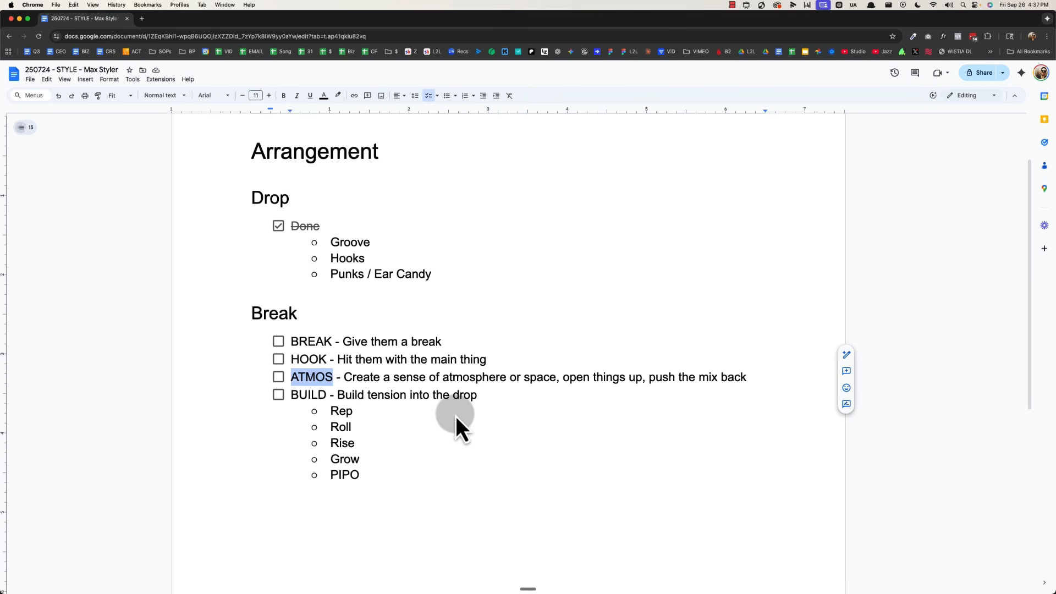
key(alt+Right)
key(alt+Right)
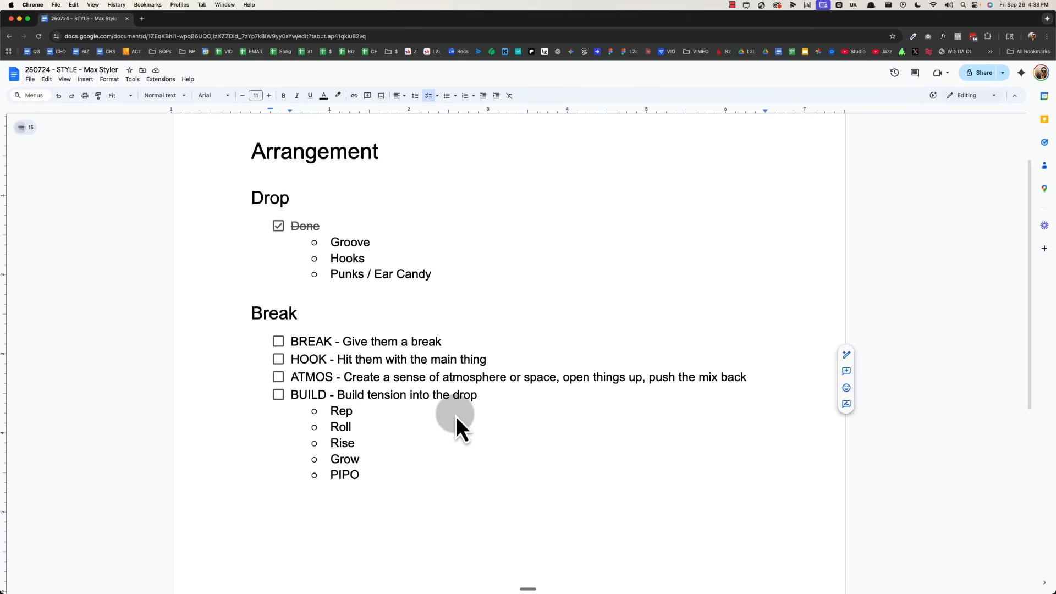
key(alt+shift+Left)
key(alt+shift+Left)
key(alt+shift+Left)
key(alt+shift+Left)
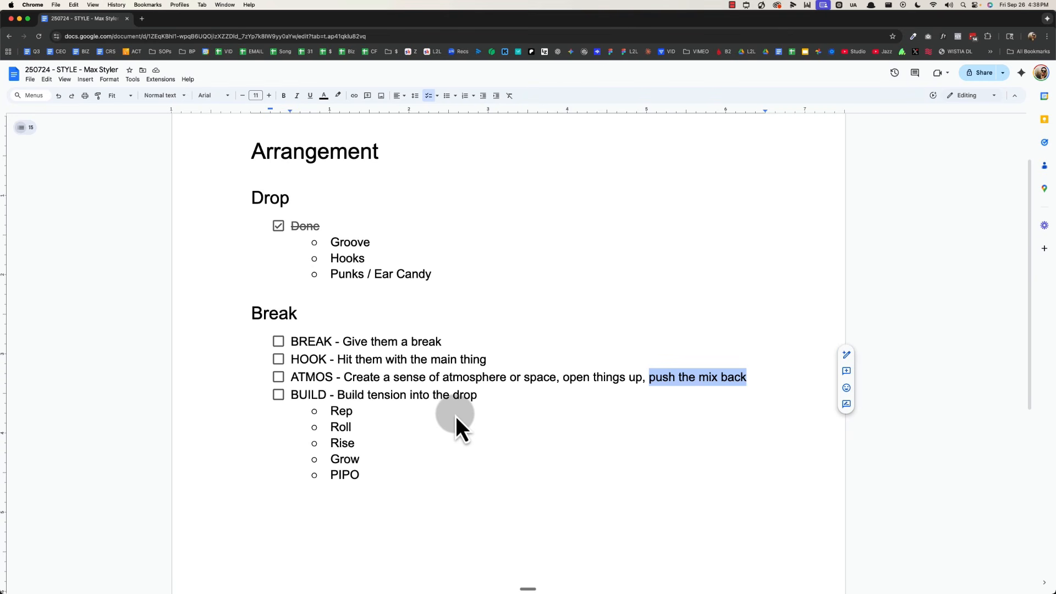
key(Right)
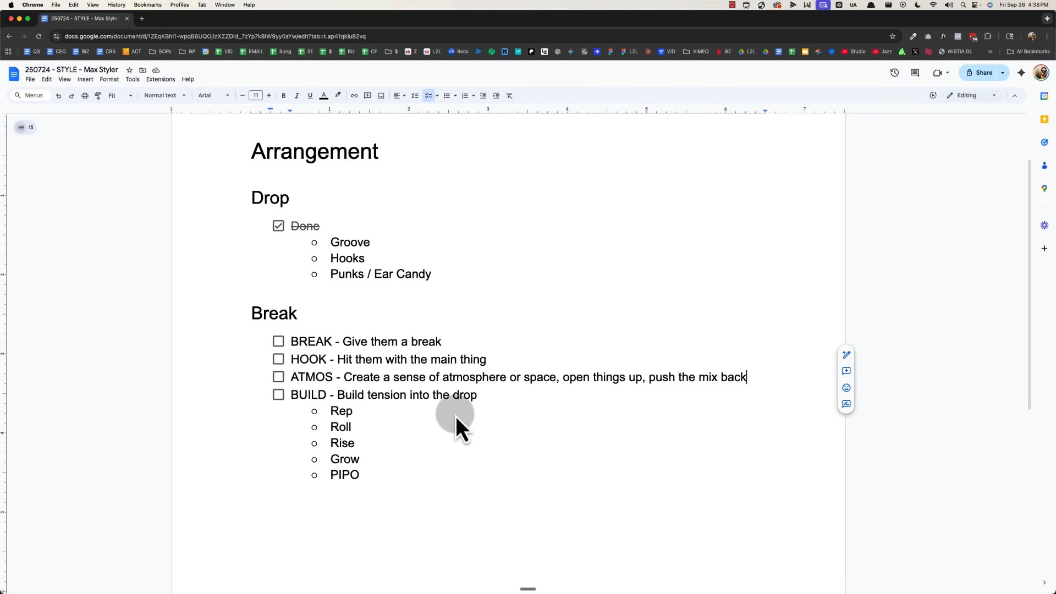
key(Down)
key(super+shift+Left)
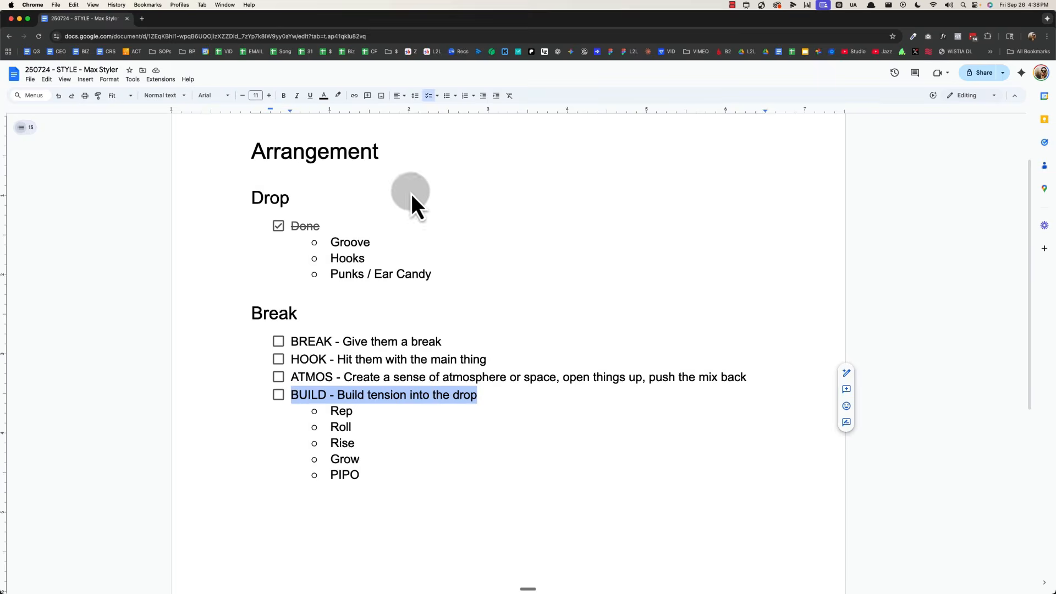
key(super+Tab)
Solo I Know You Want To, play from bar 57, and check the HOOK line in the notes
click(1021, 65)
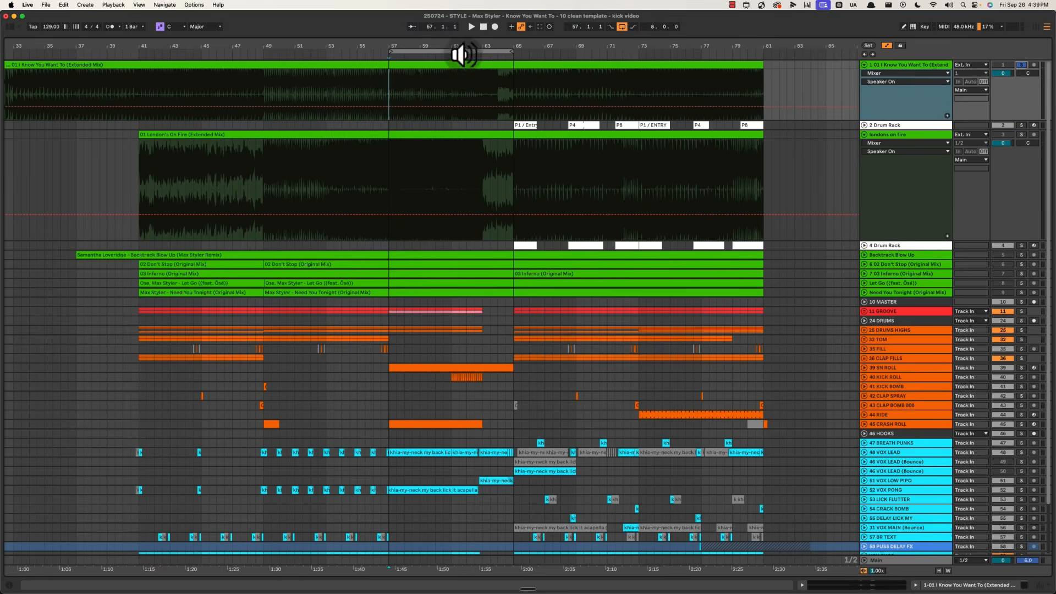
key(space)
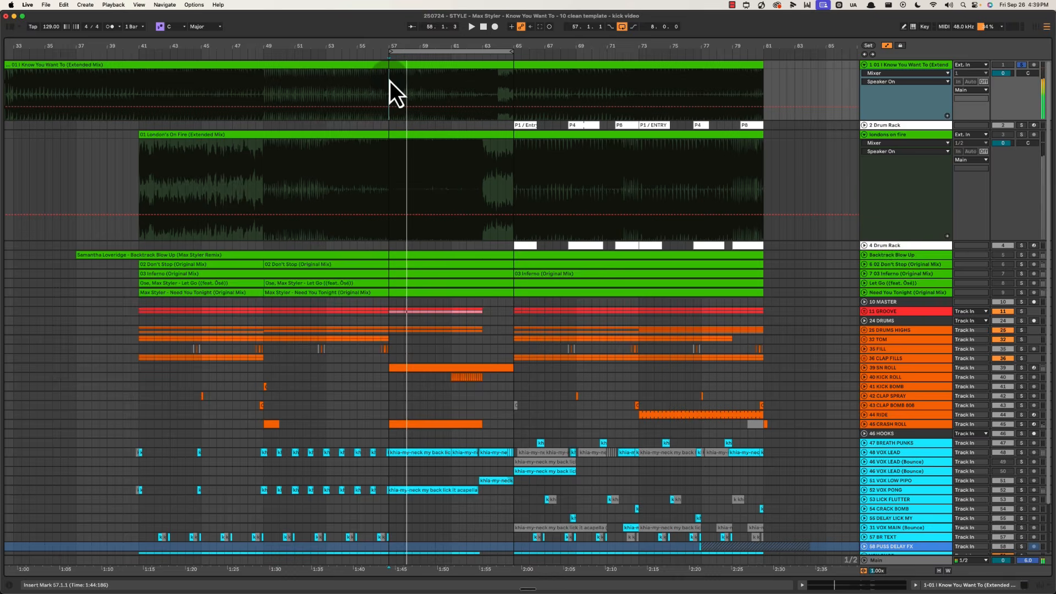
key(super+Tab)
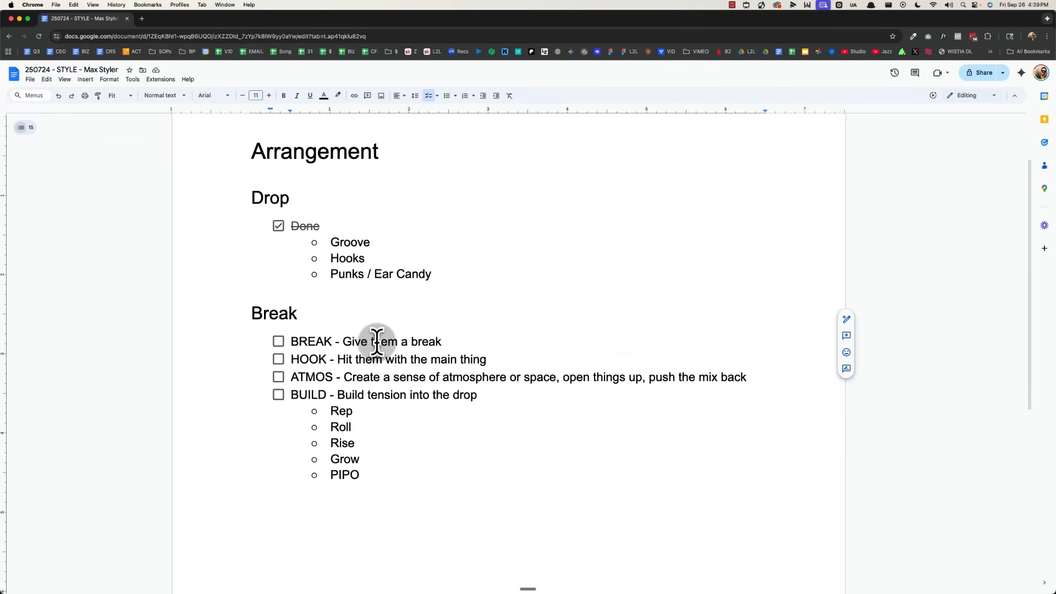
key(super+Tab)
key(super+Tab)
click(366, 360)
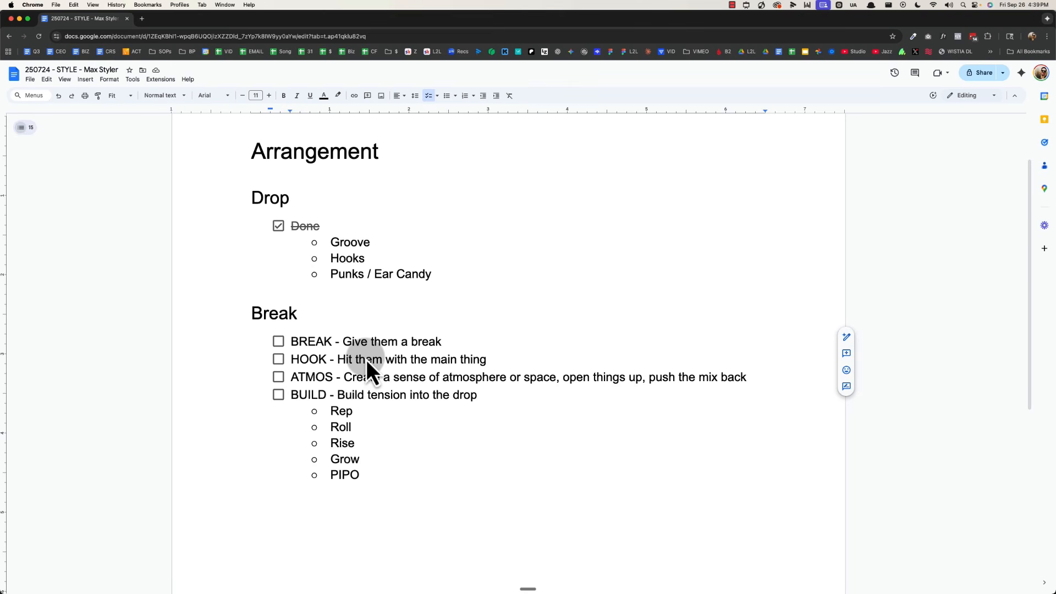
key(super+Tab)
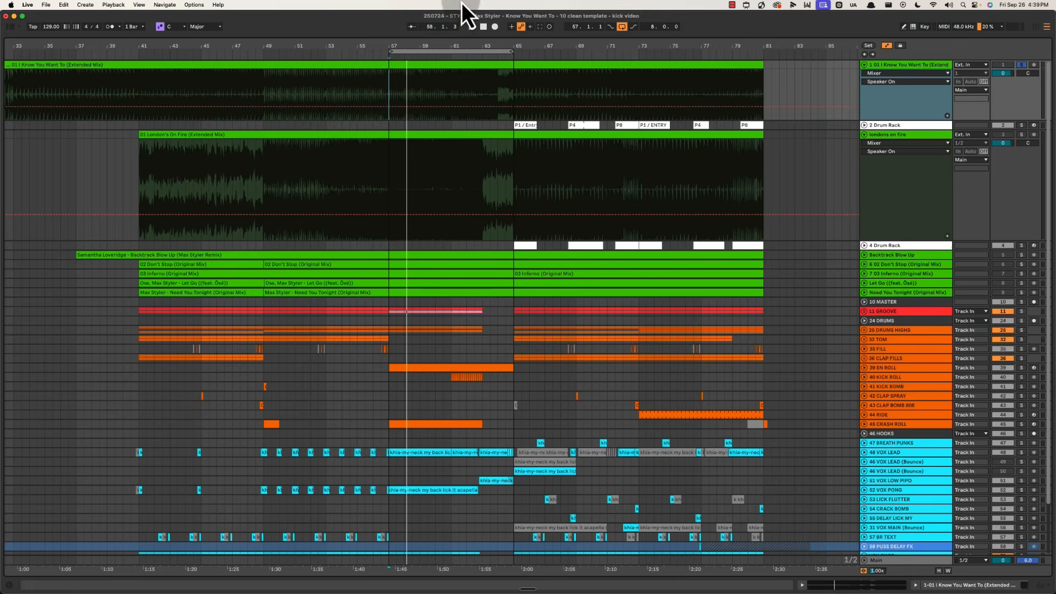
Audition the reference from bars 59, 61 and 67, then play the build from bar 61
click(419, 86)
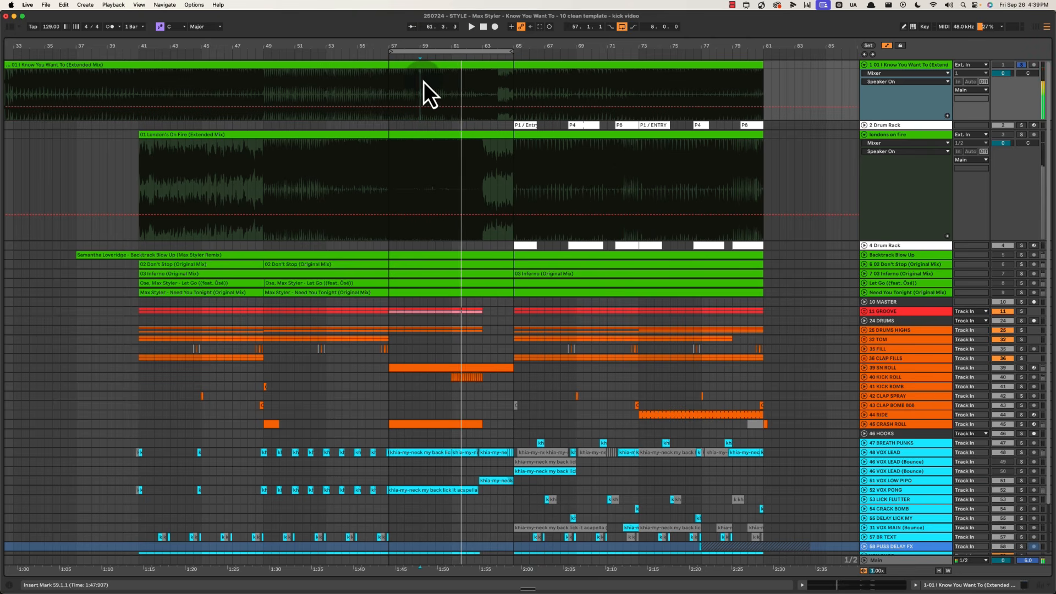
click(443, 87)
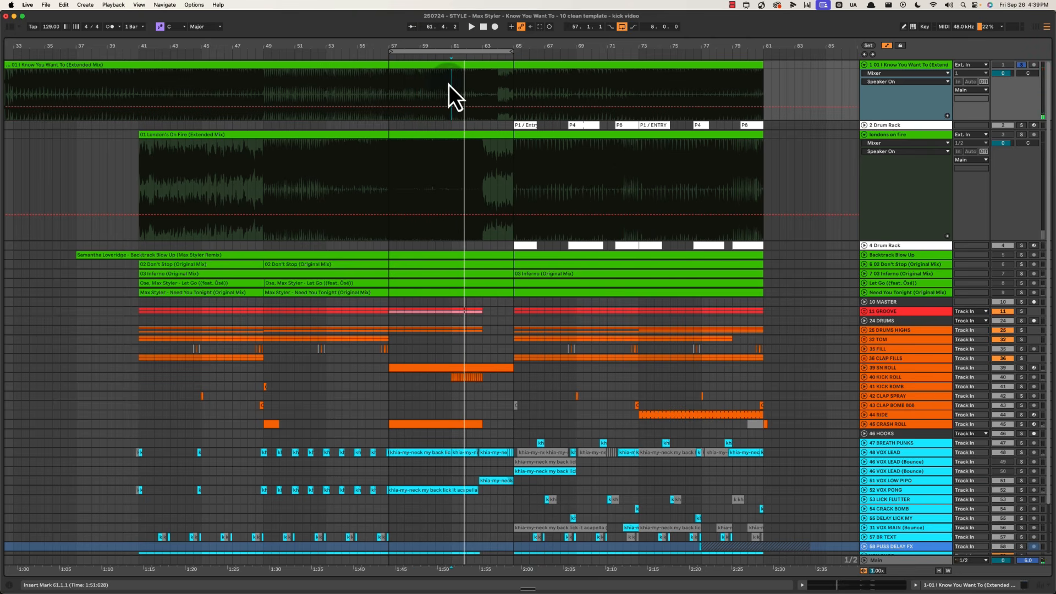
click(552, 82)
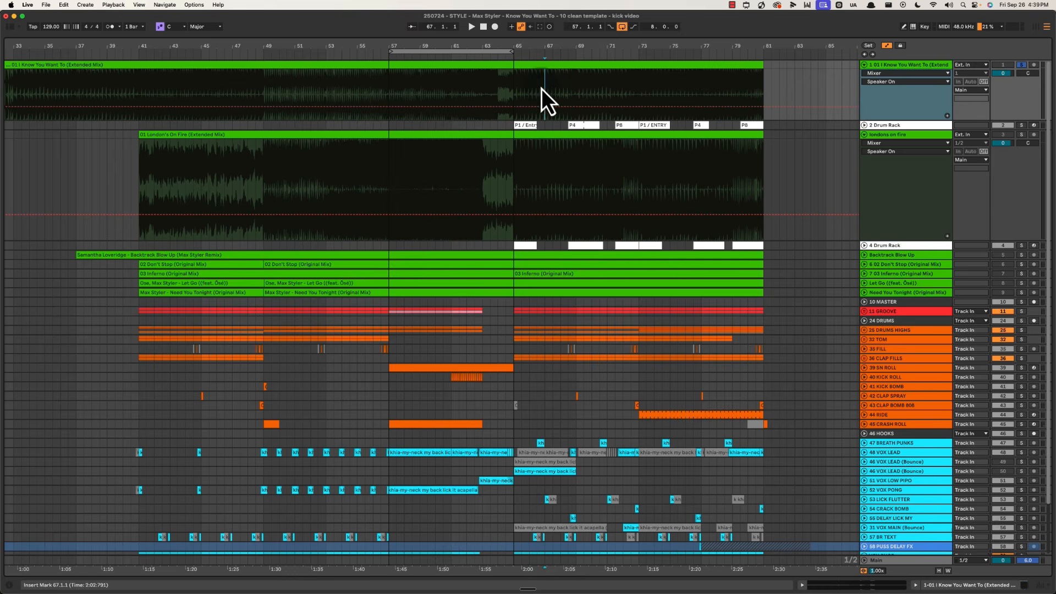
key(space)
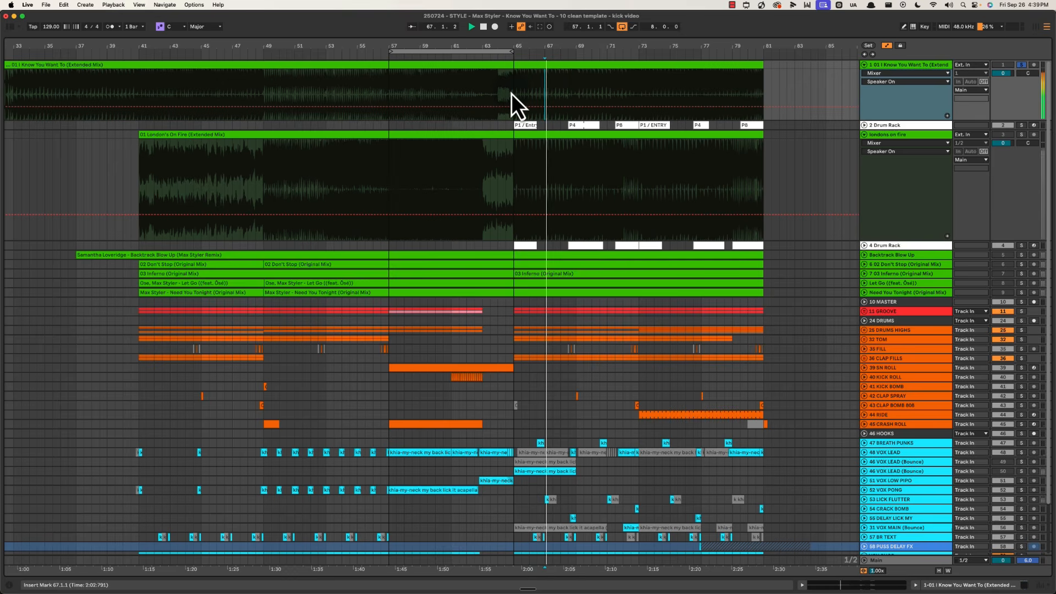
key(space)
click(452, 86)
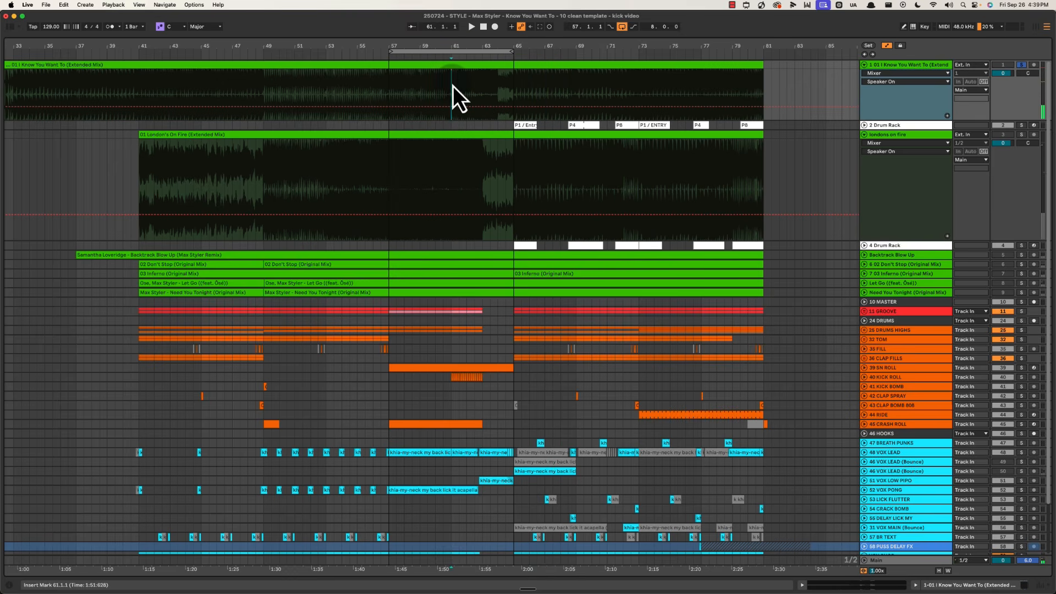
key(space)
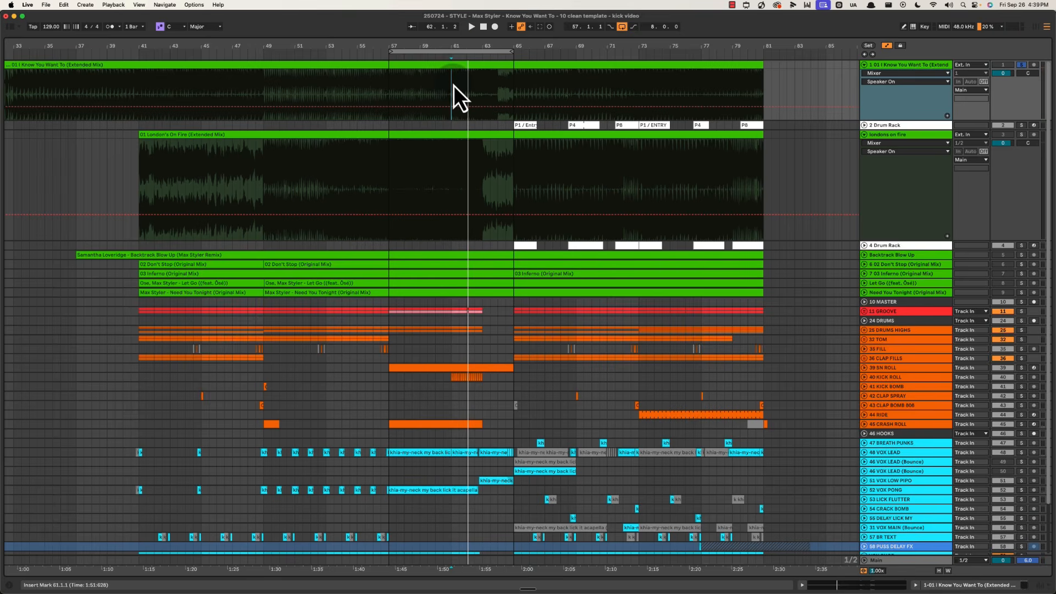
Review the Break checklist in the notes, replay from bar 61, and select London's On Fire
key(super+Tab)
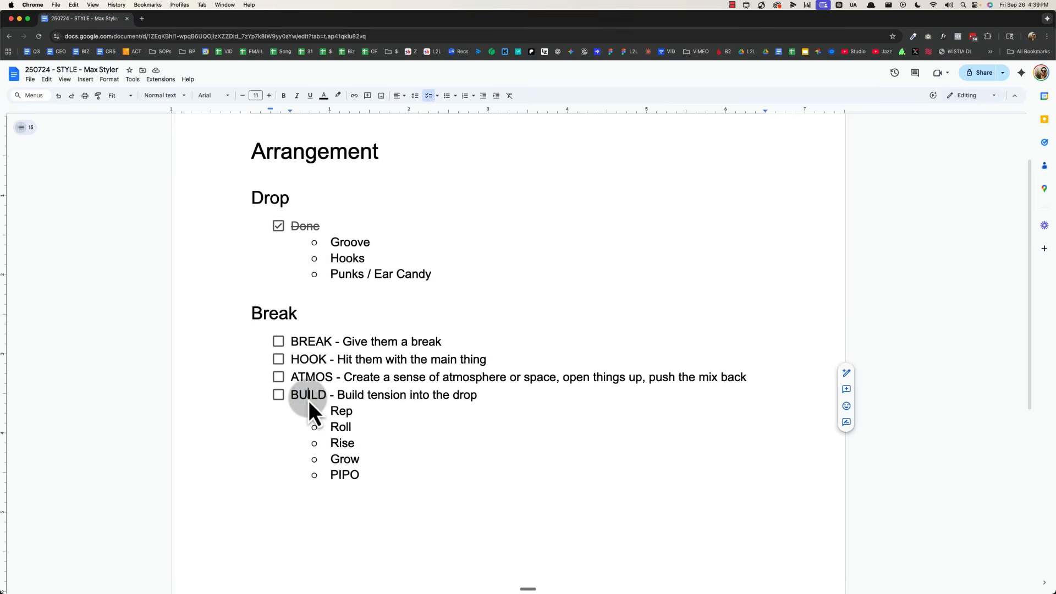
key(super+Tab)
key(space)
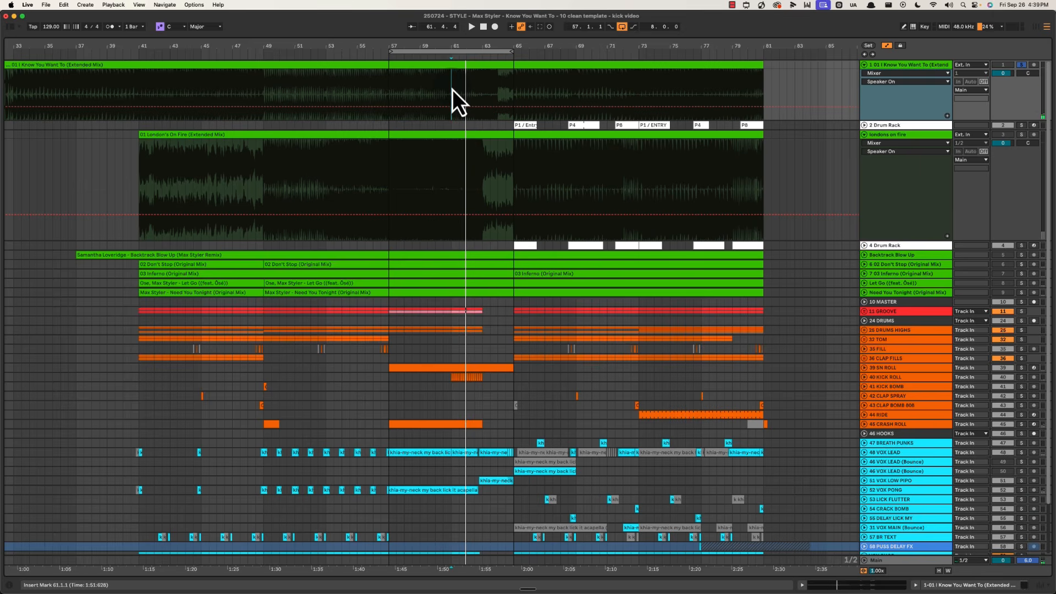
key(super+Tab)
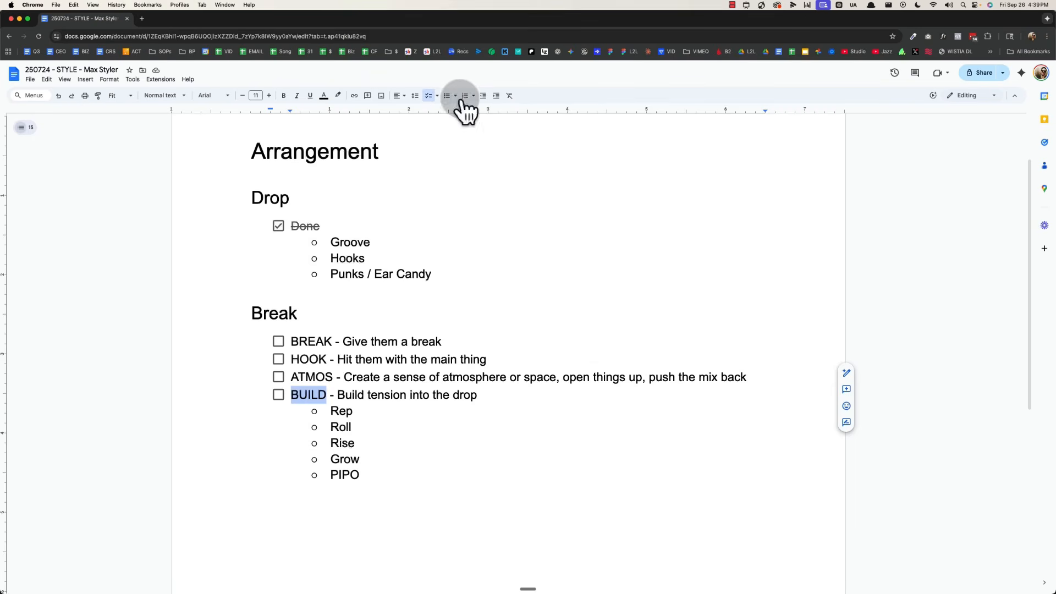
drag(487, 398, 219, 332)
click(582, 337)
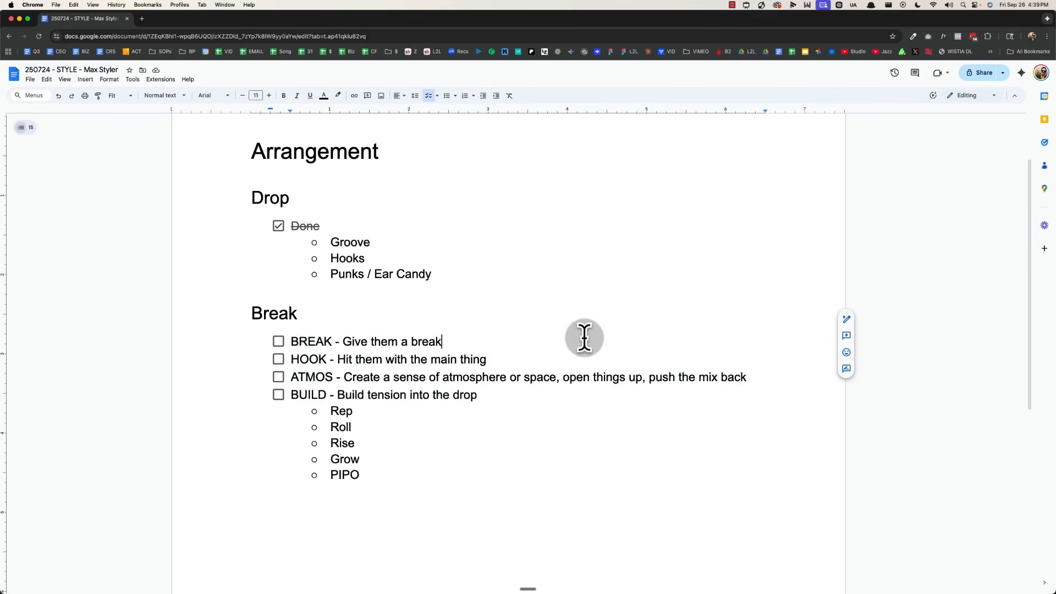
key(super+Tab)
click(912, 137)
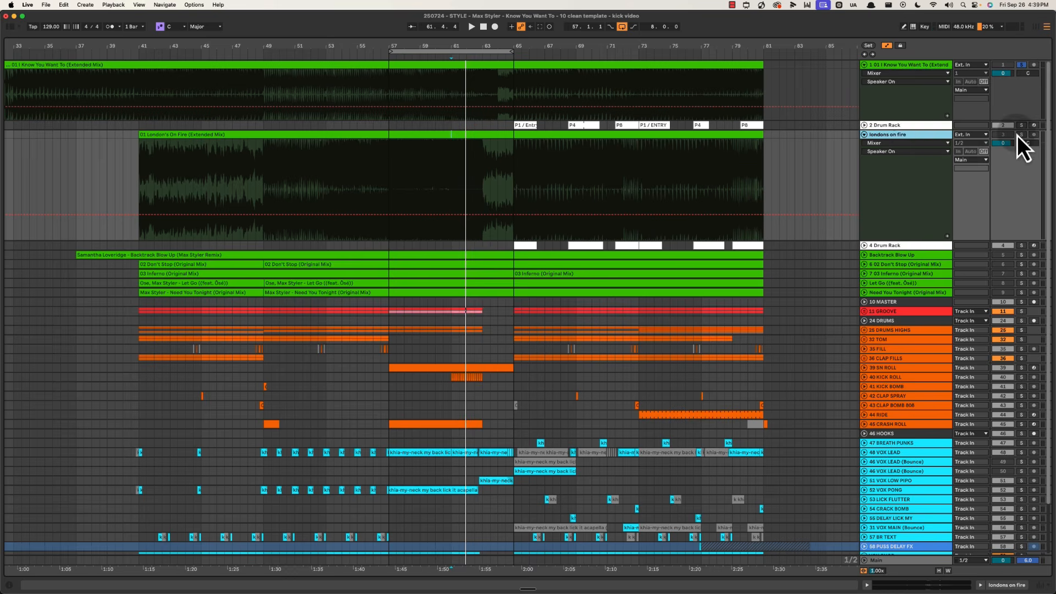
Solo London's On Fire and play it from bar 41
drag(766, 144, 138, 157)
key(s)
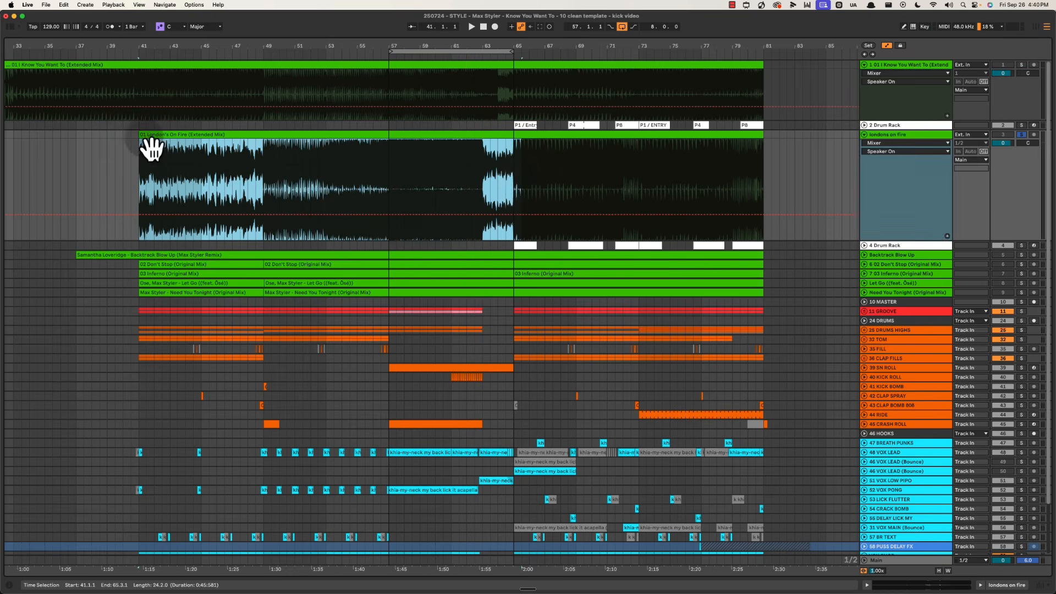
click(138, 171)
key(space)
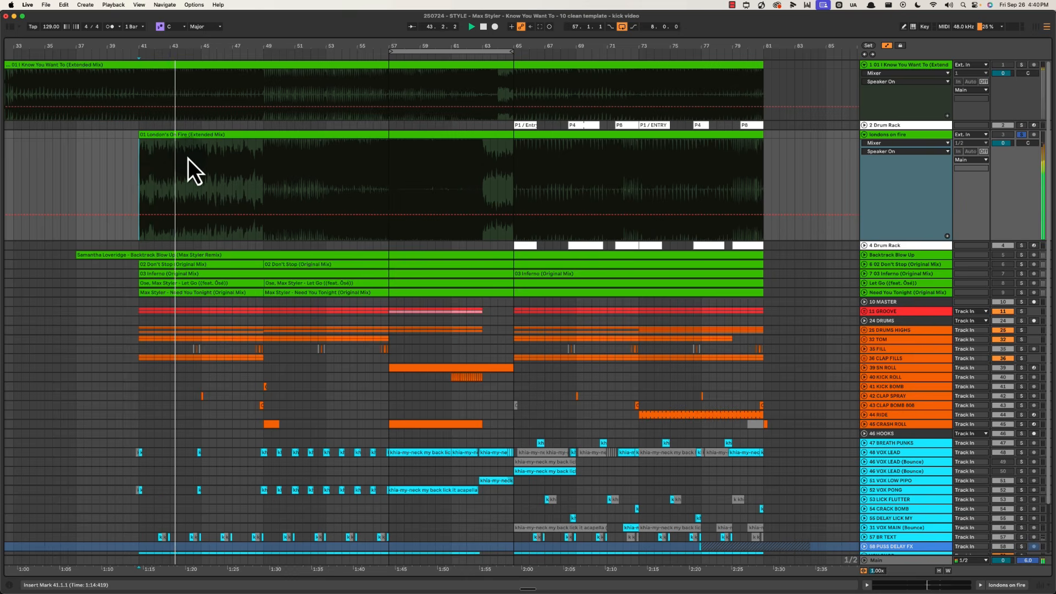
Check the BREAK, HOOK and ATMOS notes, then play London's On Fire from around bar 44
key(super+Tab)
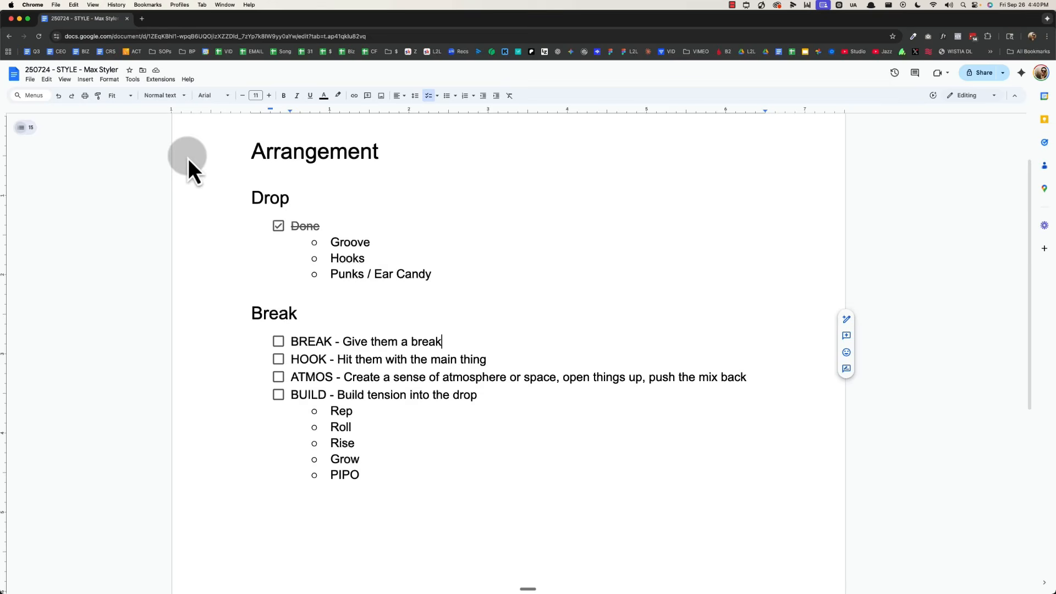
double_click(311, 340)
double_click(311, 359)
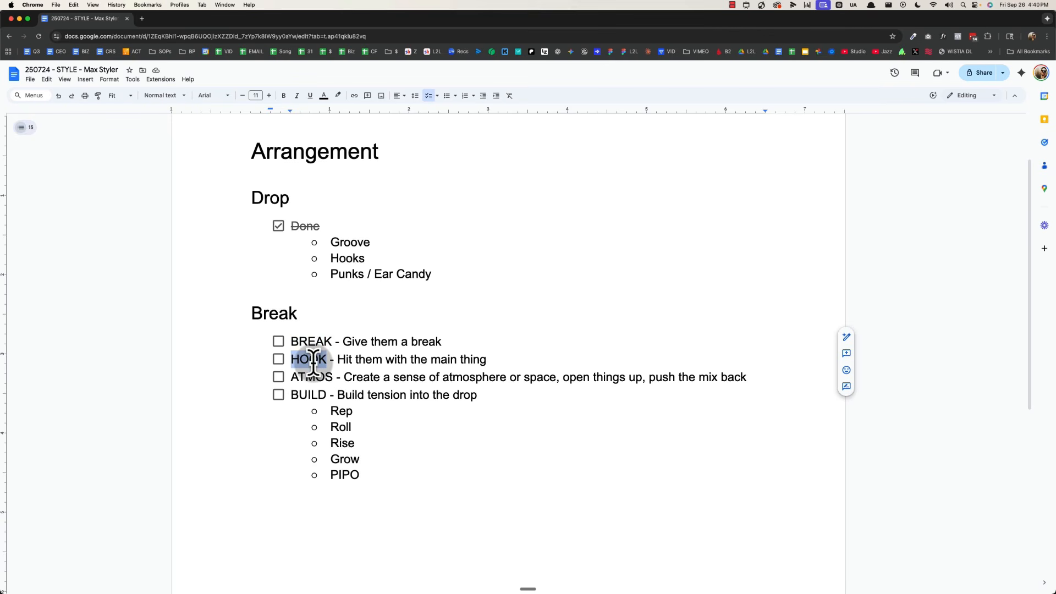
double_click(312, 377)
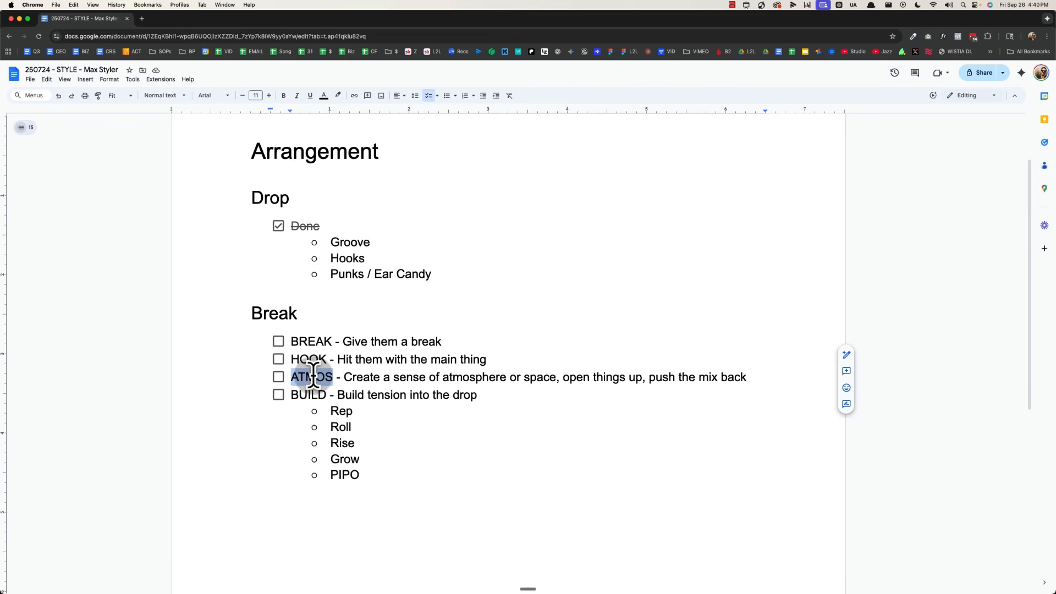
key(super+Tab)
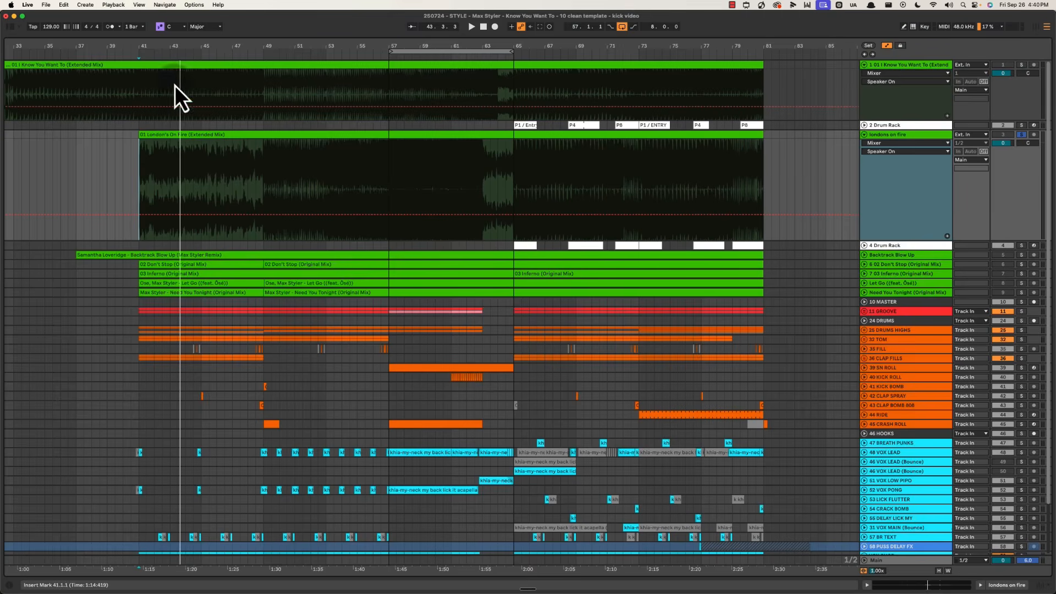
click(193, 168)
key(space)
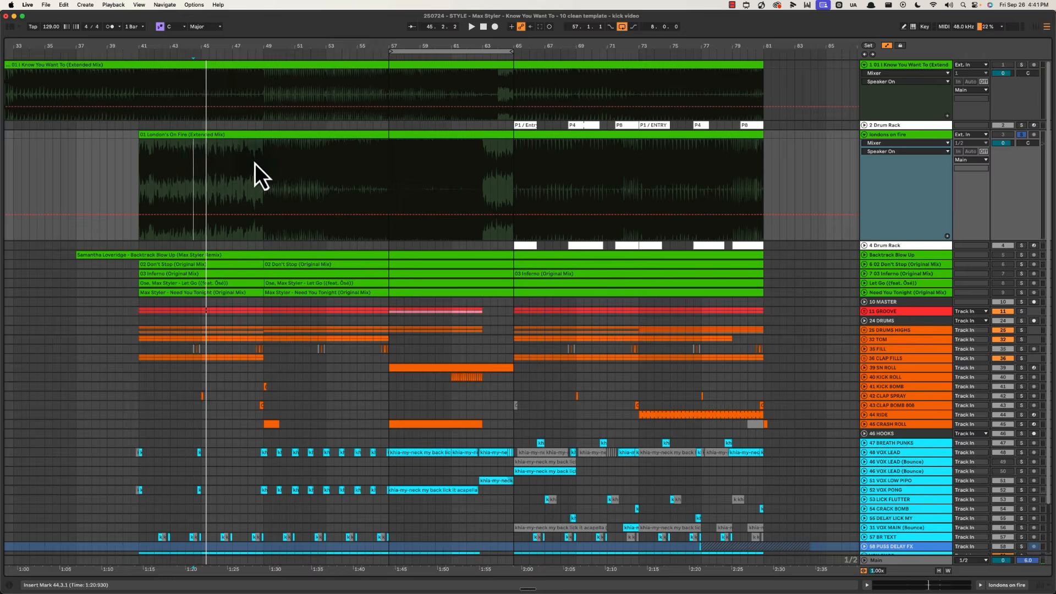
Recheck BREAK, HOOK and ATMOS, then select bars 57–65 and play the build from bar 57
key(super+Tab)
double_click(310, 346)
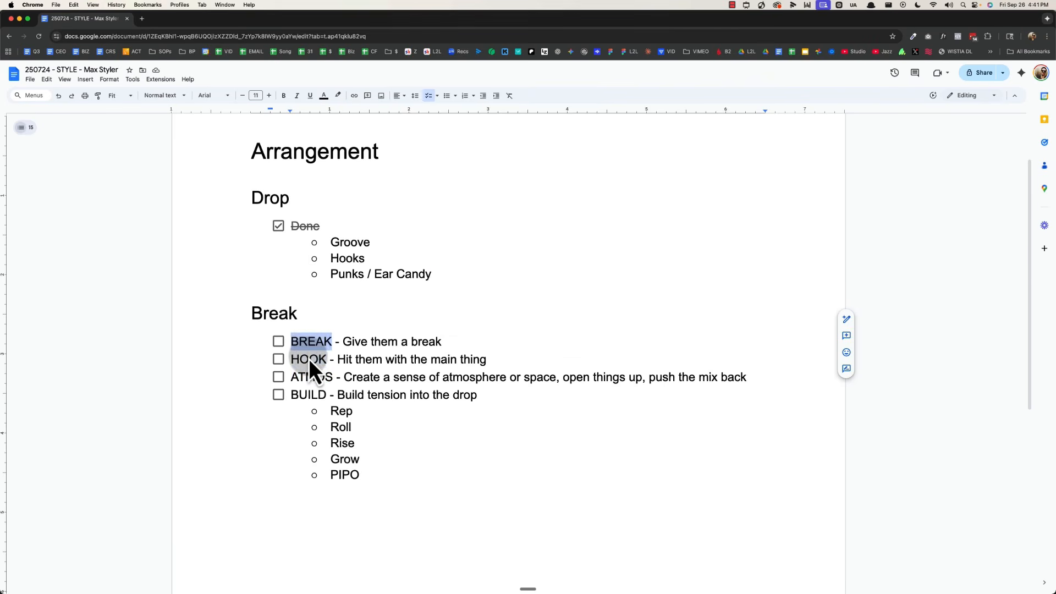
double_click(309, 358)
double_click(310, 378)
key(super+Tab)
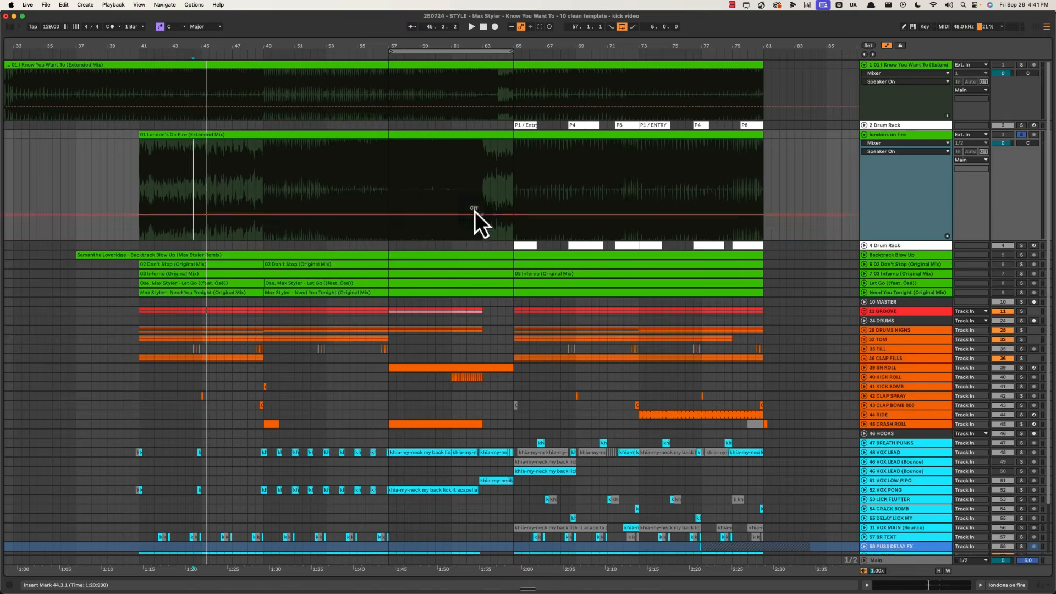
drag(390, 166, 497, 171)
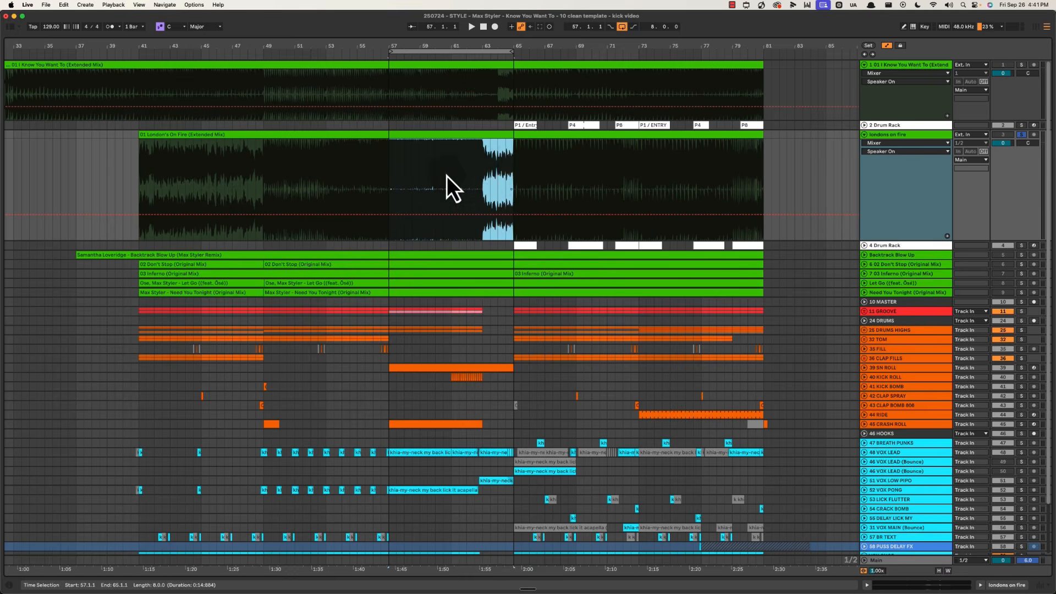
click(389, 159)
key(space)
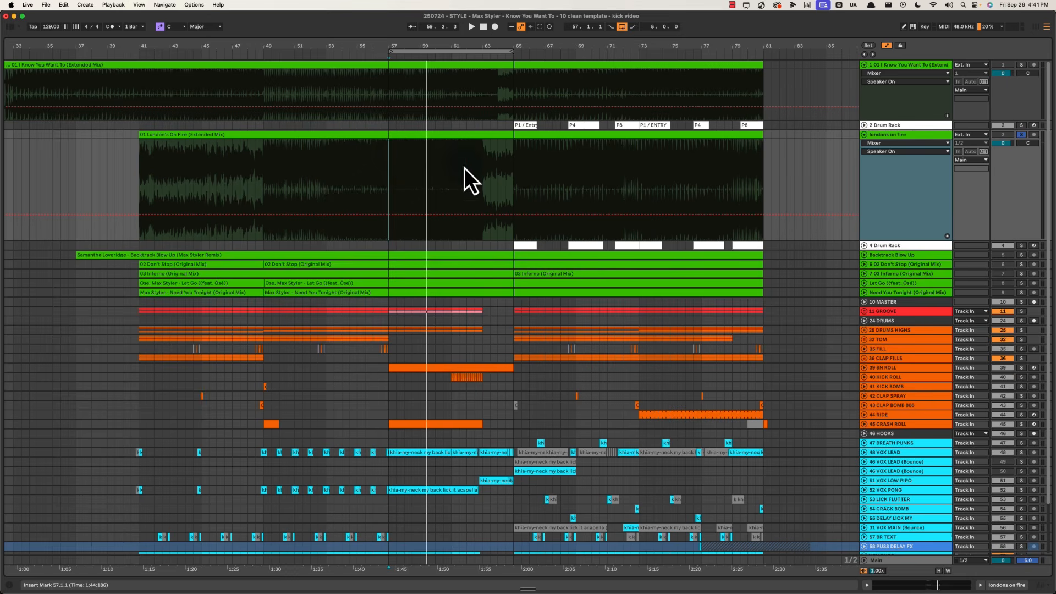
Play from bar 61 and stretch the loop end to bar 71, then bar 73
click(448, 158)
key(space)
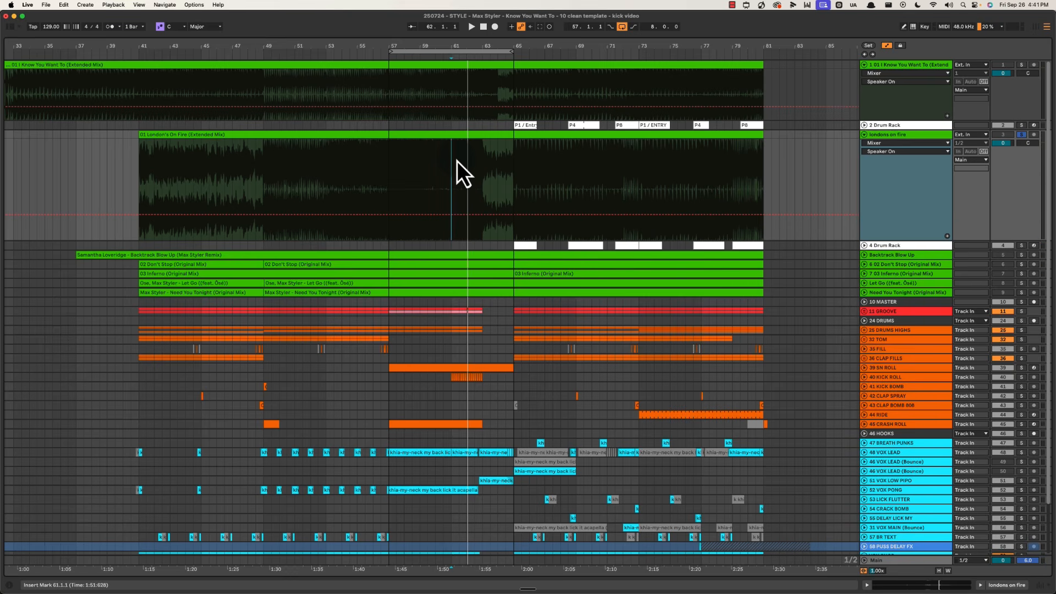
key(space)
drag(512, 51, 607, 55)
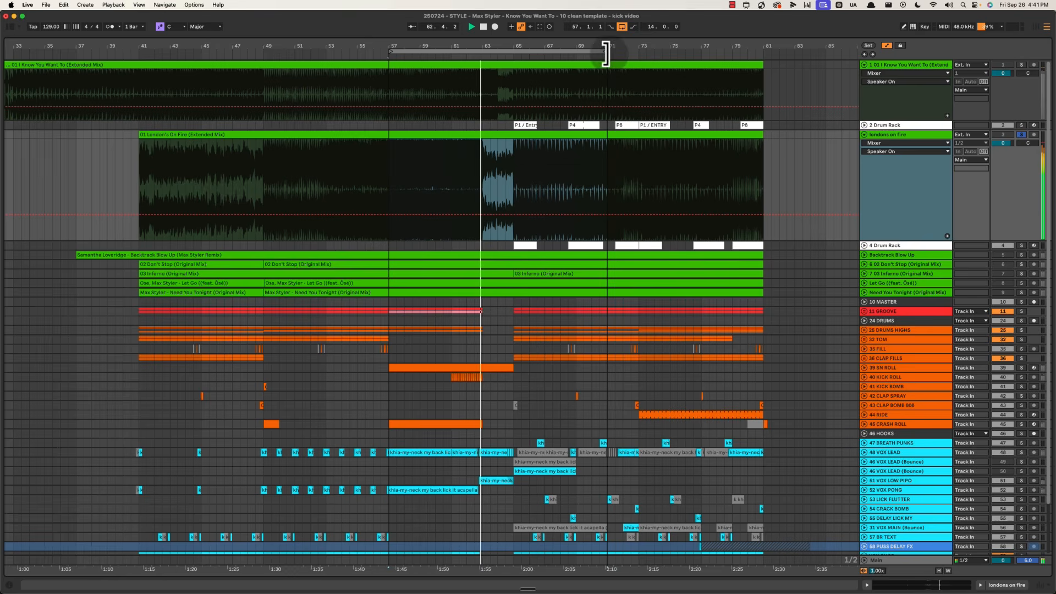
key(space)
click(457, 160)
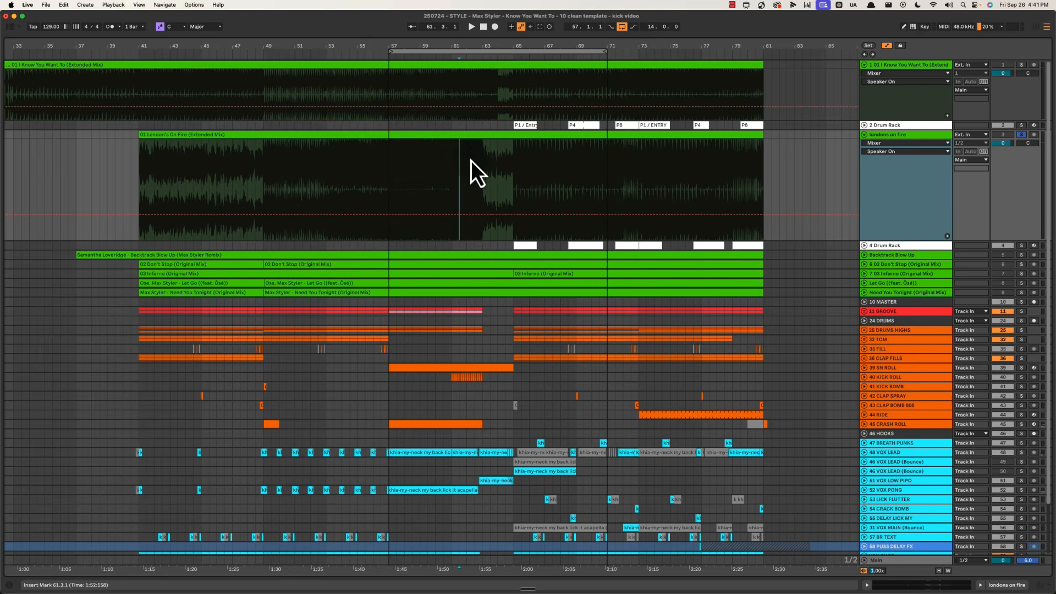
click(473, 159)
key(space)
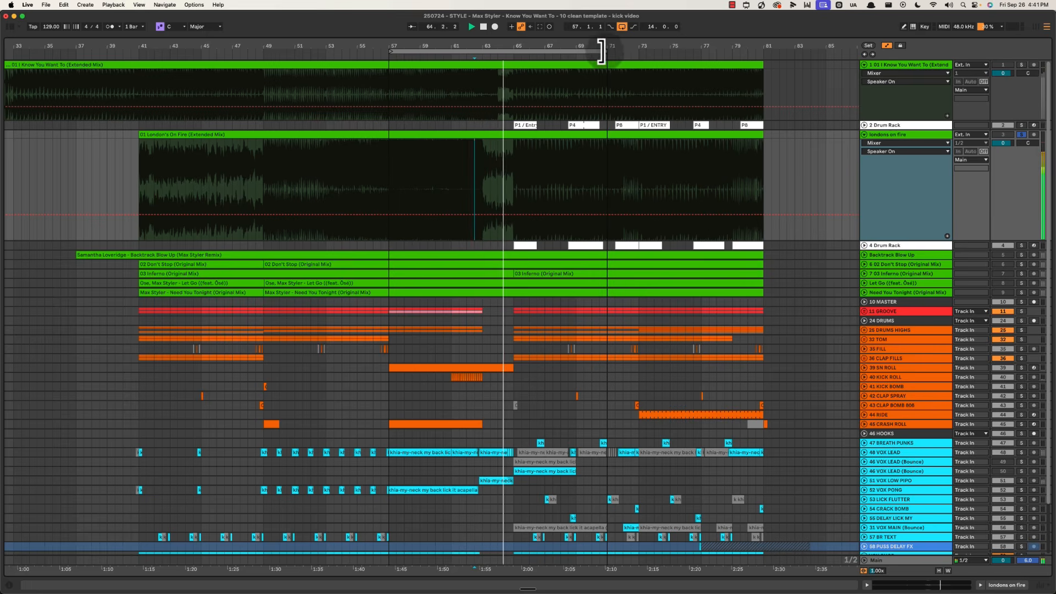
drag(607, 51, 637, 50)
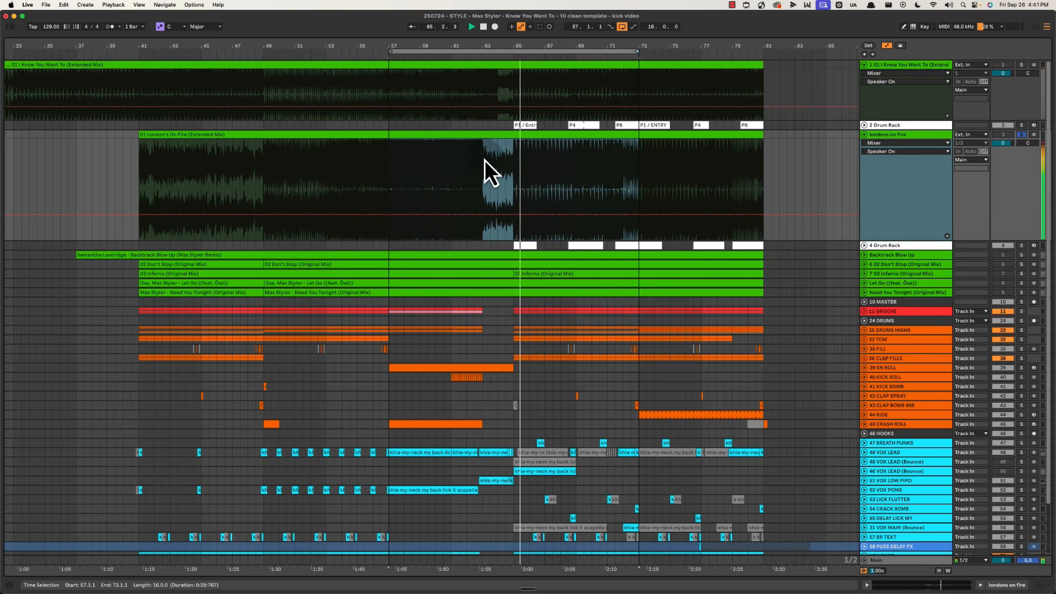
key(space)
Alternate playback from bar 67 in the drop and bar 61 in the build
click(536, 159)
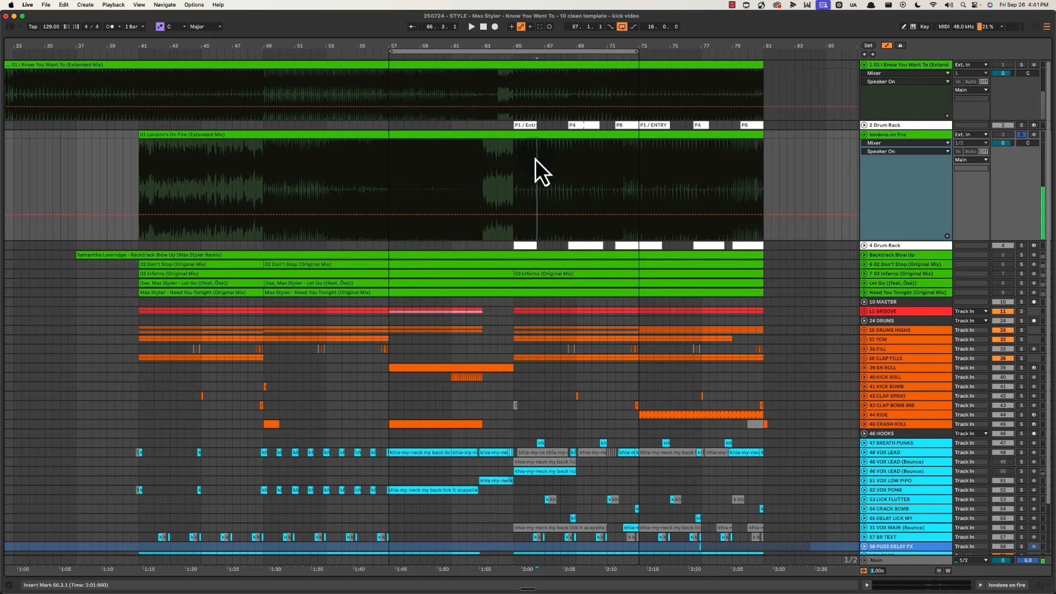
click(543, 157)
key(space)
click(435, 164)
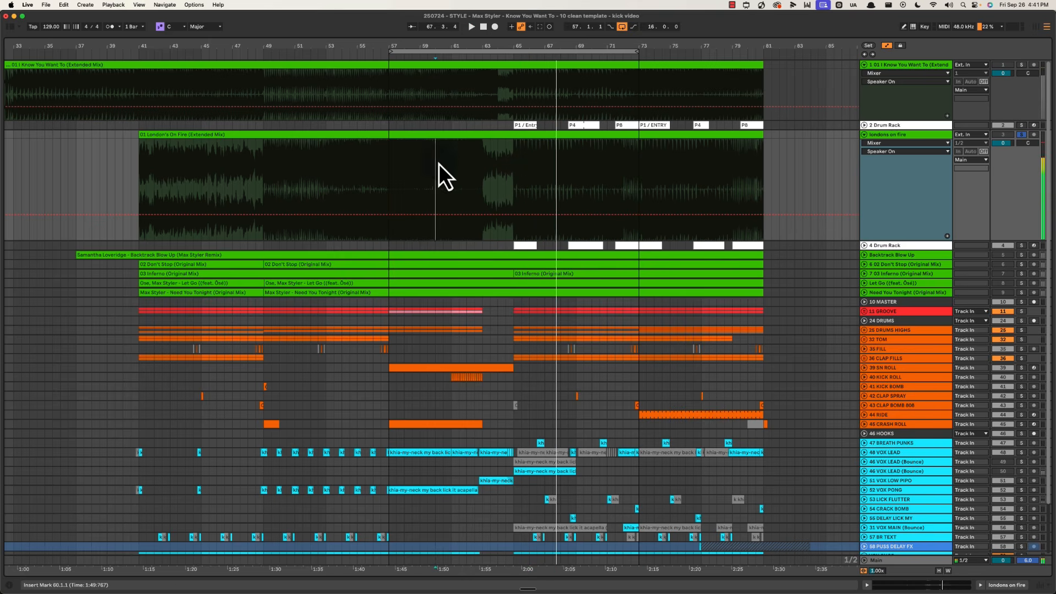
key(space)
click(443, 162)
click(449, 164)
key(space)
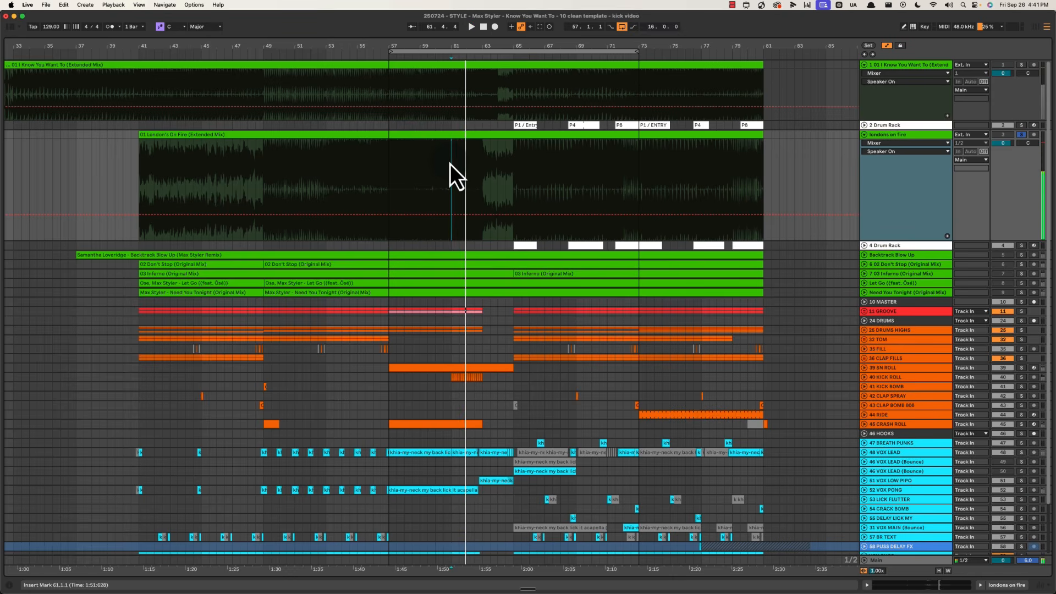
key(space)
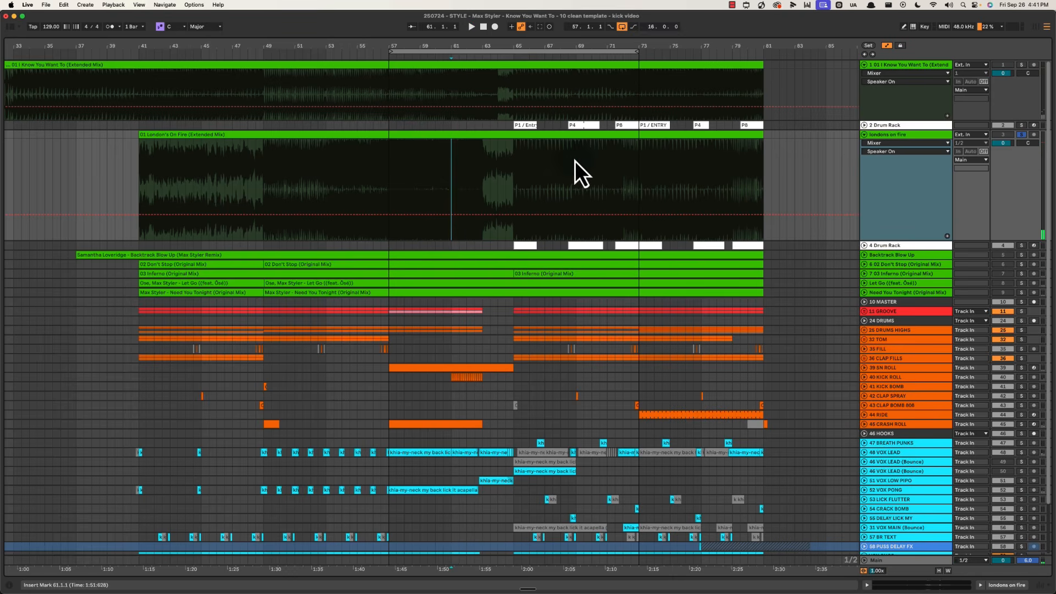
click(543, 157)
key(space)
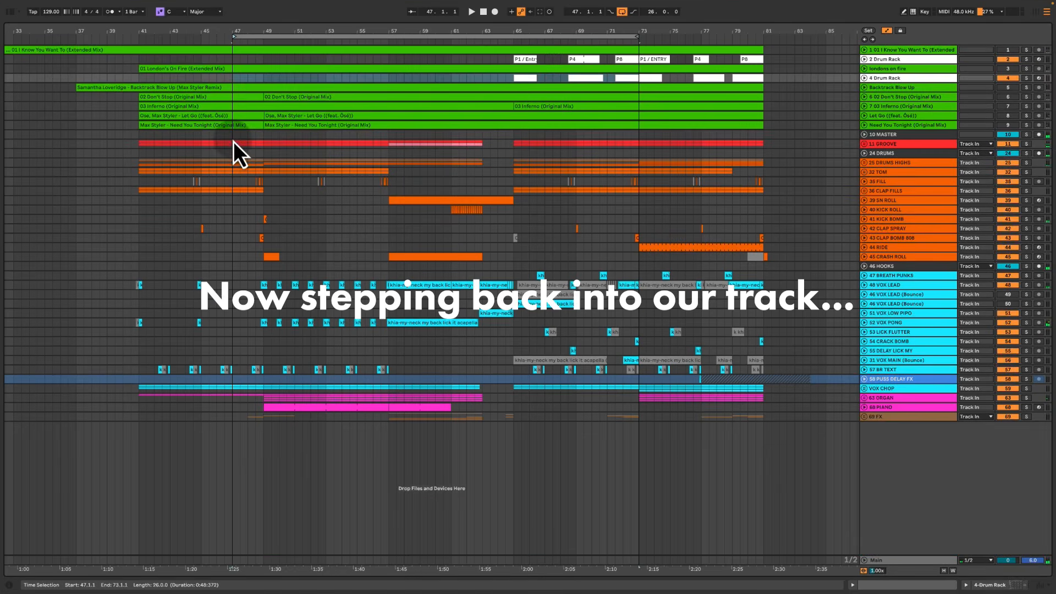
Play the arrangement from bar 47, then tick off 'BREAK - Give them a break' in the notes
click(245, 166)
click(232, 139)
key(space)
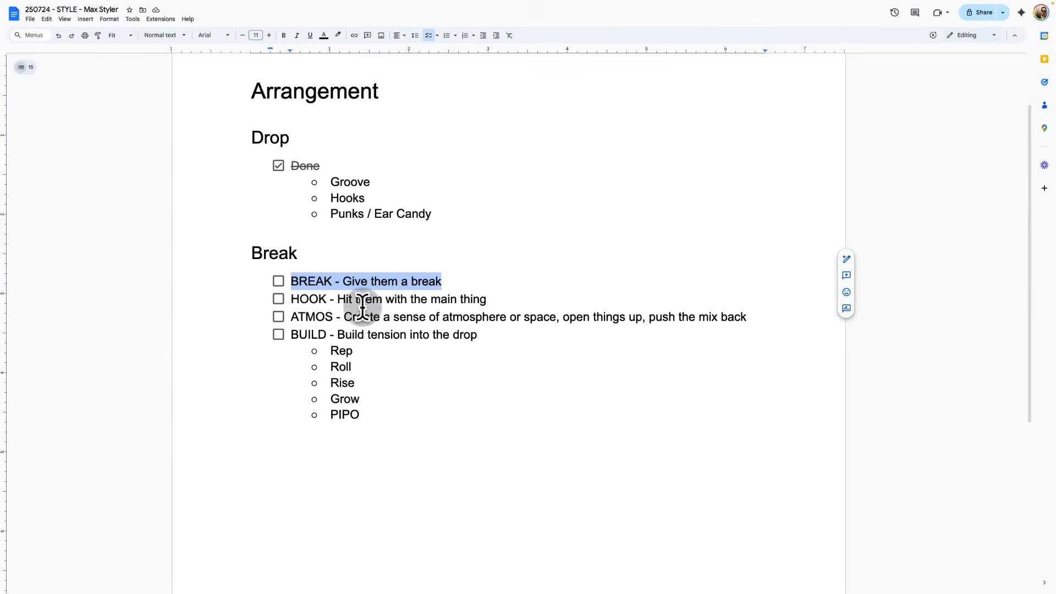
click(470, 283)
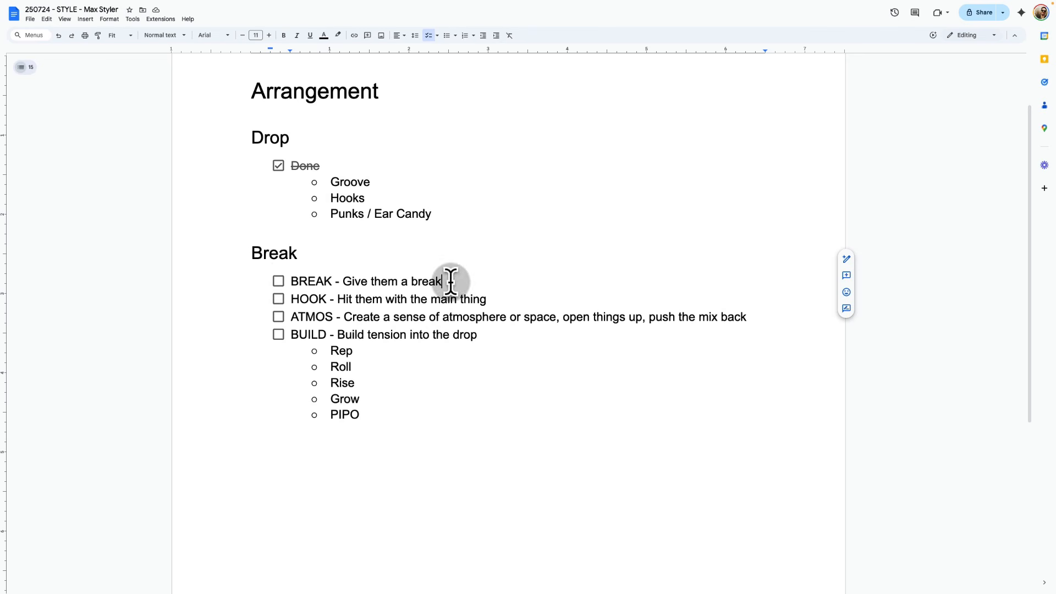
click(280, 282)
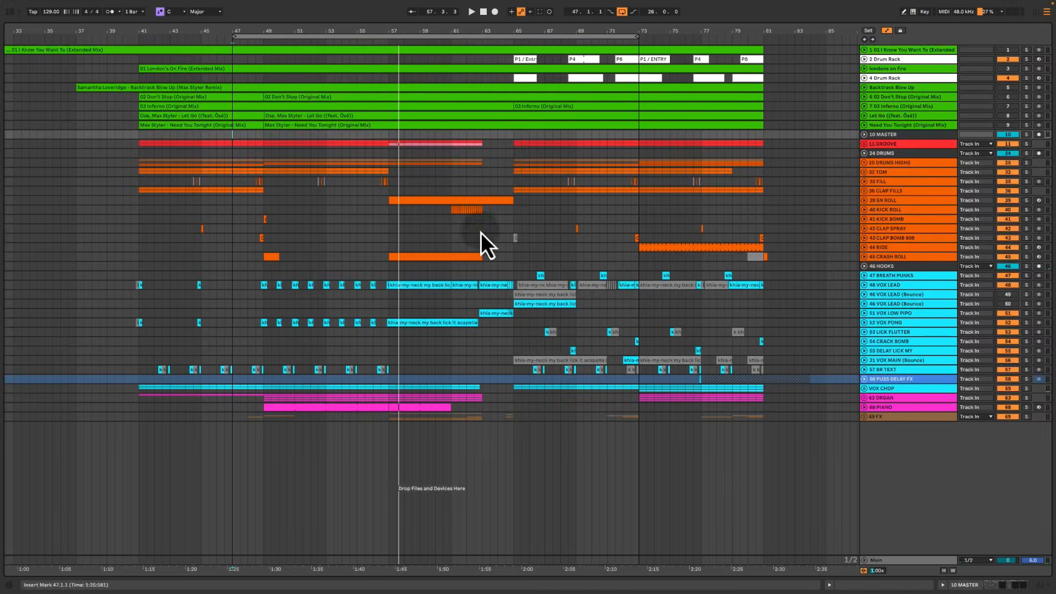
Unfold the 11 GROOVE group's automation and fold away the 23 BASS lanes
click(867, 144)
click(865, 145)
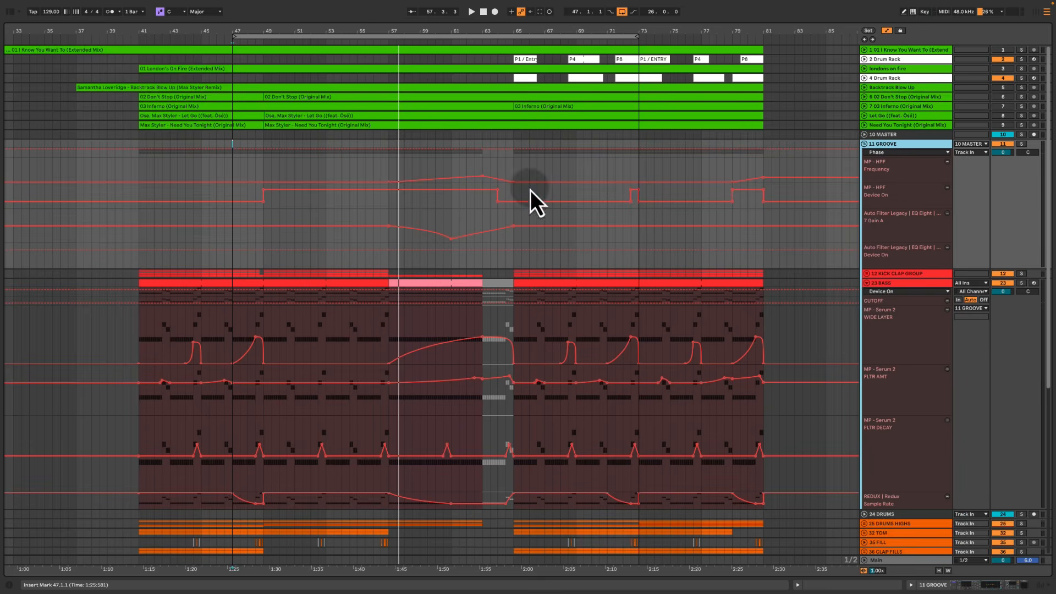
drag(250, 198, 505, 199)
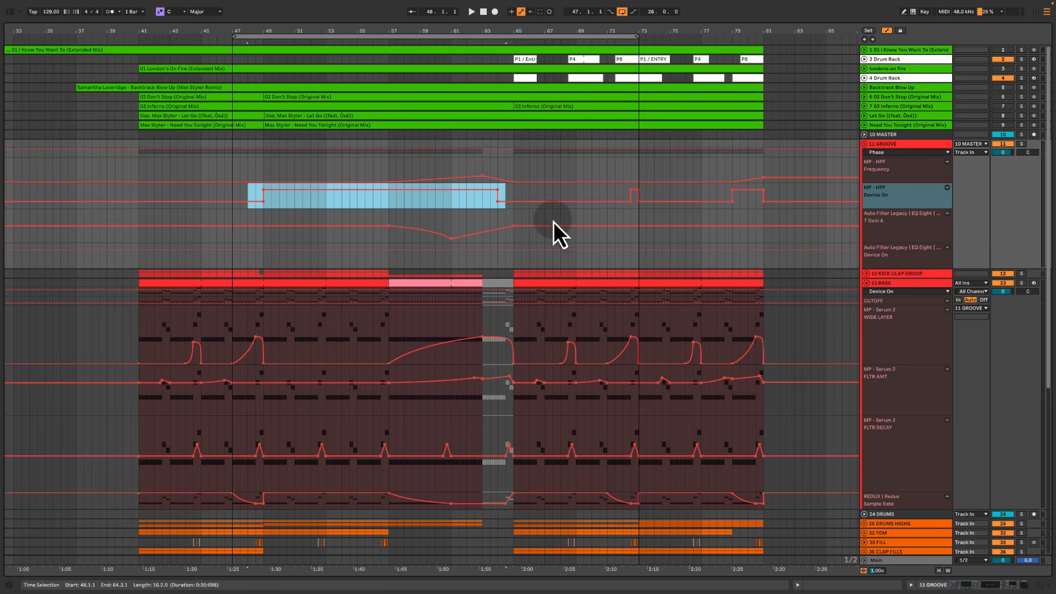
click(894, 145)
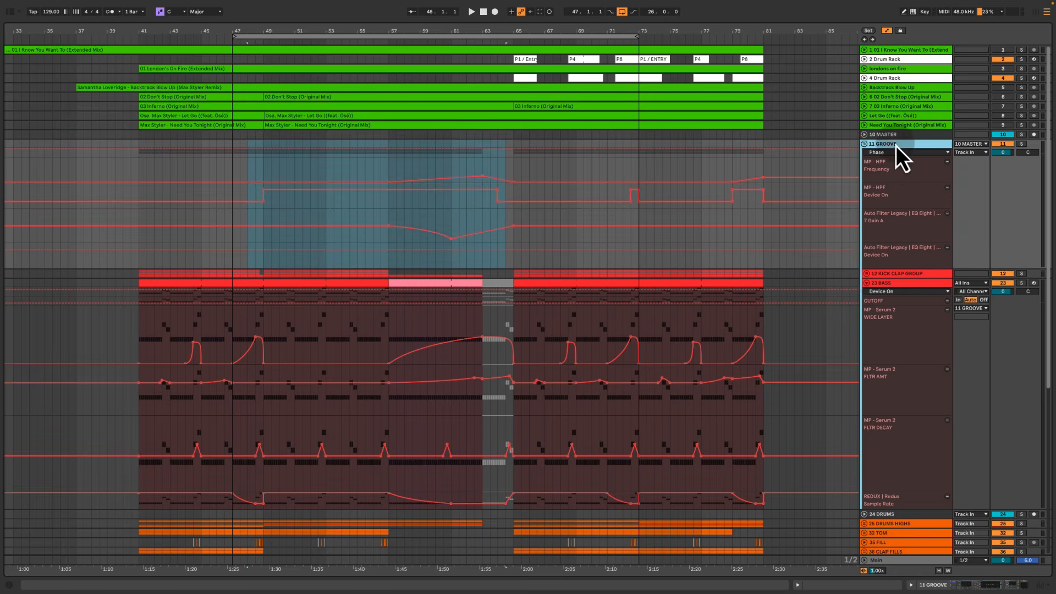
click(878, 283)
click(866, 283)
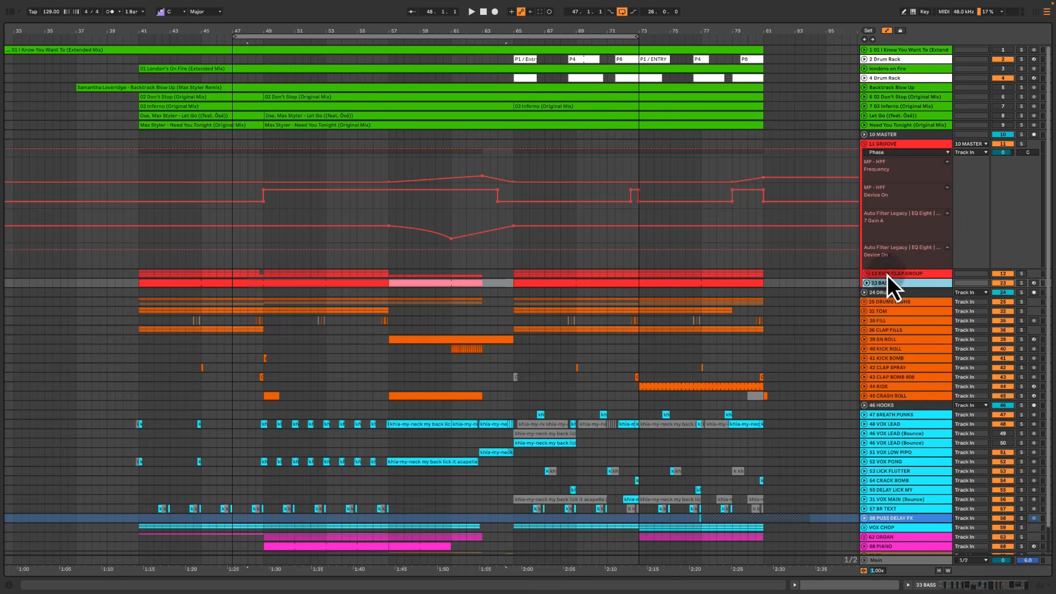
Open GROOVE's device chain and select bars 57–63 of the Auto Filter frequency automation
click(891, 144)
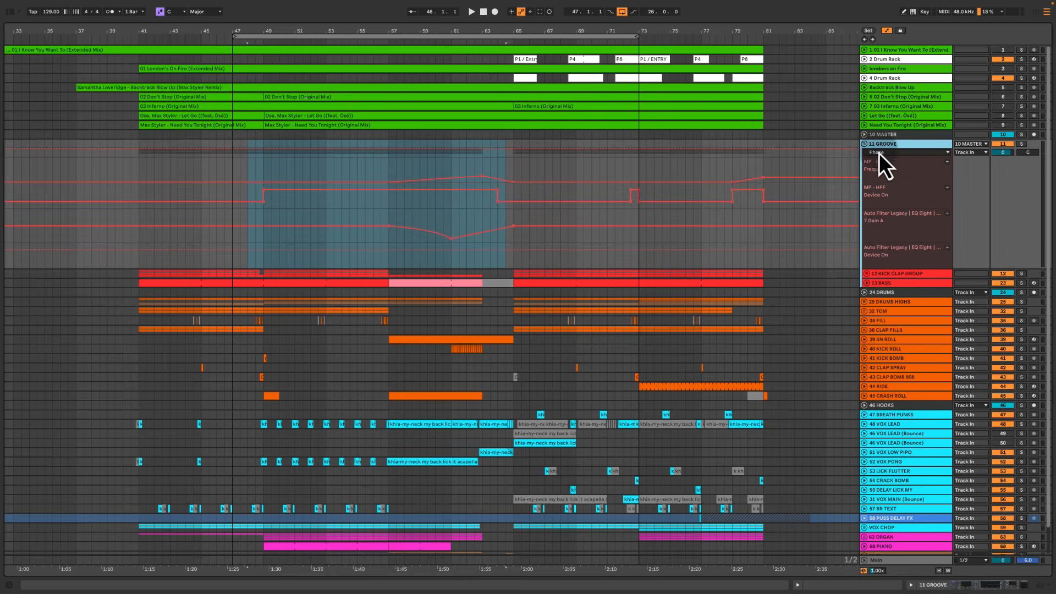
double_click(889, 148)
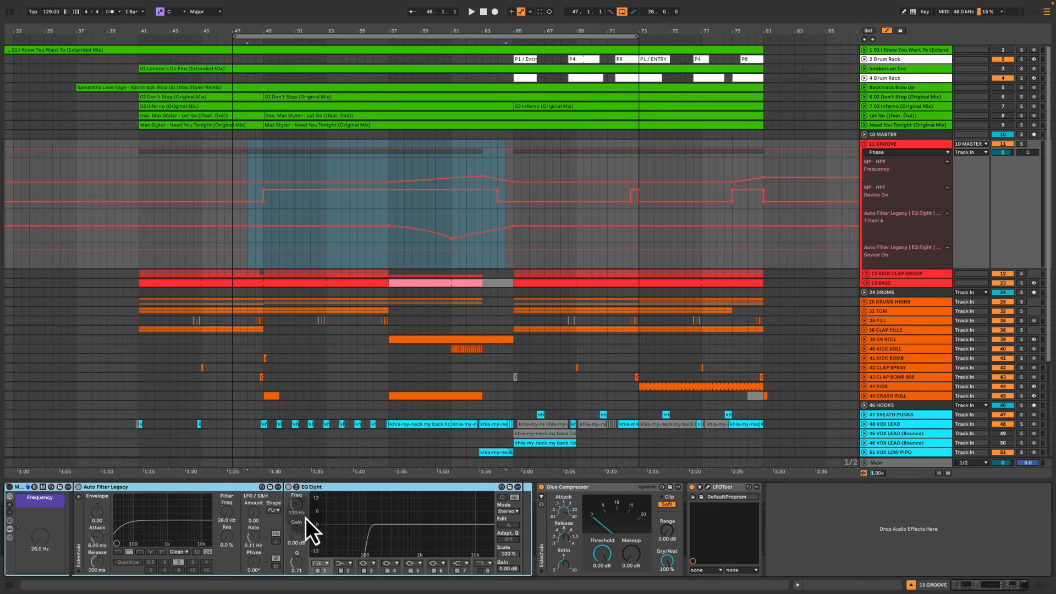
click(329, 487)
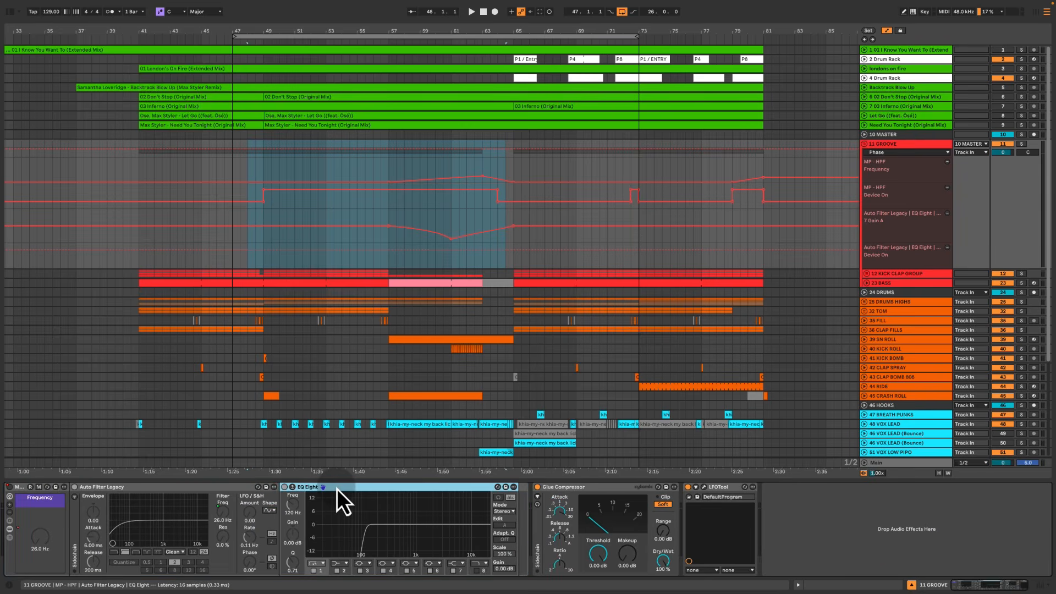
click(305, 240)
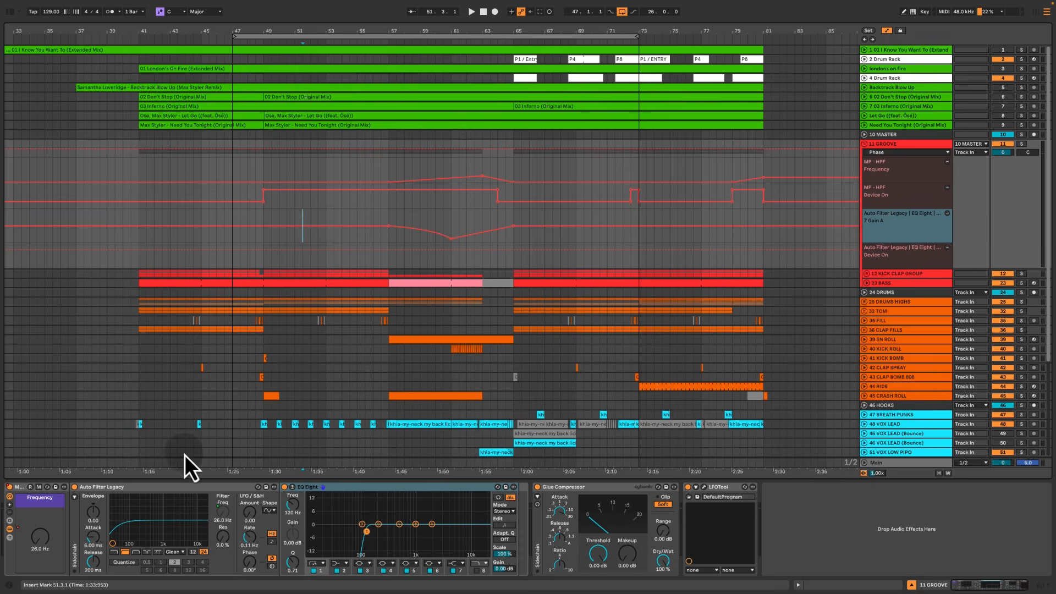
click(177, 487)
drag(390, 169, 484, 166)
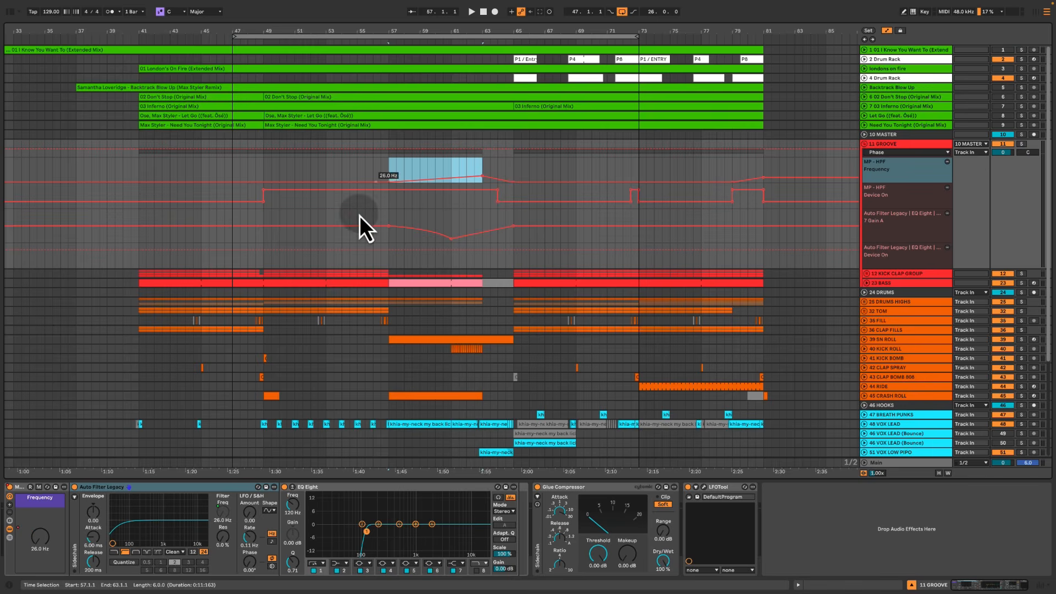
click(186, 487)
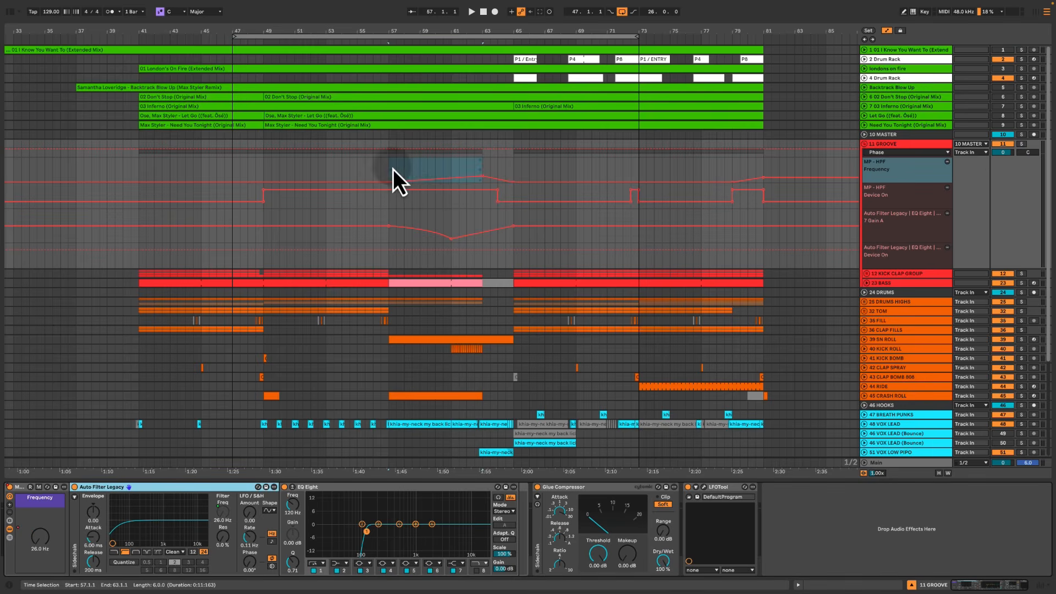
drag(391, 170, 483, 168)
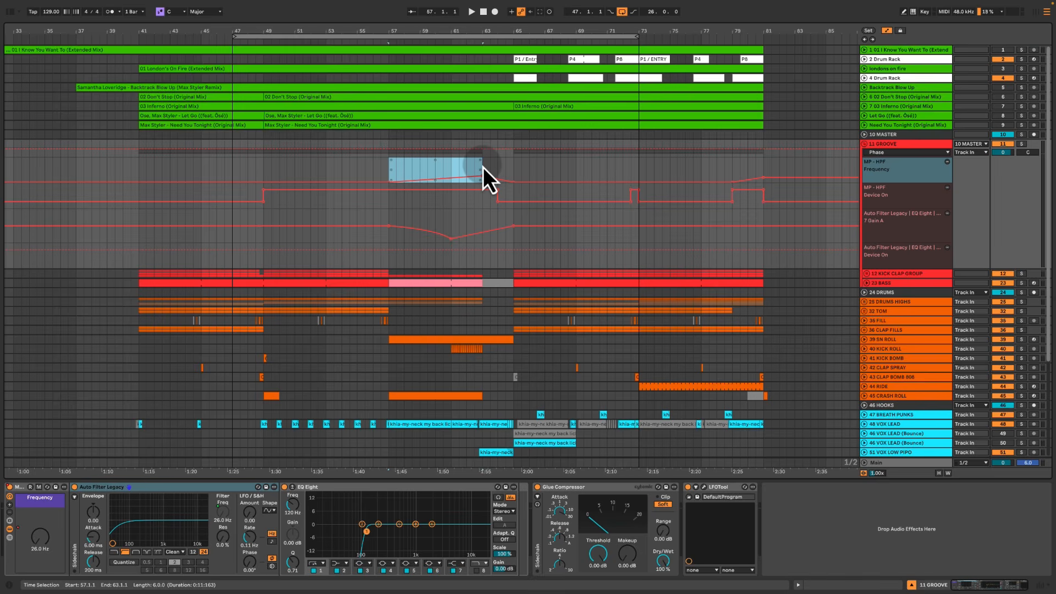
Select bars 65–69 across the GROOVE automation lanes, then select the HOOK checklist line
mouse_move(574, 256)
mouse_down()
mouse_move(514, 163)
mouse_move(572, 273)
mouse_move(576, 262)
mouse_up()
click(512, 169)
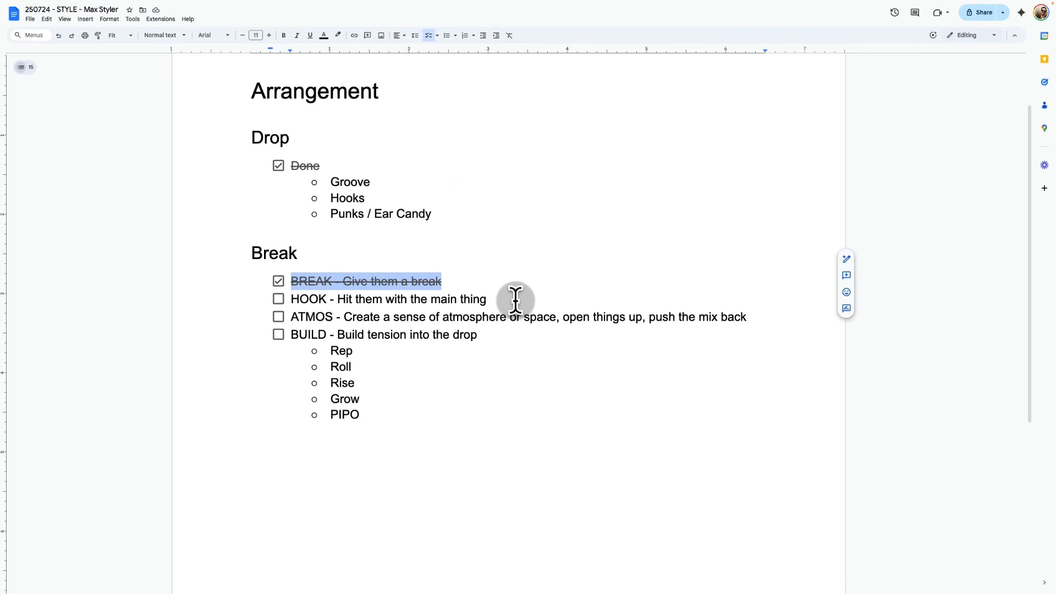
triple_click(515, 300)
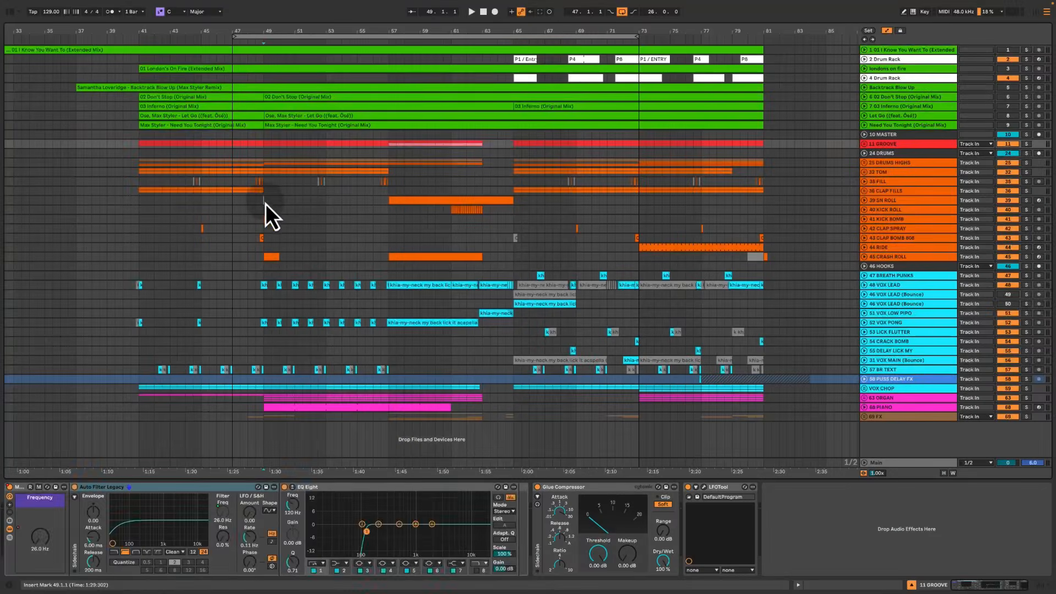
click(268, 200)
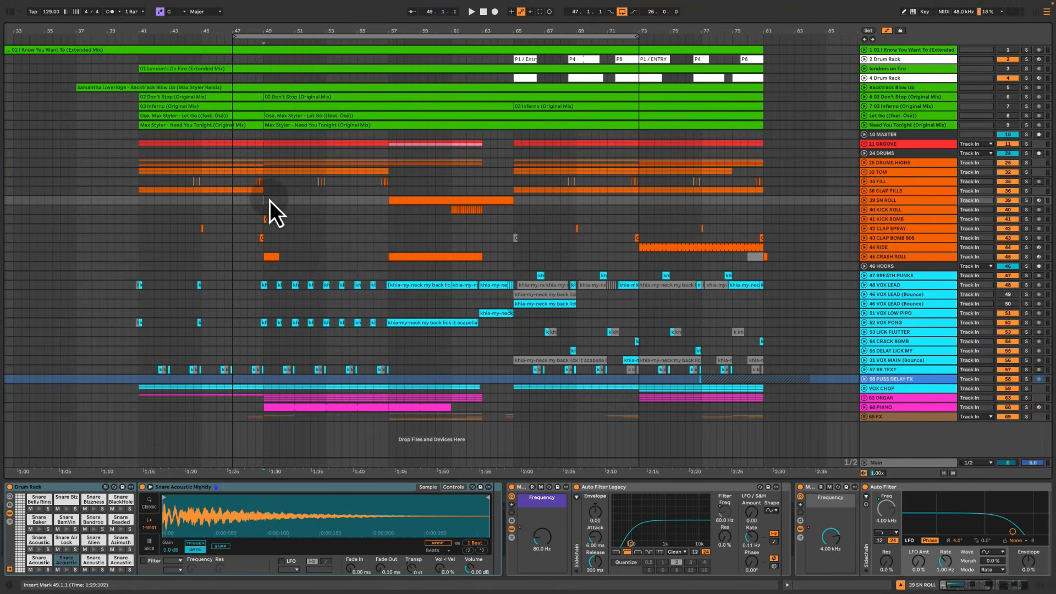
drag(270, 200, 388, 281)
click(260, 204)
key(space)
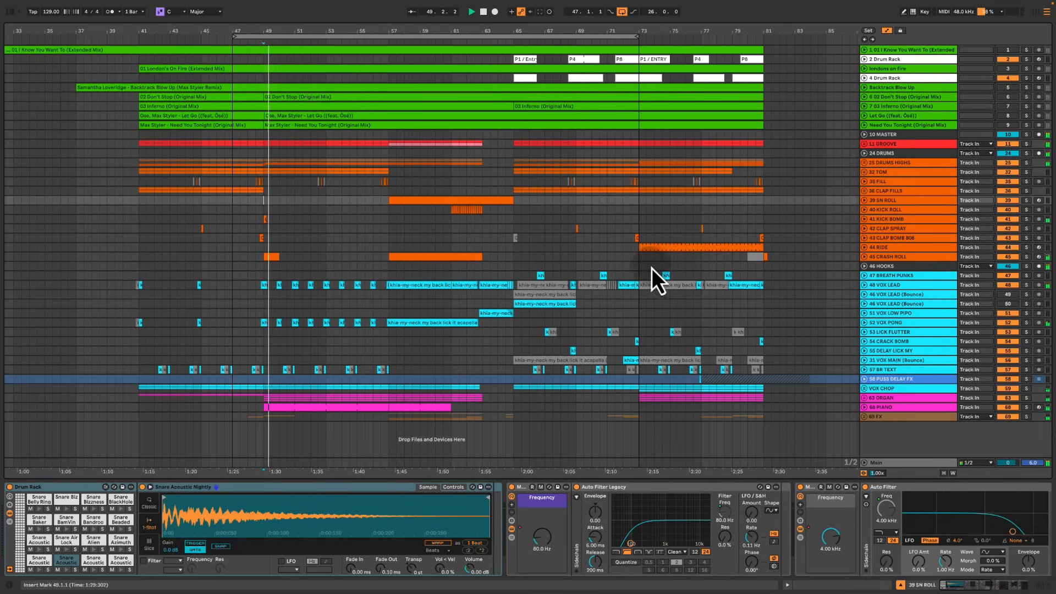
click(874, 286)
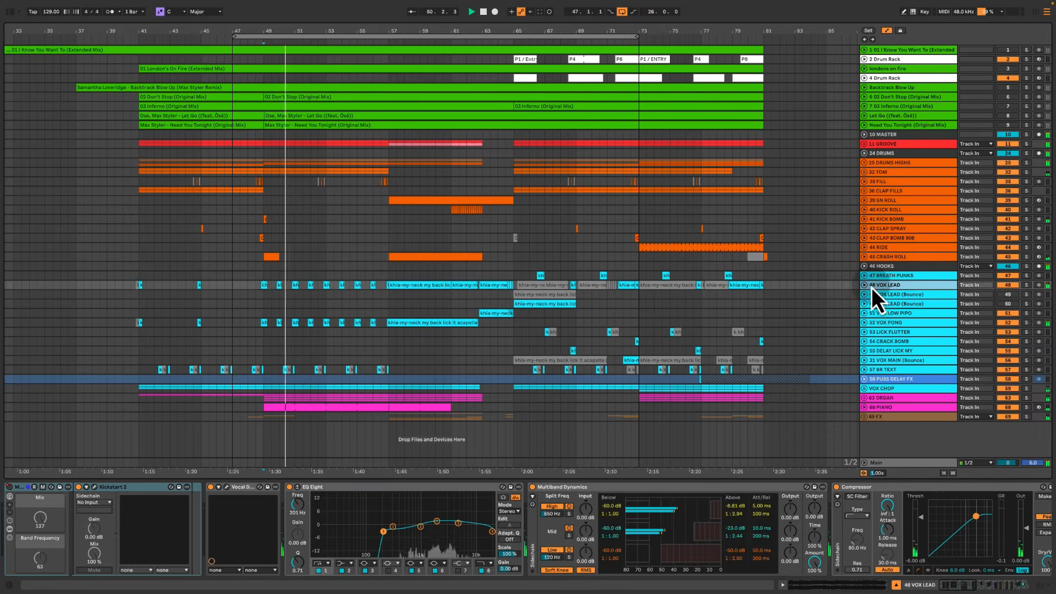
click(864, 285)
key(alt+super+l)
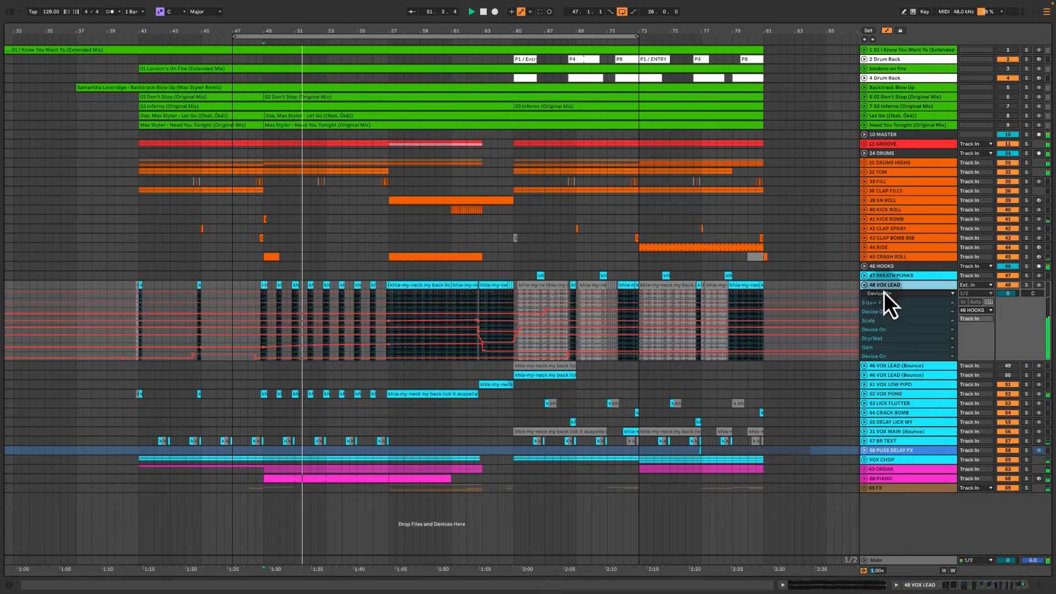
click(269, 276)
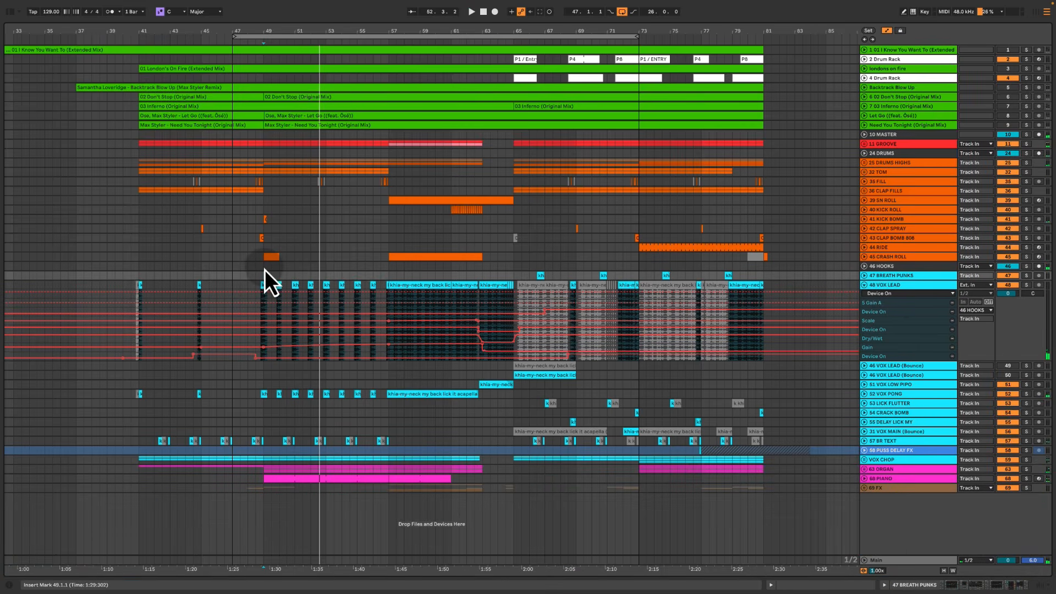
drag(265, 270, 391, 339)
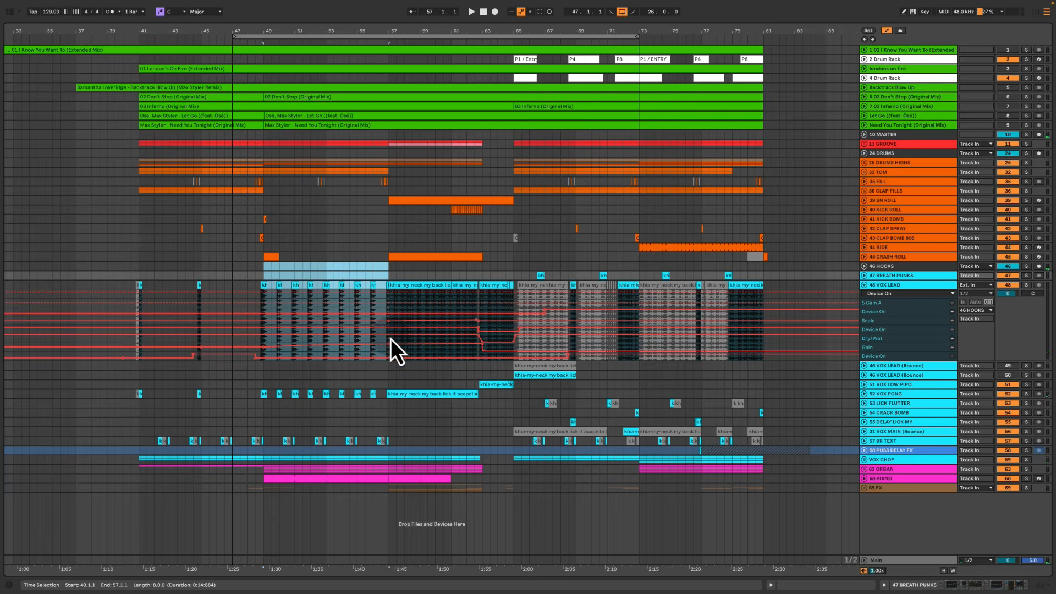
click(267, 276)
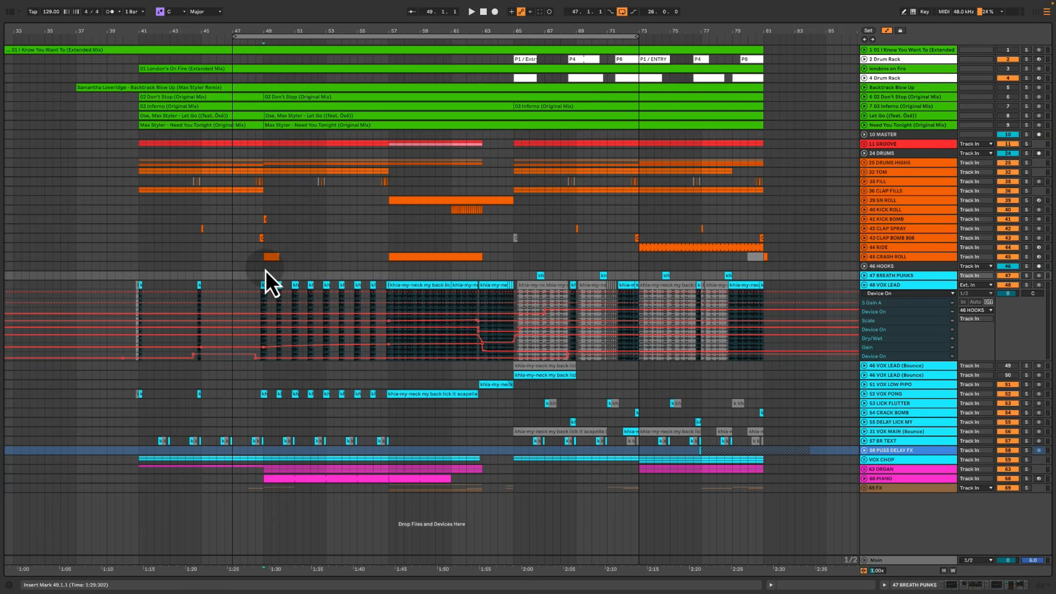
drag(265, 196, 387, 477)
click(297, 208)
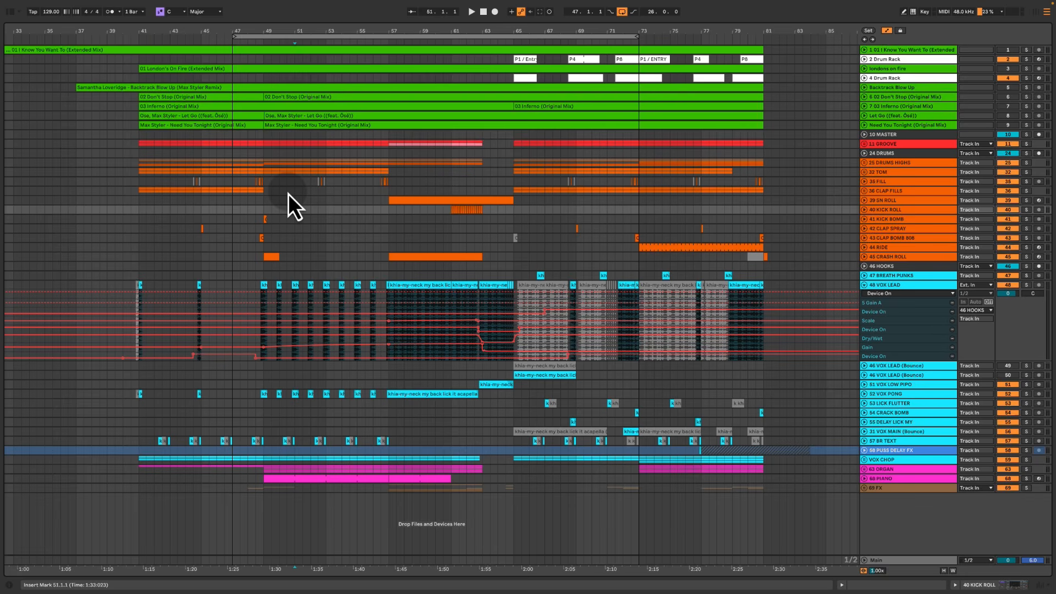
Tick off the HOOK checklist item and select the ATMOS line
click(278, 299)
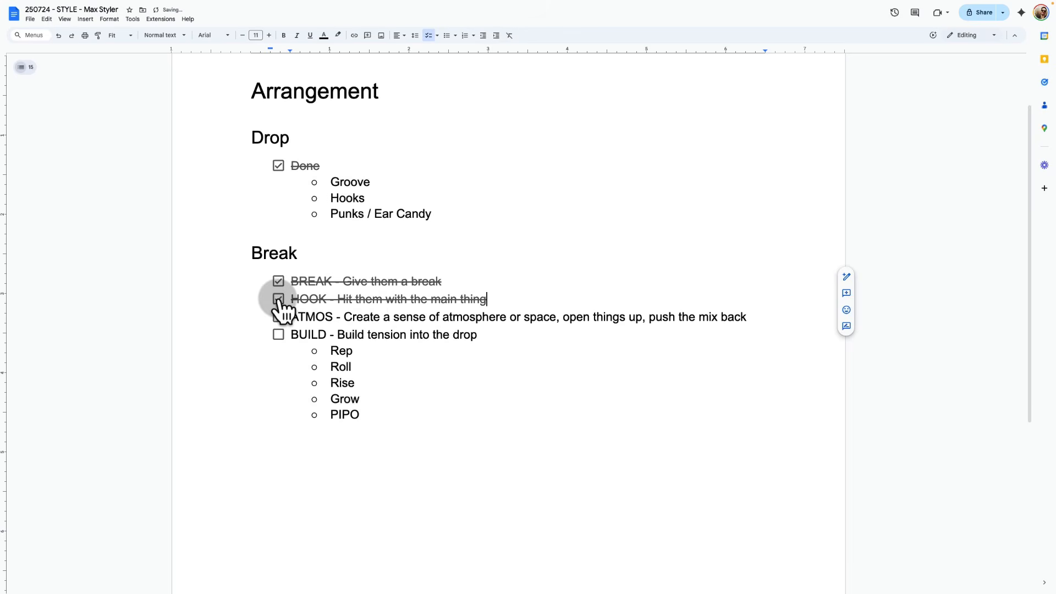
triple_click(366, 317)
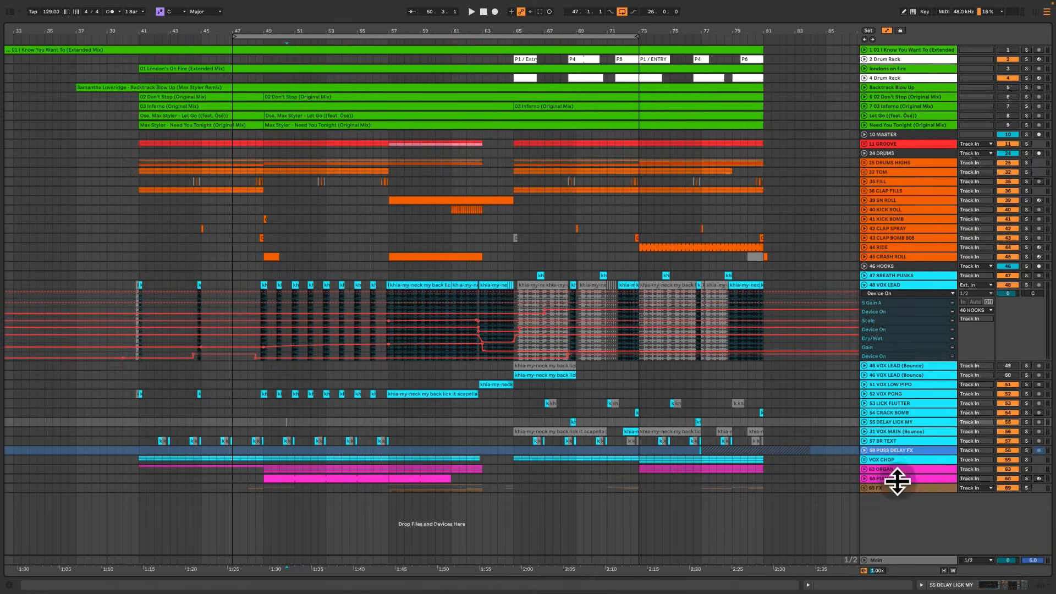
click(863, 470)
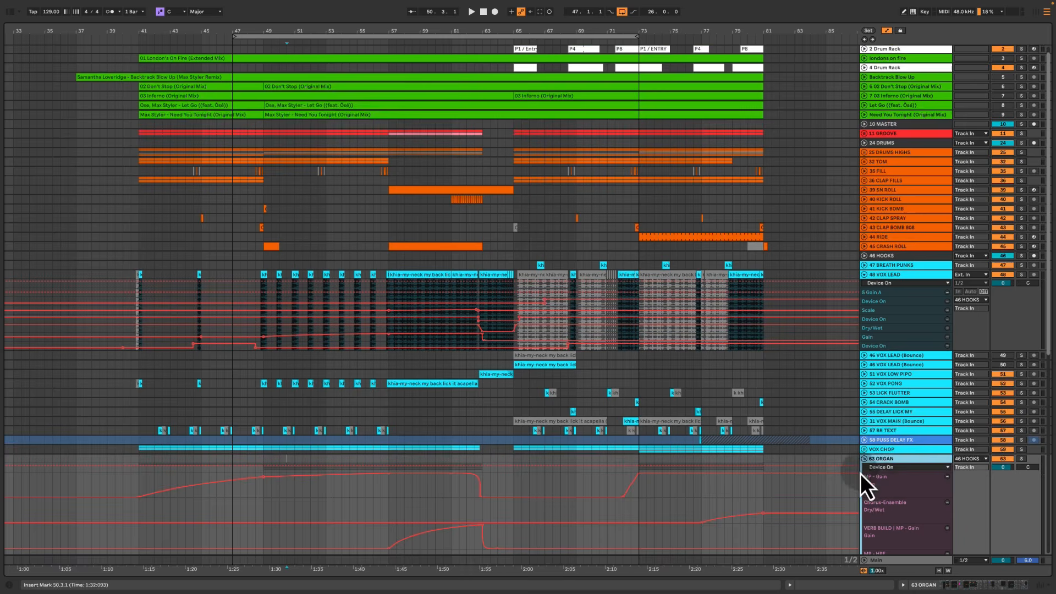
click(1021, 460)
scroll(278, 314, down, 4)
click(262, 292)
key(space)
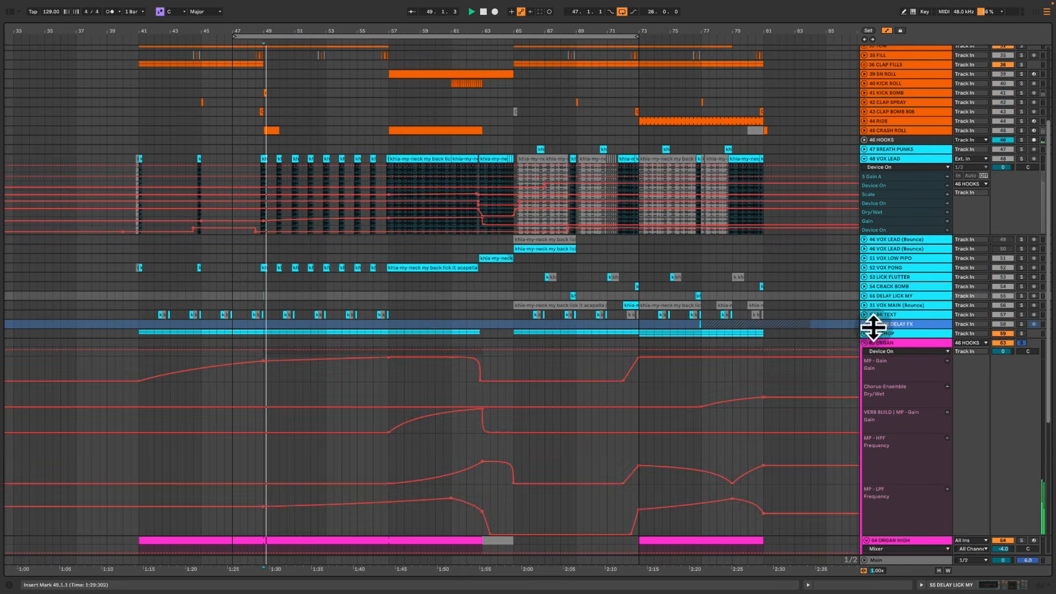
click(863, 344)
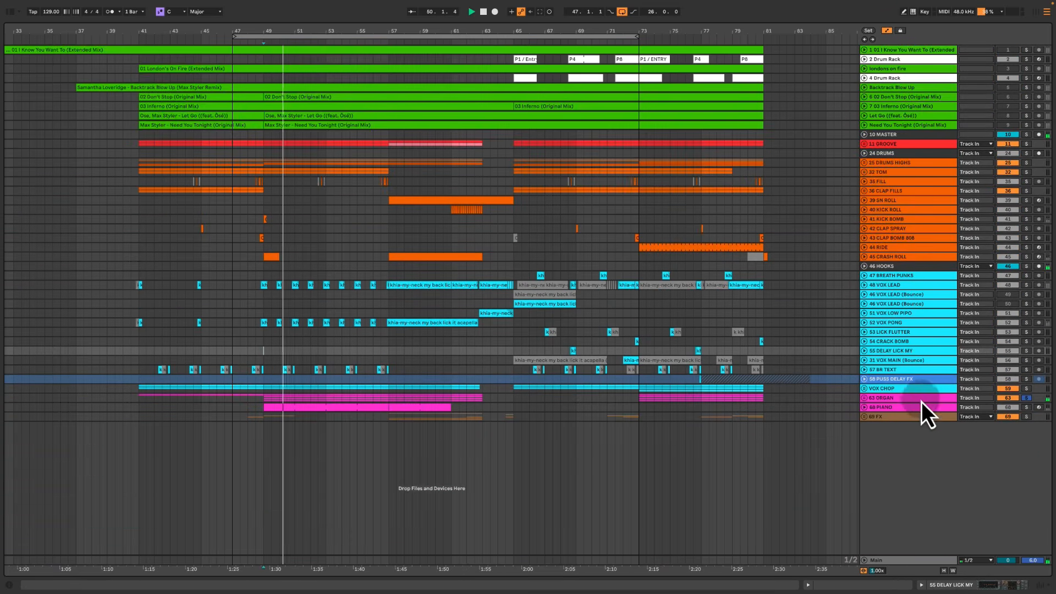
click(1026, 407)
key(space)
key(space)
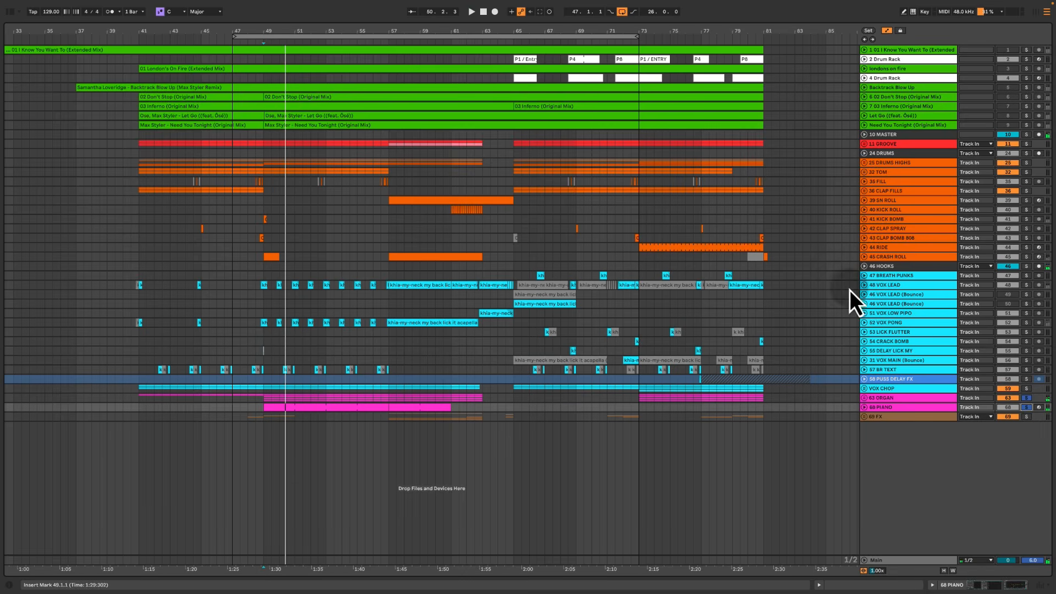
click(907, 287)
click(1026, 285)
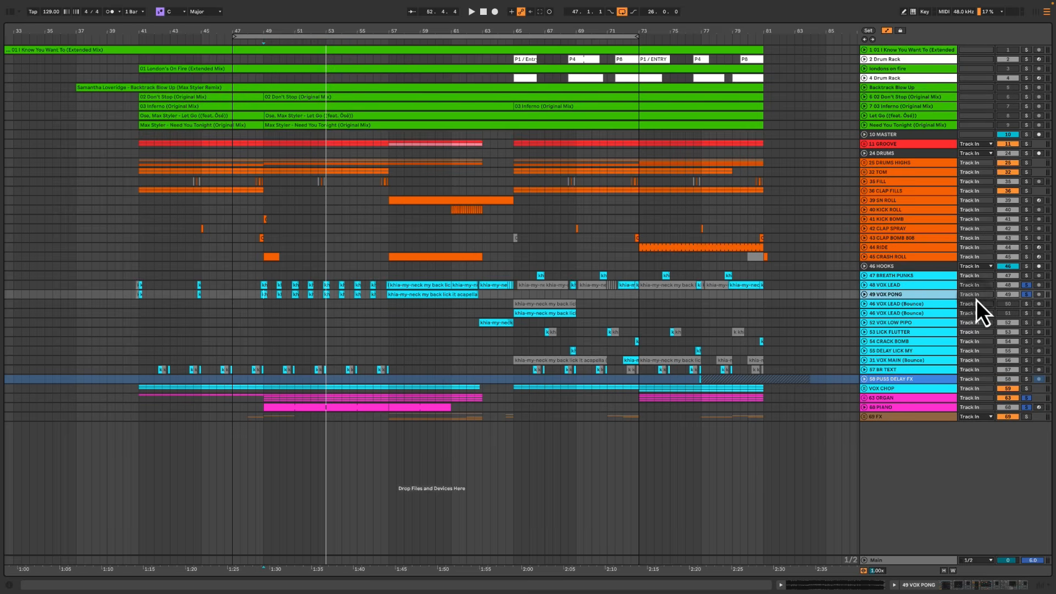
super+click(1026, 285)
super+click(1026, 294)
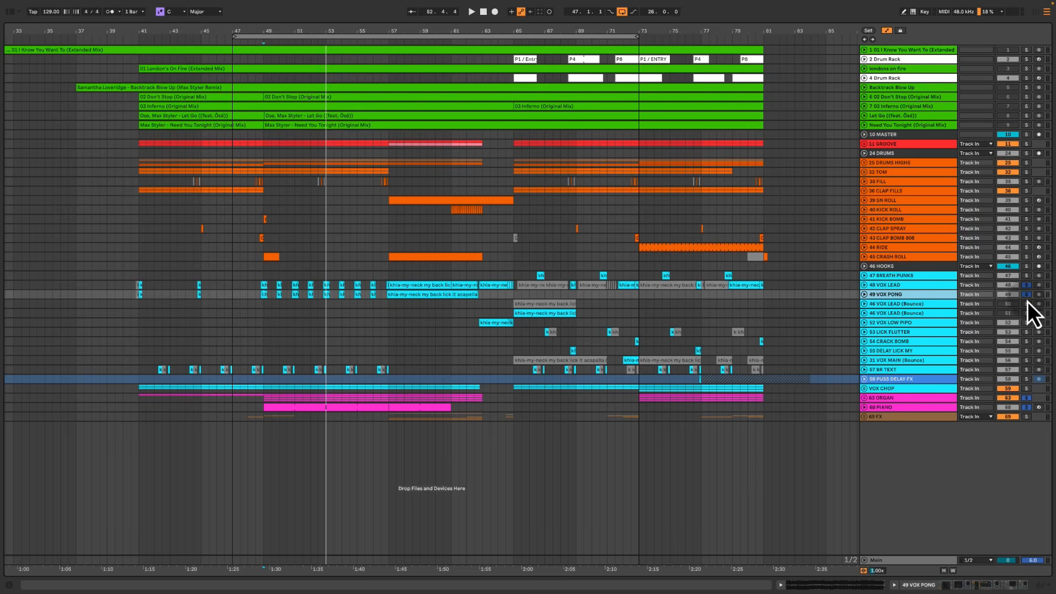
click(1026, 294)
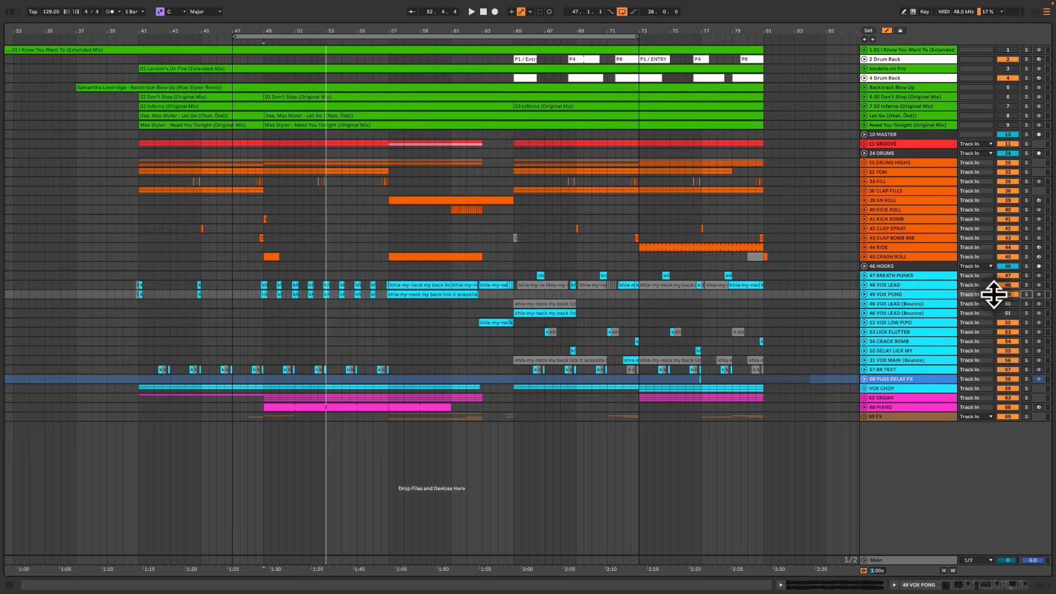
click(282, 201)
key(space)
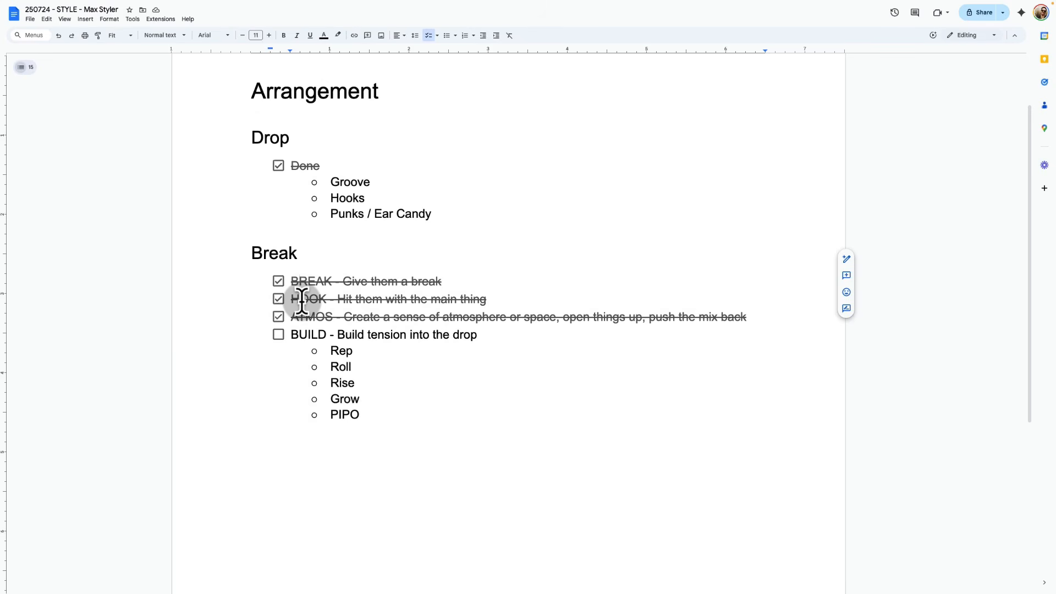
triple_click(302, 297)
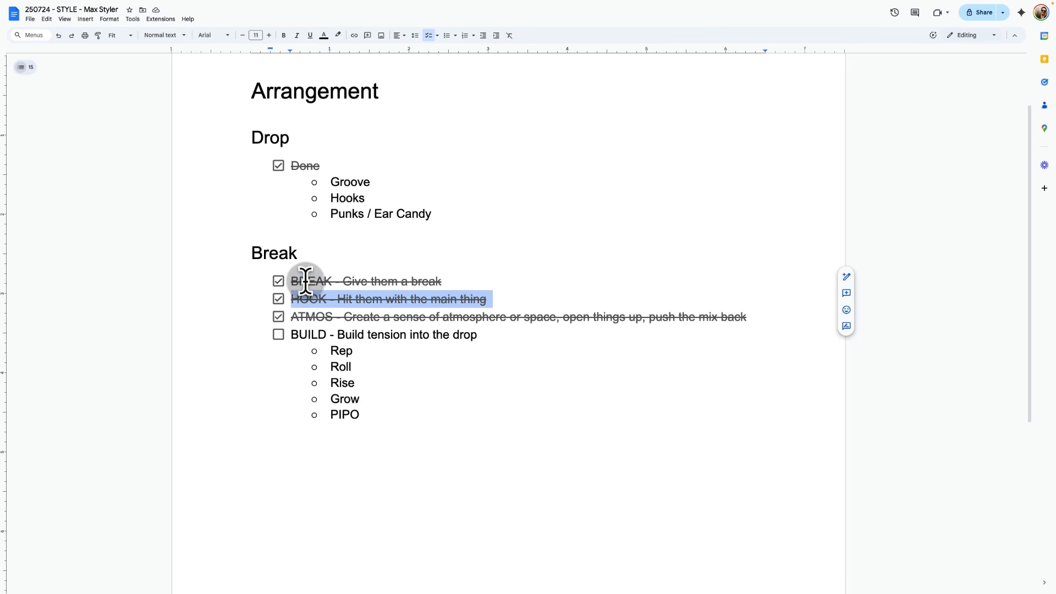
triple_click(305, 281)
double_click(309, 316)
triple_click(308, 317)
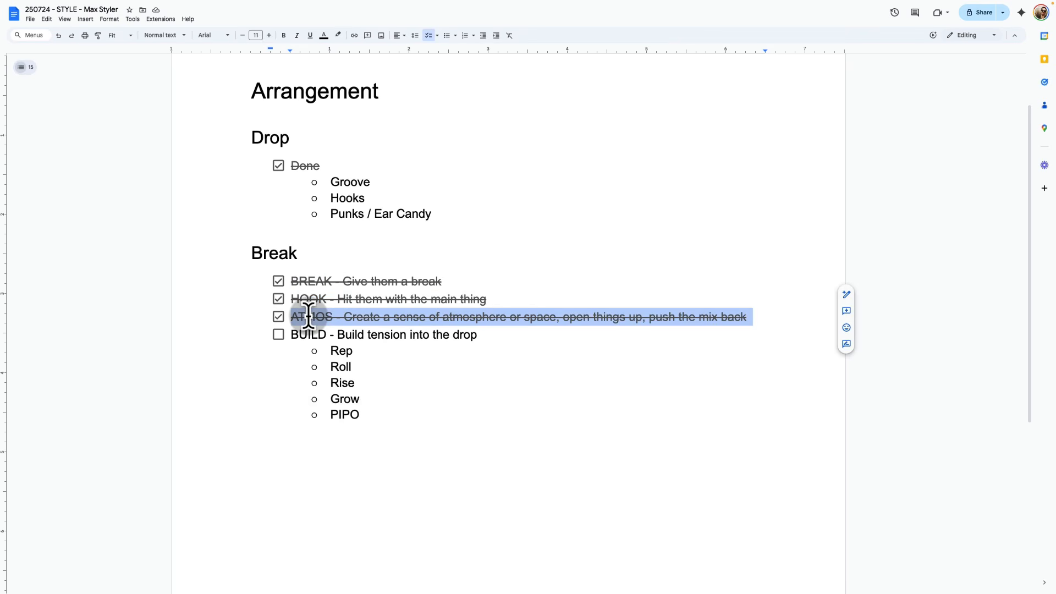
triple_click(309, 334)
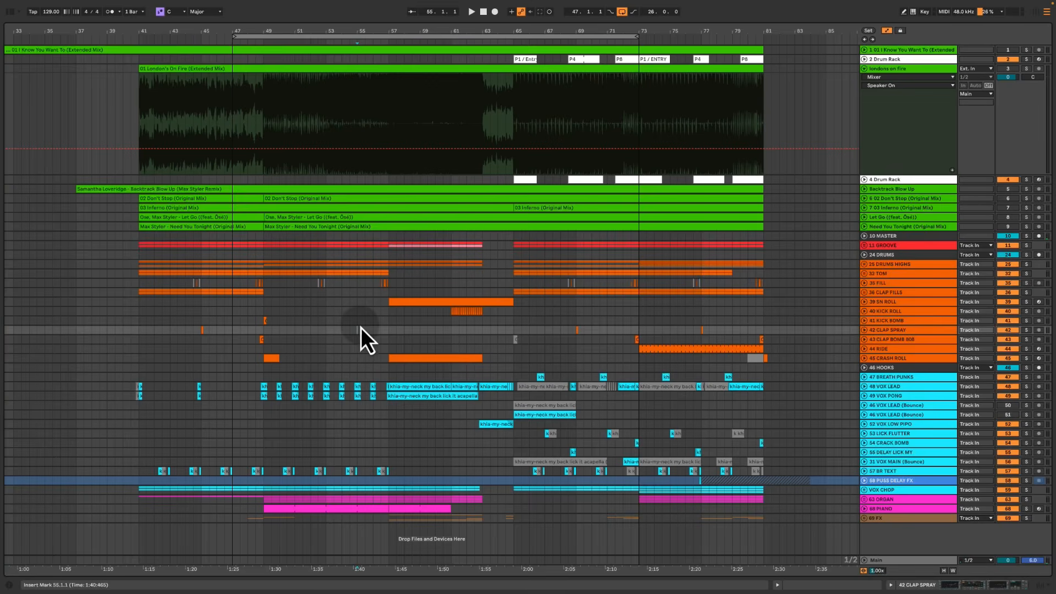
drag(357, 330, 549, 328)
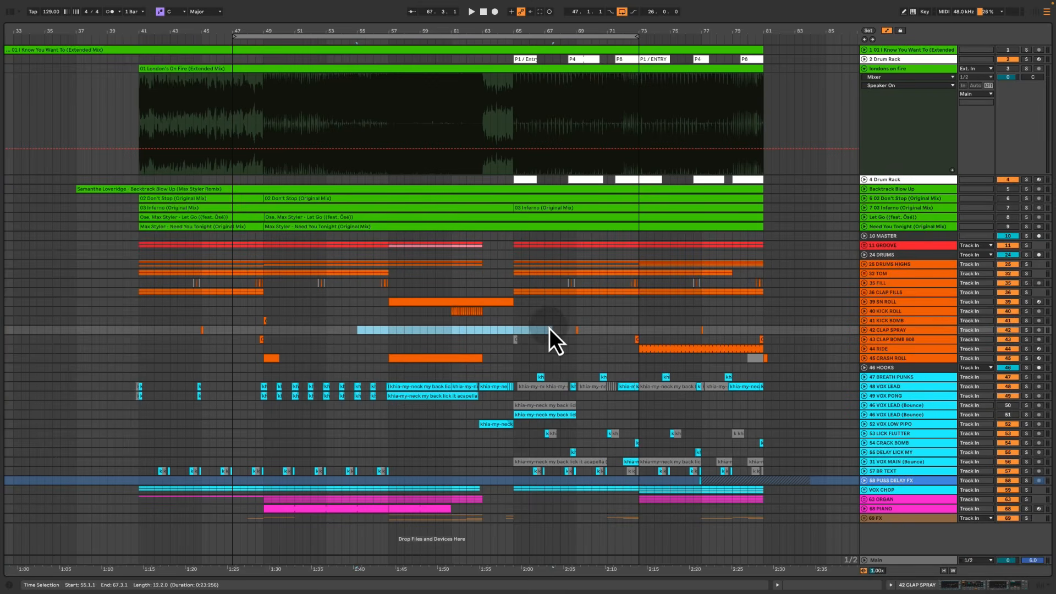
click(358, 331)
key(space)
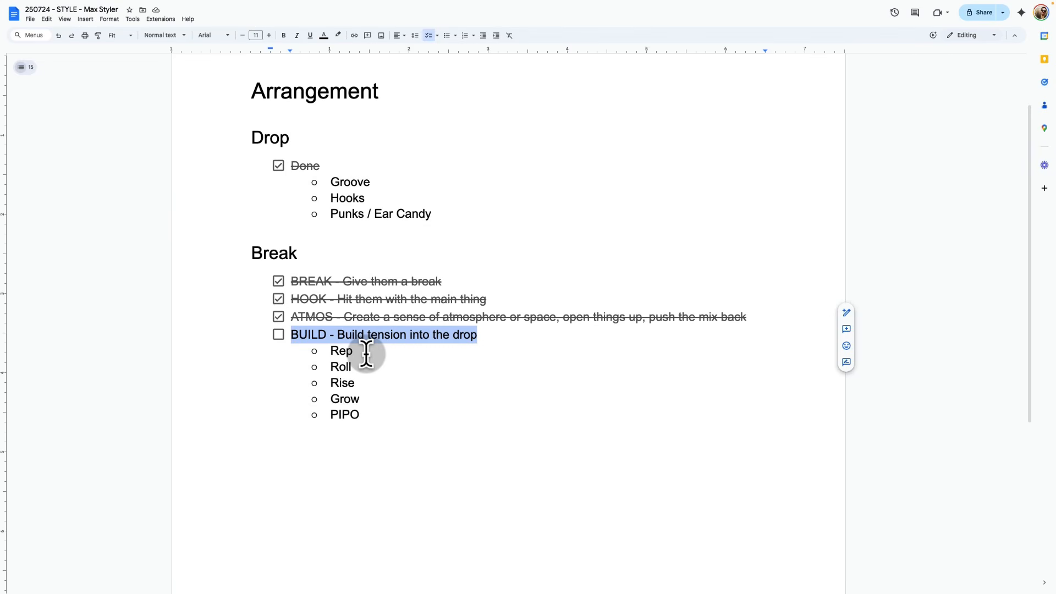
click(366, 352)
key(shift+Down)
key(shift+Down)
key(shift+Down)
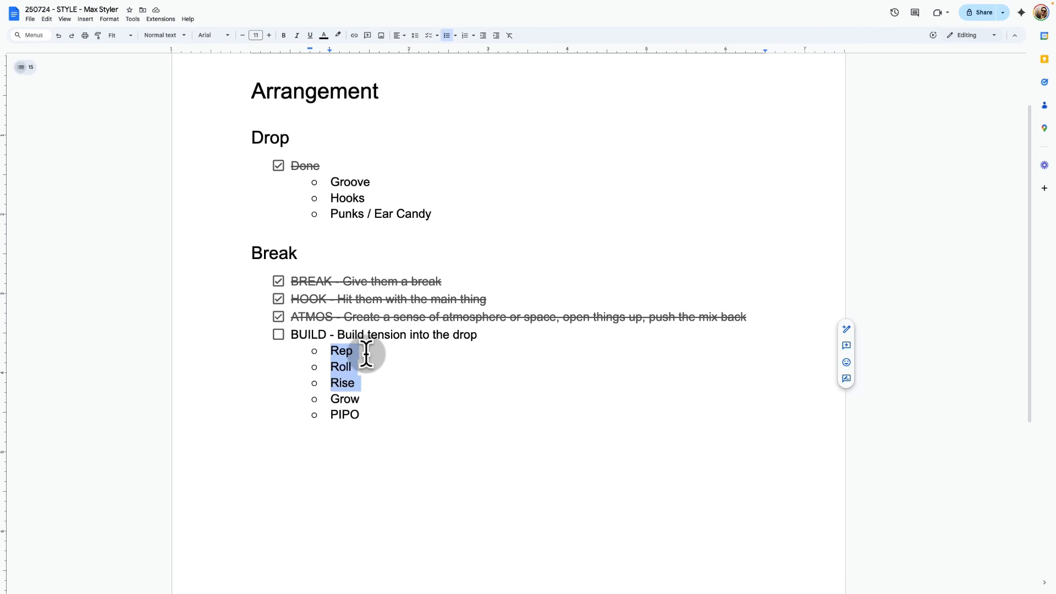
key(shift+Down)
key(Down)
key(shift+Home)
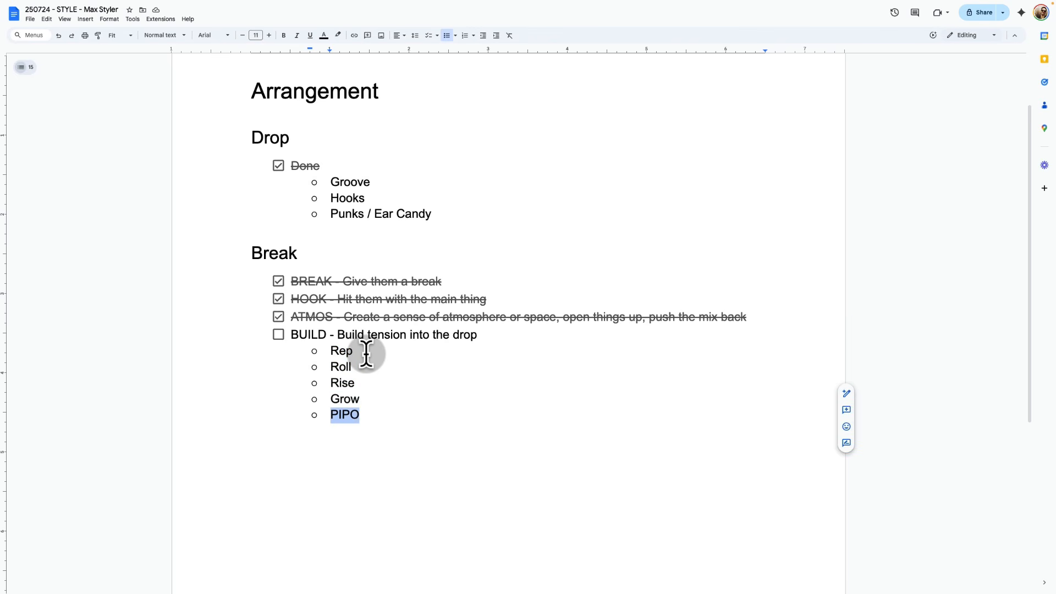
key(Up)
key(Up)
key(Up)
key(Up)
key(Up)
key(End)
key(shift+Home)
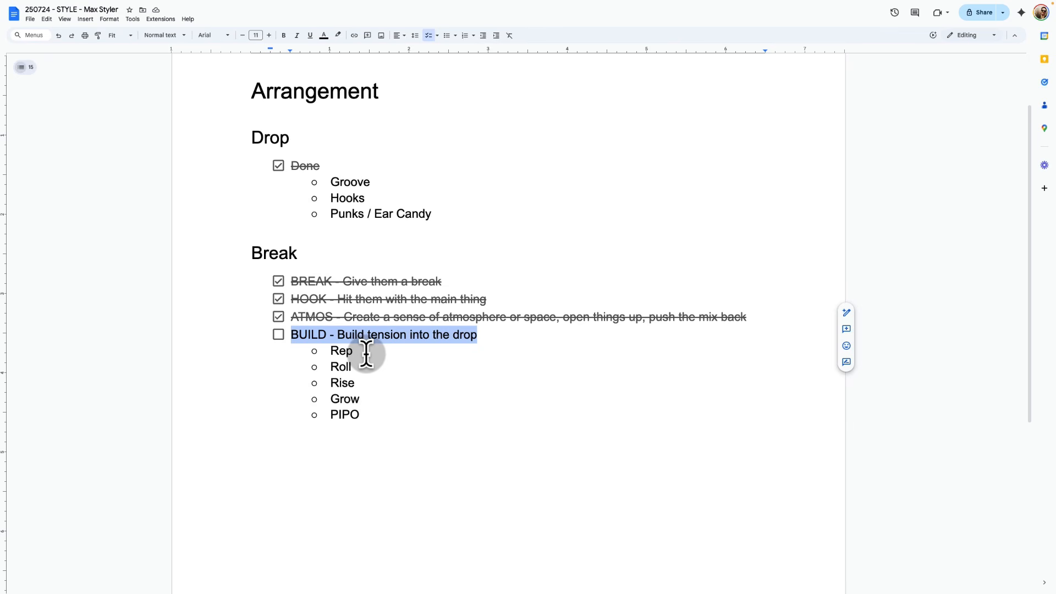
click(366, 352)
double_click(366, 352)
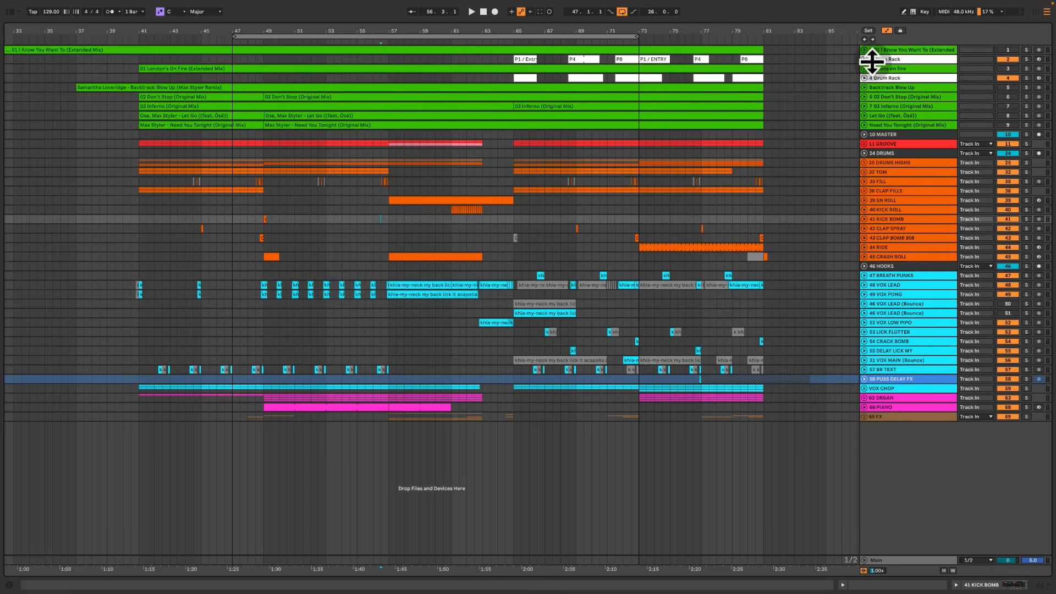
Expand the London's On Fire track and play the arrangement from bars 49 and 57
click(908, 70)
click(263, 97)
key(space)
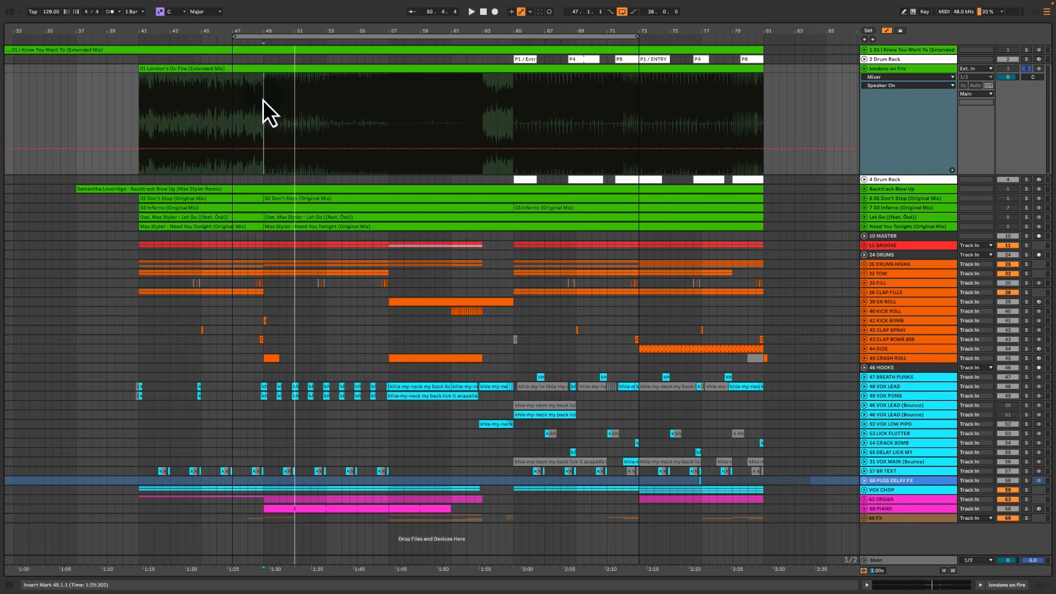
click(389, 101)
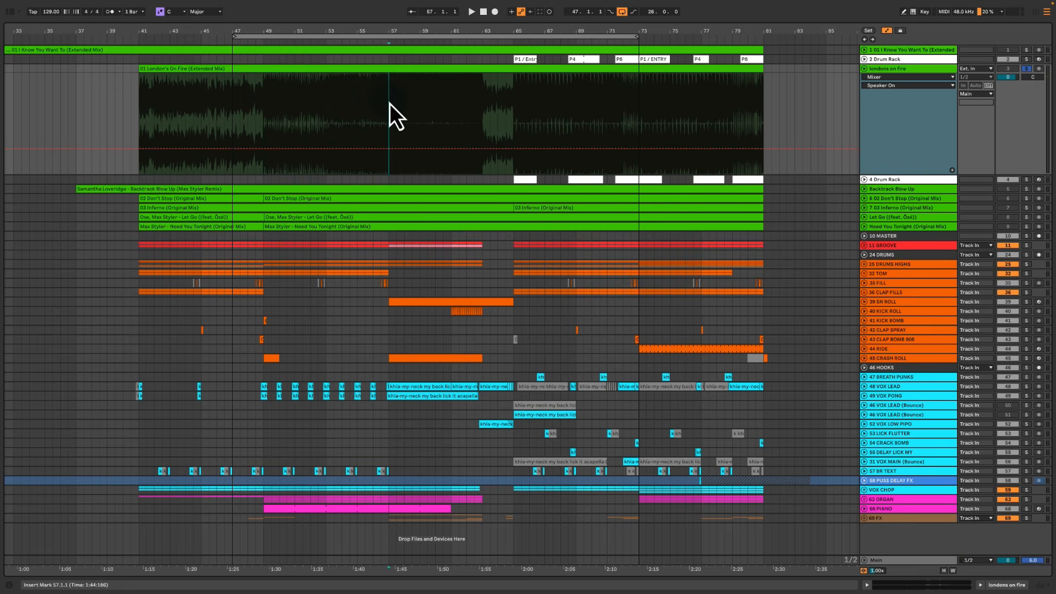
key(space)
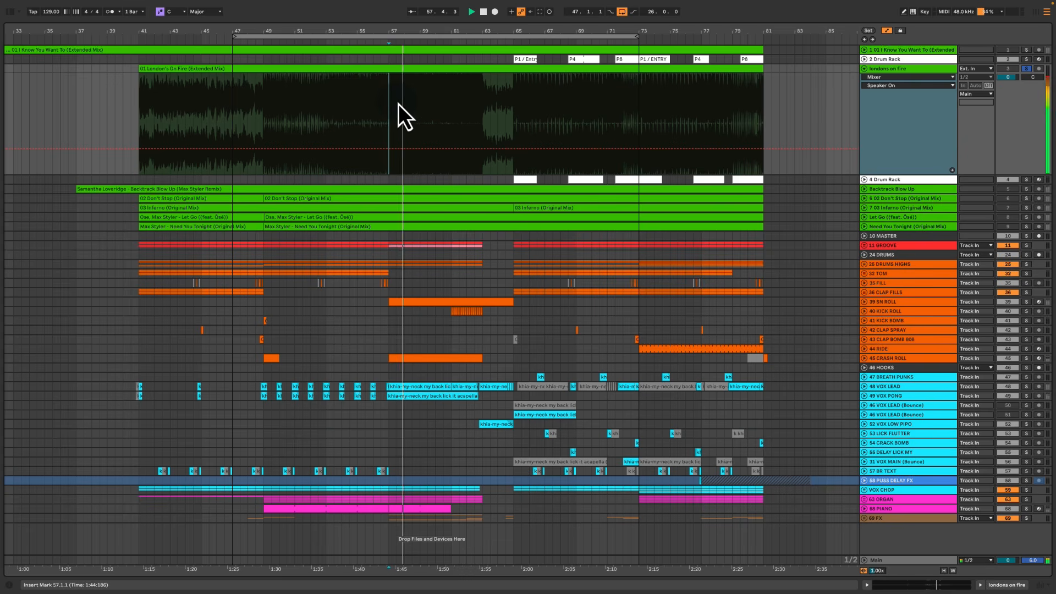
key(space)
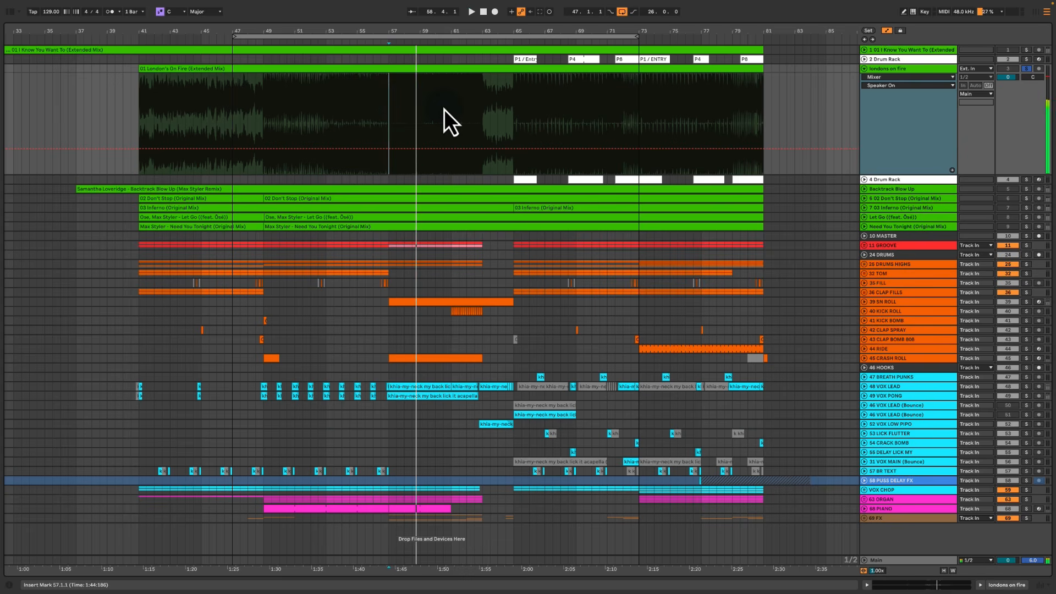
key(ctrl+Left)
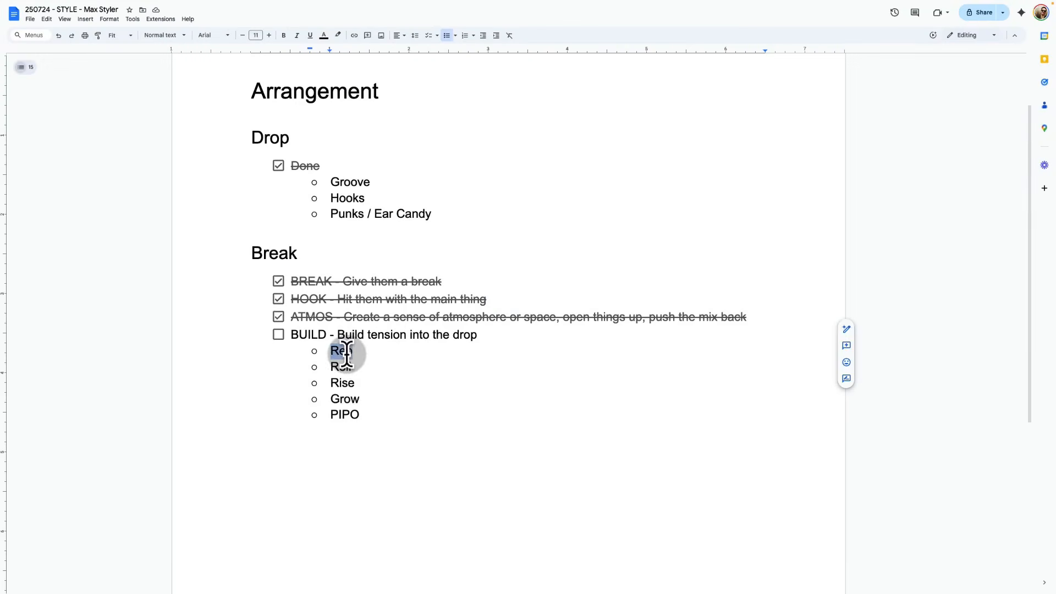
key(ctrl+Right)
Audition the drum and vocal clips around bars 57–61 using time selections, then stop
click(391, 121)
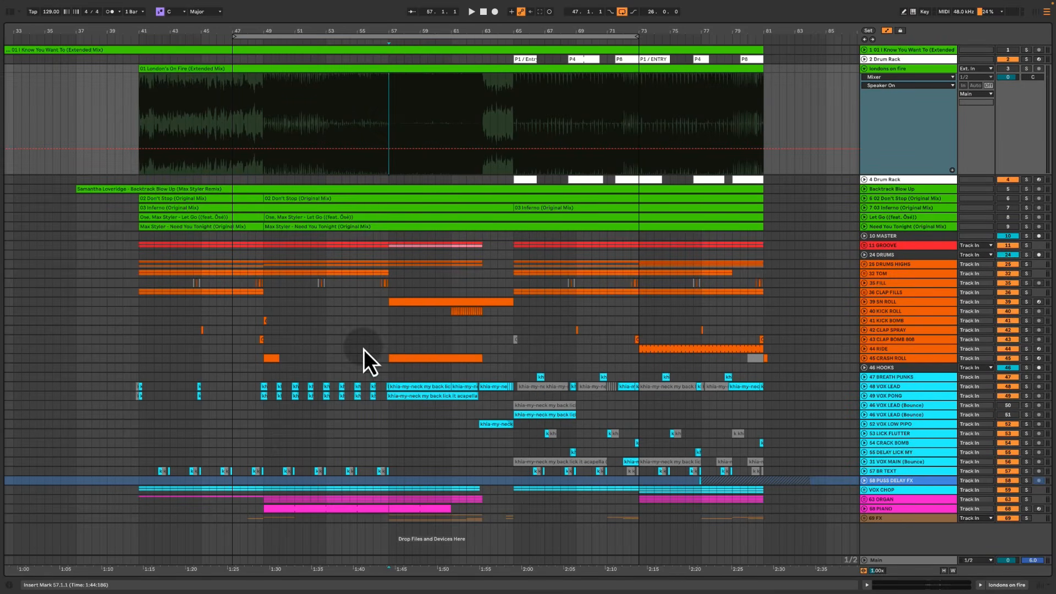
drag(385, 324, 524, 442)
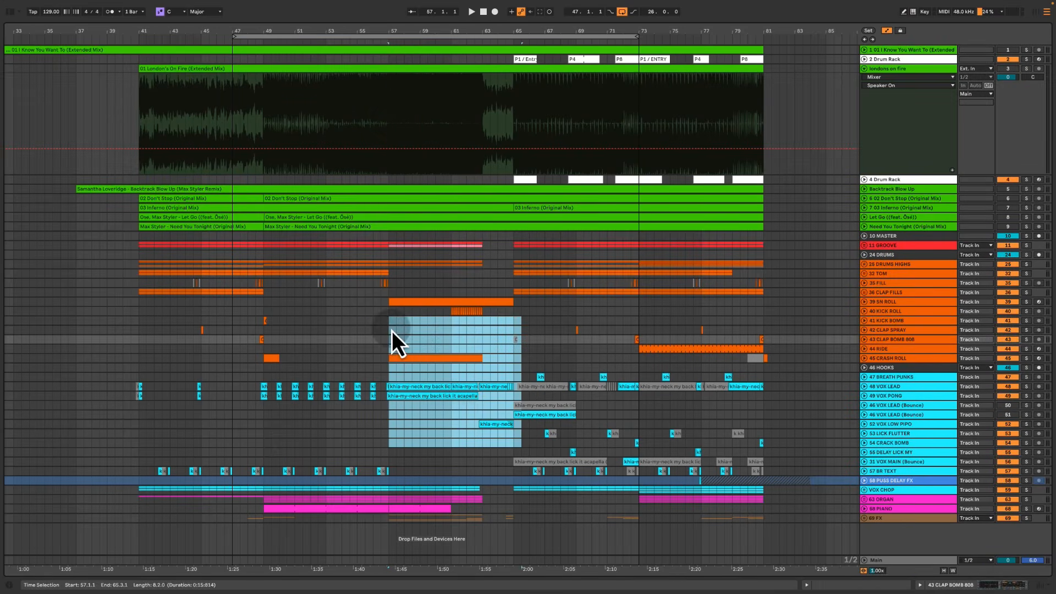
click(392, 331)
click(390, 377)
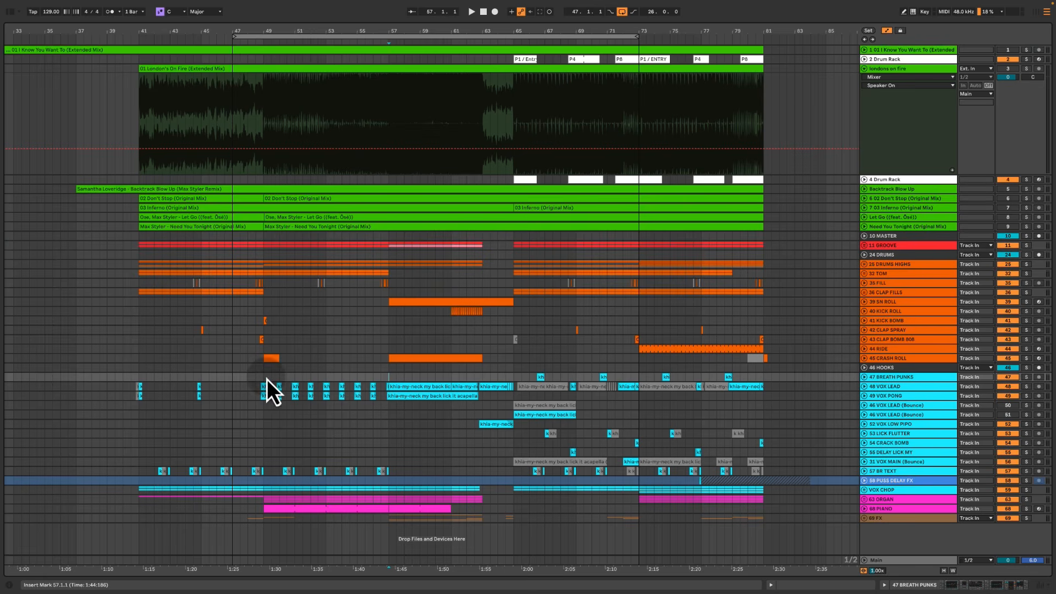
drag(266, 379, 384, 421)
click(388, 378)
key(space)
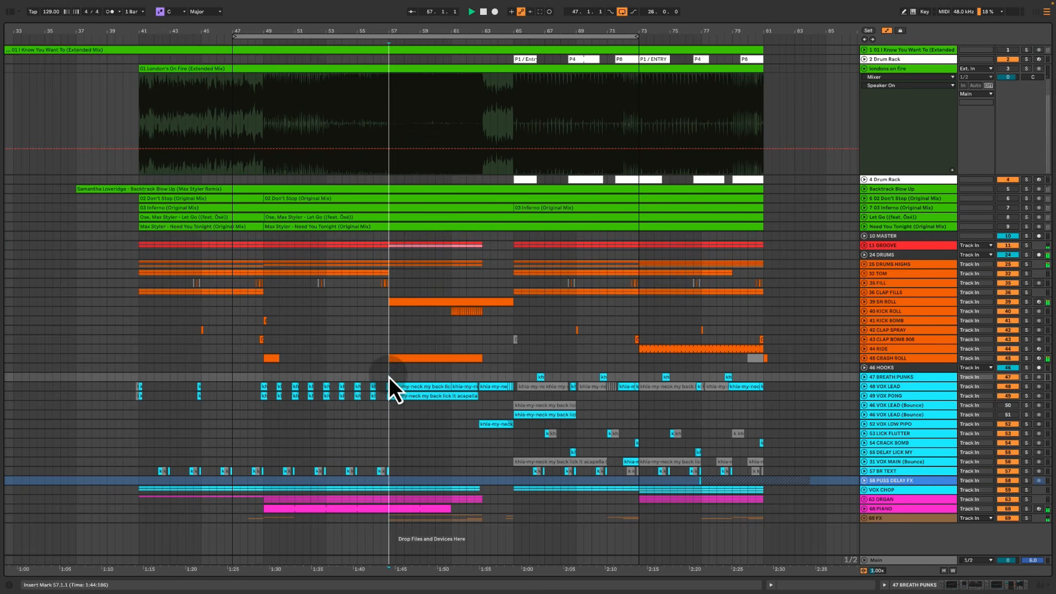
scroll(384, 379, right, 1)
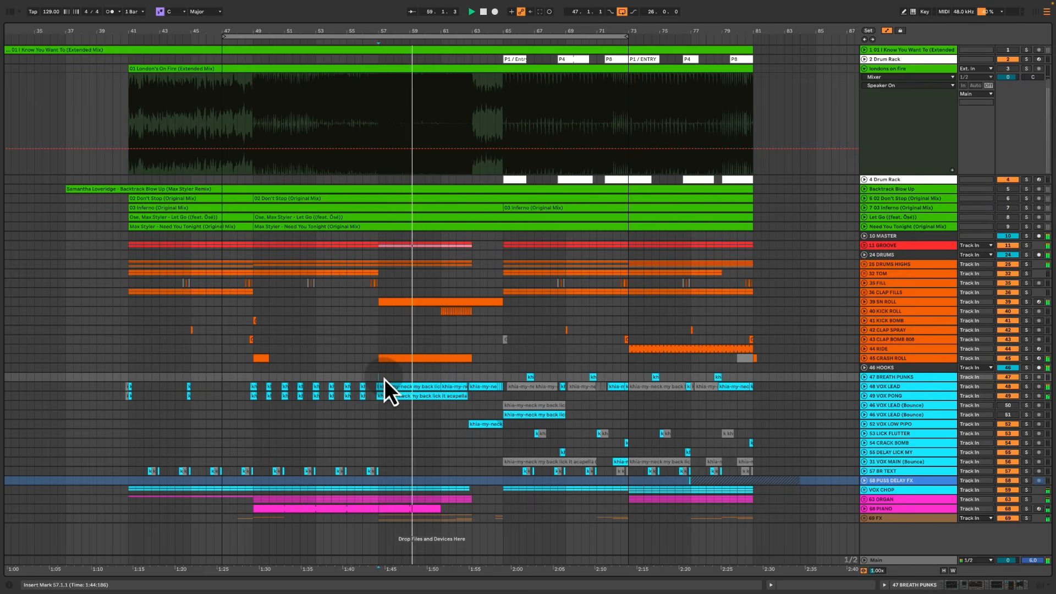
drag(421, 377, 448, 402)
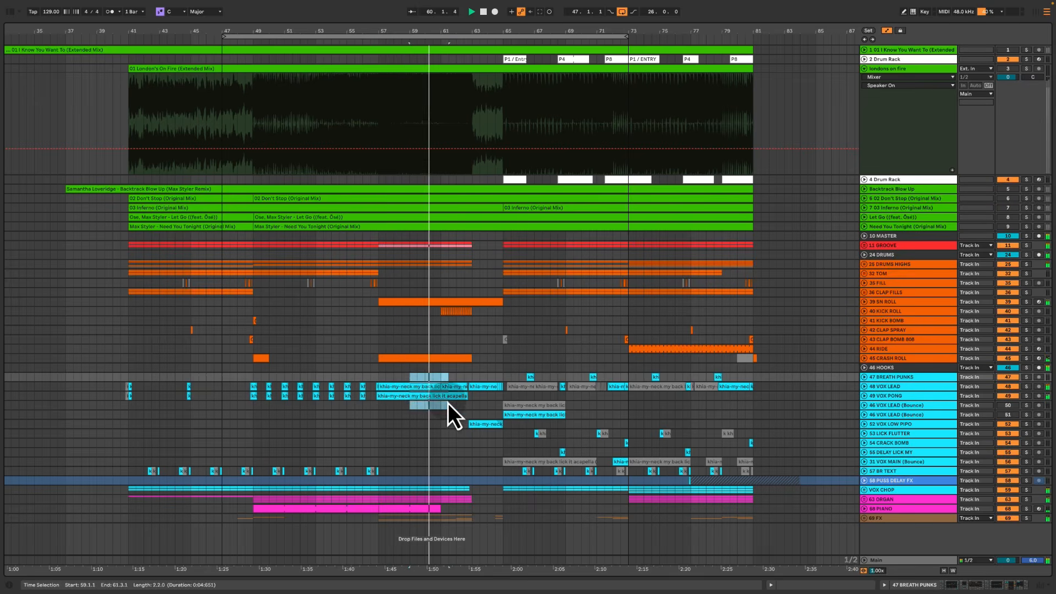
click(411, 380)
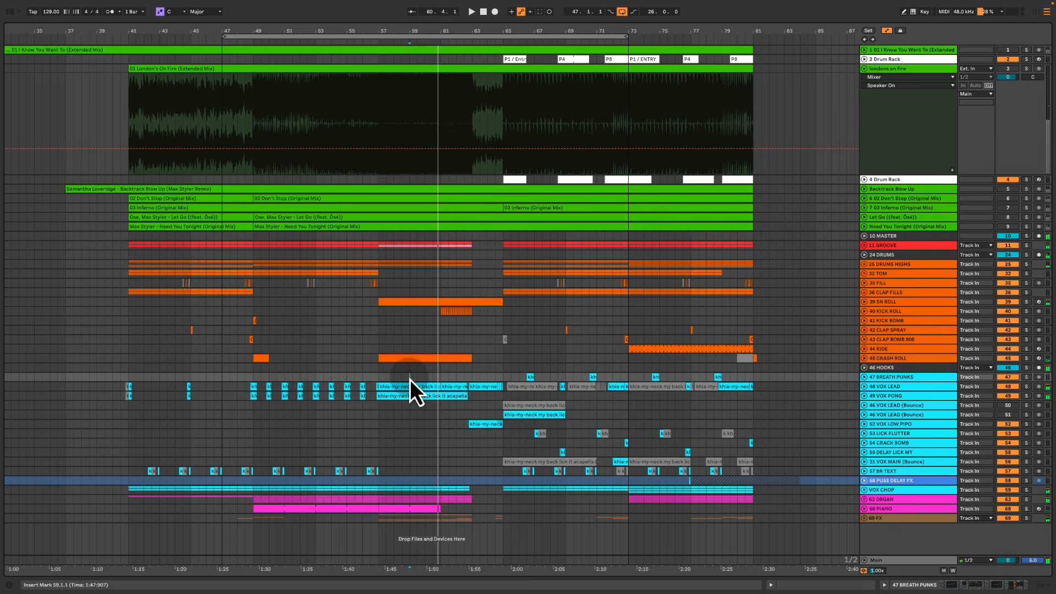
click(378, 379)
key(space)
Select the VOX CHOP group and unfold its HPF, LPF and Gain automation lanes
click(872, 491)
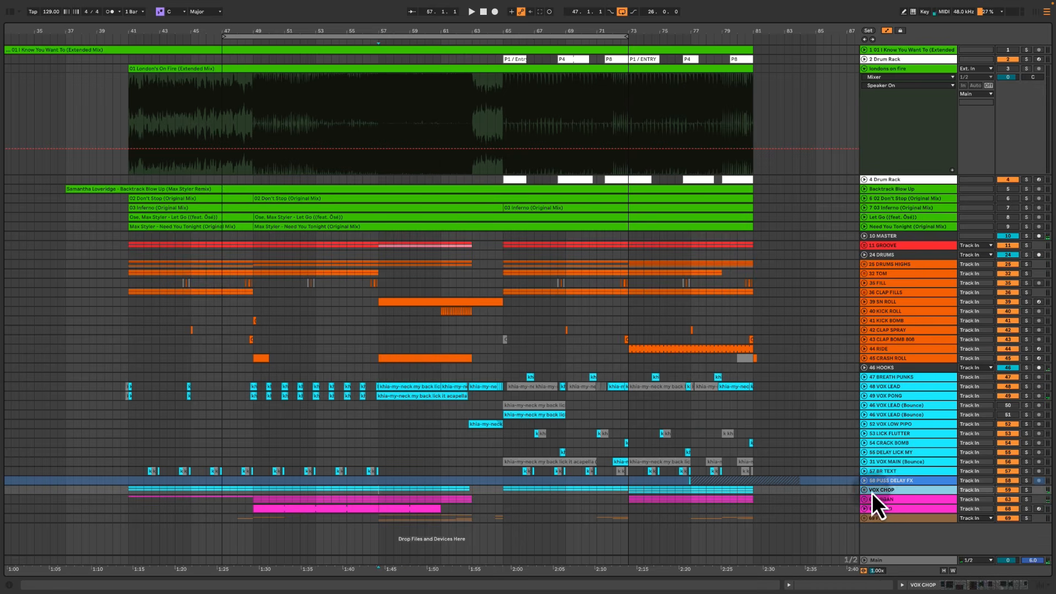
click(863, 490)
scroll(718, 490, down, 5)
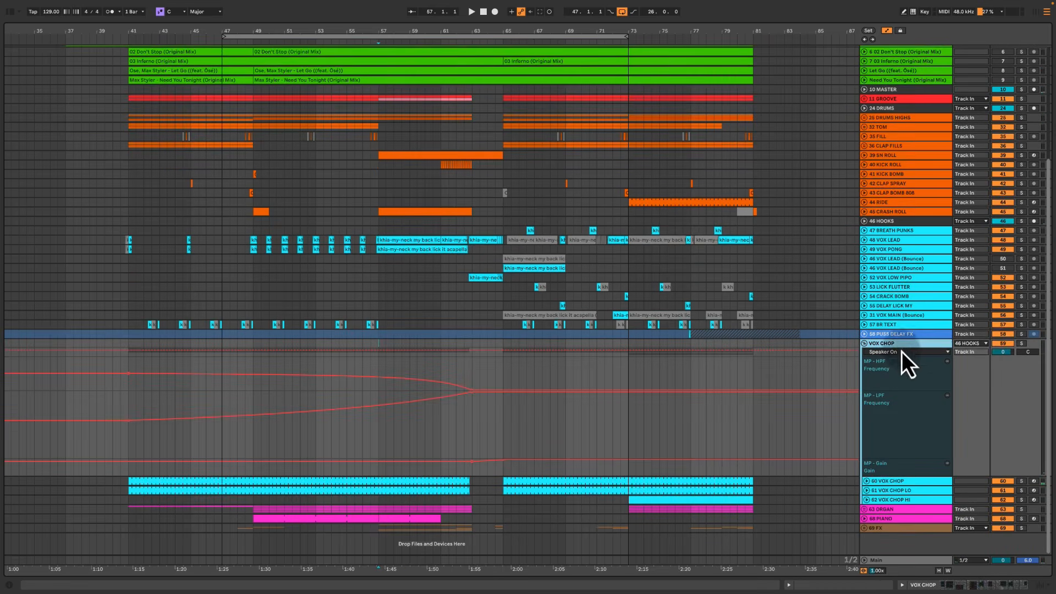
Solo VOX CHOP and play it briefly from bar 65
click(1021, 343)
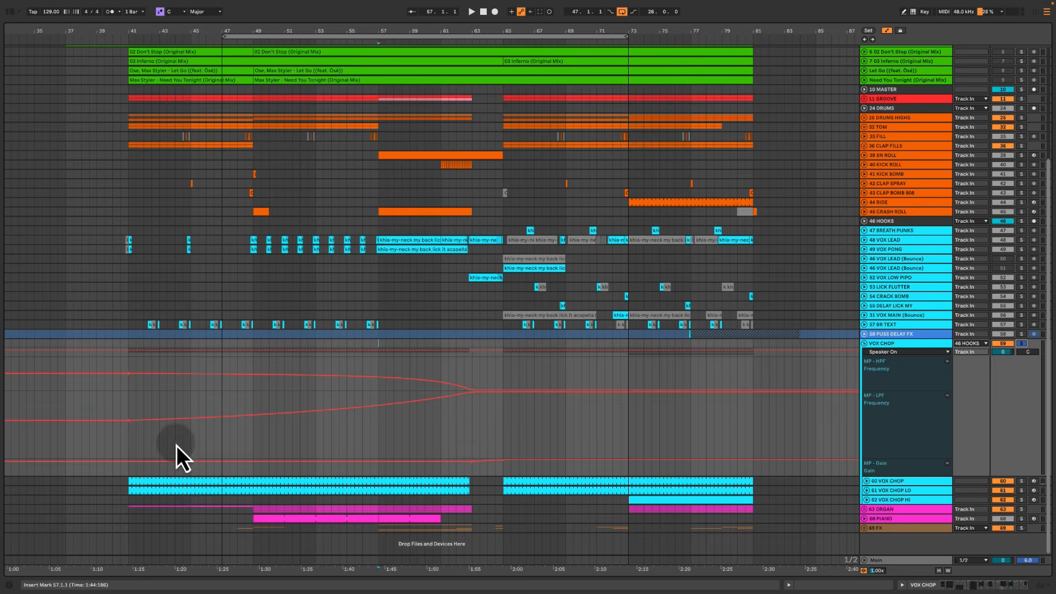
click(504, 422)
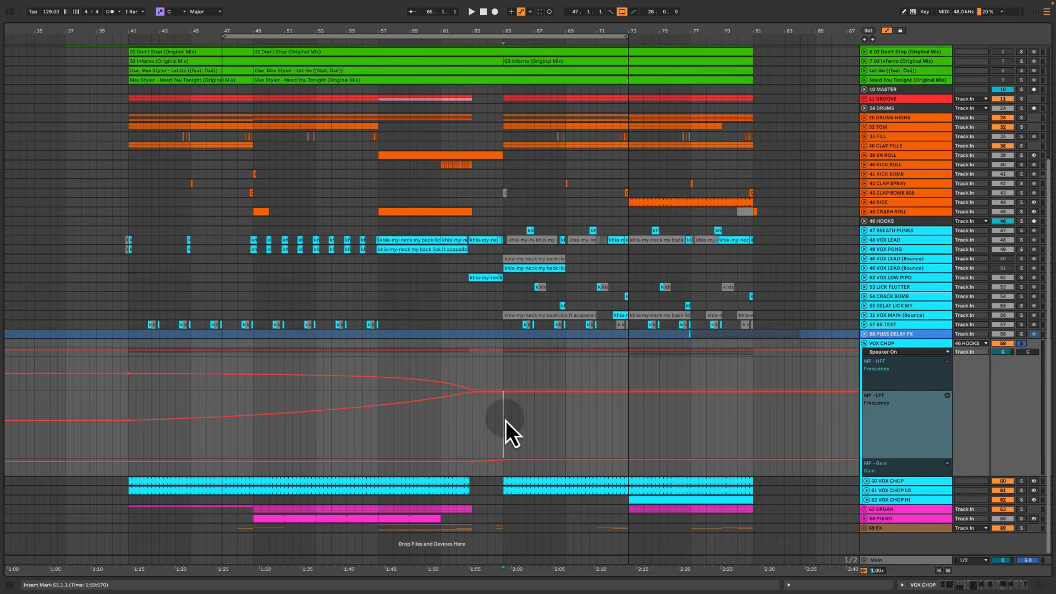
key(space)
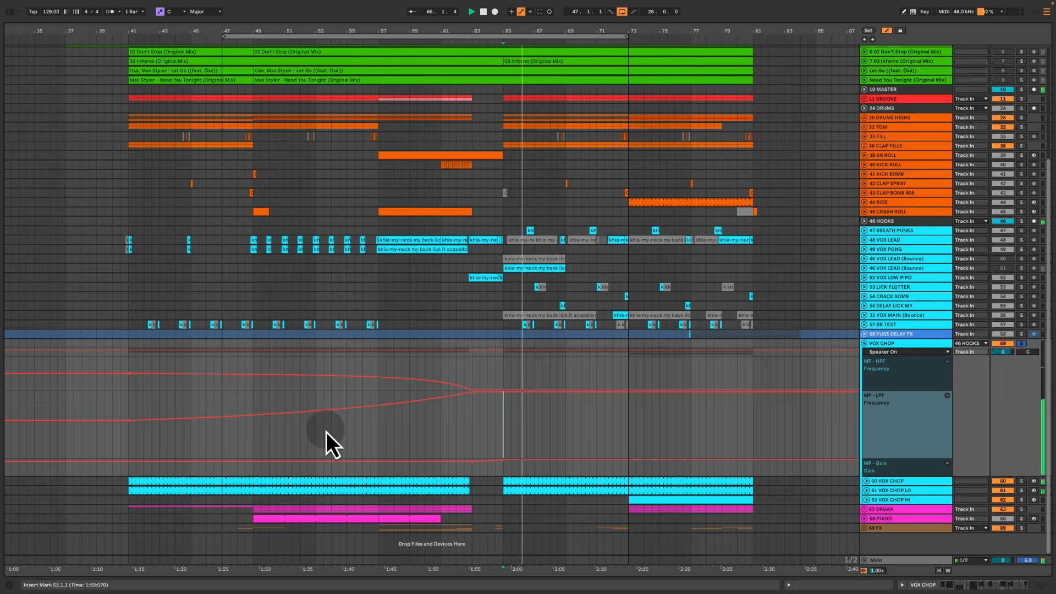
key(space)
Play VOX CHOP's filter sweeps from bar 57, then again from bar 61
click(381, 428)
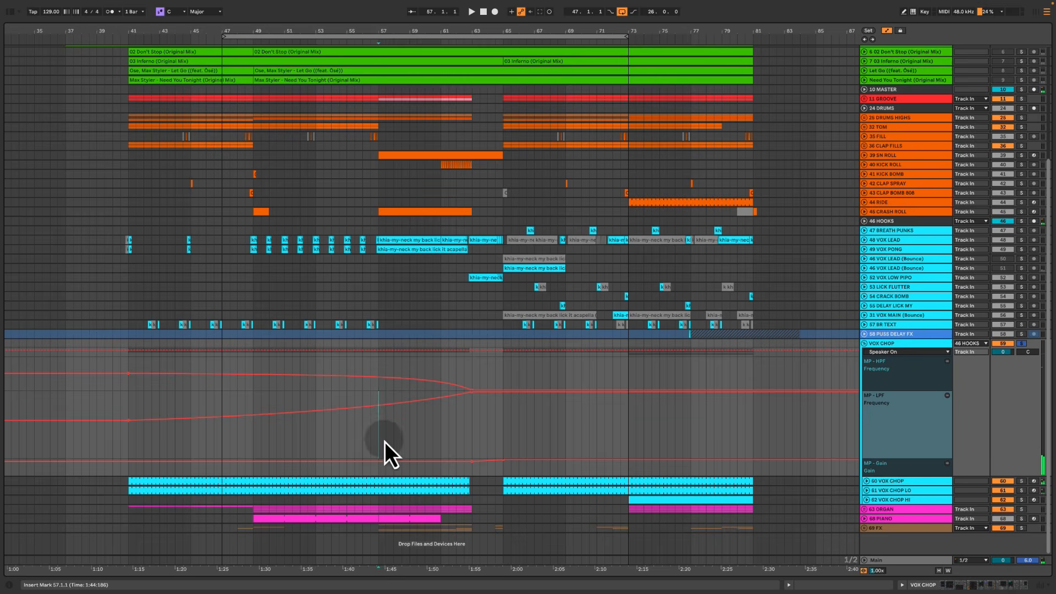
drag(381, 434, 457, 433)
click(378, 437)
key(space)
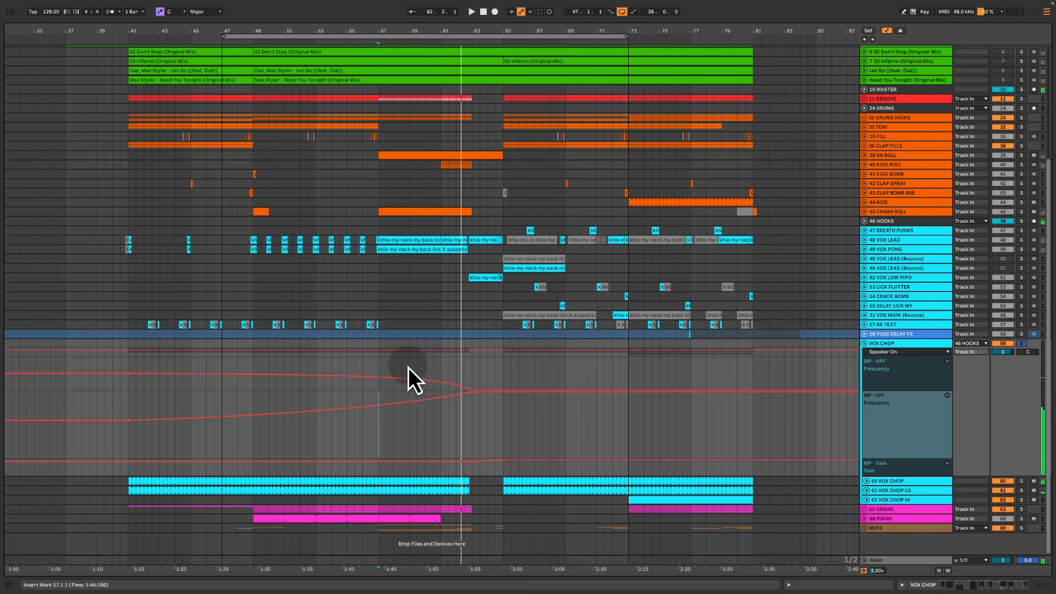
click(440, 368)
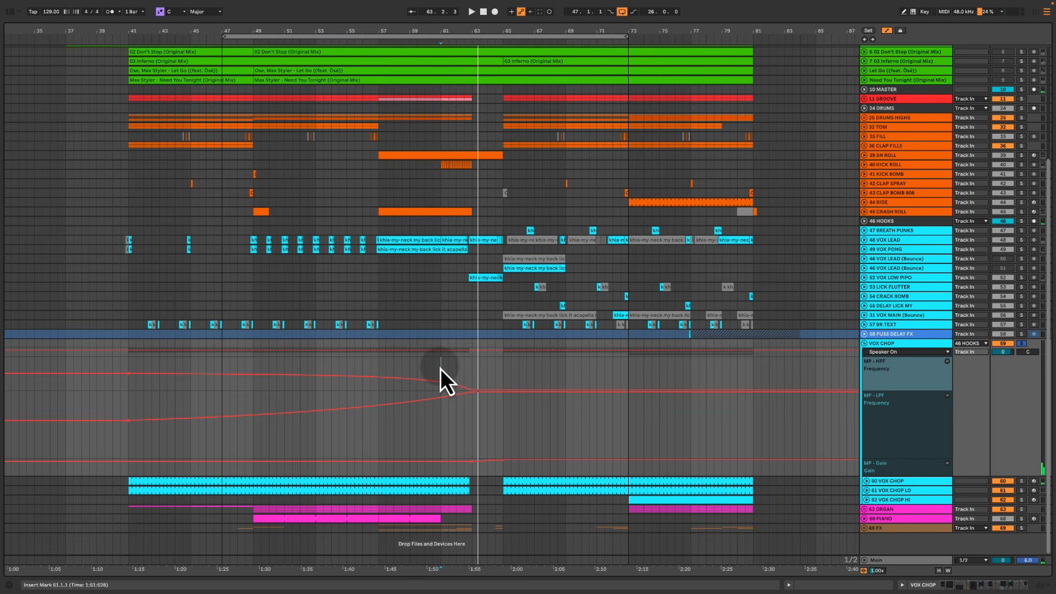
click(440, 307)
key(space)
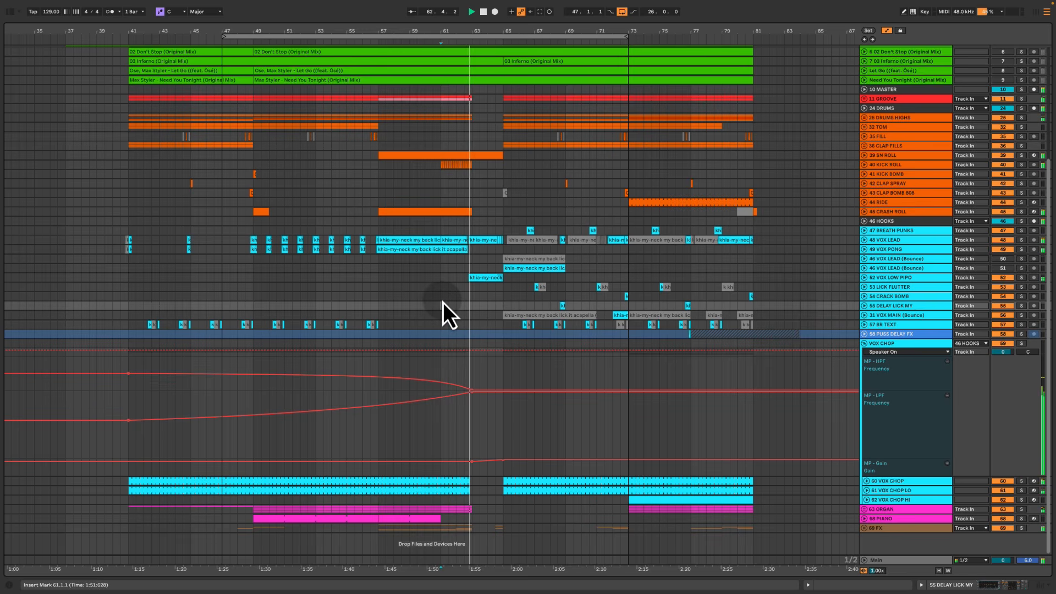
key(space)
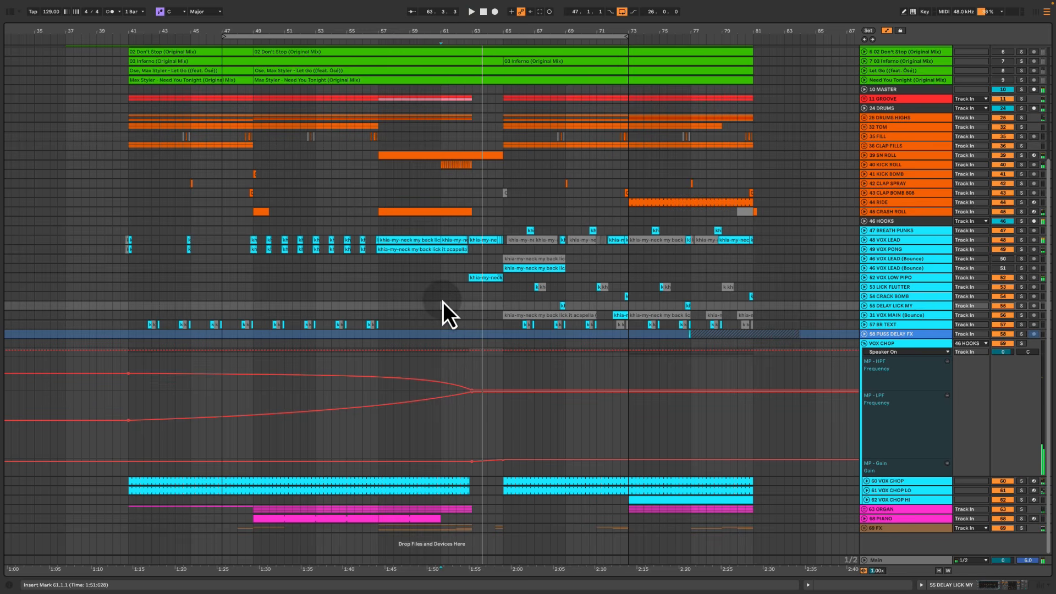
click(451, 143)
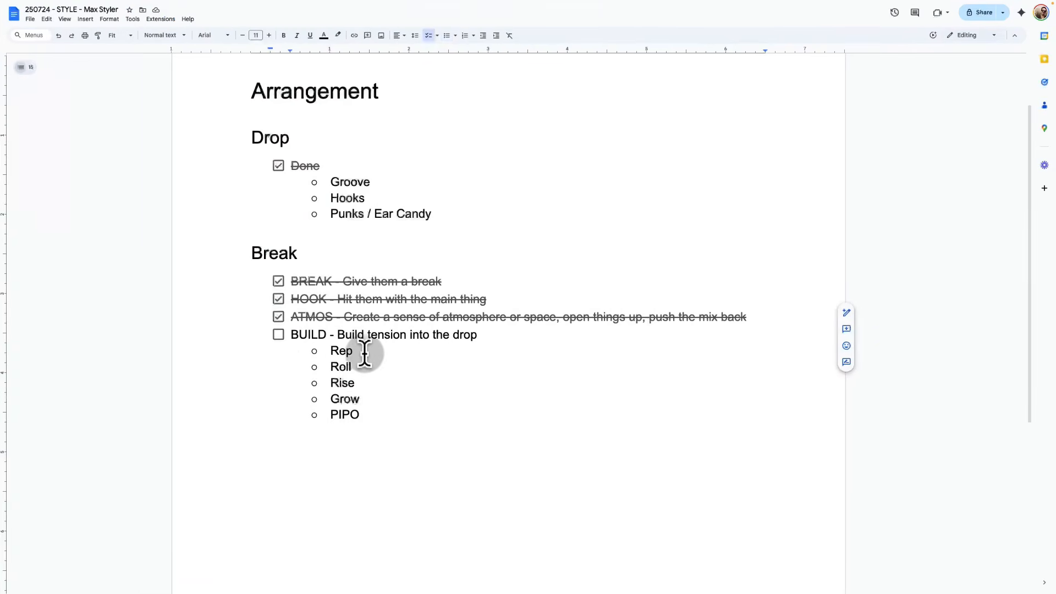
double_click(365, 351)
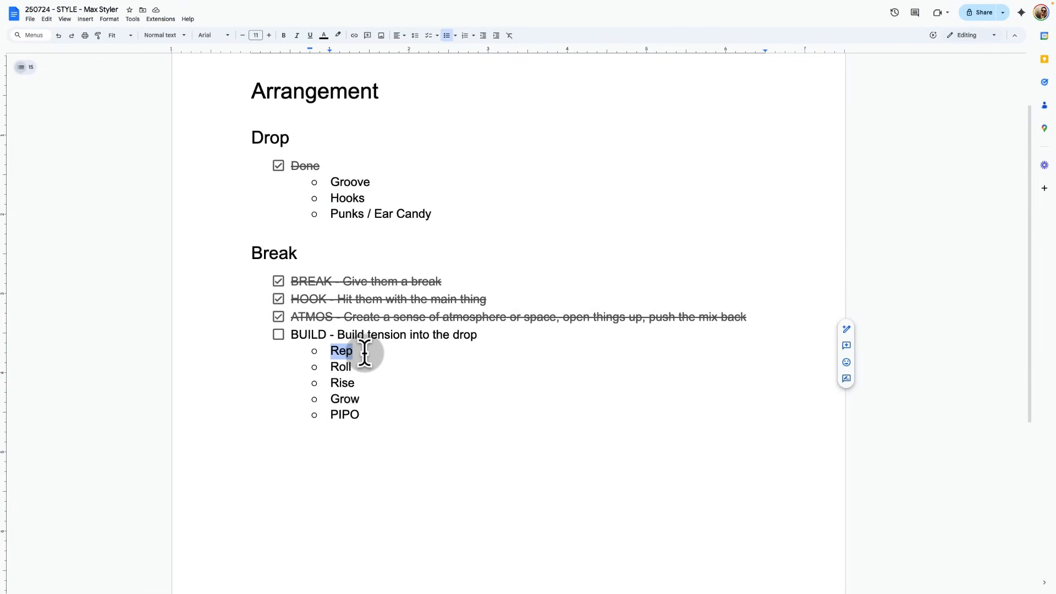
key(Down)
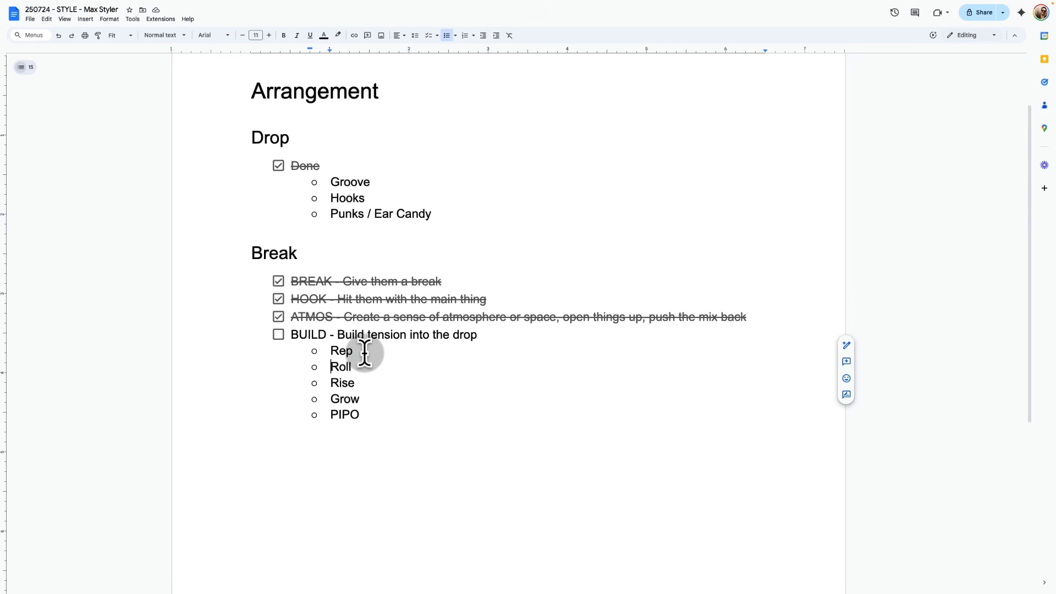
key(shift+End)
key(ctrl+Left)
Play London's On Fire from bar 57 twice, then from bar 61 into the drop
scroll(504, 287, up, 3)
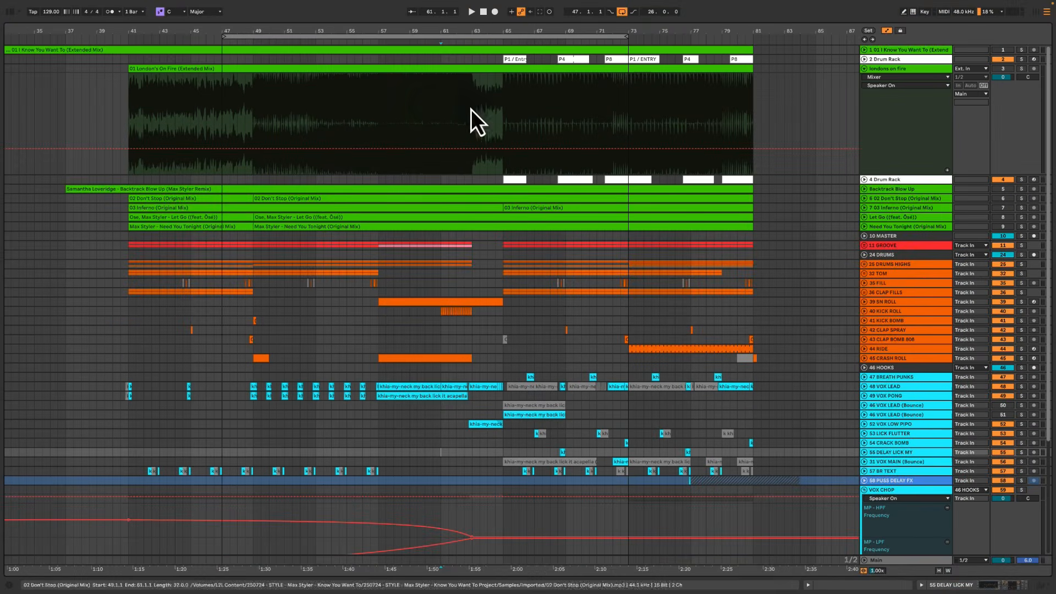
click(380, 108)
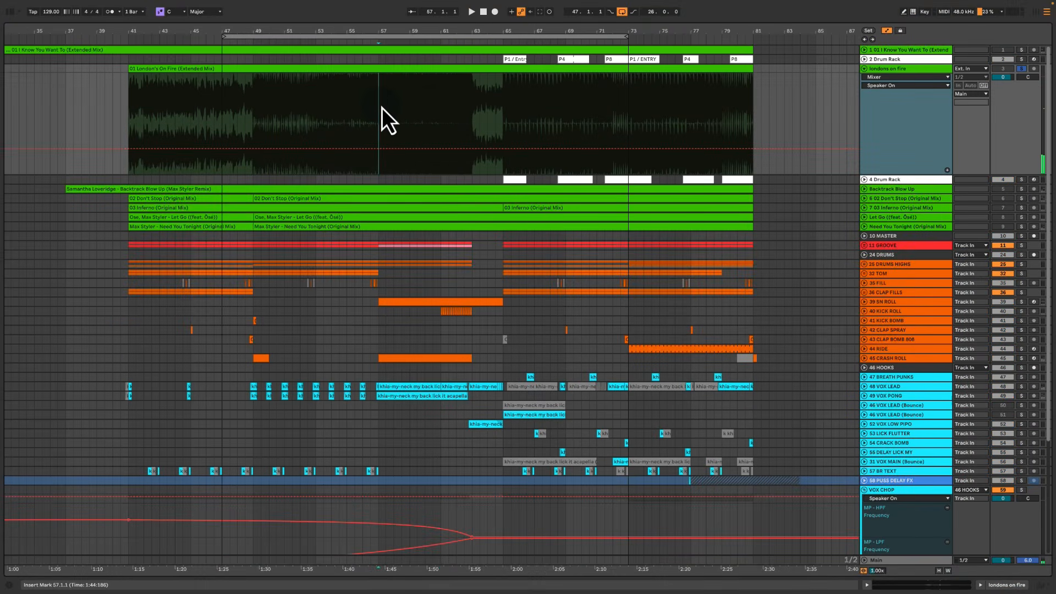
key(space)
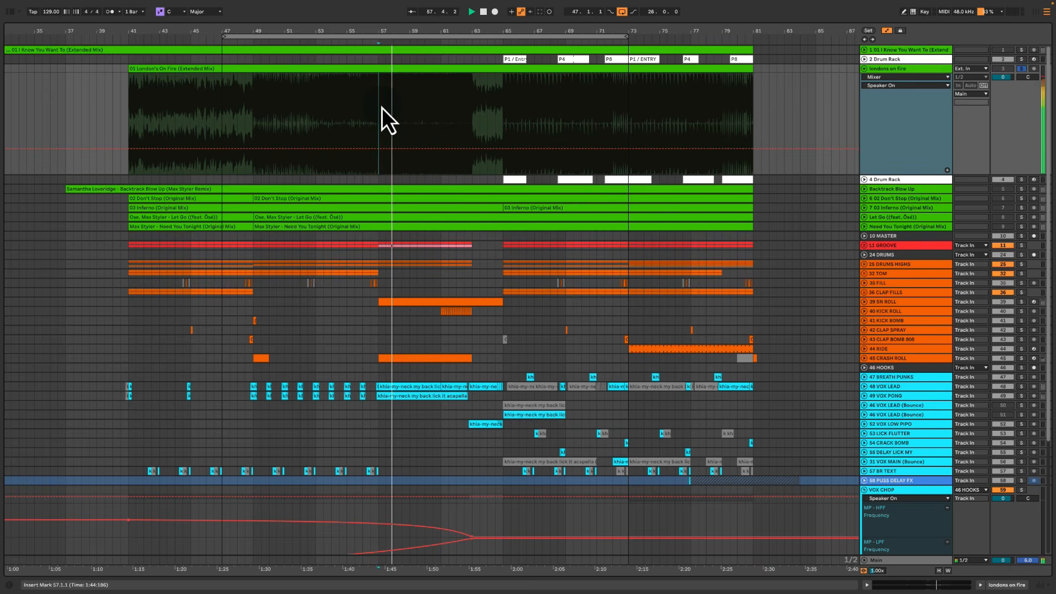
key(space)
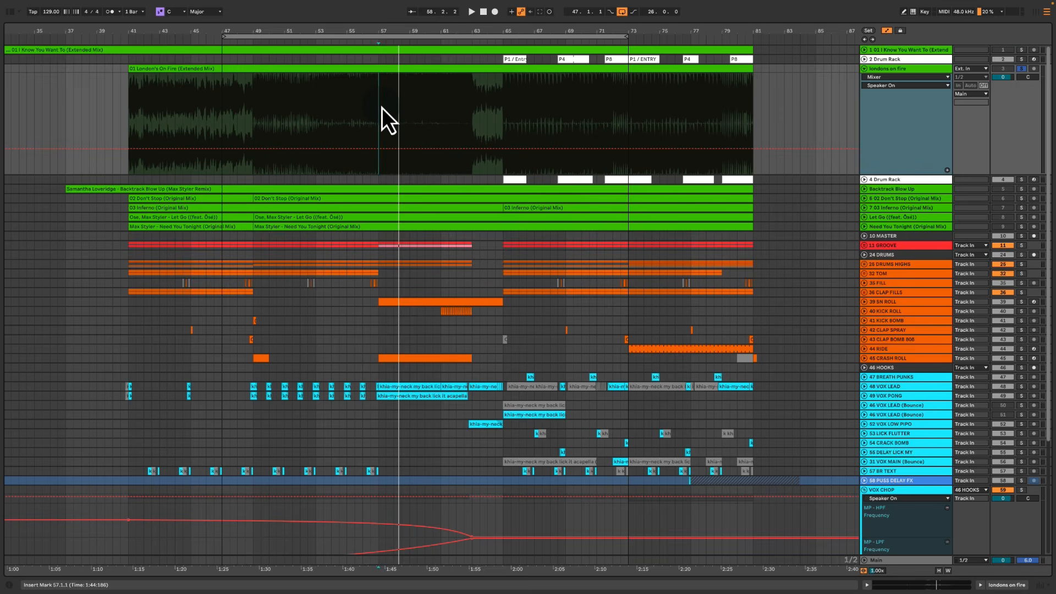
key(space)
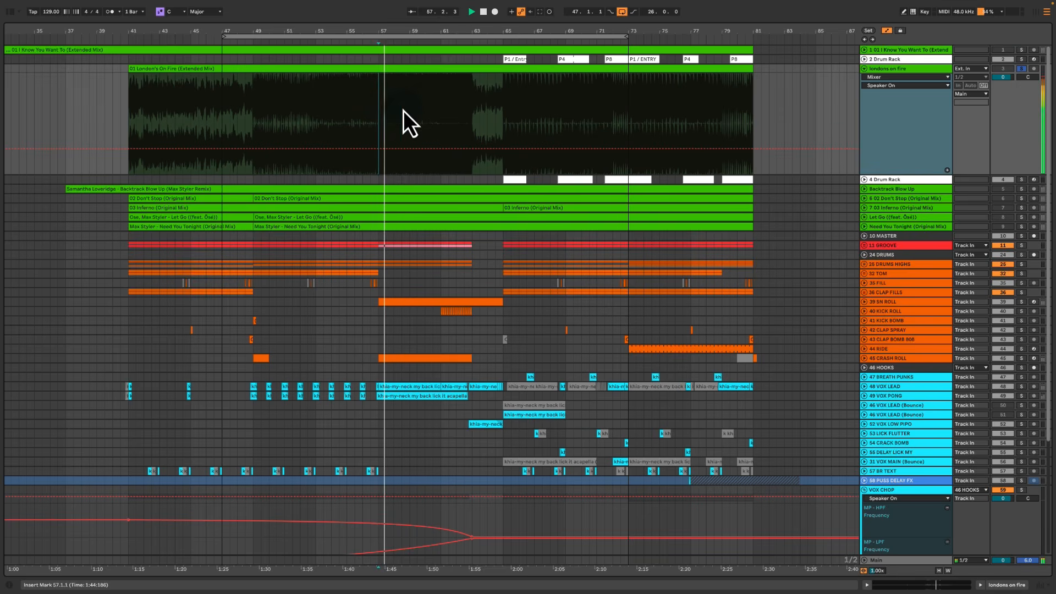
key(space)
click(438, 104)
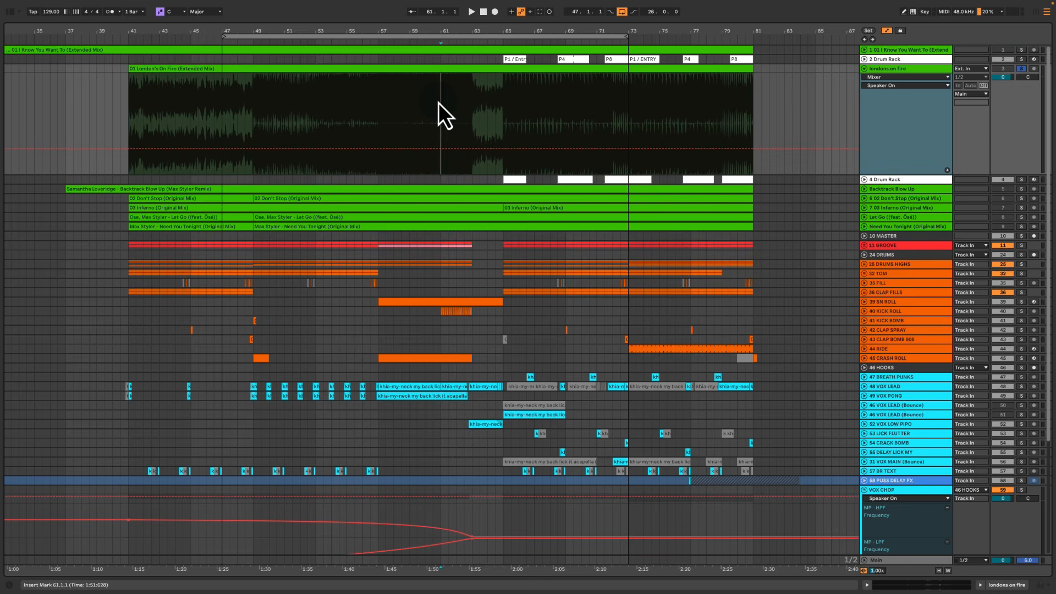
key(space)
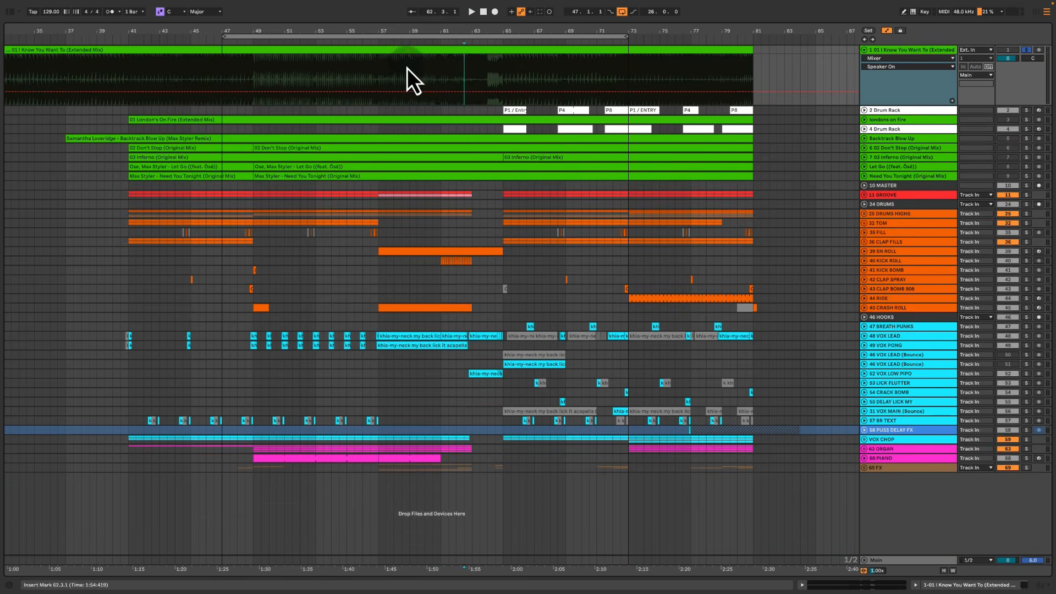
drag(407, 68, 486, 77)
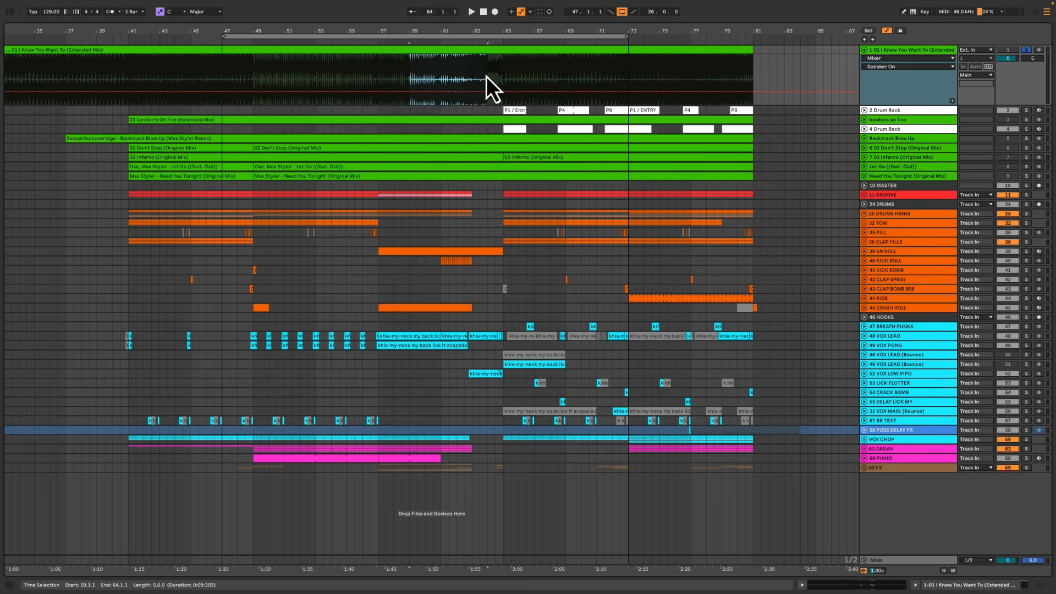
Play I Know You Want To from bars 59 and 61, then select one bar from 62.3.1
click(413, 67)
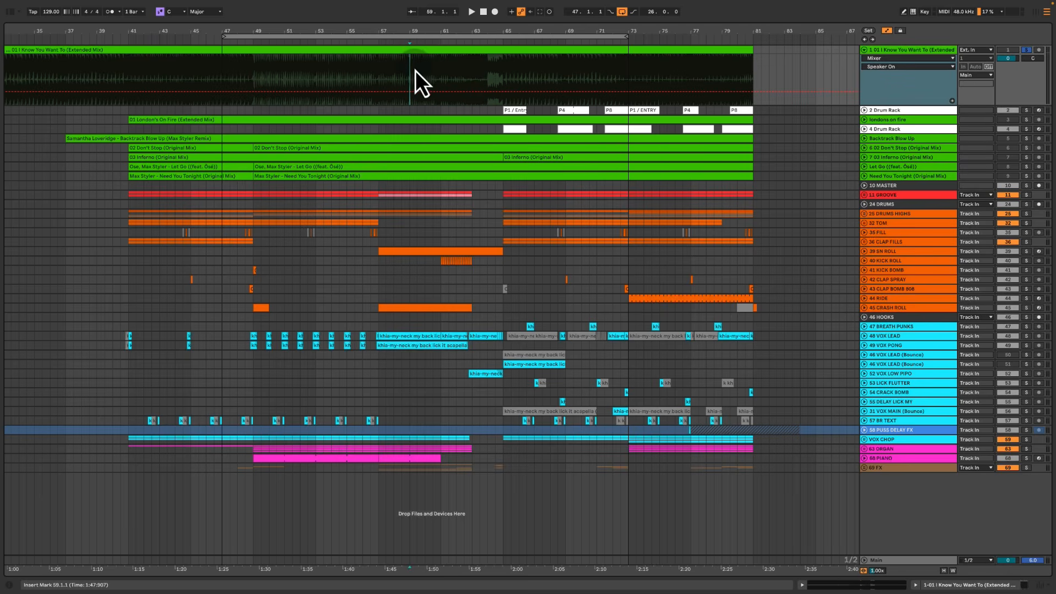
key(space)
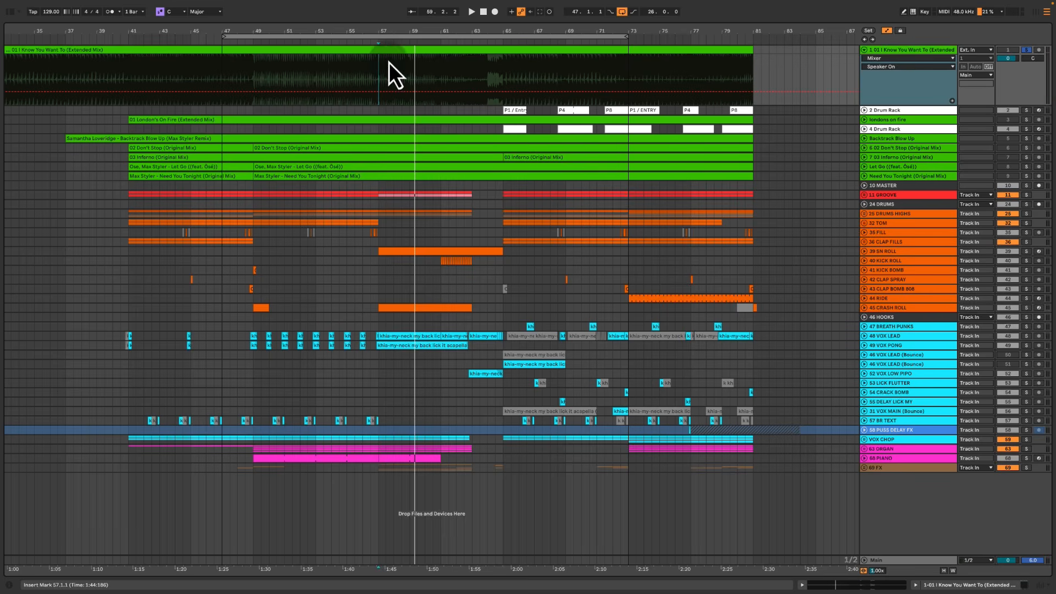
click(453, 73)
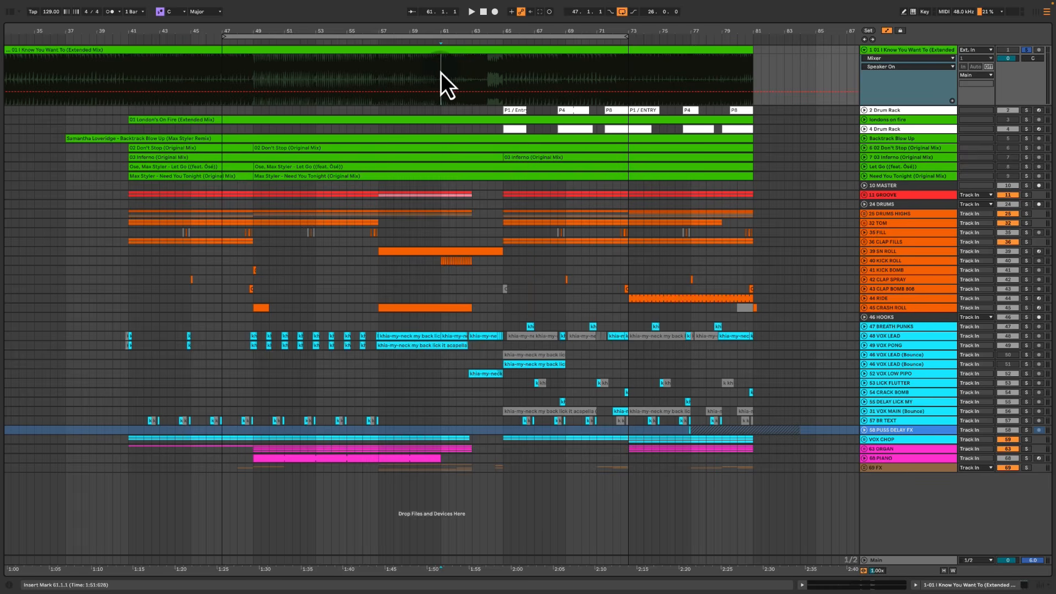
key(space)
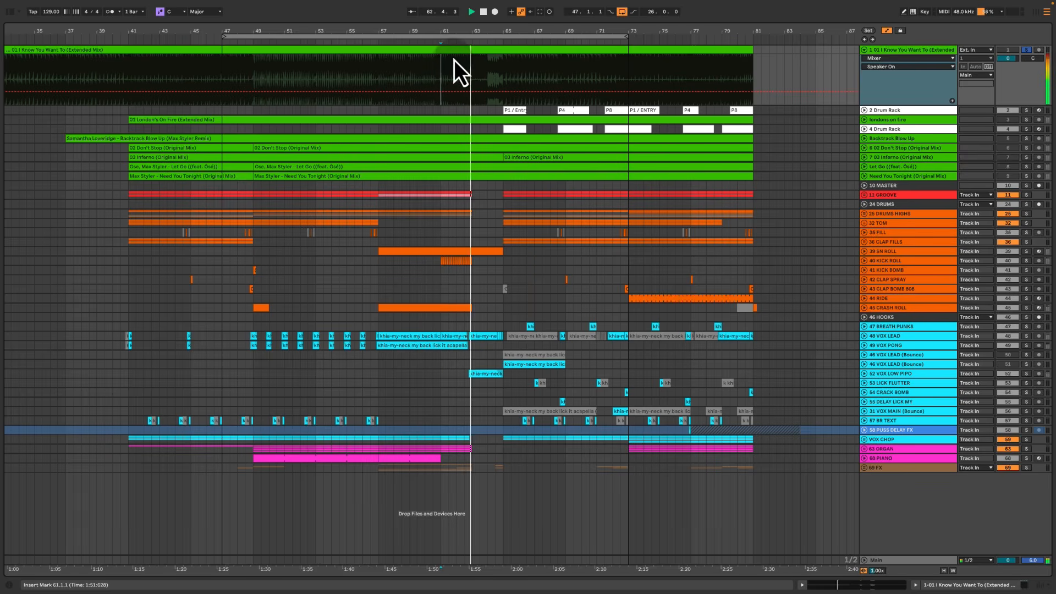
drag(468, 66, 485, 66)
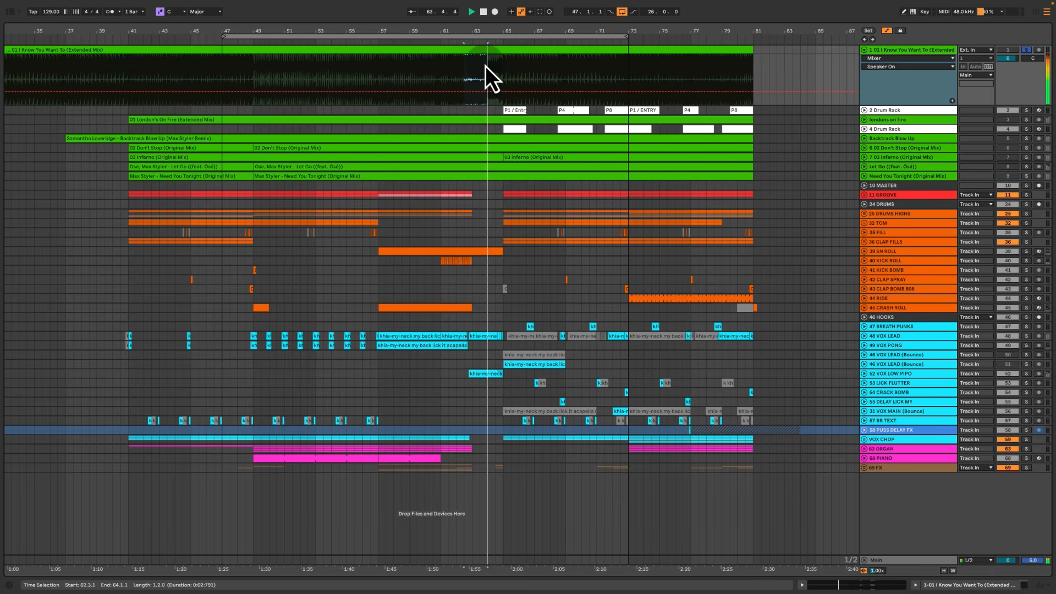
Unfold 39 SN ROLL and inspect the snare roll clip's notes in the clip editor
key(space)
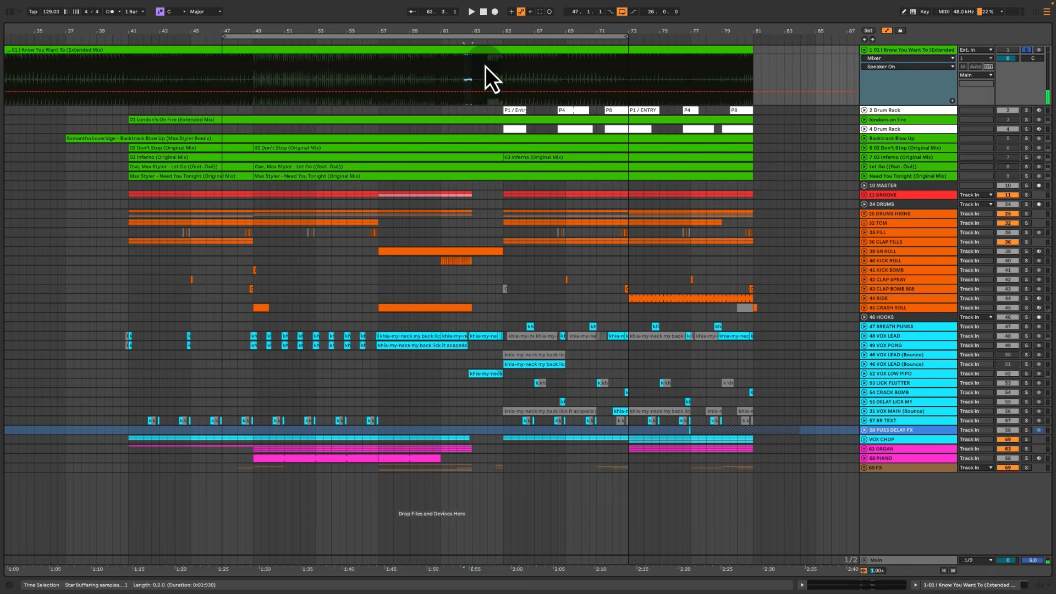
click(489, 67)
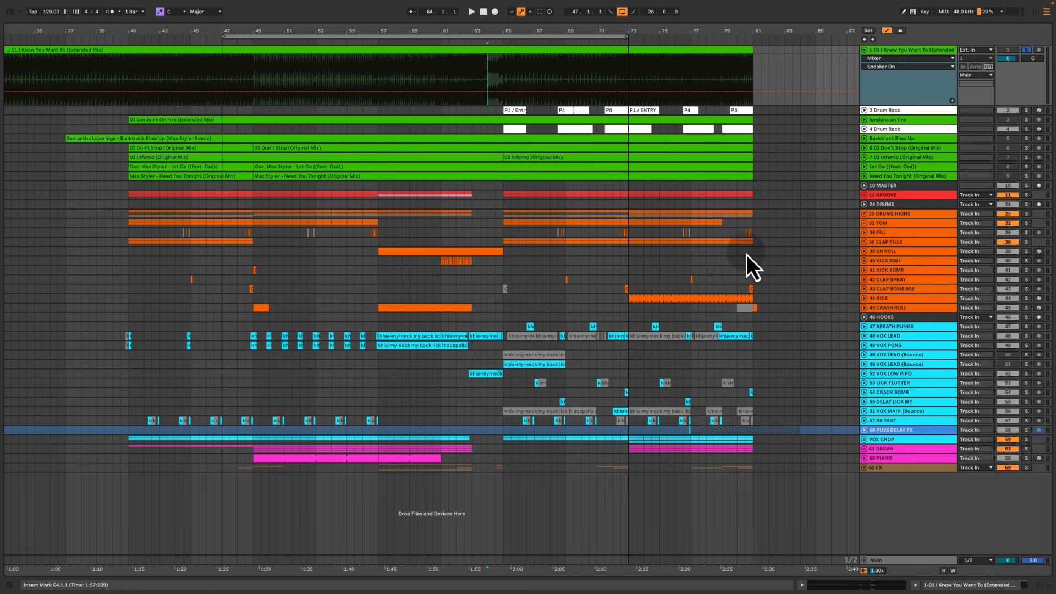
click(865, 253)
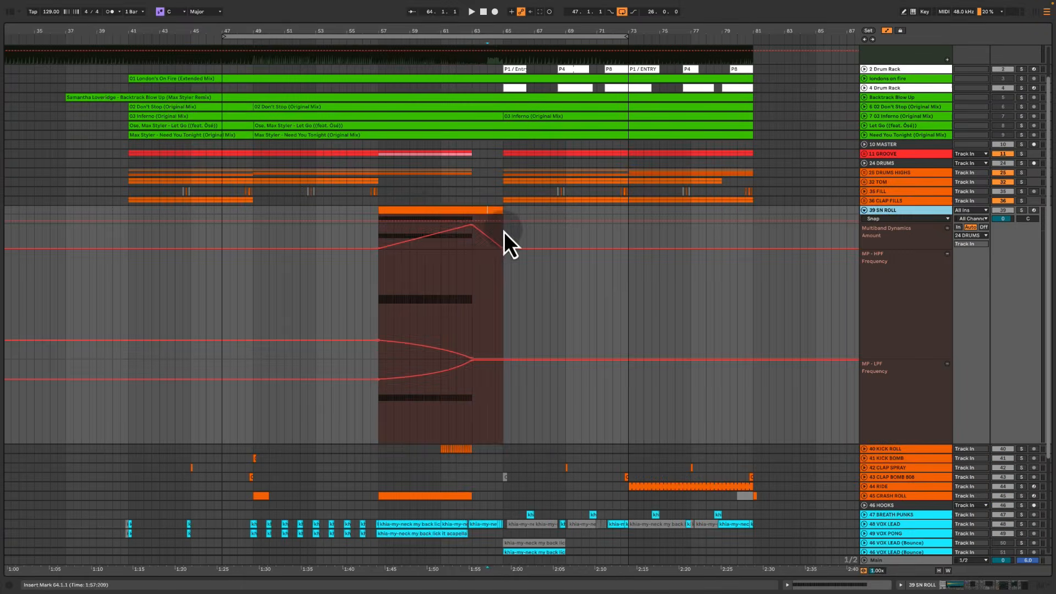
click(423, 220)
double_click(423, 220)
drag(256, 319, 343, 362)
drag(342, 322, 352, 345)
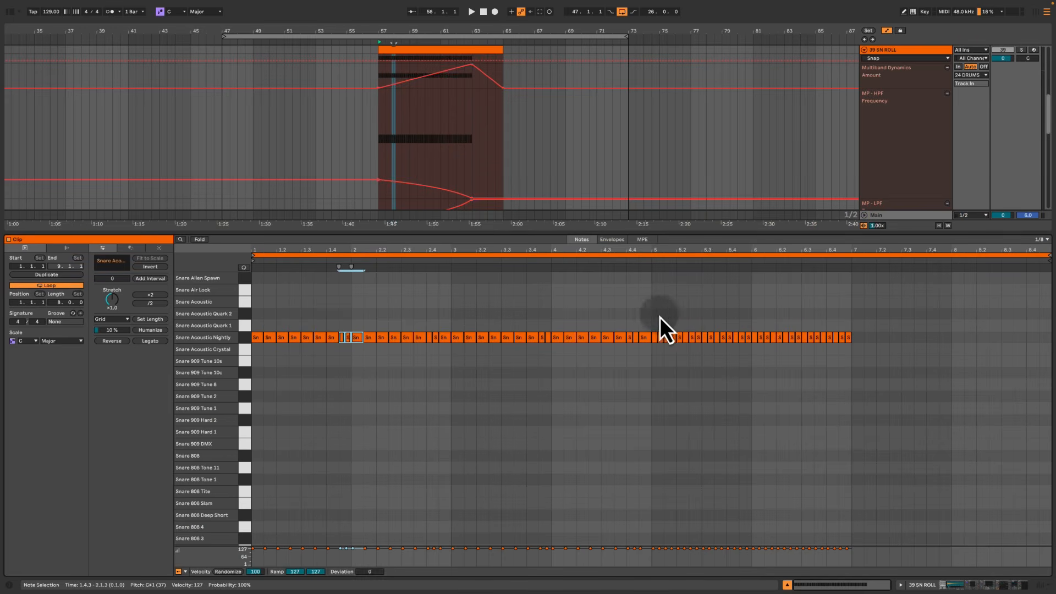
drag(659, 317, 872, 391)
click(629, 305)
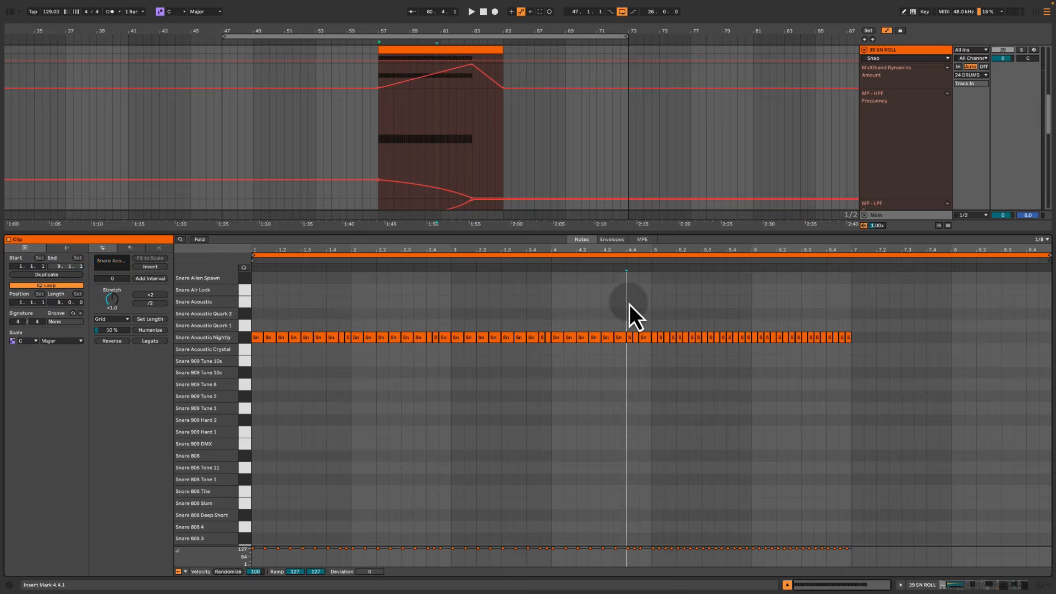
Solo SN ROLL and play the build from bar 57 while reviewing its notes
key(shift+Tab)
click(1021, 83)
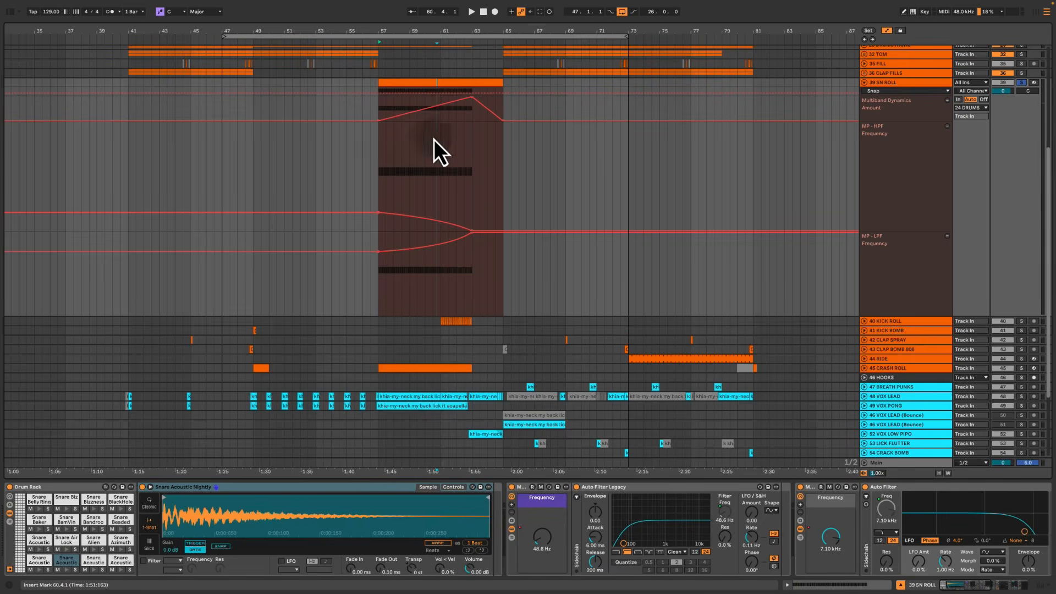
click(383, 180)
key(space)
scroll(385, 190, up, 2)
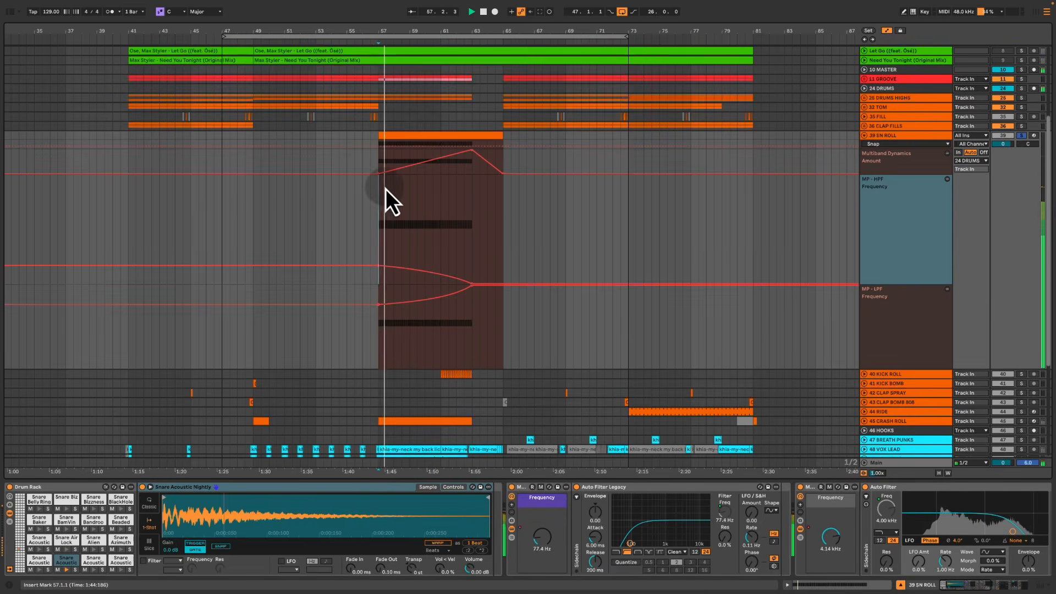
double_click(426, 140)
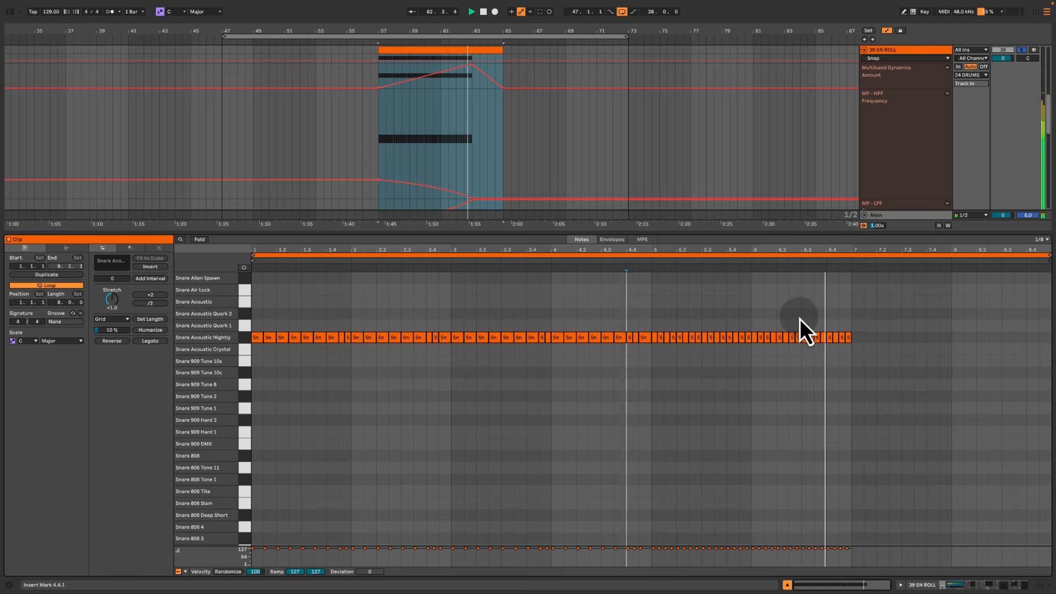
key(super+alt+l)
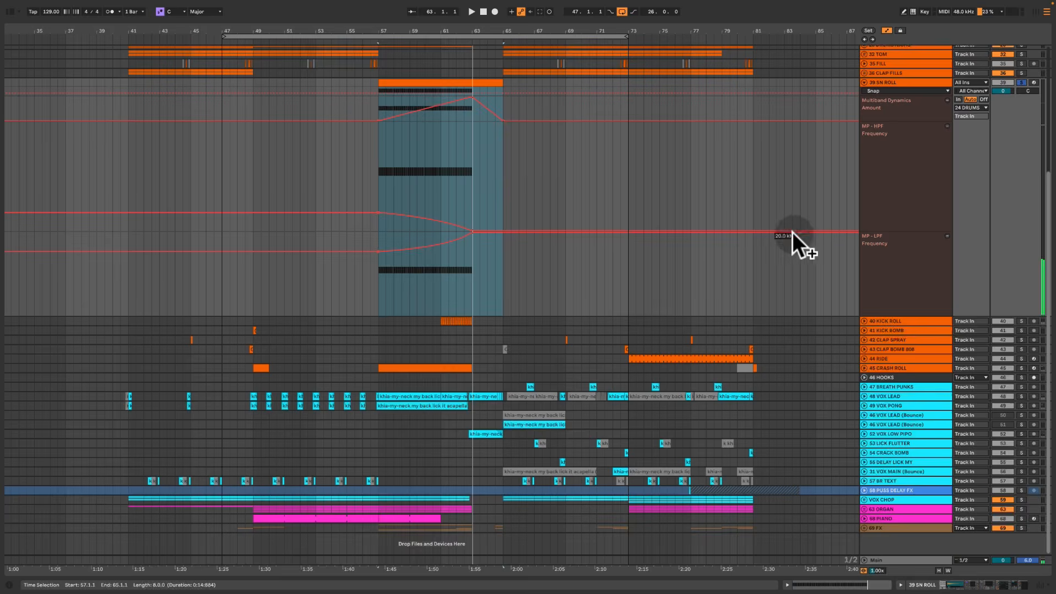
scroll(720, 375, up, 3)
Show SN ROLL's Drum Rack, select the Snare Acoustic pad and play from bar 57
double_click(897, 176)
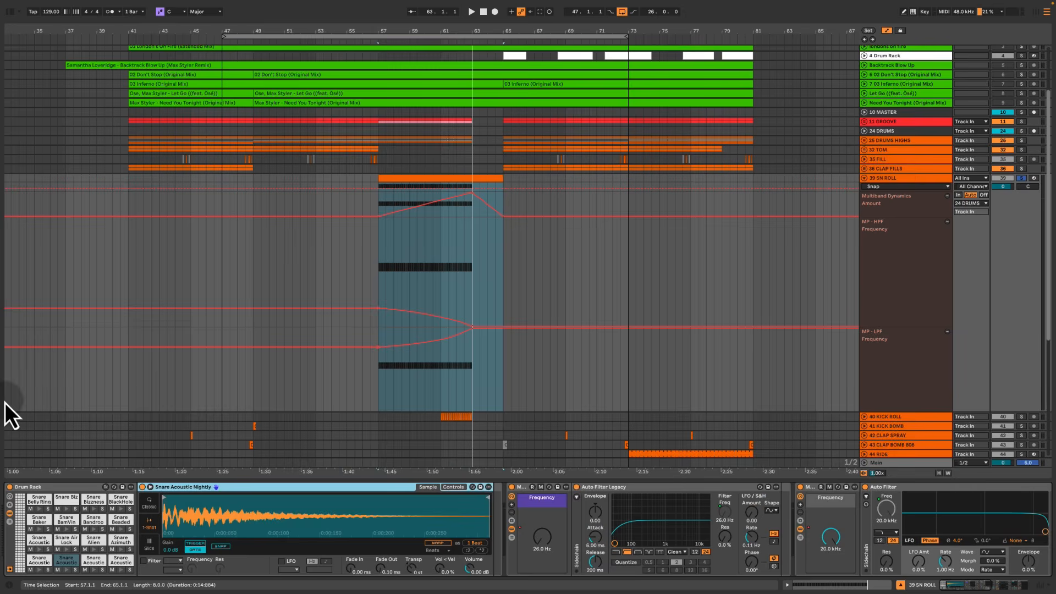
click(63, 562)
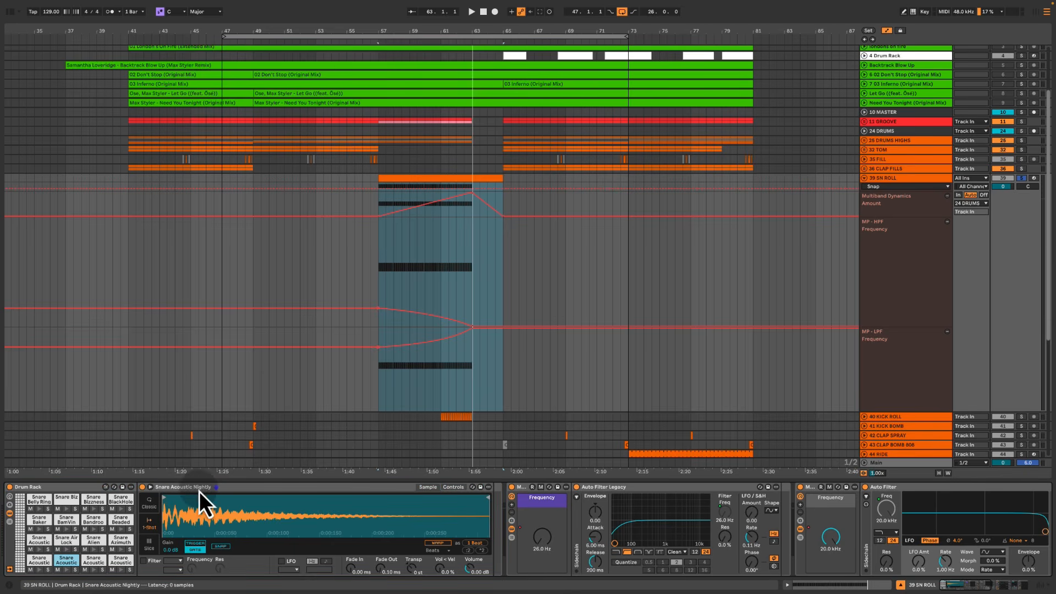
key(space)
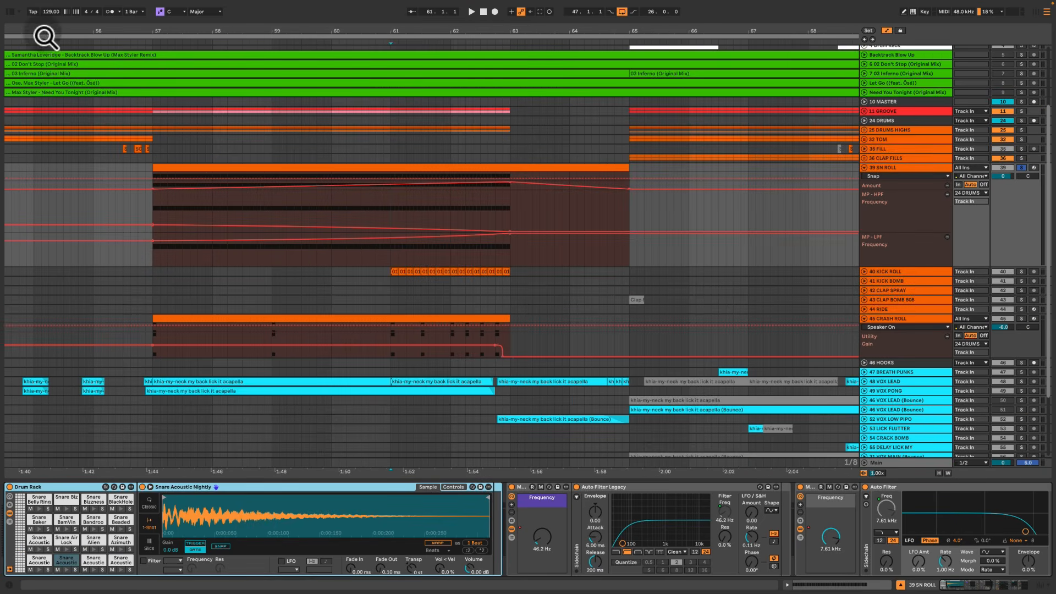
Browse Packs > Core Library > Samples > One Shots > Drums > Snare and select snare samples
click(10, 12)
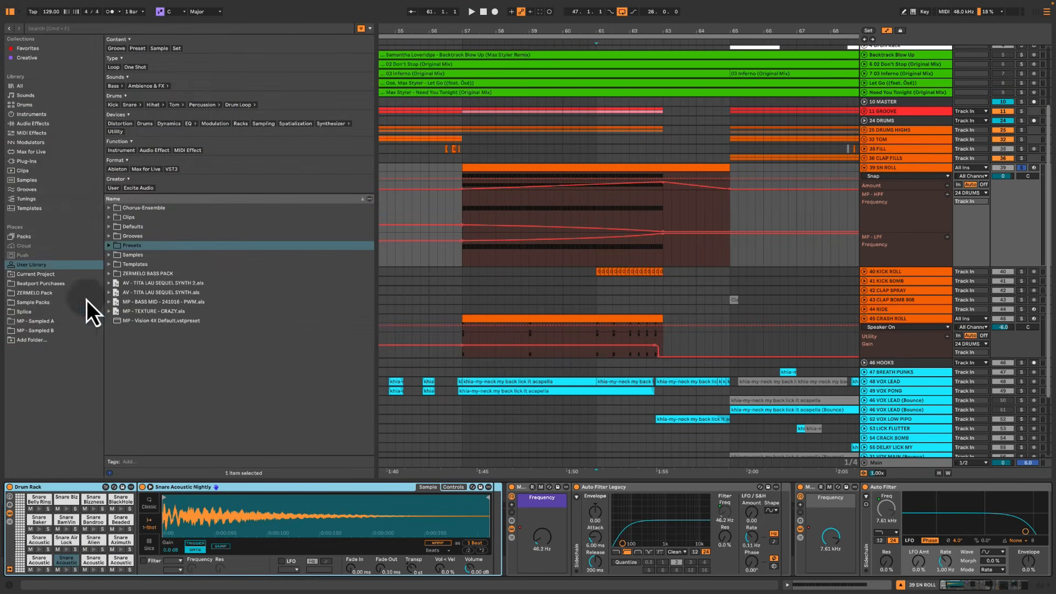
click(10, 239)
click(121, 268)
click(121, 312)
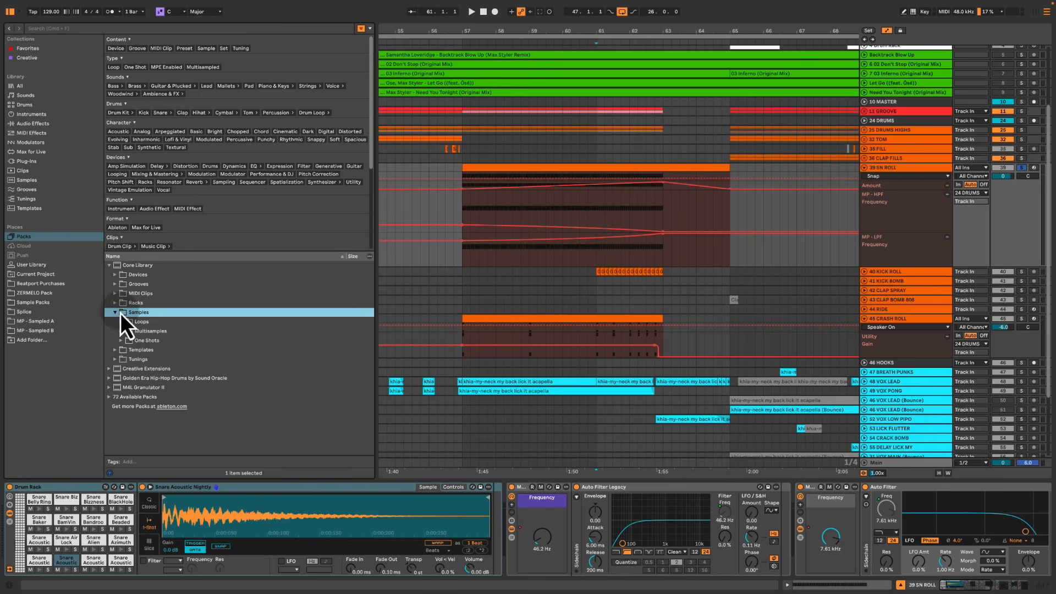
click(147, 340)
click(122, 340)
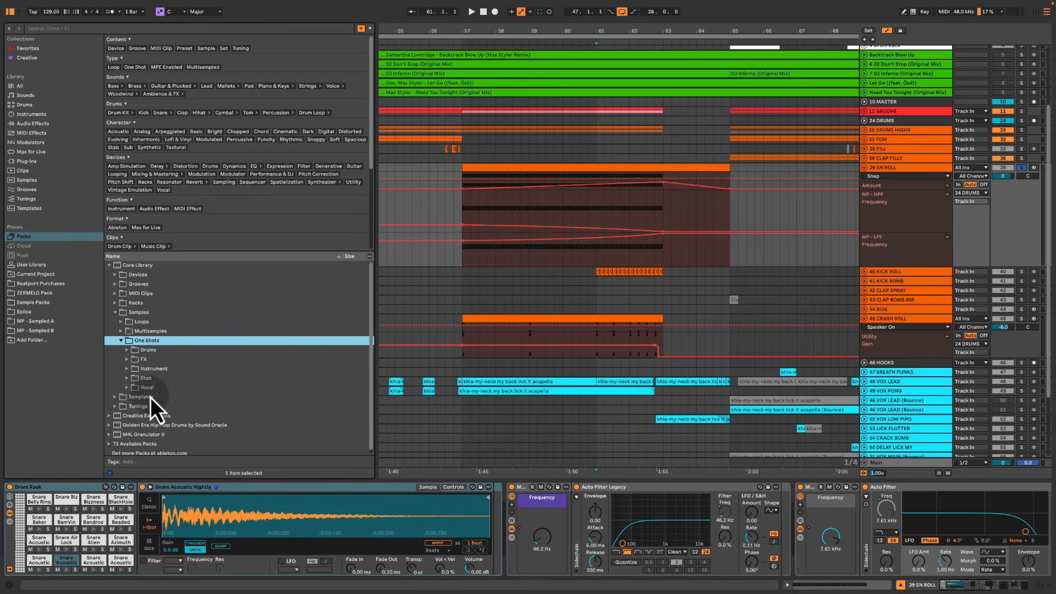
click(127, 350)
scroll(151, 369, down, 5)
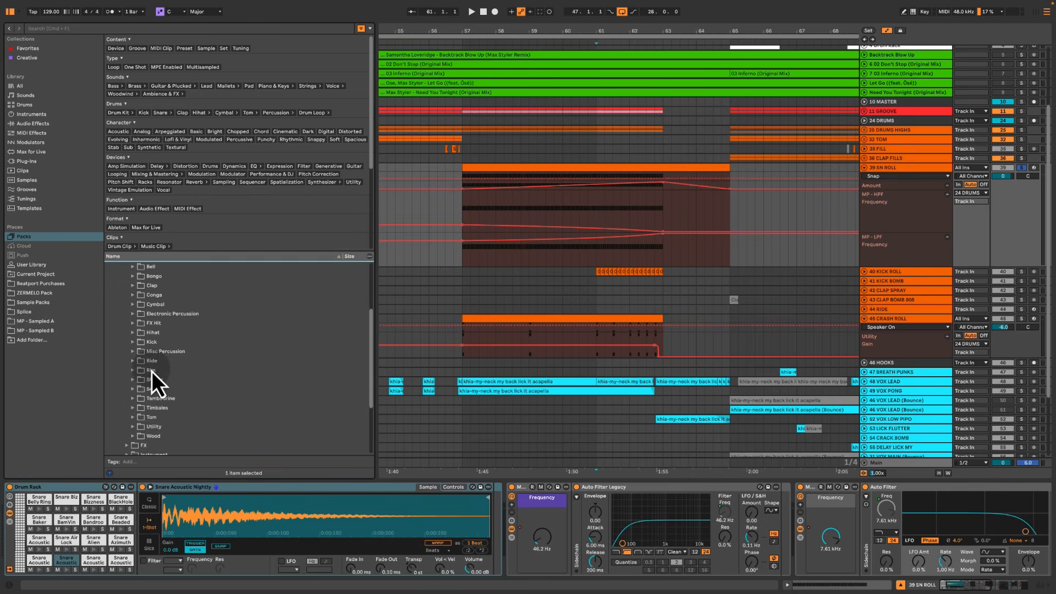
click(156, 371)
click(146, 380)
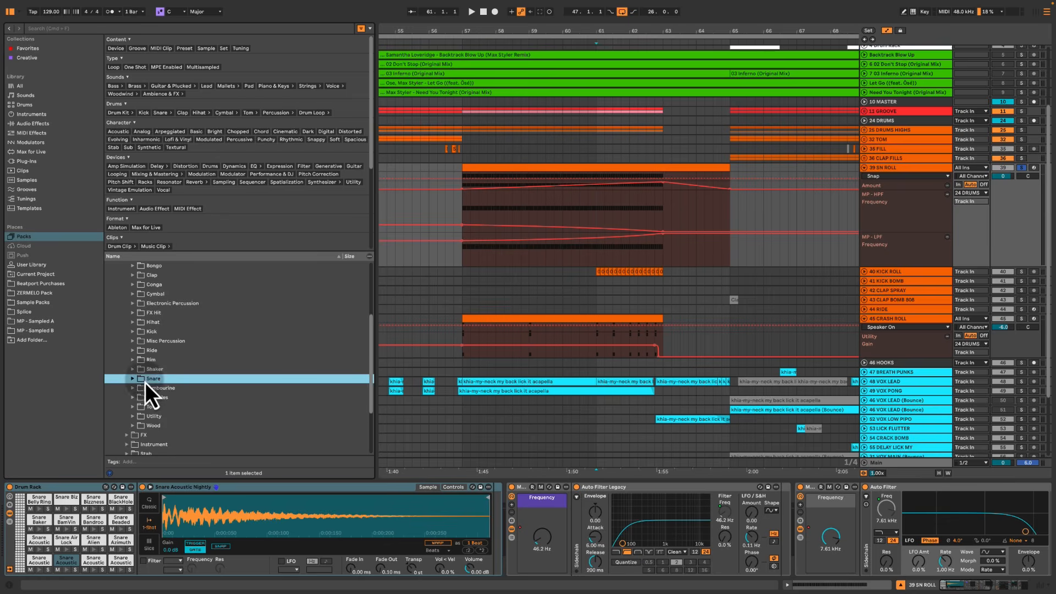
click(133, 379)
scroll(148, 380, down, 3)
click(172, 347)
scroll(179, 363, down, 15)
shift+click(182, 365)
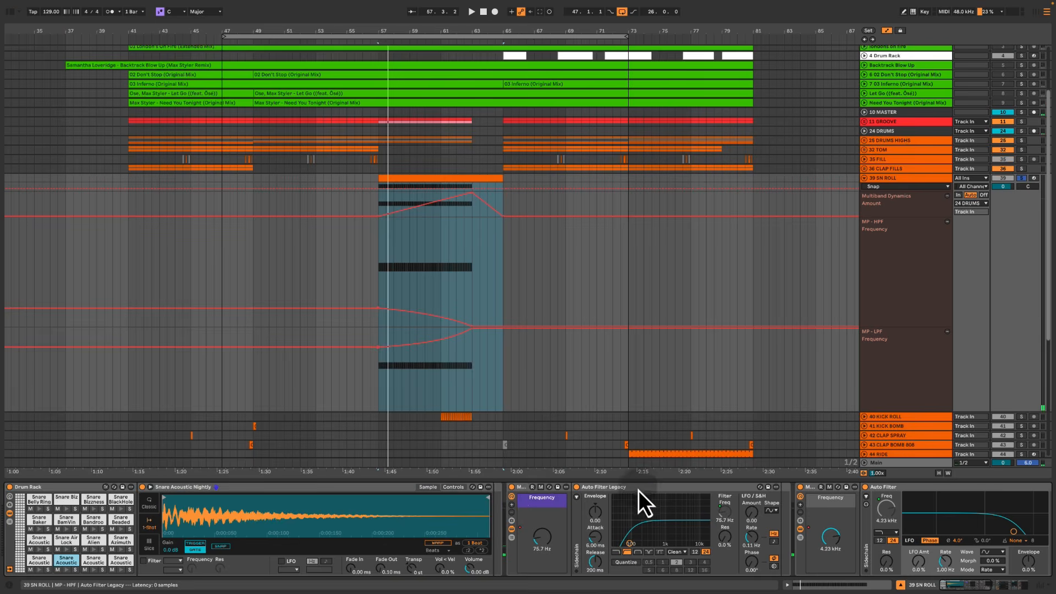
Hide the browser and select the Auto Filter and Multiband Dynamics effects
click(644, 487)
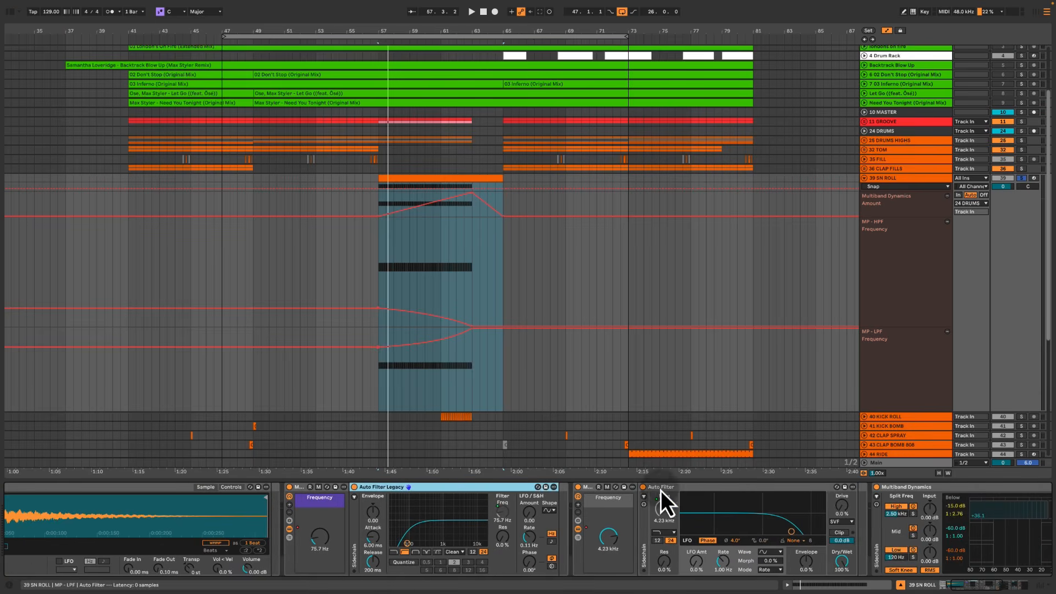
click(731, 488)
scroll(732, 488, right, 10)
click(526, 489)
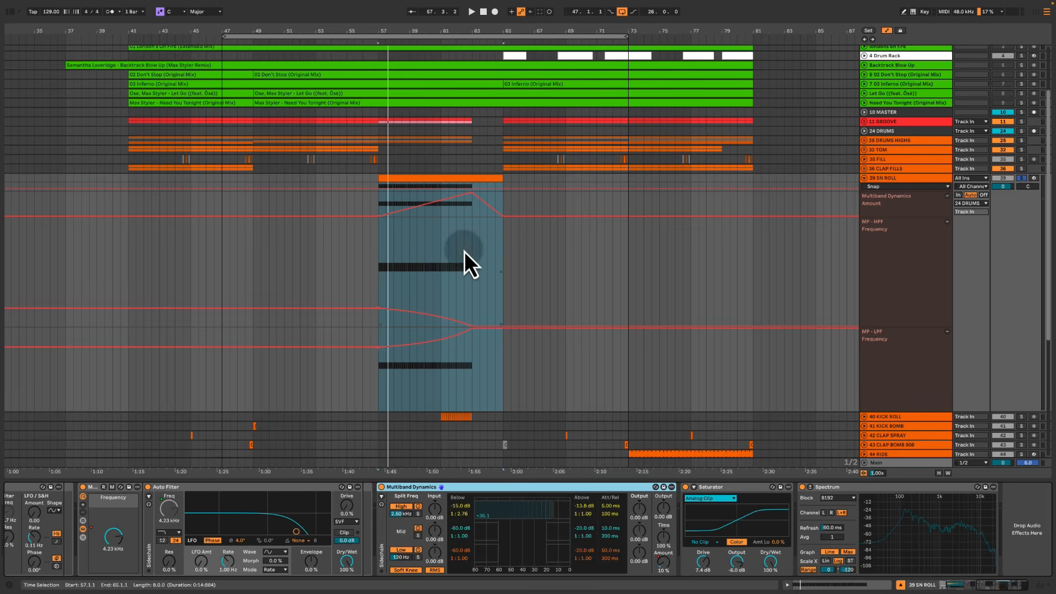
Mark a span near bar 62, select Saturator and resize SN ROLL to reveal 40 KICK ROLL
drag(464, 251, 477, 255)
click(725, 487)
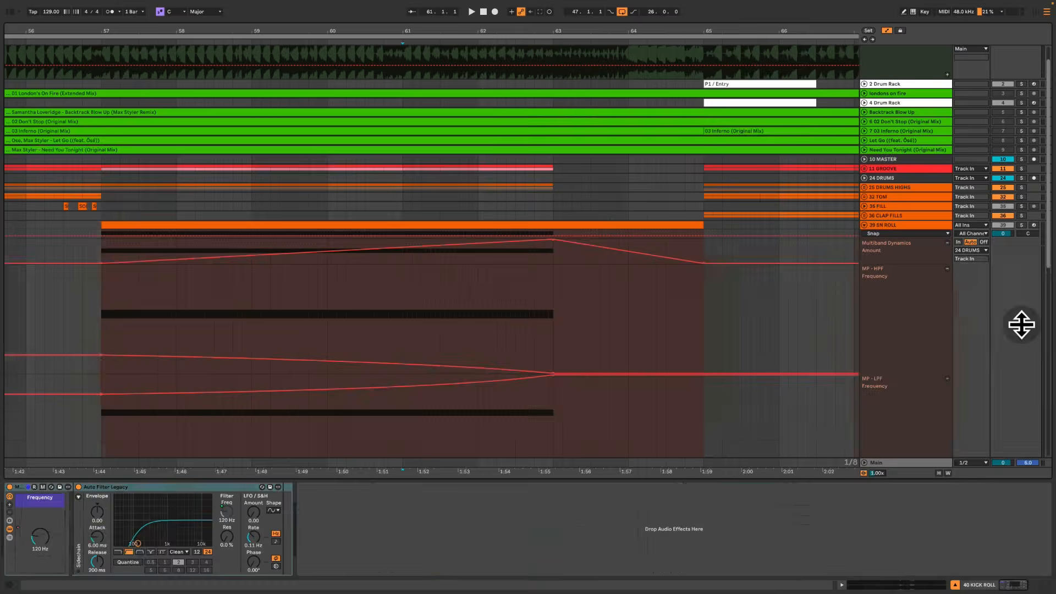
drag(1021, 325, 1021, 195)
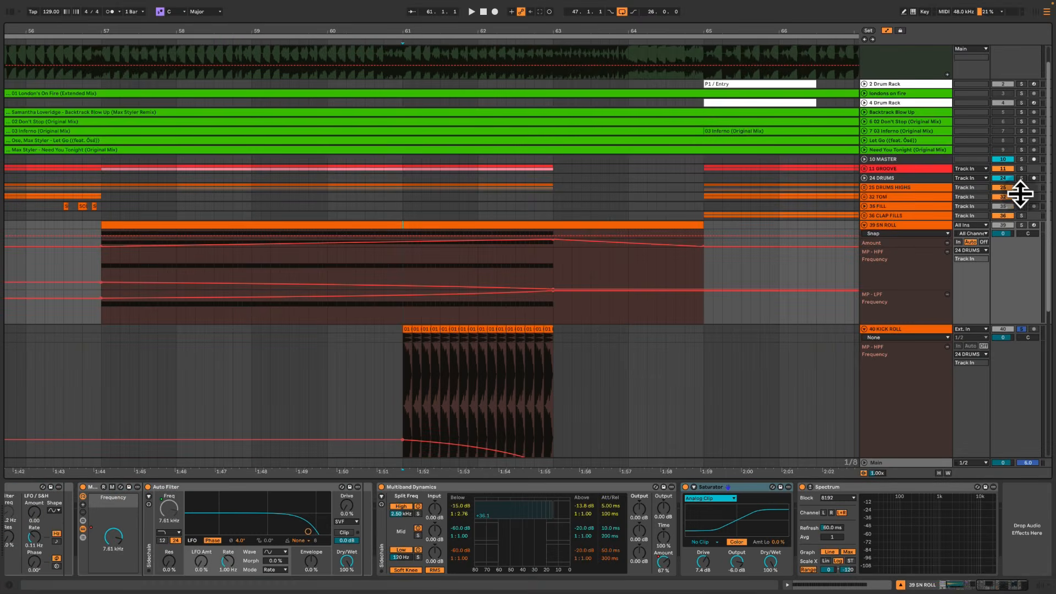
scroll(601, 299, down, 4)
Play from bar 61 and inspect KICK ROLL's high-pass filter automation across bars 61–63
key(space)
click(867, 254)
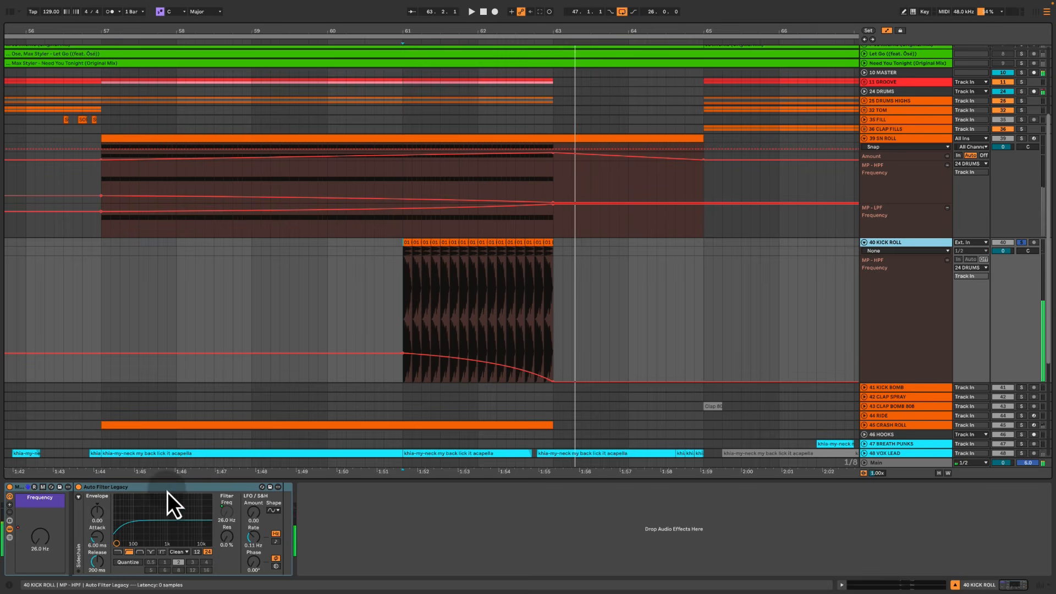
key(space)
click(374, 337)
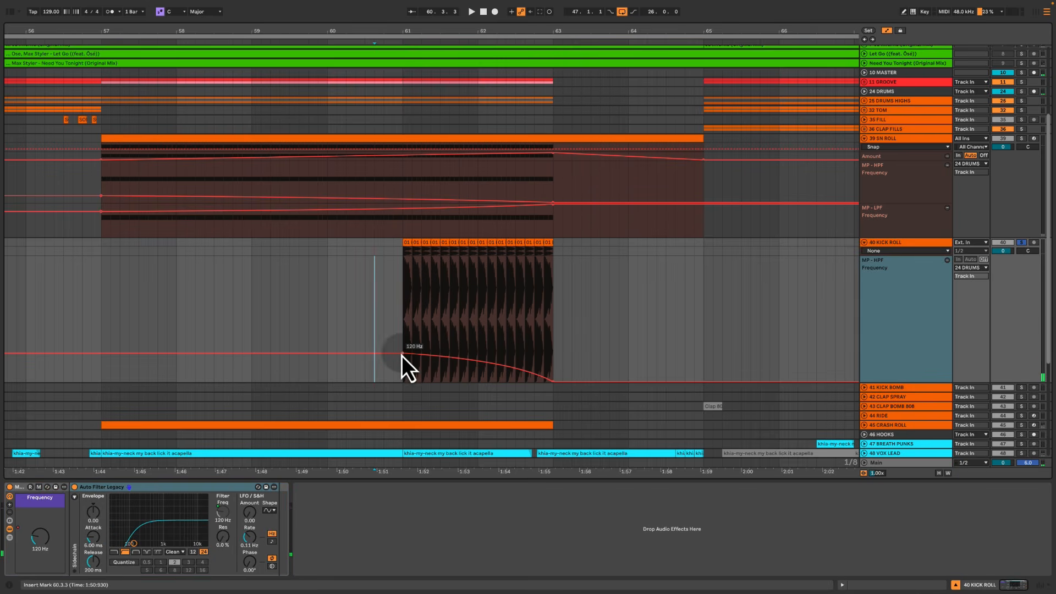
click(553, 387)
drag(401, 299, 542, 299)
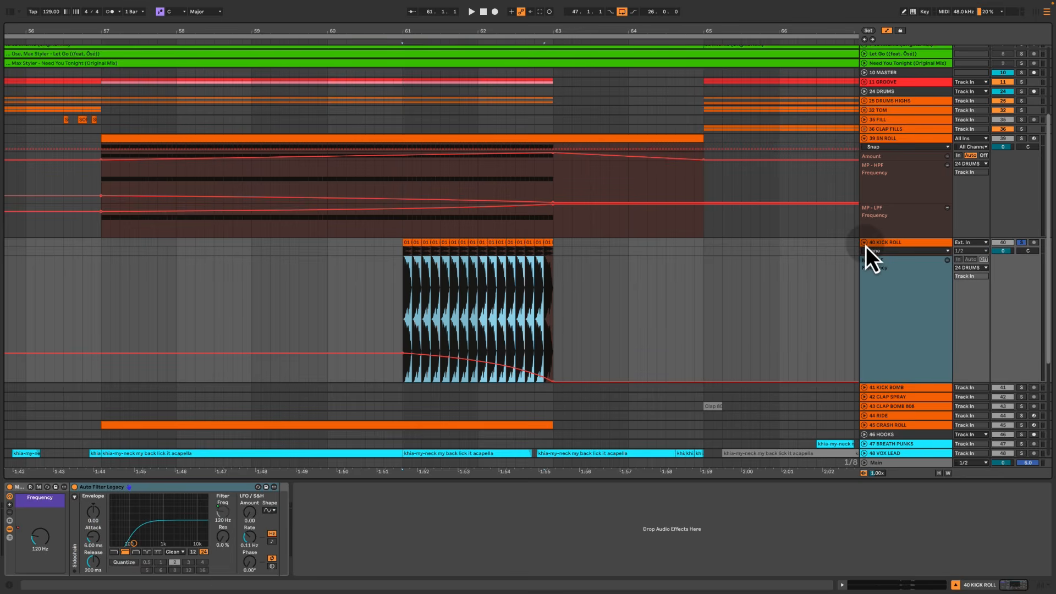
click(864, 243)
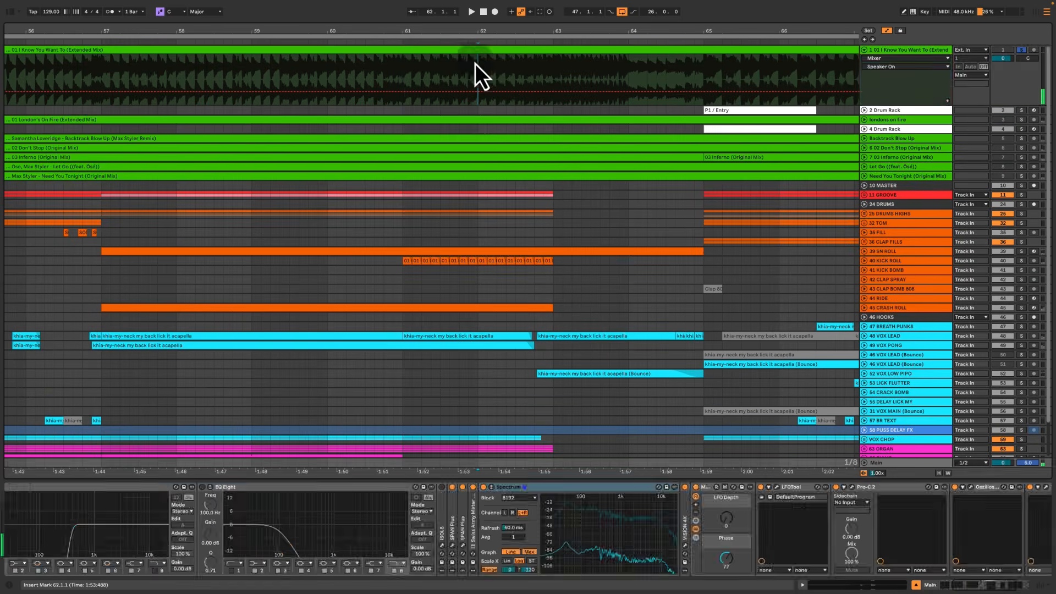
click(475, 64)
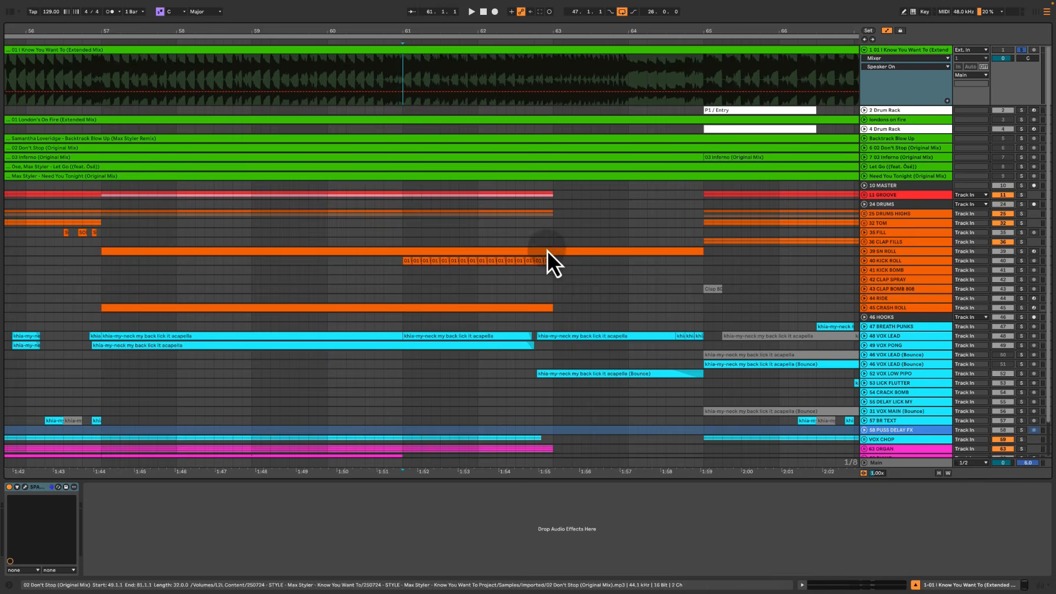
Enlarge the Main track's Spectrum analyser and watch it during playback
click(894, 464)
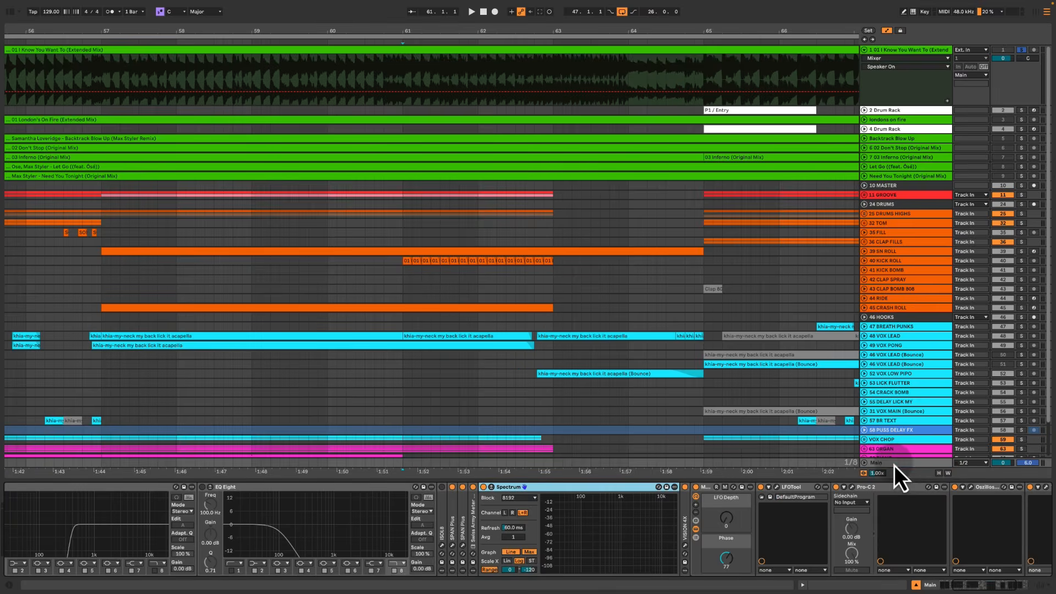
click(604, 544)
key(space)
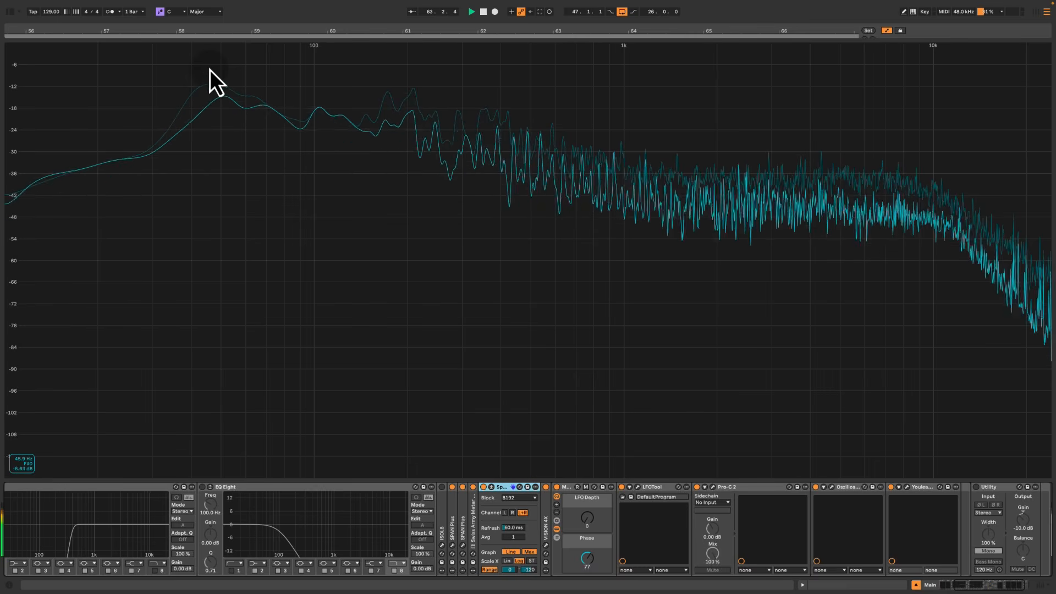
key(space)
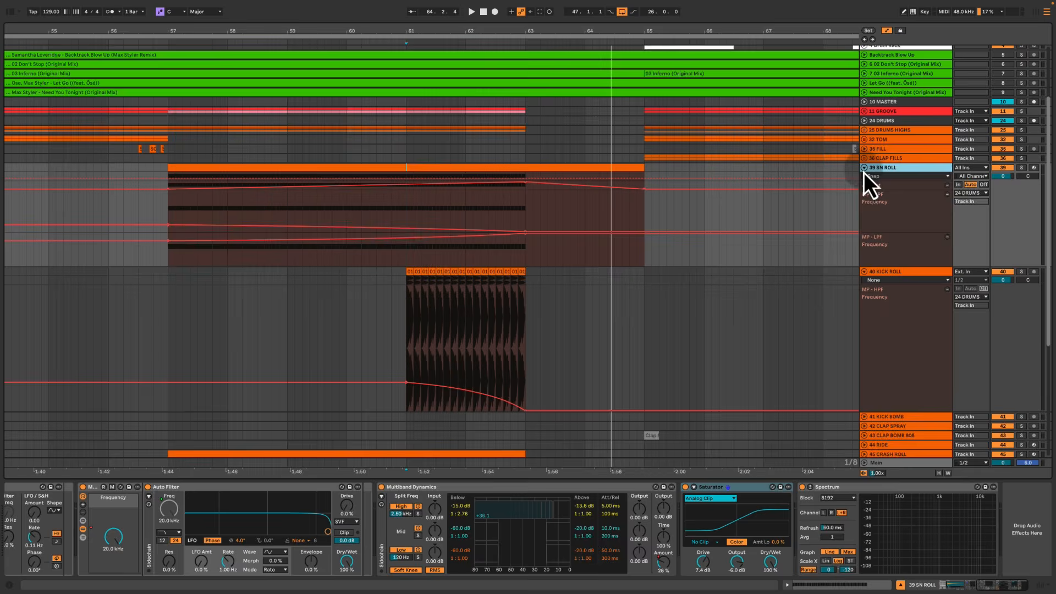
Fold the snare and kick rolls, then unfold and solo CRASH ROLL and play from bar 61
alt+click(864, 168)
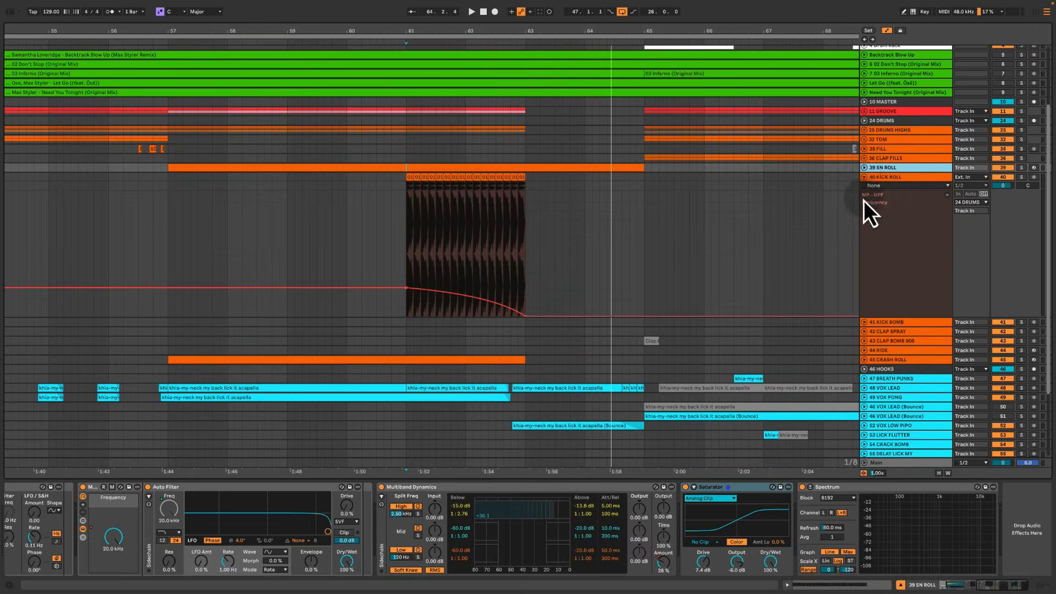
click(887, 225)
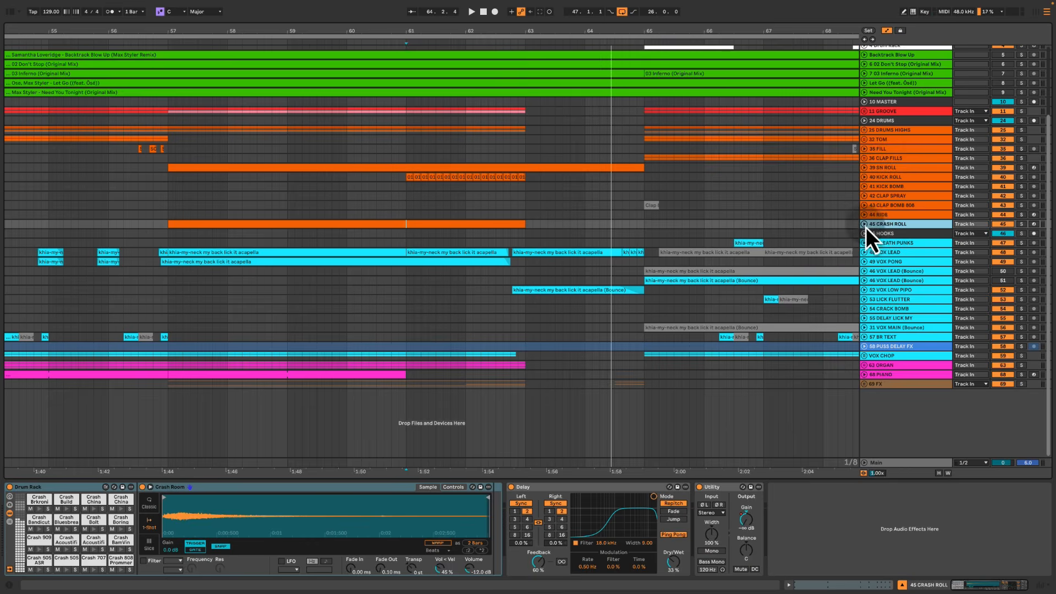
click(864, 224)
click(1021, 224)
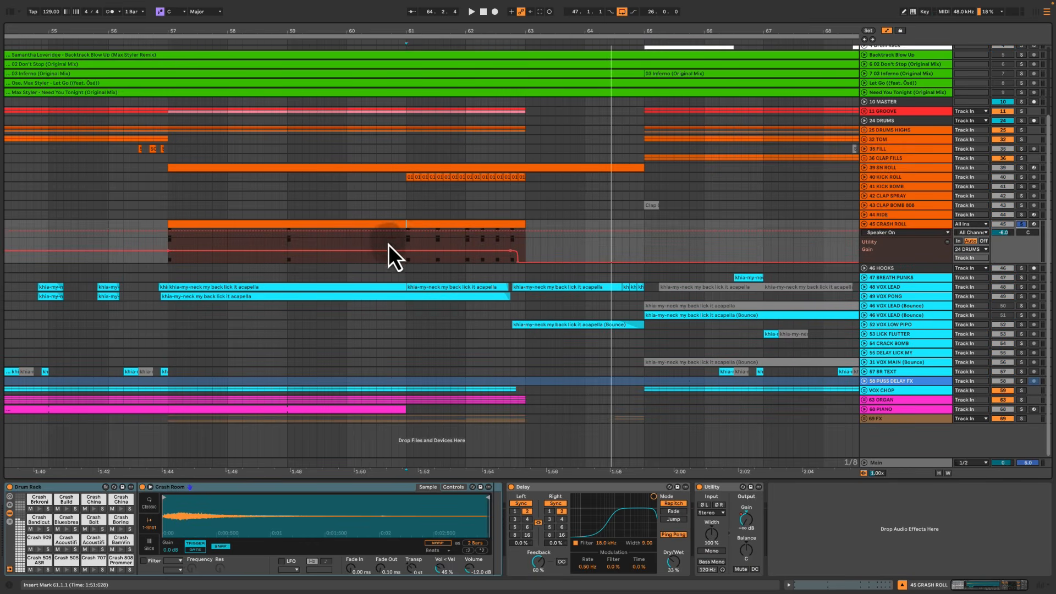
click(412, 242)
key(space)
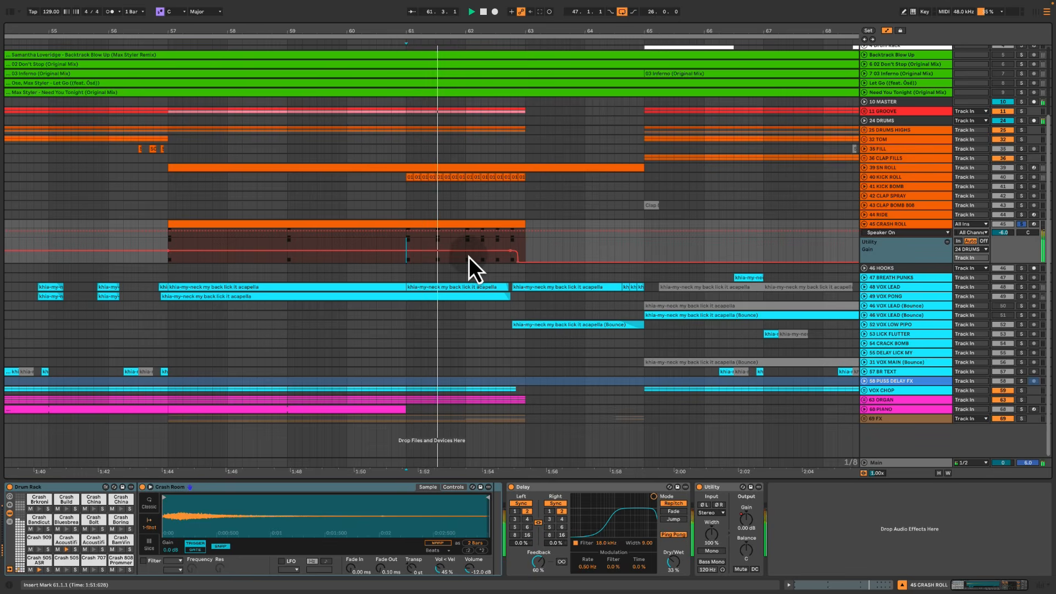
Play bars 61–63 across the snare, kick and crash rolls, then go to the notes doc
scroll(461, 281, right, 1)
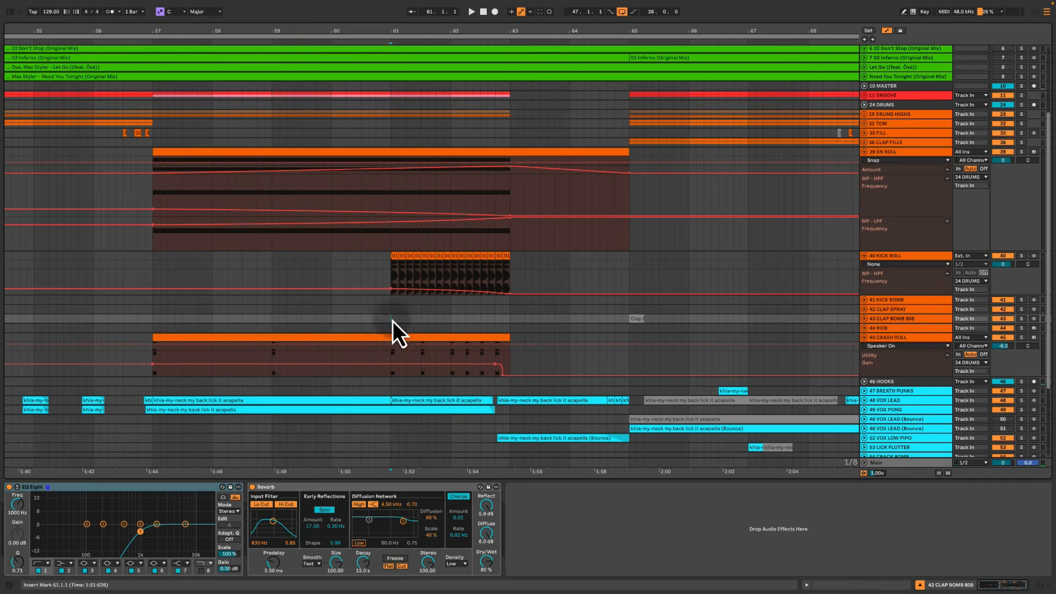
drag(392, 321, 526, 372)
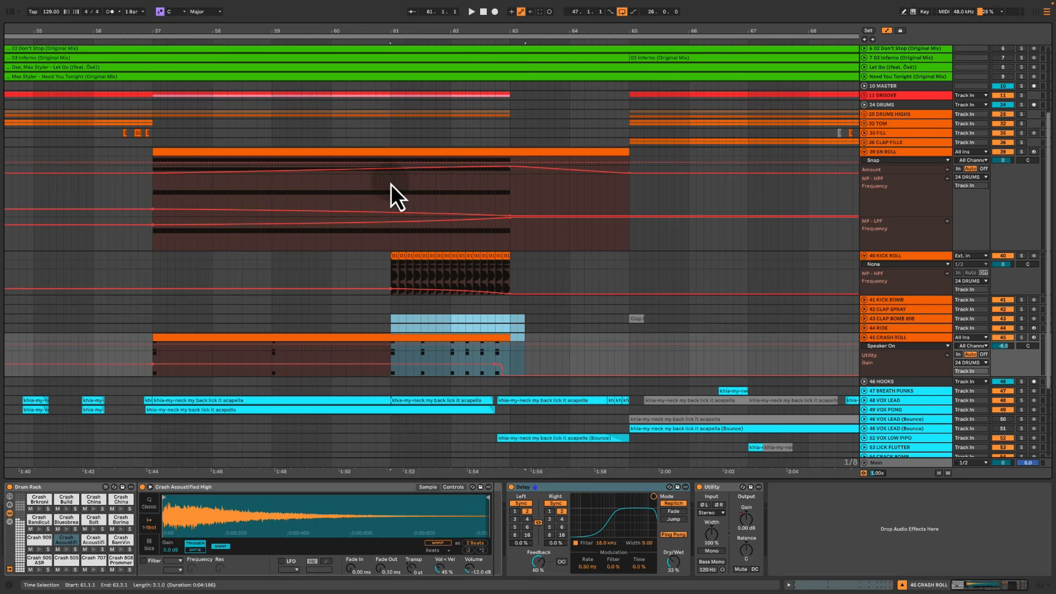
drag(391, 184, 513, 368)
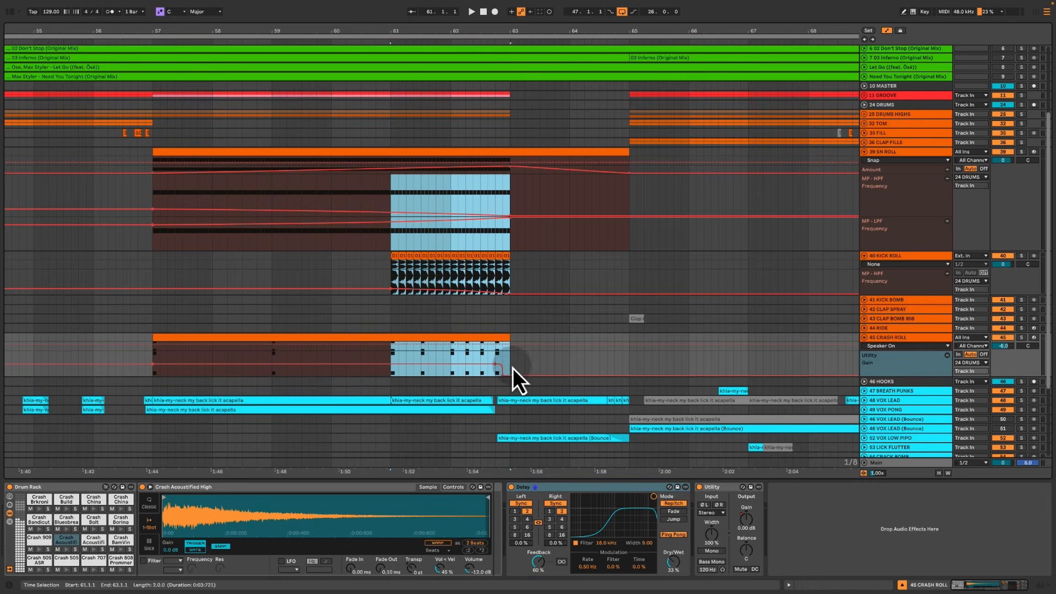
key(space)
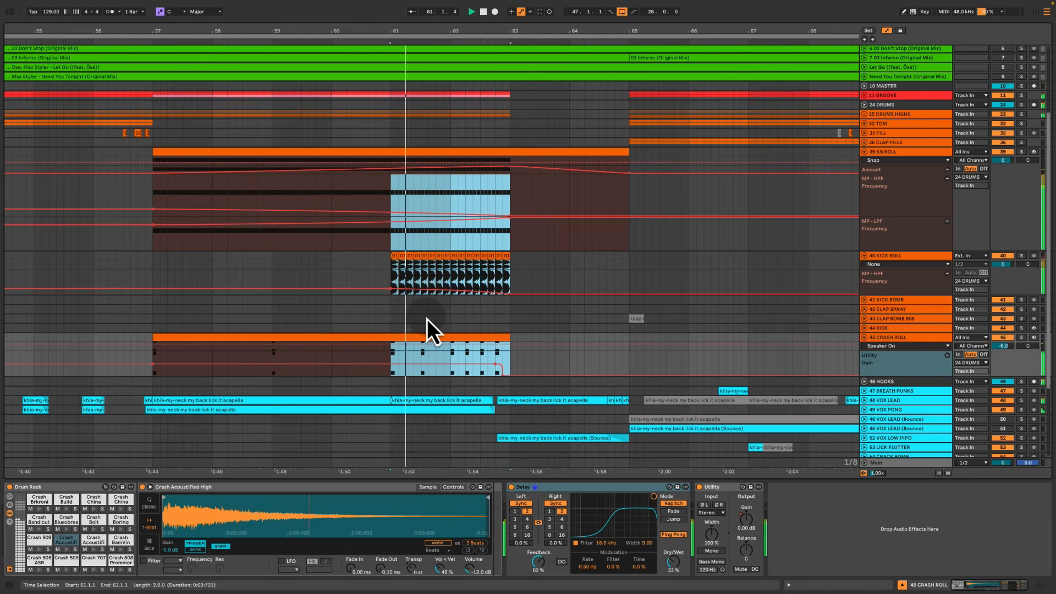
click(391, 327)
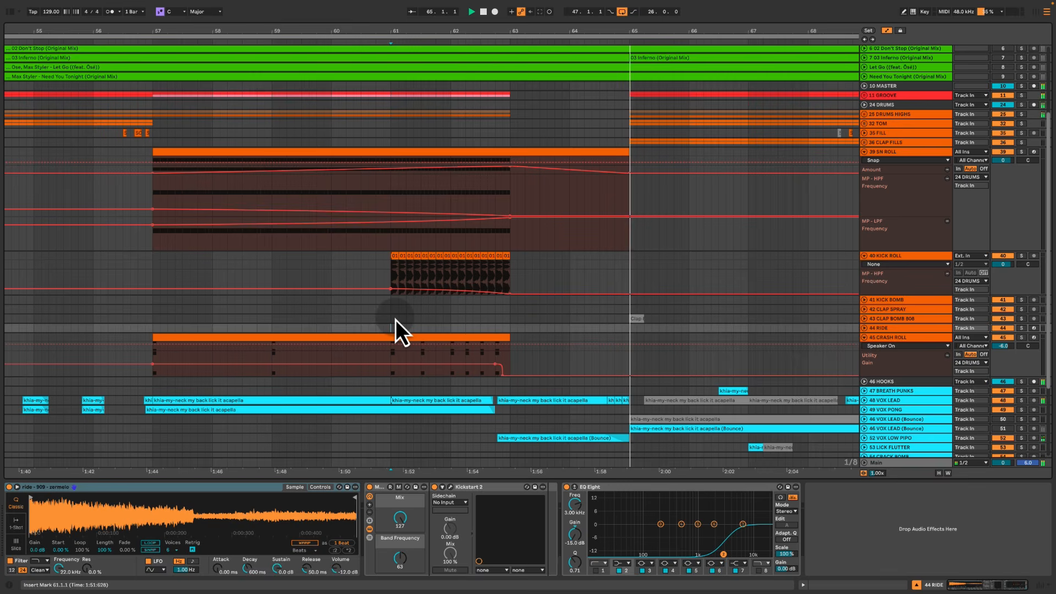
key(space)
key(super+Tab)
Review the Rep and Roll items of the BUILD checklist in Google Docs, then return to Ableton
click(370, 350)
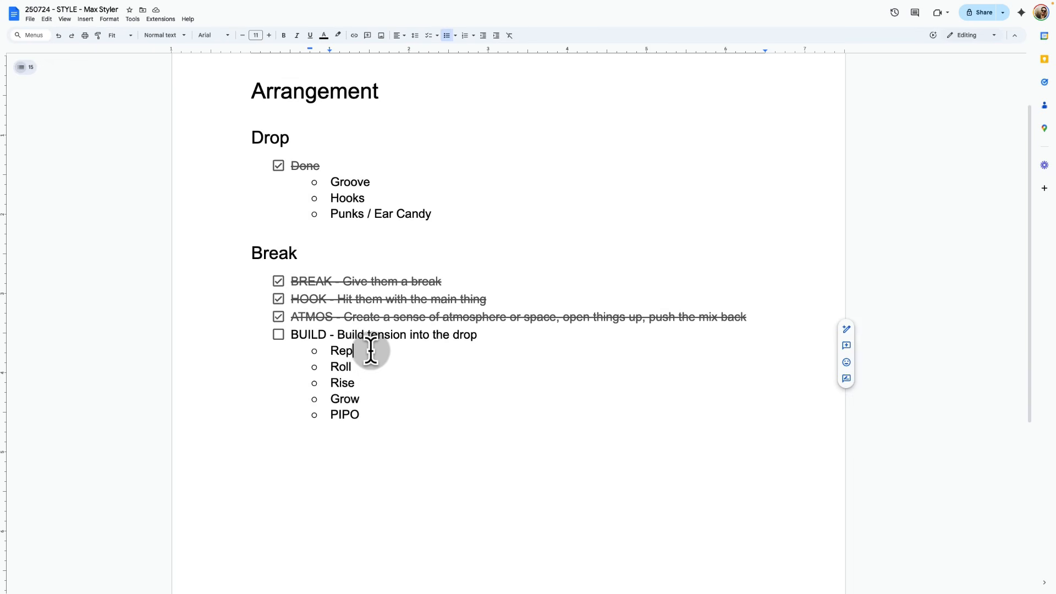
click(365, 362)
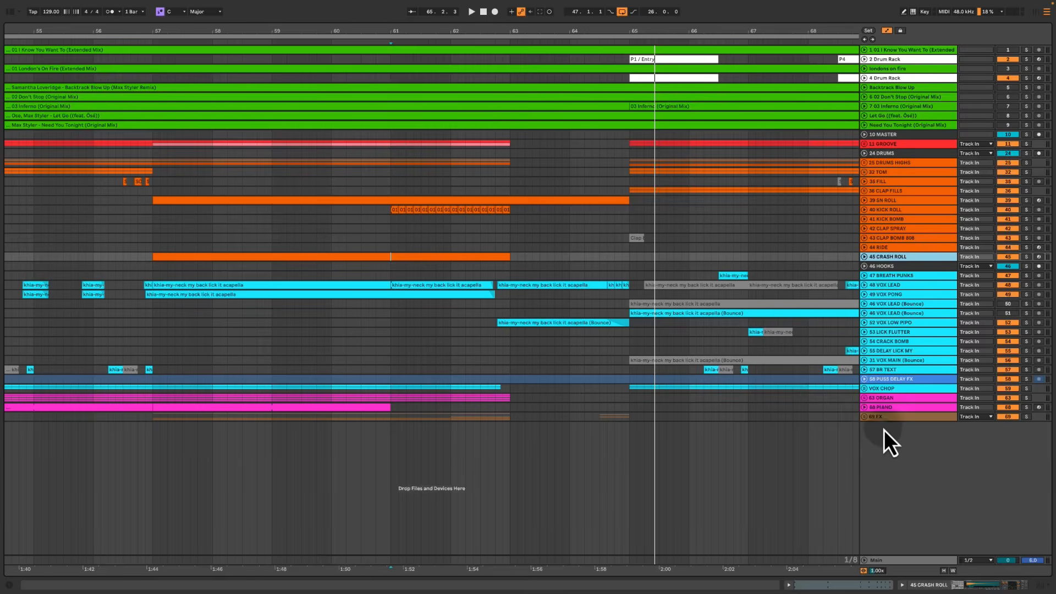
click(869, 417)
Expand the FX group and RISER NOISE to show its automation lanes, Auto Pan and EQ Eight devices
click(865, 417)
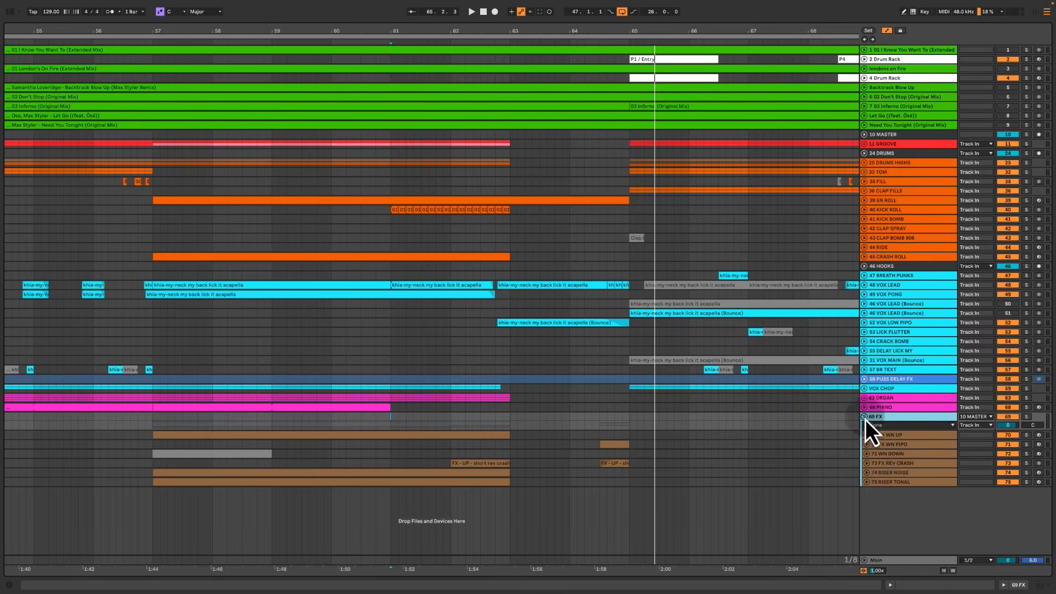
click(869, 473)
click(867, 472)
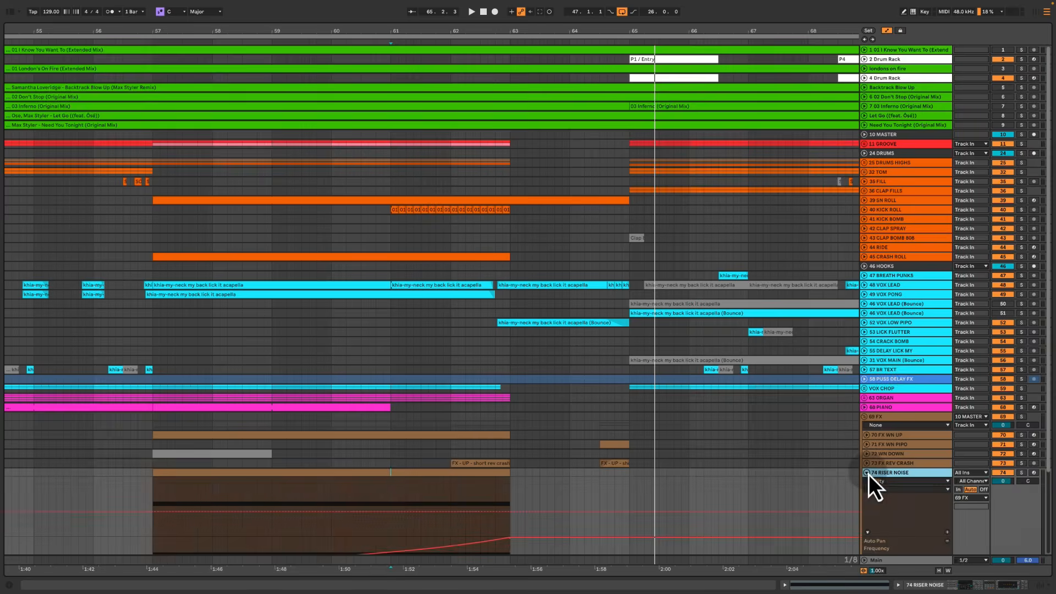
scroll(868, 474, down, 4)
key(shift+Tab)
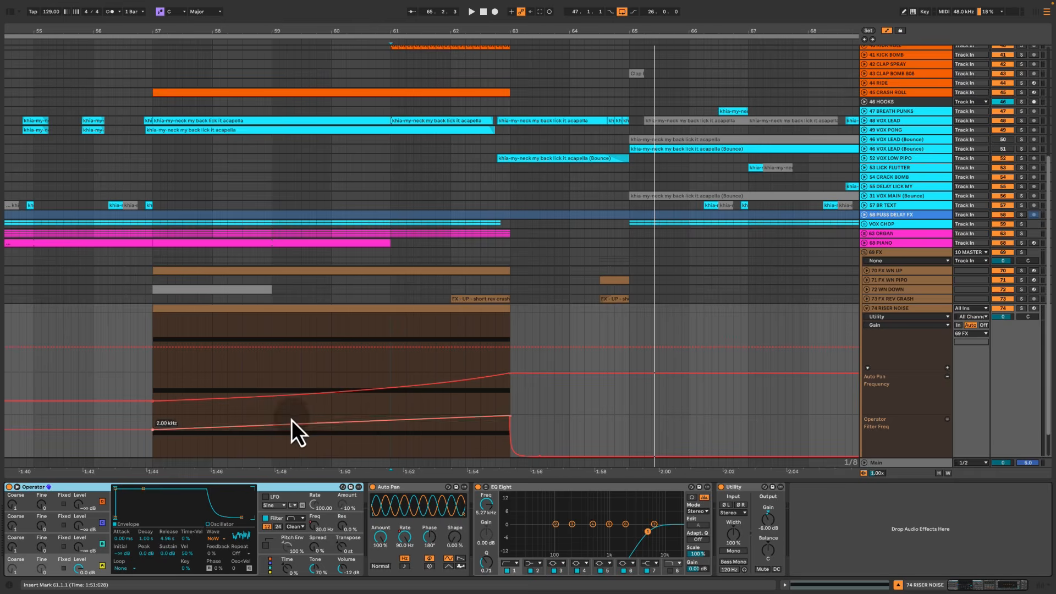
scroll(220, 374, down, 2)
mouse_move(155, 343)
mouse_down()
mouse_move(343, 392)
mouse_move(504, 403)
mouse_up()
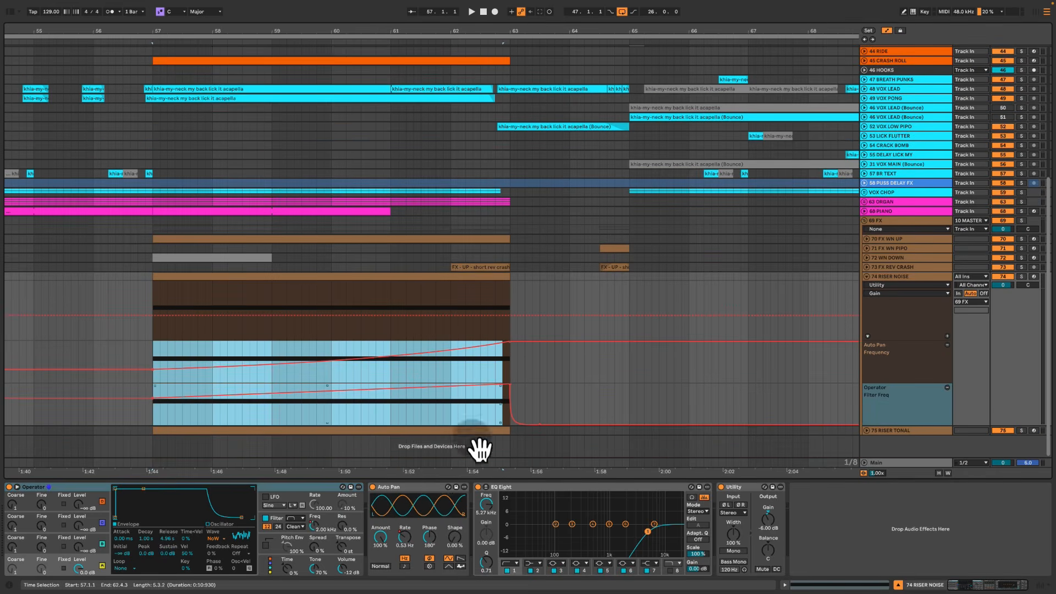
click(417, 486)
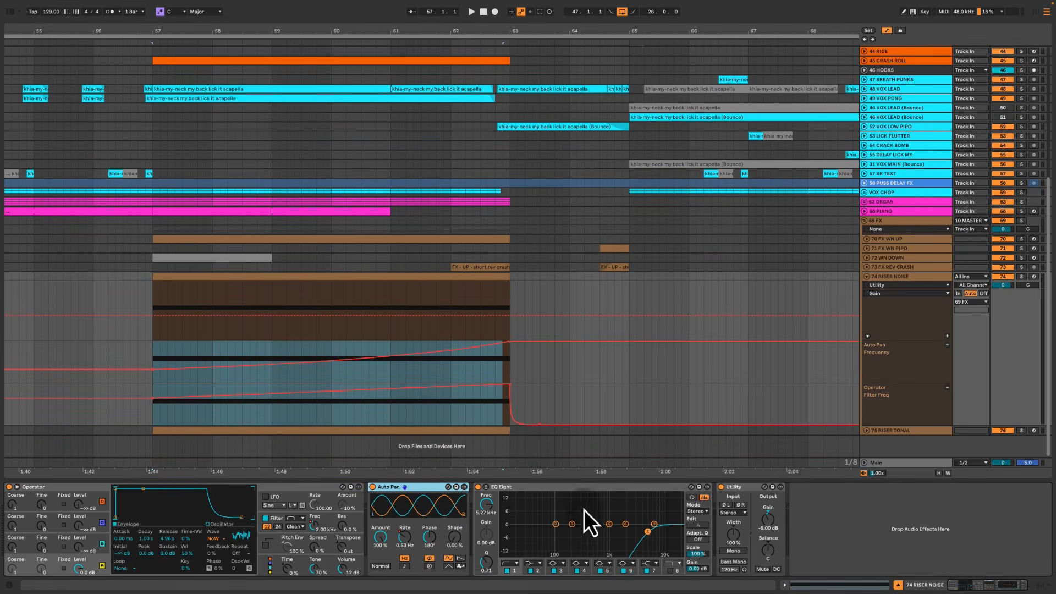
click(552, 488)
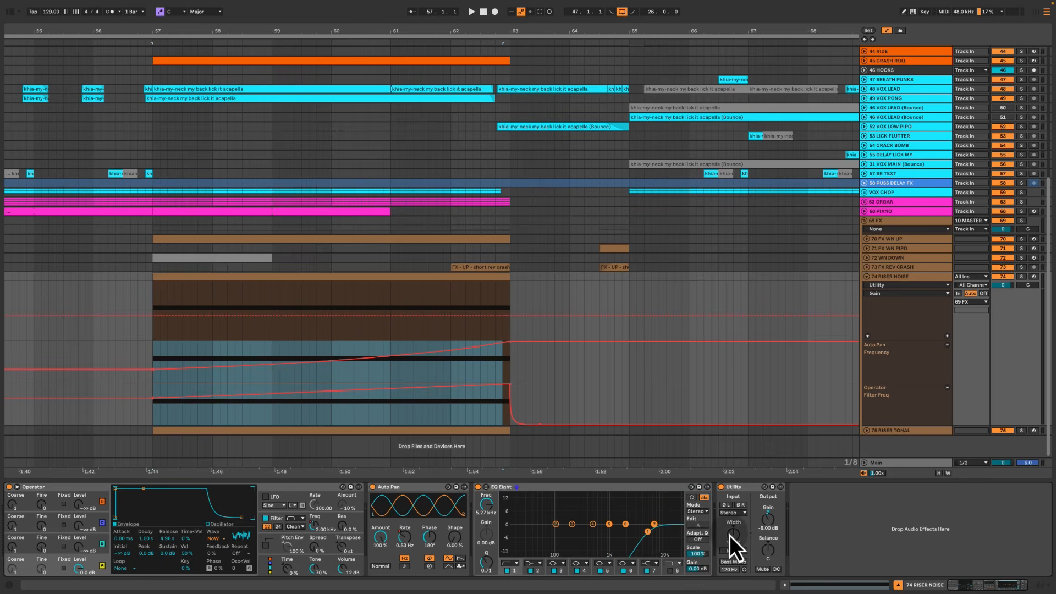
Solo RISER NOISE and play the riser from bars 57 and 61
click(1021, 276)
click(390, 306)
key(space)
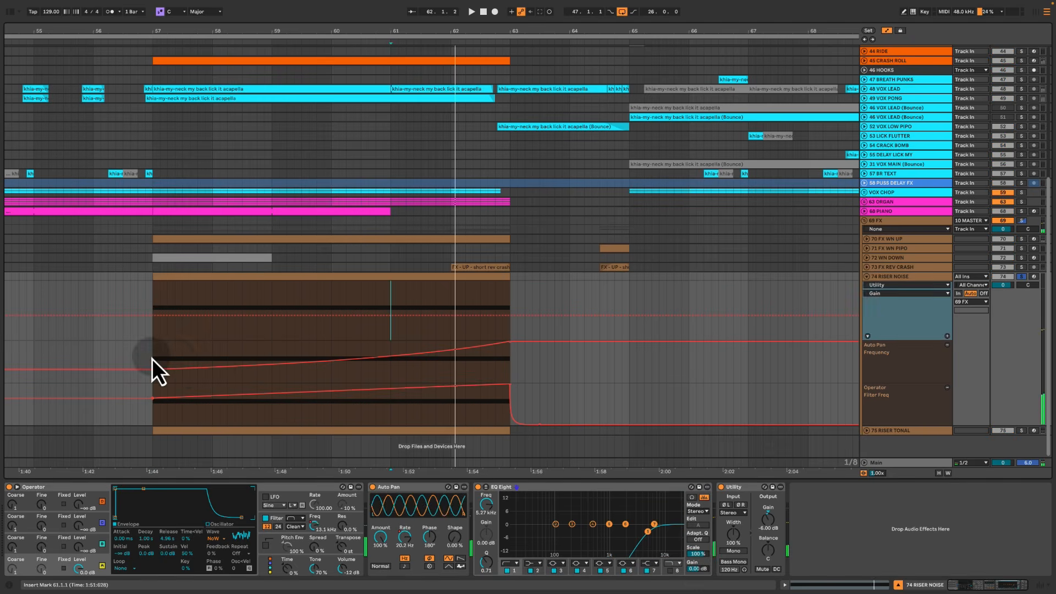
click(152, 358)
key(space)
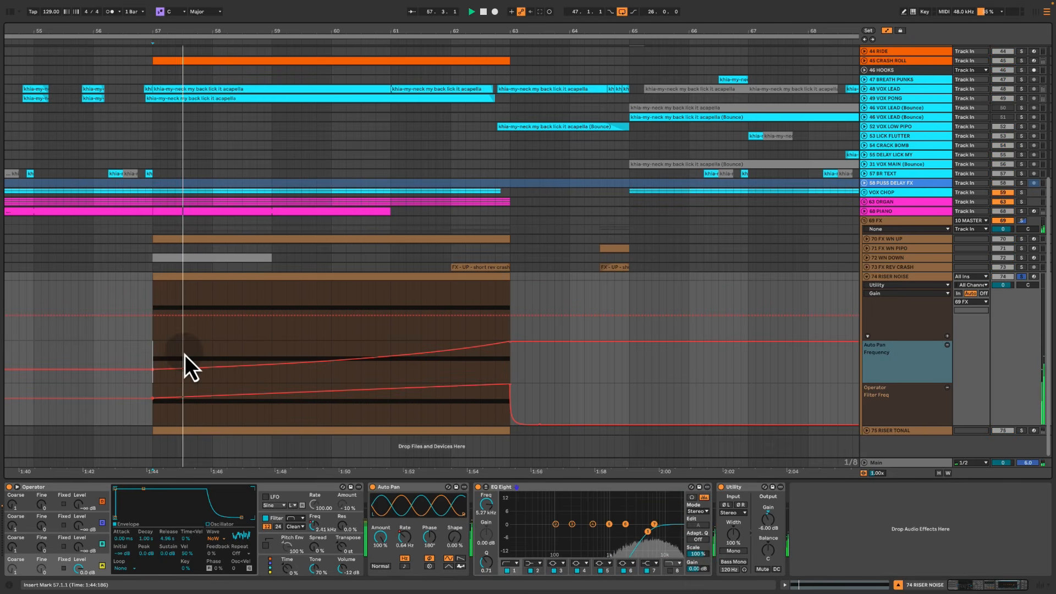
key(space)
click(390, 348)
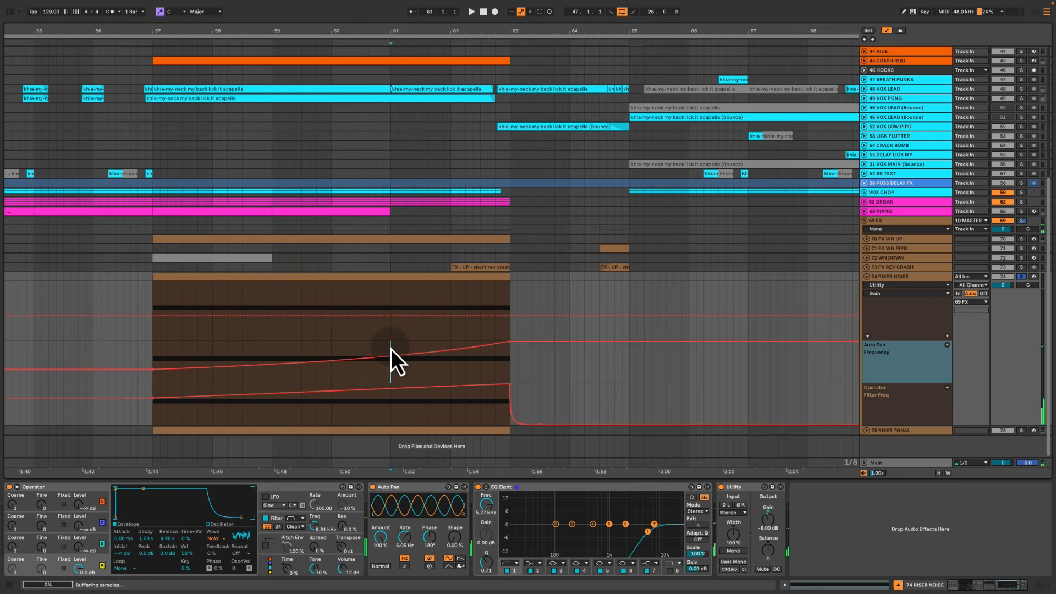
key(space)
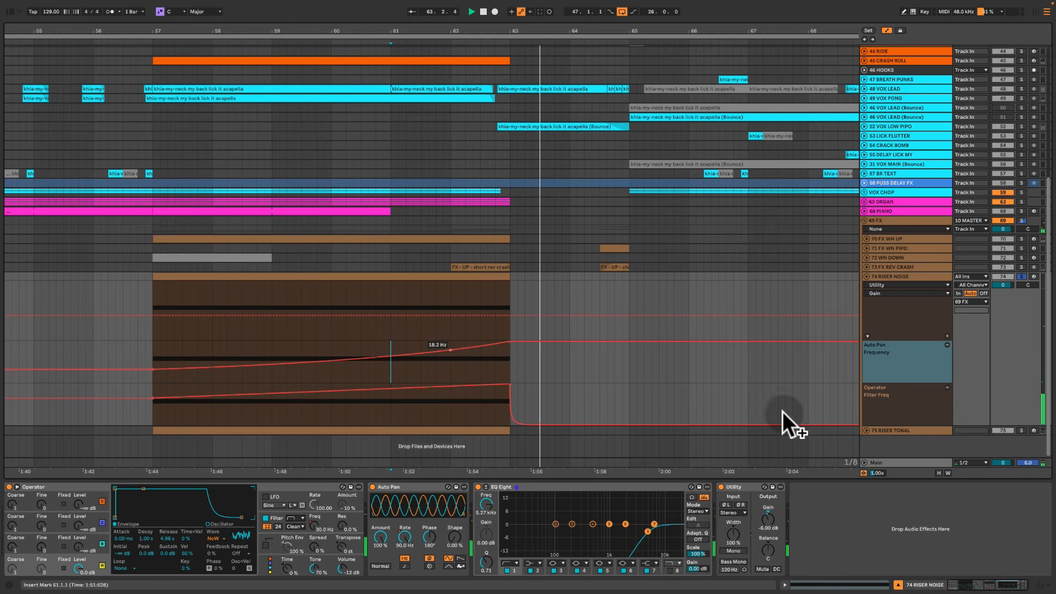
click(867, 431)
Open RISER TONAL's Serum window beside the arrangement and view its FX page
scroll(755, 401, down, 5)
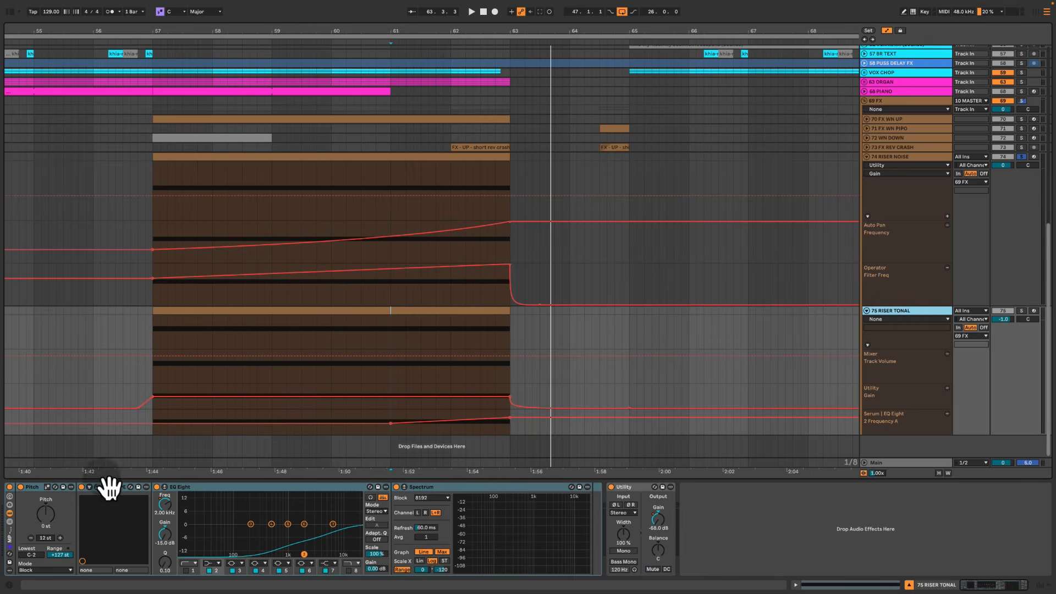
click(98, 490)
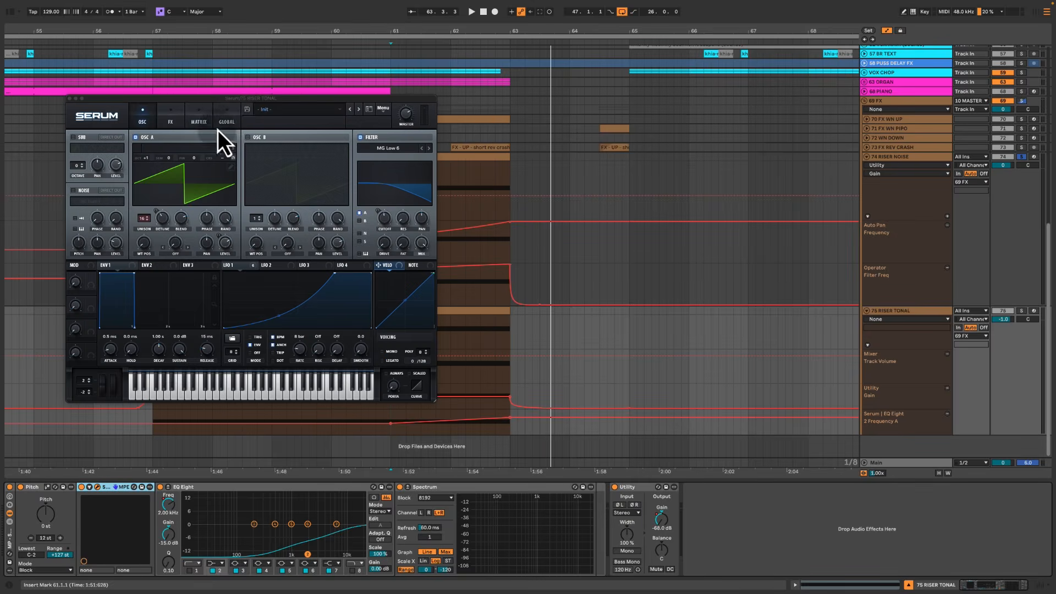
drag(236, 99, 282, 121)
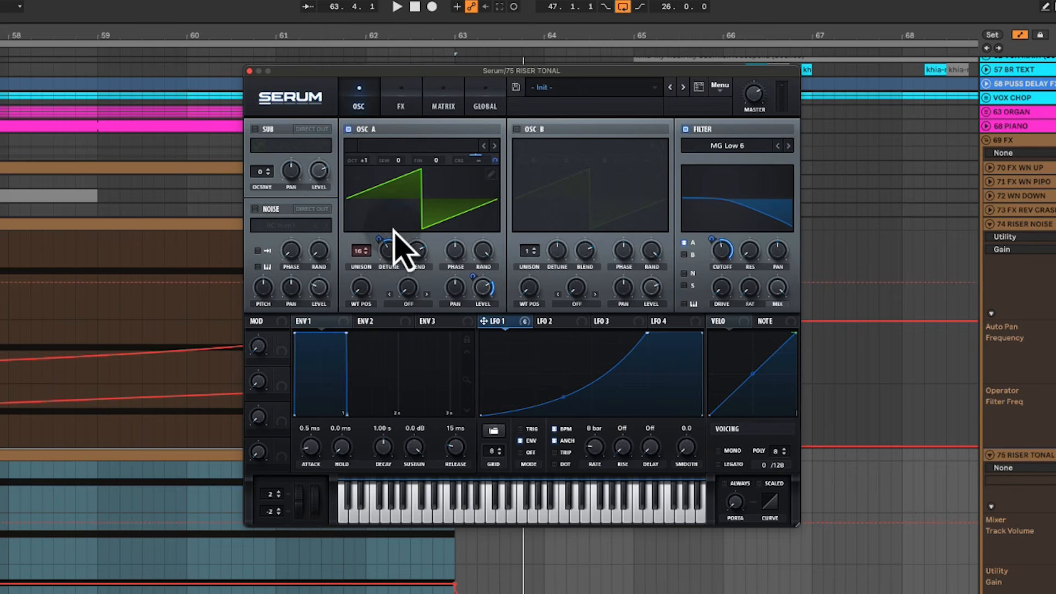
click(401, 105)
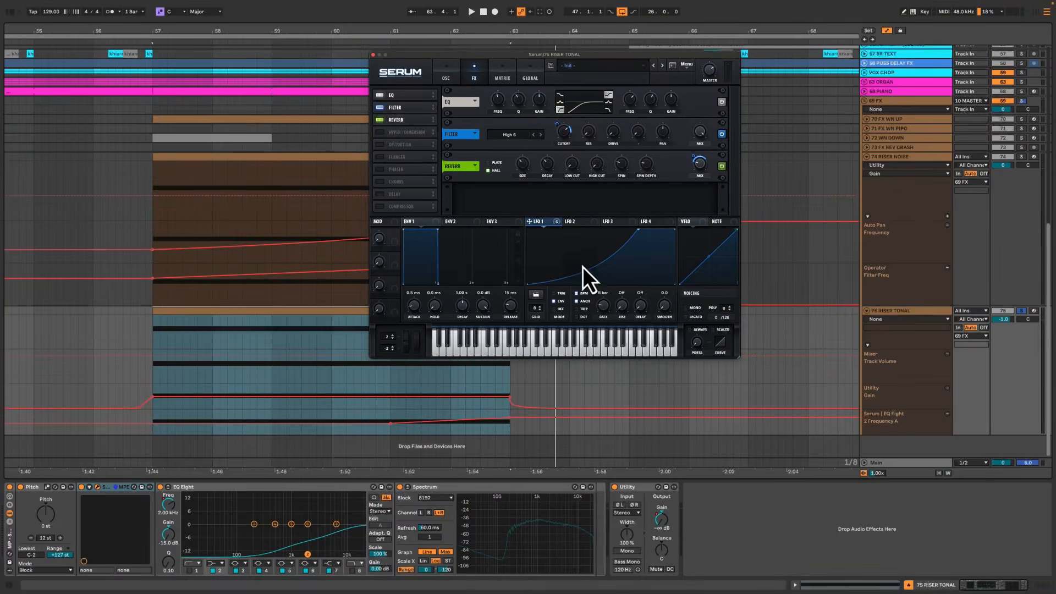
drag(532, 55, 713, 83)
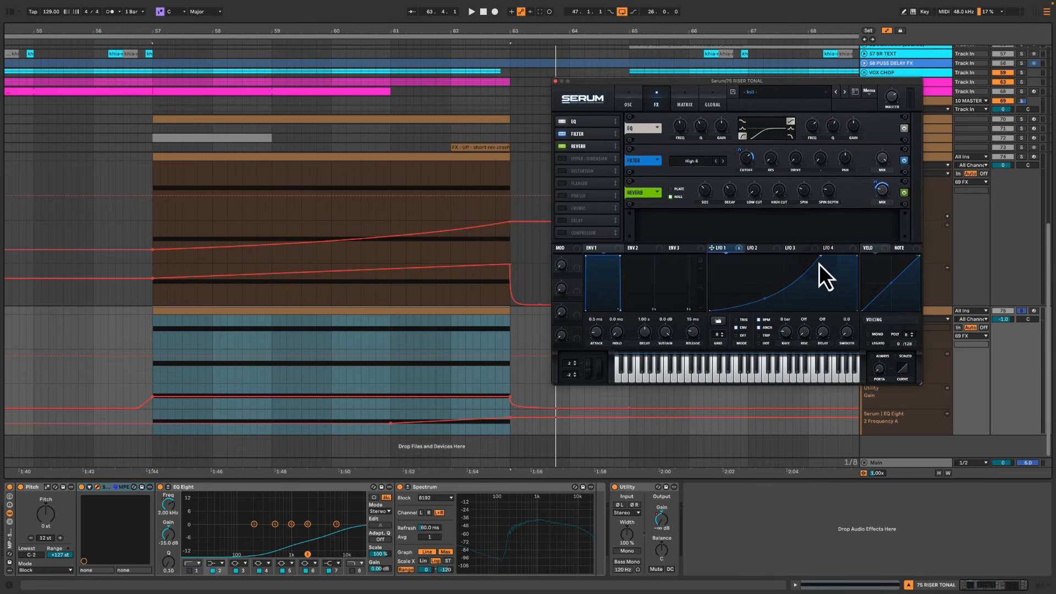
Inspect the EQ Eight and Utility devices on RISER TONAL
click(249, 488)
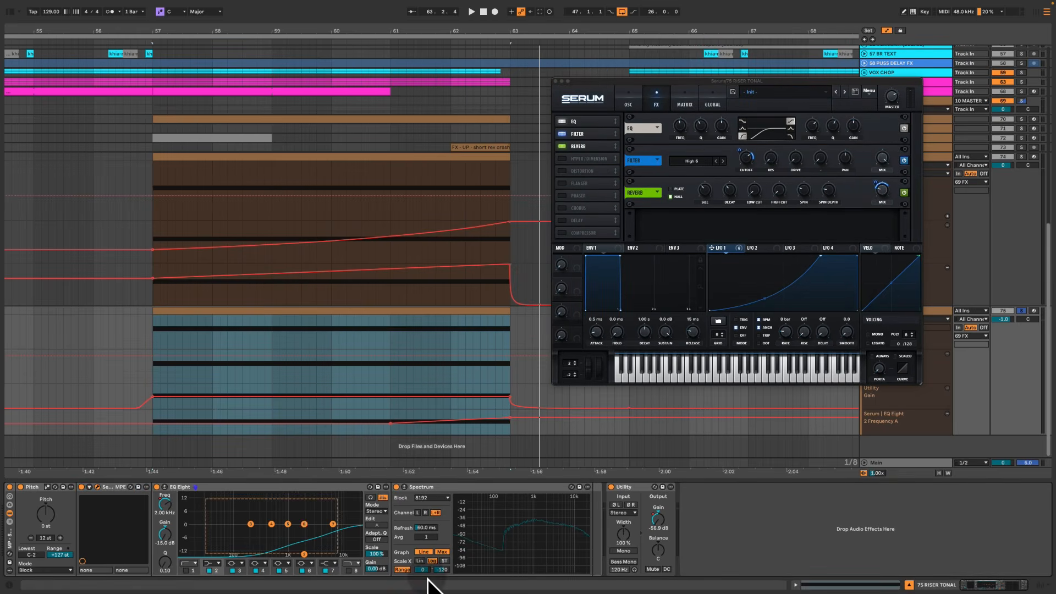
click(295, 490)
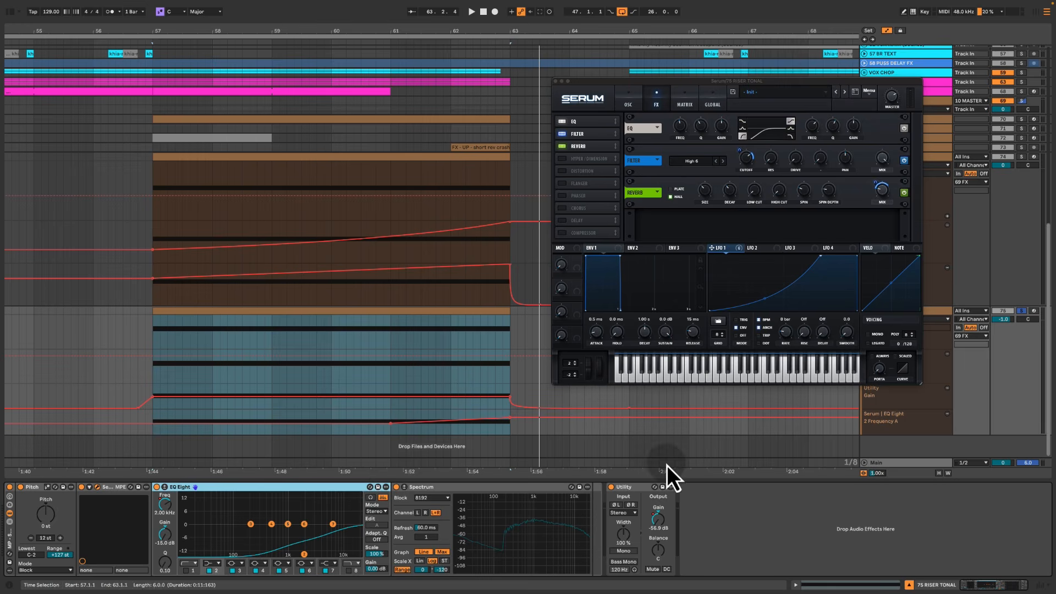
click(626, 487)
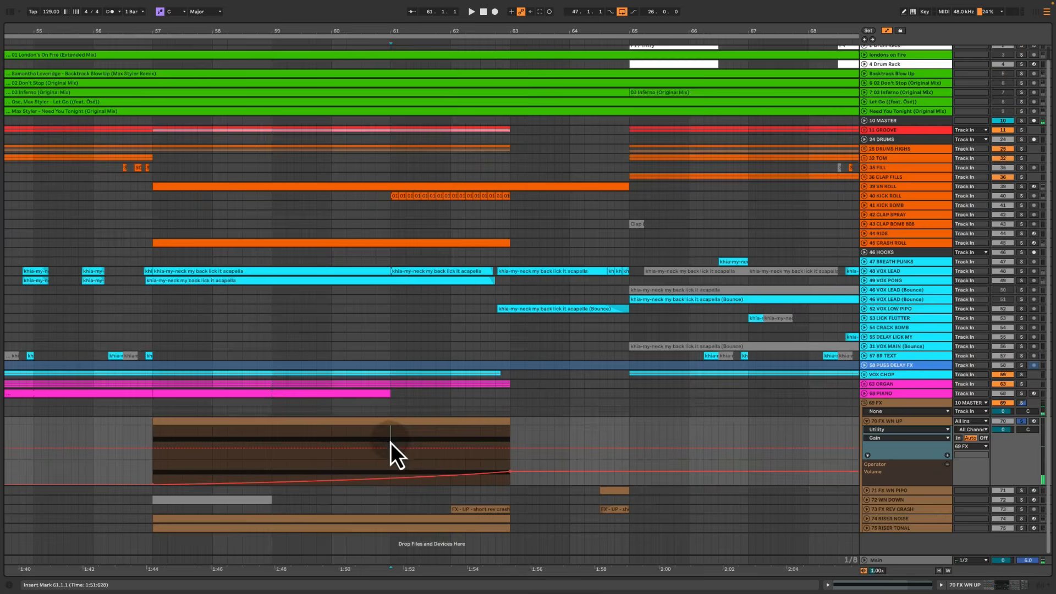
Show FX WN UP's devices, play the build from bar 61, then play it again with the FX group soloed
double_click(890, 423)
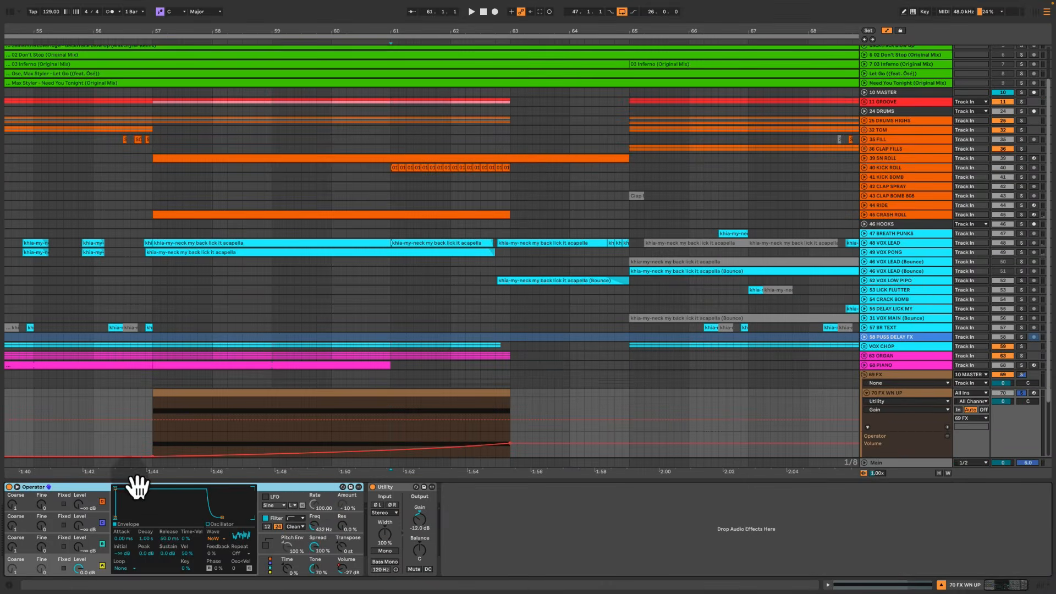
scroll(373, 338, down, 3)
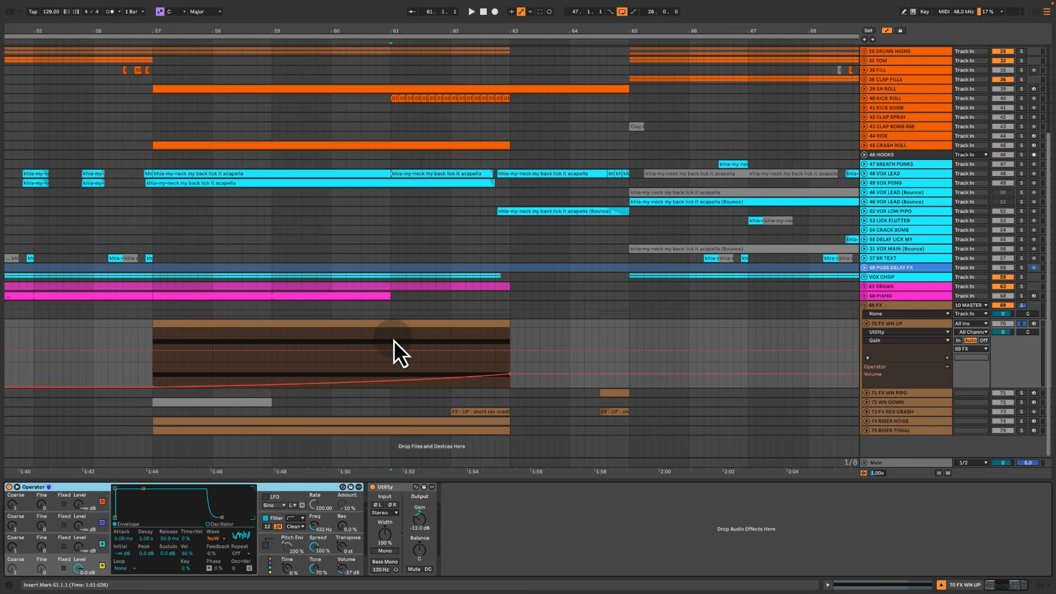
key(space)
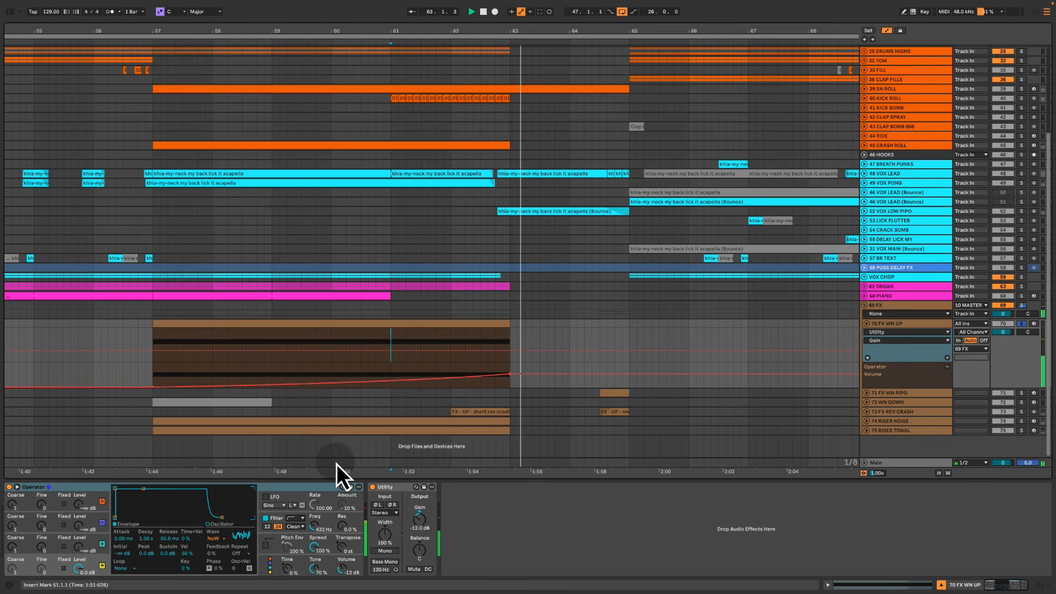
key(space)
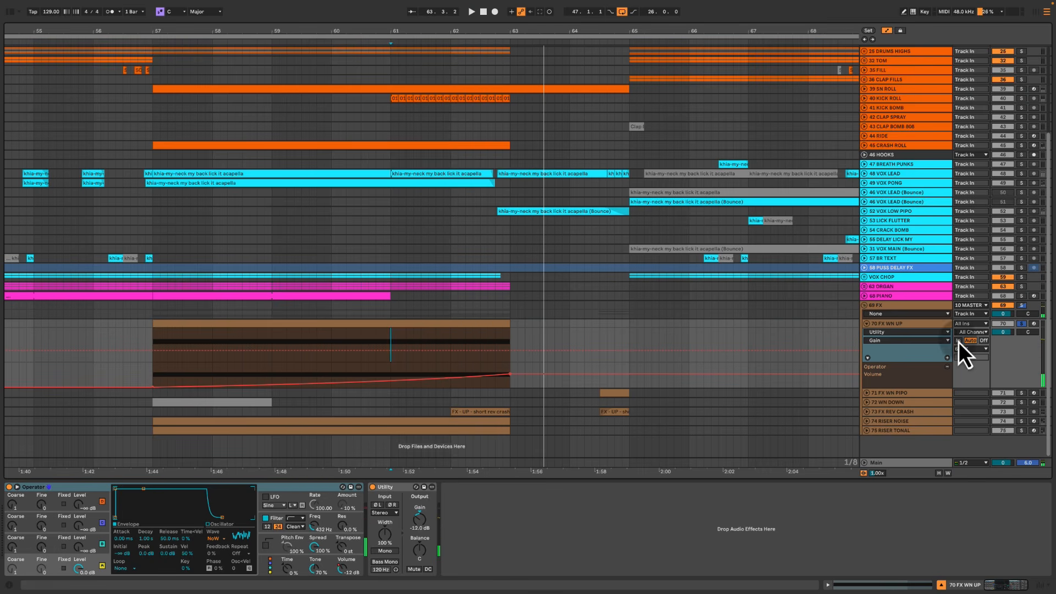
click(1022, 304)
key(space)
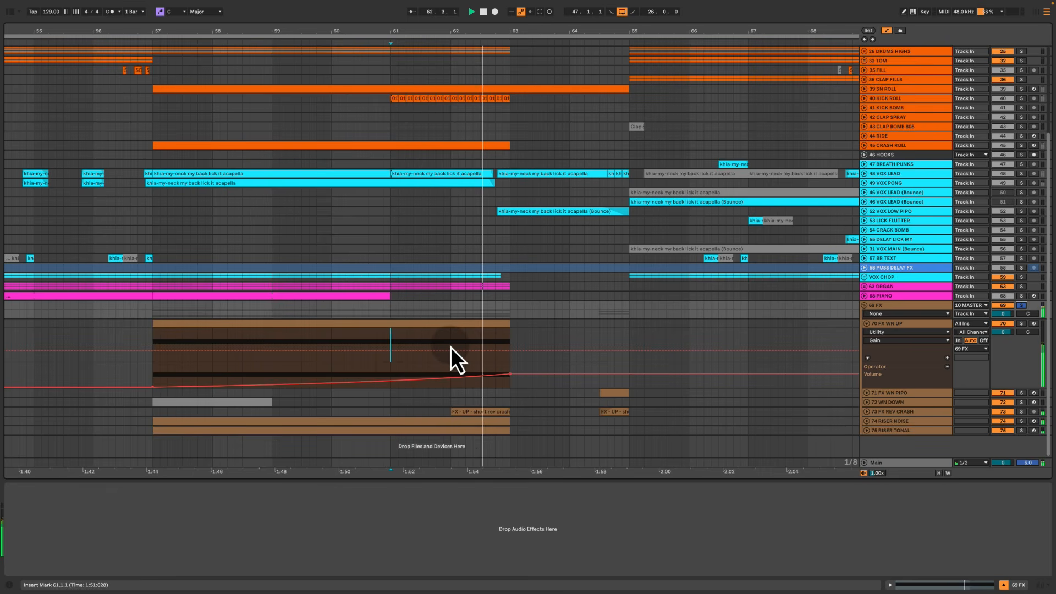
Check the reverse crash clip at bar 62, fold FX REV CRASH and the FX group, replaying from bar 61
click(866, 411)
click(468, 411)
key(space)
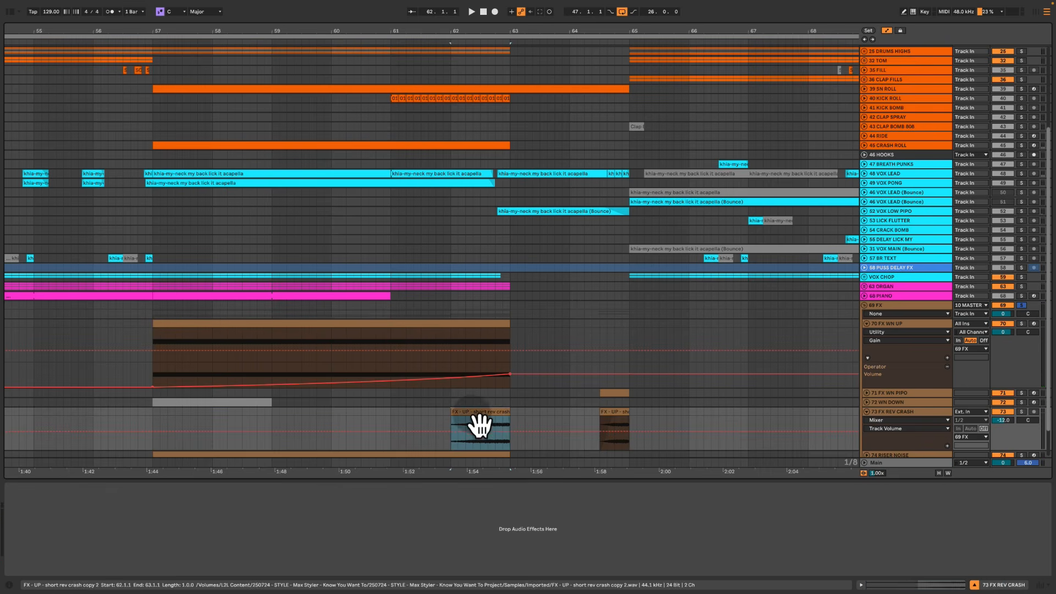
click(866, 411)
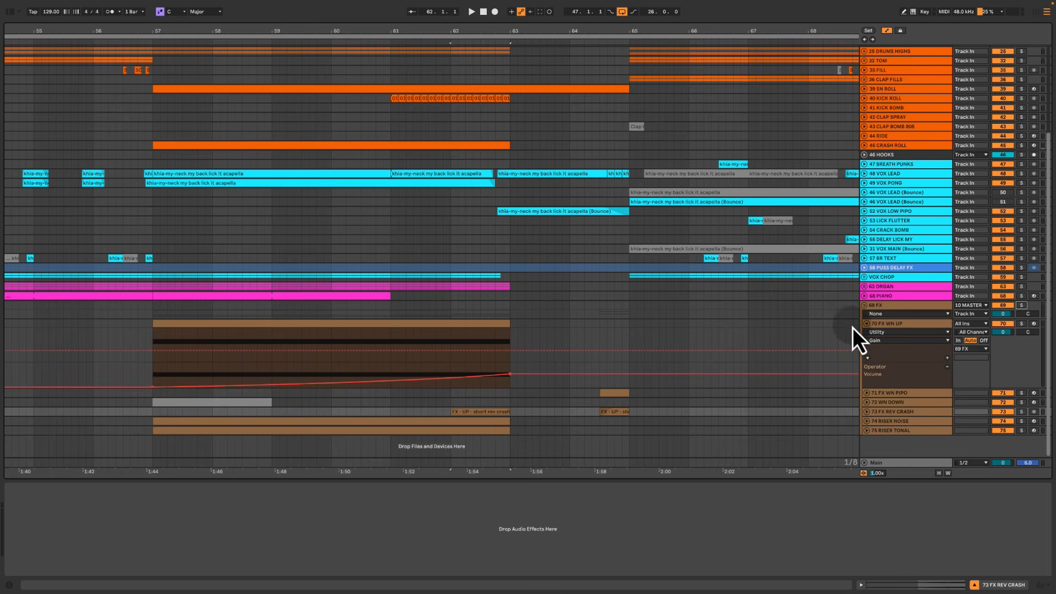
click(391, 317)
key(space)
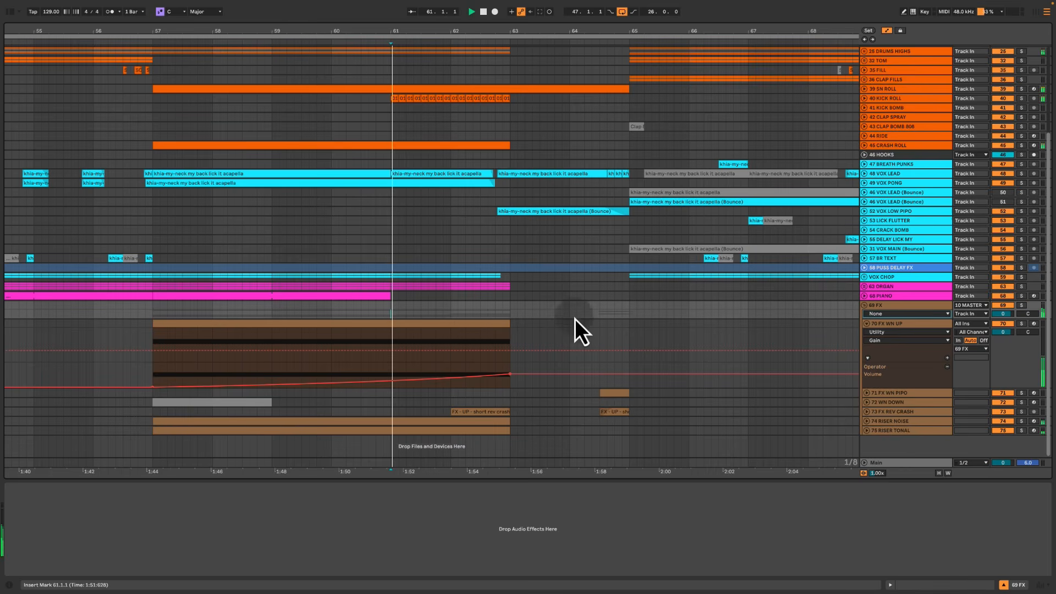
click(865, 306)
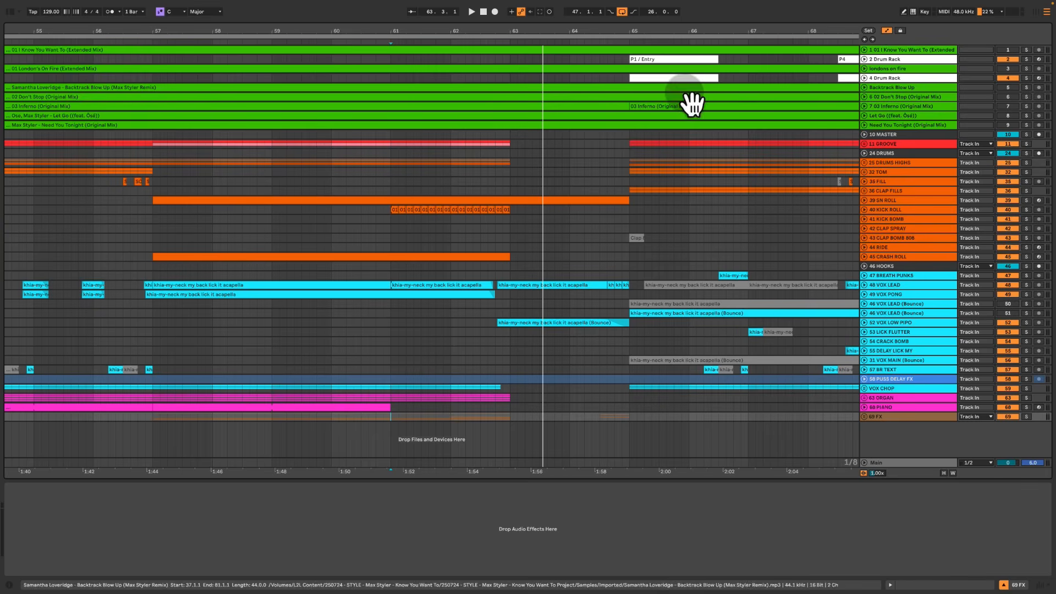
Select bars 57 to 63 across the bass lanes and in the WIDE LAYER automation
click(394, 179)
click(396, 181)
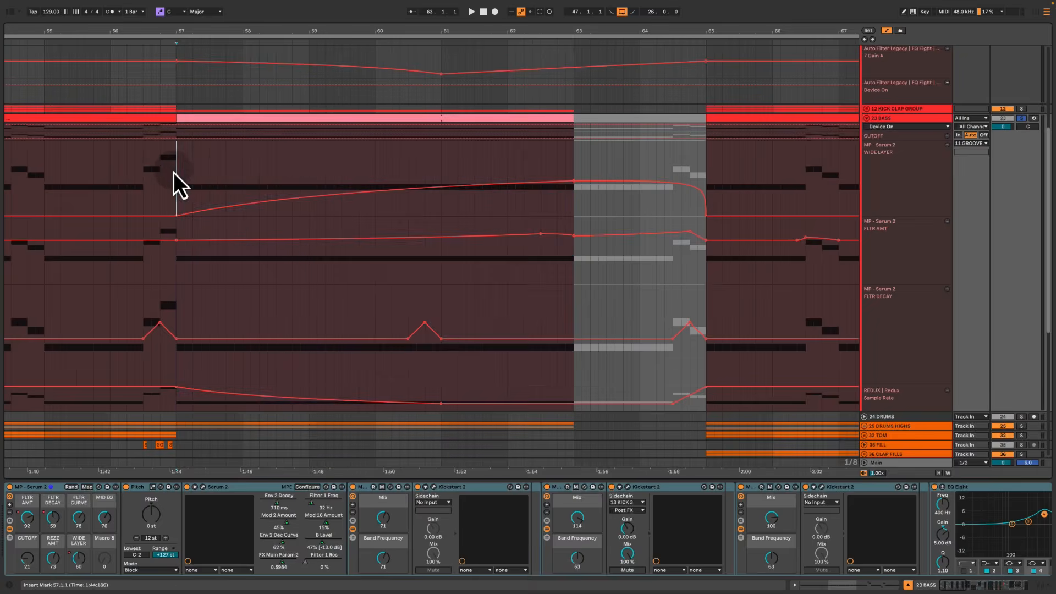
click(176, 171)
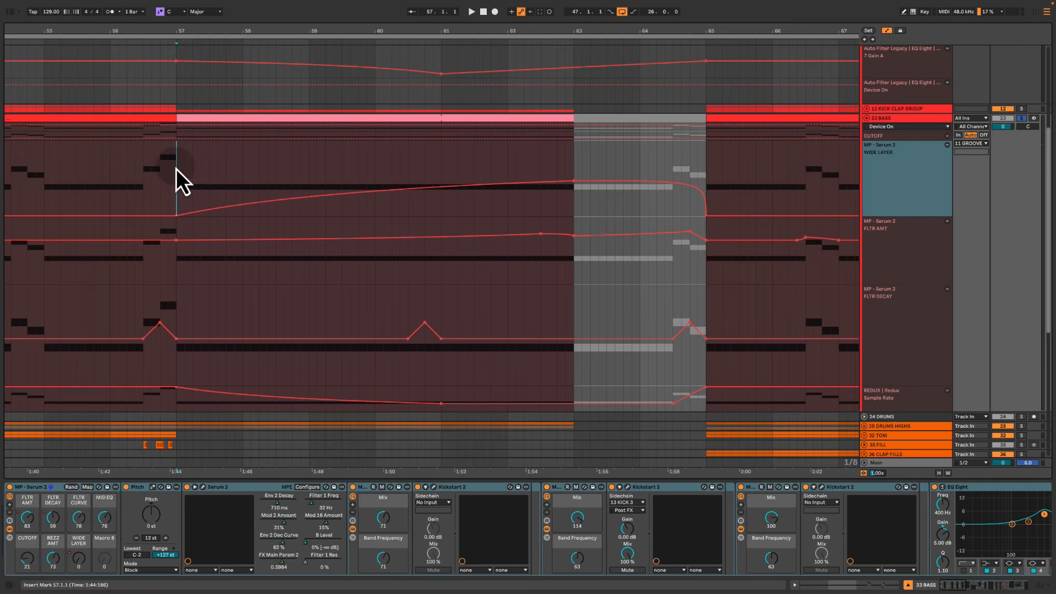
drag(179, 165, 574, 391)
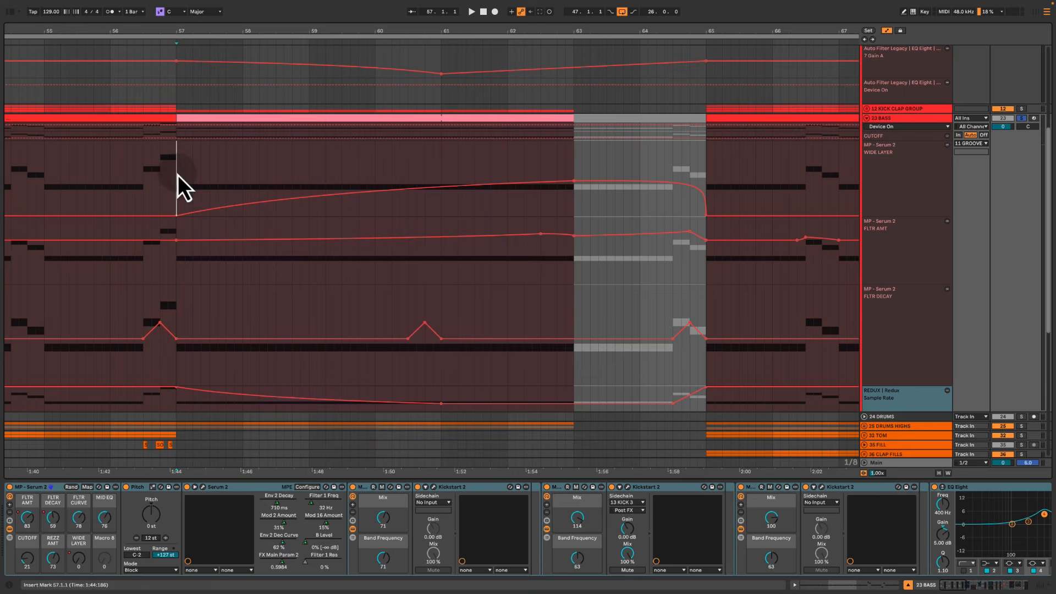
drag(177, 175, 579, 197)
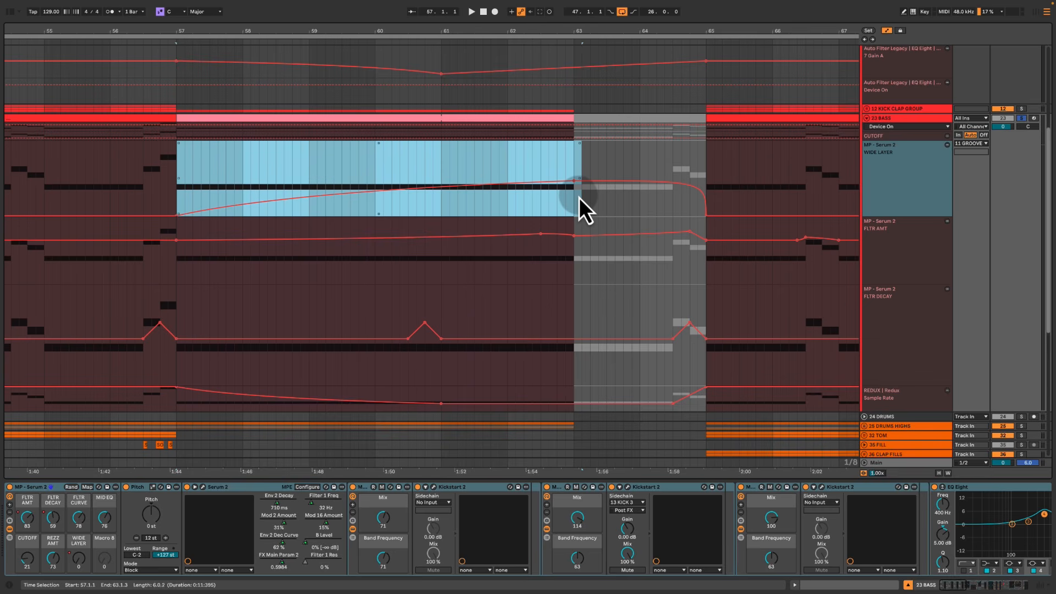
Unfold the organ group, select bars 57–63 over organ and piano, then reselect the WIDE LAYER span
scroll(509, 220, down, 6)
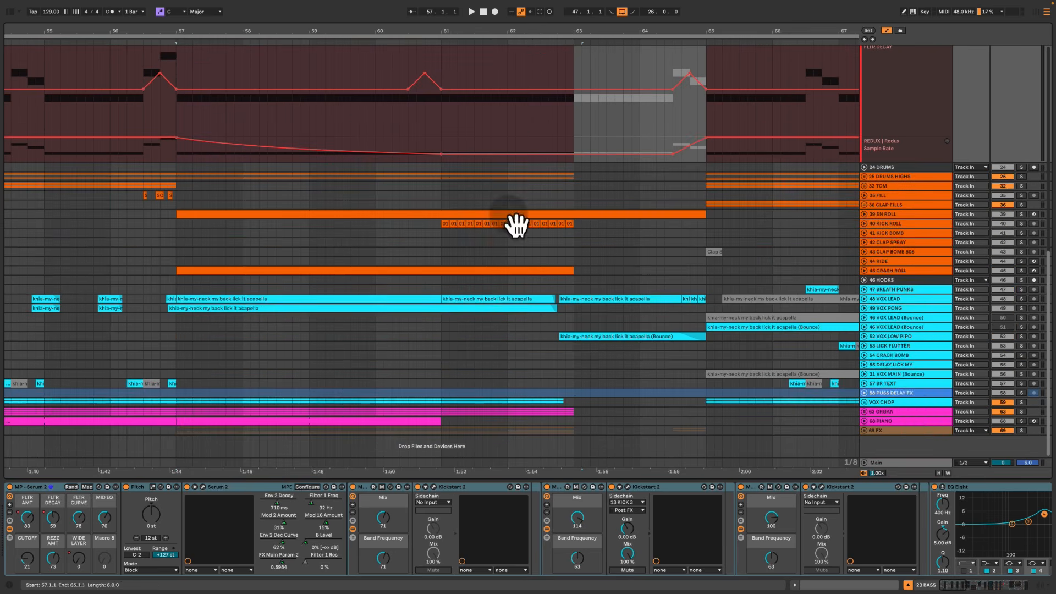
click(864, 412)
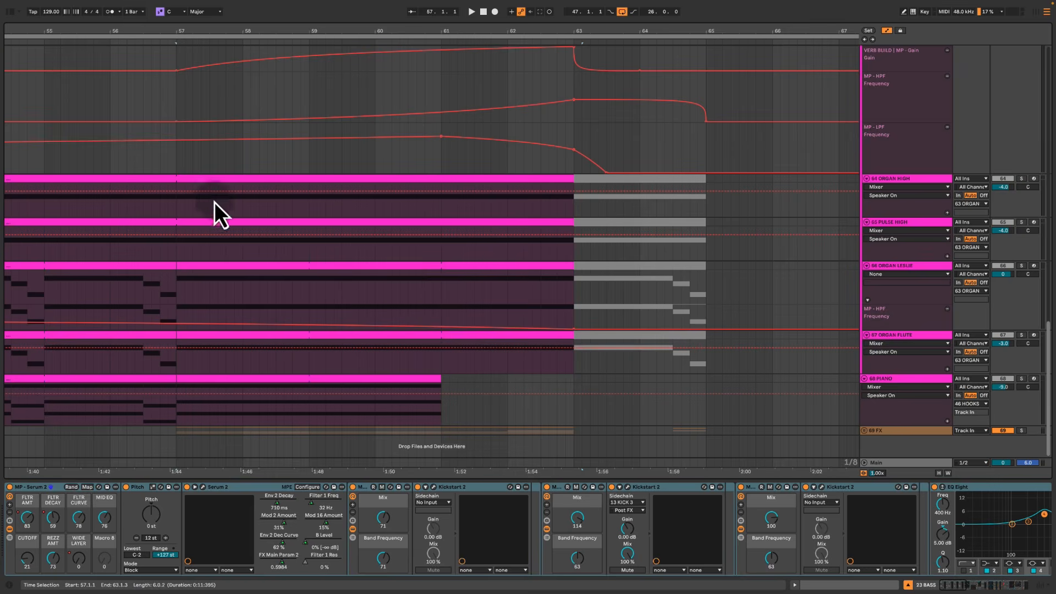
drag(179, 207, 574, 416)
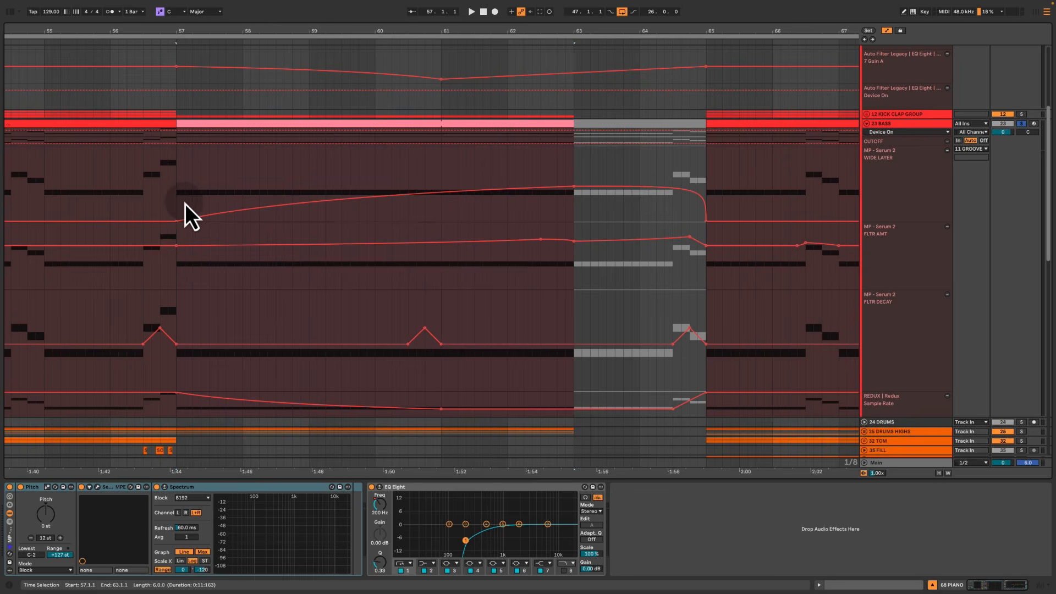
drag(181, 203, 571, 209)
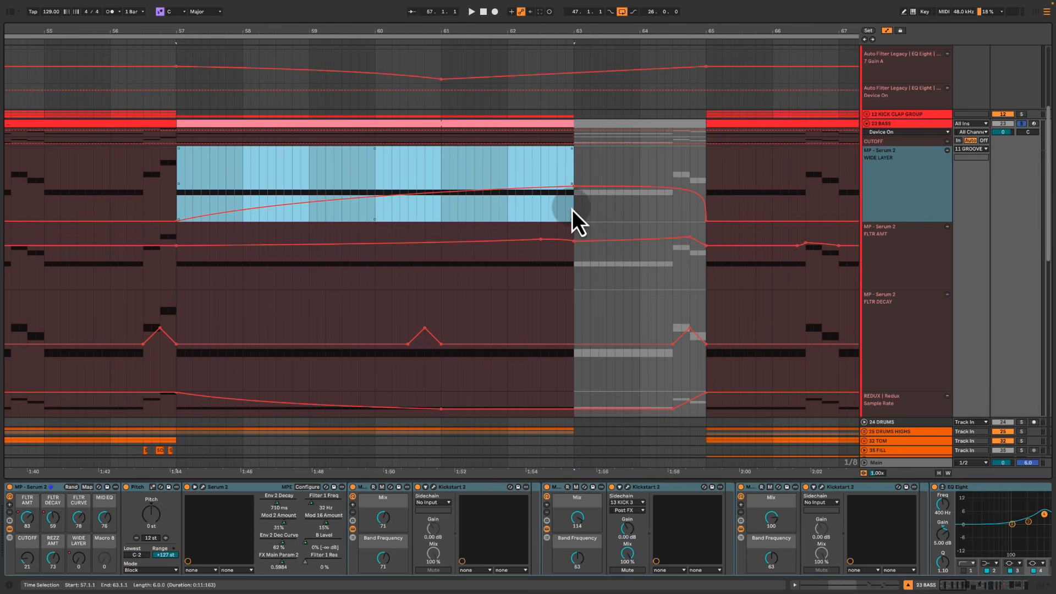
Select the bar 57–63 build span in the FLTR AMT and REDUX automation lanes
drag(178, 232, 574, 229)
click(176, 409)
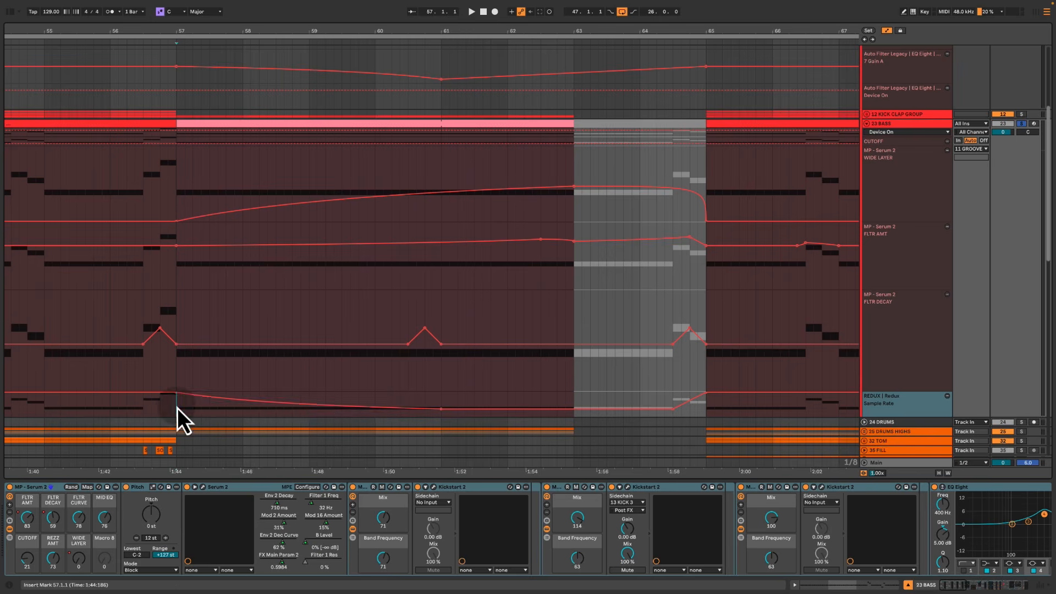
drag(177, 408, 576, 406)
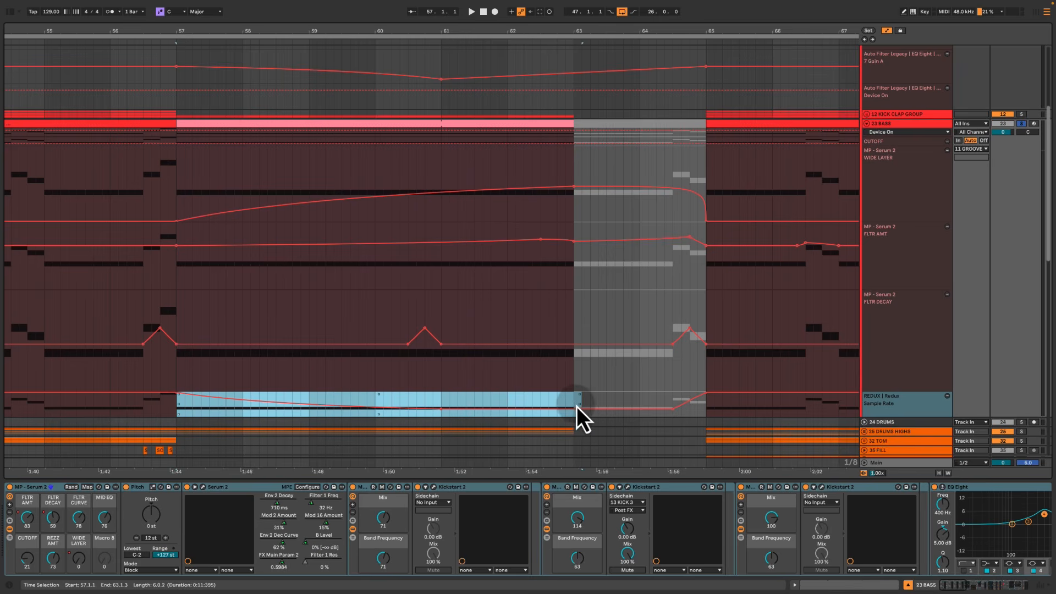
Play the soloed bass build from bar 57, then from bar 61
click(179, 198)
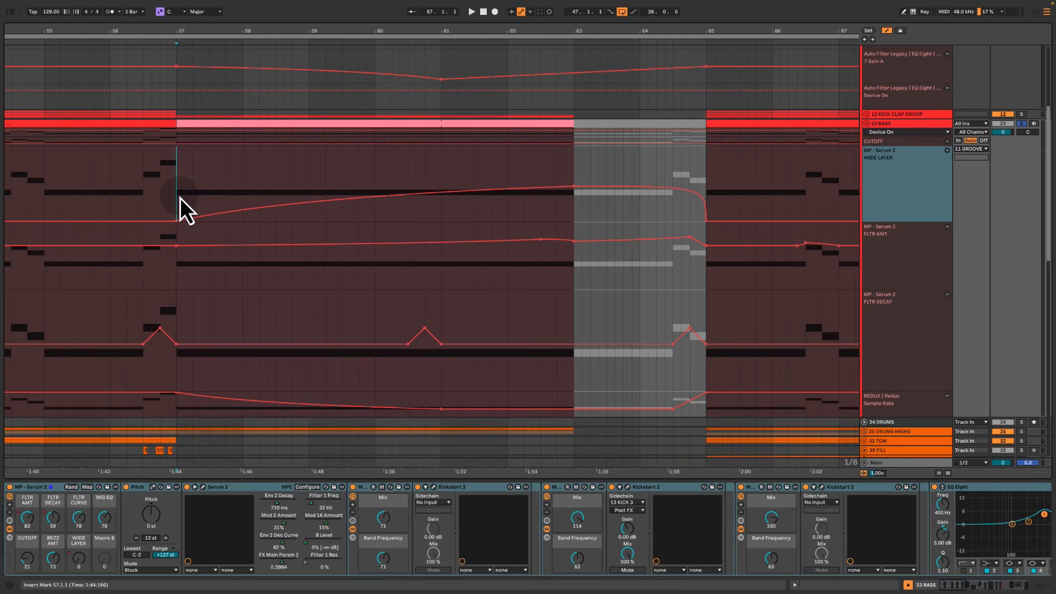
key(space)
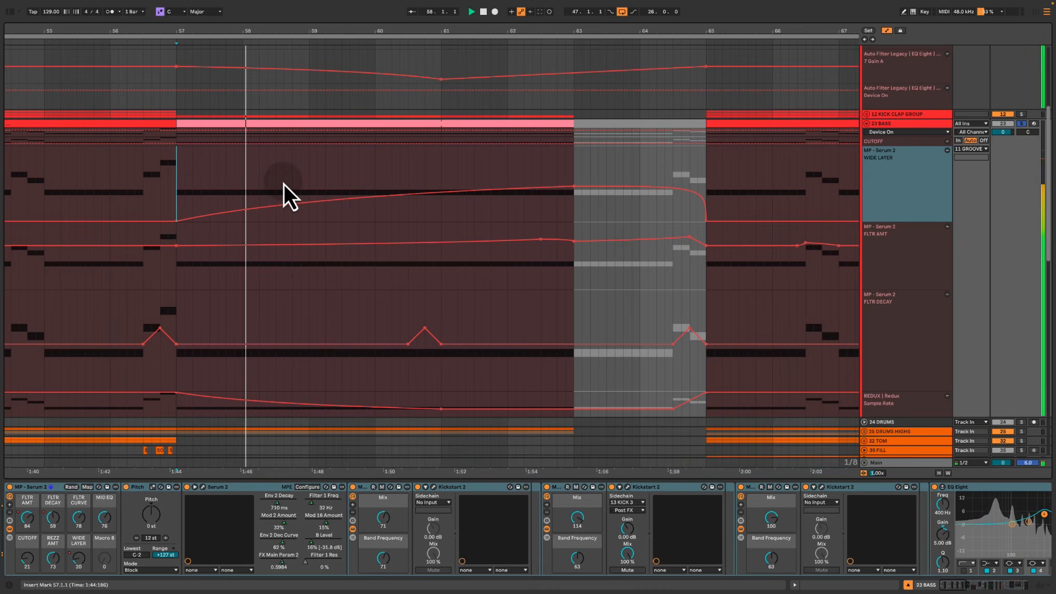
key(space)
click(444, 168)
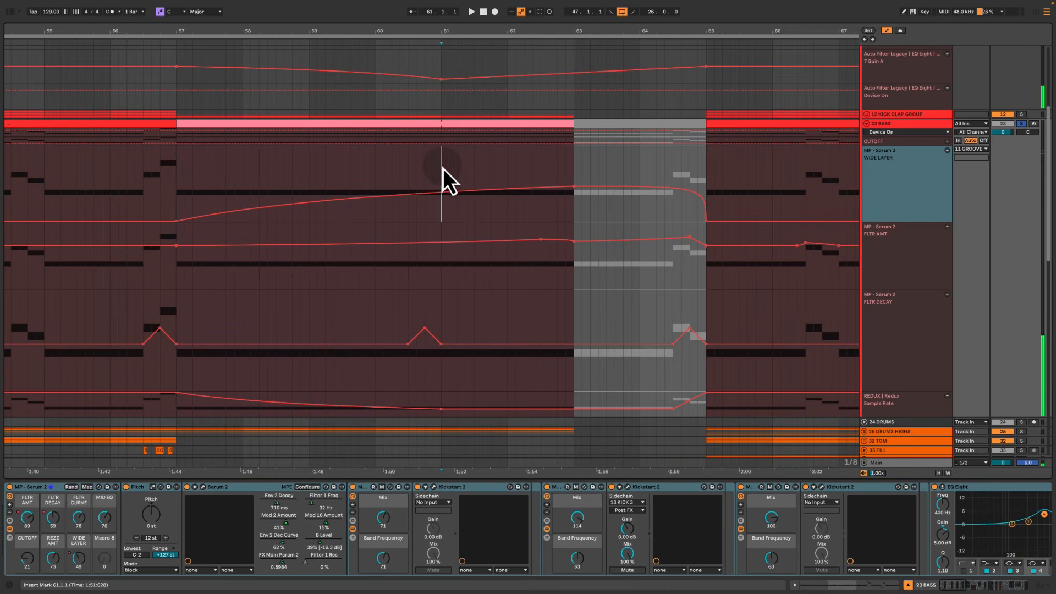
key(space)
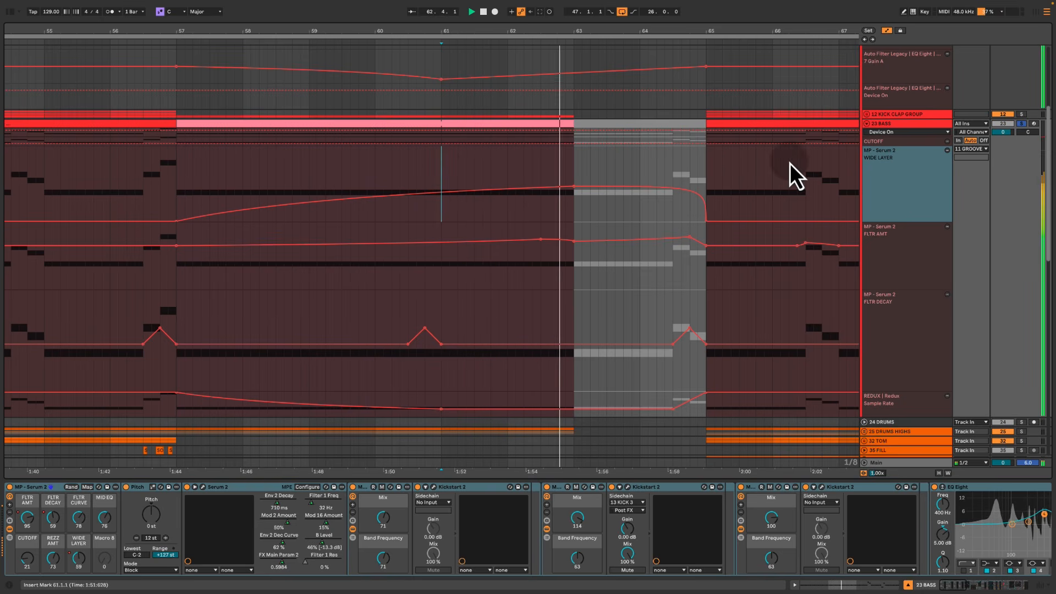
key(space)
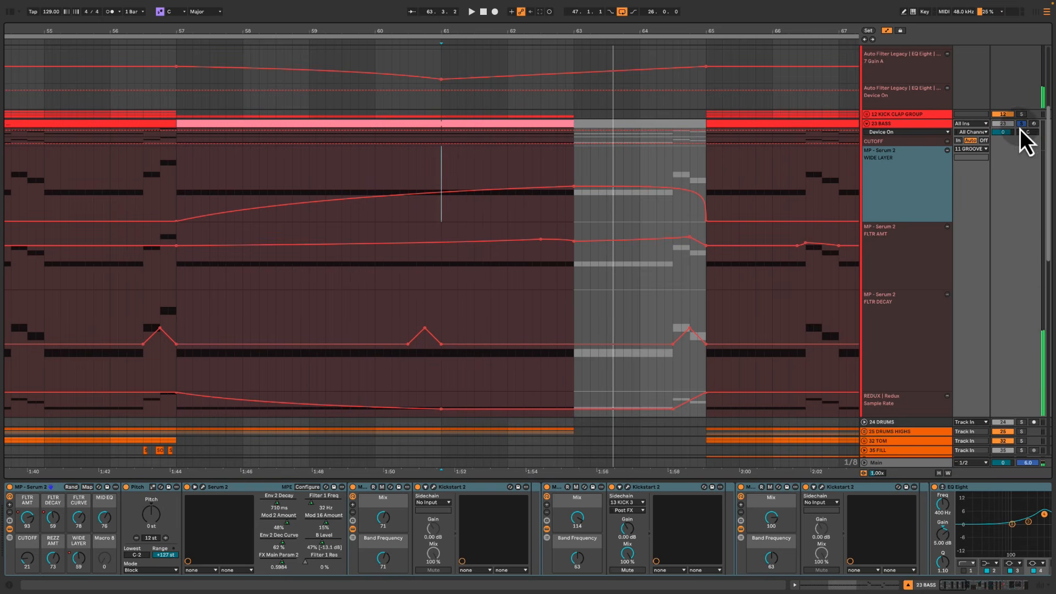
Unsolo 23 BASS and play the full build from bars 57 and 61
click(1022, 124)
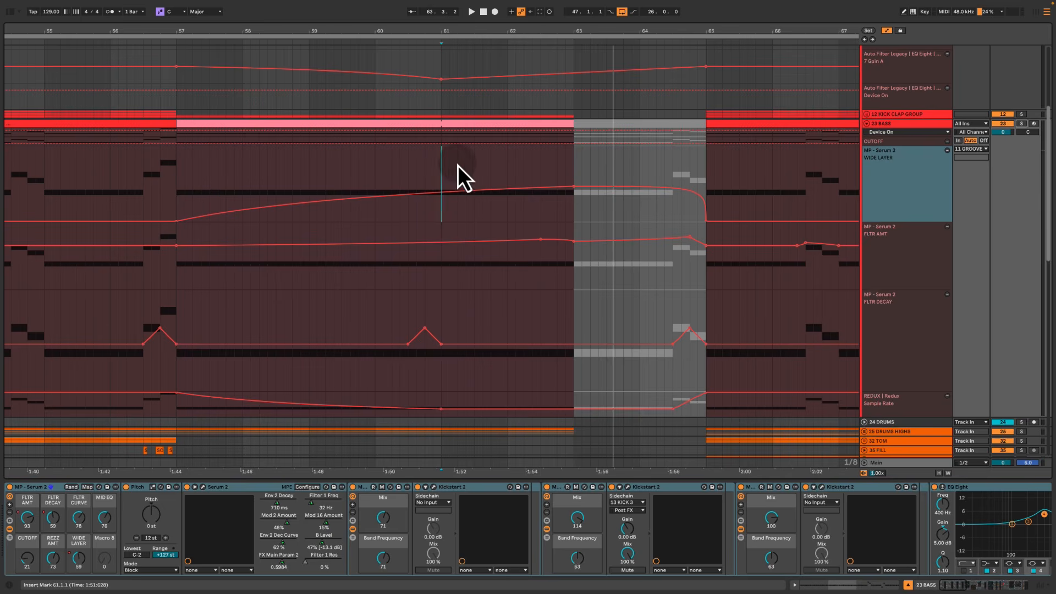
click(176, 176)
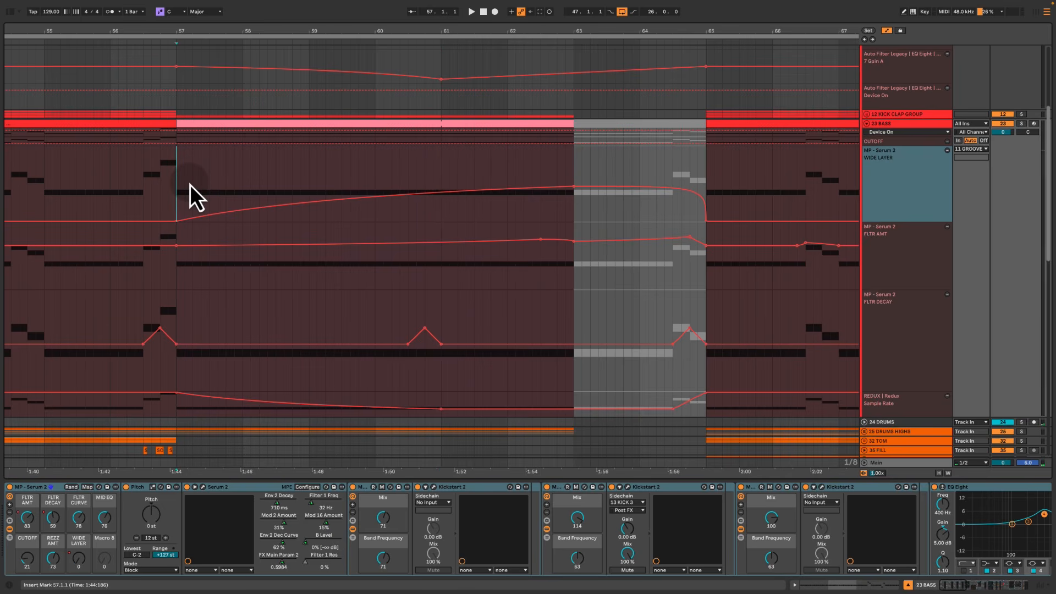
key(space)
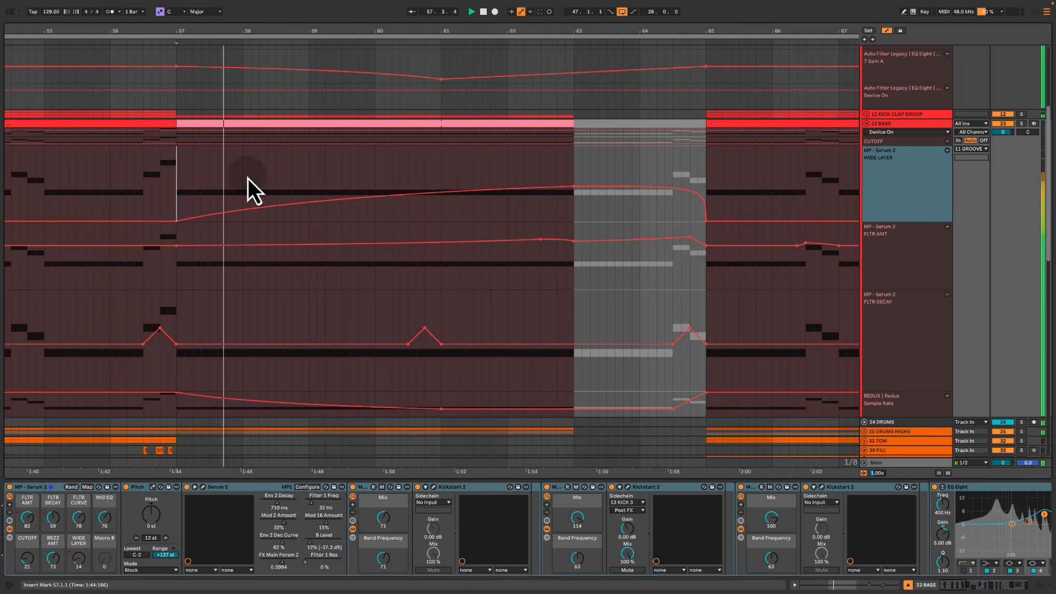
key(space)
click(442, 163)
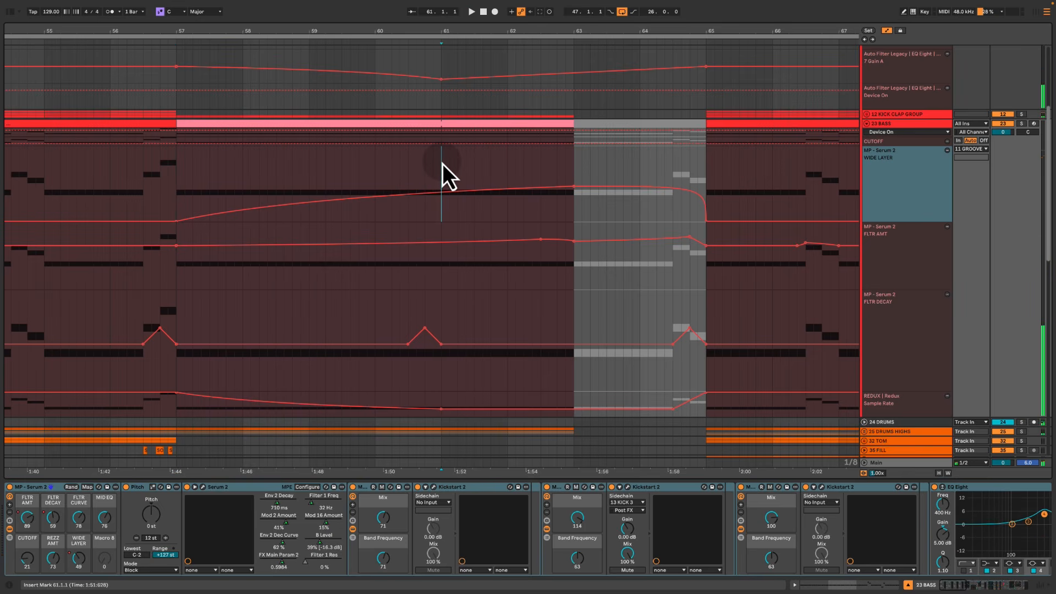
key(space)
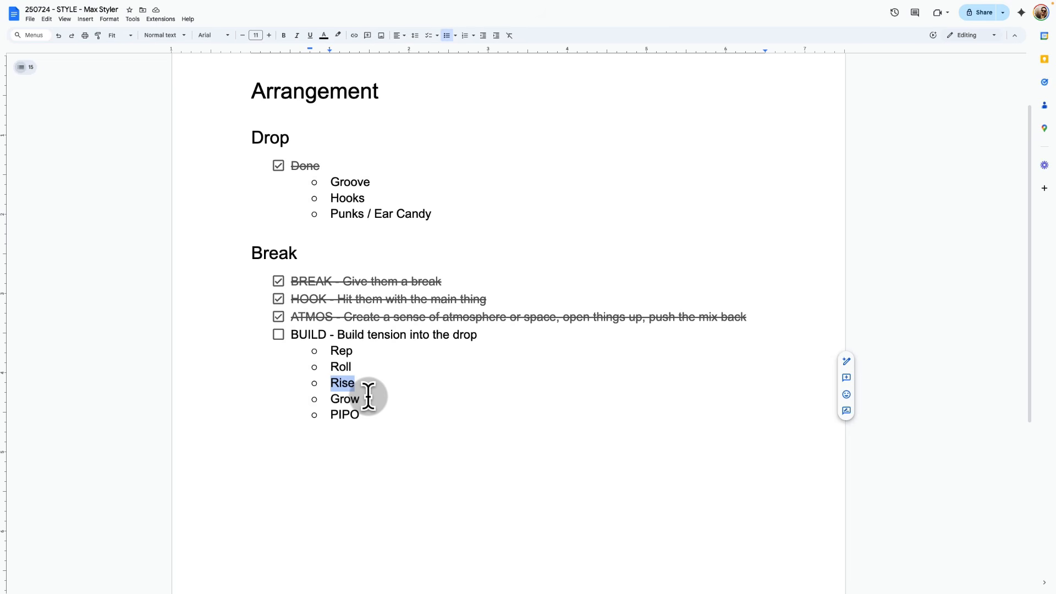
double_click(367, 396)
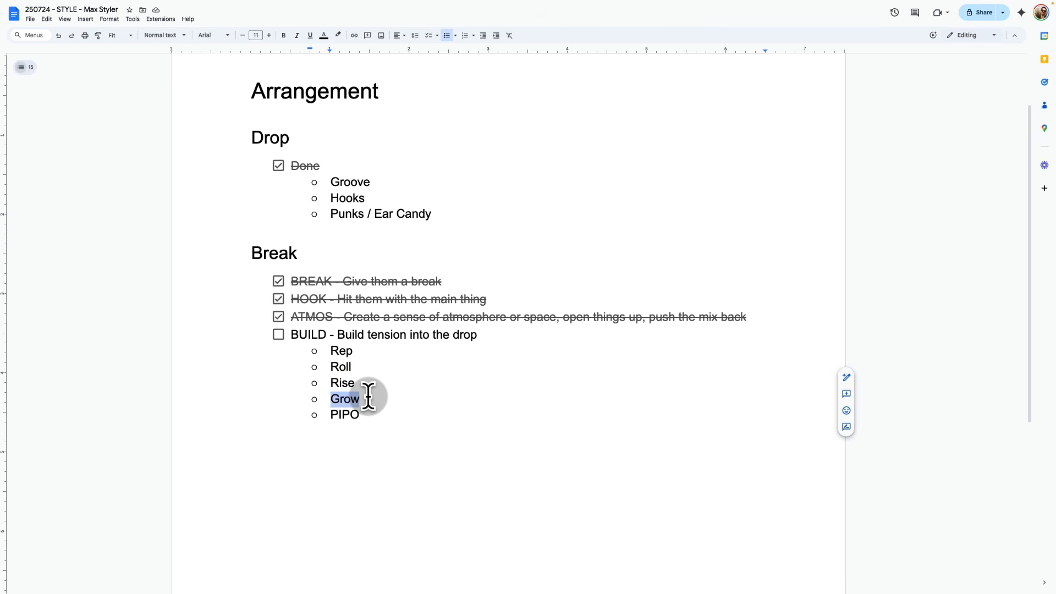
click(393, 318)
triple_click(393, 318)
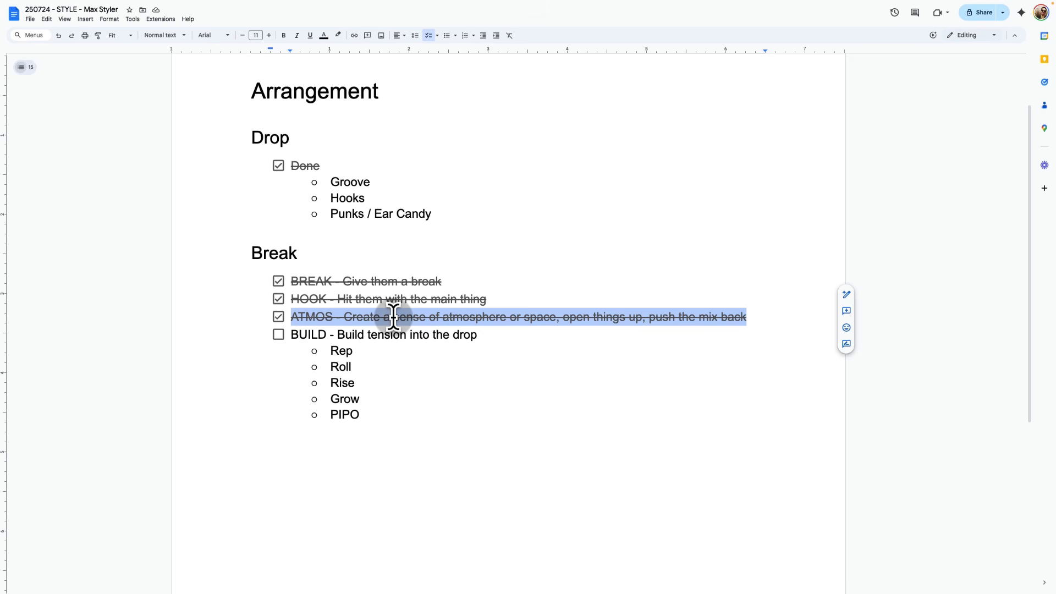
key(Down)
key(Down)
key(Down)
key(Down)
key(Down)
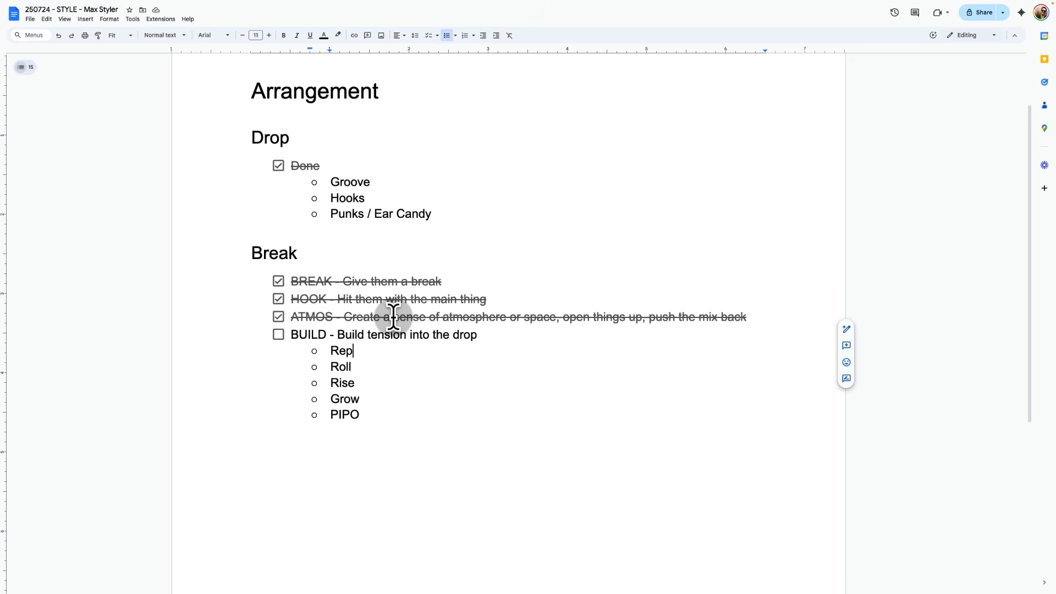
key(shift+super+Left)
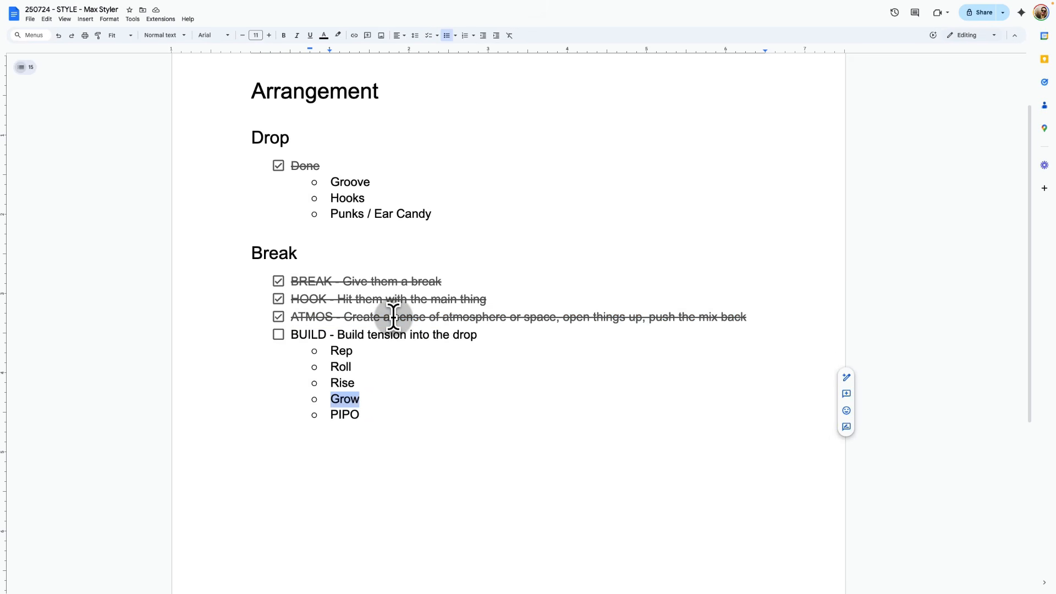
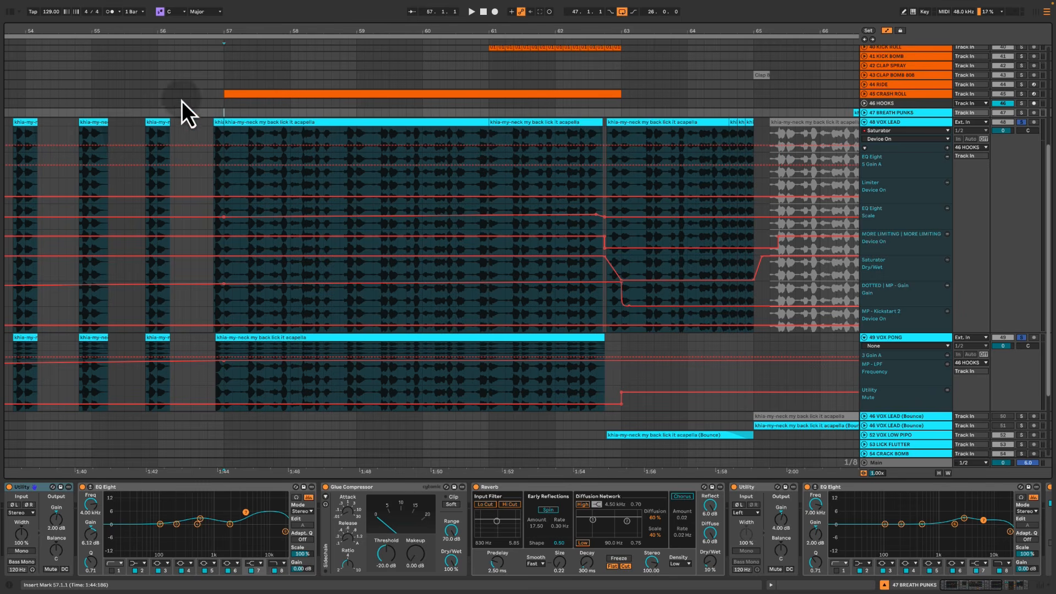
Select bars 57–63 on vocal tracks 47–49 and play the vocals from bar 57
drag(225, 113, 621, 379)
click(225, 114)
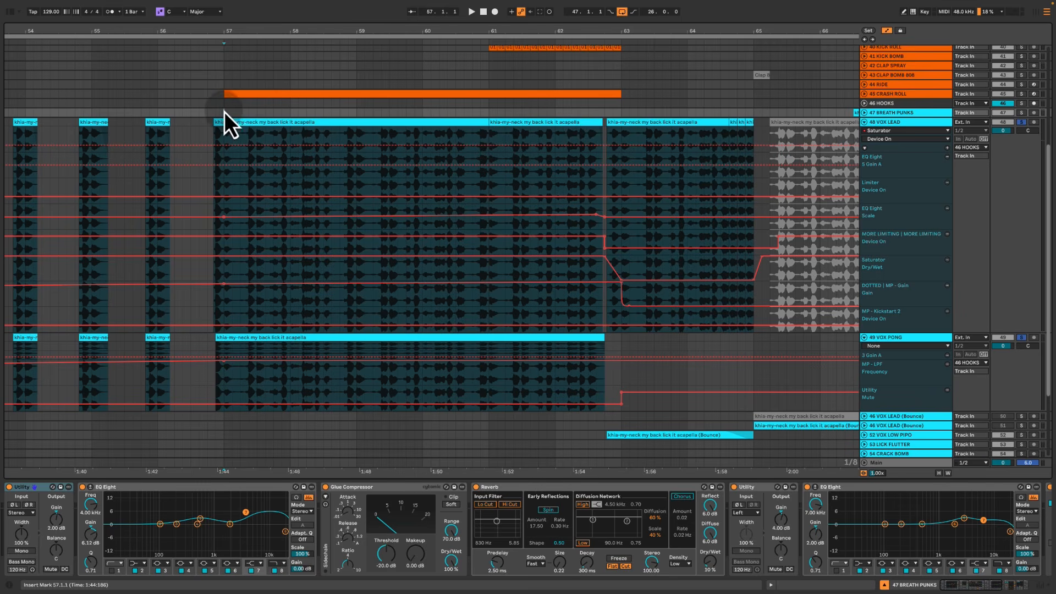
drag(225, 111, 600, 370)
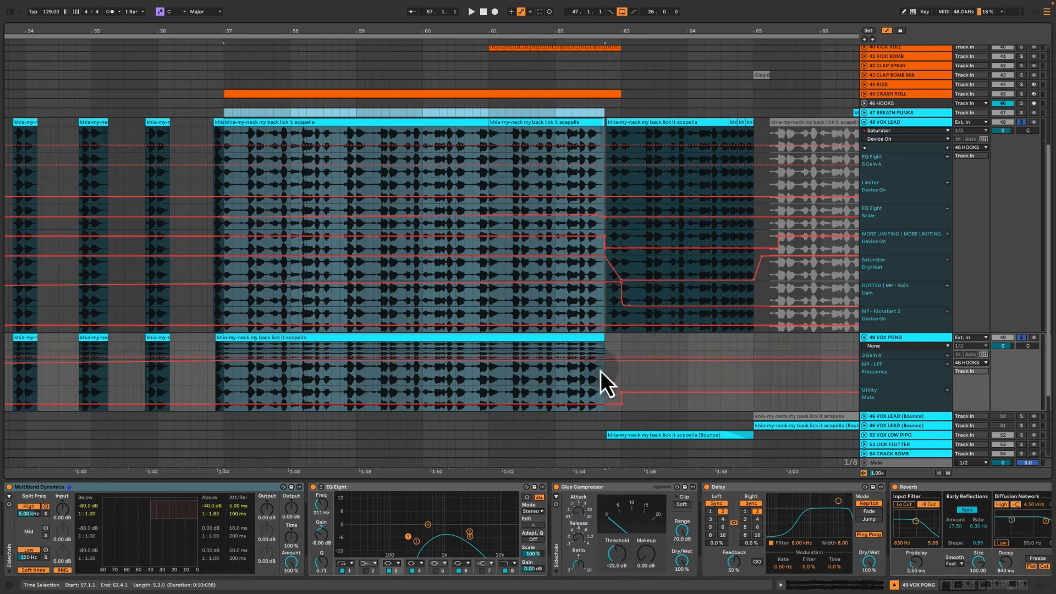
click(229, 118)
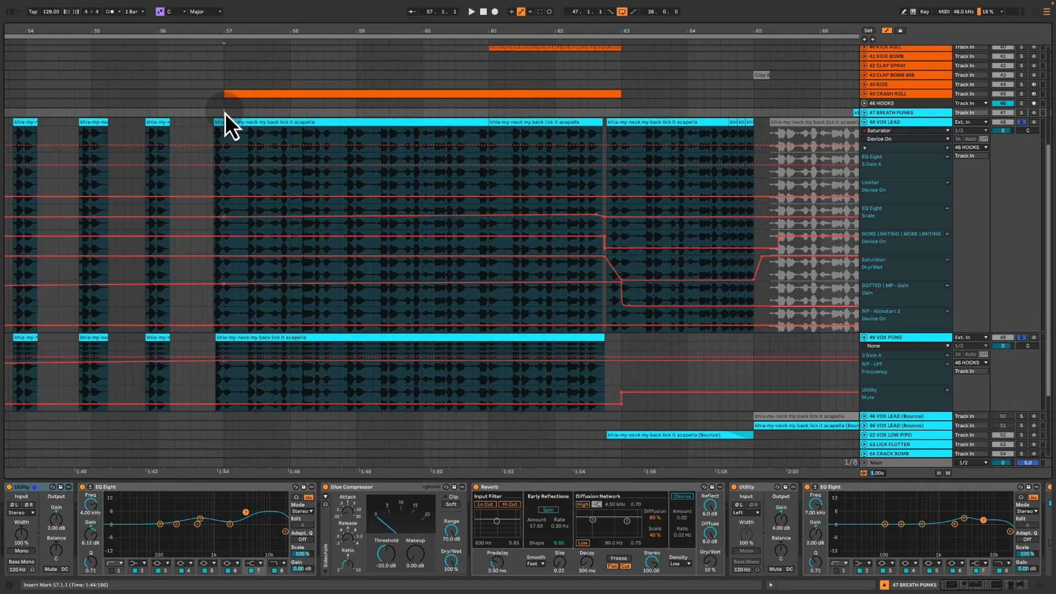
key(space)
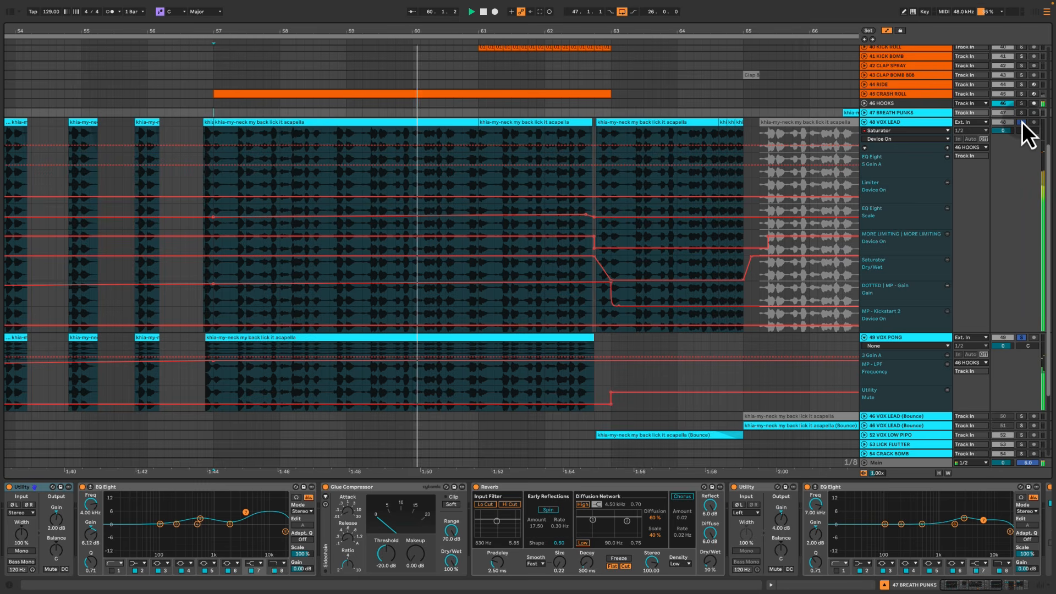
key(space)
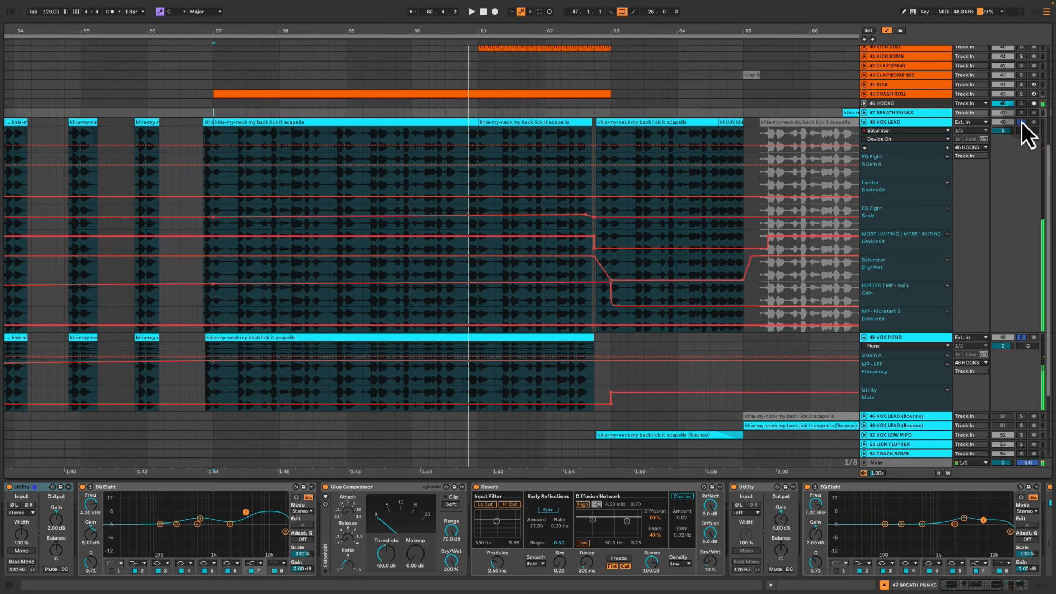
Unsolo VOX LEAD and VOX PONG and play the arrangement from bar 59
click(1021, 122)
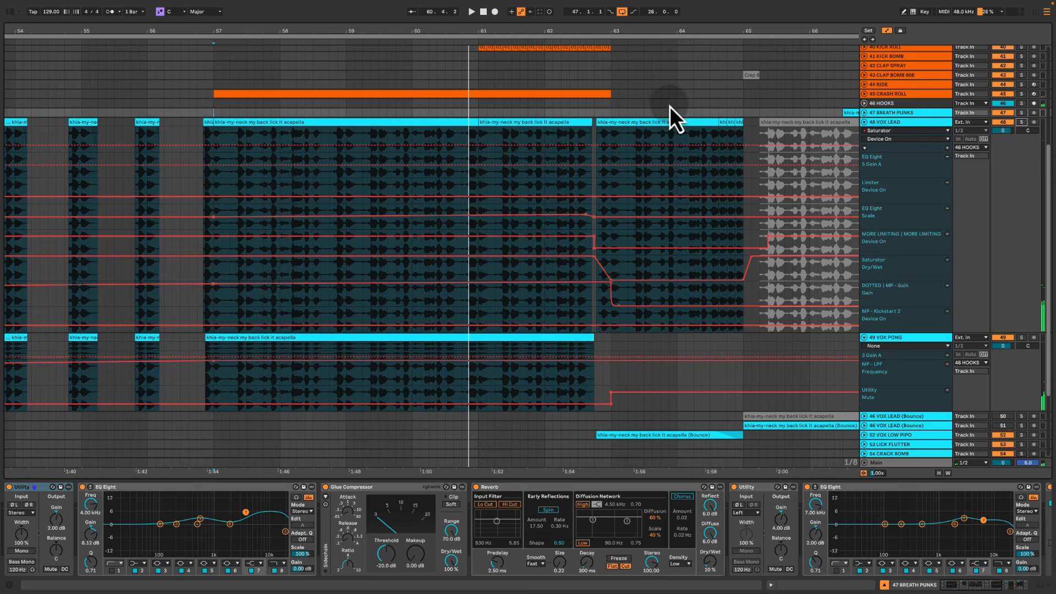
click(346, 113)
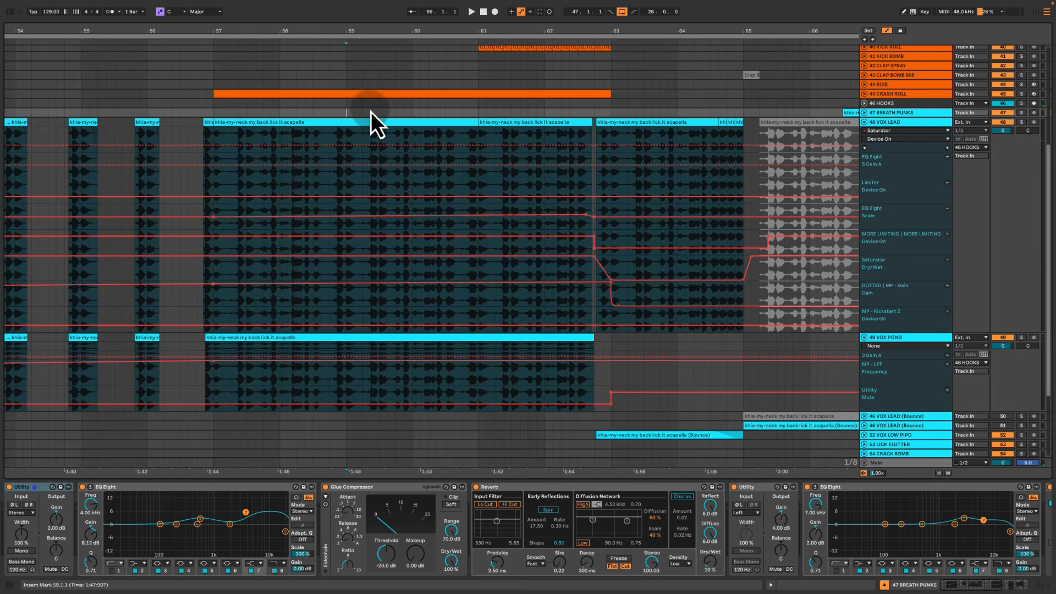
key(space)
Fold all tracks and zoom the timeline out to show more bars
alt+click(863, 123)
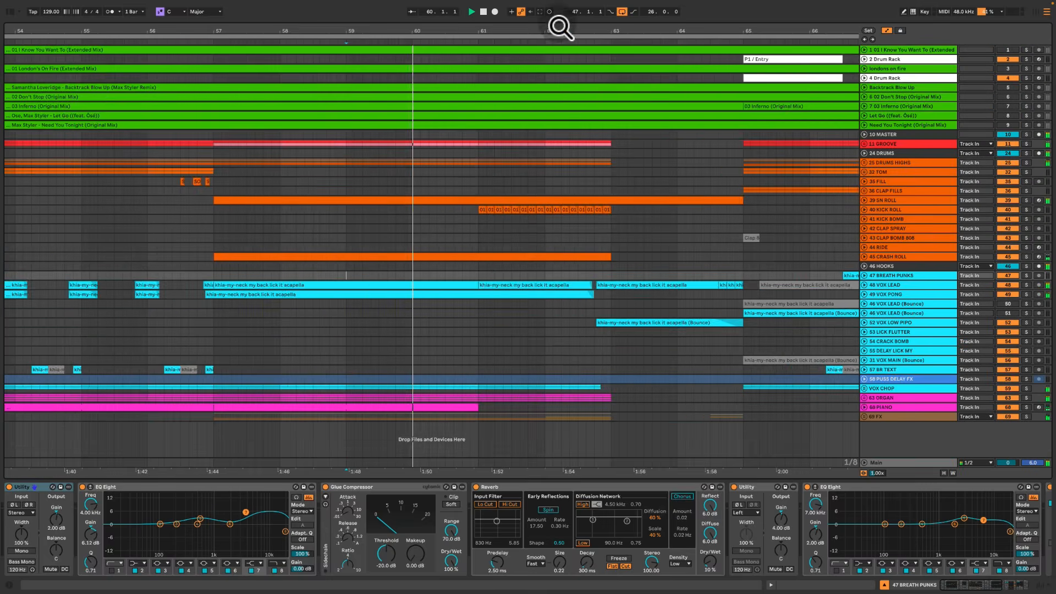
drag(545, 33, 352, 33)
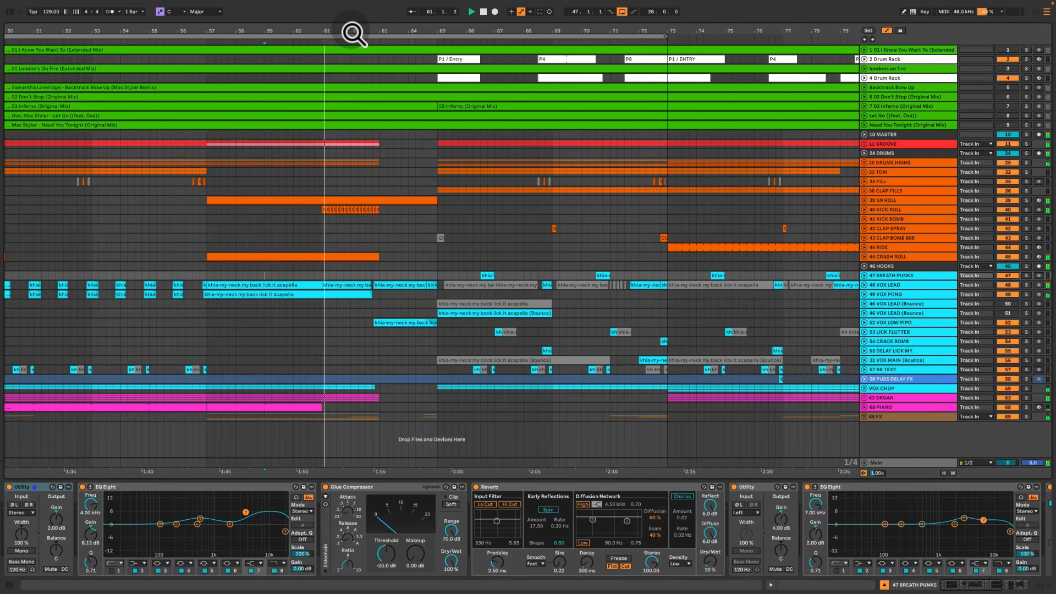
scroll(372, 126, right, 1)
scroll(376, 138, left, 1)
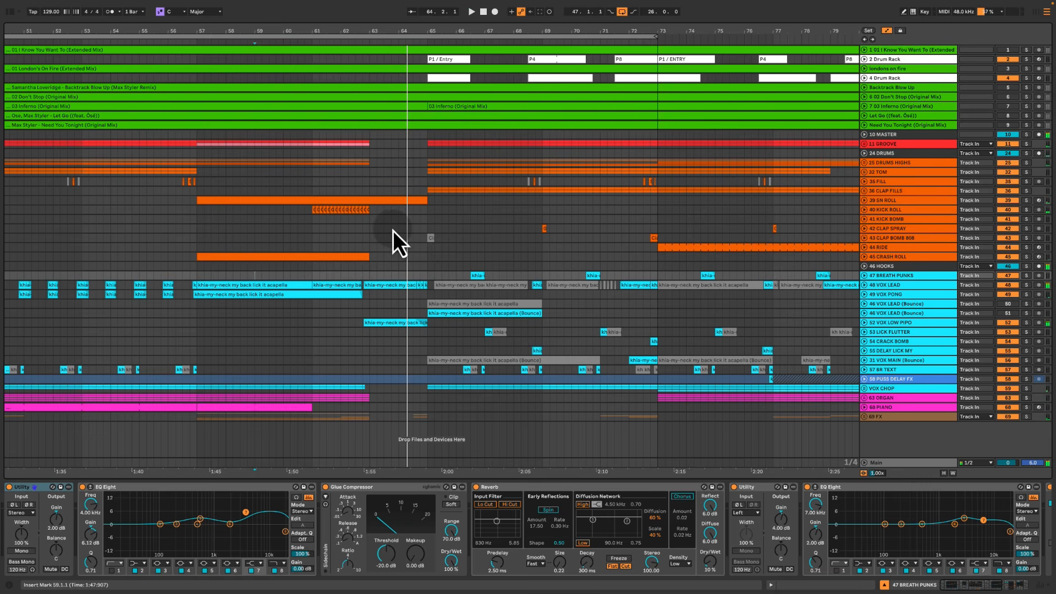
Play the arrangement from bar 67, then select a range around bar 57
click(312, 227)
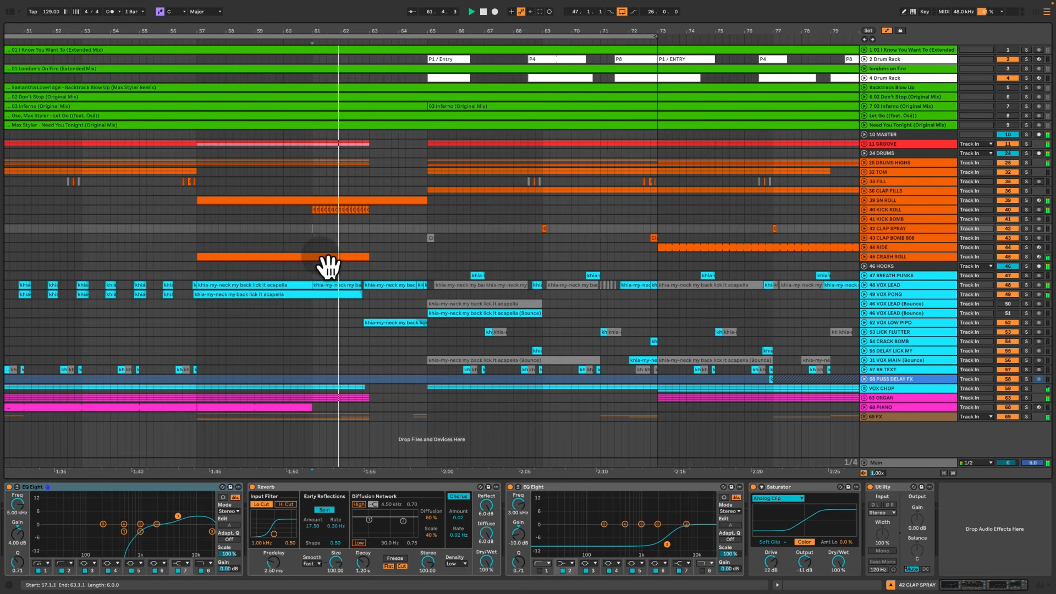
click(485, 230)
key(space)
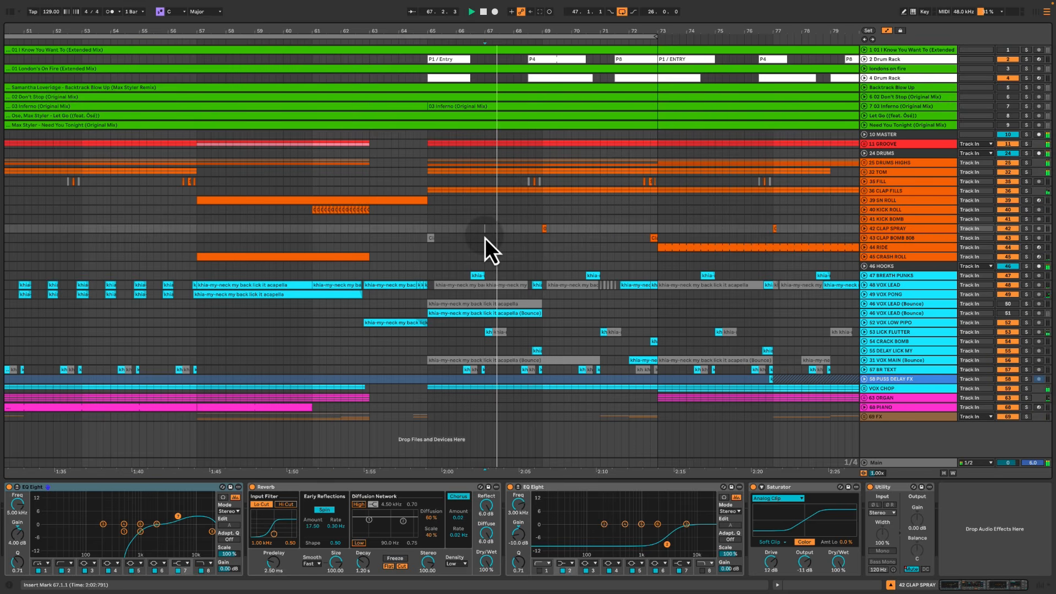
key(space)
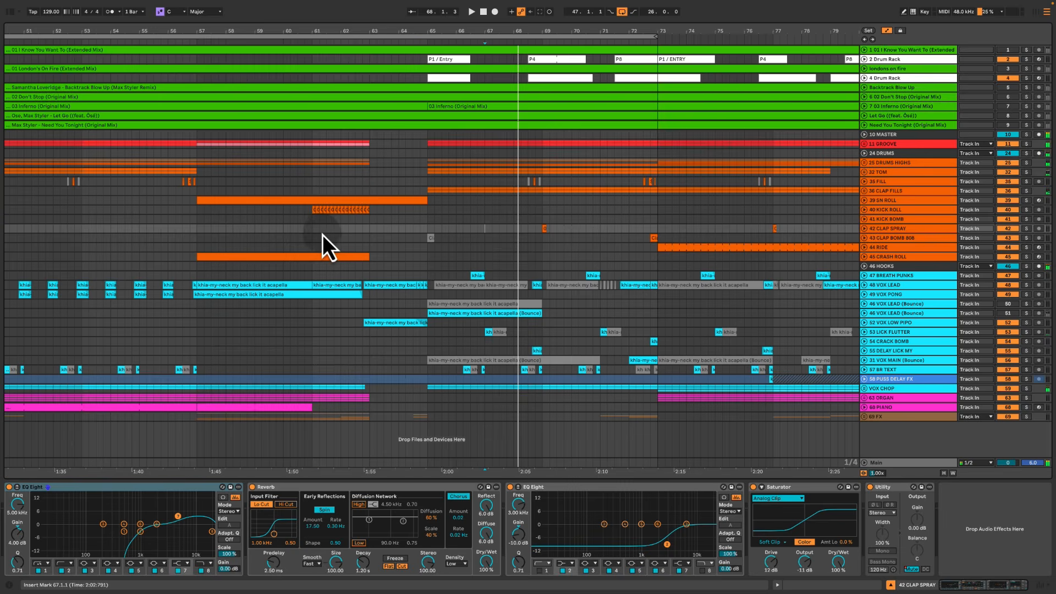
drag(318, 235, 361, 386)
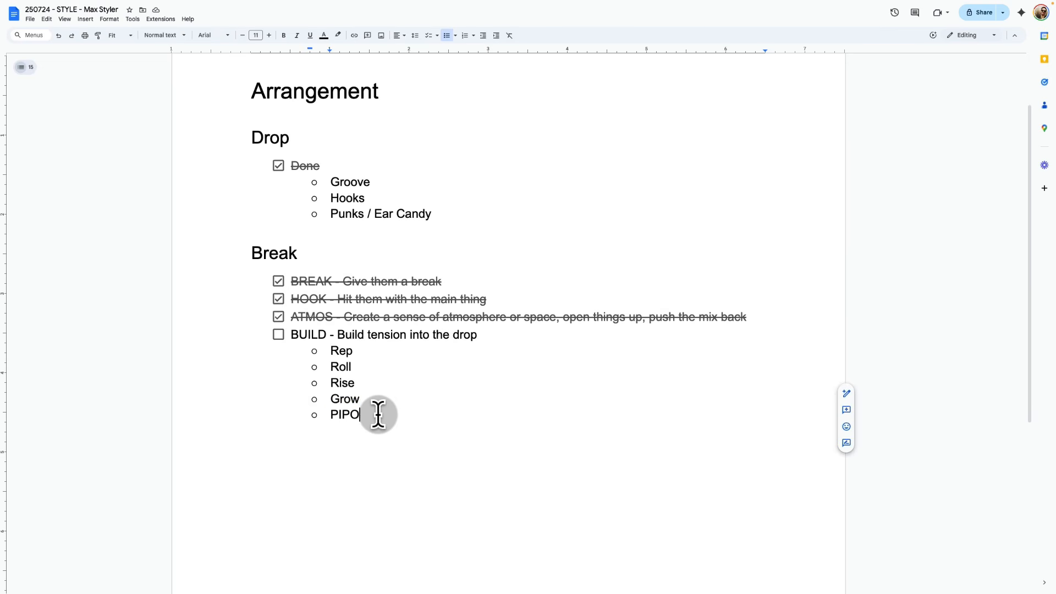
Paste ' = Pattern Interrupt, Pay Off' after PIPO and highlight 'Pattern Interrupt'
text(= Pattern Interrupt, Pay Off)
click(416, 414)
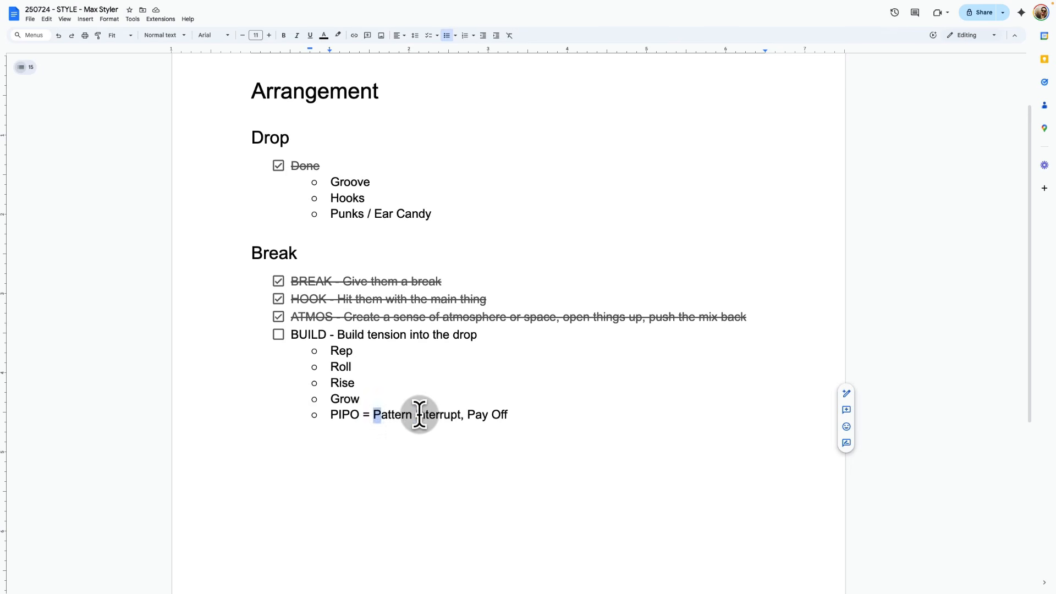
mouse_move(472, 414)
mouse_down()
mouse_move(516, 415)
mouse_move(370, 412)
mouse_move(459, 414)
mouse_up()
click(405, 414)
drag(457, 414, 505, 414)
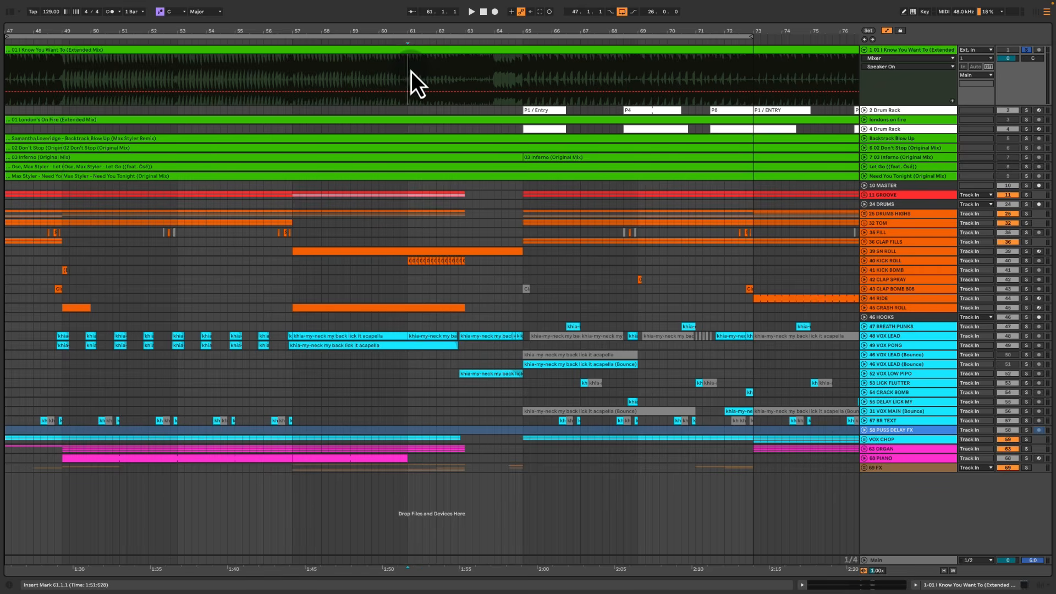
Select bars 61–63 and 65–68 of the first reference and play it from bar 61
drag(411, 71, 494, 68)
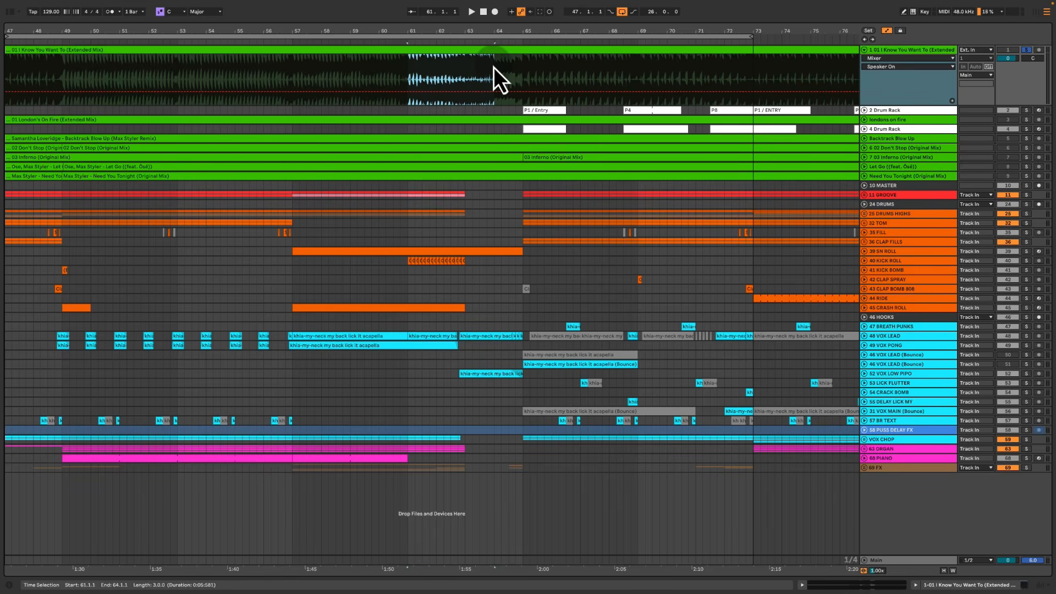
click(523, 71)
drag(523, 72, 626, 81)
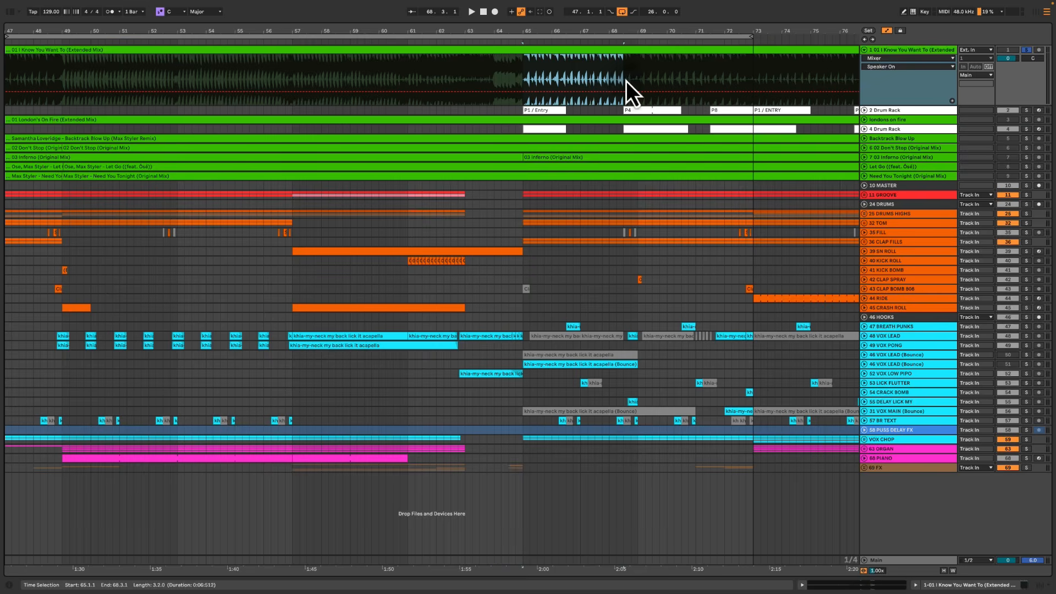
click(407, 71)
key(space)
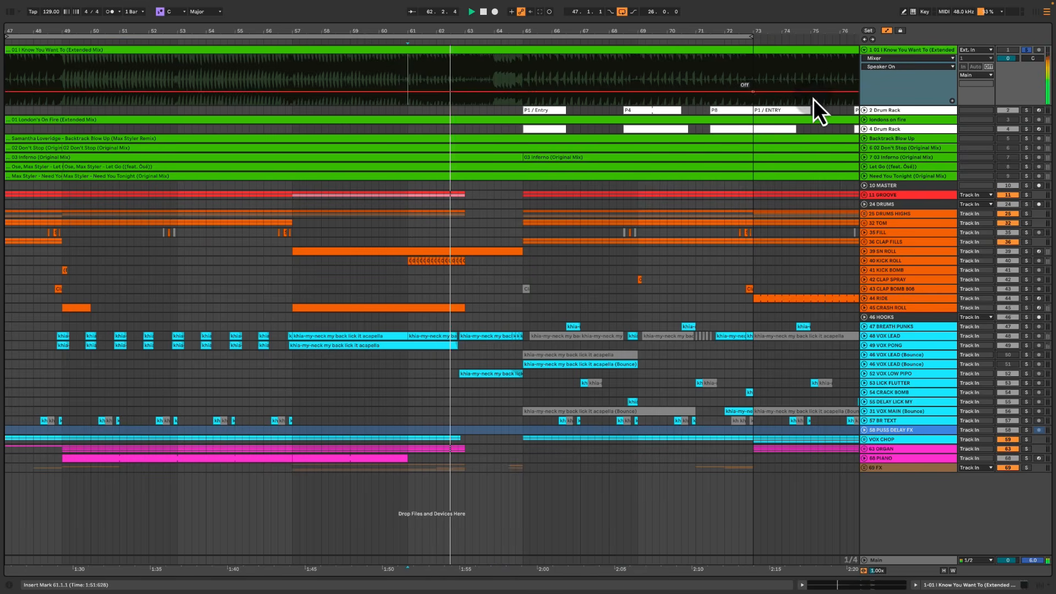
Unfold London's On Fire and solo it instead of track 1
click(883, 120)
click(865, 119)
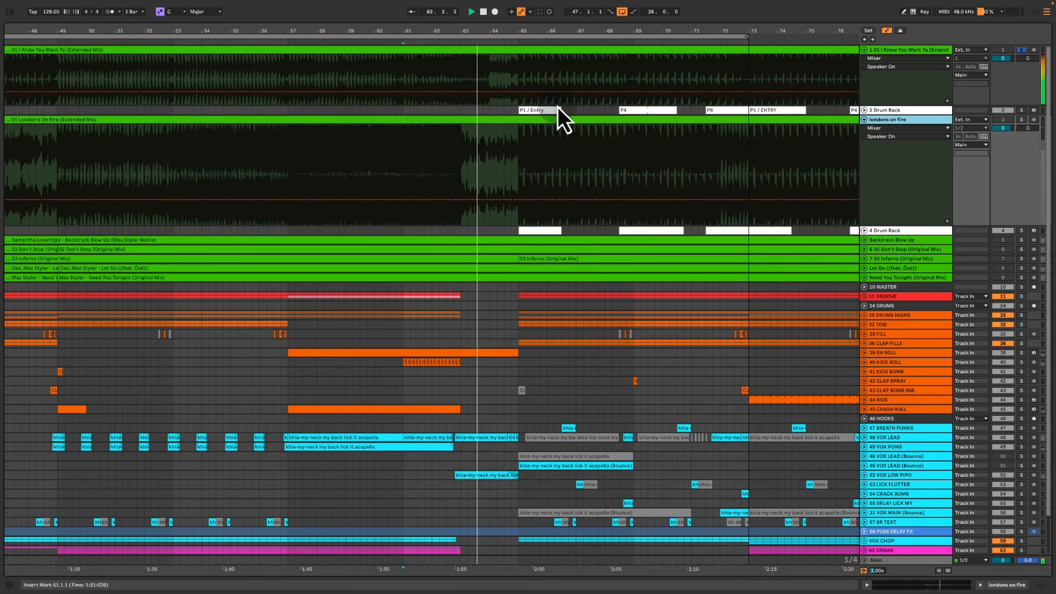
drag(492, 77, 519, 72)
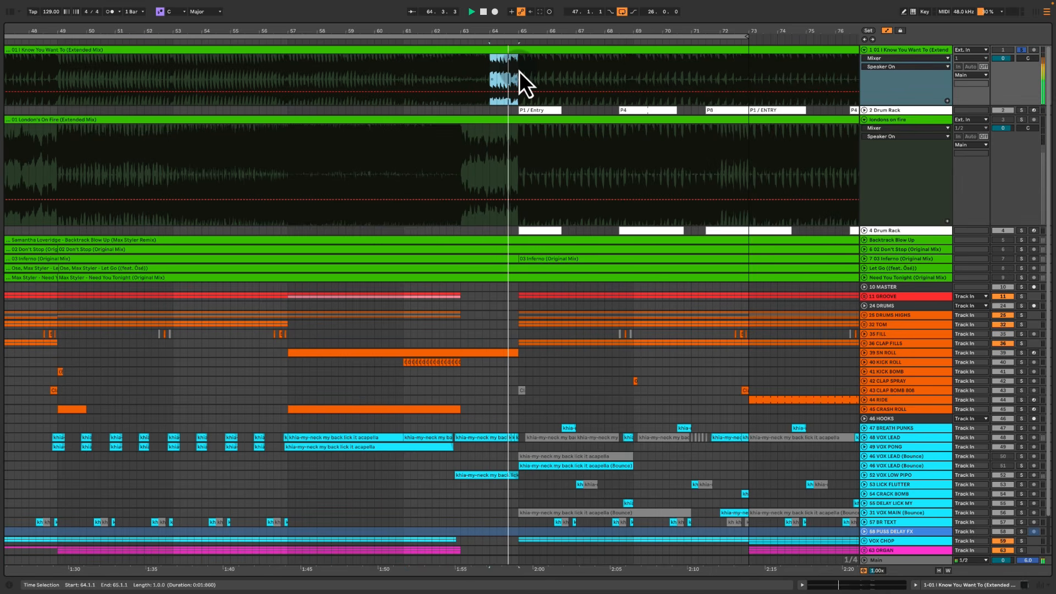
click(520, 70)
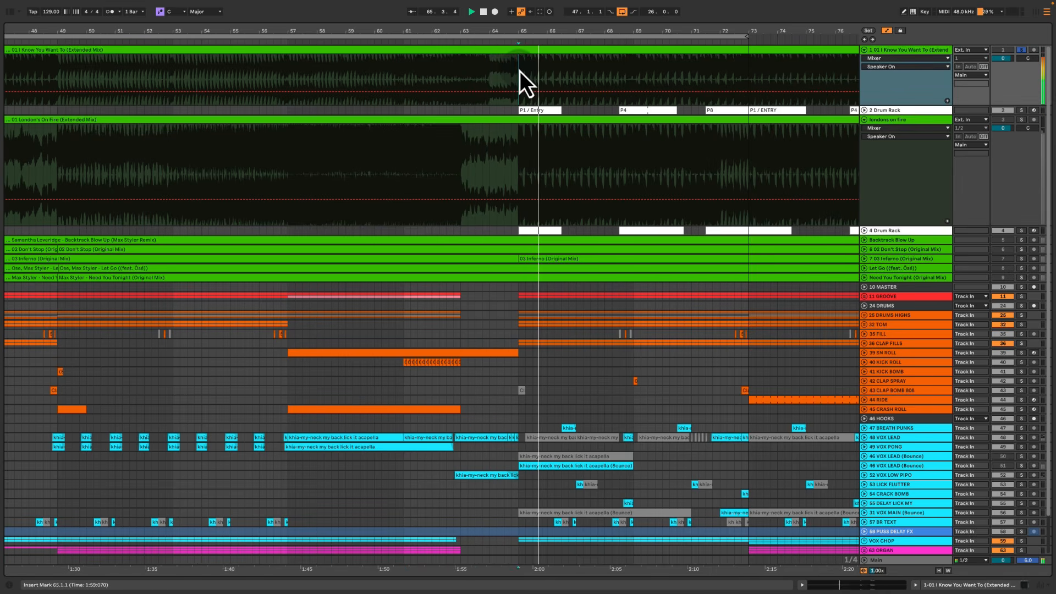
click(1021, 120)
Audition London's On Fire from bar 61, then jump playback to bar 65
click(449, 163)
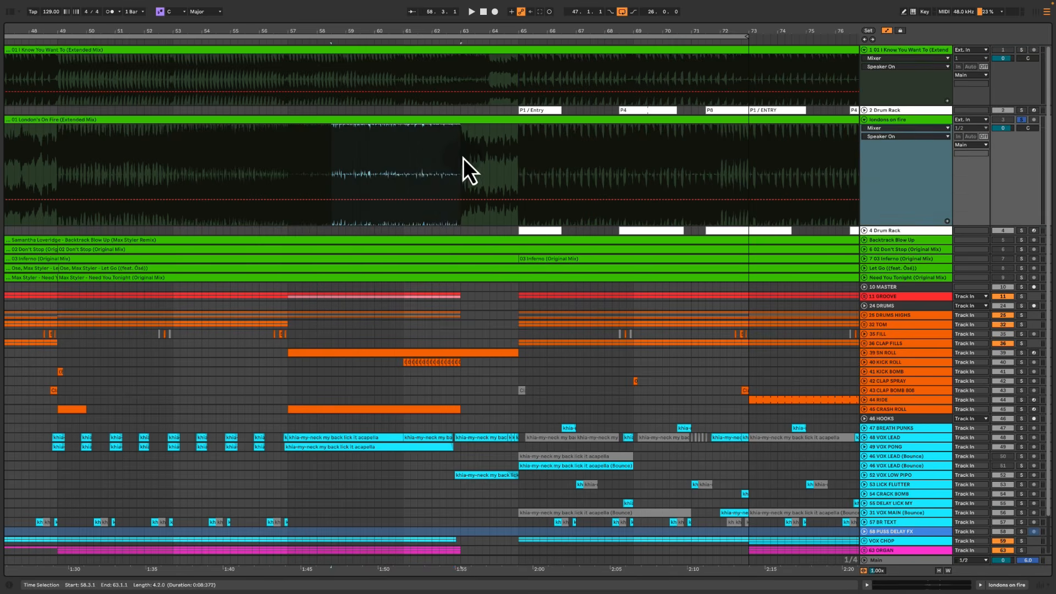
drag(466, 157, 592, 158)
click(403, 162)
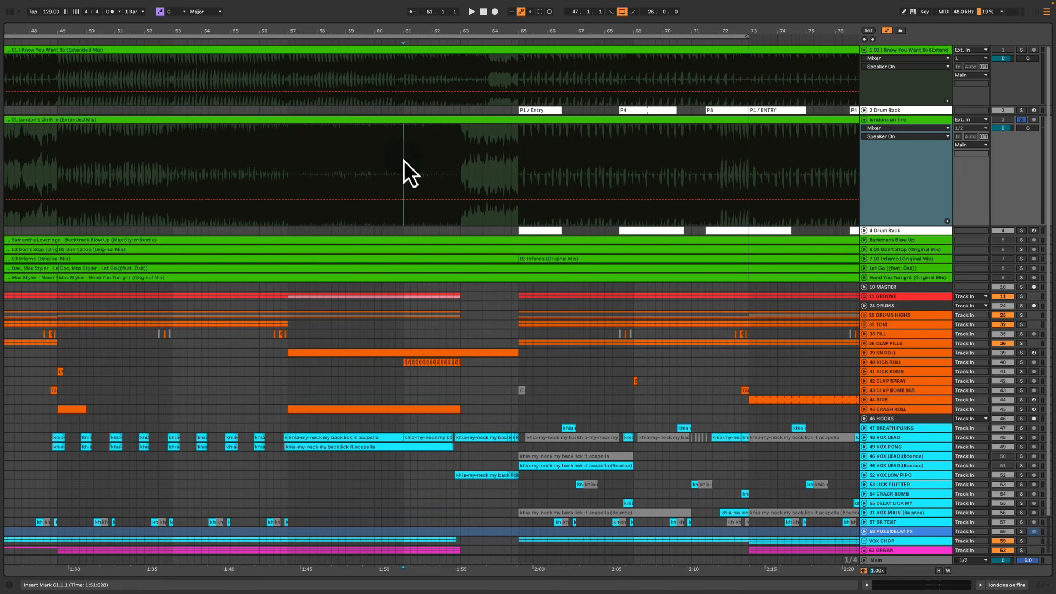
key(space)
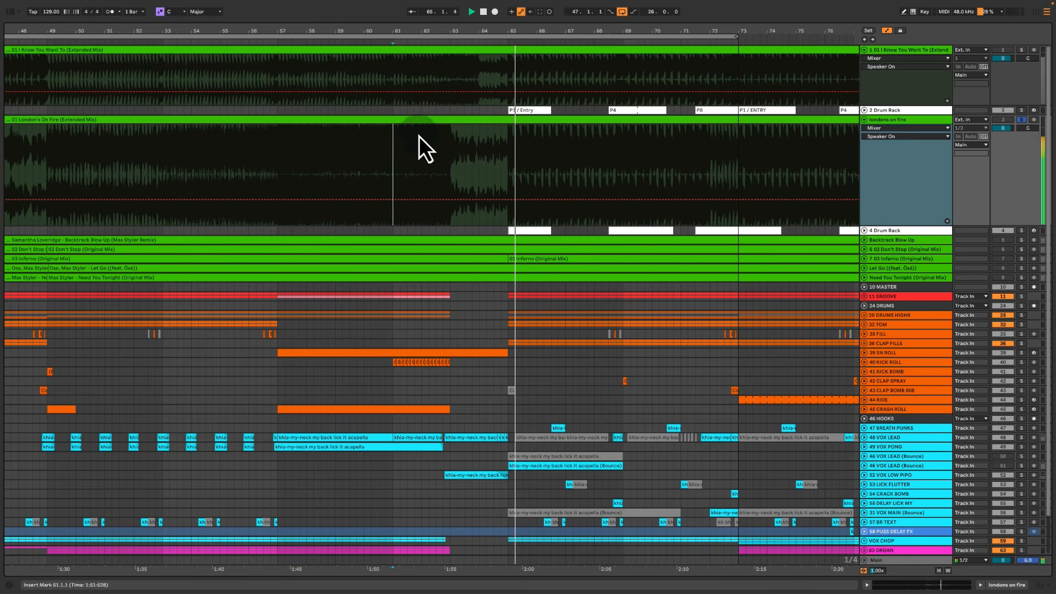
click(520, 166)
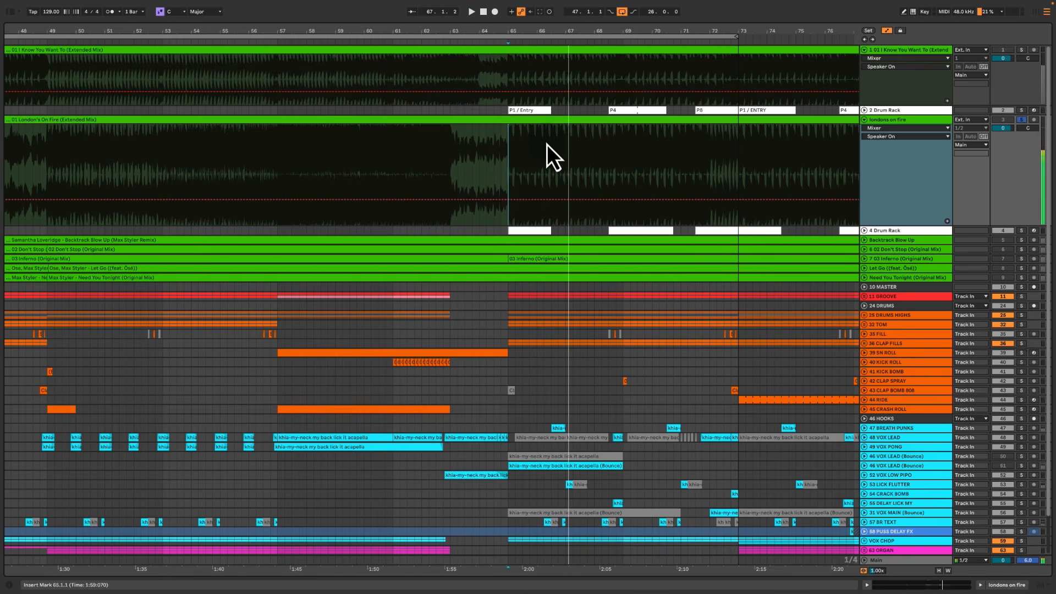
scroll(605, 228, down, 2)
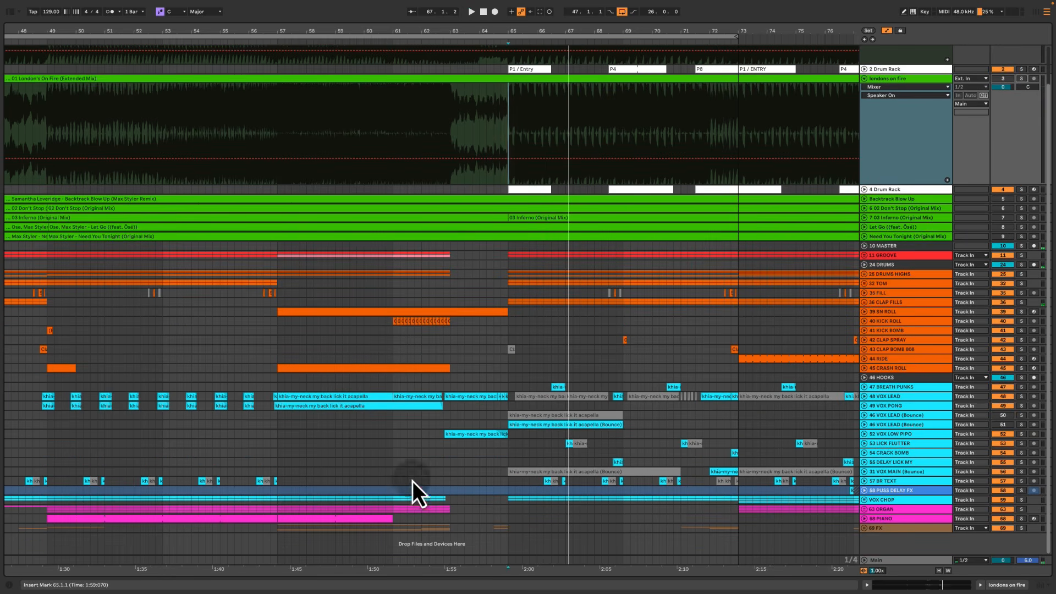
Select bars 60–69 across the FILL to VOX CHOP tracks and play from near bar 61
drag(393, 520, 448, 536)
drag(388, 283, 443, 476)
drag(451, 292, 498, 508)
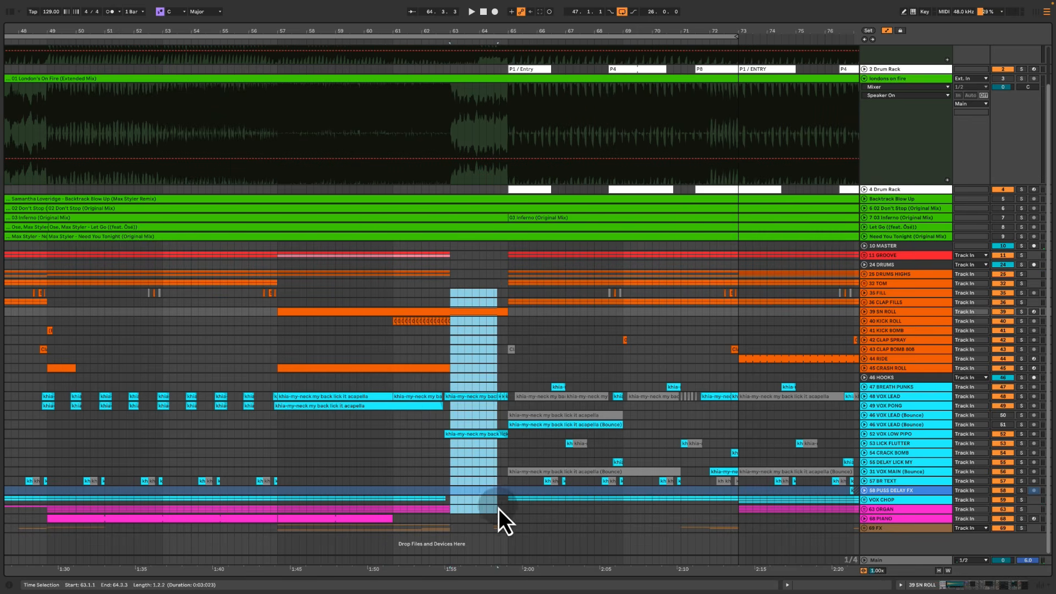
drag(507, 285, 626, 500)
click(393, 292)
key(space)
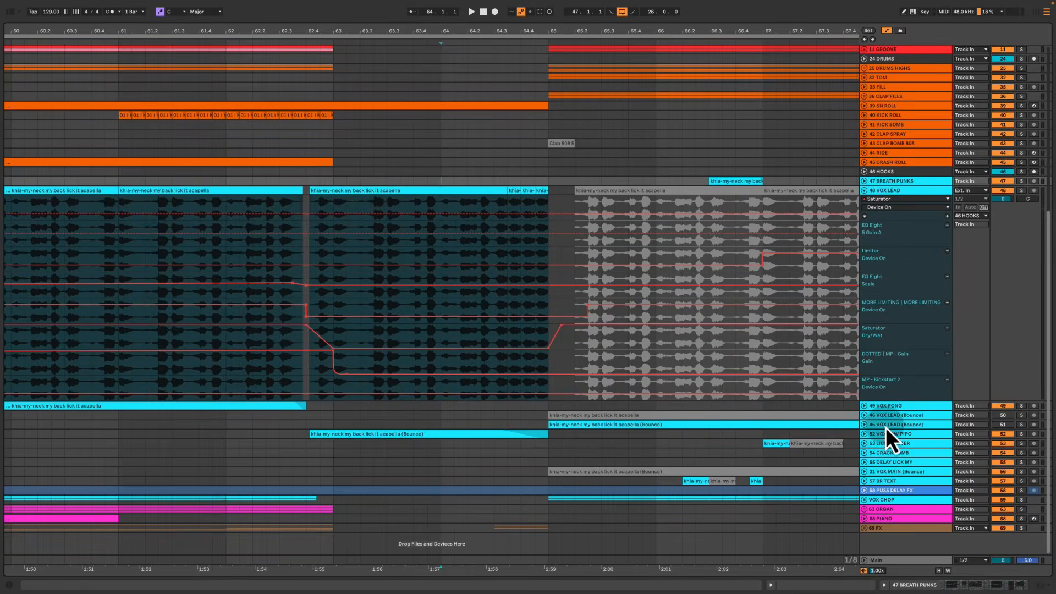
Expand 52 VOX LOW PIPO, select bars 62.3.3–65.2.3 and set the start at bar 63
click(864, 434)
drag(291, 377, 588, 400)
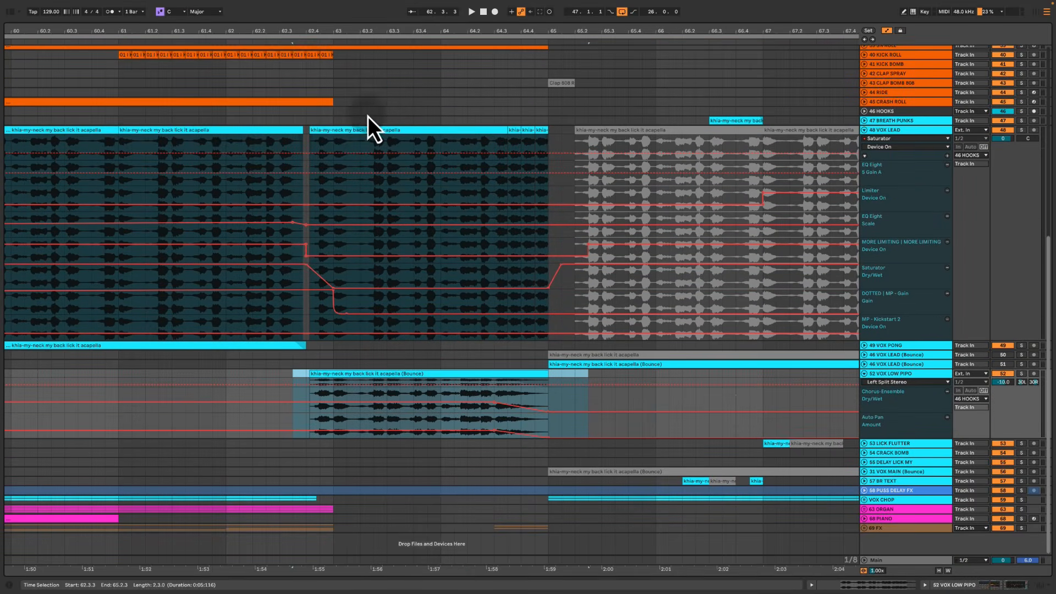
click(339, 115)
scroll(525, 379, down, 8)
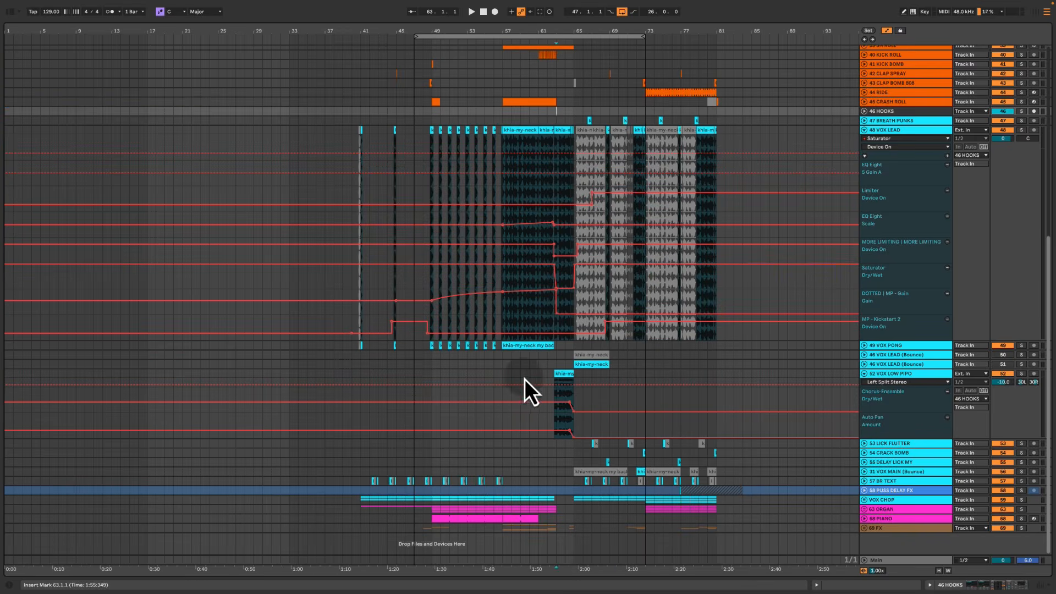
drag(515, 376, 618, 379)
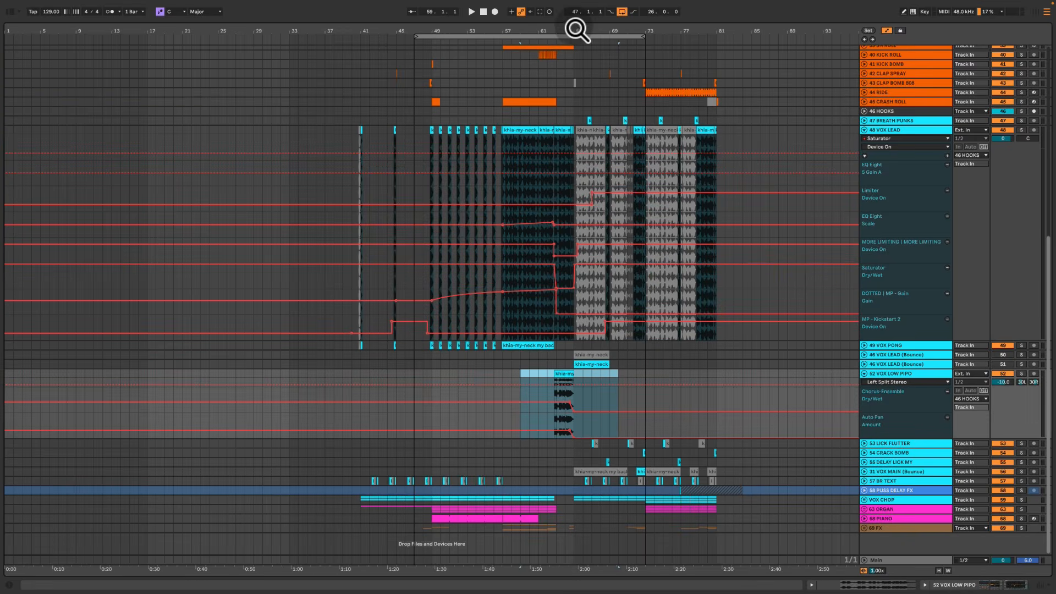
Zoom to bars 58–68 and play the section from bar 64
drag(575, 28, 577, 30)
drag(423, 115, 571, 366)
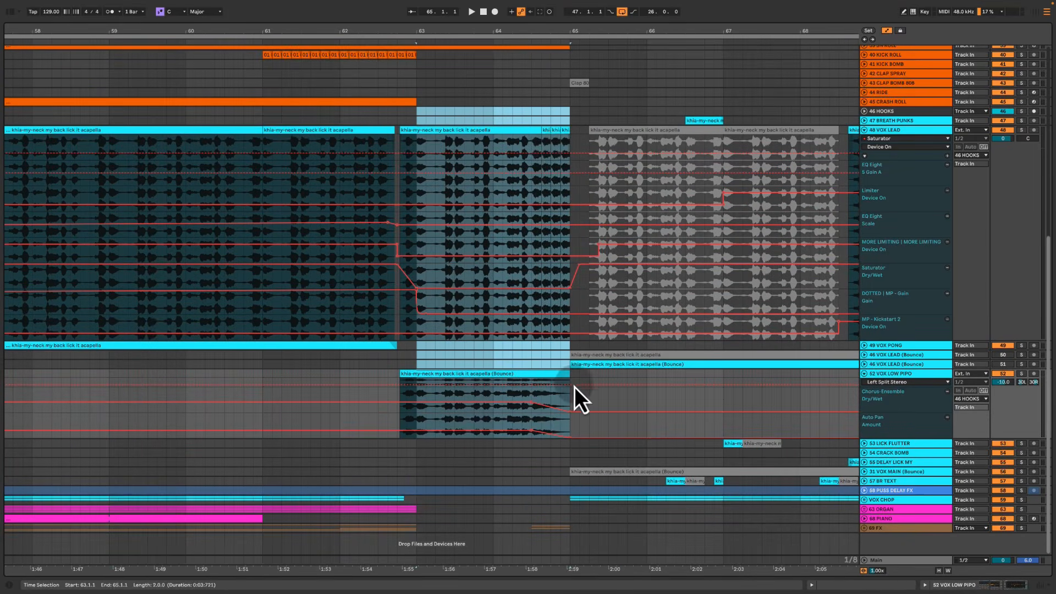
drag(531, 124, 585, 188)
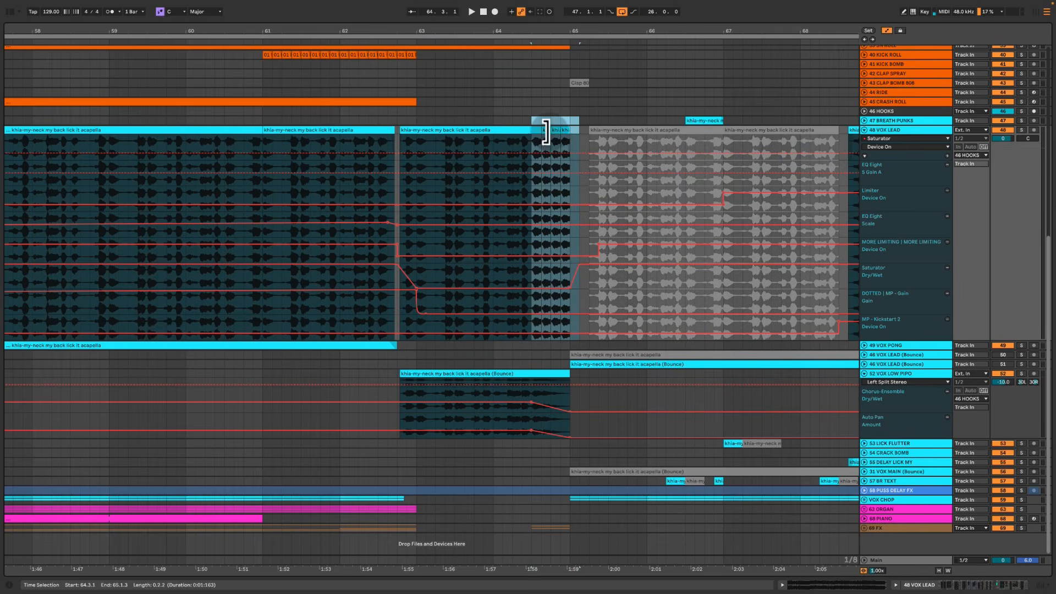
click(490, 121)
key(space)
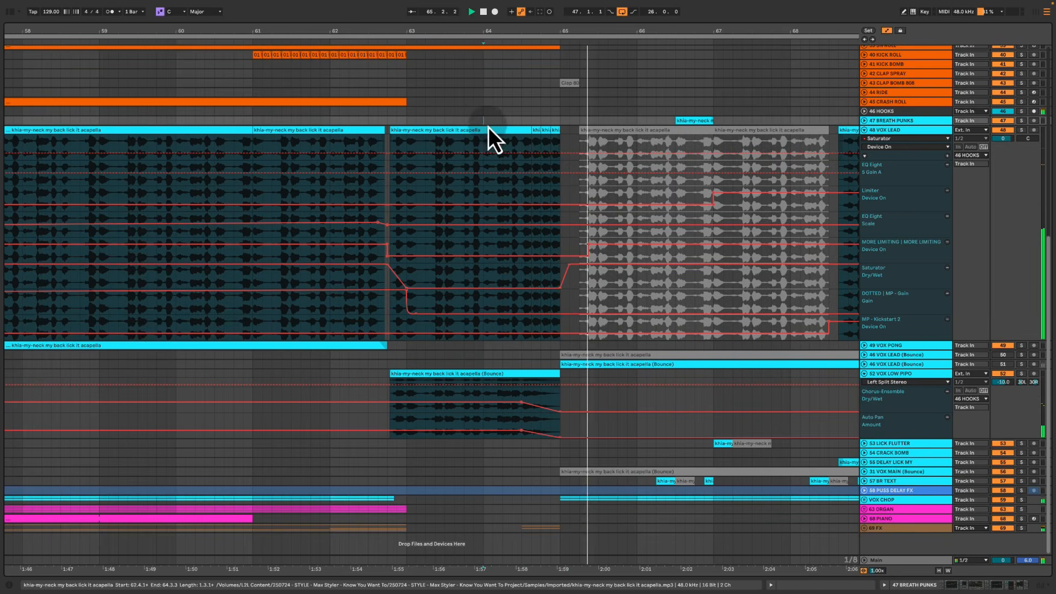
key(space)
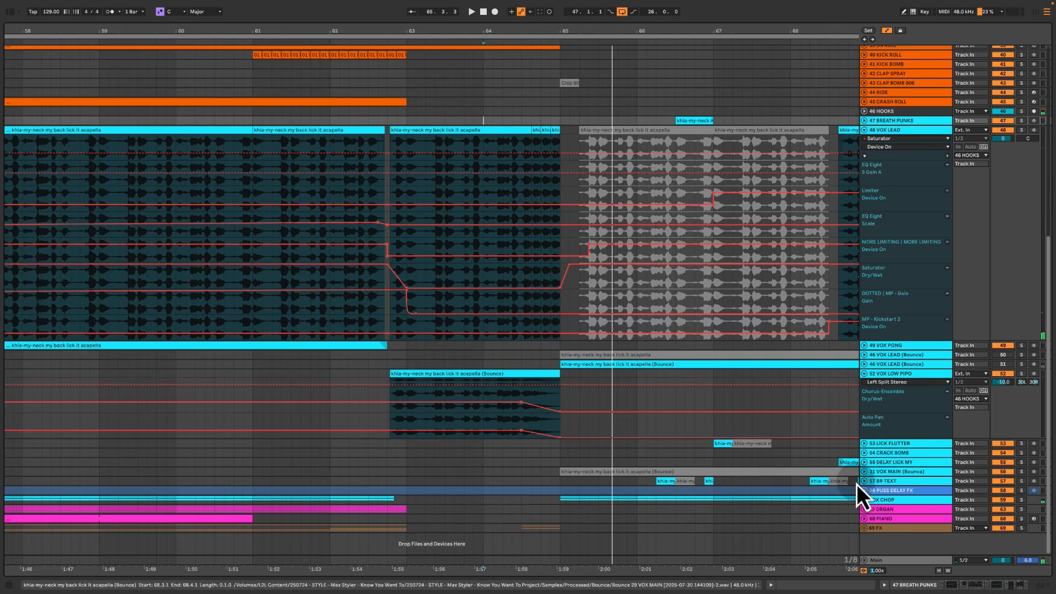
Expand the 69 FX group and play the FX clip on 71 FX WN PIPO
click(864, 528)
scroll(668, 482, down, 5)
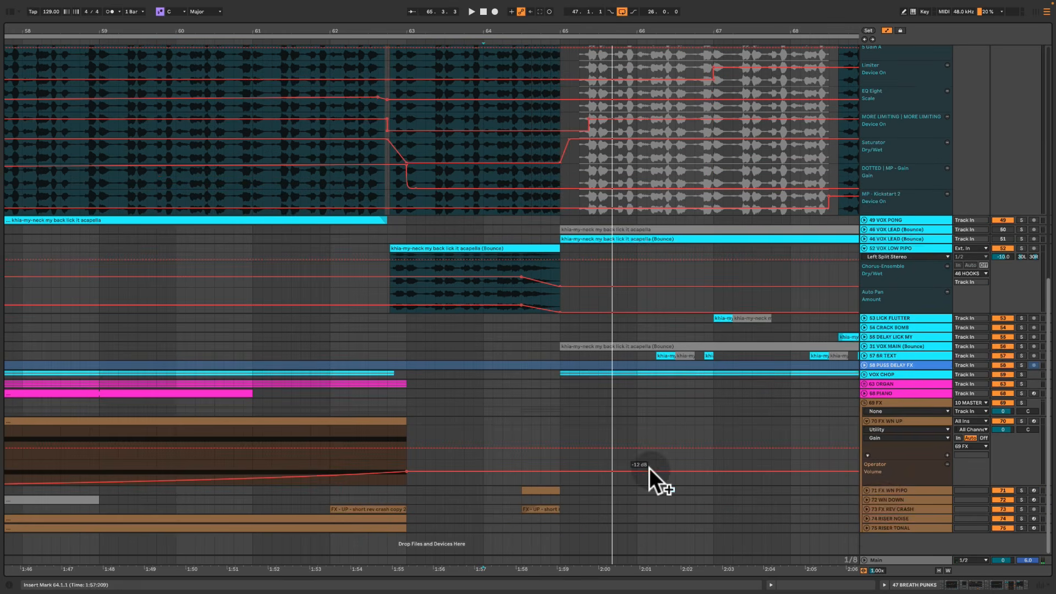
click(873, 501)
click(874, 490)
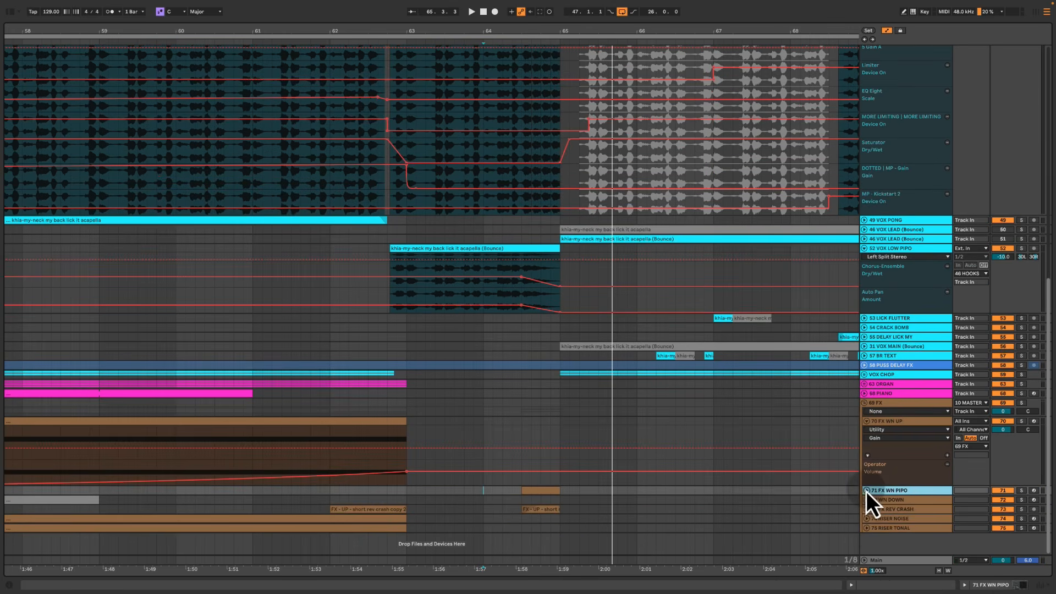
click(866, 491)
click(401, 464)
key(space)
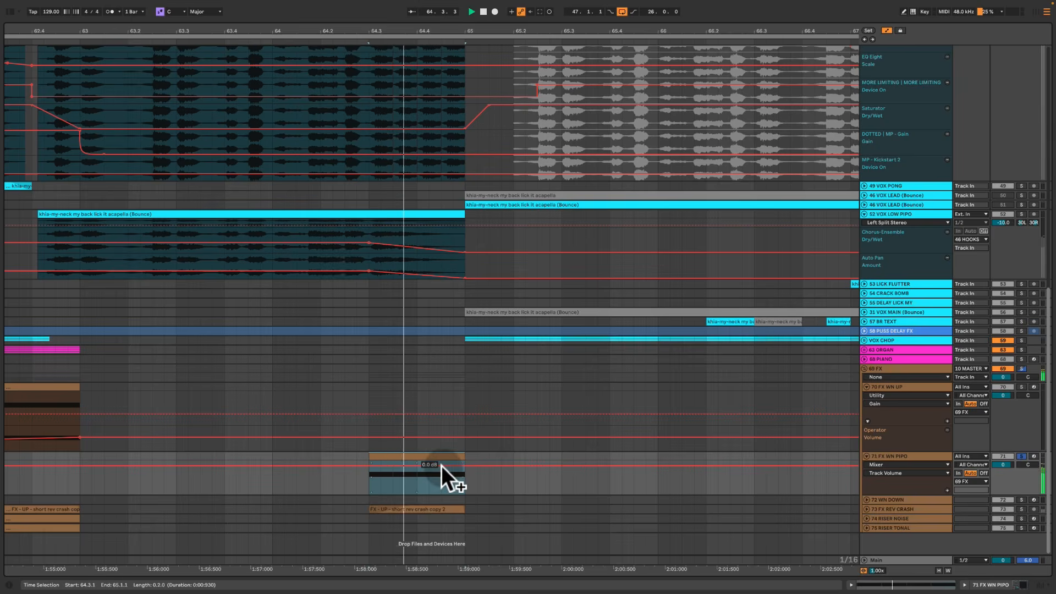
key(space)
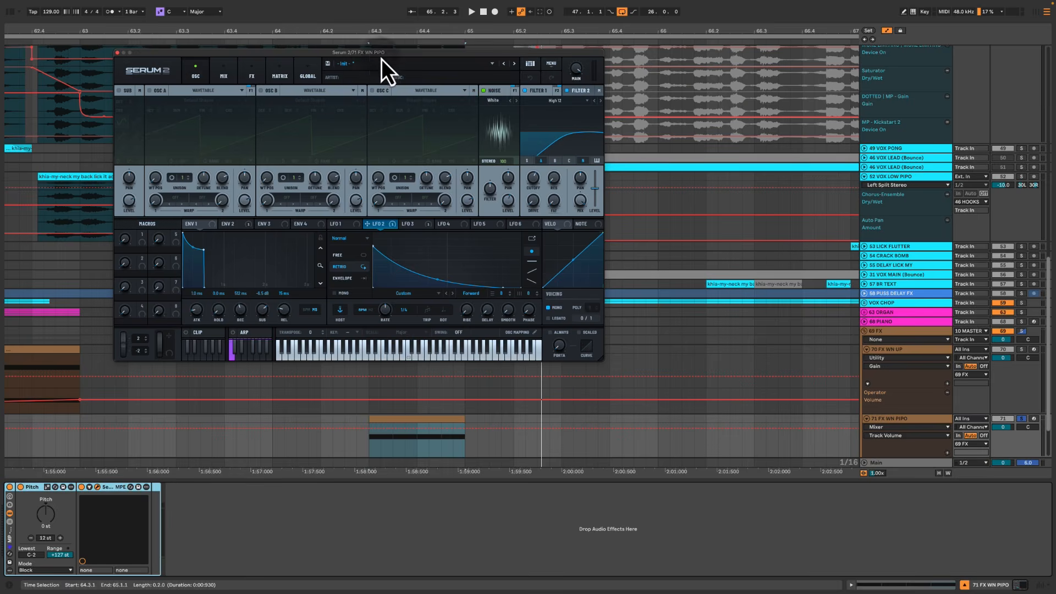
drag(381, 57, 421, 71)
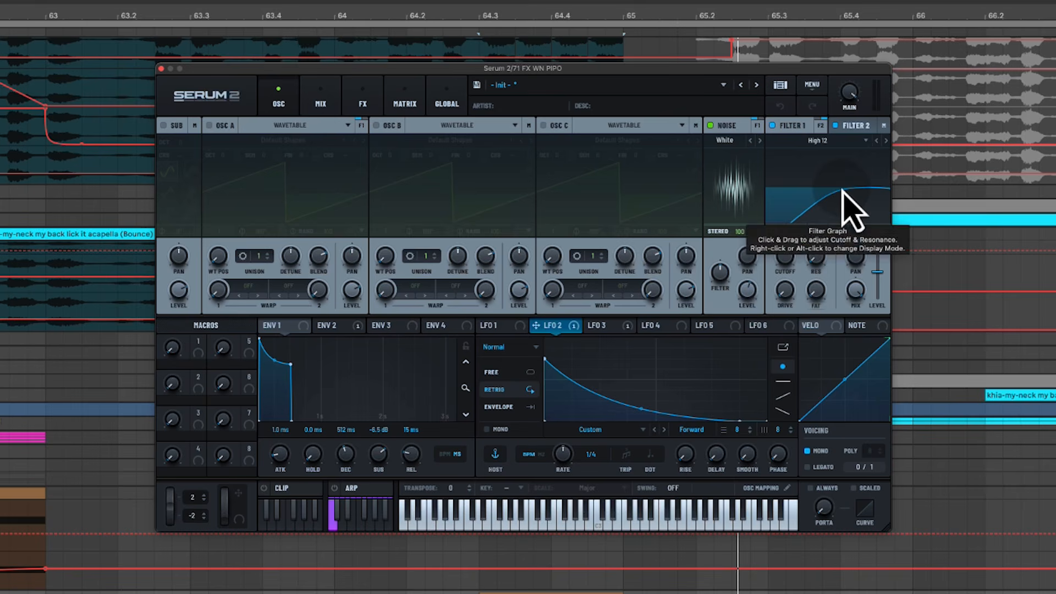
click(860, 127)
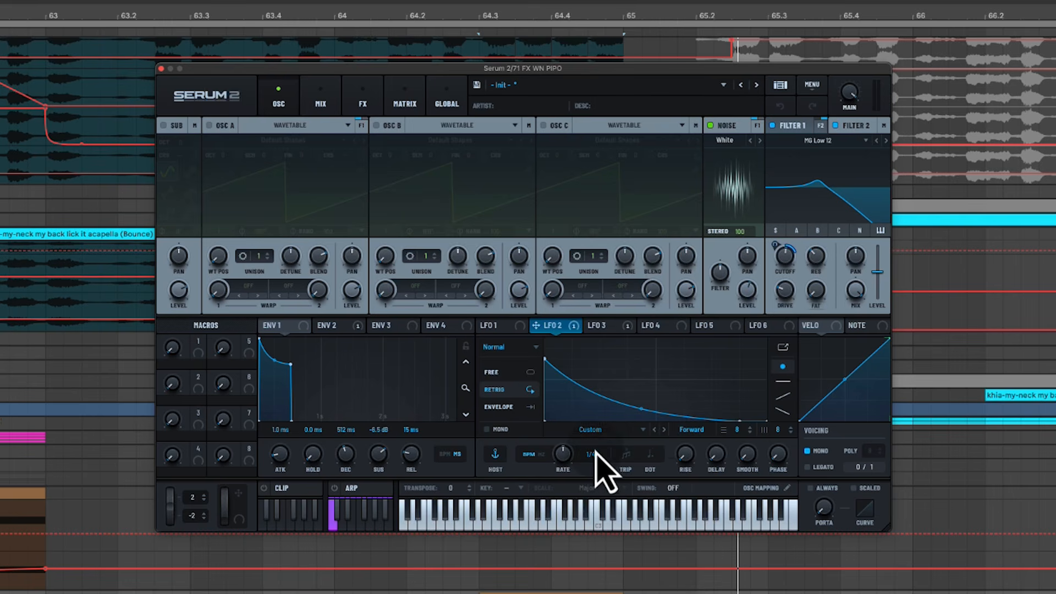
key(space)
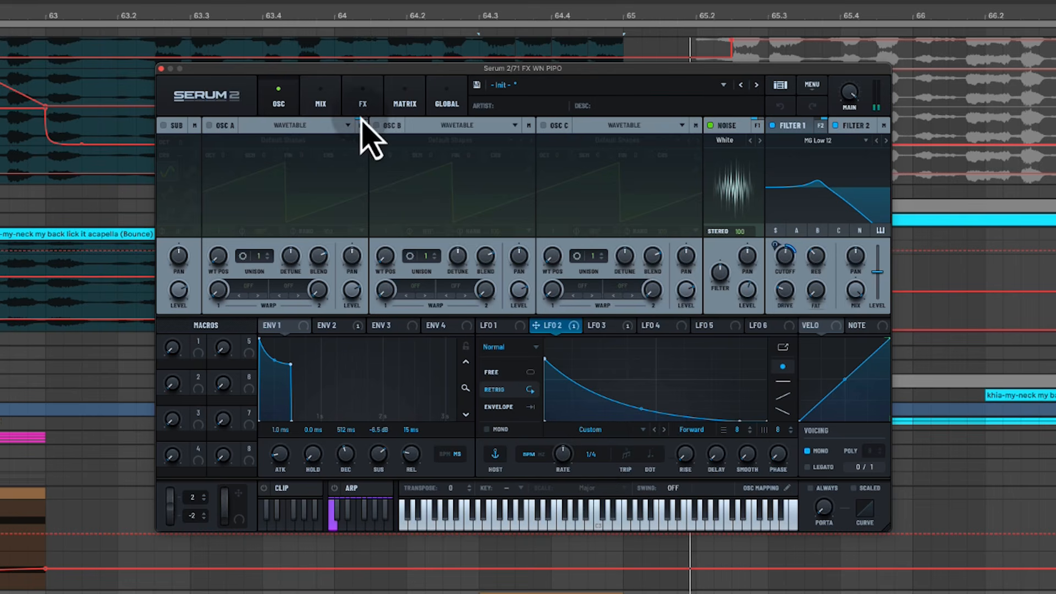
click(604, 326)
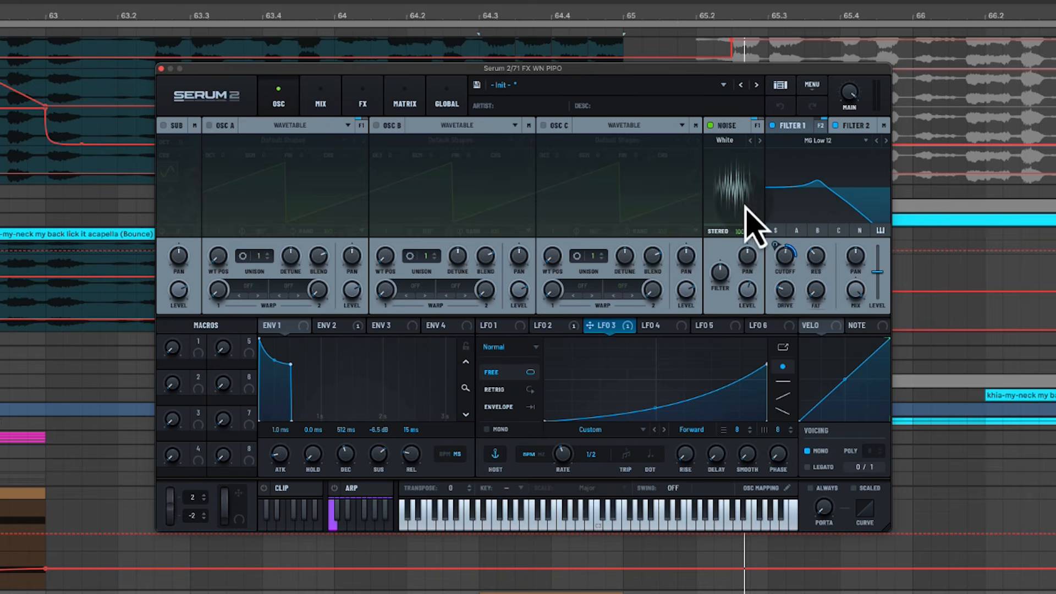
click(399, 109)
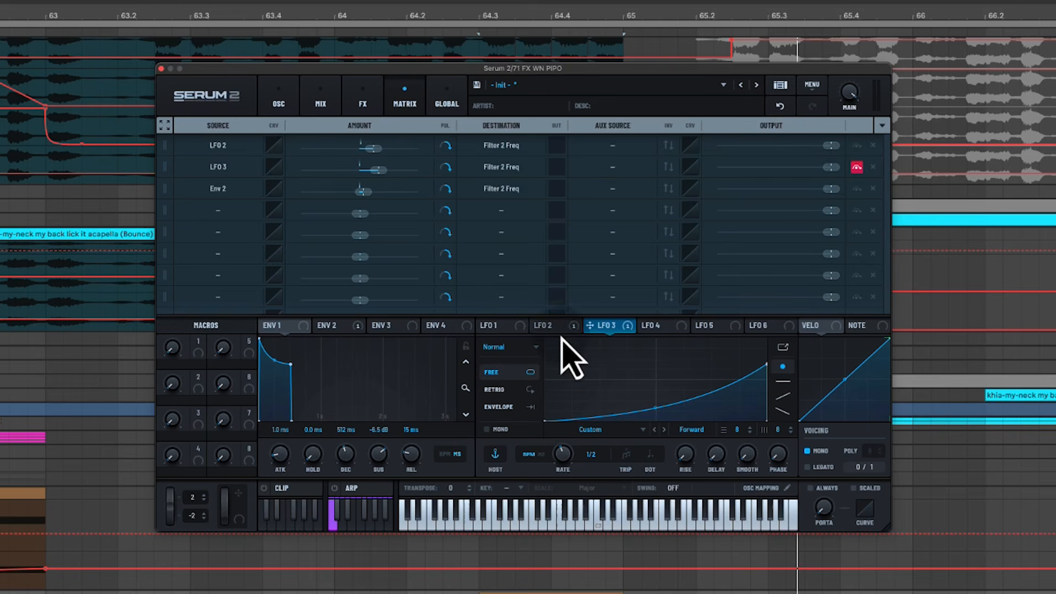
click(541, 325)
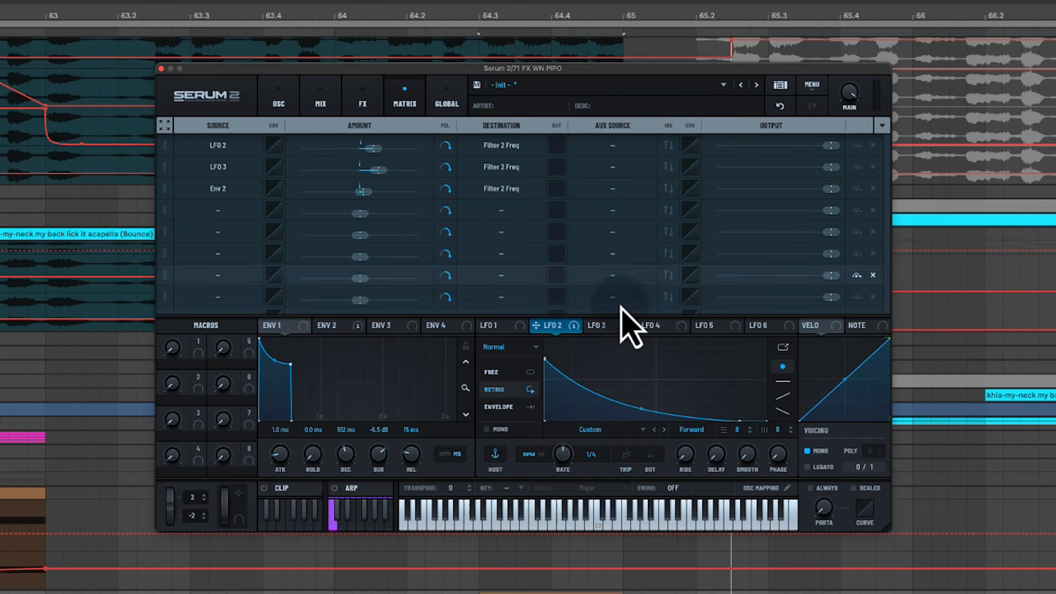
click(605, 326)
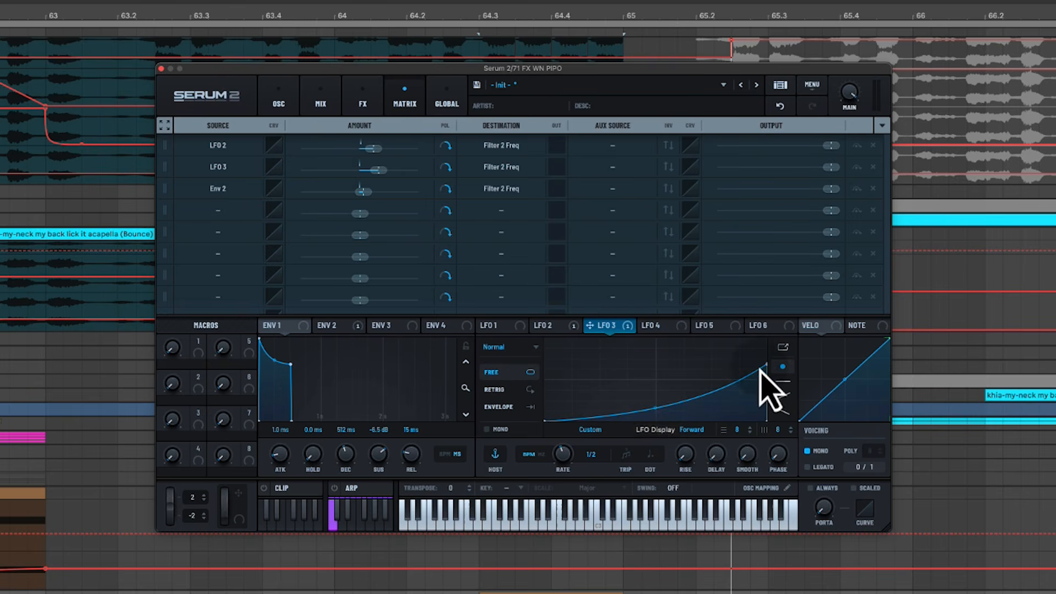
click(285, 110)
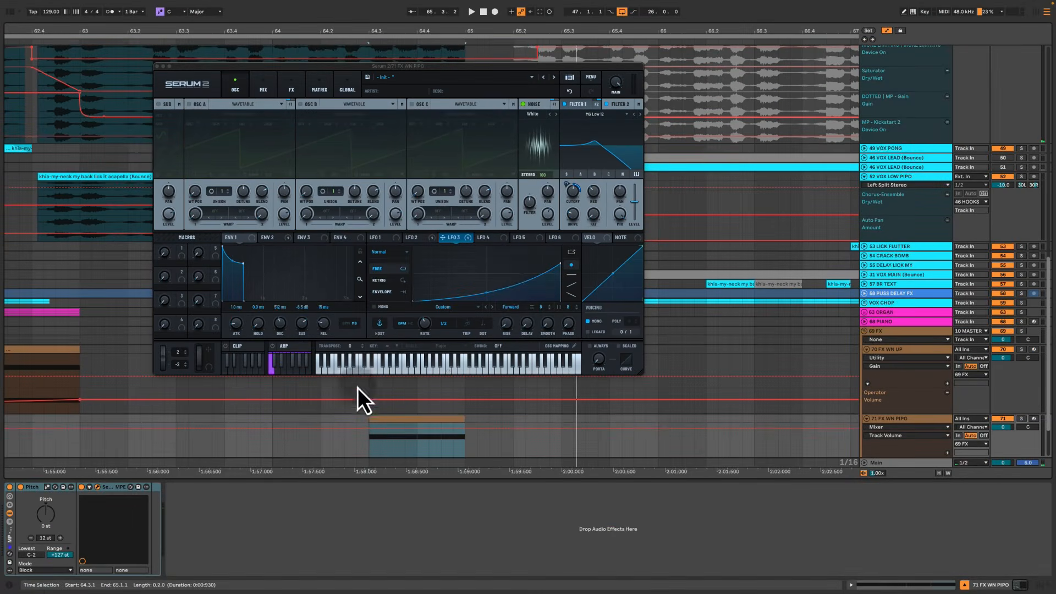
Play from bar 64 and close the Serum 2 window
click(273, 421)
key(space)
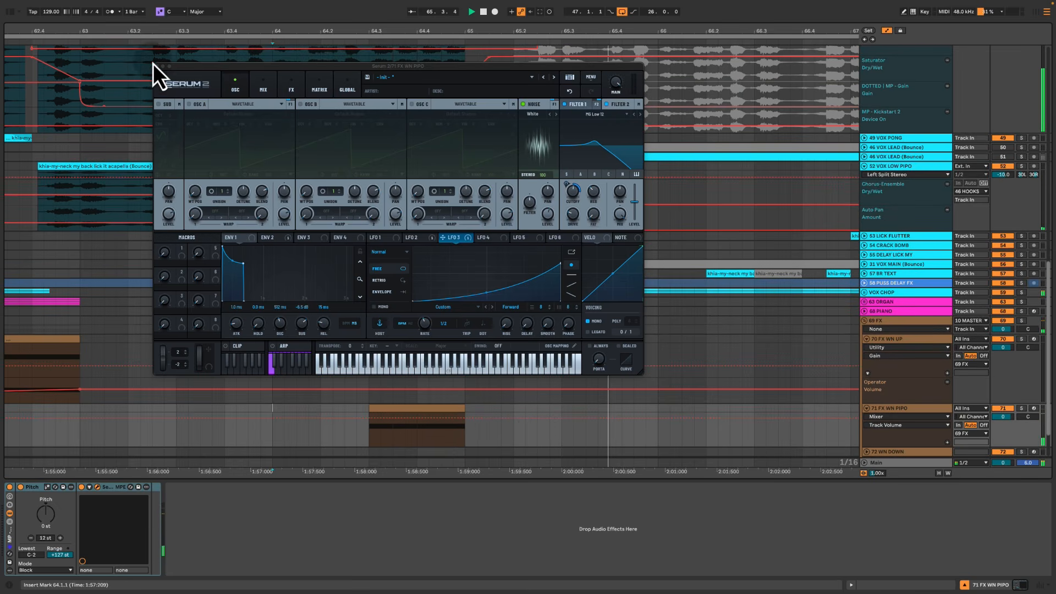
click(157, 67)
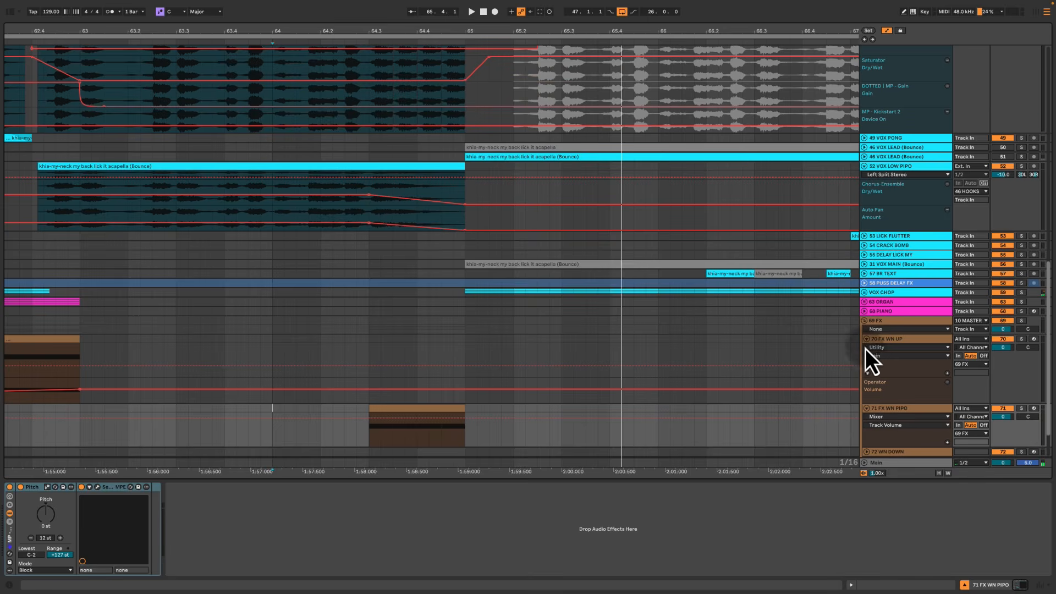
Fold the 69 FX group, select bars 64.3.1–65.1.1 across the vocals, and switch to the notes
click(864, 321)
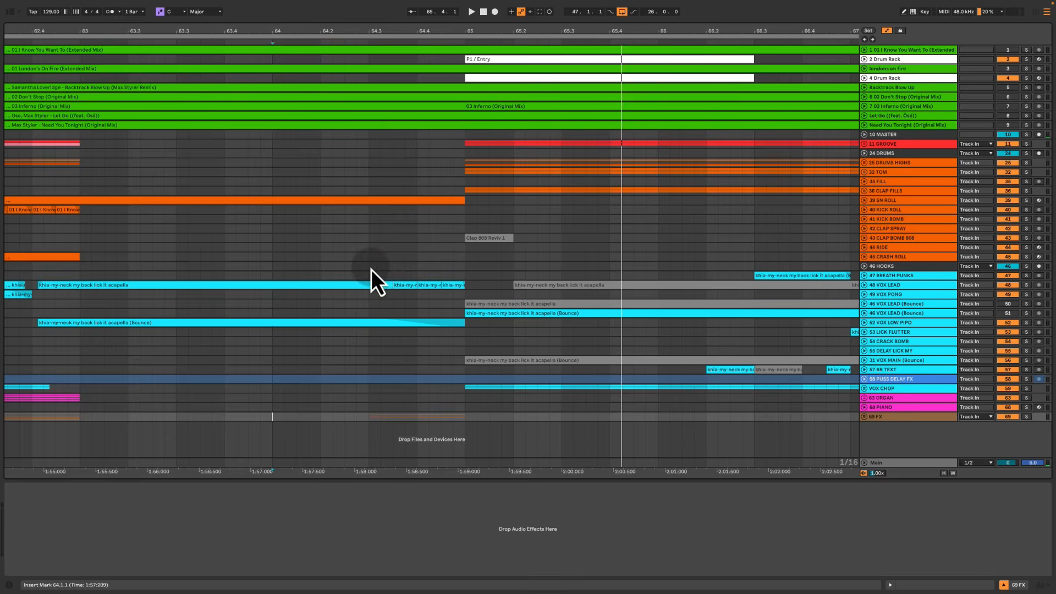
drag(372, 270, 466, 342)
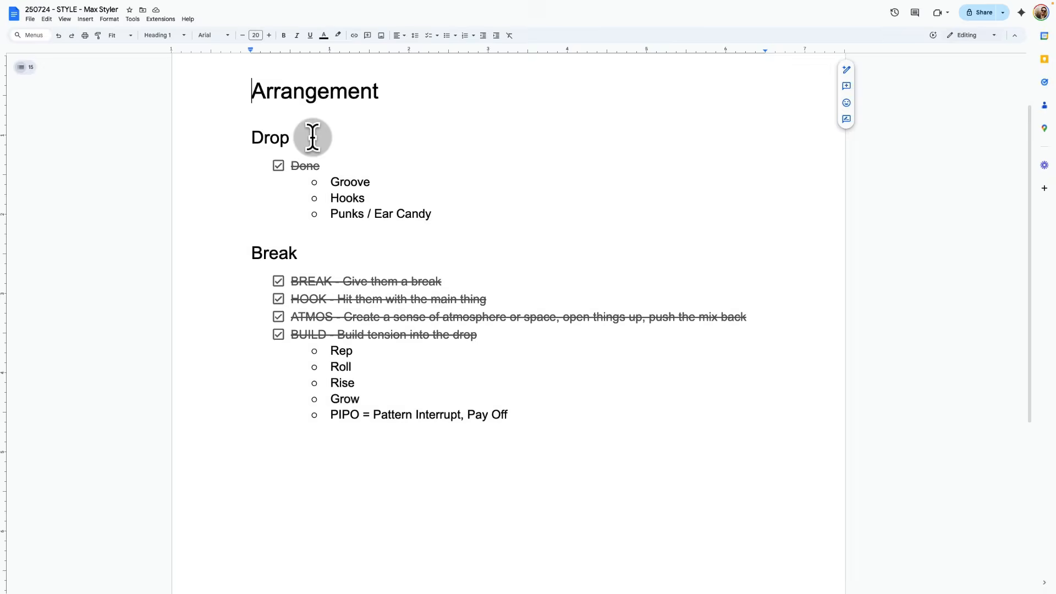
key(super+a)
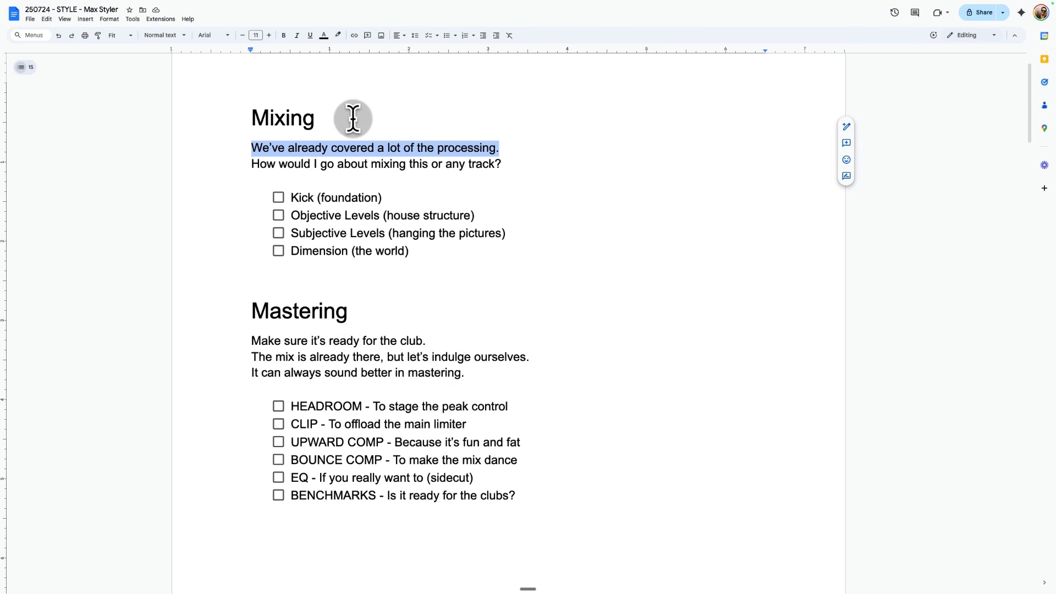
Step through the Mixing intro, selecting the mixing question line, down into the checklist
key(Right)
key(Right)
key(super+shift+Right)
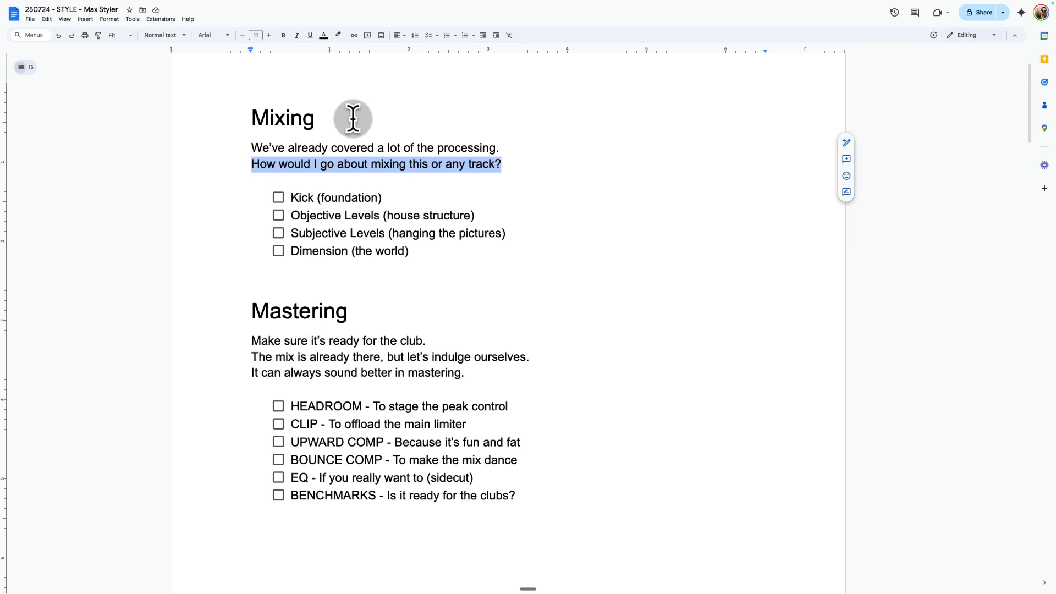
key(Right)
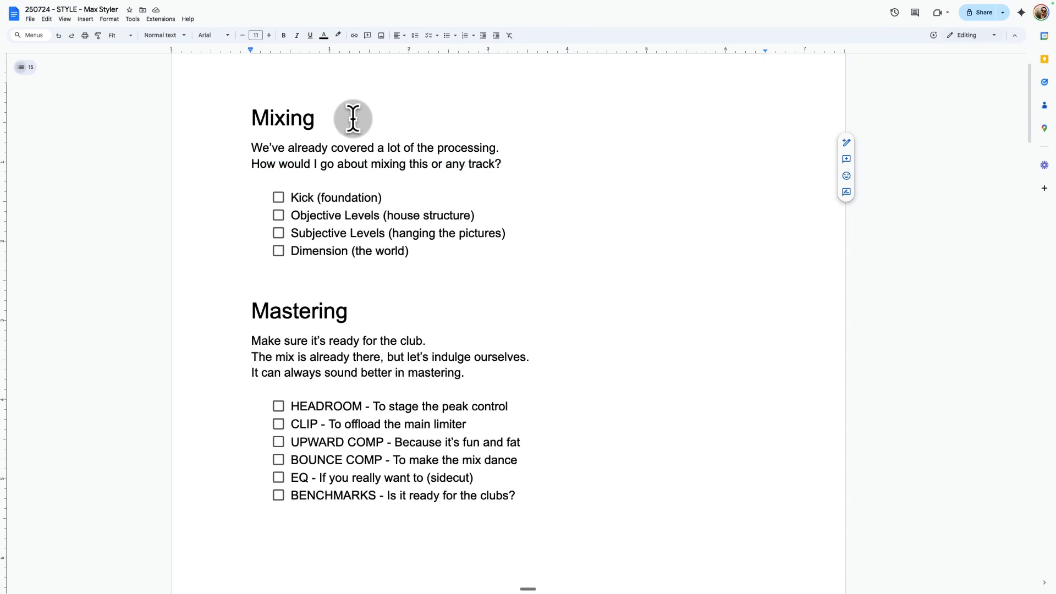
key(Down)
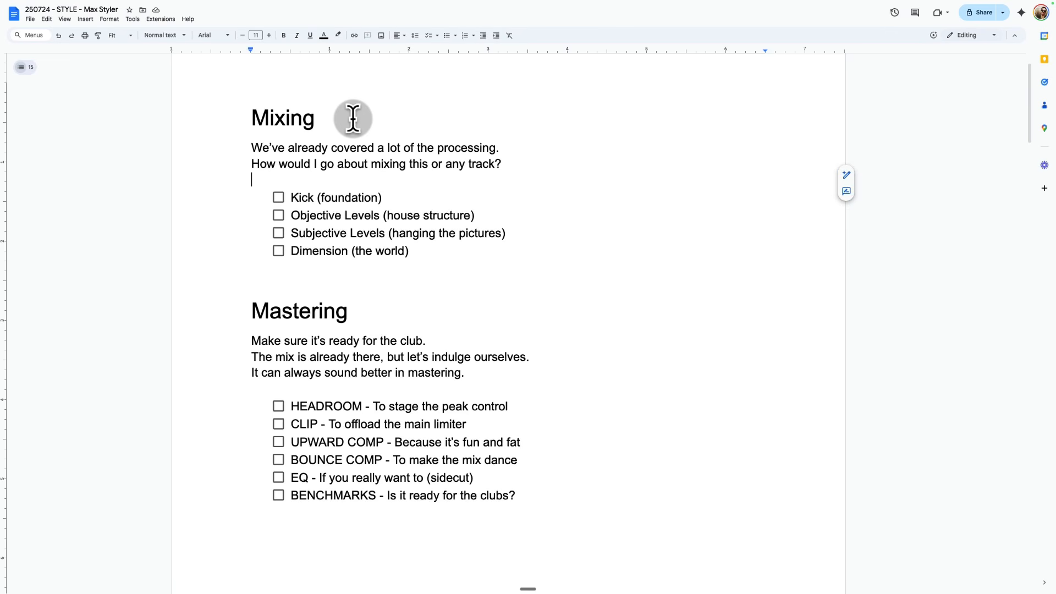
key(Down)
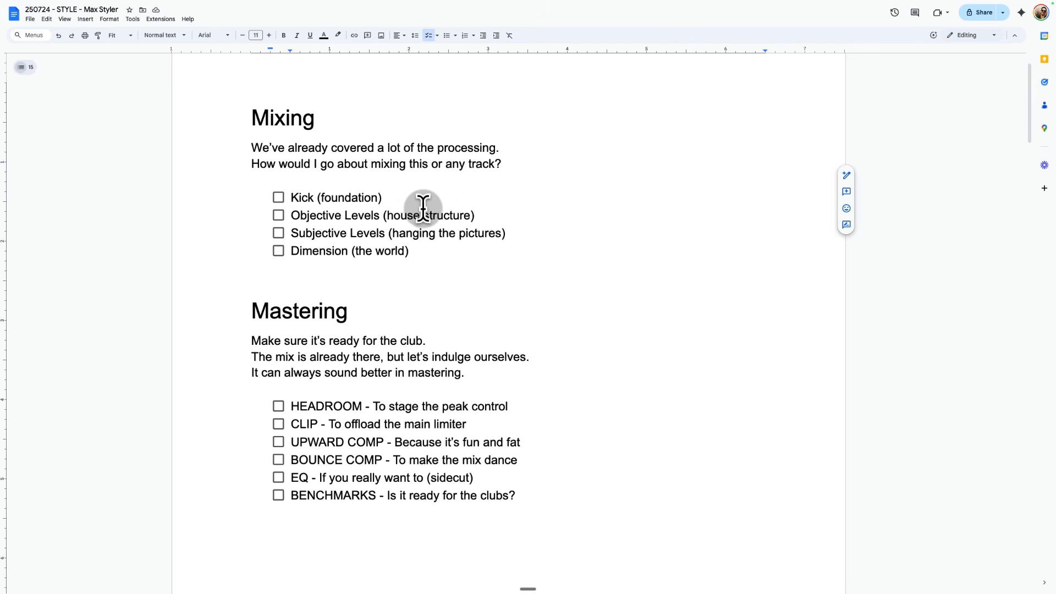
View the house-foundation photo in Chrome, then return to Ableton and unfold the 11 GROOVE group
mouse_move(200, 9)
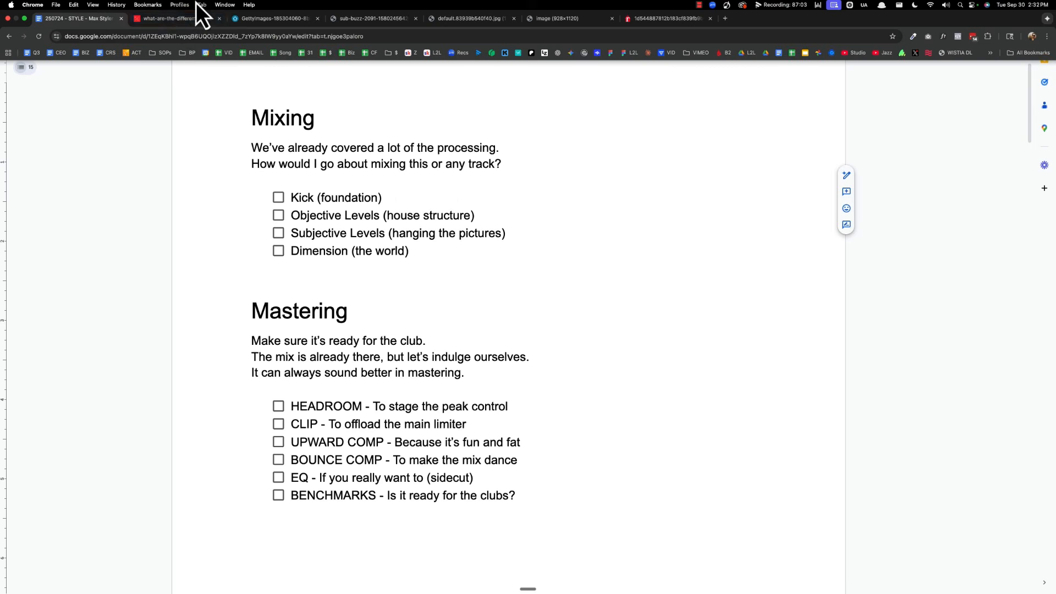
click(174, 21)
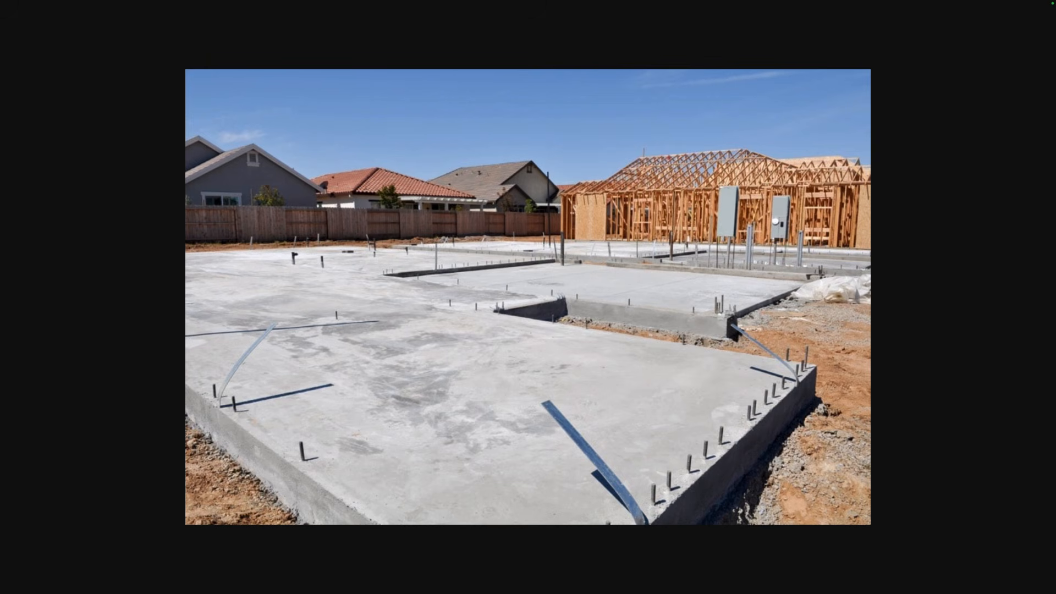
key(ctrl+Right)
click(864, 143)
click(881, 273)
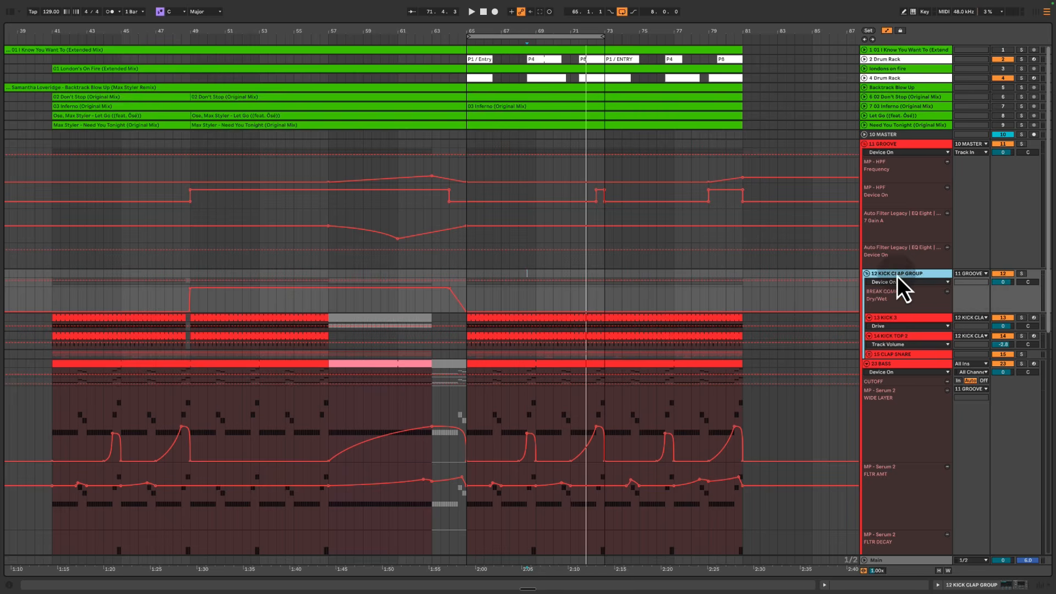
Solo the 12 KICK CLAP GROUP, deactivate 15 CLAP SNARE, and fold the group
click(1022, 274)
click(1002, 355)
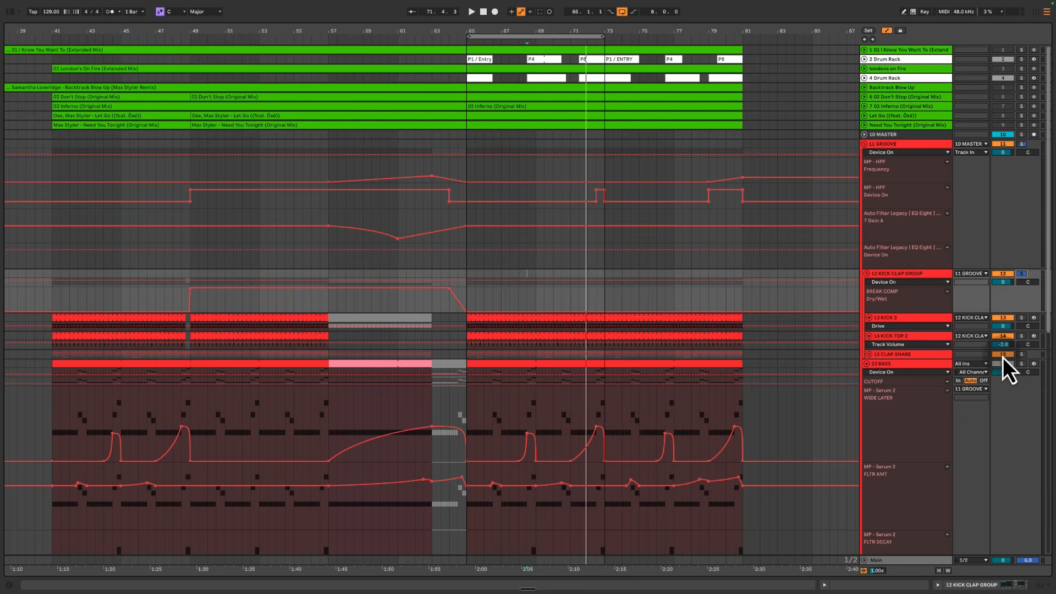
click(867, 274)
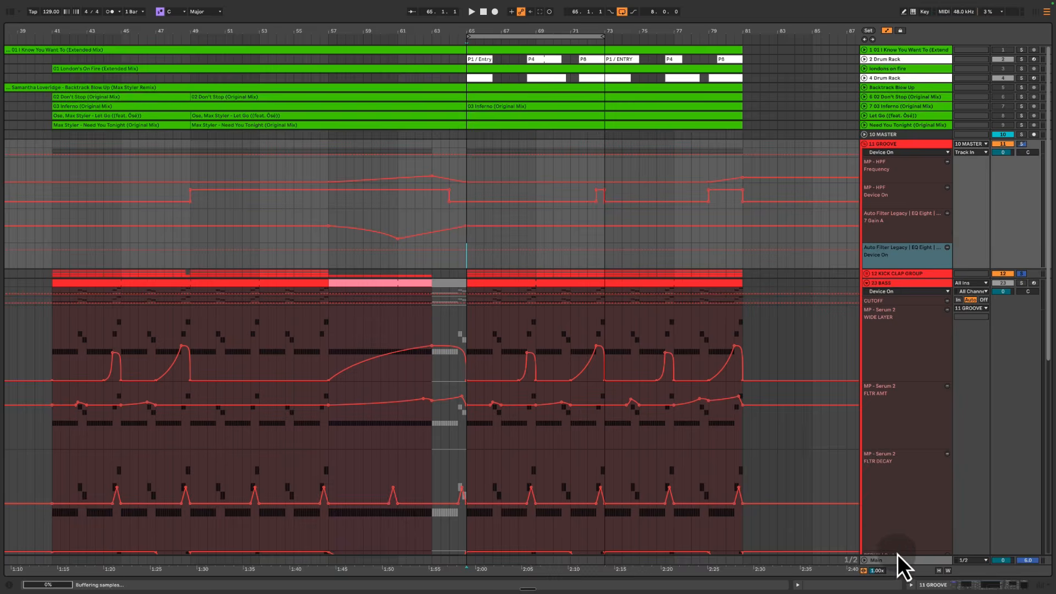
Open the LFOtool plugin window on the Main track and position it
double_click(890, 560)
scroll(838, 517, right, 5)
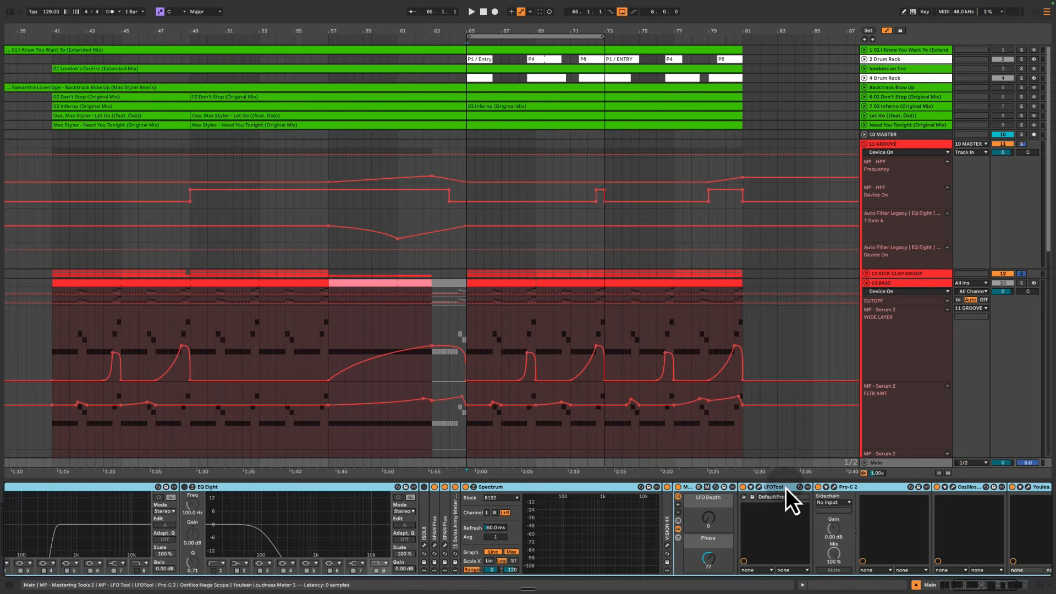
click(757, 487)
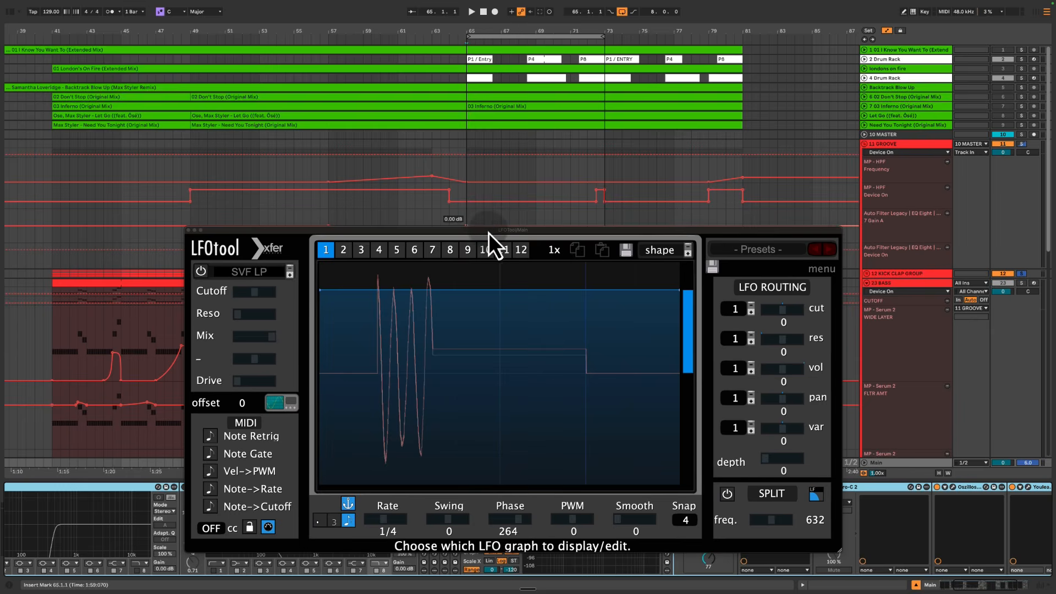
drag(488, 232, 421, 163)
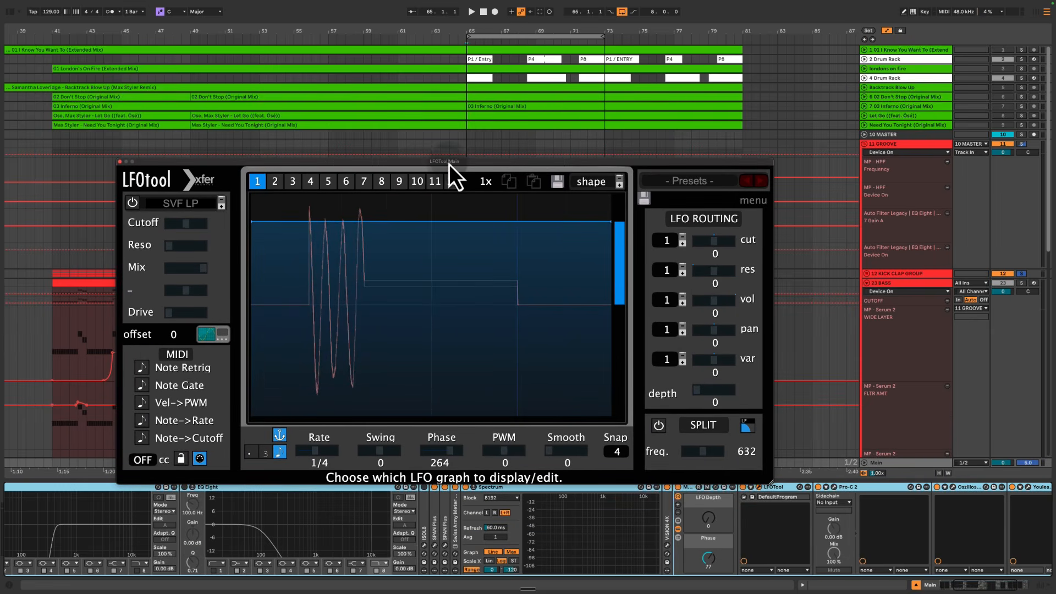
drag(449, 163, 490, 167)
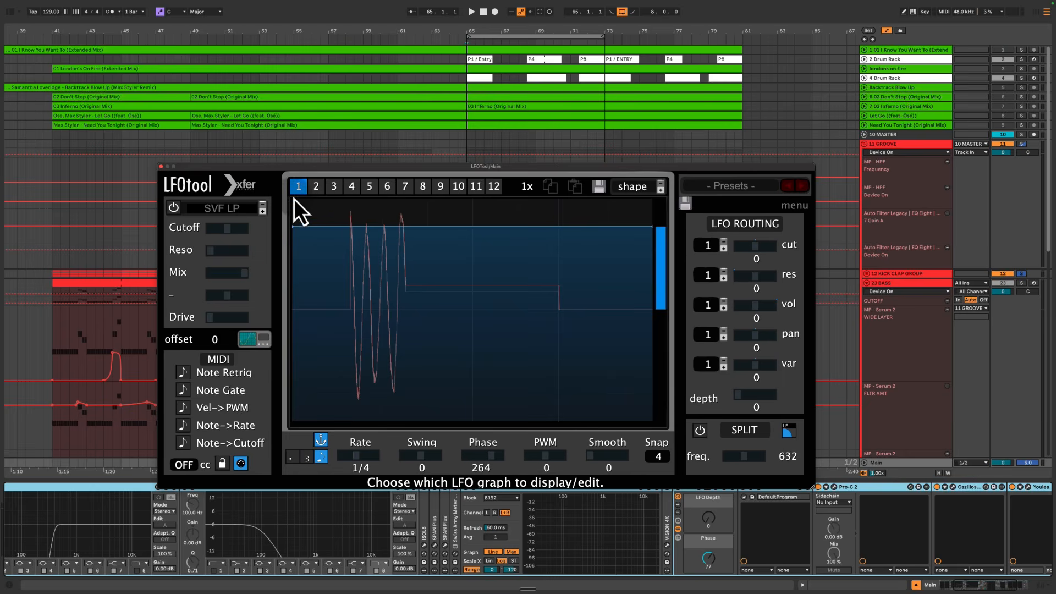
During playback, raise the LFO graph's right end and delete the leftover point
key(space)
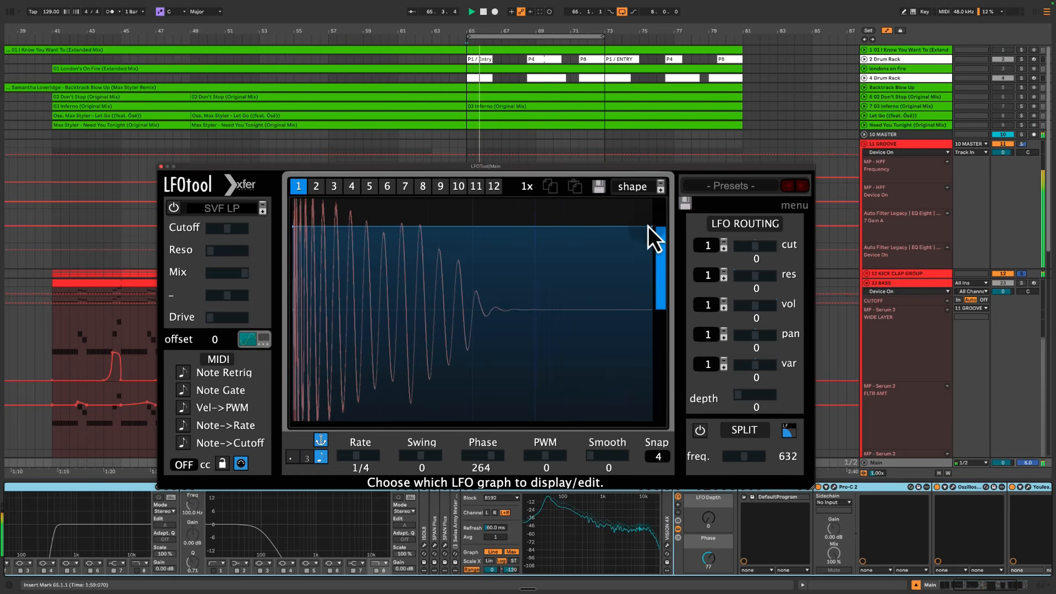
drag(651, 226, 655, 185)
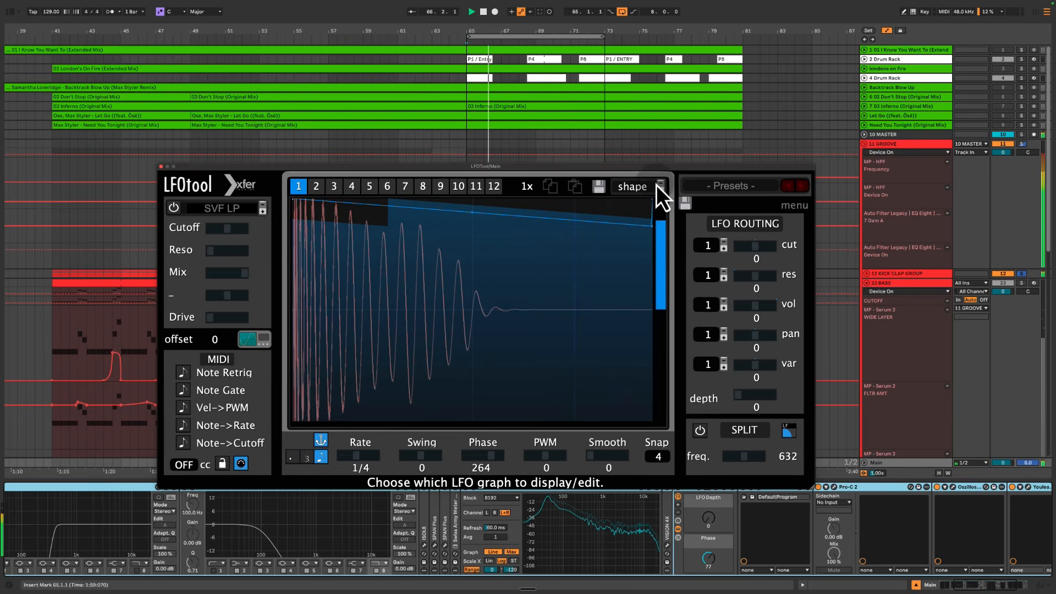
double_click(652, 227)
key(space)
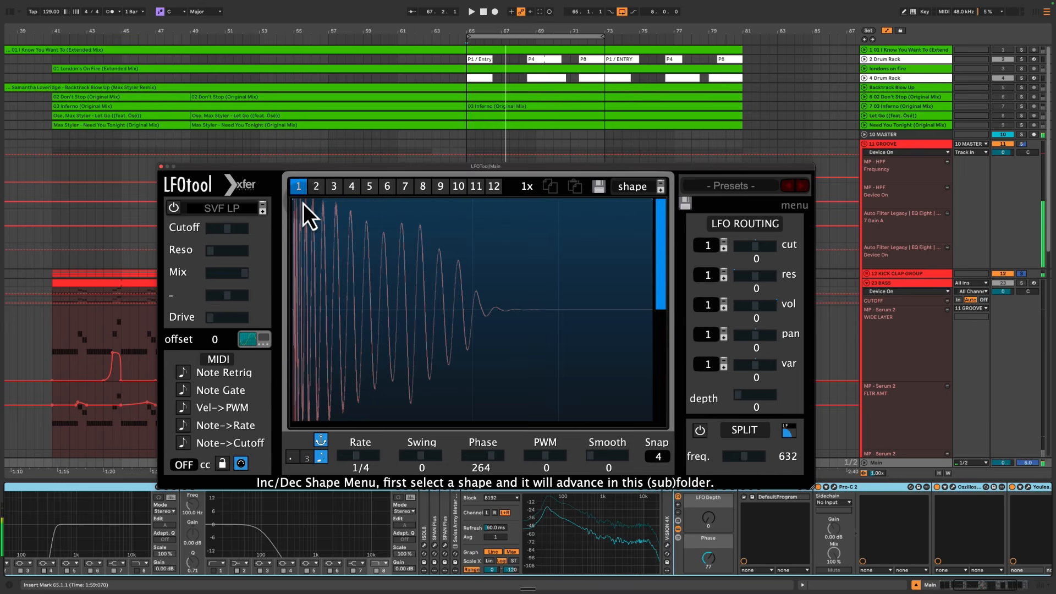
Unfold 01 I Know You Want To and play it from bar 65
click(896, 50)
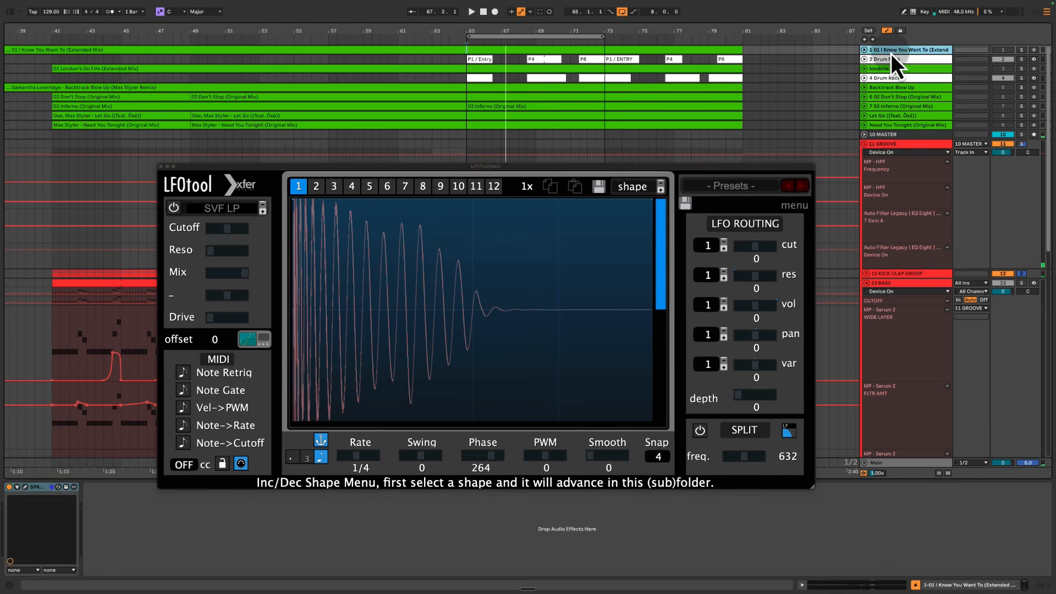
click(864, 51)
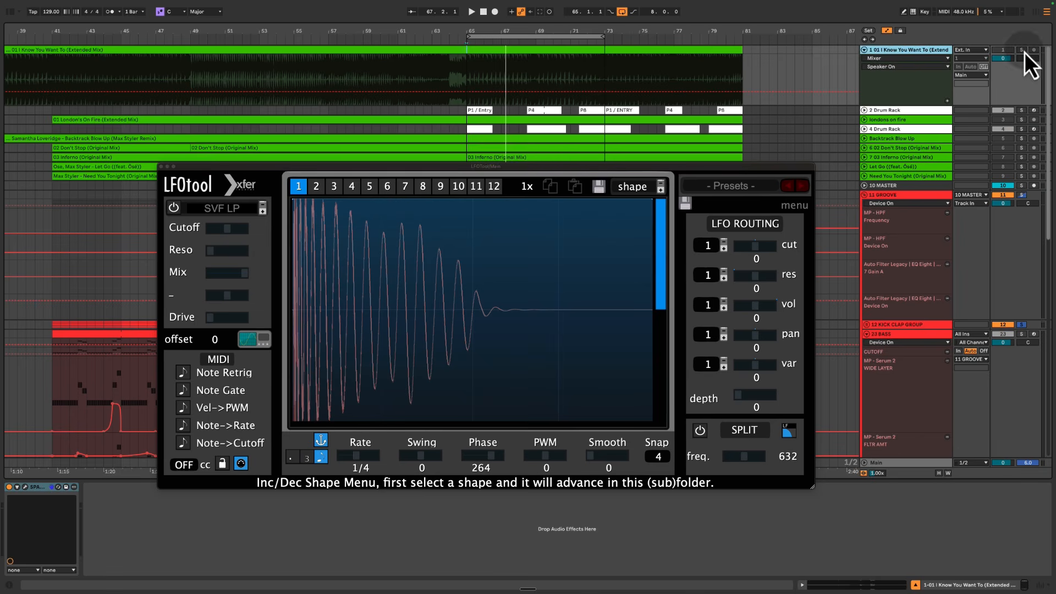
click(466, 68)
key(space)
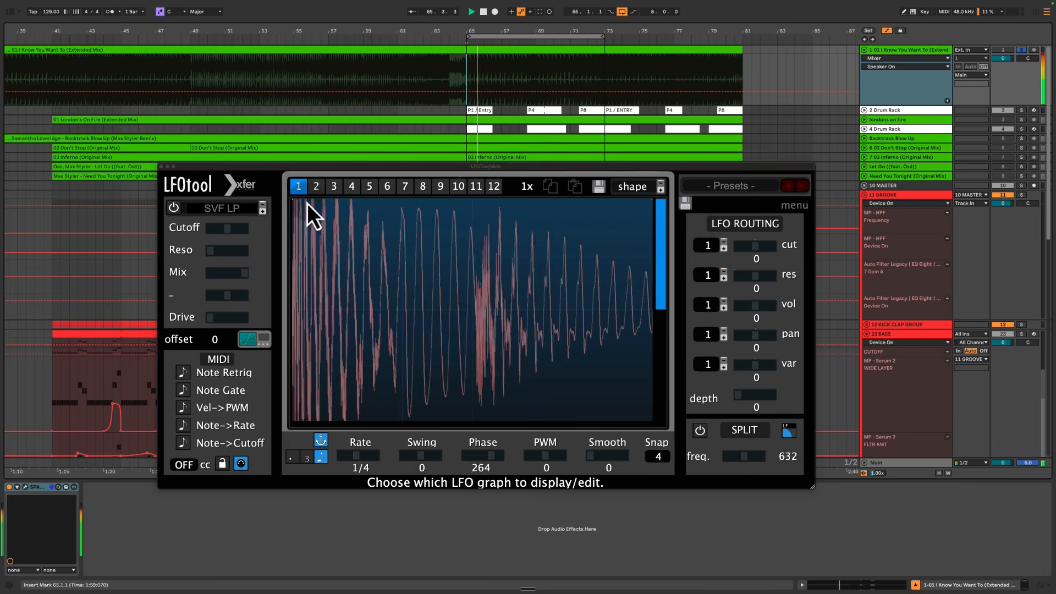
key(space)
Solo and audition London's On Fire, then Backtrack Blow Up
click(1004, 120)
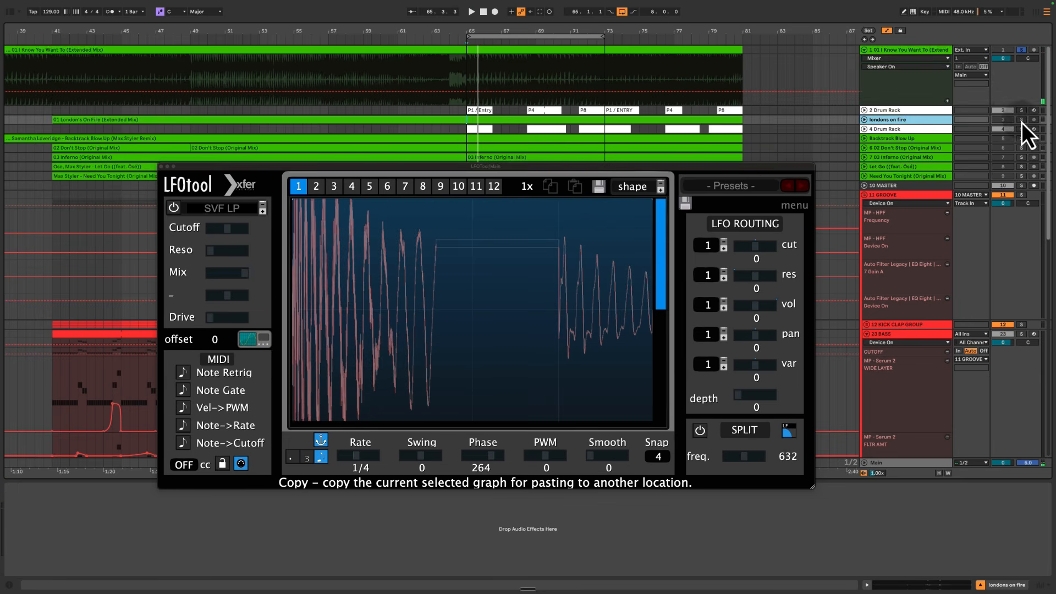
click(1021, 120)
key(space)
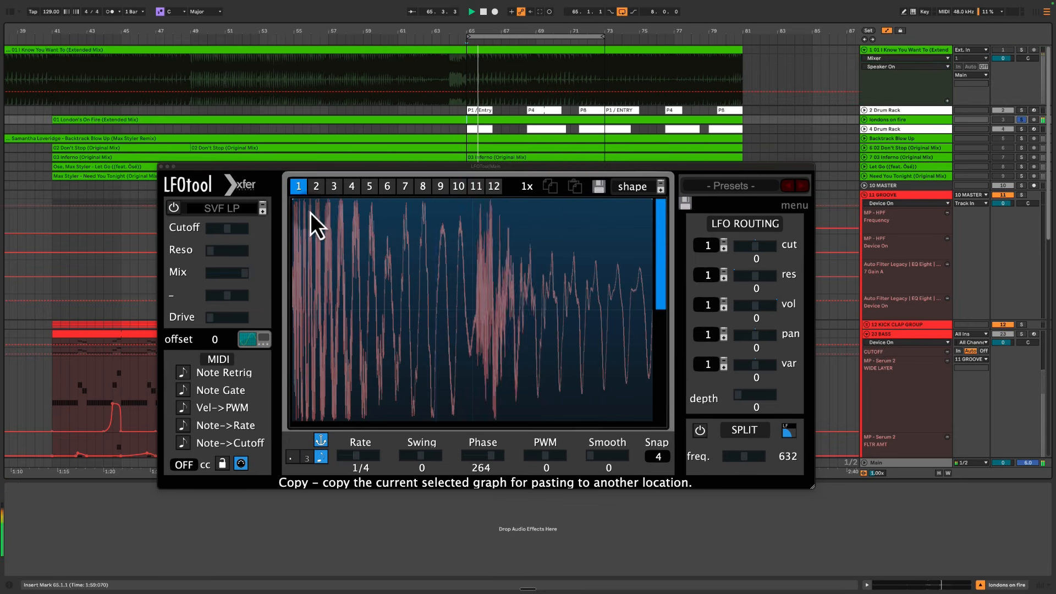
key(space)
click(880, 139)
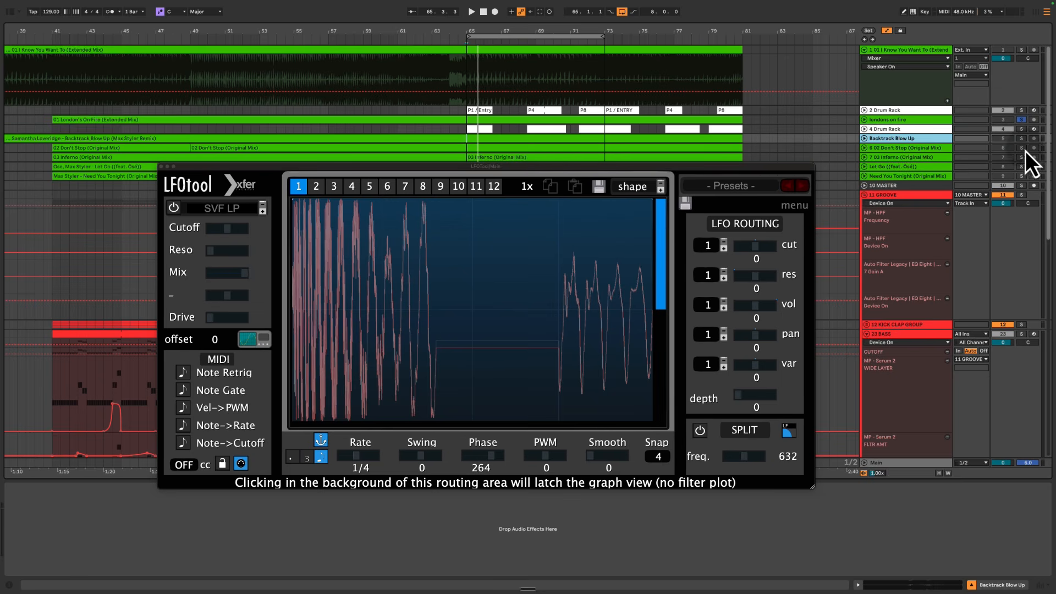
click(1021, 138)
key(space)
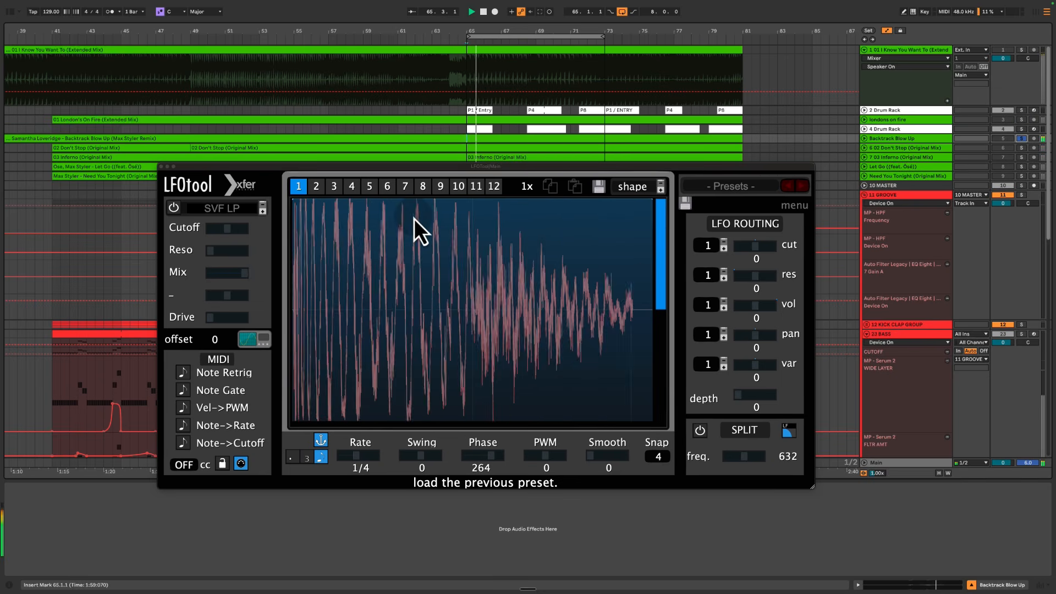
key(space)
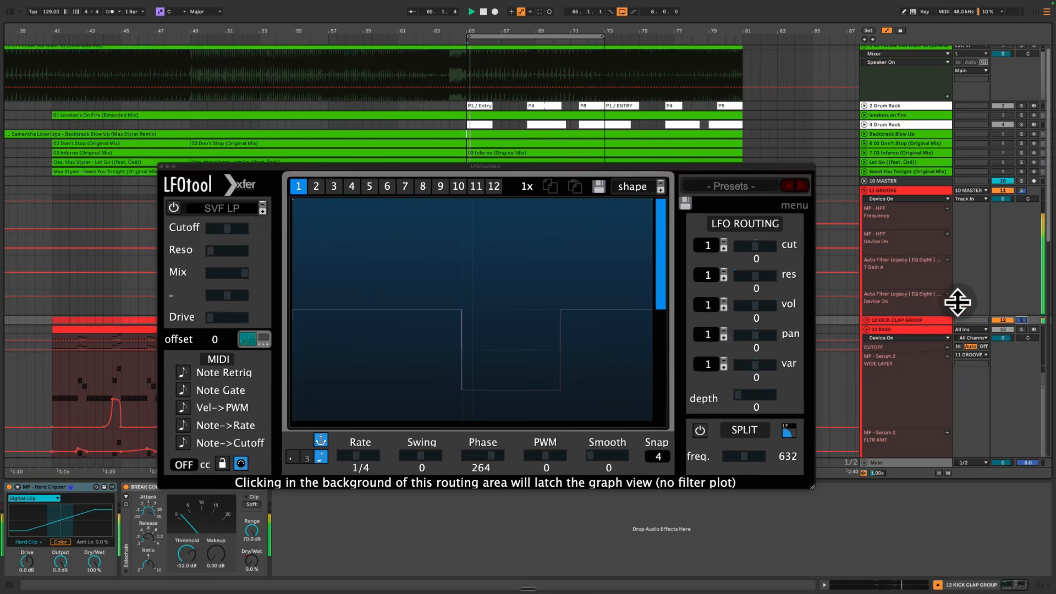
Unfold 12 KICK CLAP GROUP, show Main's devices, raise LFOtool, and enlarge the Spectrum analyser
click(866, 324)
scroll(931, 331, down, 4)
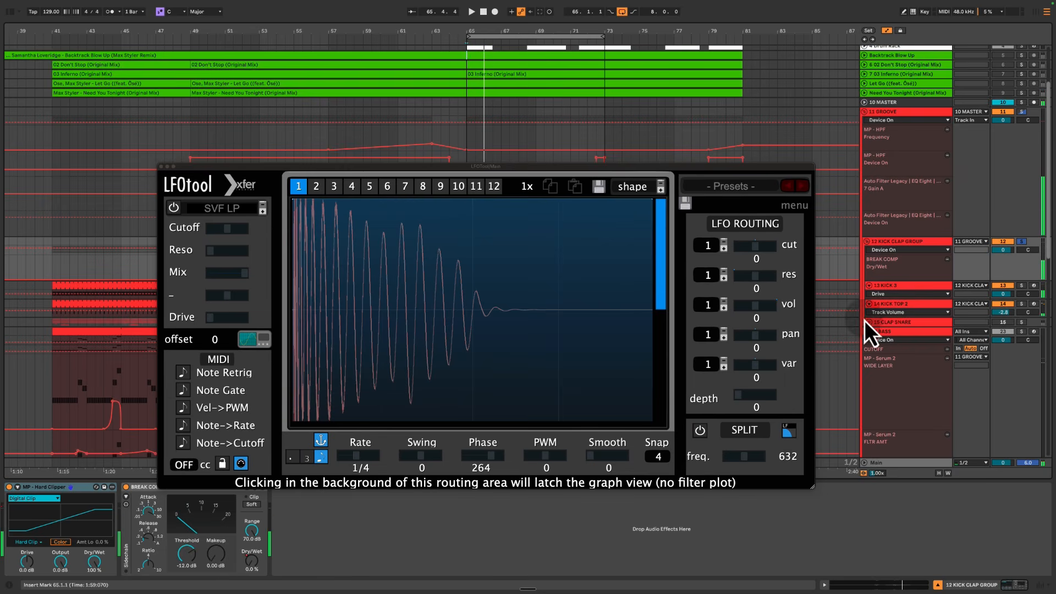
click(909, 466)
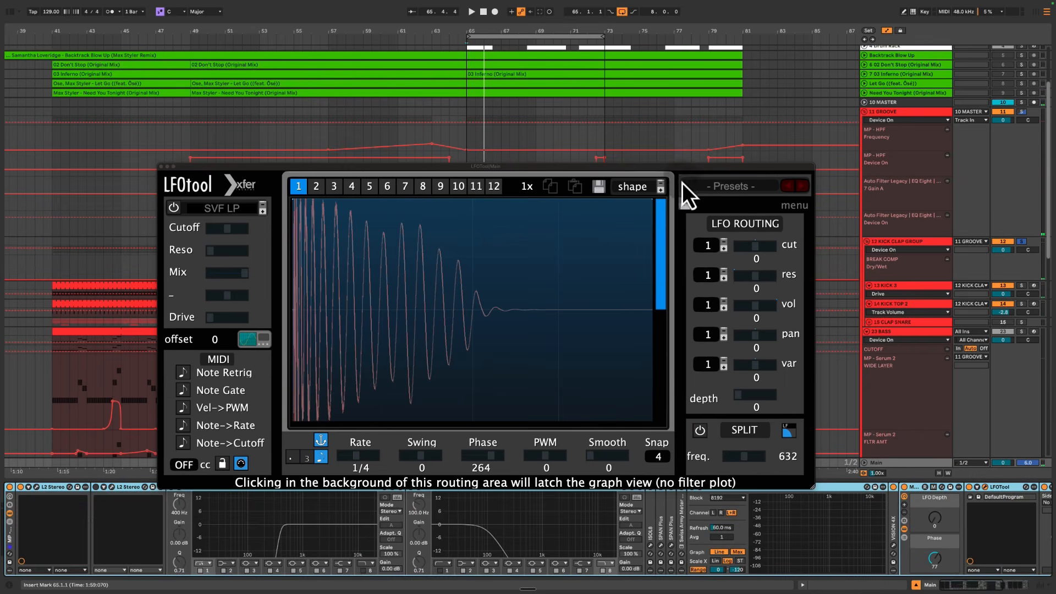
drag(688, 171, 705, 118)
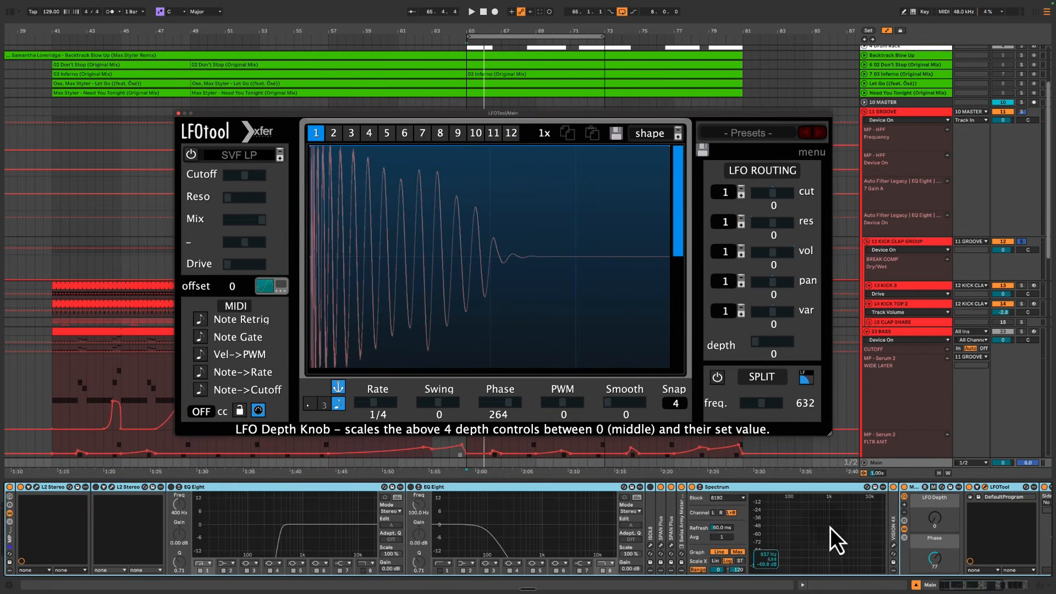
double_click(808, 522)
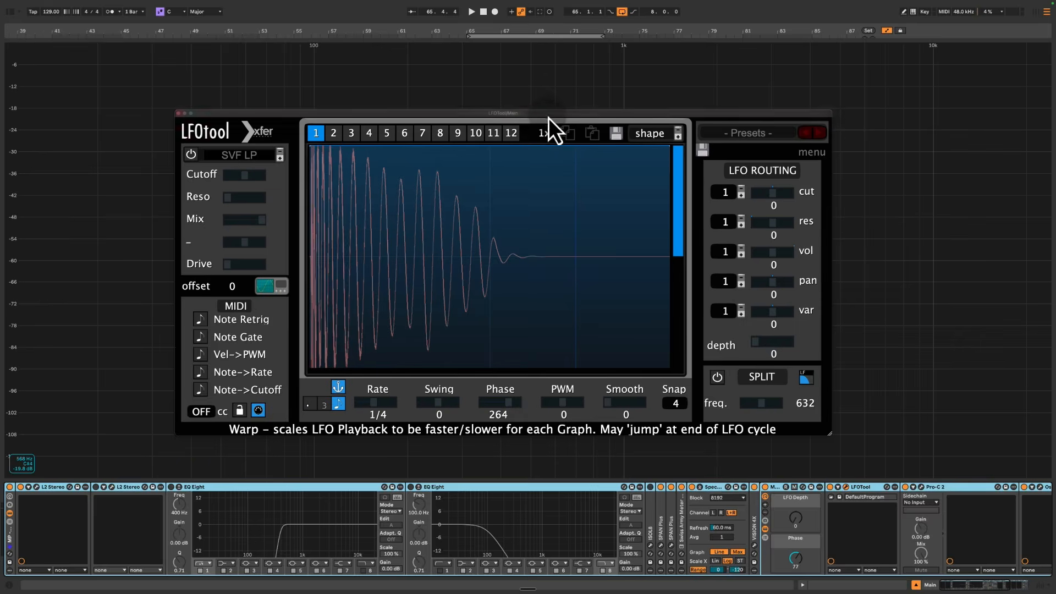
Move the LFOtool window aside and watch the spectrum during playback, then collapse it
mouse_move(549, 118)
mouse_down()
mouse_move(689, 287)
mouse_move(721, 281)
mouse_up()
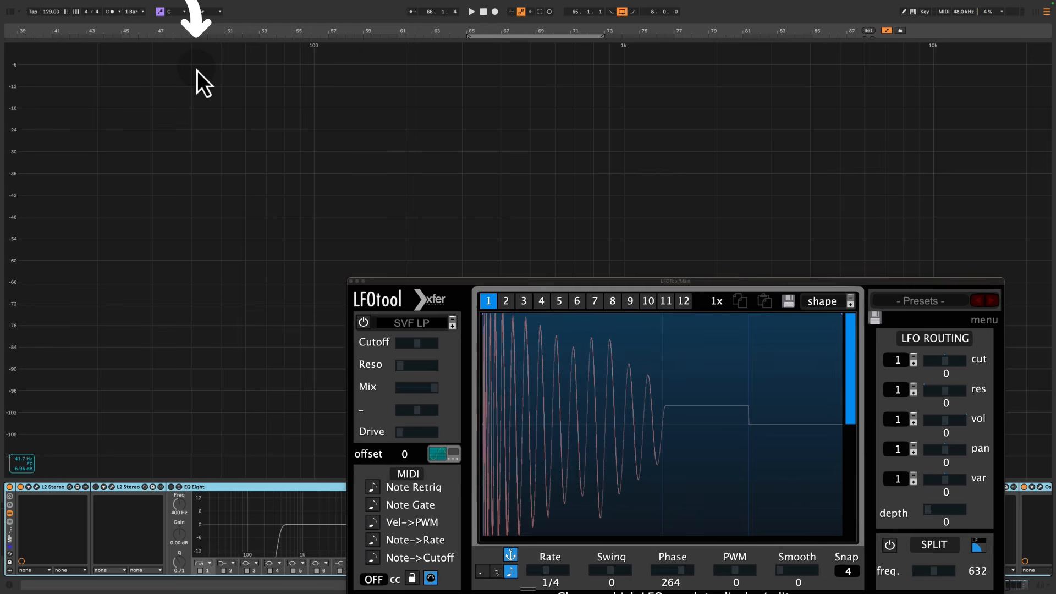
key(space)
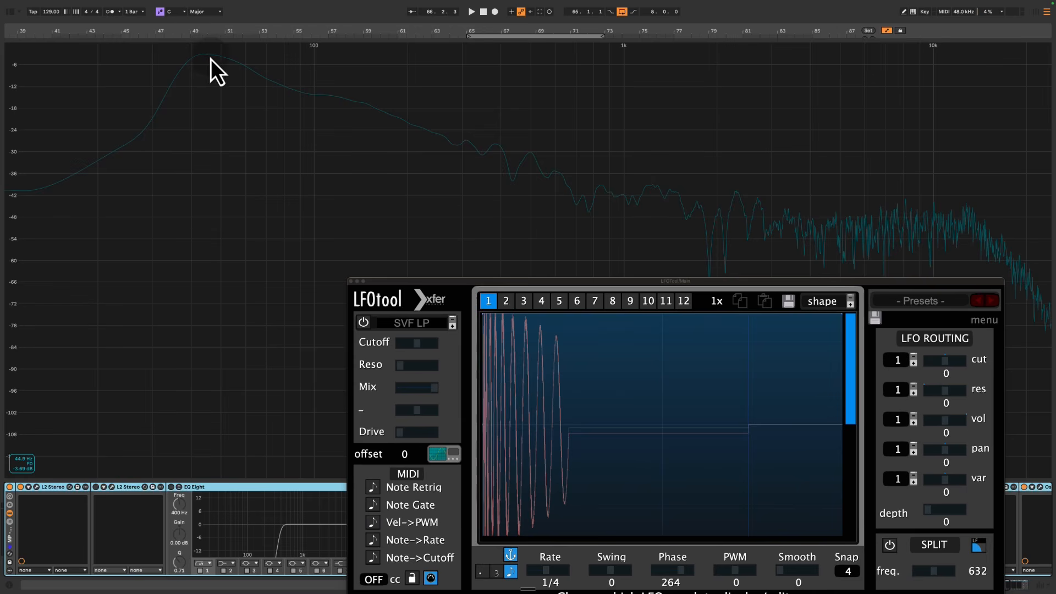
double_click(619, 156)
scroll(928, 124, up, 3)
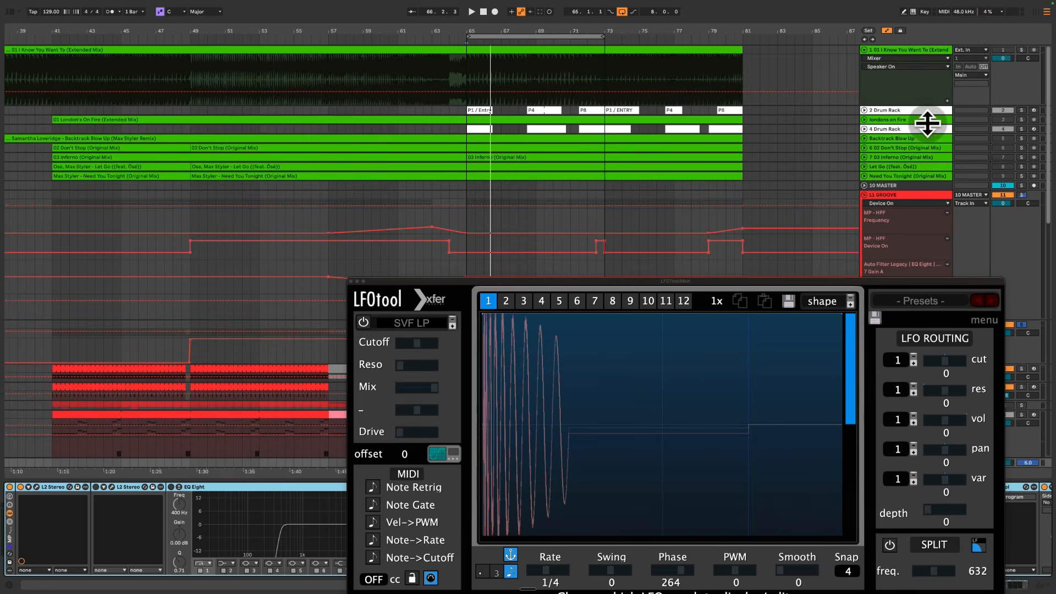
Solo the first reference track, close LFOtool, and play with the Main spectrum enlarged
click(1022, 50)
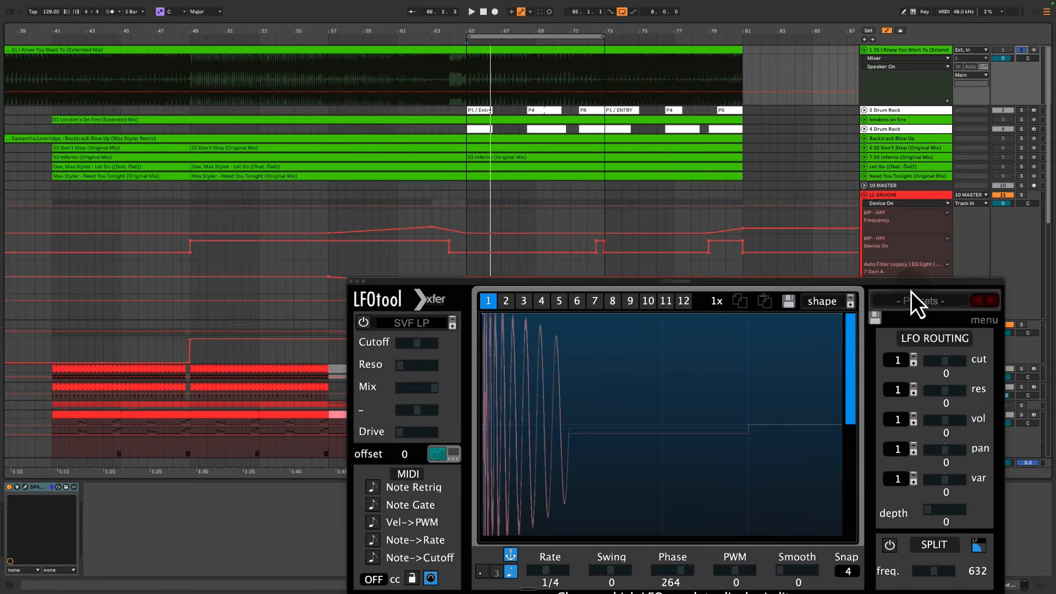
drag(915, 284, 899, 243)
click(335, 240)
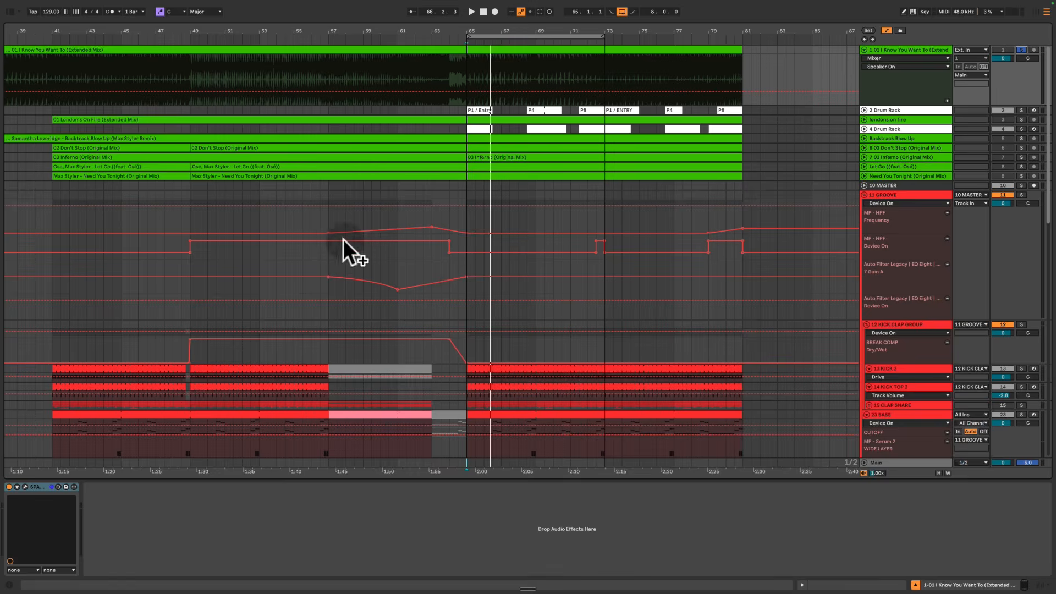
key(space)
click(893, 466)
double_click(816, 523)
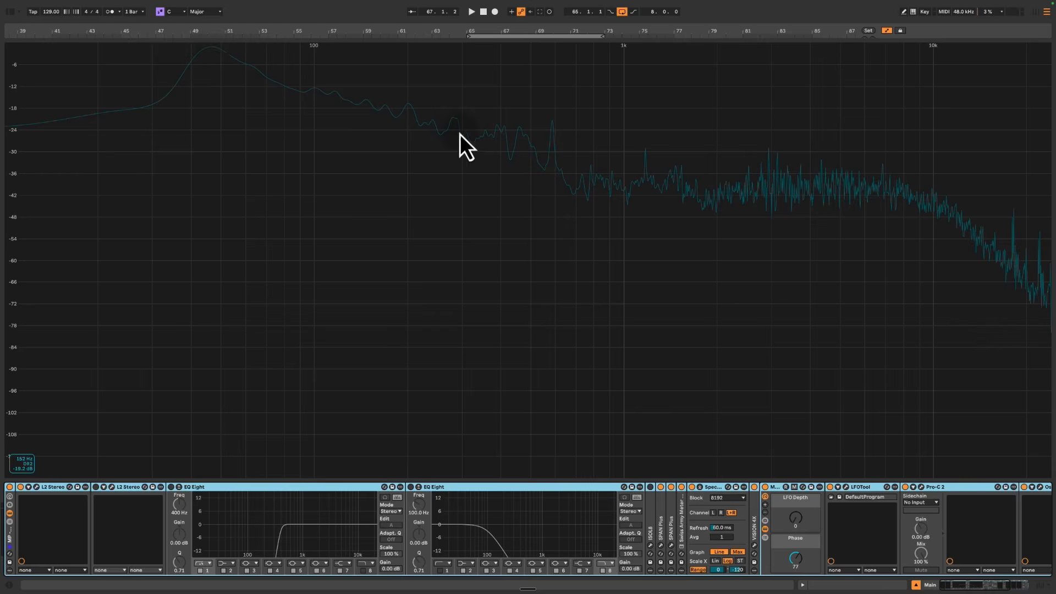
Solo londons on fire and view its spectrum full-size while it plays
double_click(565, 159)
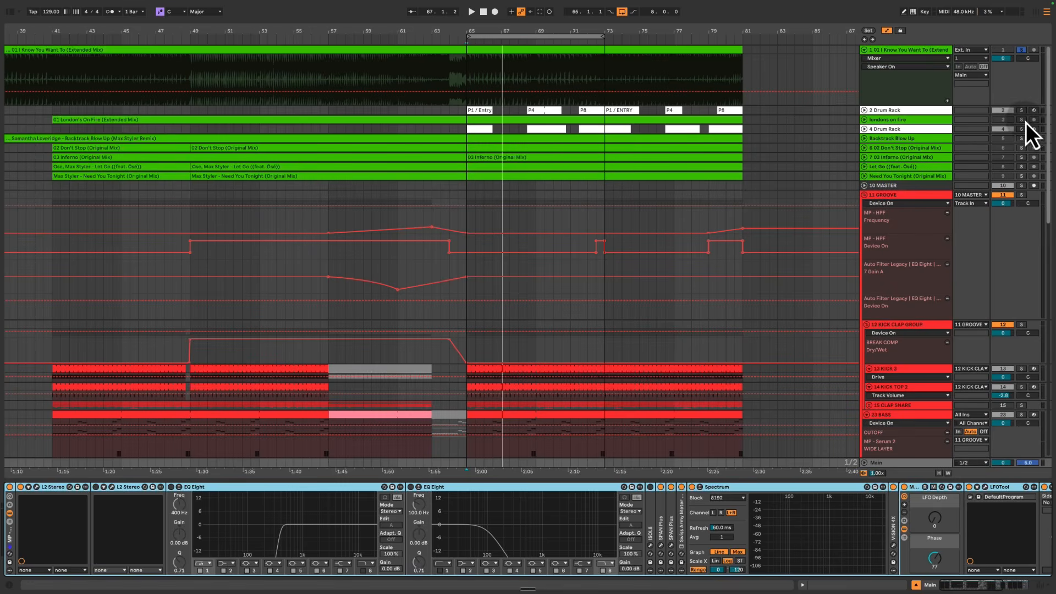
click(1021, 119)
key(space)
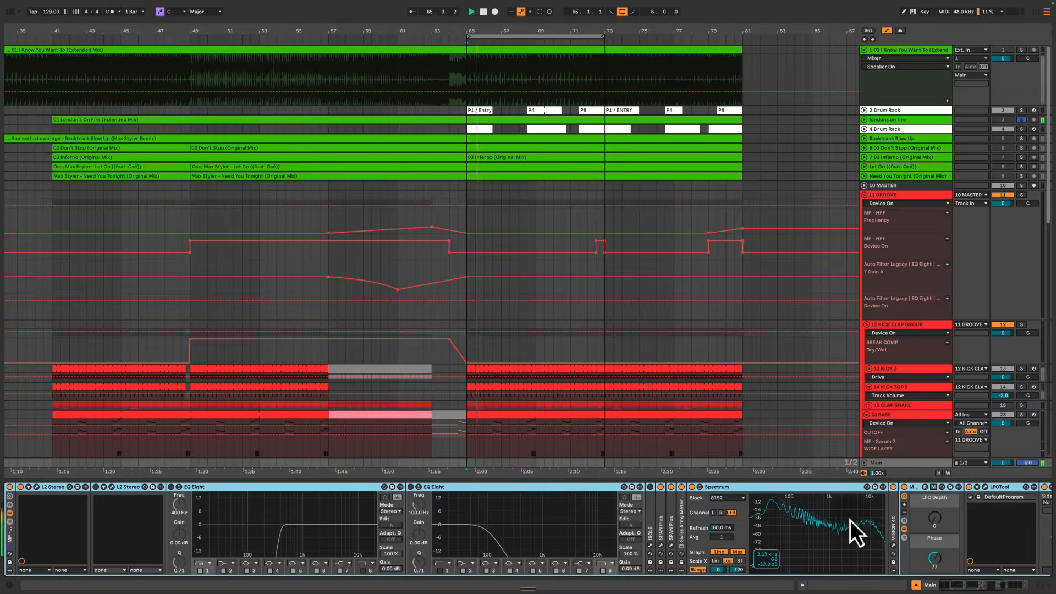
double_click(849, 520)
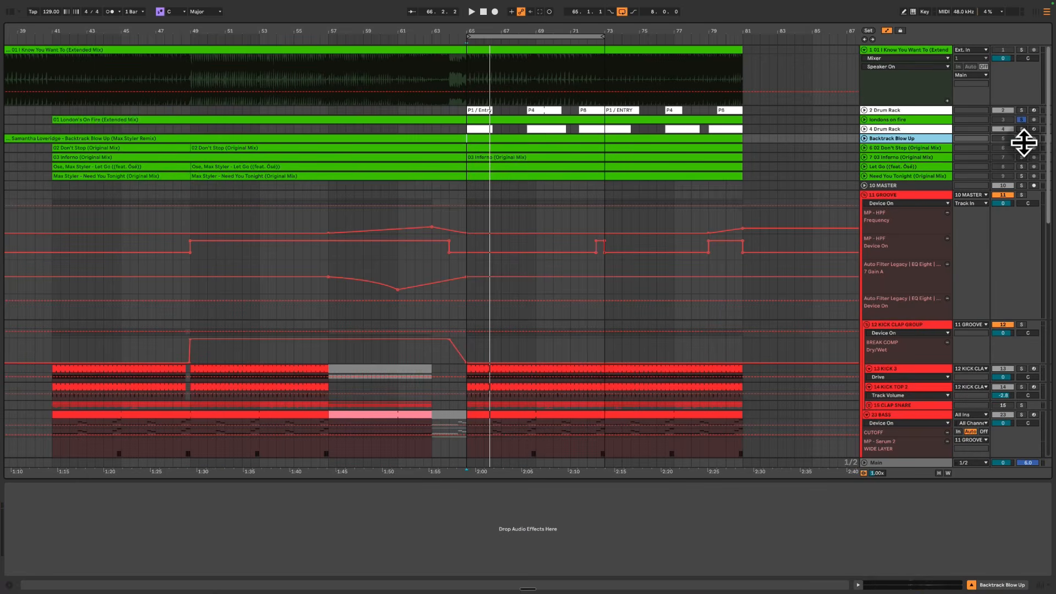
Solo Backtrack Blow Up and view it on the Main track's full-size spectrum analyser
click(1022, 139)
key(space)
click(901, 463)
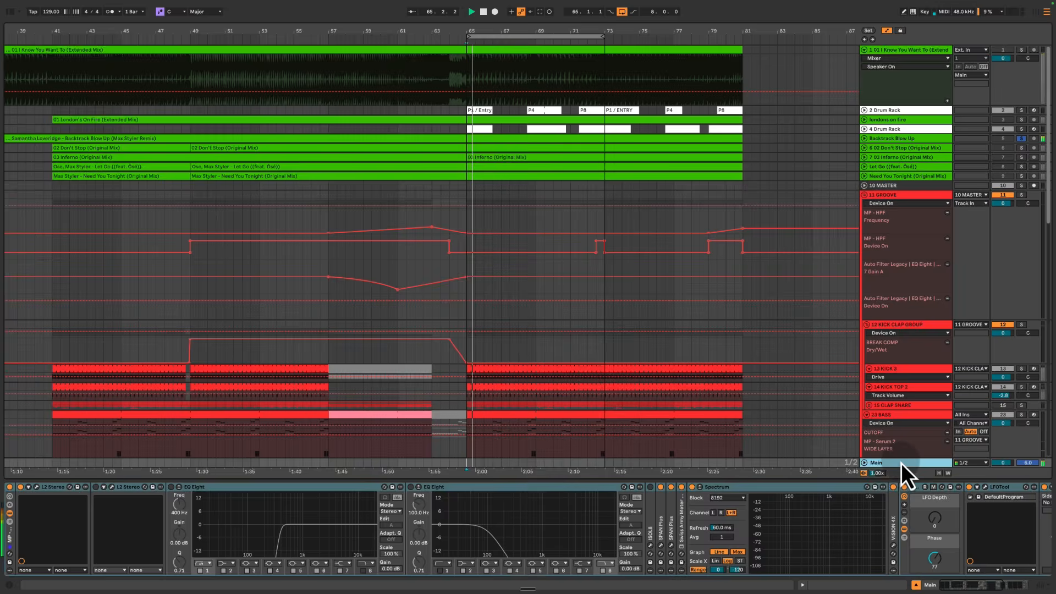
double_click(810, 536)
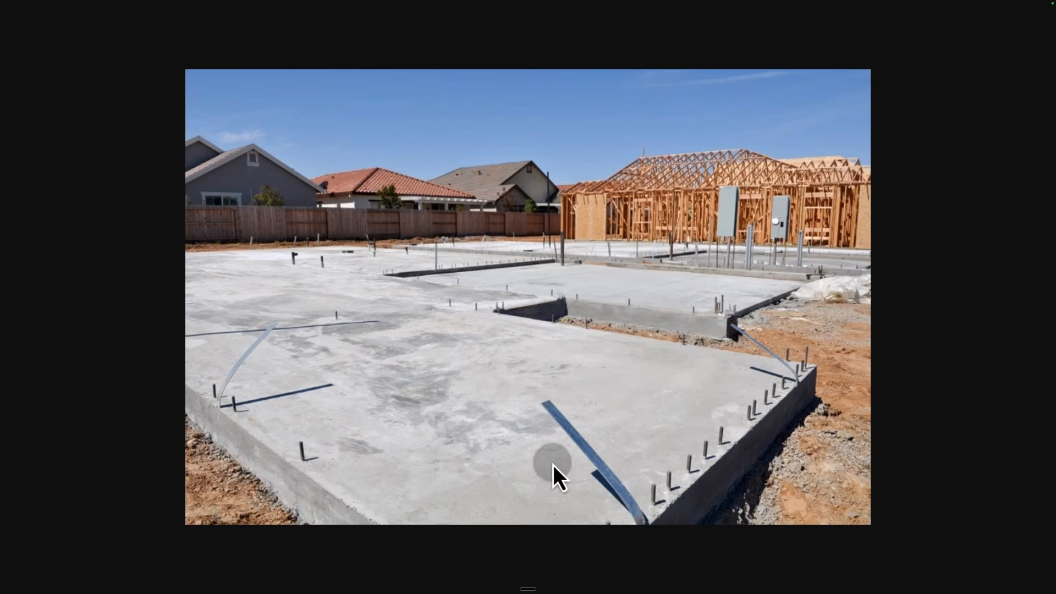
Switch to the mixing notes Doc and tick the Kick (foundation) checkbox
mouse_move(216, 2)
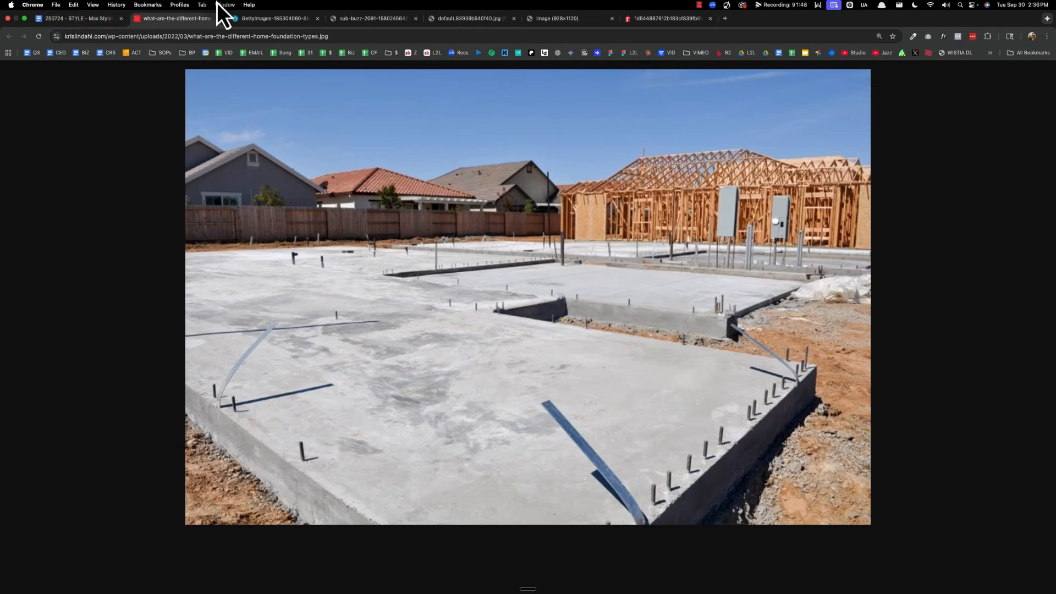
click(66, 24)
click(278, 198)
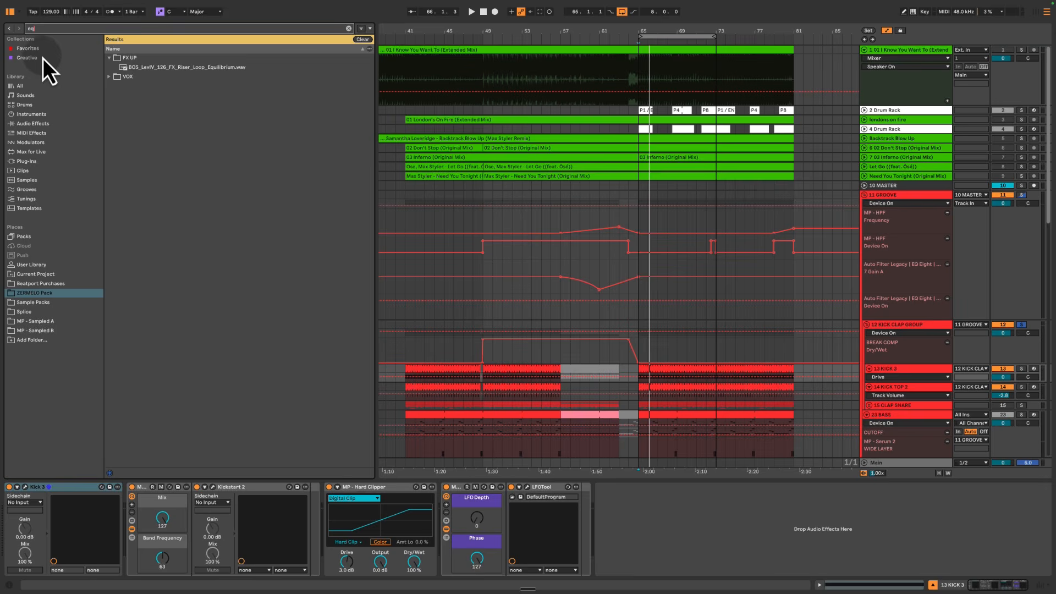
Add EQ Eight from Favorites to the KICK 3 track and view the kick spectrum
click(30, 49)
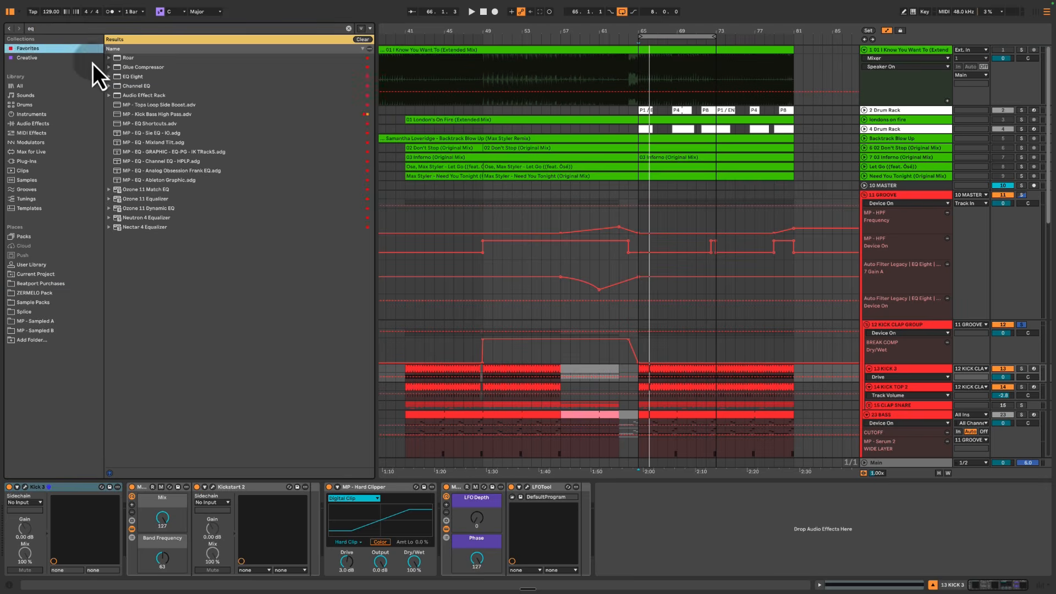
drag(132, 77, 692, 523)
double_click(671, 504)
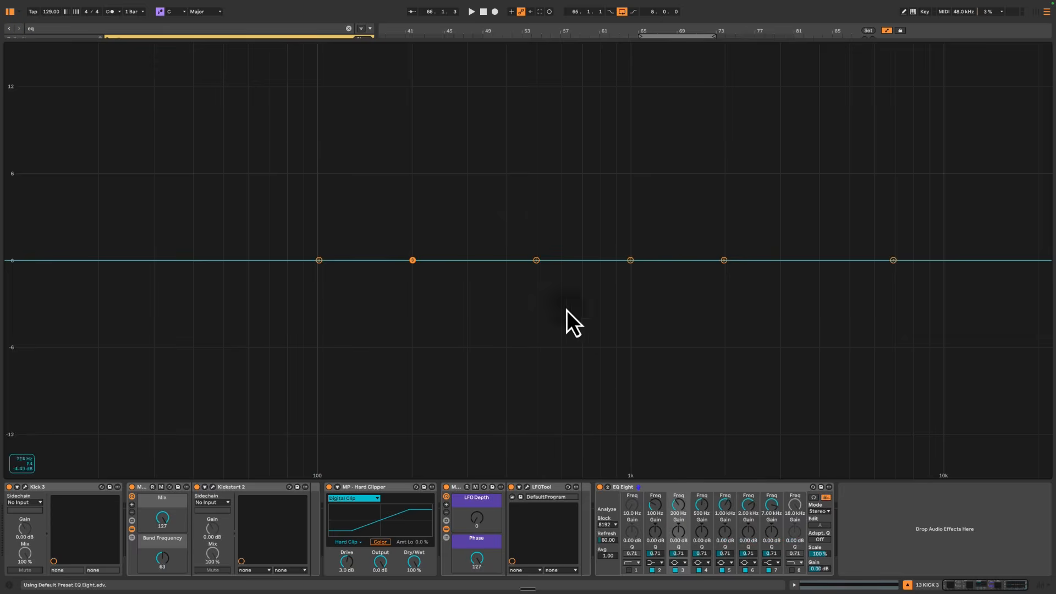
key(space)
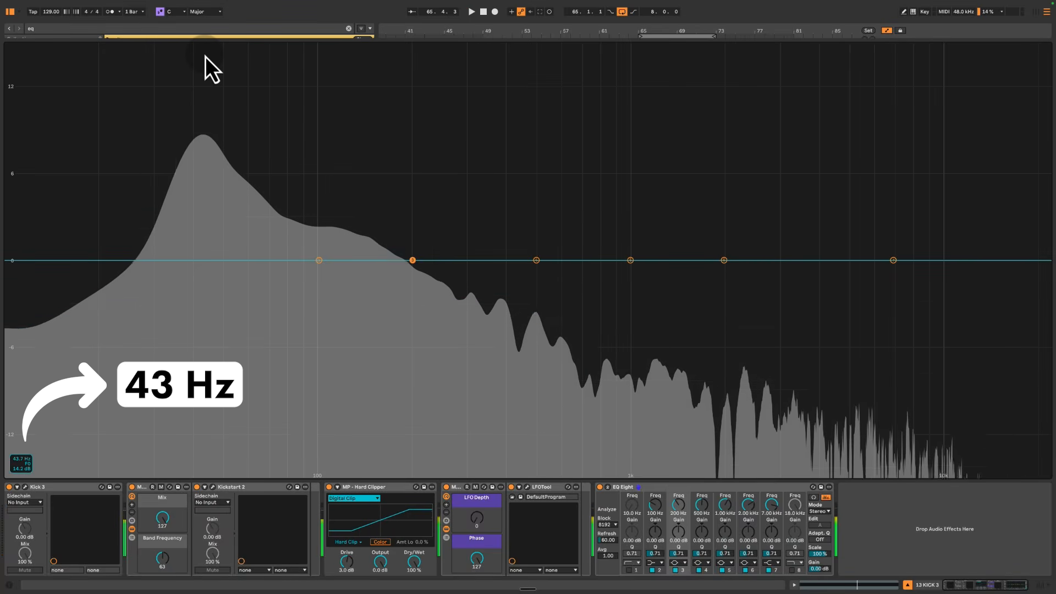
key(space)
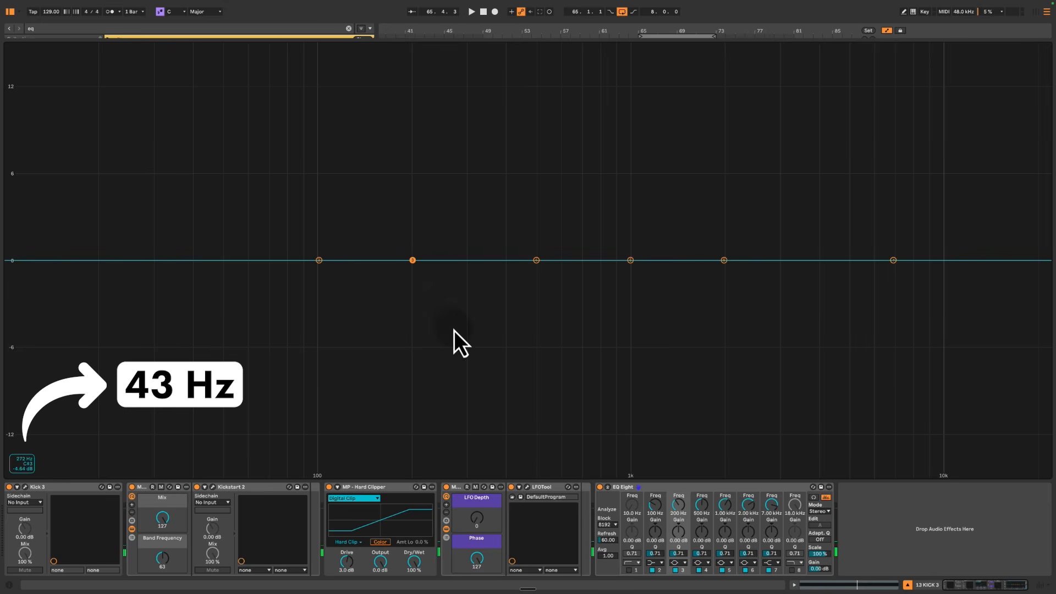
Move EQ band 3 to 43 Hz, test a gain boost, then reset it to 0 dB
drag(679, 503, 675, 520)
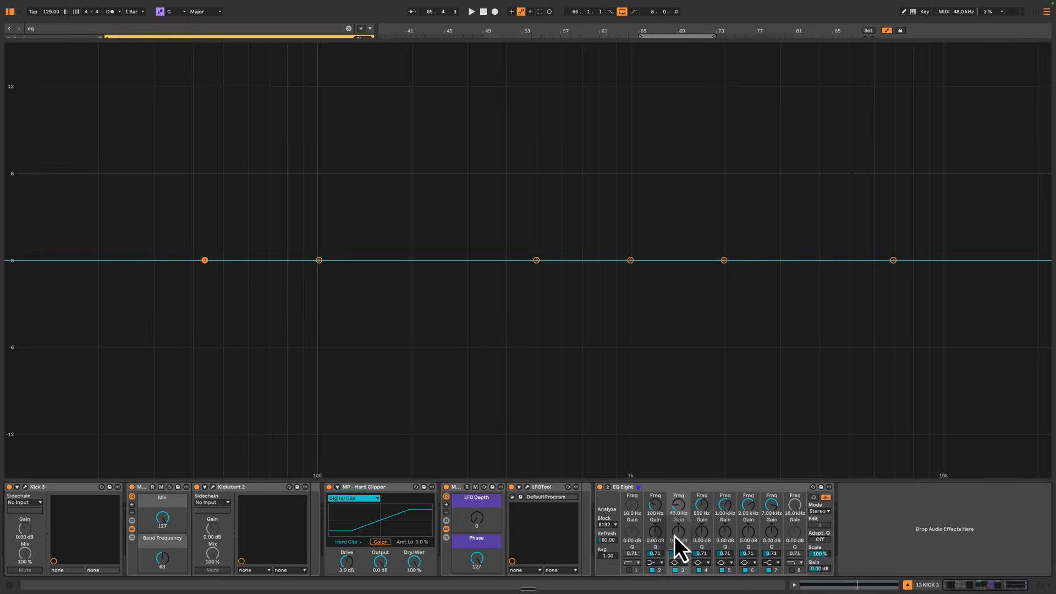
scroll(680, 534, up, 3)
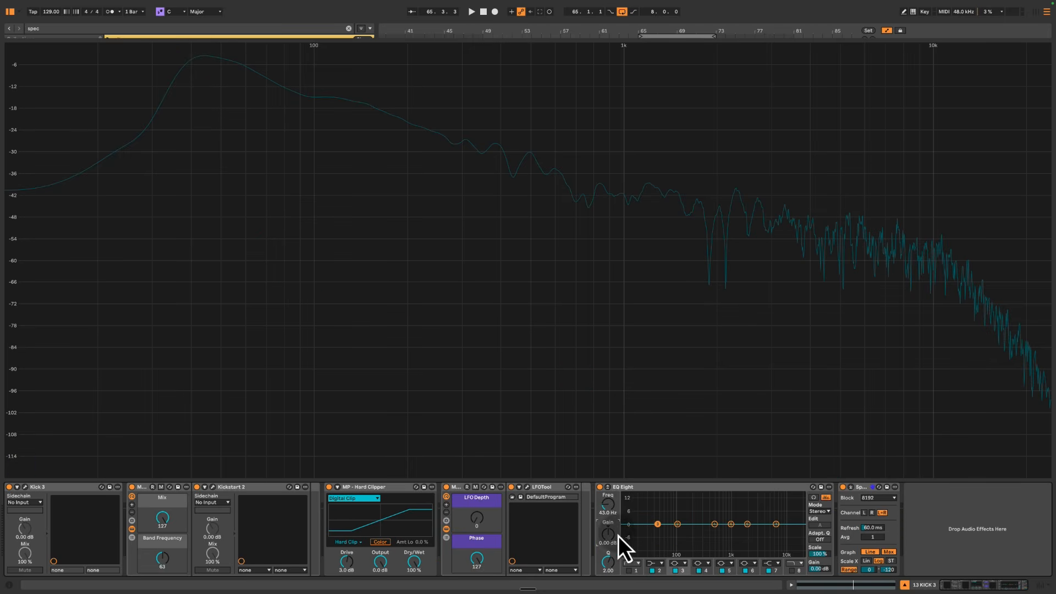
key(space)
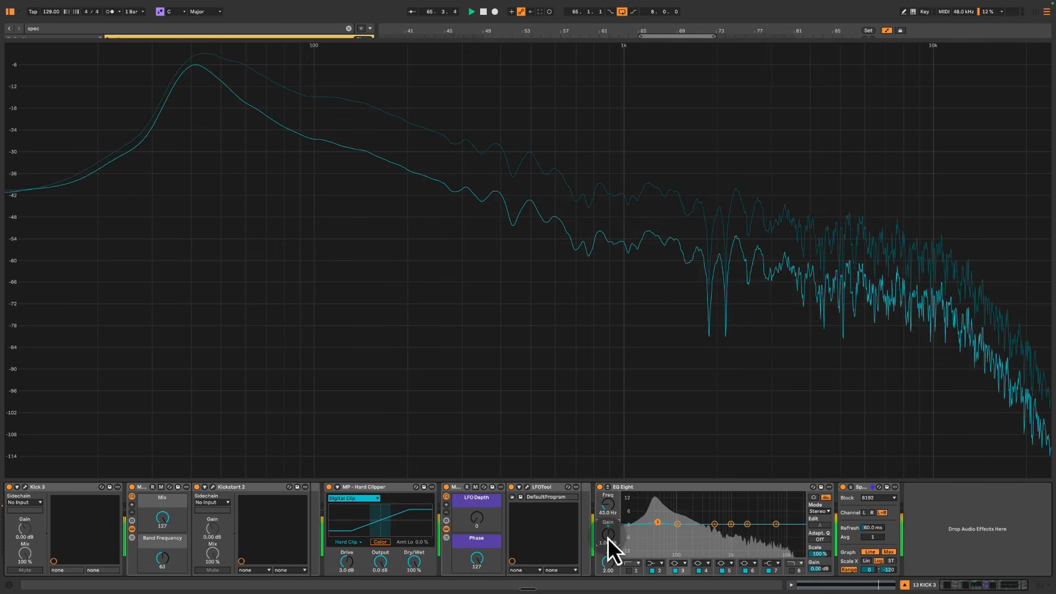
drag(608, 539, 607, 538)
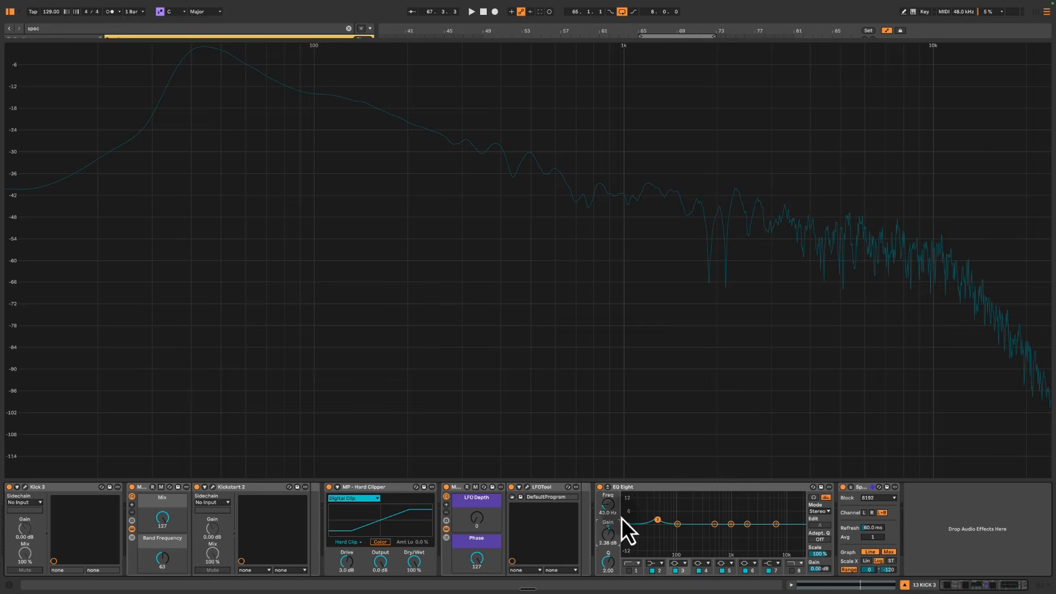
click(606, 535)
key(Delete)
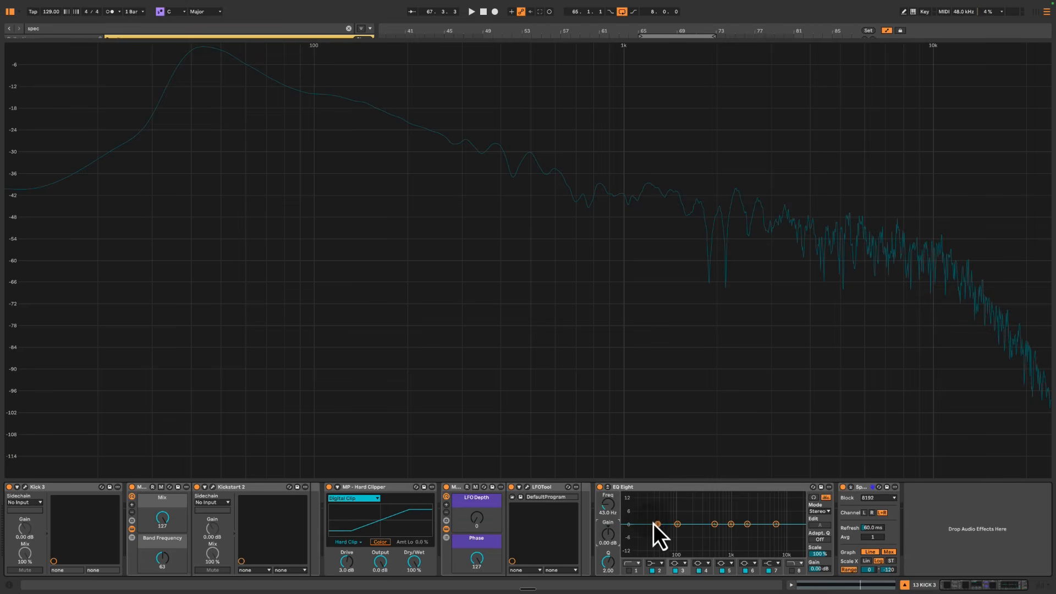
click(681, 489)
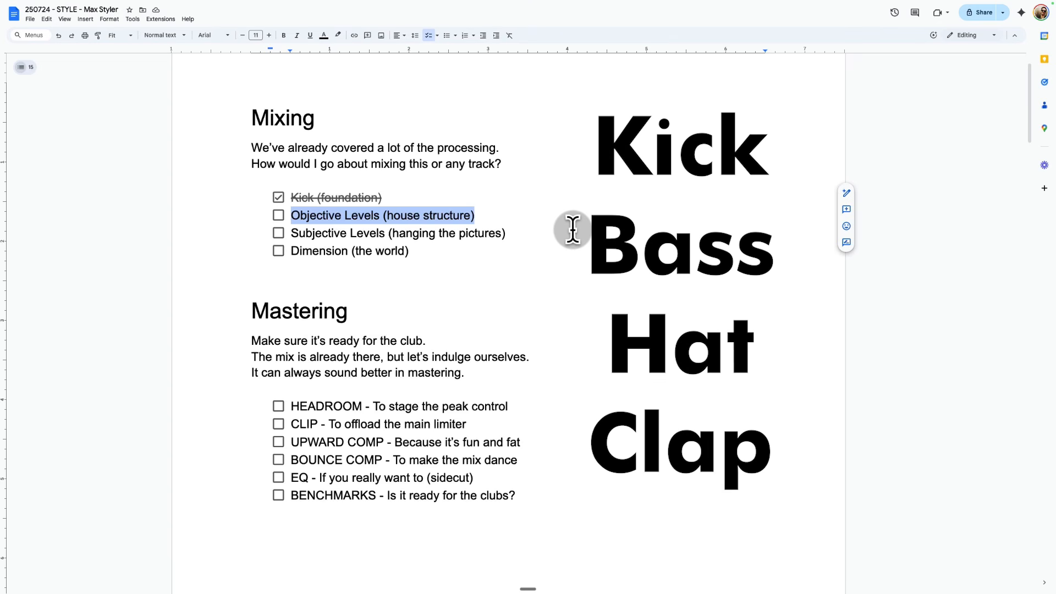
Select the Objective Levels (house structure) line in the checklist, then deselect it
click(497, 220)
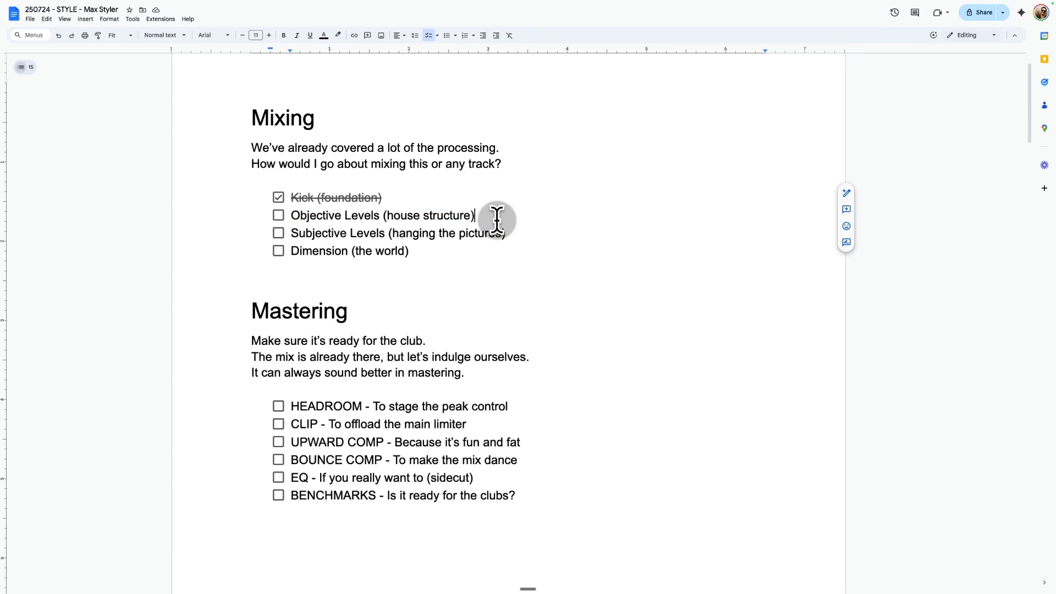
triple_click(497, 220)
click(496, 219)
Bring up the foundation photo tab, then the house photo tab in Chrome
mouse_move(230, 2)
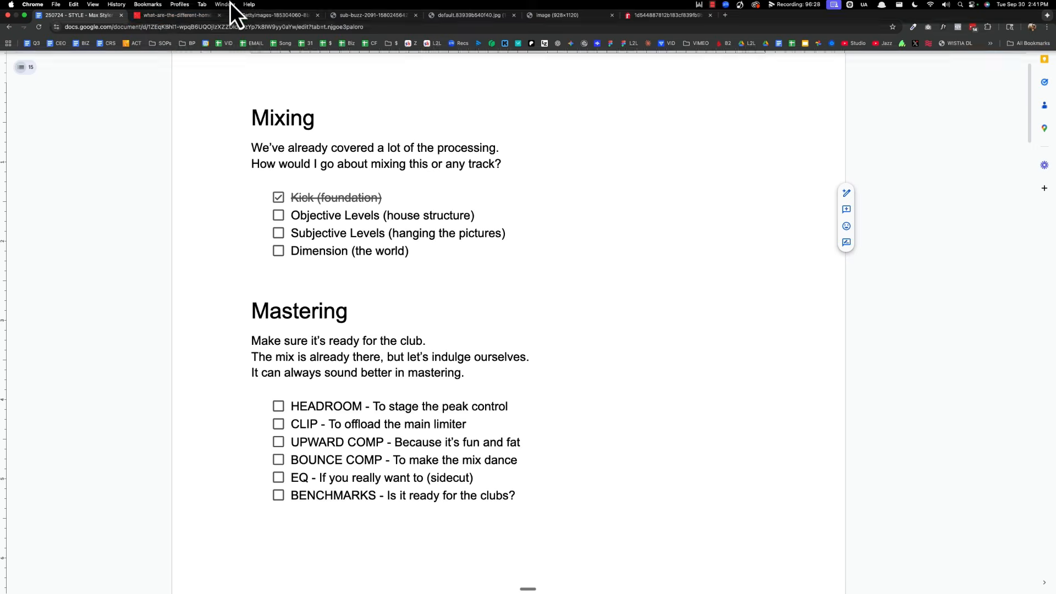
click(179, 19)
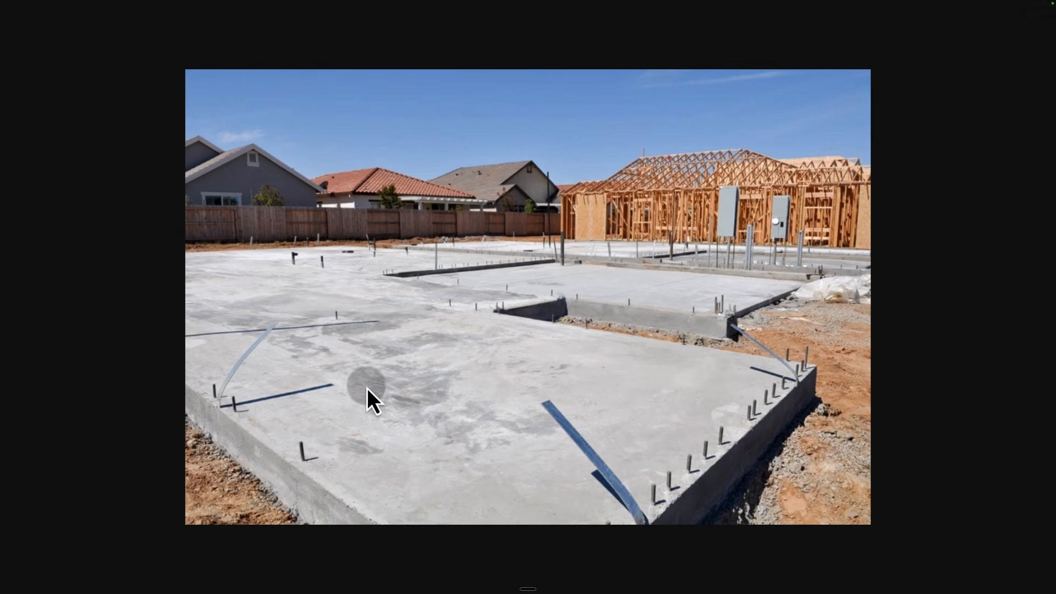
click(269, 21)
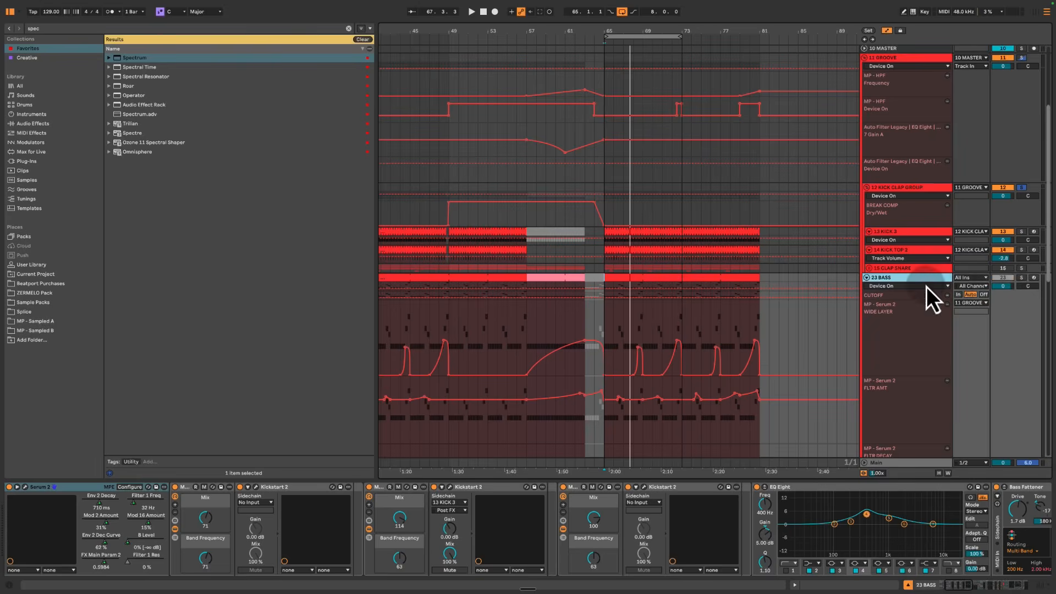
Solo 23 BASS, play it from bar 65, and enlarge the Main Spectrum analyser
click(1021, 278)
key(space)
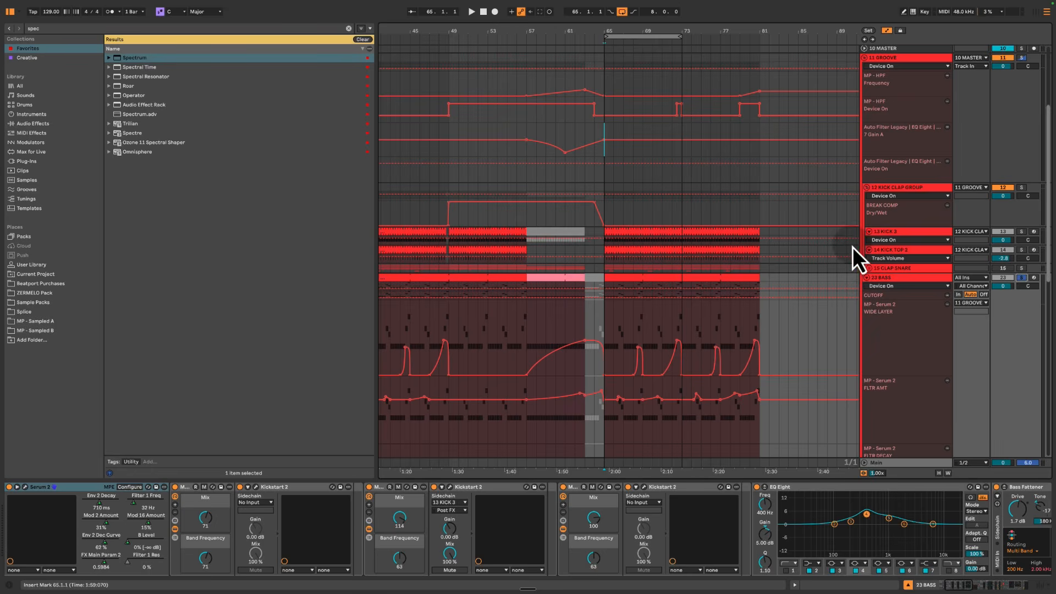
key(space)
key(space)
click(905, 467)
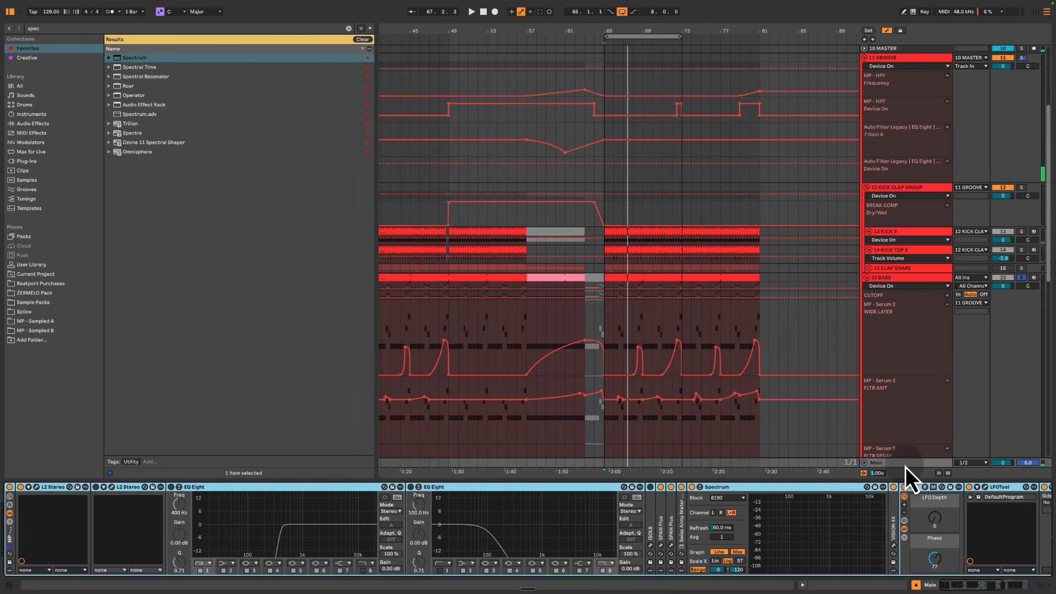
double_click(797, 515)
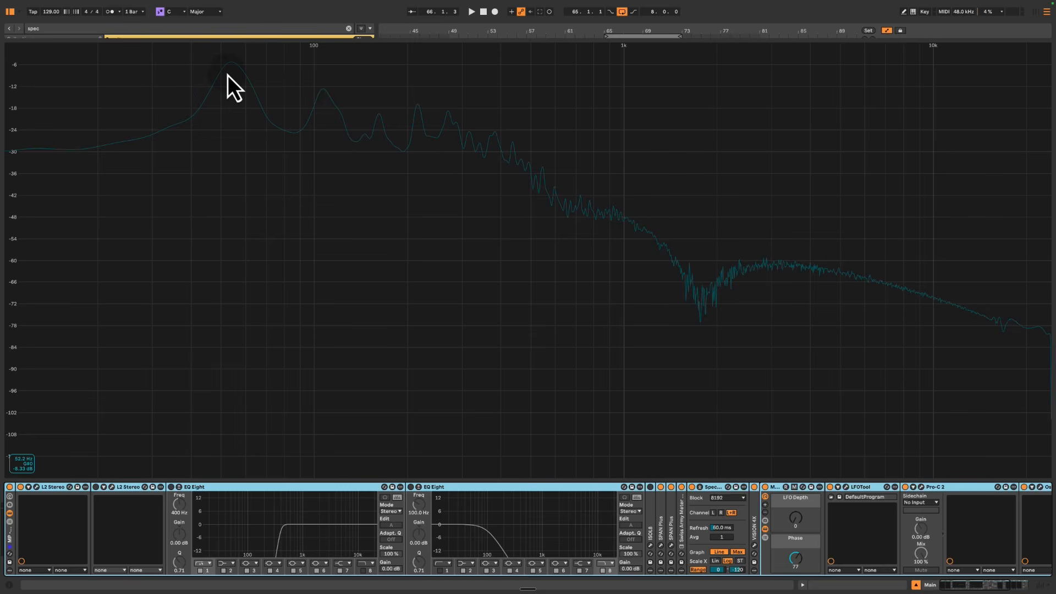
Solo the first reference track and check its spectrum on the enlarged Main analyser
double_click(567, 169)
scroll(933, 234, up, 5)
click(921, 51)
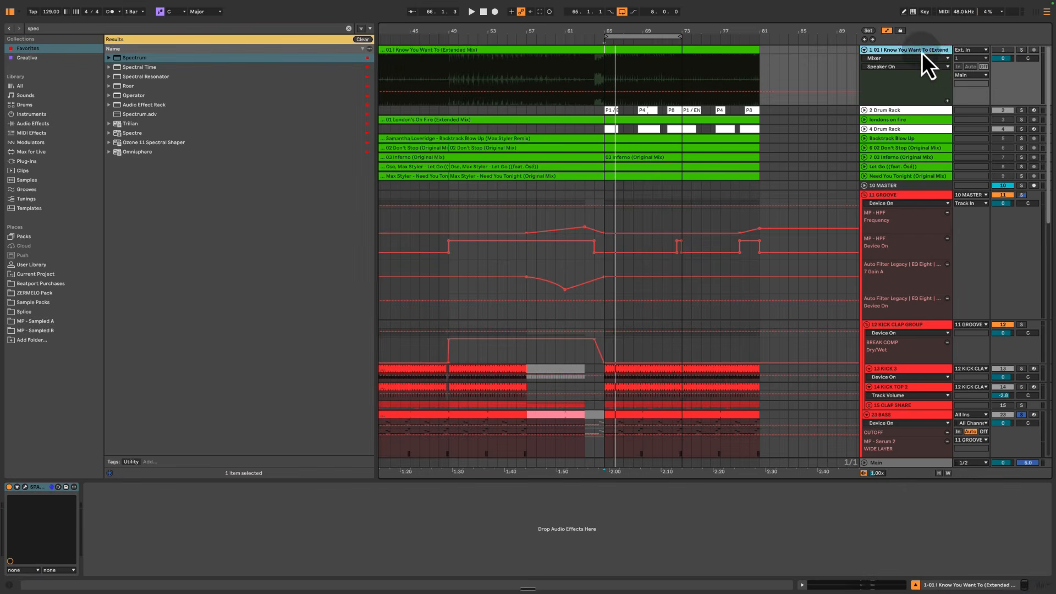
click(1021, 50)
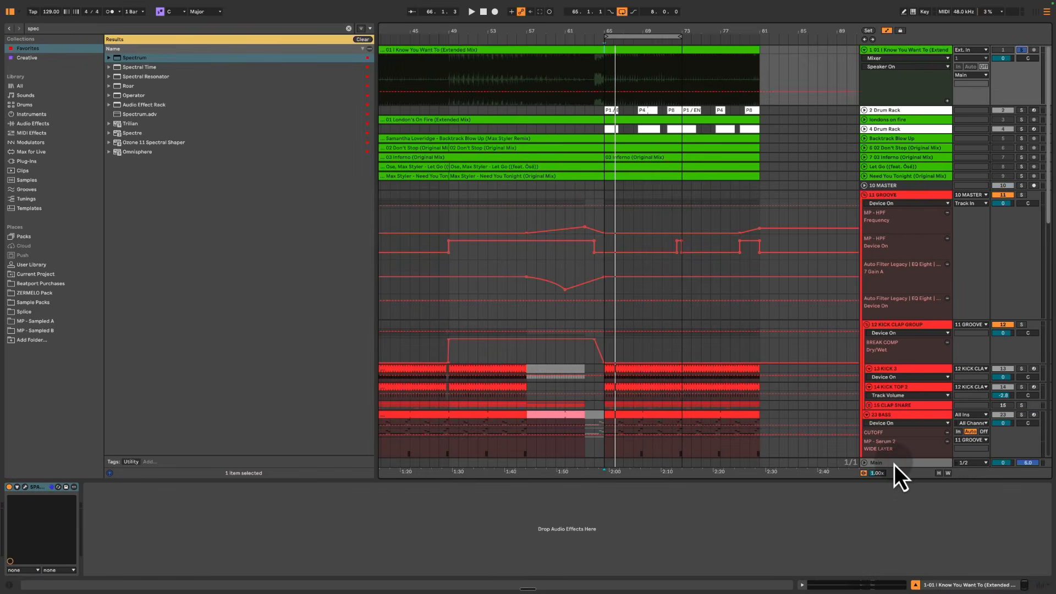
click(894, 464)
double_click(819, 525)
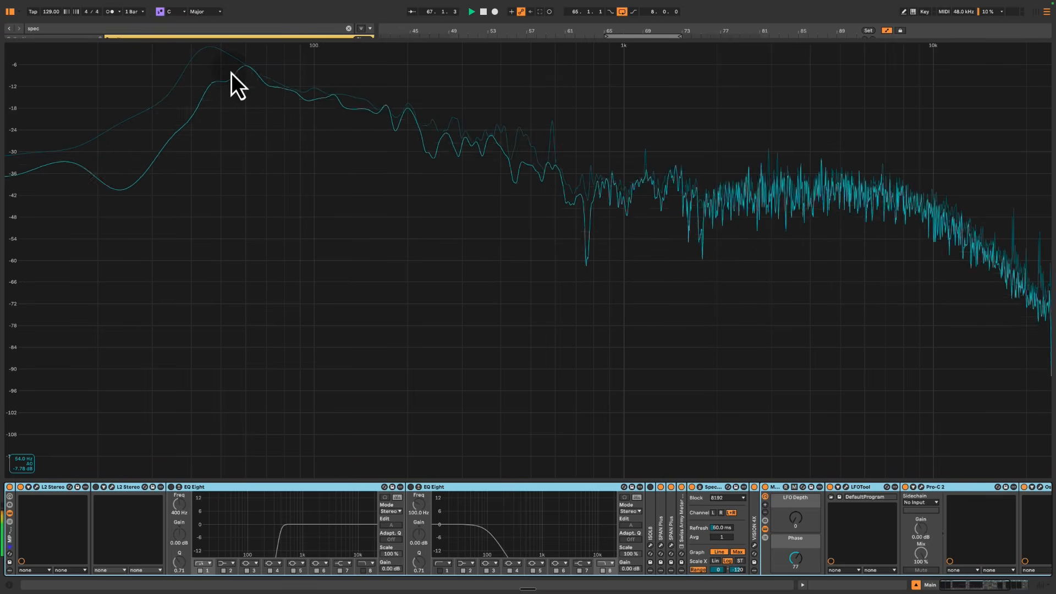
key(space)
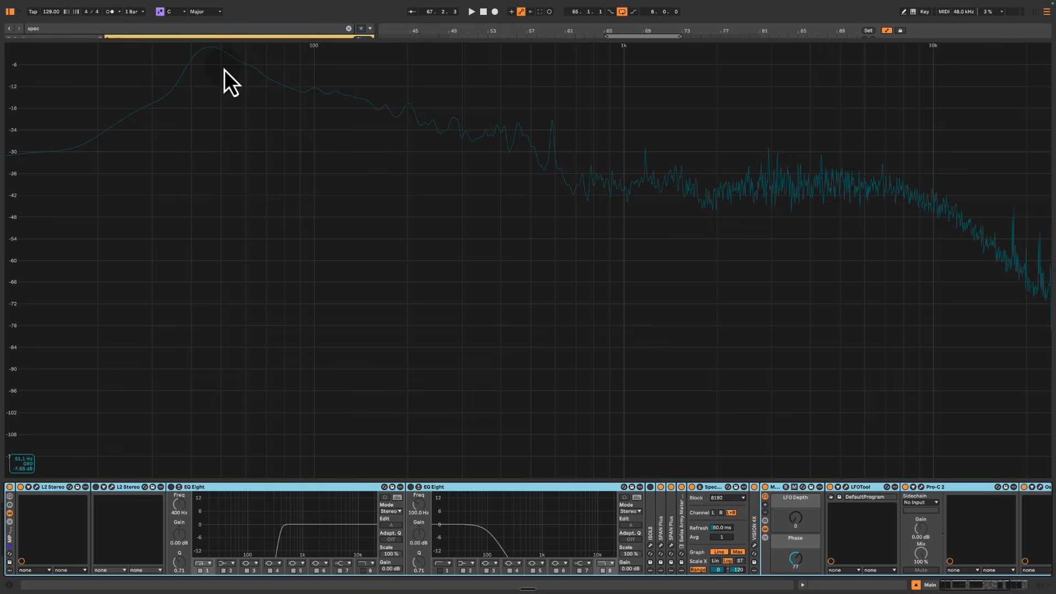
double_click(225, 71)
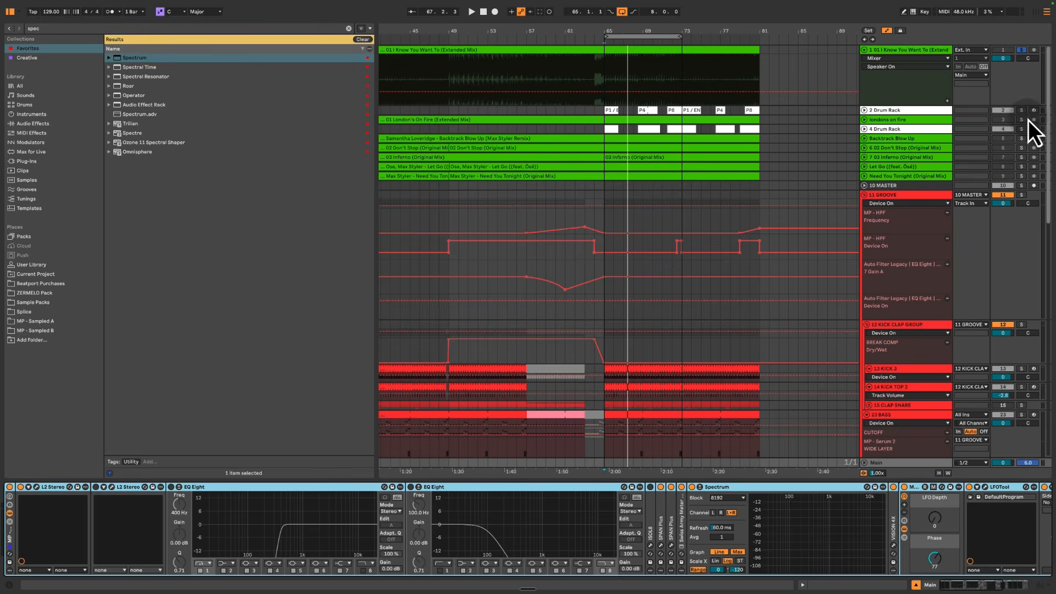
Watch the live spectrum during a short playback, then collapse the analyser
click(896, 459)
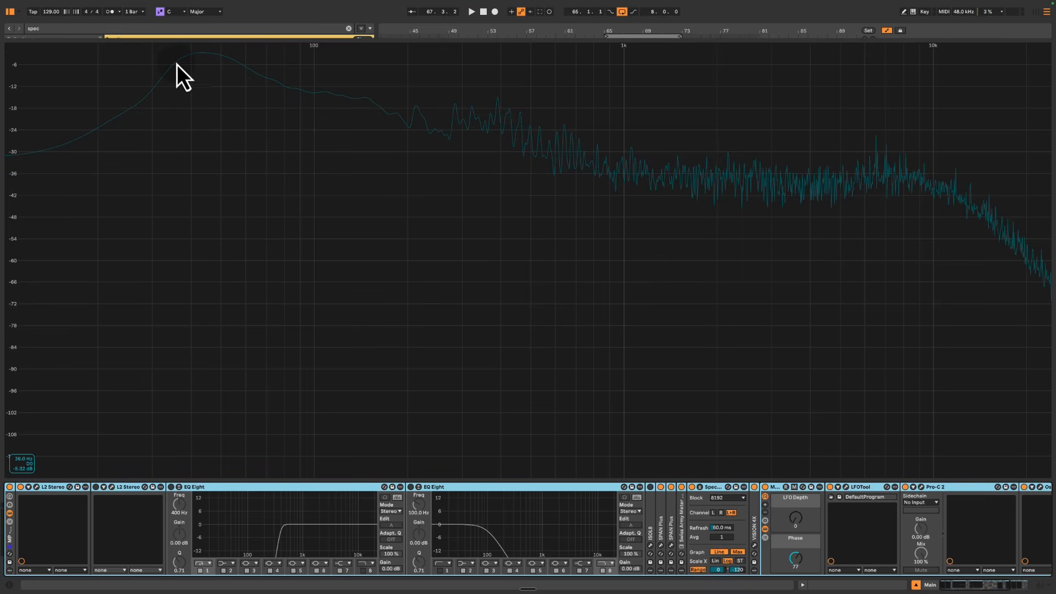
key(space)
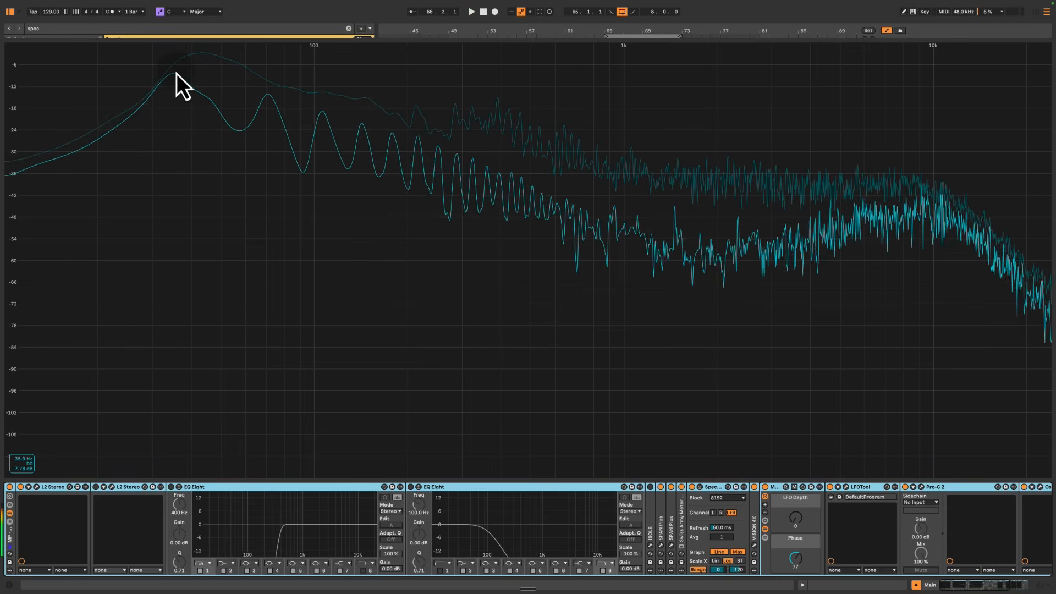
key(space)
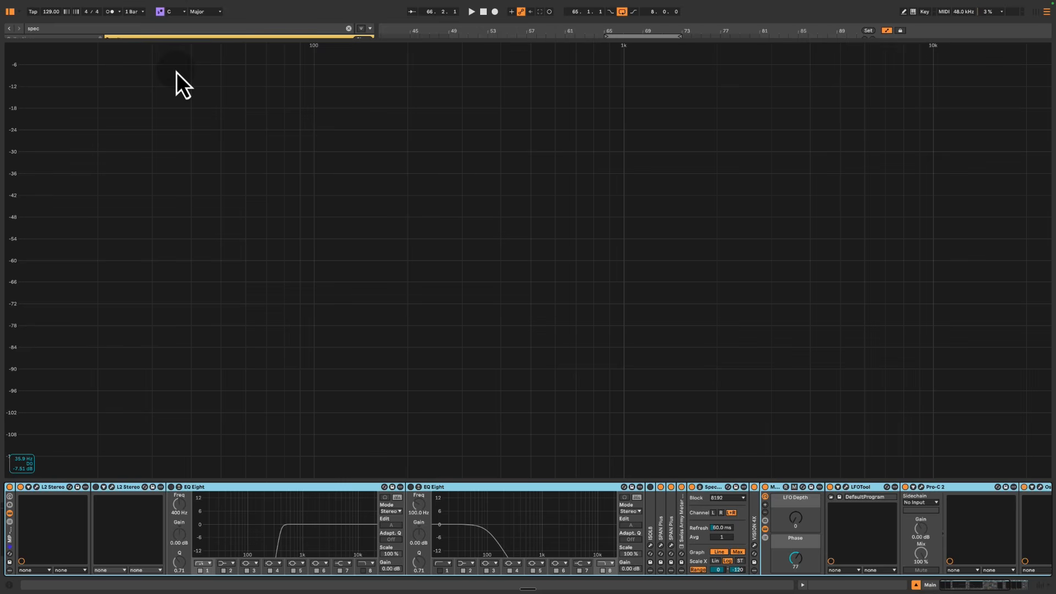
double_click(454, 119)
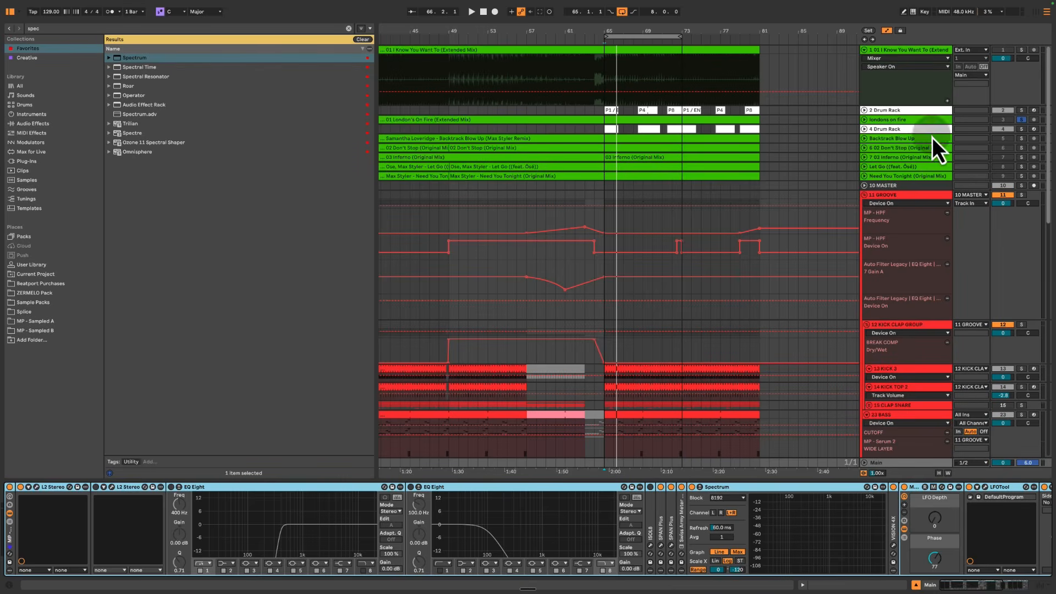
Solo the Let Go reference and view it on the enlarged Main Spectrum analyser
click(883, 138)
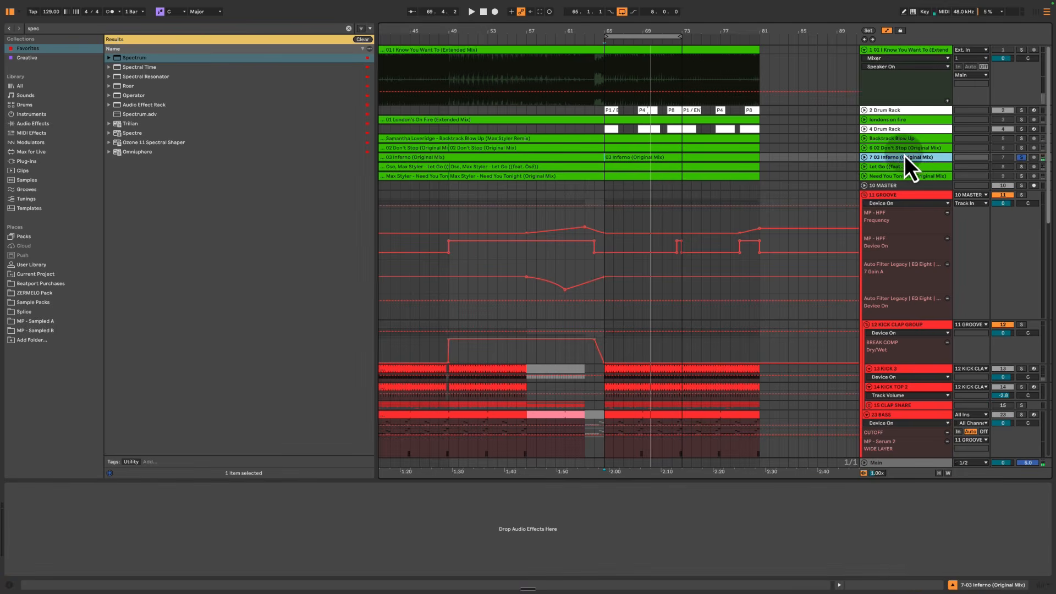
click(894, 163)
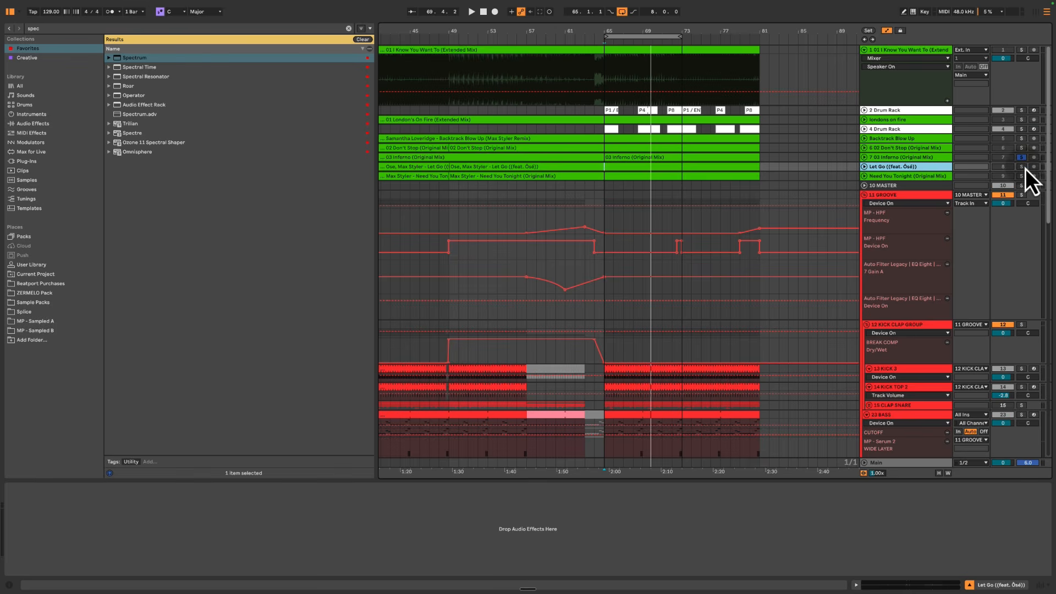
click(1022, 167)
key(space)
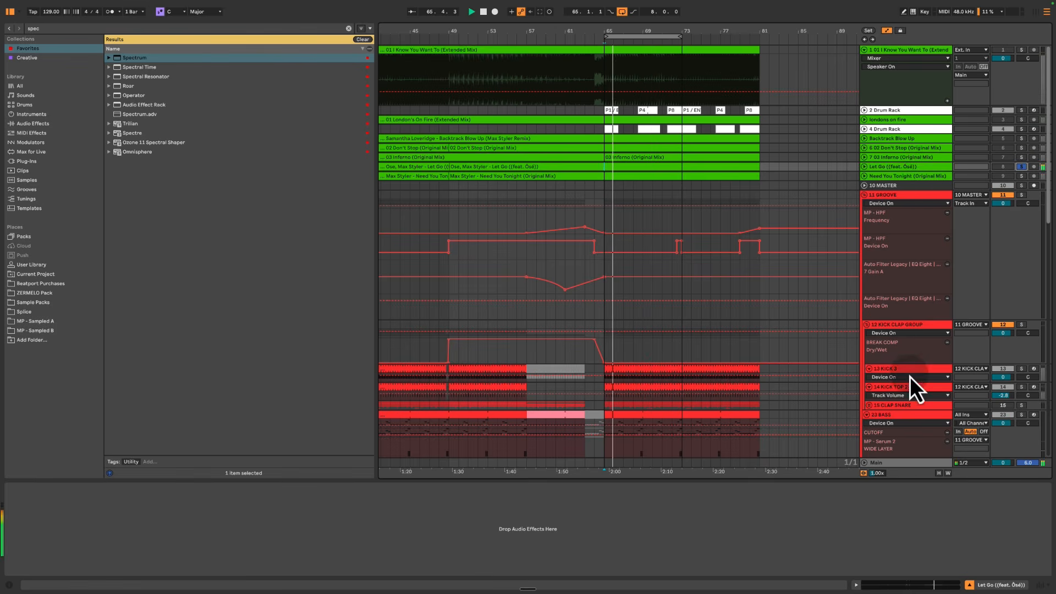
click(892, 464)
double_click(848, 535)
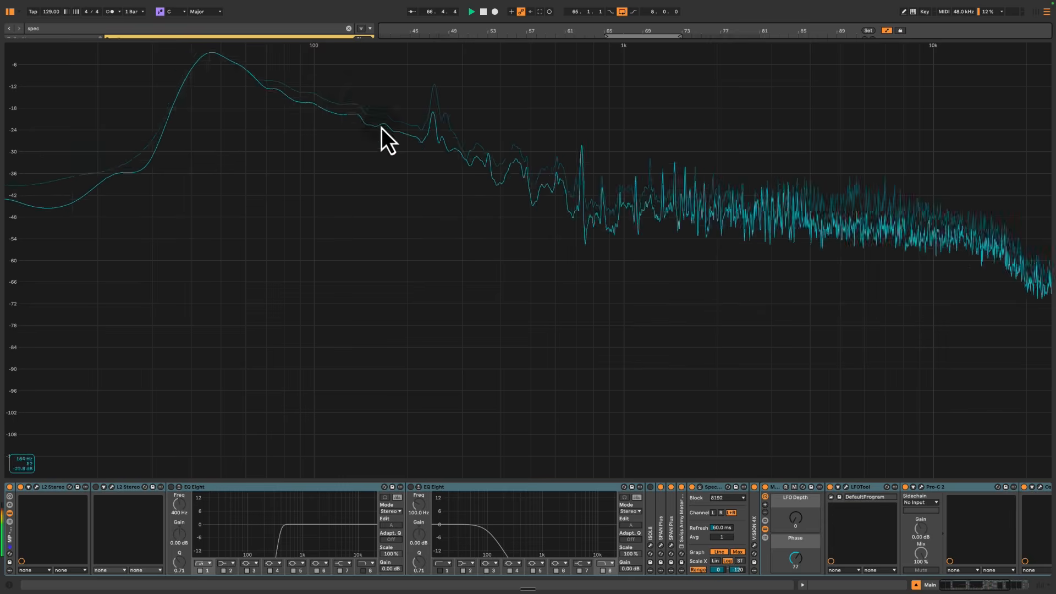
double_click(517, 127)
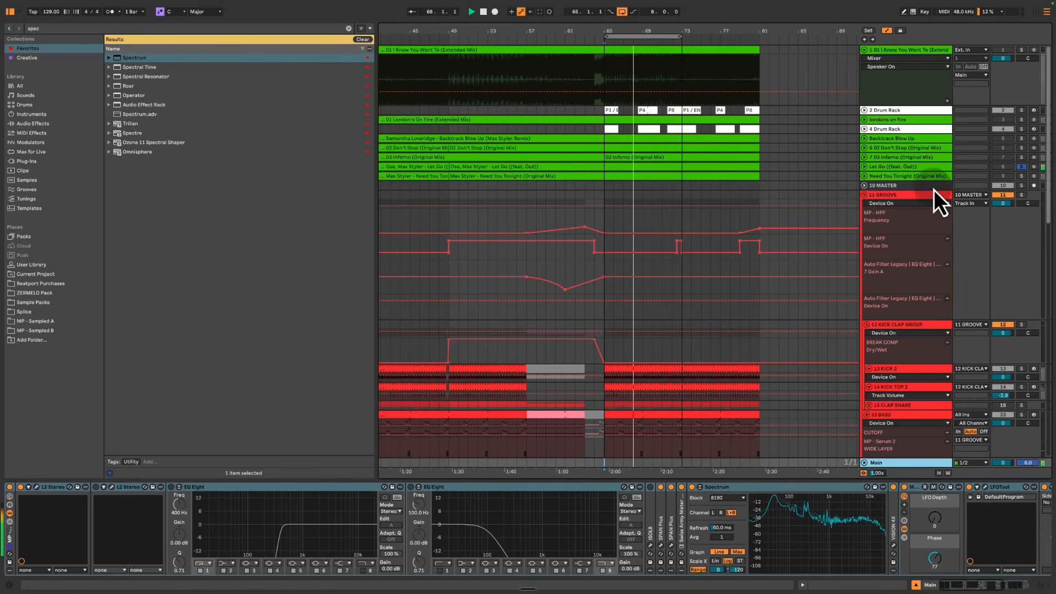
key(space)
Solo the 03 Inferno reference and analyse its spectrum over two playback passes
click(899, 157)
click(1021, 158)
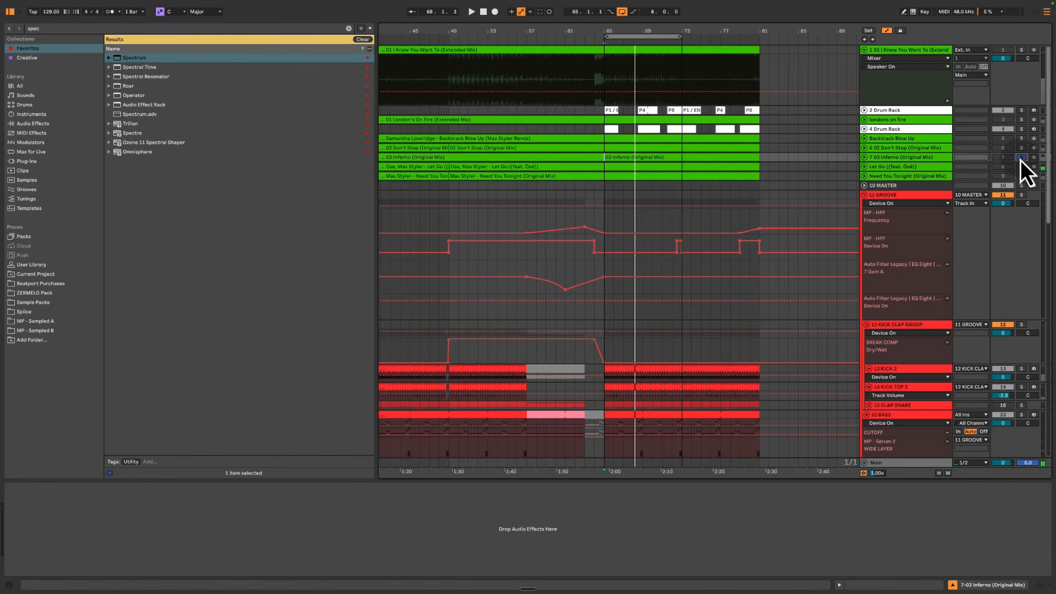
click(896, 466)
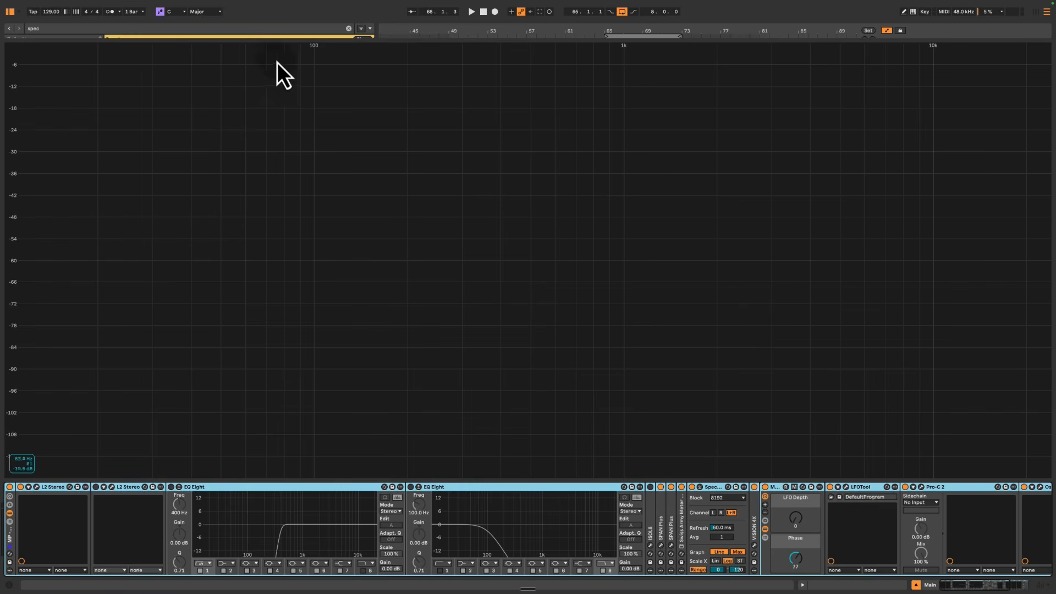
key(space)
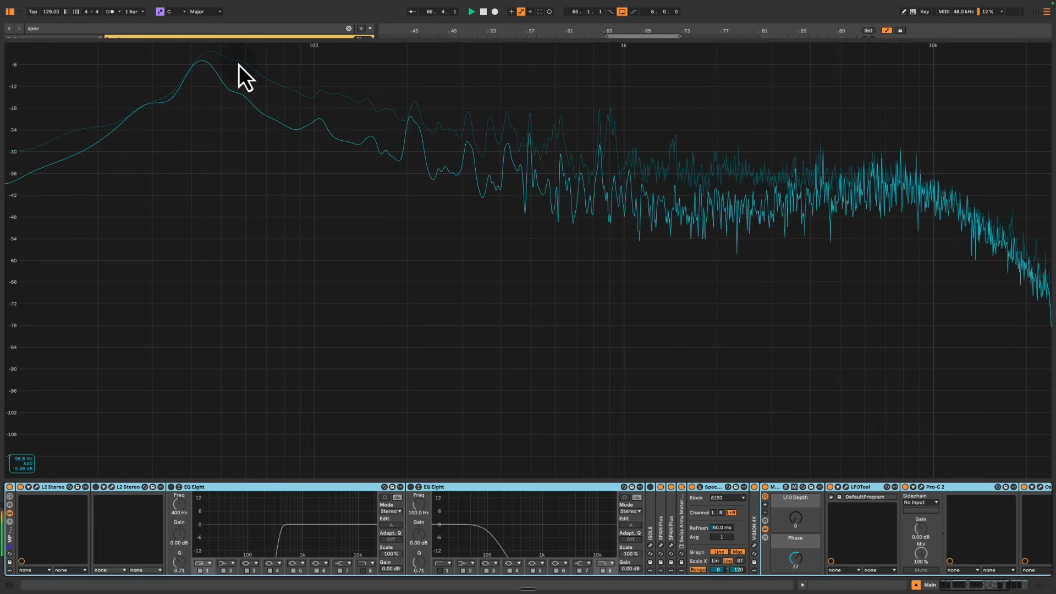
key(space)
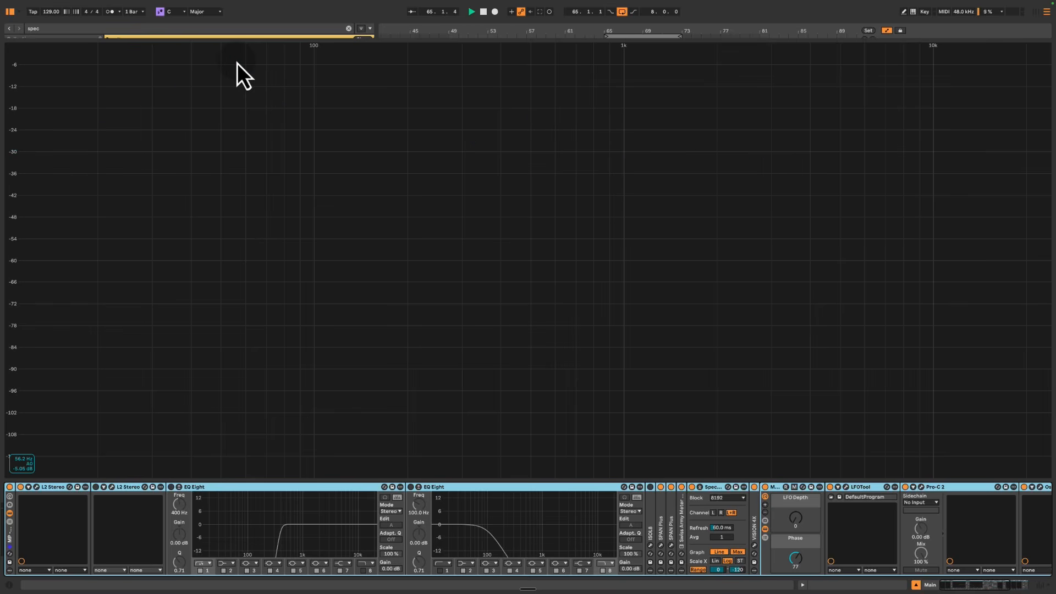
key(space)
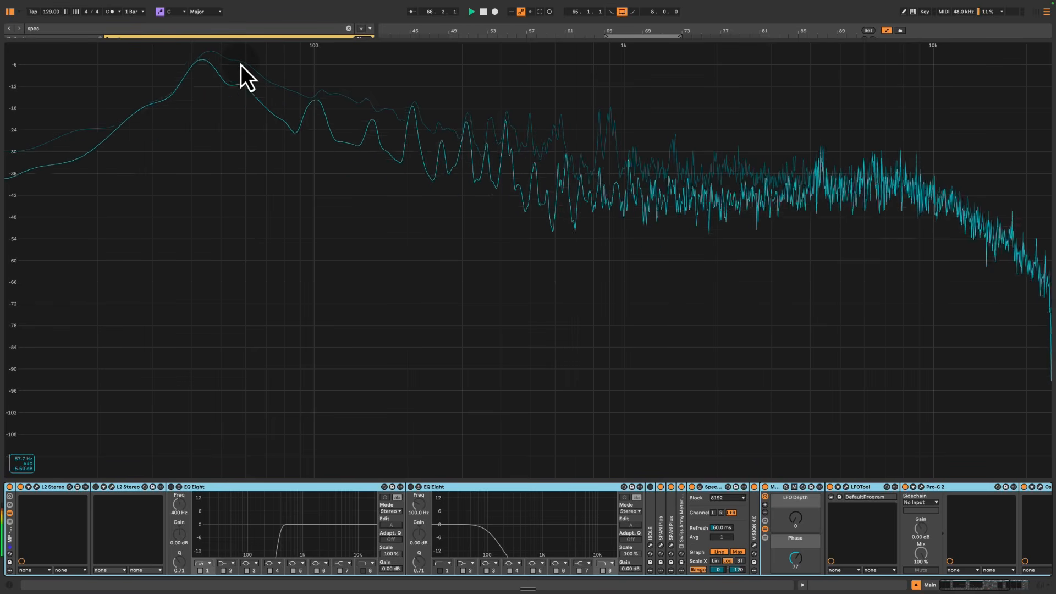
key(space)
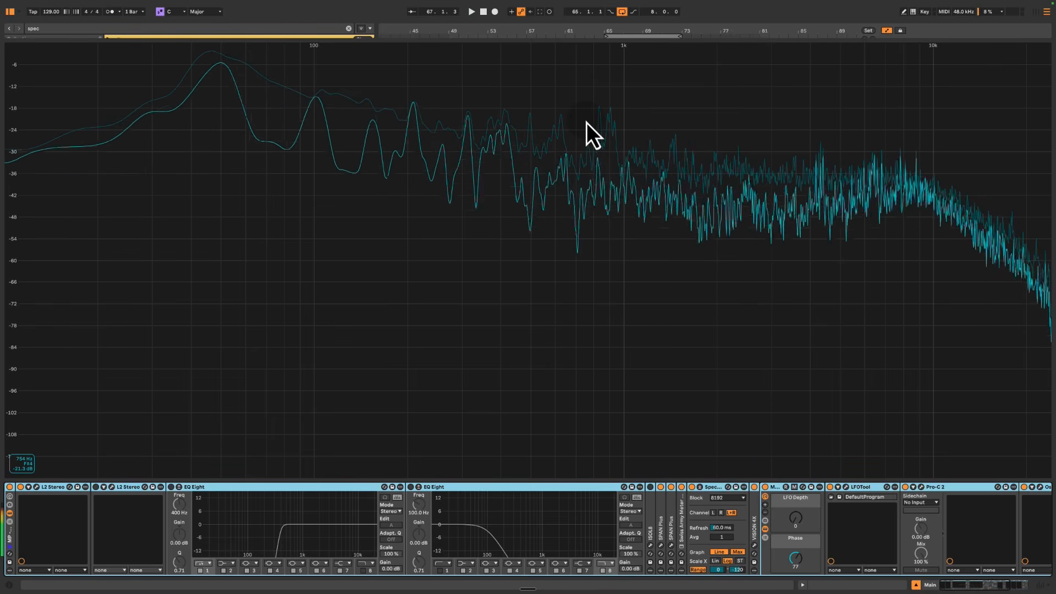
double_click(588, 125)
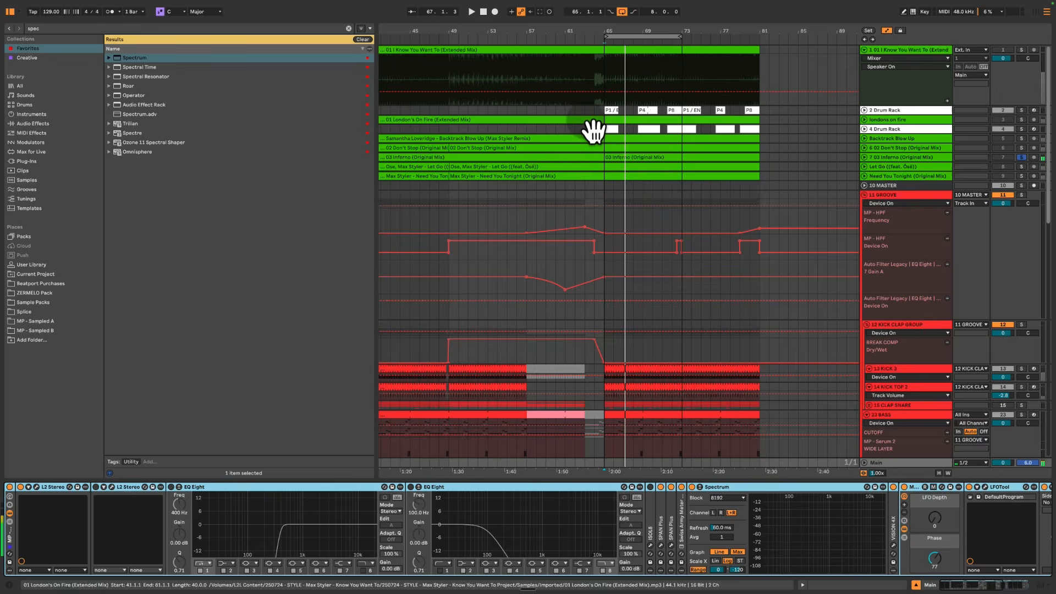
Solo the 11 GROOVE group and play it with the Main analyser enlarged
click(905, 199)
click(1021, 195)
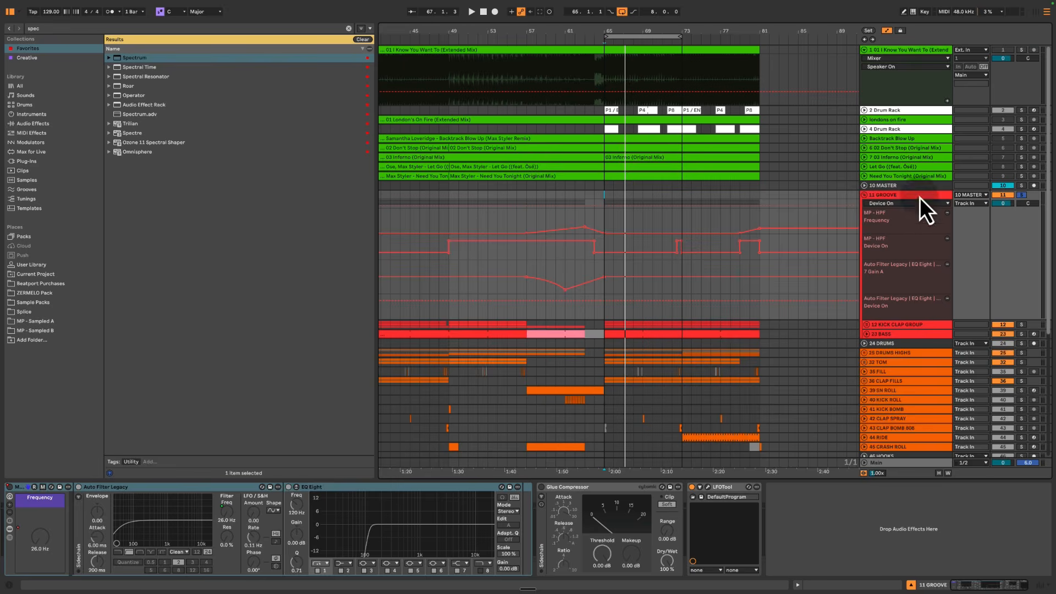
click(889, 467)
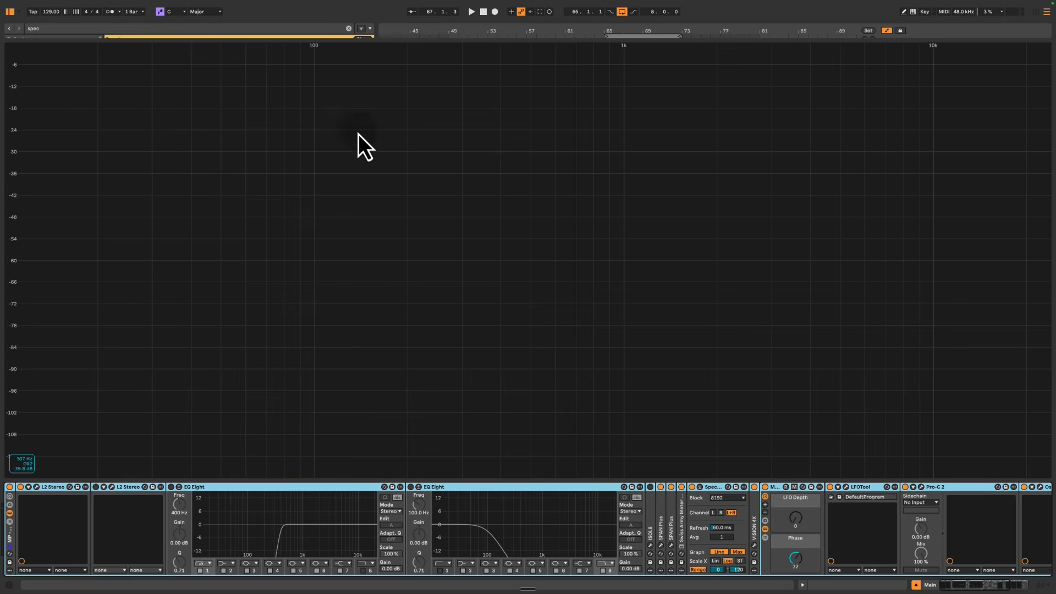
key(space)
Select the BASS track, inspect its Serum 2 synth, and expand its Spectrum analyser
double_click(729, 136)
click(902, 333)
click(197, 95)
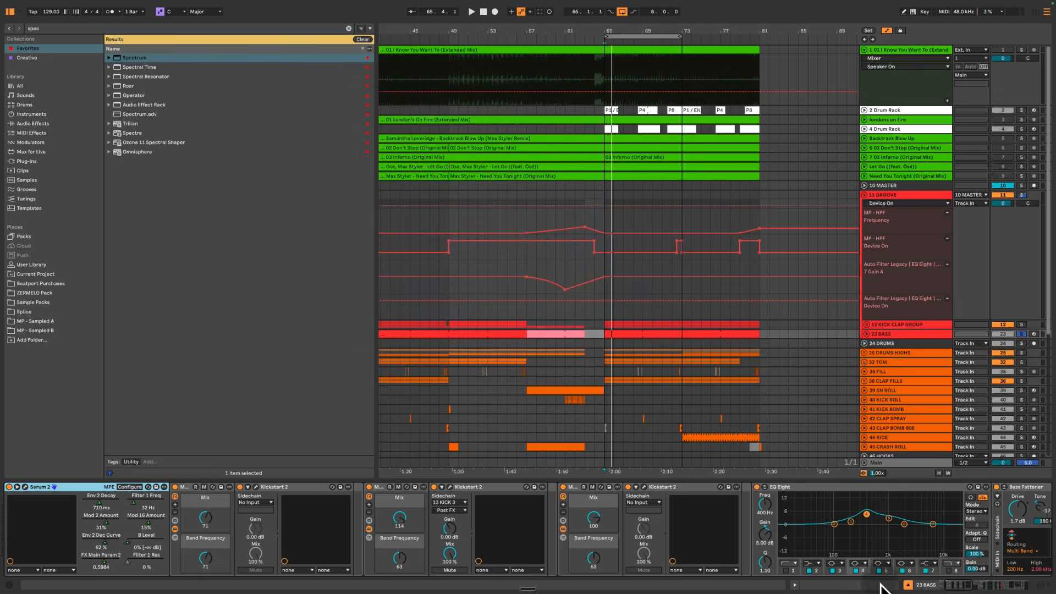
drag(961, 585, 1034, 587)
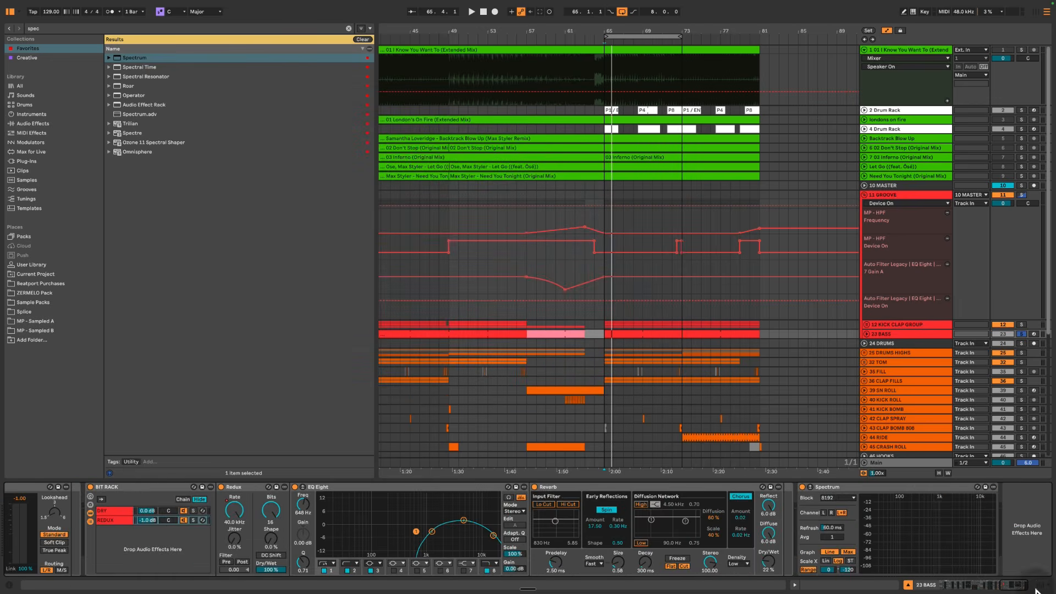
double_click(906, 530)
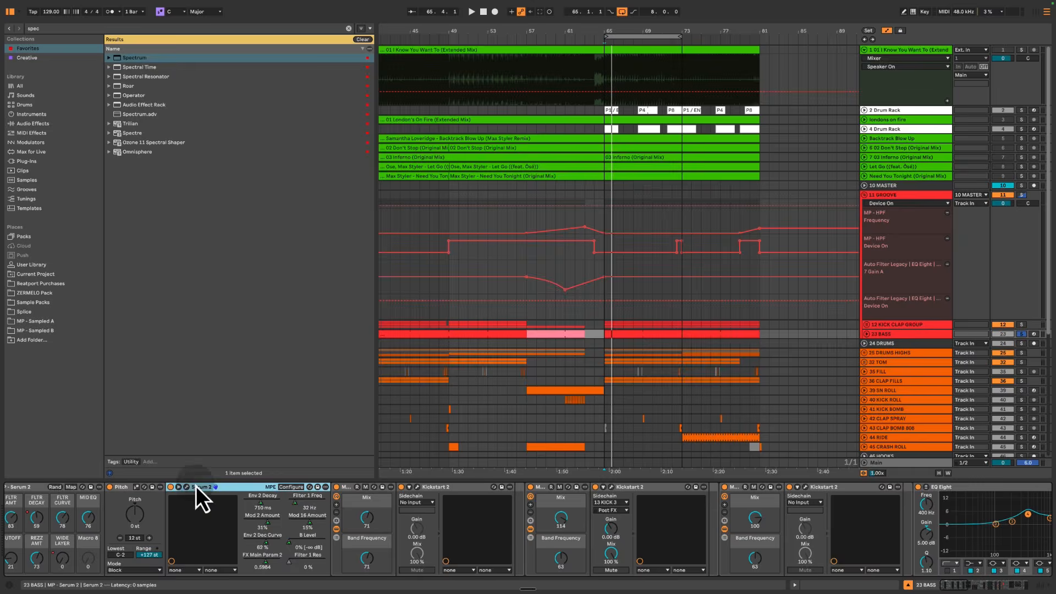
click(187, 487)
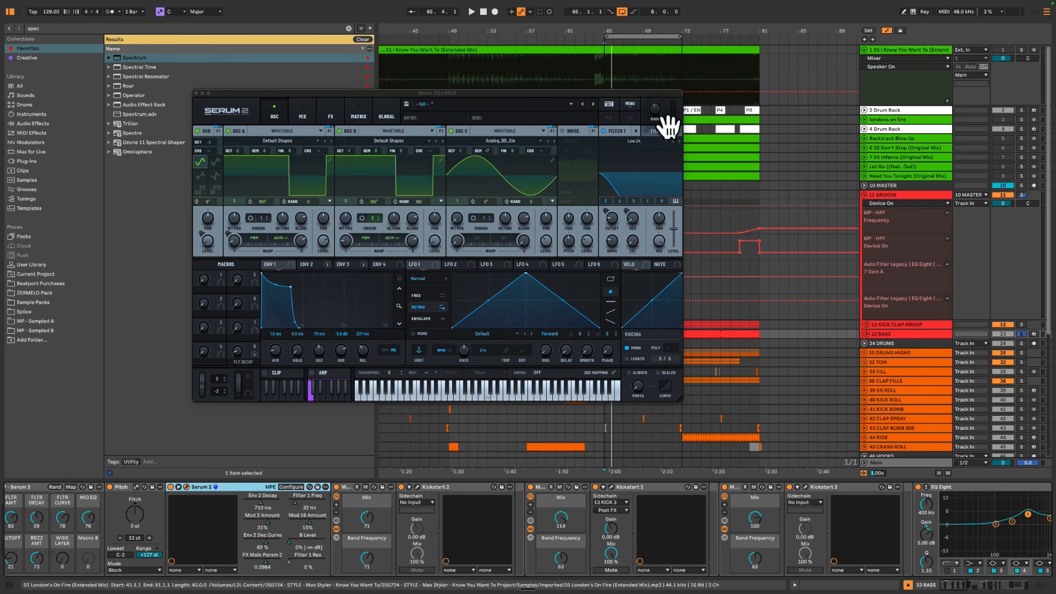
mouse_move(661, 113)
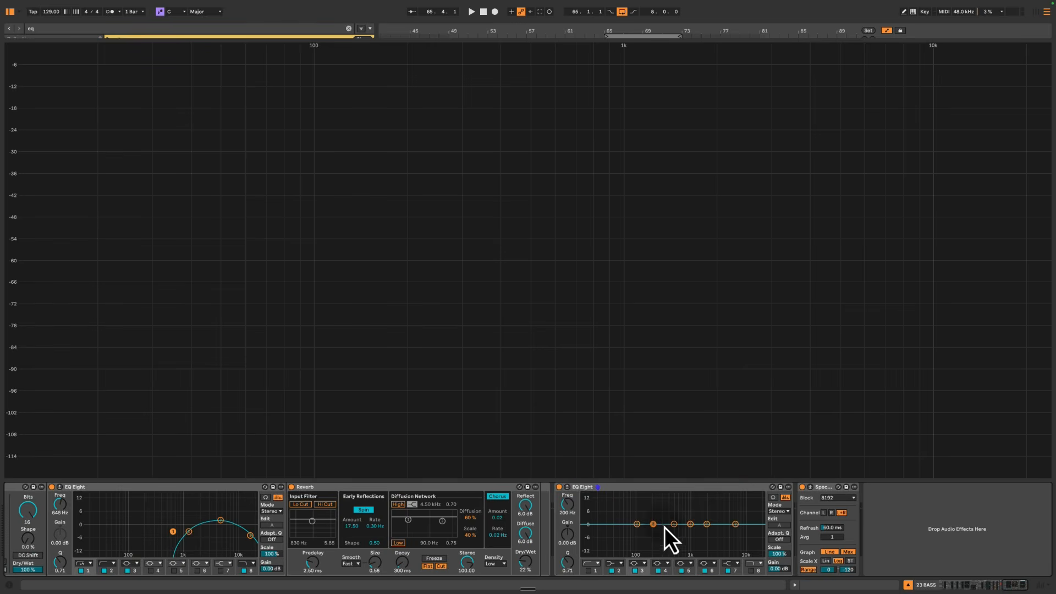
Move EQ Eight band 3 to about 50 Hz and cut its gain roughly 3 dB
drag(563, 498, 563, 517)
key(space)
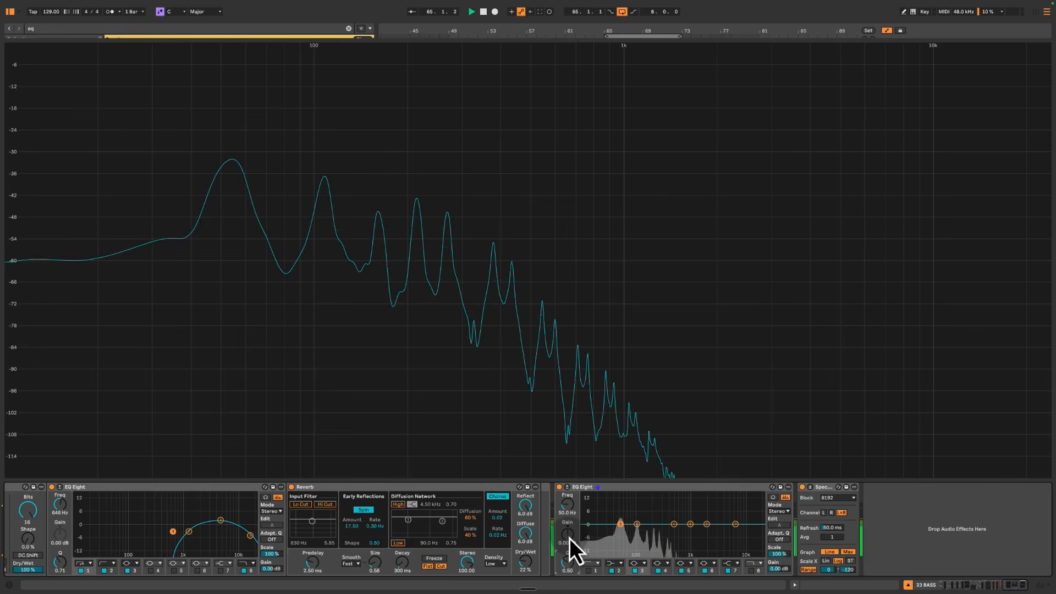
drag(569, 538, 569, 528)
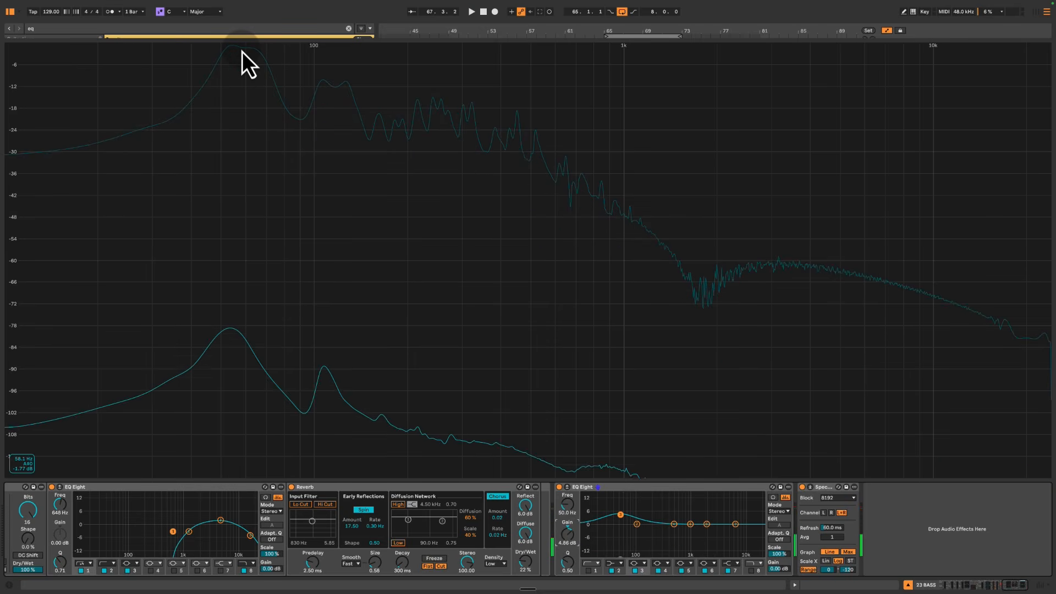
double_click(571, 537)
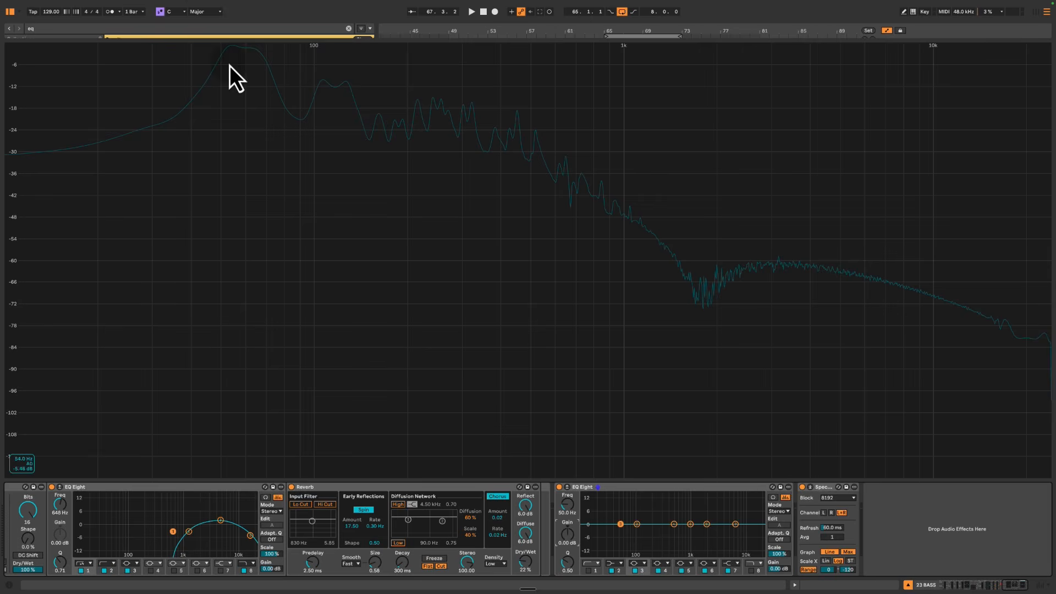
key(space)
drag(579, 543, 580, 544)
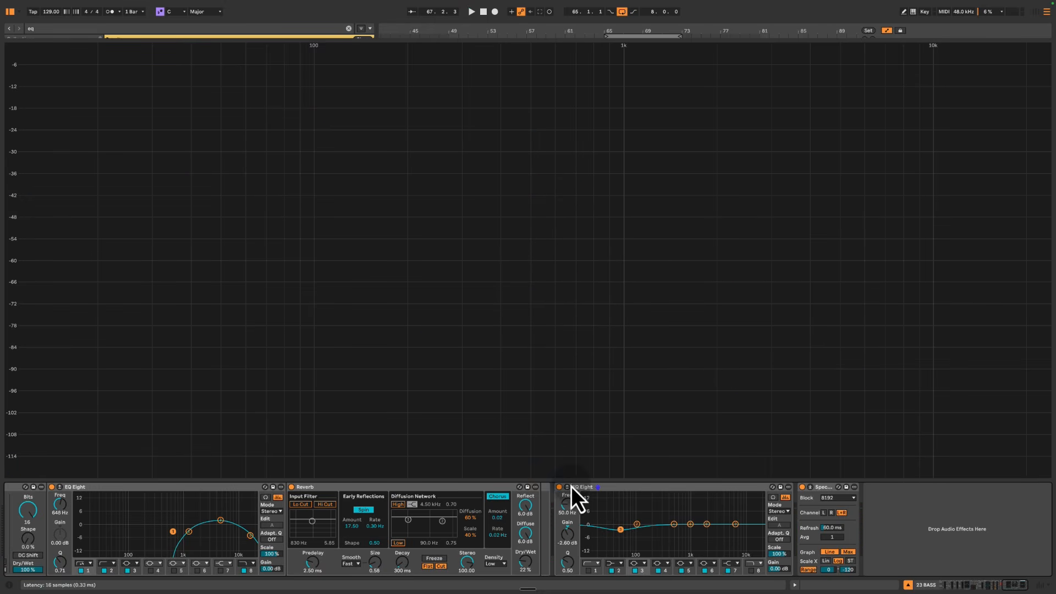
Select the second EQ Eight, then highlight Objective Levels in the Google Docs outline
click(602, 489)
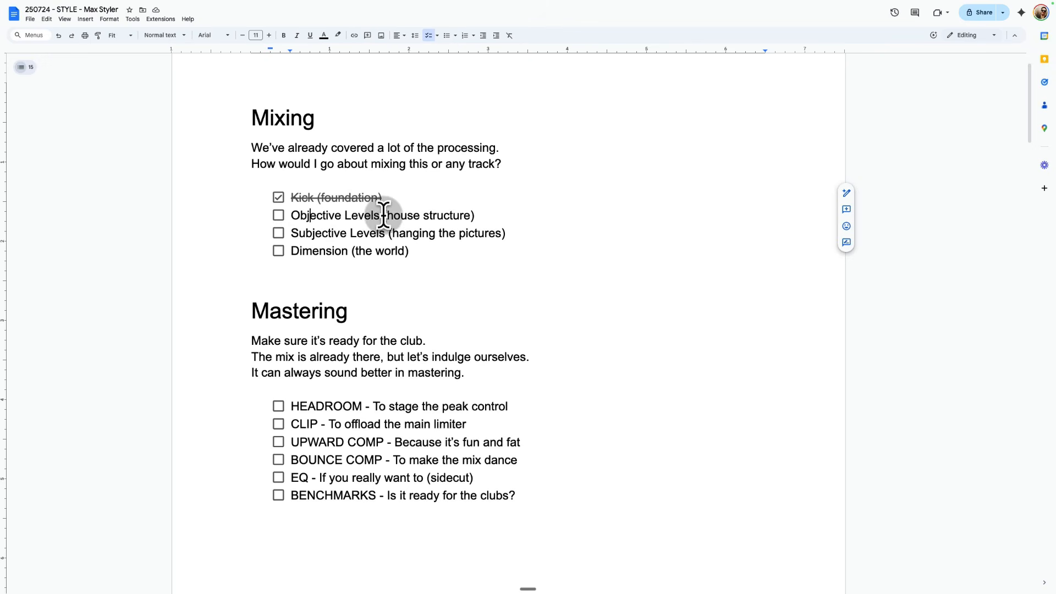
drag(379, 215, 292, 215)
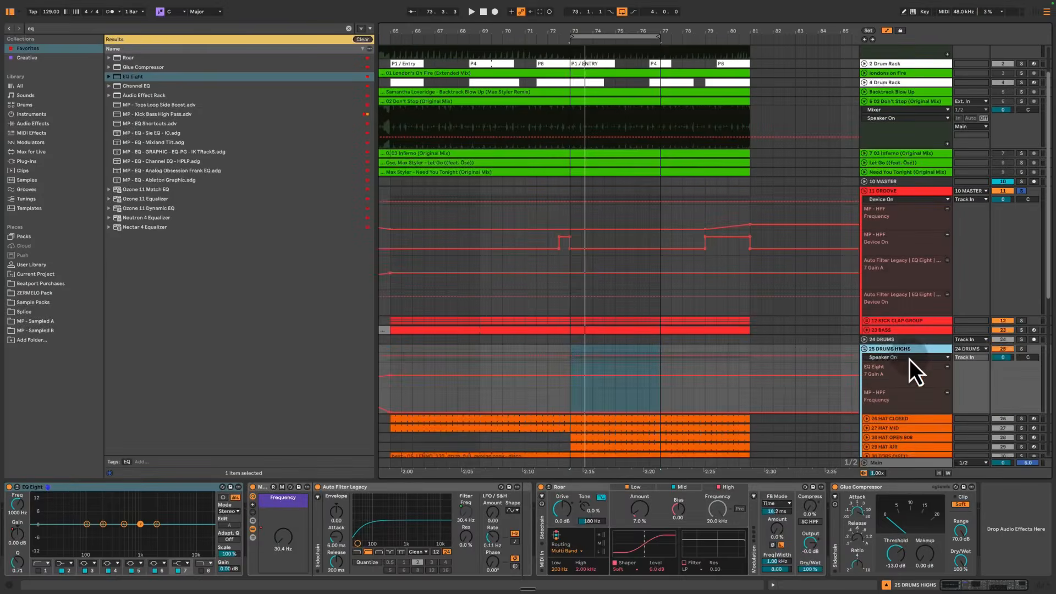
scroll(902, 362, down, 5)
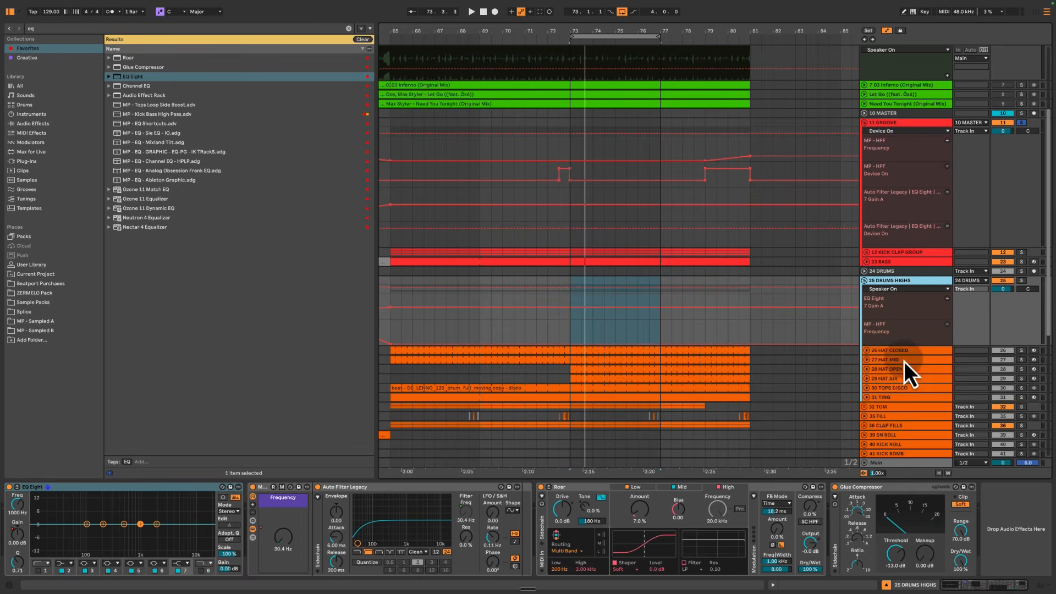
Solo 25 DRUMS HIGHS, fold all groups, loop bars 69–71 and enlarge the analyser
click(1021, 280)
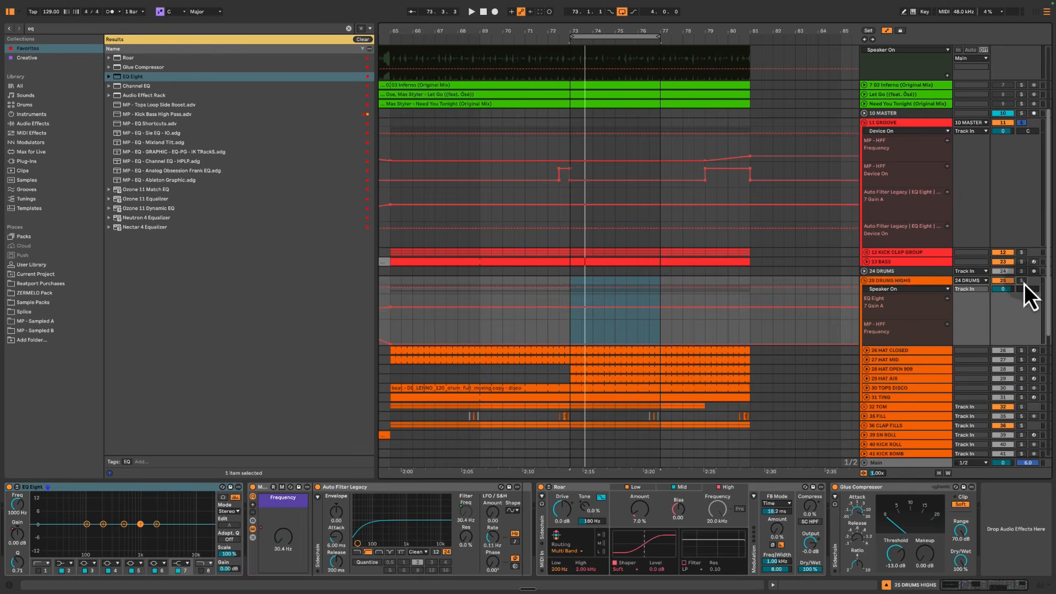
alt+click(863, 284)
key(space)
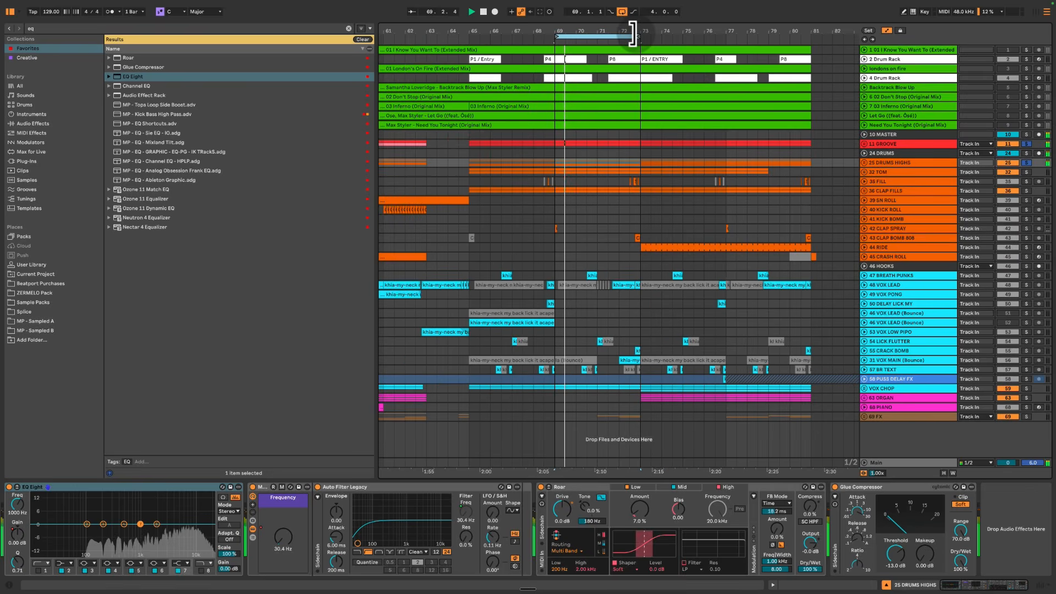
mouse_move(632, 33)
mouse_down()
mouse_move(577, 33)
mouse_move(616, 34)
mouse_up()
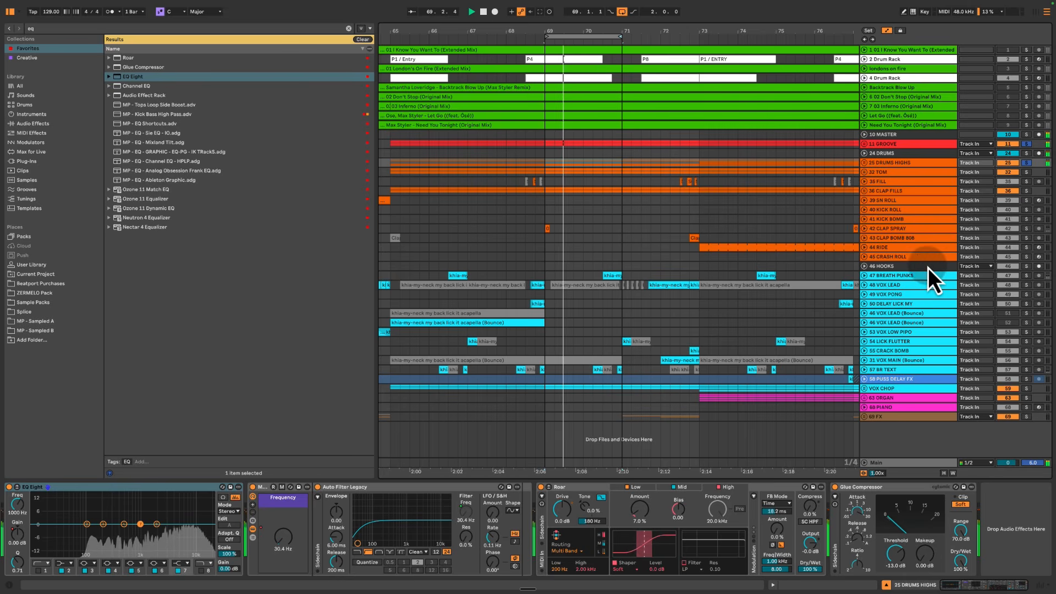
click(914, 268)
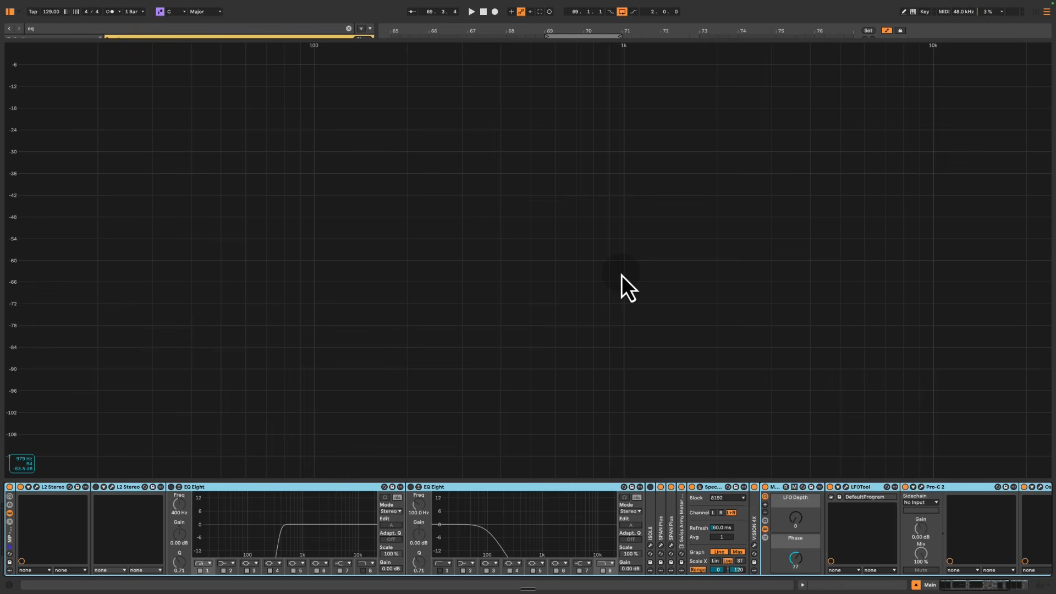
Solo the I Know You Want To reference and read its spectrum on Main's enlarged analyser
double_click(621, 275)
click(922, 51)
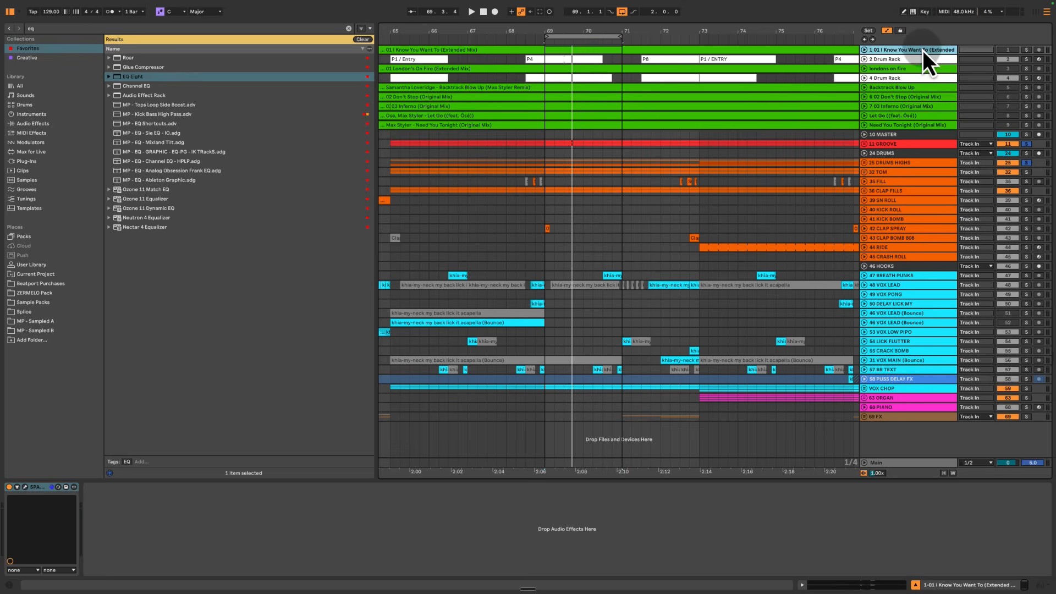
click(1024, 50)
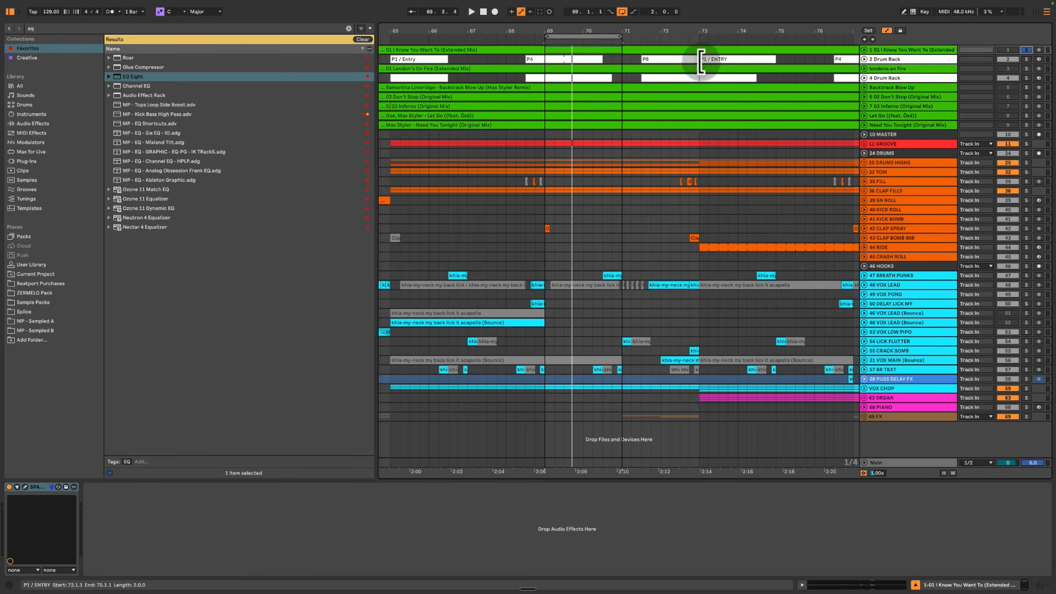
click(883, 467)
double_click(803, 545)
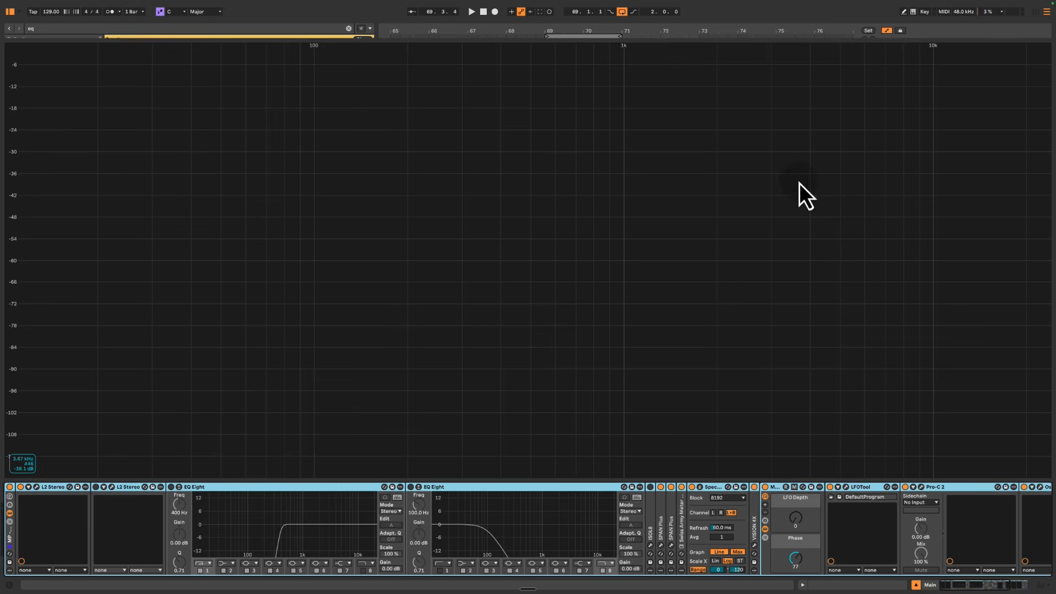
key(space)
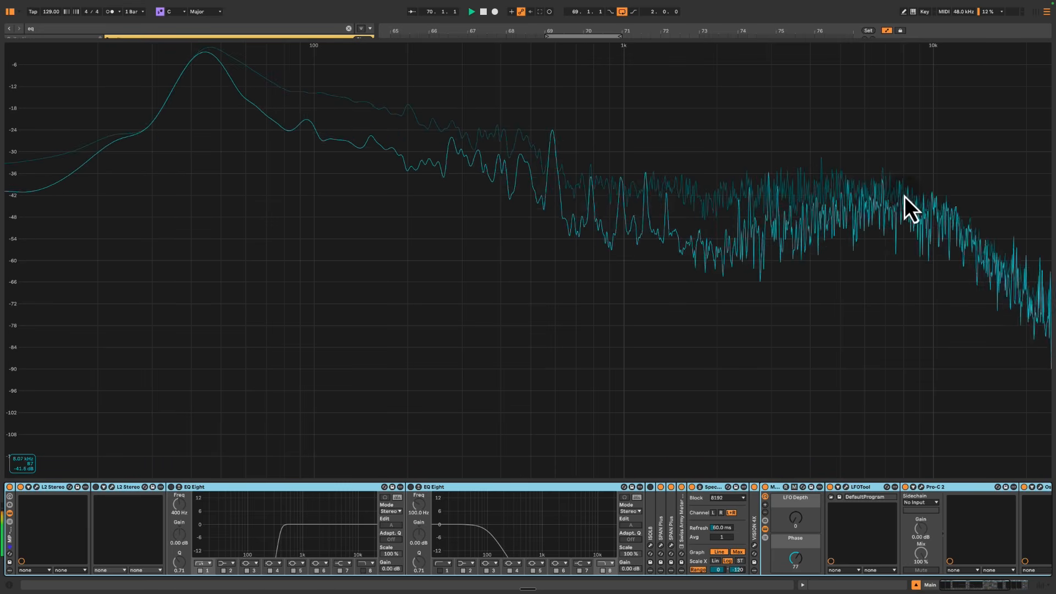
key(space)
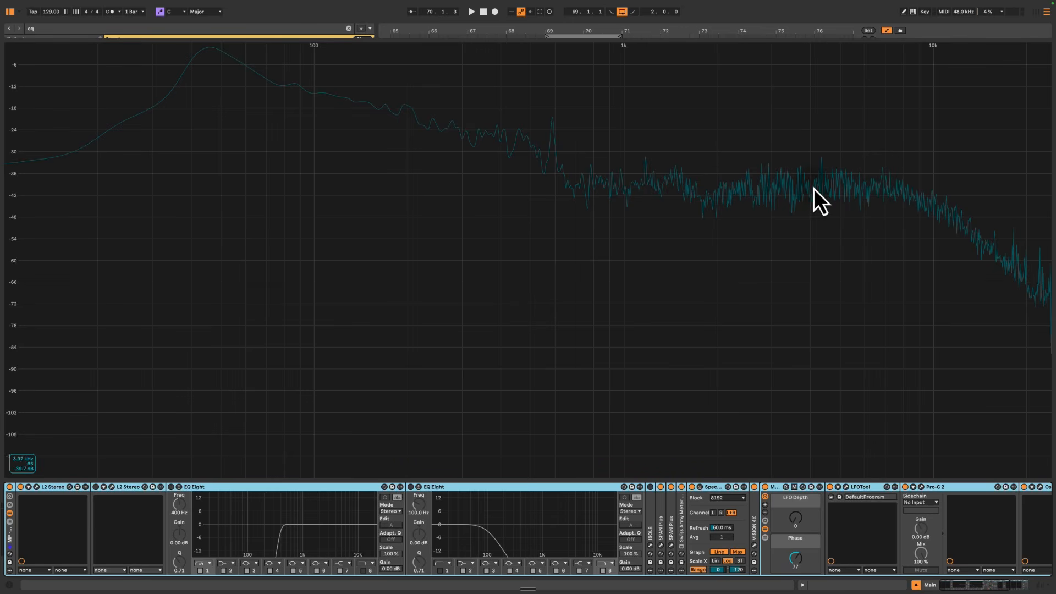
key(space)
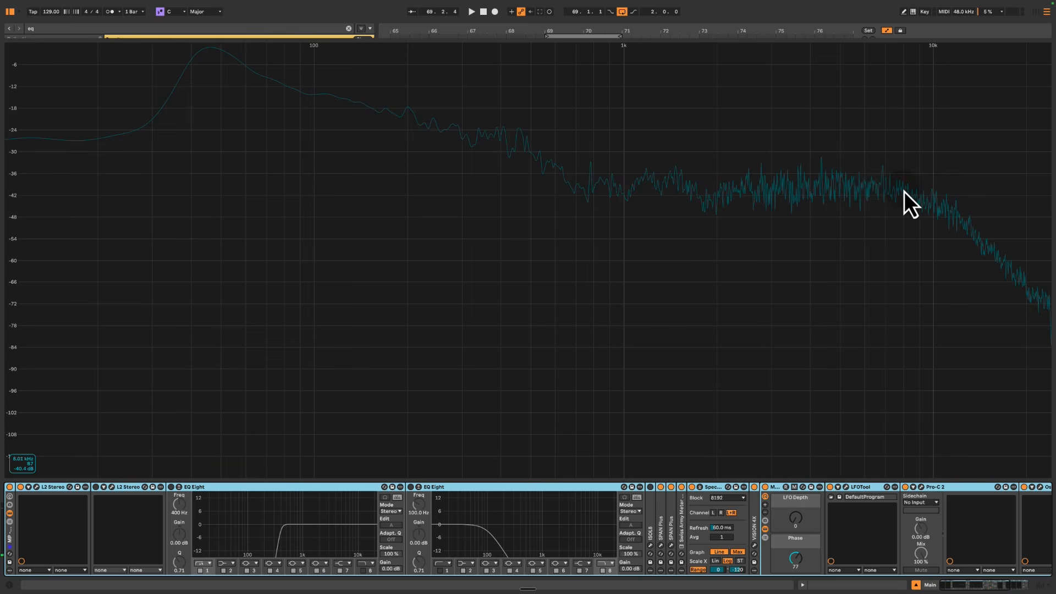
Solo the londons on fire reference and play it through Main's enlarged spectrum
double_click(874, 175)
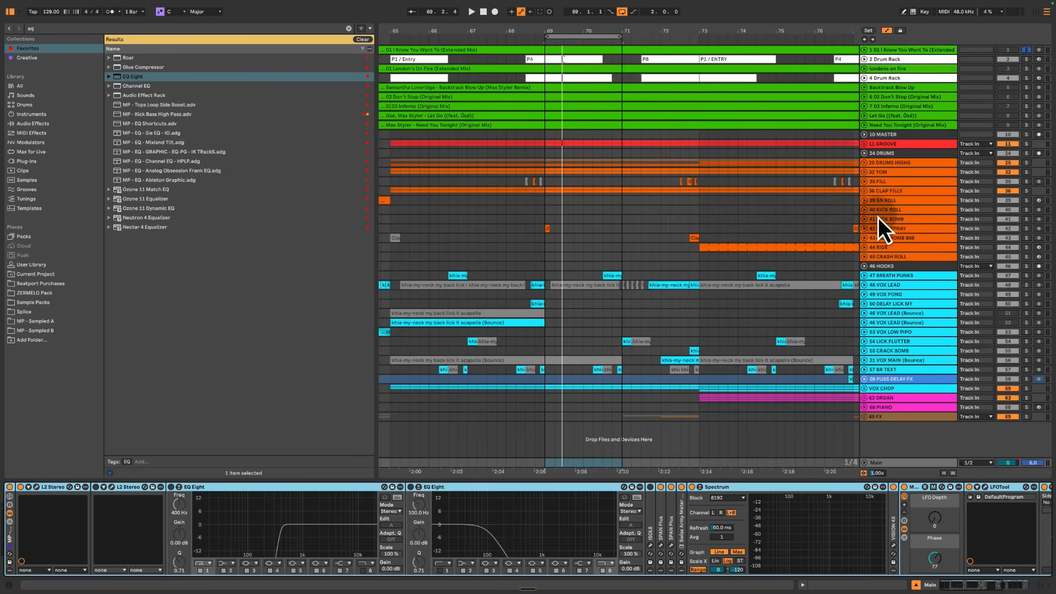
click(911, 71)
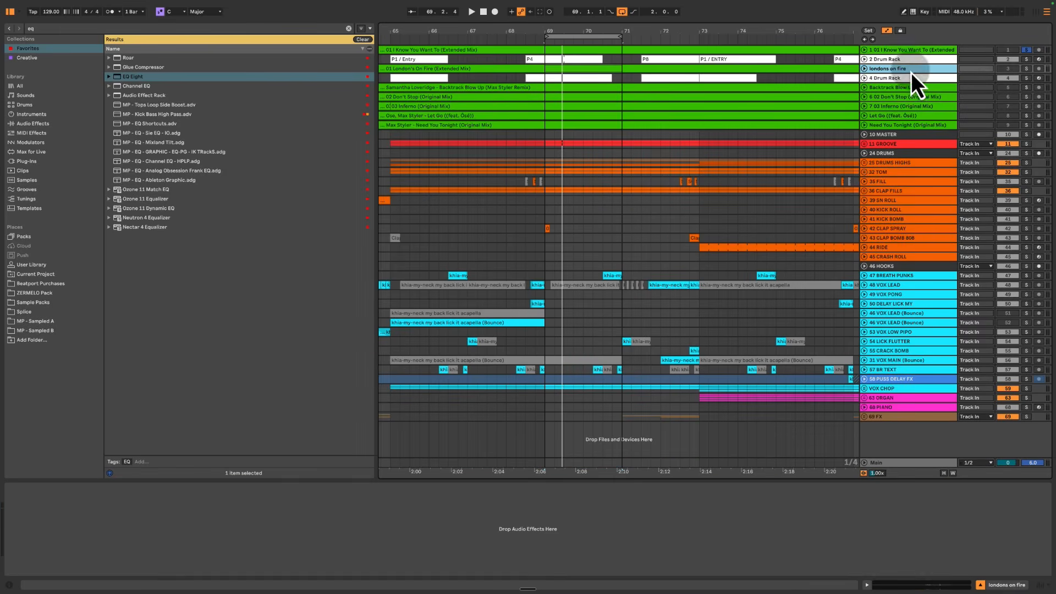
click(1025, 72)
click(912, 465)
double_click(757, 545)
key(space)
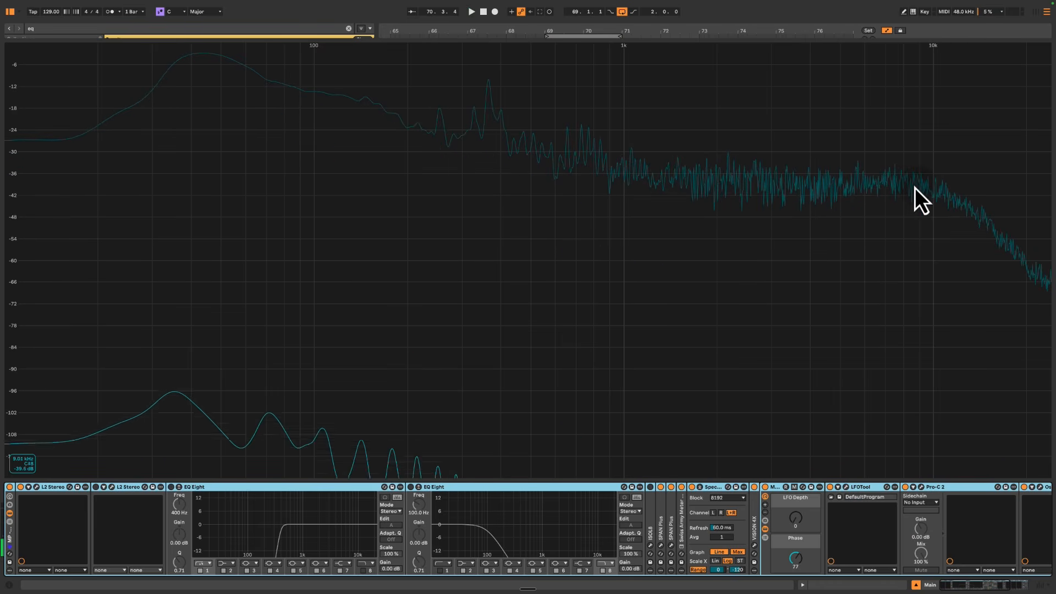
Solo the 02 Don't Stop reference and view its spectrum from bar 69
double_click(810, 167)
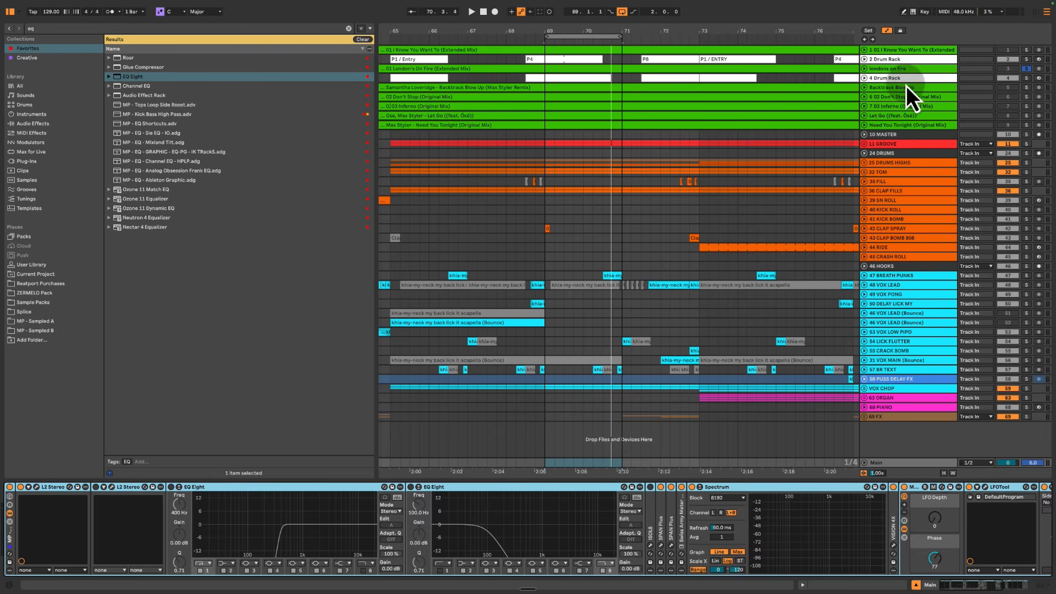
click(886, 99)
click(1026, 98)
key(space)
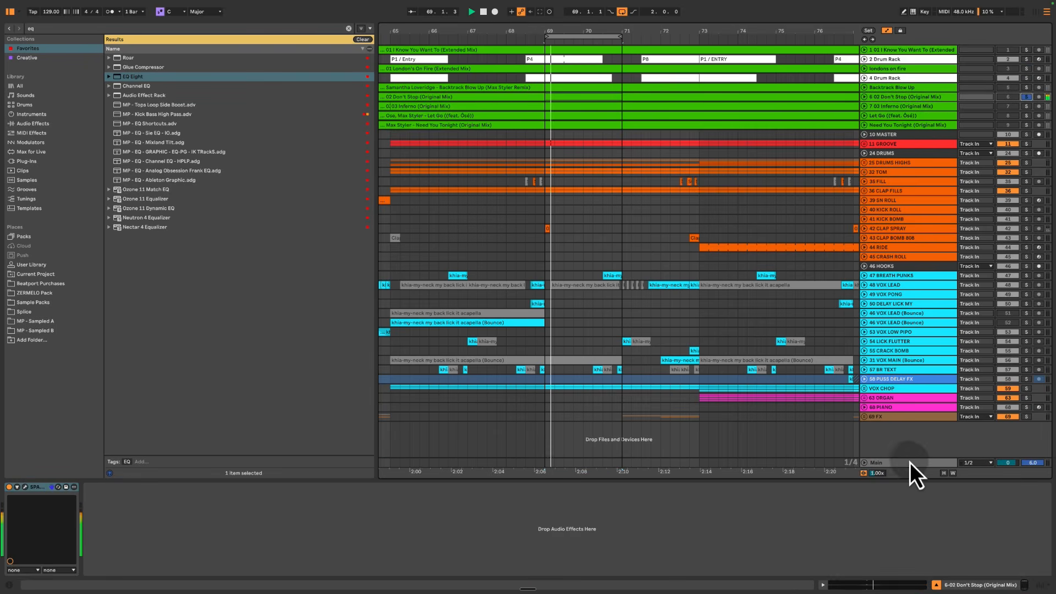
click(889, 463)
double_click(824, 546)
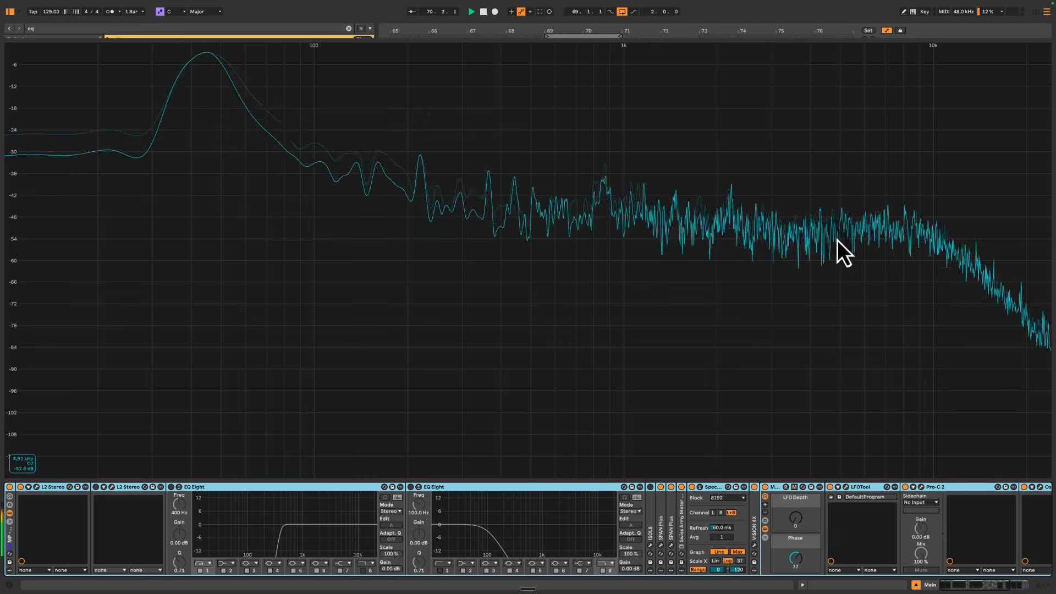
key(space)
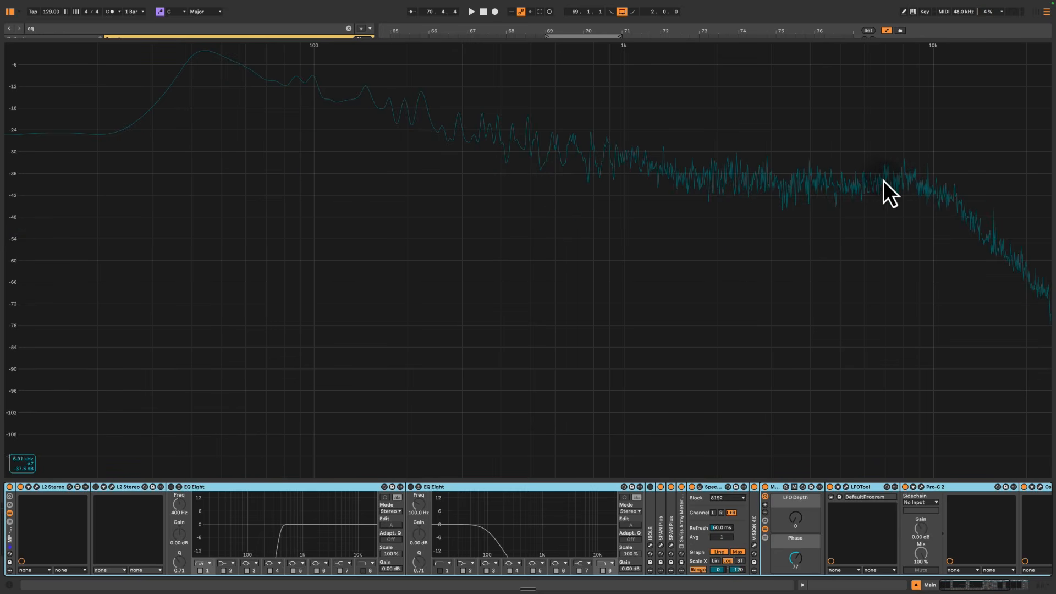
Solo the 03 Inferno reference and view its spectrum from bar 69
double_click(924, 186)
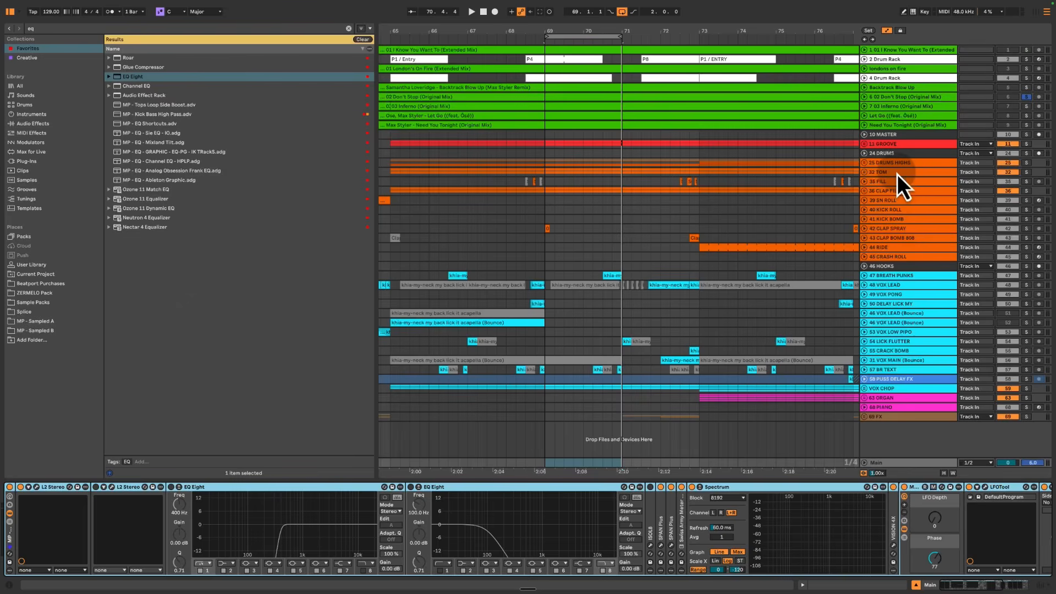
click(896, 109)
click(1026, 106)
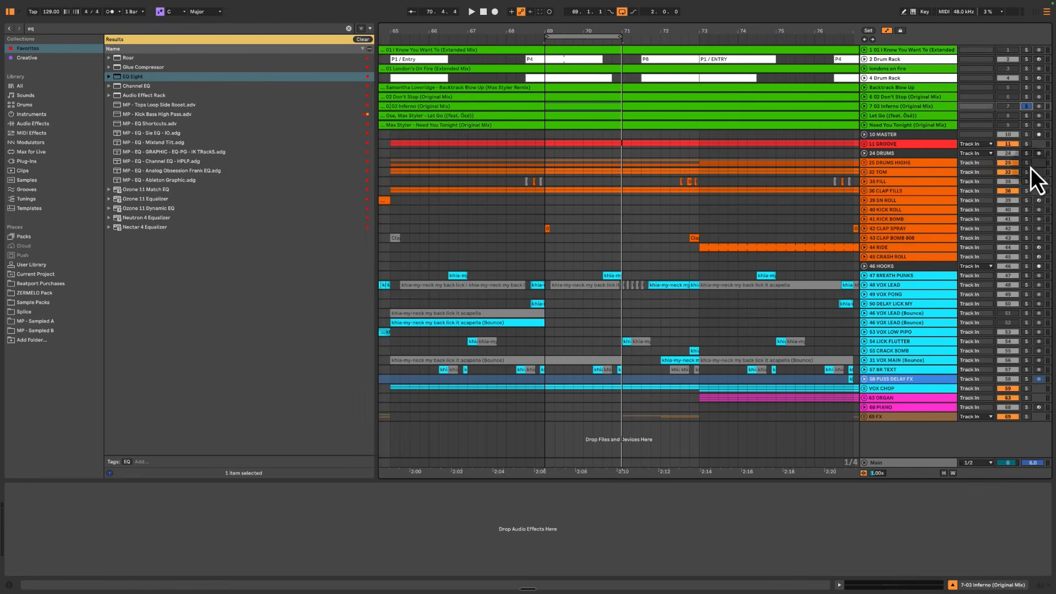
key(space)
click(910, 463)
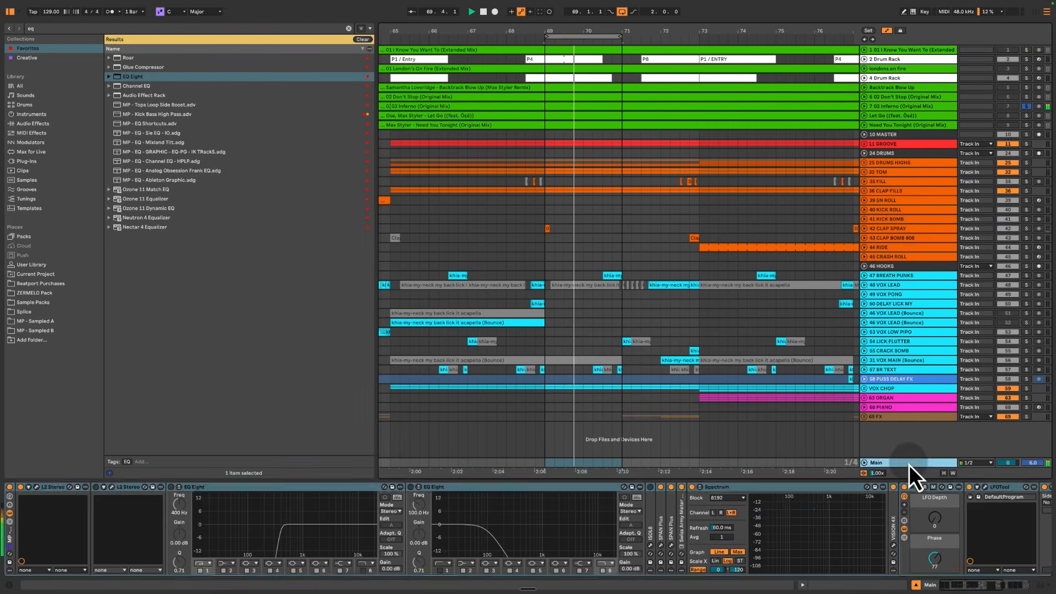
double_click(859, 490)
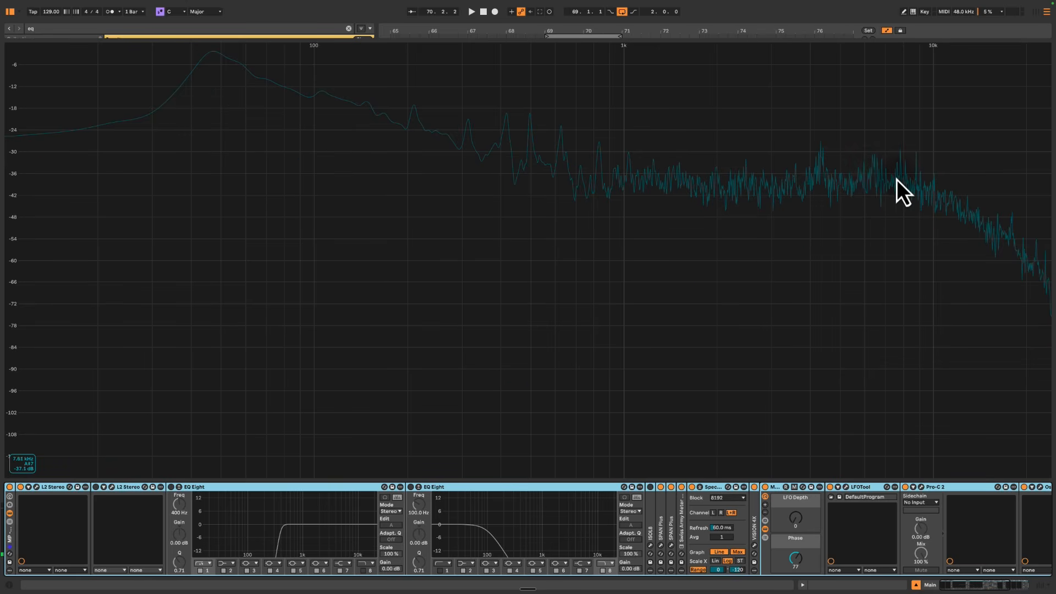
Solo the Let Go reference and view its spectrum on the Main analyser
double_click(822, 146)
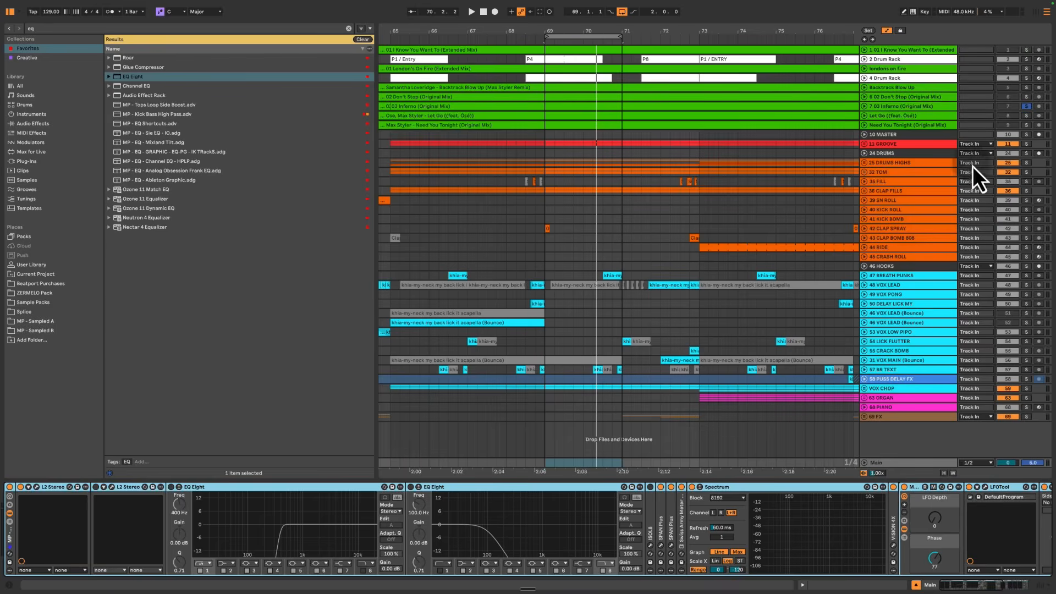
click(916, 117)
key(space)
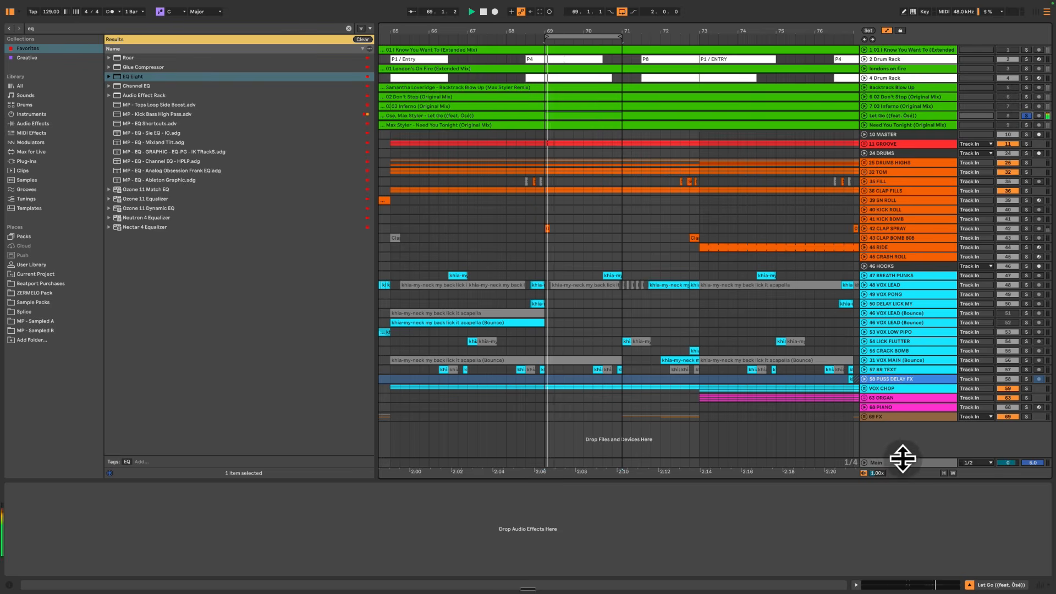
click(900, 466)
double_click(854, 524)
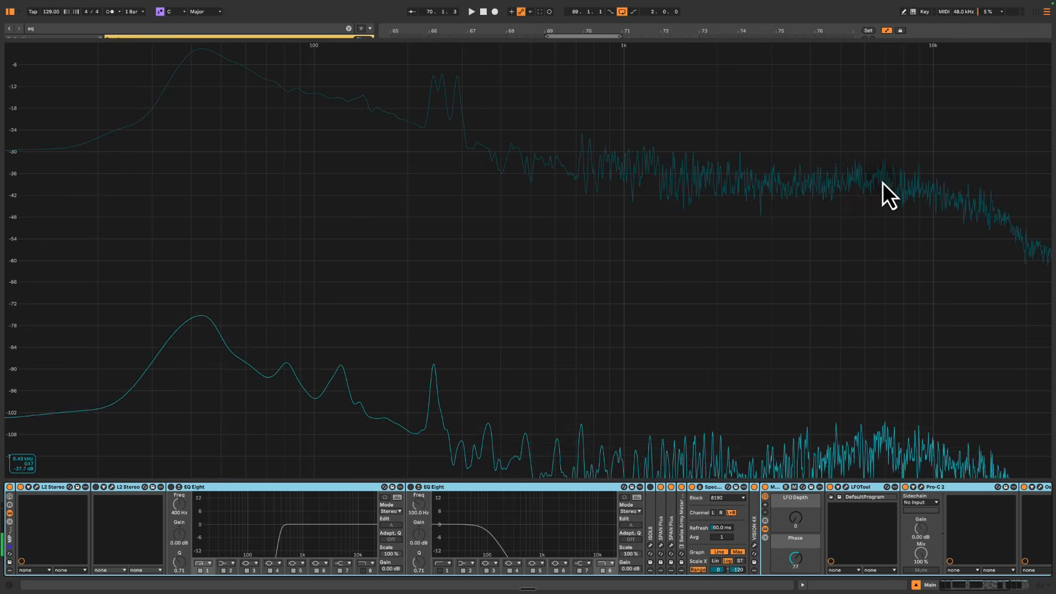
Solo the 11 GROOVE group with 25 DRUMS HIGHS and read the drums spectrum
double_click(806, 159)
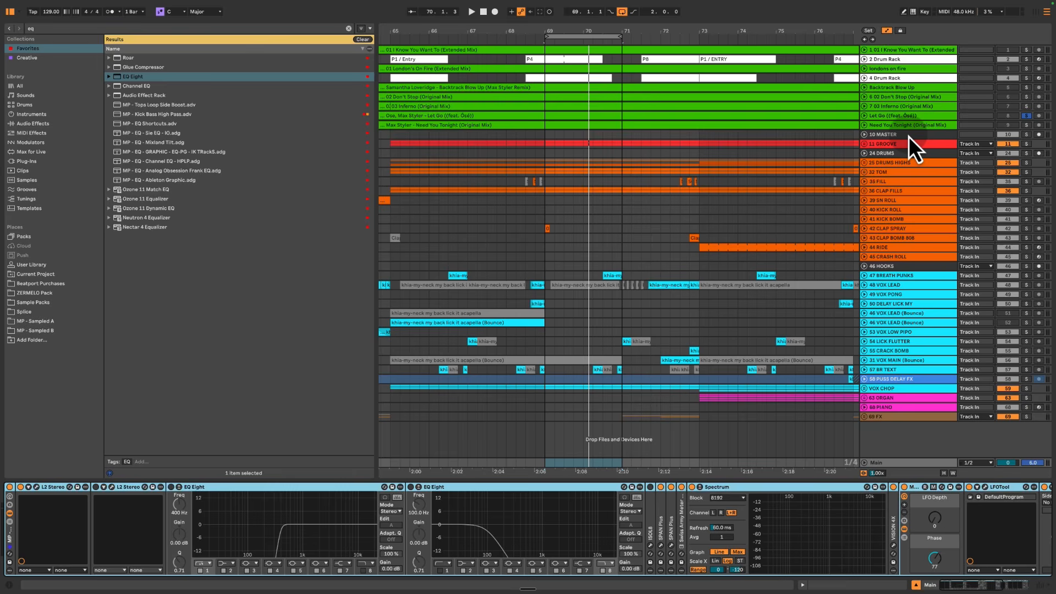
click(892, 144)
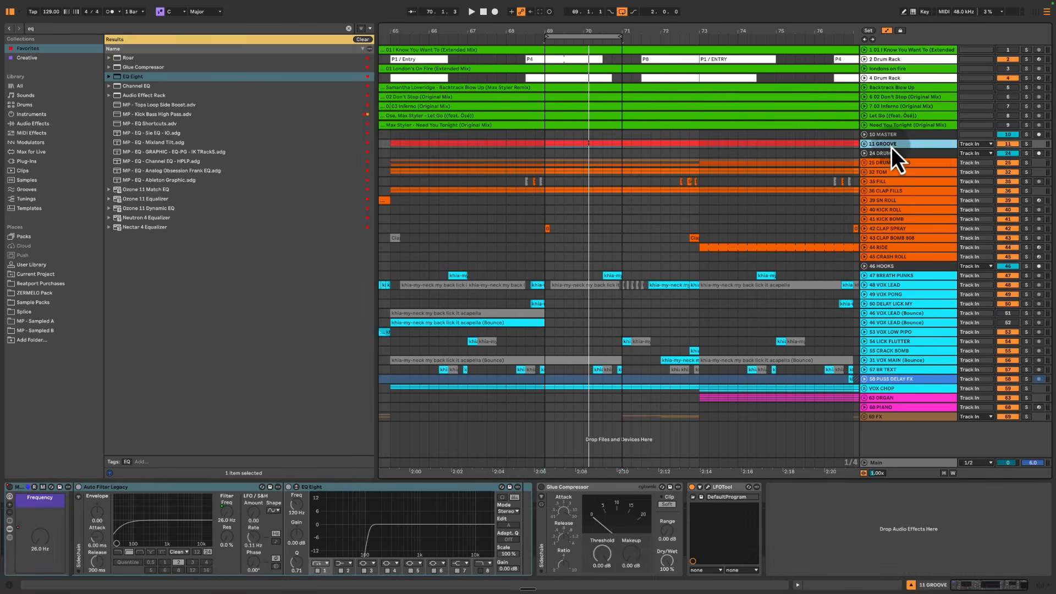
click(1026, 144)
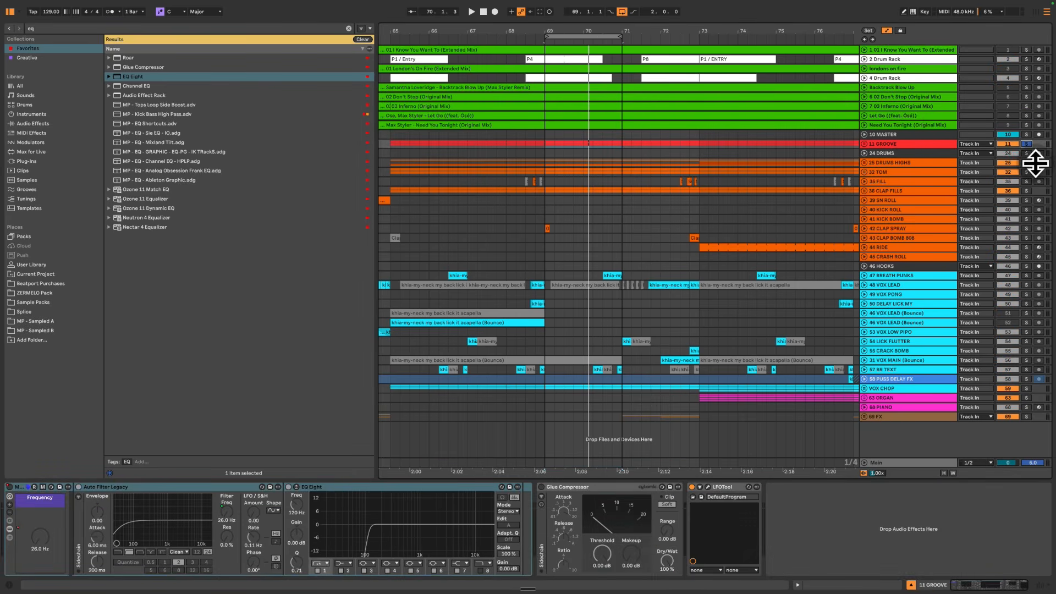
click(1026, 163)
click(896, 463)
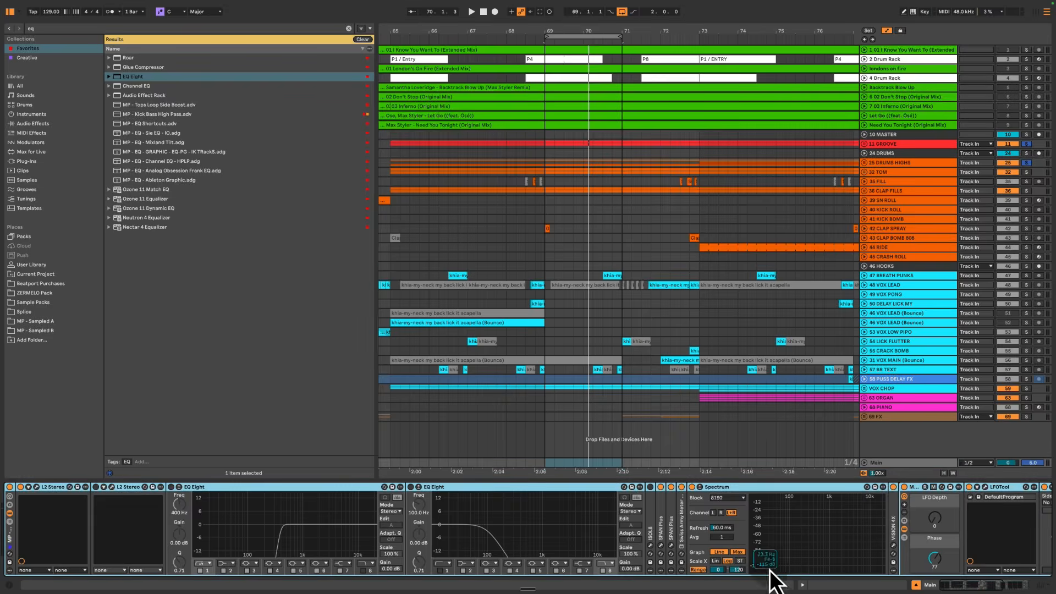
double_click(806, 523)
key(space)
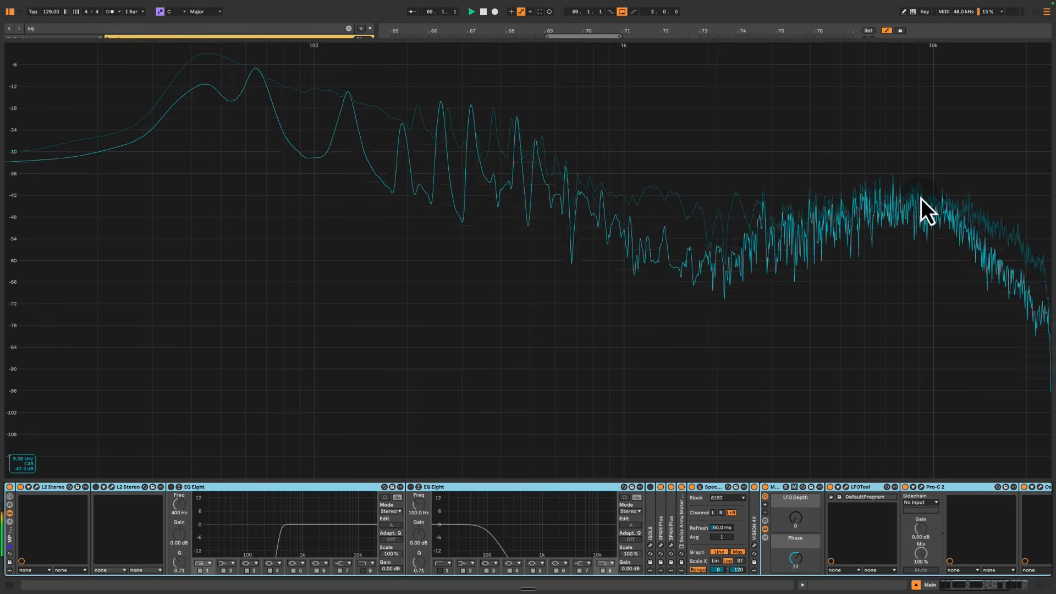
key(space)
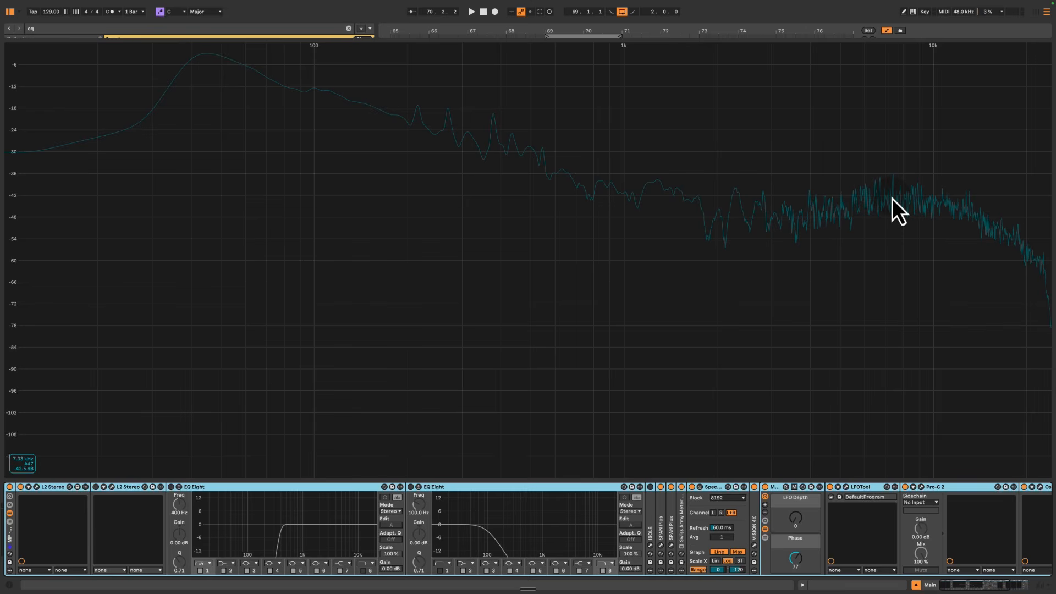
Solo only DRUMS HIGHS and watch Main's enlarged spectrum during playback, then close it
double_click(865, 164)
click(1028, 165)
click(1028, 165)
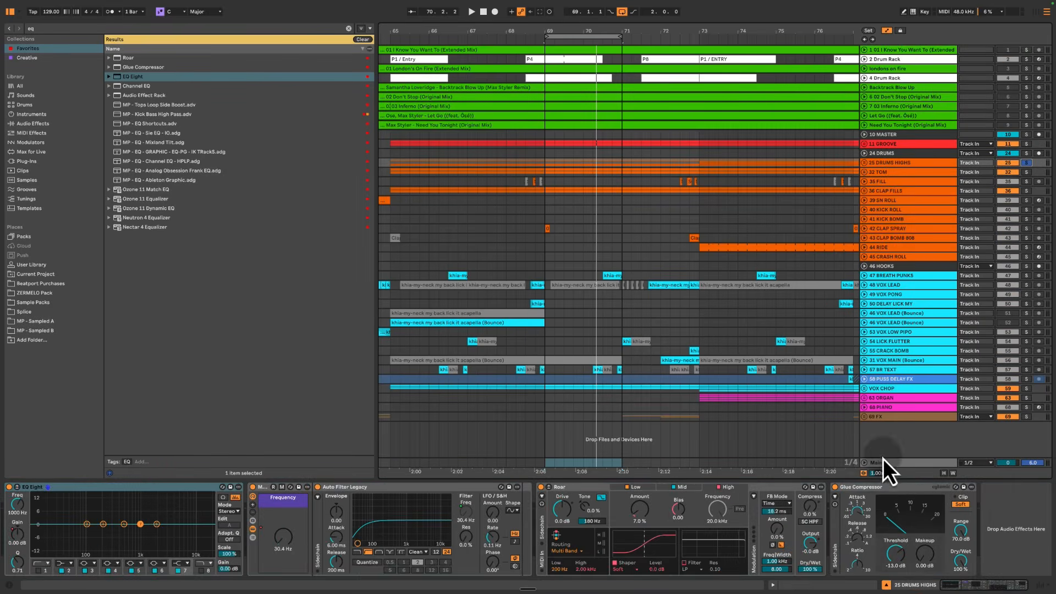
click(889, 465)
double_click(800, 516)
key(space)
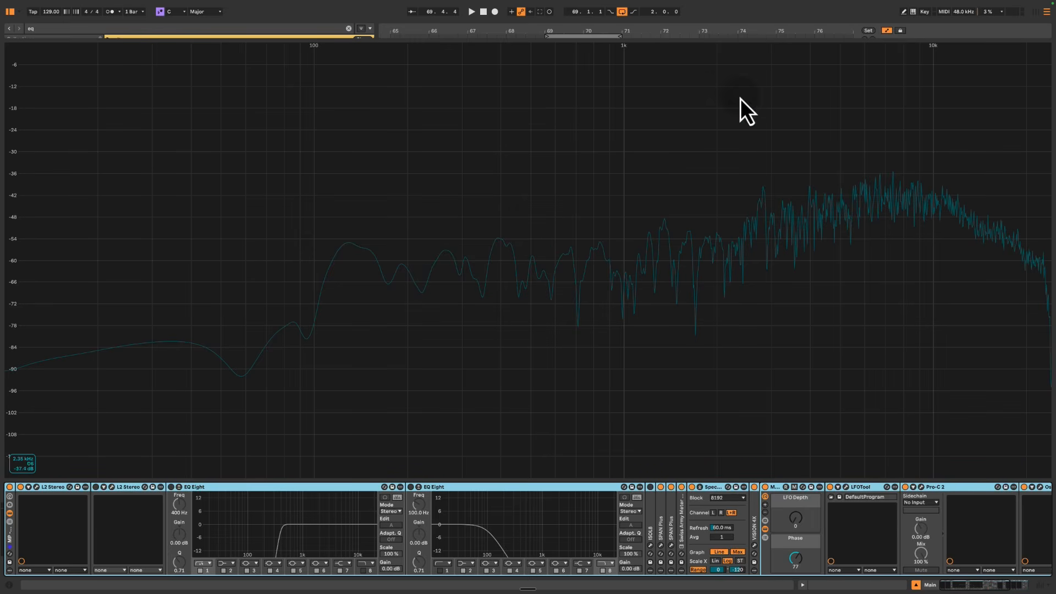
double_click(881, 203)
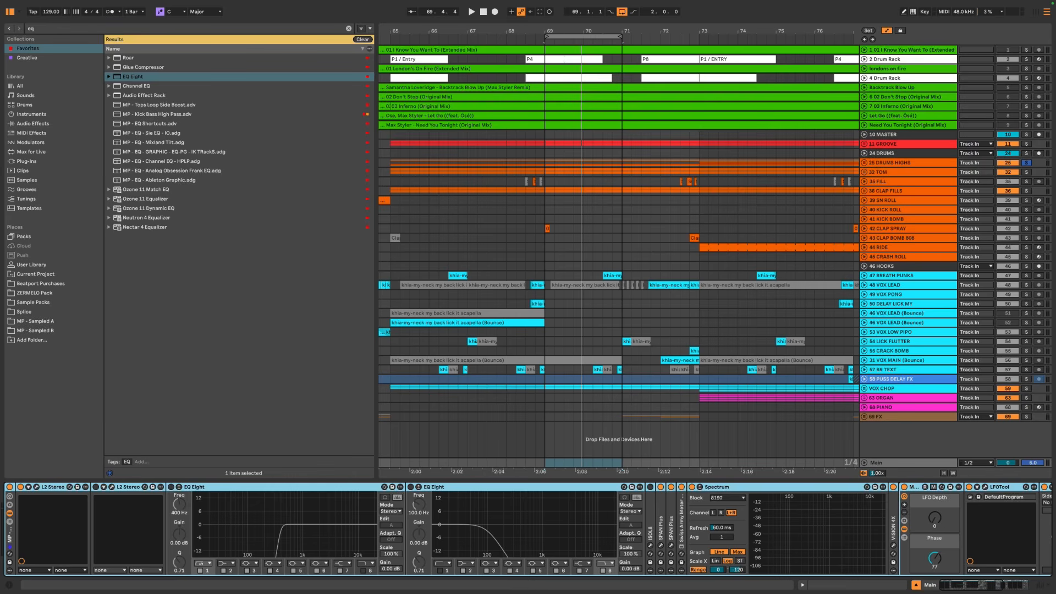
Glance at the house picture tab in the browser, then return to Ableton Live
key(ctrl+Right)
mouse_move(206, 2)
click(269, 16)
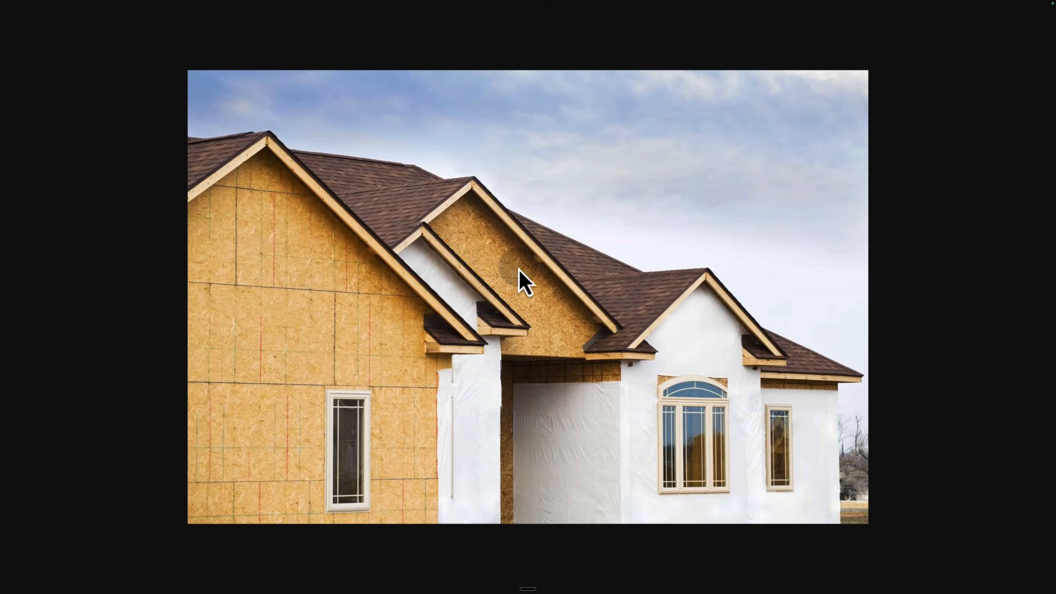
key(ctrl+Left)
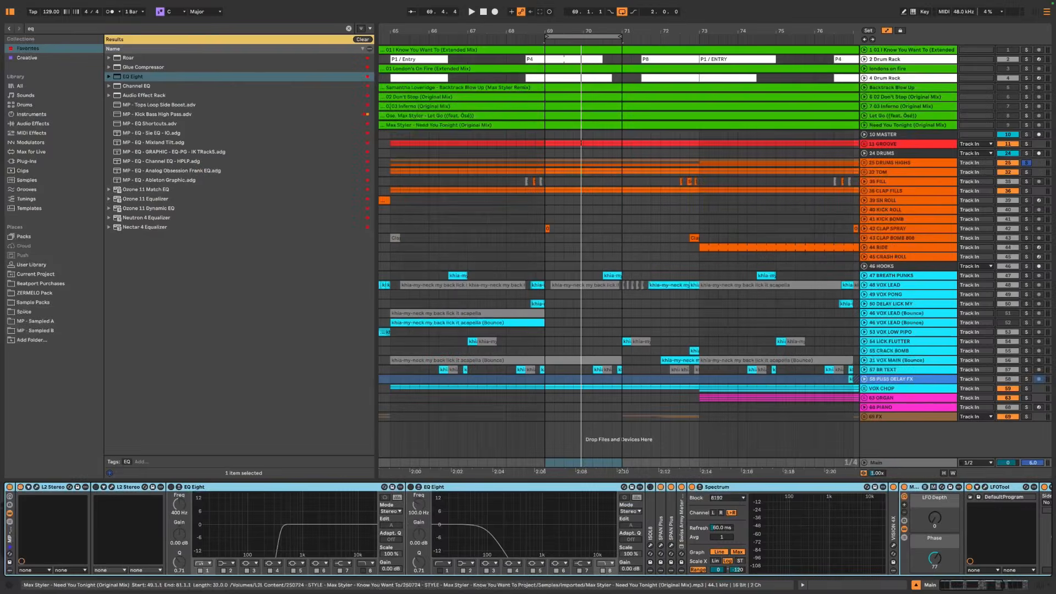
Unfold the 11 GROOVE and 12 KICK CLAP GROUP groups and play from bar 69
click(884, 143)
click(864, 145)
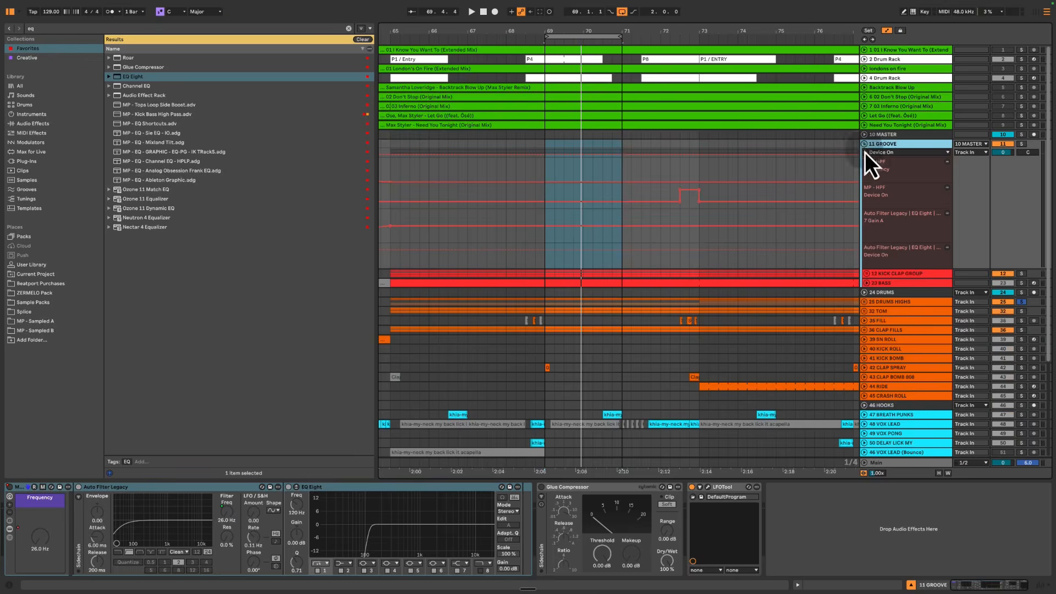
click(891, 283)
click(869, 274)
click(868, 274)
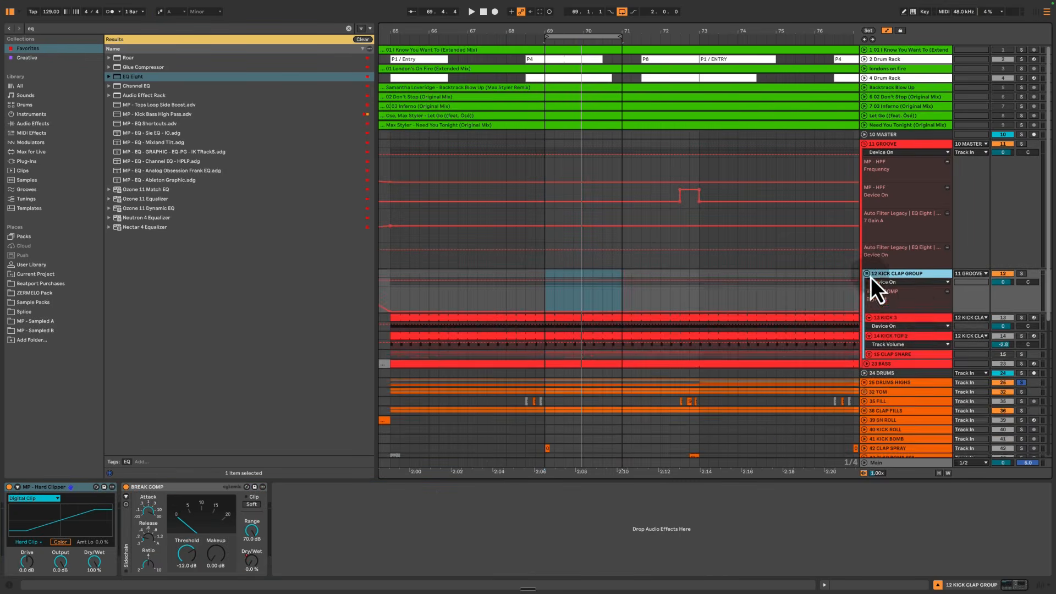
scroll(899, 279, down, 2)
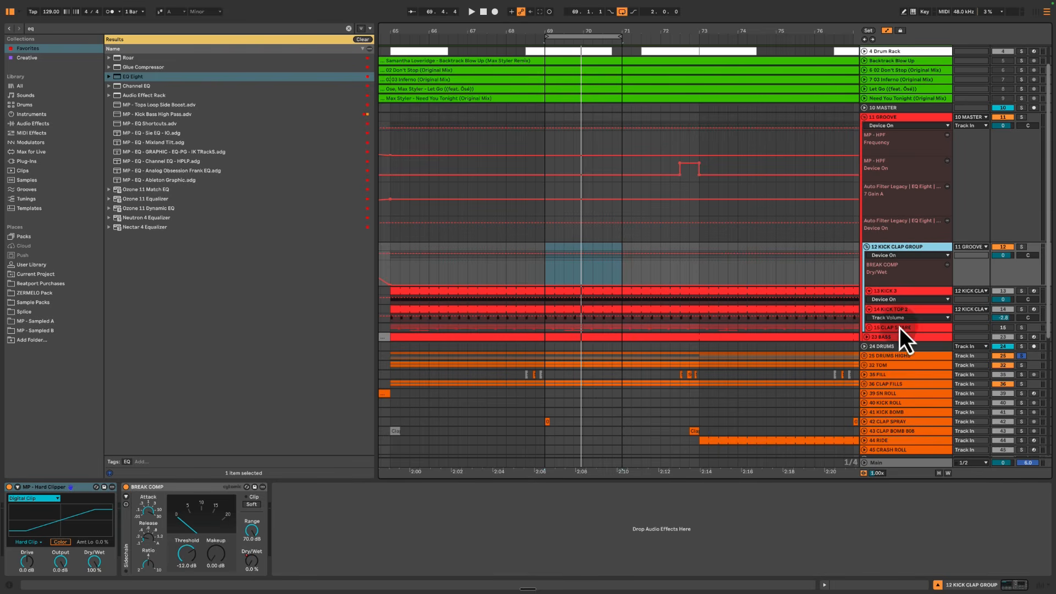
click(1001, 329)
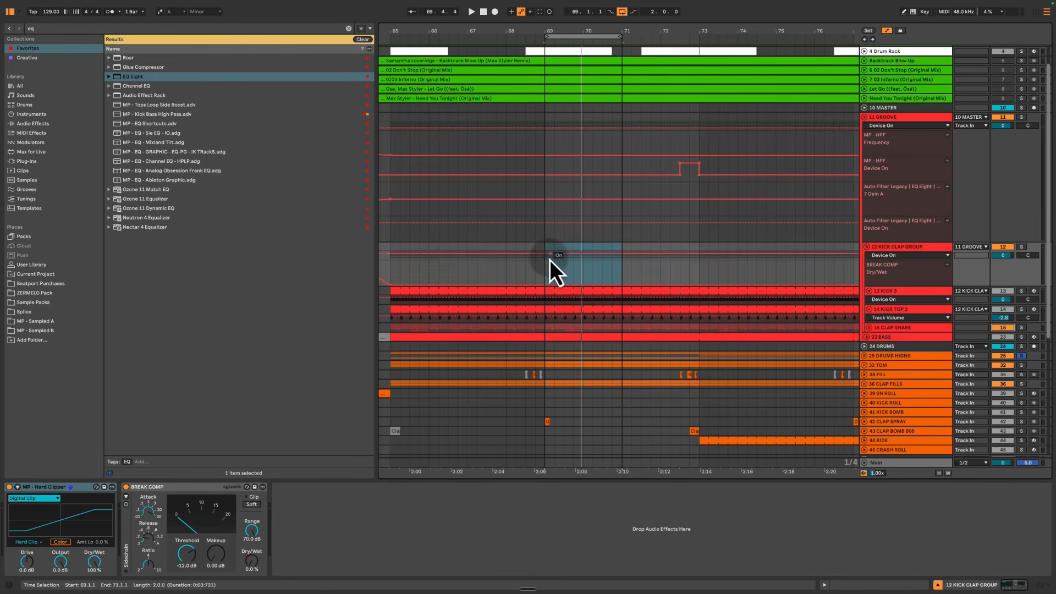
click(543, 273)
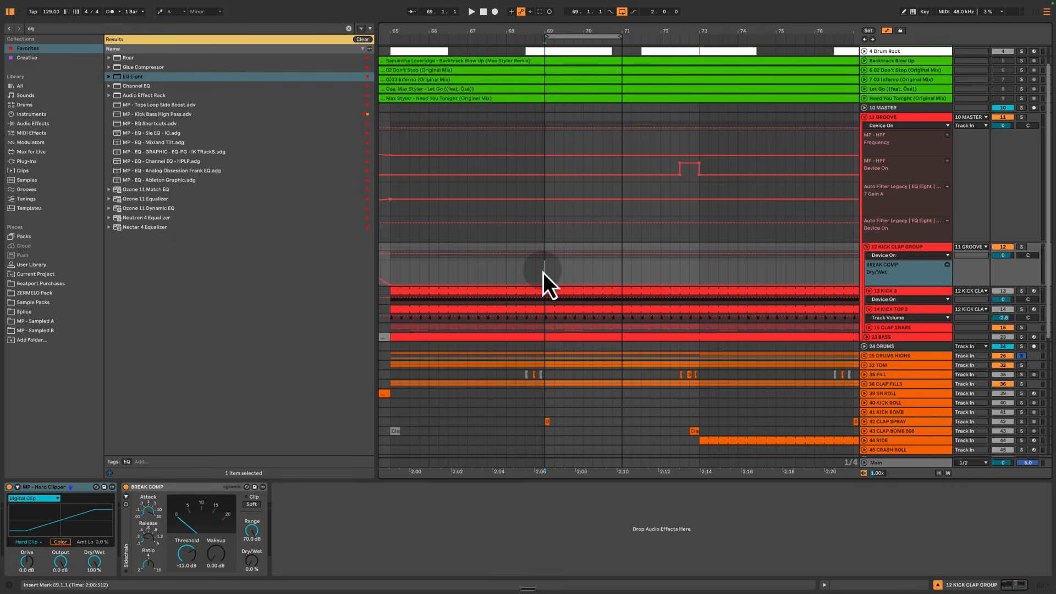
key(space)
click(889, 185)
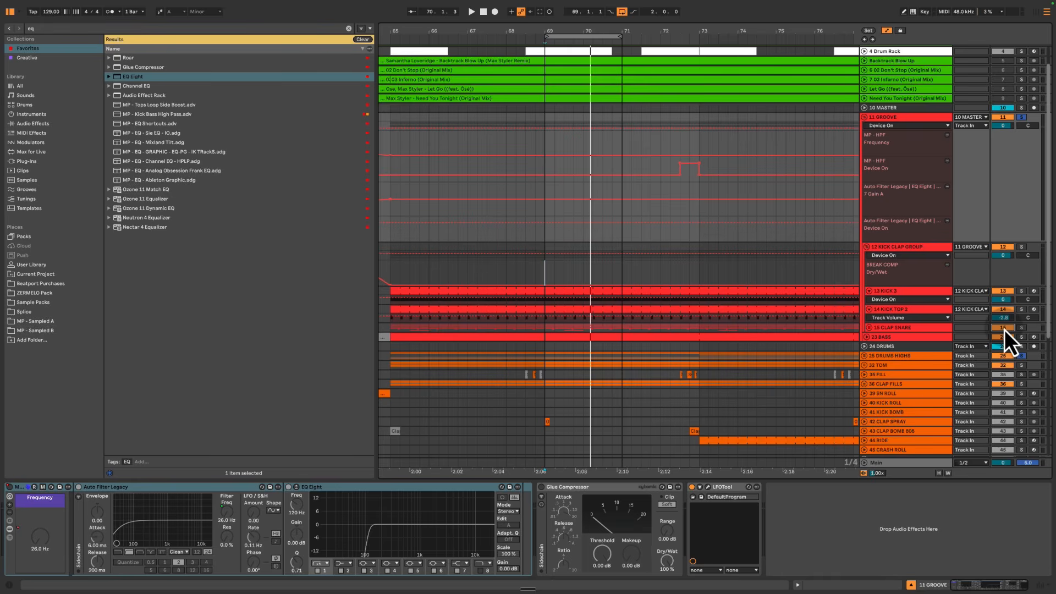
Add a Utility after Glue Compressor on 15 CLAP SNARE and start playback
click(894, 328)
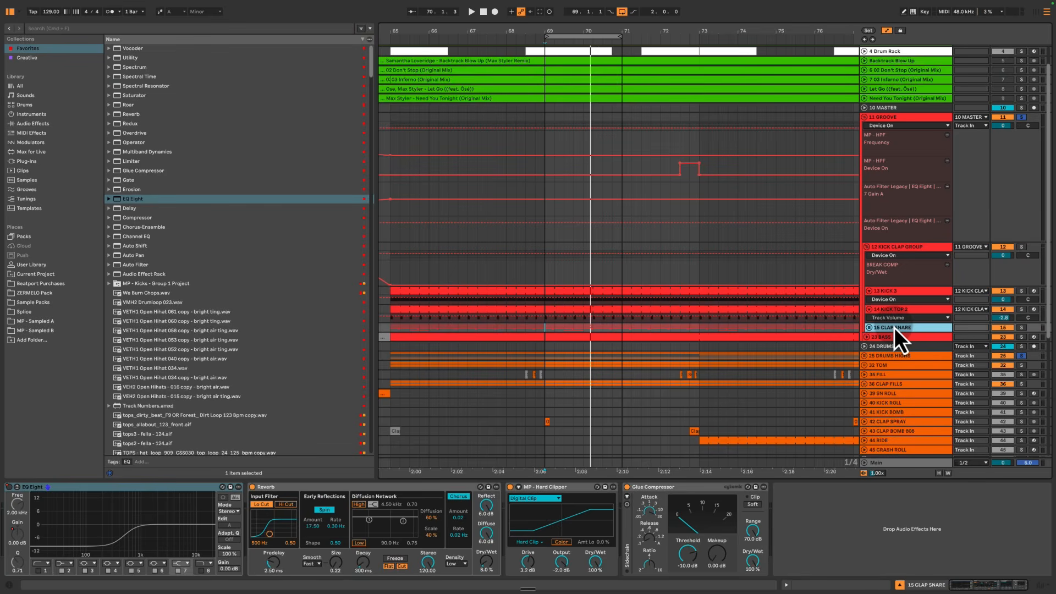
click(203, 32)
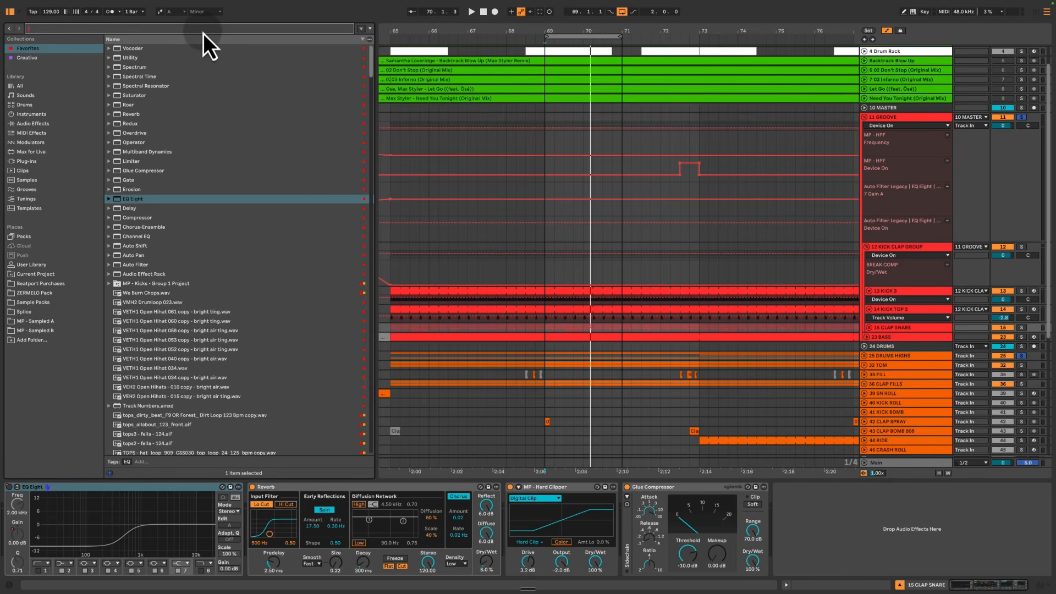
text(util)
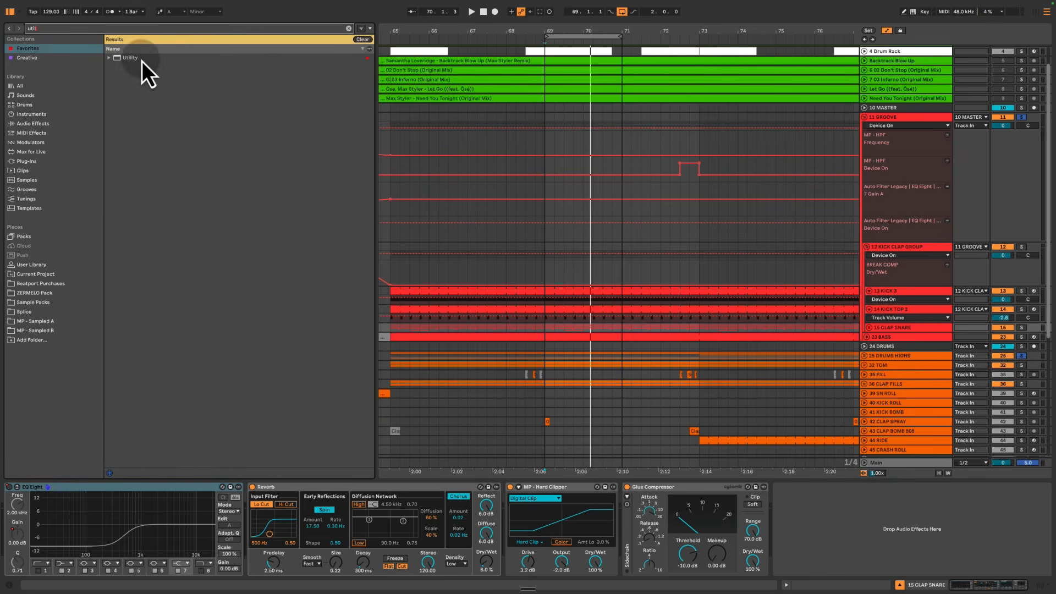
click(142, 57)
drag(809, 450, 823, 526)
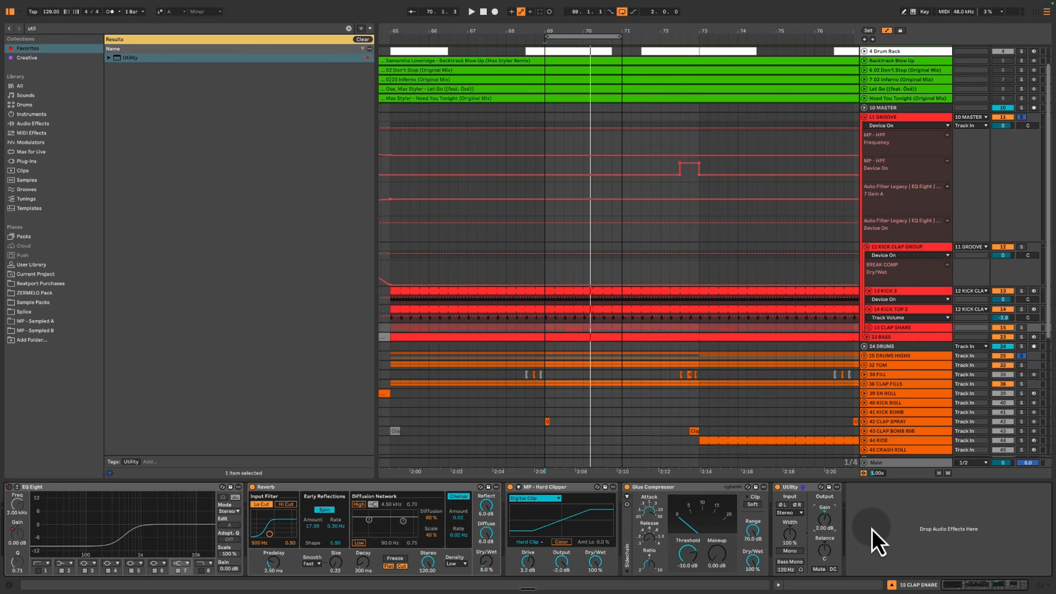
key(space)
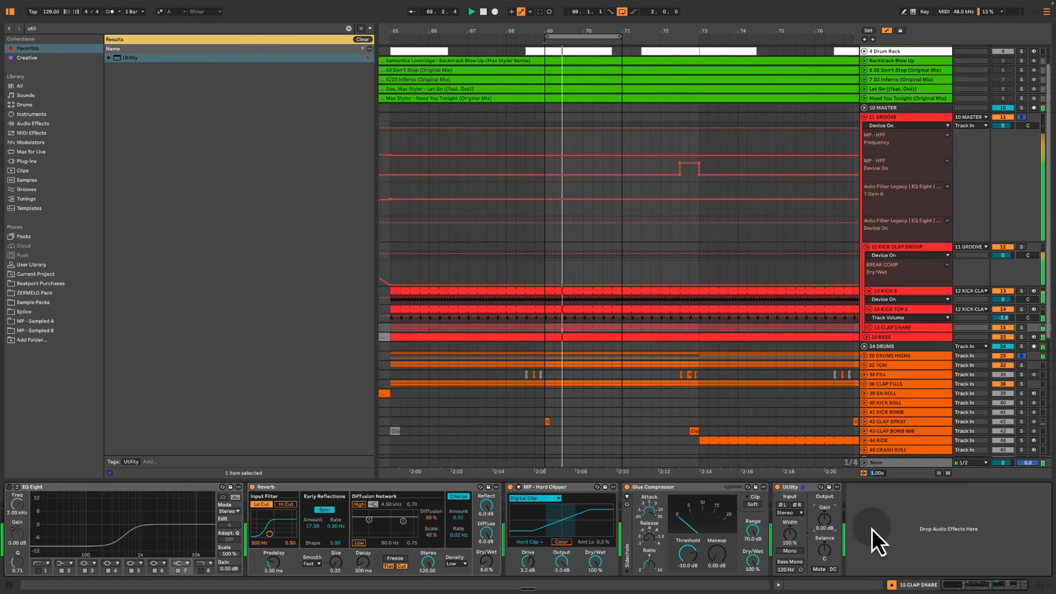
Audition the clap with Utility gain at +4 dB and -4 dB, then revert to 0 dB
key(Up)
key(Up)
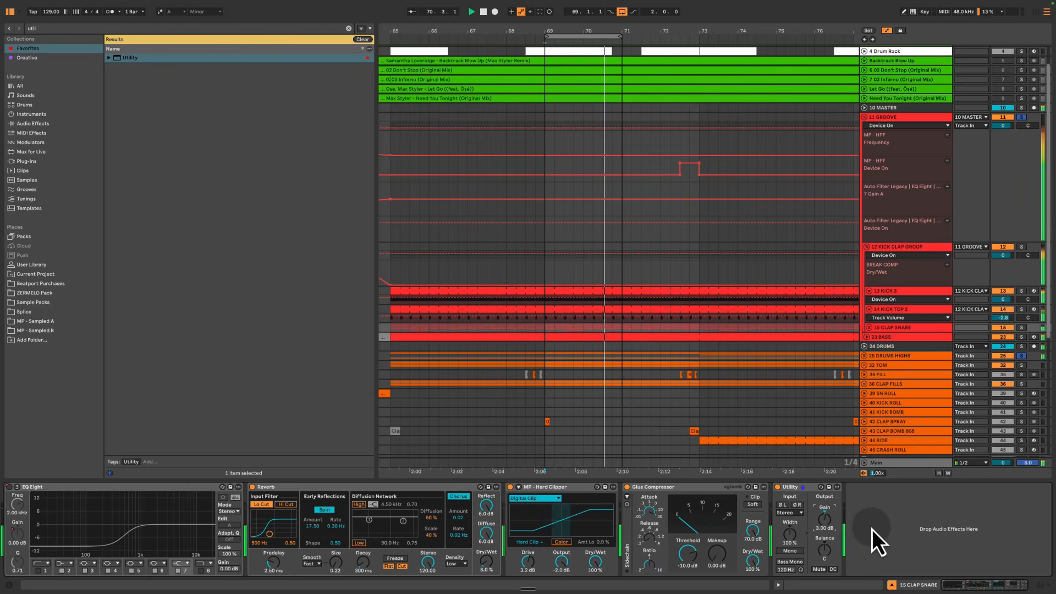
key(space)
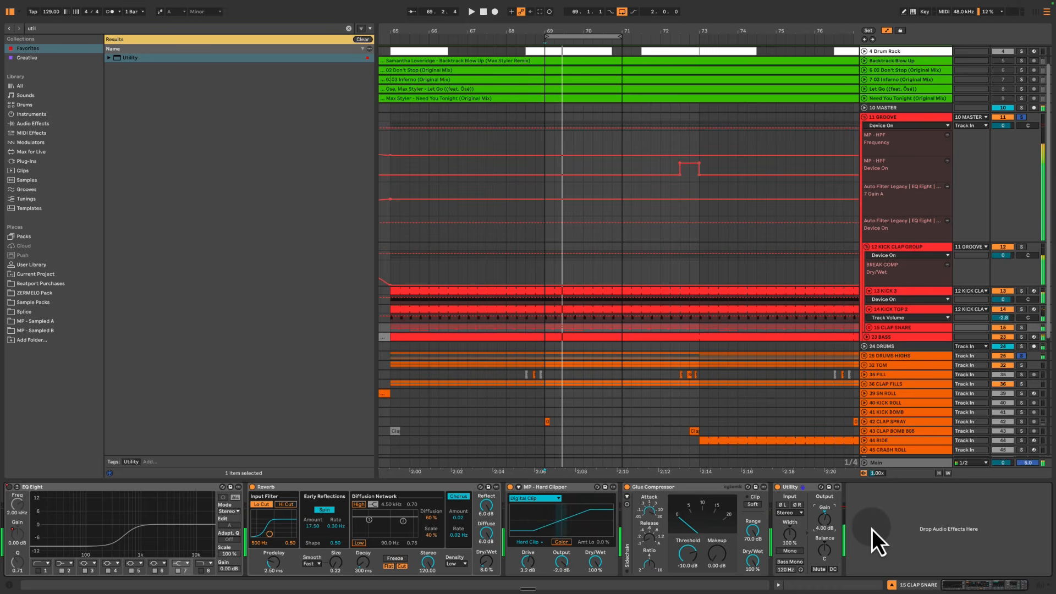
key(Delete)
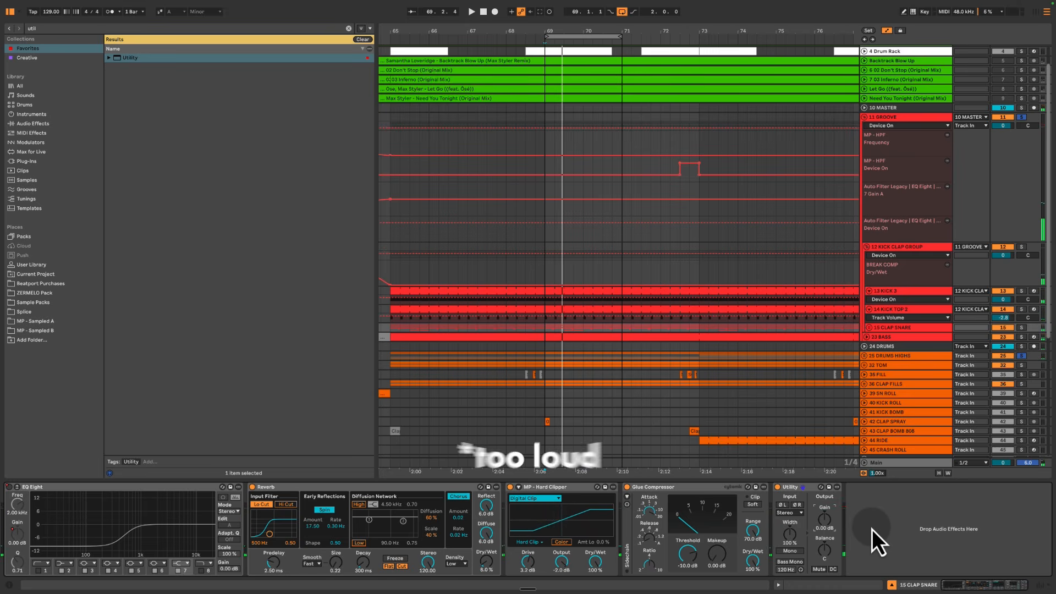
text(-4)
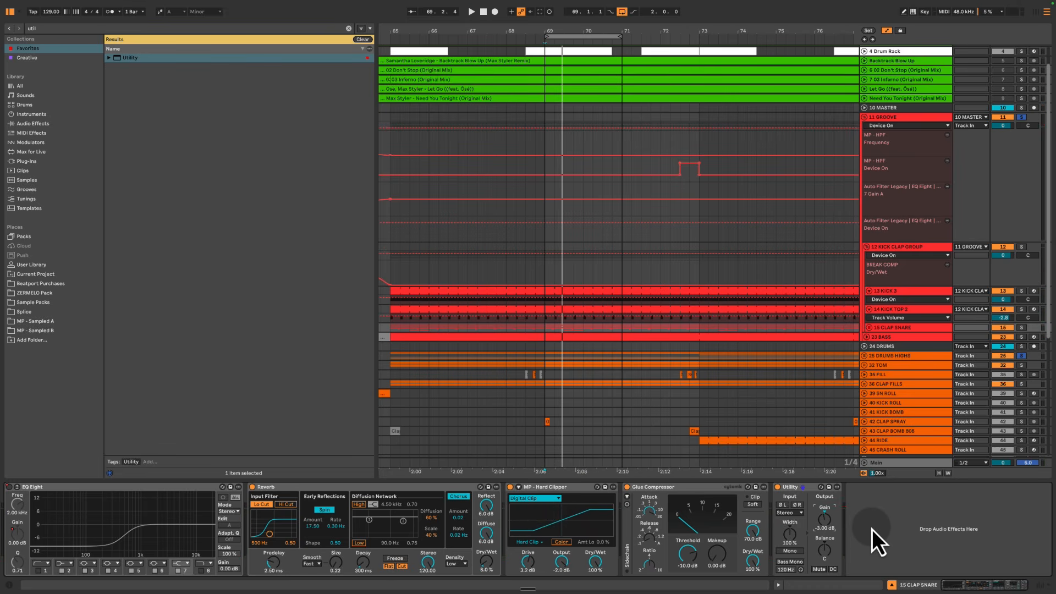
key(Return)
key(space)
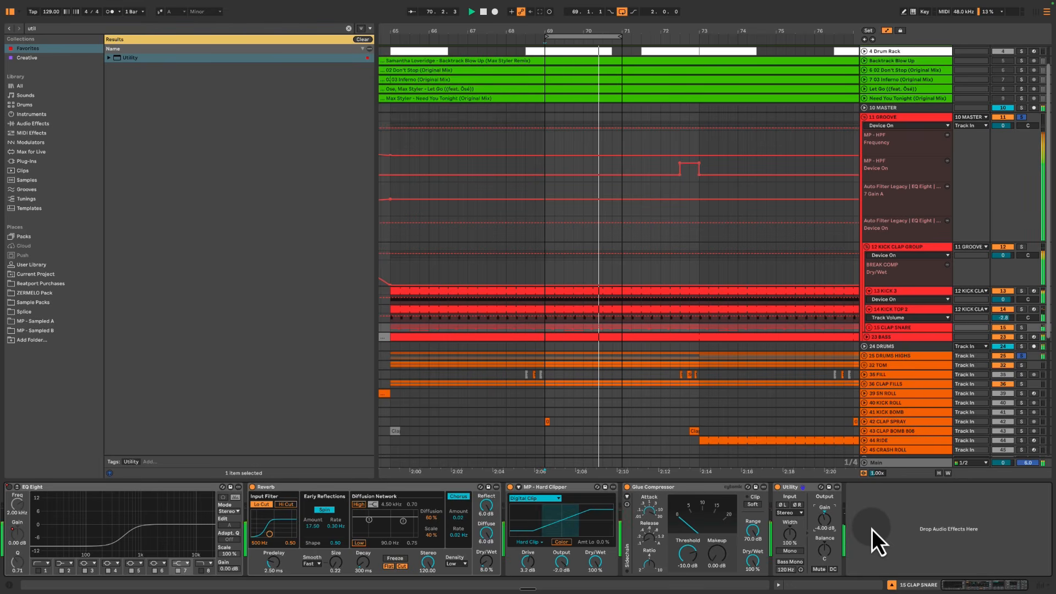
key(super+z)
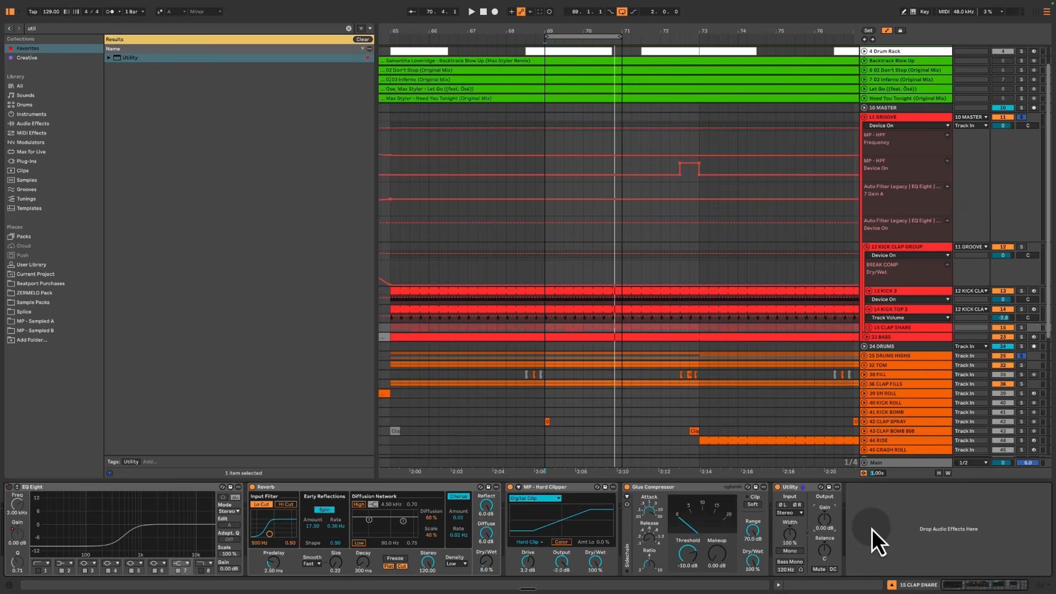
key(space)
Delete the Utility so the CLAP SNARE chain ends at Glue Compressor
click(810, 490)
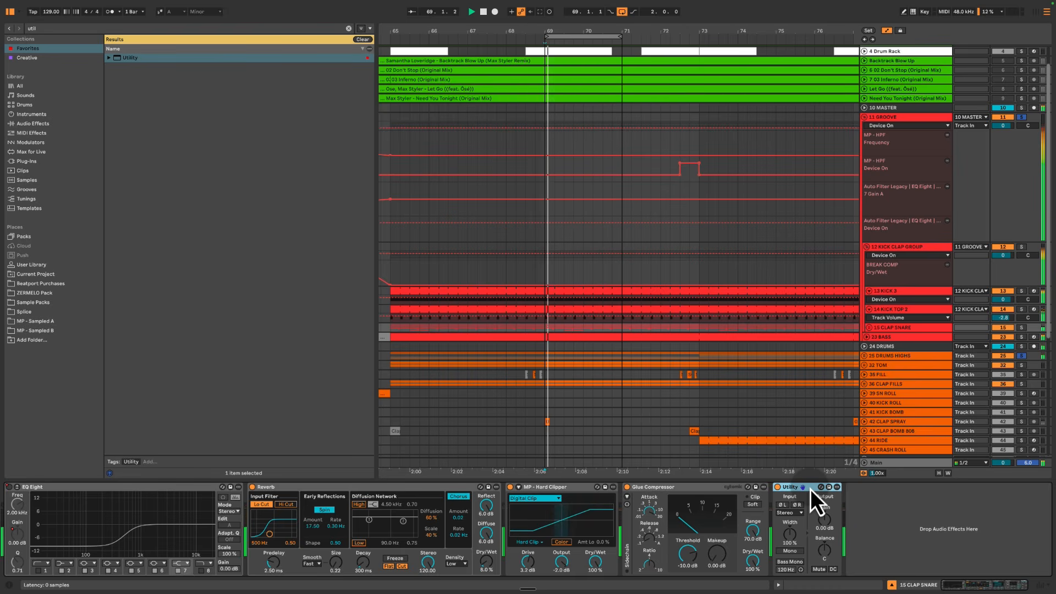
key(space)
key(Delete)
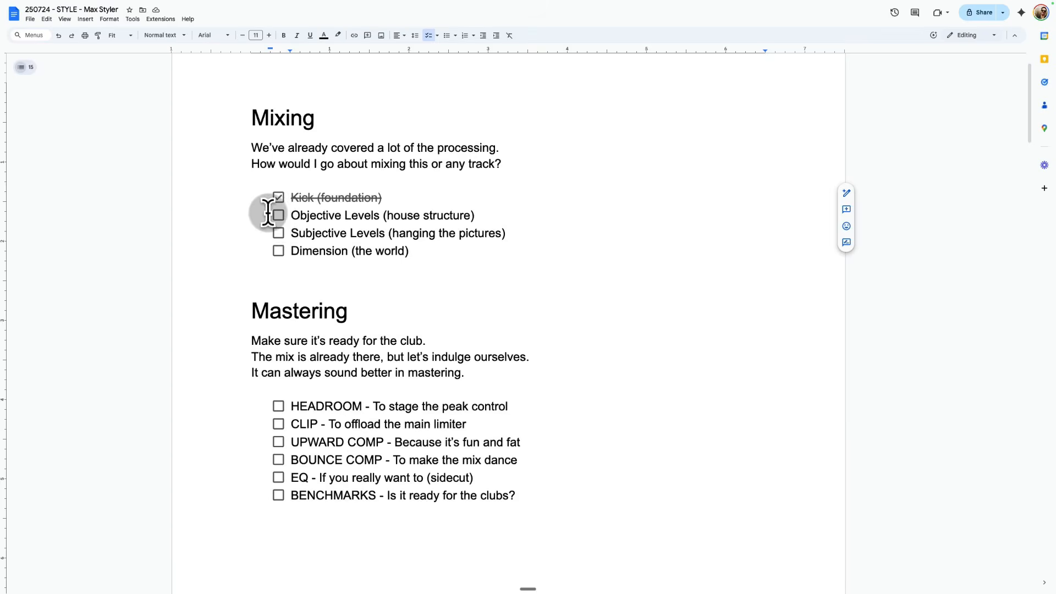
Tick the Objective Levels checklist item and select the Subjective Levels line
click(278, 215)
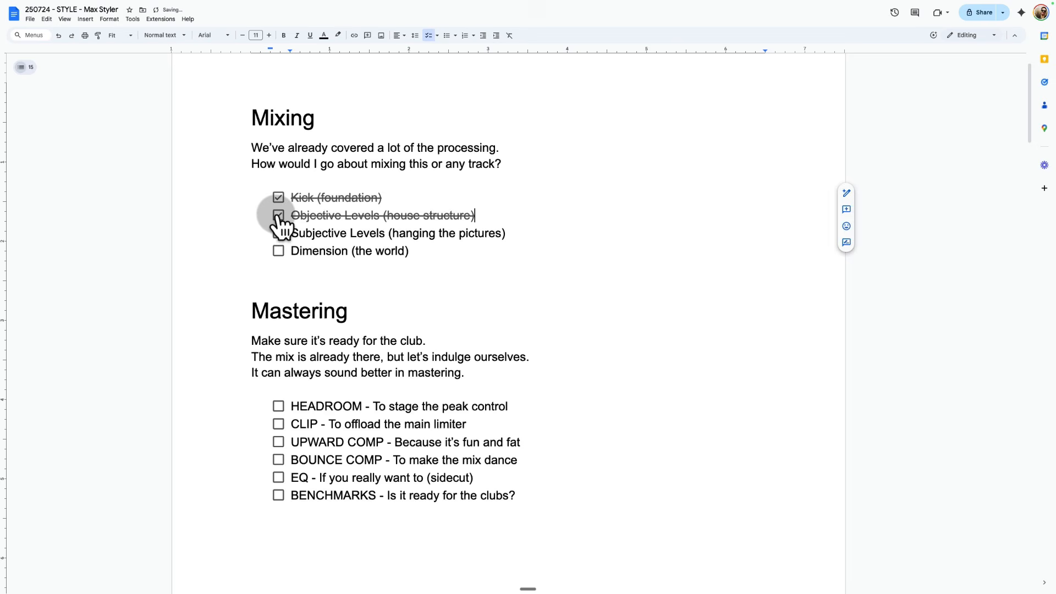
click(526, 235)
triple_click(527, 235)
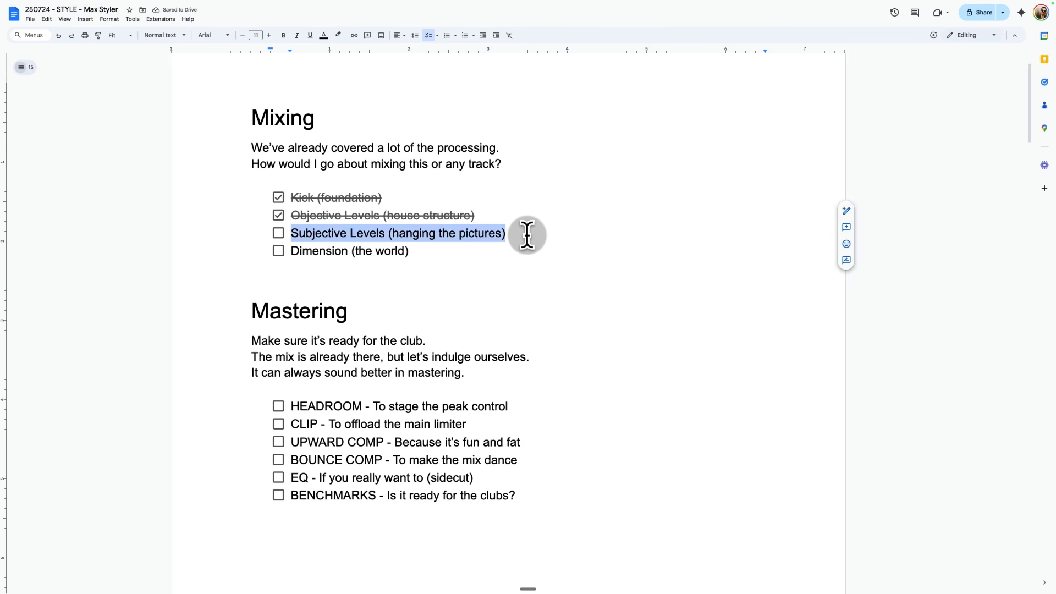
click(543, 239)
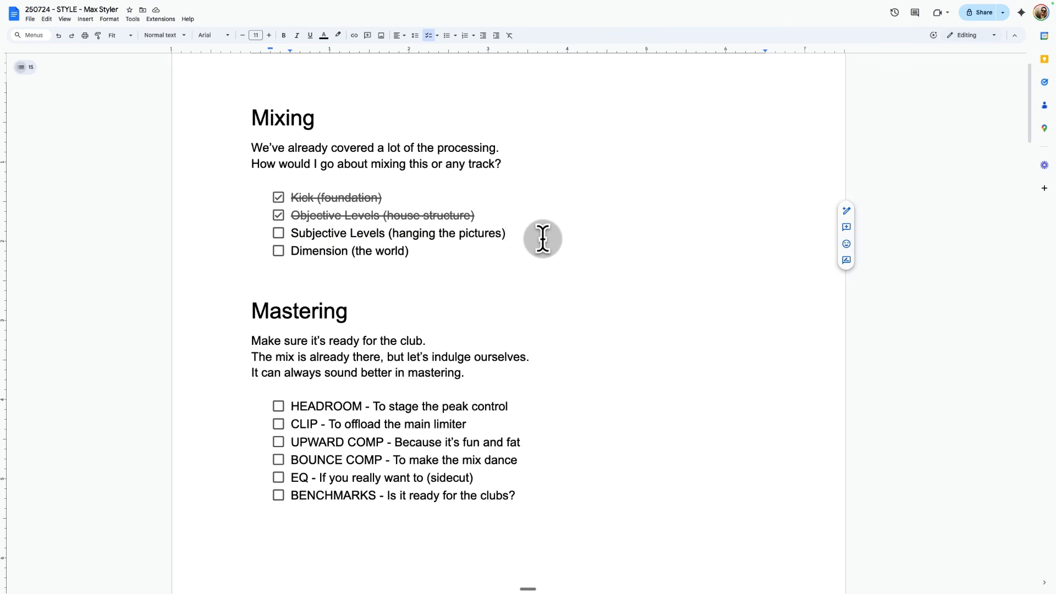
triple_click(543, 239)
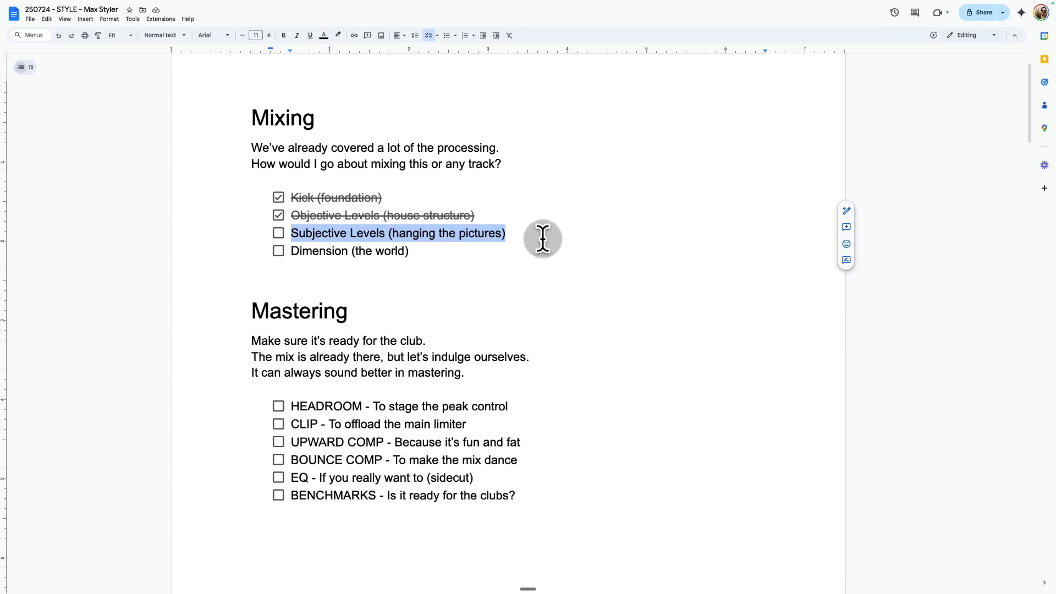
click(504, 214)
Select the Objective and Subjective Levels lines, clear the selection, and show the construction-site photo
key(shift+Home)
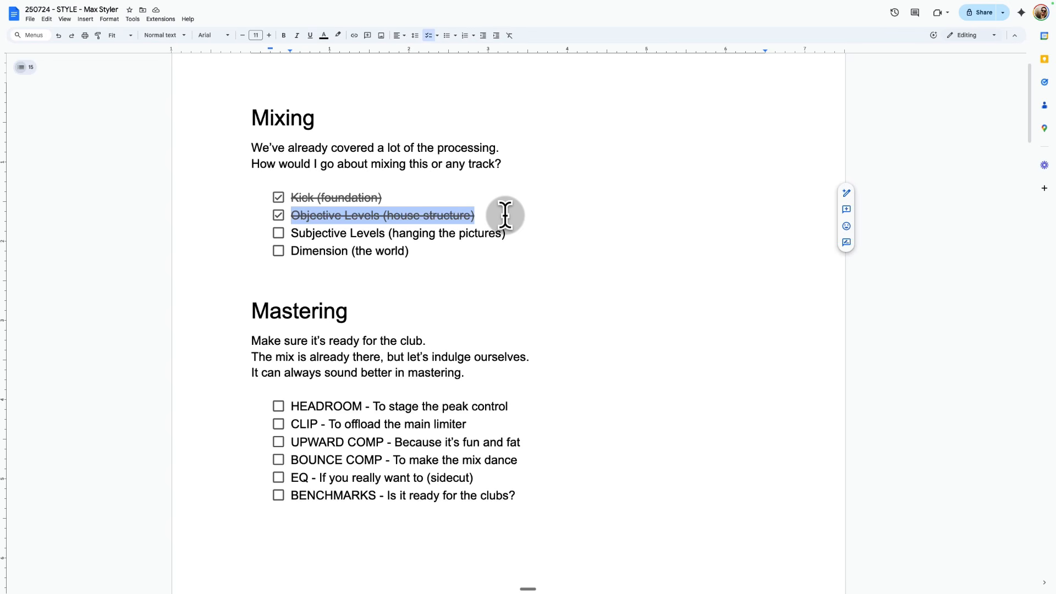
key(Down)
key(super+Left)
key(super+shift+Right)
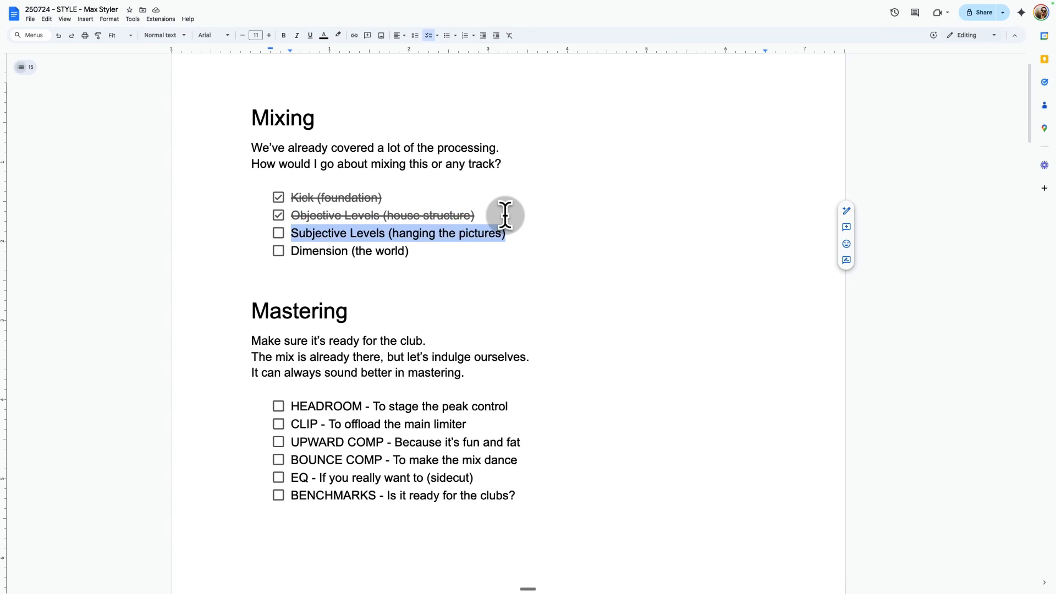
click(506, 233)
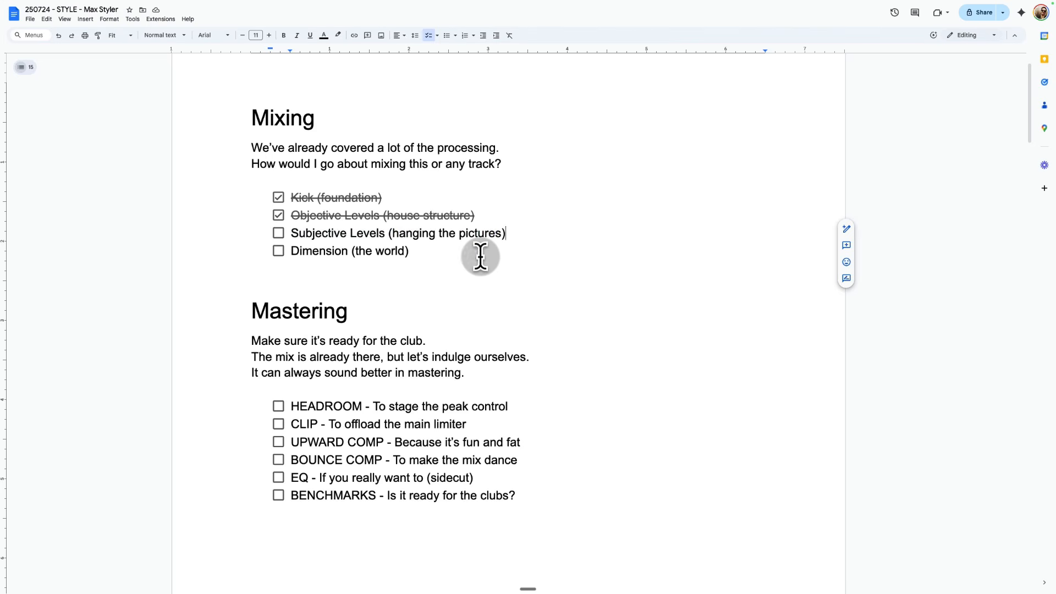
click(166, 4)
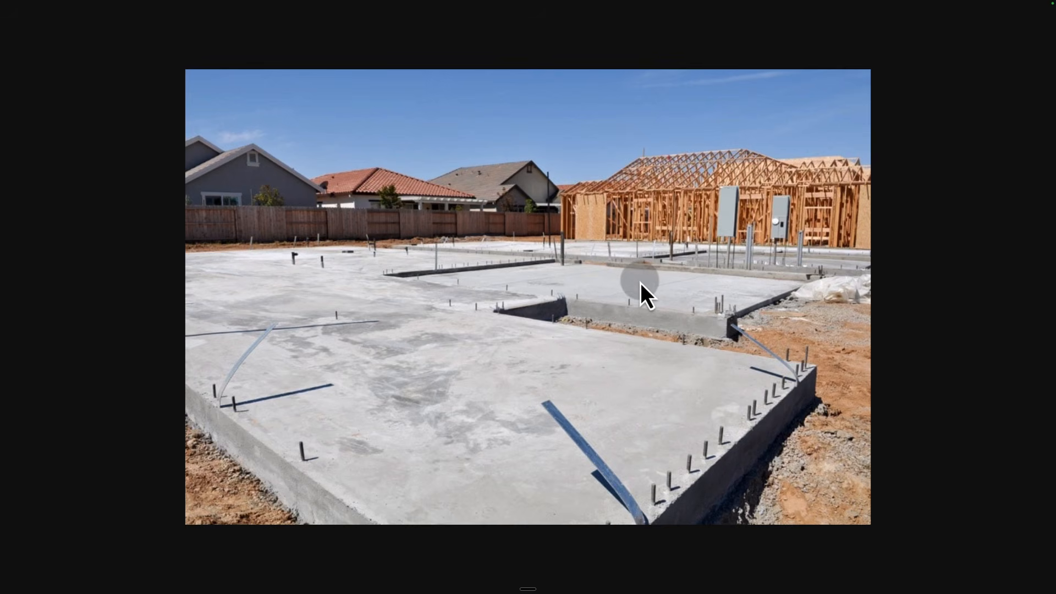
Flip through the house-framing, gallery-wall and studio photos, then return to Ableton Live
click(310, 17)
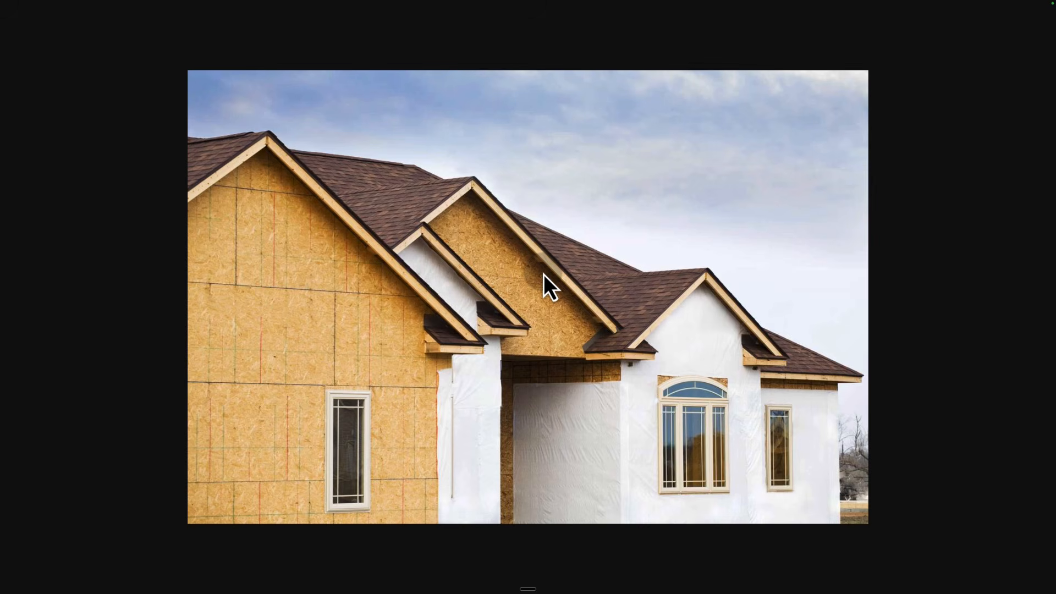
mouse_move(232, 22)
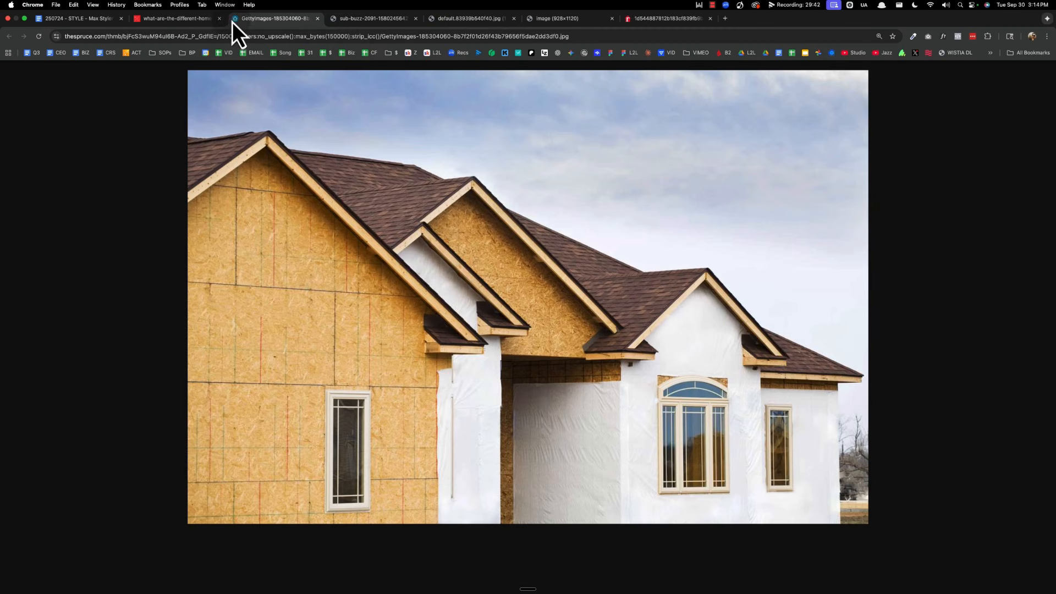
click(359, 21)
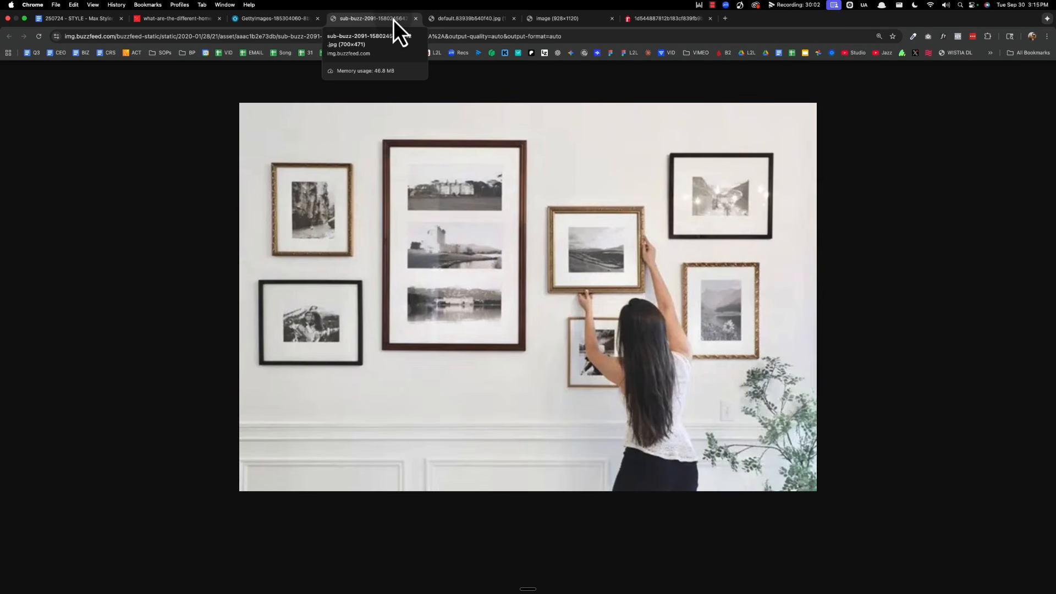
click(472, 16)
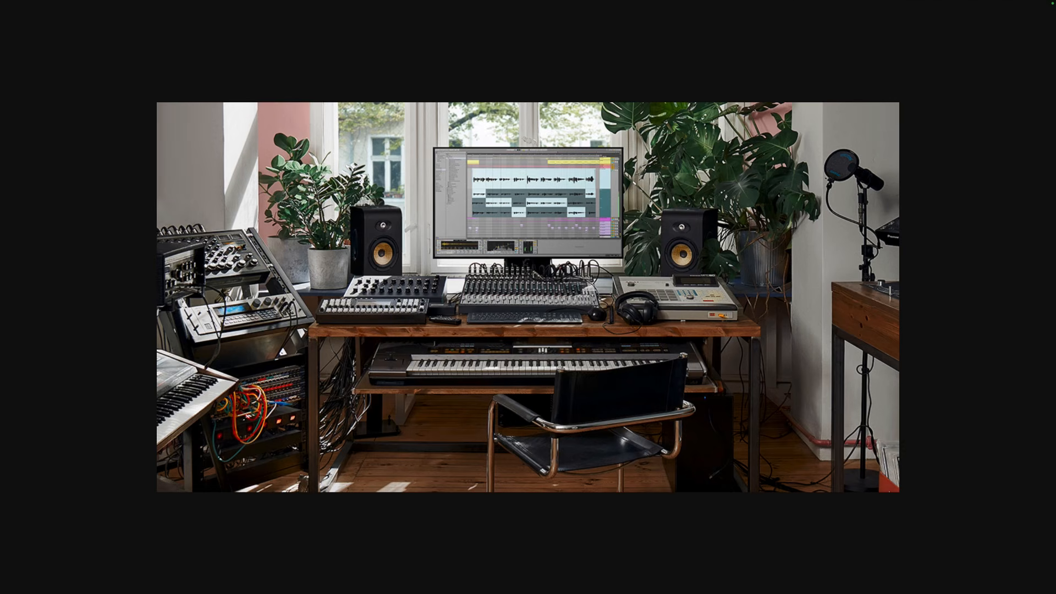
key(ctrl+Left)
click(433, 148)
key(space)
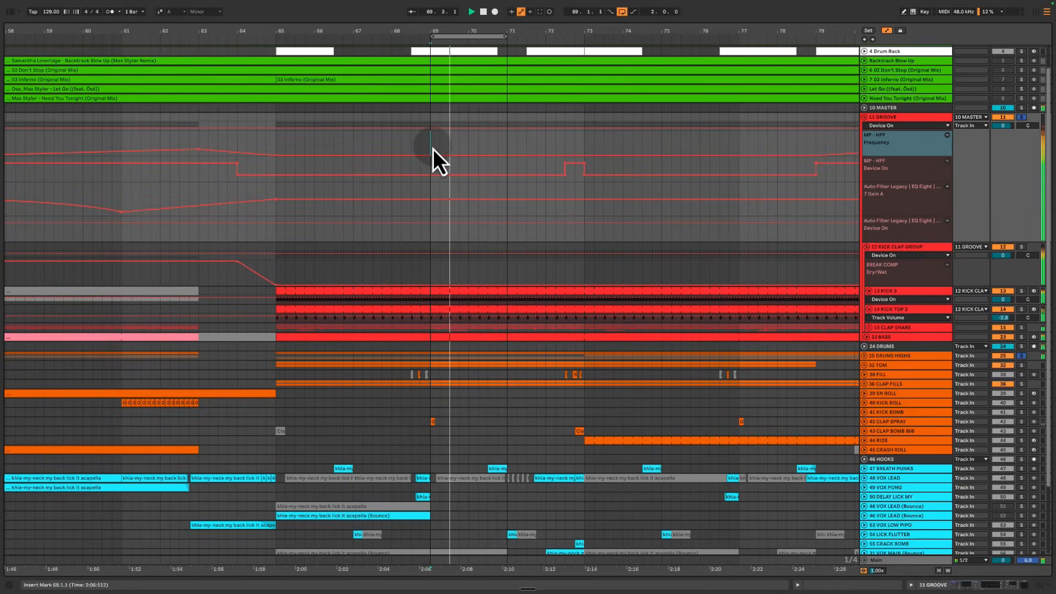
key(space)
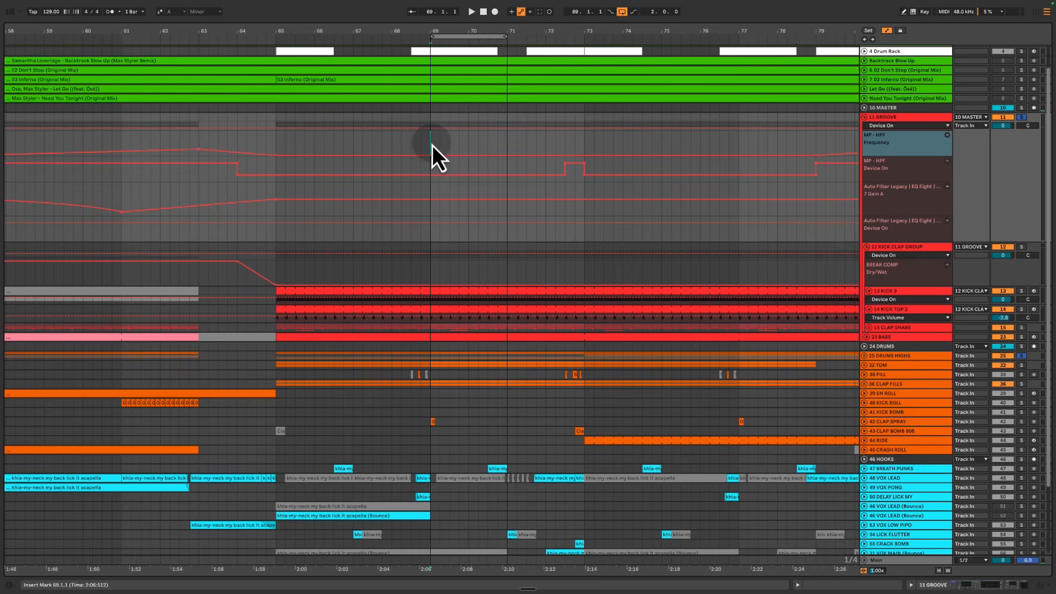
key(space)
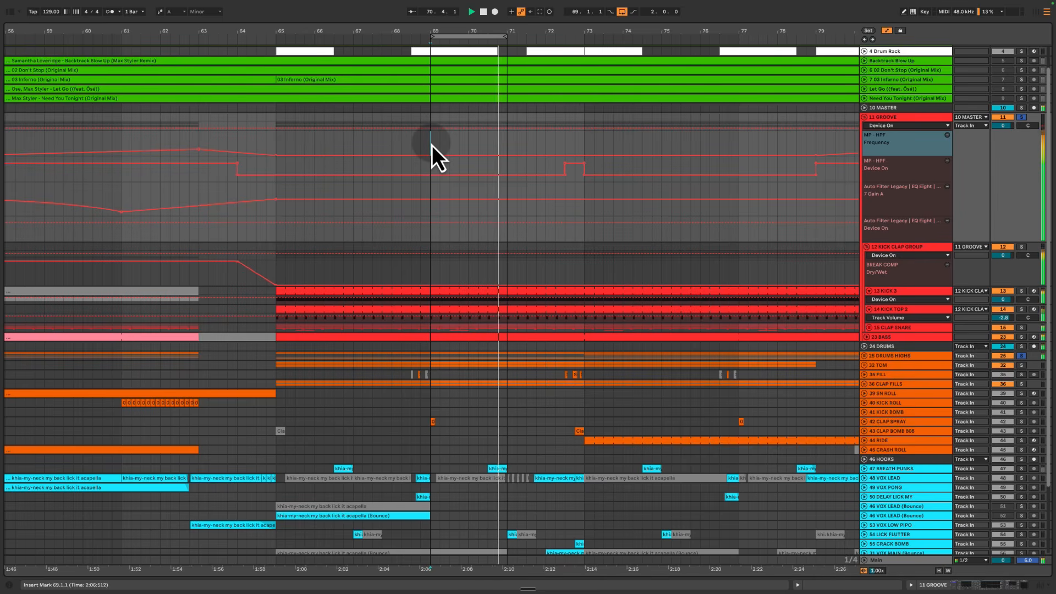
key(space)
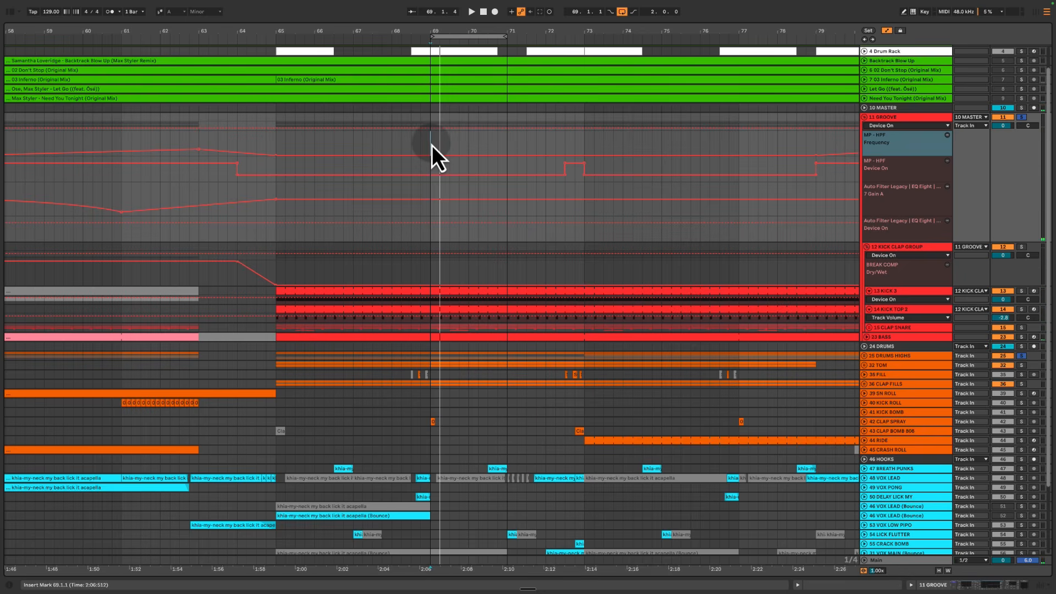
Solo VOX CHOP, play it, and show the end of its device chain
scroll(600, 415, down, 3)
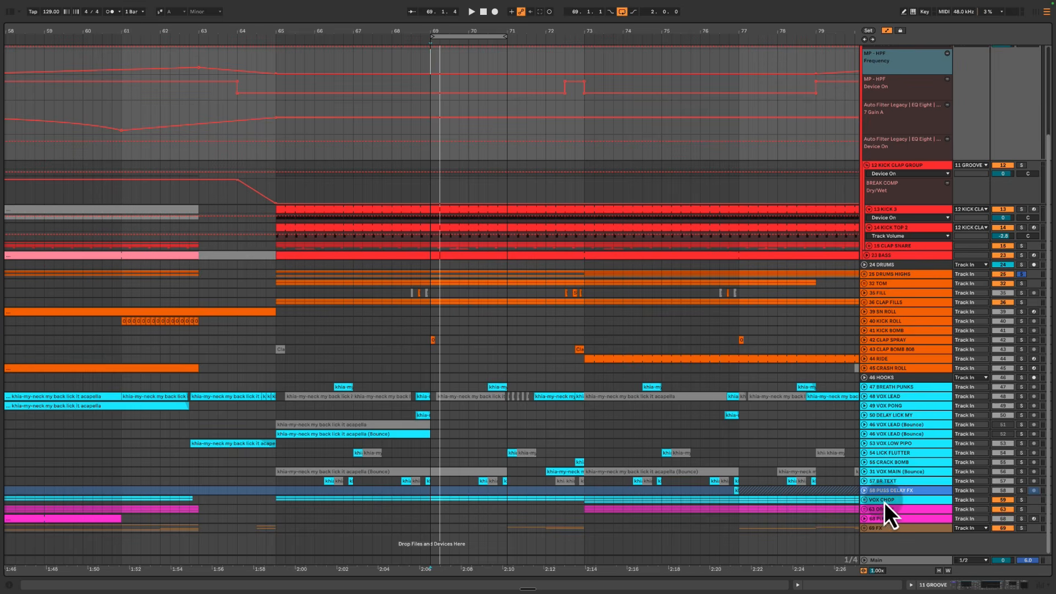
super+click(1020, 501)
key(space)
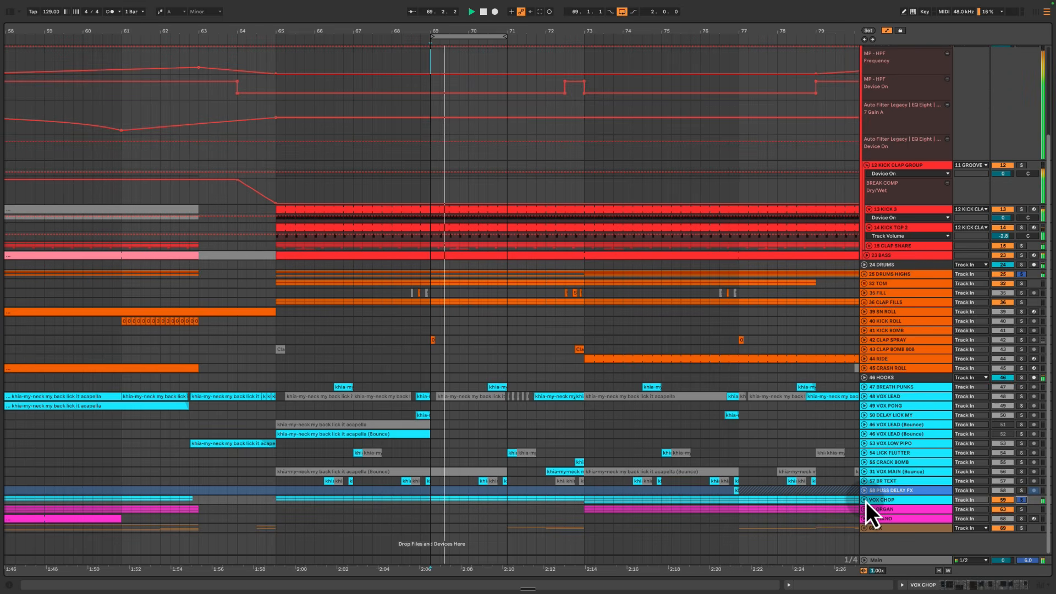
double_click(893, 501)
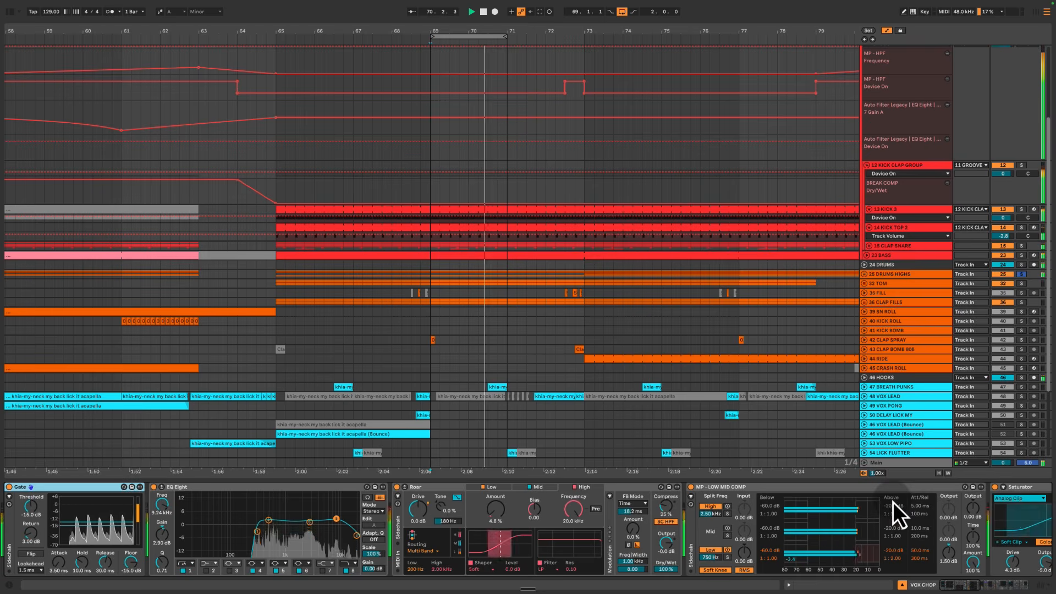
click(1007, 585)
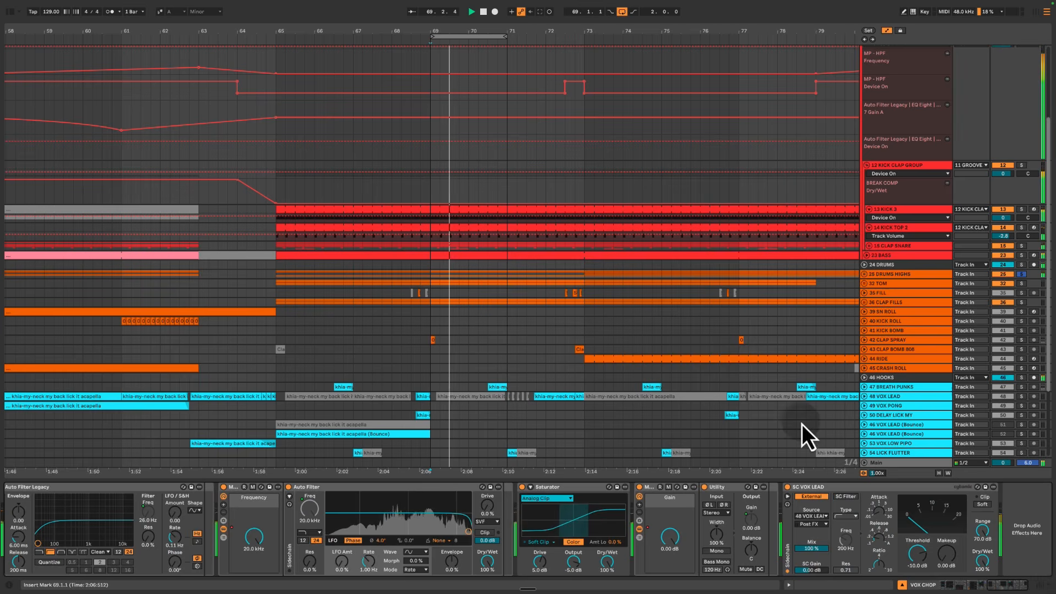
key(space)
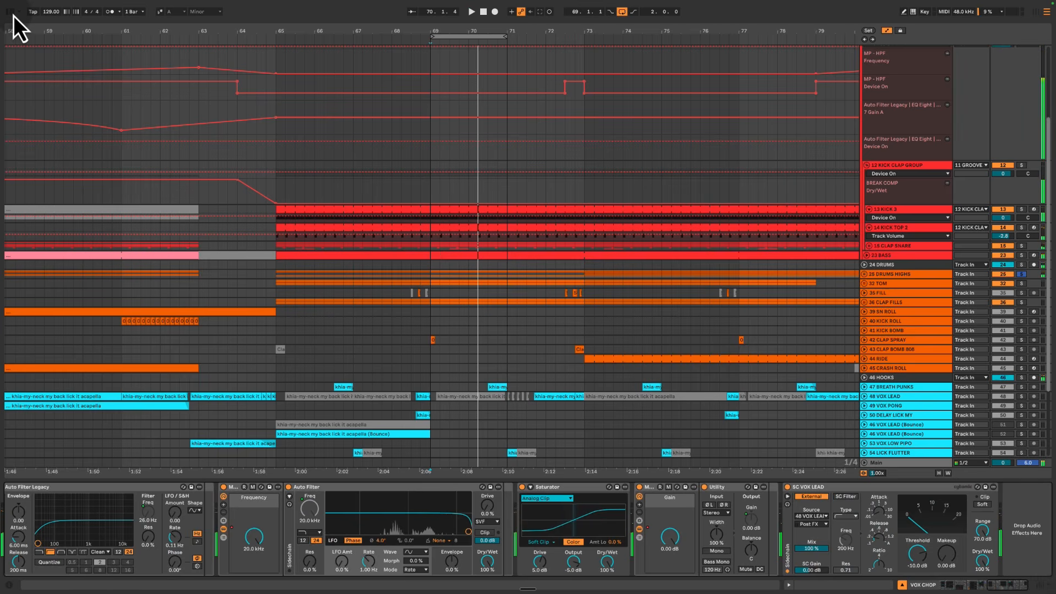
Add a Utility device to the end of the VOX CHOP chain and listen
click(13, 15)
drag(135, 58, 978, 552)
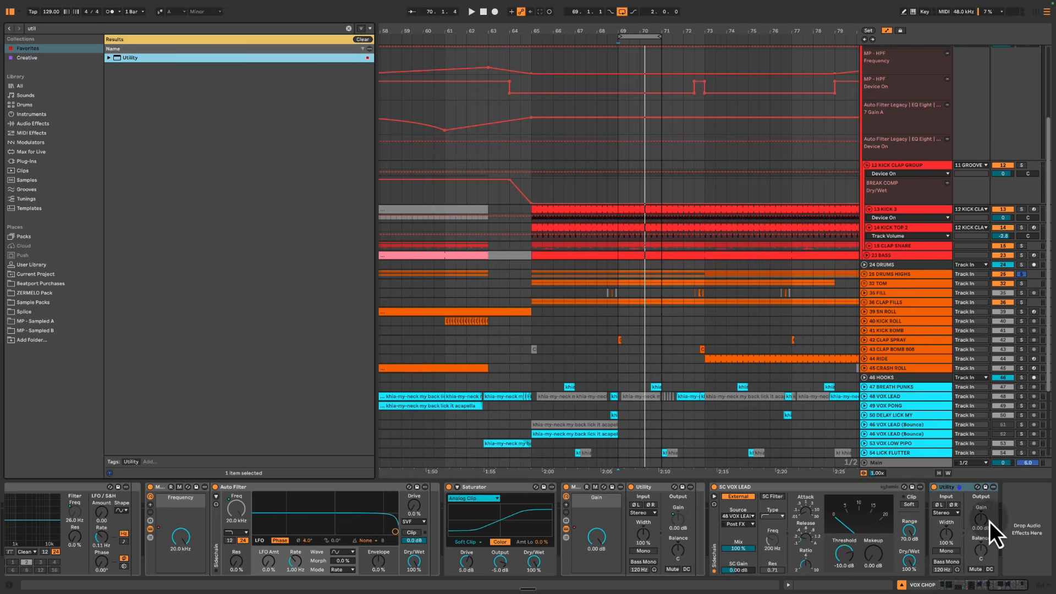
click(987, 522)
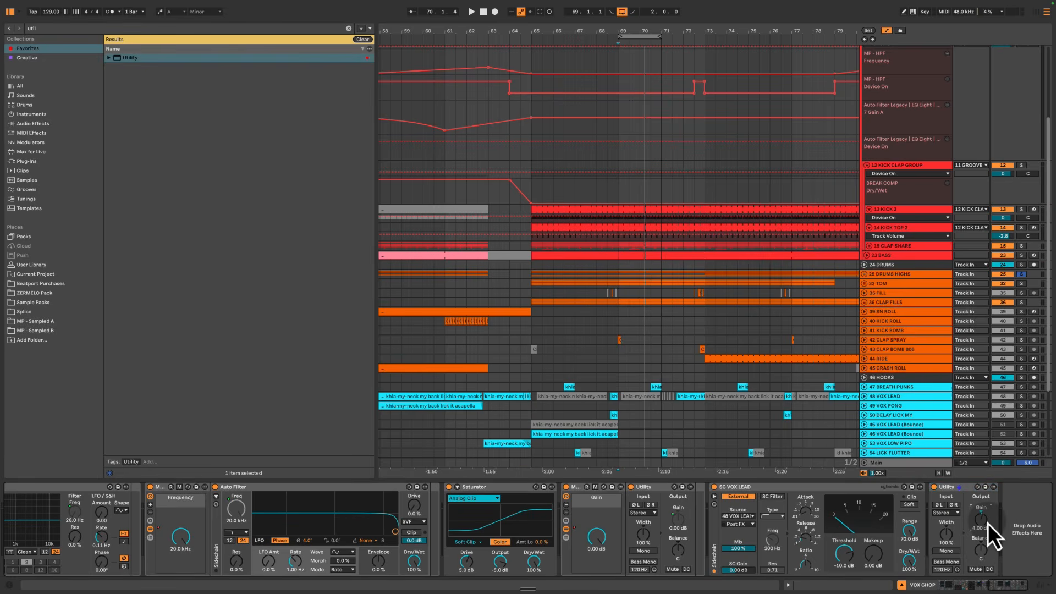
key(space)
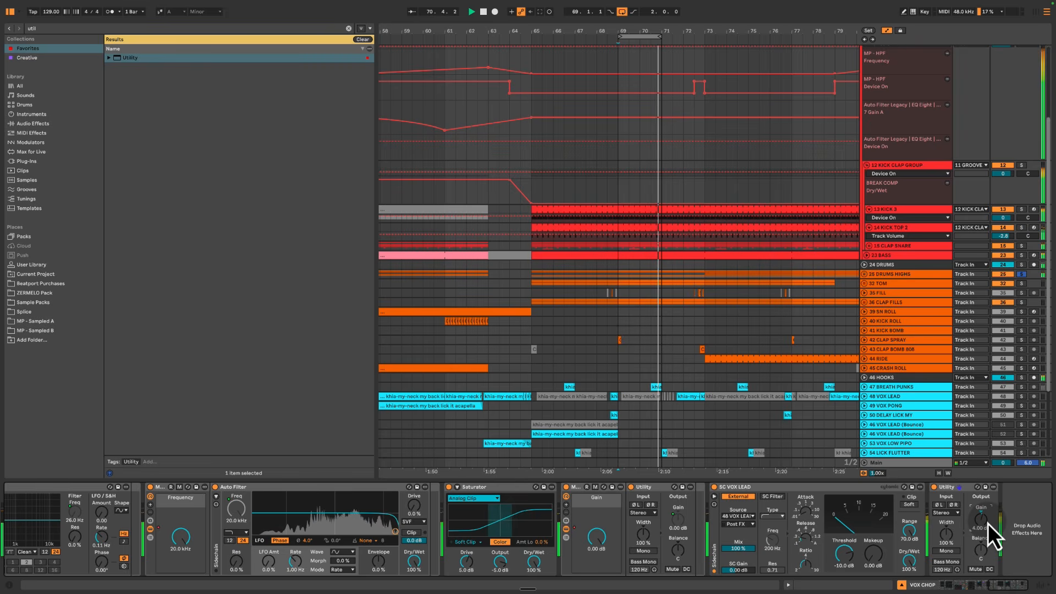
key(space)
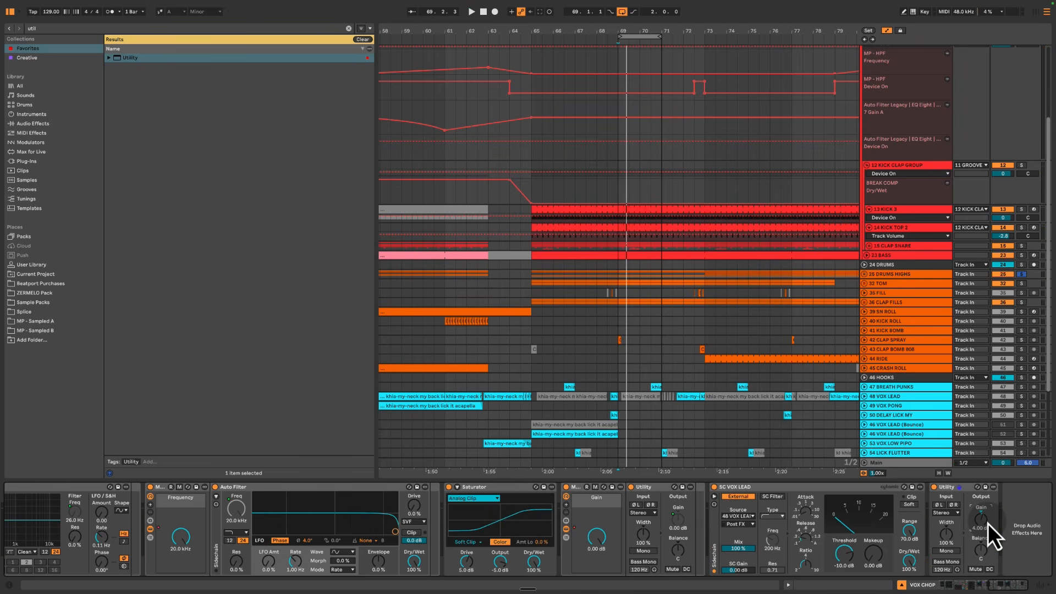
key(space)
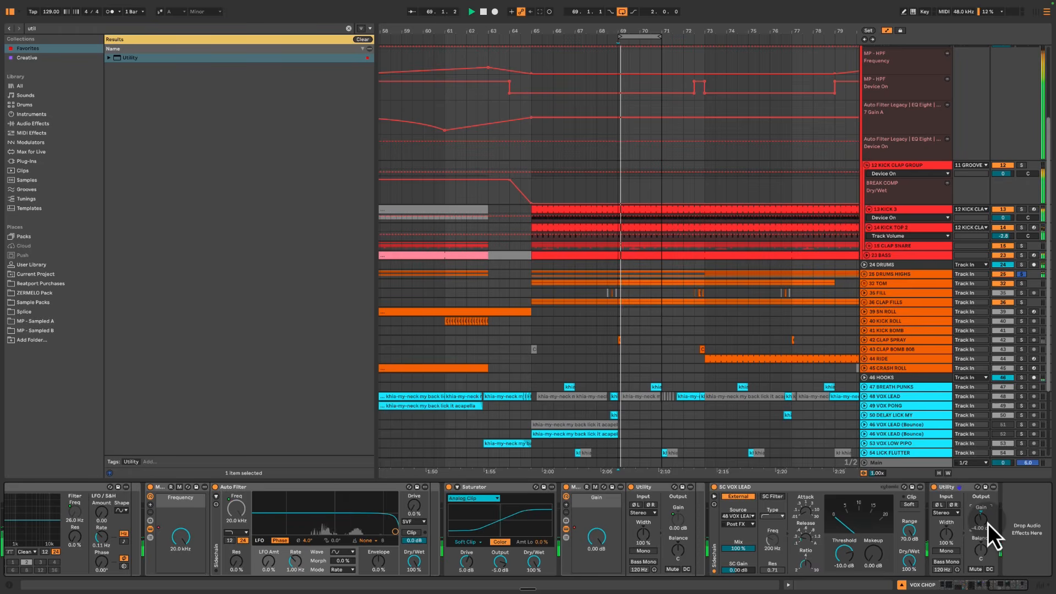
key(space)
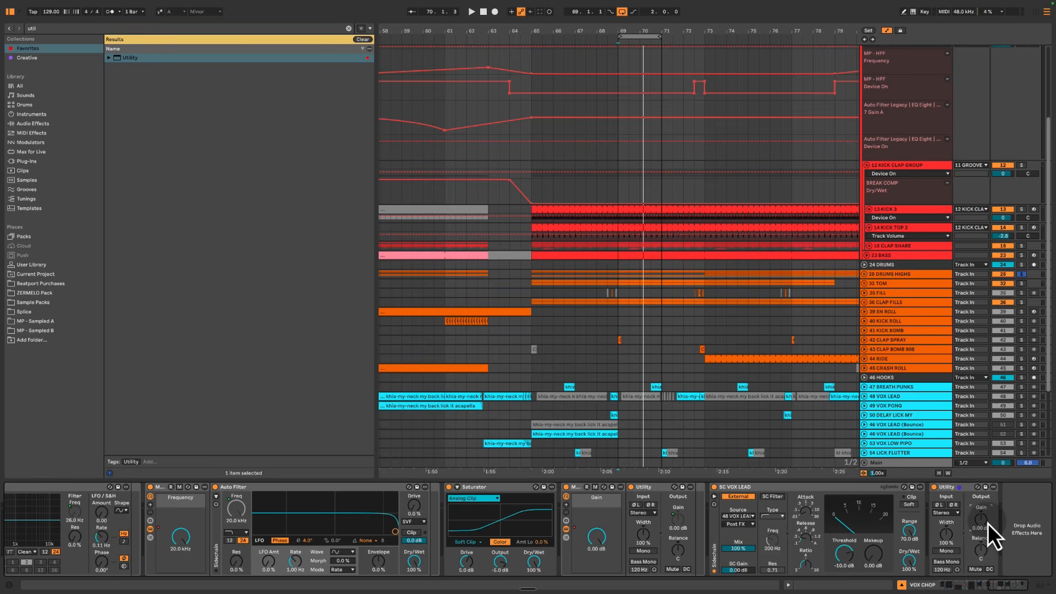
Raise the Utility gain to 1.10 dB during playback
key(space)
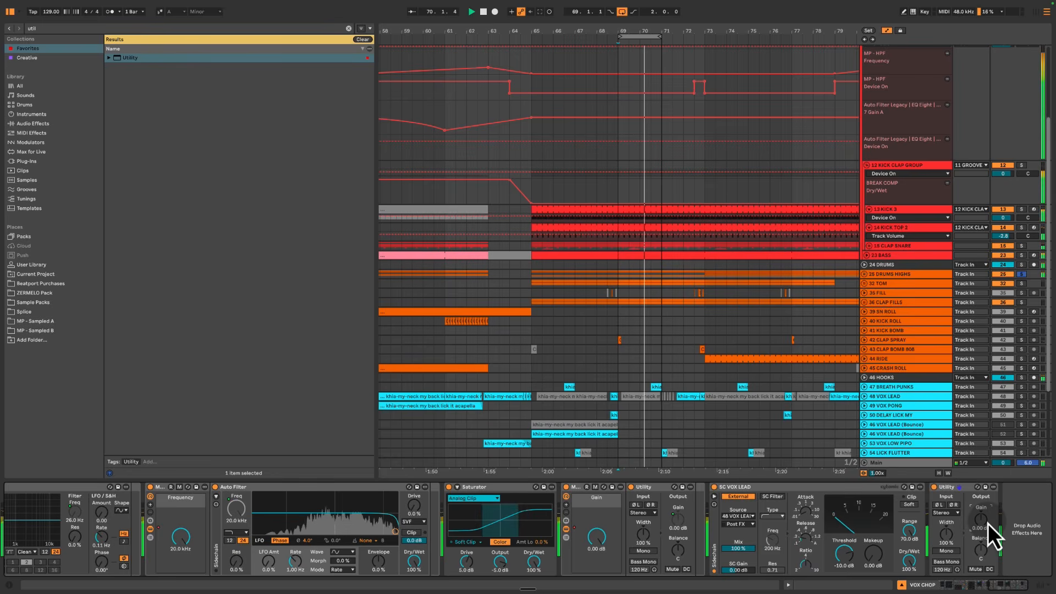
key(Up)
drag(988, 523, 987, 523)
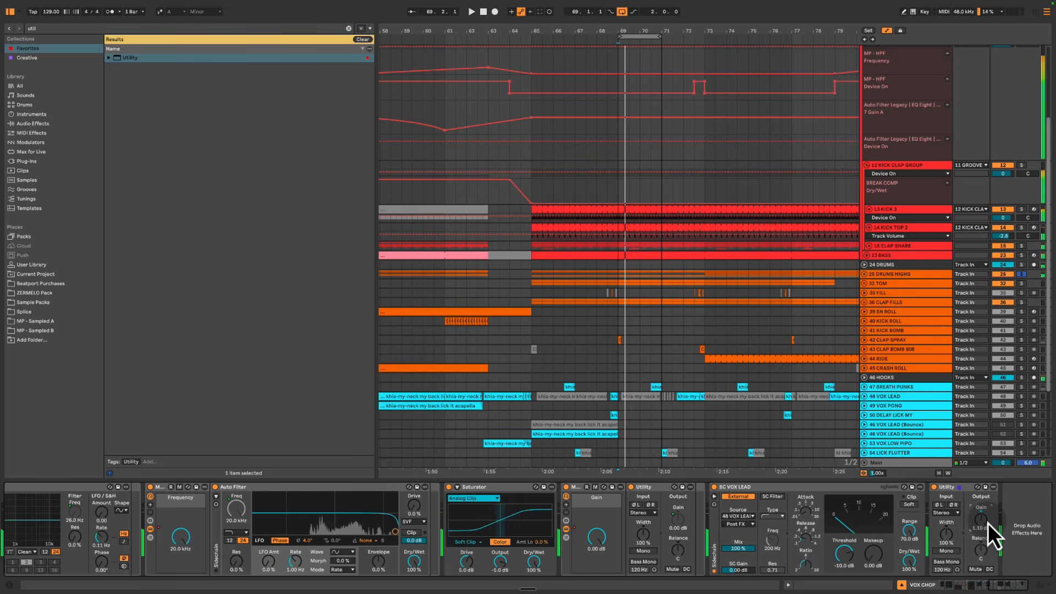
click(952, 489)
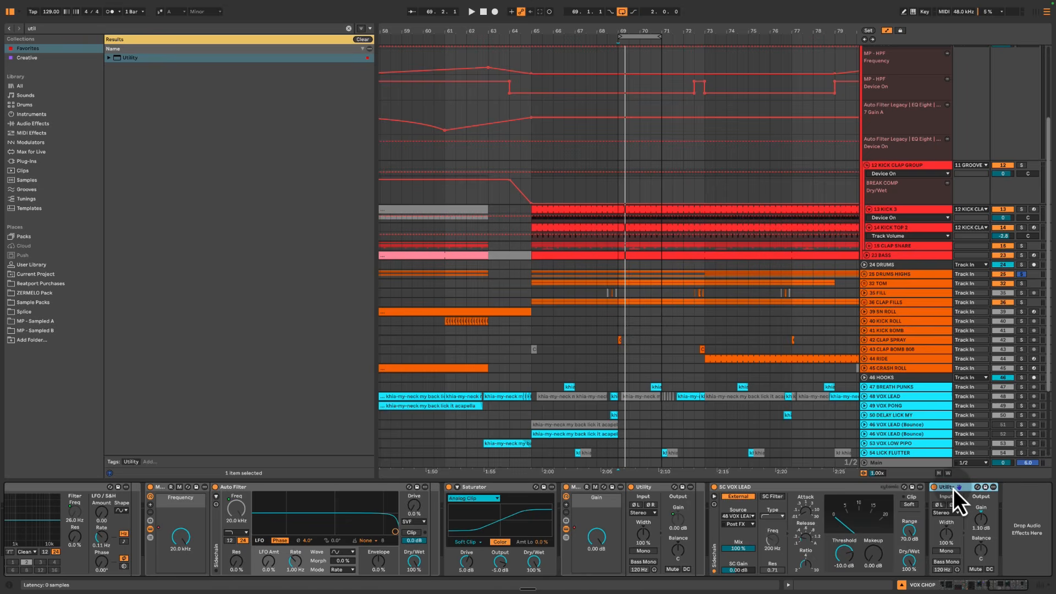
Bypass the Utility, unfold the 02 Don't Stop reference, and zoom the timeline out
key(0)
scroll(726, 336, up, 5)
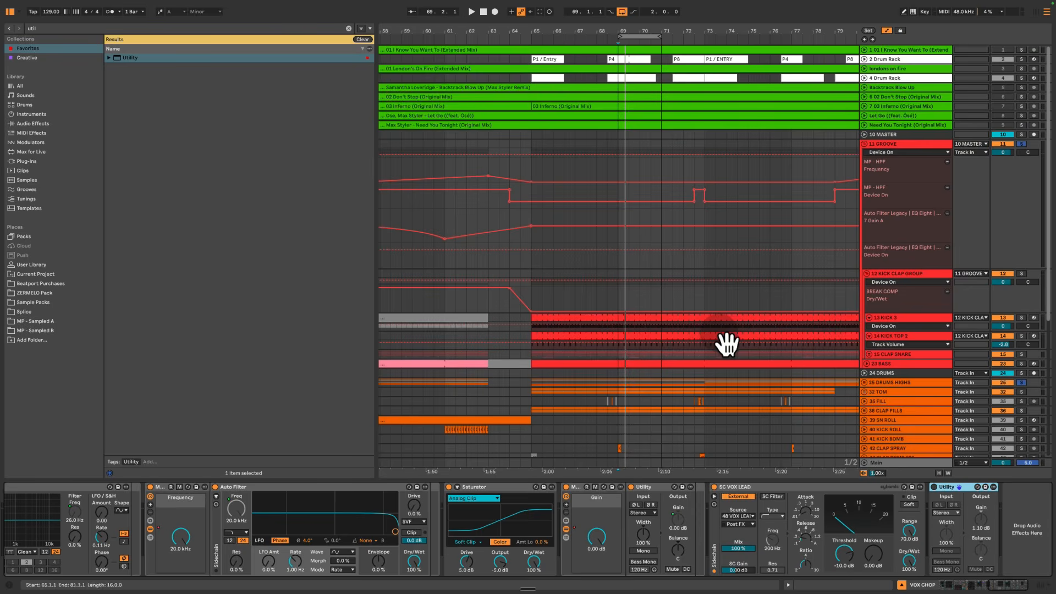
click(897, 98)
click(864, 97)
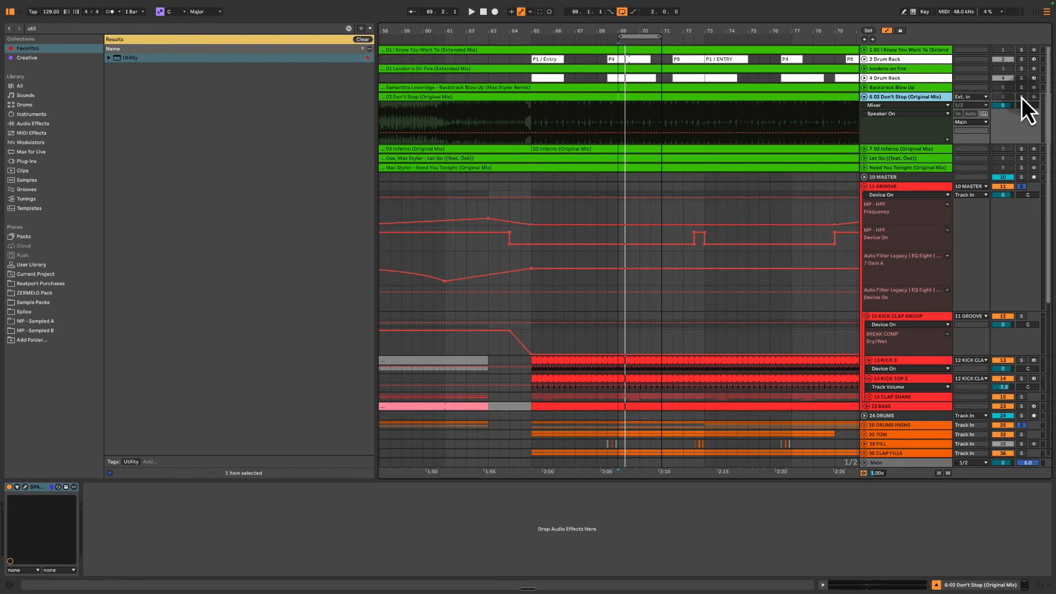
drag(663, 34, 580, 33)
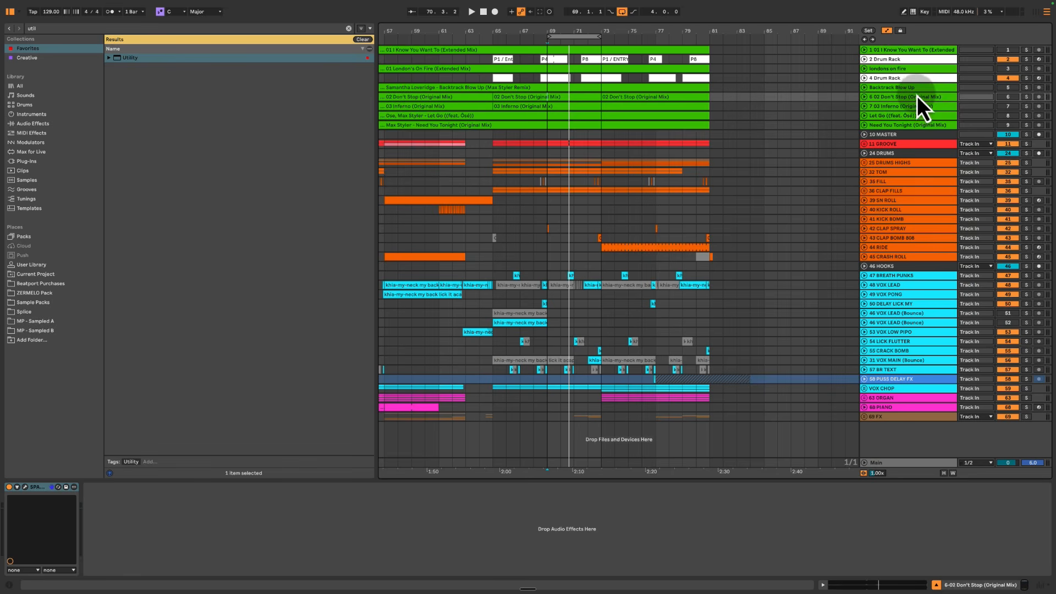
A/B the mix against 02 Don't Stop by toggling its solo, ending unsoloed
click(916, 96)
click(1027, 99)
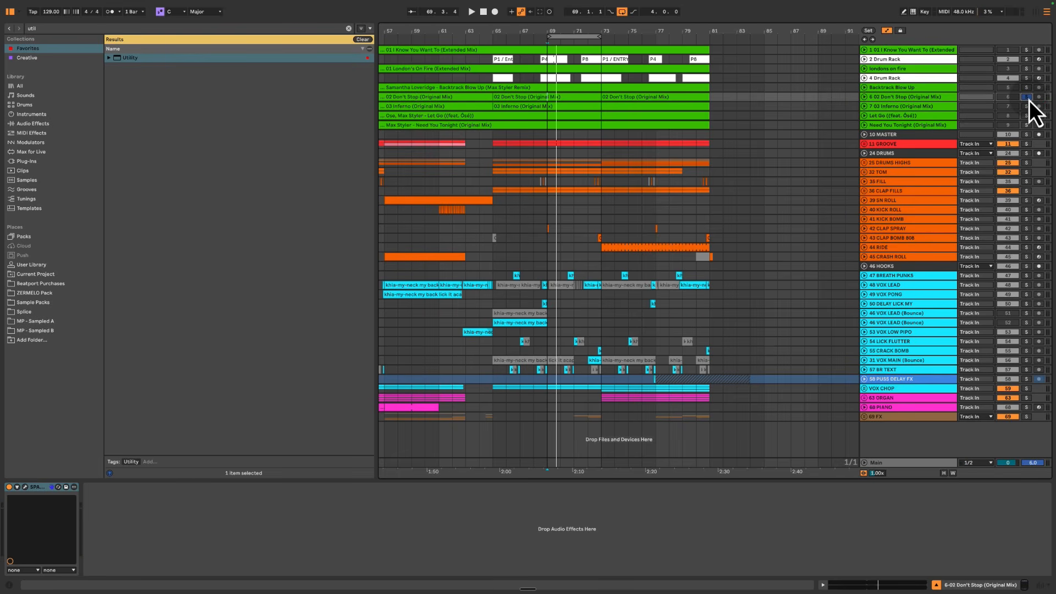
key(space)
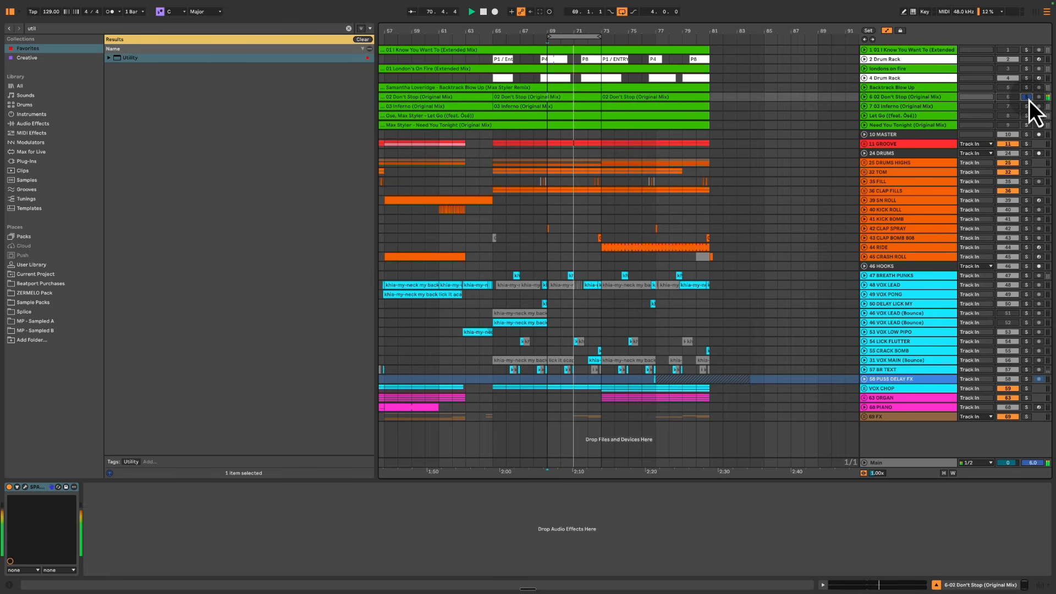
click(1026, 97)
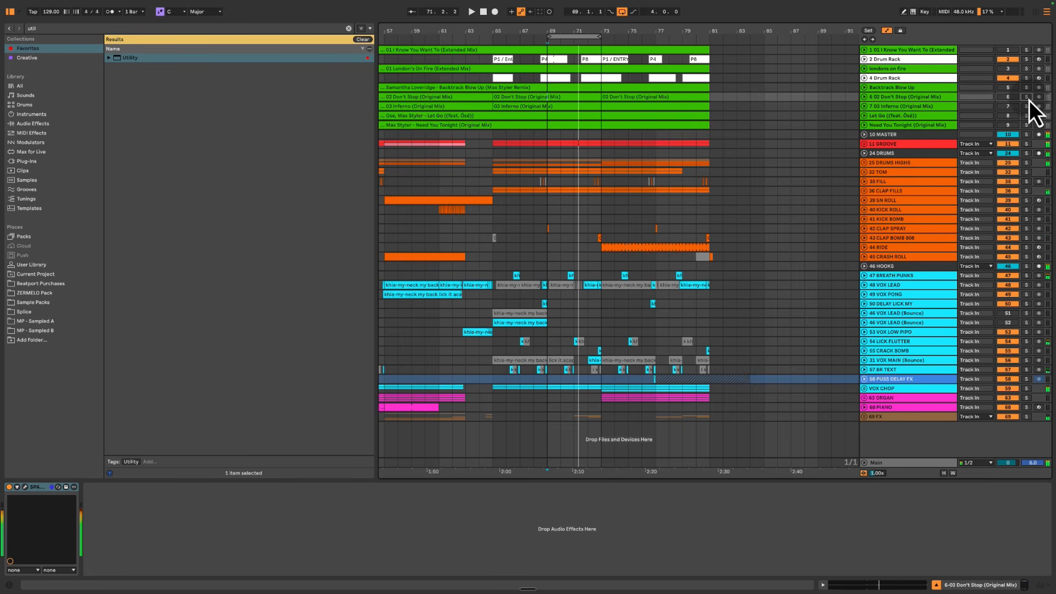
click(1028, 98)
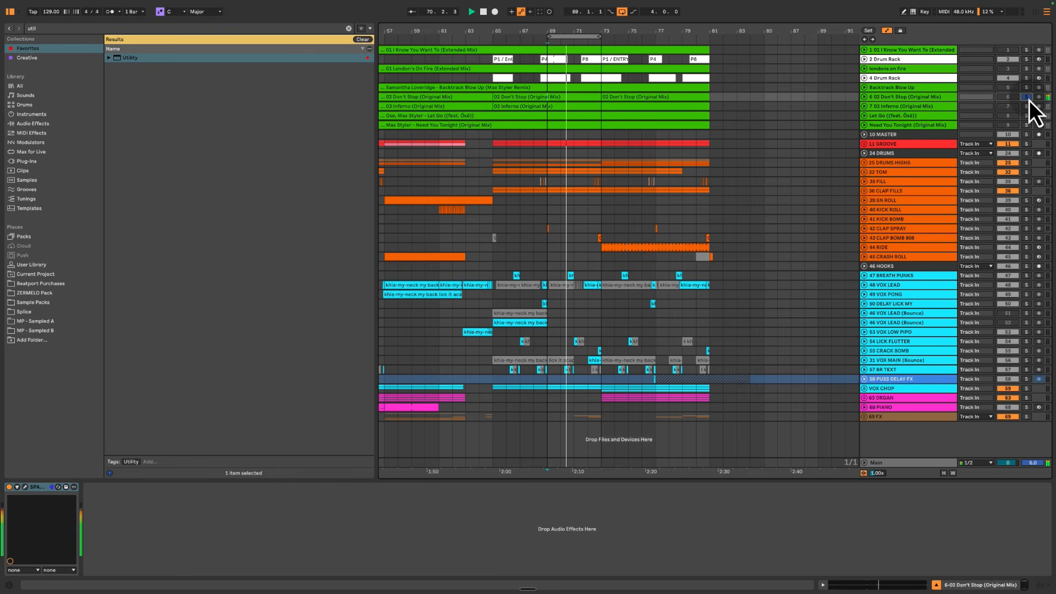
click(1028, 100)
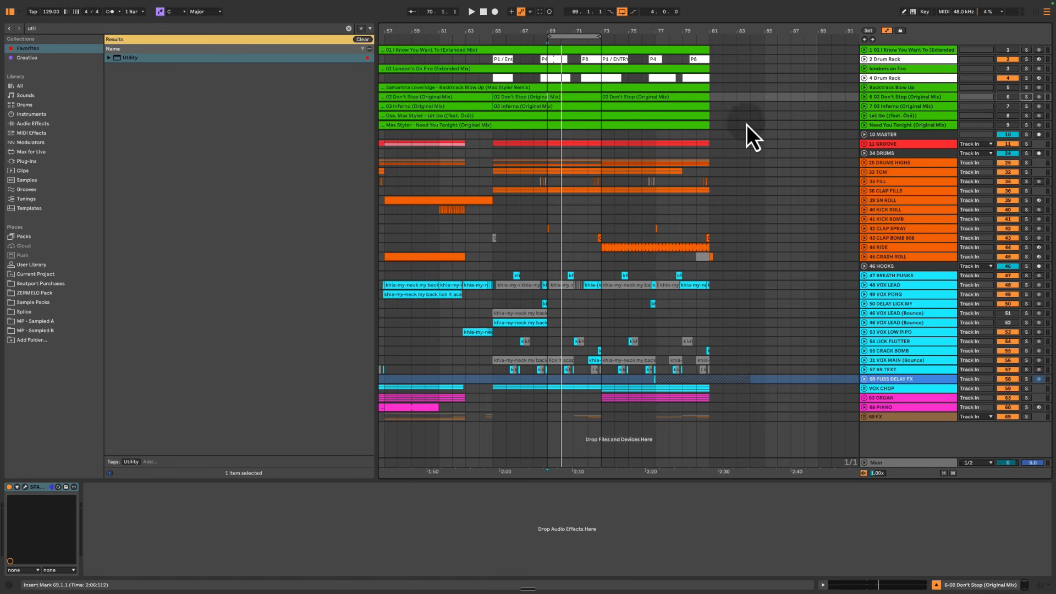
Select bars 69–73, hide Detail View, and unfold the 01 I Know You Want To track
drag(543, 153, 600, 298)
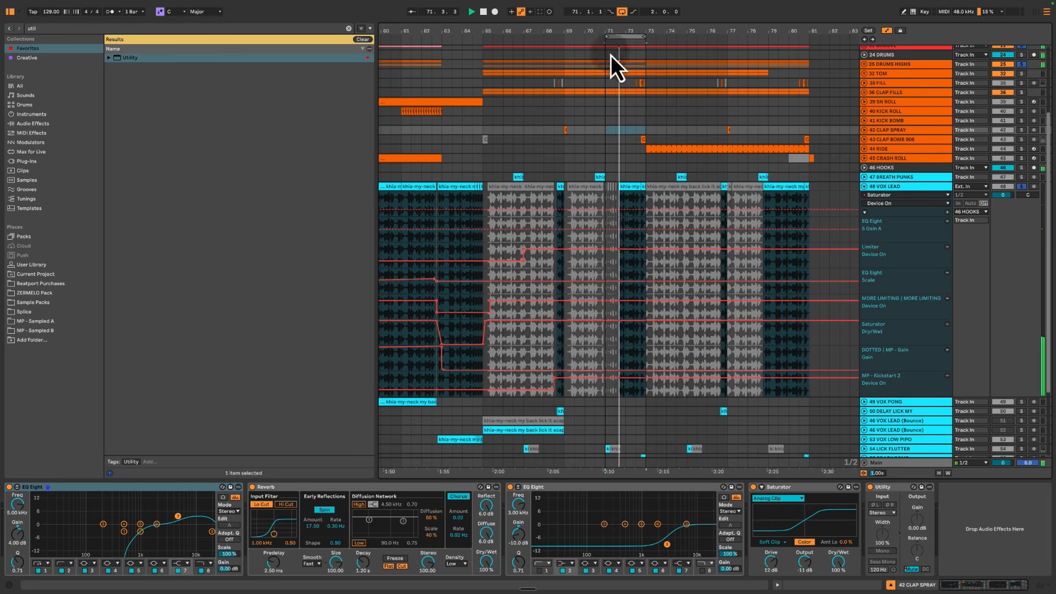
scroll(622, 151, up, 3)
key(ctrl+alt+l)
scroll(641, 205, up, 3)
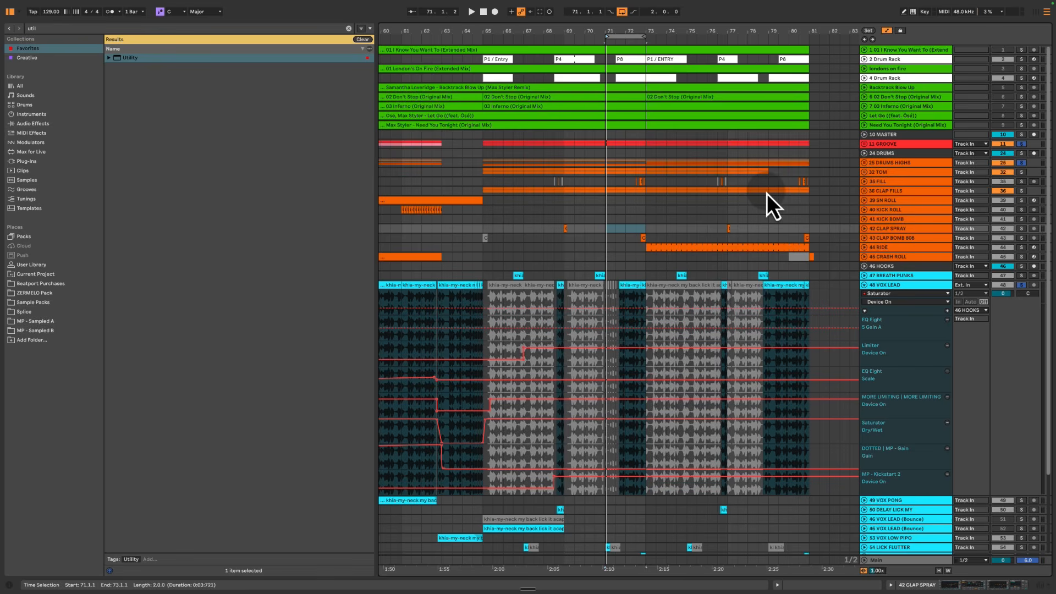
click(863, 49)
A/B the mix against 01 I Know You Want To from bar 71, then stop
key(space)
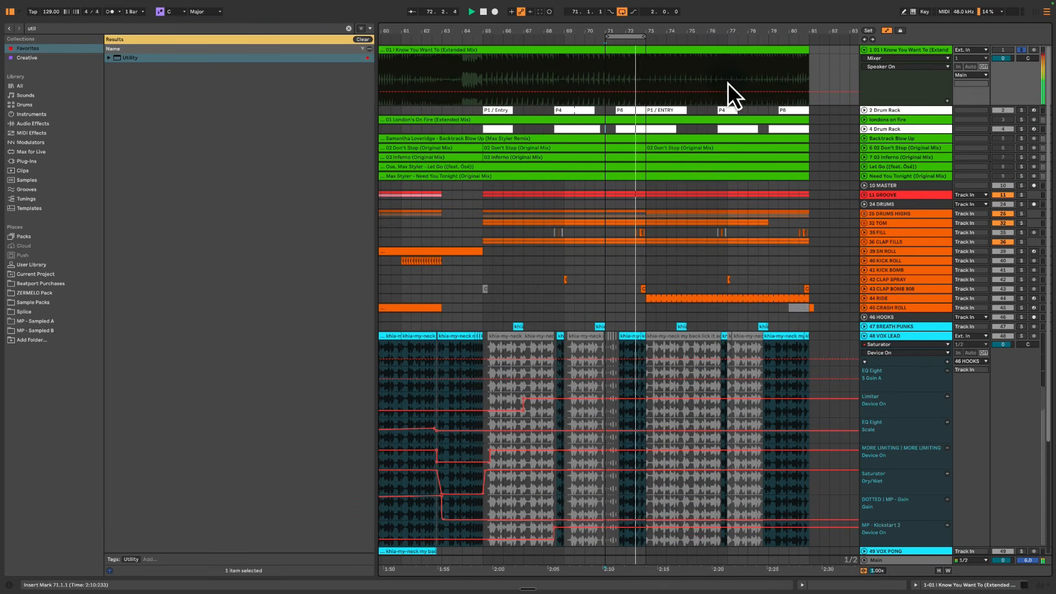
click(1021, 50)
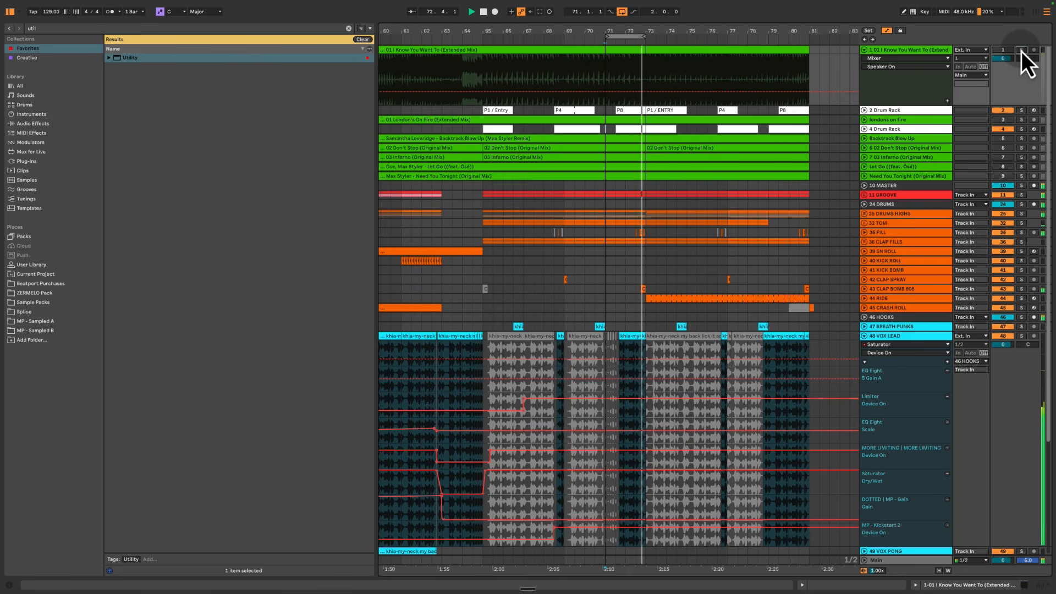
key(space)
click(1021, 50)
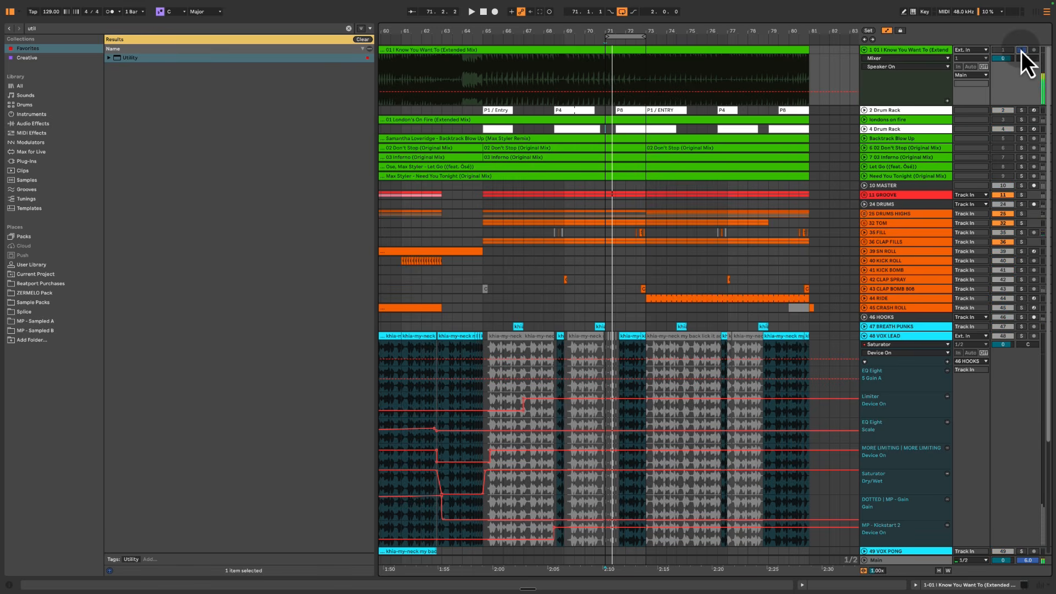
key(space)
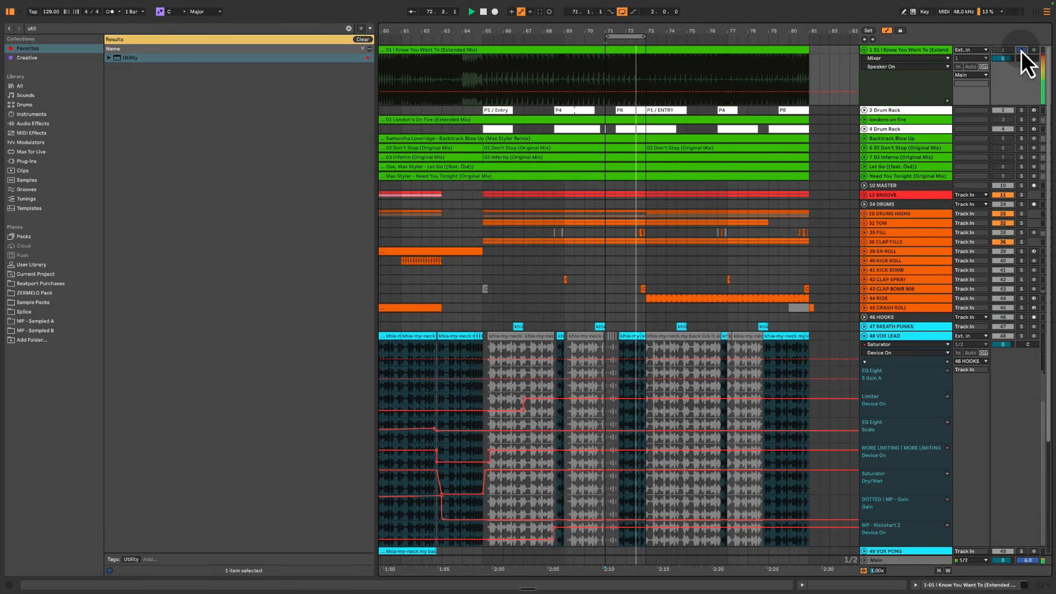
click(1021, 50)
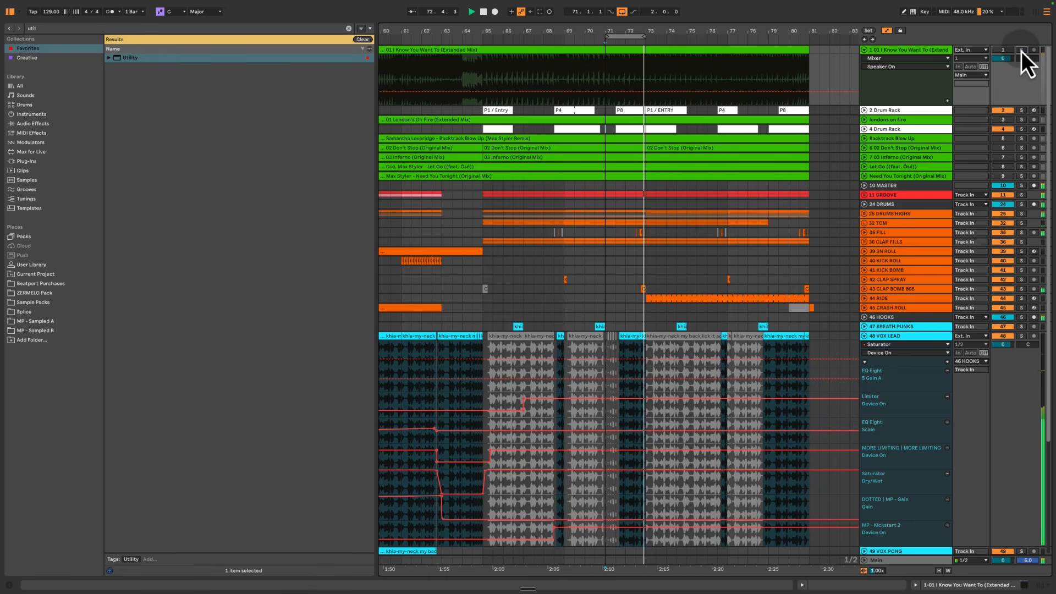
key(space)
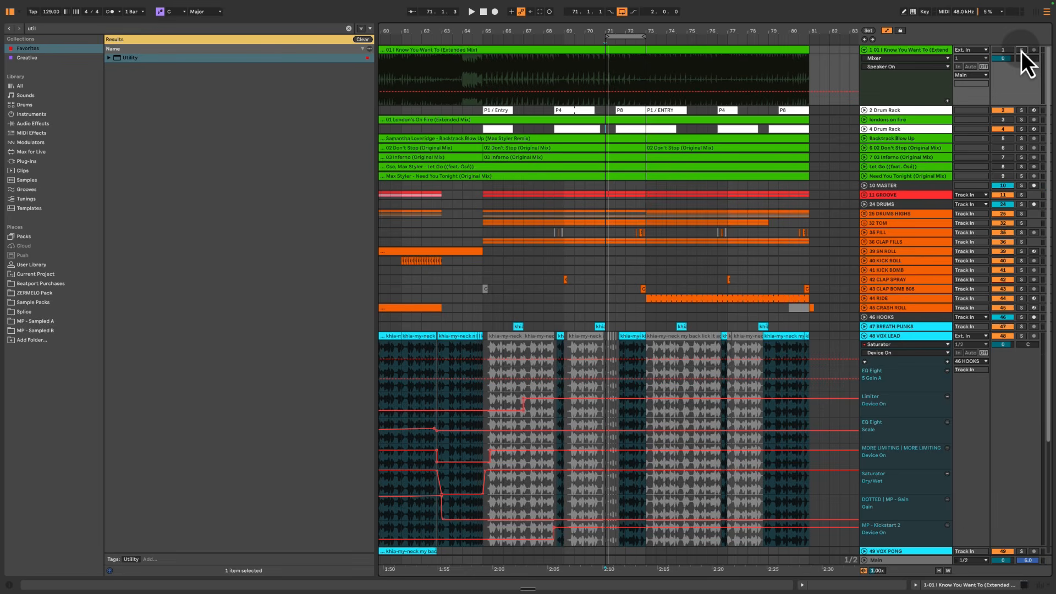
Switch on the Main channel's -10.0 dB Utility and solo the 01 I Know You Want To reference
double_click(886, 561)
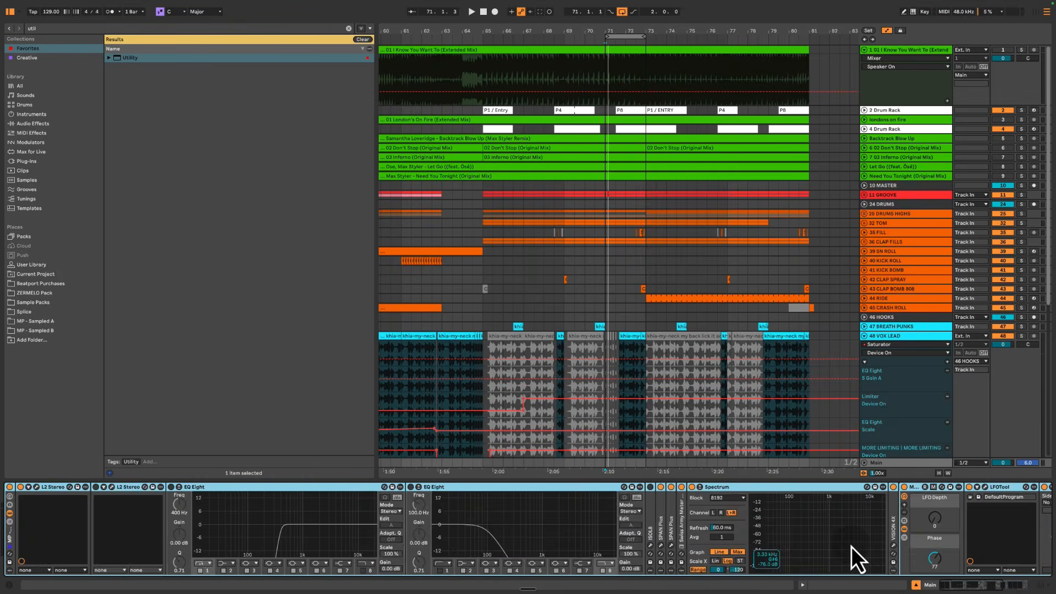
scroll(851, 547, right, 5)
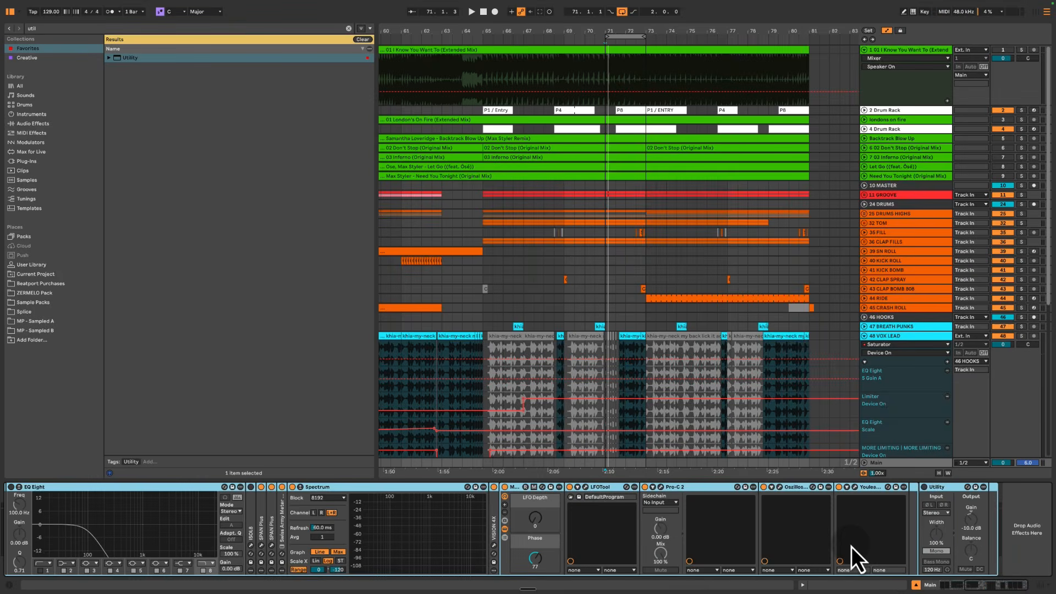
click(923, 487)
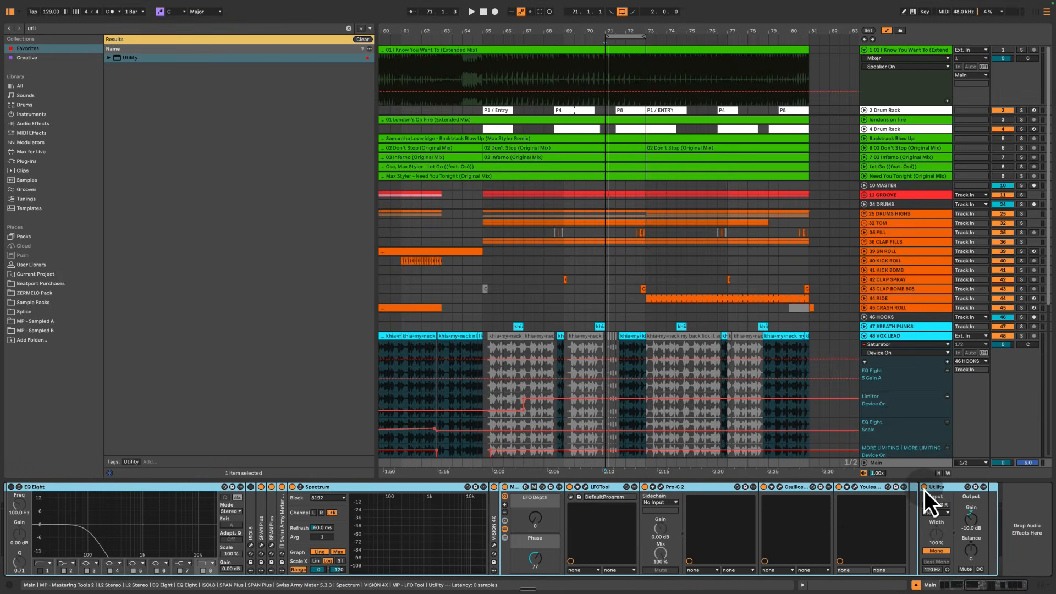
click(971, 523)
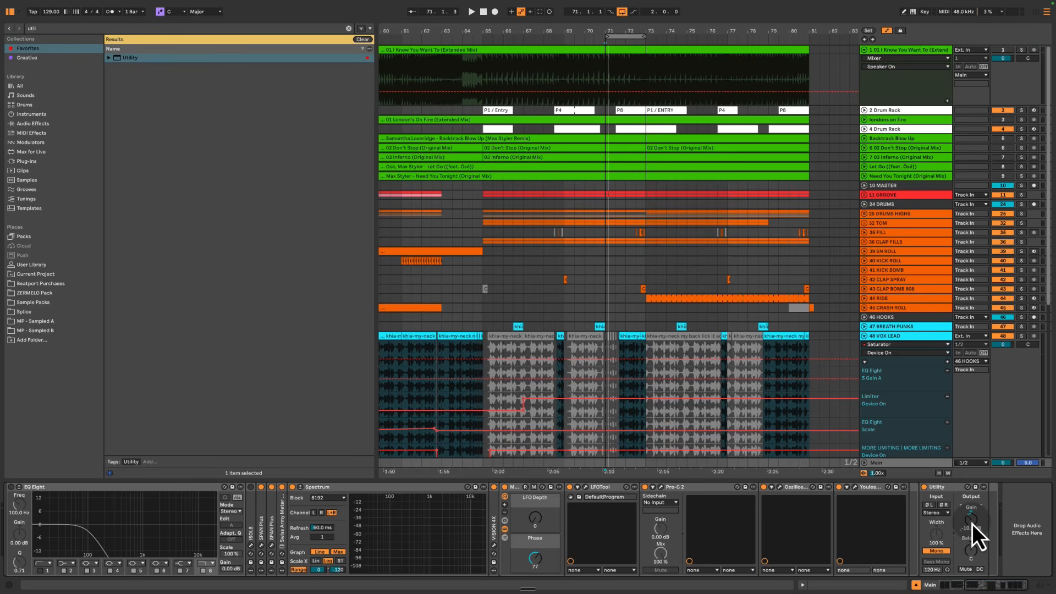
click(938, 488)
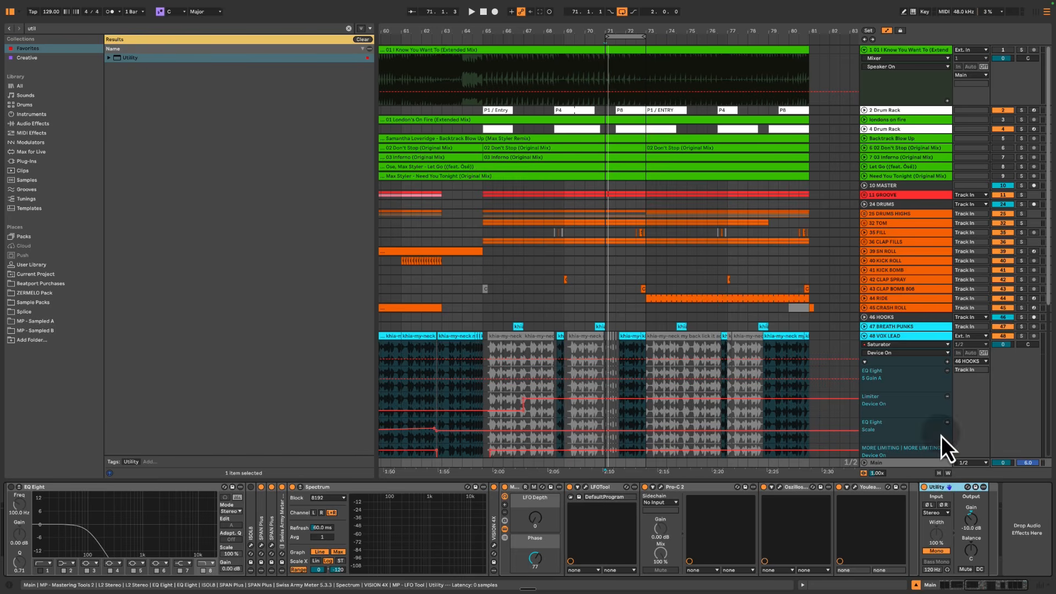
click(1021, 50)
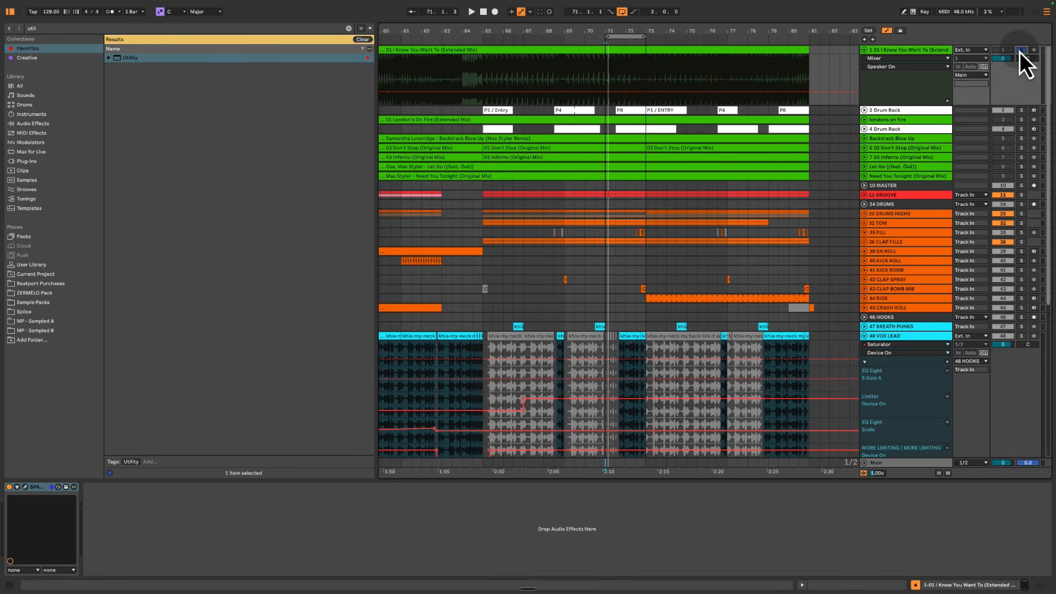
Play from bar 71, toggling the 01 I Know You Want To solo to compare, ending unsoloed
key(space)
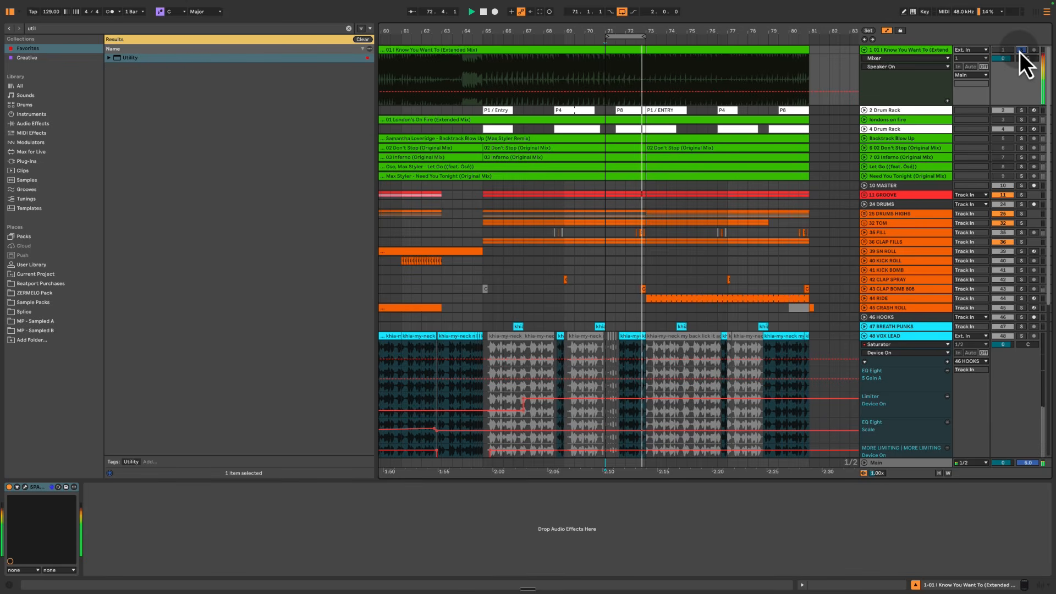
key(space)
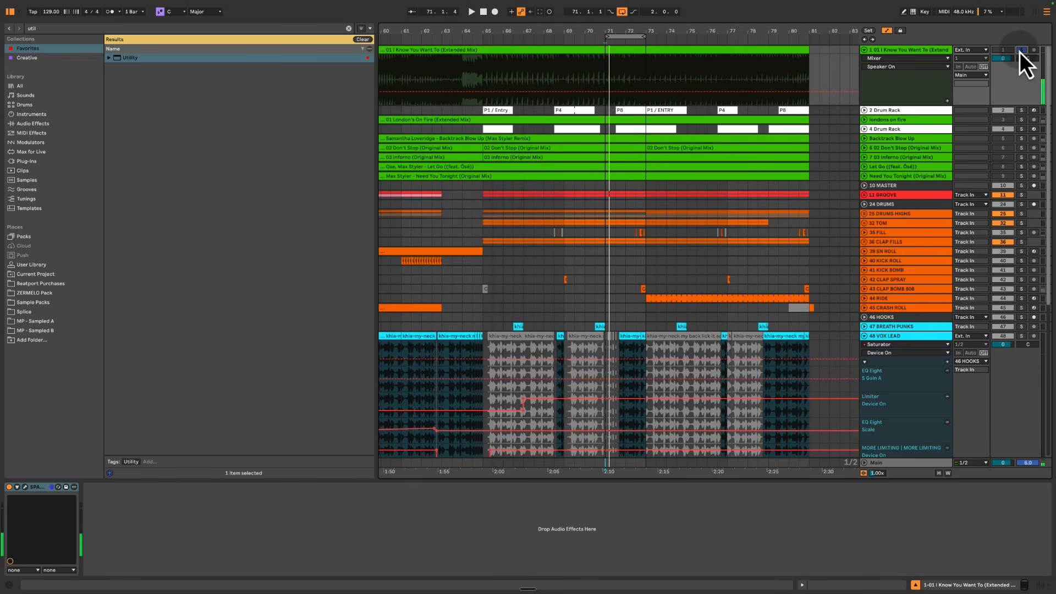
click(1020, 50)
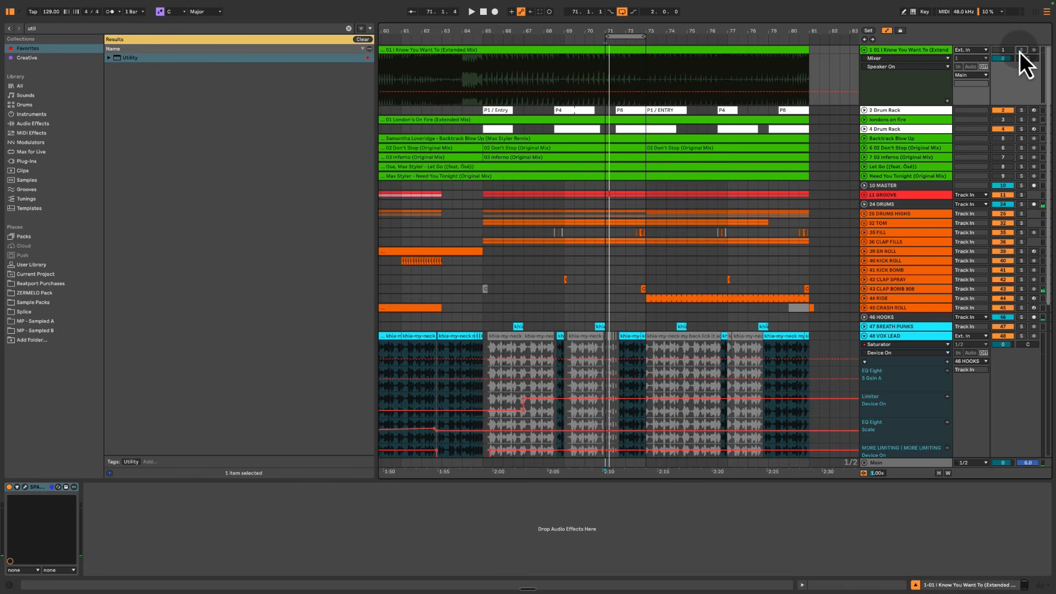
key(space)
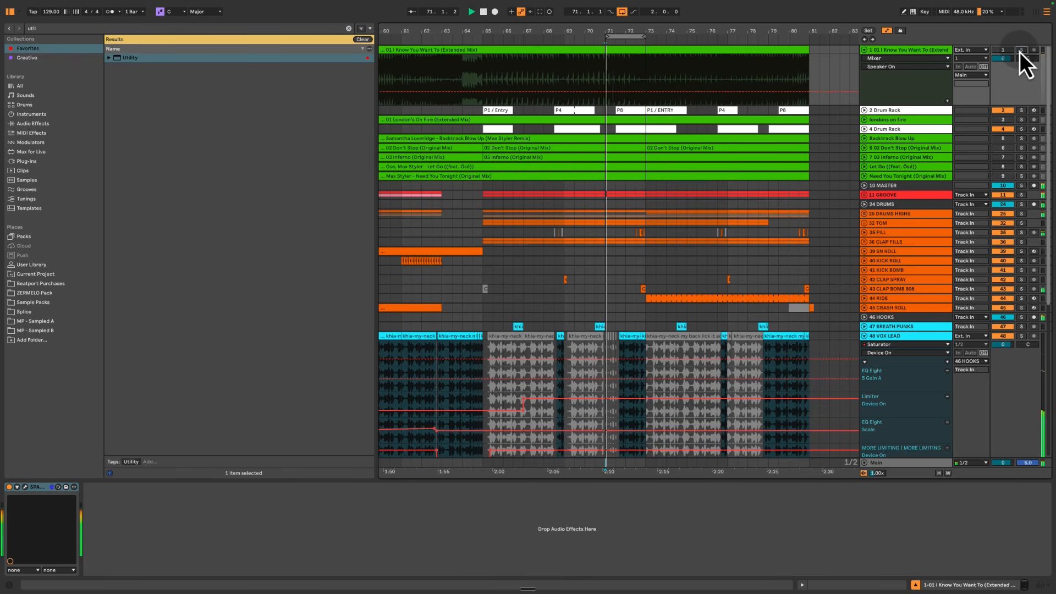
click(1021, 50)
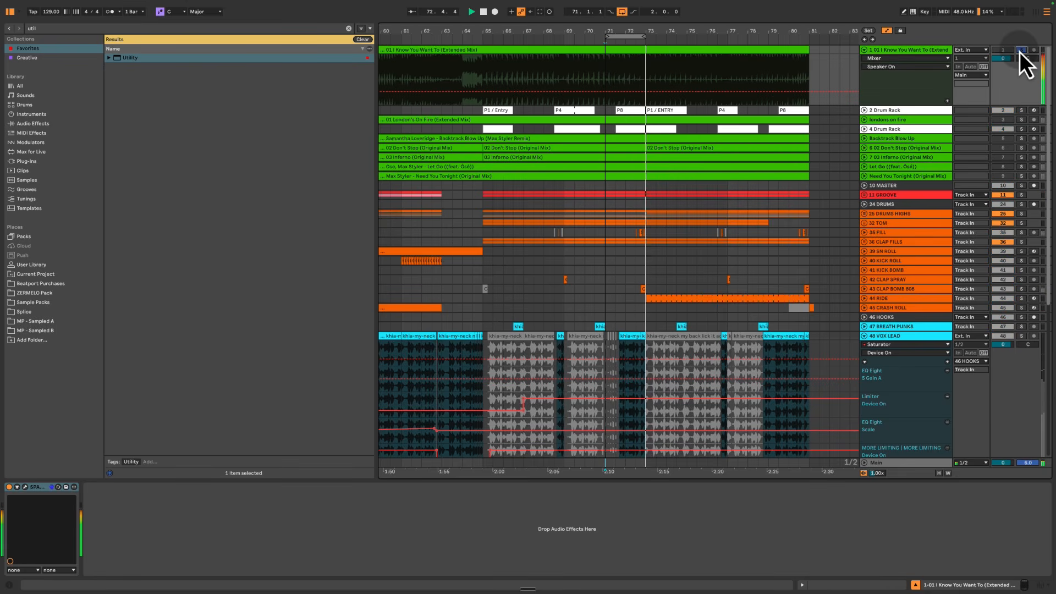
click(1021, 50)
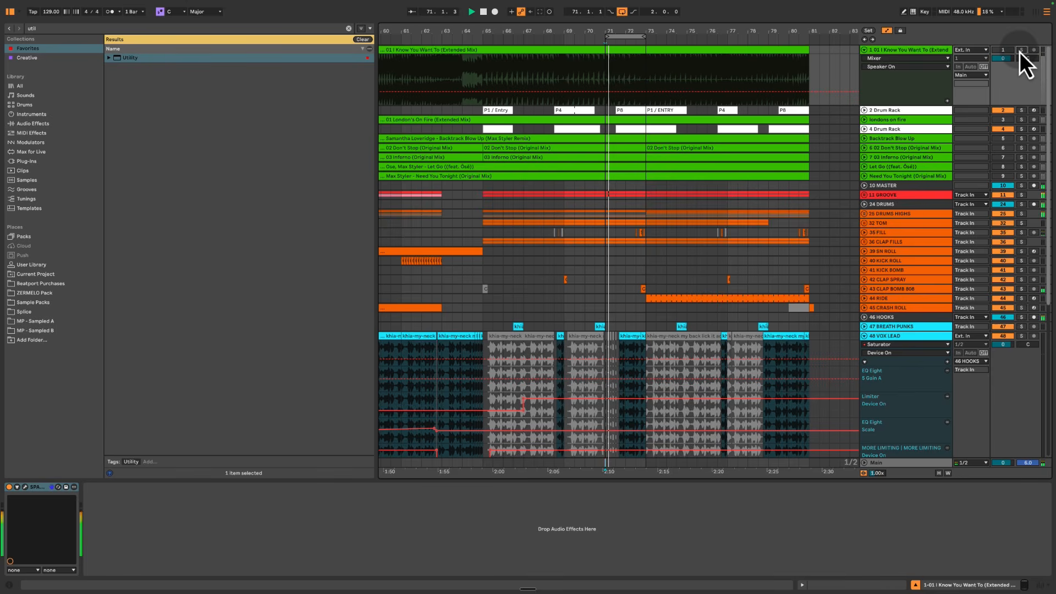
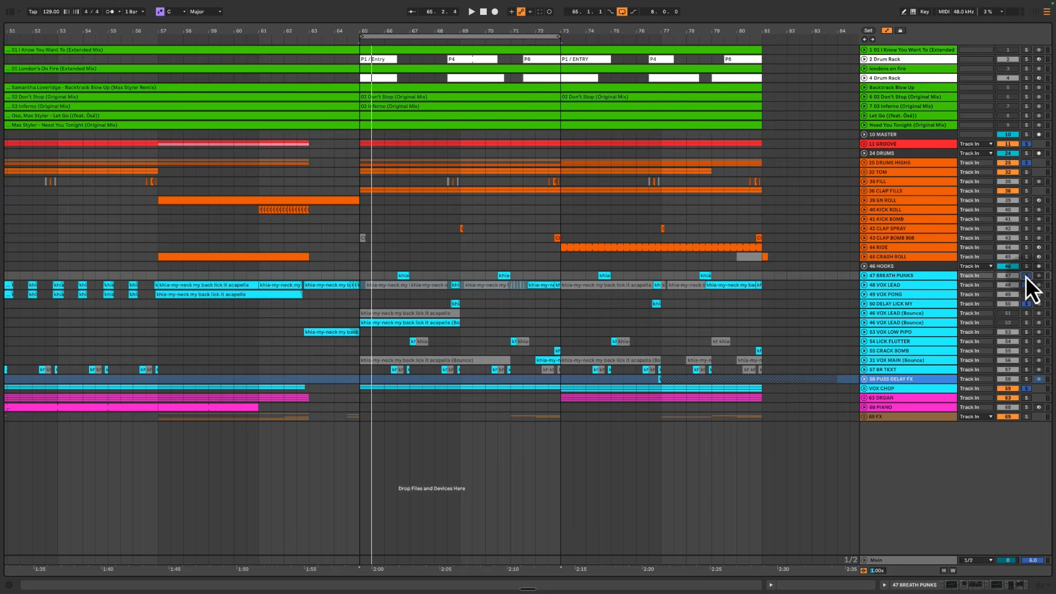
Solo 47 BREATH PUNKS and play the drop from bar 66
click(1026, 276)
key(space)
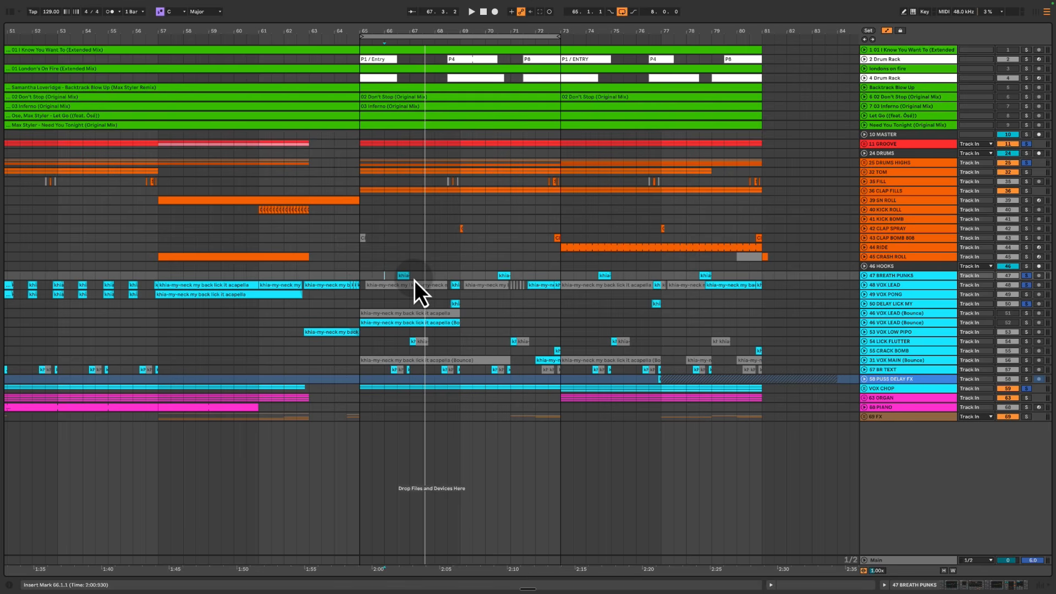
key(space)
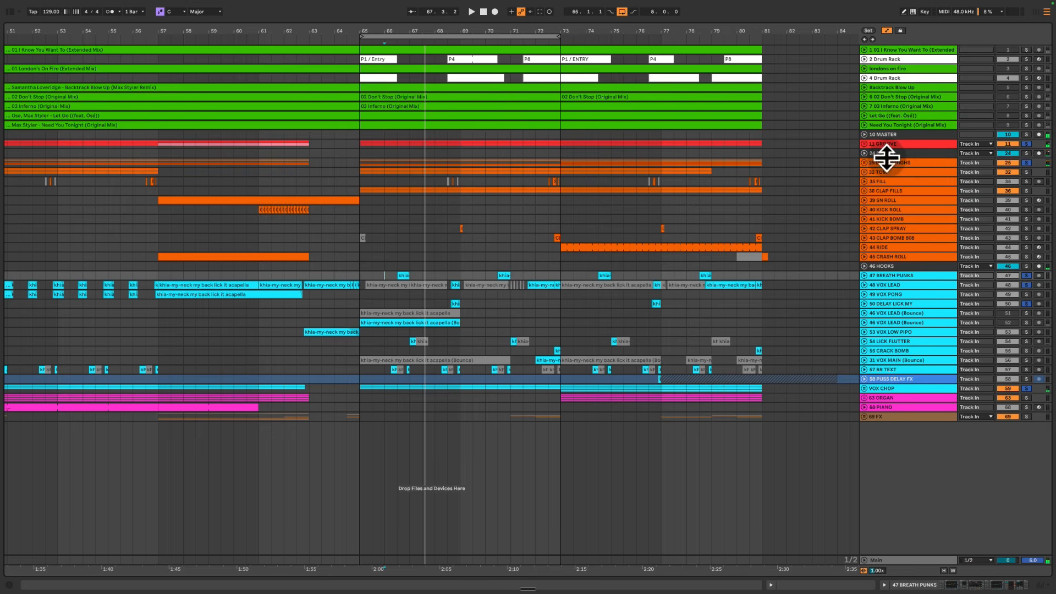
Add the 24 DRUMS group to the solo and replay from 66.1.1, zoomed around bar 67
click(908, 157)
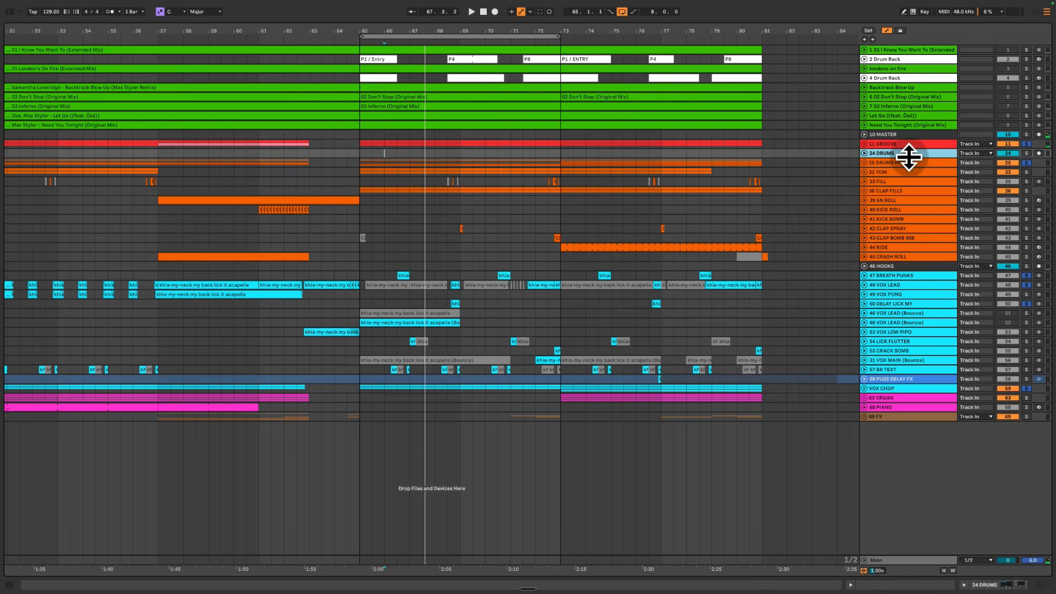
click(1027, 155)
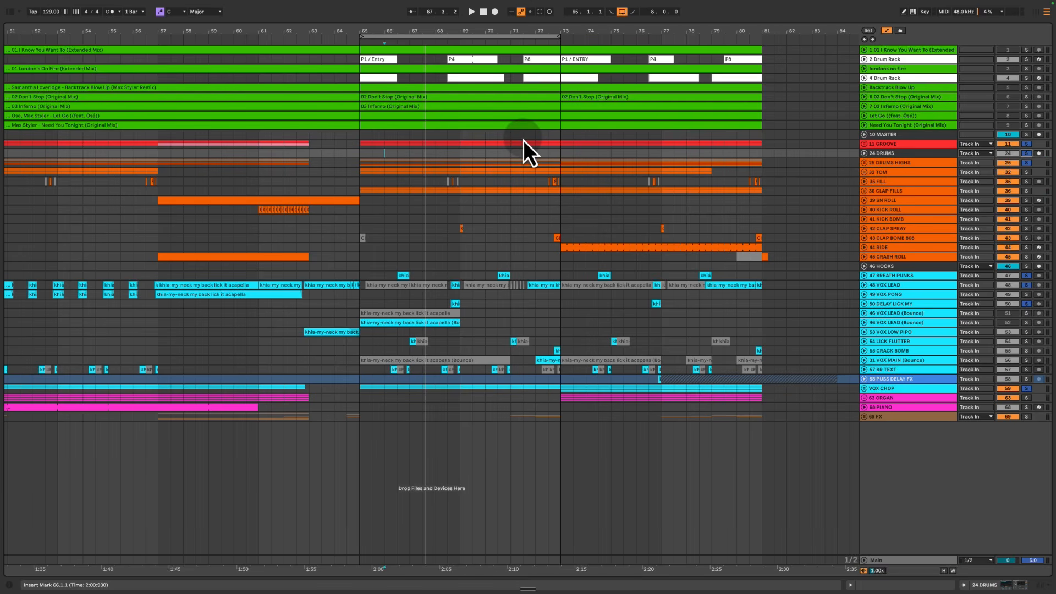
key(space)
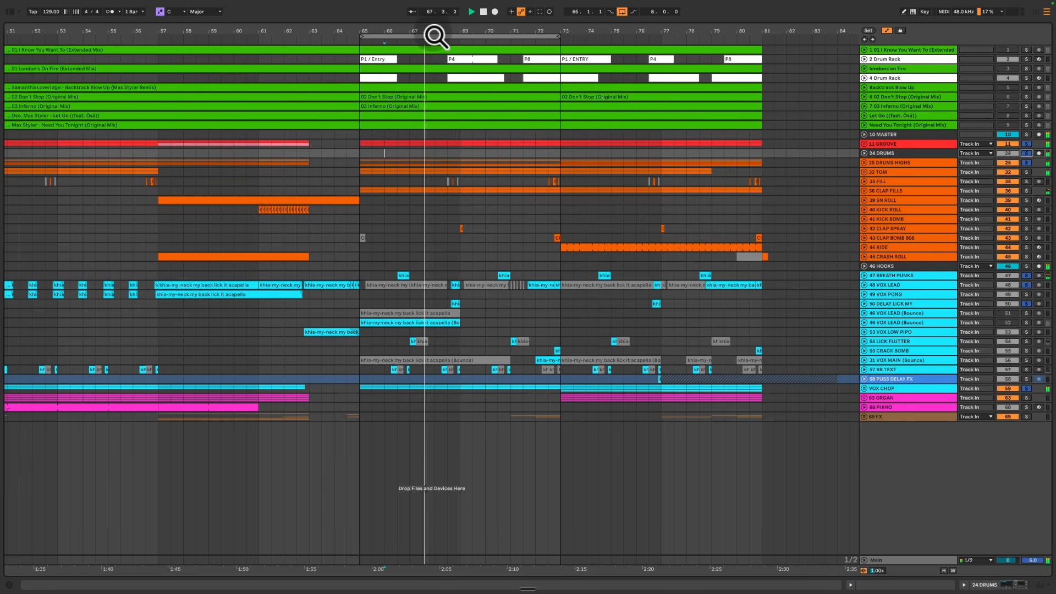
drag(434, 30, 454, 33)
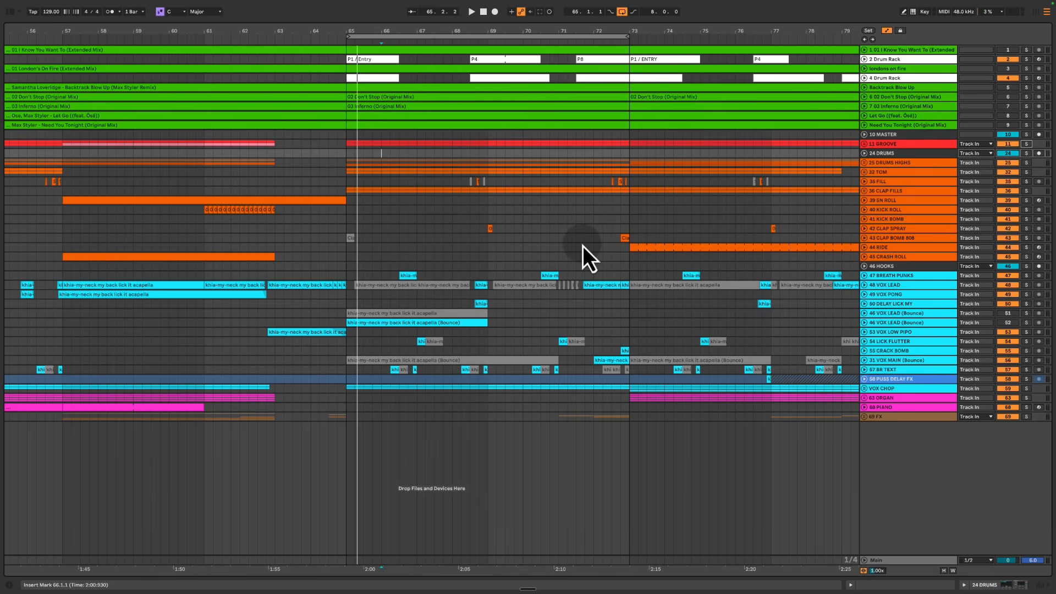
key(space)
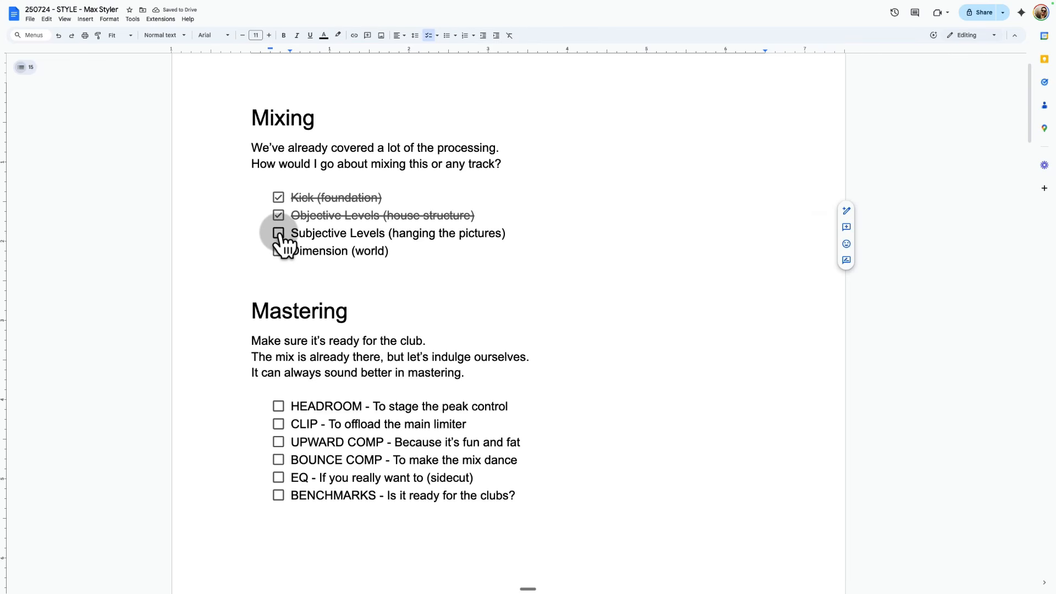
Check off 'Subjective Levels (hanging the pictures)', leaving only Dimension (world) unticked
click(279, 235)
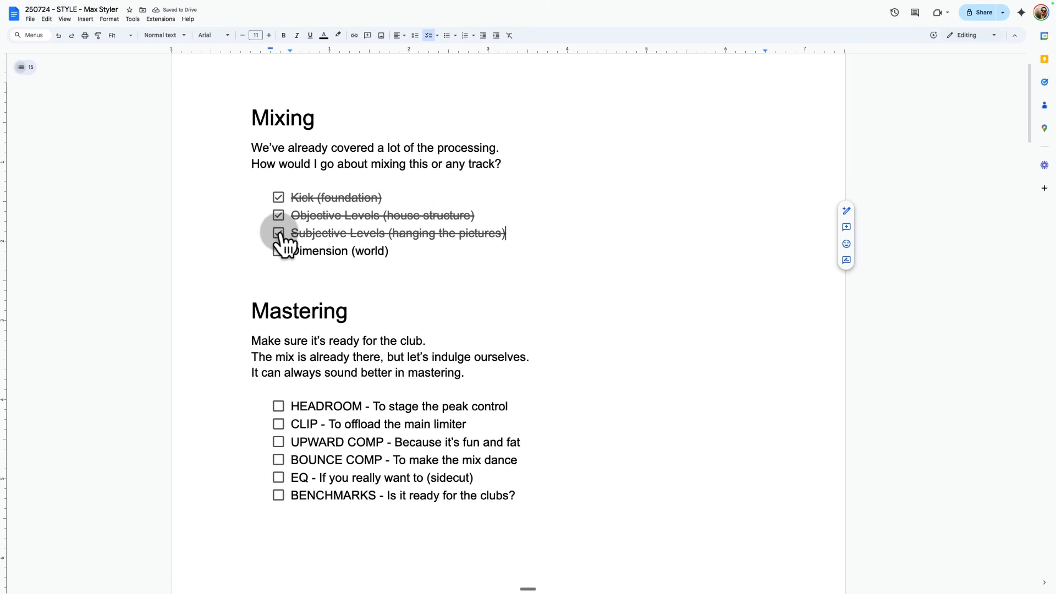
drag(478, 220, 287, 198)
click(522, 229)
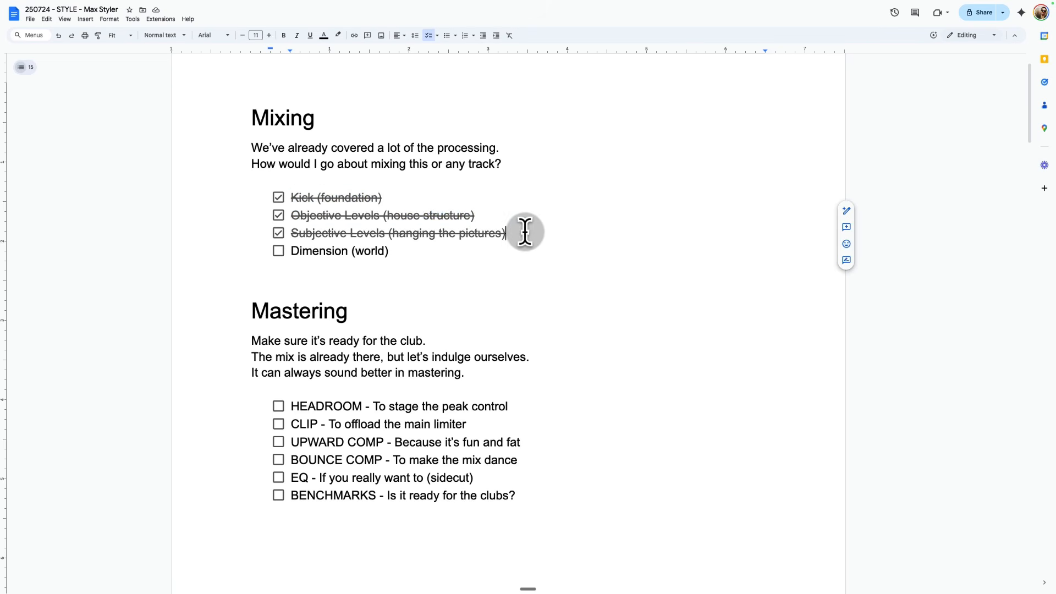
click(404, 254)
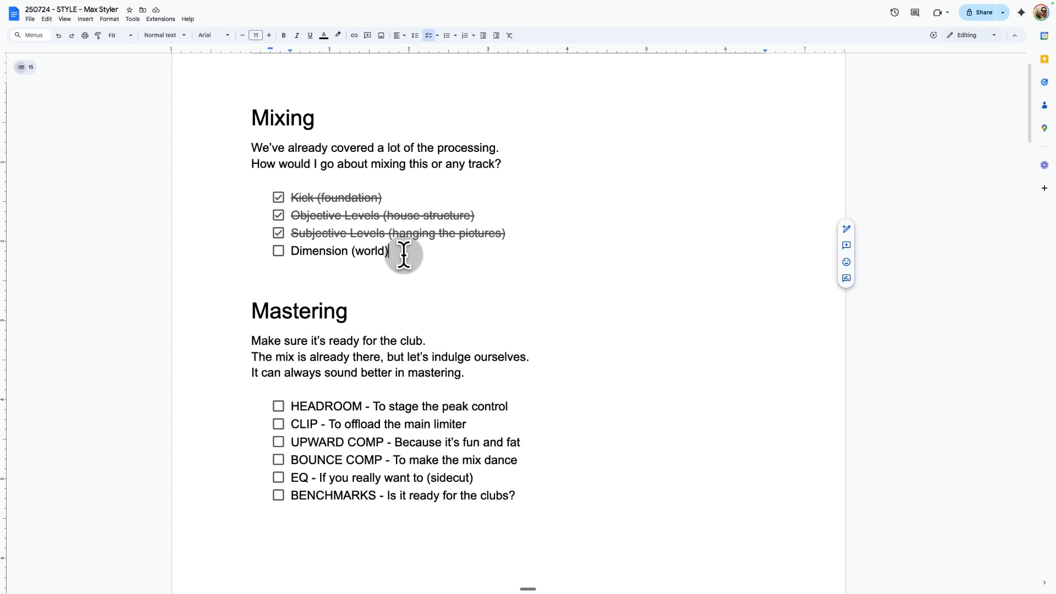
double_click(403, 255)
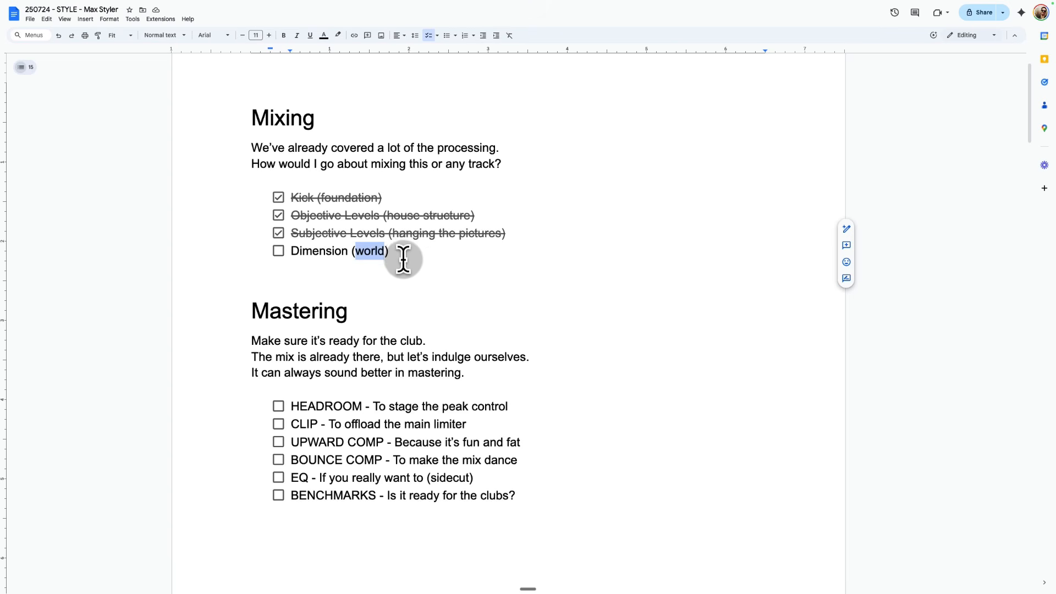
click(403, 255)
Browse the foundation, house frame, gallery wall, studio, hillside and wooded house photo tabs
mouse_move(332, 3)
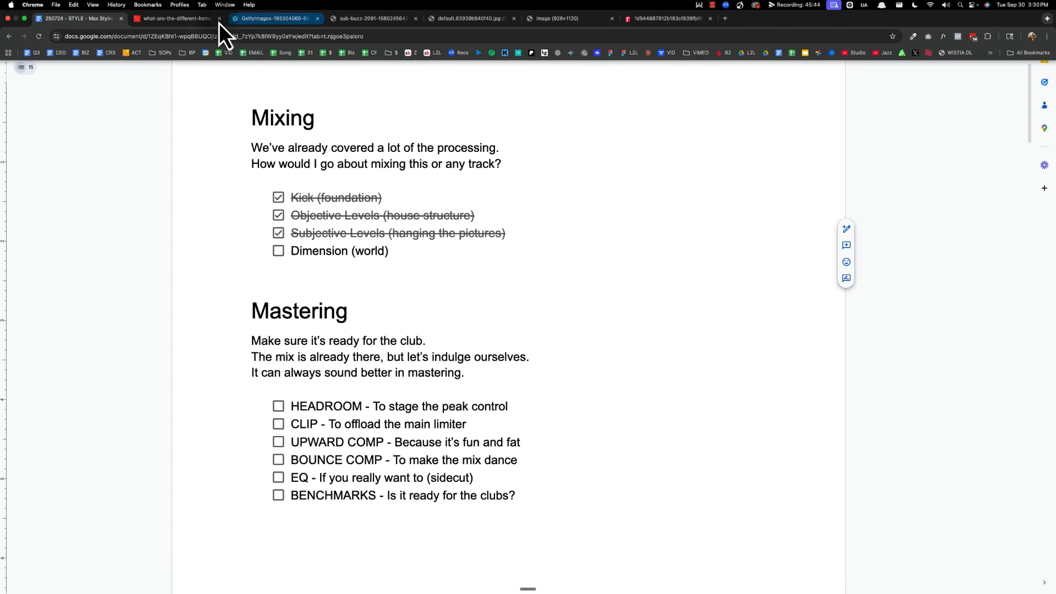
click(158, 20)
click(294, 22)
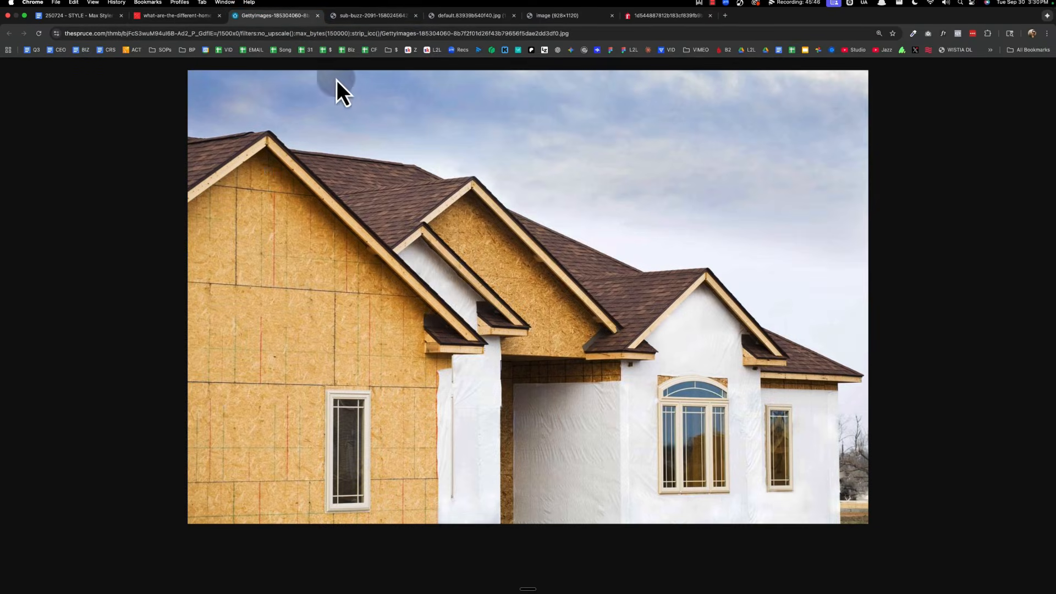
click(386, 10)
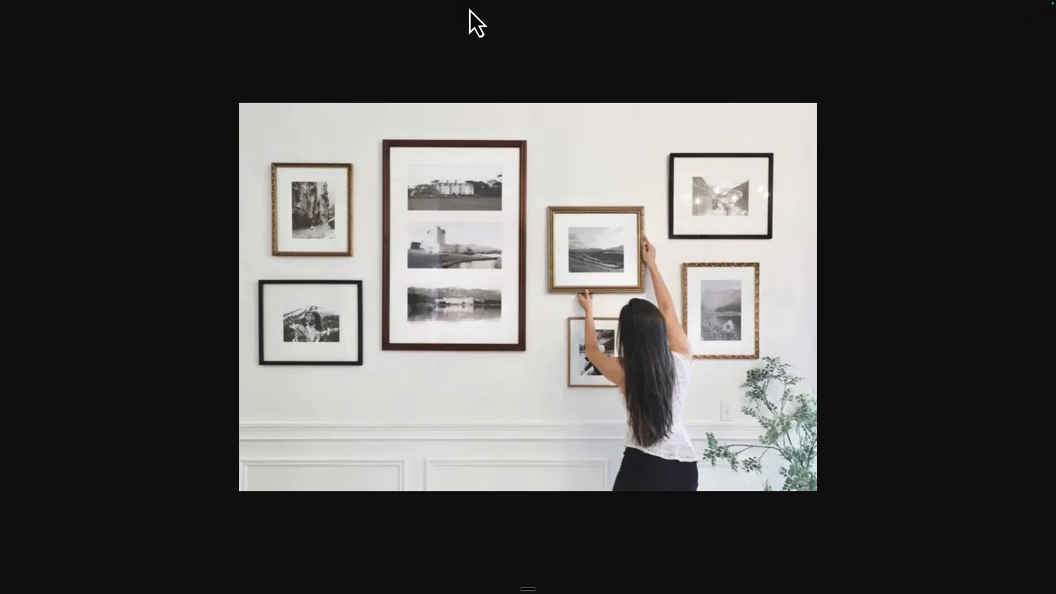
mouse_move(465, 2)
click(463, 21)
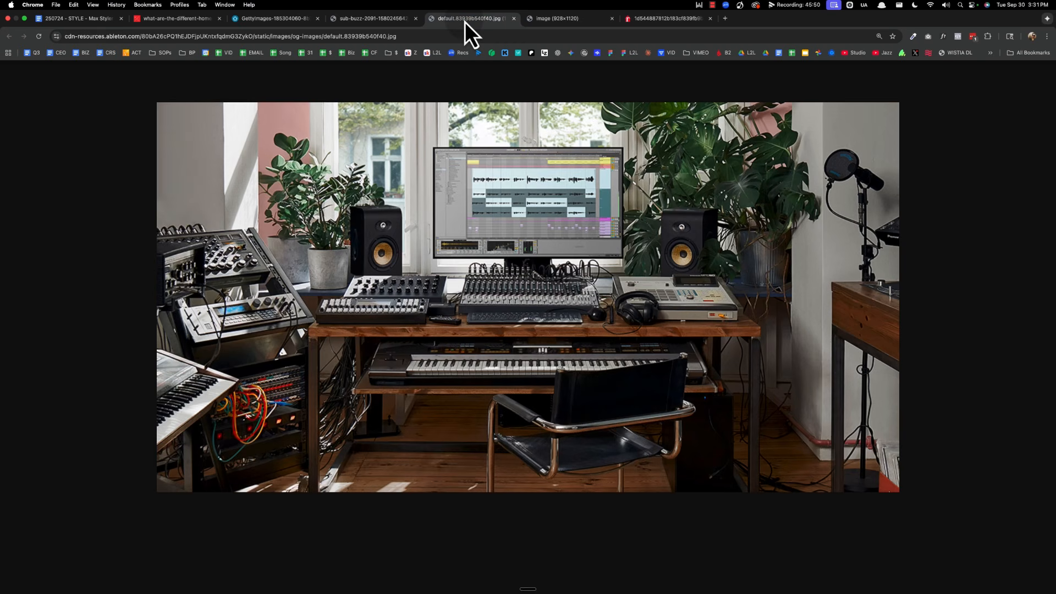
click(560, 20)
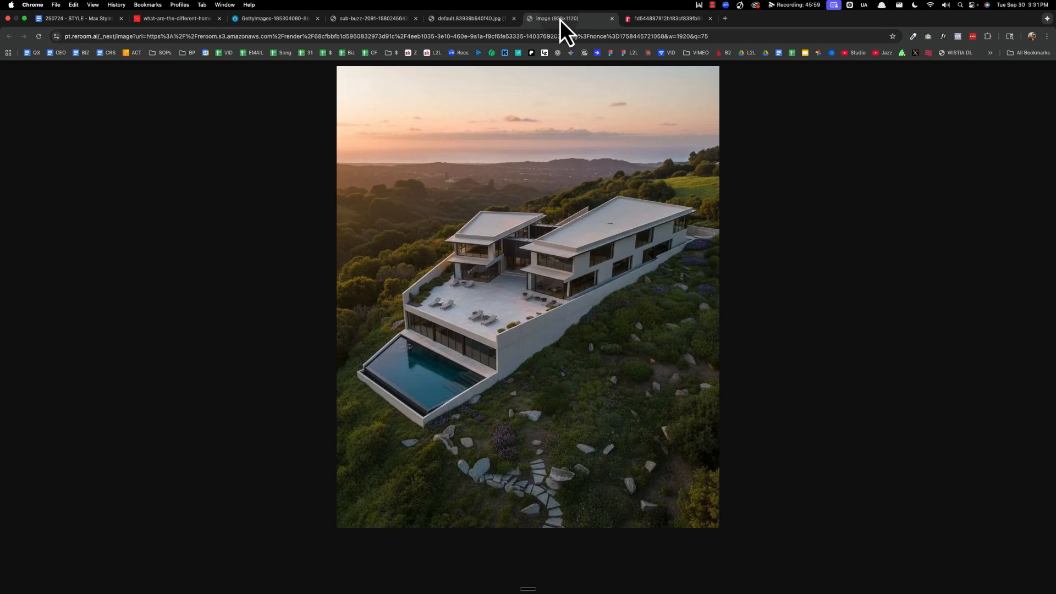
click(653, 21)
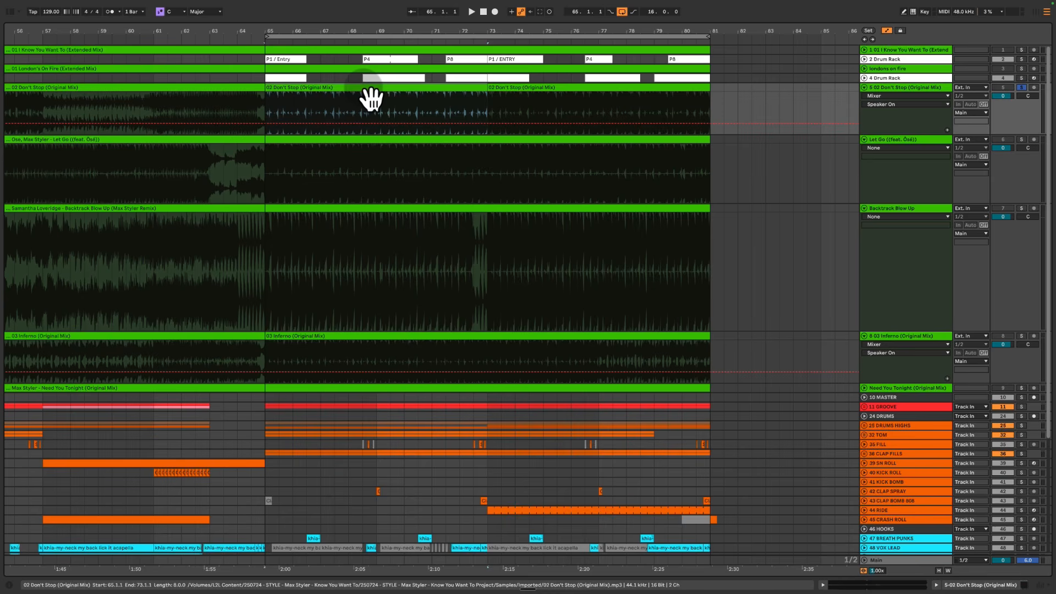
Play the 02 Don't Stop reference from bar 65, then from bars 69 and 71
click(371, 98)
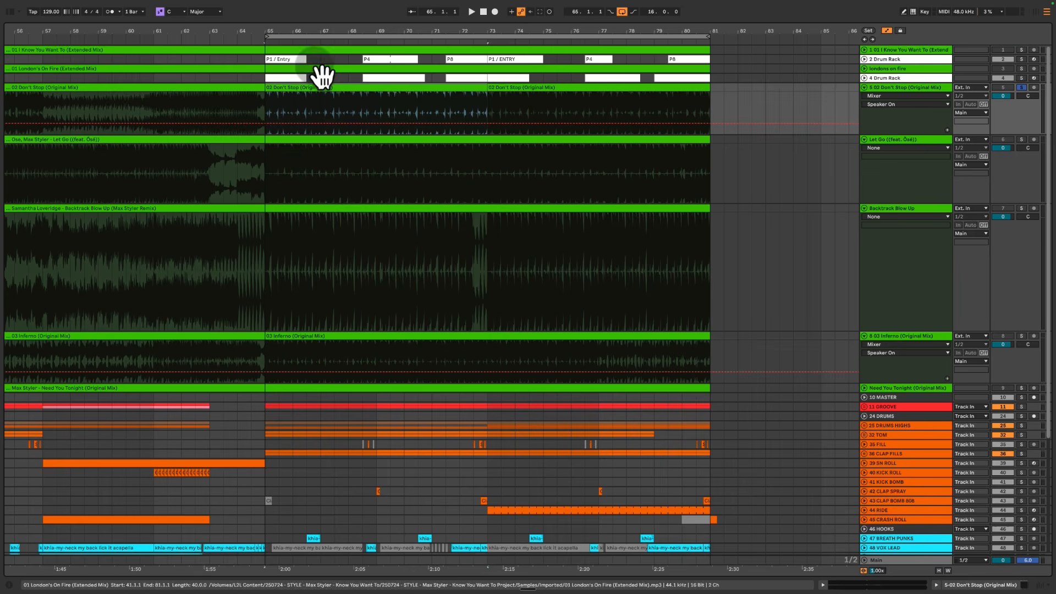
click(265, 108)
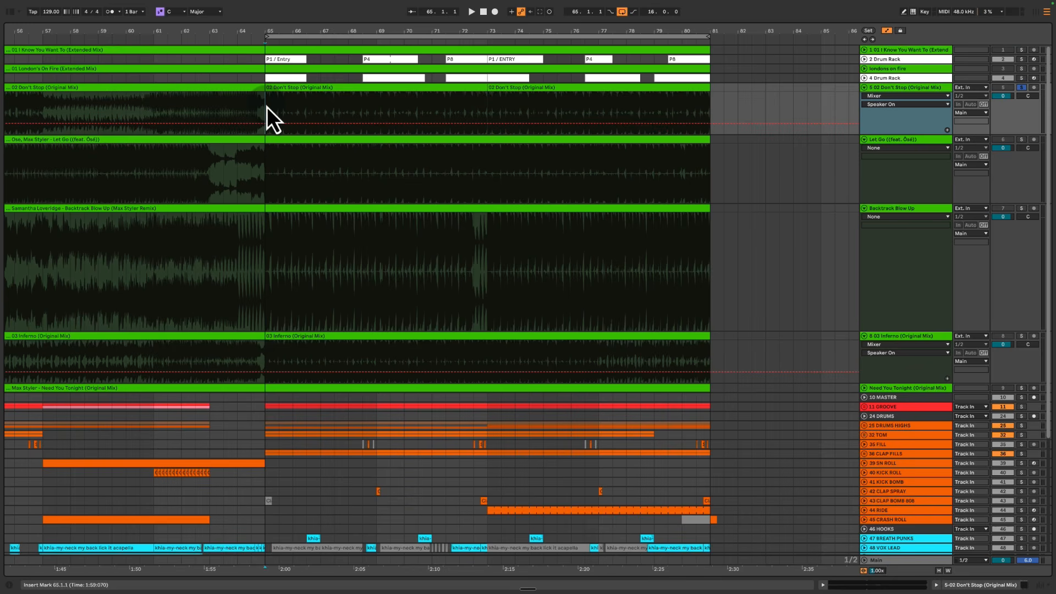
key(space)
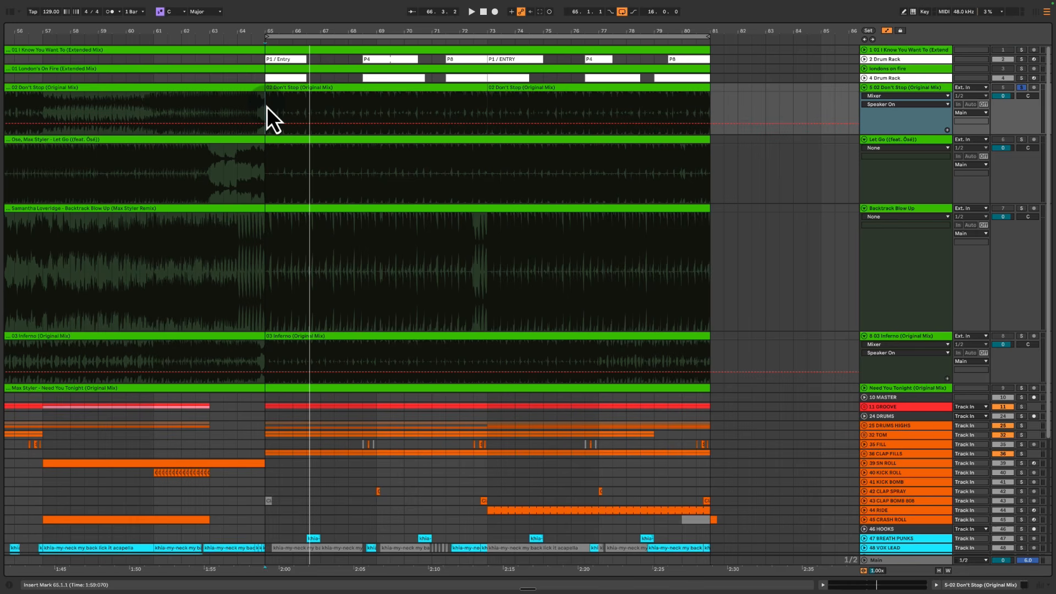
key(space)
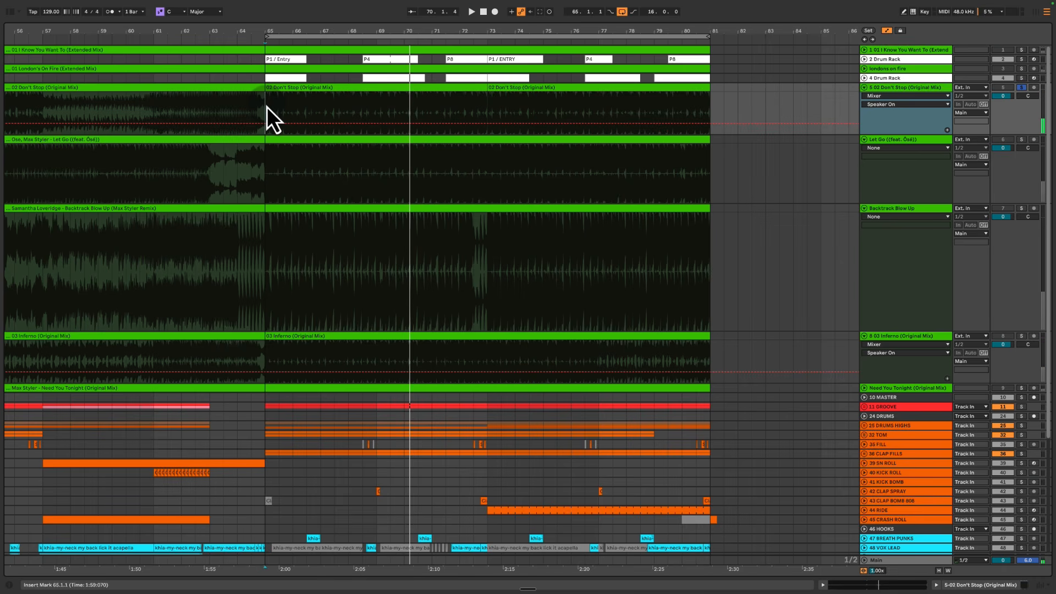
click(374, 105)
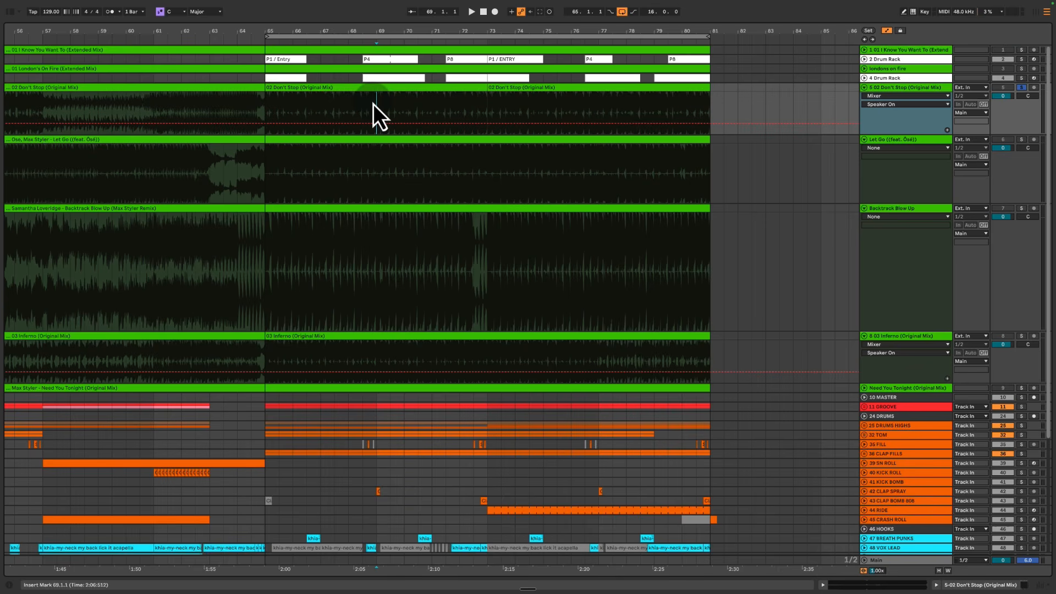
key(space)
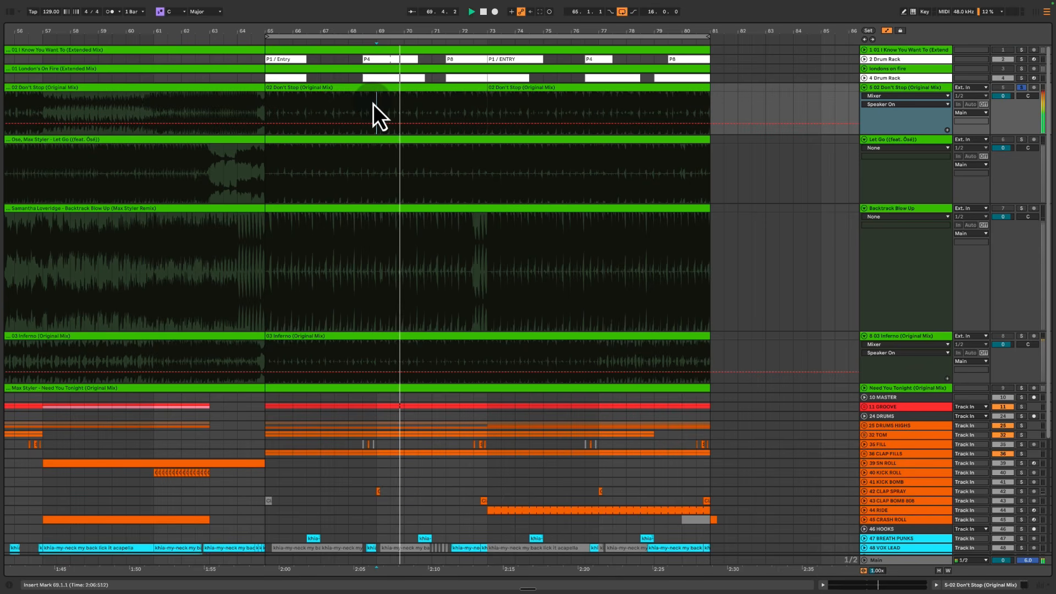
click(434, 111)
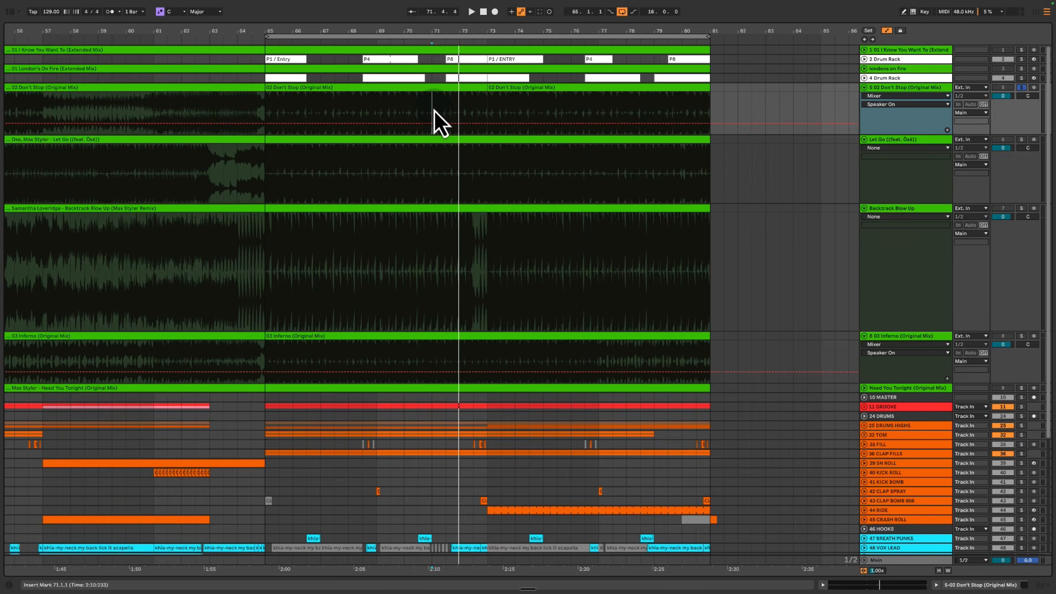
Unsolo 02 Don't Stop, solo 11 GROOVE and the VOX CHOP group, and play from bar 65
click(1021, 88)
scroll(492, 239, down, 5)
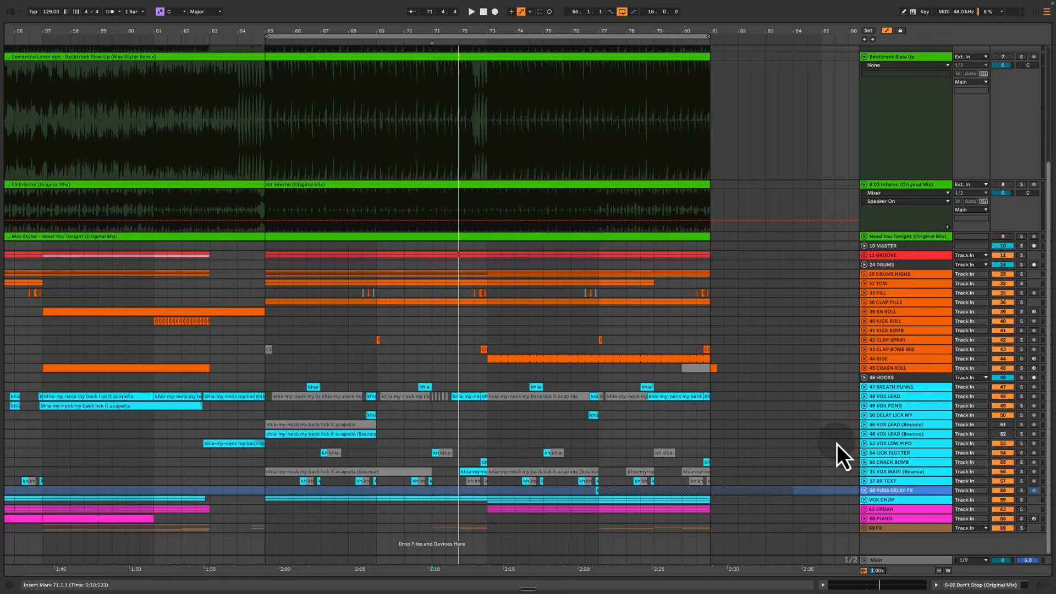
click(882, 502)
click(863, 500)
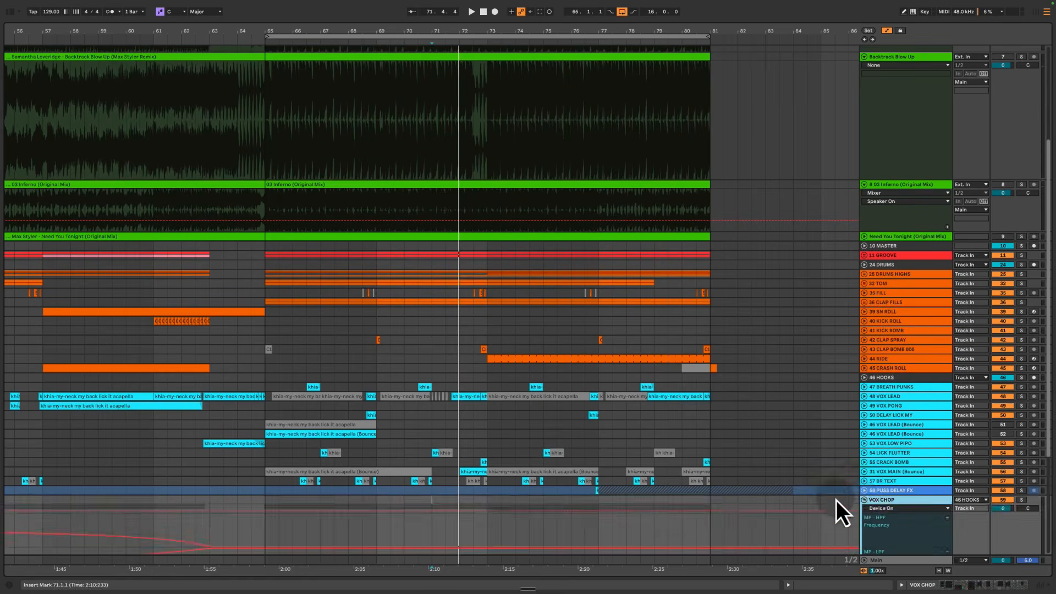
scroll(836, 499, down, 4)
click(1011, 140)
click(1023, 140)
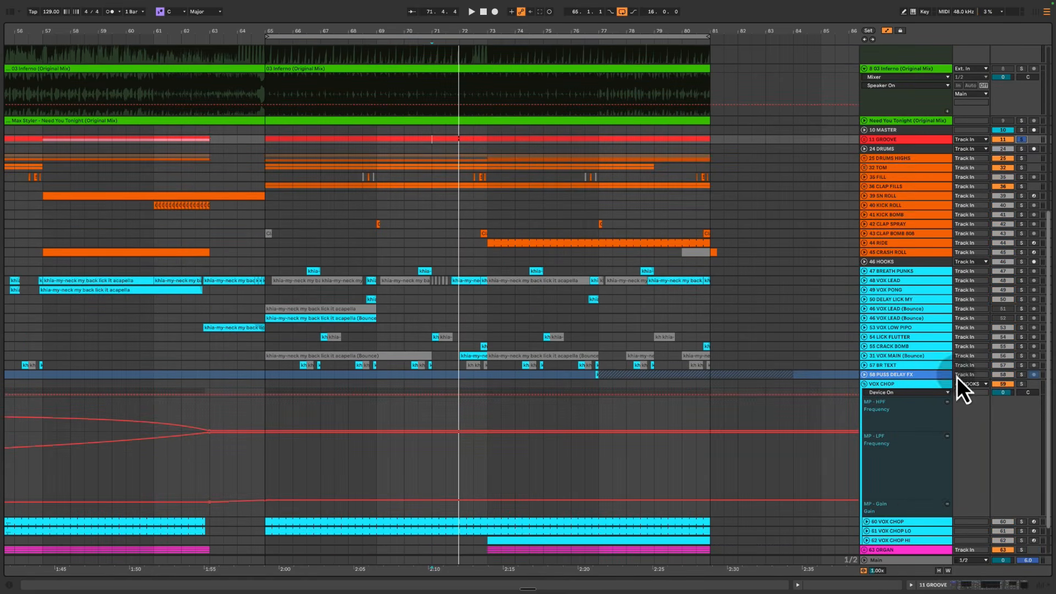
click(1021, 384)
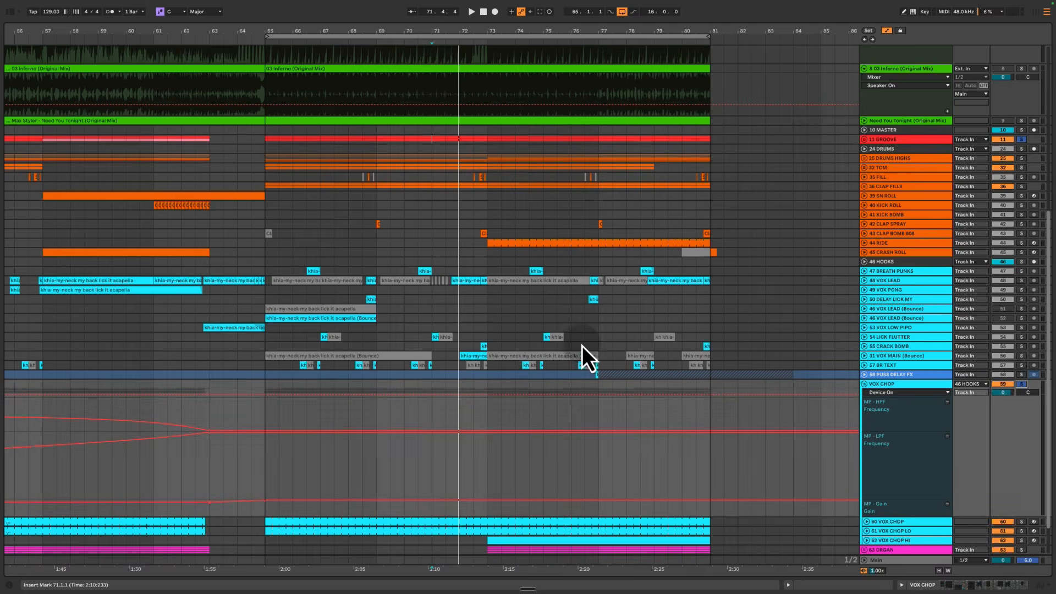
scroll(495, 385, down, 2)
key(space)
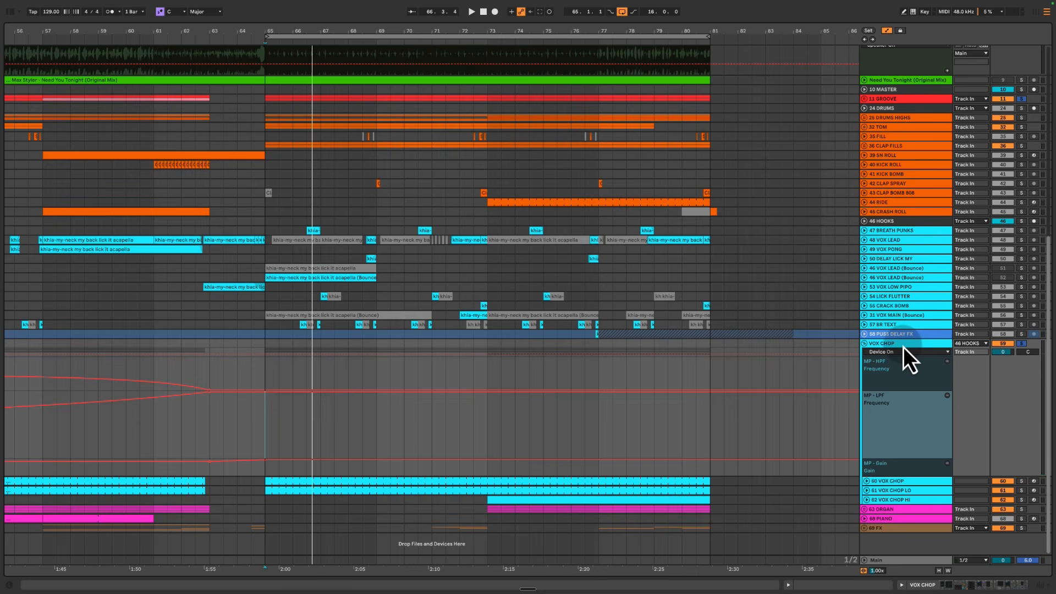
Set the 60 VOX CHOP Spectral Resonator's Unison to 2 and audition the change
double_click(886, 480)
click(632, 488)
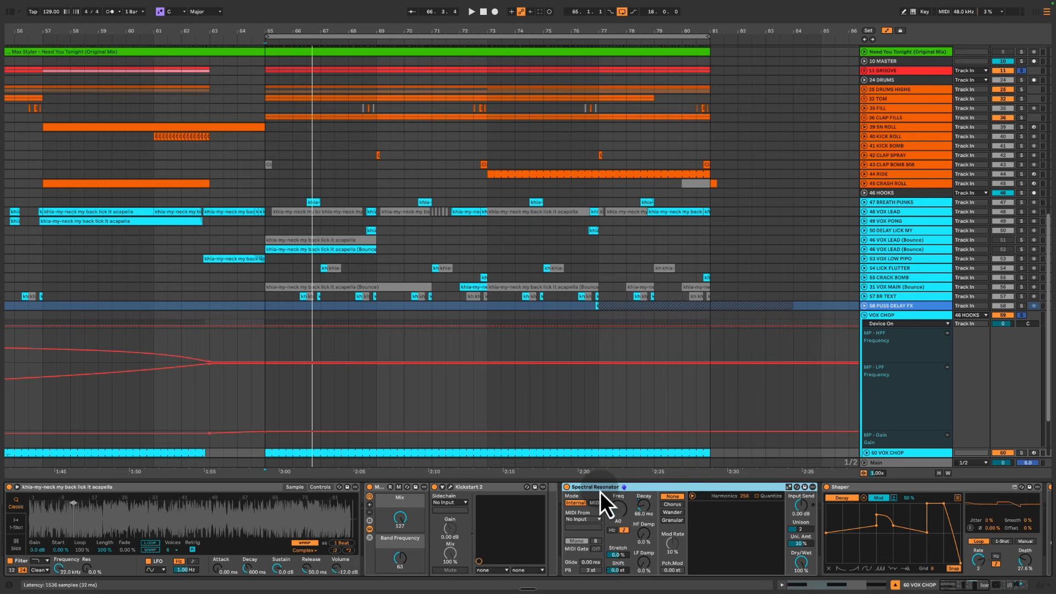
click(804, 529)
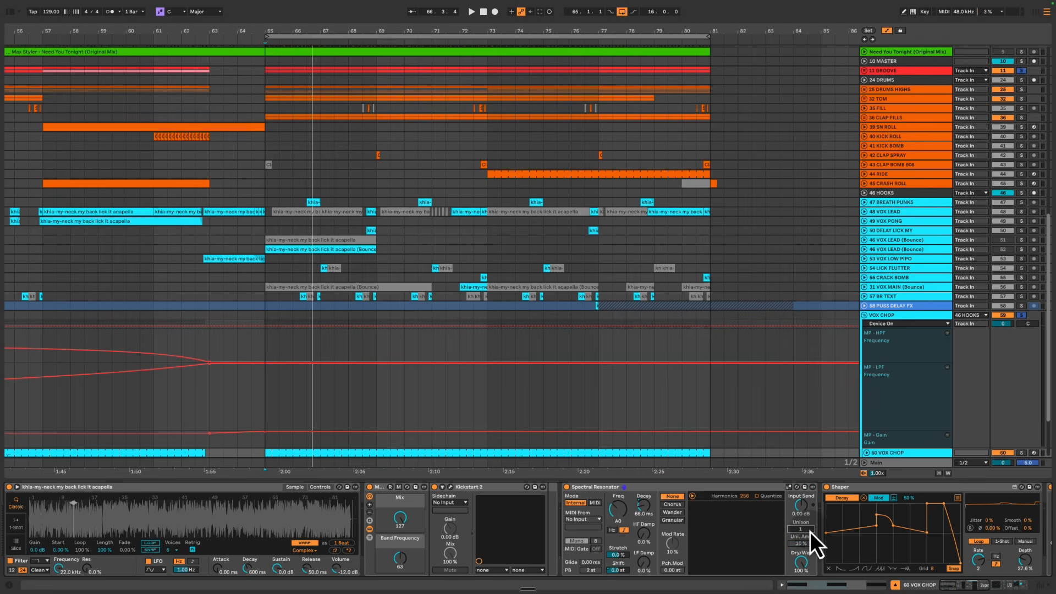
key(space)
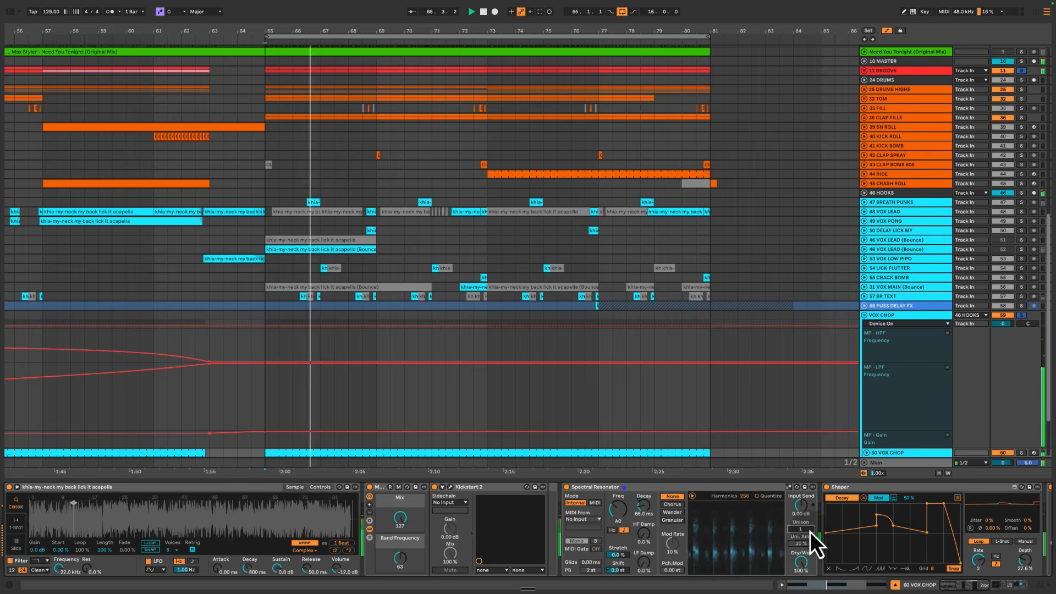
key(space)
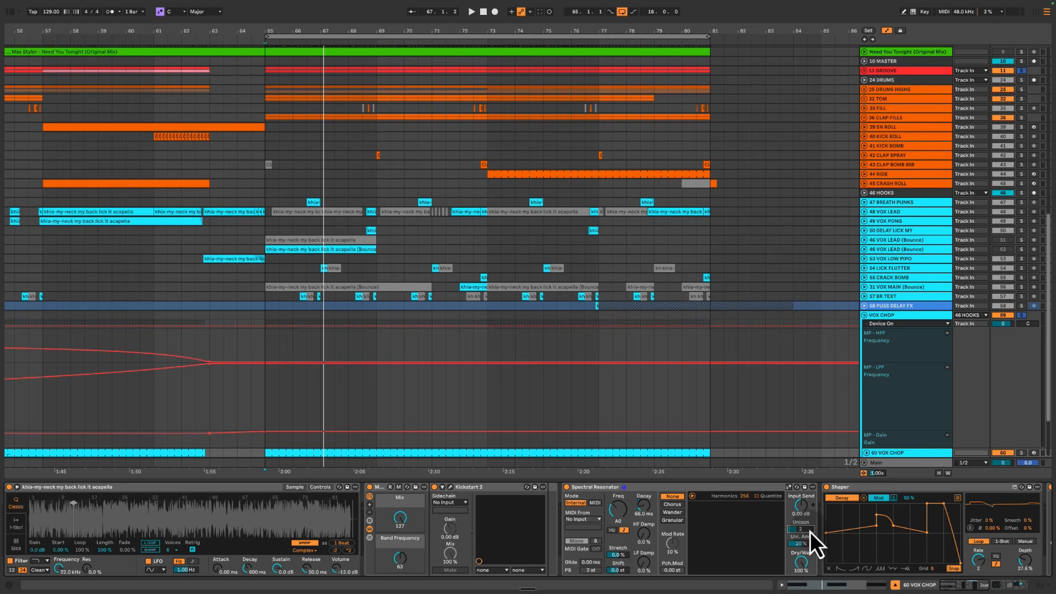
key(space)
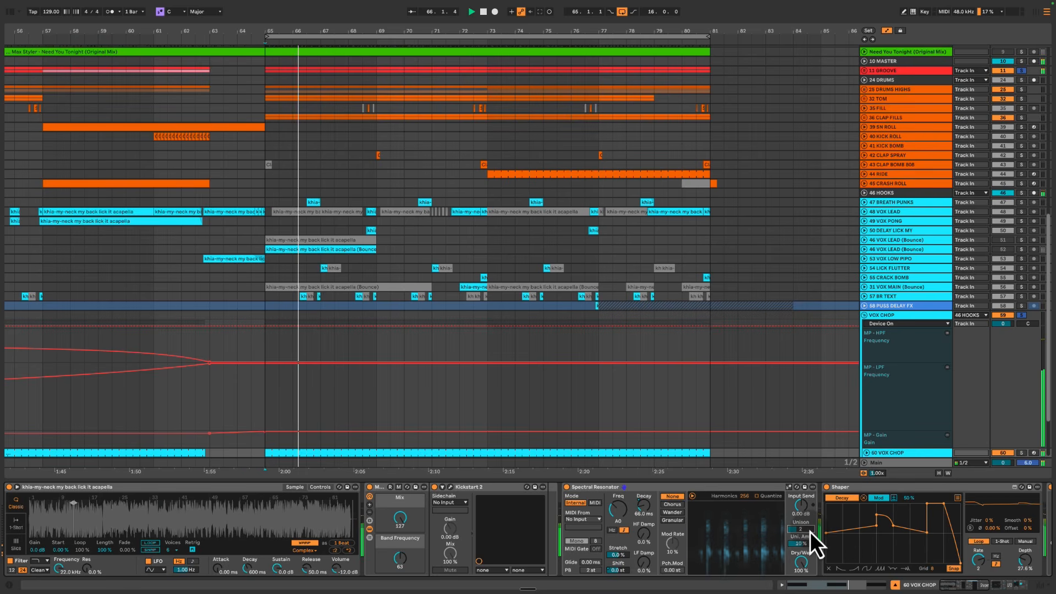
key(space)
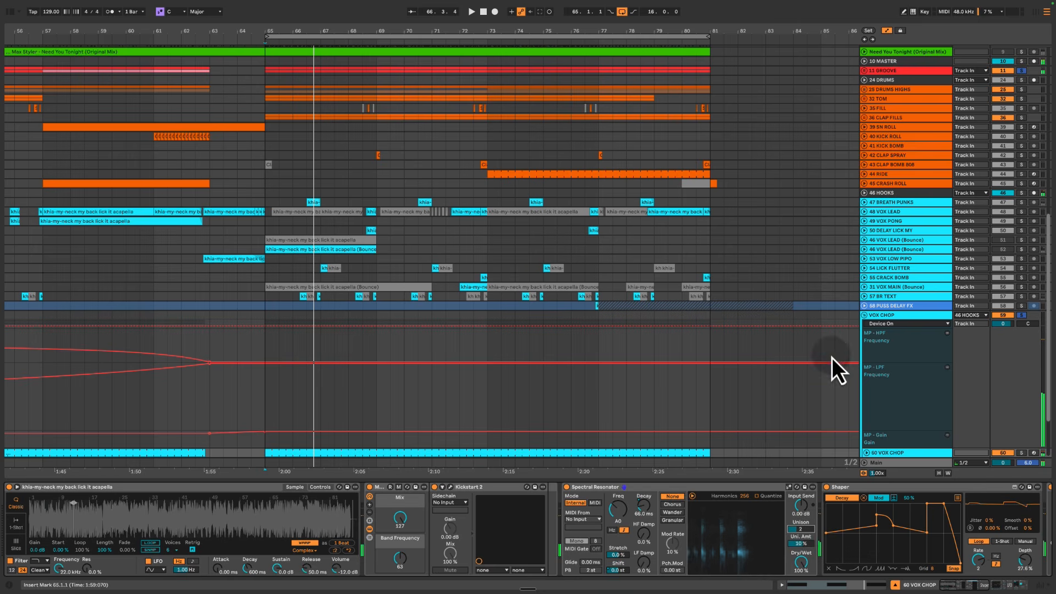
click(1020, 203)
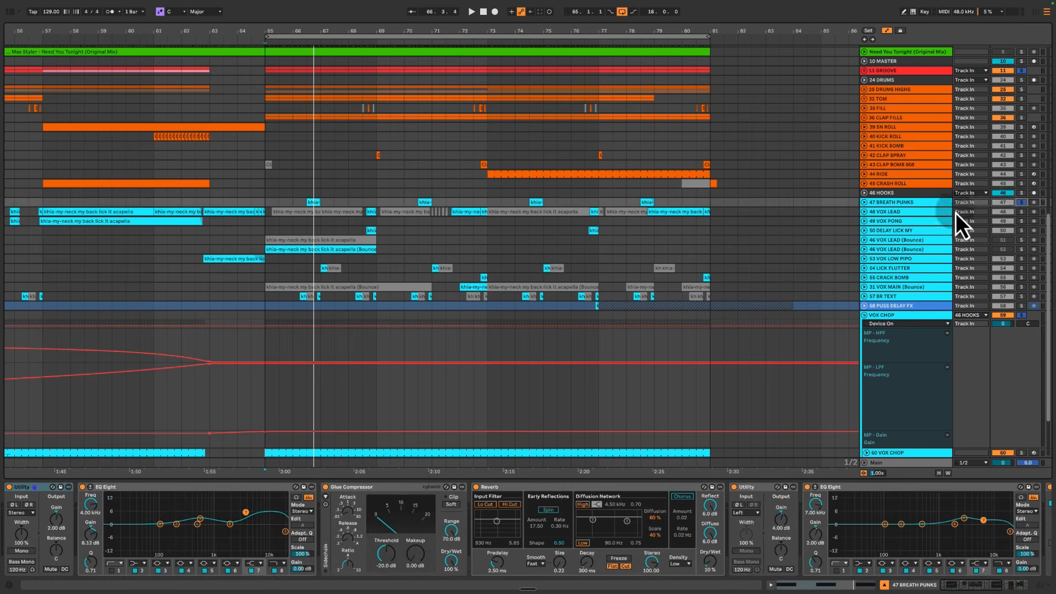
Review the 48 VOX LEAD effect chain, then play the vocal hooks from bar 65
click(1021, 213)
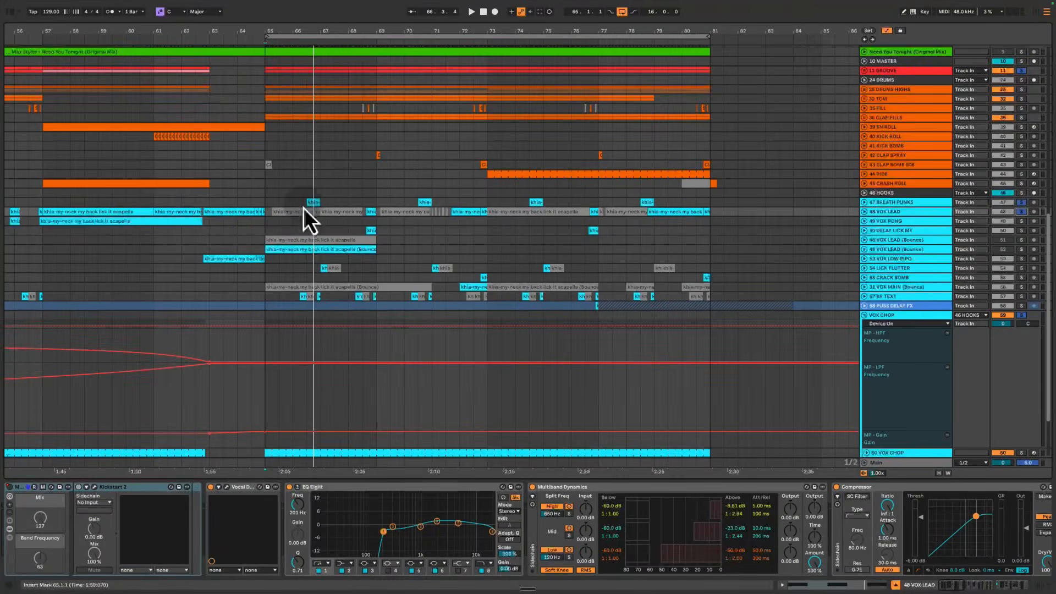
drag(304, 208, 382, 227)
scroll(330, 286, down, 3)
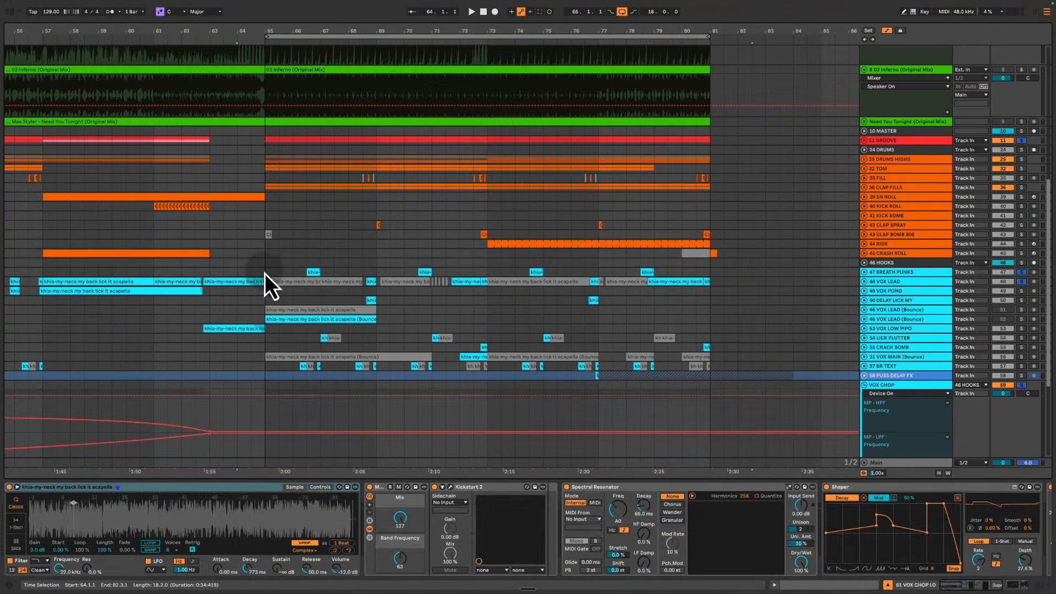
click(266, 273)
key(space)
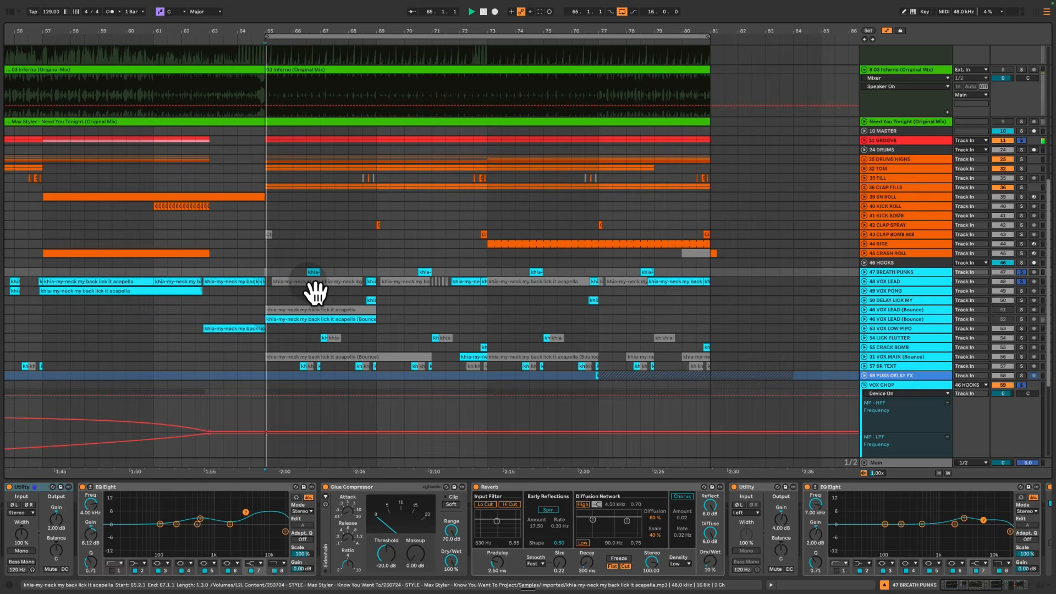
scroll(306, 275, down, 4)
drag(295, 161, 332, 161)
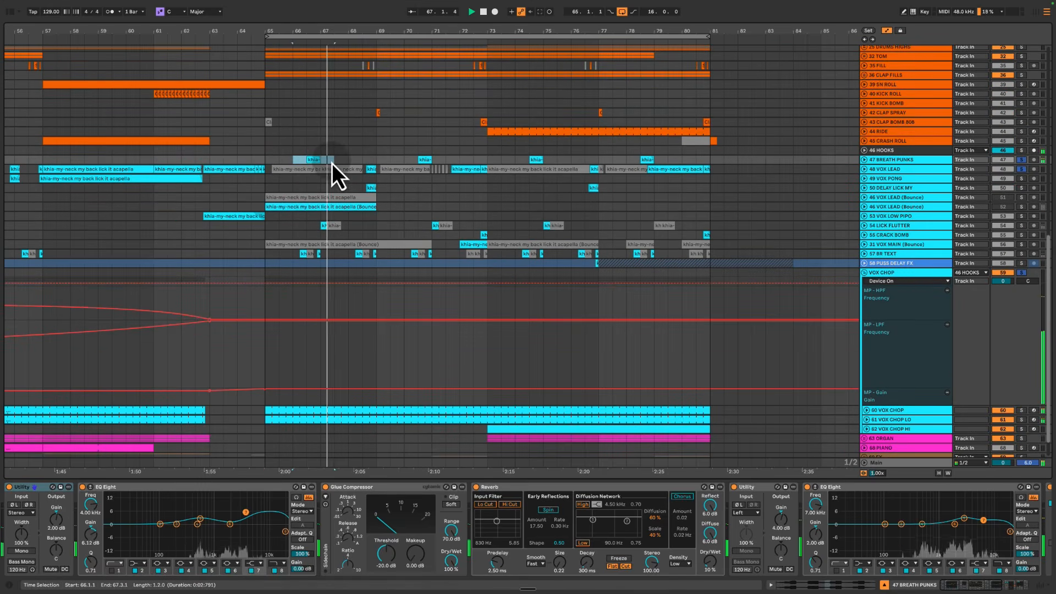
drag(360, 159, 386, 202)
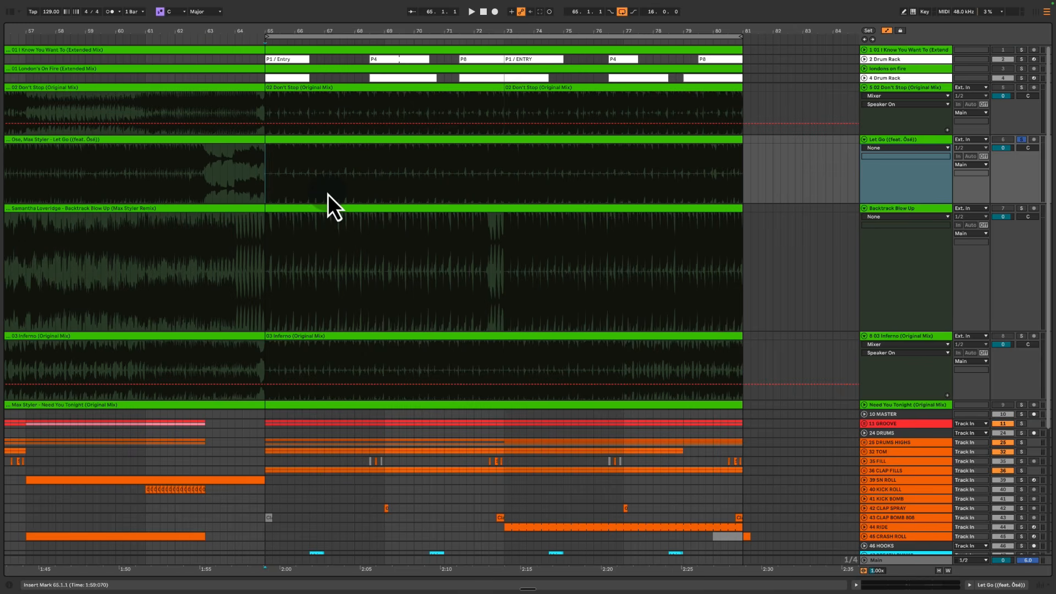
Play the Let Go reference from bar 65, then from bar 67
key(space)
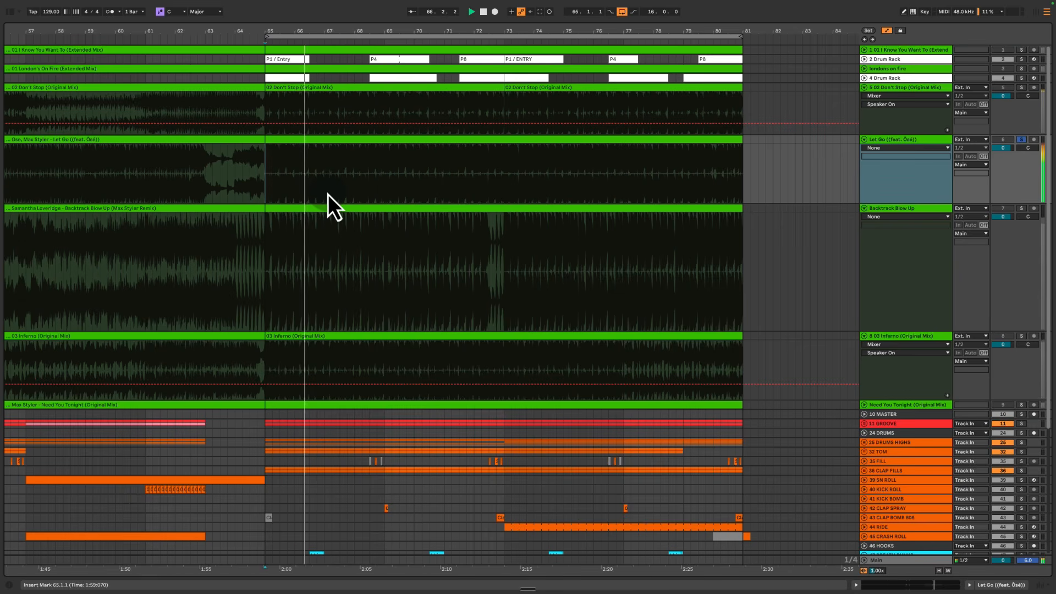
key(space)
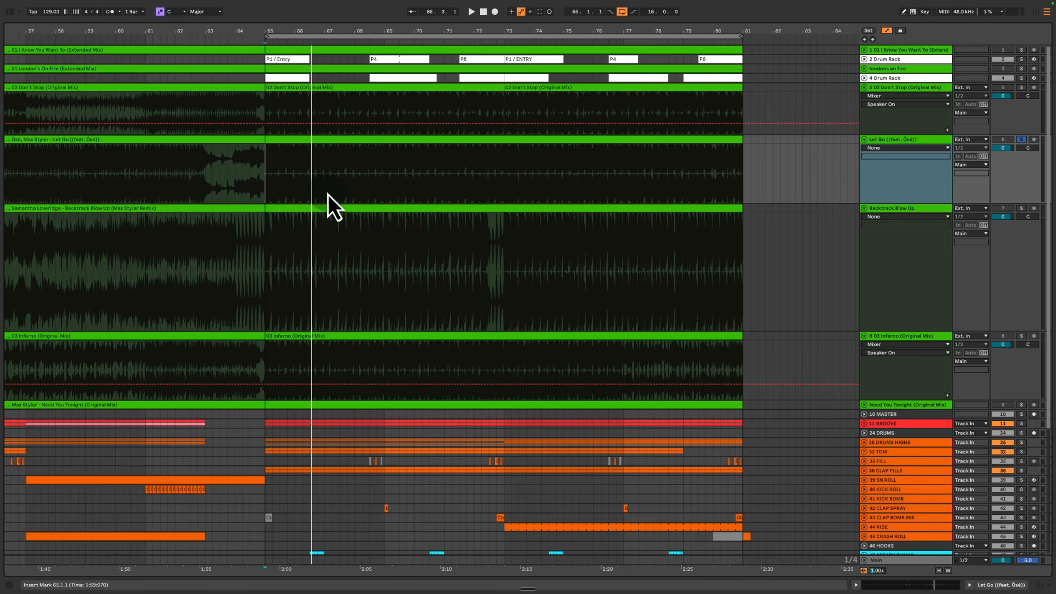
key(space)
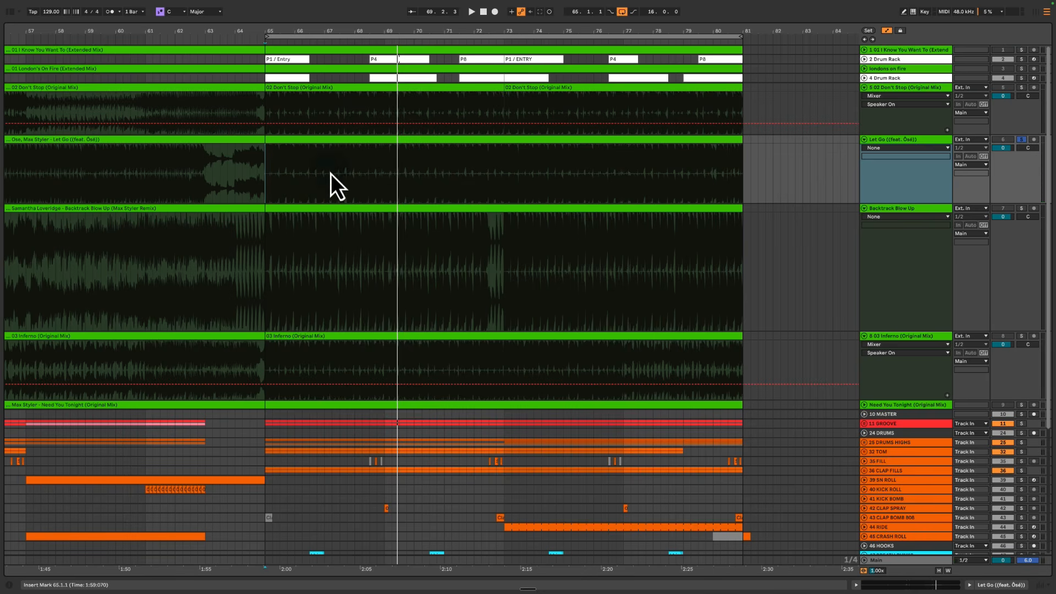
click(332, 174)
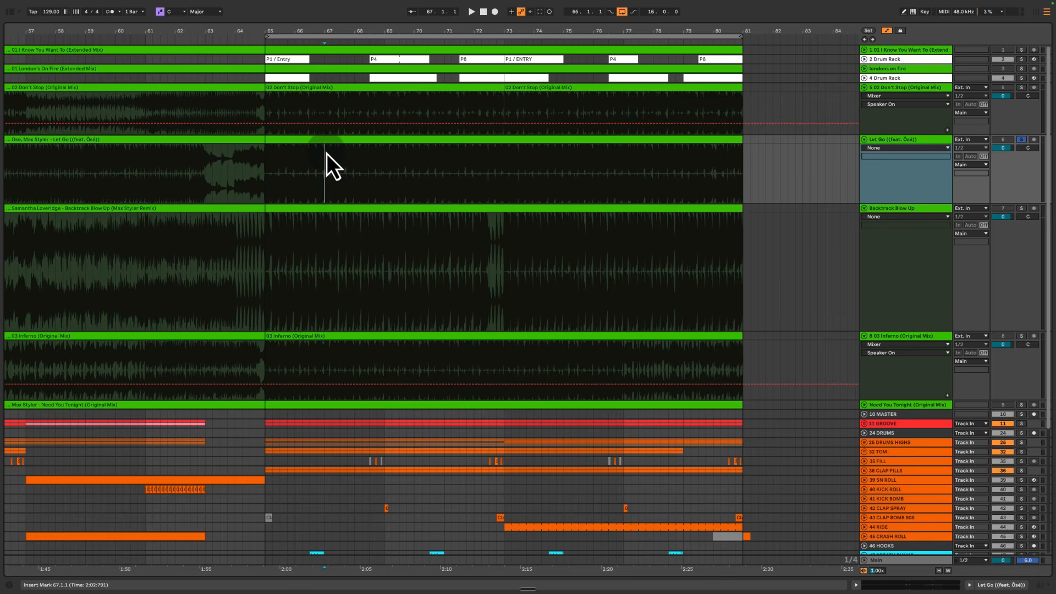
key(space)
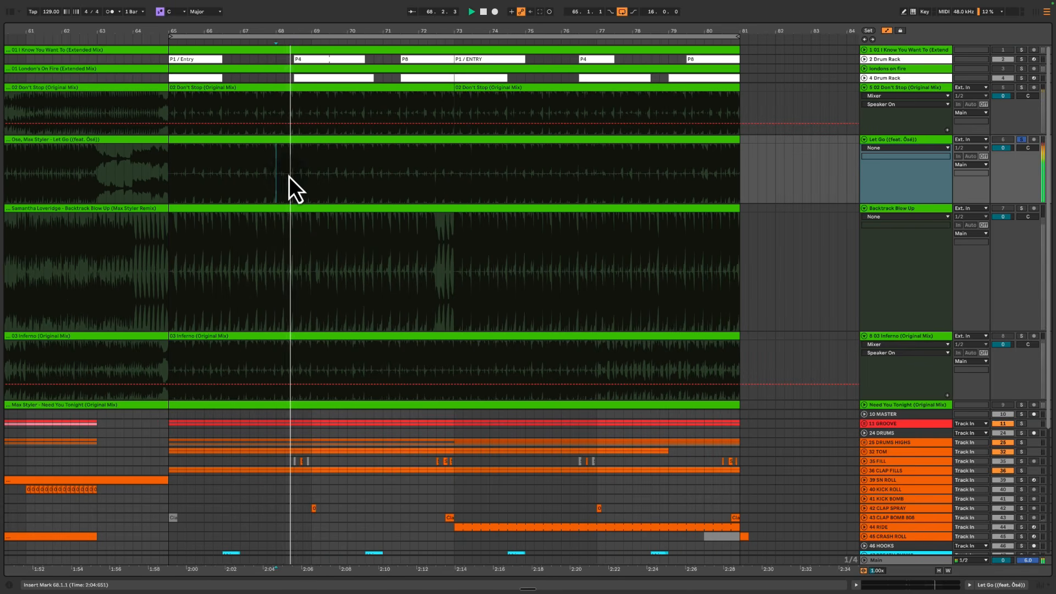
Select bars 68–70 and 79–81 of Let Go and play it from bar 79
drag(278, 174, 386, 168)
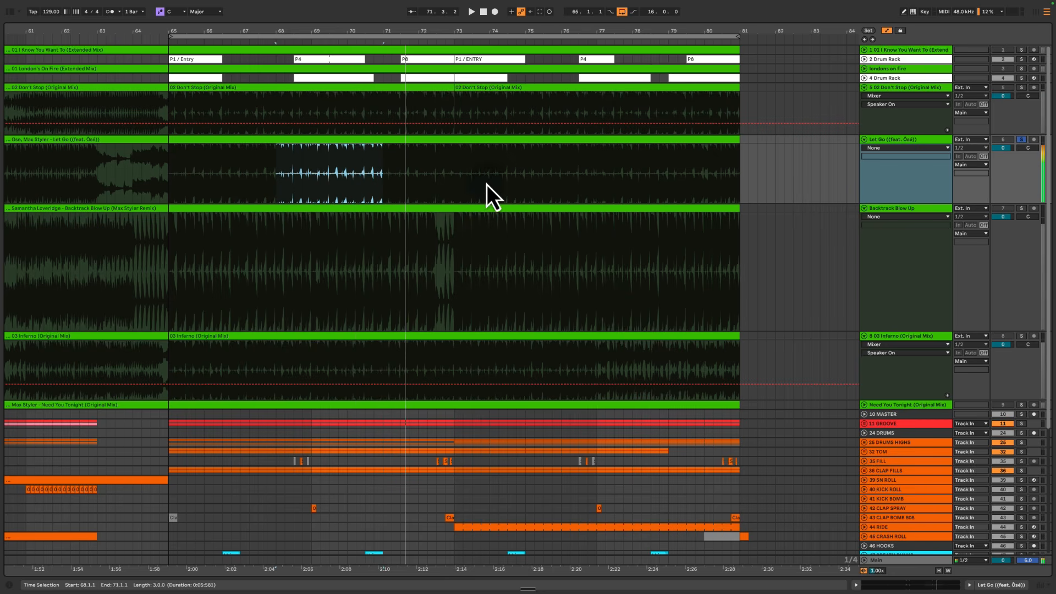
drag(672, 173, 748, 166)
click(668, 165)
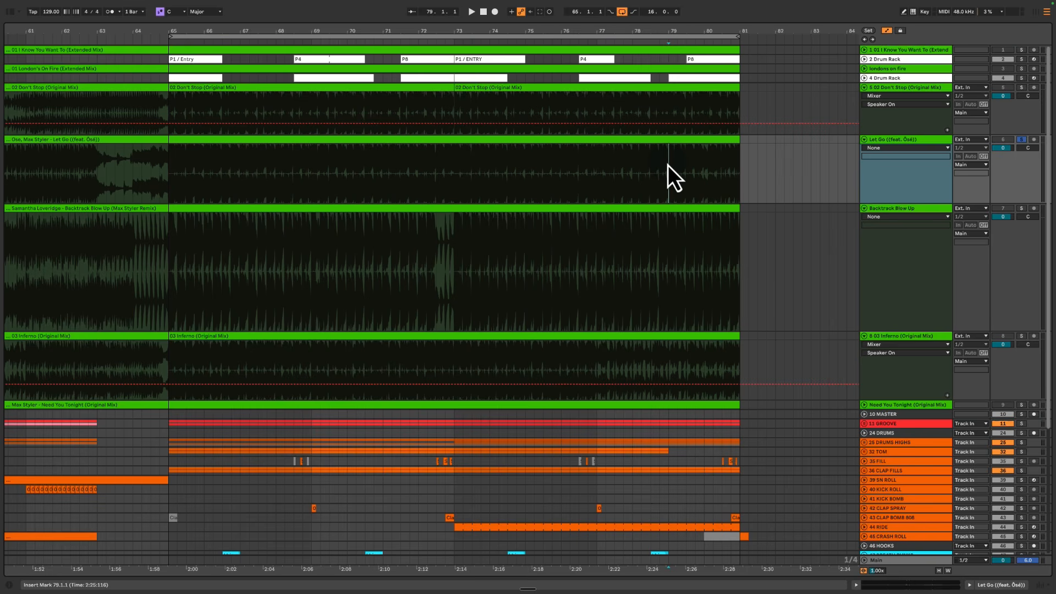
key(space)
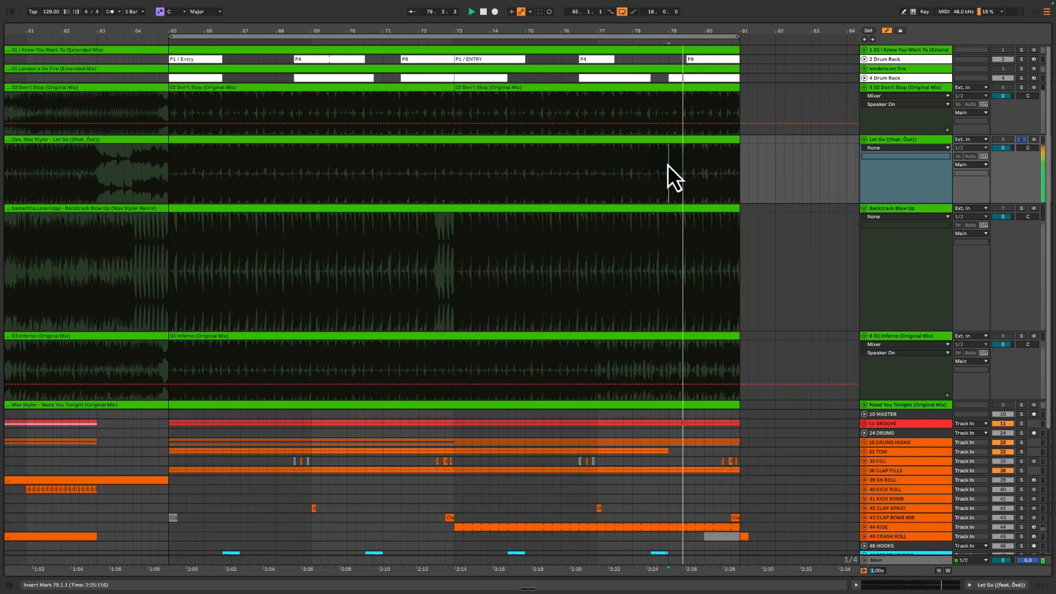
drag(704, 165, 743, 157)
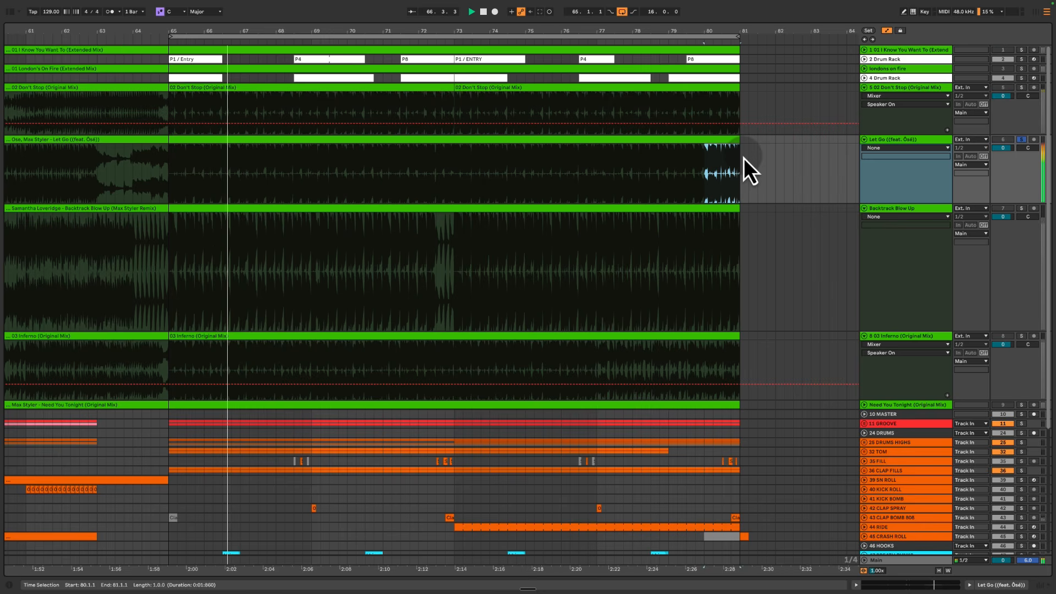
Replay Let Go from bar 65 and select bars 65–81 across all tracks
click(168, 171)
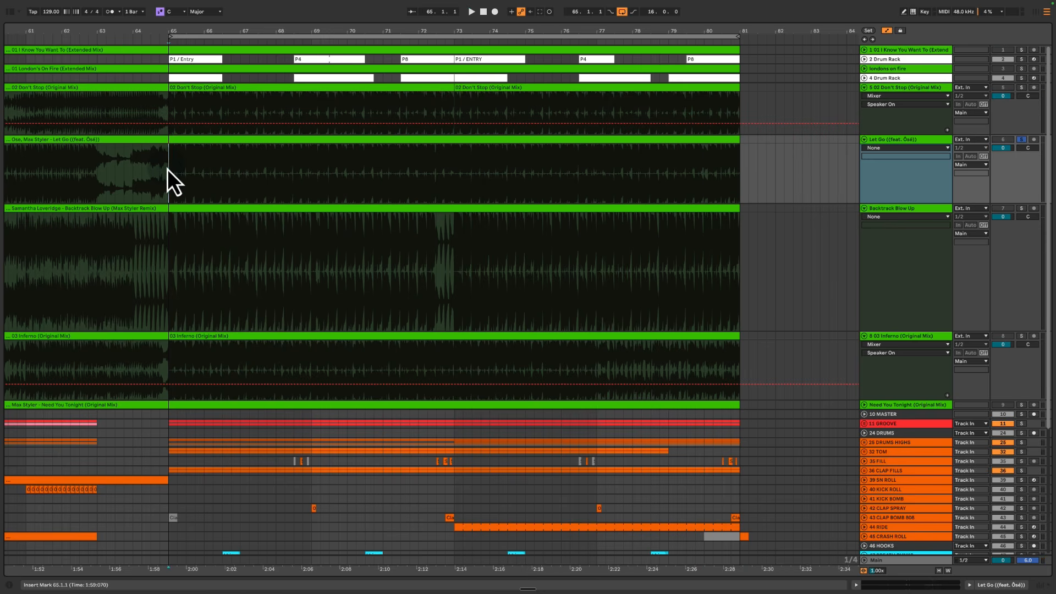
key(space)
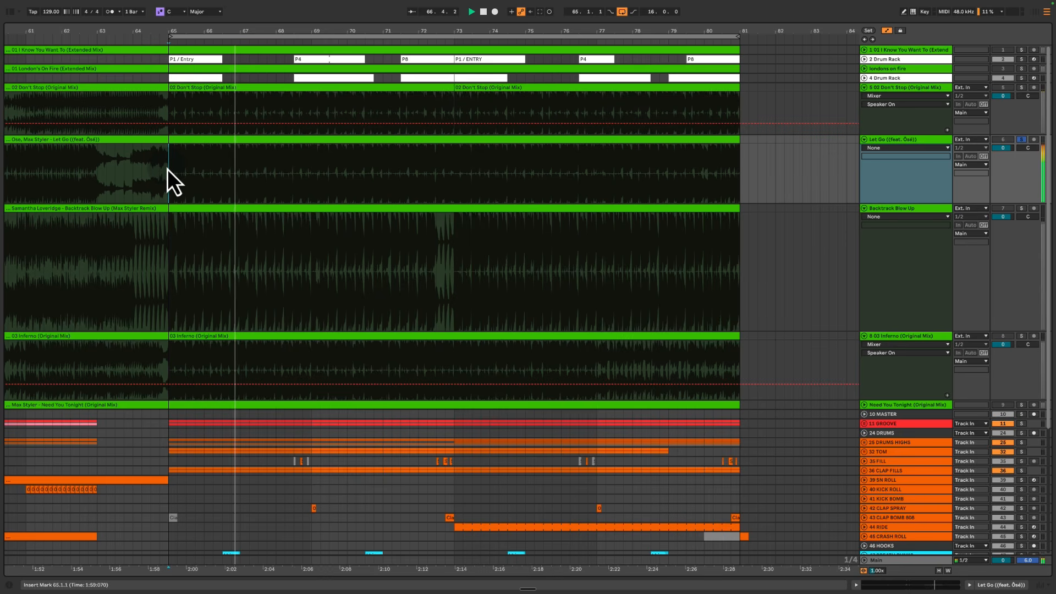
key(space)
drag(167, 169, 739, 160)
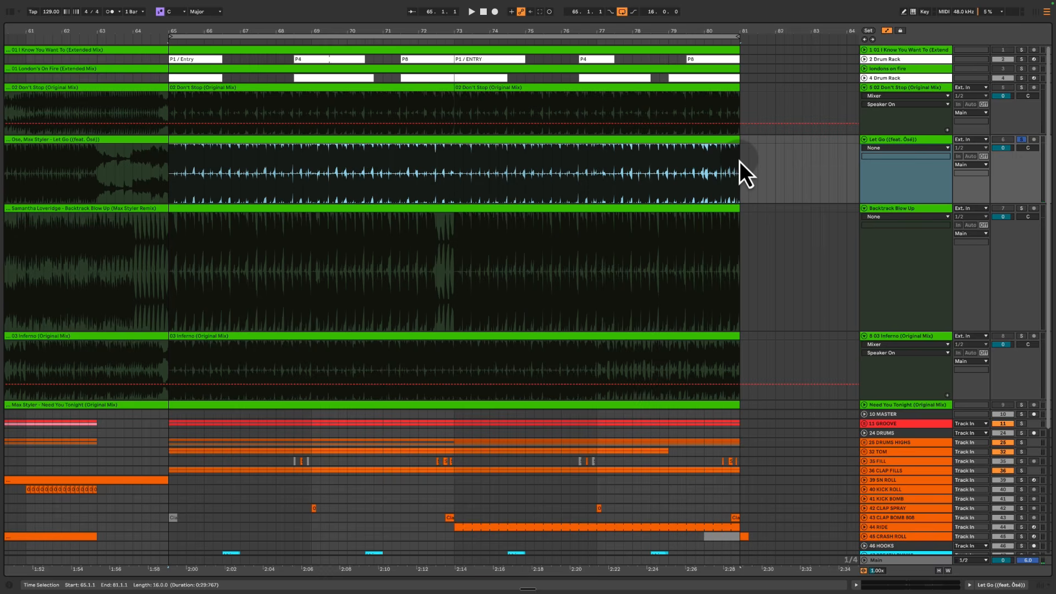
drag(169, 135, 741, 415)
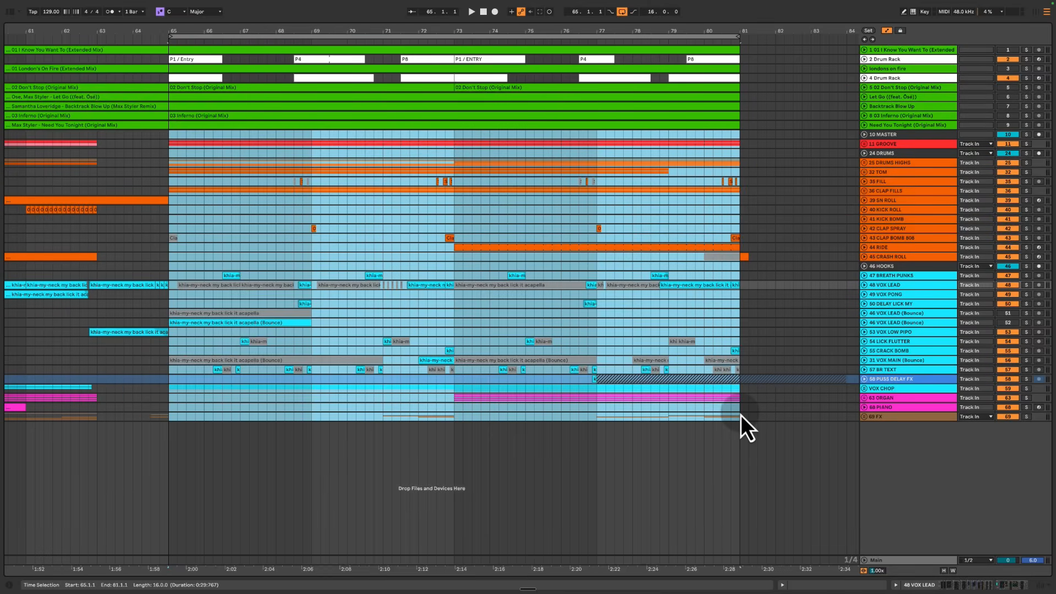
Unfold and solo the first reference track, playing it from bar 66
click(865, 51)
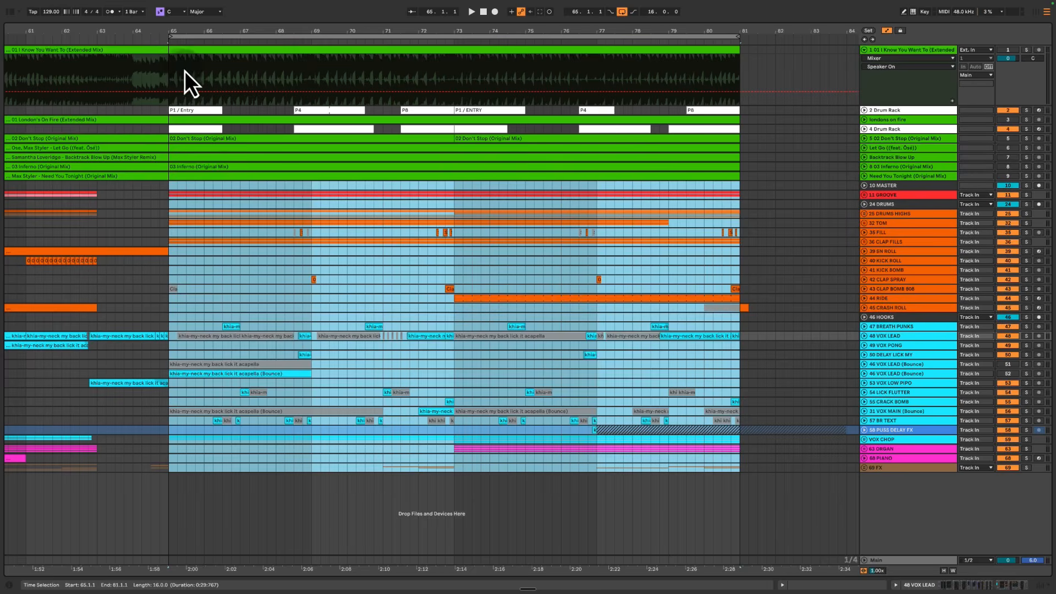
drag(171, 71, 739, 87)
click(1026, 50)
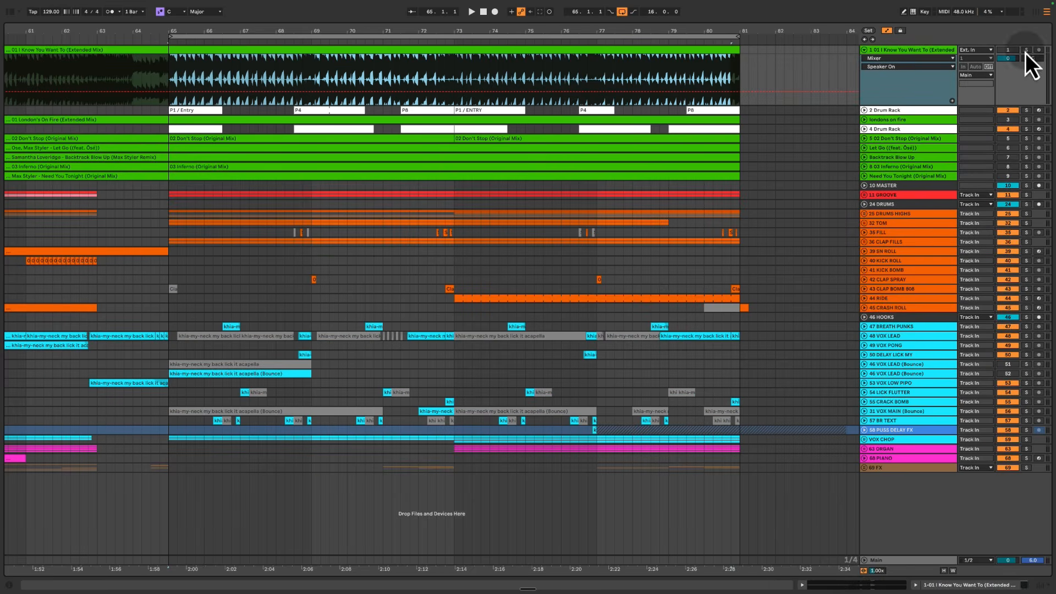
click(199, 76)
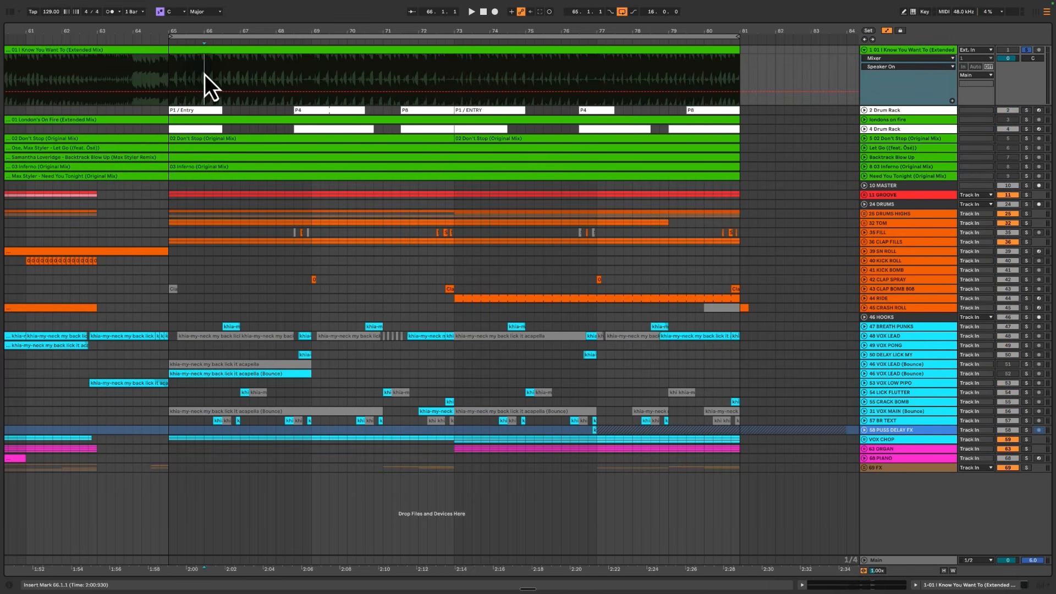
key(space)
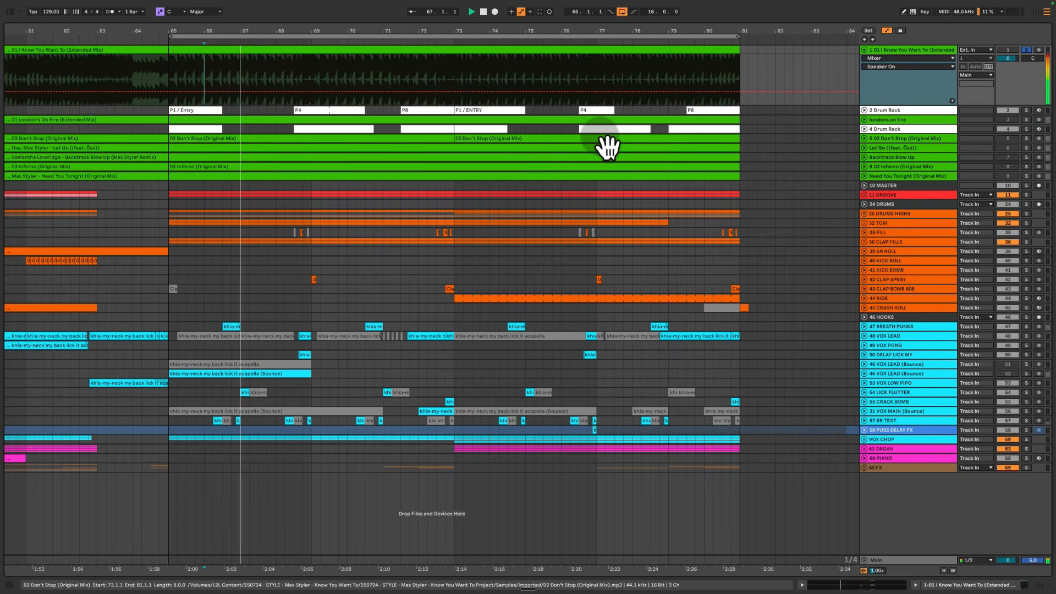
key(space)
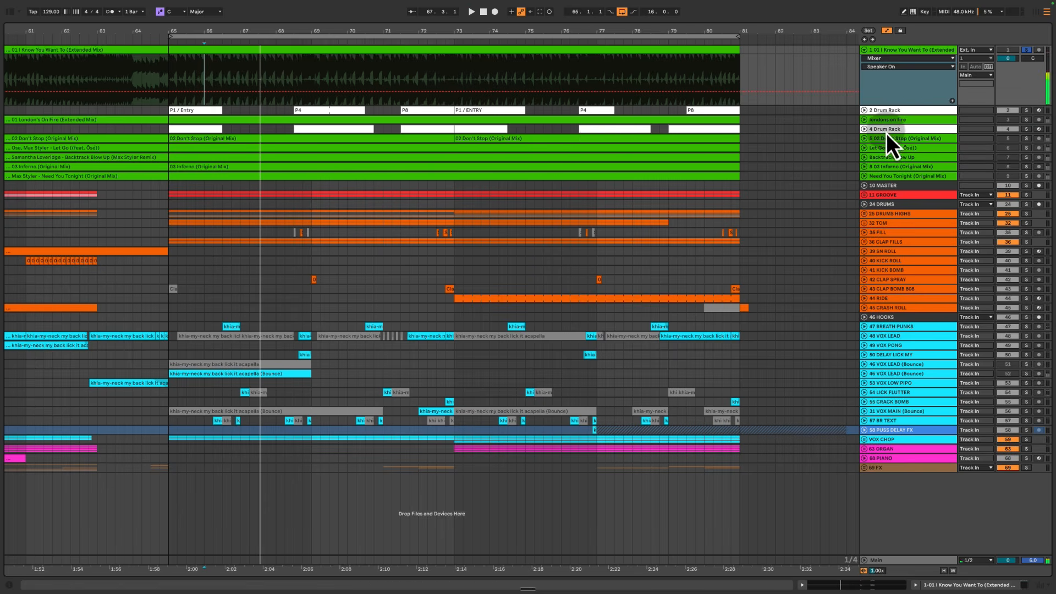
Unfold Let Go, A/B it against the soloed first reference, then unsolo and replay from bar 67
click(888, 148)
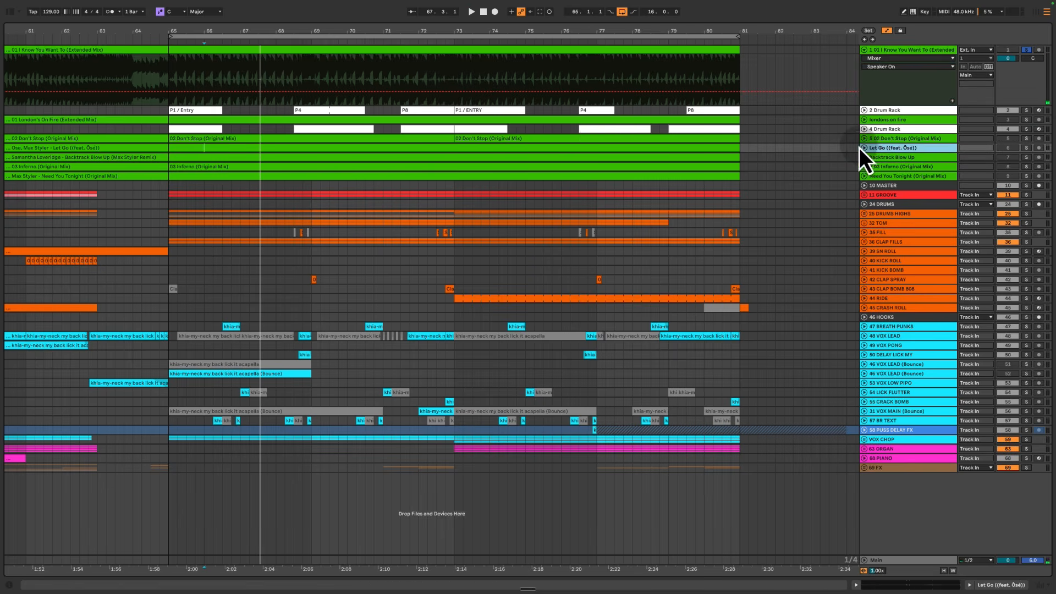
click(864, 148)
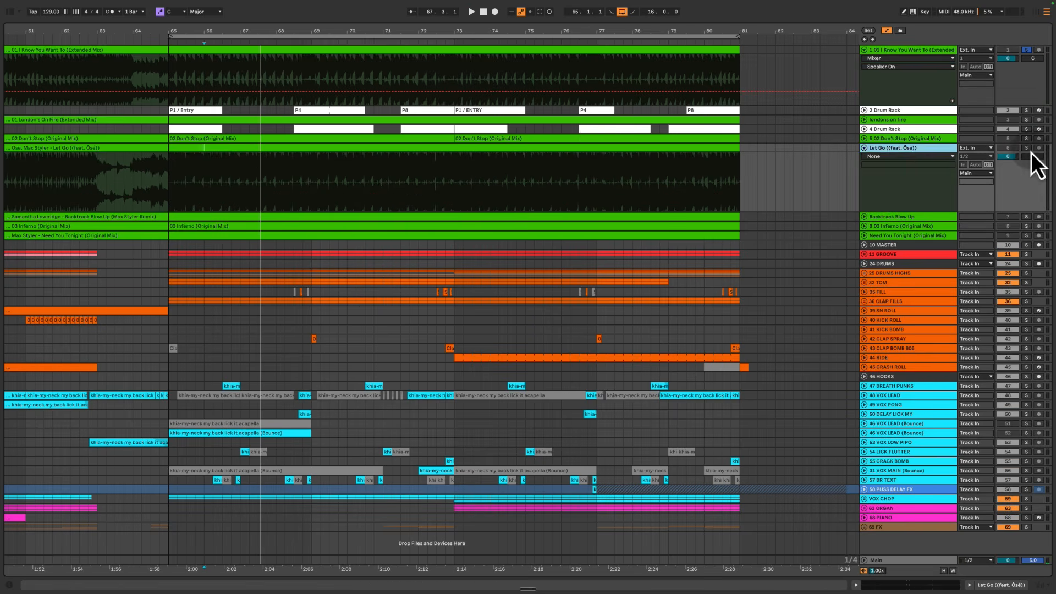
click(226, 180)
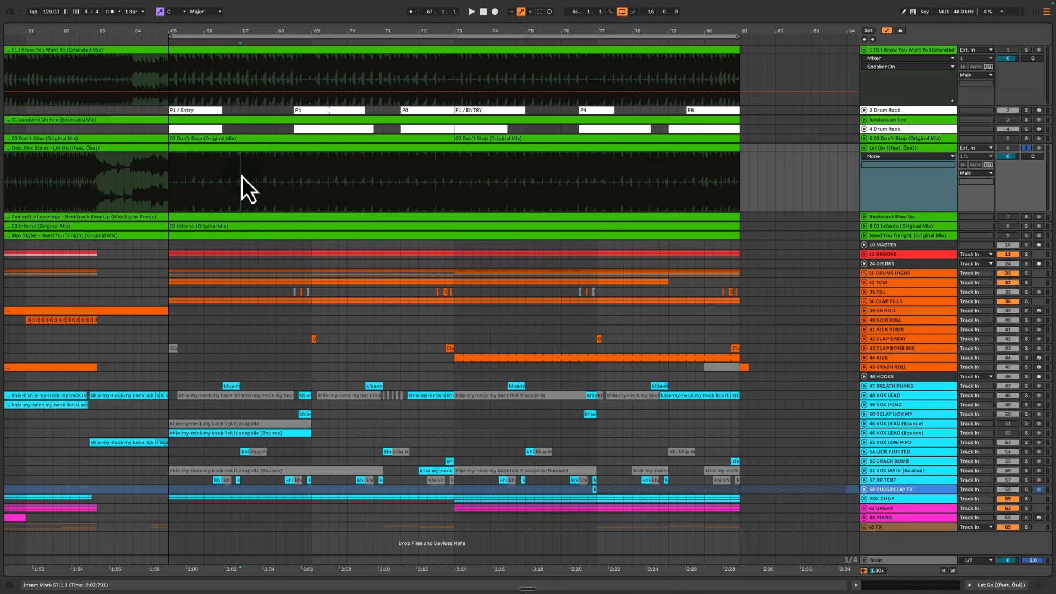
key(space)
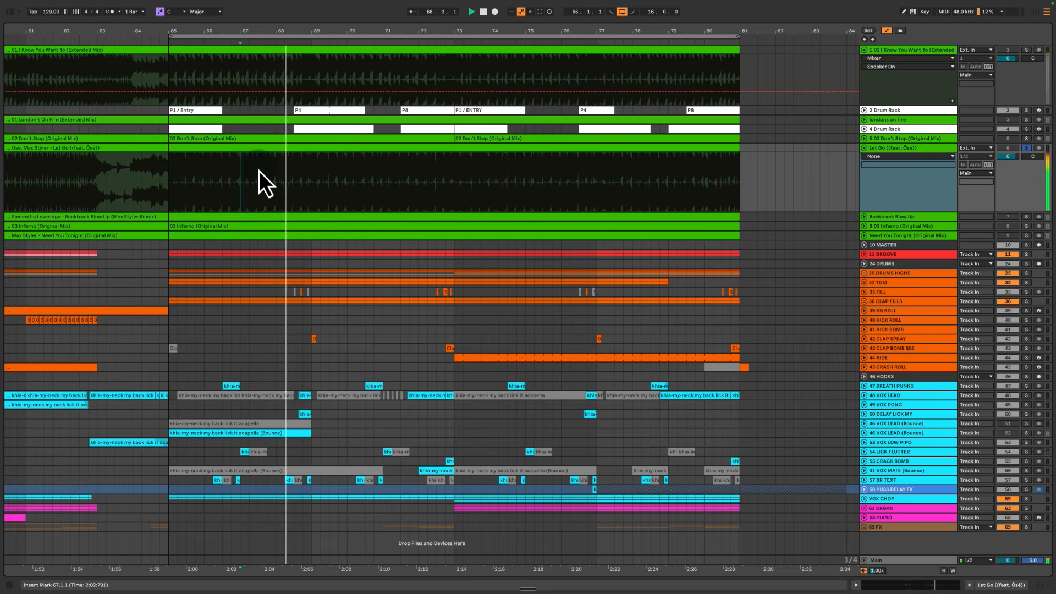
click(1026, 50)
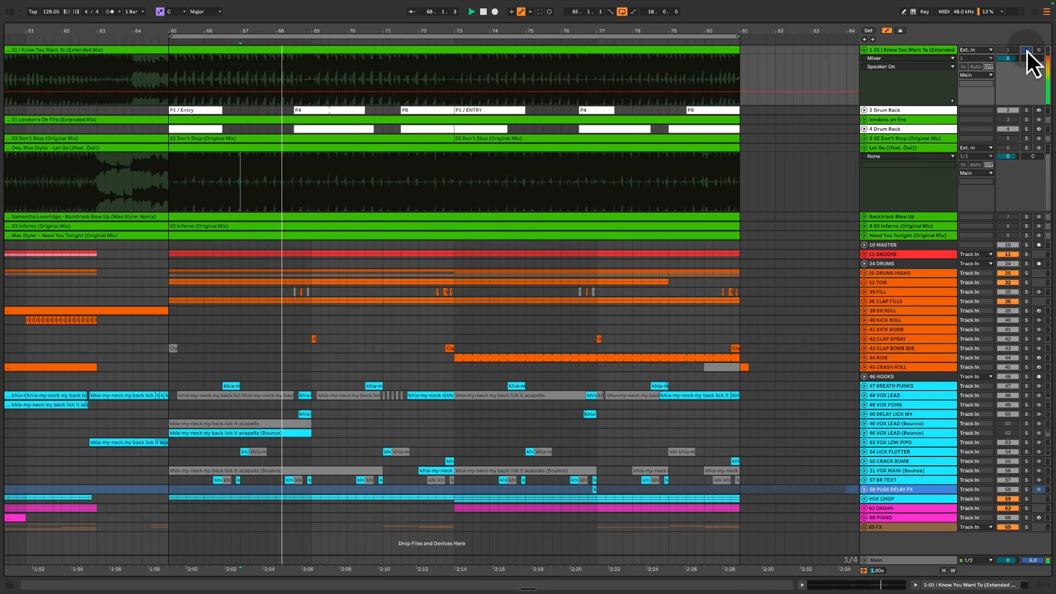
key(space)
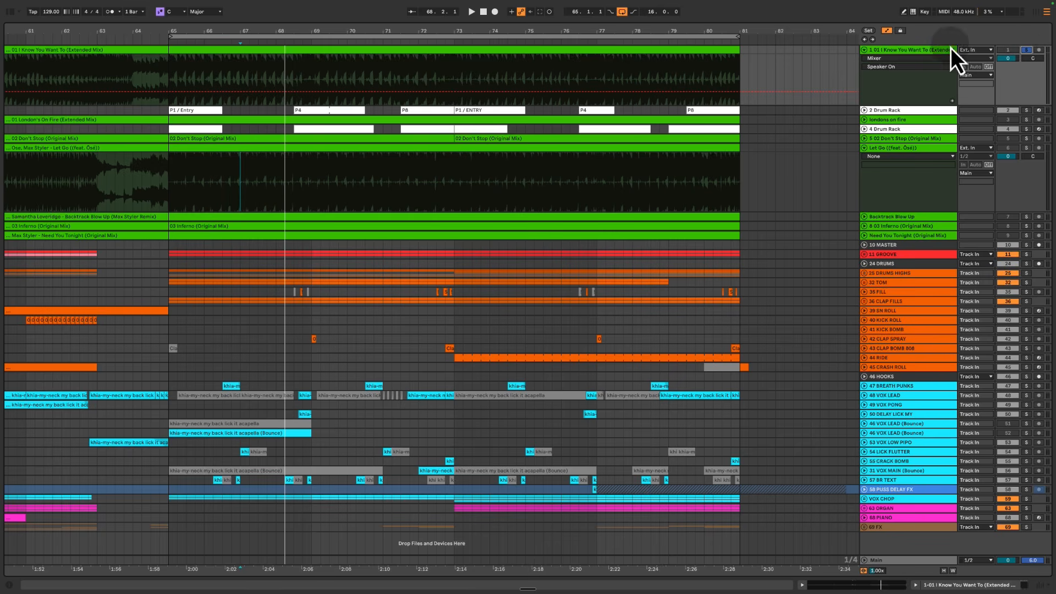
click(1026, 50)
click(249, 77)
key(space)
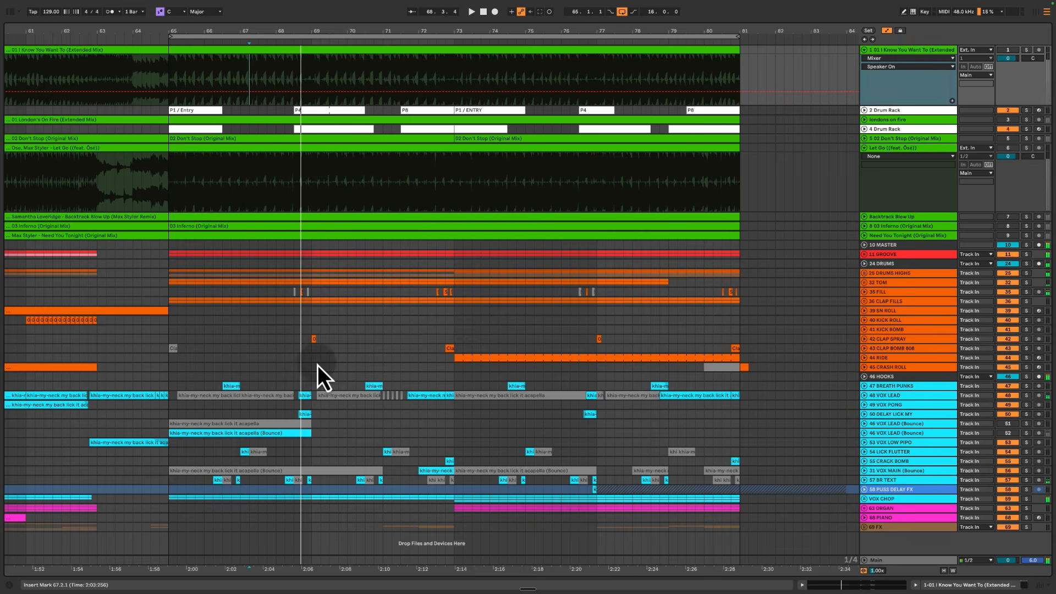
Play the drums from bar 71.3, placing start points between bars 71.4 and 72.3
drag(171, 320, 740, 493)
key(space)
click(410, 332)
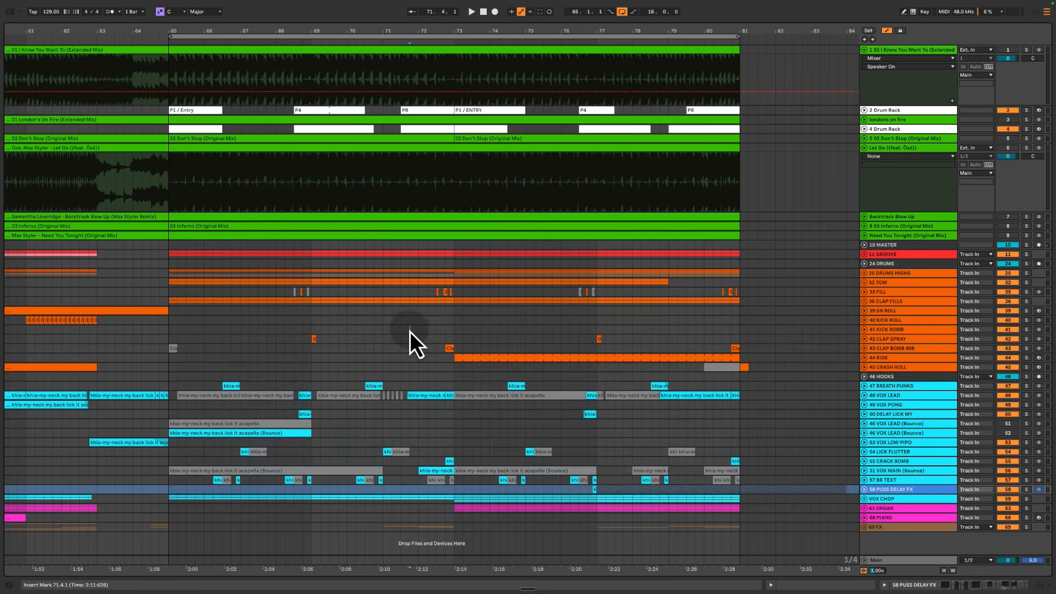
click(409, 358)
mouse_move(404, 380)
mouse_down()
mouse_move(479, 419)
mouse_move(447, 413)
mouse_up()
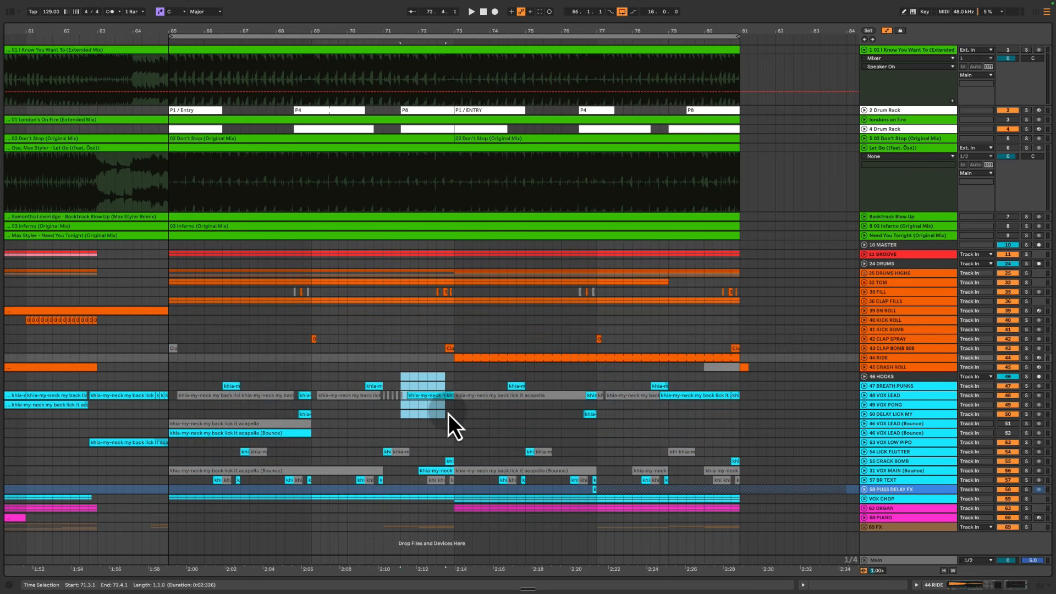
click(410, 367)
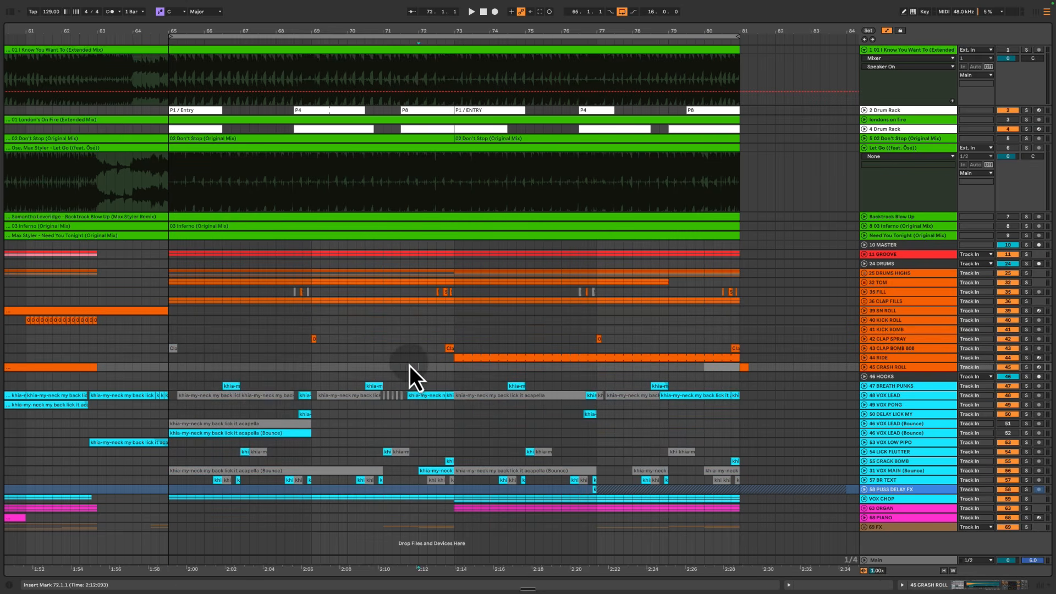
click(410, 367)
key(space)
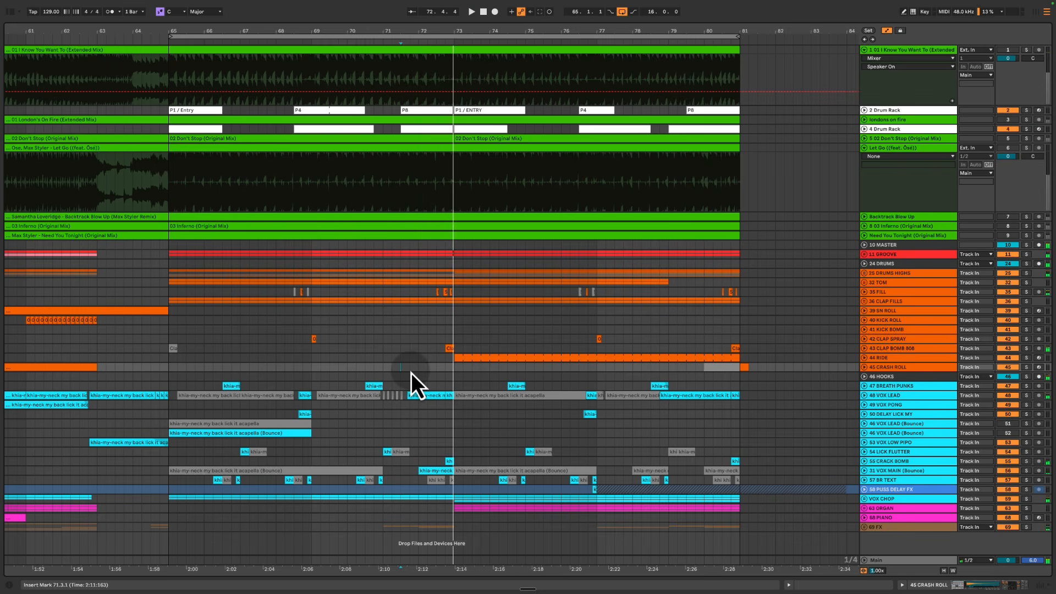
key(space)
click(418, 356)
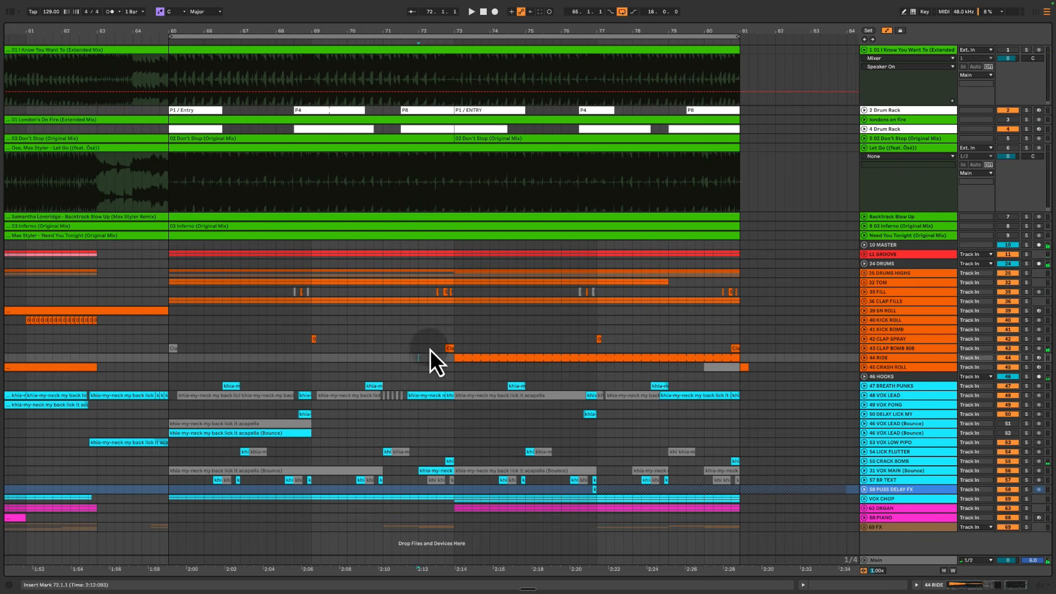
click(439, 330)
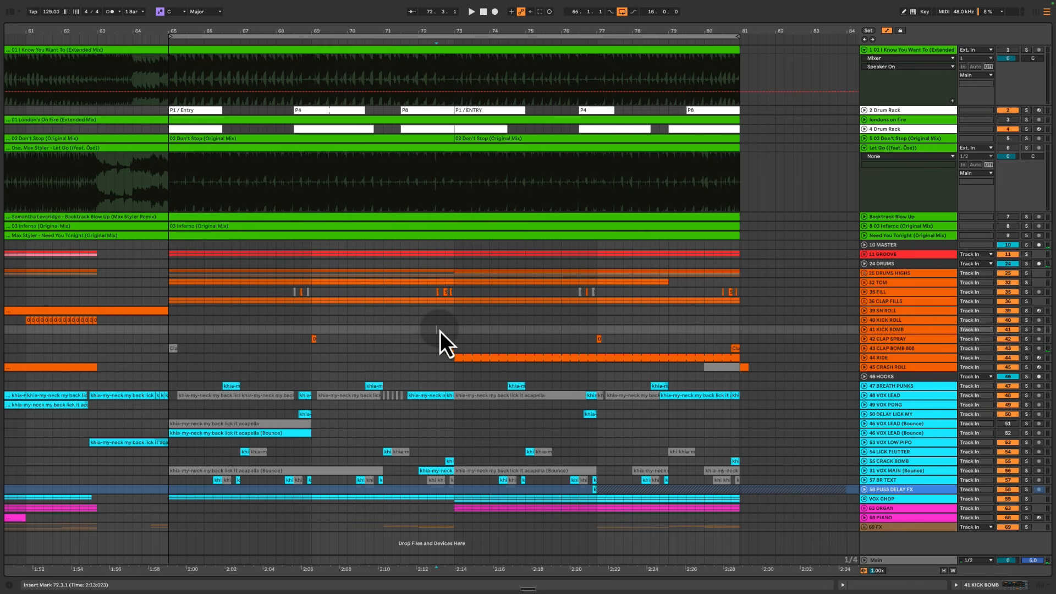
Solo 55 CRACK BOMB, then 43 CLAP BOMB 808, playing their hits at bar 72.4, then unsolo
click(903, 461)
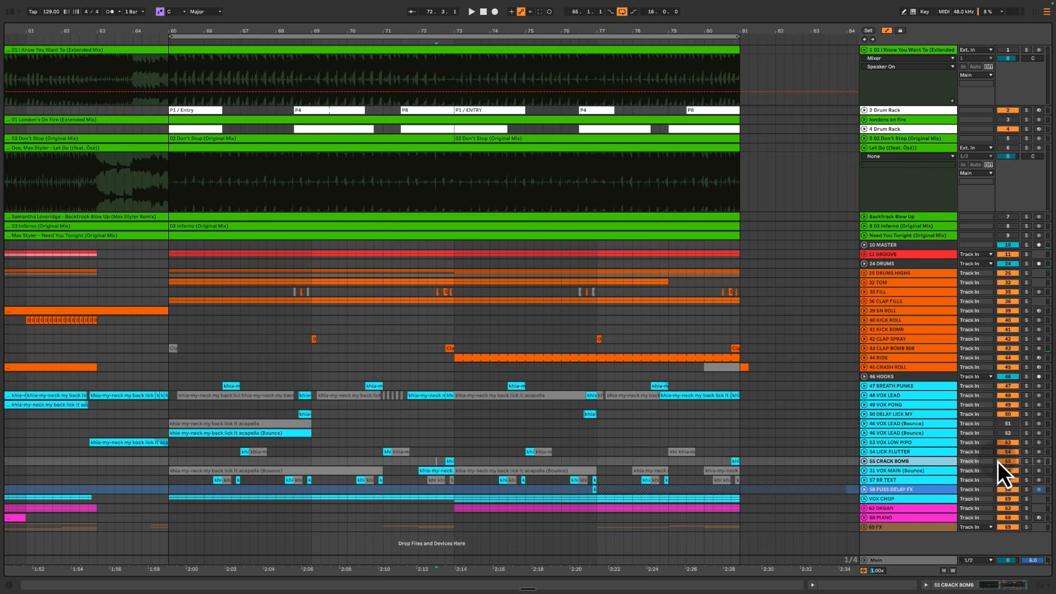
click(1026, 461)
click(449, 461)
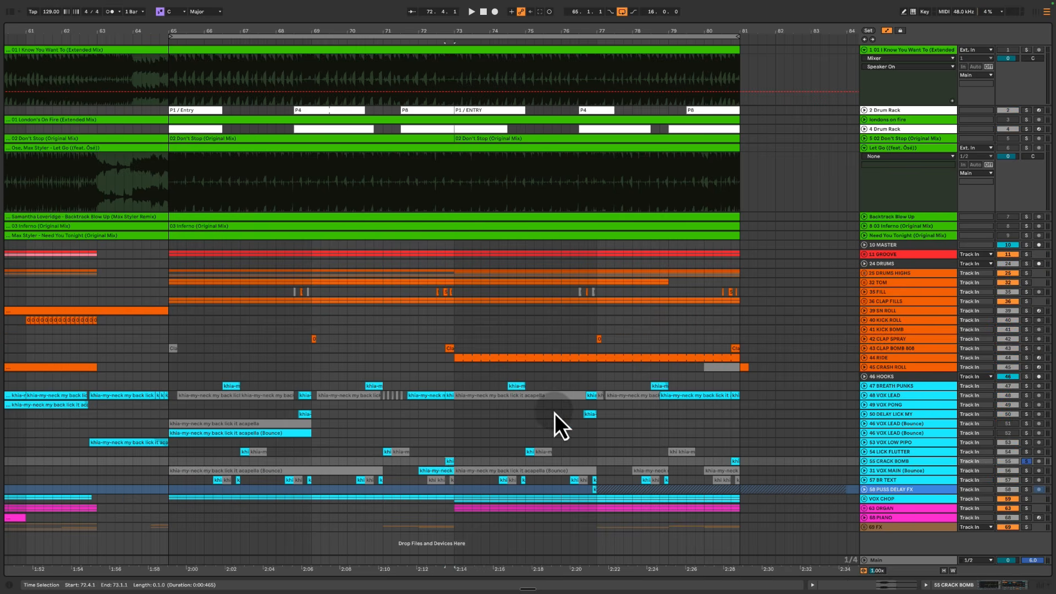
key(space)
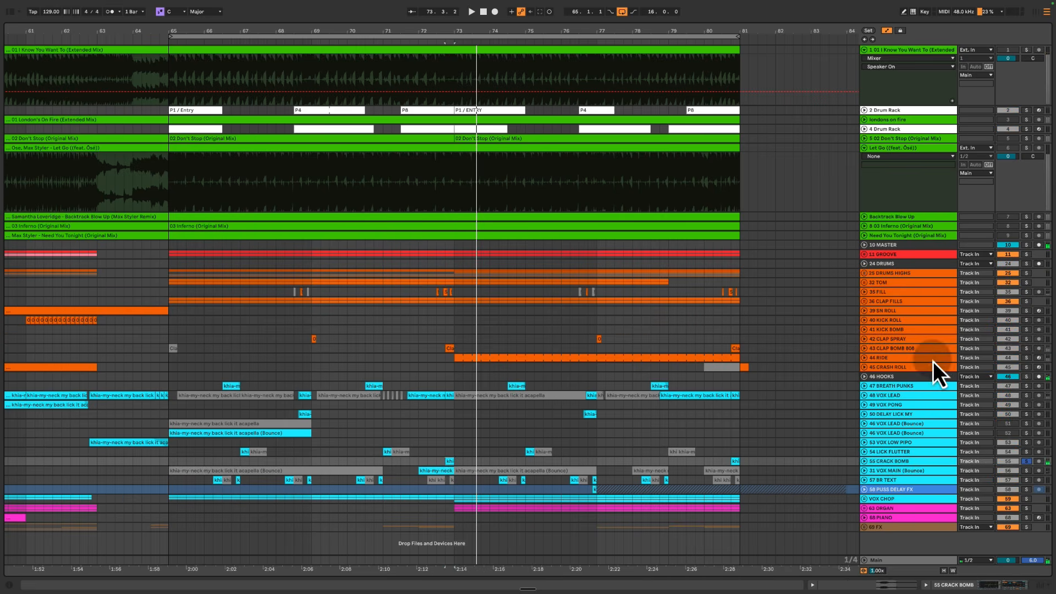
click(903, 348)
click(1026, 348)
key(space)
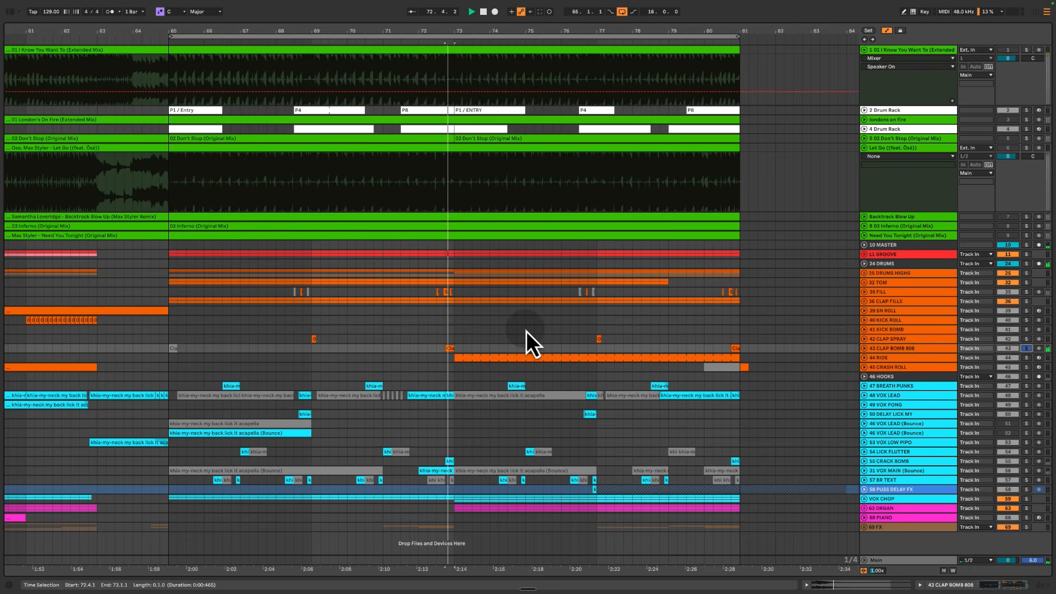
click(418, 351)
key(space)
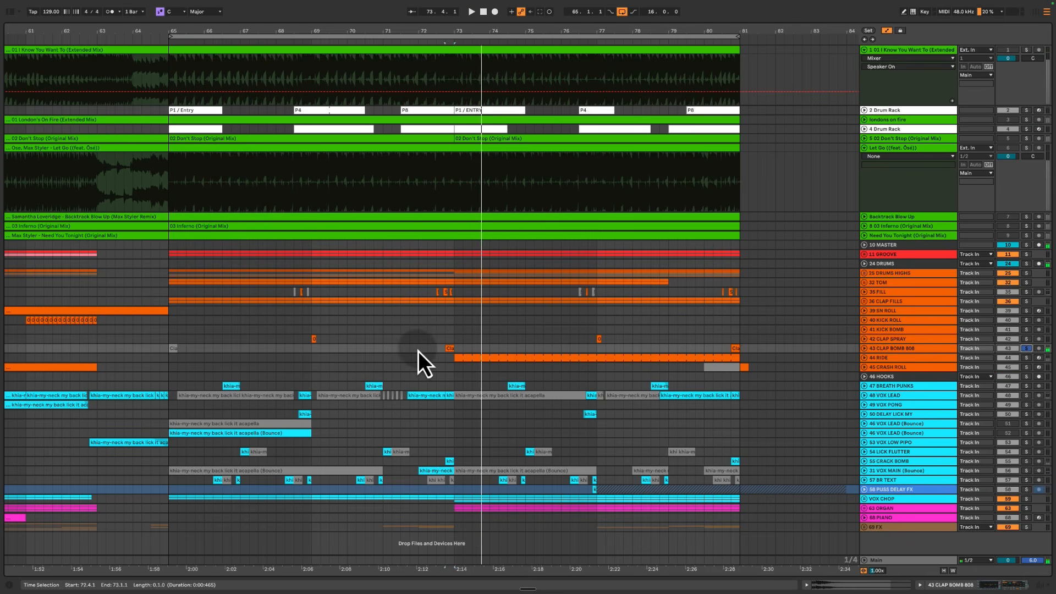
click(1026, 348)
Replay from bars 67 and 72 over bars 72.2–74.2, then zoom out to bars 55–89
click(241, 347)
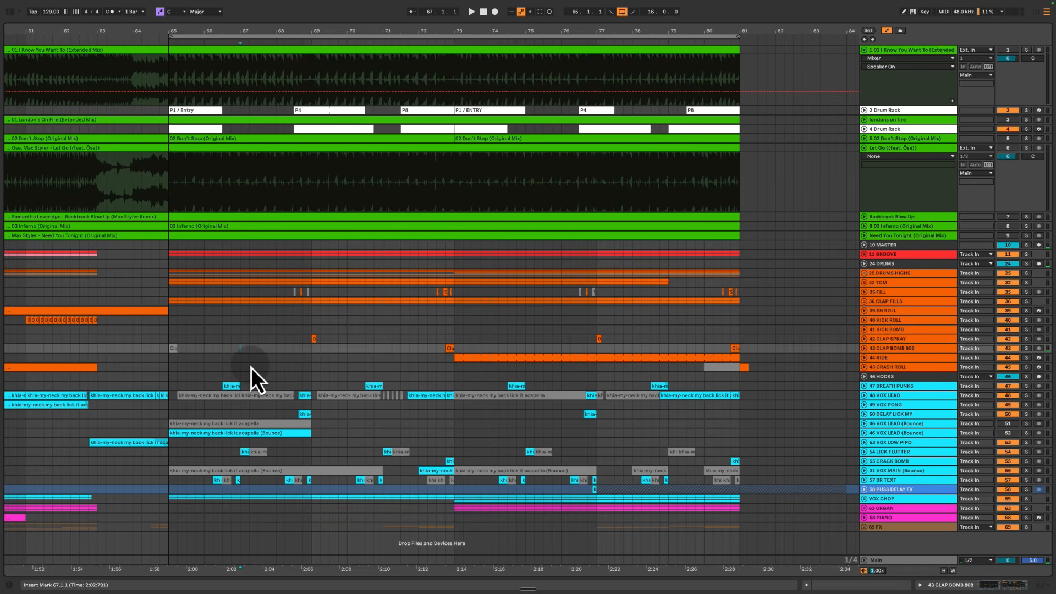
key(space)
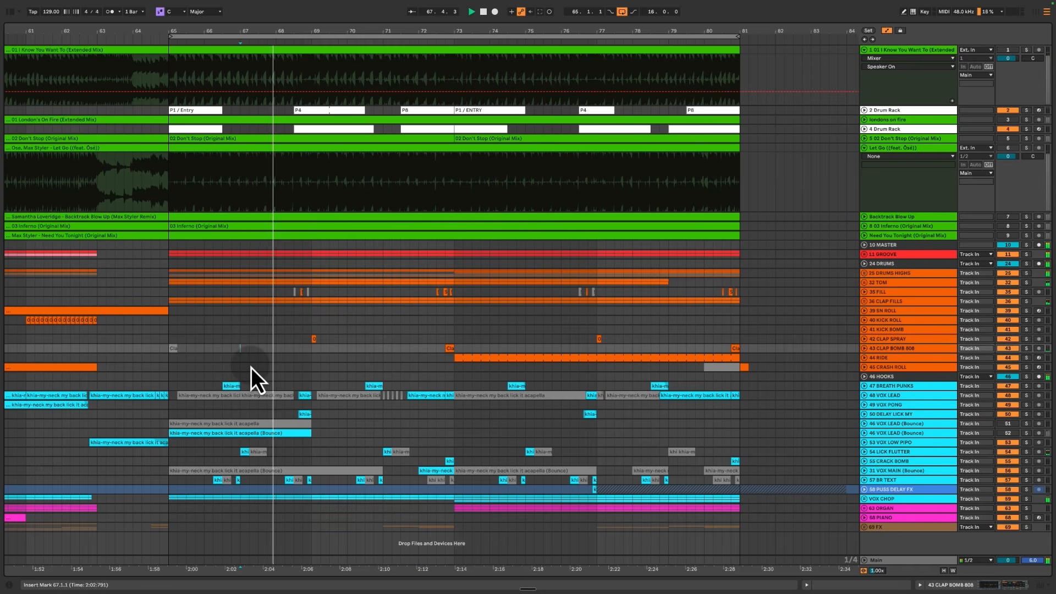
key(space)
drag(420, 338, 510, 471)
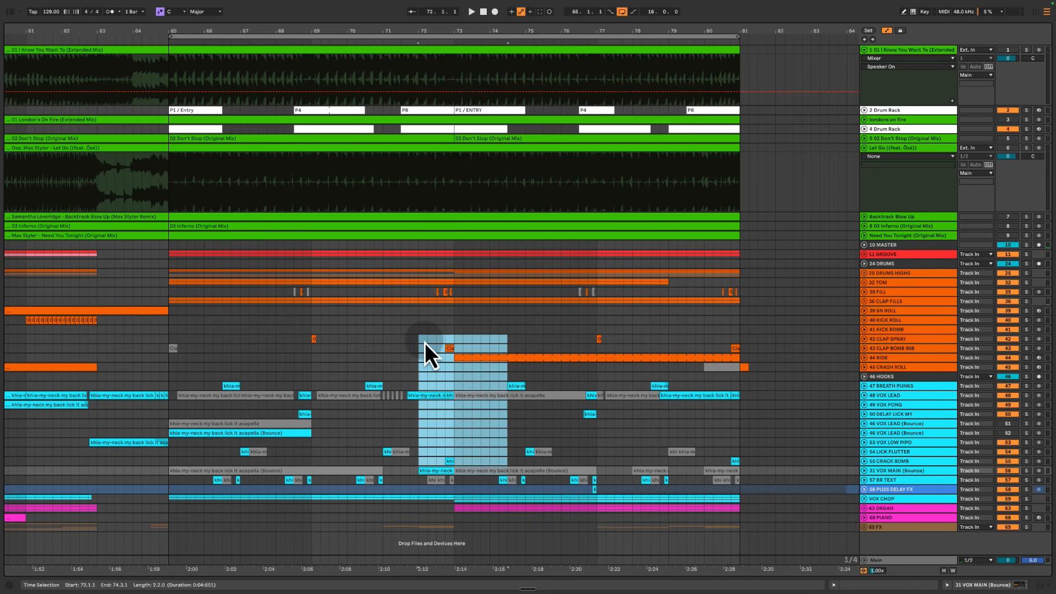
click(421, 340)
drag(426, 335, 501, 436)
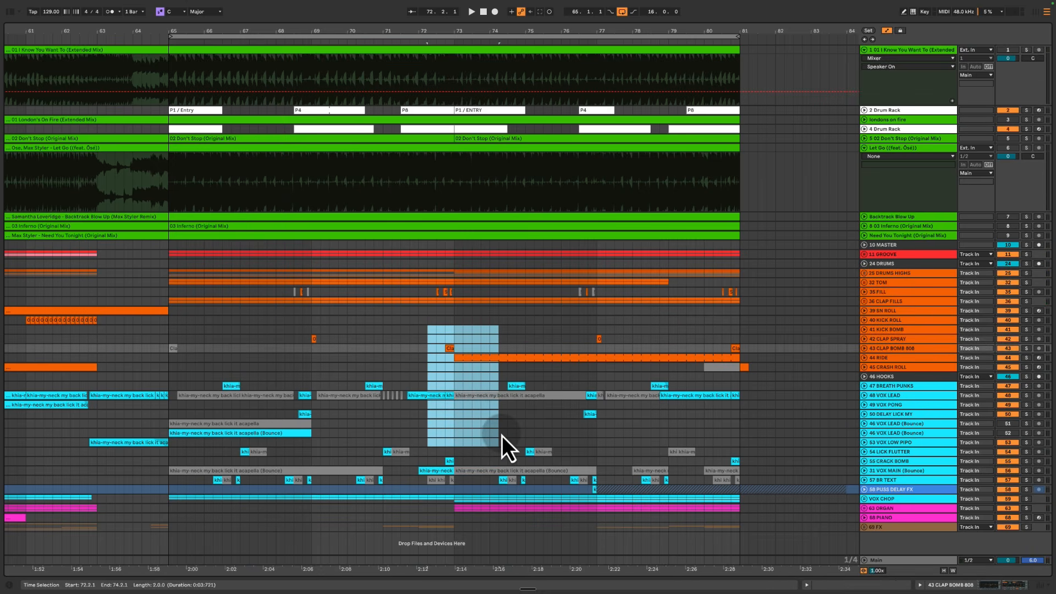
click(418, 331)
key(space)
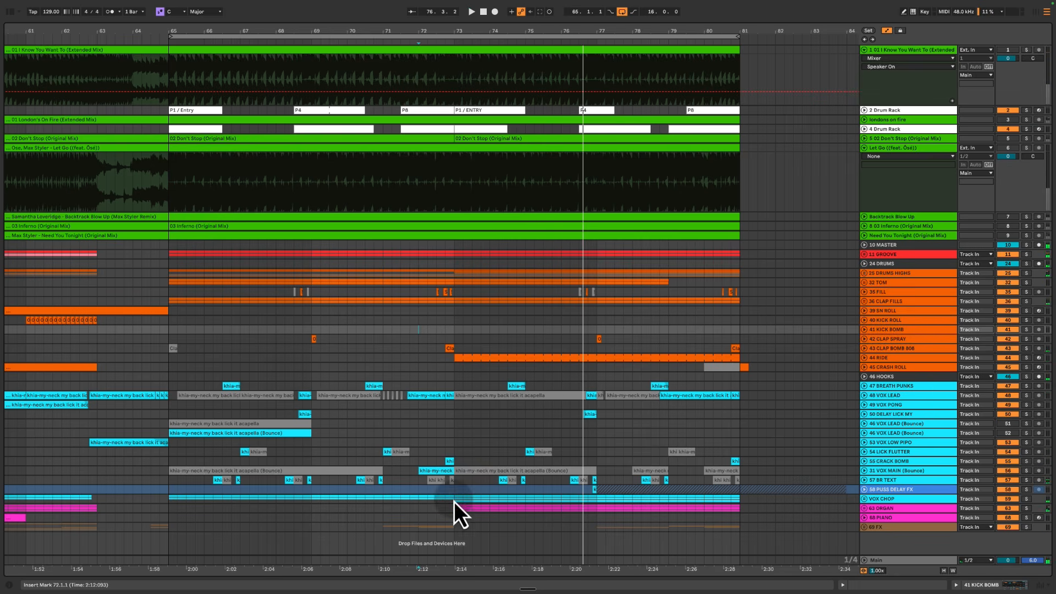
drag(454, 501, 744, 513)
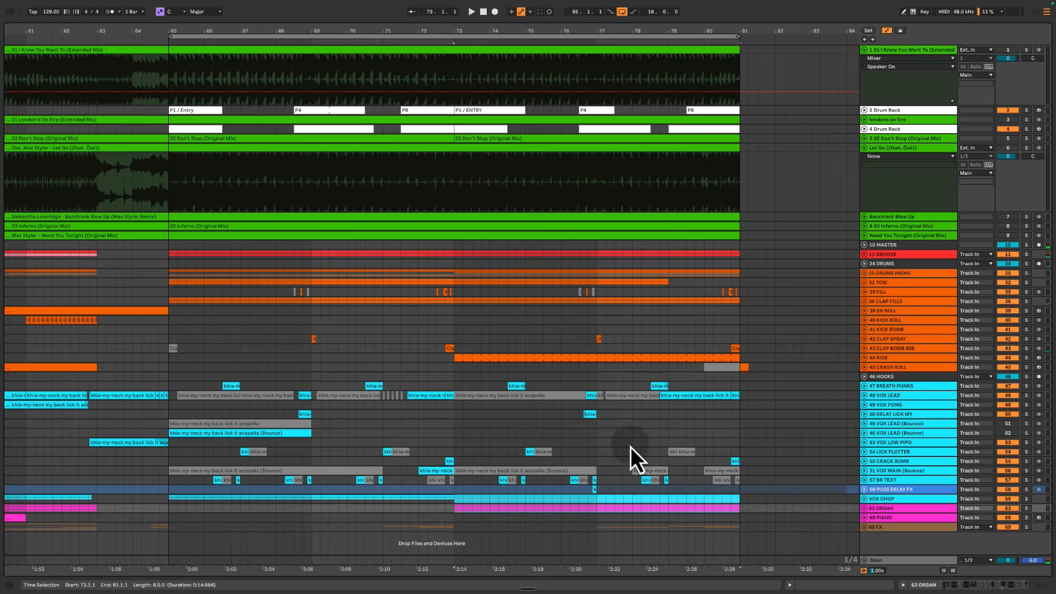
click(455, 329)
drag(461, 37, 461, 33)
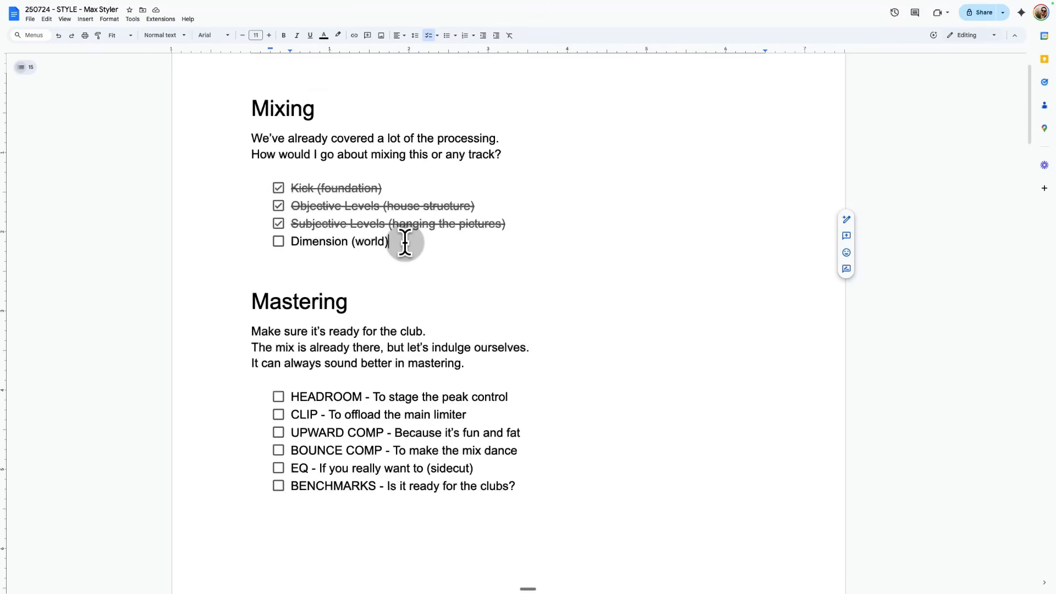
Tick Dimension (world), completing all four Mixing checklist items
click(278, 242)
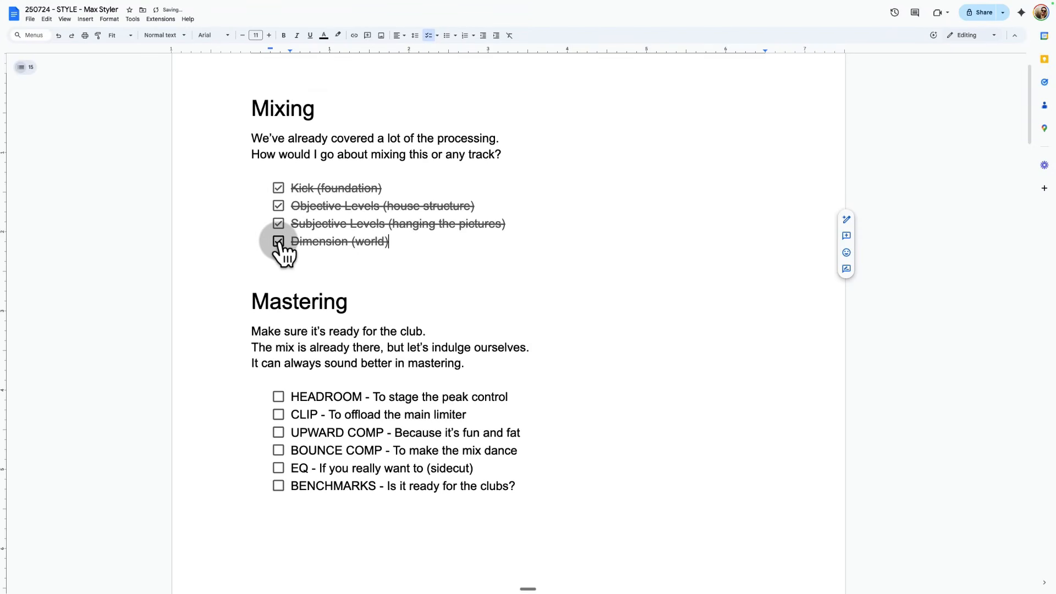
Go full screen and cycle past the house and studio reference photos to the mastering notes document
key(ctrl+Tab)
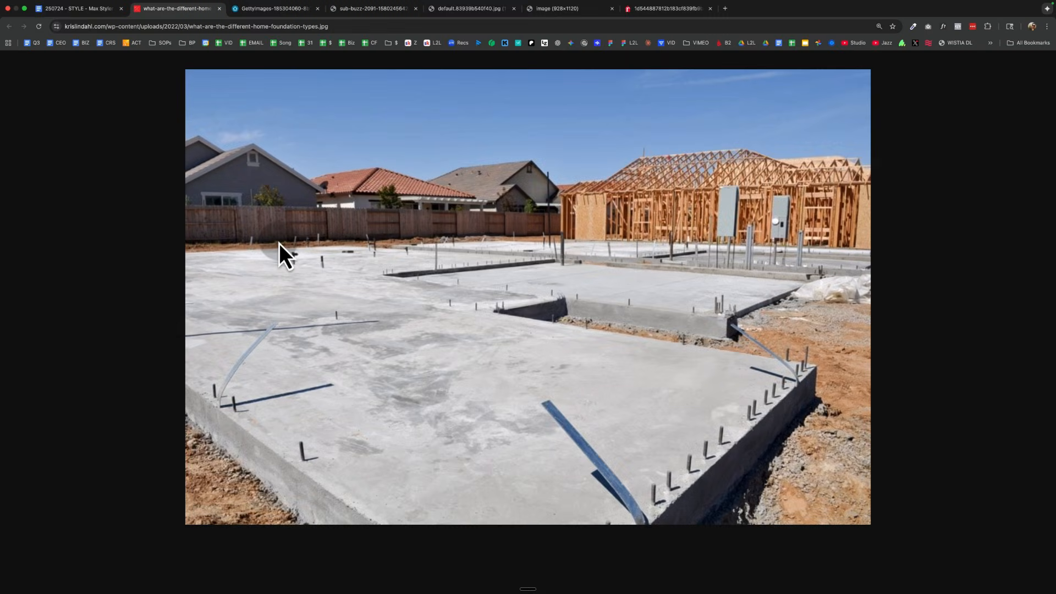
key(ctrl+Tab)
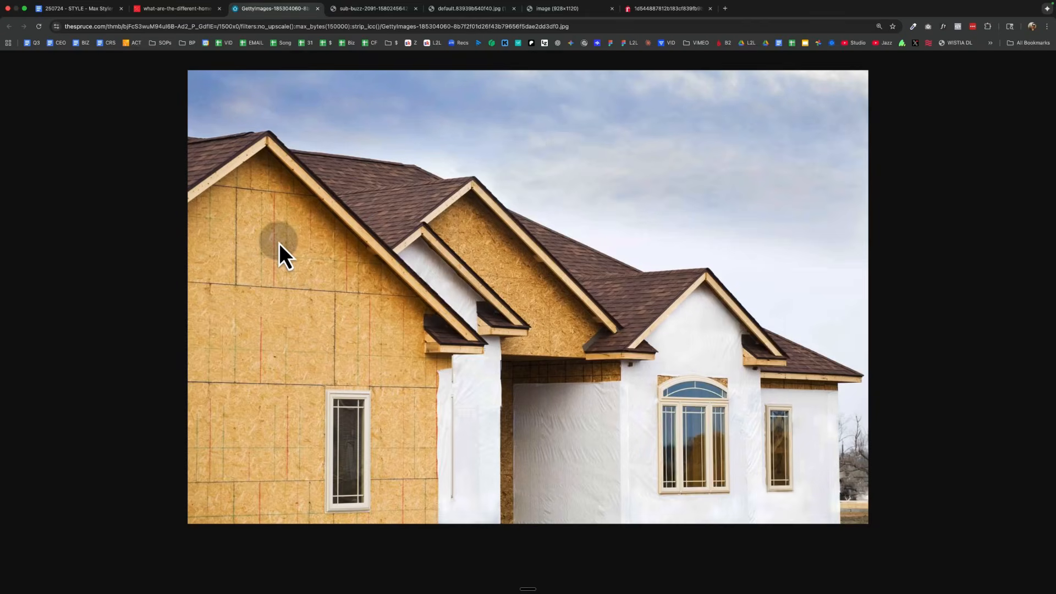
key(ctrl+super+f)
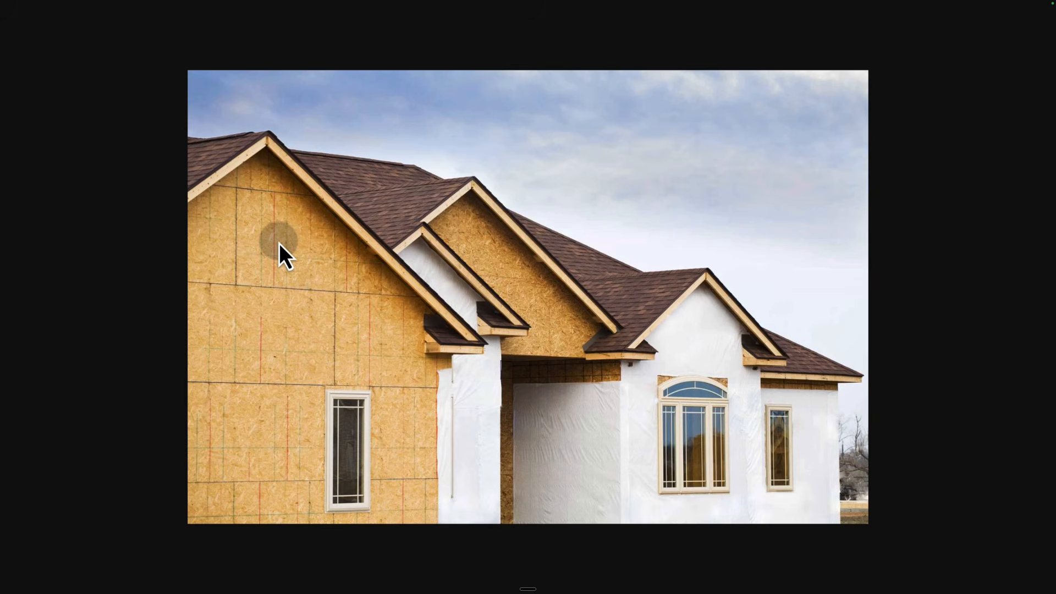
key(ctrl+Tab)
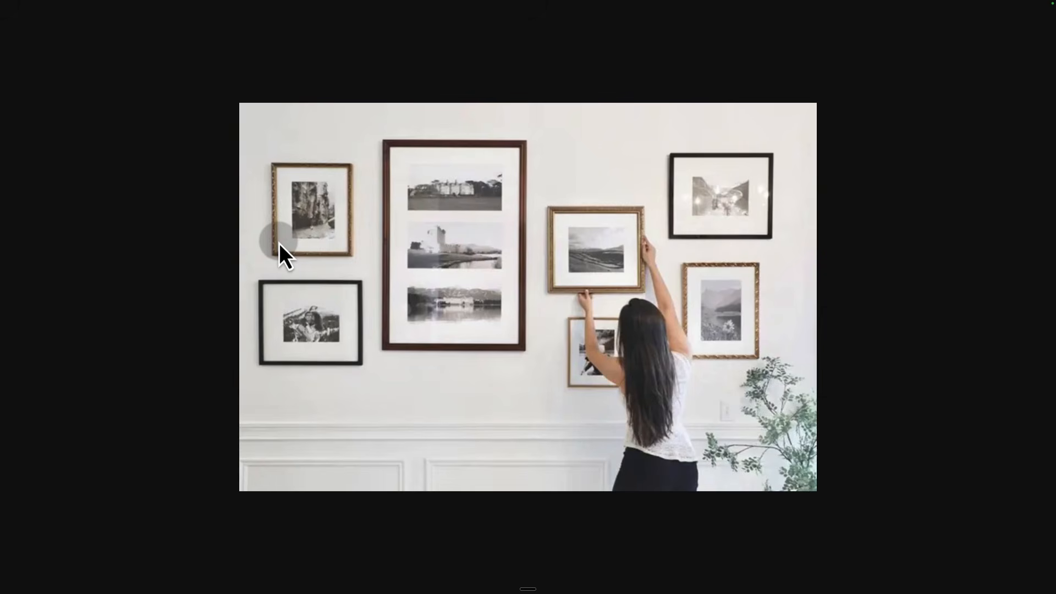
key(ctrl+Tab)
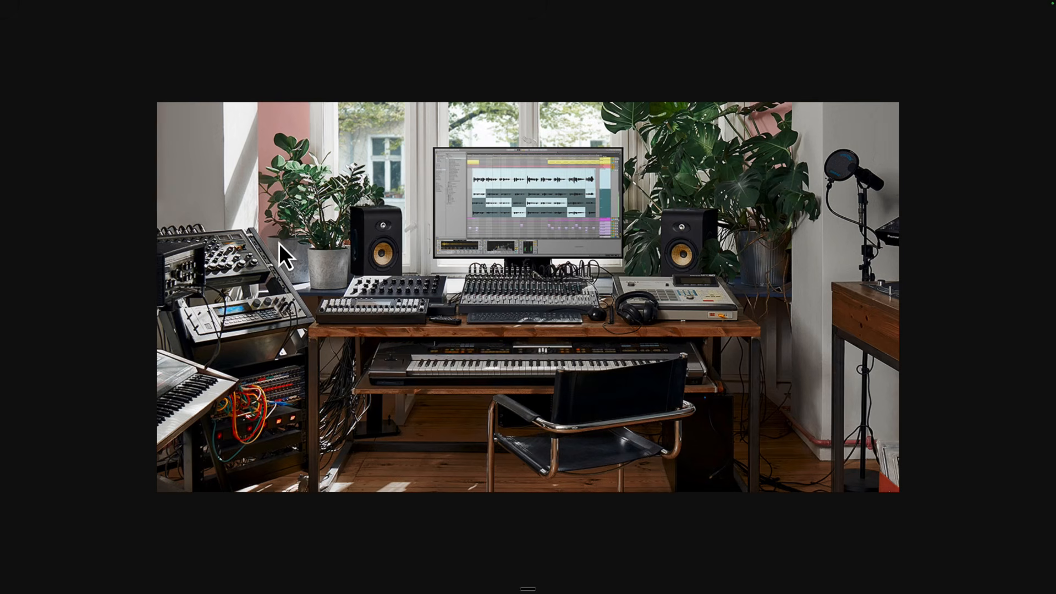
key(ctrl+Tab)
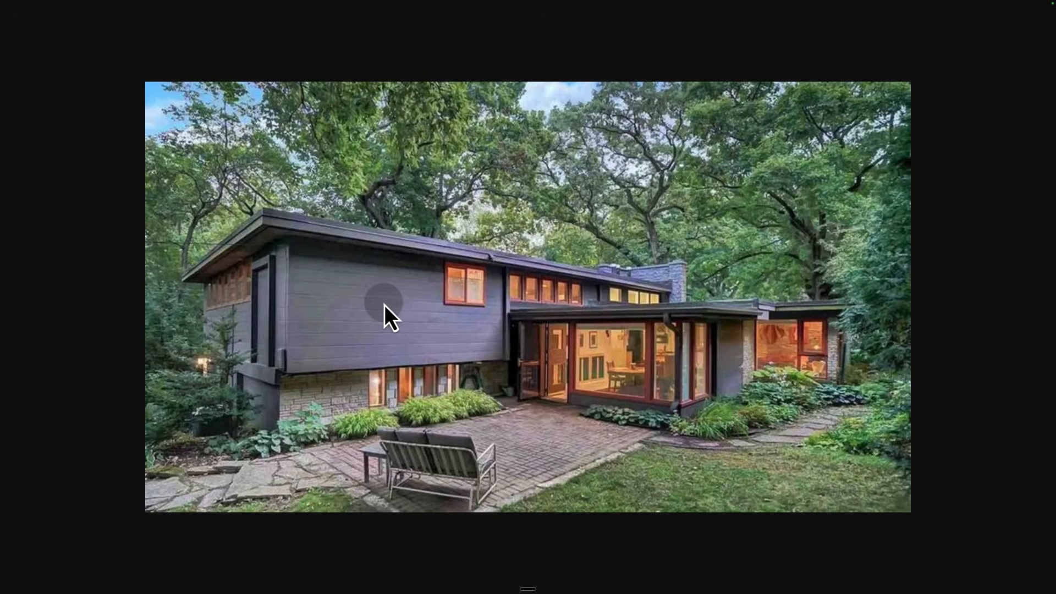
key(ctrl+Tab)
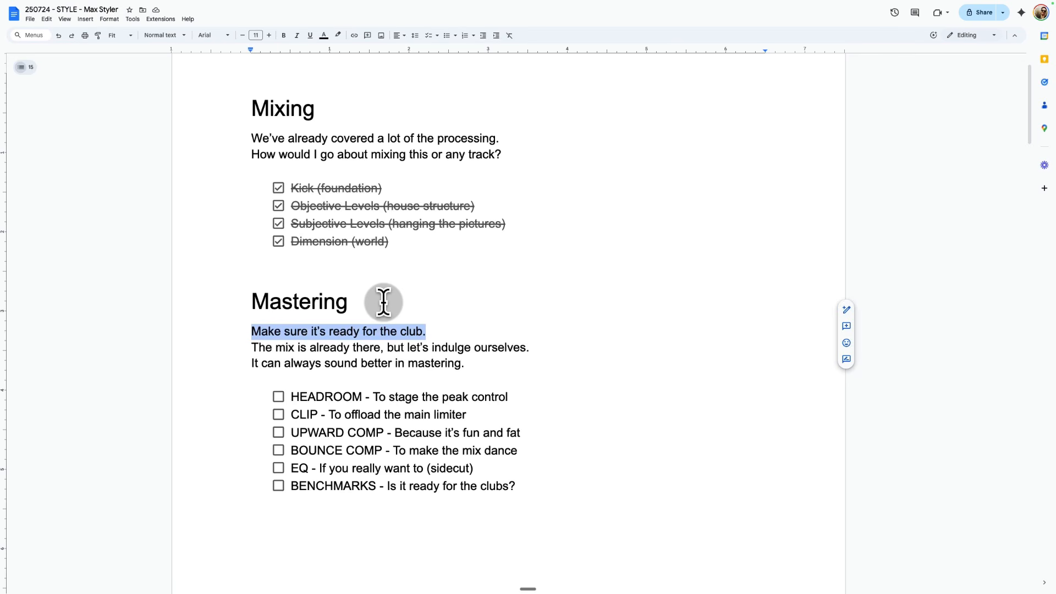
key(Down)
key(Down)
key(Down)
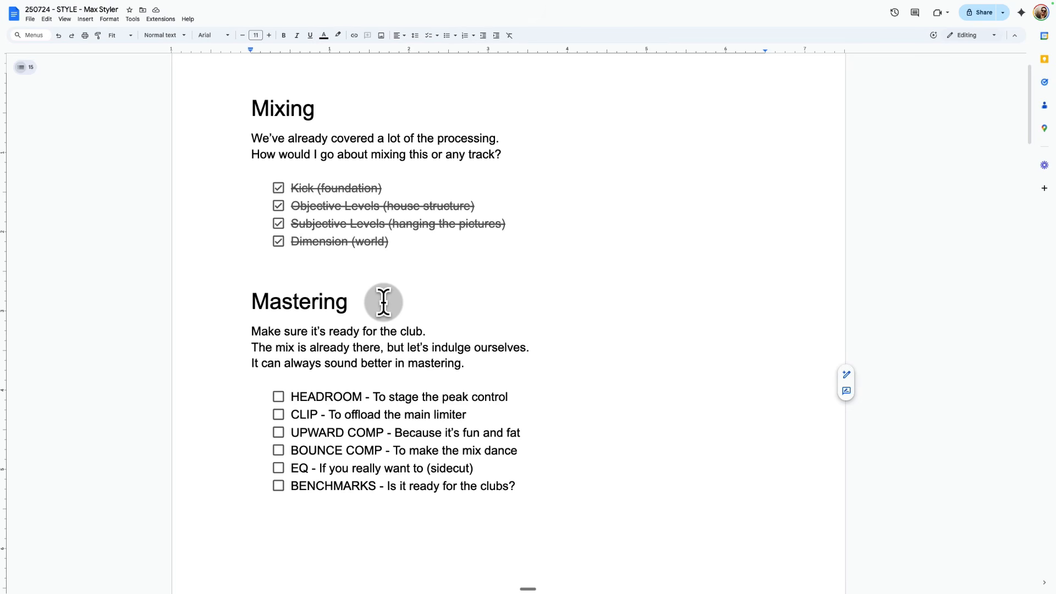
key(Down)
key(shift+super+Right)
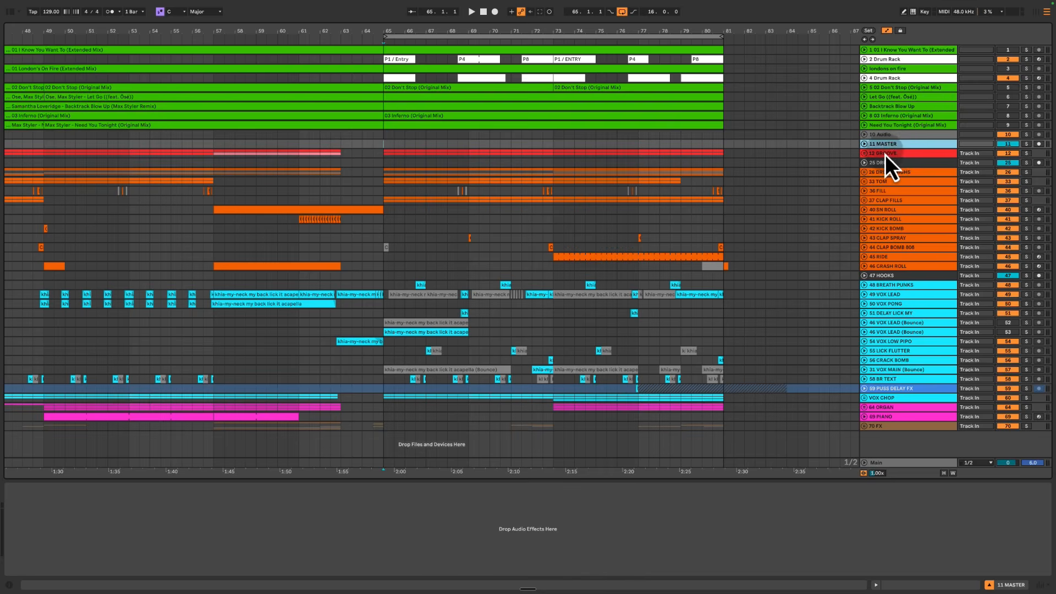
Inspect the 12 GROOVE, 26 DRUMS HIGHS and 25 DRUMS device chains against the empty 11 MASTER
click(886, 154)
shift+click(897, 426)
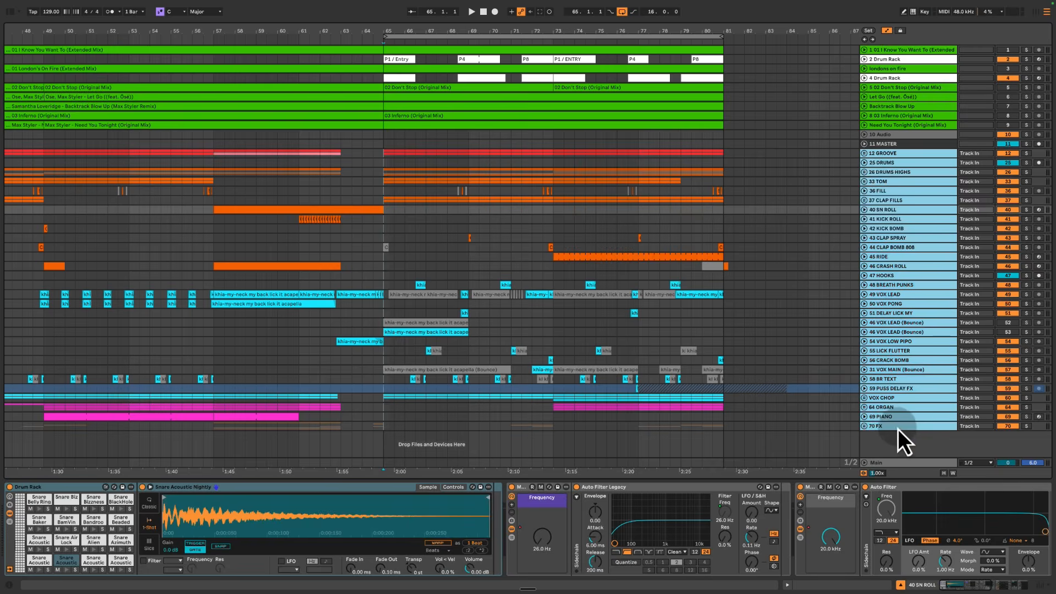
click(880, 143)
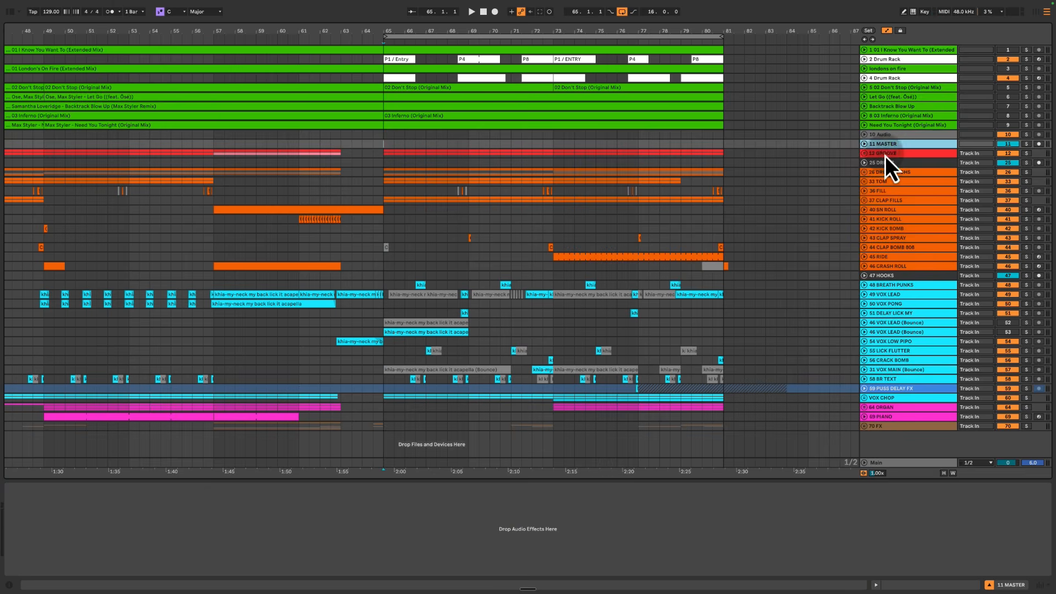
click(885, 154)
click(888, 145)
click(889, 172)
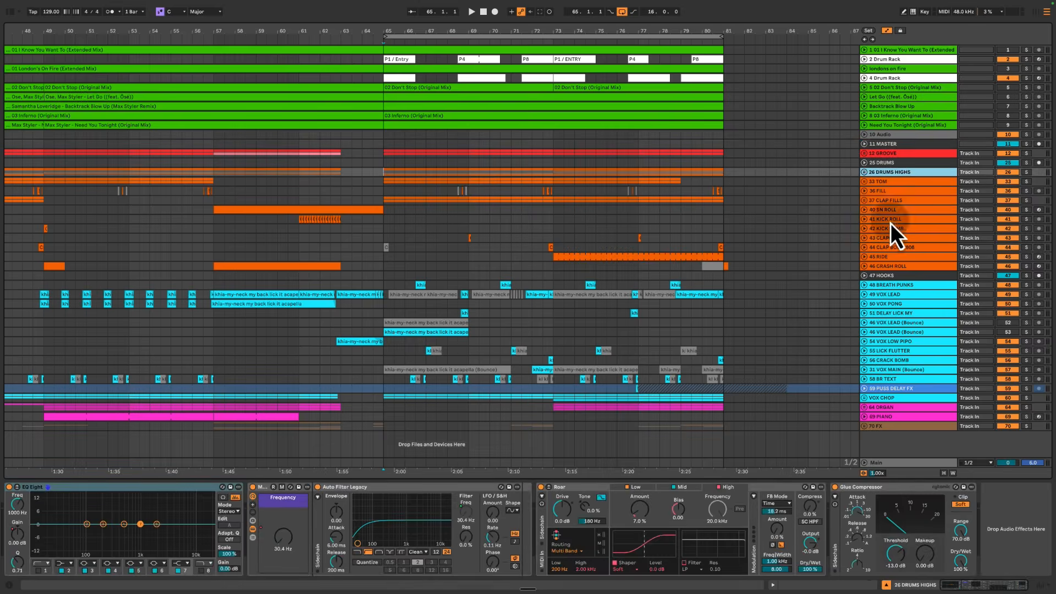
click(892, 268)
click(888, 164)
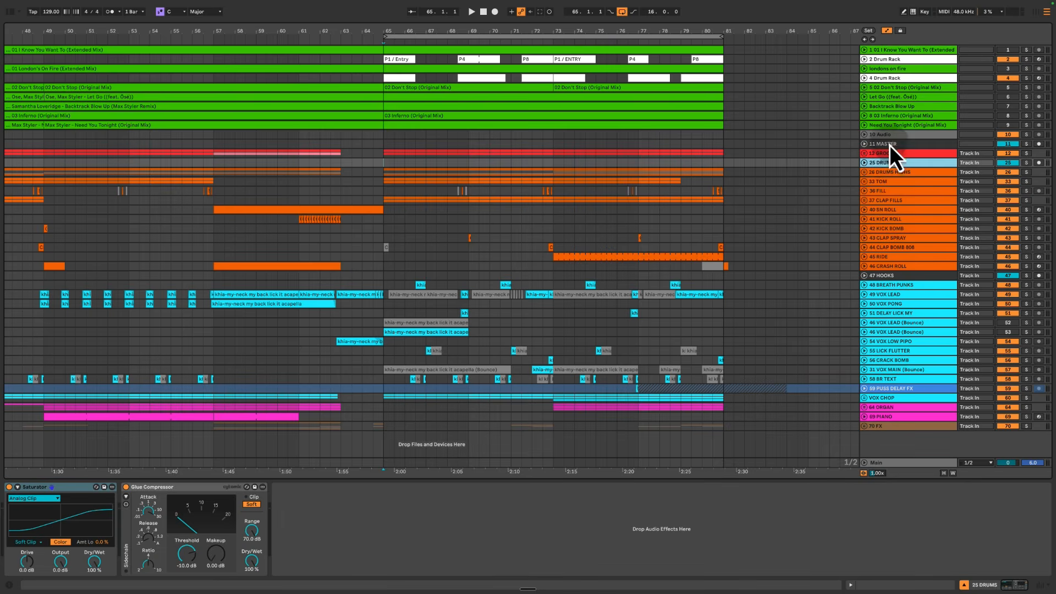
click(889, 144)
Check the 48 BREATH PUNKS, 47 HOOKS and 70 FX chains, then unfold 11 MASTER
click(889, 285)
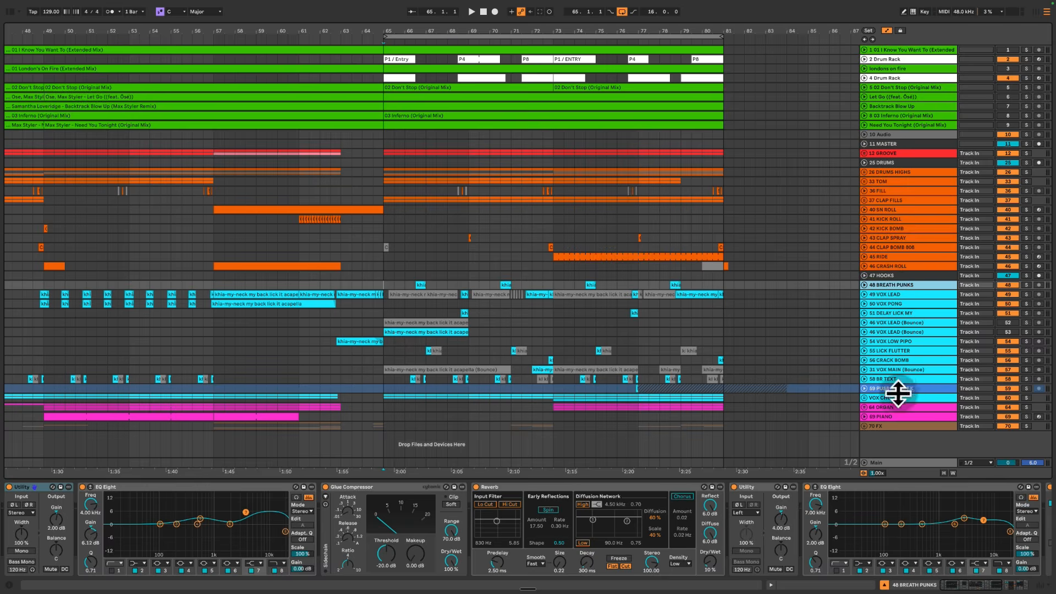
shift+click(902, 418)
click(894, 277)
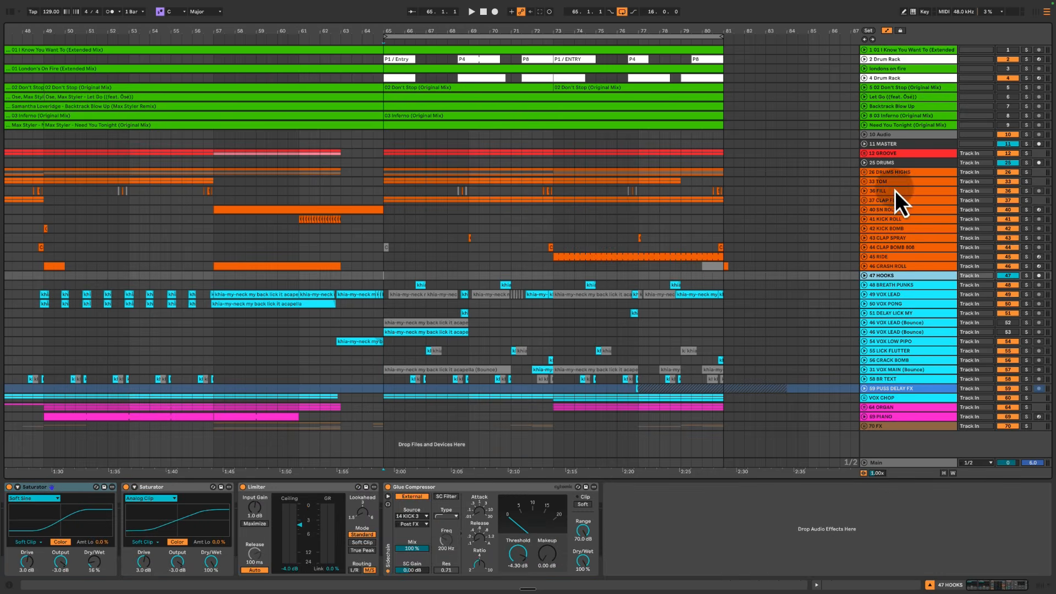
click(889, 144)
click(888, 426)
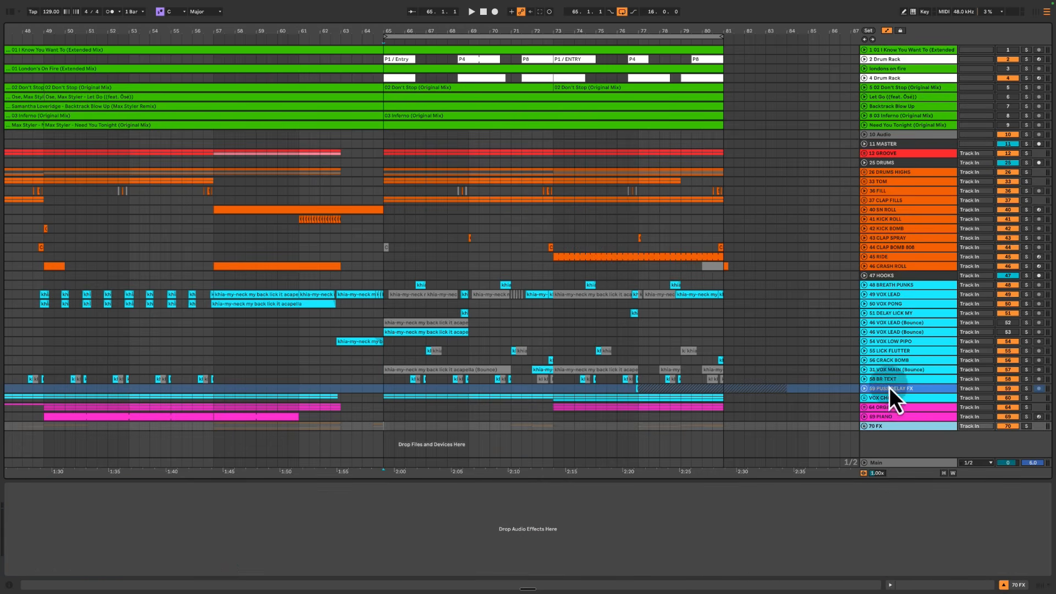
click(879, 146)
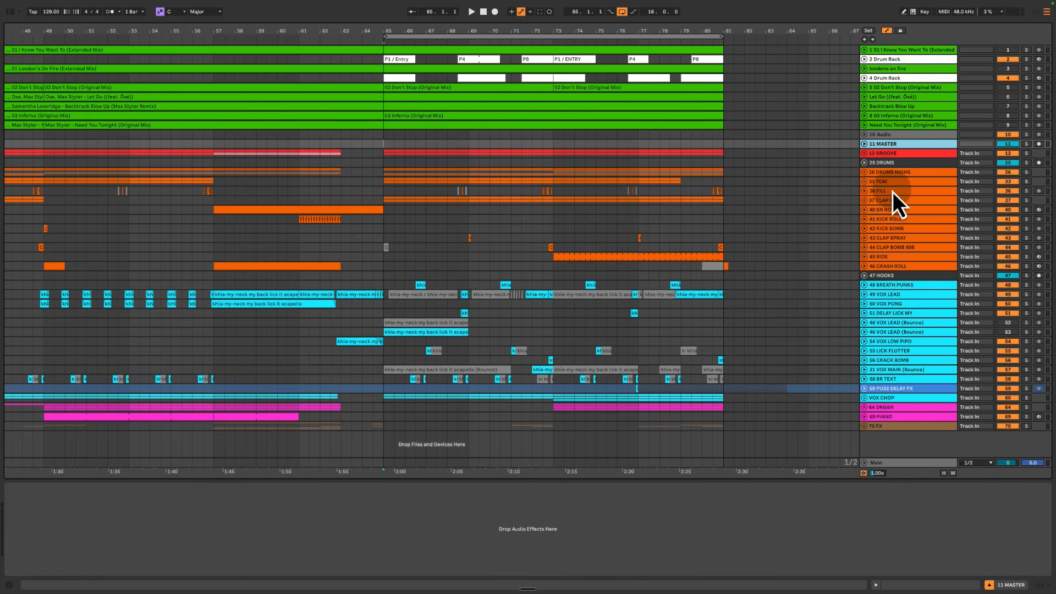
click(863, 144)
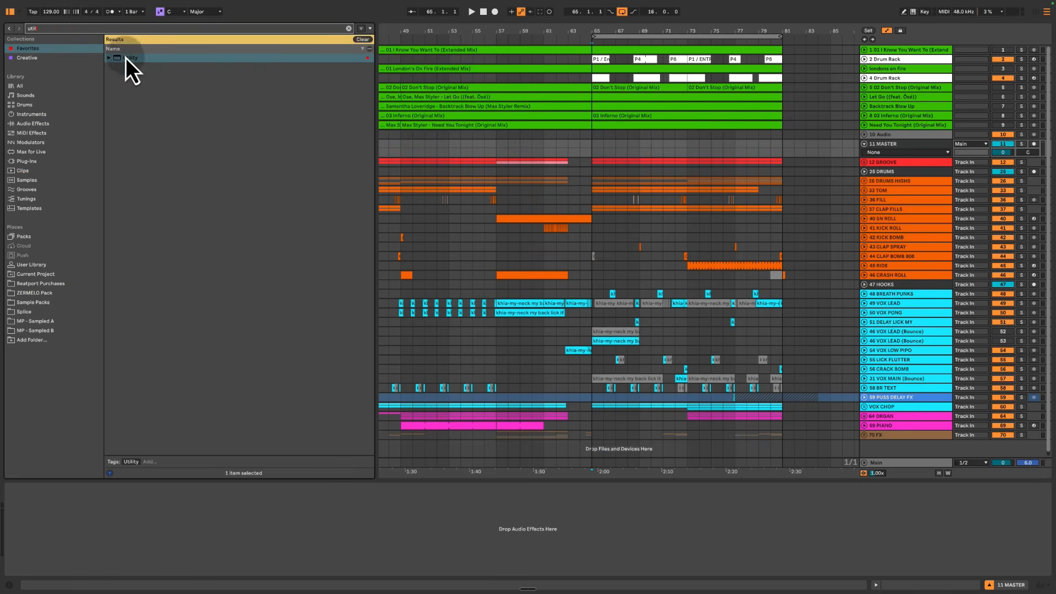
Add a bypassed Utility to 11 MASTER and open the L2 Ultramaximizer on the Main track
double_click(126, 58)
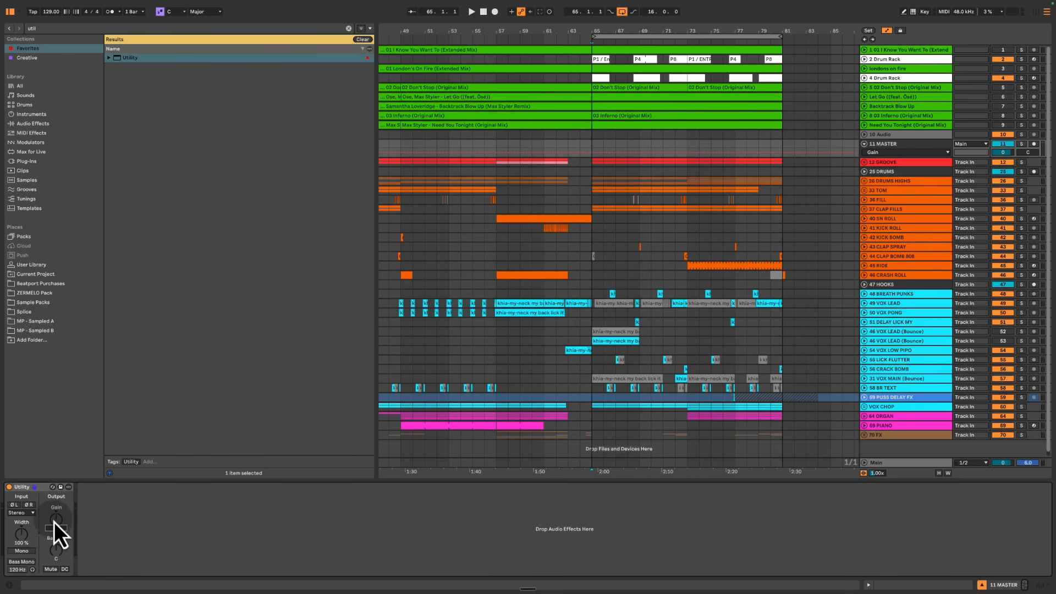
click(9, 487)
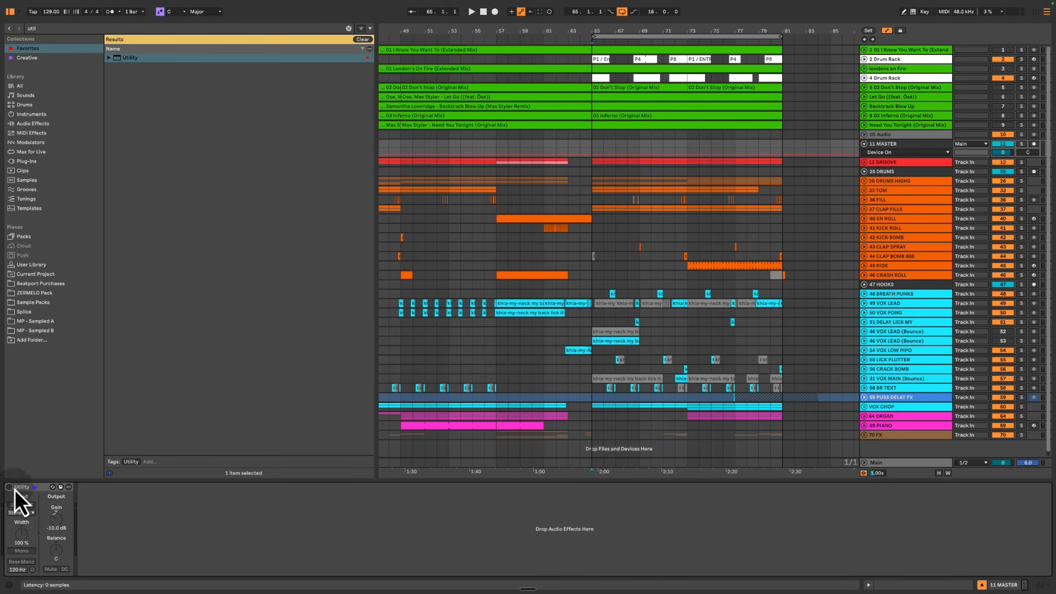
click(897, 463)
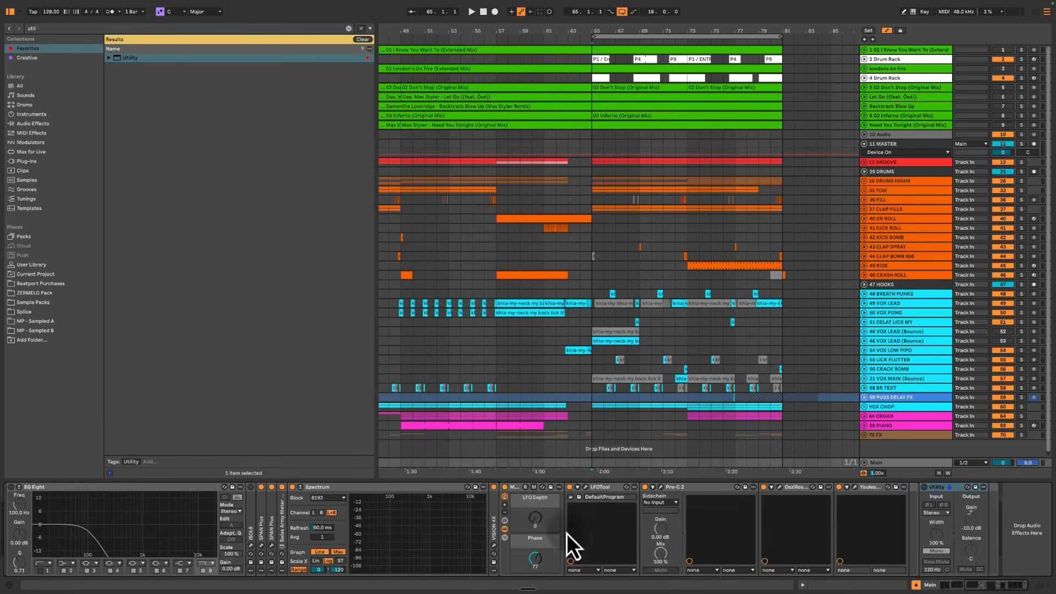
click(40, 489)
click(36, 487)
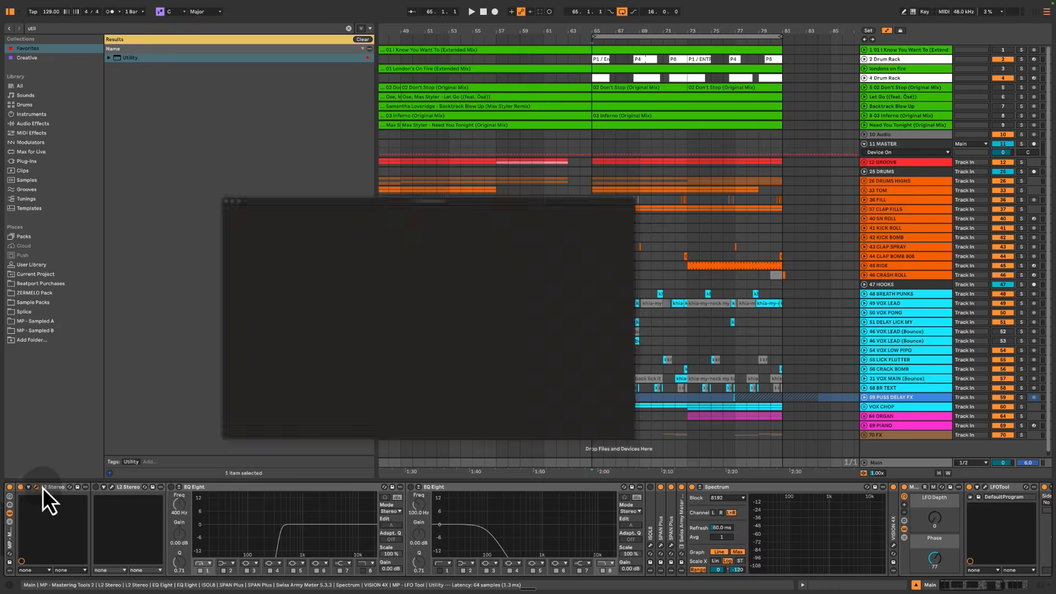
drag(434, 196, 356, 141)
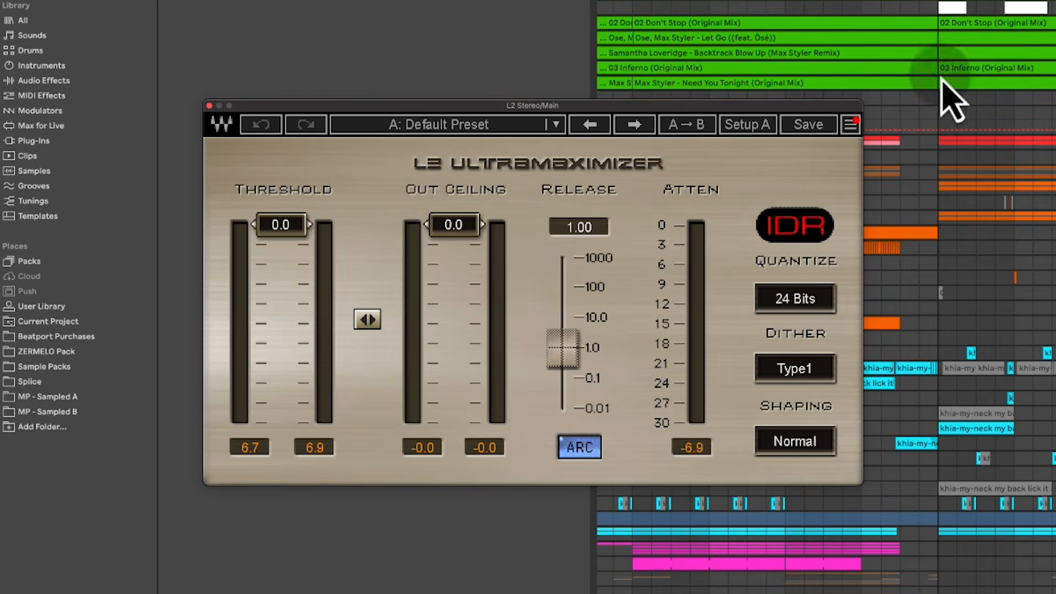
Play a passage to check the L2 limiter meters, close L2, and re-enable the Utility
click(942, 116)
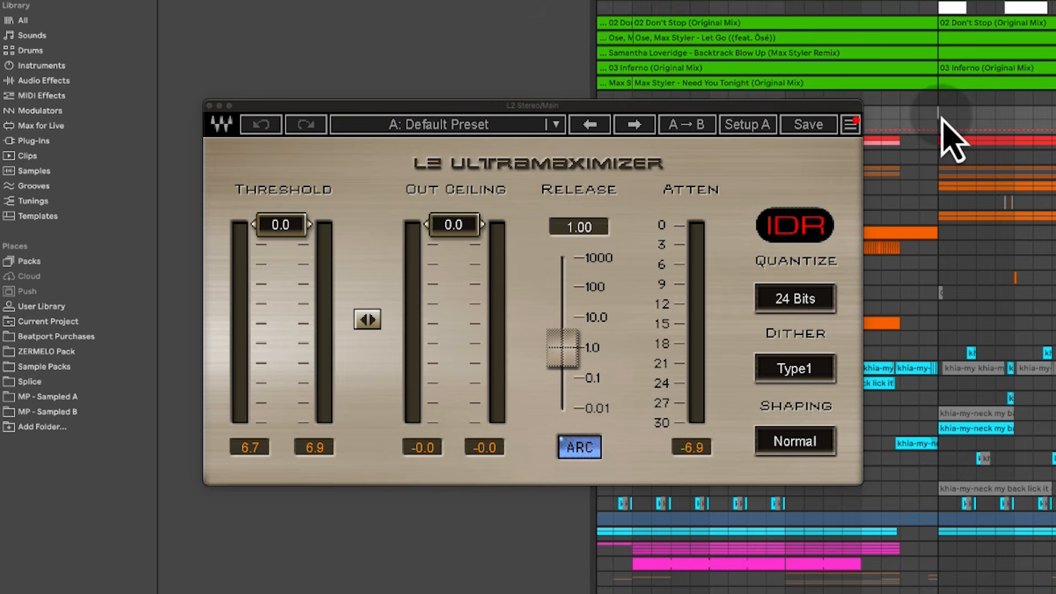
key(space)
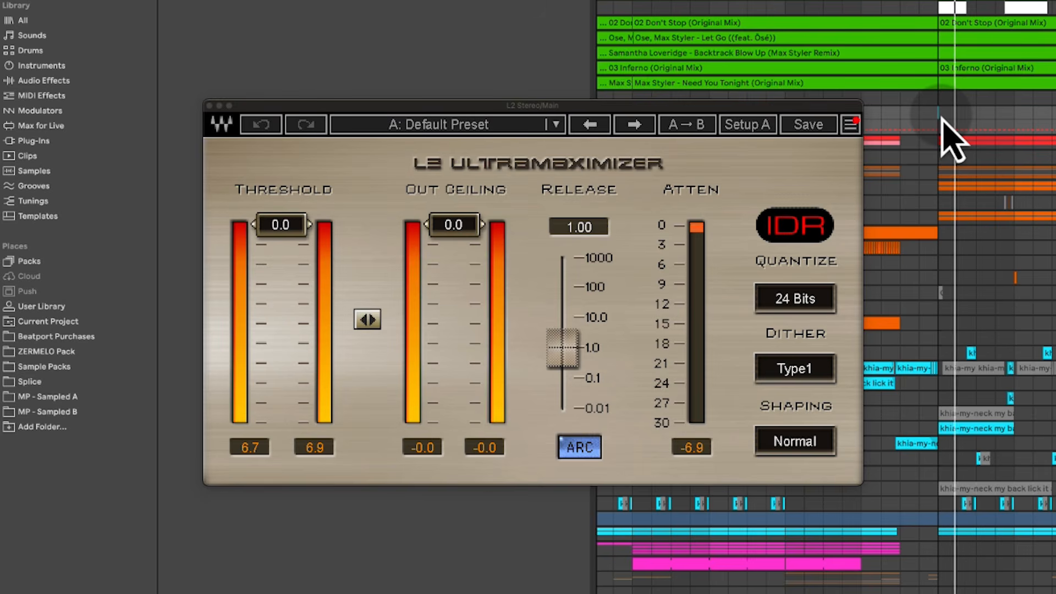
key(space)
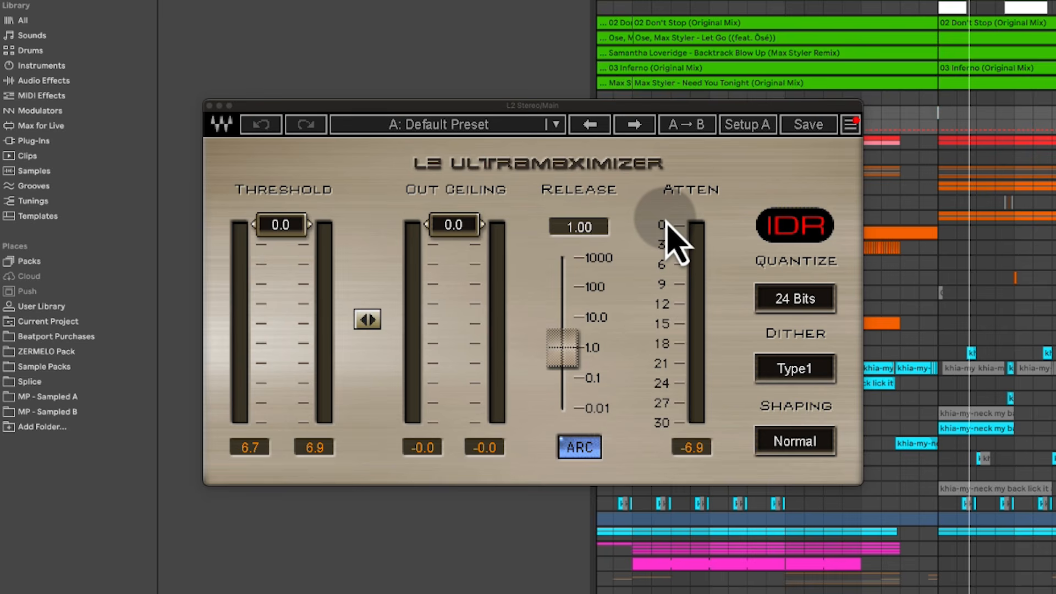
click(707, 447)
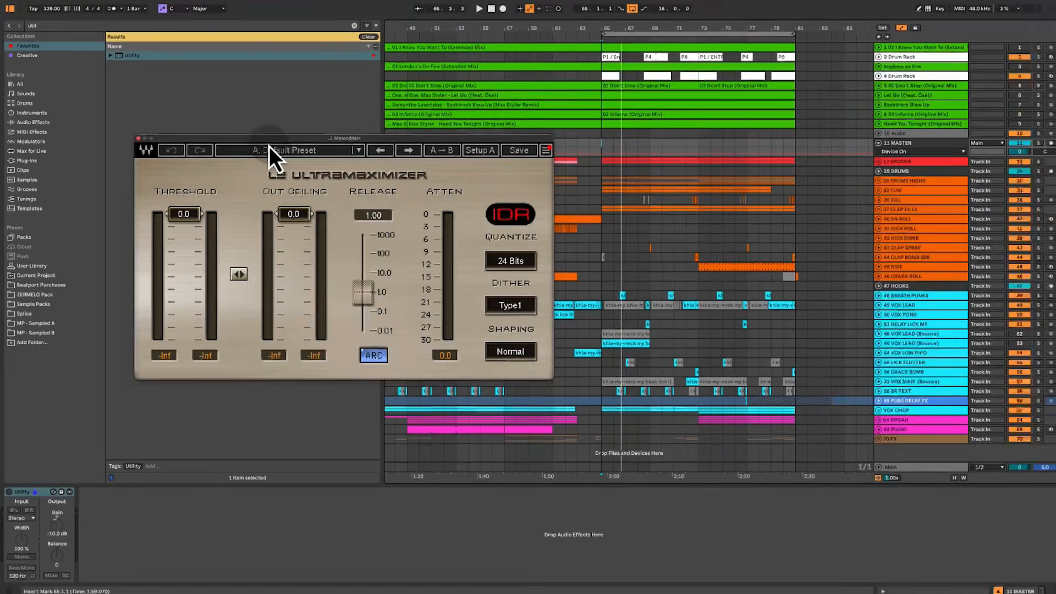
click(208, 105)
click(26, 486)
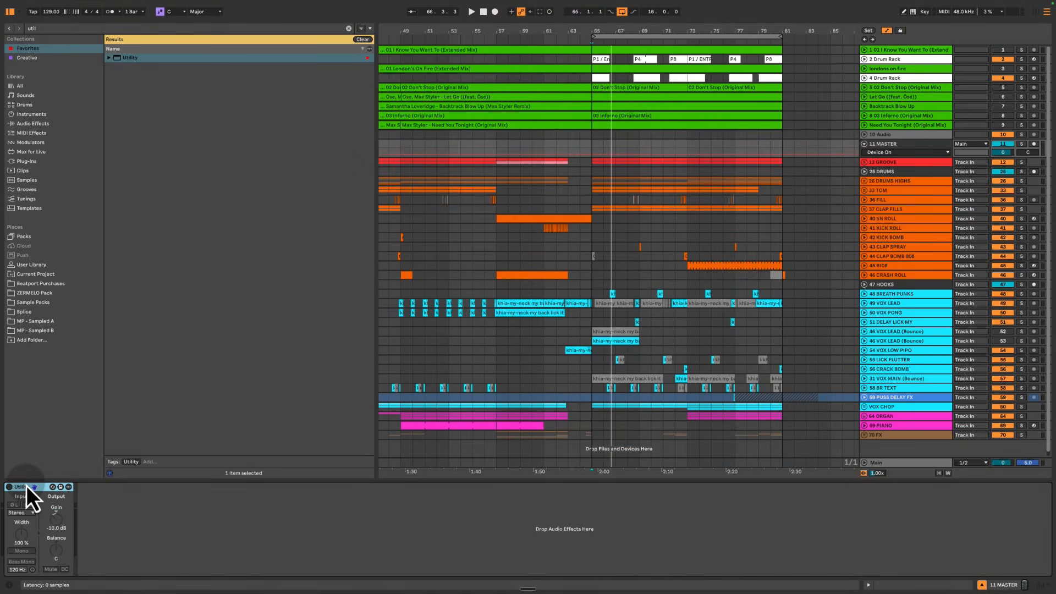
Select the HEADROOM description and the new LIMITER line in the mastering checklist to reword them
key(ctrl+Right)
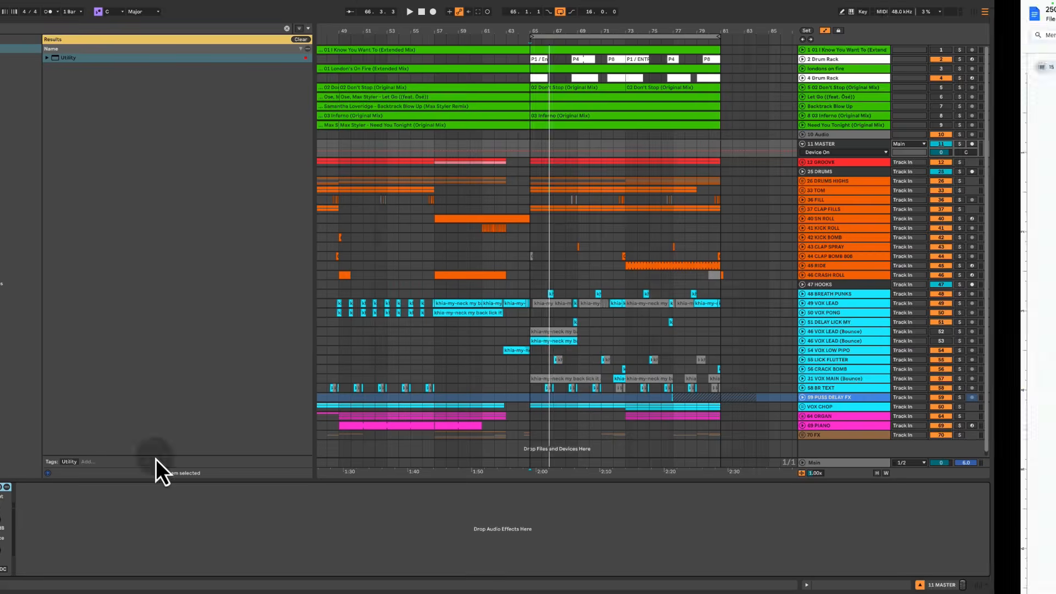
click(394, 397)
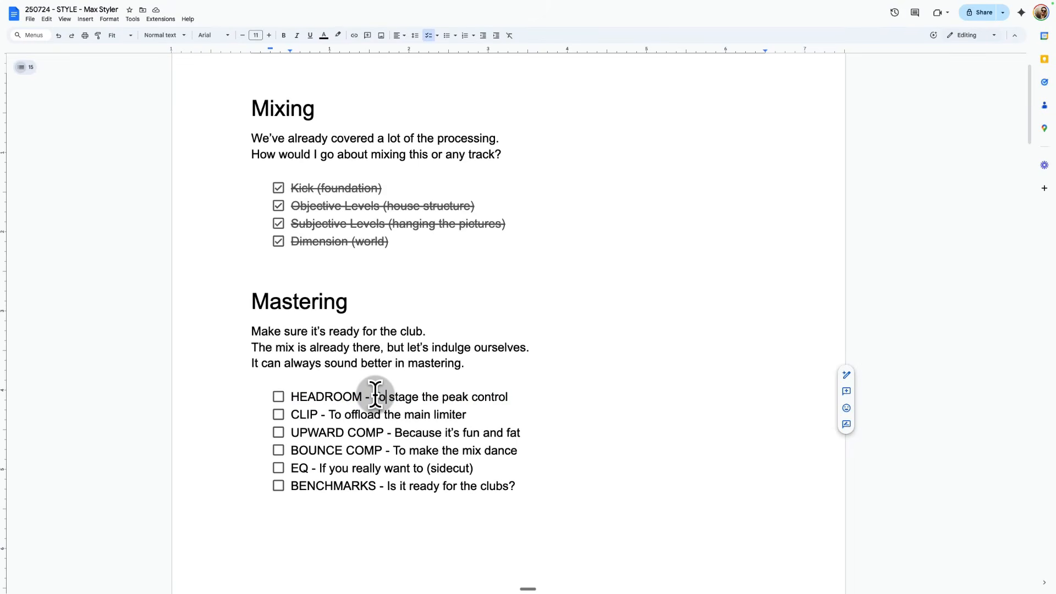
key(shift+End)
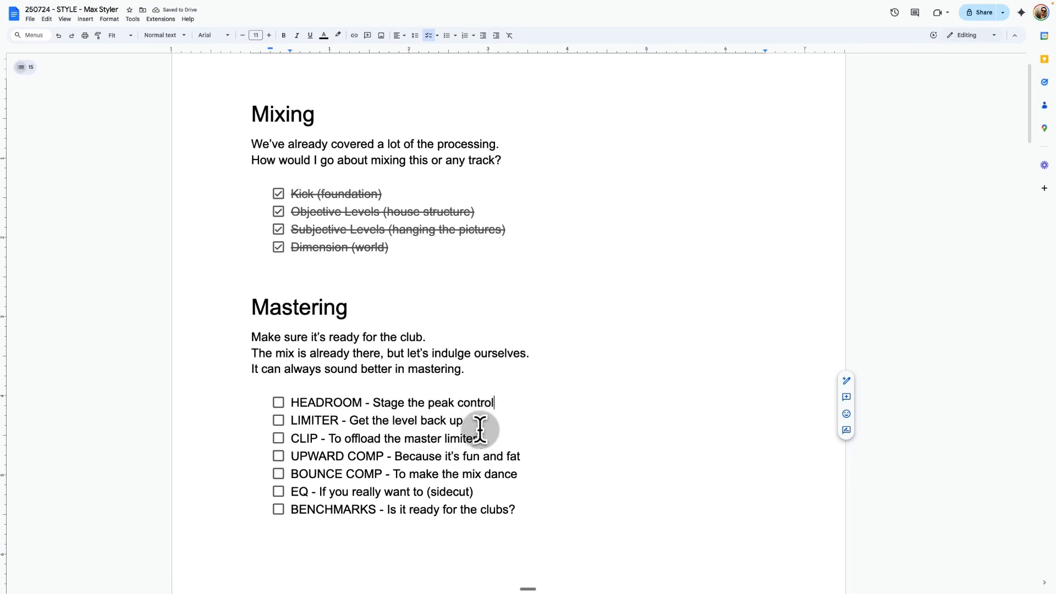
click(495, 420)
key(shift+Home)
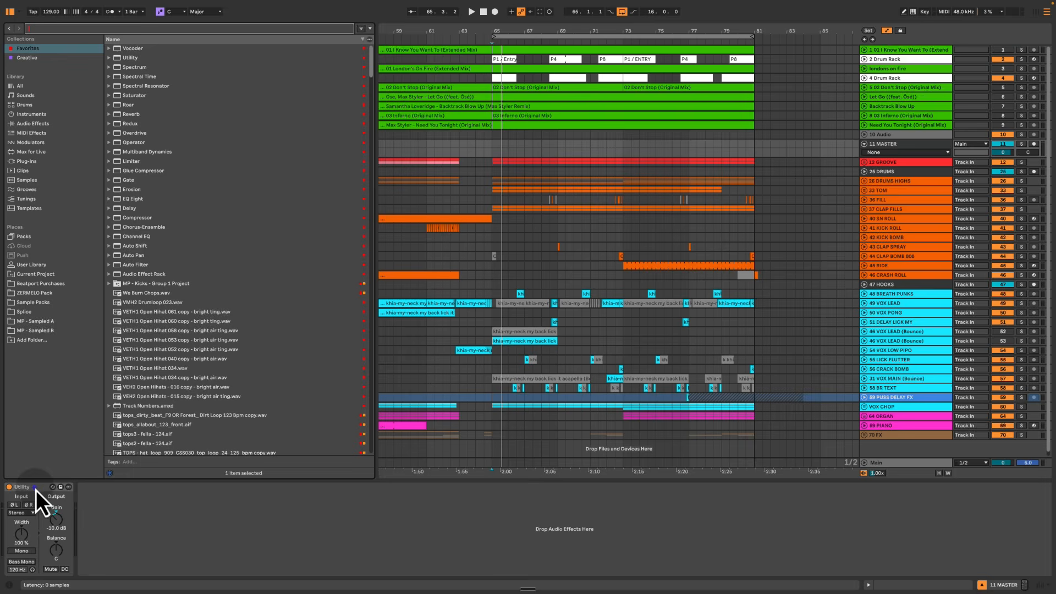
click(35, 490)
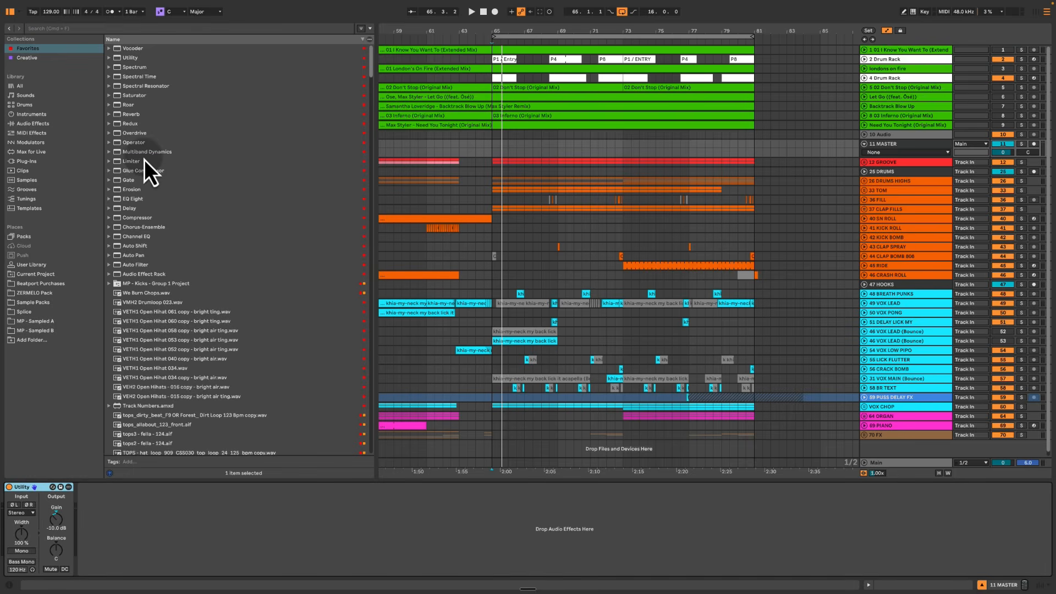
Add a Limiter after Utility on the master with 10 dB input gain and Auto release
drag(141, 162, 133, 512)
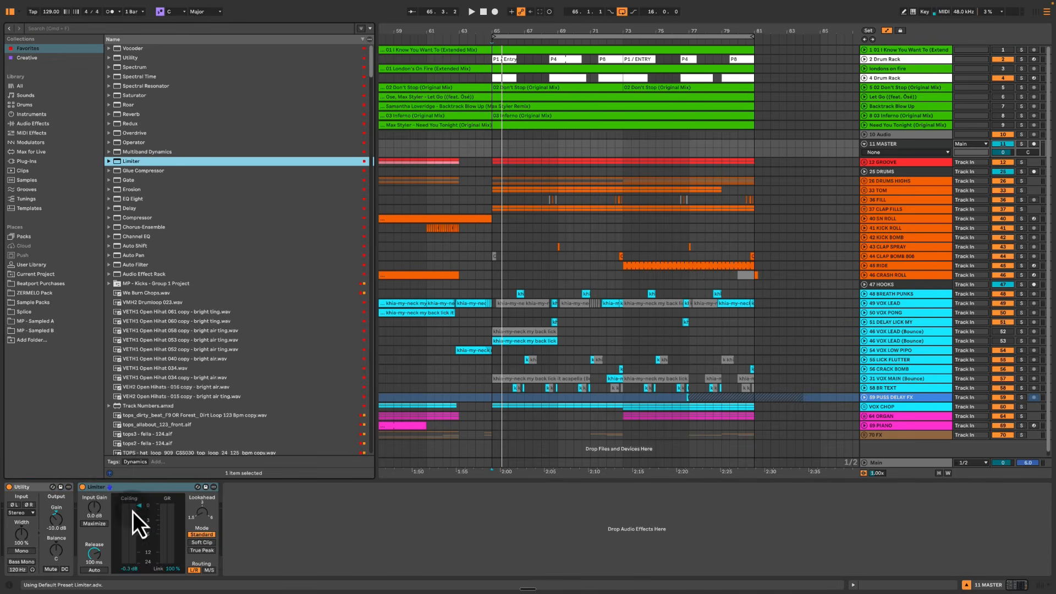
click(92, 513)
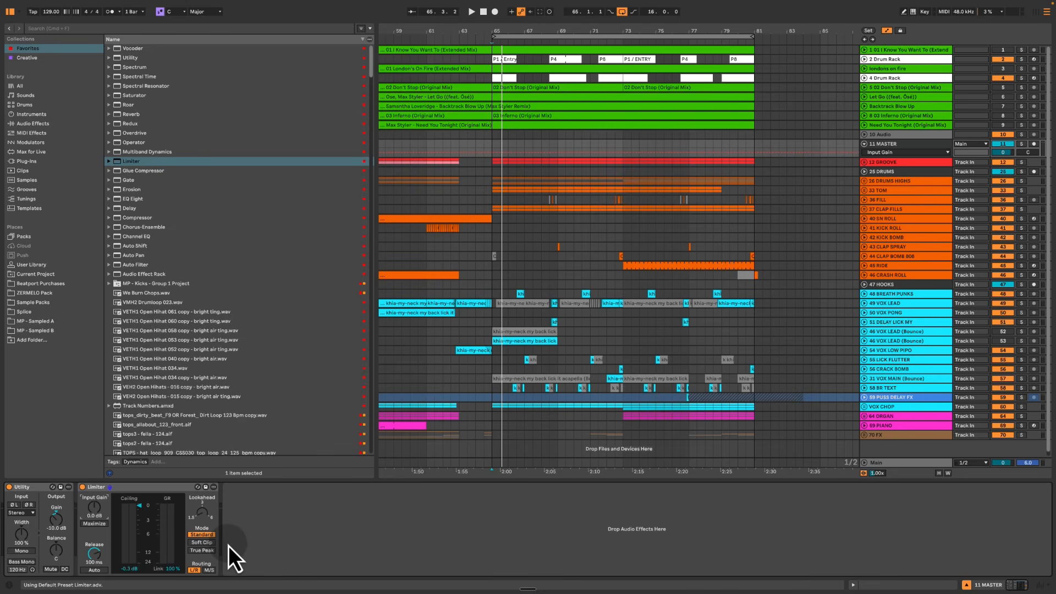
text(10)
key(Return)
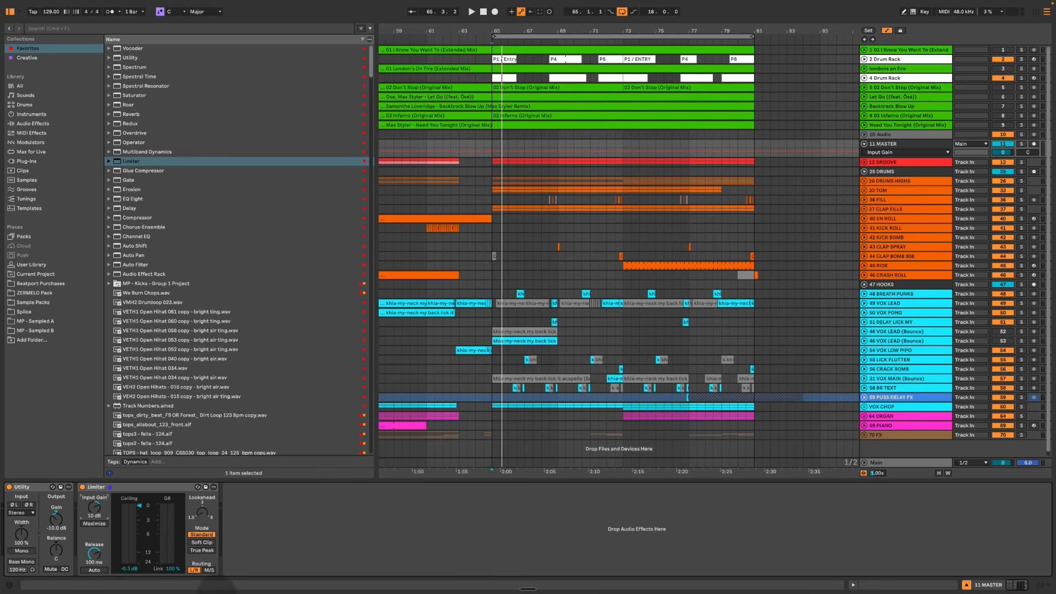
click(97, 570)
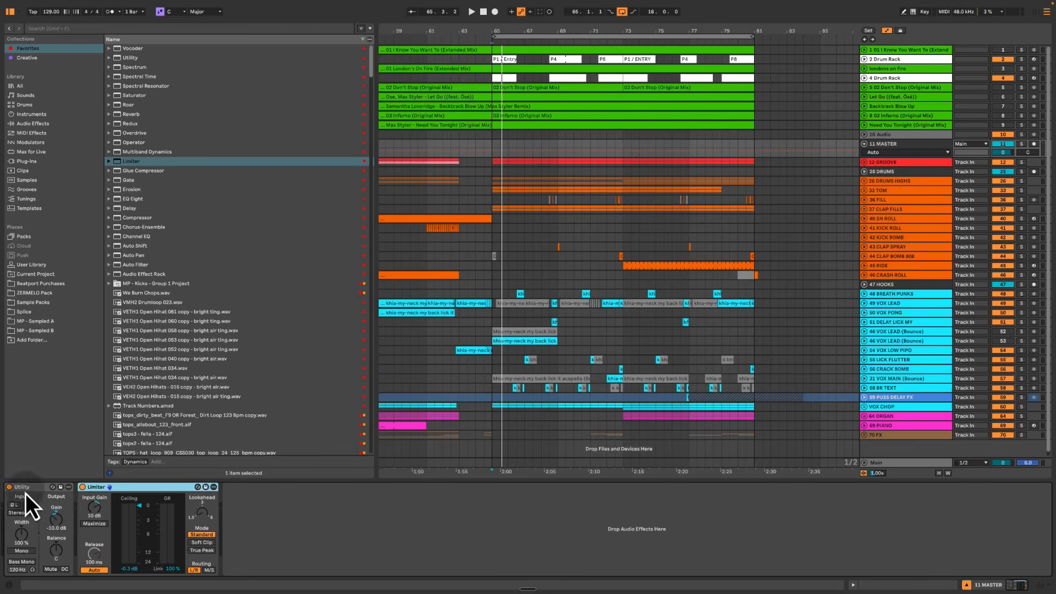
Compare the Utility and Limiter latency, confirming the Limiter adds 64 samples
click(32, 490)
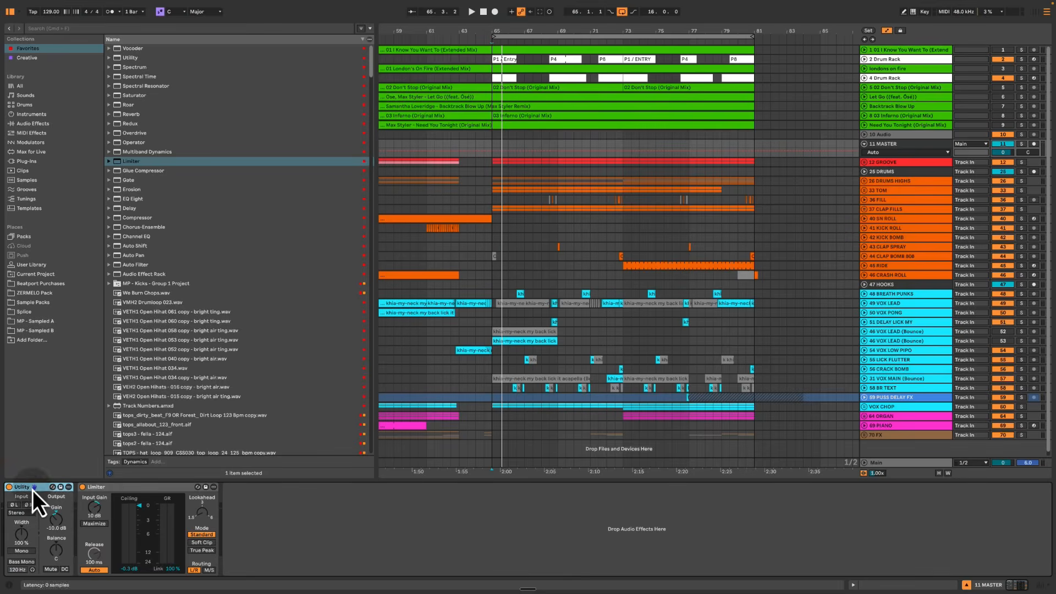
click(125, 489)
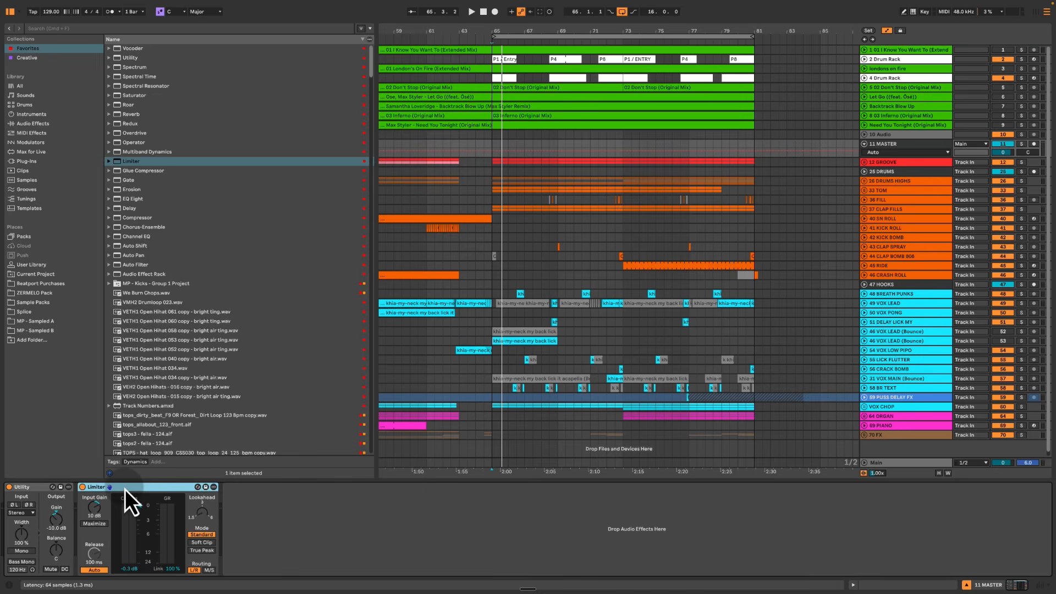
click(35, 490)
click(125, 488)
click(32, 489)
click(121, 490)
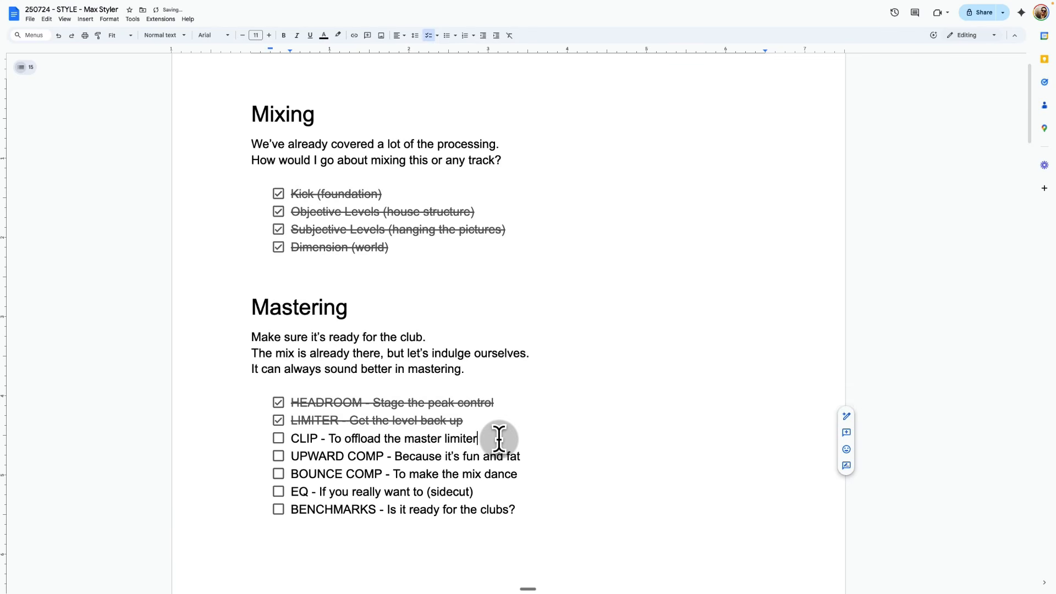
Select the 'CLIP - To offload the master limiter' checklist line
triple_click(499, 438)
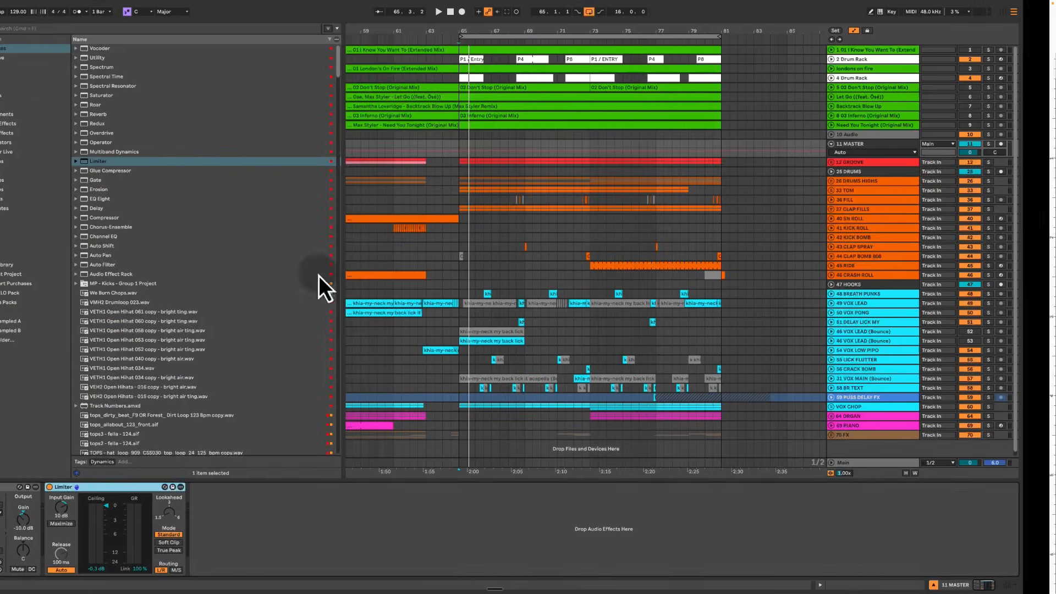
Search 'hard cl' and insert the Hard Clipper DOWN rack before the Limiter
click(82, 32)
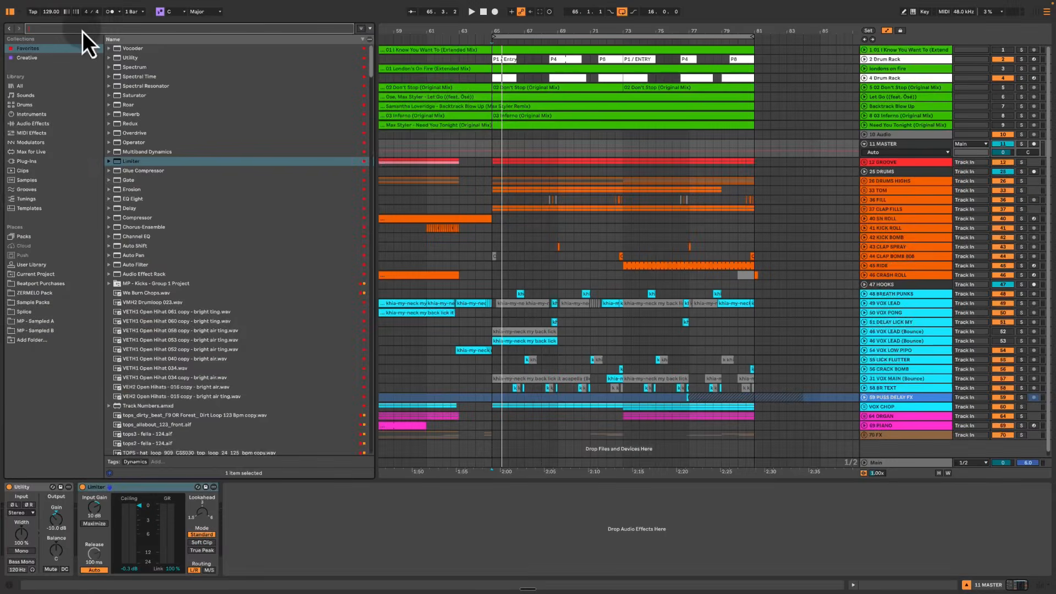
text(hard cl)
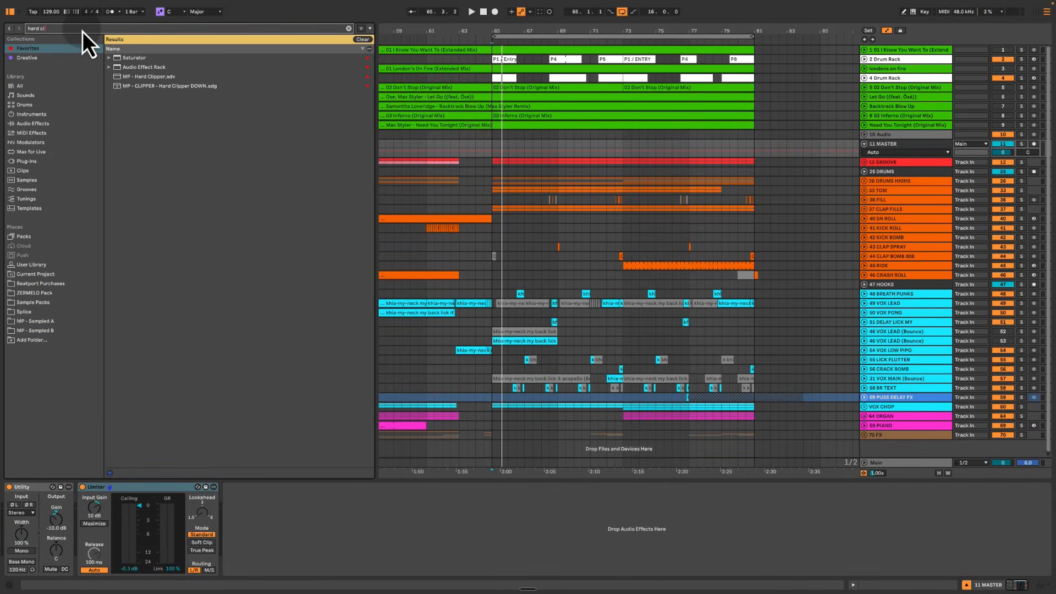
drag(130, 86, 127, 492)
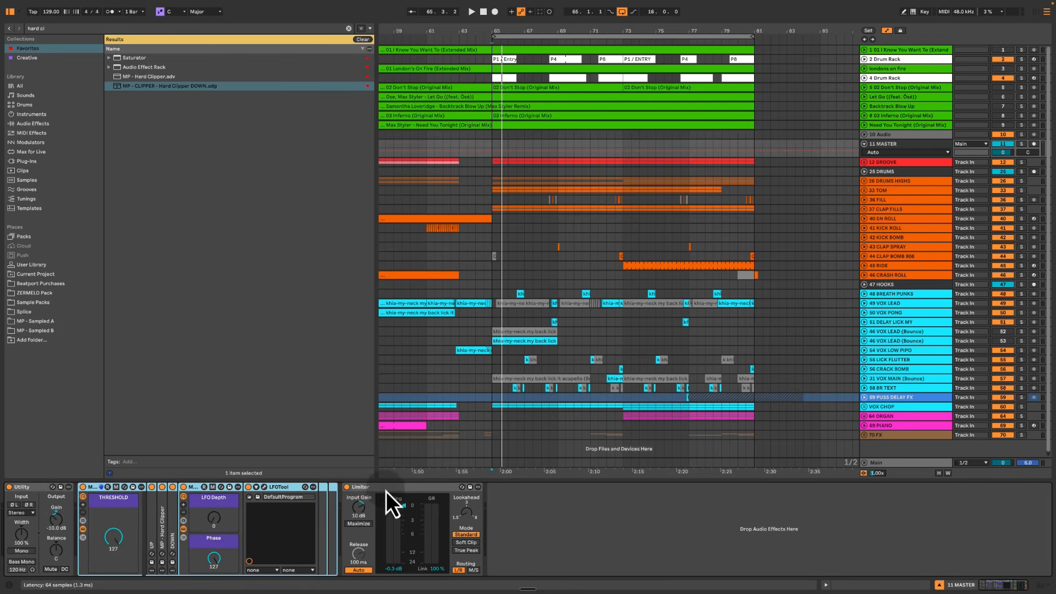
Open the rack's LFOTool window, lower the Phase macro, and play to view the waveform
click(281, 489)
click(261, 488)
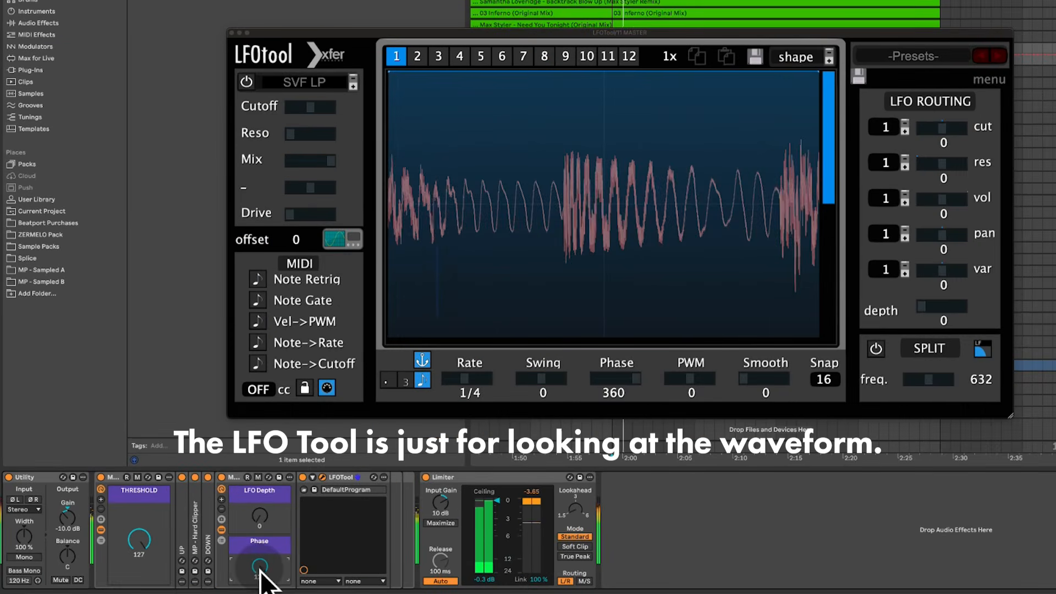
drag(248, 568, 259, 576)
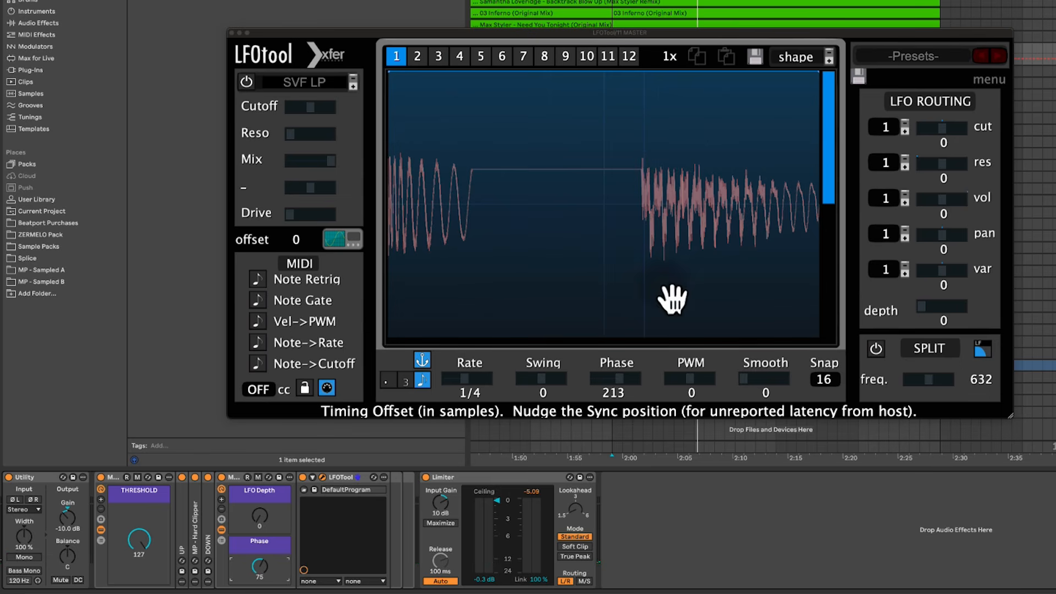
key(space)
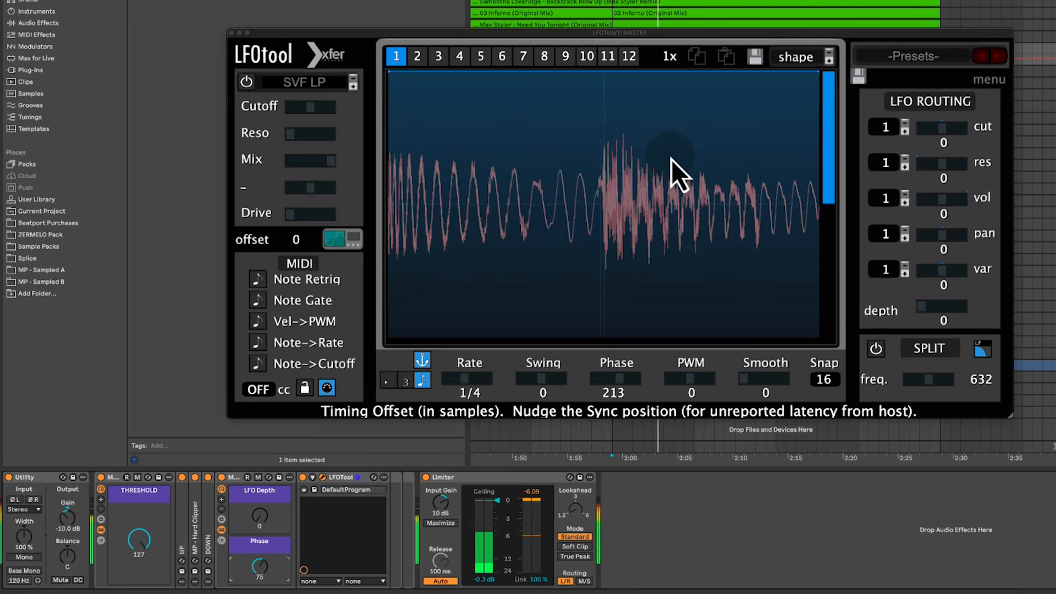
key(space)
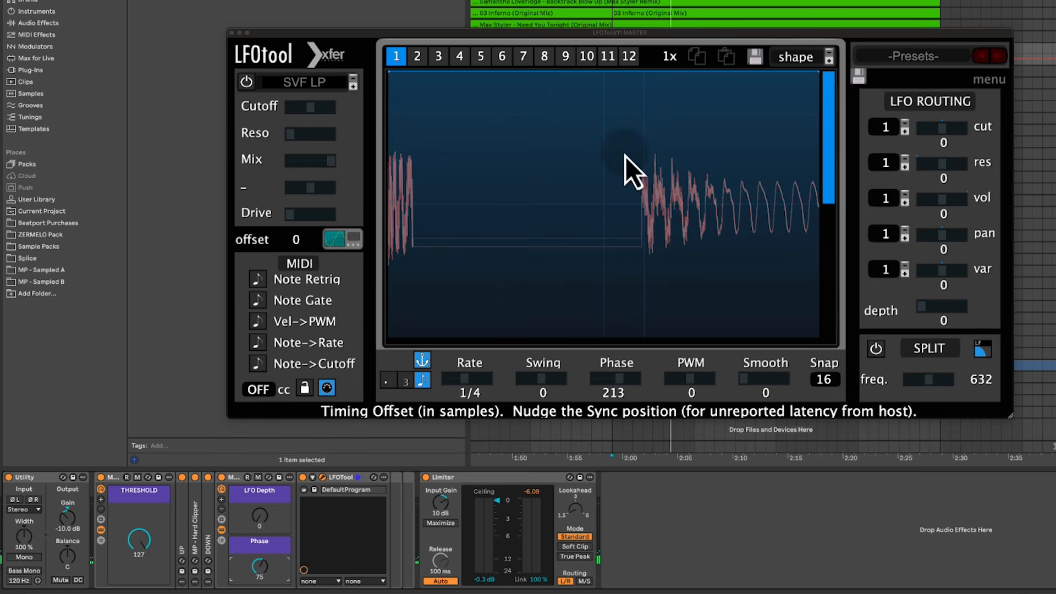
Lower the Hard Clipper THRESHOLD macro from 127 to 76 and play to hear the clipping
click(539, 481)
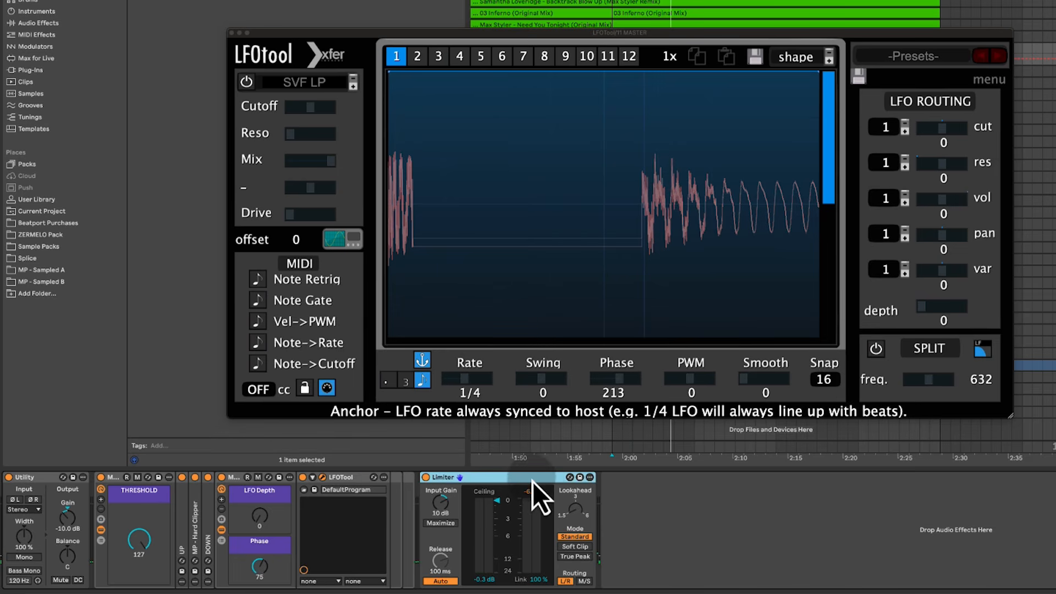
key(space)
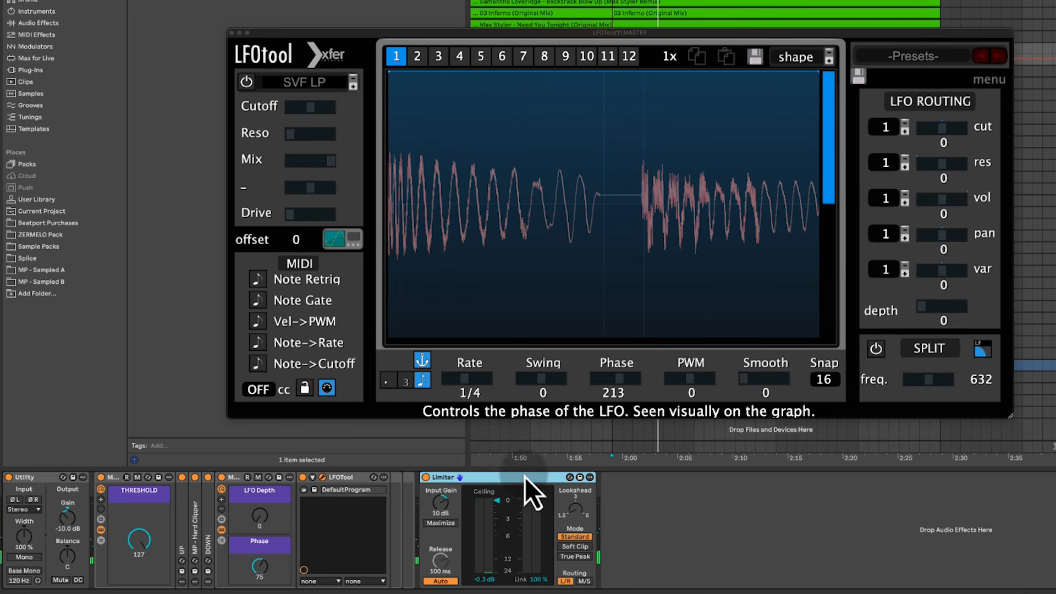
click(136, 477)
shift+click(405, 493)
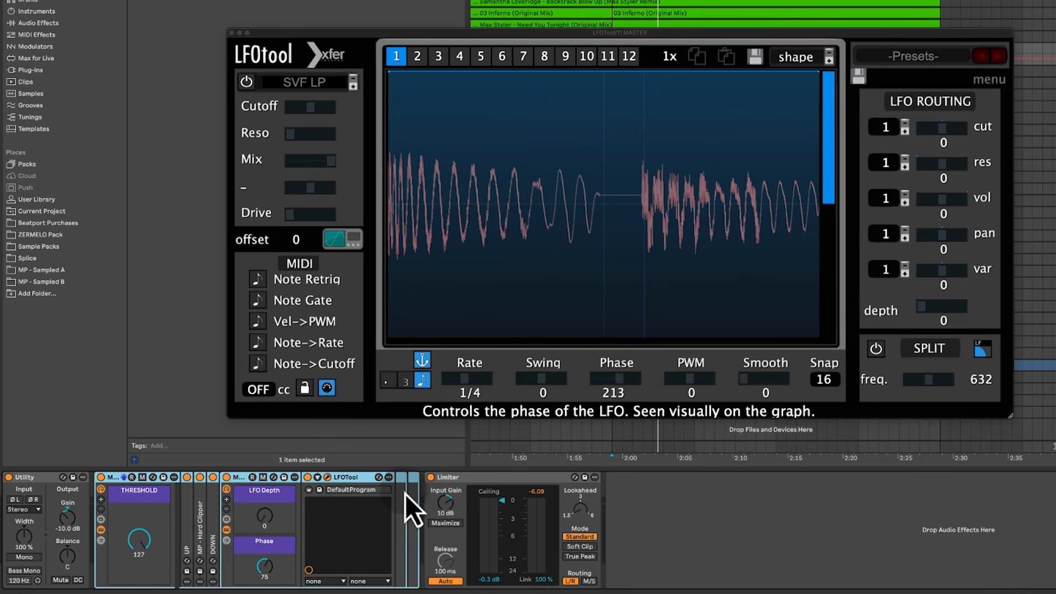
double_click(198, 513)
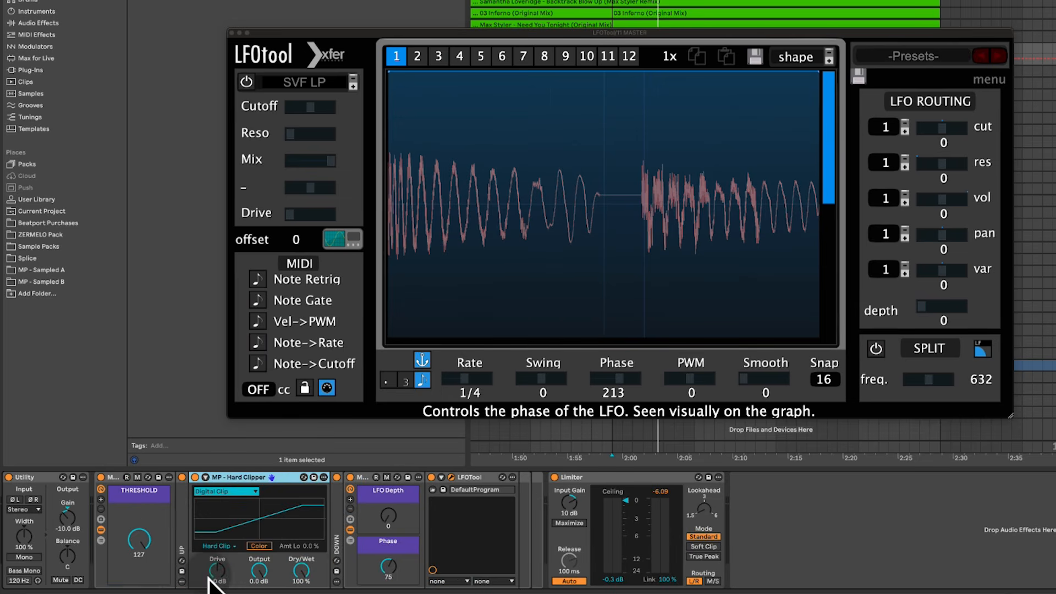
double_click(238, 480)
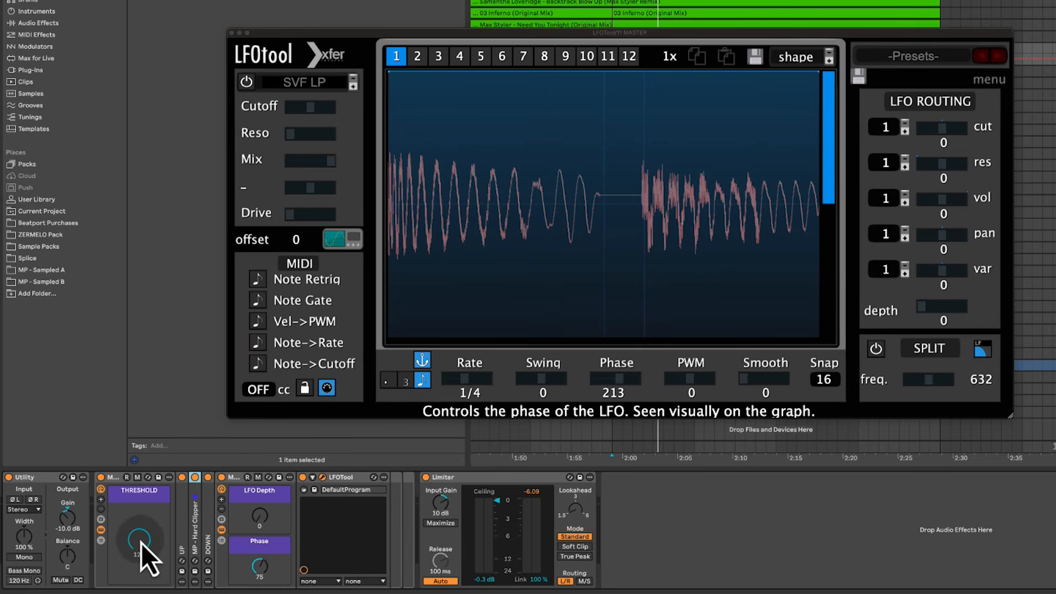
drag(140, 539, 141, 540)
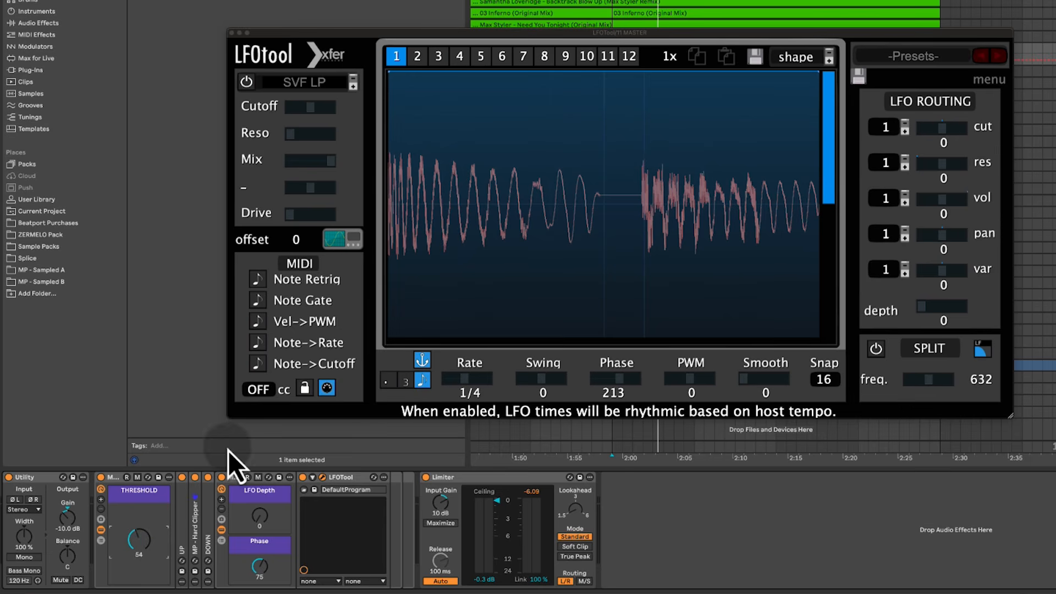
key(space)
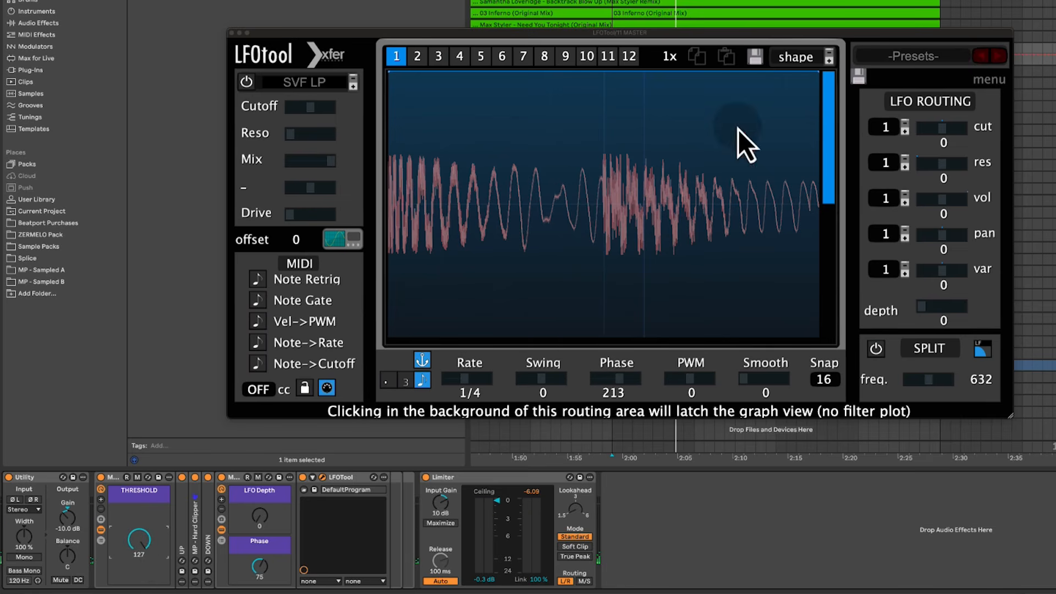
Choose a flat LFOTool shape and adjust its level to watch the clipped waveform
click(797, 57)
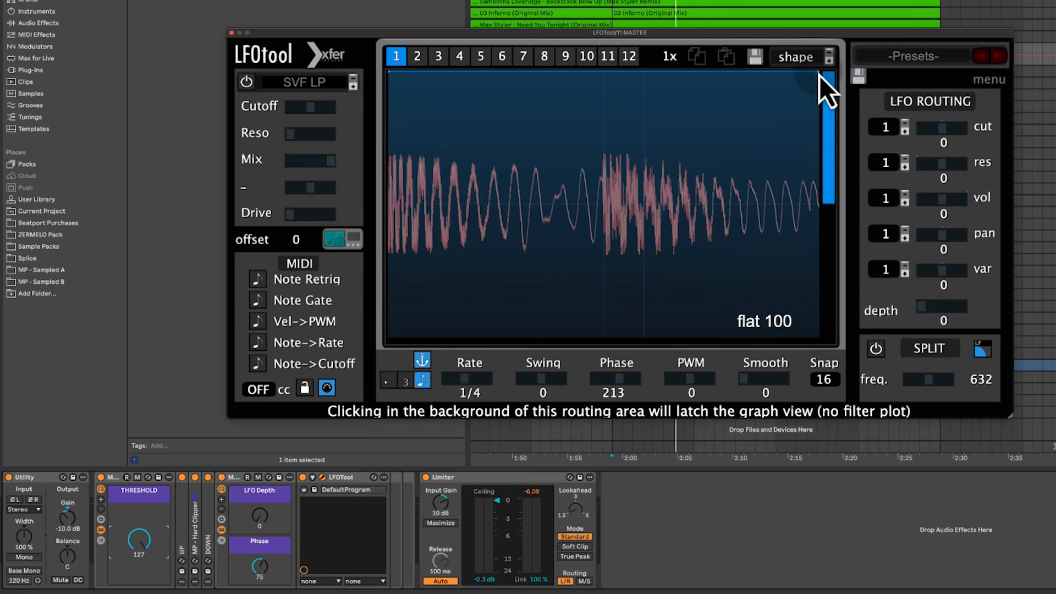
drag(819, 75, 819, 153)
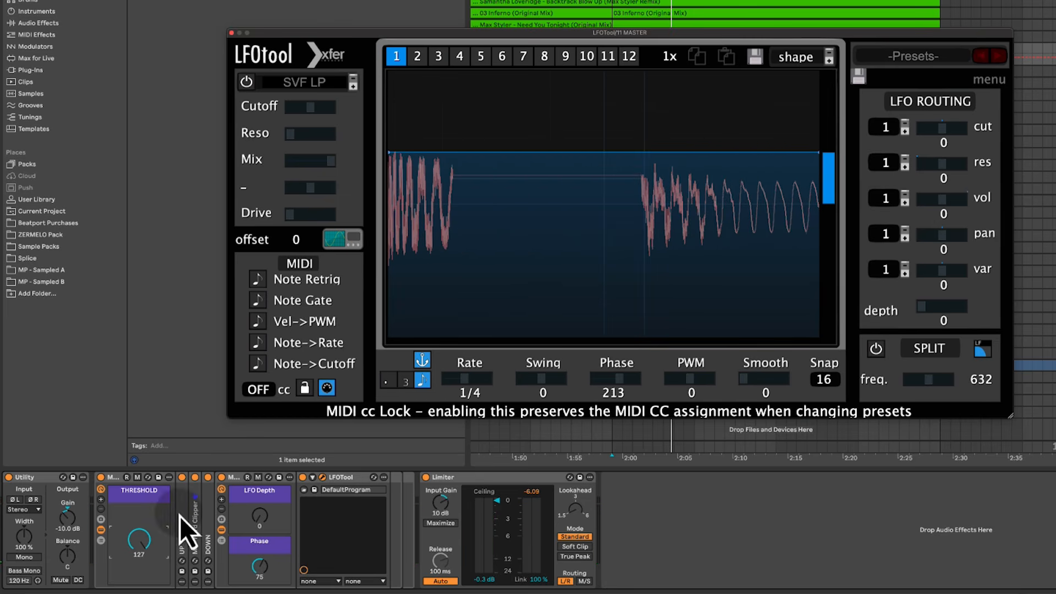
double_click(197, 521)
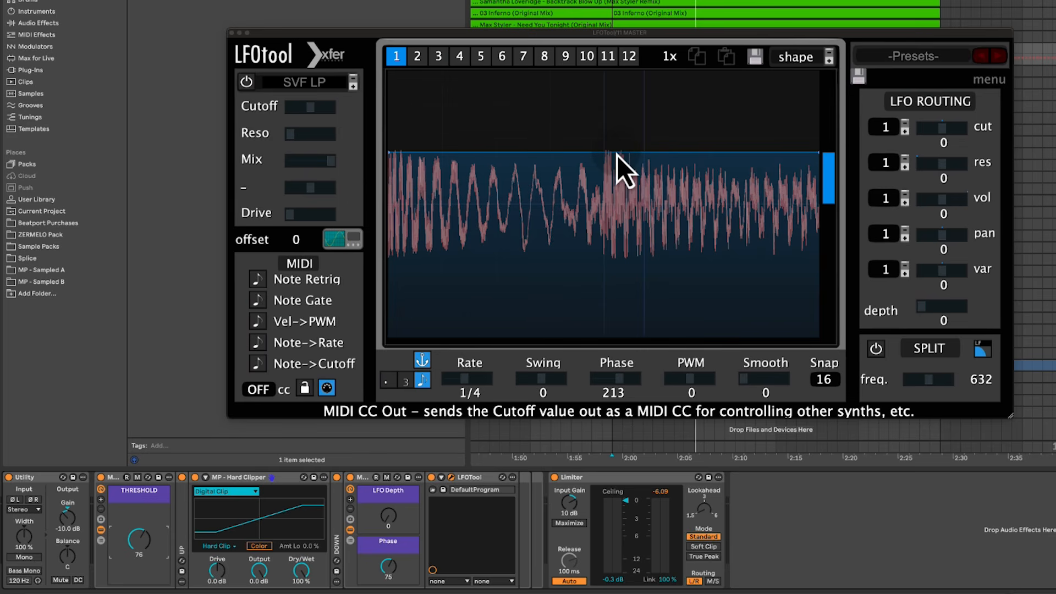
Play the master while resetting the Limiter readout and comparing Hard Clipper and Limiter
key(space)
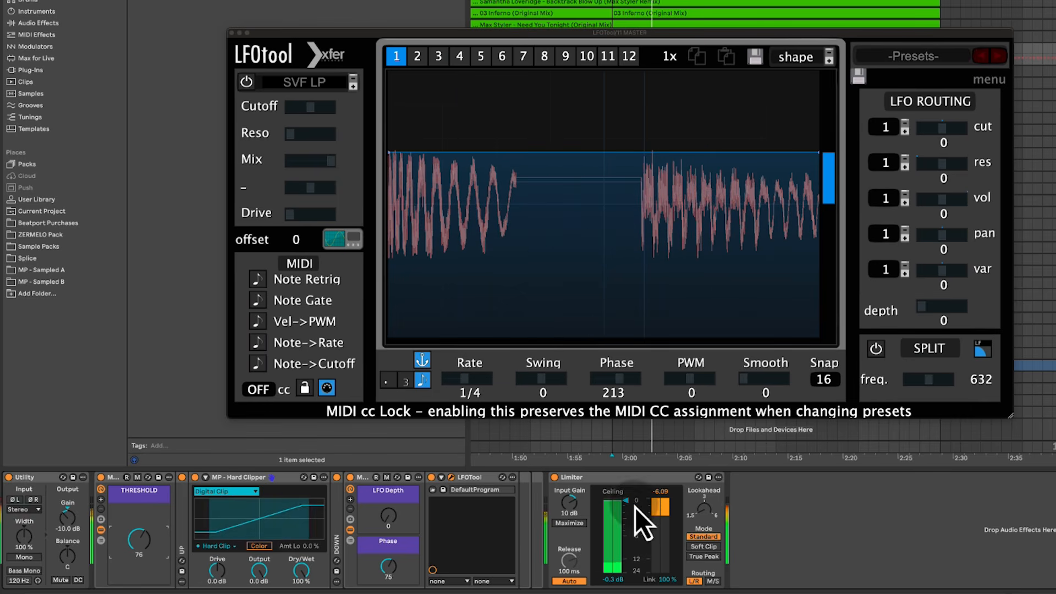
key(space)
click(657, 492)
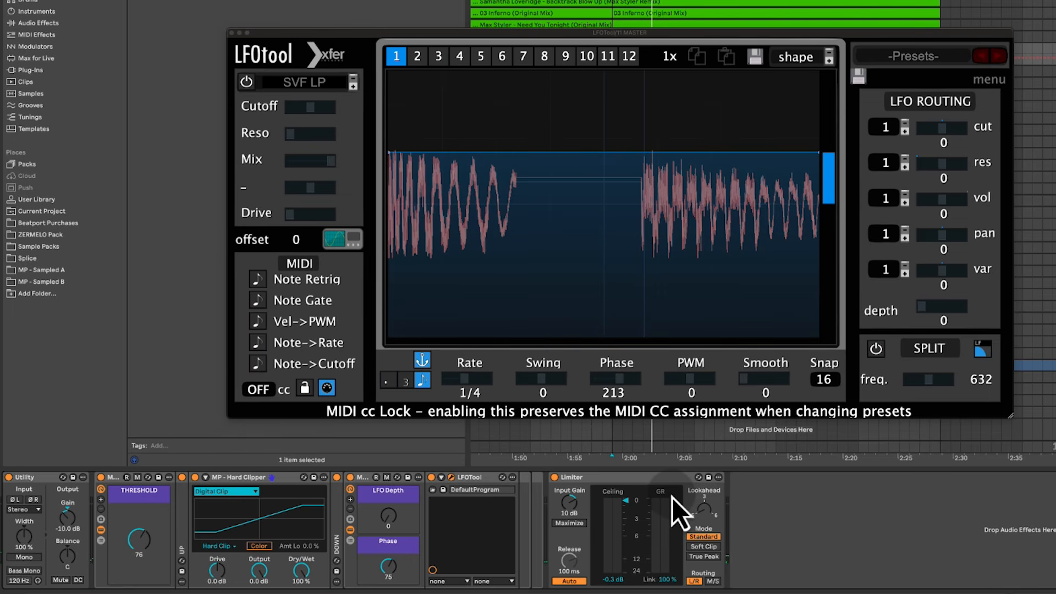
key(space)
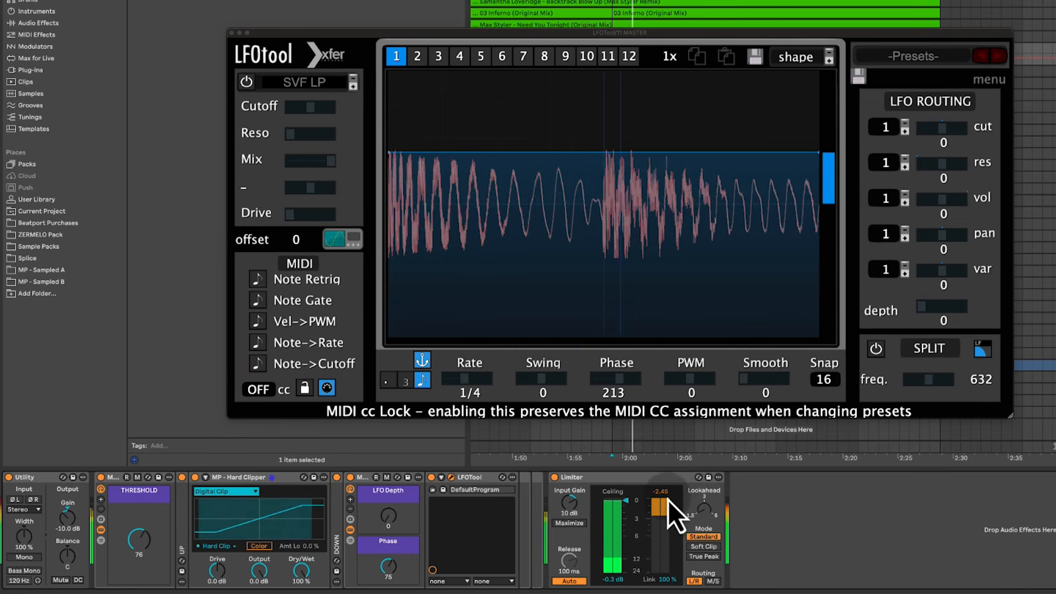
click(252, 478)
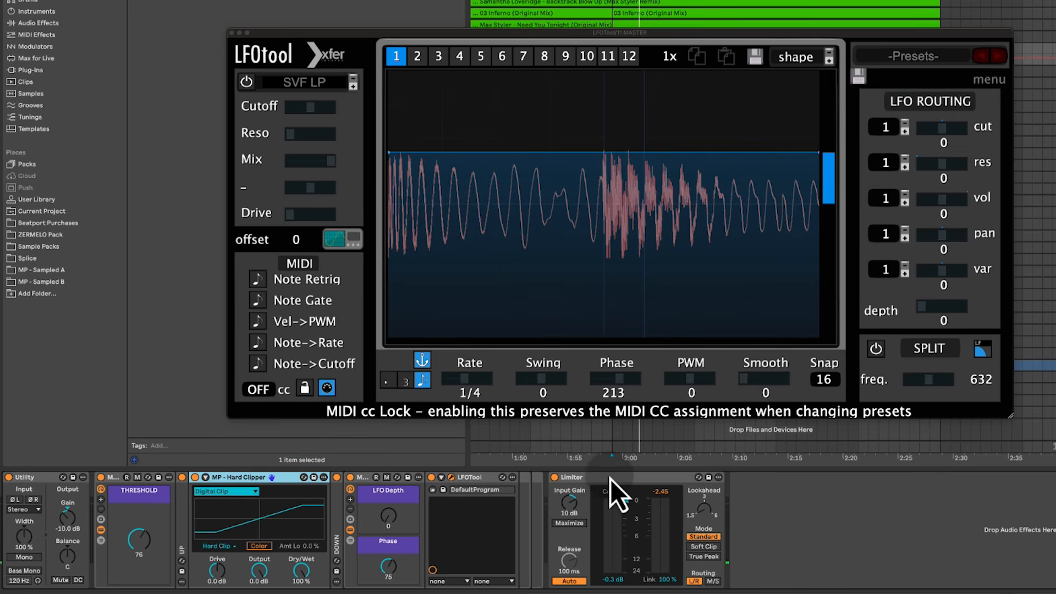
click(610, 479)
click(270, 480)
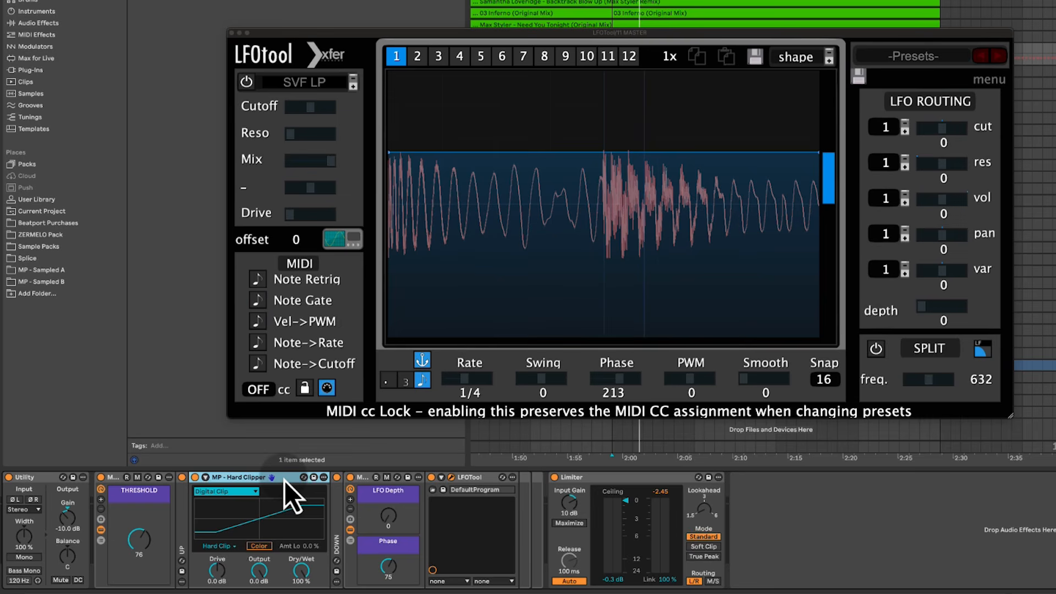
click(608, 480)
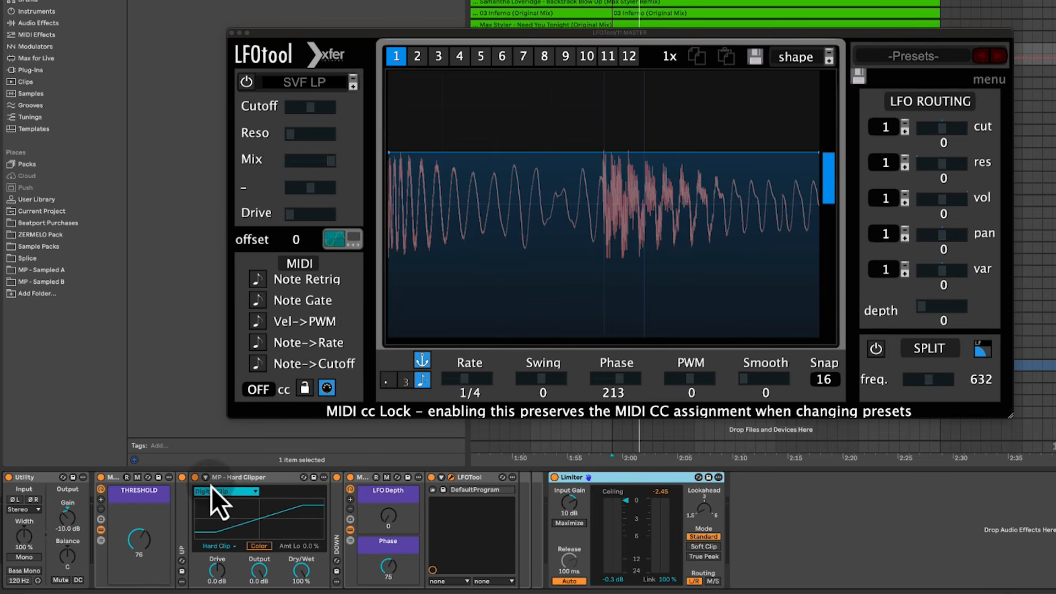
click(271, 481)
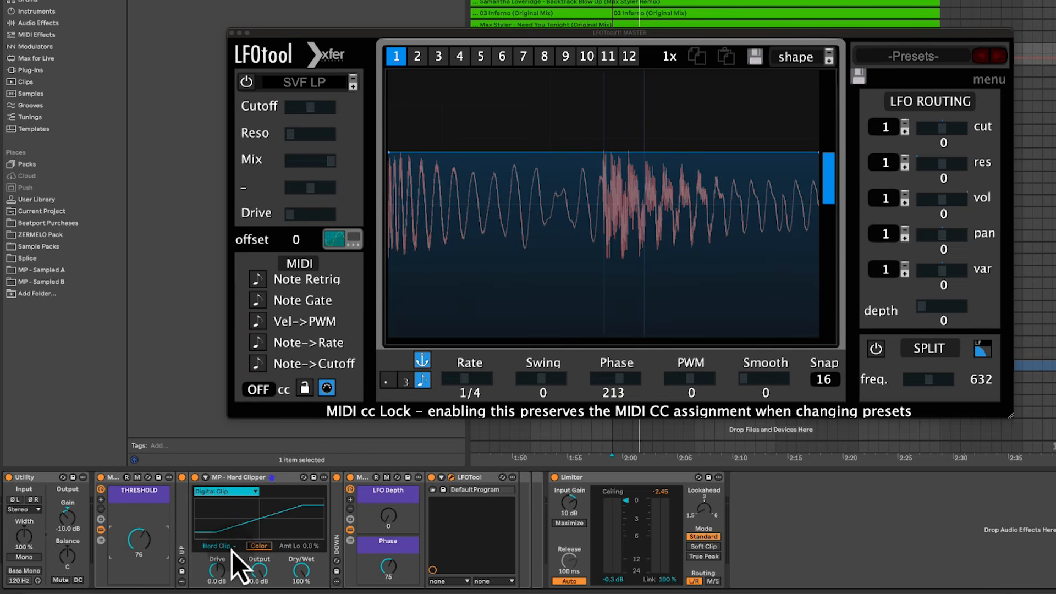
Play the chain at the 80 threshold and fold the MP - Hard Clipper into a strip
key(space)
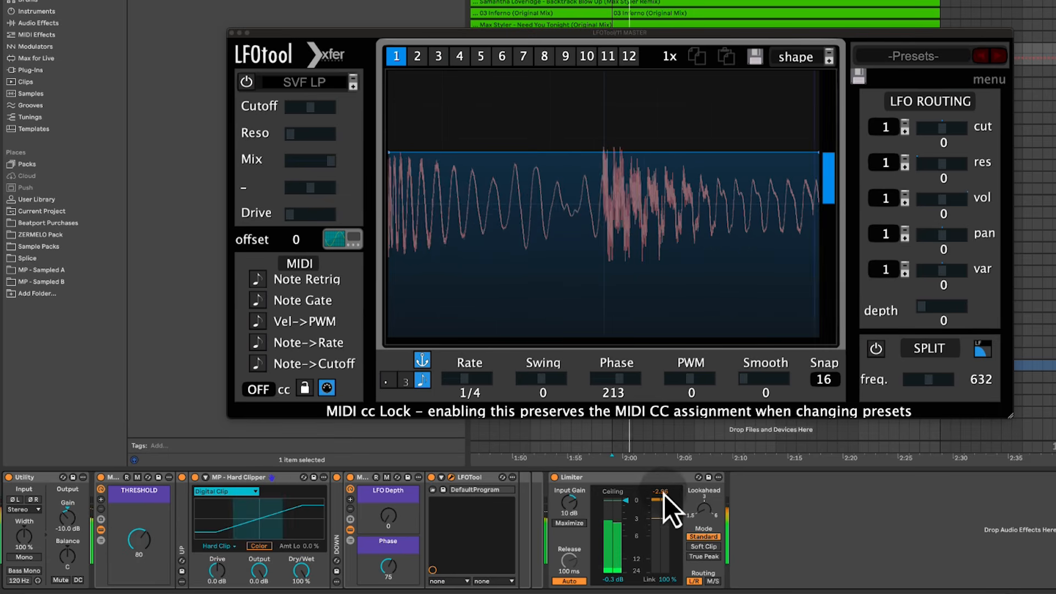
key(space)
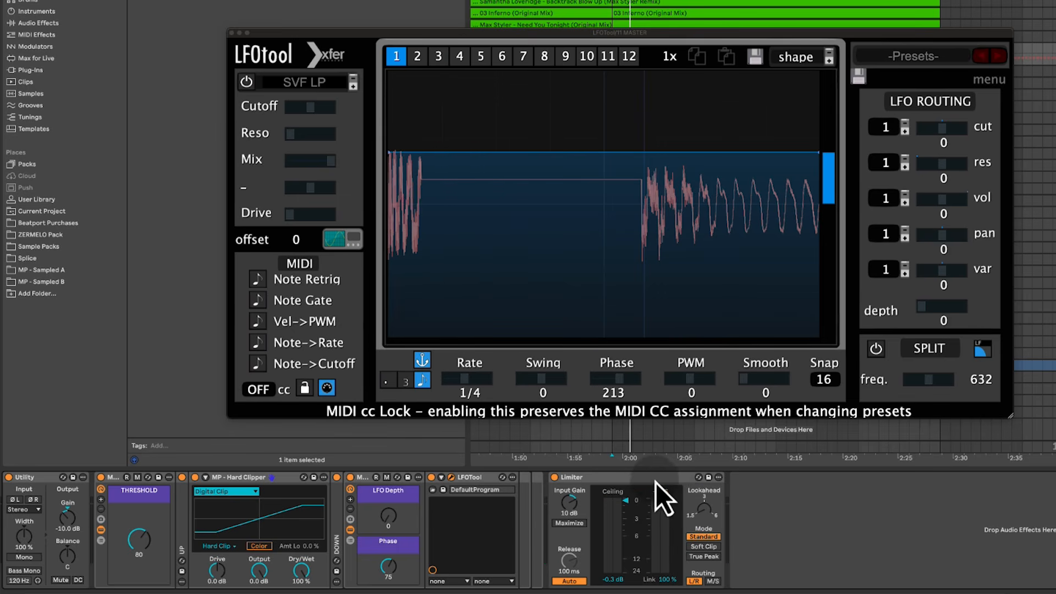
click(652, 480)
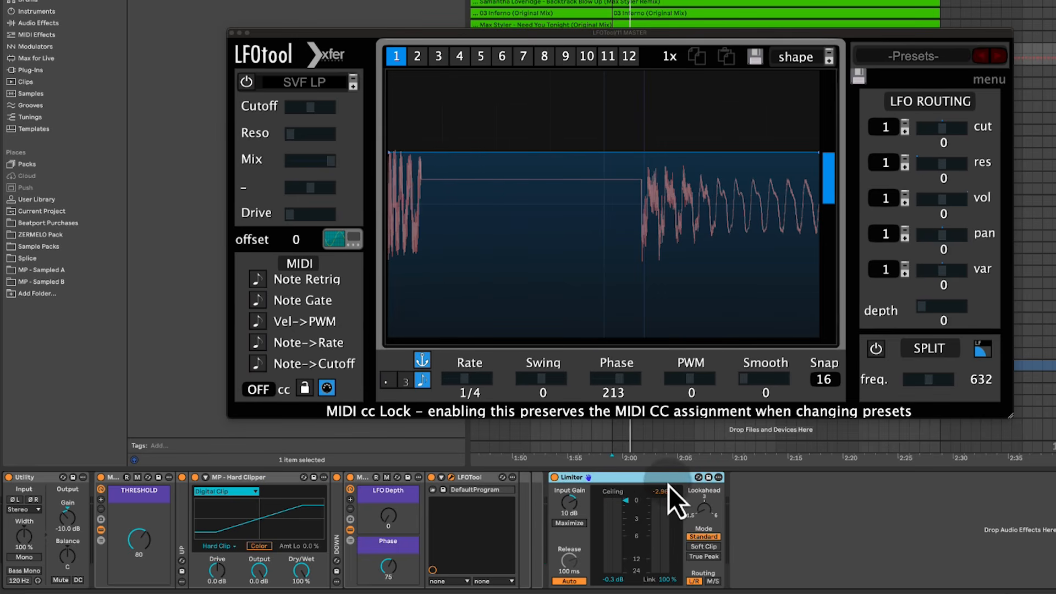
double_click(269, 479)
key(space)
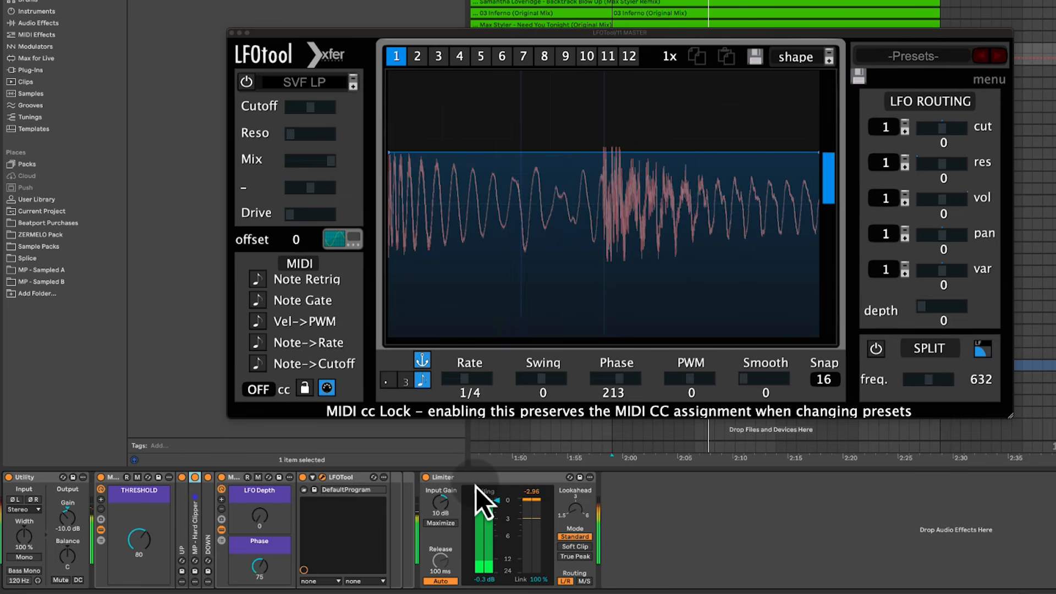
key(space)
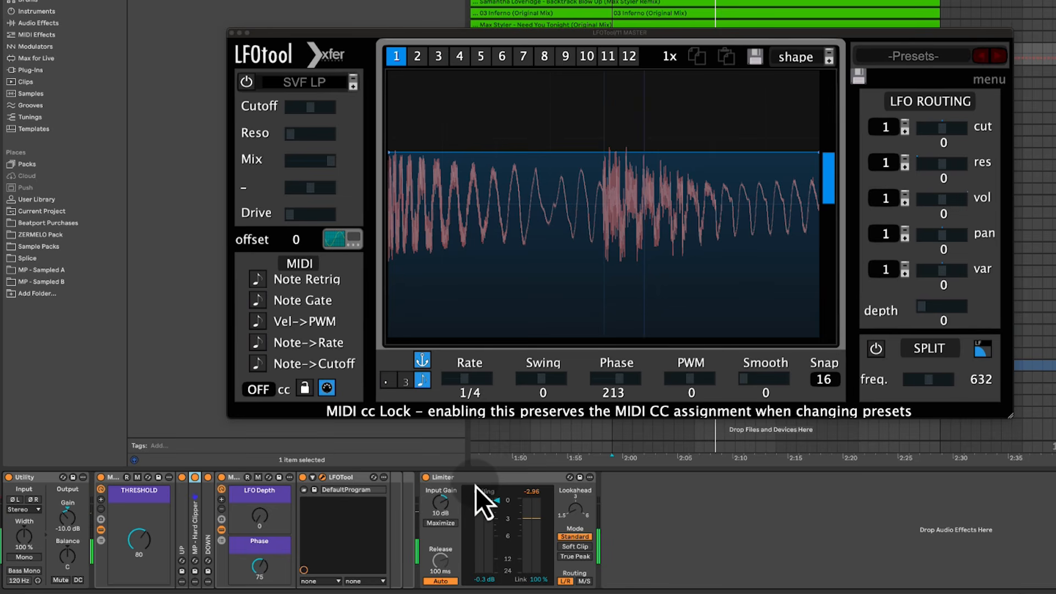
Tick the CLIP checkbox in the Mastering checklist so it is struck through
click(513, 481)
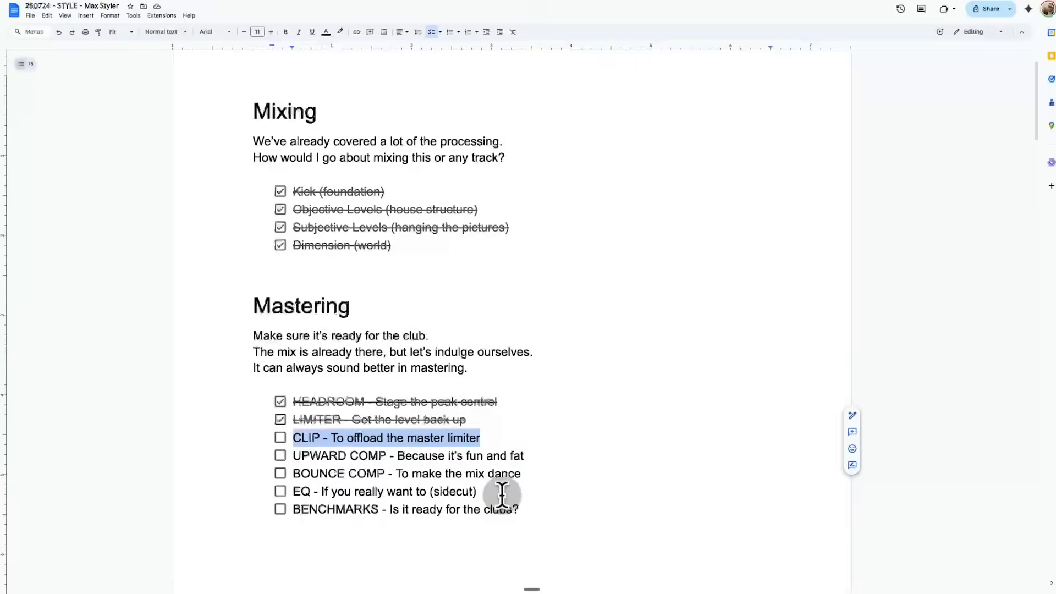
click(280, 440)
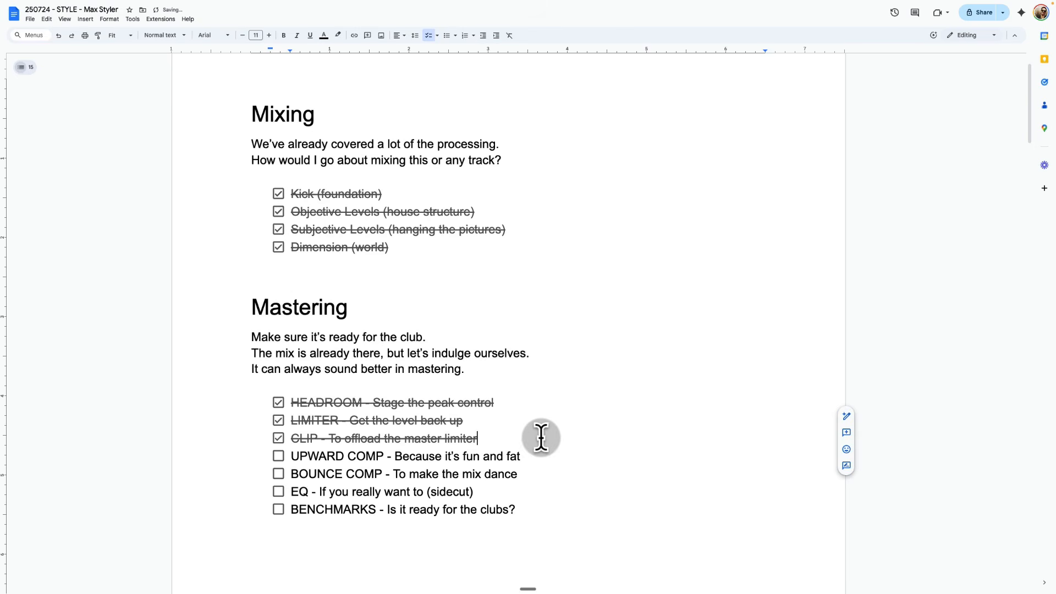
key(shift+super+Left)
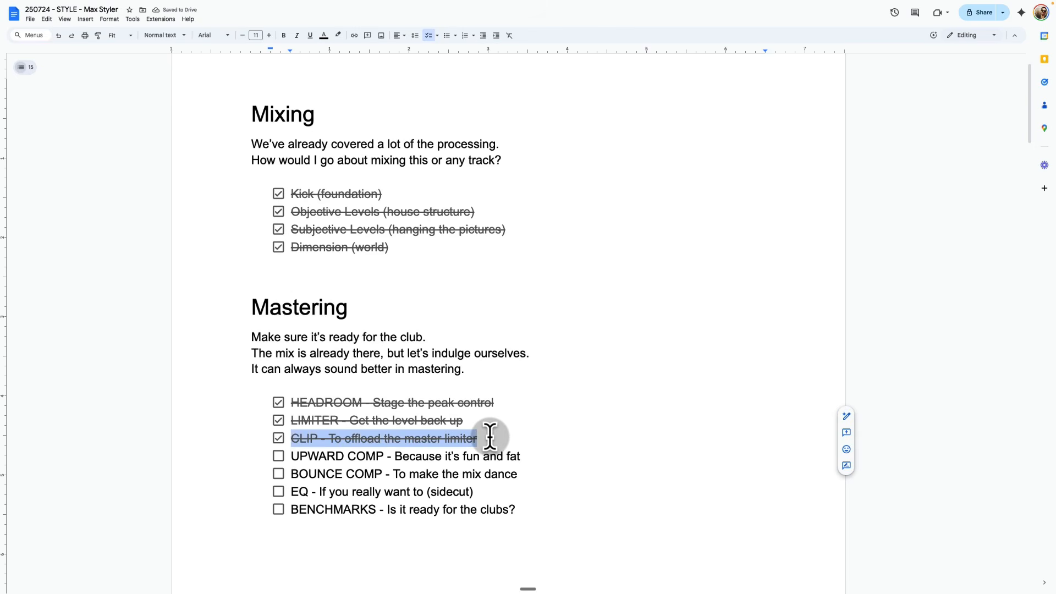
key(Down)
Select the UPWARD COMP description, then start a device search back in Ableton Live
key(shift+super+Right)
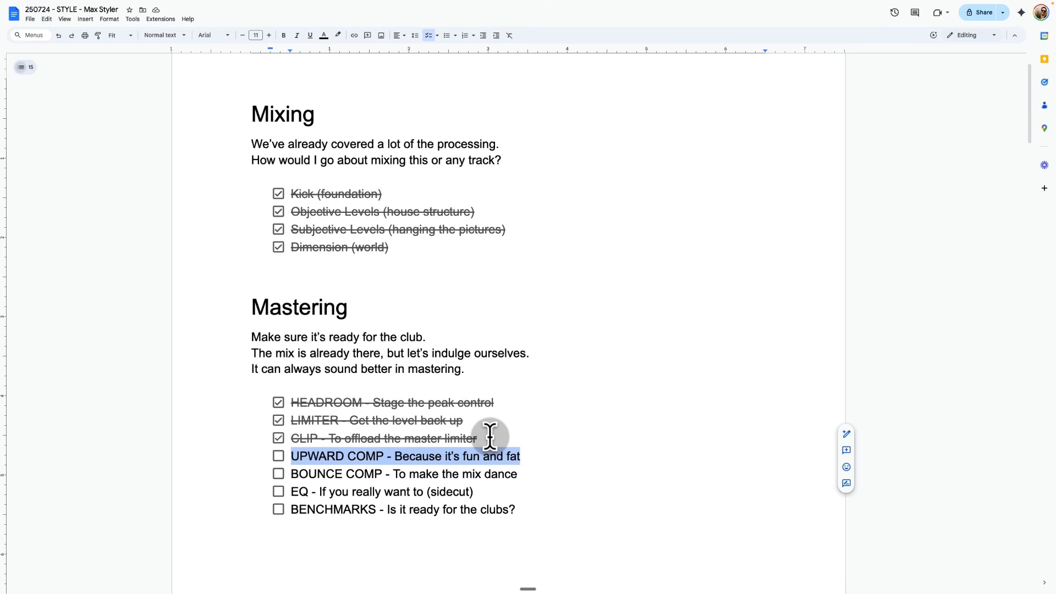
key(Right)
key(shift+alt+Left)
key(shift+alt+Left)
key(shift+alt+Left)
key(shift+alt+Left)
key(shift+alt+Left)
key(shift+alt+Left)
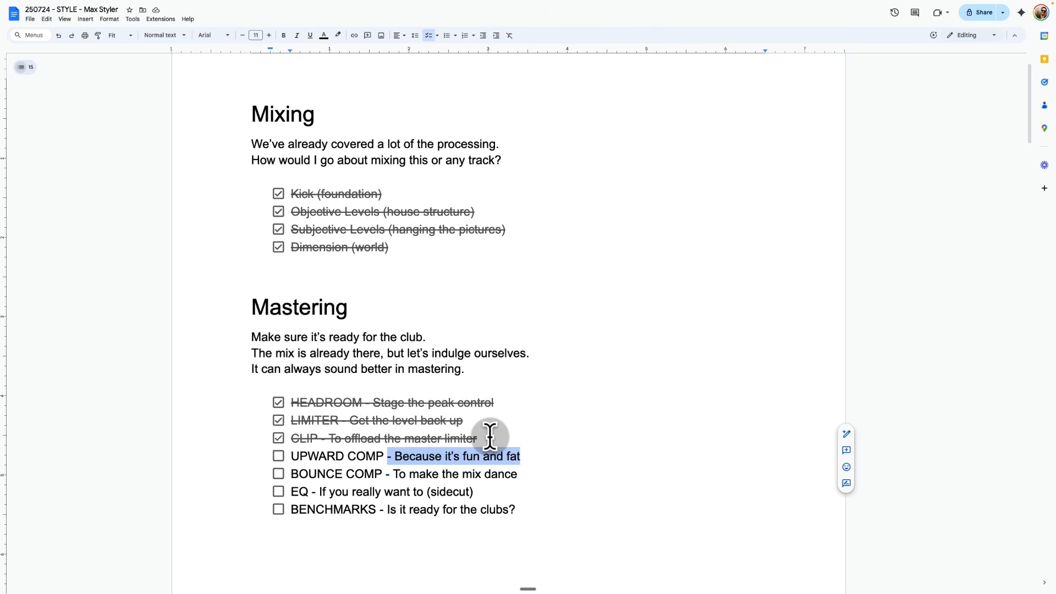
key(super+Tab)
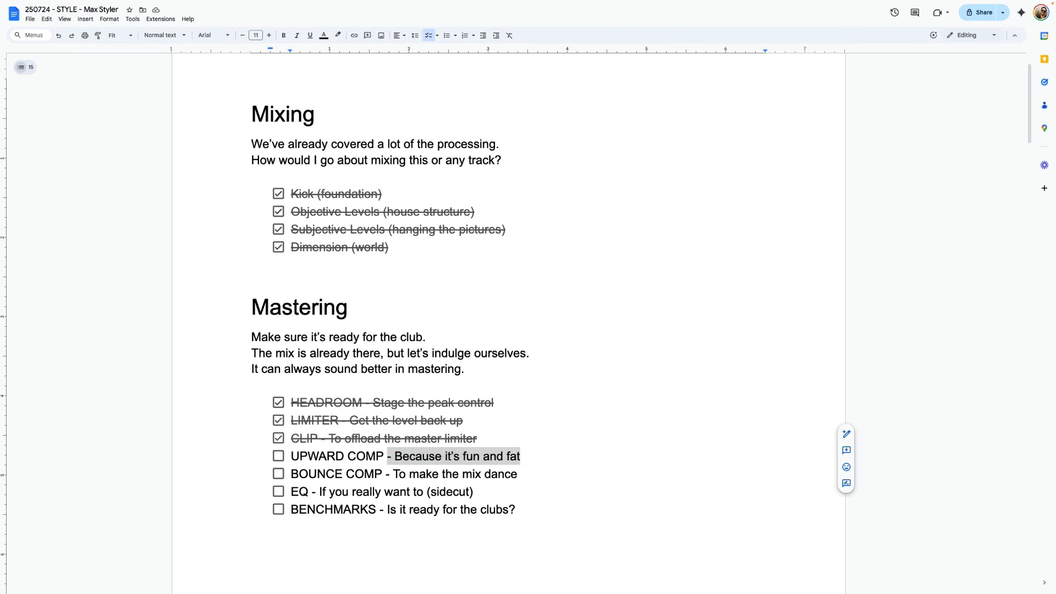
key(super+f)
Add Multiband Dynamics to the master chain and switch off its low and high bands
text(multi)
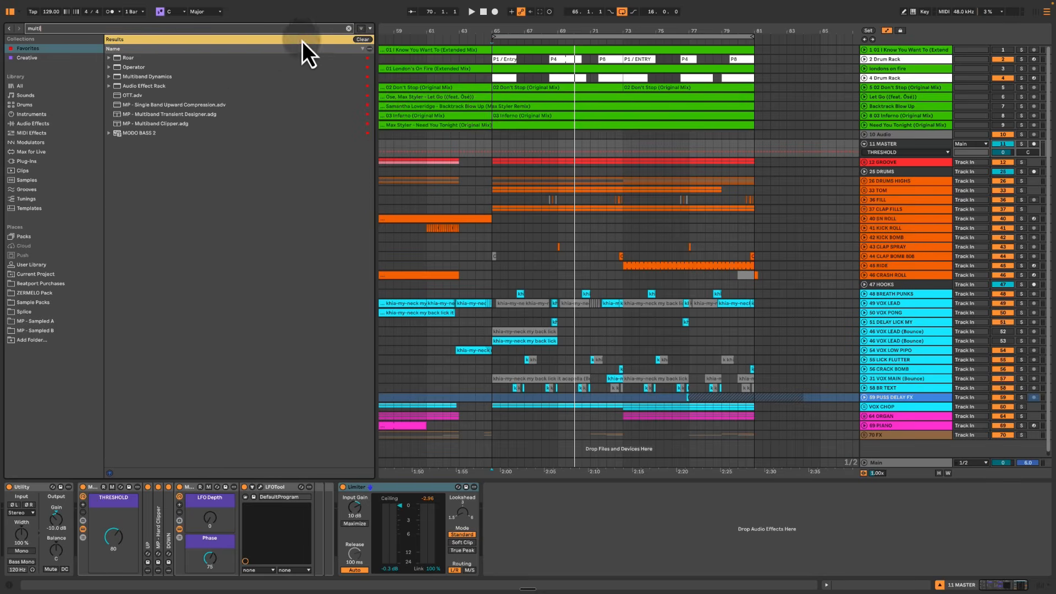
drag(264, 77, 96, 512)
click(102, 550)
click(103, 506)
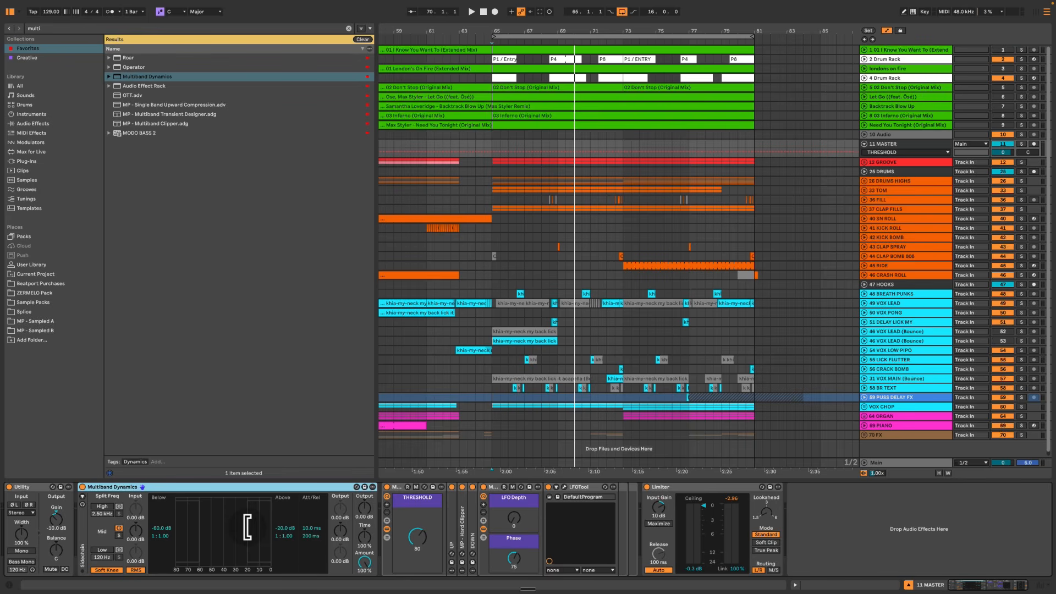
Set the mid band's lower threshold to -13 dB with a 1:1.03 upward ratio
drag(246, 527, 268, 525)
click(177, 525)
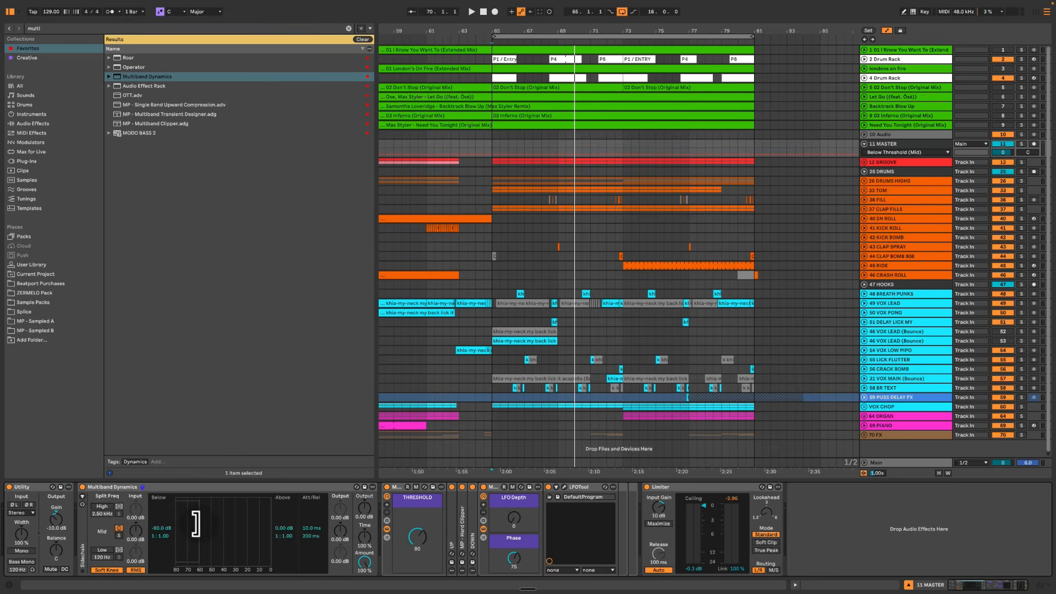
drag(196, 524, 240, 523)
key(space)
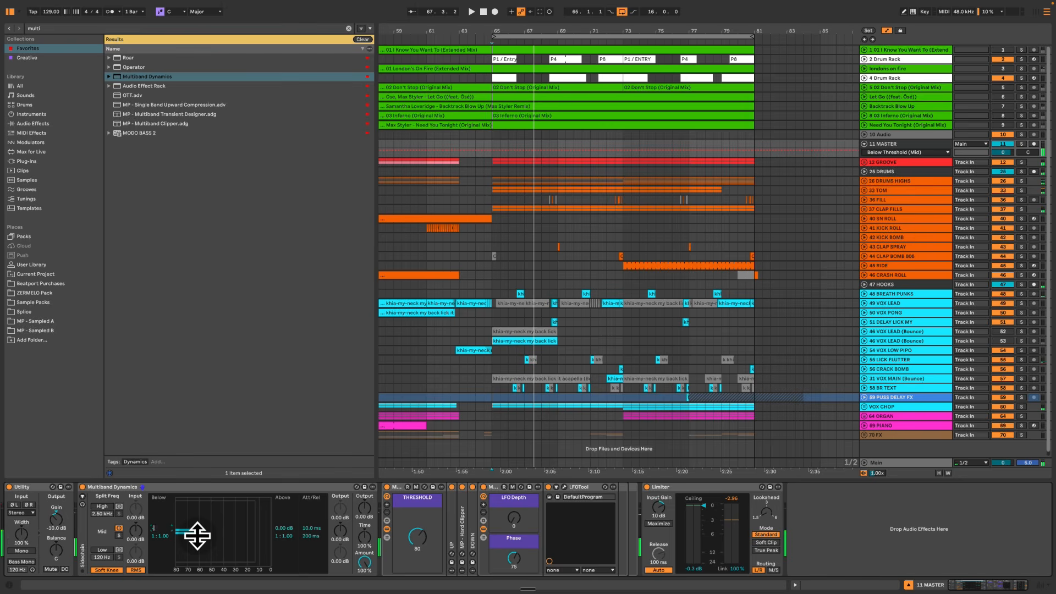
click(167, 545)
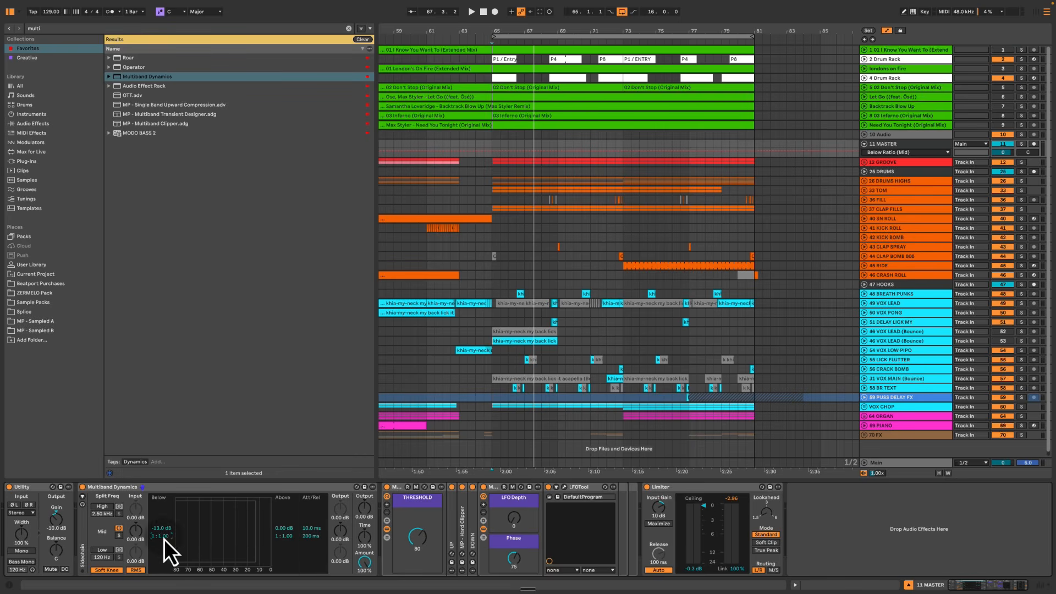
Play from bar 65 and A/B Multiband Dynamics on versus bypassed
key(space)
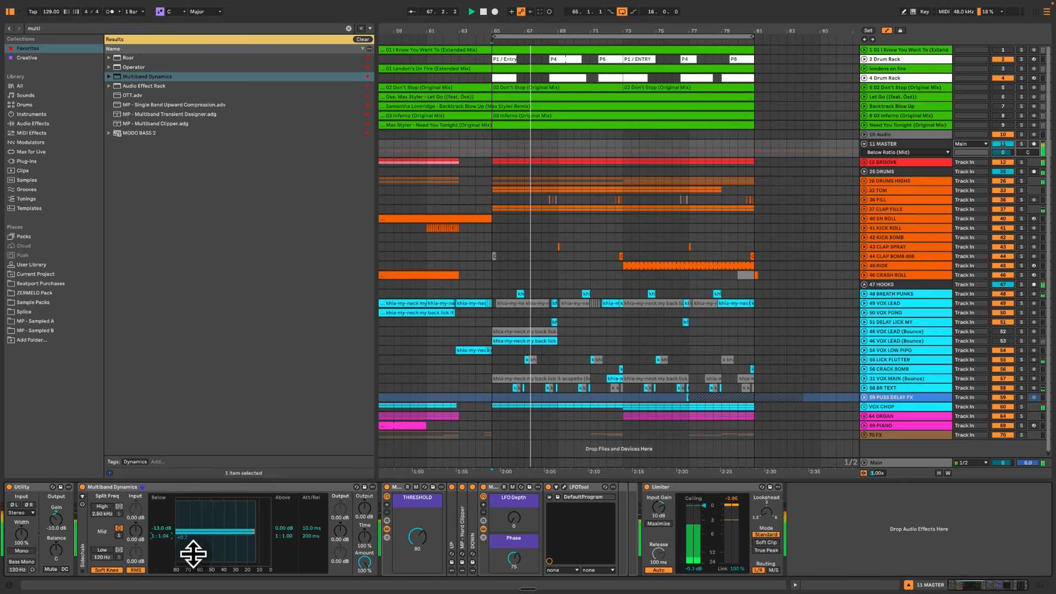
key(space)
click(186, 491)
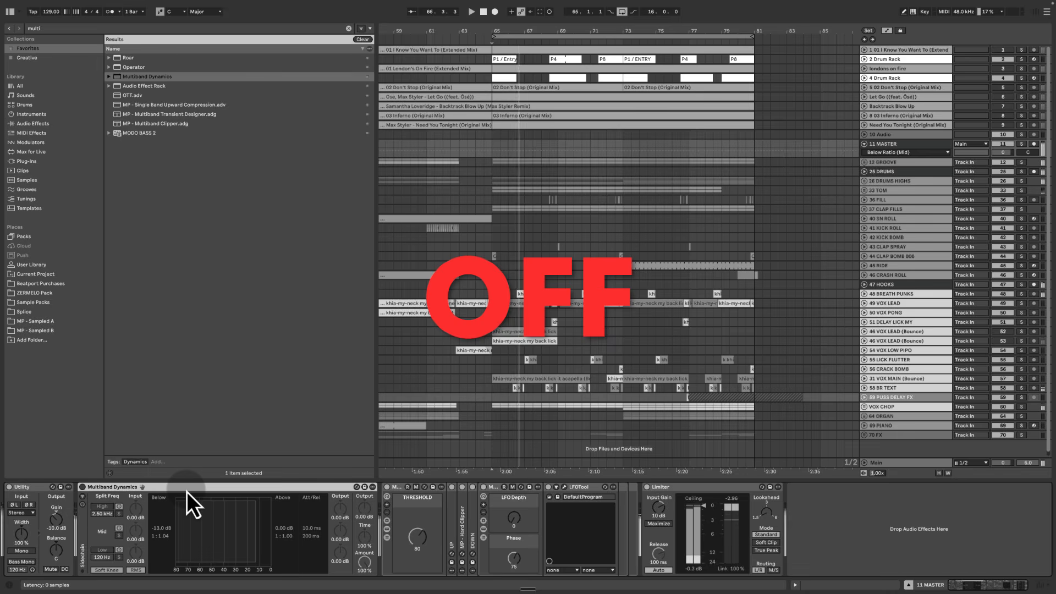
key(0)
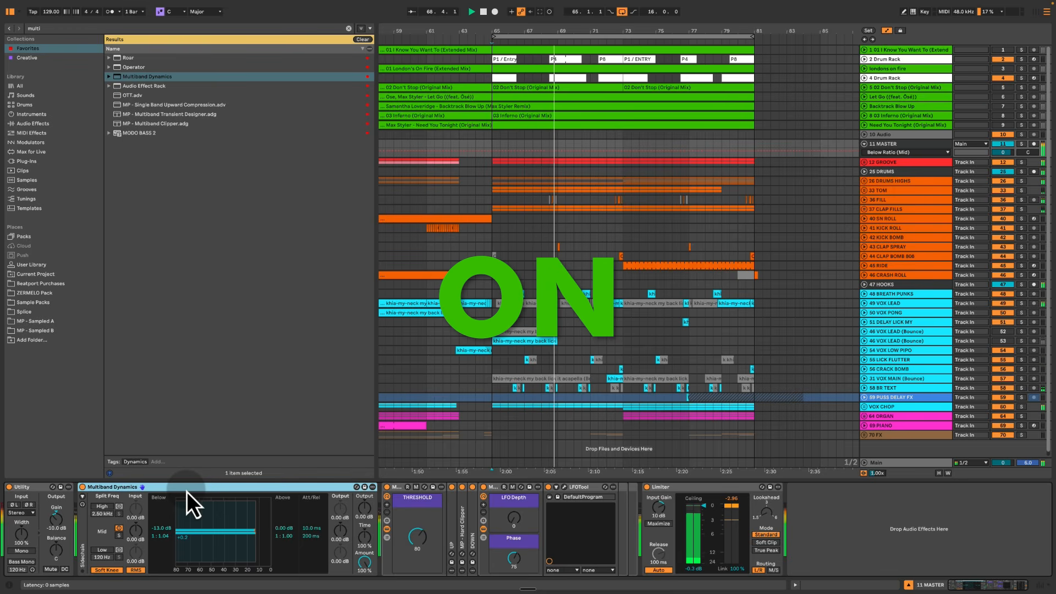
key(0)
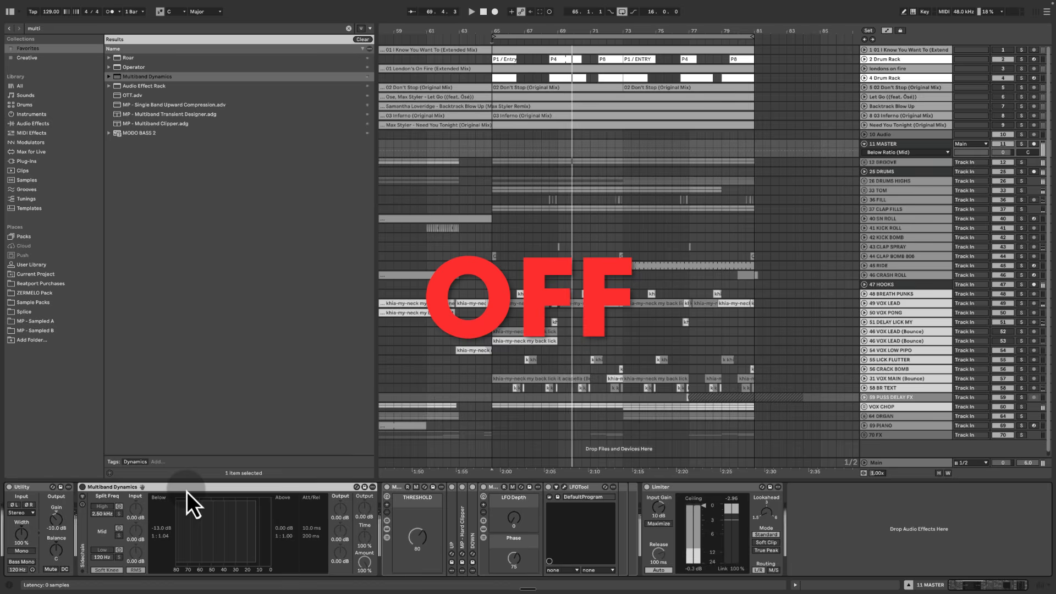
key(0)
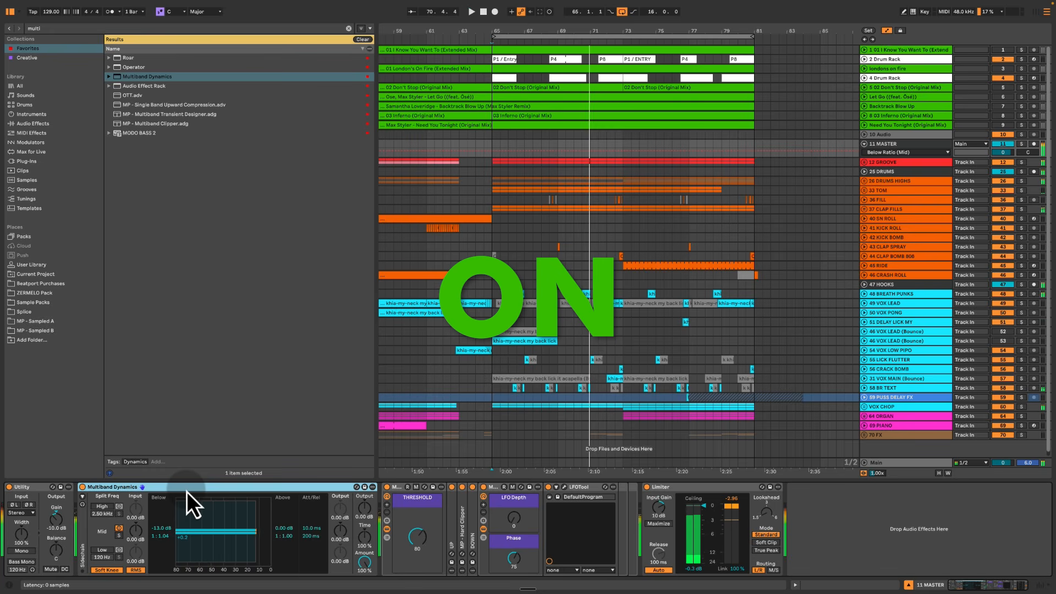
click(163, 538)
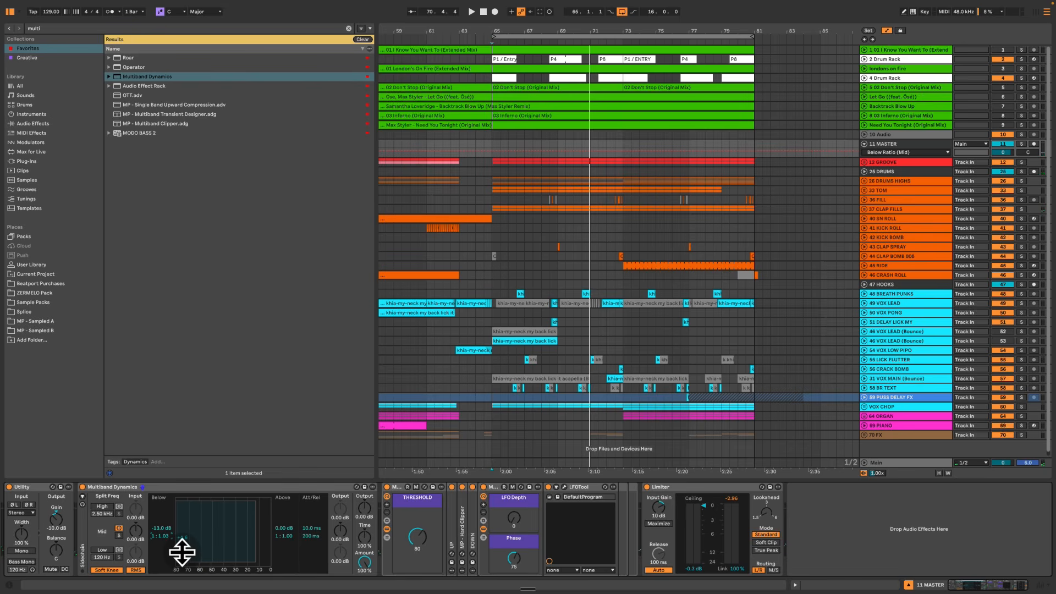
click(240, 490)
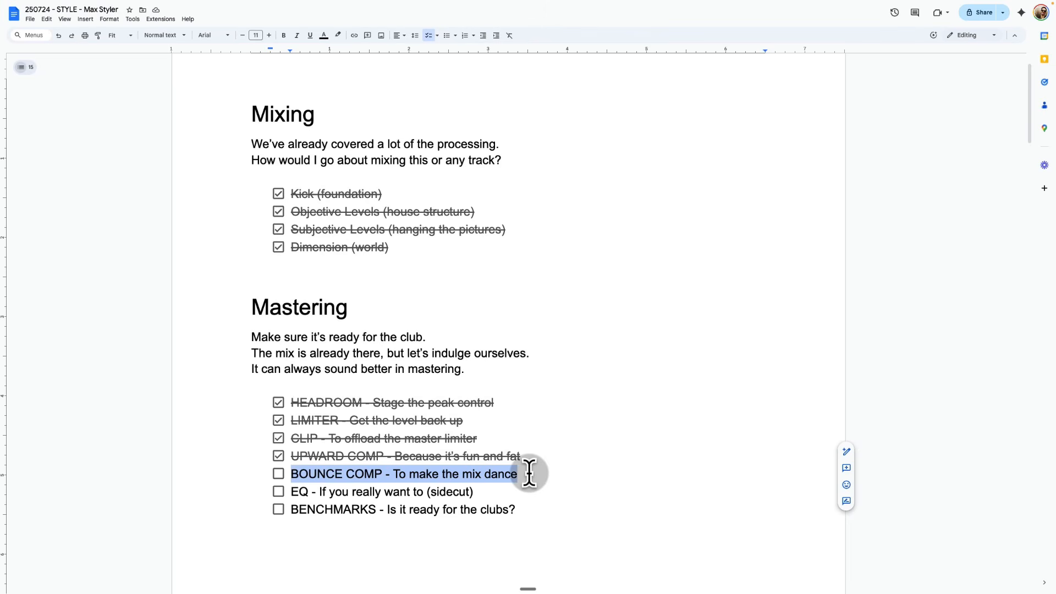
key(super+Tab)
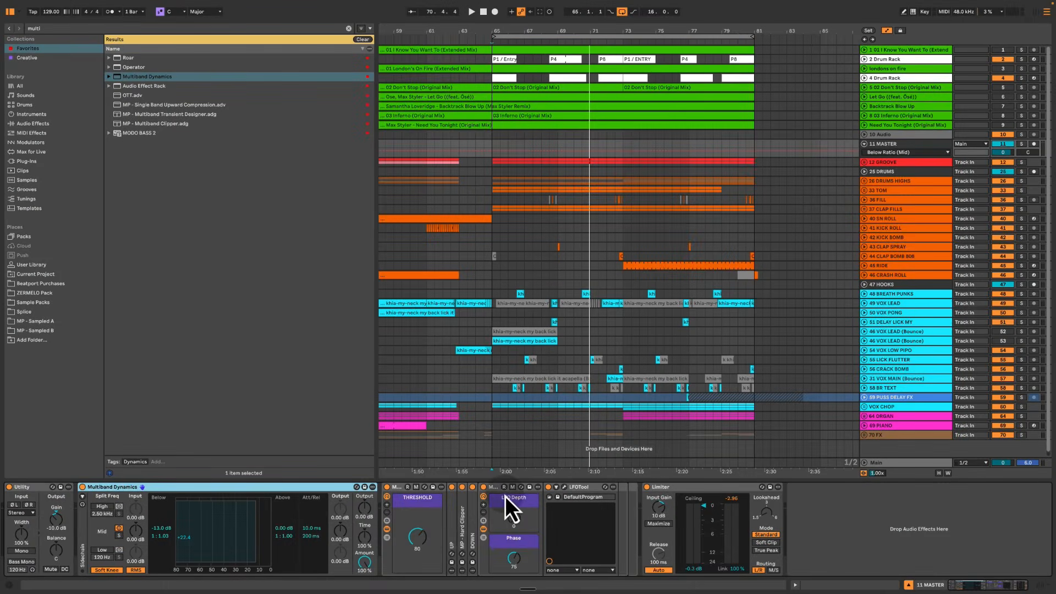
Unfold the MP - Hard Clipper and fold the LFO rack on the master chain
double_click(464, 523)
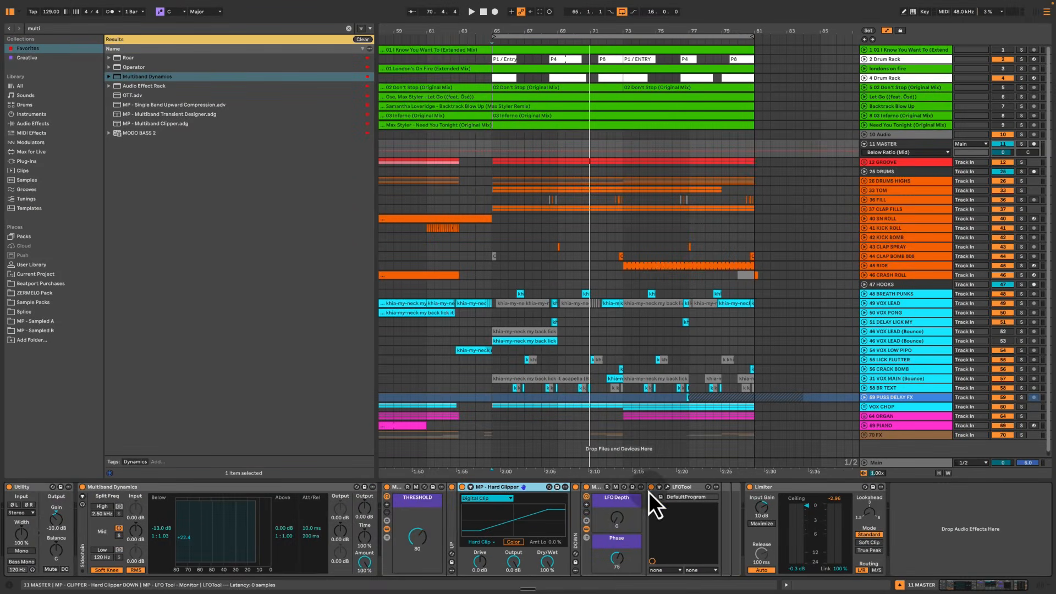
double_click(593, 487)
click(494, 490)
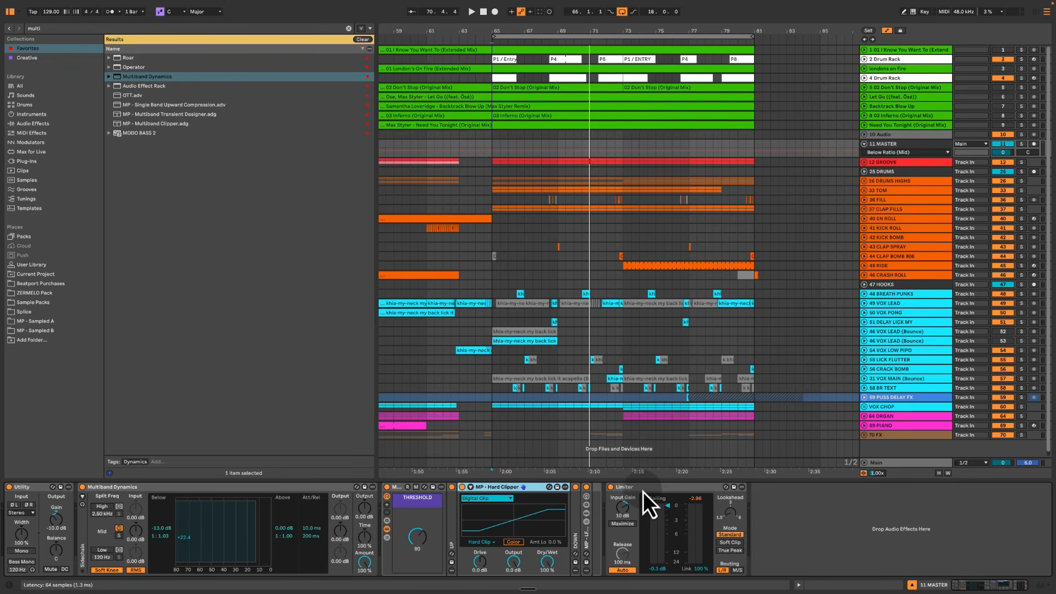
Insert Glue Compressor before the Limiter, set its threshold to -14.3 dB, and audition it
click(348, 28)
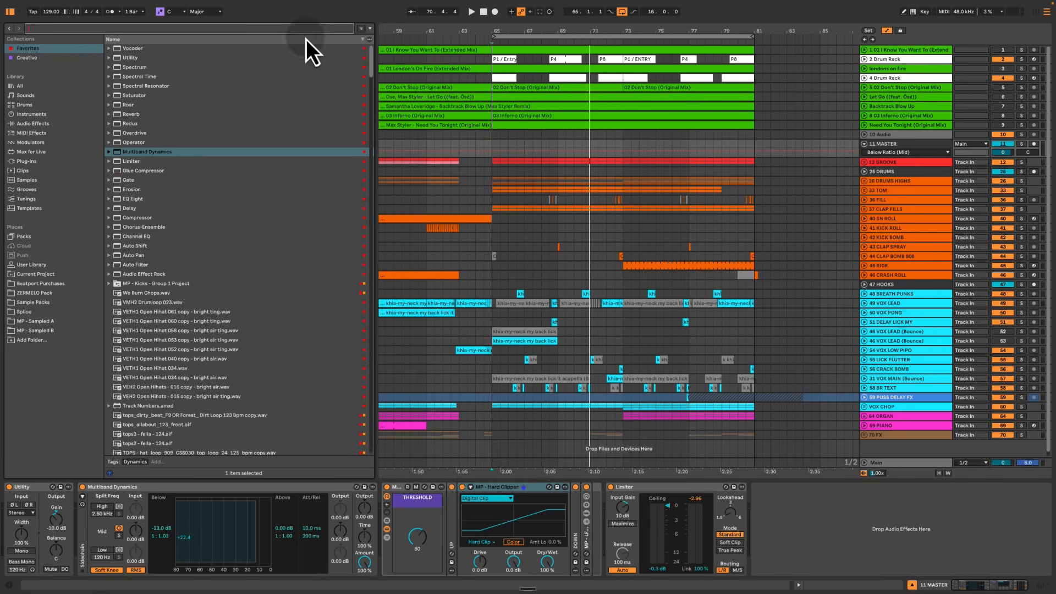
text(glue)
click(623, 505)
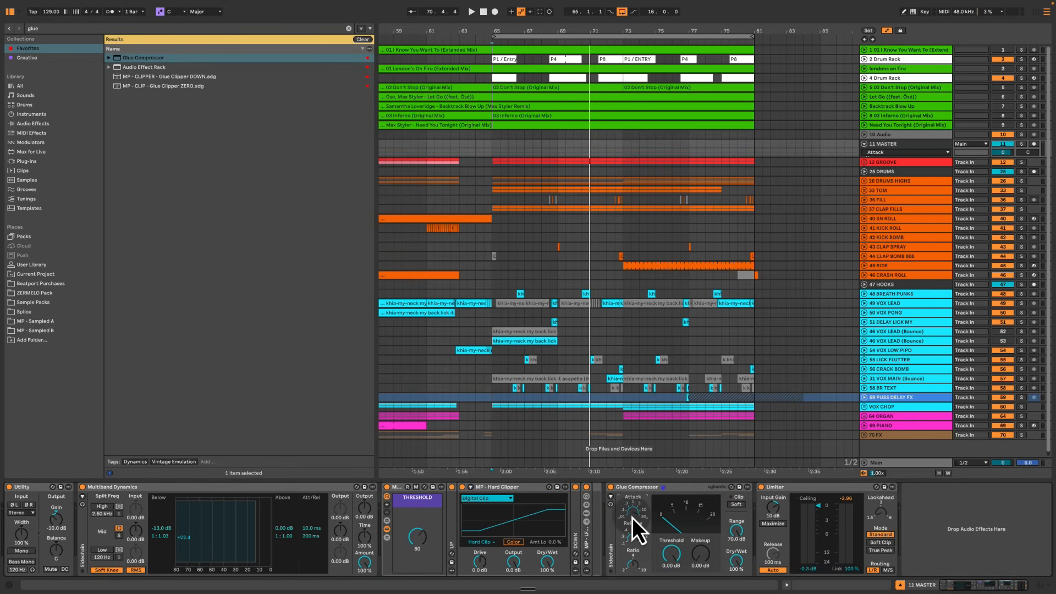
click(633, 537)
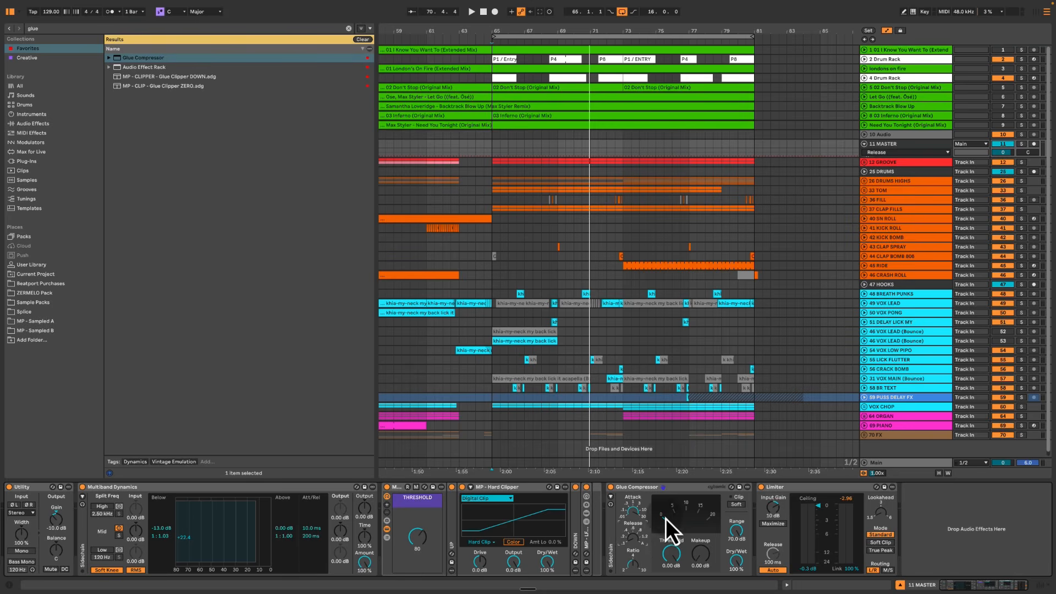
click(671, 555)
key(space)
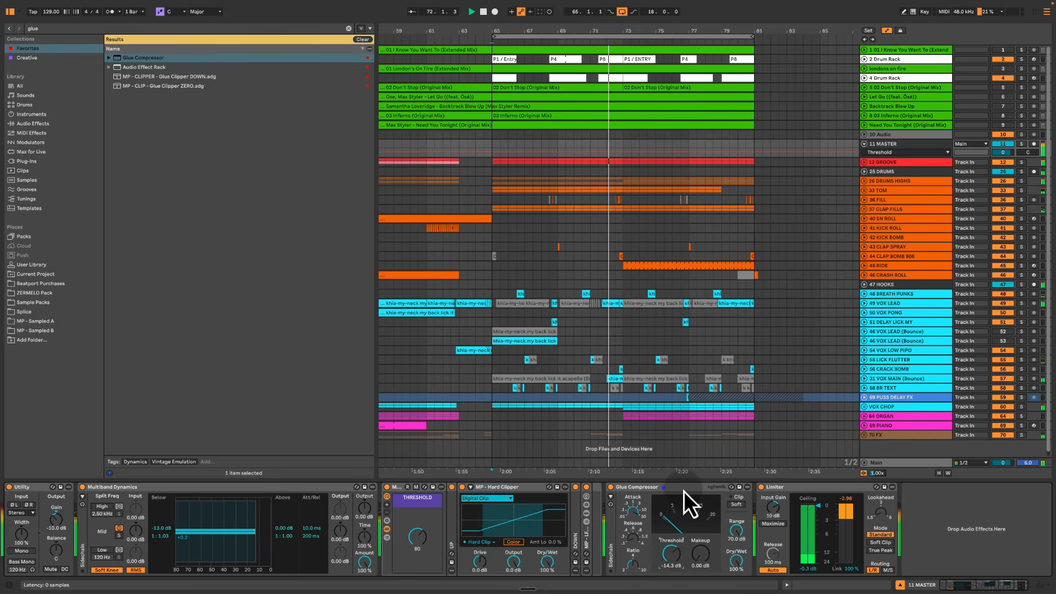
Raise the Glue Compressor makeup gain to 0.50 dB while playing from bar 65
key(space)
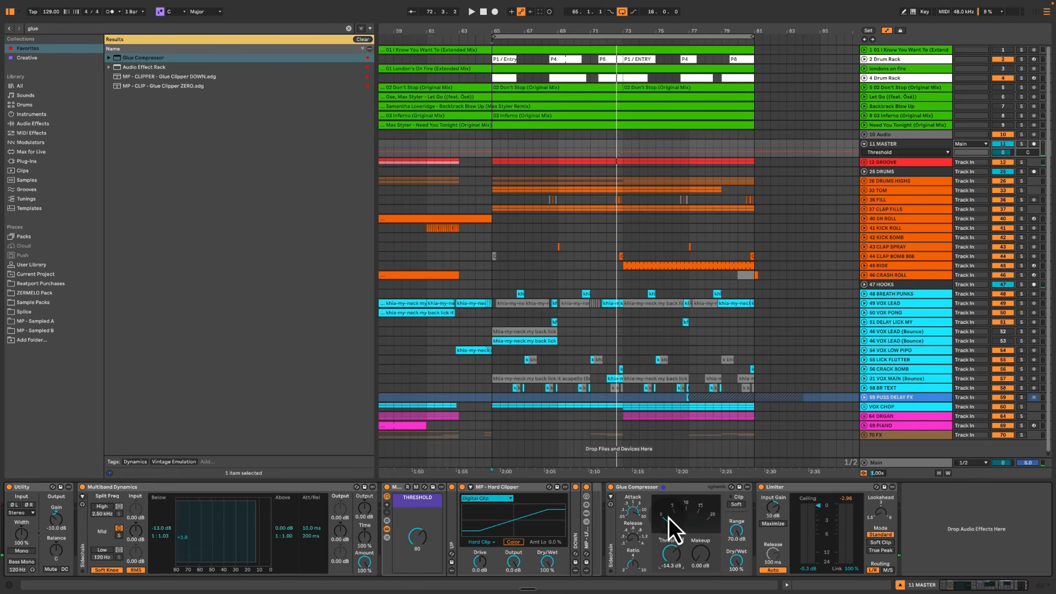
click(706, 556)
key(space)
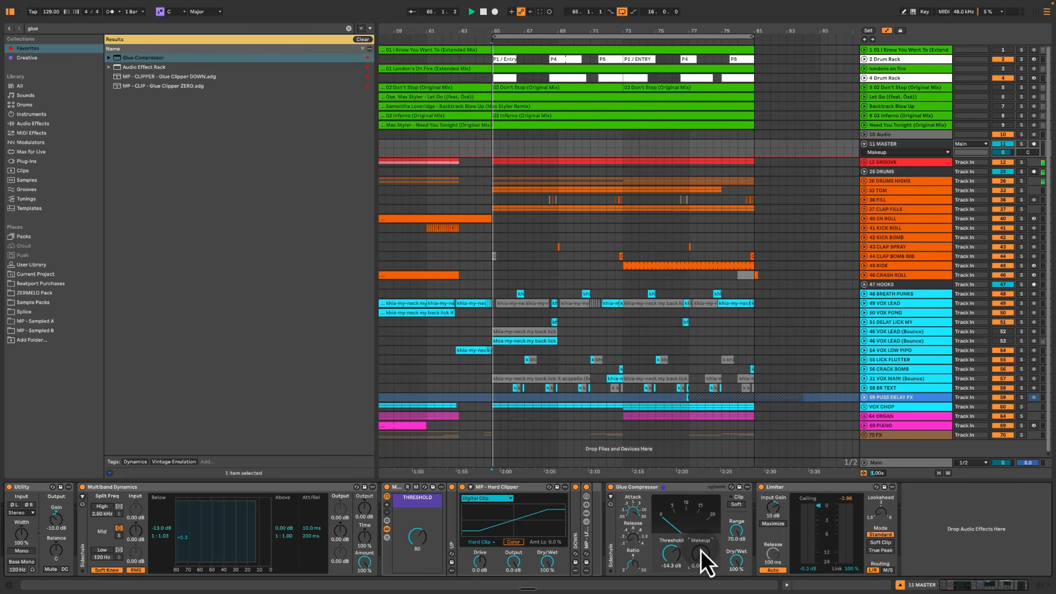
drag(701, 550, 700, 551)
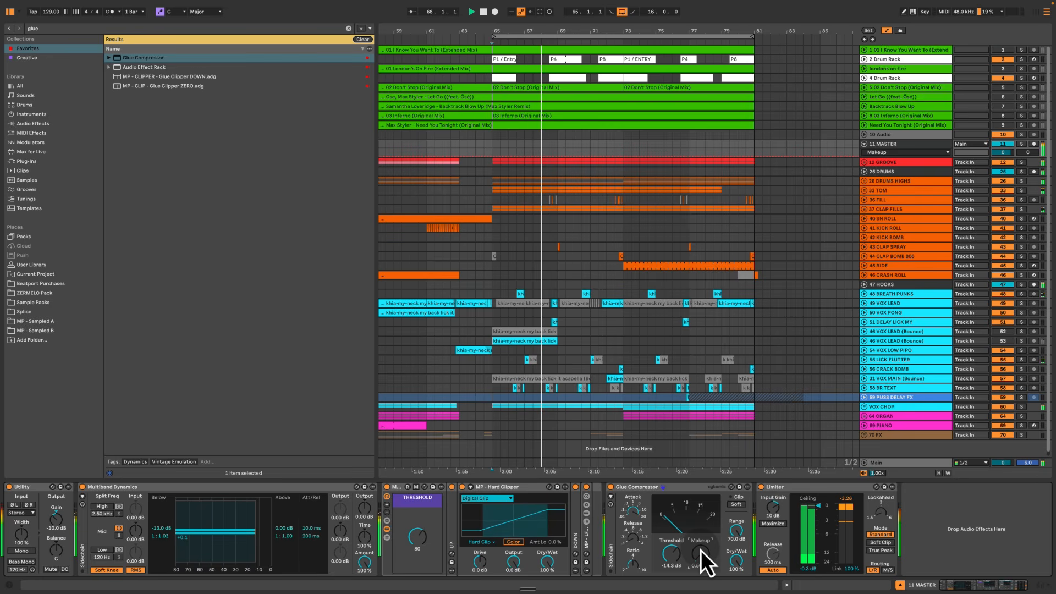
click(698, 489)
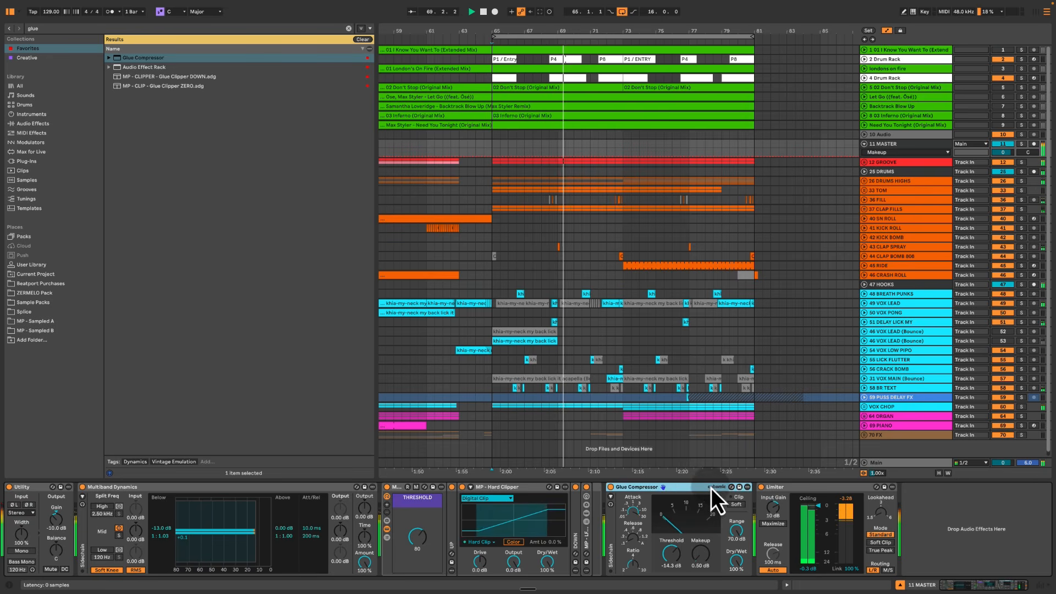
key(space)
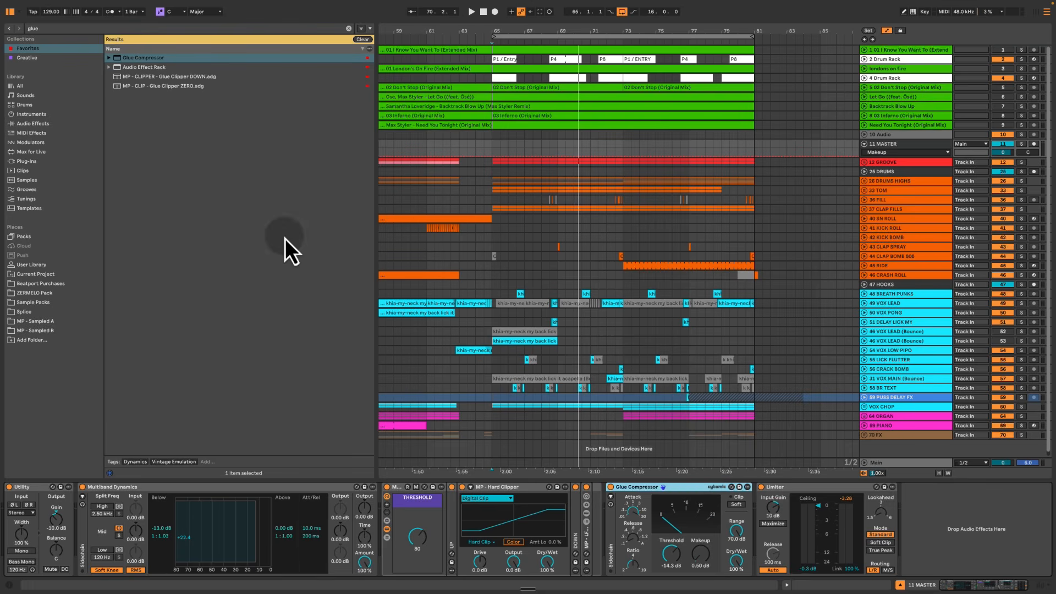
Replay from bar 65 to judge it, then select the EQ sidecut line in the mastering checklist
key(space)
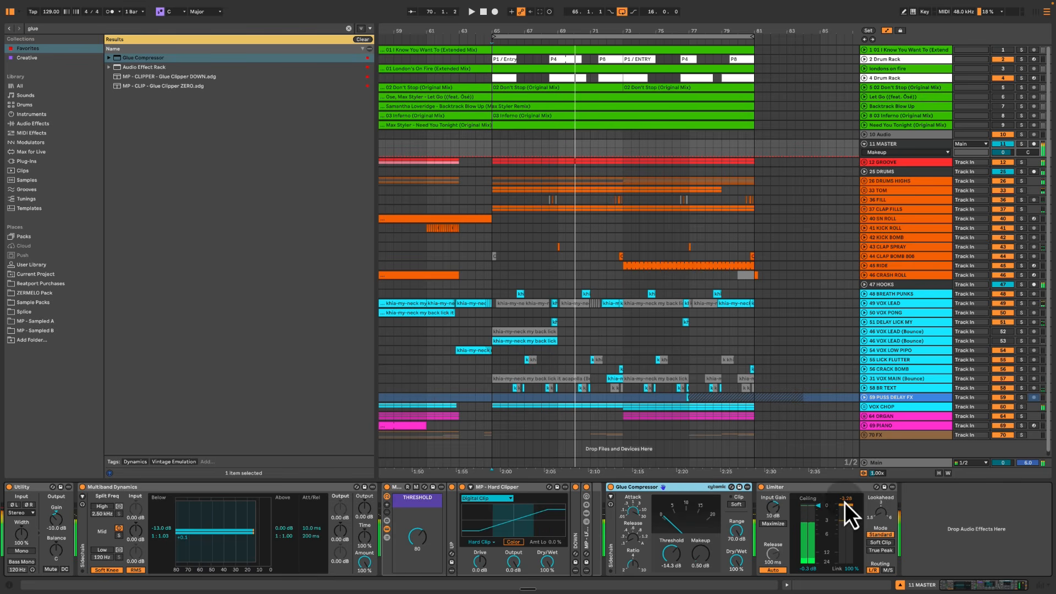
key(space)
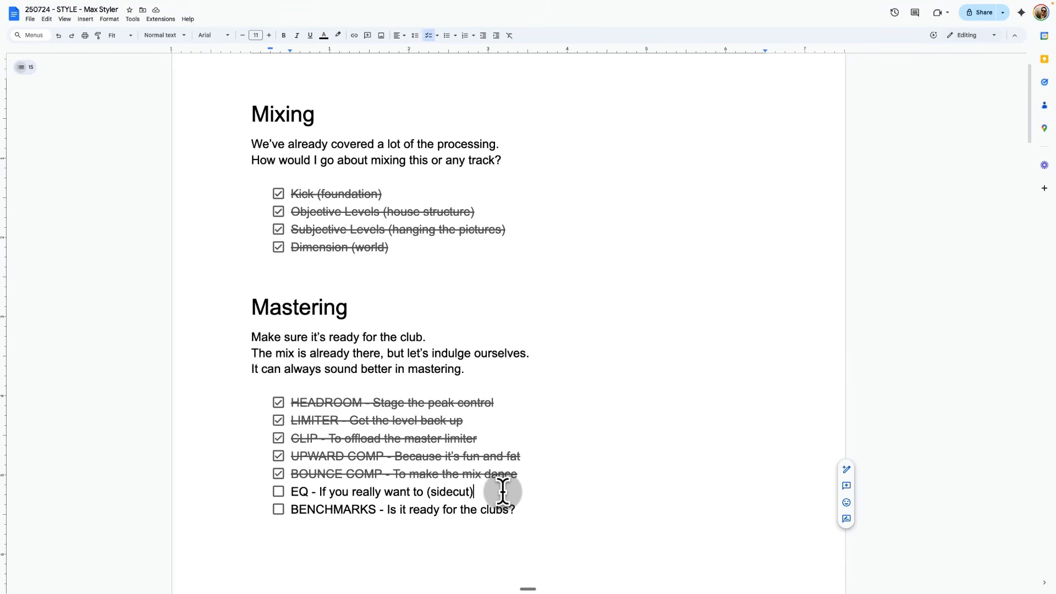
triple_click(502, 491)
key(ctrl+Left)
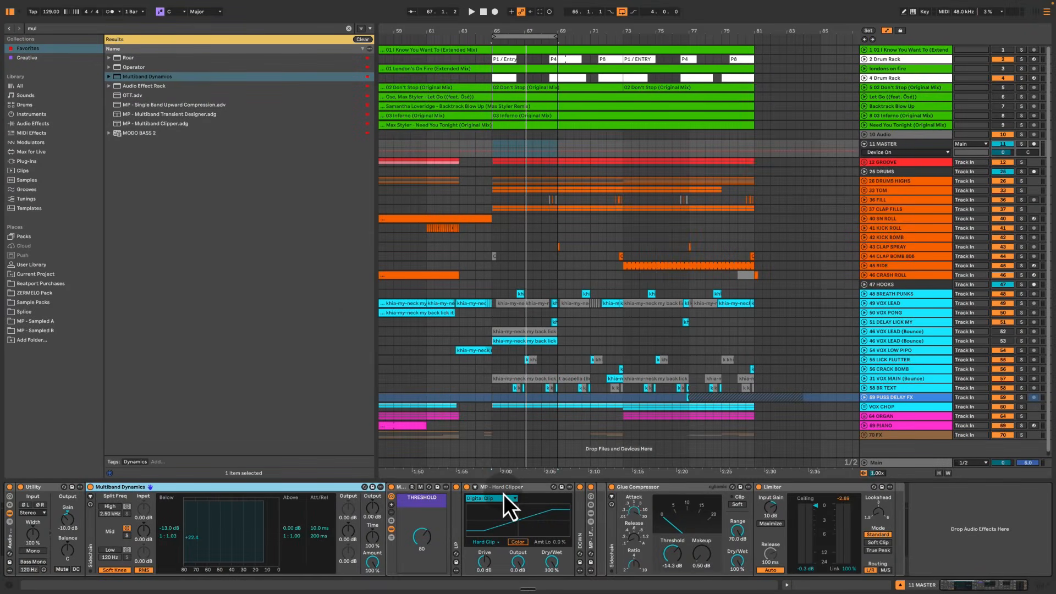
Clear the 'mul' browser search and select the DRUMS HIGHS track
click(351, 28)
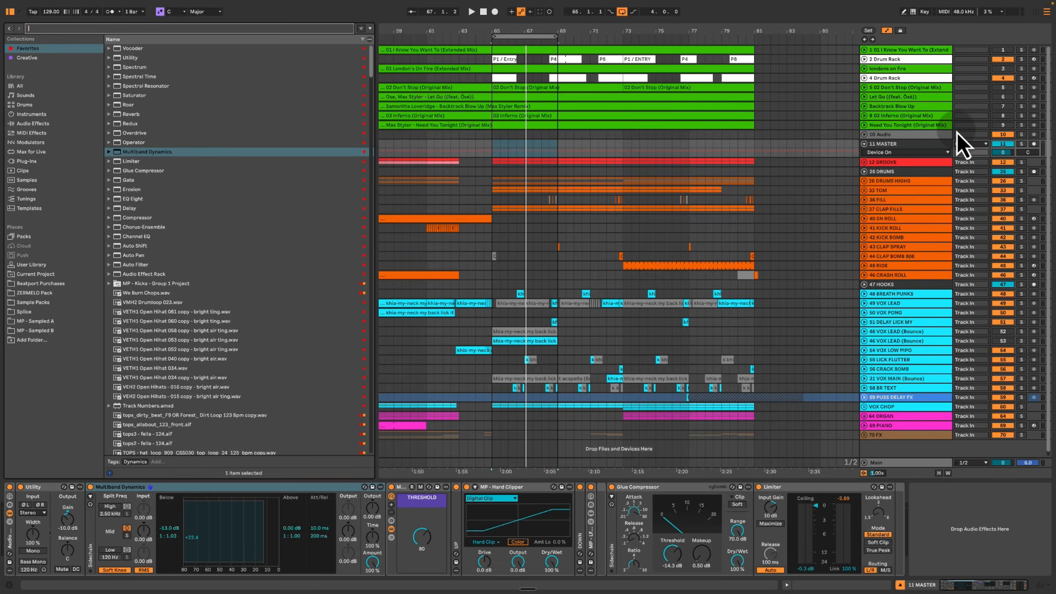
click(889, 179)
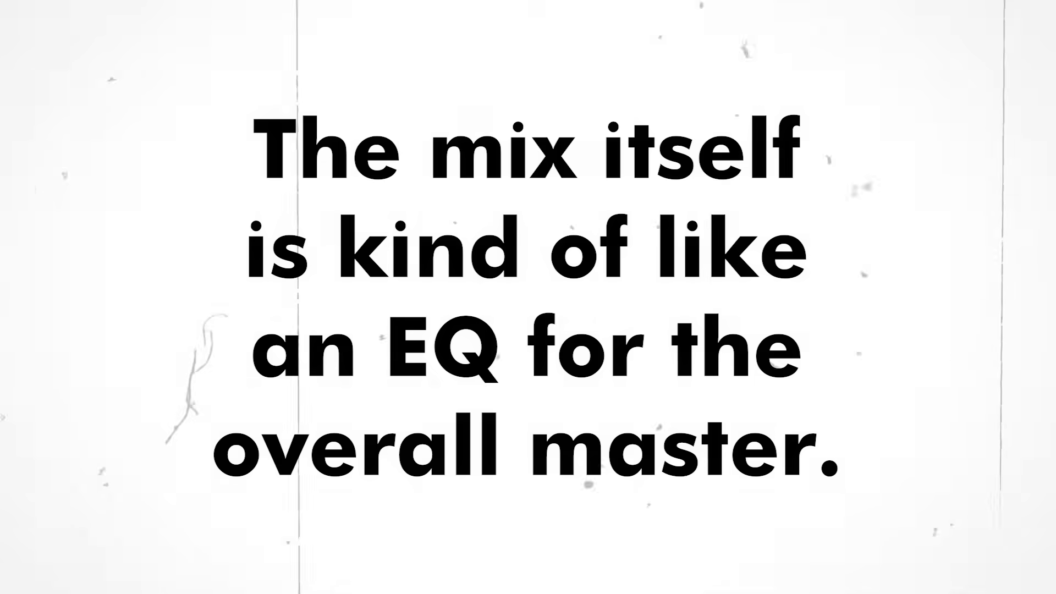
Insert EQ Eight after Utility on the master, editing the side channel in M/S mode
click(156, 28)
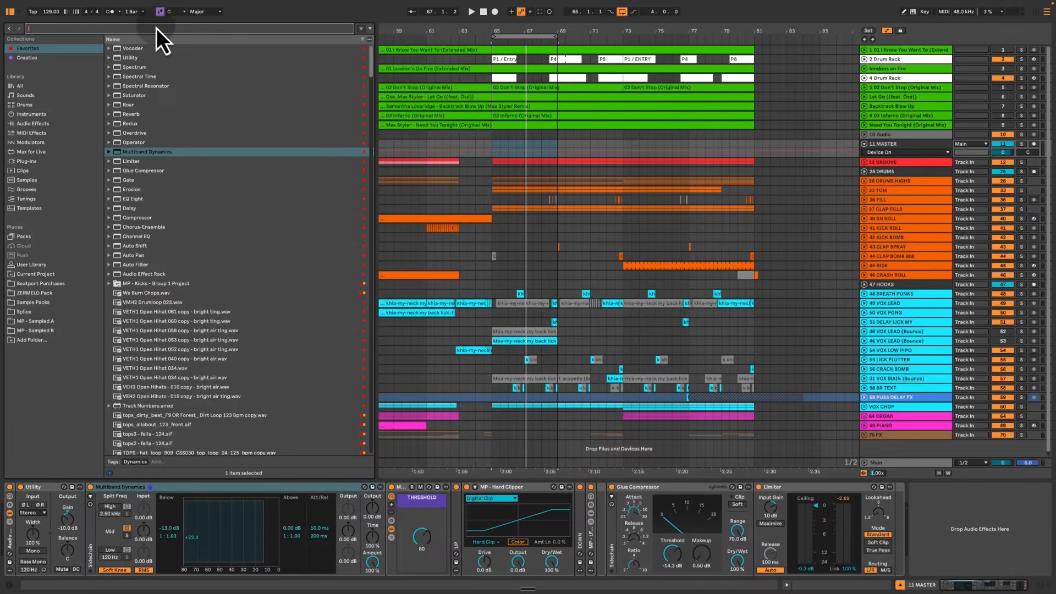
text(eq)
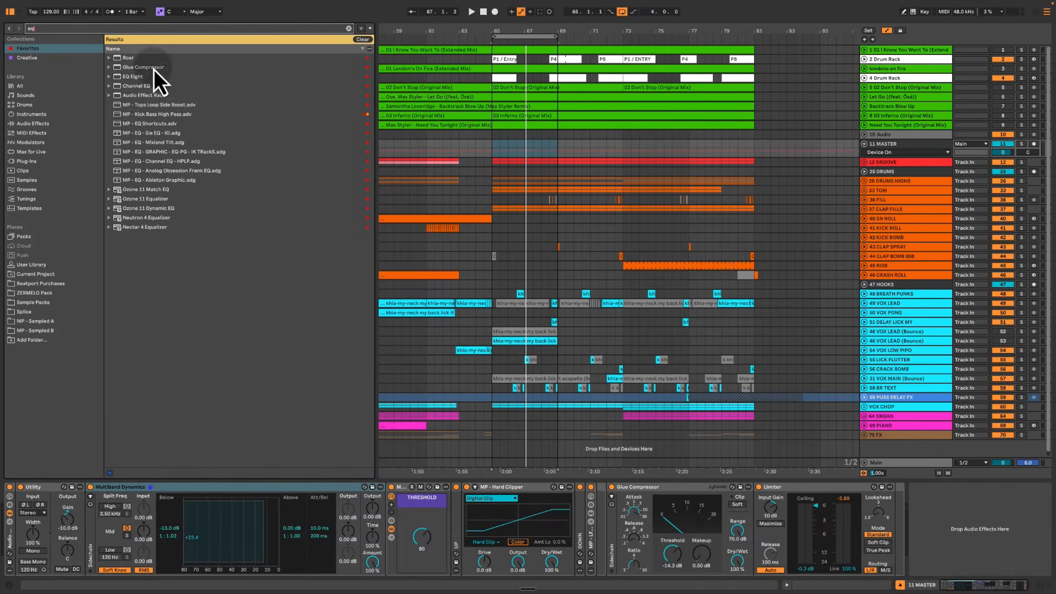
click(136, 79)
drag(137, 90, 163, 494)
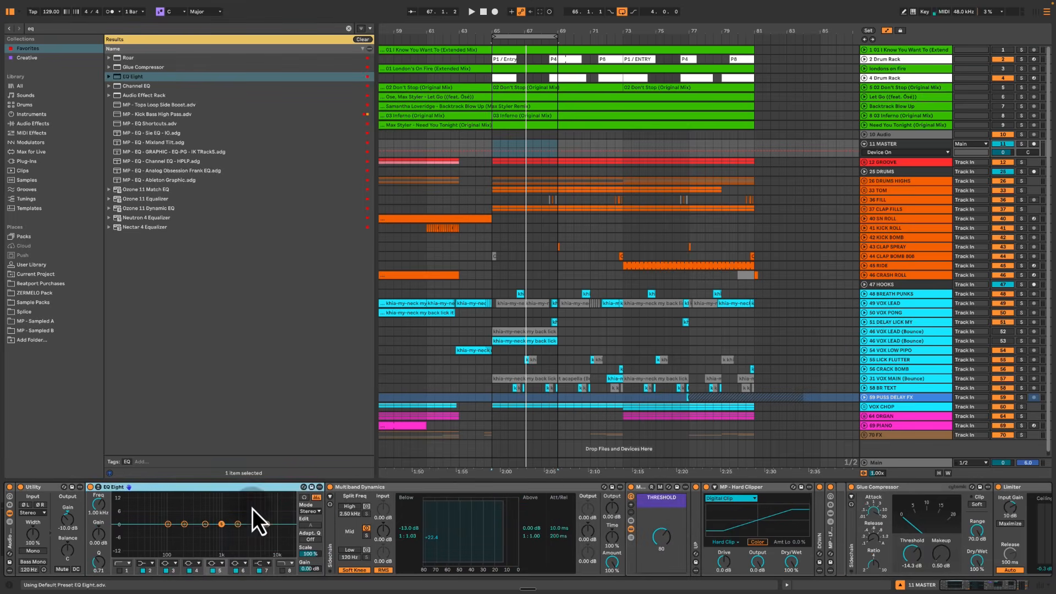
click(387, 491)
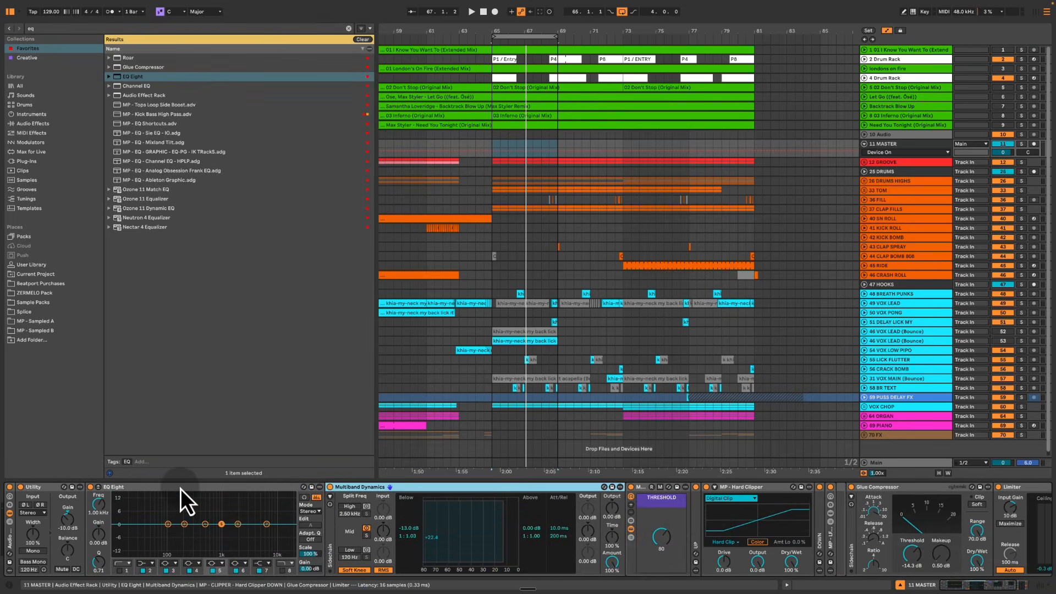
click(180, 488)
click(311, 512)
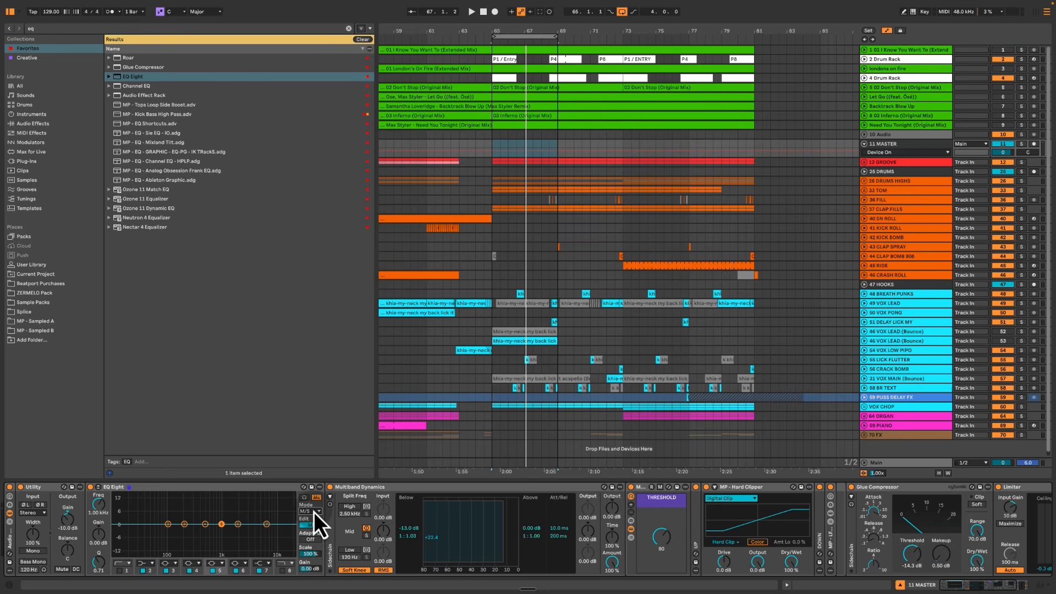
click(311, 527)
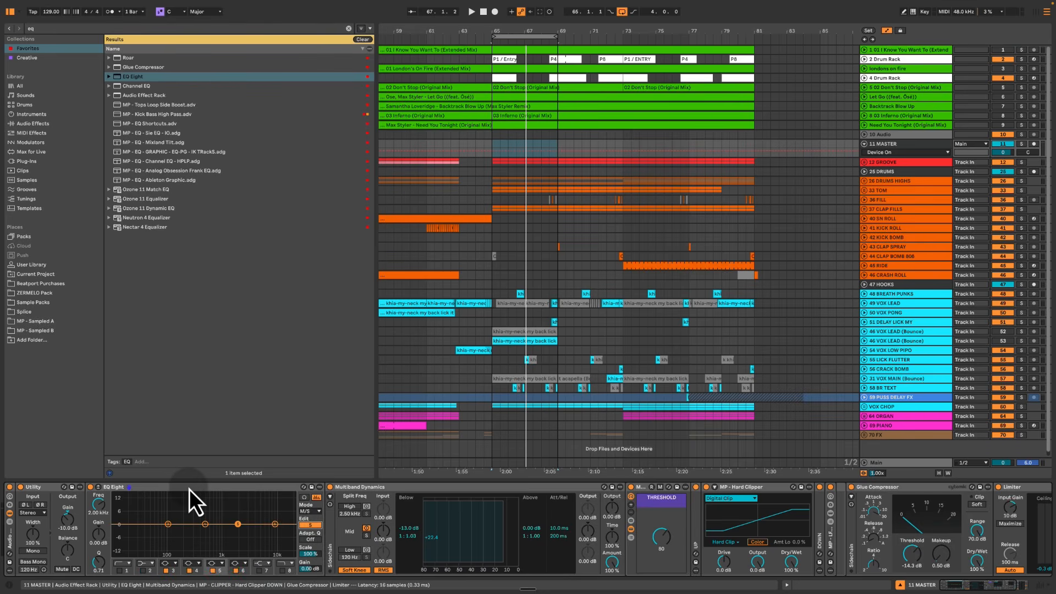
Enable band 1's low cut on the side channel at 120 Hz
scroll(189, 489, right, 1)
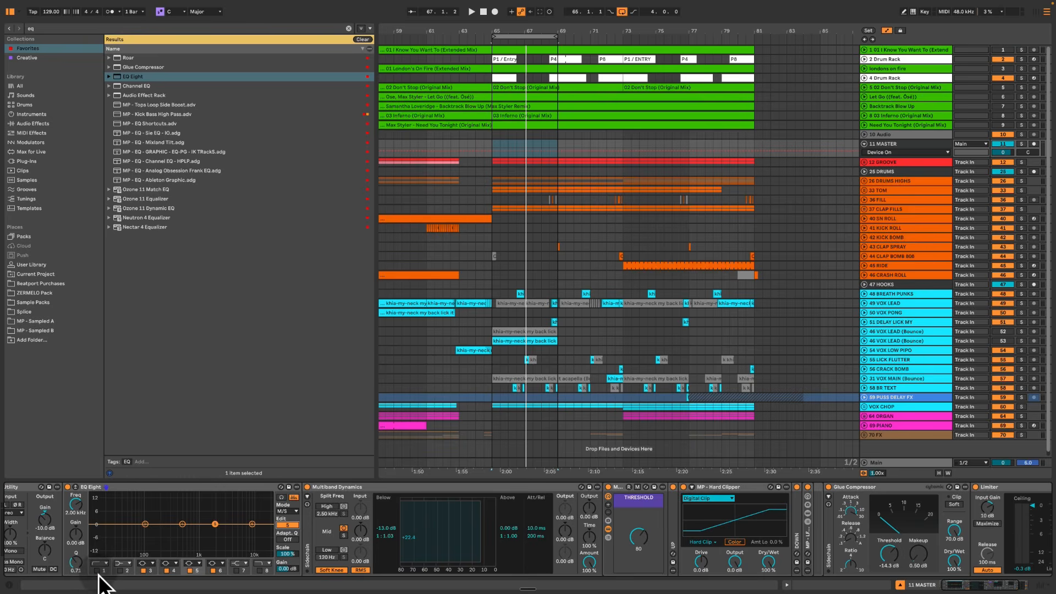
click(96, 571)
click(78, 505)
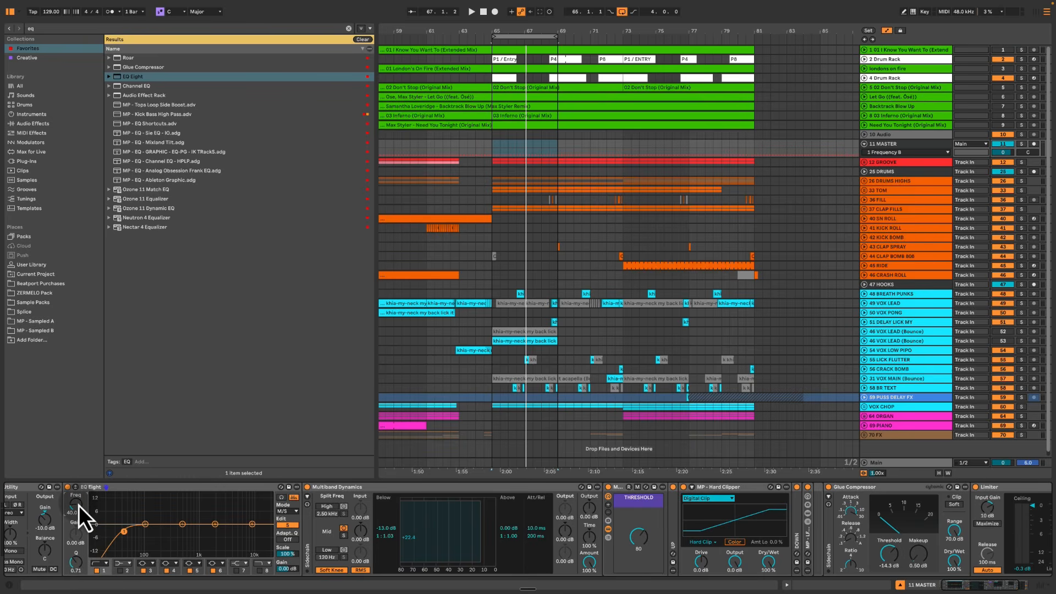
text(120)
key(Return)
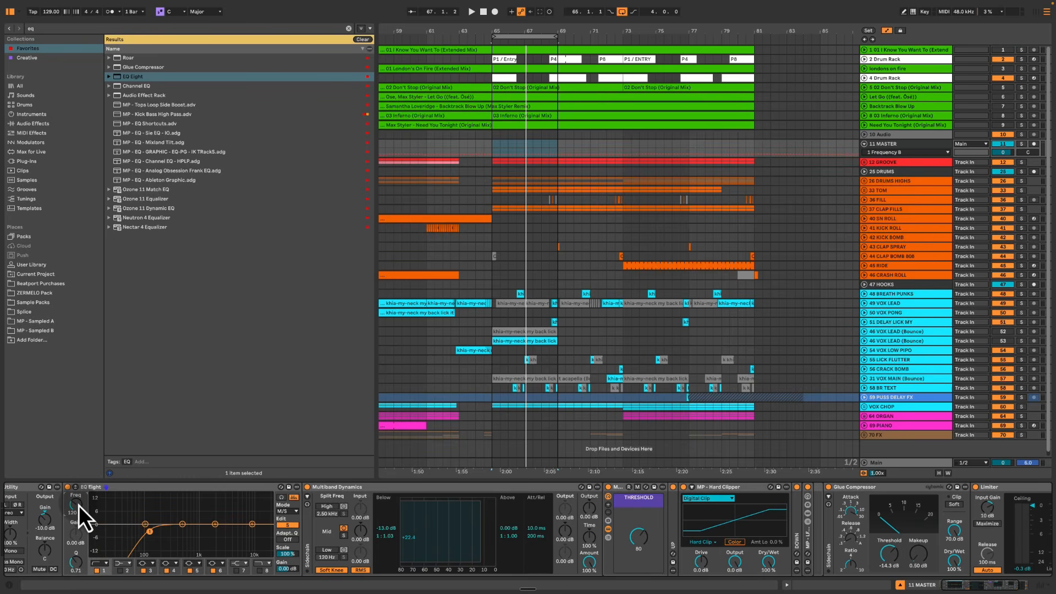
click(132, 491)
scroll(132, 490, left, 2)
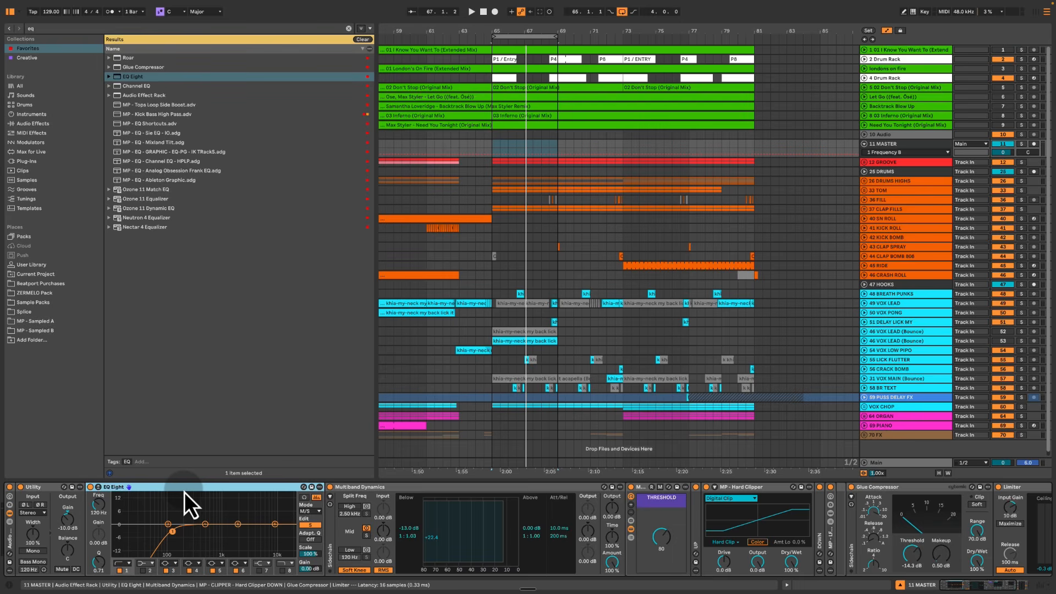
scroll(214, 493, right, 5)
scroll(214, 493, left, 5)
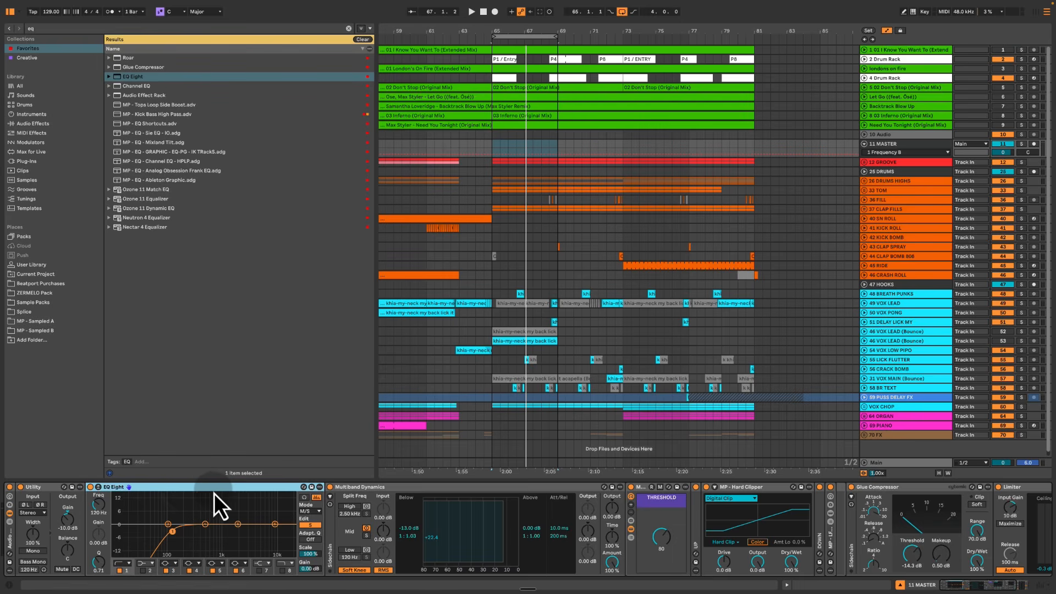
scroll(214, 493, right, 5)
scroll(214, 493, left, 5)
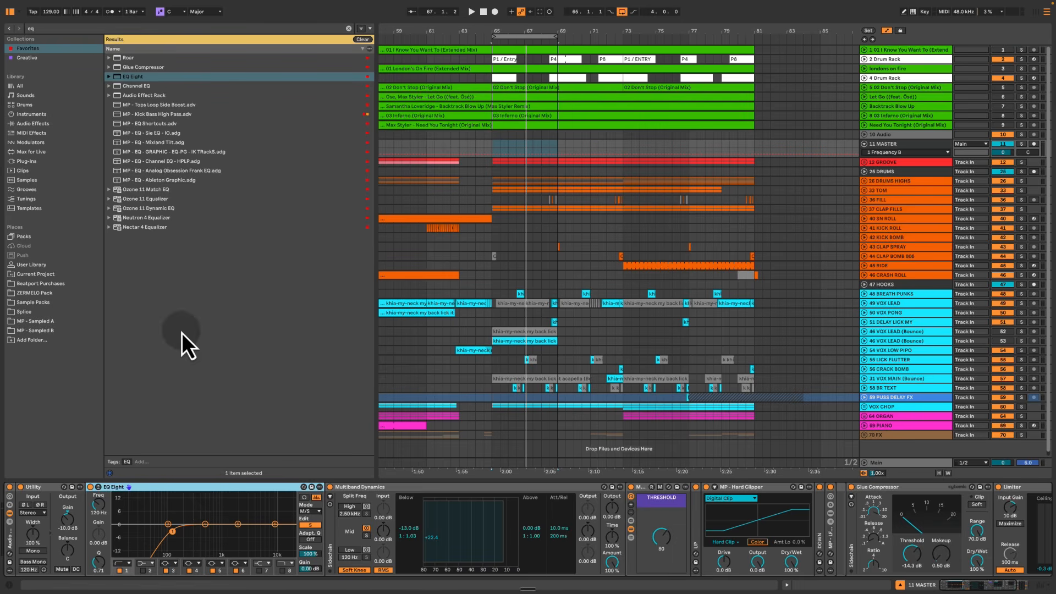
Duplicate the Limiter and place the copy at the end of the master chain
click(348, 28)
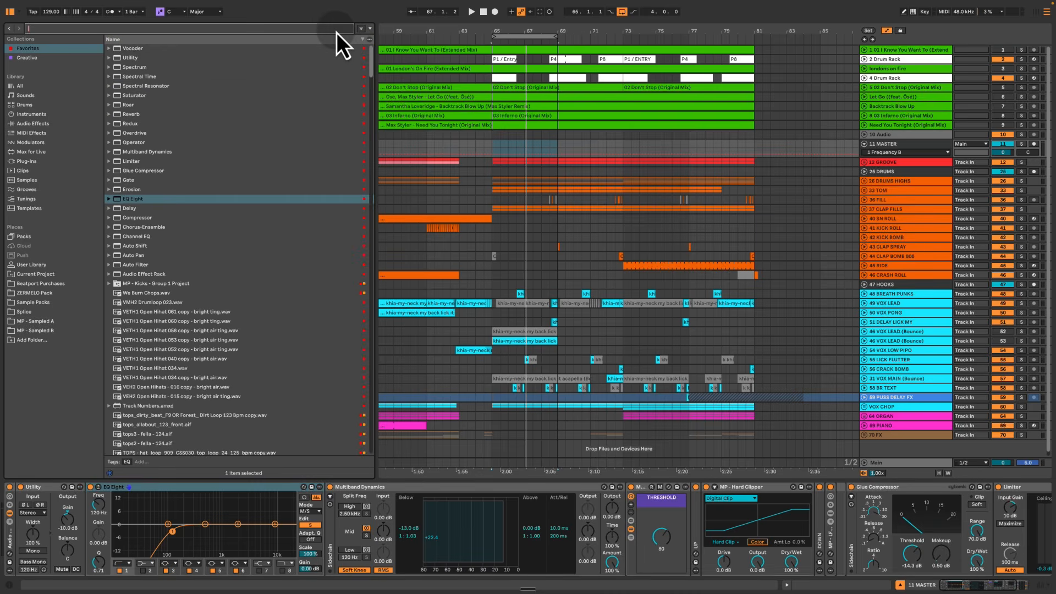
scroll(571, 517, right, 5)
scroll(571, 516, left, 3)
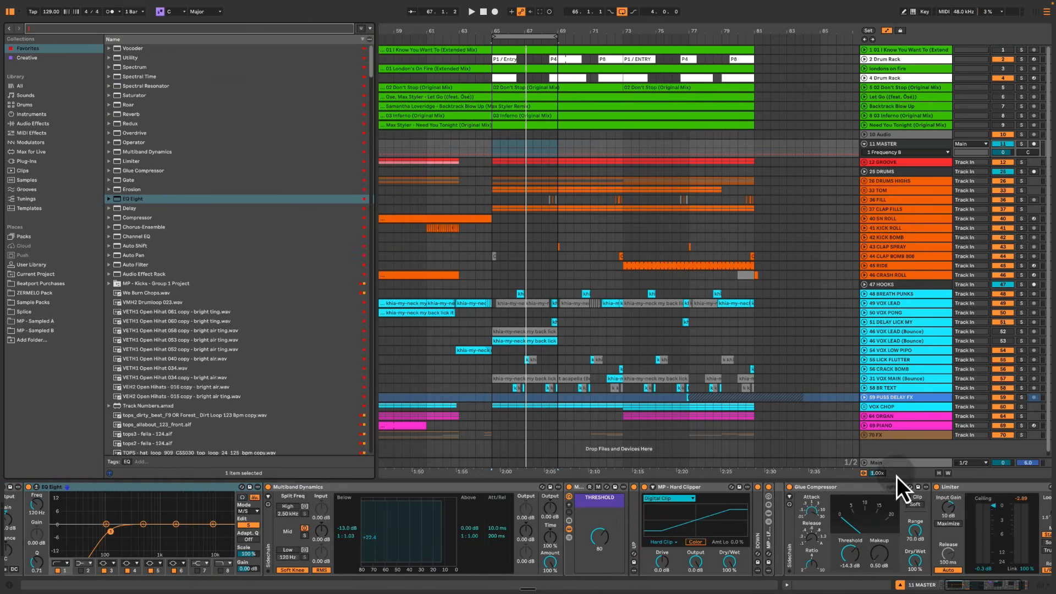
scroll(892, 498, right, 3)
click(892, 488)
key(super+d)
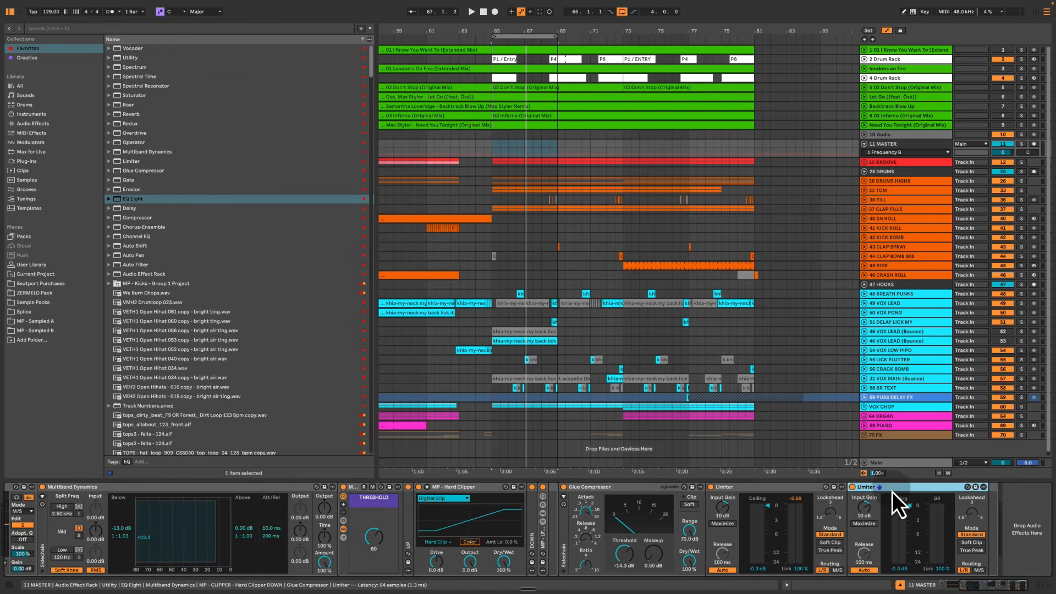
drag(892, 489, 1009, 510)
Set both Limiters' ceilings to 0.0 dB
click(873, 506)
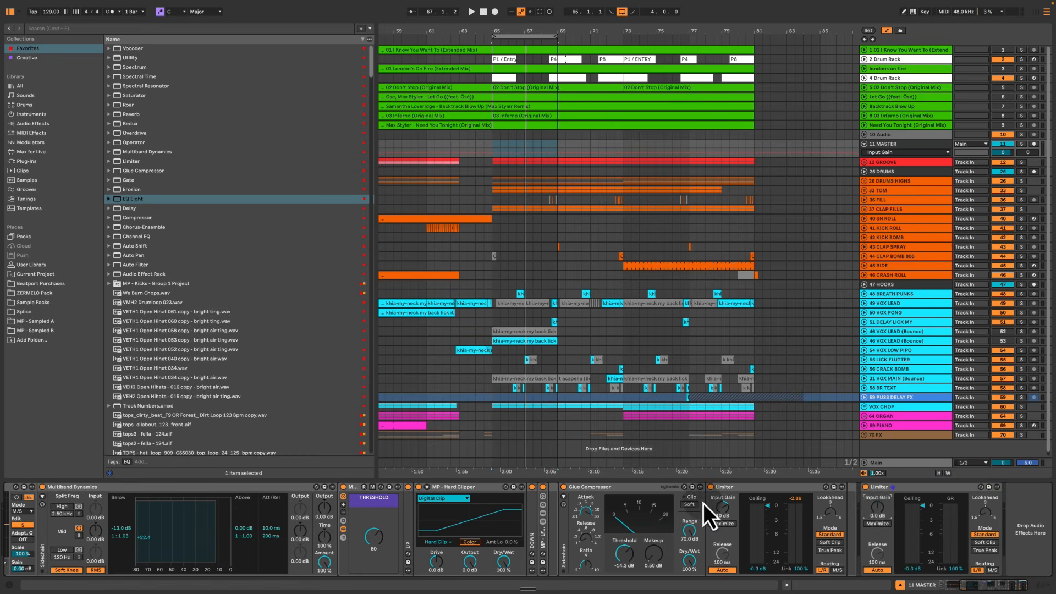
scroll(596, 533, left, 5)
scroll(428, 517, right, 5)
click(781, 487)
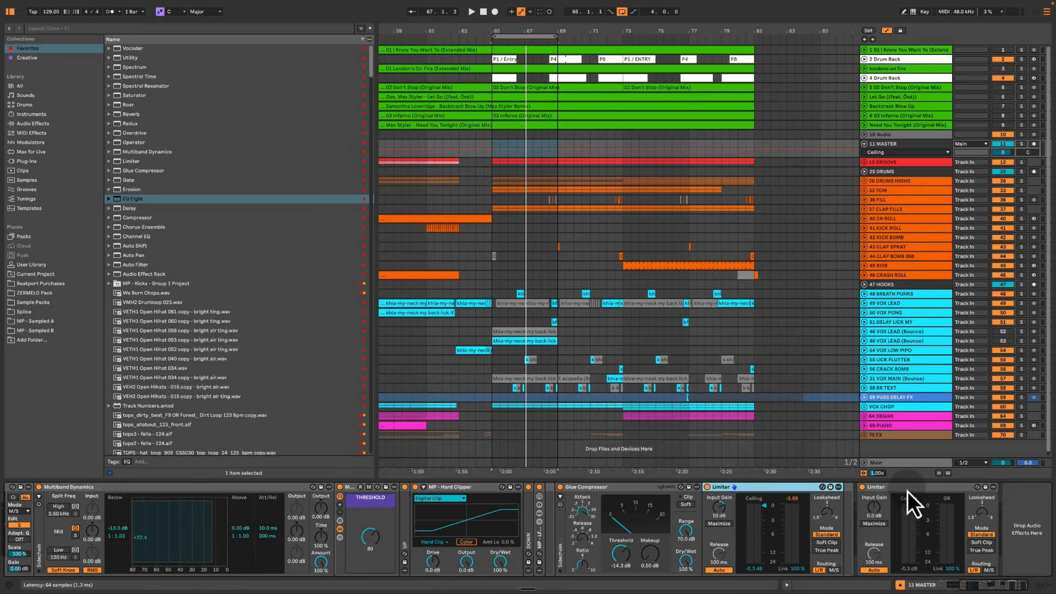
click(908, 489)
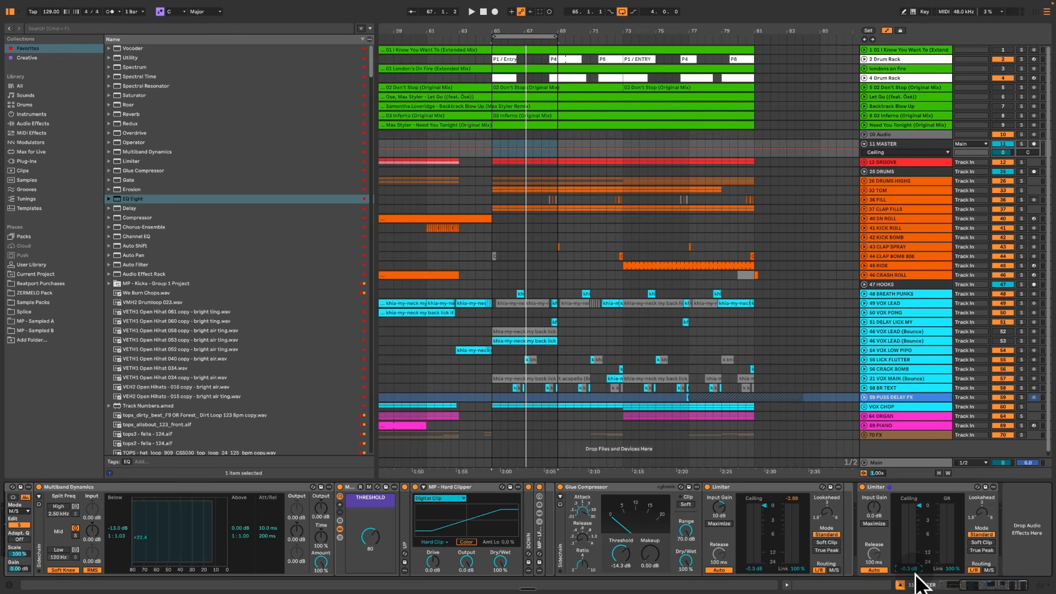
text(0)
key(Return)
click(753, 569)
text(0)
key(Return)
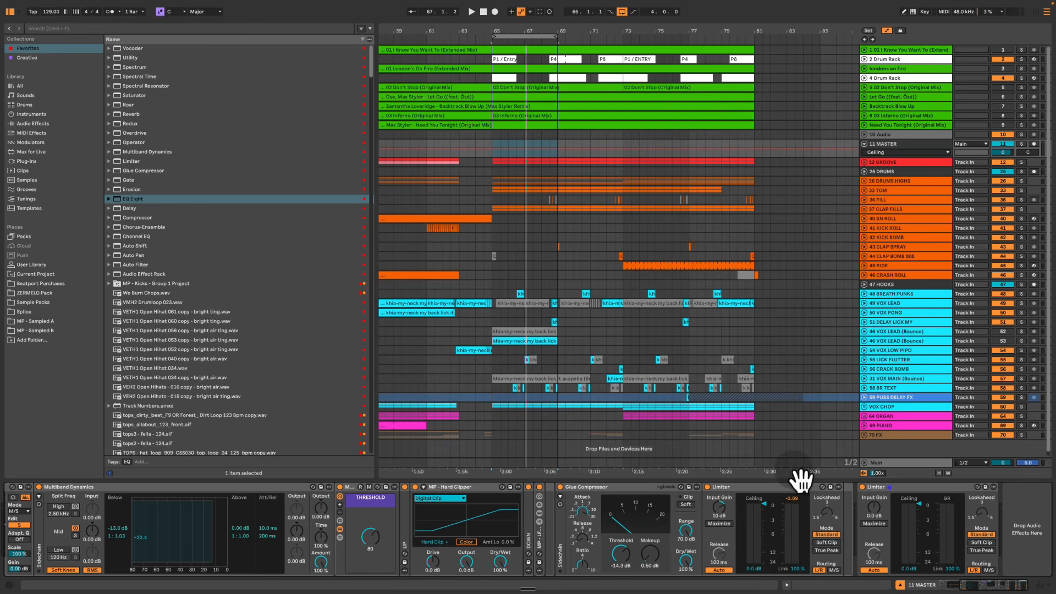
scroll(783, 489, left, 5)
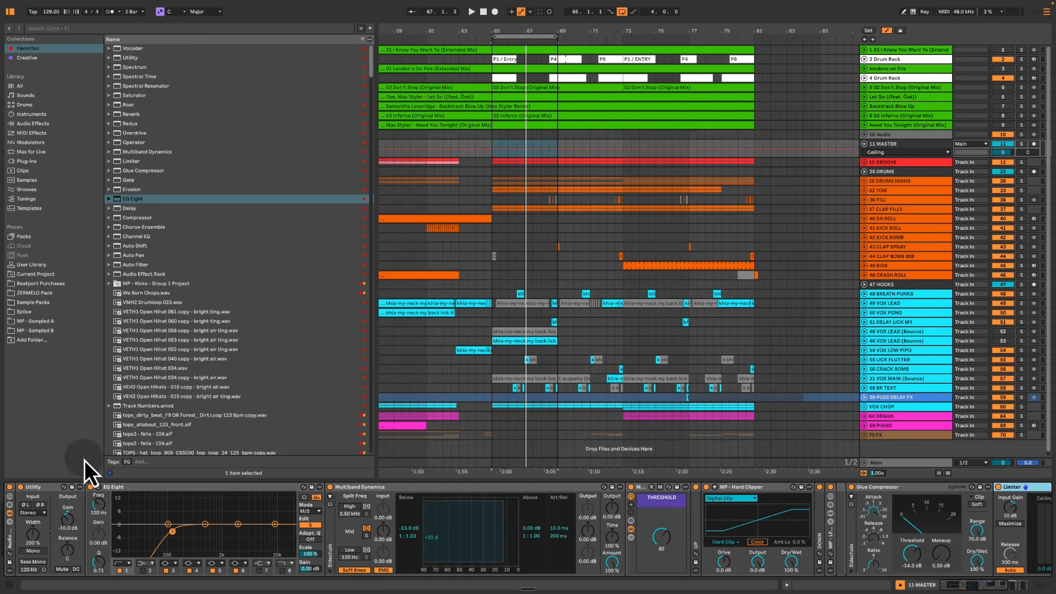
Show the MASTER track's device chain and select its final Limiter
click(9, 487)
click(883, 435)
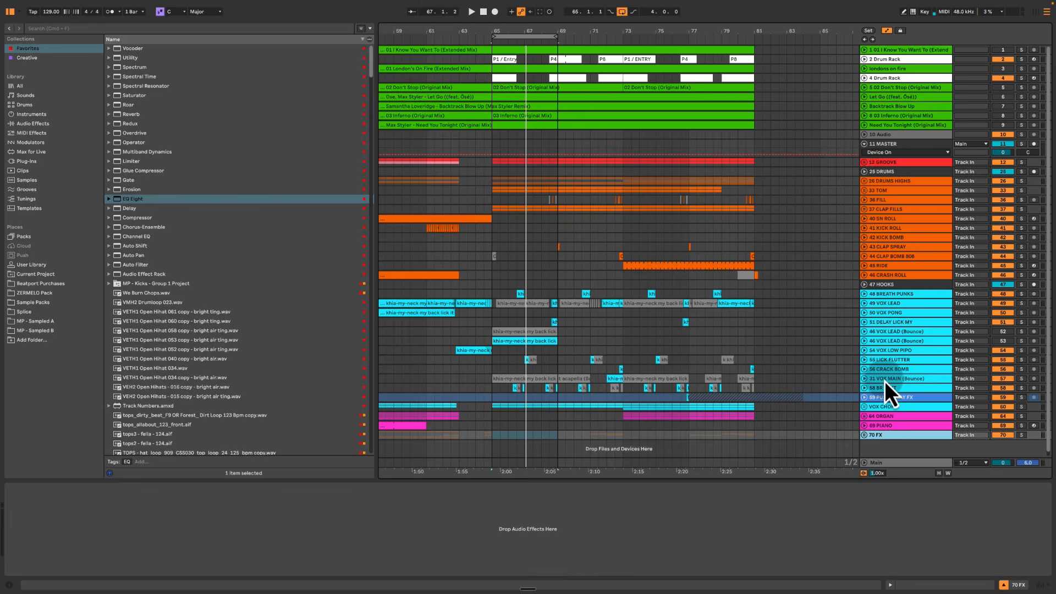
shift+click(891, 163)
click(883, 144)
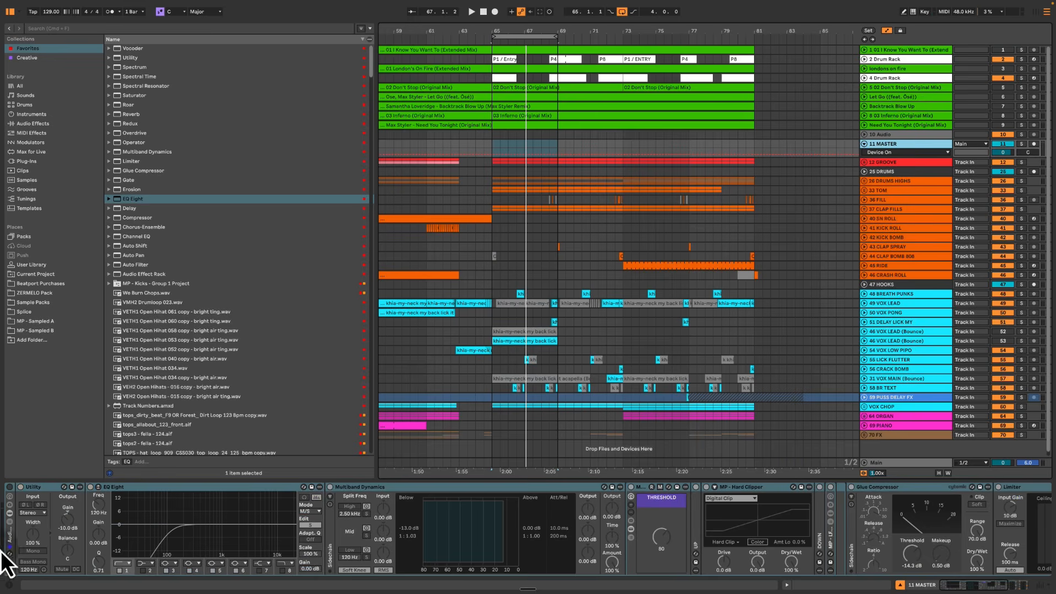
scroll(704, 522, right, 5)
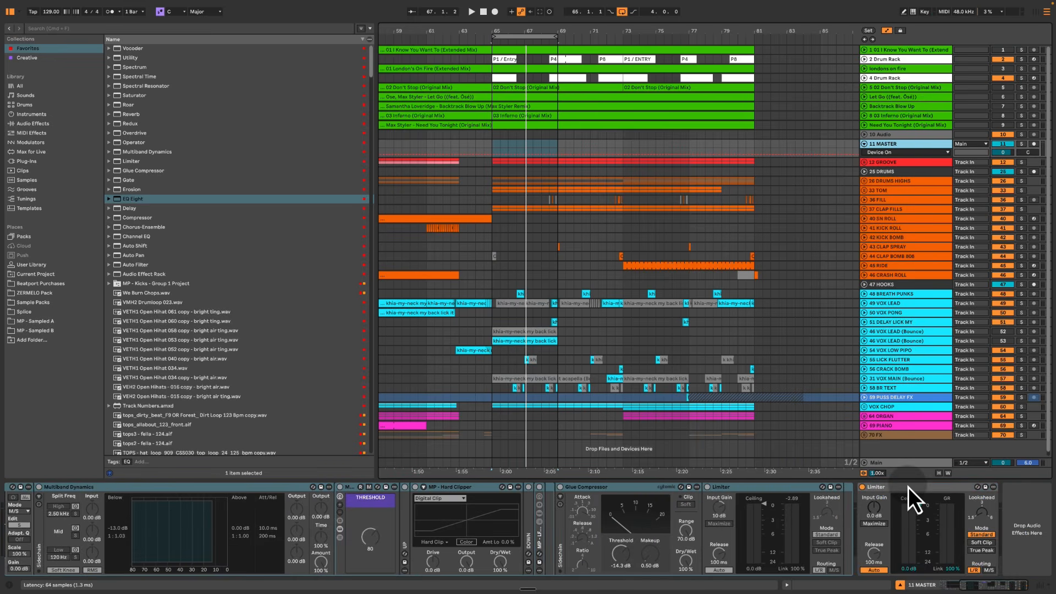
click(882, 539)
scroll(859, 509, left, 5)
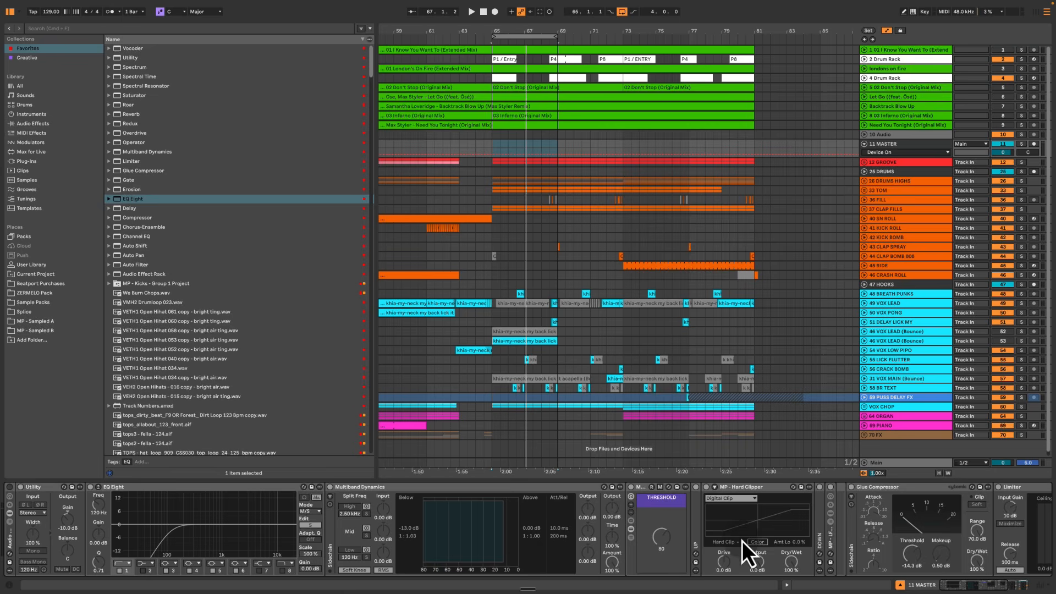
Switch the mastering rack back on, toggling its activator off and on
click(9, 490)
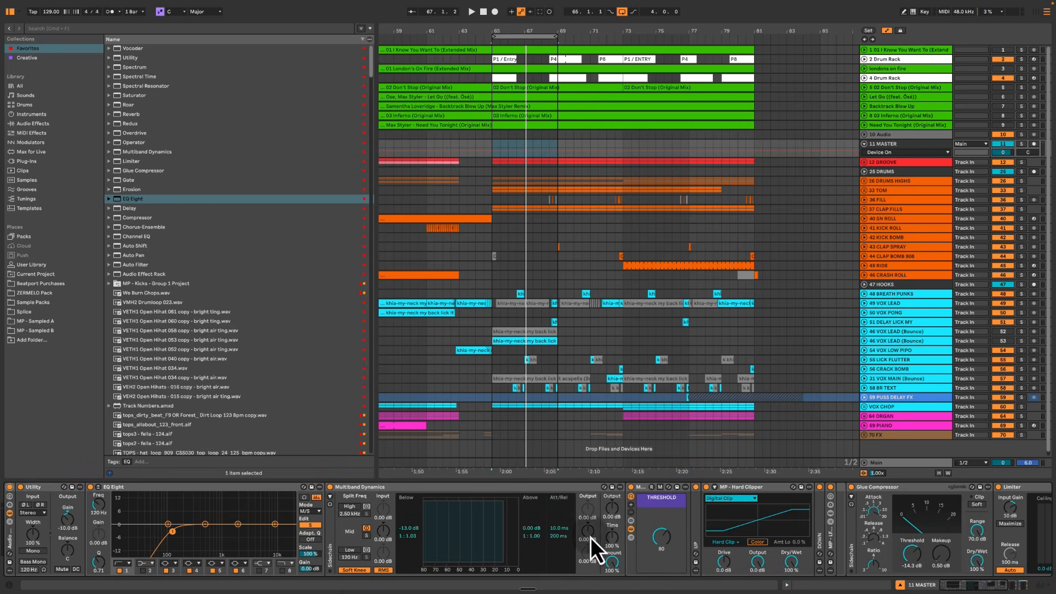
scroll(590, 537, right, 5)
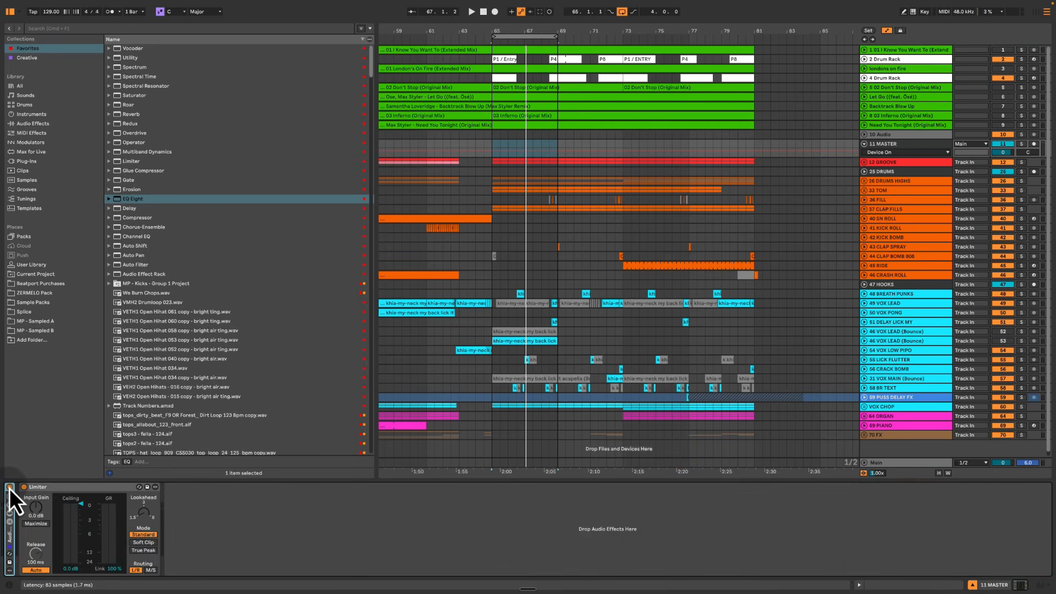
click(8, 488)
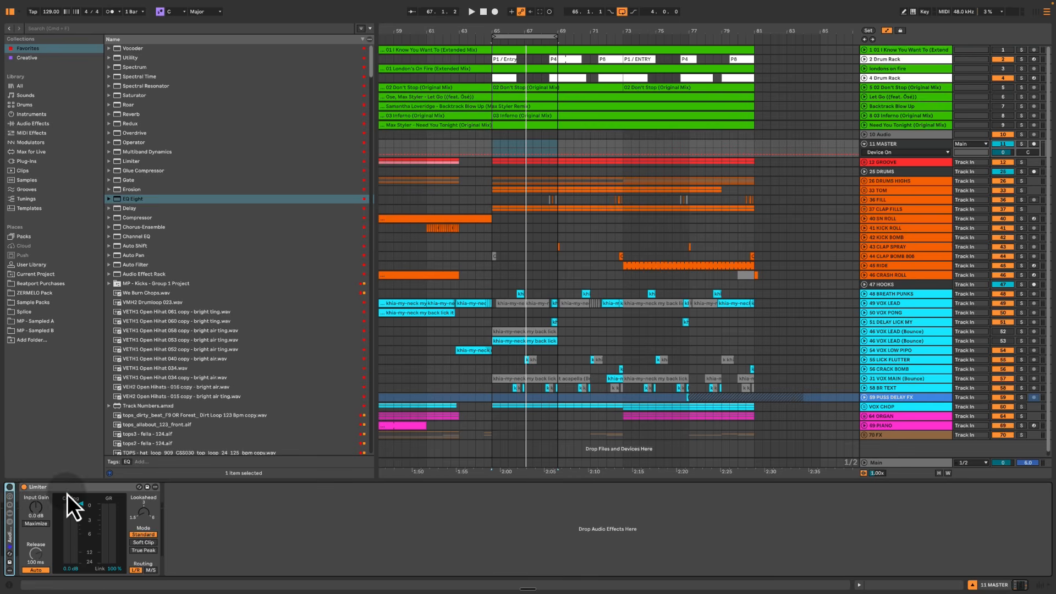
click(68, 488)
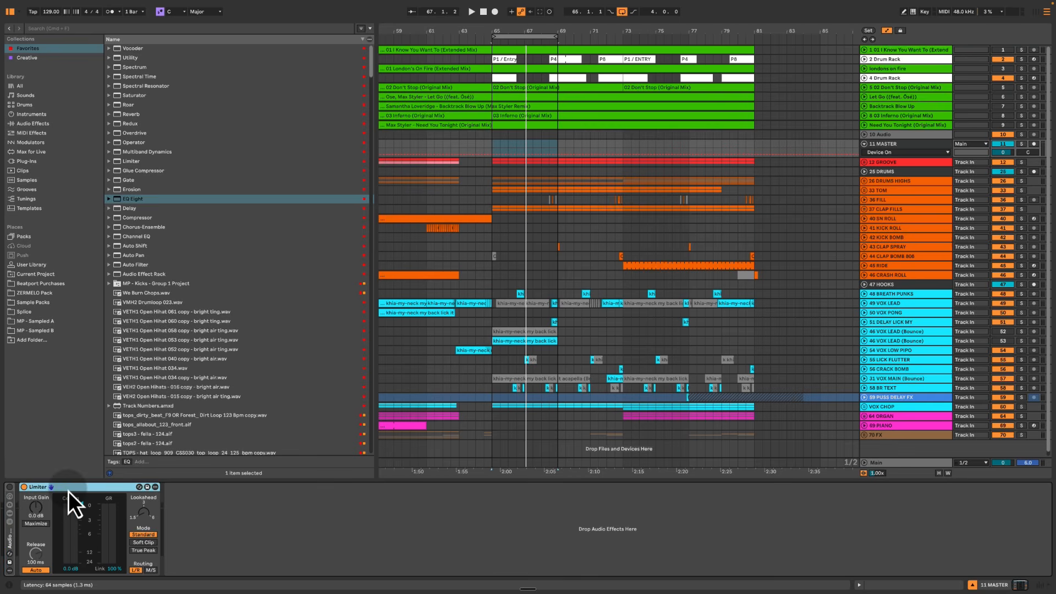
click(9, 488)
click(8, 542)
Unfold the mastering rack, loop bars 65–69, and fold EQ Eight
double_click(8, 542)
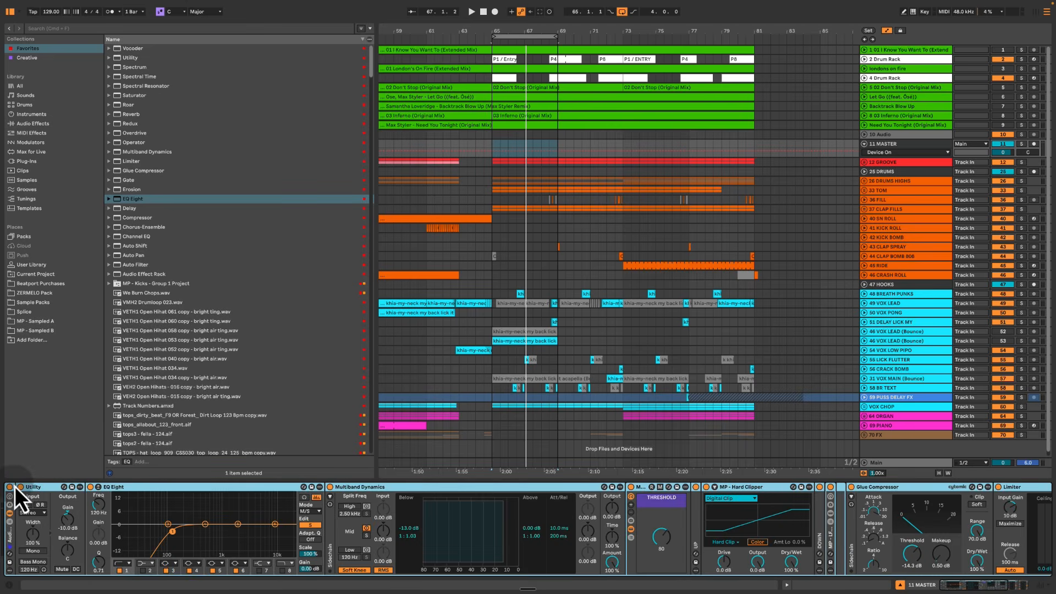
click(12, 489)
click(12, 489)
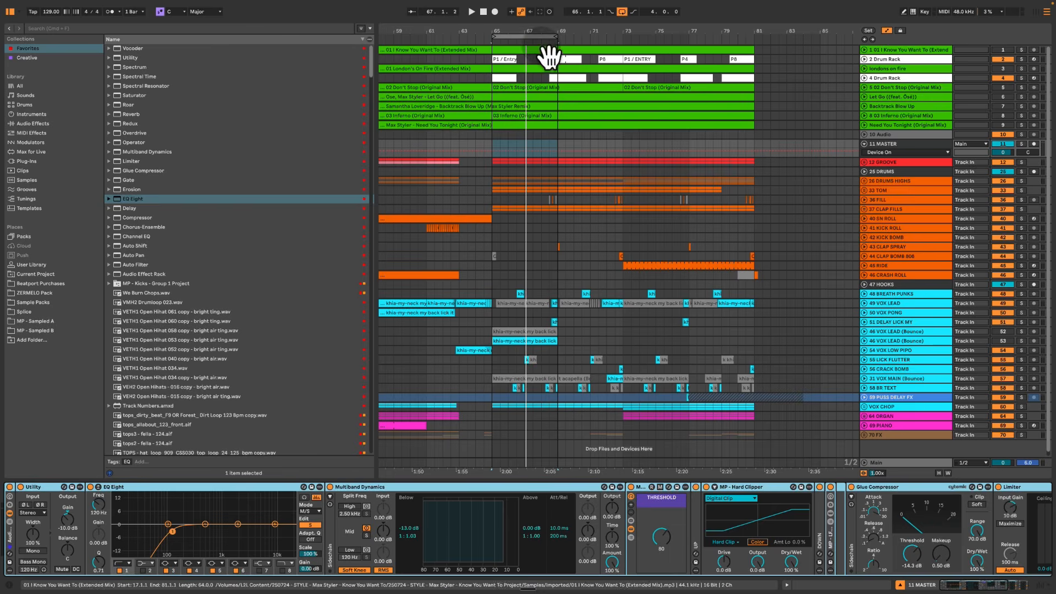
click(547, 37)
double_click(170, 487)
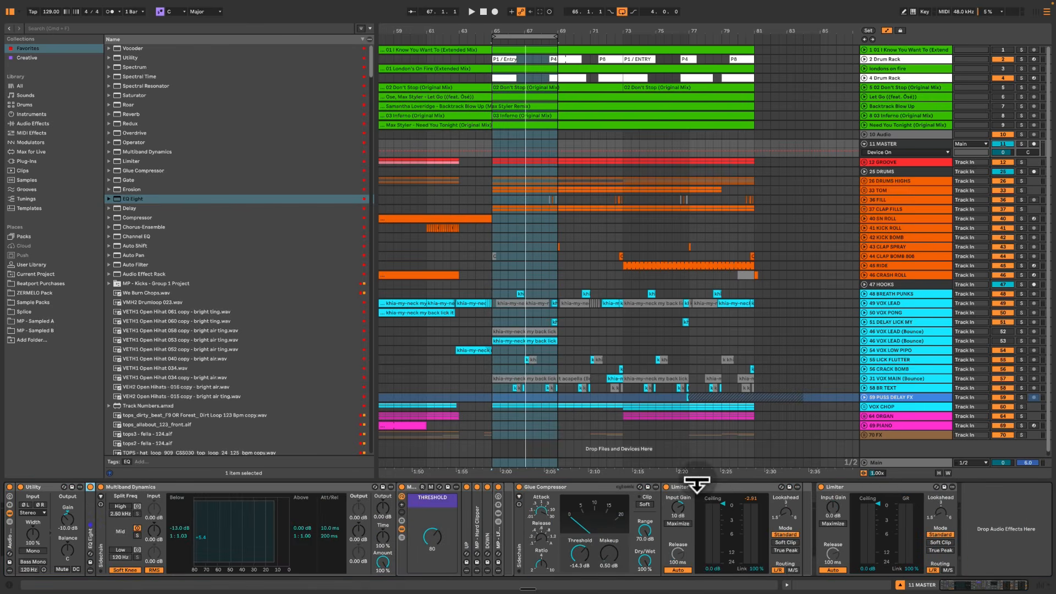
click(9, 539)
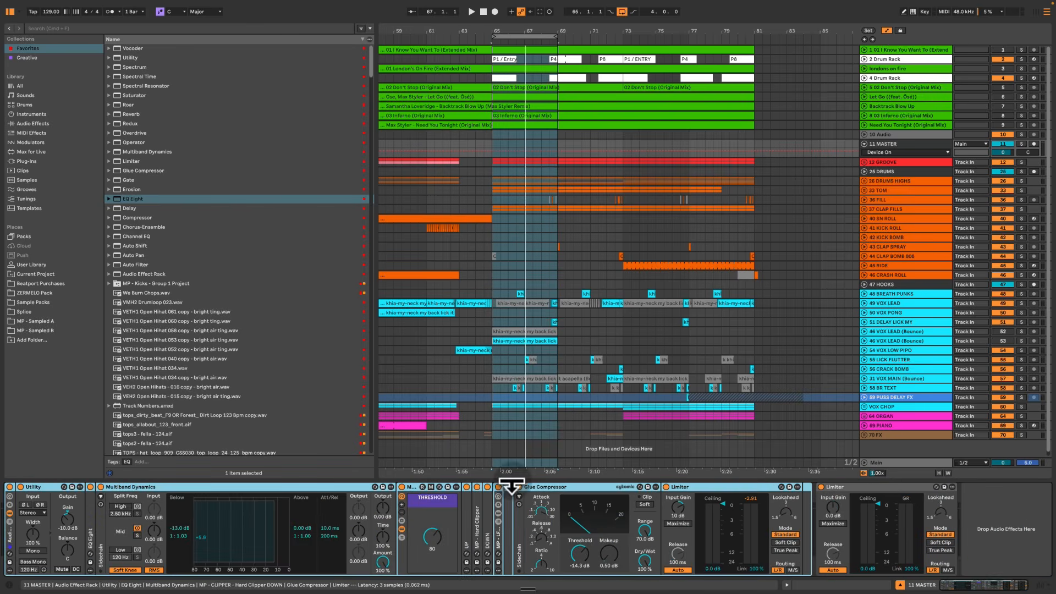
click(738, 493)
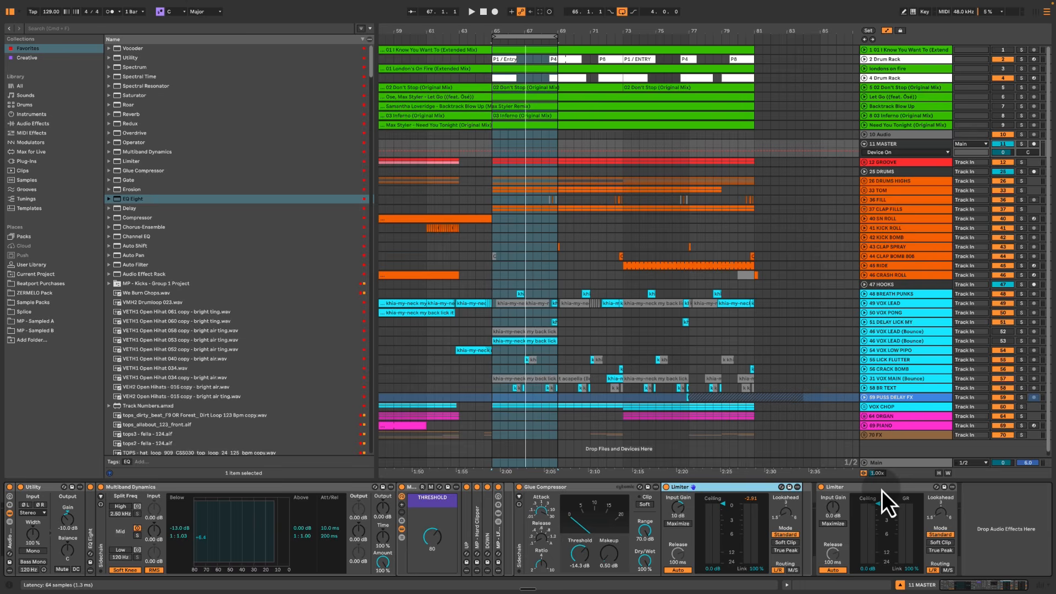
click(882, 490)
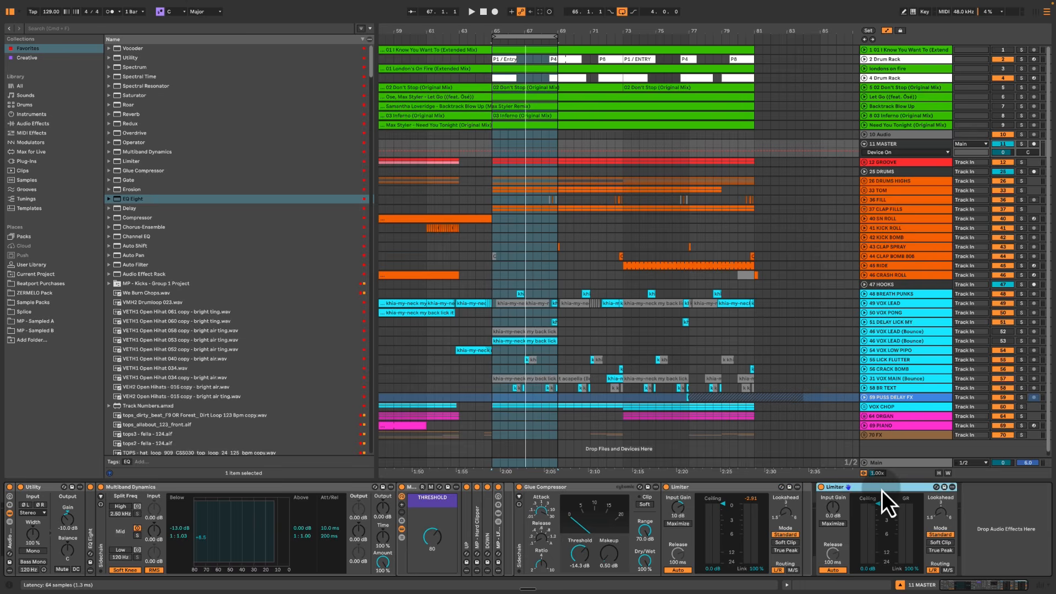
click(10, 539)
Play the loop, A/B the mastering rack on versus bypassed, and check both Limiters' reduction
key(space)
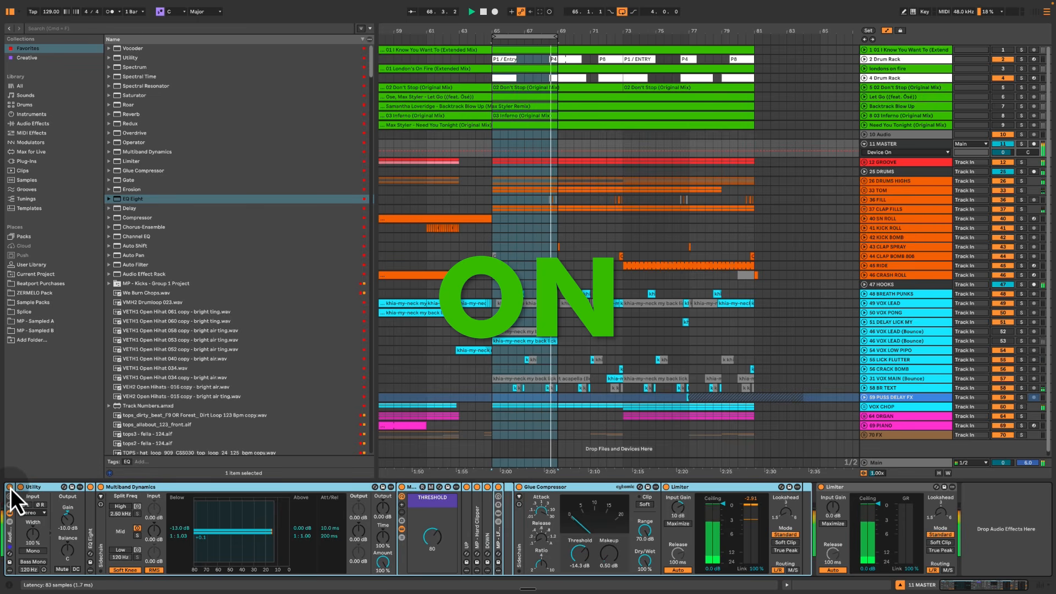
click(9, 487)
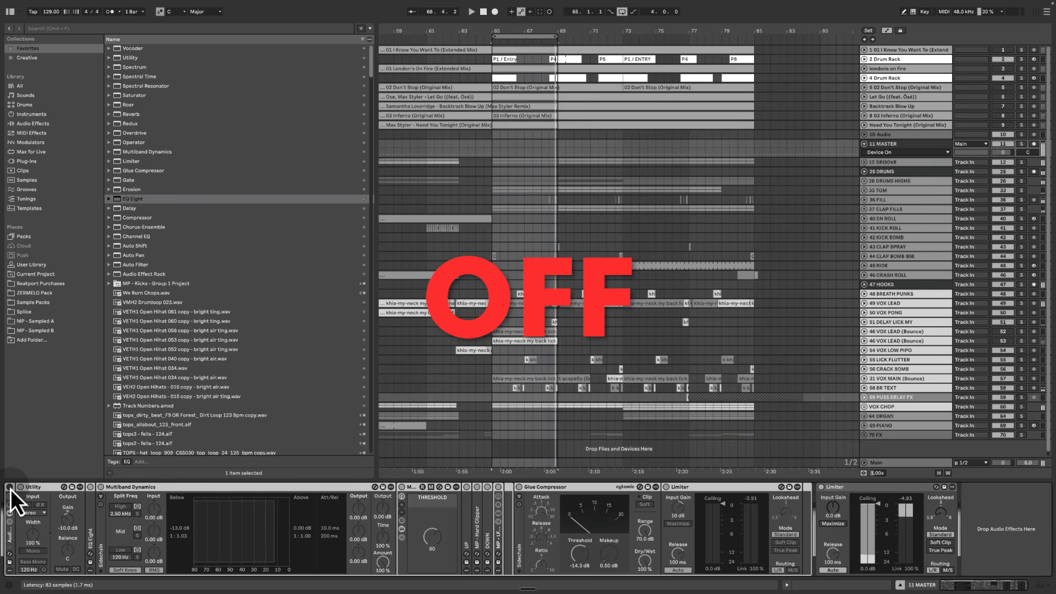
click(10, 487)
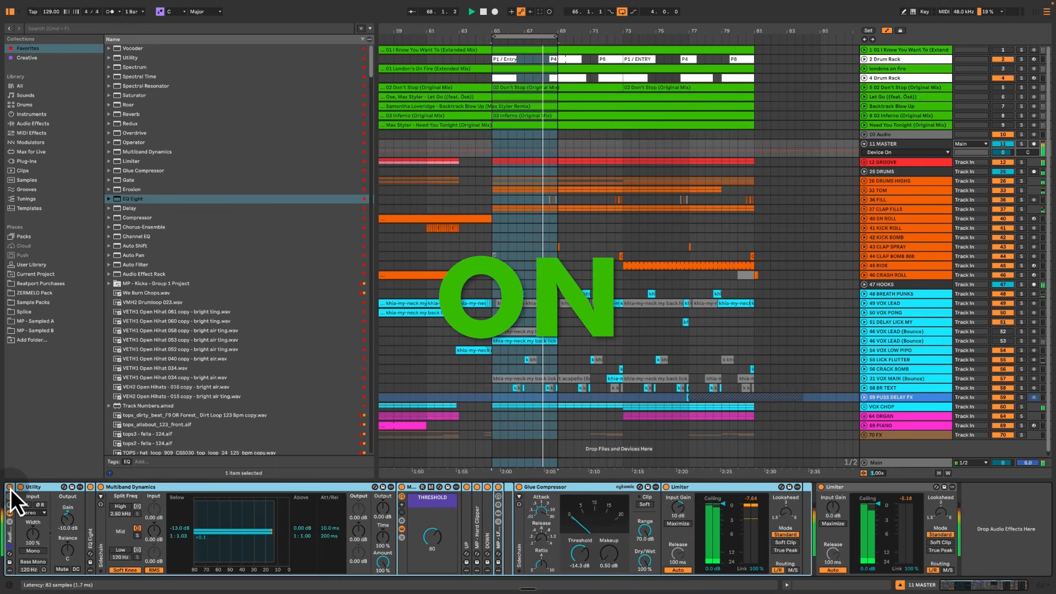
click(10, 488)
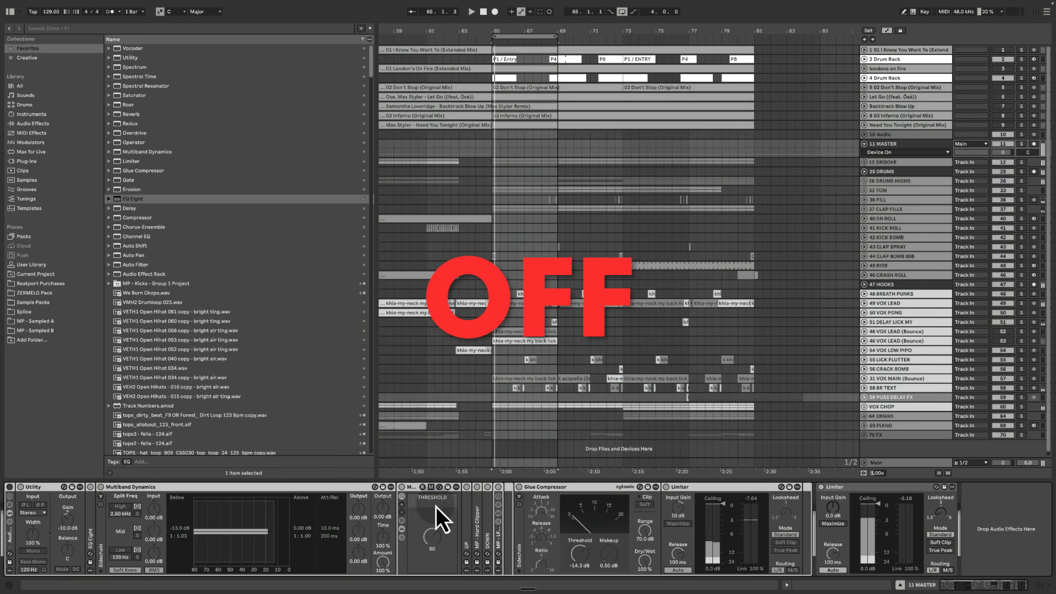
click(911, 487)
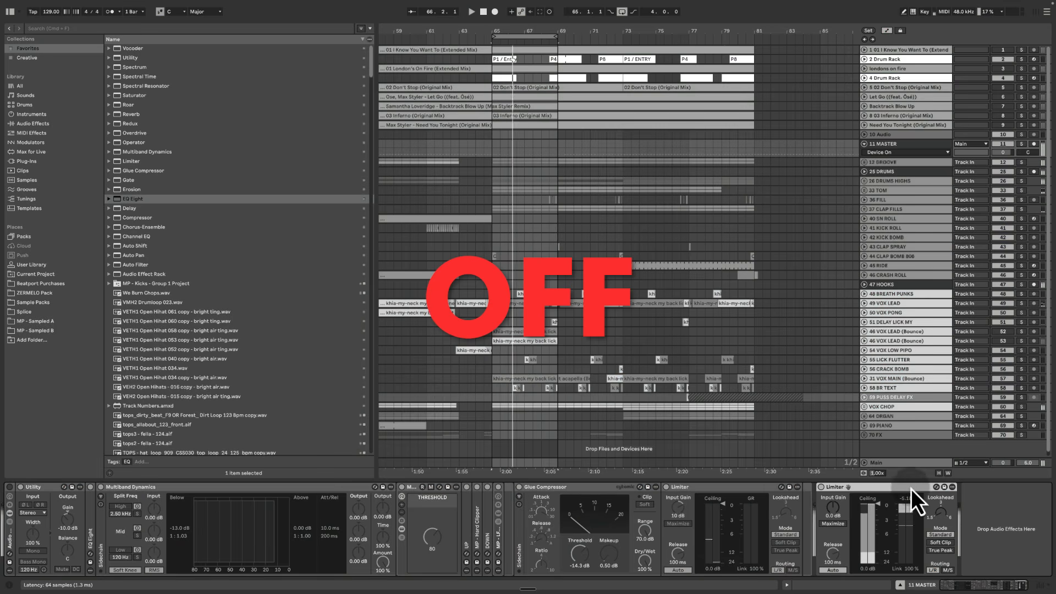
click(10, 542)
click(10, 487)
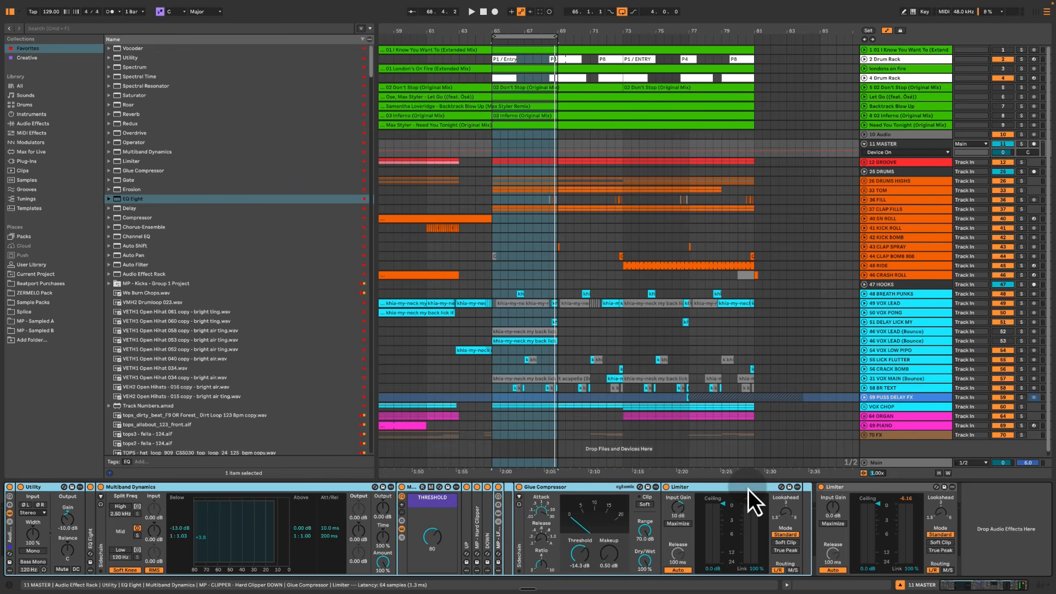
click(737, 487)
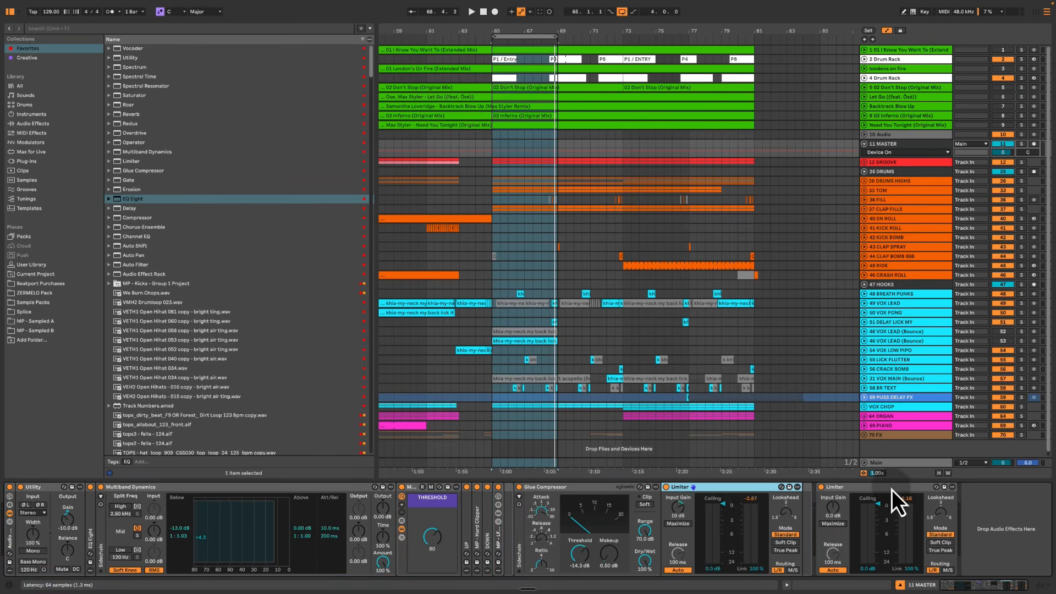
click(892, 489)
click(738, 489)
click(891, 489)
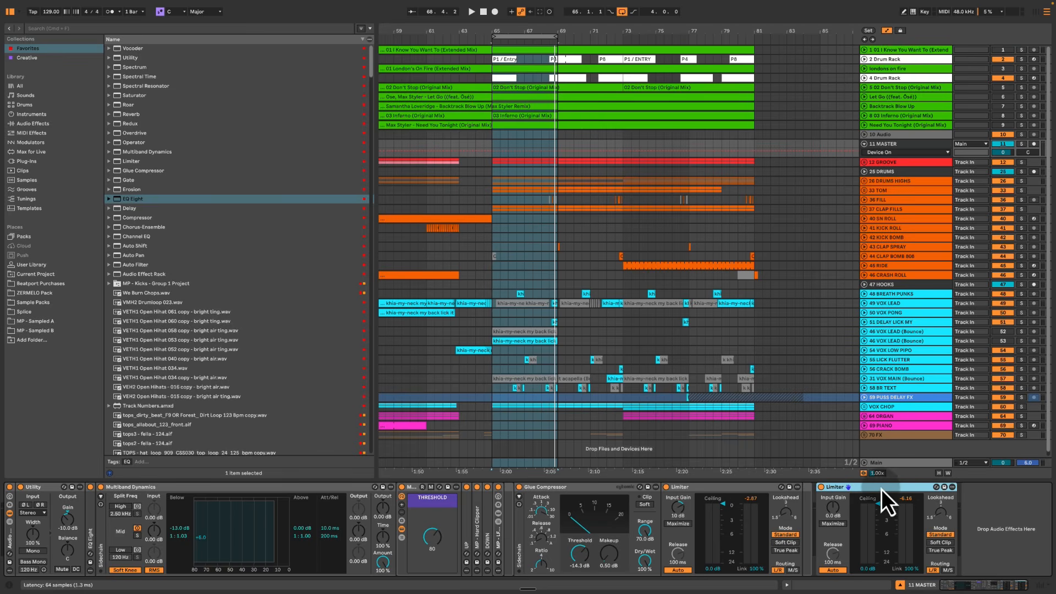
click(727, 489)
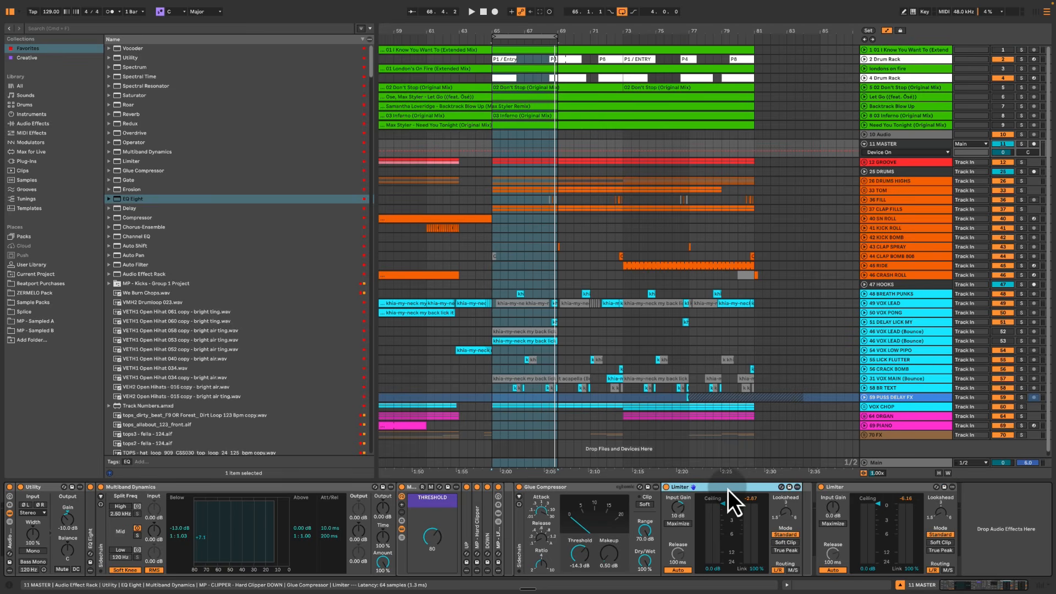
click(171, 486)
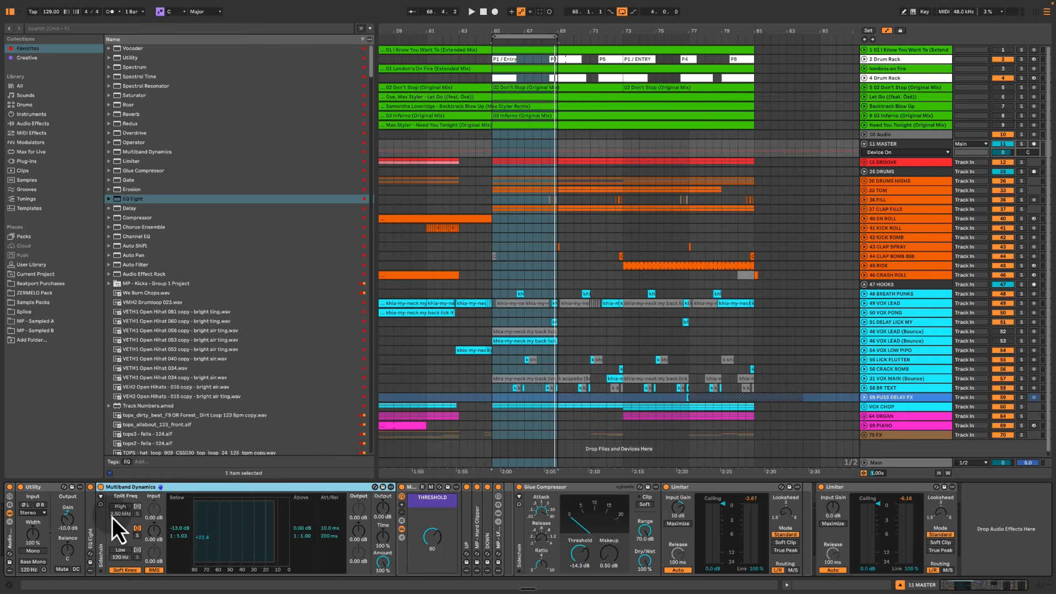
Peek at EQ Eight's curve, then expand the MP - Hard Clipper to show its Digital Clip settings
double_click(90, 521)
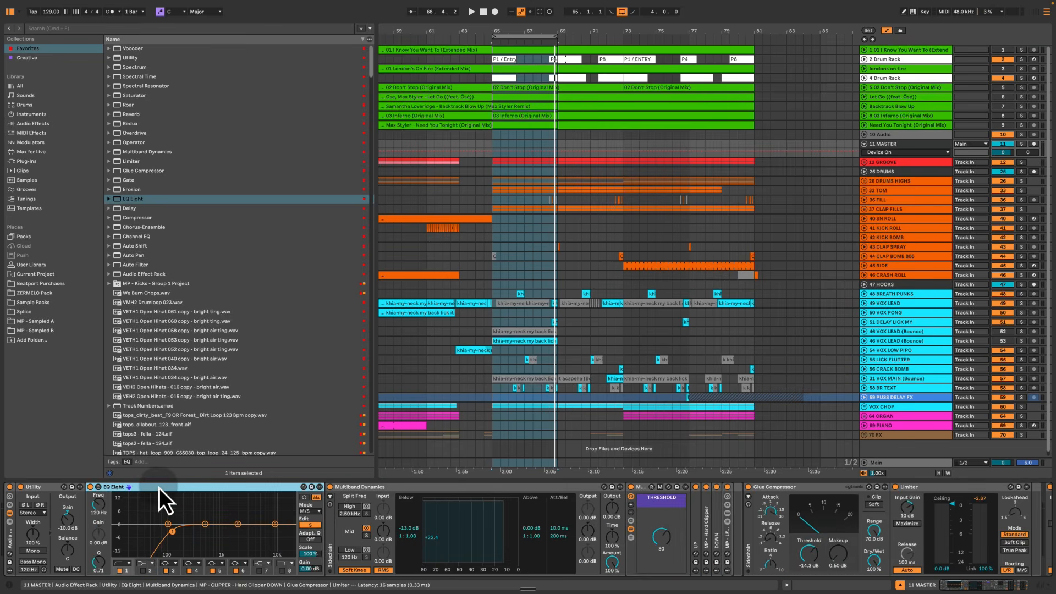
double_click(159, 487)
click(244, 495)
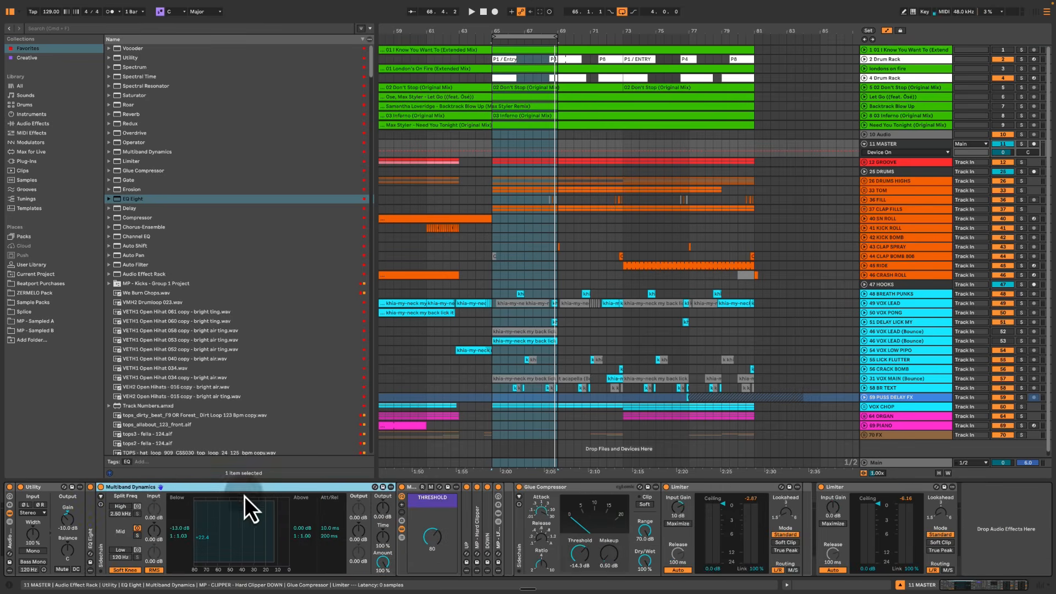
click(594, 489)
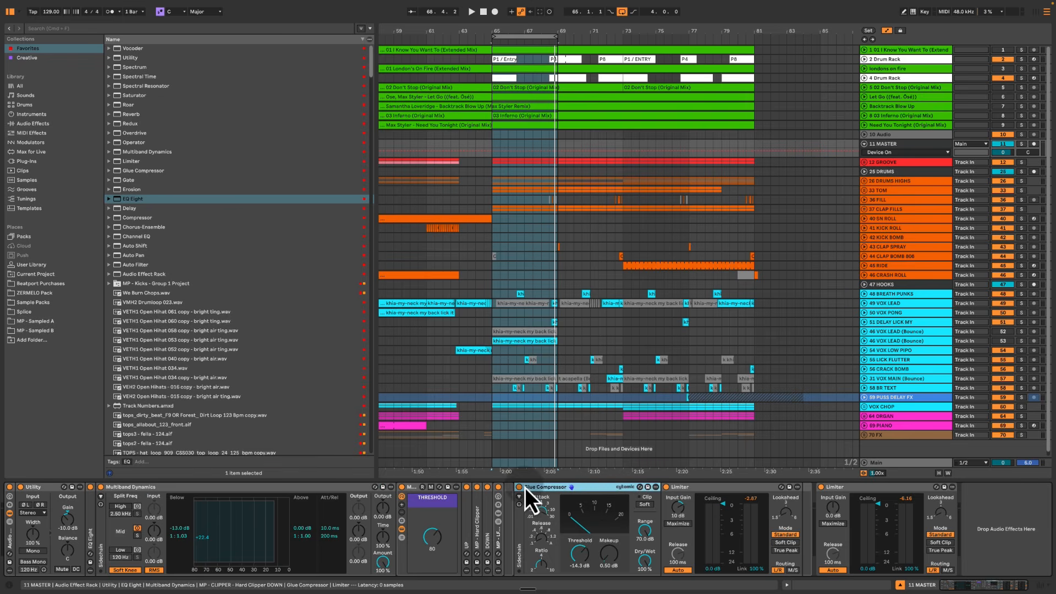
double_click(478, 514)
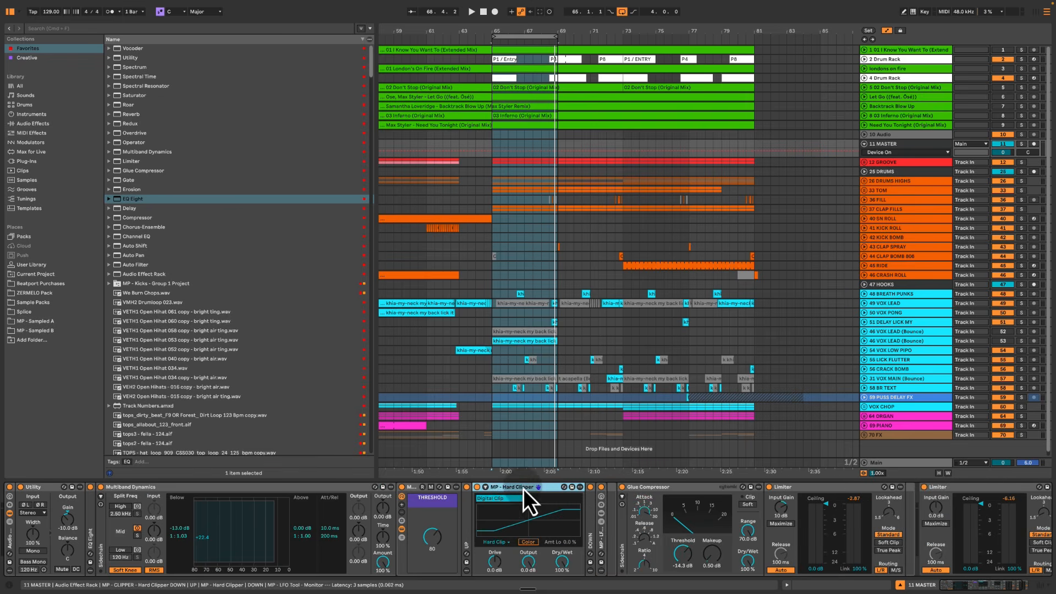
scroll(522, 489, right, 2)
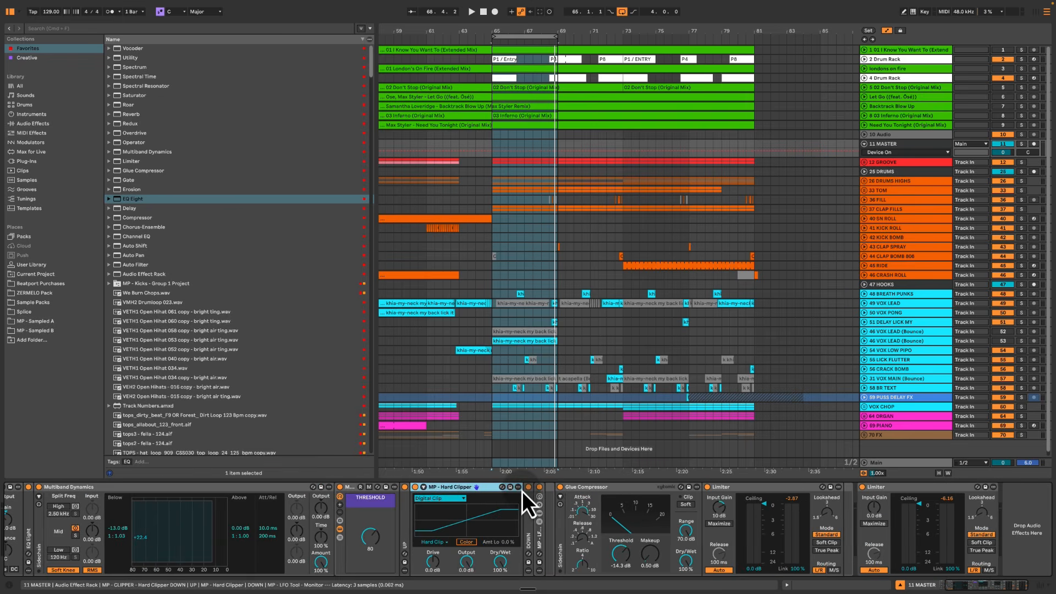
click(767, 490)
click(479, 488)
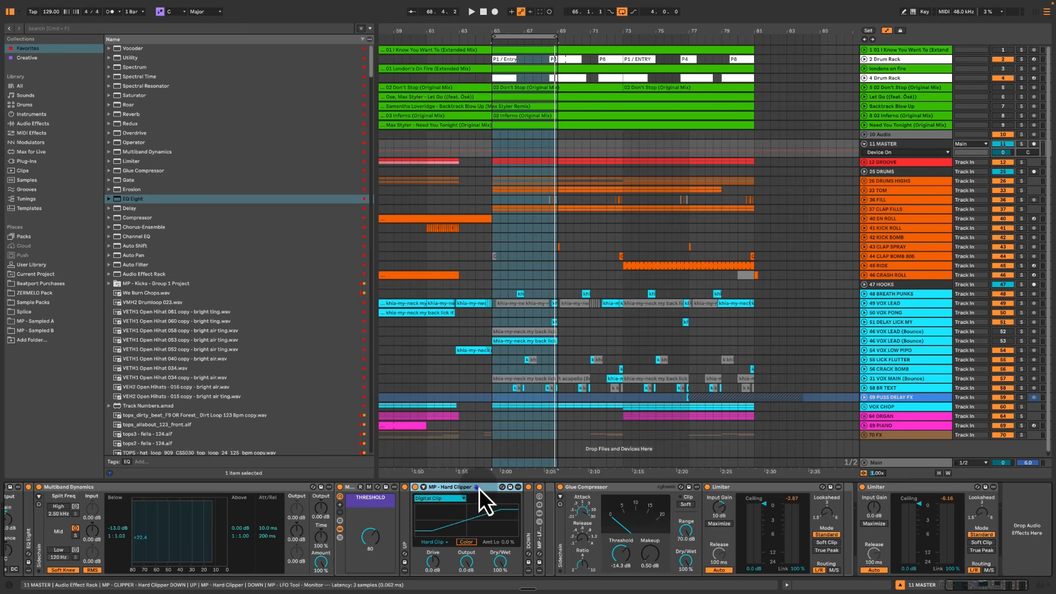
click(733, 487)
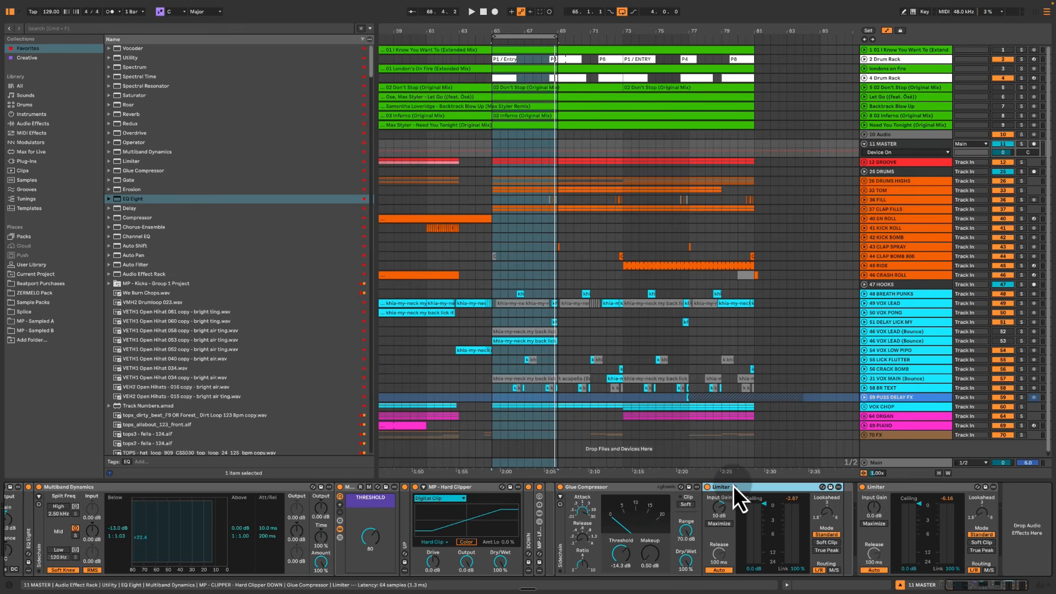
Tick off the EQ item on the Google Docs mastering checklist
key(ctrl+Right)
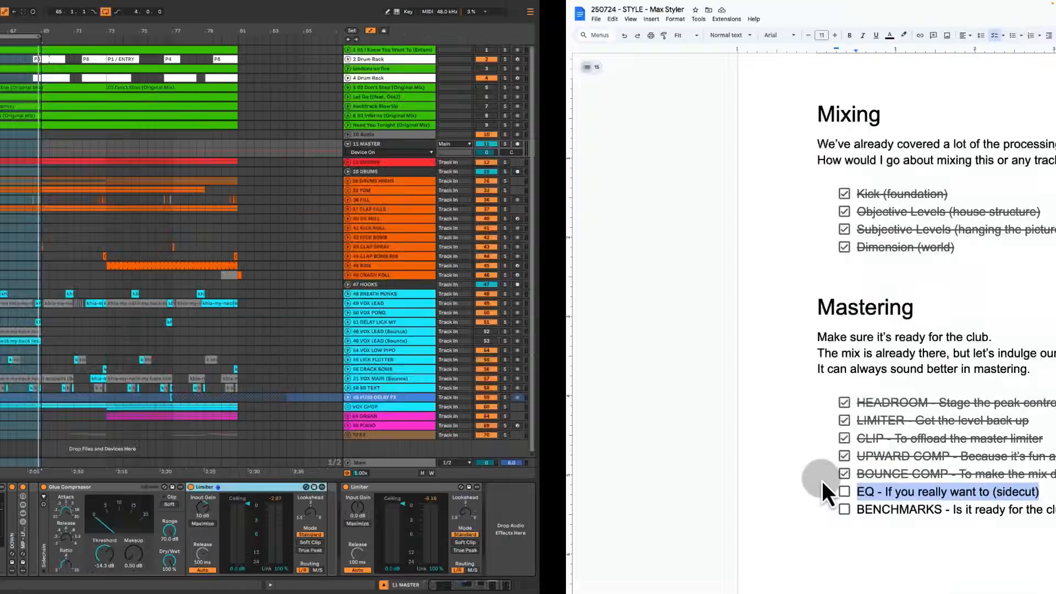
click(476, 491)
click(279, 491)
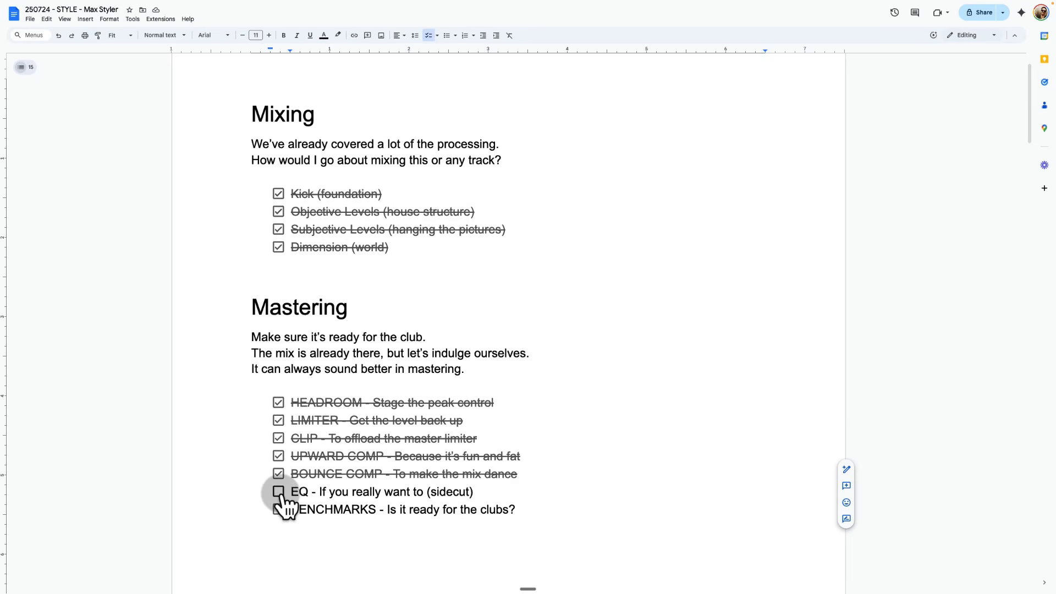
Select the whole BENCHMARKS line, then return to the Ableton Live session
click(532, 510)
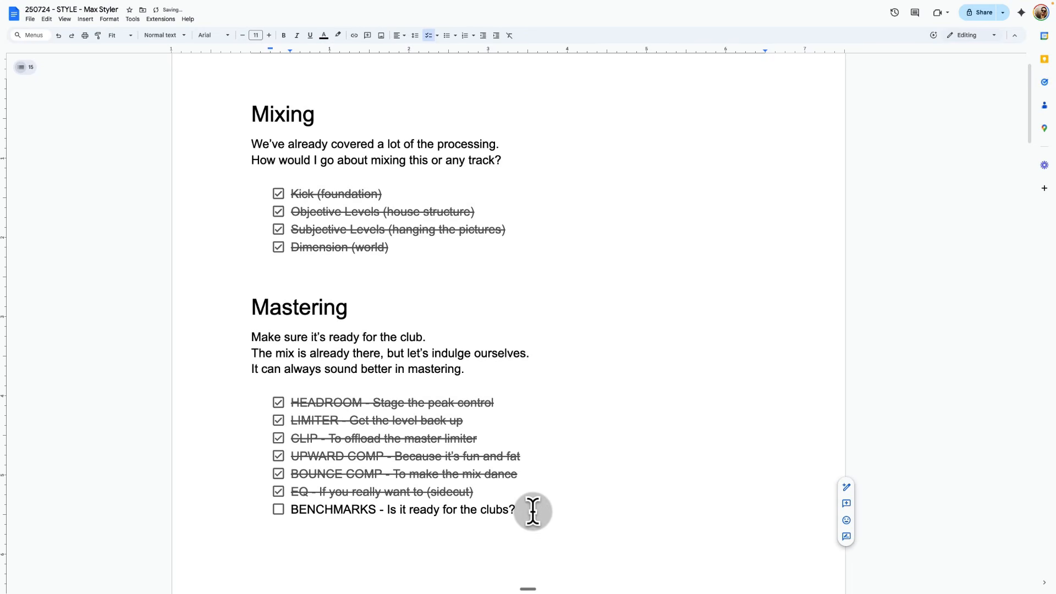
triple_click(533, 510)
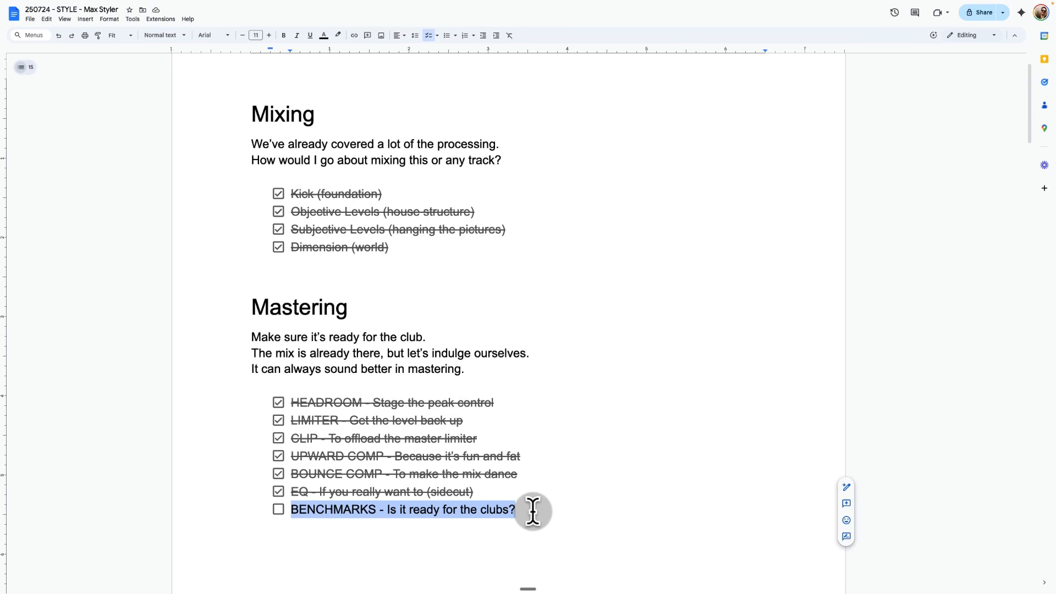
key(ctrl+Left)
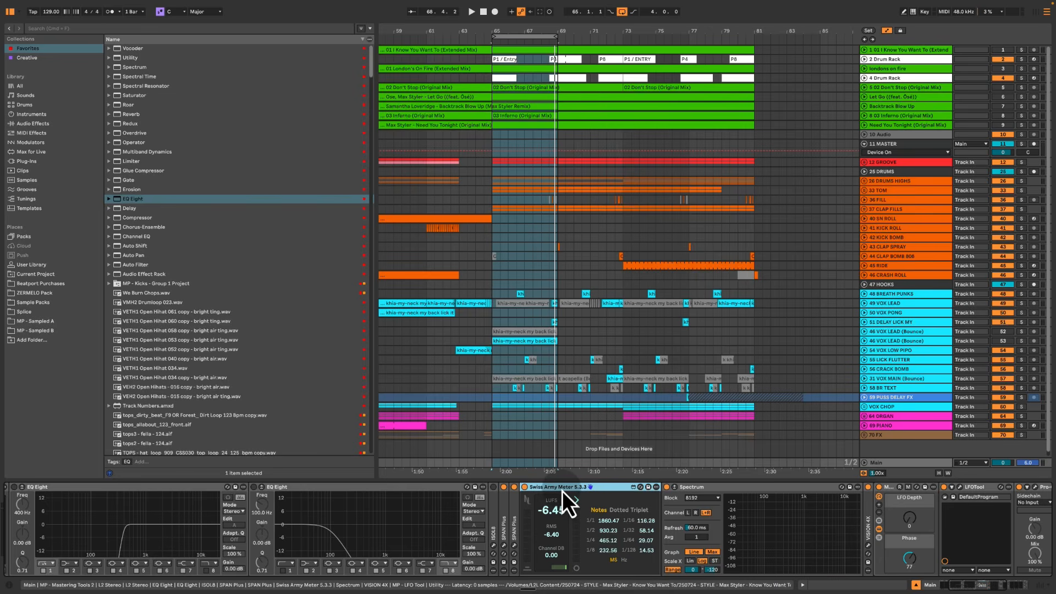
Solo track 1 and play it from bar 65, watching Main's meters and spectrum
click(905, 49)
click(1021, 50)
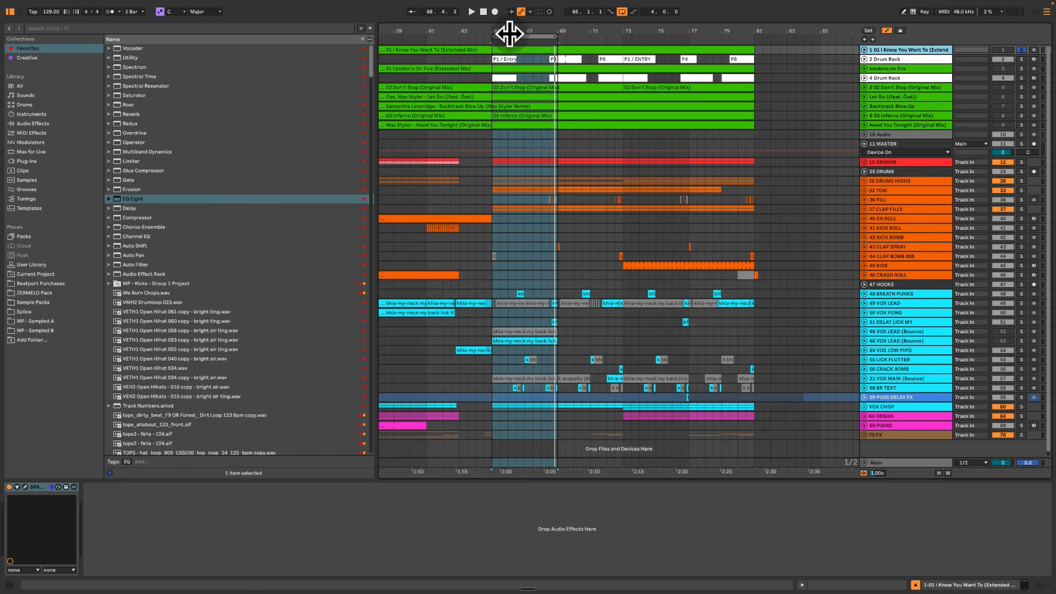
key(space)
click(882, 463)
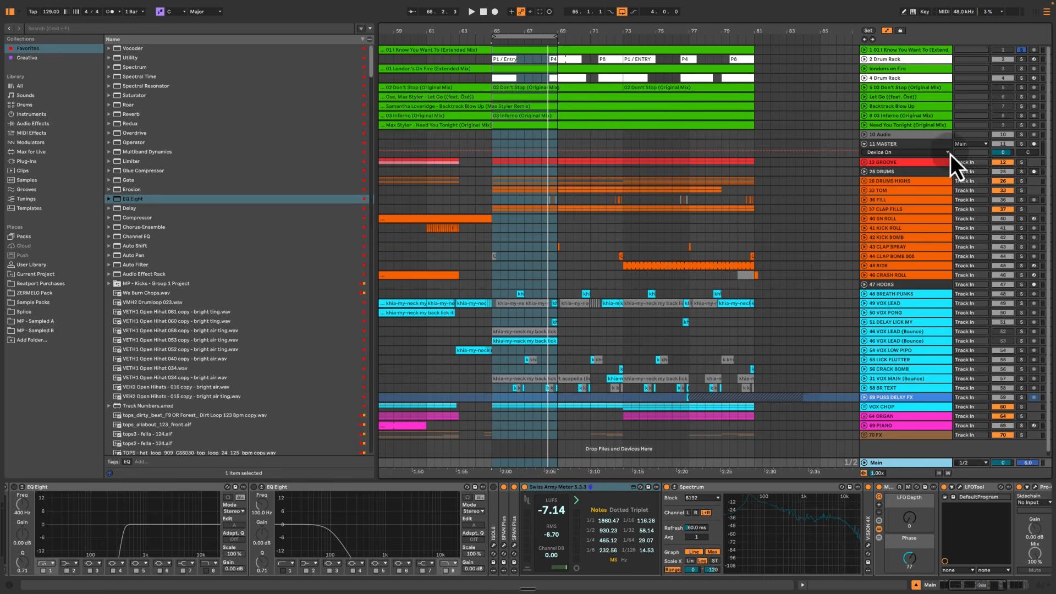
click(896, 68)
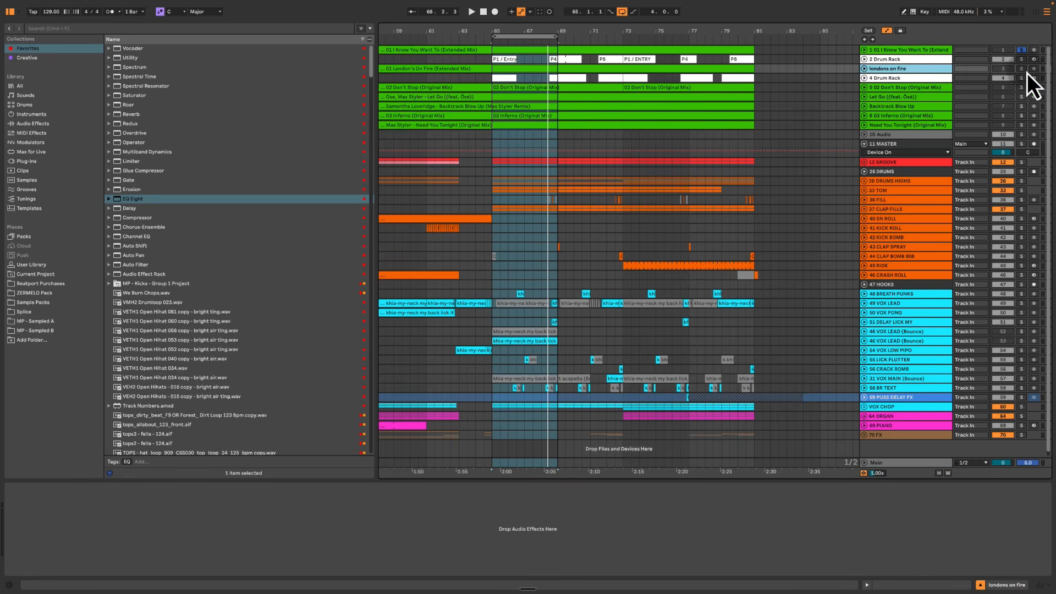
click(1021, 68)
key(space)
click(892, 462)
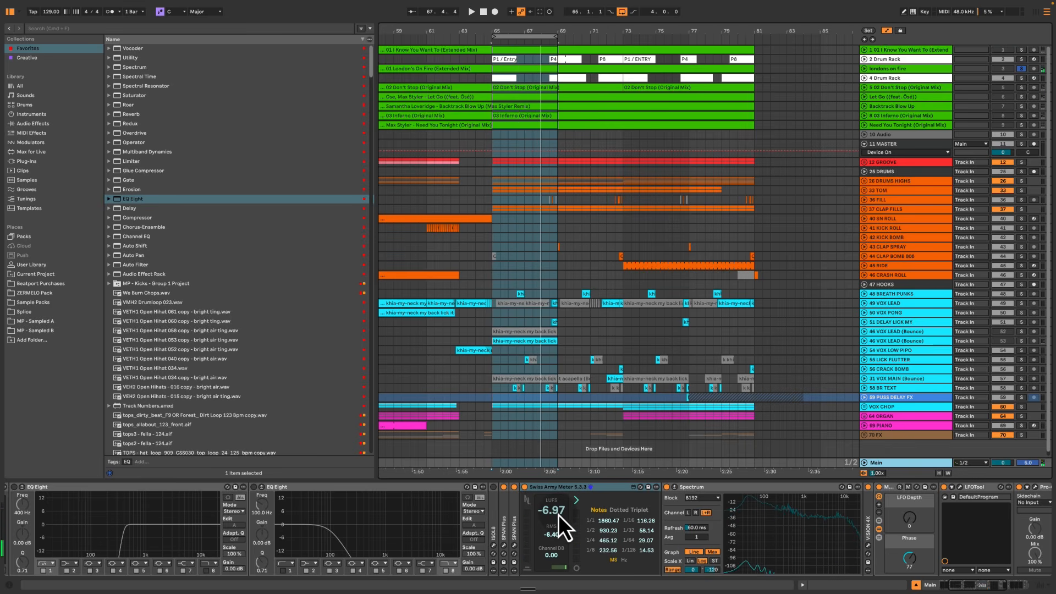
Audition the 02 Don't Stop reference solo, then unsolo it and play the mix, watching the Swiss Army Meter
click(904, 88)
click(1022, 88)
click(891, 464)
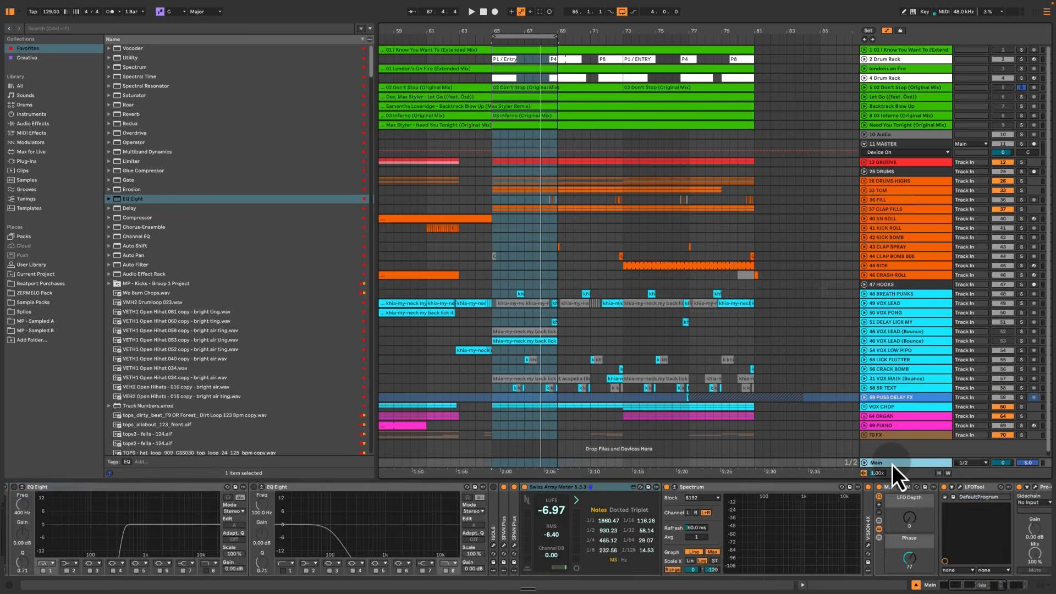
key(space)
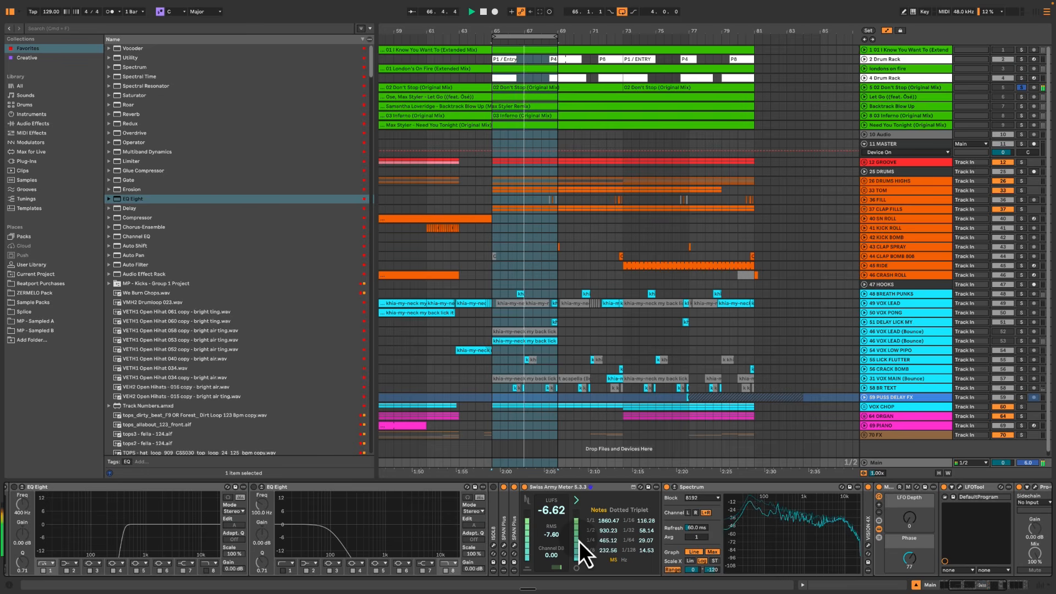
key(space)
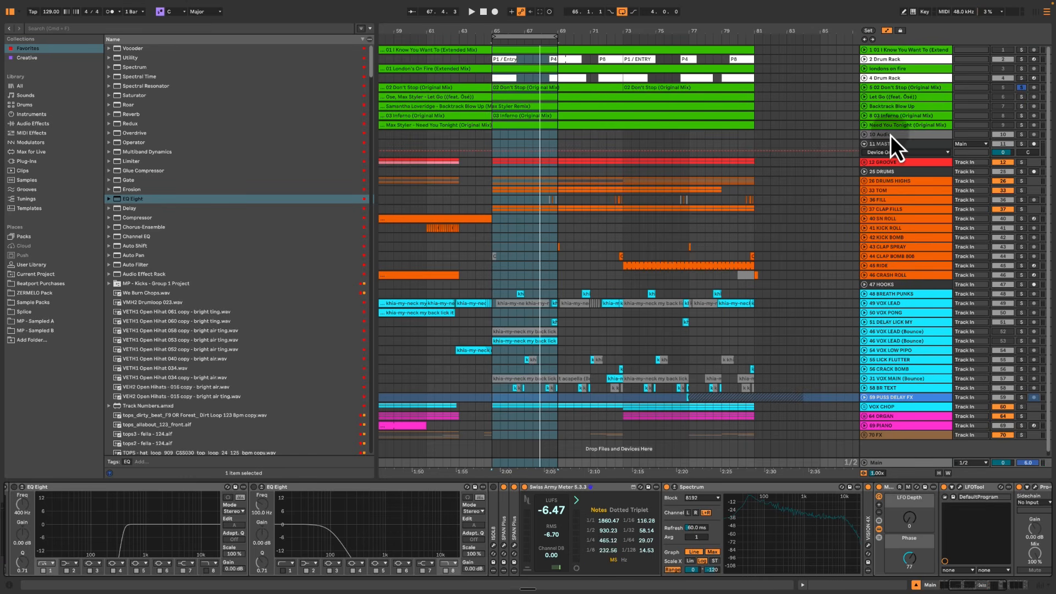
click(1021, 88)
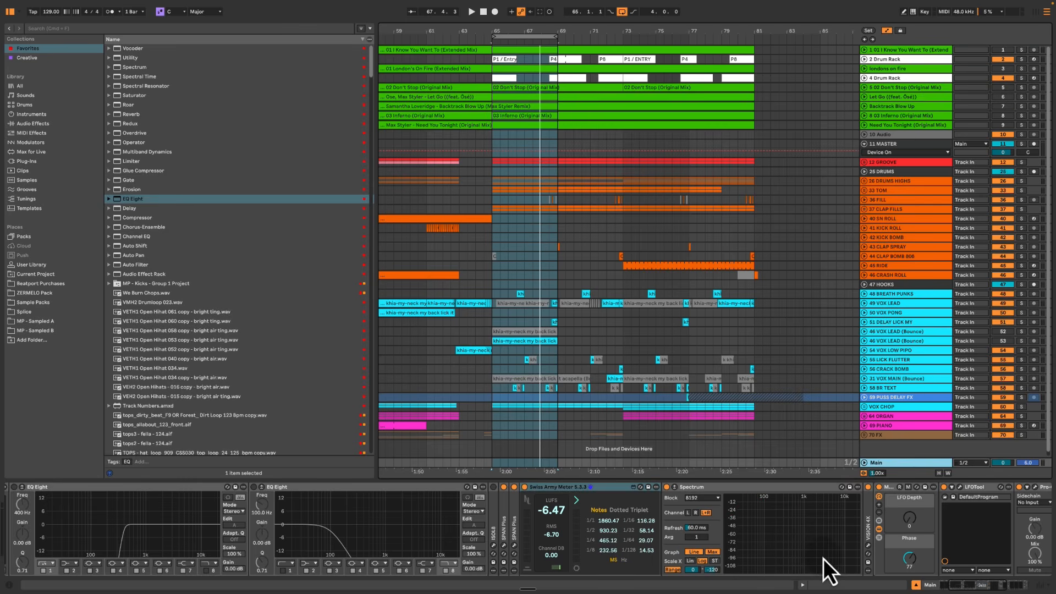
click(602, 489)
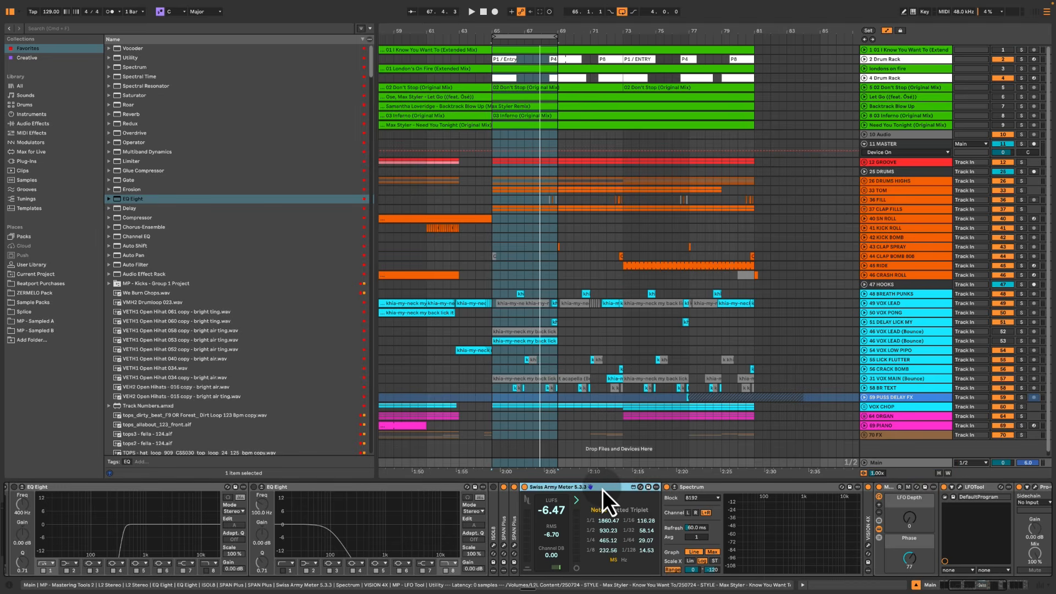
key(space)
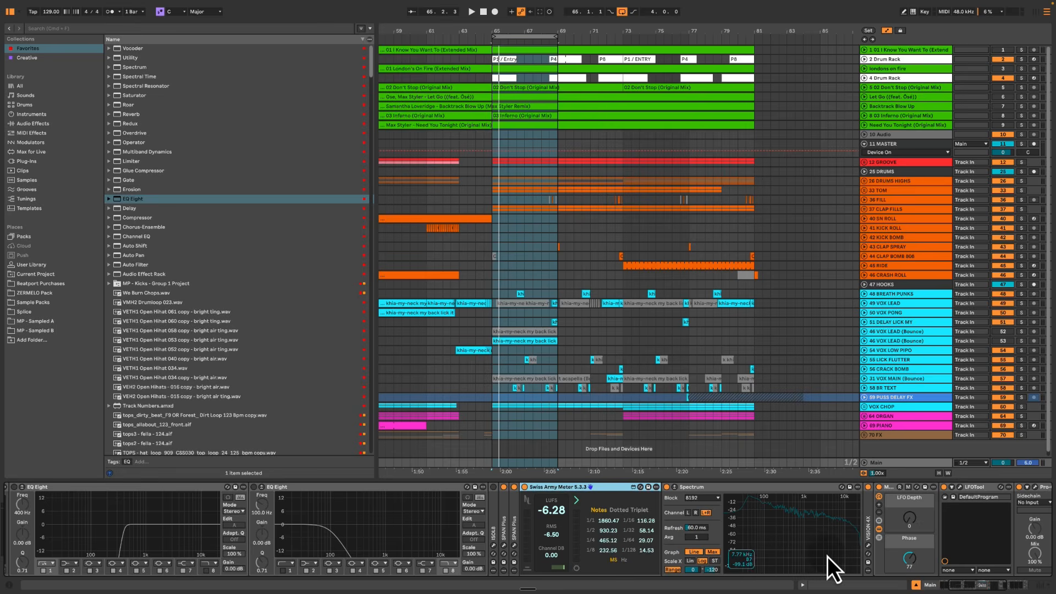
Expand the Spectrum display and play in short bursts to compare the curve and high end
double_click(793, 522)
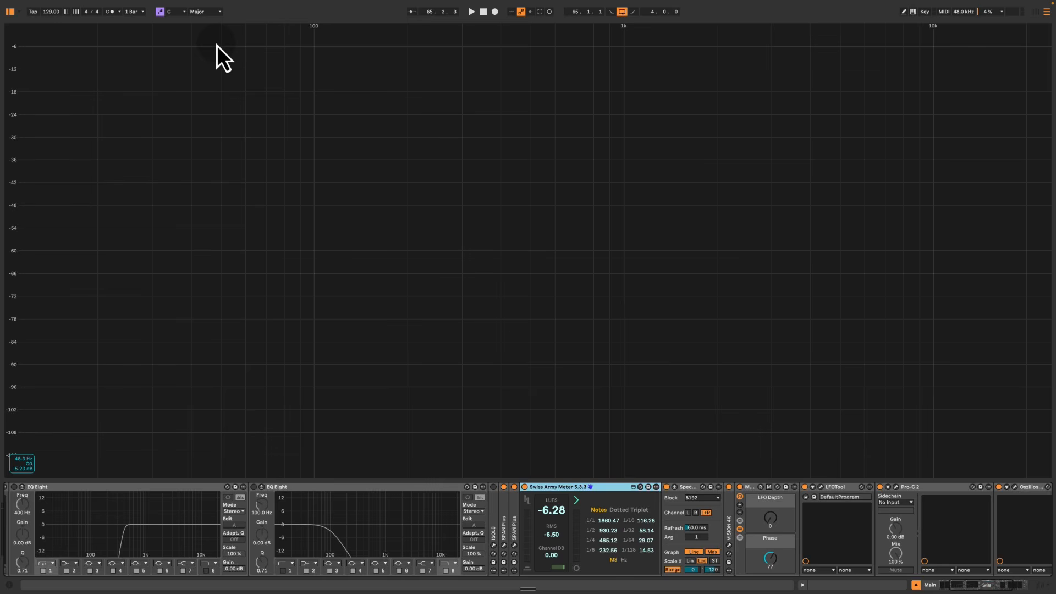
key(space)
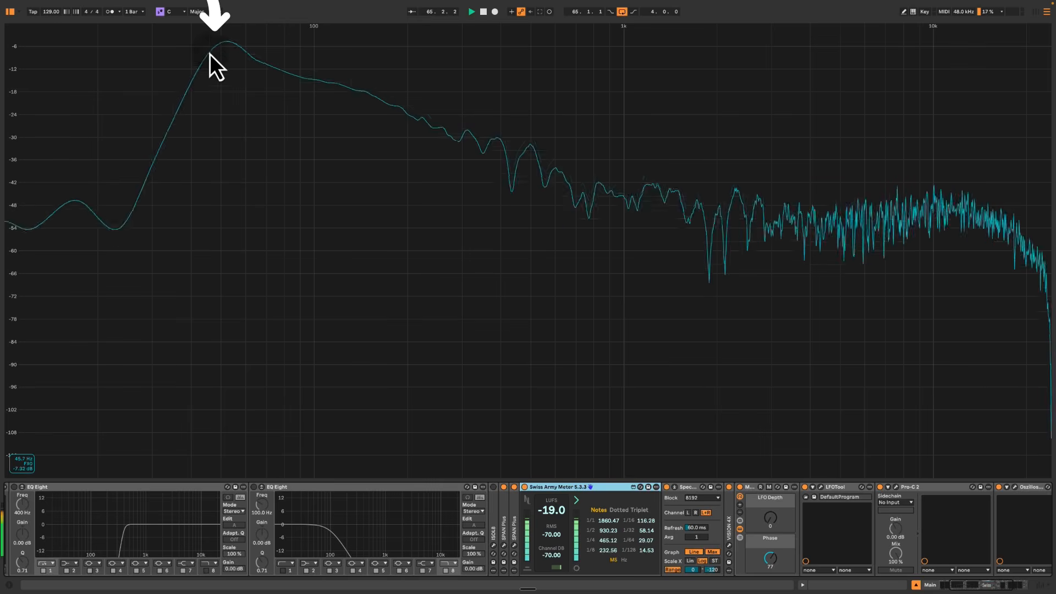
key(space)
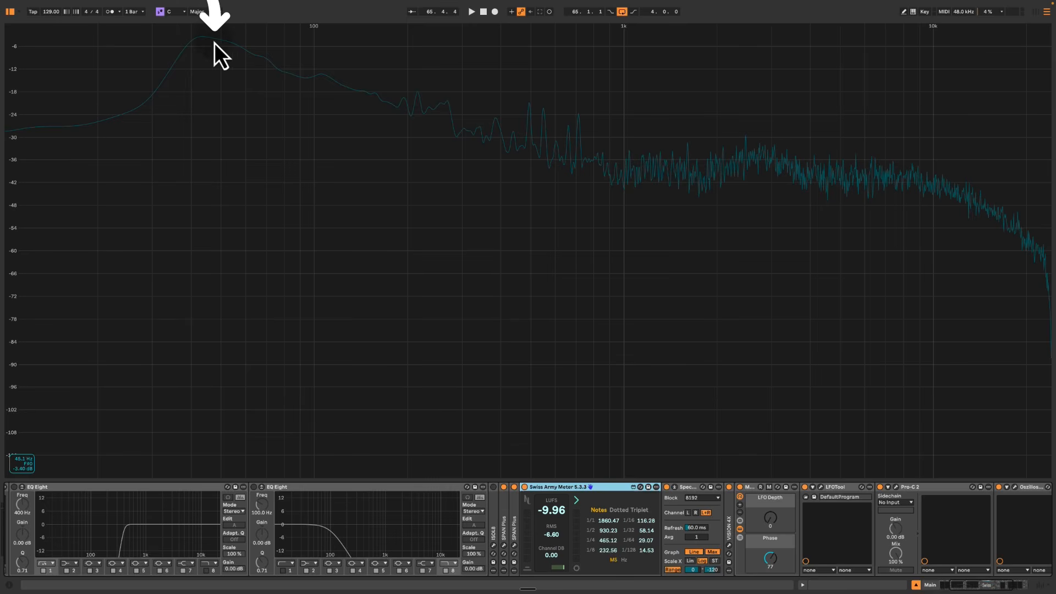
key(space)
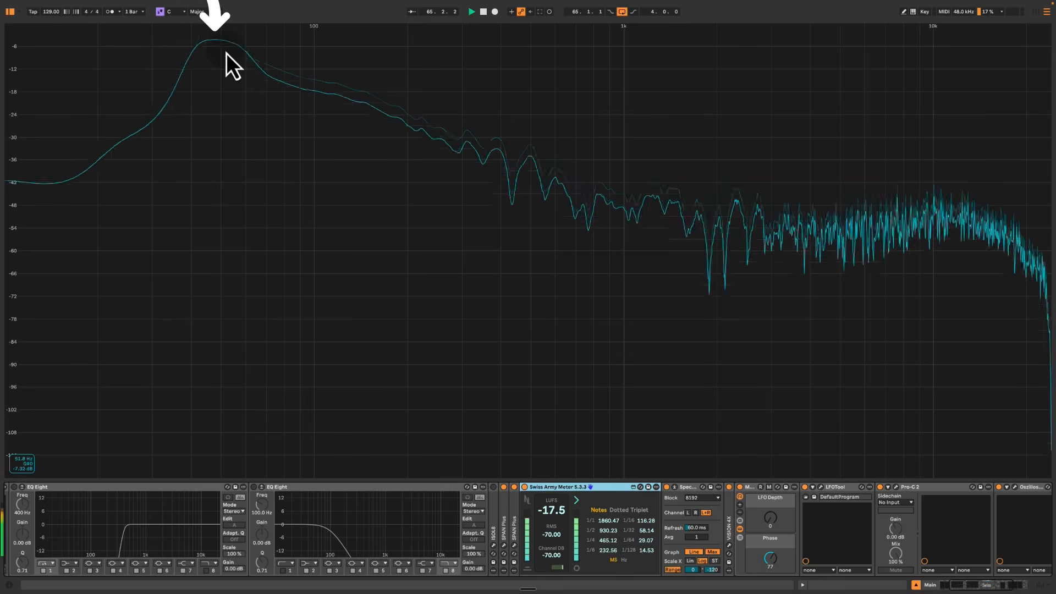
key(space)
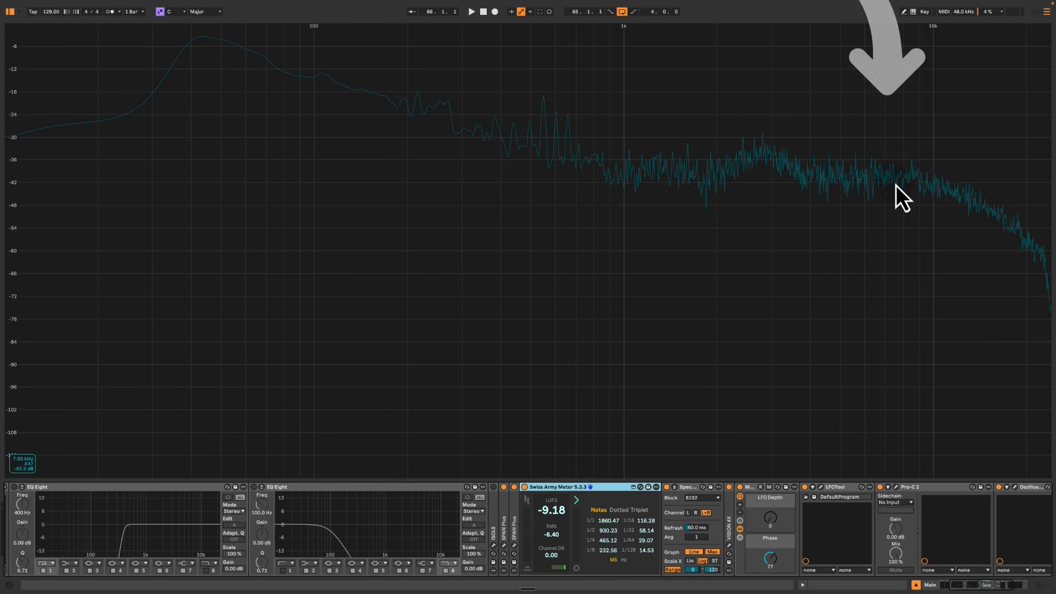
key(space)
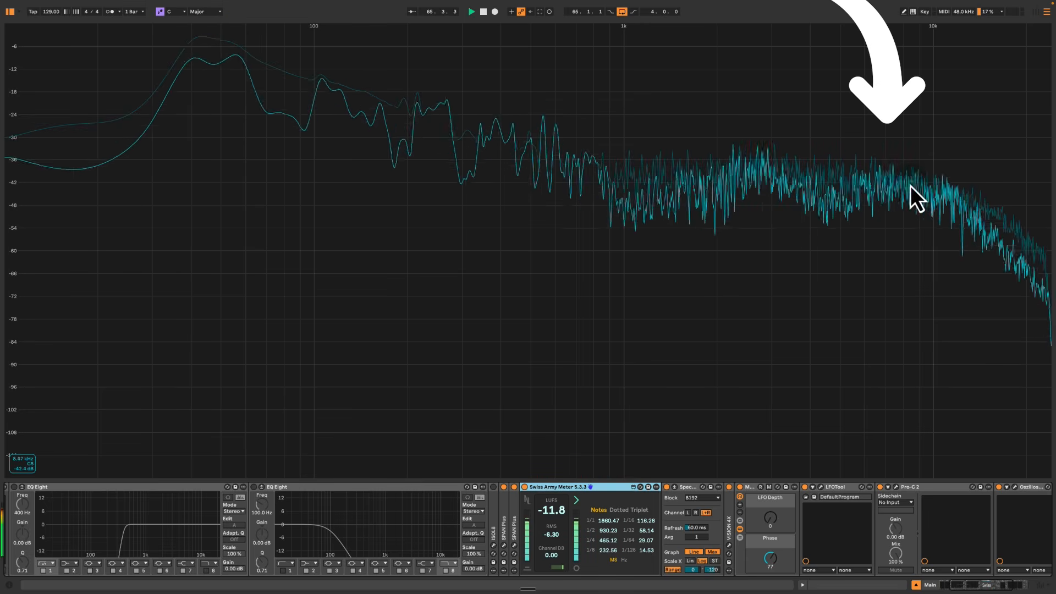
key(space)
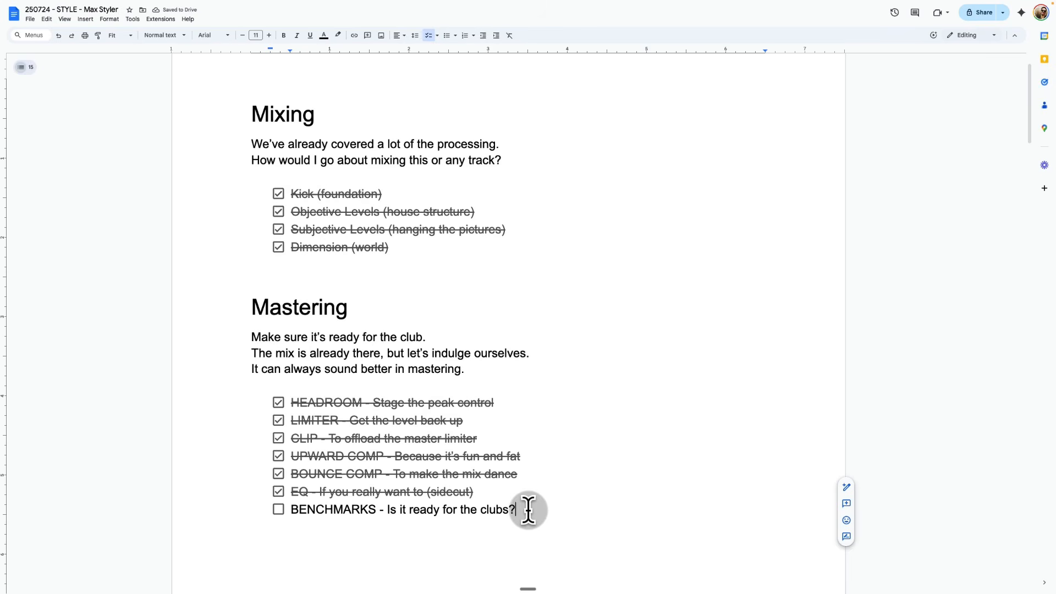
In Google Docs, select the phrase 'for the clubs?' on the BENCHMARKS line
triple_click(528, 509)
click(528, 510)
key(ctrl+shift+Left)
key(ctrl+shift+Left)
key(ctrl+shift+Left)
key(ctrl+shift+Left)
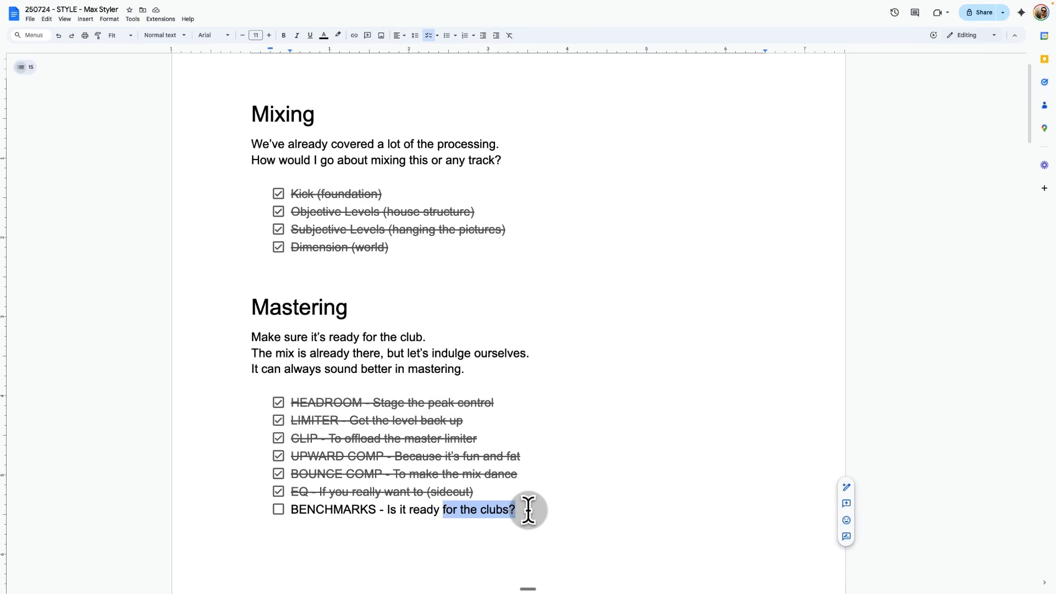